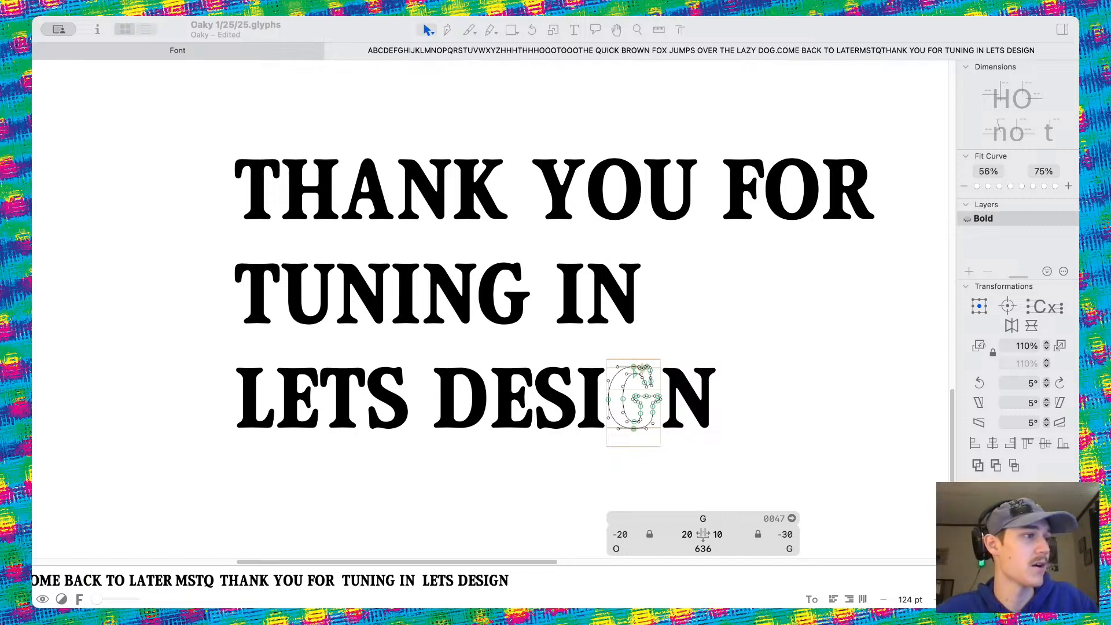
Look over the sample text lines and the alphabet to judge the bold letterforms at several sizes
click(720, 469)
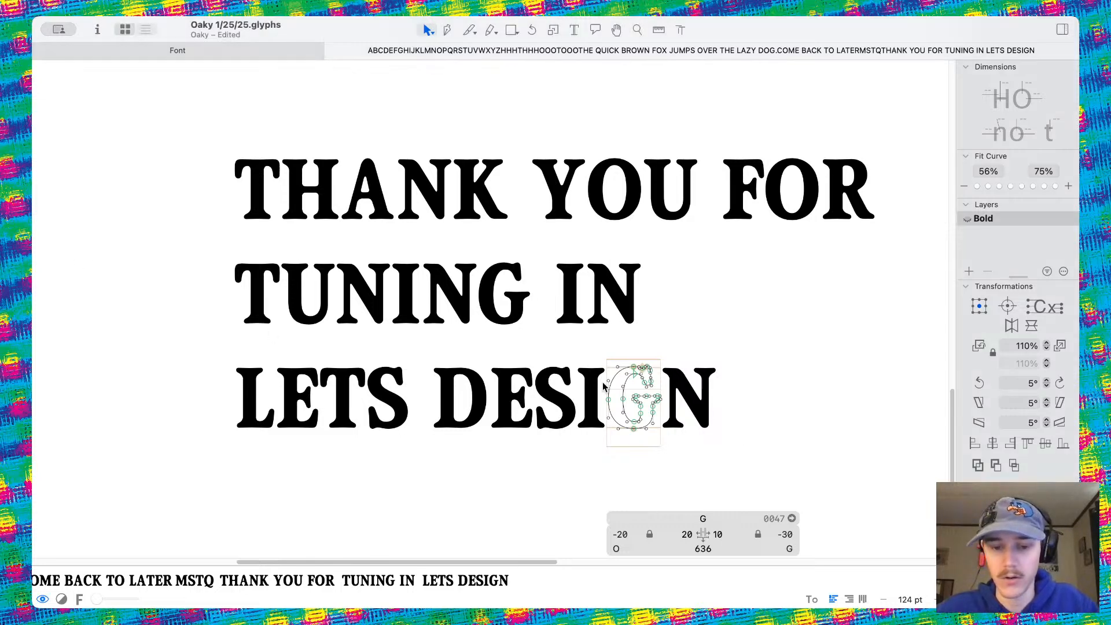
scroll(579, 347, down, 2)
scroll(558, 374, right, 2)
scroll(544, 373, up, 3)
scroll(518, 372, up, 3)
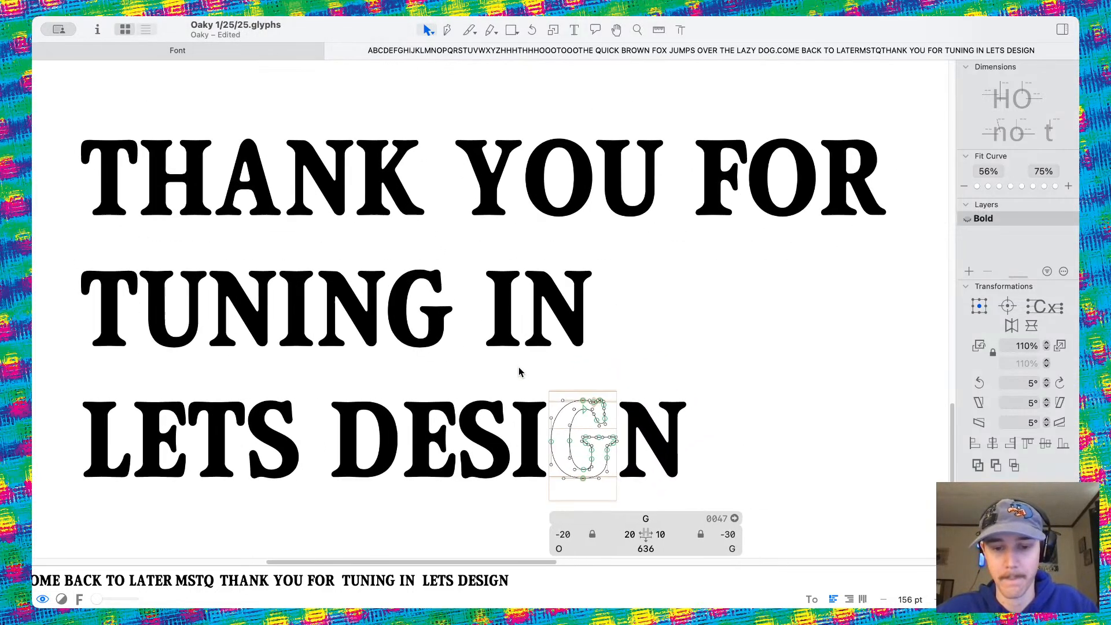
scroll(770, 413, down, 5)
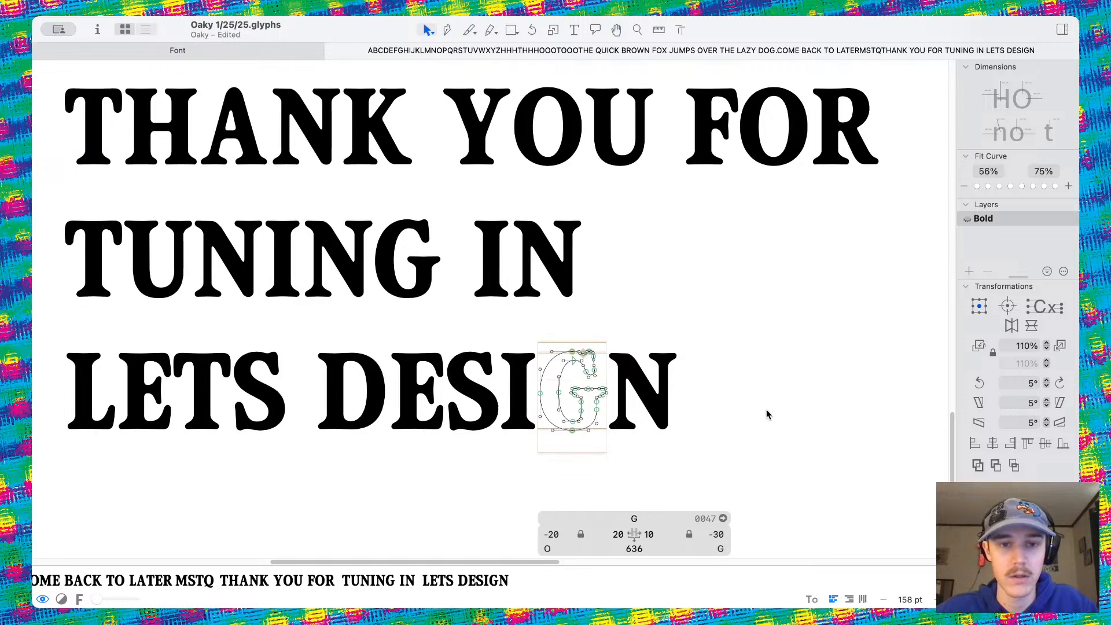
scroll(664, 188, down, 2)
scroll(665, 185, up, 5)
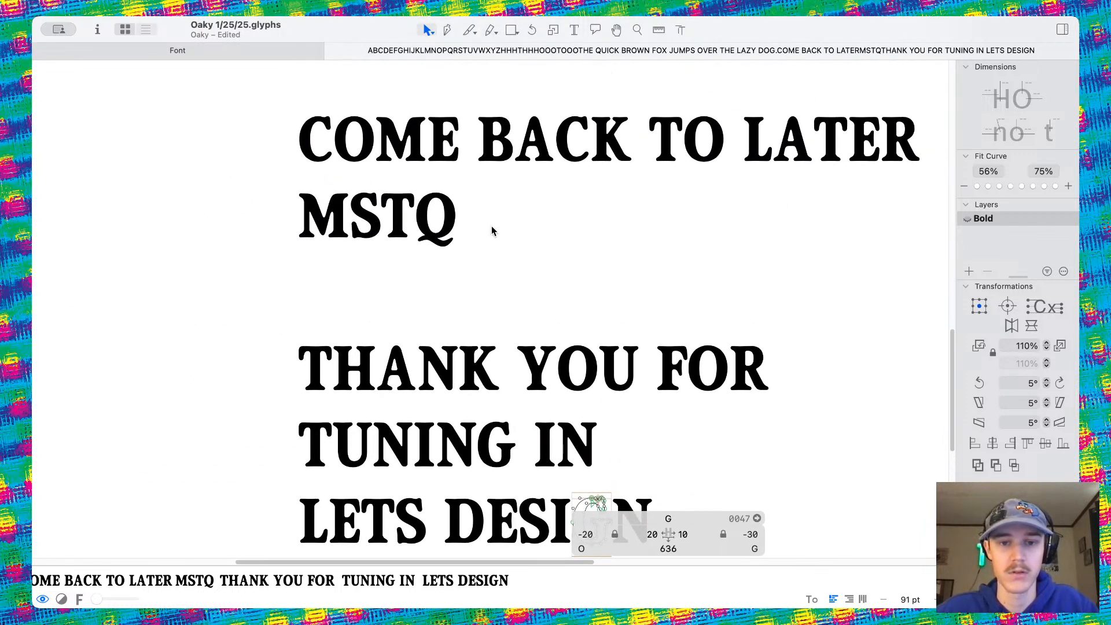
scroll(492, 231, up, 10)
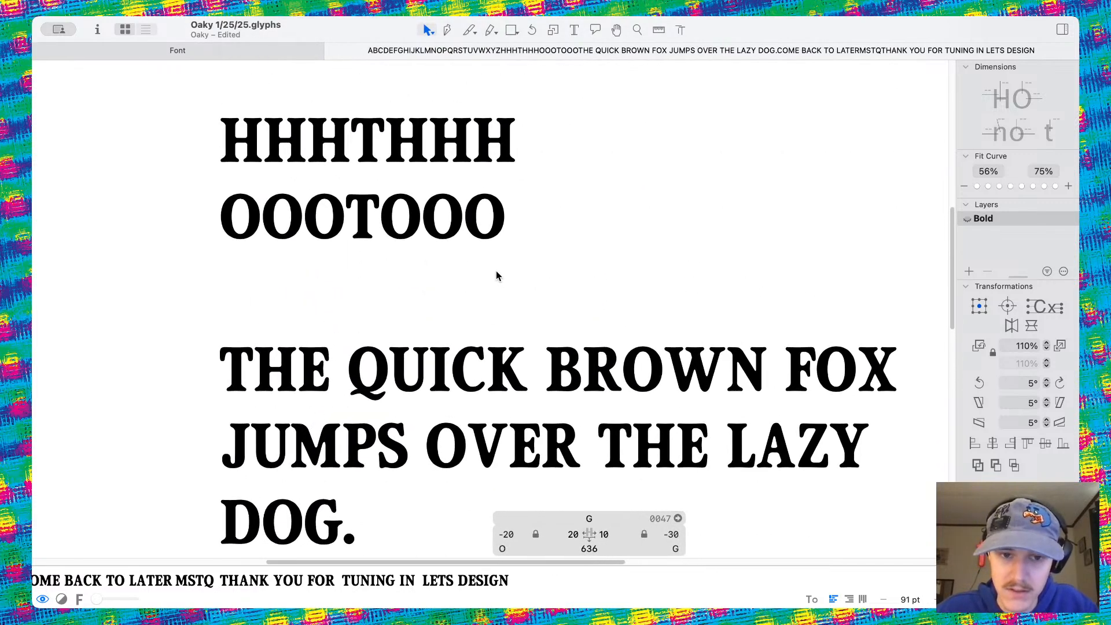
scroll(496, 276, up, 10)
scroll(436, 256, right, 3)
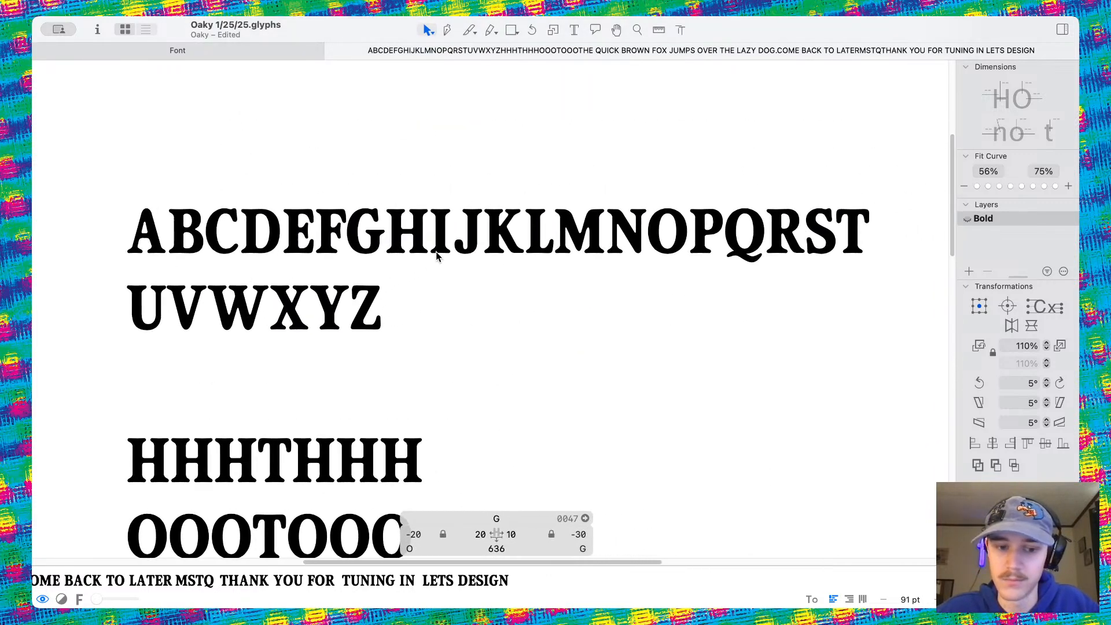
scroll(480, 327, down, 3)
scroll(480, 327, left, 1)
Open the Z in the alphabet for editing and copy the nodes of its upper-left serif
scroll(390, 196, up, 5)
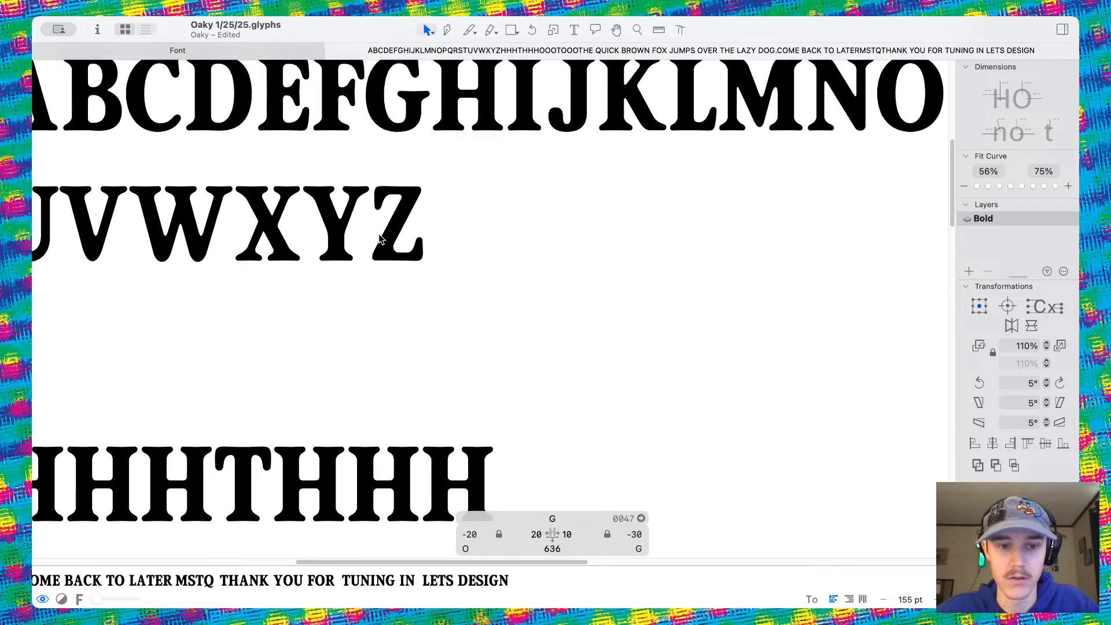
scroll(442, 217, up, 2)
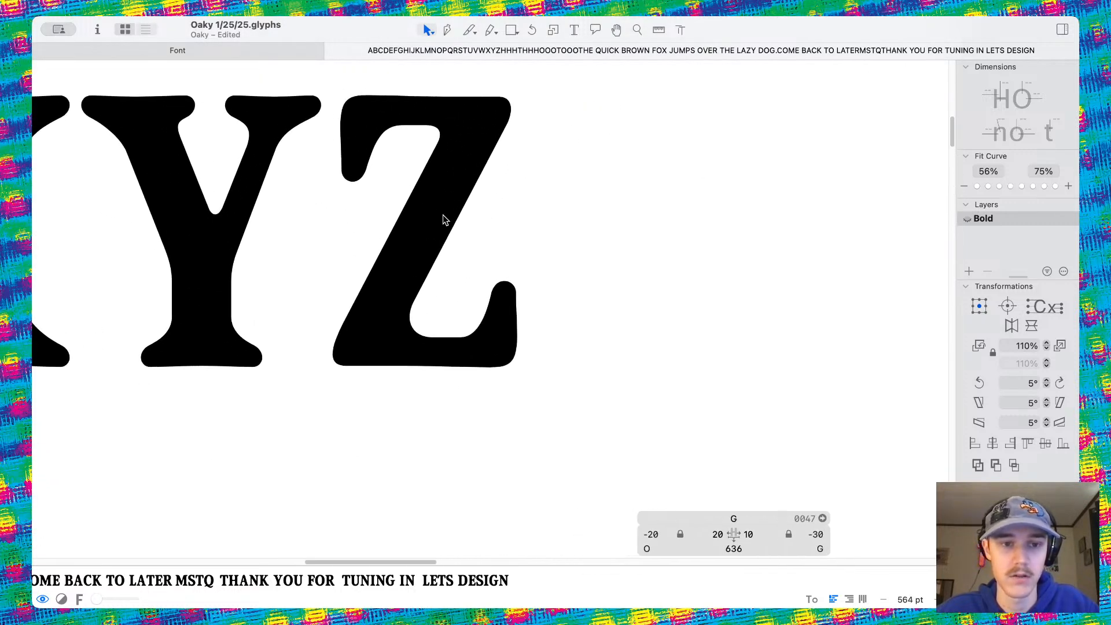
double_click(443, 216)
scroll(480, 307, up, 3)
scroll(356, 195, up, 1)
drag(310, 101, 461, 317)
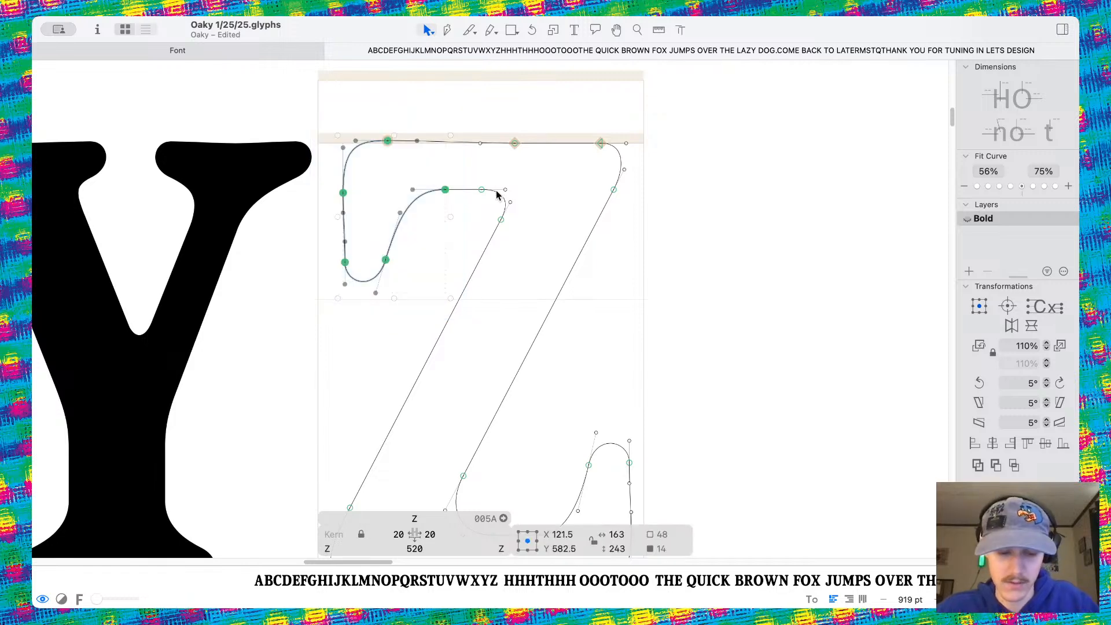
Open the T at the end of the alphabet's first line for editing
scroll(497, 194, down, 5)
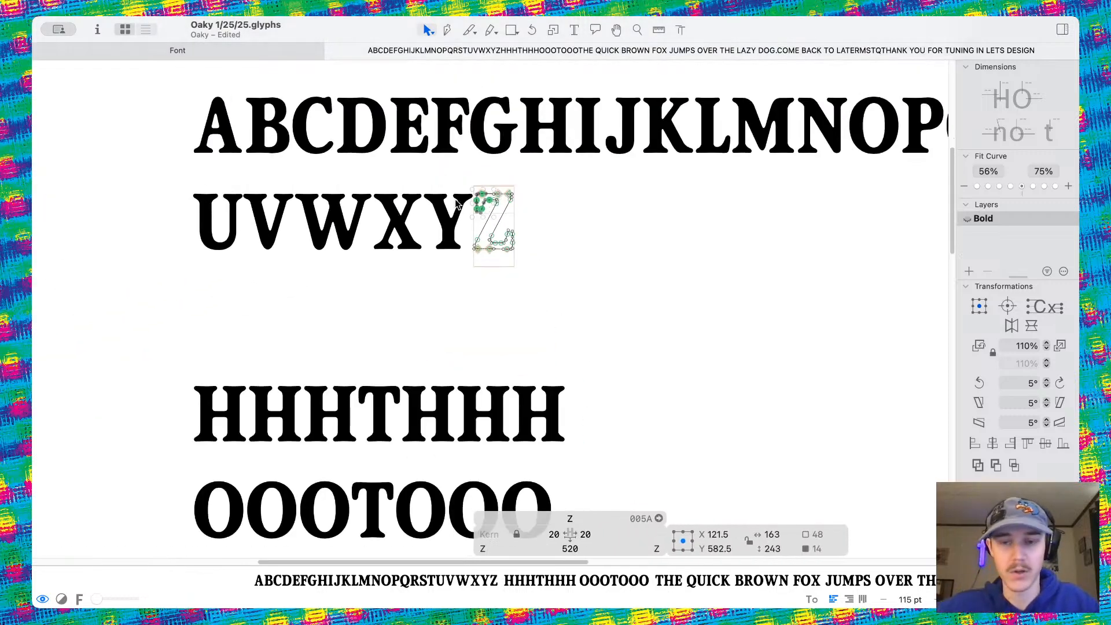
scroll(457, 202, right, 7)
scroll(457, 202, up, 1)
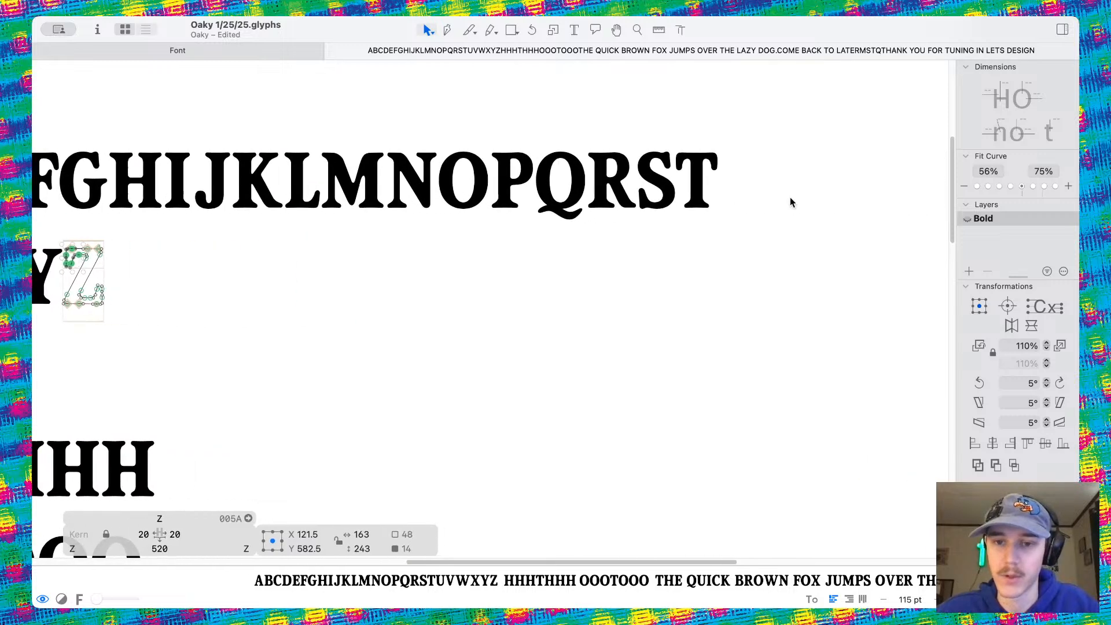
scroll(674, 161, up, 8)
double_click(665, 164)
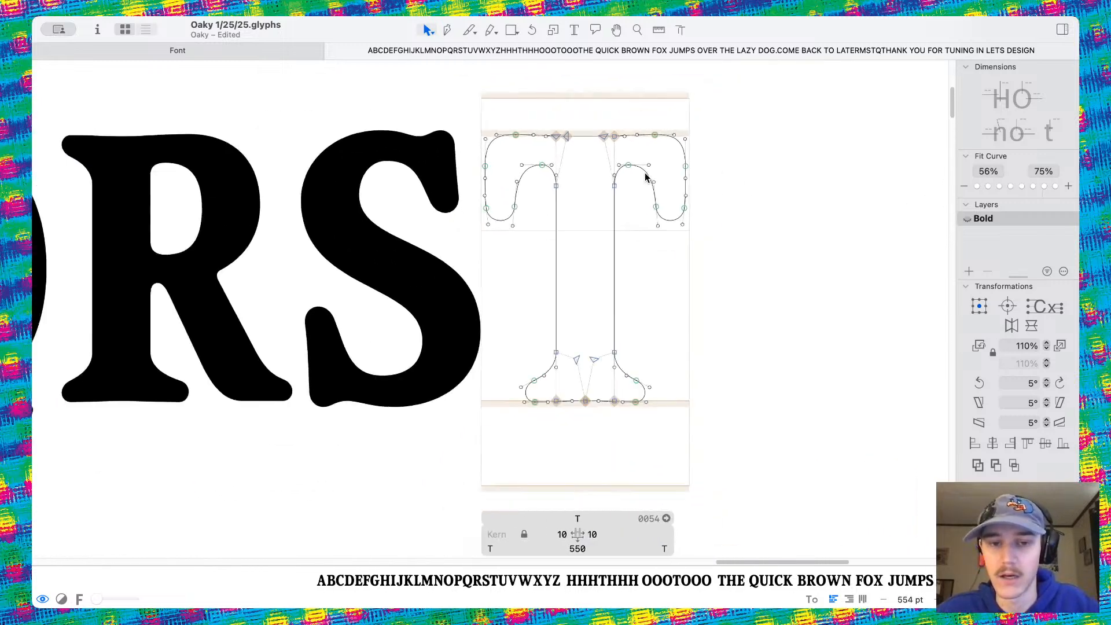
scroll(645, 176, down, 2)
Select both serif contours of the T's crossbar and move them aside to the right of the glyph
drag(434, 139, 741, 359)
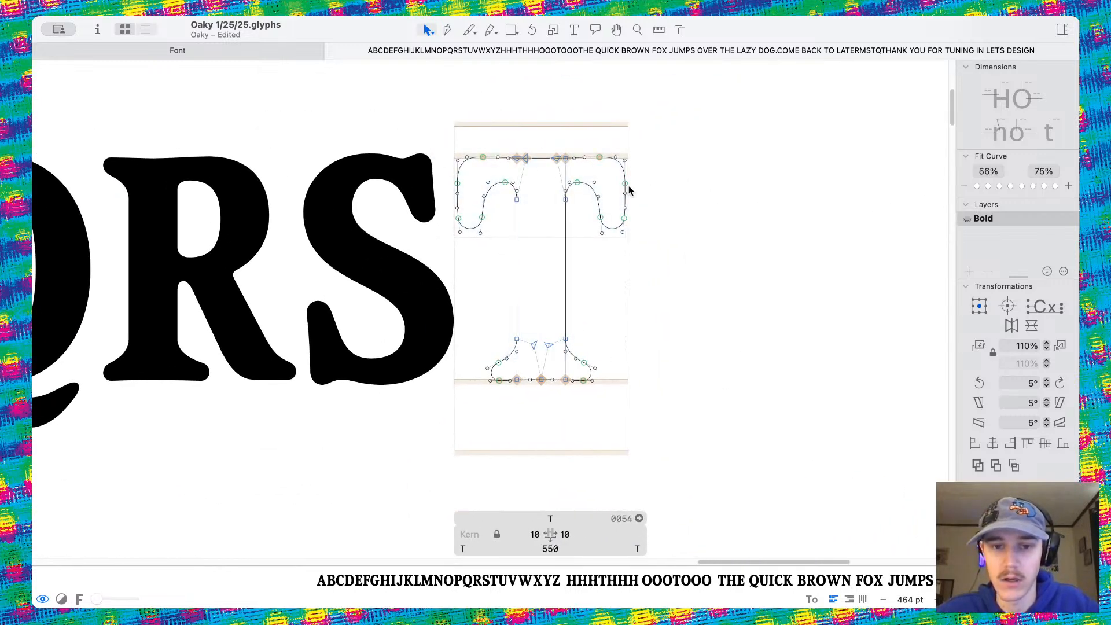
double_click(589, 189)
shift+double_click(489, 192)
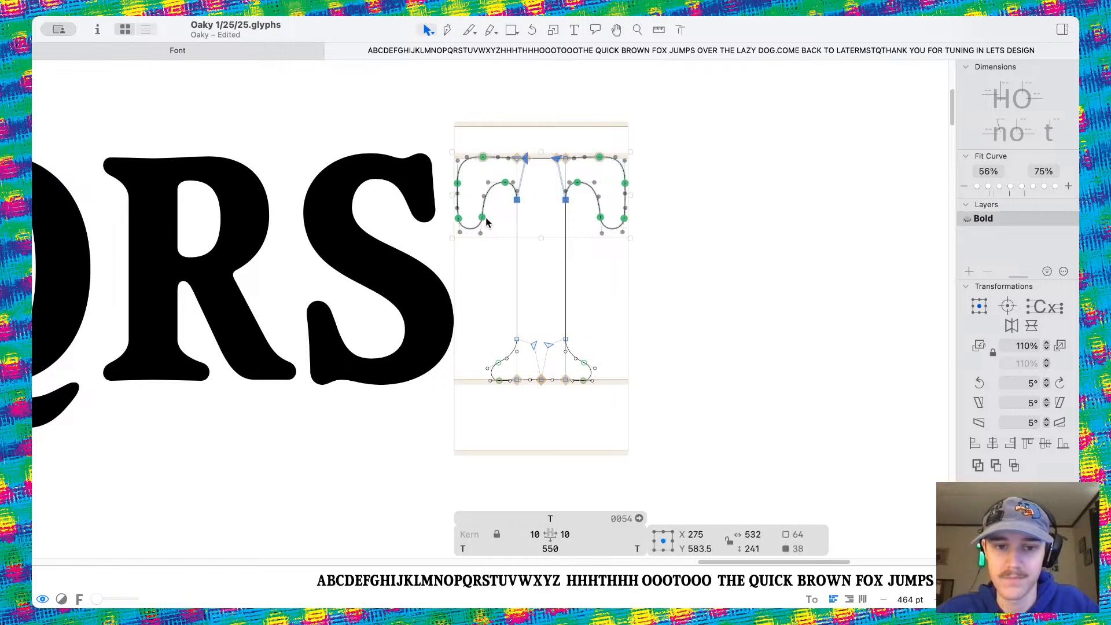
drag(480, 217, 744, 219)
click(654, 219)
scroll(582, 196, up, 3)
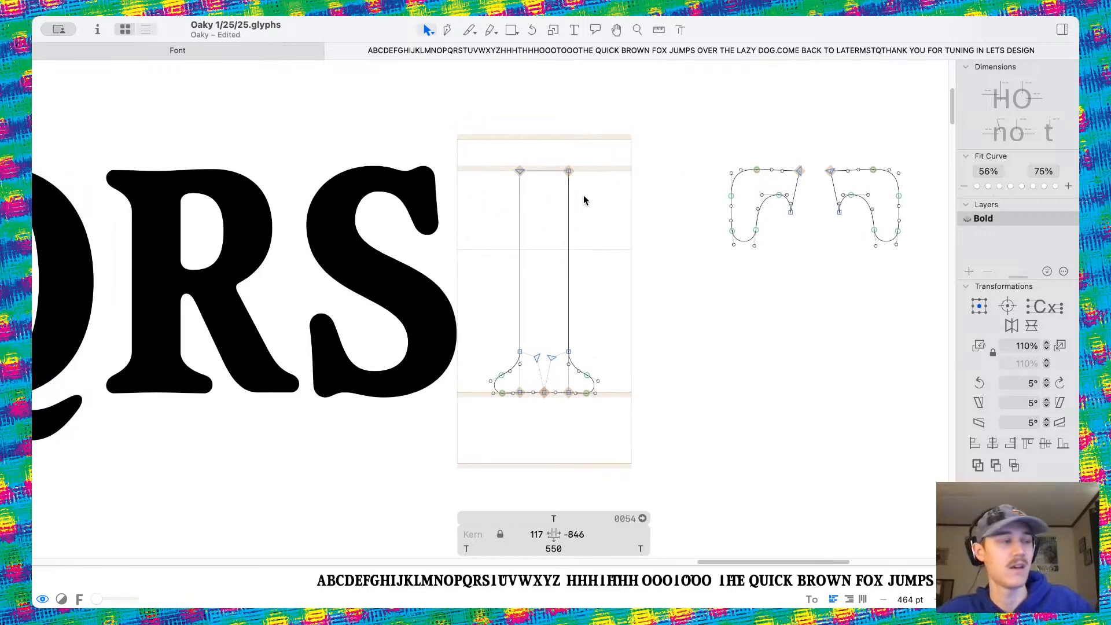
Paste the Z serif into the T and close its open path with the Pen tool through a corner inside the stem
key(super+v)
scroll(525, 190, up, 5)
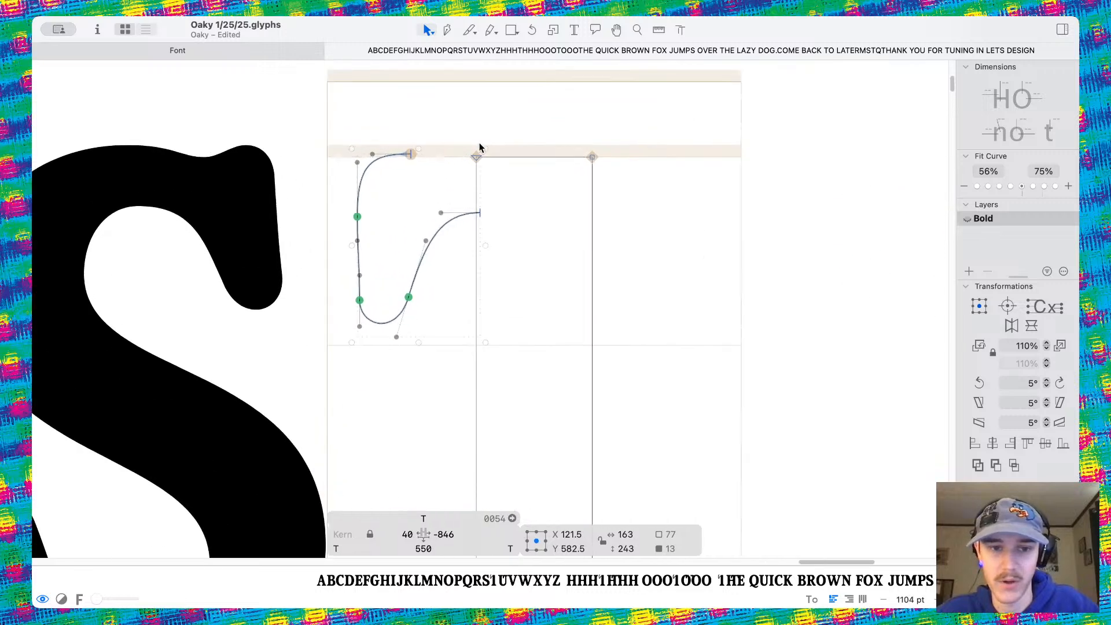
click(445, 30)
scroll(452, 179, up, 4)
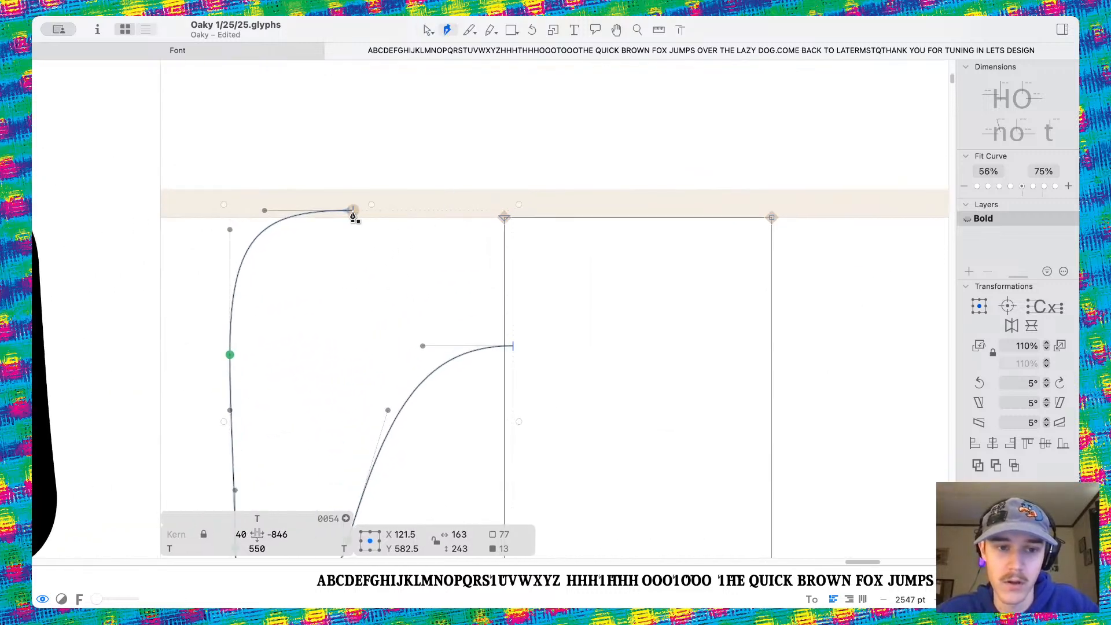
click(353, 212)
click(574, 217)
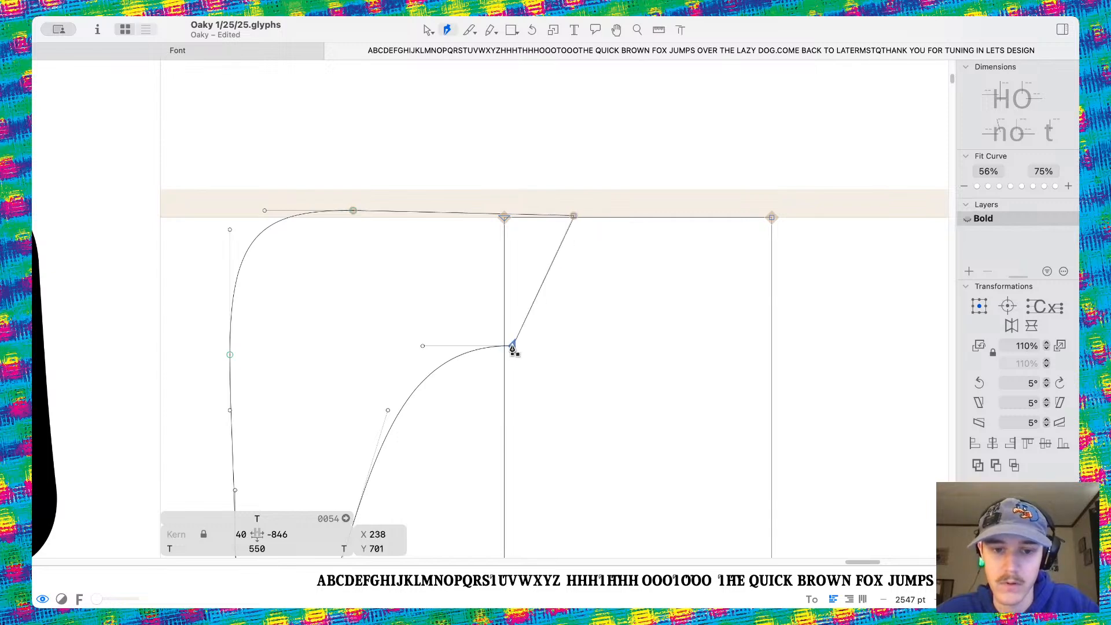
Move the pasted serif's upper corner node down onto the top edge of the T's stem
click(428, 30)
scroll(565, 220, up, 6)
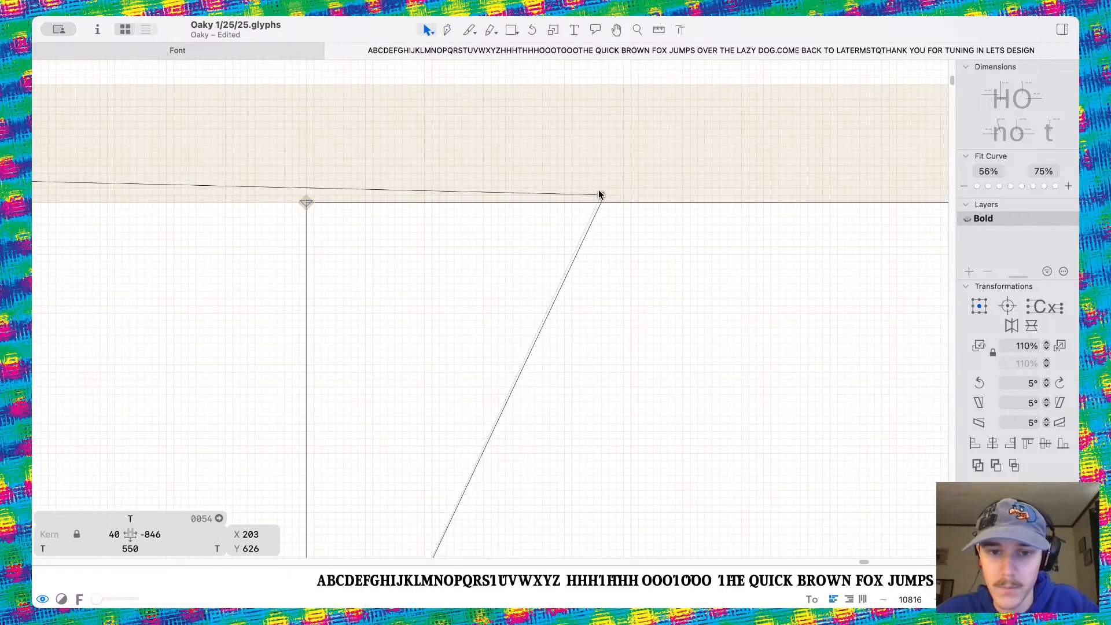
drag(601, 195, 601, 202)
scroll(525, 278, down, 6)
Reverse the pasted serif's contour direction so it fills solid with the stem, and preview the T among its neighbours
key(space)
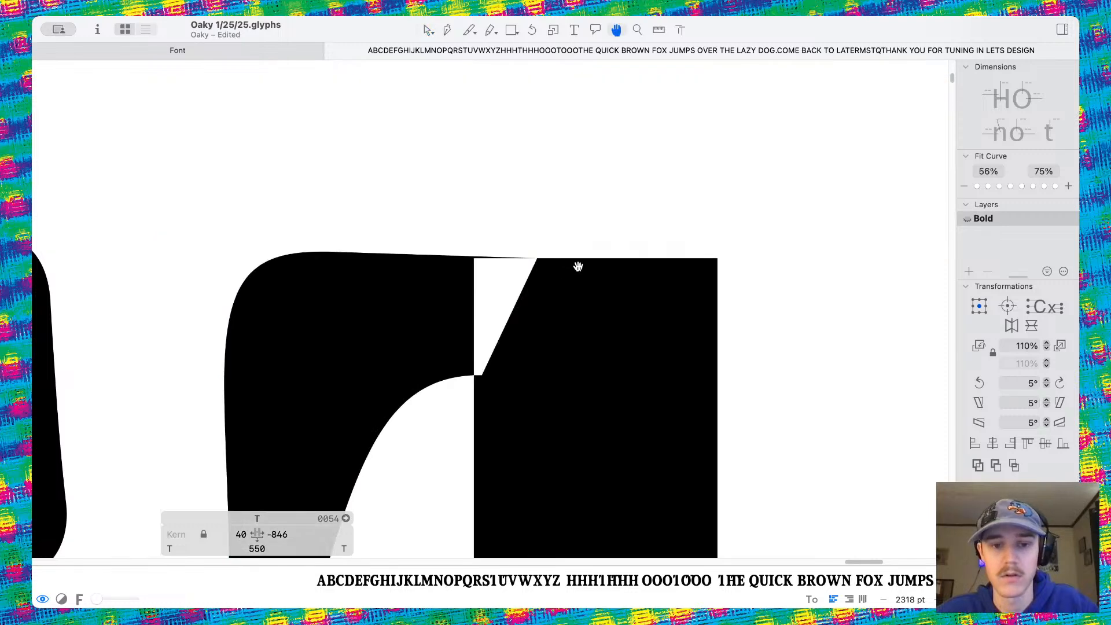
double_click(443, 252)
right_click(443, 252)
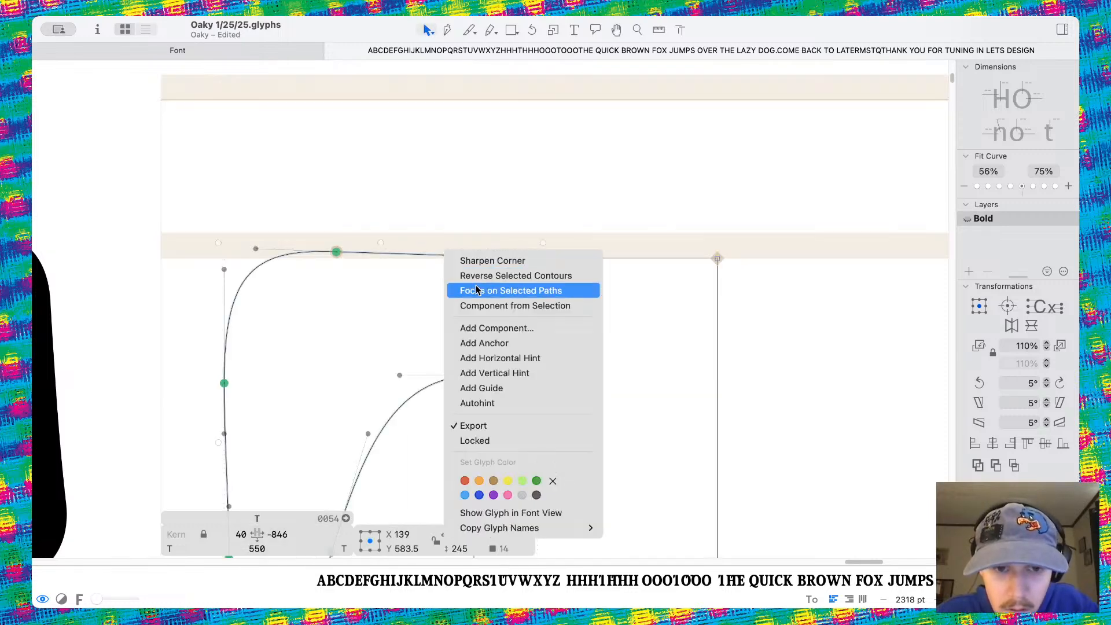
click(479, 280)
key(space)
scroll(552, 283, down, 5)
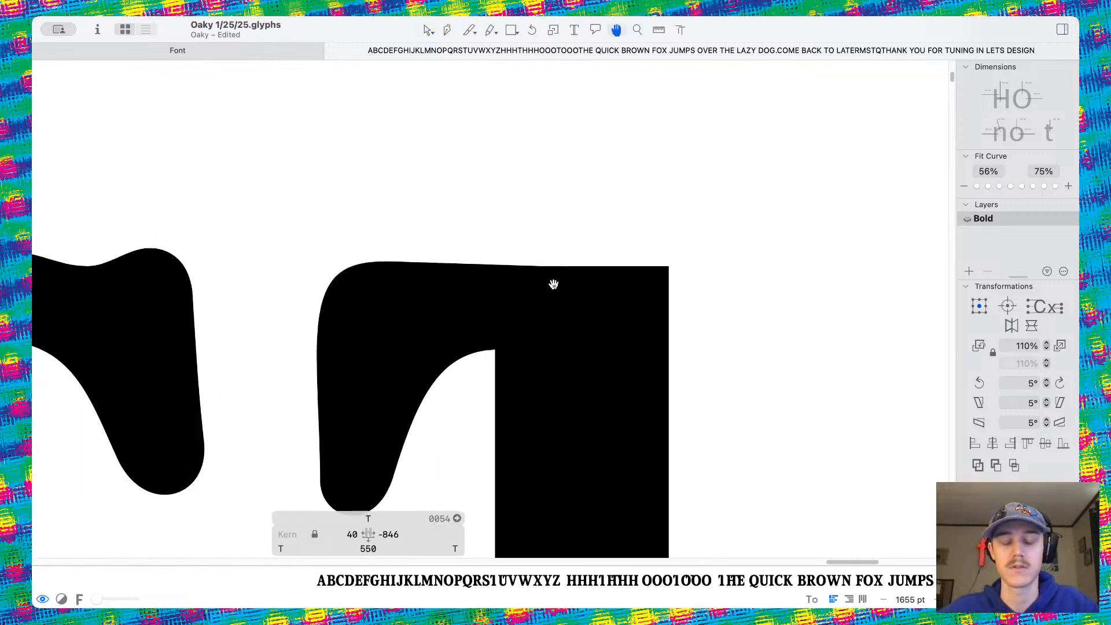
scroll(553, 284, down, 3)
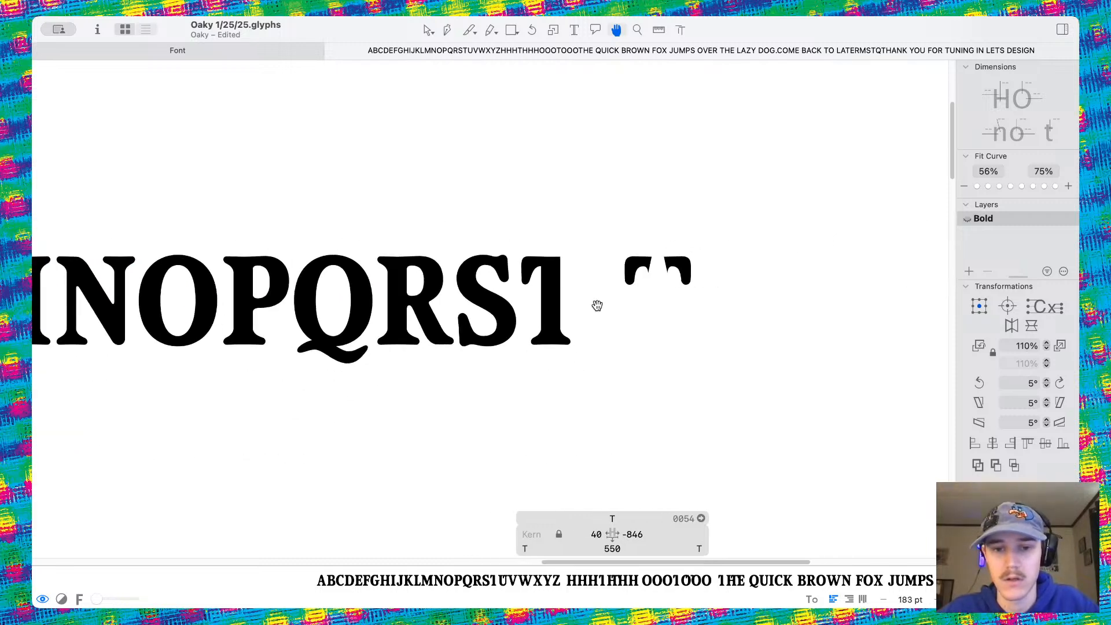
Undo the pasted Z serif and the moved contours in the T
scroll(571, 287, up, 4)
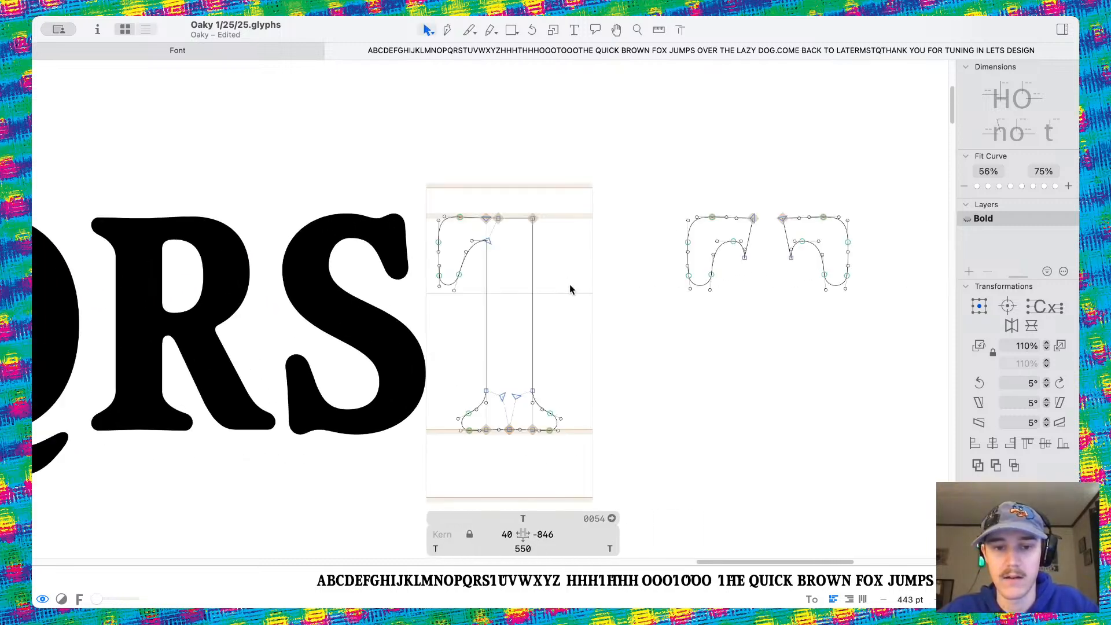
key(super+z)
key(super+z)
key(super+z)
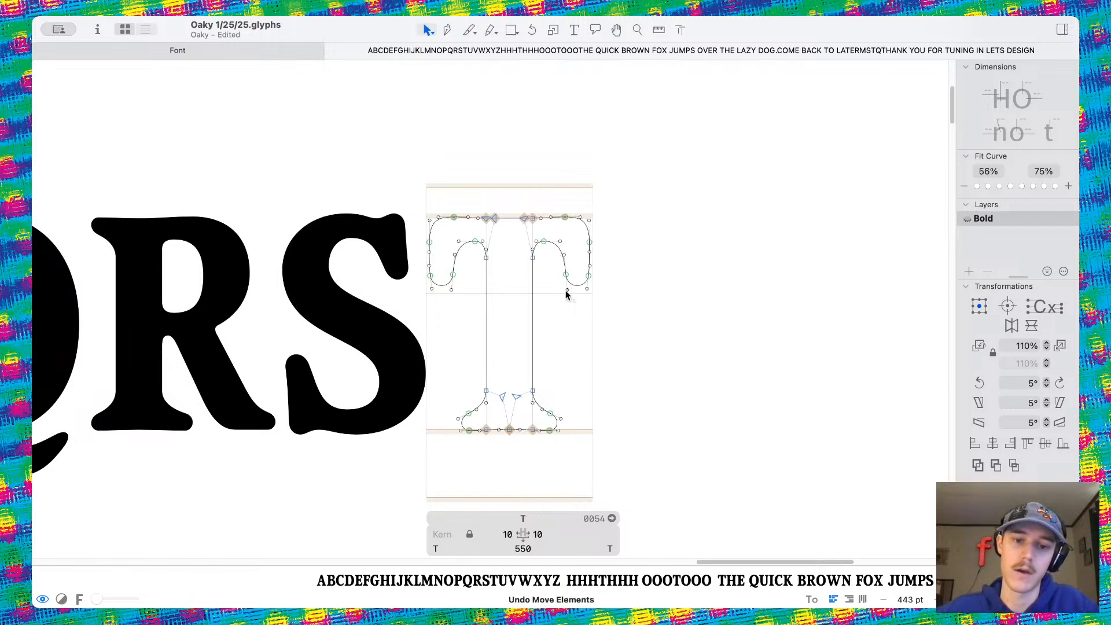
Slant the inner curve of the T's left serif by moving its handle inward to about X 109, Y 576
scroll(494, 270, up, 4)
scroll(452, 226, up, 3)
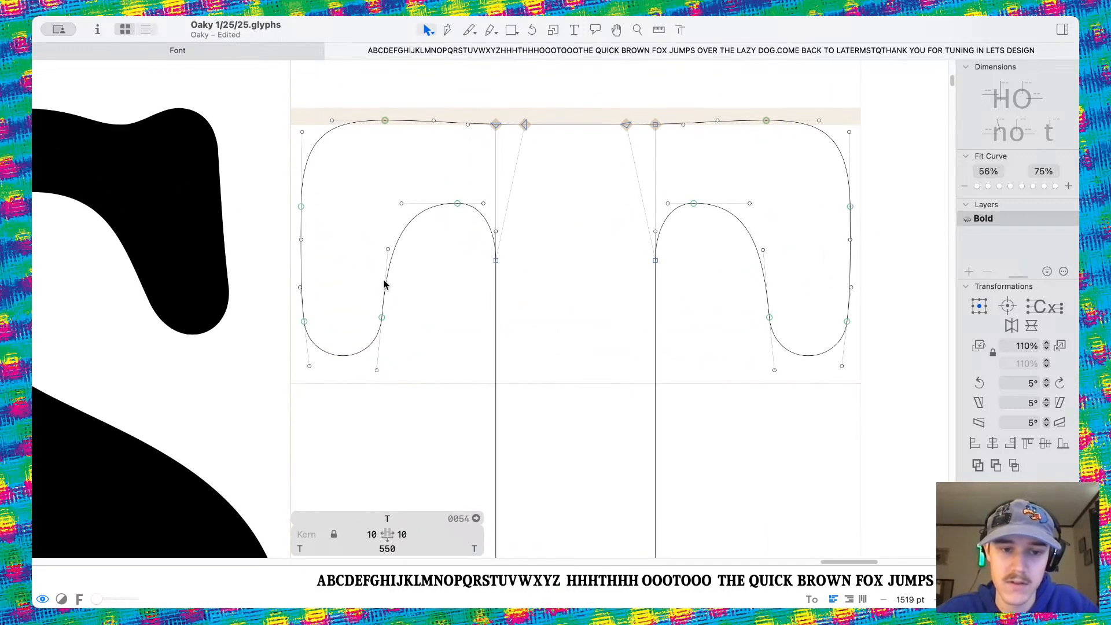
drag(388, 253, 404, 256)
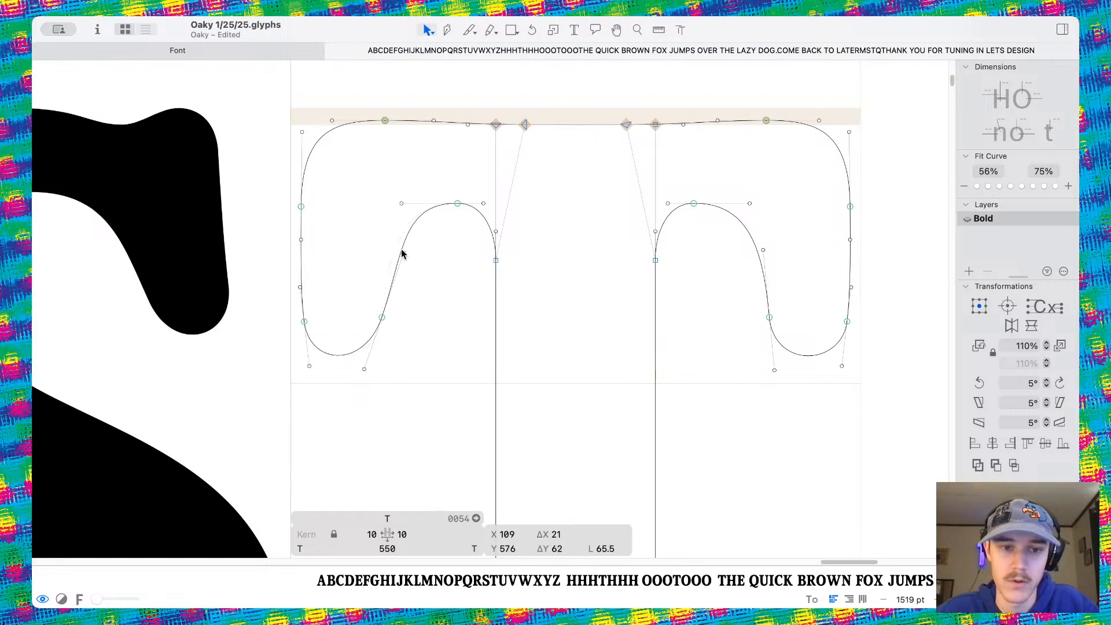
Select the outer nodes of the T's left serif, shift them 13 units left to X 37, and preview the letter
scroll(297, 116, down, 2)
drag(273, 104, 390, 348)
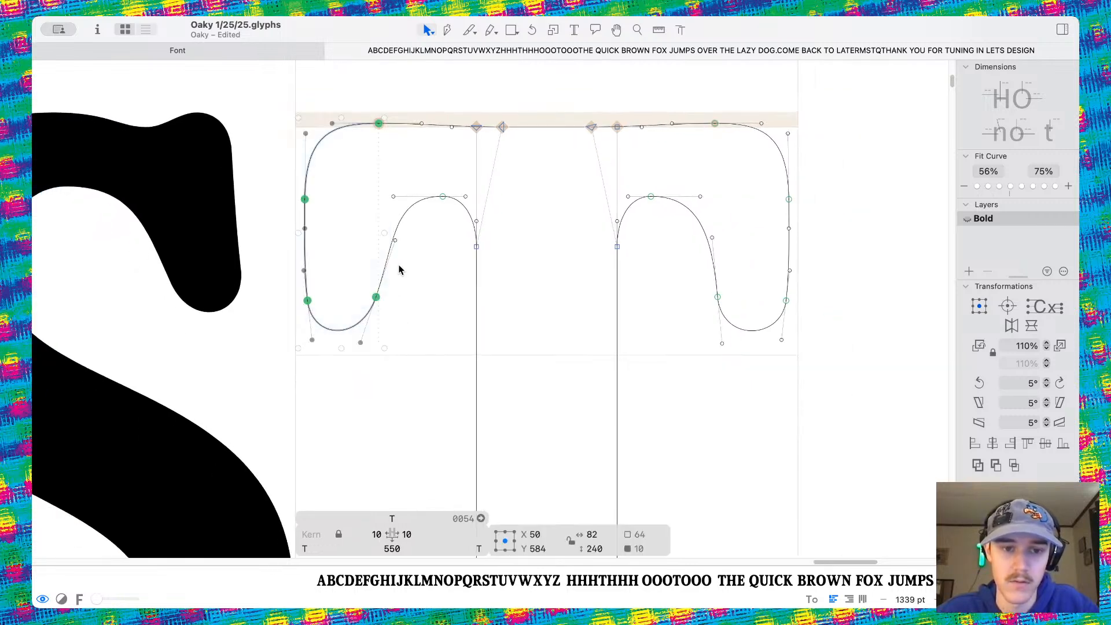
key(Left)
key(Left)
key(Left)
key(Left)
key(Left)
key(Left)
key(Left)
key(Left)
key(Left)
key(Left)
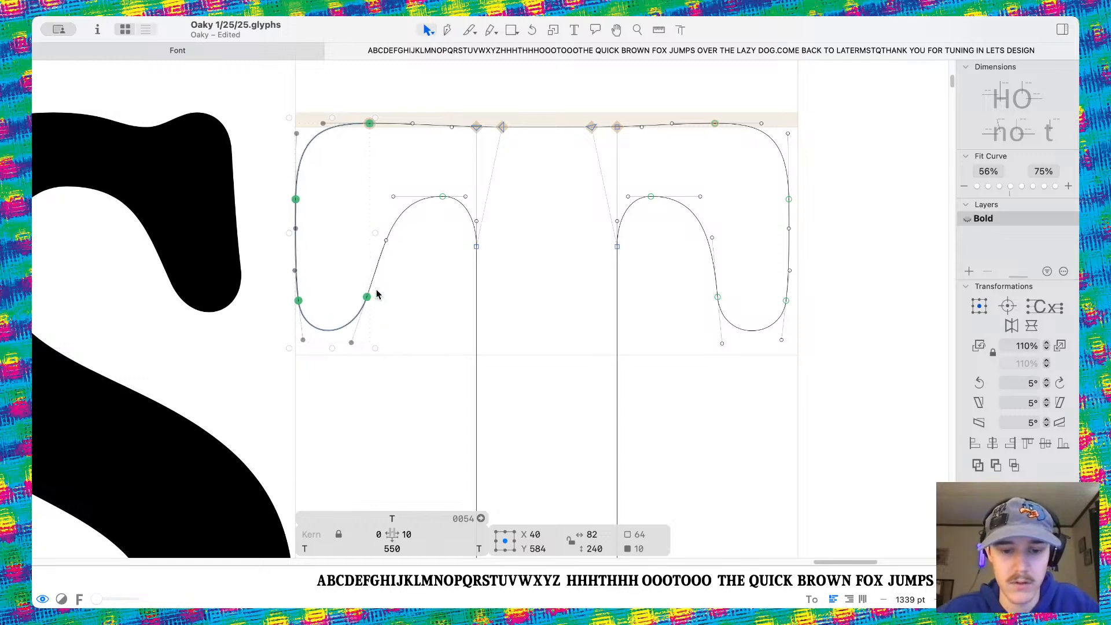
key(Left)
key(Left)
key(Left)
key(space)
scroll(376, 295, down, 3)
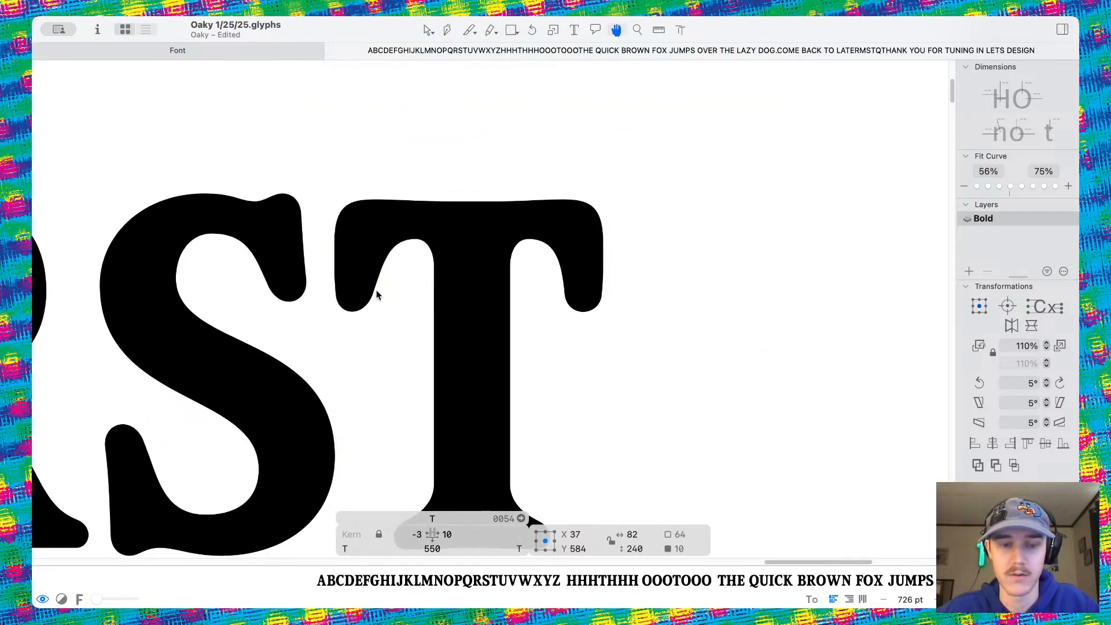
scroll(376, 290, down, 5)
scroll(513, 303, left, 5)
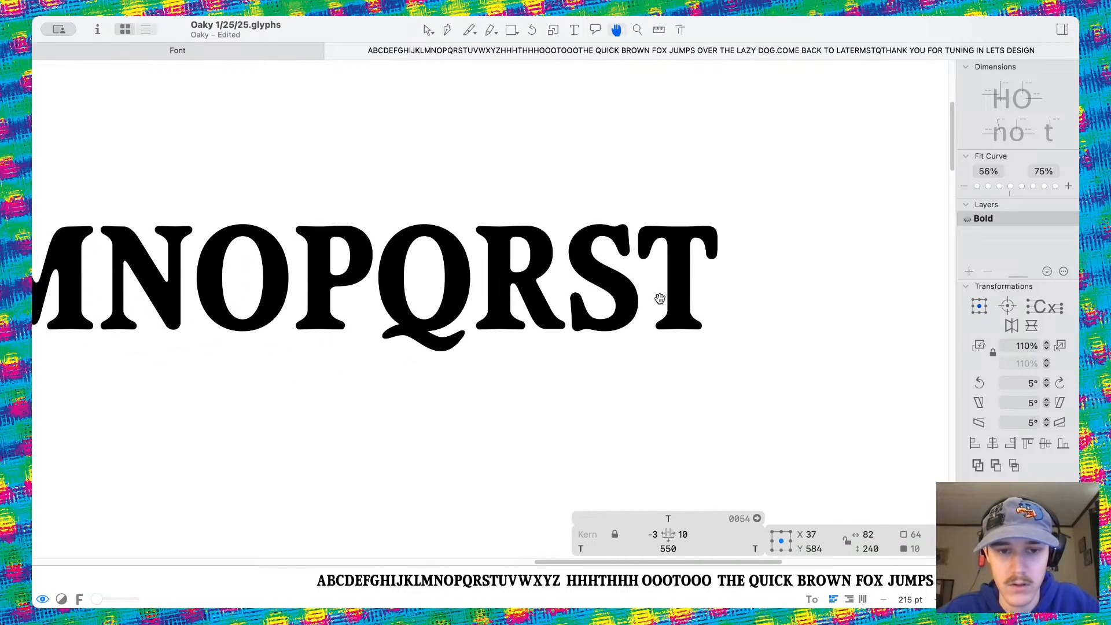
Delete the right serif contour of the T's crossbar
scroll(660, 298, down, 4)
scroll(665, 285, up, 10)
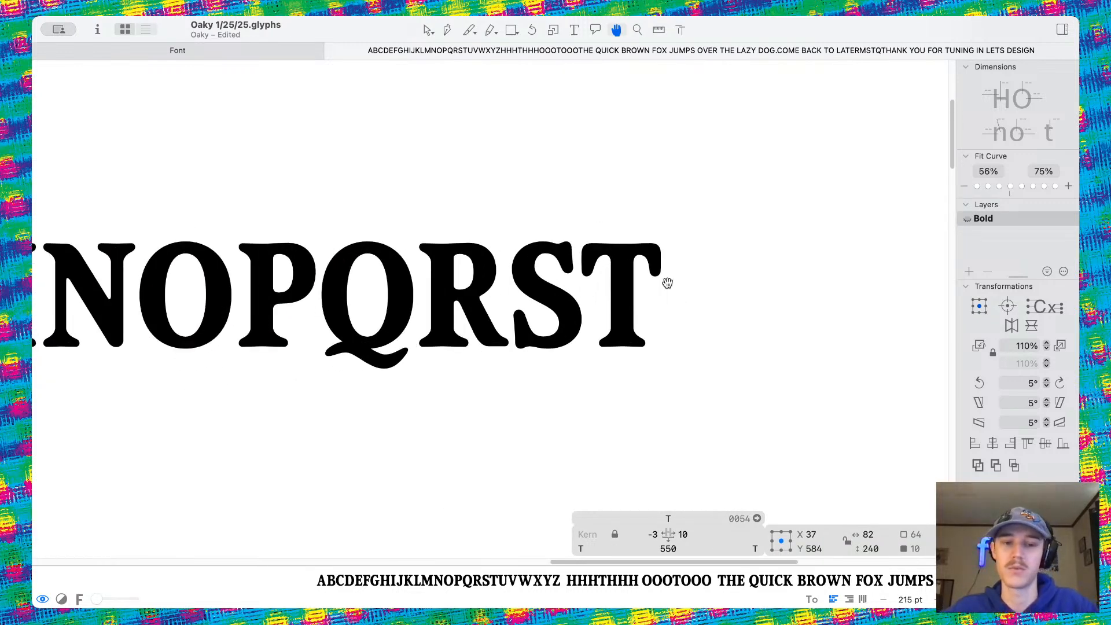
double_click(650, 290)
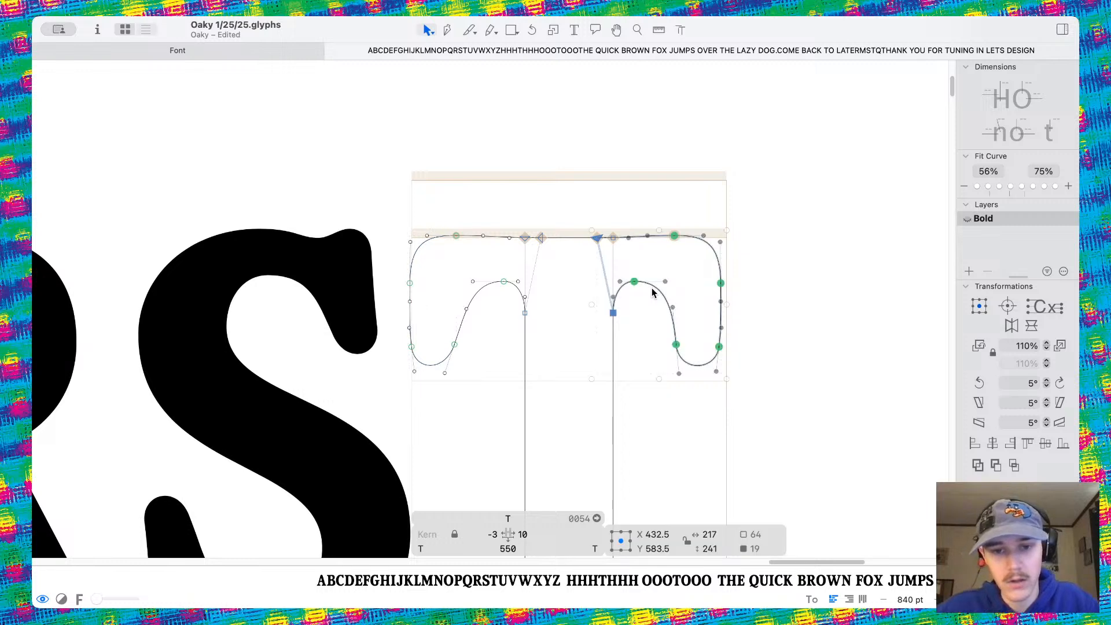
scroll(652, 291, right, 2)
key(Delete)
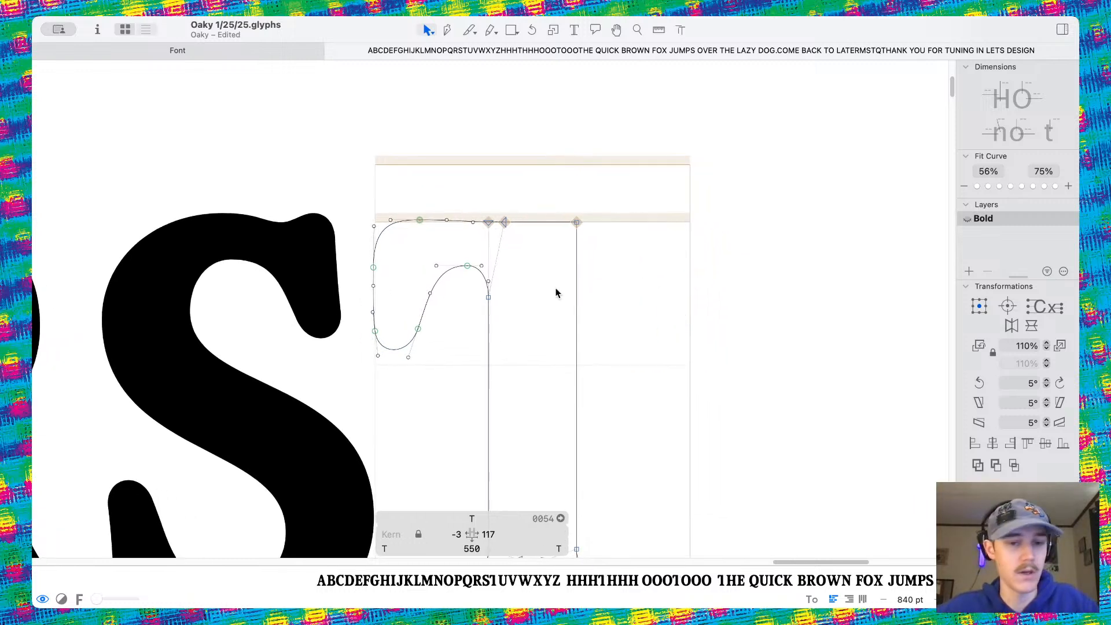
double_click(445, 282)
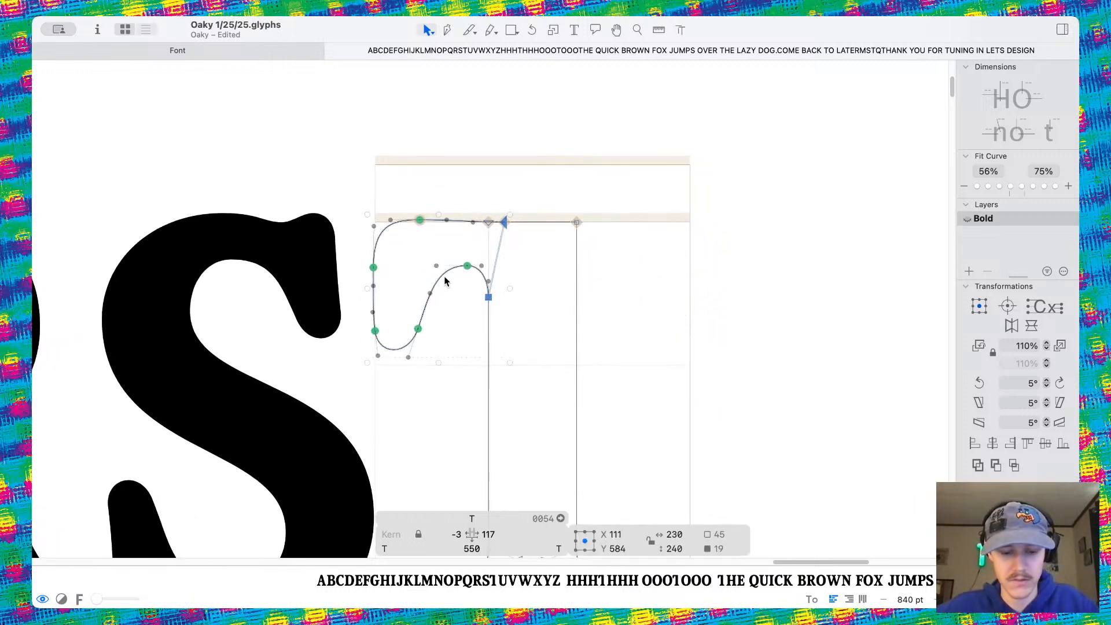
click(663, 312)
key(super+v)
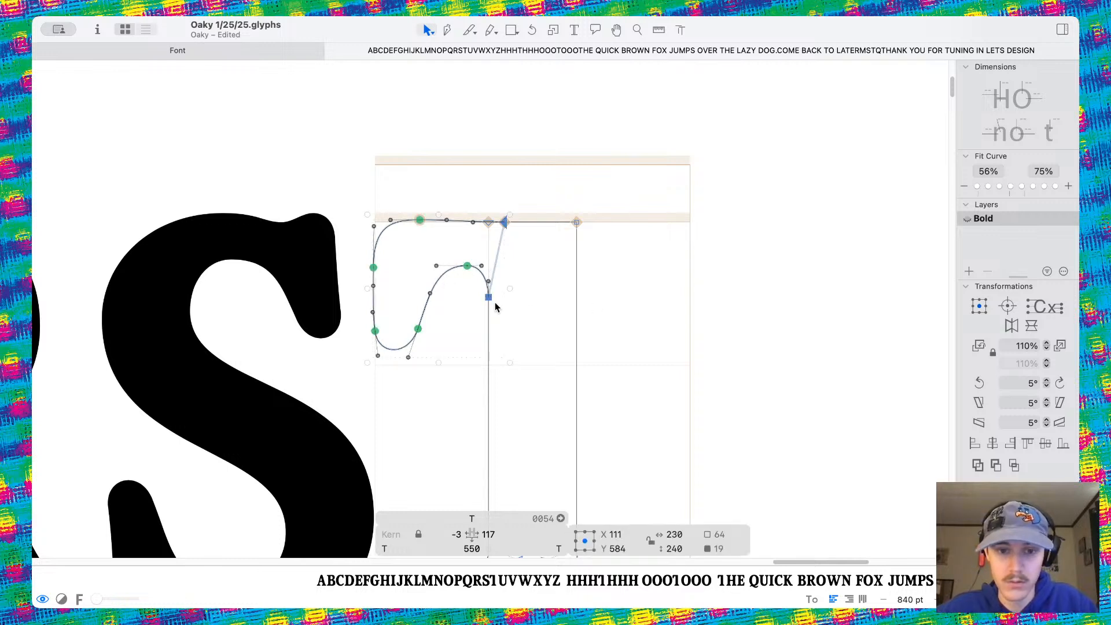
drag(490, 301, 680, 299)
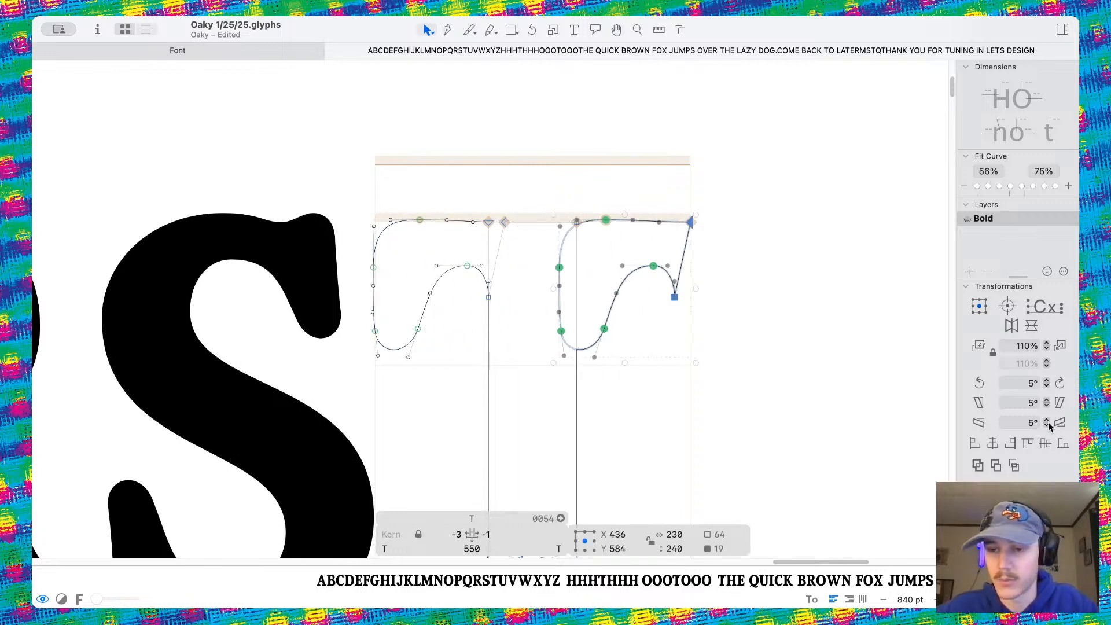
key(super+z)
key(super+z)
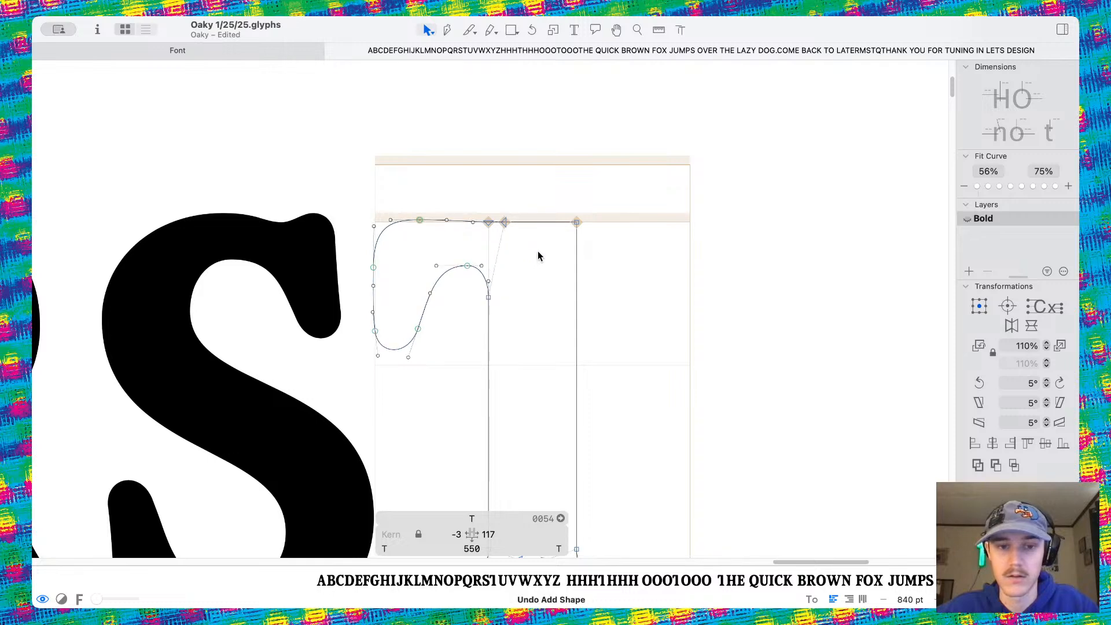
Duplicate the T's left serif contour, move the copy to about X 431 on the other side of the stem, and flip it horizontally
scroll(486, 214, up, 3)
scroll(485, 214, up, 5)
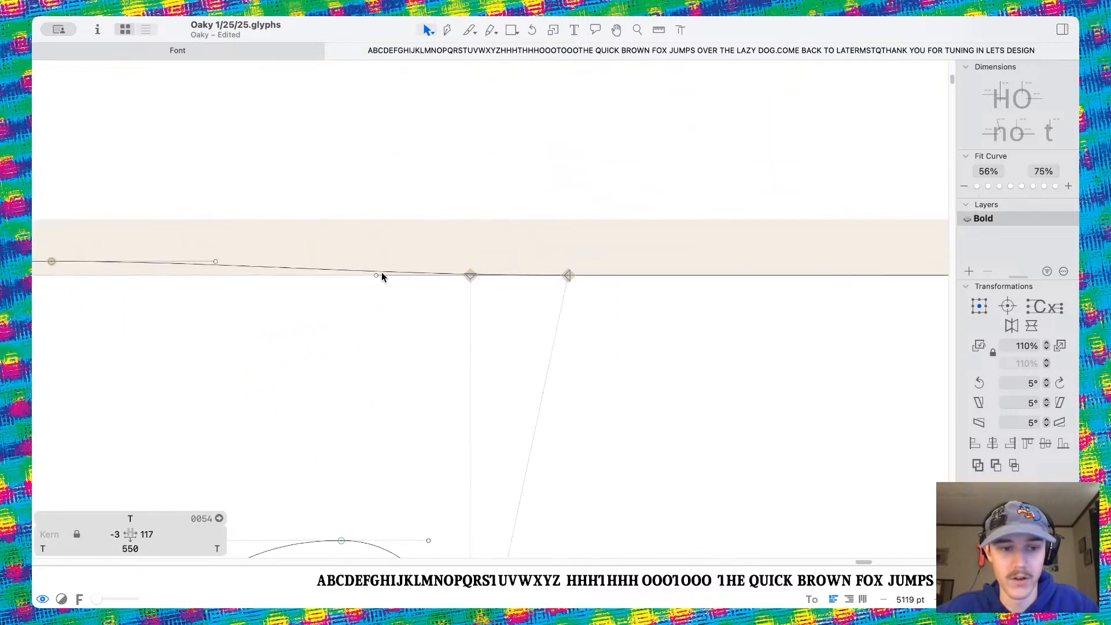
key(space)
scroll(405, 244, down, 6)
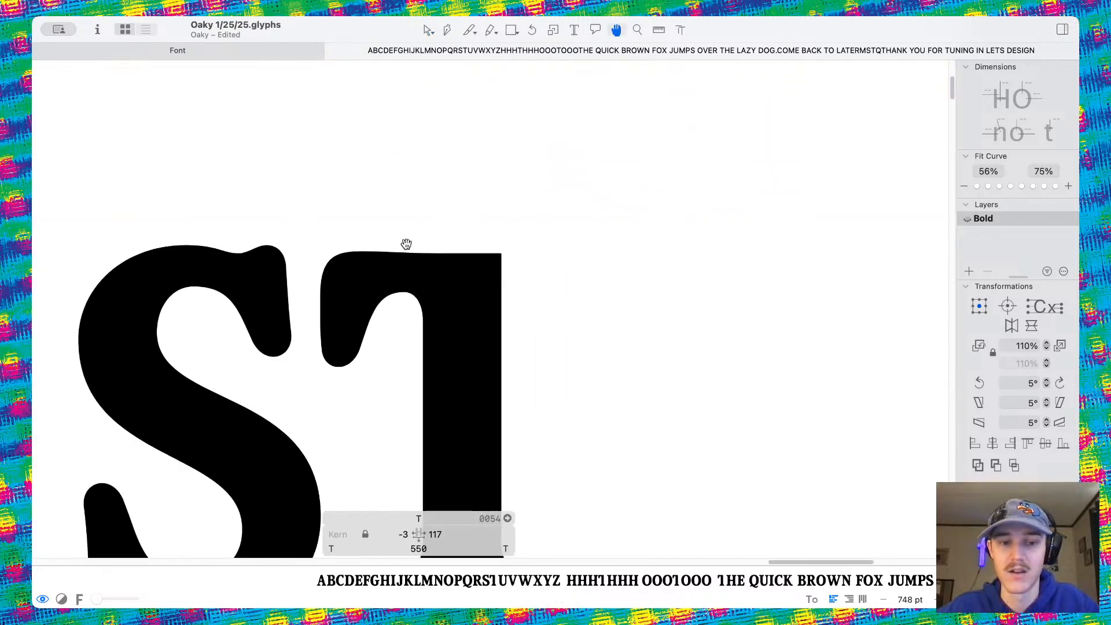
scroll(406, 244, up, 2)
double_click(379, 326)
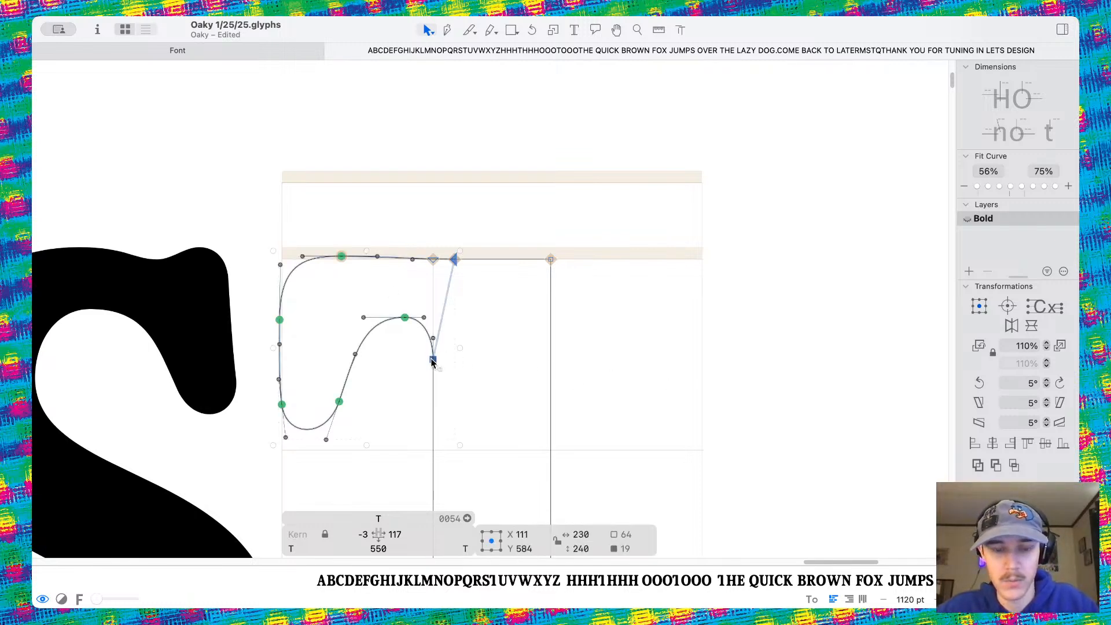
drag(433, 361, 678, 359)
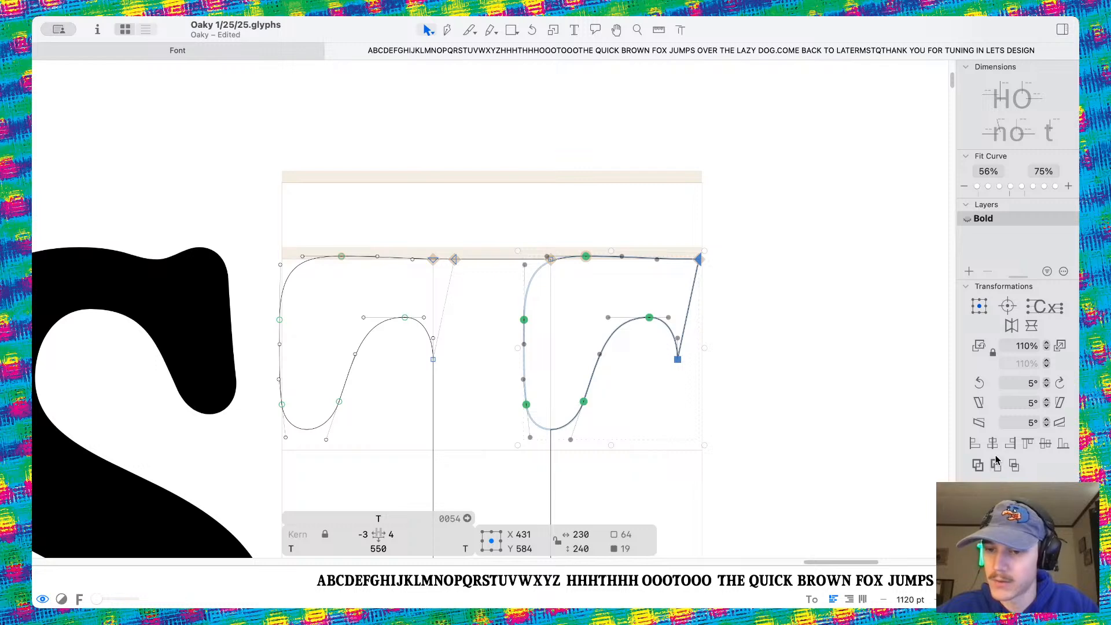
click(1010, 327)
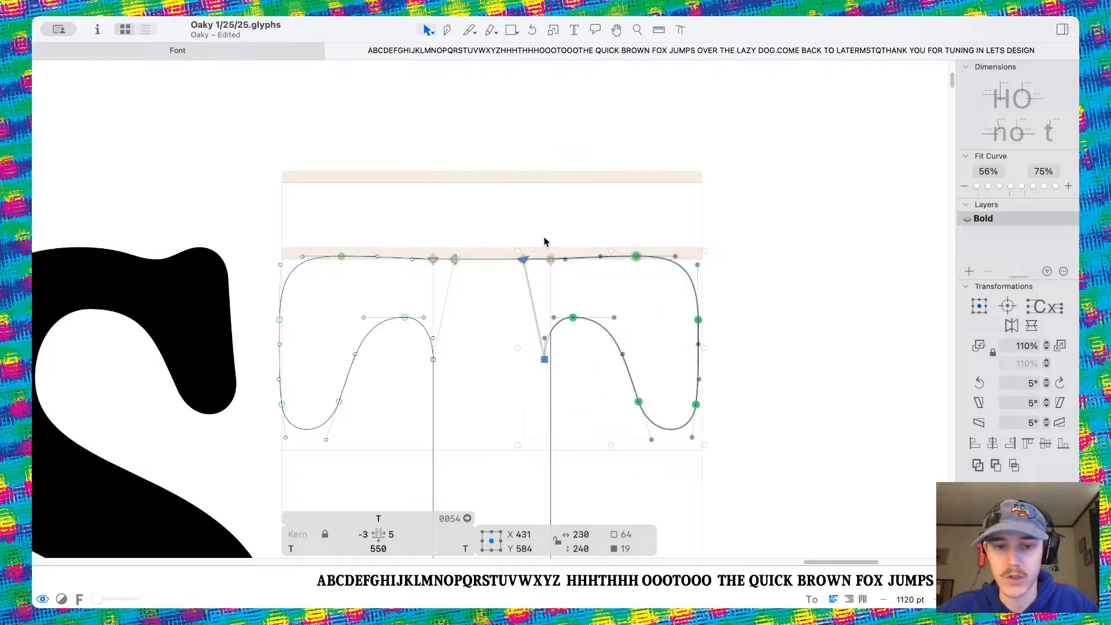
Shift the mirrored serif outward until its inner node lines up with the right edge of the T's stem
scroll(529, 356, up, 5)
drag(567, 387, 596, 387)
click(633, 332)
scroll(631, 331, down, 7)
scroll(630, 329, down, 1)
Preview the filled T up close and beside the neighbouring letters to examine its crossbar and serifs
key(space)
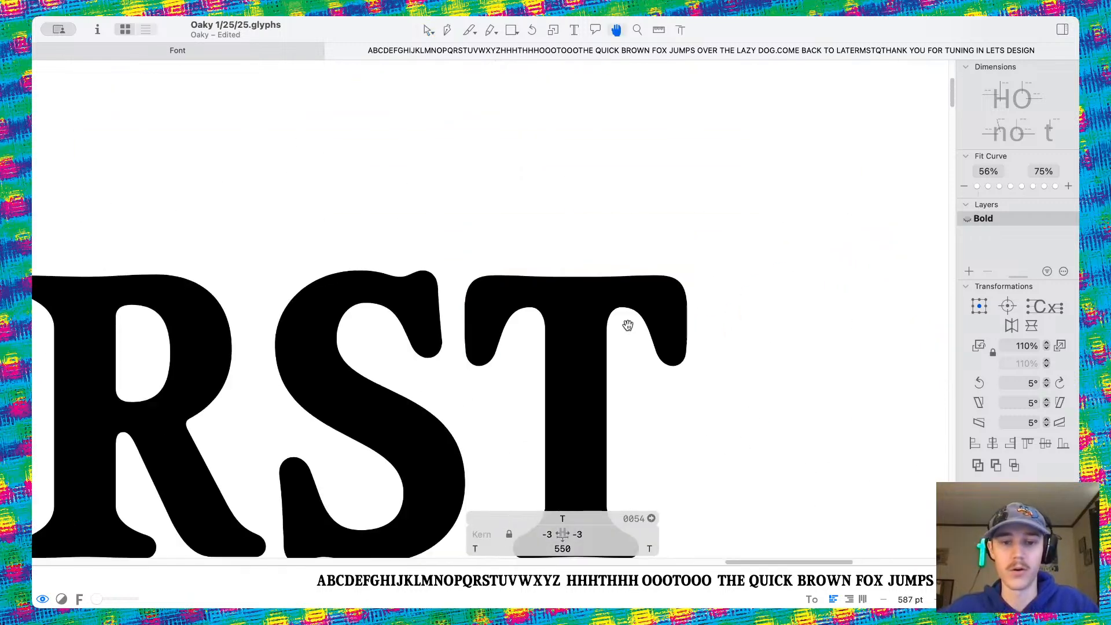
scroll(627, 325, down, 2)
scroll(660, 206, up, 3)
drag(661, 206, 588, 195)
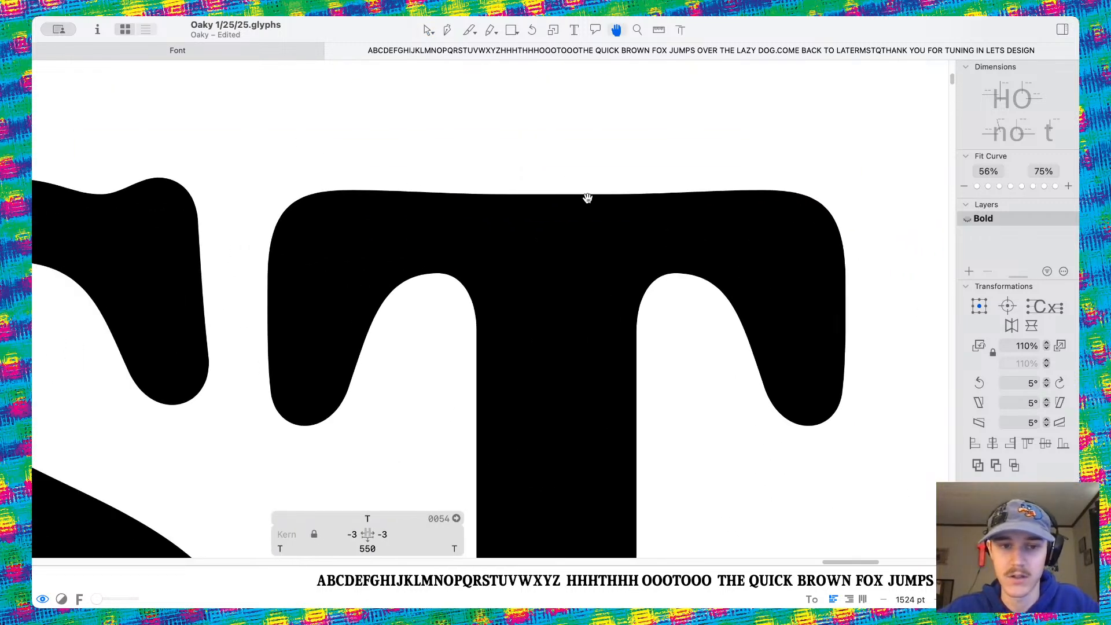
scroll(581, 231, down, 6)
key(space)
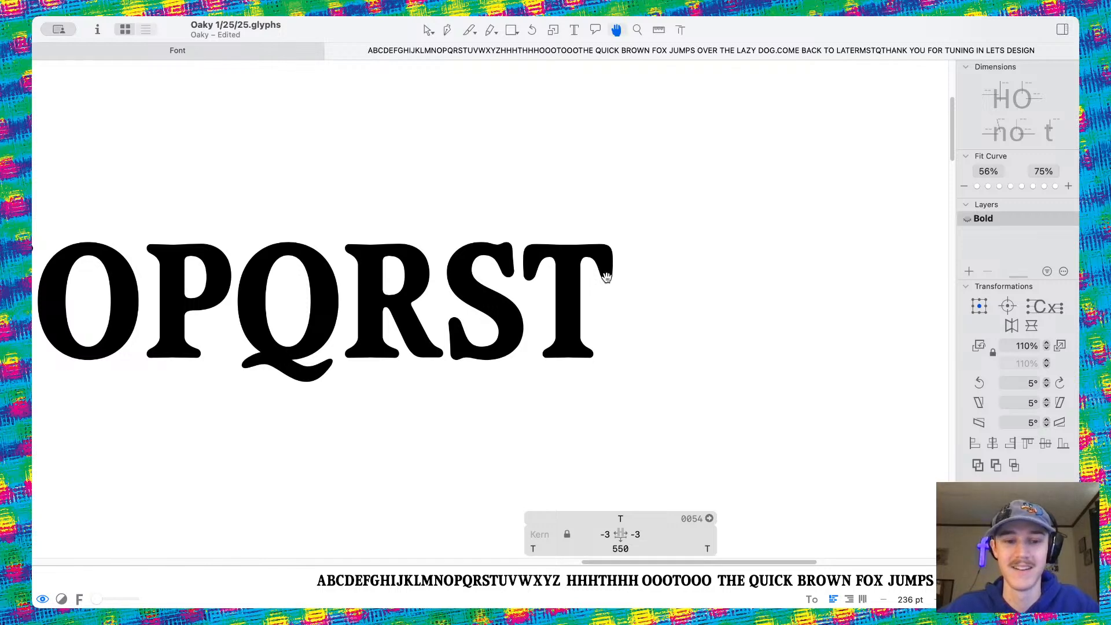
scroll(710, 334, down, 5)
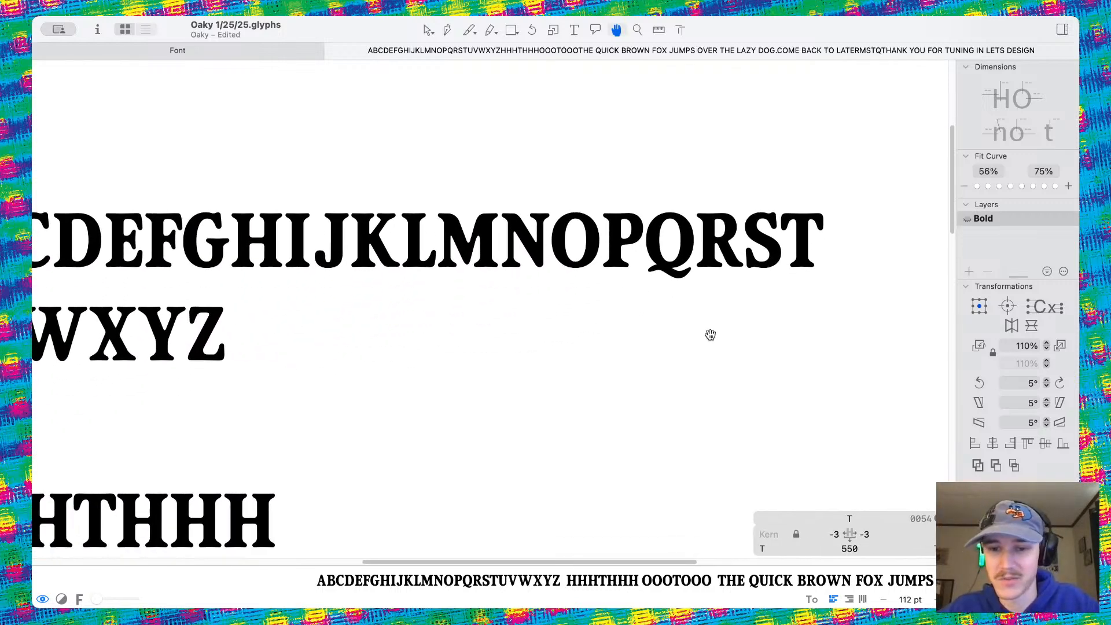
scroll(792, 220, up, 4)
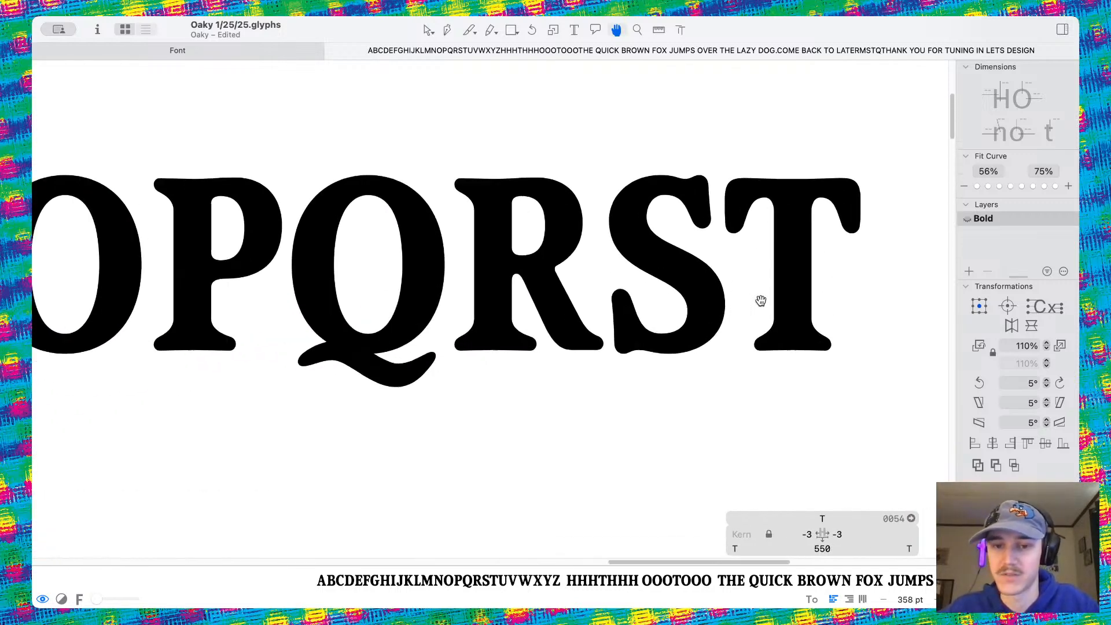
Set both the left and right sidebearings of the T to 10
click(804, 534)
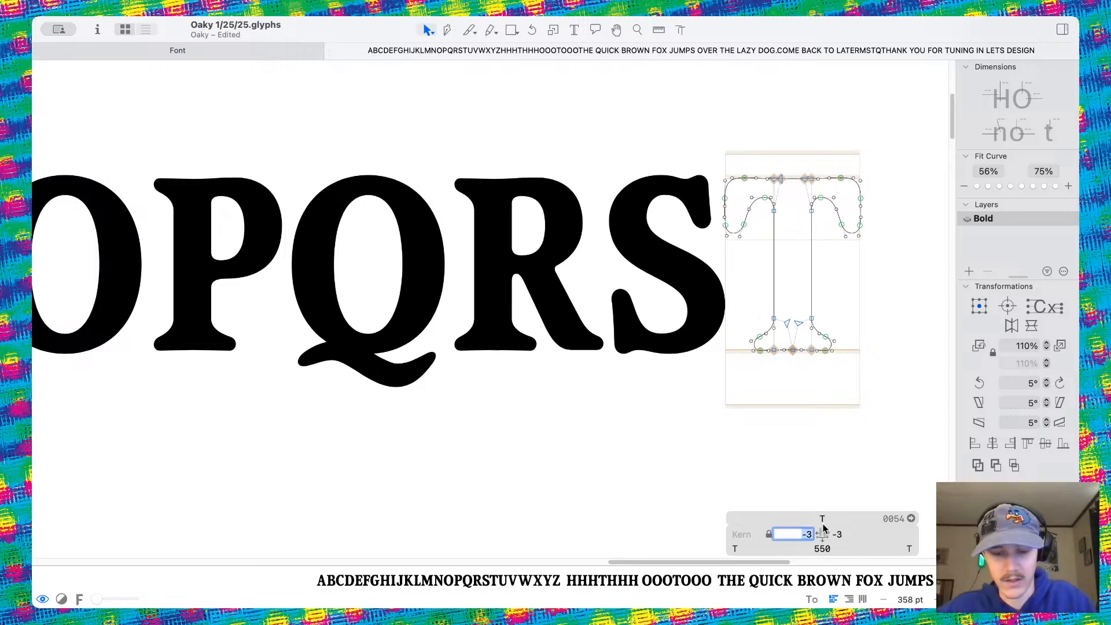
click(849, 536)
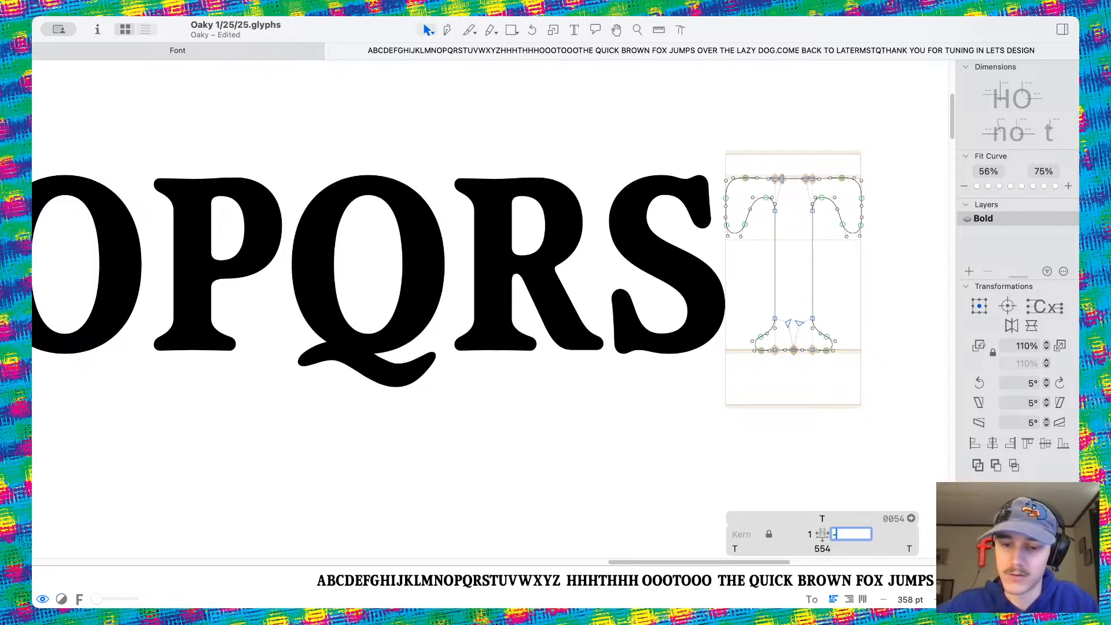
click(810, 533)
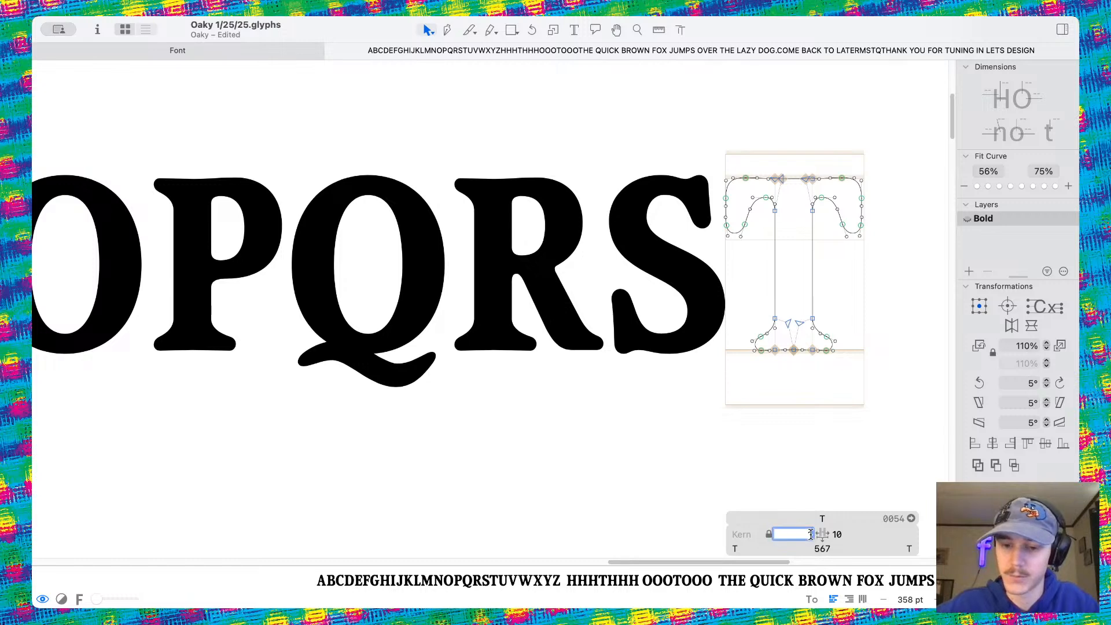
click(809, 482)
Review the T's shape and spacing across the alphabet, the HHHTHHH and OOOTOOO strings, and the sample sentences
scroll(746, 367, down, 5)
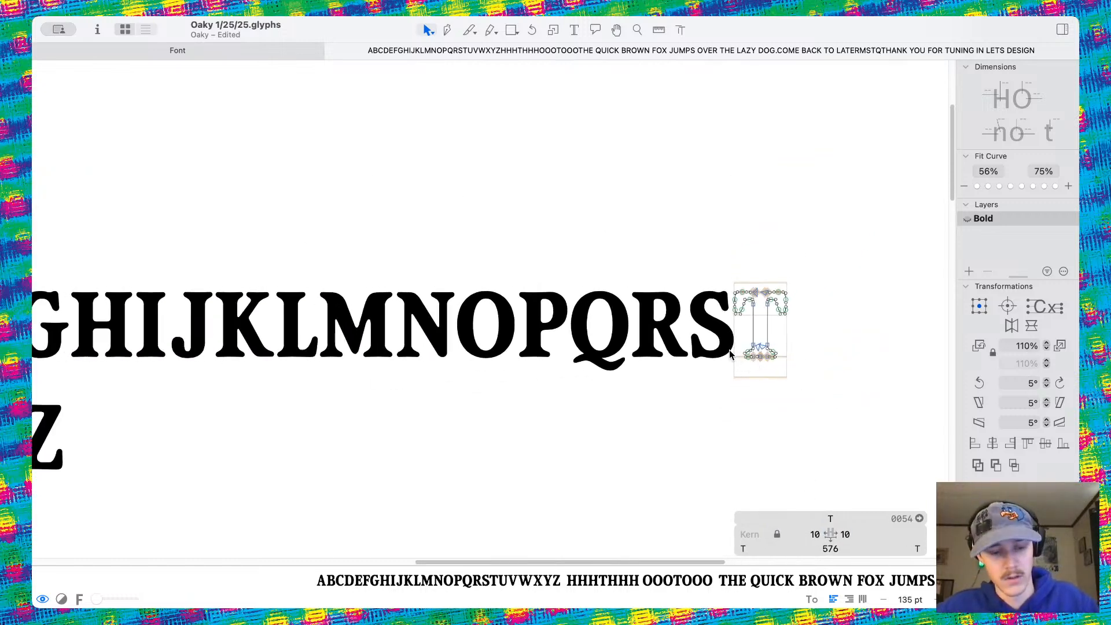
scroll(463, 330, left, 5)
scroll(463, 330, down, 3)
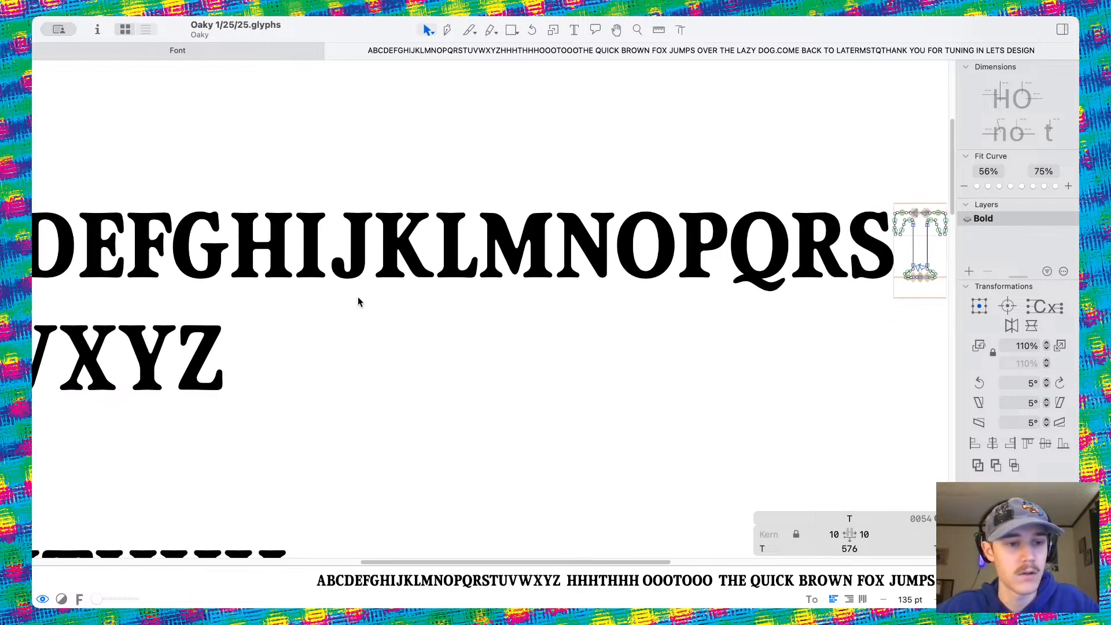
scroll(358, 297, left, 5)
scroll(358, 296, down, 2)
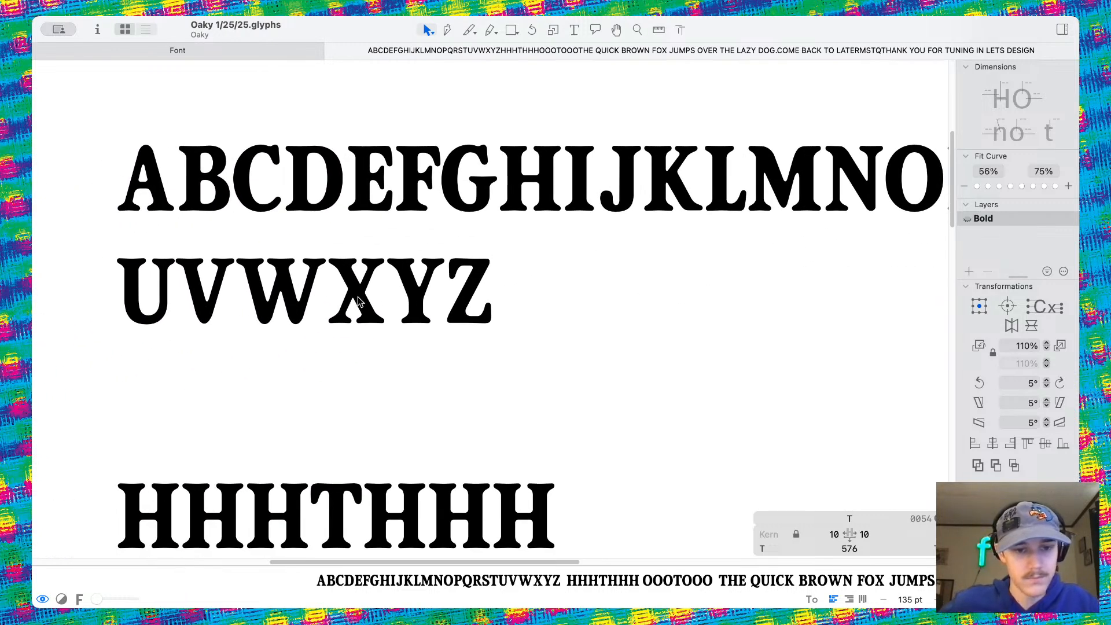
scroll(370, 300, down, 2)
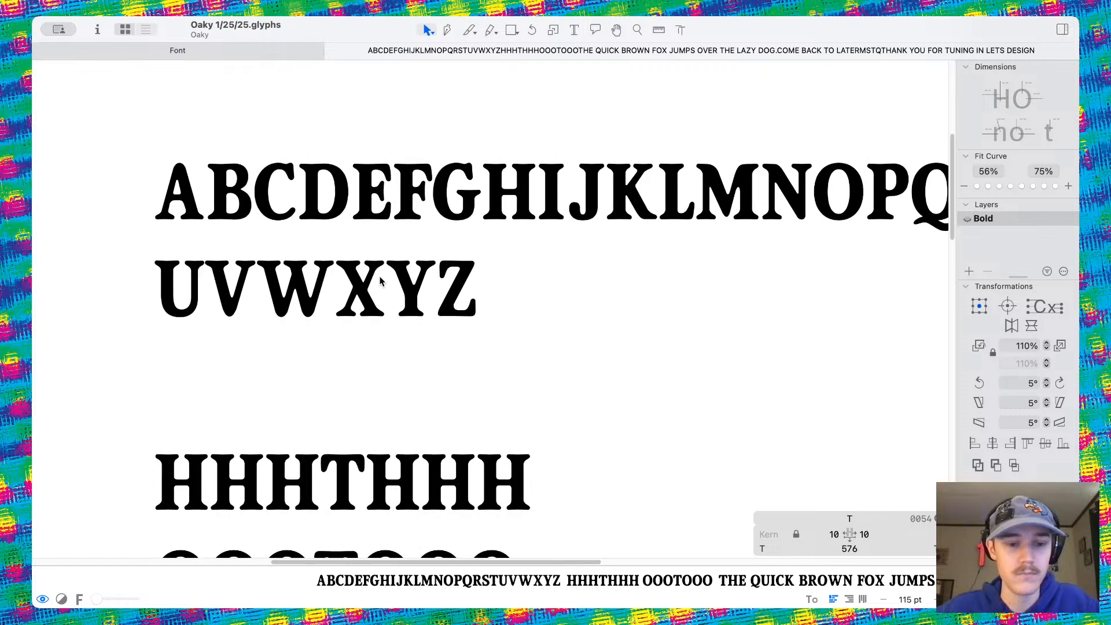
scroll(370, 301, down, 3)
click(573, 30)
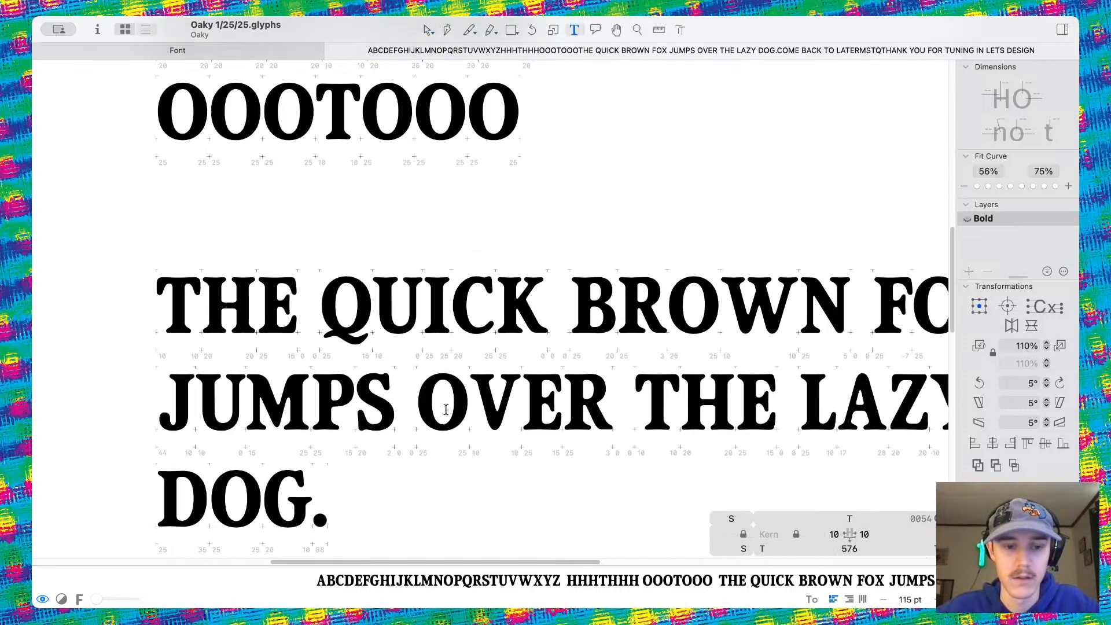
scroll(405, 483, down, 5)
scroll(399, 477, down, 5)
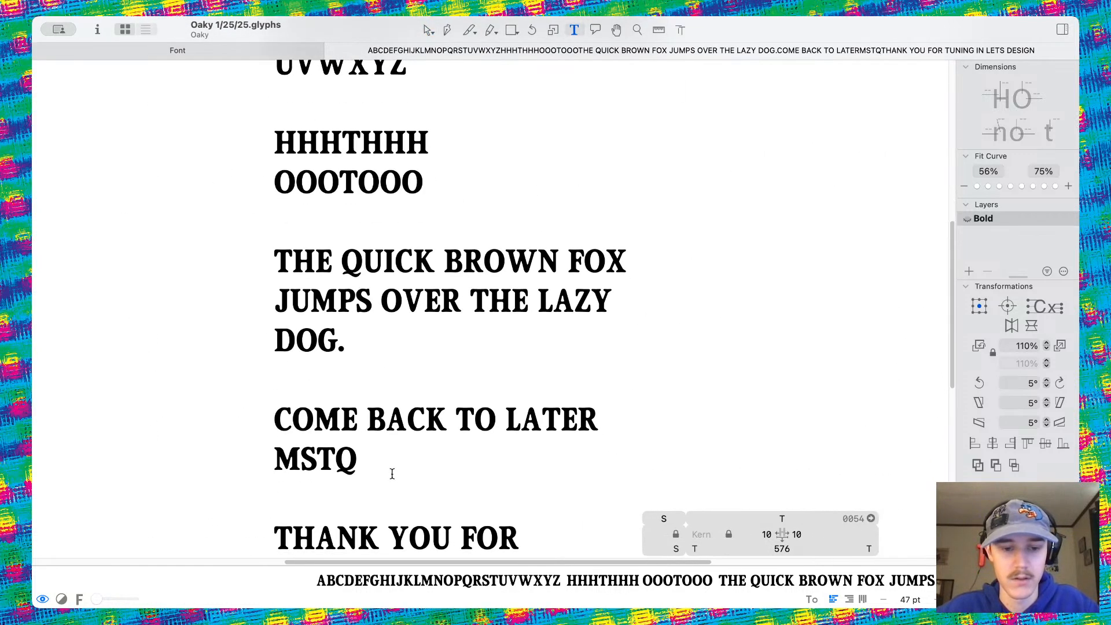
Open the M in the MSTQ line for outline editing
scroll(316, 426, up, 5)
click(341, 431)
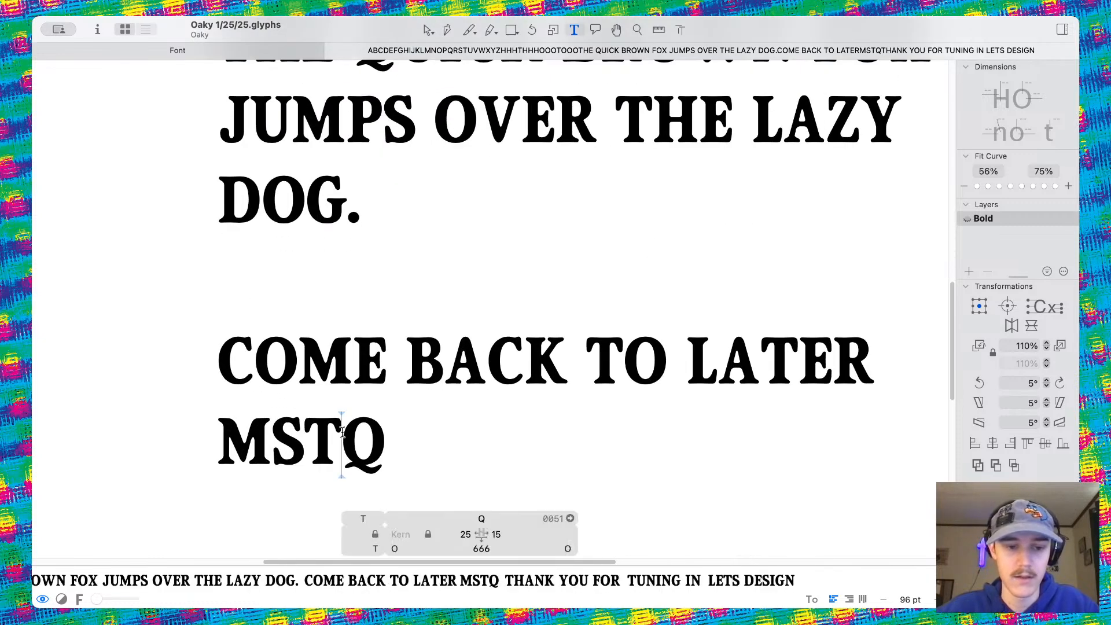
scroll(342, 431, up, 5)
scroll(342, 431, up, 5)
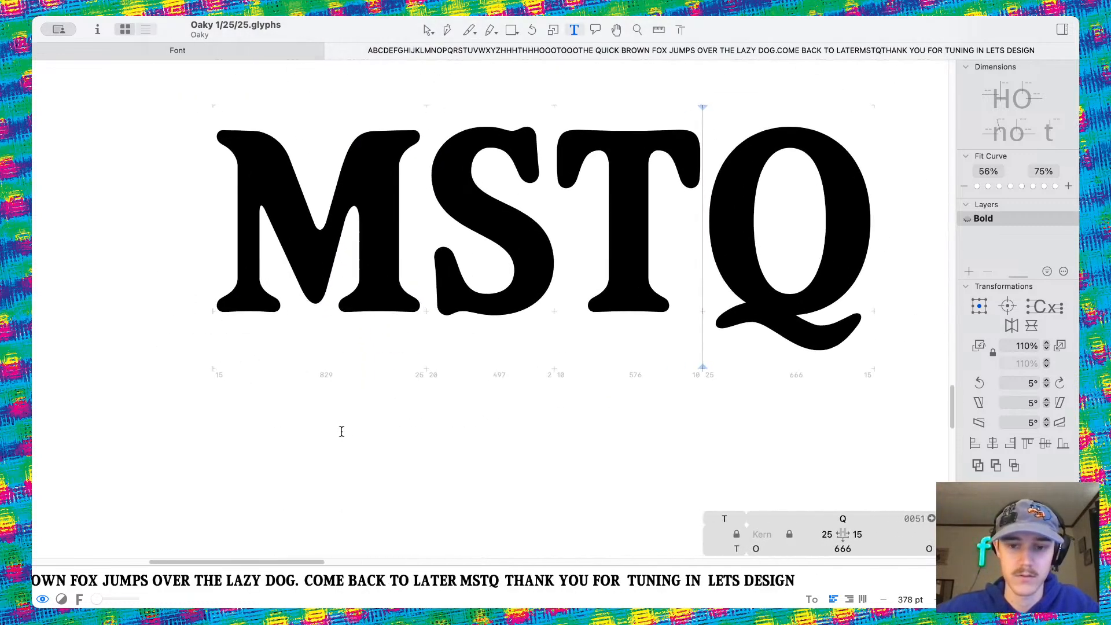
click(428, 30)
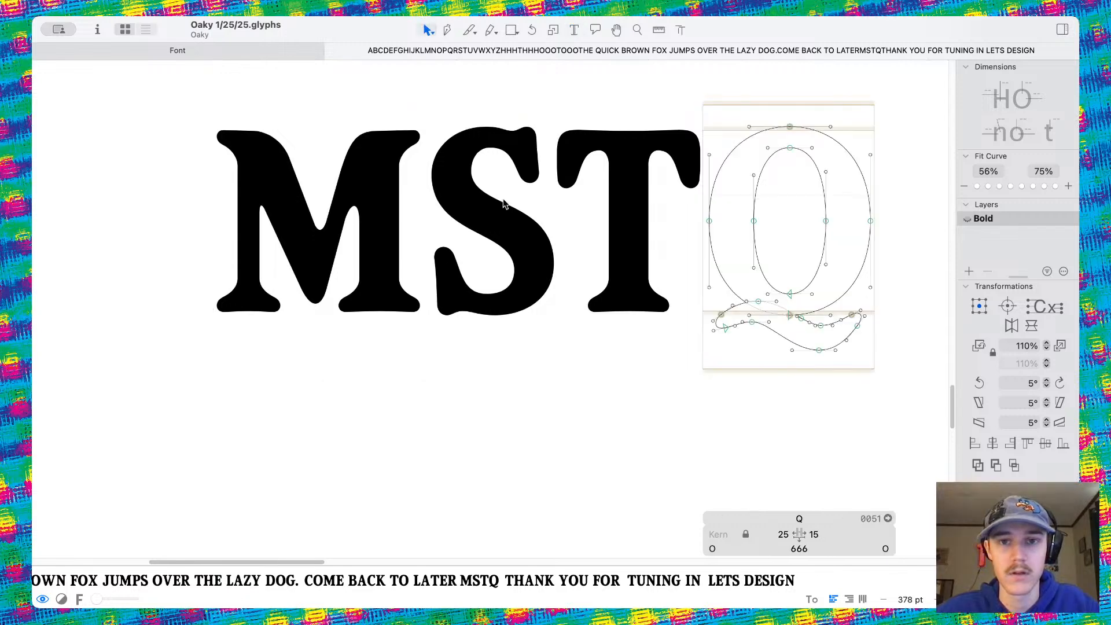
scroll(505, 241, up, 2)
scroll(344, 275, up, 4)
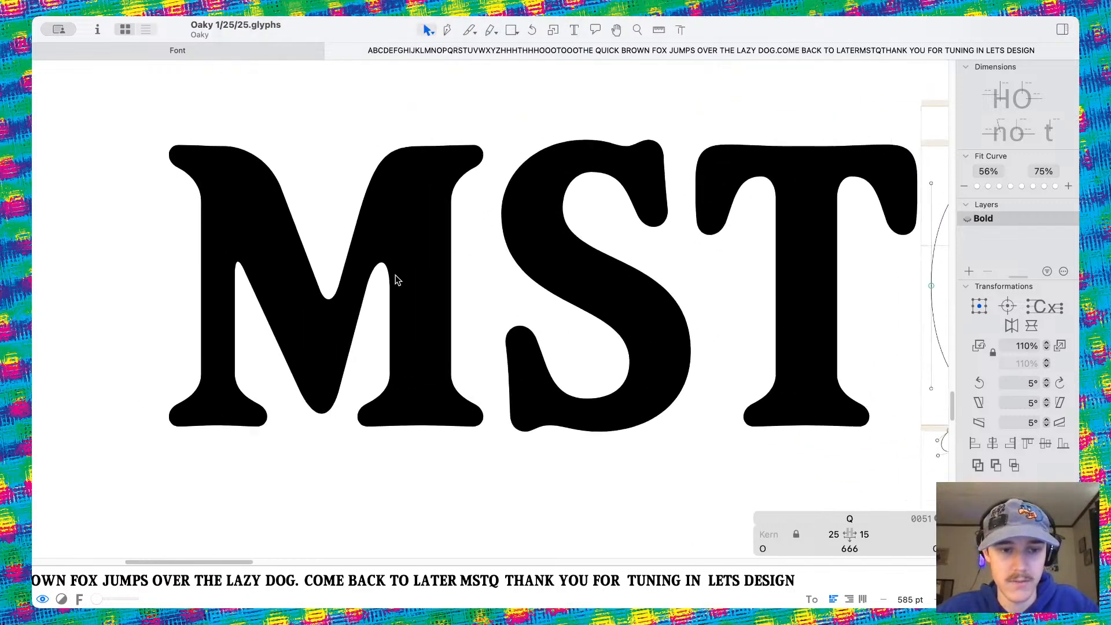
double_click(359, 284)
scroll(361, 283, up, 2)
scroll(389, 343, down, 3)
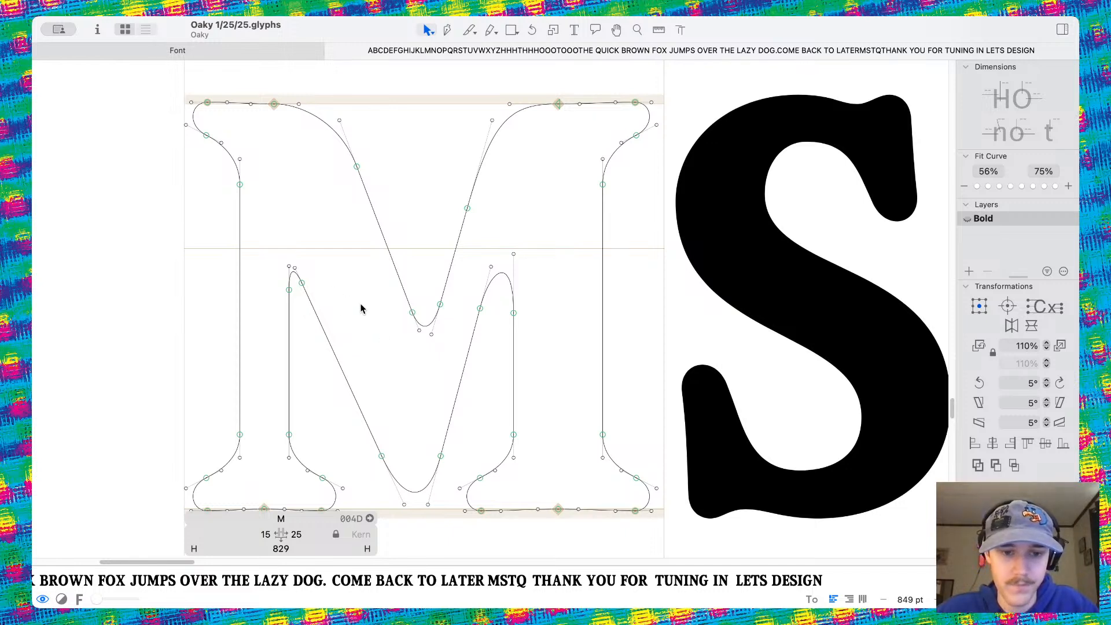
Select the nodes at both bottoms of the M's central V, shift them slightly left, and preview the letter
drag(345, 304, 445, 502)
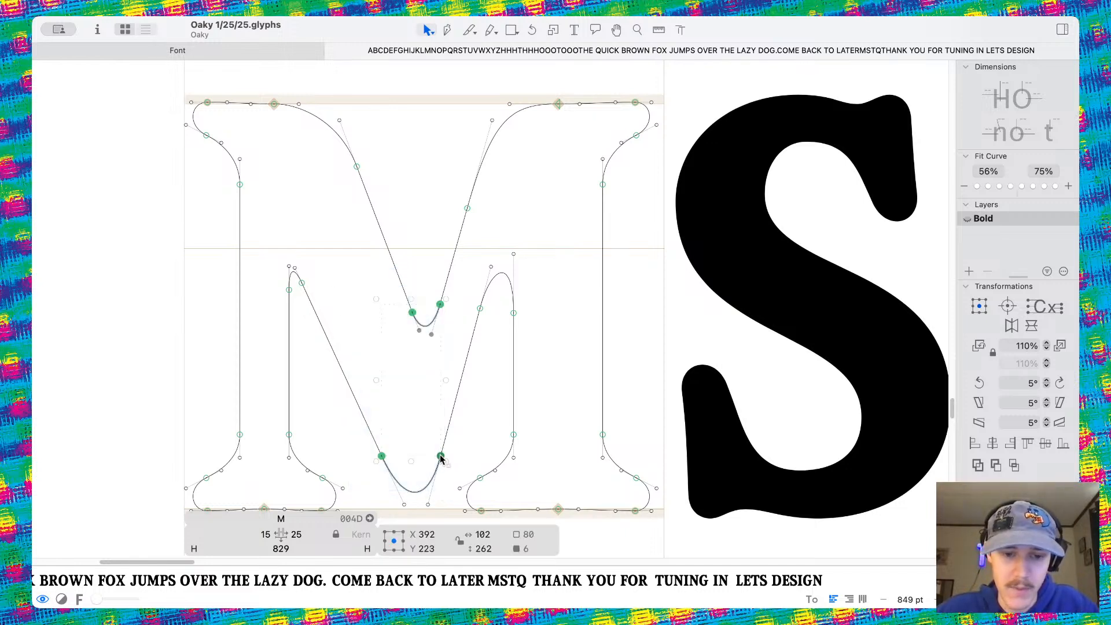
drag(441, 456, 434, 457)
key(space)
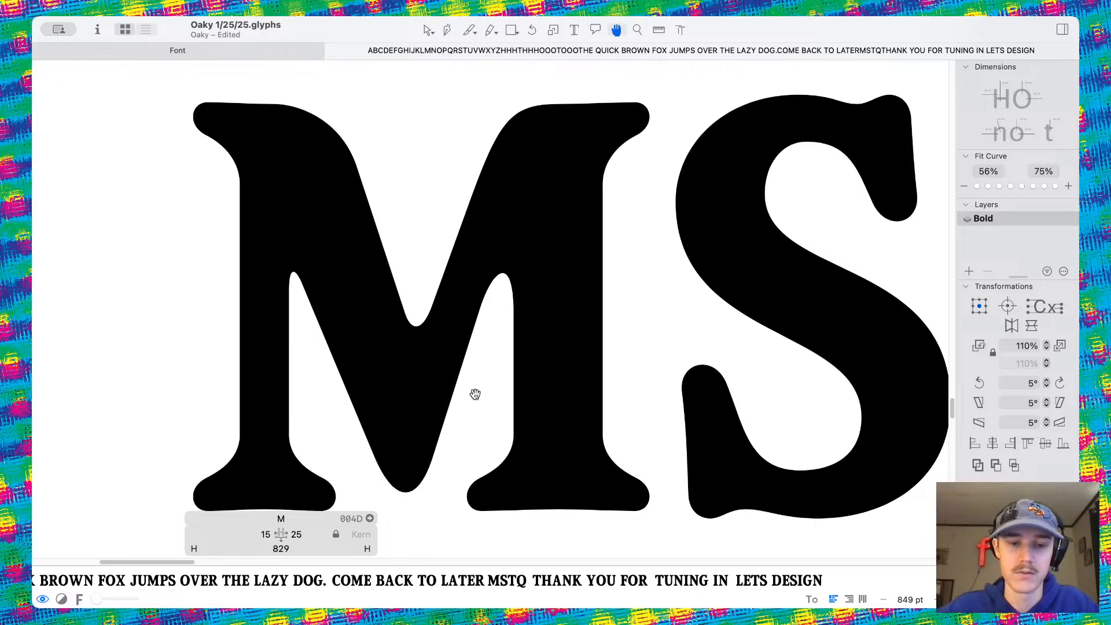
scroll(475, 394, down, 10)
scroll(487, 379, up, 10)
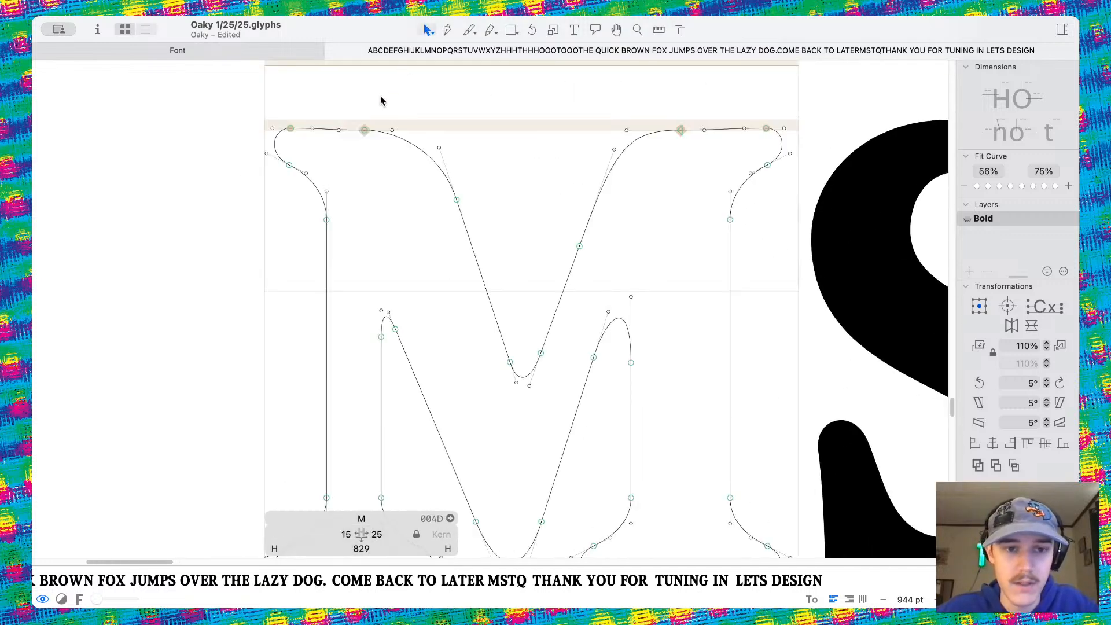
Lengthen the curve handle of the M's top-left shoulder to 63 units, slide the node below it up the diagonal, and preview the letter
drag(366, 133, 454, 140)
click(397, 160)
scroll(386, 133, up, 5)
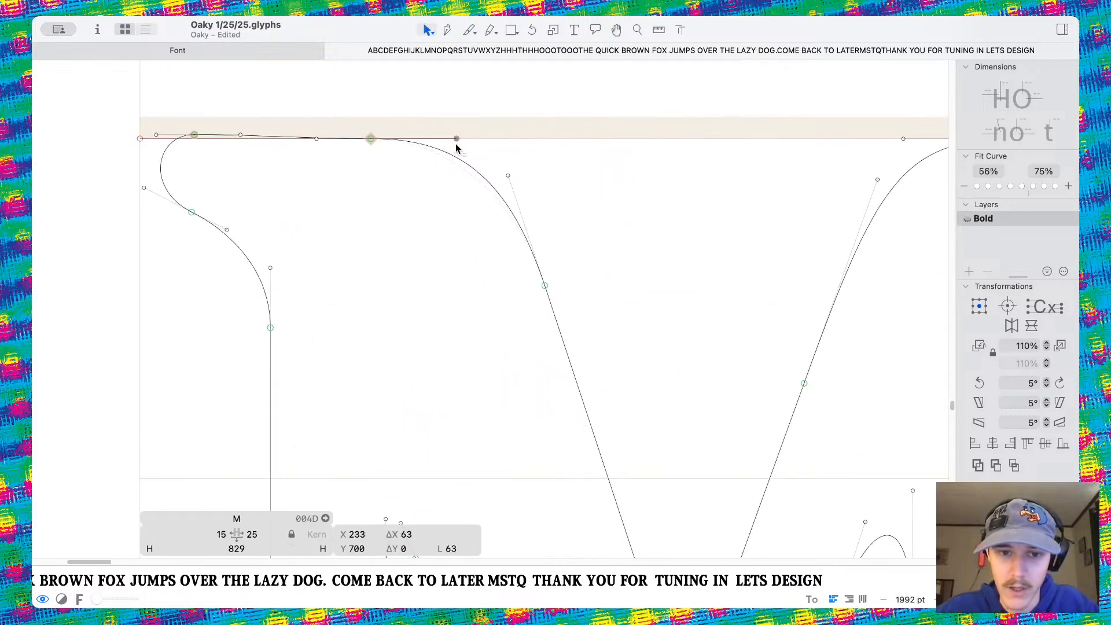
click(545, 286)
key(space)
scroll(622, 238, down, 5)
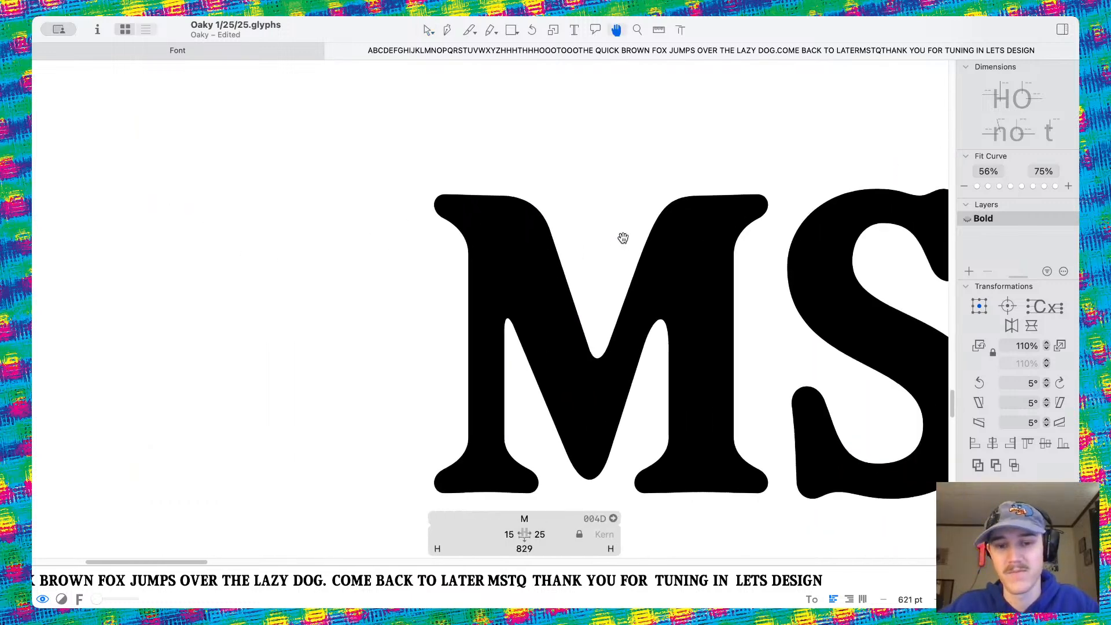
Slide the lower node of the M's top-right shoulder curve up along the diagonal and preview it
scroll(607, 218, up, 5)
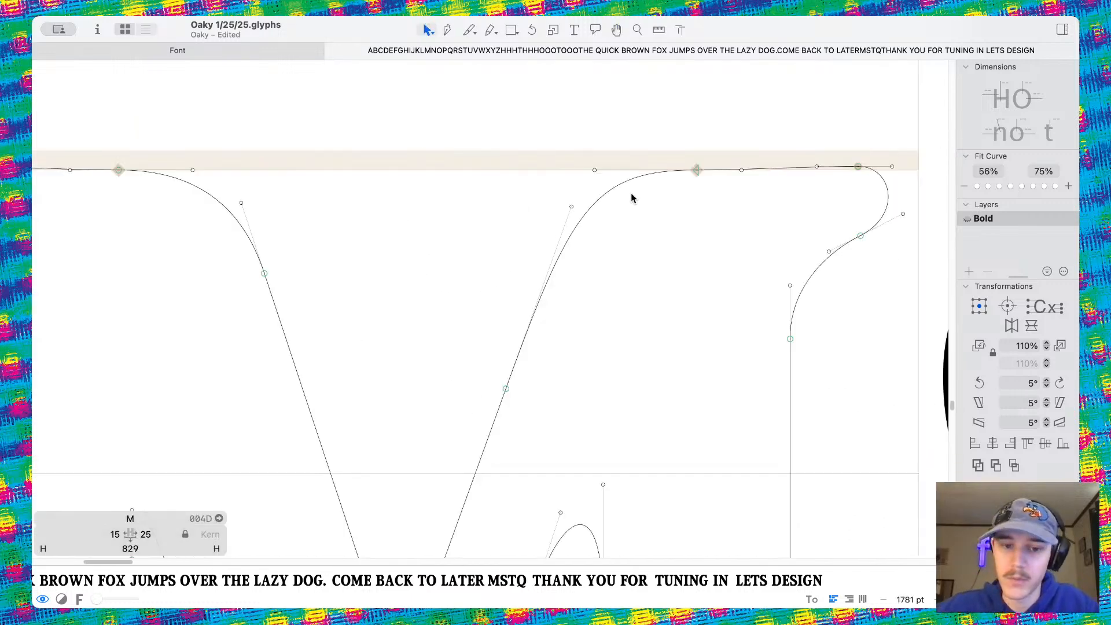
mouse_move(505, 389)
mouse_down()
mouse_move(550, 300)
mouse_move(535, 307)
mouse_up()
key(space)
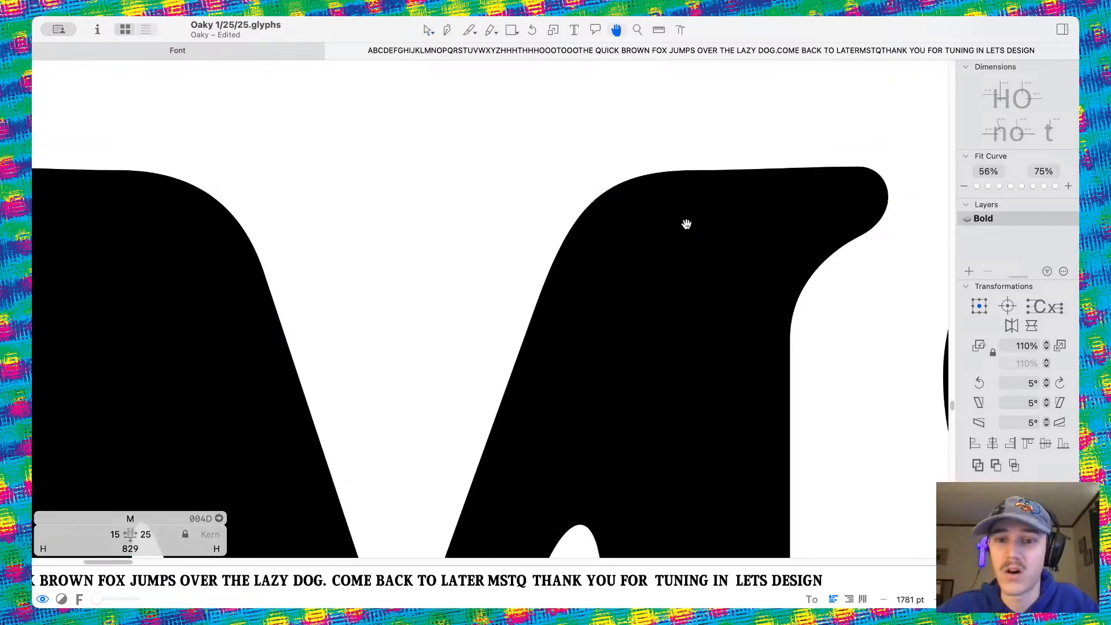
Slide the nodes of the M's left inner notch down along the diagonal and stem to widen its rounded top, and preview it
scroll(686, 224, down, 5)
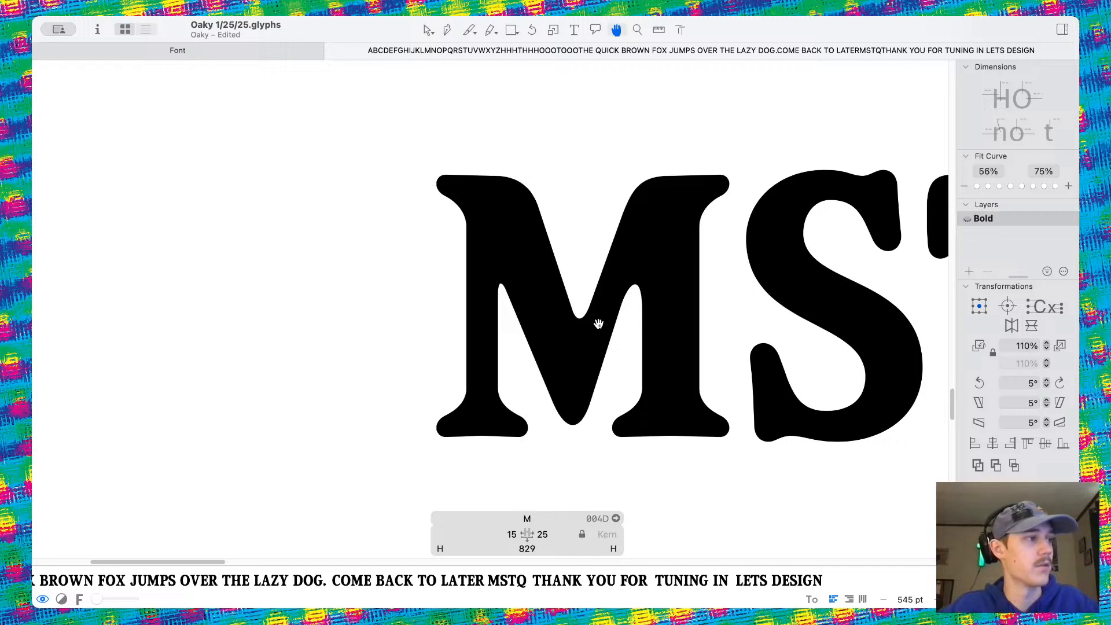
scroll(519, 315, up, 5)
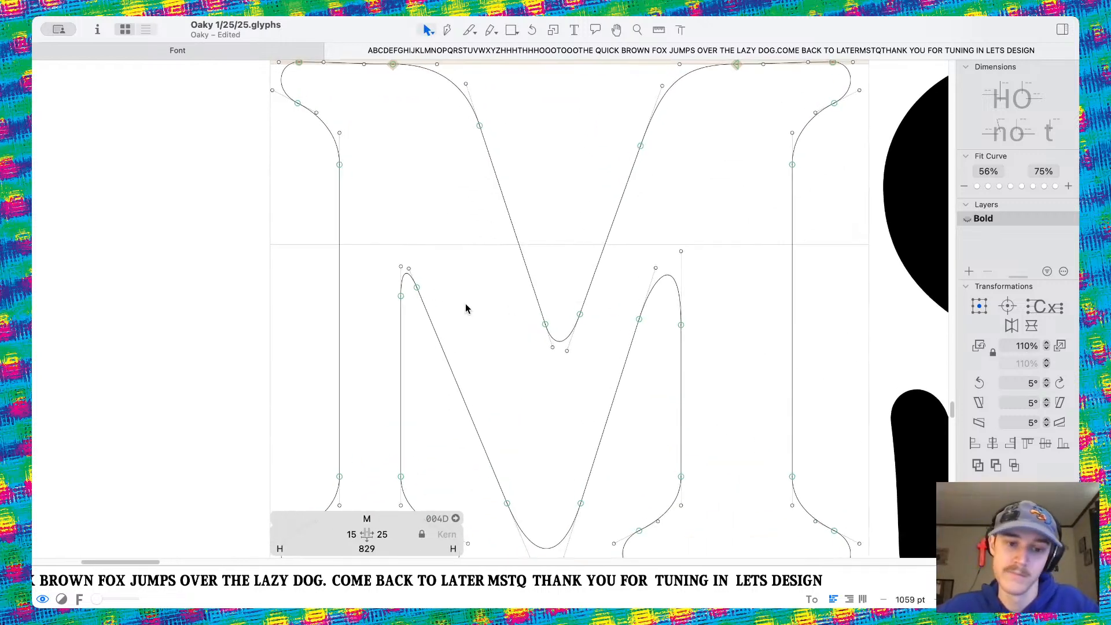
scroll(408, 280, down, 2)
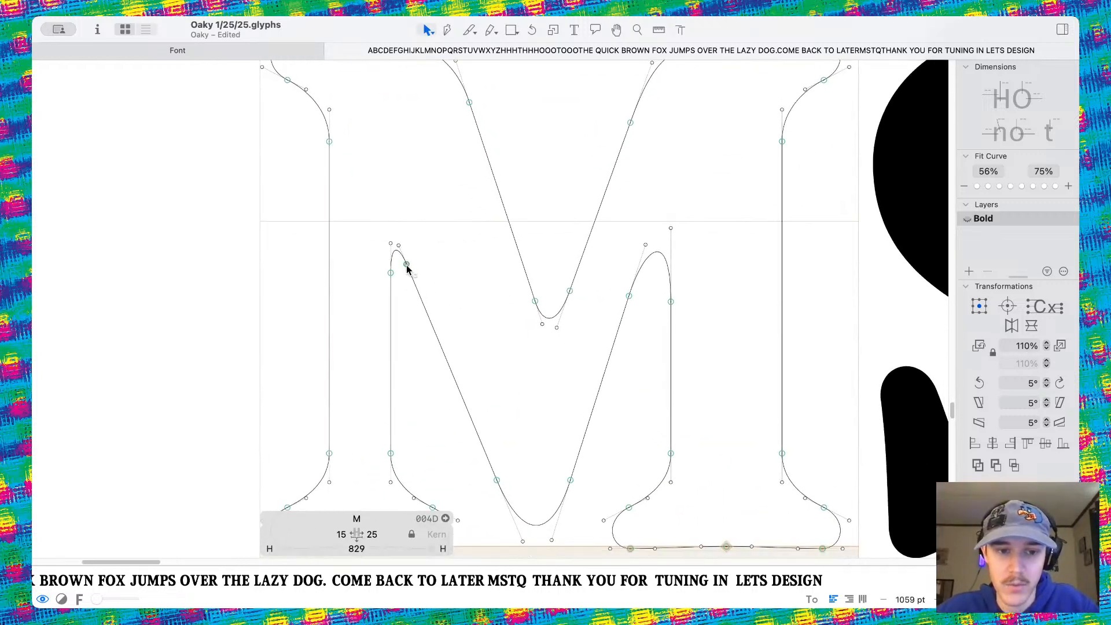
mouse_move(407, 265)
mouse_down()
mouse_move(413, 288)
mouse_move(390, 287)
mouse_up()
scroll(396, 253, up, 5)
drag(402, 244, 381, 267)
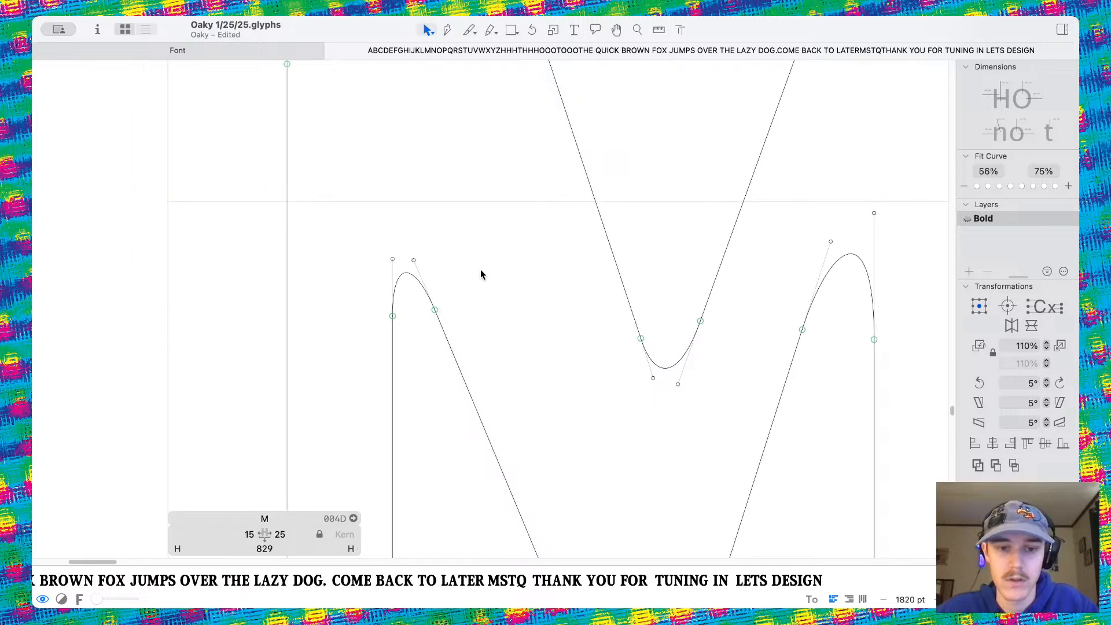
key(space)
Raise both nodes of the left notch's curve, the diagonal one to X 211, Y 372, shorten both handles, and preview the M
scroll(440, 303, up, 5)
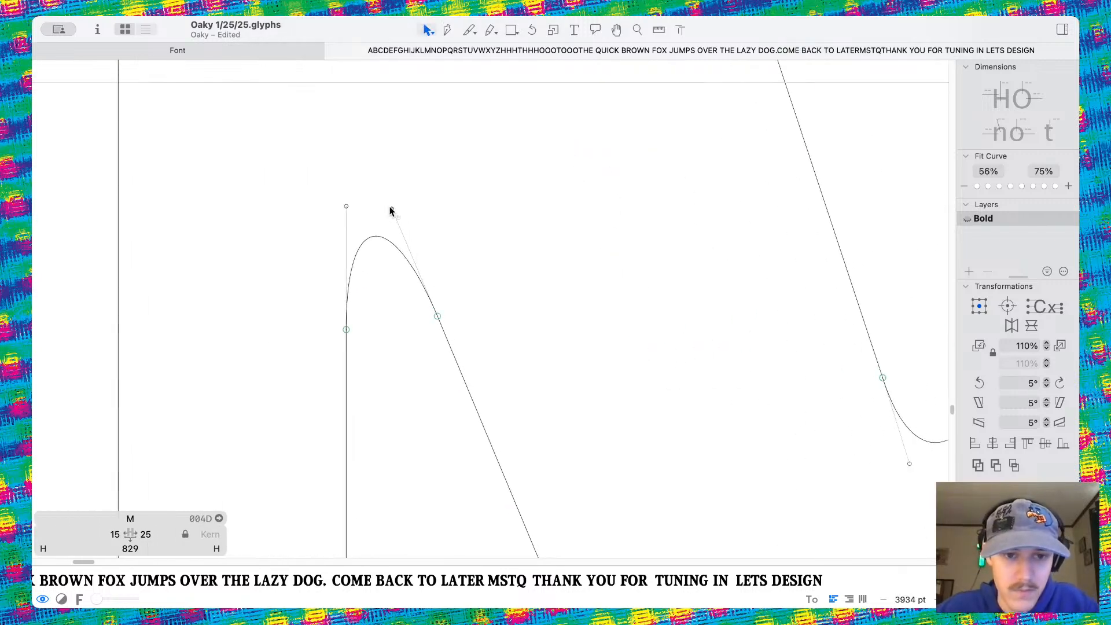
drag(437, 320, 427, 293)
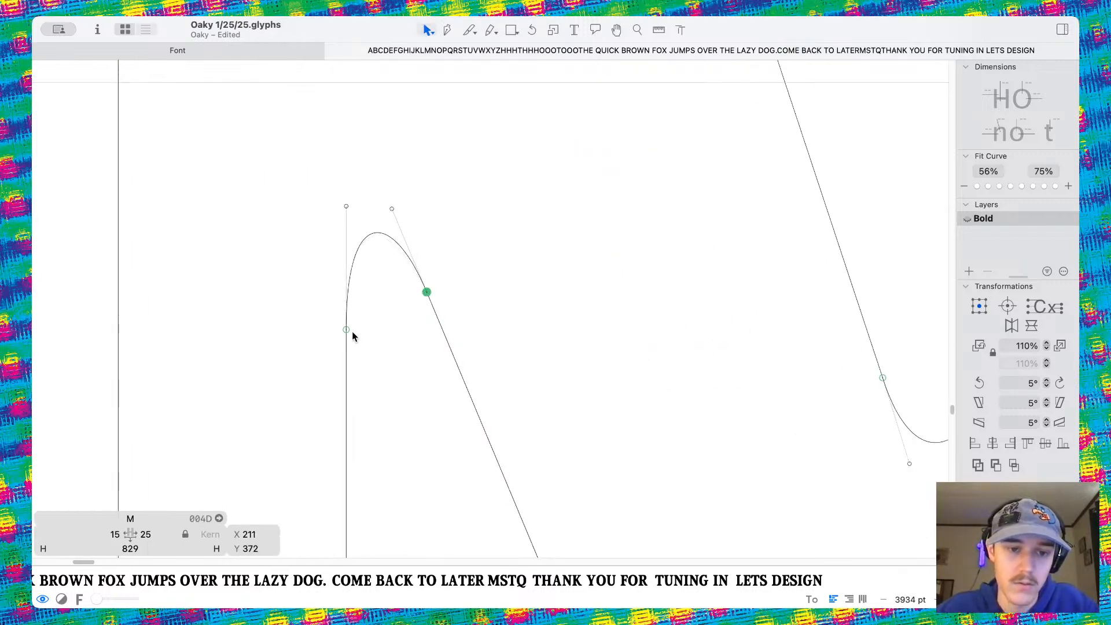
drag(346, 329, 349, 313)
drag(345, 207, 345, 250)
drag(391, 211, 404, 235)
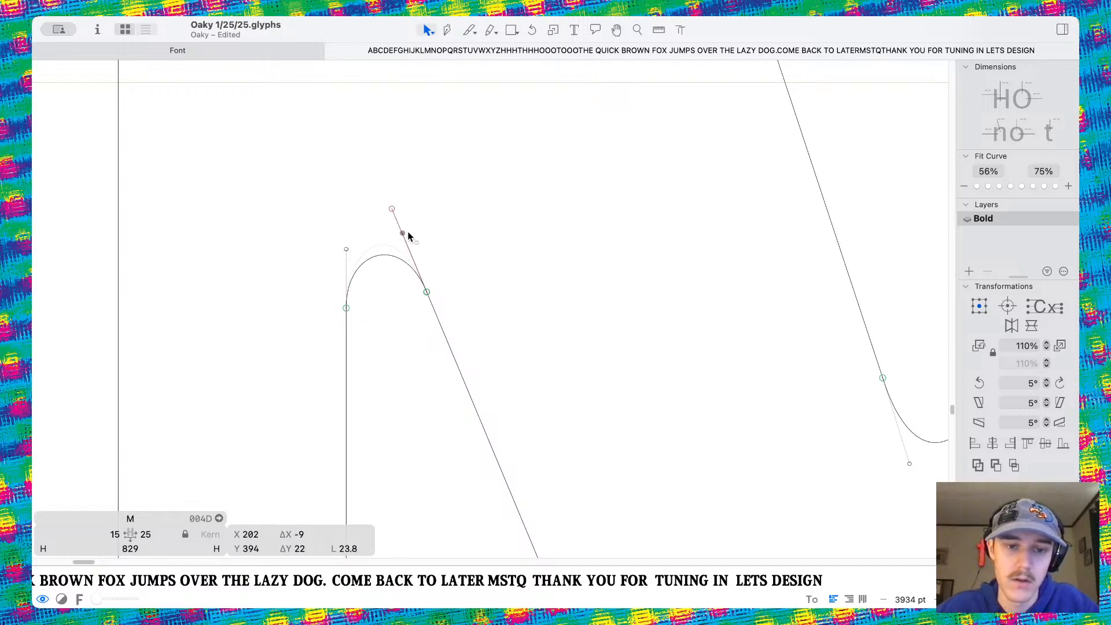
key(space)
scroll(469, 241, down, 5)
scroll(469, 240, down, 8)
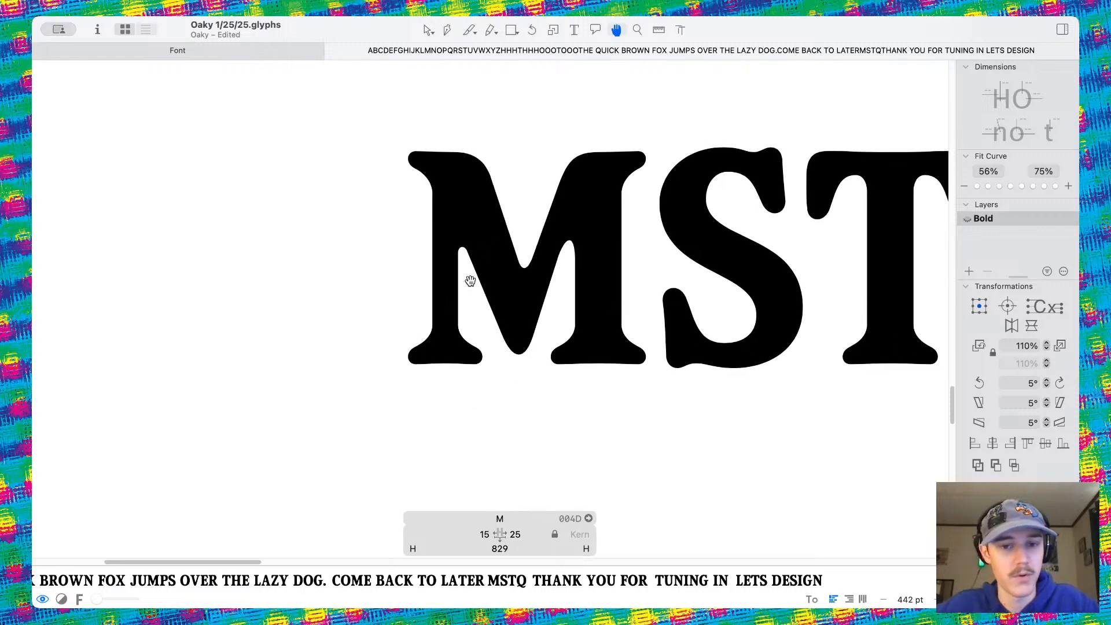
Raise both nodes at the bottom of the M's central V, and shorten their handles to 66.3 units left and 69.3 units right
scroll(544, 347, up, 8)
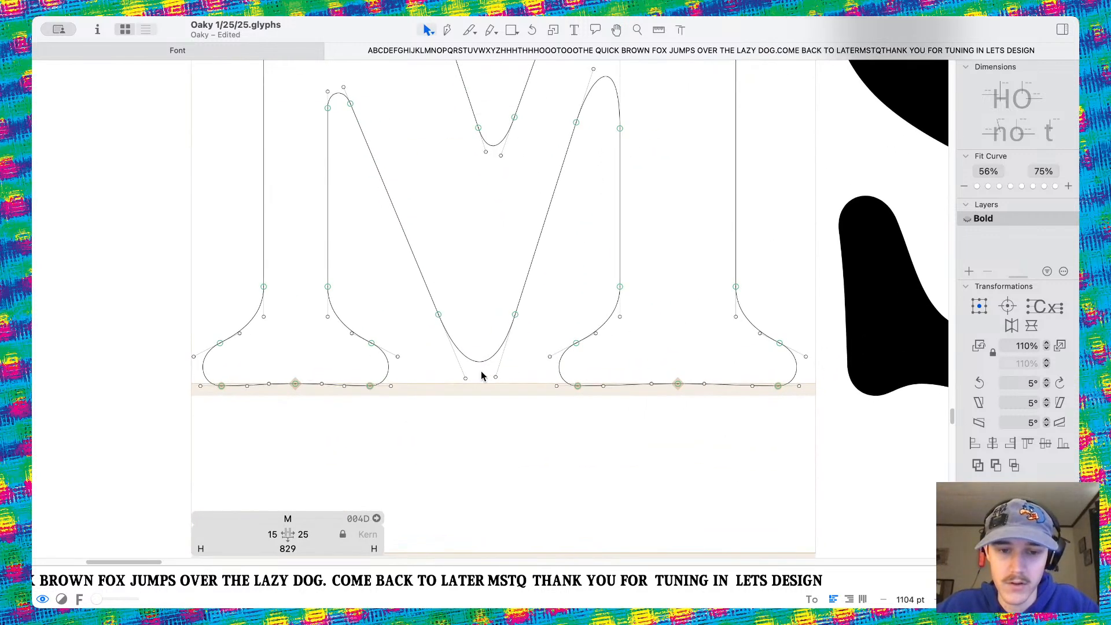
scroll(466, 357, up, 5)
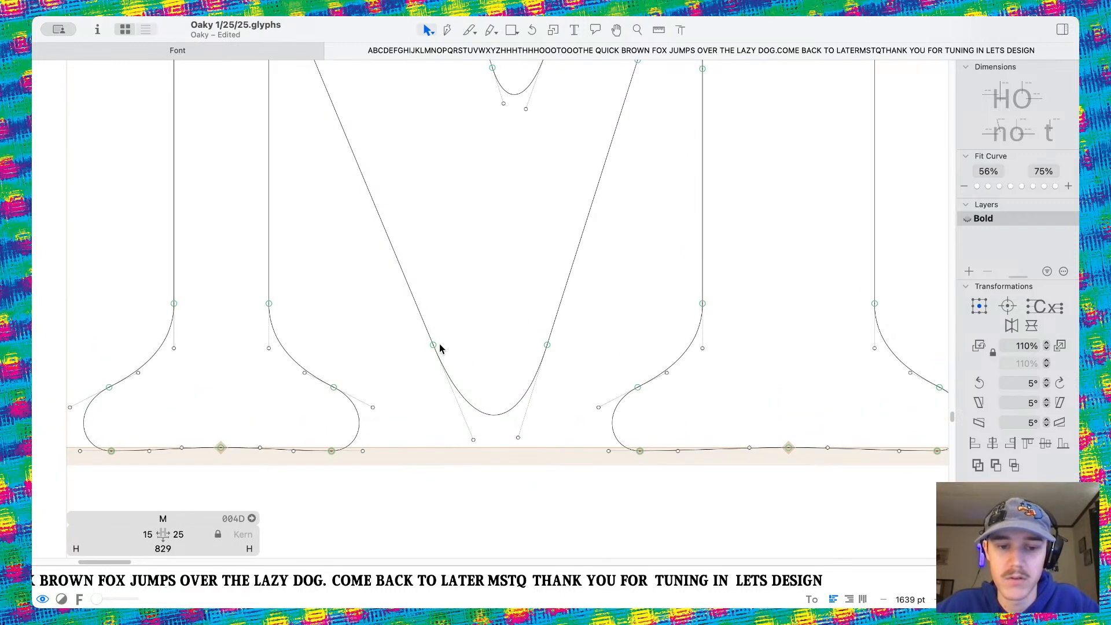
drag(433, 345, 423, 322)
drag(548, 347, 557, 319)
drag(518, 440, 539, 397)
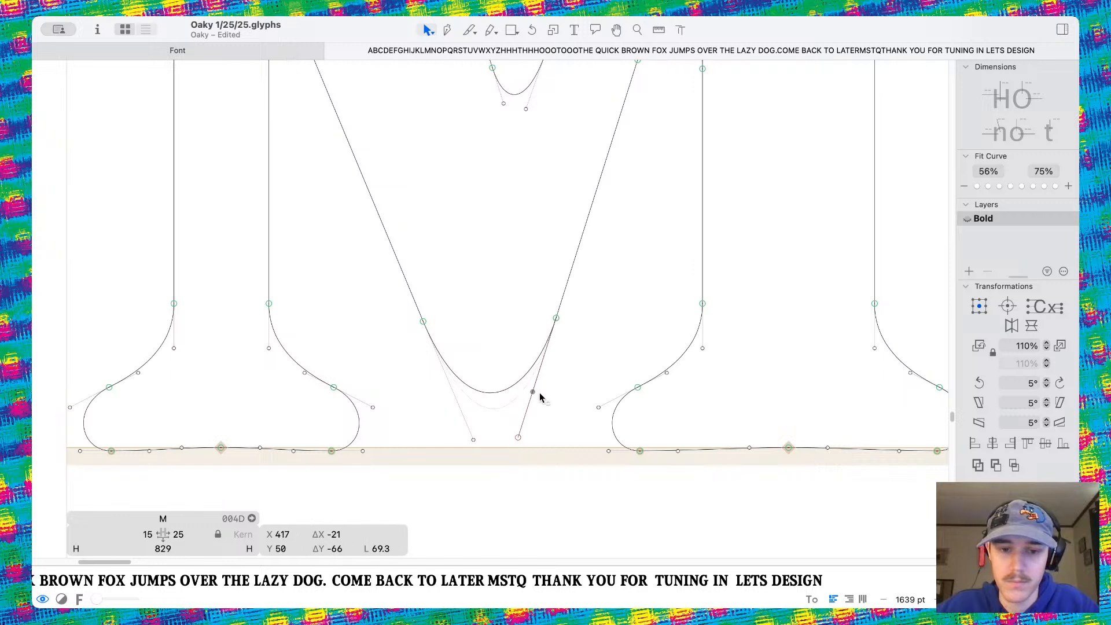
drag(477, 442, 455, 391)
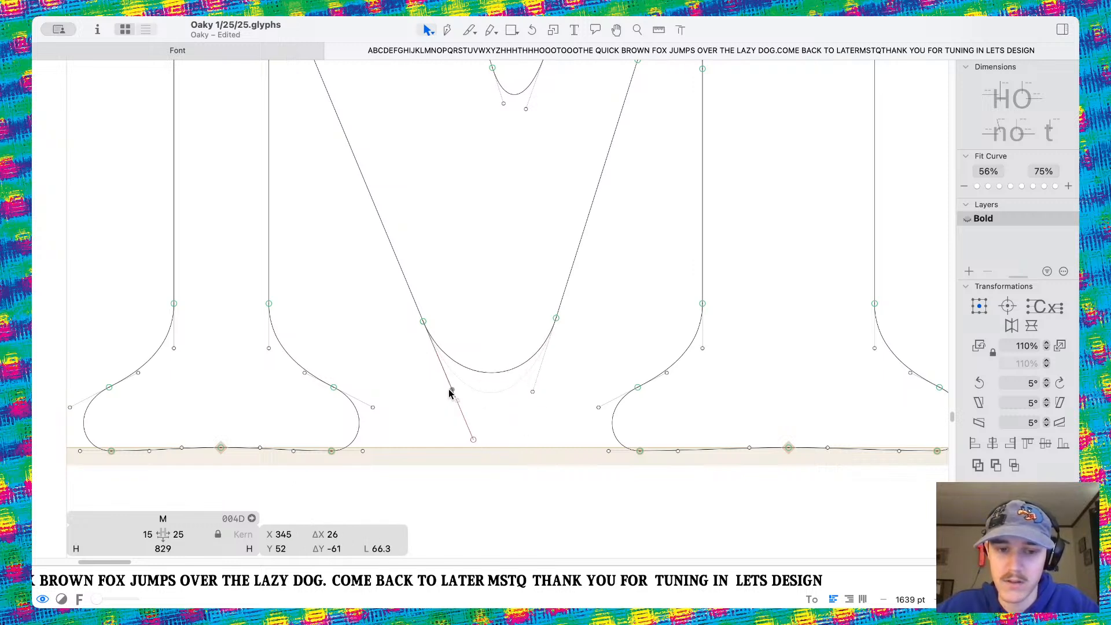
Slide the left node of the V's bottom curve slightly up its diagonal and preview the M at several sizes among the text lines
click(423, 322)
mouse_move(423, 323)
mouse_down()
mouse_move(411, 291)
mouse_move(417, 315)
mouse_up()
click(452, 389)
key(space)
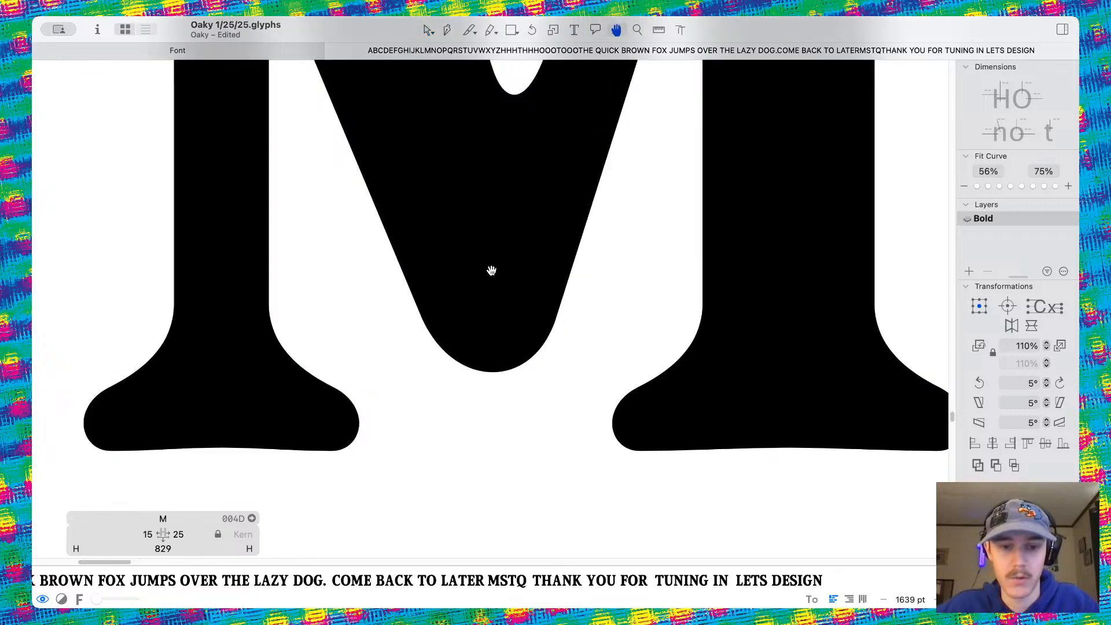
scroll(491, 271, down, 5)
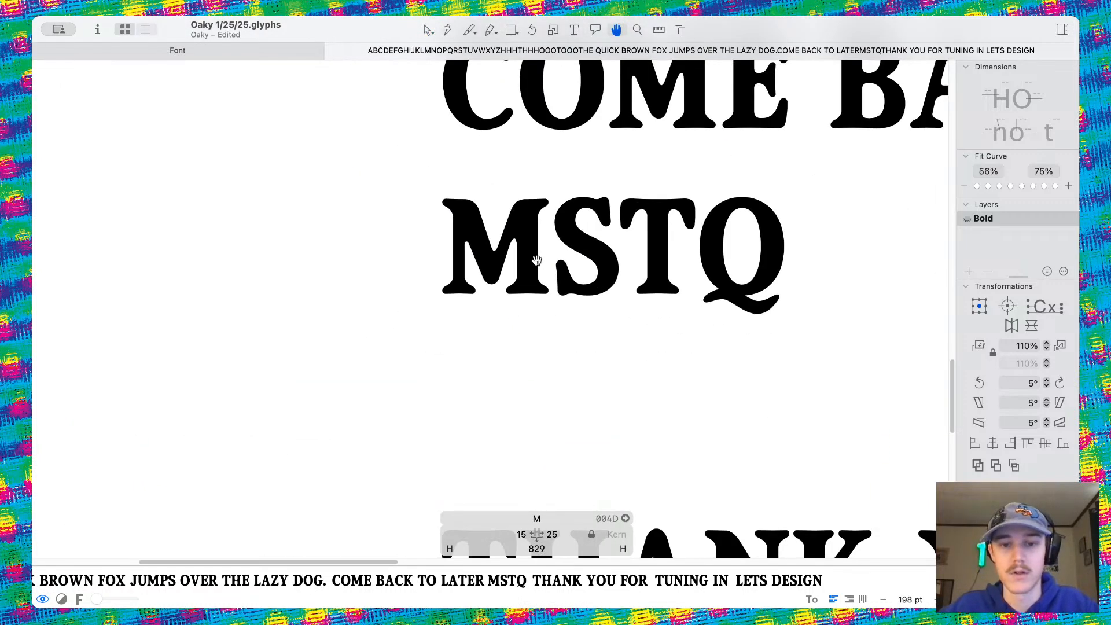
scroll(536, 260, up, 3)
scroll(536, 261, down, 3)
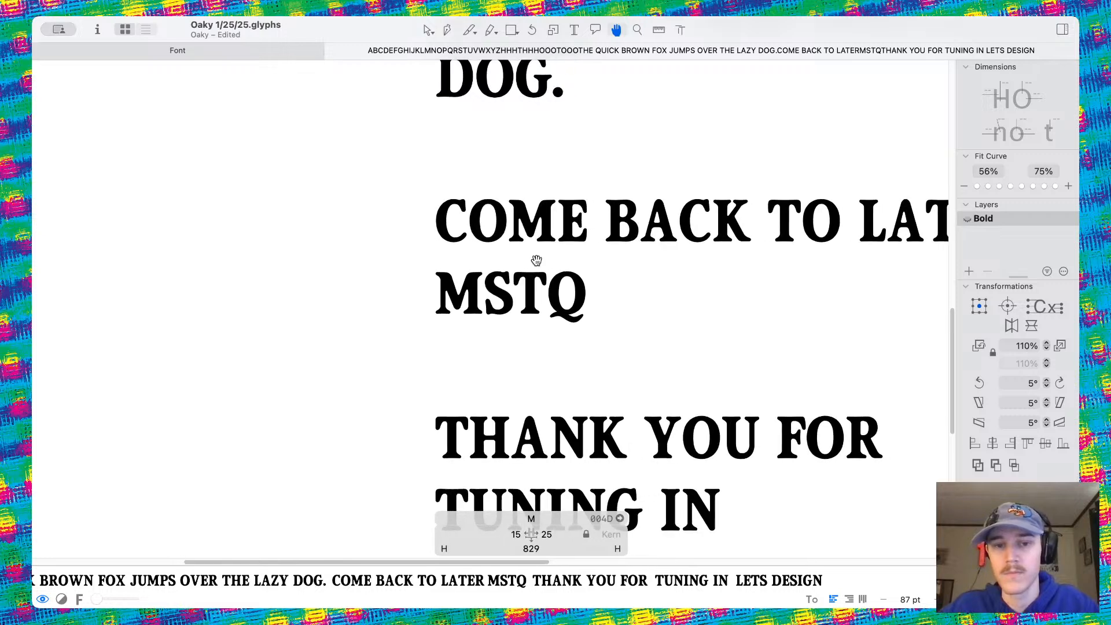
scroll(459, 299, up, 8)
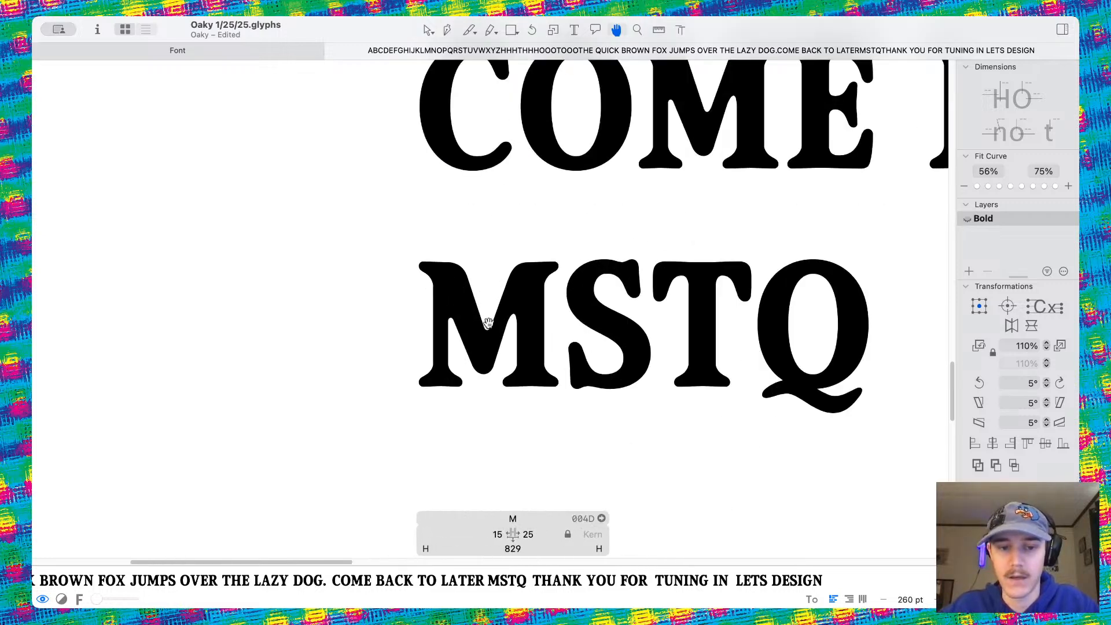
Pull the curve segment at the bottom of the M's central V slightly lower and preview it
scroll(477, 479, up, 4)
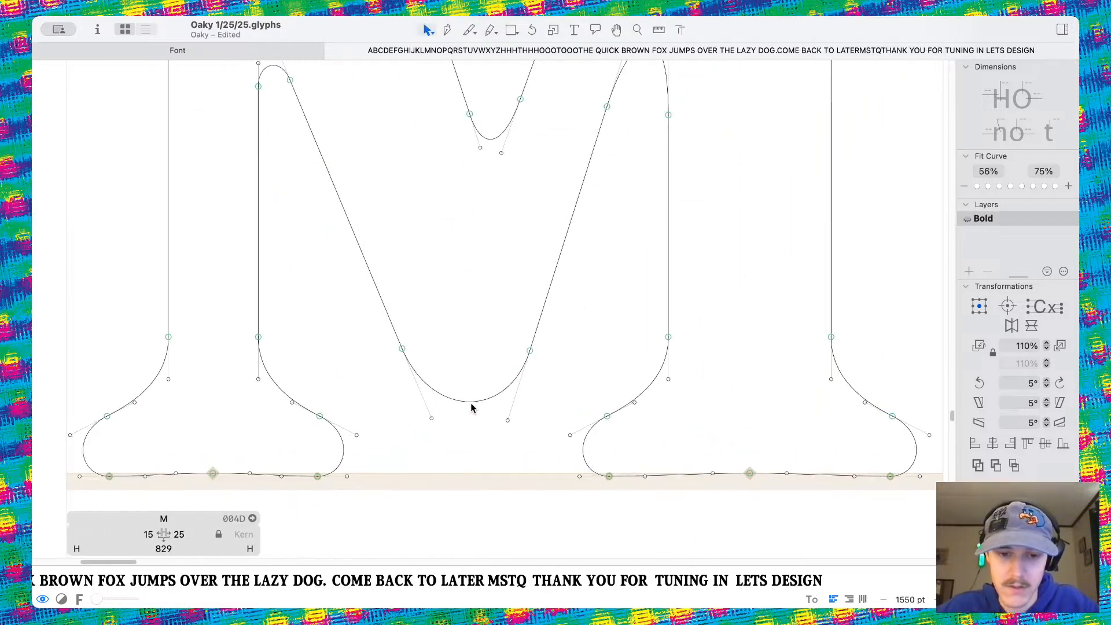
drag(471, 407, 464, 422)
key(space)
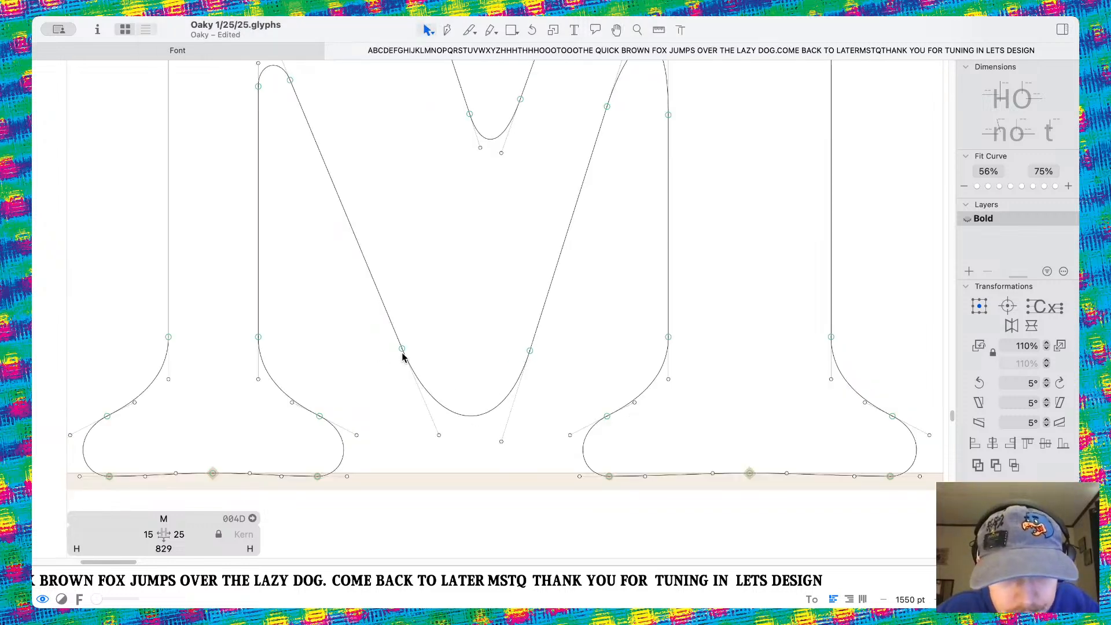
Move the left node of the V's bottom curve to X 323, Y 106, flatten the curve slightly, and preview the letter
drag(402, 349, 409, 362)
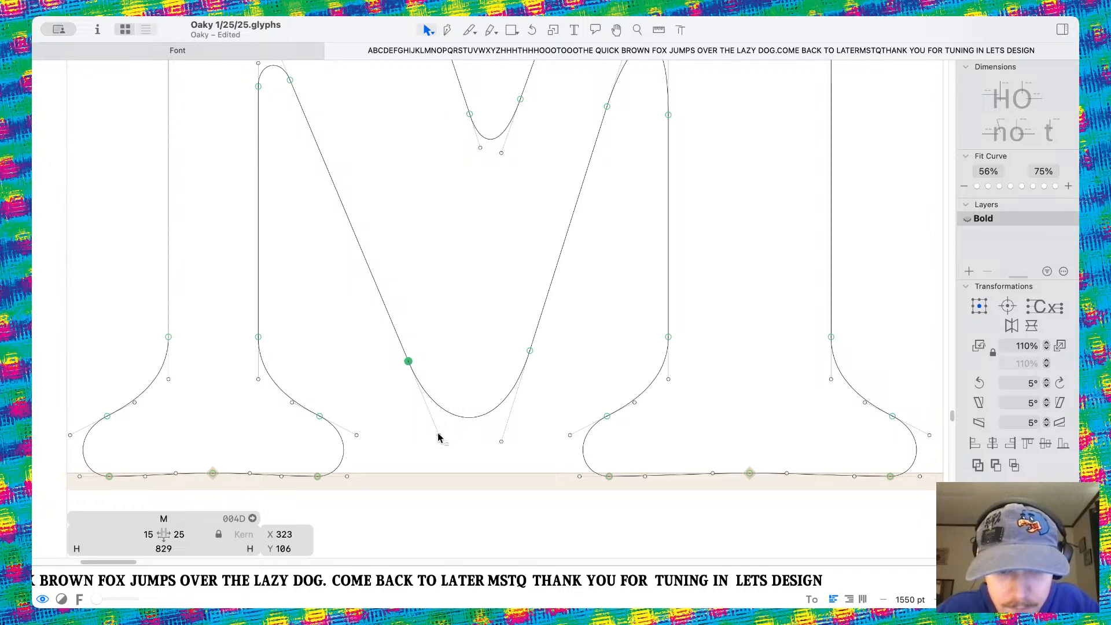
click(438, 434)
key(space)
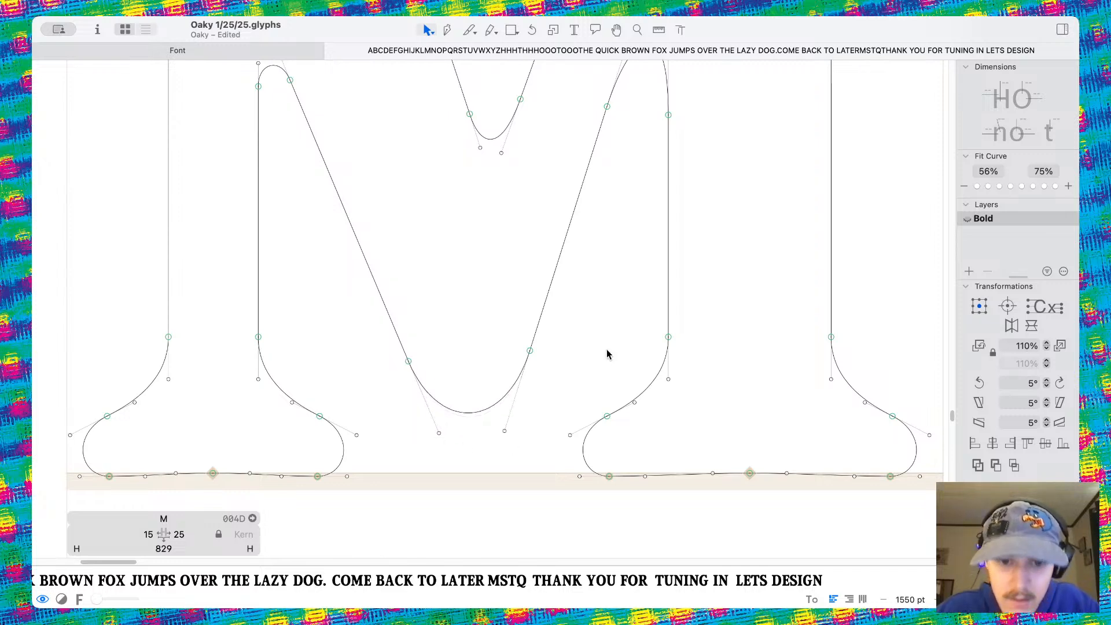
scroll(605, 347, down, 5)
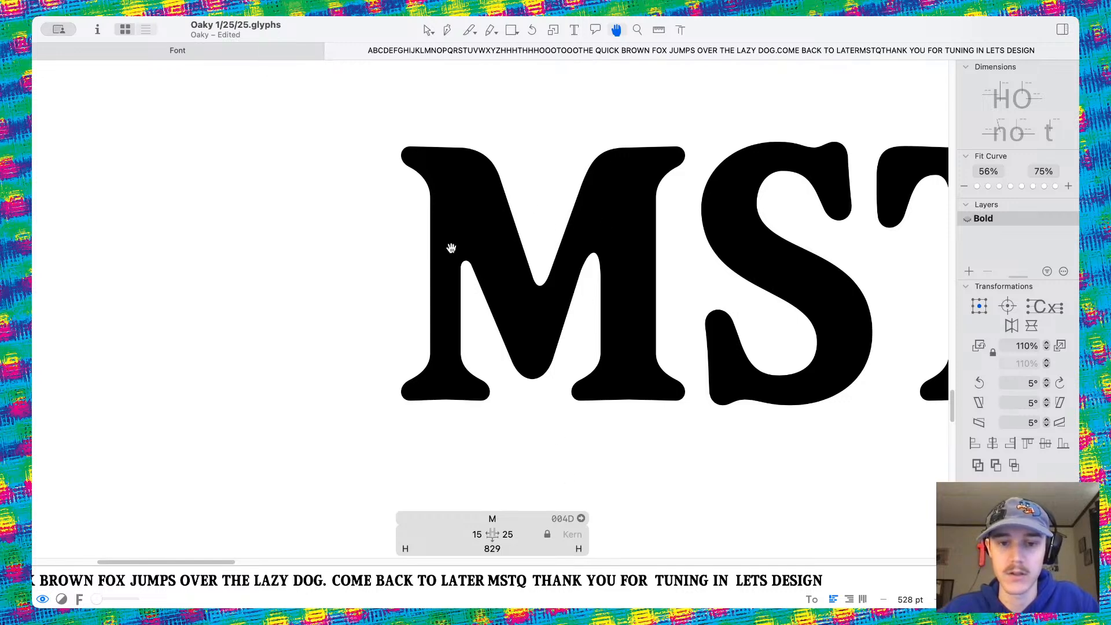
scroll(560, 347, right, 3)
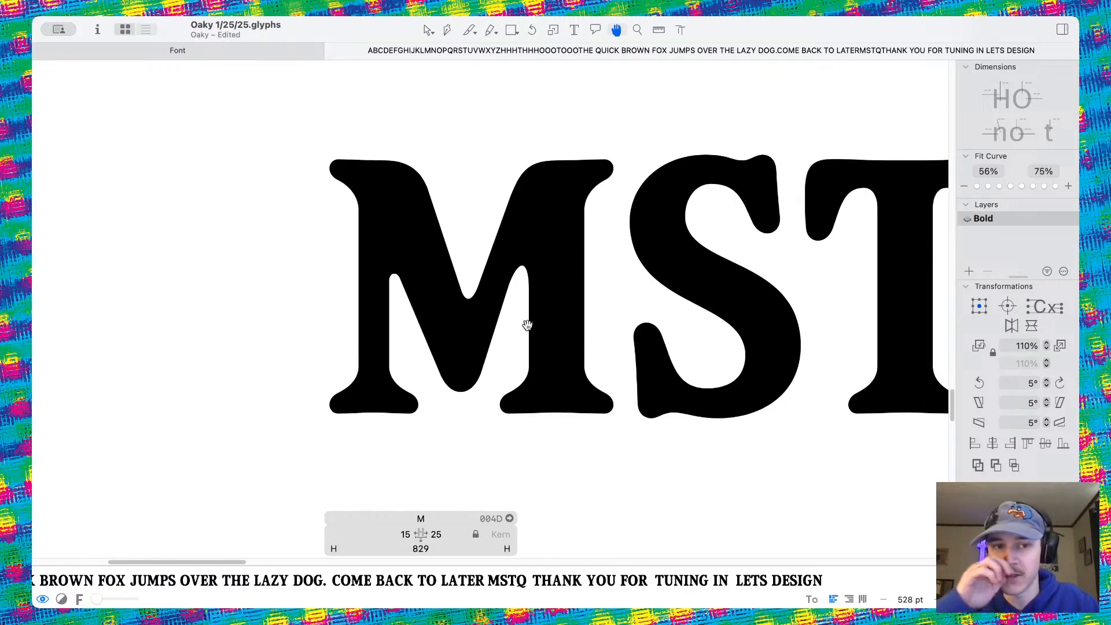
Raise the right inner notch's diagonal node to X 518, Y 369 and stem node to X 569, Y 361, and shorten the stem node's handle
scroll(518, 314, up, 6)
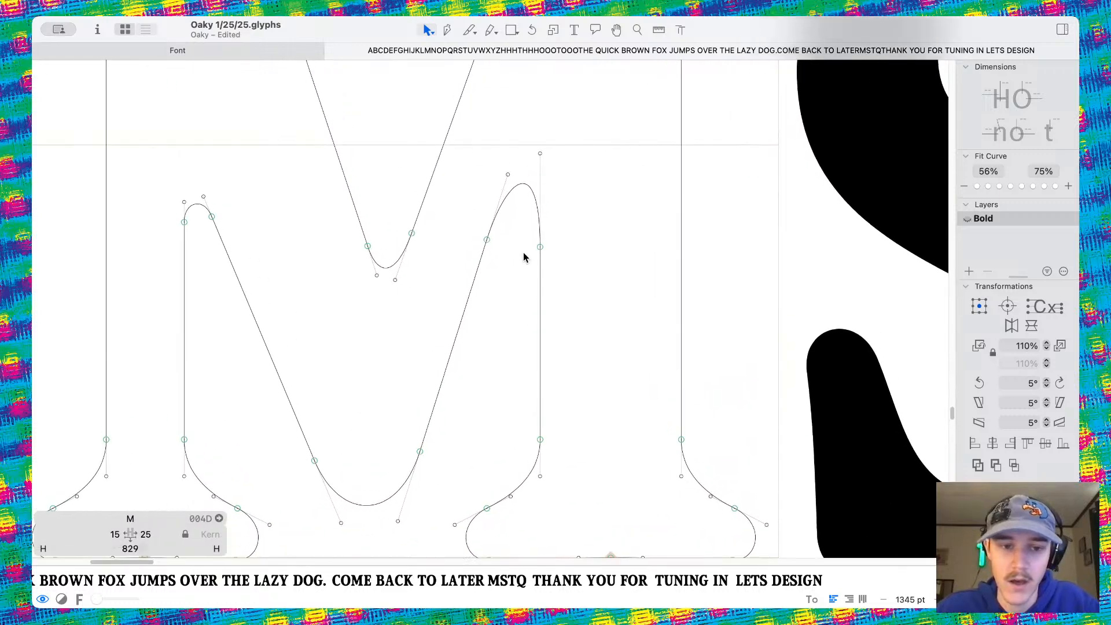
drag(551, 300, 501, 273)
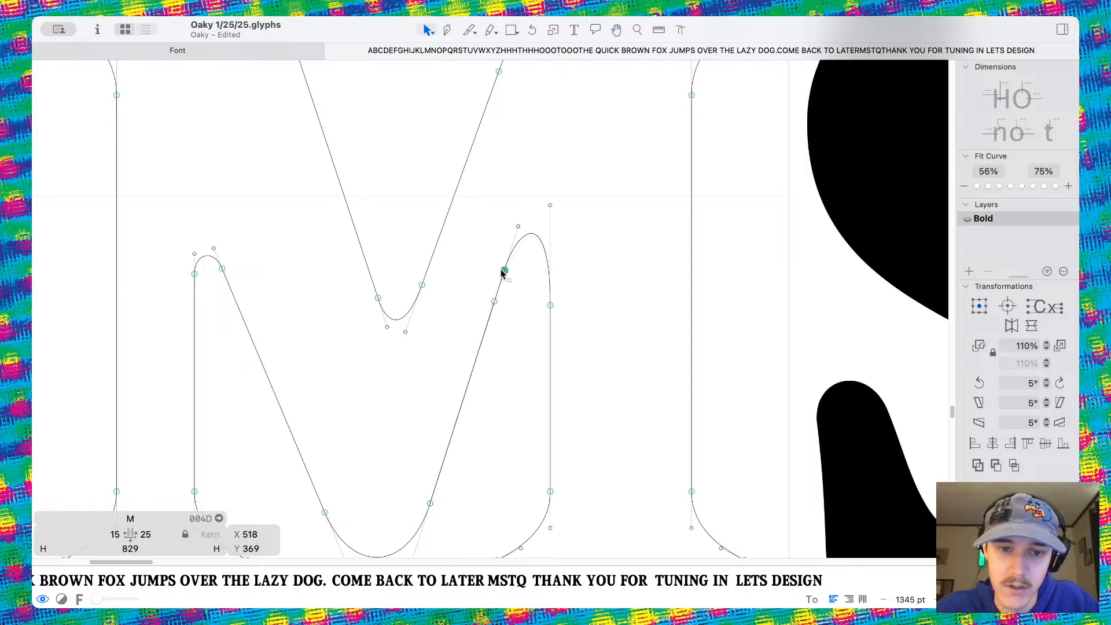
alt+click(552, 308)
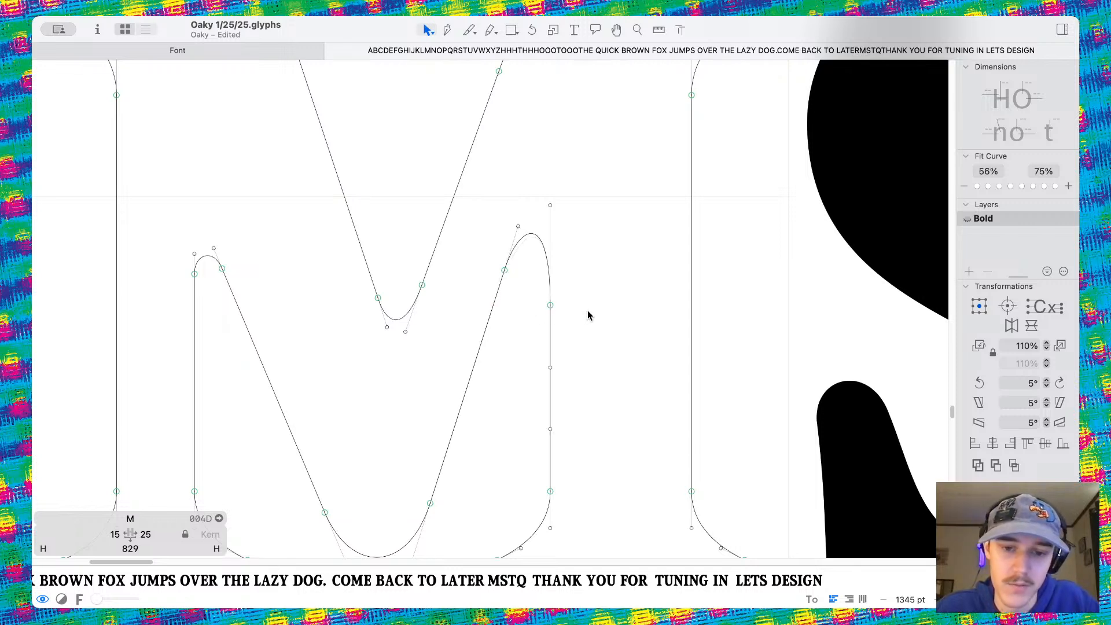
drag(550, 305, 551, 279)
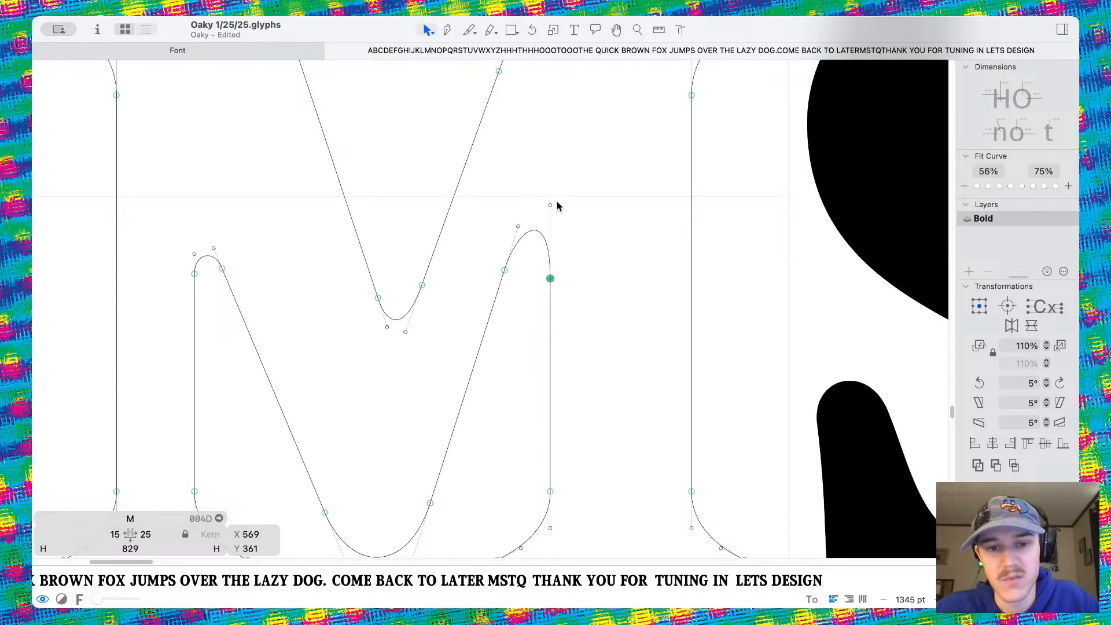
drag(550, 206, 550, 226)
key(Escape)
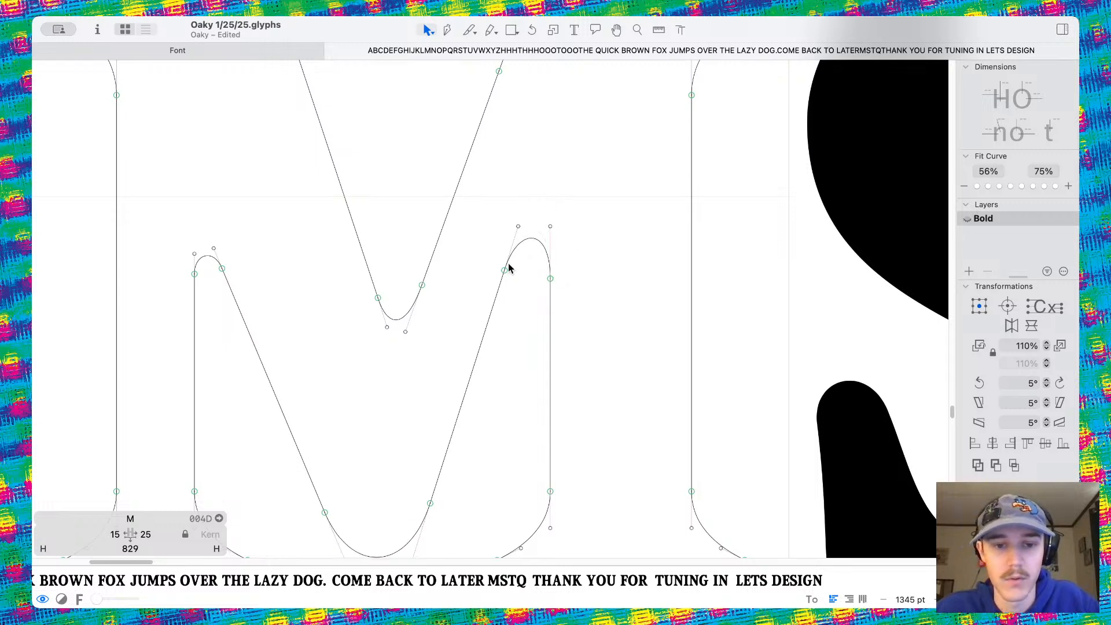
Shorten the diagonal-side handle of the M's right notch and fine-tune its node to sit slightly higher along the diagonal
drag(504, 270, 502, 278)
drag(518, 226, 515, 238)
click(520, 267)
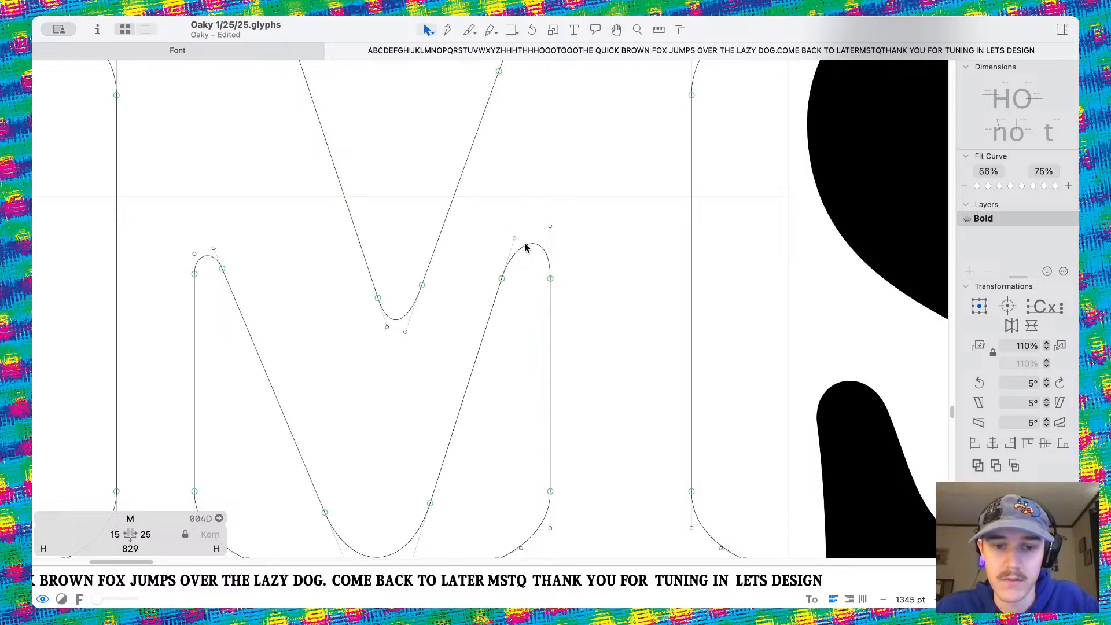
scroll(525, 247, up, 5)
drag(453, 356, 464, 323)
key(Escape)
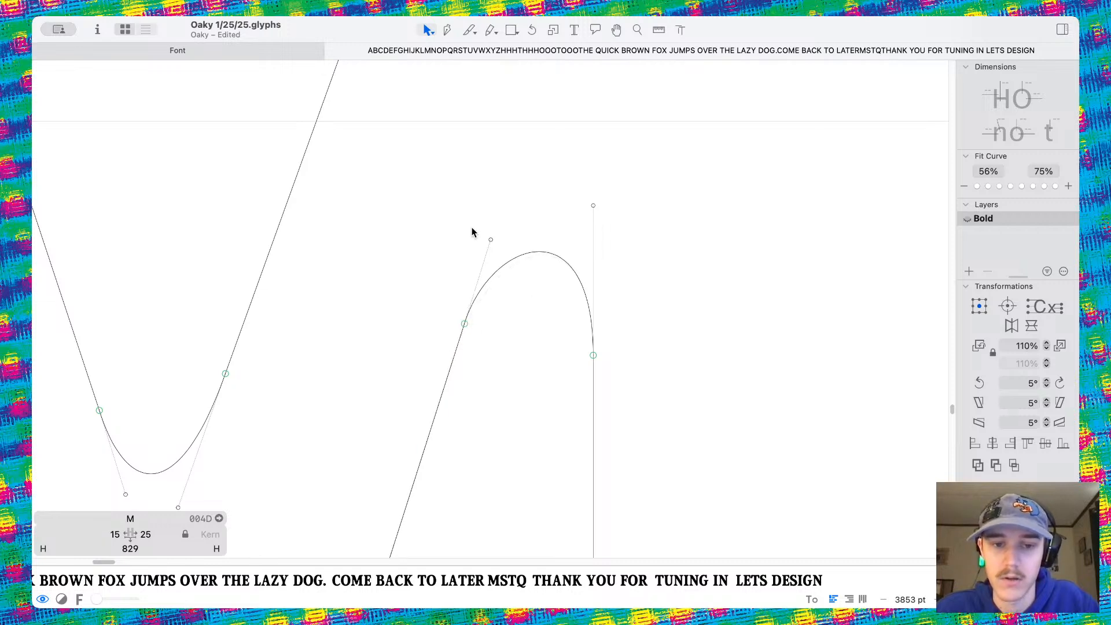
Set the right notch's diagonal handle to 39.8 units and its stem handle to 52 units, and preview the M in the MSTQ line
drag(491, 239, 500, 220)
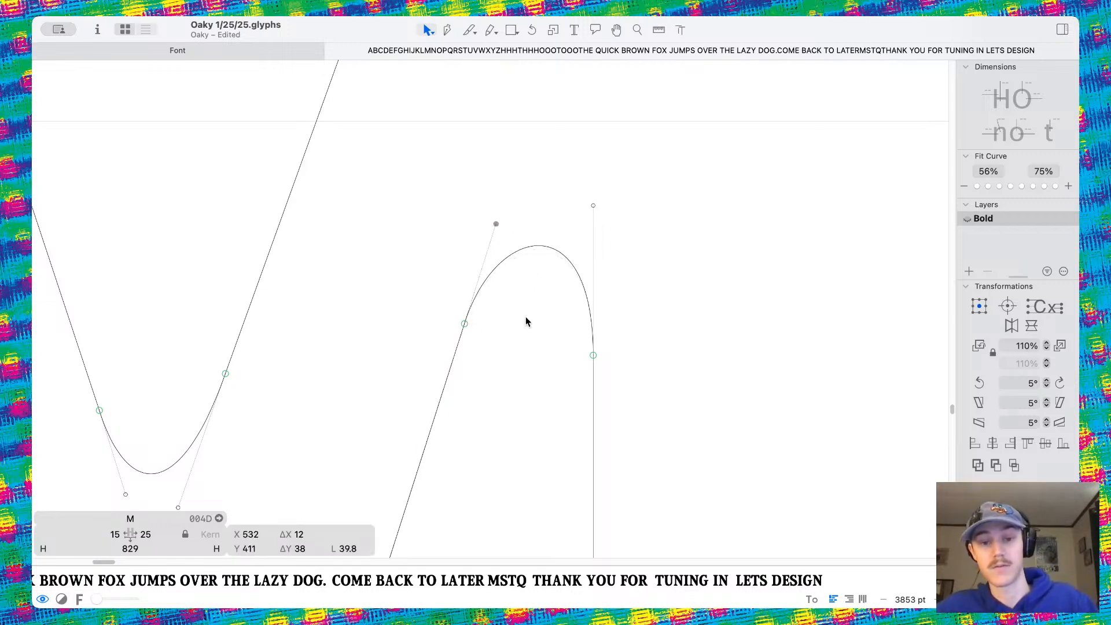
key(space)
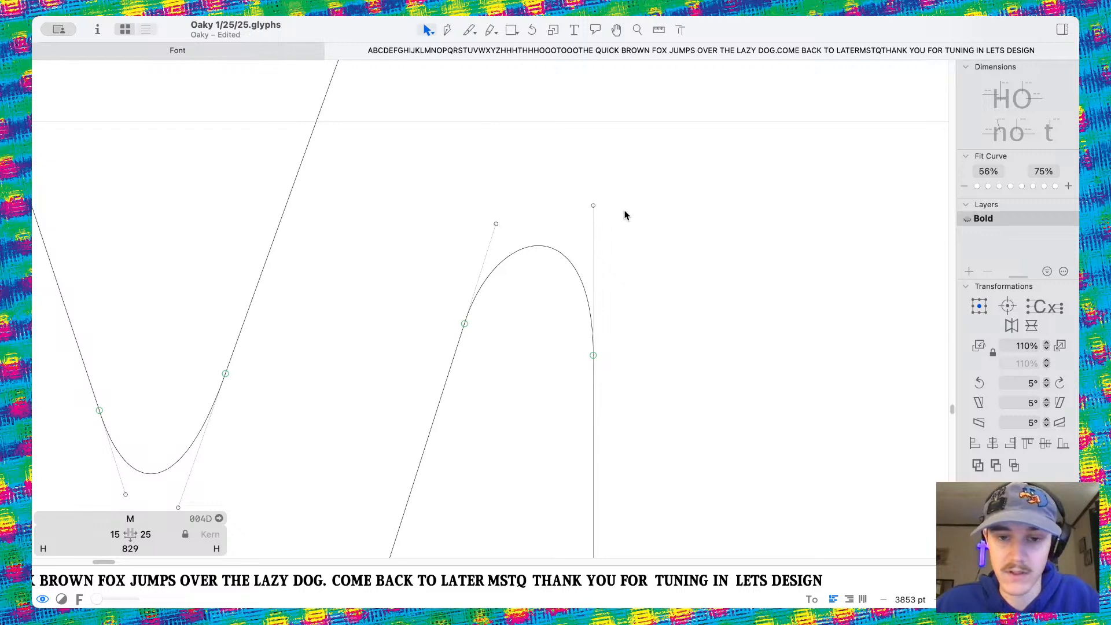
drag(593, 205, 593, 218)
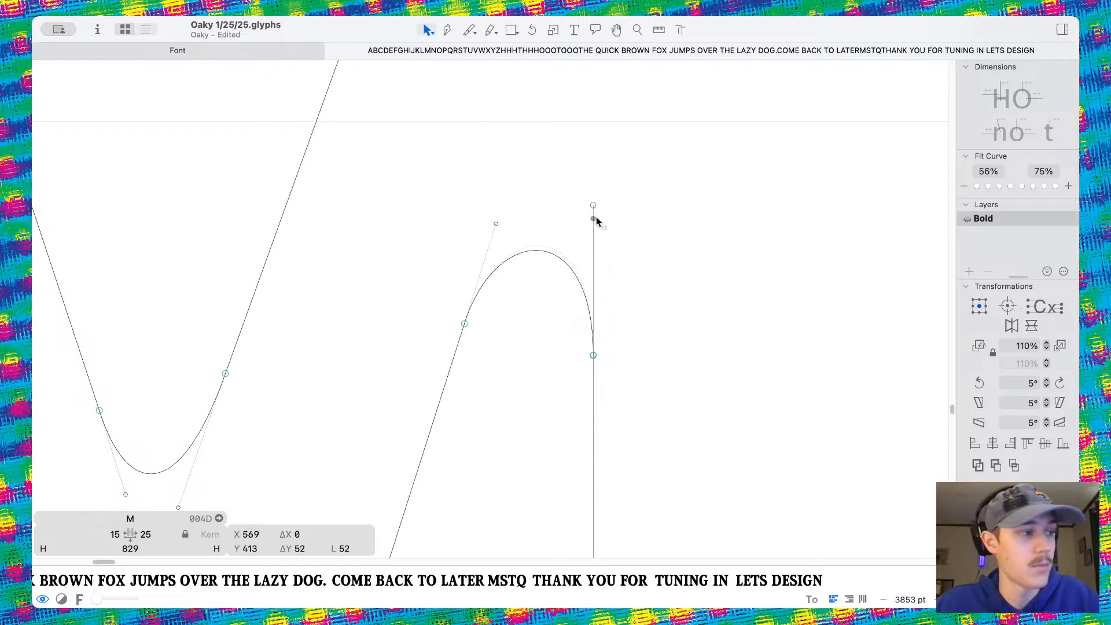
click(649, 243)
key(space)
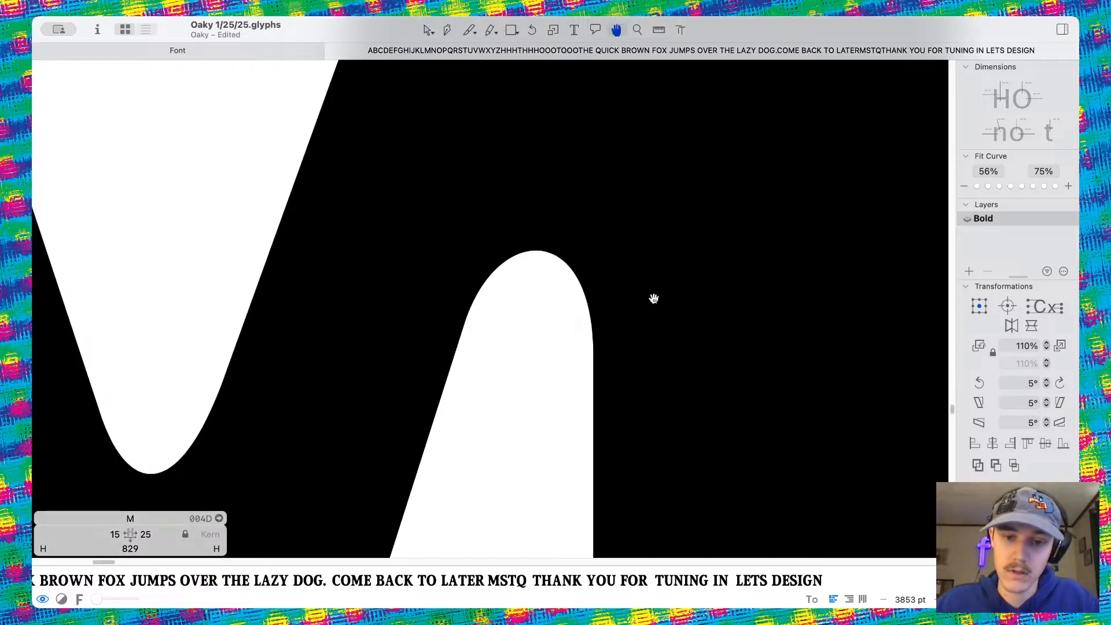
scroll(652, 298, down, 10)
scroll(652, 298, right, 5)
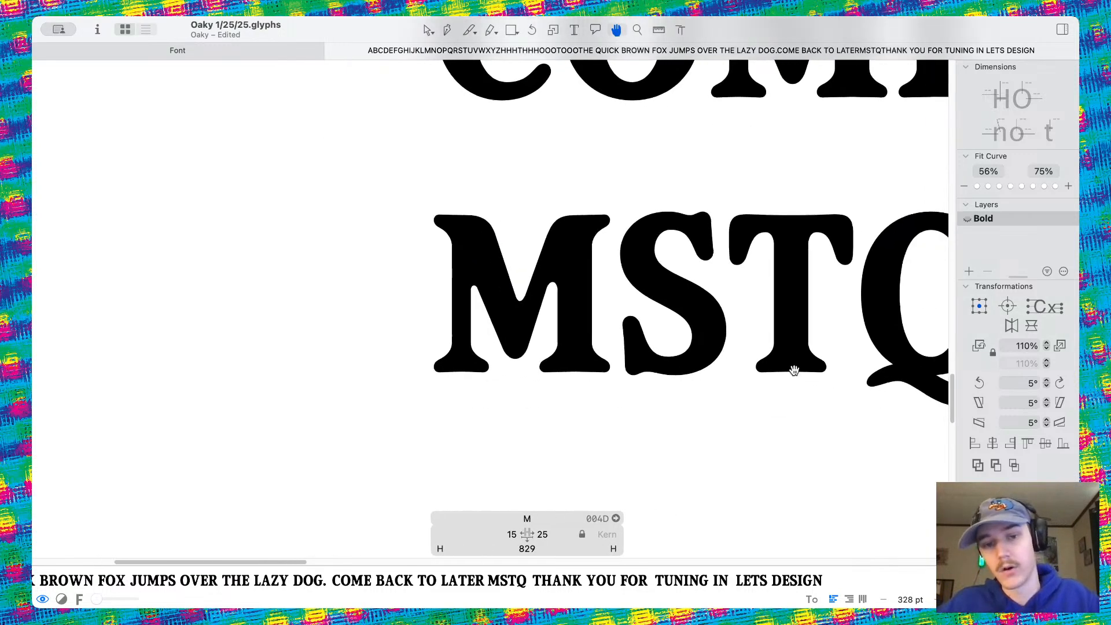
scroll(546, 303, up, 8)
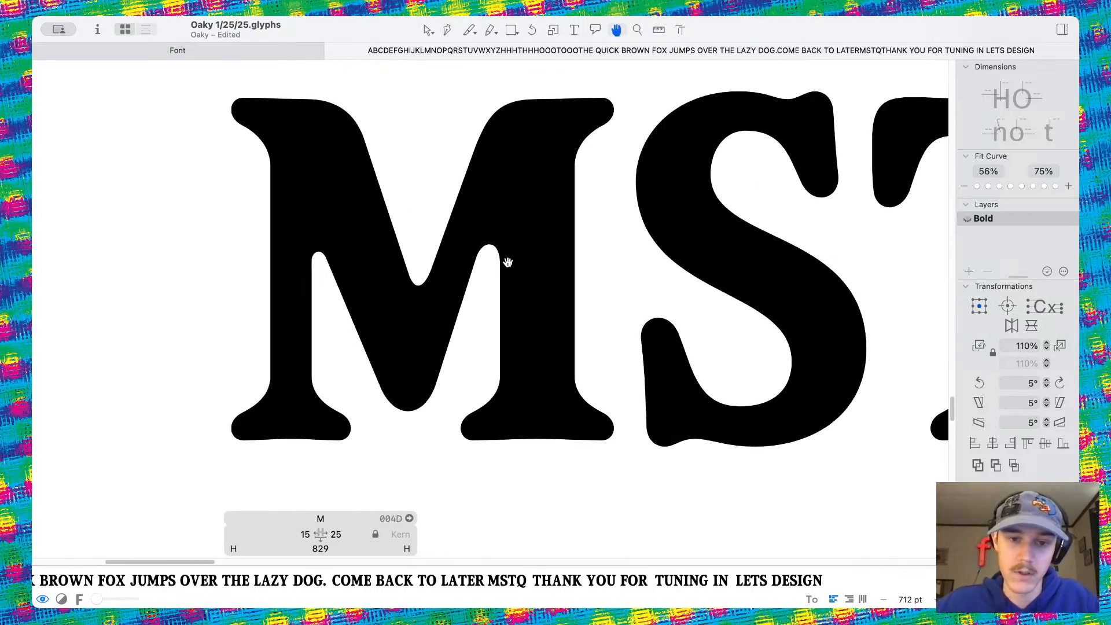
Preview the M beside the S, then move the right node of the V's bottom curve to X 436, Y 116
drag(457, 268, 464, 263)
key(space)
scroll(503, 275, up, 3)
scroll(503, 275, down, 6)
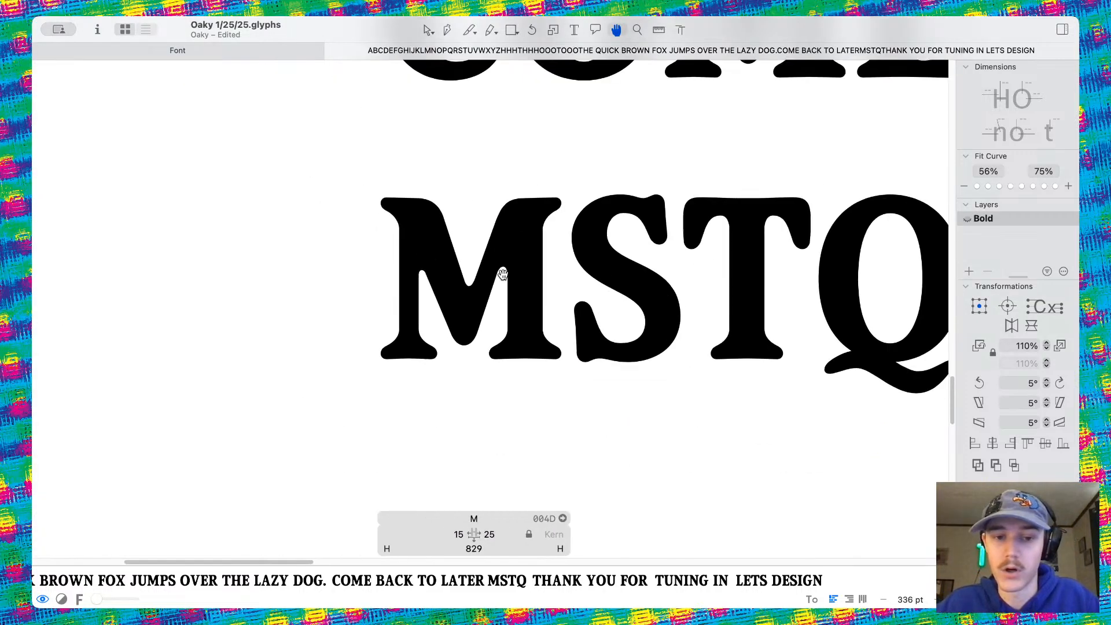
scroll(471, 248, up, 3)
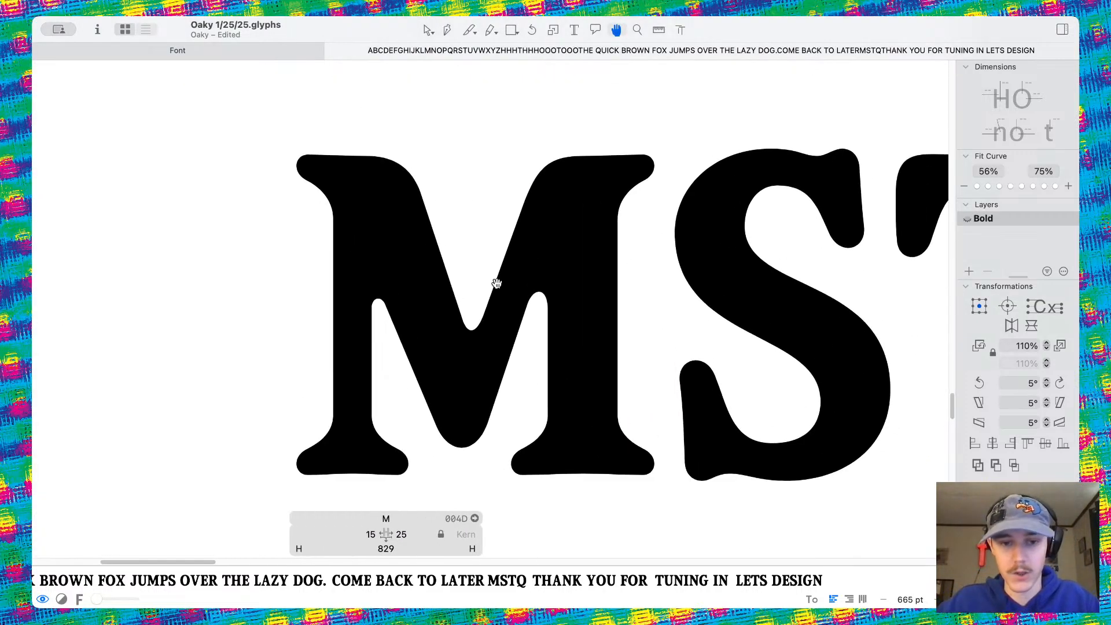
scroll(496, 283, up, 2)
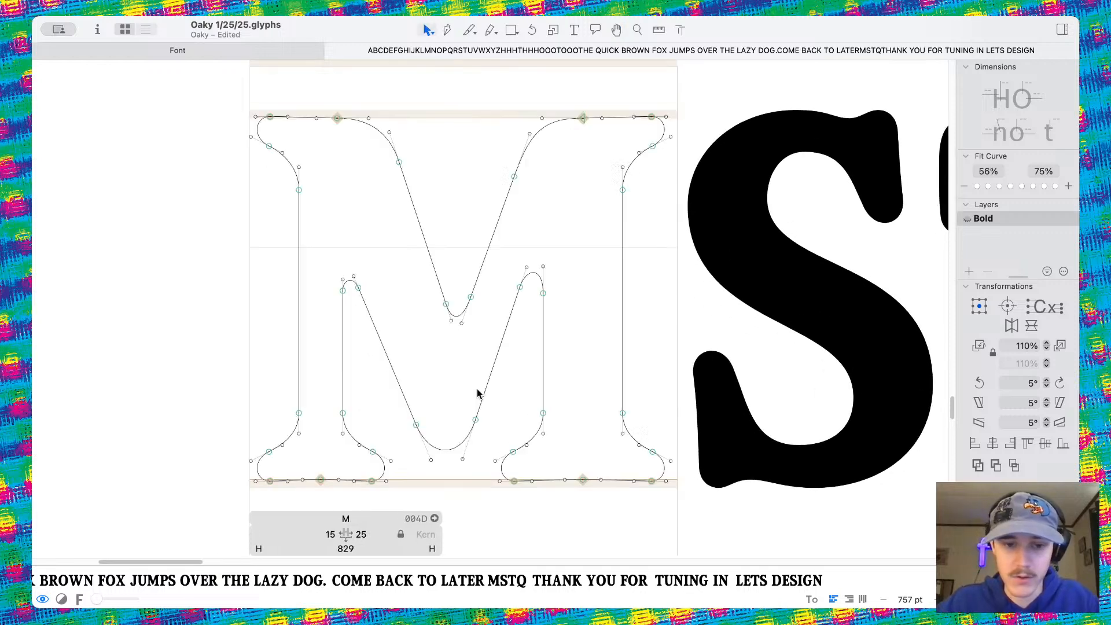
scroll(478, 393, up, 4)
click(502, 401)
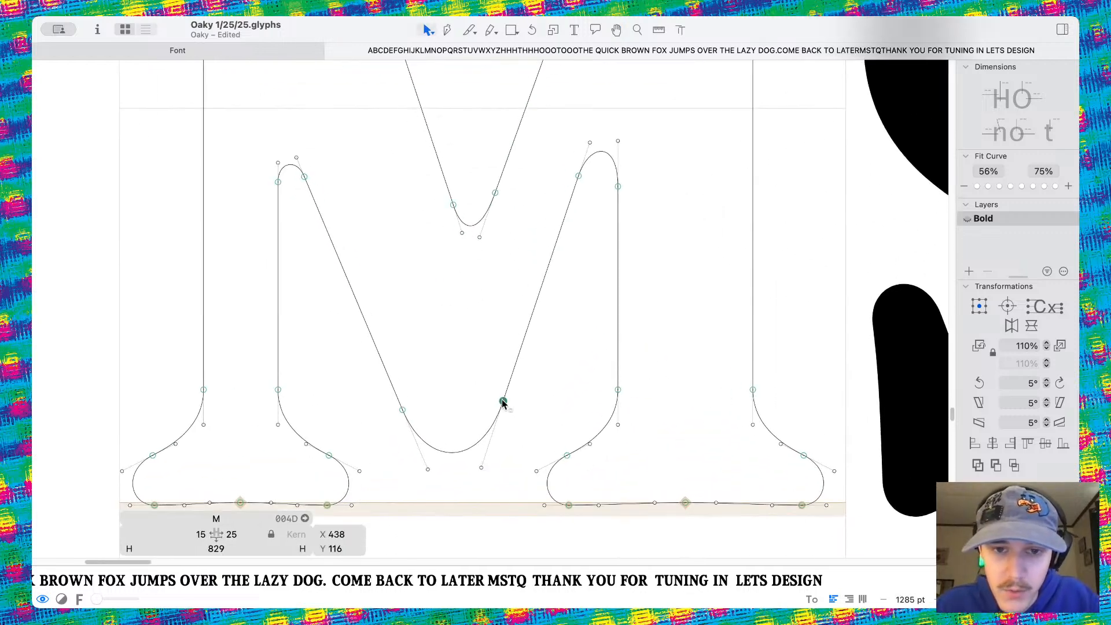
key(Left)
key(Left)
scroll(512, 373, down, 4)
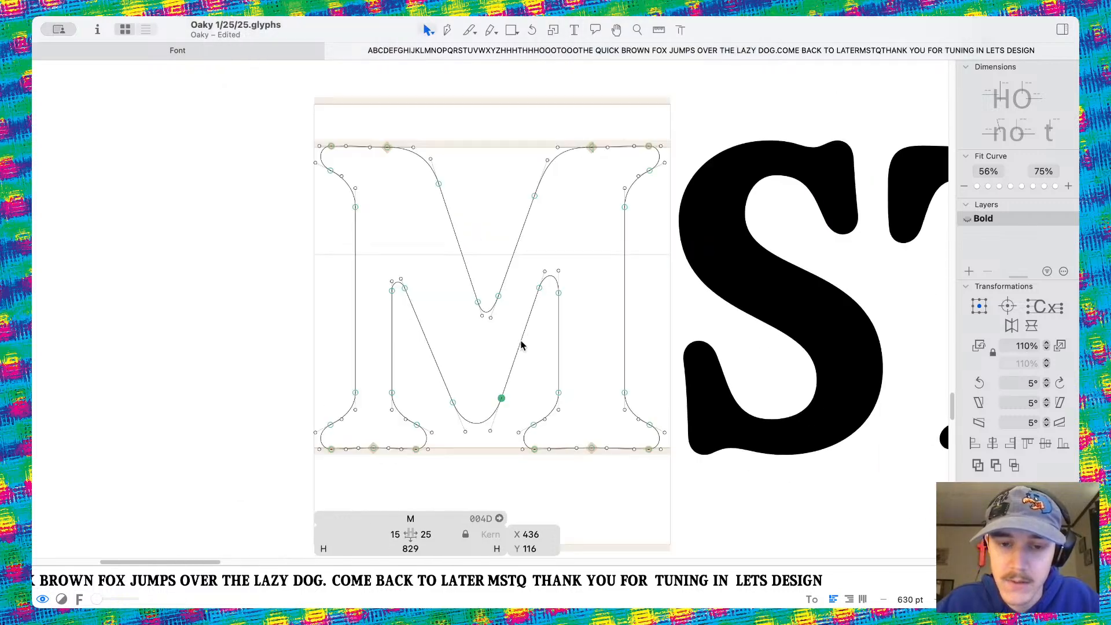
Shift the right inner diagonal segment of the M sideways so its centre sits at X 483, and preview the letter
click(525, 332)
key(space)
key(space)
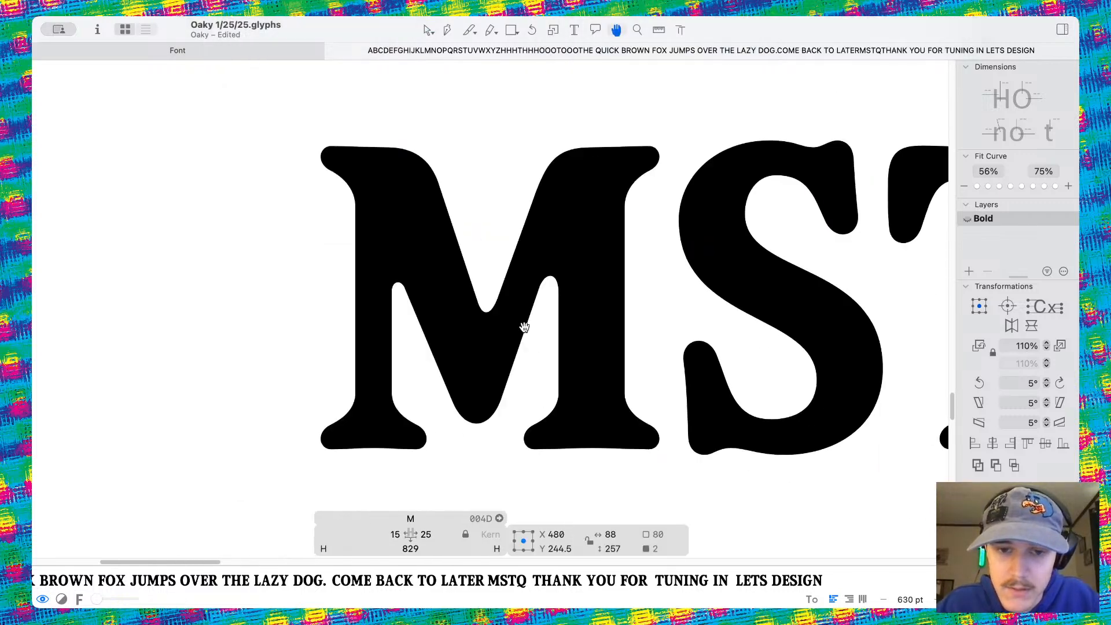
key(Right)
key(Right)
key(space)
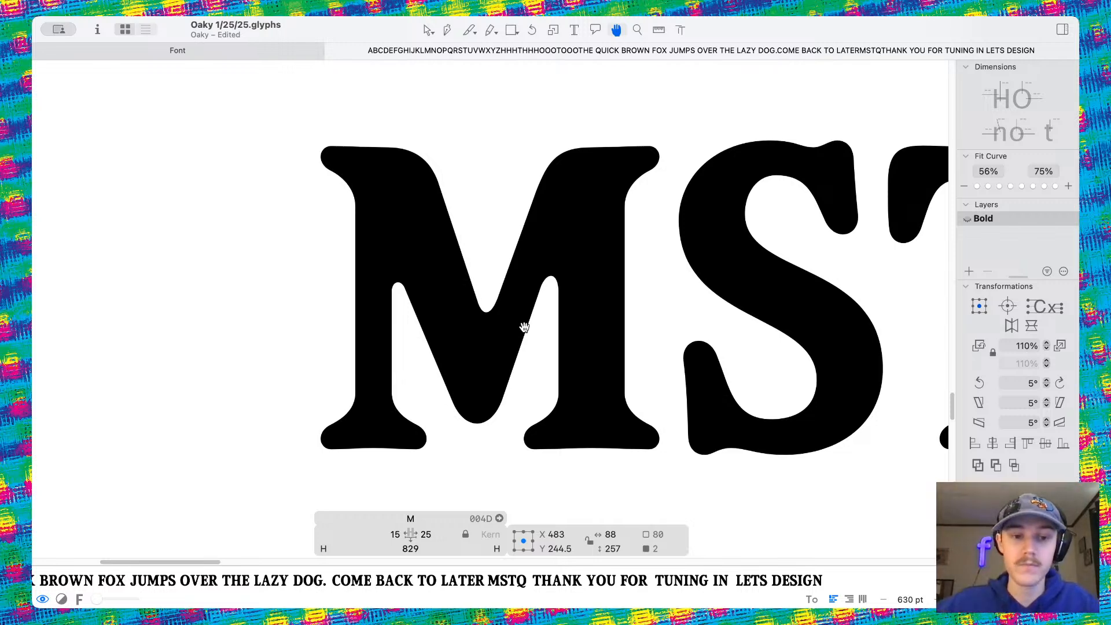
Lower the right node of the central V's upper notch and raise the left node to X 378, Y 347, level with it
scroll(546, 234, up, 4)
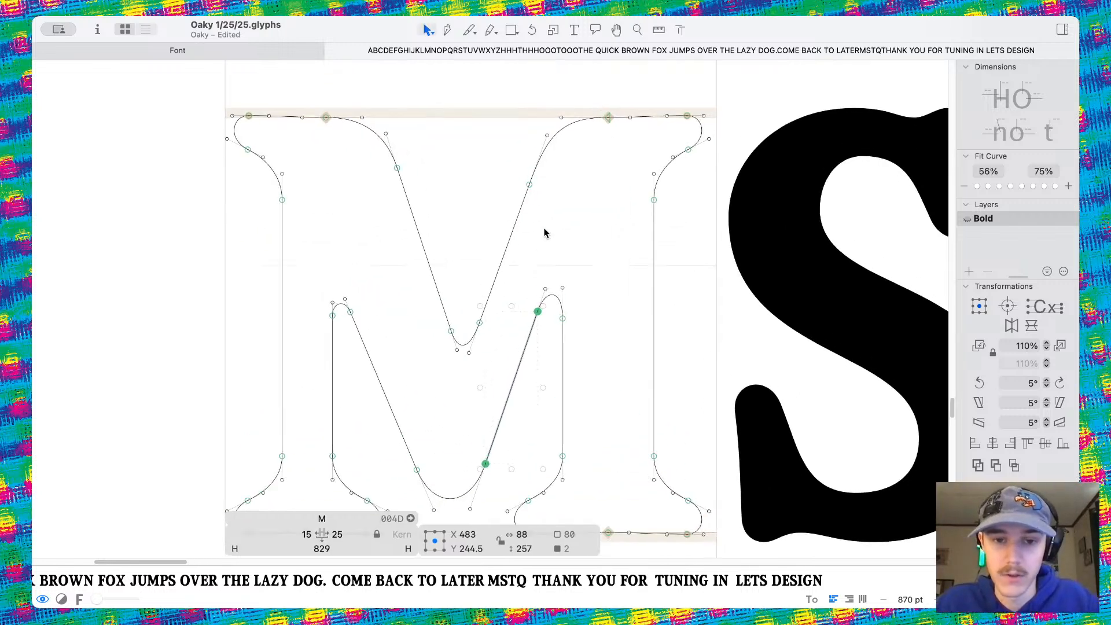
scroll(577, 303, up, 3)
click(578, 303)
scroll(543, 305, down, 2)
scroll(451, 341, up, 5)
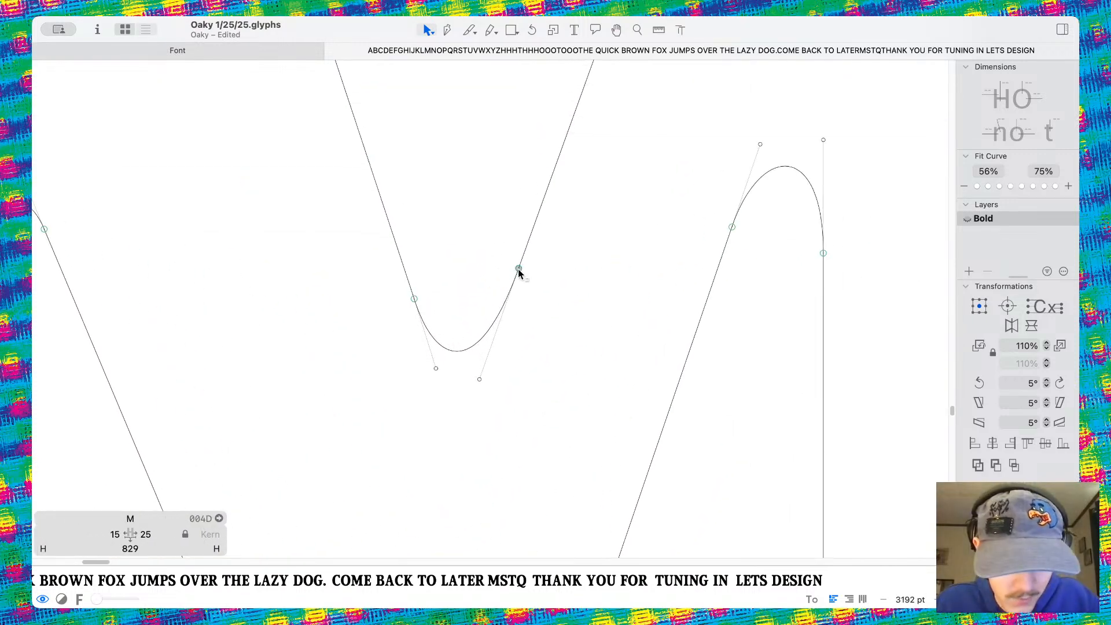
drag(520, 269, 513, 284)
key(super+z)
drag(414, 299, 407, 283)
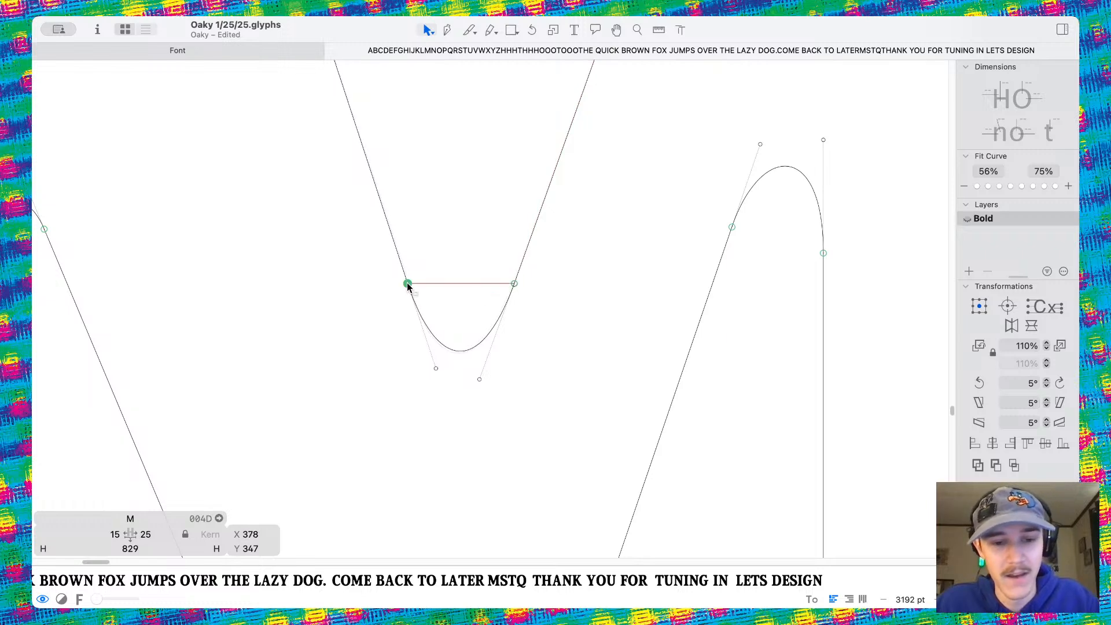
Level the two curve handles below the central V's upper notch and preview the M in the MSTQ line
drag(478, 381, 432, 366)
click(485, 387)
key(space)
scroll(538, 376, down, 5)
scroll(538, 377, down, 5)
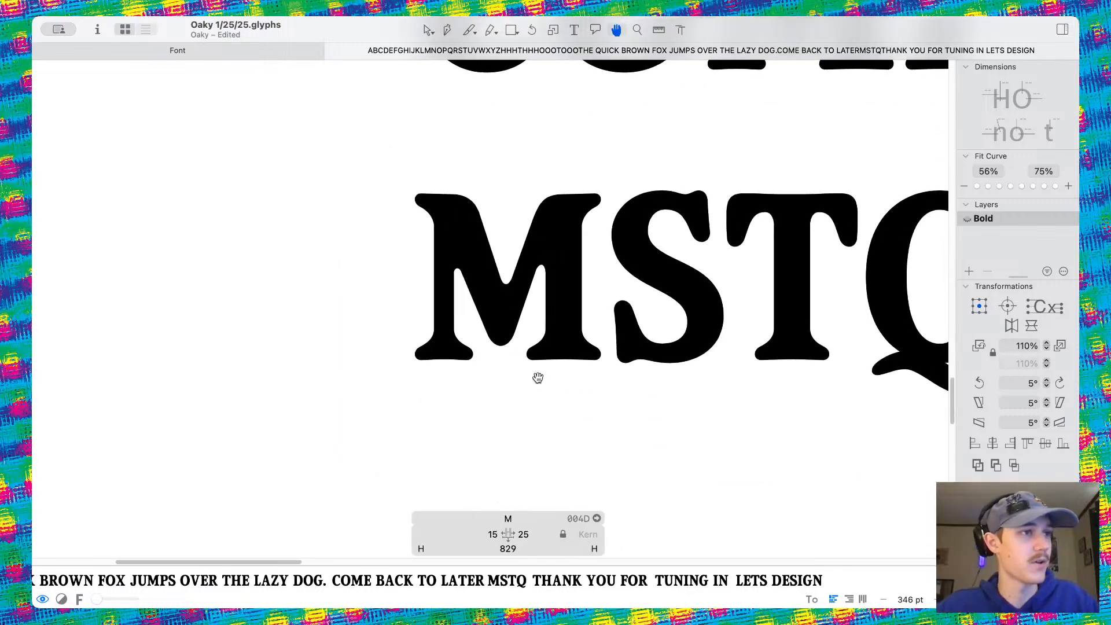
Examine the M's outline up close and its filled shape in the sample text at large and small sizes
scroll(550, 347, up, 6)
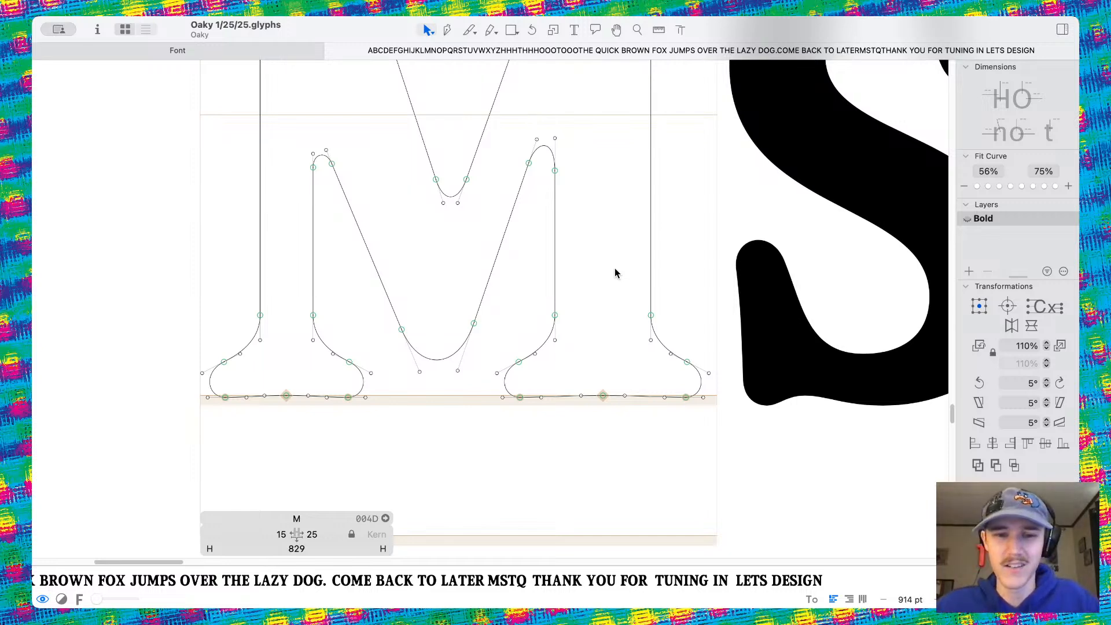
scroll(521, 248, up, 2)
scroll(540, 294, down, 5)
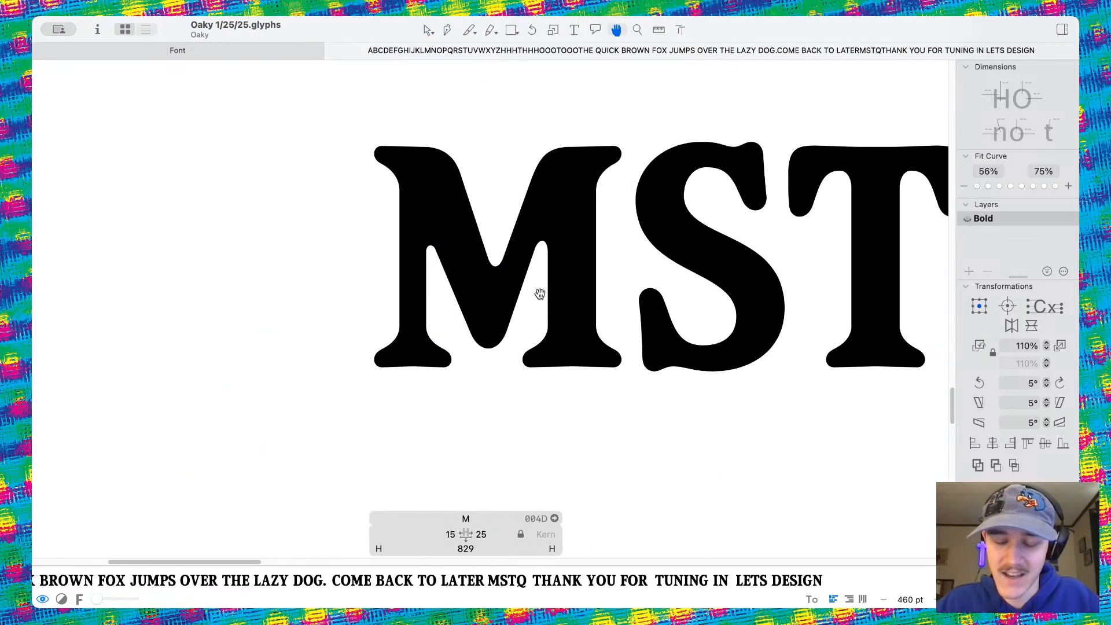
scroll(566, 345, up, 4)
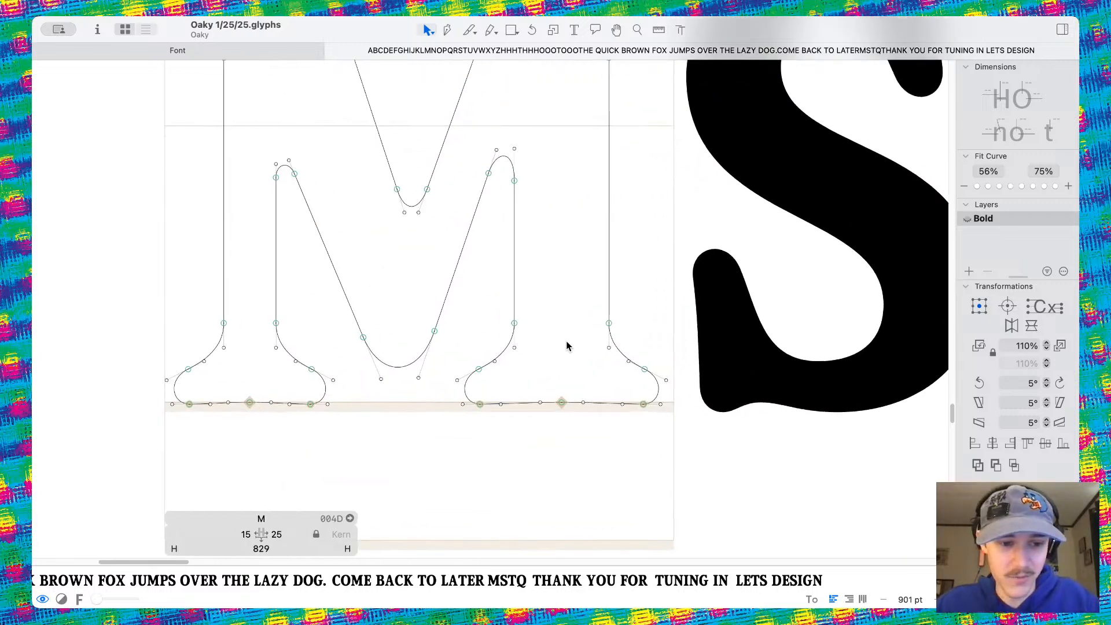
scroll(327, 336, up, 2)
scroll(414, 300, up, 2)
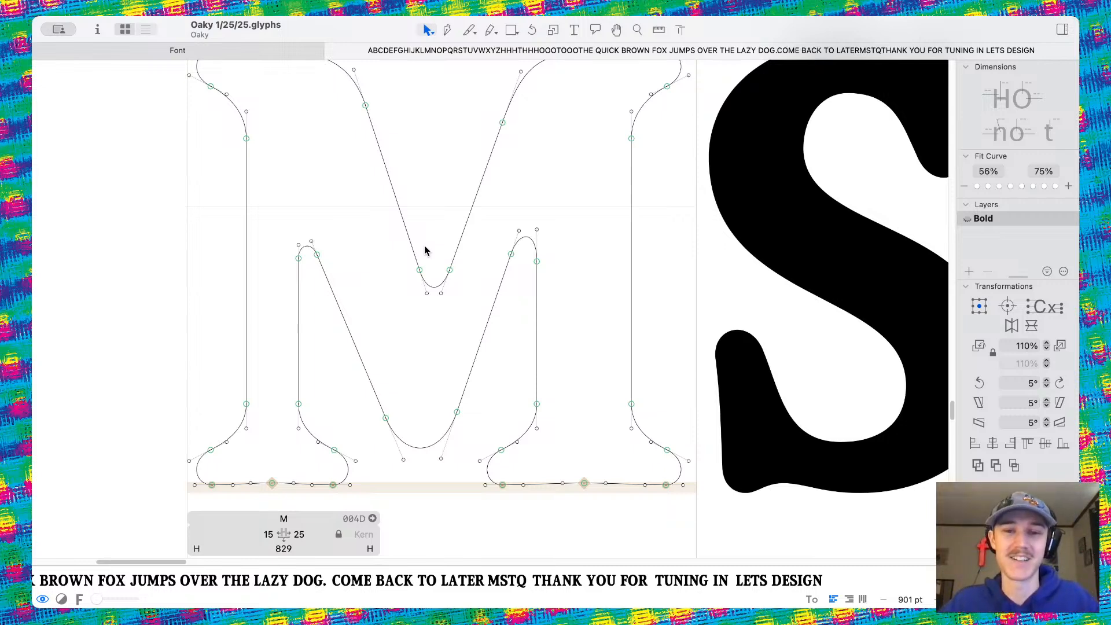
scroll(425, 245, up, 2)
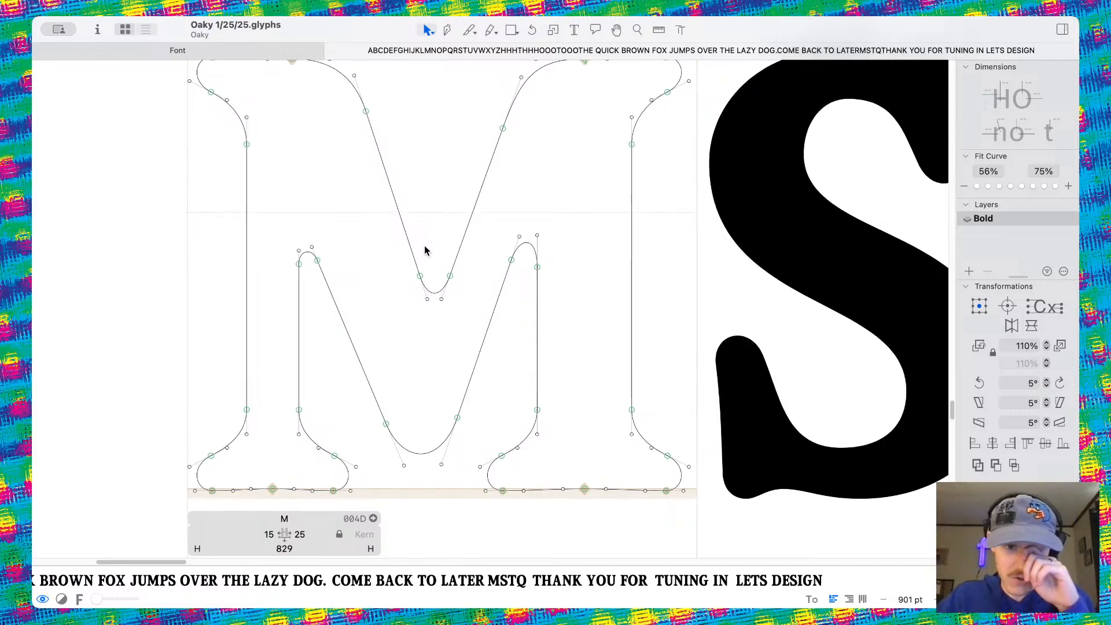
scroll(600, 290, down, 5)
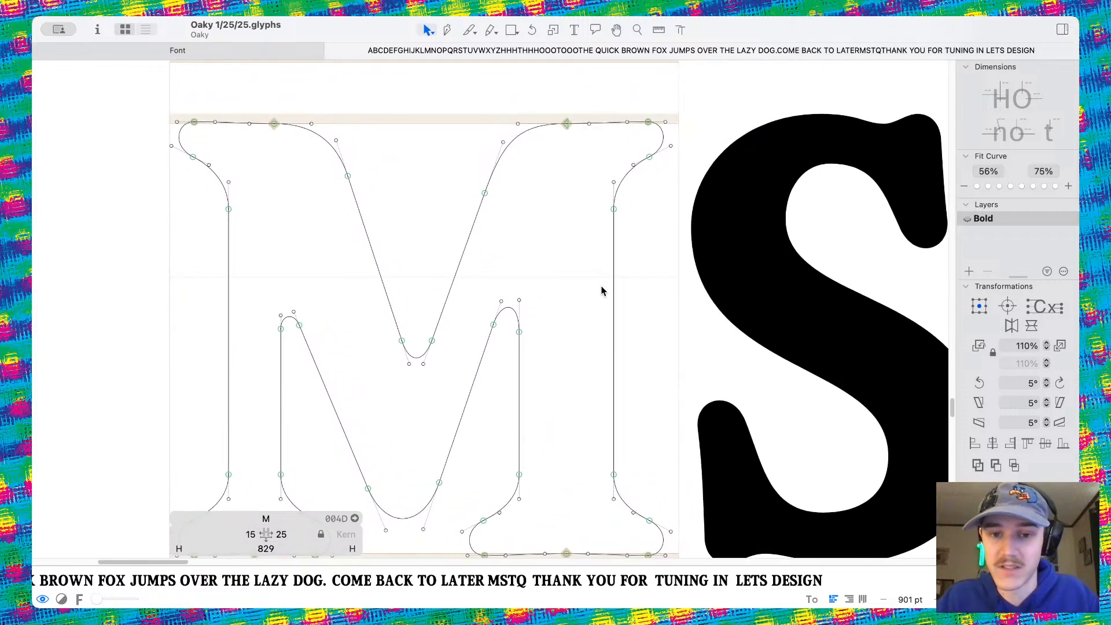
key(space)
scroll(567, 295, down, 3)
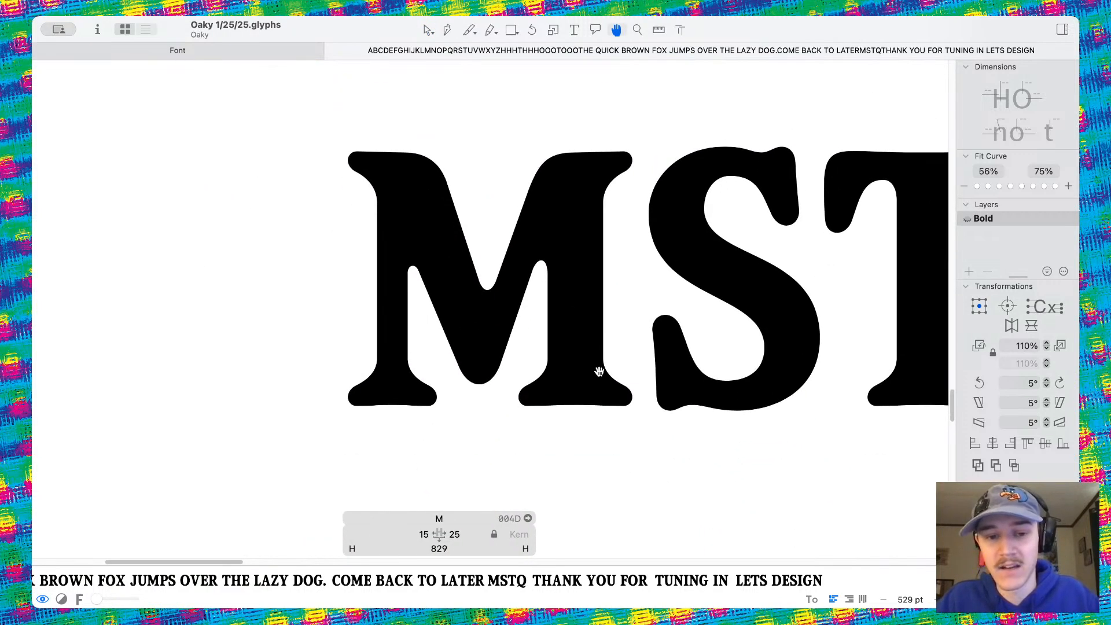
scroll(599, 371, down, 10)
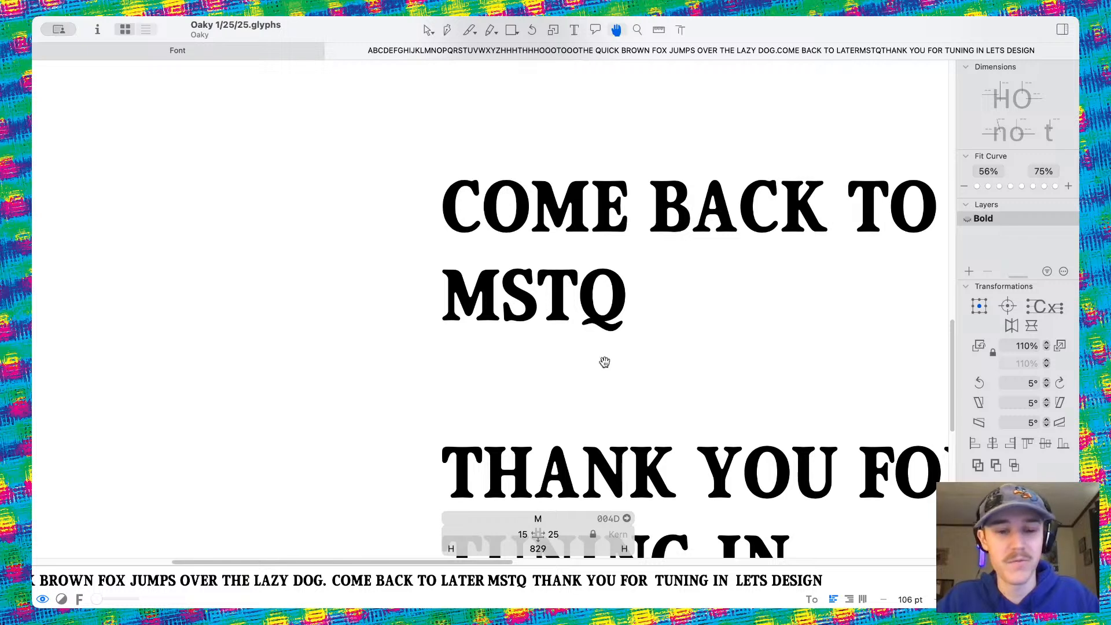
scroll(555, 300, down, 6)
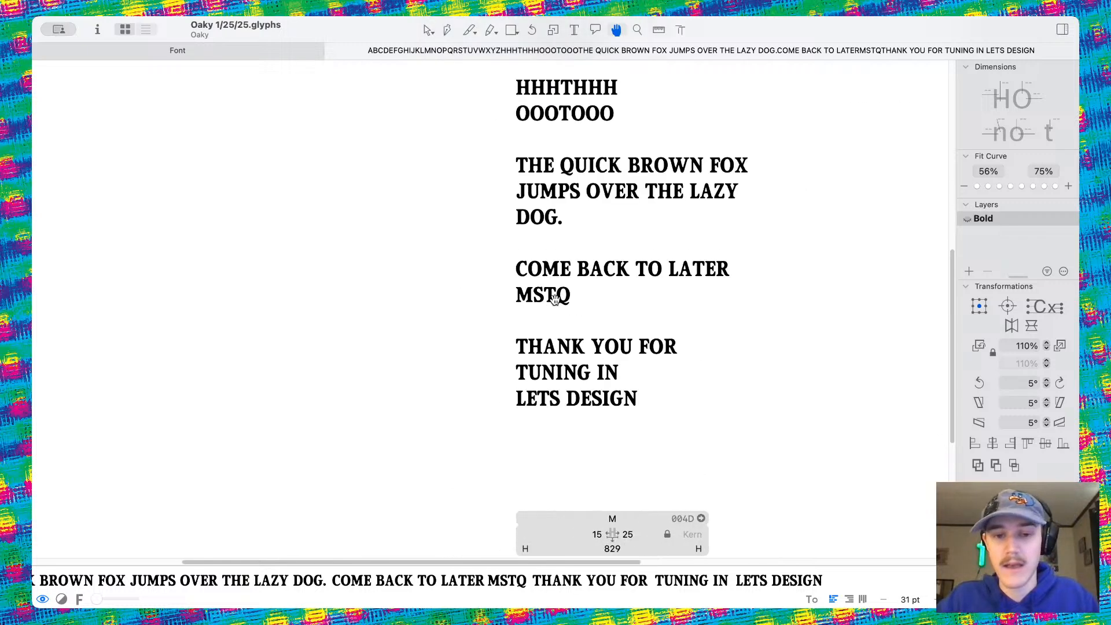
scroll(561, 300, down, 2)
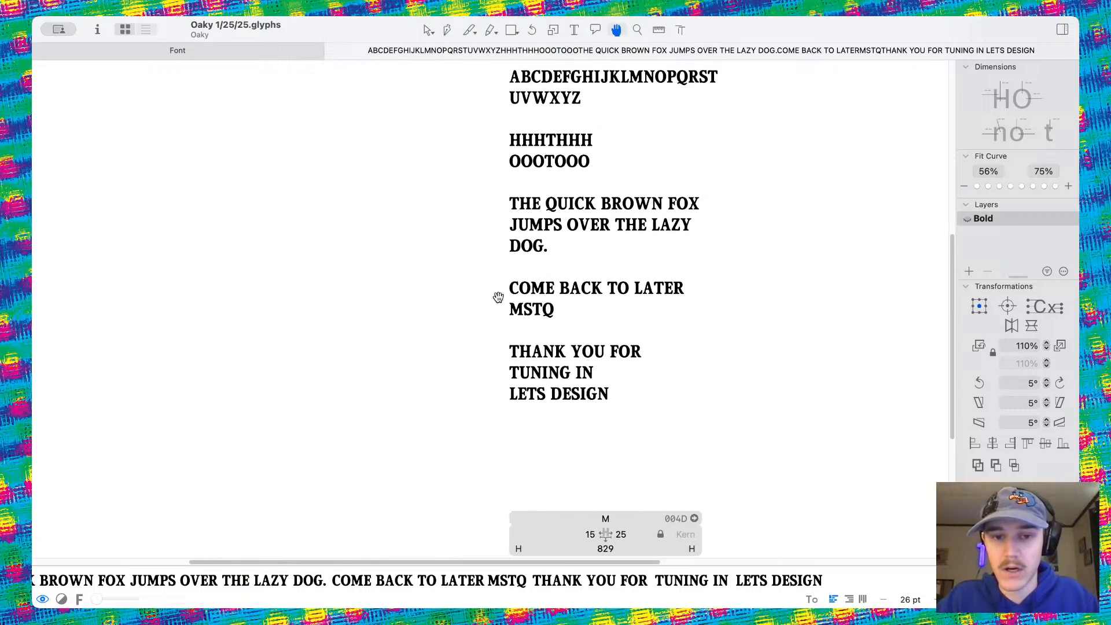
scroll(499, 297, up, 10)
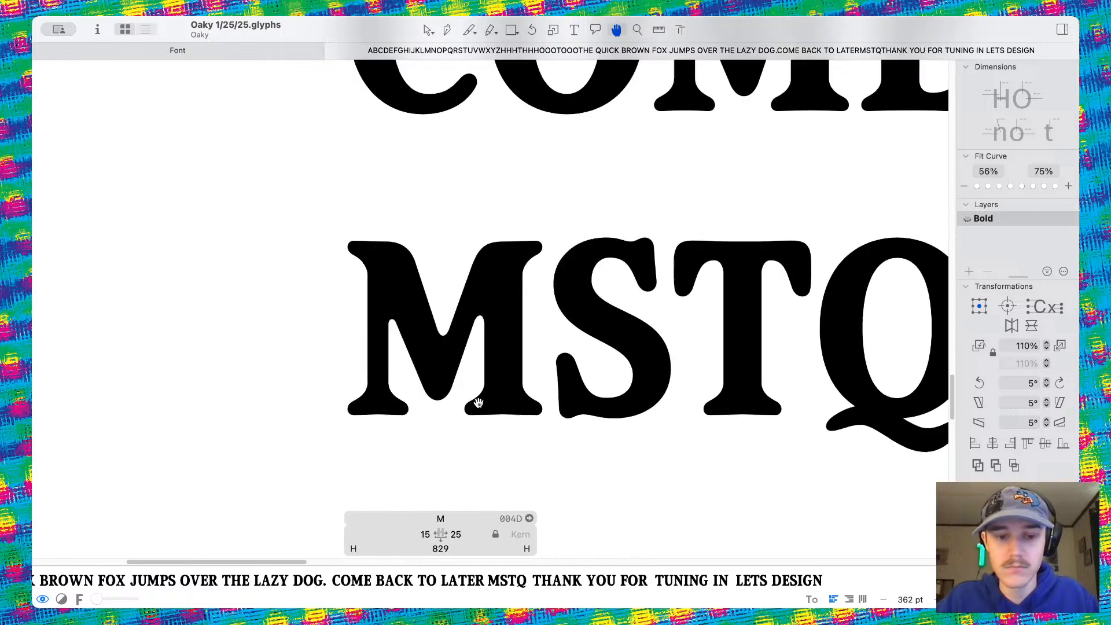
Raise the right inner notch's stem node to X 569, Y 384, raise its diagonal node, and level the notch's handles
key(v)
scroll(427, 316, up, 6)
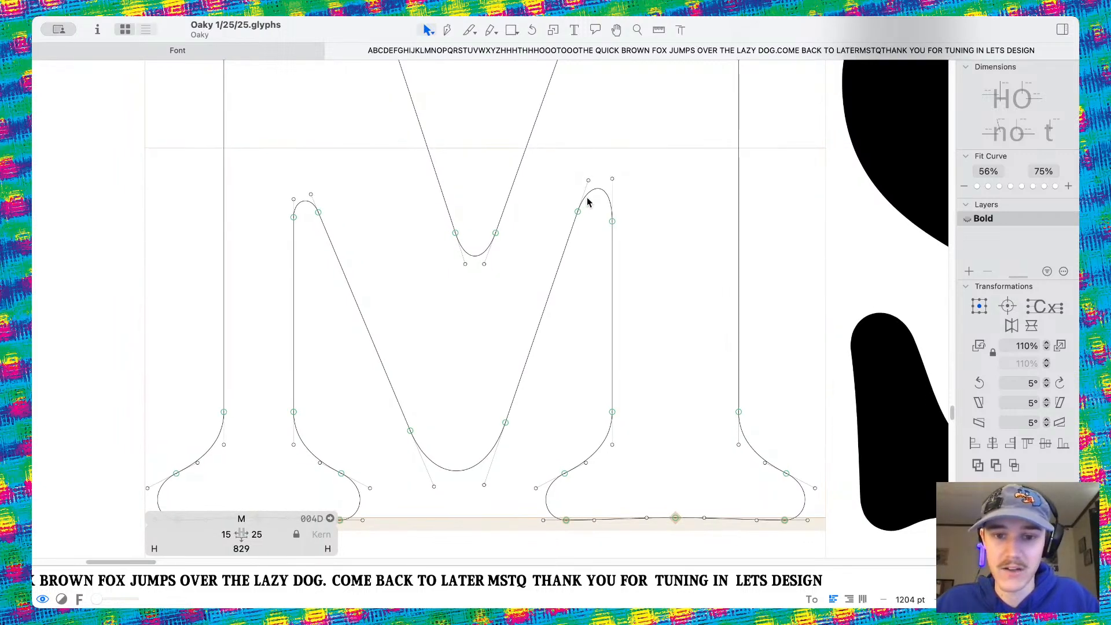
scroll(596, 208, up, 5)
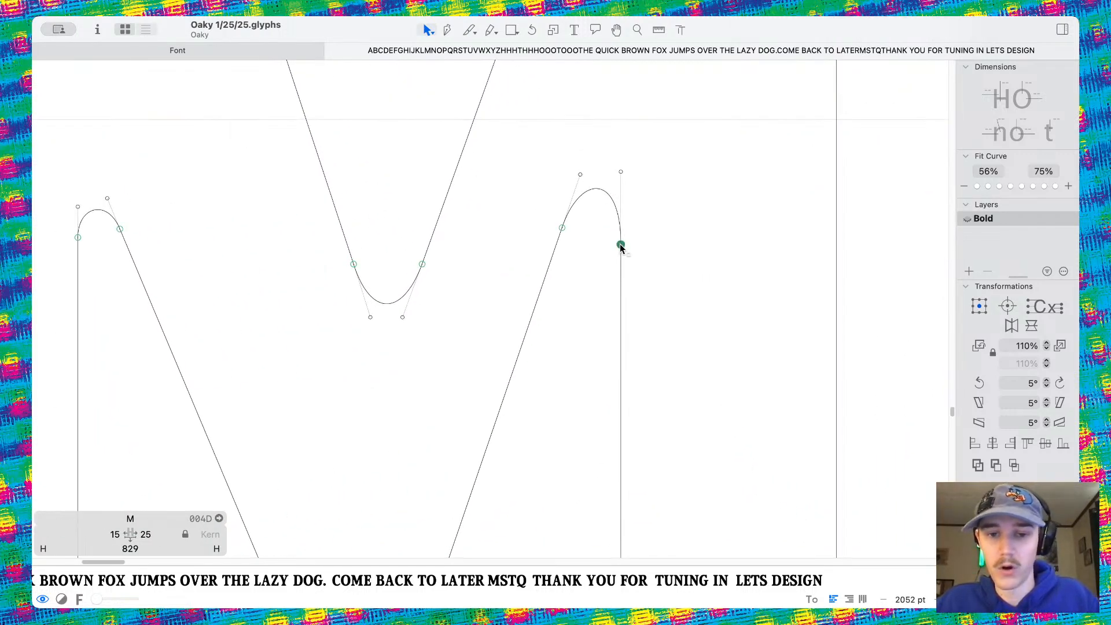
drag(621, 245, 622, 216)
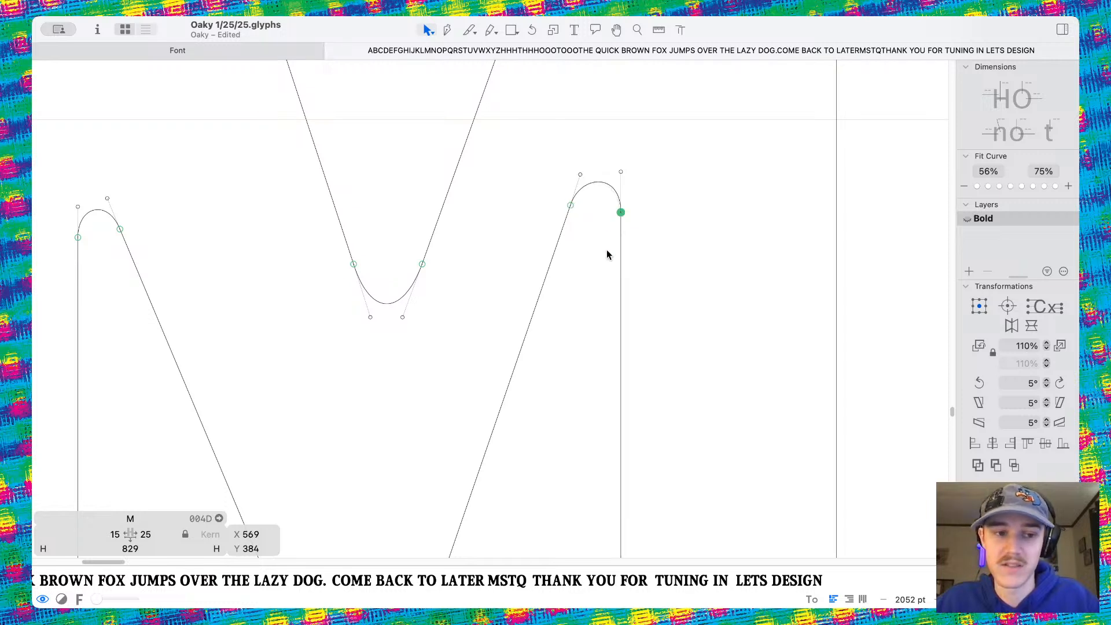
drag(621, 172, 587, 165)
click(593, 238)
Place the left inner notch's stem handle at X 181, Y 400, raise both notch nodes, and adjust the diagonal handle
scroll(592, 239, down, 3)
scroll(588, 242, left, 3)
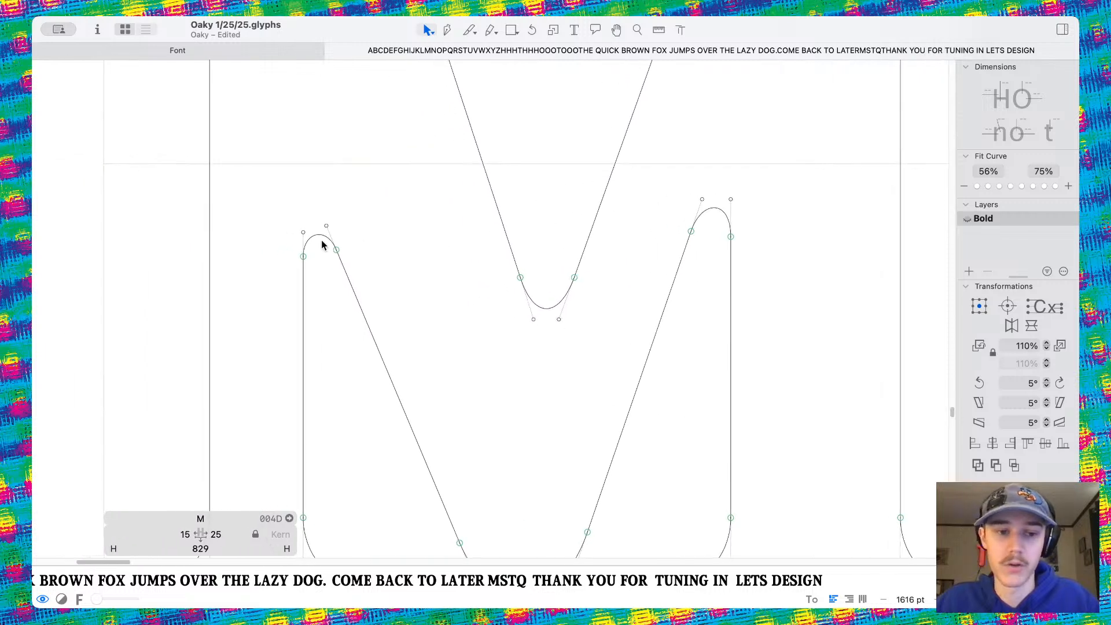
scroll(336, 255, up, 3)
drag(326, 217, 294, 207)
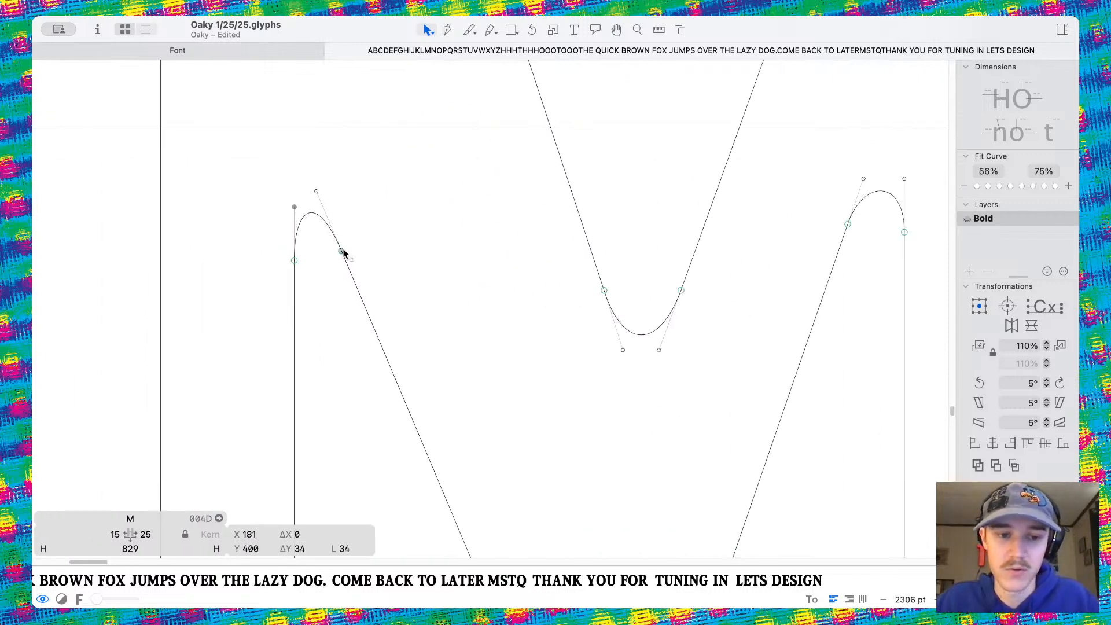
drag(342, 250, 295, 243)
click(308, 240)
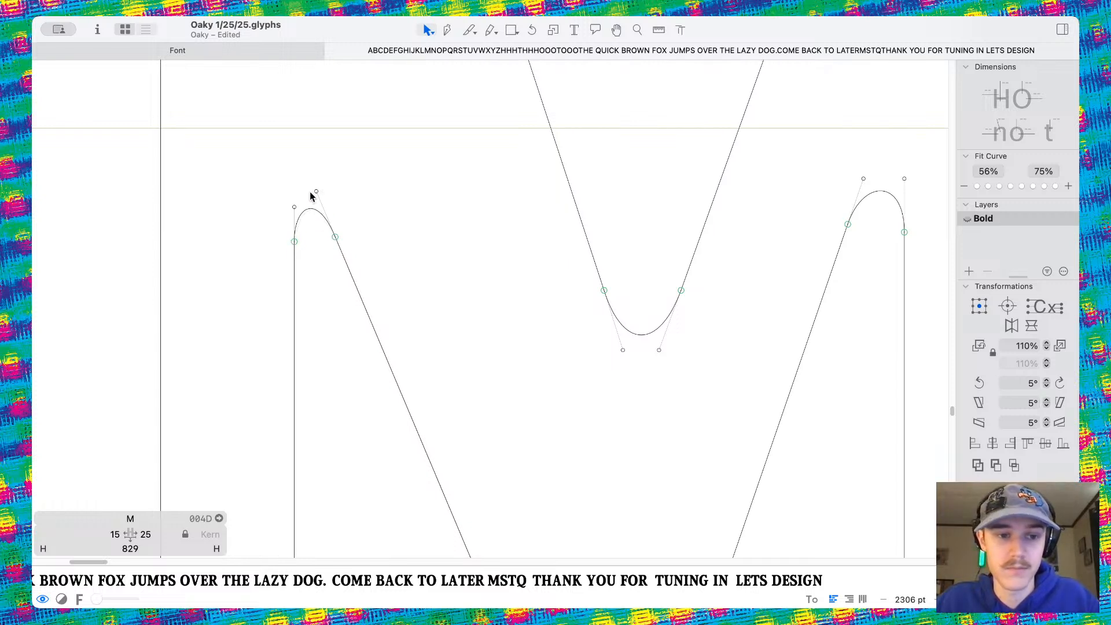
mouse_move(310, 196)
mouse_down()
mouse_move(320, 194)
mouse_move(293, 202)
mouse_up()
Check the M's colour and notches against the other capitals in the MSTQ line, alphabet and sample sentences
key(space)
scroll(342, 198, down, 1)
scroll(342, 198, down, 10)
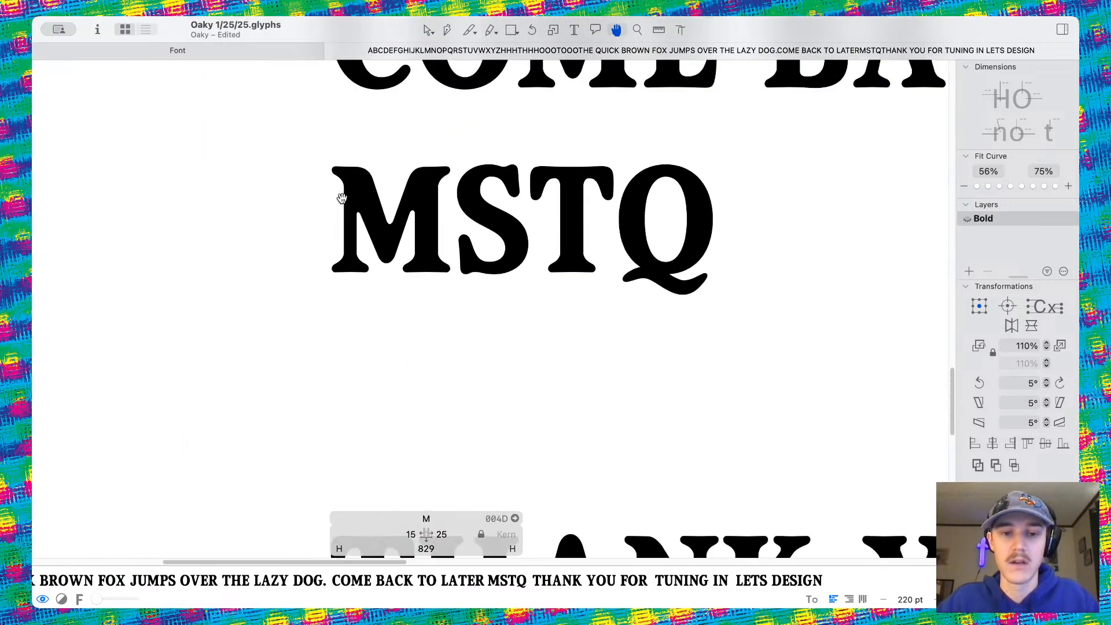
scroll(342, 198, up, 6)
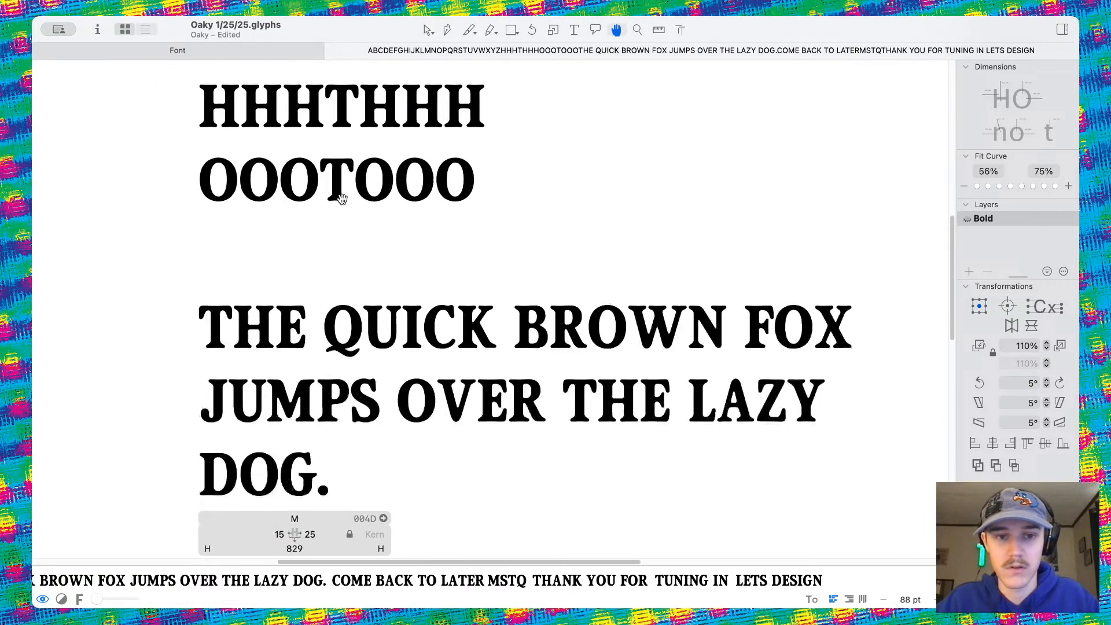
scroll(341, 199, down, 5)
scroll(352, 223, up, 5)
scroll(353, 225, right, 1)
scroll(354, 225, down, 2)
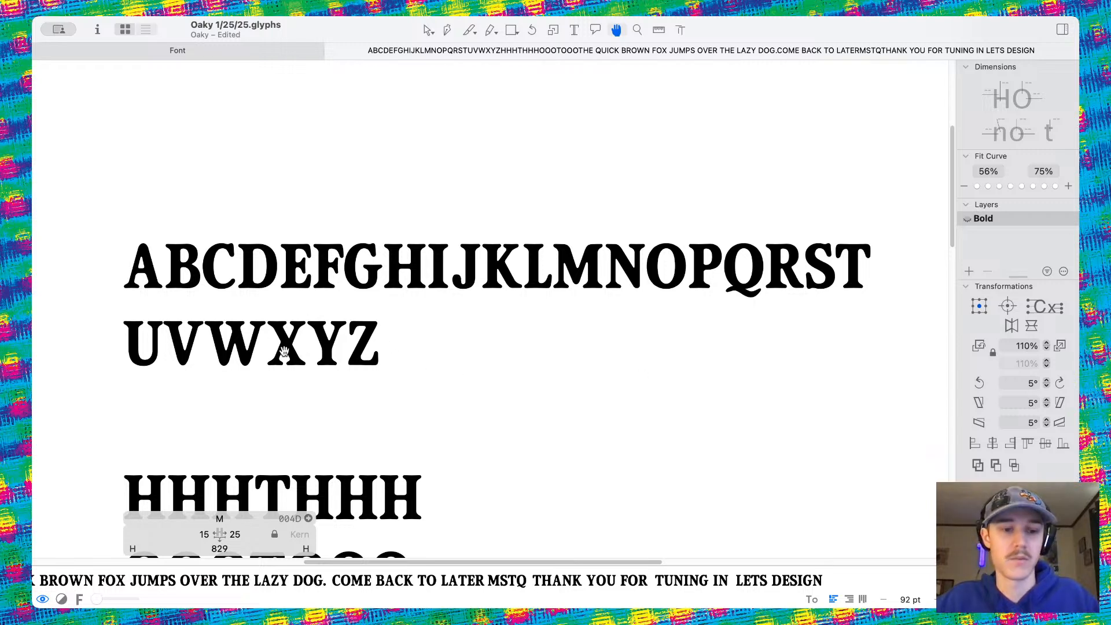
key(v)
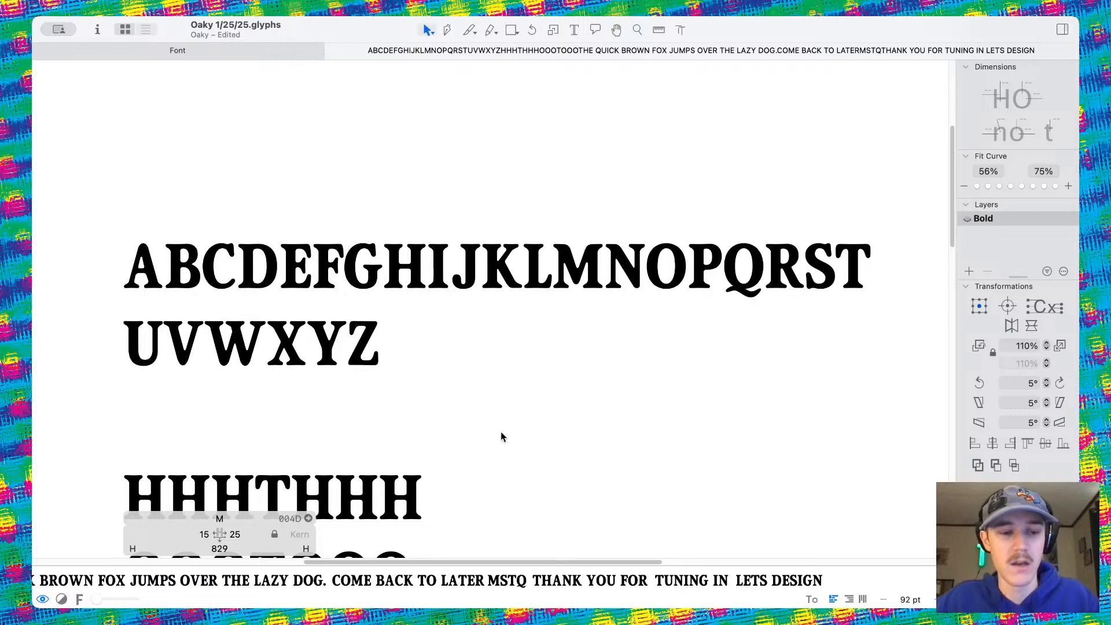
scroll(492, 424, down, 1)
scroll(493, 428, down, 2)
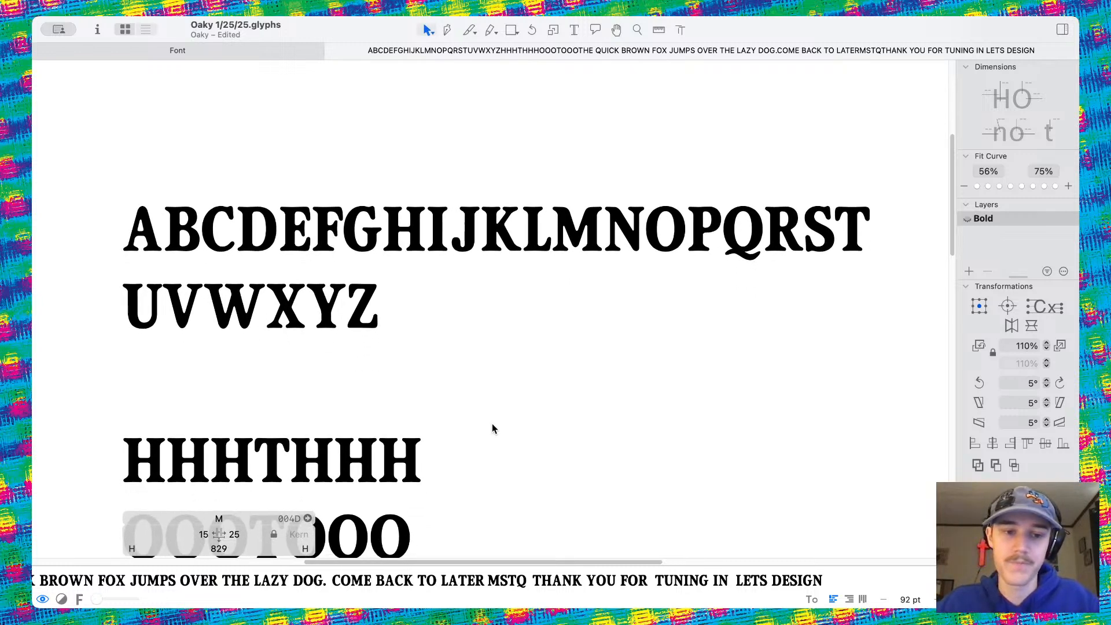
scroll(346, 352, down, 10)
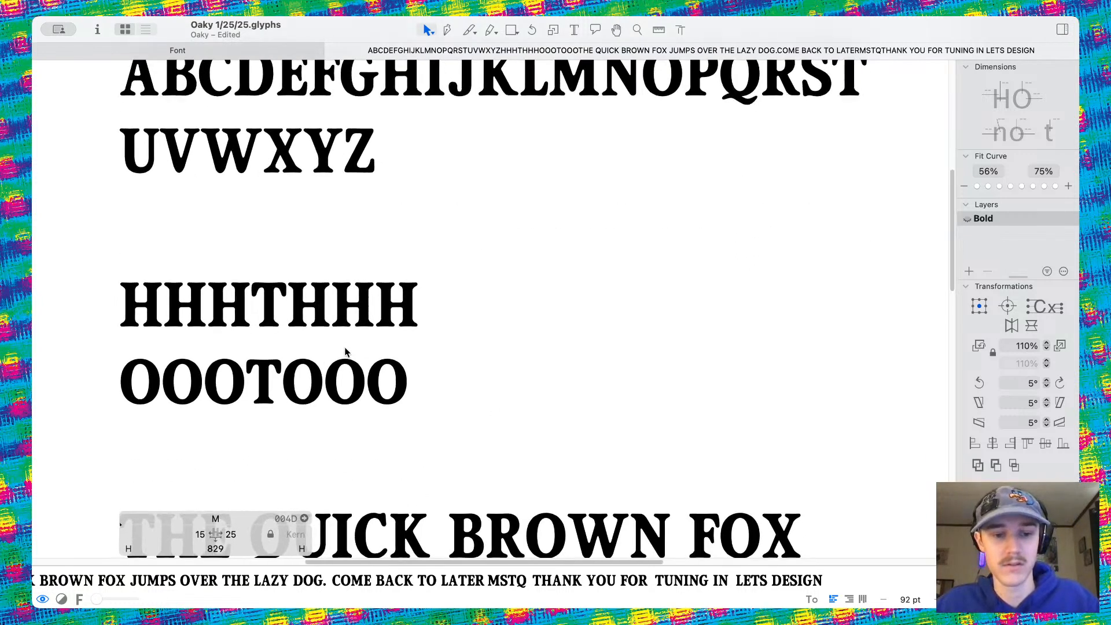
scroll(346, 347, down, 5)
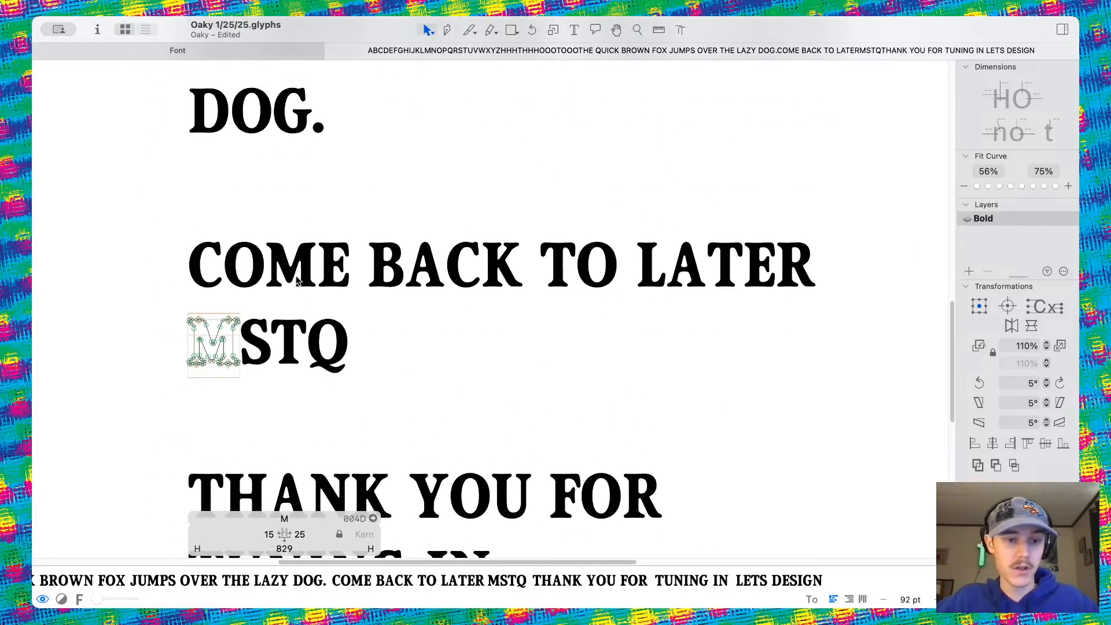
Compare the M's outline with its filled shape in the sample text and measure its stem and diagonal segments
scroll(242, 328, up, 10)
scroll(309, 379, up, 2)
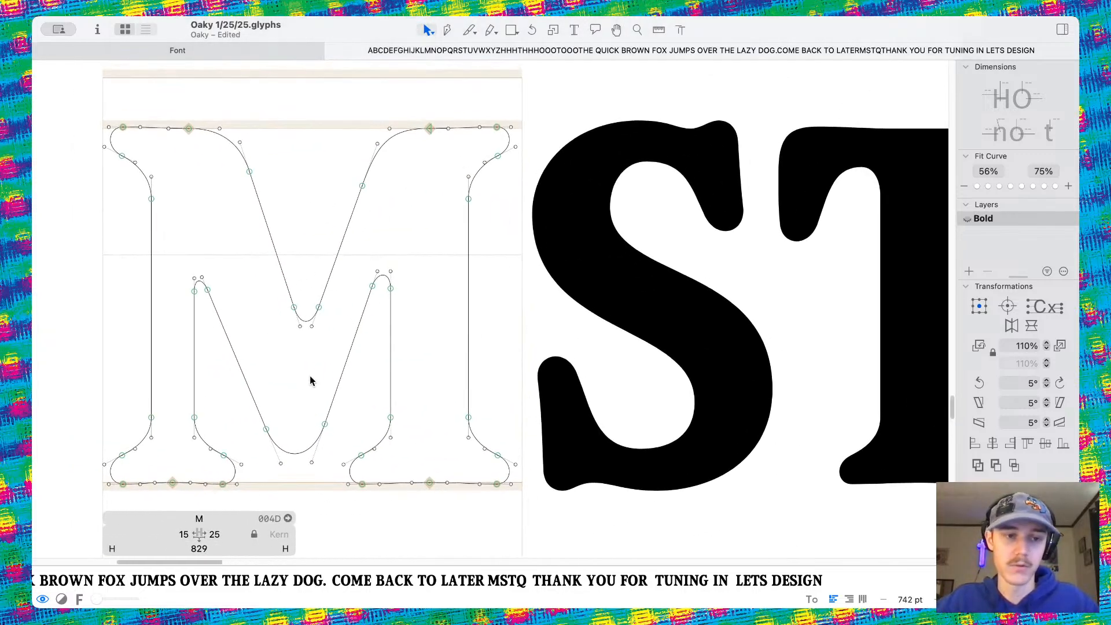
key(space)
scroll(310, 376, down, 10)
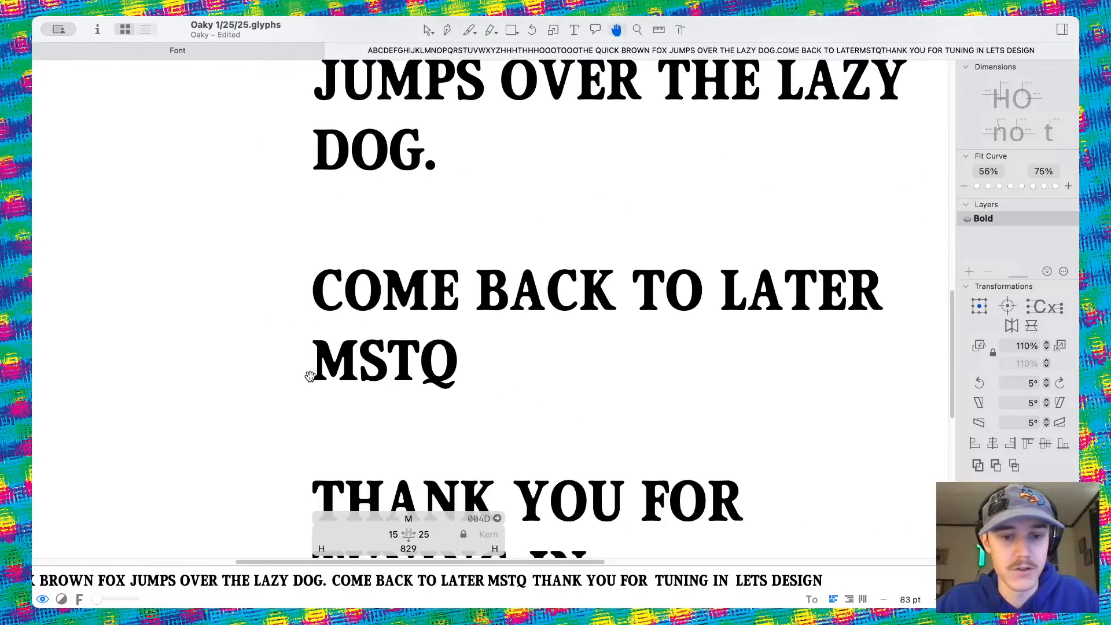
scroll(328, 367, up, 10)
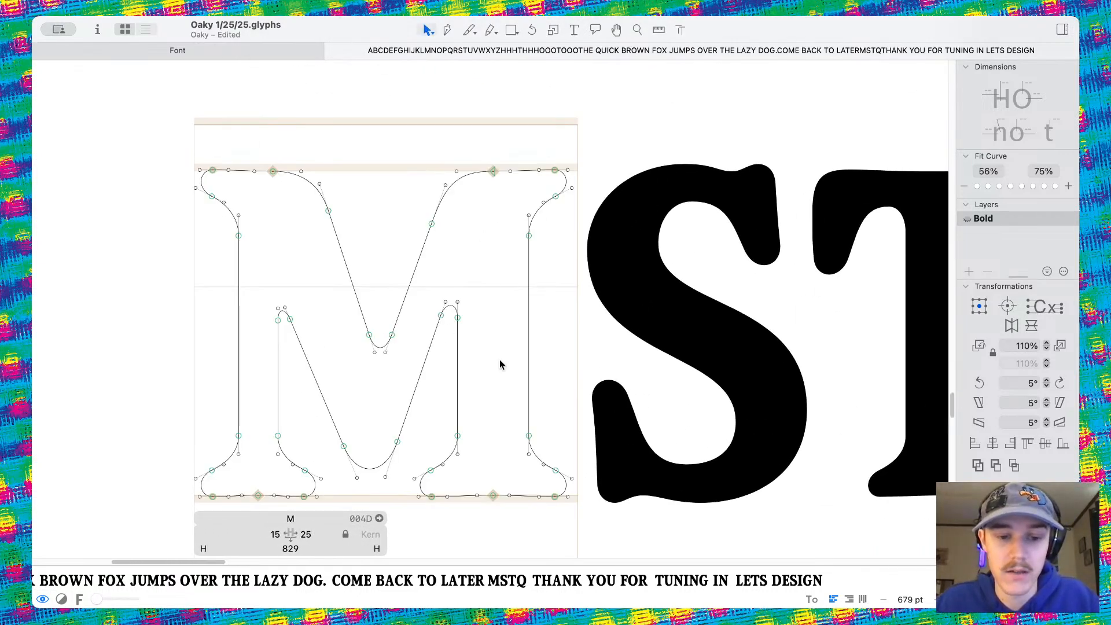
scroll(498, 362, down, 2)
key(l)
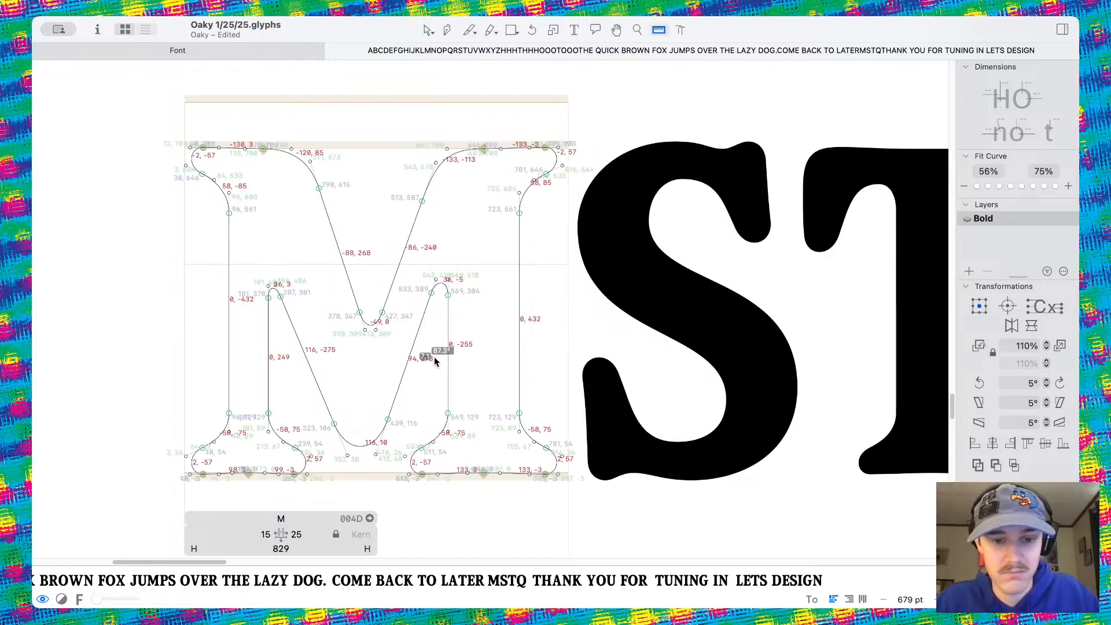
key(v)
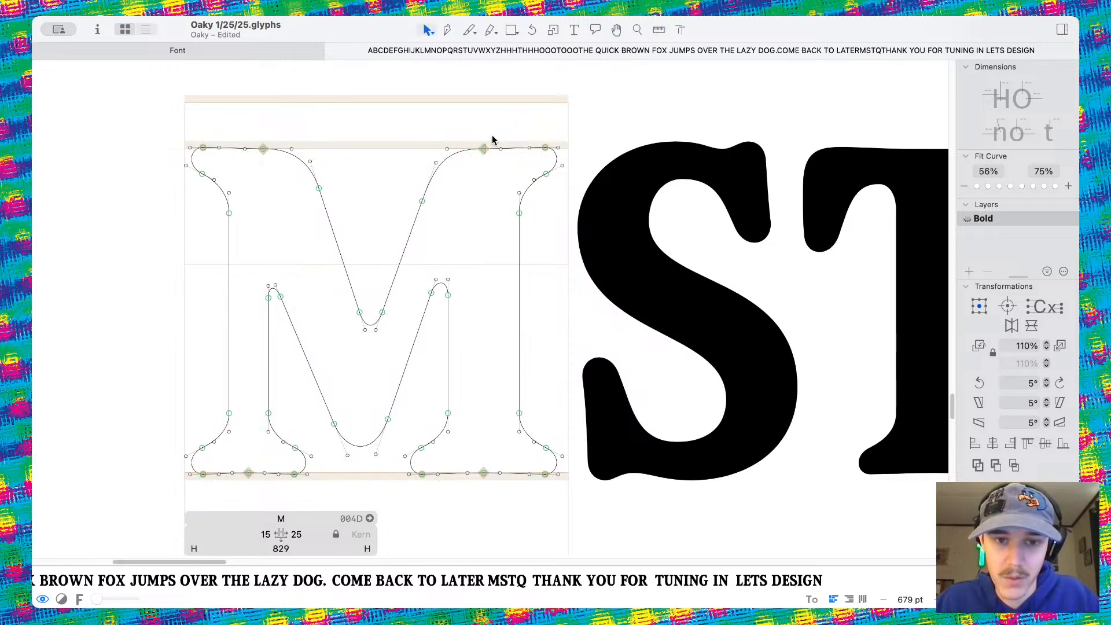
Shift the outer edge of the M's right stem 10 units inward and place the foot serif's middle node at X 641, Y 0
drag(507, 131, 665, 505)
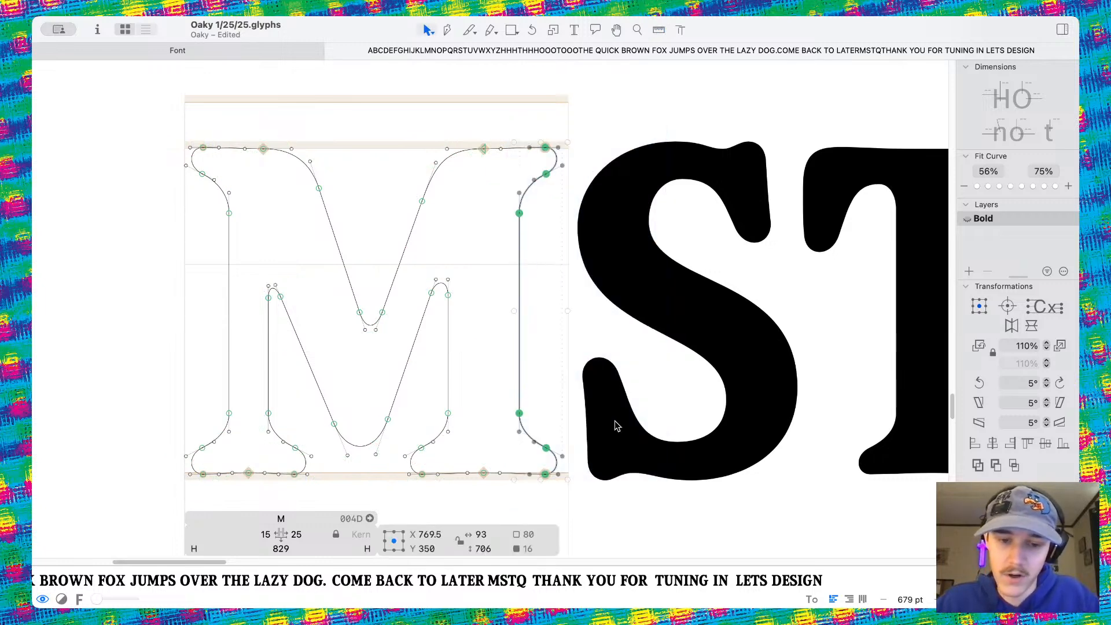
key(shift+Left)
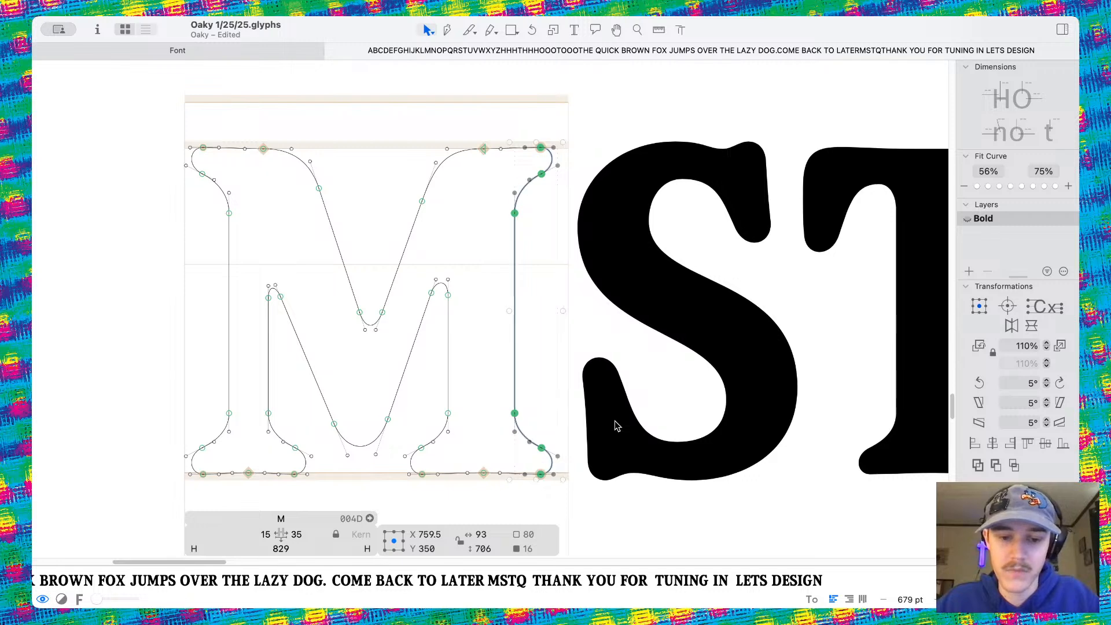
click(483, 473)
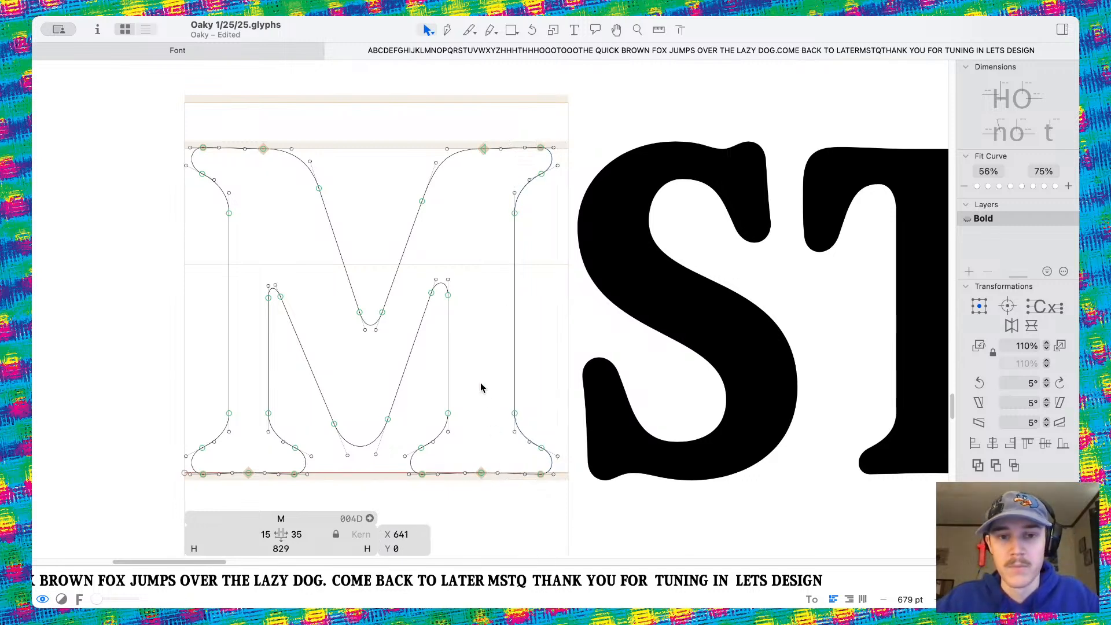
Check the M's narrowed right stem against the other capitals in the sample sentences at small and large sizes
key(space)
scroll(480, 384, down, 10)
scroll(480, 383, down, 4)
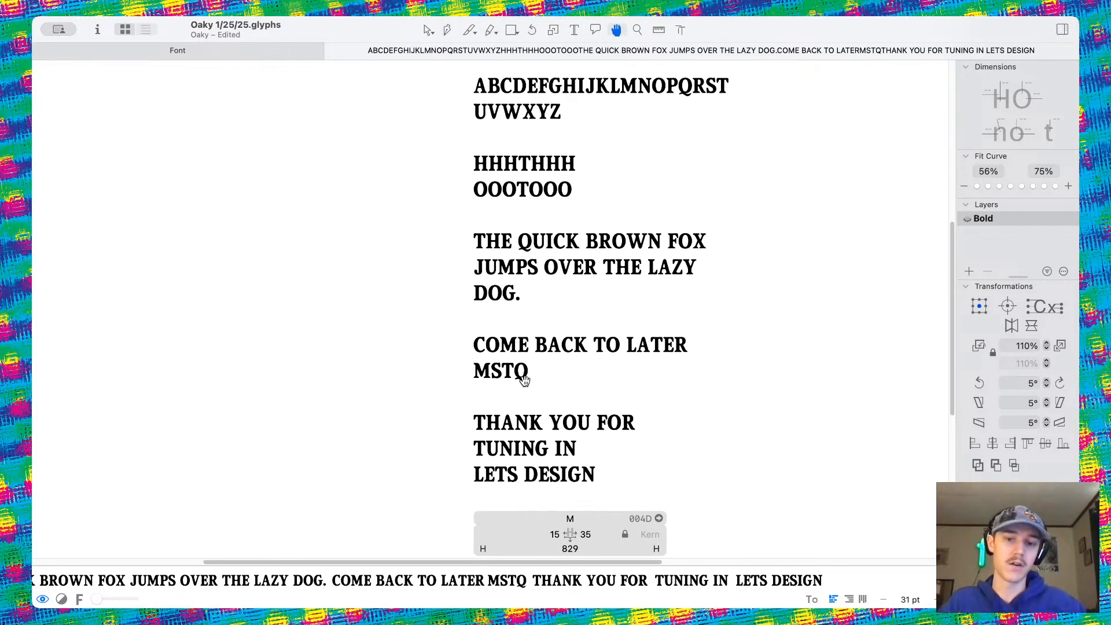
scroll(502, 257, up, 6)
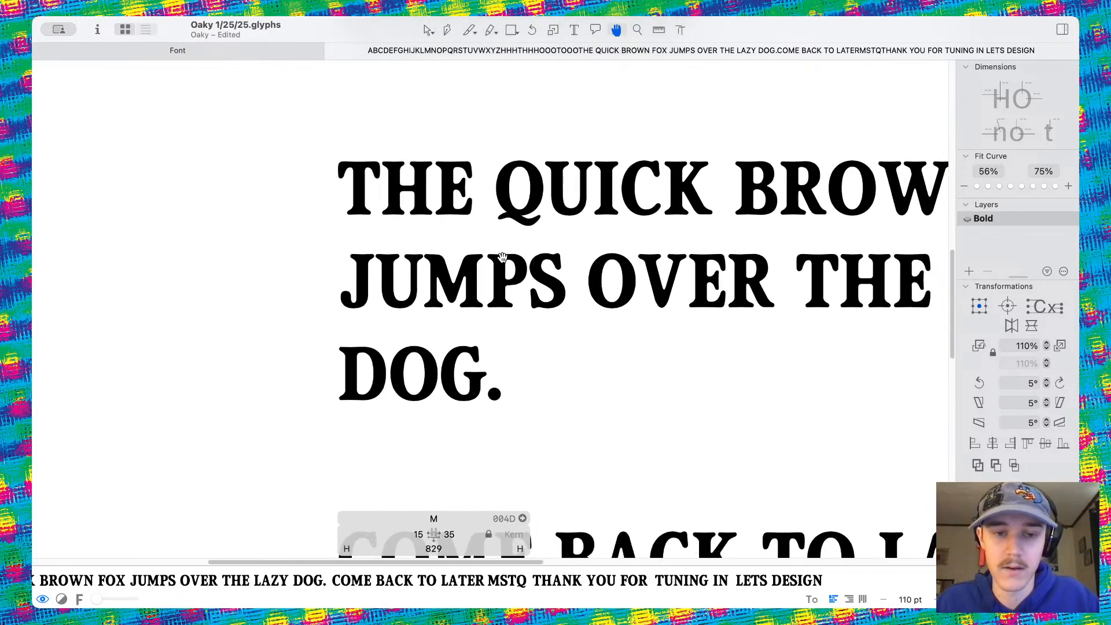
scroll(471, 214, up, 6)
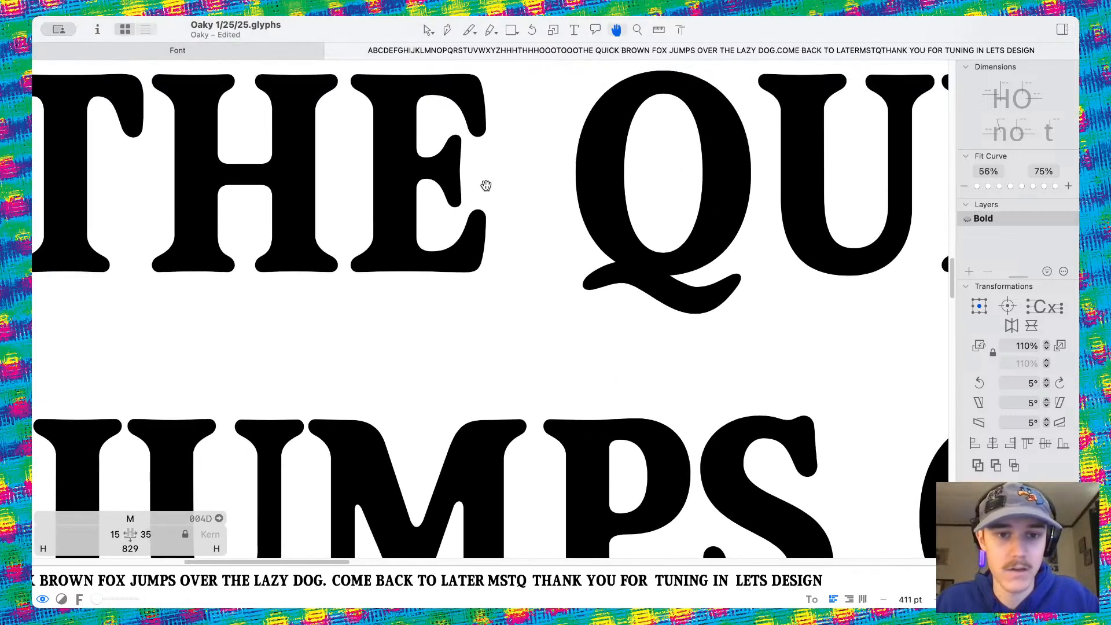
scroll(478, 275, down, 5)
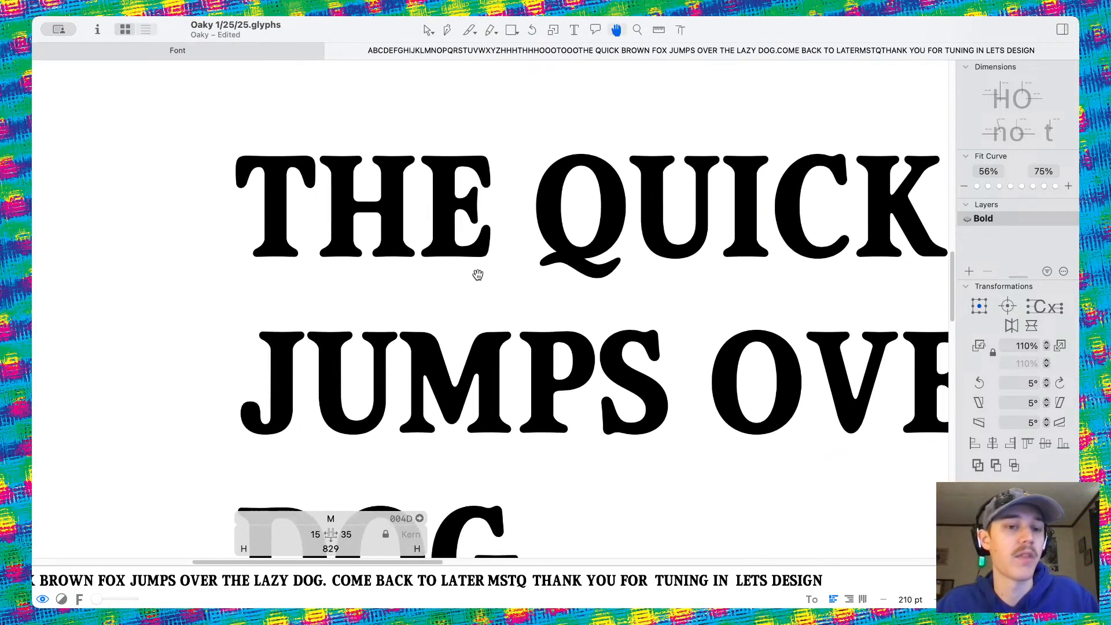
scroll(478, 275, down, 2)
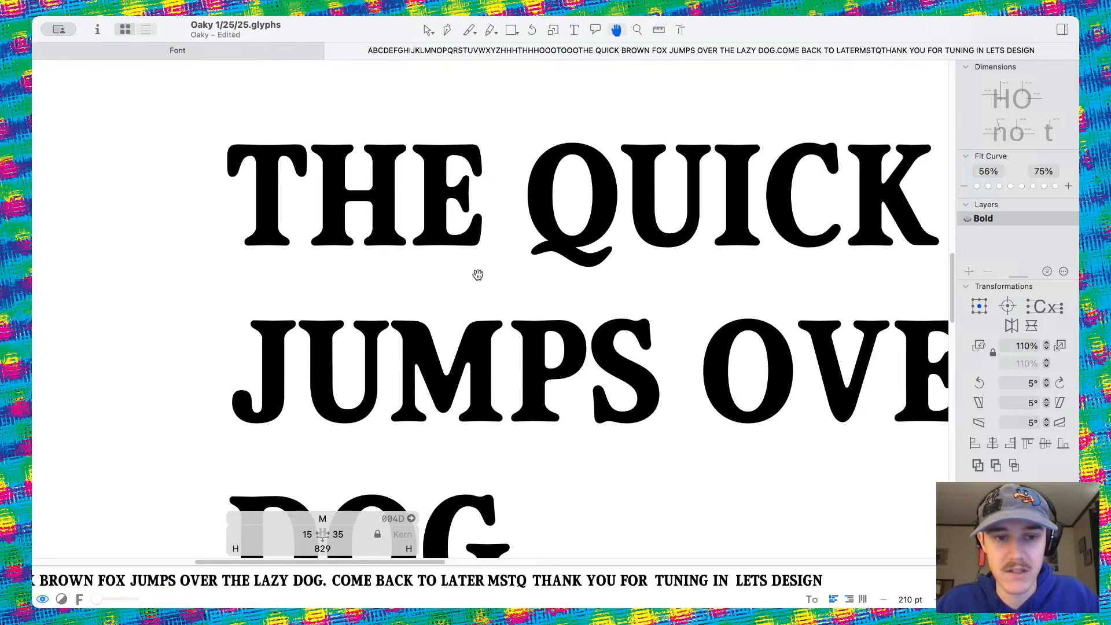
scroll(478, 274, down, 4)
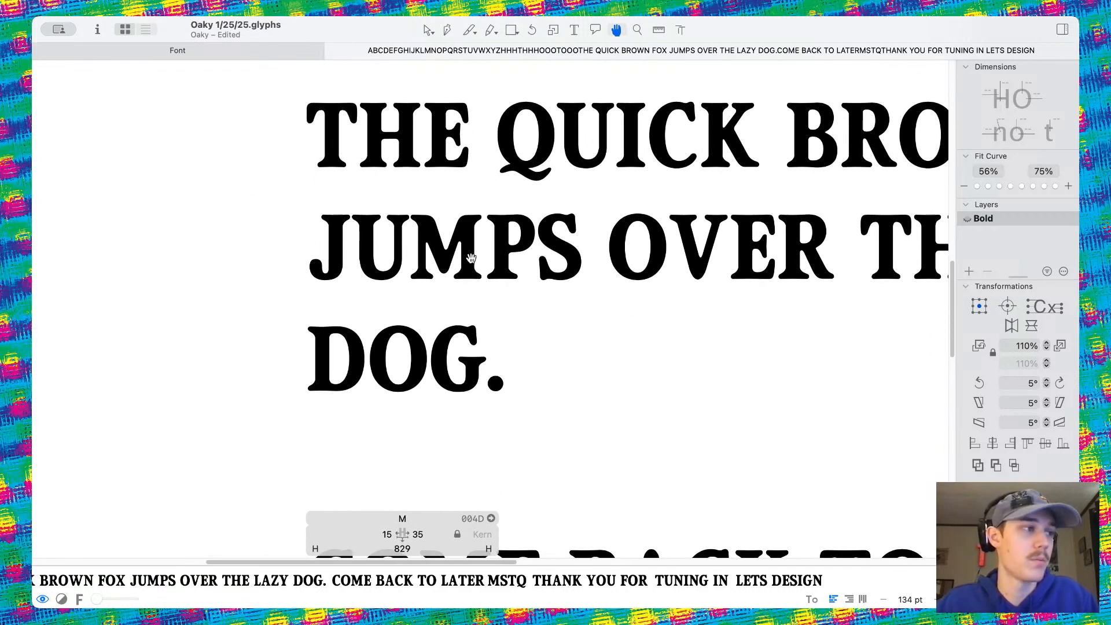
scroll(471, 258, down, 10)
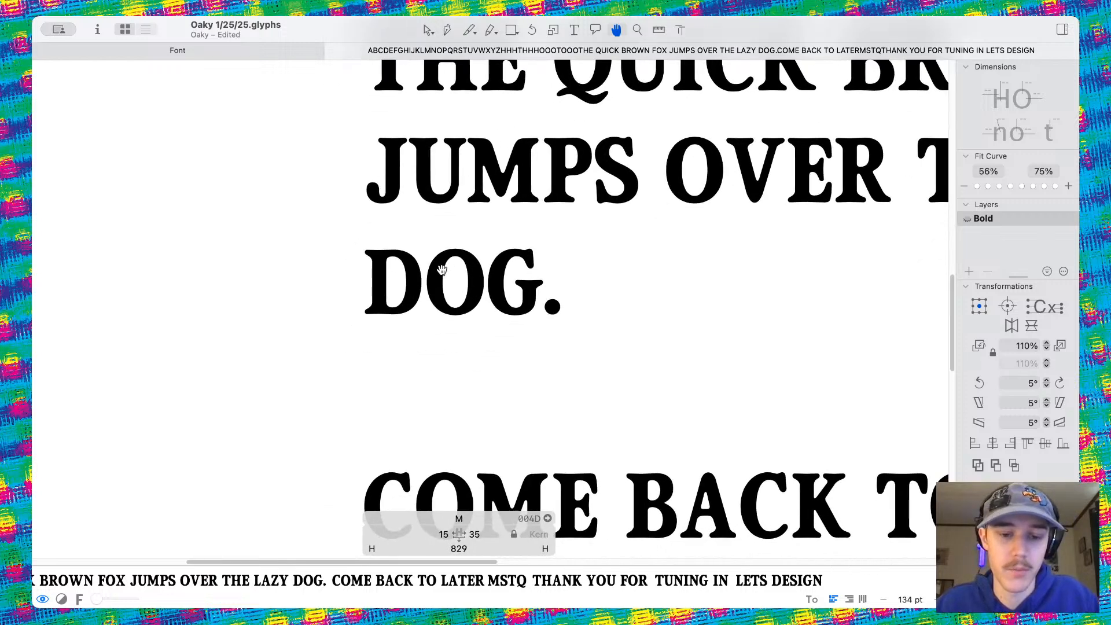
Raise both nodes at the base curve of the M's central V along their diagonals
double_click(470, 290)
scroll(468, 292, up, 6)
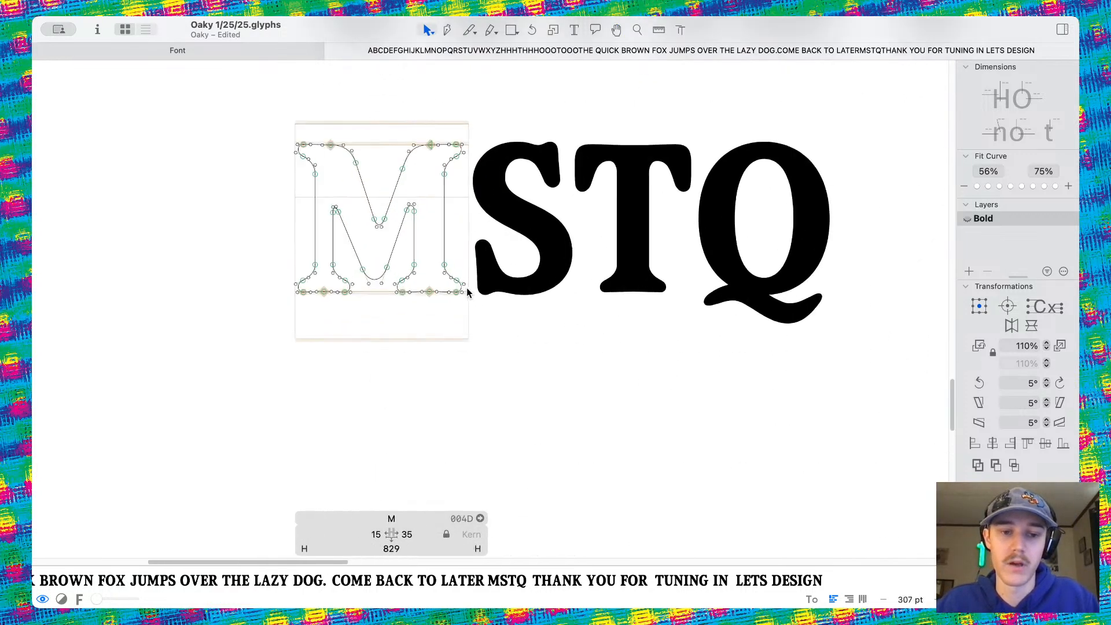
scroll(364, 207, up, 3)
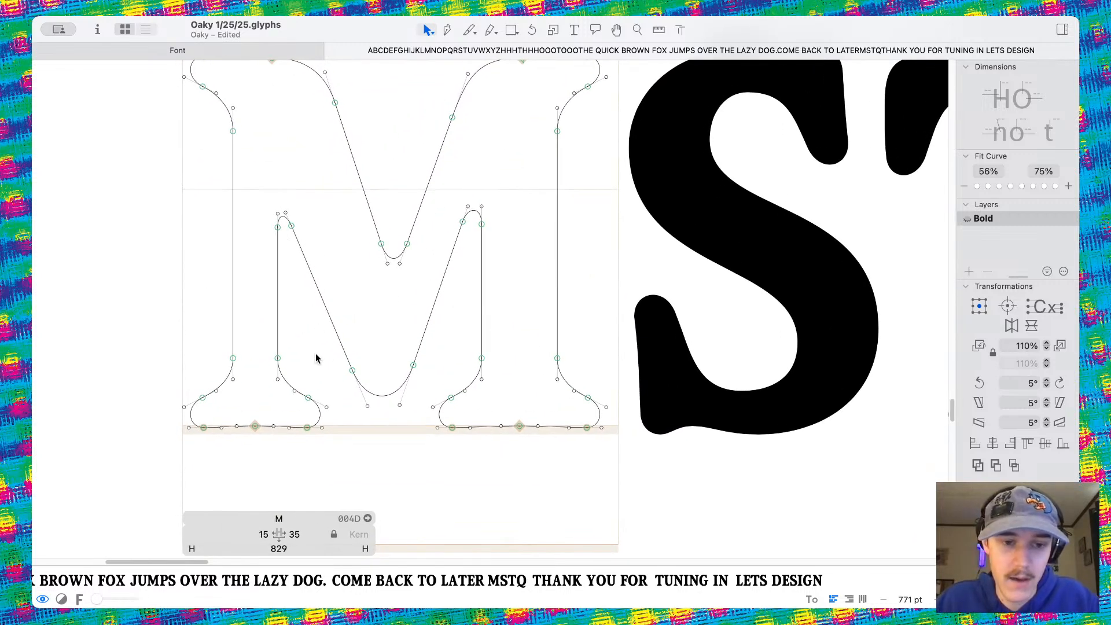
drag(402, 378, 420, 386)
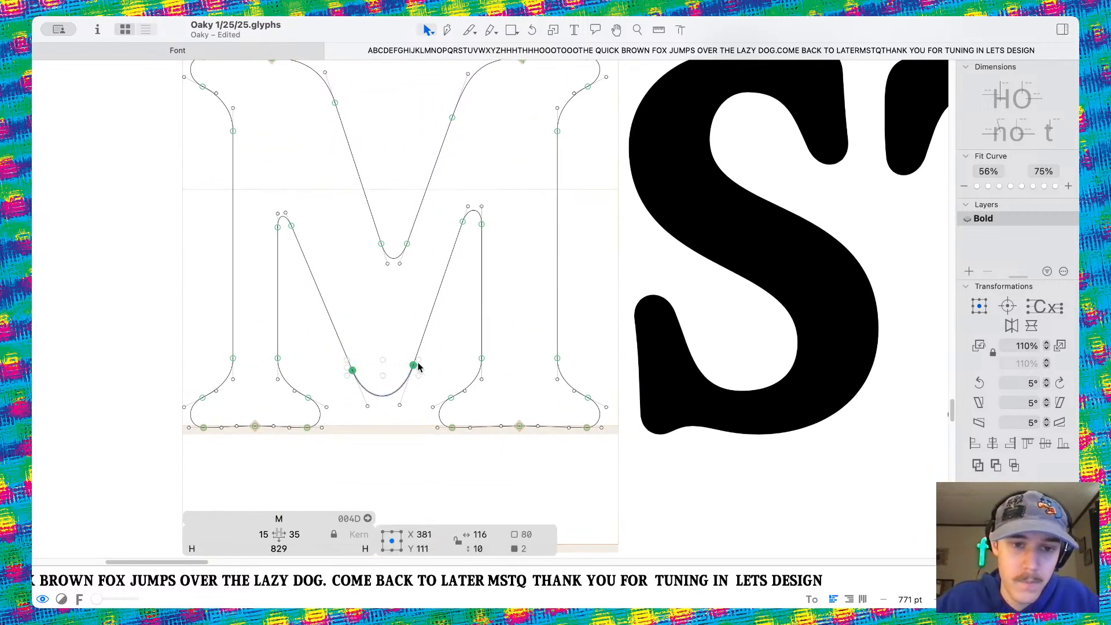
click(380, 377)
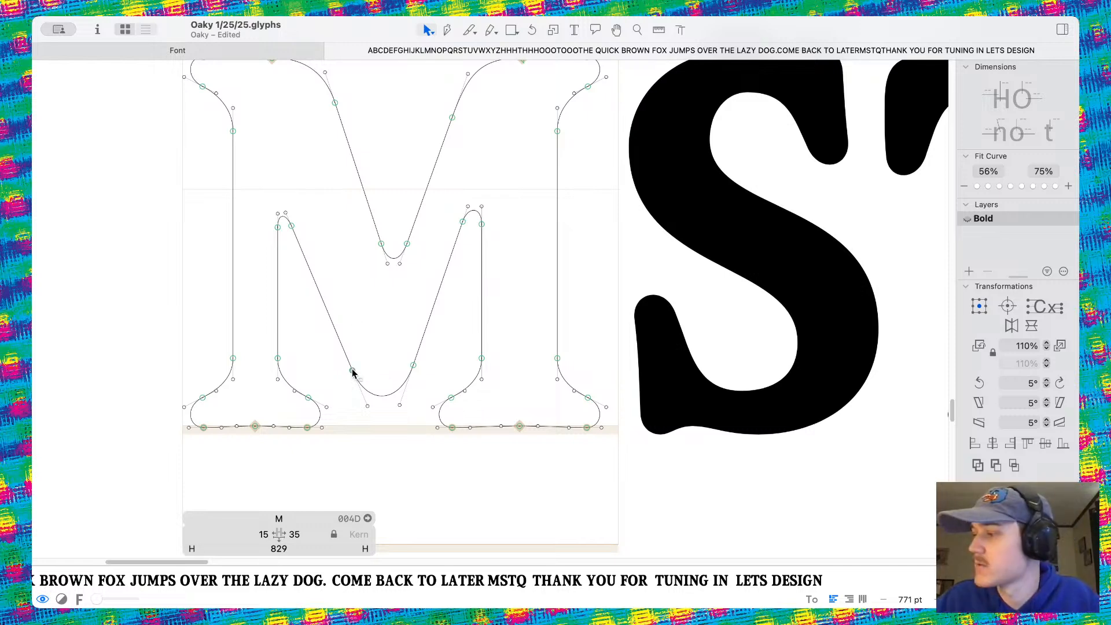
drag(353, 370, 346, 354)
drag(414, 366, 417, 353)
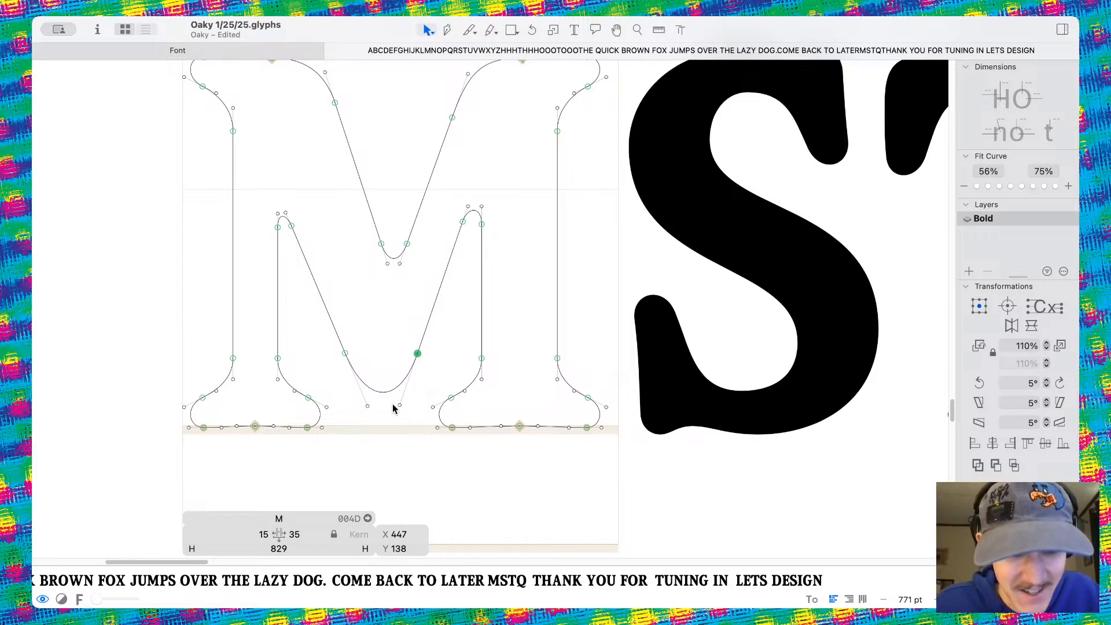
drag(417, 353, 419, 349)
click(414, 375)
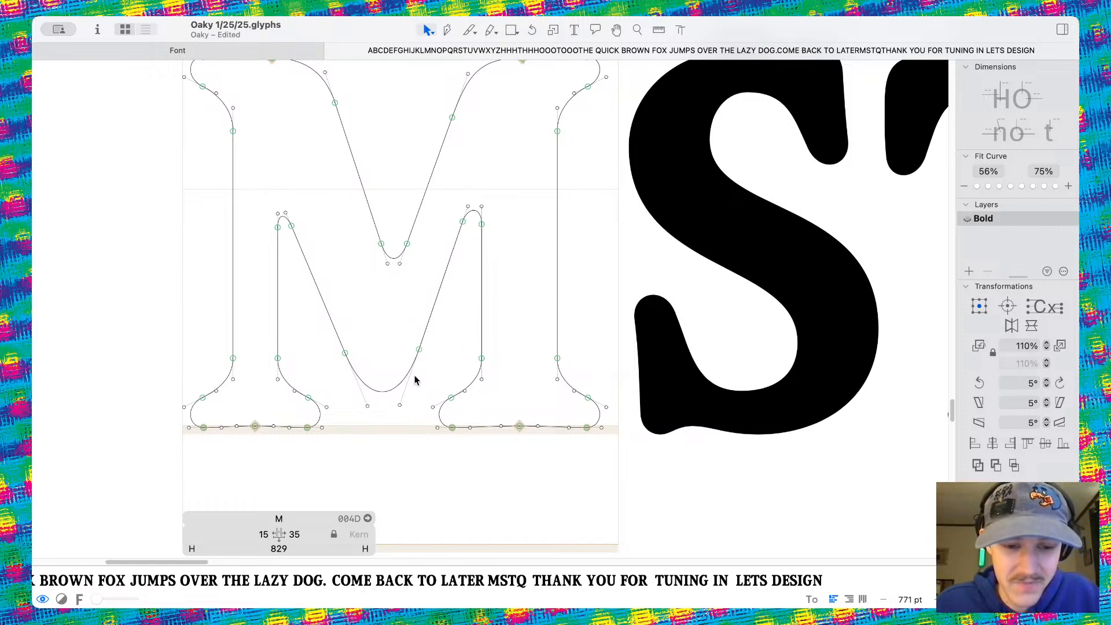
Raise the base curve's left node to X 303, Y 154, and shorten both curve handles, placing the right one at X 425, Y 72
scroll(414, 375, up, 5)
drag(420, 403, 433, 380)
click(343, 423)
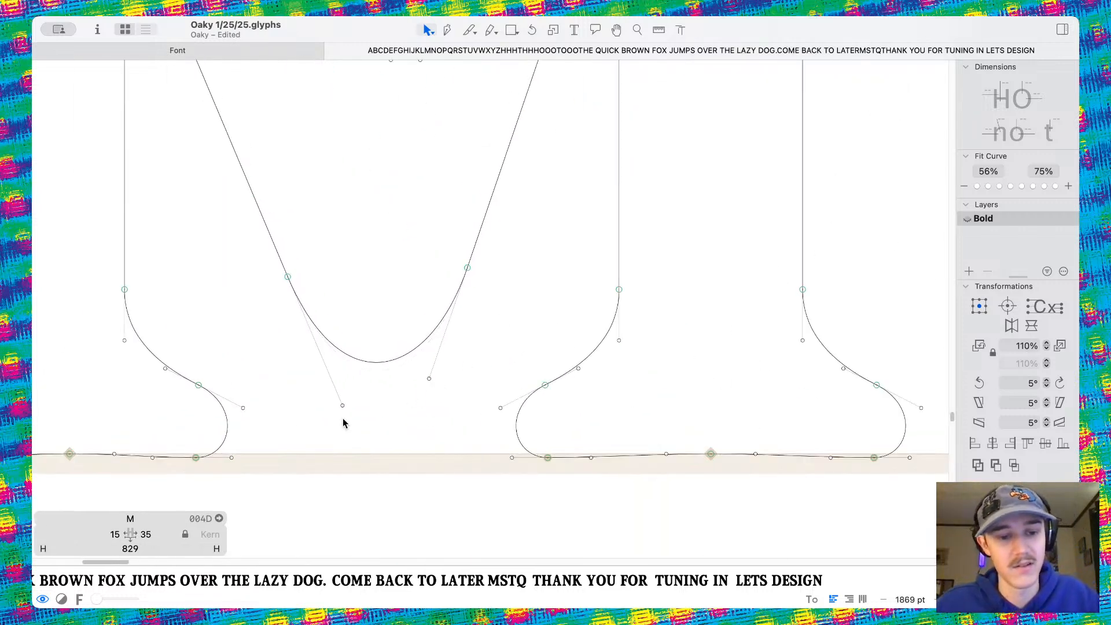
drag(343, 406, 332, 381)
drag(287, 277, 280, 258)
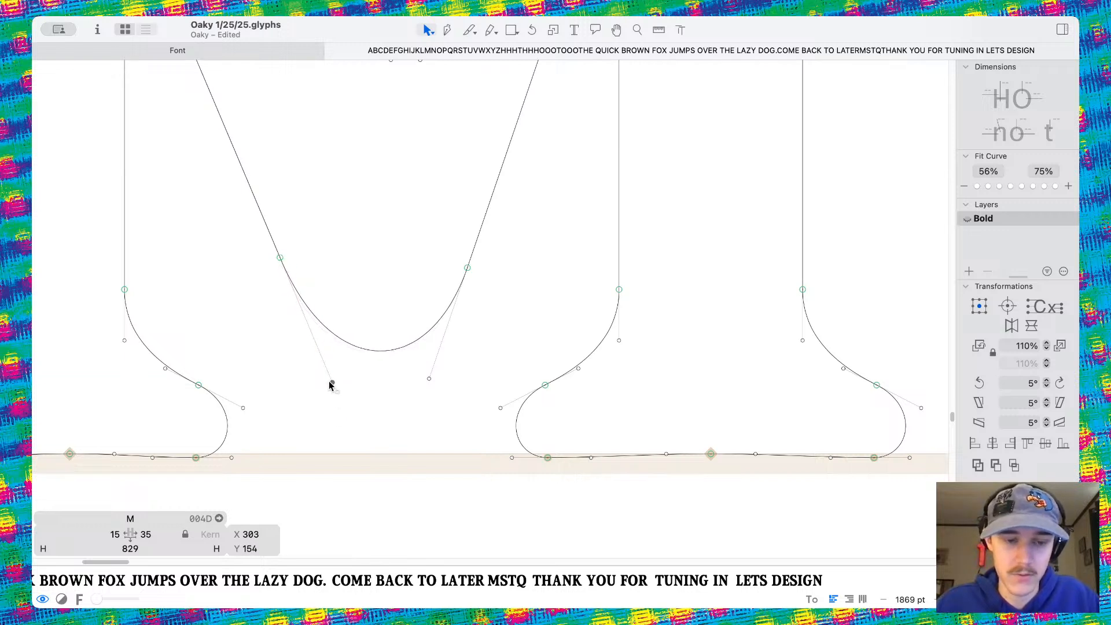
drag(330, 384, 324, 371)
drag(429, 378, 437, 363)
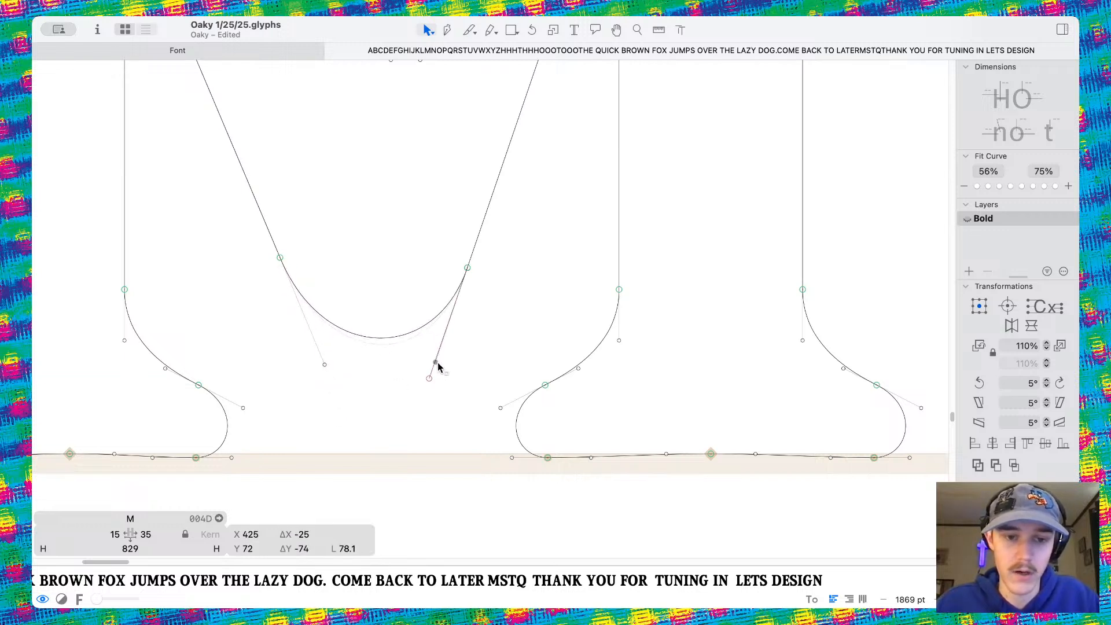
click(512, 294)
key(space)
scroll(511, 294, down, 8)
scroll(565, 317, down, 10)
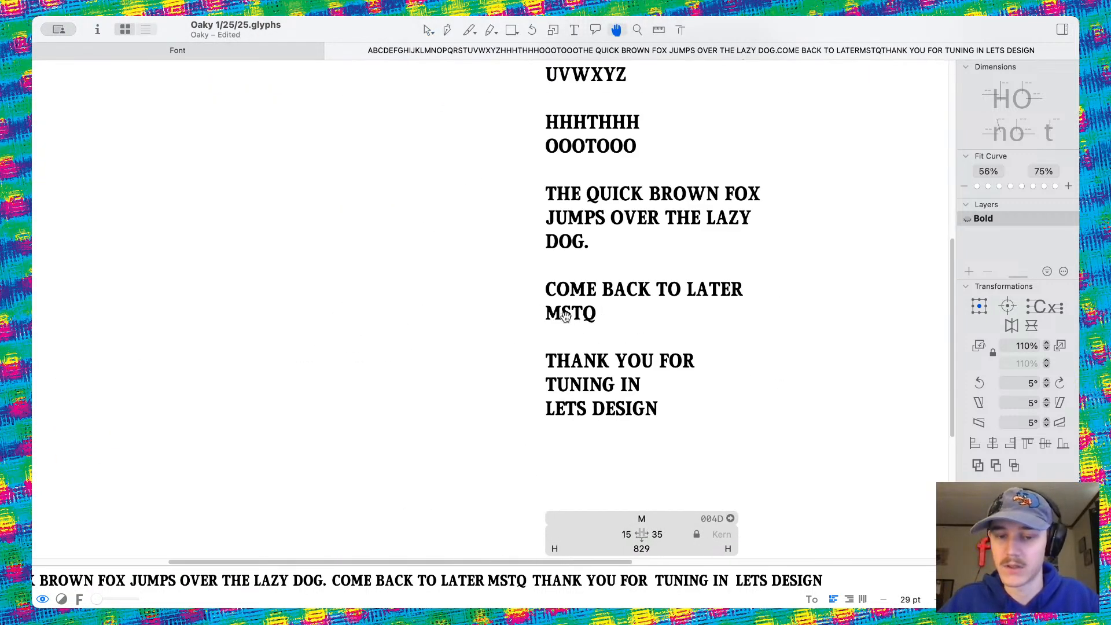
scroll(564, 315, up, 5)
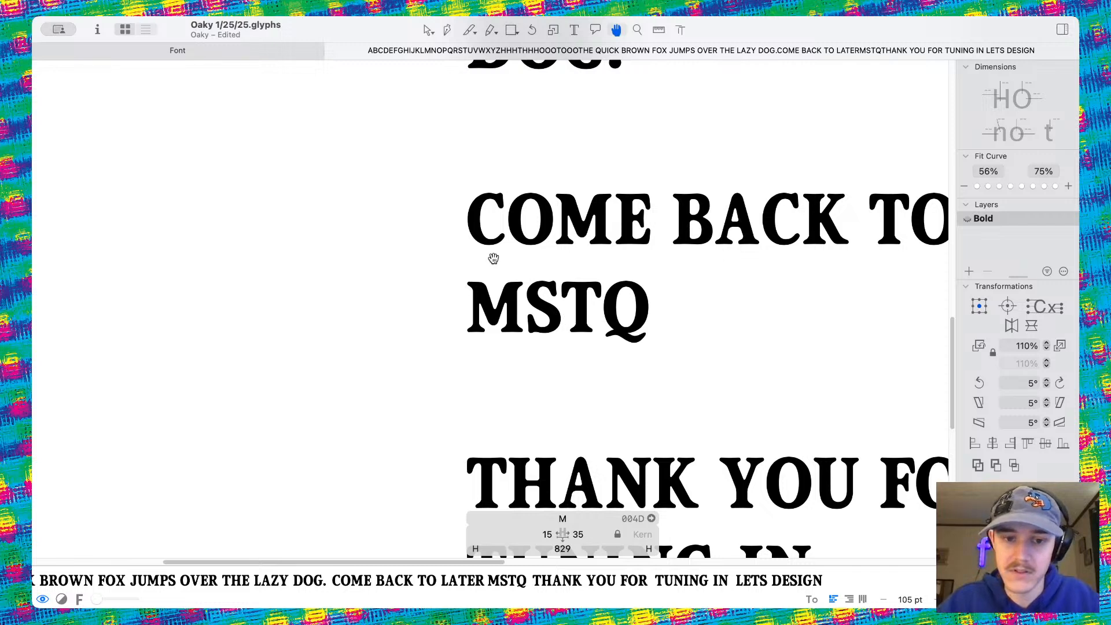
Try rotating the foot of the M's right stem 5° counterclockwise
scroll(494, 260, up, 8)
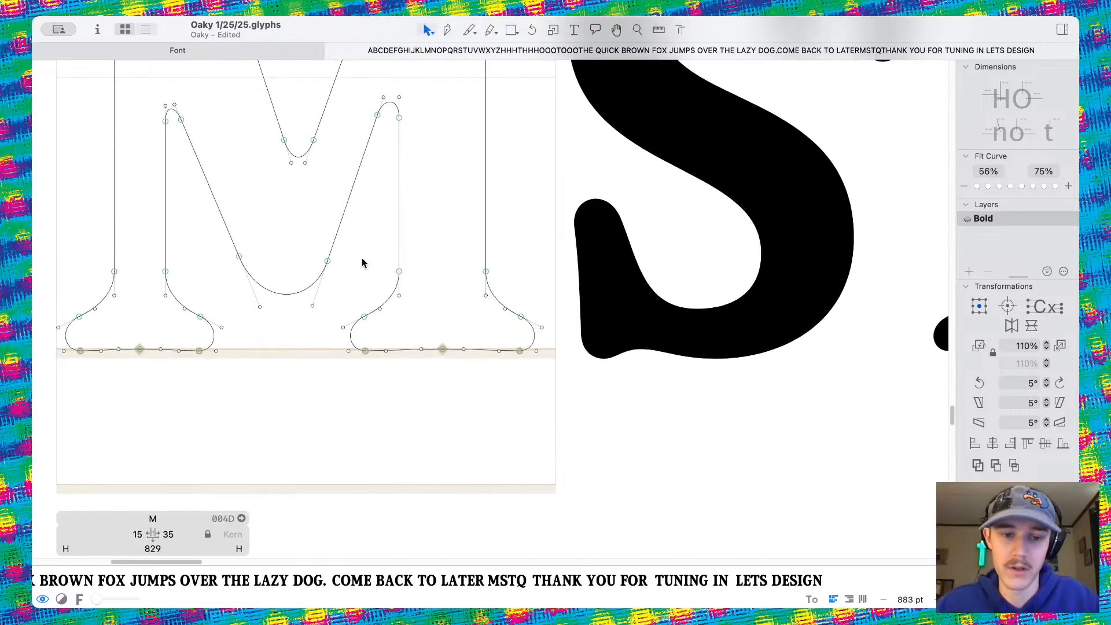
drag(347, 253, 866, 415)
click(978, 382)
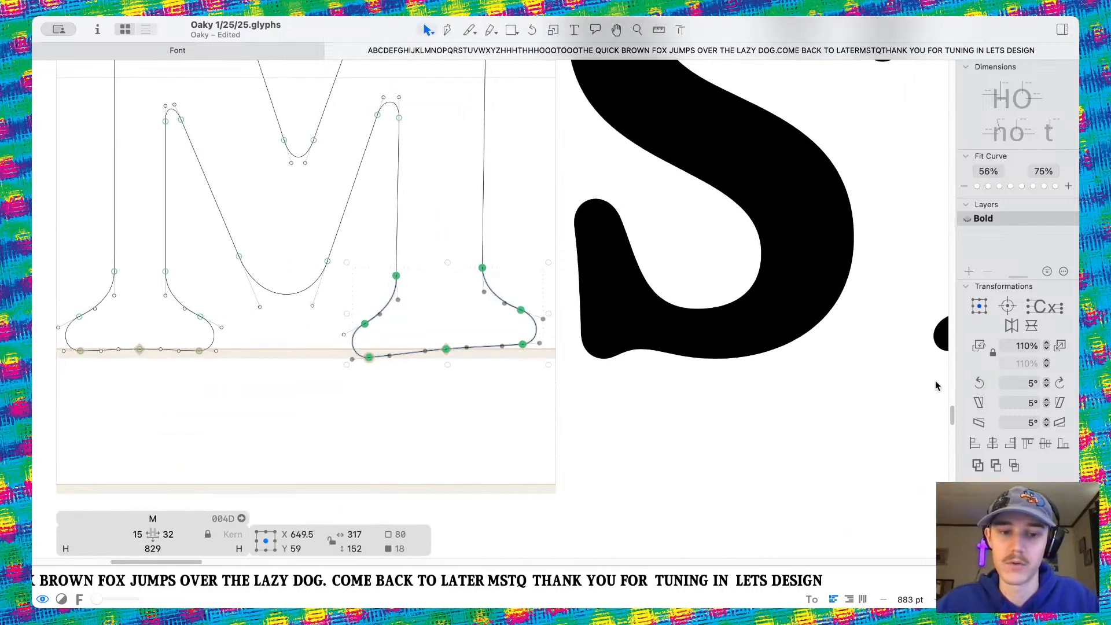
Check the M's rotated right foot beside the other letters in the MSTQ line, and undo the rotation
key(space)
scroll(665, 422, down, 8)
scroll(665, 424, right, 5)
scroll(665, 424, down, 2)
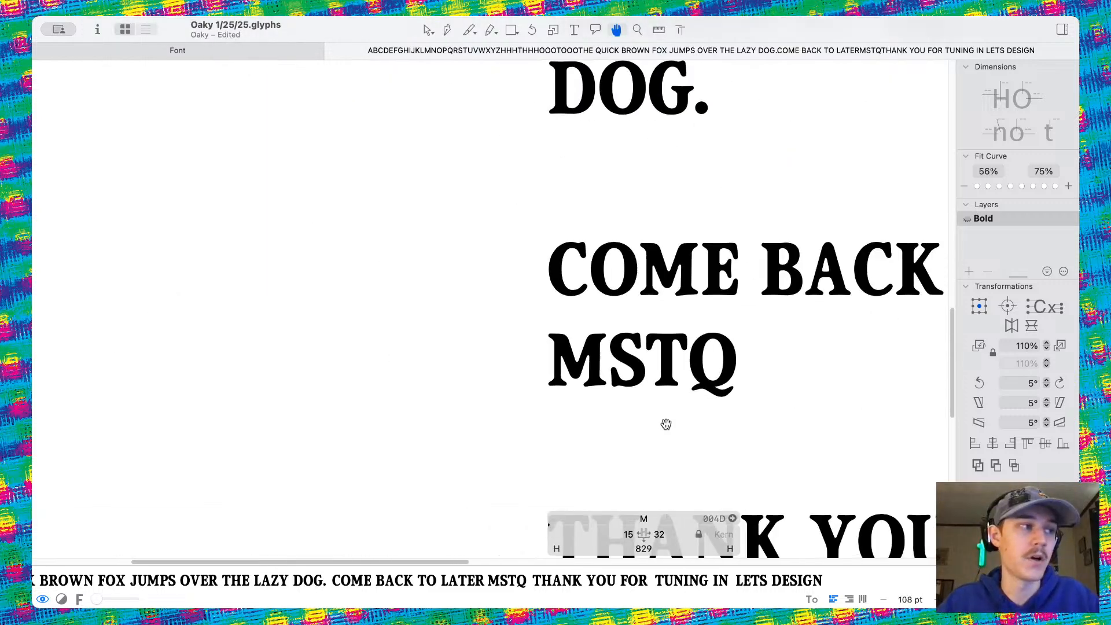
scroll(457, 346, up, 4)
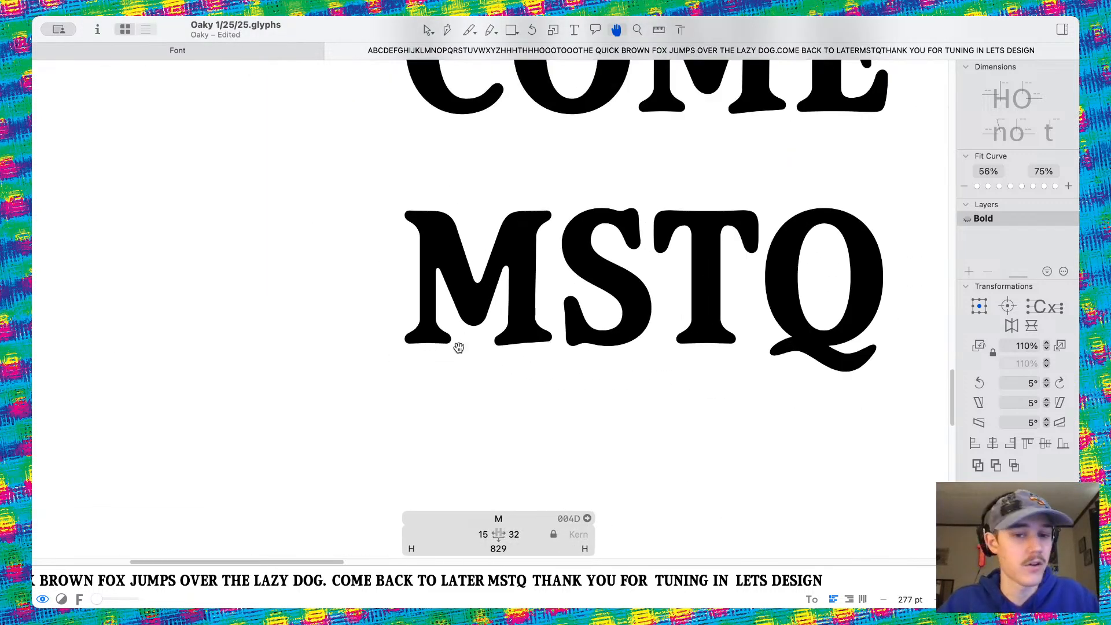
scroll(577, 377, left, 3)
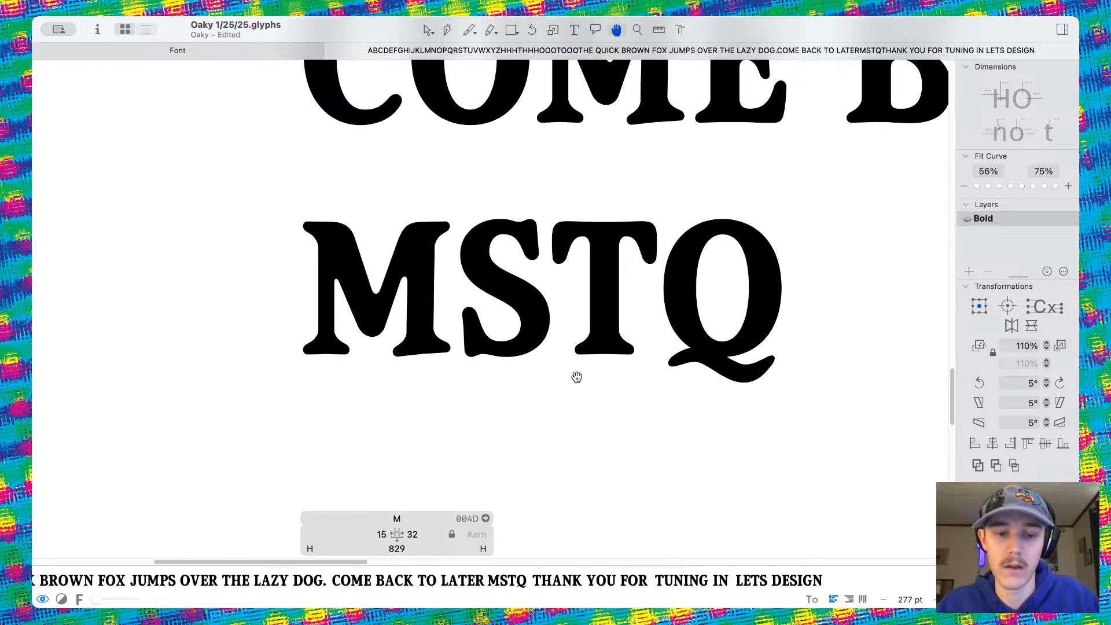
scroll(577, 377, down, 3)
scroll(489, 368, up, 3)
key(v)
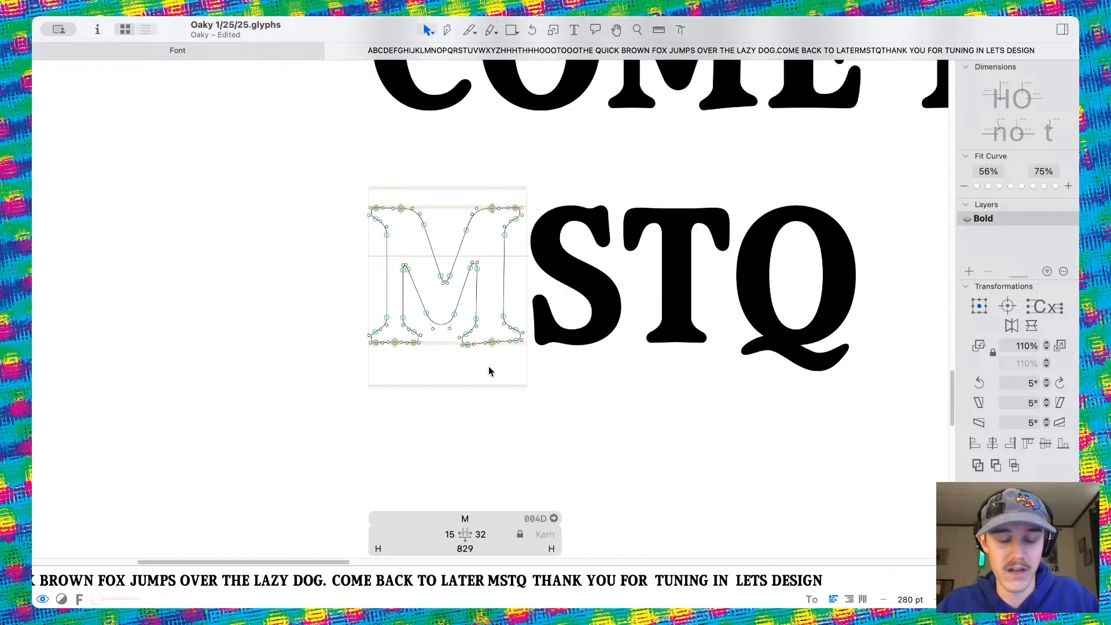
key(super+z)
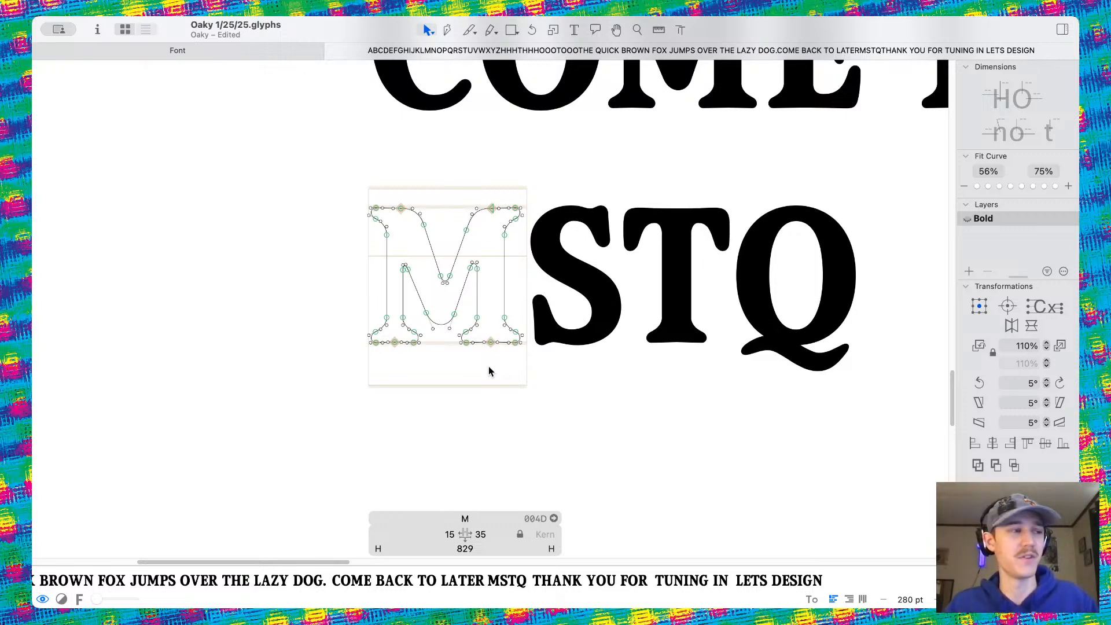
Examine the M's foot serifs and central V up close in the word COME
scroll(488, 371, up, 4)
scroll(488, 371, right, 4)
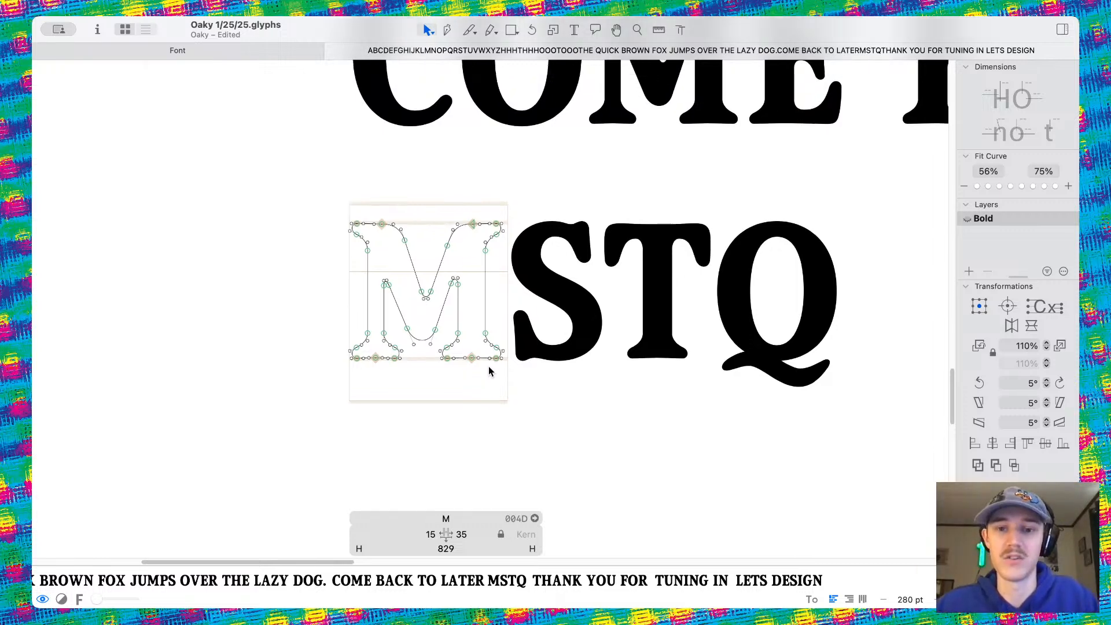
scroll(571, 251, down, 3)
scroll(581, 255, up, 5)
scroll(581, 255, up, 10)
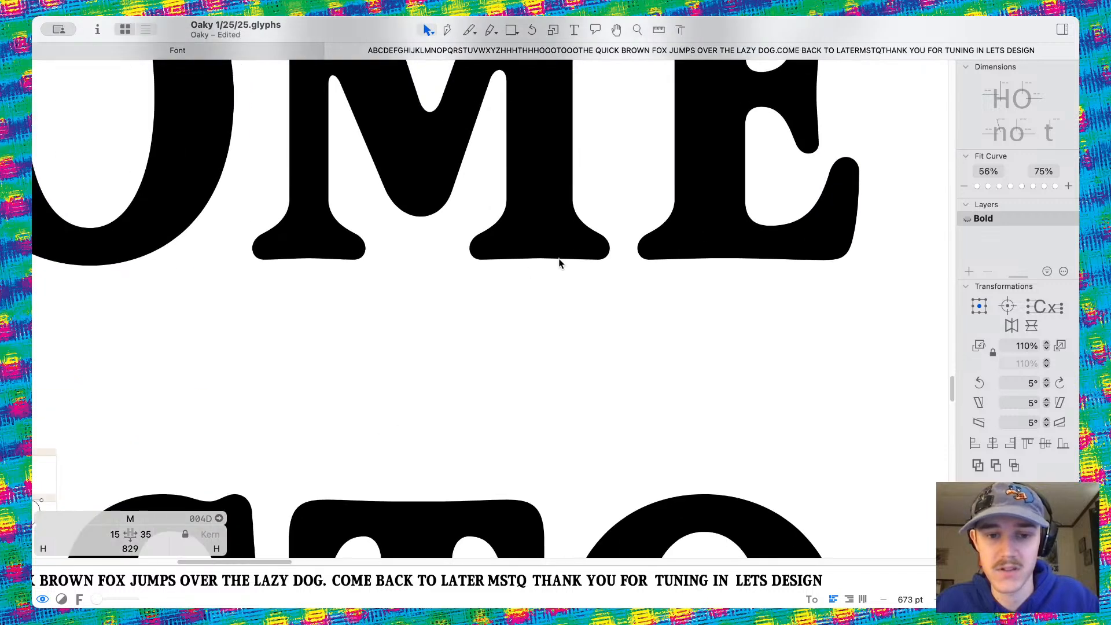
Compare the baseline curves of the M's and B's foot serifs up close and in the COME BACK line
scroll(243, 284, down, 10)
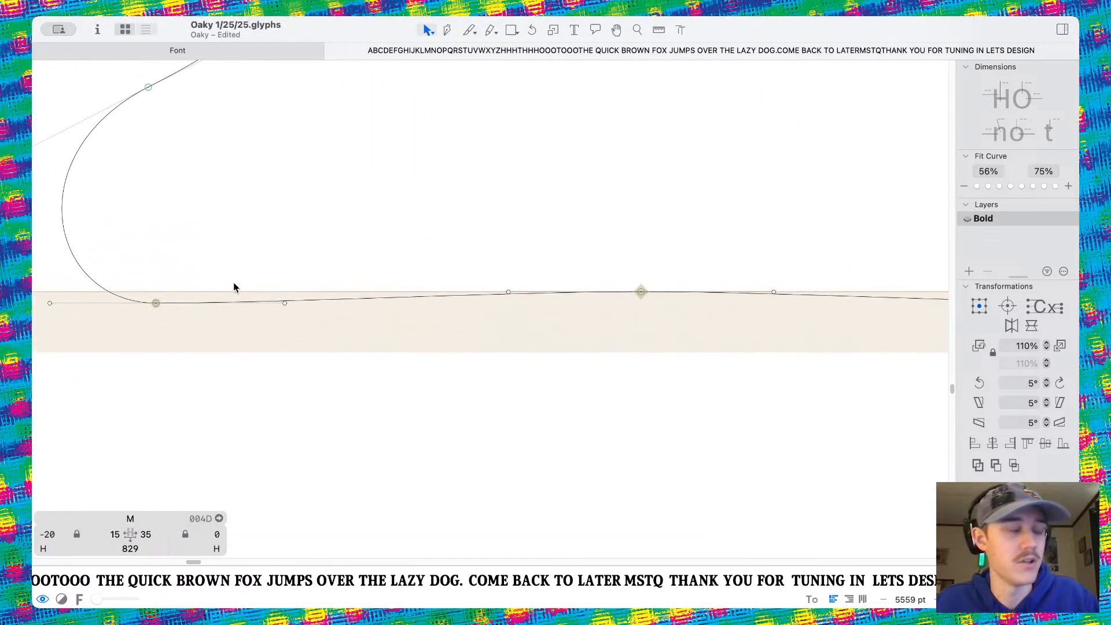
scroll(345, 286, left, 2)
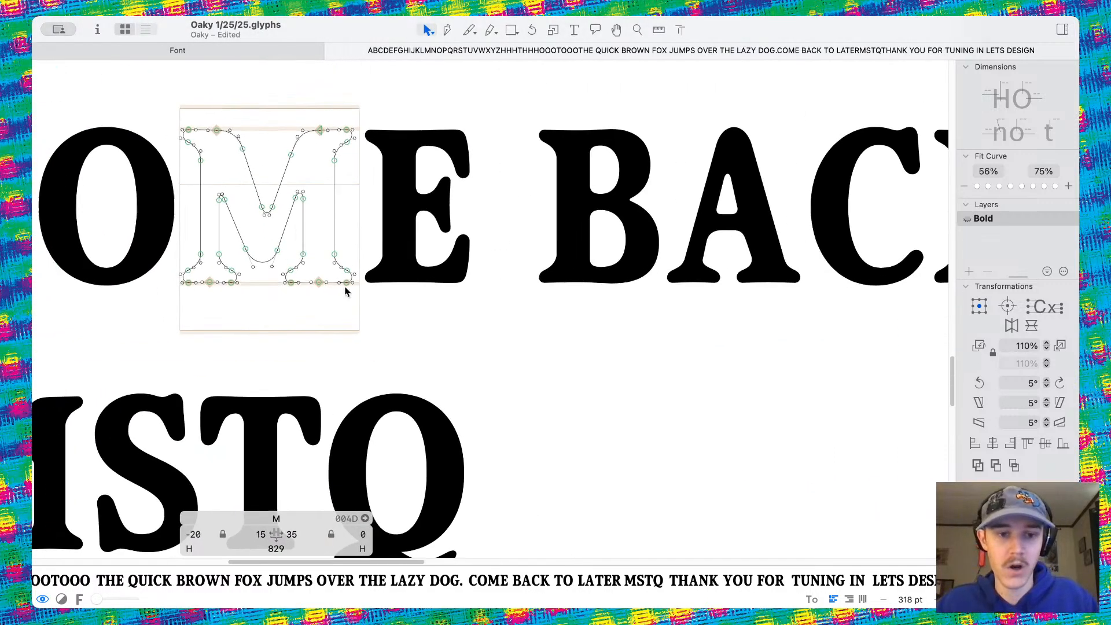
scroll(579, 300, up, 8)
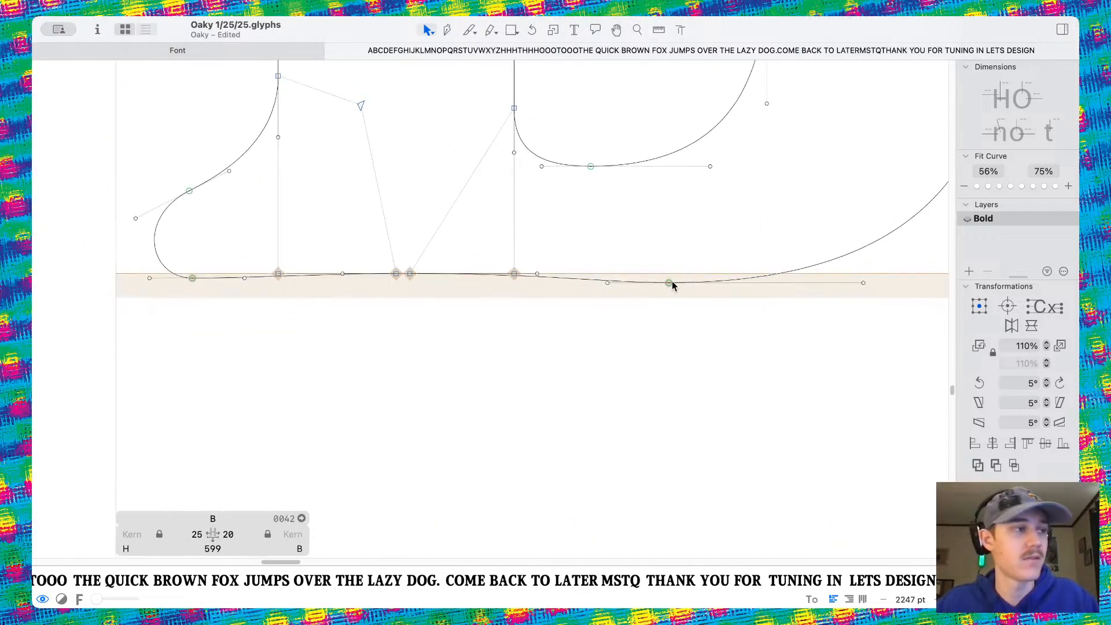
scroll(672, 280, down, 8)
scroll(671, 280, down, 1)
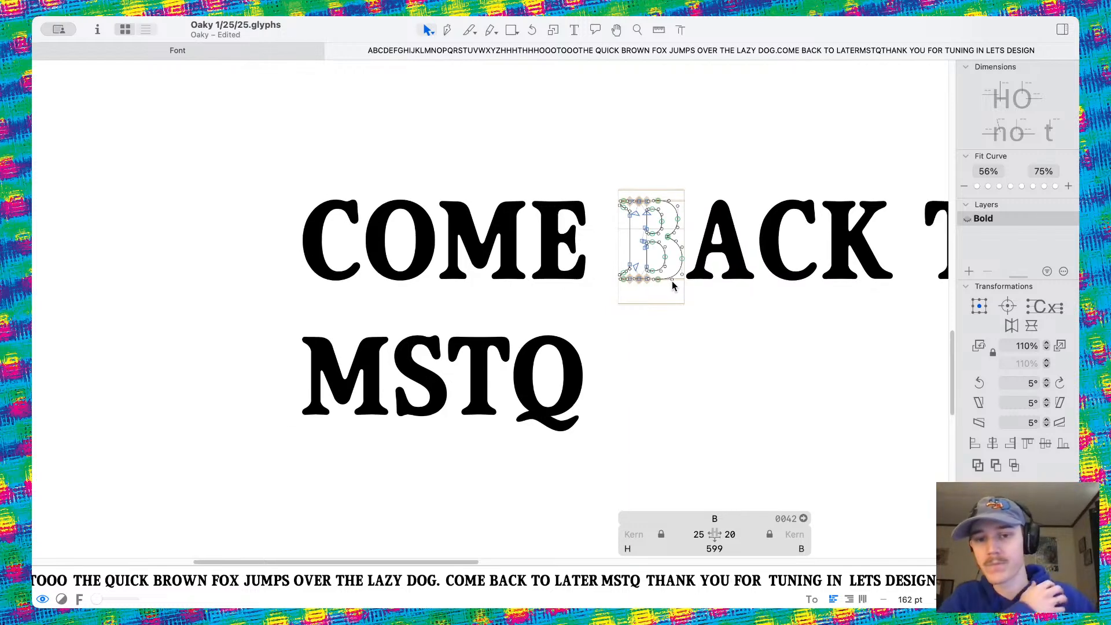
scroll(673, 284, down, 5)
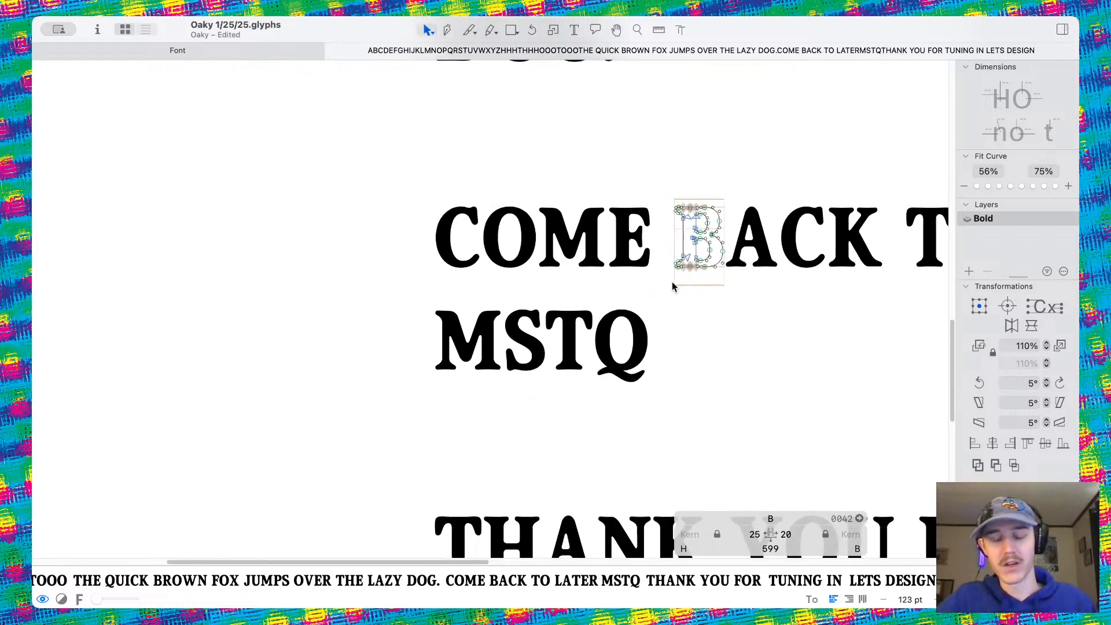
scroll(451, 328, up, 6)
Open the M of MSTQ for editing and move the upper node of the V's inner left diagonal to X 285, Y 615
double_click(443, 345)
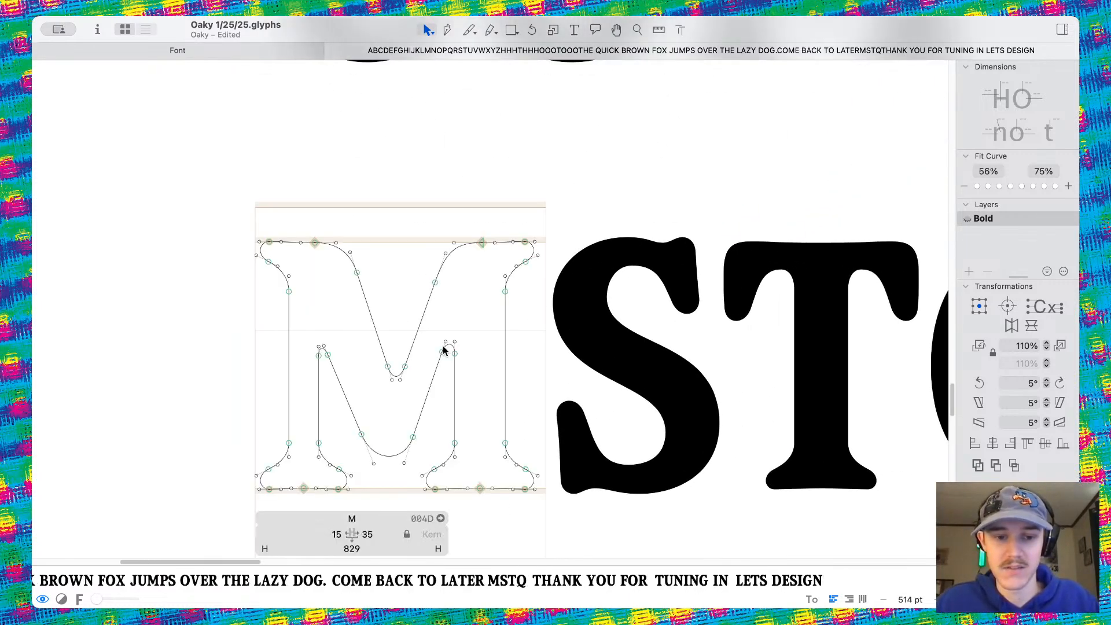
scroll(451, 331, up, 4)
scroll(497, 275, down, 2)
scroll(497, 279, down, 3)
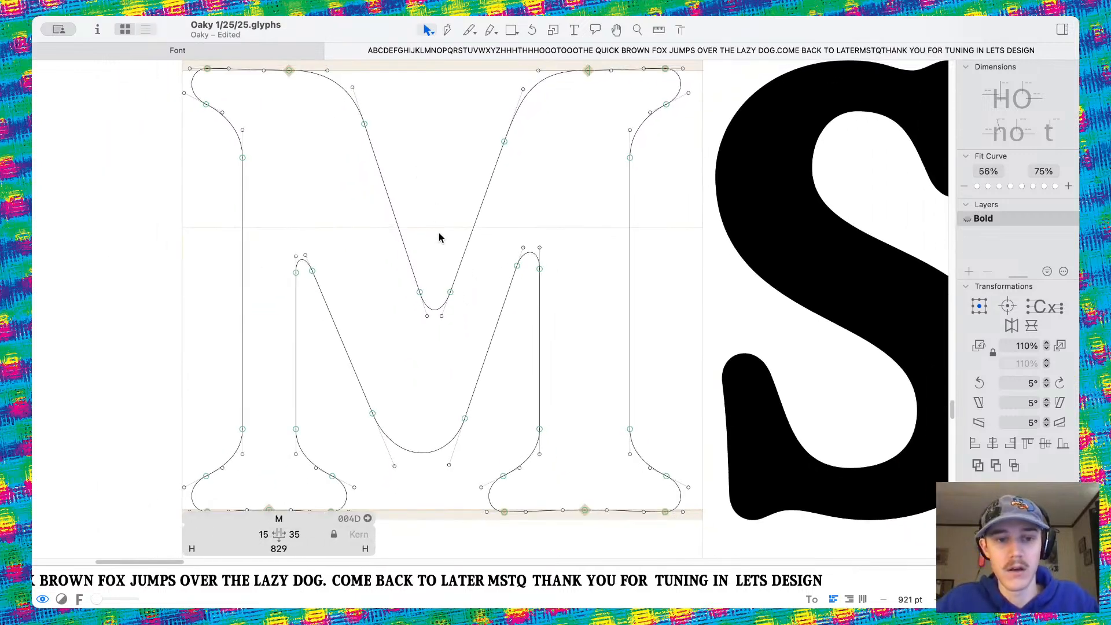
scroll(433, 174, down, 2)
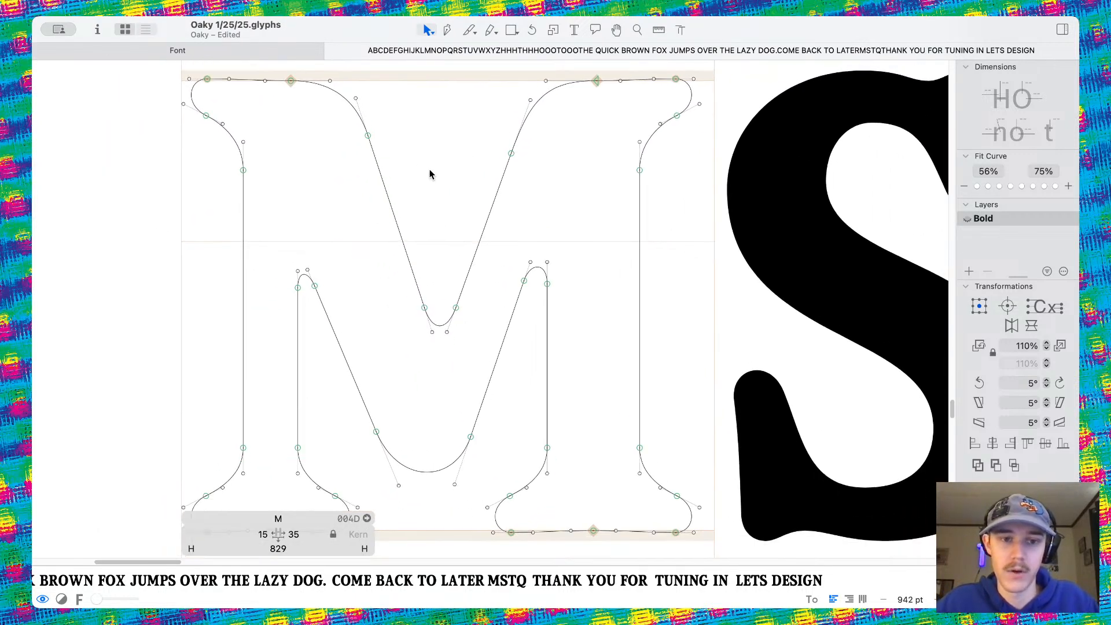
scroll(409, 179, up, 5)
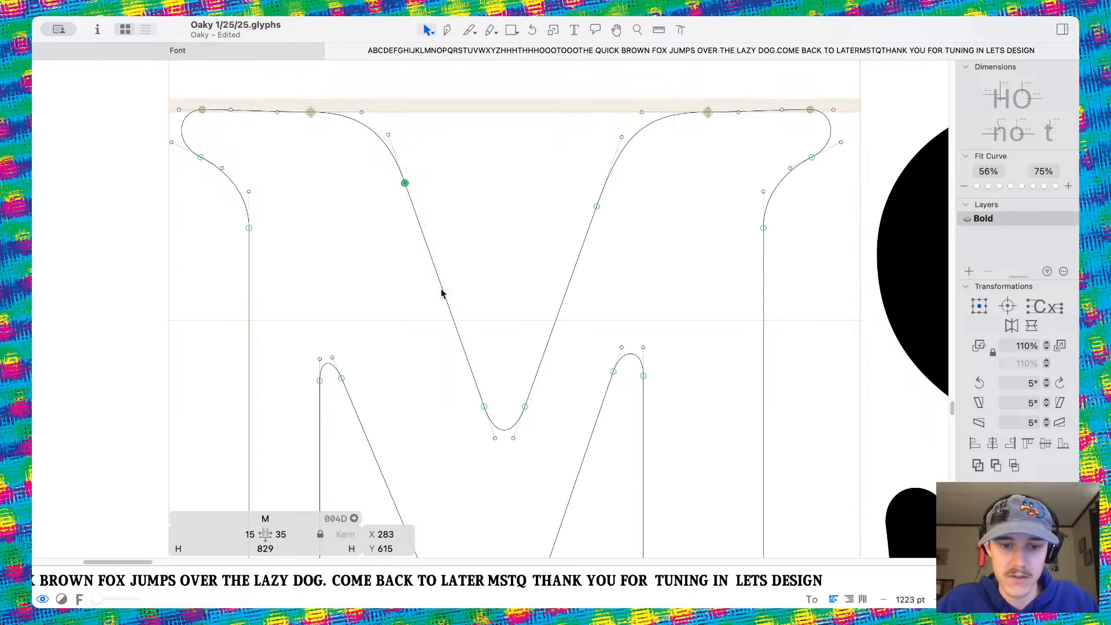
key(super+z)
click(456, 323)
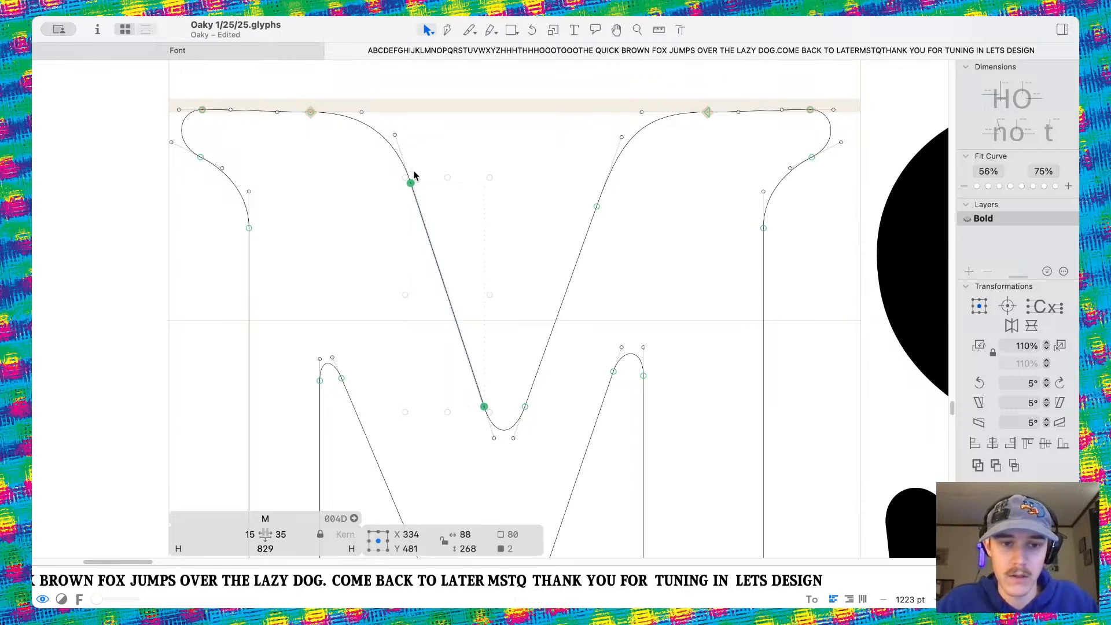
click(412, 171)
drag(411, 184, 408, 184)
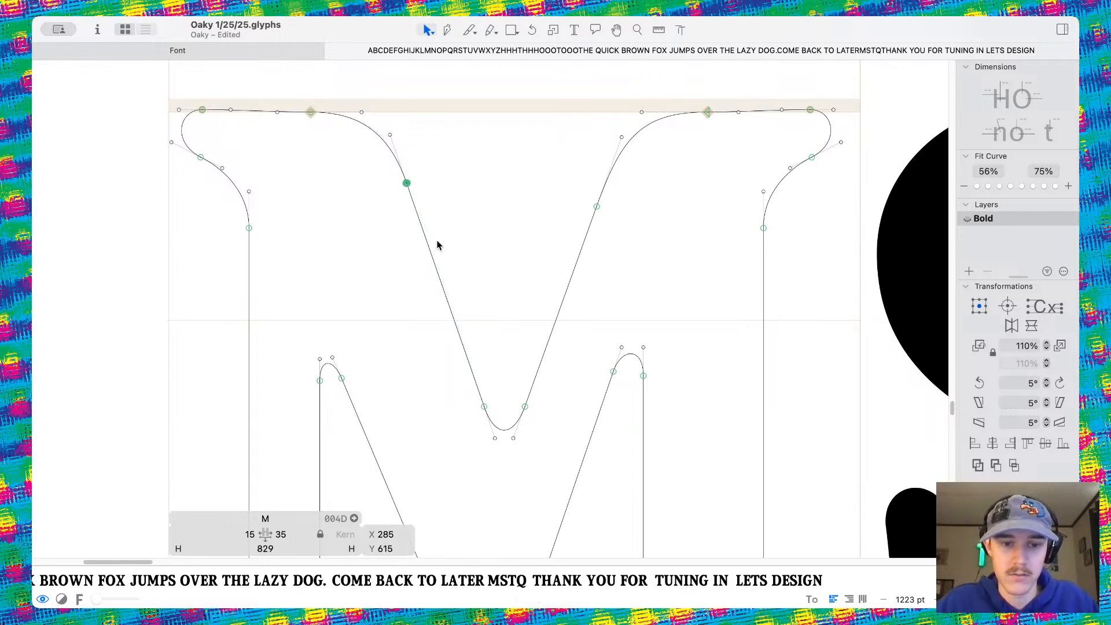
Shift the V's inner left diagonal 4 units left and 5 down, and slightly shorten the handle of the top left curve above it
drag(433, 255, 429, 259)
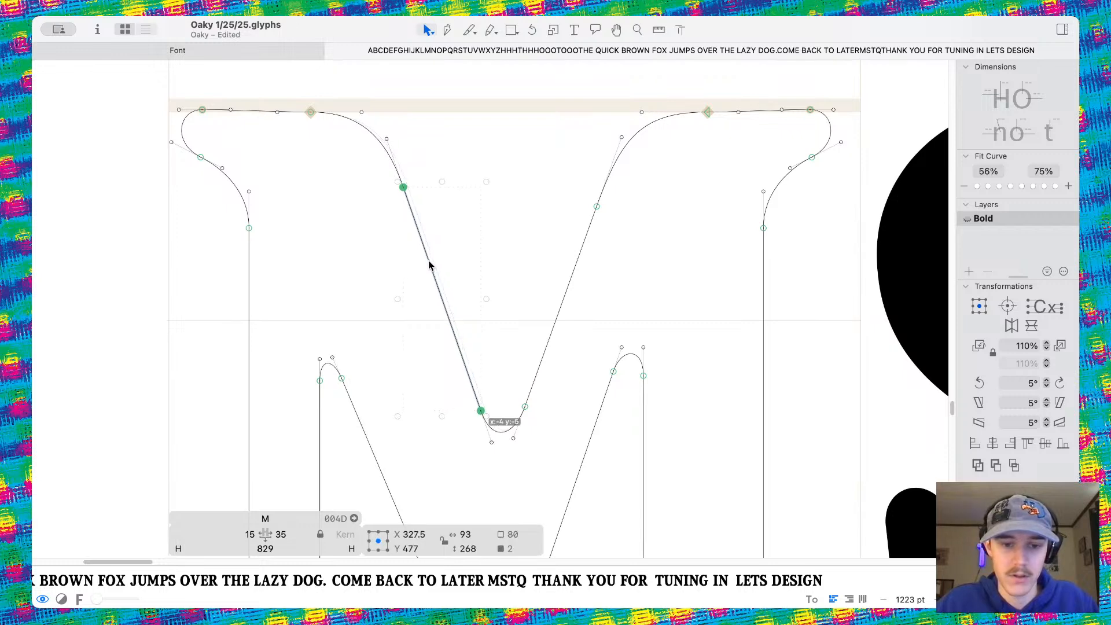
click(472, 221)
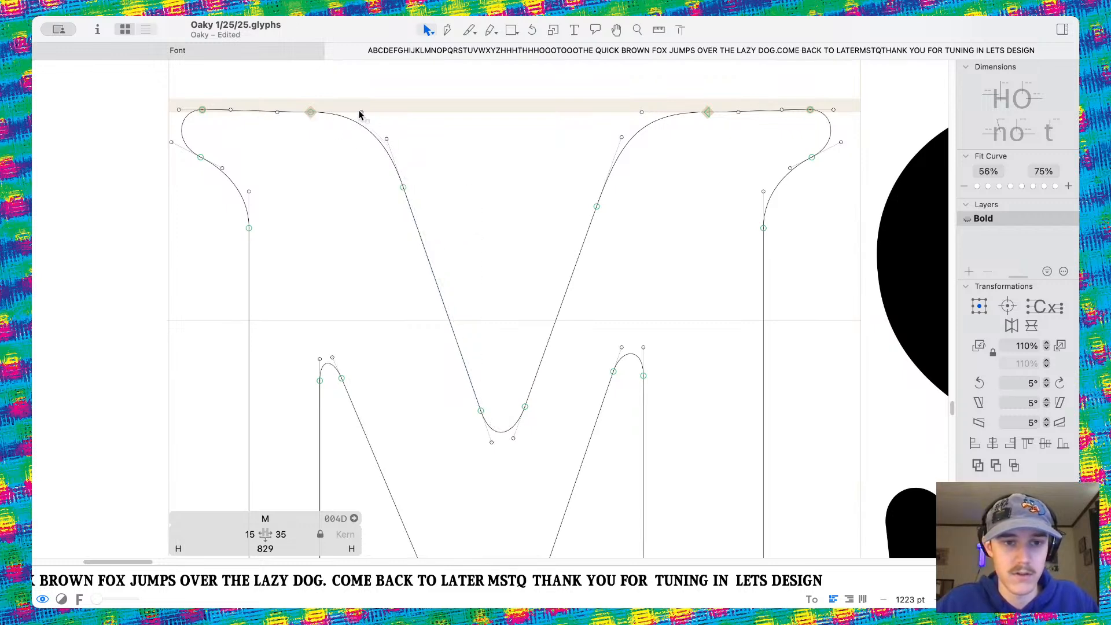
drag(360, 112, 357, 113)
click(422, 123)
Check the adjusted M in filled preview across the JUMPS, COME and MSTQ words of the sample text
key(space)
scroll(422, 123, down, 5)
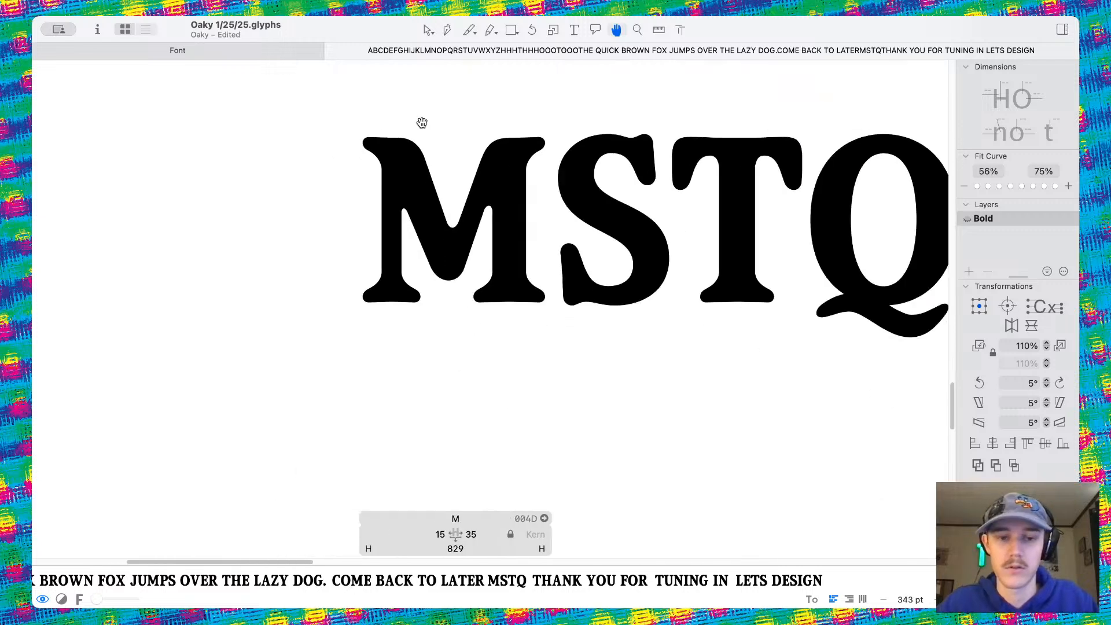
scroll(598, 285, down, 10)
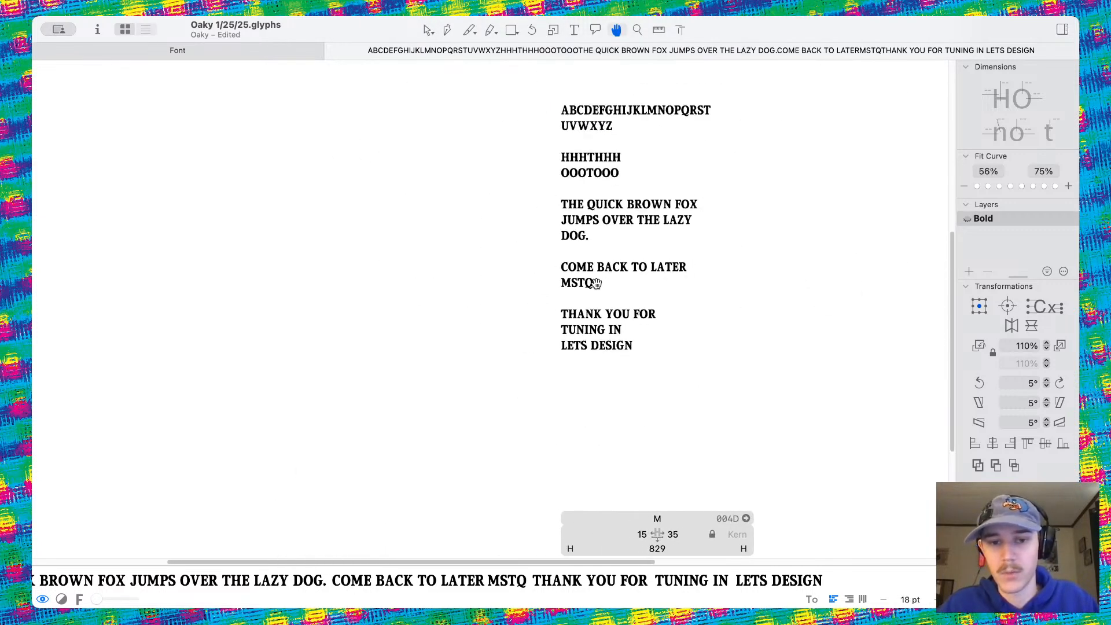
scroll(596, 284, right, 1)
scroll(577, 227, up, 8)
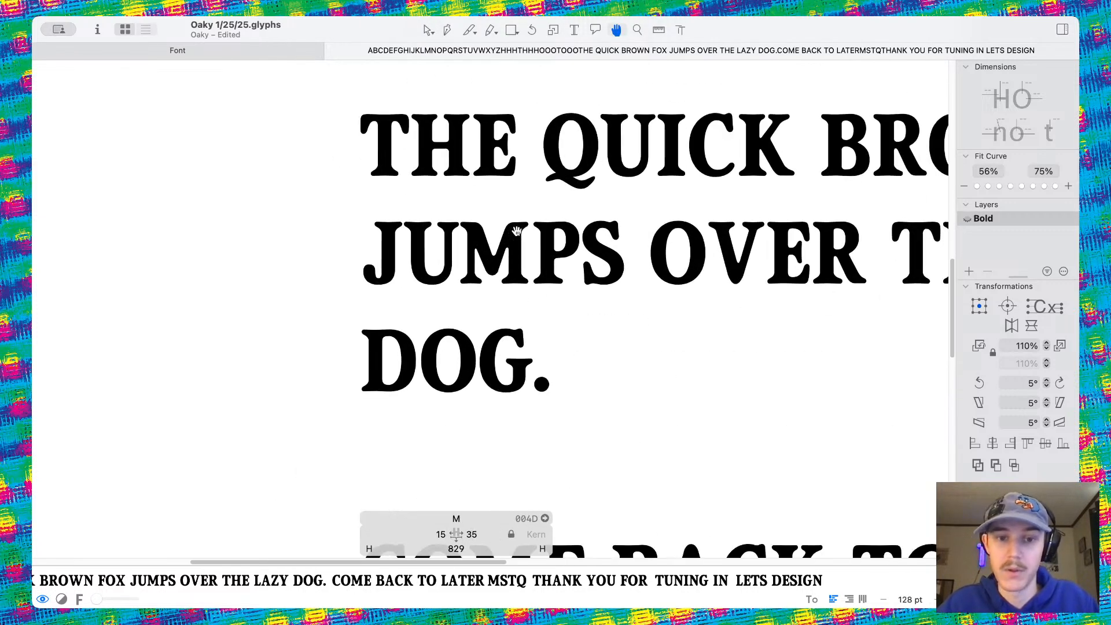
scroll(515, 288, down, 6)
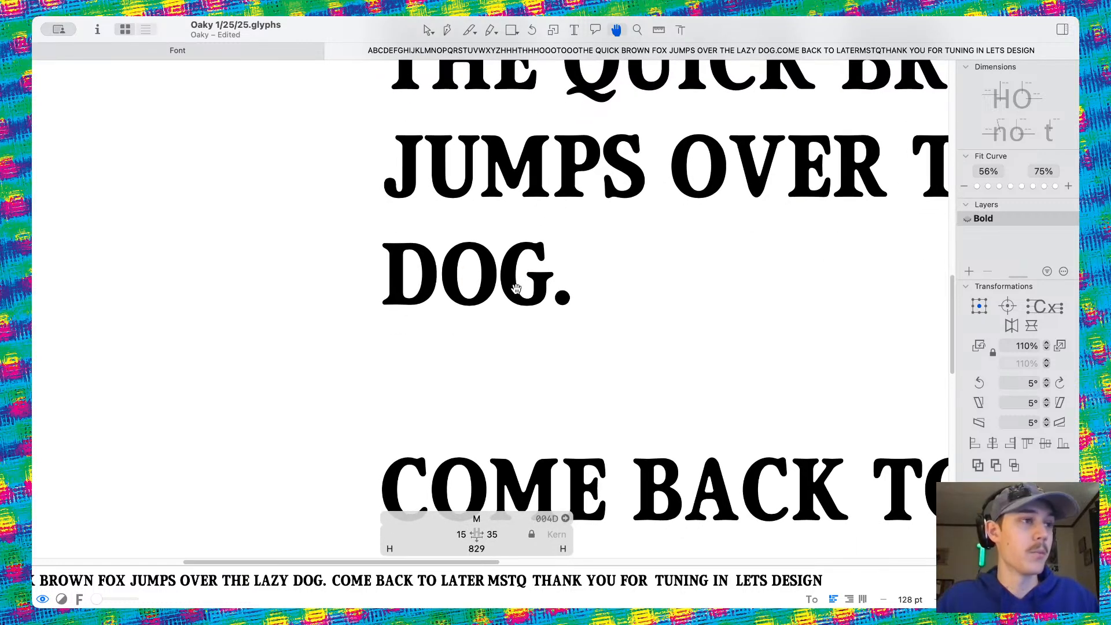
scroll(515, 288, up, 8)
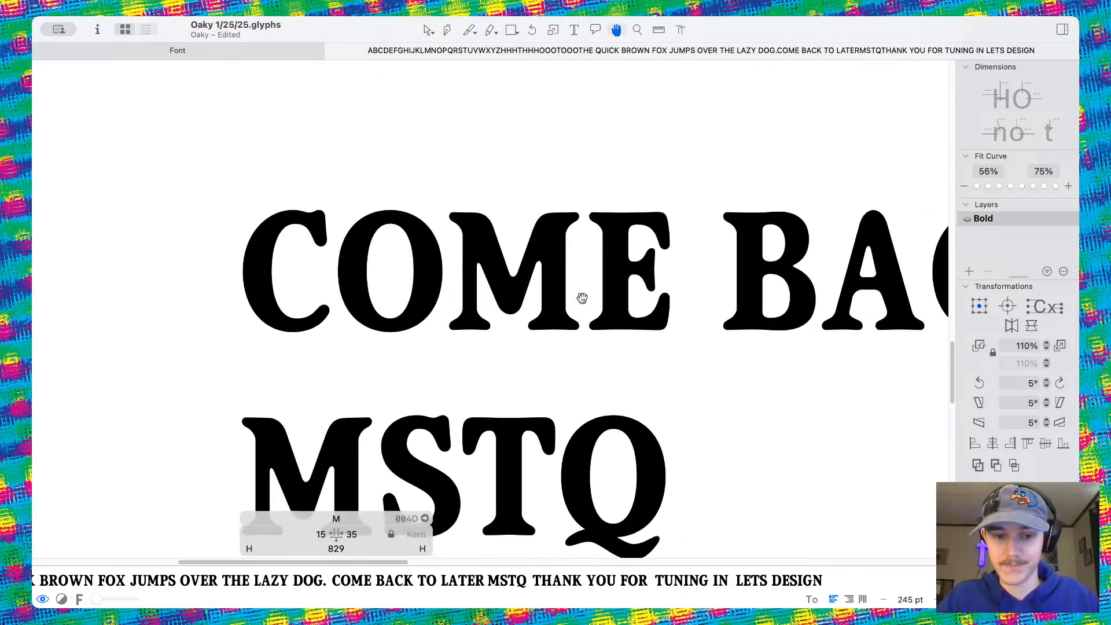
key(v)
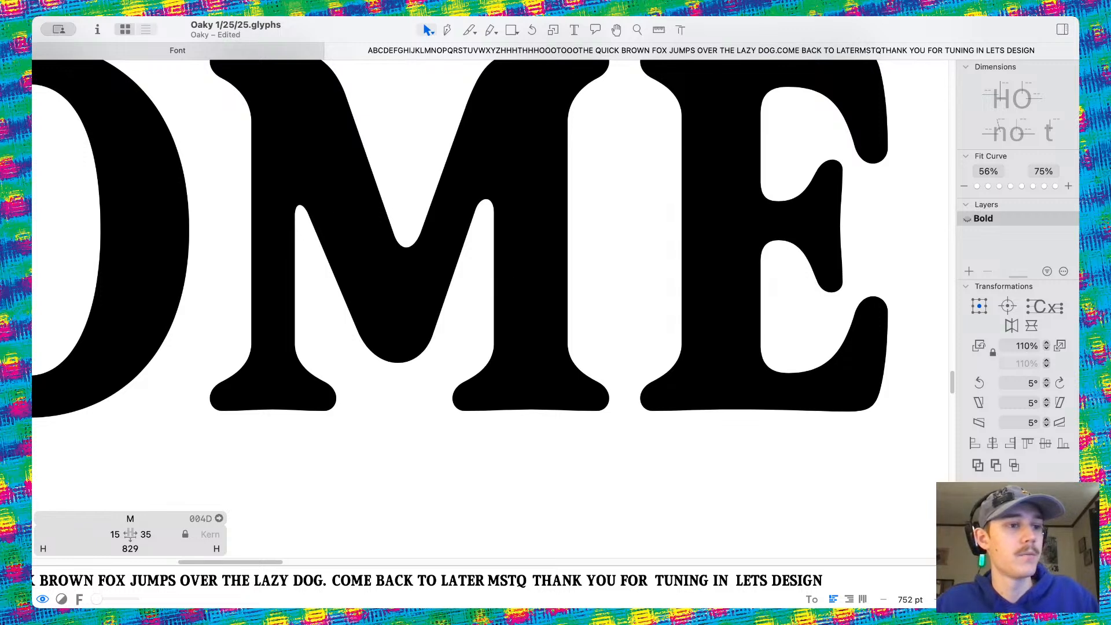
key(super+Tab)
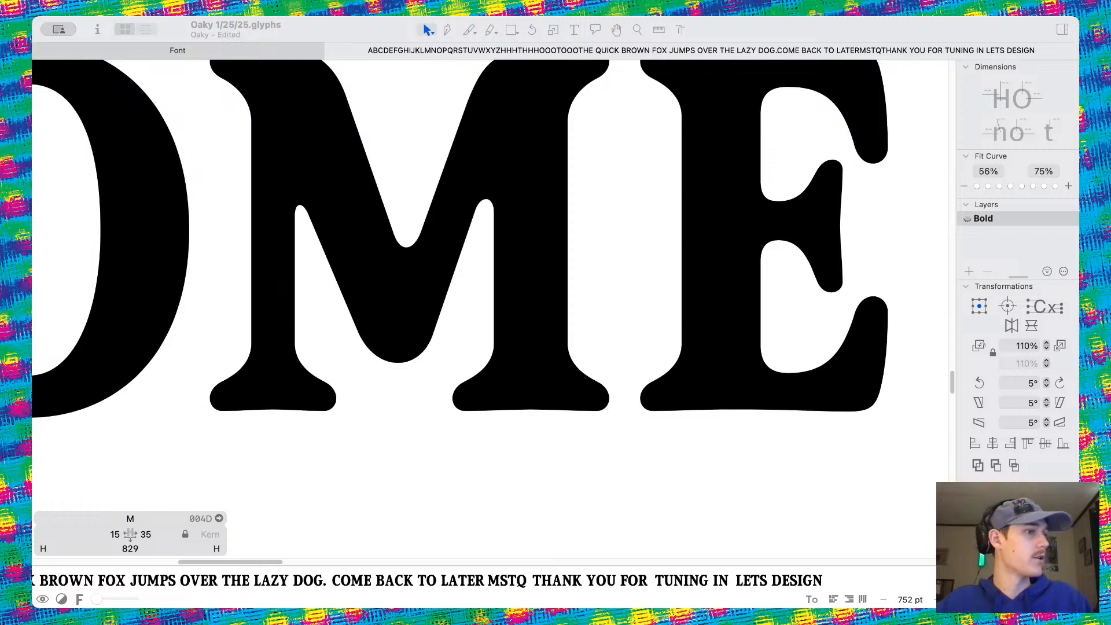
click(578, 249)
Open the M in COME for editing and pull the bottom curve of its central V slightly downward
scroll(541, 249, up, 5)
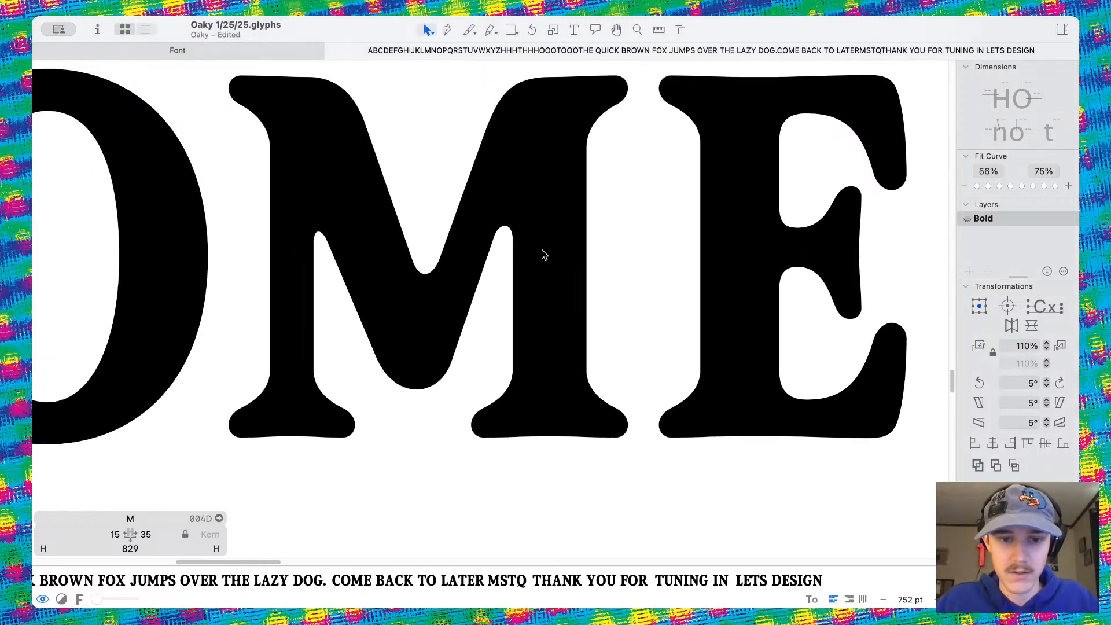
scroll(451, 260, left, 3)
scroll(452, 261, up, 1)
double_click(380, 280)
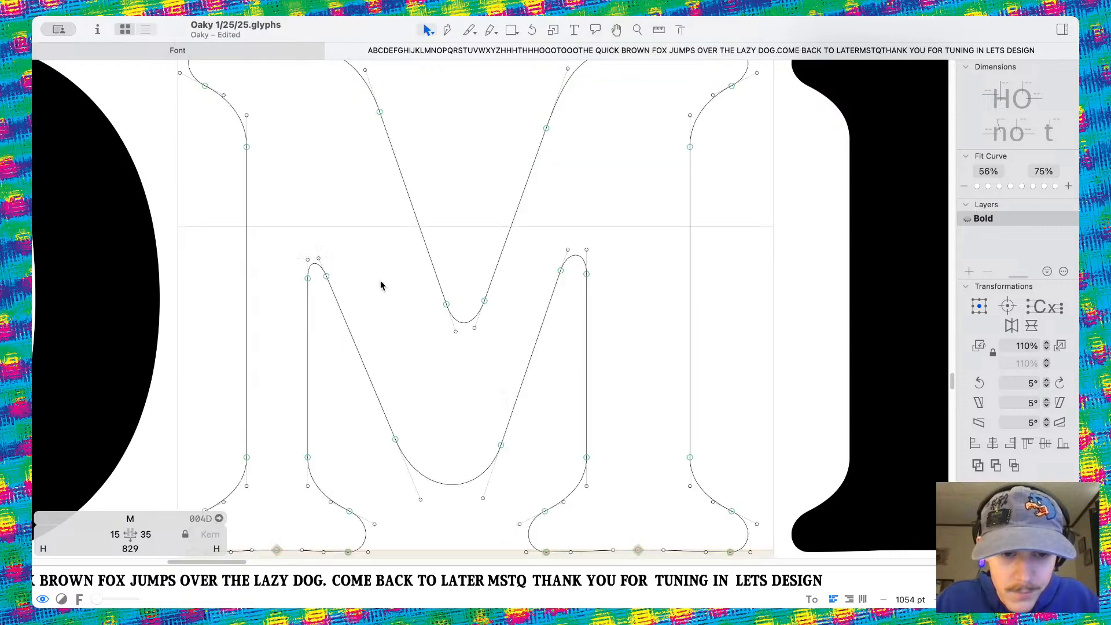
scroll(382, 284, down, 3)
scroll(382, 284, left, 1)
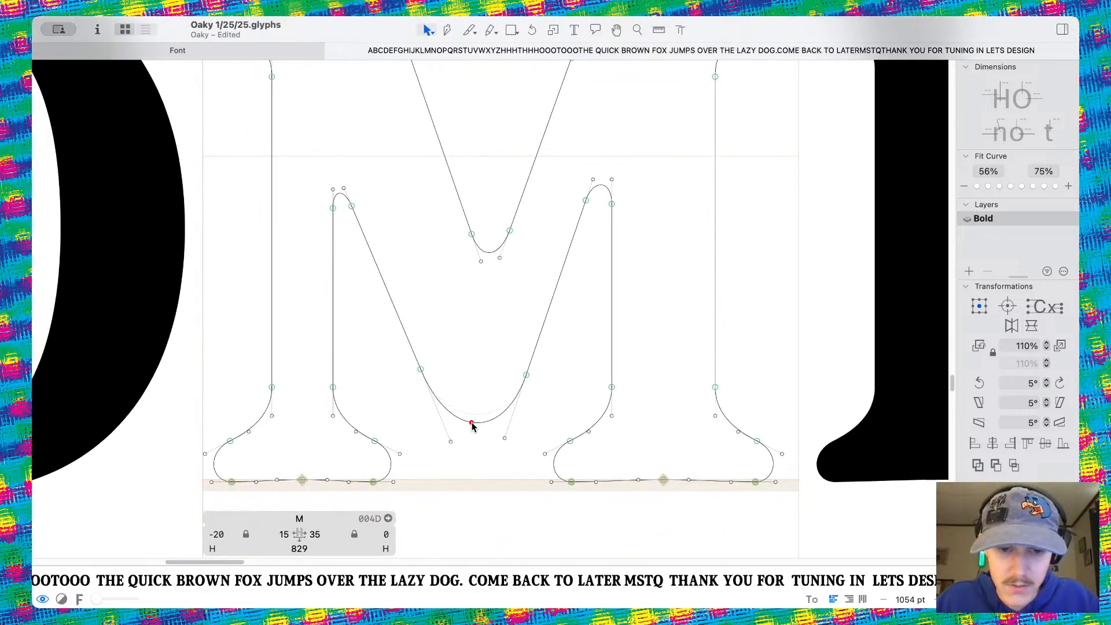
drag(472, 425, 471, 436)
key(space)
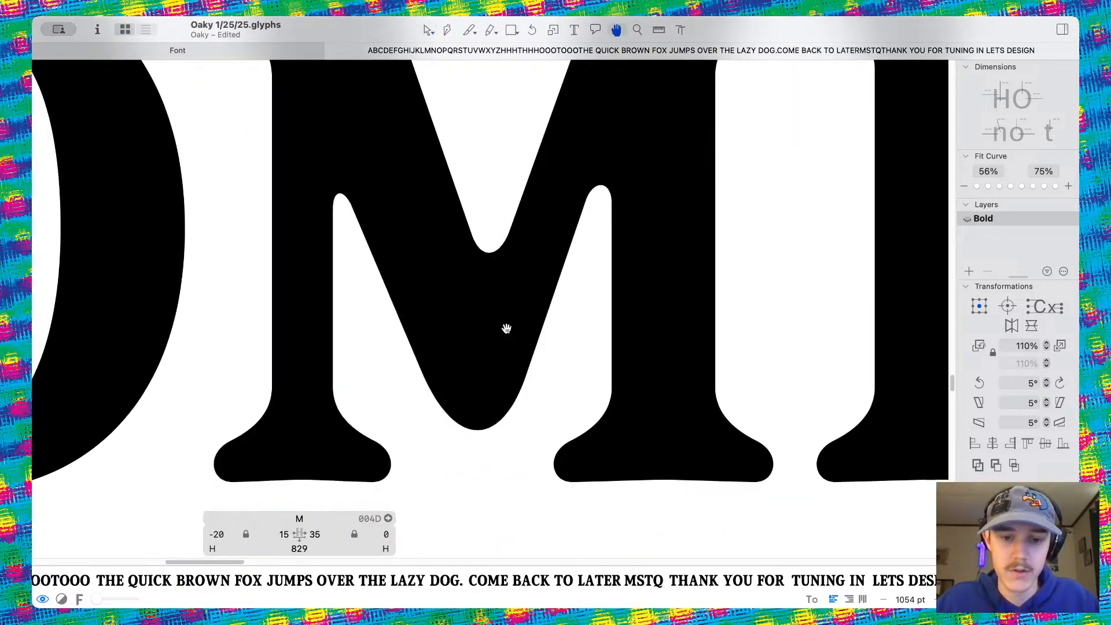
scroll(506, 329, down, 5)
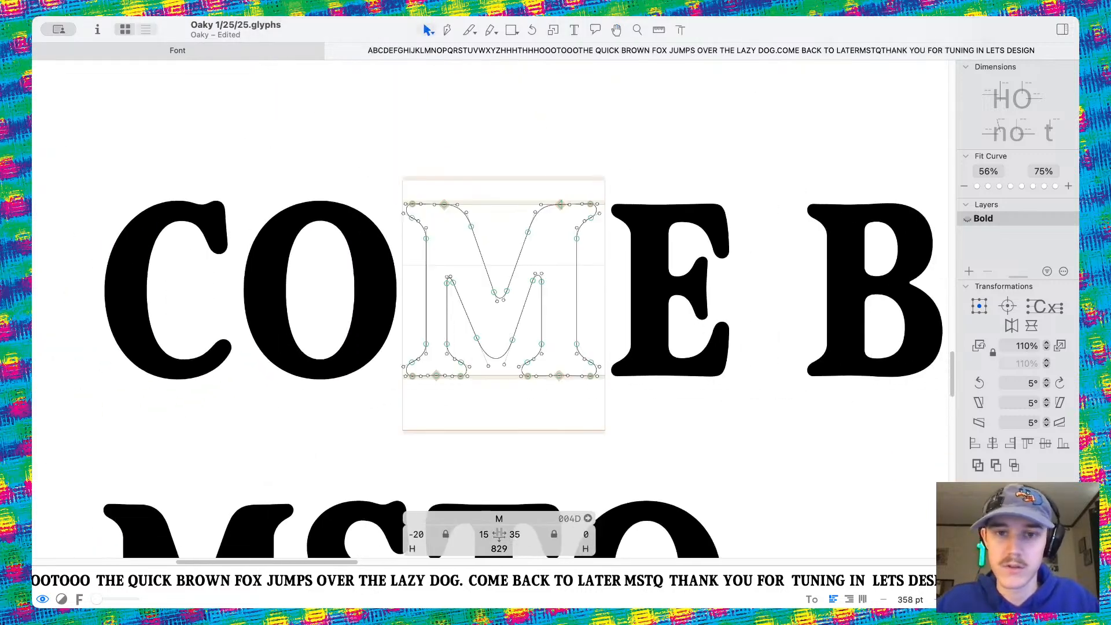
Insert a capital V before the M in COME as a comparison letter
click(574, 31)
text(v)
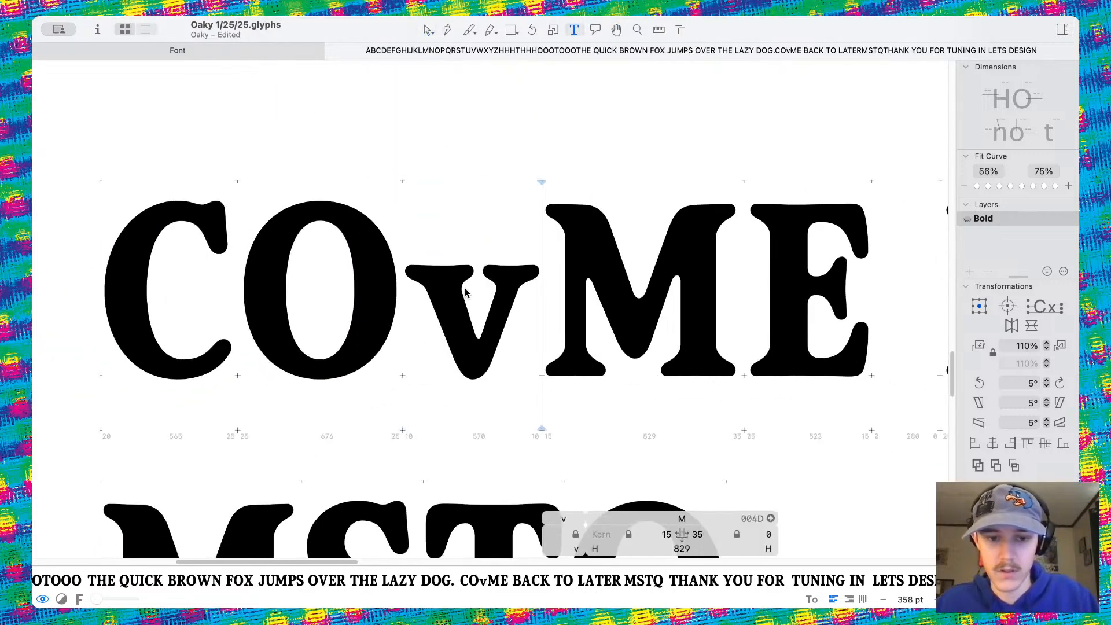
key(BackSpace)
text(V)
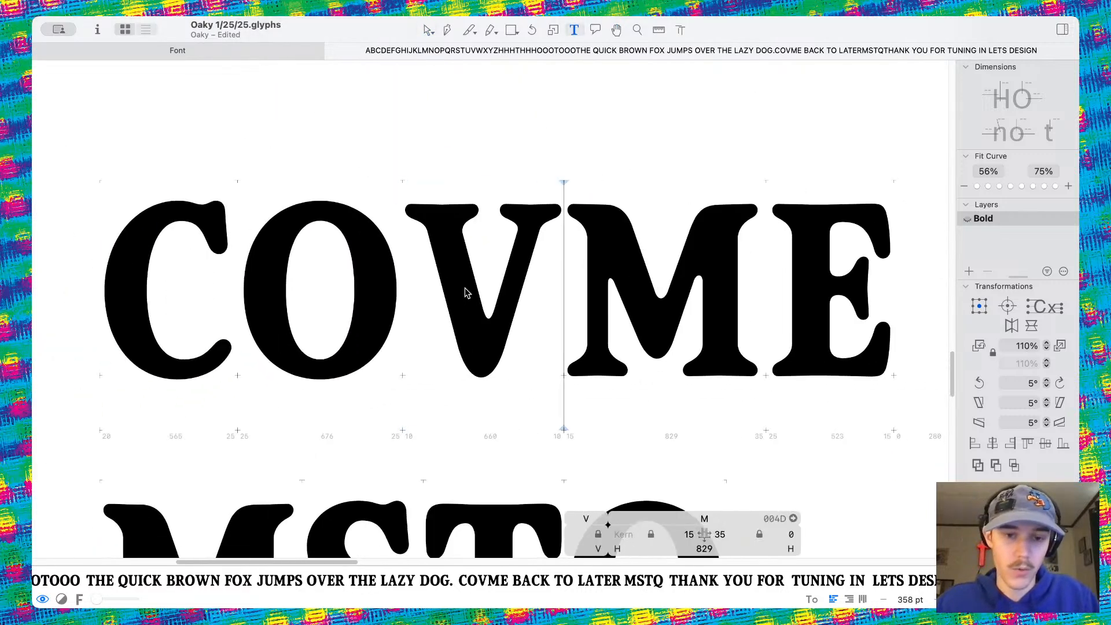
Lower both outer nodes at the base of the M's V to matching heights, the right one at X 444, Y 129, and undo the last change
click(427, 30)
scroll(511, 389, up, 5)
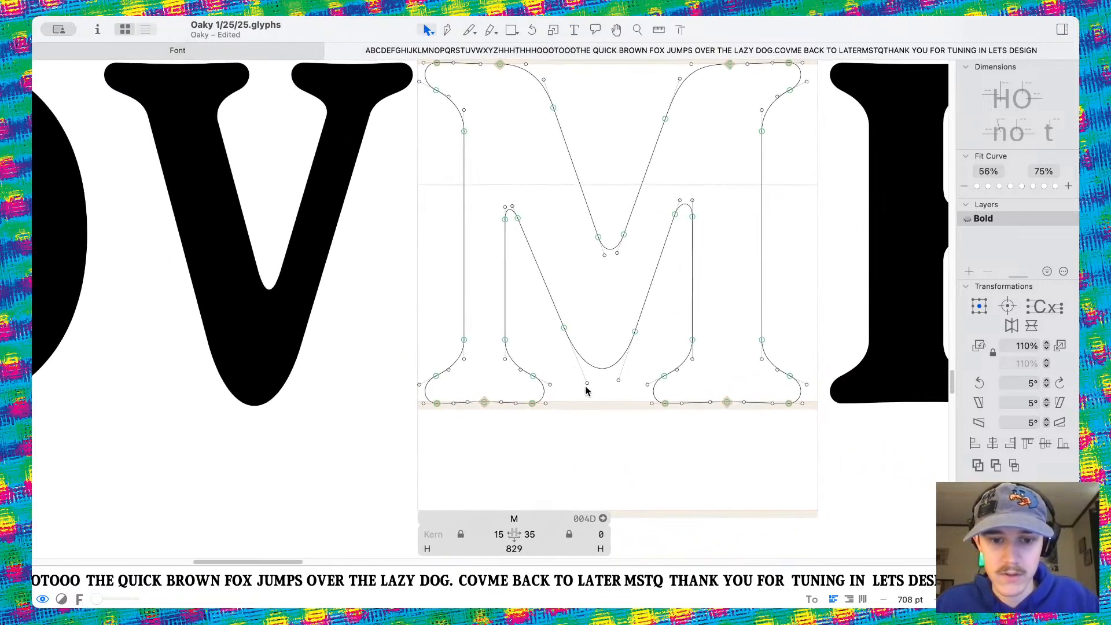
scroll(585, 391, up, 5)
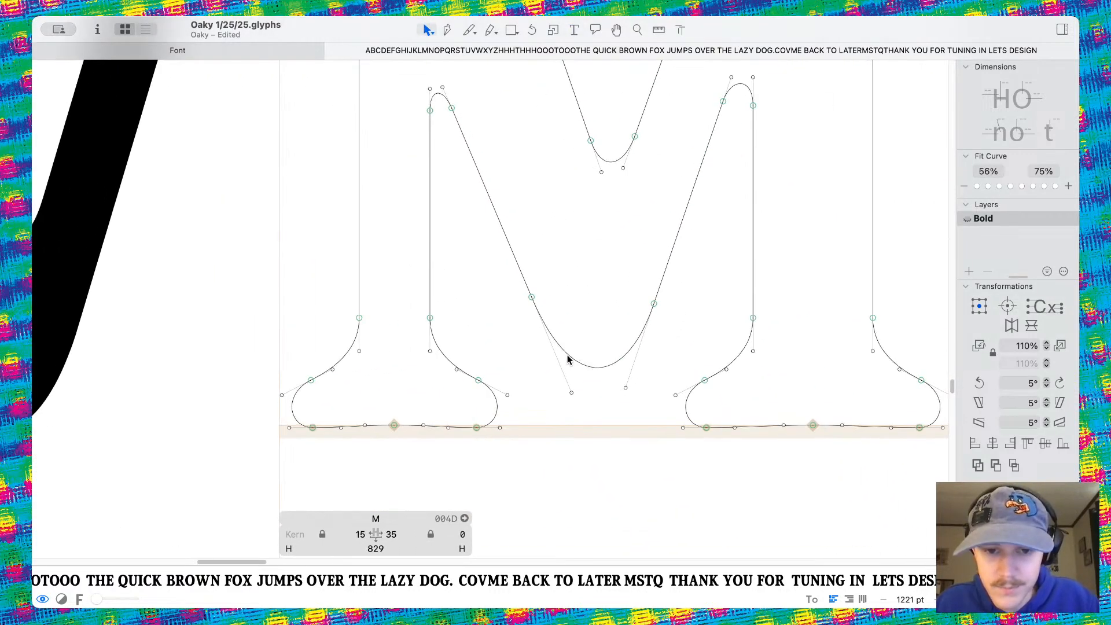
drag(653, 304, 649, 318)
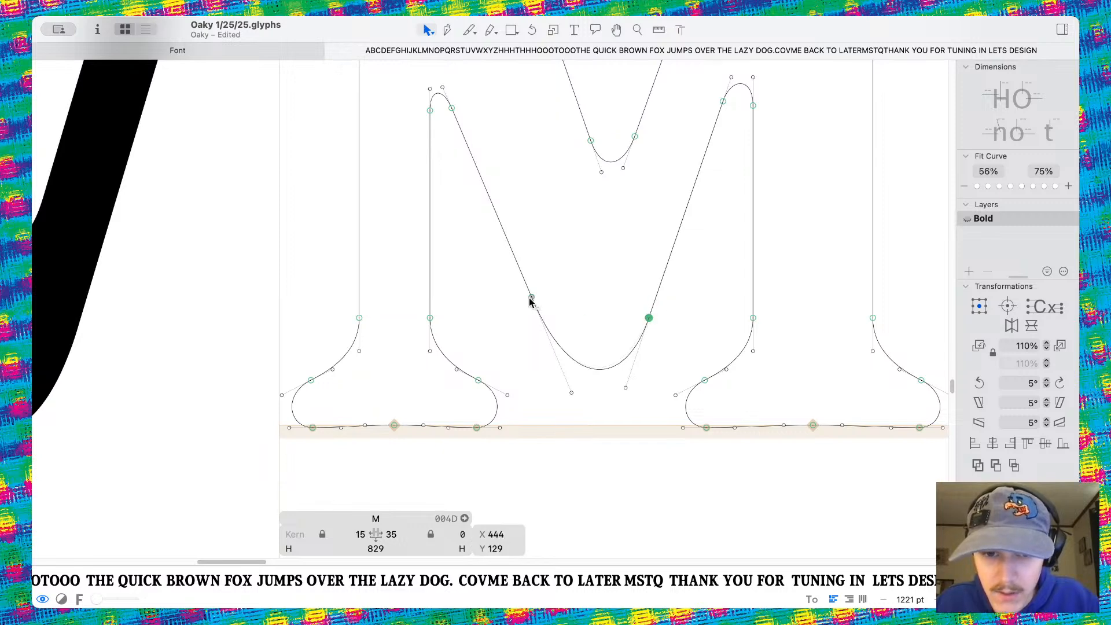
drag(531, 298, 537, 318)
click(648, 318)
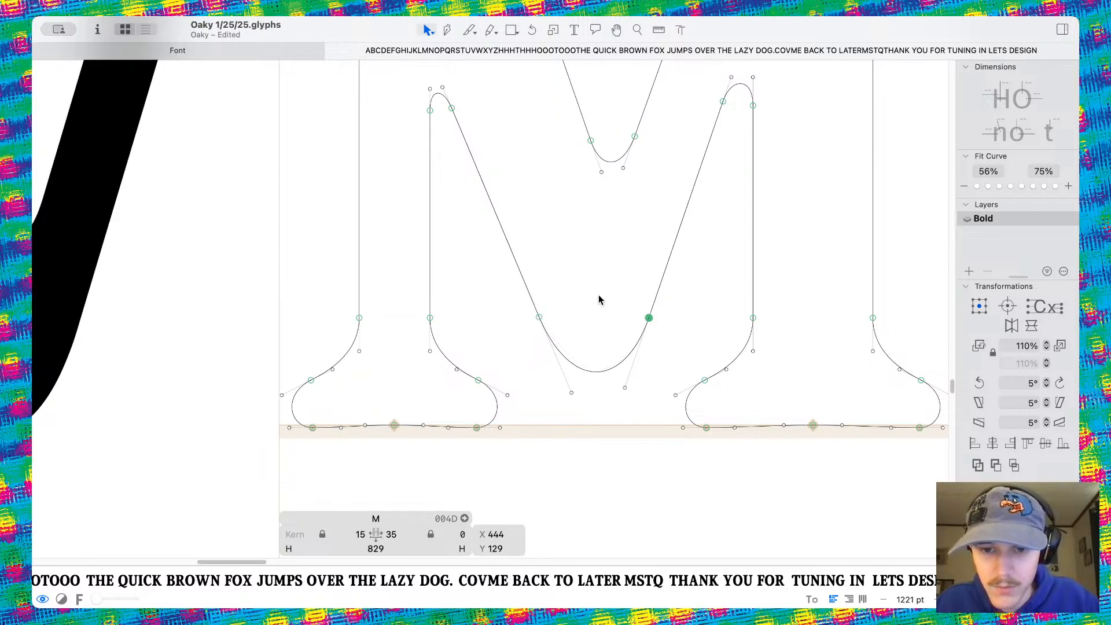
click(598, 295)
key(super+z)
Compare the M's central V with the neighbouring capital V in the COVME line at several sizes
key(space)
scroll(609, 273, down, 10)
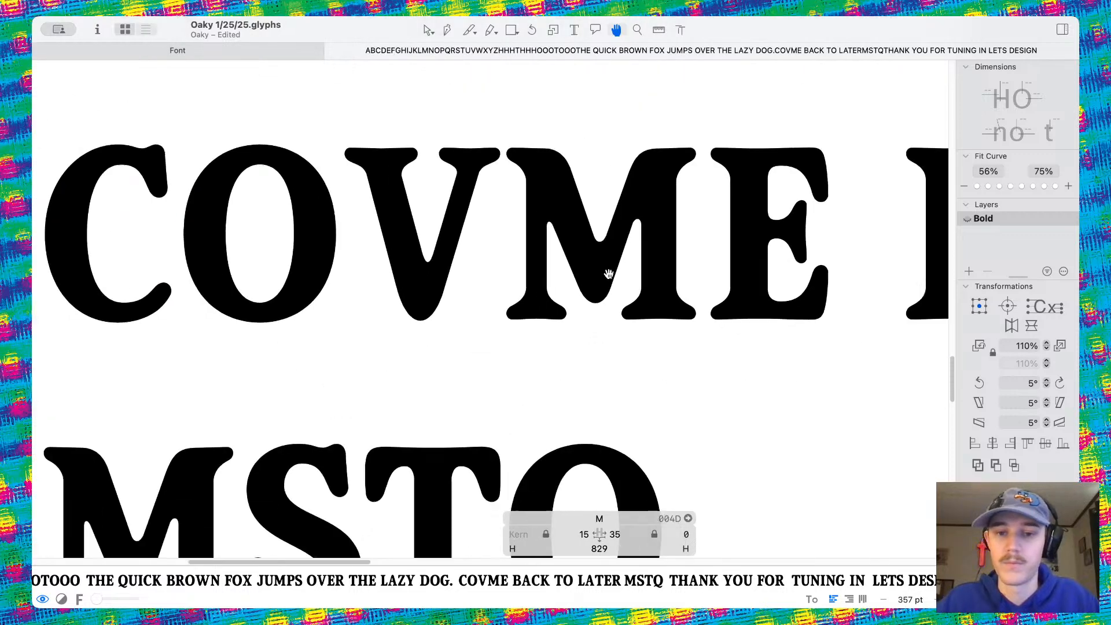
scroll(609, 274, down, 5)
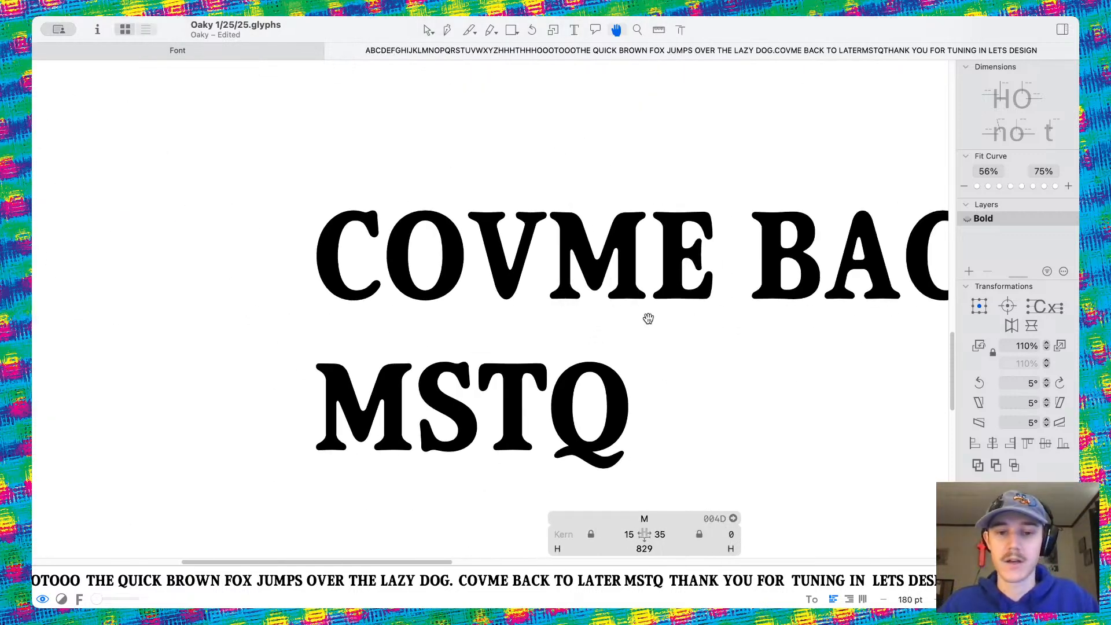
scroll(569, 287, right, 3)
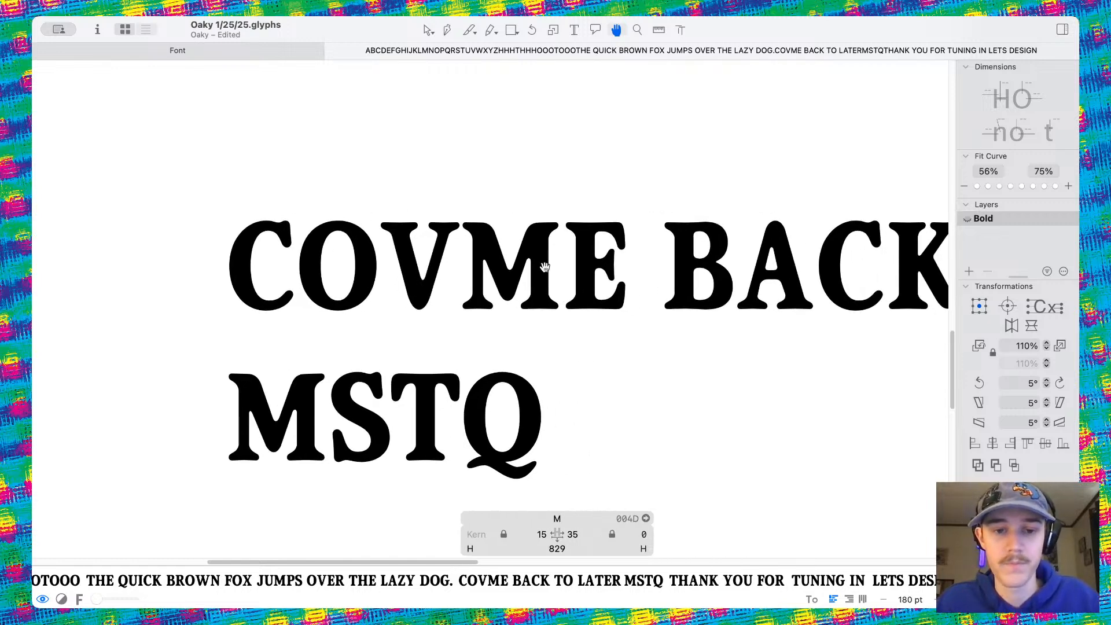
scroll(544, 266, down, 8)
scroll(535, 276, up, 8)
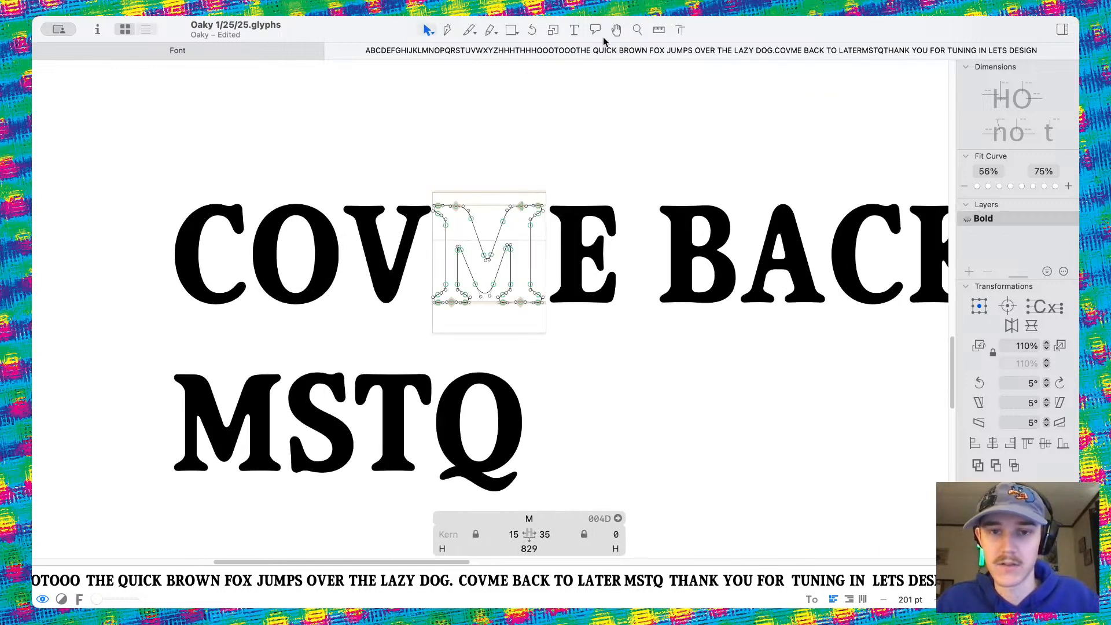
Remove the comparison V from COVME so the sample line reads COME BACK TO LATER
click(574, 29)
key(BackSpace)
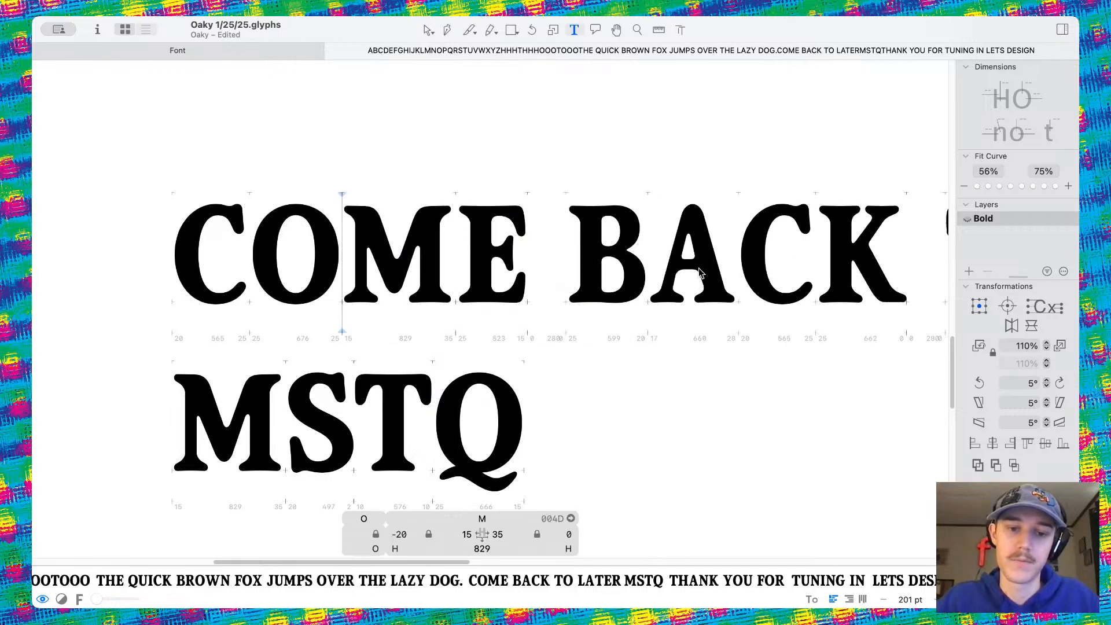
scroll(701, 272, down, 8)
scroll(697, 239, right, 3)
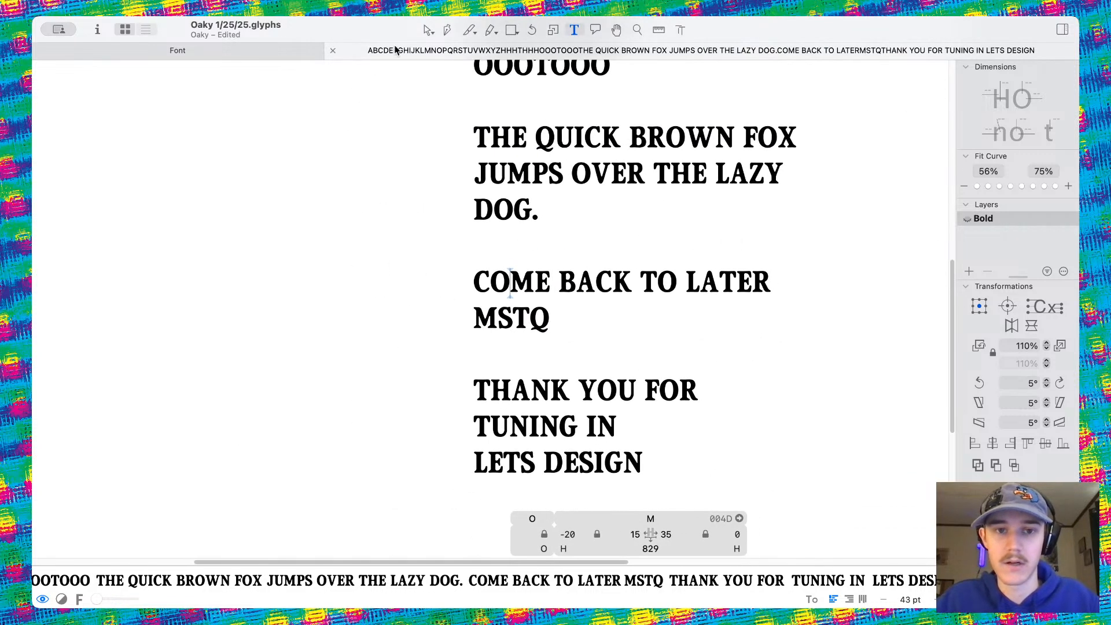
click(426, 30)
scroll(580, 313, down, 10)
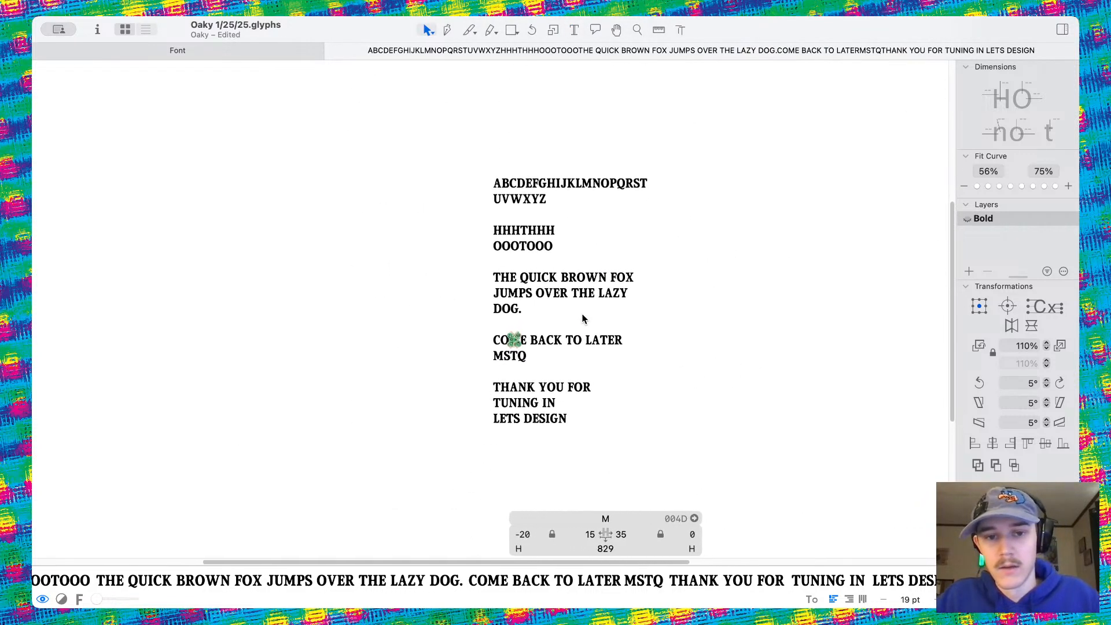
scroll(582, 318, down, 5)
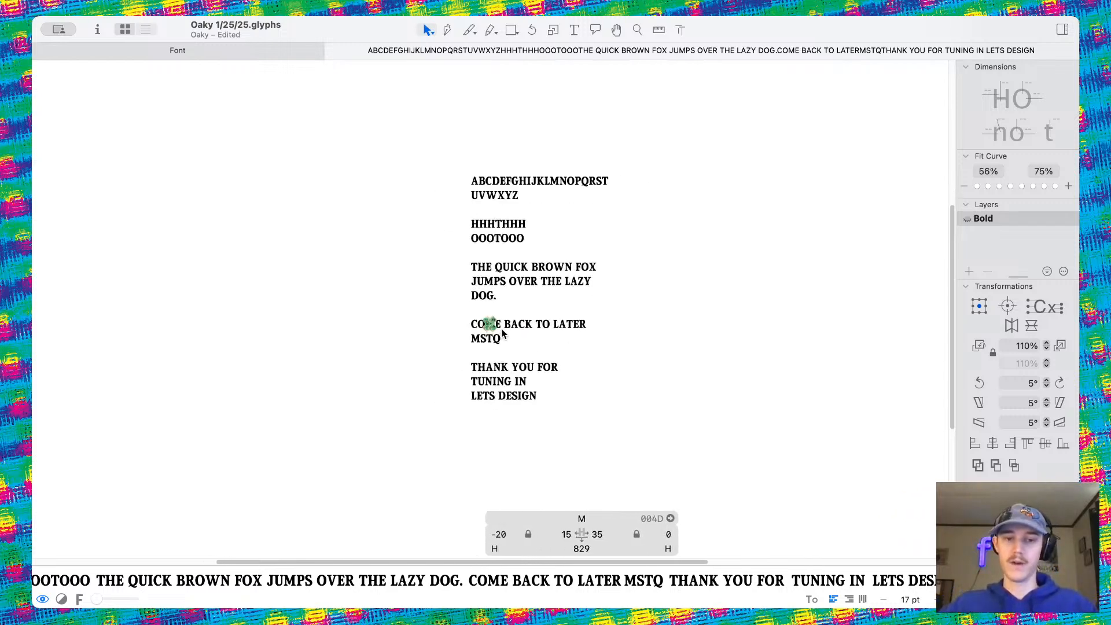
Shift the M's inner left diagonal segment 6 units right and 3 units up, to X 265.5, Y 258.5
scroll(466, 310, up, 12)
scroll(466, 309, up, 20)
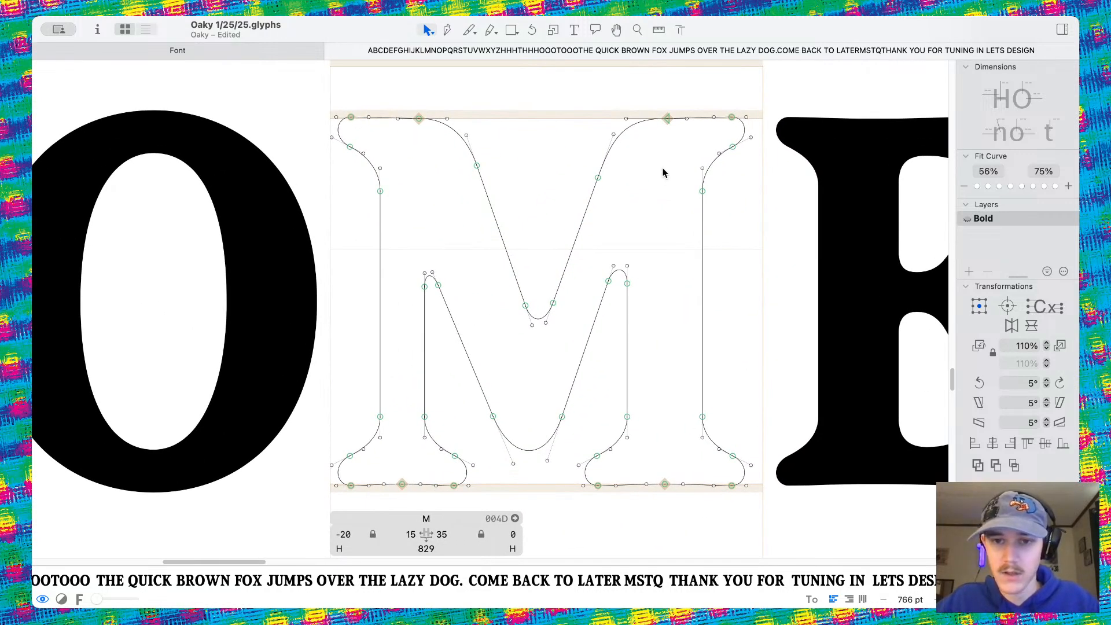
click(453, 323)
scroll(454, 323, up, 3)
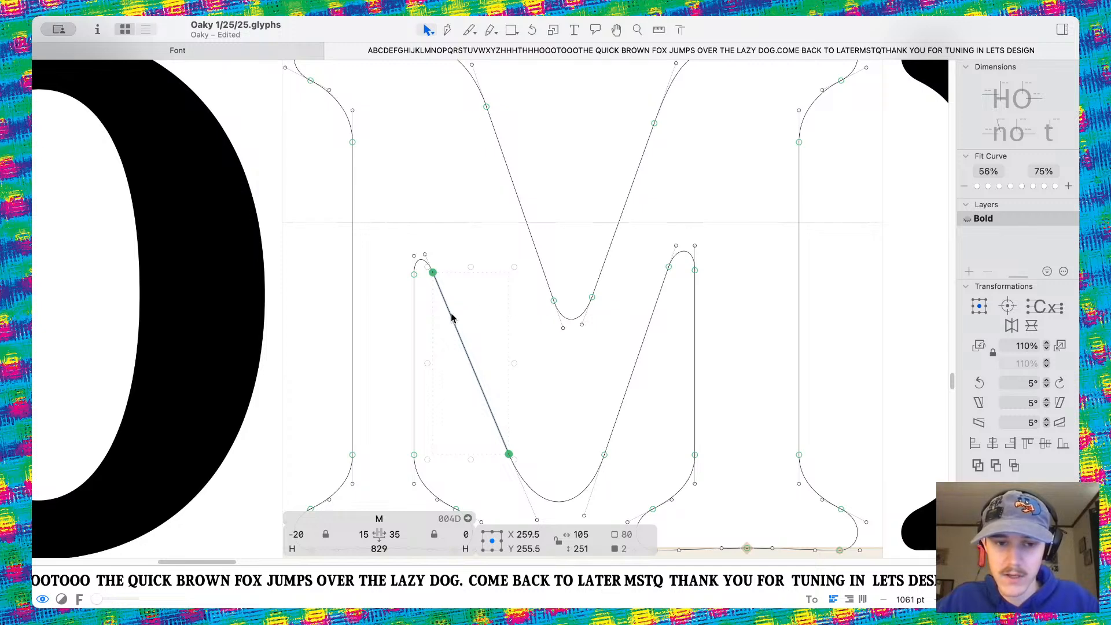
drag(451, 317, 455, 316)
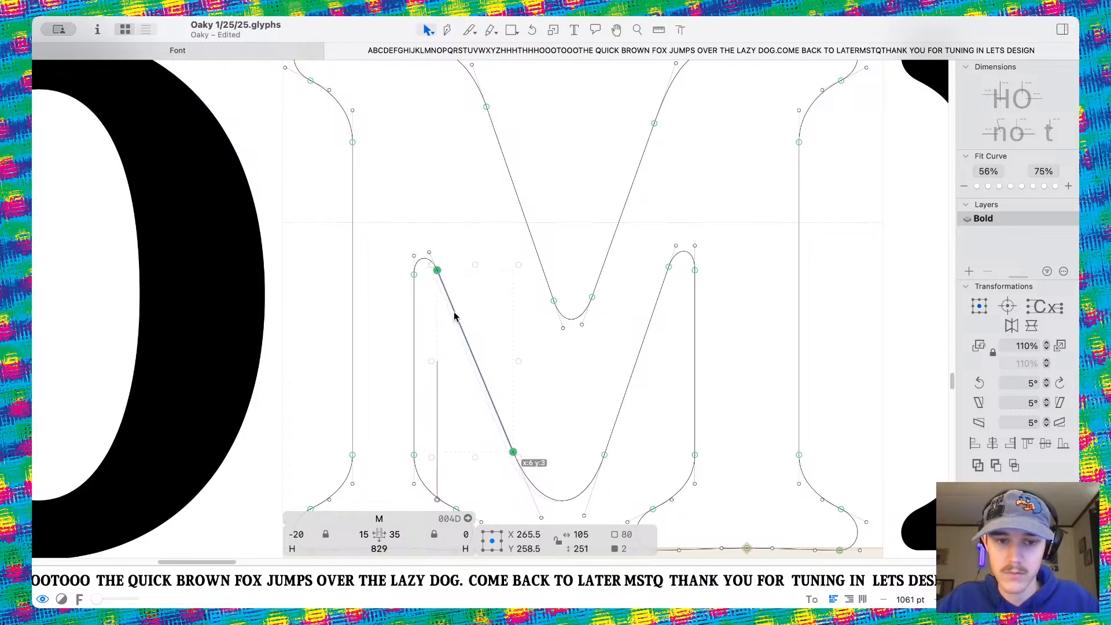
Shorten both curve handles at the base of the M's central V, placing the right one at X 417, Y 50
click(546, 335)
scroll(553, 398, up, 3)
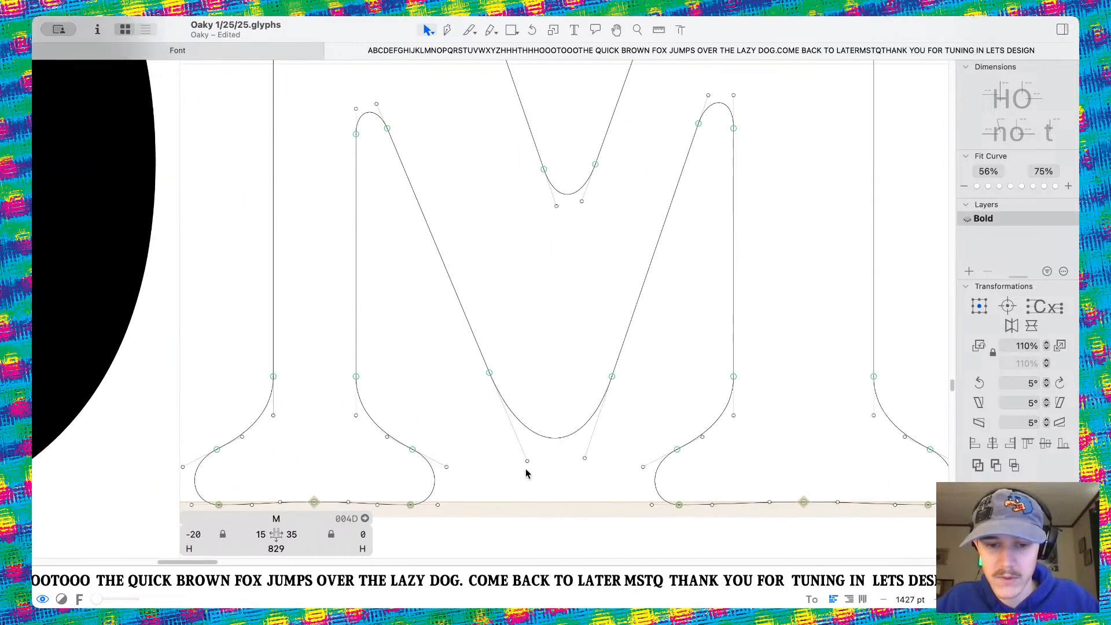
drag(527, 464, 586, 452)
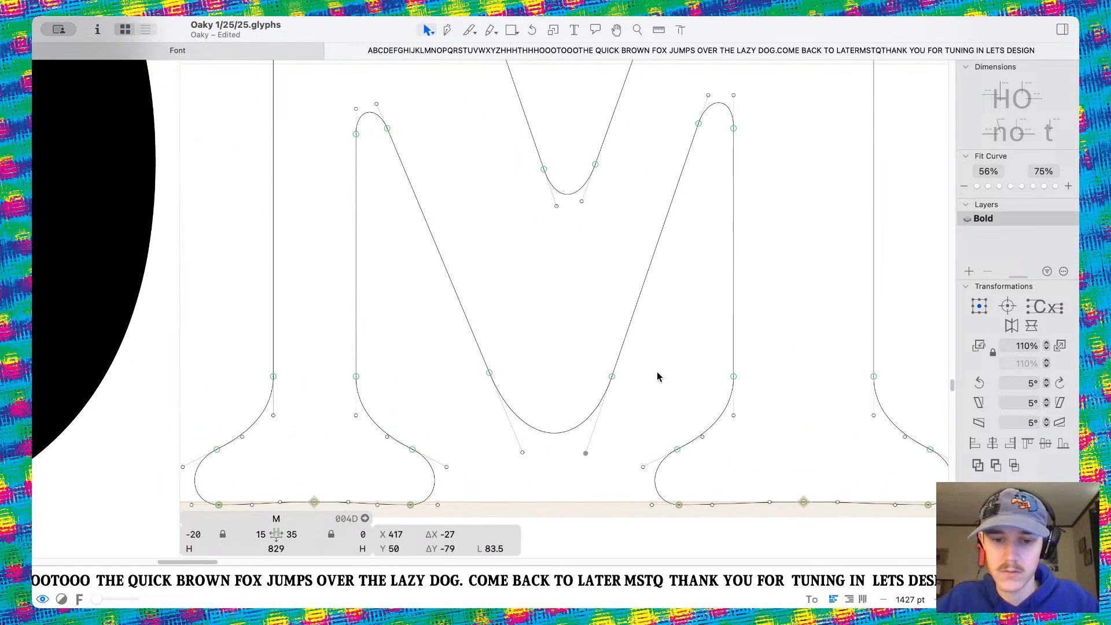
drag(612, 380, 631, 373)
Preview the reshaped M in the sample lines at several sizes and save the font file
key(space)
scroll(643, 376, down, 15)
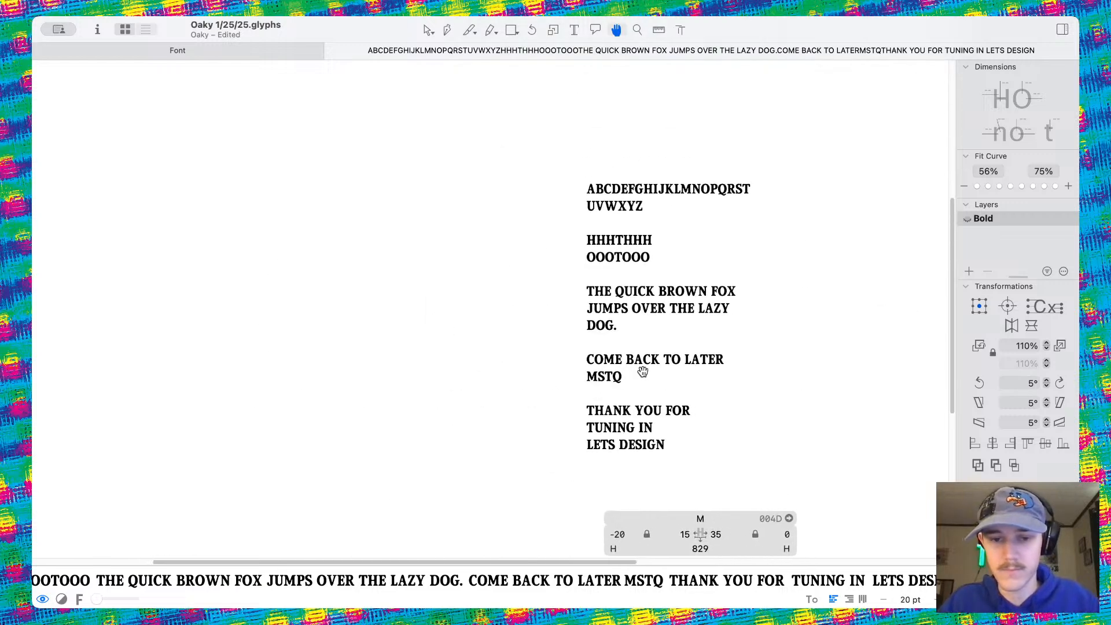
scroll(607, 315, up, 8)
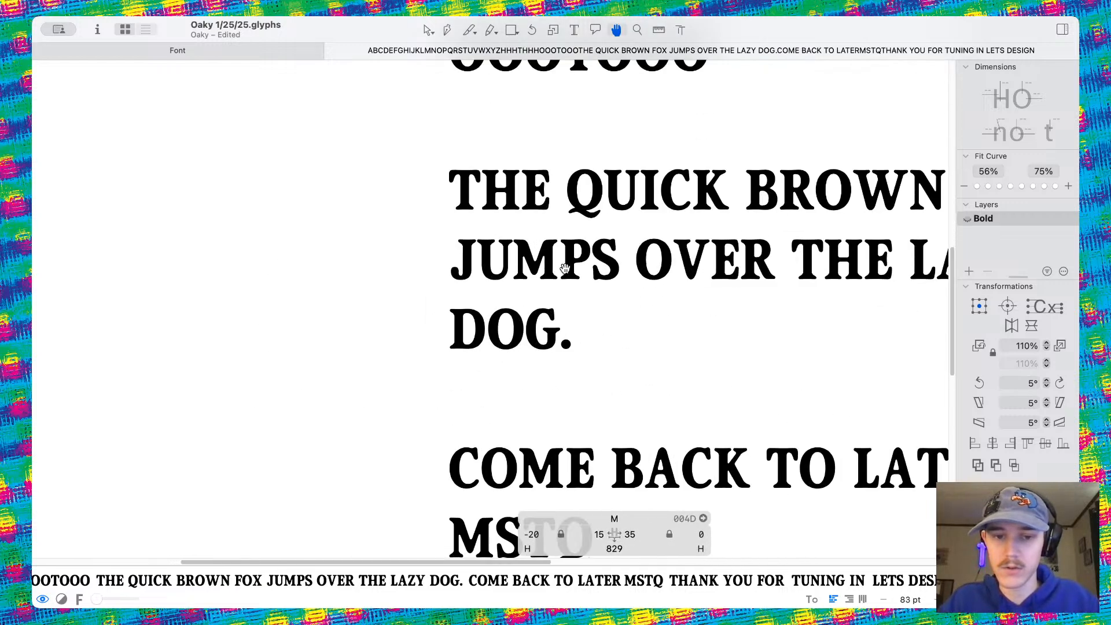
scroll(608, 316, down, 3)
scroll(501, 341, up, 2)
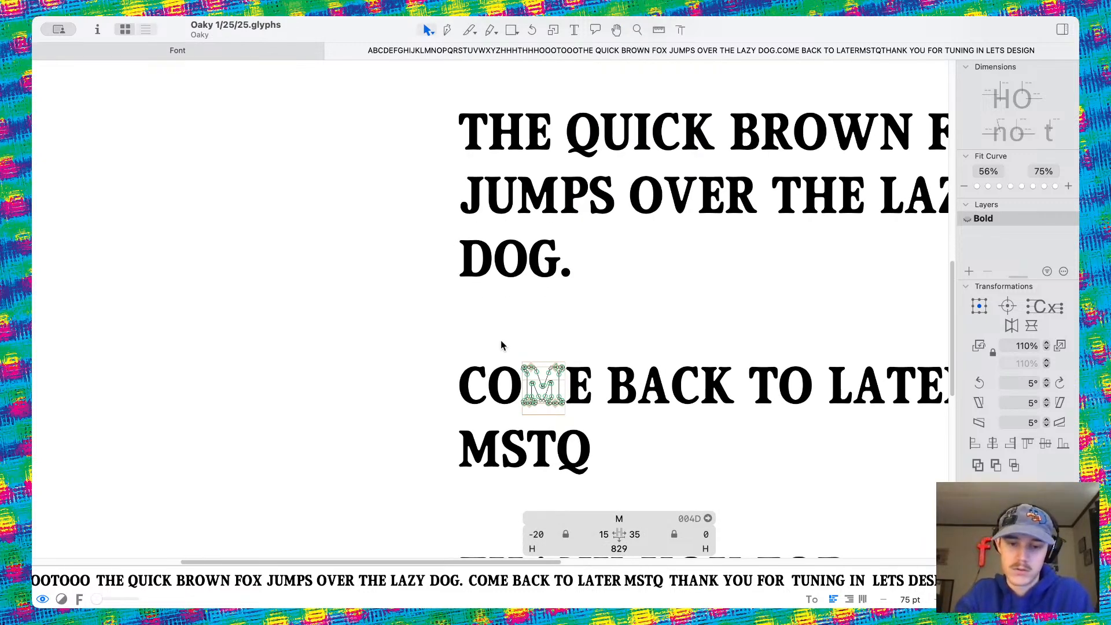
Set both the left and right sidebearings of the M in COME to 25 and save the font file
scroll(501, 345, up, 4)
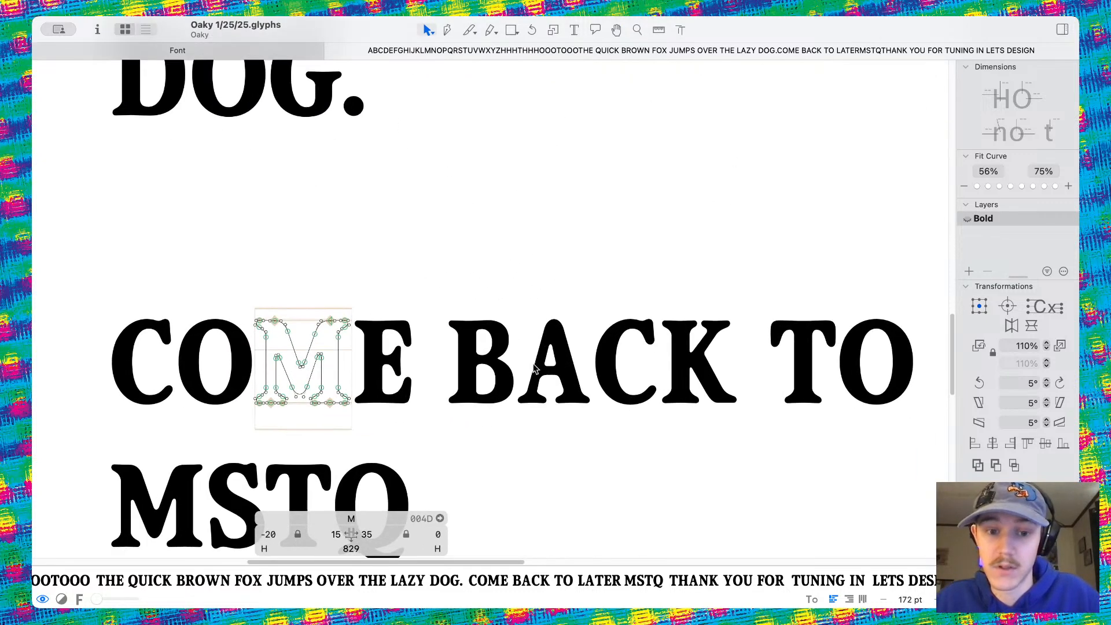
double_click(503, 374)
scroll(503, 373, left, 3)
scroll(437, 363, up, 2)
double_click(407, 339)
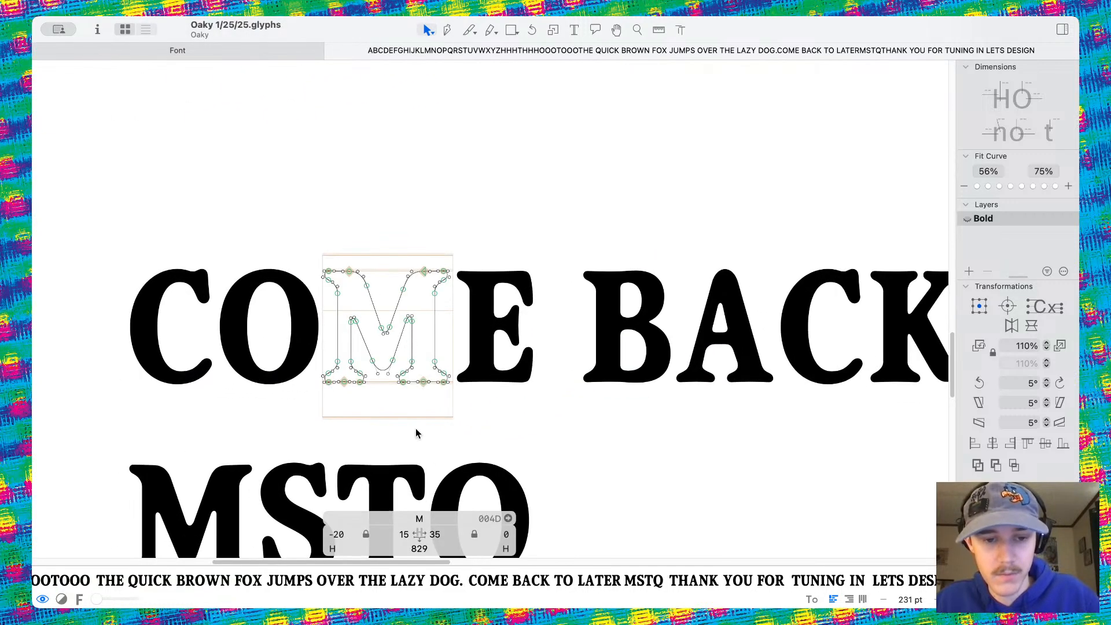
click(431, 534)
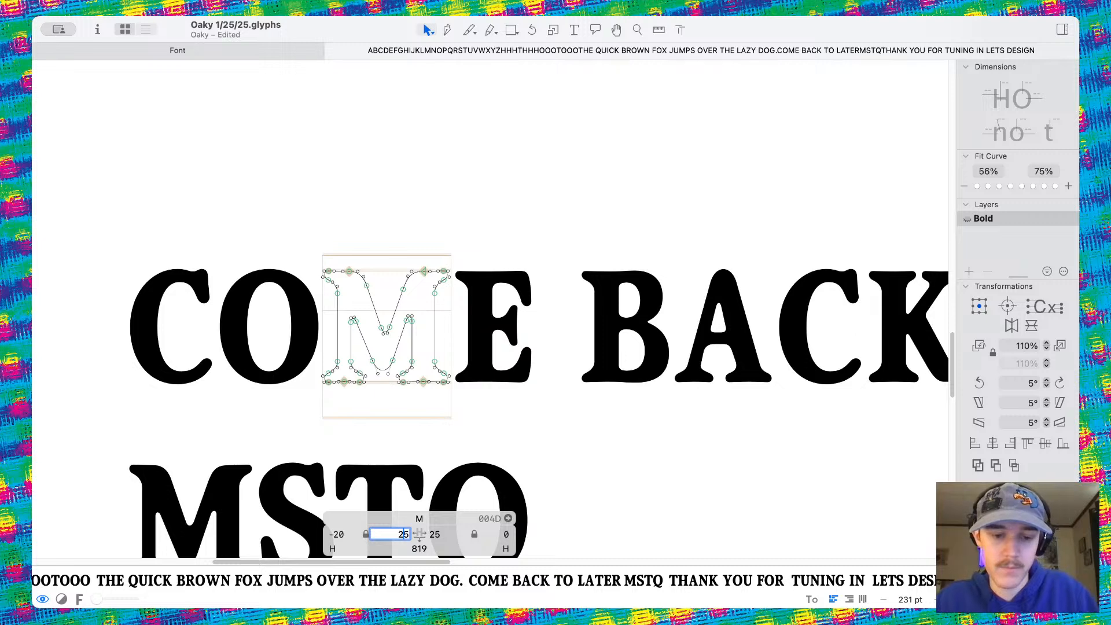
key(Return)
key(super+s)
Examine the M's spacing and weight beside the S, T and Q in the COME BACK TO LATER and MSTQ lines
scroll(567, 398, down, 5)
scroll(566, 395, right, 3)
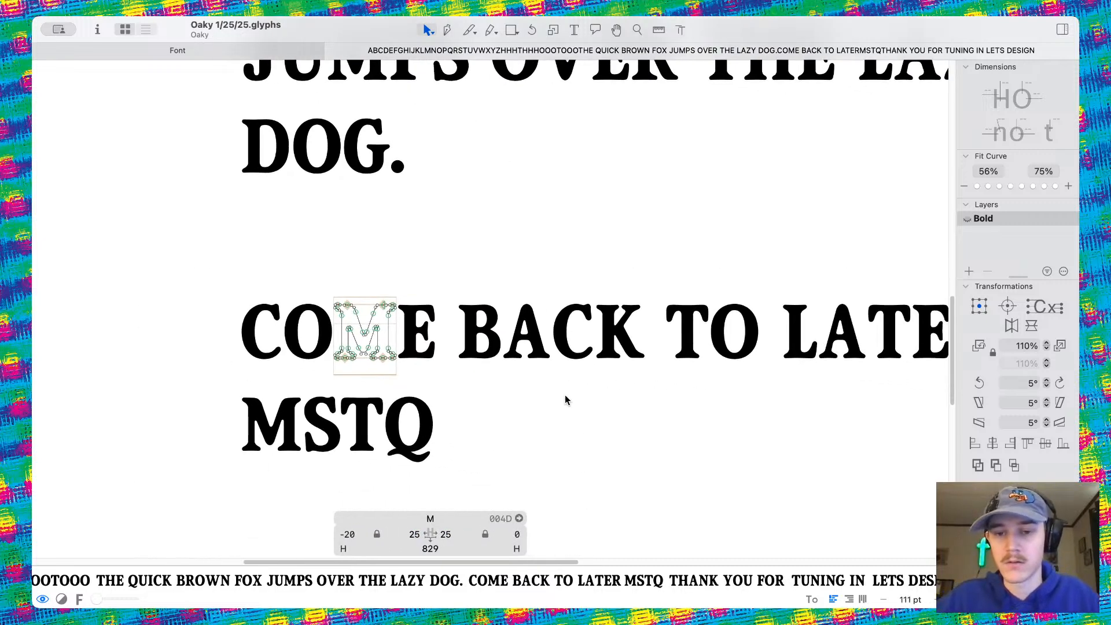
scroll(565, 399, down, 3)
scroll(565, 399, right, 3)
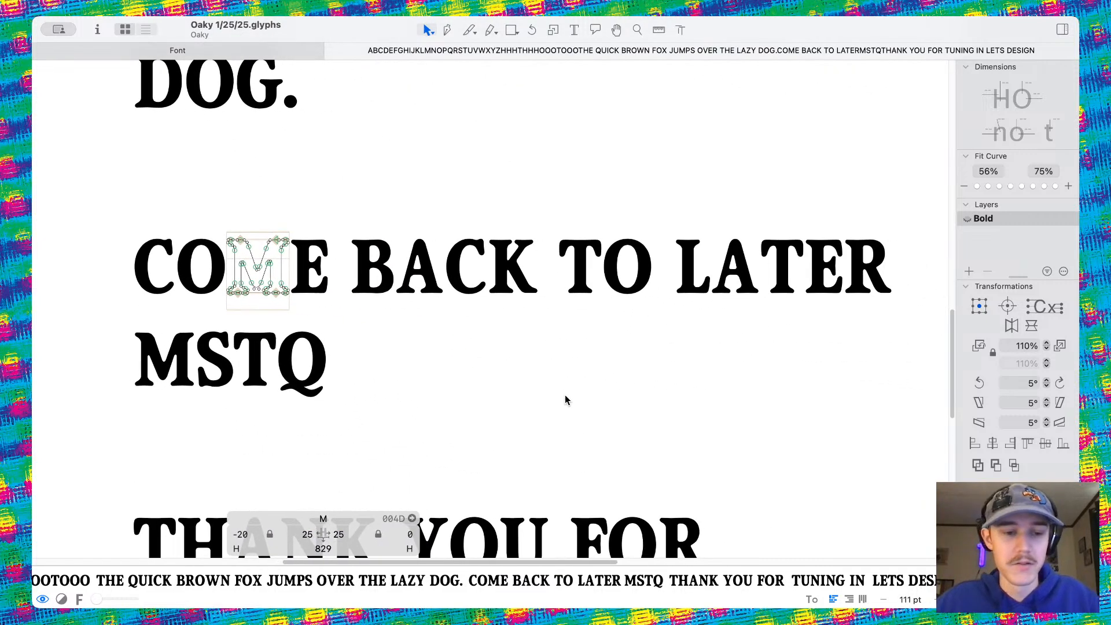
scroll(414, 318, down, 5)
scroll(384, 292, left, 3)
scroll(384, 292, up, 5)
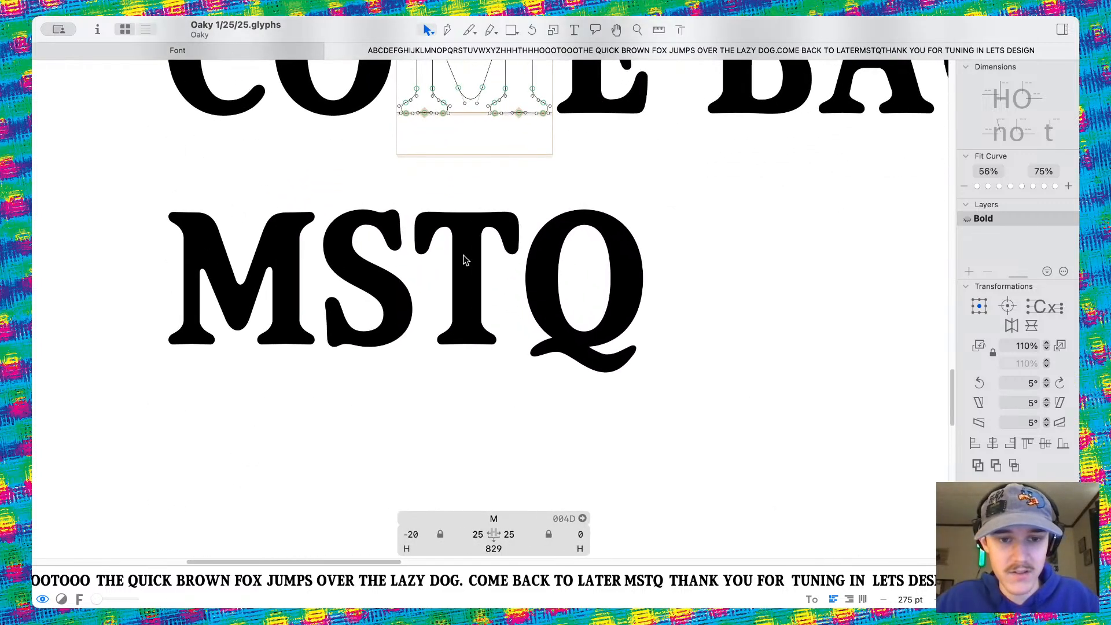
scroll(347, 265, up, 5)
scroll(431, 355, down, 5)
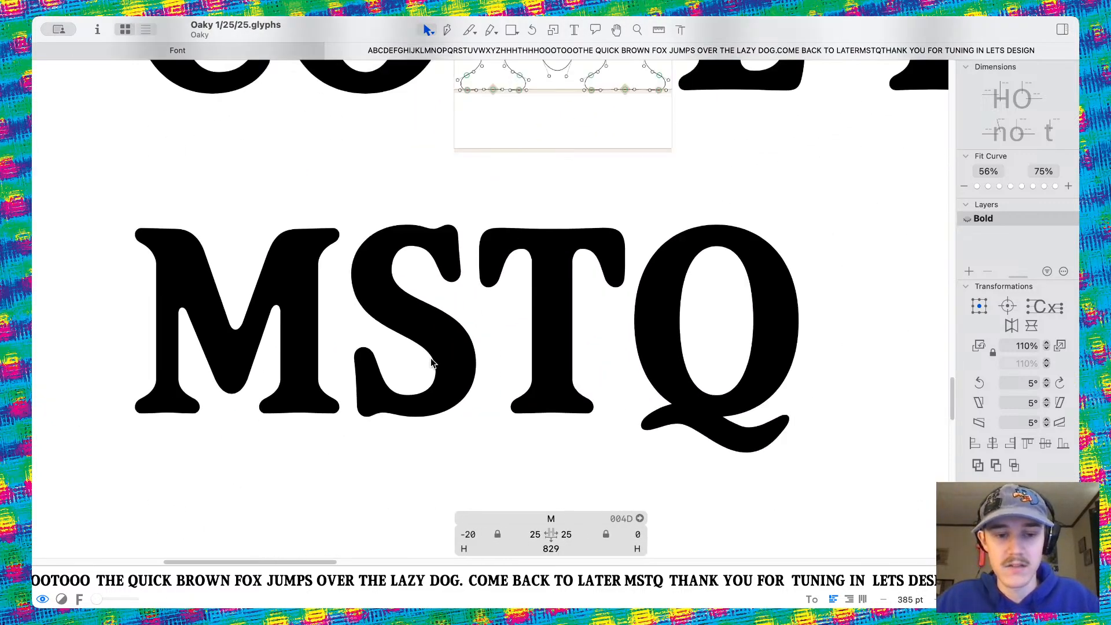
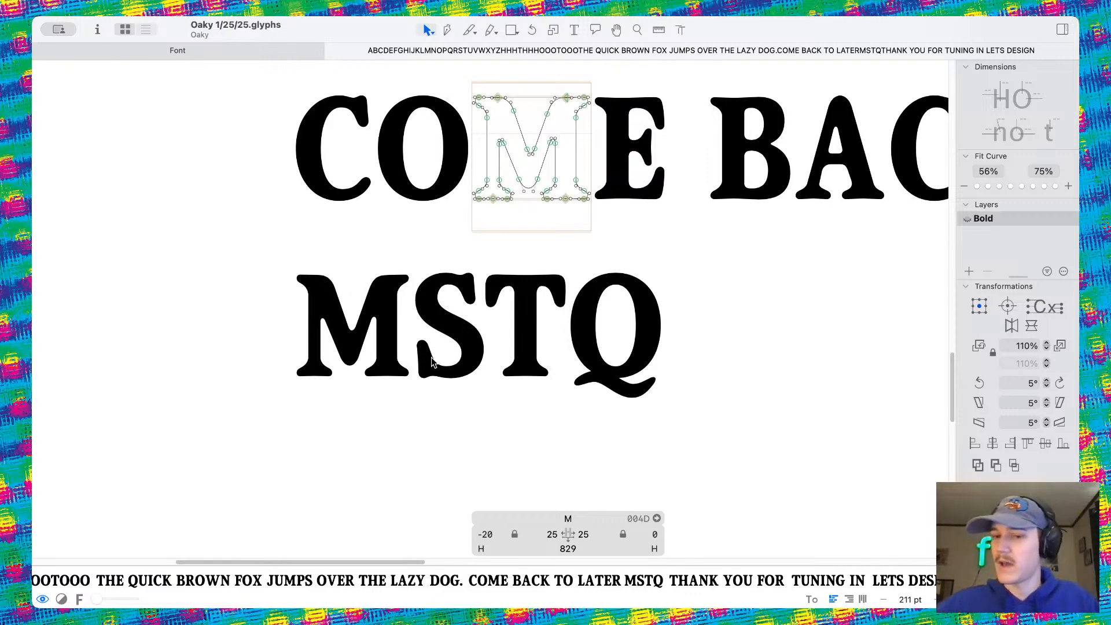
scroll(431, 362, up, 3)
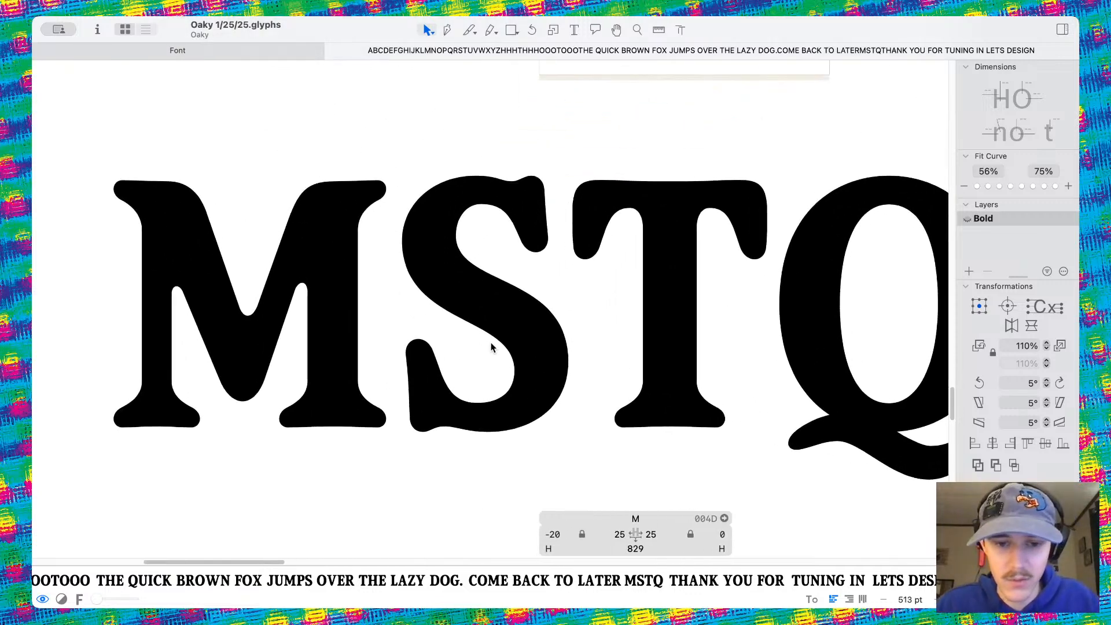
scroll(492, 347, down, 8)
scroll(480, 341, up, 2)
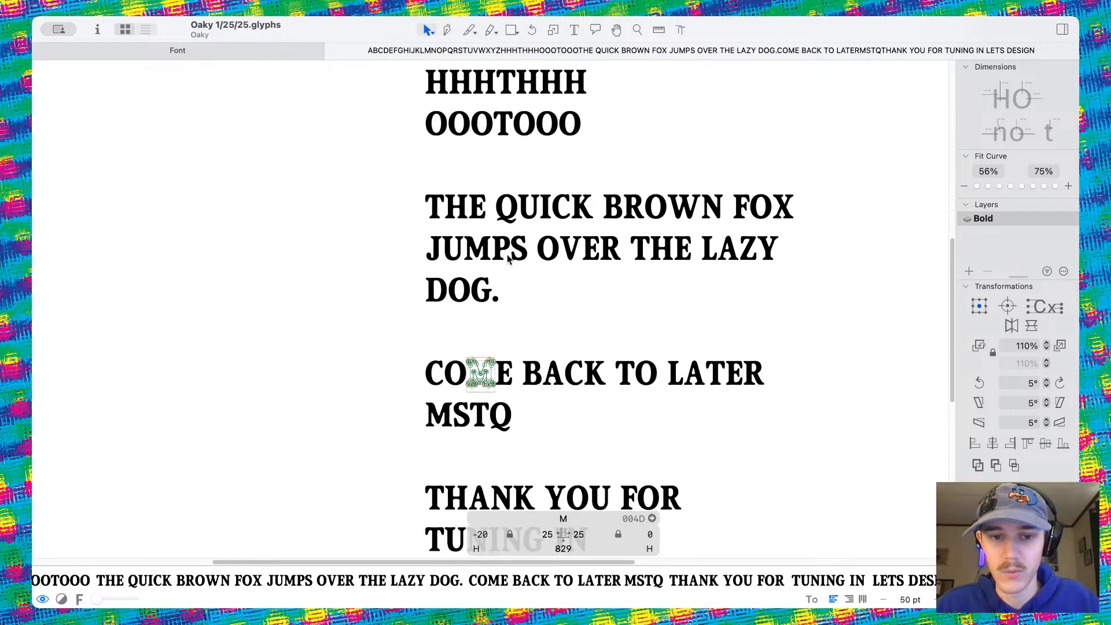
Open the S in JUMPS for editing and select the nodes of its lower-left terminal
scroll(473, 217, up, 6)
double_click(507, 278)
scroll(506, 274, up, 3)
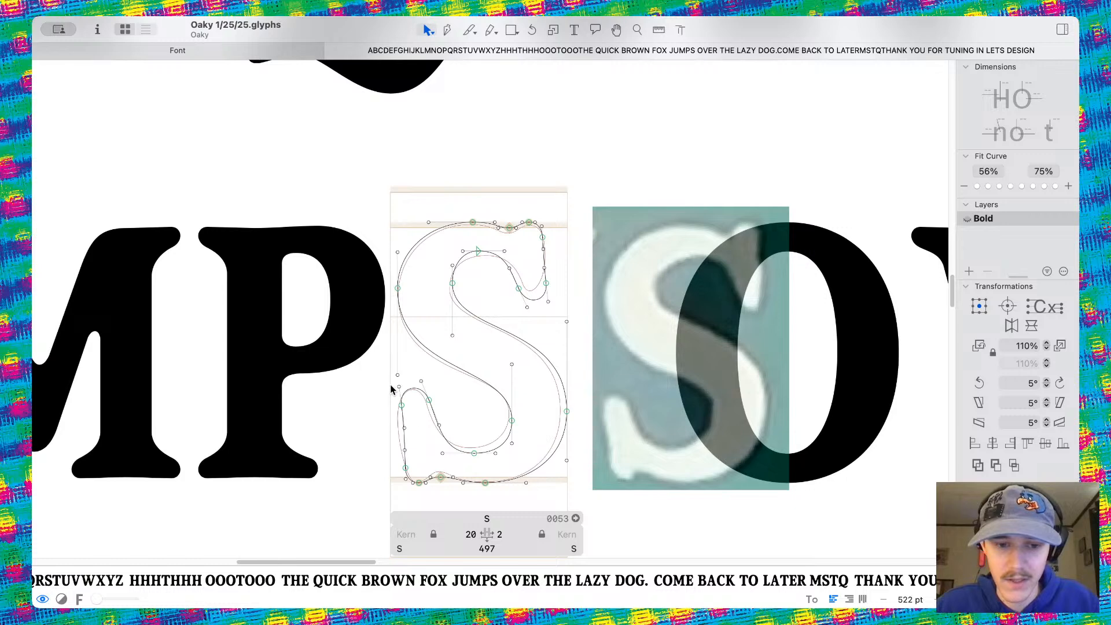
drag(391, 389, 453, 494)
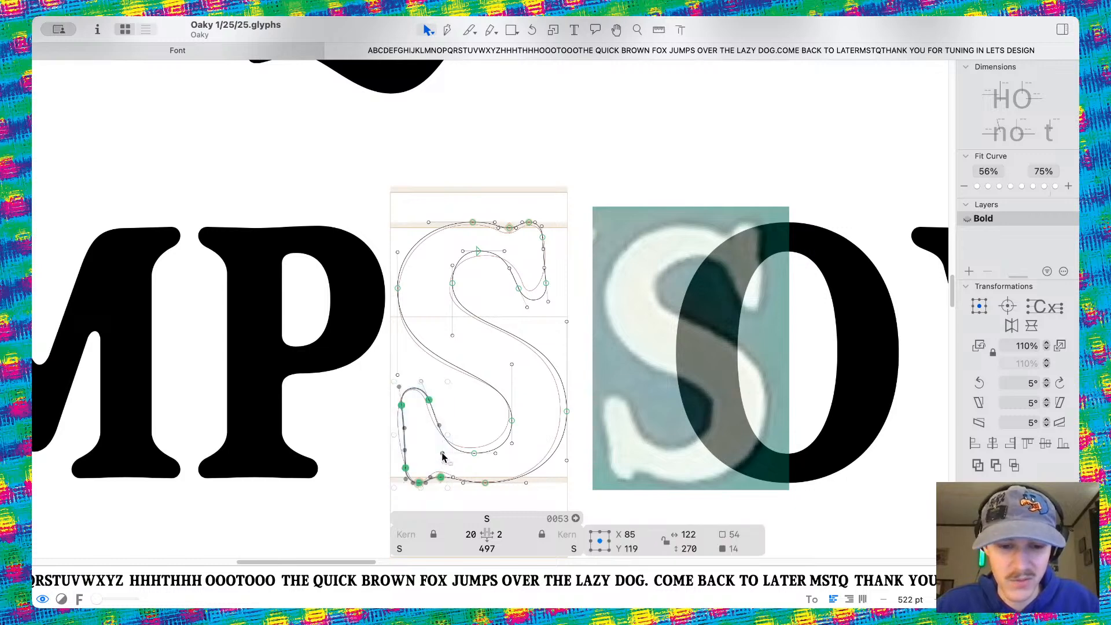
scroll(442, 479, down, 5)
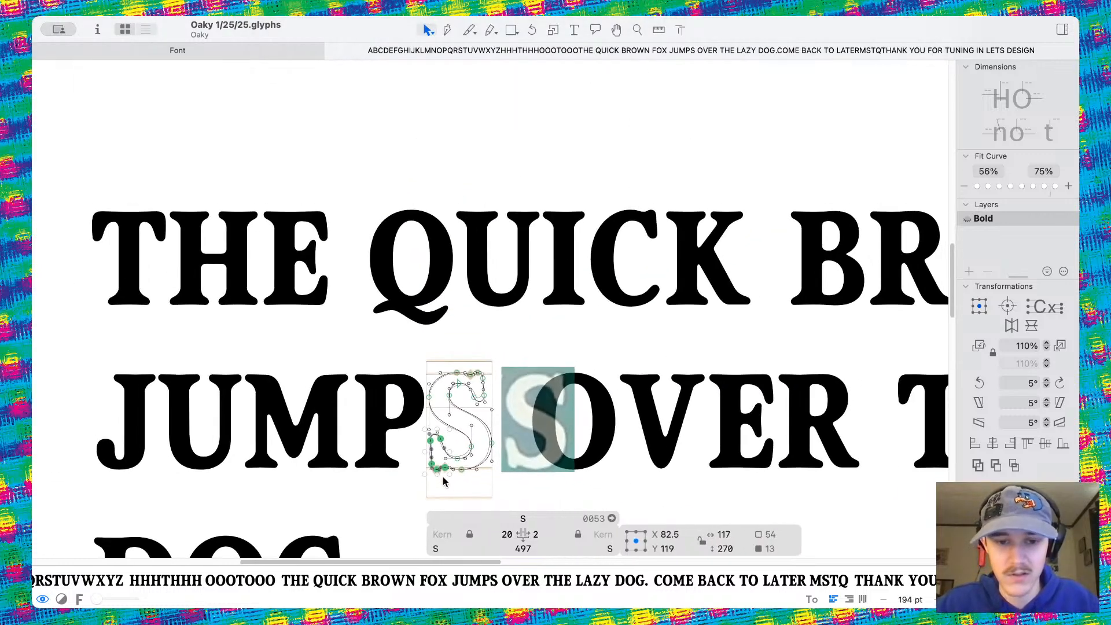
Delete the reference screenshot image placed beside the S
click(535, 437)
scroll(537, 434, up, 5)
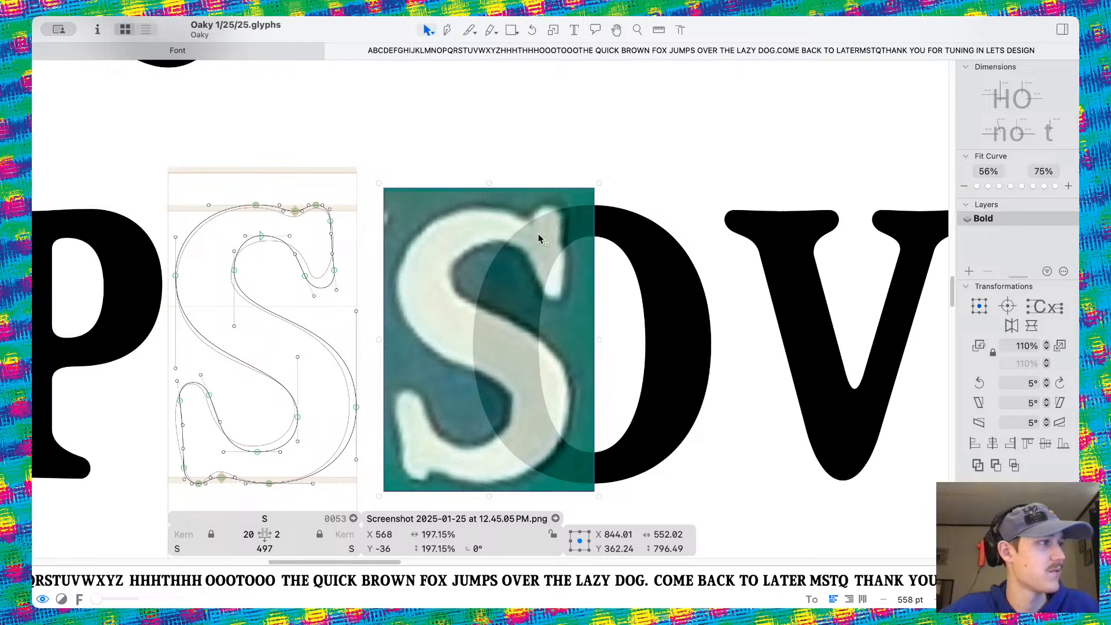
right_click(516, 326)
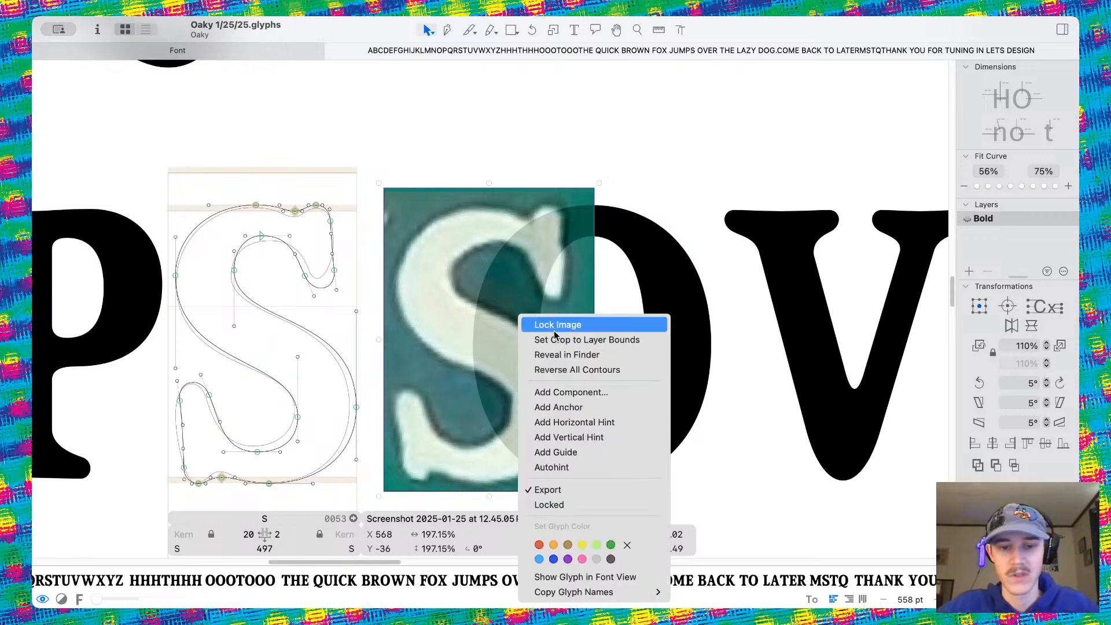
click(668, 245)
click(514, 248)
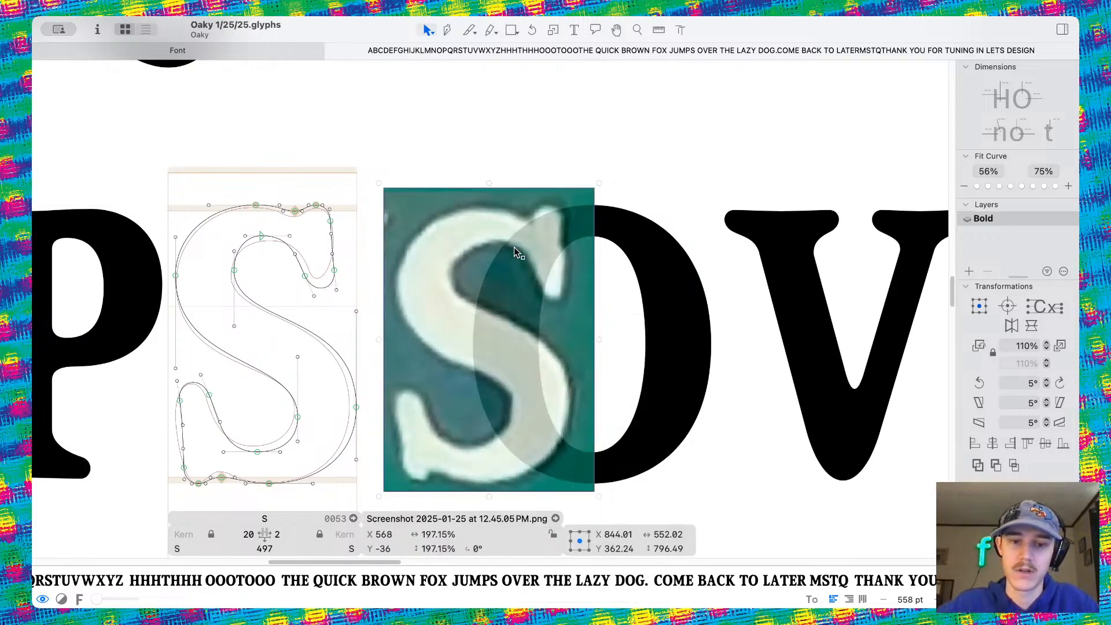
key(Delete)
Select all nodes of the S's lower-left terminal and move them 10 units left, to X 90
scroll(514, 248, down, 3)
scroll(514, 248, left, 3)
scroll(553, 307, left, 2)
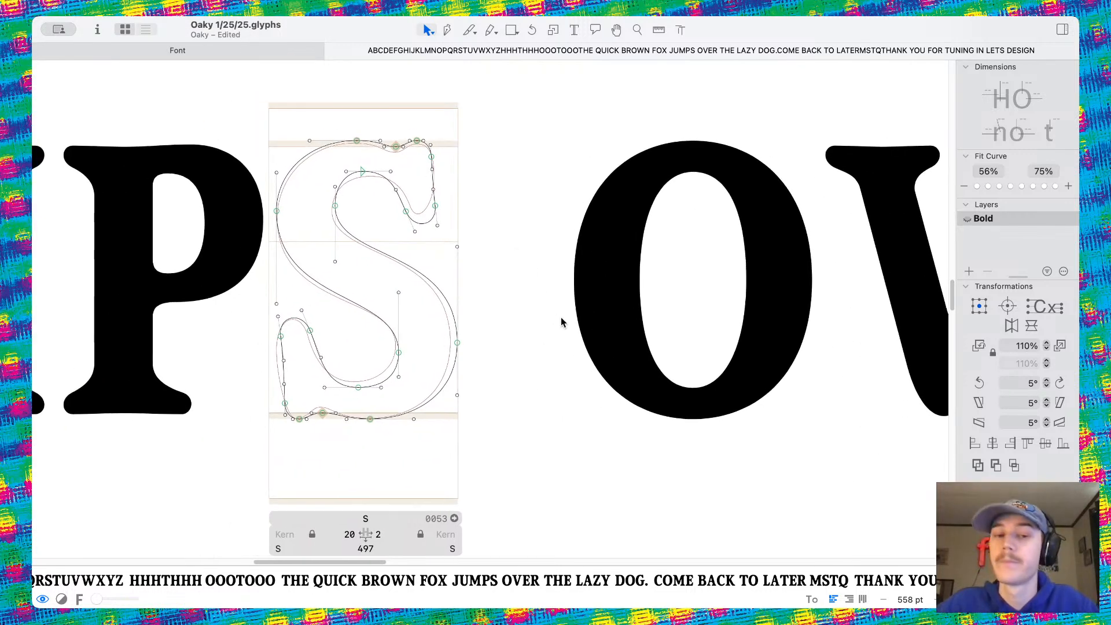
scroll(371, 269, up, 3)
scroll(370, 269, left, 3)
scroll(347, 301, up, 3)
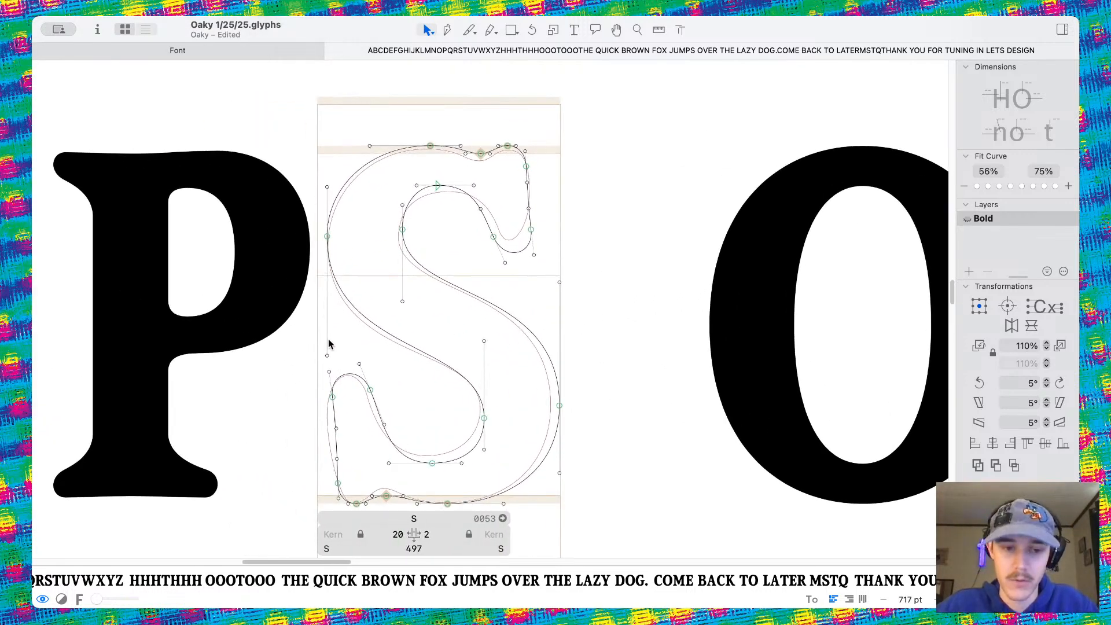
drag(302, 314, 408, 498)
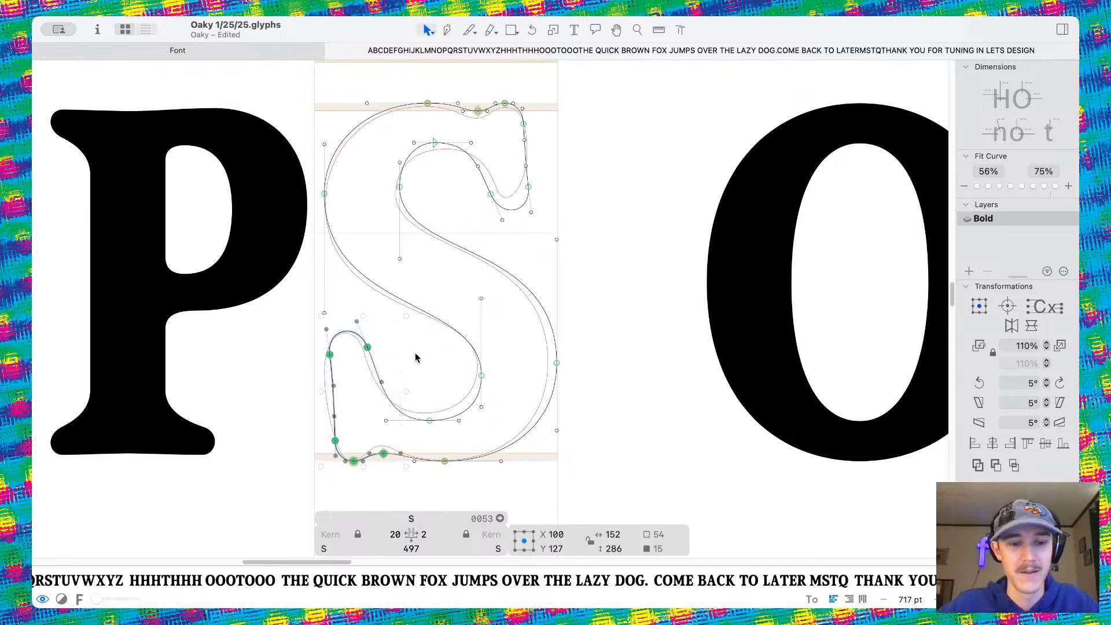
Compare the S's lower-left terminal with the neighbouring letters in JUMPS OVER at several sizes and clear the node selection
key(space)
scroll(415, 355, down, 10)
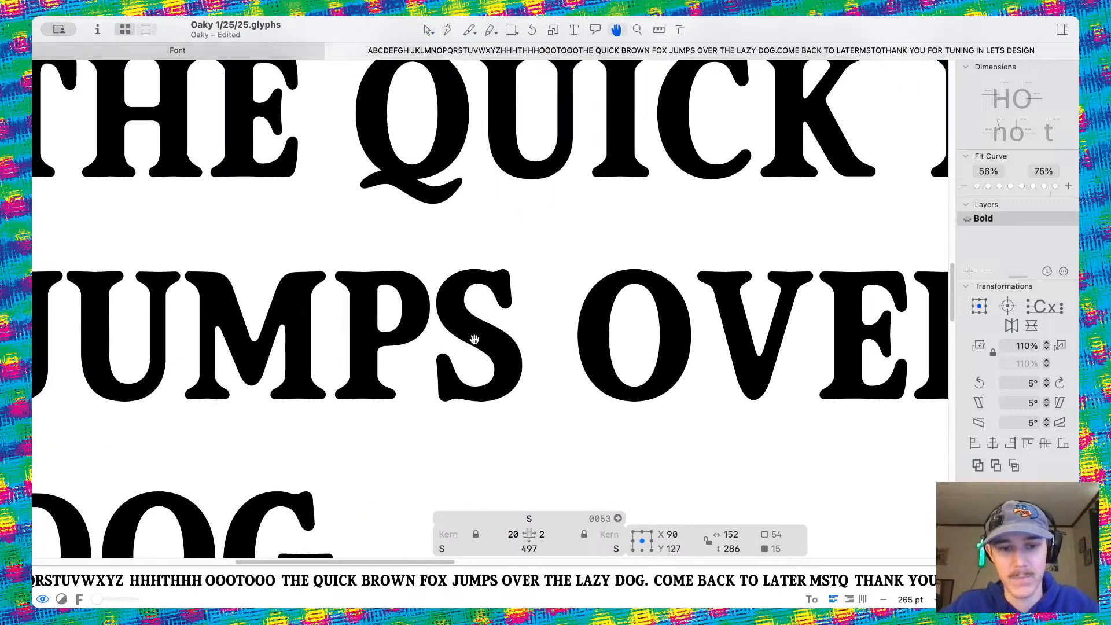
scroll(587, 310, down, 8)
scroll(591, 309, up, 4)
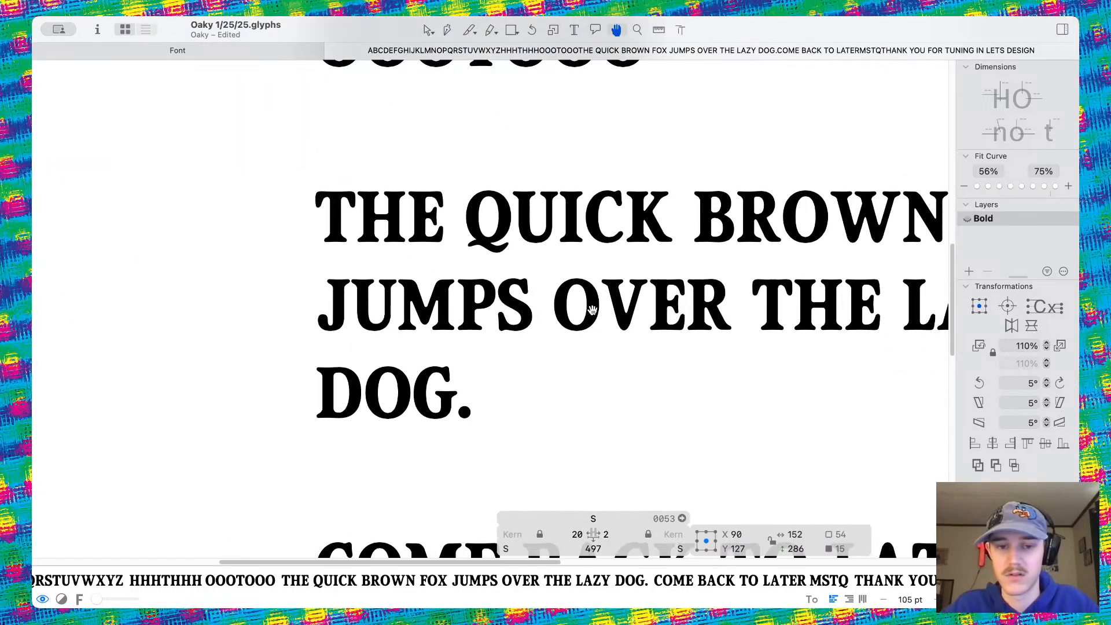
scroll(517, 306, up, 10)
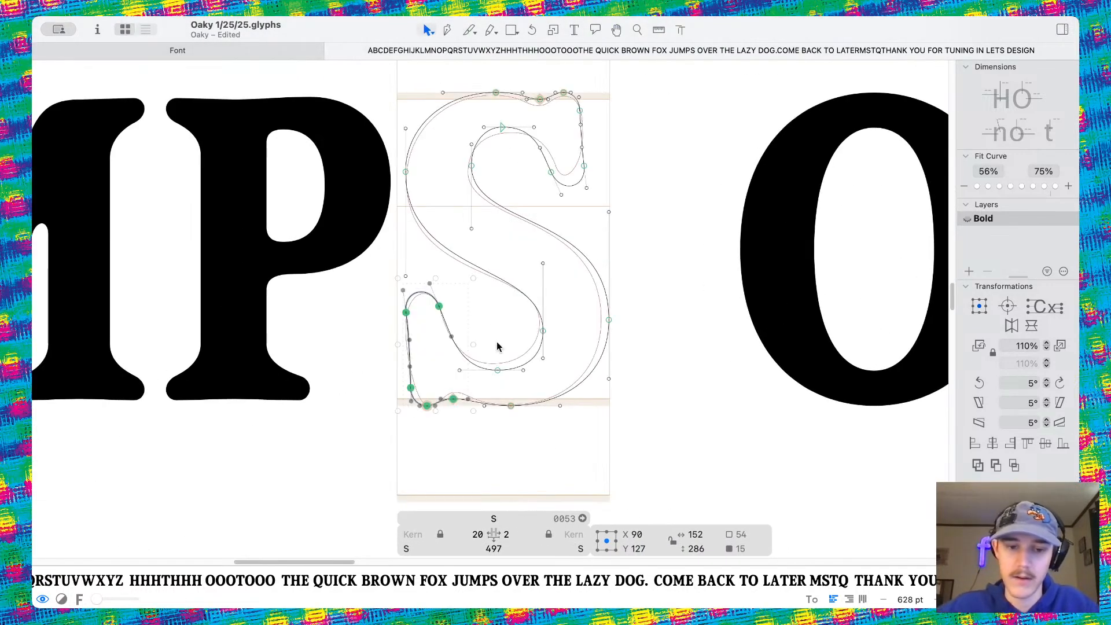
click(515, 352)
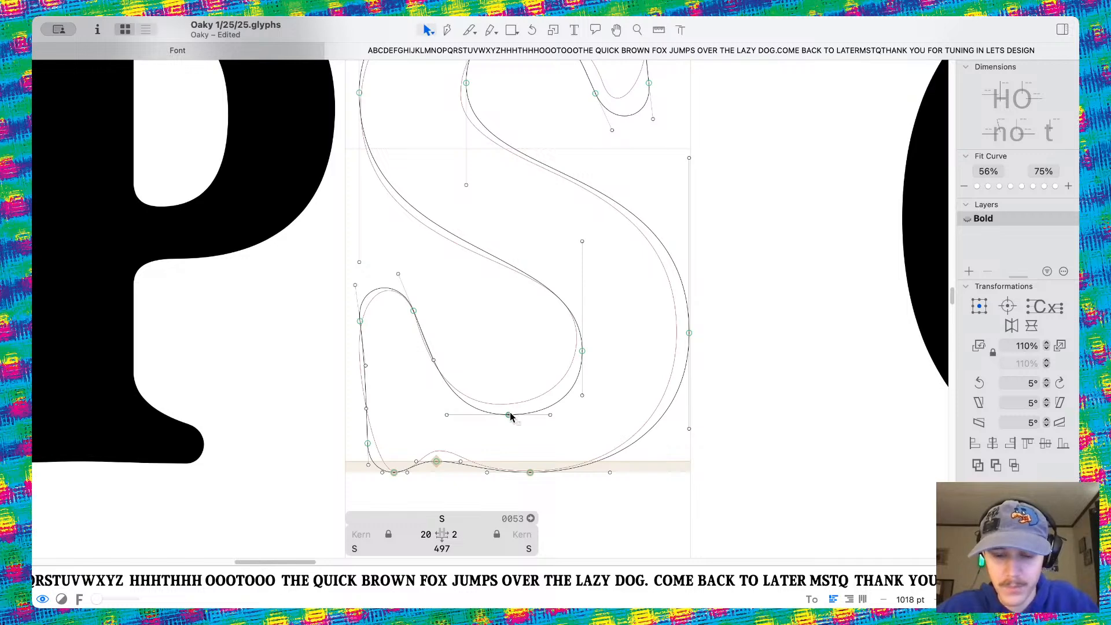
Examine the S's lower curve with its node and segment measurements, and check the letter in the sample text at several sizes
key(l)
scroll(510, 370, down, 5)
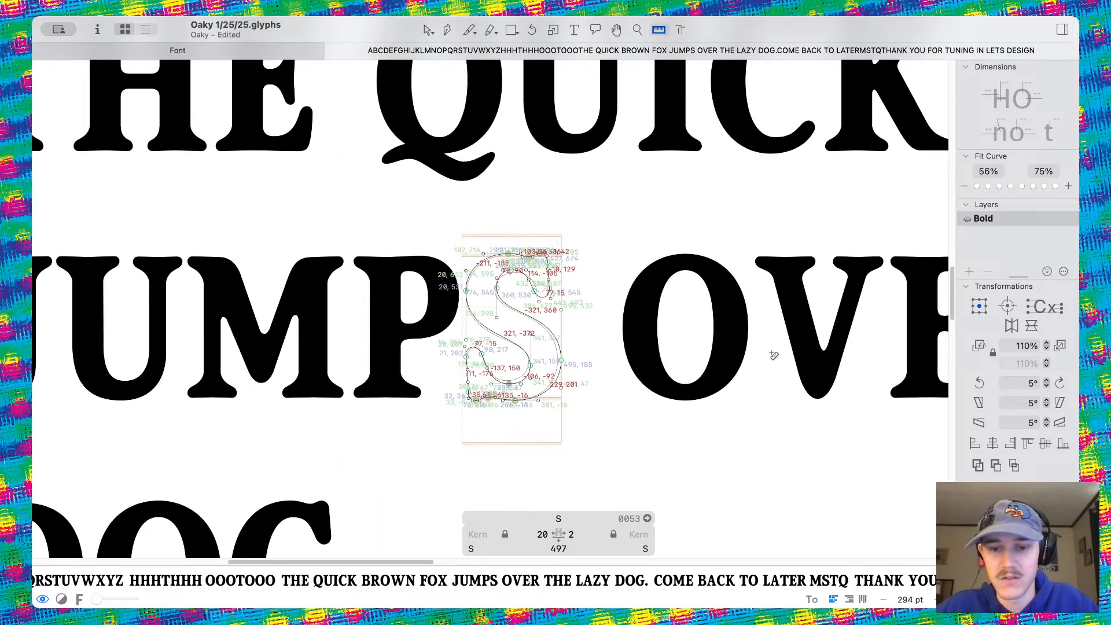
scroll(519, 392, up, 5)
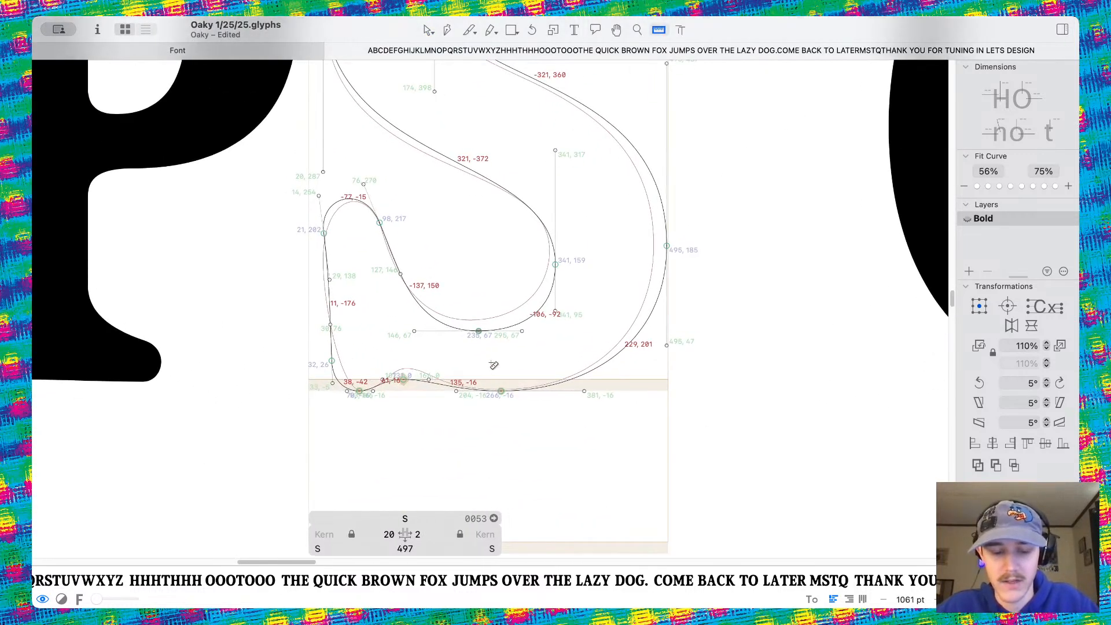
key(v)
key(space)
scroll(498, 290, down, 5)
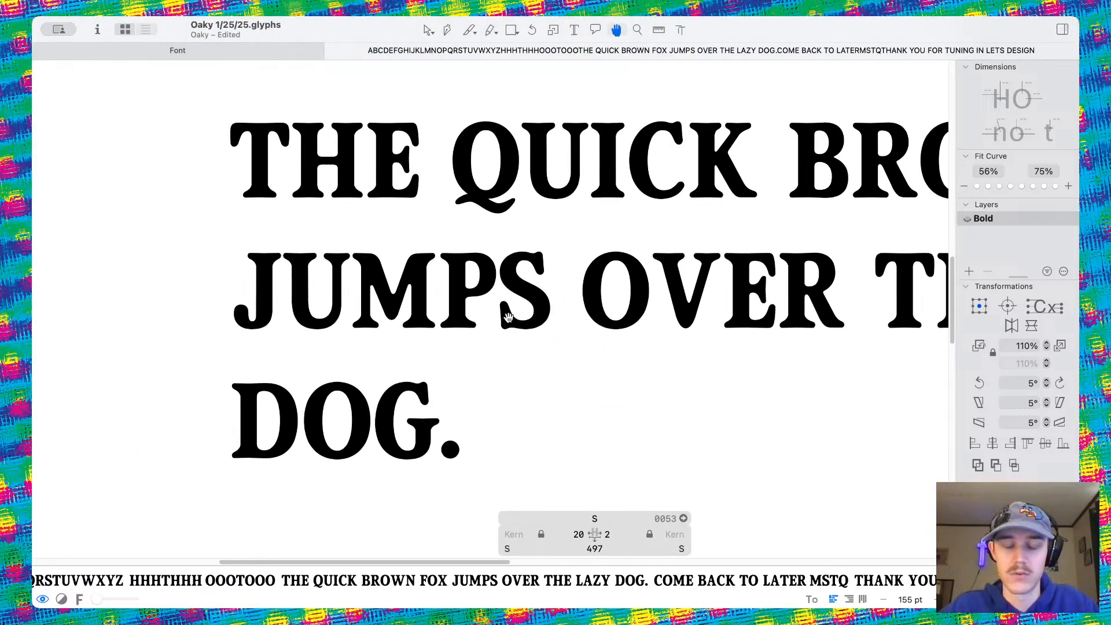
scroll(508, 316, up, 2)
scroll(520, 279, right, 2)
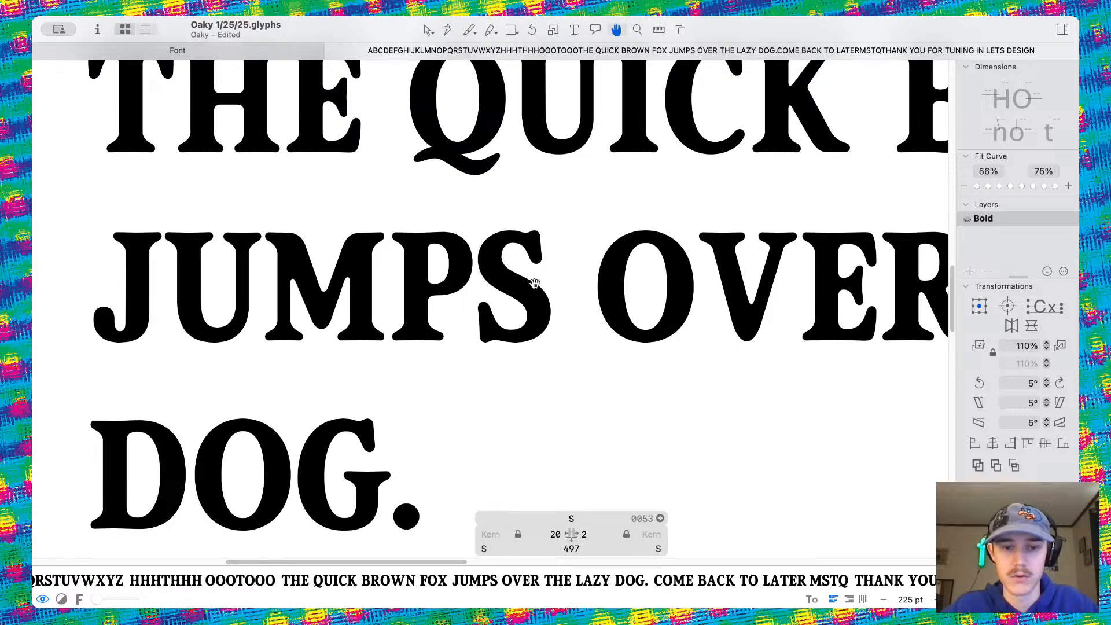
scroll(504, 304, down, 3)
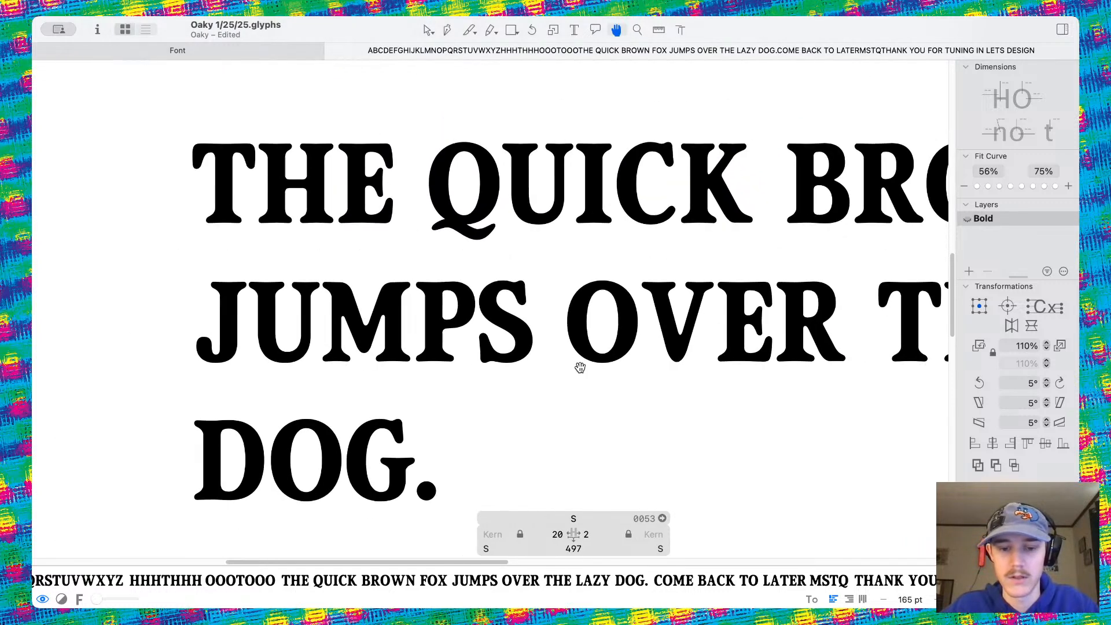
scroll(574, 349, down, 5)
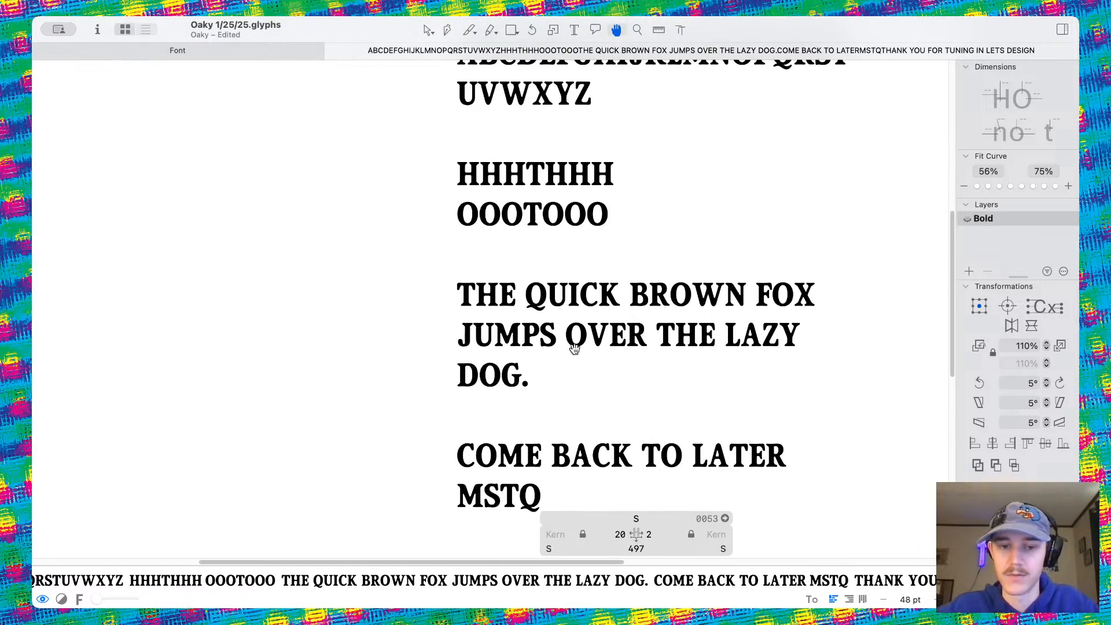
scroll(547, 330, up, 10)
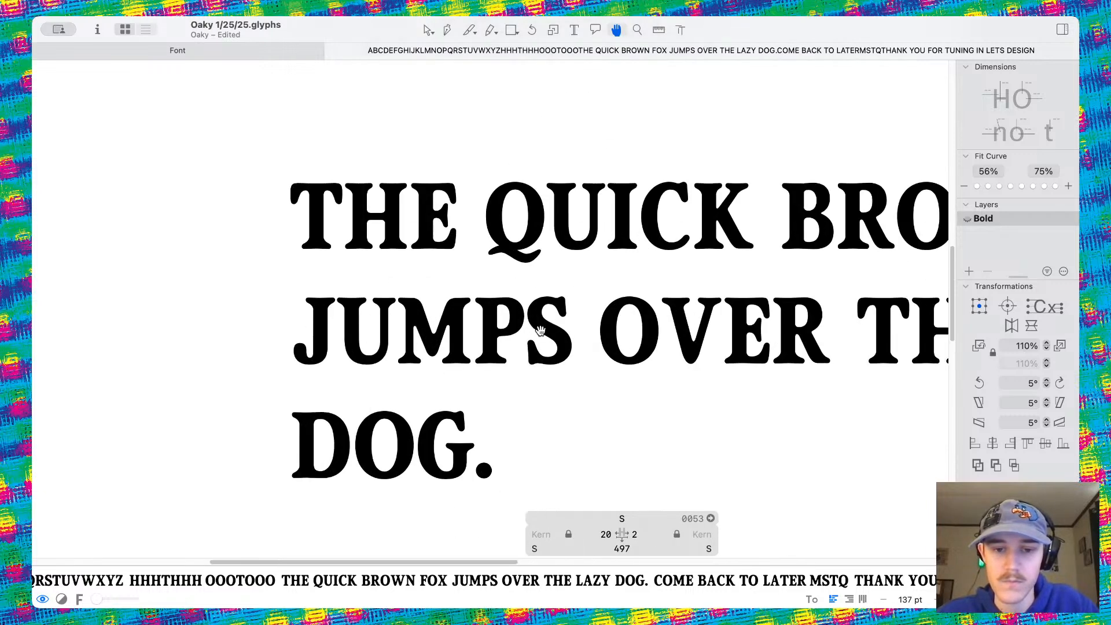
Try to move the S's upper-left curve node pair 9 units down and its lower-right pair slightly up
key(v)
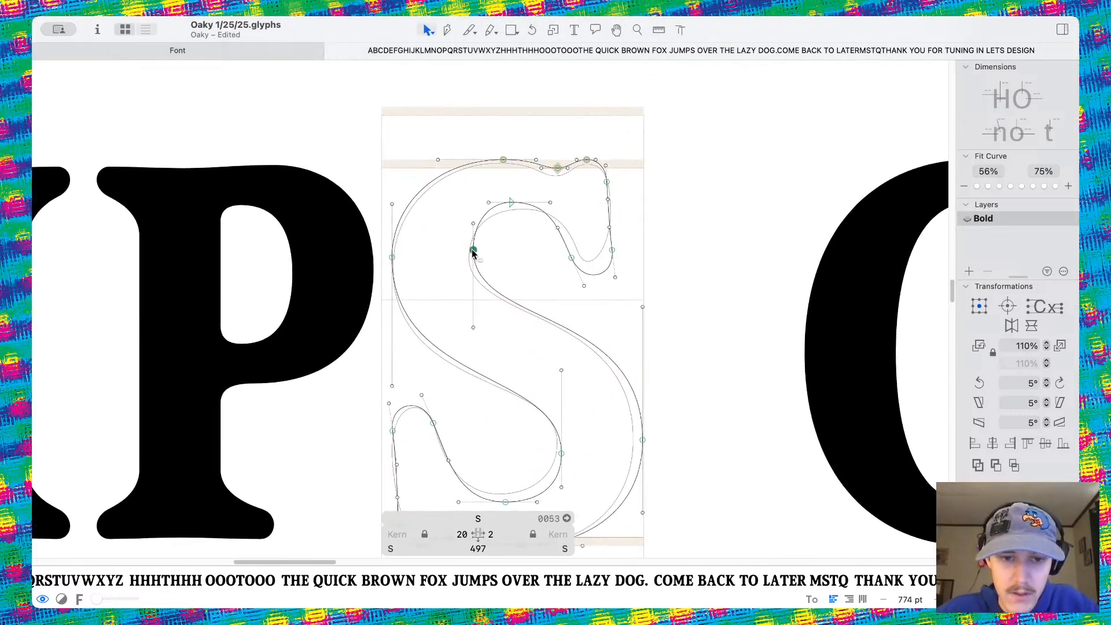
shift+click(392, 258)
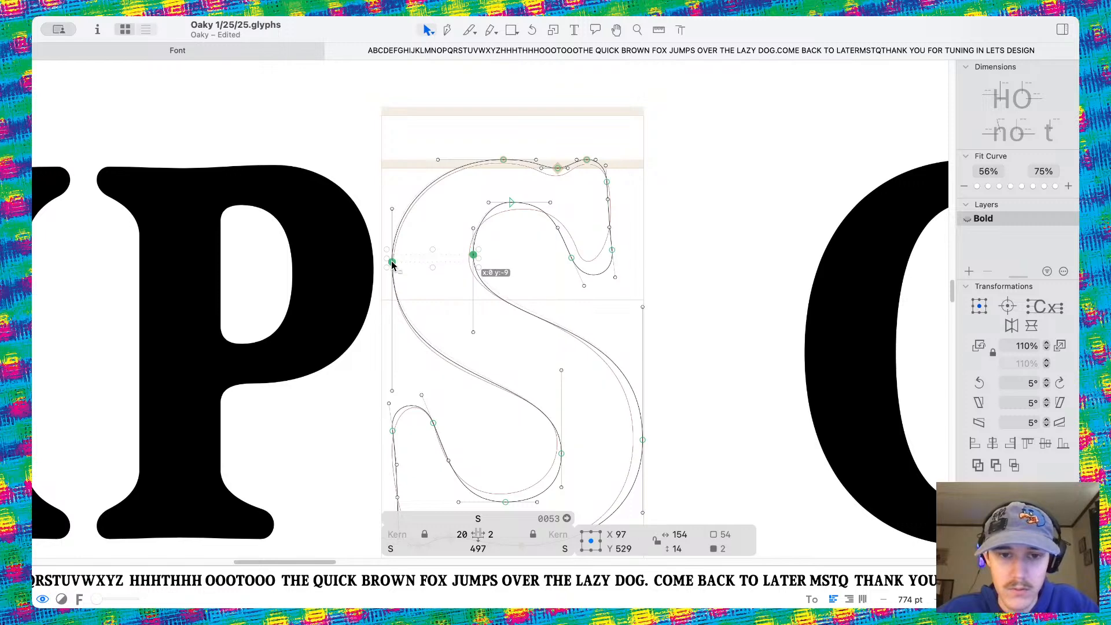
drag(547, 438, 732, 479)
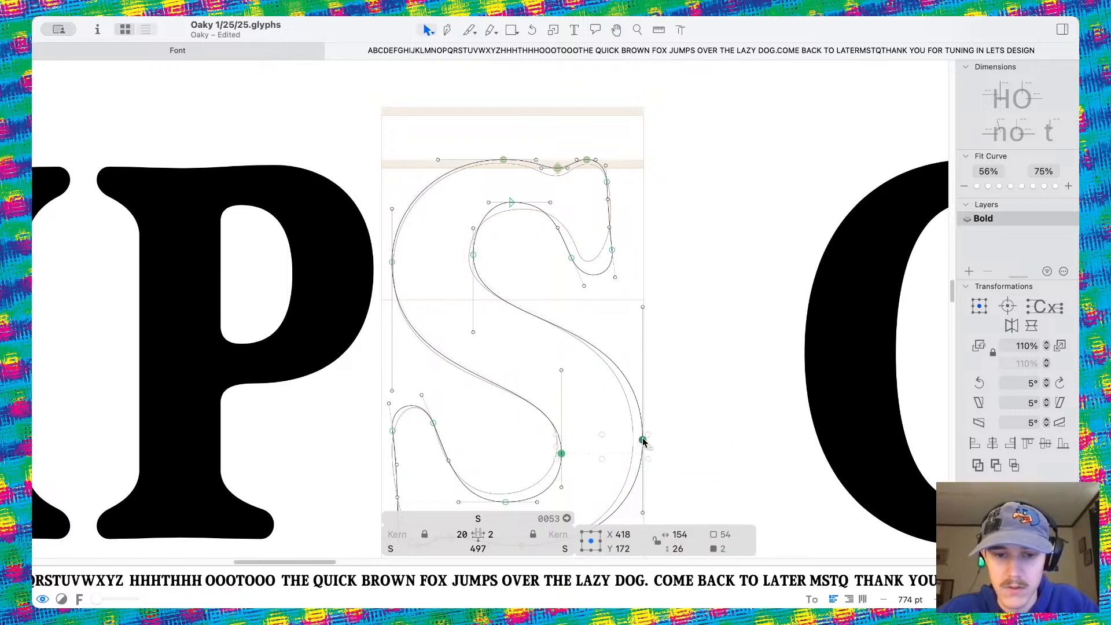
drag(642, 439, 642, 433)
Compare the adjusted S with its neighbours in JUMPS OVER and undo both node-pair moves
key(space)
scroll(658, 326, down, 6)
scroll(659, 325, right, 2)
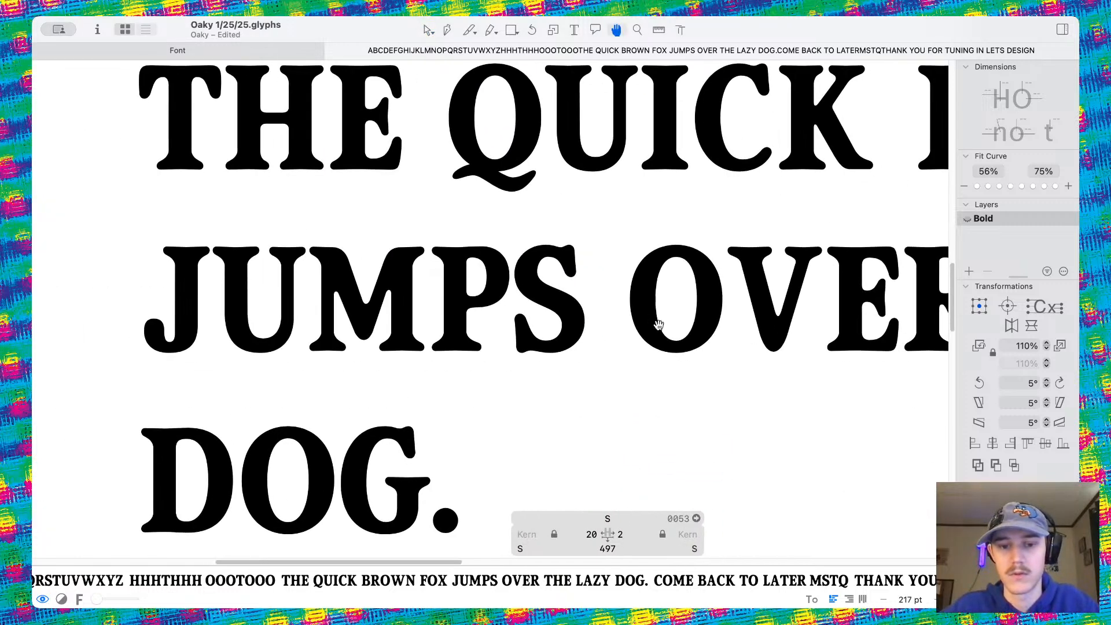
scroll(602, 315, down, 2)
scroll(585, 313, up, 4)
key(super+z)
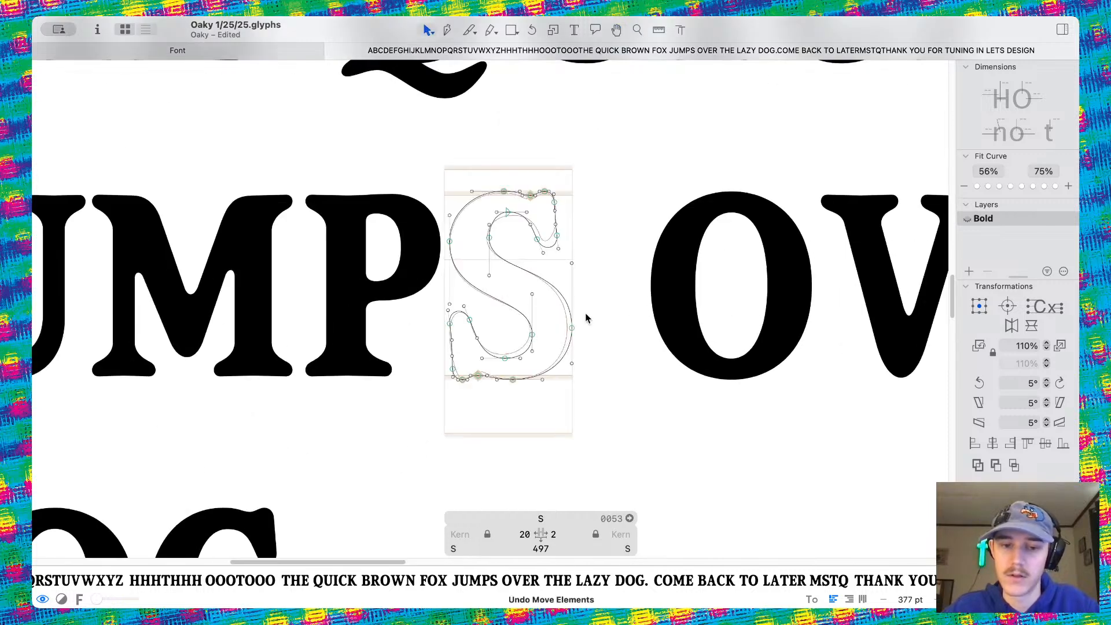
key(super+z)
key(space)
key(space)
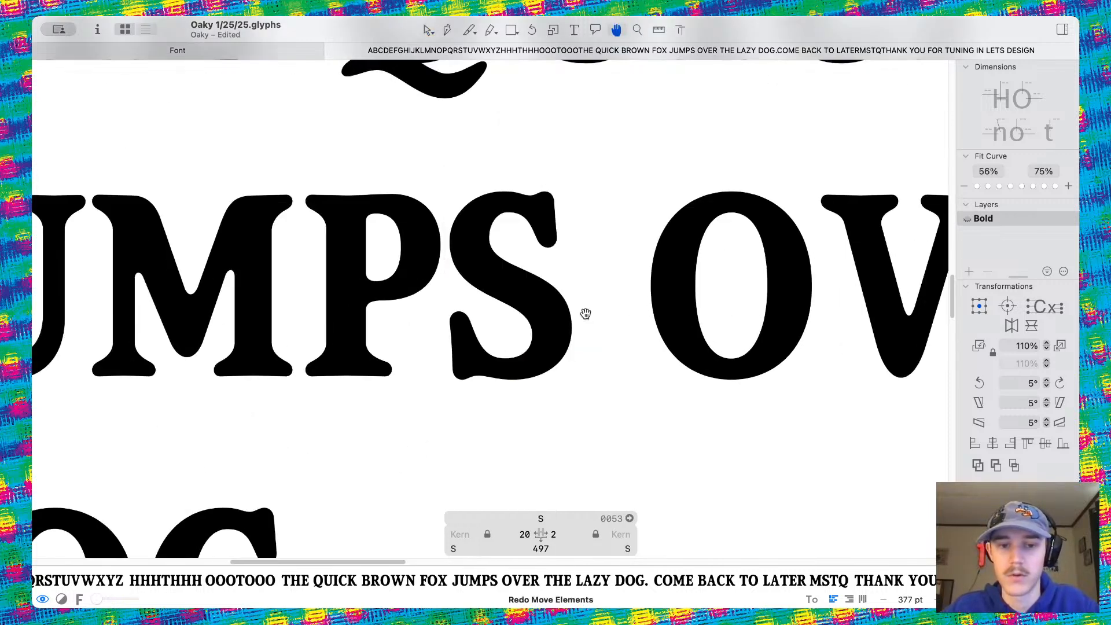
key(space)
Try to move only the S's lower-right curve node pair, preview it and undo the move
scroll(533, 313, up, 4)
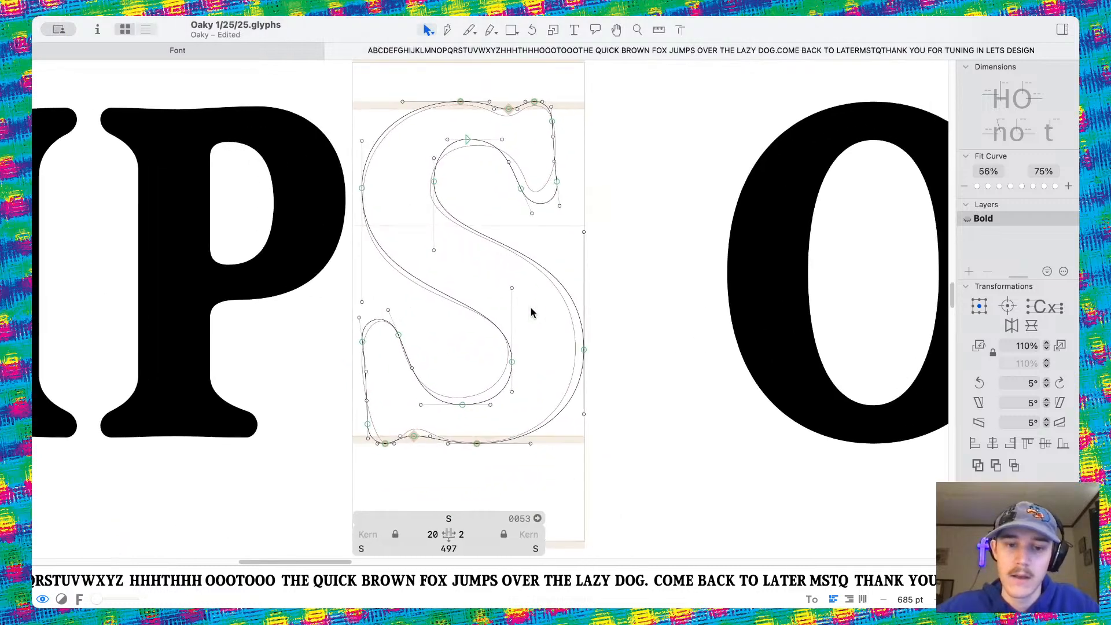
scroll(532, 312, right, 1)
drag(442, 361, 584, 379)
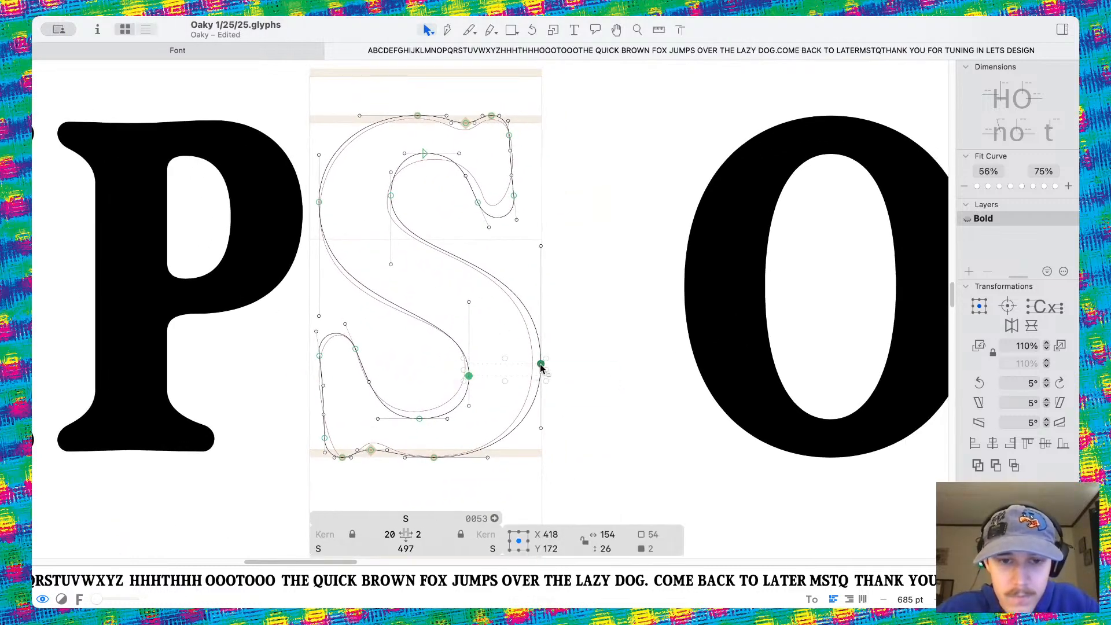
key(space)
key(super+z)
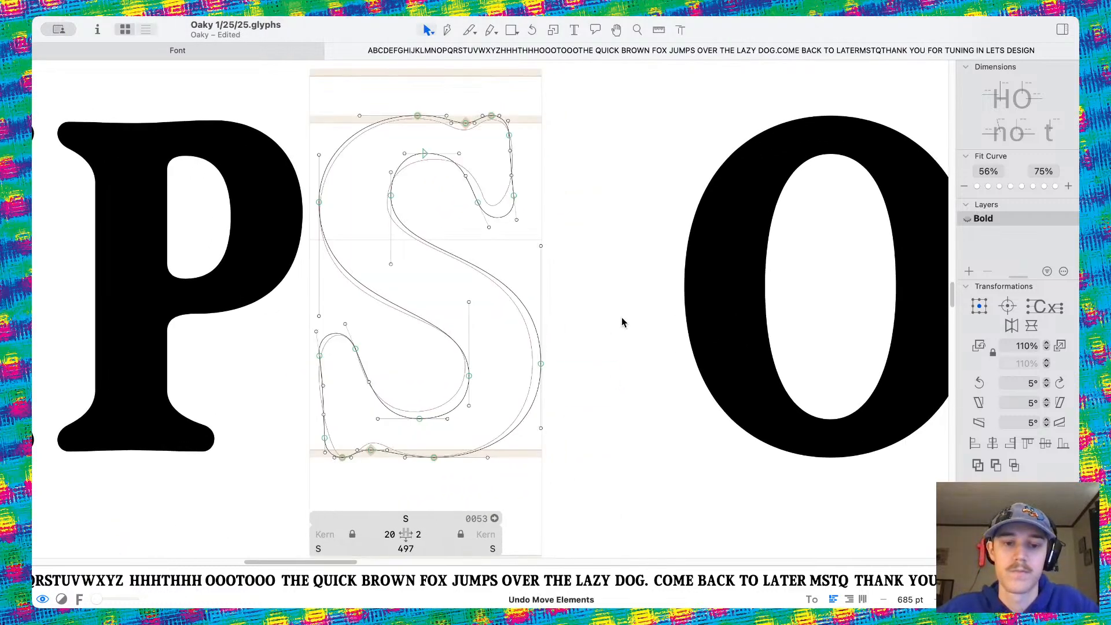
Check the S's bottom edge close up and insert two extra S letters in JUMPS to make it read JUMPSSS
key(space)
scroll(621, 319, down, 5)
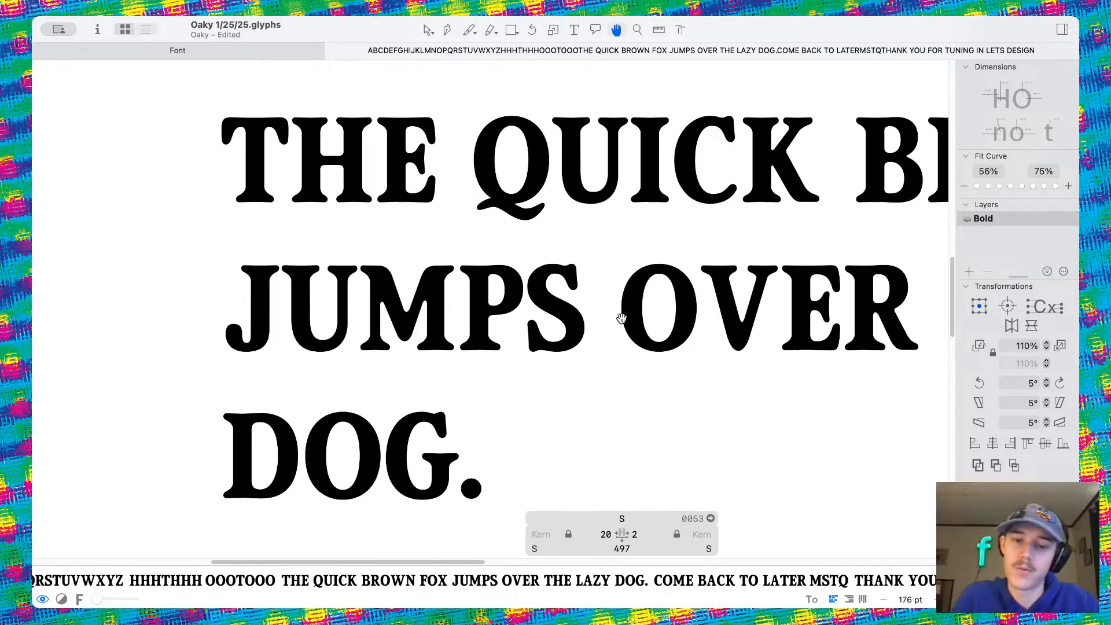
scroll(582, 365, up, 10)
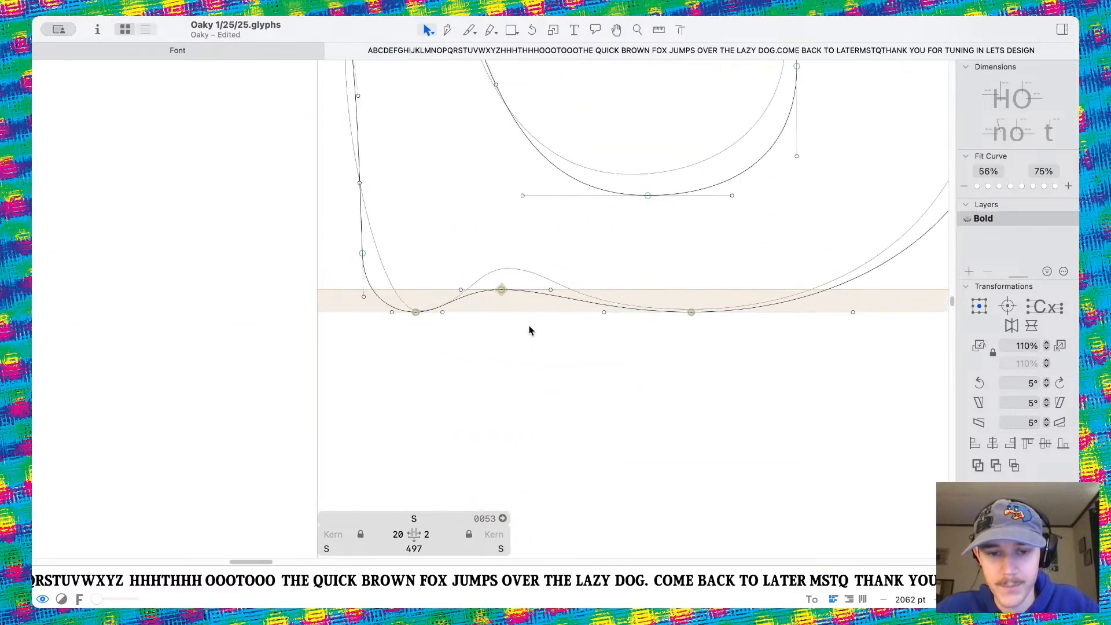
key(space)
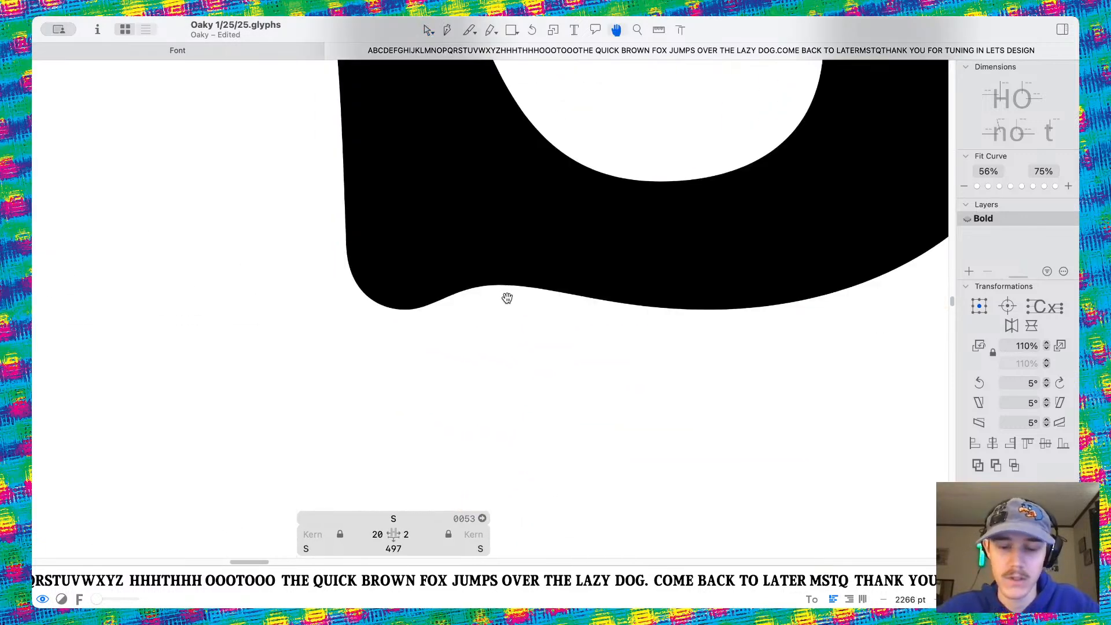
scroll(506, 298, down, 8)
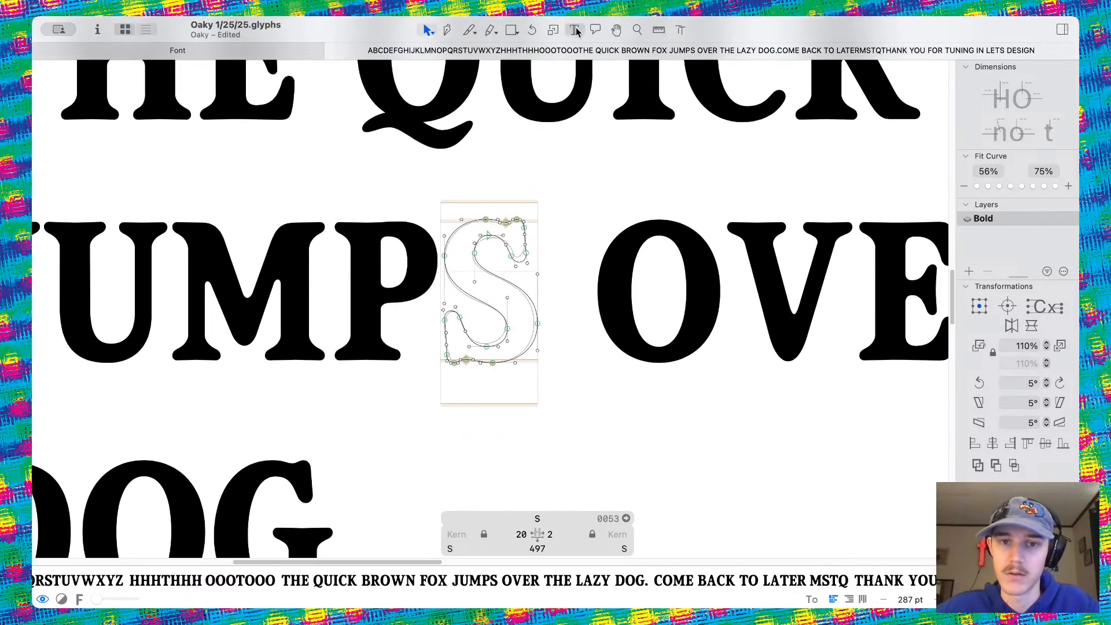
click(575, 30)
text(SS)
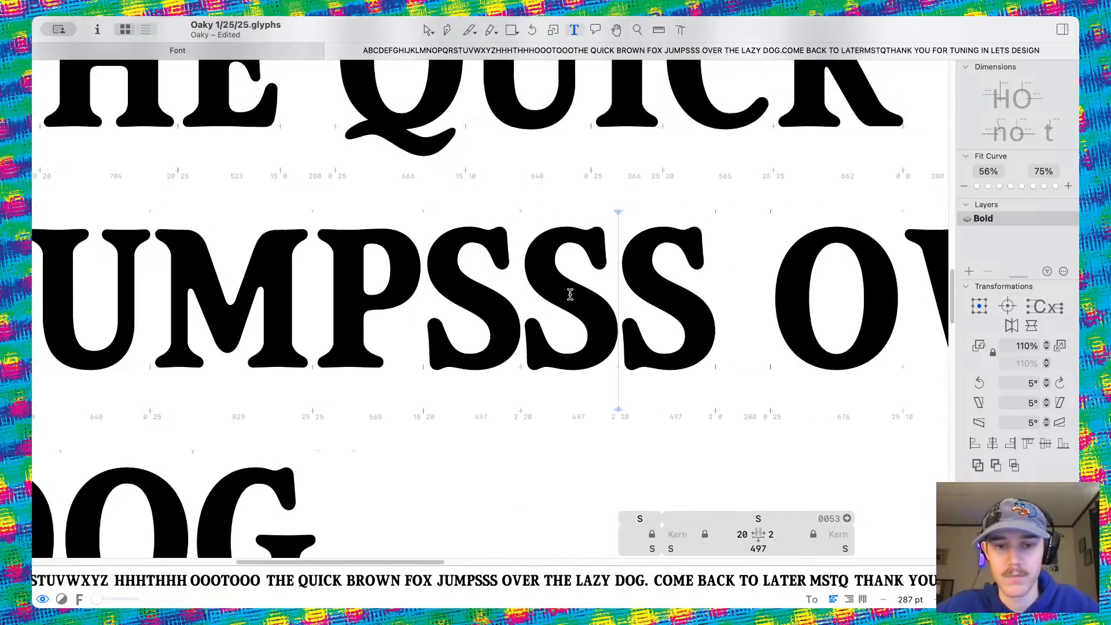
scroll(496, 225, up, 5)
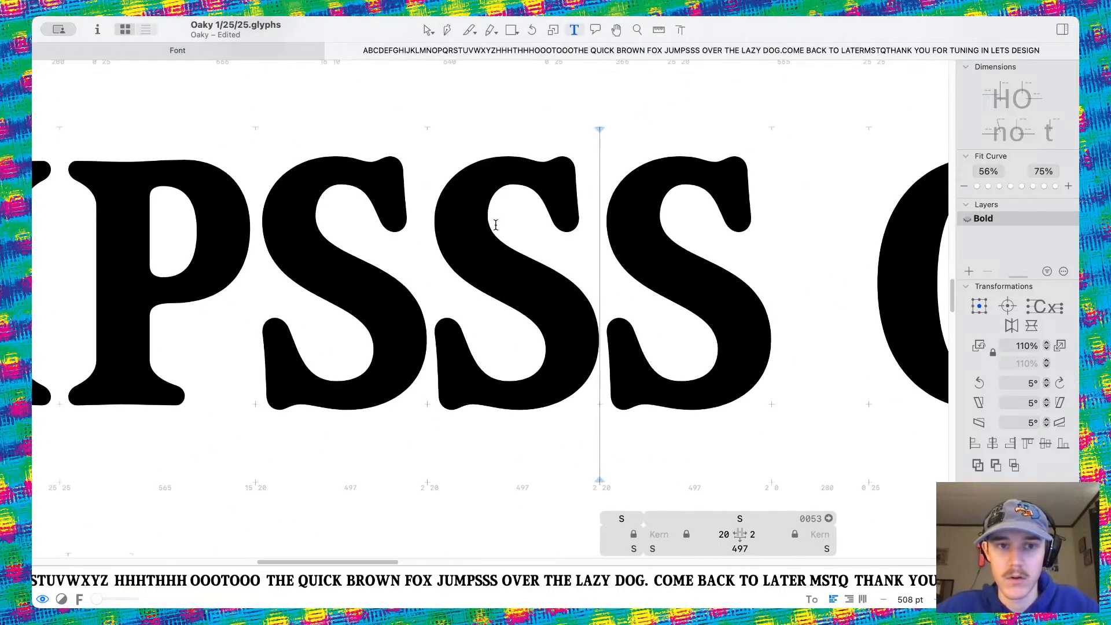
Open the middle S of JUMPSSS for editing and set its right sidebearing to 20
click(427, 29)
double_click(522, 405)
click(545, 535)
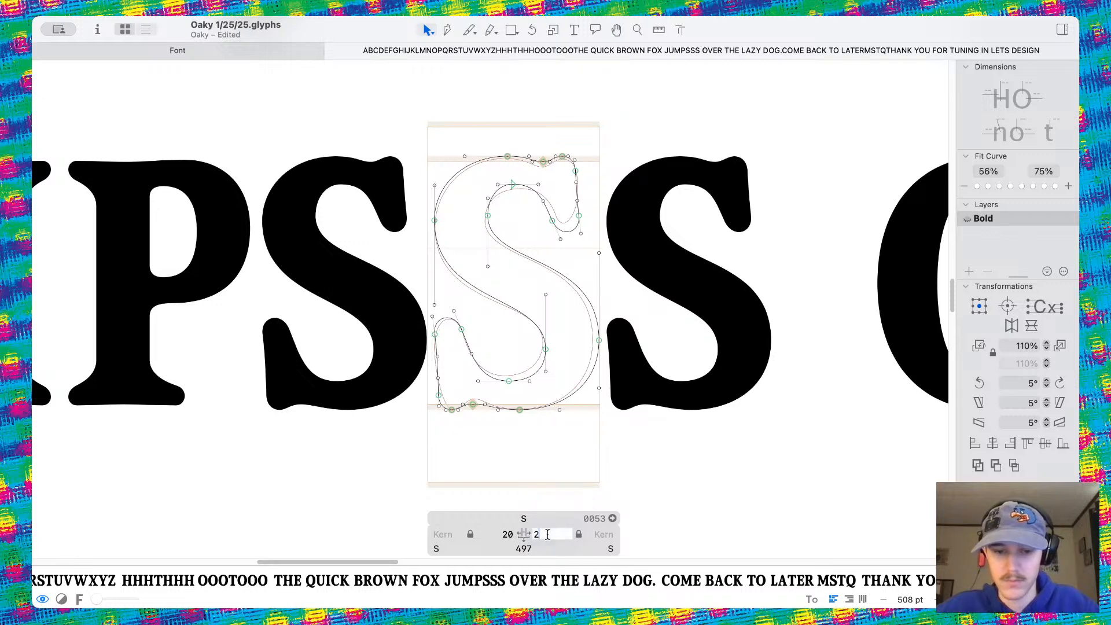
text(20)
key(Return)
Review the S's spacing in JUMPSSS and across the whole sample text at several sizes
key(space)
scroll(579, 438, right, 3)
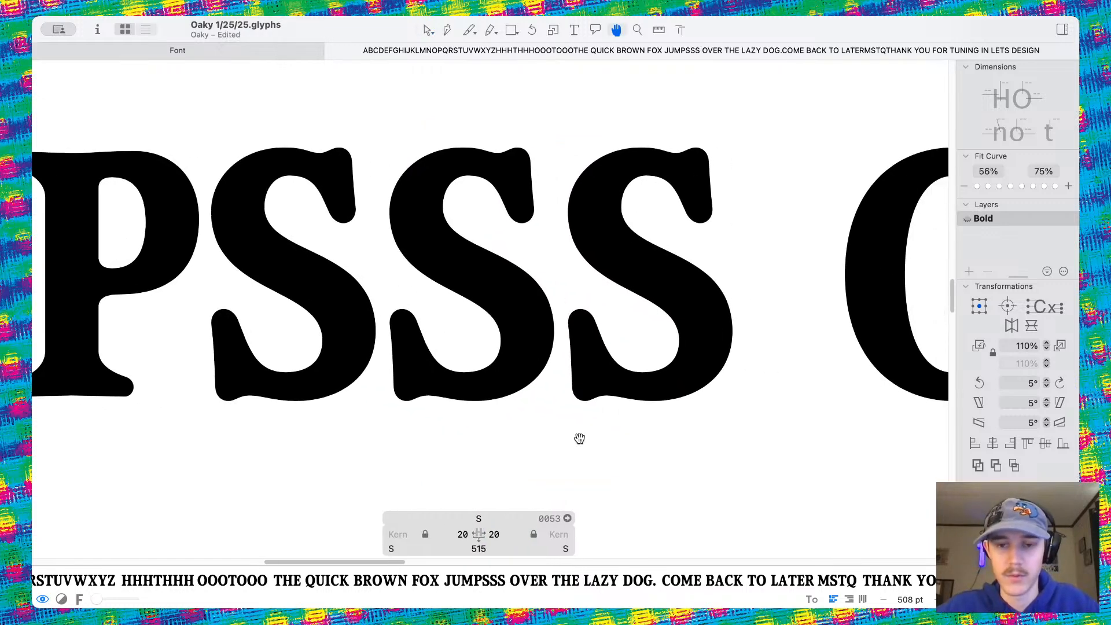
scroll(579, 439, down, 10)
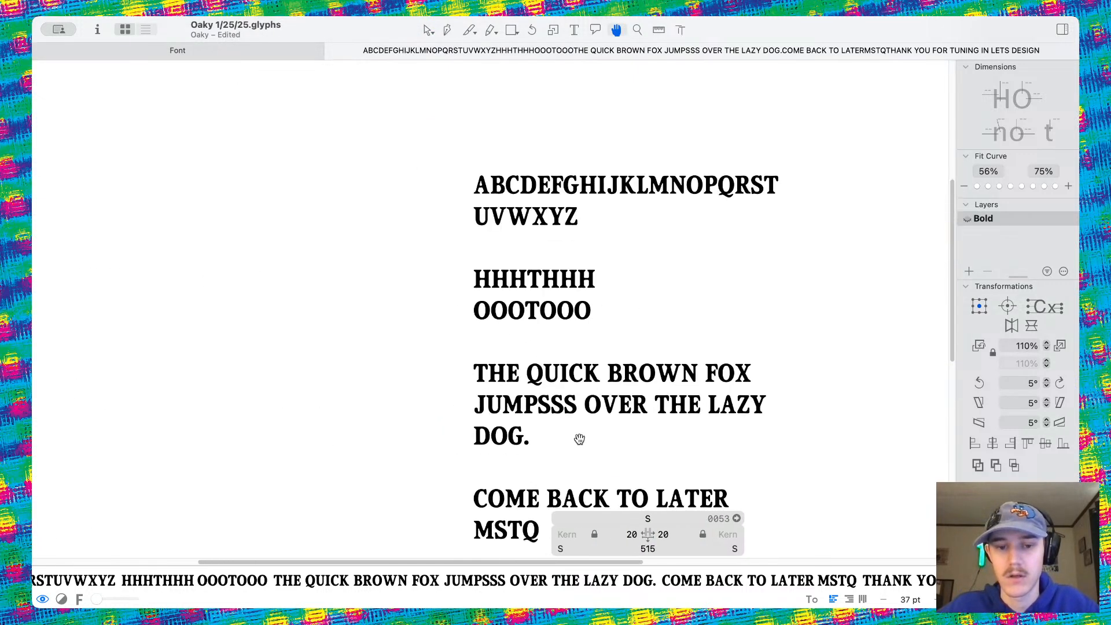
scroll(579, 439, down, 3)
scroll(576, 403, down, 3)
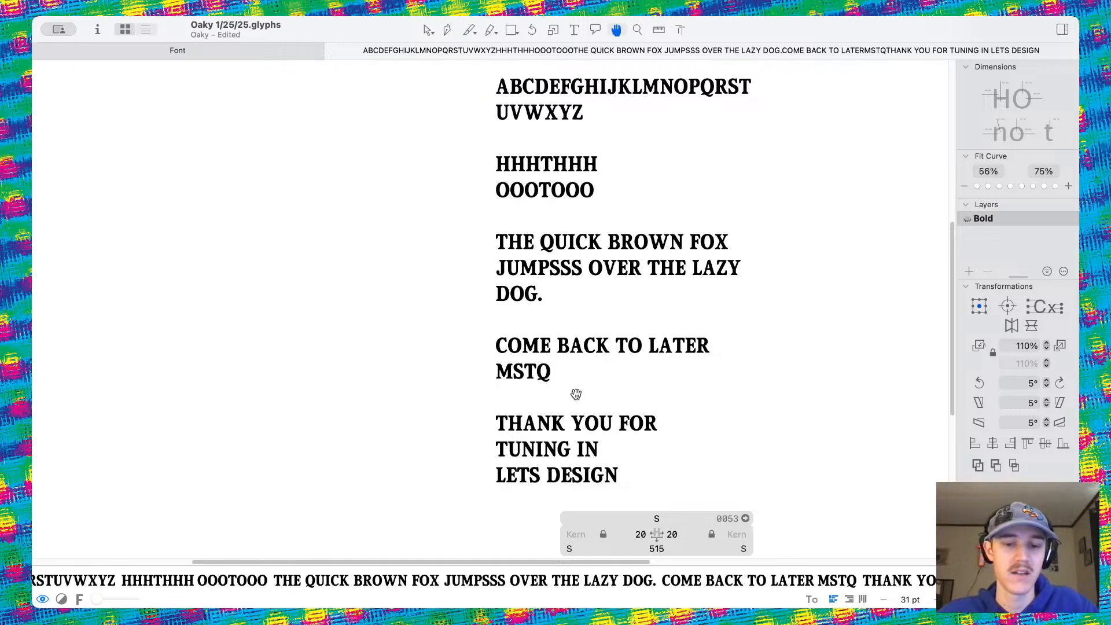
scroll(555, 302, up, 8)
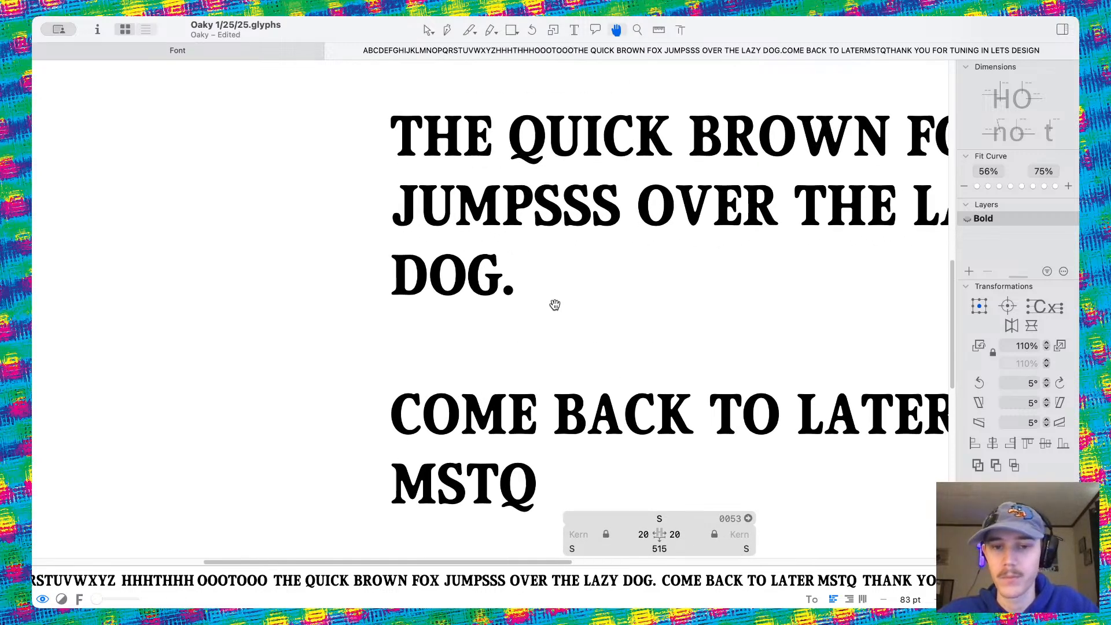
drag(561, 215, 555, 227)
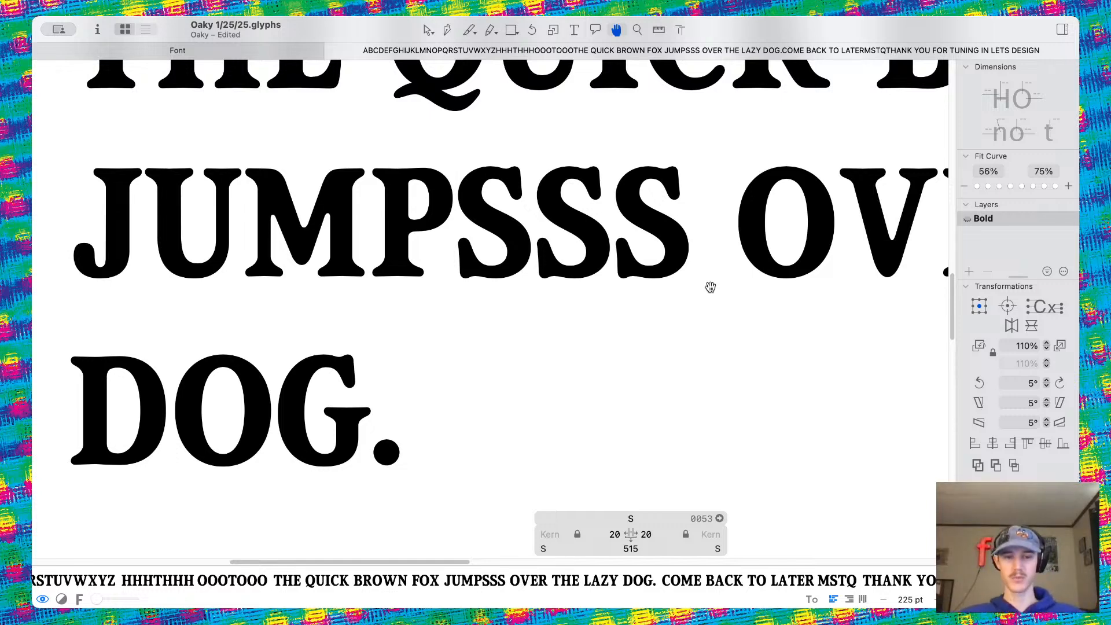
Try to smooth the middle S's lower inner curve with its left handle at X 158, the node shifted right and the diagonal handle lengthened
double_click(580, 243)
scroll(580, 245, up, 7)
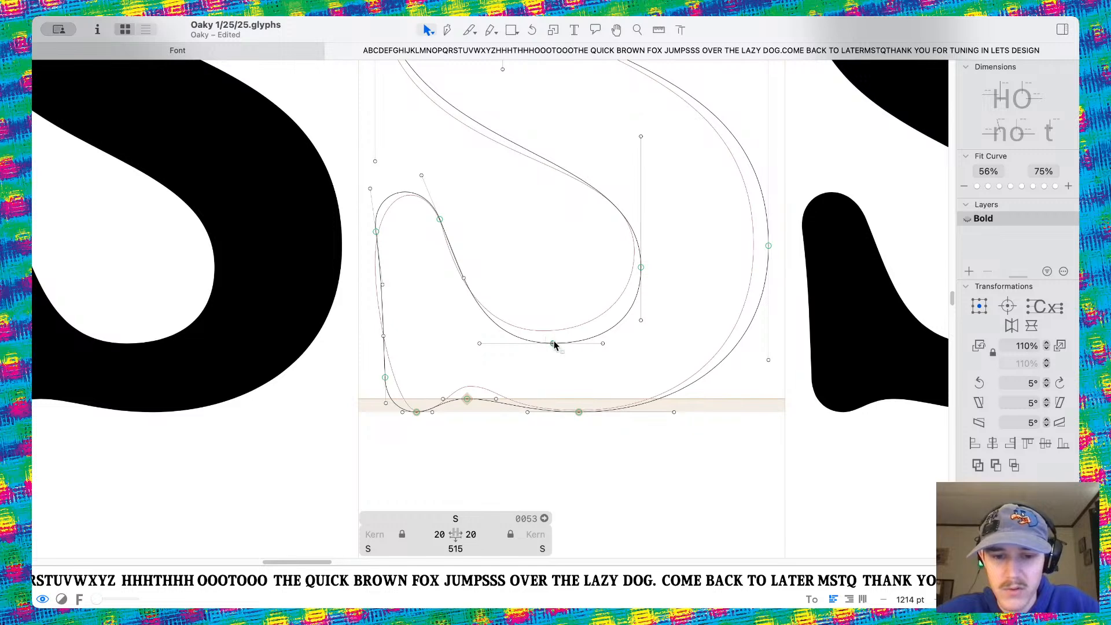
click(480, 343)
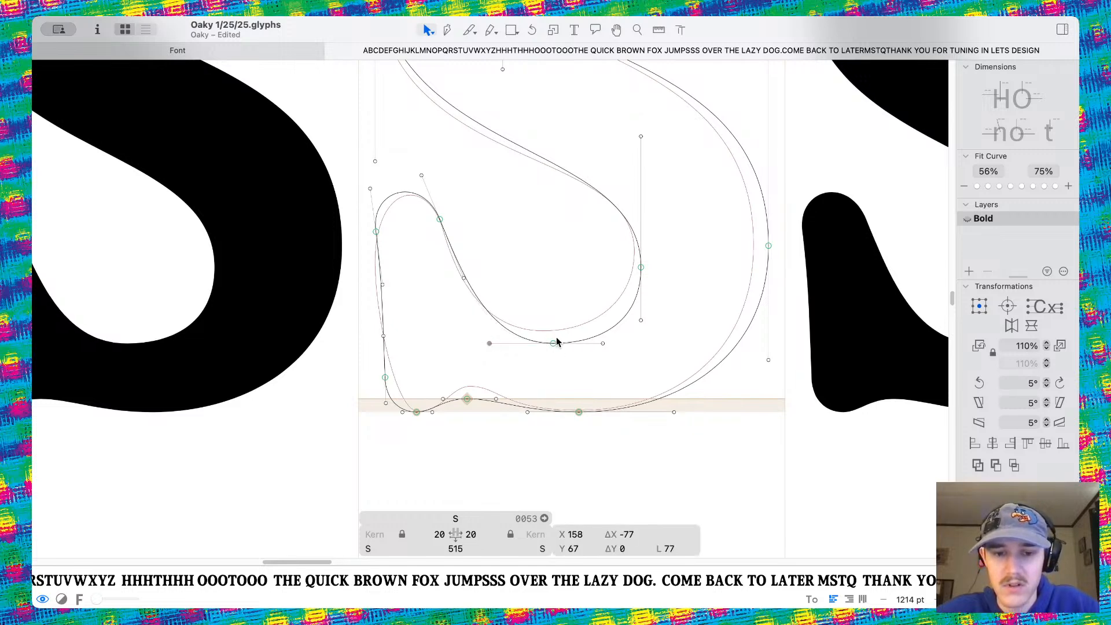
drag(553, 343, 608, 344)
drag(463, 278, 474, 300)
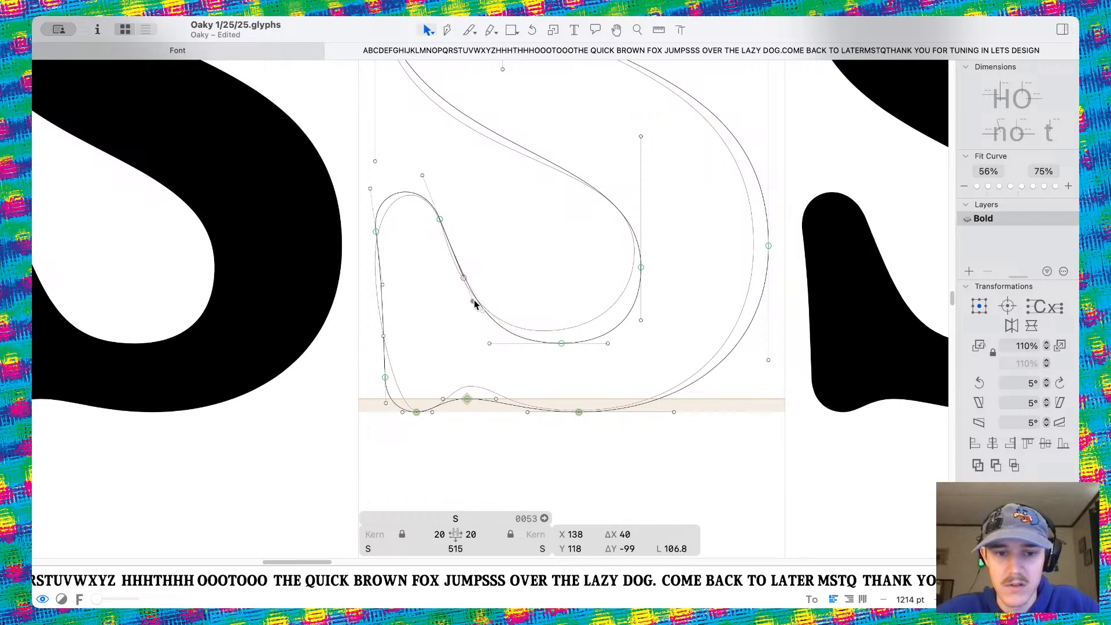
click(533, 279)
Compare the revised lower curve in JUMPSSS OVER at small and large sizes and undo the curve edits
key(h)
key(super+minus)
key(super+minus)
key(super+minus)
key(super+minus)
key(super+minus)
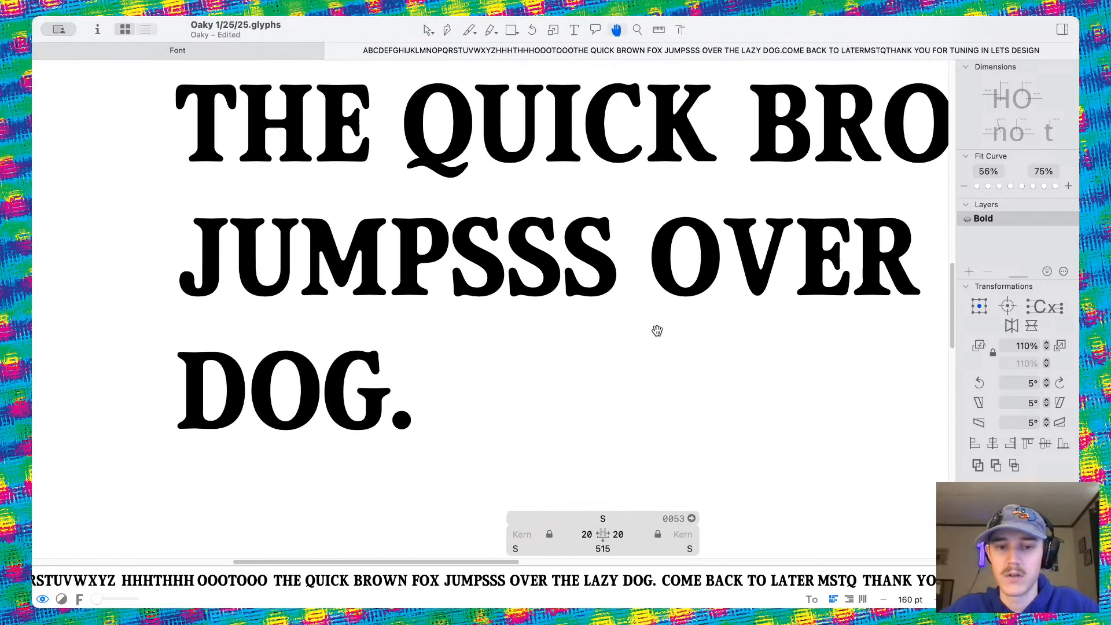
key(super+plus)
key(super+plus)
key(super+plus)
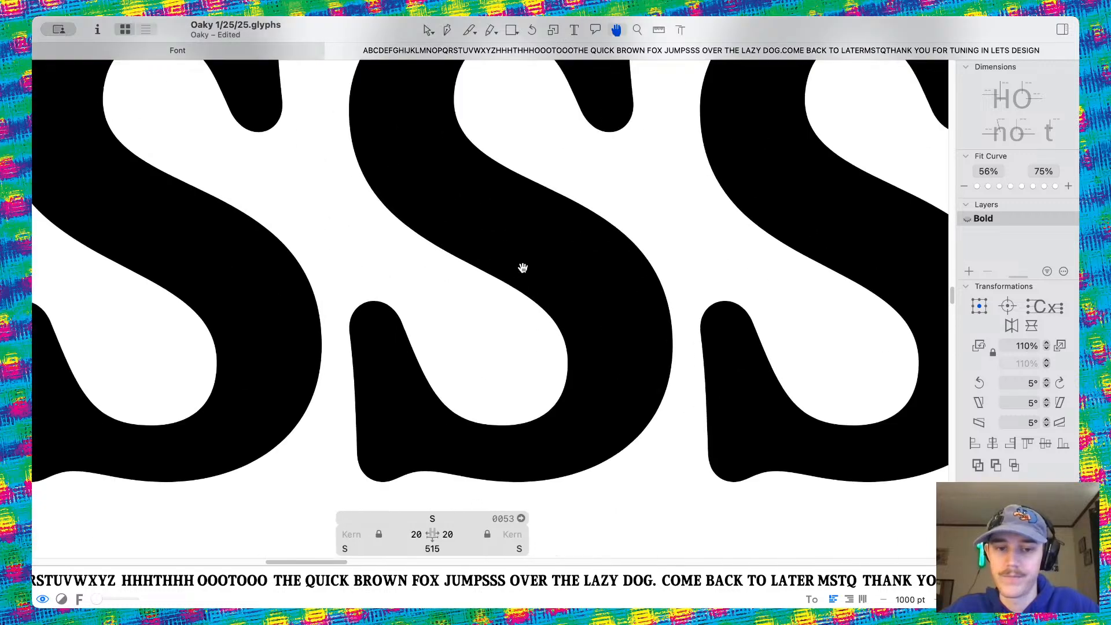
key(v)
key(super+z)
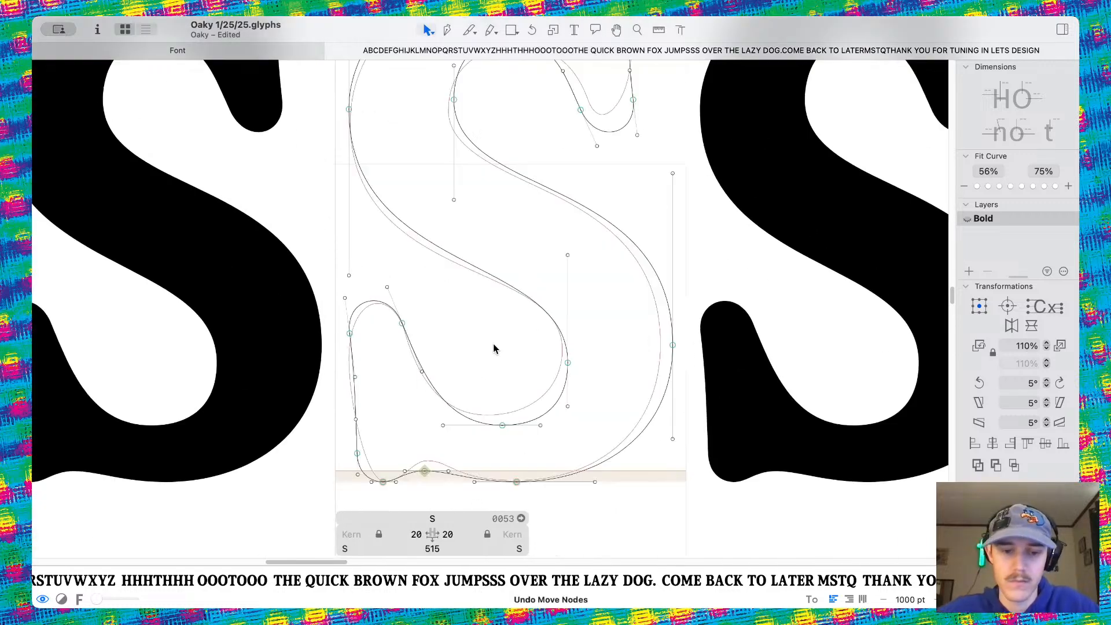
Shorten the left handle of the middle S's lower inner curve to X 174 and compare the result across the sample text
click(443, 426)
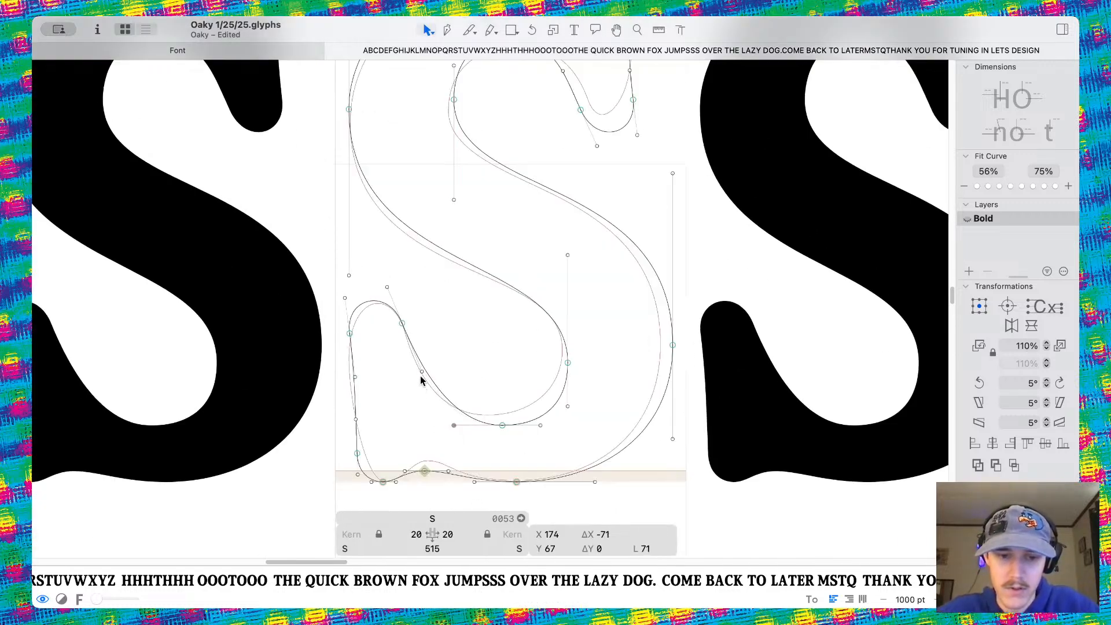
key(space)
scroll(468, 352, down, 10)
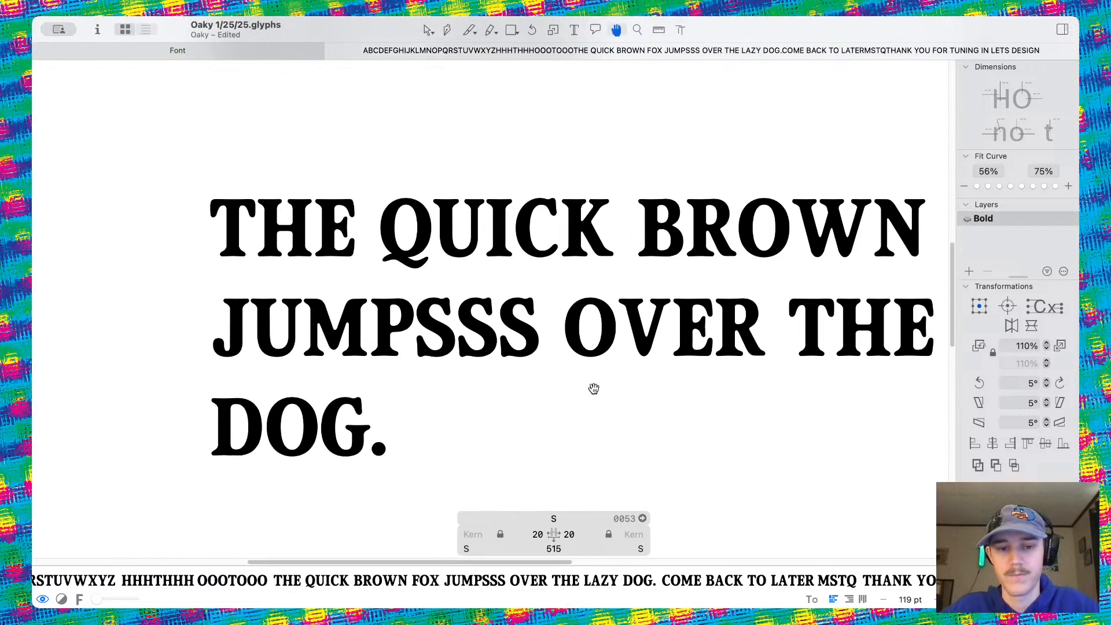
scroll(594, 389, down, 5)
scroll(592, 390, down, 3)
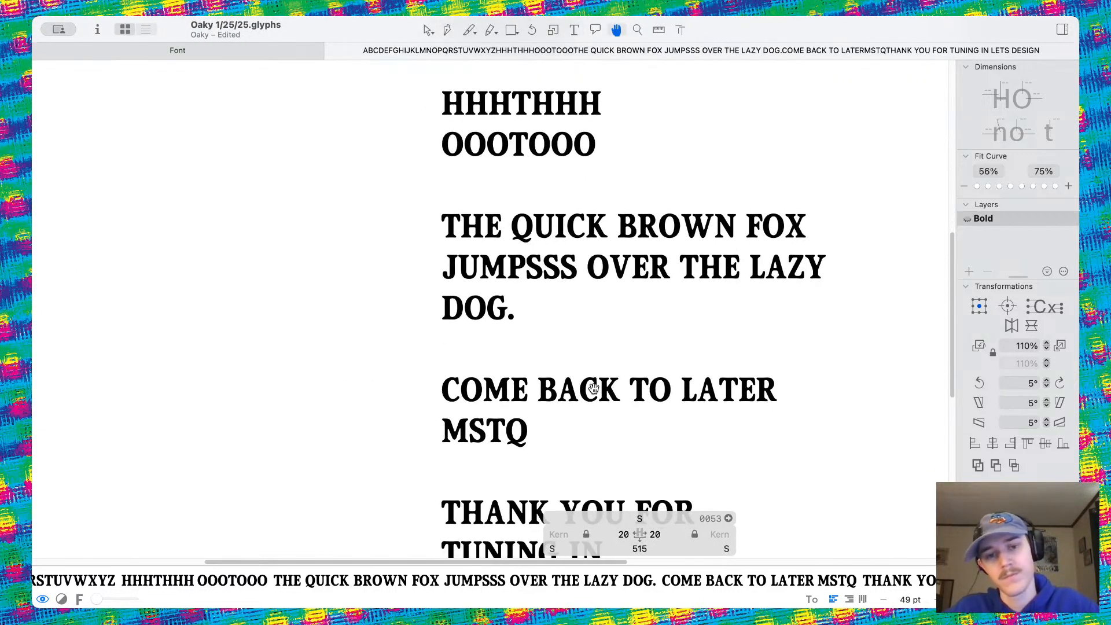
scroll(546, 265, up, 4)
scroll(552, 259, up, 4)
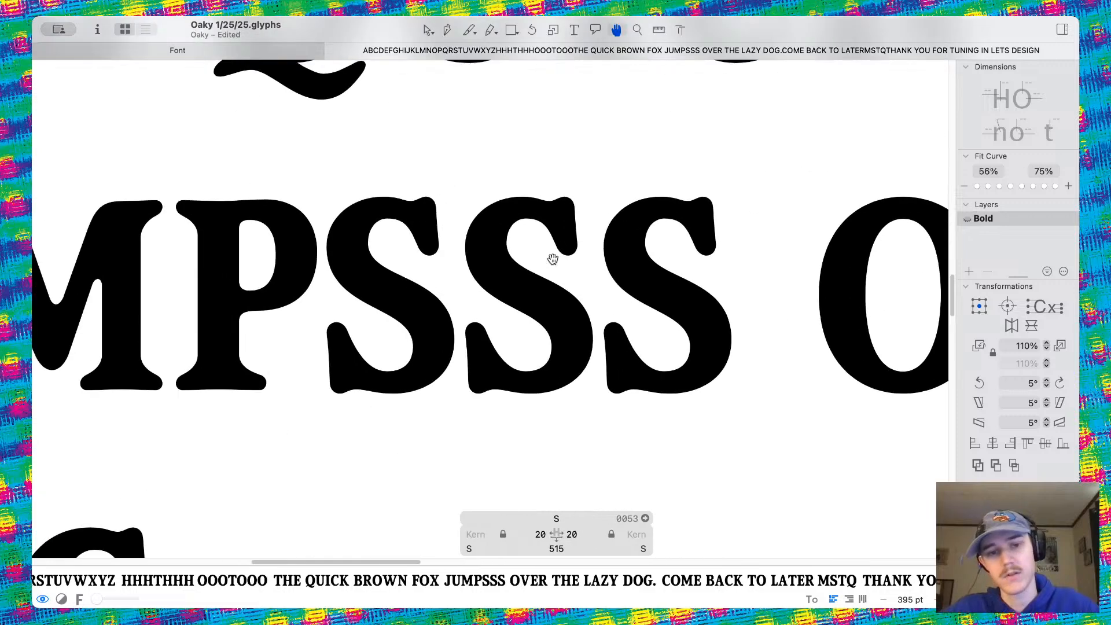
Open the middle S of JUMPSSS for editing and measure its stroke thickness at several places around the upper and lower curves
double_click(522, 367)
scroll(519, 373, up, 3)
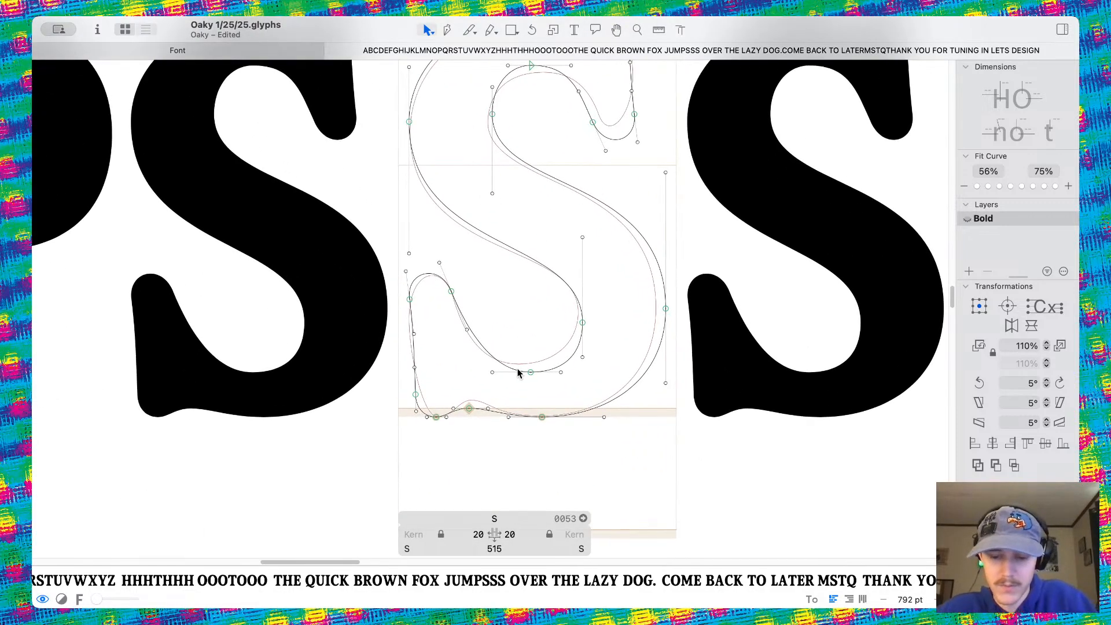
key(l)
drag(536, 334, 550, 511)
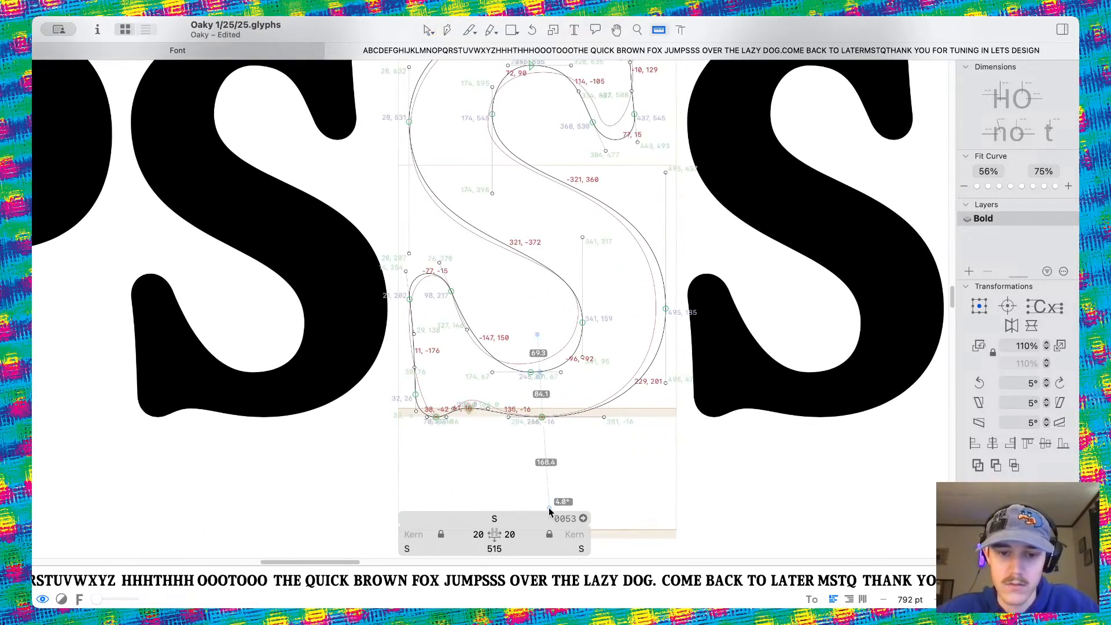
scroll(549, 510, up, 3)
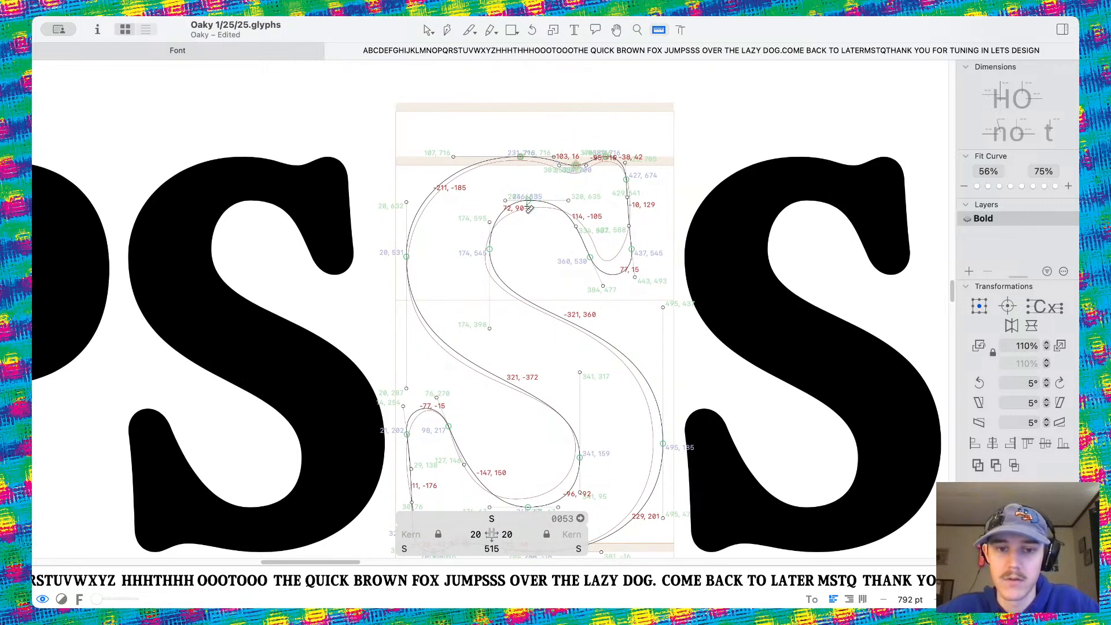
drag(526, 211, 393, 304)
scroll(509, 375, down, 3)
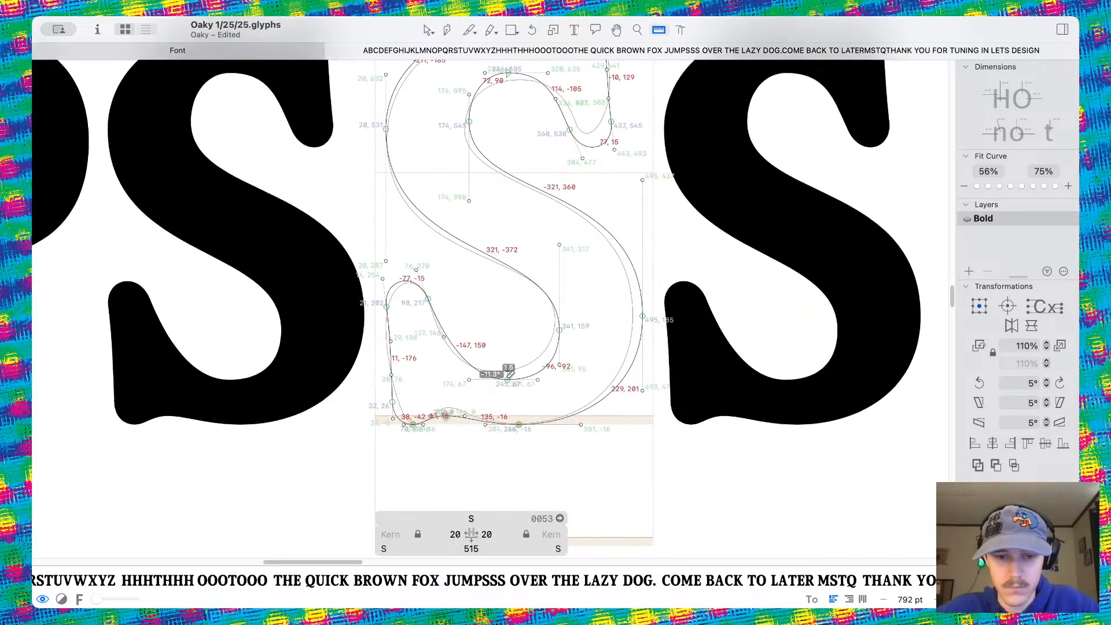
drag(509, 374, 682, 257)
scroll(591, 276, up, 3)
drag(526, 190, 538, 239)
Raise the bottom node of the middle S's lower inner curve to Y 72 and check the result in JUMPSSS
click(425, 29)
scroll(504, 398, up, 5)
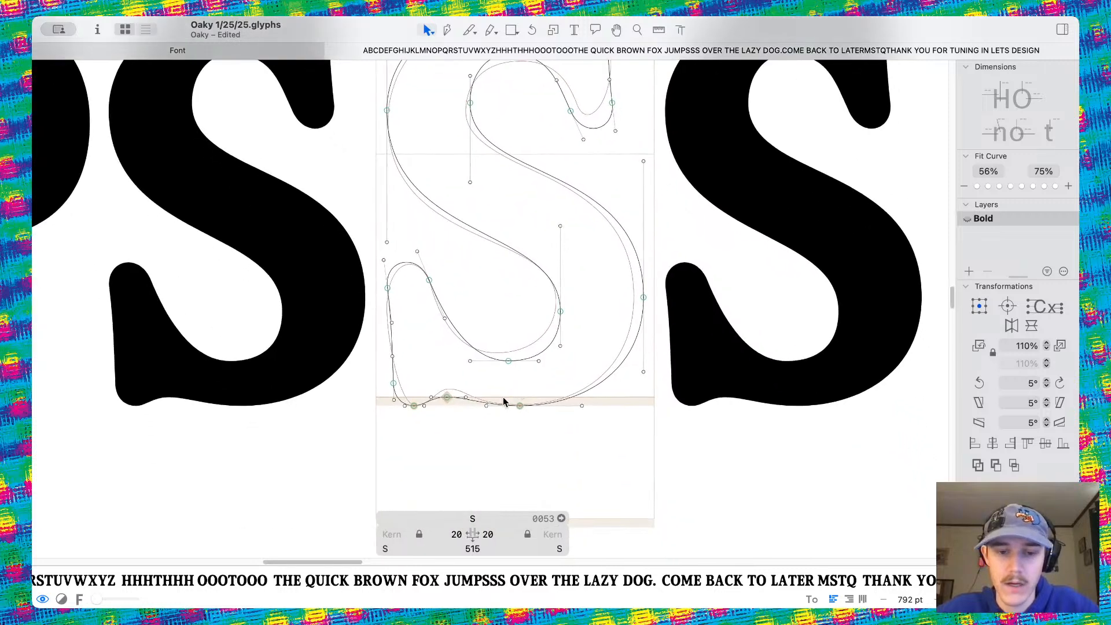
click(512, 332)
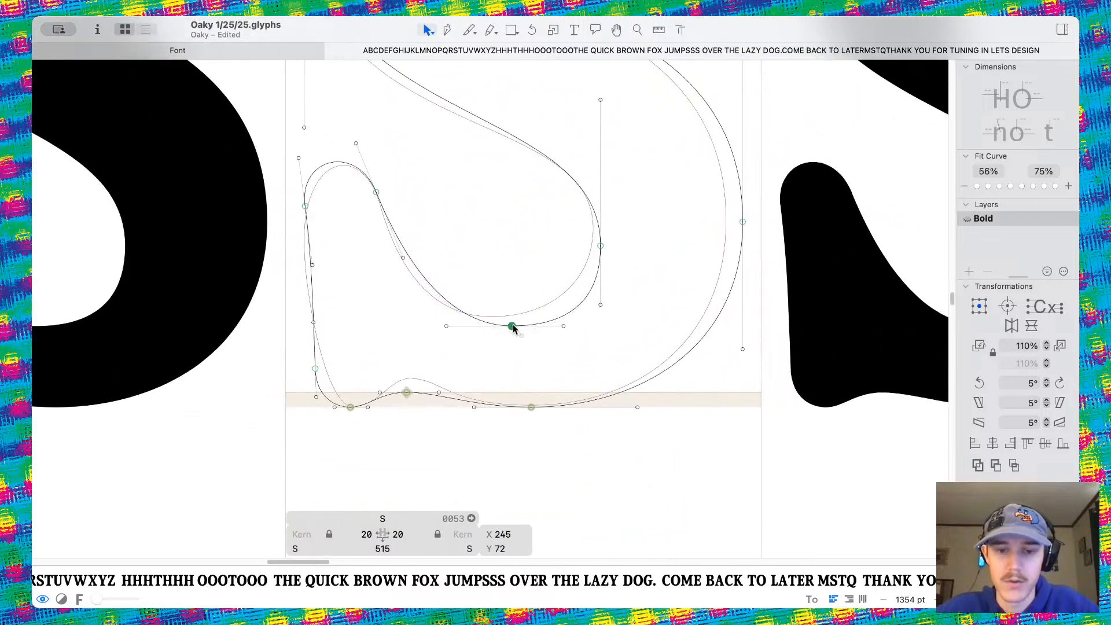
key(space)
scroll(507, 252, down, 10)
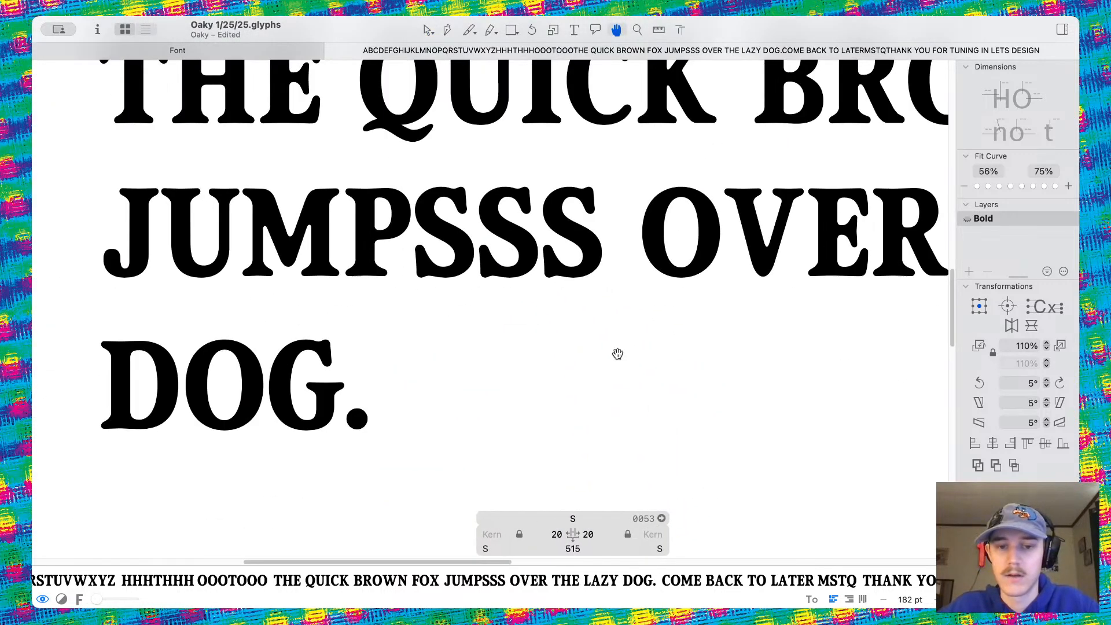
scroll(617, 354, left, 1)
scroll(638, 342, left, 1)
scroll(573, 297, up, 5)
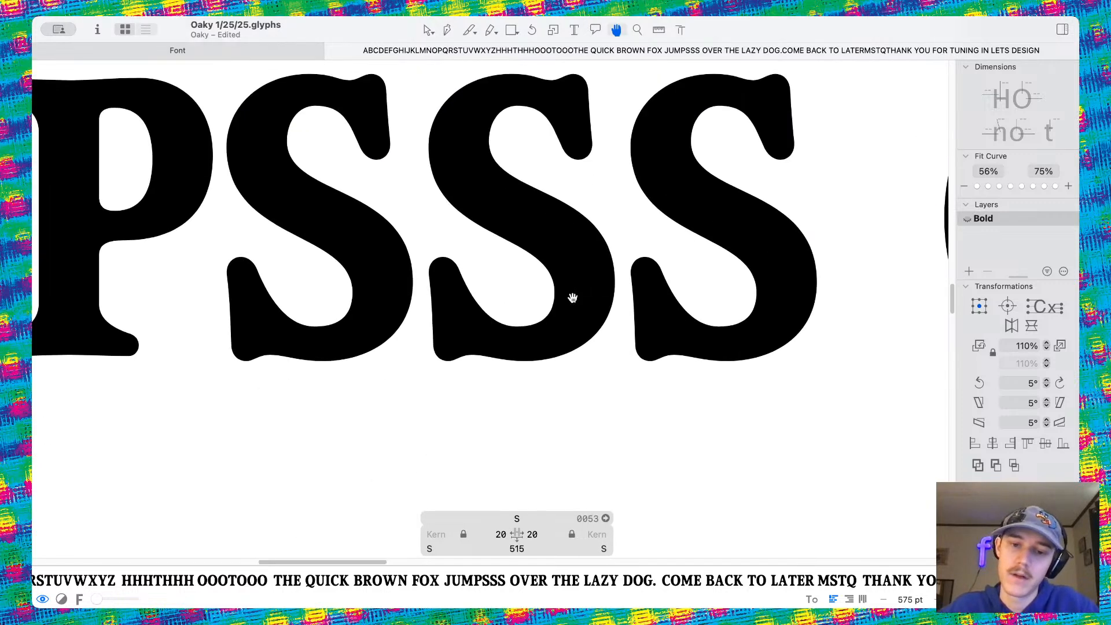
Raise the lower inner curve's bottom node to Y 76 and compare JUMPSSS with and without the change
scroll(507, 334, up, 4)
drag(493, 331, 493, 329)
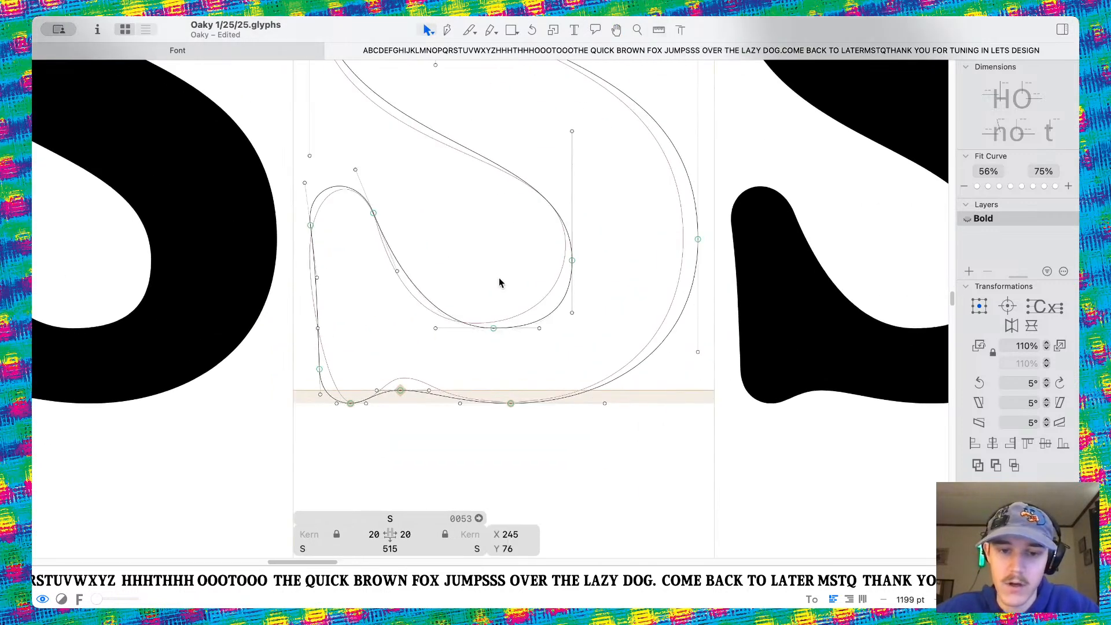
key(space)
scroll(498, 278, down, 8)
scroll(602, 367, down, 1)
scroll(601, 369, left, 1)
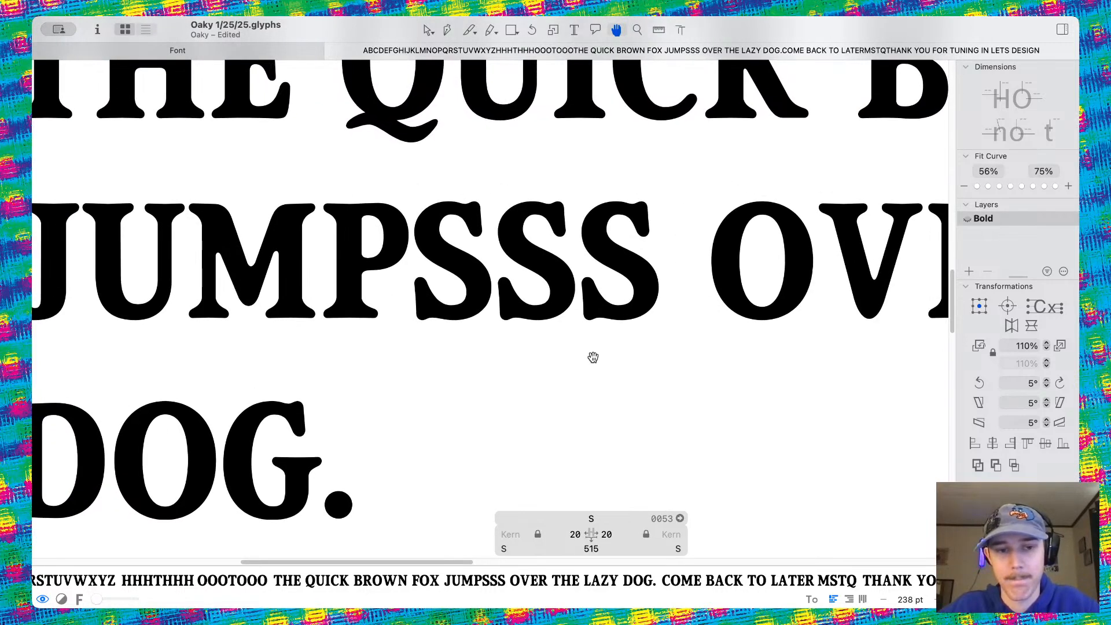
key(super+z)
key(space)
key(space)
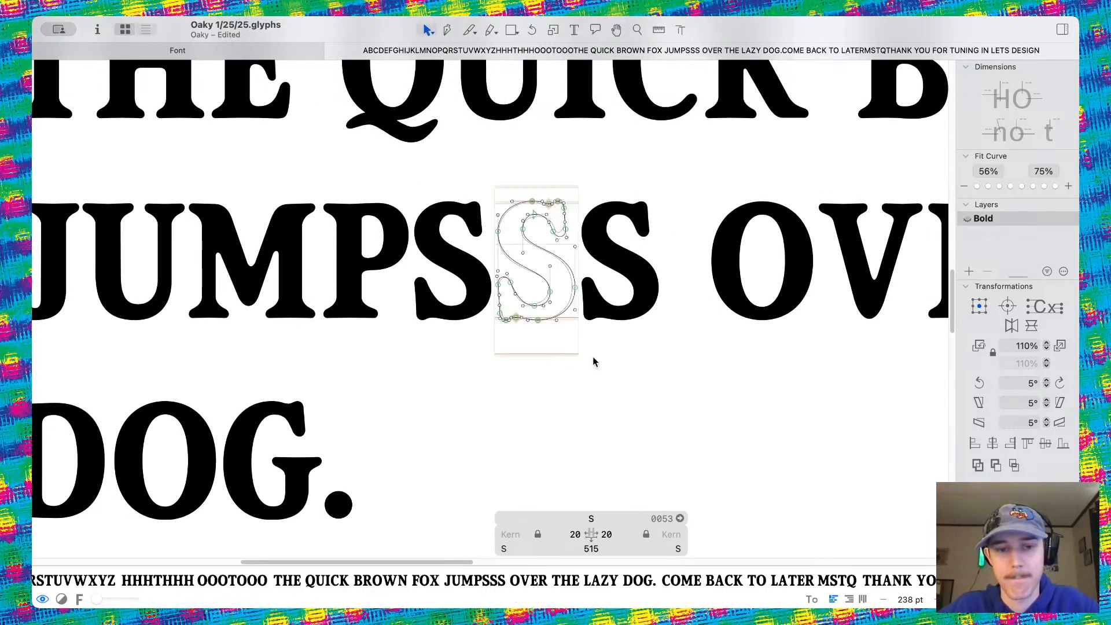
key(space)
scroll(592, 364, down, 3)
Nudge all nodes of the middle S's lower-left terminal right by 2 units and enlarge the text preview strip
scroll(556, 321, up, 5)
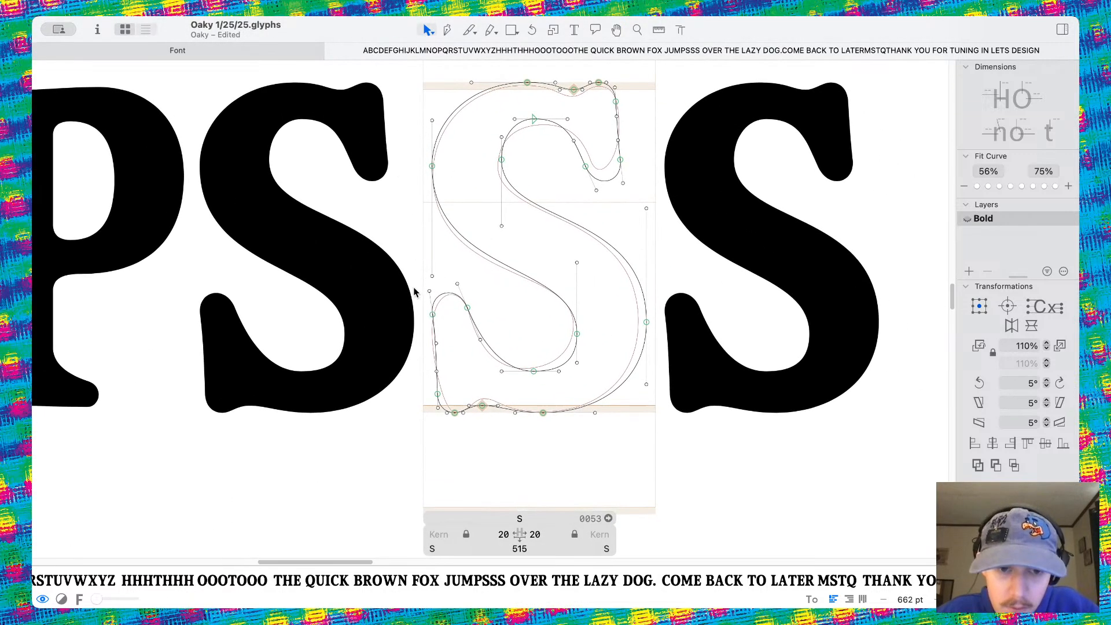
drag(410, 286, 492, 421)
key(space)
key(Right)
key(Right)
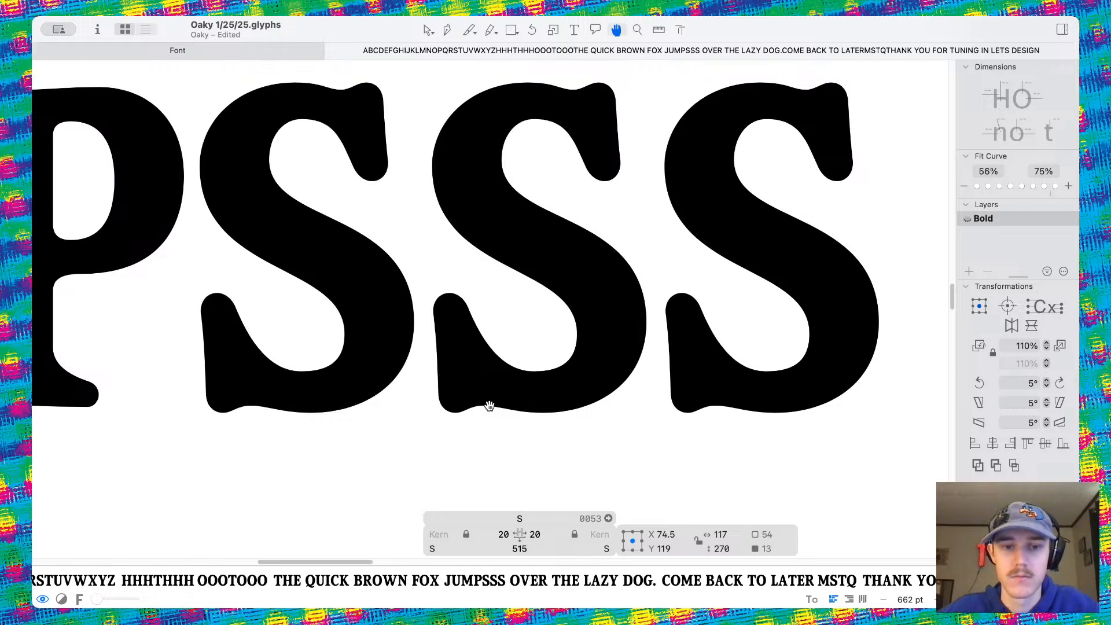
key(space)
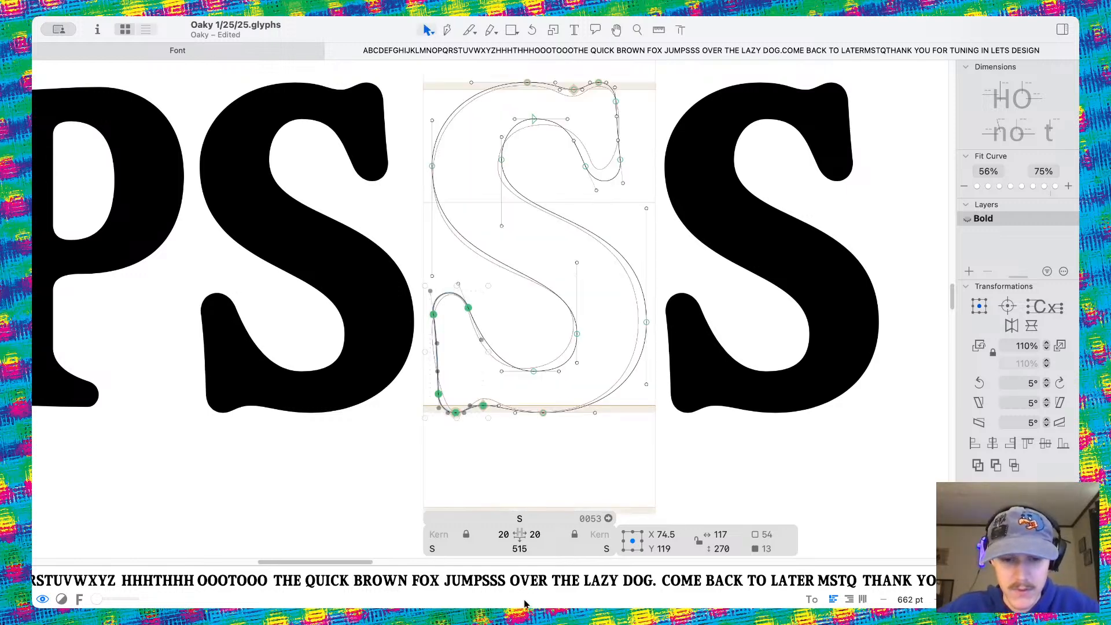
drag(528, 560, 546, 494)
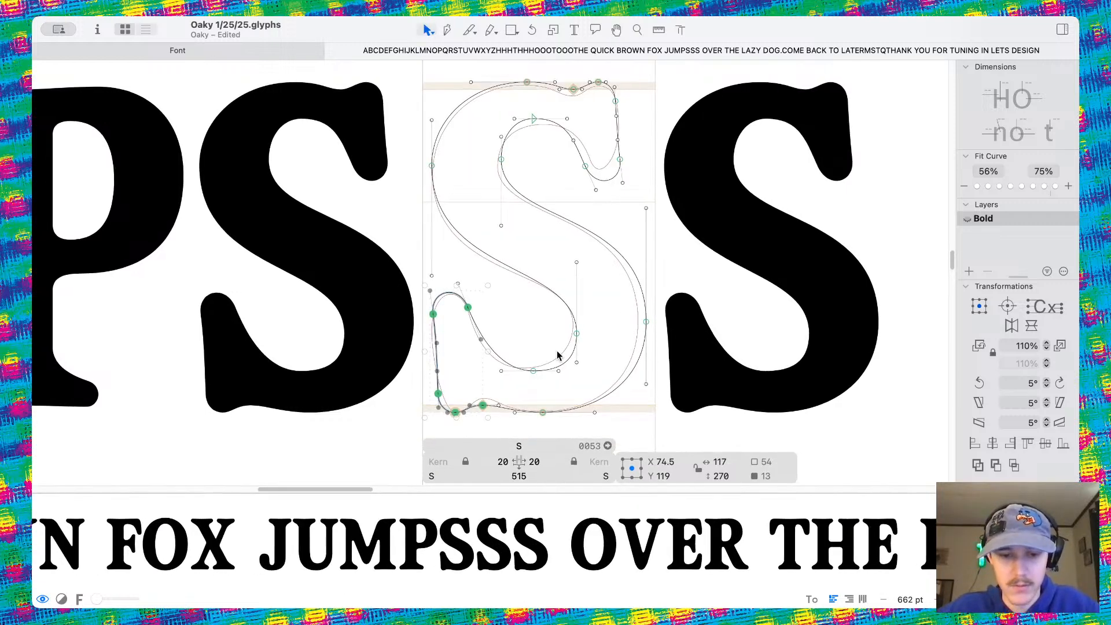
key(space)
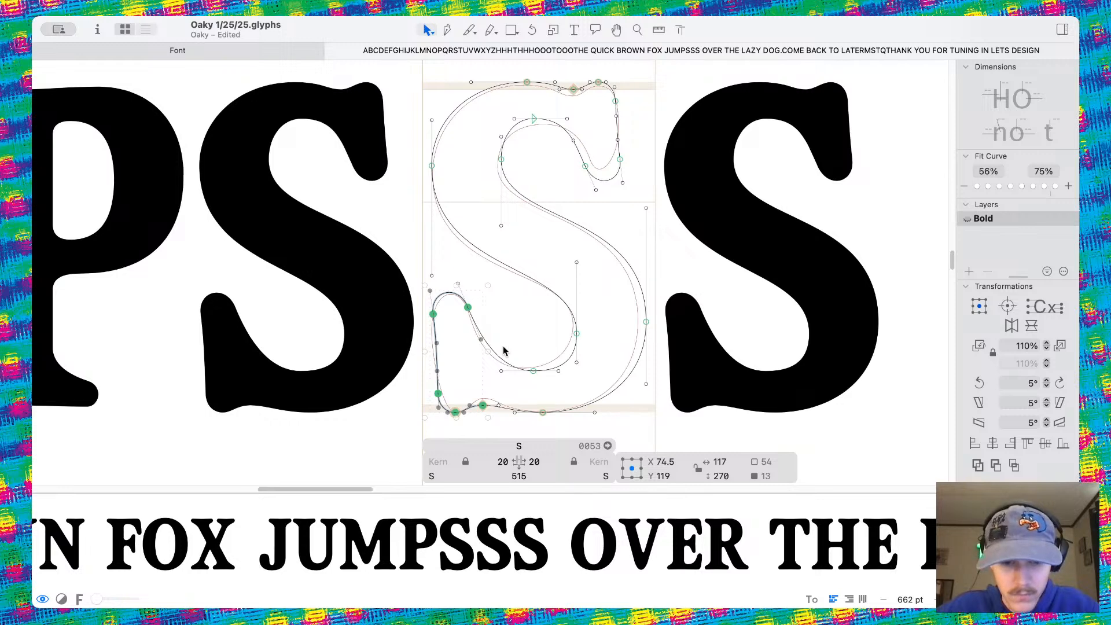
Lengthen the diagonal handle on the lower-left terminal's inner side to X 129, Y 120
scroll(504, 350, up, 3)
click(471, 346)
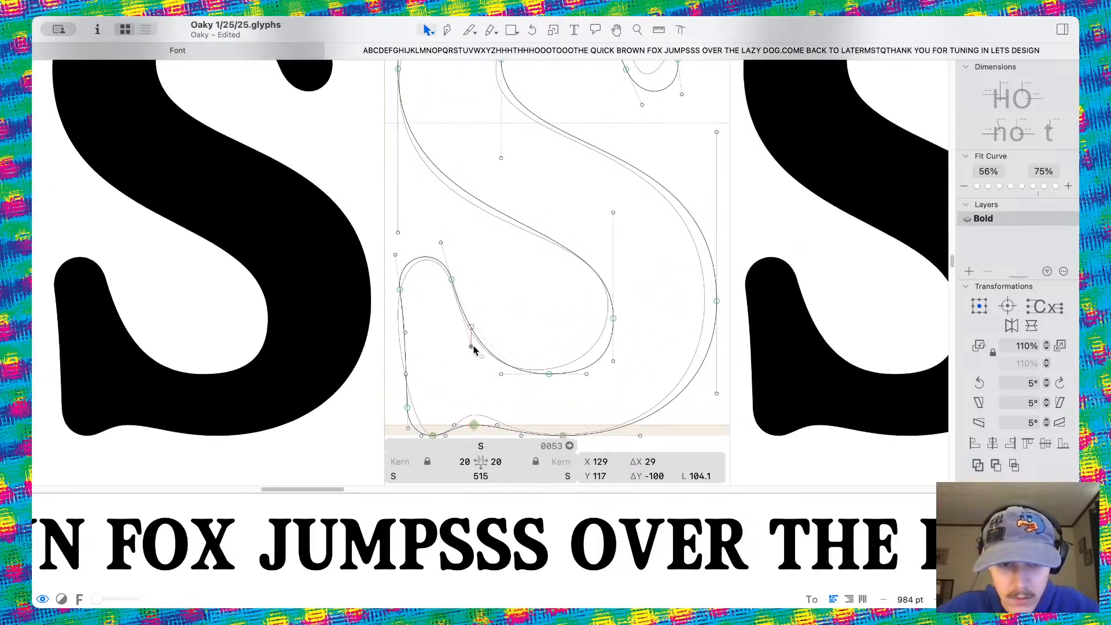
drag(473, 346, 474, 344)
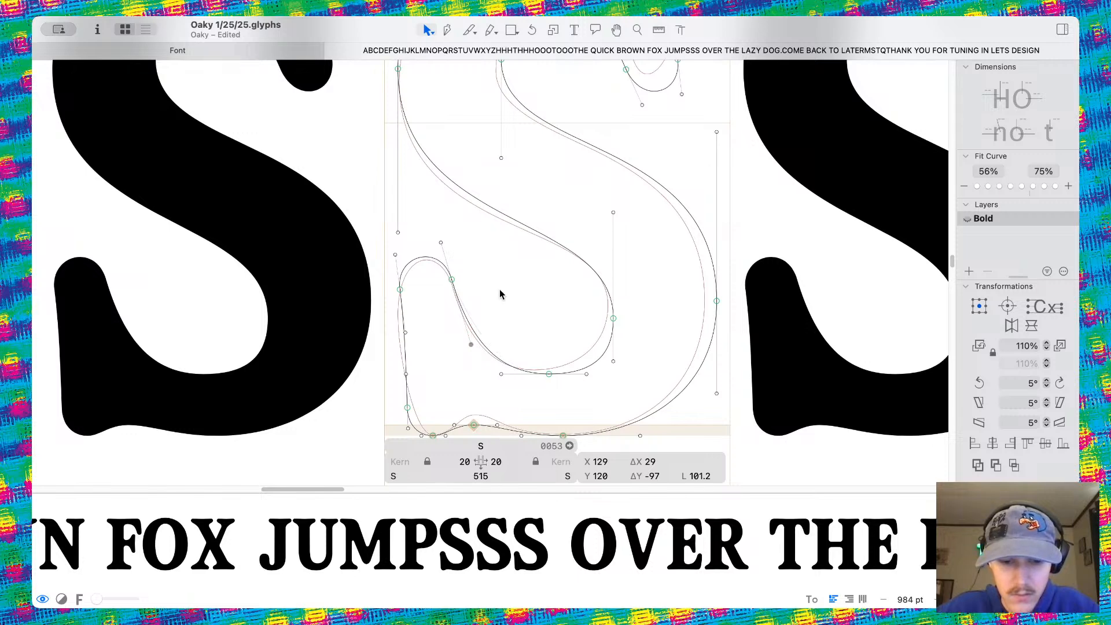
click(501, 294)
scroll(538, 308, down, 5)
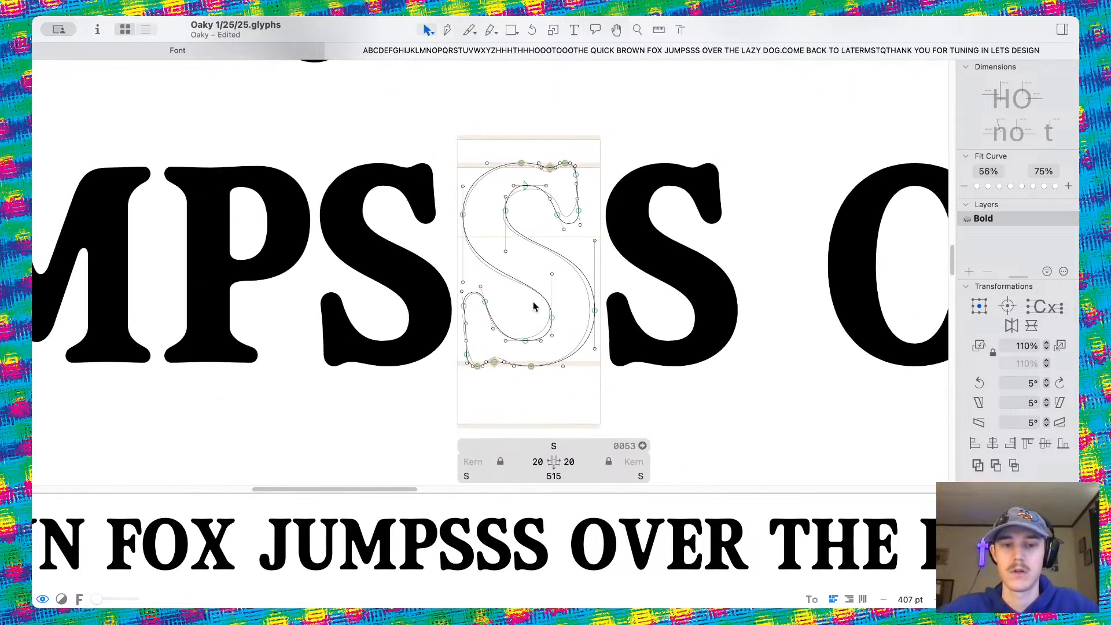
Select the upper part of the middle S and nudge it left until the left sidebearing is 15
scroll(533, 306, up, 1)
drag(426, 132, 648, 248)
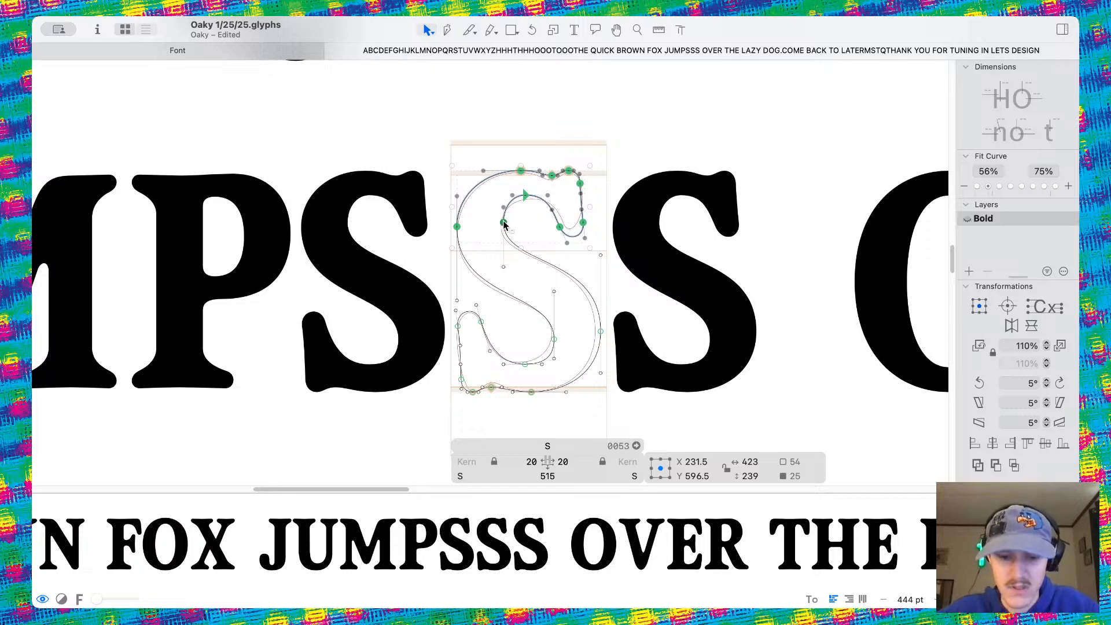
key(Left)
key(Left)
key(Left)
key(Left)
key(Left)
key(Left)
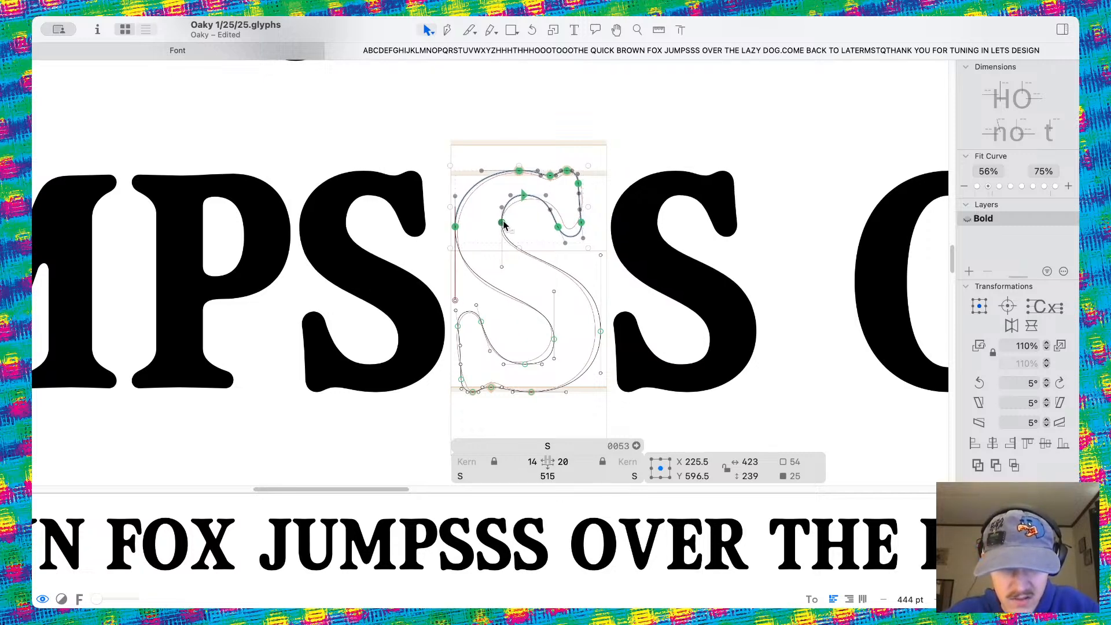
key(Left)
key(Left)
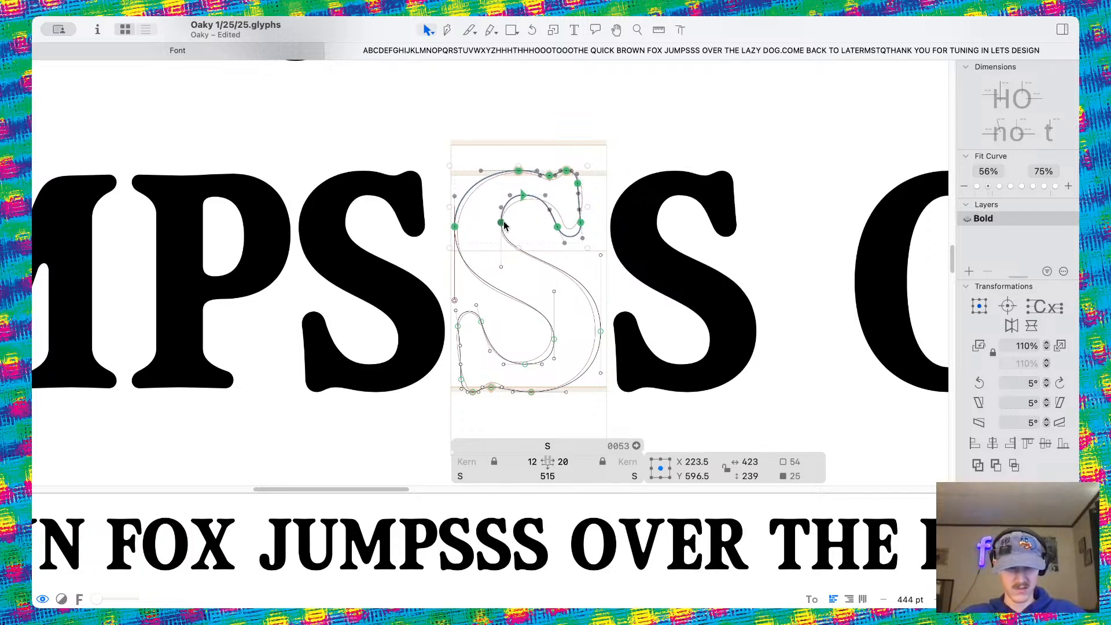
key(Right)
key(Right)
key(Right)
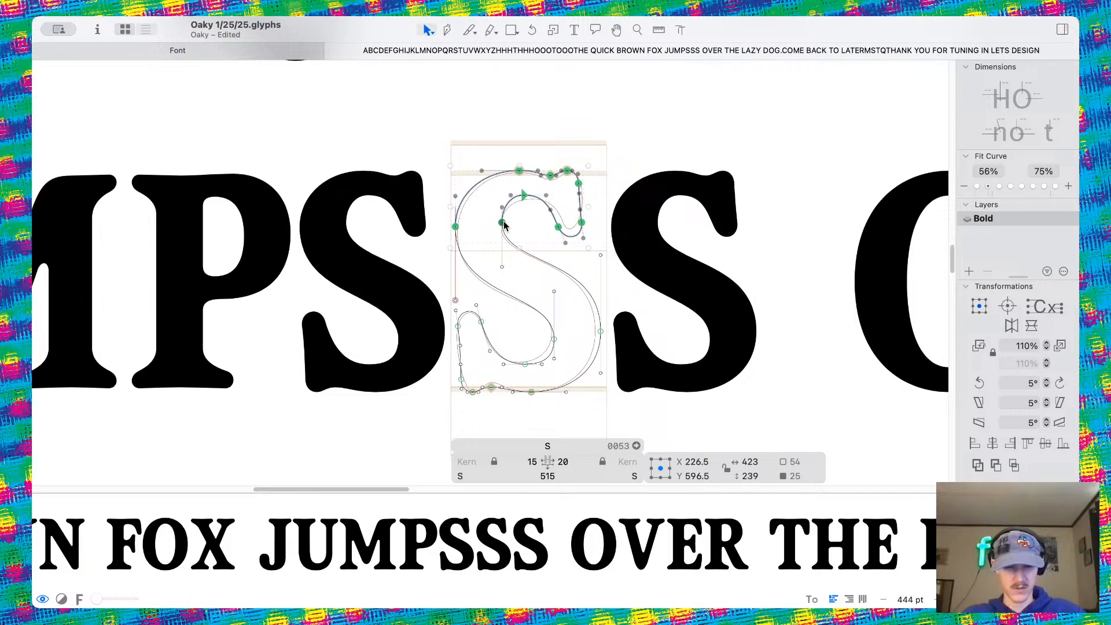
click(529, 228)
Raise the left node of the middle S's upper inner curve and set its upper handle 45 units long at Y 601
scroll(524, 229, up, 10)
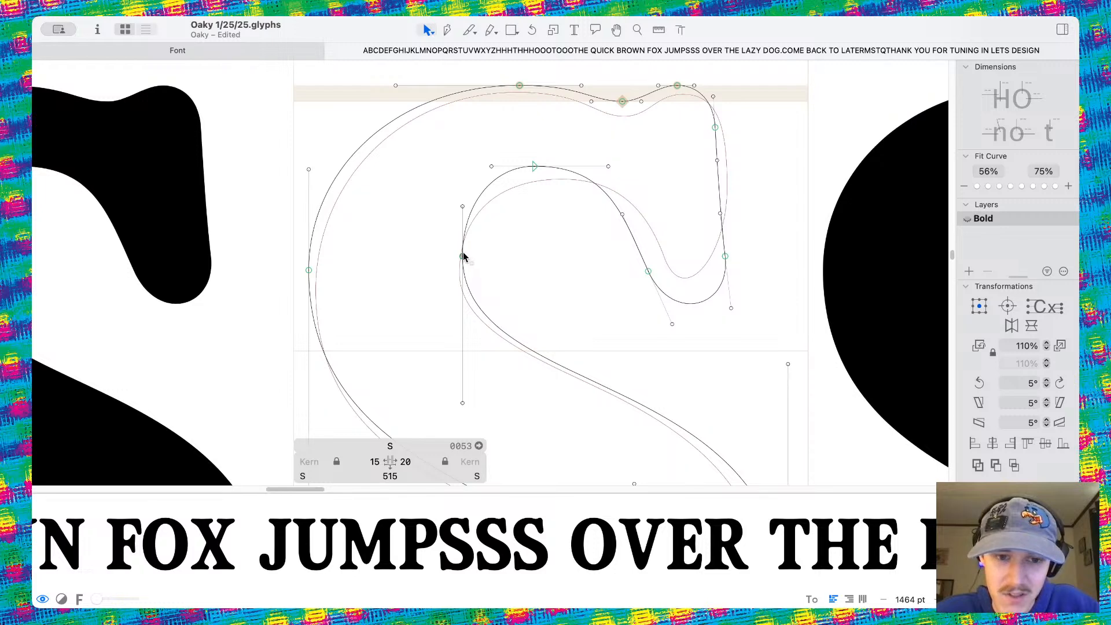
drag(463, 256, 463, 245)
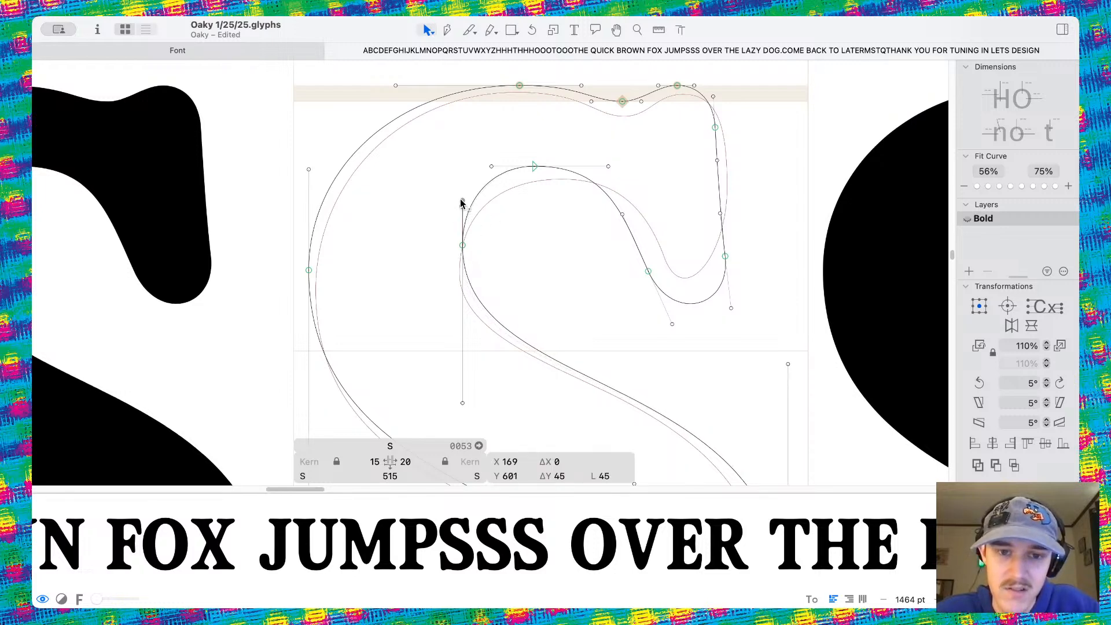
key(space)
scroll(545, 219, down, 10)
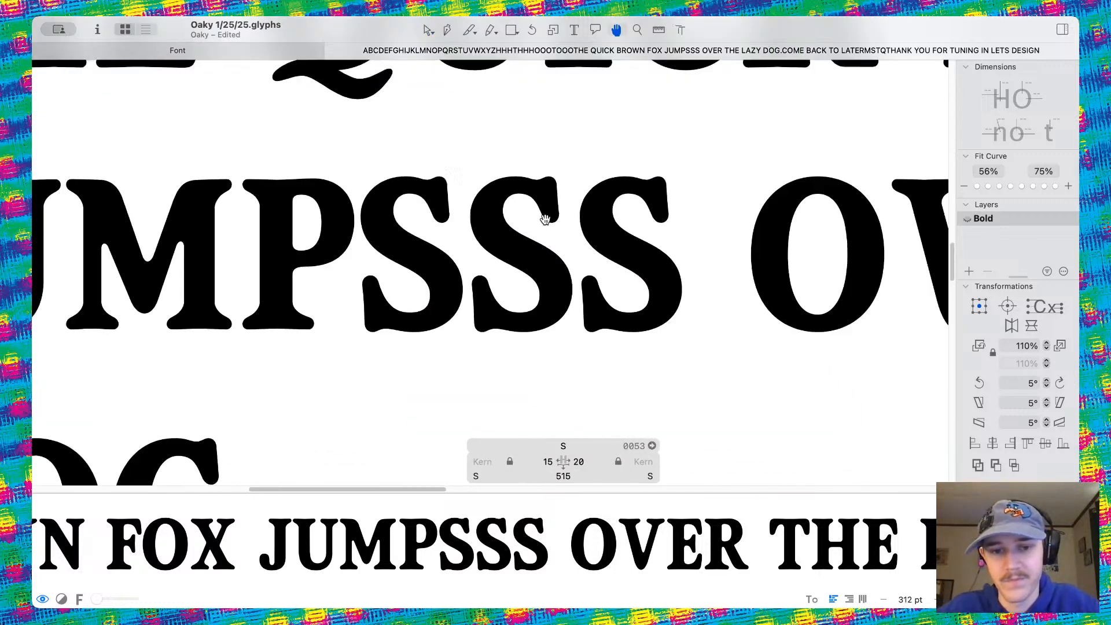
Review the revised S across the sample text at small sizes and save the font file
scroll(629, 319, down, 2)
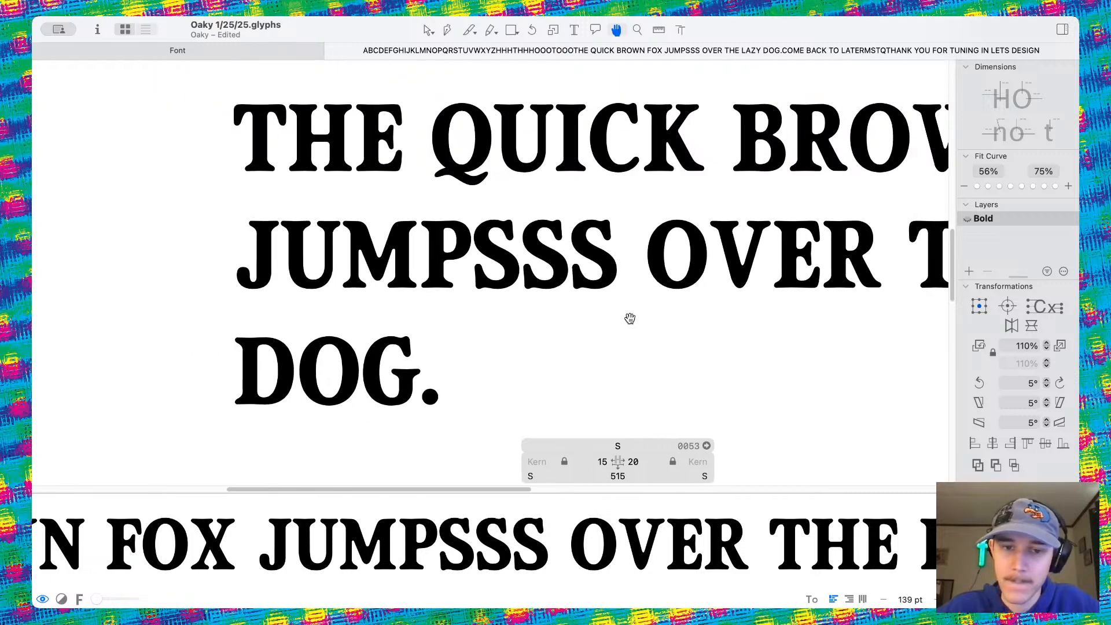
scroll(629, 319, down, 5)
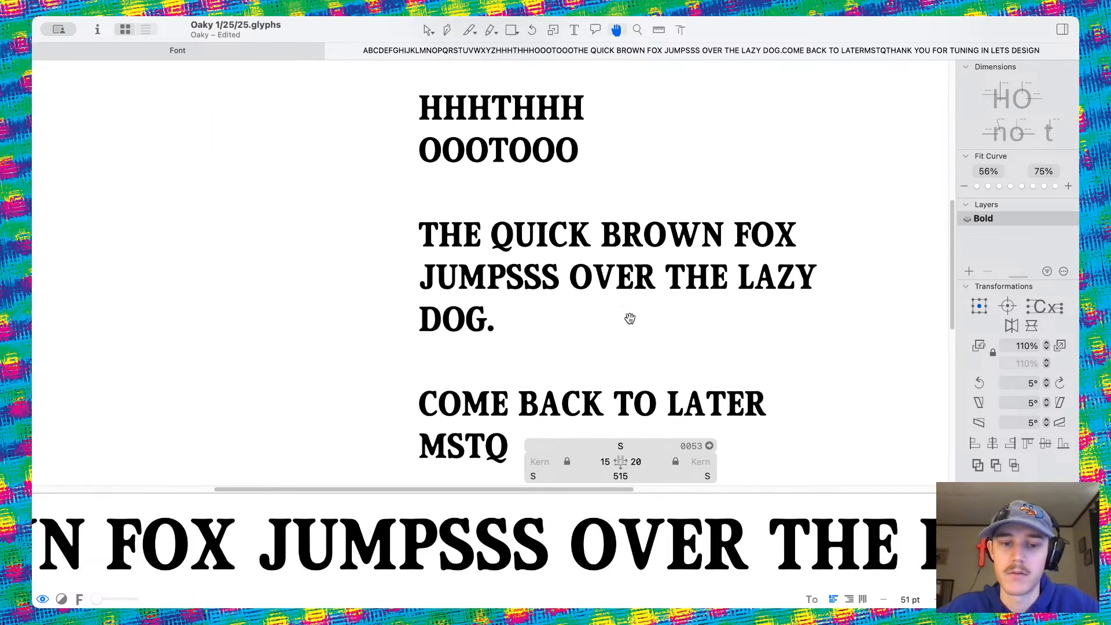
scroll(565, 313, down, 3)
key(super+s)
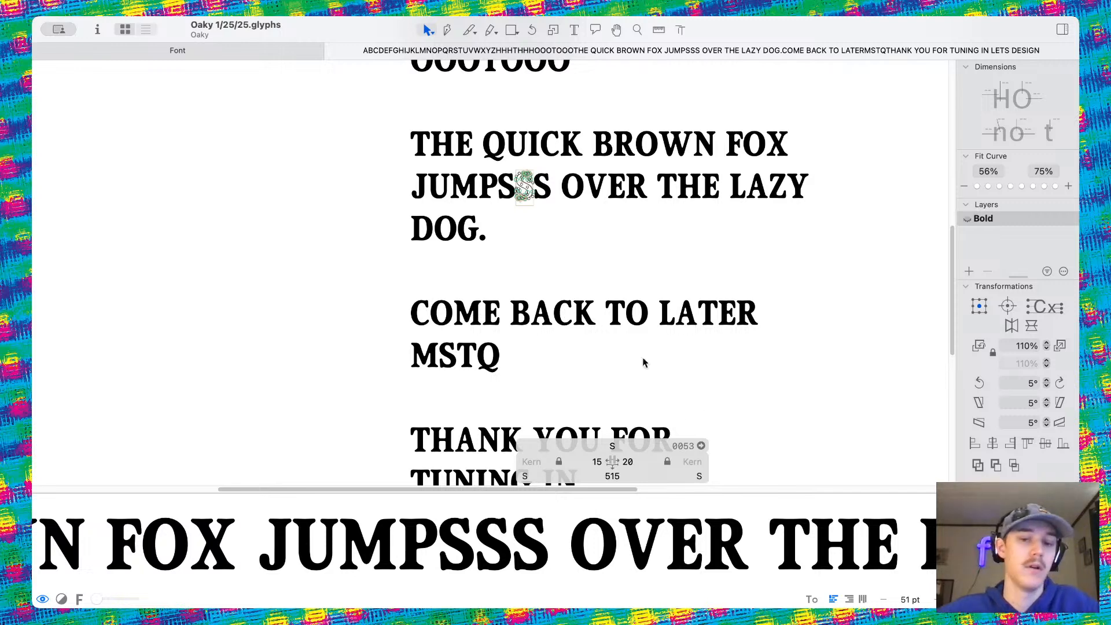
scroll(608, 335, down, 2)
scroll(508, 241, up, 2)
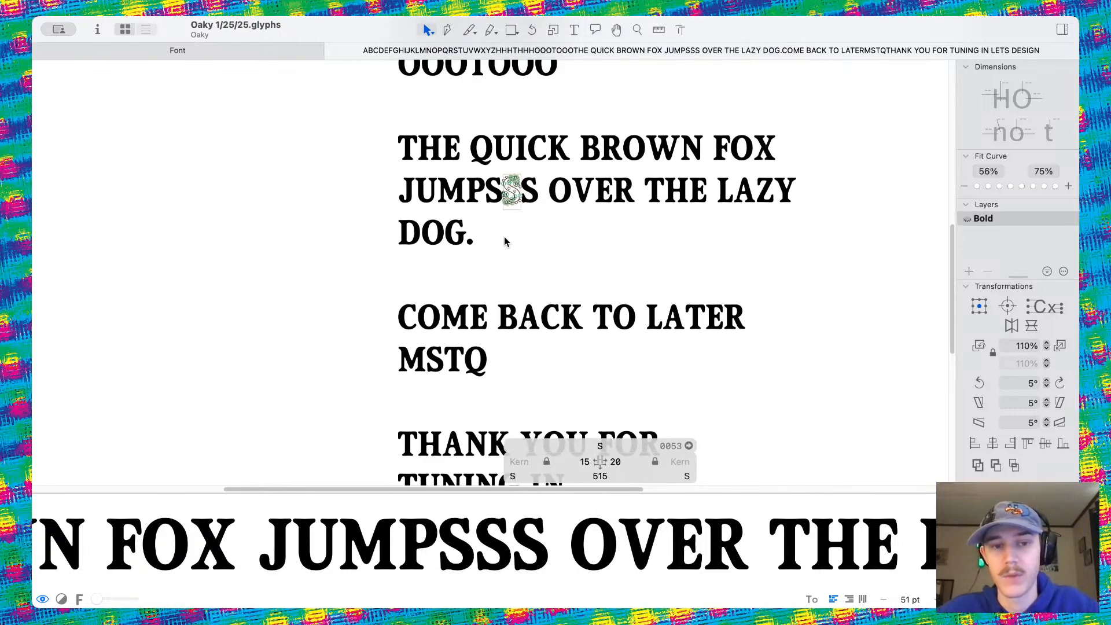
Delete the two extra S's from JUMPSSS so the sample line reads JUMPS
scroll(483, 195, up, 4)
scroll(483, 195, up, 2)
key(t)
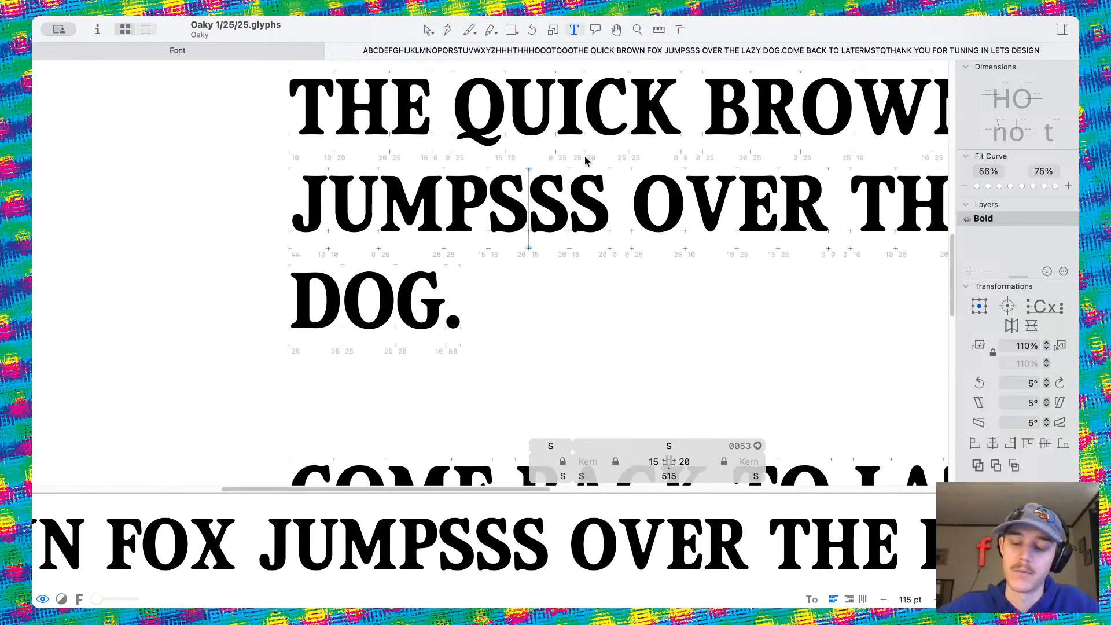
key(BackSpace)
key(Delete)
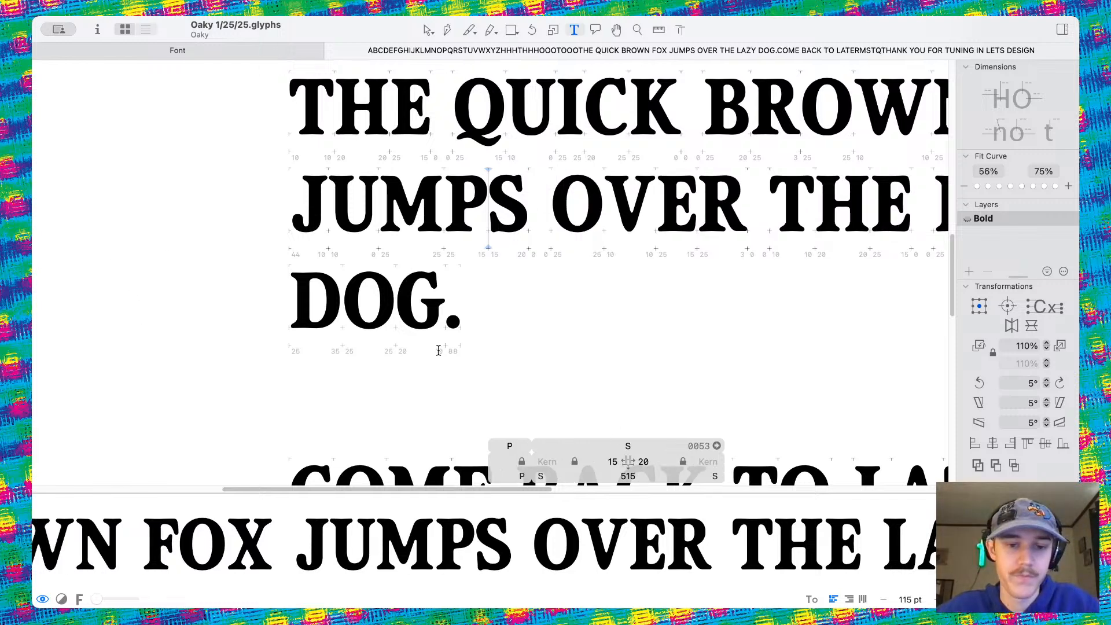
Review letter shapes and spacing across the sample text down to LETS DESIGN and back up to COME BACK TO LATER
scroll(481, 302, down, 5)
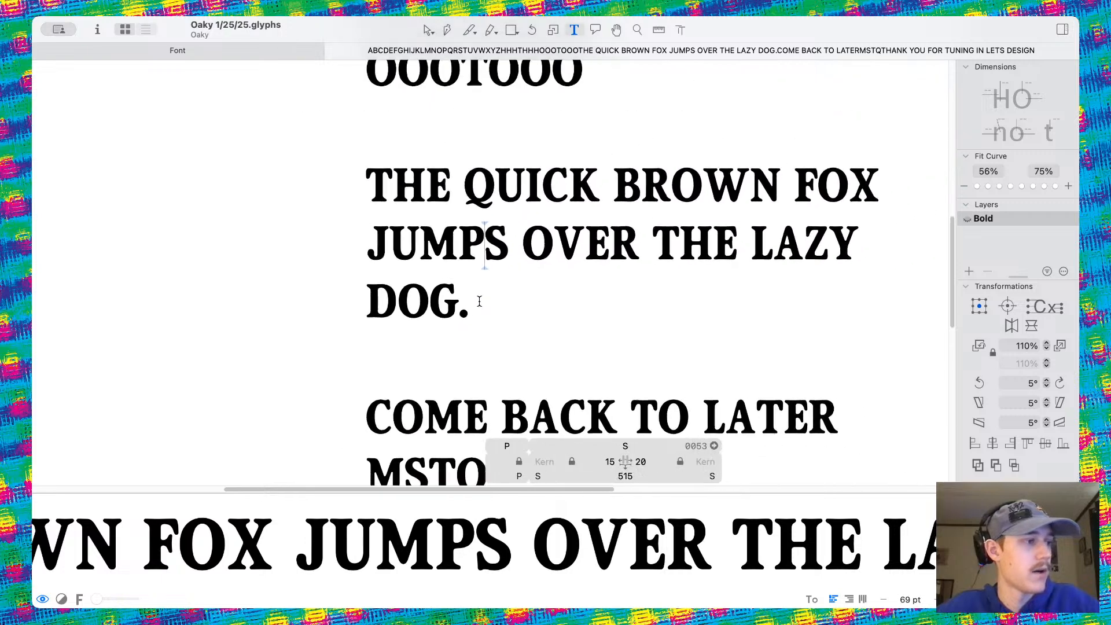
scroll(519, 368, down, 2)
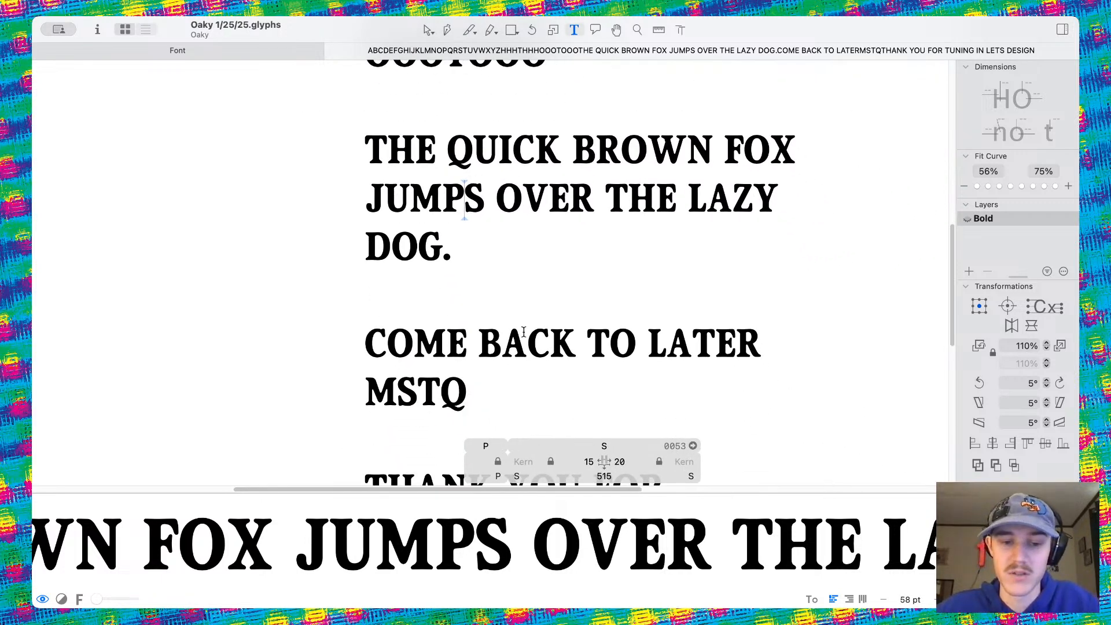
scroll(516, 266, down, 5)
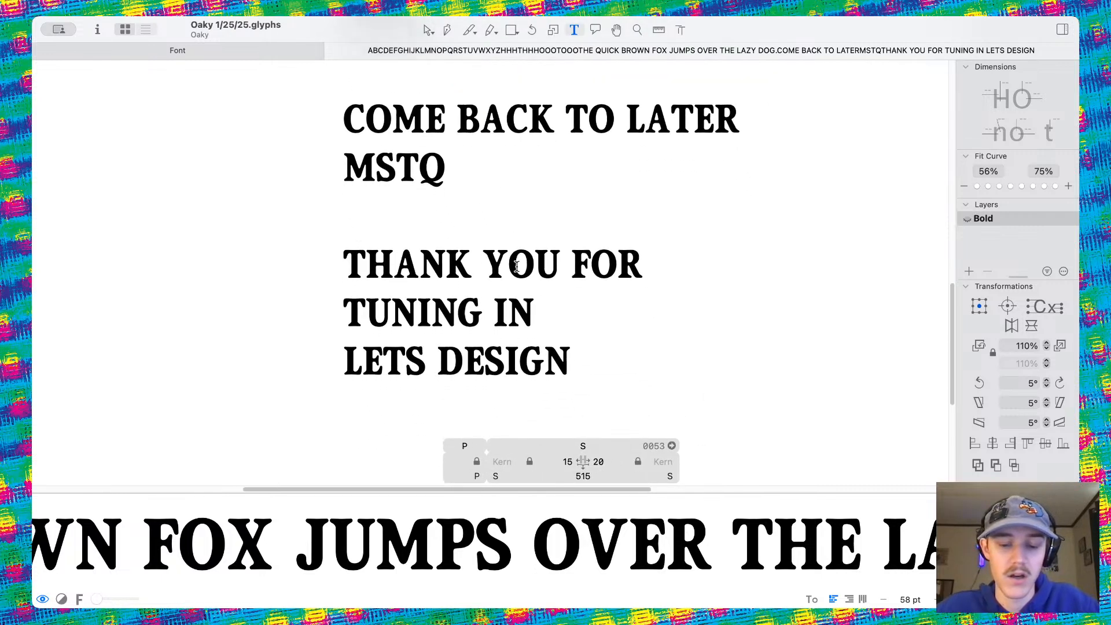
scroll(508, 264, down, 3)
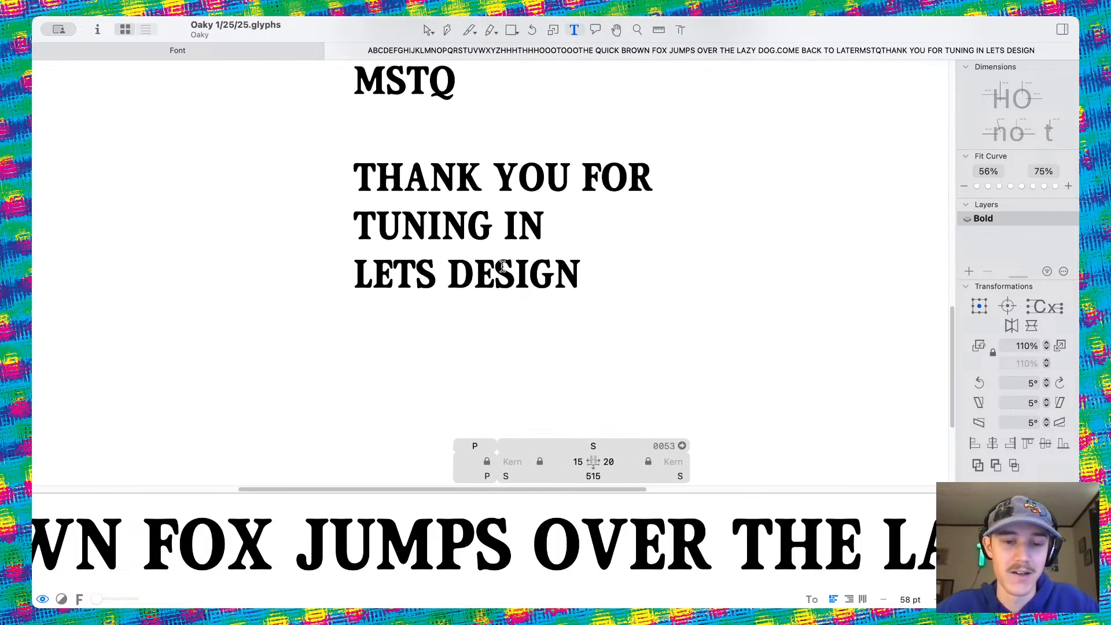
scroll(497, 214, up, 3)
scroll(497, 214, up, 3)
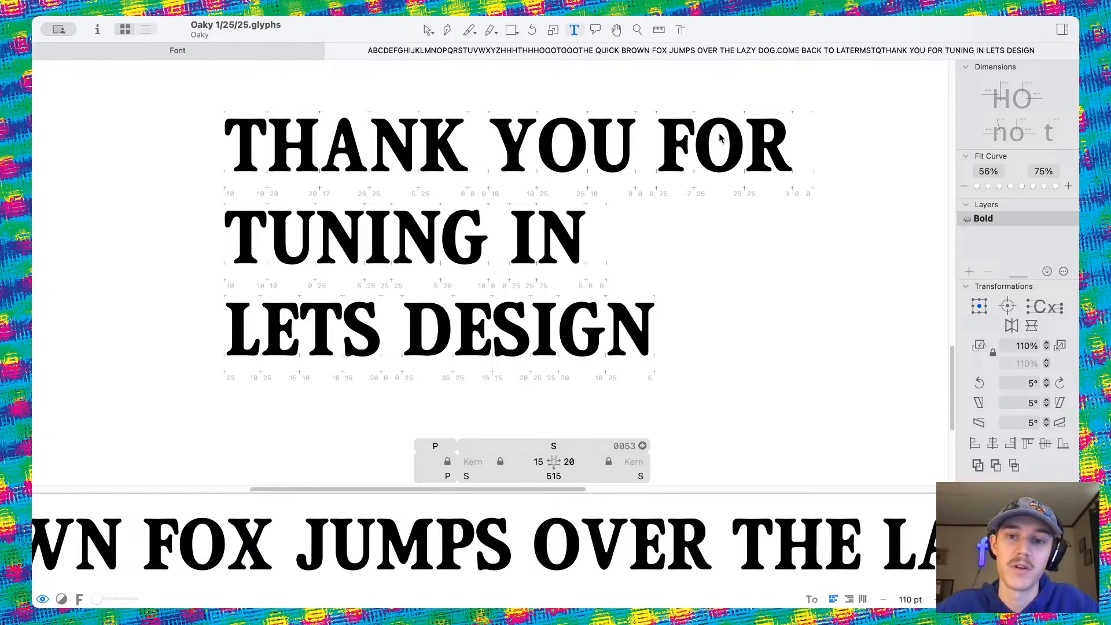
click(515, 292)
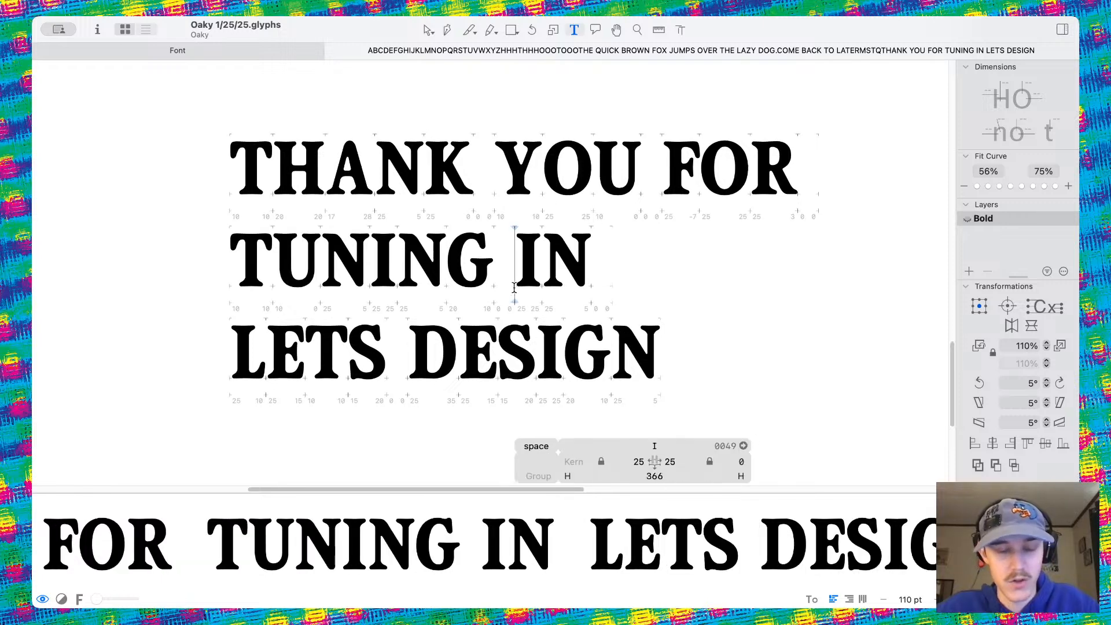
scroll(515, 292, down, 3)
scroll(513, 290, up, 5)
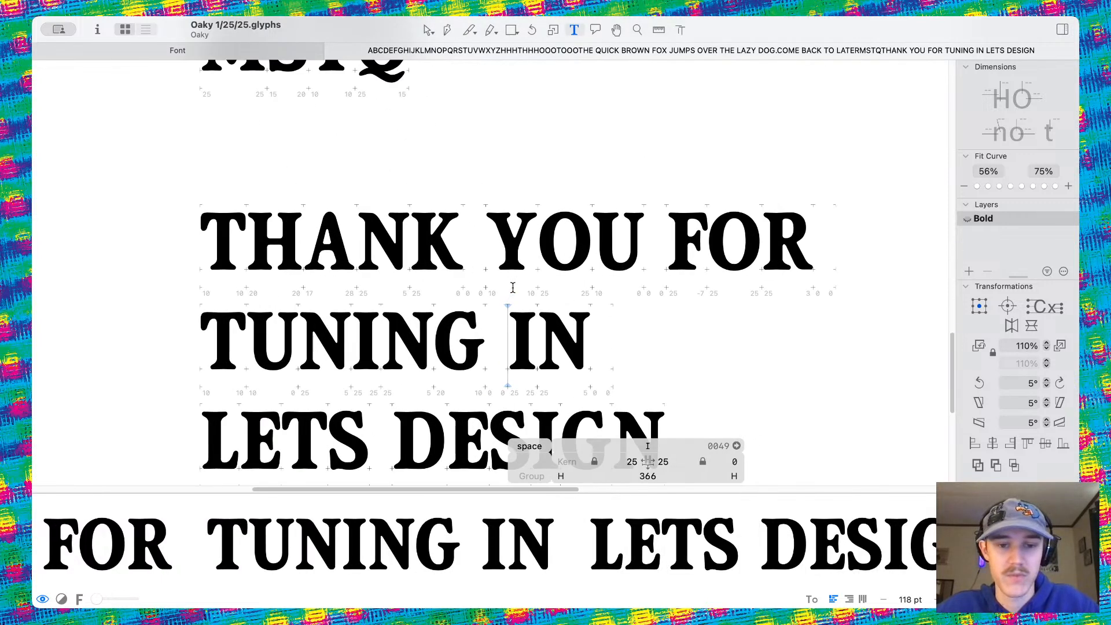
scroll(512, 288, up, 5)
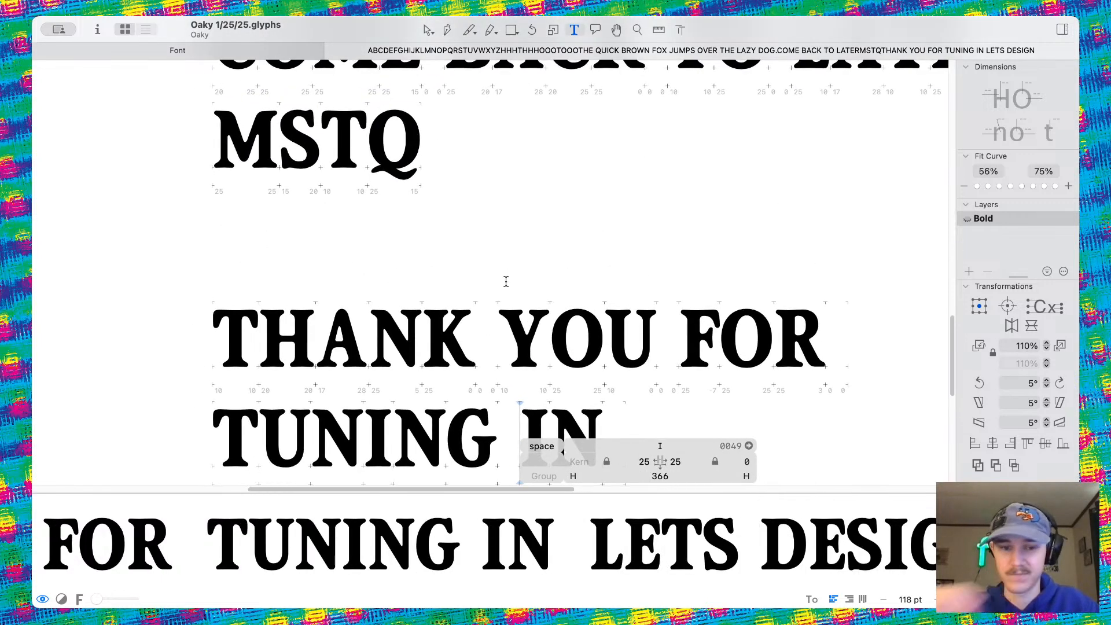
scroll(507, 272, up, 3)
scroll(509, 258, right, 2)
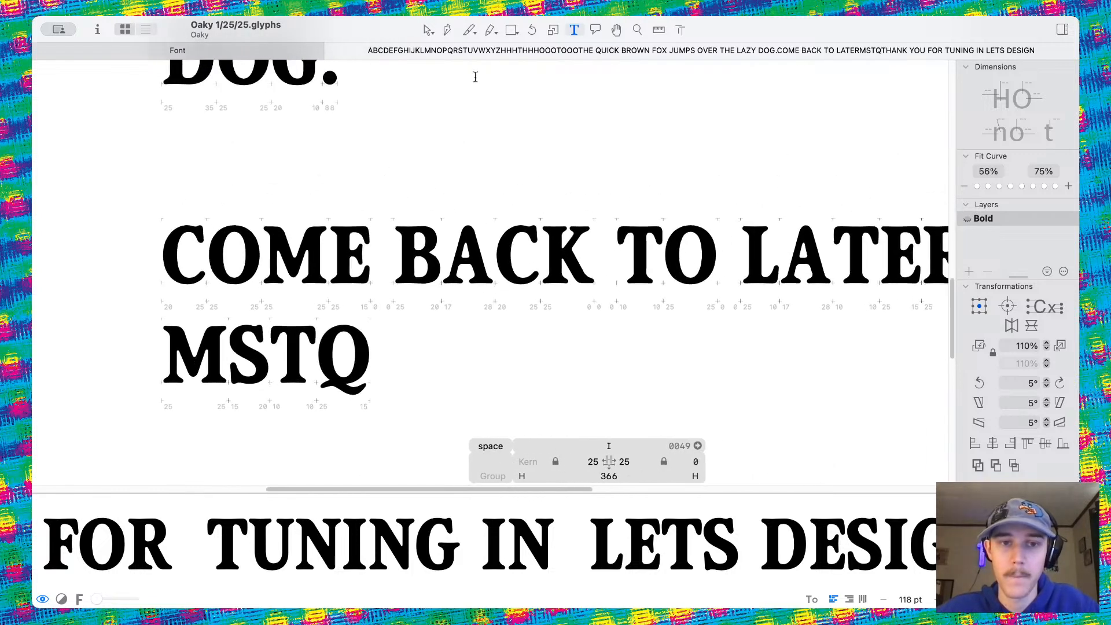
Open the A in BACK for editing and copy its entire outline
click(427, 31)
scroll(463, 255, up, 5)
double_click(495, 264)
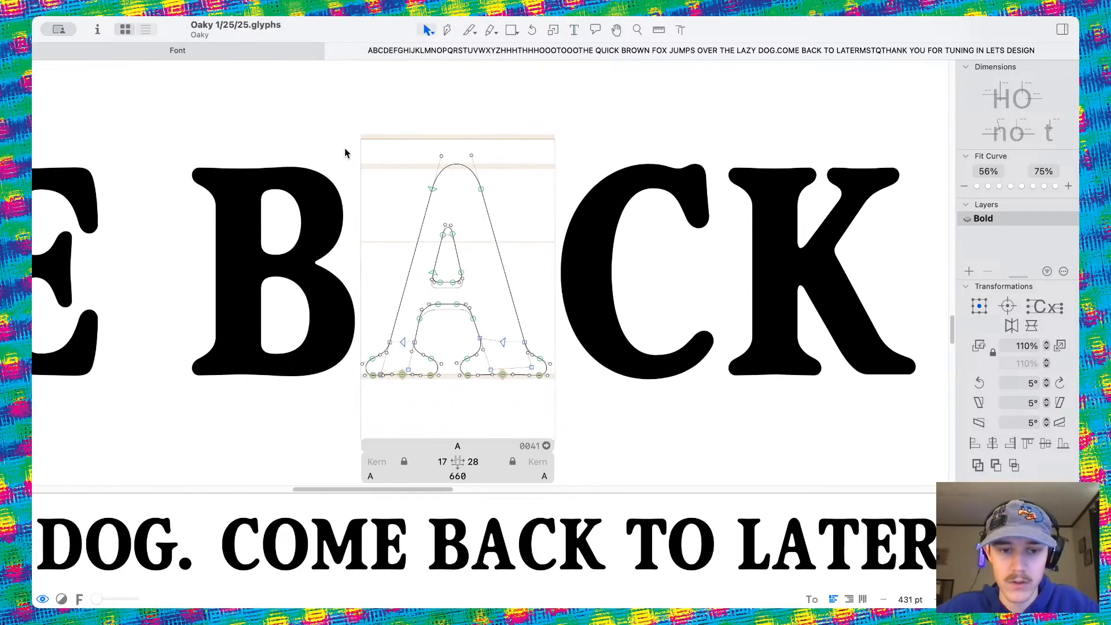
scroll(581, 327, down, 5)
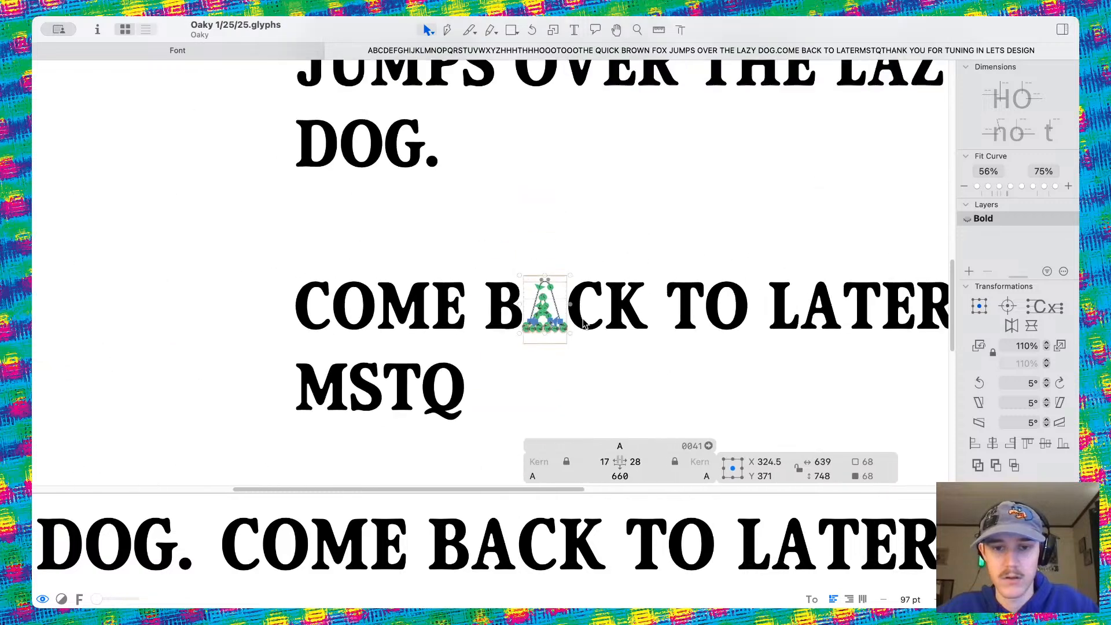
scroll(513, 148, up, 3)
scroll(615, 241, down, 3)
scroll(614, 241, right, 2)
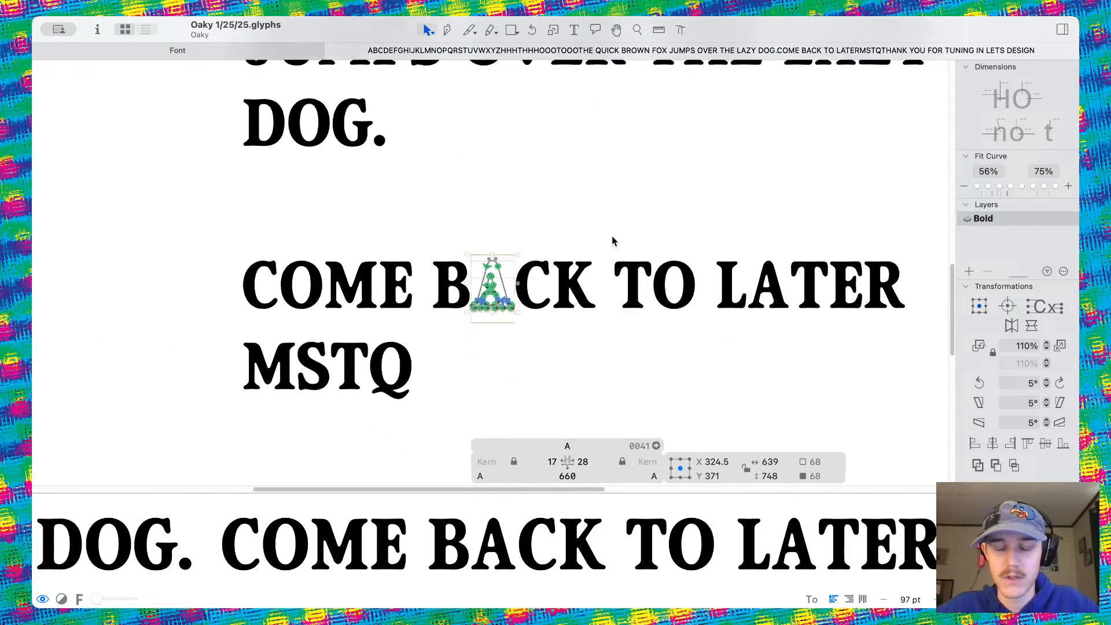
Open the V in the alphabet sample and move its whole outline straight down below the baseline to Y -584
scroll(613, 241, up, 1)
scroll(612, 240, up, 3)
scroll(605, 176, up, 5)
scroll(605, 176, left, 2)
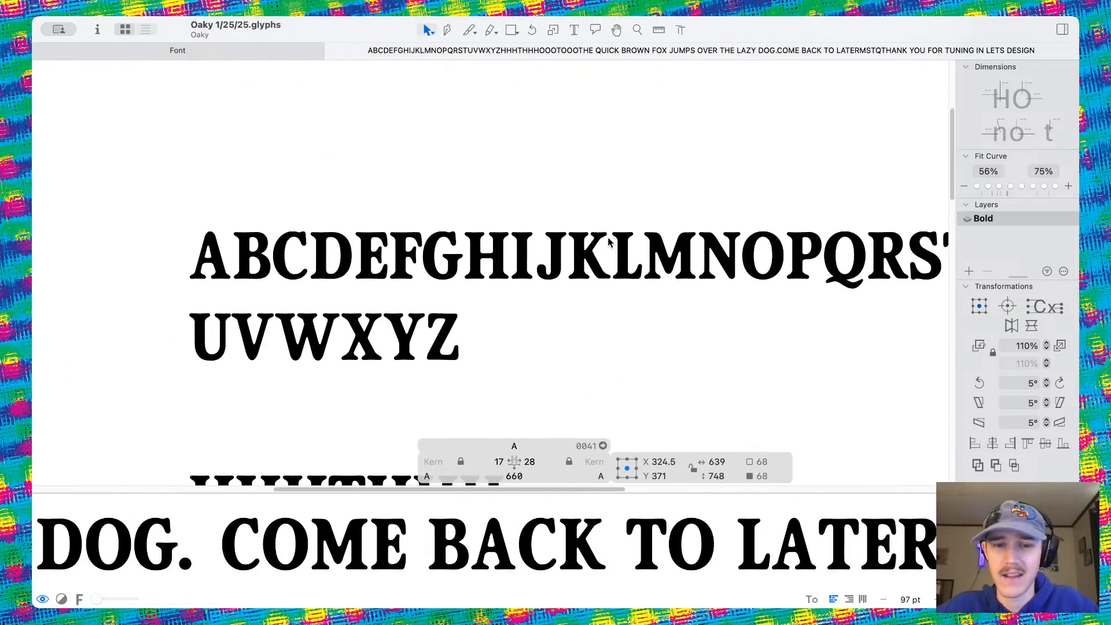
scroll(283, 314, up, 5)
double_click(270, 310)
scroll(270, 310, up, 3)
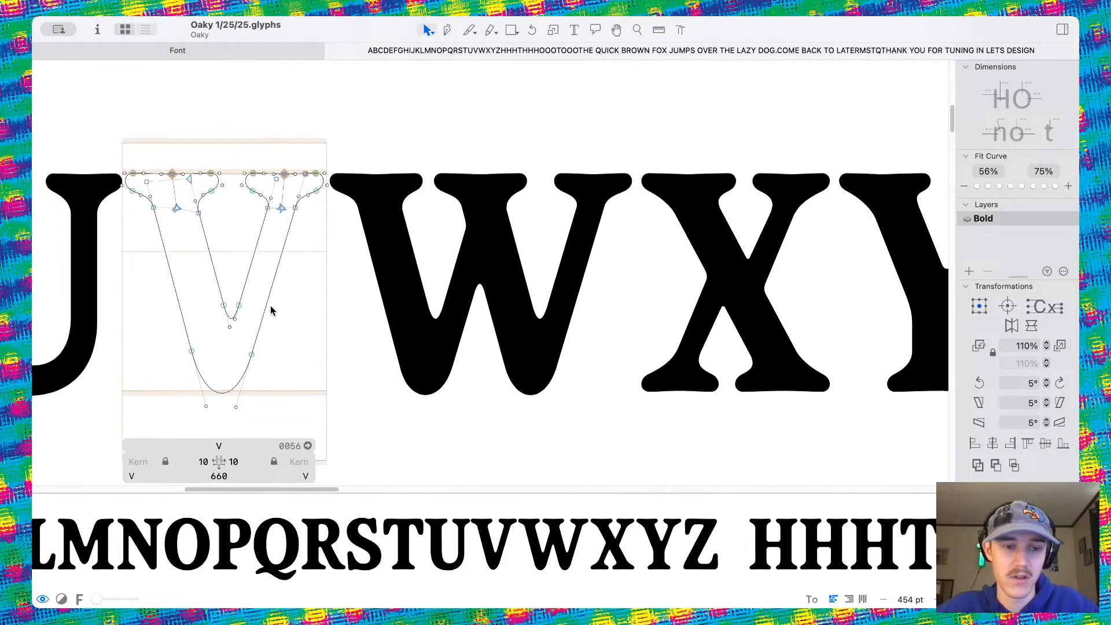
scroll(354, 264, left, 2)
scroll(354, 264, down, 1)
drag(219, 143, 434, 369)
scroll(410, 342, down, 3)
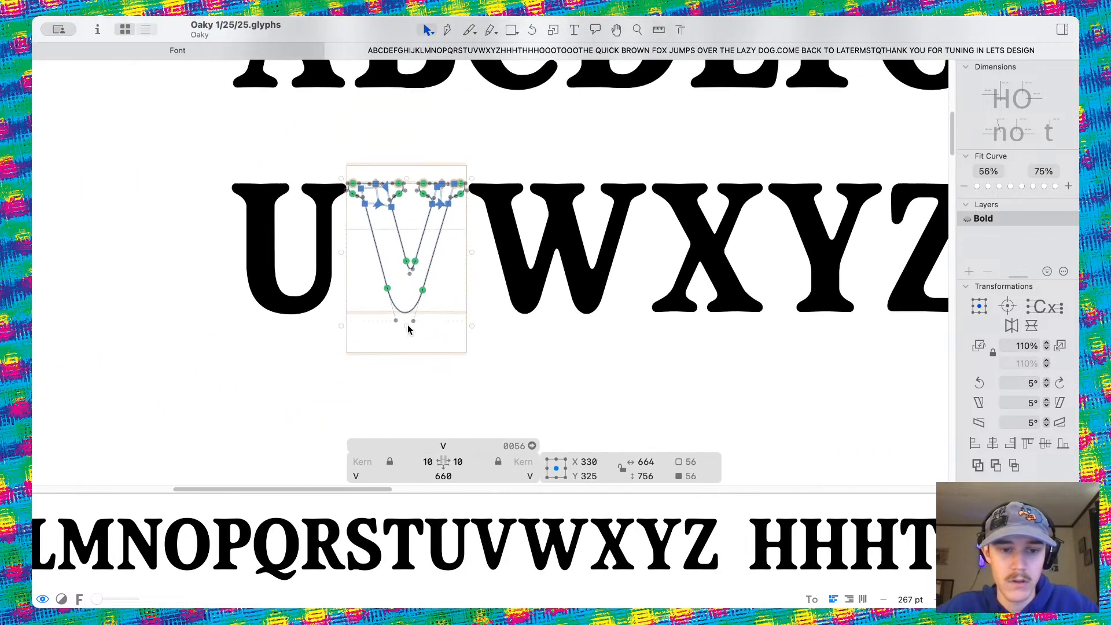
scroll(421, 256, down, 2)
drag(419, 256, 414, 421)
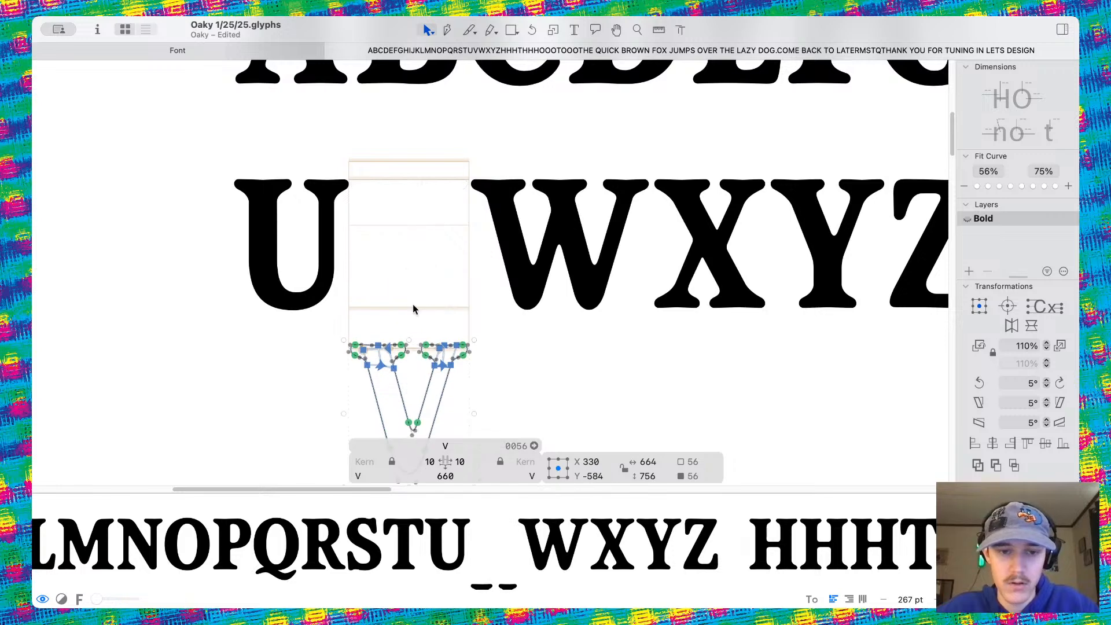
Paste the A's outline into the V glyph, flip it vertically and lower it to Y 329
click(404, 244)
key(super+v)
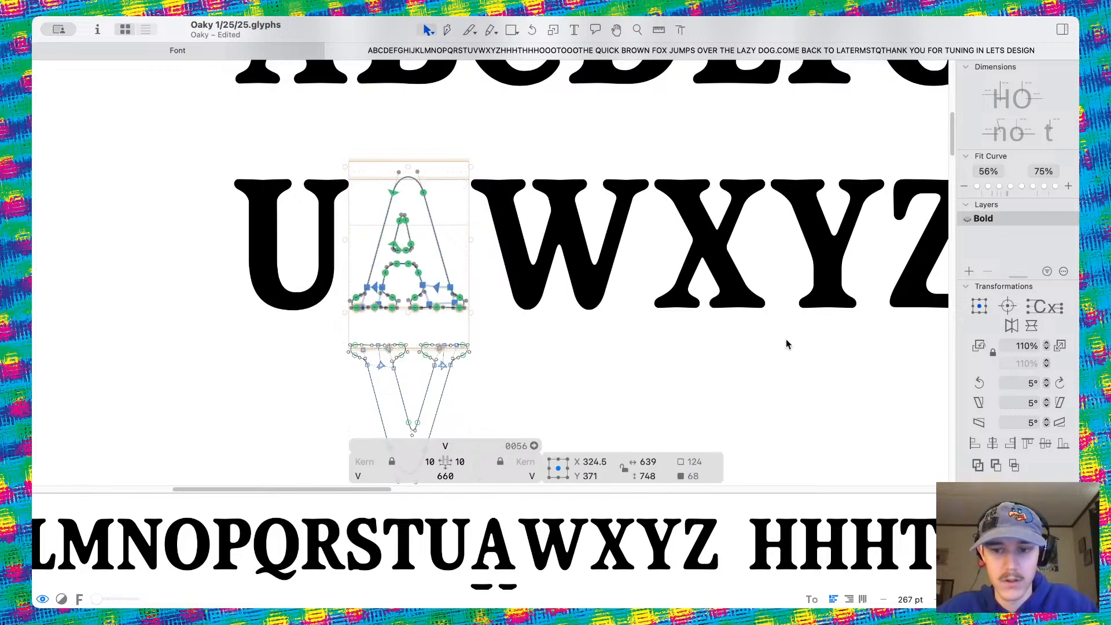
click(1011, 326)
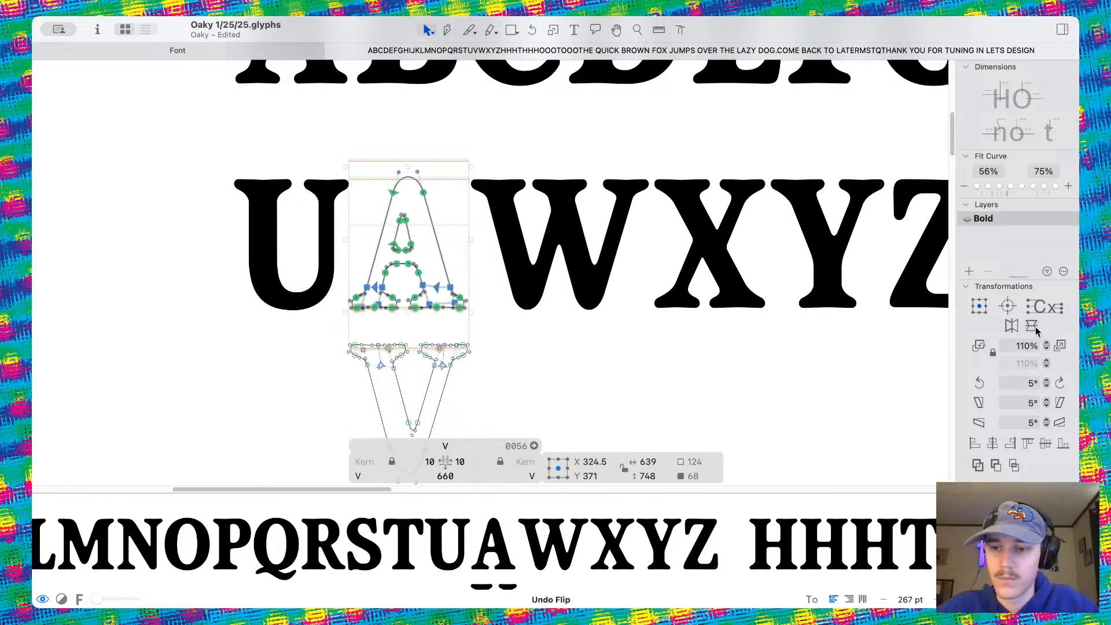
click(1034, 327)
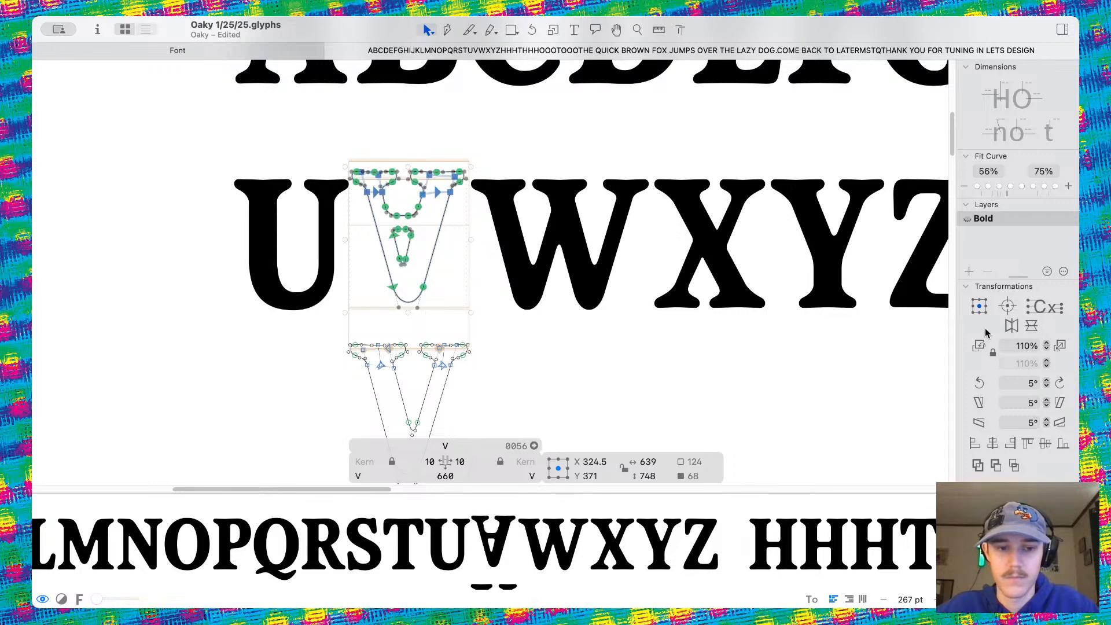
scroll(427, 171, up, 10)
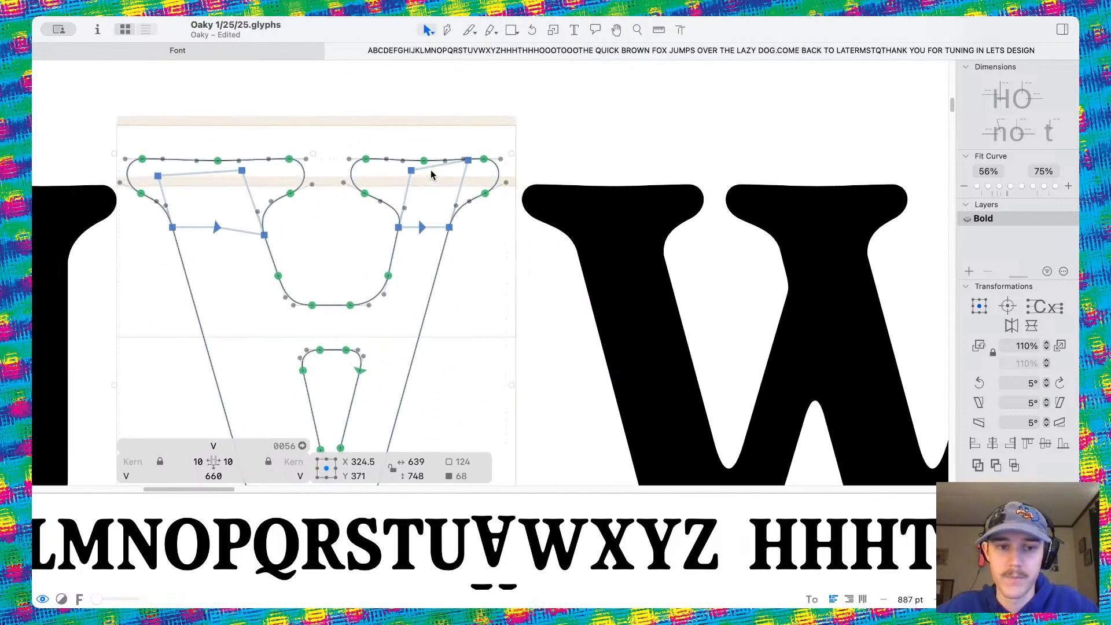
scroll(426, 164, down, 8)
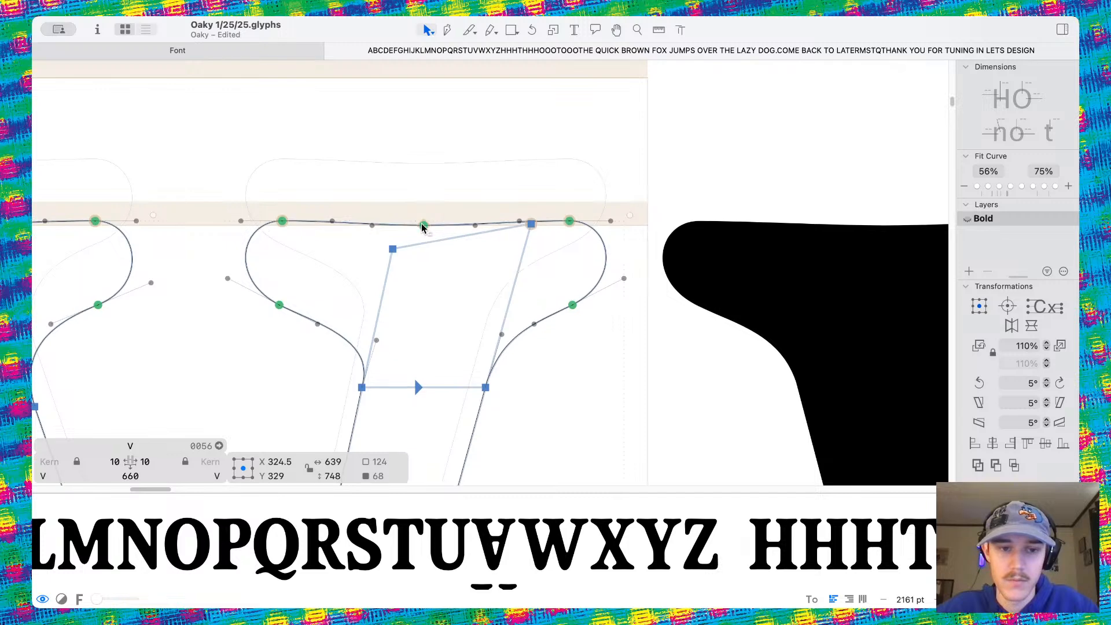
Cut vertically through the middle of the inverted A's crossbar with the Knife tool
scroll(384, 387, down, 3)
scroll(384, 387, up, 6)
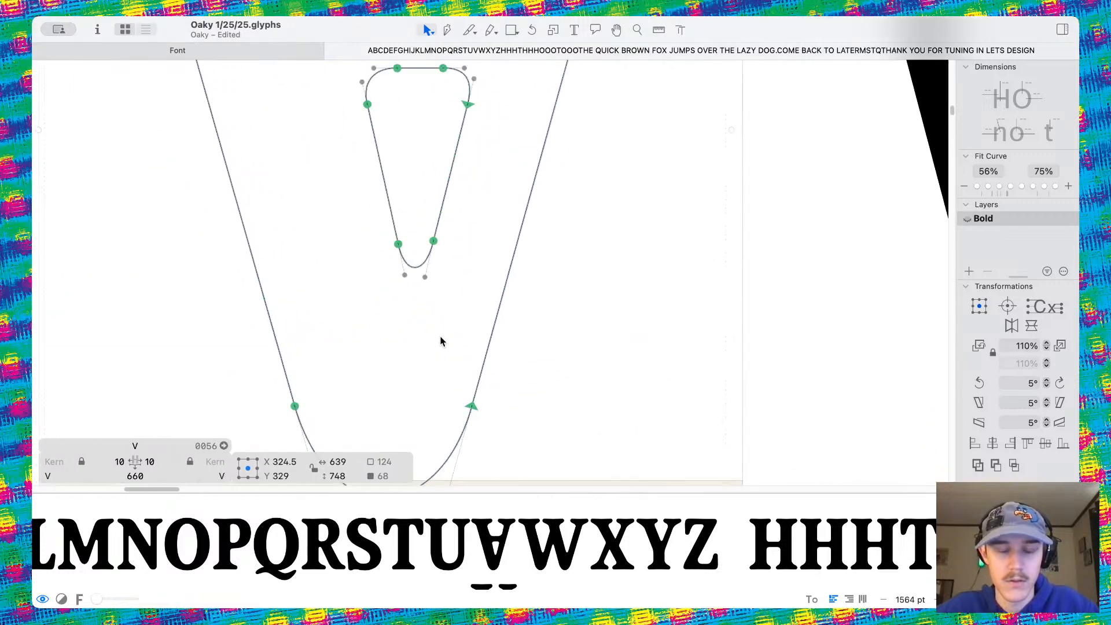
scroll(459, 285, up, 5)
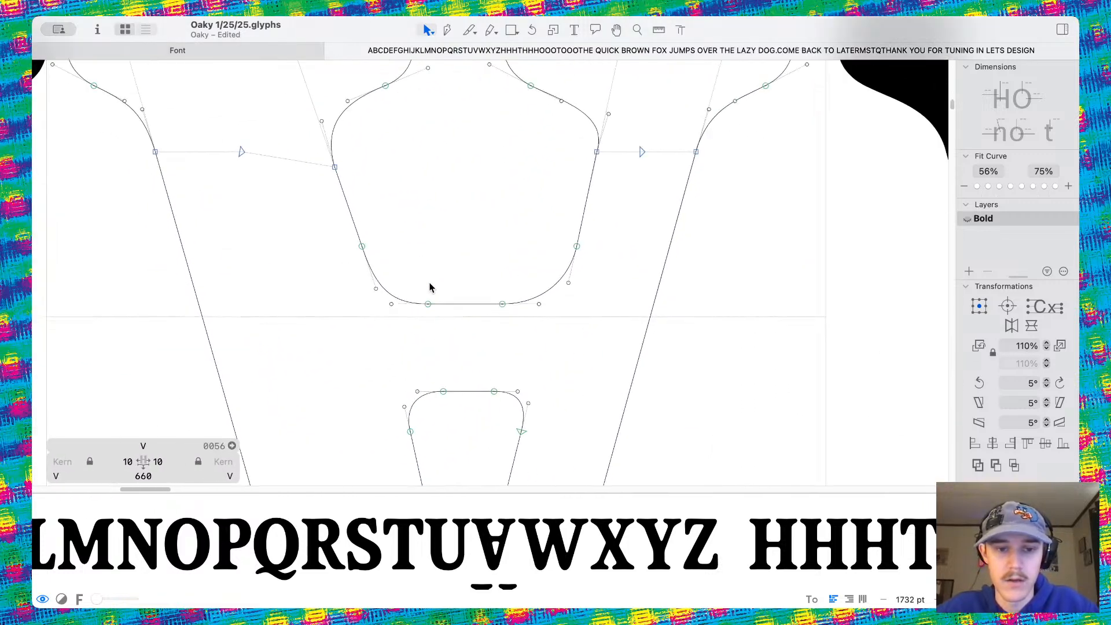
click(470, 29)
click(464, 304)
click(464, 391)
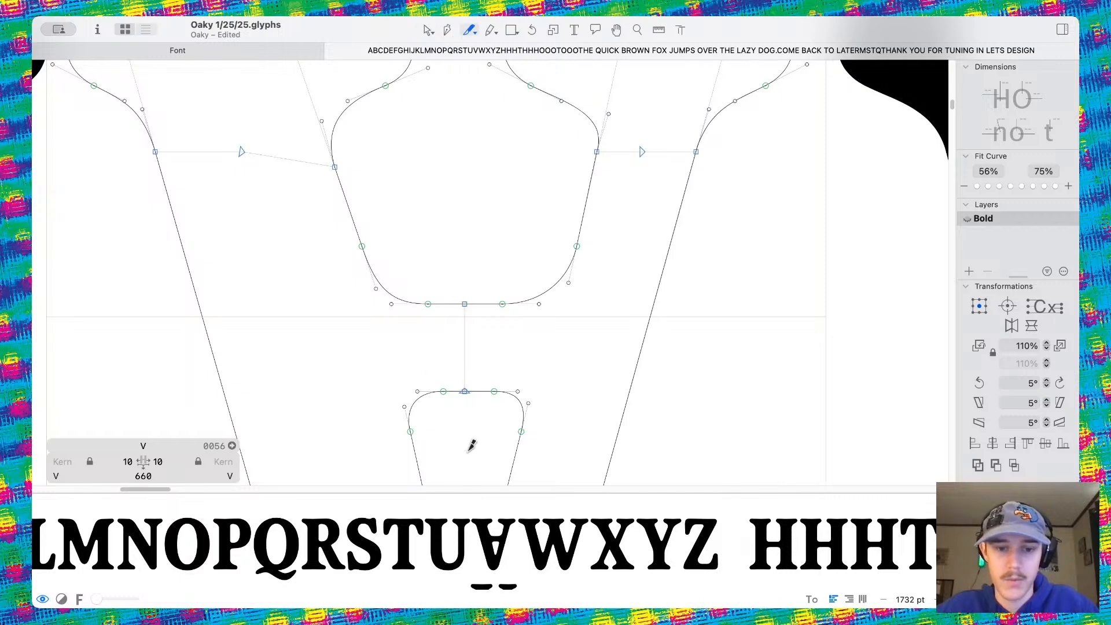
Delete the nodes of the crossbar's right half so the right stem's inner edge runs straight
key(v)
click(481, 392)
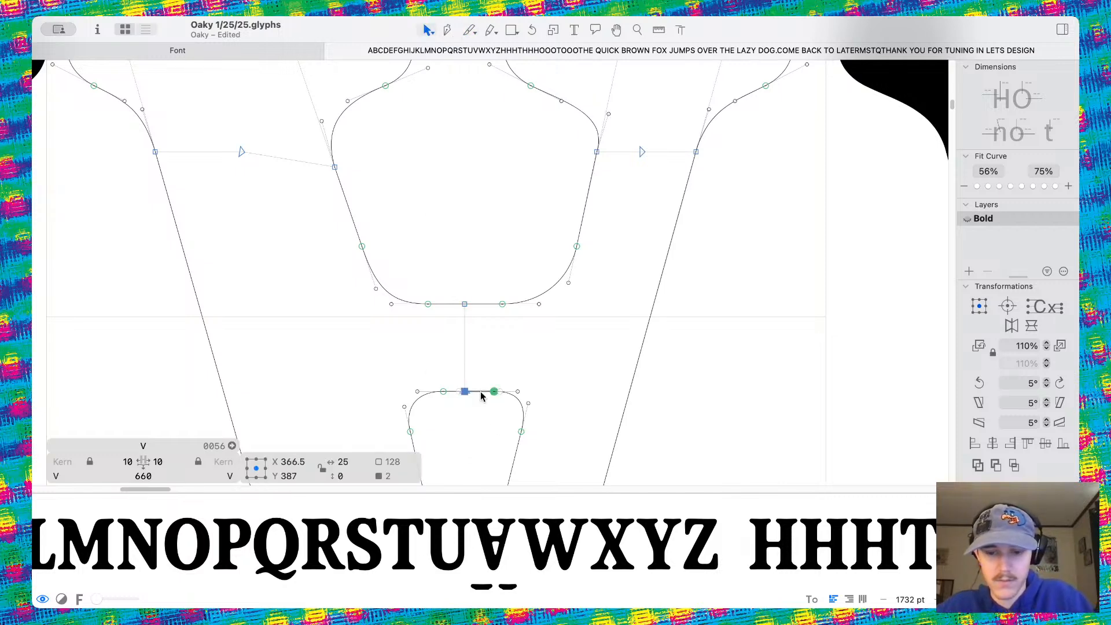
key(BackSpace)
drag(520, 397, 537, 415)
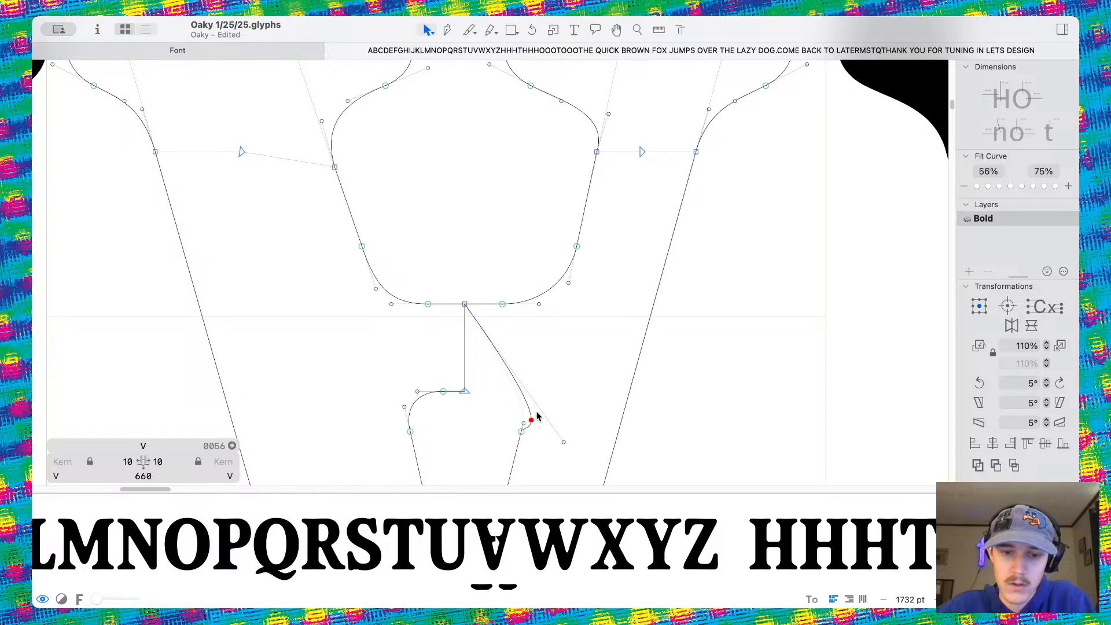
key(super+z)
drag(479, 273, 547, 416)
key(Delete)
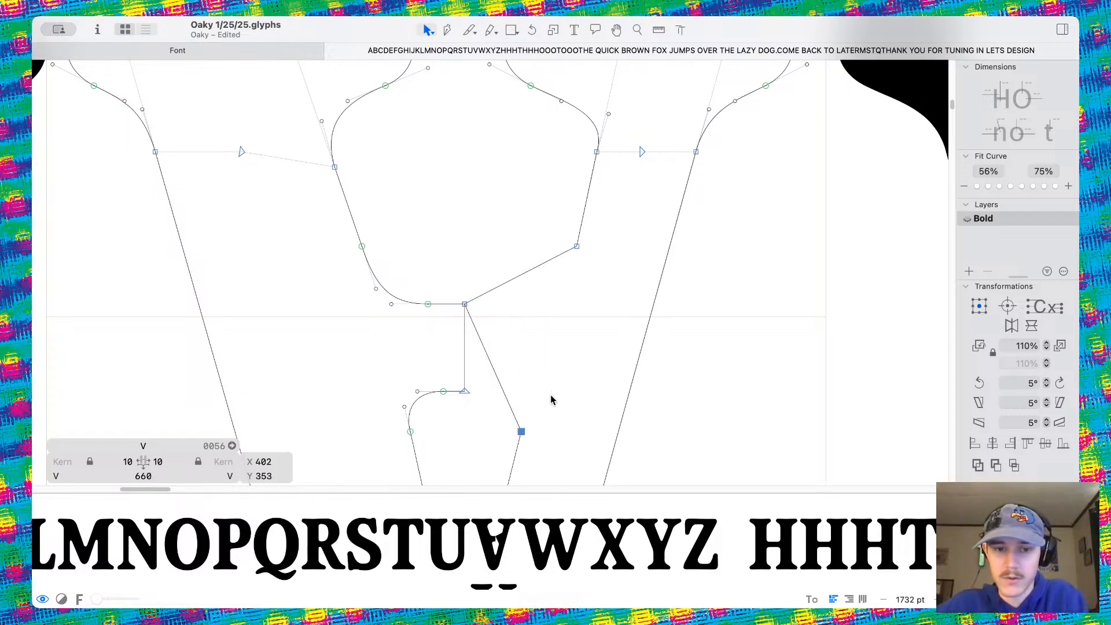
click(469, 309)
key(Delete)
drag(532, 213, 598, 426)
key(Delete)
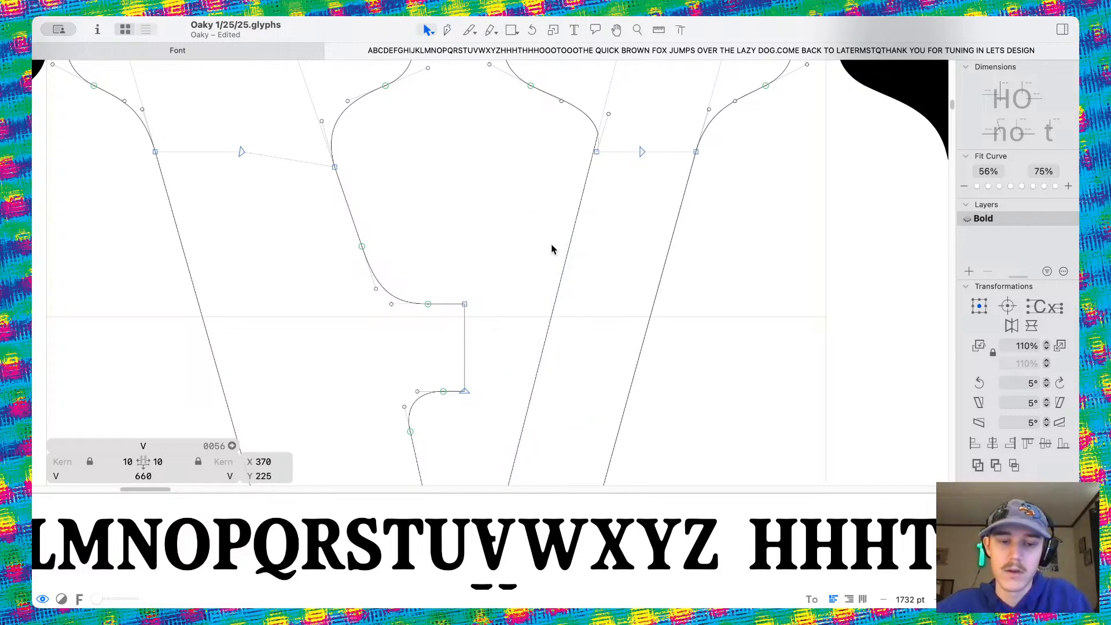
Delete the remaining left half of the crossbar and check the inner serif joins on the V's stems
scroll(550, 248, left, 3)
drag(387, 203, 551, 436)
scroll(550, 436, down, 2)
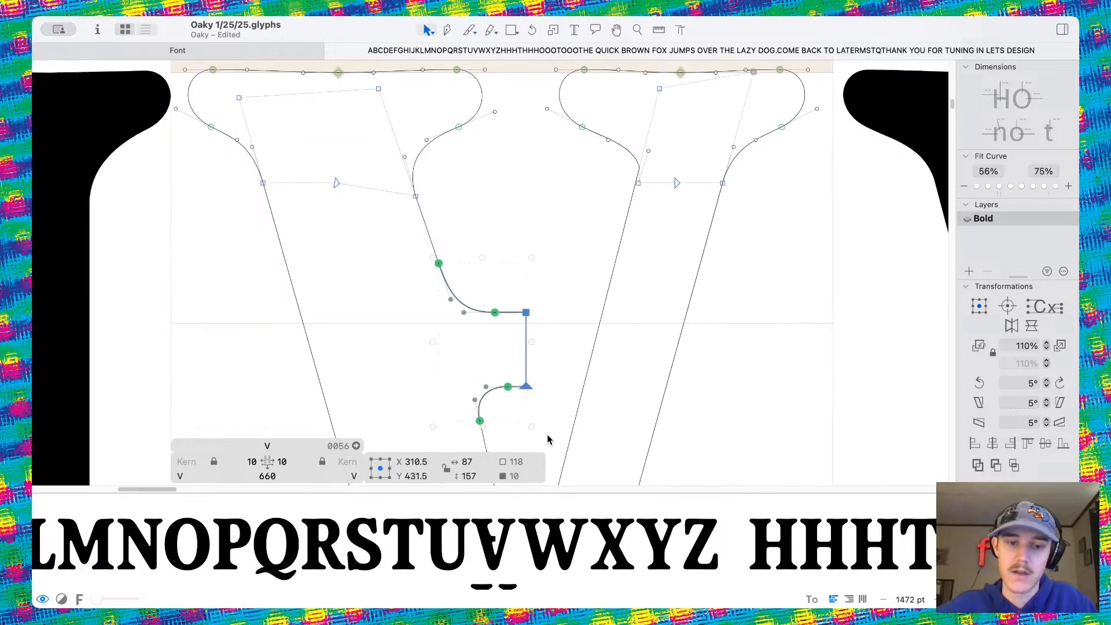
key(Delete)
scroll(463, 184, up, 5)
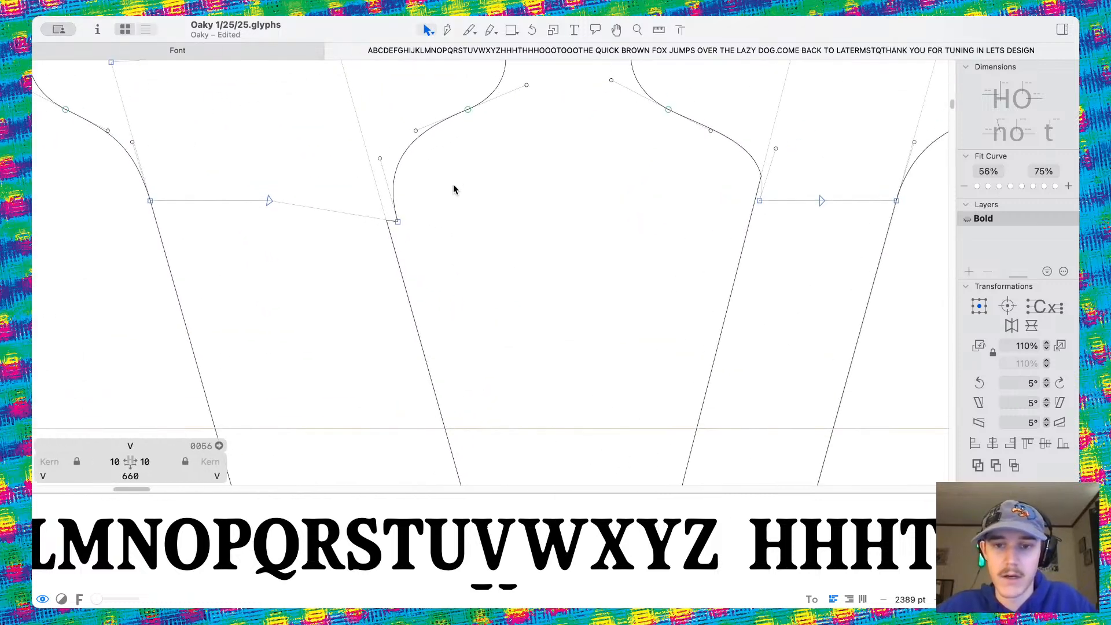
scroll(466, 104, down, 6)
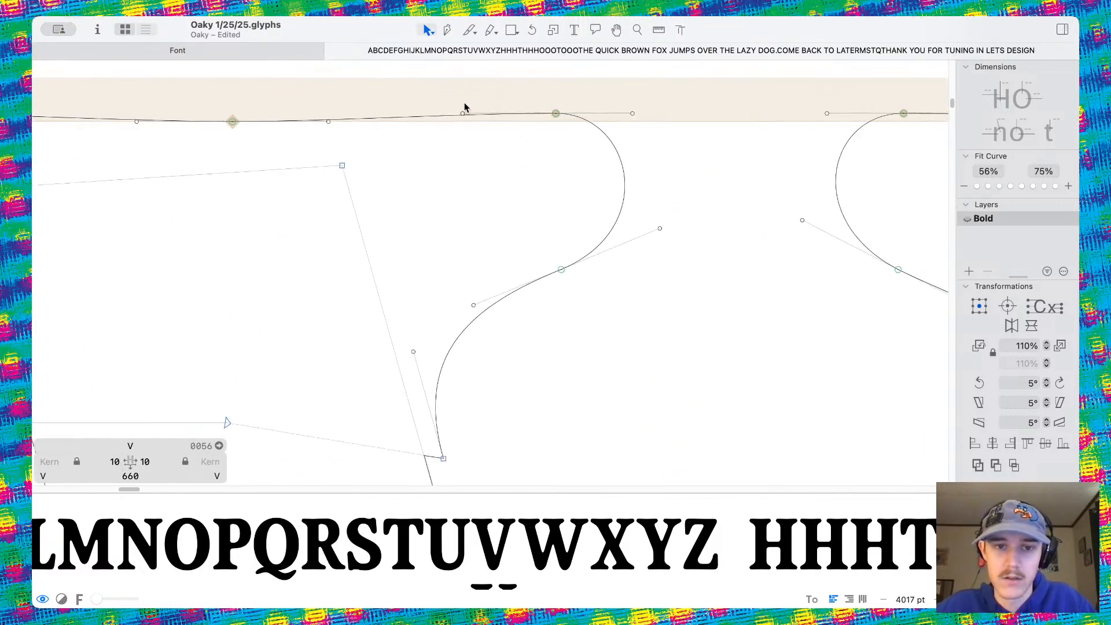
scroll(436, 103, up, 6)
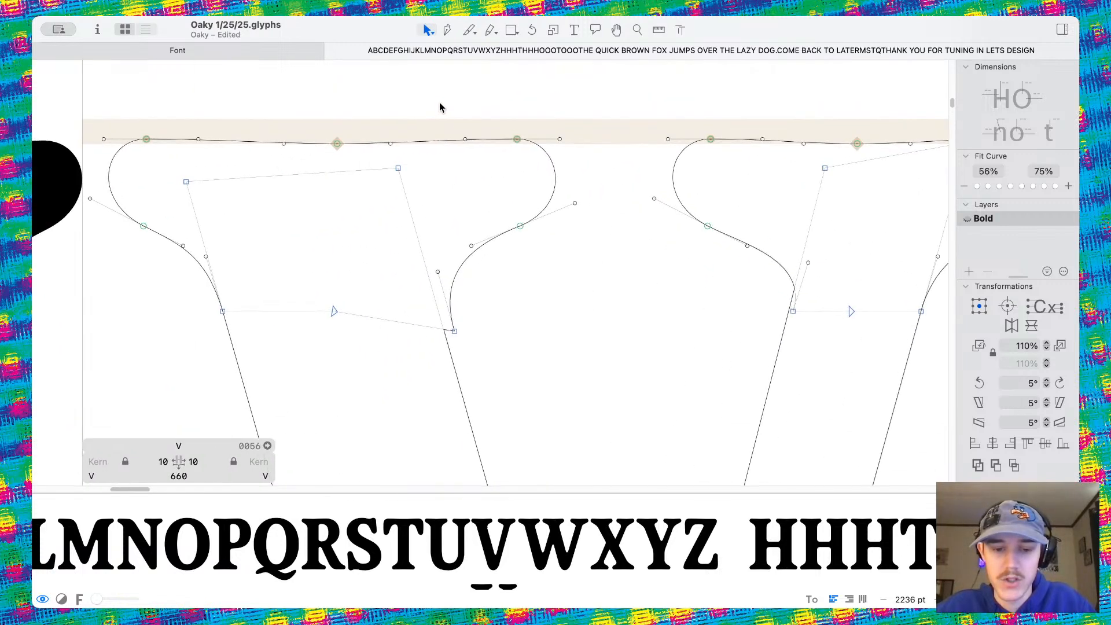
scroll(482, 165, down, 2)
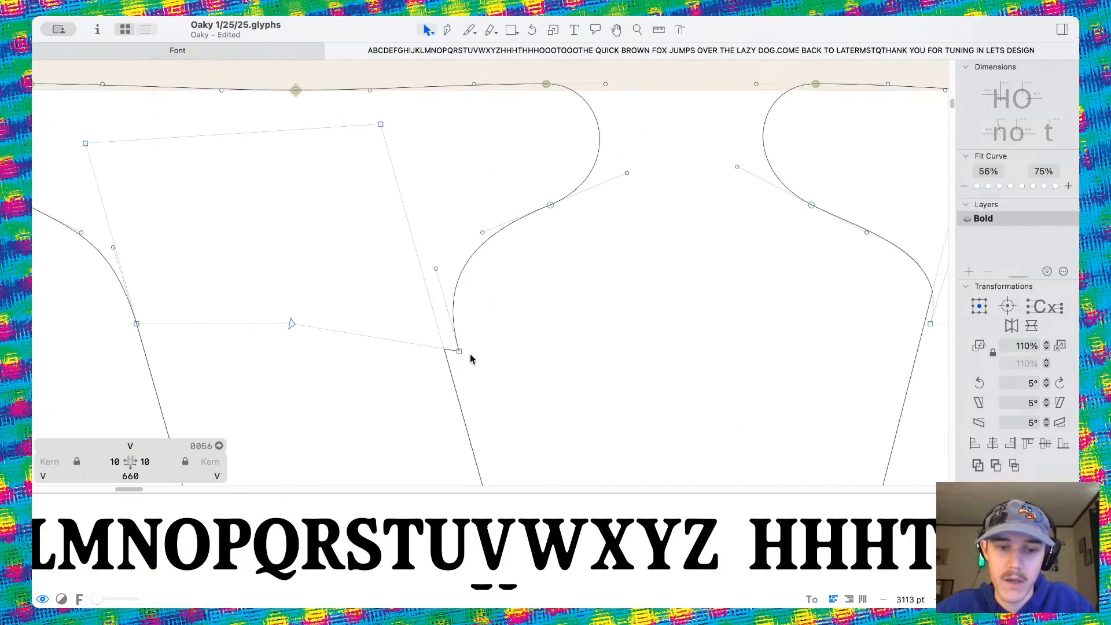
Move the lower node of the left stem's inner serif curve onto the V's straight stem edge
scroll(470, 359, up, 1)
mouse_move(456, 349)
mouse_down()
mouse_move(441, 359)
mouse_move(442, 350)
mouse_up()
key(space)
scroll(505, 307, down, 5)
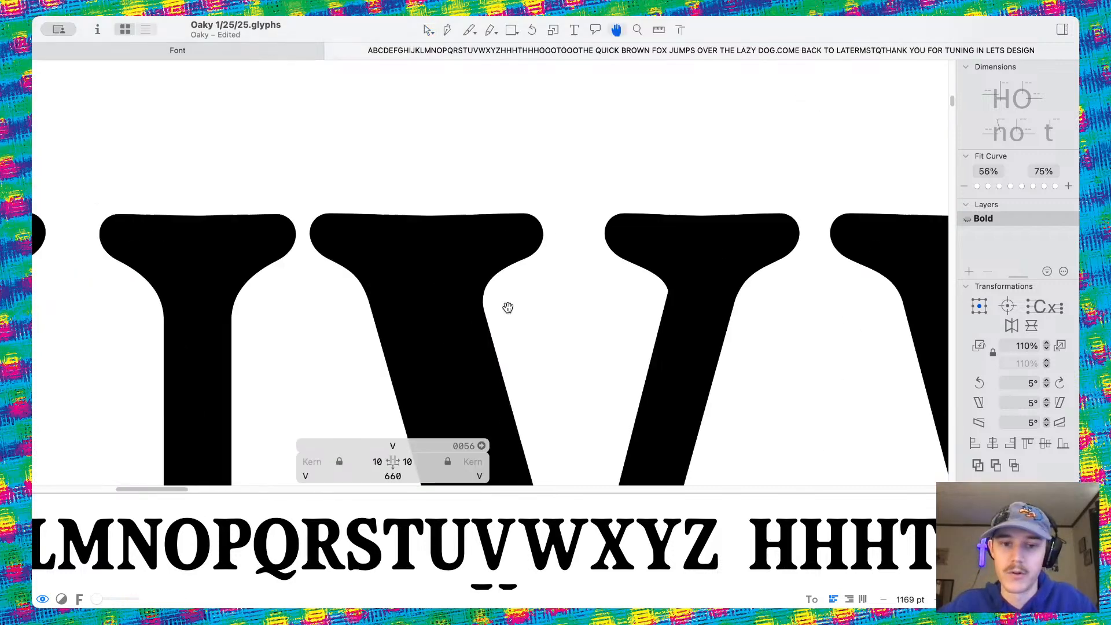
Move the right stem's inner serif node to X 463, Y 590 and align its curve handle with the stem edge
scroll(554, 292, up, 5)
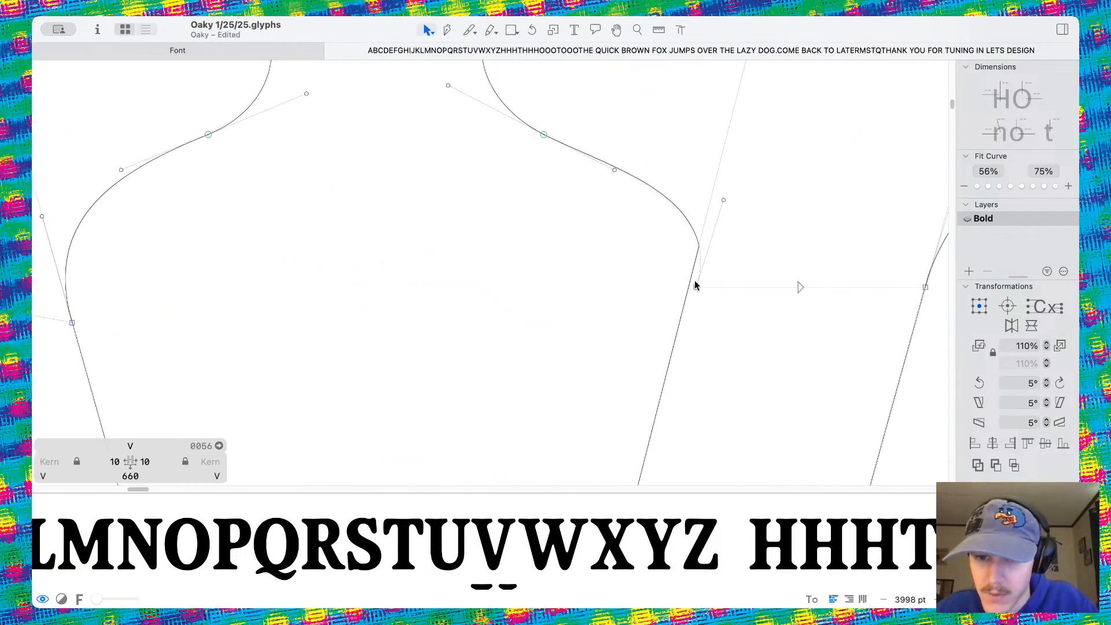
drag(696, 292, 690, 289)
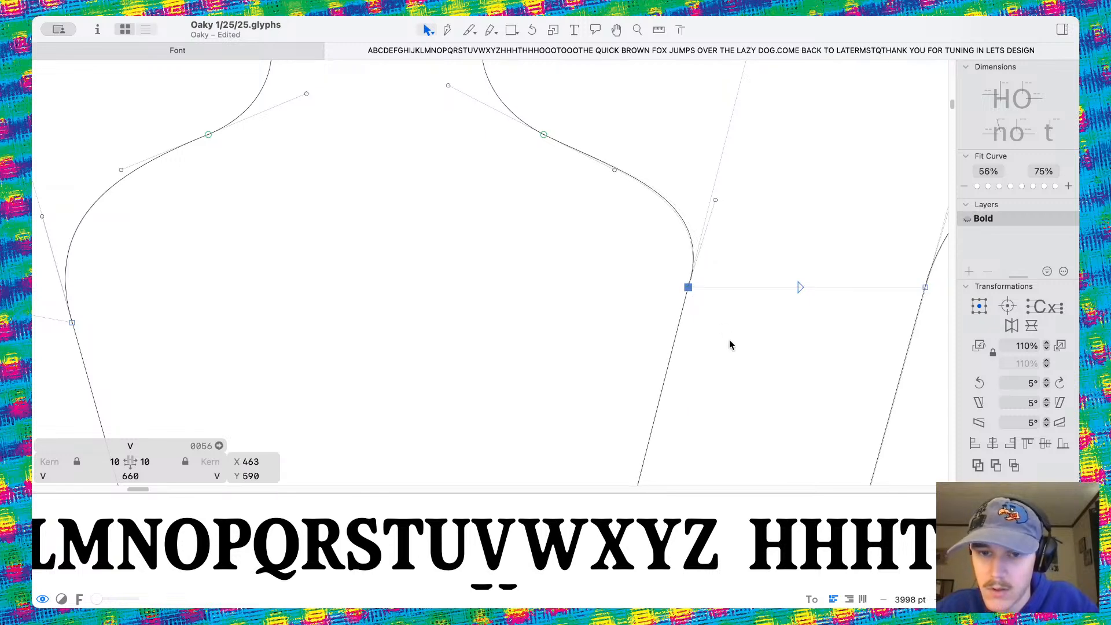
key(space)
scroll(715, 316, up, 3)
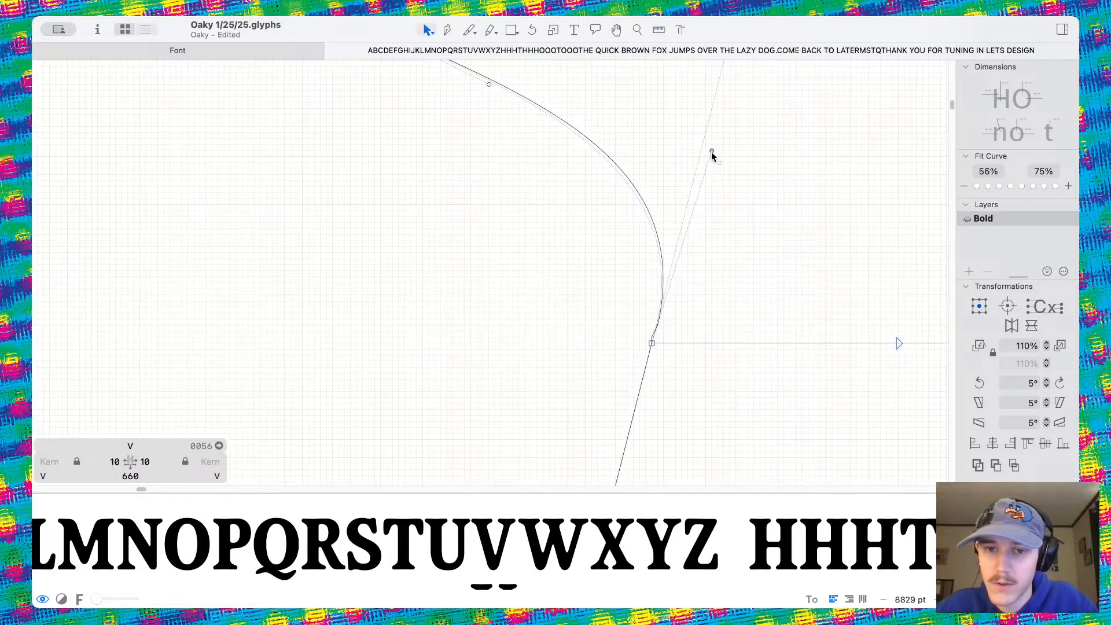
drag(712, 155, 702, 154)
key(space)
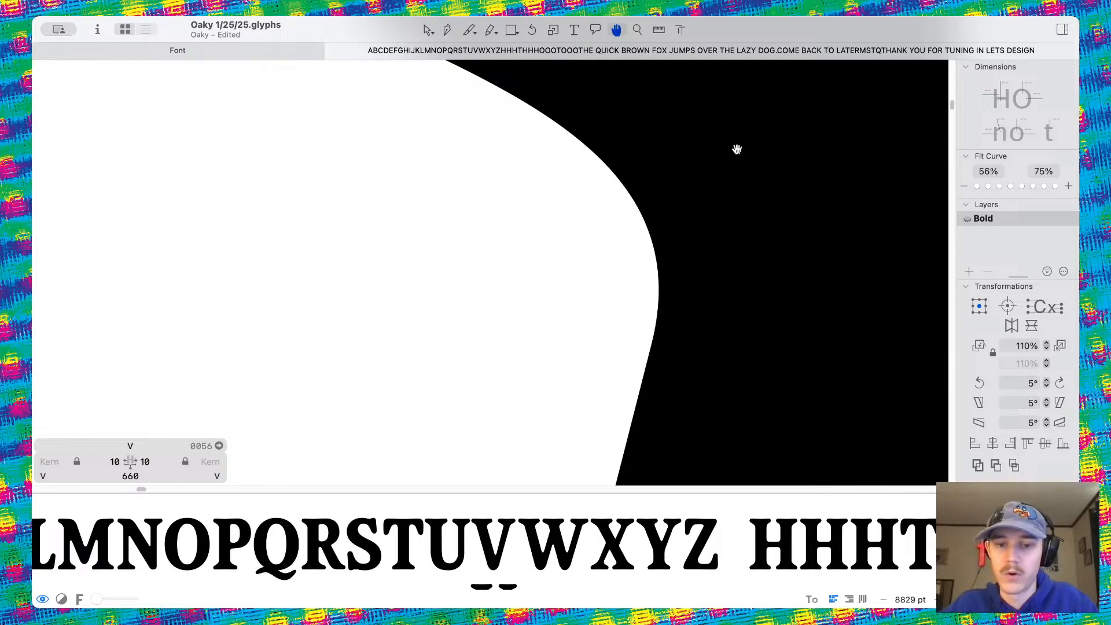
scroll(374, 332, down, 5)
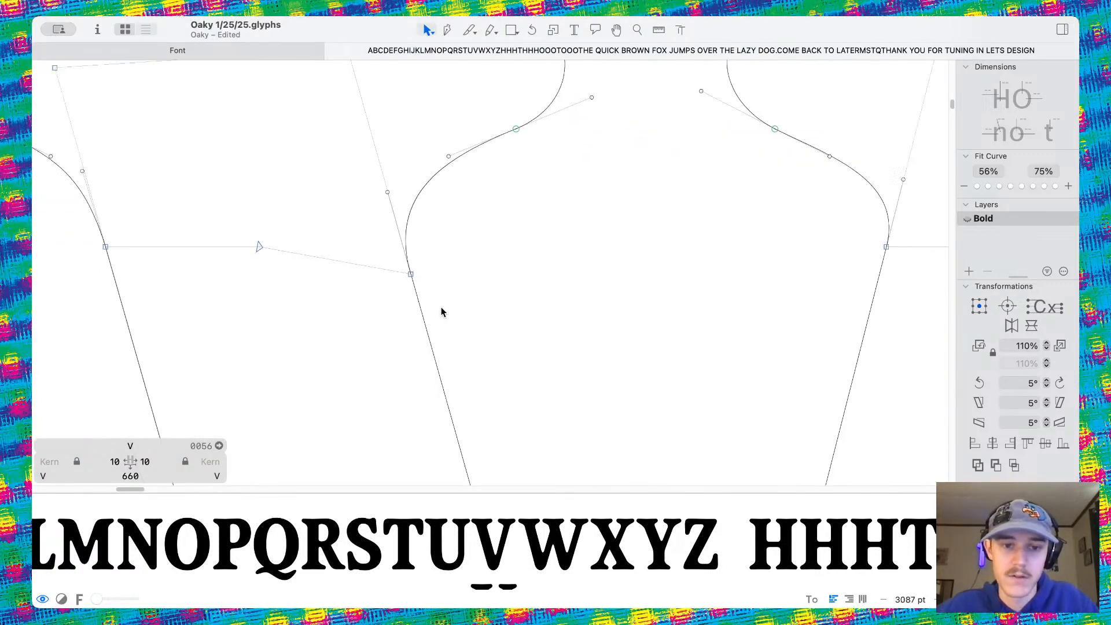
Compare the rebuilt V with the old V below it and with the neighbouring capitals
key(space)
scroll(501, 330, down, 5)
scroll(501, 330, down, 5)
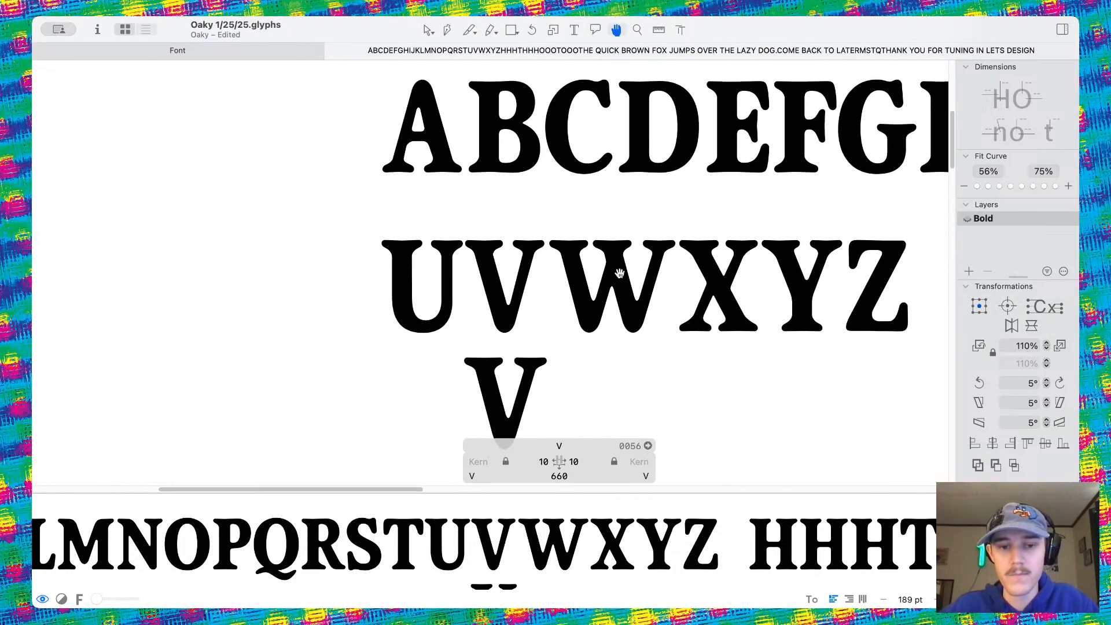
scroll(549, 290, down, 3)
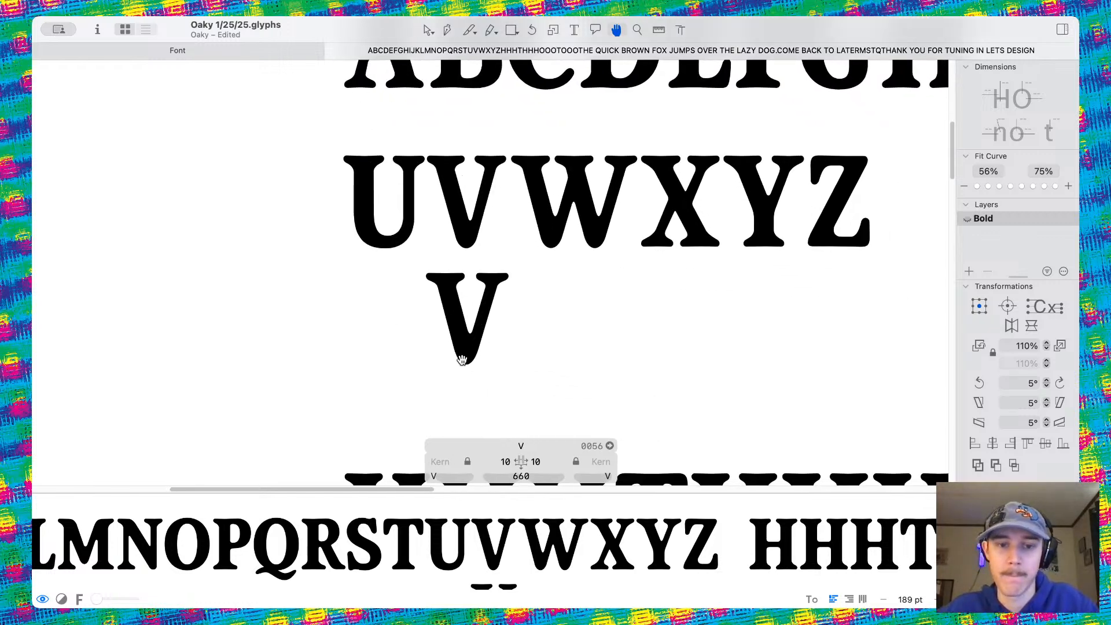
key(v)
scroll(476, 300, up, 5)
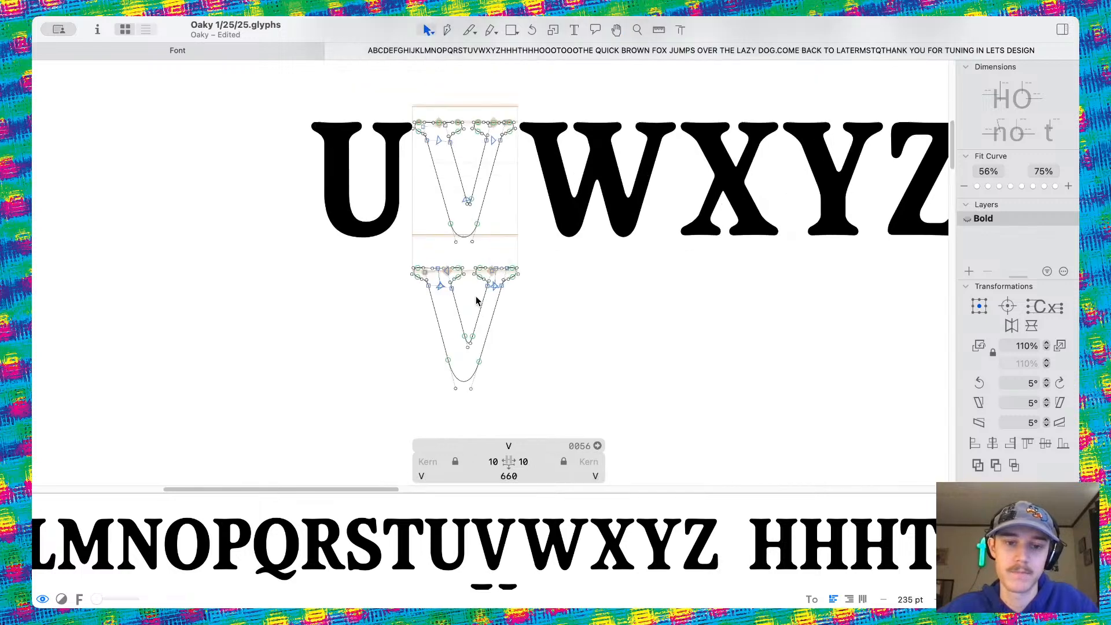
scroll(466, 292, down, 6)
key(h)
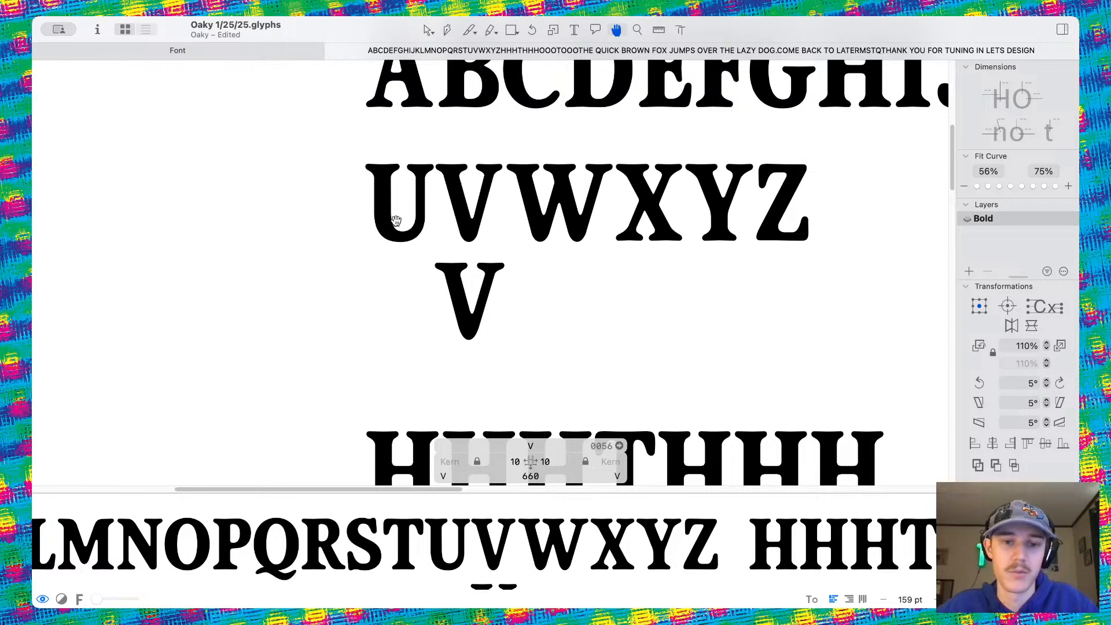
Delete the old V outline that sits below the rebuilt one
key(v)
scroll(480, 298, up, 5)
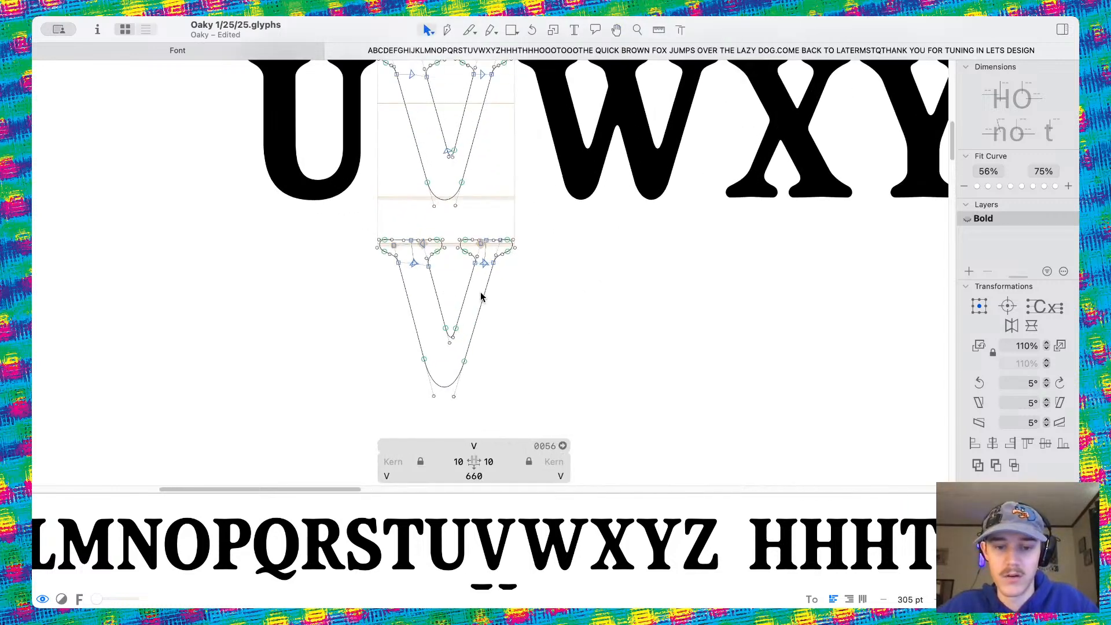
drag(333, 214, 599, 425)
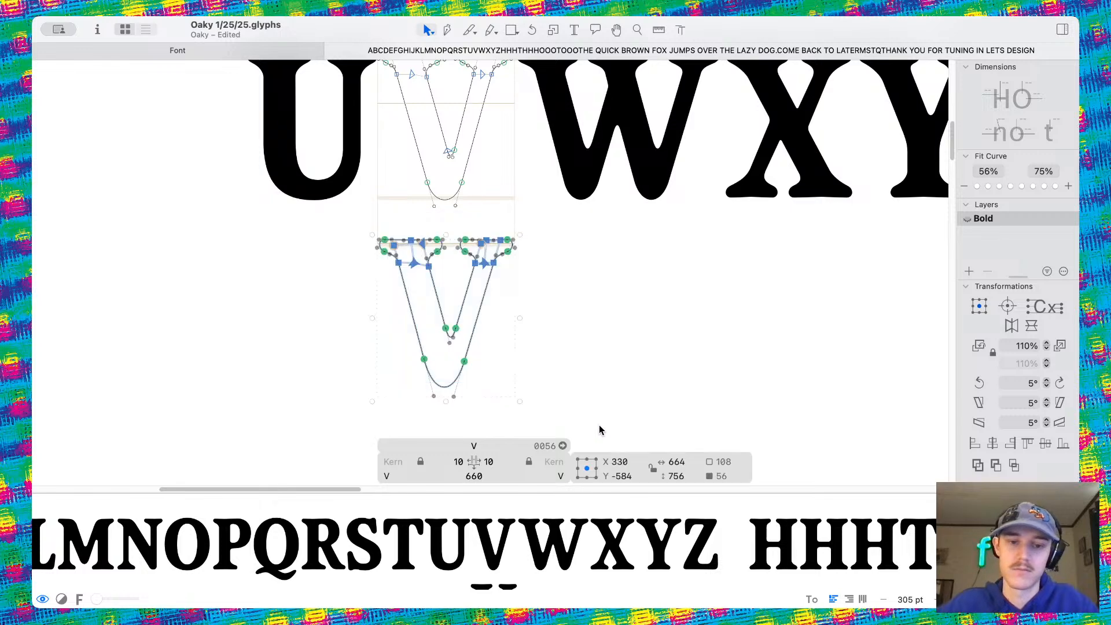
key(BackSpace)
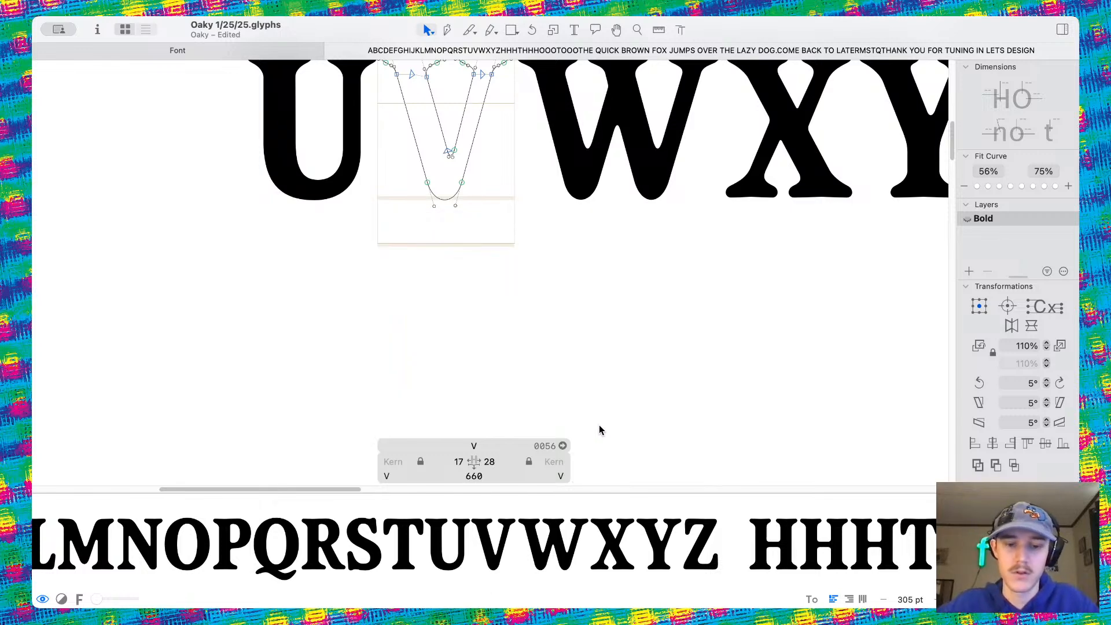
Set both the left and right sidebearings of the V to 10
double_click(461, 462)
key(Tab)
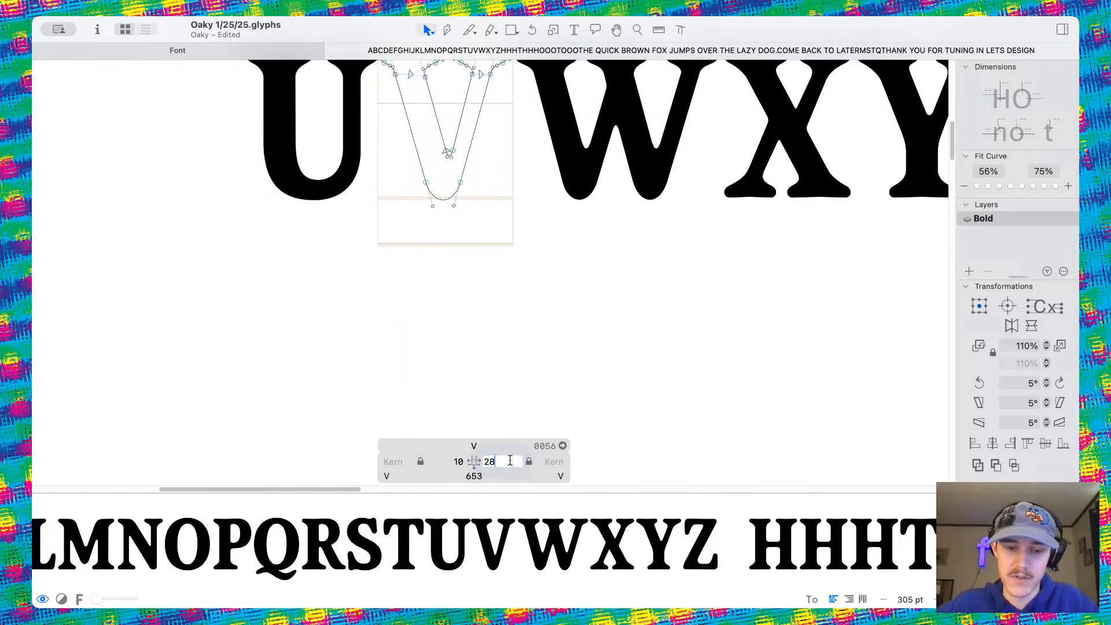
key(Return)
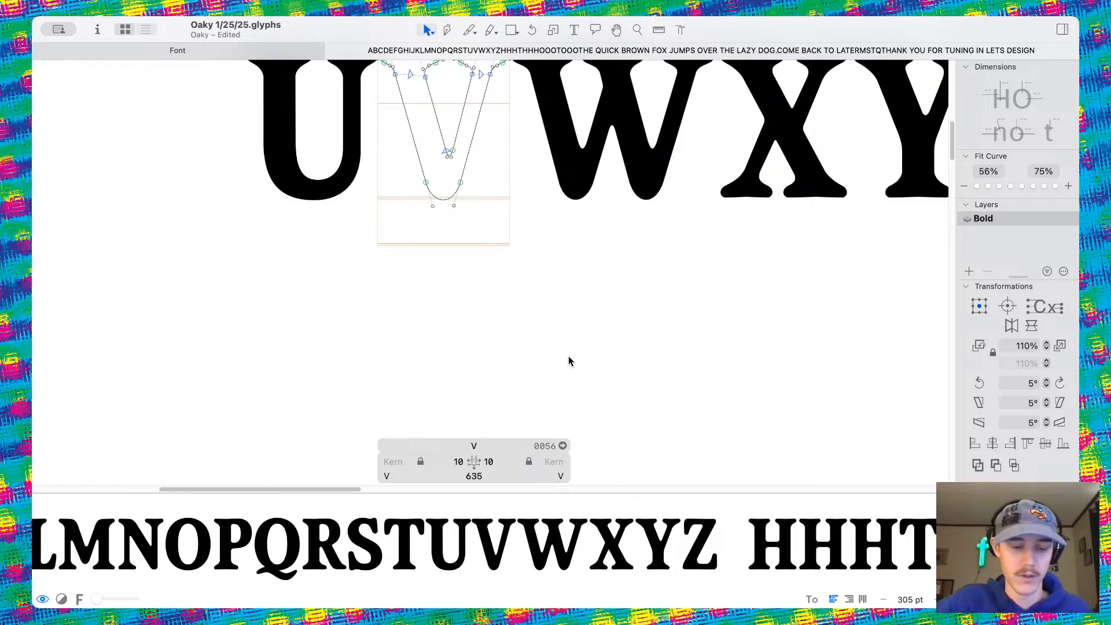
Select the entire W outline and move it straight down below the baseline to Y -504.5
scroll(579, 300, up, 5)
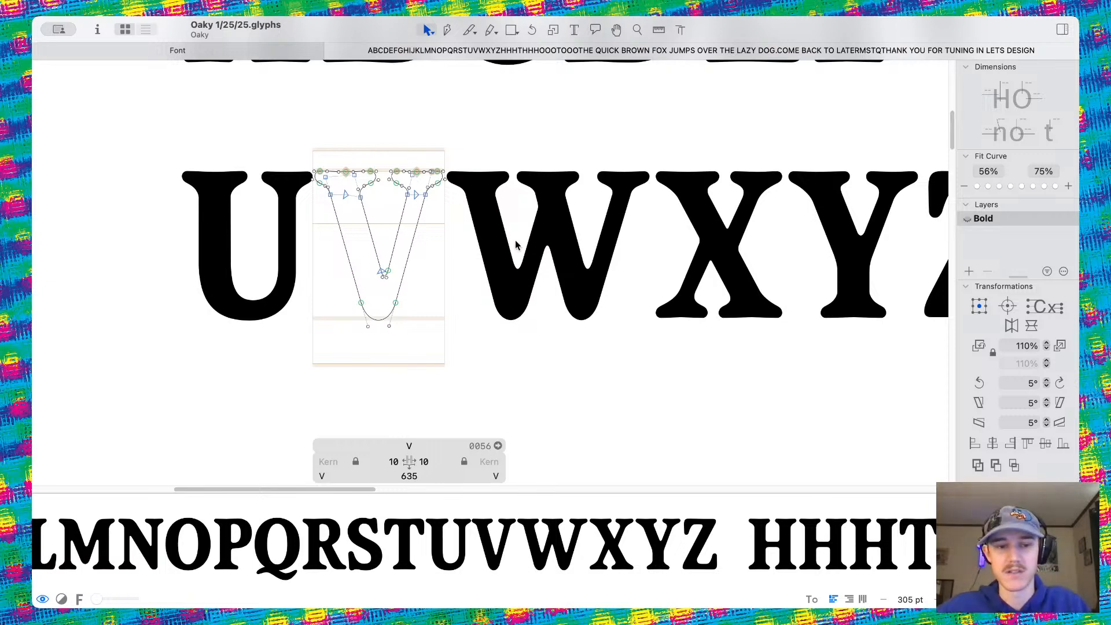
double_click(522, 223)
alt+scroll(523, 221, up, 5)
scroll(521, 227, down, 2)
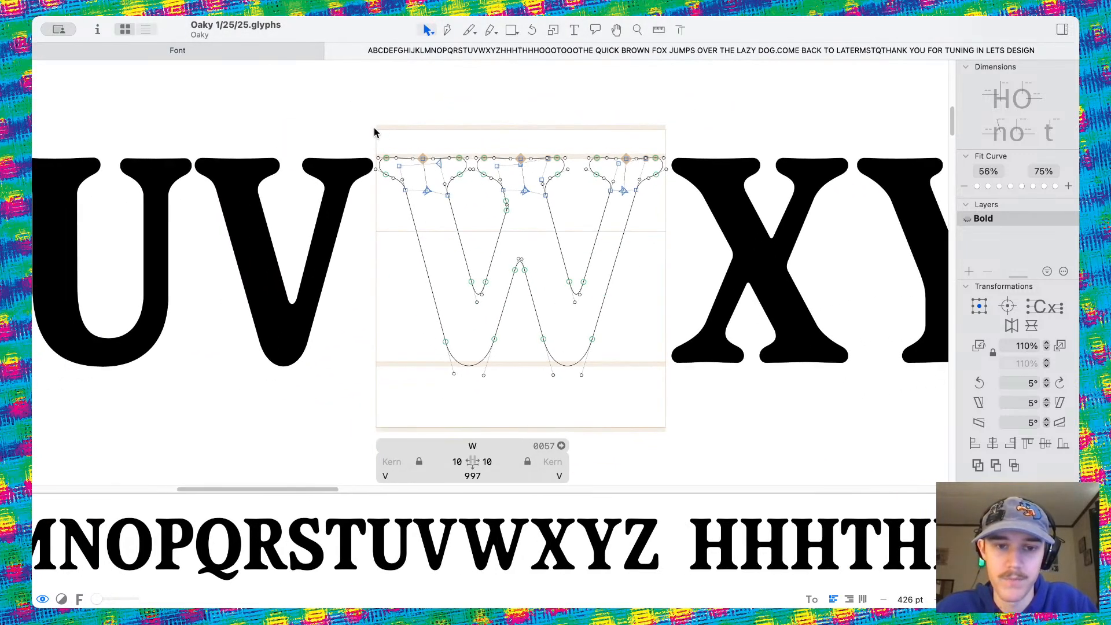
drag(341, 131, 695, 382)
scroll(610, 277, down, 4)
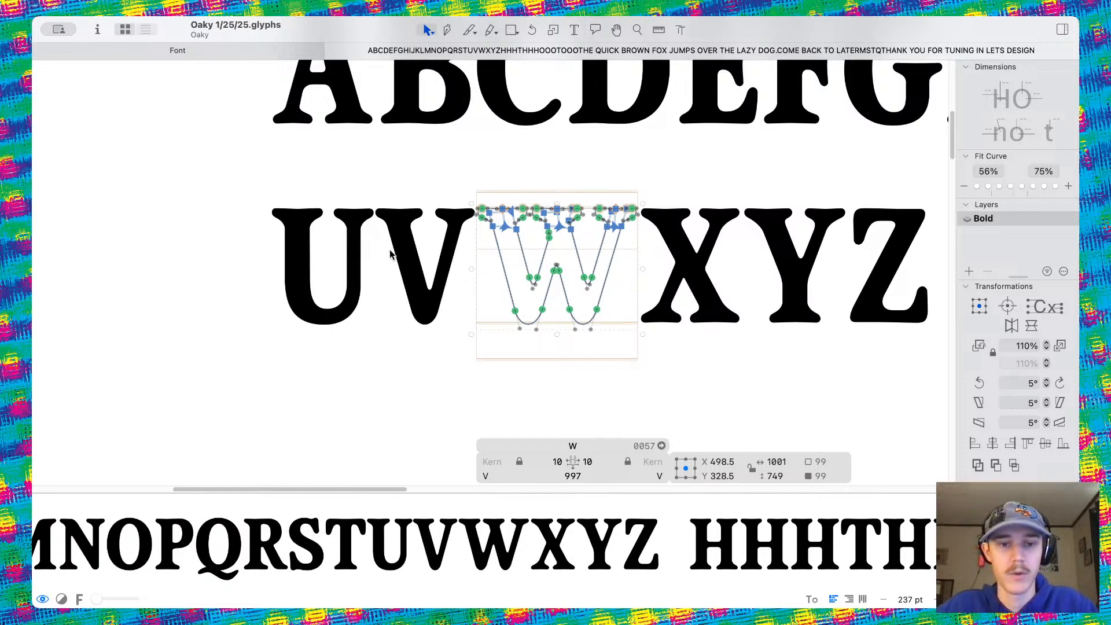
key(super+Tab)
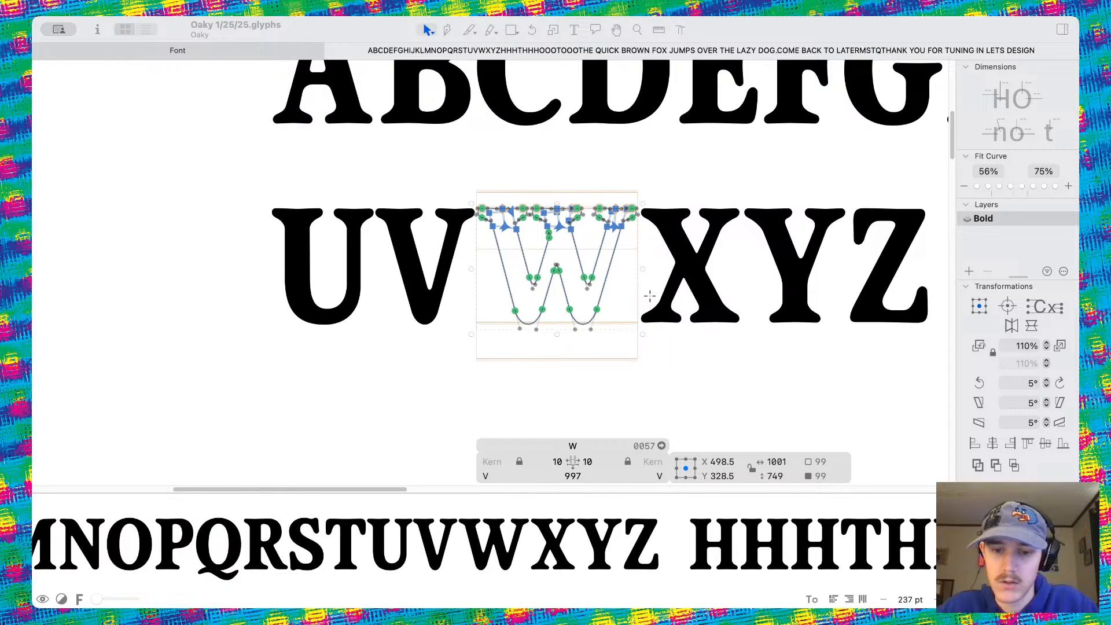
click(457, 205)
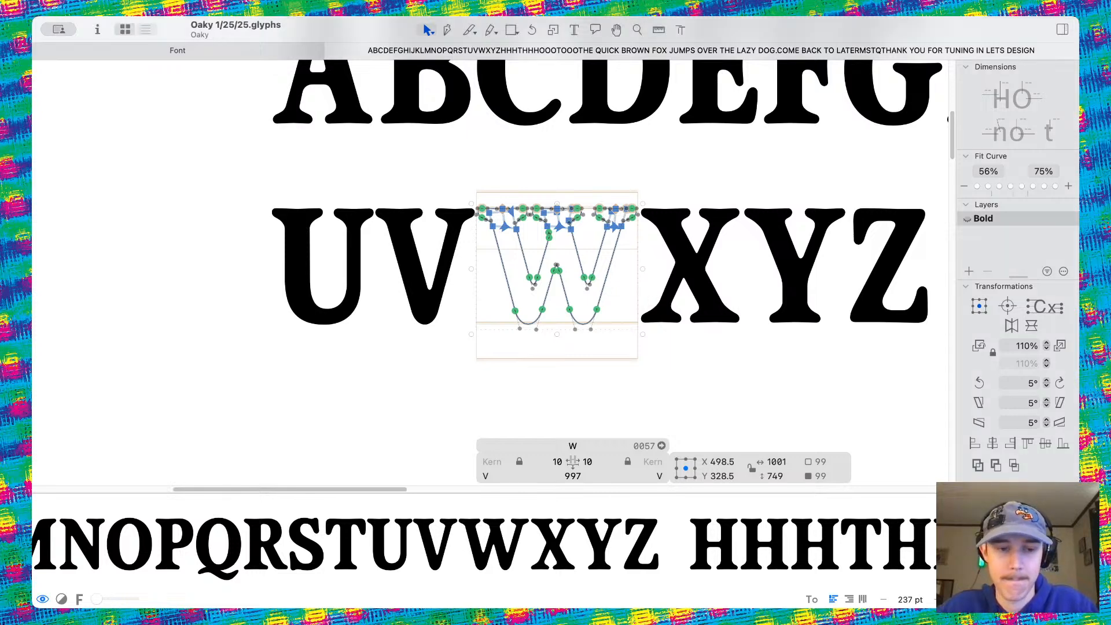
scroll(457, 205, up, 3)
scroll(503, 251, down, 3)
scroll(502, 251, right, 3)
drag(493, 224, 493, 405)
click(651, 342)
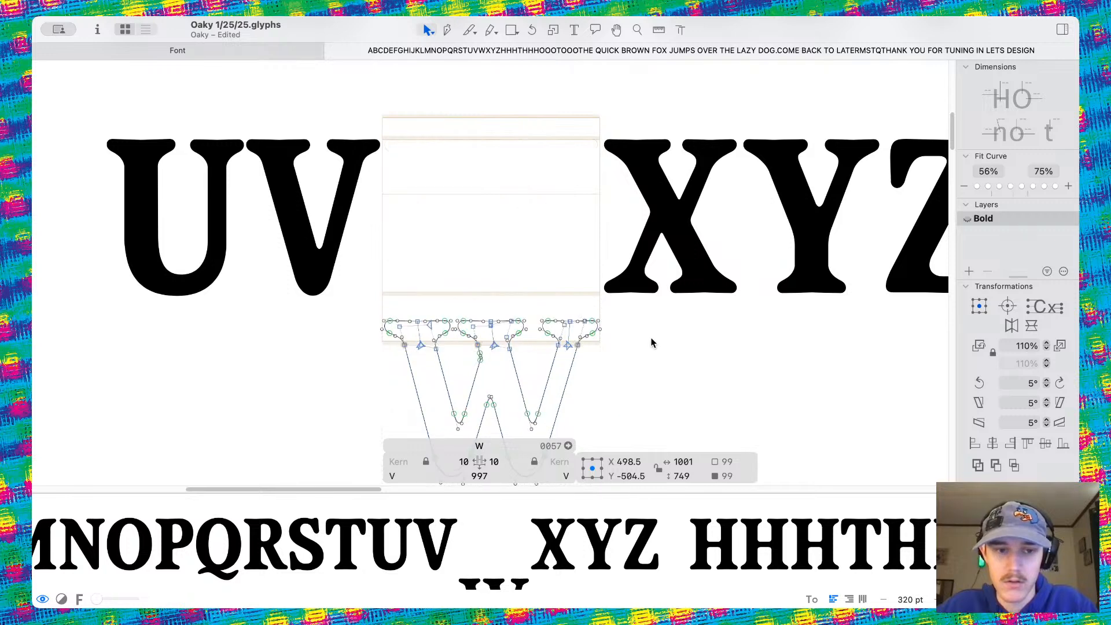
Copy the complete V outline and paste it into the W glyph above the old W
double_click(317, 198)
drag(186, 92, 430, 338)
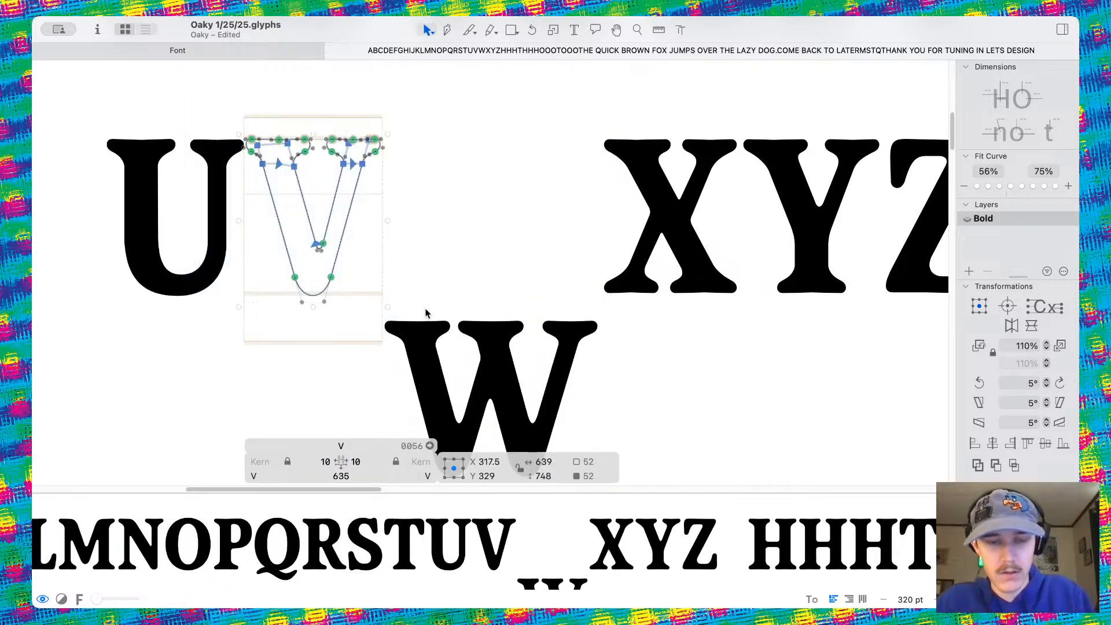
click(423, 243)
double_click(438, 231)
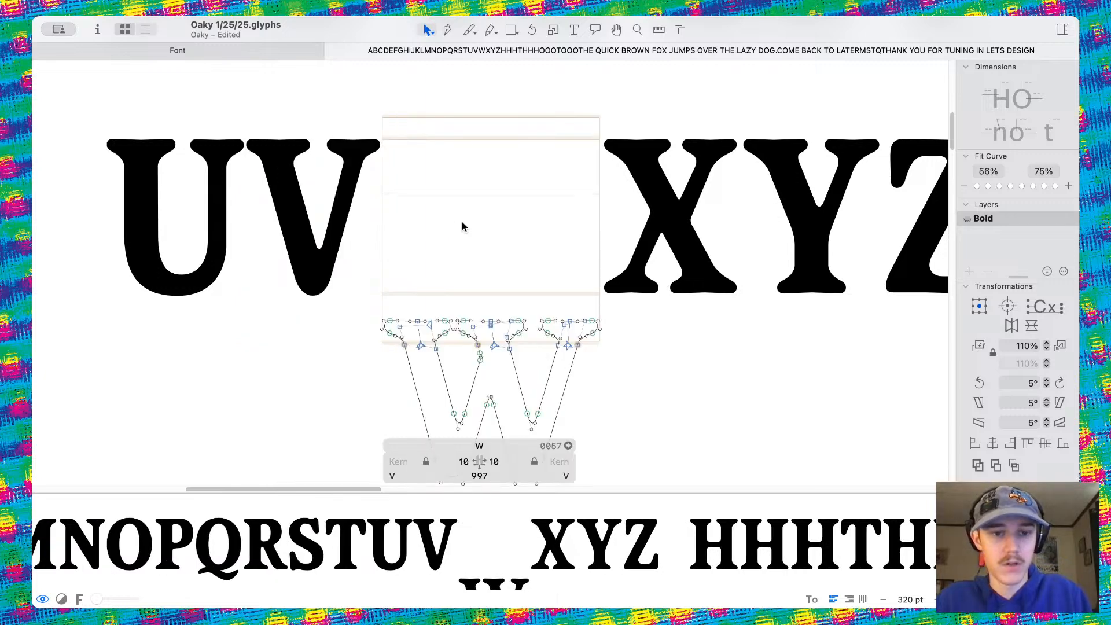
key(super+v)
scroll(440, 177, up, 3)
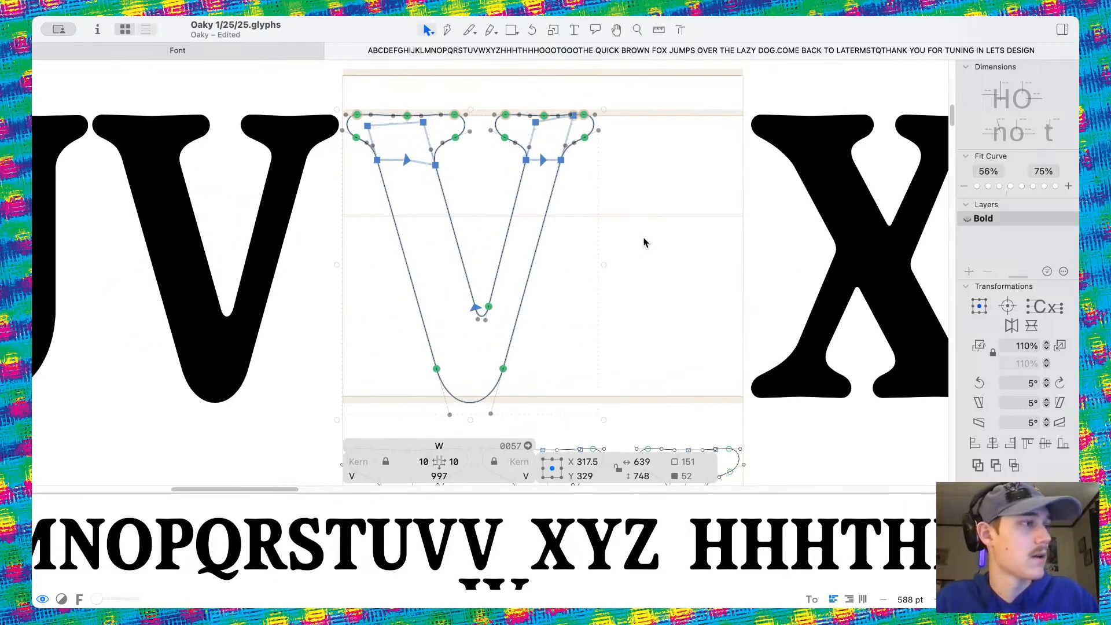
Duplicate the pasted V outline horizontally to the right to form the second half of the W
scroll(644, 241, down, 3)
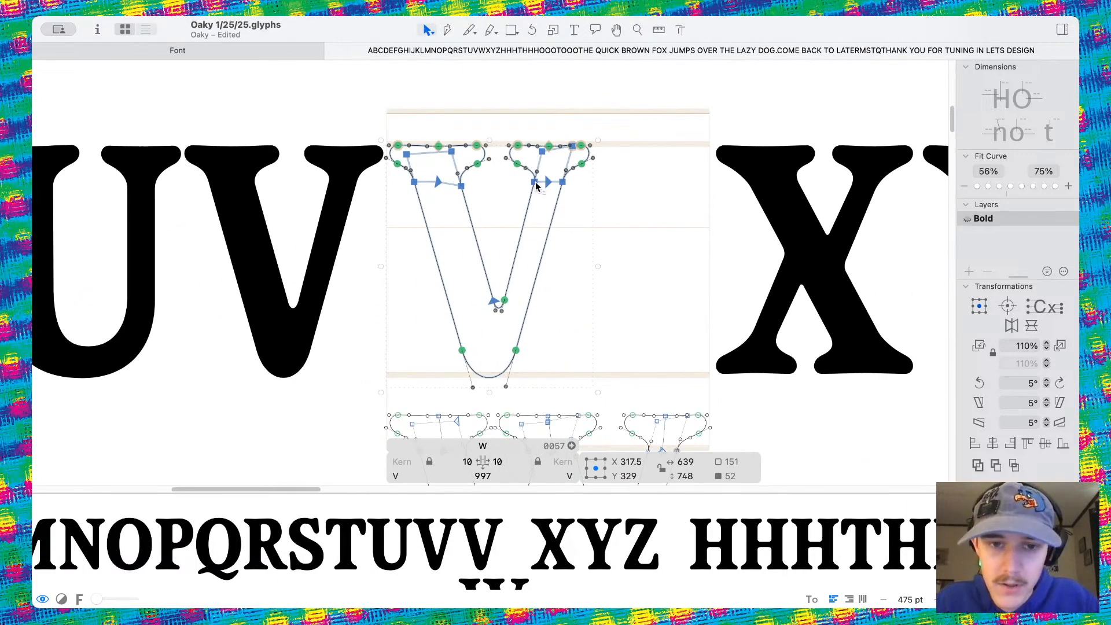
drag(535, 183, 656, 189)
click(604, 183)
Delete the first V's right serif where it overlaps the second V's left serif, and preview the W
scroll(602, 182, up, 5)
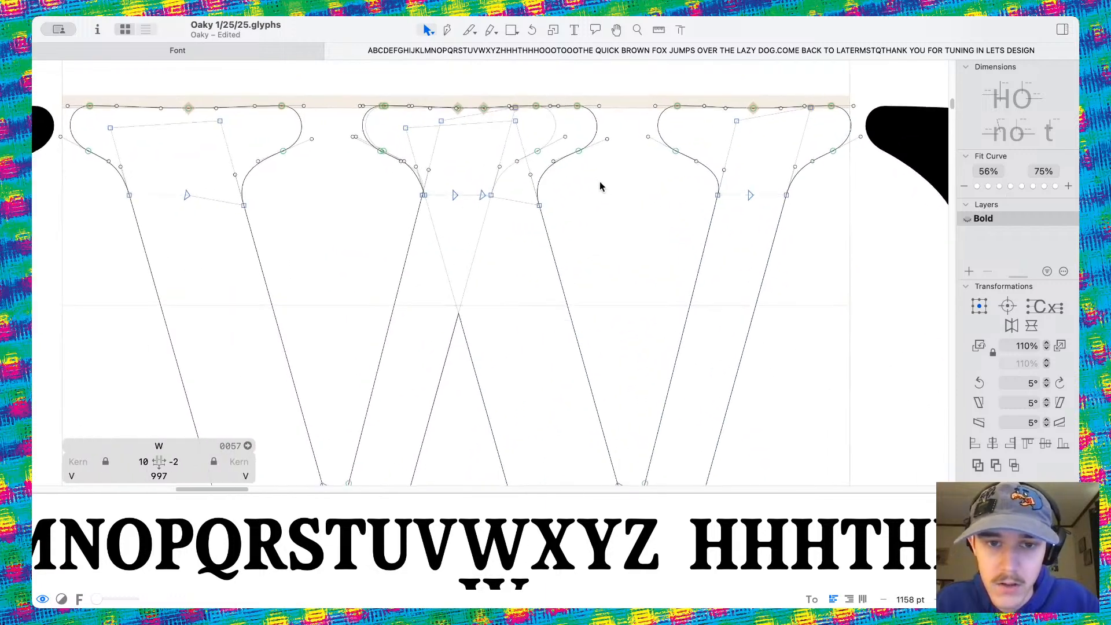
scroll(599, 182, up, 3)
double_click(590, 214)
scroll(590, 213, down, 2)
key(BackSpace)
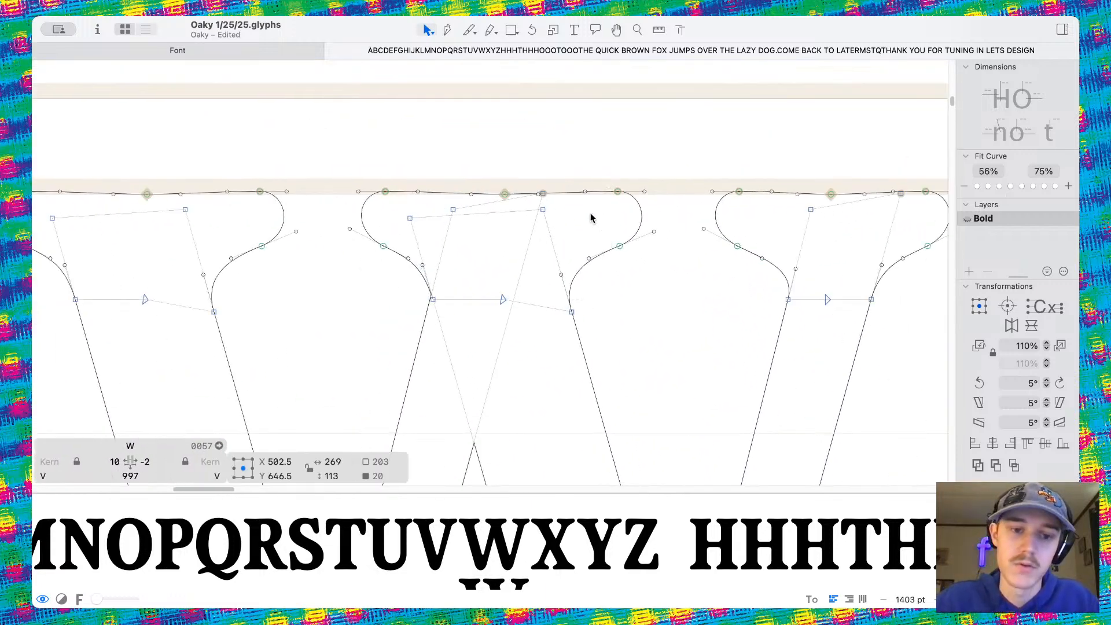
scroll(590, 217, down, 4)
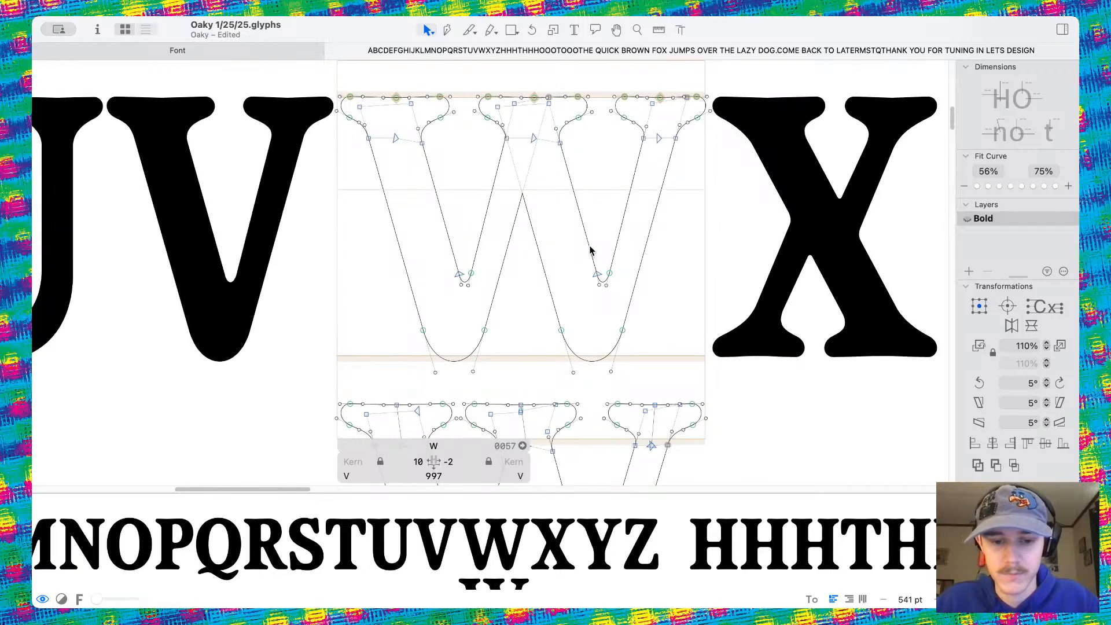
scroll(548, 221, down, 3)
key(space)
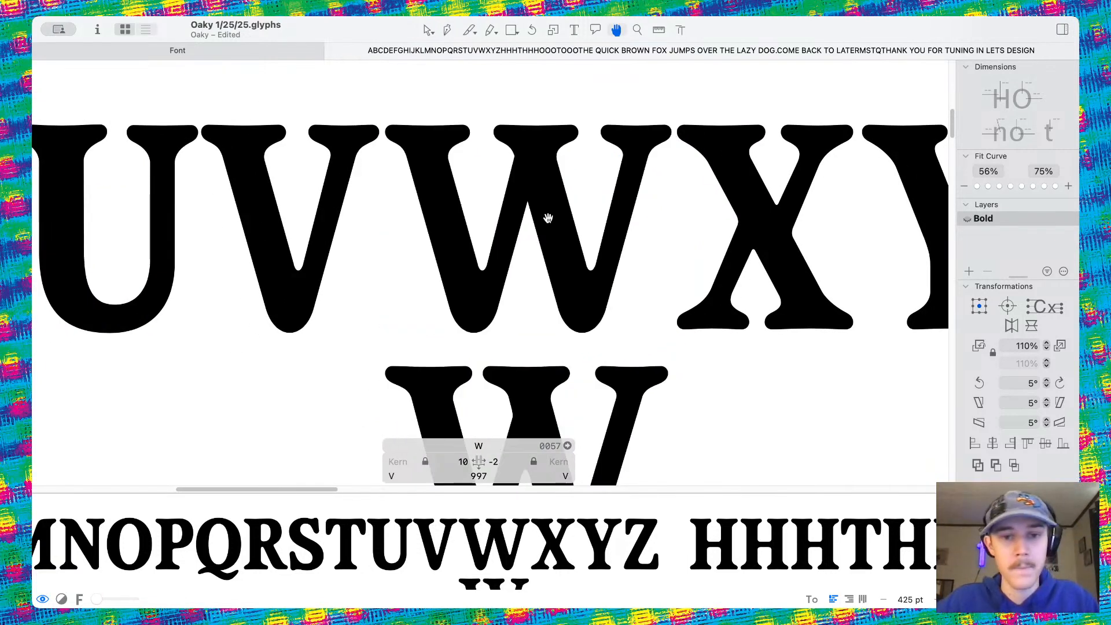
scroll(548, 218, down, 3)
Select the whole second V with its serifs and shift it left to X 653.5, tightening the W
scroll(547, 218, up, 5)
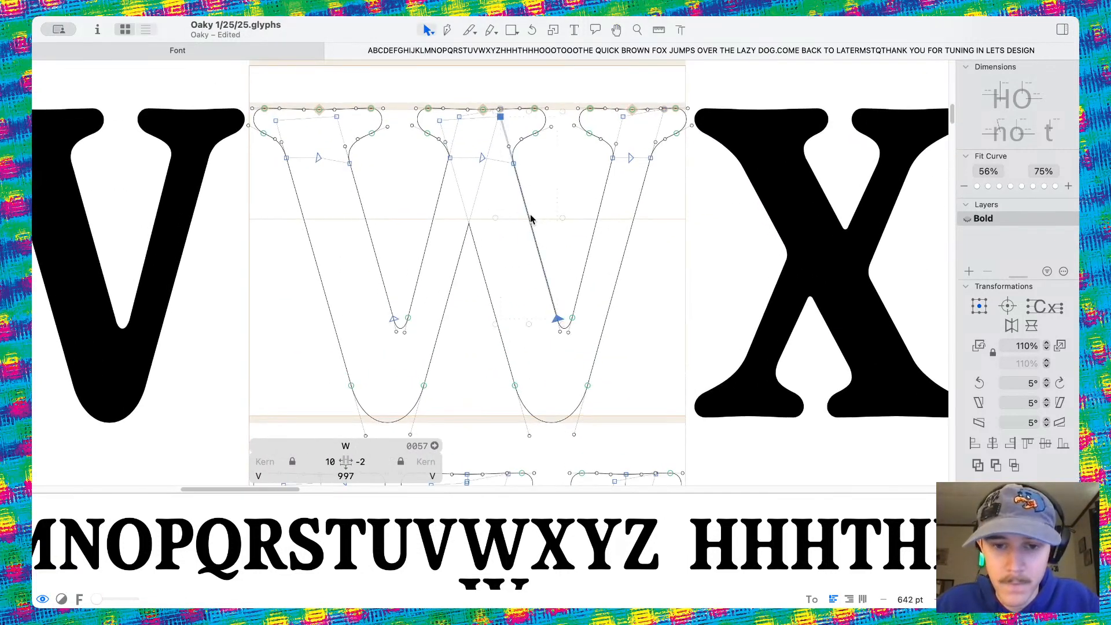
scroll(528, 218, up, 2)
shift+double_click(656, 89)
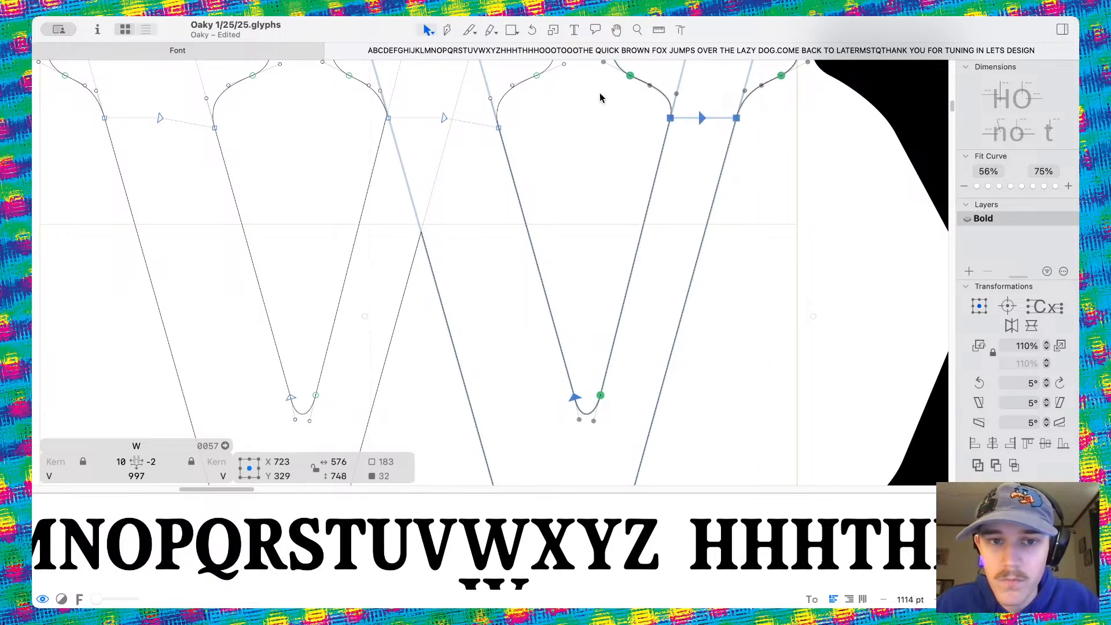
shift+double_click(502, 96)
scroll(513, 169, down, 4)
key(space)
key(Left)
key(Left)
key(Left)
key(Left)
key(Left)
key(Left)
key(Left)
key(Left)
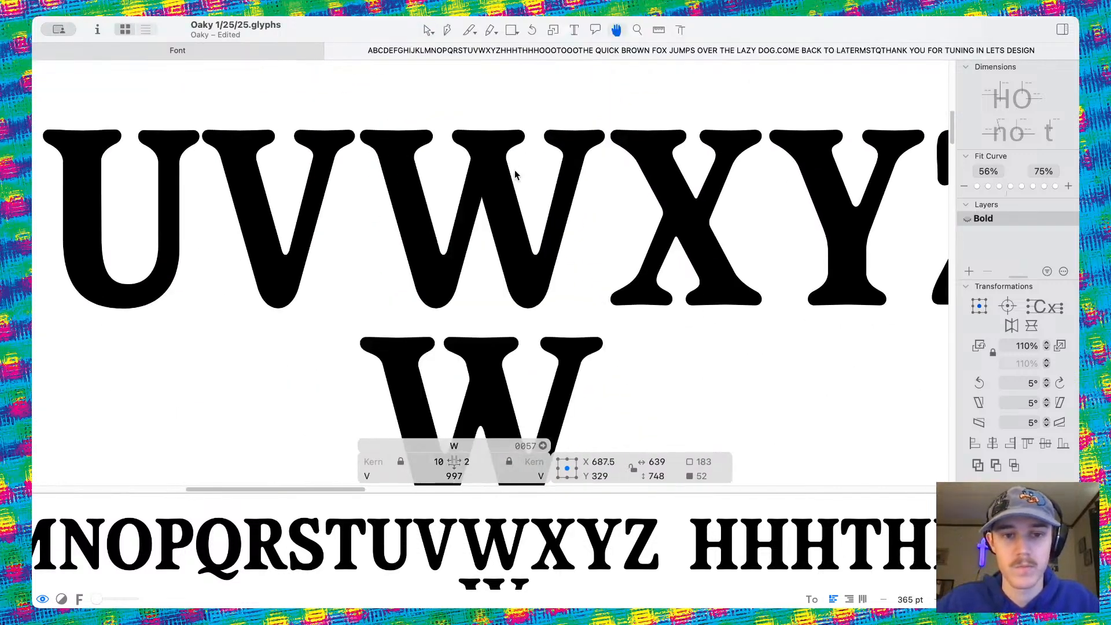
key(shift+Left)
key(shift+Left)
key(shift+Left)
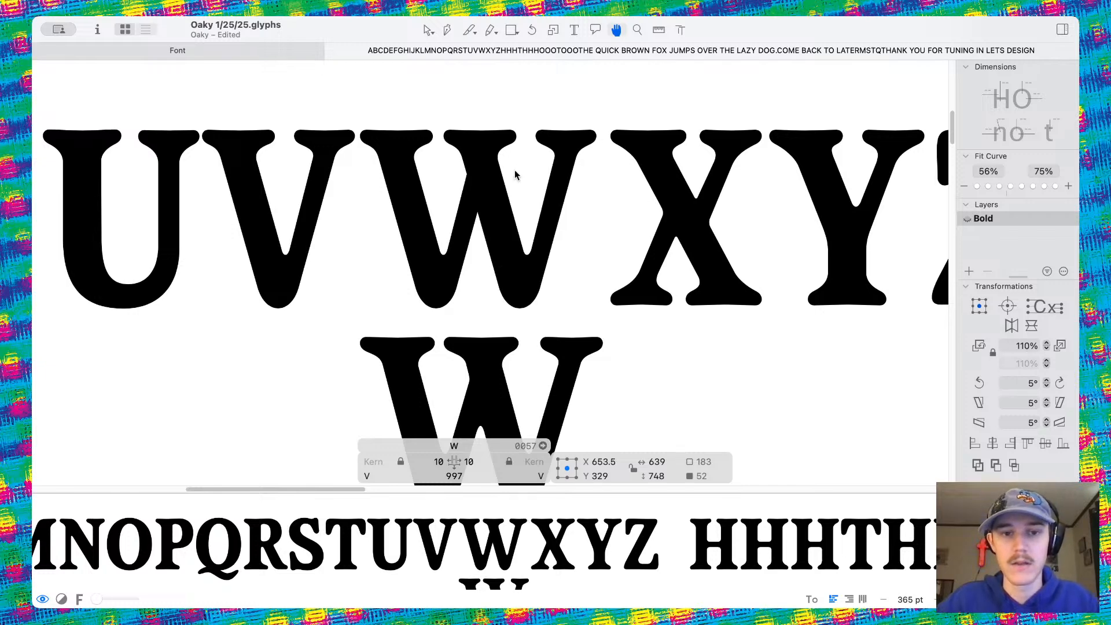
Compare the W with the full alphabet and nudge its second V further left to X 643.5
scroll(514, 171, down, 10)
scroll(515, 172, up, 1)
scroll(594, 245, up, 1)
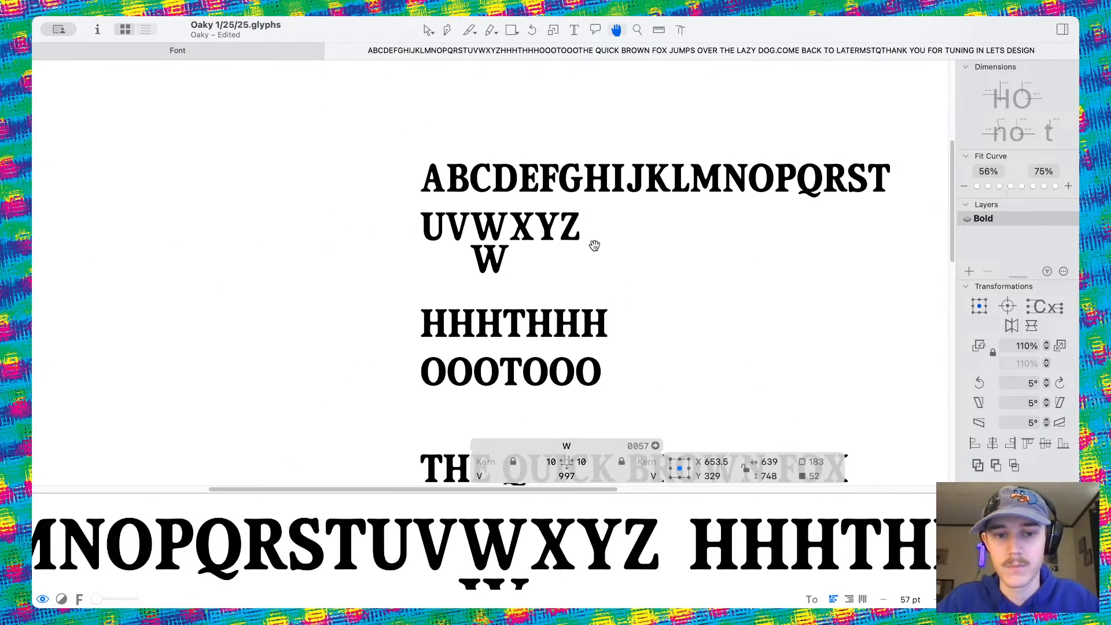
key(shift+Left)
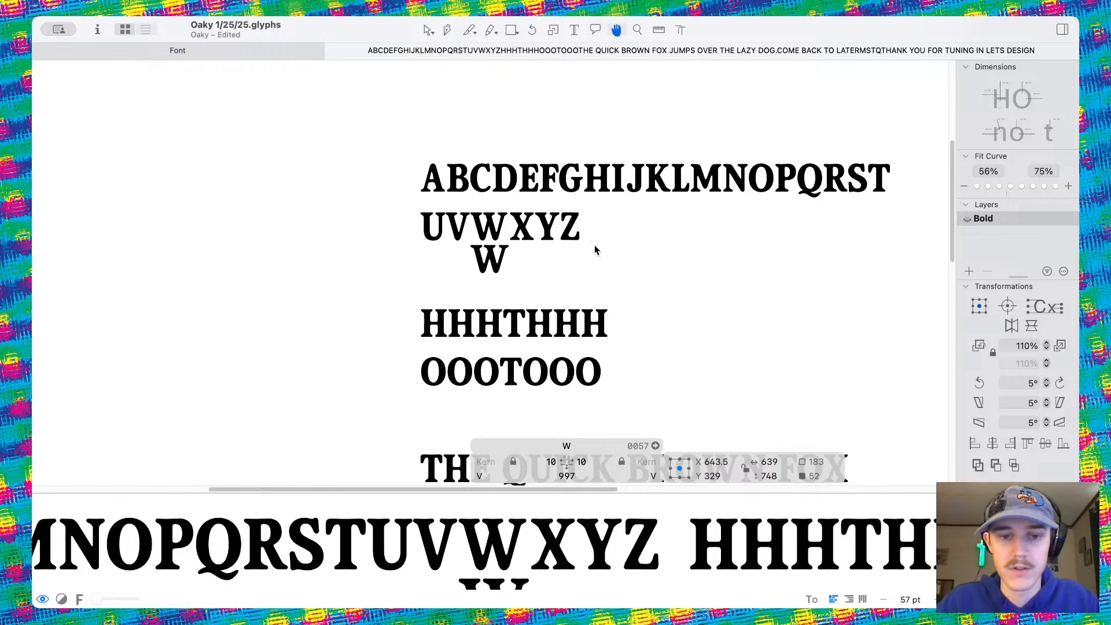
Nudge the W's second V with its serifs right to X 663.5 and return to outline editing
key(shift+Right)
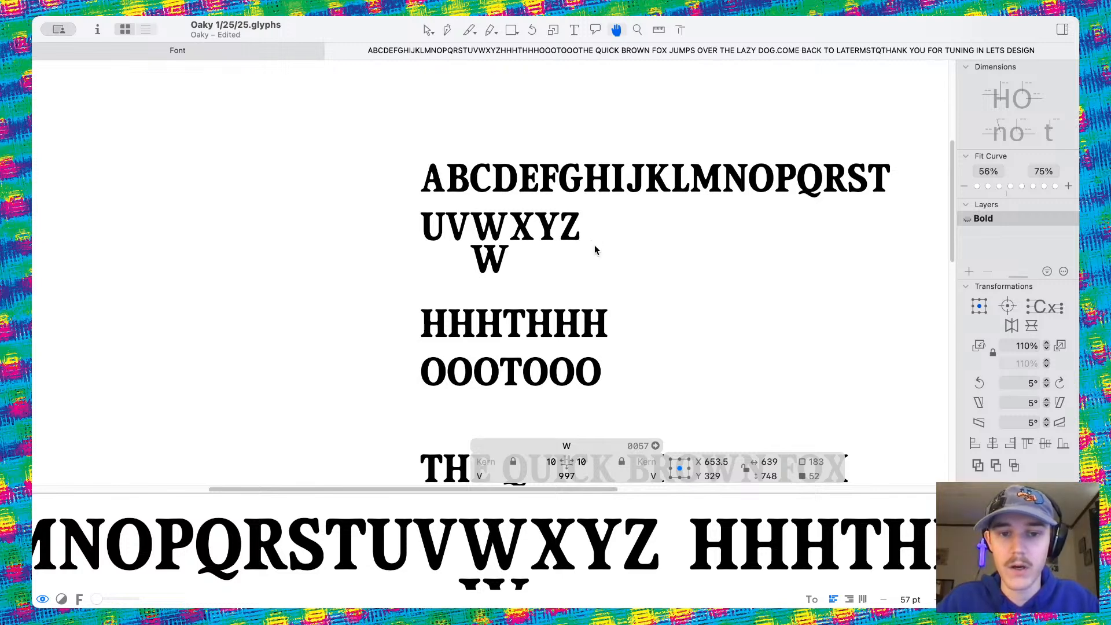
key(shift+Right)
key(v)
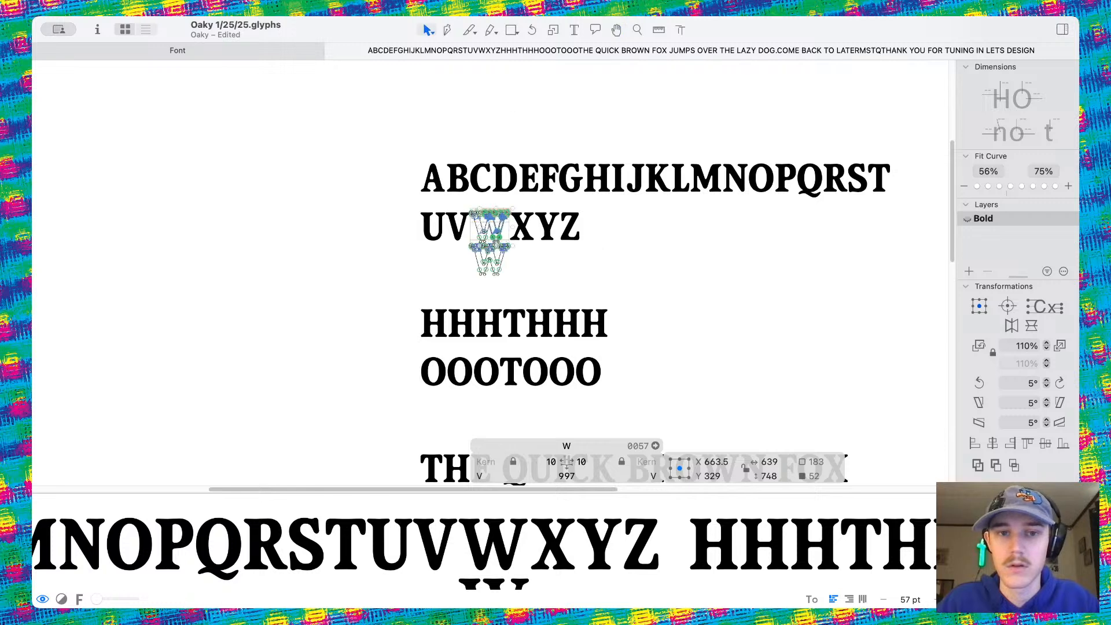
Insert an M directly before the W in the sample text and compare the two letters in outline and preview
click(575, 31)
scroll(514, 217, up, 5)
text(M)
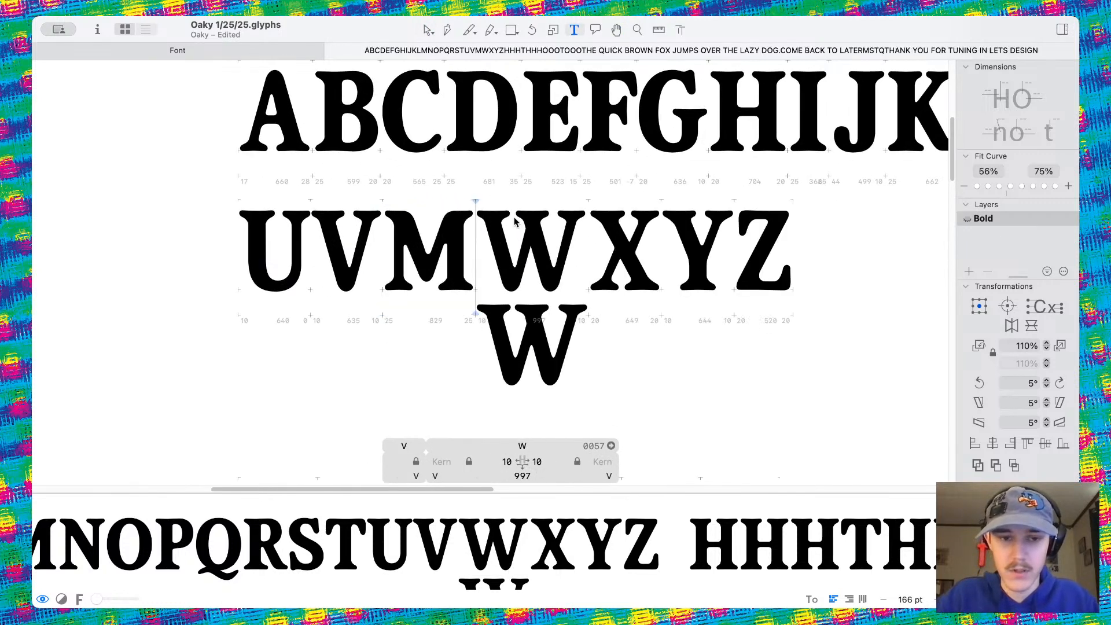
scroll(514, 217, up, 2)
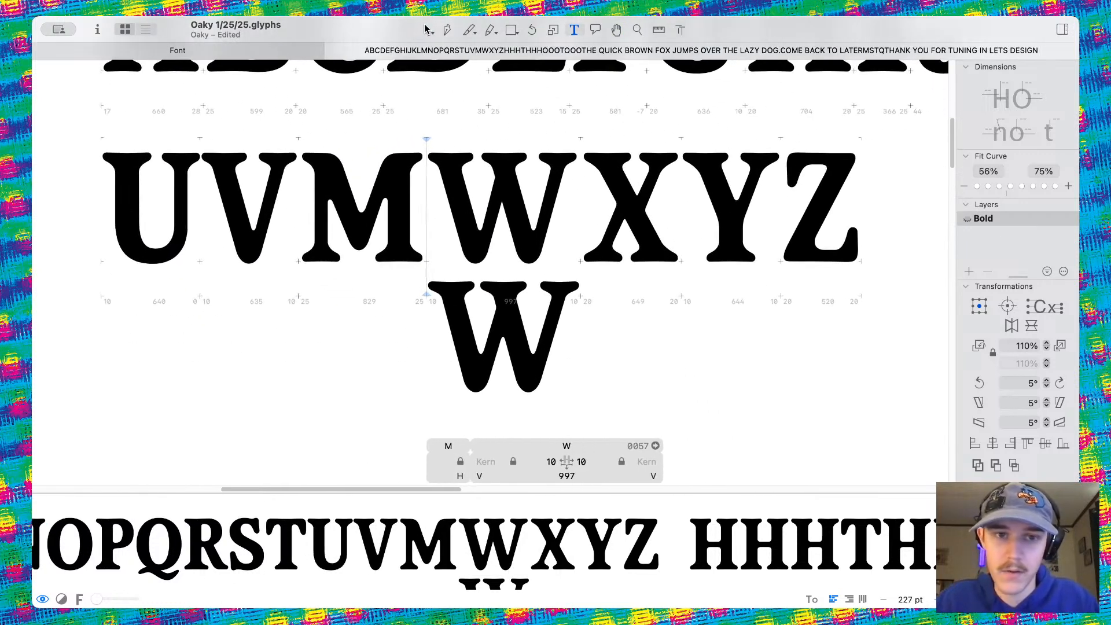
click(428, 30)
scroll(478, 267, up, 6)
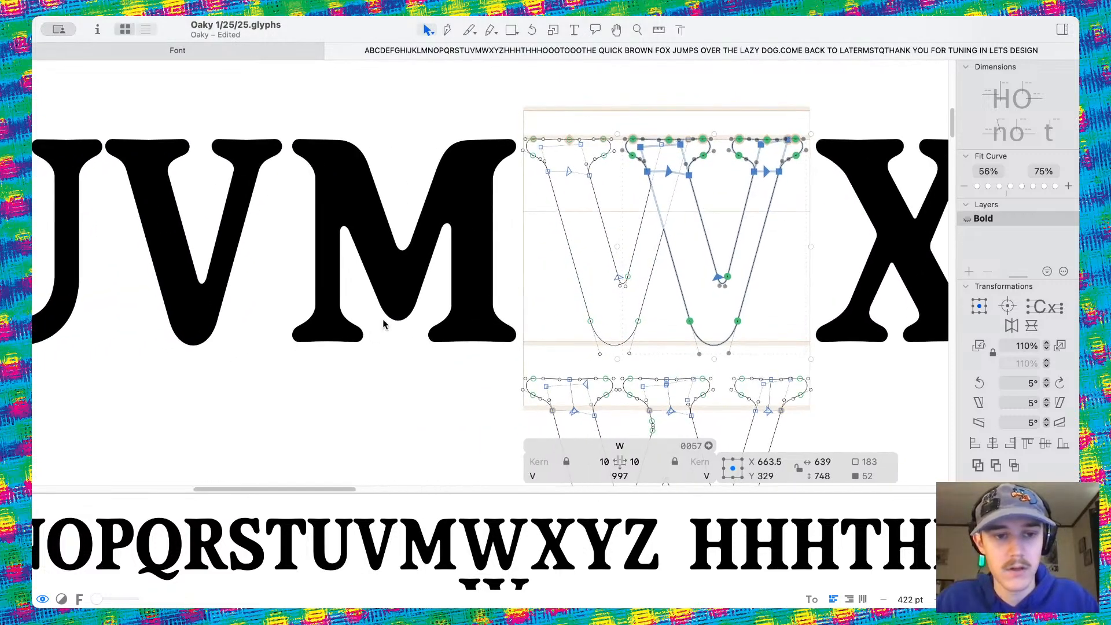
scroll(384, 324, down, 8)
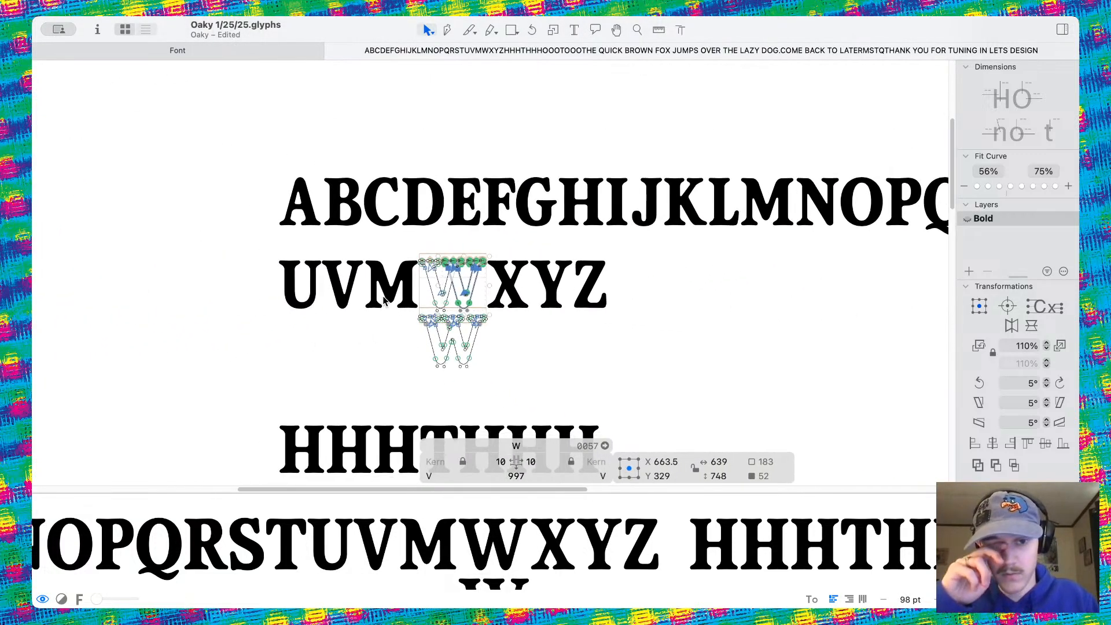
scroll(384, 298, up, 6)
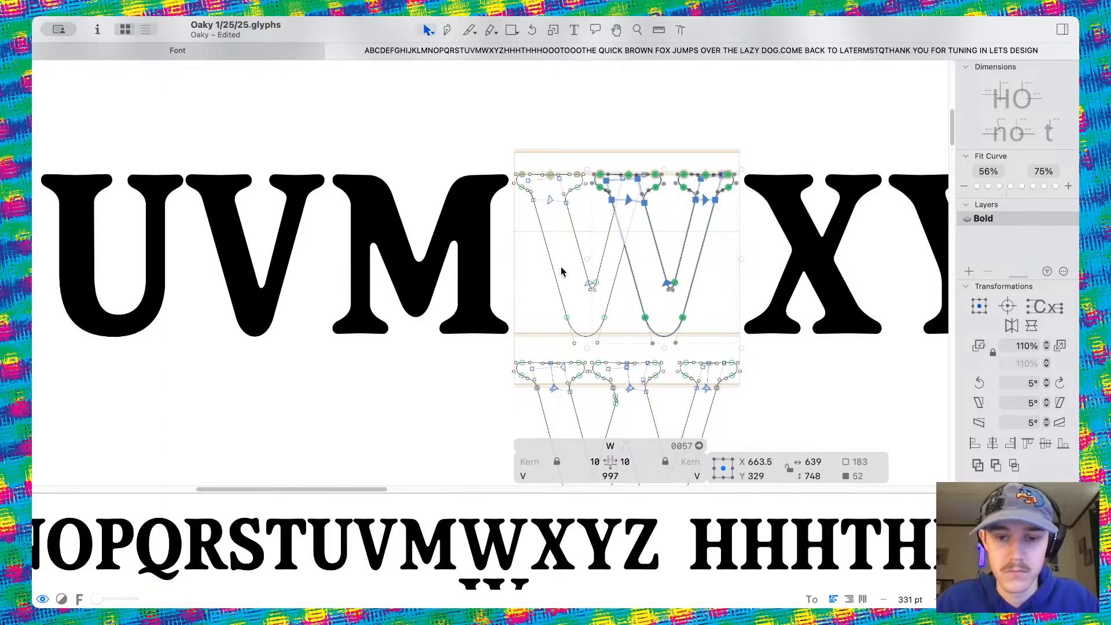
scroll(561, 269, right, 5)
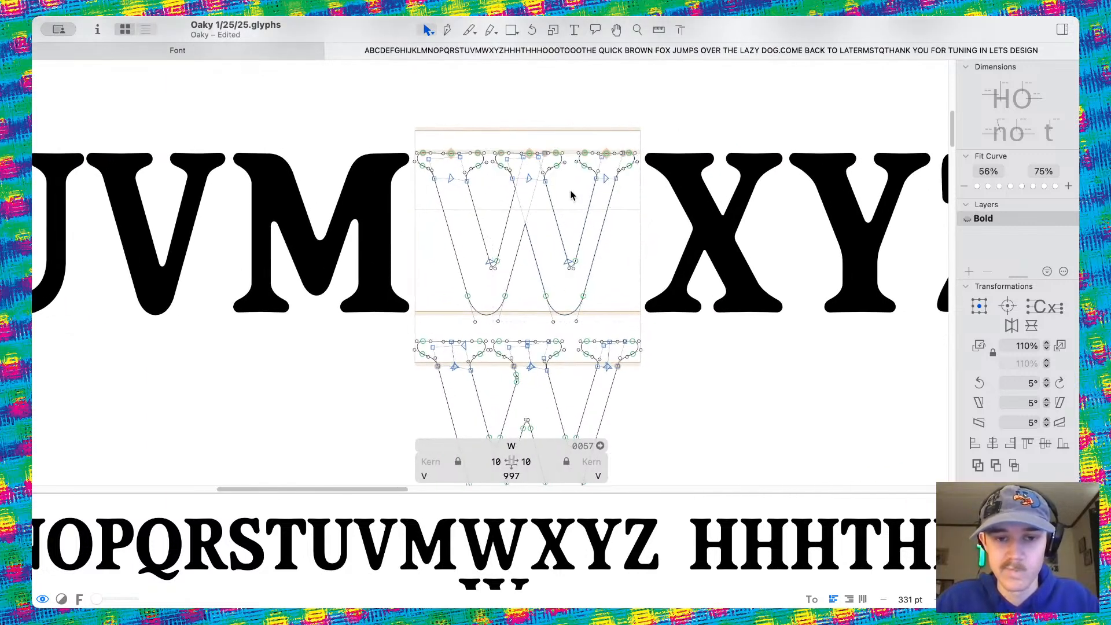
key(space)
scroll(570, 191, down, 6)
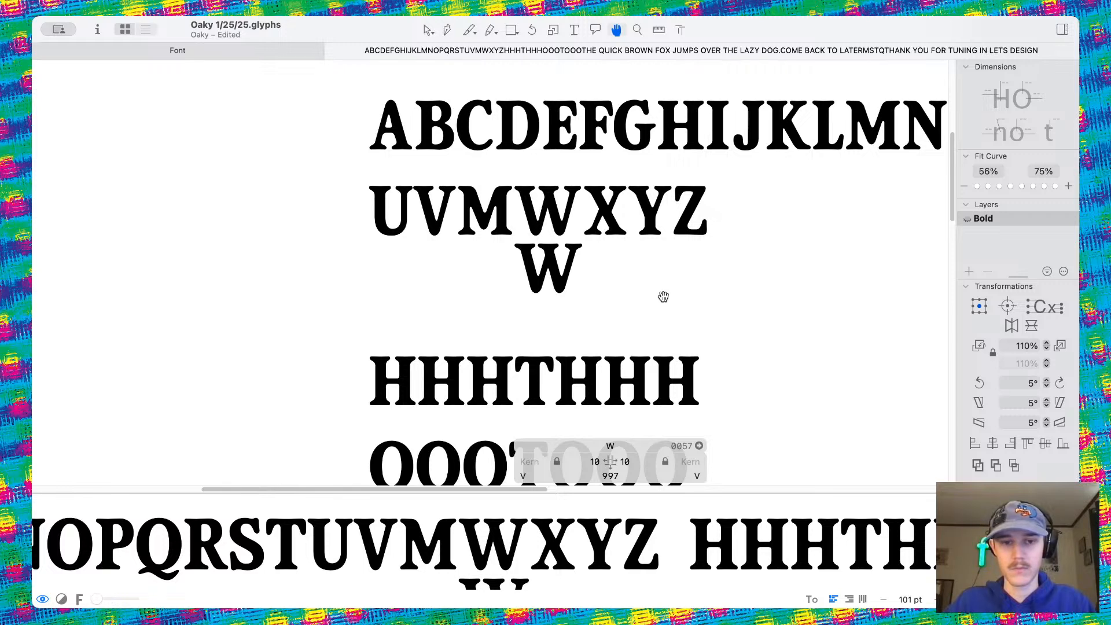
Delete the entire old W outline sitting beneath the rebuilt W and preview the alphabet at reading sizes
double_click(553, 263)
scroll(557, 274, up, 5)
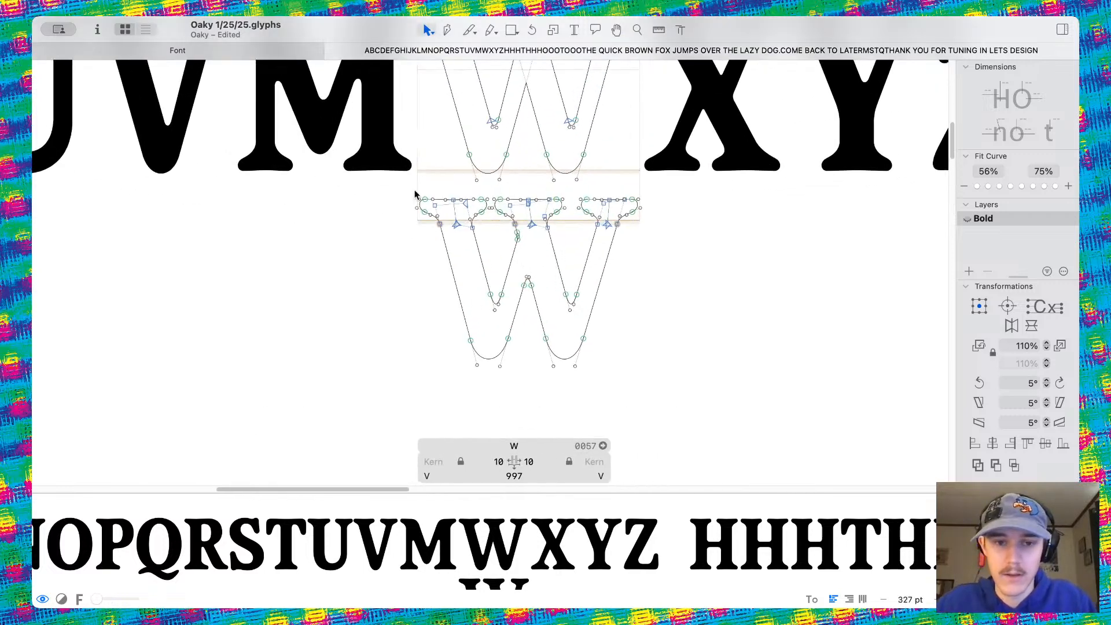
drag(404, 194, 722, 479)
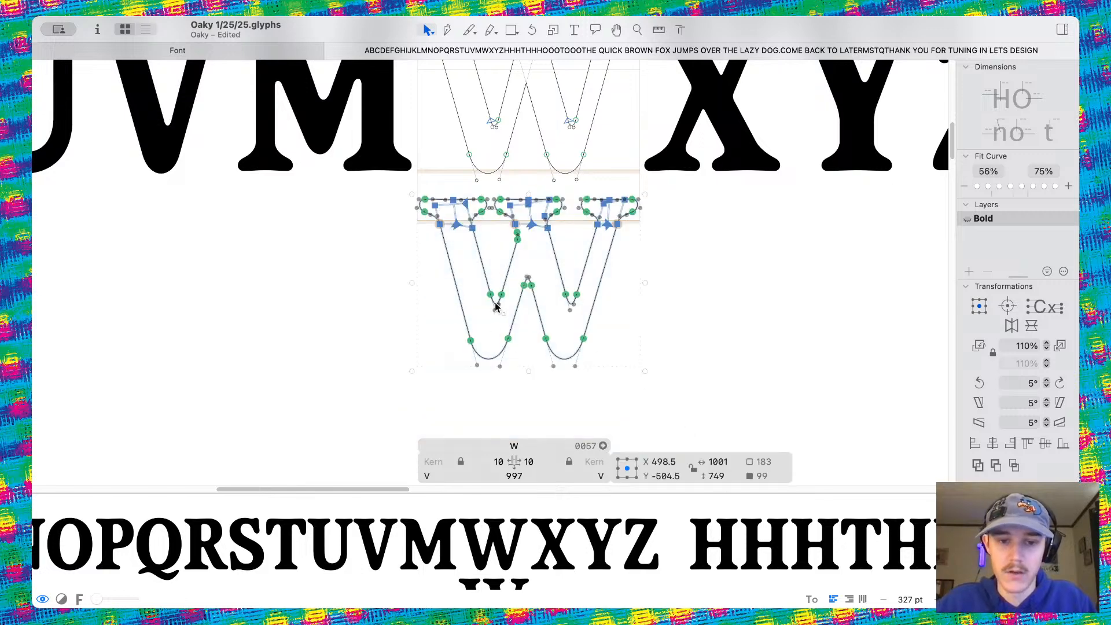
key(Delete)
key(h)
scroll(495, 324, down, 5)
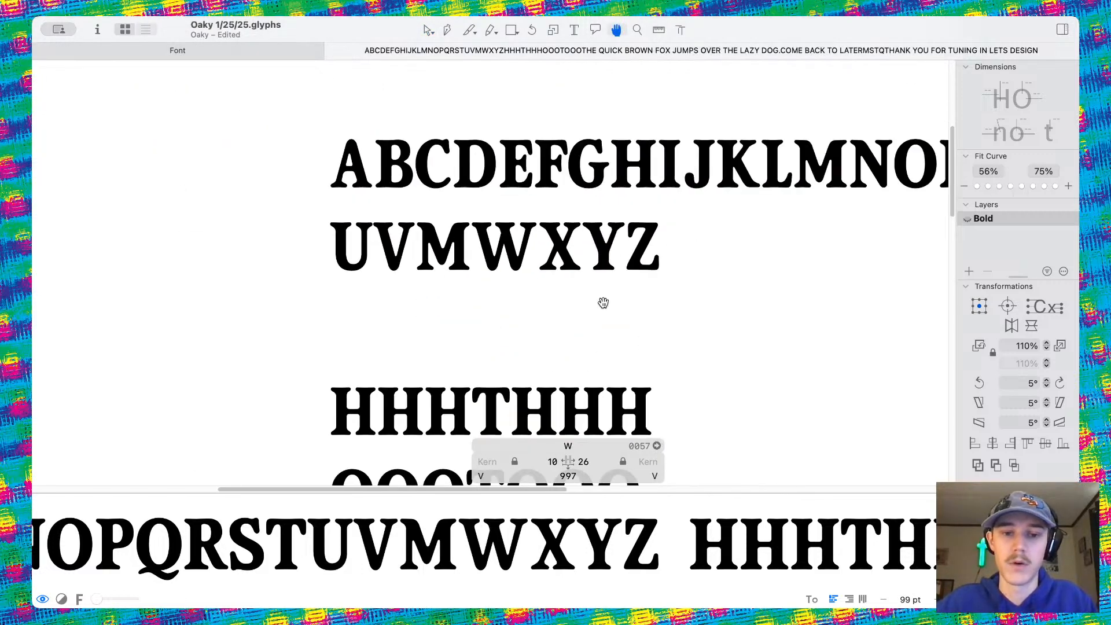
scroll(603, 302, down, 3)
scroll(540, 243, up, 2)
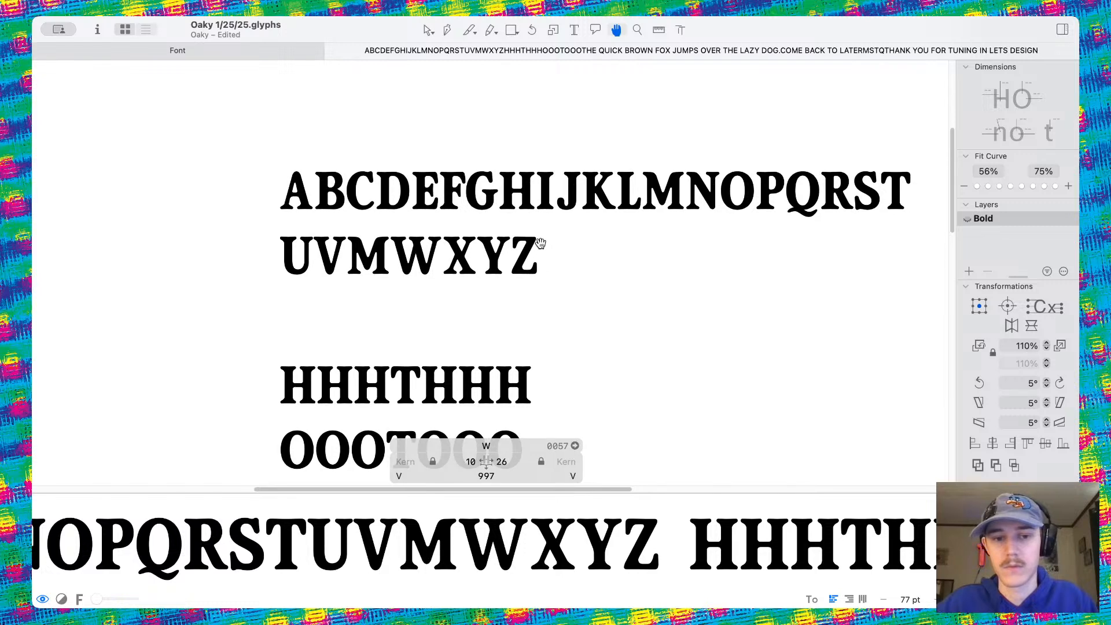
scroll(540, 243, down, 4)
scroll(540, 243, down, 3)
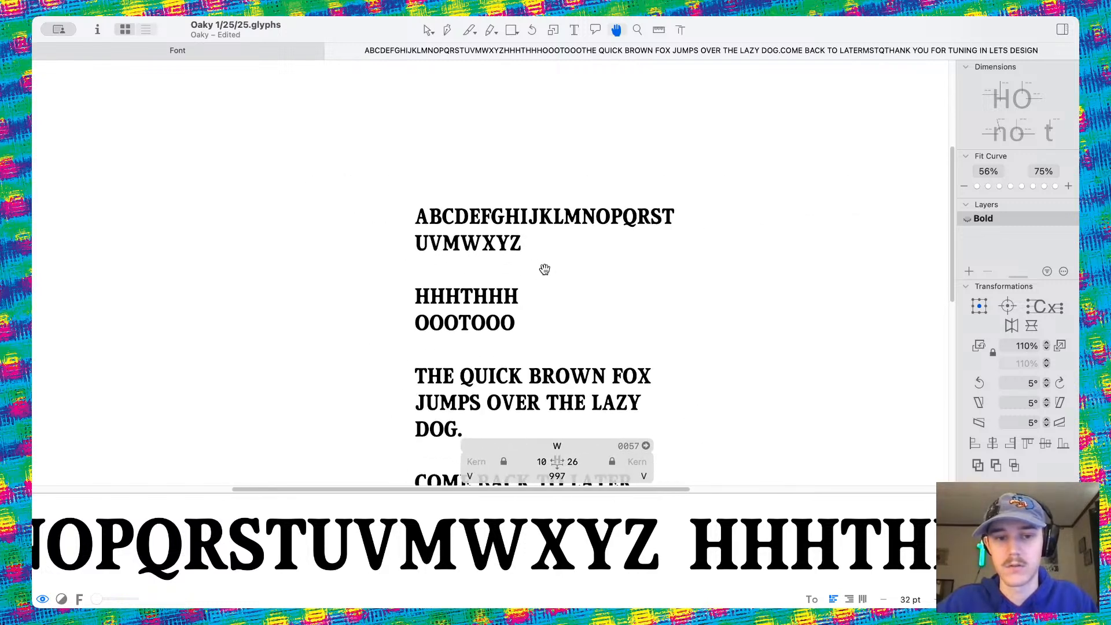
Open the V glyph before the M for outline editing
scroll(457, 243, up, 6)
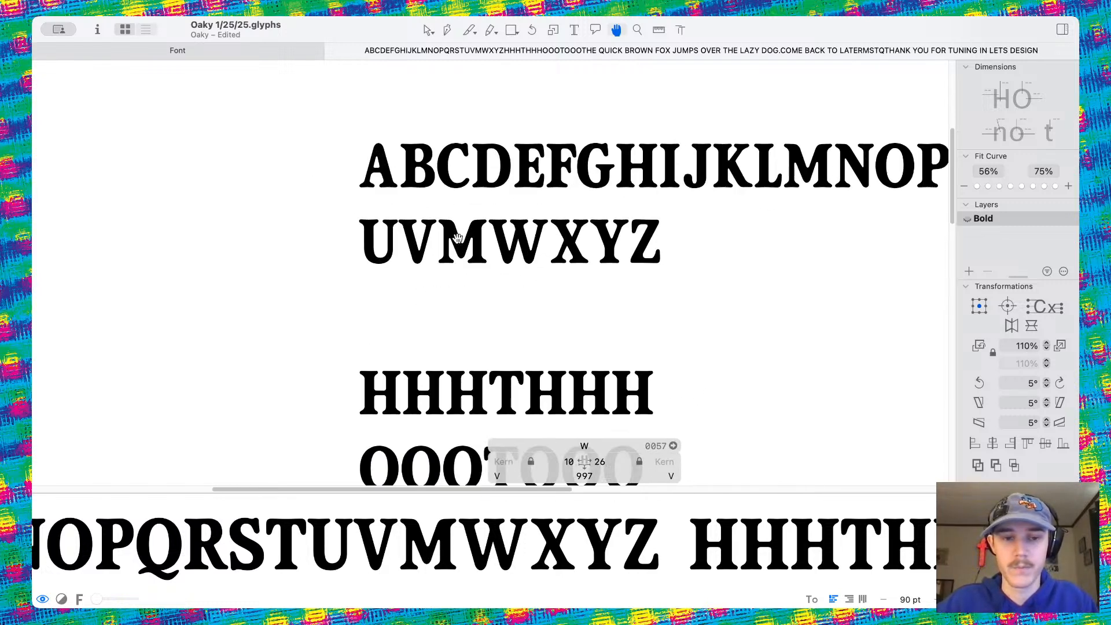
scroll(359, 265, up, 3)
double_click(343, 265)
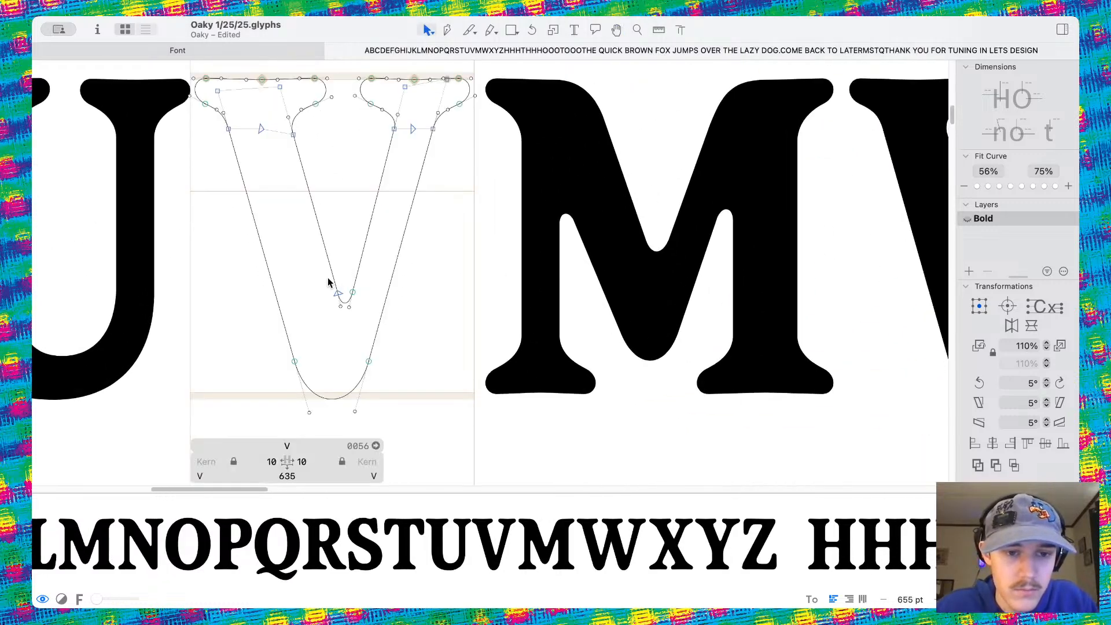
Try to raise the two on-curve nodes of the V's inner notch while leaving their handles in place
drag(328, 280, 359, 313)
scroll(359, 313, up, 1)
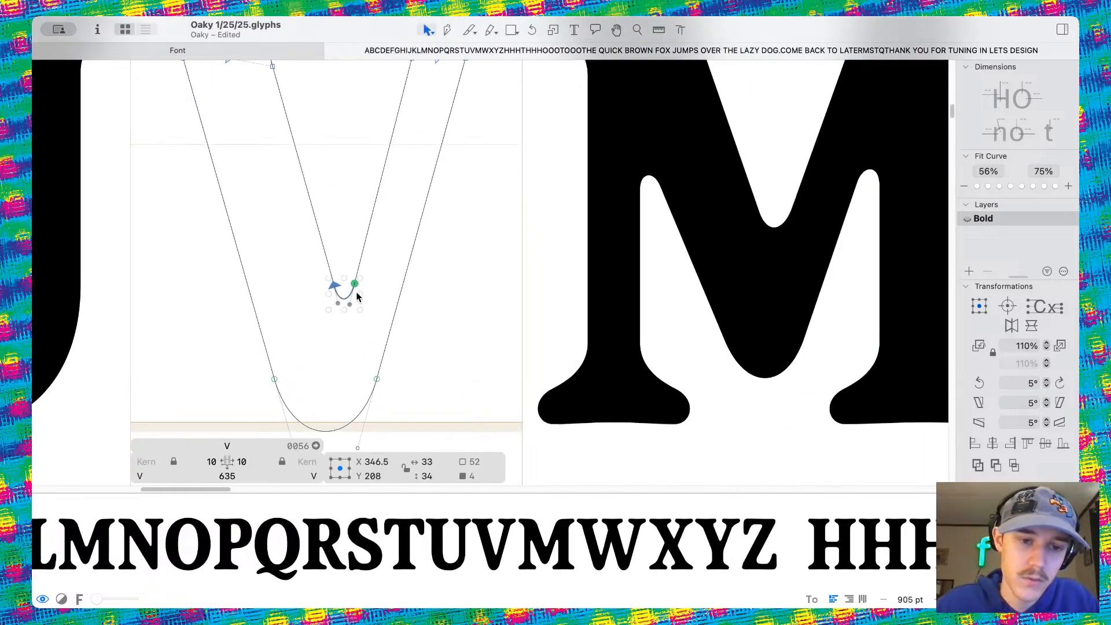
click(361, 271)
double_click(334, 284)
drag(318, 266, 360, 304)
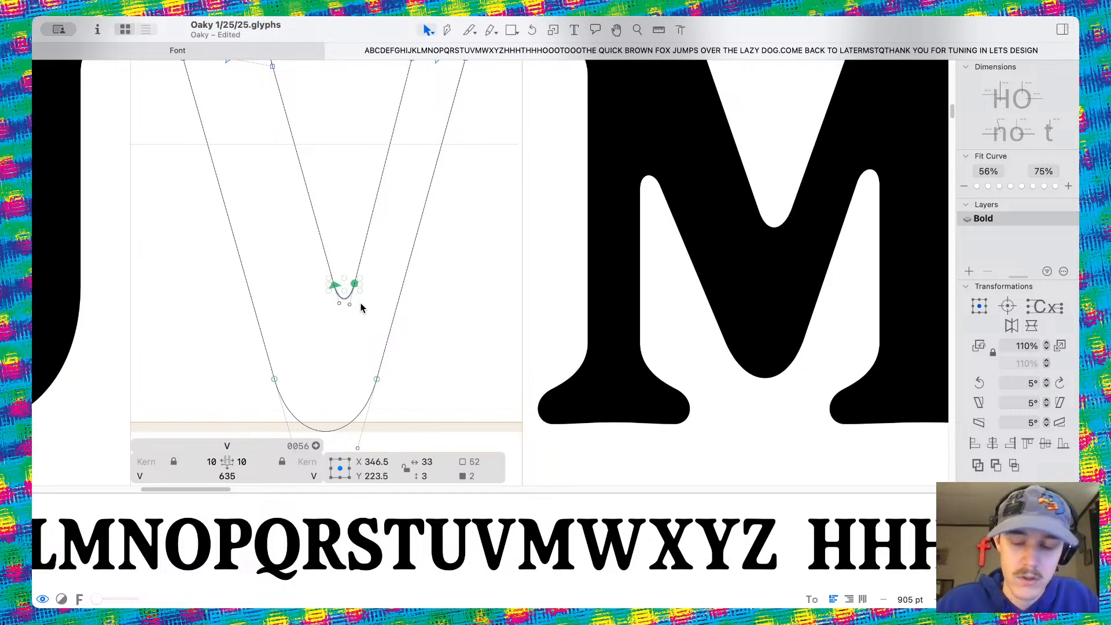
key(shift+Up)
key(space)
key(super+z)
Reshape the V's inner notch by moving both on-curve nodes up along the diagonals and raising the left curve handle
scroll(362, 308, up, 1)
key(space)
scroll(365, 306, up, 3)
click(380, 282)
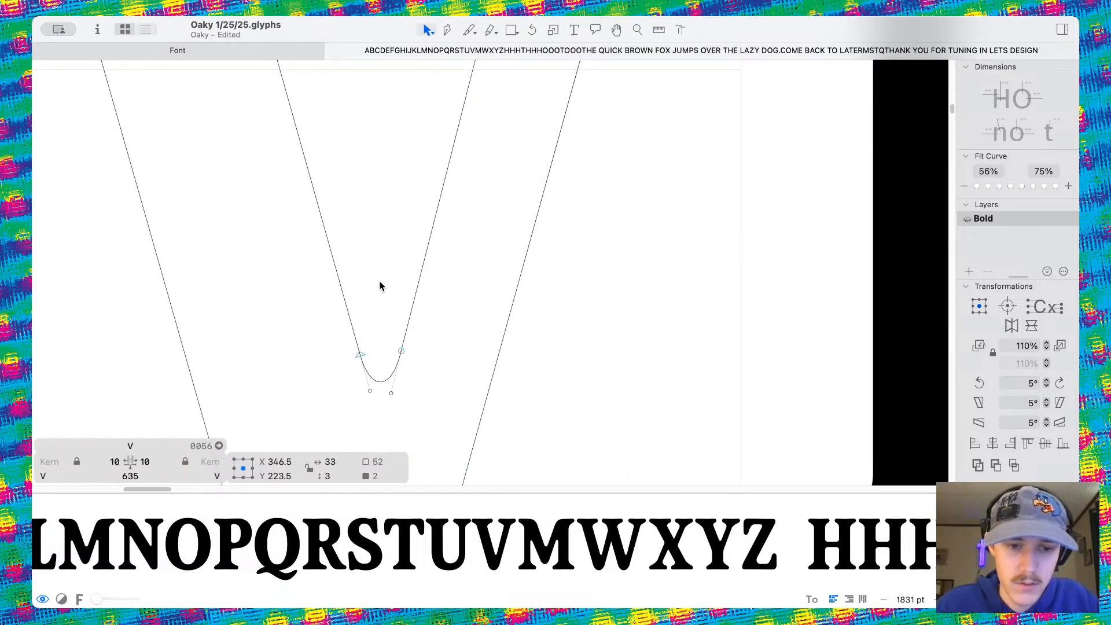
drag(400, 349, 407, 330)
click(359, 355)
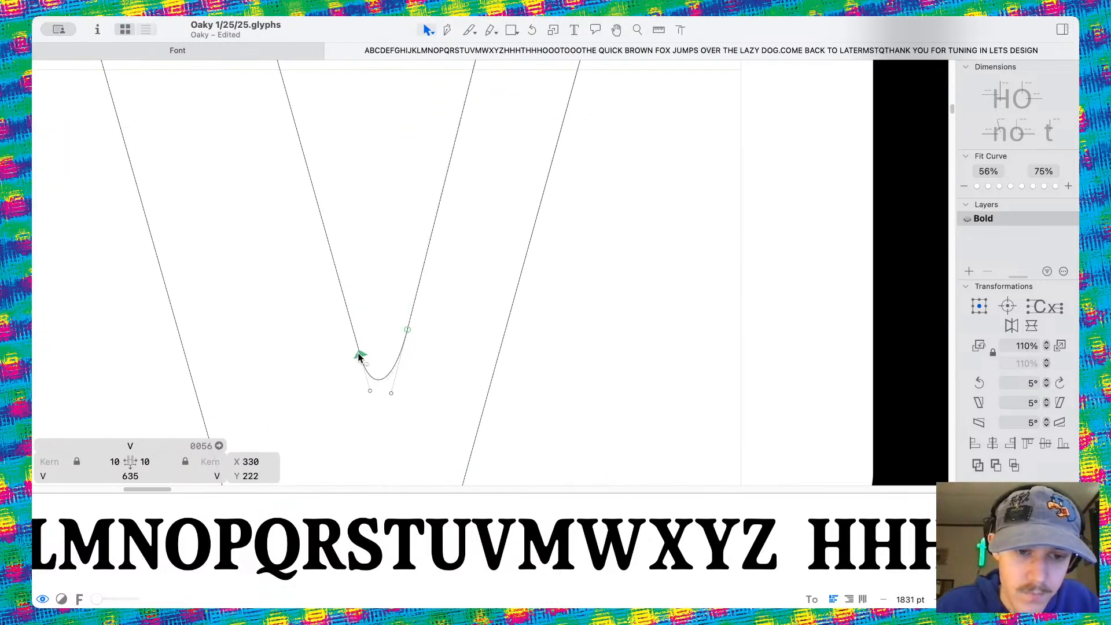
drag(358, 357, 354, 329)
mouse_move(370, 393)
mouse_down()
mouse_move(361, 383)
mouse_move(395, 383)
mouse_move(367, 376)
mouse_up()
click(385, 305)
key(space)
scroll(385, 304, down, 10)
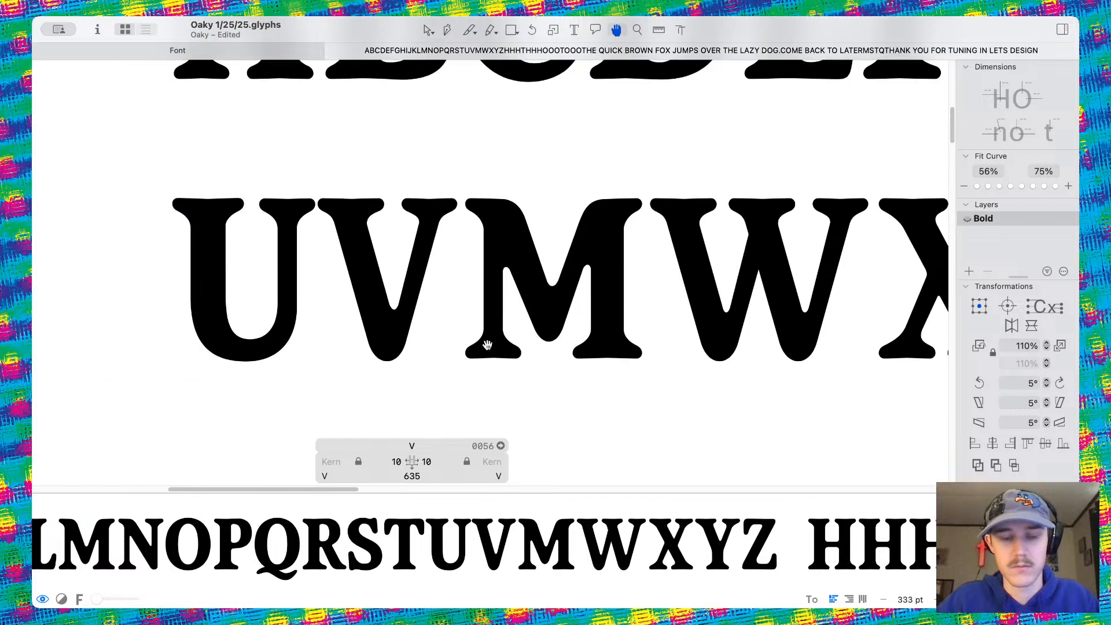
scroll(488, 345, down, 5)
scroll(491, 341, up, 5)
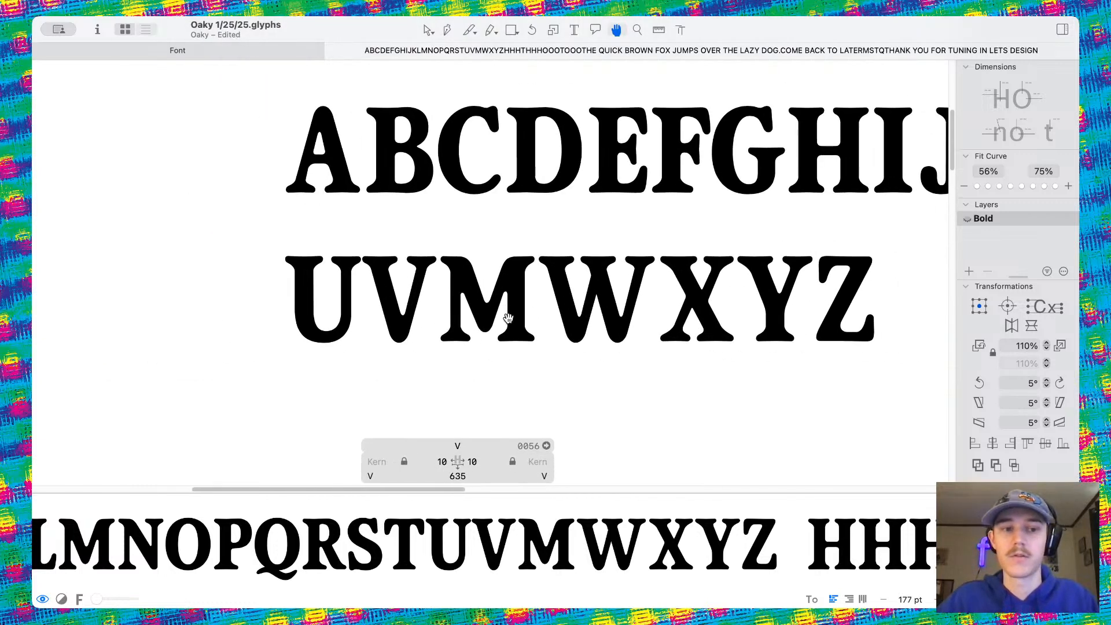
Clear all existing outlines from the W glyph
scroll(459, 276, up, 2)
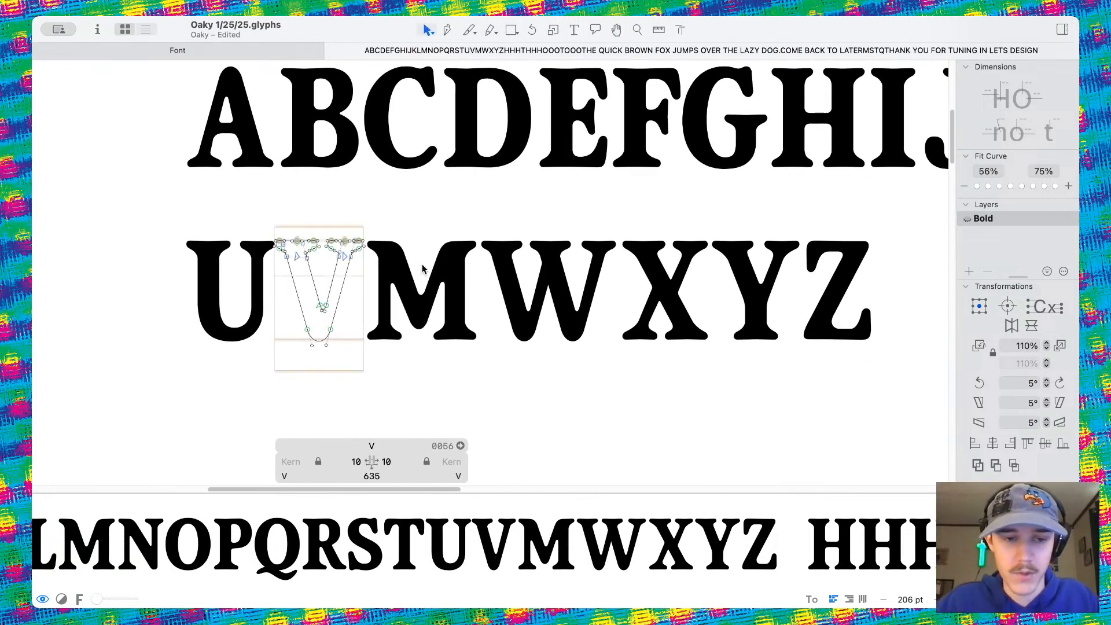
scroll(462, 260, up, 8)
scroll(512, 235, right, 3)
double_click(511, 231)
drag(404, 122, 802, 418)
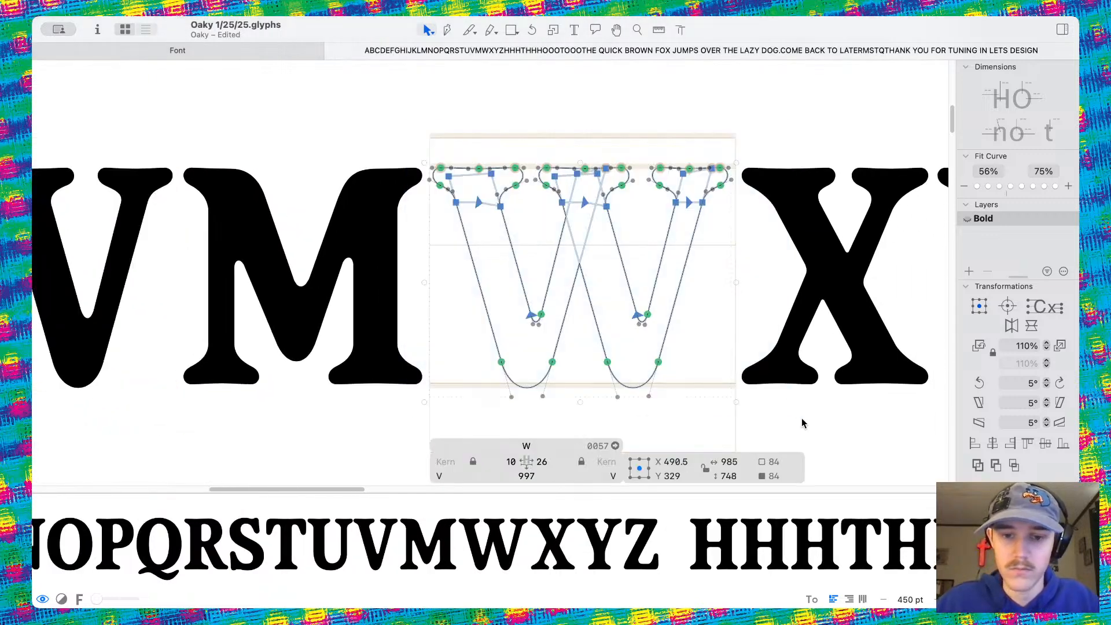
key(BackSpace)
Copy all of the V's outlines and paste them into the empty W glyph
scroll(787, 421, left, 3)
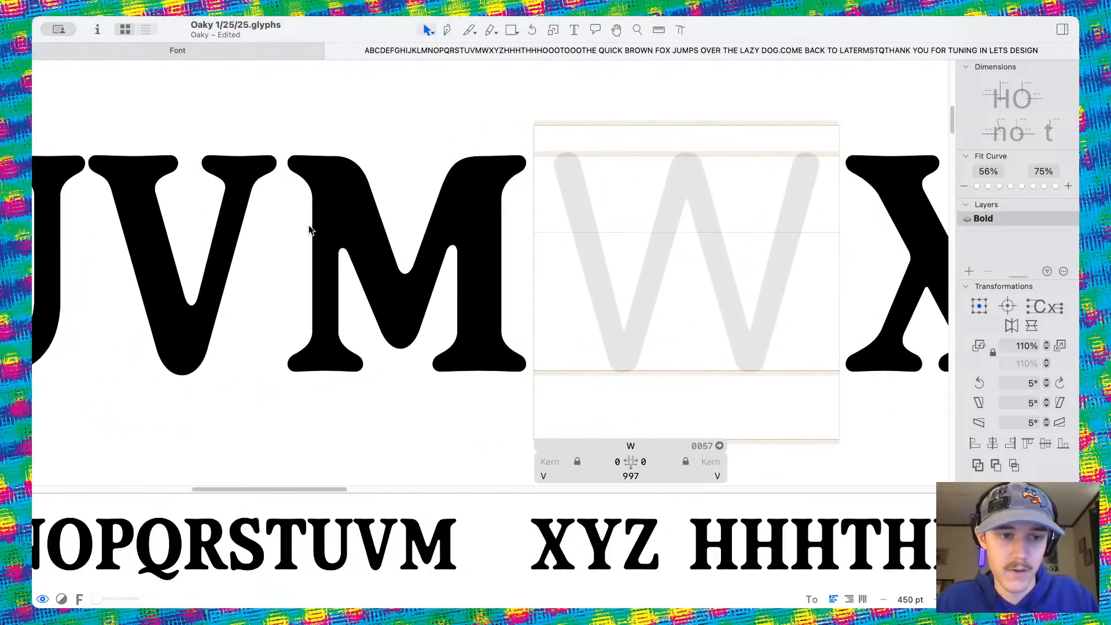
double_click(266, 205)
drag(75, 136, 373, 441)
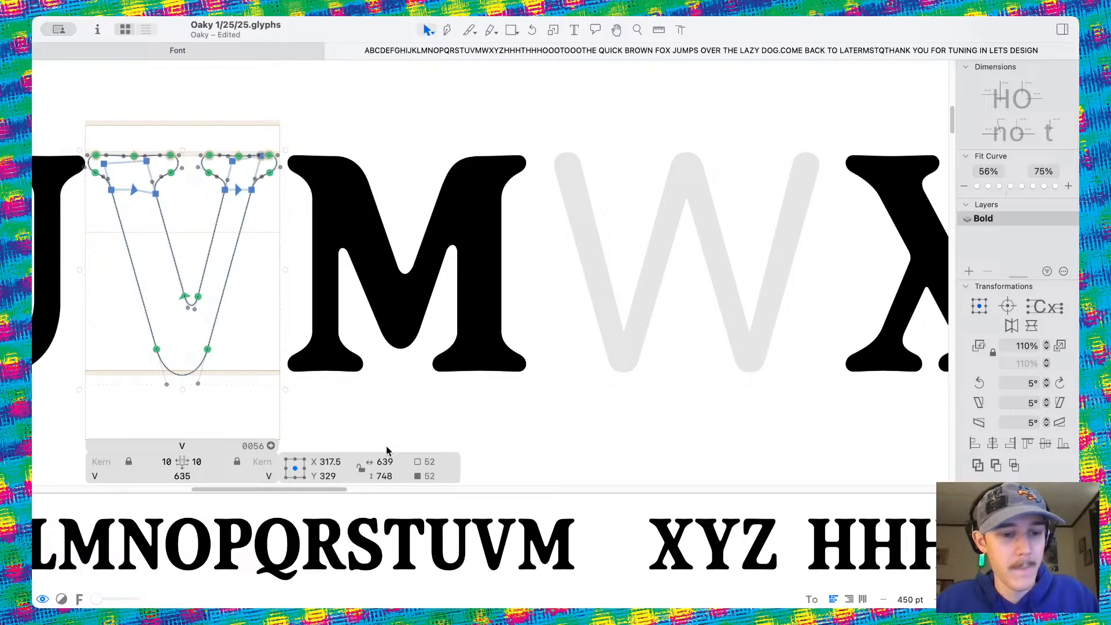
key(super+c)
double_click(604, 316)
key(super+v)
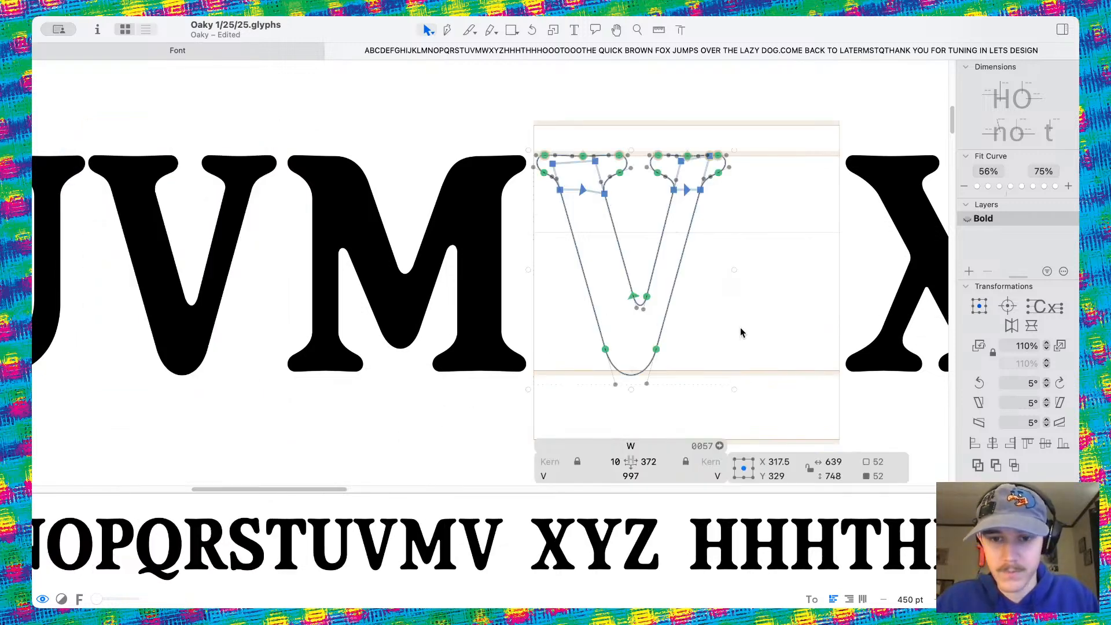
Duplicate the V outlines inside the W glyph and place the copy about 275 units to the right of the original
click(740, 327)
scroll(707, 281, right, 3)
drag(341, 104, 586, 405)
drag(498, 315, 582, 315)
Delete the first V's right serif contour where it overlaps the second V in the W
click(566, 164)
scroll(565, 164, up, 5)
scroll(566, 168, up, 3)
double_click(588, 214)
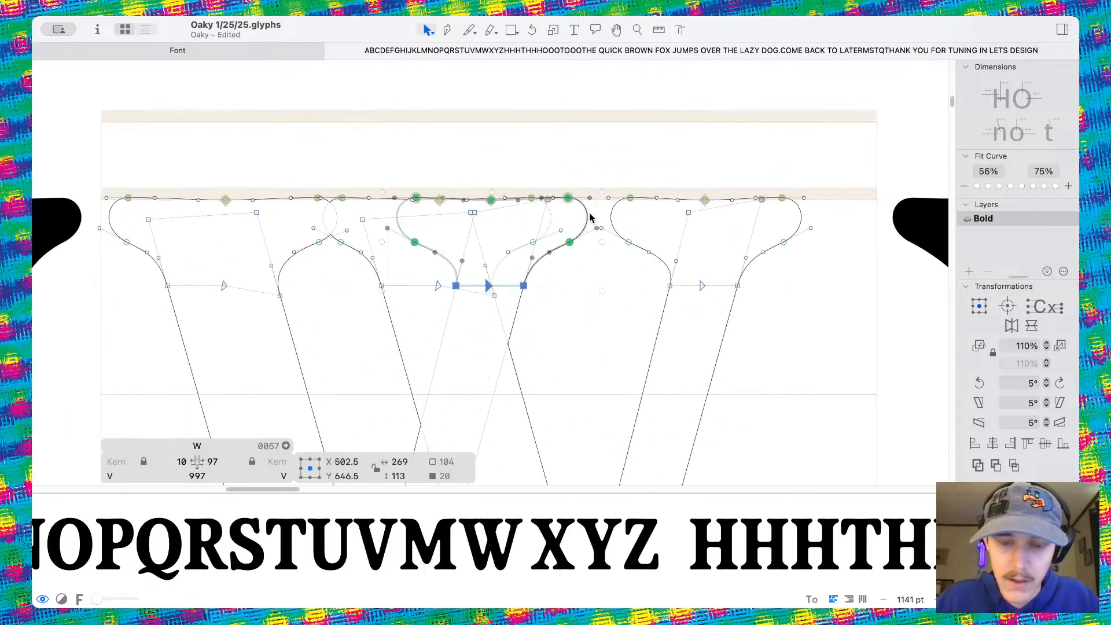
scroll(588, 215, down, 5)
key(Delete)
Move the second V's contours in the W right by 80 units, to X 672.5
scroll(587, 214, down, 2)
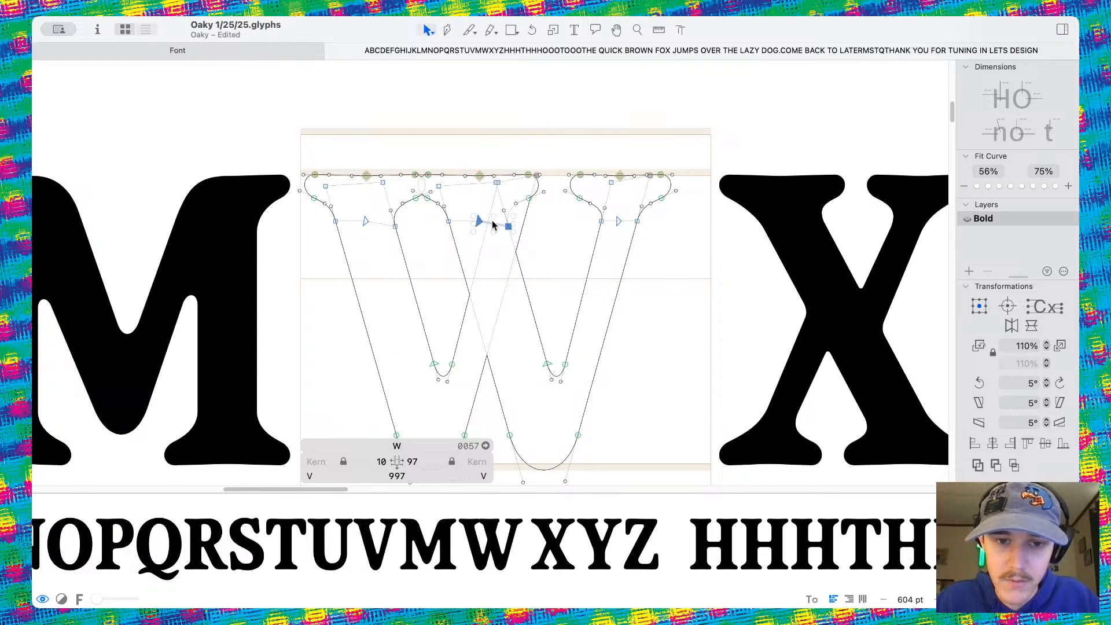
double_click(492, 223)
shift+double_click(611, 224)
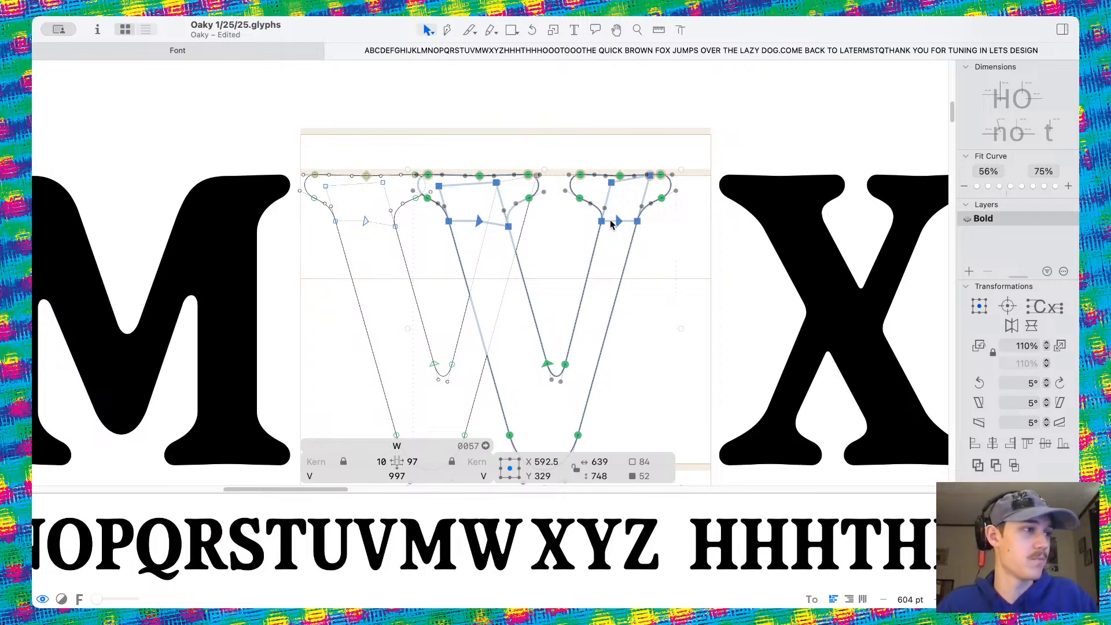
scroll(610, 224, up, 5)
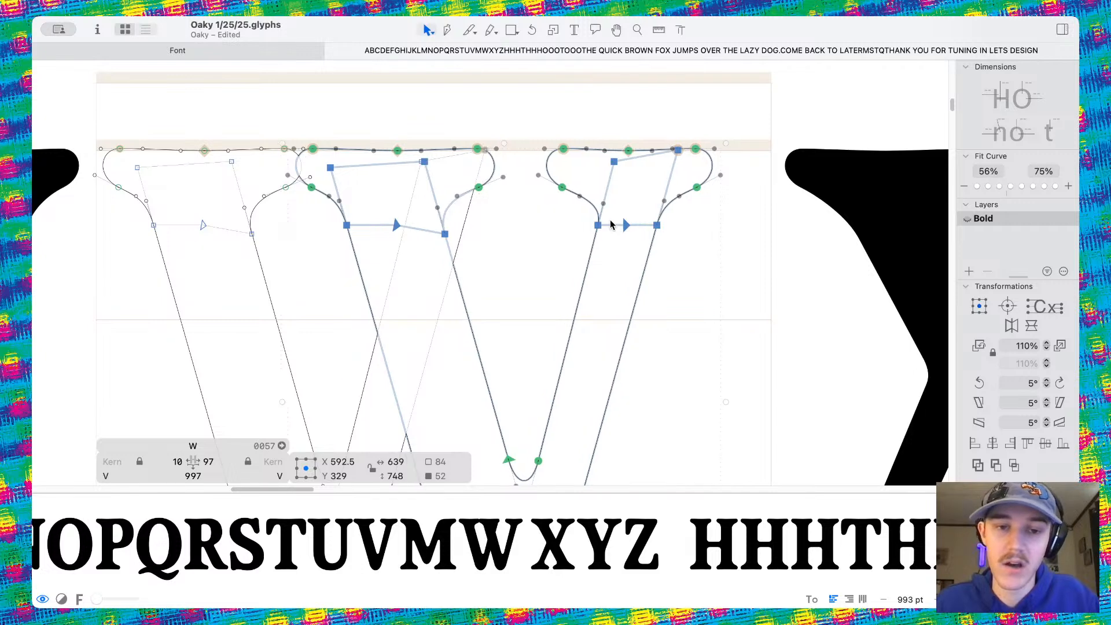
key(shift+Right)
key(shift+Right)
key(shift+Right)
key(shift+Right)
key(shift+Right)
key(shift+Right)
key(shift+Right)
key(shift+Right)
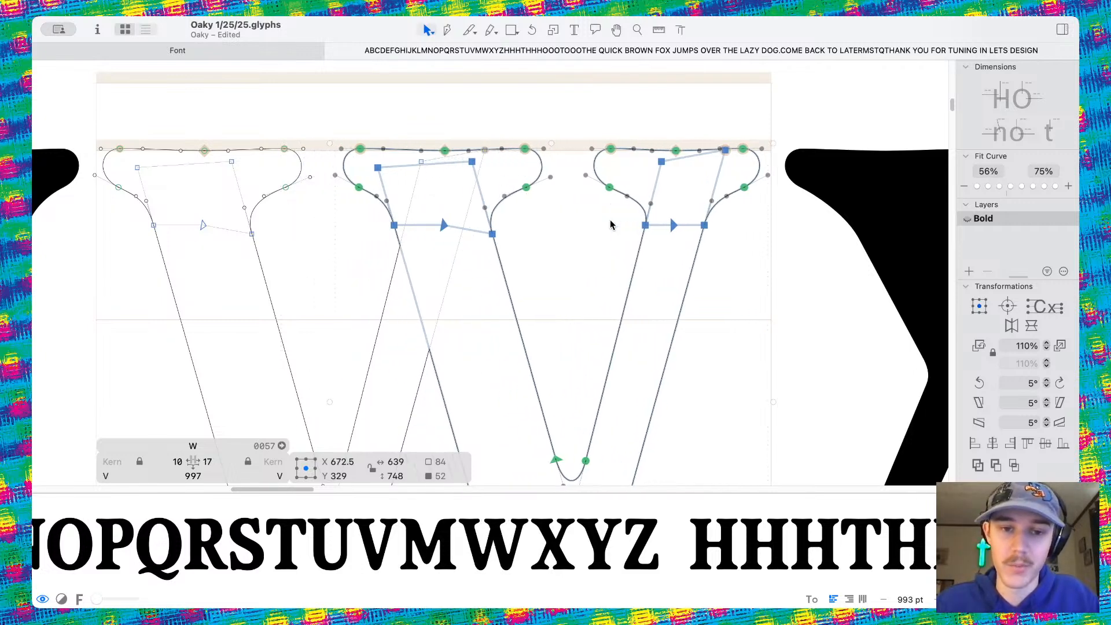
Move the first V's upper-right corner node down inside the W's middle serif and preview the letter
scroll(477, 191, up, 10)
click(558, 92)
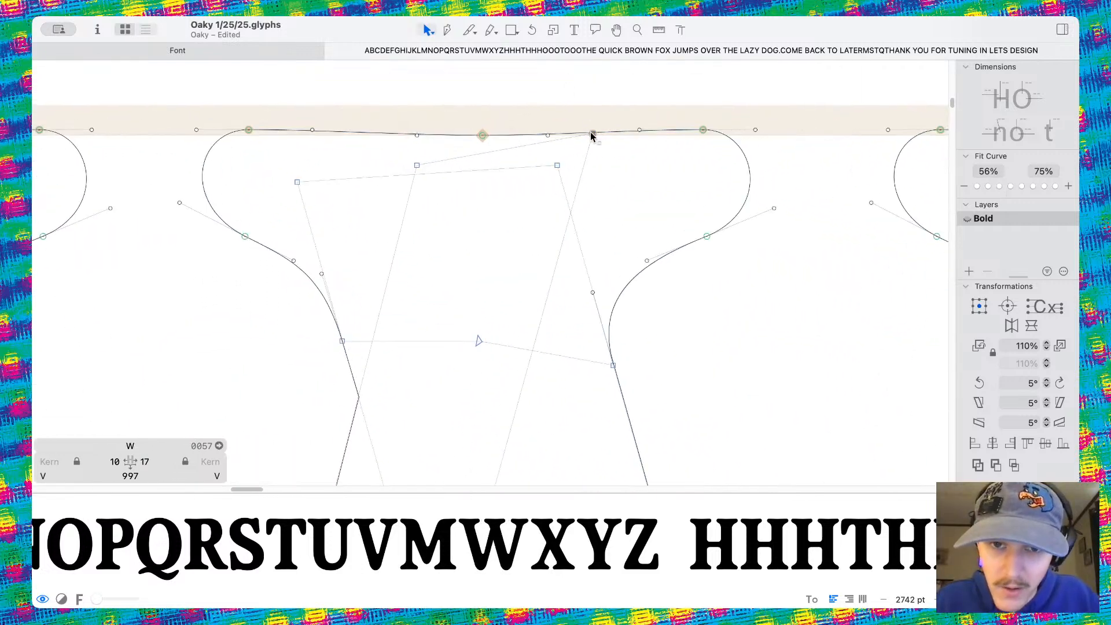
drag(592, 135, 583, 167)
scroll(614, 168, down, 9)
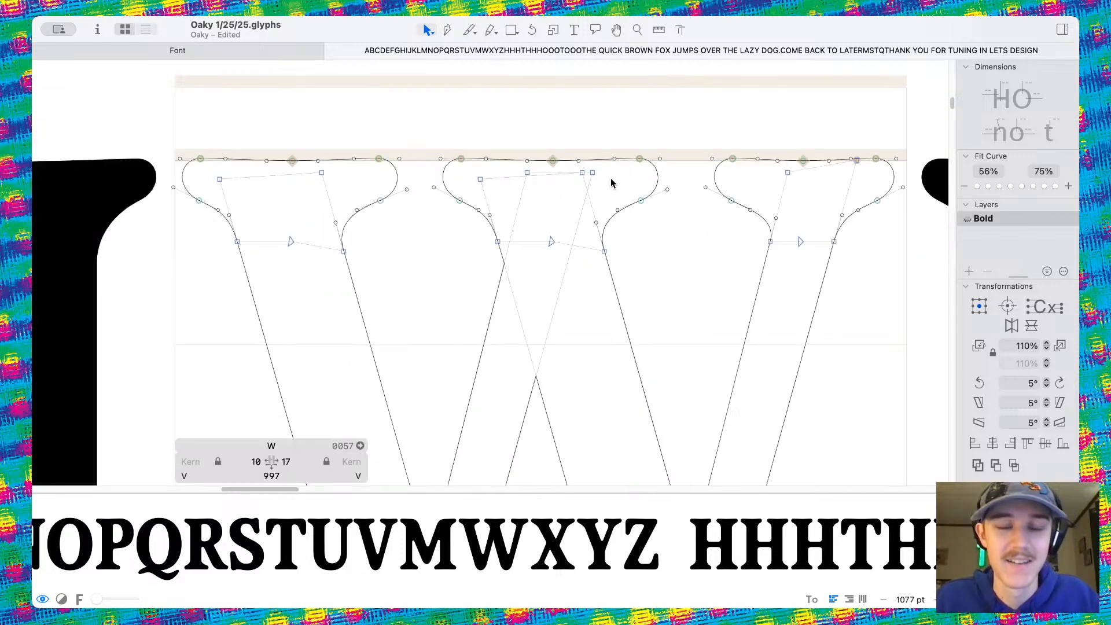
key(space)
scroll(612, 186, down, 3)
scroll(607, 249, down, 5)
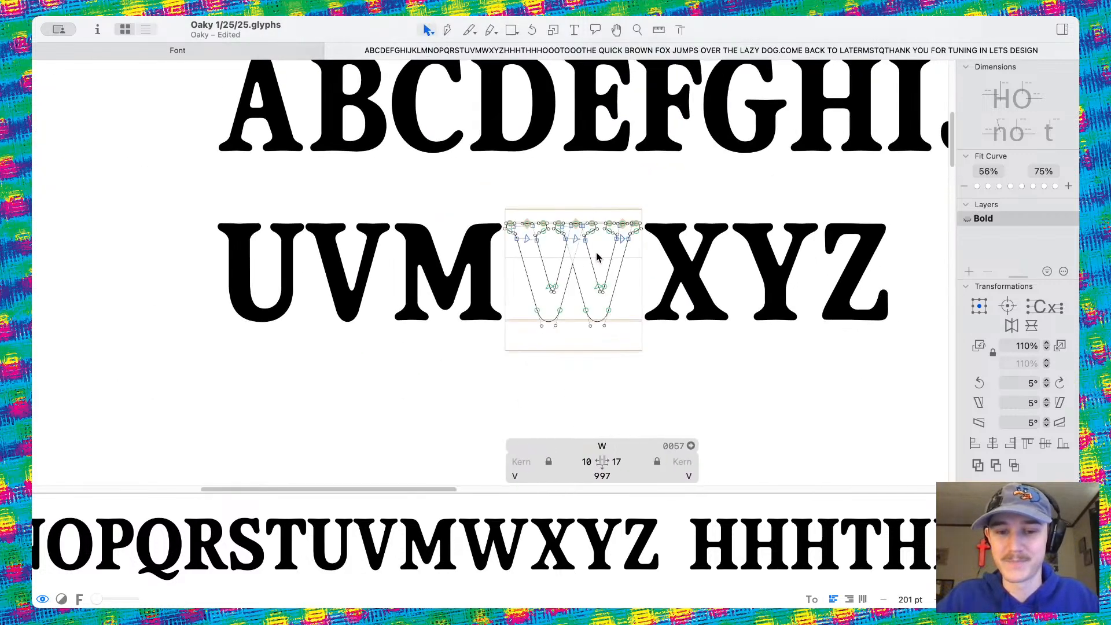
Shift the W's second V back left to X 653.5, judging the spacing in preview against the other capitals
scroll(595, 255, up, 4)
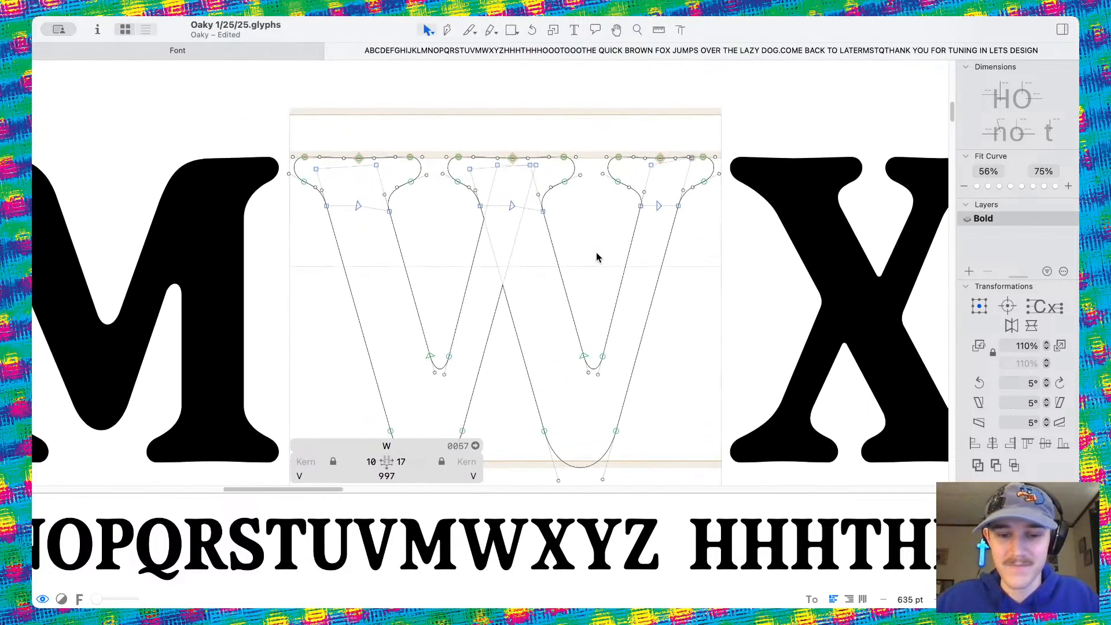
double_click(642, 208)
shift+double_click(528, 208)
scroll(589, 259, down, 4)
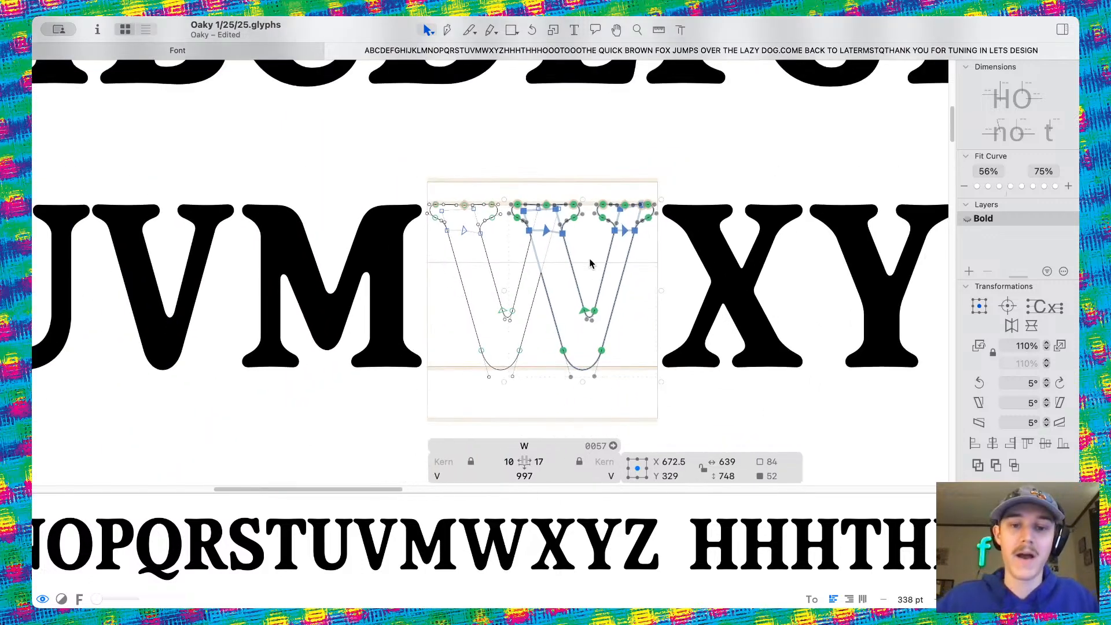
key(space)
key(Left)
key(Left)
key(Left)
key(Left)
key(Left)
key(Left)
key(Left)
key(Left)
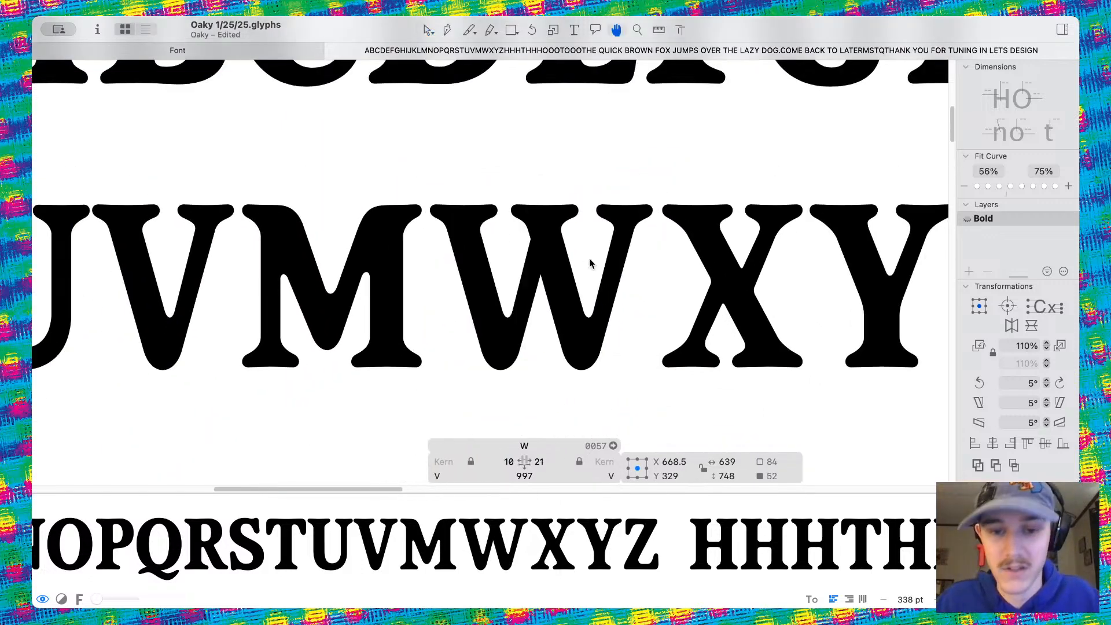
key(Left)
key(Left)
key(Left)
key(Left)
key(Left)
key(Left)
key(Left)
key(Left)
key(Left)
key(Left)
key(Left)
key(Left)
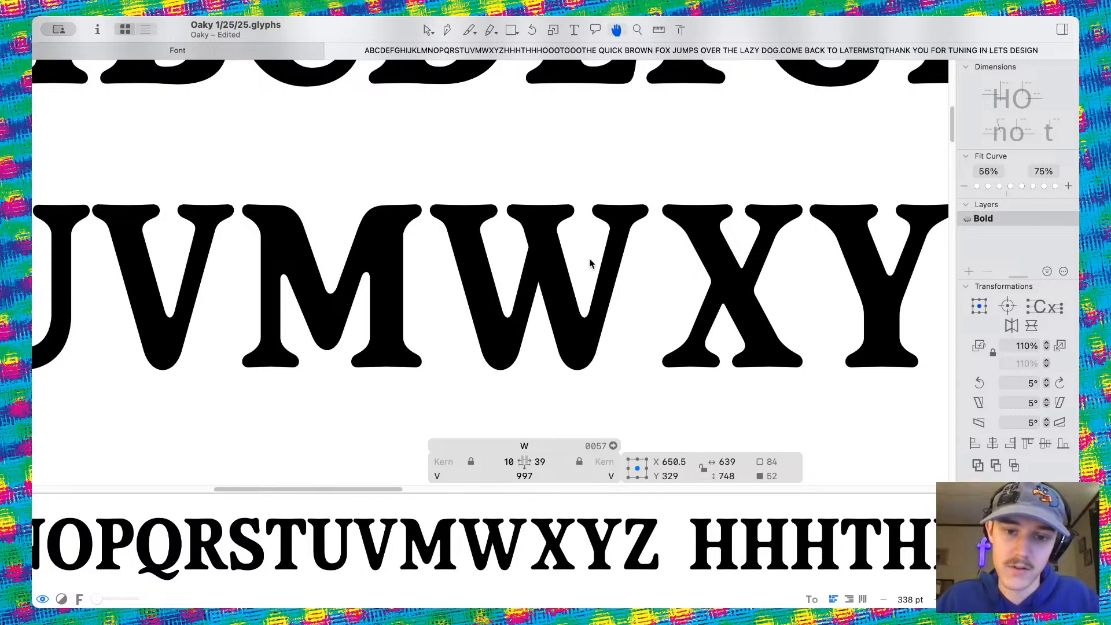
key(Right)
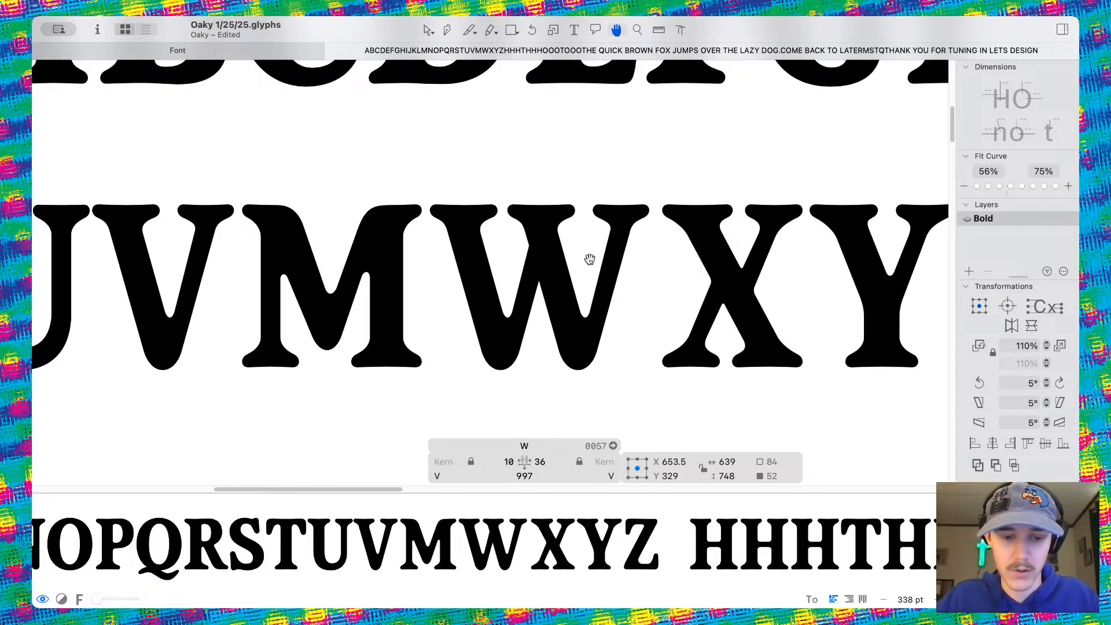
scroll(562, 288, down, 5)
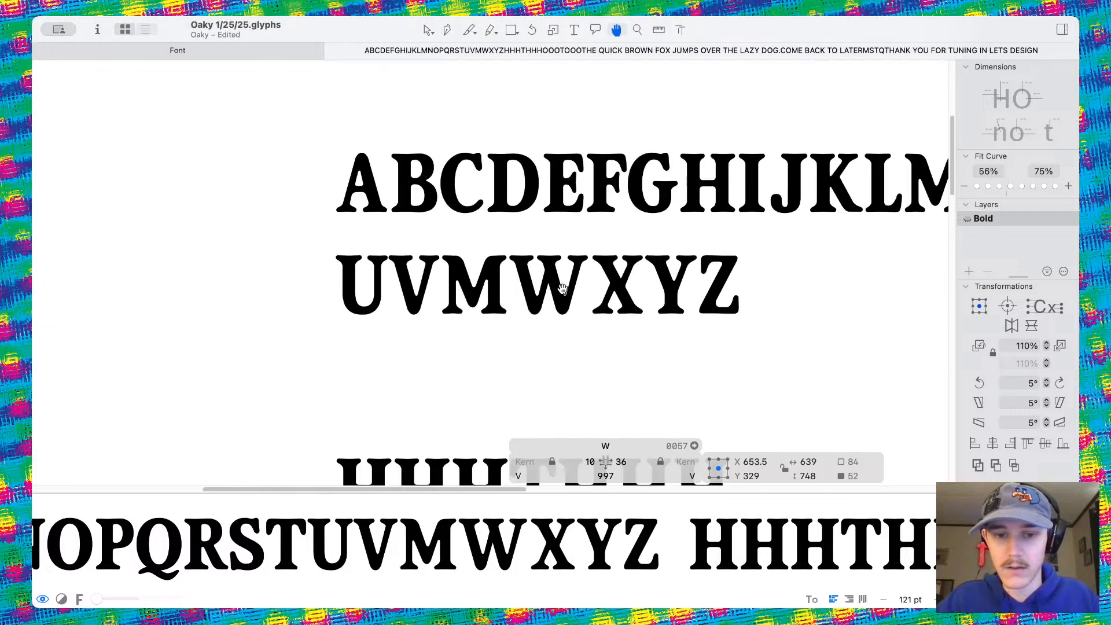
scroll(562, 288, up, 3)
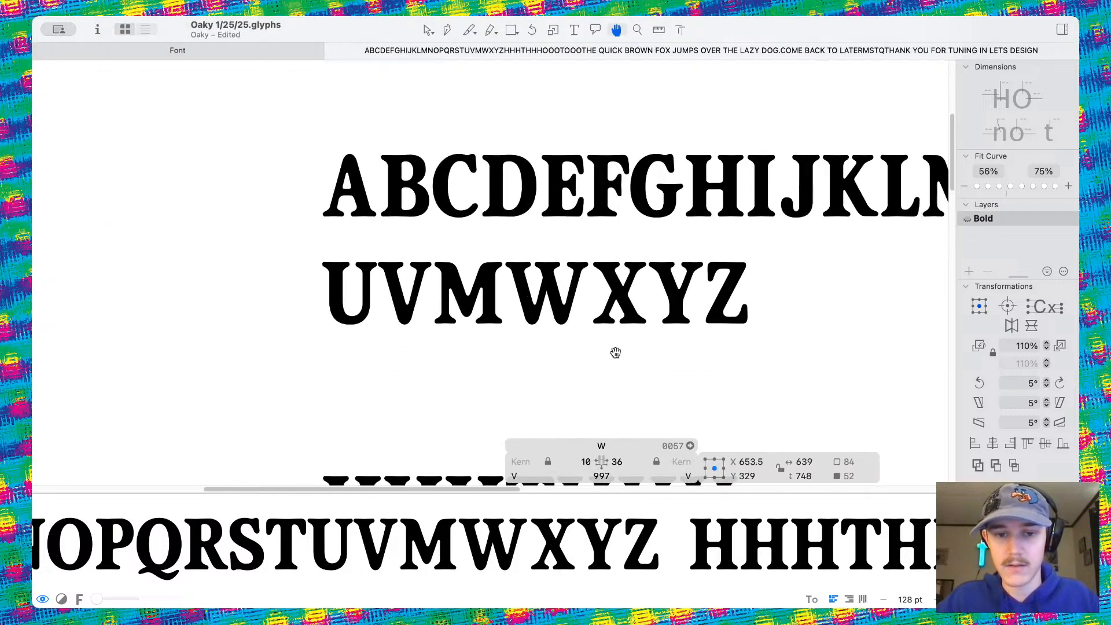
scroll(546, 327, up, 3)
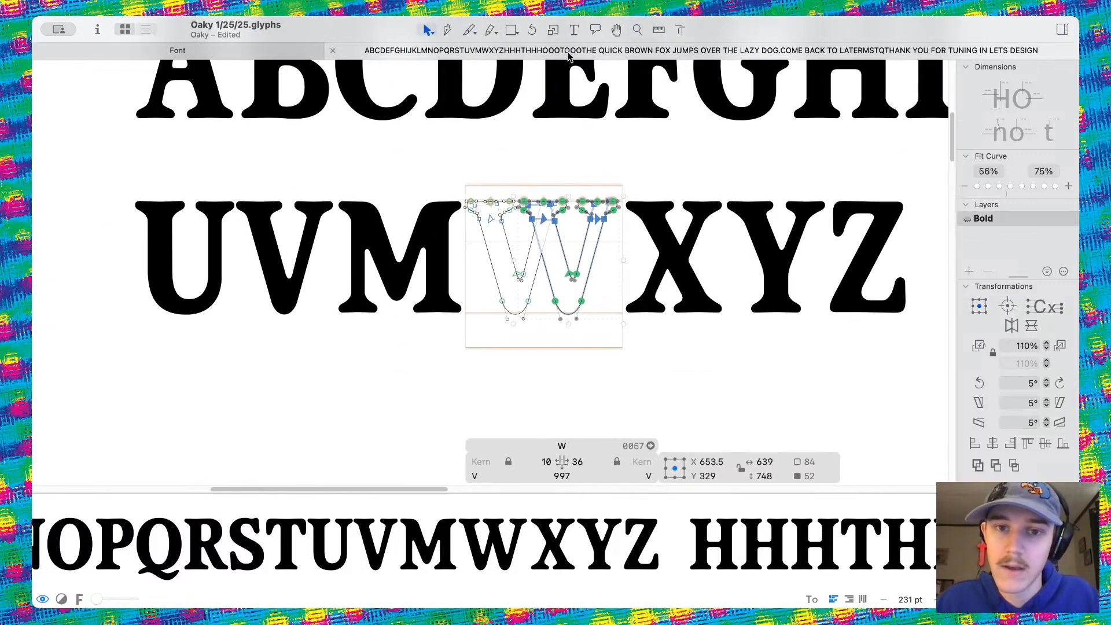
Remove the extra M between V and W from the sample text
click(574, 31)
key(BackSpace)
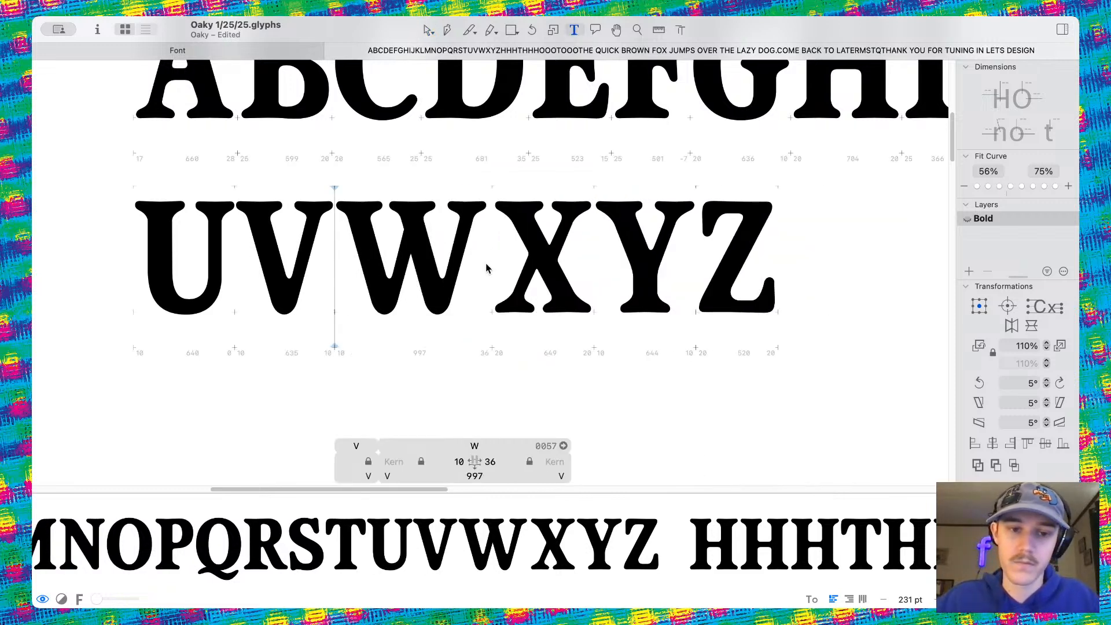
click(429, 29)
scroll(444, 236, up, 3)
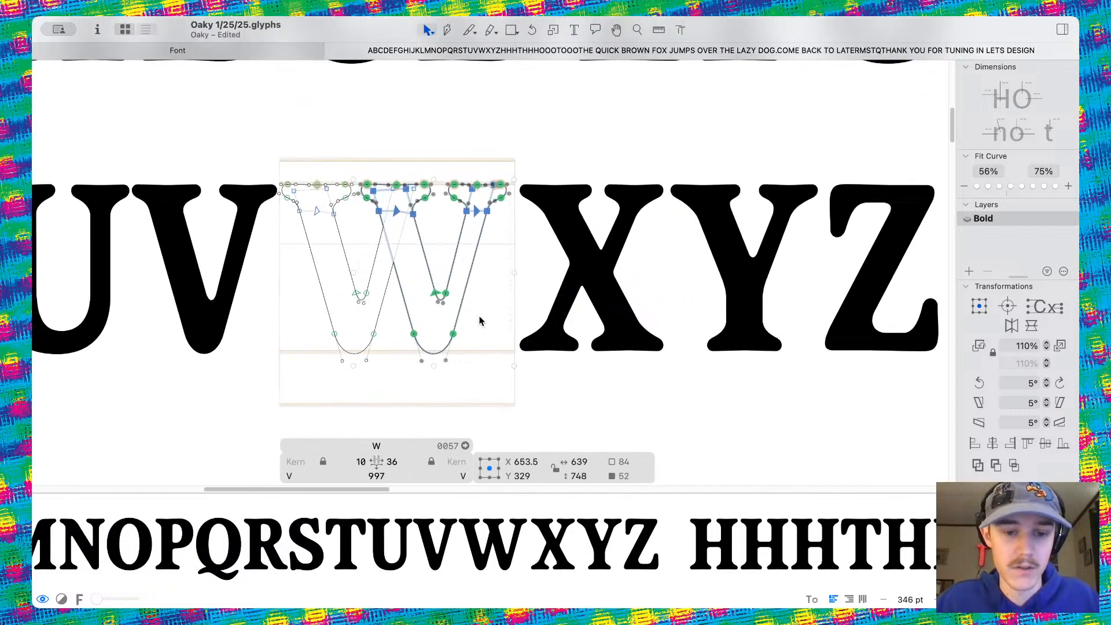
Set the W's right sidebearing to 10
click(399, 463)
text(10)
key(Return)
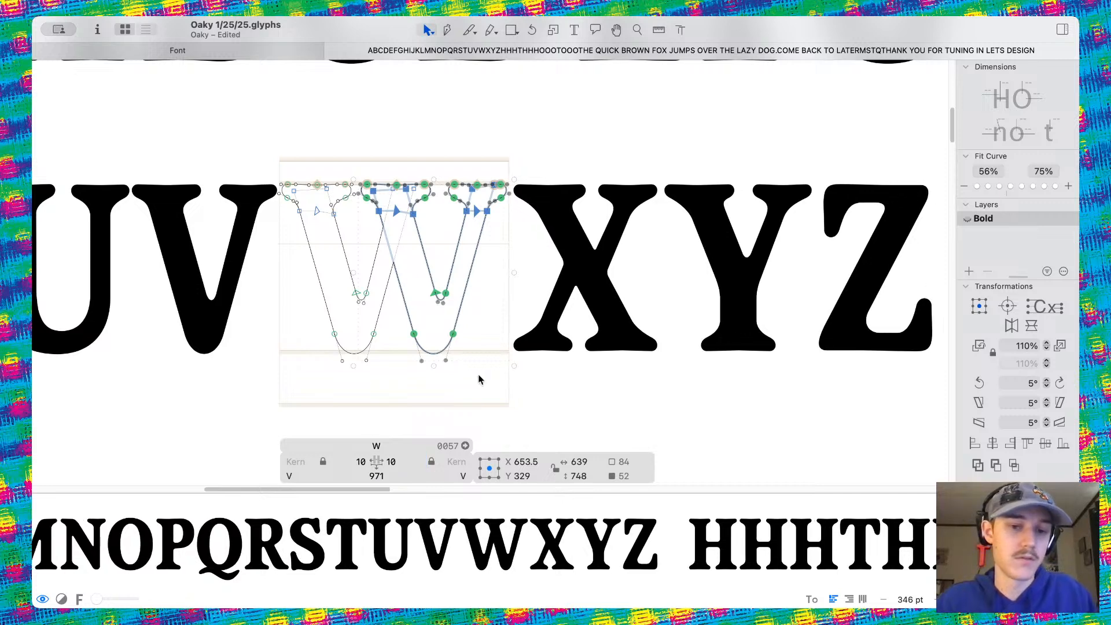
Merge the W's two overlapping diagonal-stroke contours into one shape with a union
click(617, 337)
scroll(481, 256, up, 3)
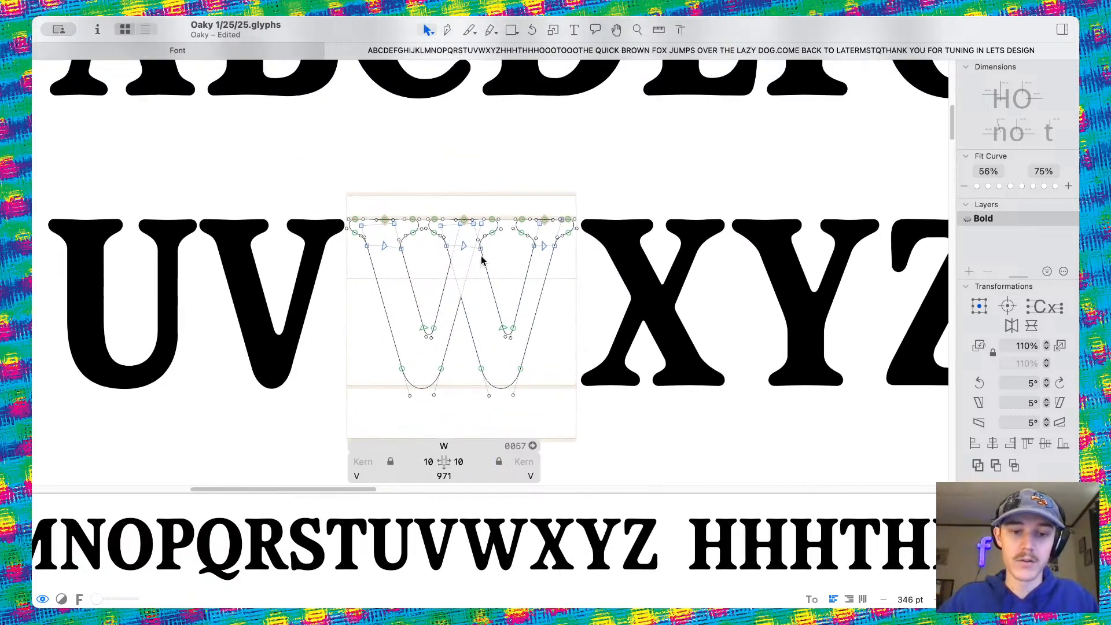
scroll(483, 320, up, 1)
key(space)
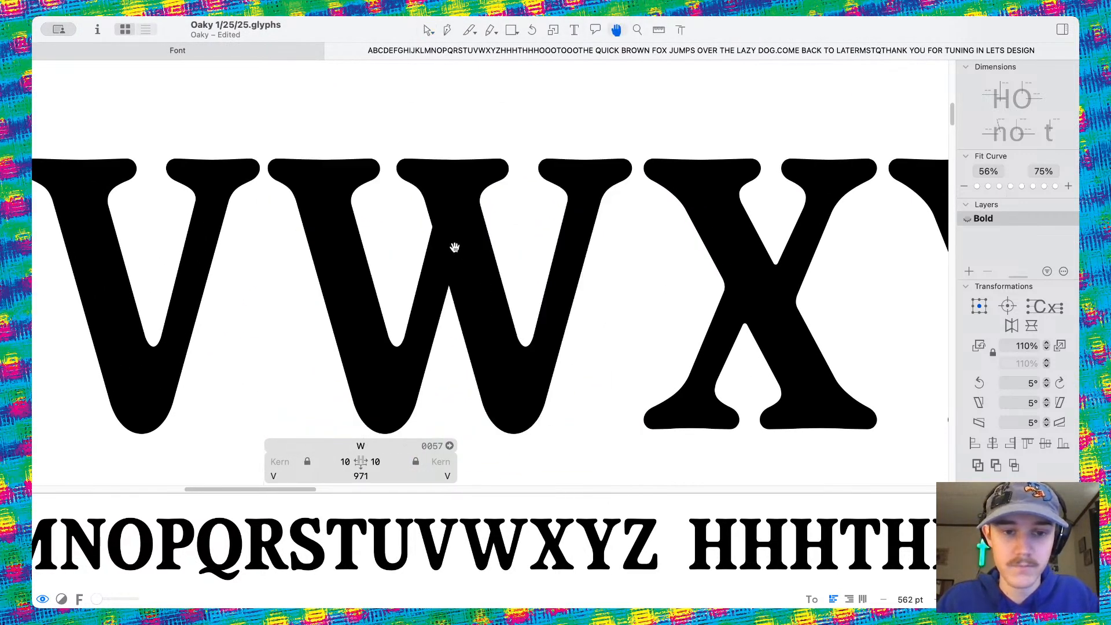
drag(457, 231, 537, 239)
scroll(538, 238, up, 2)
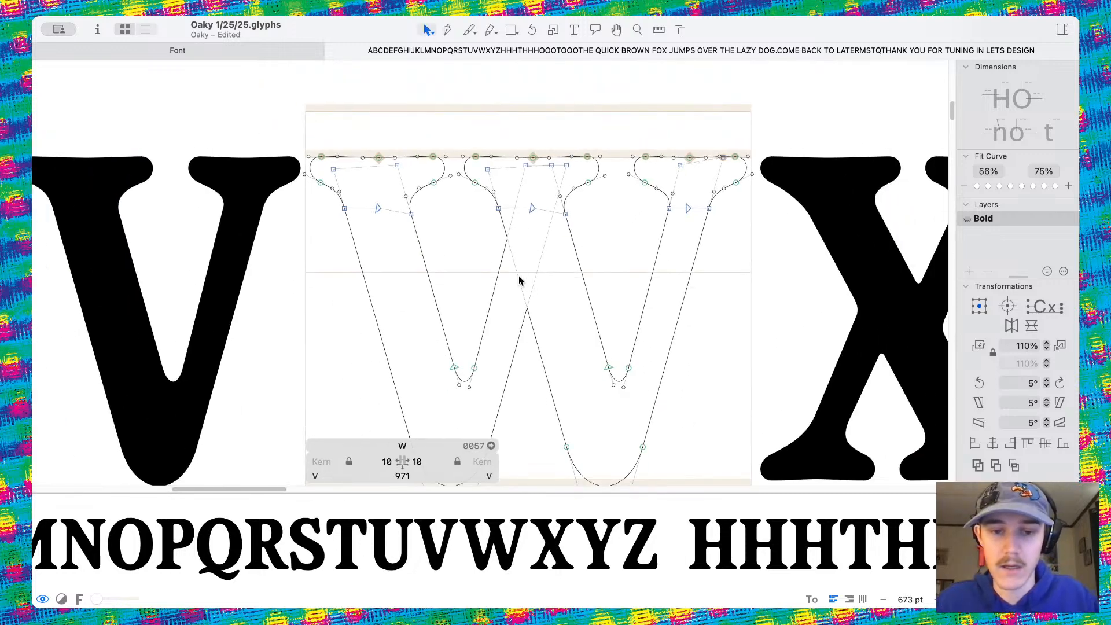
double_click(530, 324)
shift+double_click(522, 334)
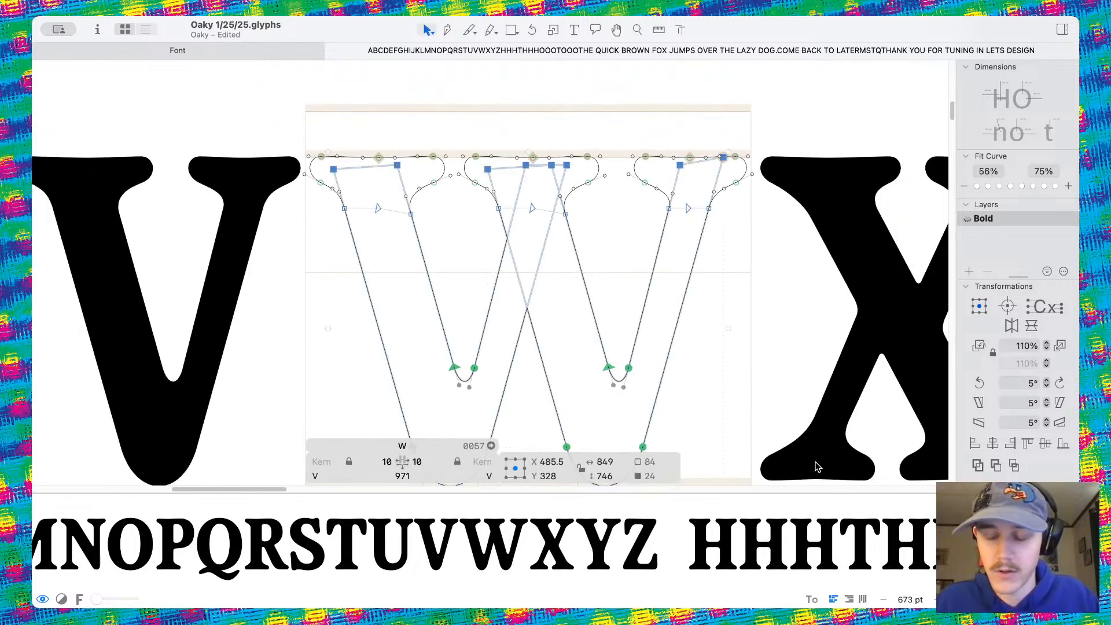
click(977, 465)
Round the sharp inner corner where the W's left counter meets the stem beneath the middle serif
scroll(503, 241, up, 3)
drag(466, 208, 648, 319)
key(ctrl+super+r)
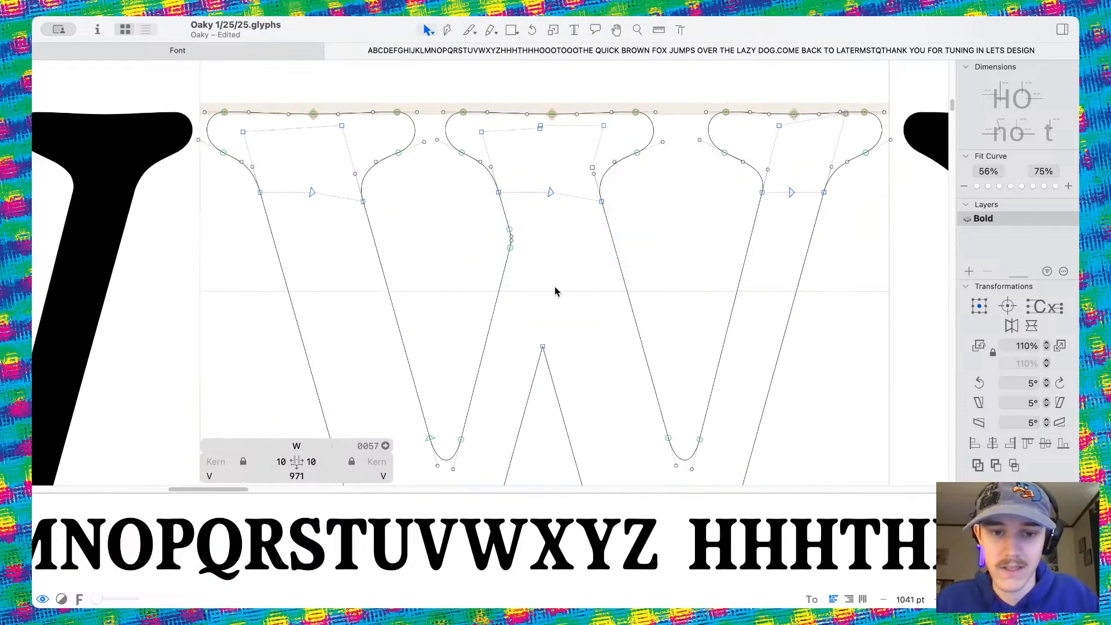
Round the W's central lower apex, widening the curve by sliding its left node down level with the right one and adjusting its handles
key(ctrl+super+r)
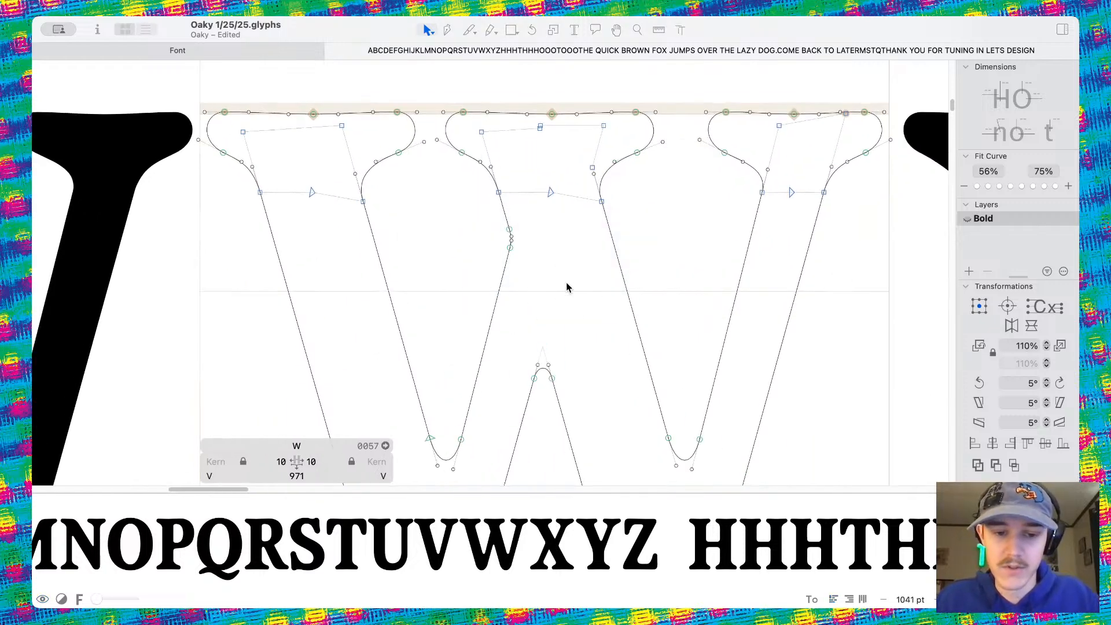
scroll(584, 345, up, 3)
click(542, 332)
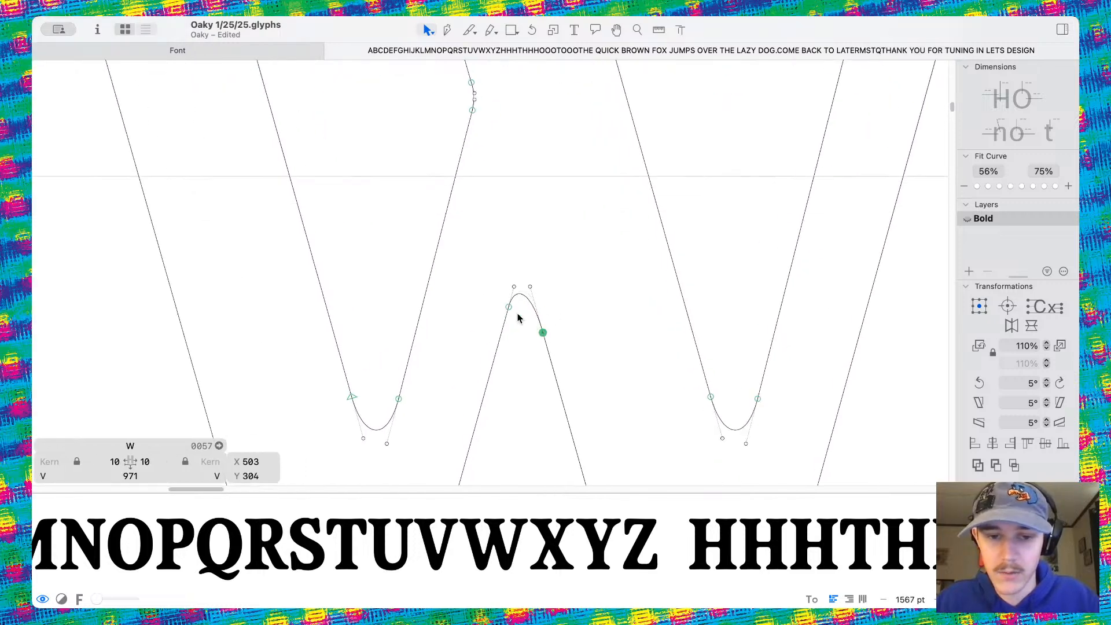
drag(509, 305, 501, 331)
click(525, 294)
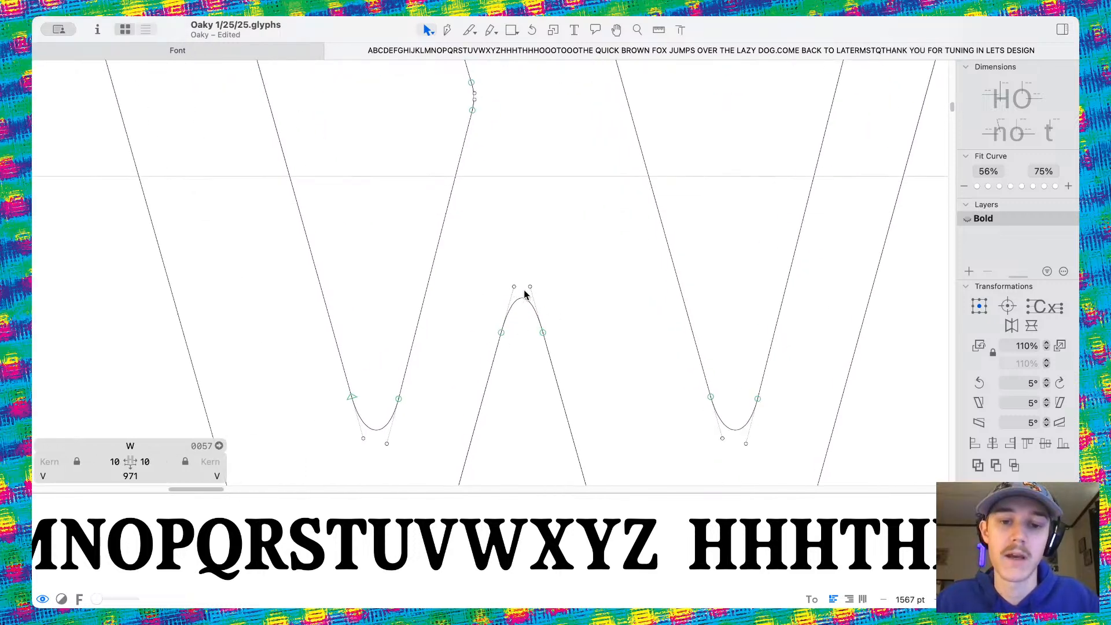
mouse_move(529, 287)
mouse_down()
mouse_move(533, 298)
mouse_move(511, 294)
mouse_up()
key(space)
scroll(529, 272, down, 7)
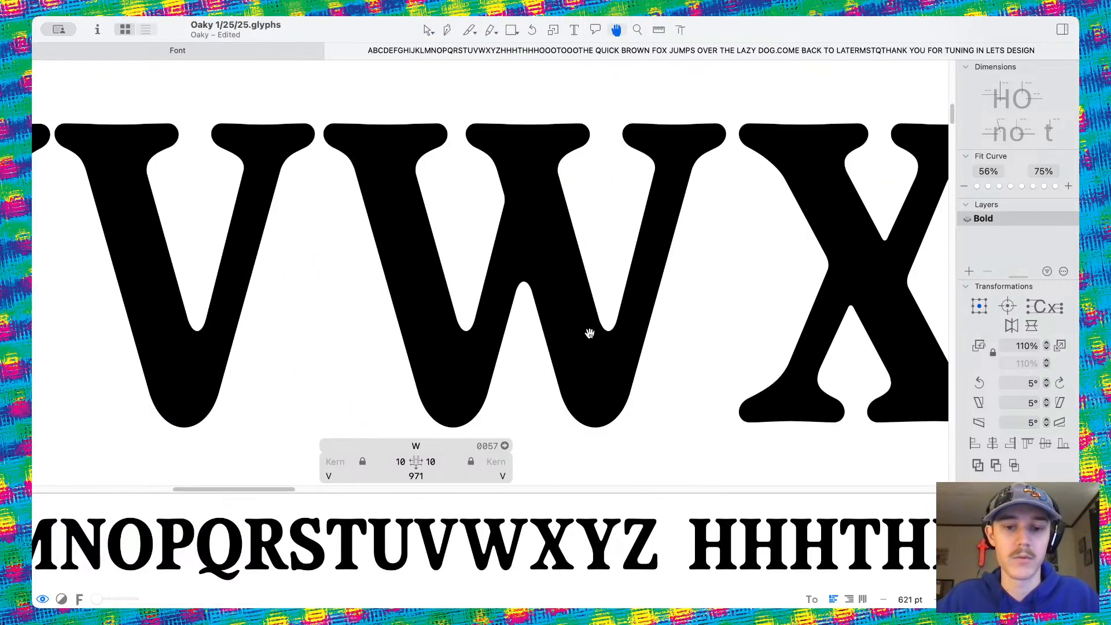
scroll(752, 376, up, 3)
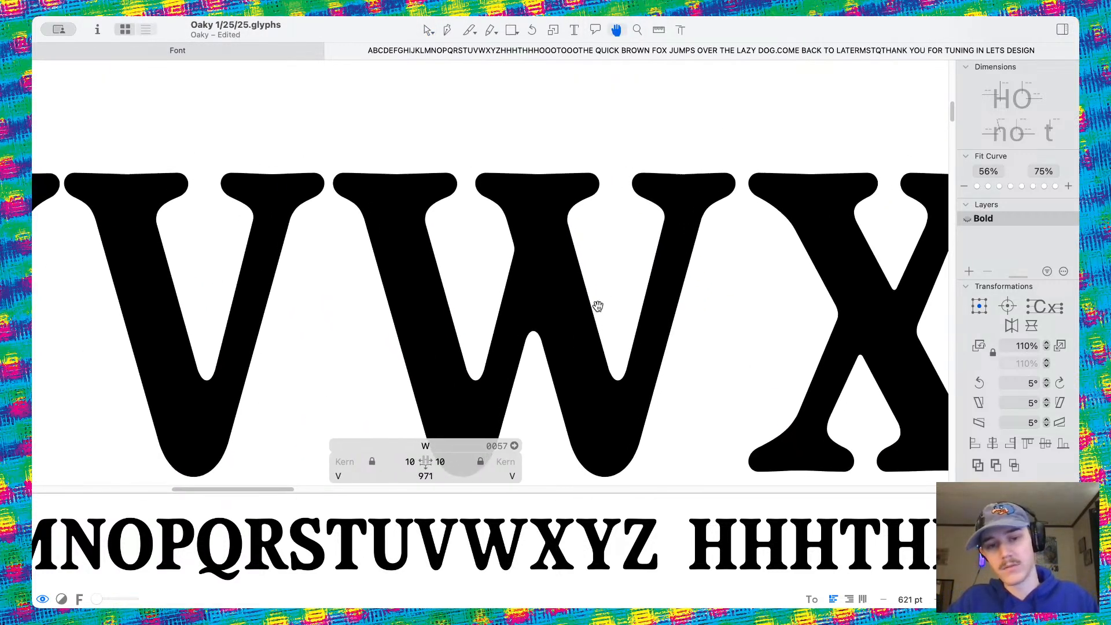
Soften the W's rounded corner beneath the middle serif by spreading its two curve nodes farther apart and repositioning the handles
scroll(484, 196, up, 5)
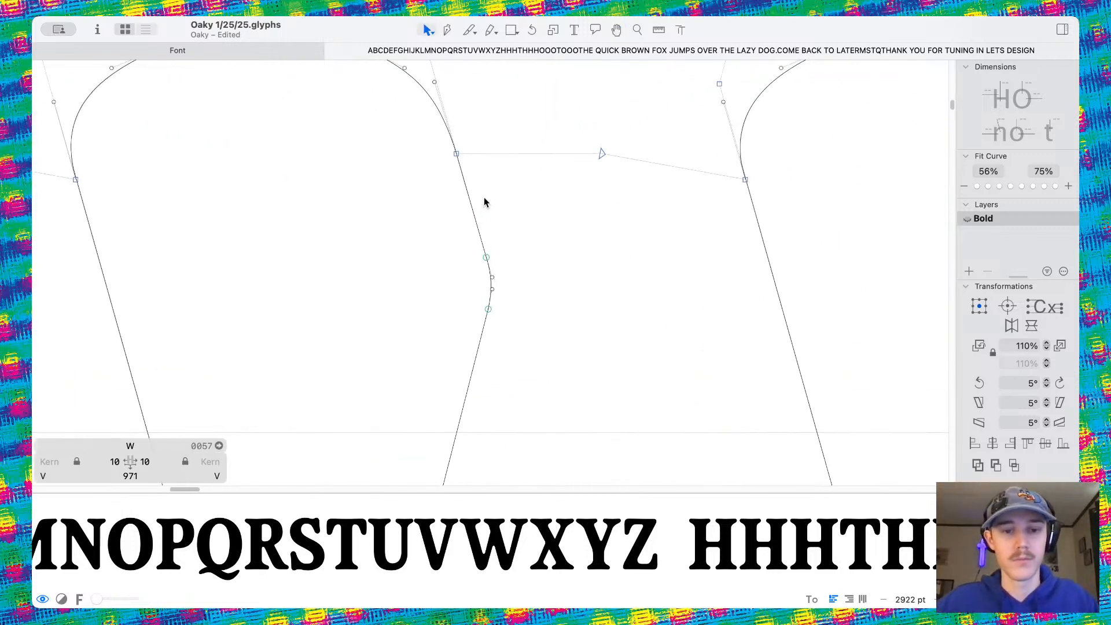
click(485, 322)
key(super+z)
drag(489, 308, 486, 332)
drag(486, 257, 480, 235)
drag(492, 277, 491, 300)
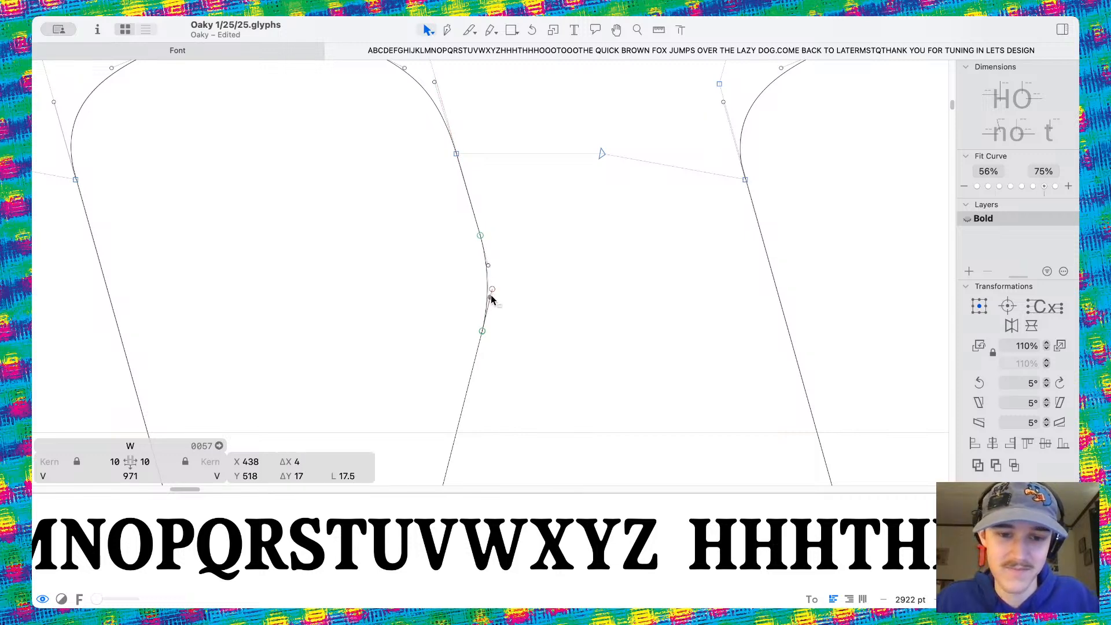
click(551, 254)
Preview the filled W beside U, V, X and Y at several sizes to examine its joins and spacing
key(space)
scroll(551, 255, down, 6)
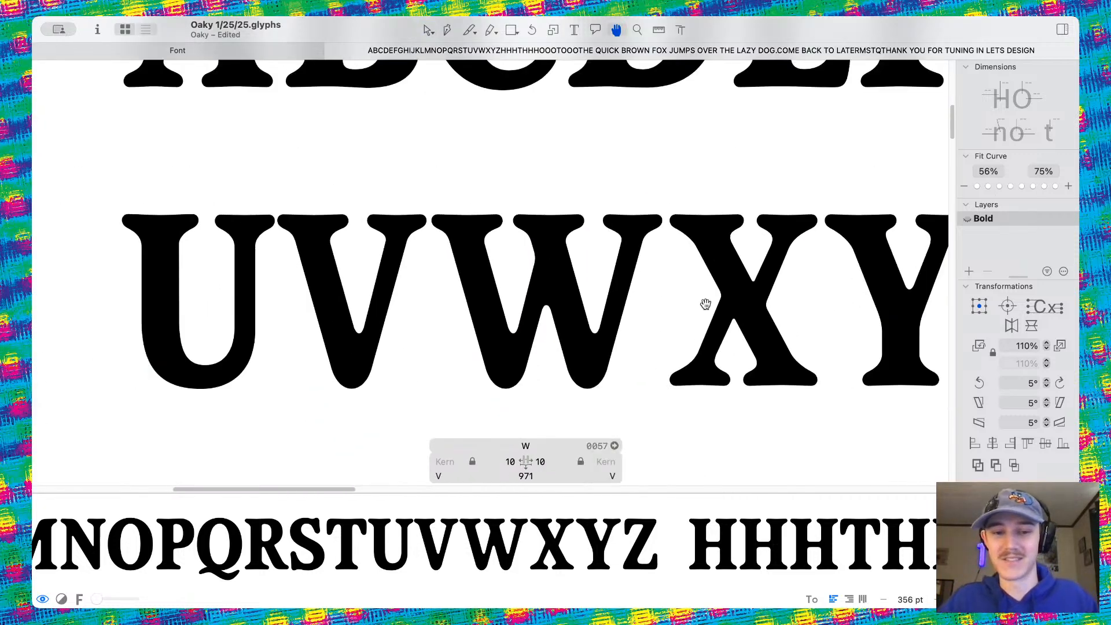
scroll(705, 303, down, 2)
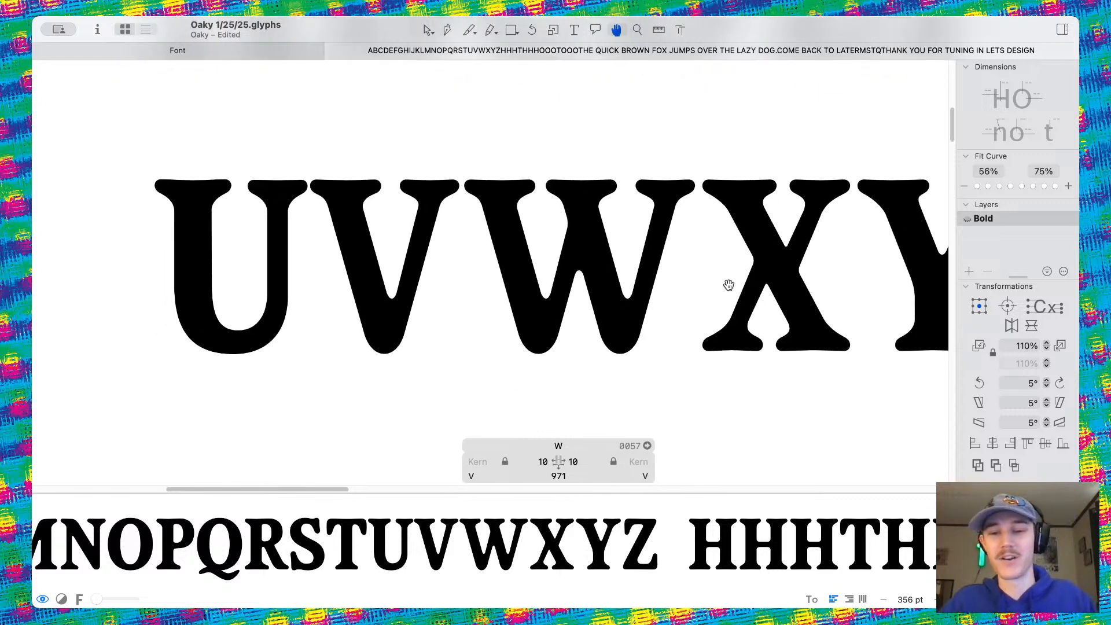
scroll(727, 280, down, 4)
scroll(602, 272, right, 2)
scroll(538, 292, up, 6)
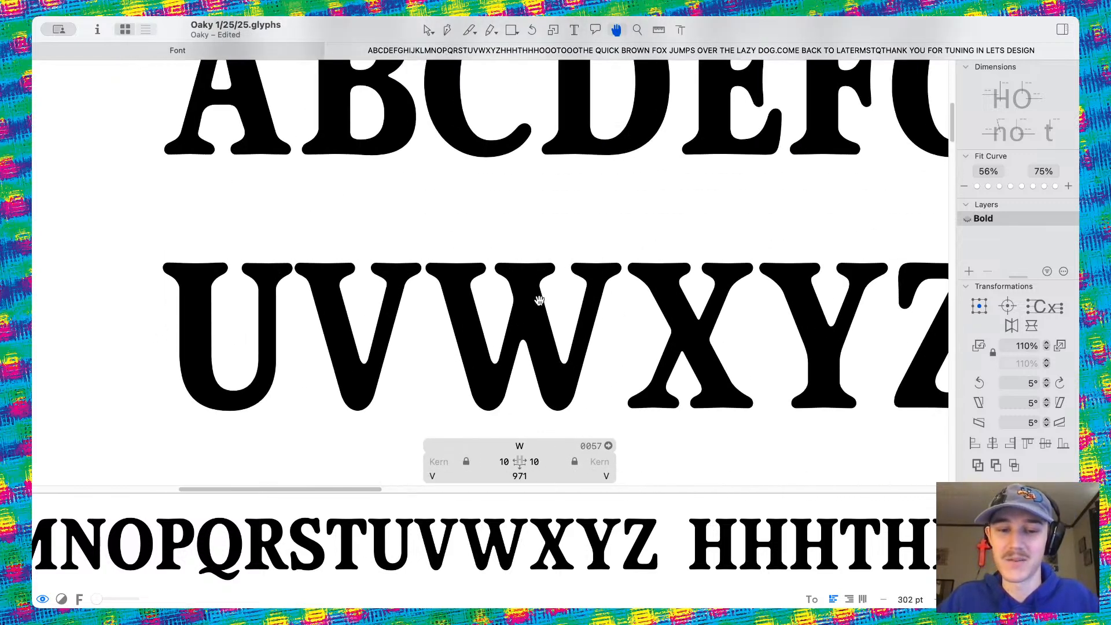
scroll(538, 300, down, 2)
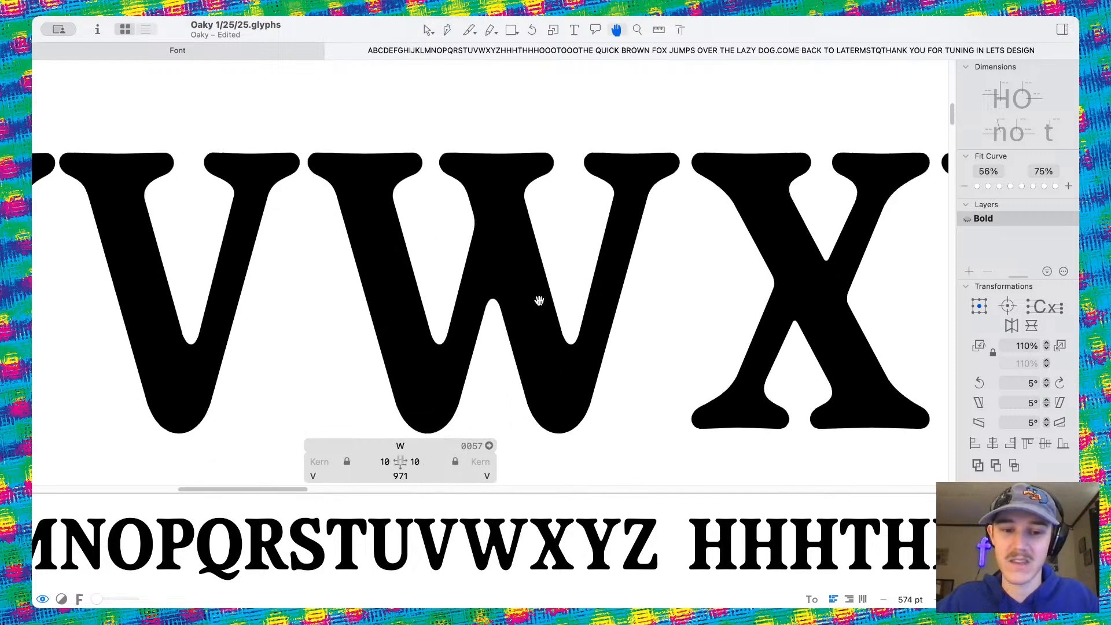
key(v)
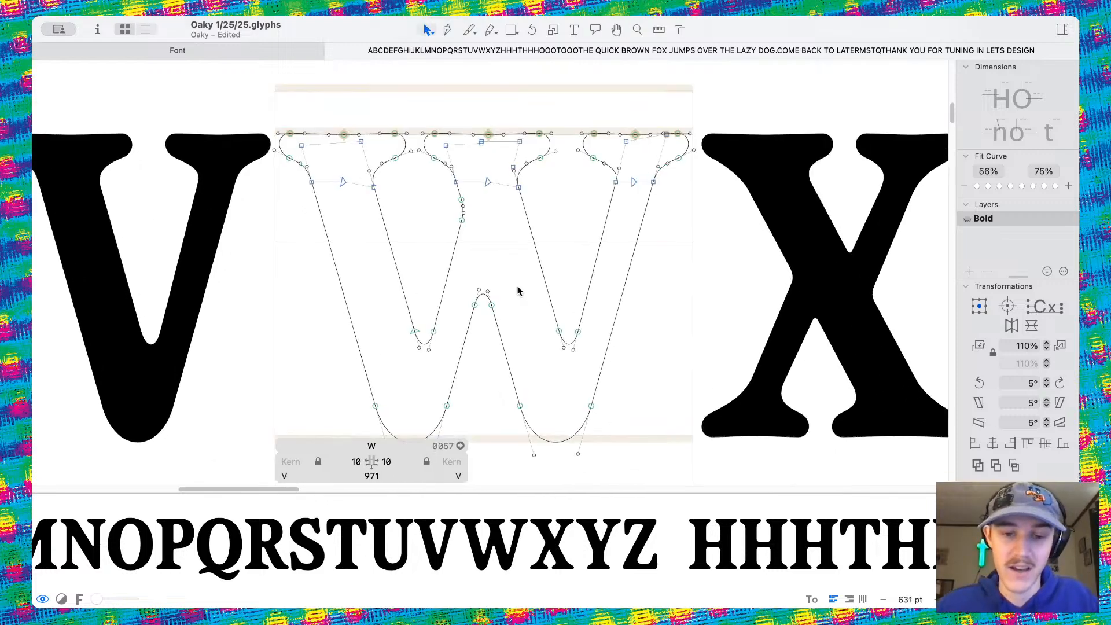
Tighten the W's central apex curve by raising both of its end nodes along the diagonals to Y 314
scroll(519, 293, up, 4)
drag(443, 299, 421, 286)
click(432, 332)
scroll(436, 330, up, 3)
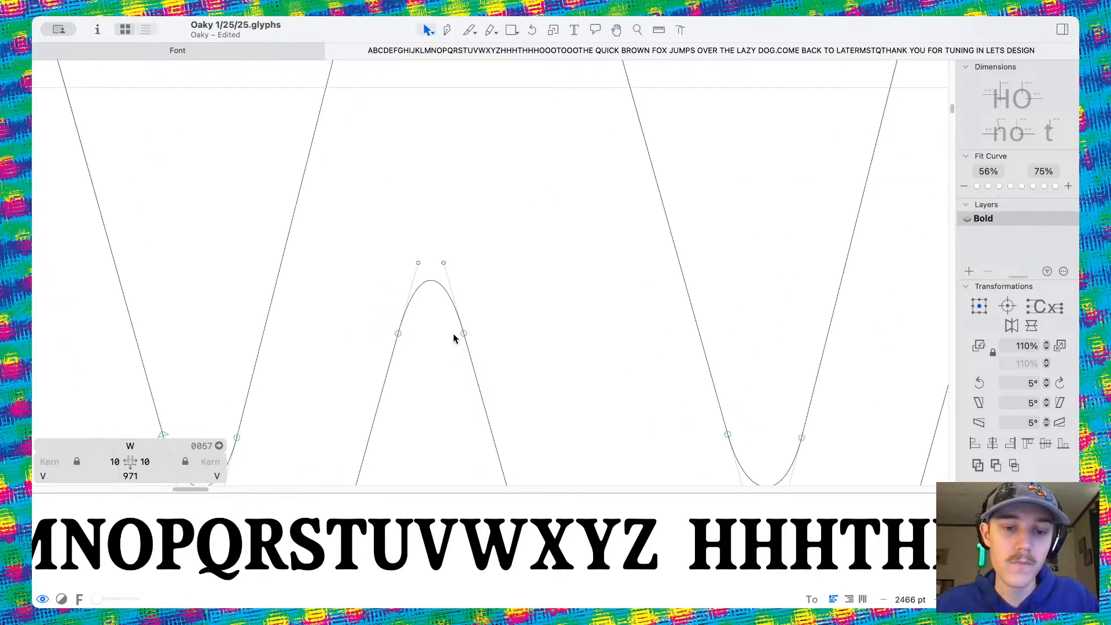
drag(463, 332, 458, 317)
drag(398, 335, 404, 316)
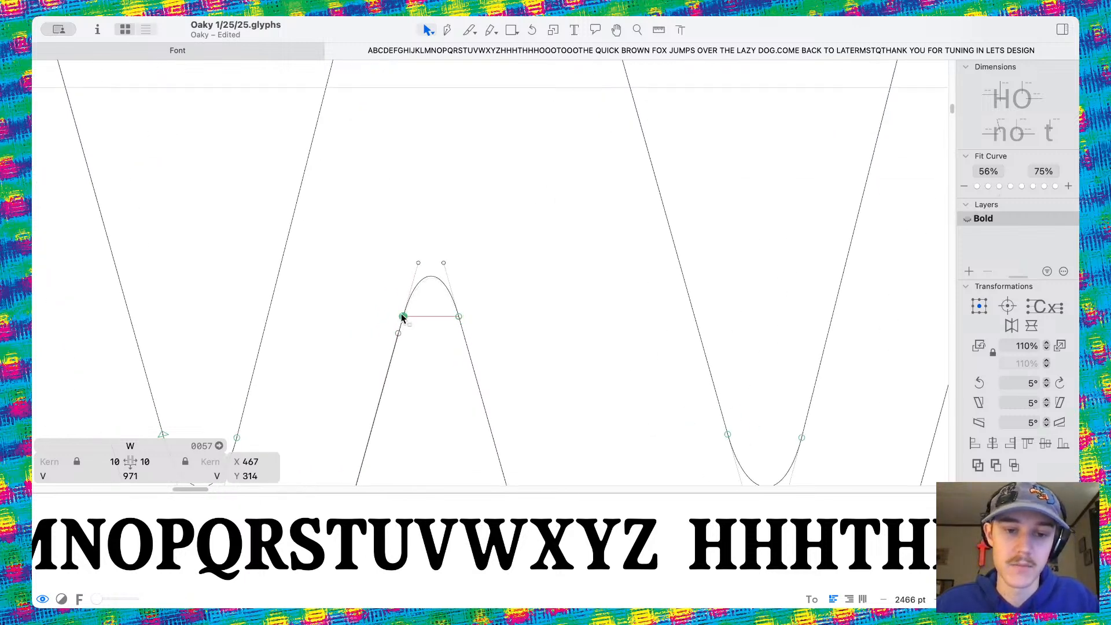
click(441, 338)
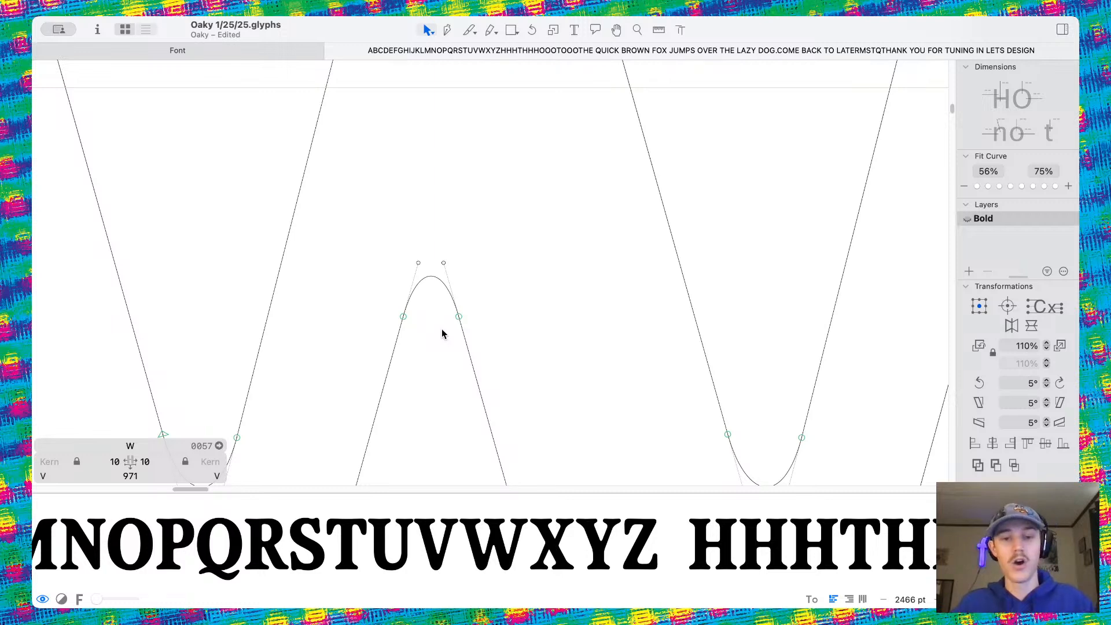
scroll(573, 256, down, 10)
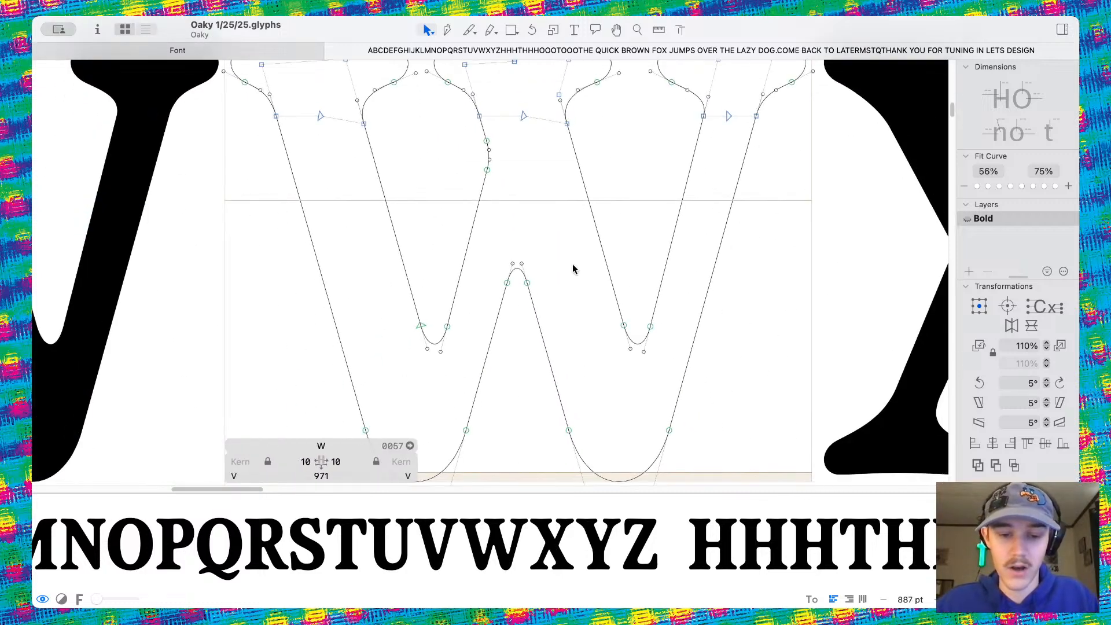
Examine the W's weight and rhythm against the full uppercase alphabet in the filled preview, from close up to small size
key(space)
scroll(573, 264, up, 5)
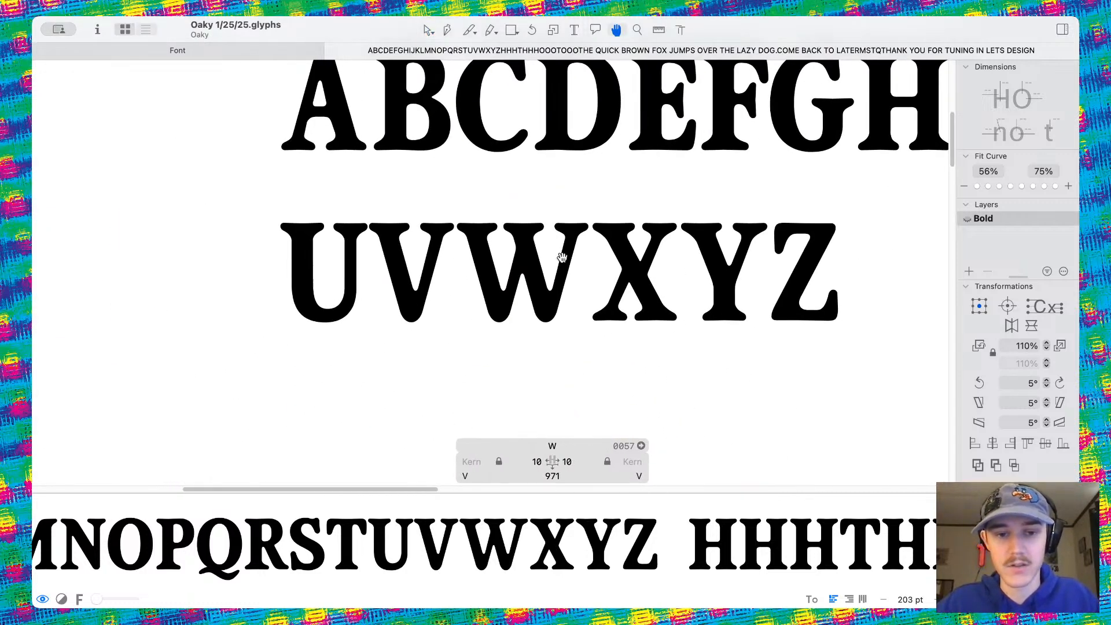
scroll(542, 257, down, 4)
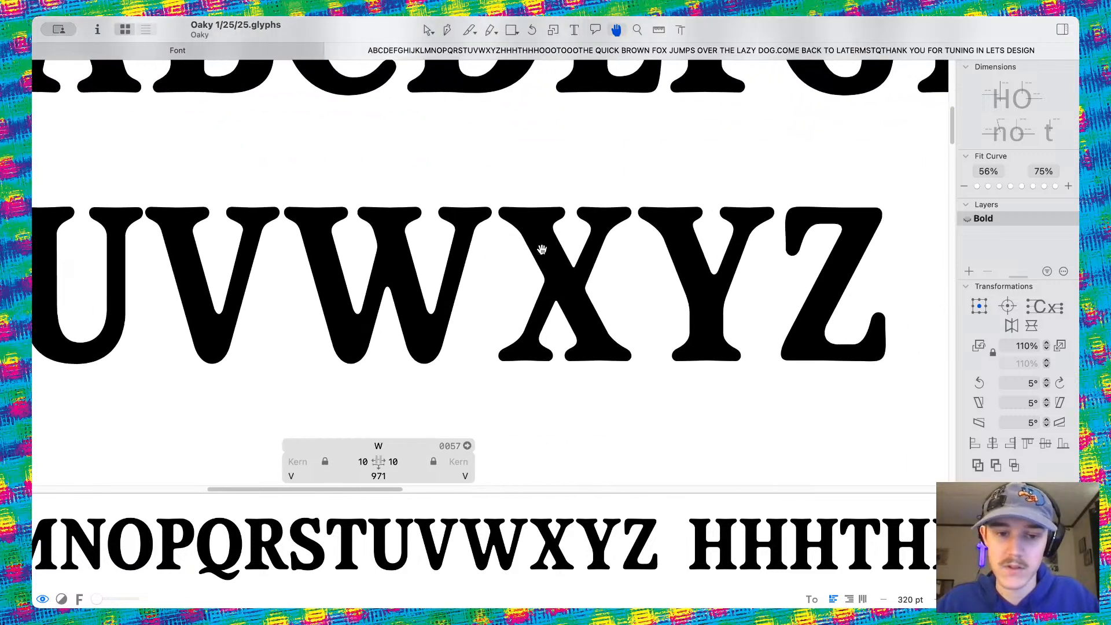
scroll(541, 250, up, 2)
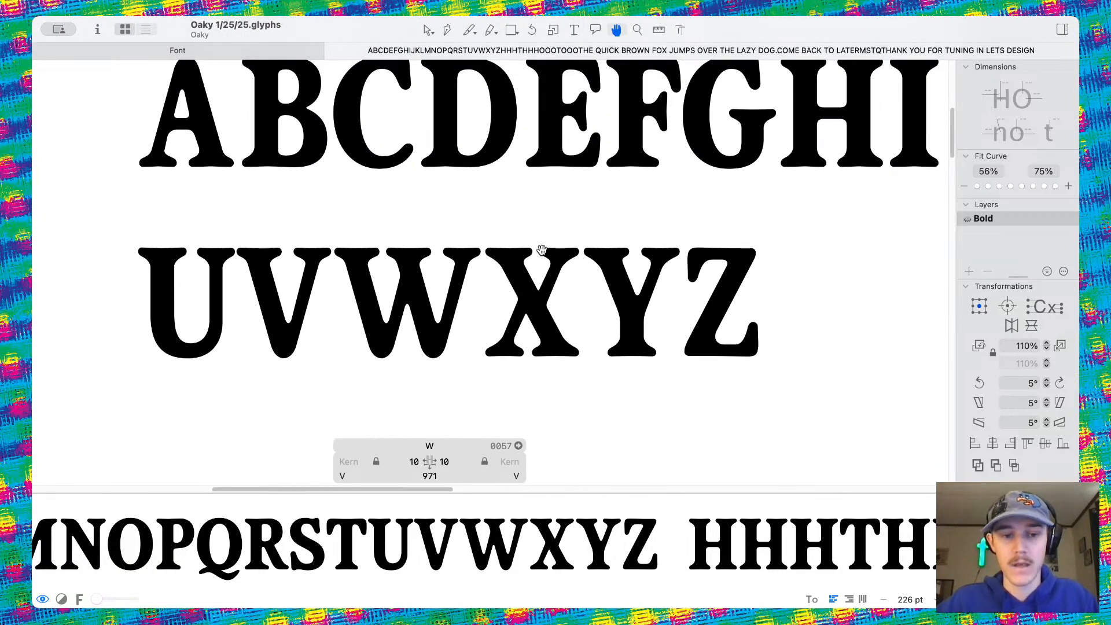
scroll(459, 289, down, 5)
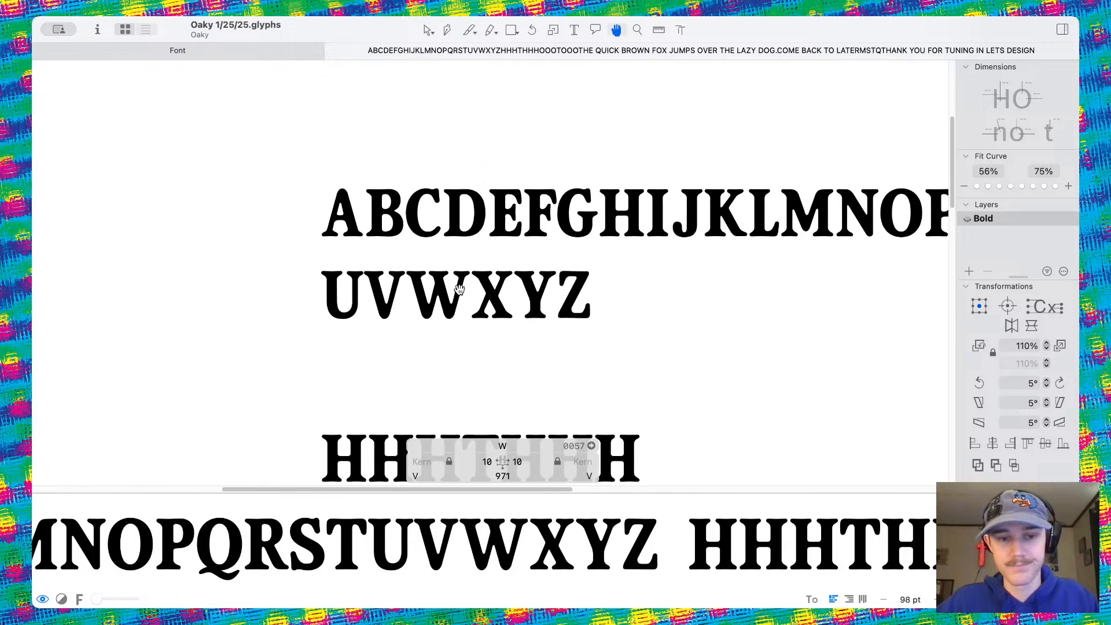
scroll(628, 306, right, 2)
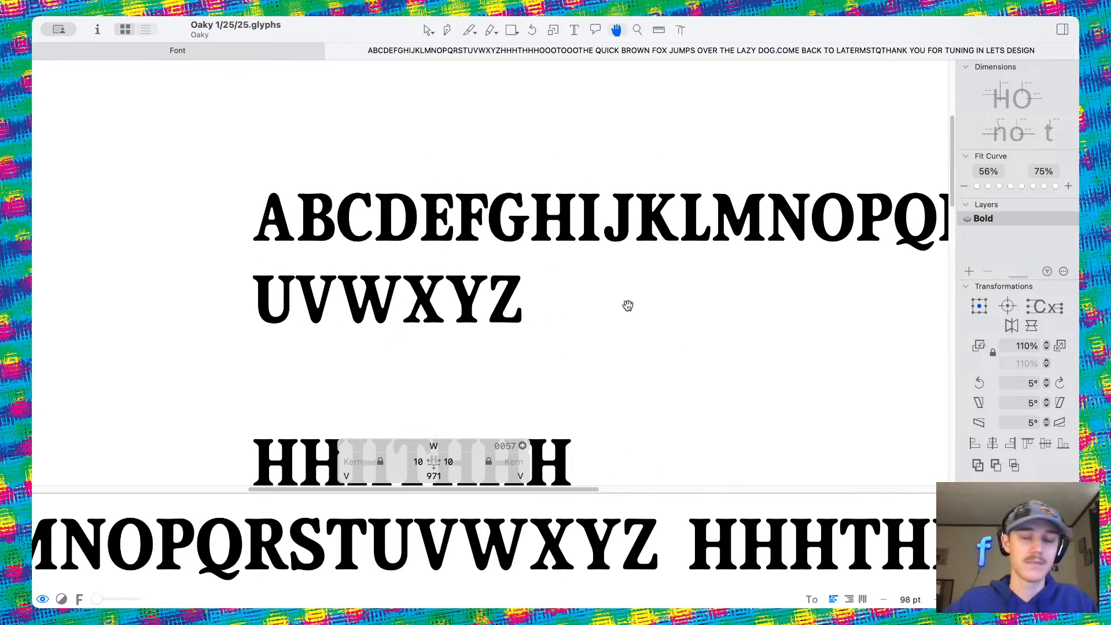
scroll(652, 261, right, 2)
key(v)
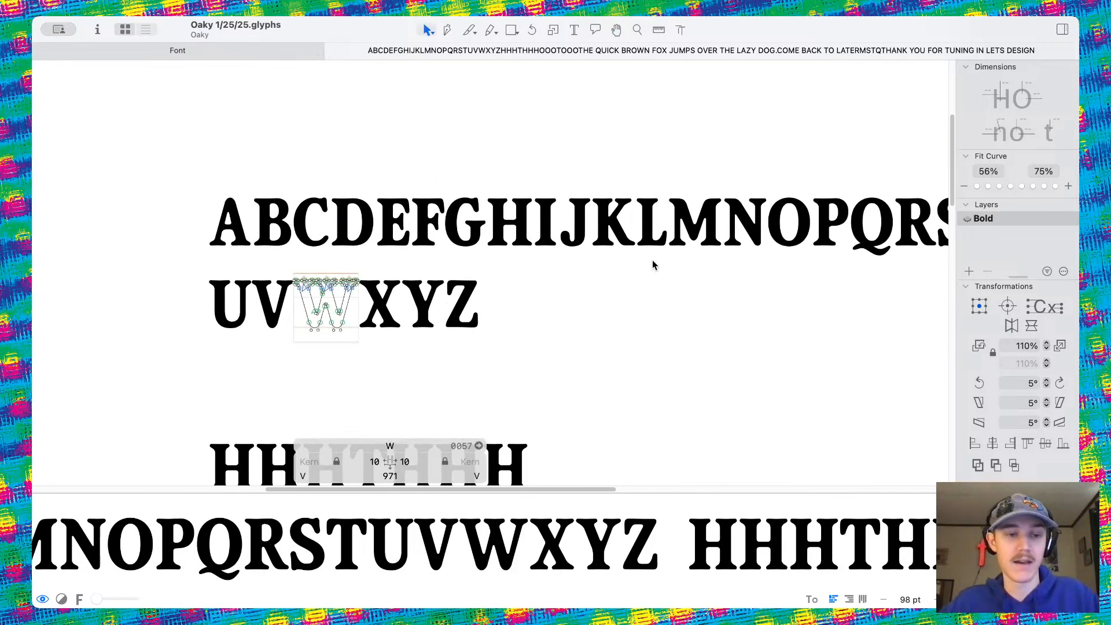
scroll(652, 265, right, 4)
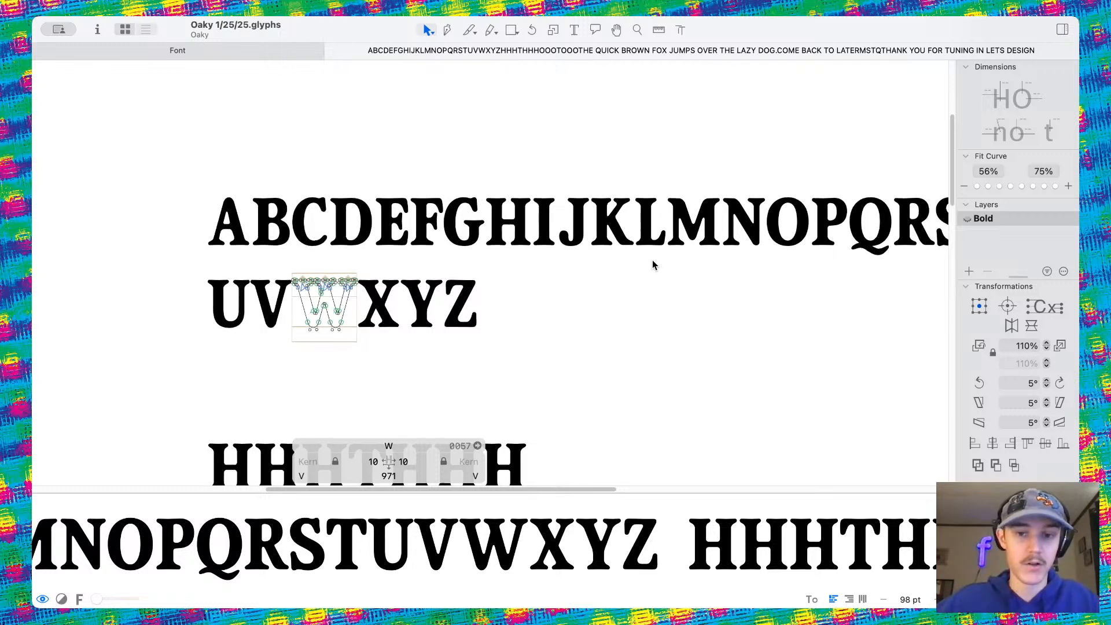
Measure the thickness of the N's right stem
scroll(597, 208, up, 5)
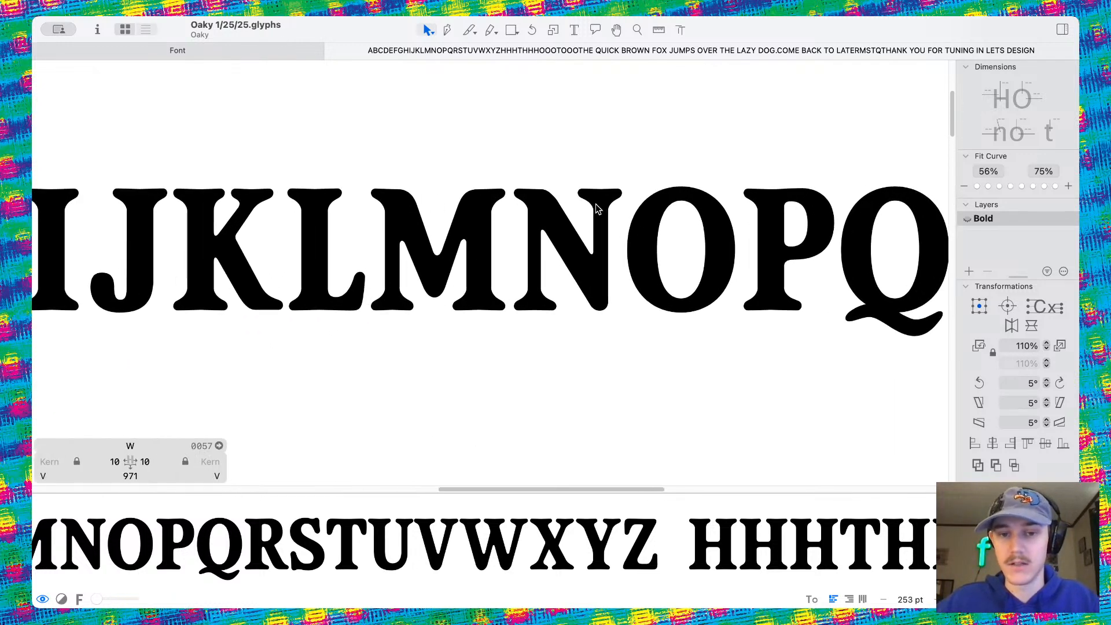
scroll(549, 252, up, 5)
key(l)
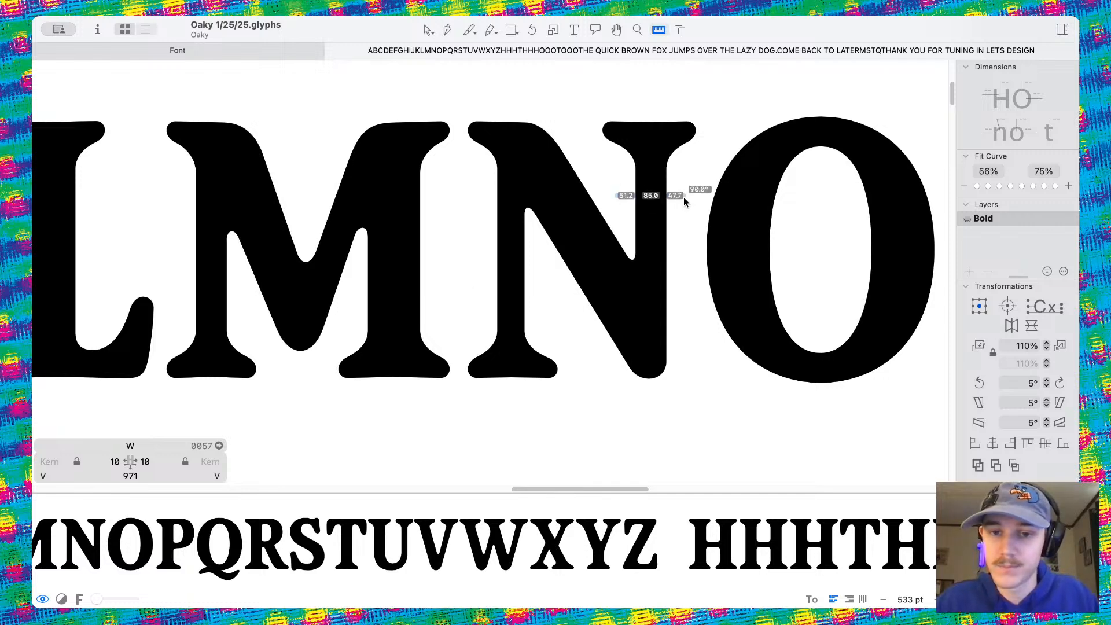
Thicken the N's left stem by moving its outer edge and outer serif halves 10 units left
key(v)
double_click(515, 226)
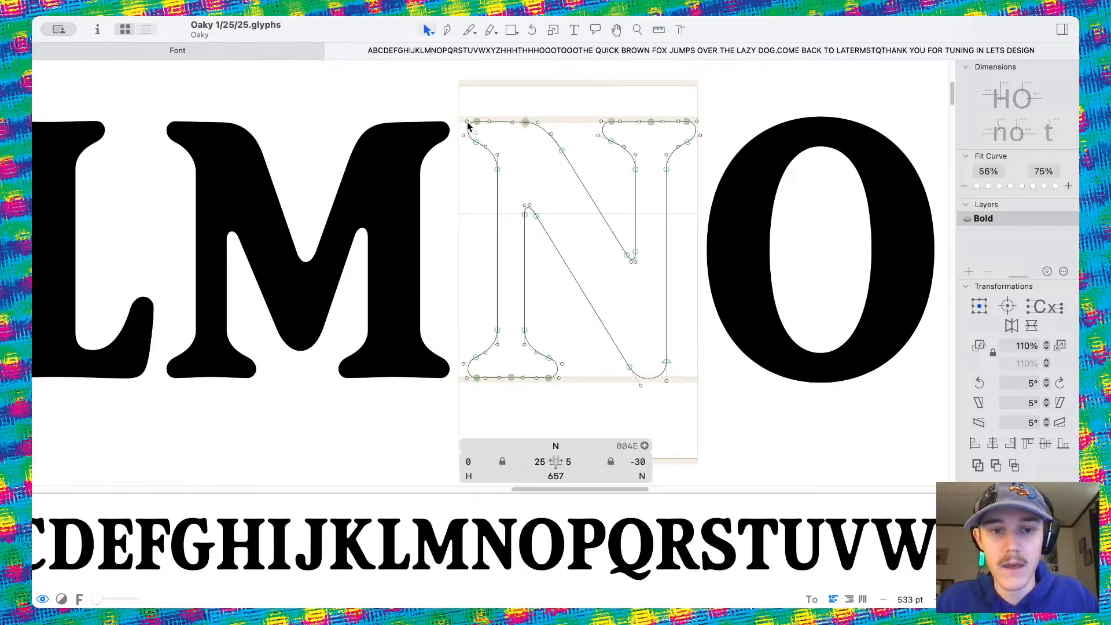
drag(441, 99, 495, 386)
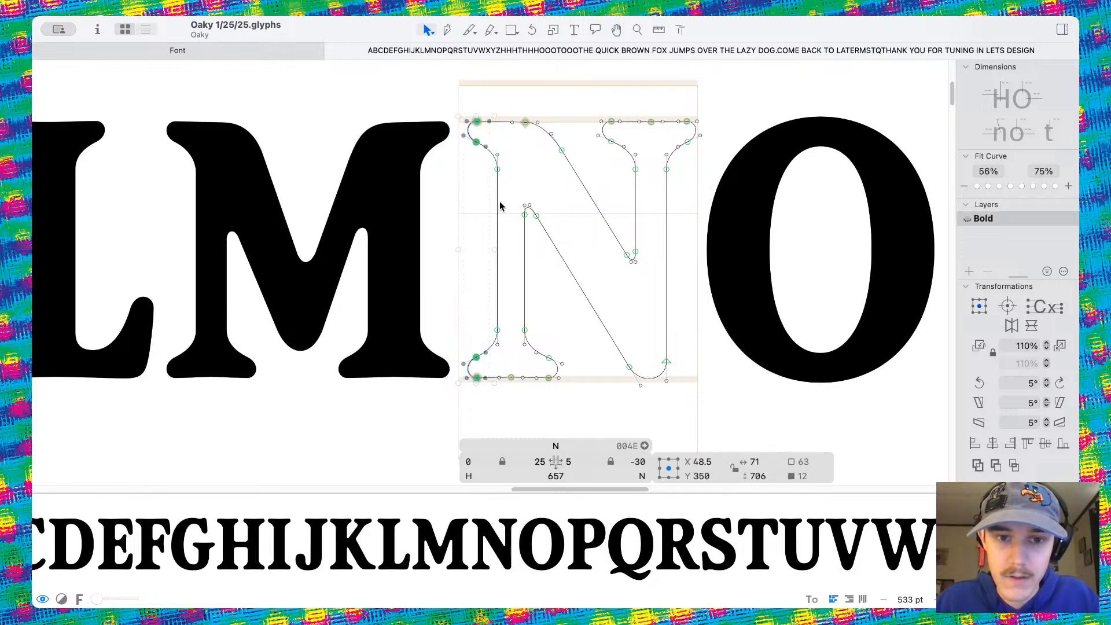
shift+click(497, 169)
shift+click(497, 330)
key(shift+Left)
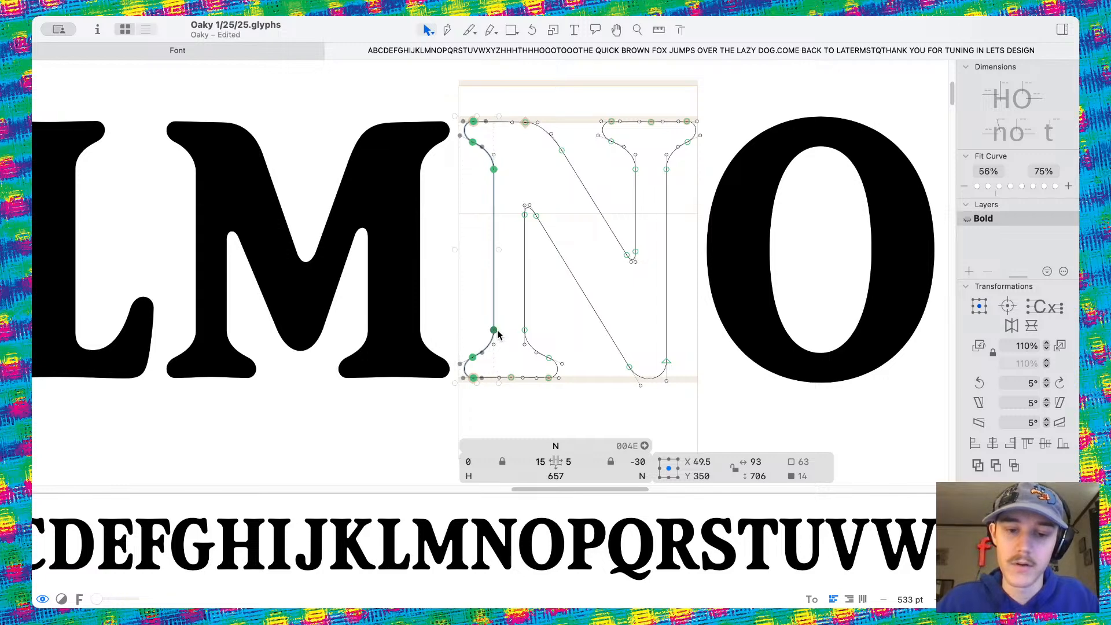
Shift the middle node on the underside of the N's lower serif slightly left to centre it beneath the widened stem
scroll(517, 412, up, 3)
click(509, 391)
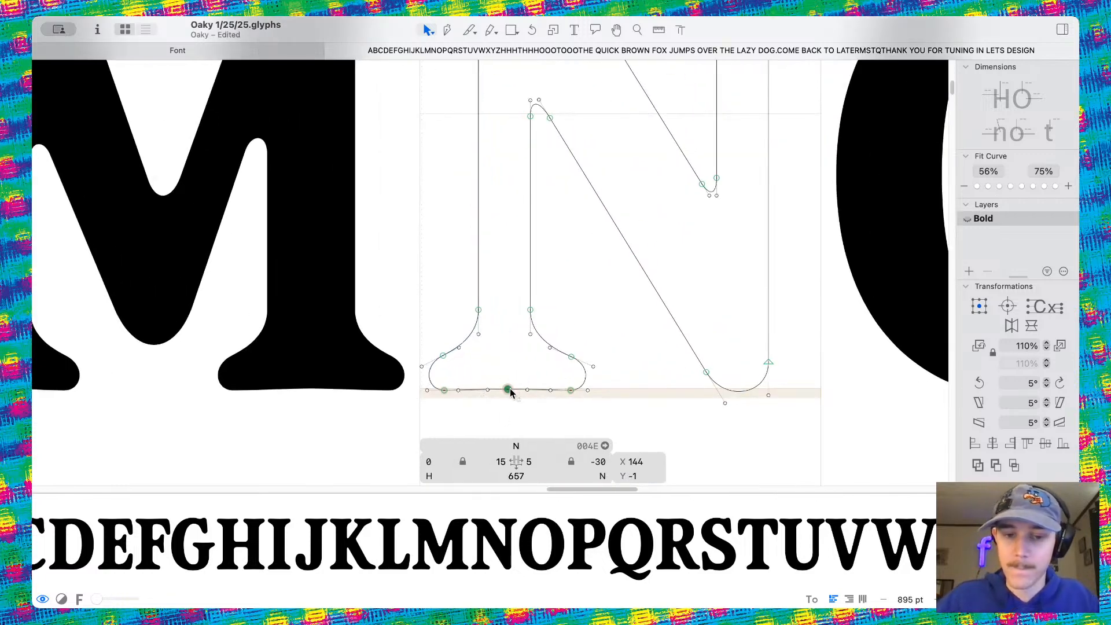
click(510, 346)
scroll(510, 345, up, 10)
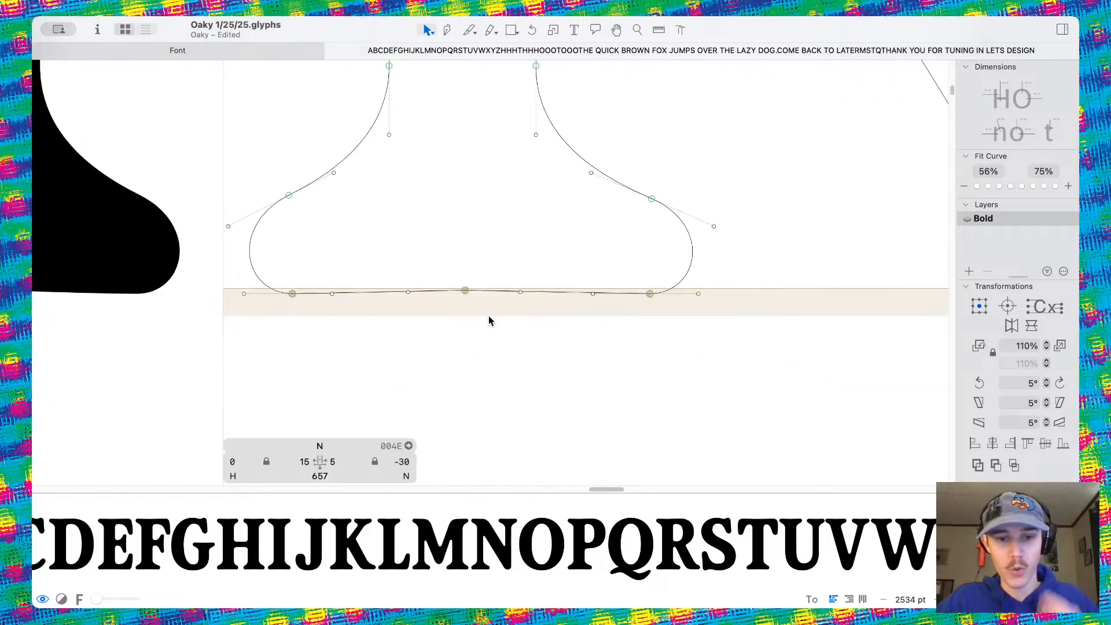
Try to raise the middle node on the underside of the N's lower serif to the baseline
click(427, 238)
click(459, 203)
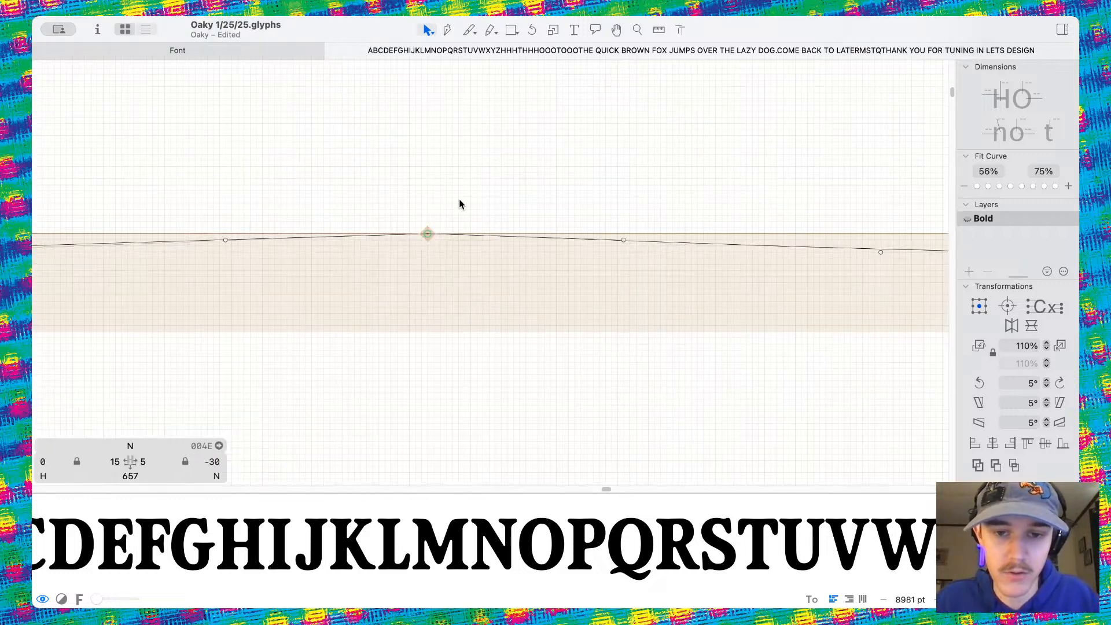
scroll(555, 293, down, 10)
scroll(556, 292, up, 5)
key(super+z)
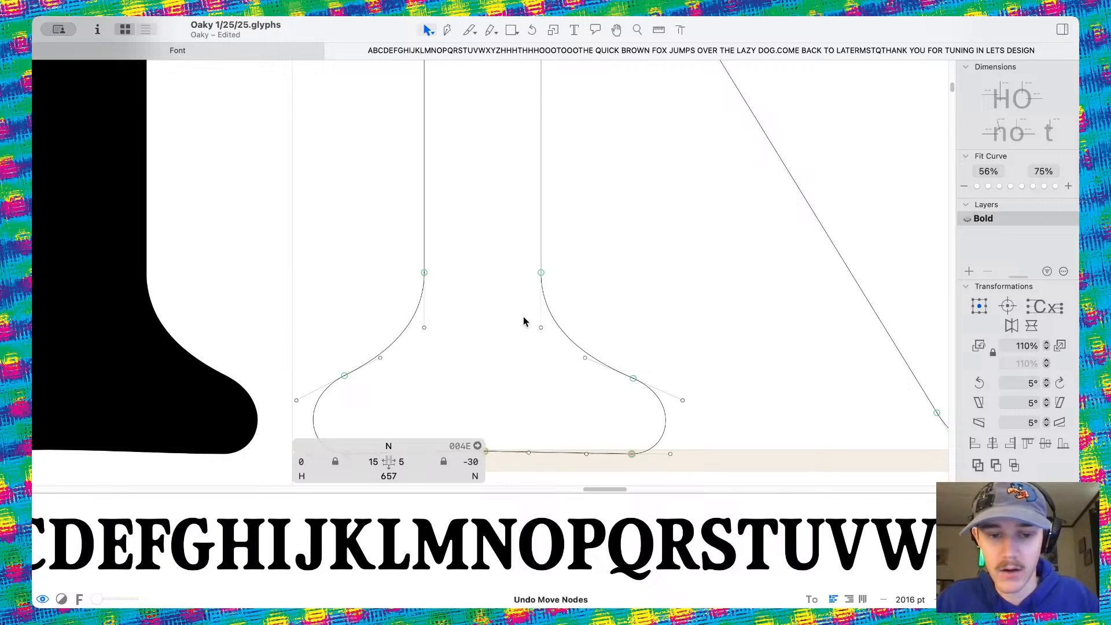
Inspect the N's lower serif outline up close, and check the filled letter beside M and O
scroll(442, 263, down, 5)
drag(314, 236, 615, 409)
scroll(509, 341, up, 6)
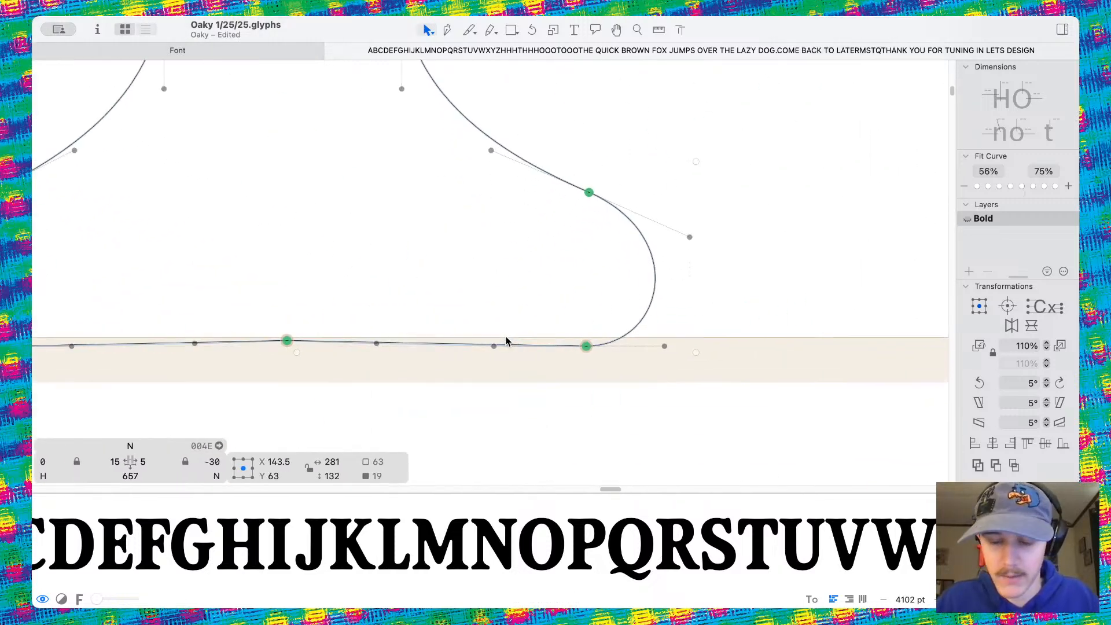
scroll(478, 293, down, 2)
scroll(478, 293, down, 7)
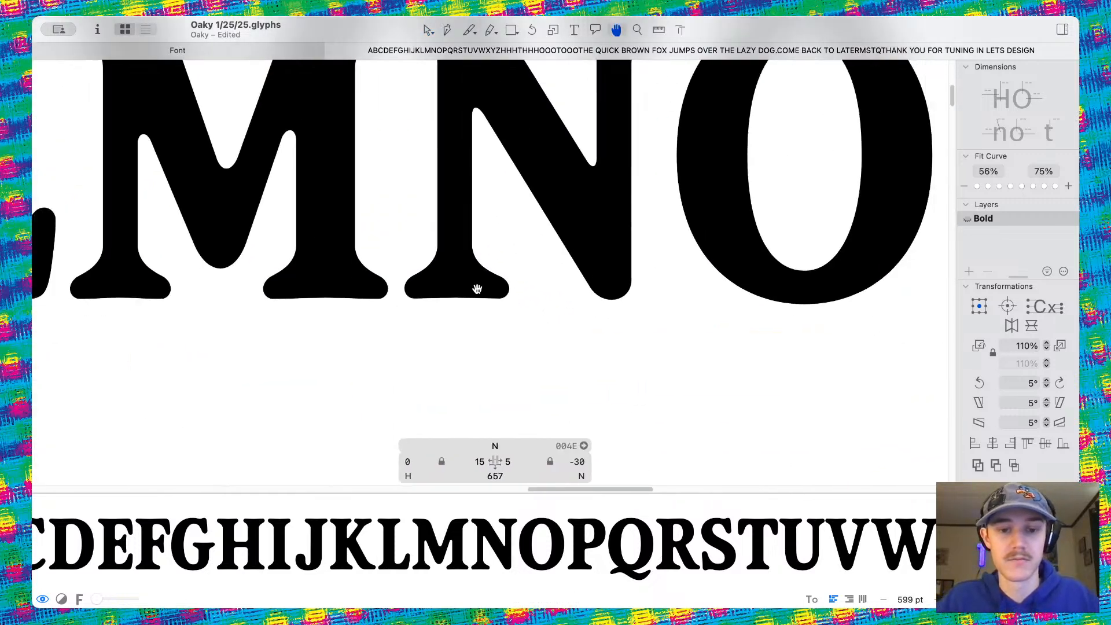
scroll(479, 246, up, 3)
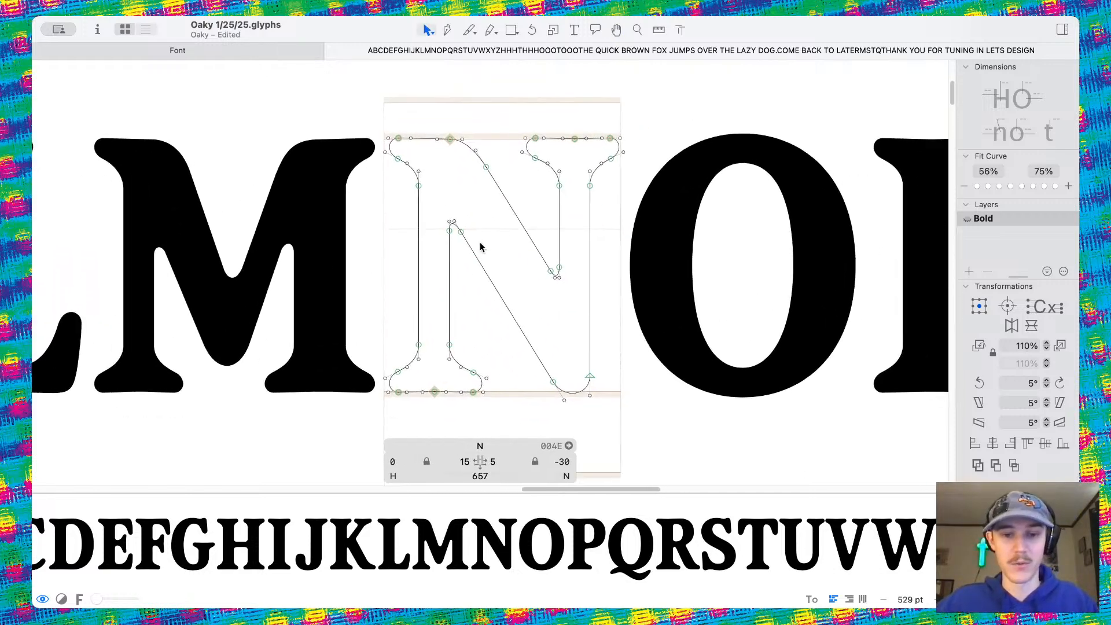
Set both the left and right sidebearings of the N to 25 and save the font file
scroll(783, 255, down, 2)
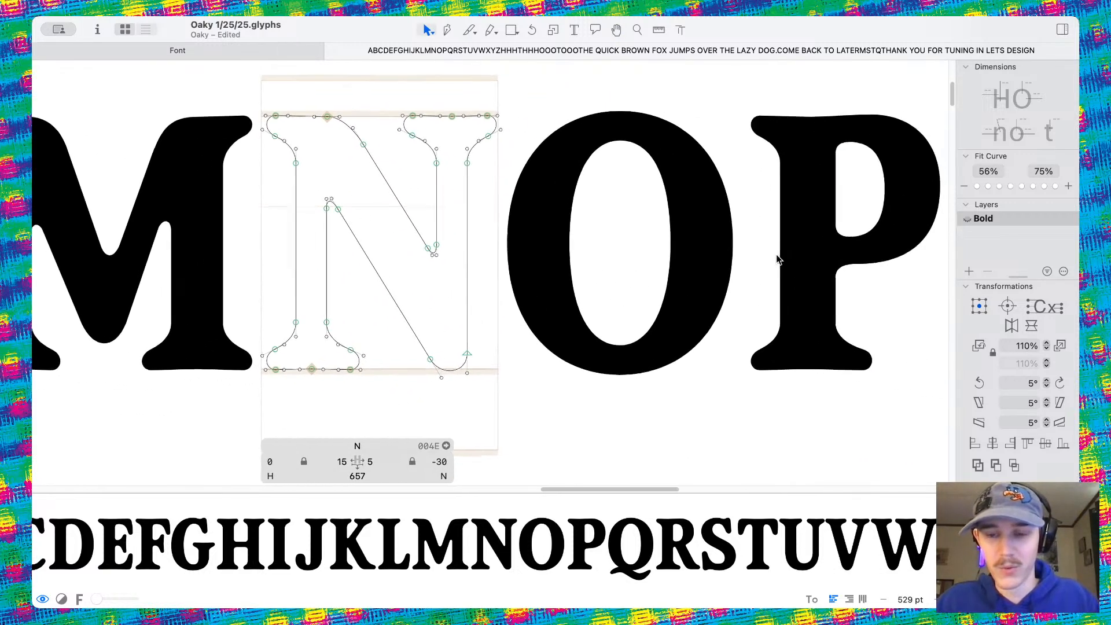
scroll(395, 247, down, 2)
scroll(395, 247, up, 4)
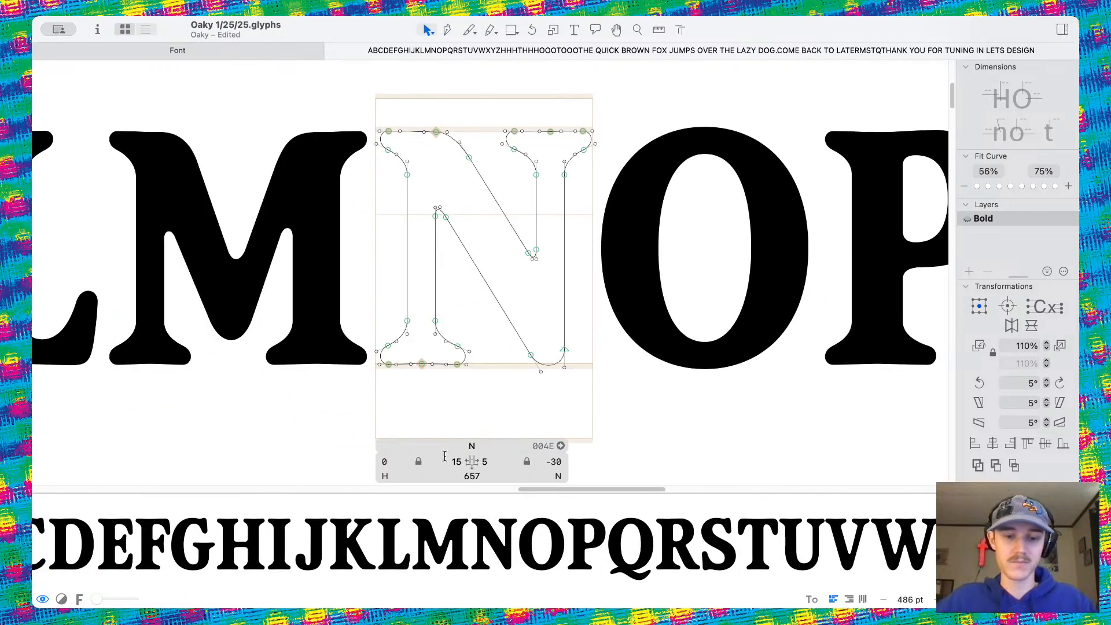
click(455, 461)
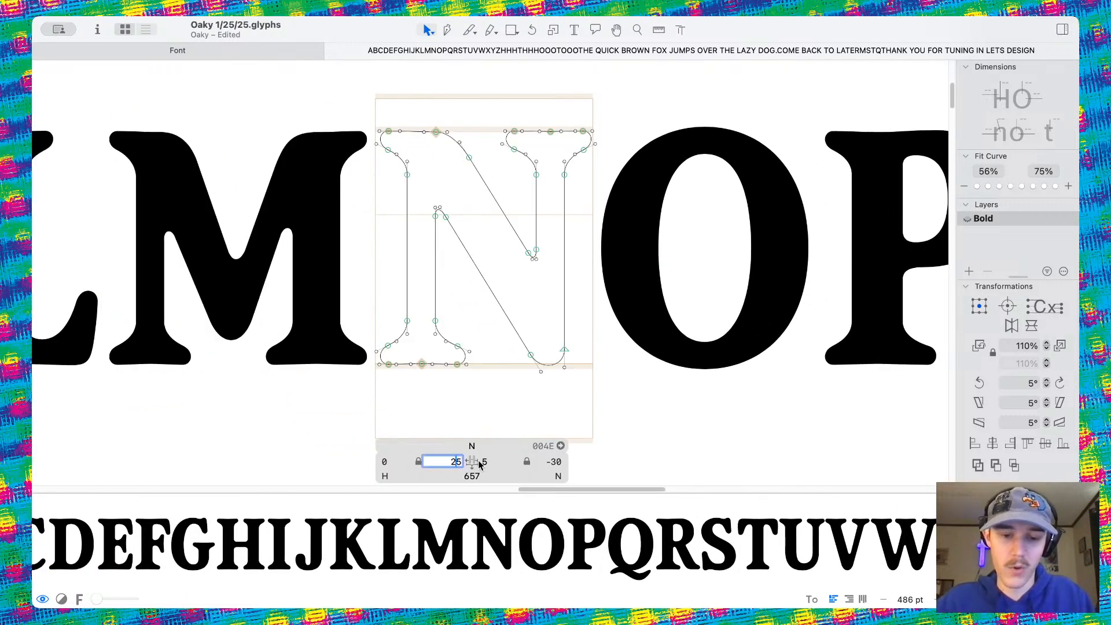
key(Tab)
text(25)
key(Return)
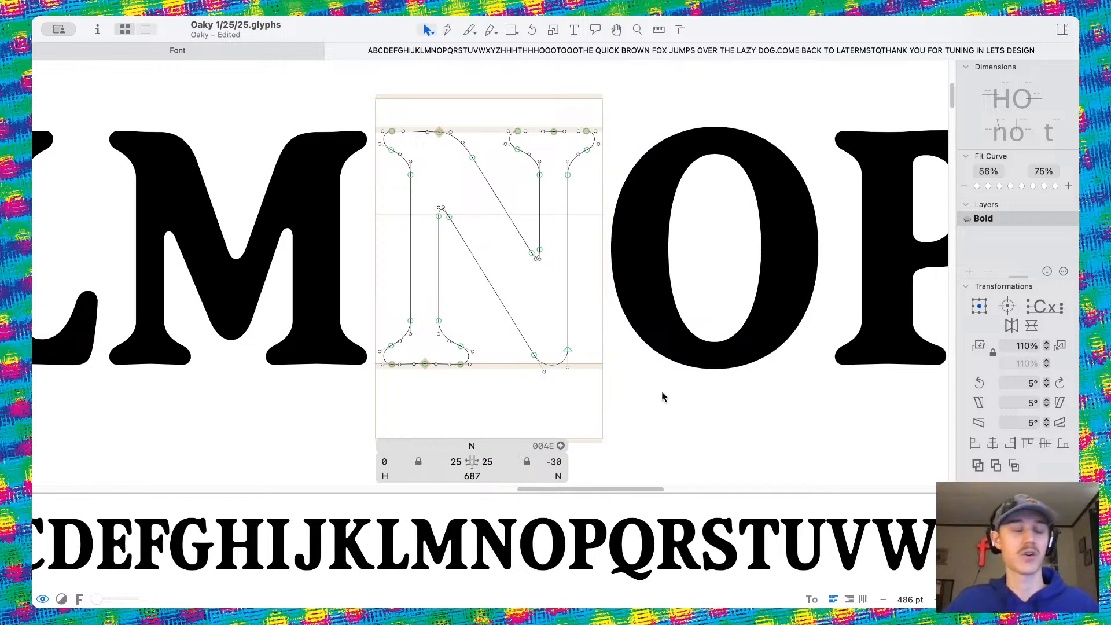
key(super+s)
Slightly lengthen the vertical handle on the outer curve below the G's spur stem, and save the font file
scroll(662, 396, down, 5)
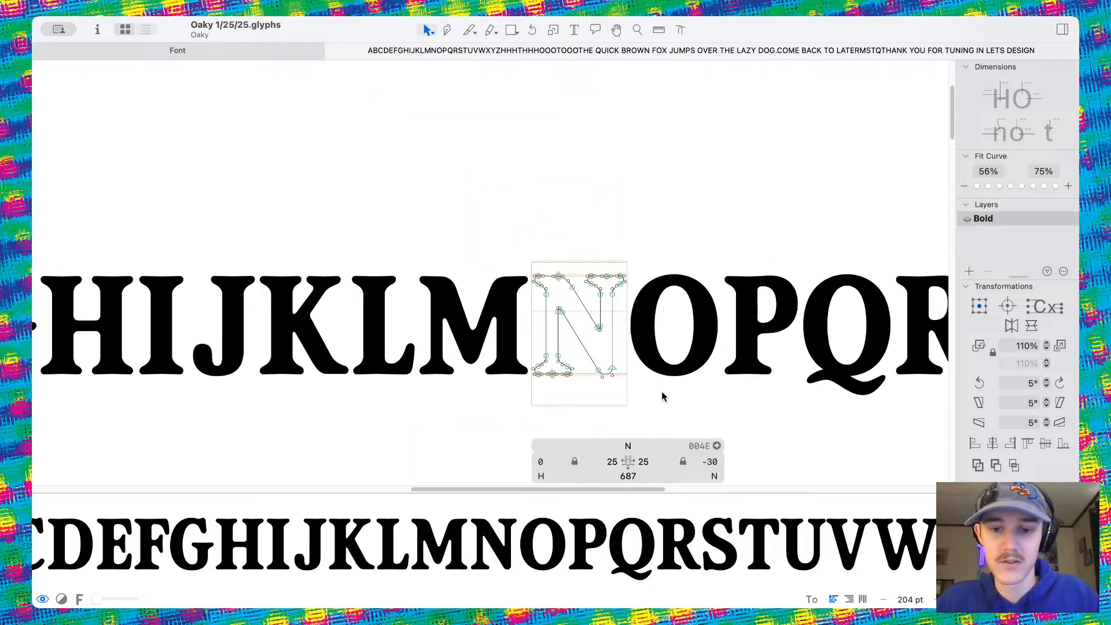
scroll(644, 360, down, 3)
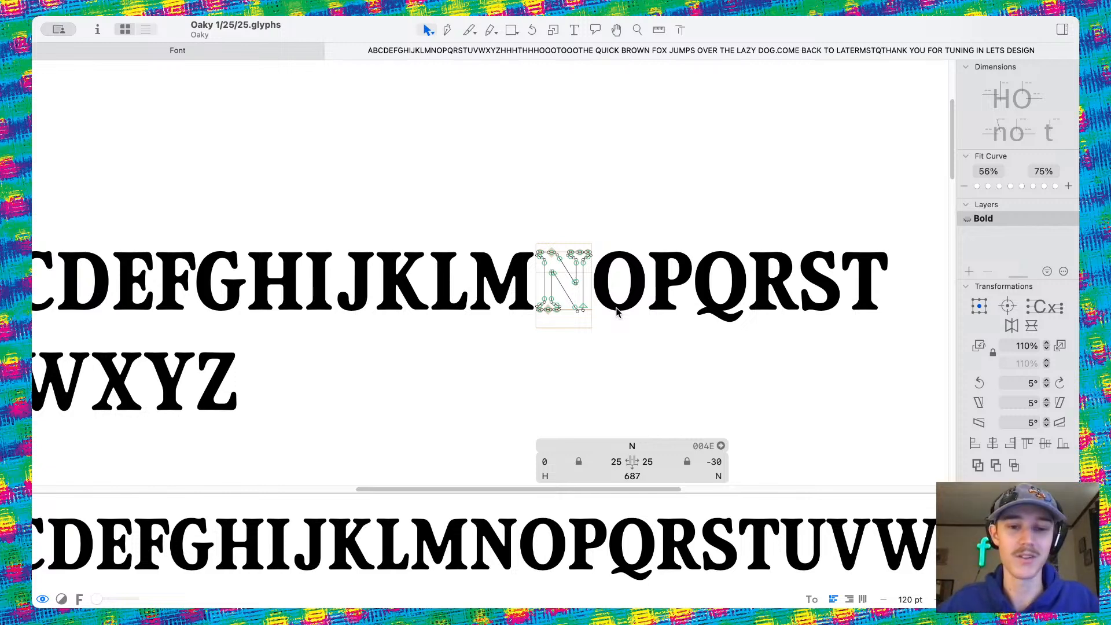
scroll(617, 313, down, 4)
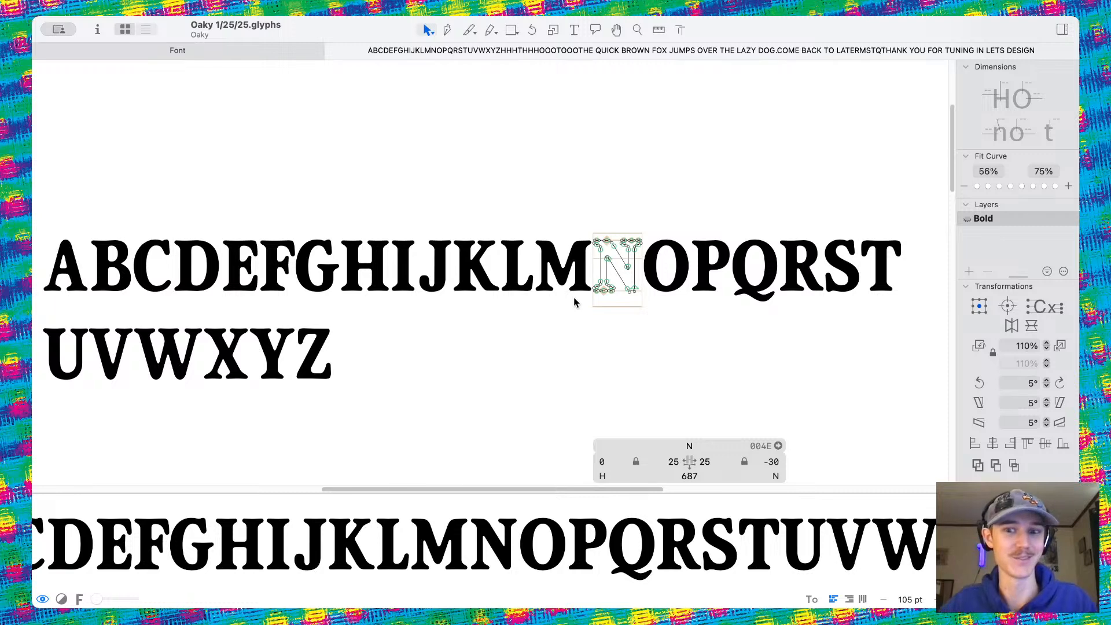
scroll(575, 302, left, 3)
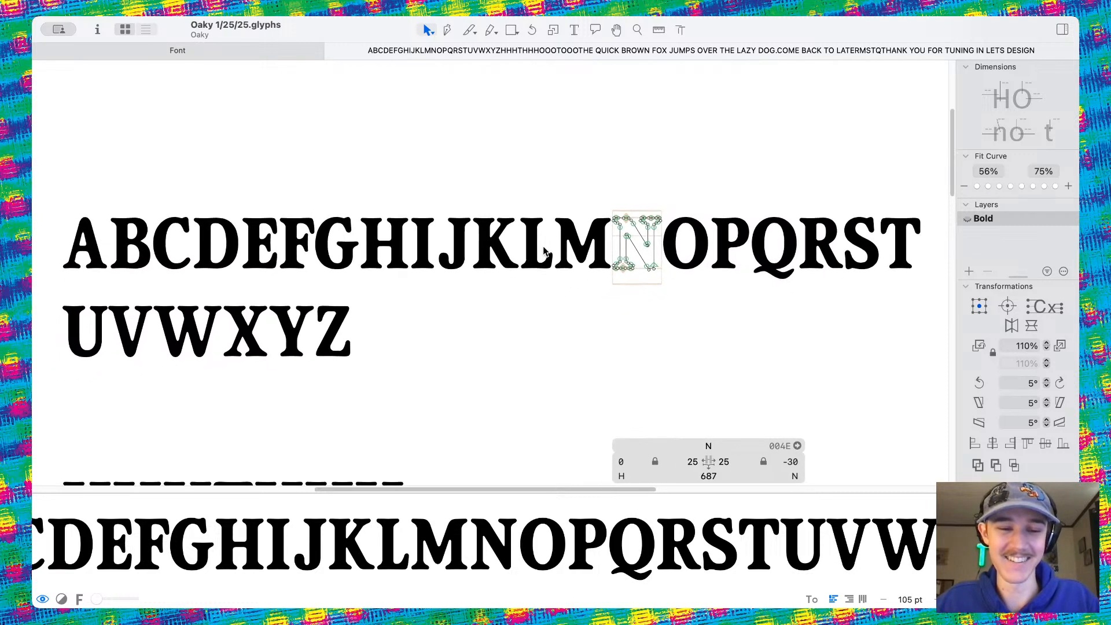
scroll(397, 279, up, 8)
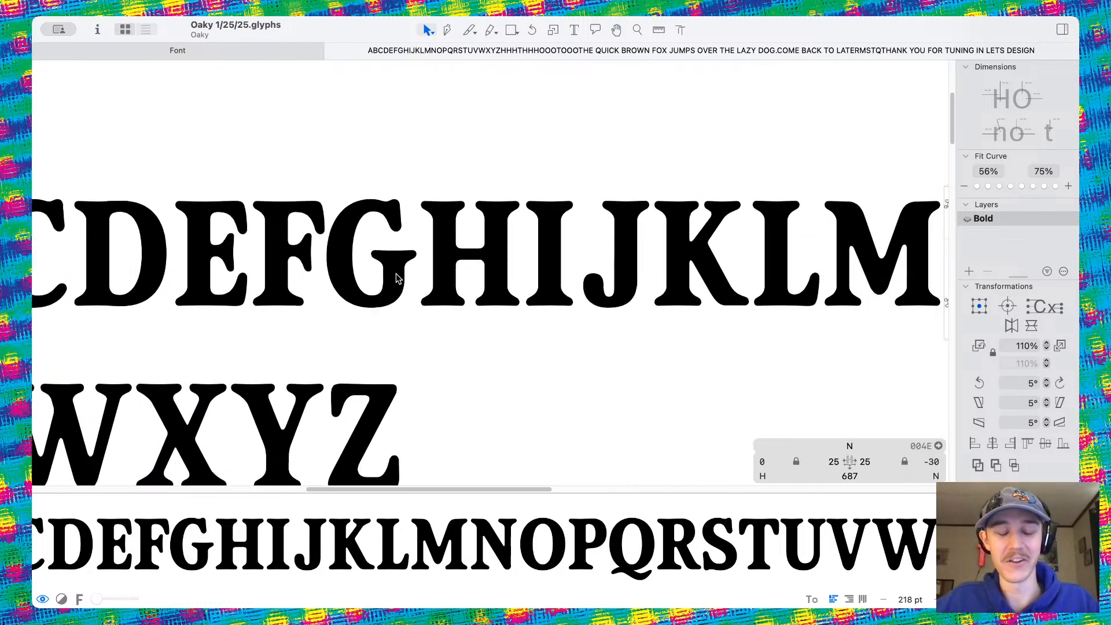
scroll(426, 241, up, 5)
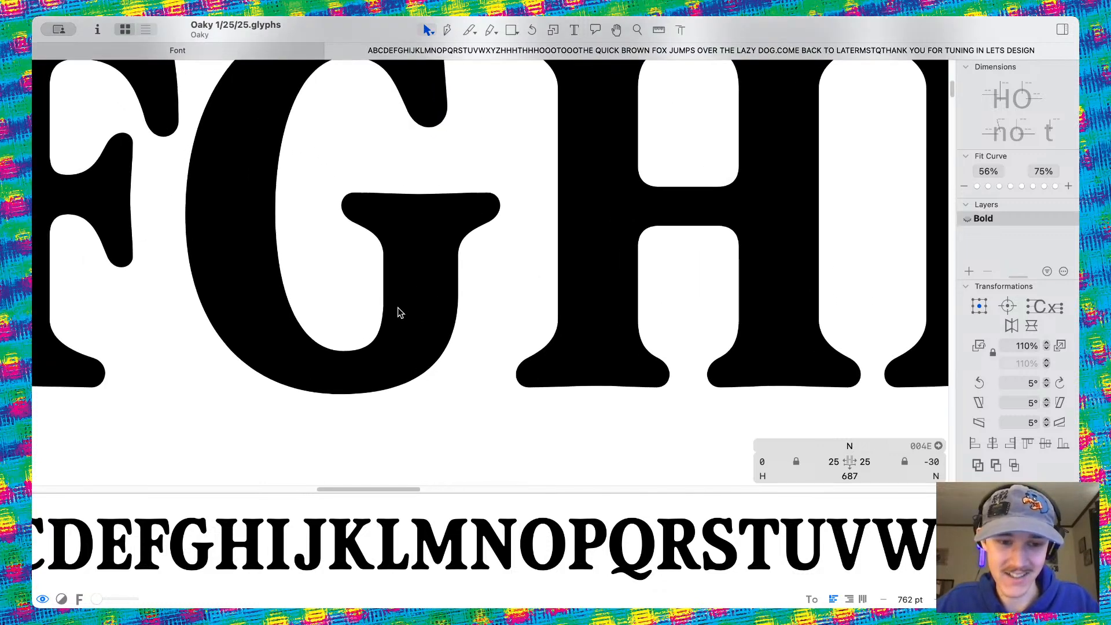
scroll(459, 360, down, 1)
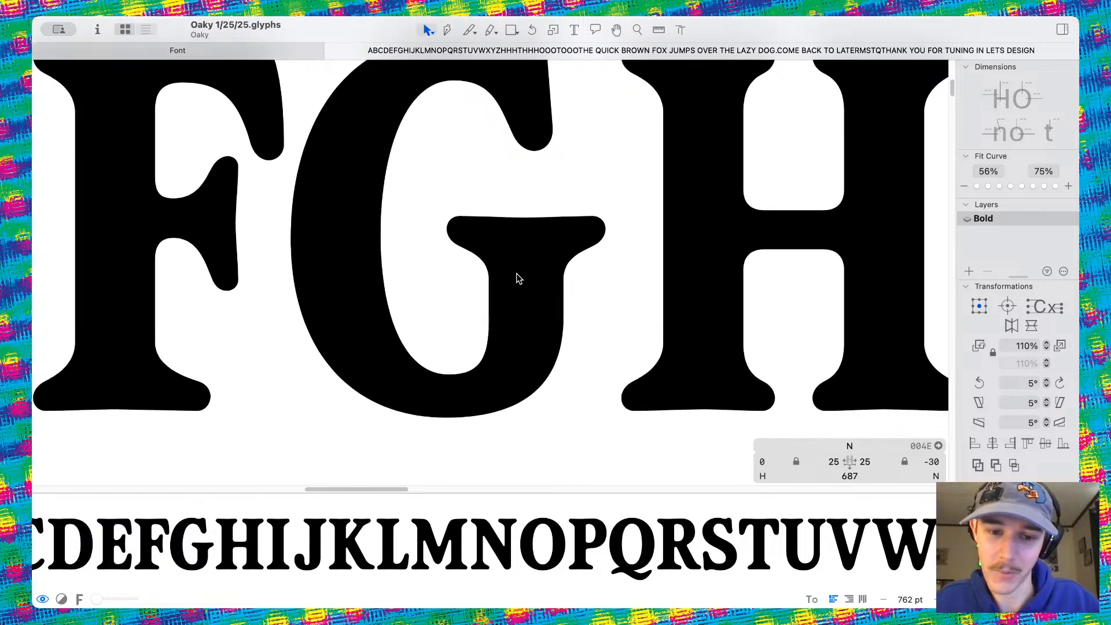
double_click(516, 273)
scroll(516, 273, up, 4)
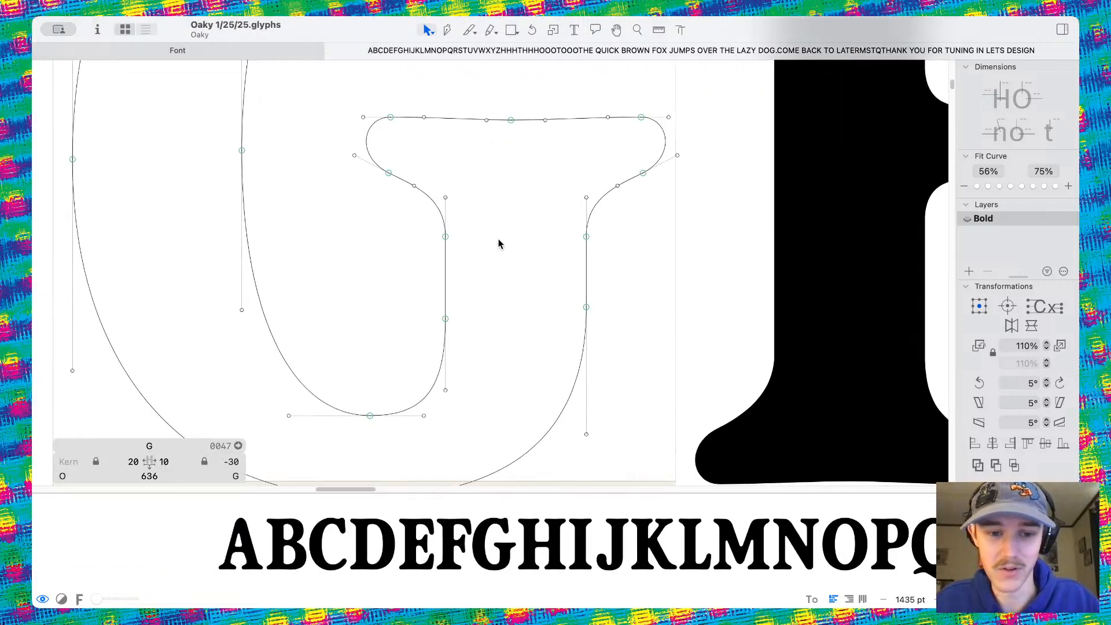
scroll(499, 239, down, 5)
scroll(509, 310, up, 3)
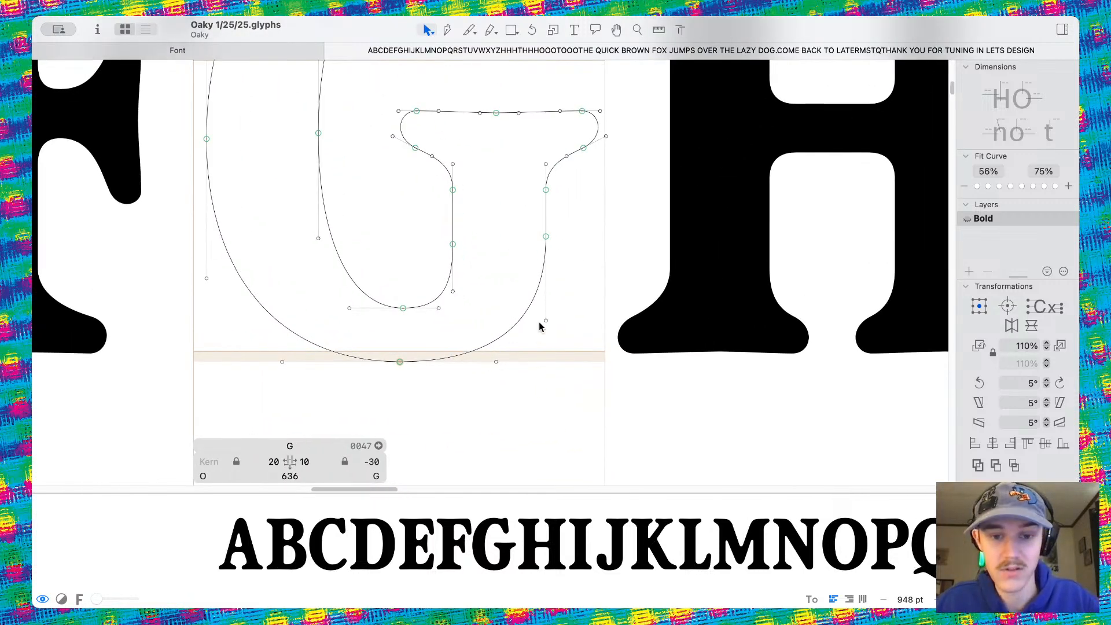
drag(544, 321, 545, 324)
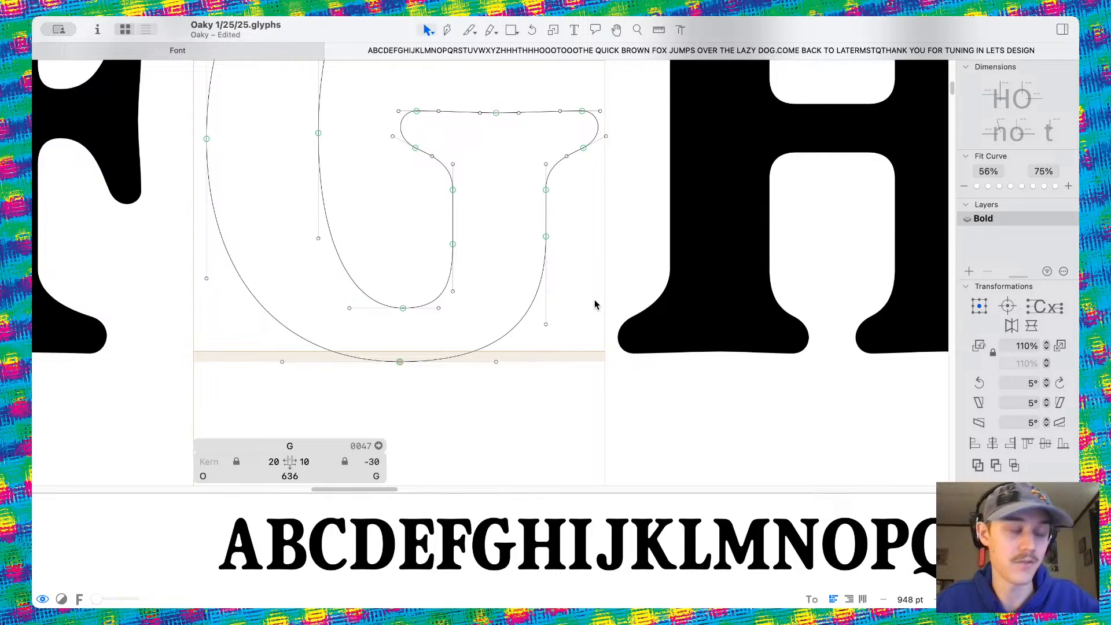
scroll(615, 301, down, 5)
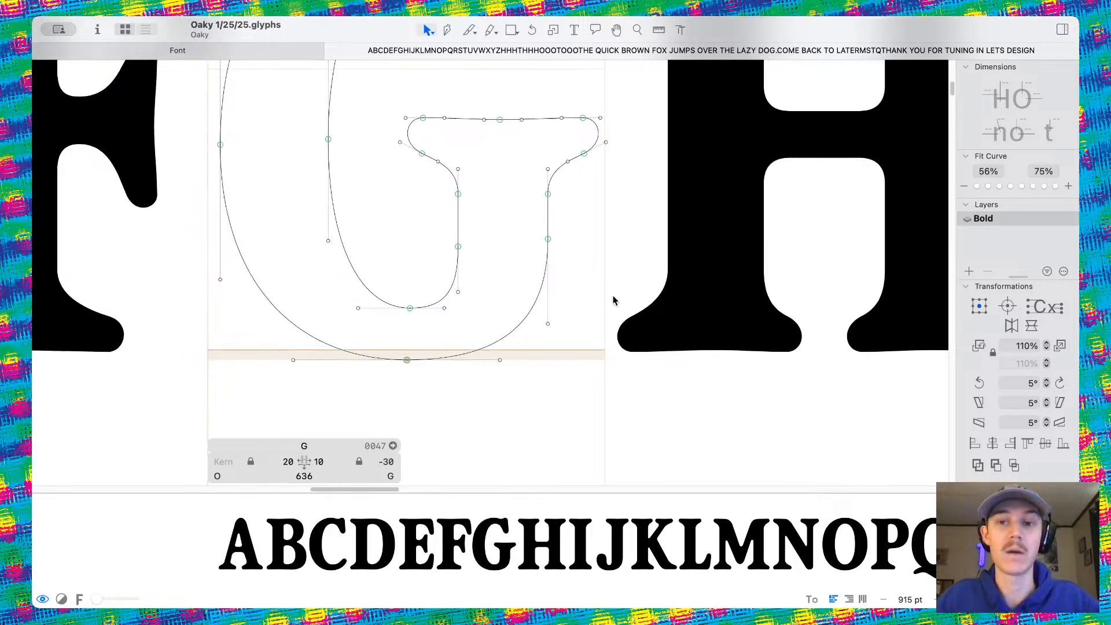
Examine the capitals' weight across the sample text at small size, and inspect the X's outline up close
scroll(615, 301, right, 5)
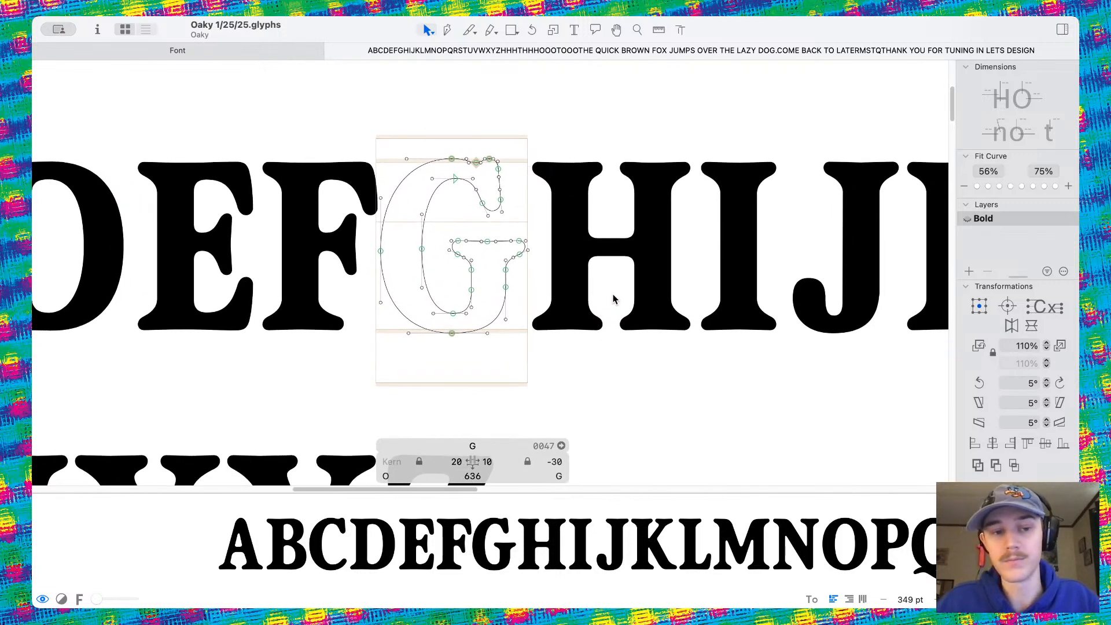
scroll(614, 298, down, 10)
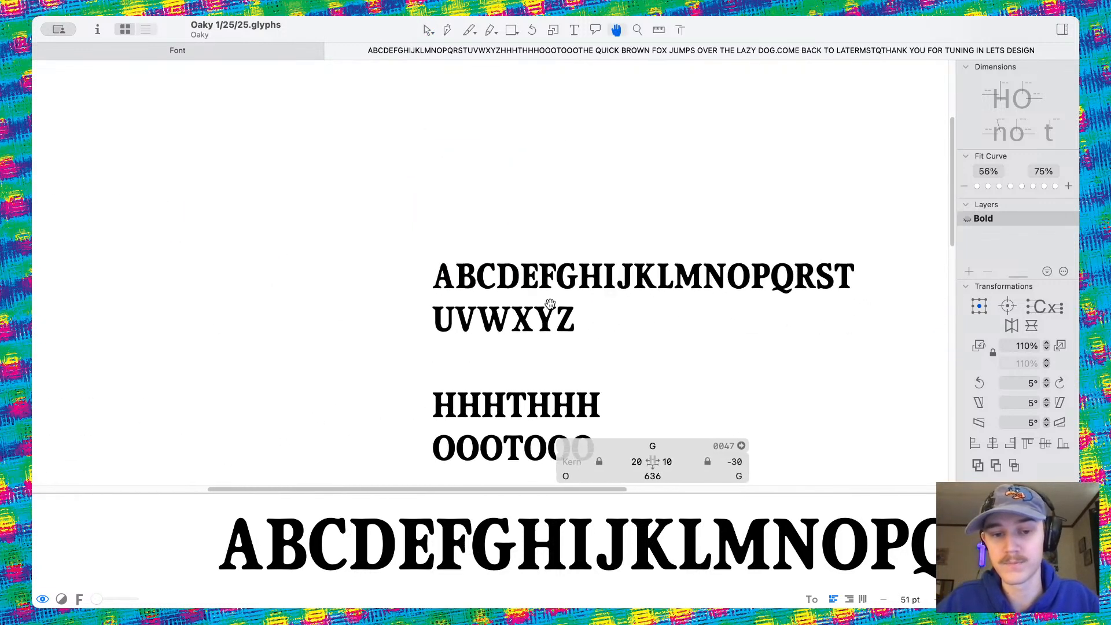
scroll(549, 303, down, 3)
scroll(490, 236, up, 3)
scroll(446, 234, up, 10)
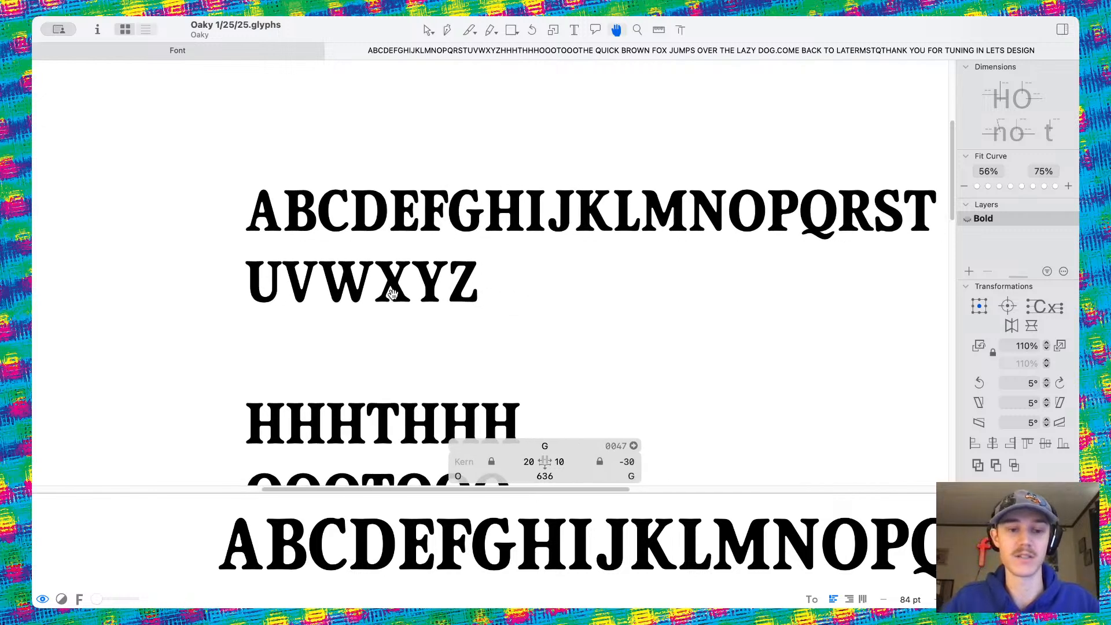
scroll(446, 233, up, 2)
double_click(446, 231)
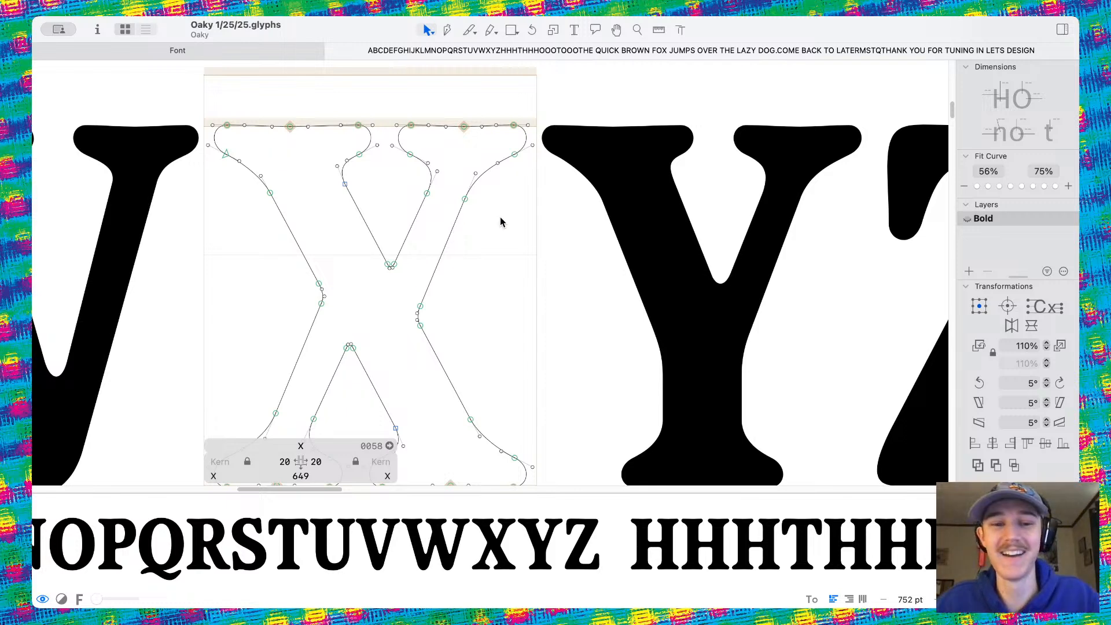
scroll(509, 225, down, 7)
key(space)
scroll(516, 224, down, 3)
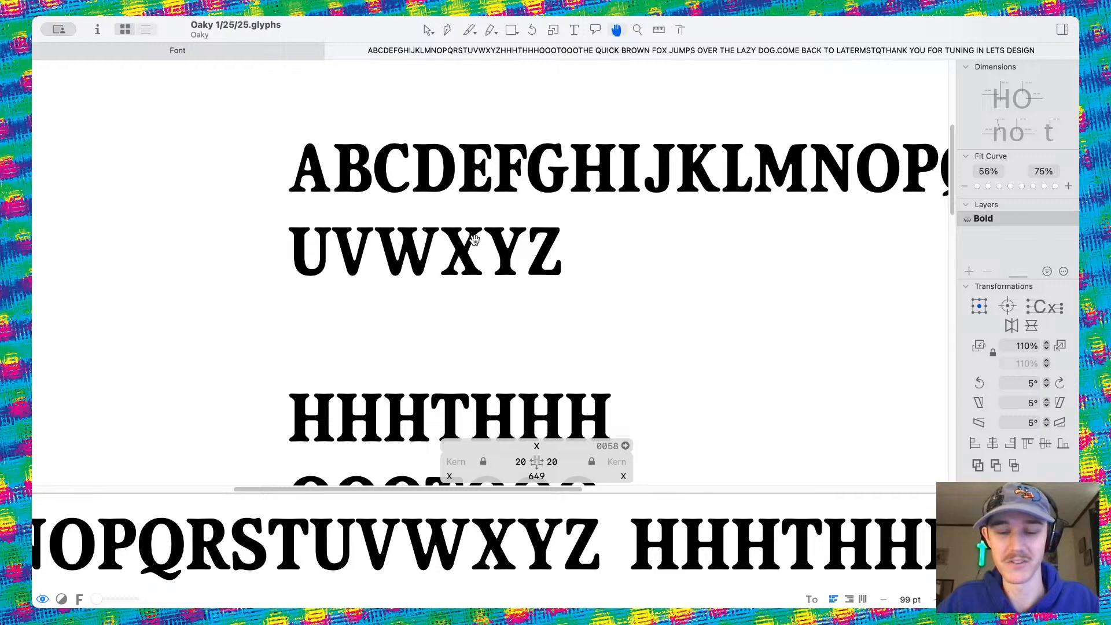
Thicken the X's thin upper arm by moving its outer straight edge 2 units right and 2 units down
scroll(475, 249, up, 6)
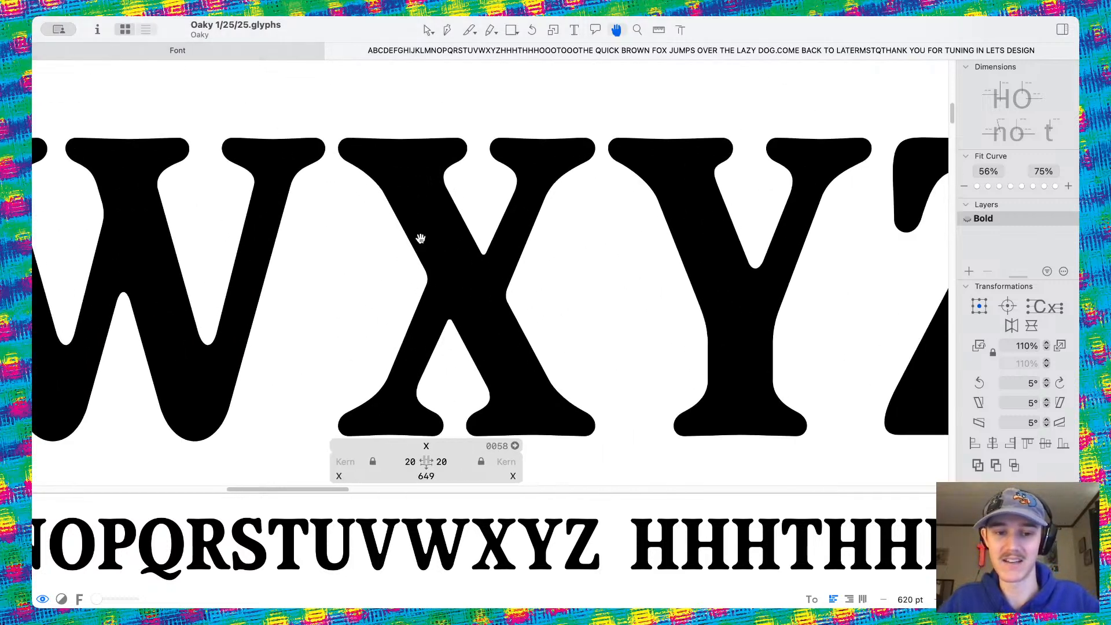
scroll(421, 243, up, 3)
click(501, 246)
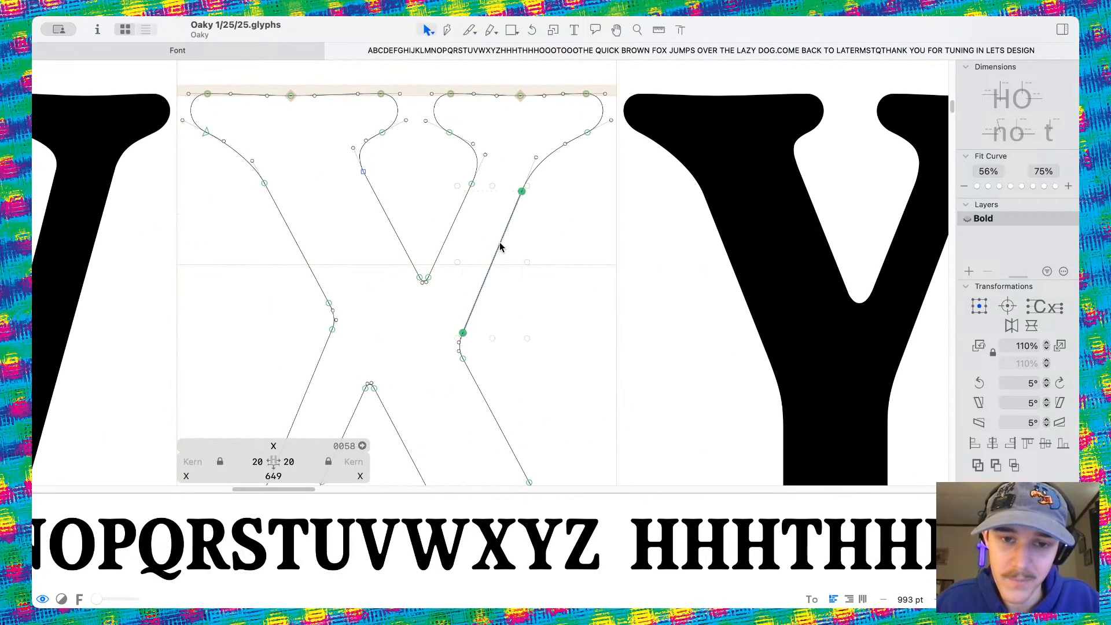
key(Right)
key(Right)
key(Down)
key(Down)
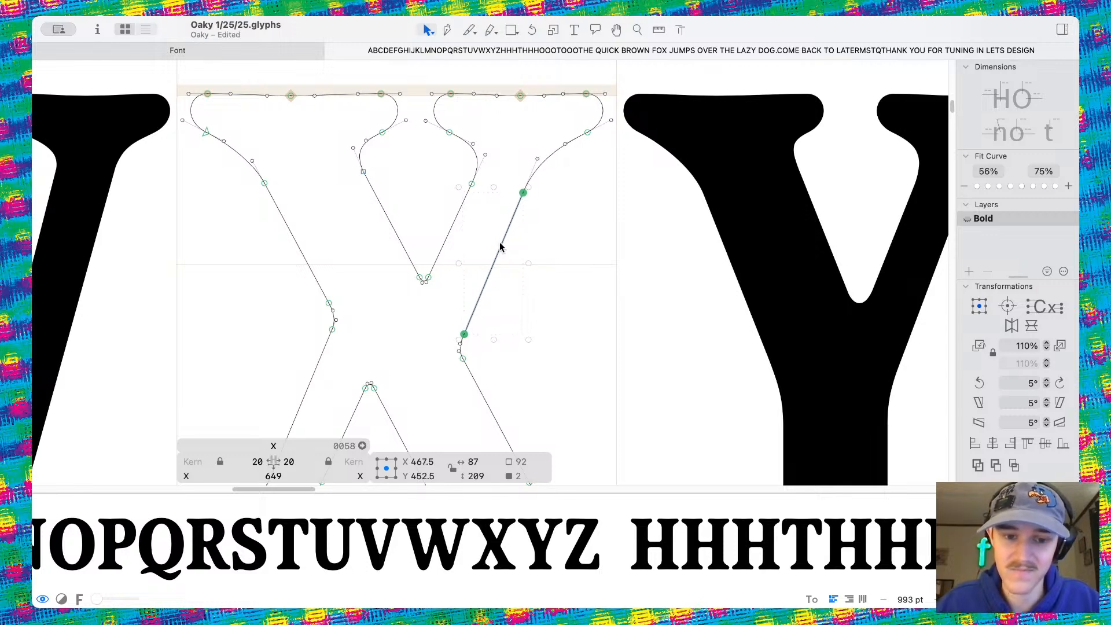
Thicken the X's thin lower leg by moving its outer straight edge 2 units left and 2 units up
scroll(501, 243, down, 5)
click(350, 272)
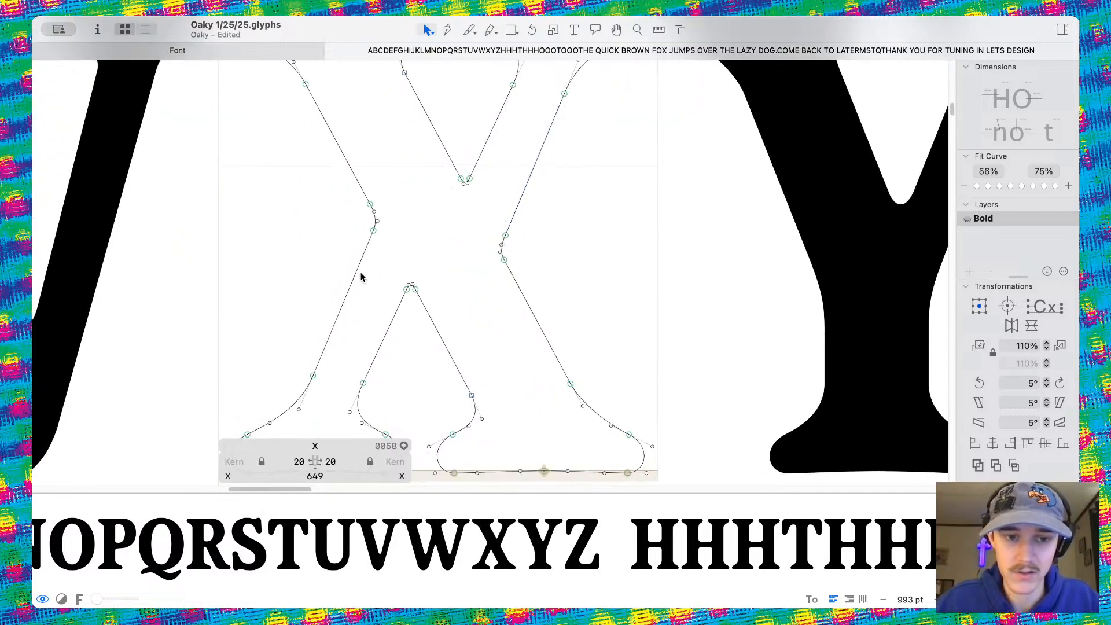
click(355, 275)
key(Left)
key(Left)
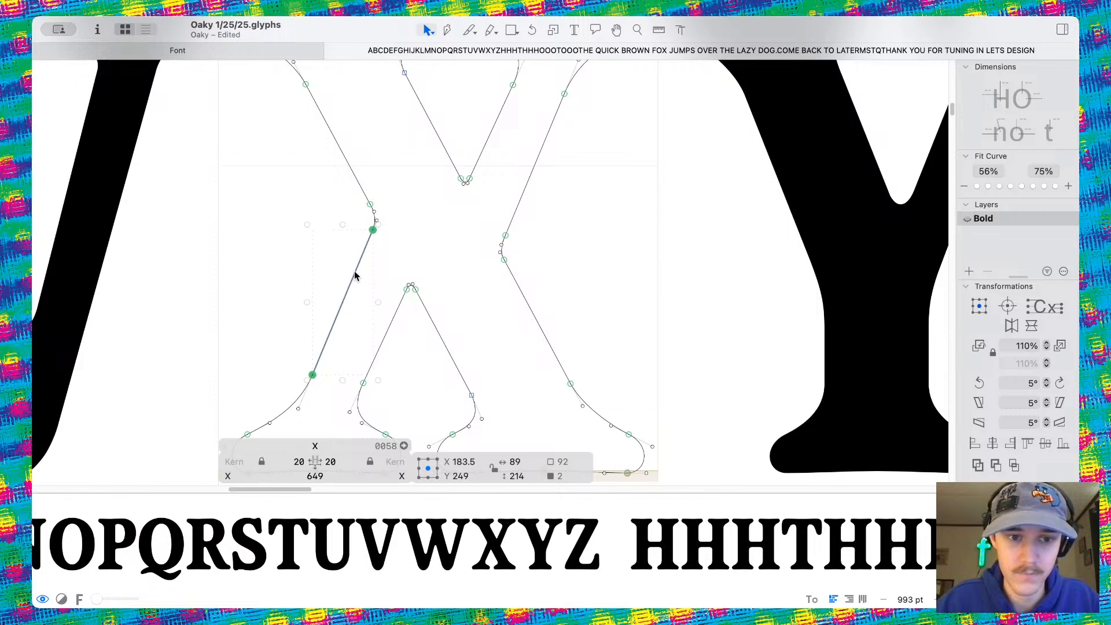
key(Up)
key(Up)
click(394, 259)
Check the filled X up close and at small size among the other capitals, and save the font file
scroll(394, 259, down, 1)
key(space)
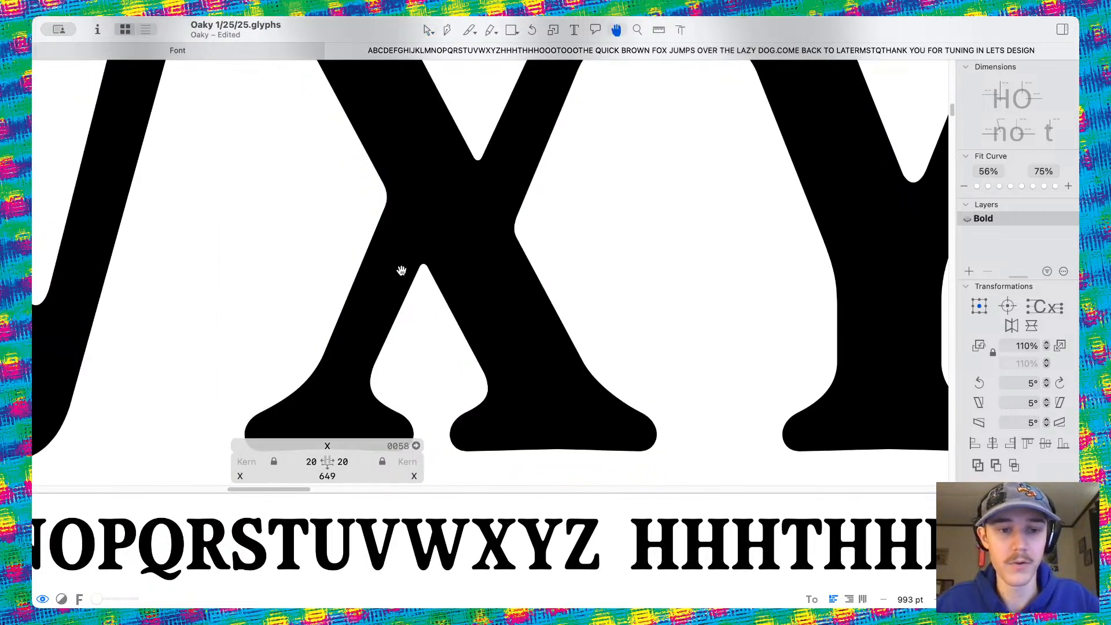
scroll(401, 270, down, 5)
scroll(536, 314, down, 4)
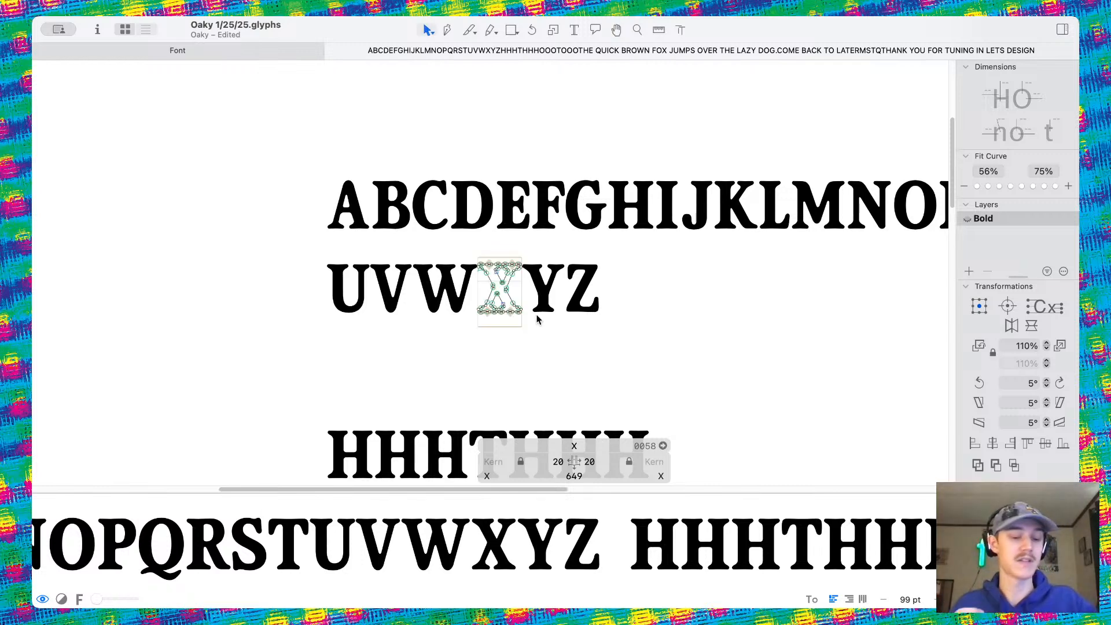
key(super+s)
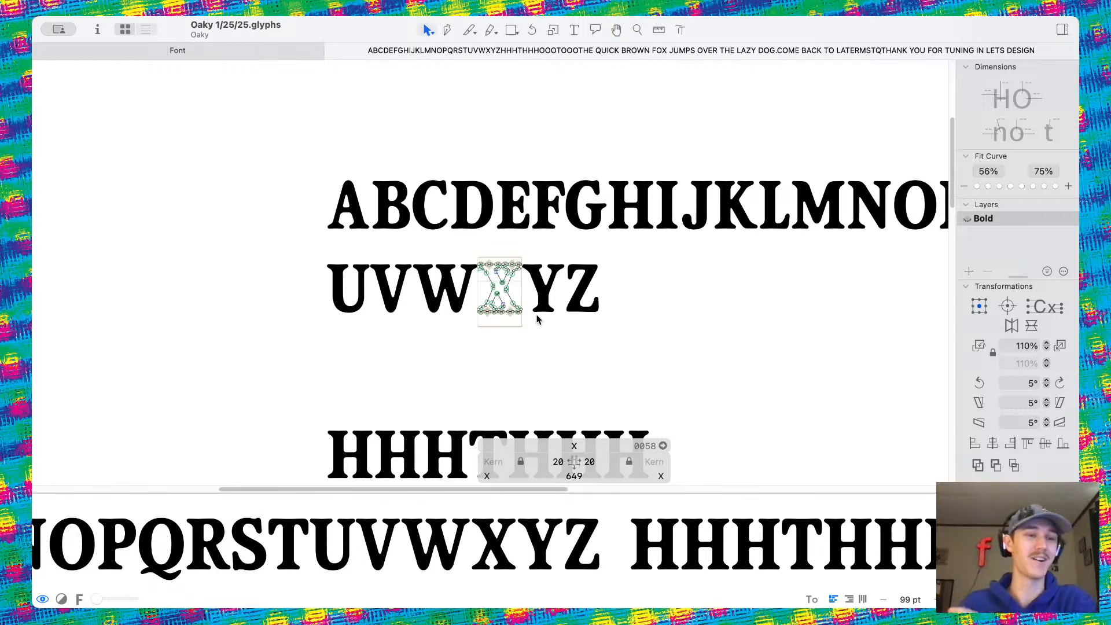
scroll(537, 319, right, 5)
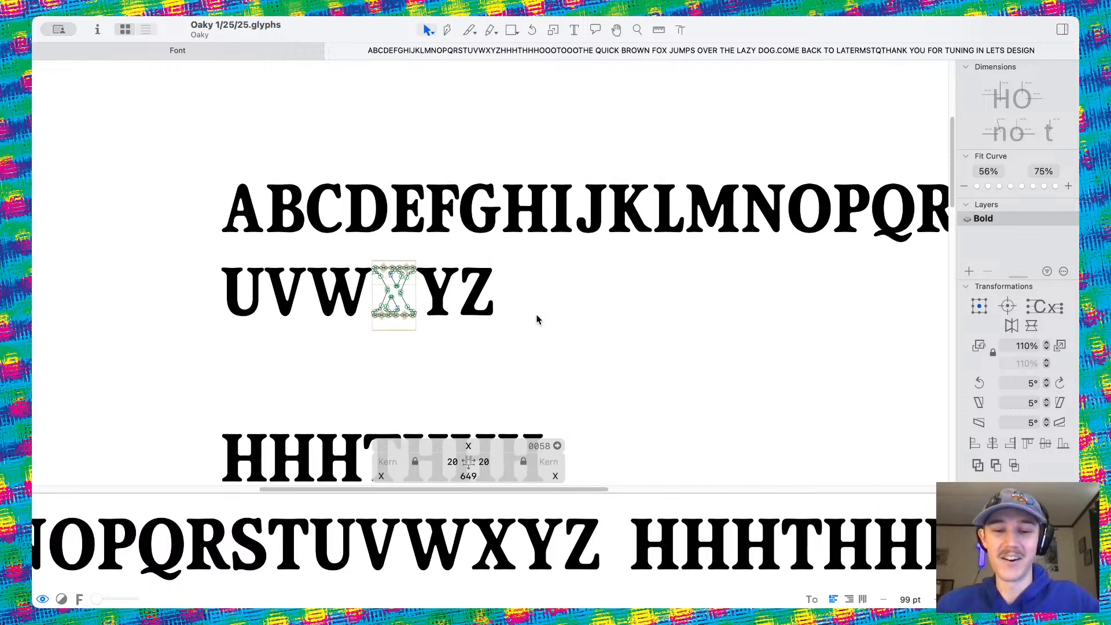
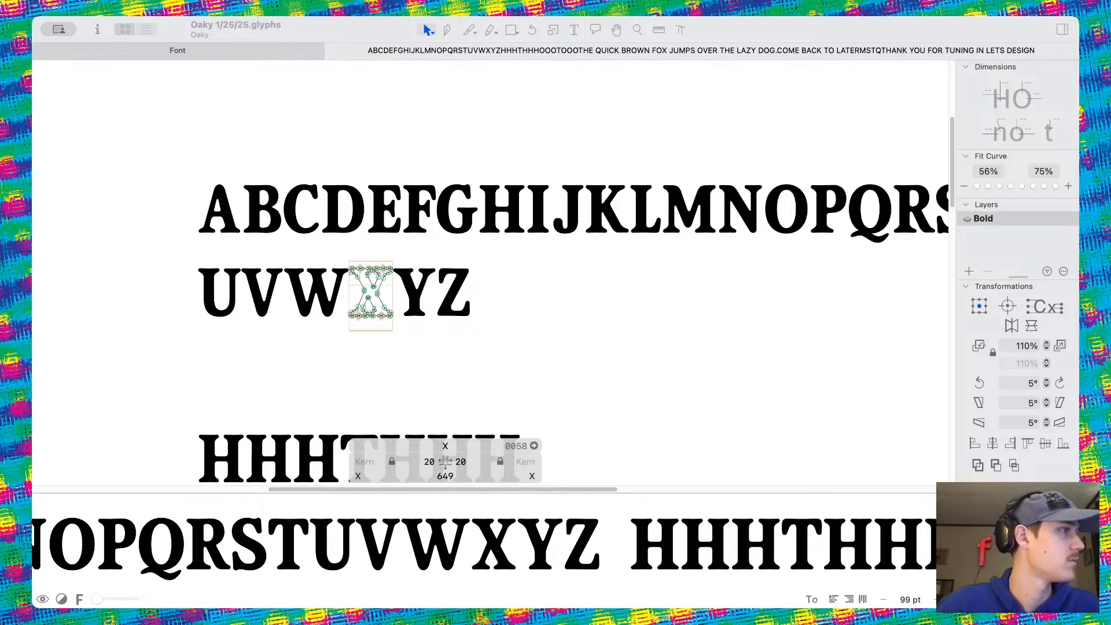
Switch to the The North Face contest PDF in Acrobat and examine the arched and bottom lettering at several magnifications
key(super+Tab)
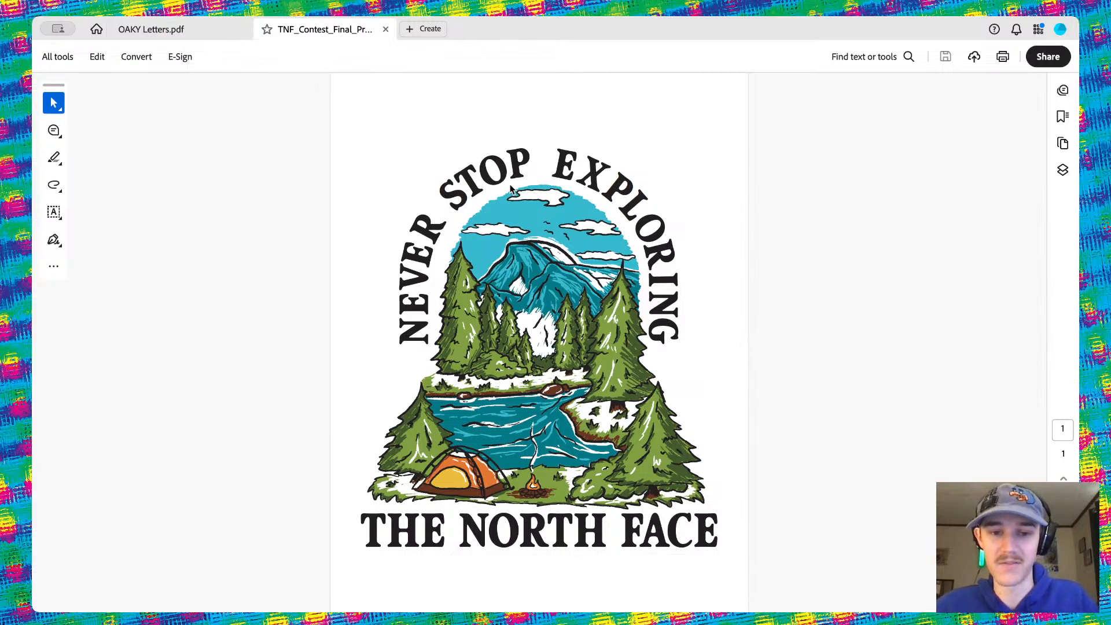
scroll(511, 188, up, 5)
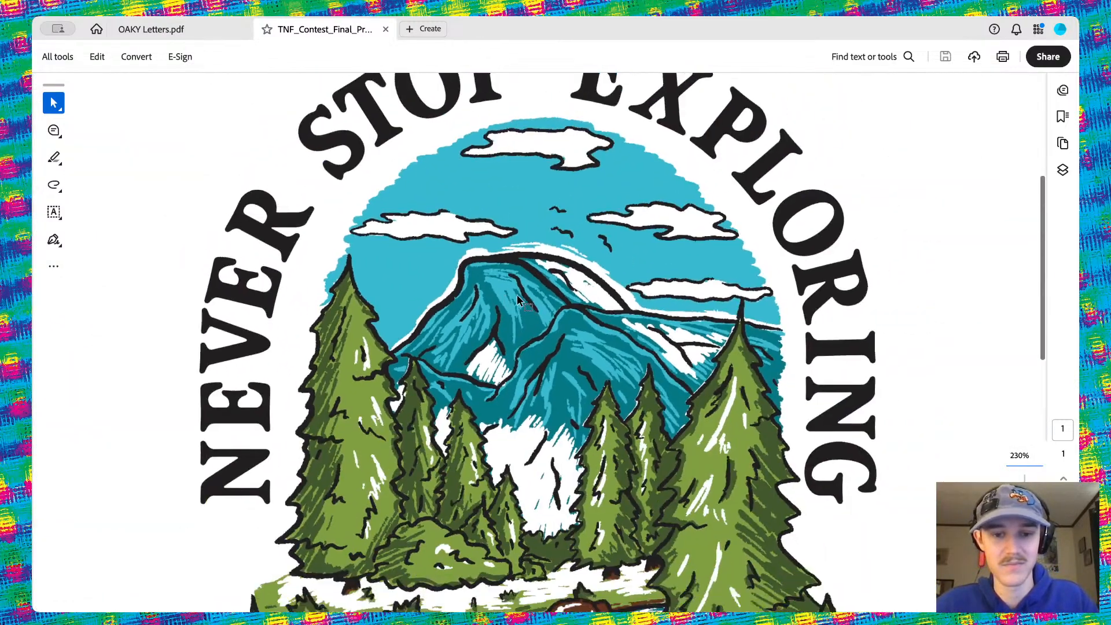
scroll(516, 293, down, 10)
scroll(516, 294, up, 5)
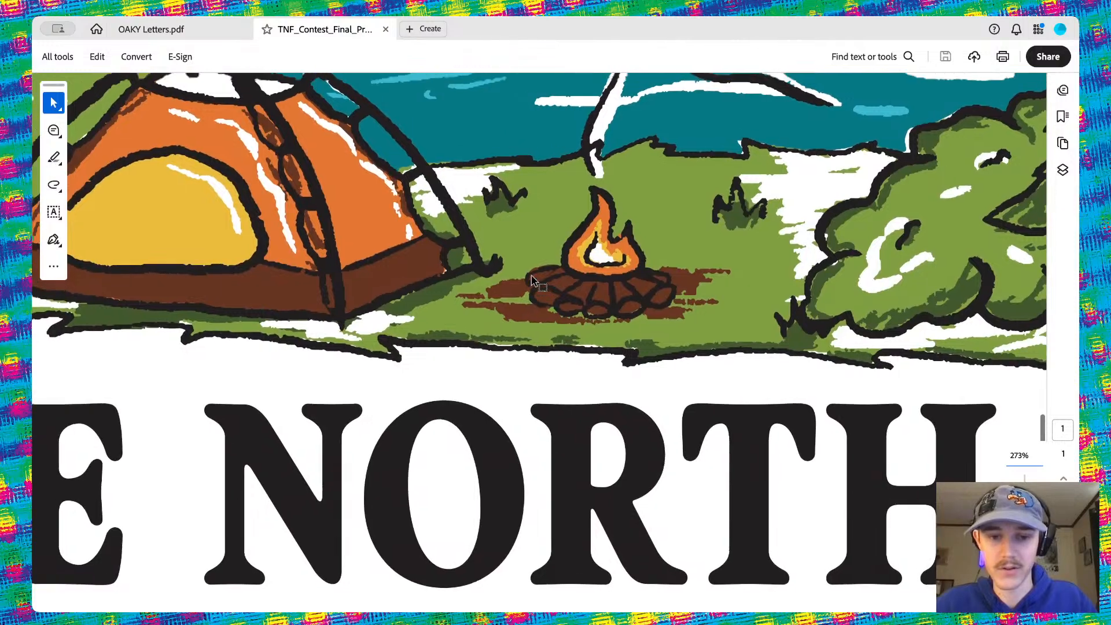
scroll(422, 380, up, 5)
scroll(371, 300, down, 1)
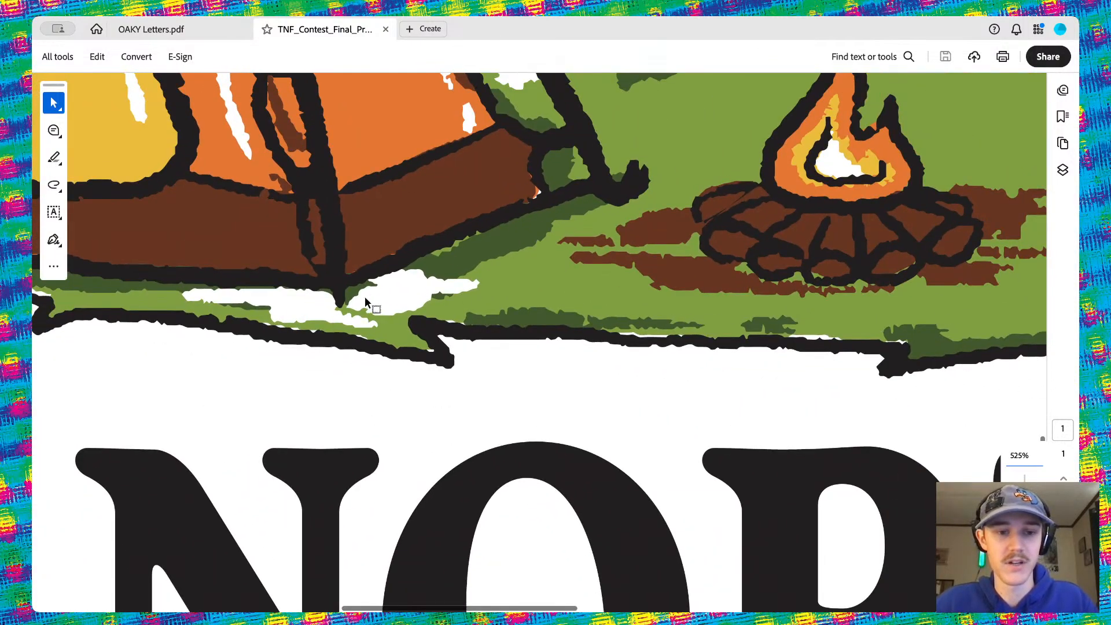
scroll(364, 297, down, 3)
scroll(491, 301, down, 5)
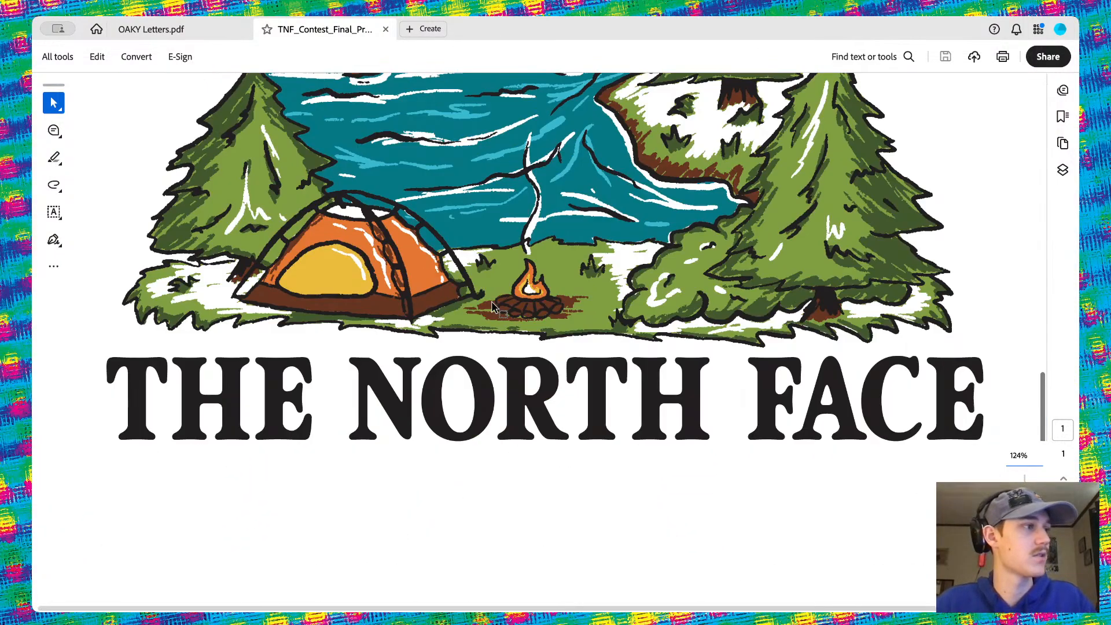
Examine the campsite and forest illustration and the complete The North Face layout at several magnifications
scroll(491, 301, down, 2)
scroll(505, 277, up, 2)
scroll(505, 281, up, 6)
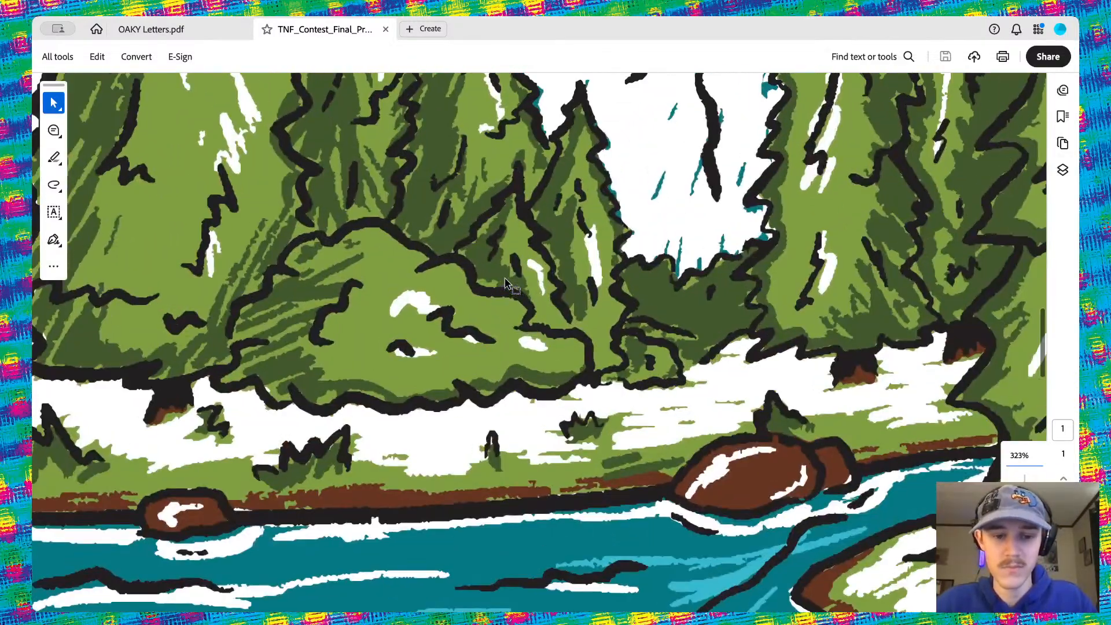
scroll(505, 283, down, 6)
scroll(505, 282, up, 2)
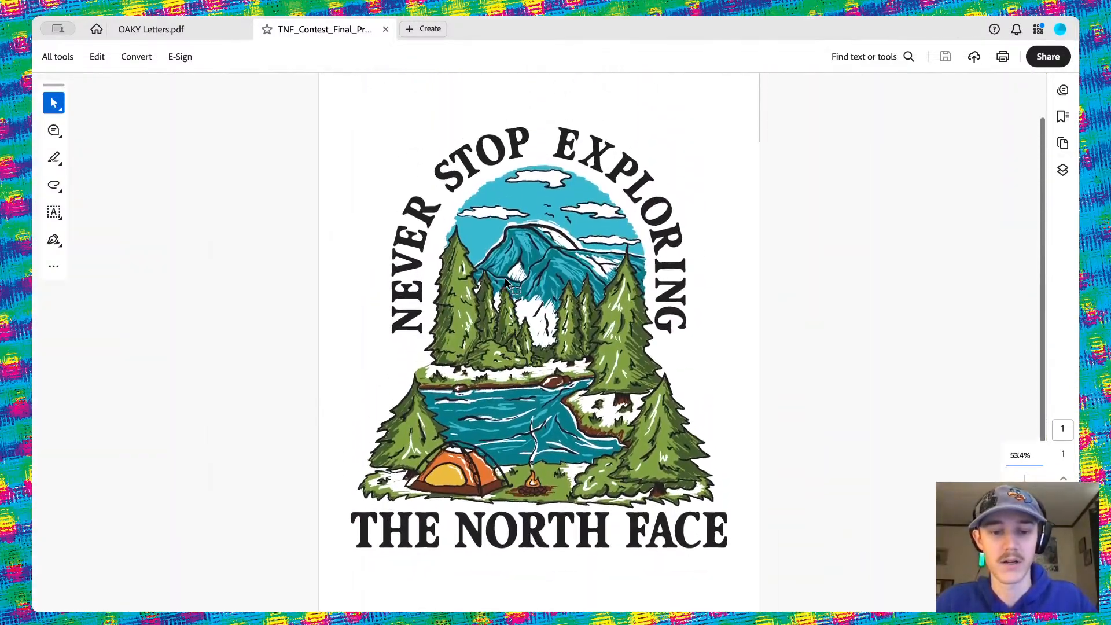
scroll(505, 283, up, 3)
scroll(505, 282, down, 3)
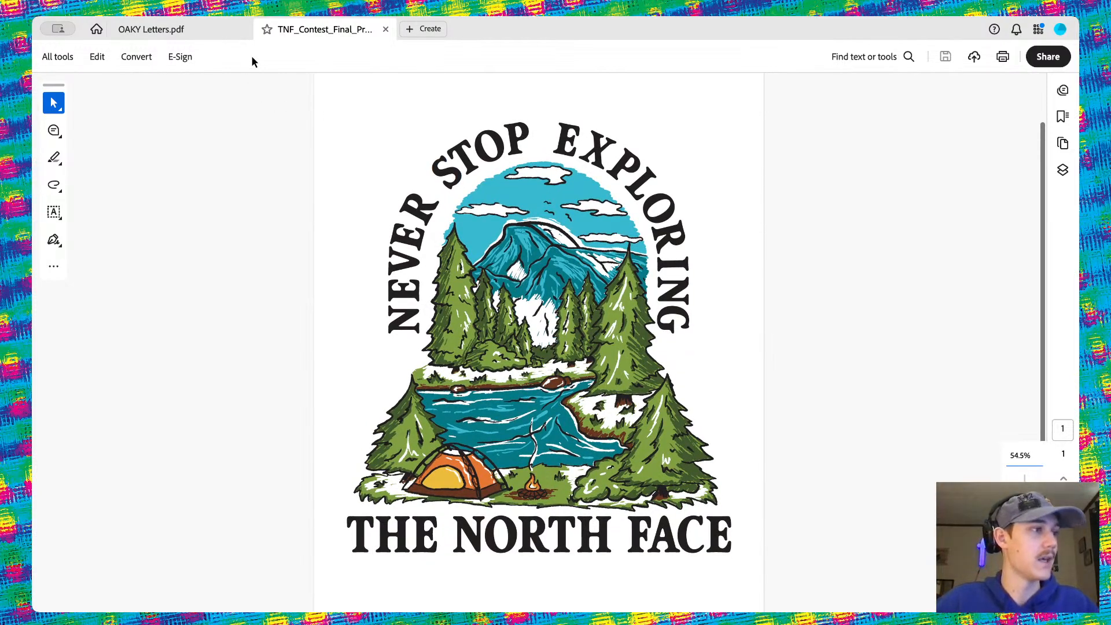
Switch back to the Oaky font file in Glyphs and review the capitals and sample sentences at several sizes
click(193, 30)
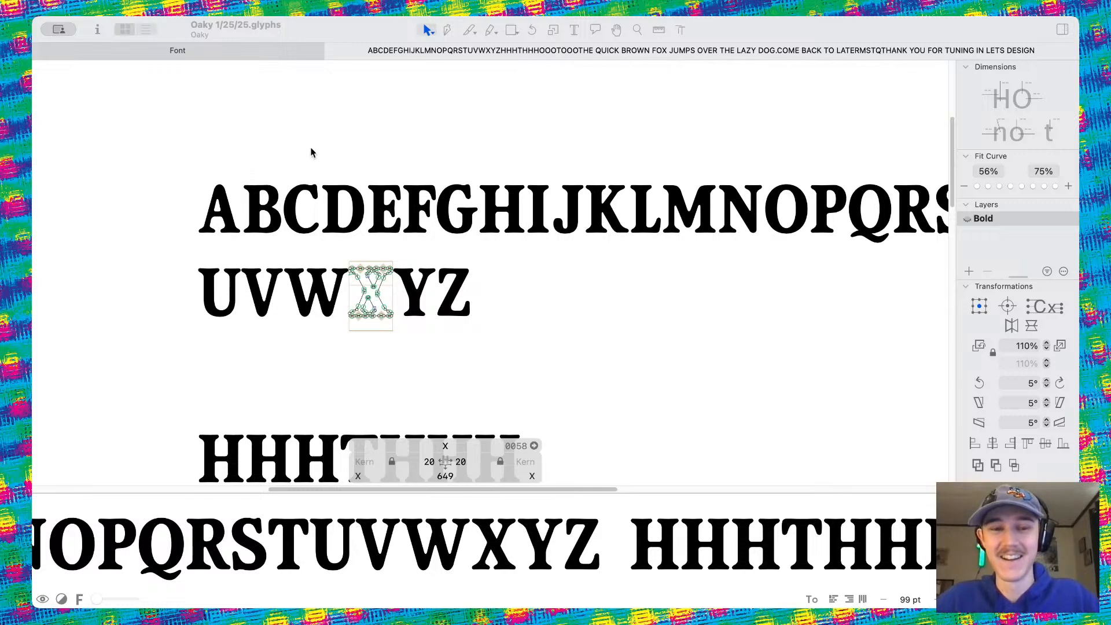
key(super+Tab)
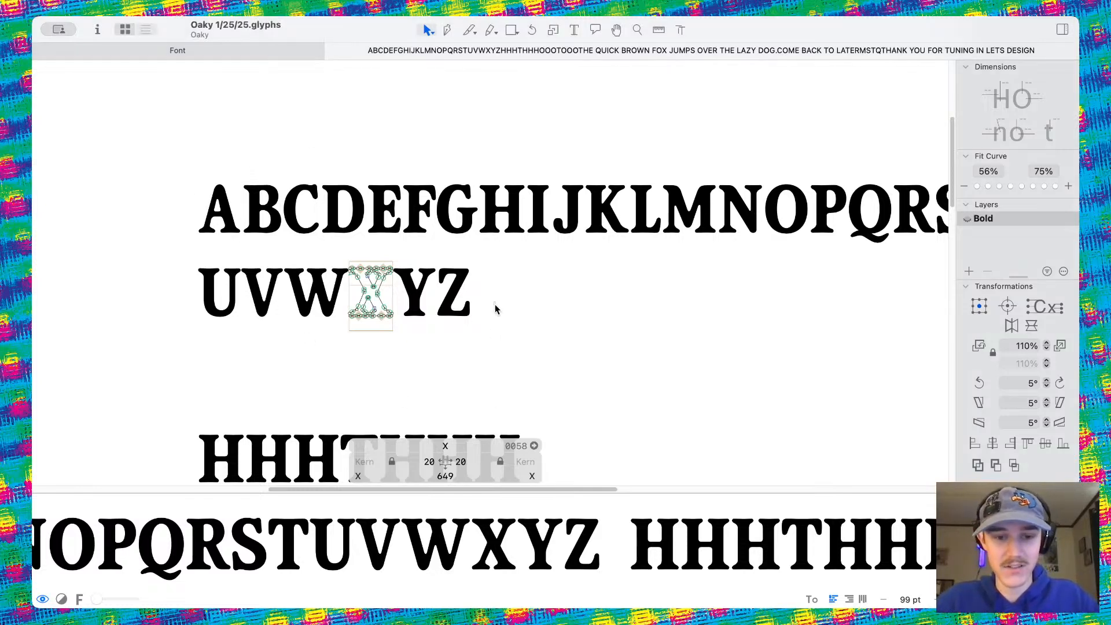
scroll(359, 266, up, 5)
scroll(529, 307, down, 5)
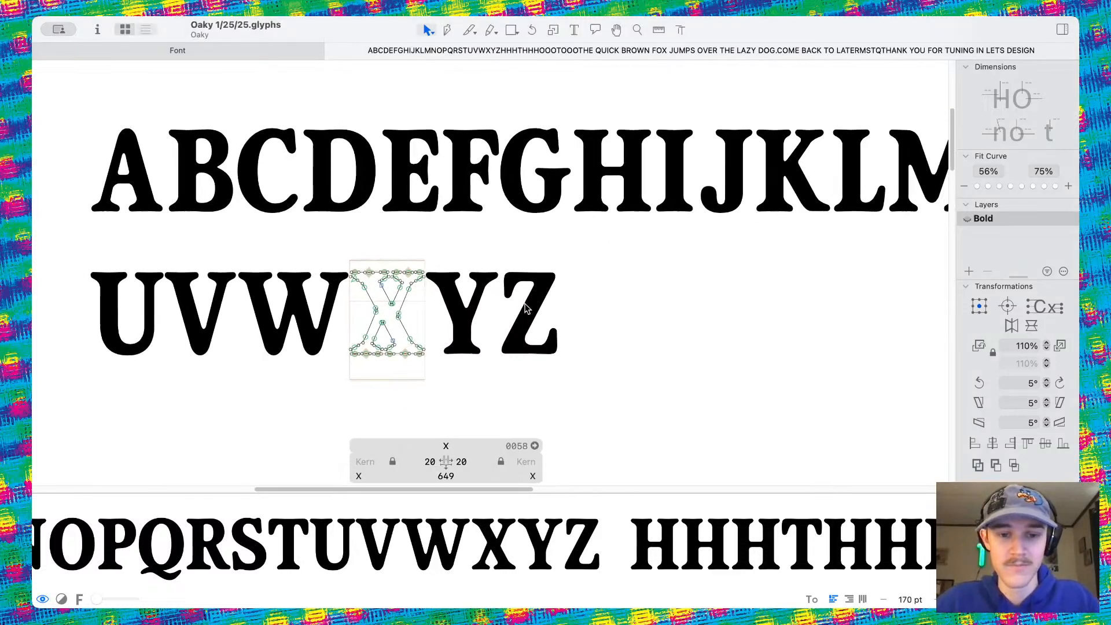
key(space)
drag(587, 316, 525, 304)
scroll(524, 305, down, 6)
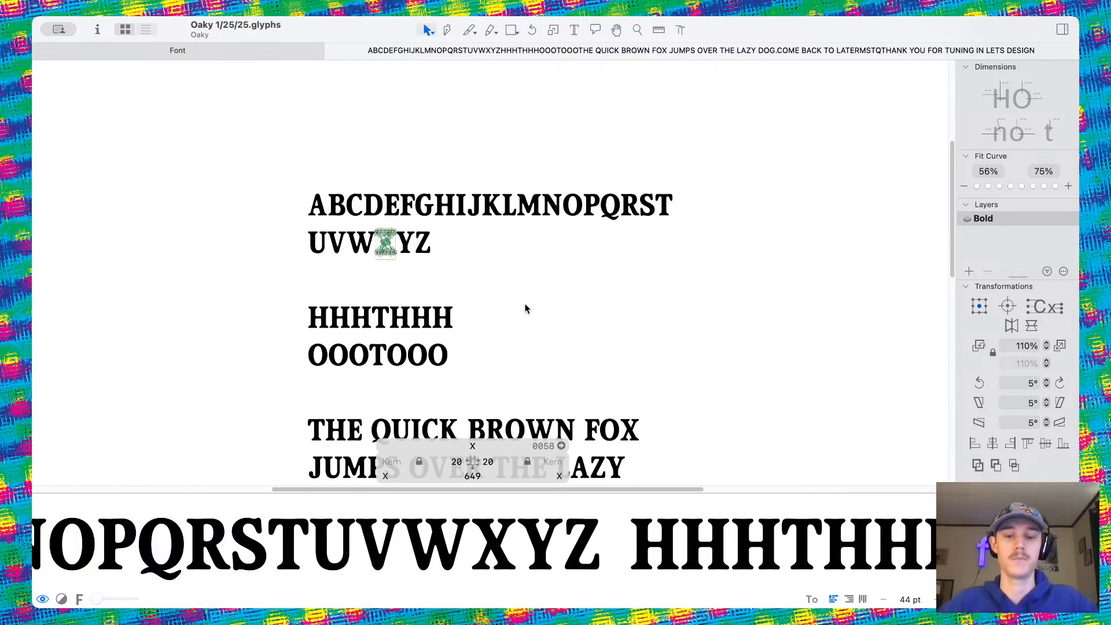
scroll(509, 312, down, 5)
scroll(463, 330, up, 4)
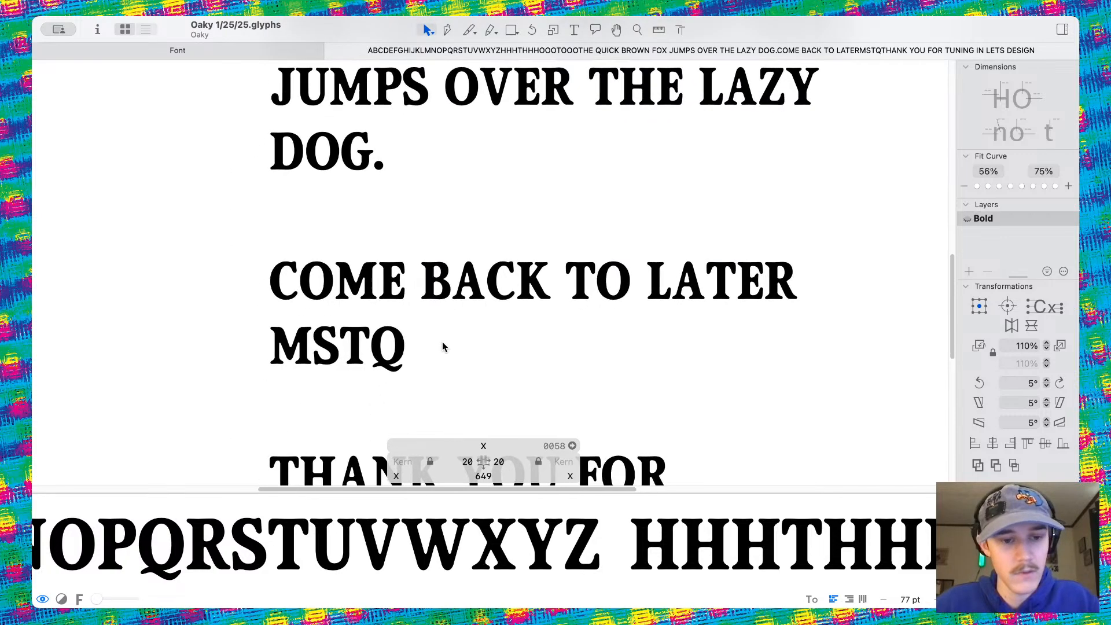
scroll(428, 232, up, 10)
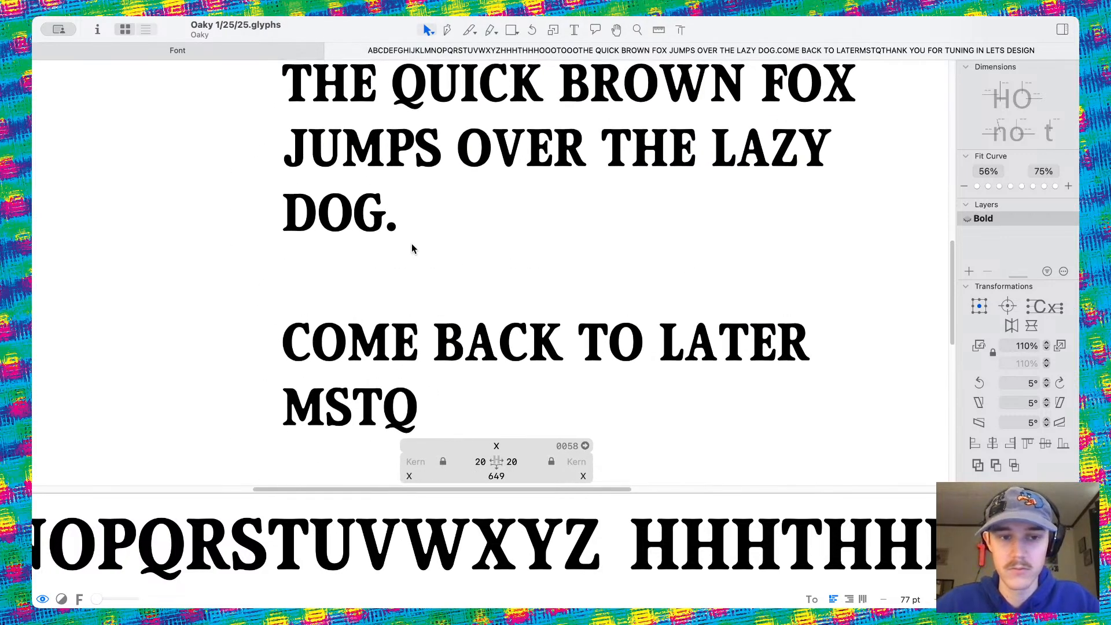
scroll(477, 205, up, 10)
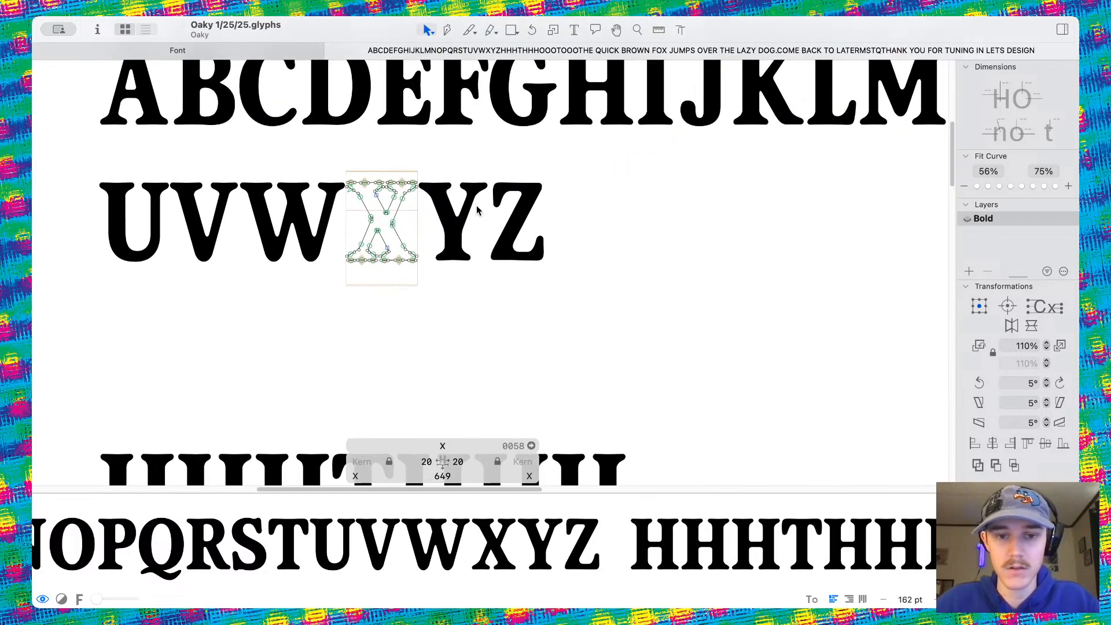
Narrow the Z's base by moving the nodes of its lower-right serif 7 units left
scroll(493, 271, up, 3)
double_click(495, 267)
drag(491, 255, 586, 366)
shift+click(478, 306)
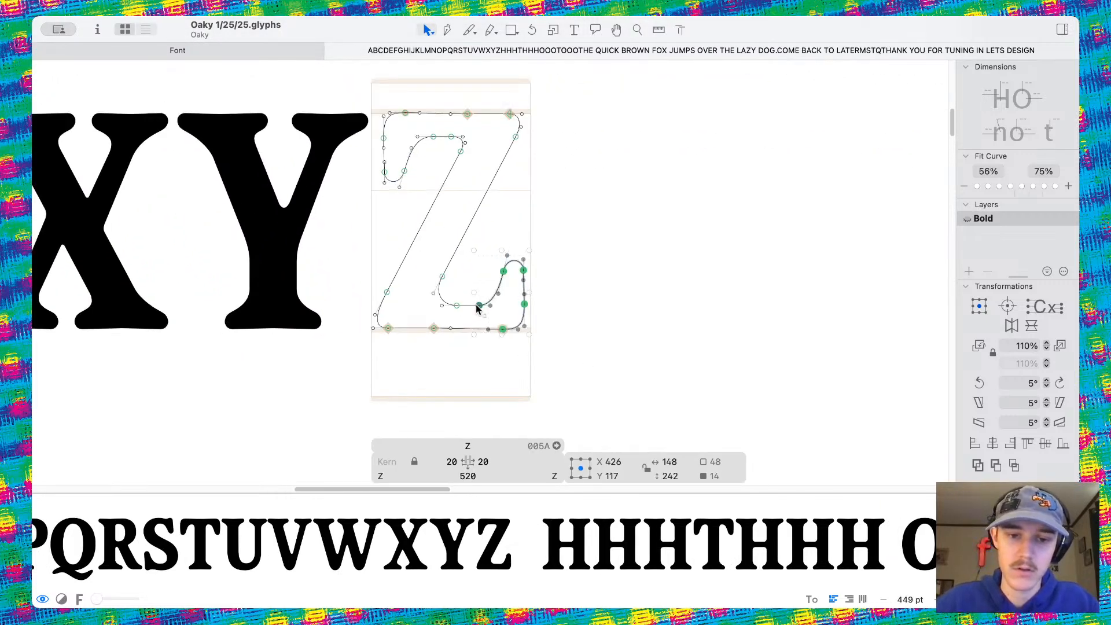
key(Left)
key(Left)
key(Left)
key(Left)
key(Left)
key(Left)
key(Left)
key(space)
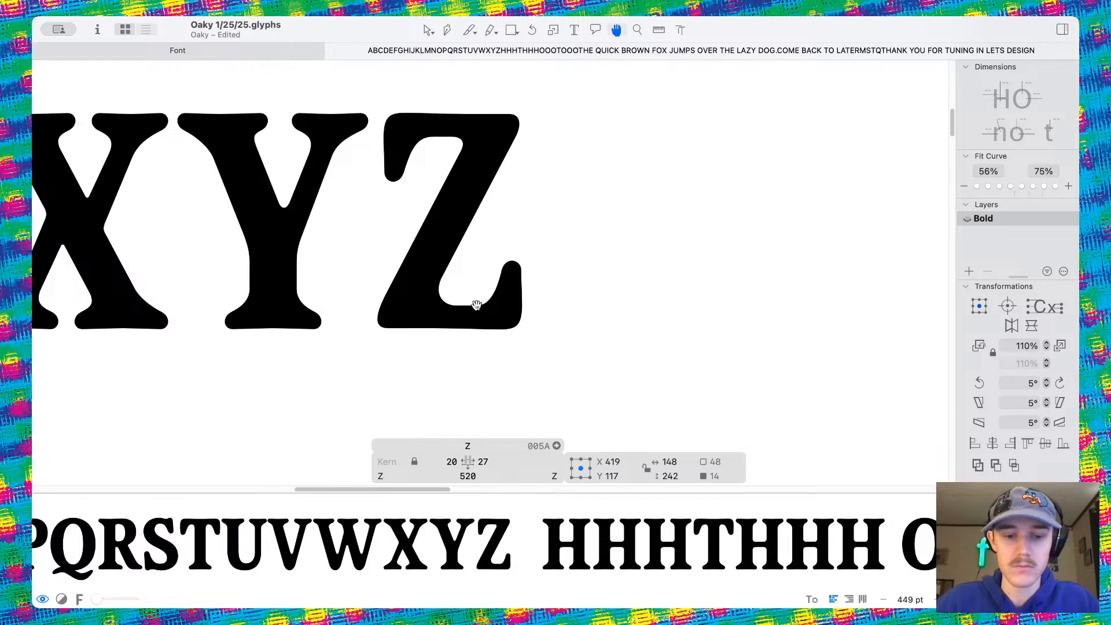
Set the Z's right sidebearing to 20 and check the filled letter beside the other capitals
click(487, 460)
text(20)
key(Return)
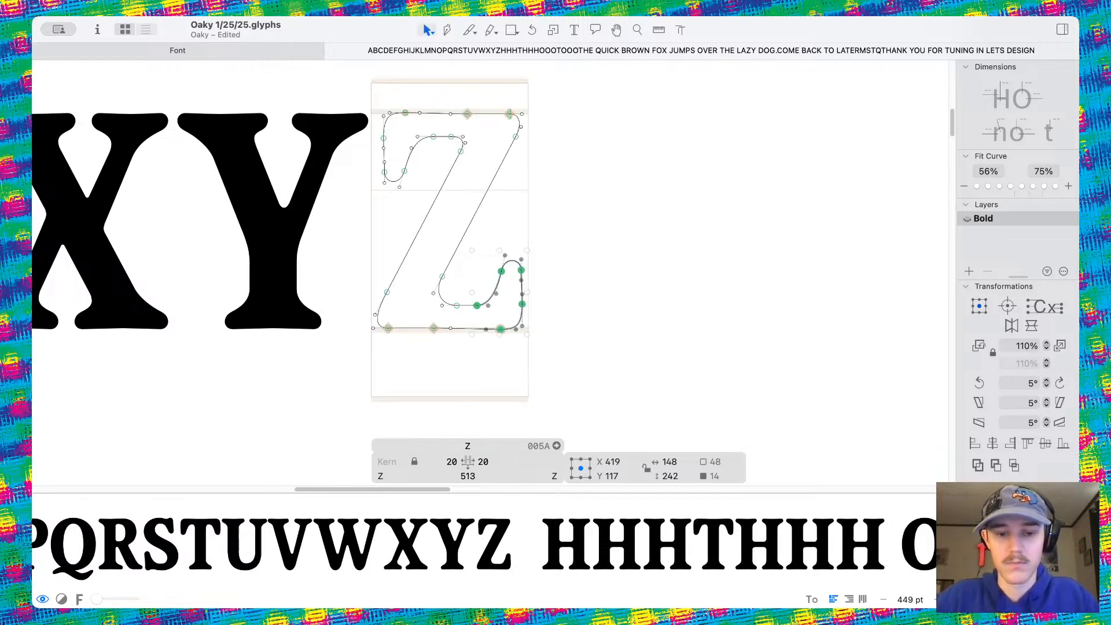
key(space)
scroll(627, 315, down, 5)
scroll(627, 314, right, 1)
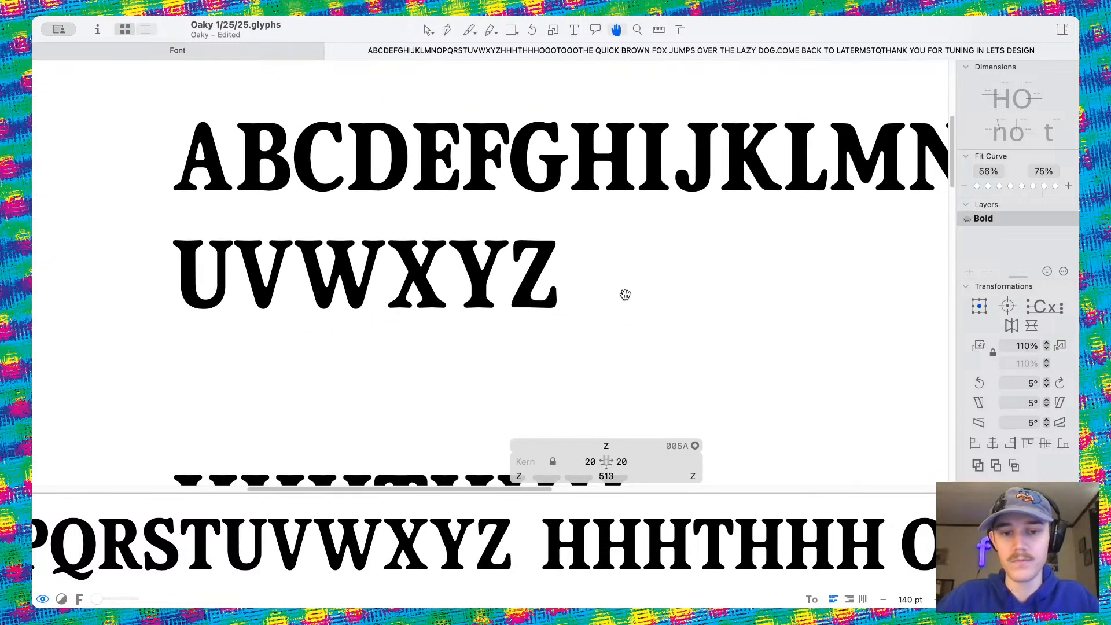
scroll(625, 297, up, 1)
scroll(626, 297, right, 1)
scroll(542, 295, up, 5)
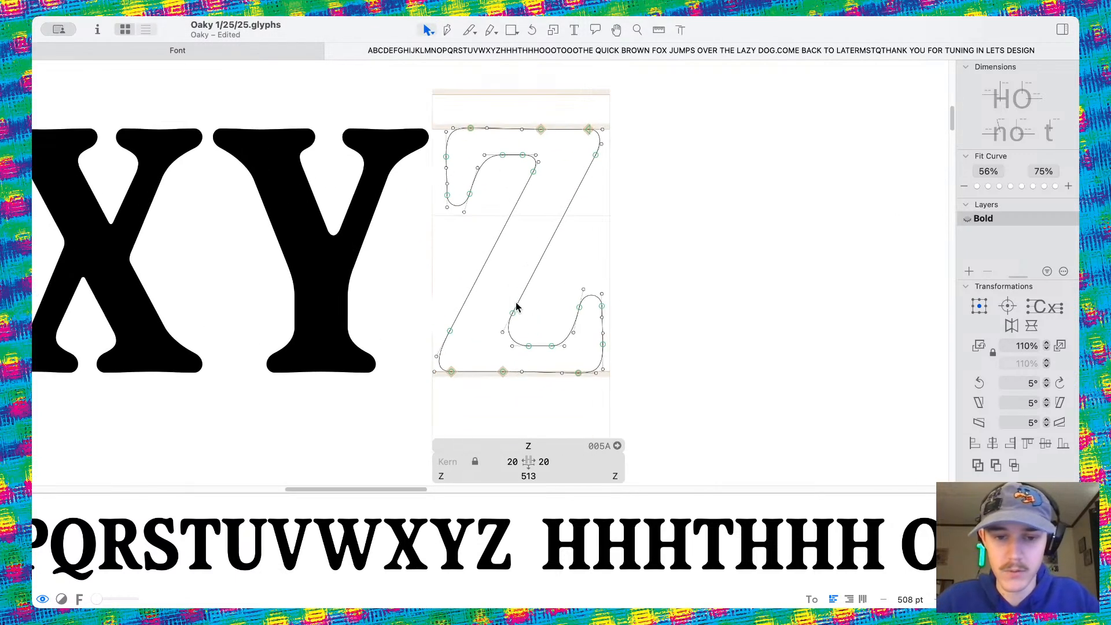
Tighten the Z's lower inner corner by moving its two curve nodes toward the corner and adjusting their handles
key(l)
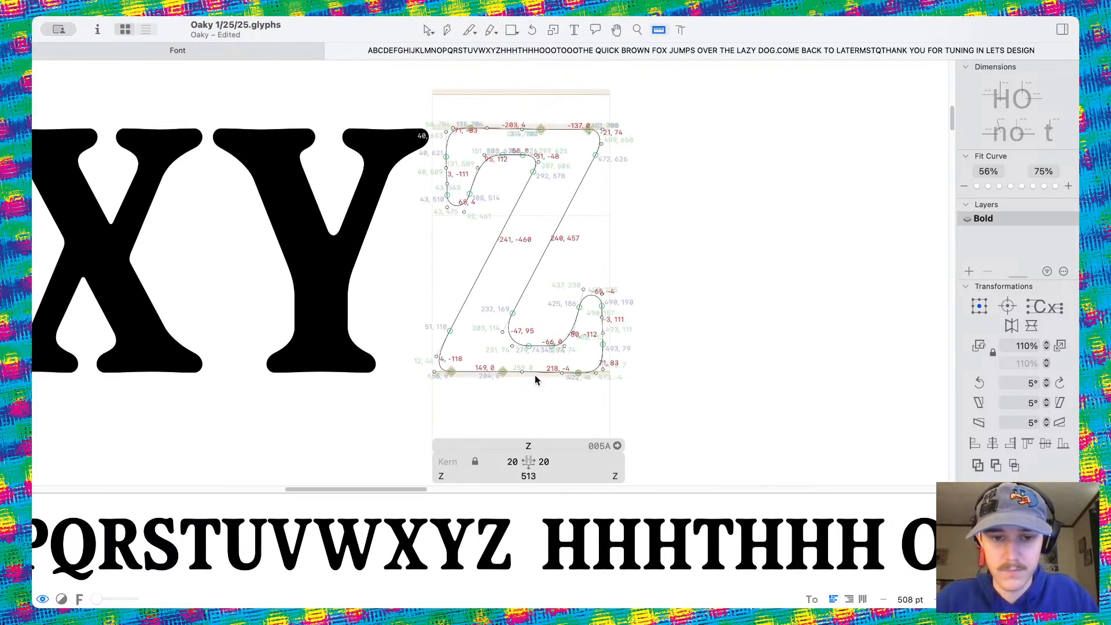
key(v)
scroll(523, 393, up, 3)
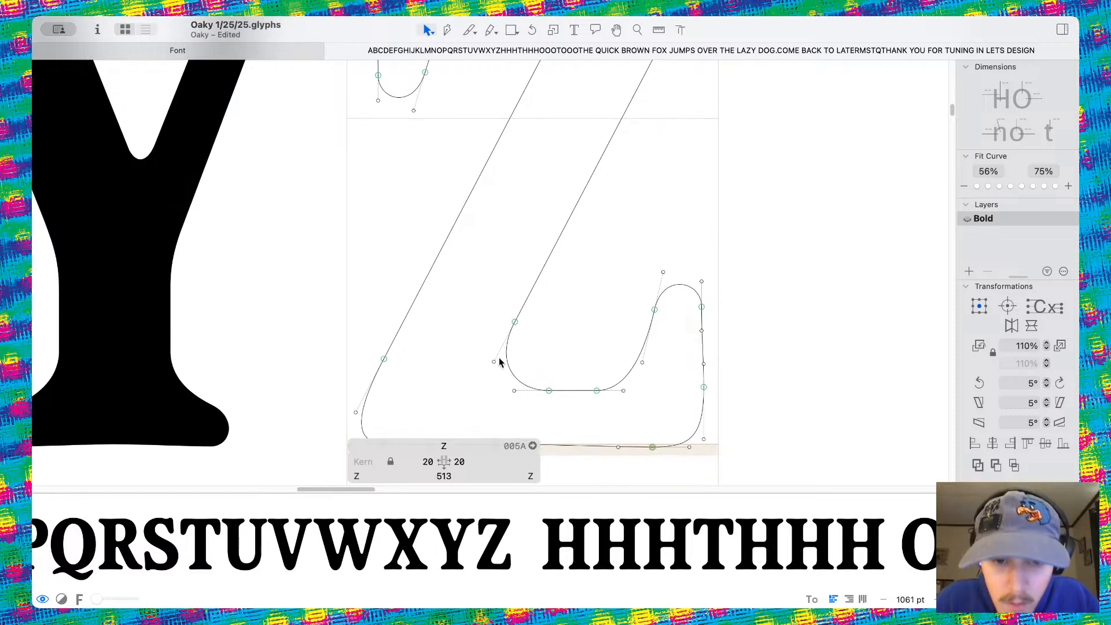
scroll(498, 359, up, 3)
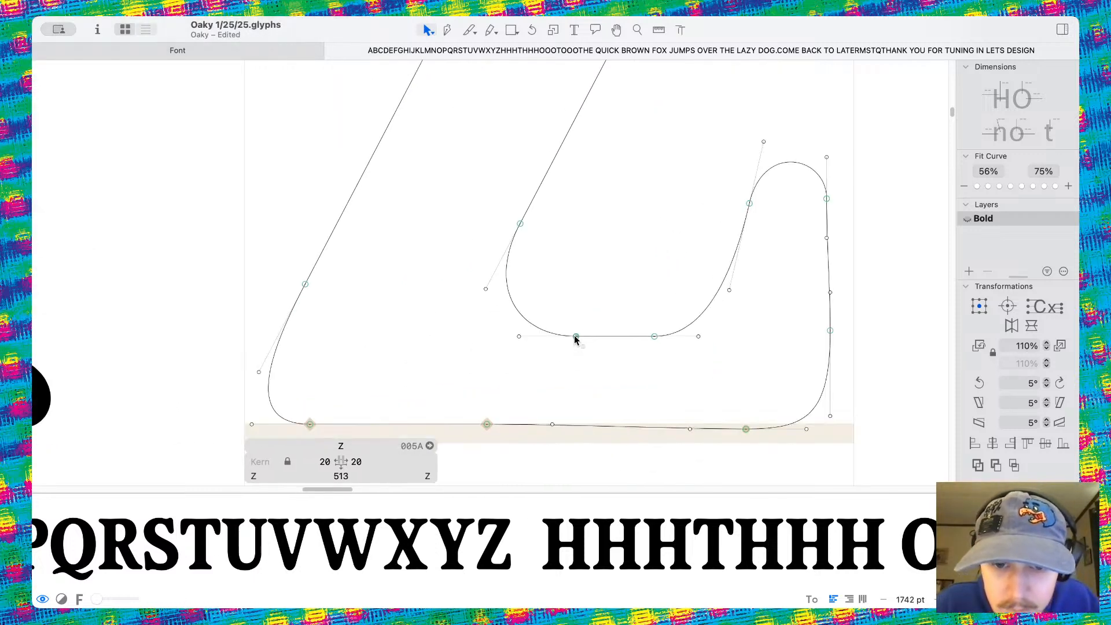
drag(576, 337, 551, 336)
drag(519, 224, 477, 306)
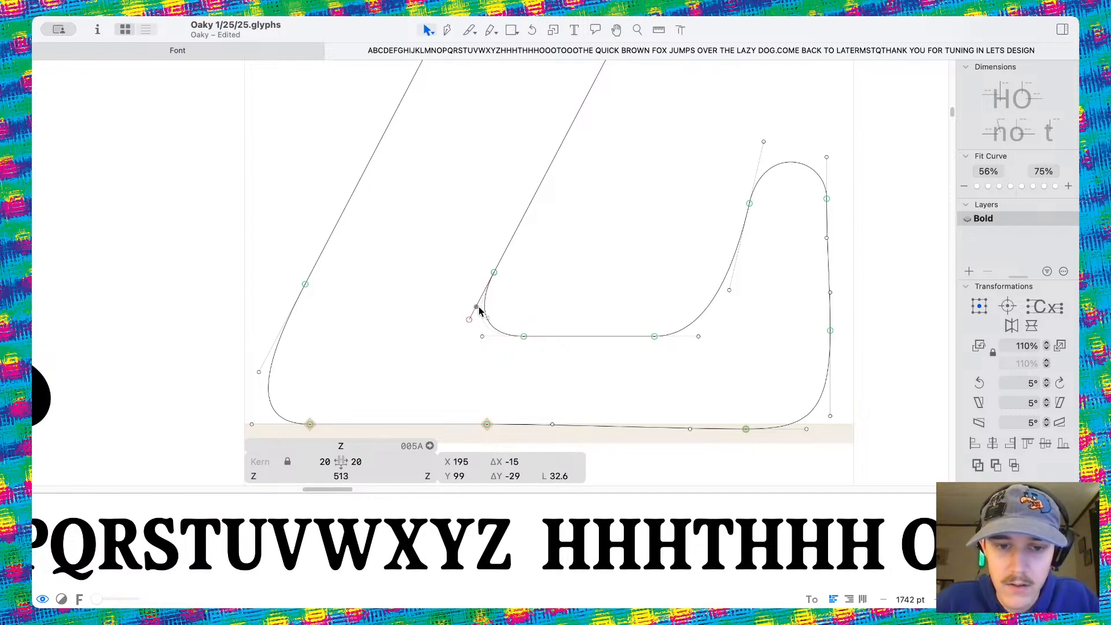
click(570, 272)
key(space)
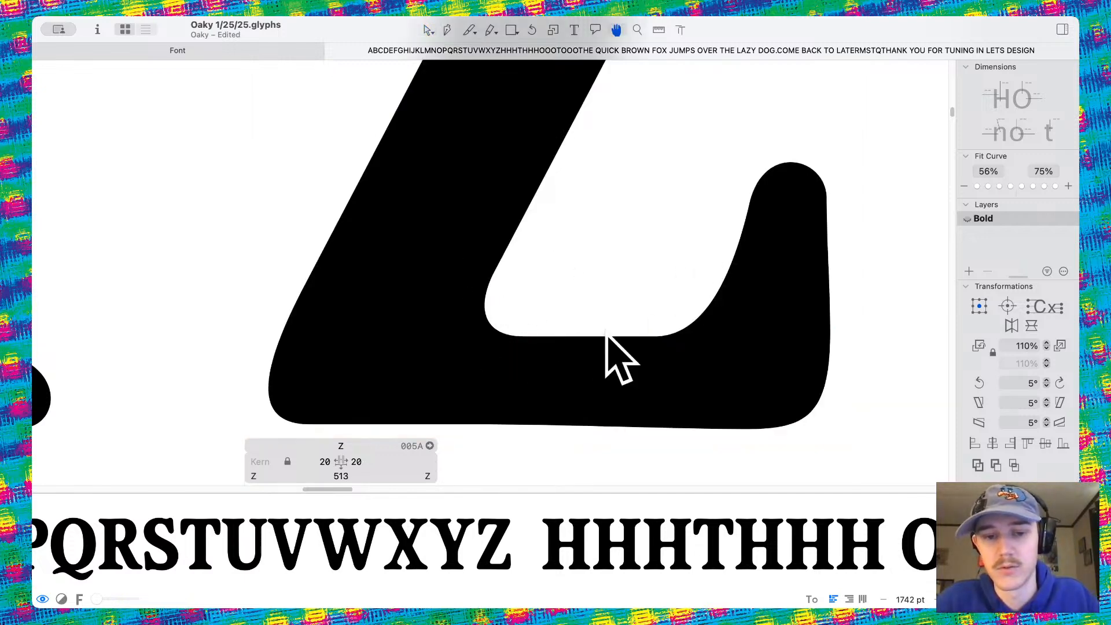
scroll(514, 328, up, 2)
drag(524, 341, 483, 340)
click(550, 279)
key(space)
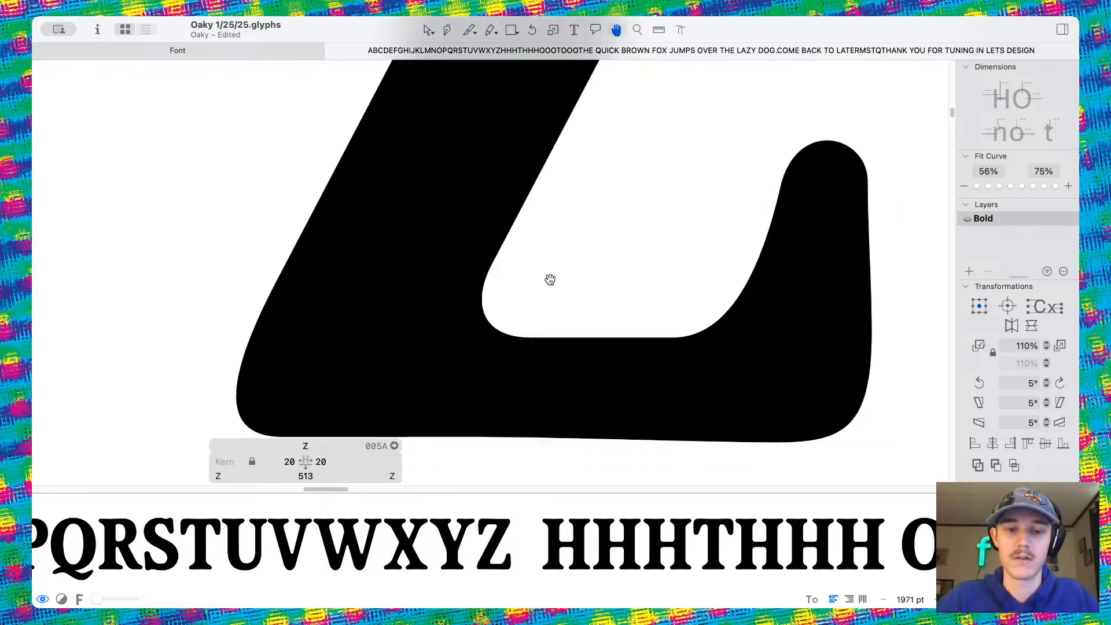
Tighten the Z's upper inner corner in the same way, moving both curve nodes toward the corner and adjusting the diagonal-side handle
scroll(550, 280, down, 15)
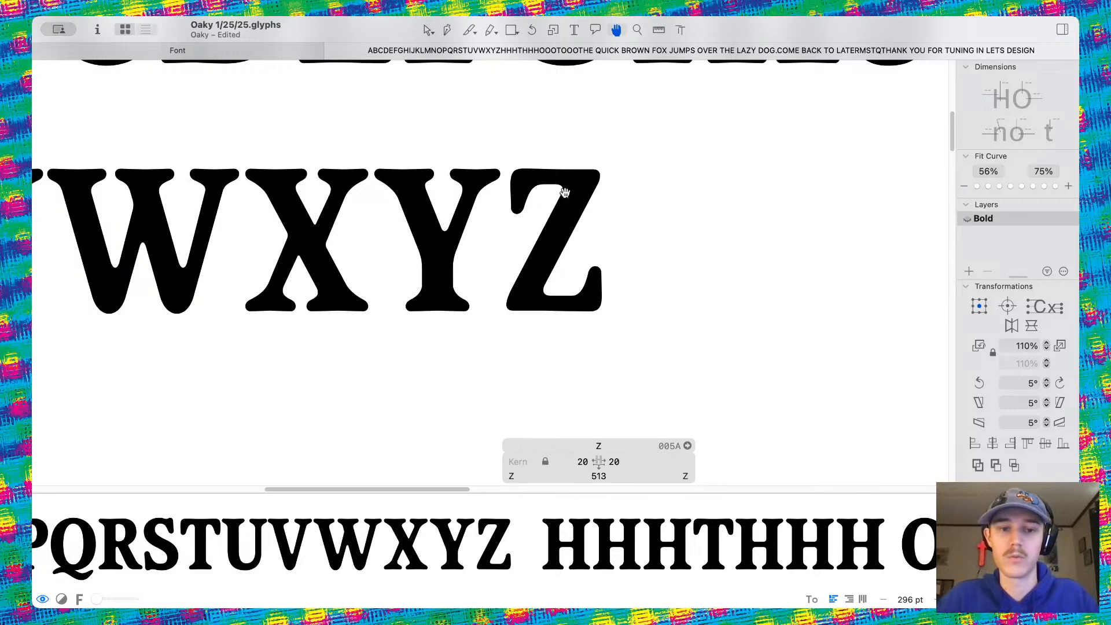
scroll(564, 192, up, 15)
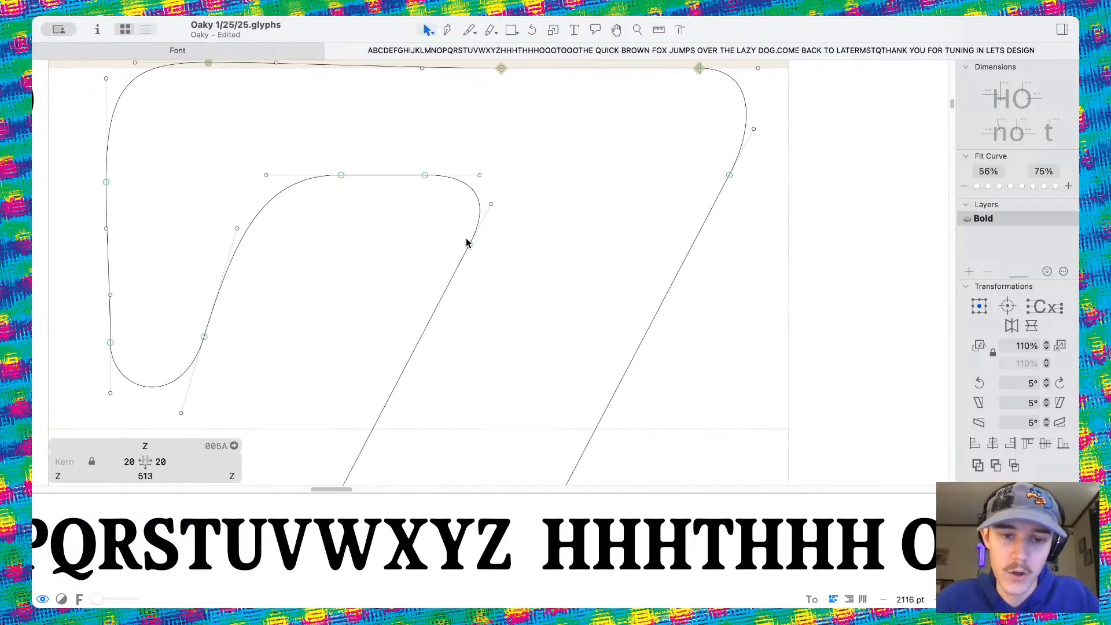
drag(470, 243, 462, 211)
drag(427, 177, 496, 198)
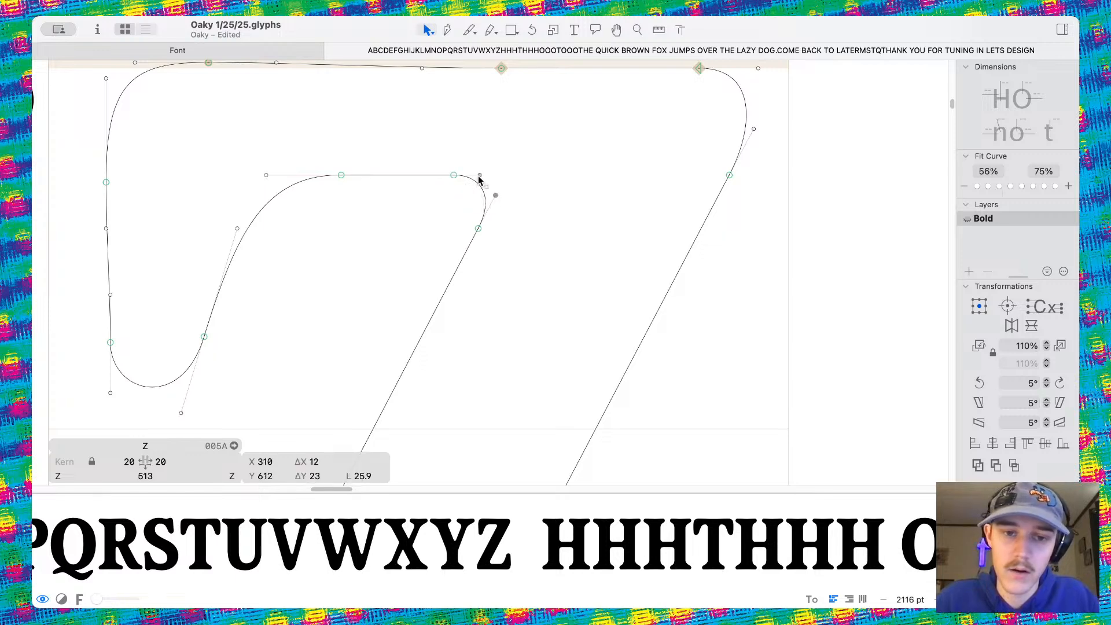
key(space)
scroll(545, 249, down, 3)
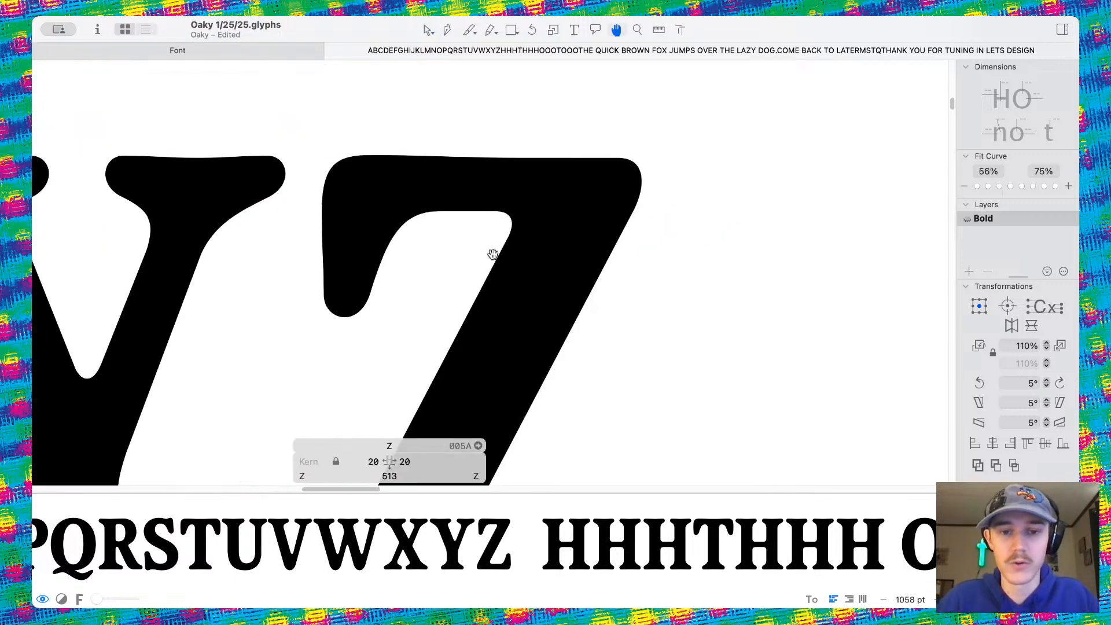
Reshape the Z's lower-left outer corner by moving the diagonal node down, the baseline node to X 66, and adjusting both handles
scroll(494, 254, down, 5)
scroll(493, 254, down, 4)
scroll(494, 253, up, 4)
scroll(493, 259, down, 3)
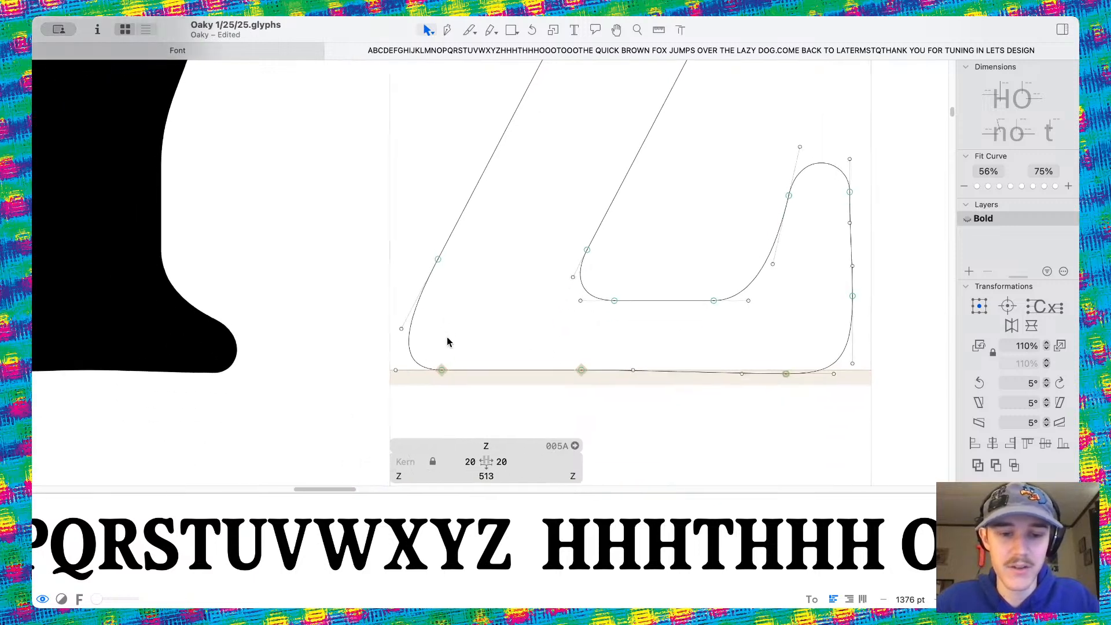
scroll(443, 347, up, 3)
mouse_move(442, 217)
mouse_down()
mouse_move(419, 284)
mouse_move(380, 333)
mouse_up()
drag(449, 375, 464, 375)
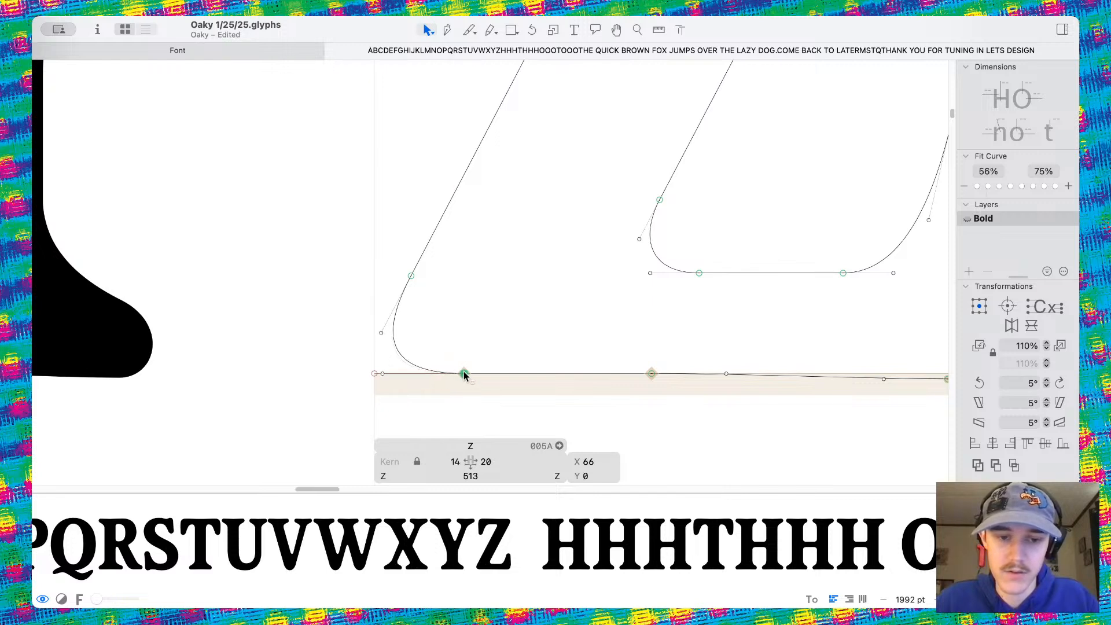
drag(384, 378, 397, 379)
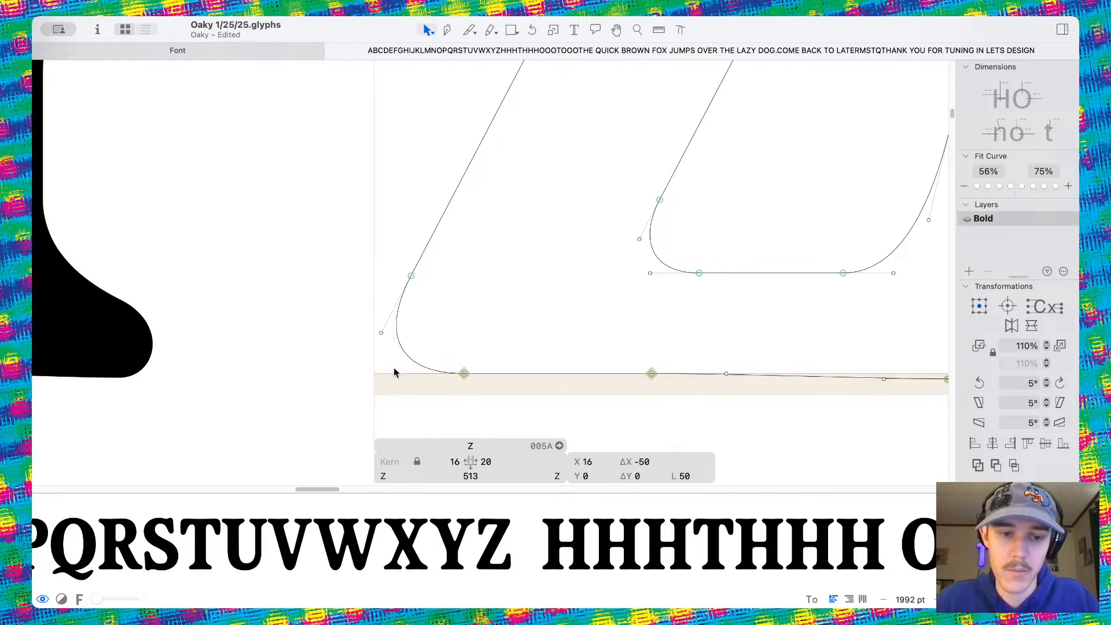
drag(379, 334, 382, 328)
click(485, 283)
key(space)
scroll(485, 283, down, 10)
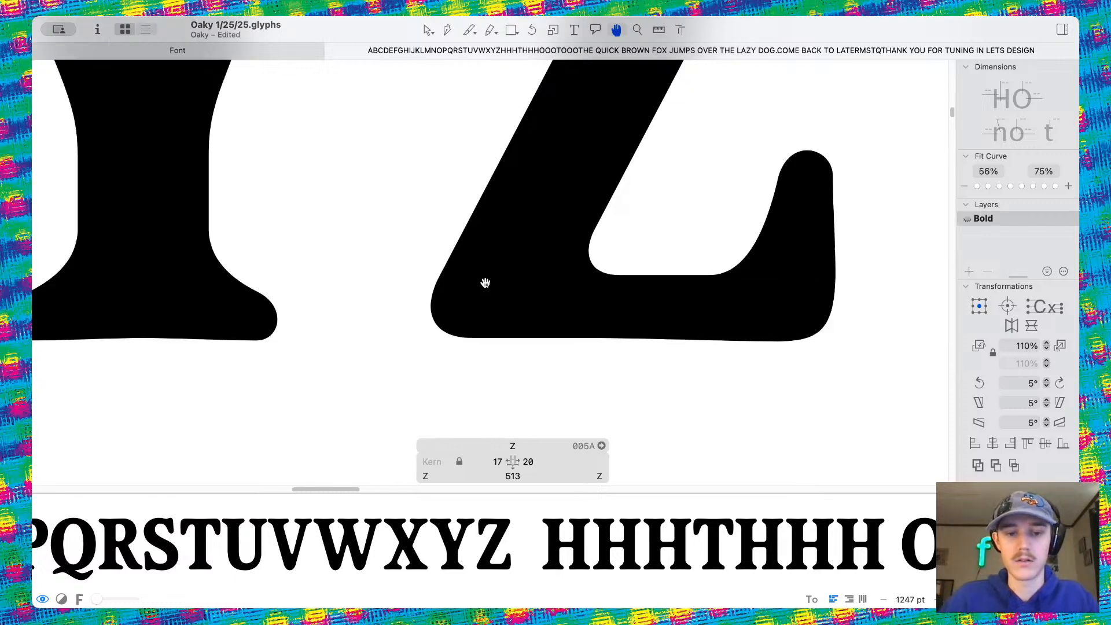
drag(573, 181, 569, 186)
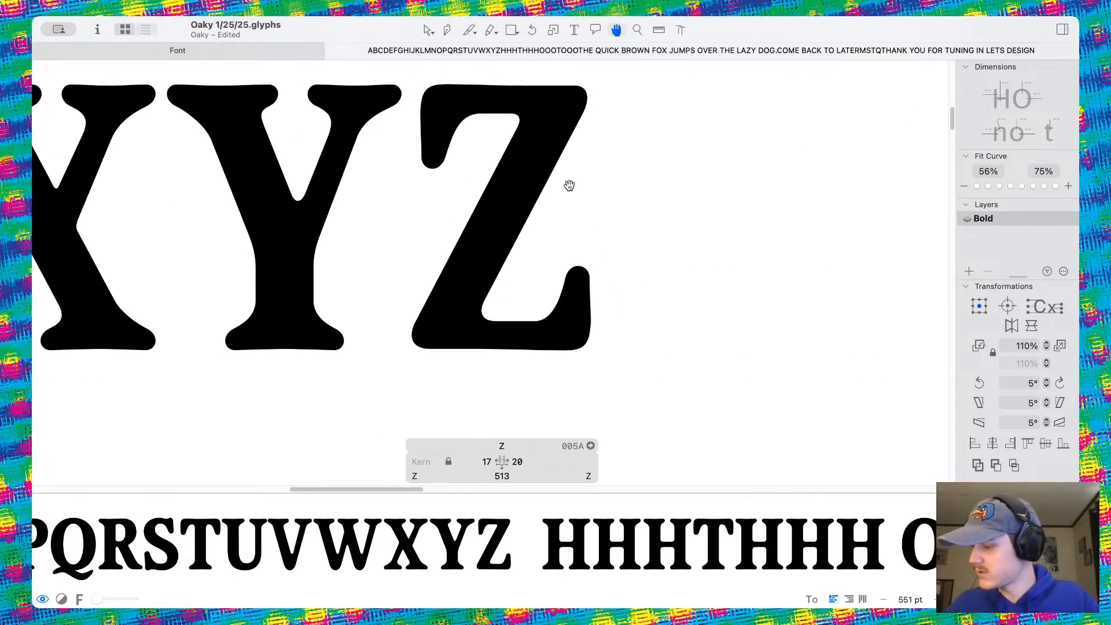
key(space)
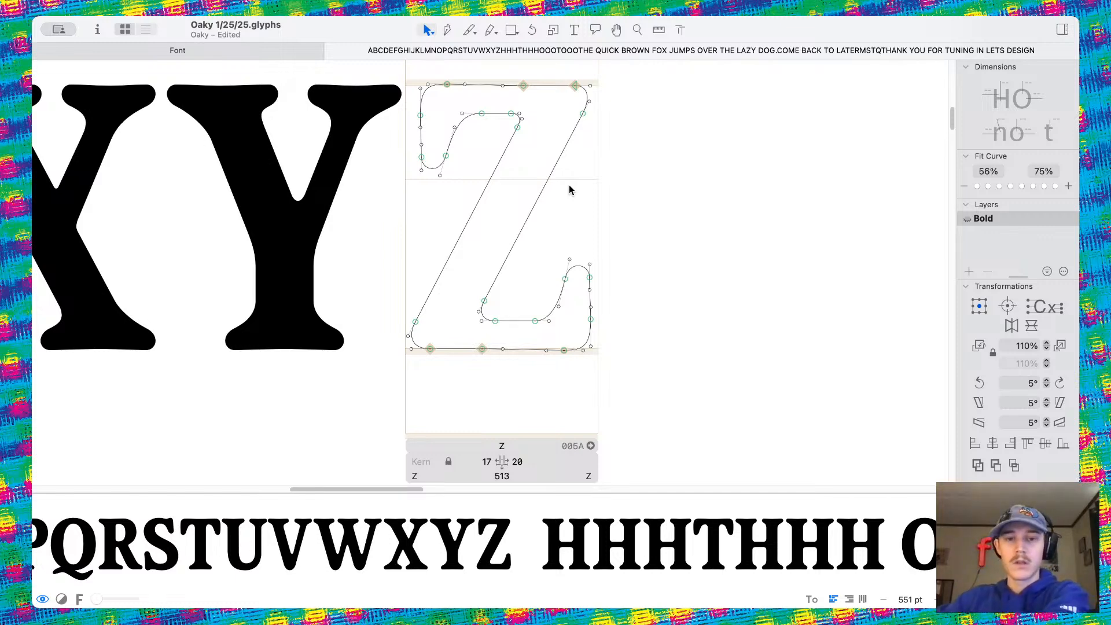
Tighten the Z's upper-right outer corner by moving the diagonal node to X 490, Y 659, shifting the top node toward the corner and adjusting the diagonal handle
scroll(568, 185, up, 5)
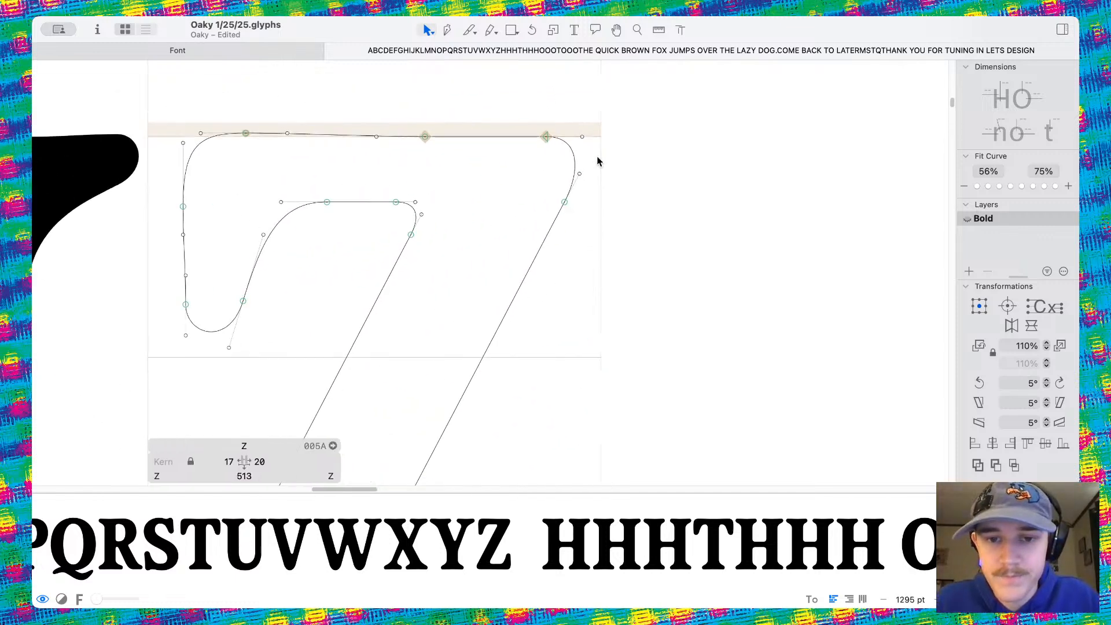
scroll(598, 161, up, 3)
drag(550, 230, 565, 203)
scroll(587, 156, up, 4)
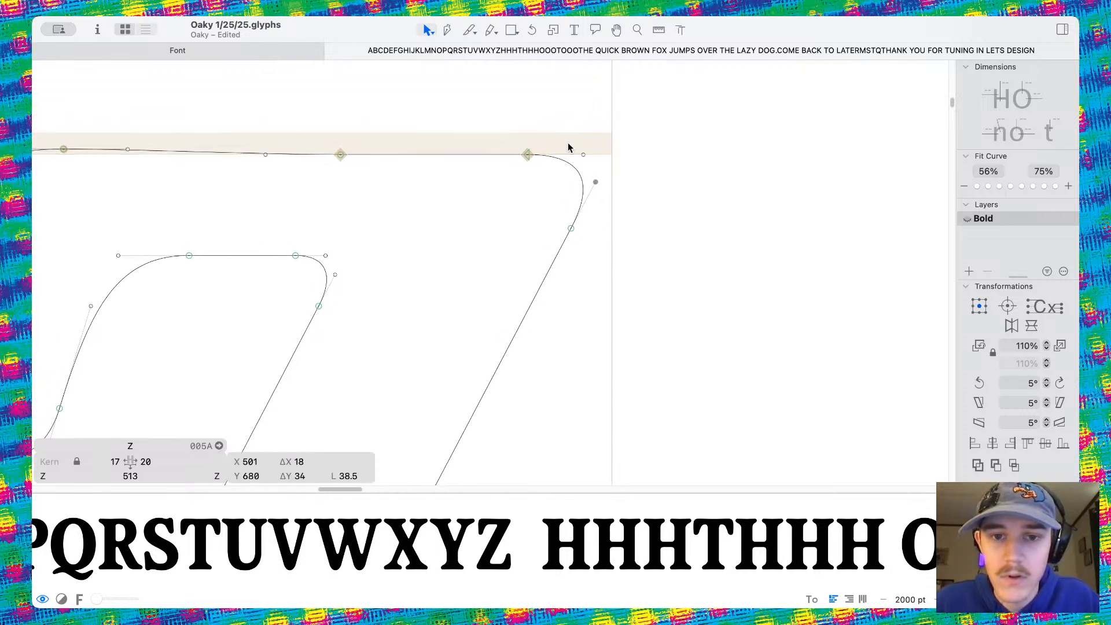
key(space)
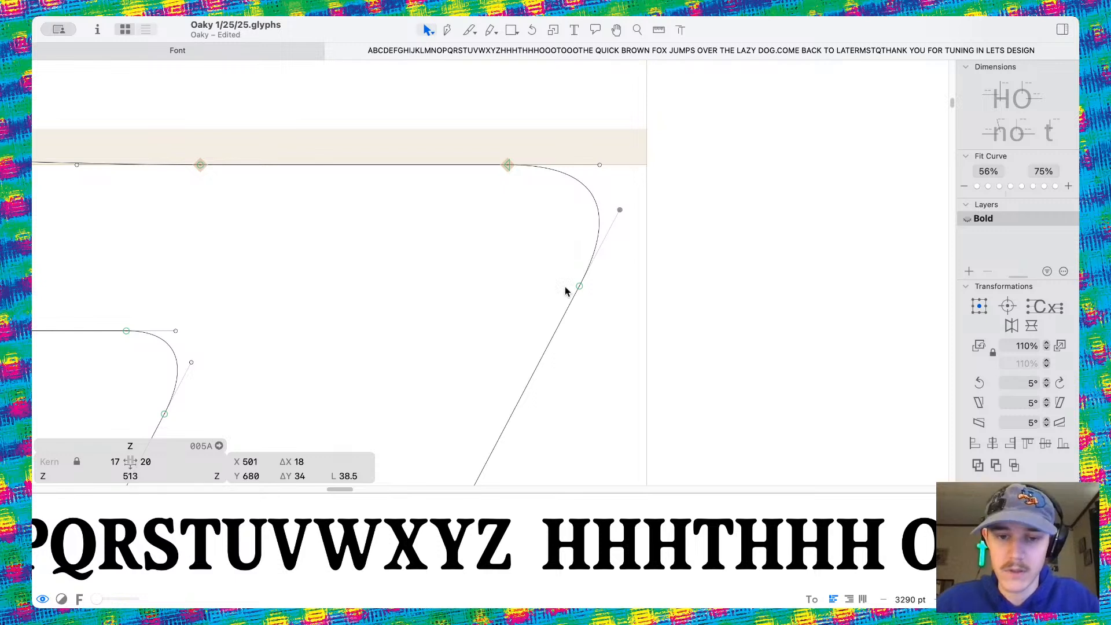
drag(581, 287, 598, 259)
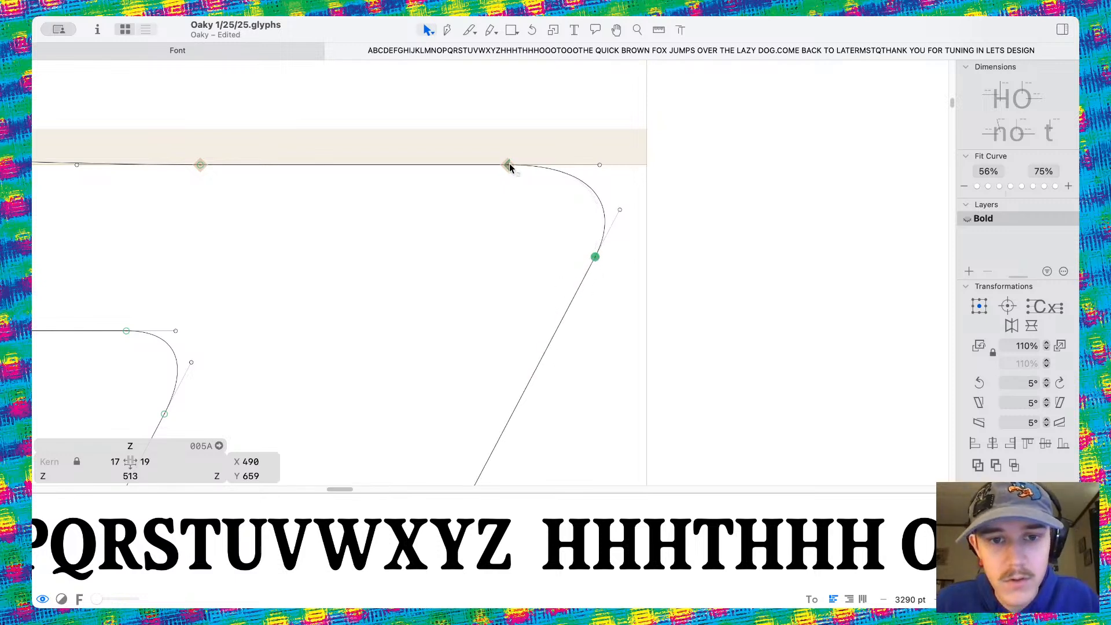
drag(509, 167, 545, 167)
key(space)
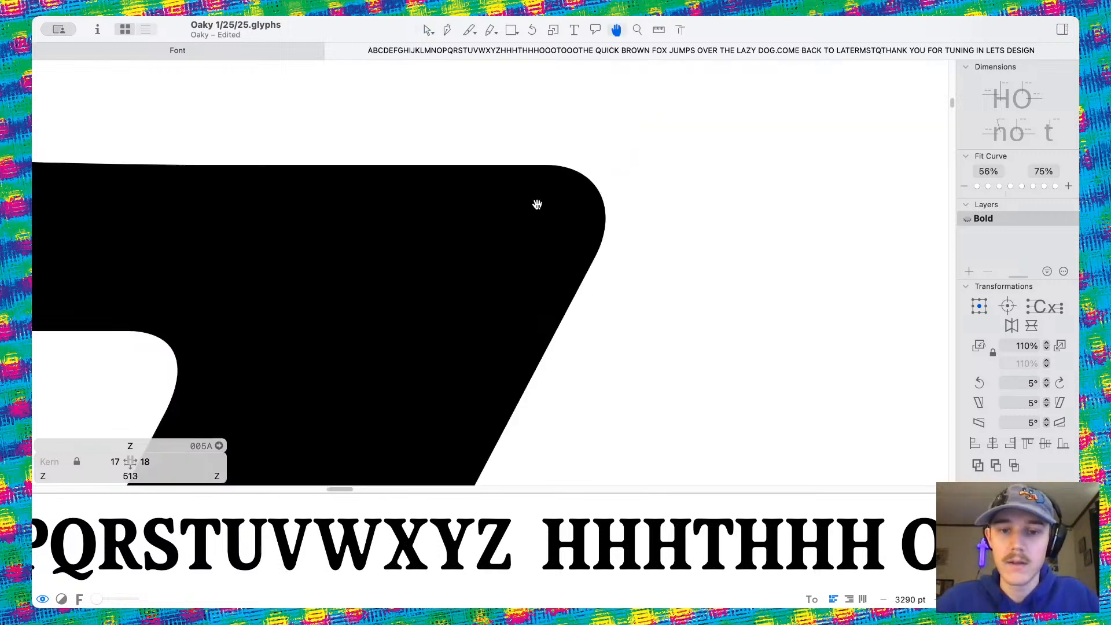
scroll(536, 206, down, 8)
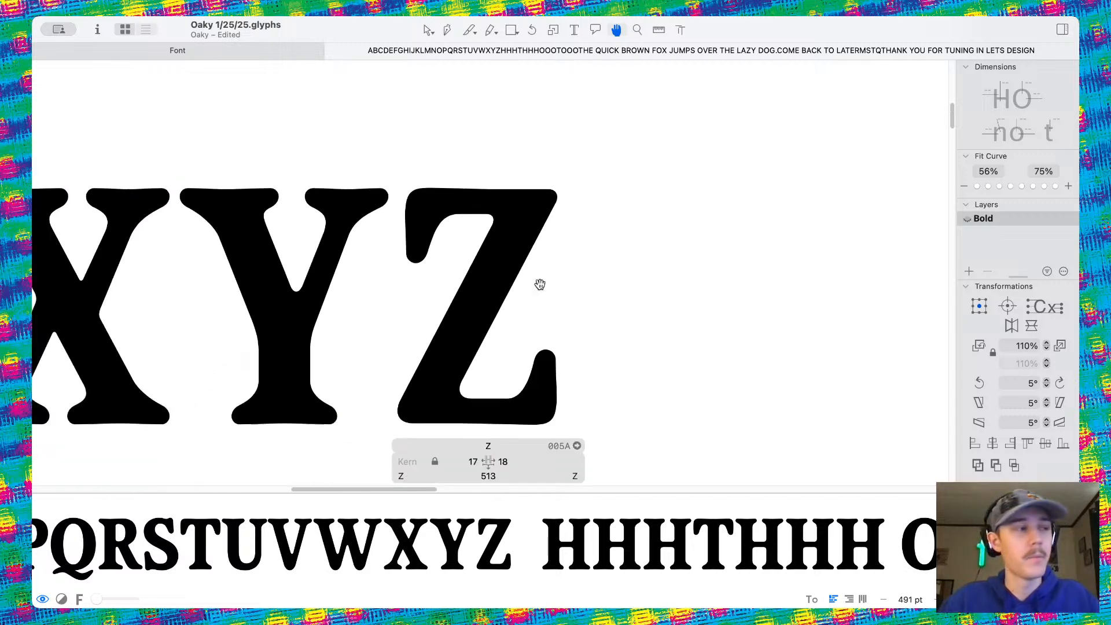
scroll(541, 289, down, 3)
scroll(541, 288, left, 3)
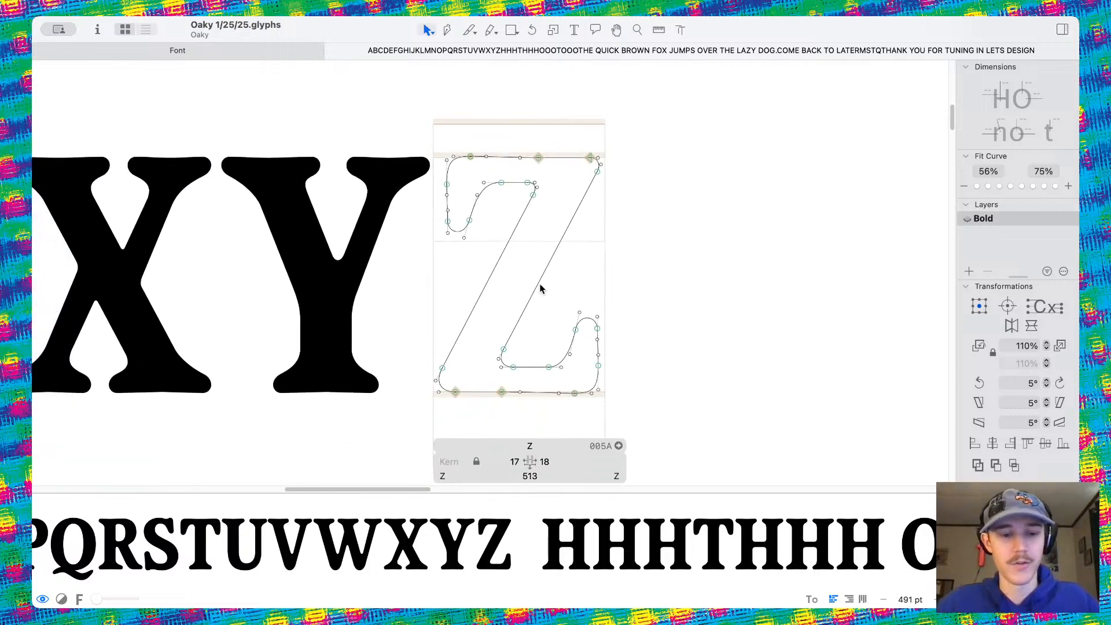
Try to extend the Z's lower-left outer corner by pulling its baseline handle outward, and undo the change
scroll(480, 353, up, 6)
key(space)
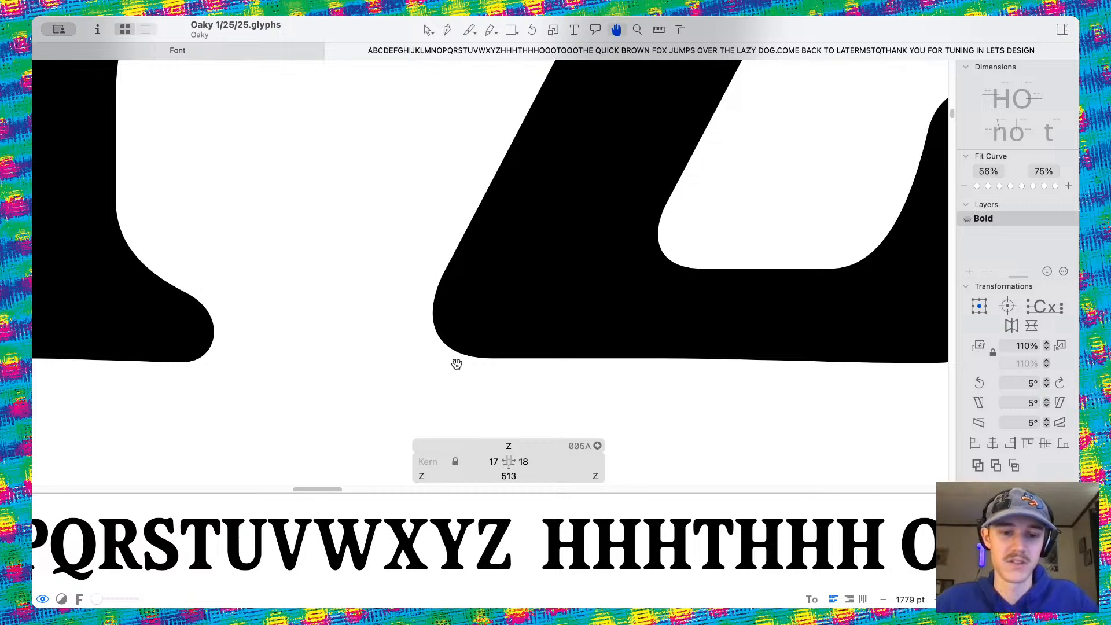
scroll(440, 348, up, 2)
drag(412, 363, 399, 362)
key(space)
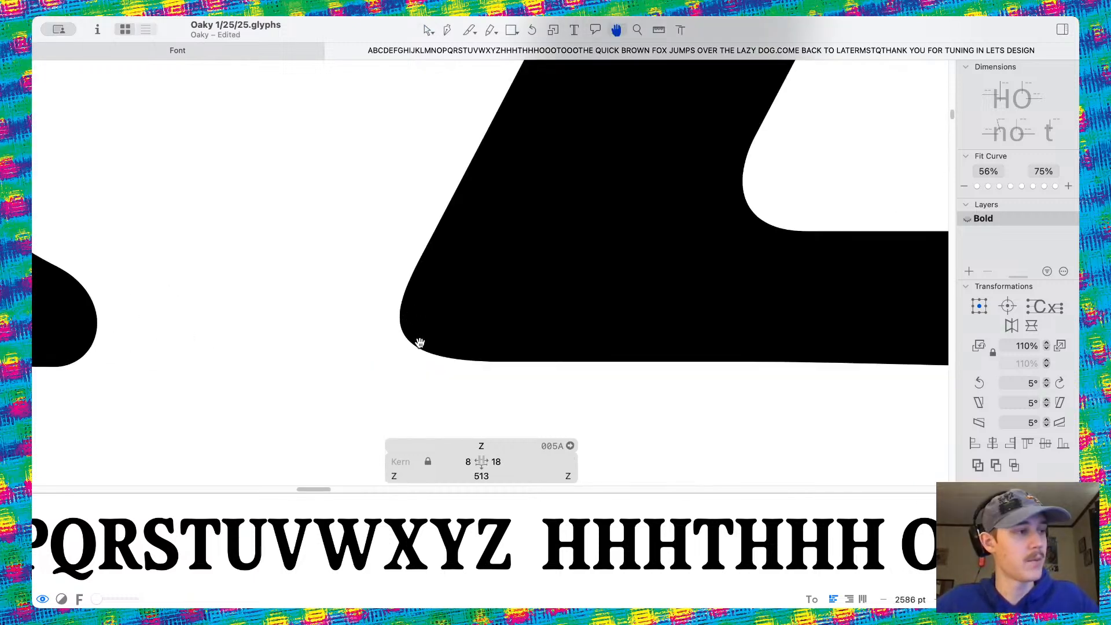
key(super+z)
key(space)
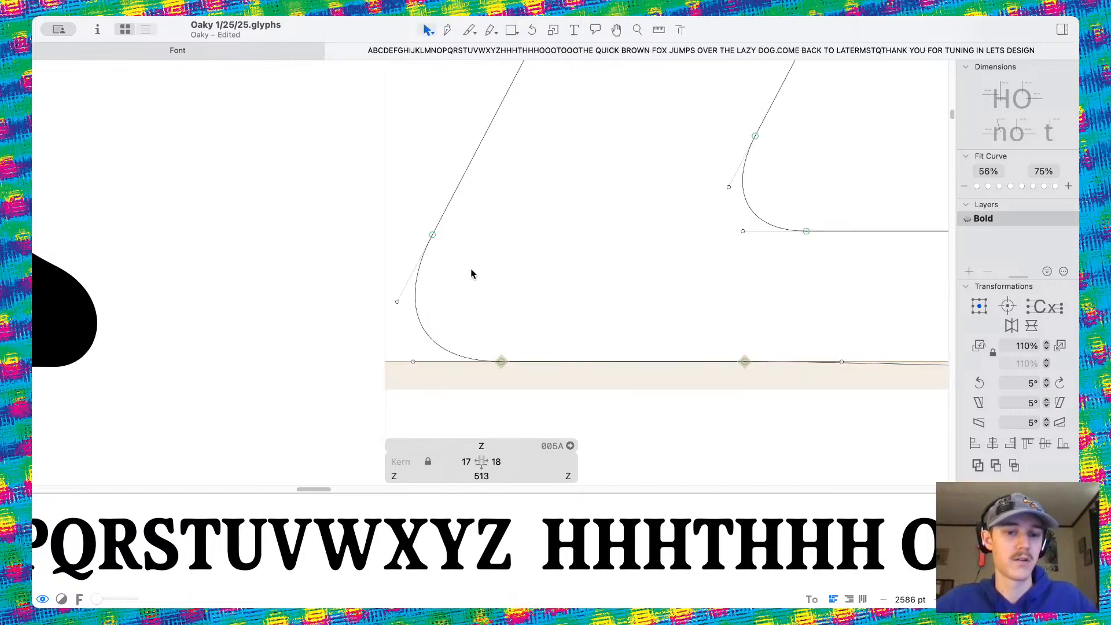
Examine the filled bold alphabet and sample lines at several sizes, comparing the Z with the other capitals
scroll(482, 307, down, 10)
key(space)
scroll(543, 366, down, 5)
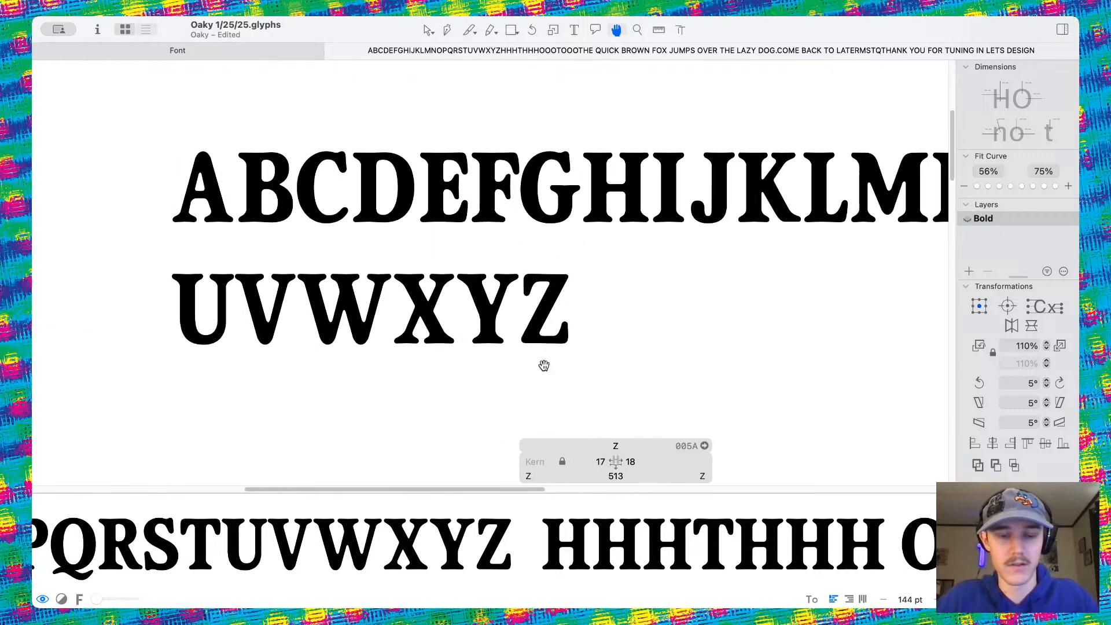
scroll(543, 365, left, 5)
scroll(542, 365, right, 2)
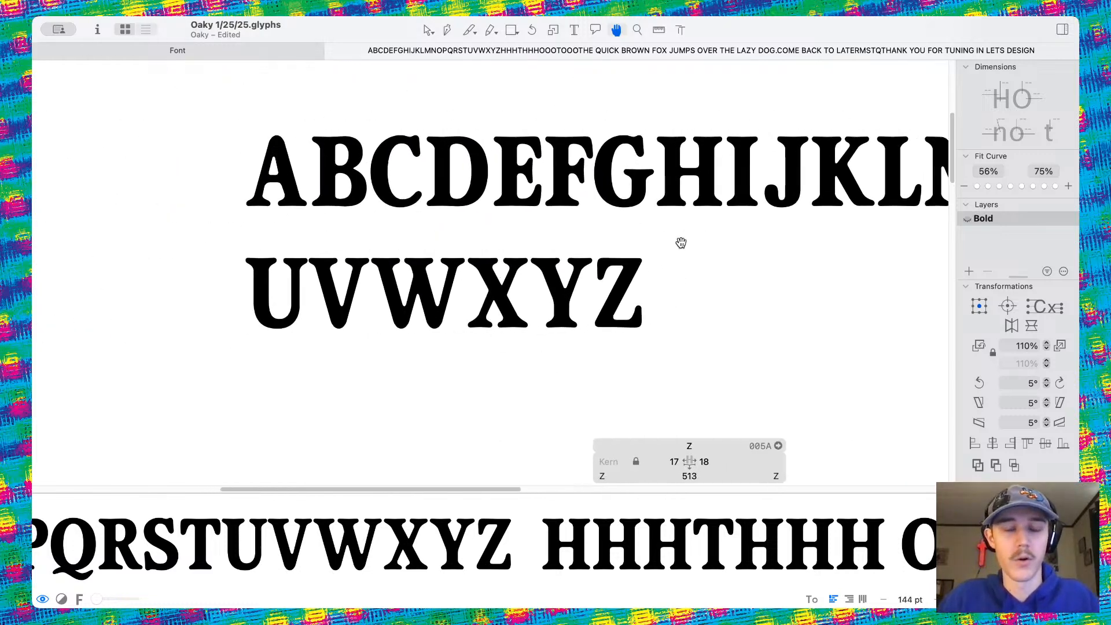
scroll(543, 347, right, 2)
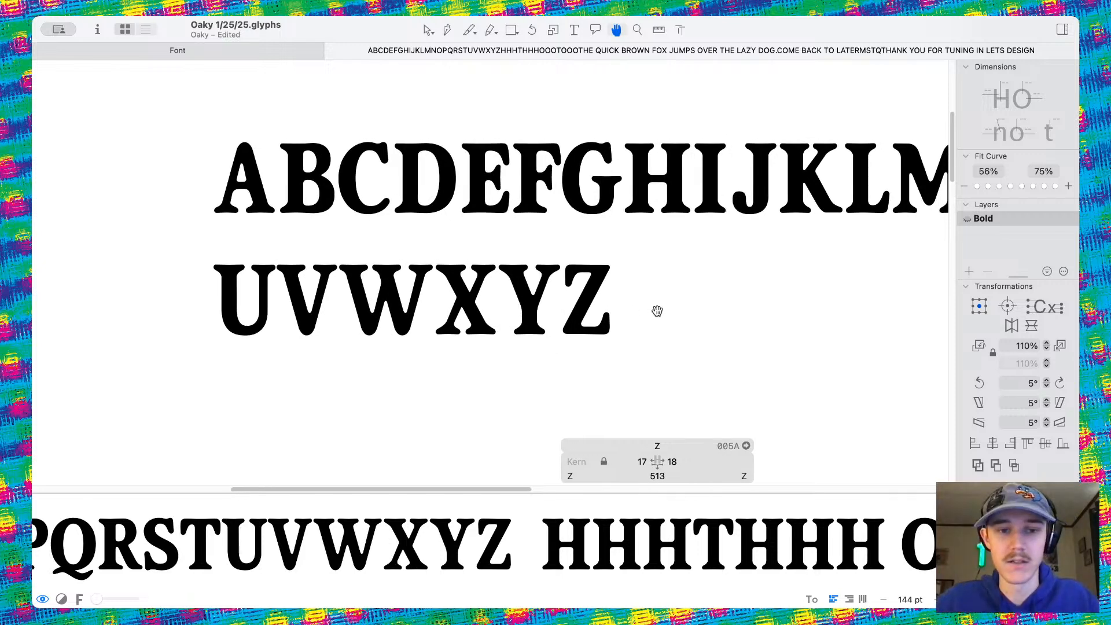
key(v)
key(space)
scroll(596, 304, up, 3)
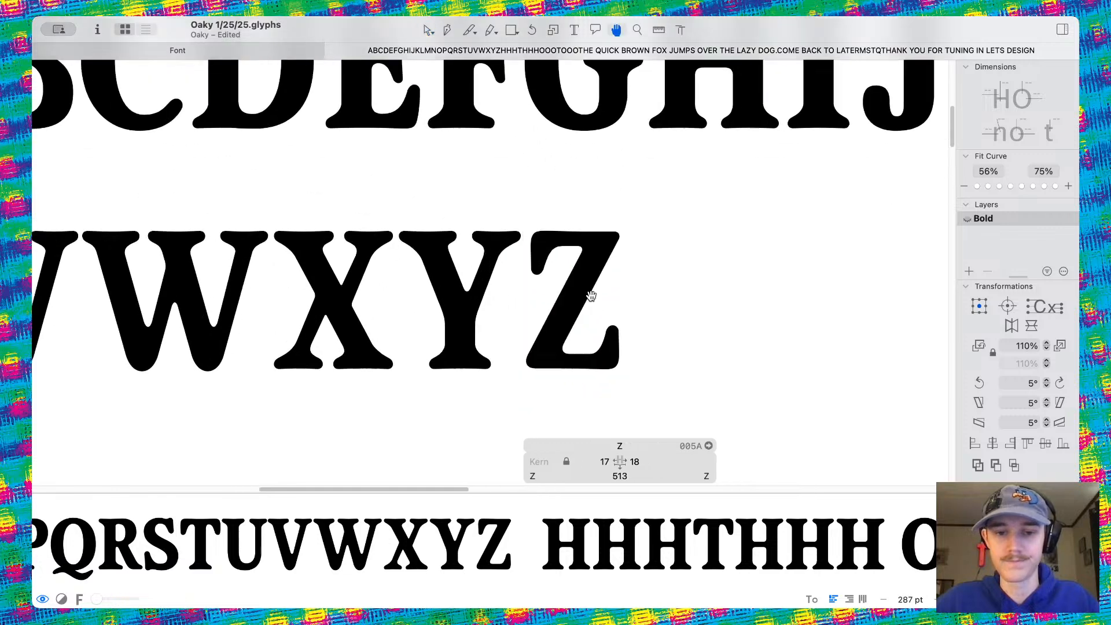
scroll(590, 295, down, 5)
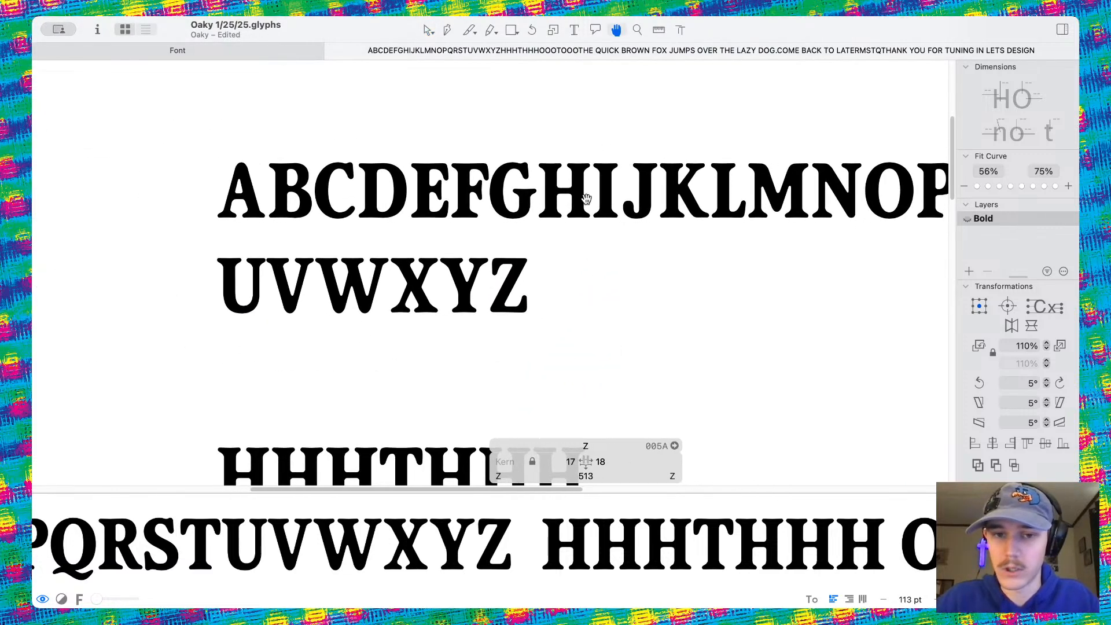
scroll(580, 195, up, 1)
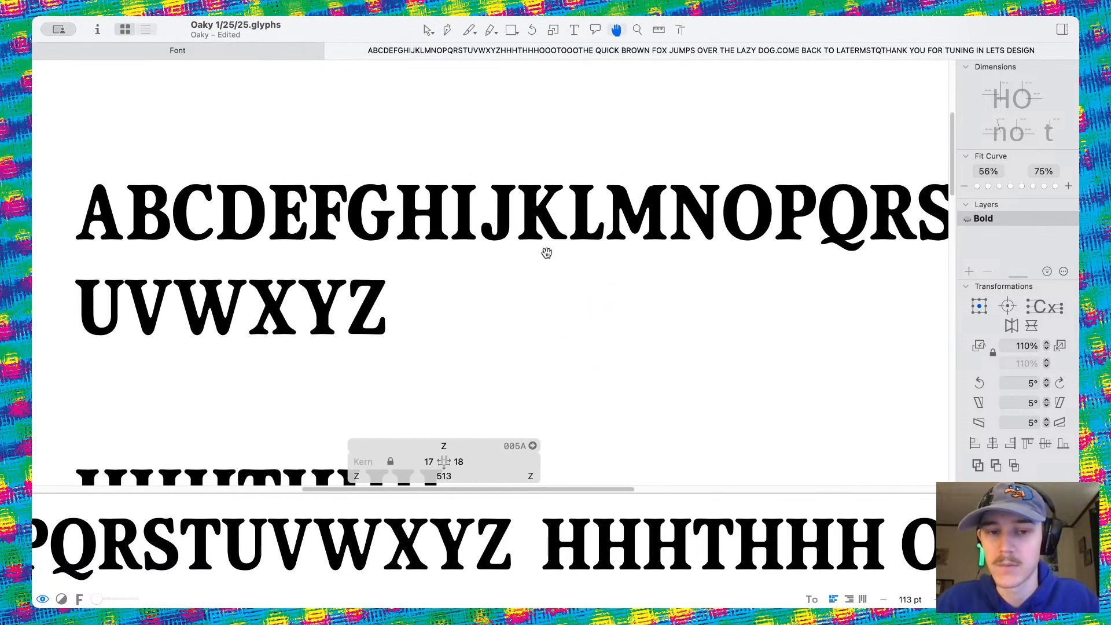
scroll(546, 253, down, 4)
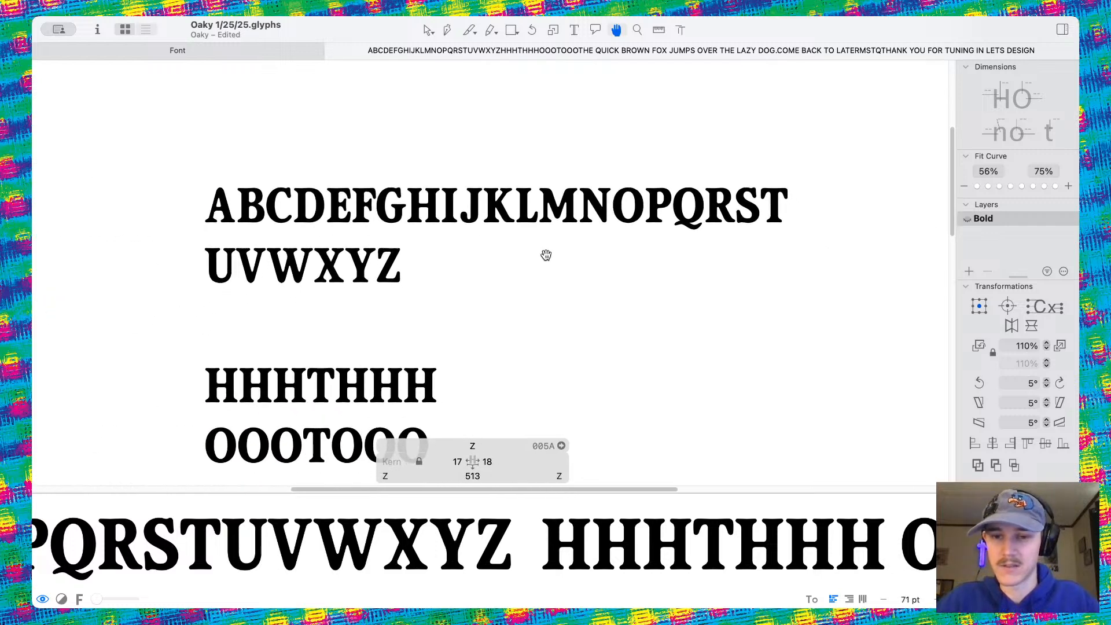
scroll(546, 255, down, 3)
scroll(449, 271, down, 2)
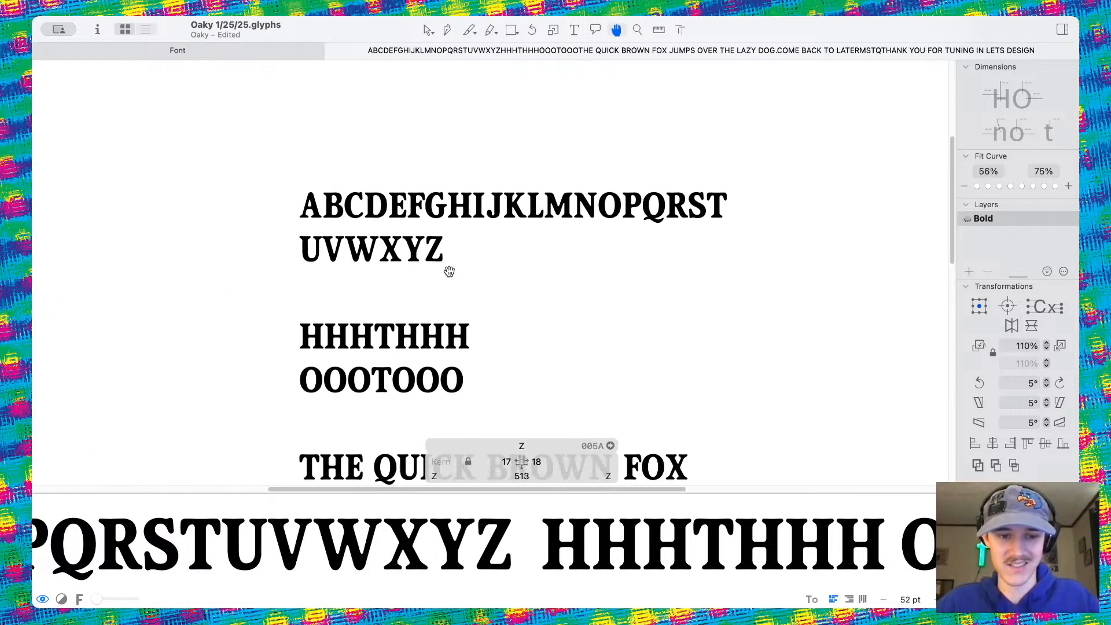
Save the font file
scroll(444, 226, up, 5)
scroll(445, 226, up, 1)
key(super+s)
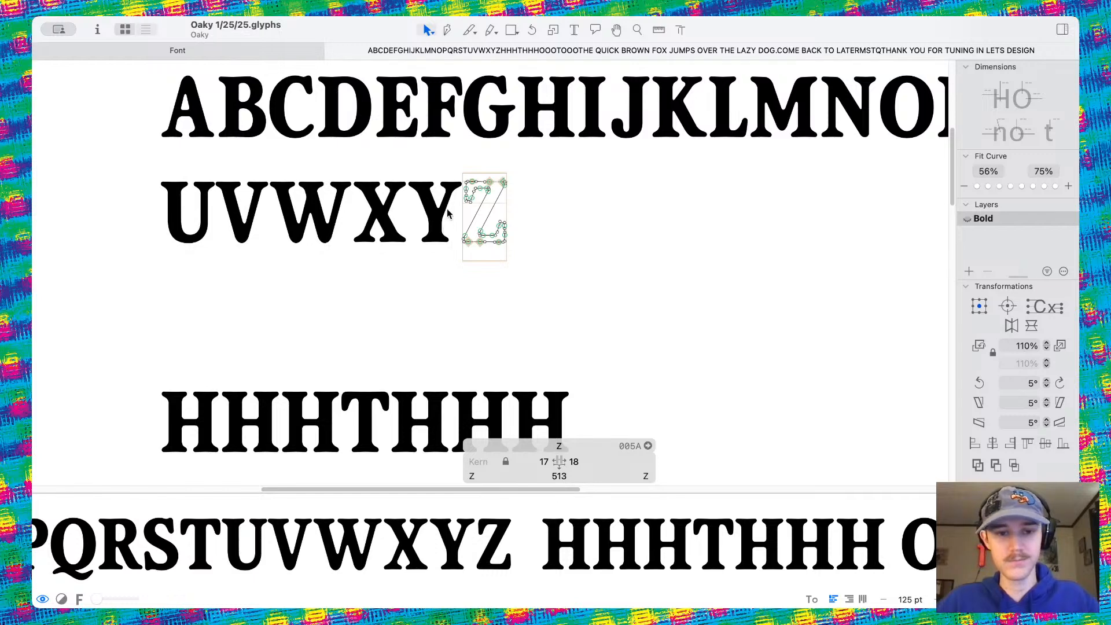
Round the Y's inner crotch more broadly by moving its curve nodes up along the arms, and check the filled letter
scroll(446, 214, up, 10)
double_click(454, 176)
scroll(453, 174, up, 3)
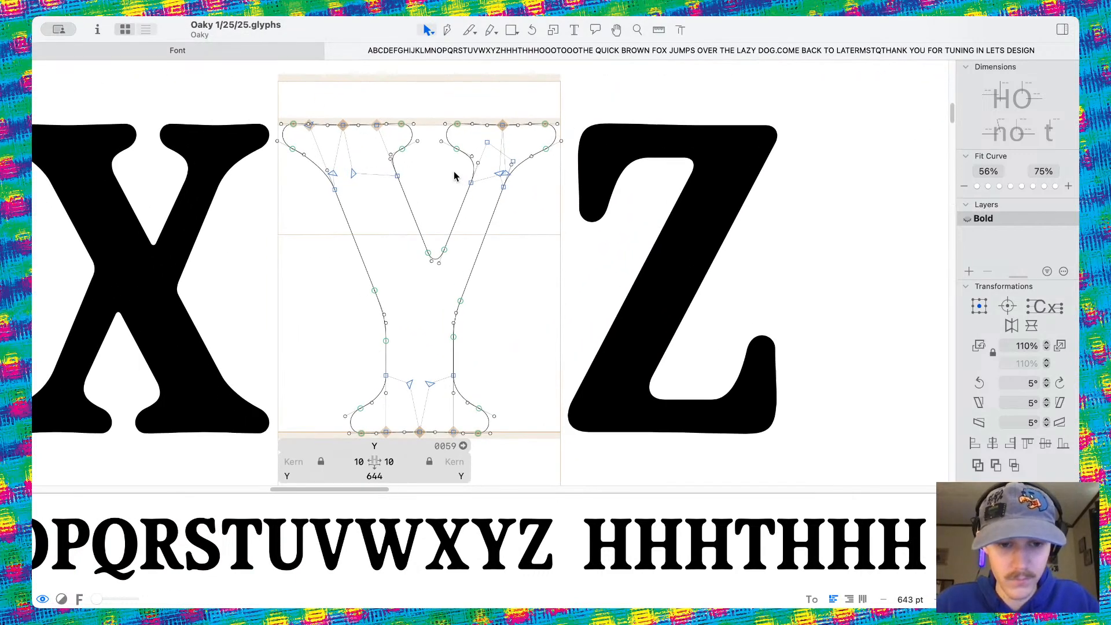
scroll(450, 253, up, 5)
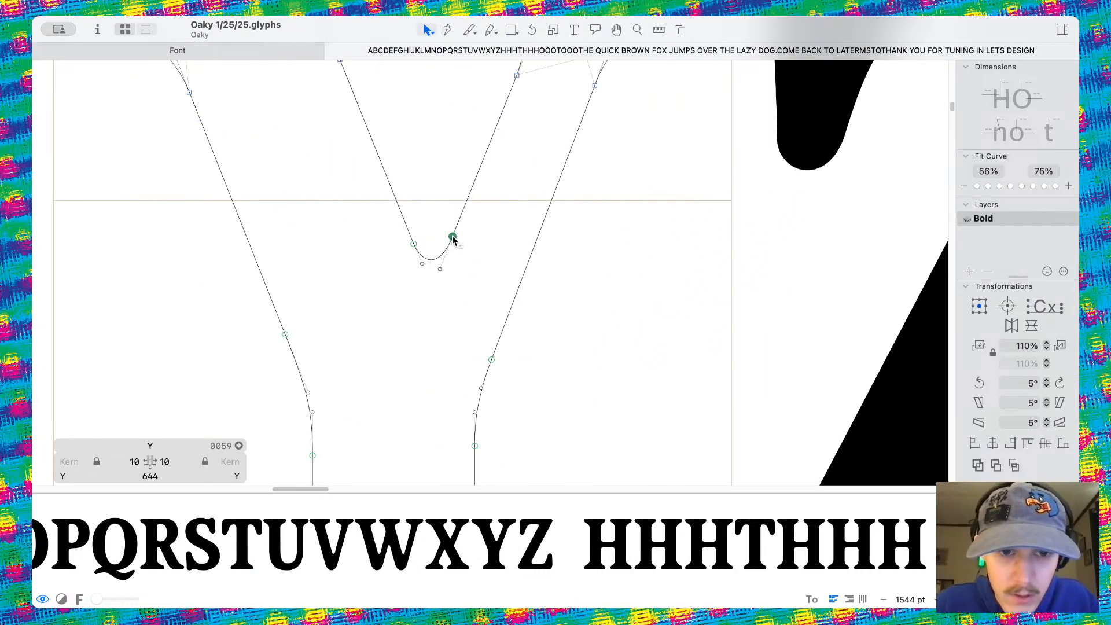
drag(452, 239, 451, 298)
scroll(404, 250, up, 5)
click(430, 247)
key(space)
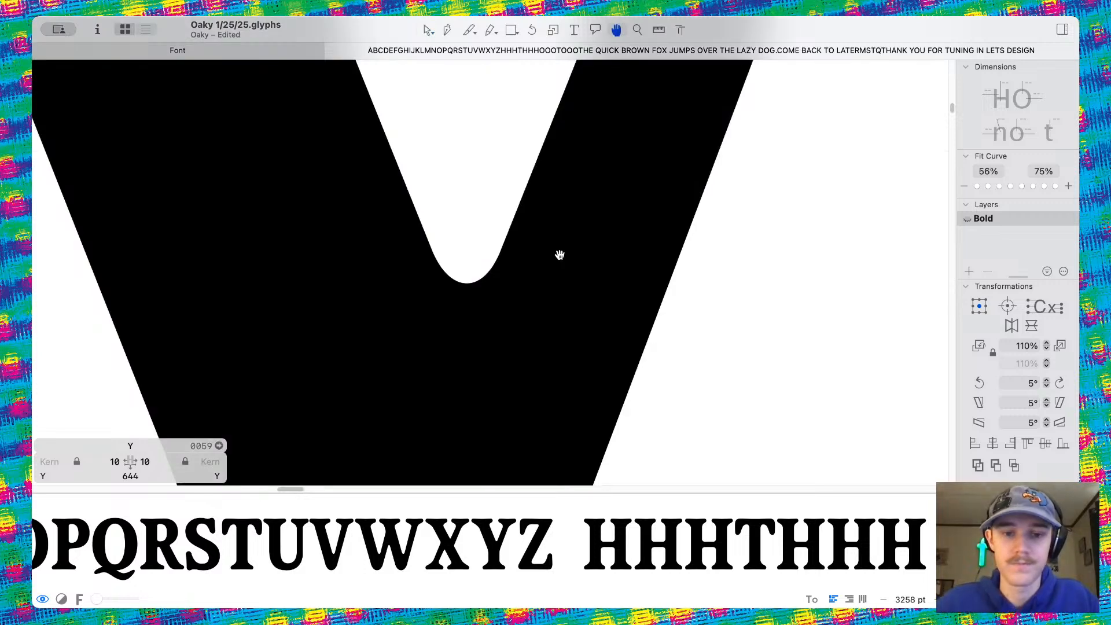
scroll(559, 254, down, 6)
scroll(558, 259, down, 4)
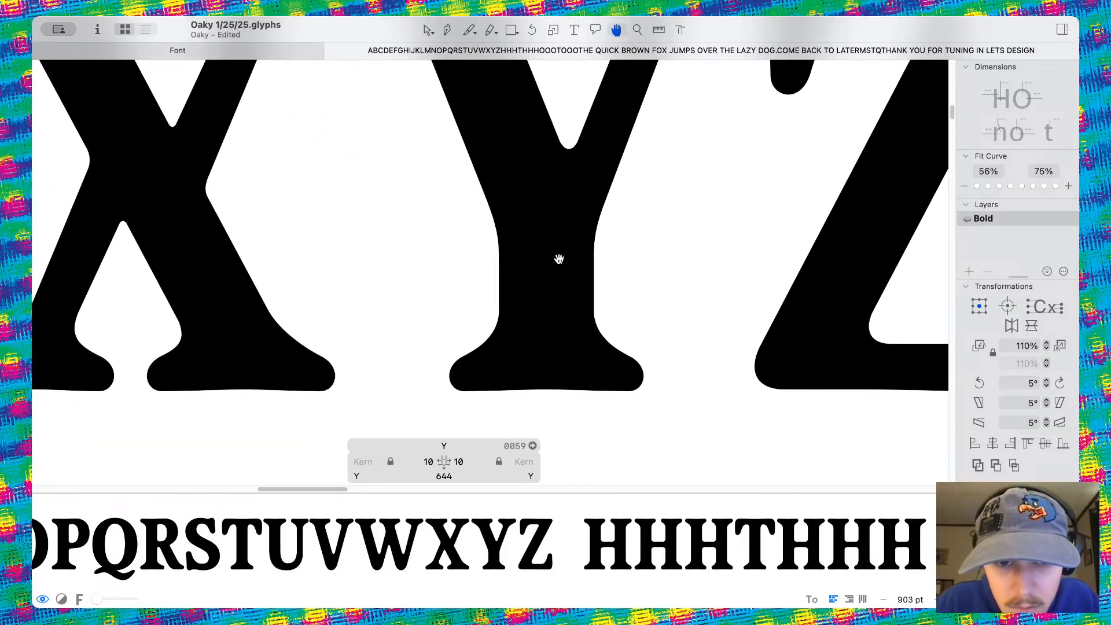
scroll(558, 259, up, 3)
scroll(558, 259, down, 5)
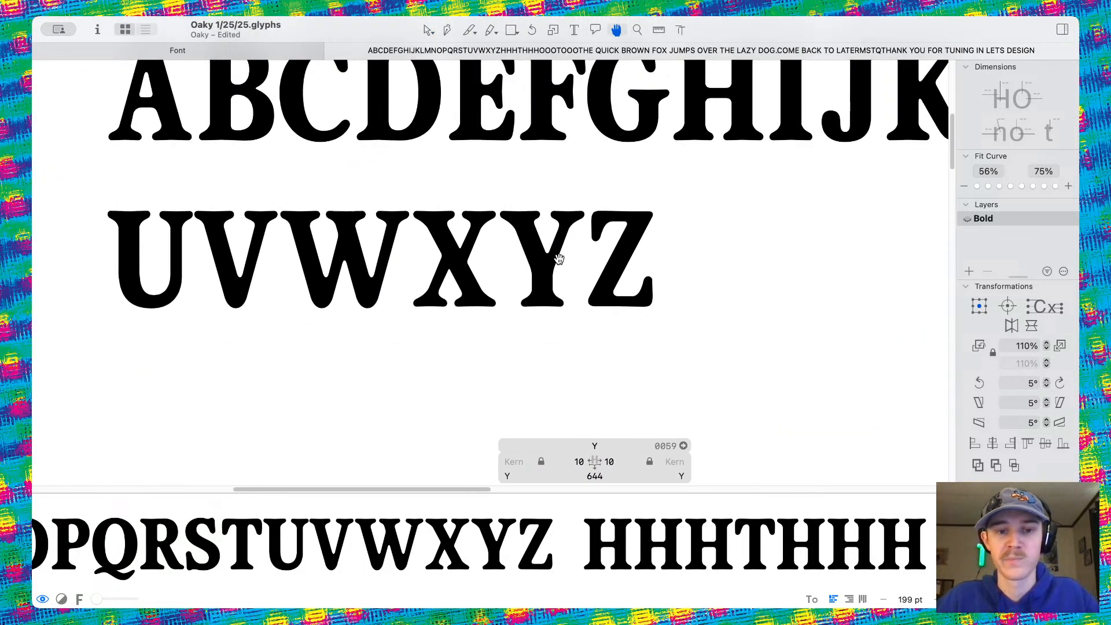
Broaden the X's upper crotch by moving both curve nodes up along the diagonals and shortening their handles, and check the filled letter
scroll(472, 243, up, 2)
scroll(540, 265, up, 8)
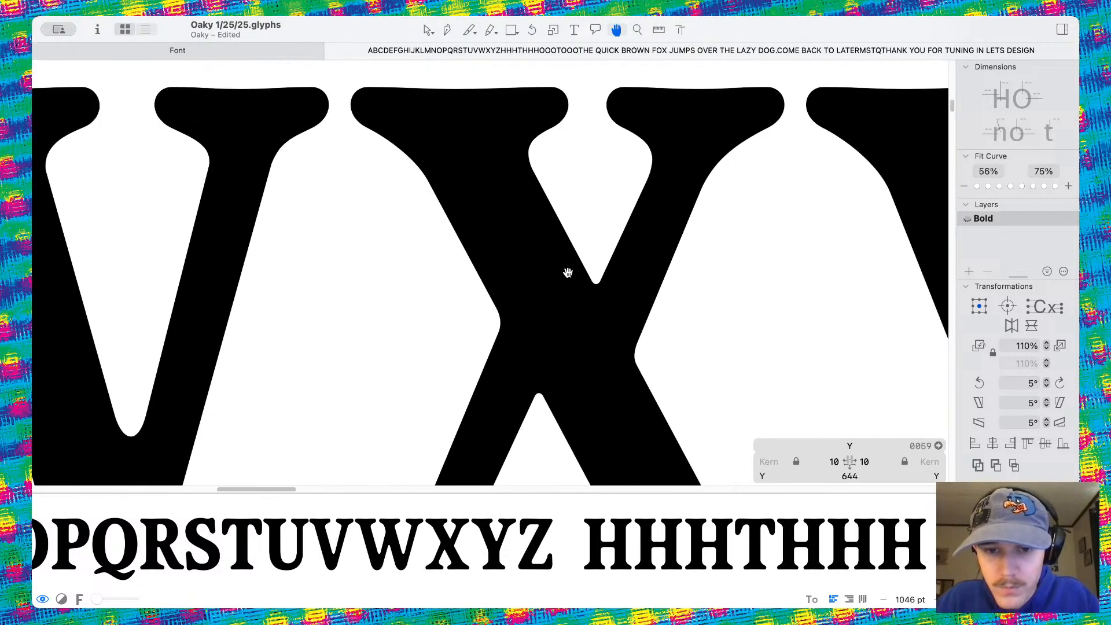
scroll(600, 282, down, 4)
scroll(600, 280, right, 2)
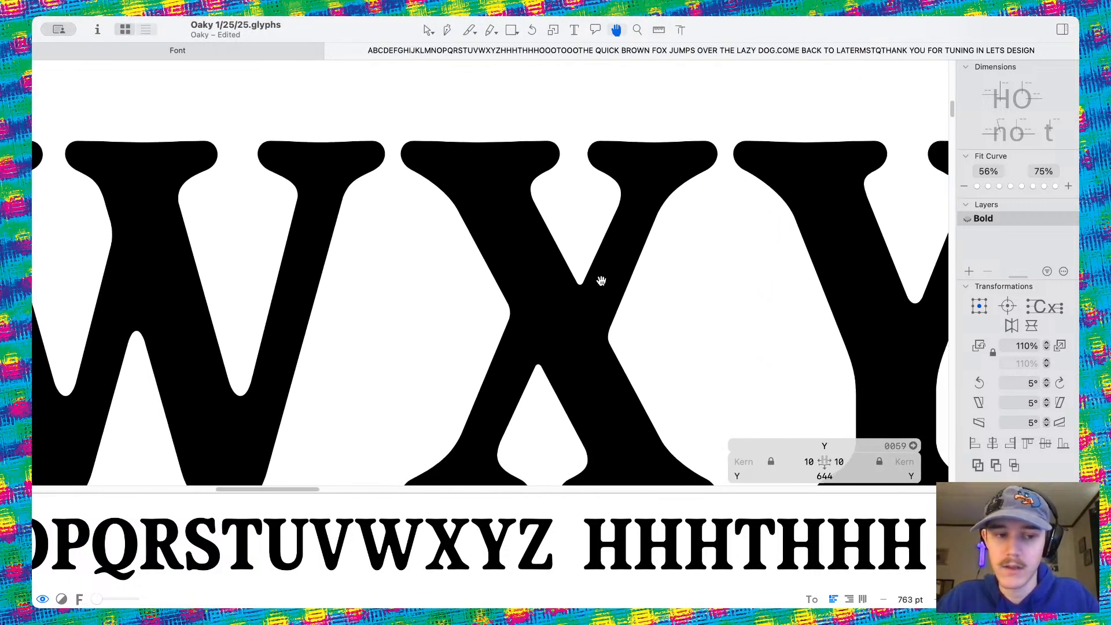
scroll(600, 280, up, 6)
scroll(575, 273, up, 3)
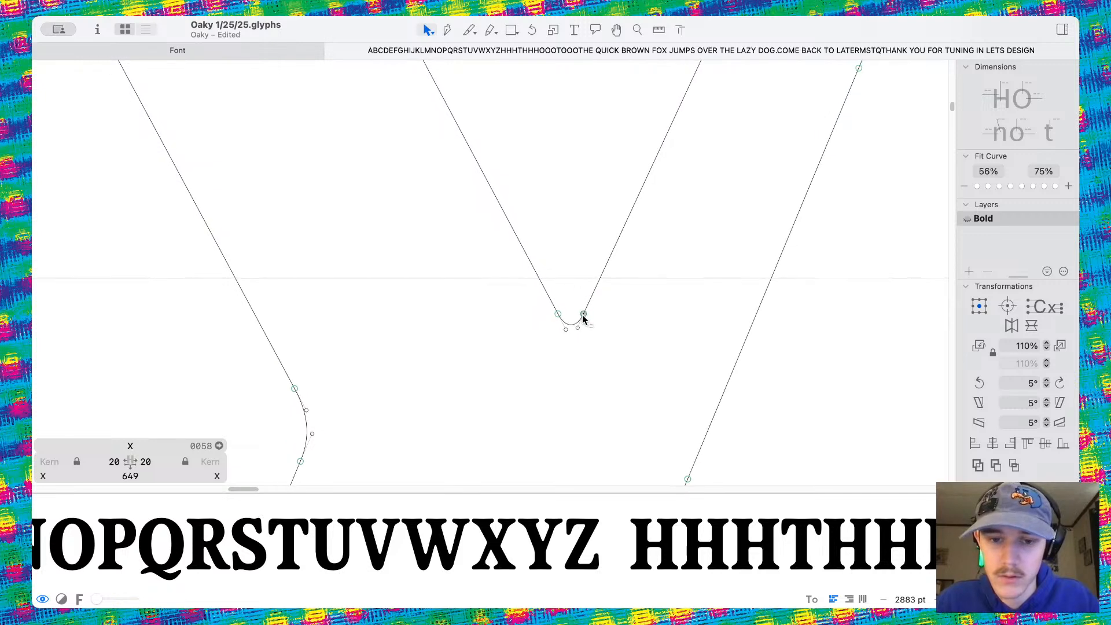
click(591, 297)
key(super+z)
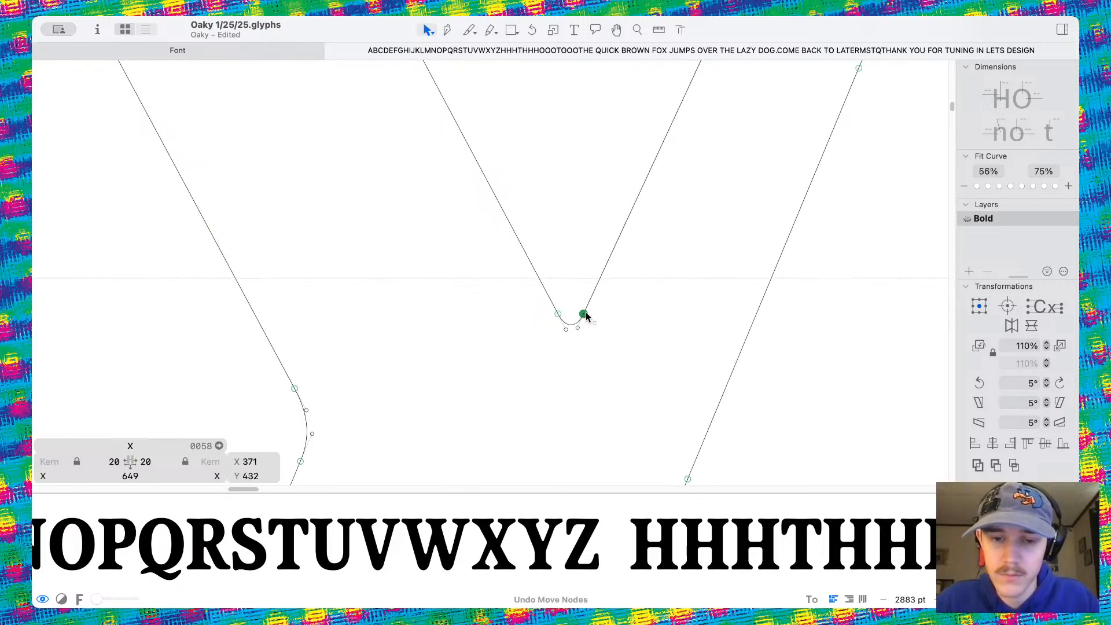
drag(583, 314, 551, 321)
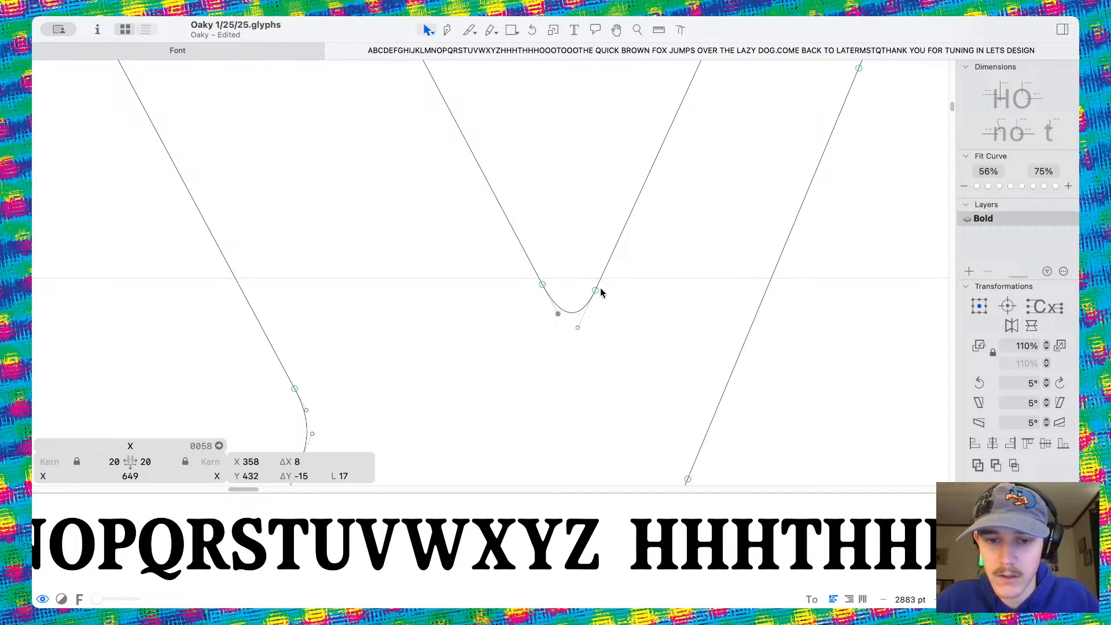
drag(598, 289, 597, 284)
drag(577, 327, 583, 319)
click(632, 310)
key(space)
scroll(632, 310, down, 5)
scroll(633, 310, down, 5)
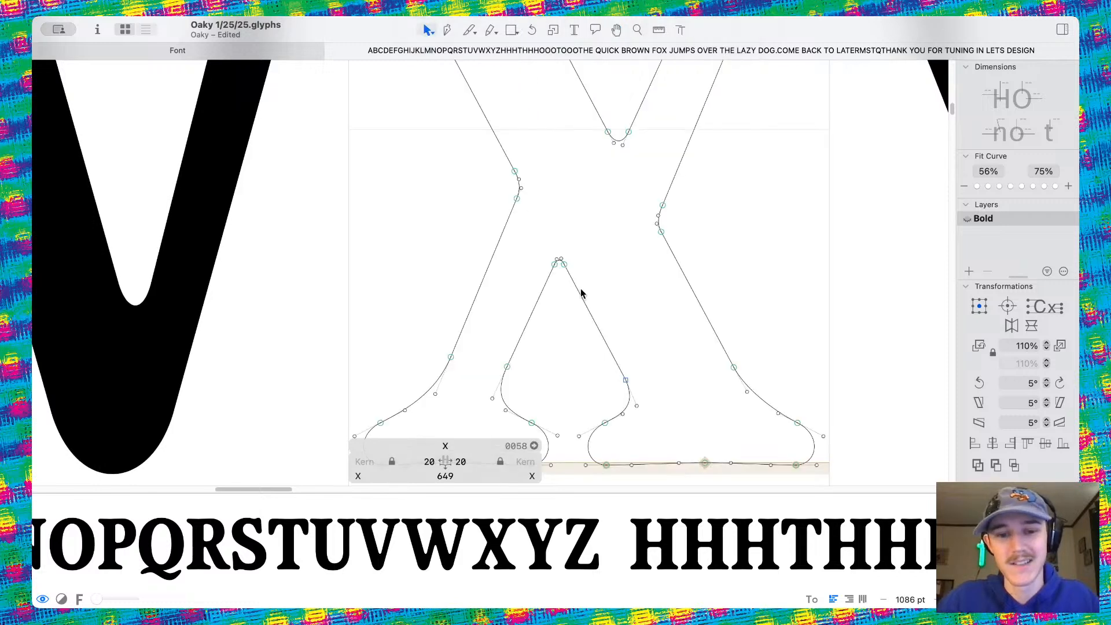
Round the X's lower crotch by moving its left curve node to X 274, Y 260 and lowering the curve, and check it among the filled capitals
scroll(582, 293, up, 3)
drag(551, 252, 485, 276)
click(551, 252)
scroll(552, 251, up, 7)
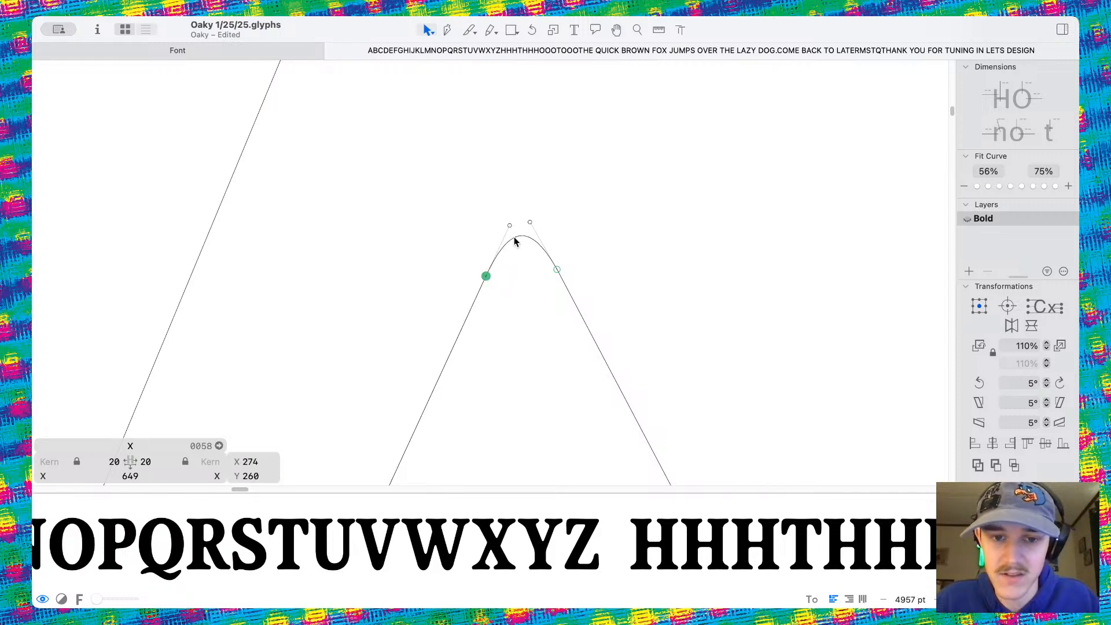
drag(517, 238, 523, 249)
key(space)
scroll(566, 323, down, 10)
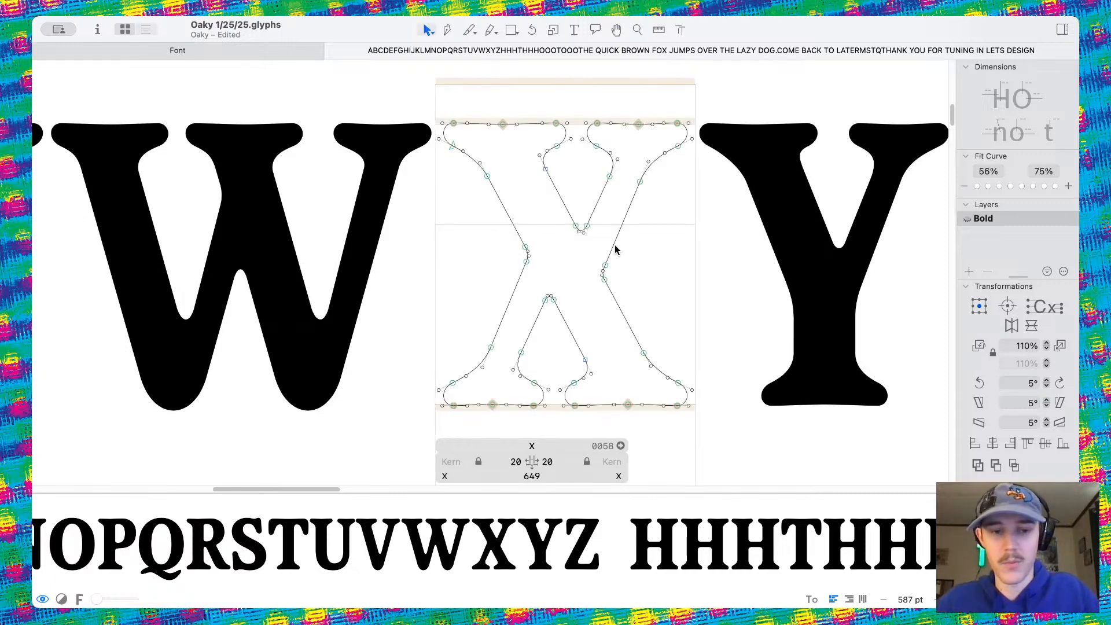
key(space)
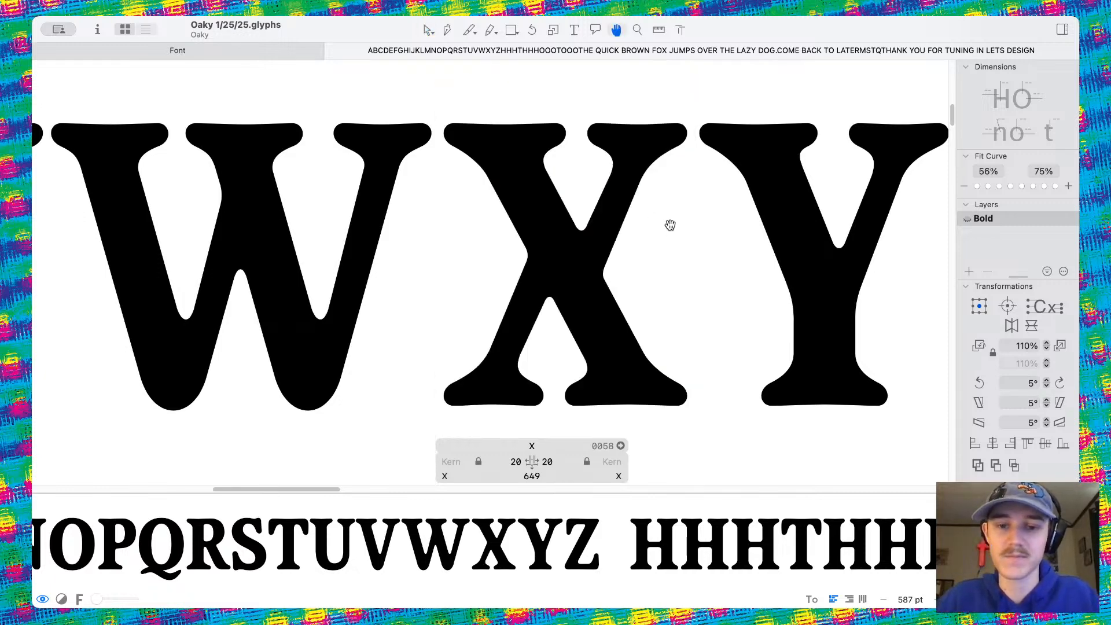
scroll(668, 230, down, 5)
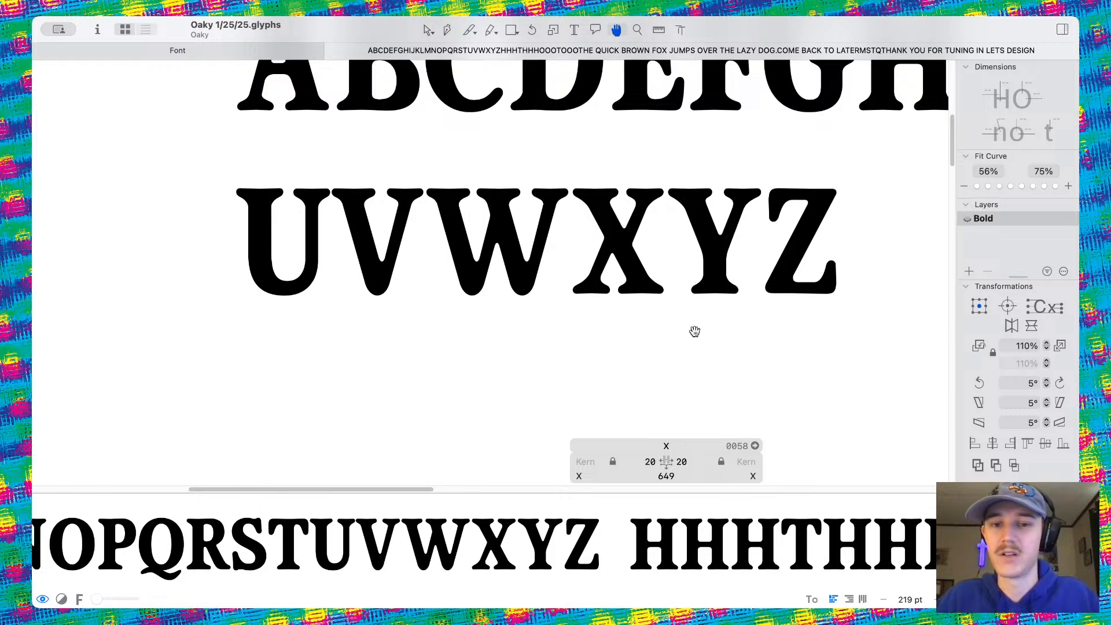
scroll(694, 331, right, 5)
scroll(694, 330, up, 3)
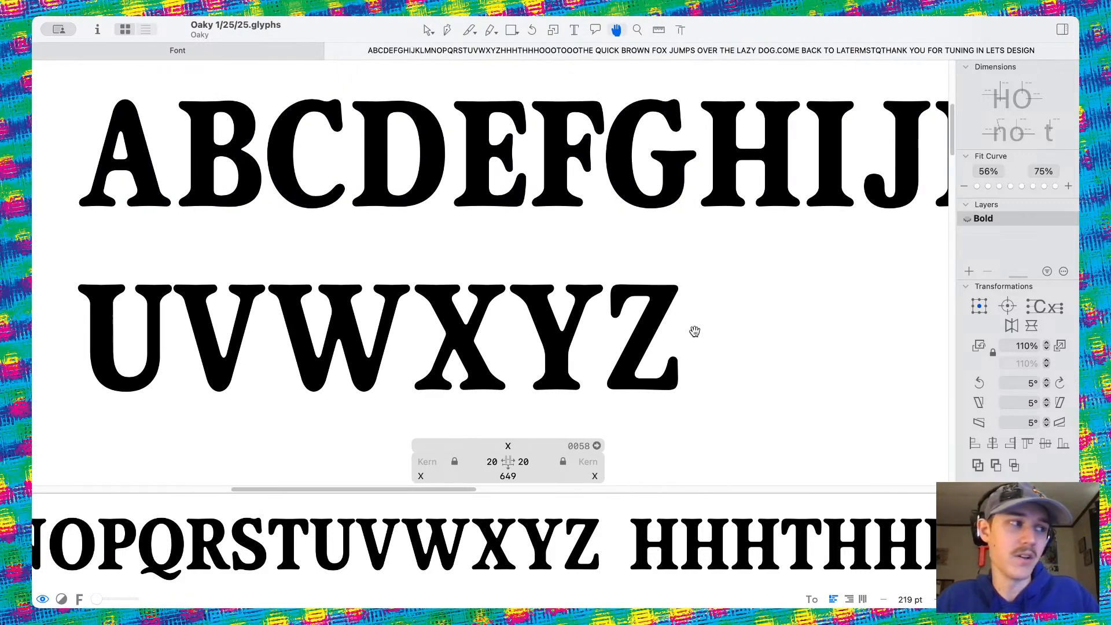
Examine the filled capitals in the alphabet lines and the HHHTHHH and OOOTOOO spacing strings
key(space)
scroll(682, 311, down, 5)
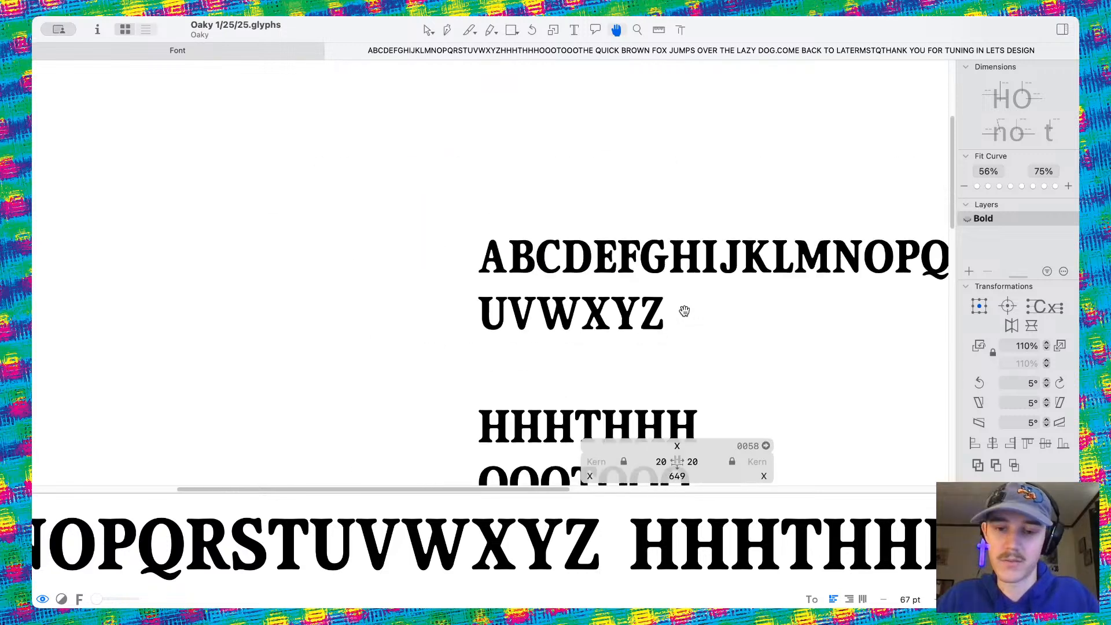
scroll(574, 223, right, 2)
scroll(513, 213, up, 3)
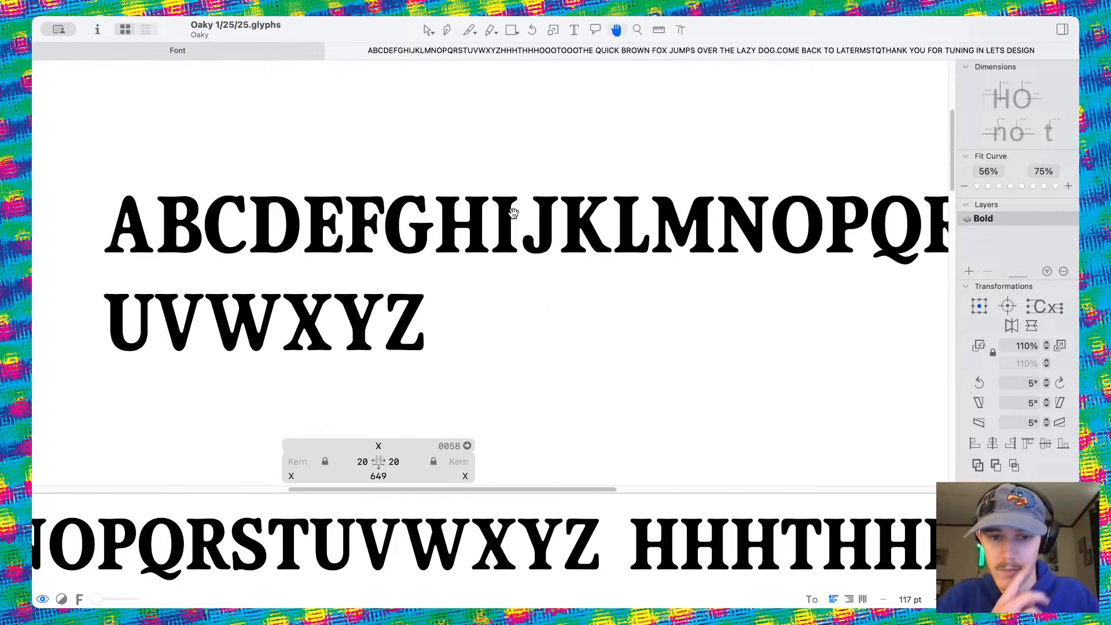
scroll(513, 213, right, 1)
scroll(511, 216, down, 5)
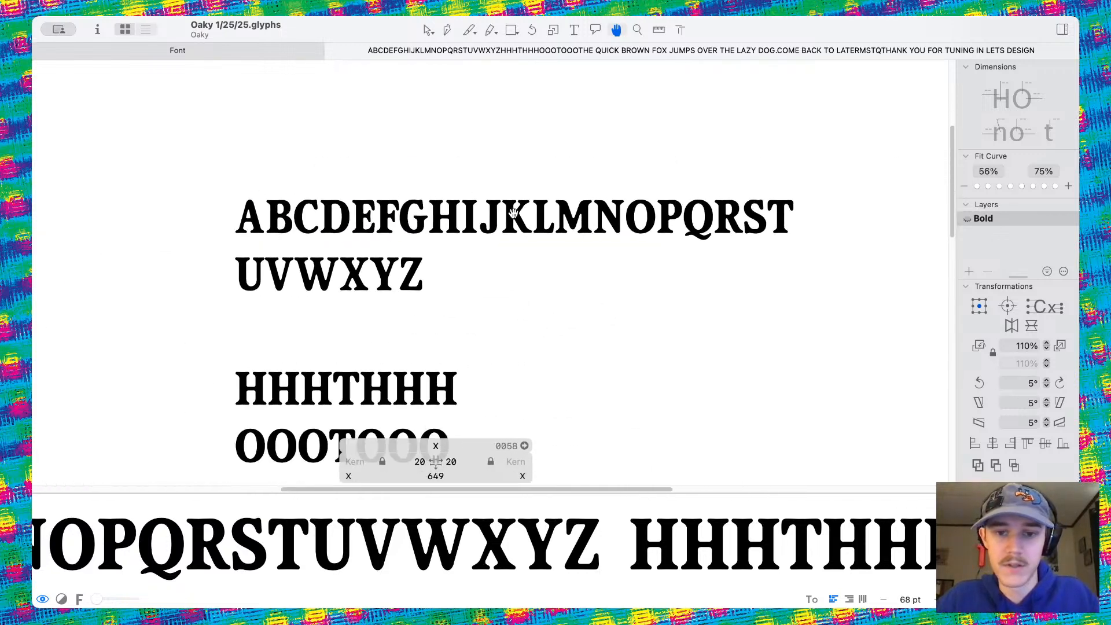
scroll(511, 214, down, 2)
scroll(388, 345, down, 3)
scroll(402, 269, up, 4)
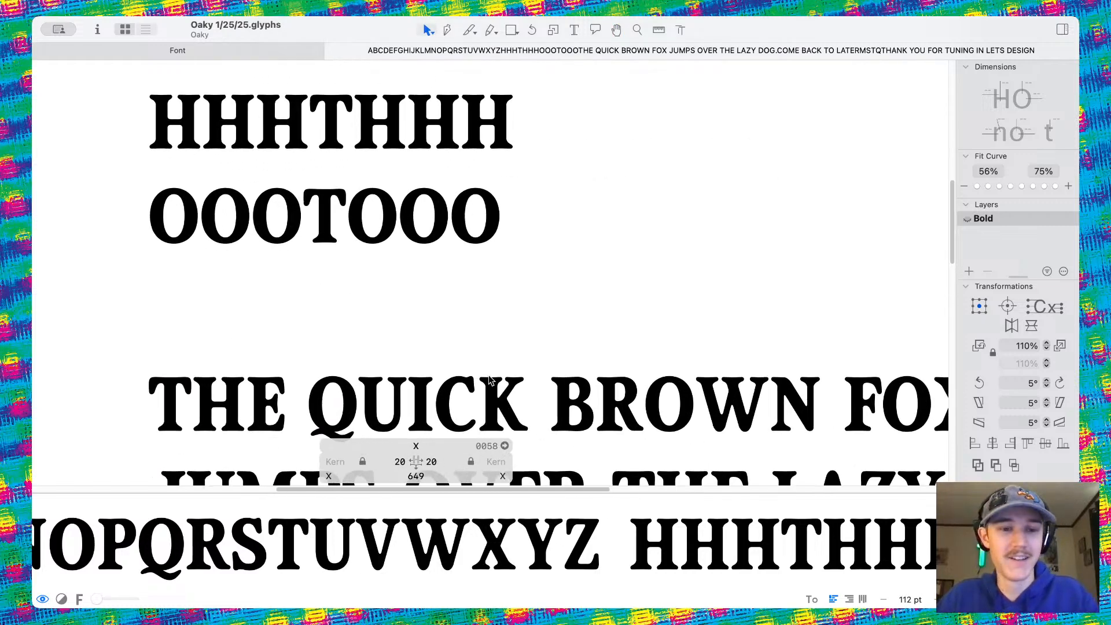
scroll(490, 381, up, 3)
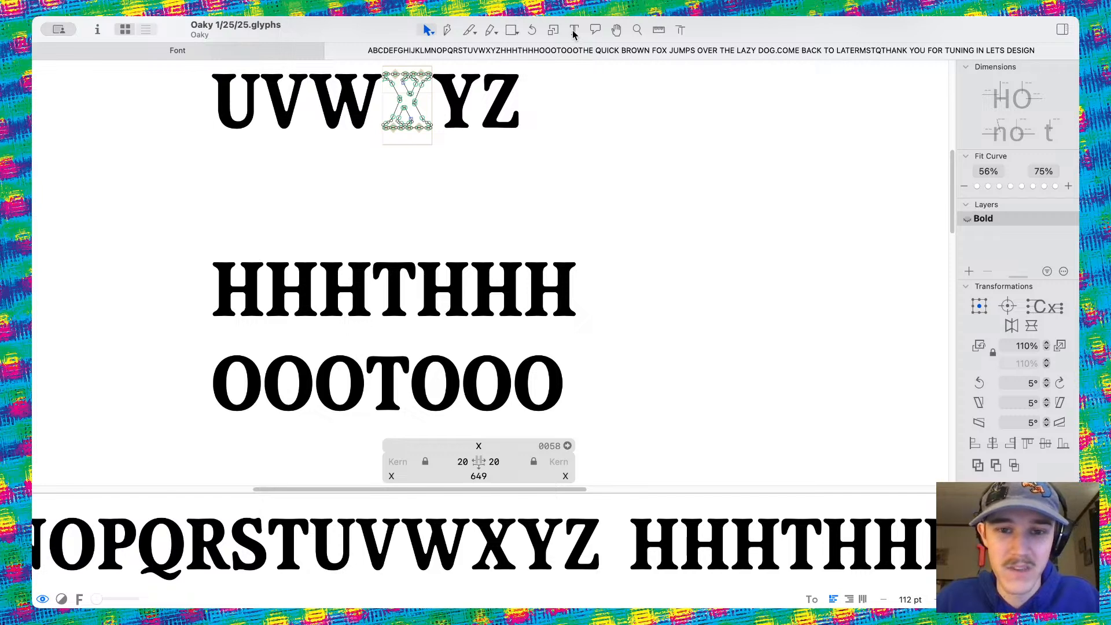
Switch to text editing, toggle the kerning display on and off, and inspect the sidebearings across the alphabet and test strings
click(572, 32)
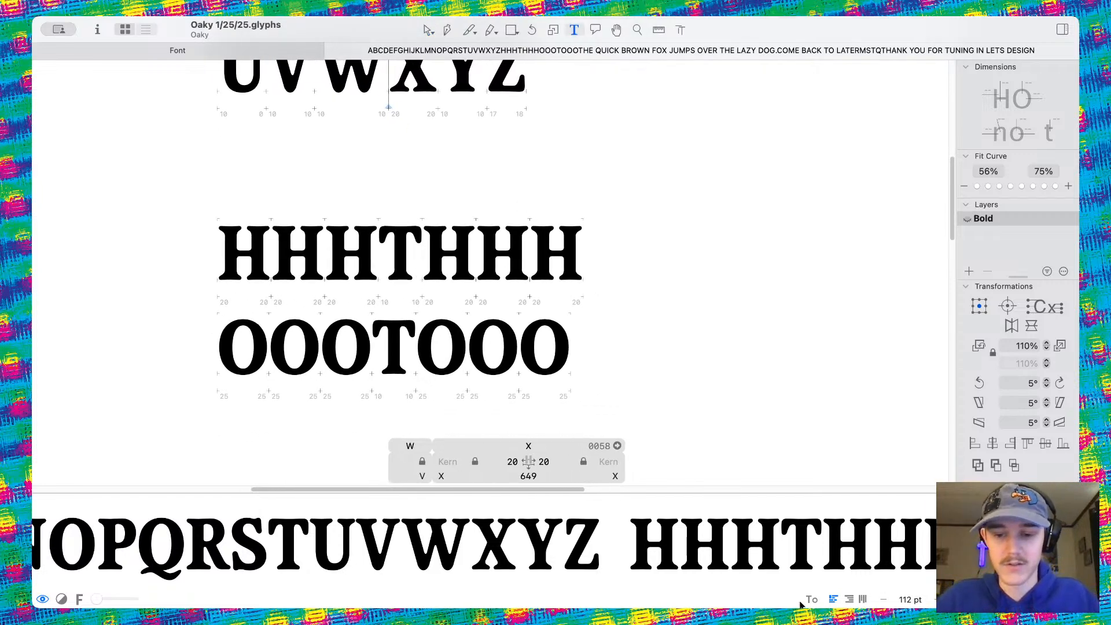
click(810, 602)
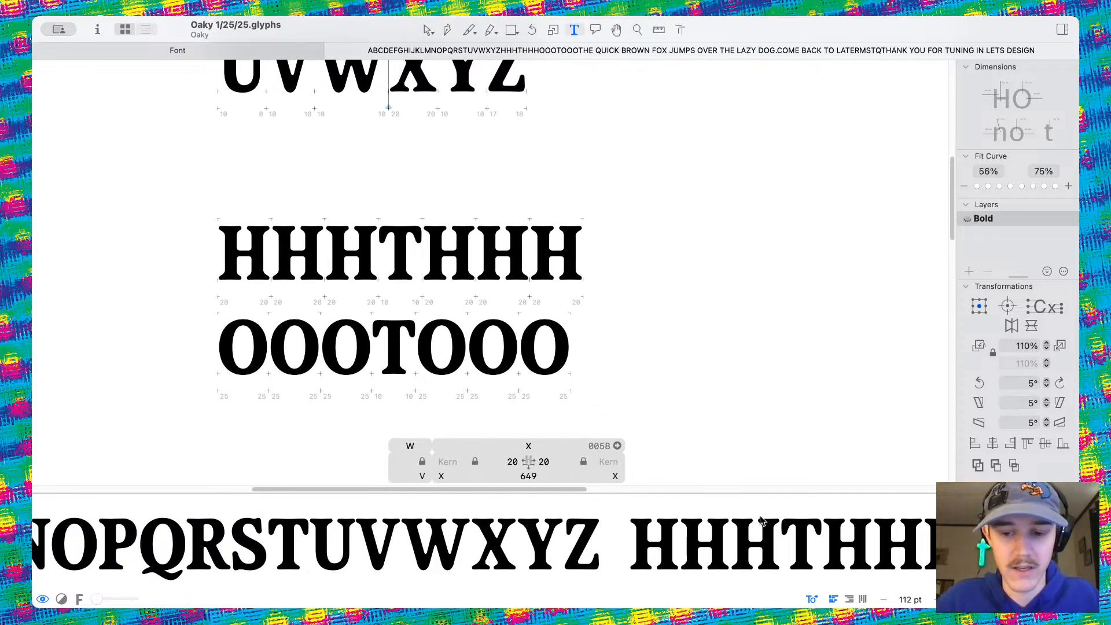
scroll(598, 350, down, 5)
scroll(570, 321, down, 2)
scroll(509, 173, up, 2)
scroll(328, 190, up, 5)
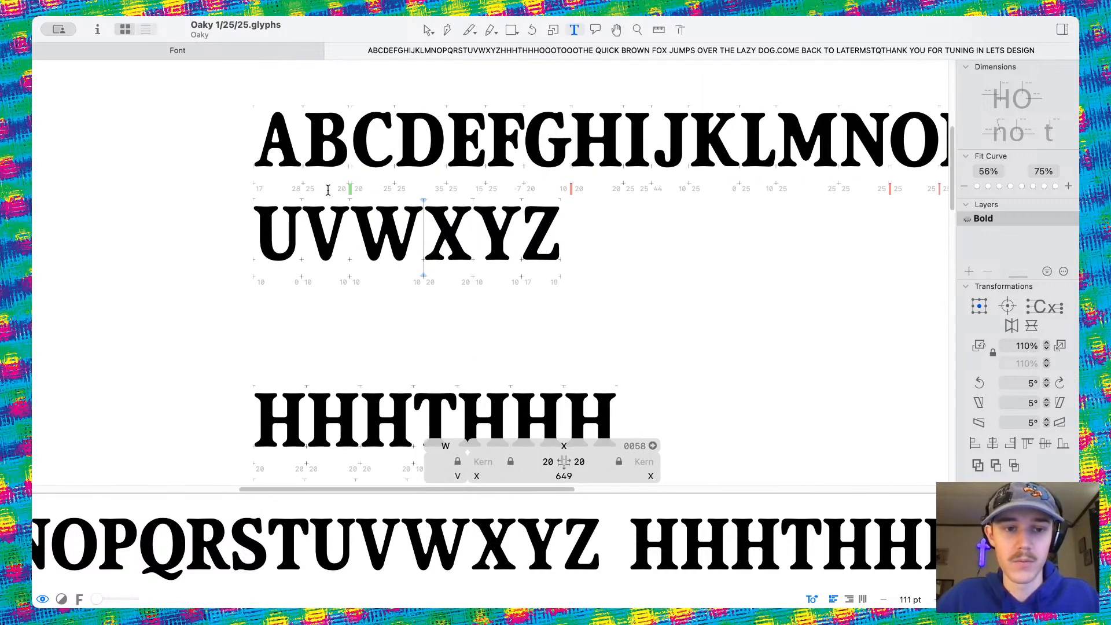
scroll(350, 191, right, 1)
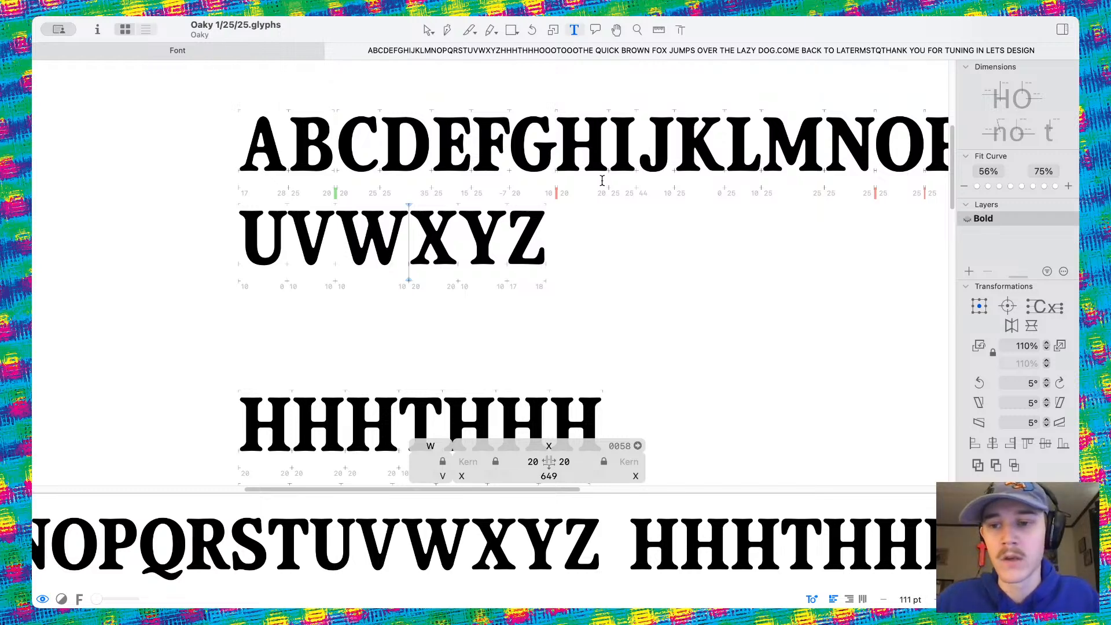
scroll(477, 224, down, 5)
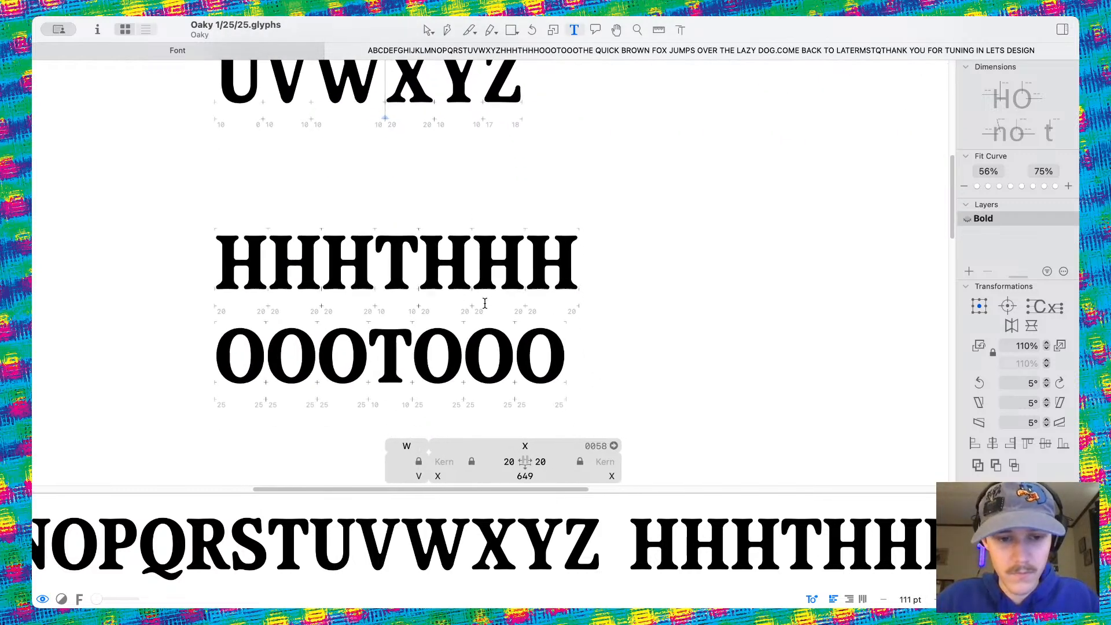
scroll(486, 301, up, 4)
click(811, 599)
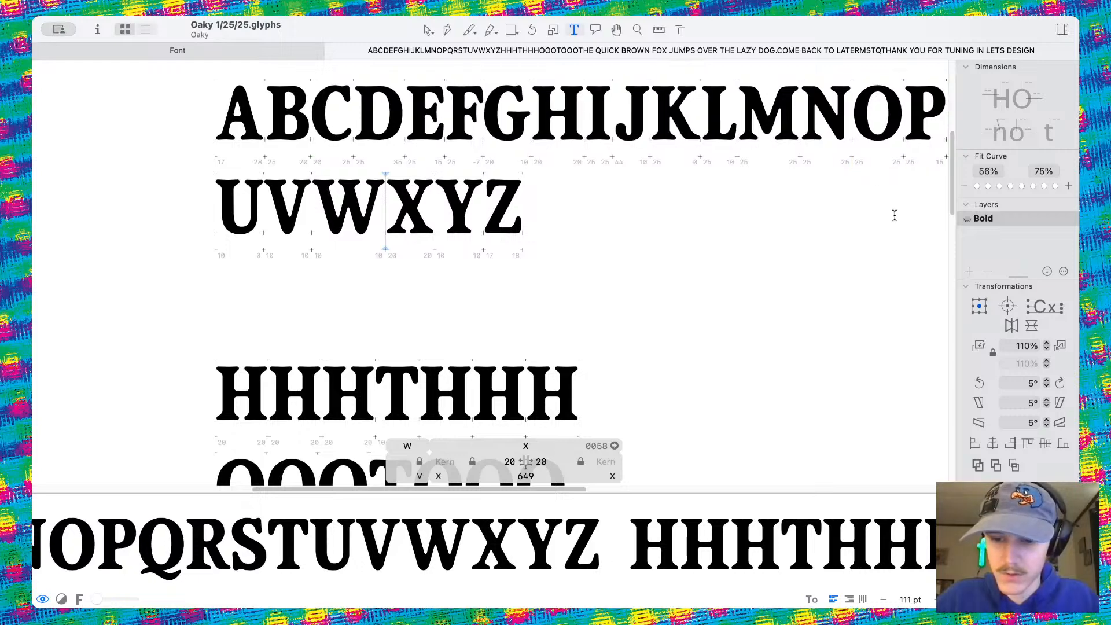
Replace the T with an A in both the HHHTHHH and OOOTOOO spacing strings
scroll(494, 250, down, 4)
scroll(454, 272, up, 5)
scroll(454, 272, down, 3)
click(481, 190)
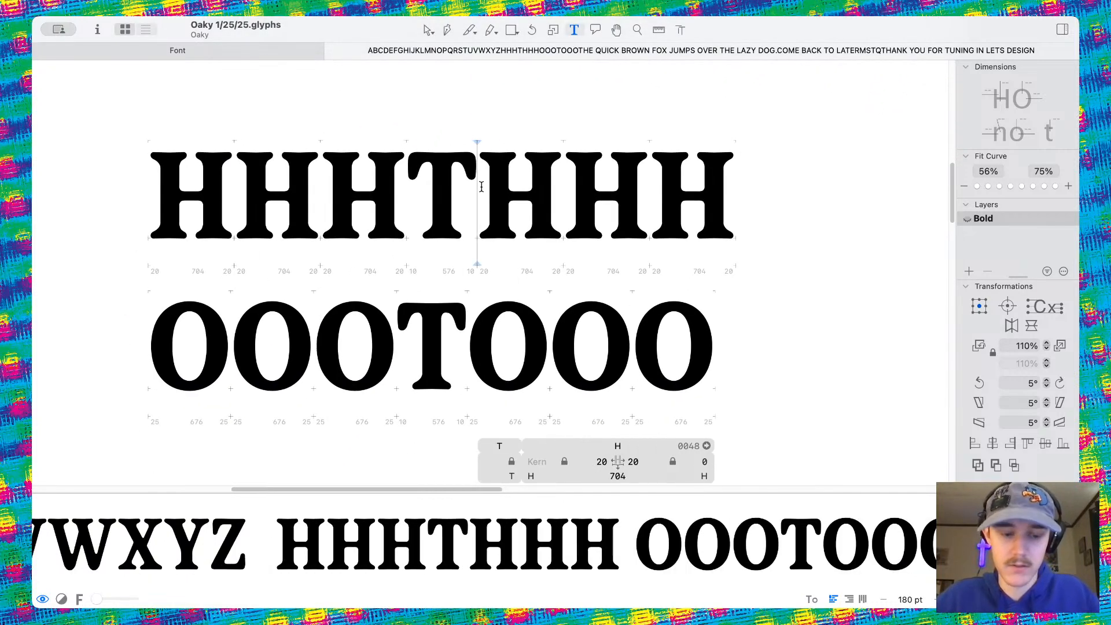
key(BackSpace)
text(A)
key(BackSpace)
text(A)
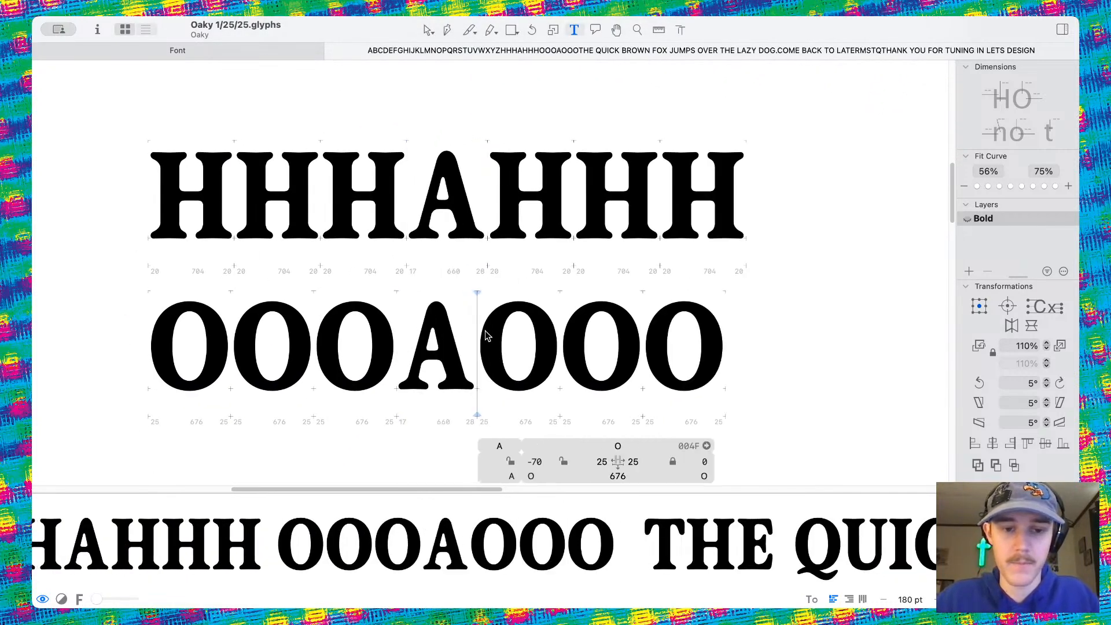
Inspect the A's spacing between the Hs and Os, opening its outline within the H string
scroll(498, 240, down, 2)
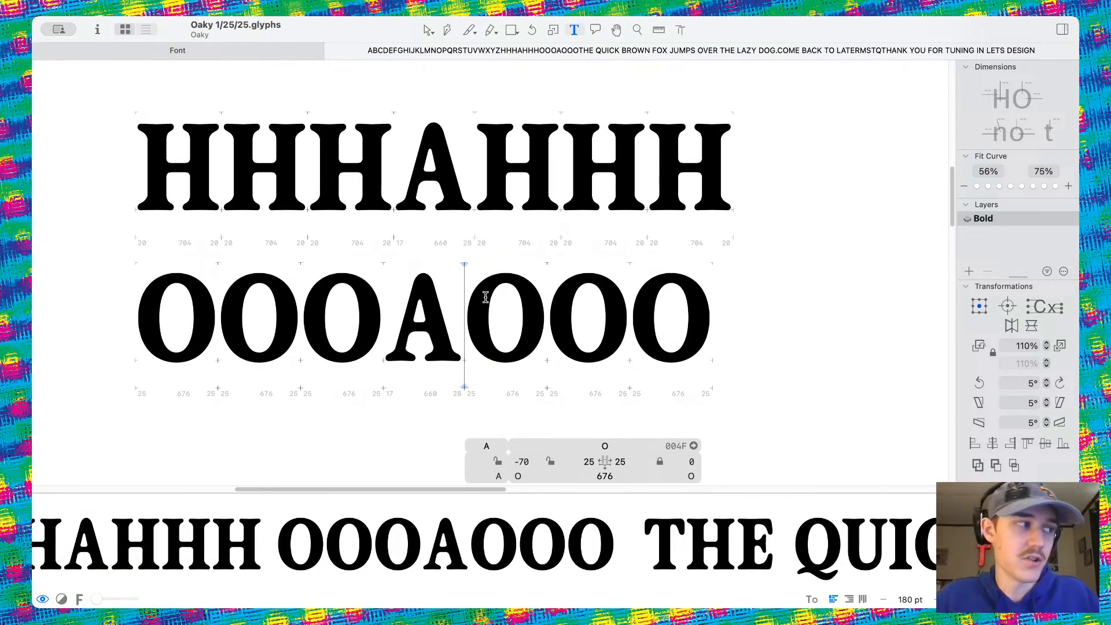
click(654, 314)
scroll(503, 318, left, 2)
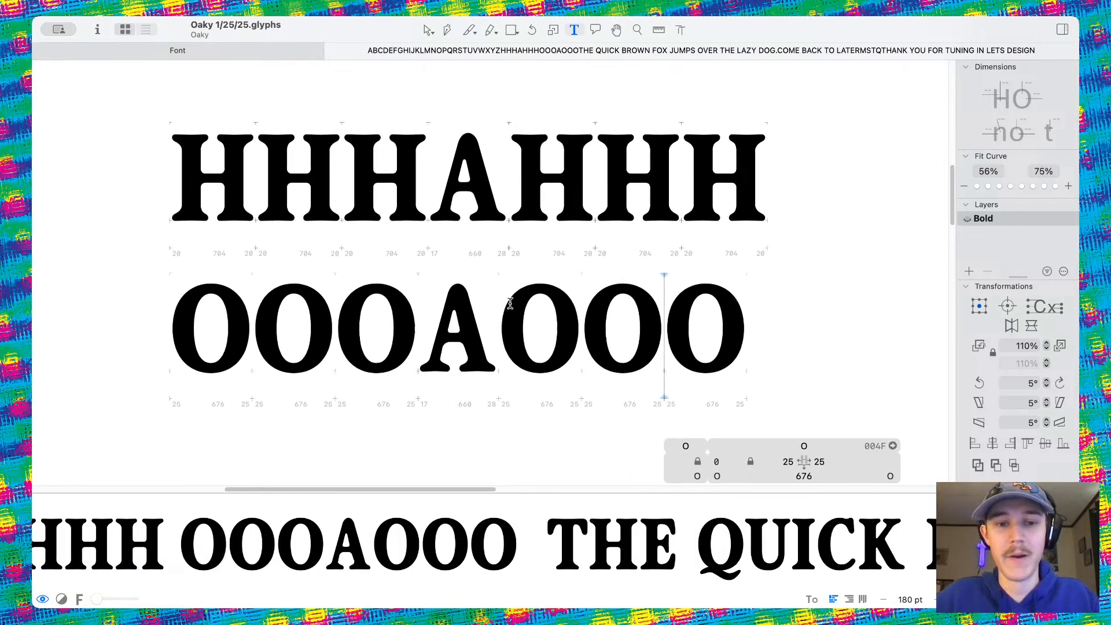
scroll(517, 208, down, 4)
scroll(517, 208, down, 1)
scroll(517, 207, up, 1)
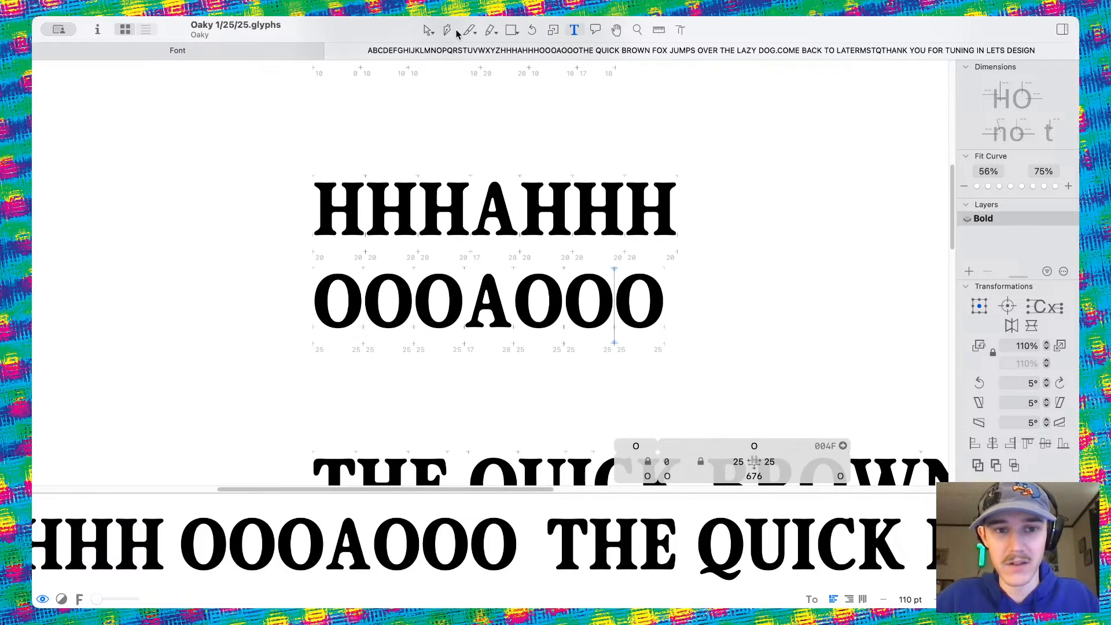
click(429, 31)
scroll(521, 260, up, 8)
double_click(521, 193)
scroll(521, 190, up, 4)
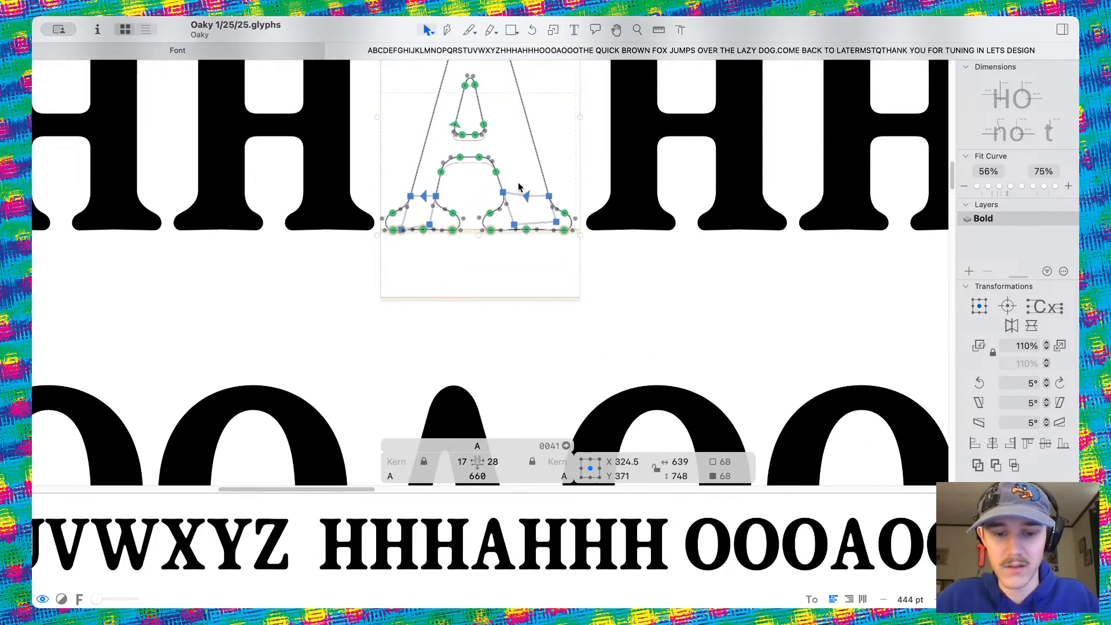
scroll(542, 394, down, 6)
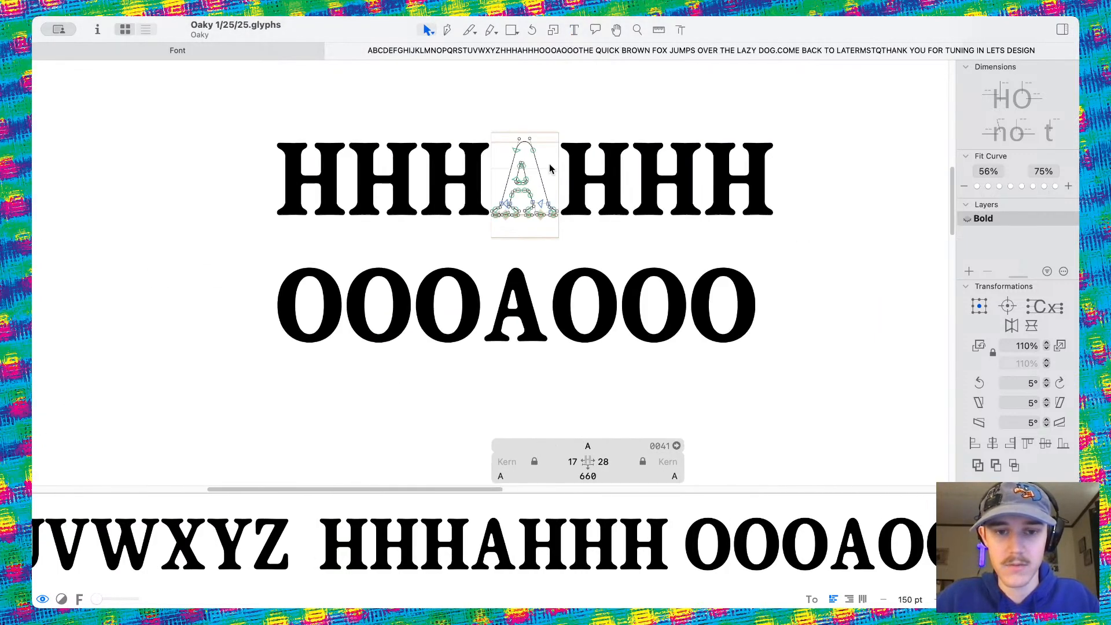
Open the A in the alphabet line and set its left and right sidebearings to 15
scroll(380, 159, up, 6)
double_click(332, 154)
scroll(505, 341, down, 5)
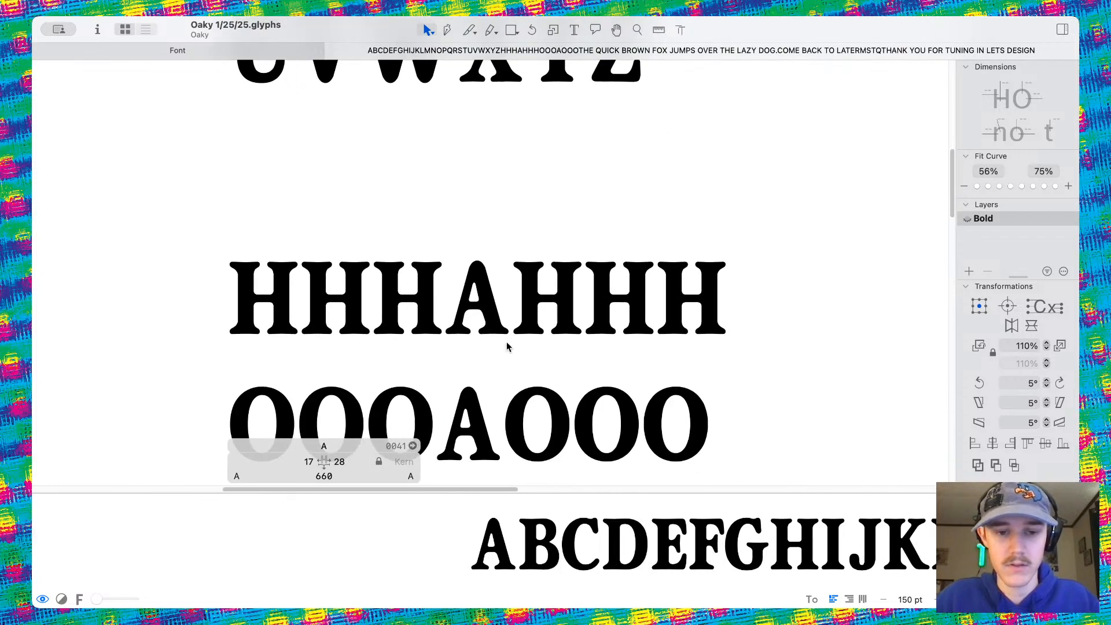
scroll(505, 341, down, 3)
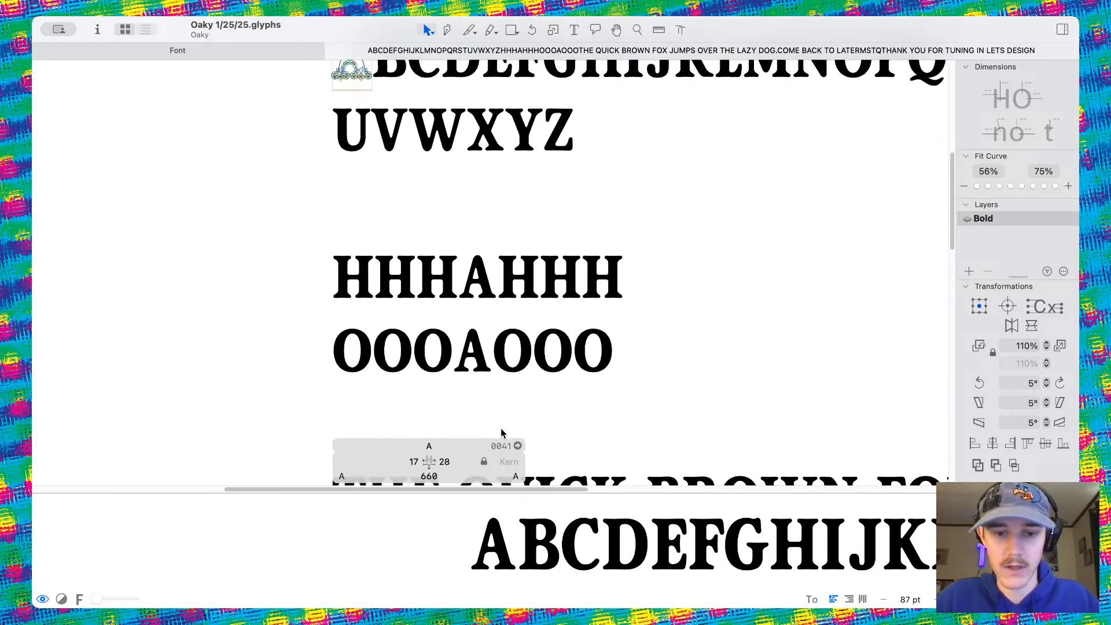
click(453, 461)
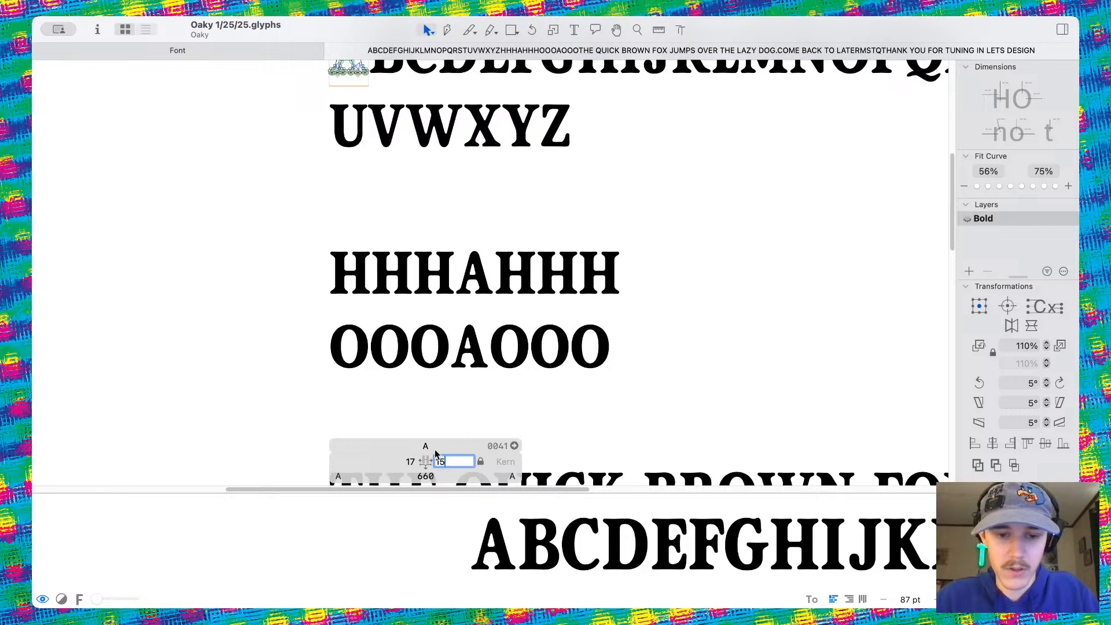
click(411, 461)
text(1)
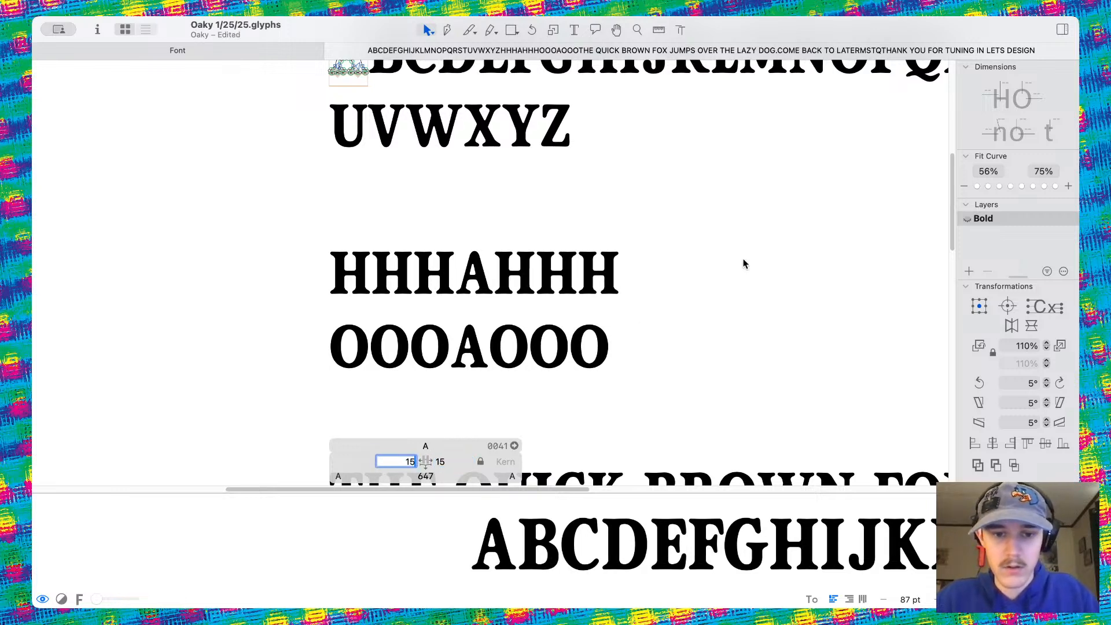
key(Return)
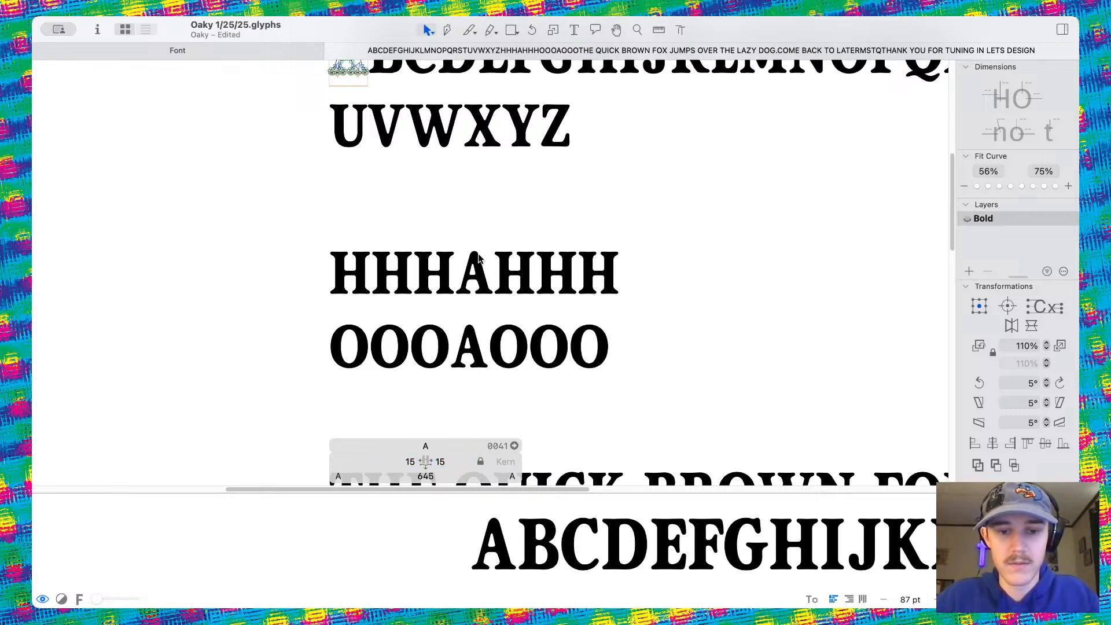
Replace the A in both the HHHAHHH and OOOAOOO strings with a placeholder that mirrors the active glyph
scroll(560, 244, up, 3)
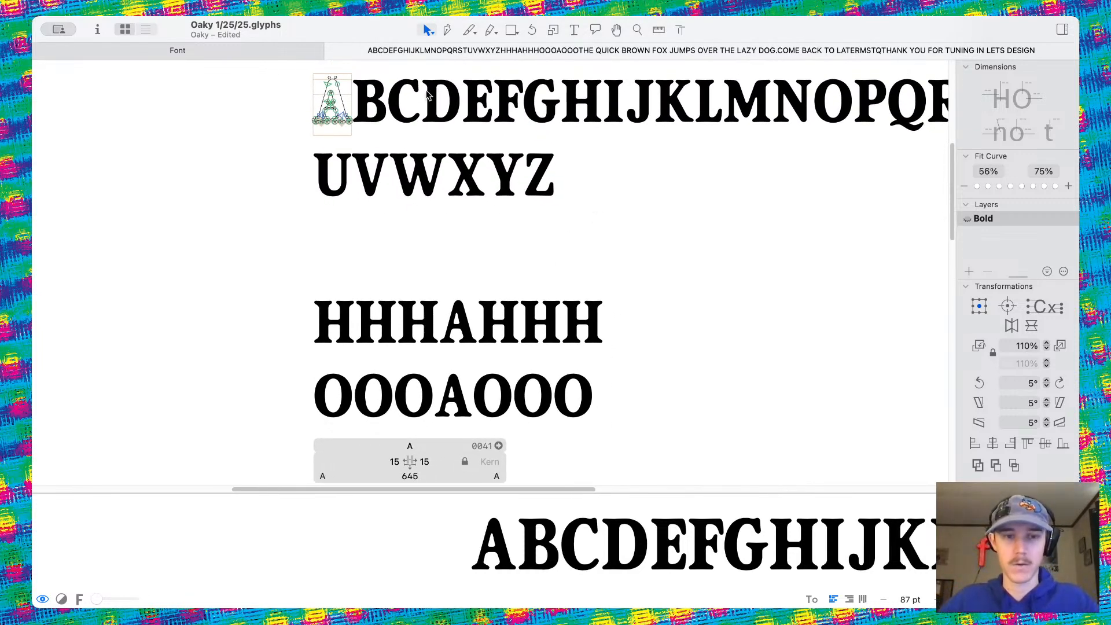
click(571, 33)
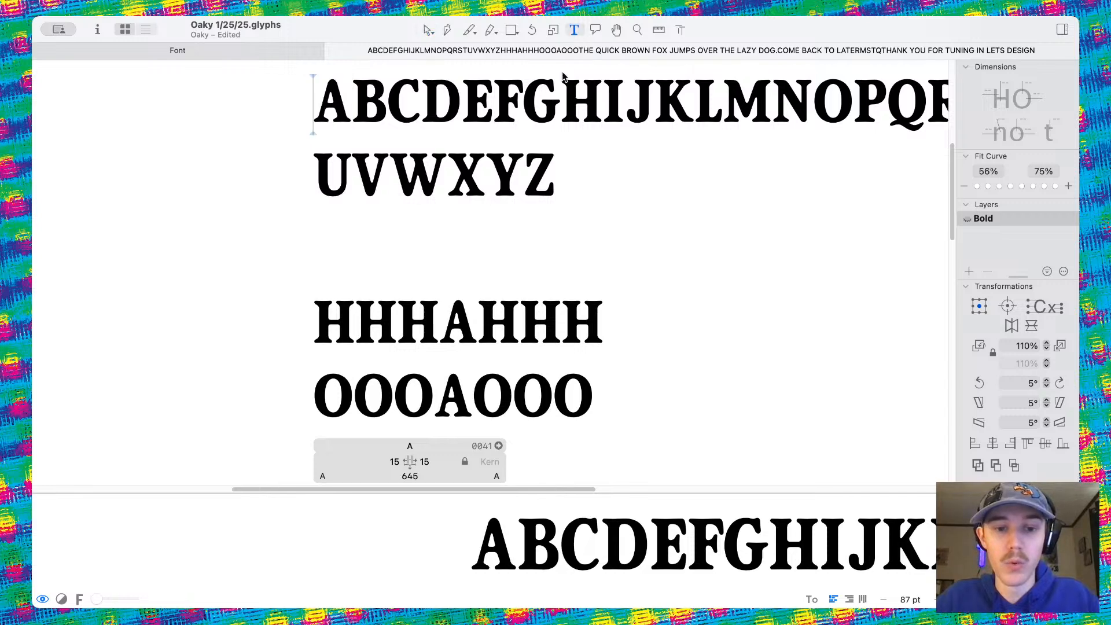
drag(560, 83, 521, 202)
click(476, 330)
scroll(496, 302, down, 2)
key(BackSpace)
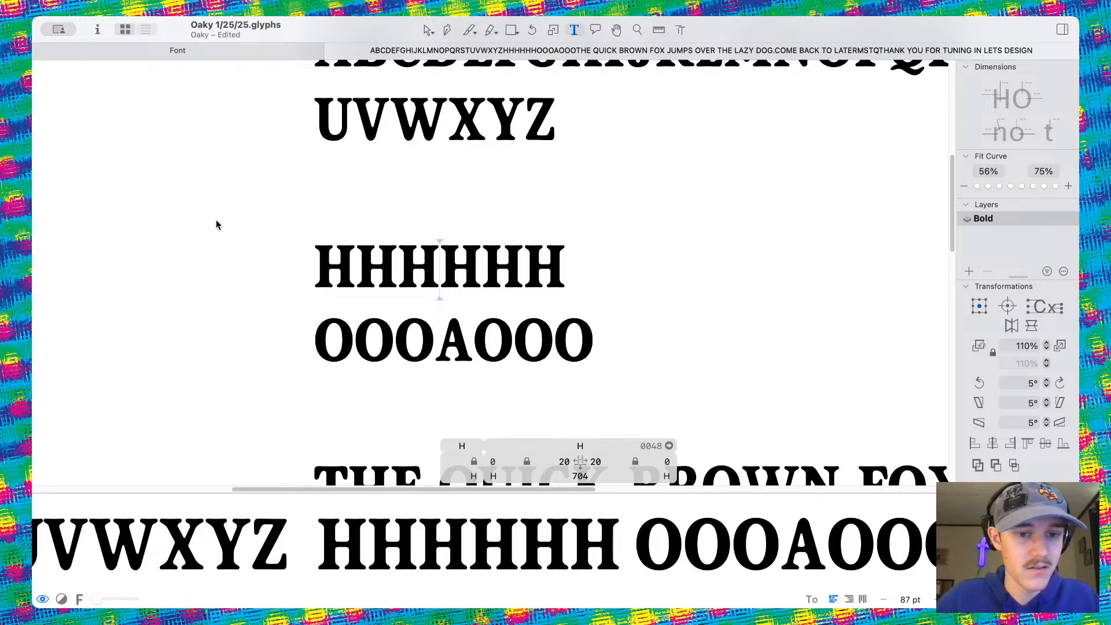
key(alt+shift+super+p)
click(472, 331)
key(BackSpace)
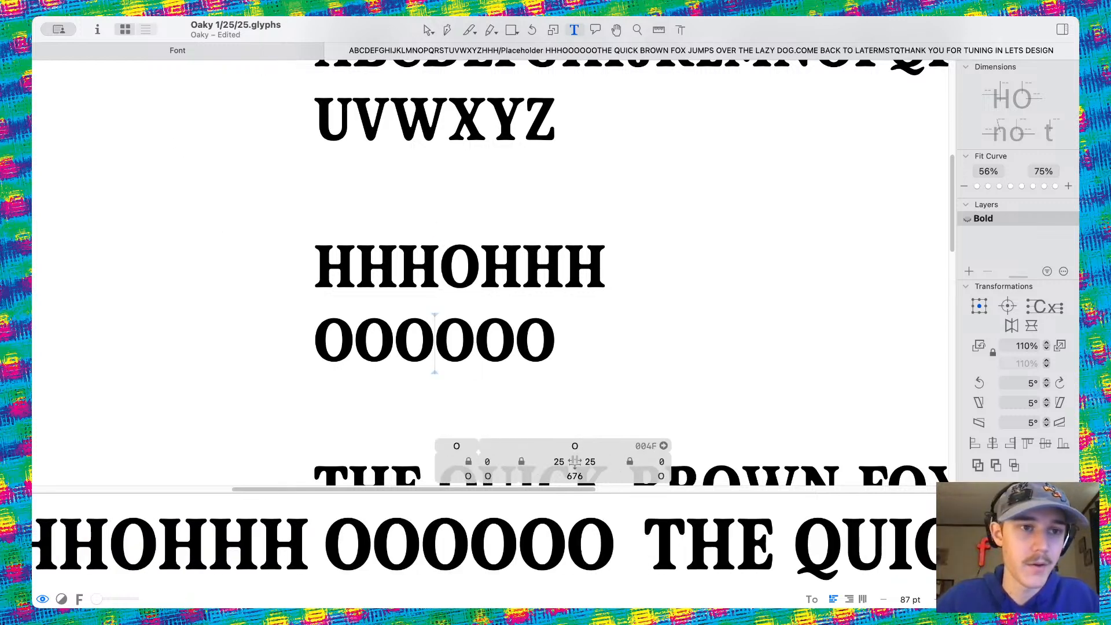
key(alt+shift+super+p)
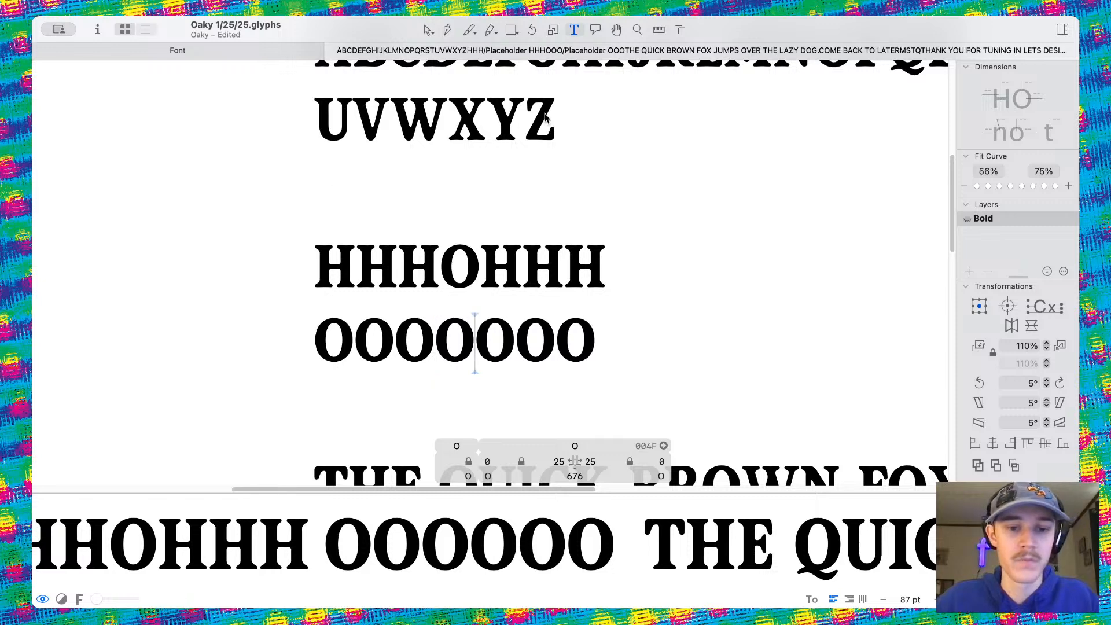
Make the B in the alphabet line the active glyph and check its spacing in the H and O strings
click(428, 30)
click(384, 100)
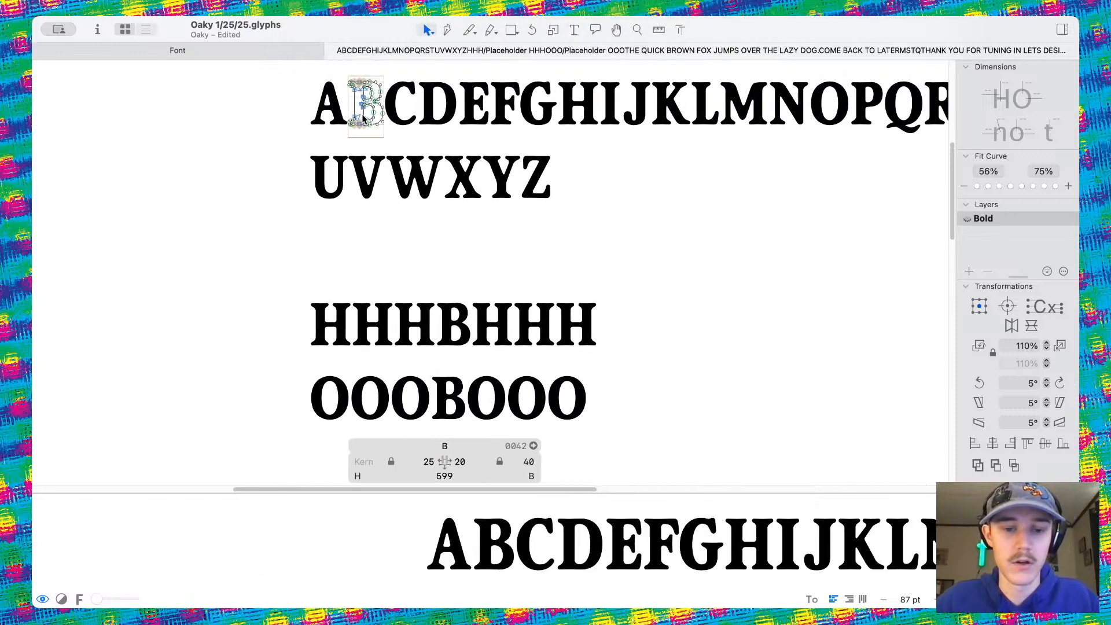
scroll(508, 285, down, 5)
scroll(463, 231, up, 3)
scroll(492, 339, up, 2)
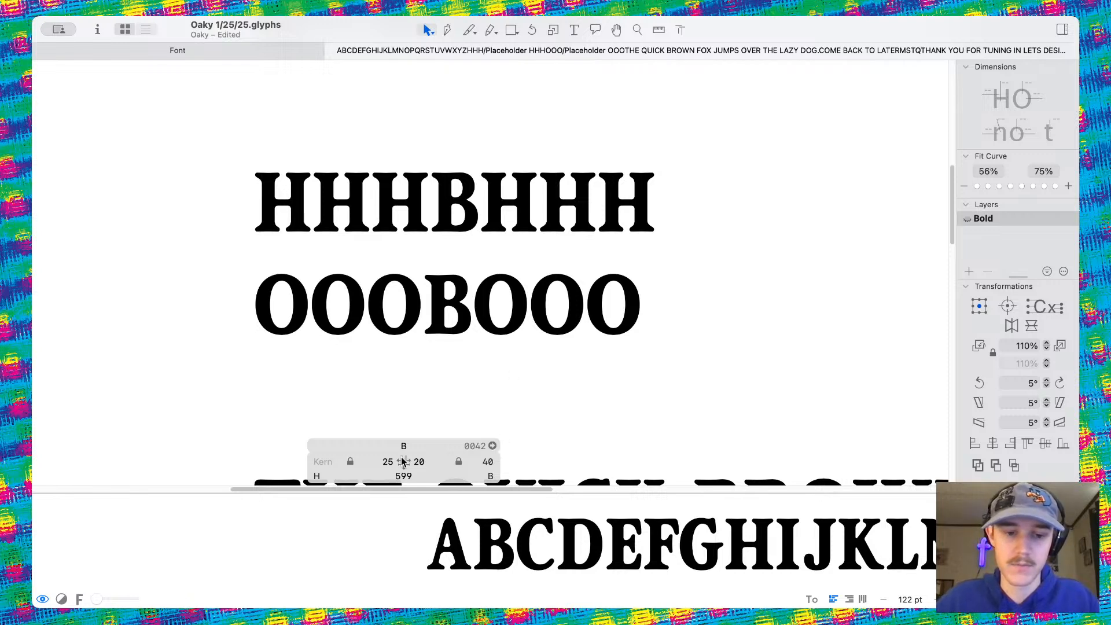
scroll(525, 211, up, 2)
click(521, 213)
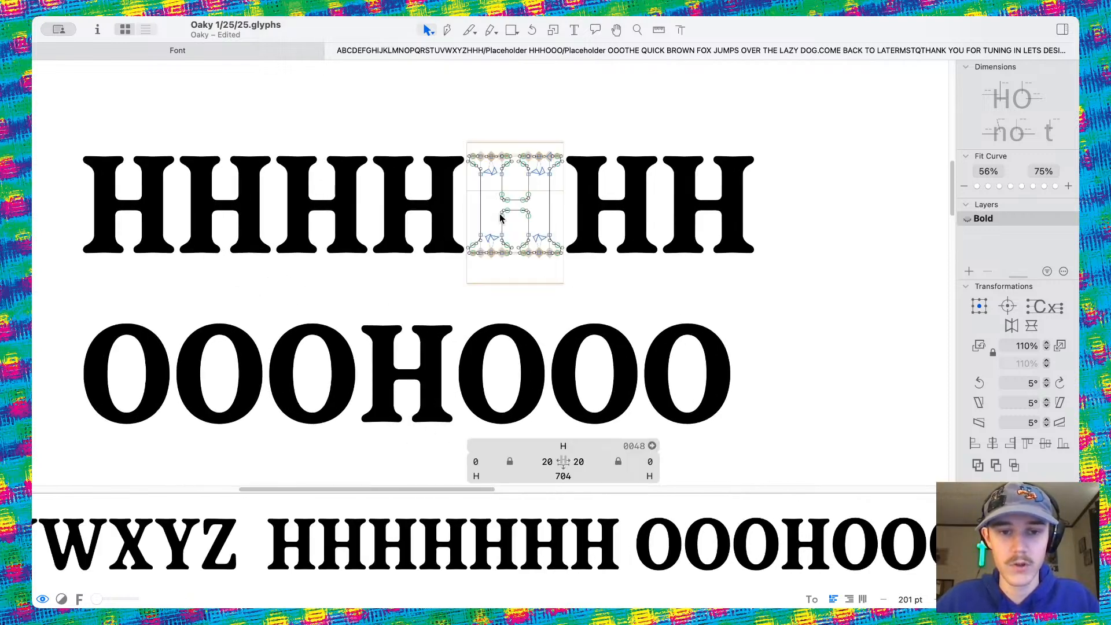
scroll(503, 217, down, 4)
scroll(501, 217, up, 5)
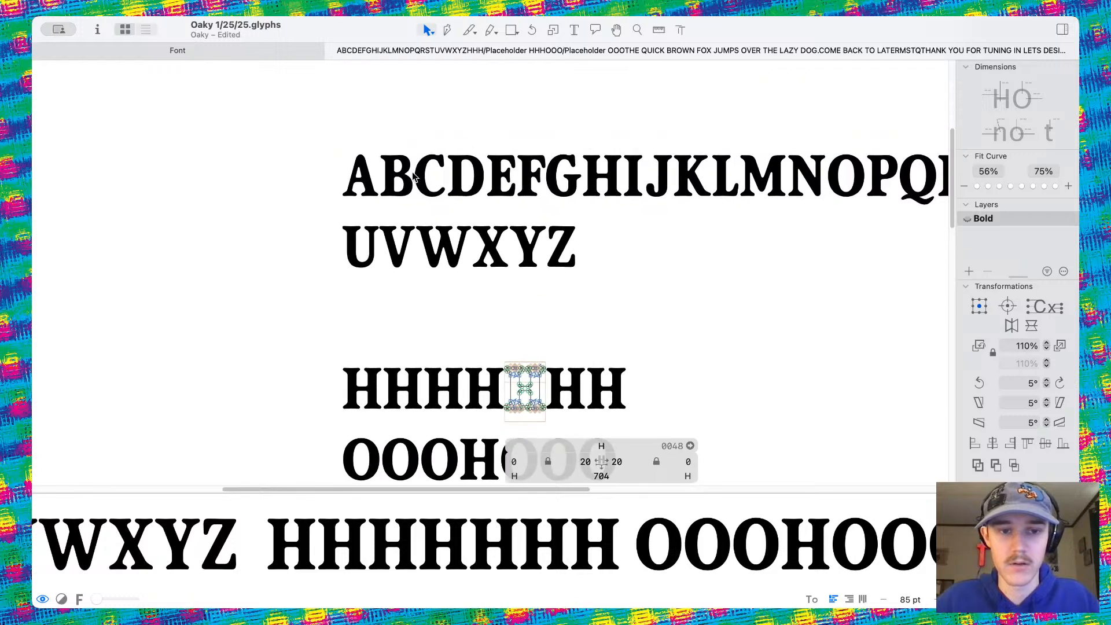
Reactivate the B in the alphabet line and compare its spacing against the Hs, Os and other capitals
click(391, 178)
scroll(452, 272, down, 3)
scroll(453, 376, up, 4)
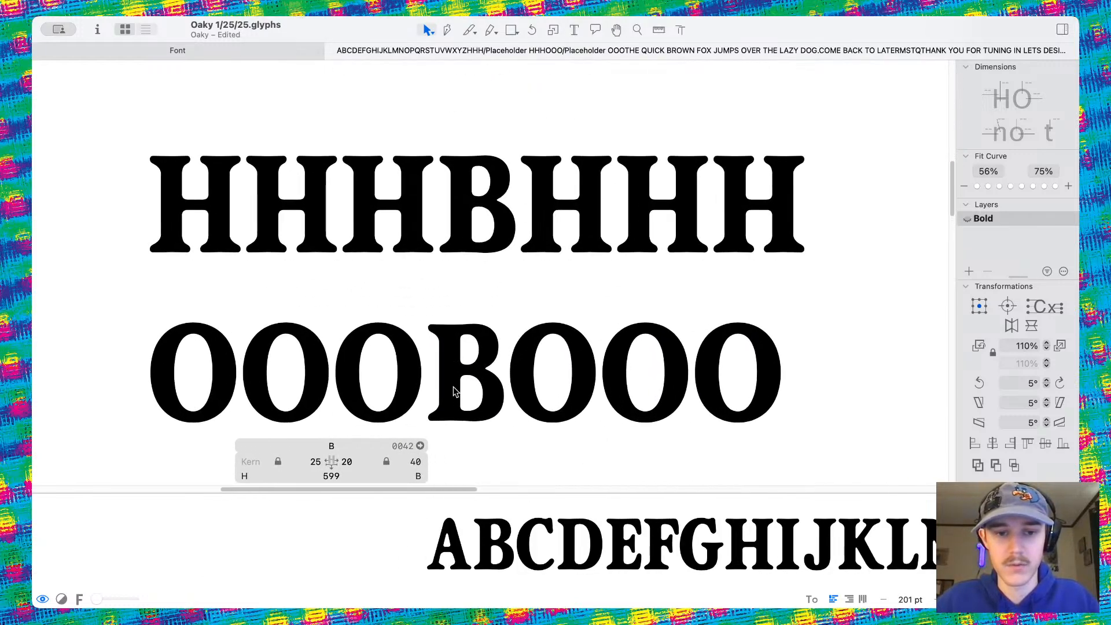
scroll(463, 414, up, 10)
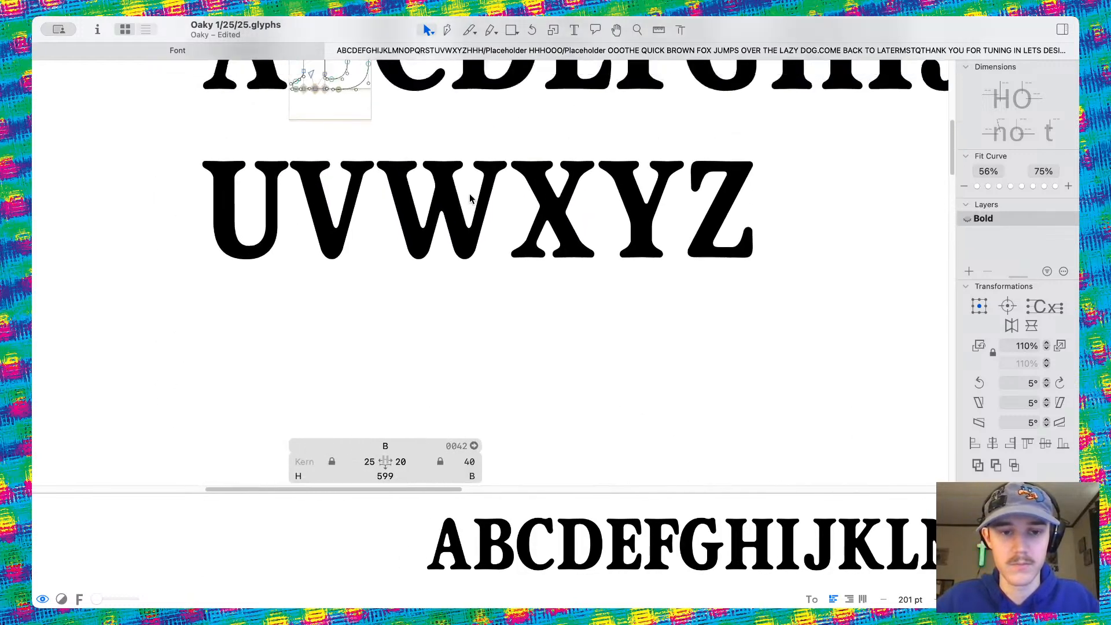
scroll(642, 202, down, 2)
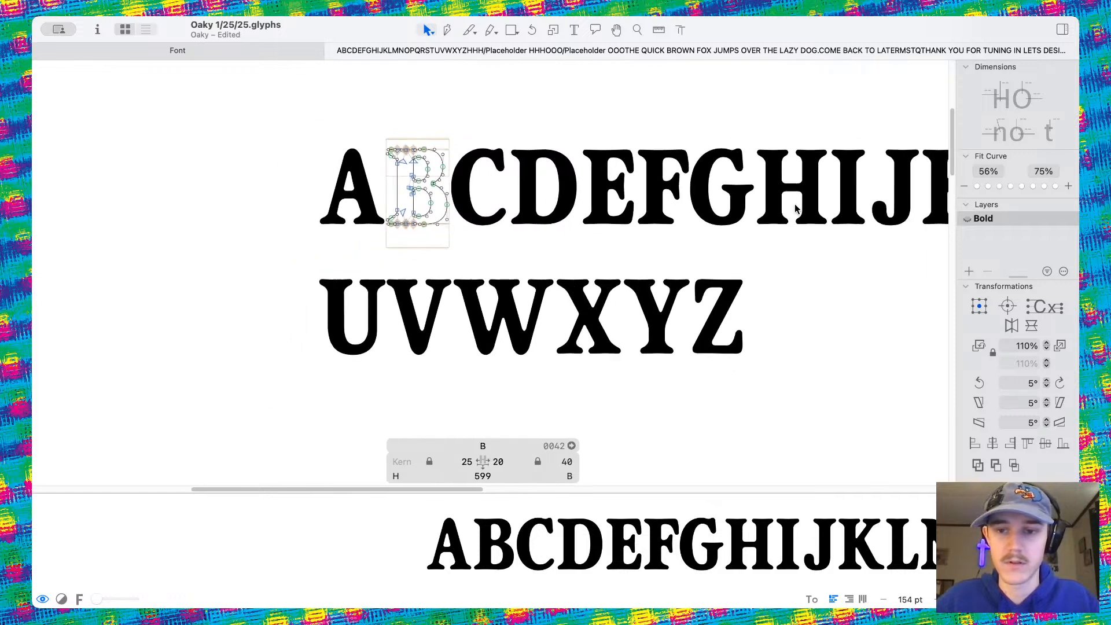
Open the H in the alphabet line and set its left and right sidebearings to 25
click(763, 247)
scroll(764, 249, down, 5)
click(770, 460)
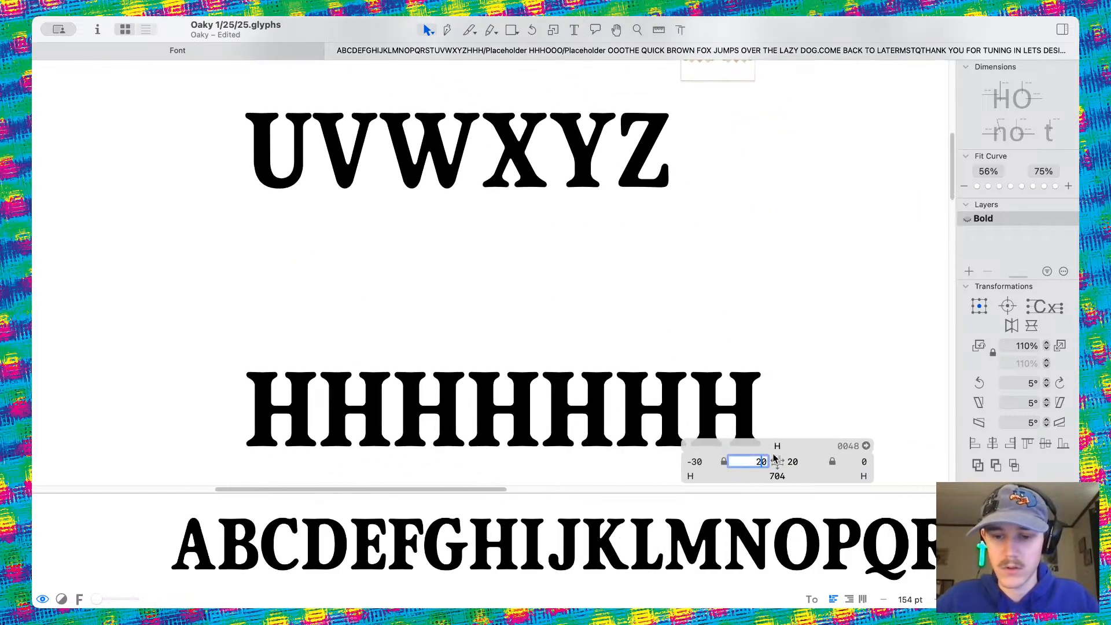
key(Return)
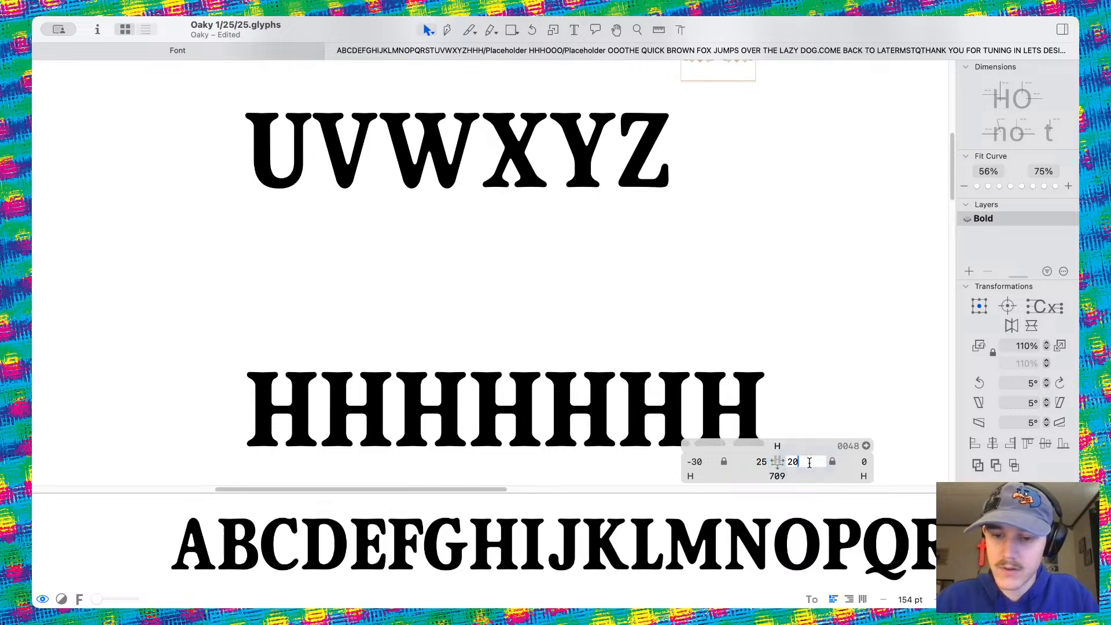
click(792, 461)
text(25)
key(Return)
Examine the spacing of the H among the Hs and Os and across the alphabet line
scroll(582, 267, down, 3)
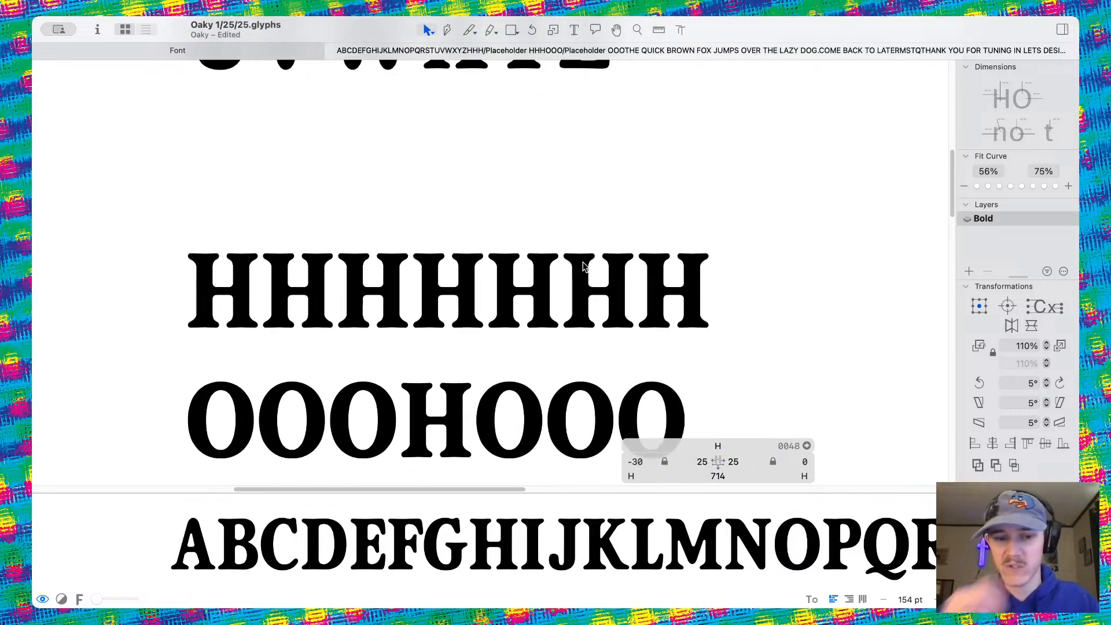
scroll(582, 266, down, 3)
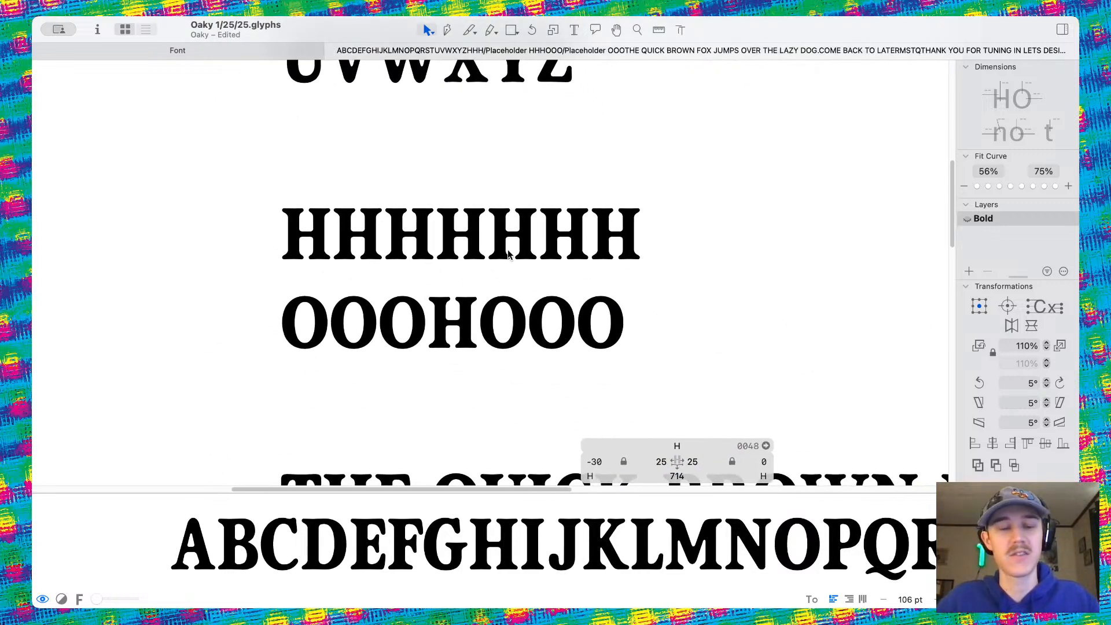
scroll(560, 207, up, 2)
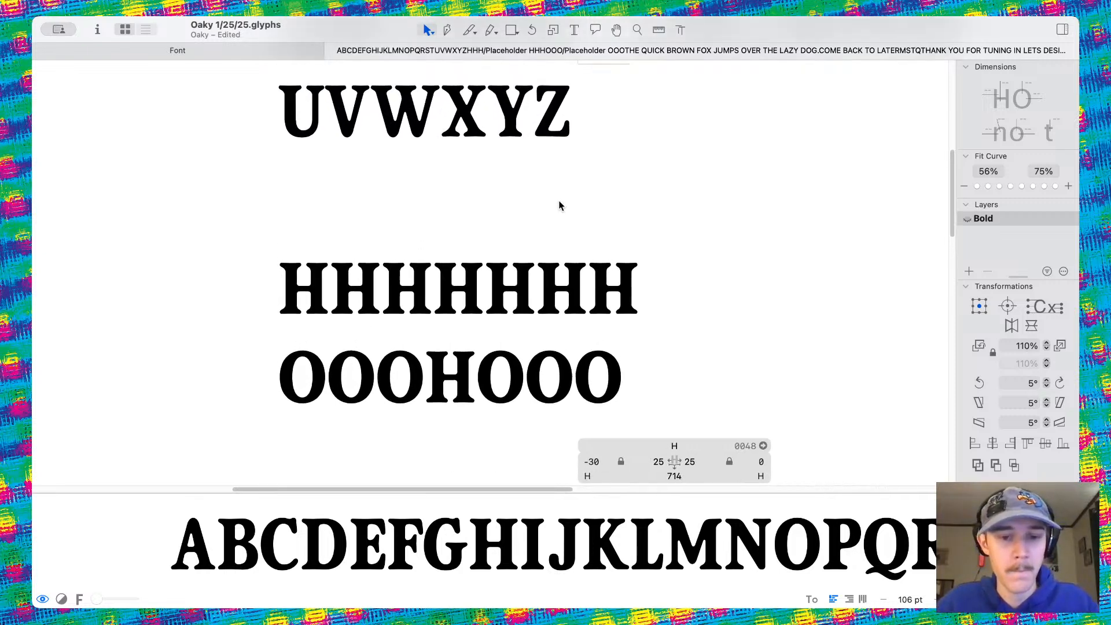
scroll(560, 206, up, 7)
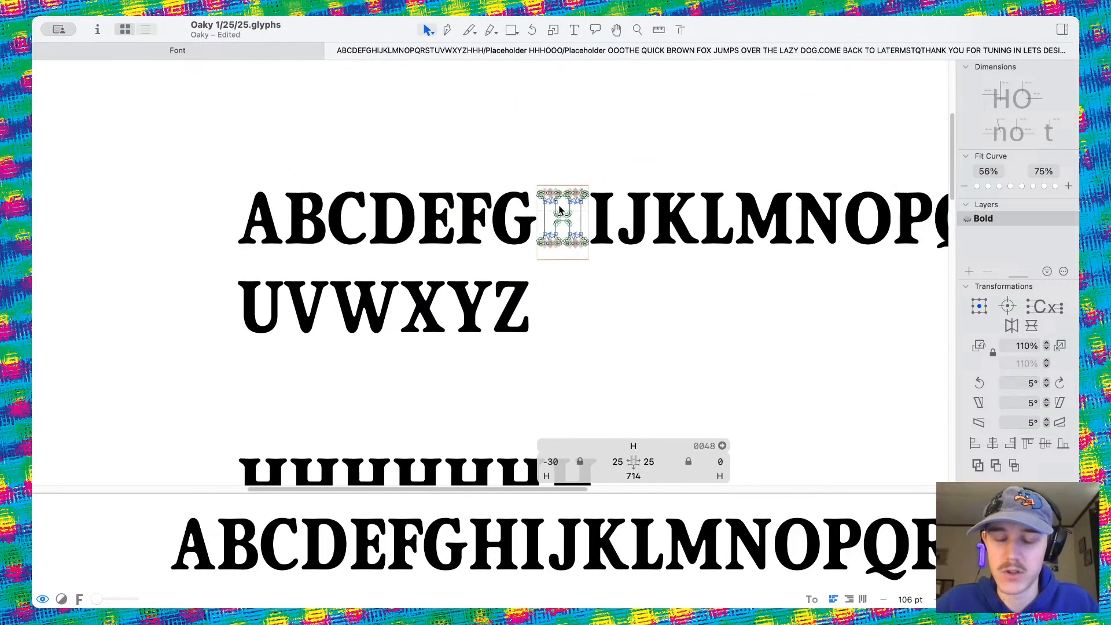
scroll(560, 210, right, 3)
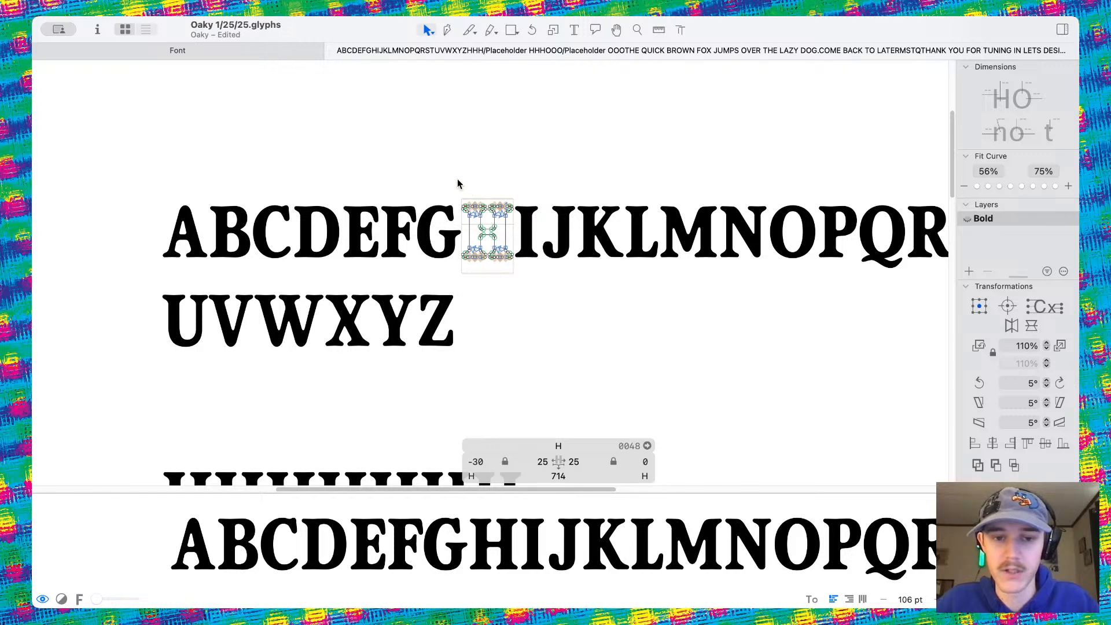
scroll(457, 184, down, 5)
scroll(457, 184, left, 1)
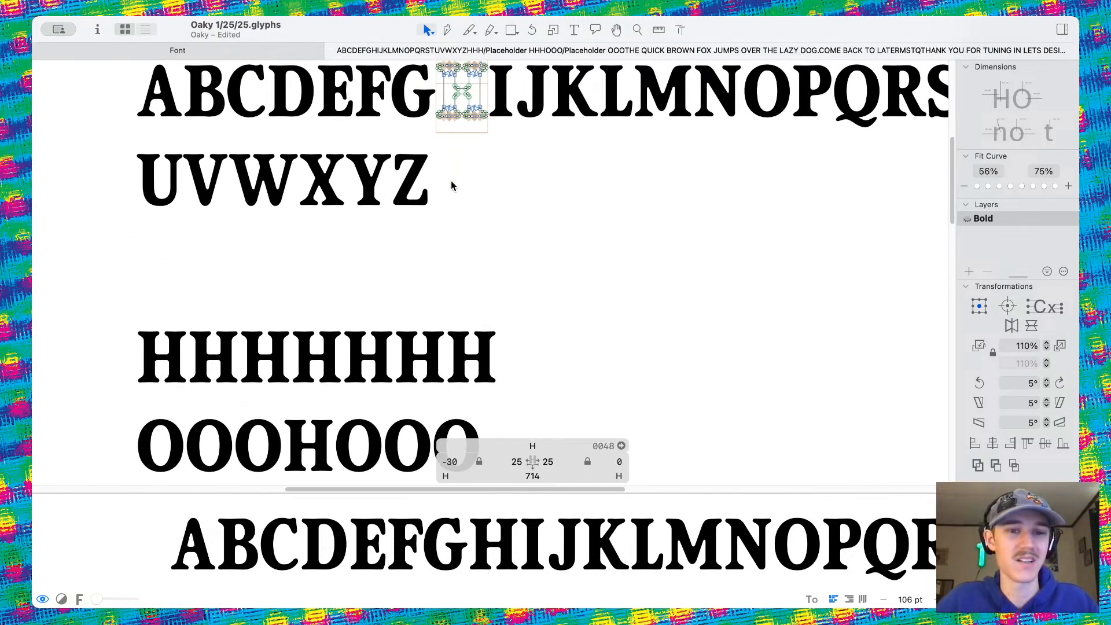
scroll(664, 130, right, 3)
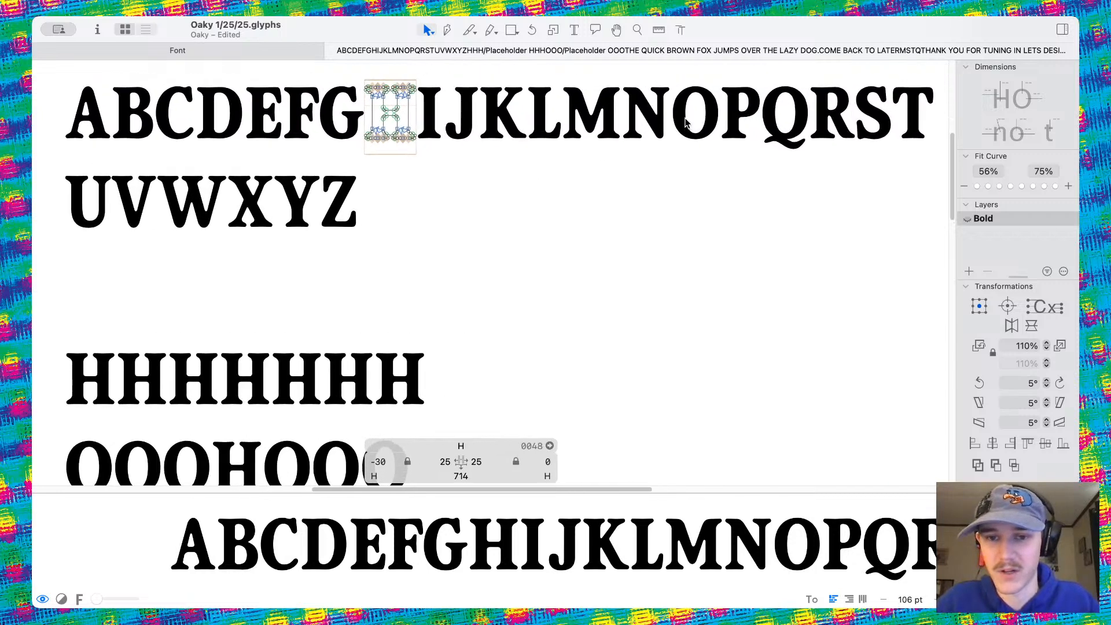
Open the O in the alphabet line and set its left and right sidebearings to 30
double_click(692, 113)
scroll(667, 238, down, 4)
scroll(666, 237, left, 4)
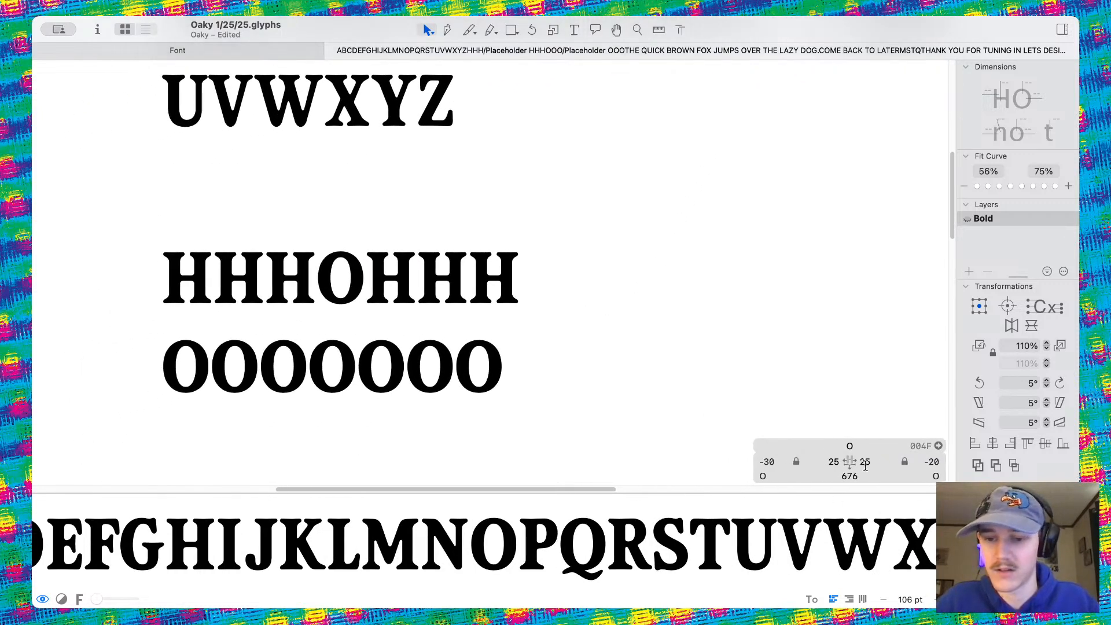
click(865, 462)
text(30)
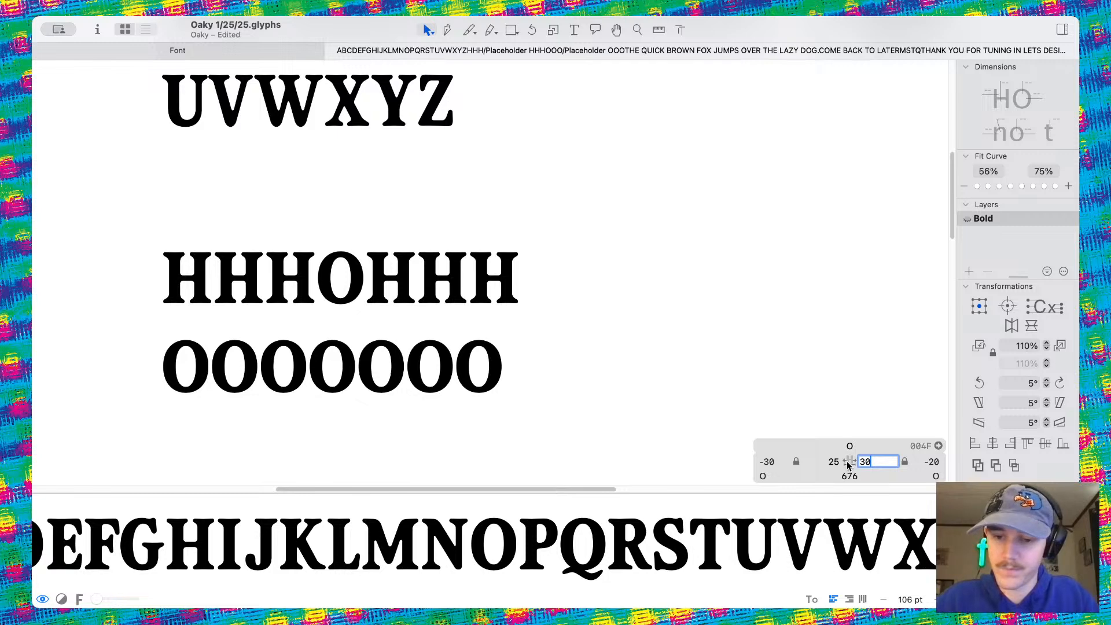
key(Return)
click(836, 462)
text(30)
key(Return)
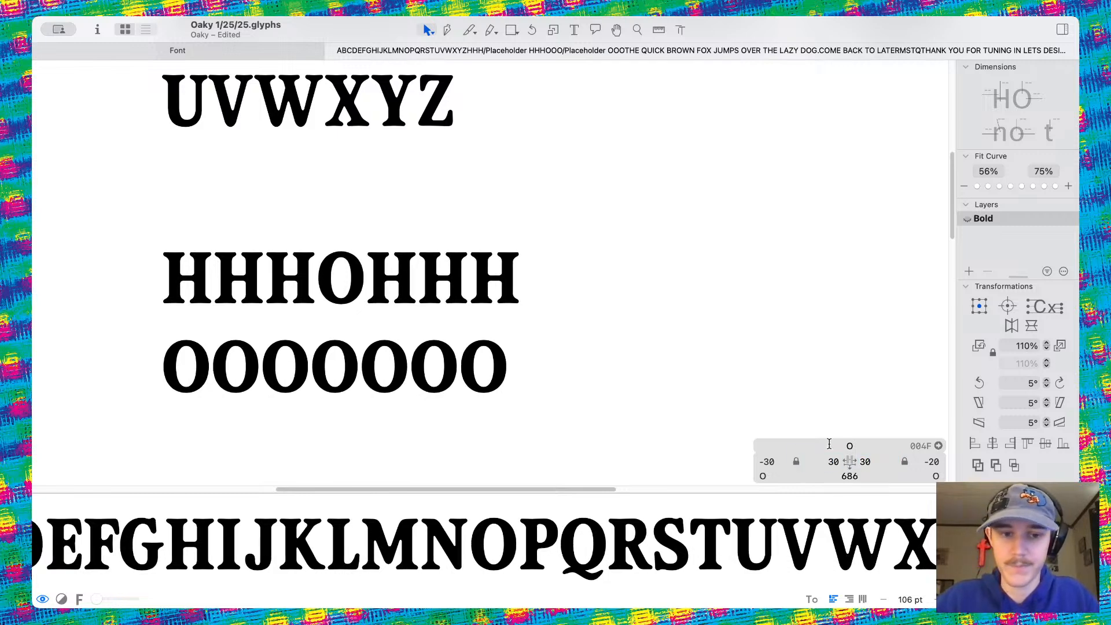
Compare the O's spacing in the H and O strings and the sample text at small and large sizes
scroll(722, 356, left, 5)
scroll(722, 356, down, 5)
key(space)
scroll(722, 356, down, 2)
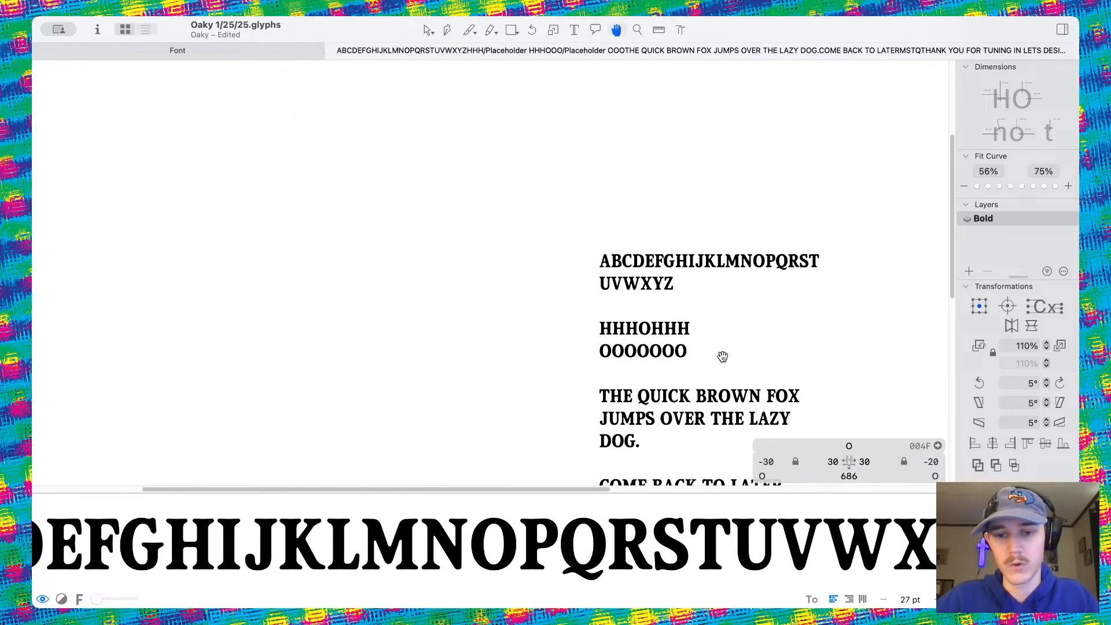
scroll(722, 355, right, 3)
scroll(600, 330, up, 5)
scroll(600, 329, up, 6)
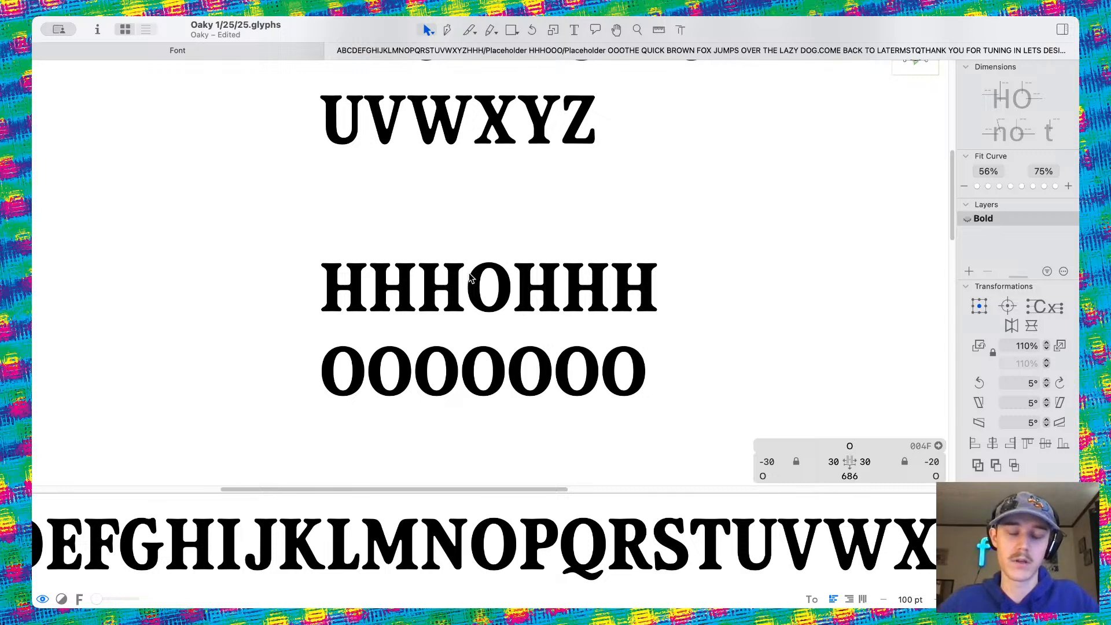
scroll(470, 278, up, 3)
scroll(469, 277, right, 3)
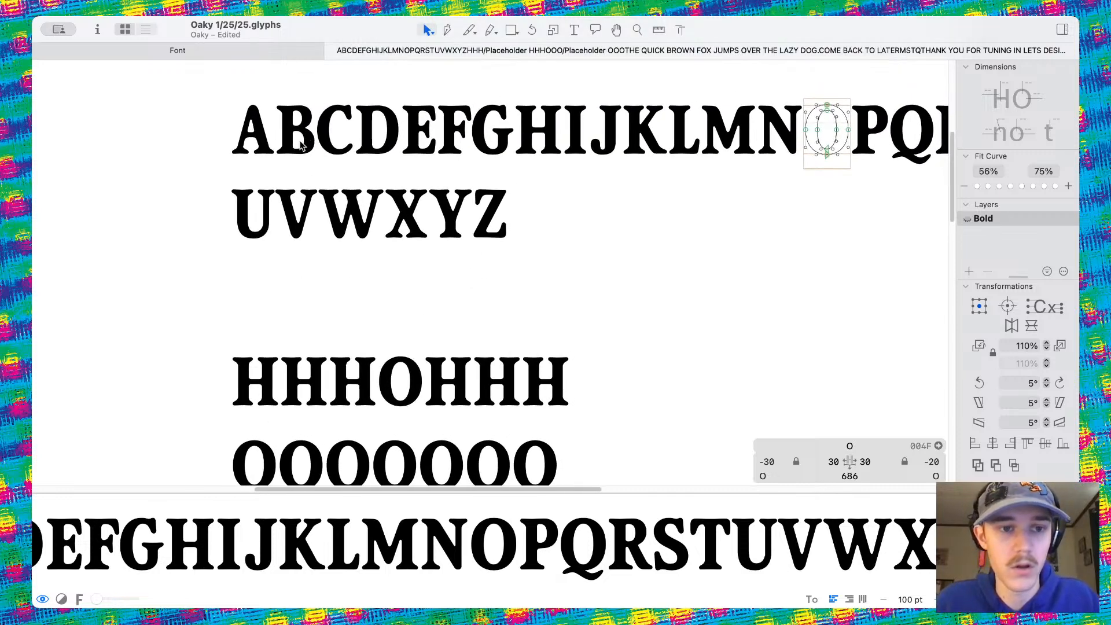
Open the B in the alphabet line and set its left sidebearing to 20
double_click(301, 145)
scroll(641, 391, down, 3)
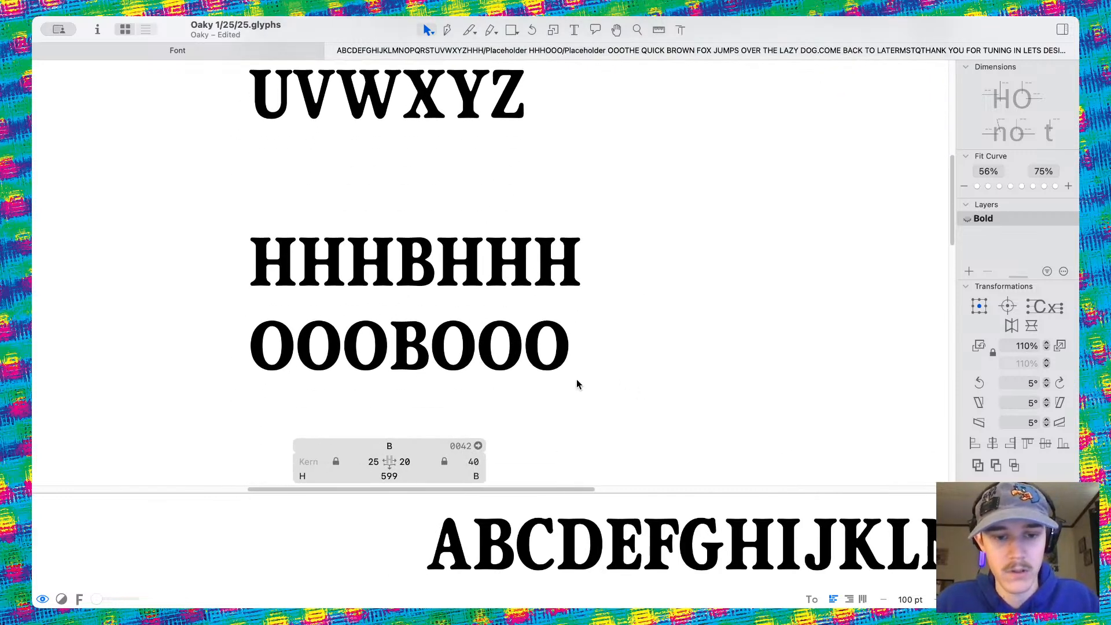
scroll(576, 384, left, 2)
scroll(576, 385, down, 1)
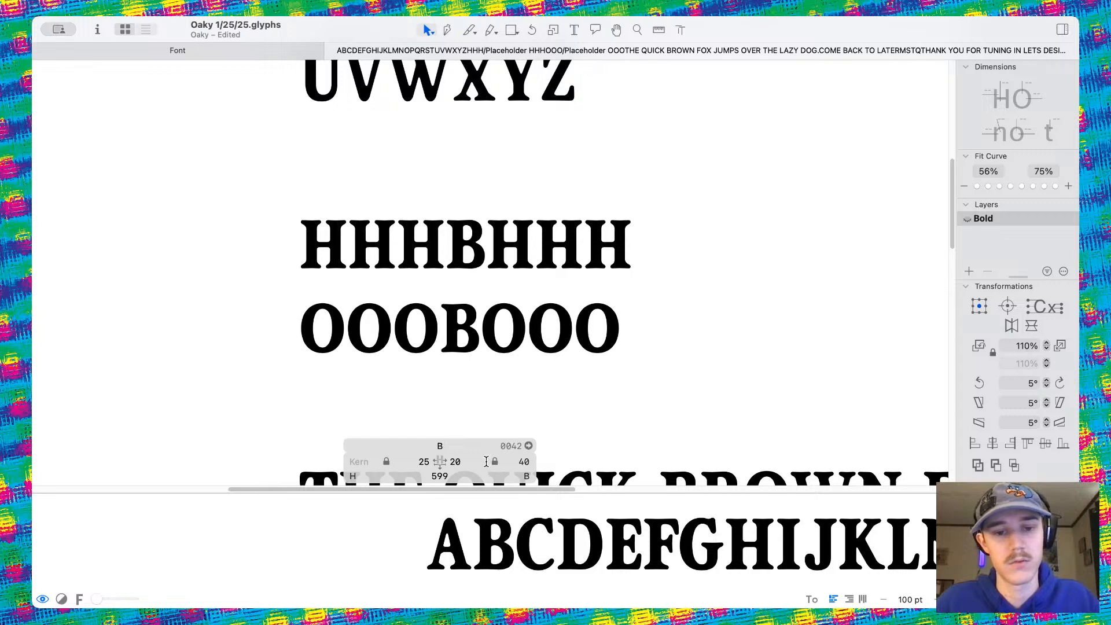
click(426, 461)
text(2)
key(Return)
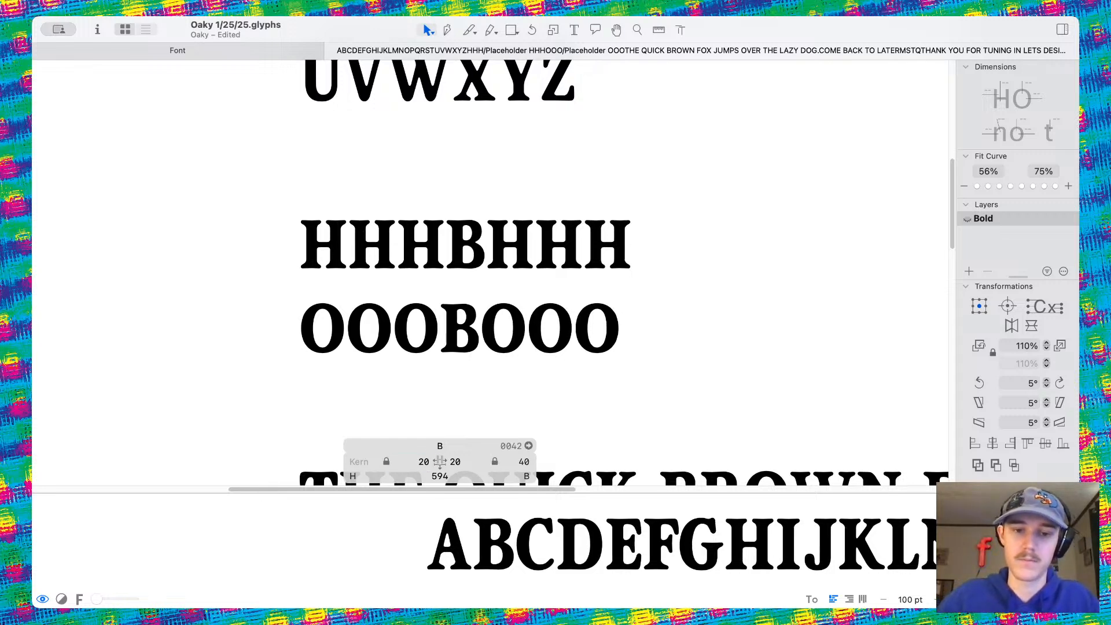
Set the left and right sidebearings of the H in the alphabet line to 20 and save the font file
scroll(521, 109, up, 5)
double_click(544, 196)
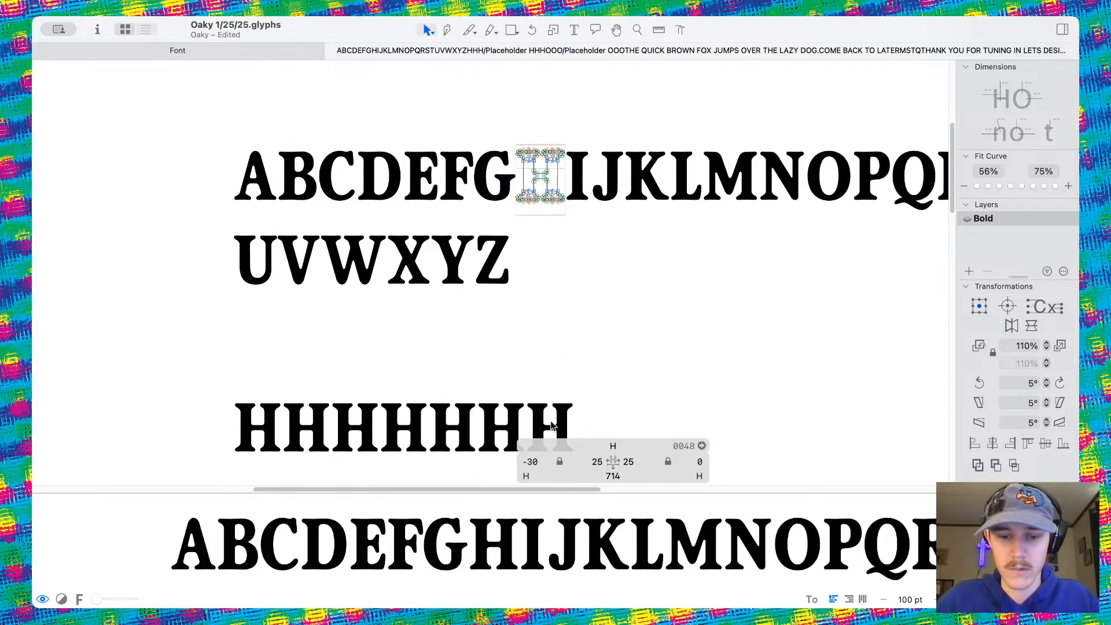
click(597, 461)
text(20)
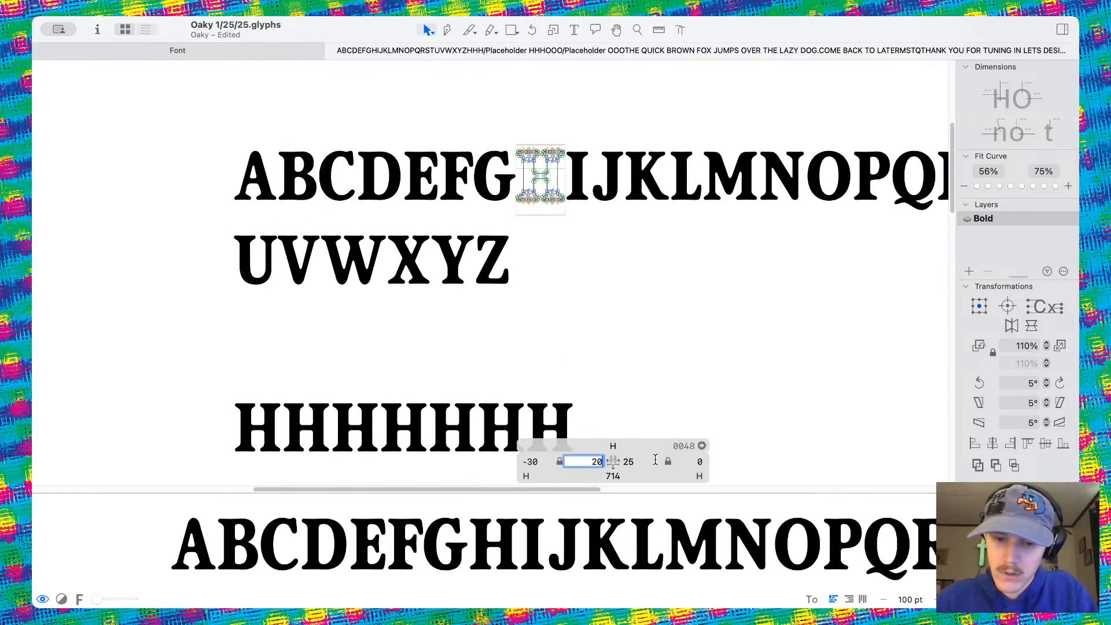
key(Return)
click(642, 461)
text(20)
key(Return)
scroll(682, 367, down, 5)
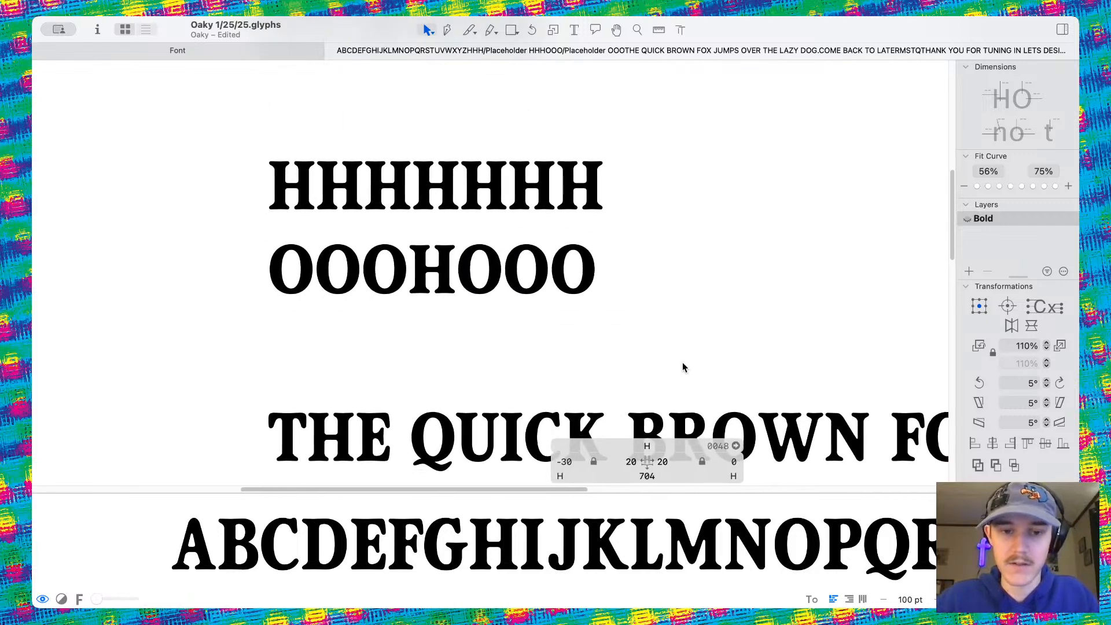
scroll(627, 318, up, 3)
key(super+s)
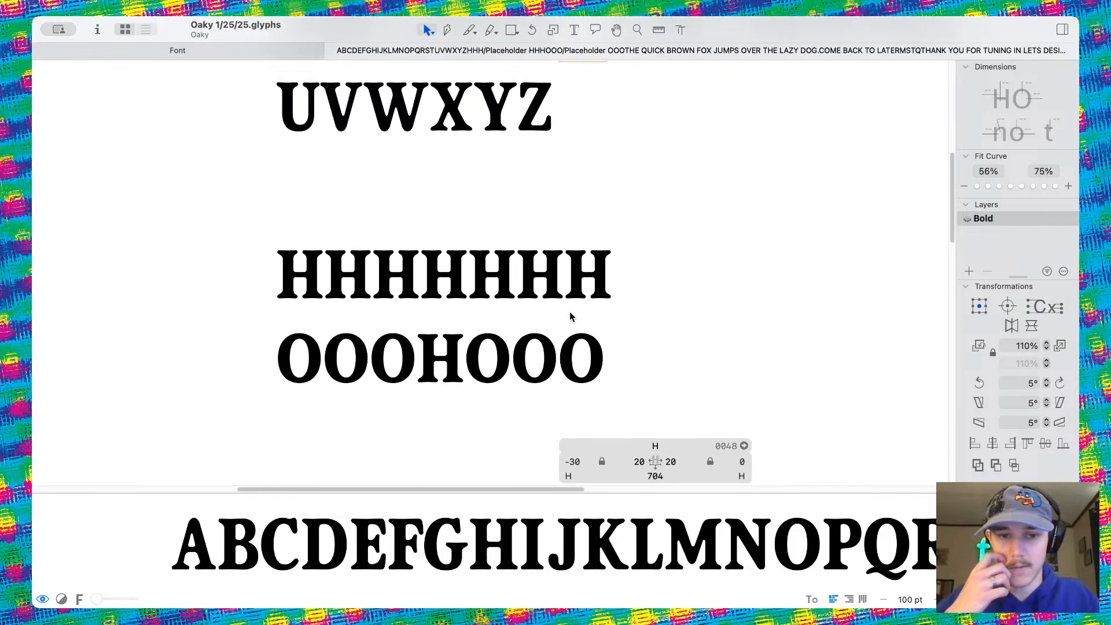
Add the word HOTEL at the end of the O string and examine its spacing at different sizes
scroll(571, 316, up, 1)
scroll(461, 126, down, 1)
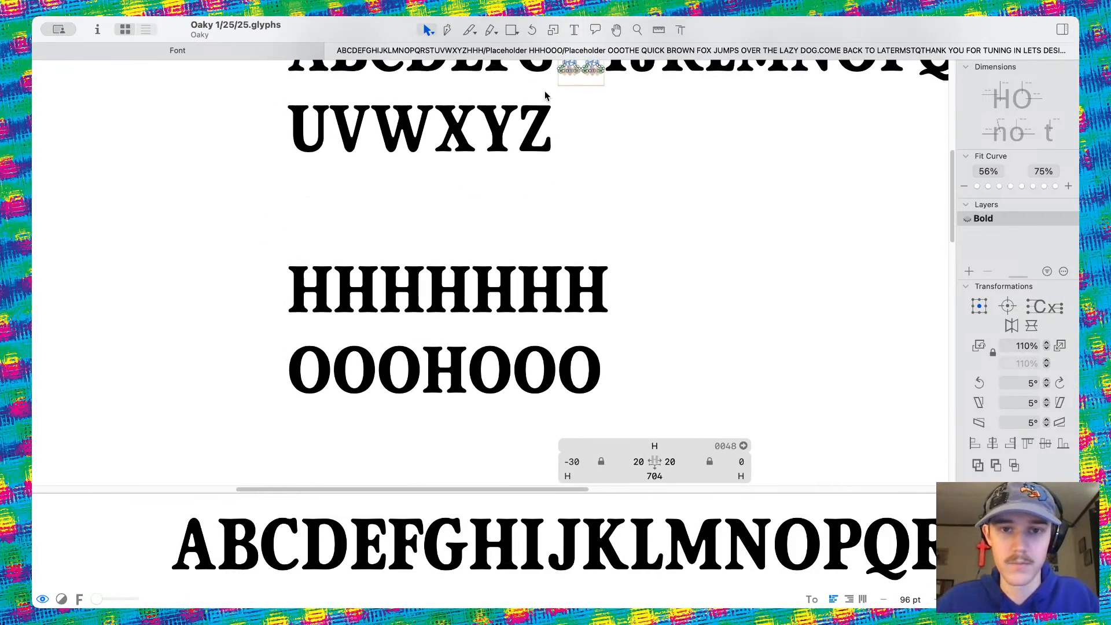
click(574, 31)
scroll(573, 332, right, 2)
click(550, 349)
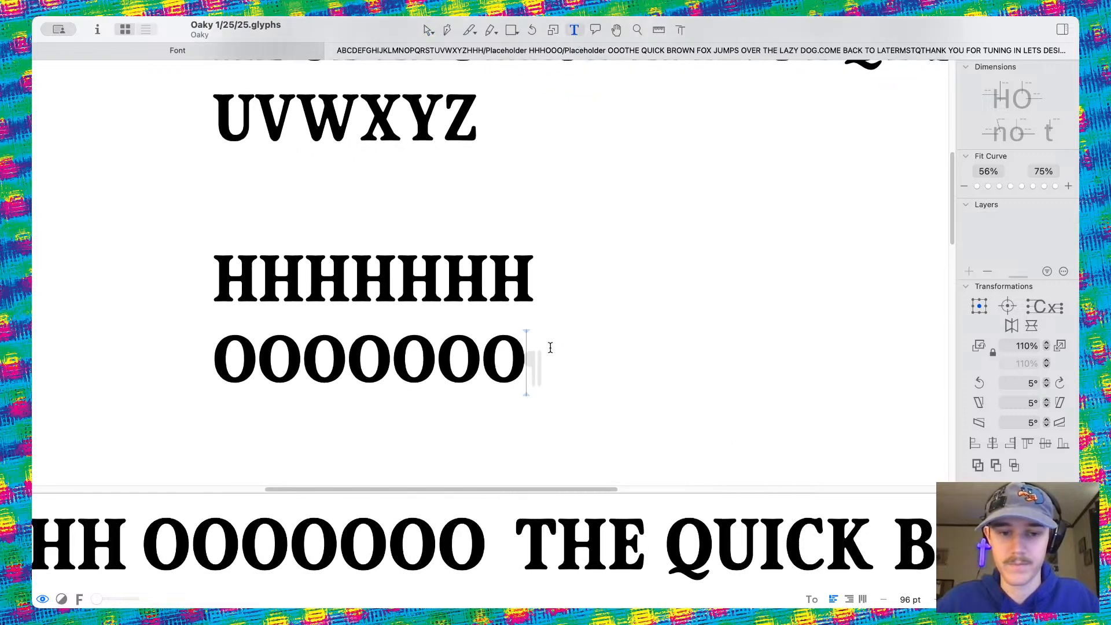
scroll(550, 347, down, 3)
text(HOTEL)
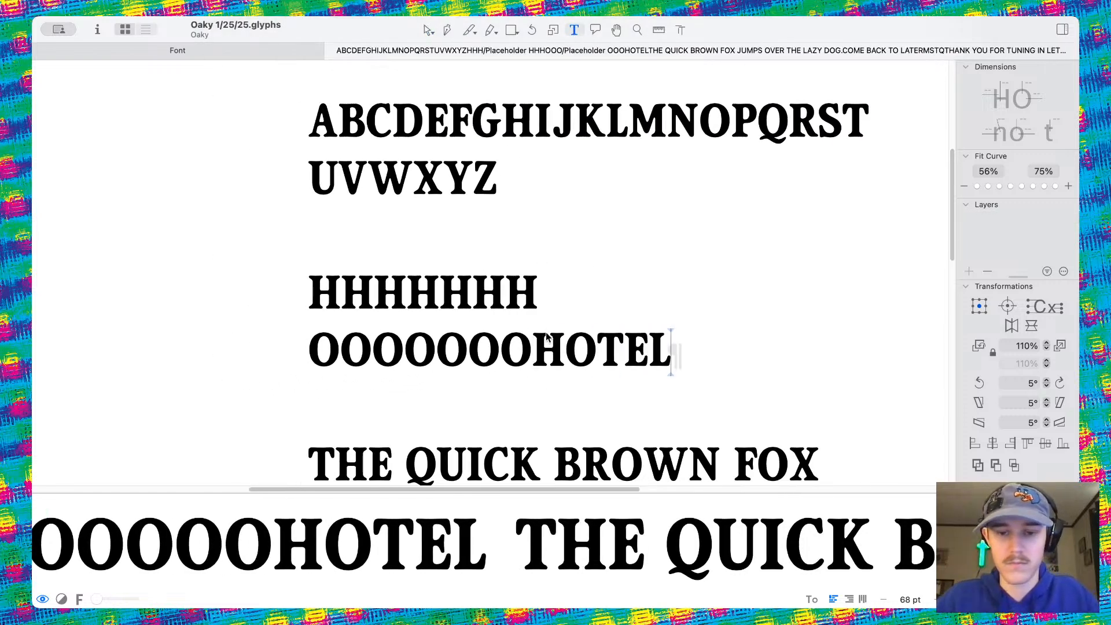
click(428, 32)
scroll(600, 318, down, 1)
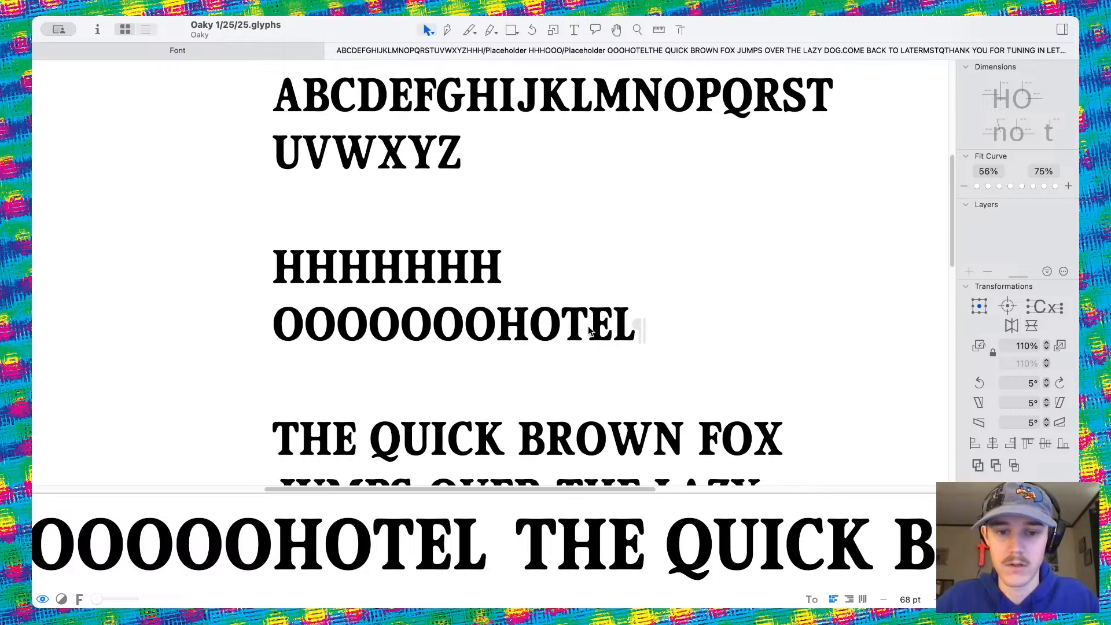
scroll(599, 318, up, 3)
scroll(716, 202, down, 4)
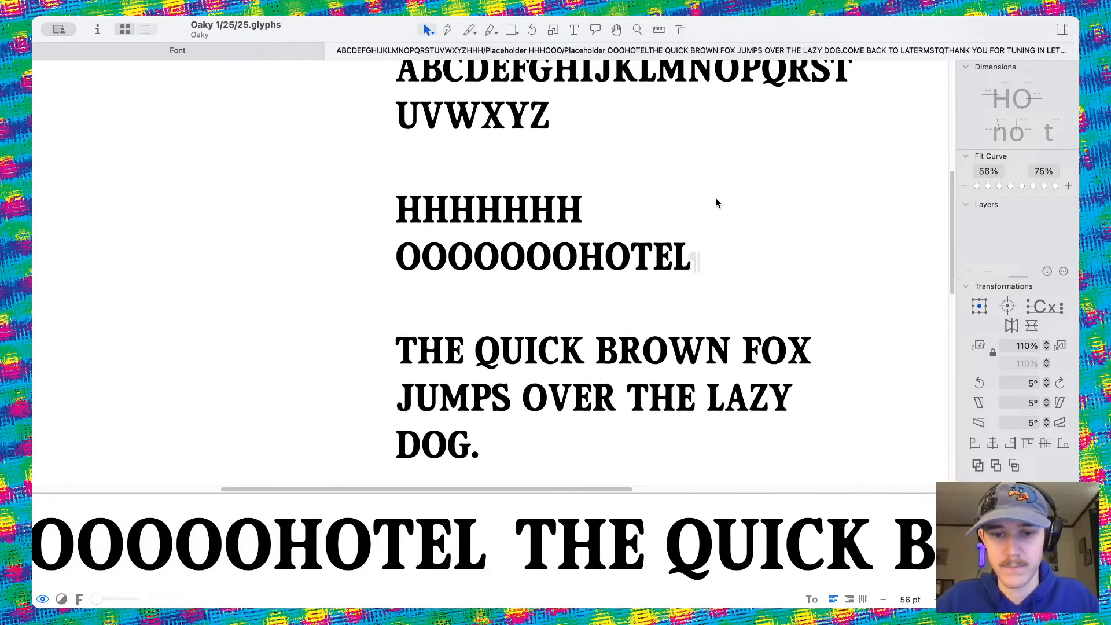
scroll(716, 202, up, 2)
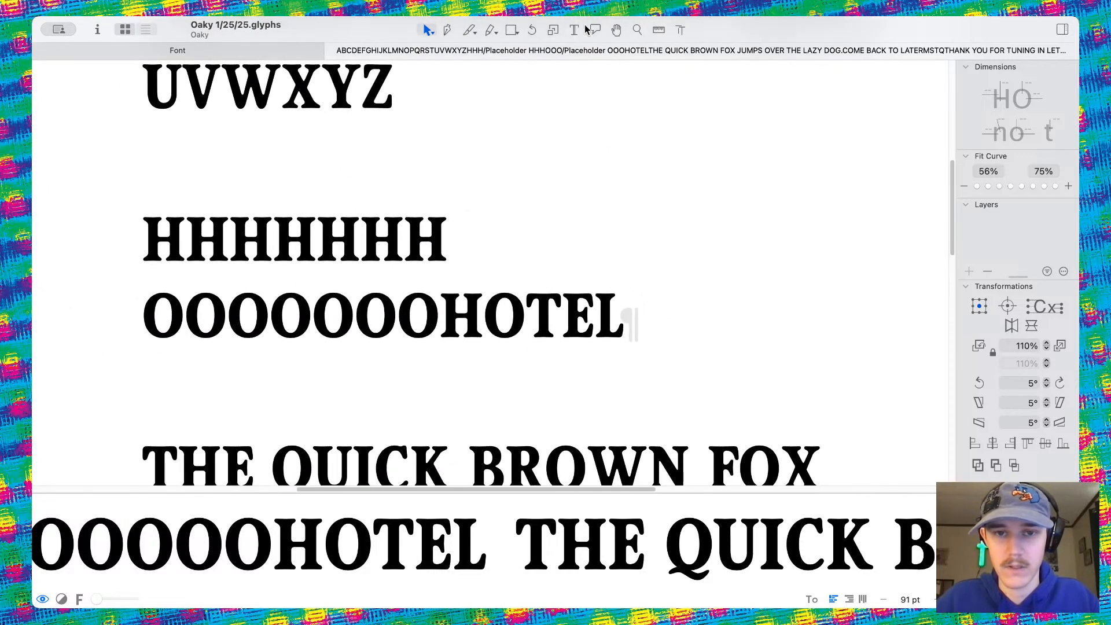
Delete the word HOTEL from the end of the O string and return to the Select tool
key(t)
key(BackSpace)
key(BackSpace)
key(BackSpace)
key(BackSpace)
key(BackSpace)
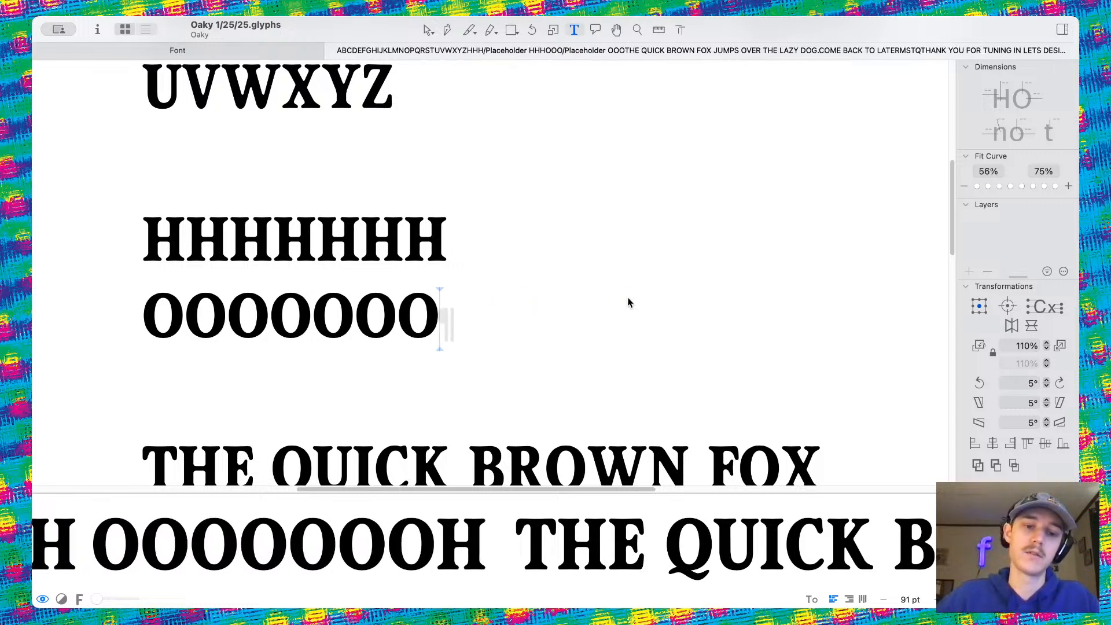
scroll(629, 299, up, 3)
scroll(629, 300, left, 2)
click(428, 30)
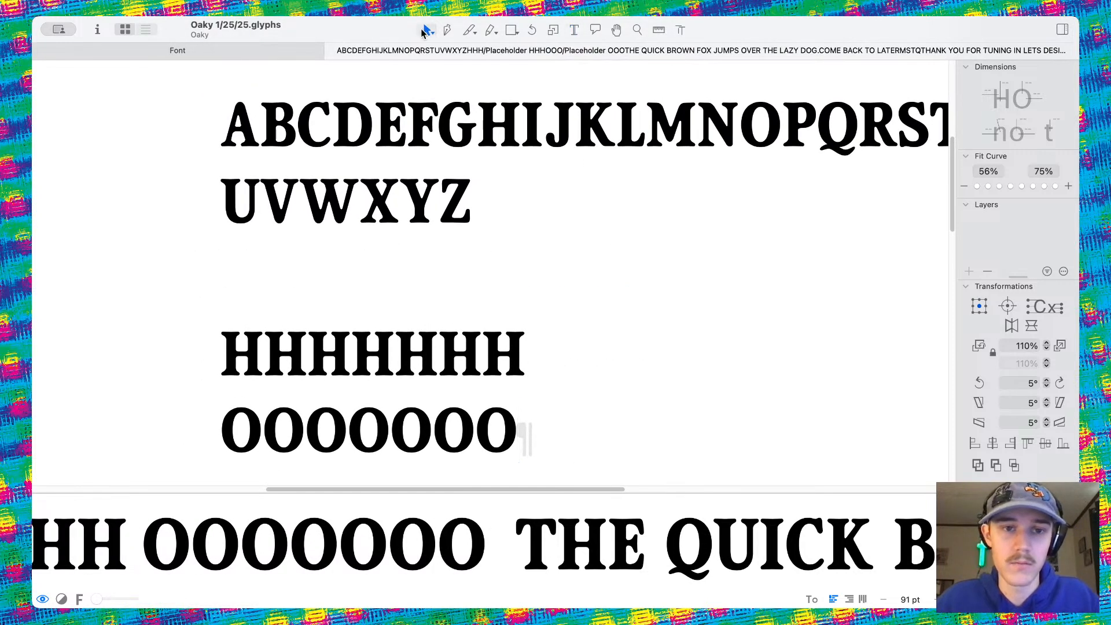
Make the middle O of the O string the active glyph to check its sidebearings
scroll(353, 223, down, 2)
scroll(353, 223, left, 1)
double_click(378, 384)
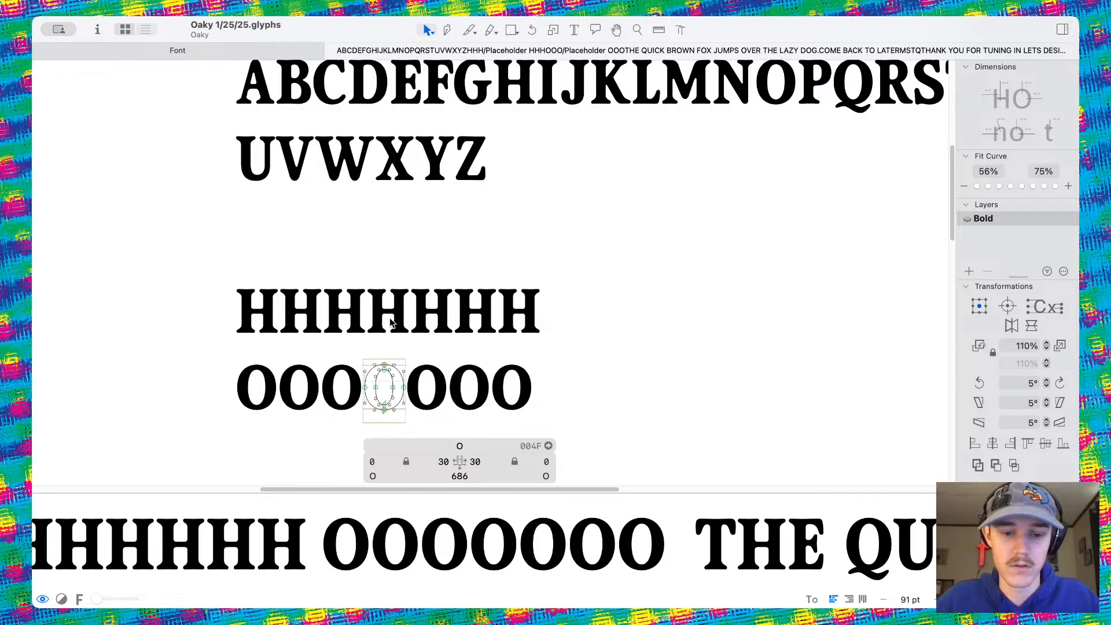
scroll(392, 324, up, 2)
scroll(392, 324, left, 1)
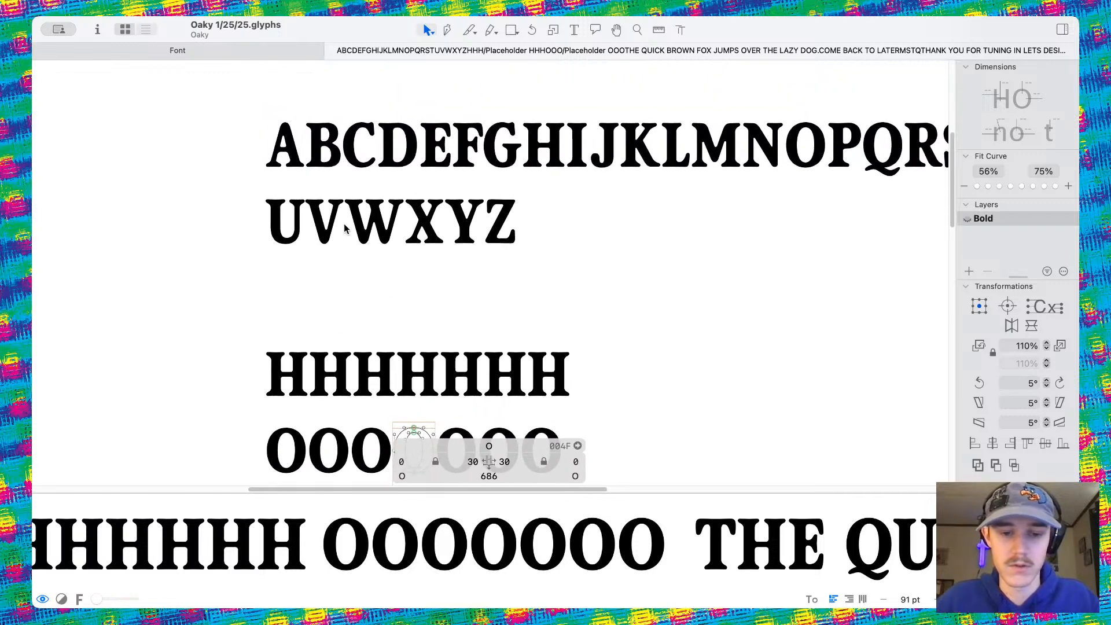
Make the C in the alphabet line the active glyph and set its left sidebearing to 30
double_click(365, 148)
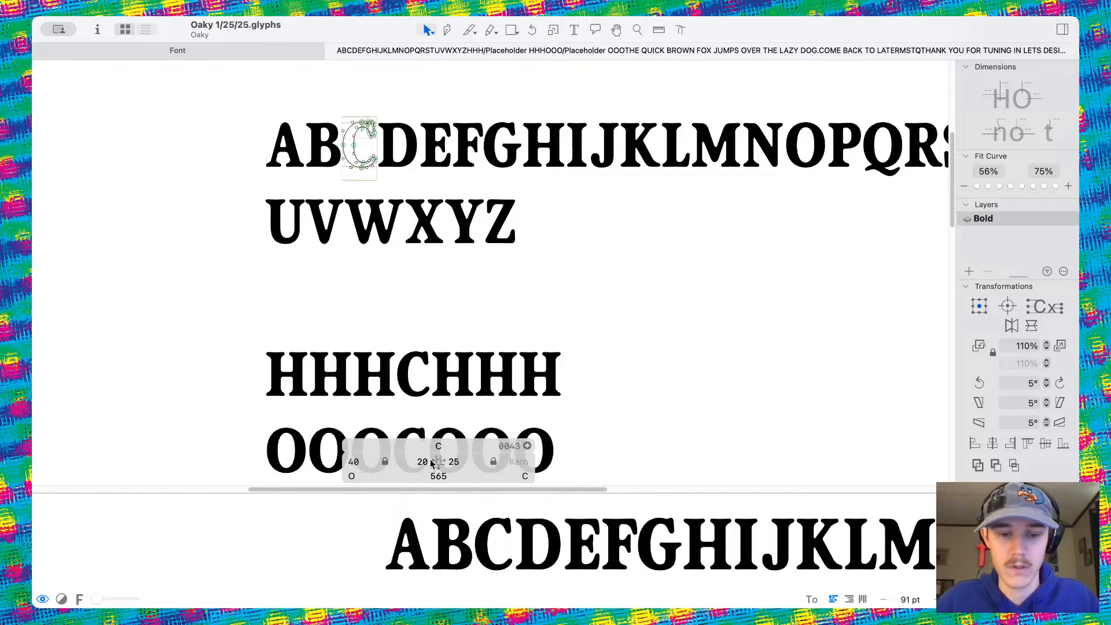
click(423, 461)
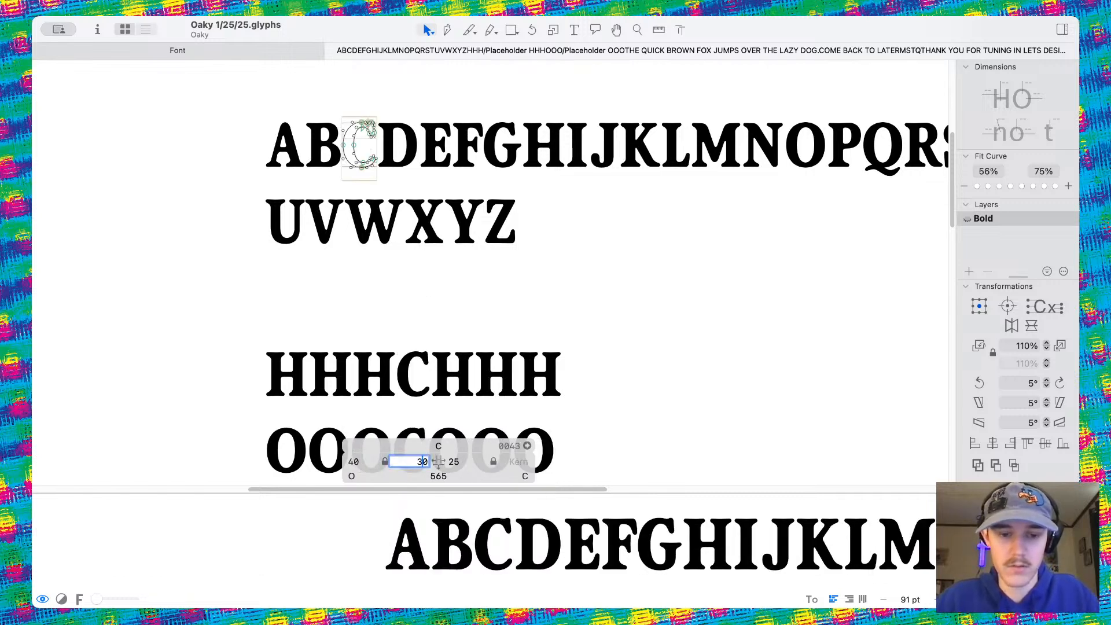
key(Return)
scroll(477, 318, down, 3)
Try a right sidebearing of 35 on the C and increase it to 40
click(488, 460)
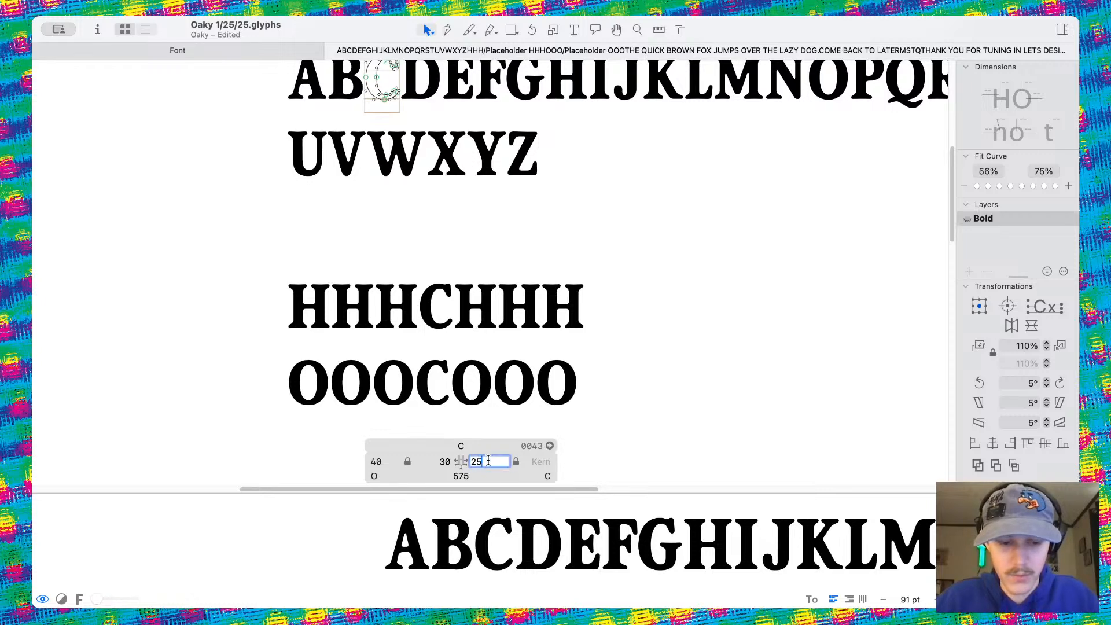
key(BackSpace)
key(BackSpace)
text(35)
key(Return)
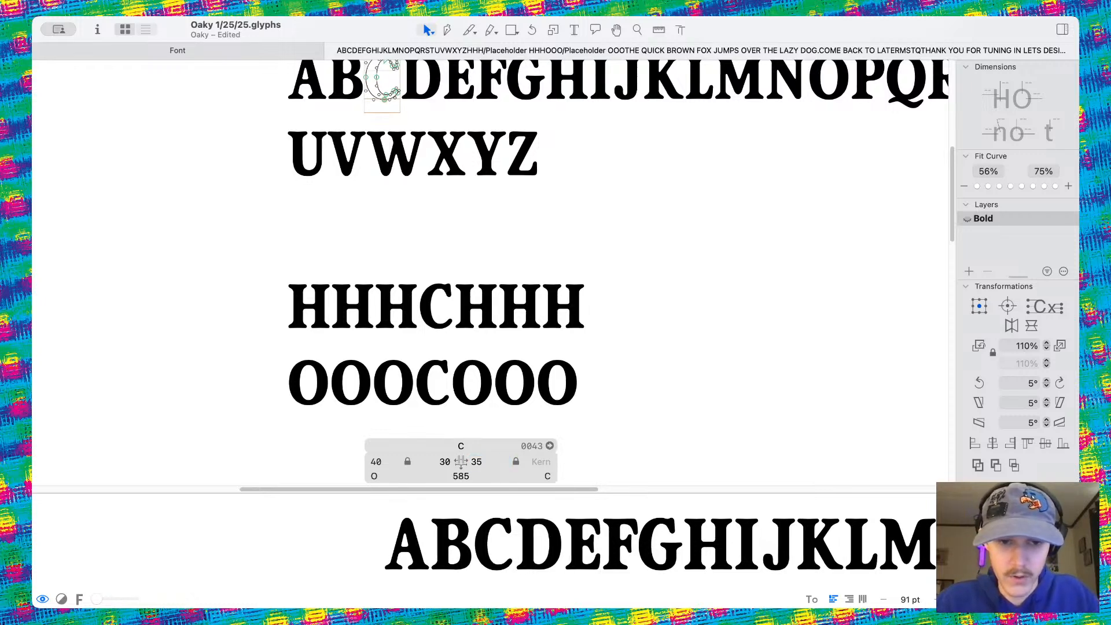
click(477, 460)
key(BackSpace)
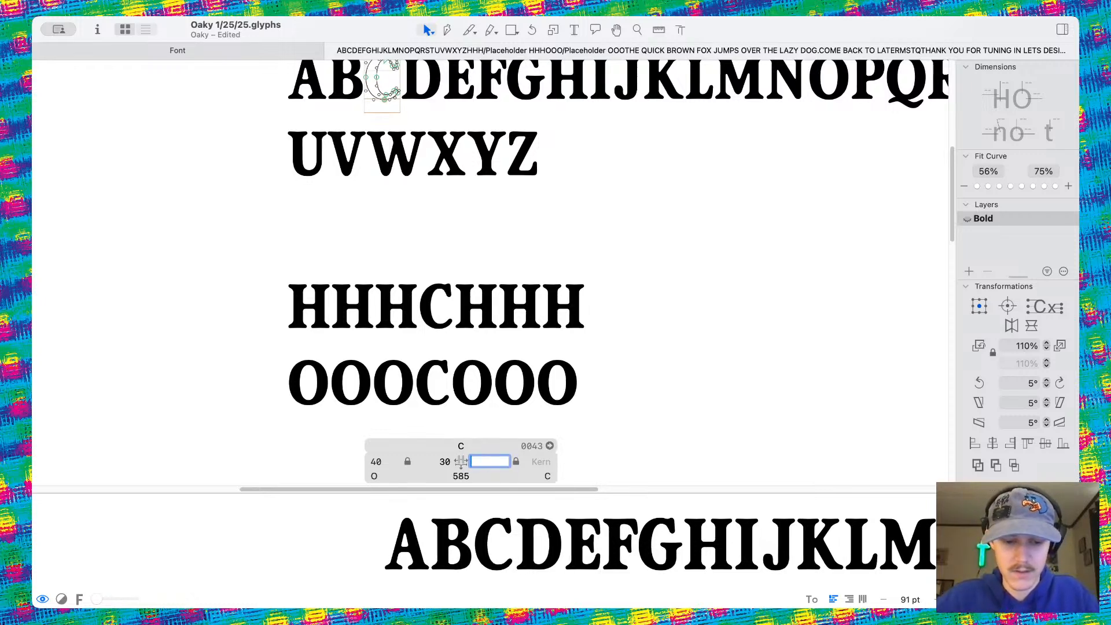
text(40)
key(Return)
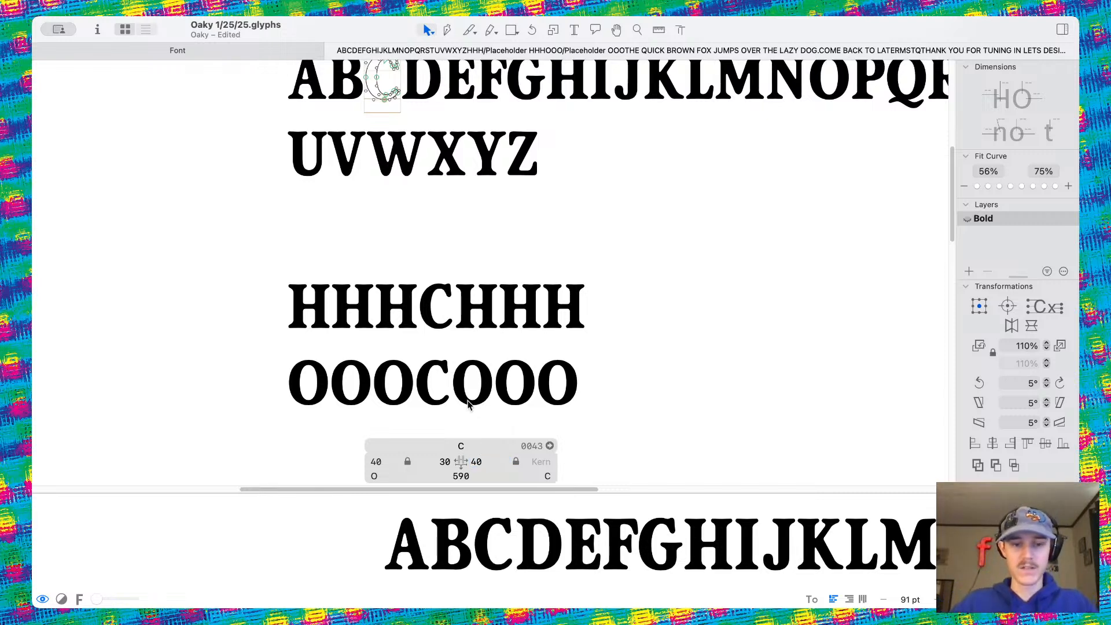
Examine the spacing around the C in the O and H strings at different sizes
scroll(468, 405, up, 10)
scroll(472, 224, down, 1)
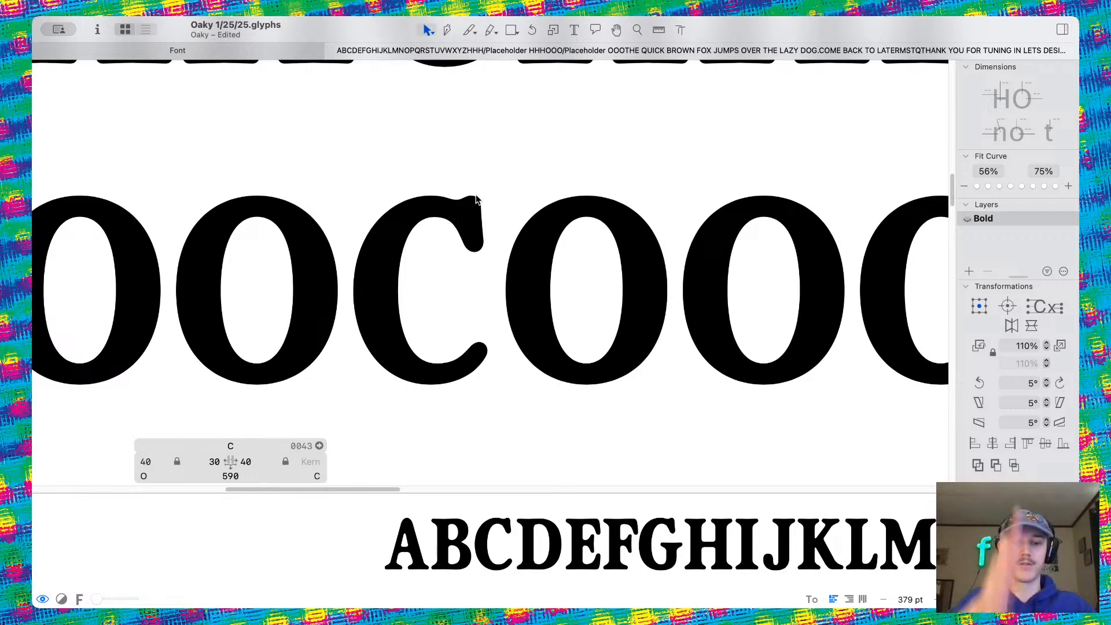
scroll(475, 199, down, 5)
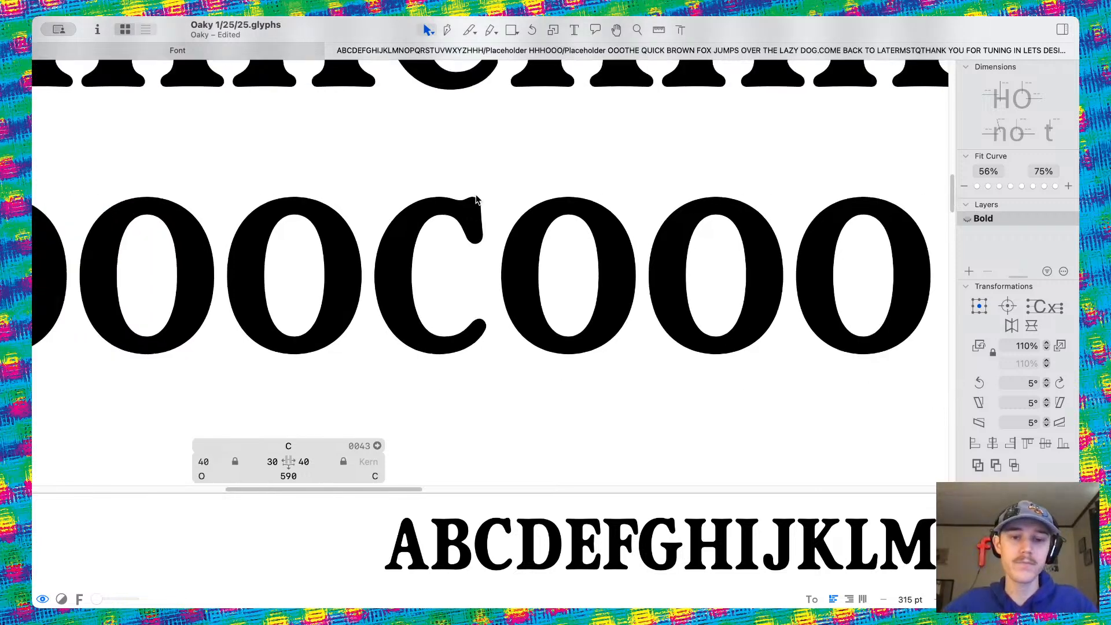
scroll(476, 193, up, 6)
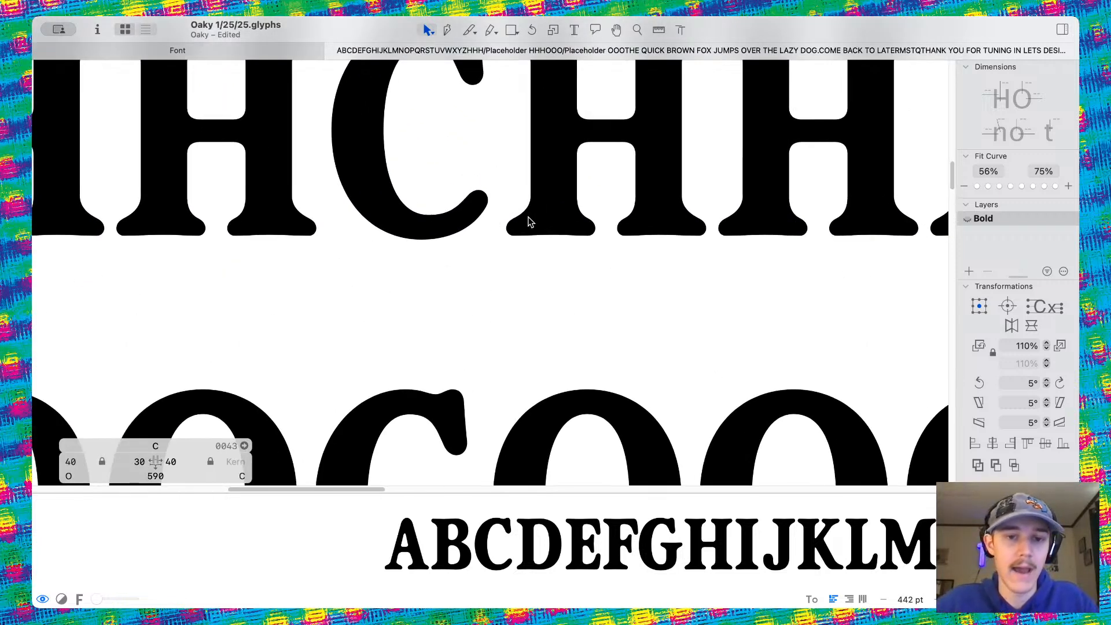
scroll(521, 185, up, 3)
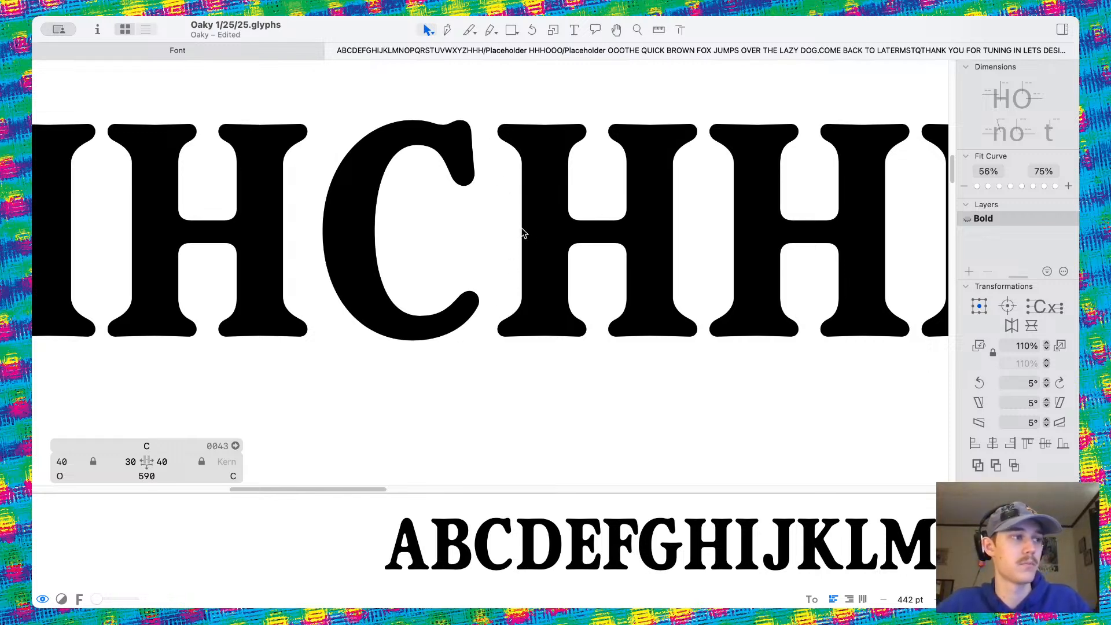
scroll(522, 231, down, 5)
scroll(526, 229, up, 3)
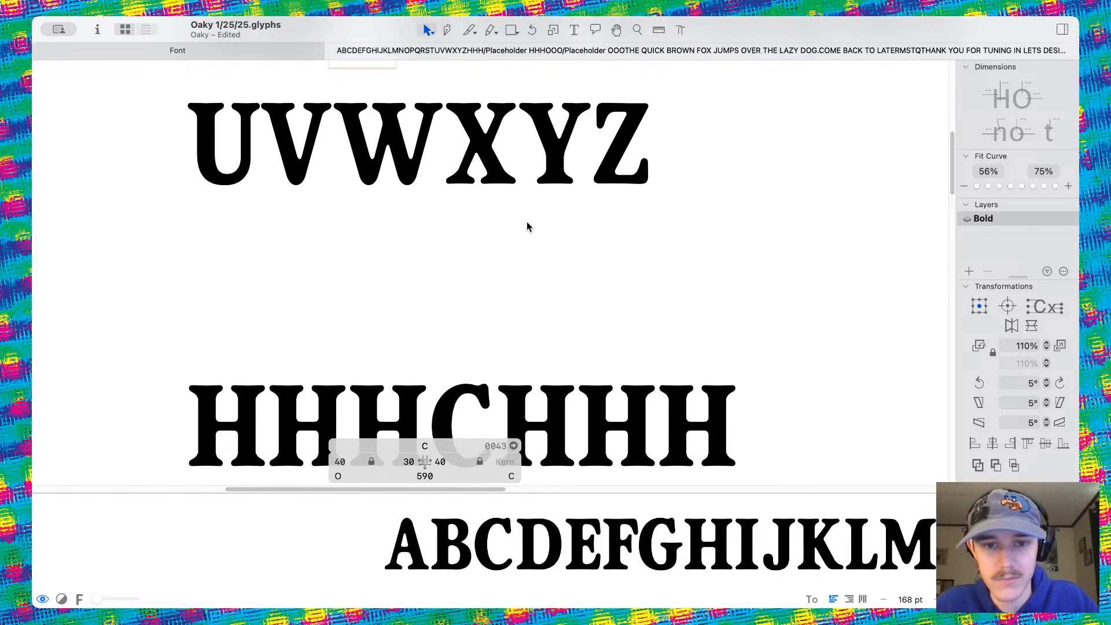
Add a lowercase j after the Z of the alphabet line, inspect it up close, delete it and return to the Select tool
click(576, 30)
scroll(677, 163, up, 2)
click(669, 188)
text(j)
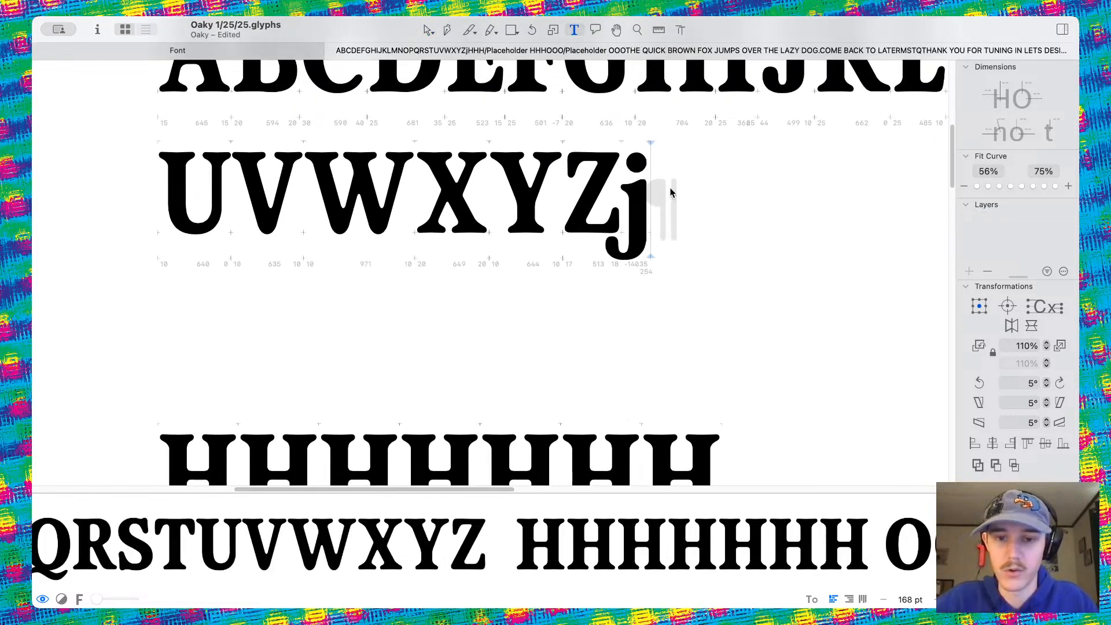
scroll(670, 188, up, 5)
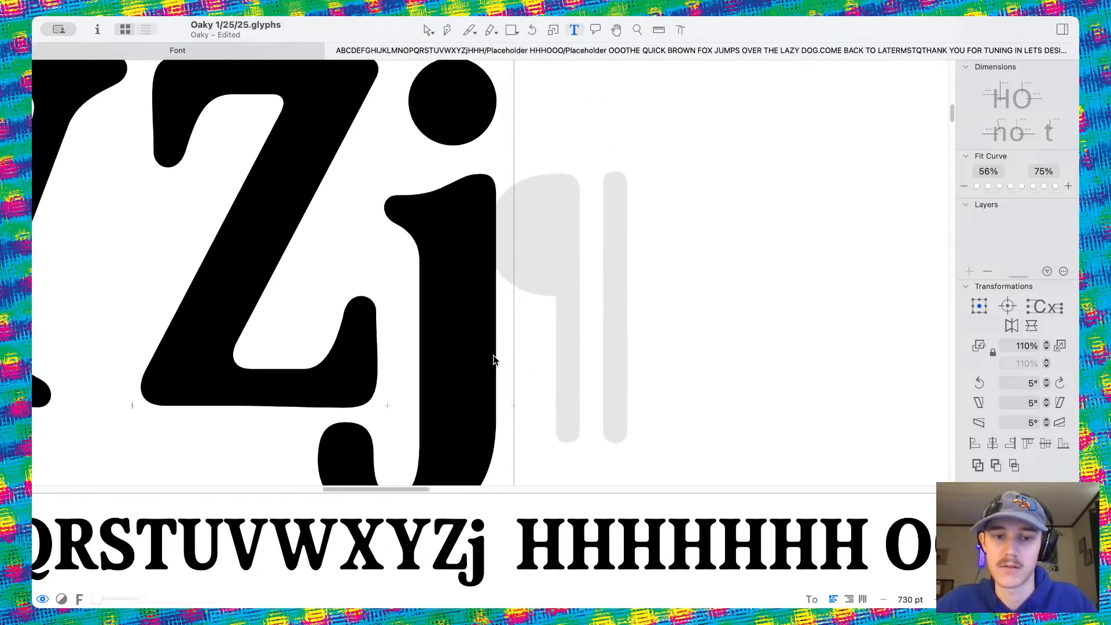
scroll(513, 362, down, 4)
key(BackSpace)
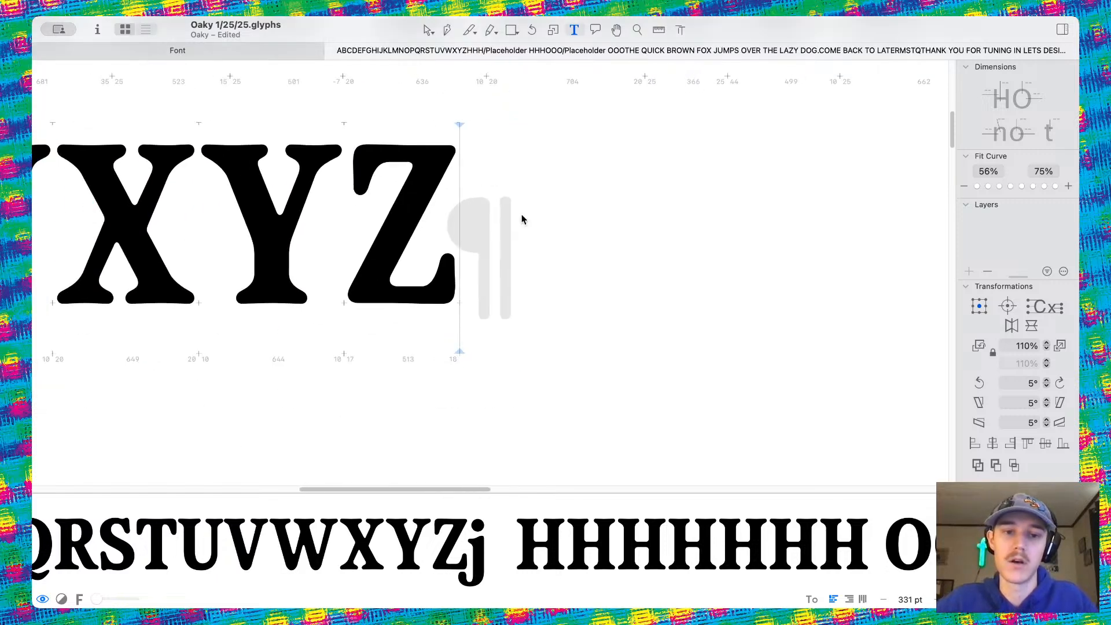
scroll(521, 217, down, 5)
scroll(518, 219, down, 3)
scroll(518, 245, up, 4)
scroll(519, 244, up, 2)
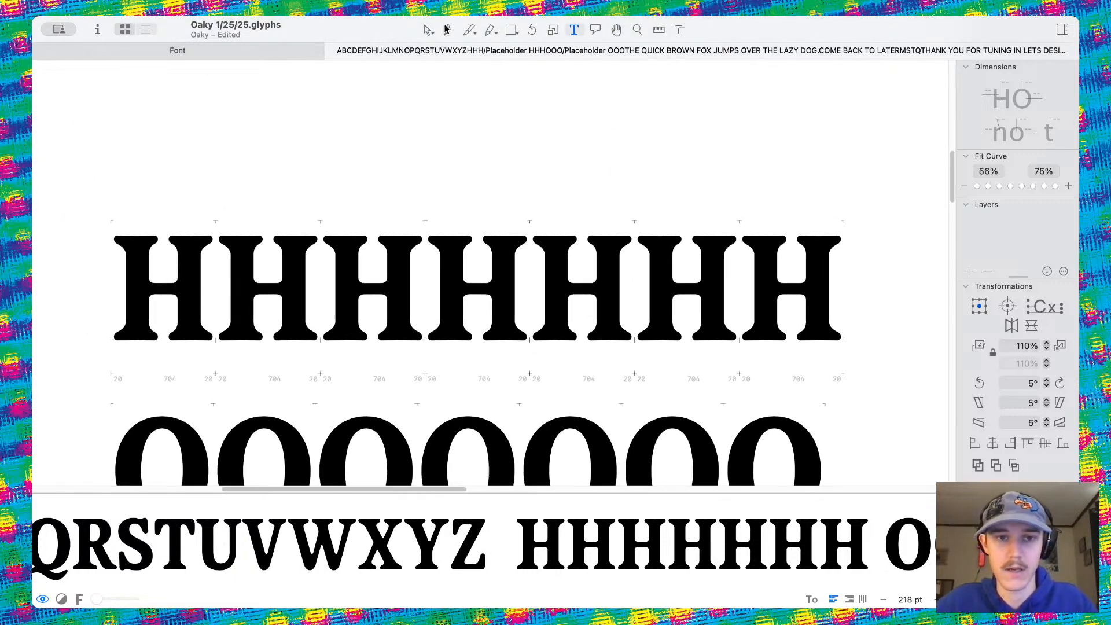
click(426, 31)
Try a right sidebearing of 45 on the C, check it in the test strings and return the value to 40
scroll(520, 157, up, 7)
scroll(502, 169, down, 3)
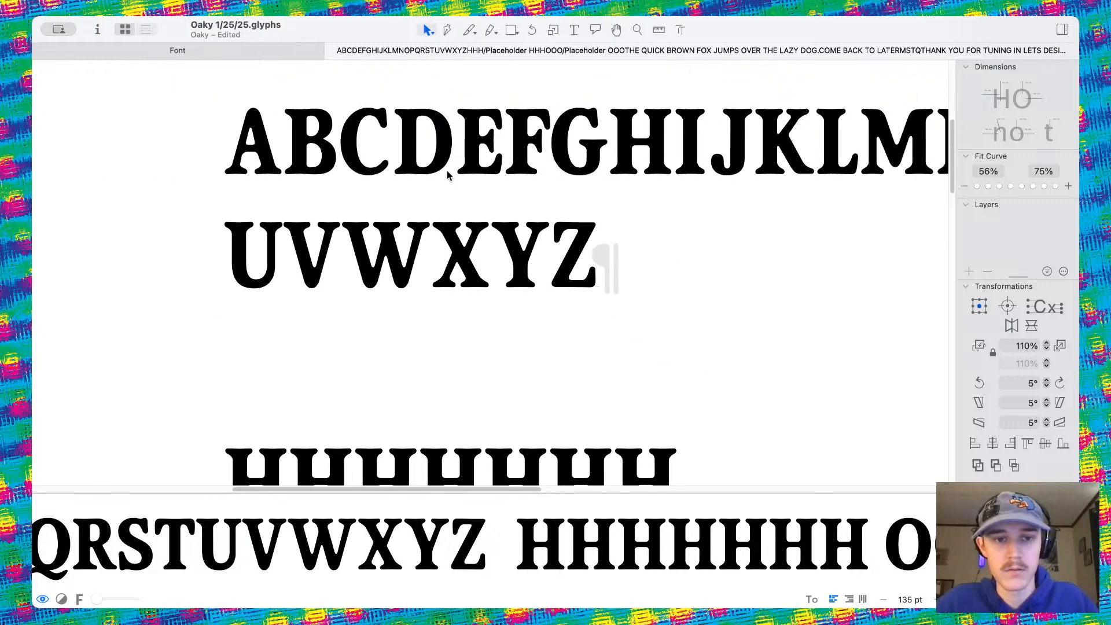
click(377, 137)
scroll(428, 260, down, 4)
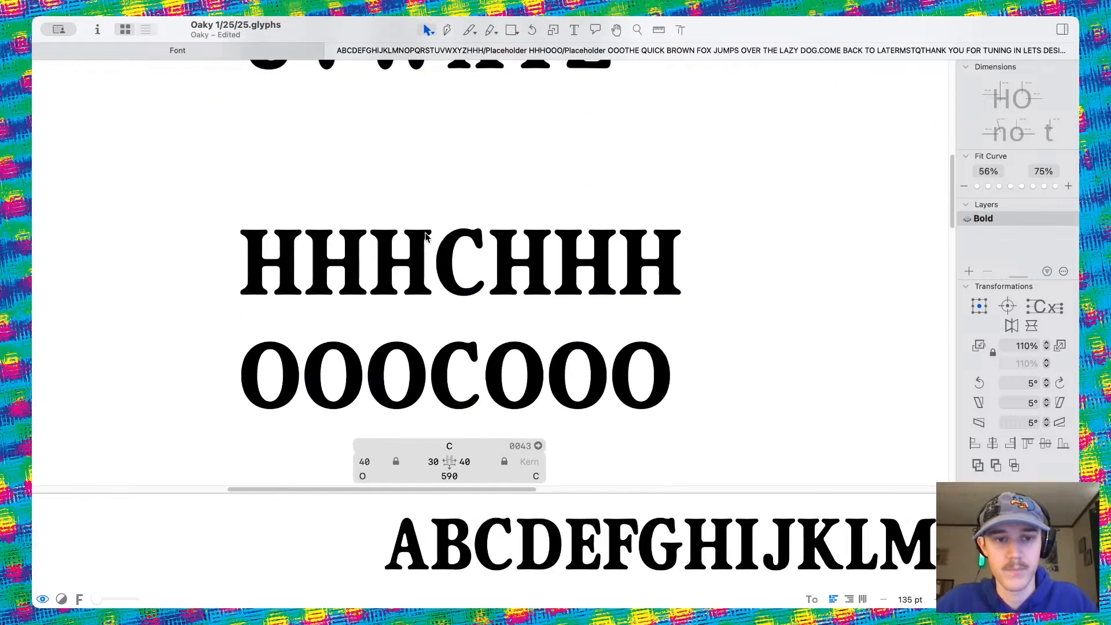
click(470, 457)
text(45)
key(Return)
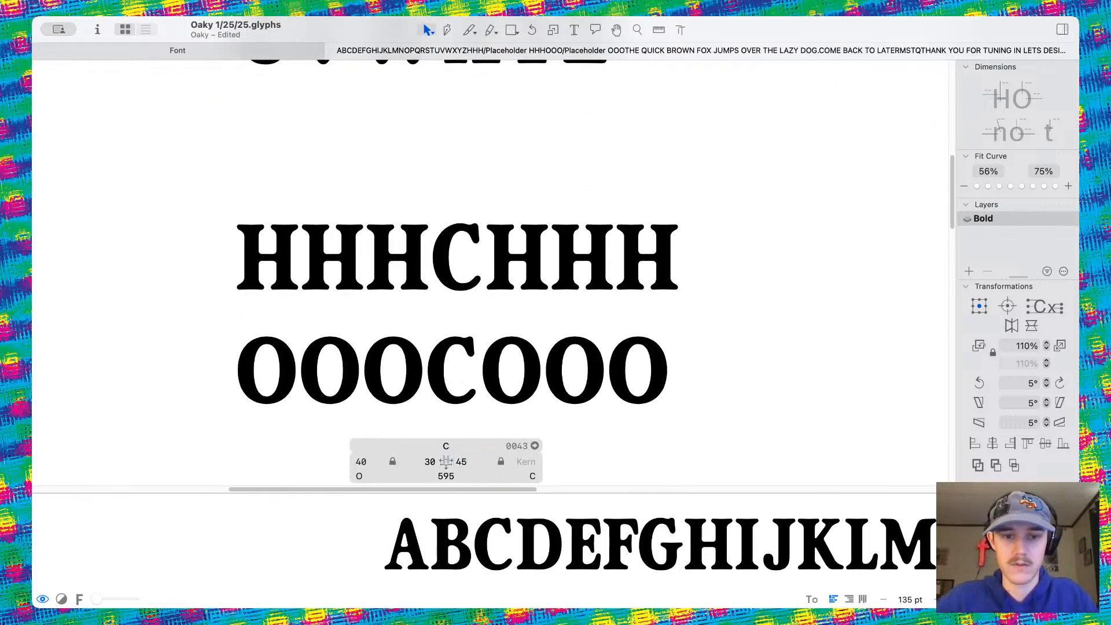
scroll(615, 318, down, 5)
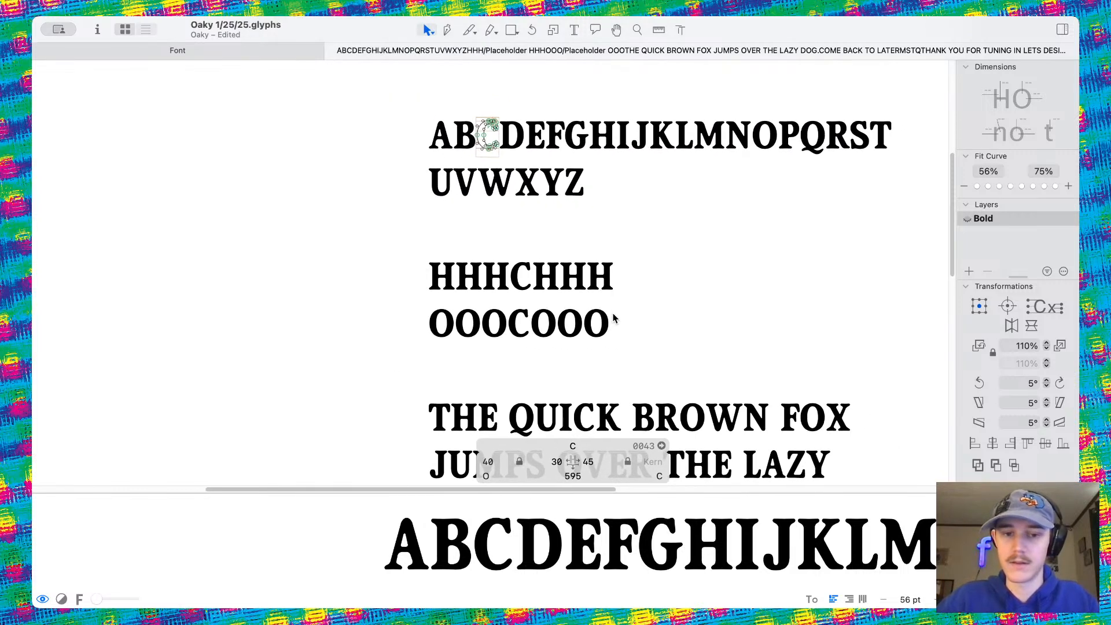
scroll(613, 318, up, 2)
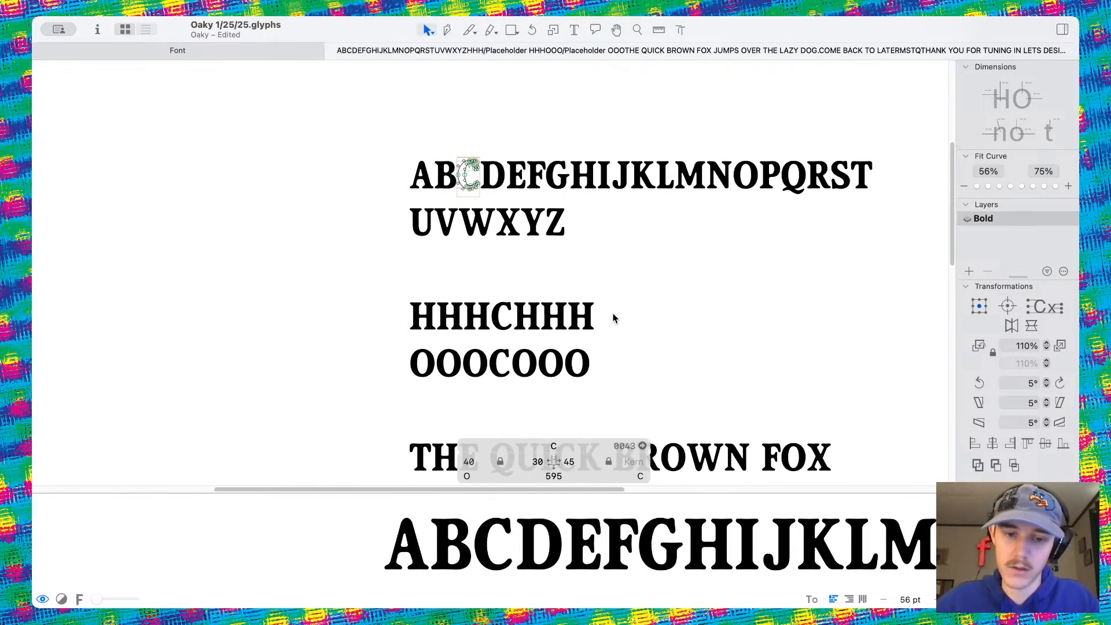
click(574, 455)
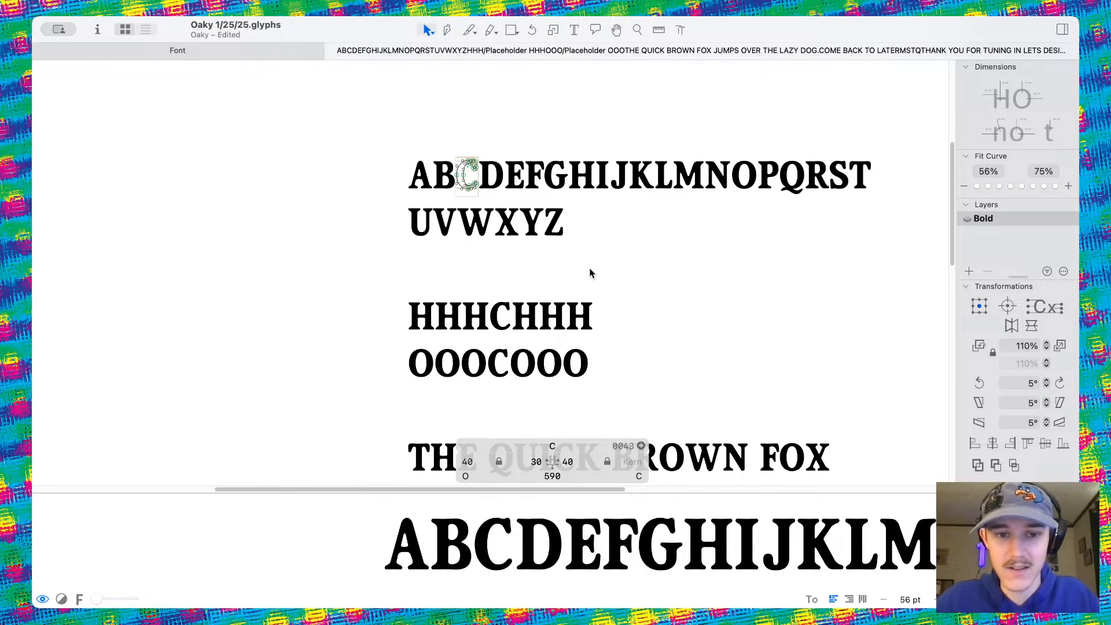
Make the D in the alphabet line the active glyph and set its right sidebearing to 30
key(super+plus)
double_click(481, 171)
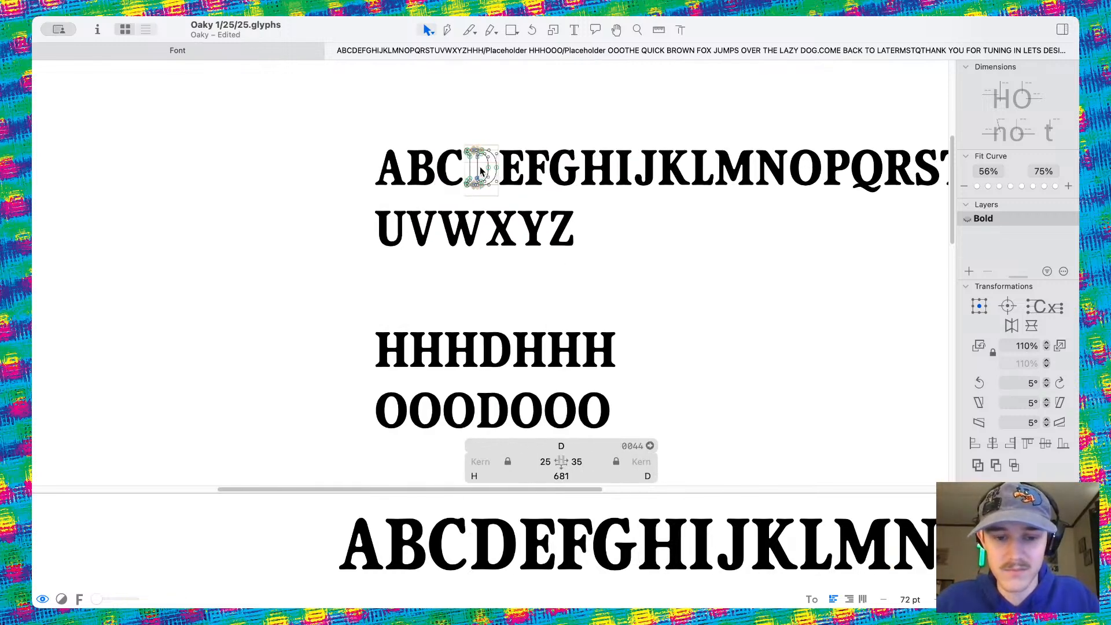
double_click(590, 460)
text(30)
key(Return)
scroll(543, 346, down, 1)
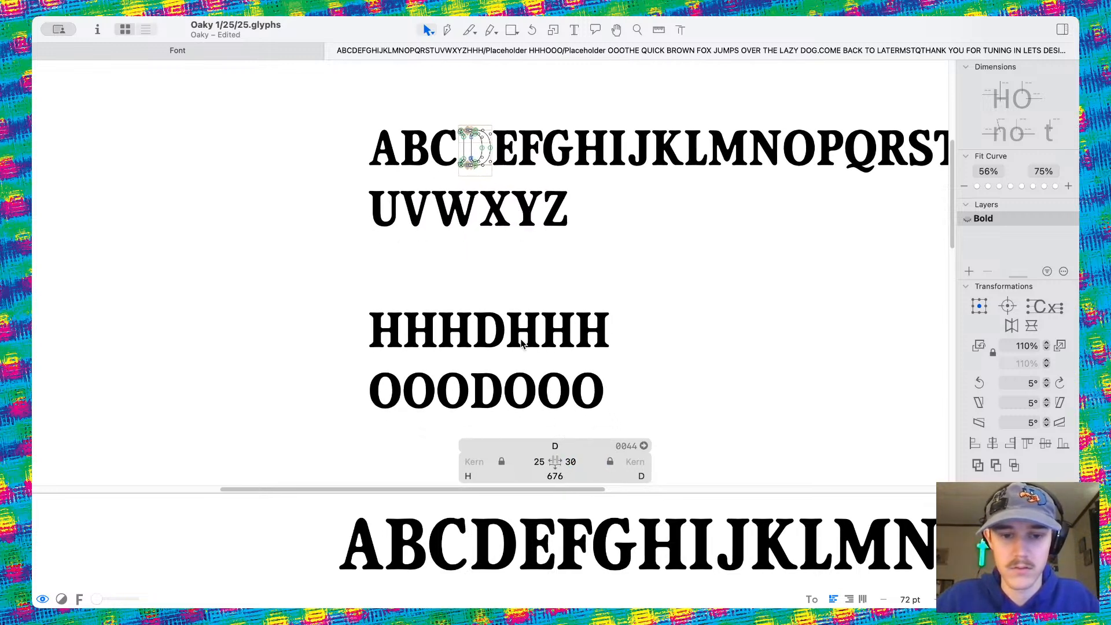
Check the sidebearings of an H in the H string and set the D's left sidebearing to 20
double_click(522, 343)
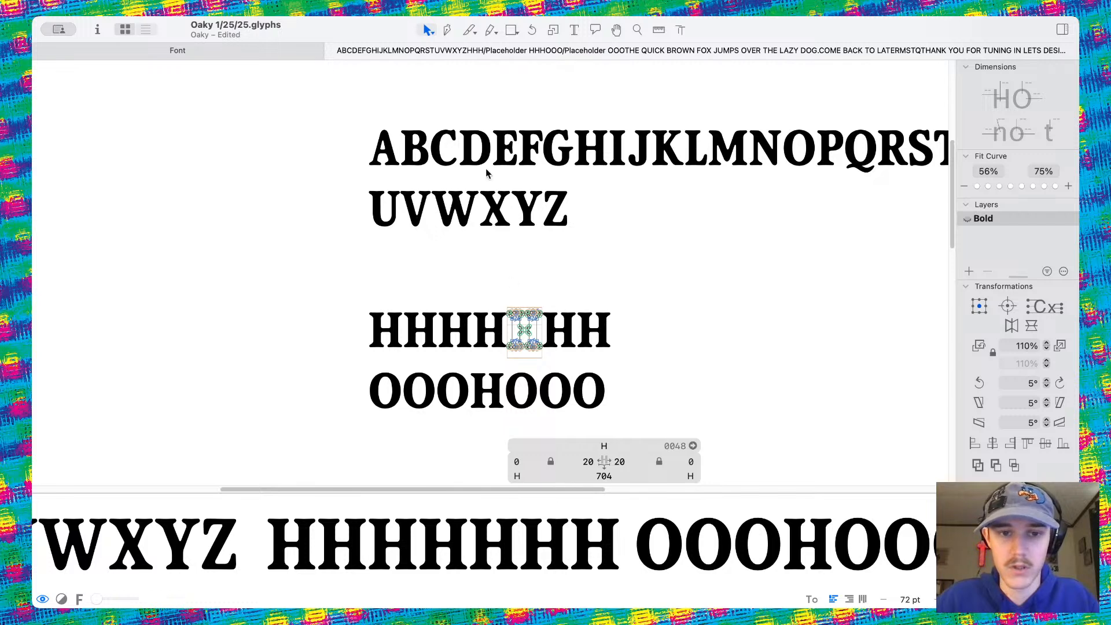
double_click(473, 142)
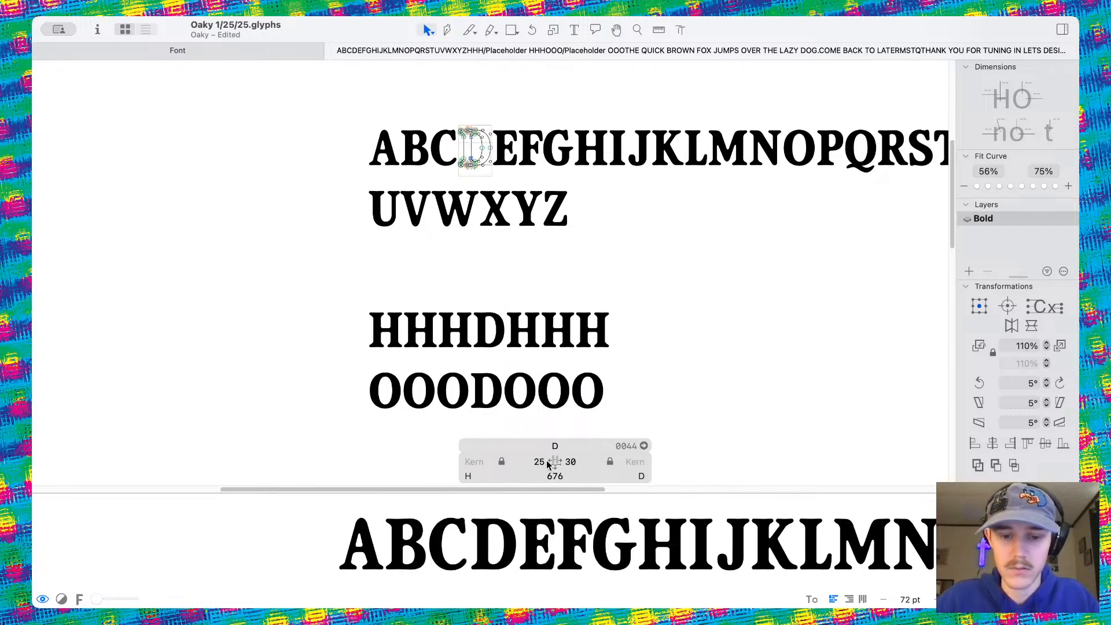
click(547, 461)
text(2)
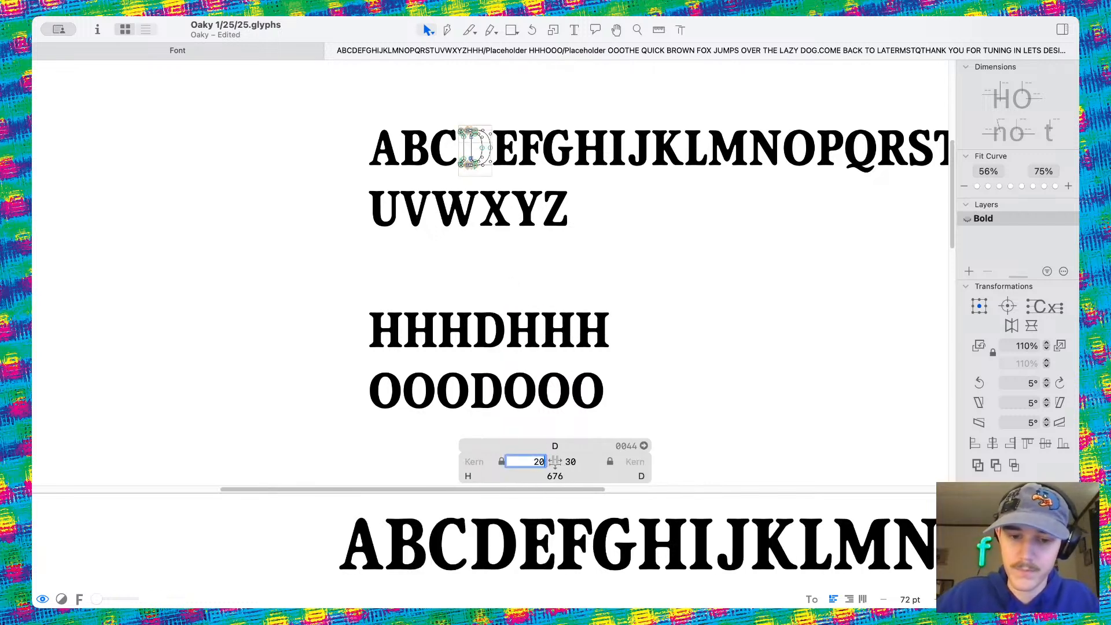
text(0)
key(Return)
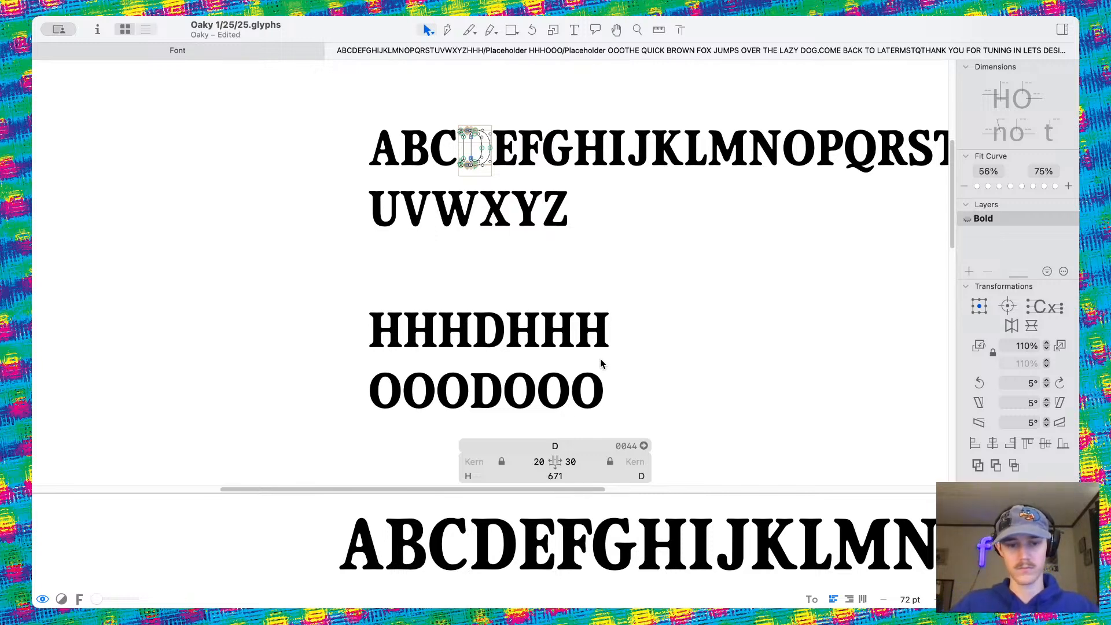
Review the D in the test strings, make the E the active glyph and set its left sidebearing to 20
scroll(603, 364, down, 3)
scroll(595, 347, up, 2)
scroll(454, 178, up, 3)
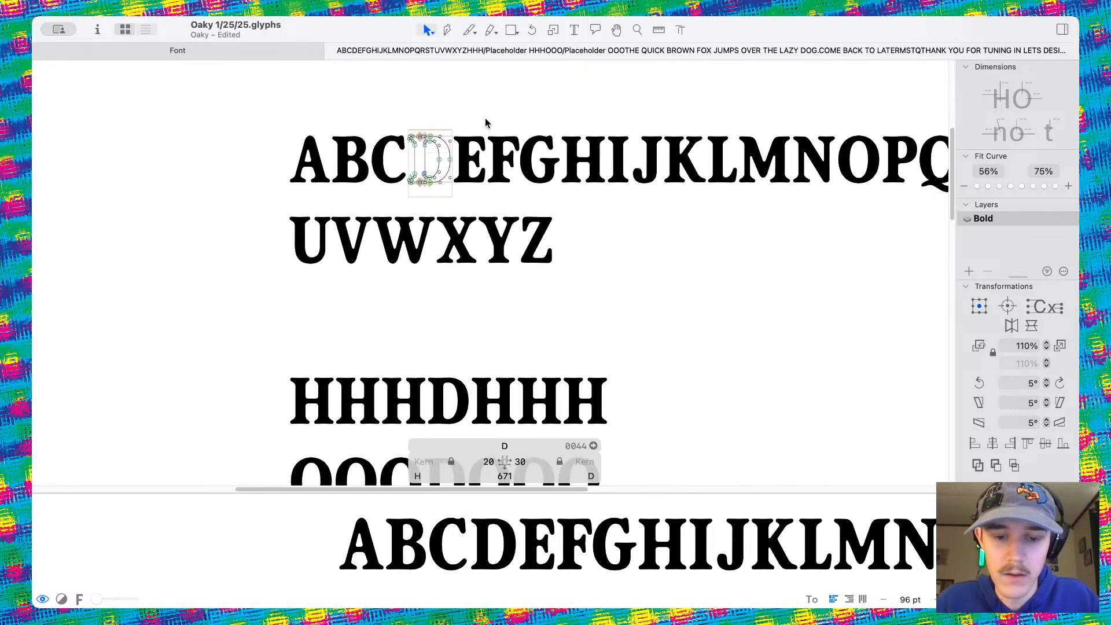
scroll(485, 122, up, 3)
double_click(474, 219)
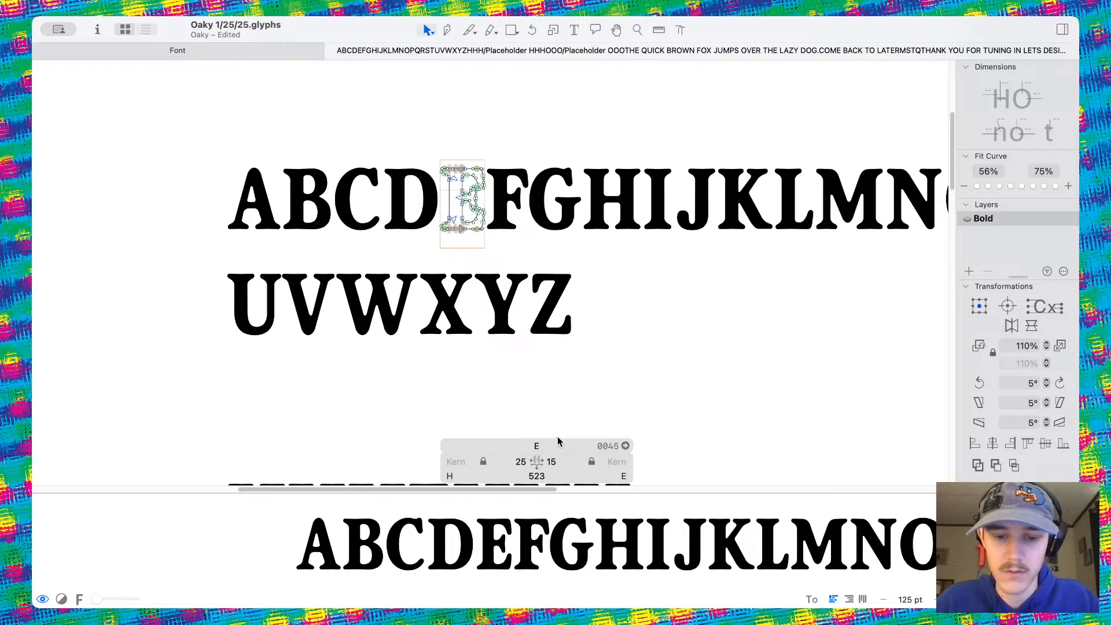
click(521, 462)
text(2)
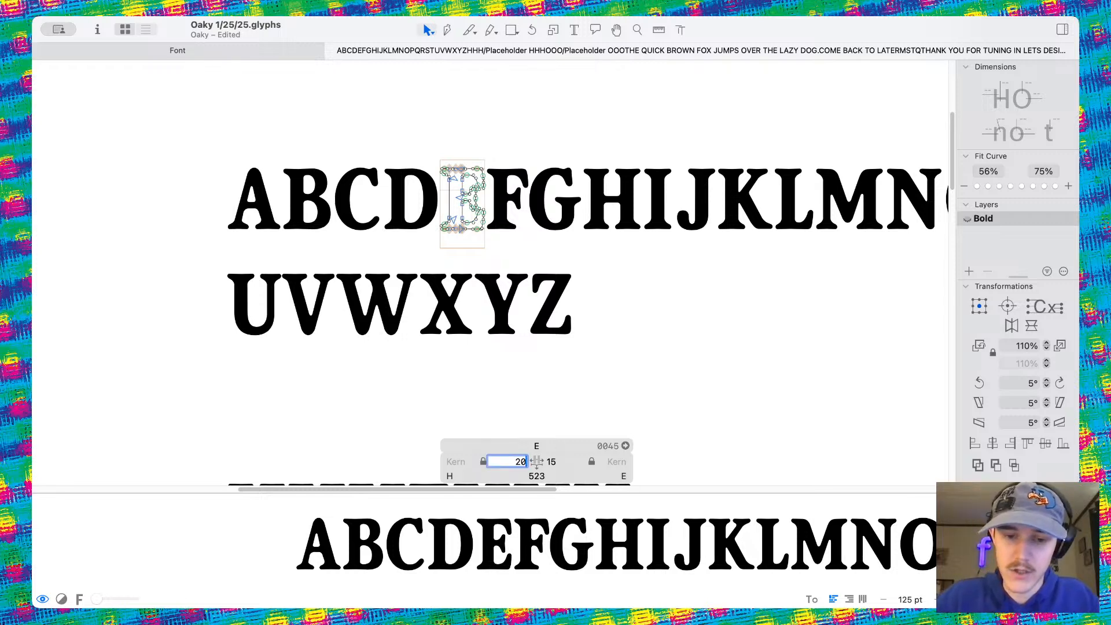
text(0)
key(Return)
Make the F in the alphabet line the active glyph and set its left sidebearing to 20
double_click(516, 219)
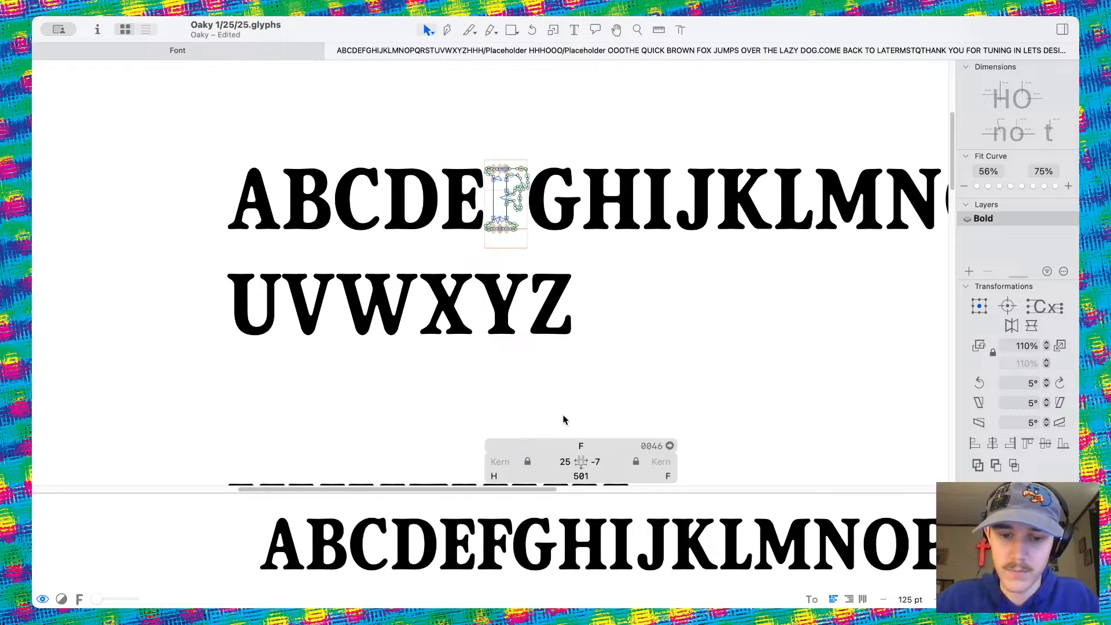
click(569, 457)
text(20)
key(Return)
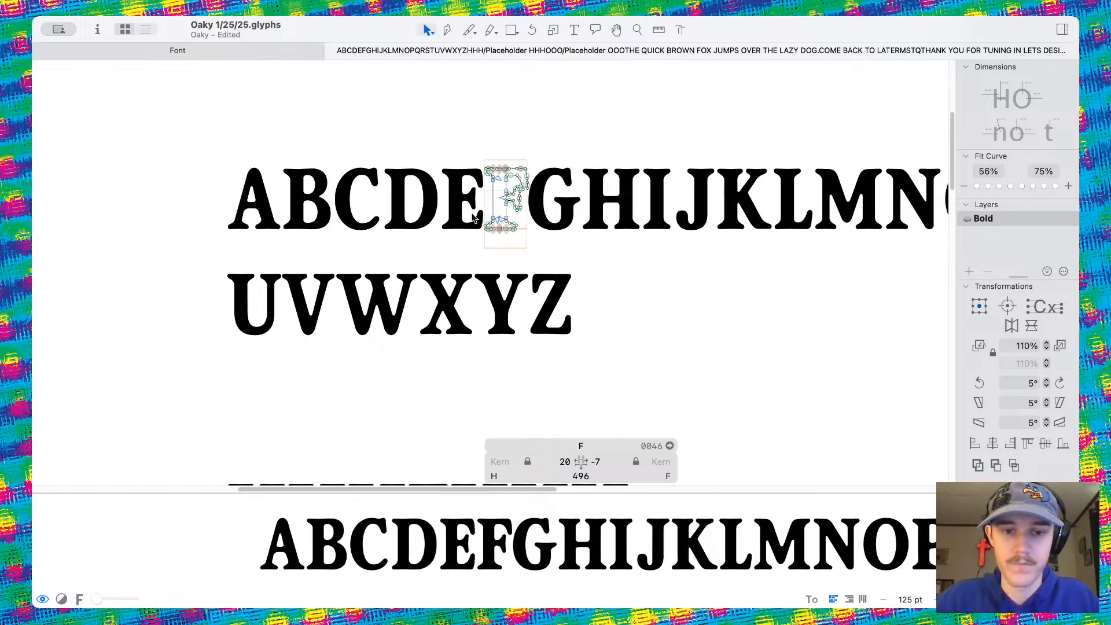
Return to the E, check it between the H and O strings and set its right sidebearing to 20
double_click(472, 217)
scroll(498, 355, down, 5)
scroll(499, 356, down, 3)
scroll(499, 355, up, 4)
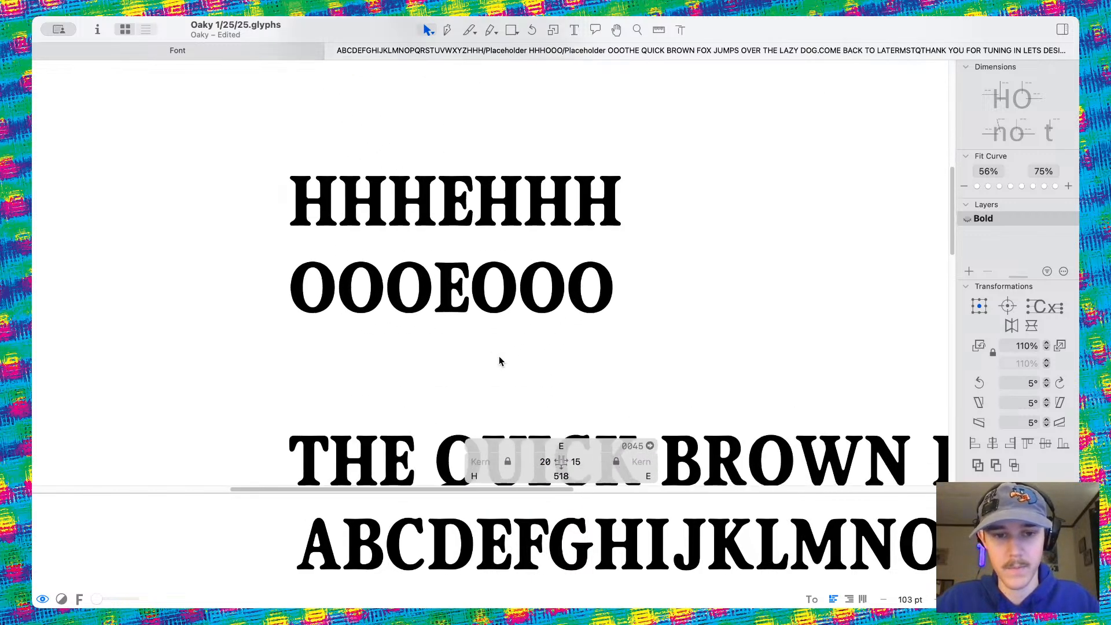
click(626, 461)
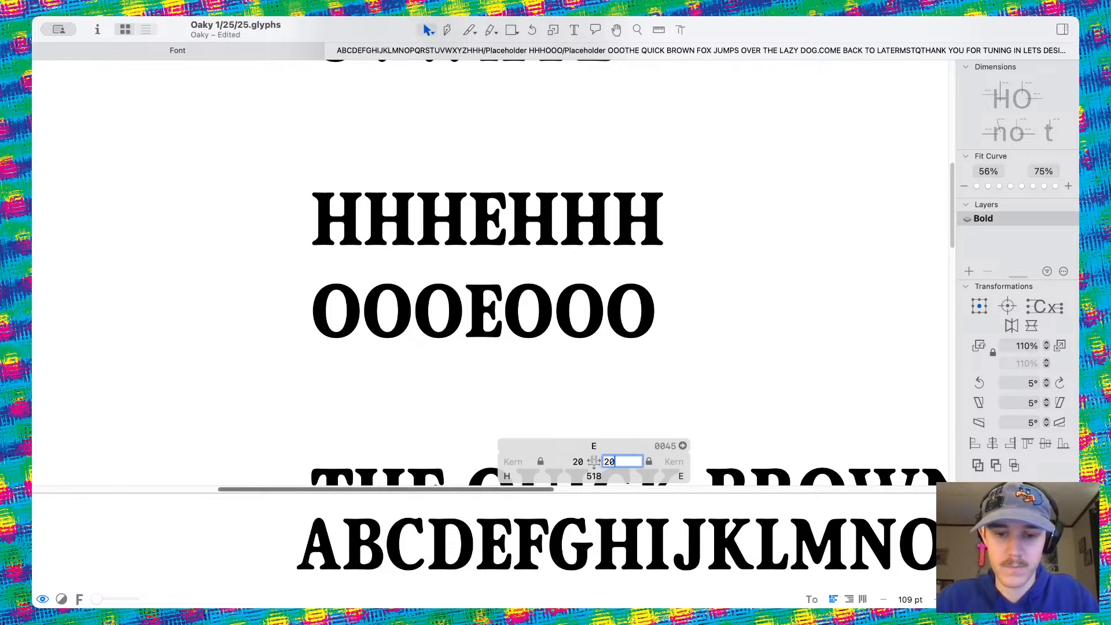
text(20)
key(Return)
click(610, 461)
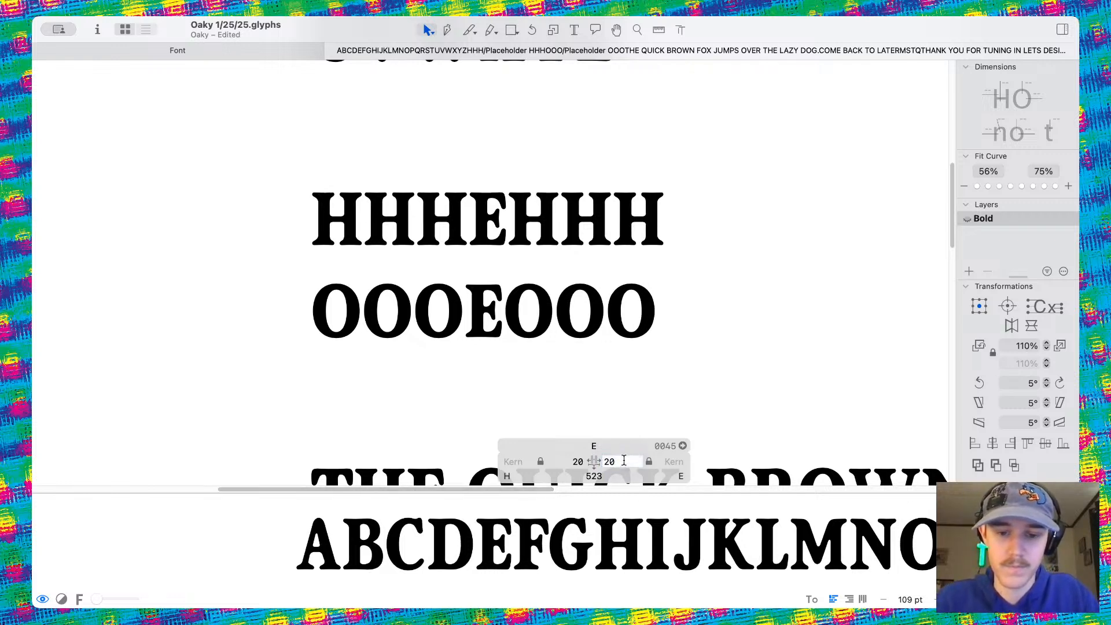
Set the E's right sidebearing to 25 and check its spacing between the H and O strings
text(25)
key(Return)
scroll(611, 327, down, 3)
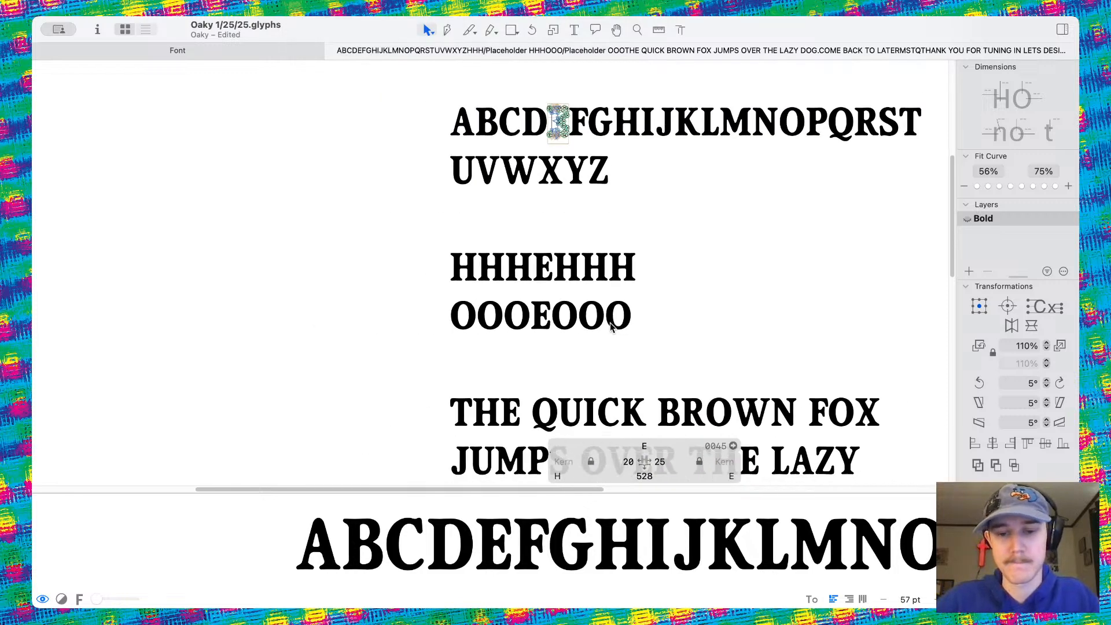
scroll(622, 307, up, 1)
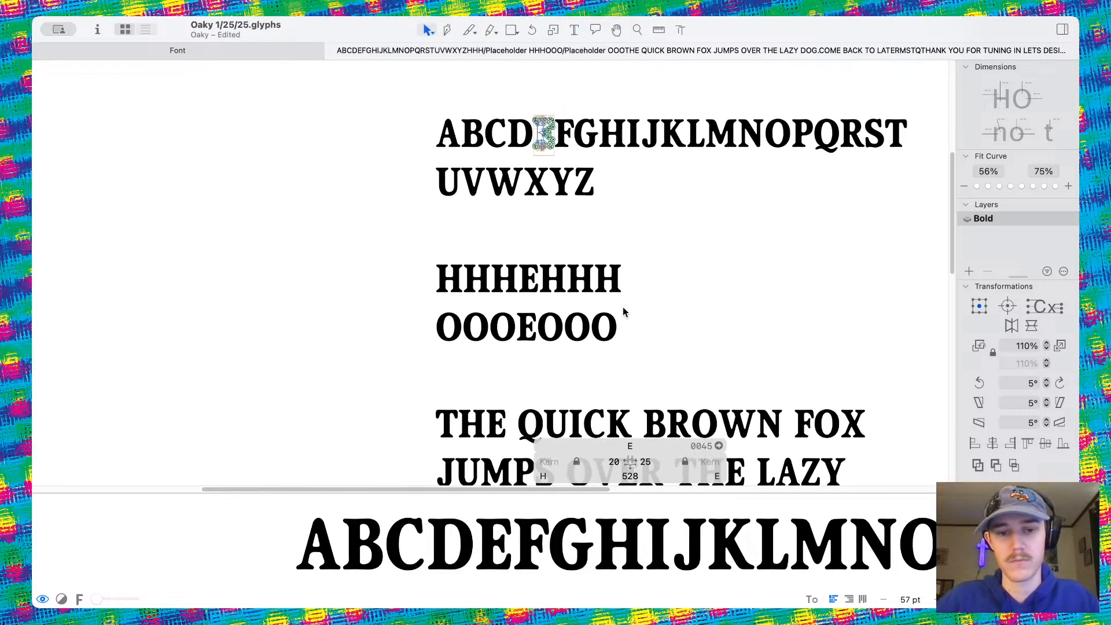
scroll(612, 307, up, 5)
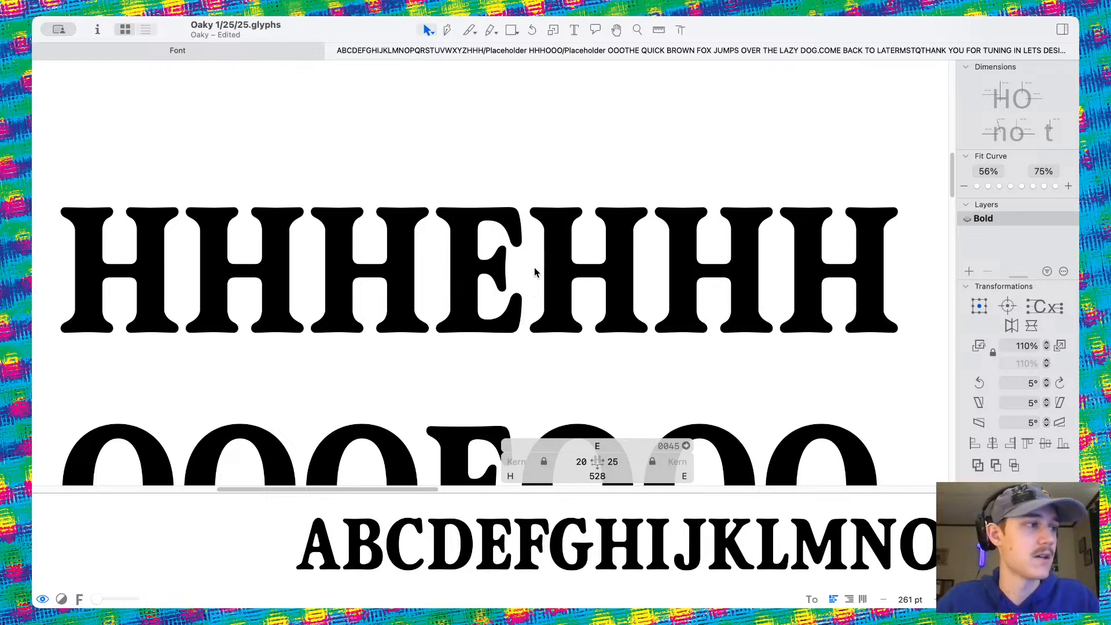
scroll(529, 274, up, 5)
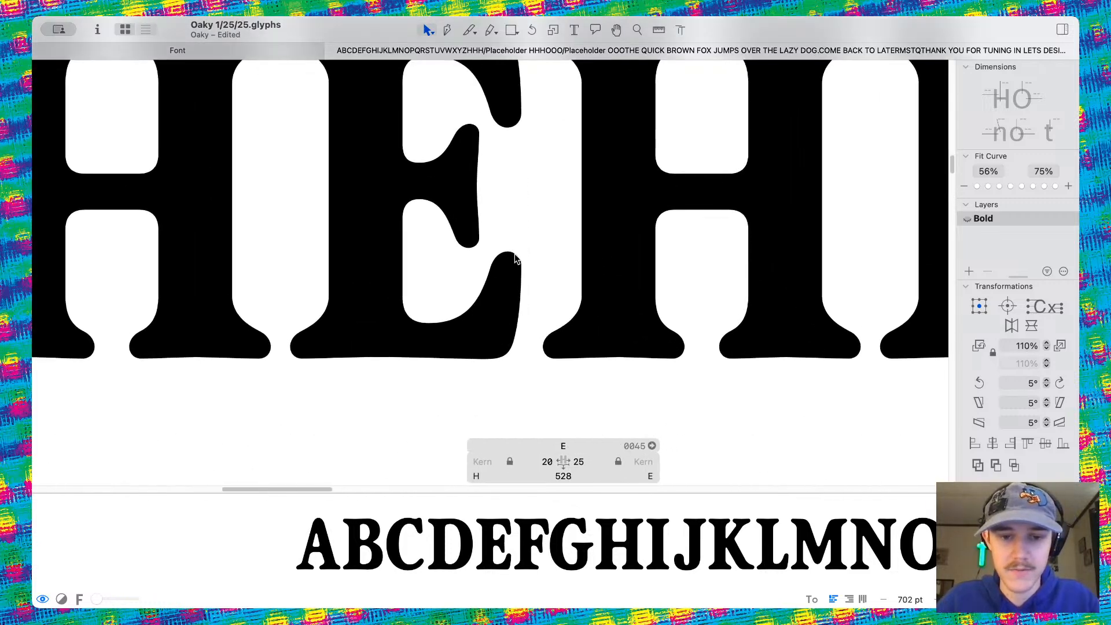
scroll(702, 293, down, 5)
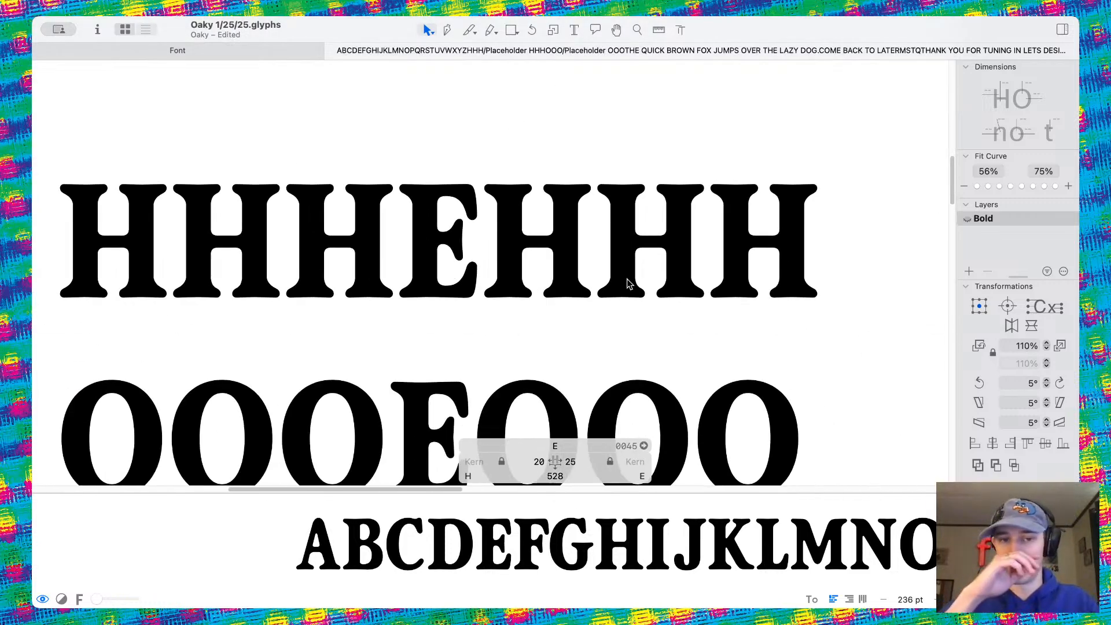
scroll(629, 284, down, 3)
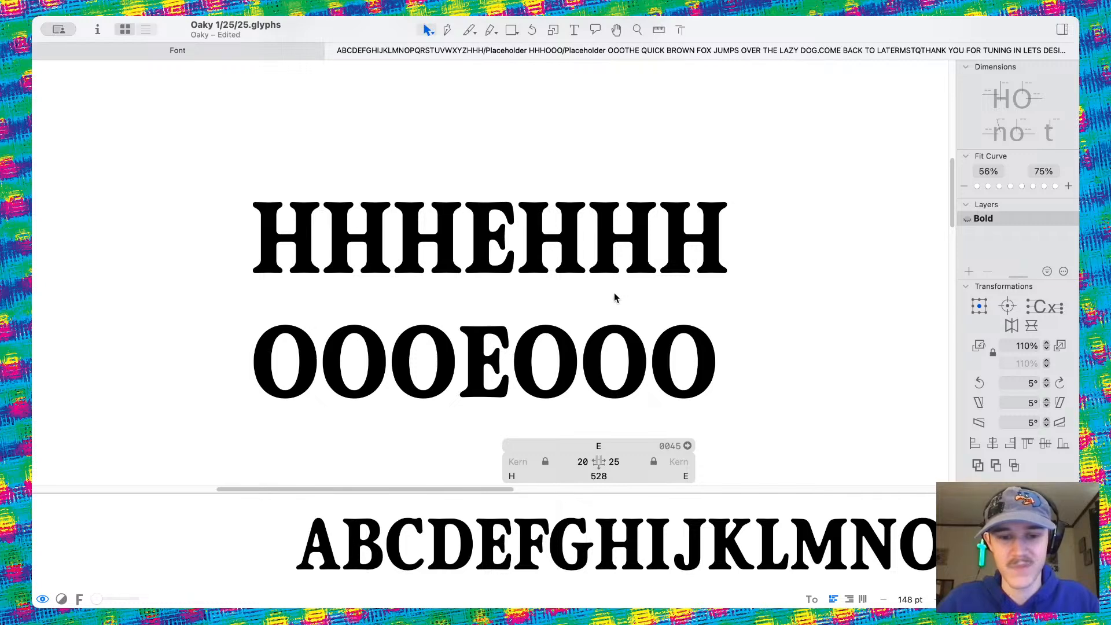
scroll(615, 297, down, 5)
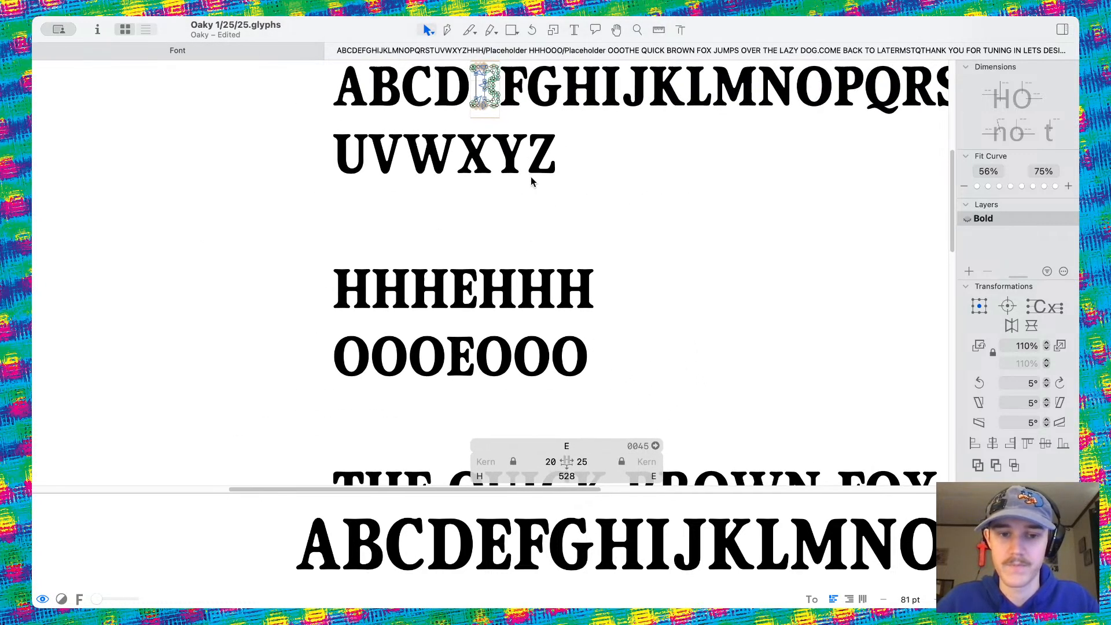
scroll(531, 181, up, 2)
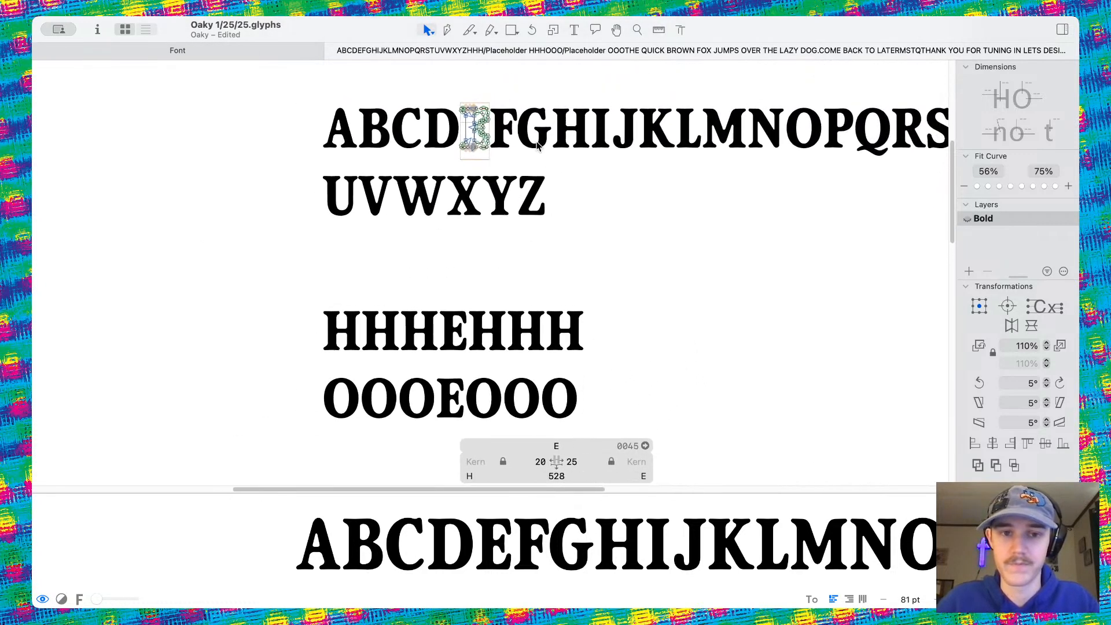
Make the F in the alphabet line the active glyph and set its right sidebearing to 25
double_click(504, 148)
scroll(602, 405, down, 1)
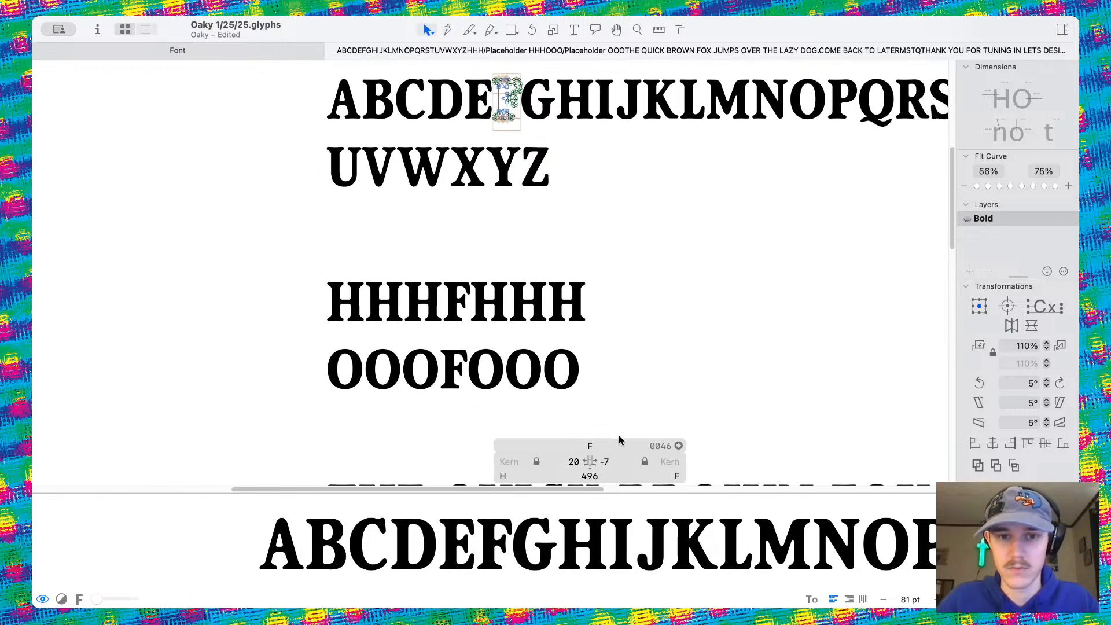
click(610, 462)
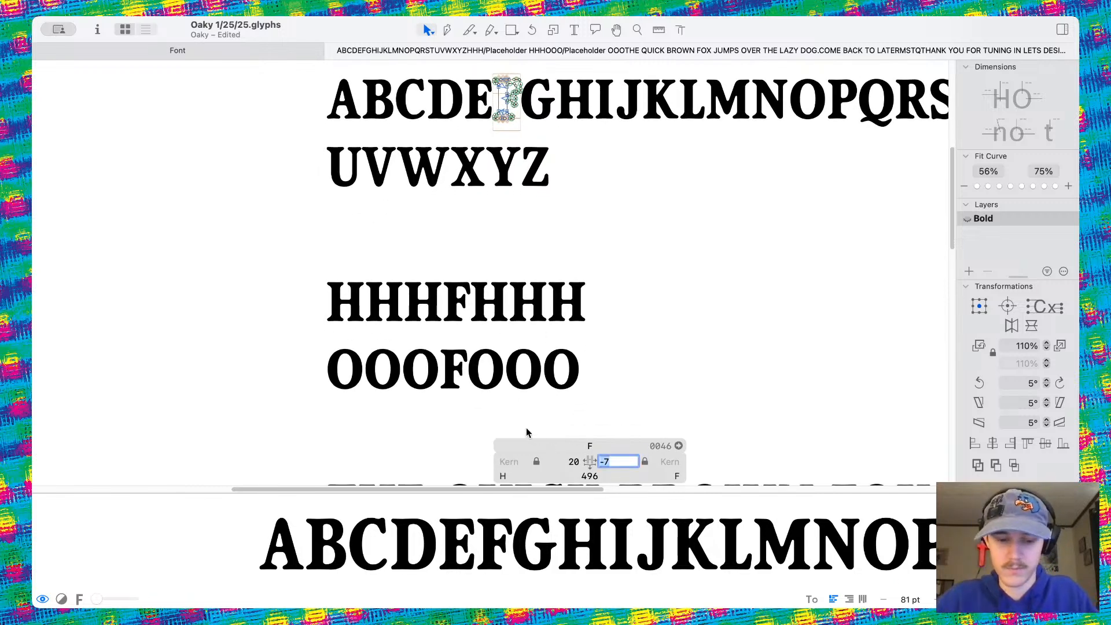
text(25)
key(Return)
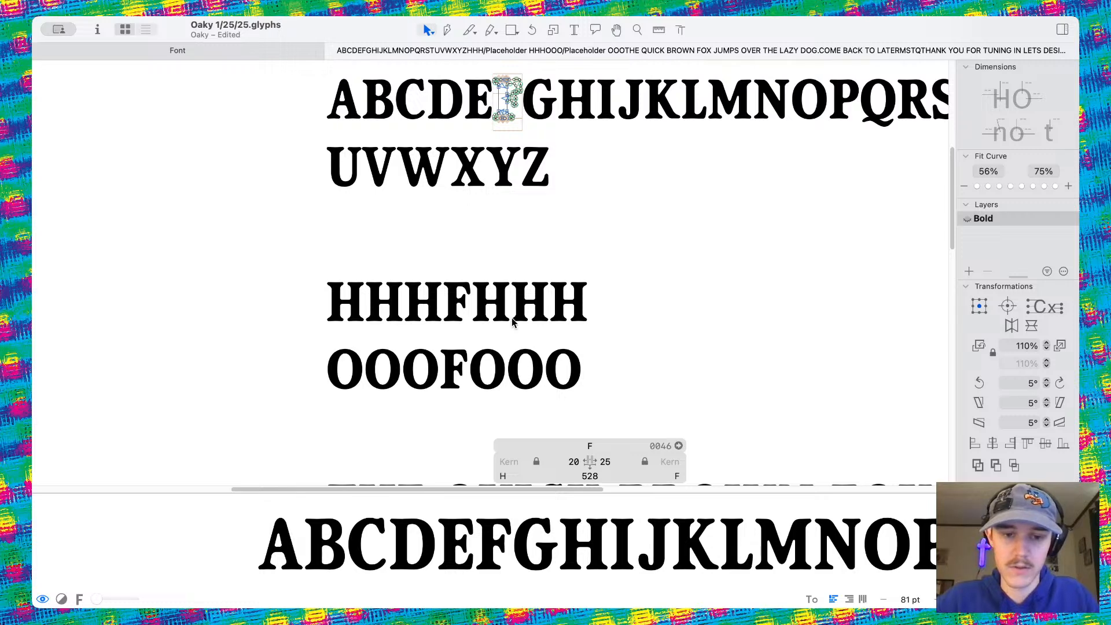
scroll(514, 323, down, 1)
scroll(570, 304, up, 4)
scroll(569, 305, up, 2)
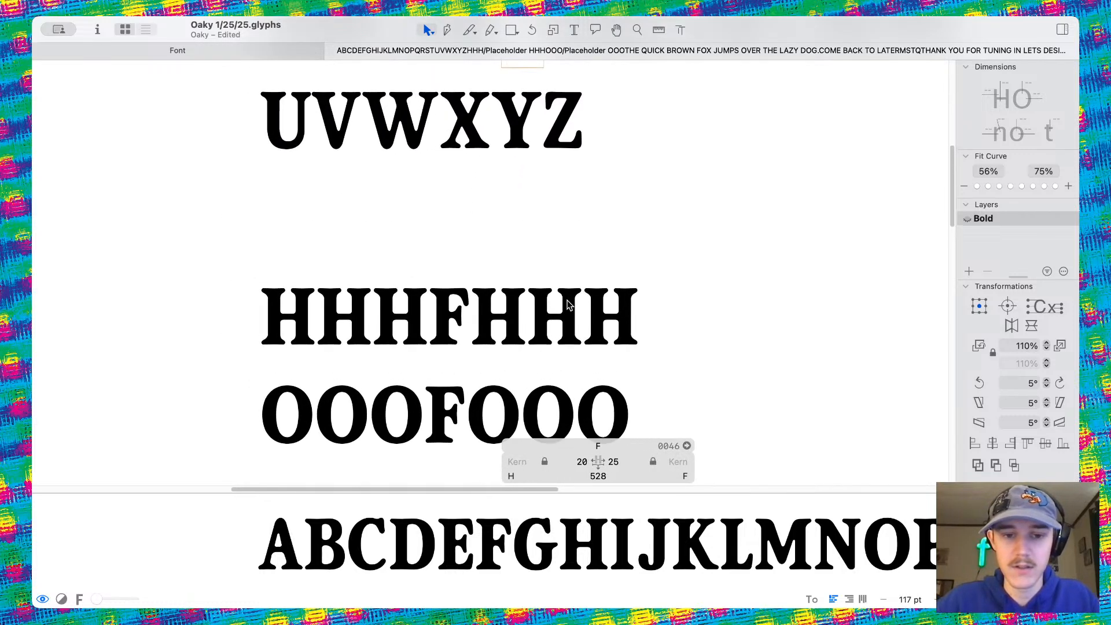
Compare the F with the E's sidebearings and set the F's right sidebearing to 20
scroll(553, 203, up, 2)
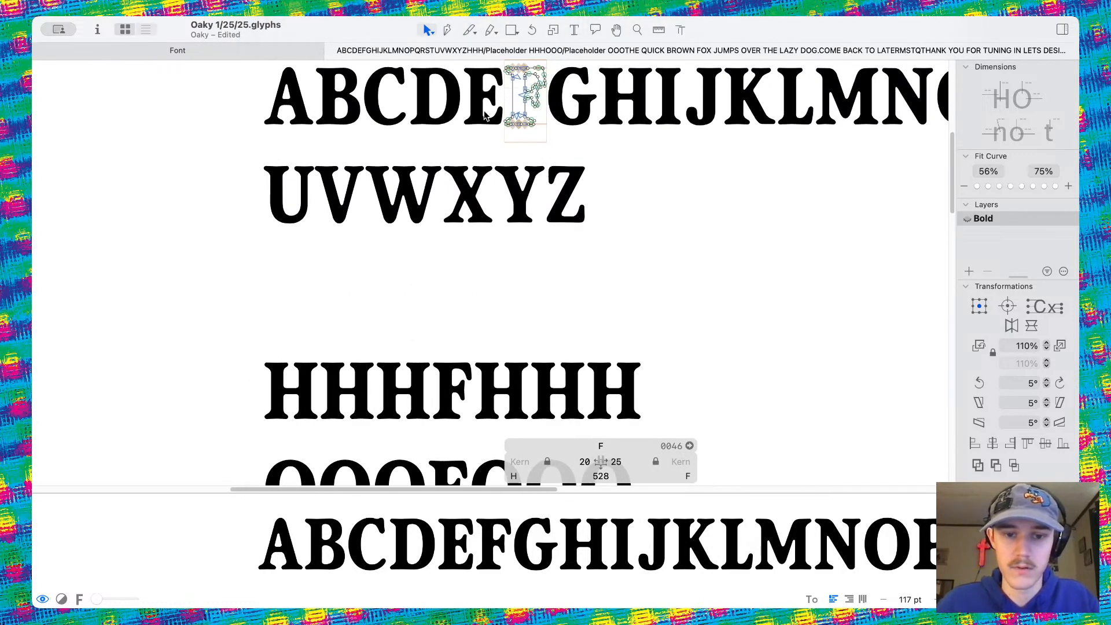
double_click(485, 116)
scroll(517, 106, up, 2)
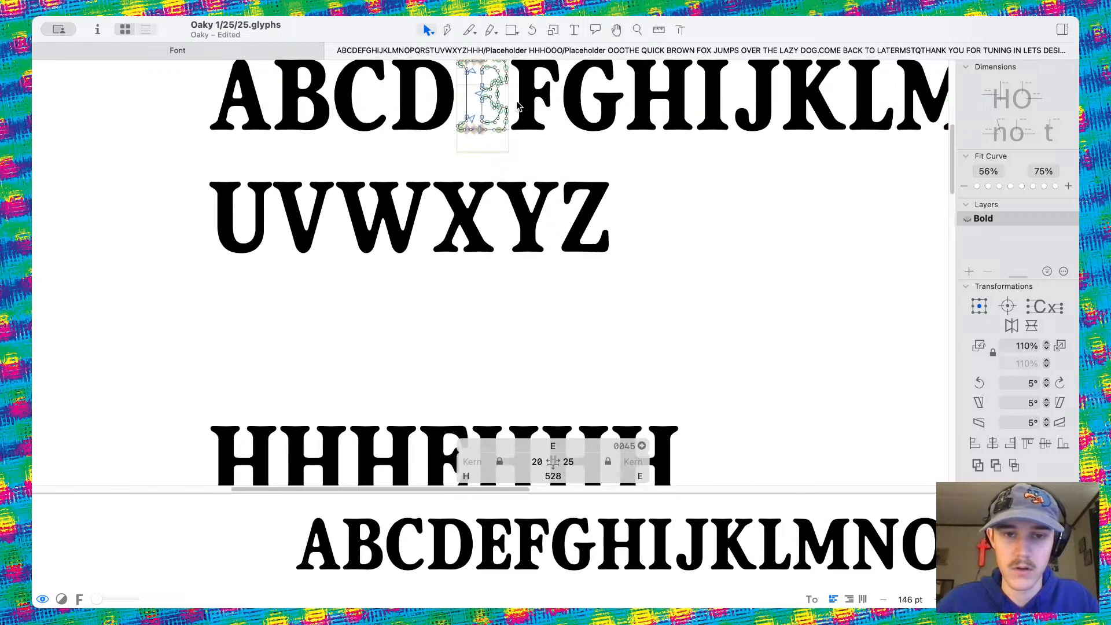
double_click(544, 116)
scroll(544, 116, down, 3)
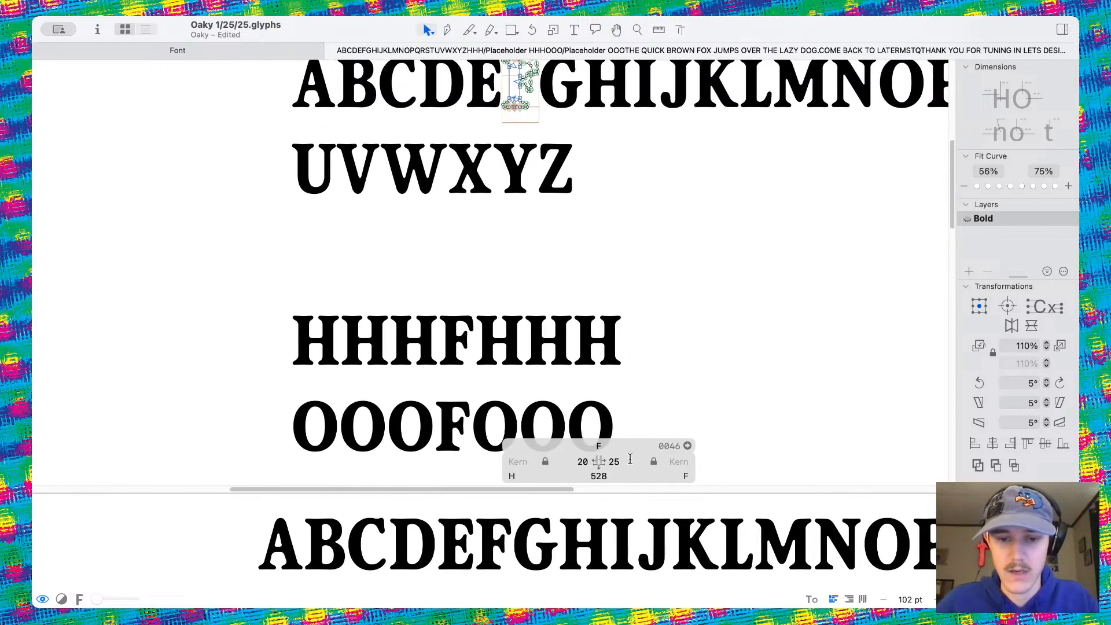
click(630, 459)
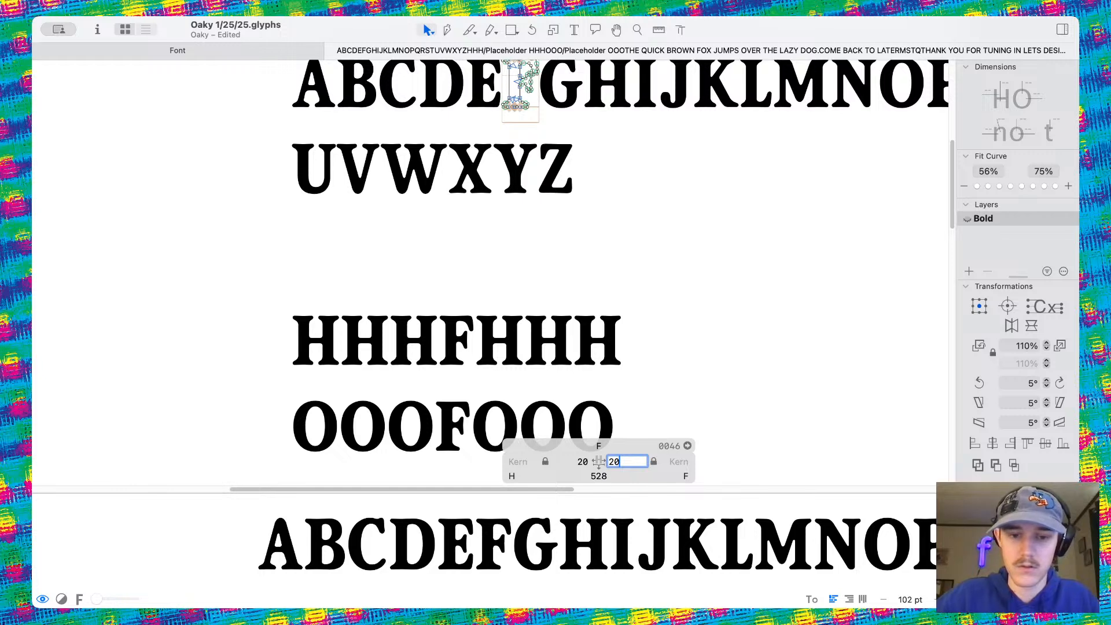
text(20)
key(Return)
scroll(558, 323, down, 3)
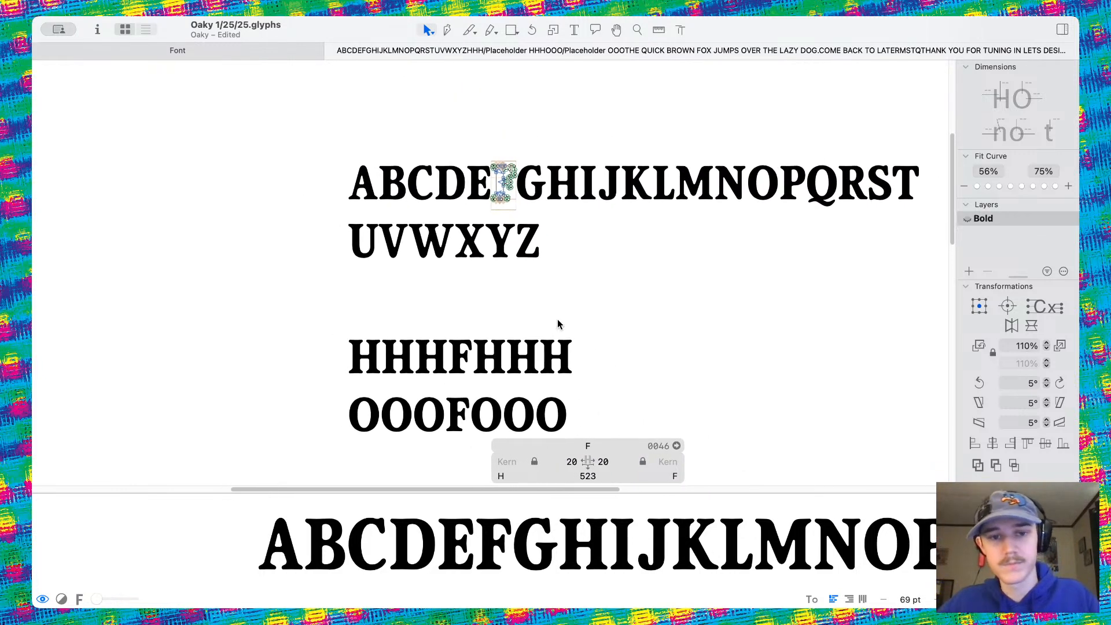
Make the G the active glyph, check the O's sidebearings for reference and return to the G
scroll(519, 155, up, 3)
double_click(532, 168)
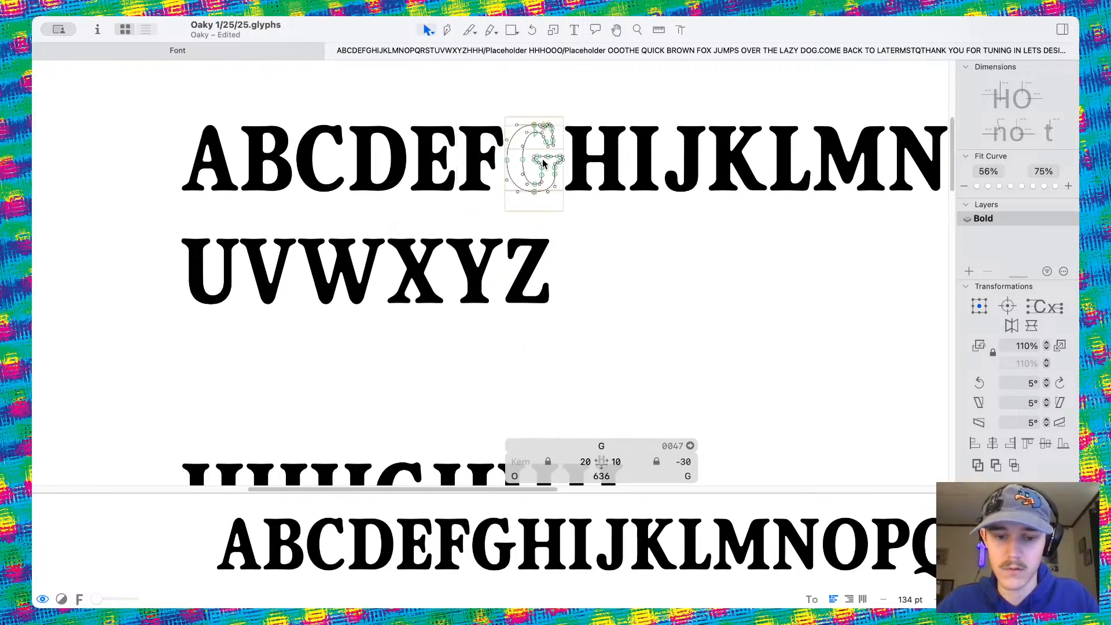
scroll(538, 277, down, 2)
scroll(521, 347, down, 2)
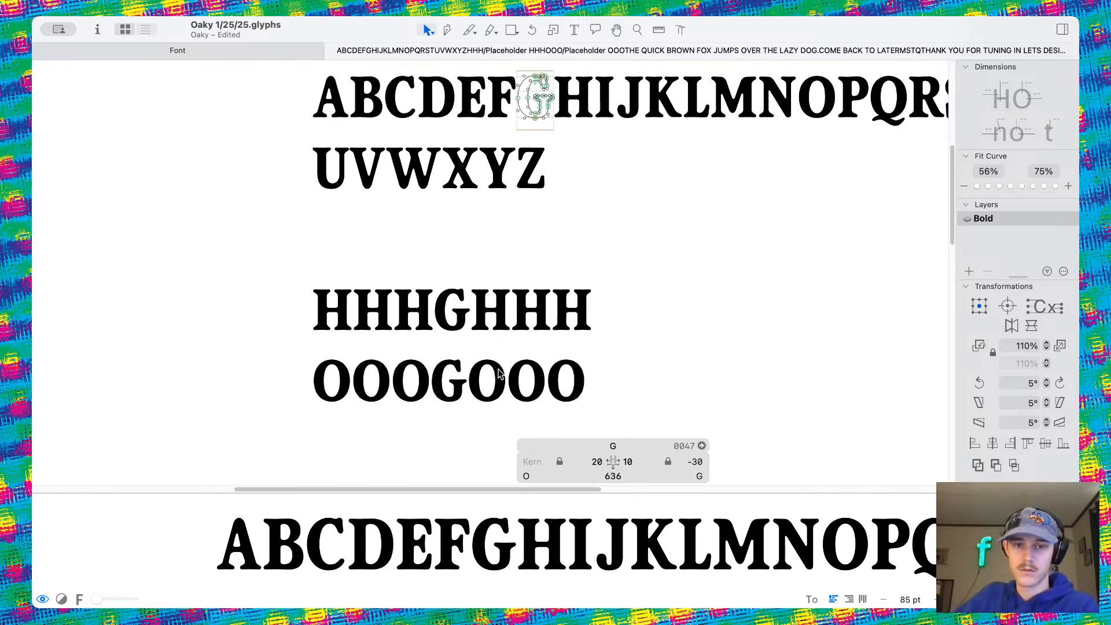
double_click(815, 103)
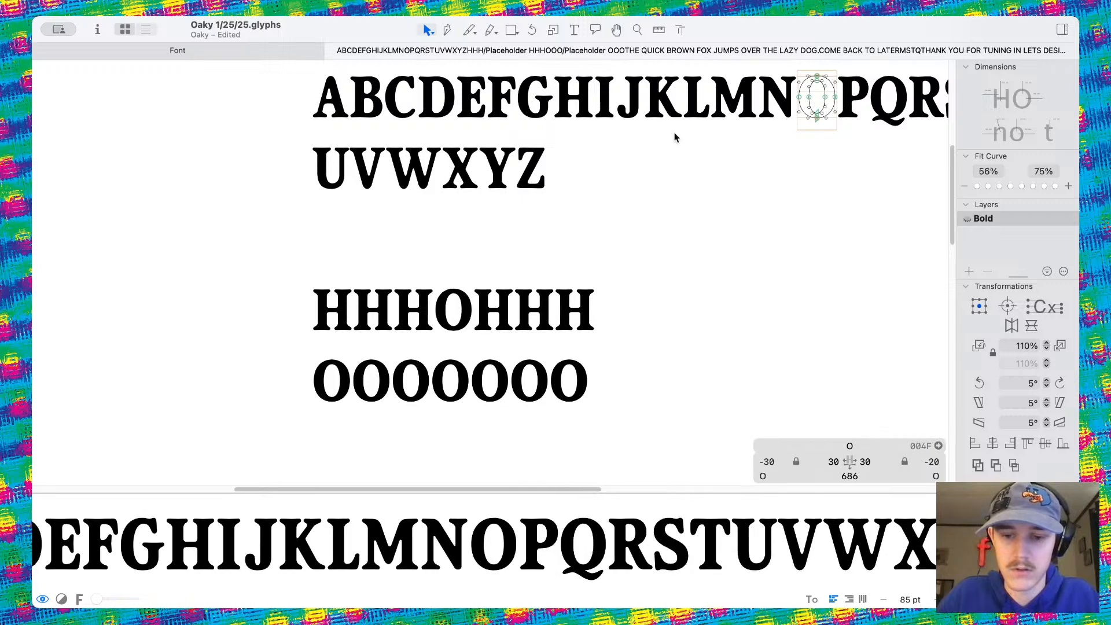
double_click(529, 107)
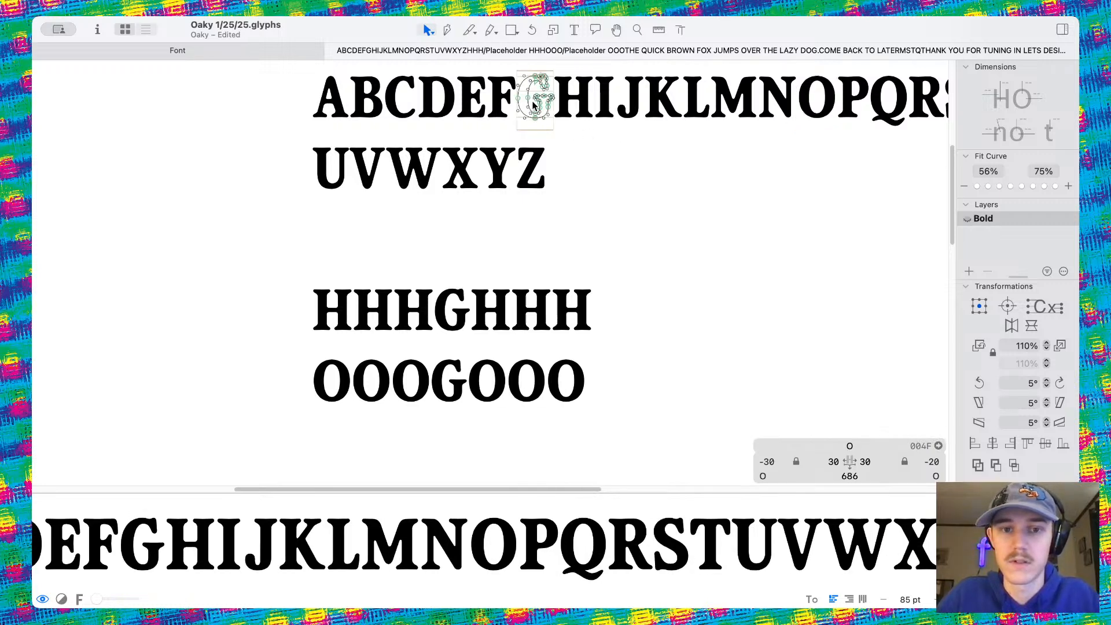
Set the G's left sidebearing to 30 and save the font file
click(597, 460)
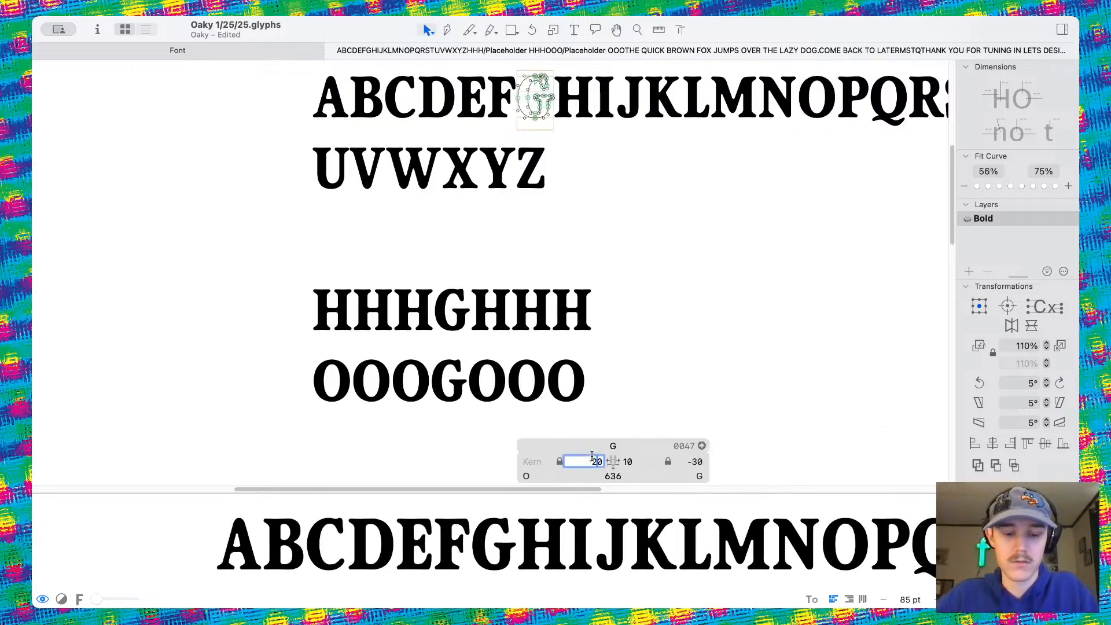
text(30)
key(Return)
key(super+s)
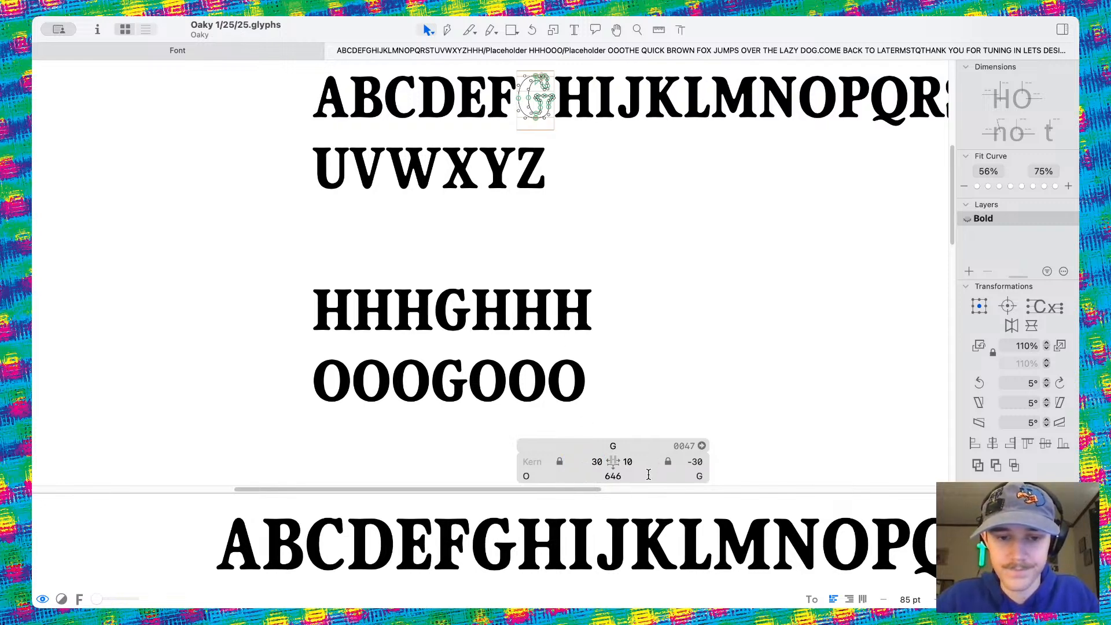
Examine the G's spacing in the H string and check the sidebearings of a neighbouring H
scroll(473, 363, up, 10)
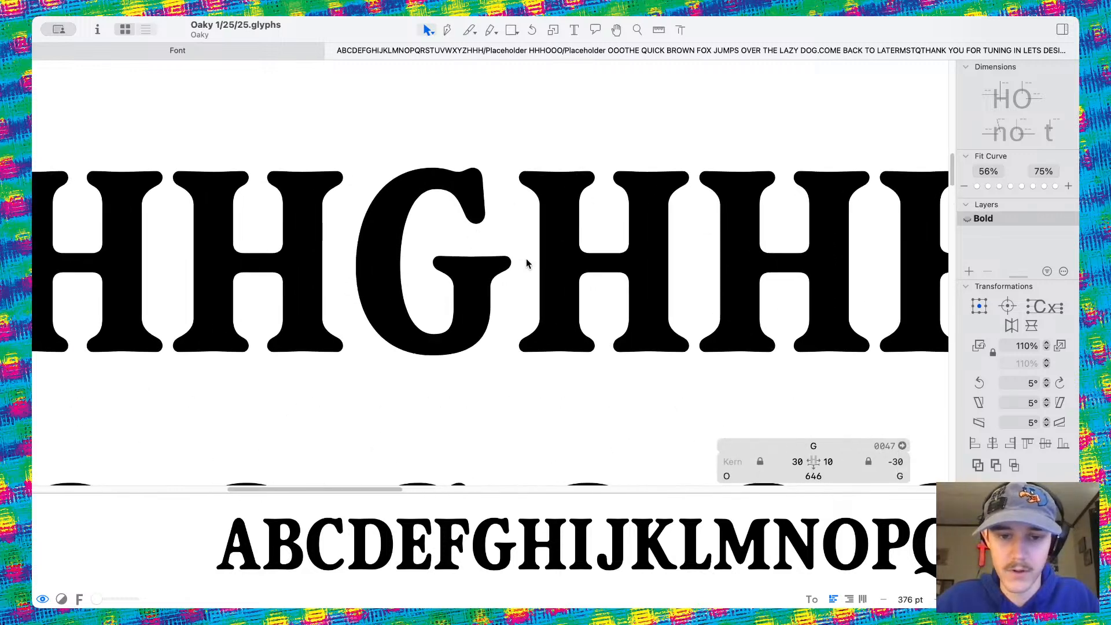
scroll(499, 274, up, 8)
double_click(499, 274)
scroll(495, 282, down, 10)
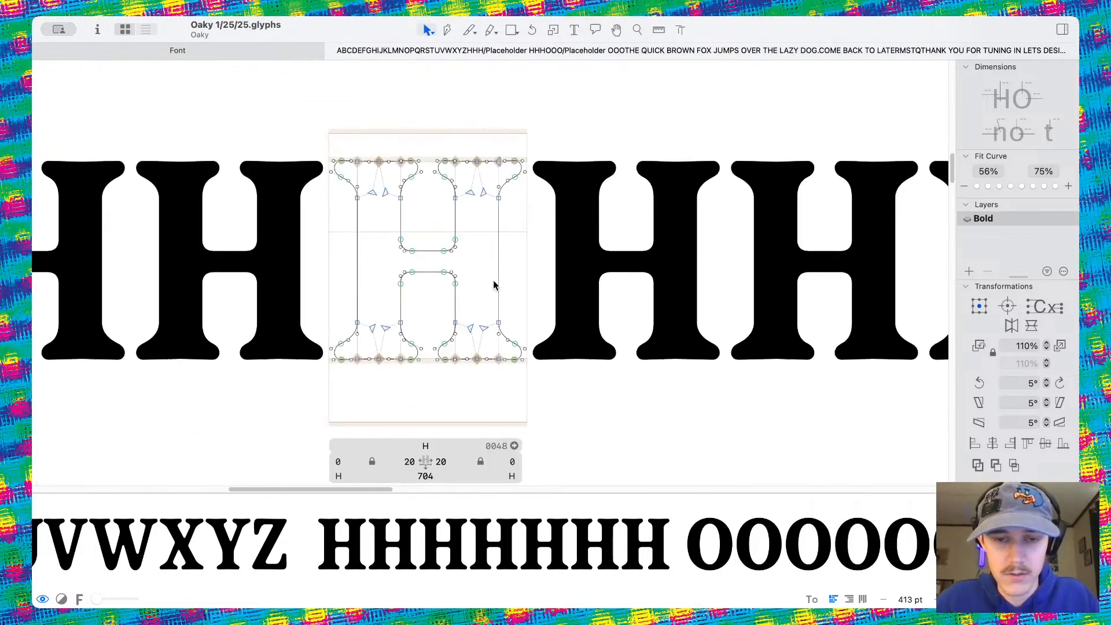
scroll(495, 282, up, 1)
scroll(629, 243, up, 10)
scroll(579, 301, down, 3)
scroll(529, 349, up, 5)
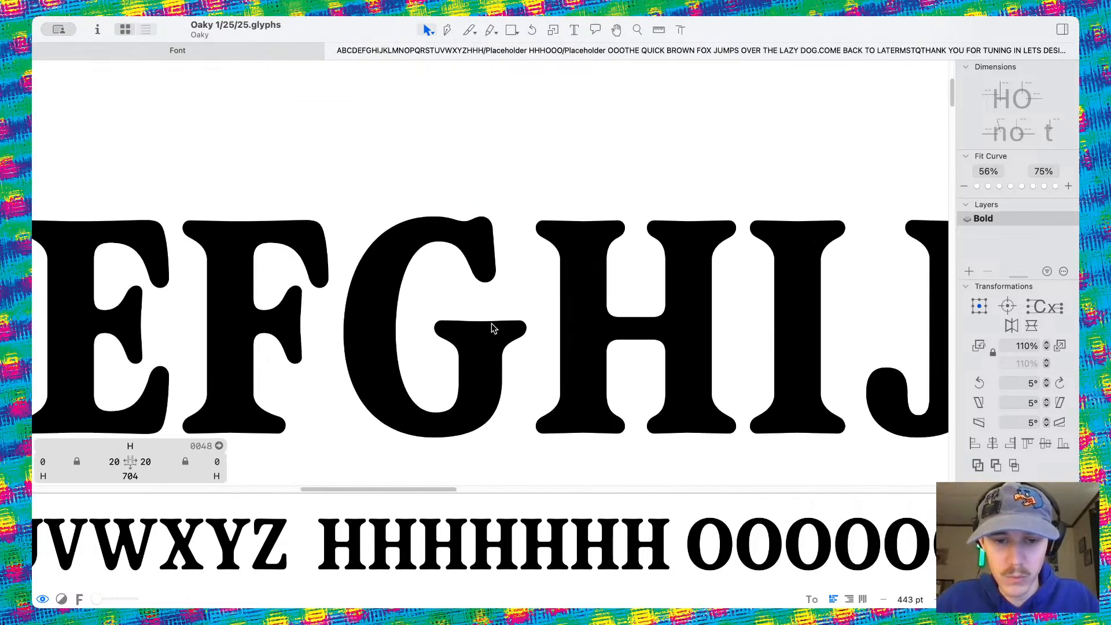
Open the G's outline, move the rounded right end of its crossbar inward by about 15 units and preview it
double_click(492, 328)
scroll(492, 328, up, 8)
scroll(544, 266, up, 5)
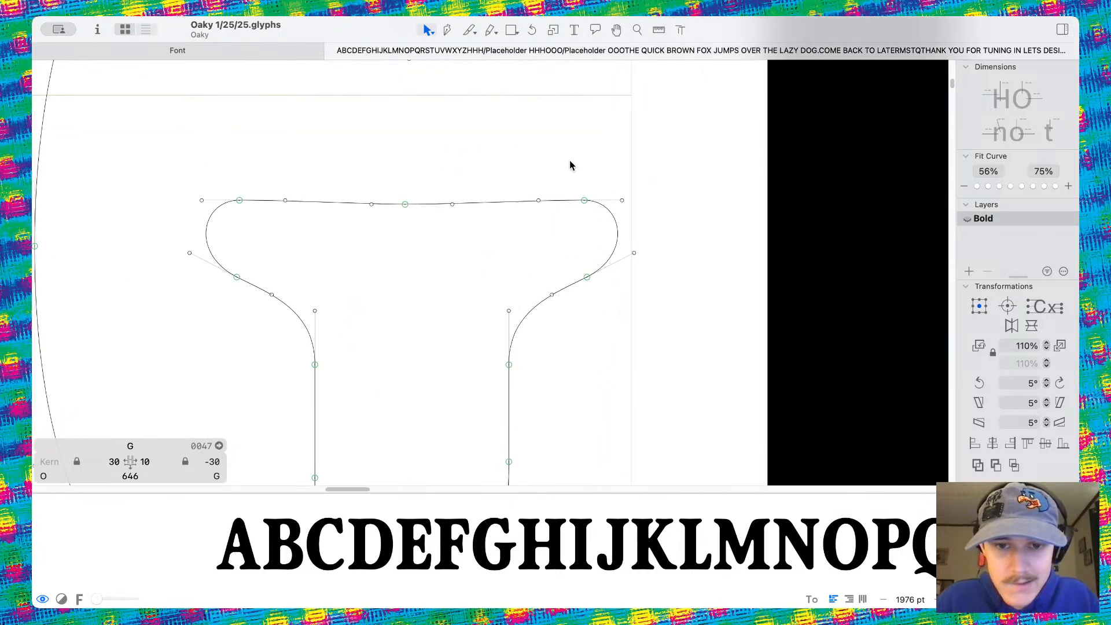
drag(570, 161, 623, 315)
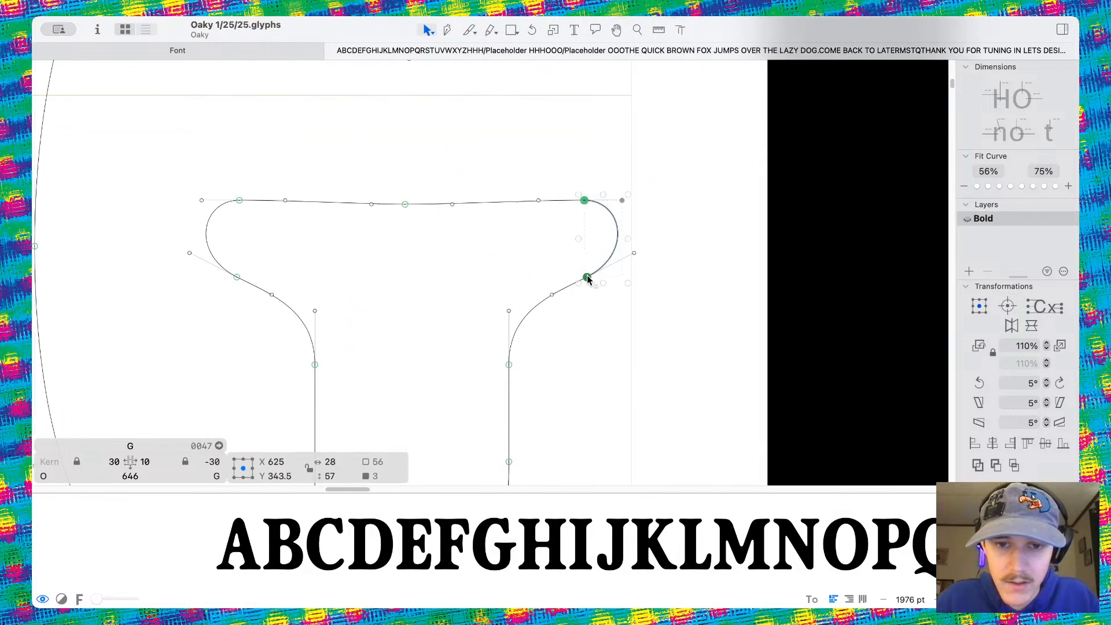
drag(586, 279, 566, 282)
key(space)
scroll(607, 279, down, 5)
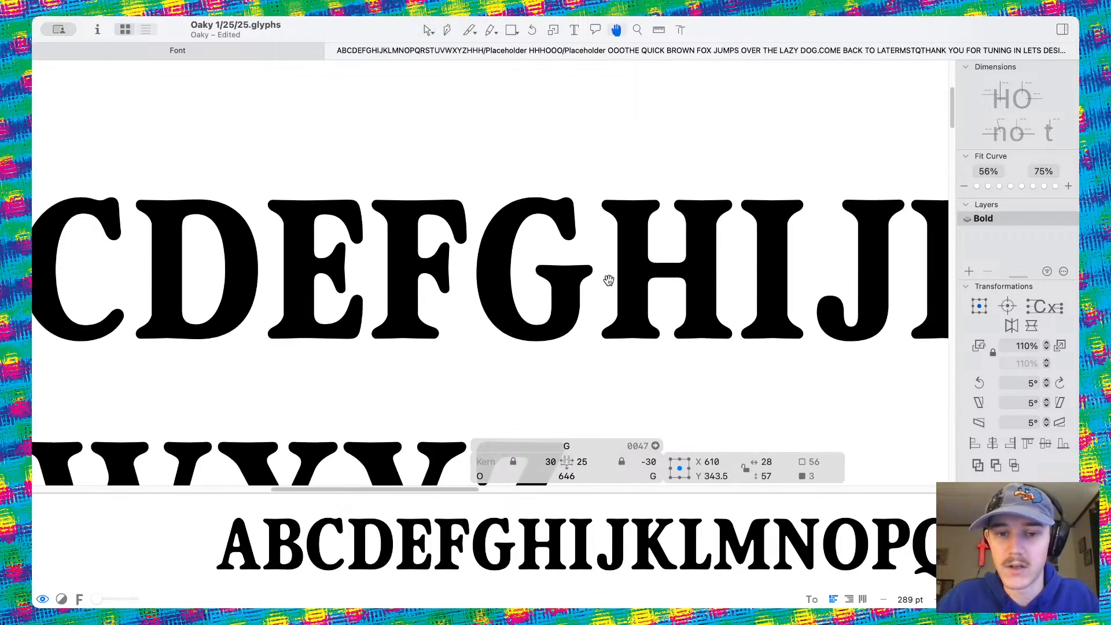
Shift the upper node at the right end of the G's crossbar slightly inward and check the G in the test strings
scroll(575, 274, up, 5)
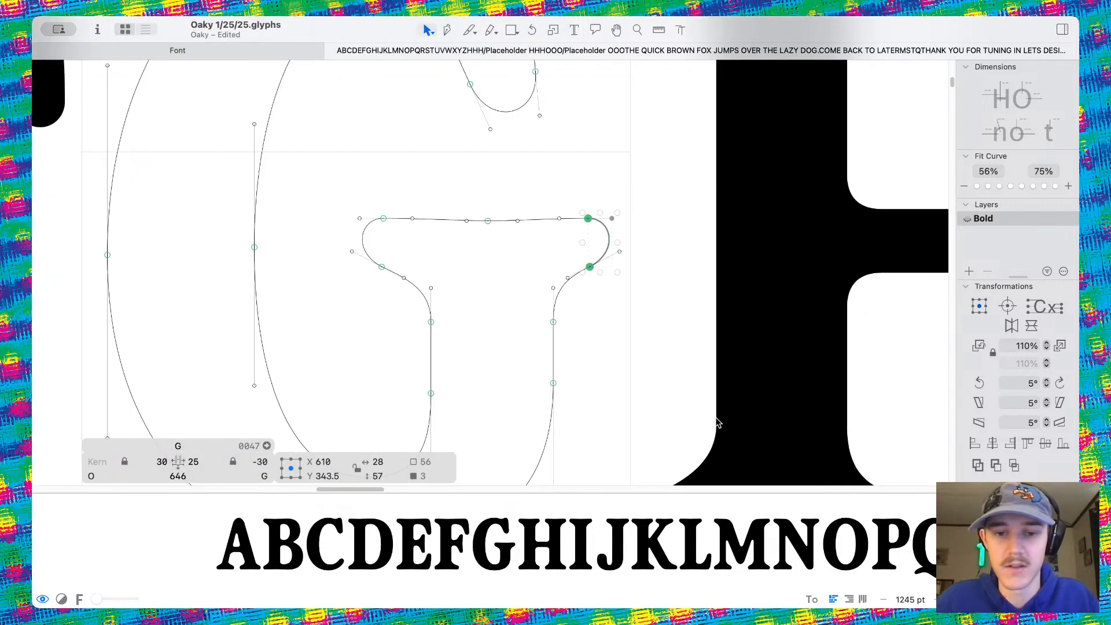
click(606, 305)
scroll(591, 297, up, 5)
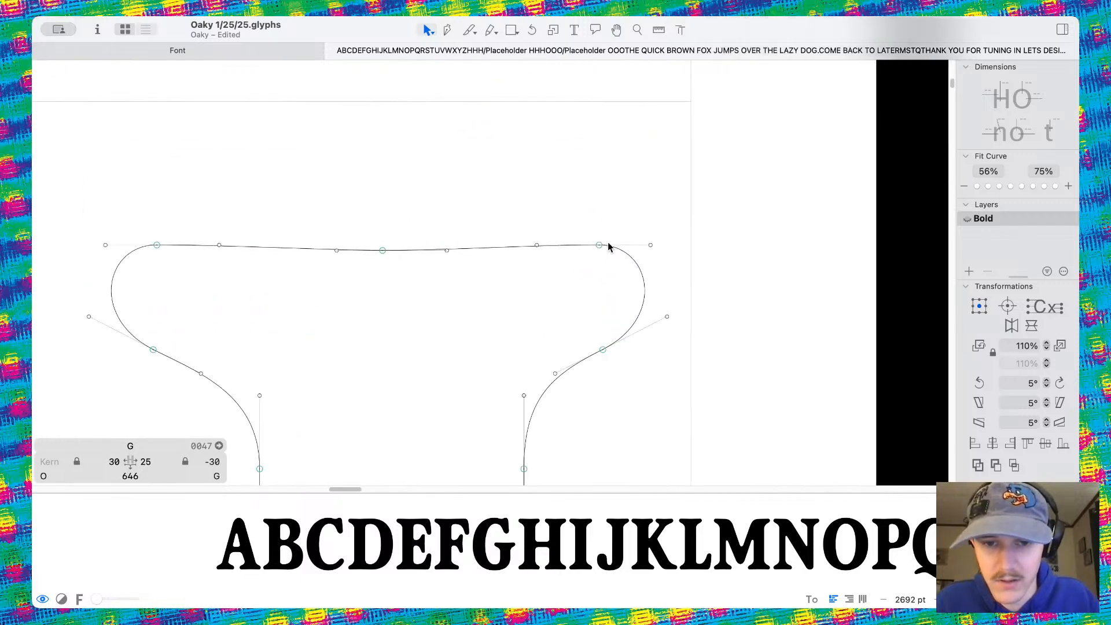
drag(599, 245, 585, 245)
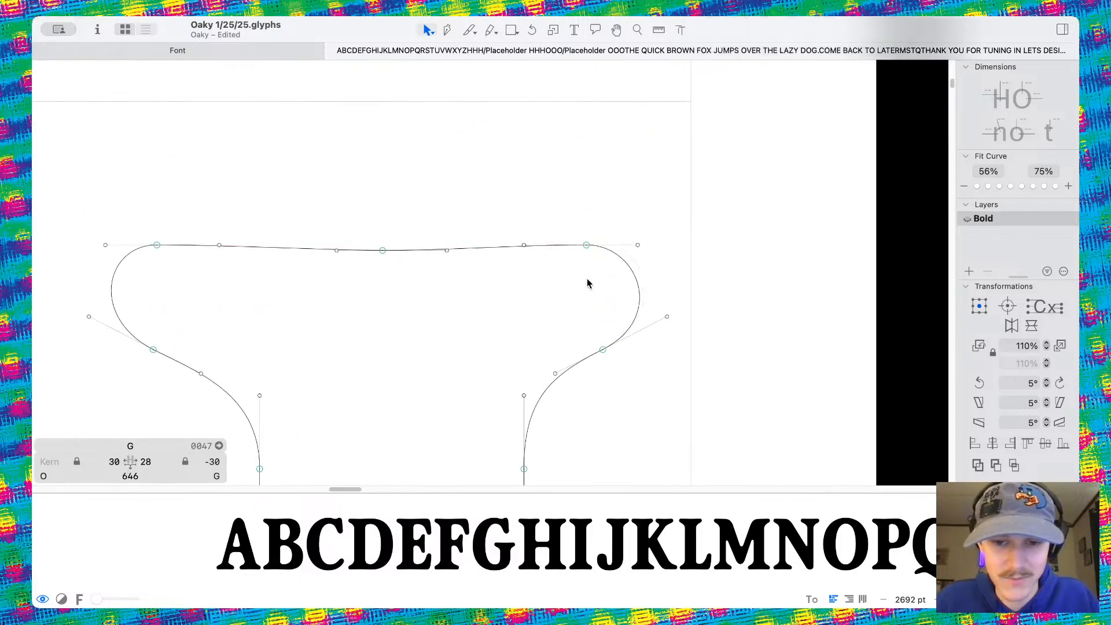
key(space)
scroll(535, 296, down, 10)
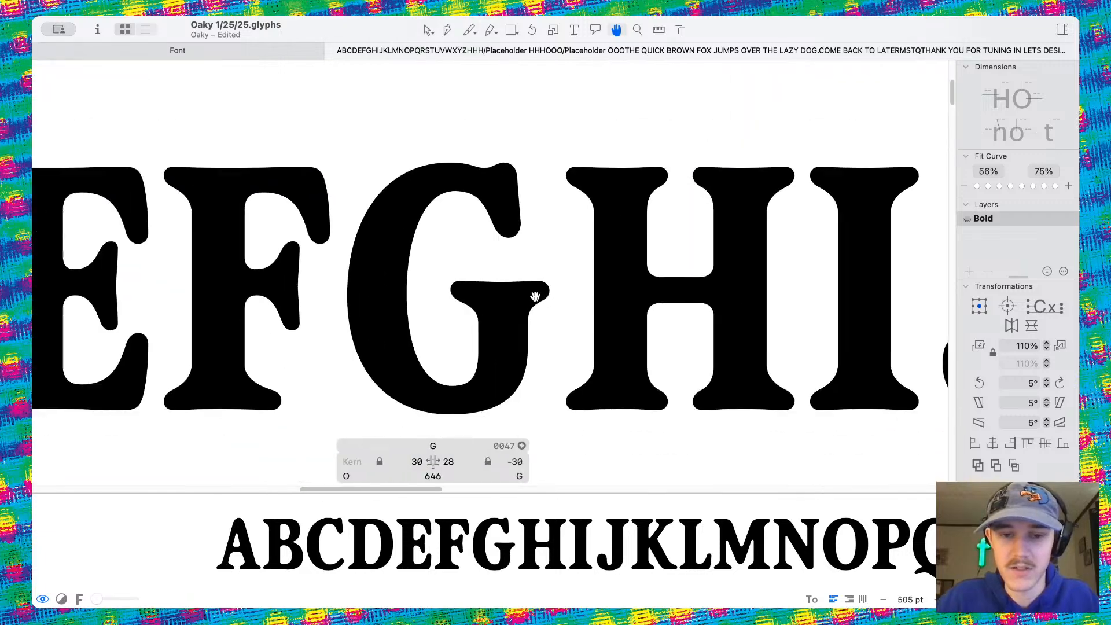
scroll(630, 364, down, 5)
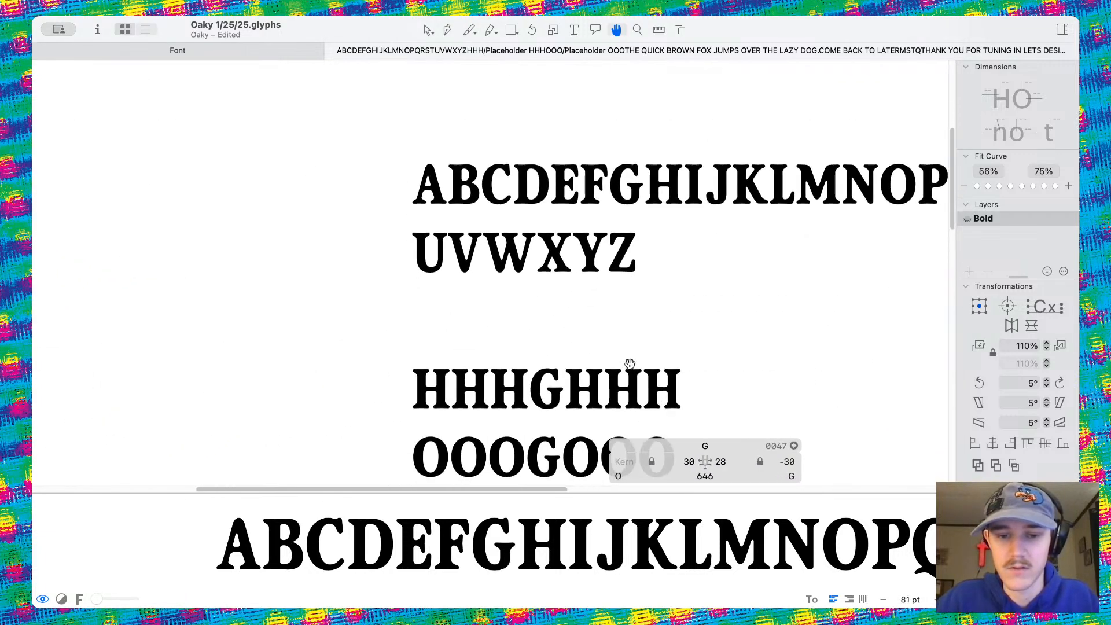
scroll(574, 388, up, 5)
scroll(574, 389, down, 2)
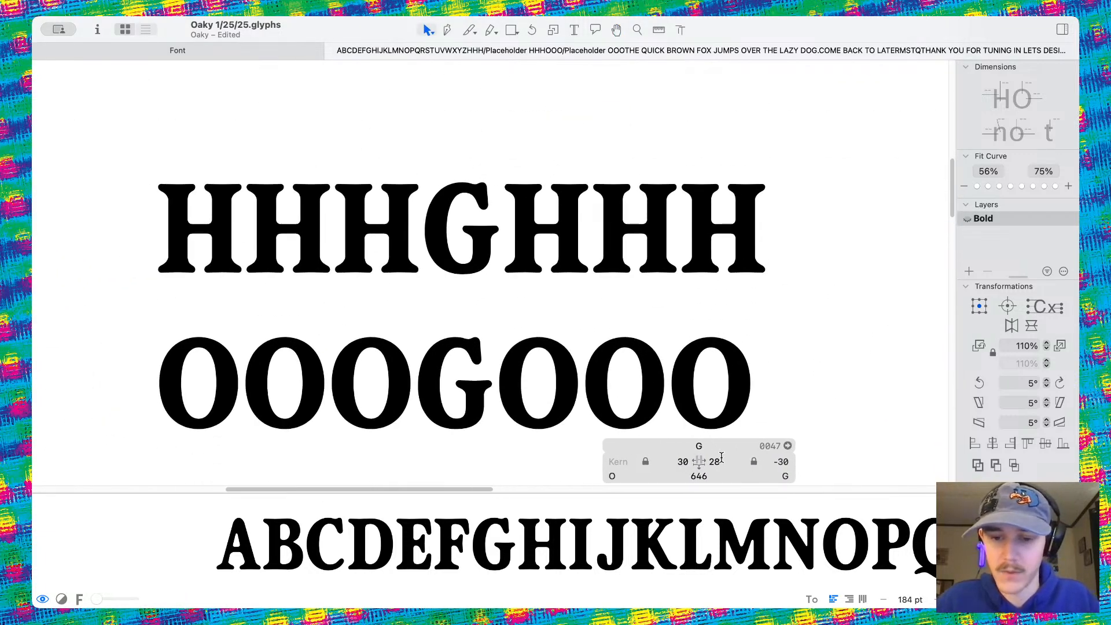
Set the G's right sidebearing to 30 and check the result in the H and O test strings
click(721, 459)
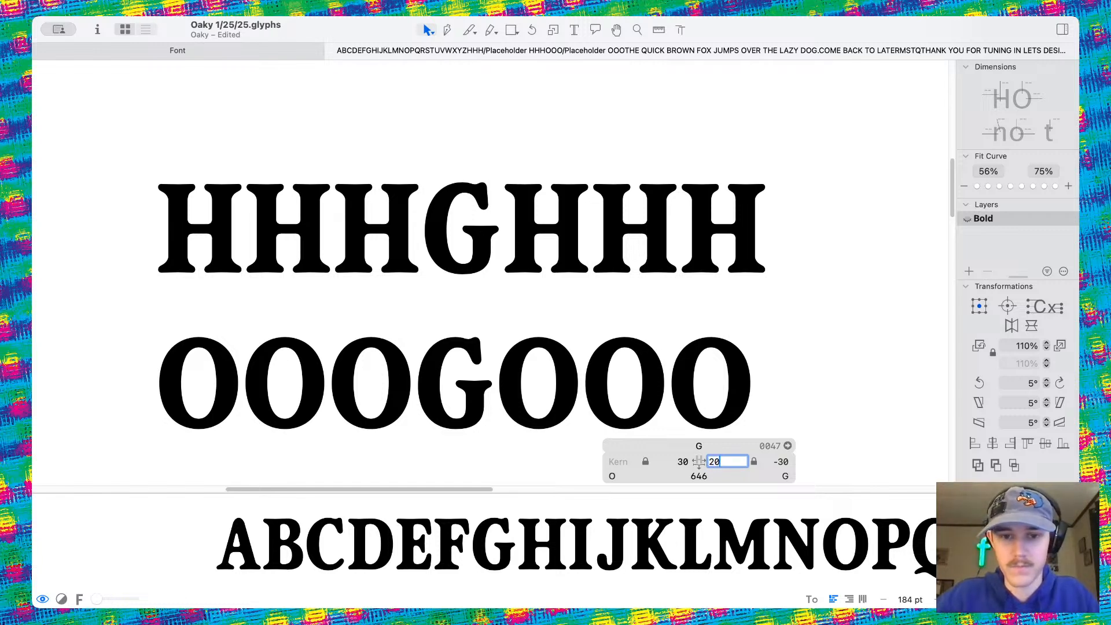
key(Return)
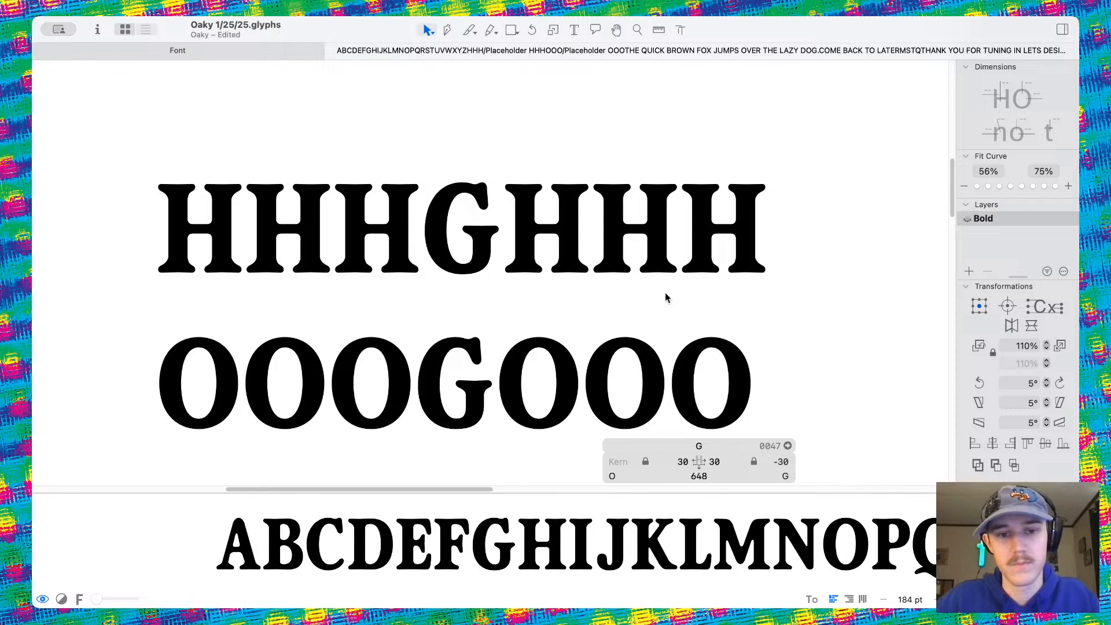
scroll(664, 292, down, 5)
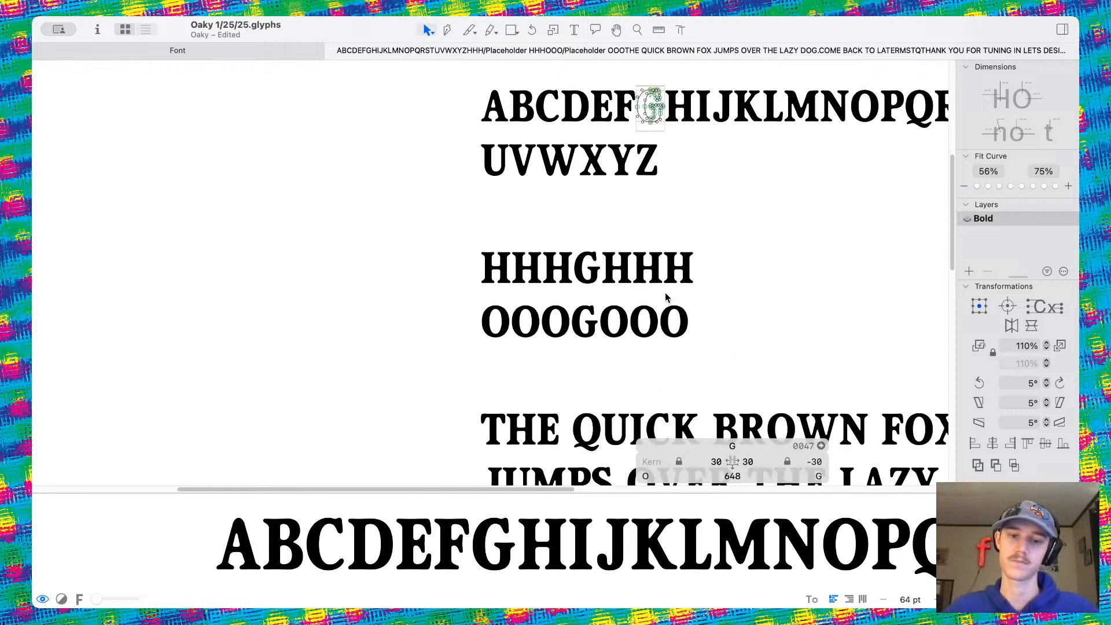
scroll(665, 297, right, 3)
scroll(665, 297, up, 1)
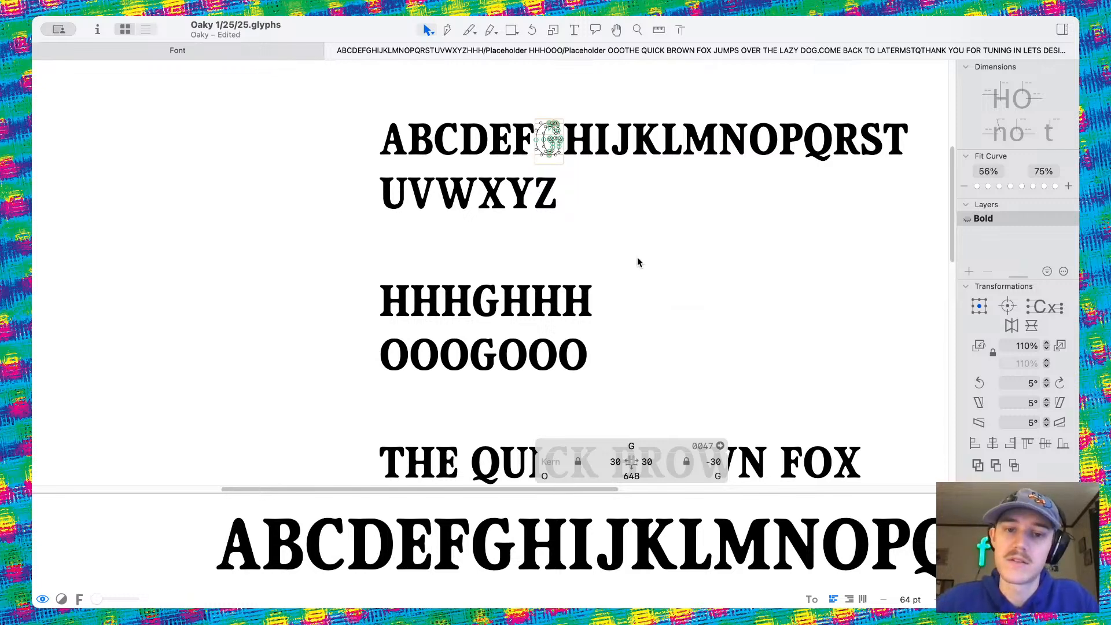
Move the left side of the G's bowl outward by 10 units and preview it in the alphabet line
scroll(541, 130, up, 10)
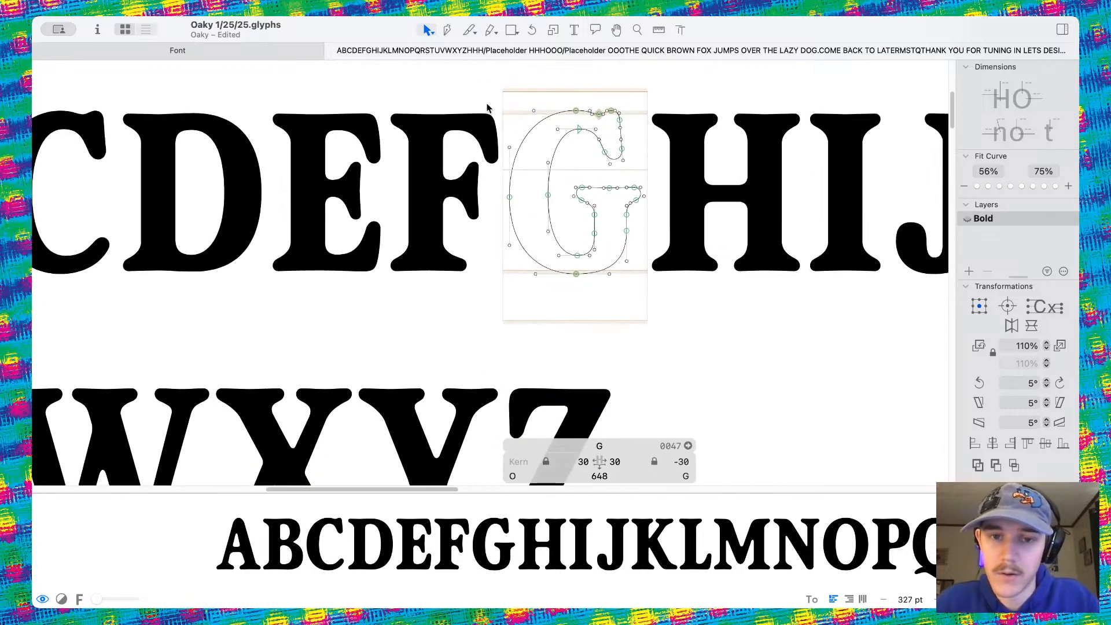
click(561, 278)
key(space)
scroll(562, 278, down, 4)
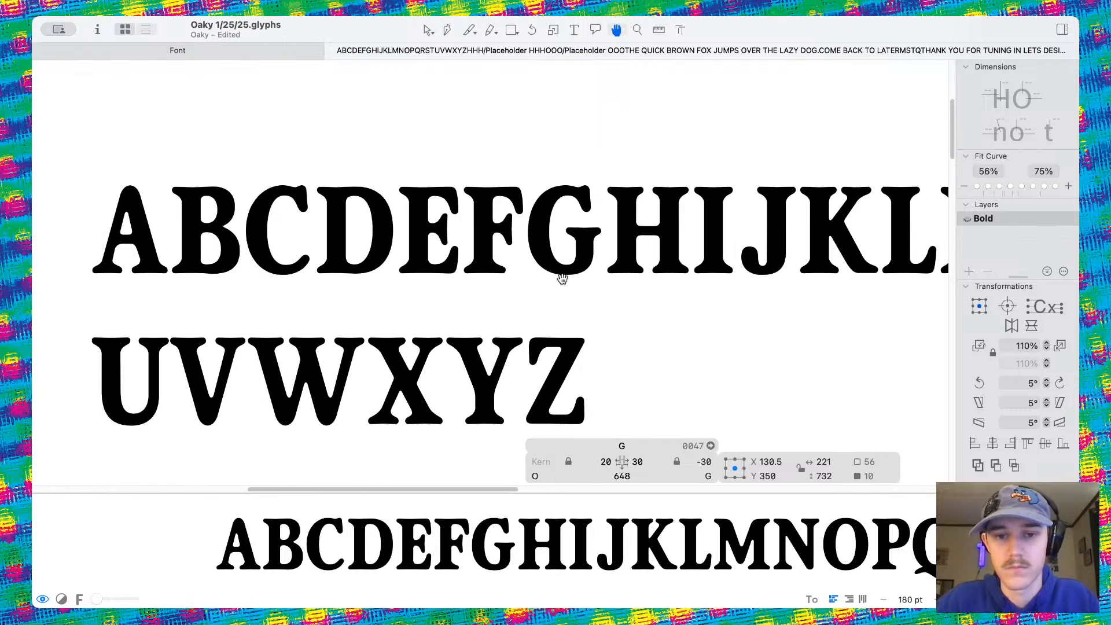
Move the left side of the C's bowl outward by 10 units and set the C's left sidebearing to 30
scroll(561, 278, left, 4)
scroll(390, 221, up, 4)
double_click(496, 199)
drag(334, 116, 436, 332)
key(shift+Left)
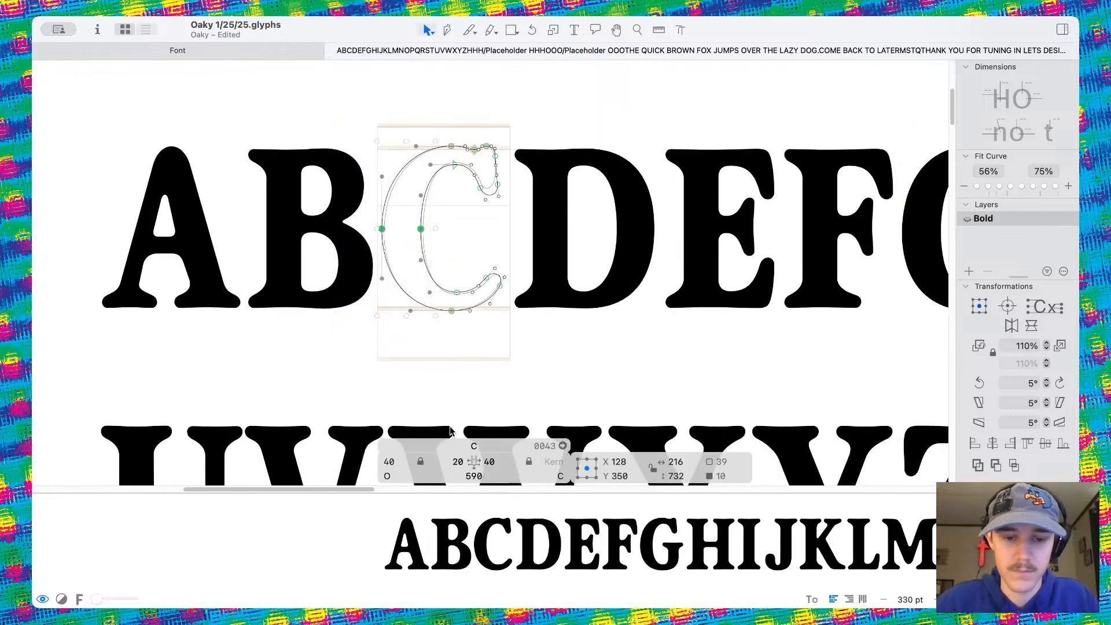
double_click(458, 461)
text(3)
key(Return)
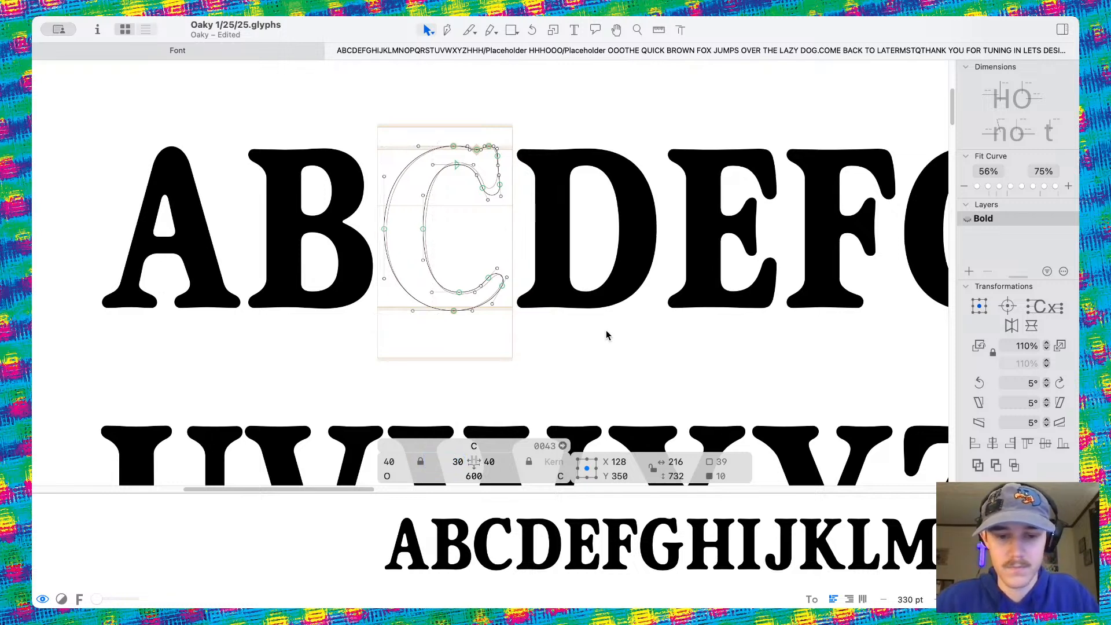
Set the G's left sidebearing back to 30 and save the font file
scroll(605, 330, right, 6)
double_click(653, 264)
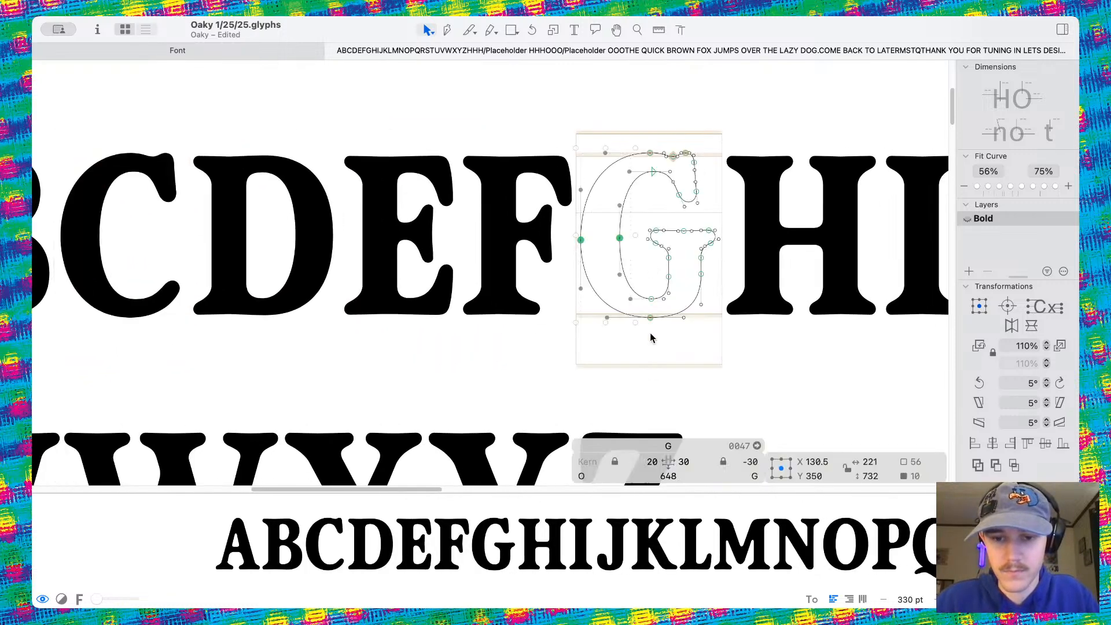
double_click(652, 461)
text(30)
key(Return)
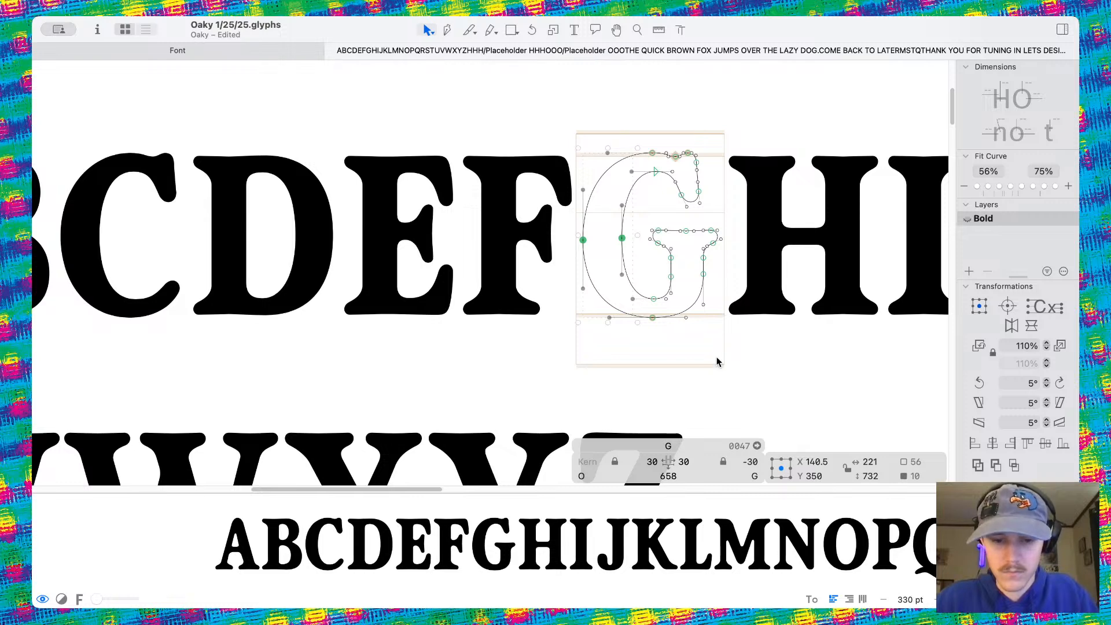
key(super+s)
Examine the widened G's spacing in the H and O test strings, both up close and at small size
scroll(716, 362, down, 10)
scroll(717, 362, down, 5)
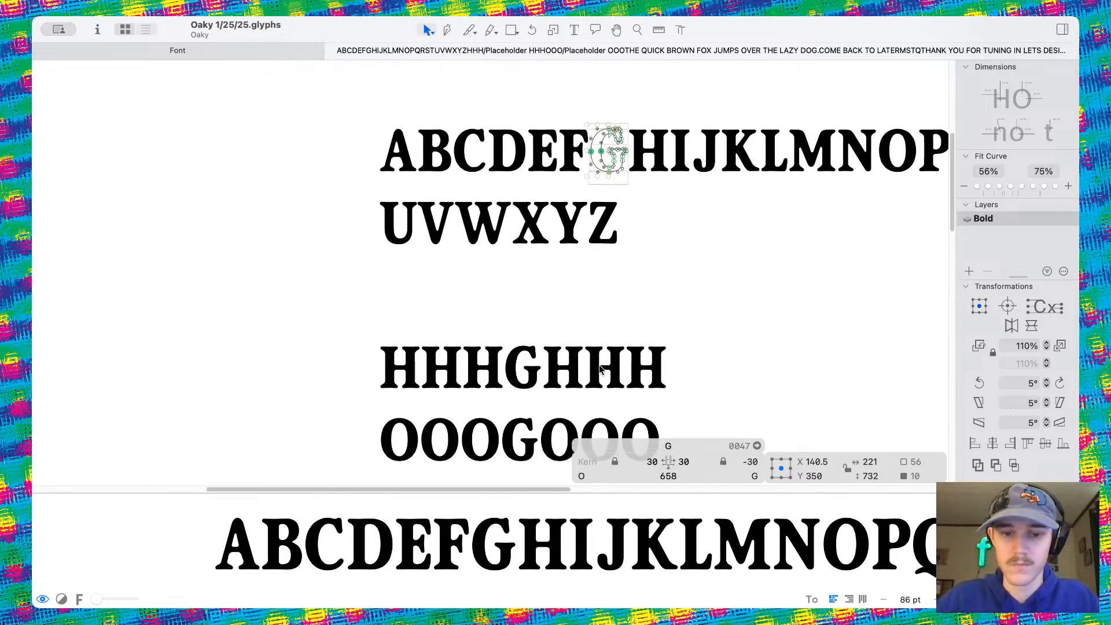
scroll(543, 309, up, 5)
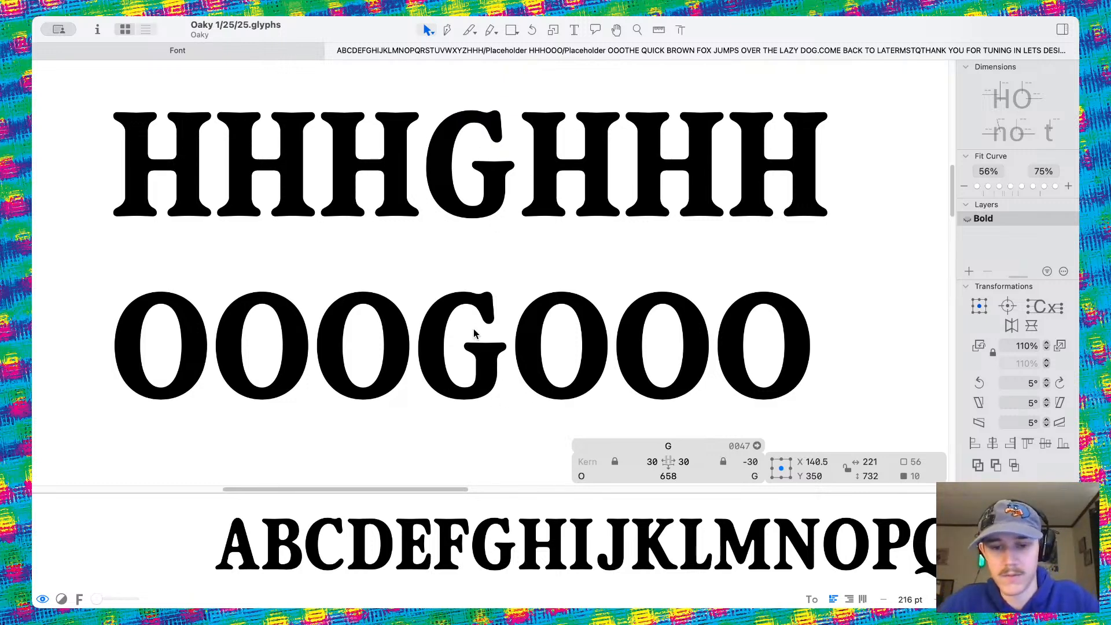
scroll(475, 332, down, 5)
scroll(475, 333, up, 2)
scroll(510, 319, right, 2)
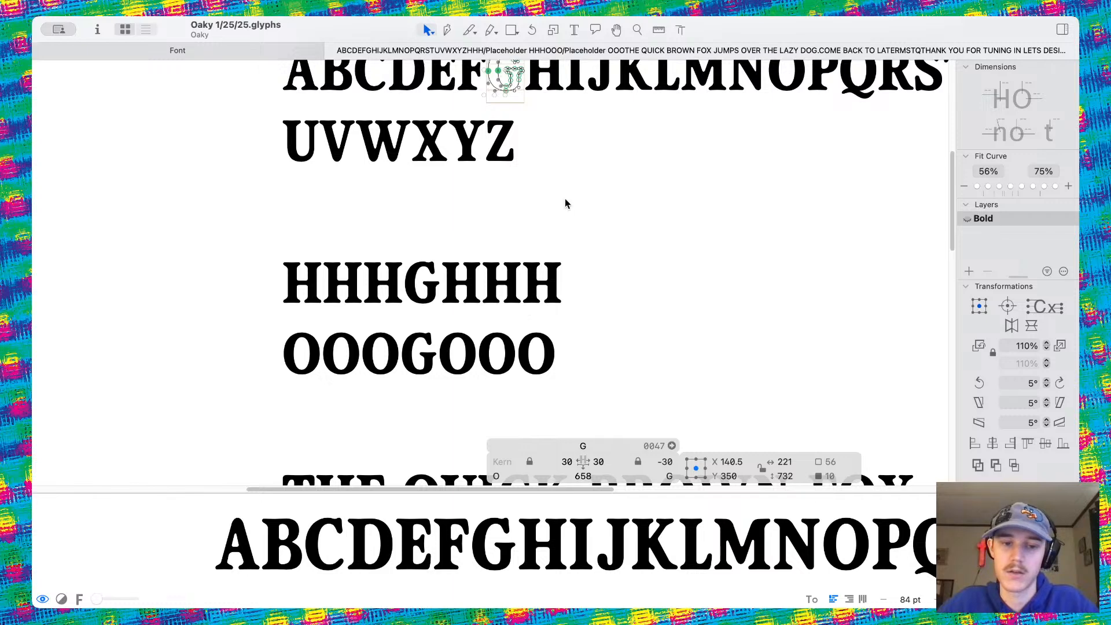
scroll(590, 190, up, 2)
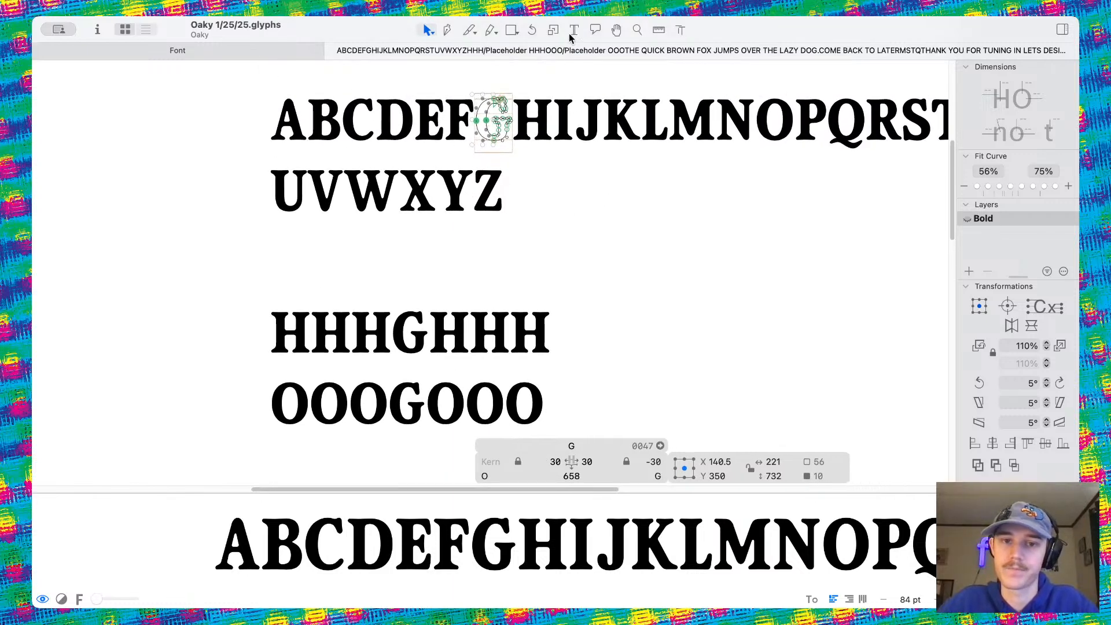
Compare the sidebearings of the H and the I, and set both of the I's sidebearings to 20
click(535, 130)
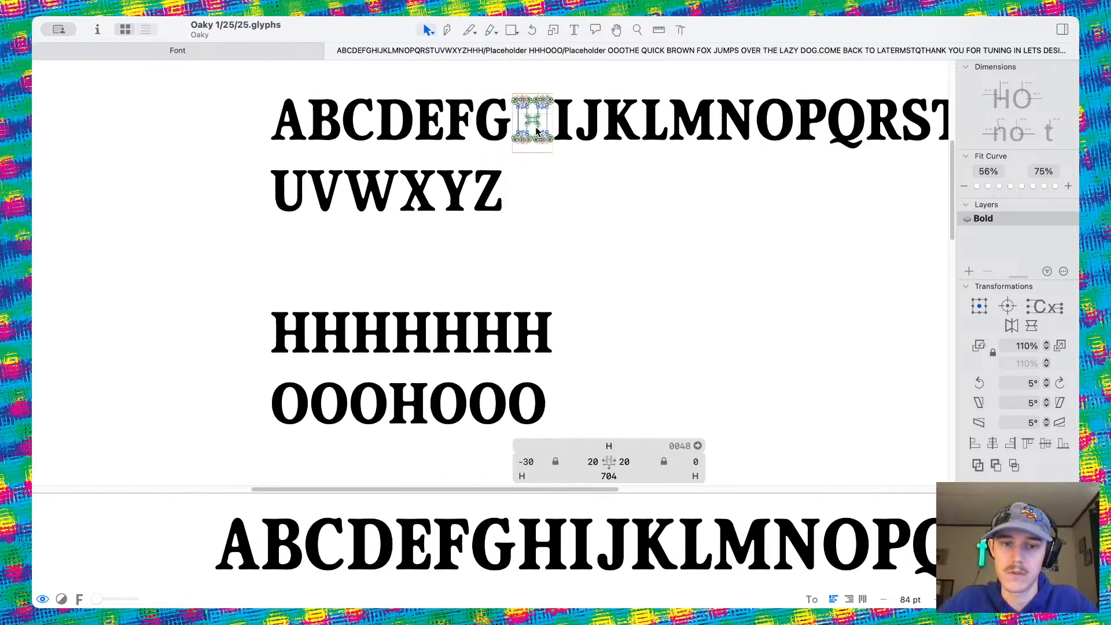
click(564, 126)
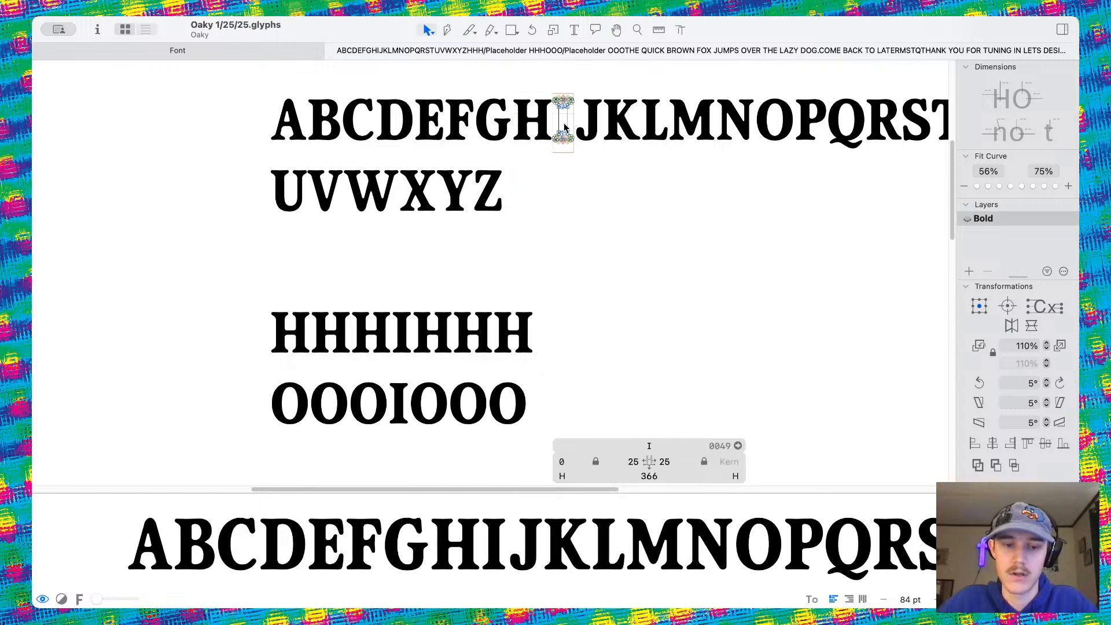
scroll(552, 151, right, 2)
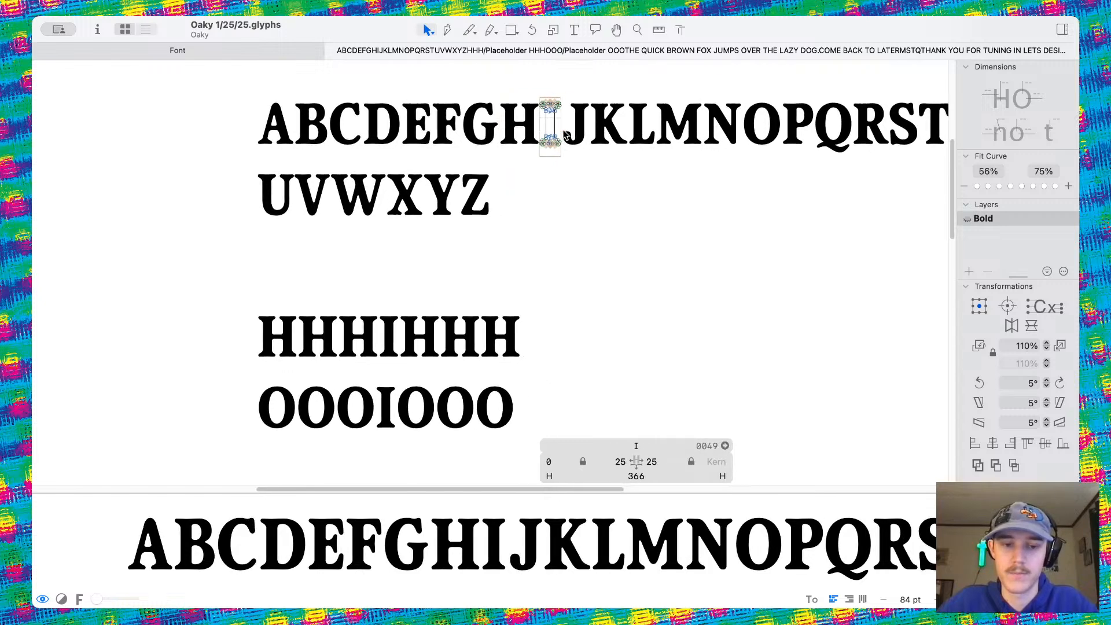
click(511, 132)
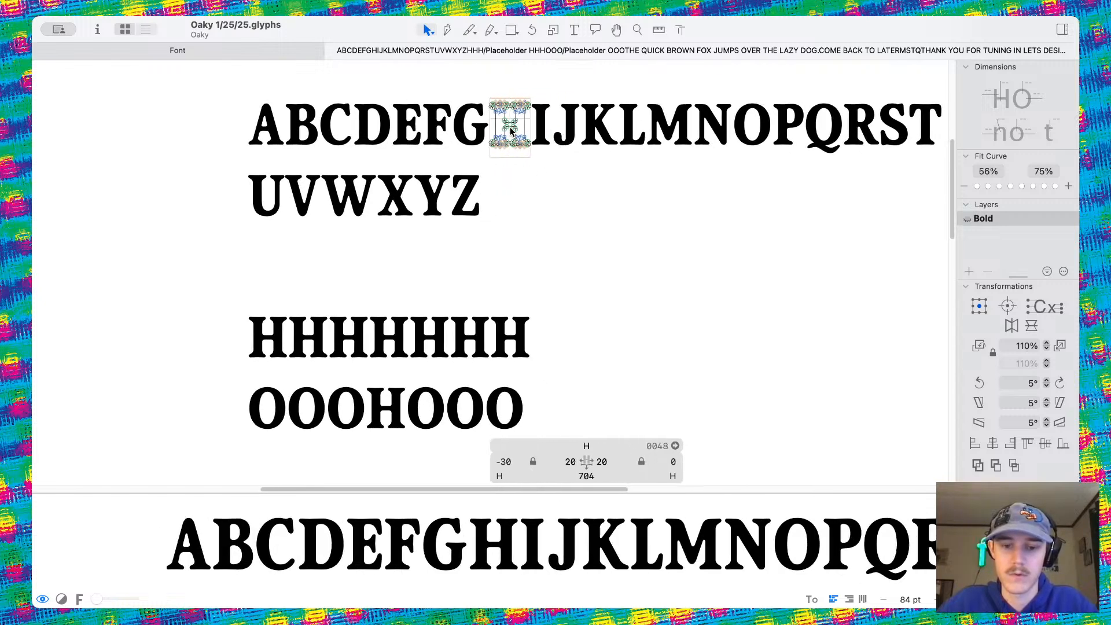
click(544, 132)
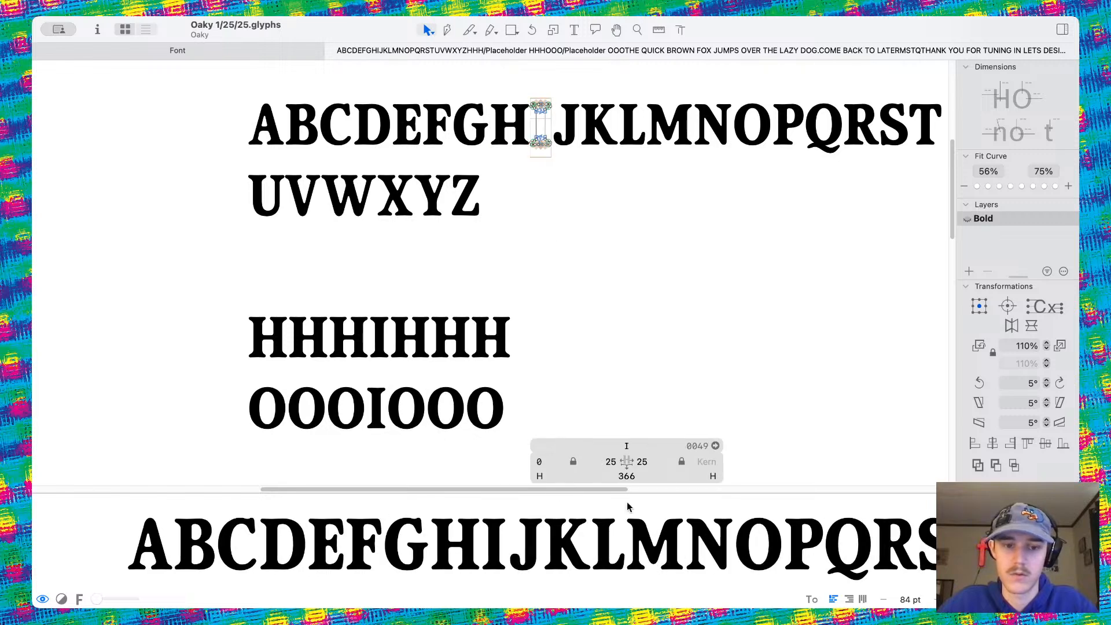
click(611, 461)
text(20)
key(Tab)
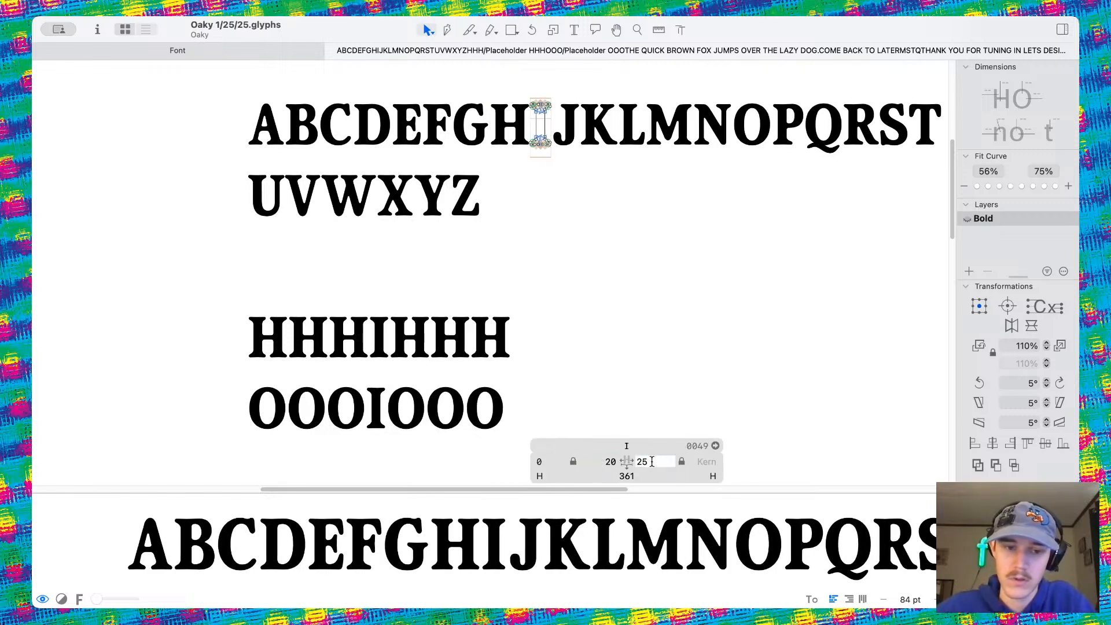
text(20)
key(Return)
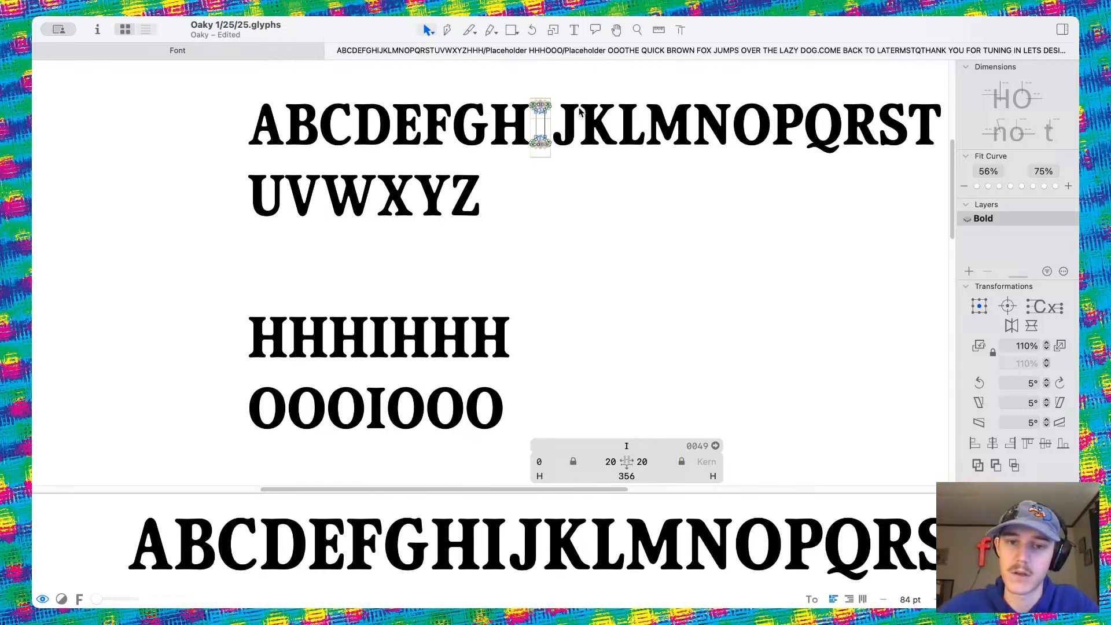
Open the J in the alphabet line and examine its spacing in the H and O test strings
scroll(580, 111, up, 3)
double_click(566, 125)
scroll(565, 144, down, 2)
scroll(538, 362, down, 2)
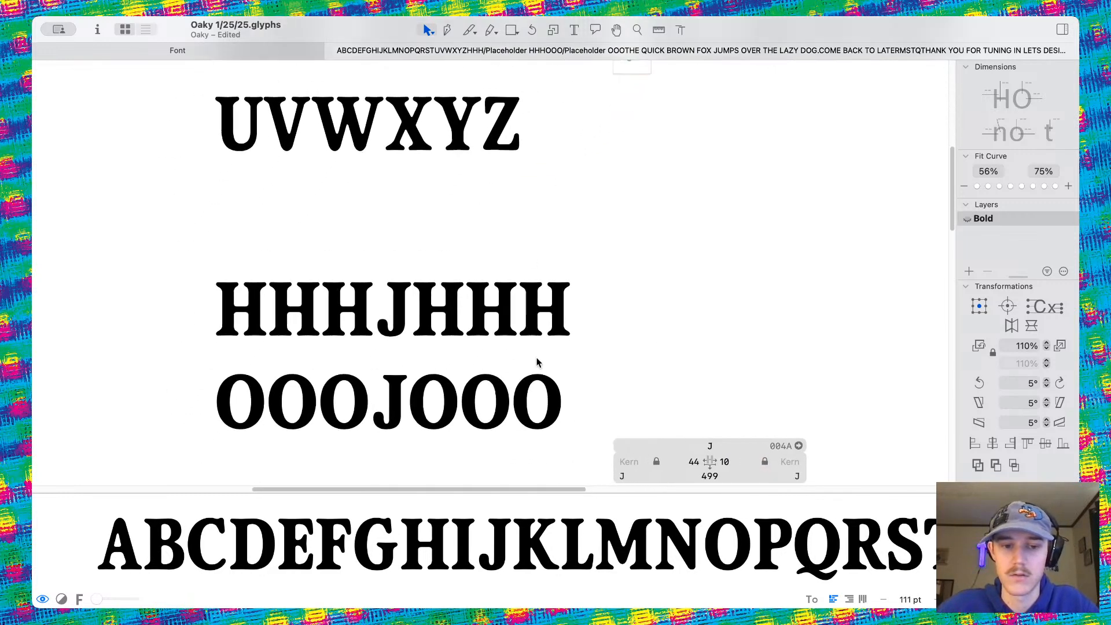
scroll(427, 342, up, 5)
scroll(426, 347, down, 4)
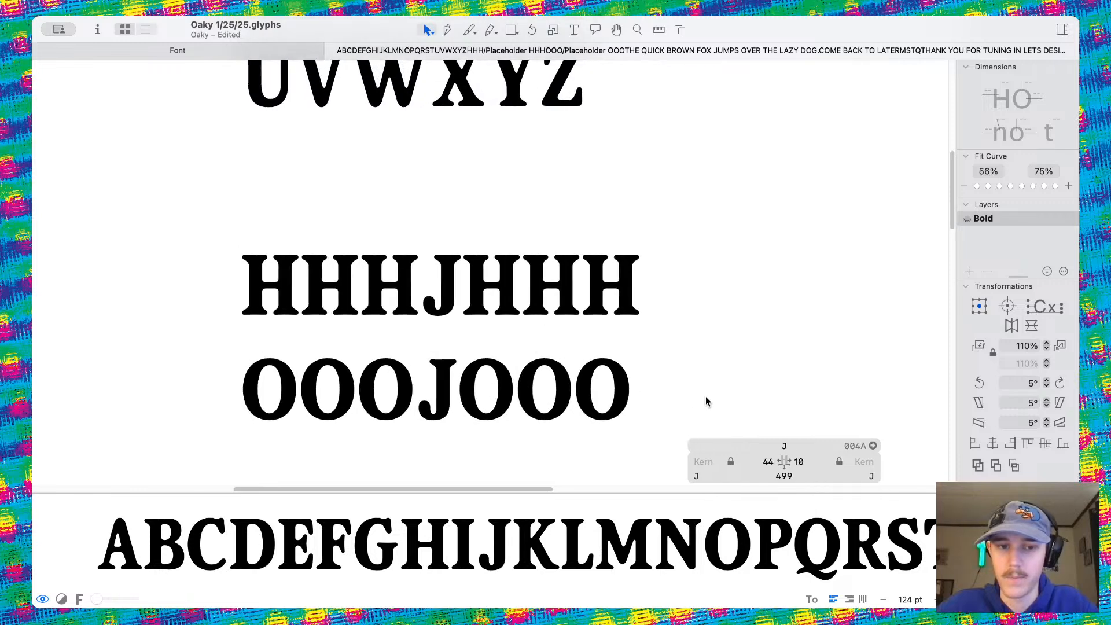
scroll(705, 401, up, 1)
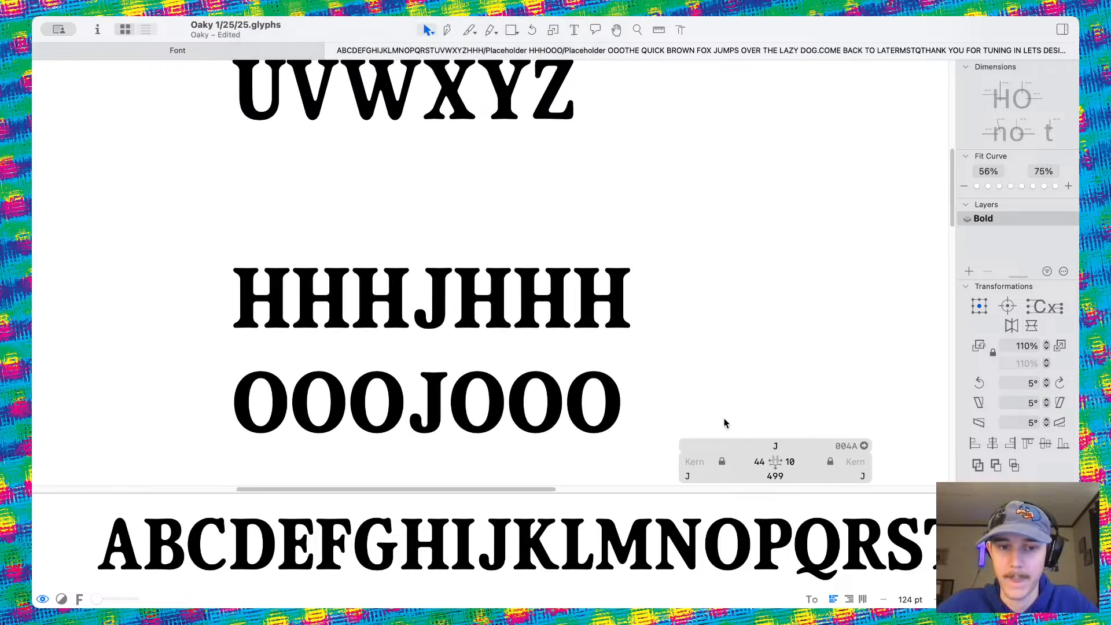
Reduce the J's left sidebearing to 30, 20 and finally 15, judging each value in the test strings
click(753, 463)
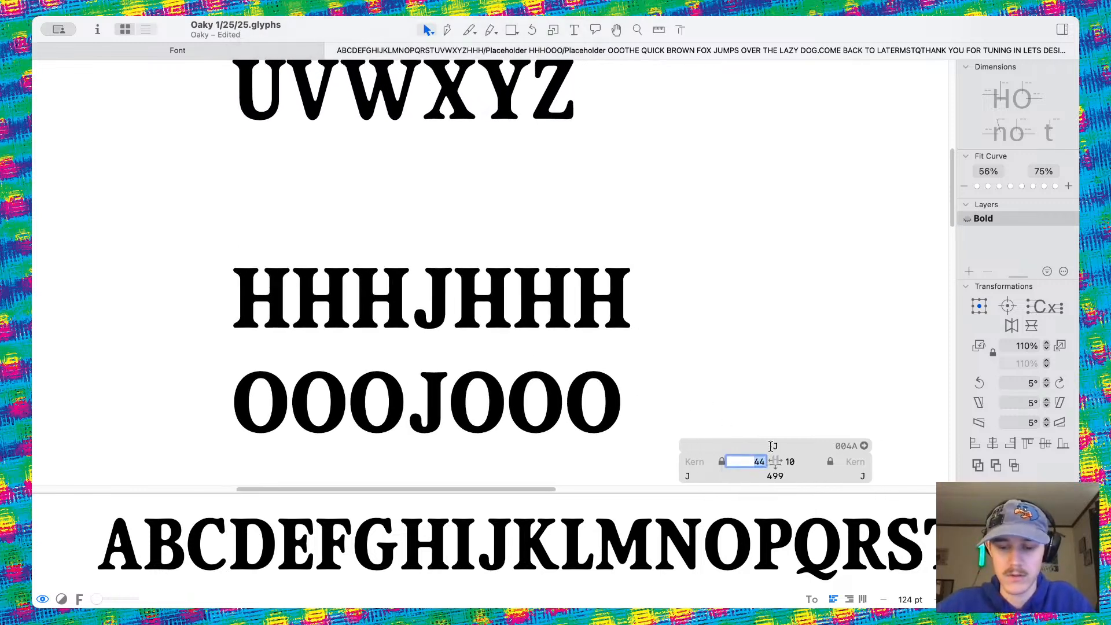
text(30)
key(Return)
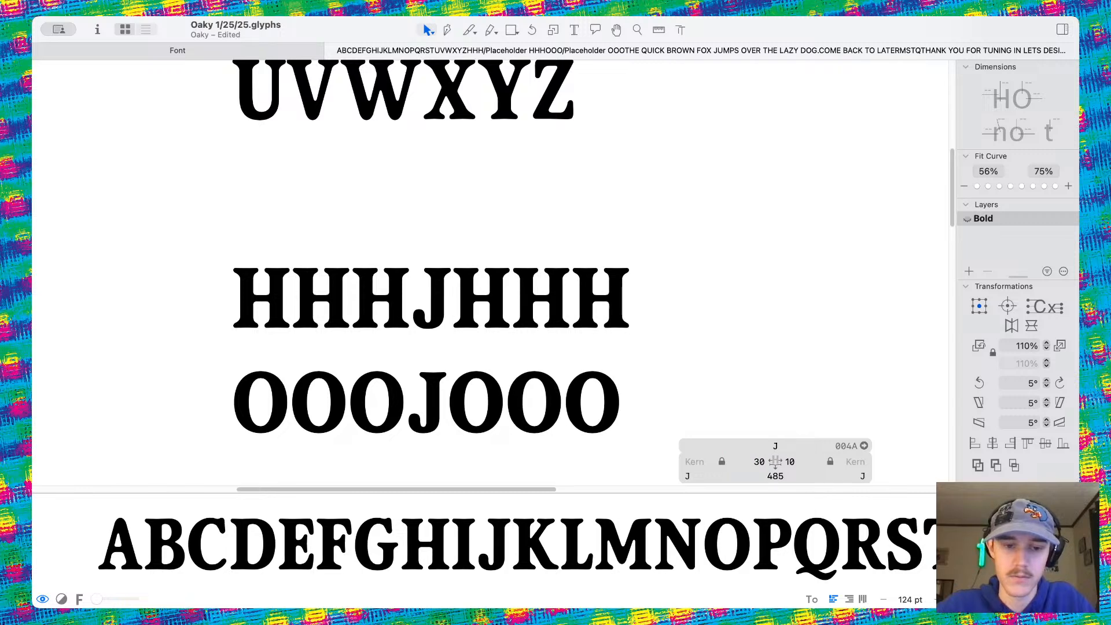
click(758, 461)
key(Return)
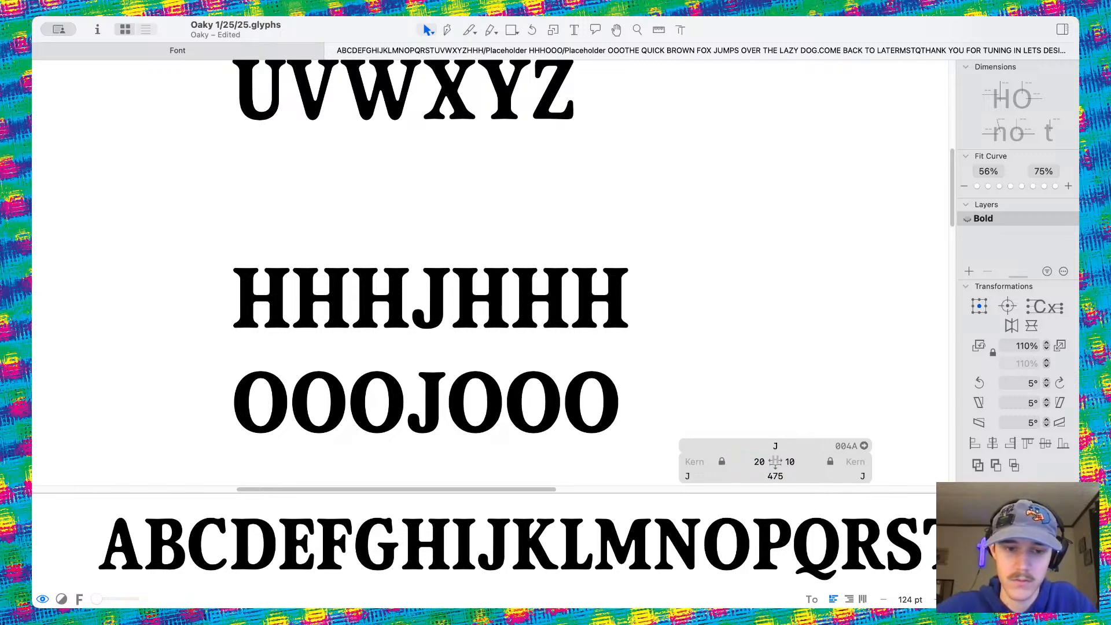
click(764, 462)
key(Return)
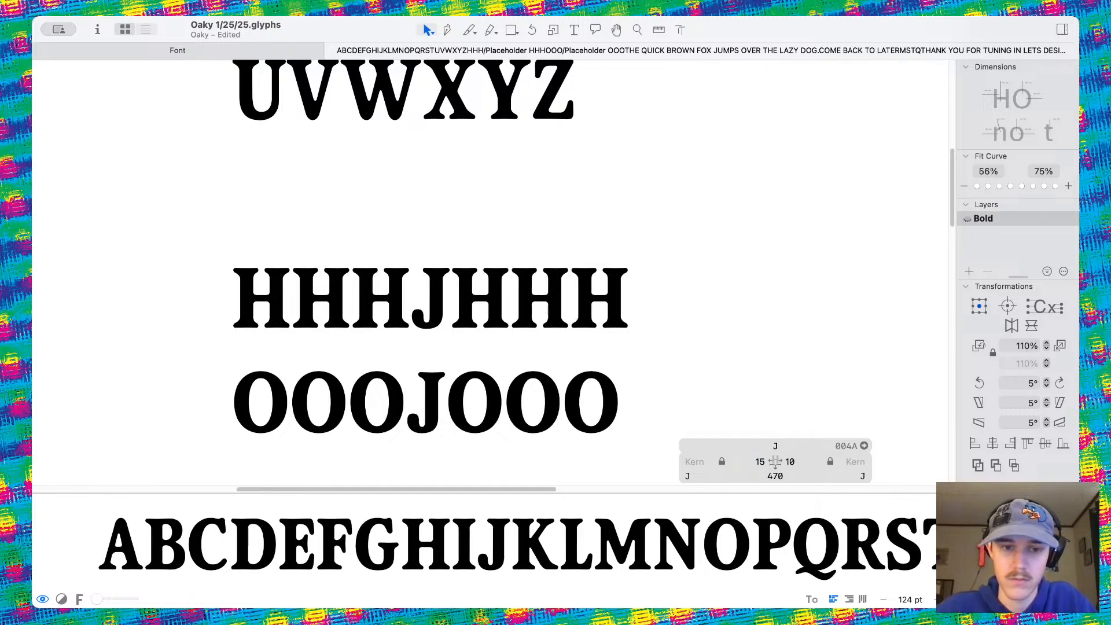
scroll(634, 286, down, 5)
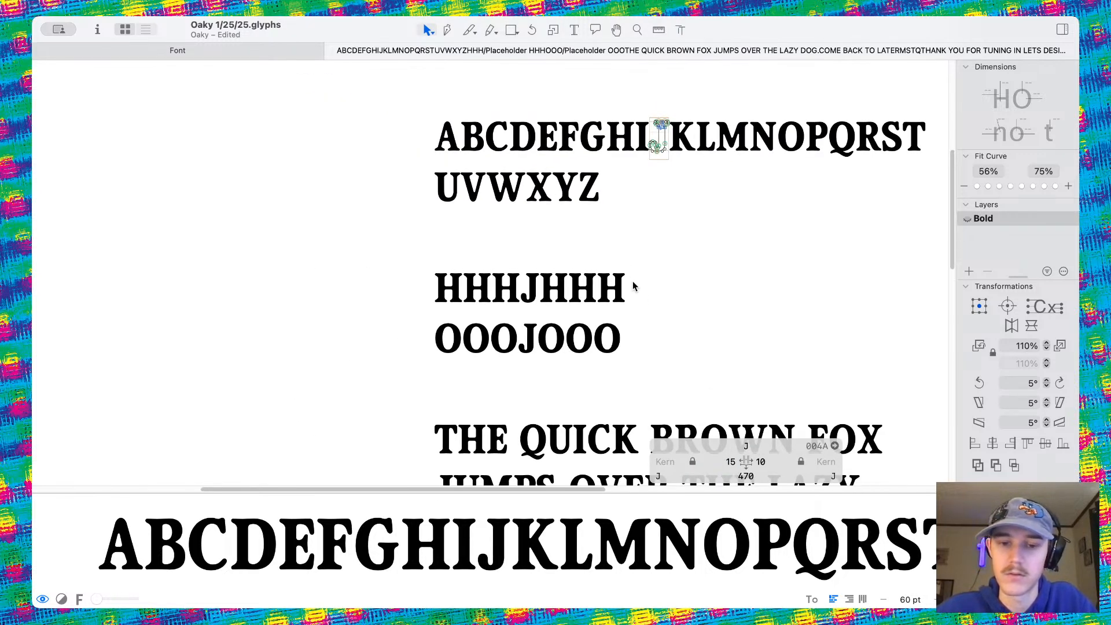
Move the nodes of the J's rounded hook end outward to the left by 10 units
scroll(612, 244, up, 10)
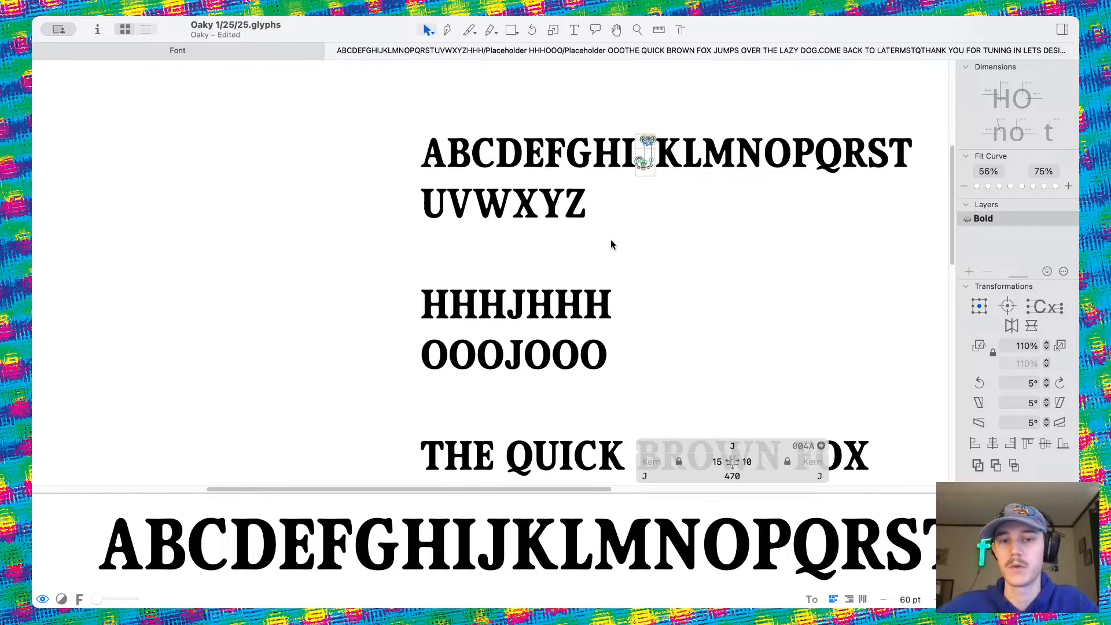
scroll(512, 191, up, 3)
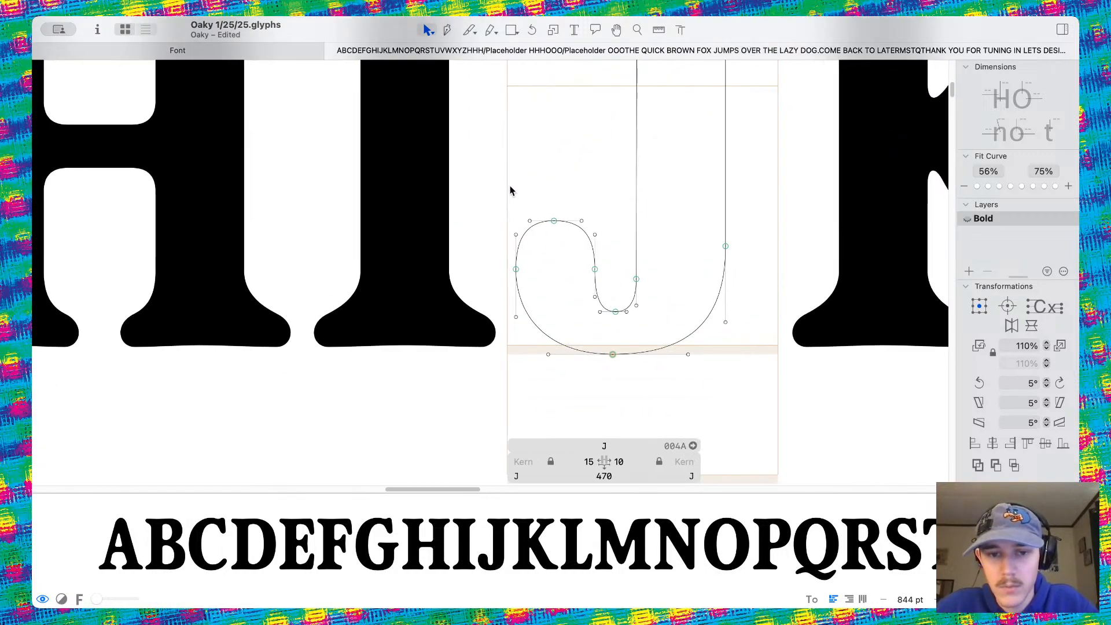
drag(509, 186, 594, 293)
key(shift+Left)
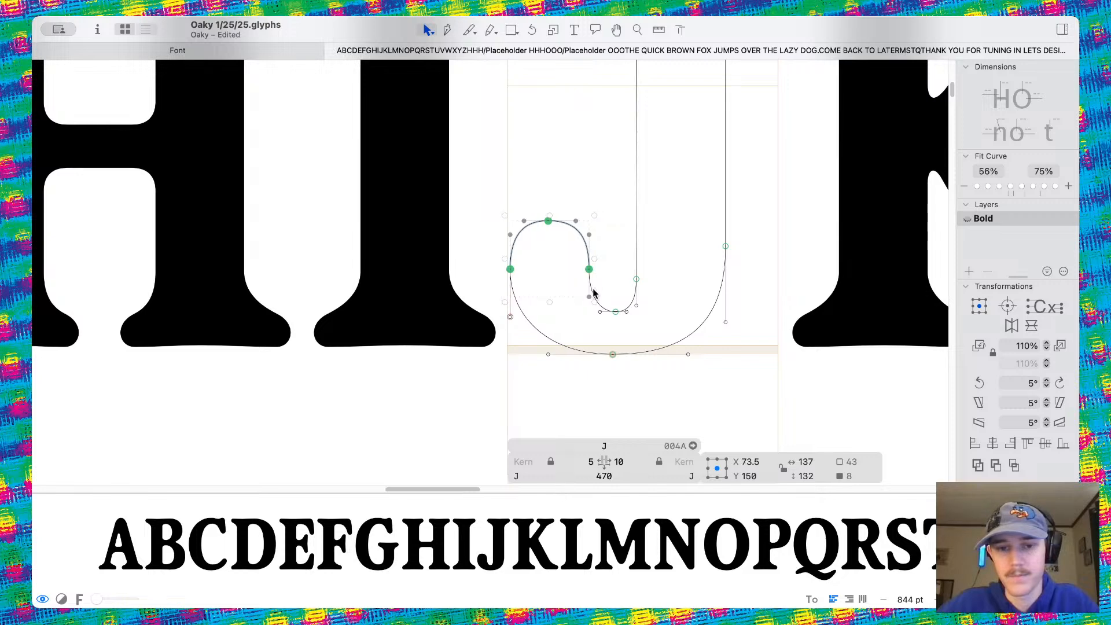
Shift the inner and outer nodes at the bottom of the J's curve left by about 5 units
scroll(591, 292, up, 2)
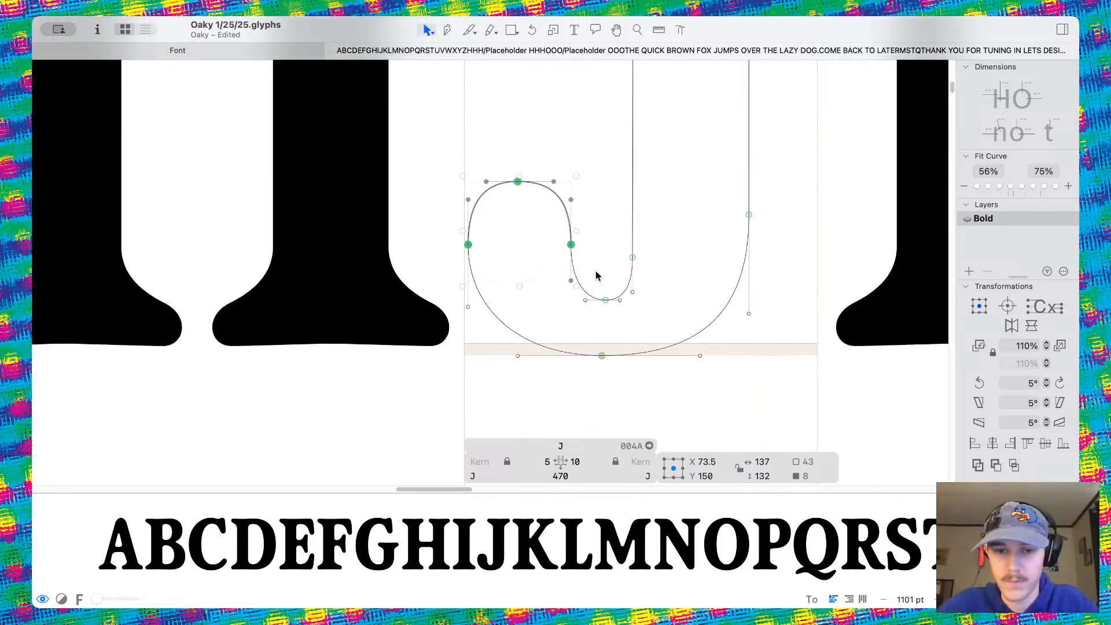
drag(595, 270, 612, 374)
key(Left)
key(Left)
key(Left)
key(Left)
key(Left)
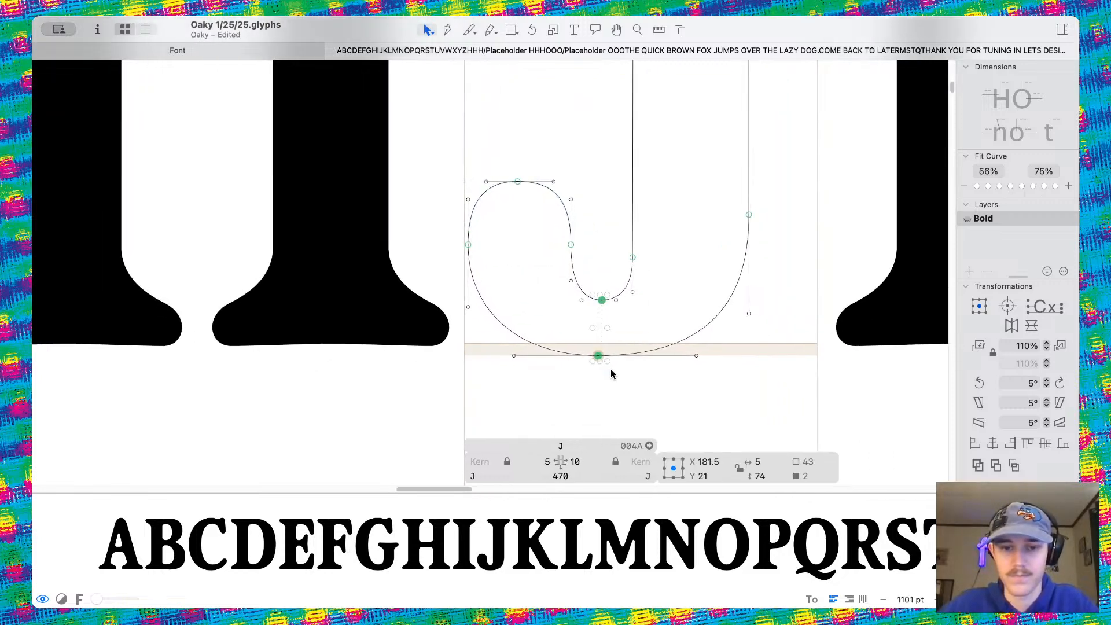
scroll(661, 313, right, 2)
scroll(661, 313, up, 2)
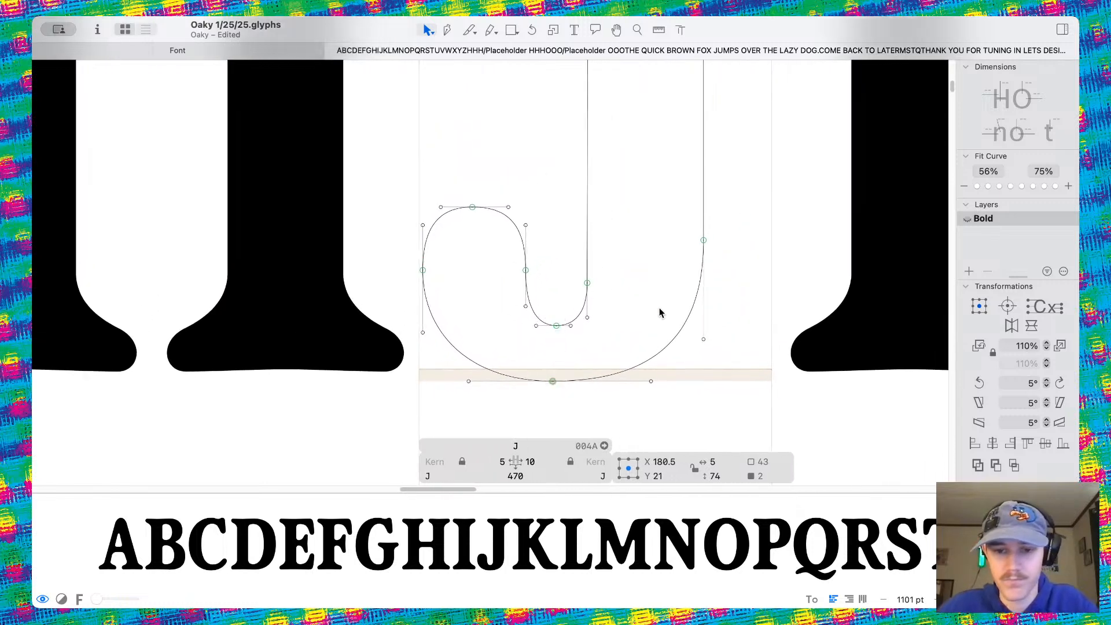
Examine the reshaped J between the H and O test strings
click(661, 313)
key(space)
scroll(661, 313, down, 8)
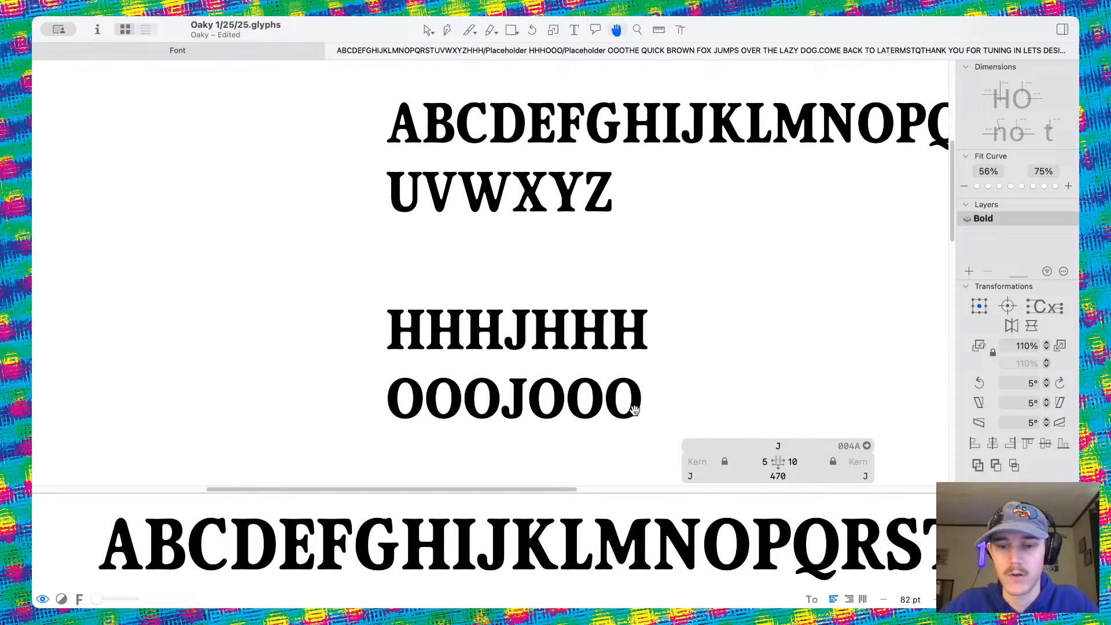
scroll(546, 324, down, 2)
key(space)
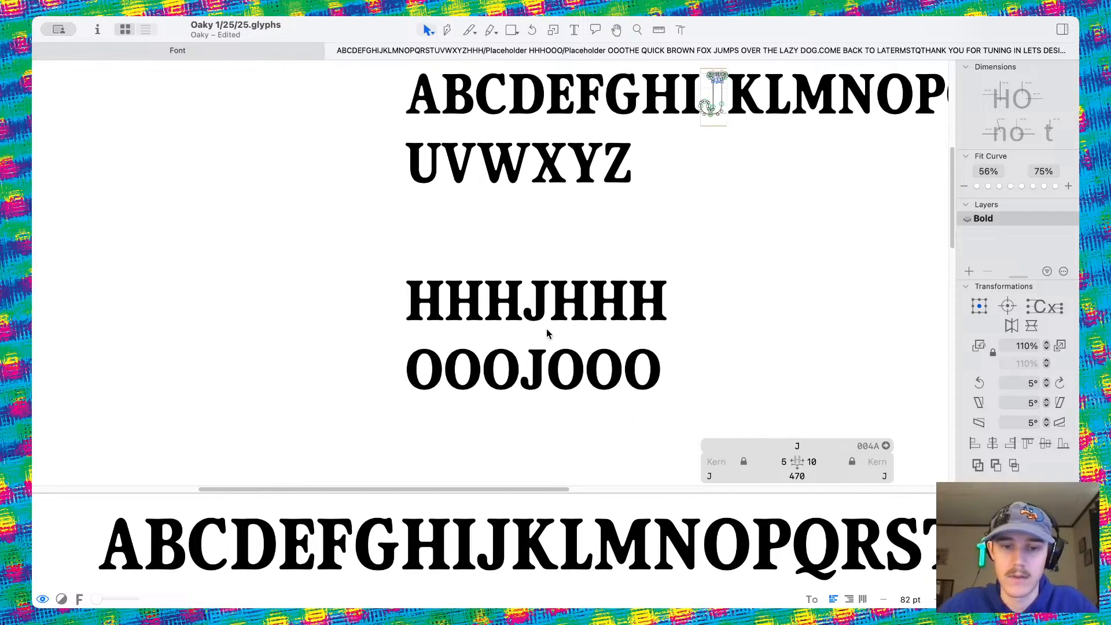
scroll(555, 343, up, 5)
scroll(572, 364, right, 1)
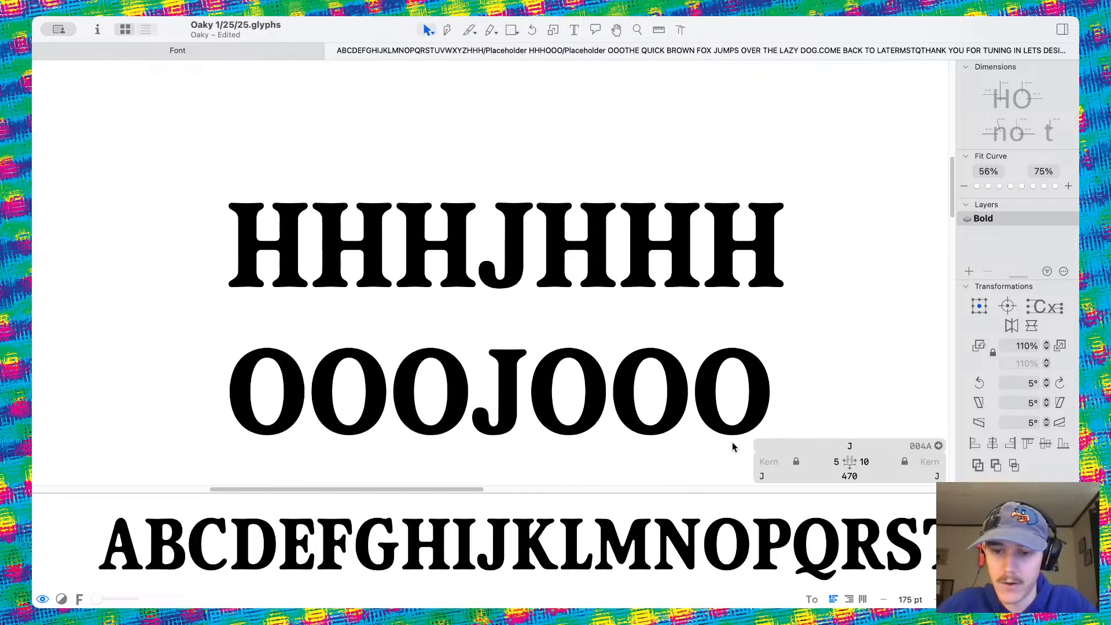
Try a left sidebearing of 10 on the J and return it to 5
click(837, 461)
text(1)
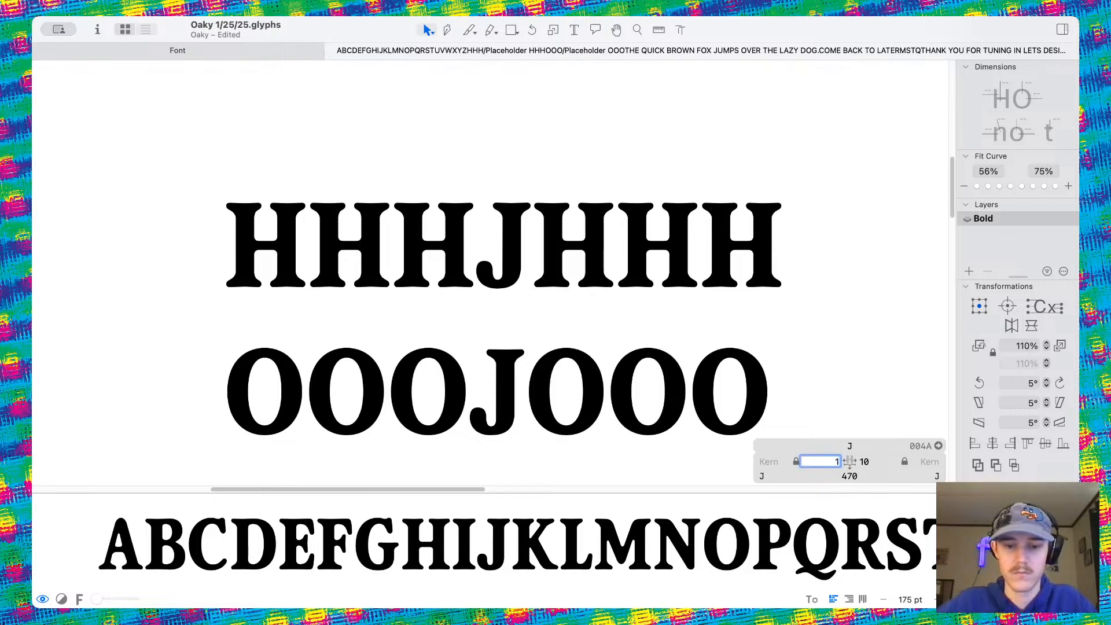
text(0)
key(Return)
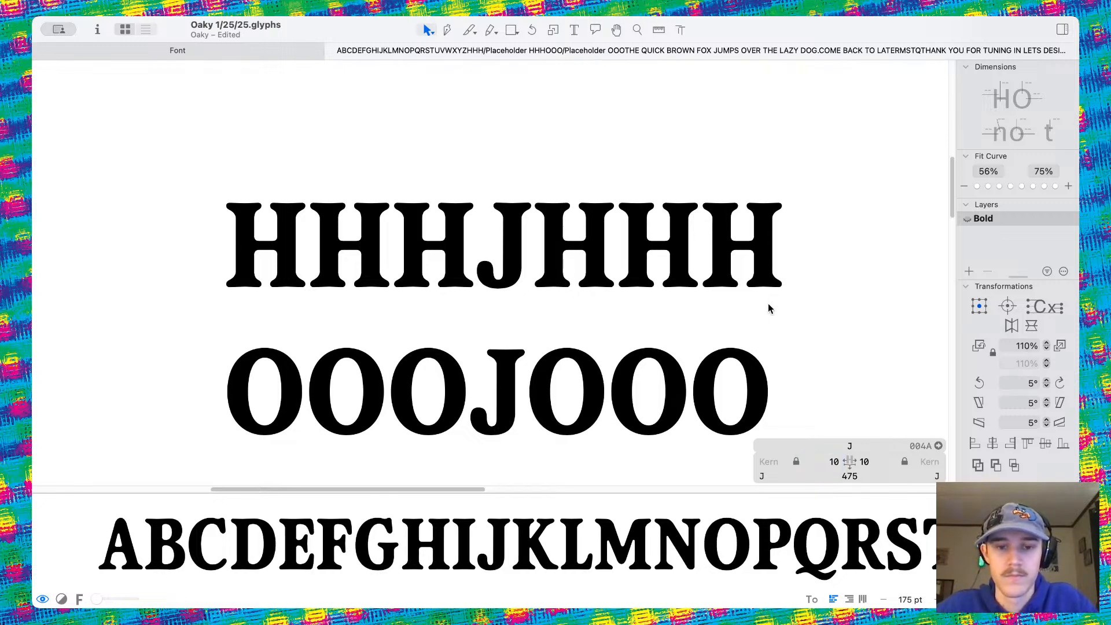
click(839, 461)
text(5)
key(Return)
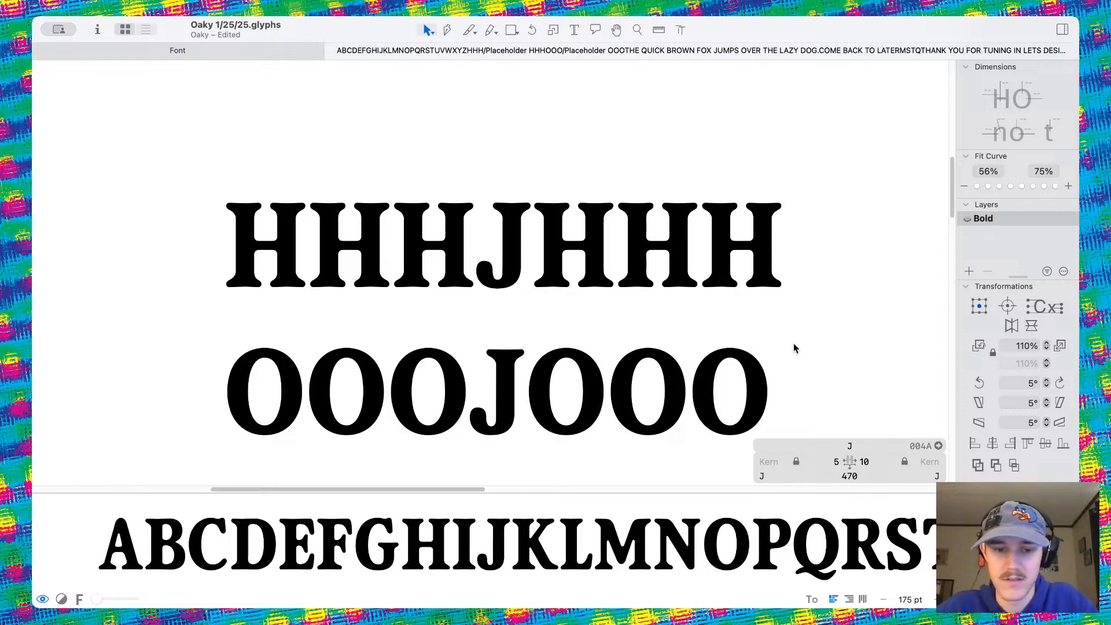
Check the J in the alphabet line and test strings at a smaller size and save the font
scroll(793, 343, down, 10)
scroll(793, 344, right, 2)
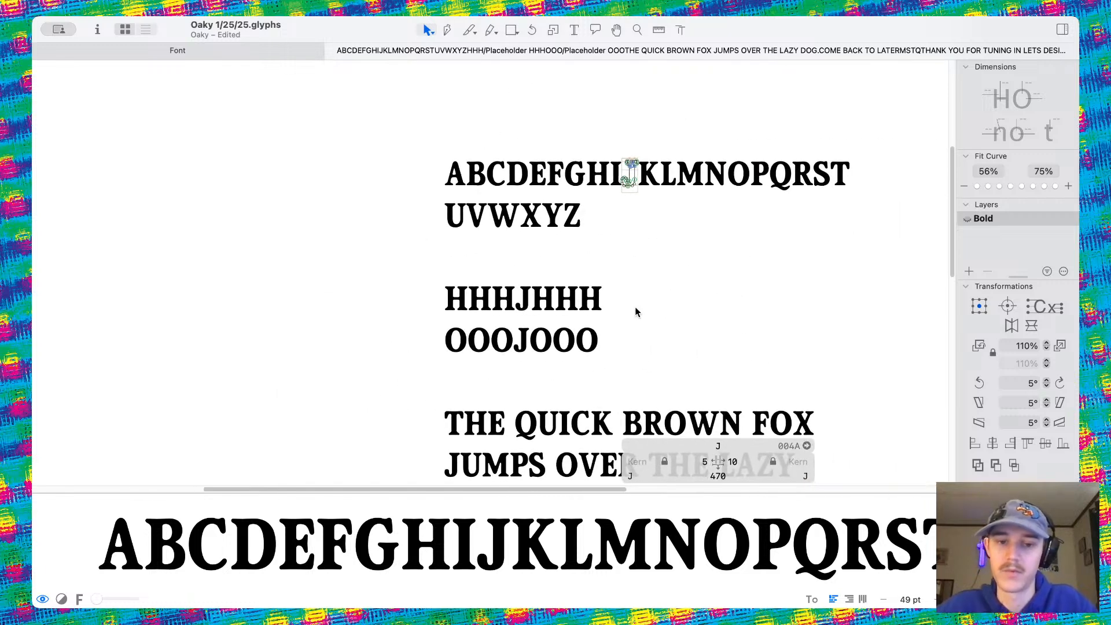
scroll(635, 307, right, 1)
key(super+s)
Open the K in the alphabet line and set its left sidebearing to 20
scroll(588, 245, up, 5)
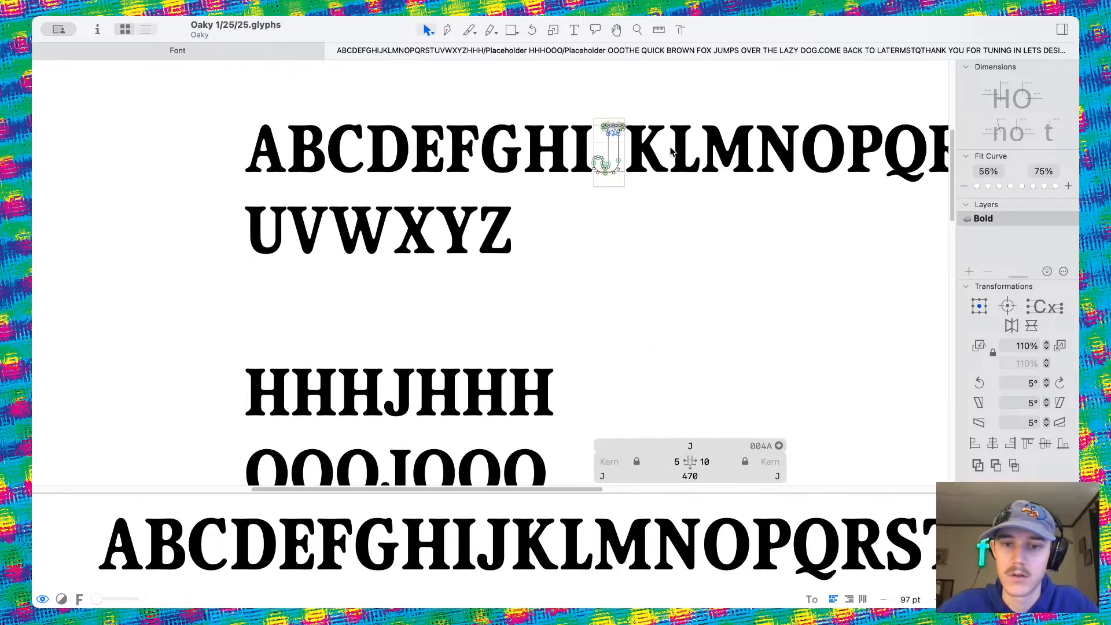
double_click(648, 152)
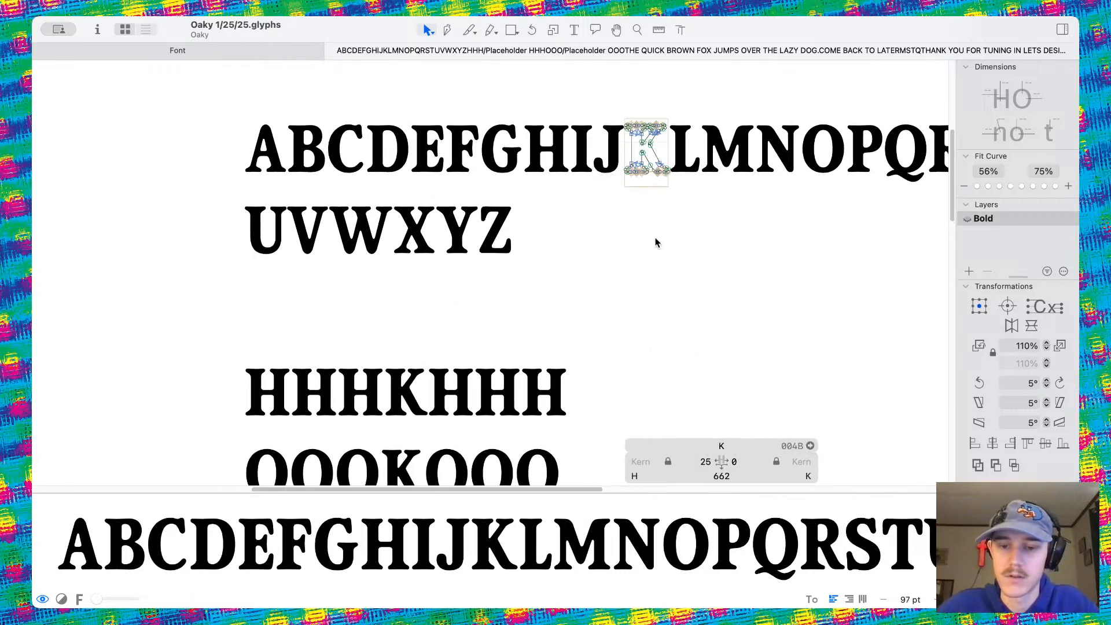
click(707, 460)
text(20)
key(Return)
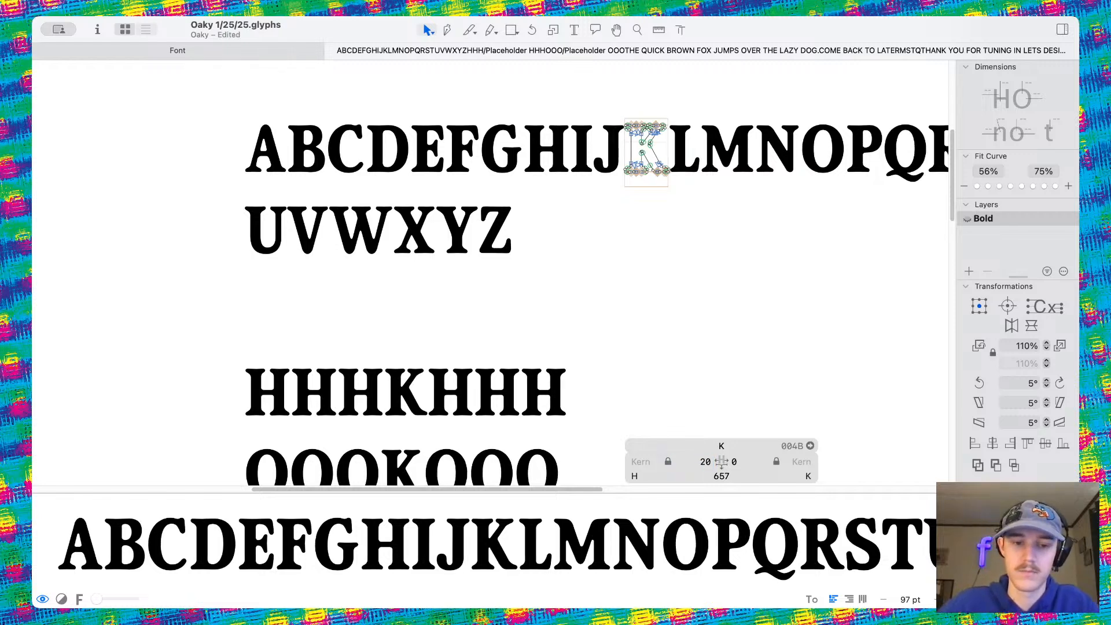
Set the K's right sidebearing to 10, check it in the test strings and save the font
scroll(449, 454, down, 3)
scroll(523, 376, up, 2)
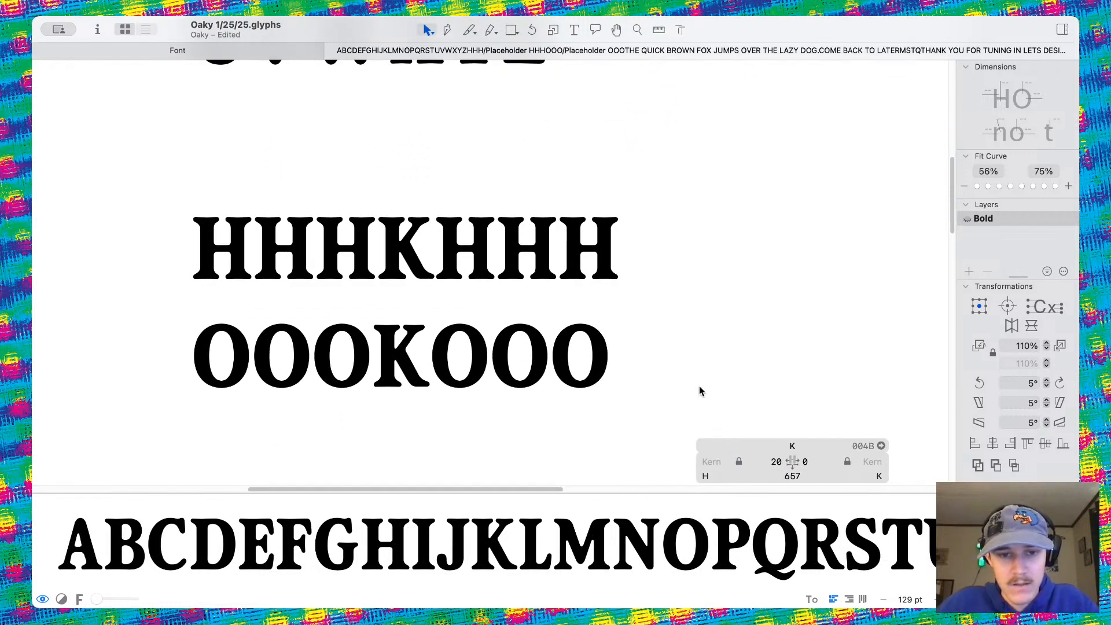
click(808, 460)
text(10)
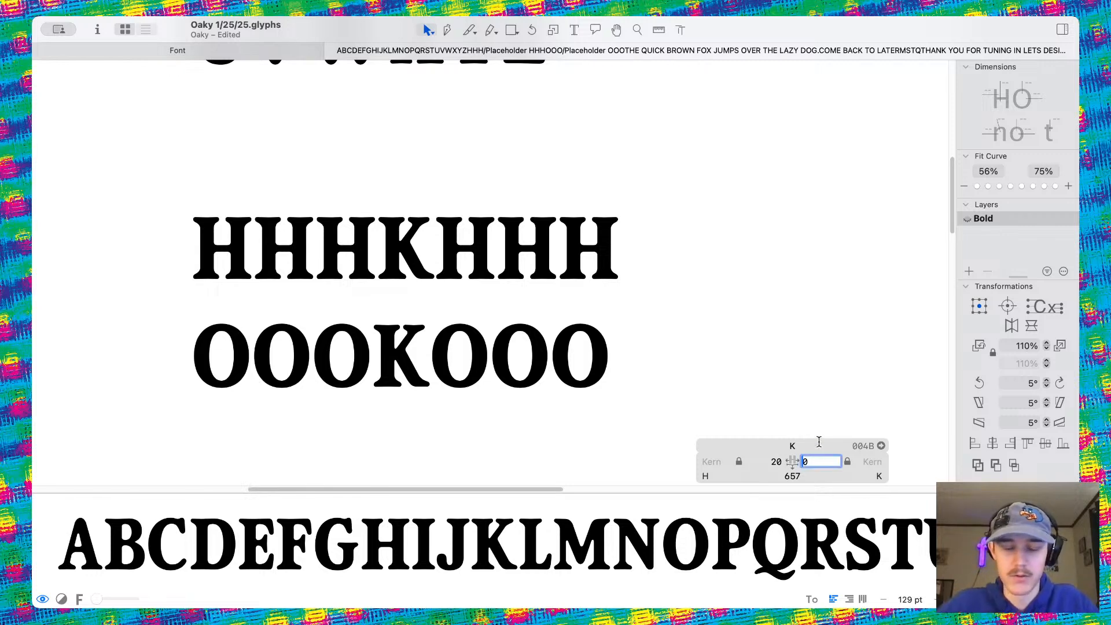
key(Return)
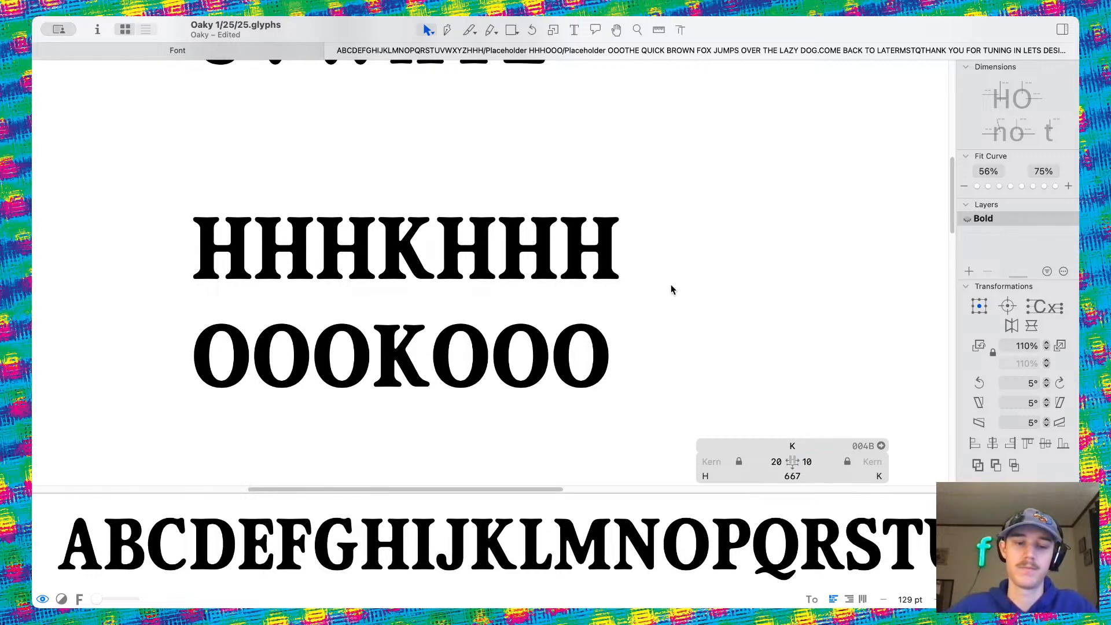
scroll(671, 283, down, 2)
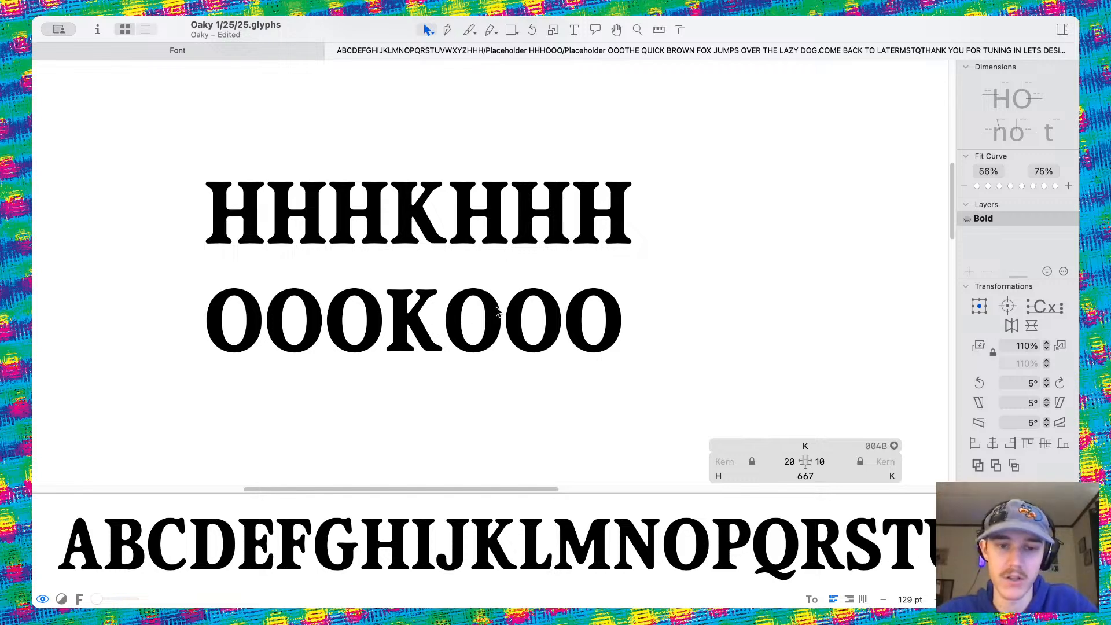
scroll(498, 311, down, 5)
scroll(498, 311, up, 2)
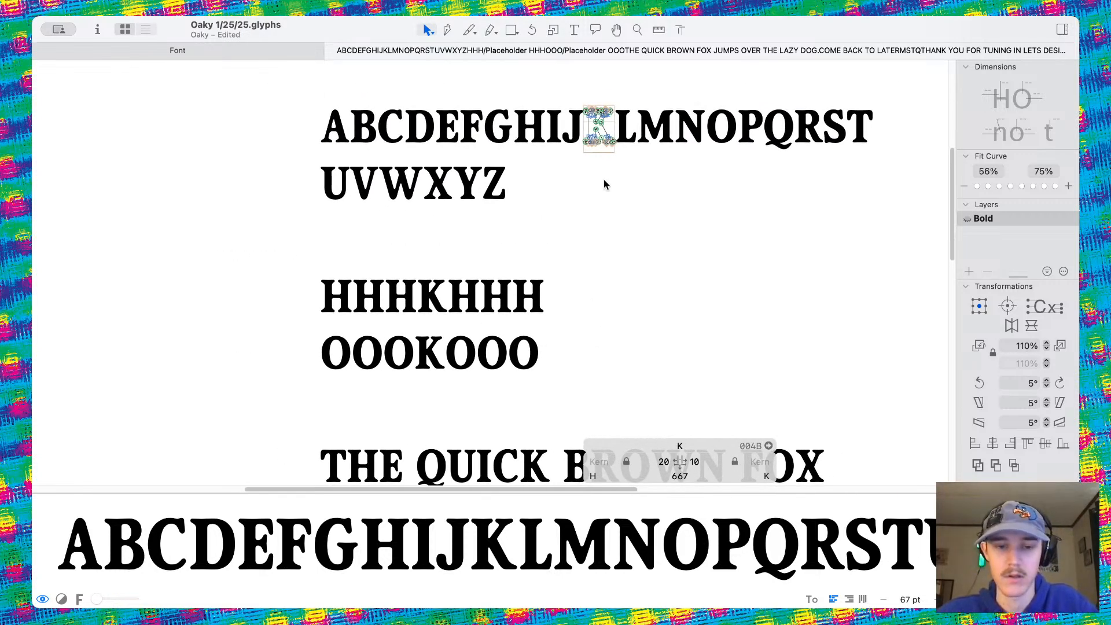
scroll(625, 124, up, 5)
Open the L in the alphabet line and set its left sidebearing to 20
double_click(648, 112)
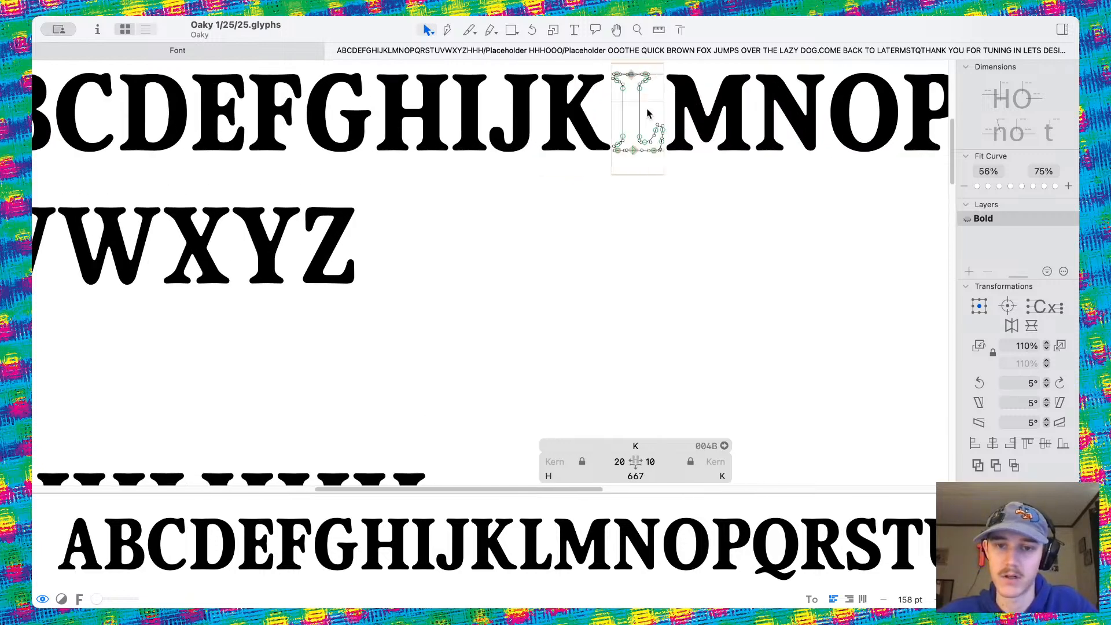
scroll(648, 113, down, 2)
scroll(608, 284, down, 5)
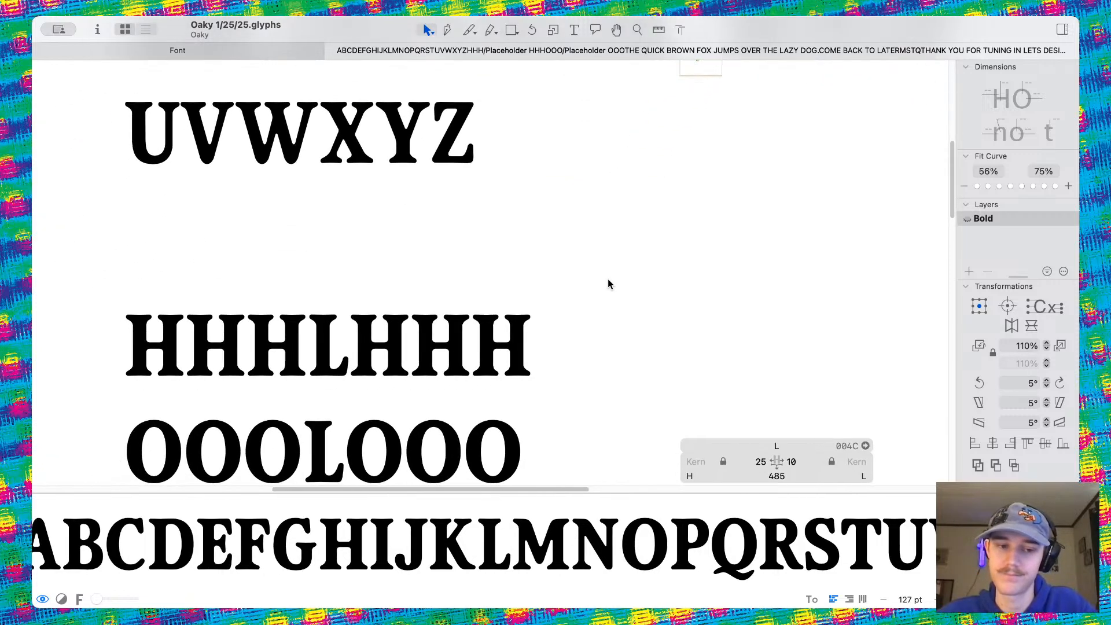
scroll(608, 283, up, 1)
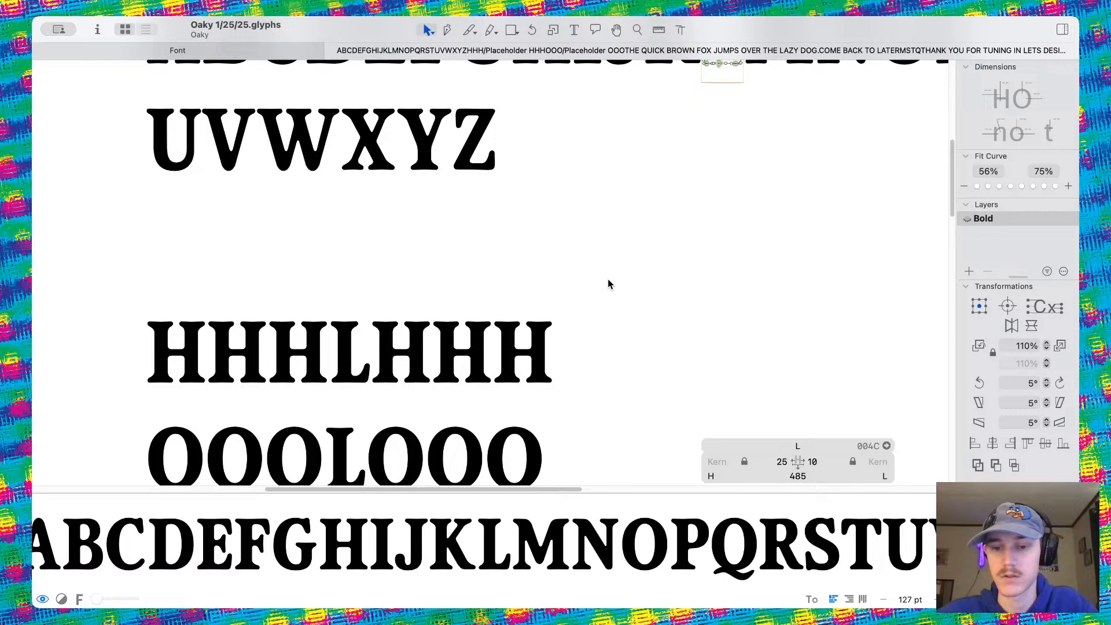
double_click(782, 461)
text(20)
key(Return)
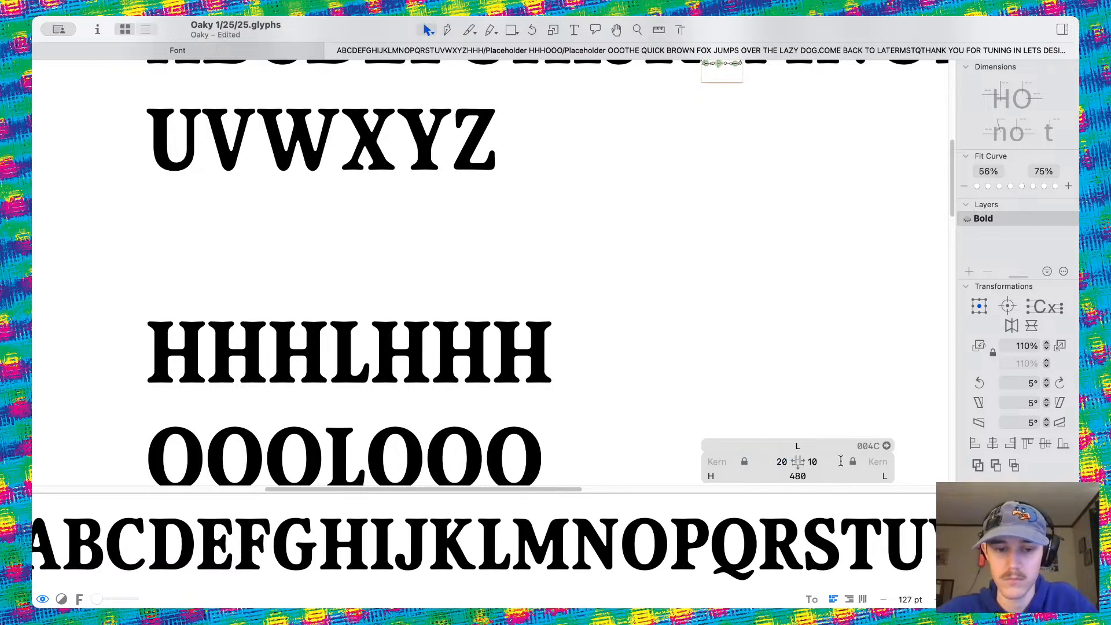
Try right sidebearings of 20 and 25 on the L, judging each in the H and O test strings
scroll(793, 397, down, 3)
scroll(793, 397, left, 2)
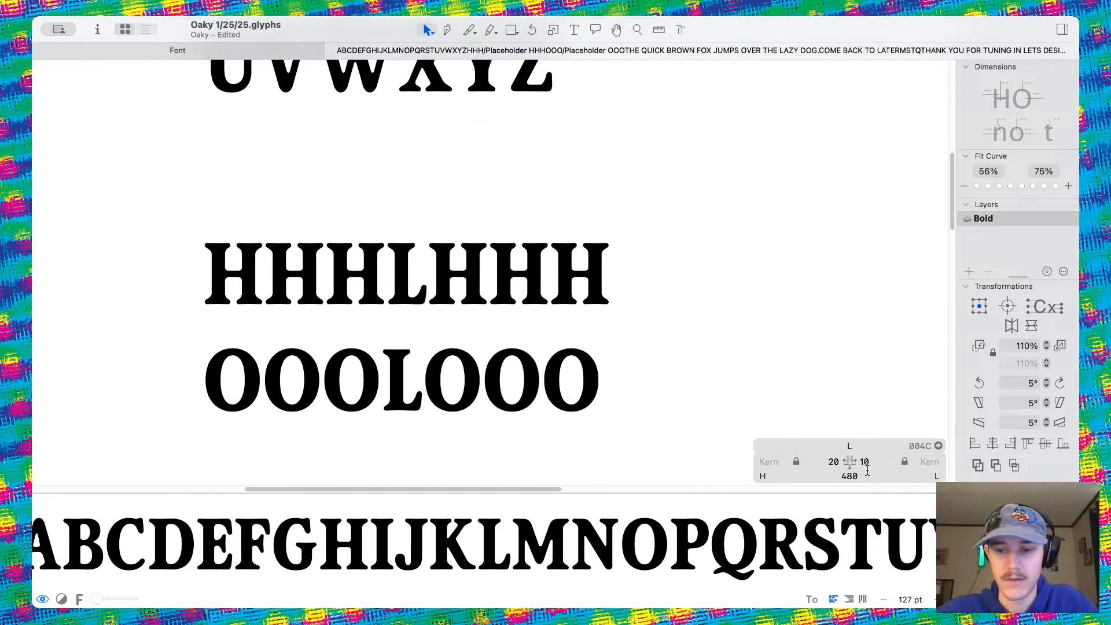
double_click(865, 462)
key(BackSpace)
text(20)
key(Return)
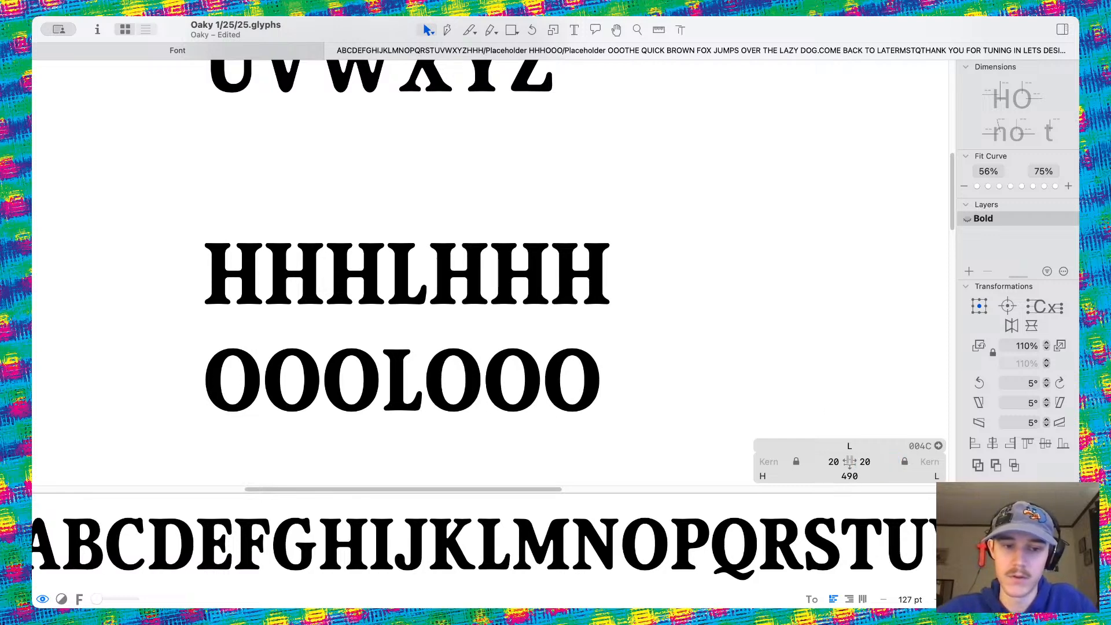
click(871, 462)
key(BackSpace)
text(25)
key(Return)
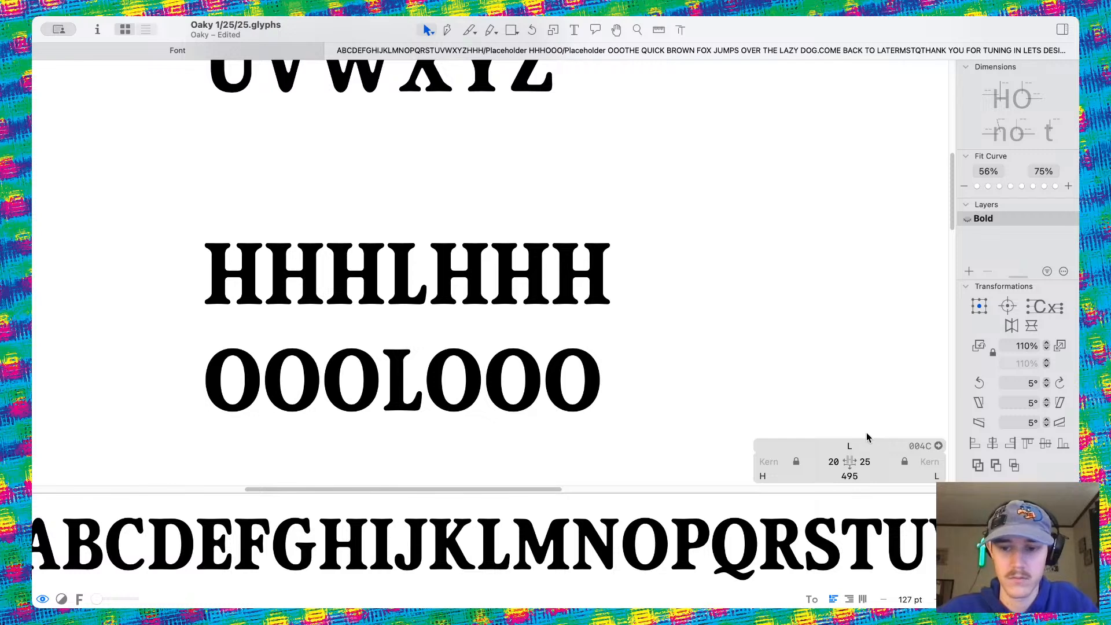
Set the L's right sidebearing to 15 and save the font
click(864, 462)
key(BackSpace)
key(BackSpace)
text(15)
key(Return)
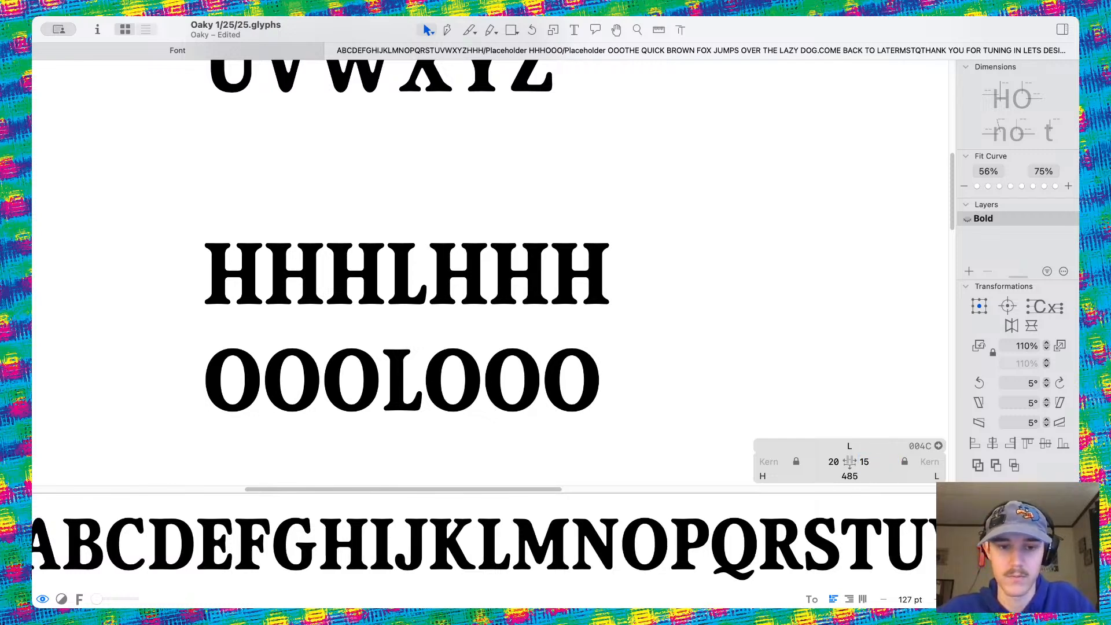
key(super+s)
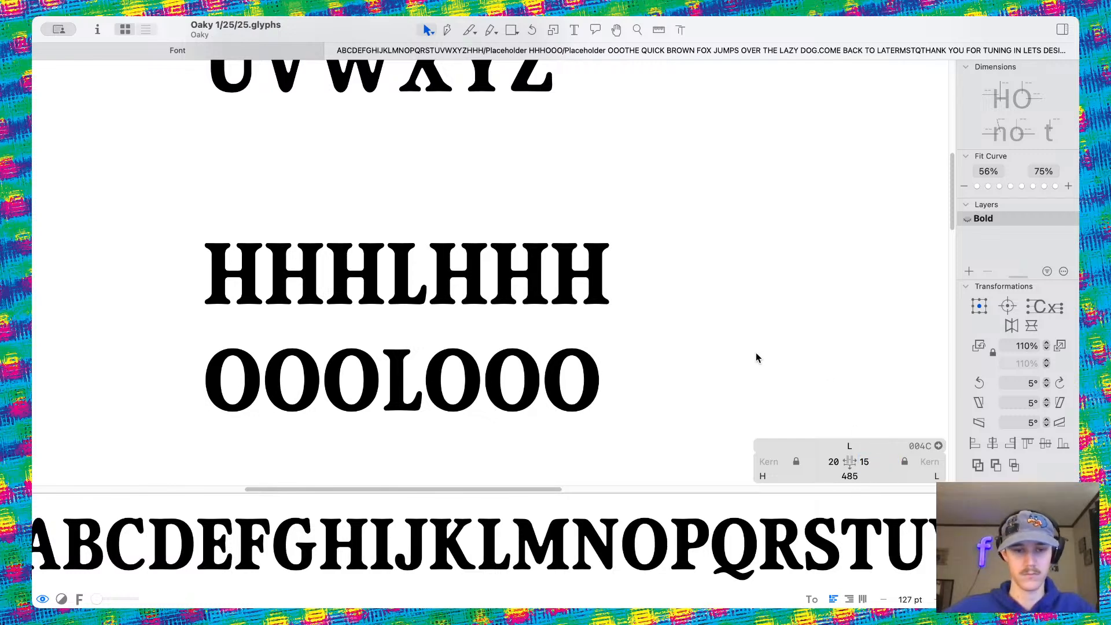
Open the M in the alphabet line for editing
scroll(756, 358, down, 2)
scroll(739, 355, up, 5)
scroll(740, 354, right, 3)
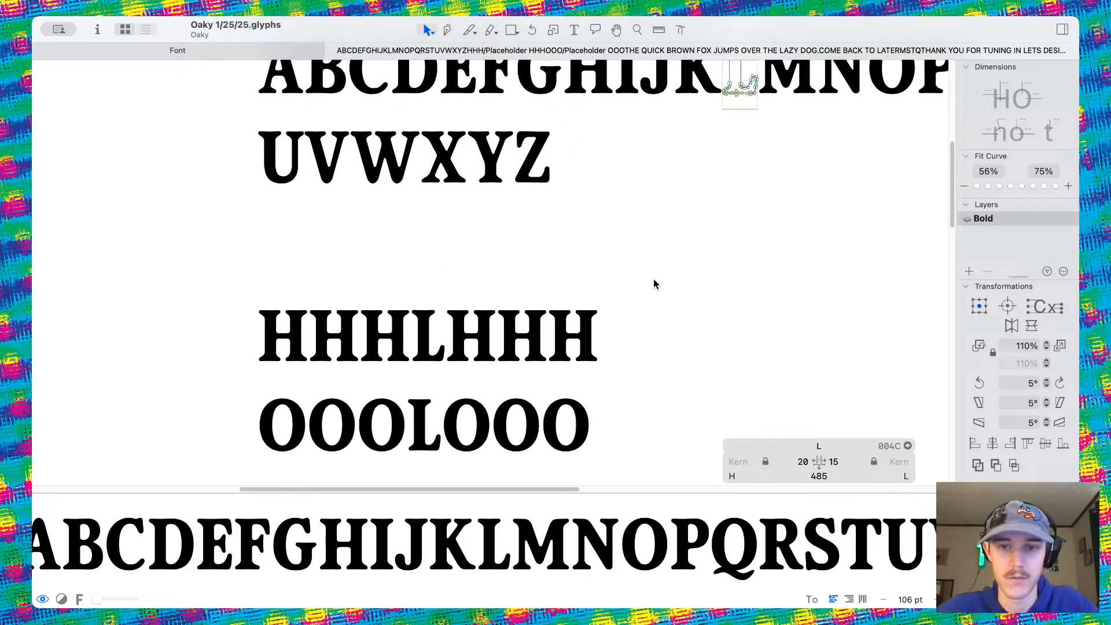
scroll(708, 148, up, 5)
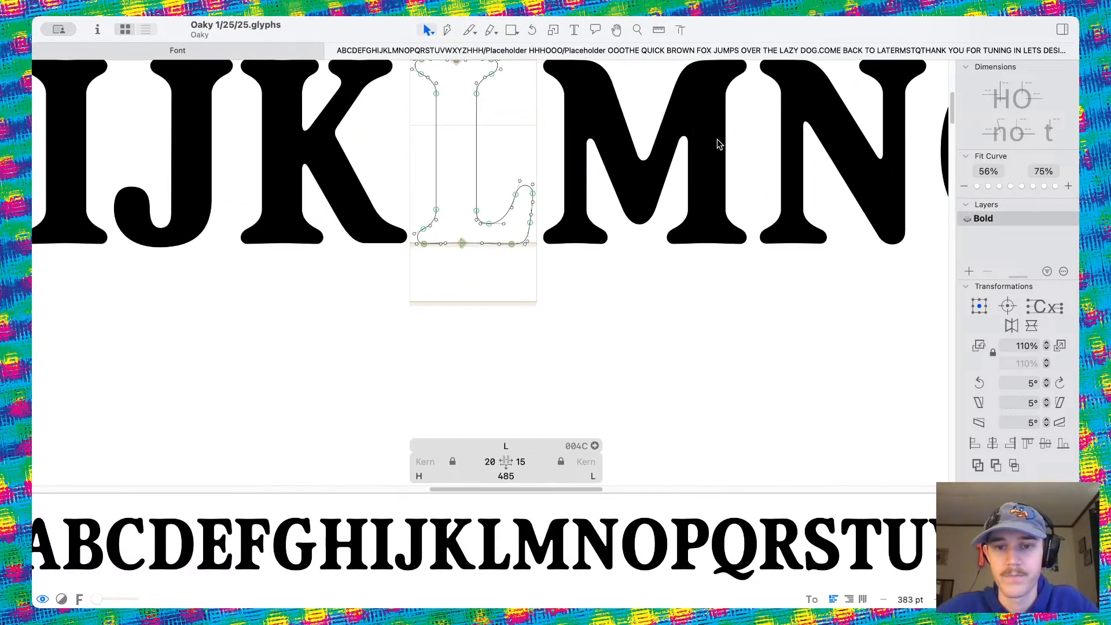
scroll(666, 191, down, 1)
scroll(630, 211, up, 3)
double_click(615, 198)
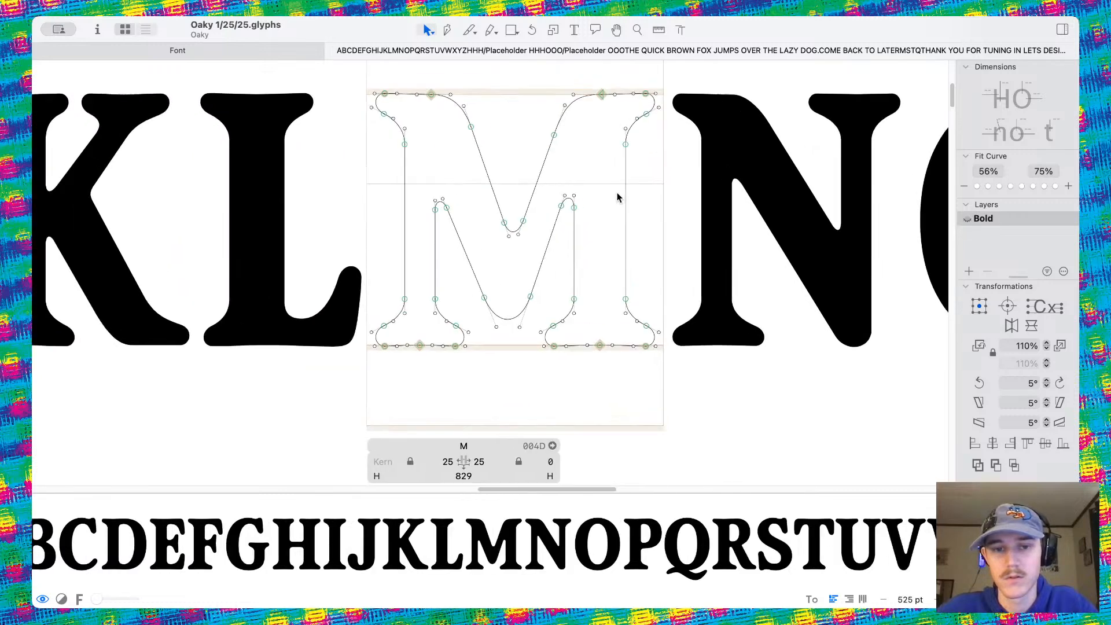
Slightly lower the rounded peak of the M's inner contour where the diagonal meets the right stem
scroll(615, 198, up, 5)
scroll(550, 240, up, 3)
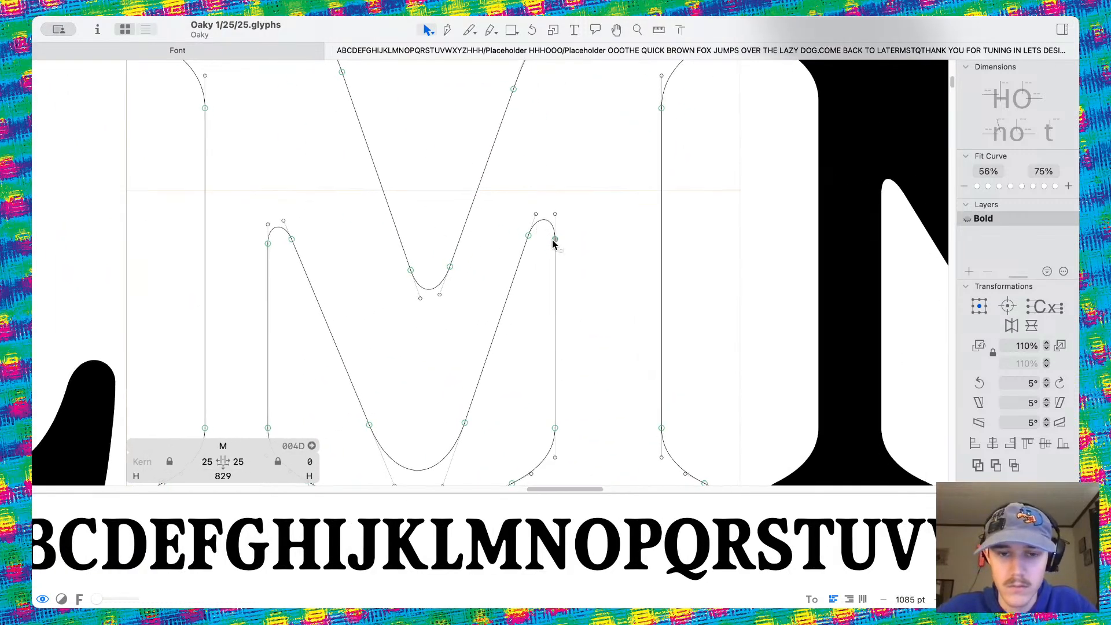
click(549, 242)
click(489, 230)
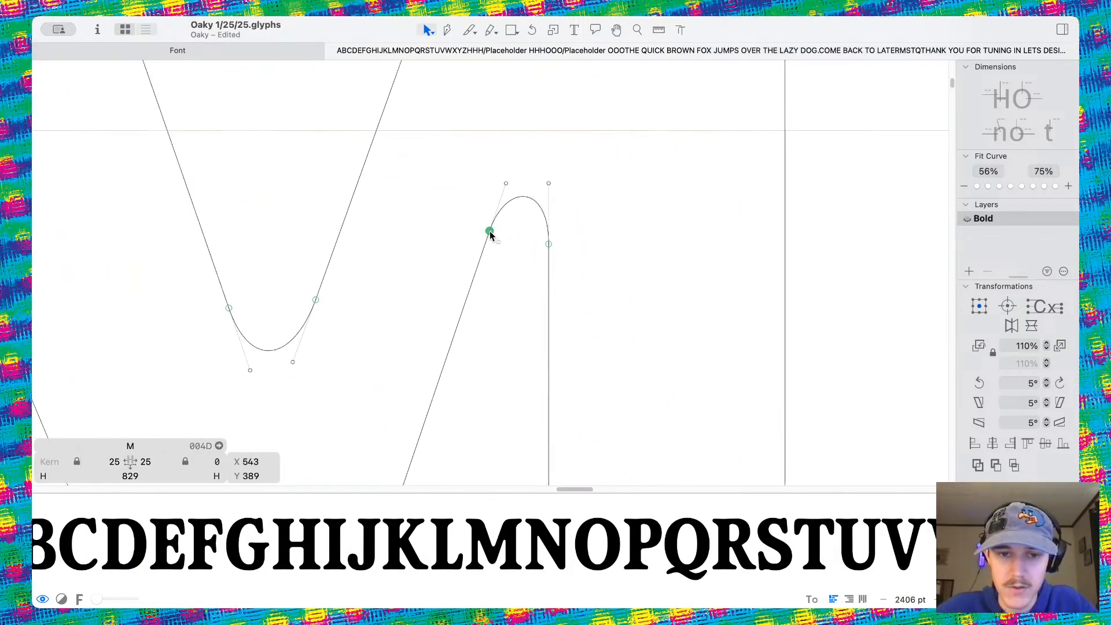
drag(520, 197, 520, 202)
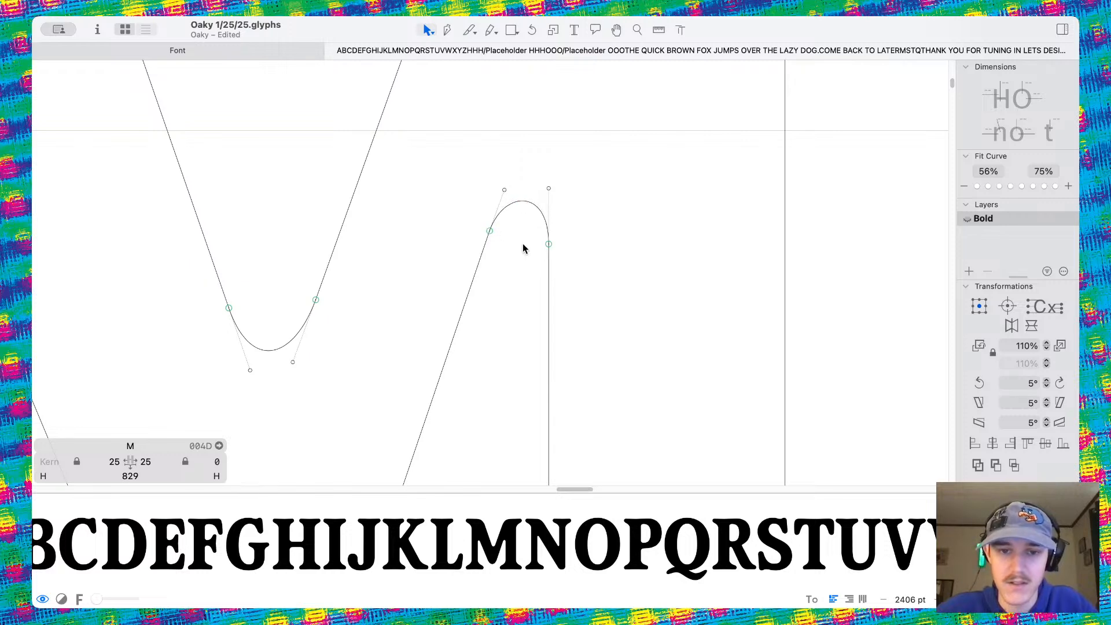
Examine the M in the alphabet line and its spacing between the H and O test strings
scroll(522, 245, down, 4)
key(space)
scroll(626, 281, down, 8)
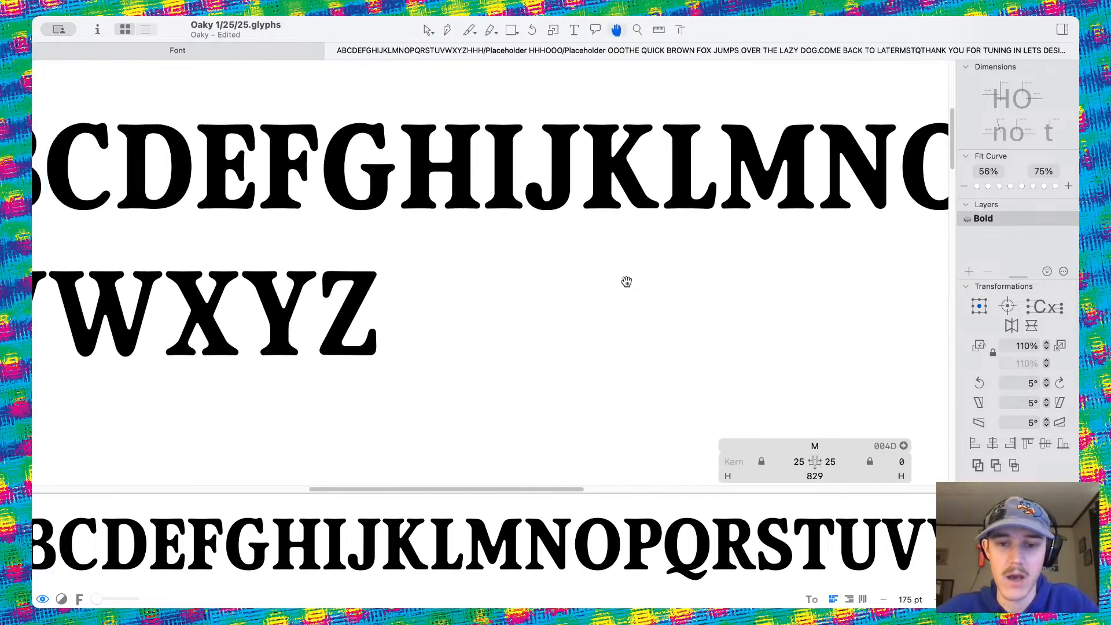
key(t)
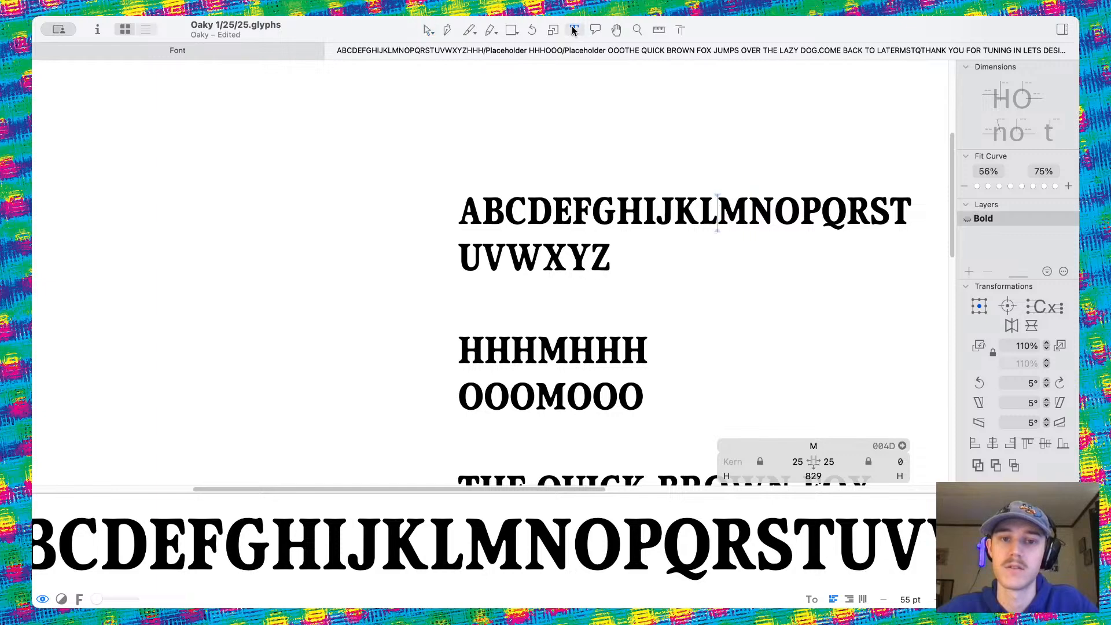
scroll(625, 263, right, 2)
scroll(624, 264, right, 1)
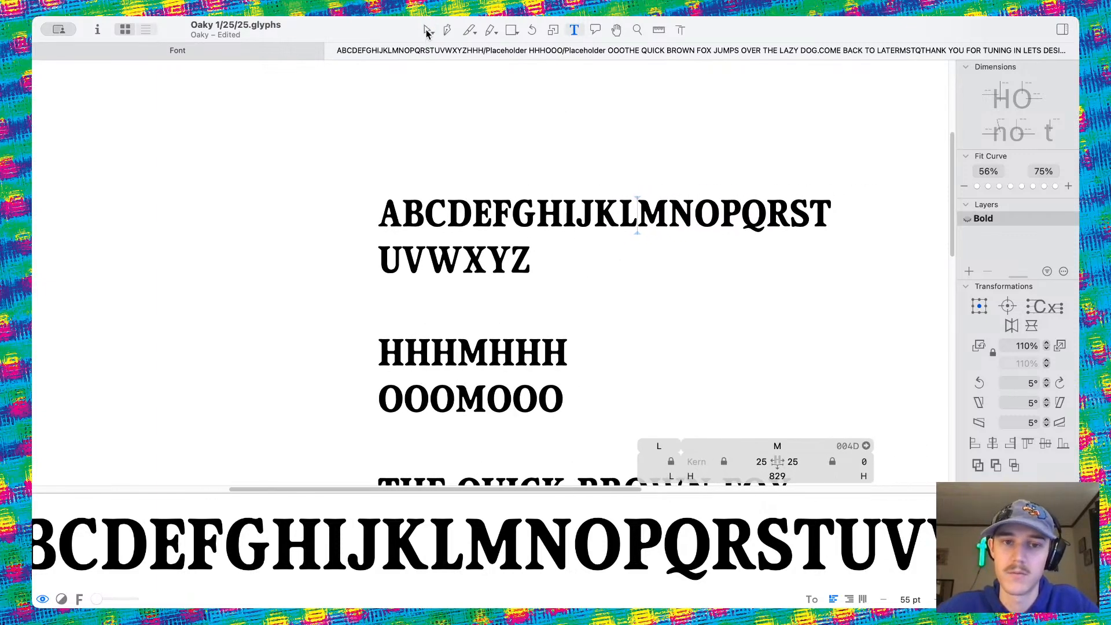
click(427, 32)
scroll(634, 227, up, 5)
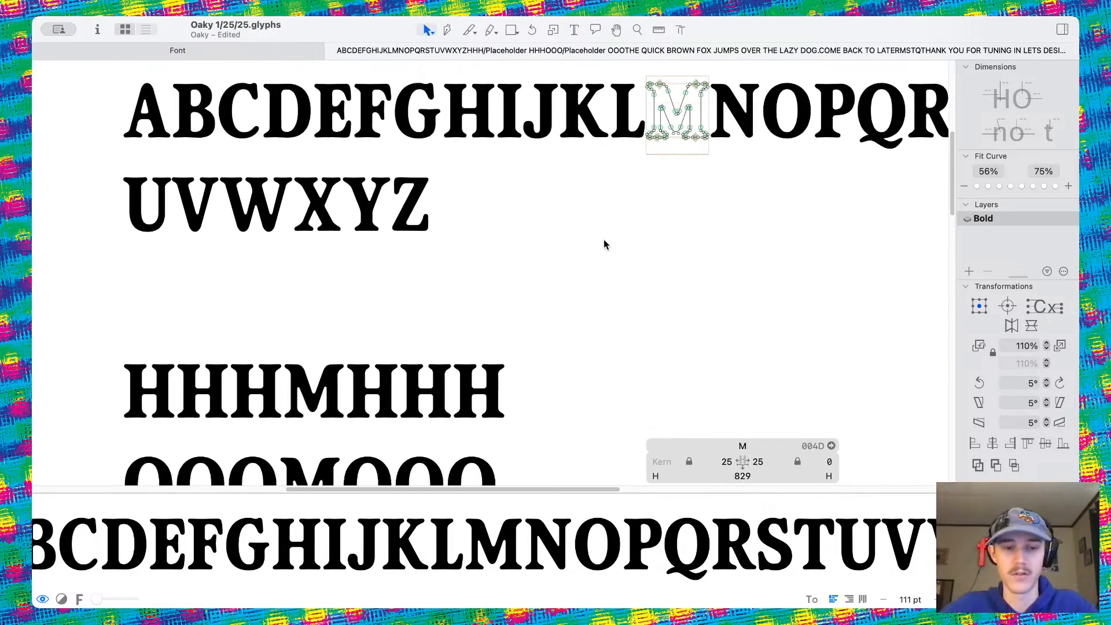
scroll(437, 293, down, 3)
scroll(437, 293, up, 4)
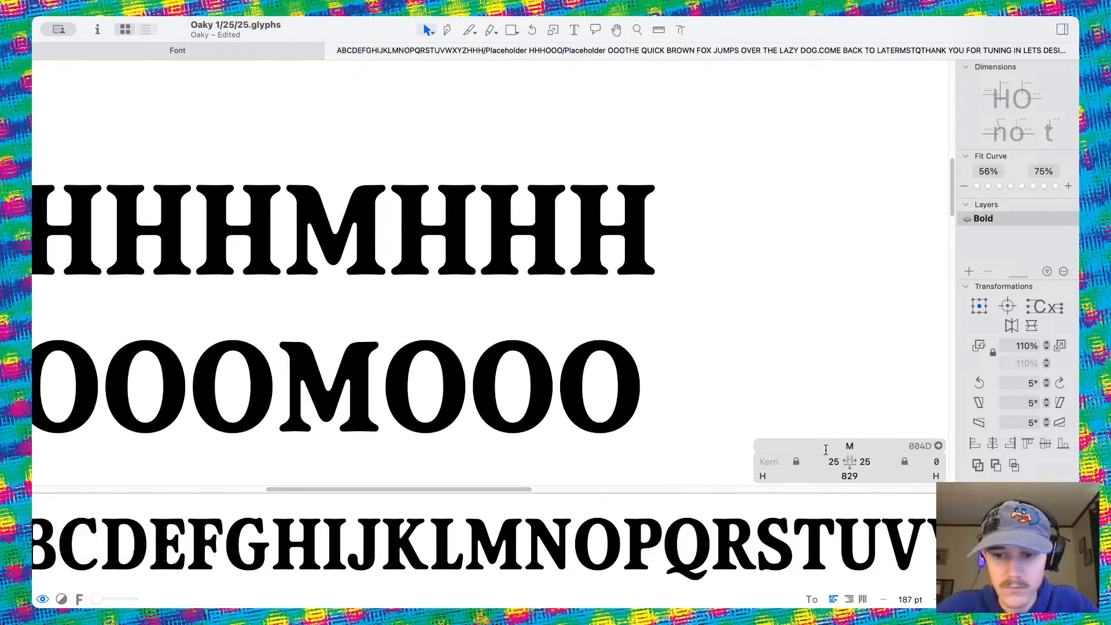
Set both the left and right sidebearings of the M to 20
click(834, 462)
text(20)
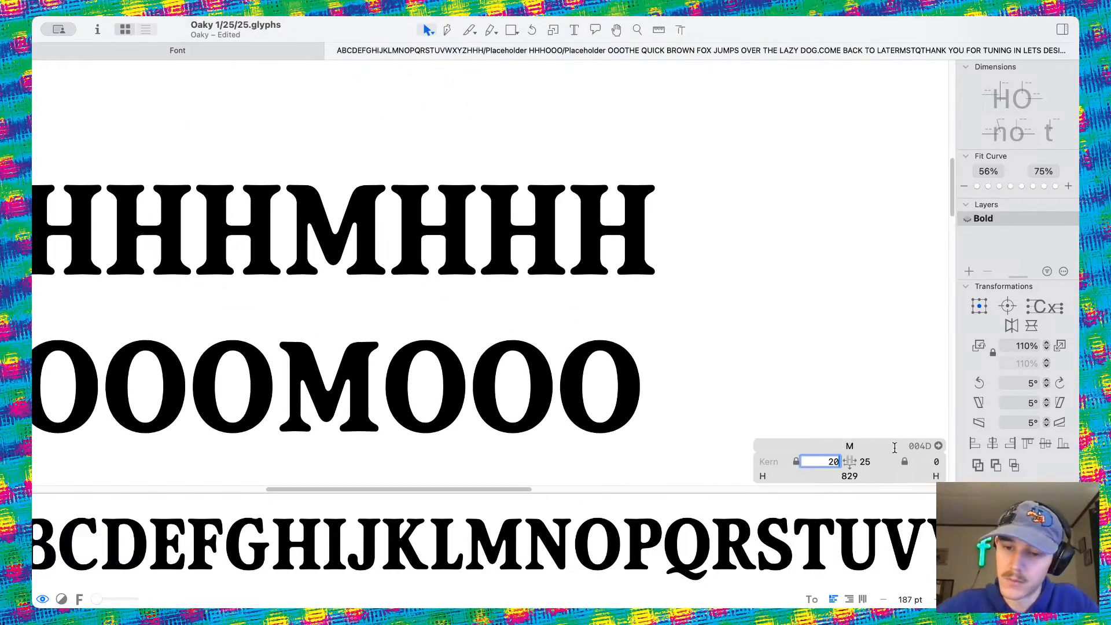
key(Tab)
text(2)
key(Return)
scroll(835, 322, down, 4)
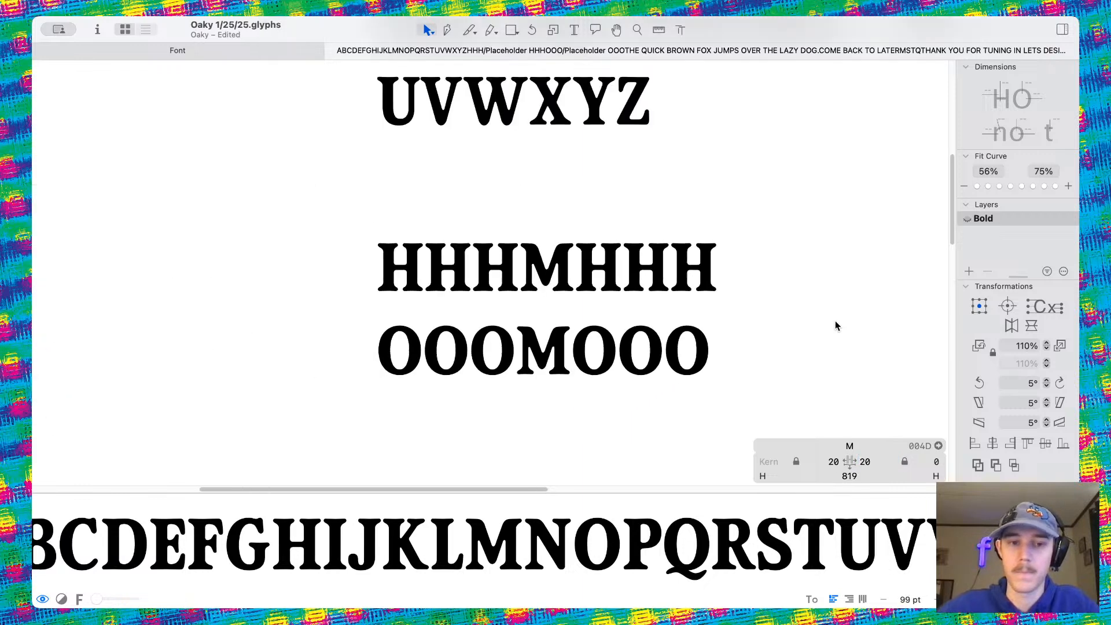
Open the N in the alphabet line and set its left and right sidebearings to 20
scroll(835, 321, up, 3)
scroll(835, 322, right, 4)
double_click(755, 145)
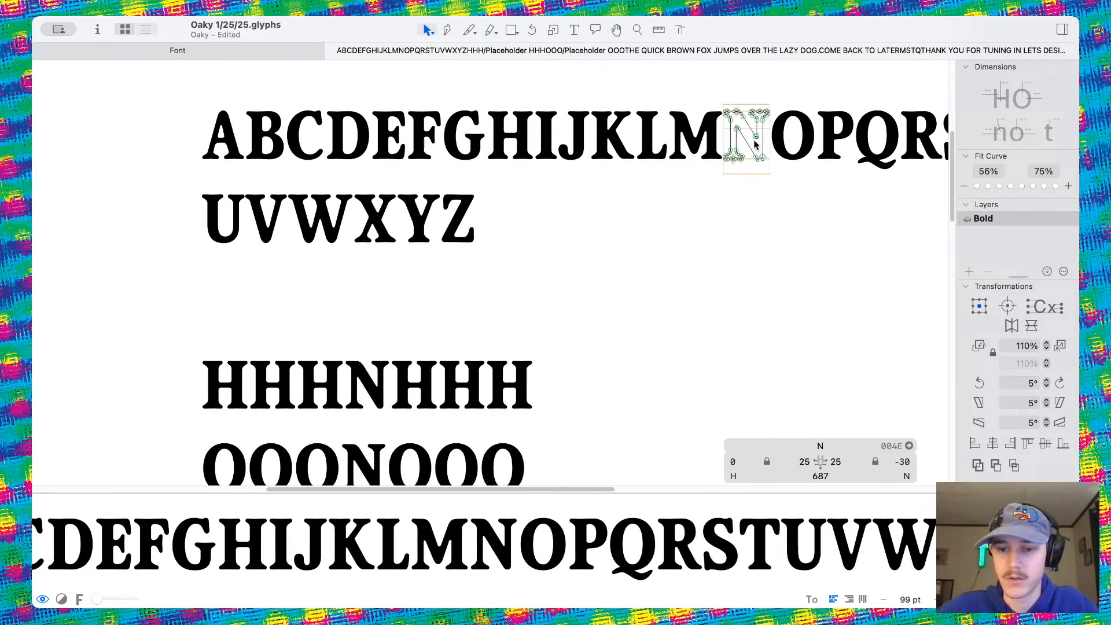
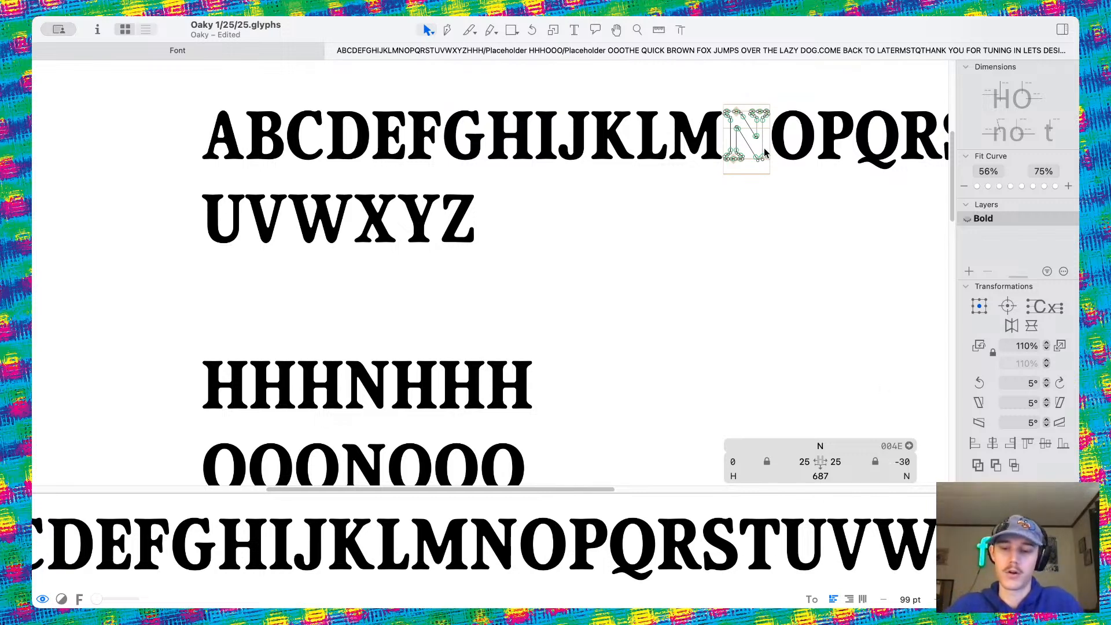
click(803, 461)
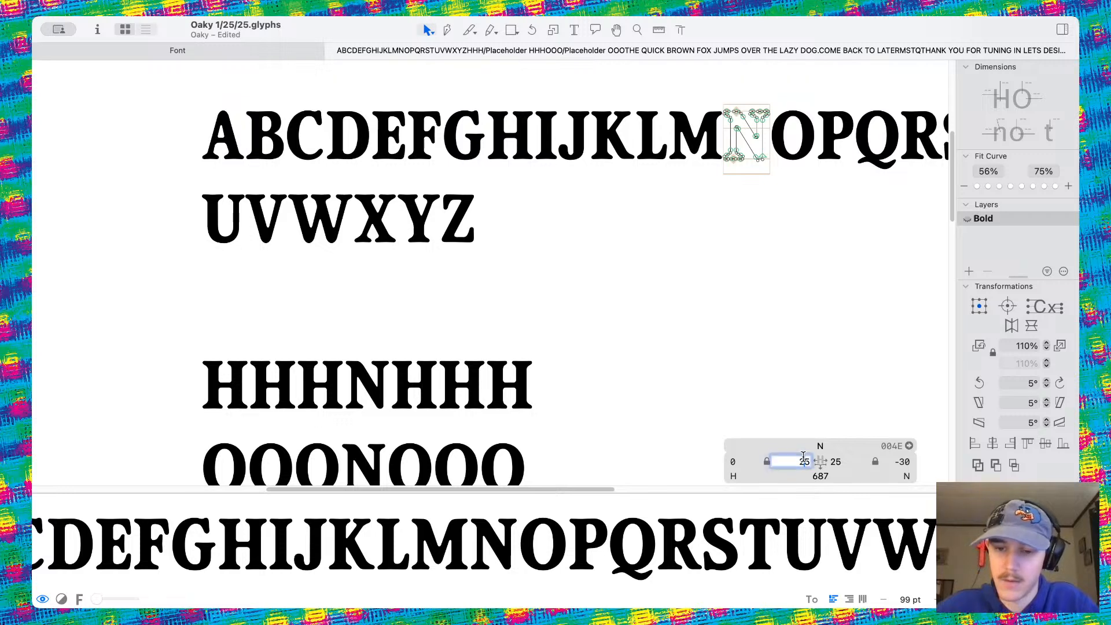
key(Return)
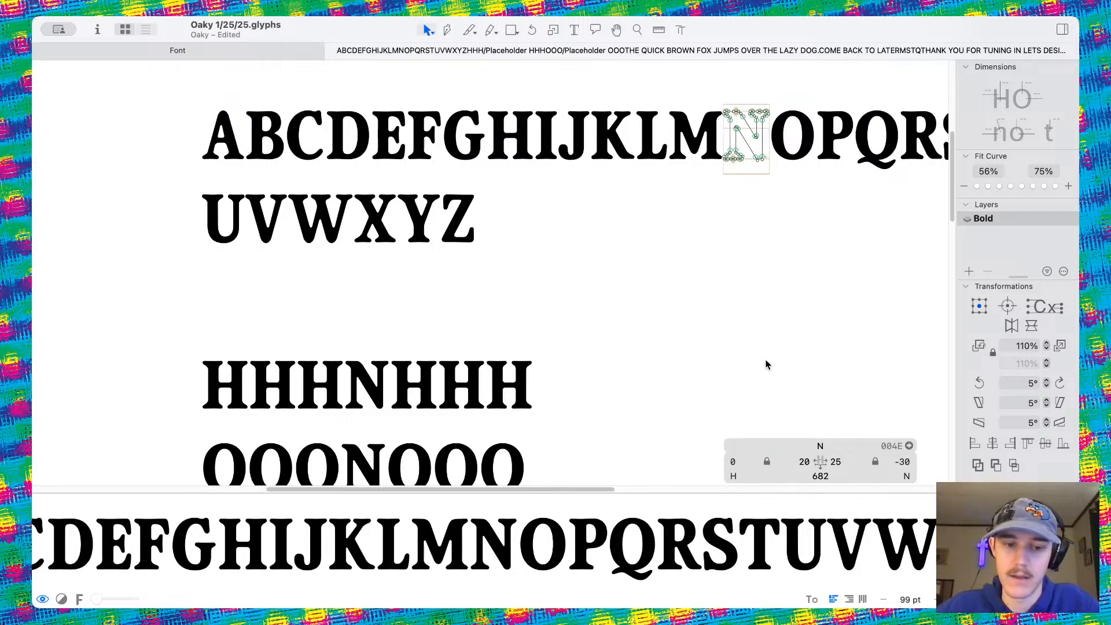
scroll(596, 341, down, 2)
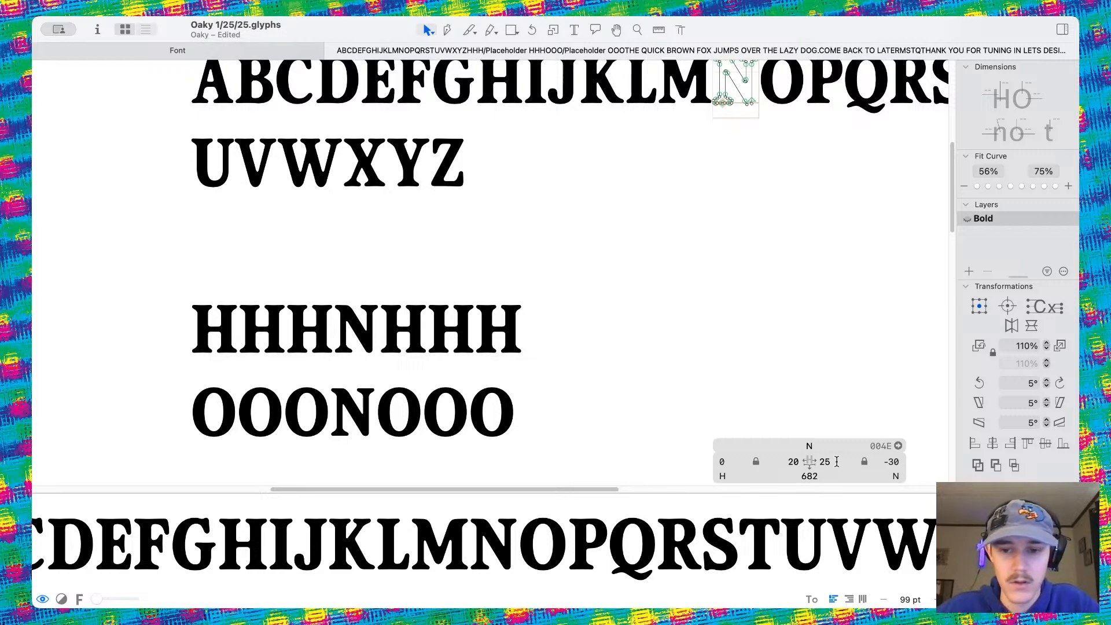
click(837, 461)
key(Return)
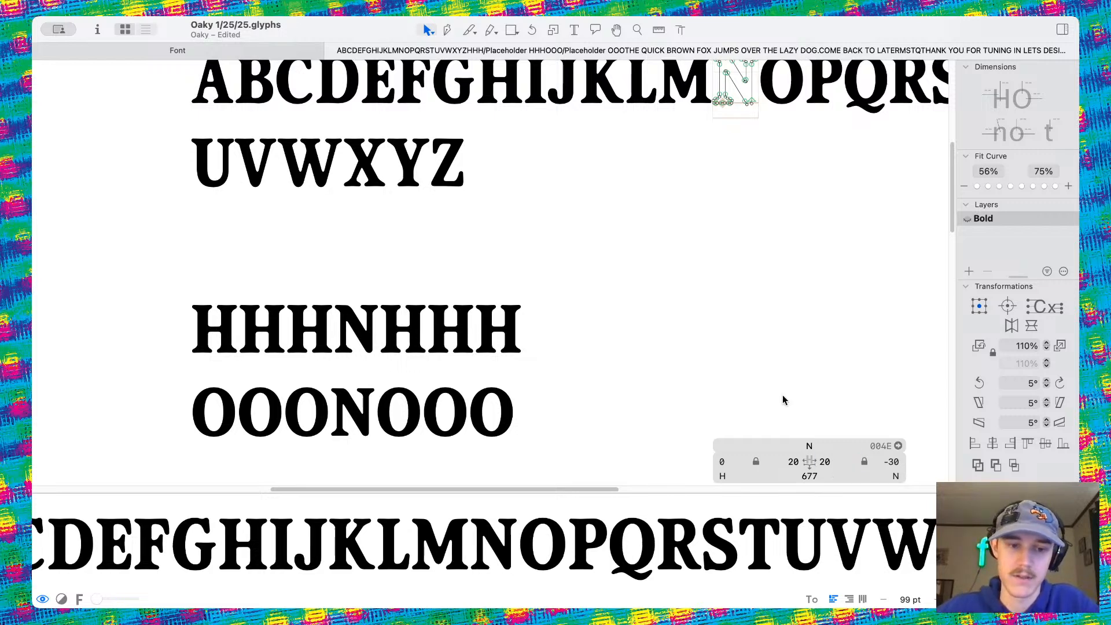
scroll(678, 286, down, 1)
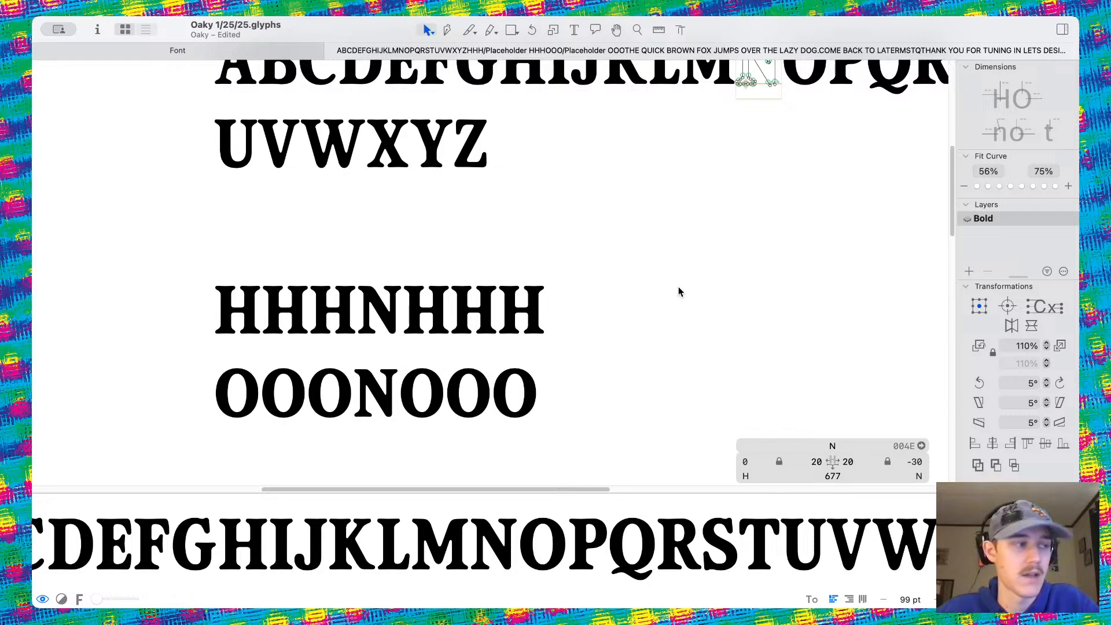
Open the P in the alphabet line for editing and set its left sidebearing to 20
scroll(684, 218, up, 2)
scroll(683, 218, right, 2)
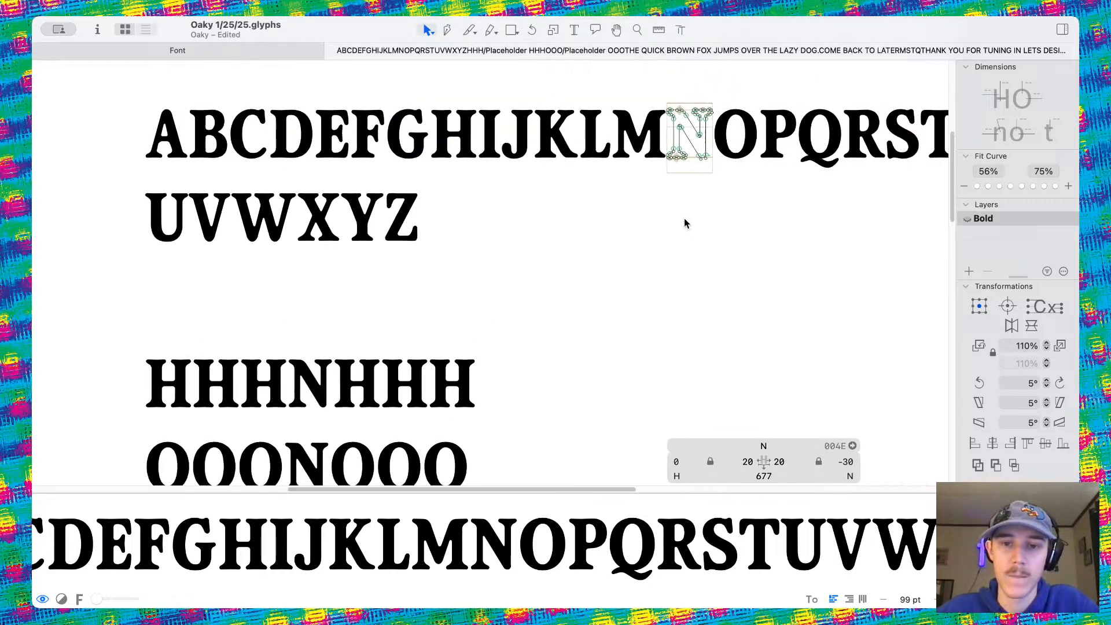
scroll(683, 218, right, 1)
scroll(684, 218, up, 1)
double_click(701, 162)
scroll(700, 162, right, 2)
scroll(700, 162, up, 1)
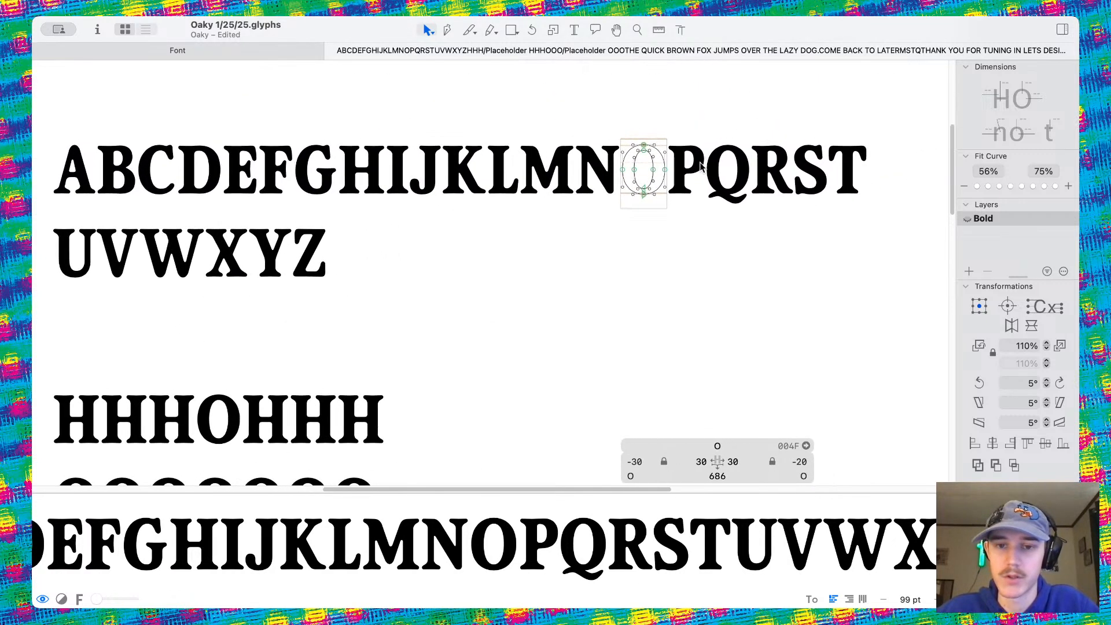
double_click(693, 185)
click(751, 460)
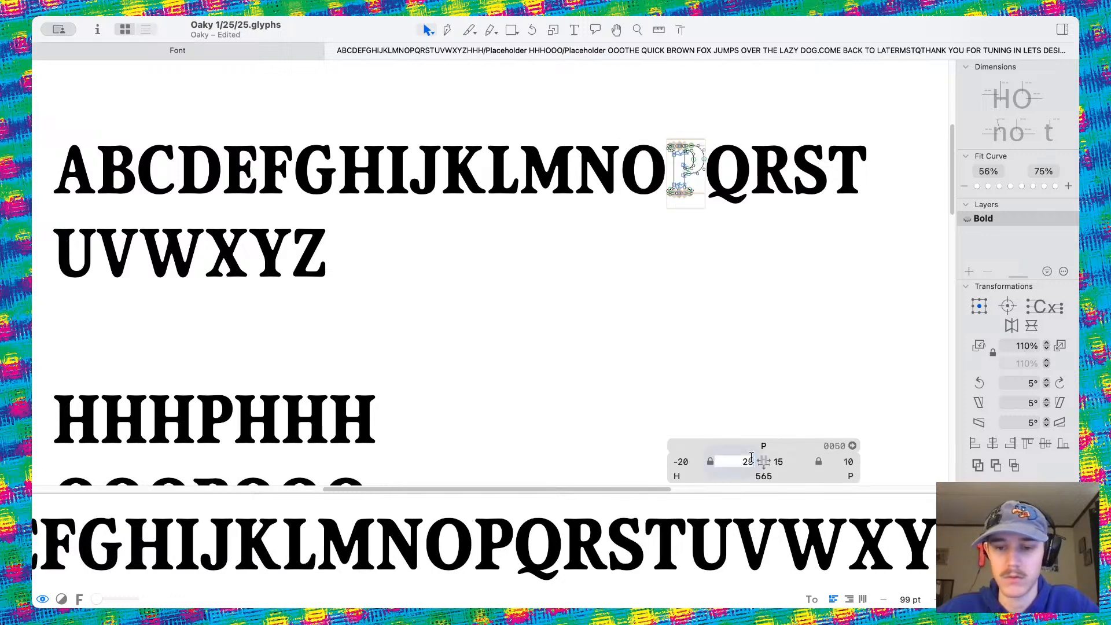
text(20)
key(Return)
Try a right sidebearing of 10 on the P between the H and O test strings
scroll(677, 330, down, 3)
scroll(676, 329, left, 1)
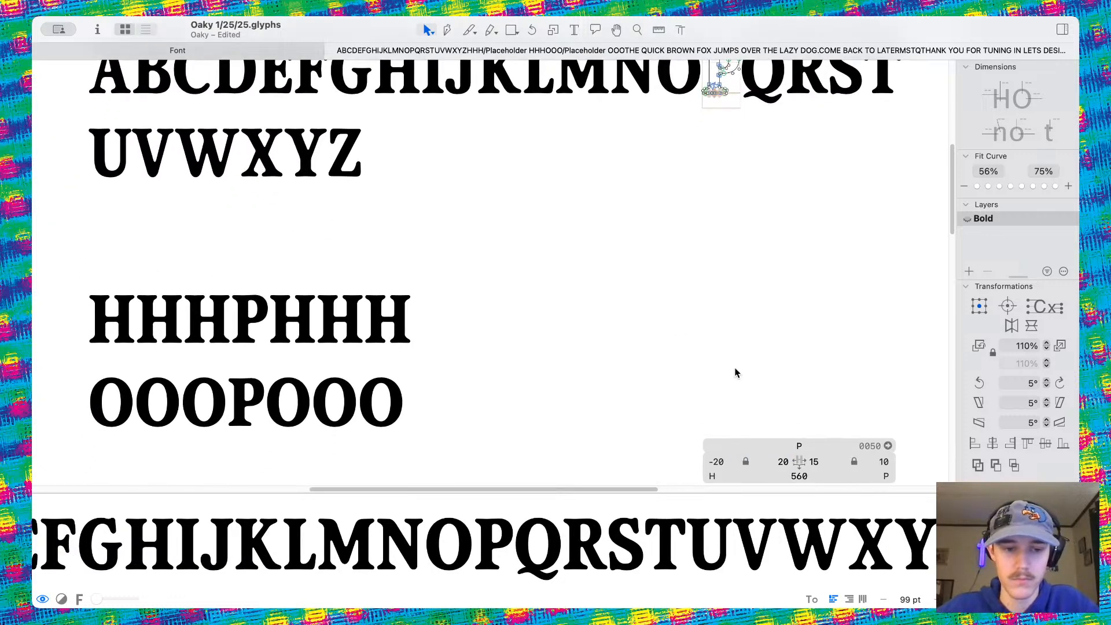
click(815, 461)
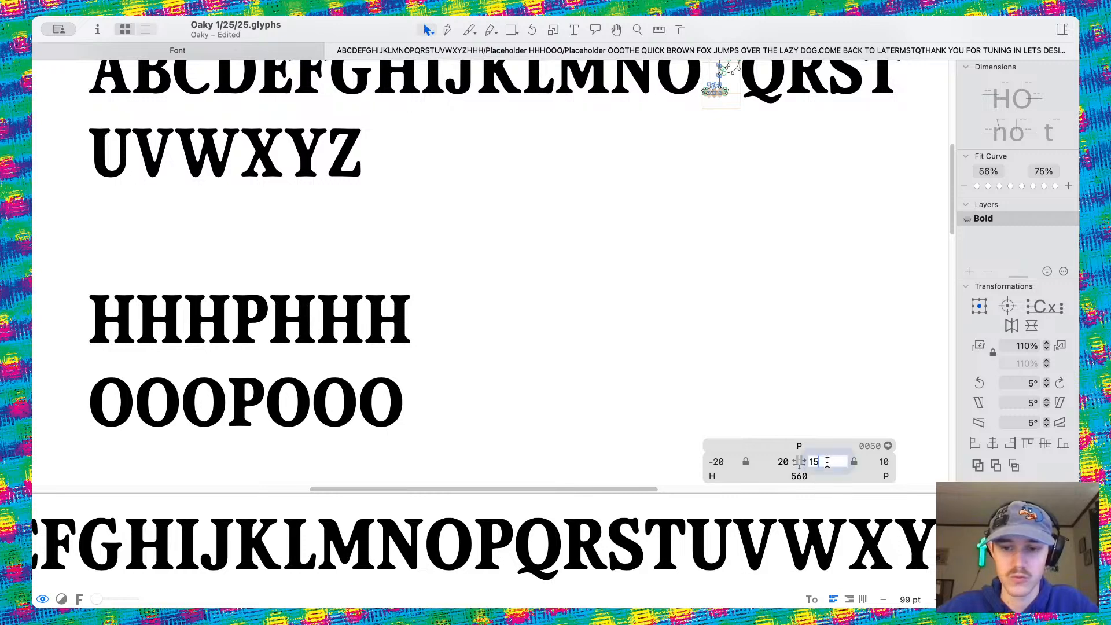
text(10)
key(Return)
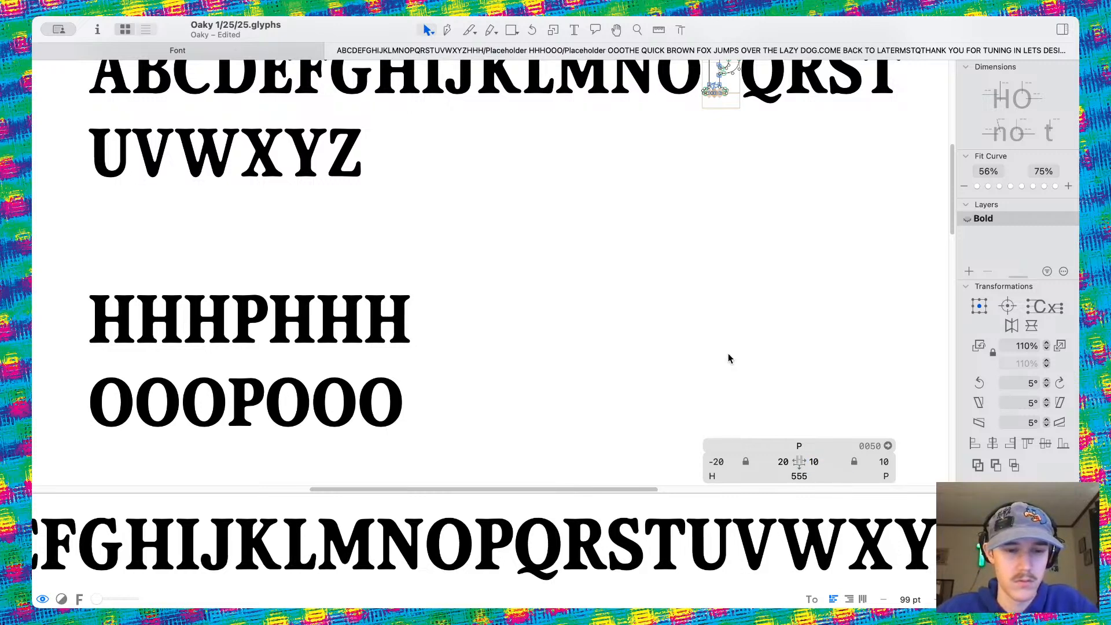
Set the P's right sidebearing to 5 and check its spacing between the H and O test strings
click(827, 461)
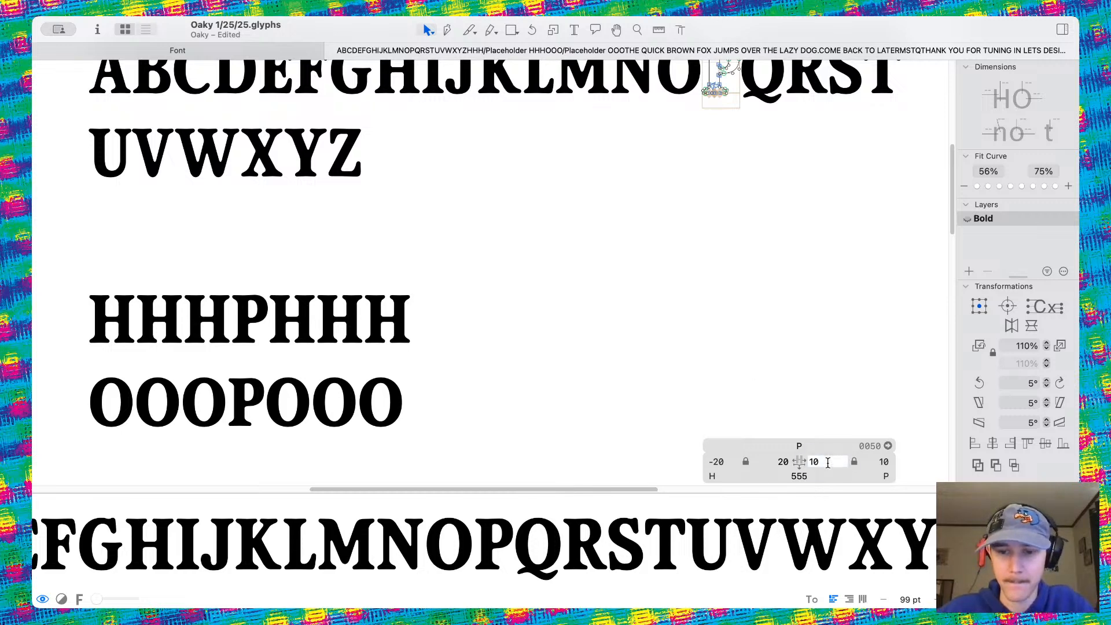
text(5)
key(Return)
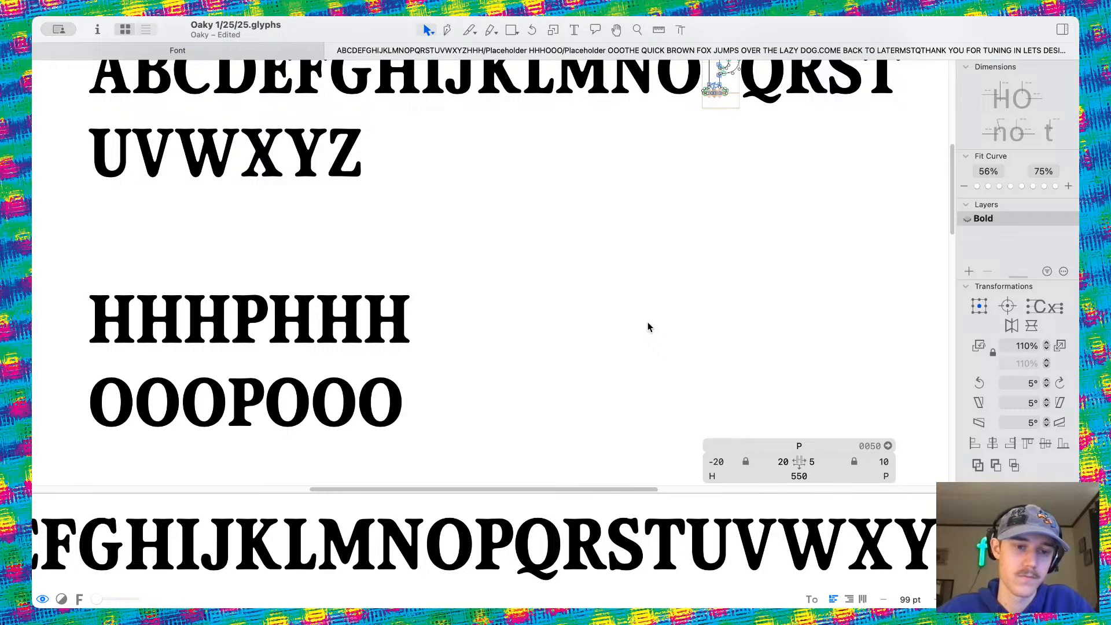
scroll(647, 322, down, 5)
scroll(520, 327, up, 5)
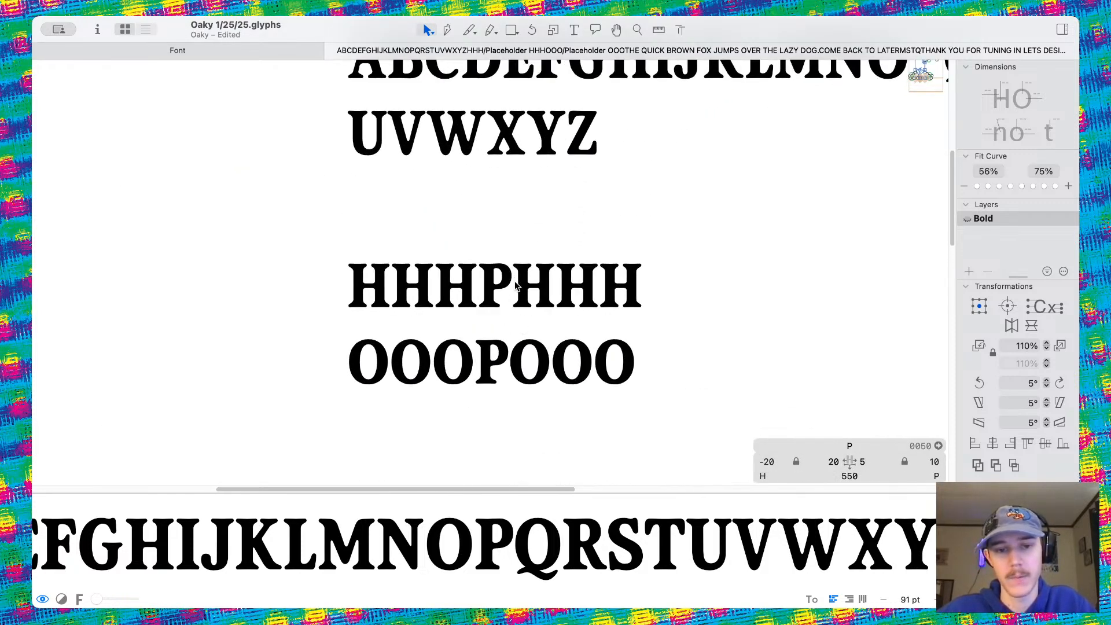
scroll(657, 275, up, 2)
scroll(656, 274, right, 4)
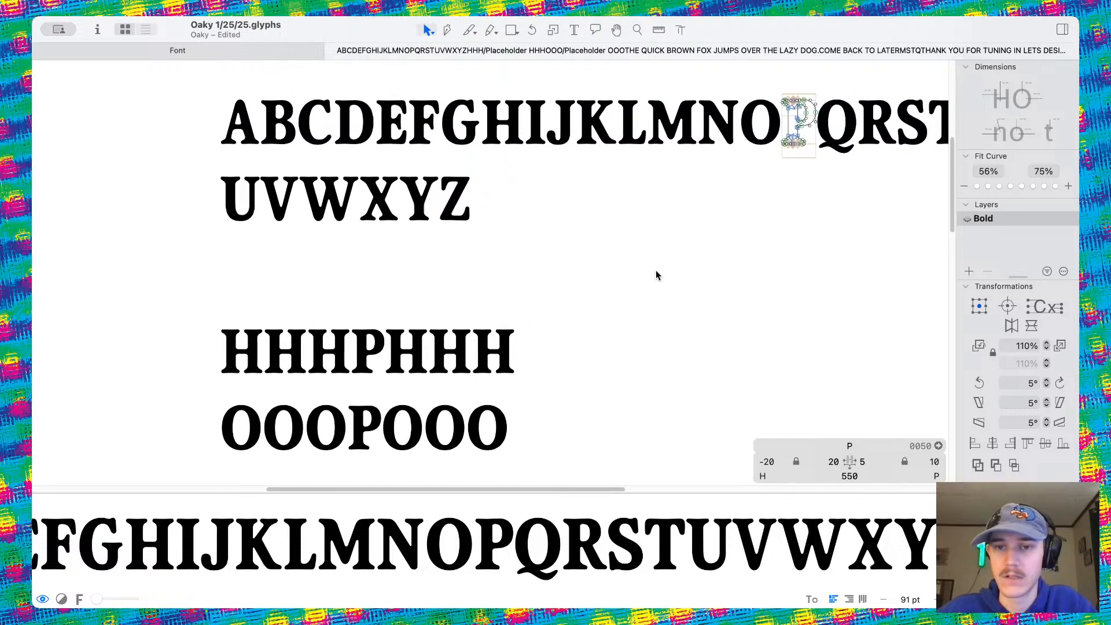
Compare the sidebearings of the Q with those of the O in the test strings
double_click(842, 123)
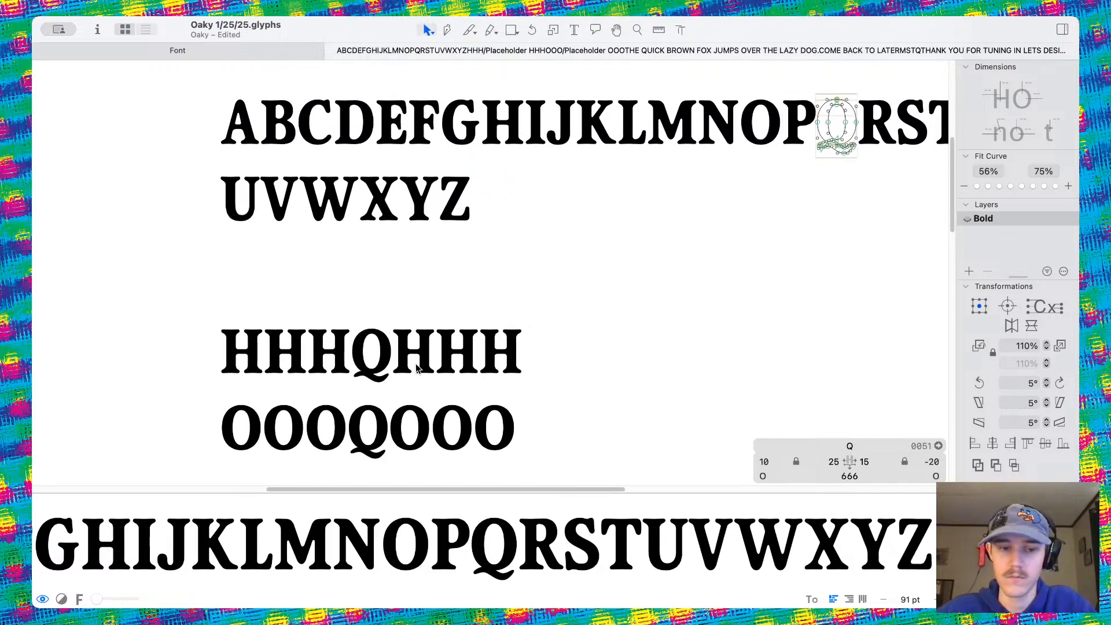
scroll(416, 368, up, 3)
double_click(406, 443)
scroll(554, 314, down, 3)
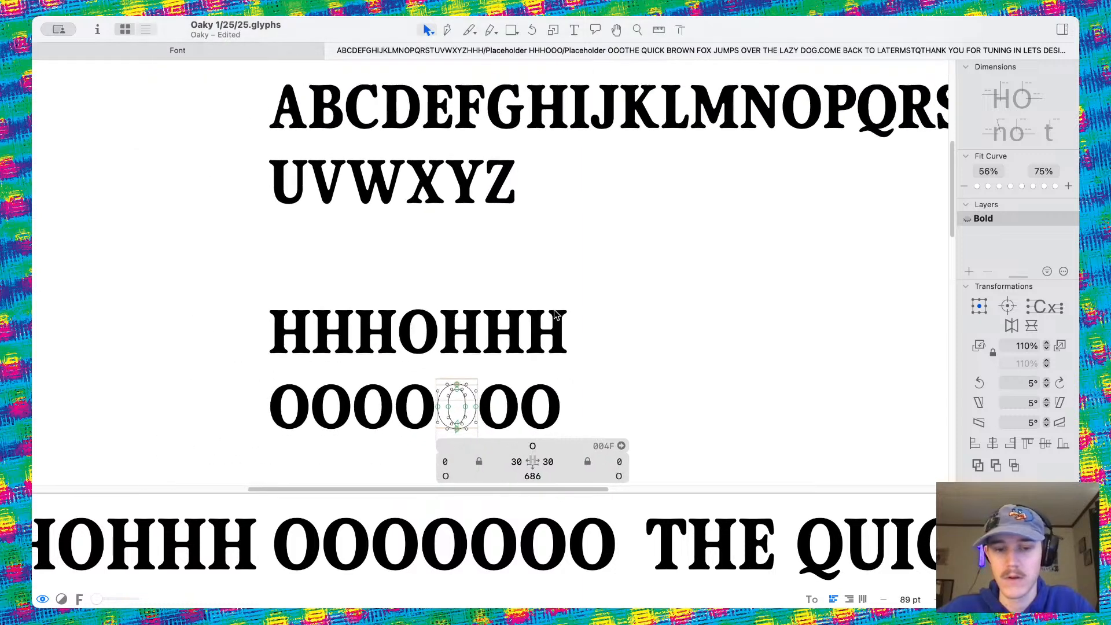
Set both the left and right sidebearings of the Q to 30 and save the font file
scroll(554, 314, down, 1)
scroll(674, 207, right, 3)
scroll(674, 208, up, 1)
double_click(760, 150)
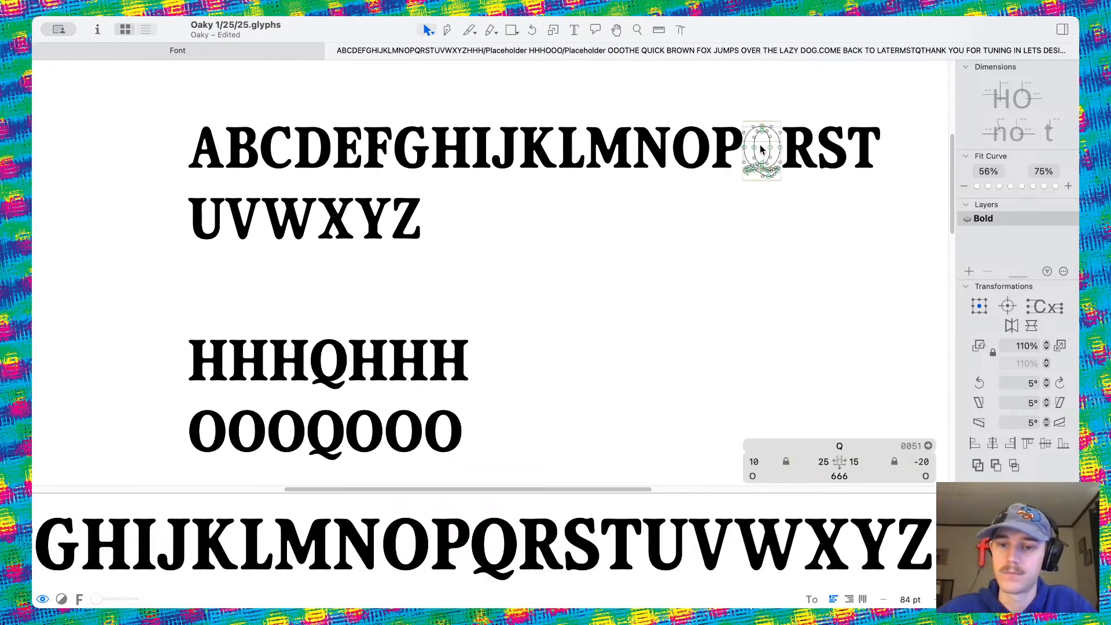
click(824, 461)
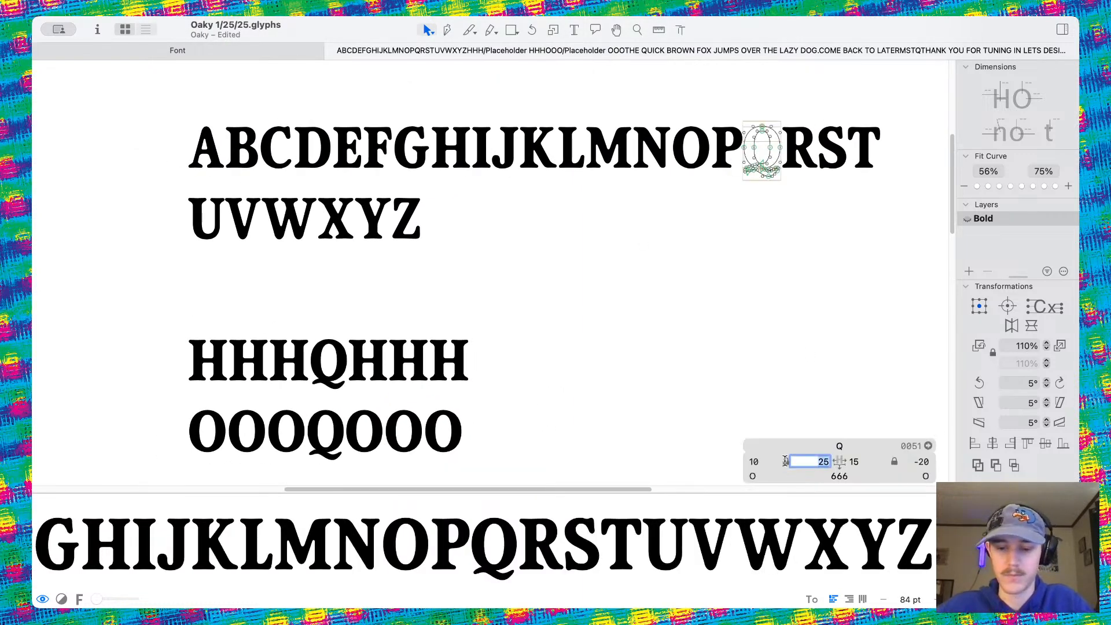
text(30)
key(Tab)
text(30)
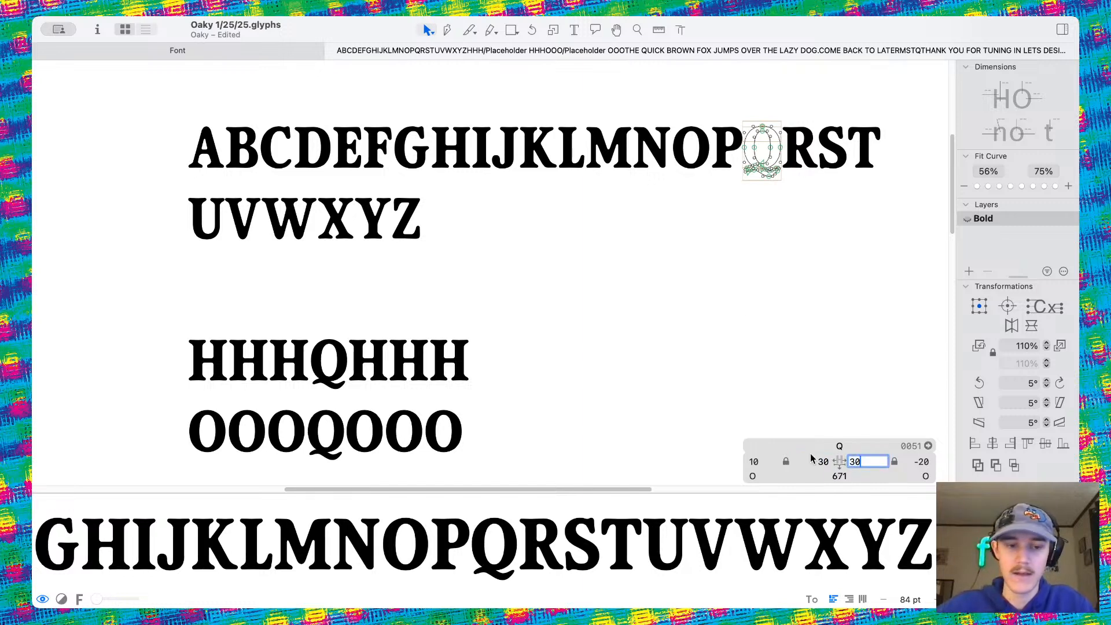
key(Return)
key(super+s)
Review the Q's spacing among the test strings and set the R's left sidebearing to 20
scroll(311, 246, down, 3)
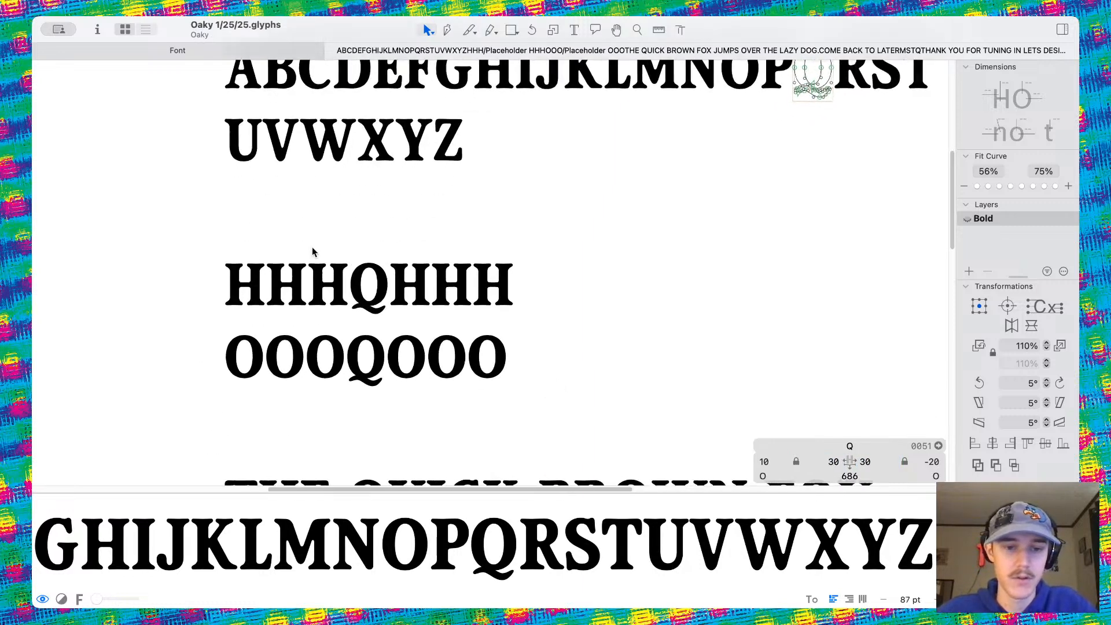
scroll(312, 252, up, 10)
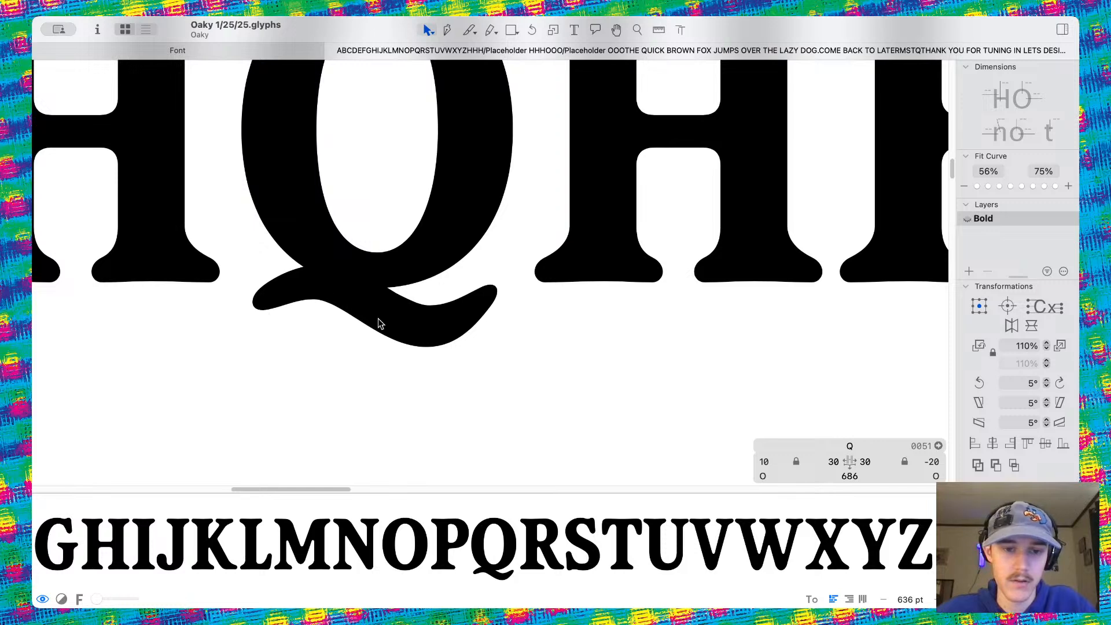
scroll(359, 305, down, 4)
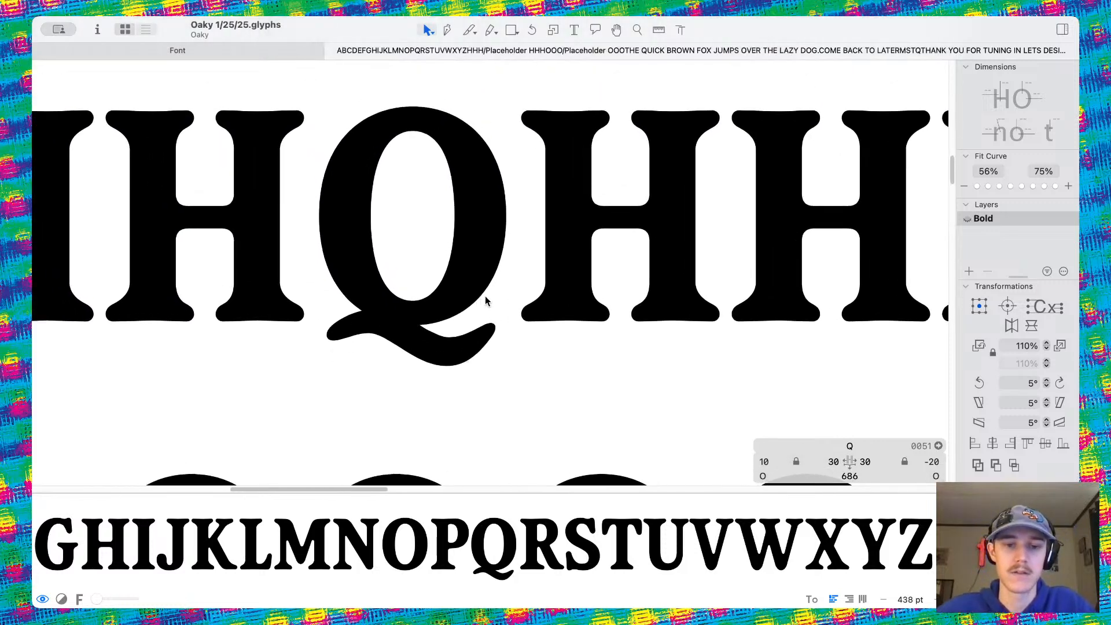
scroll(488, 305, down, 6)
scroll(575, 295, down, 6)
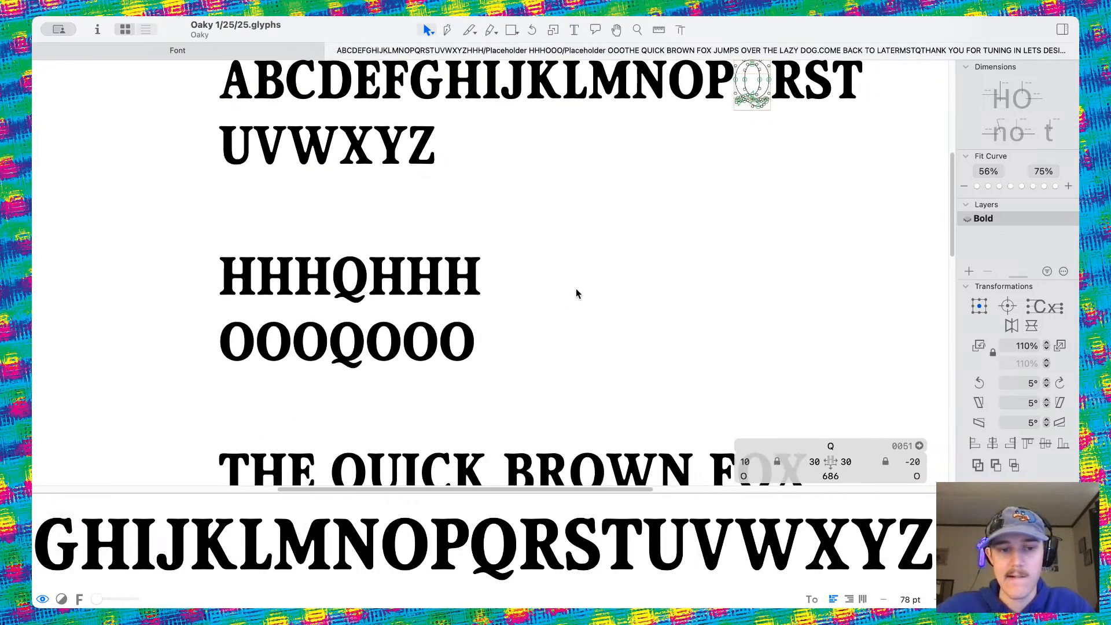
scroll(685, 171, up, 6)
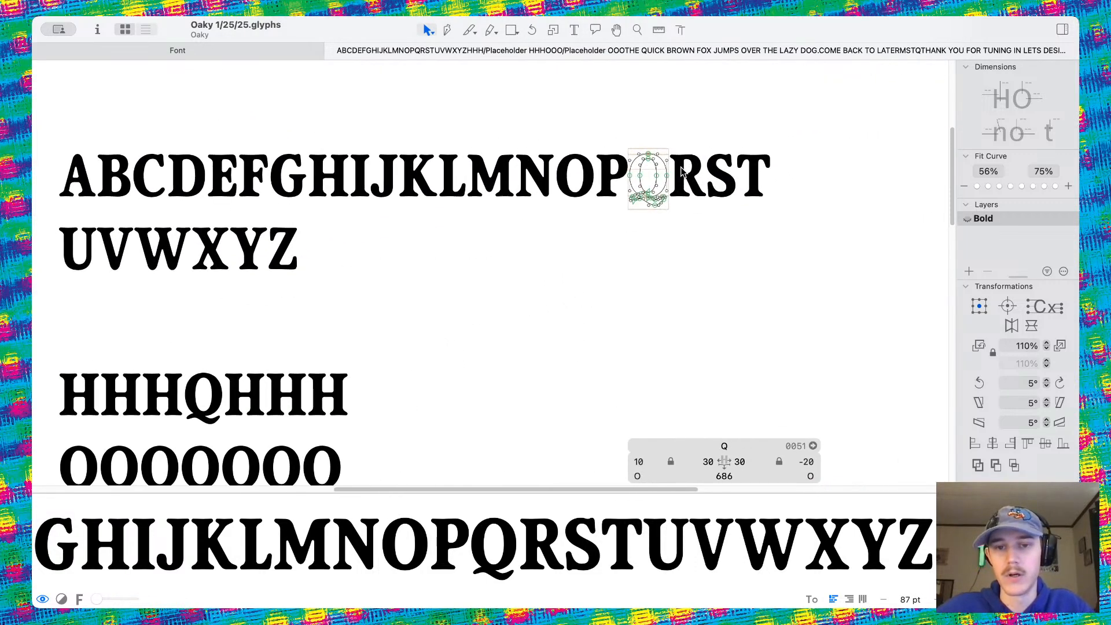
double_click(686, 170)
scroll(610, 290, down, 4)
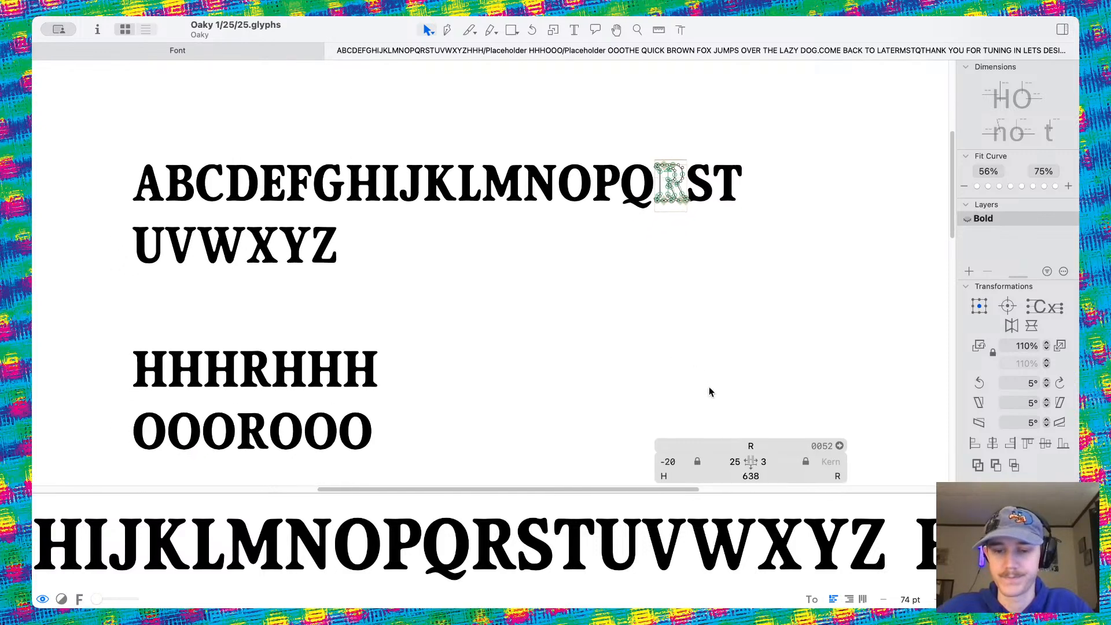
click(737, 460)
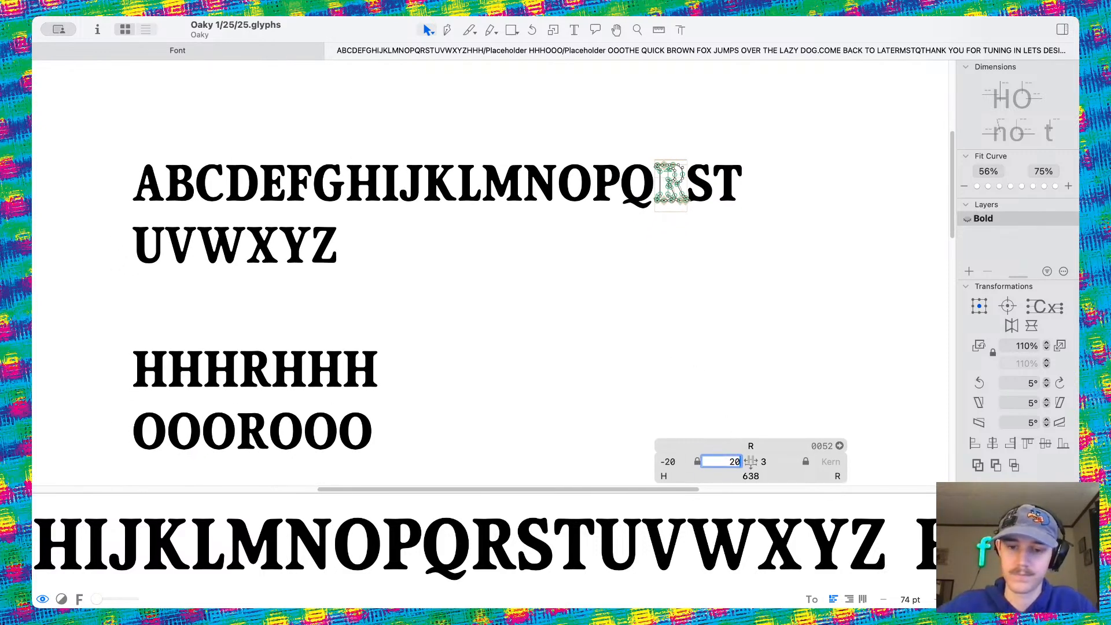
key(Return)
Check the K's sidebearings for reference and set the R's right sidebearing to 10
scroll(456, 156, up, 3)
double_click(452, 188)
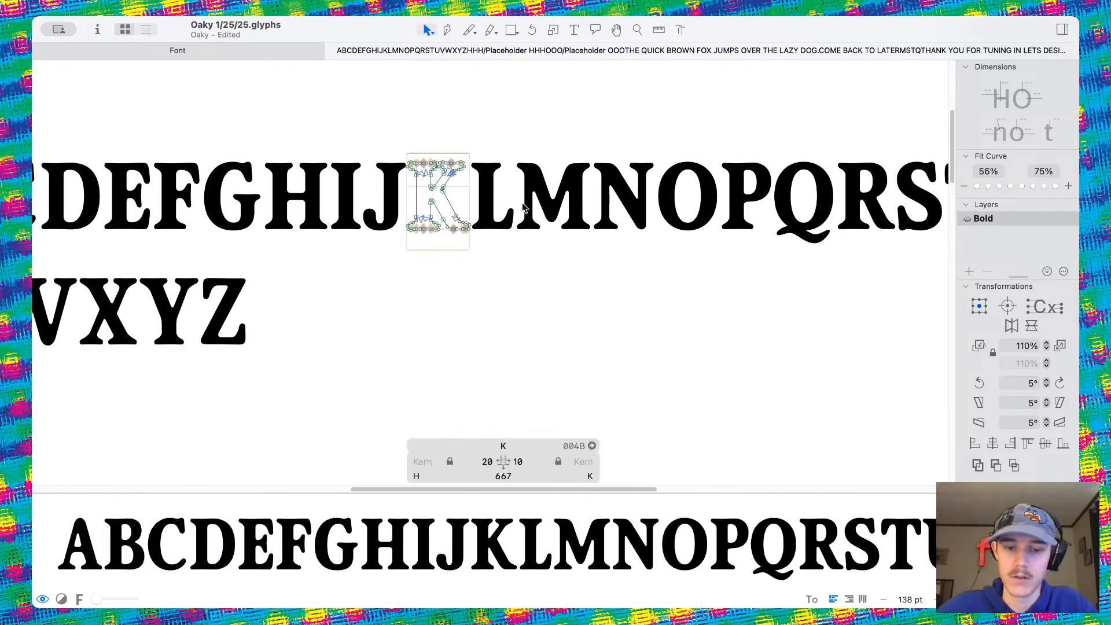
scroll(524, 207, right, 3)
double_click(733, 200)
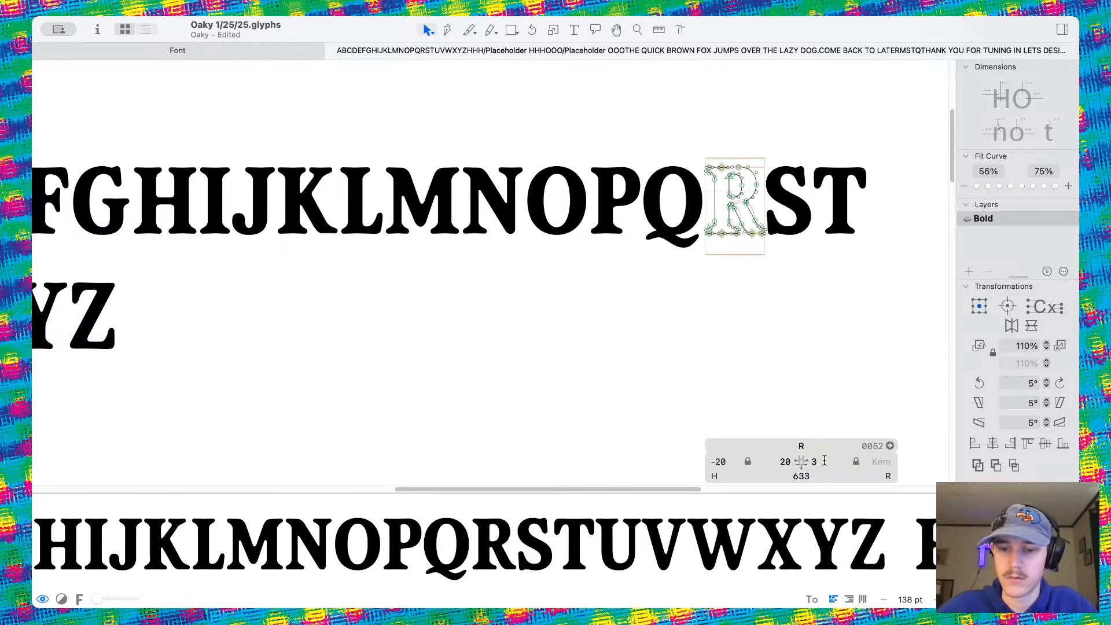
click(824, 460)
text(10)
key(Return)
Examine the R's spacing between the H and O test strings at several magnifications
scroll(749, 377, down, 5)
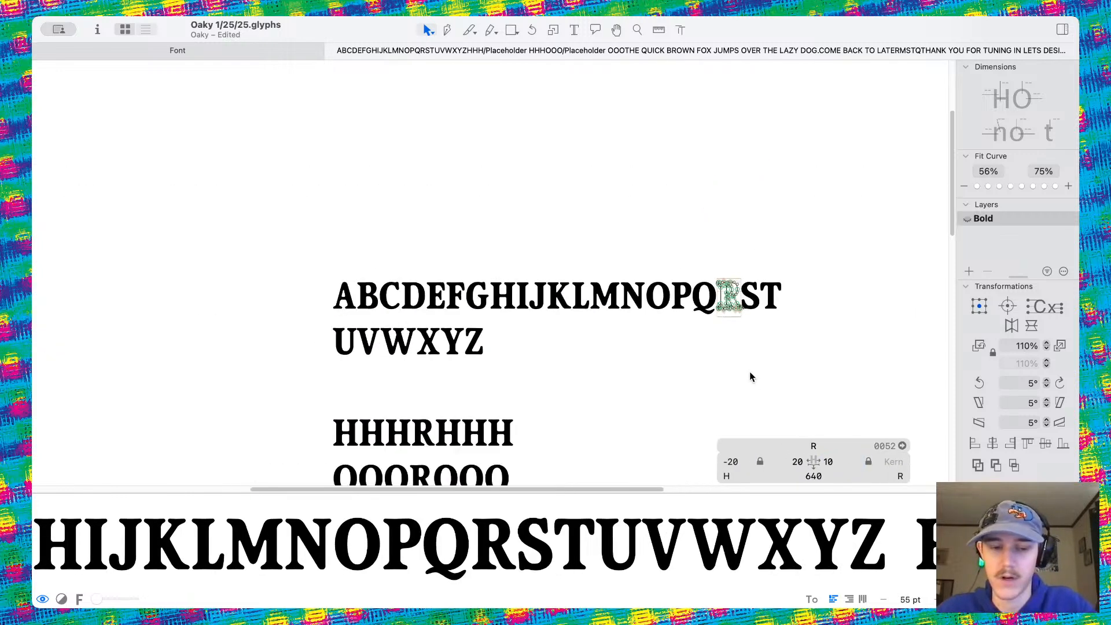
scroll(751, 377, down, 3)
scroll(542, 393, up, 5)
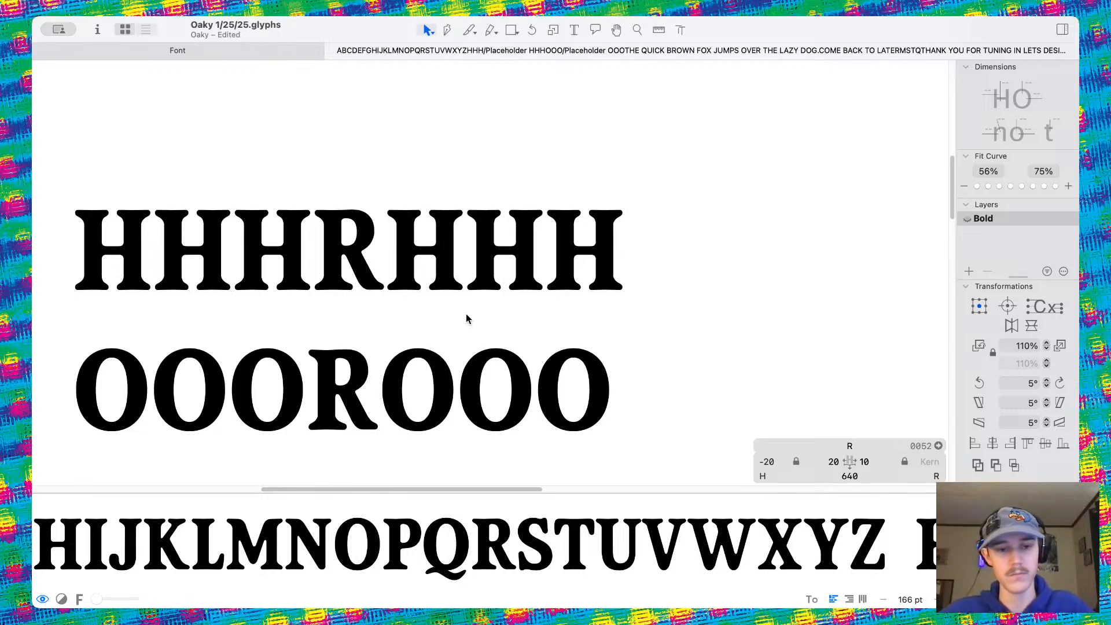
scroll(467, 318, down, 3)
scroll(458, 308, up, 2)
scroll(453, 322, up, 5)
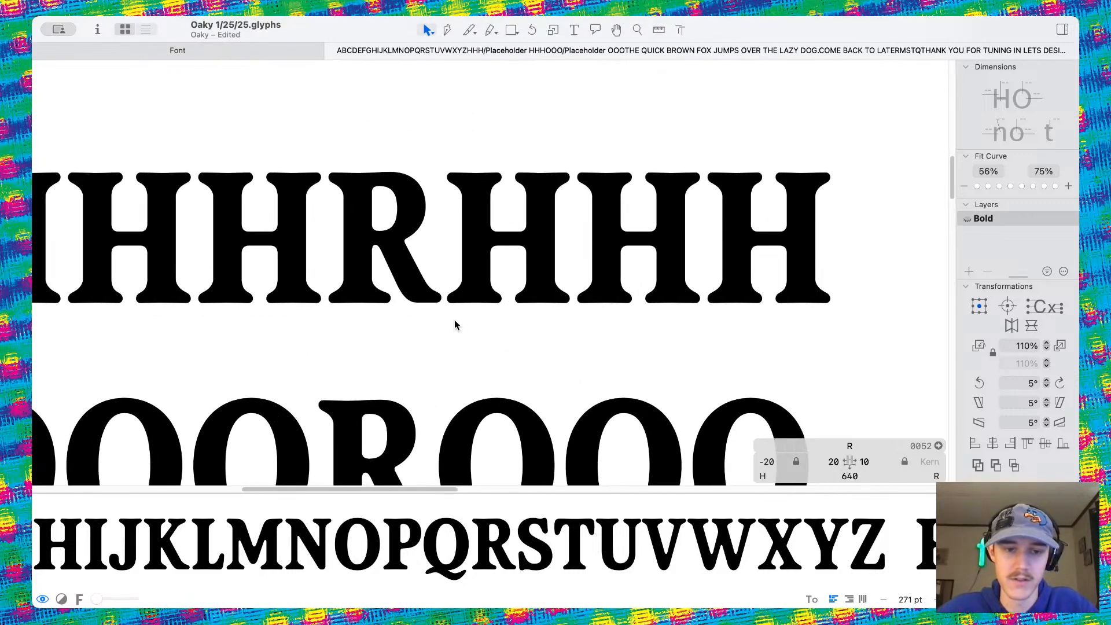
scroll(482, 355, down, 4)
scroll(489, 248, up, 3)
scroll(710, 155, up, 4)
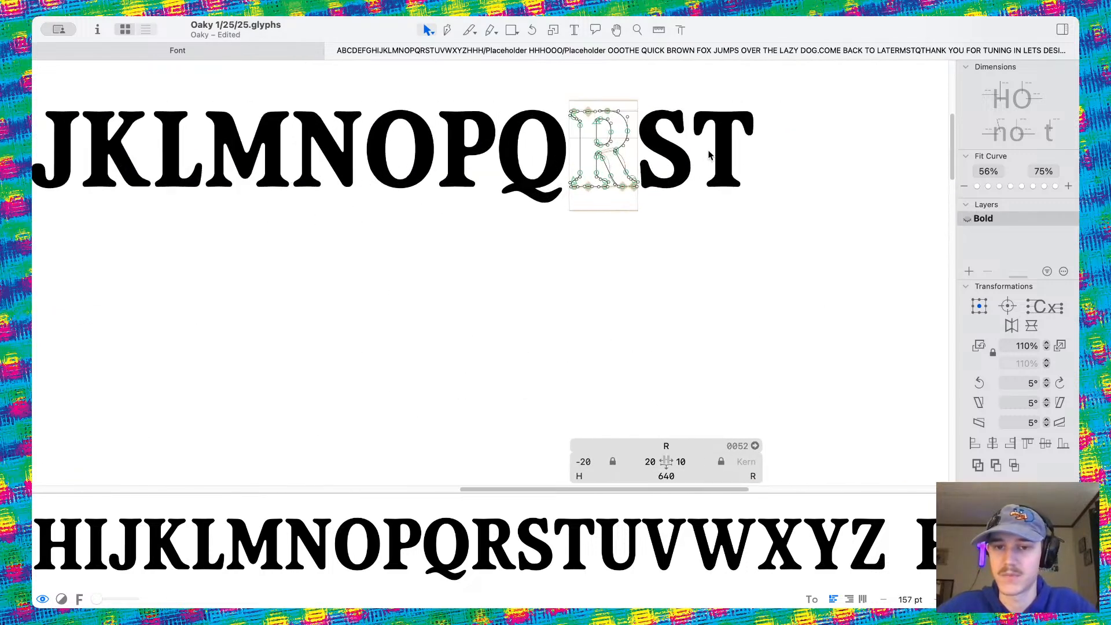
Set the left sidebearing of the S to 20
double_click(680, 146)
scroll(665, 393, down, 4)
scroll(665, 398, down, 3)
scroll(442, 389, up, 3)
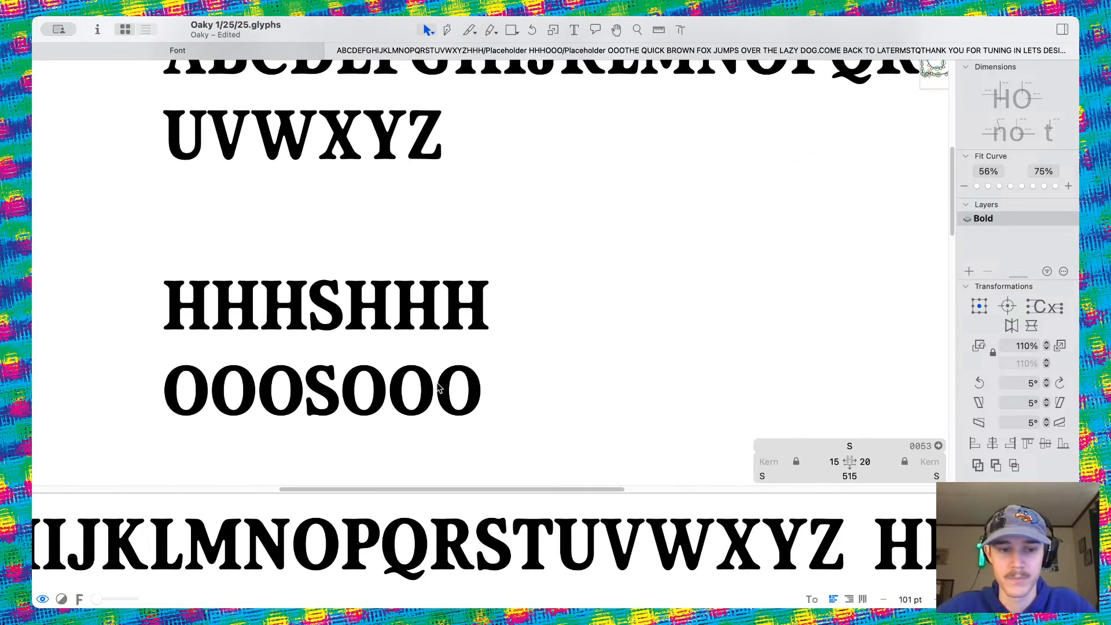
scroll(445, 388, left, 2)
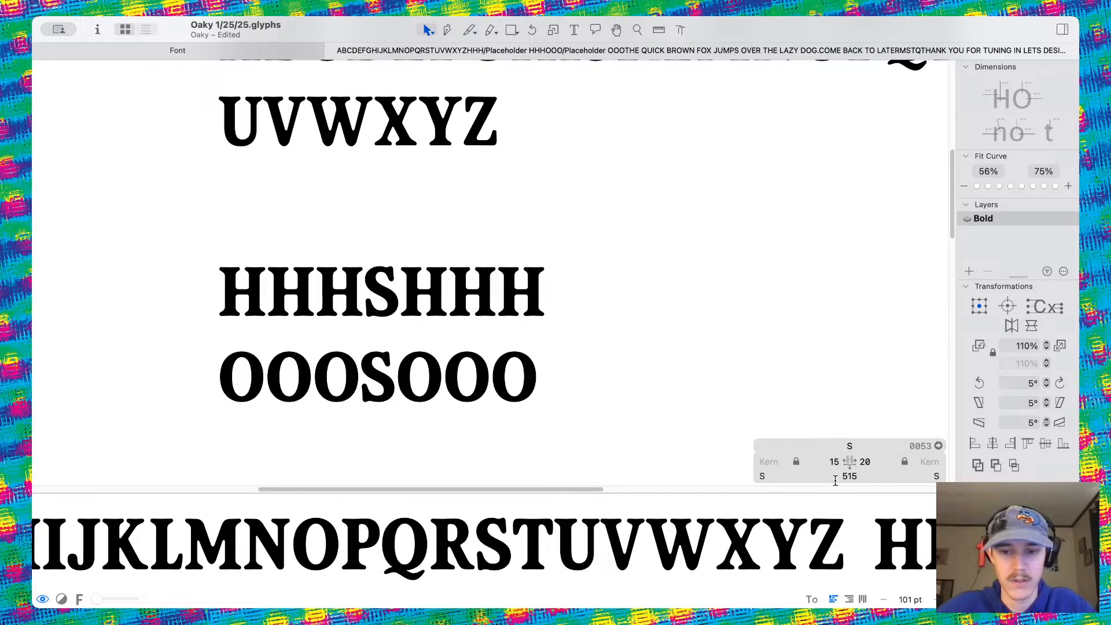
click(833, 461)
text(20)
key(Return)
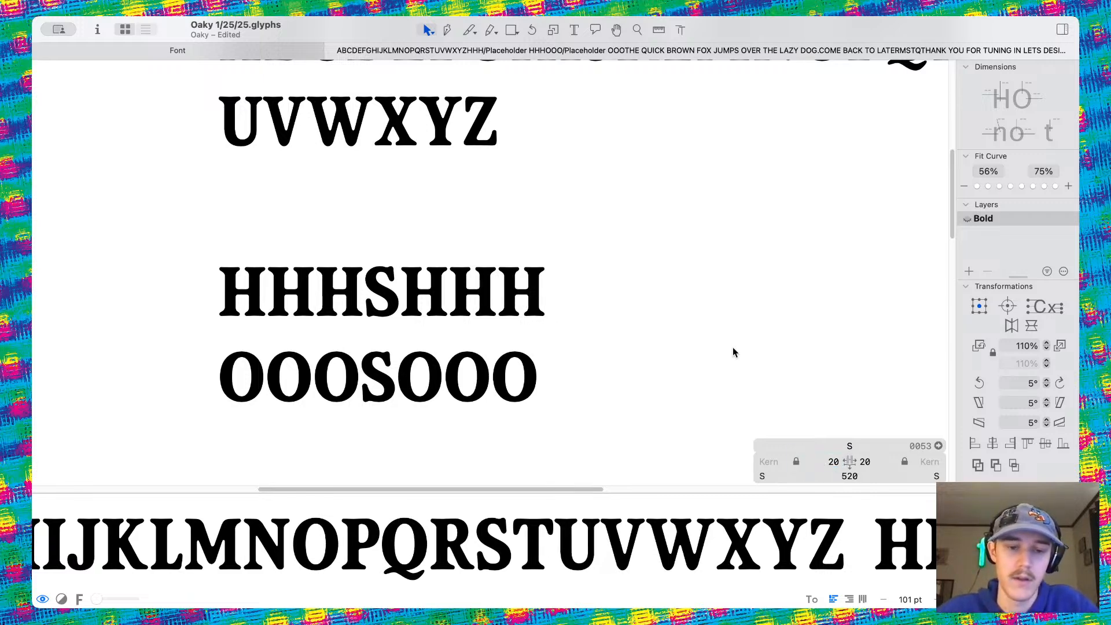
Examine the S's spacing in the H and O strings, compare with the H, and inspect the end of the alphabet row
scroll(733, 352, down, 2)
scroll(469, 374, up, 4)
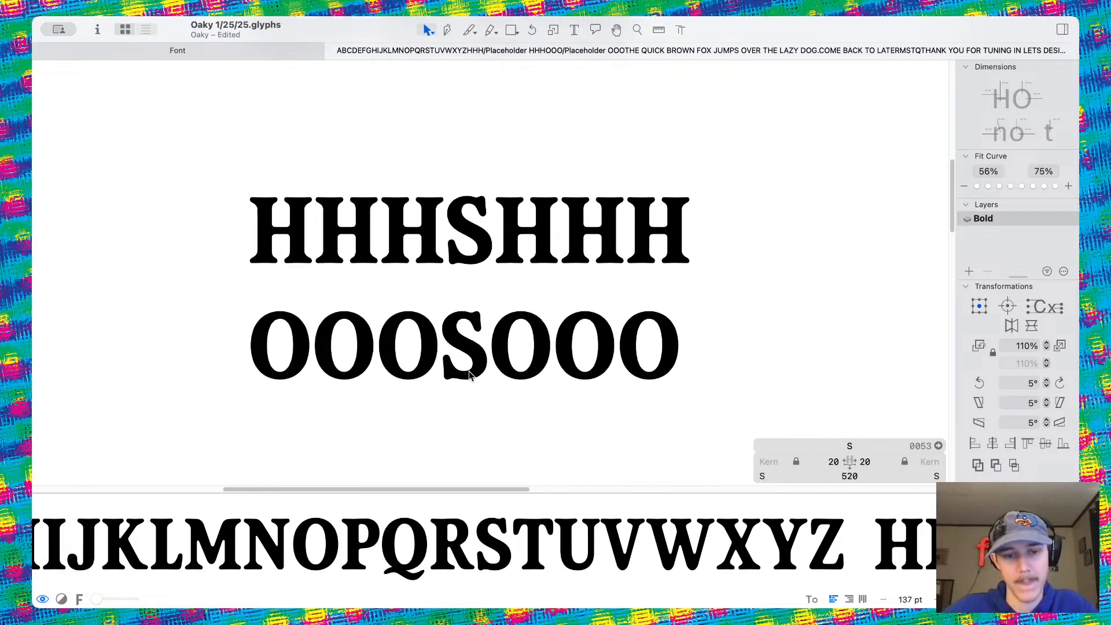
scroll(468, 371, up, 3)
scroll(544, 349, right, 1)
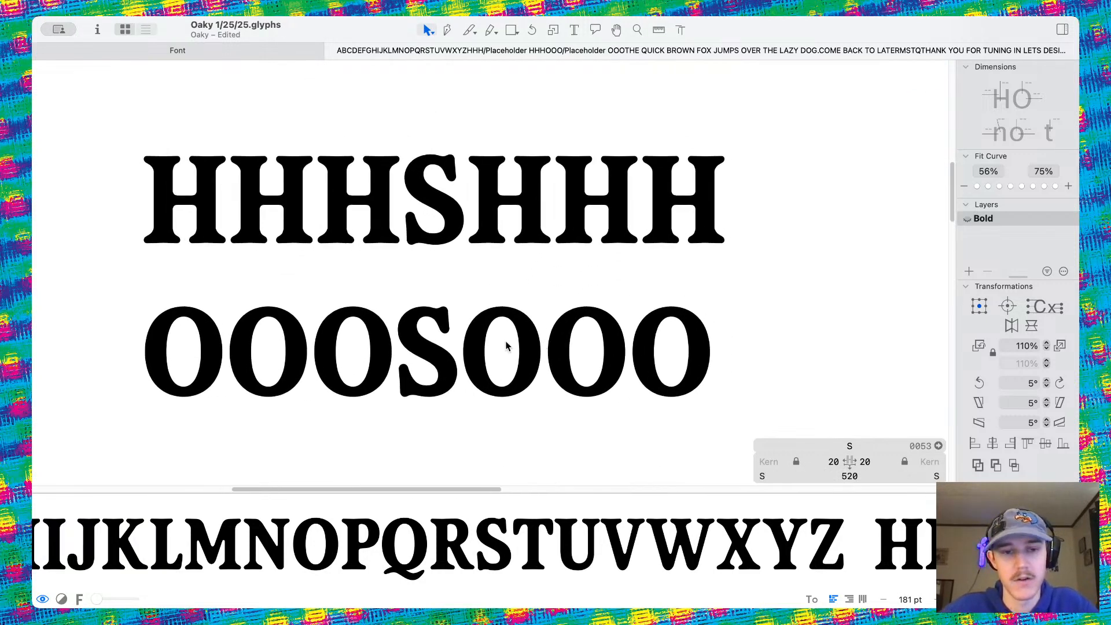
scroll(474, 255, down, 1)
scroll(441, 152, up, 10)
double_click(449, 142)
scroll(449, 141, down, 8)
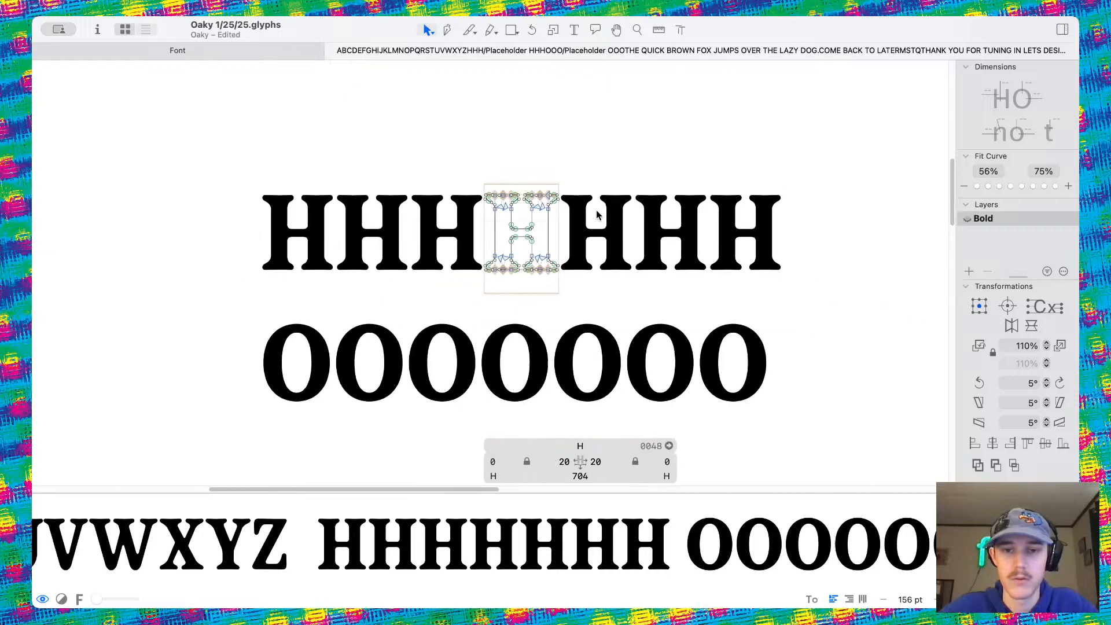
scroll(698, 203, up, 5)
scroll(640, 215, right, 4)
scroll(640, 216, up, 10)
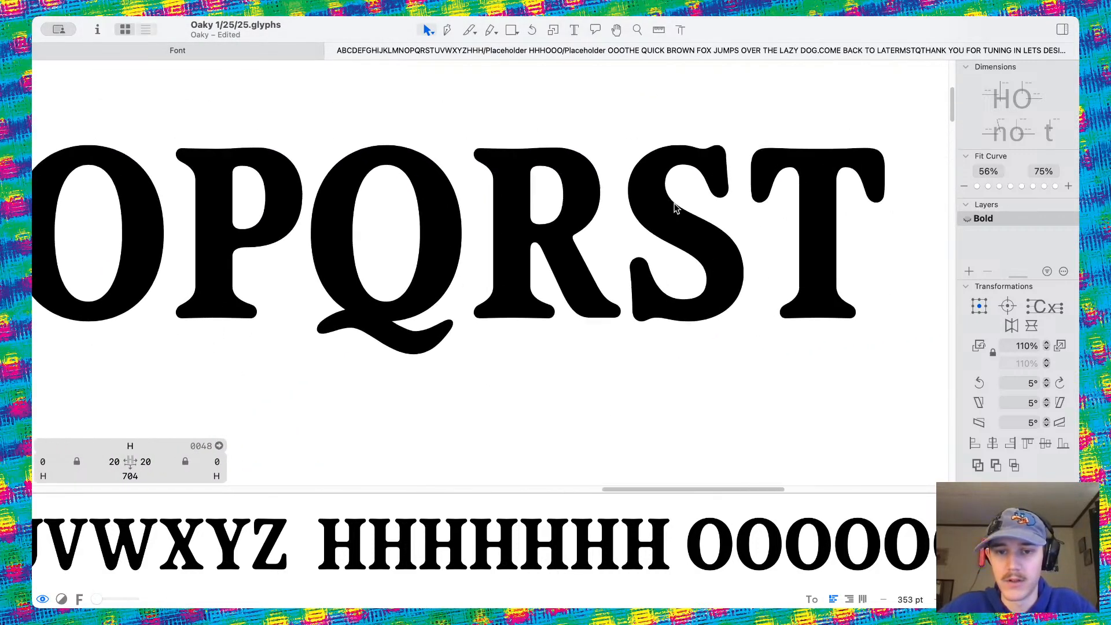
Try to reshape the S's terminals by nudging the upper terminal's nodes left and the lower terminal's nodes right
double_click(639, 186)
drag(595, 168, 681, 200)
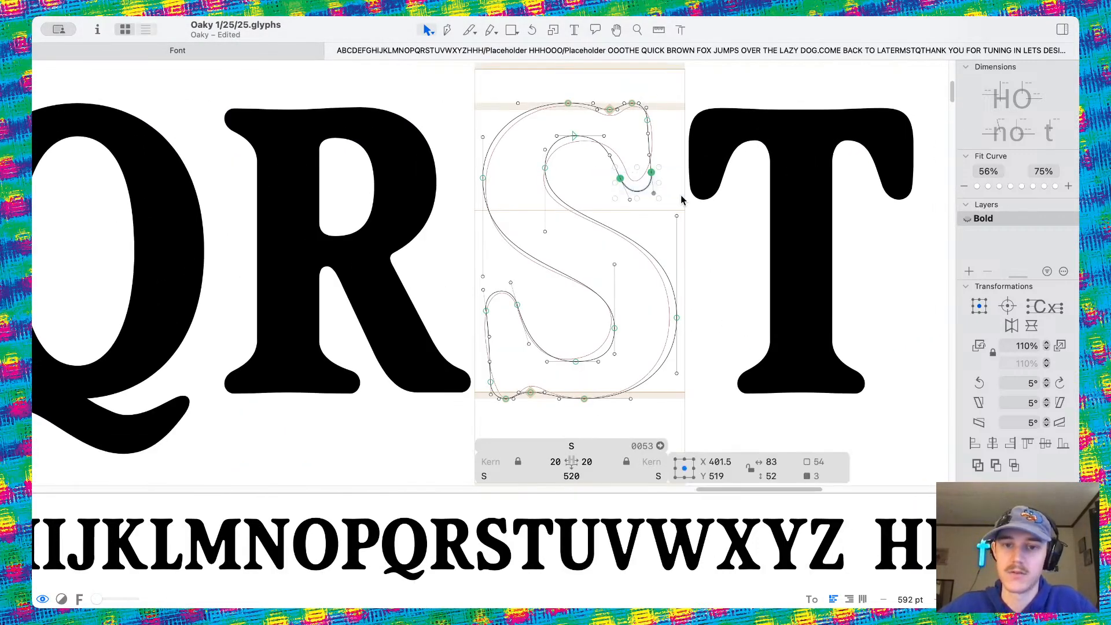
key(Left)
key(Left)
key(Left)
drag(453, 280, 528, 323)
key(Right)
key(Right)
key(Right)
key(space)
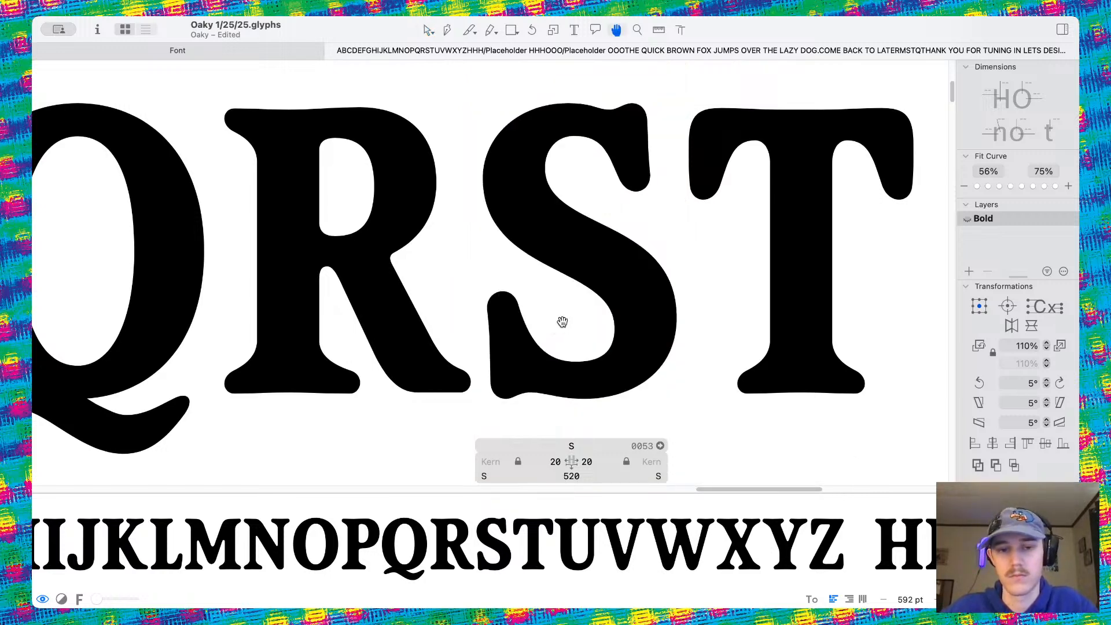
scroll(562, 323, down, 4)
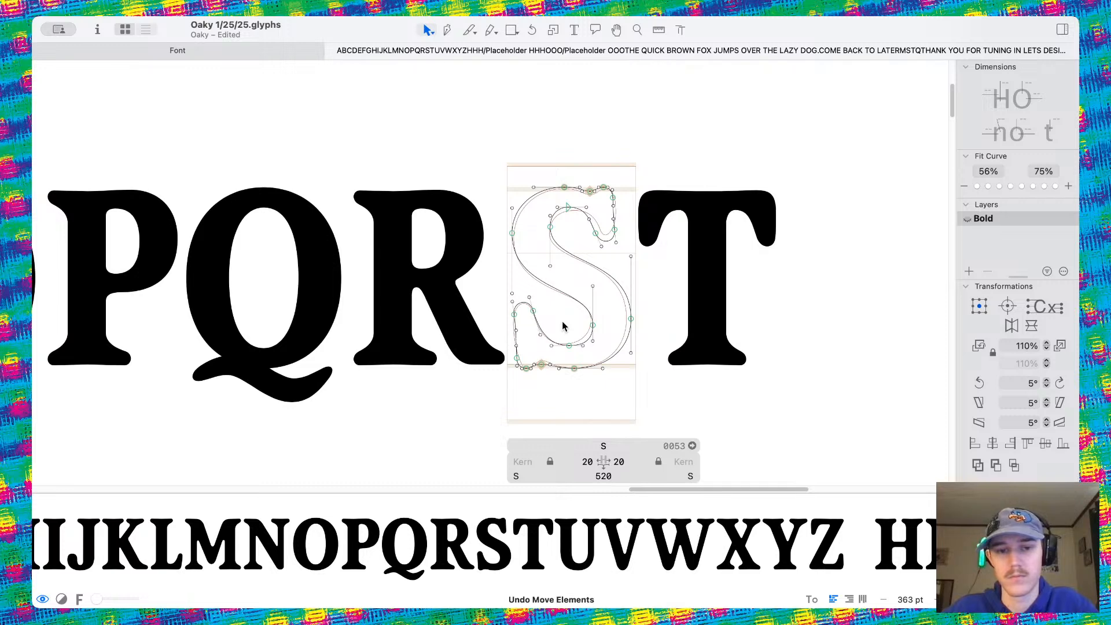
Try shifting the curve handles of the S's lower terminal 2 units right and adjusting those of the upper terminal
scroll(545, 284, up, 1)
scroll(545, 283, up, 4)
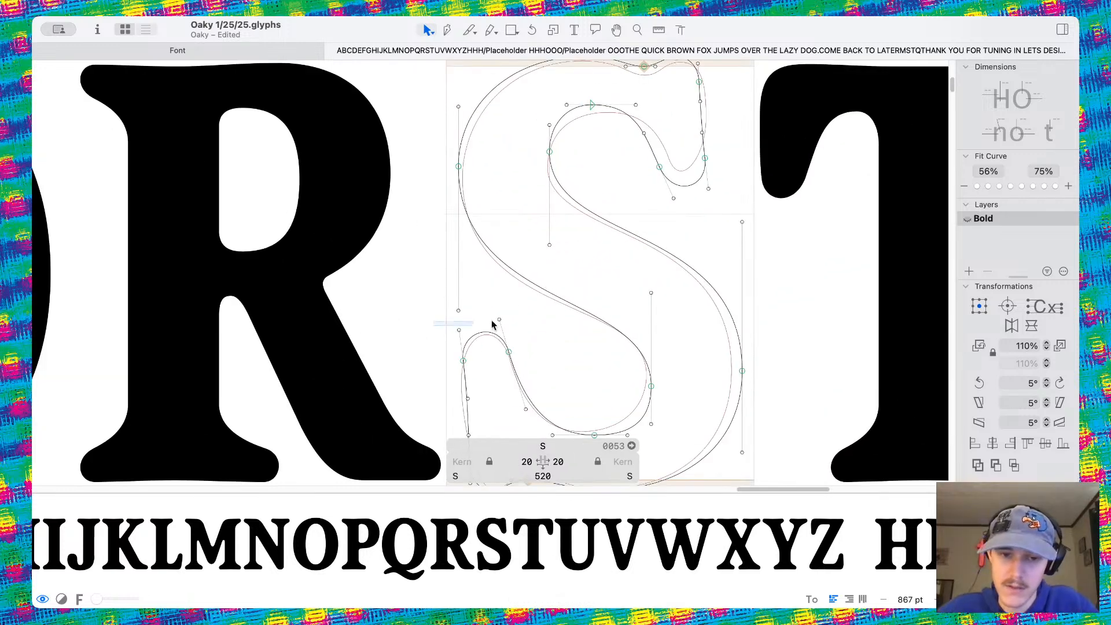
drag(492, 321, 525, 338)
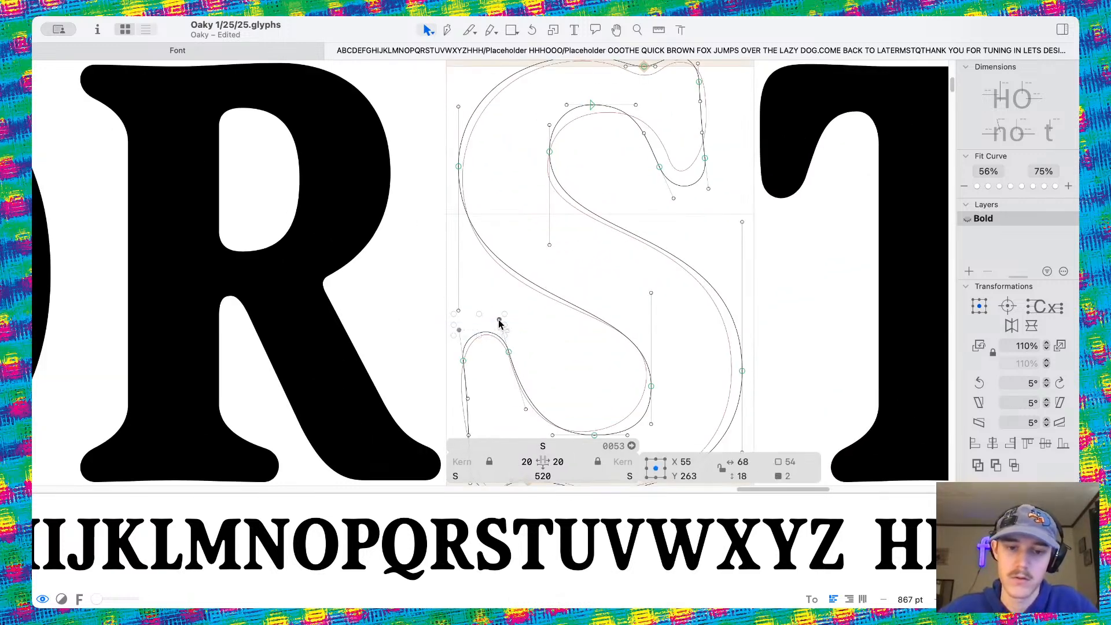
key(Right)
key(Right)
scroll(501, 323, right, 2)
scroll(501, 322, up, 2)
click(584, 224)
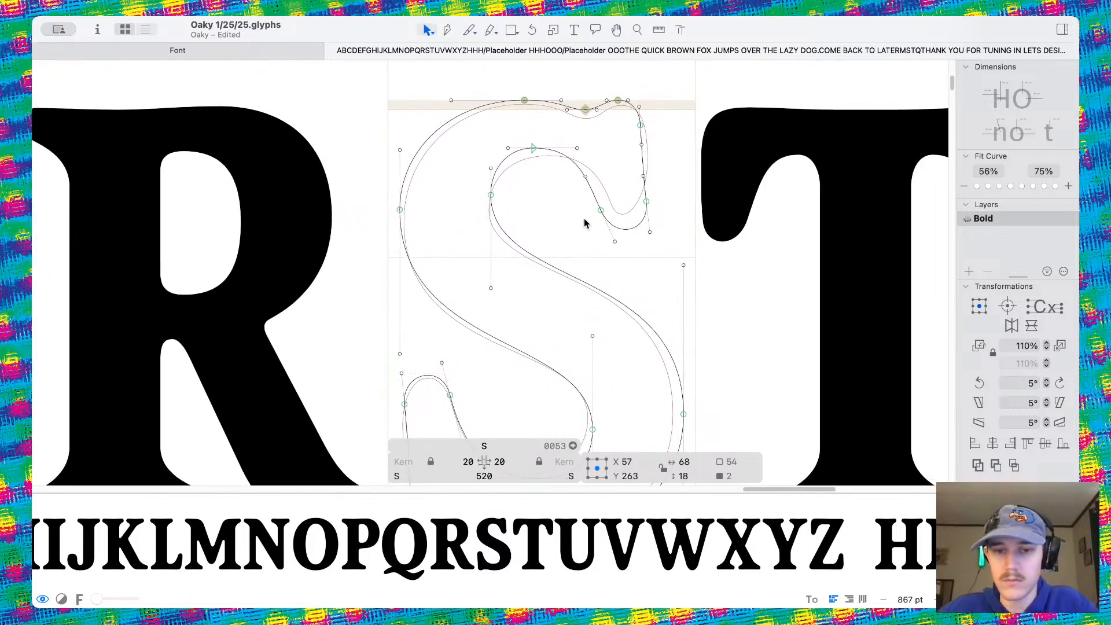
drag(585, 224, 685, 265)
key(space)
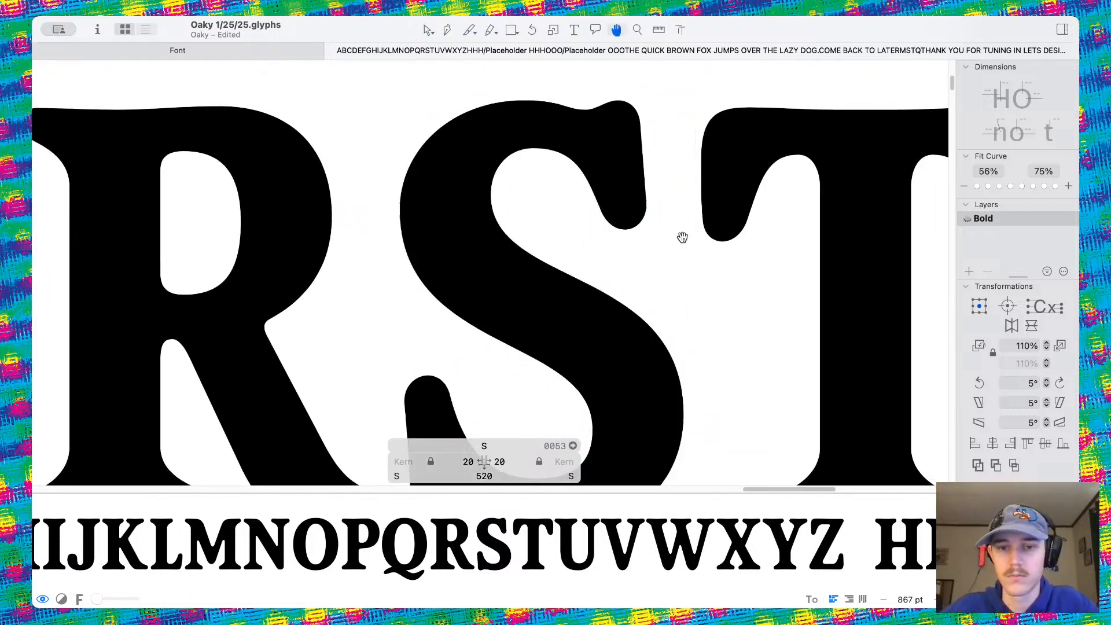
Undo the handle moves on the S's terminals and redo its spacing change
scroll(683, 237, down, 10)
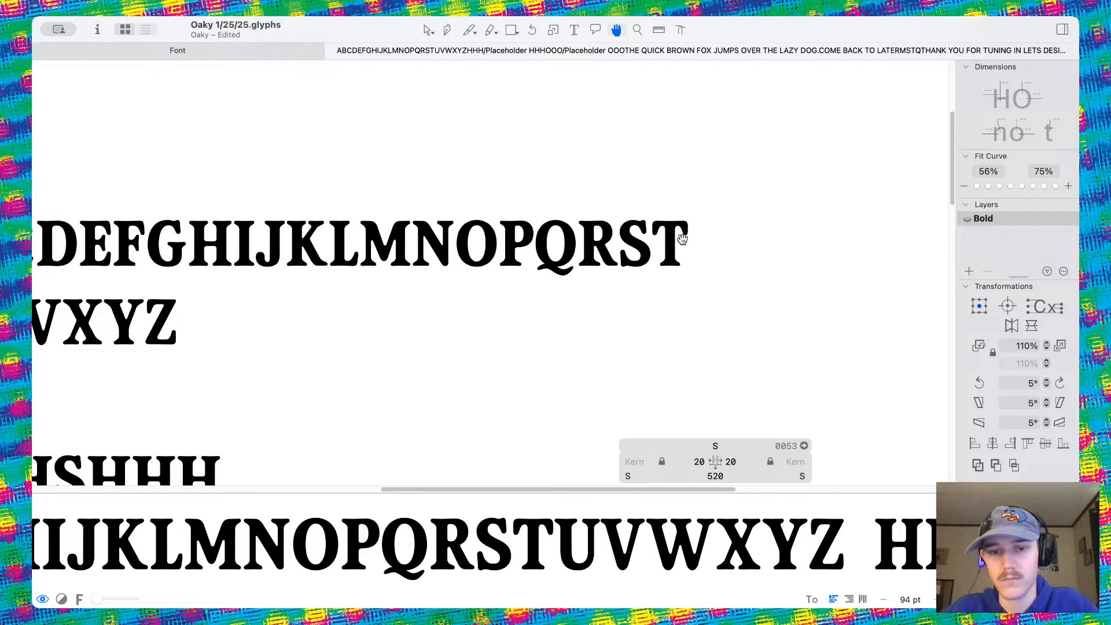
scroll(683, 239, left, 1)
scroll(646, 232, up, 5)
scroll(647, 232, right, 1)
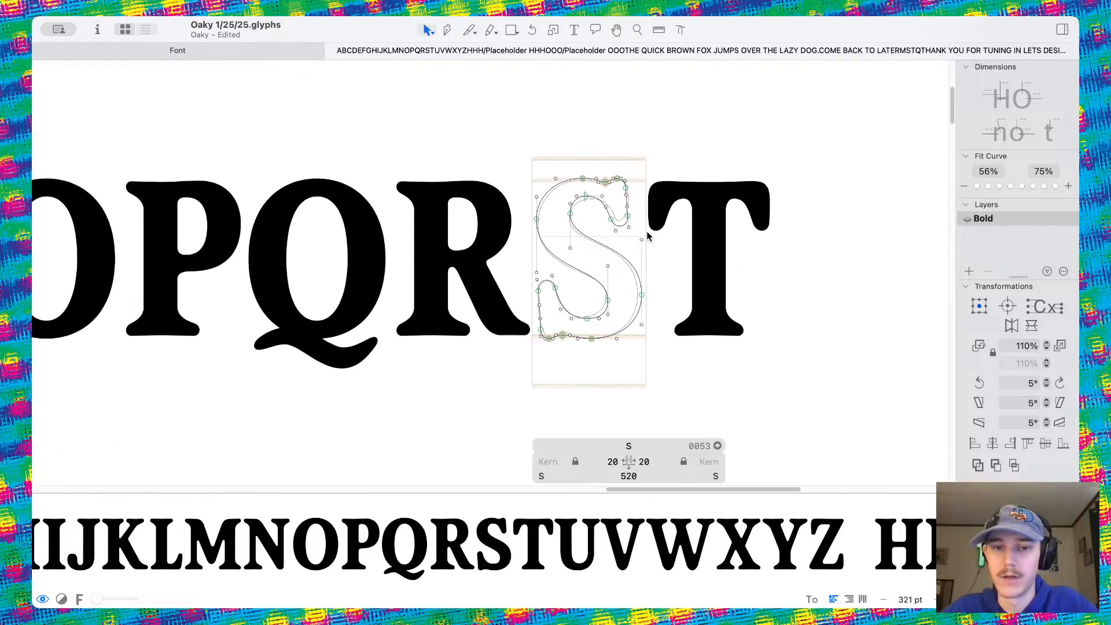
key(super+z)
key(super+z)
key(super+shift+z)
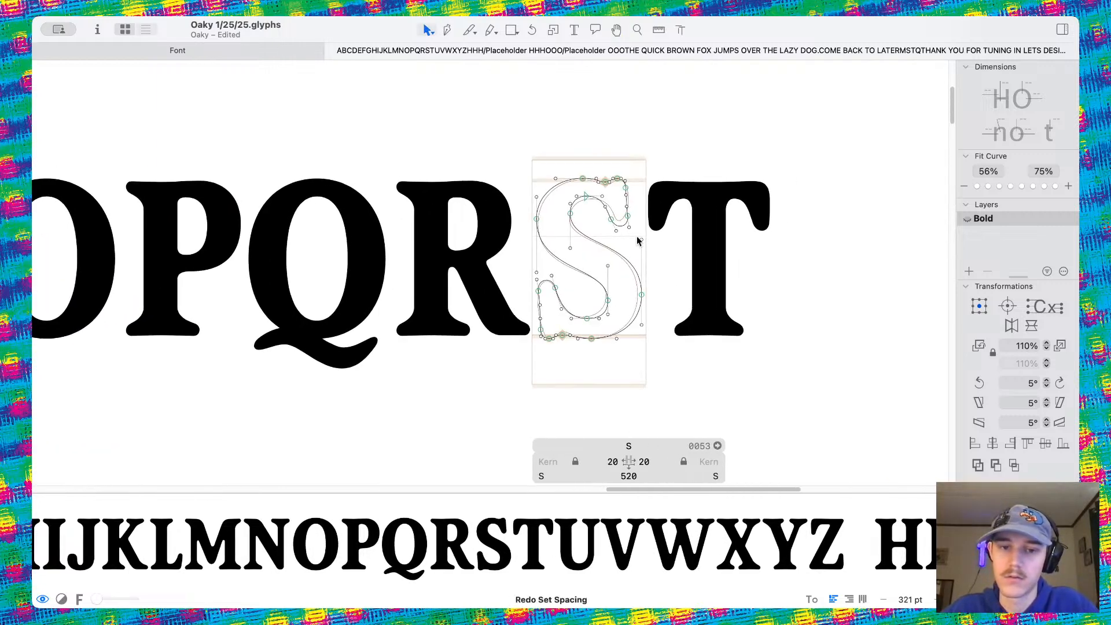
Save the font file and show the T between the H and O test strings to check its spacing
key(super+s)
scroll(572, 313, down, 5)
scroll(571, 311, down, 4)
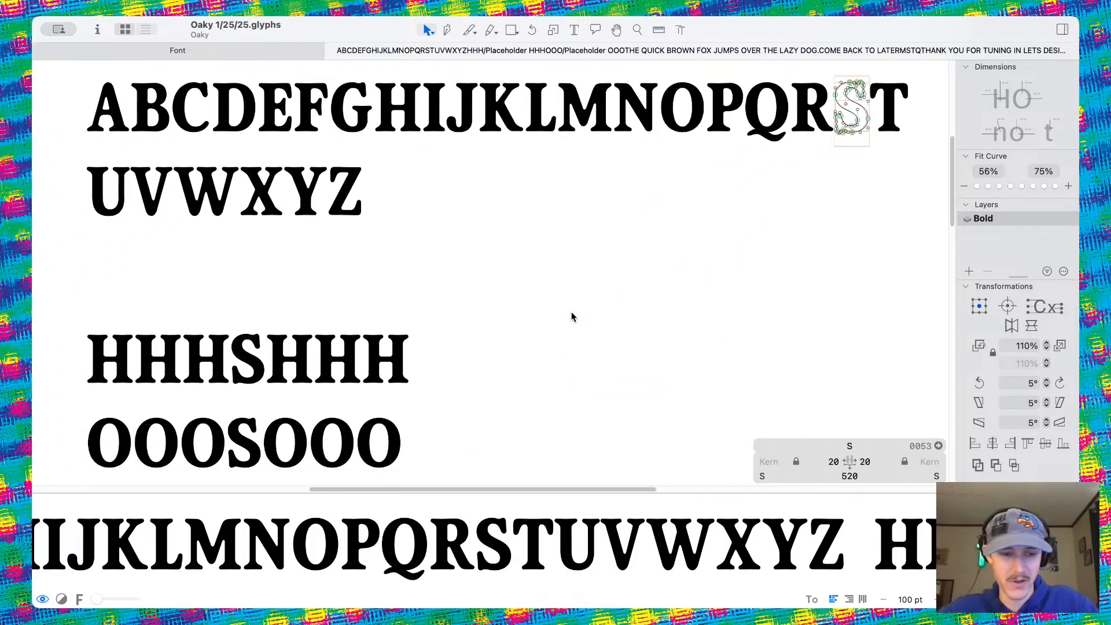
scroll(572, 312, down, 1)
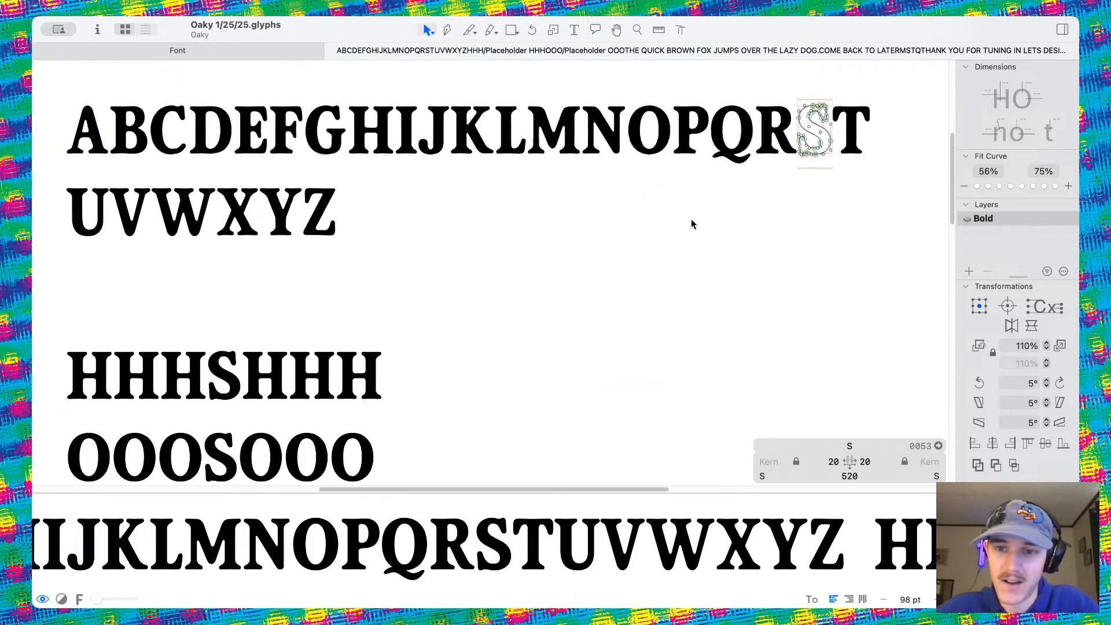
double_click(852, 128)
scroll(808, 409, left, 3)
scroll(808, 409, down, 2)
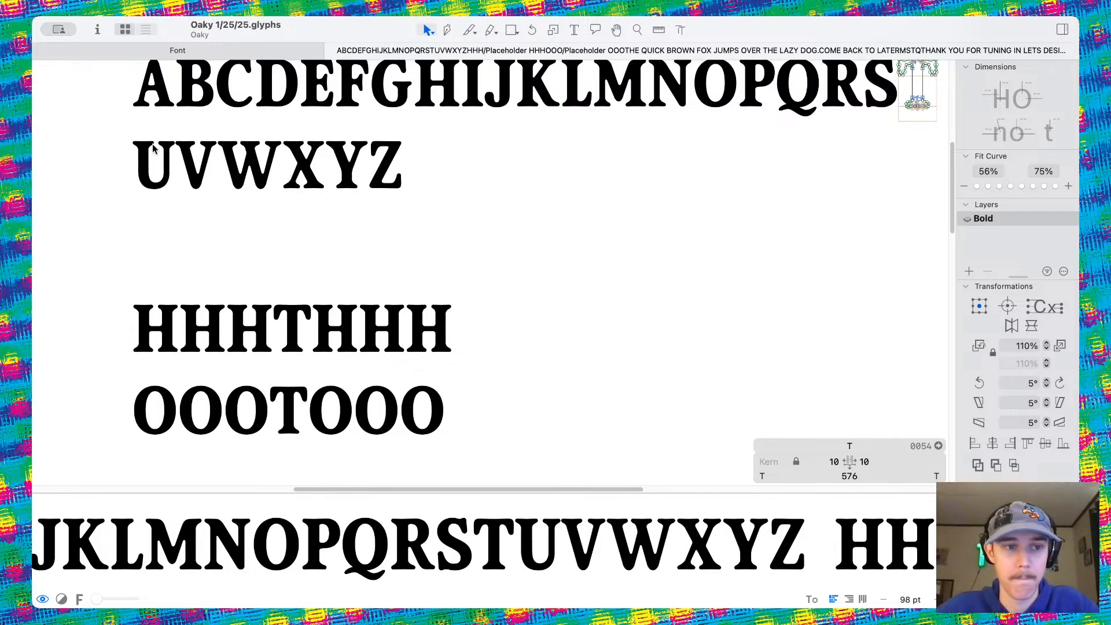
Show the U in the H and O test strings and set its right sidebearing to 10
double_click(158, 171)
scroll(248, 470, left, 4)
scroll(248, 470, down, 1)
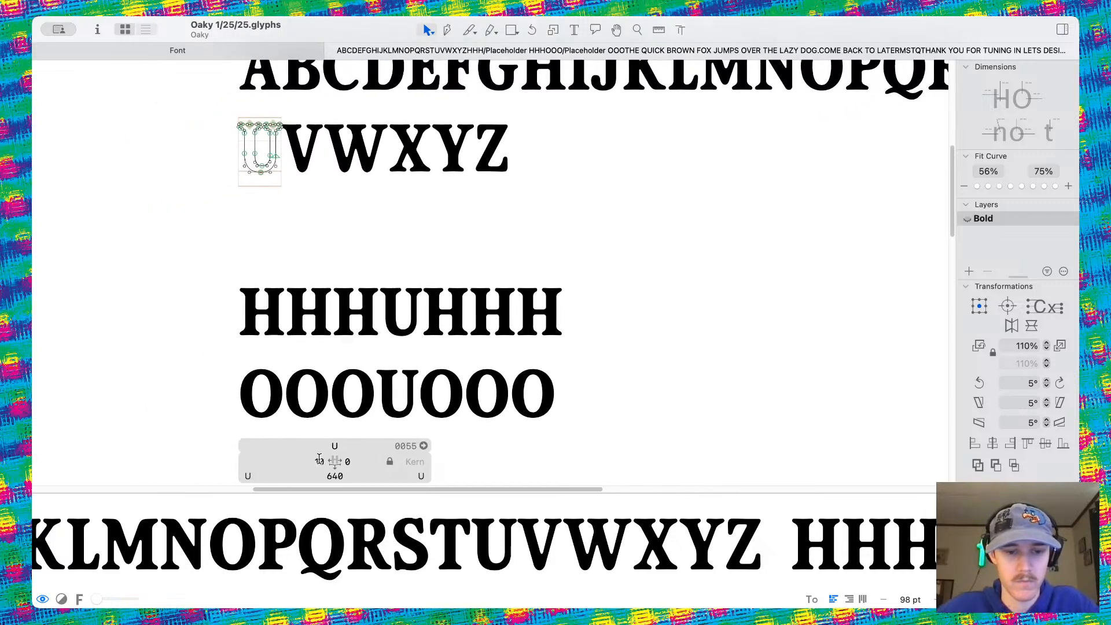
click(347, 460)
text(10)
key(Return)
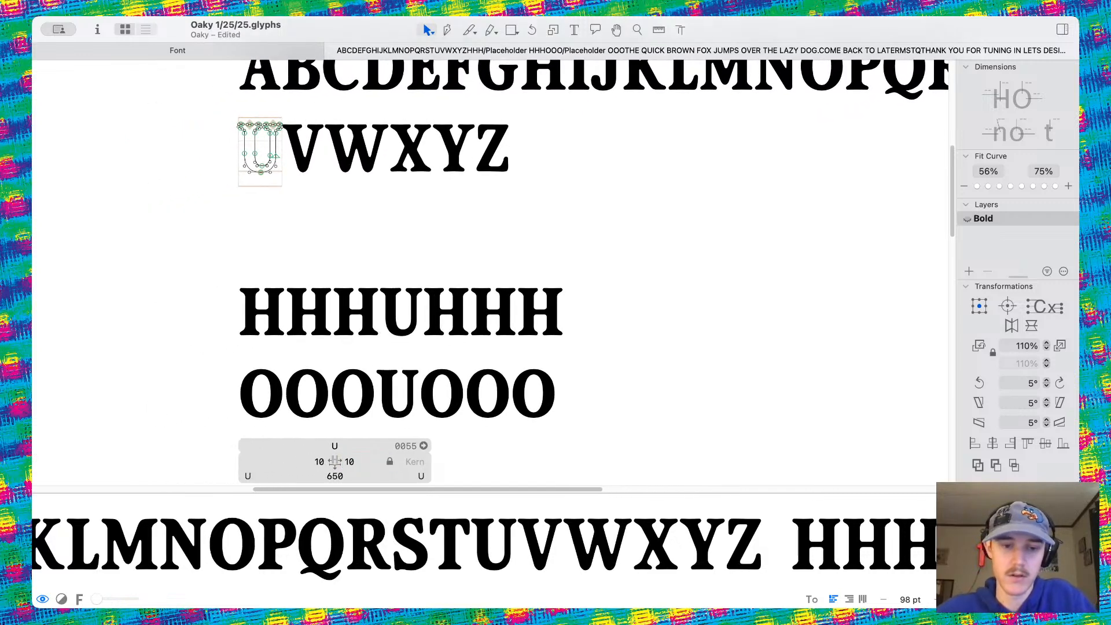
Widen the U by shifting its right stem and serif 10 units right, then select the two bottom nodes of its bowl
scroll(376, 267, left, 2)
scroll(376, 266, up, 1)
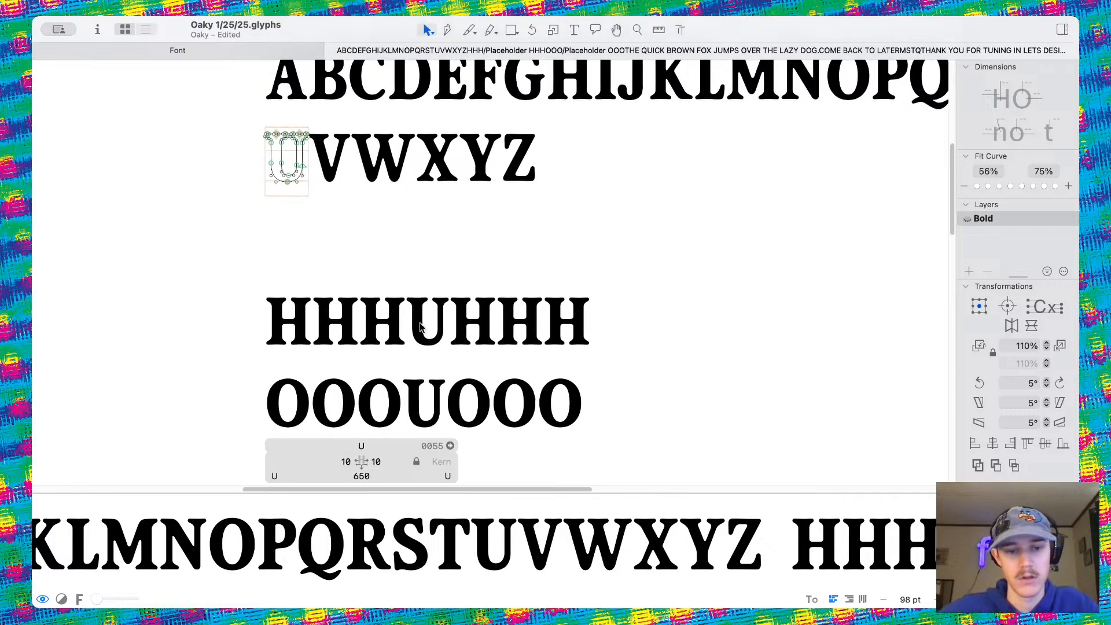
scroll(332, 197, up, 5)
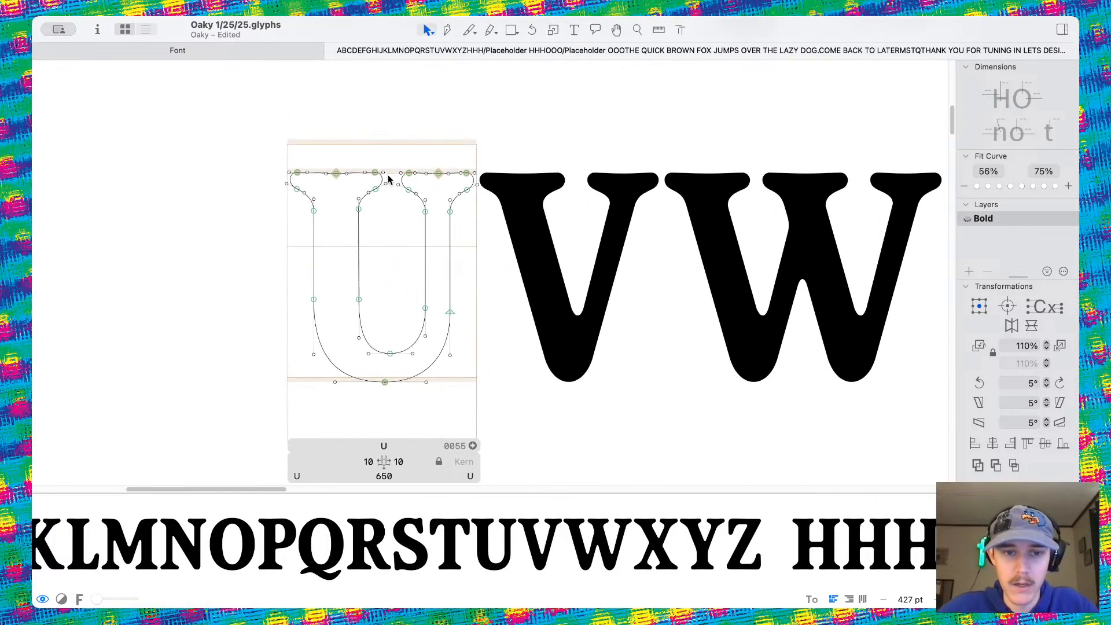
drag(394, 167, 529, 398)
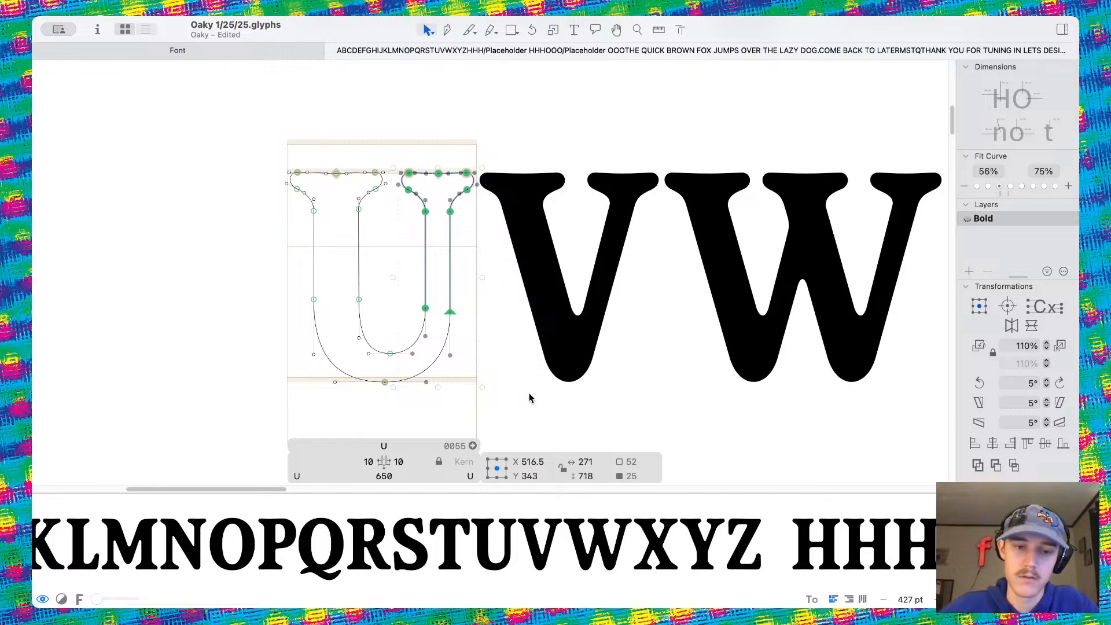
key(shift+Right)
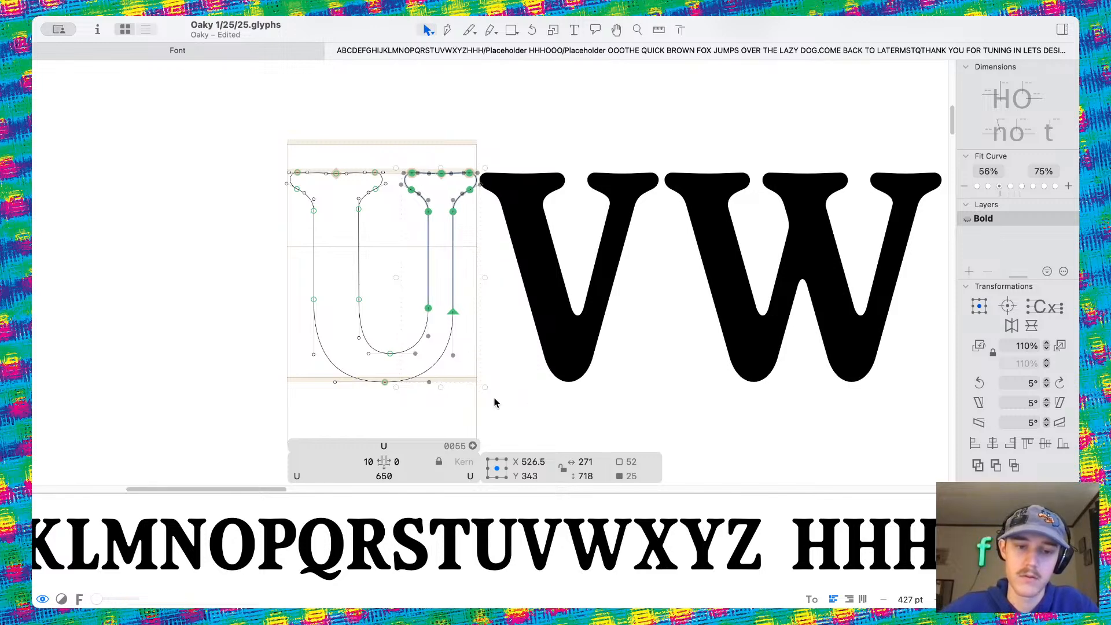
click(390, 353)
shift+click(385, 382)
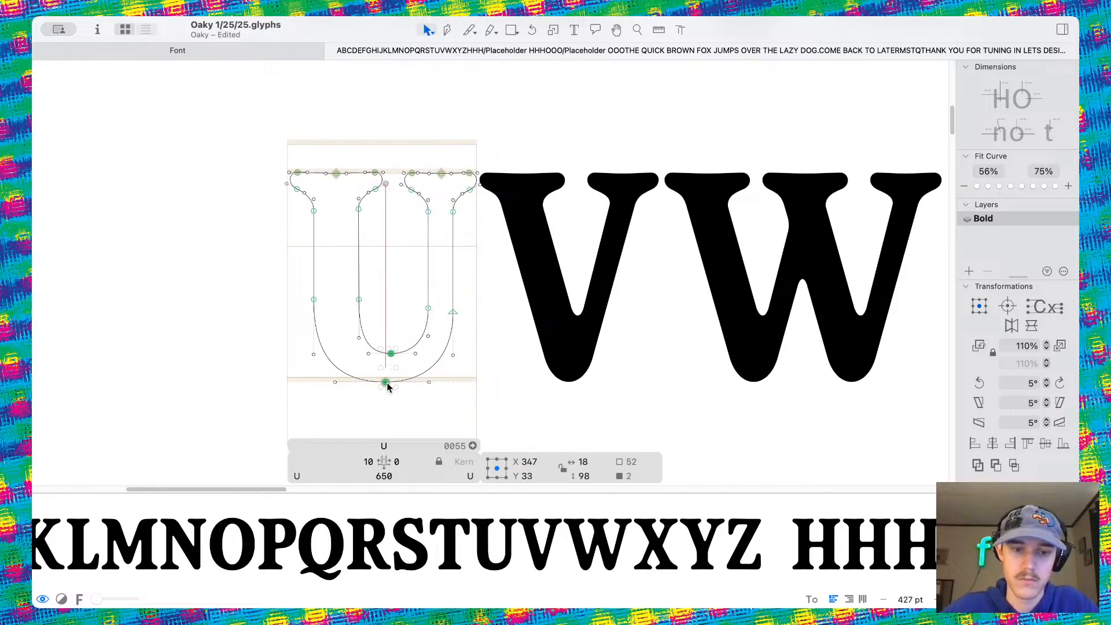
Reset the widened U's right sidebearing to 10 and check its spacing in the H and O test strings
key(space)
scroll(386, 279, down, 3)
scroll(386, 280, down, 2)
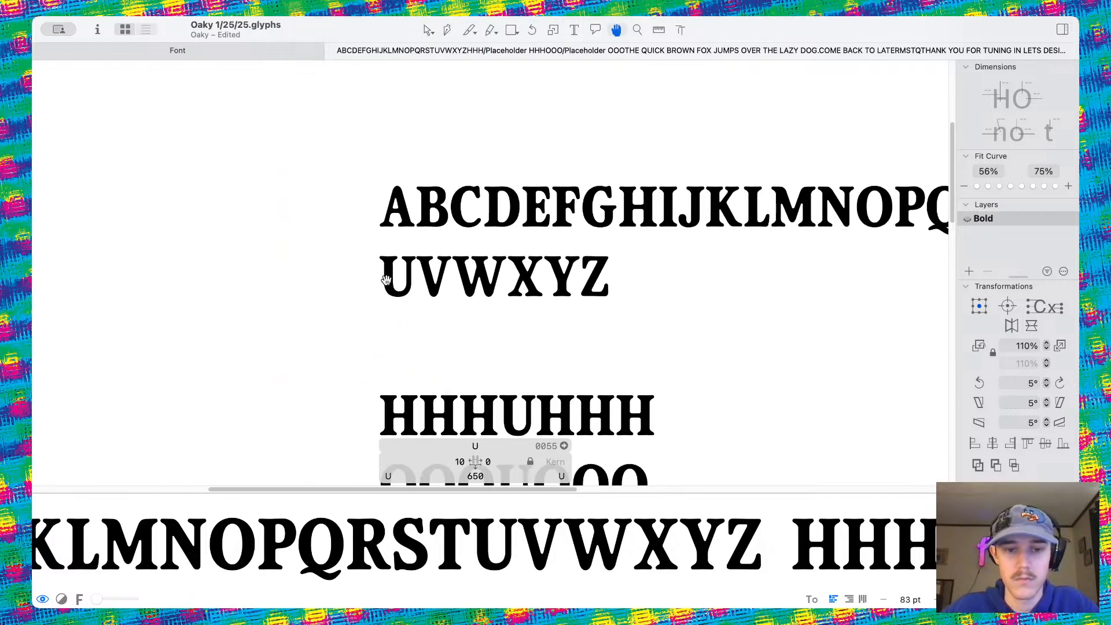
click(485, 463)
text(10)
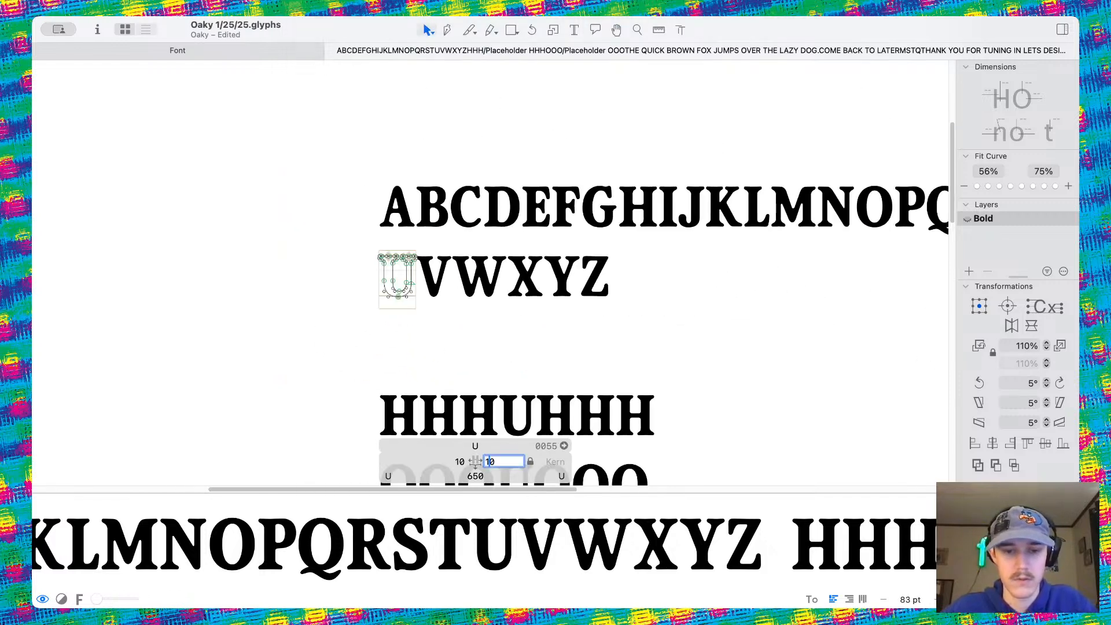
key(Return)
scroll(491, 317, down, 1)
scroll(491, 317, right, 1)
scroll(491, 319, up, 1)
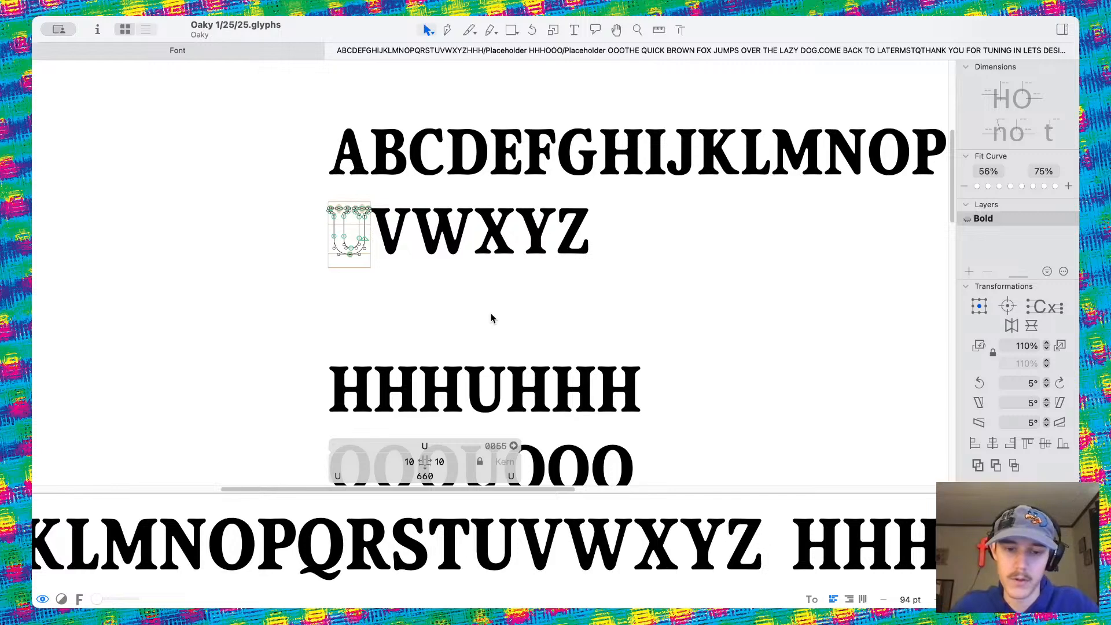
scroll(490, 318, down, 2)
scroll(490, 318, right, 1)
scroll(490, 318, up, 1)
scroll(491, 318, right, 1)
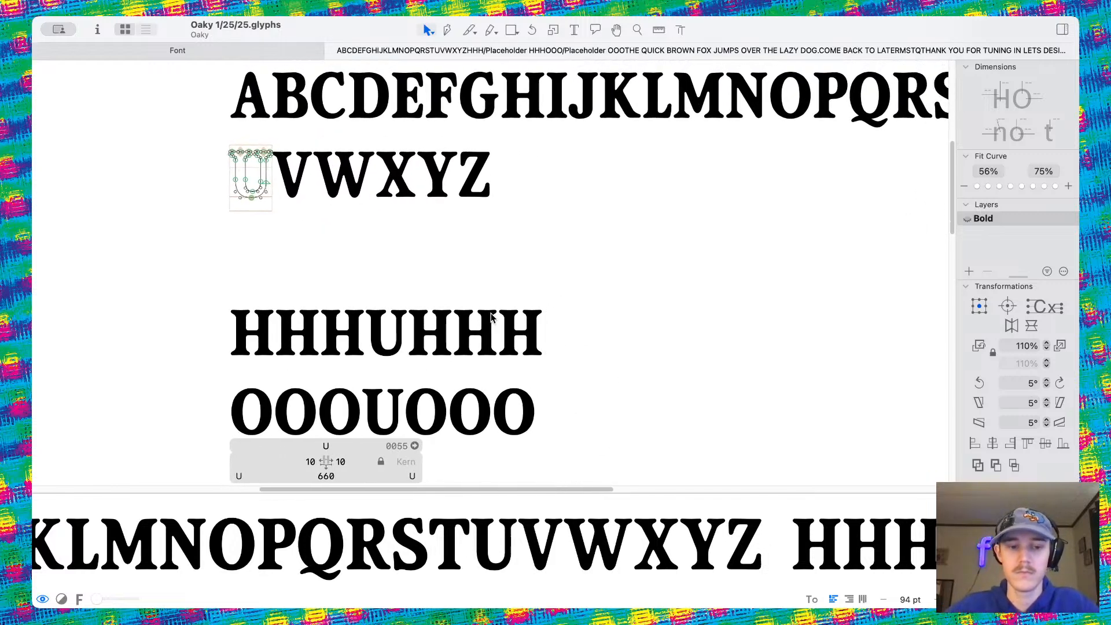
Examine the spacing of the V and the W in the H and O test strings
scroll(382, 261, up, 2)
scroll(382, 260, right, 1)
scroll(302, 209, up, 5)
double_click(307, 213)
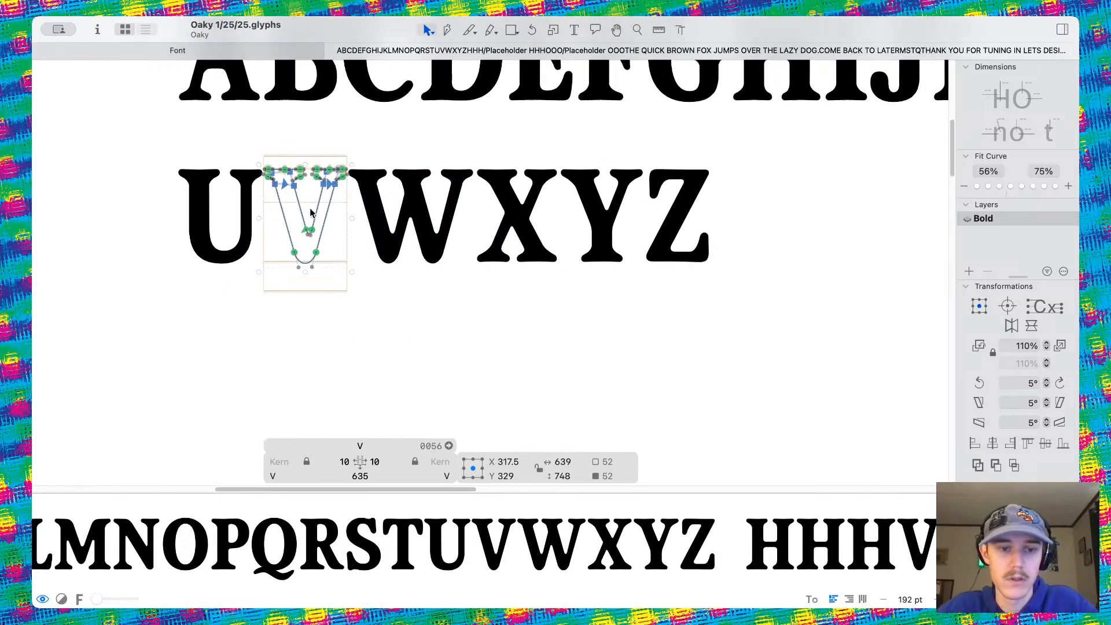
scroll(333, 246, down, 6)
scroll(412, 277, down, 1)
scroll(412, 278, up, 3)
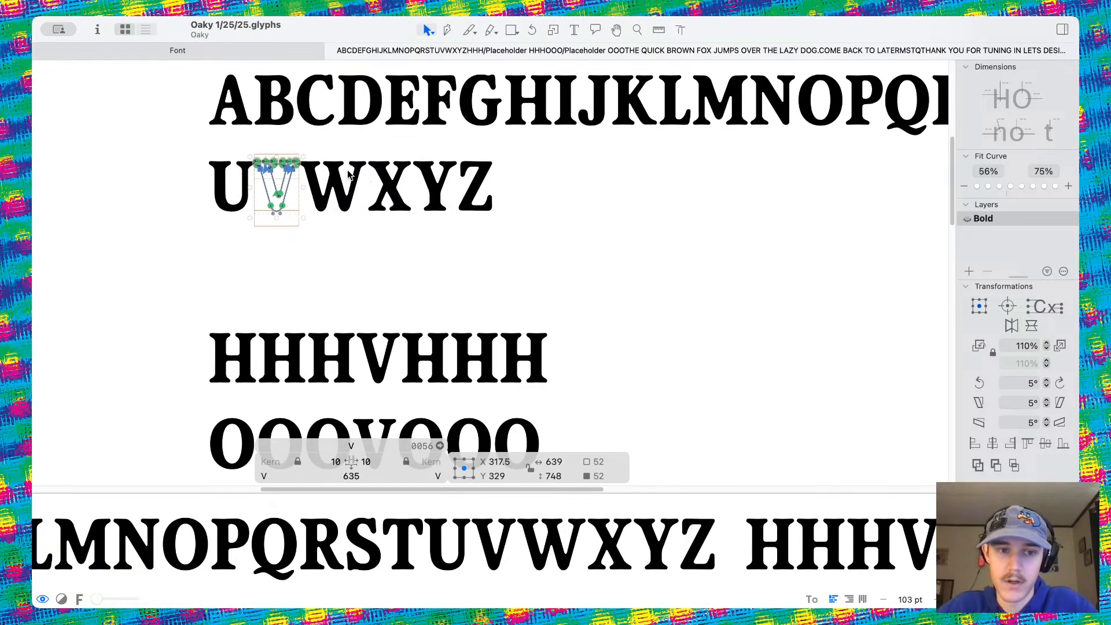
scroll(347, 172, down, 2)
scroll(346, 171, right, 1)
click(317, 170)
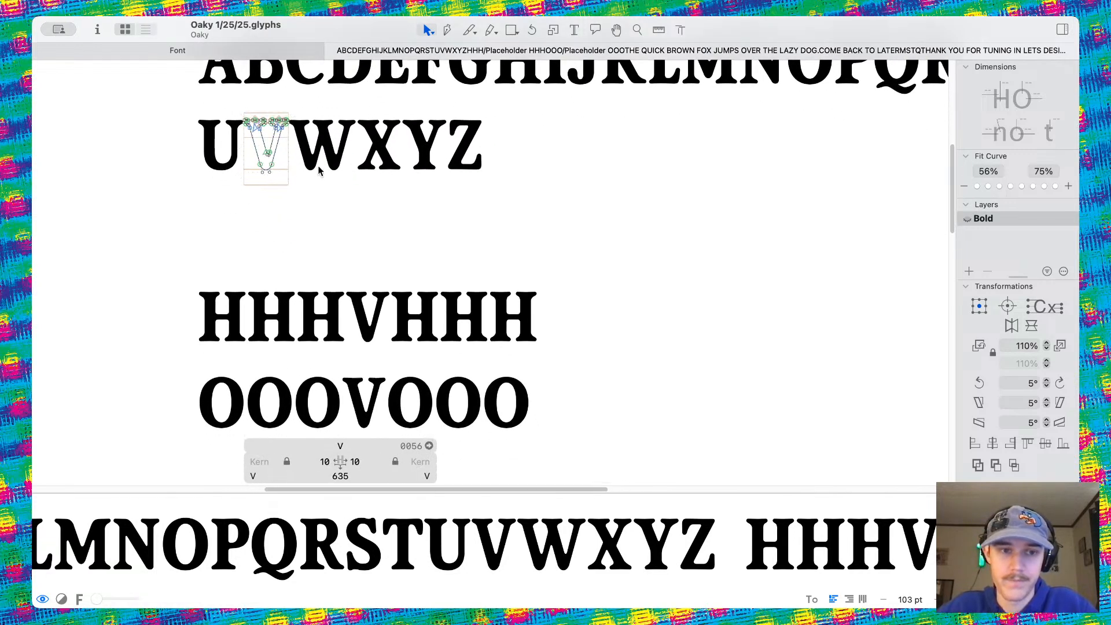
double_click(333, 136)
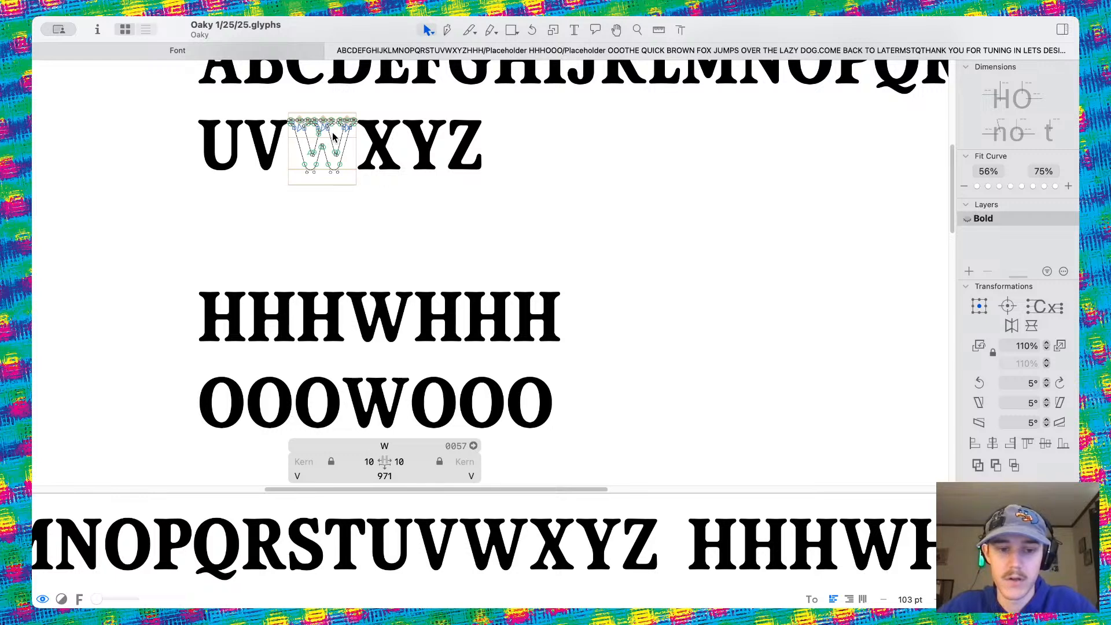
Show the X in the H and O test strings and set both its sidebearings to 10
double_click(397, 150)
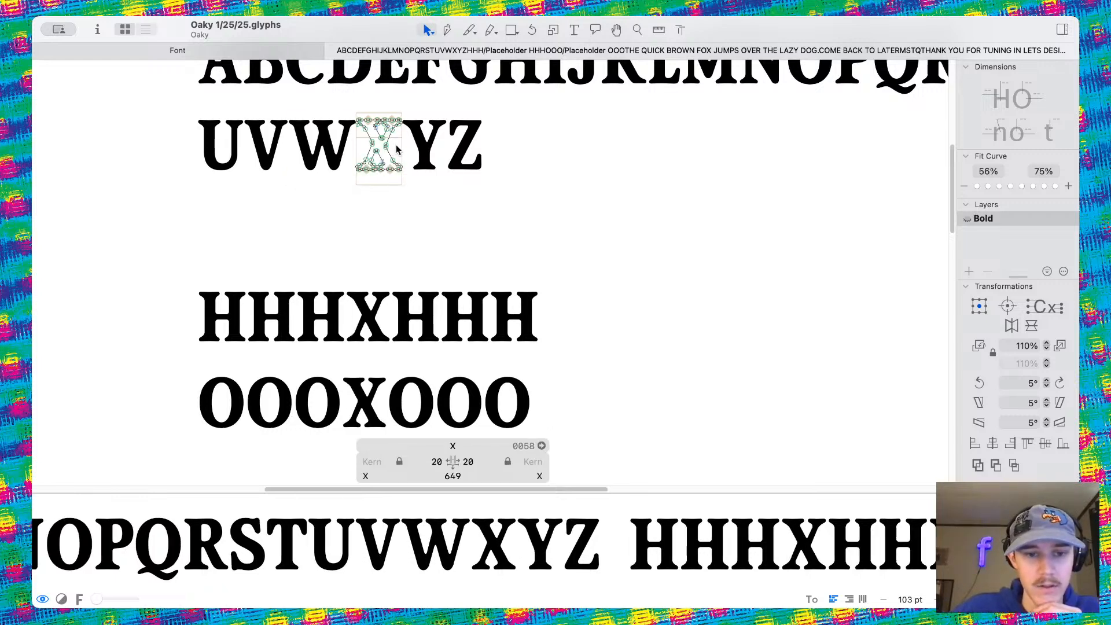
click(468, 461)
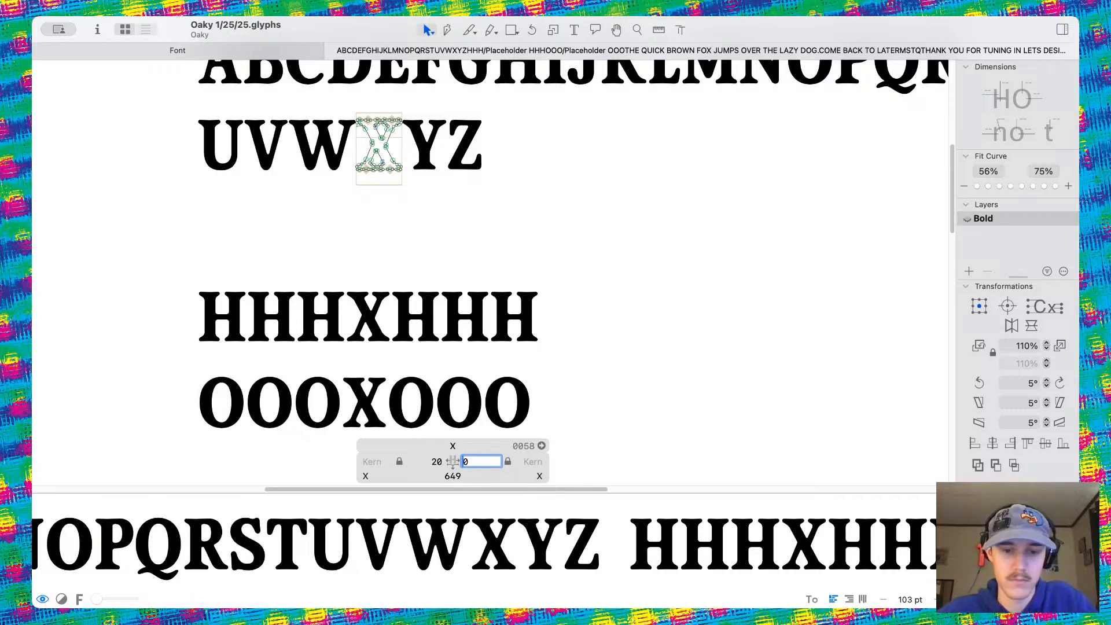
text(1)
click(439, 461)
key(BackSpace)
text(1)
click(569, 325)
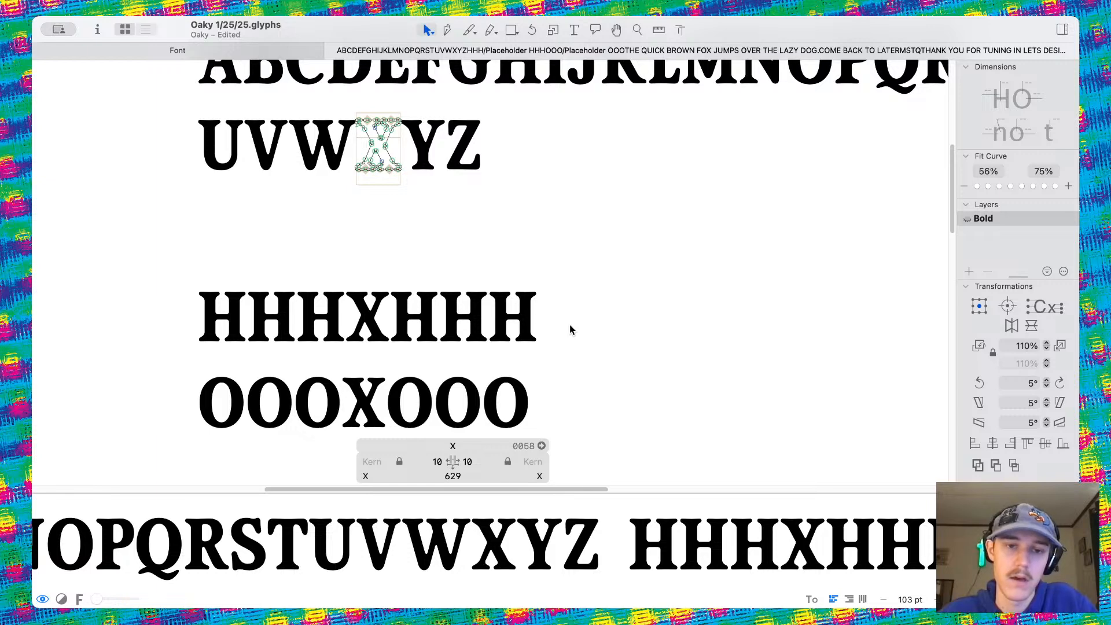
Check the Y in the H and O test strings, then set both sidebearings of the Z to 15
key(End)
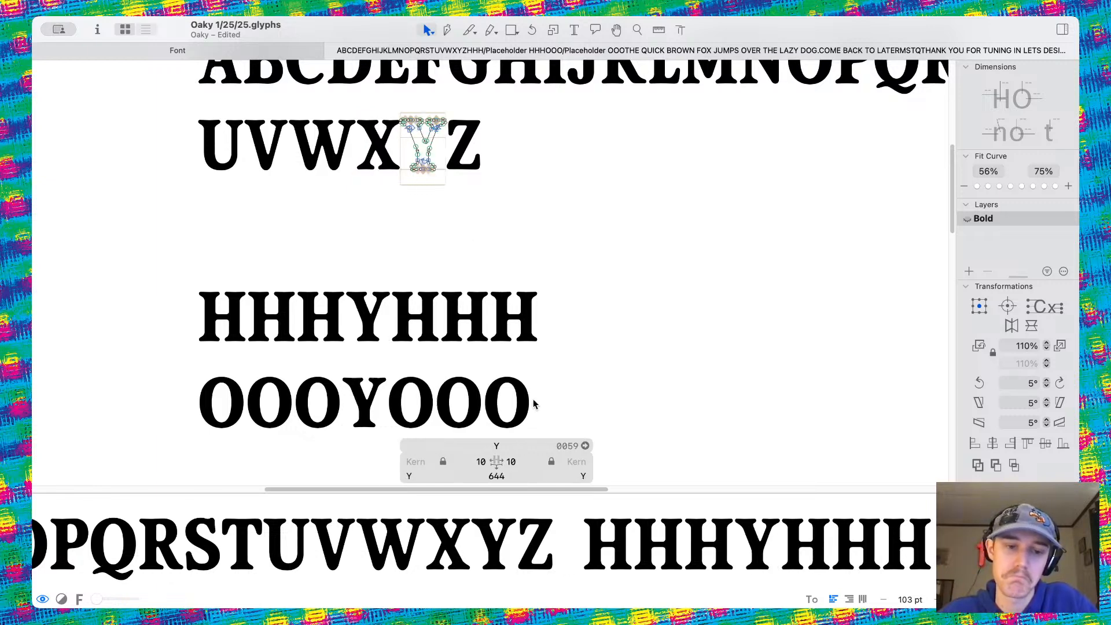
double_click(473, 140)
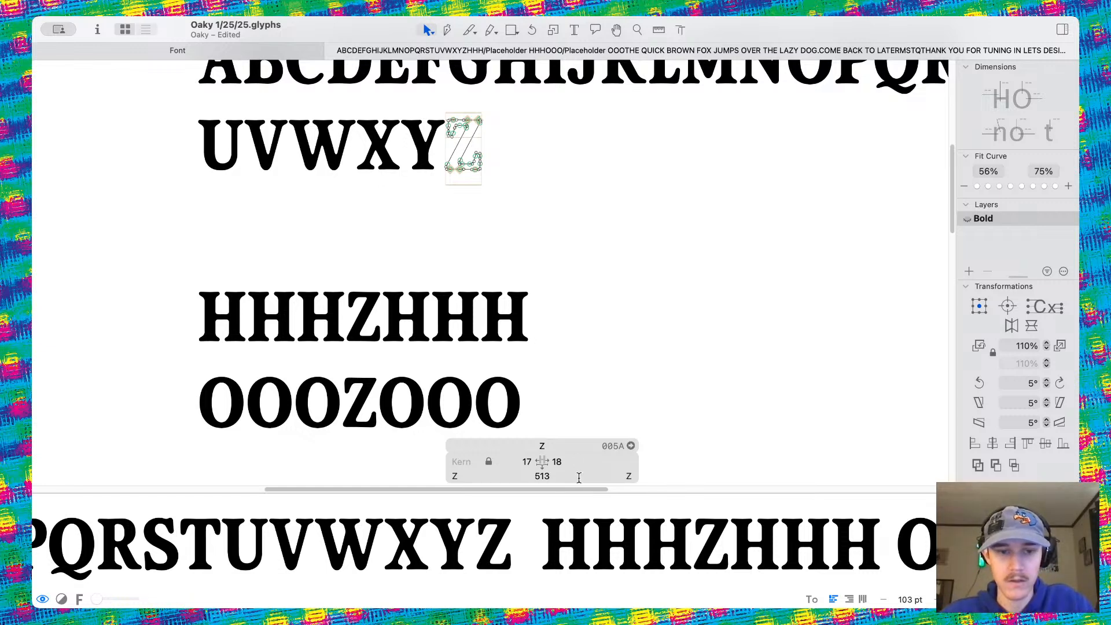
click(557, 467)
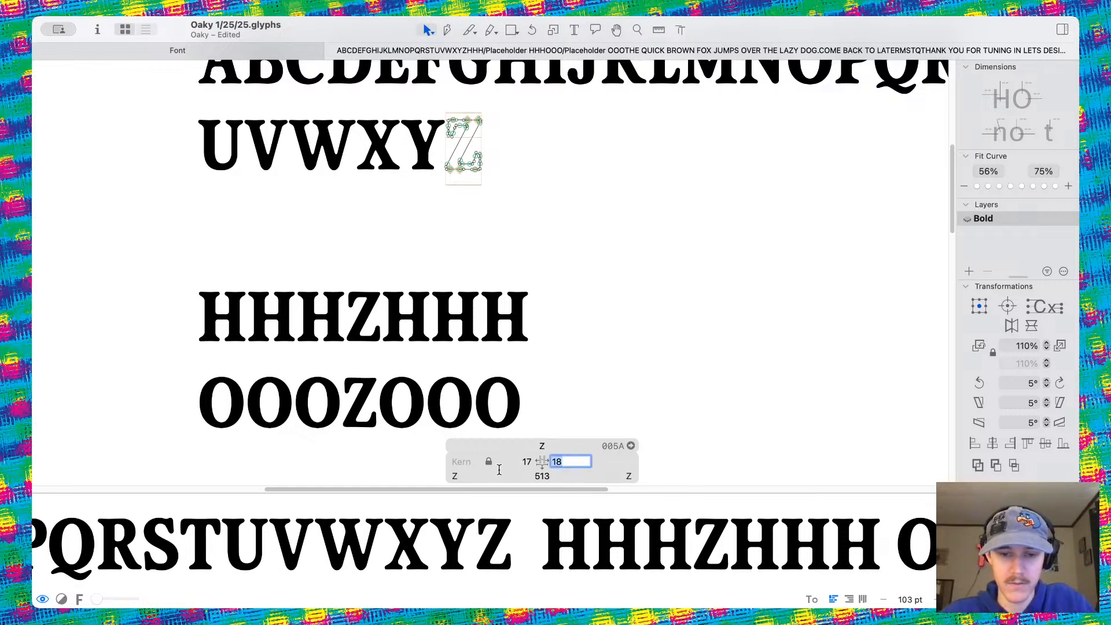
text(15)
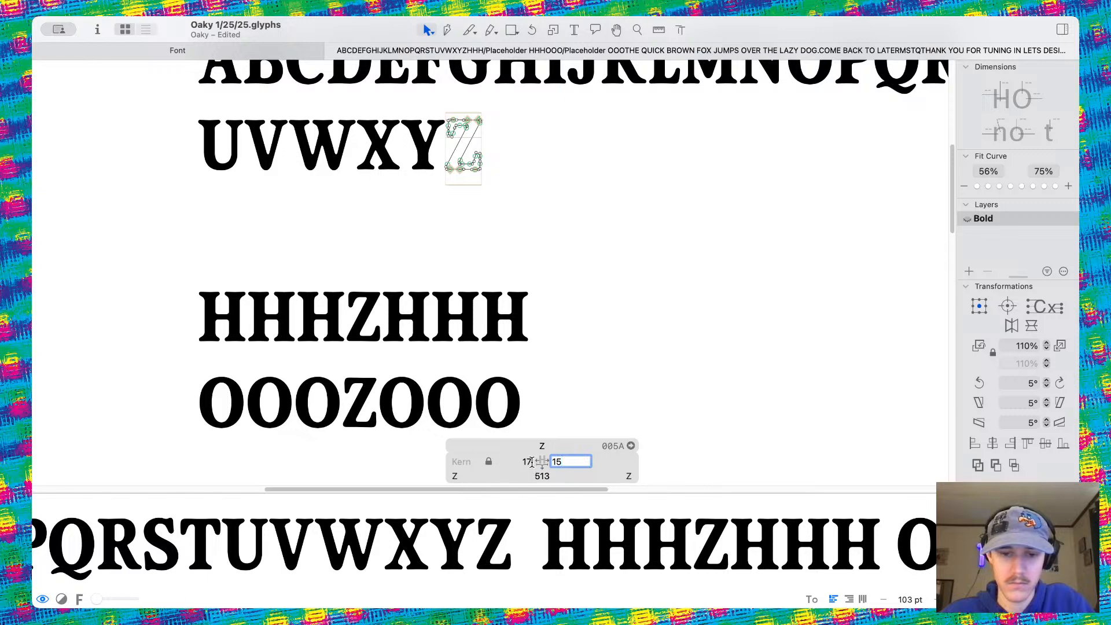
key(Tab)
text(15)
key(Return)
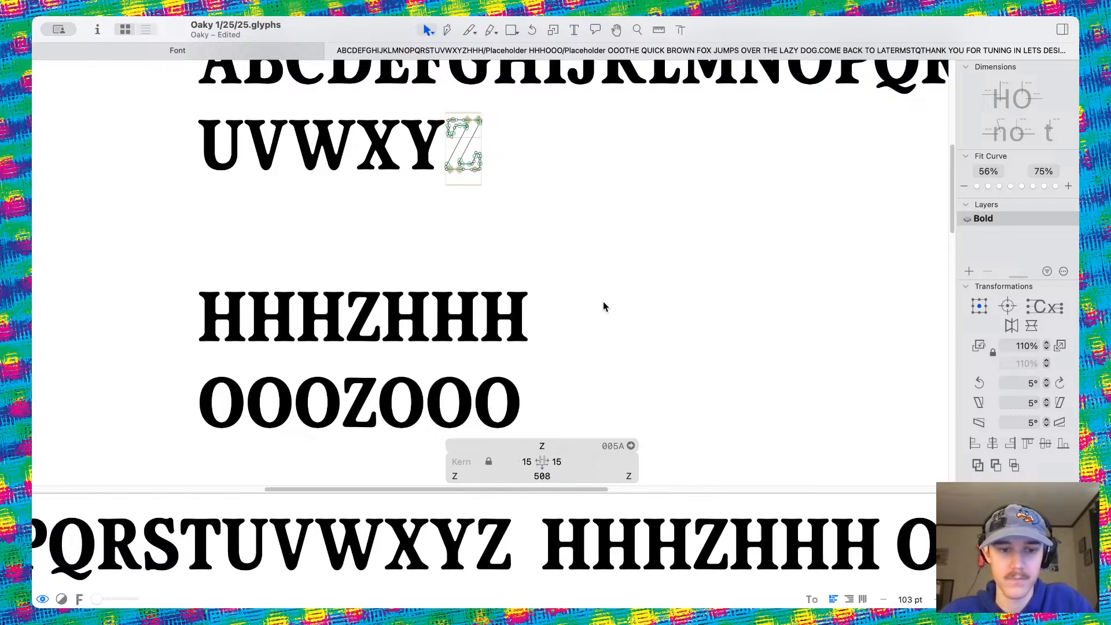
Save the font file and examine the letter spacing in the alphabet and the quick brown fox sample text
key(super+s)
scroll(603, 302, down, 5)
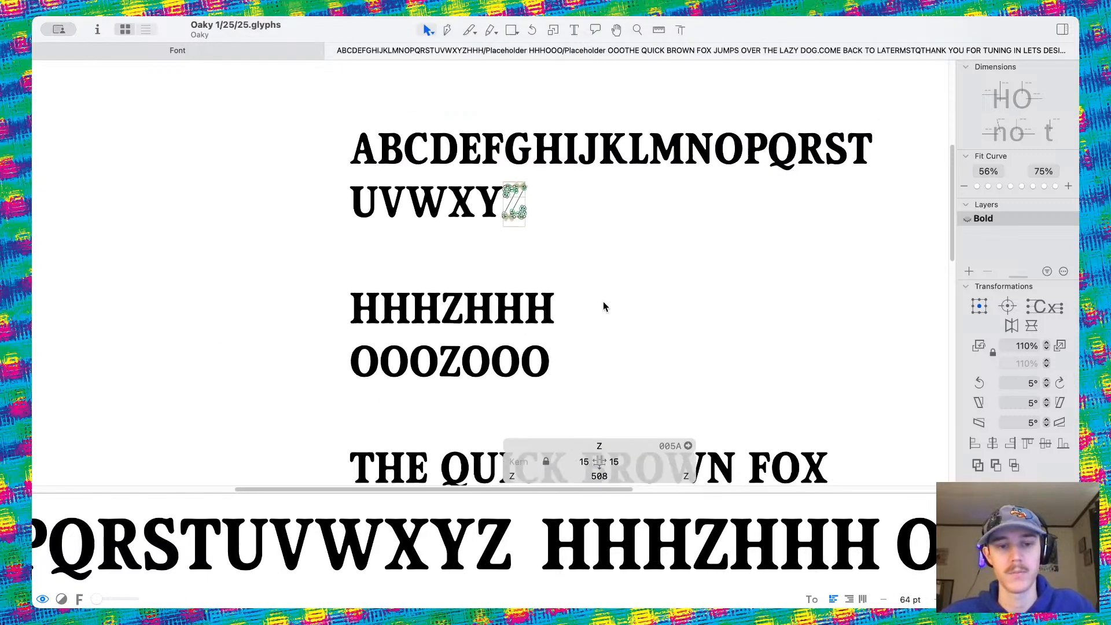
scroll(603, 302, right, 1)
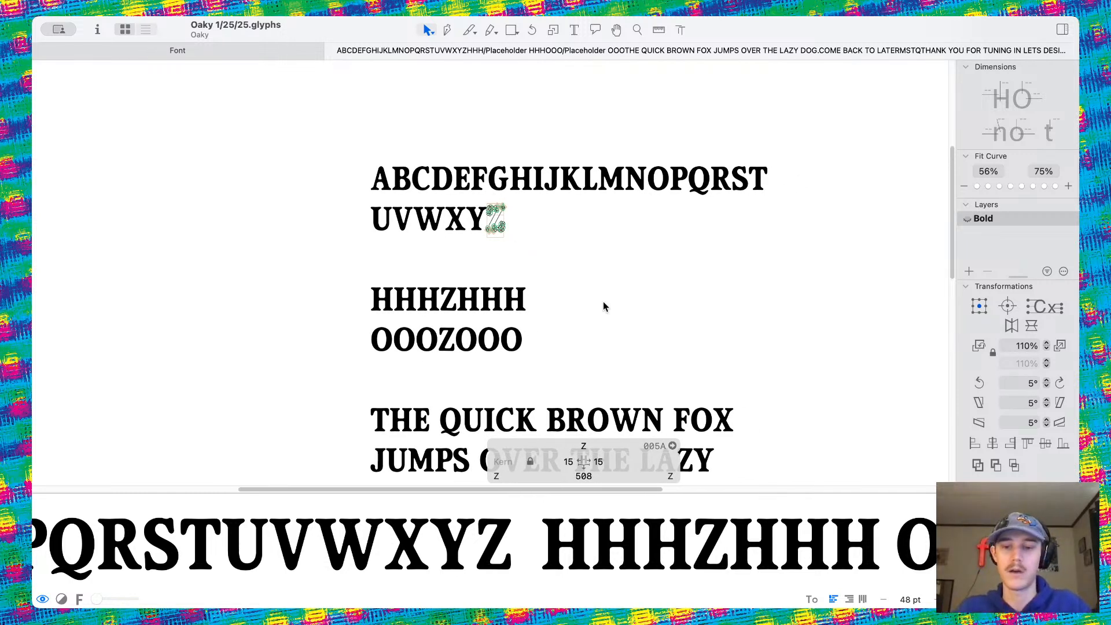
scroll(603, 302, down, 5)
scroll(605, 289, up, 4)
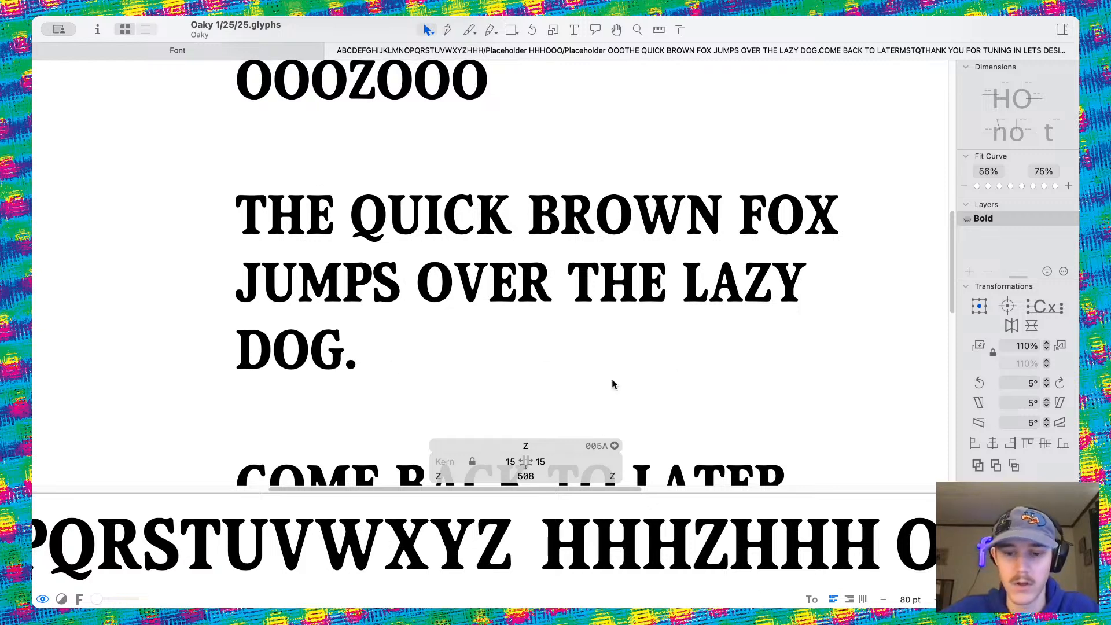
Compare the quick brown fox text with kerning switched on and off, and re-examine the spacing across the sample lines
click(812, 599)
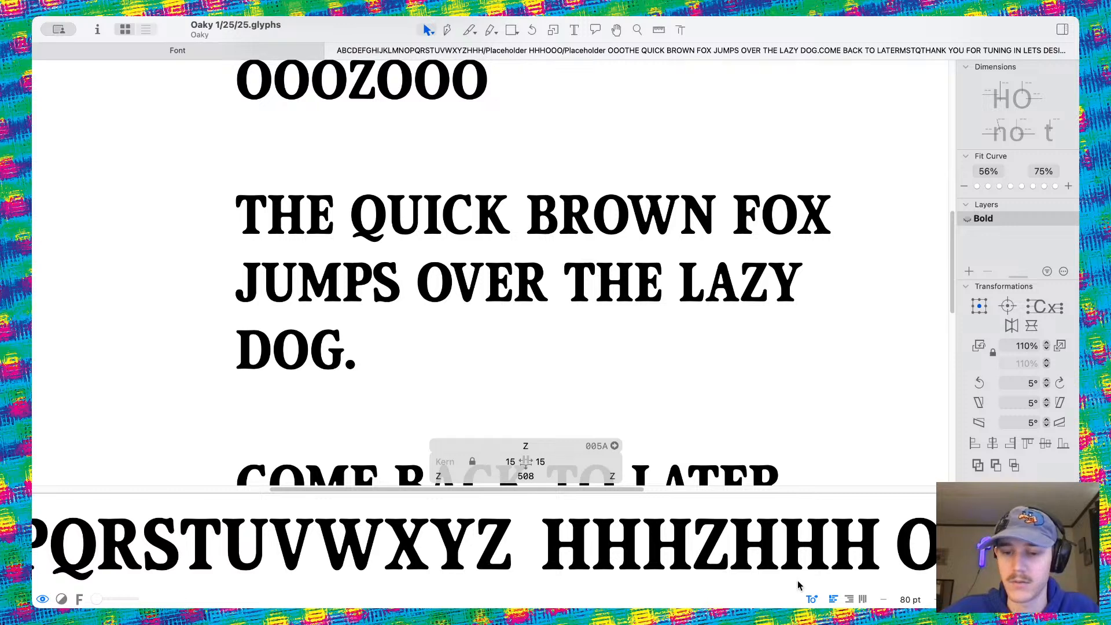
click(813, 599)
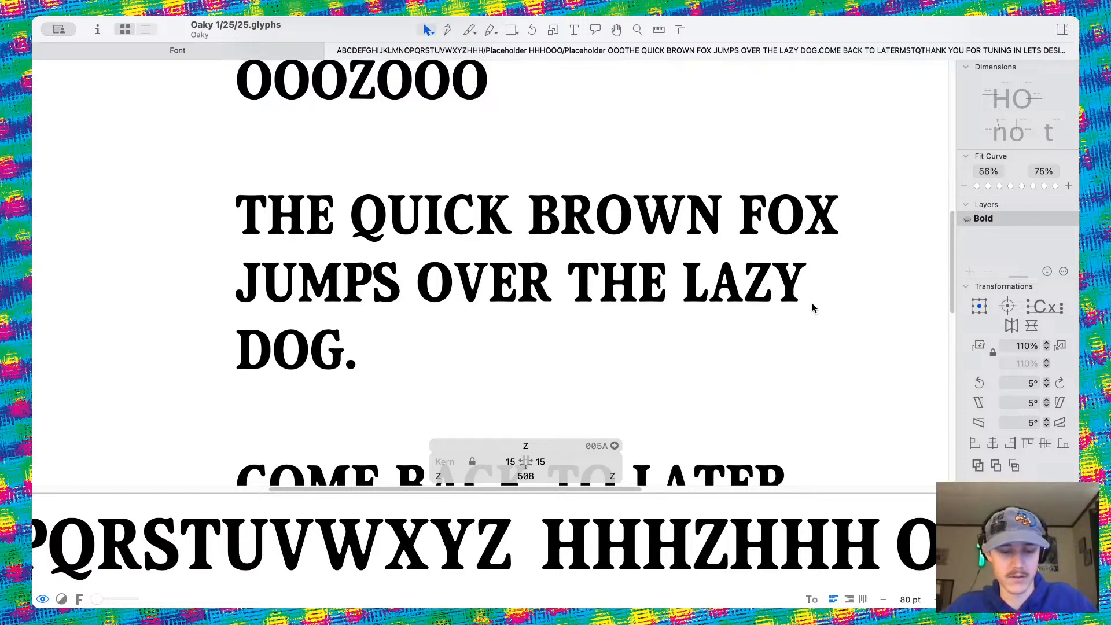
scroll(544, 305, down, 3)
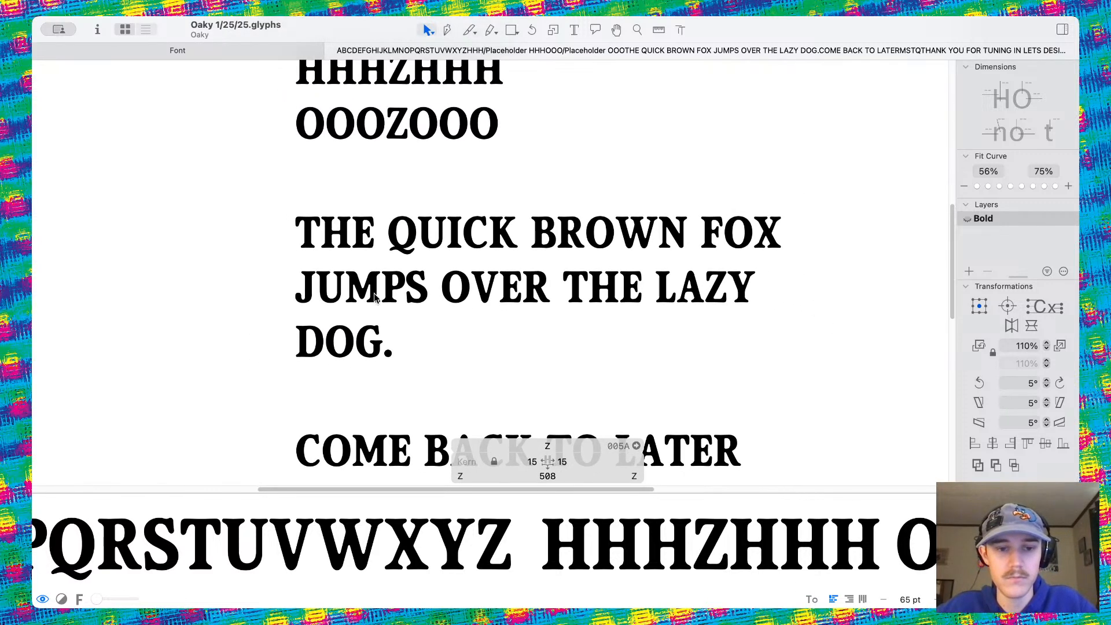
scroll(374, 296, up, 2)
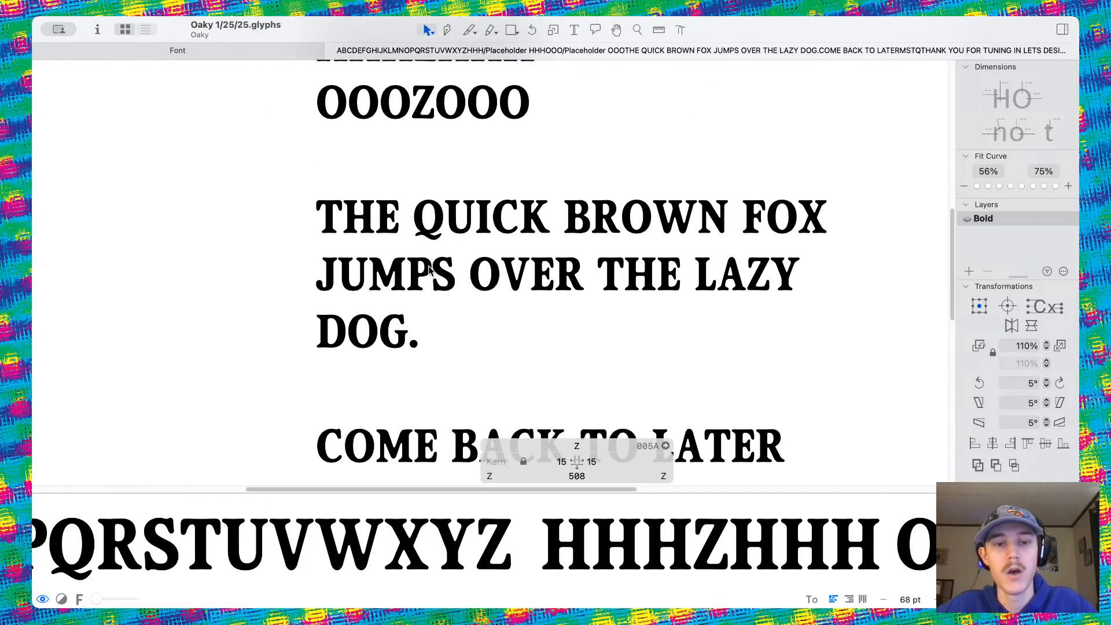
scroll(486, 206, up, 1)
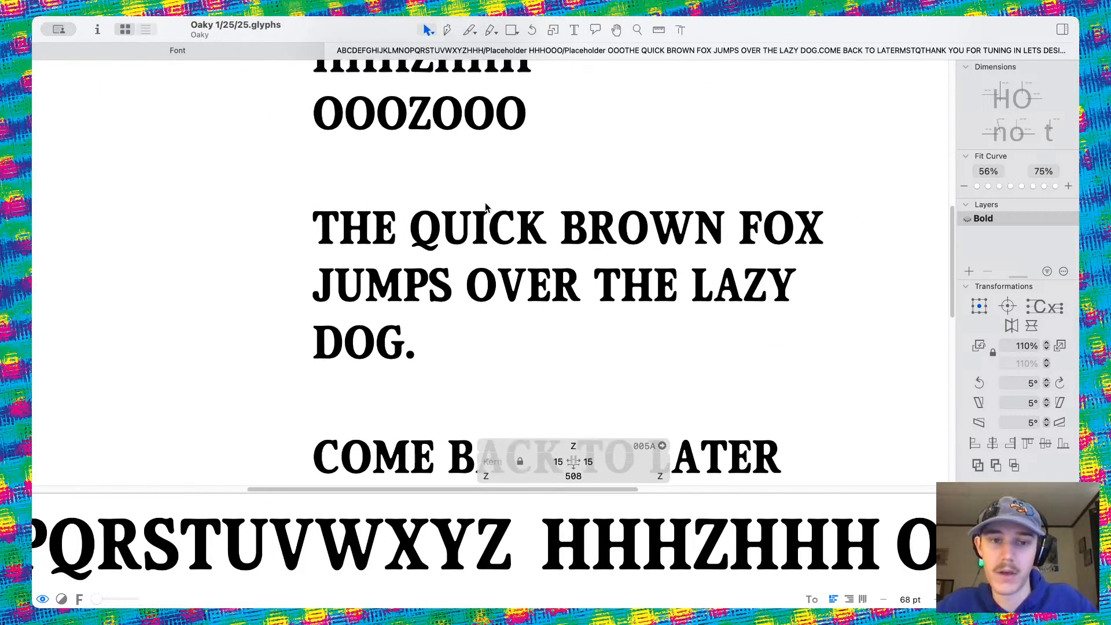
scroll(486, 207, up, 5)
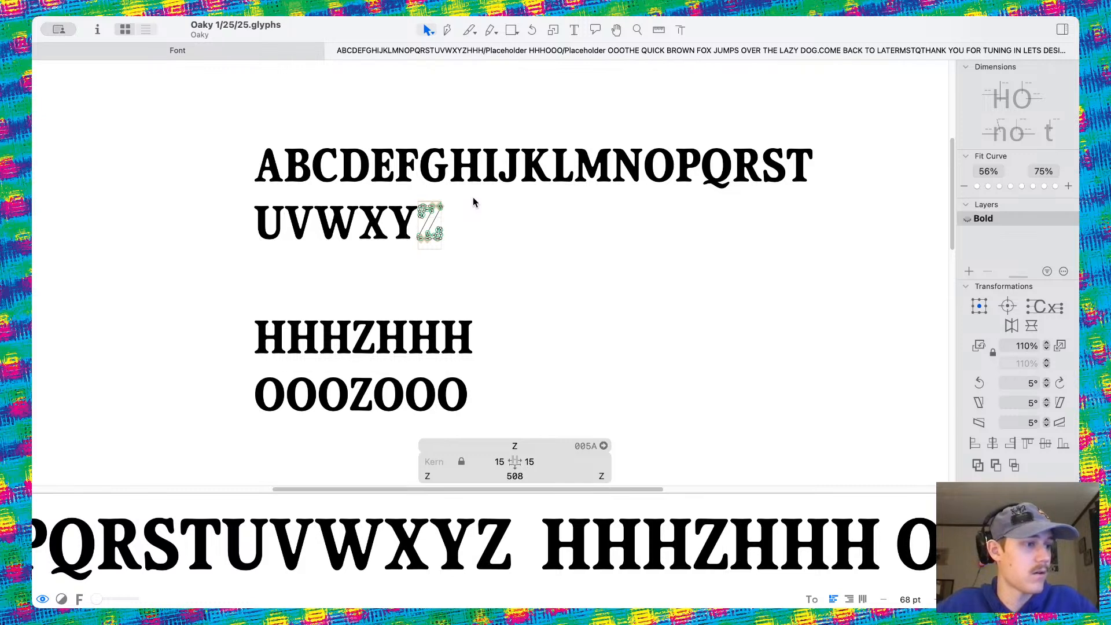
Set up the font's two masters as Regular and Weathered in the font info, then save the file
scroll(475, 203, up, 1)
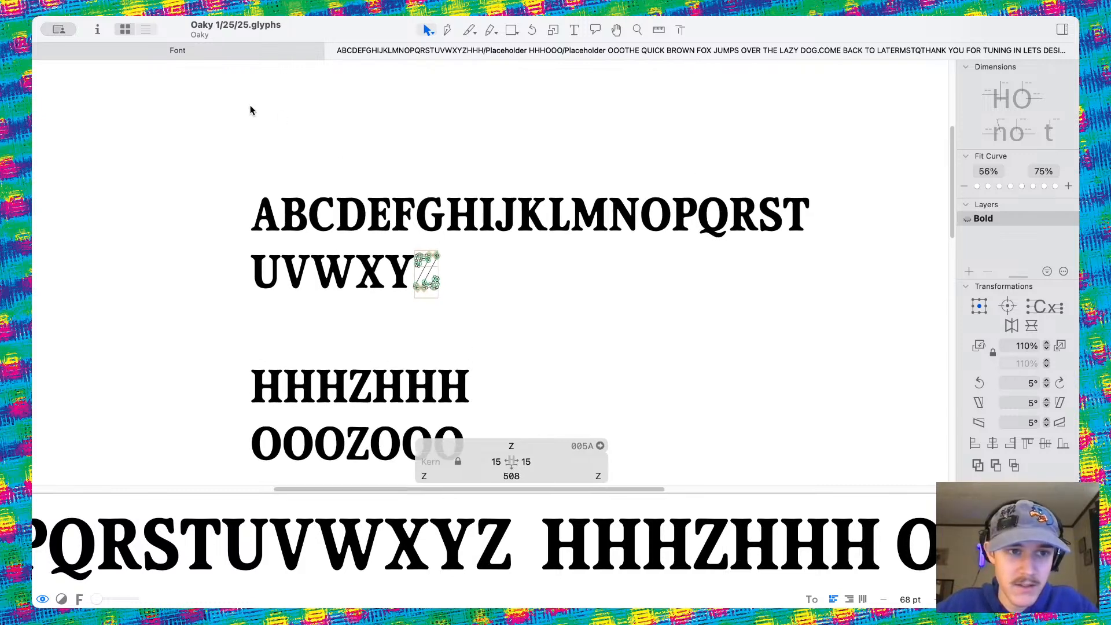
scroll(245, 105, down, 1)
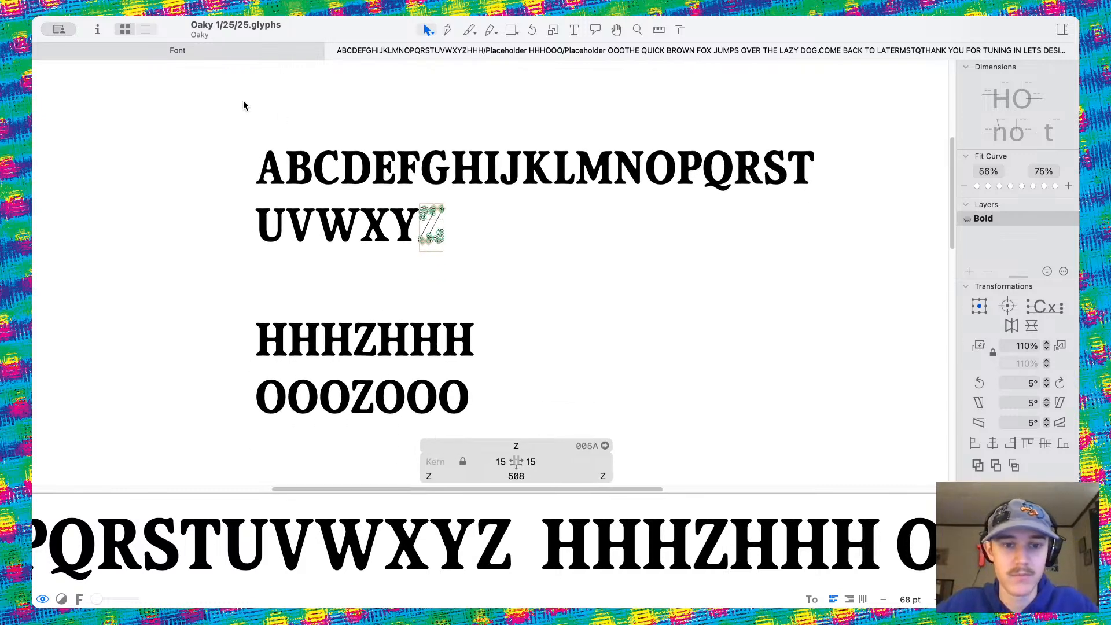
click(98, 31)
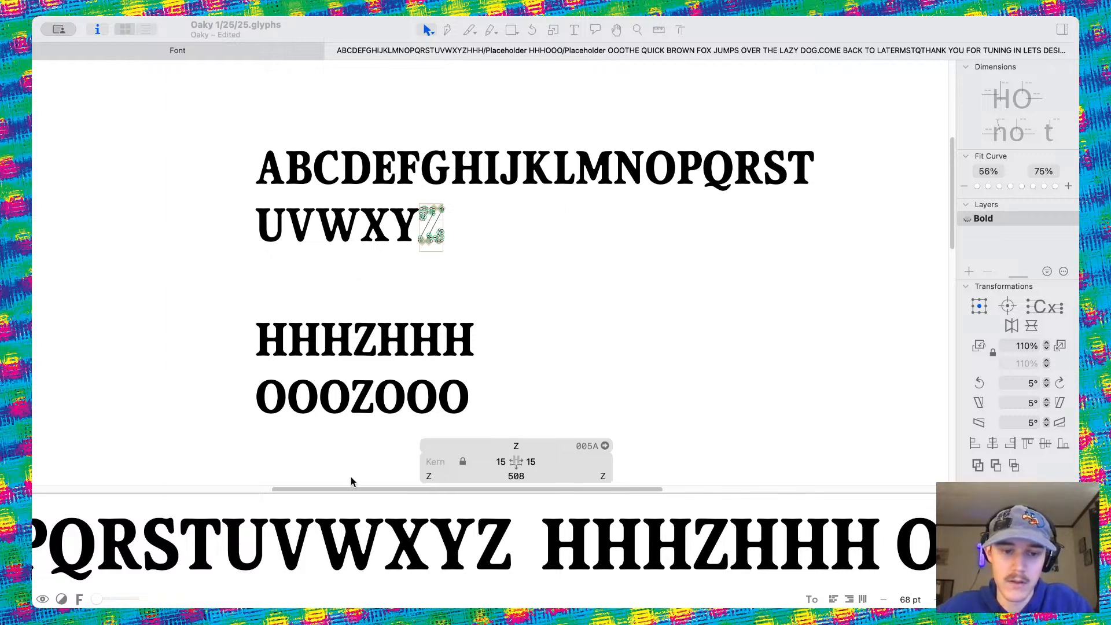
click(398, 181)
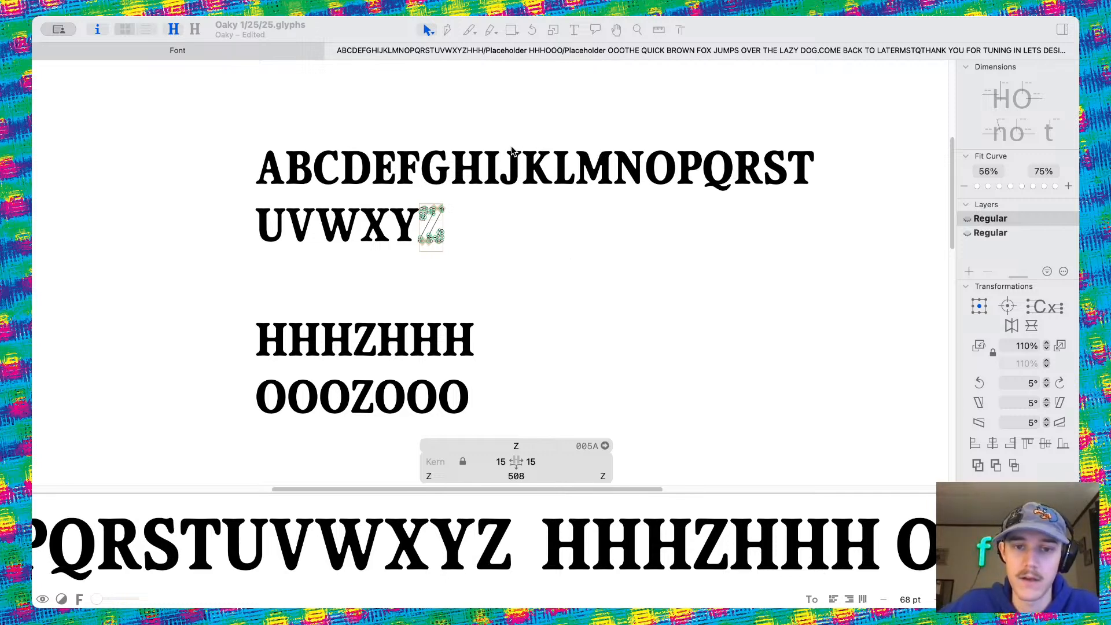
click(338, 153)
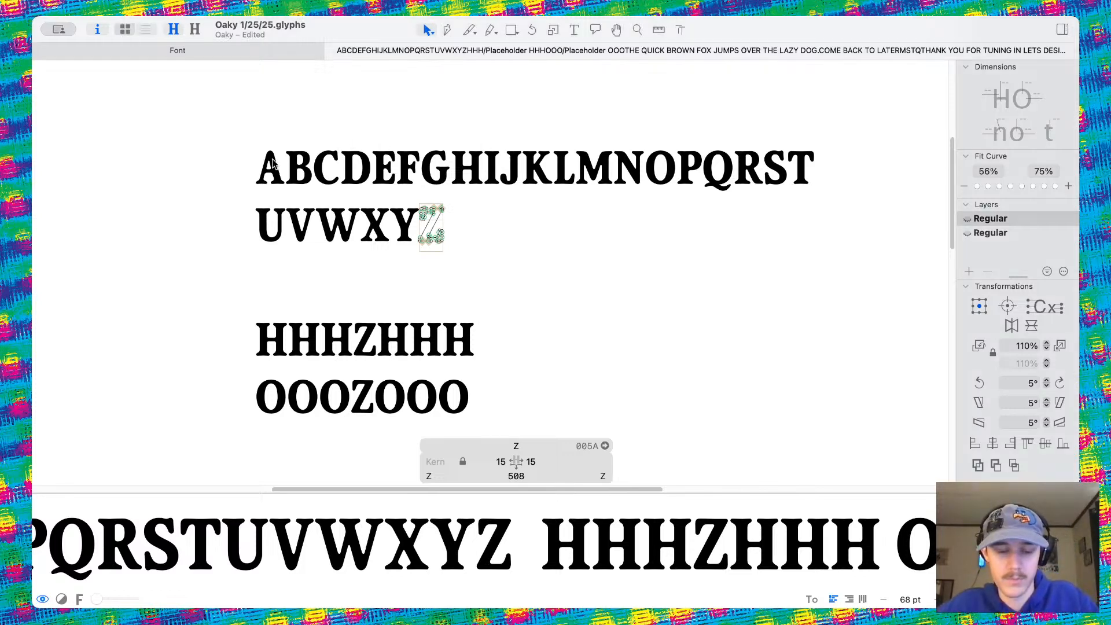
key(super+s)
scroll(243, 104, left, 3)
scroll(243, 104, up, 2)
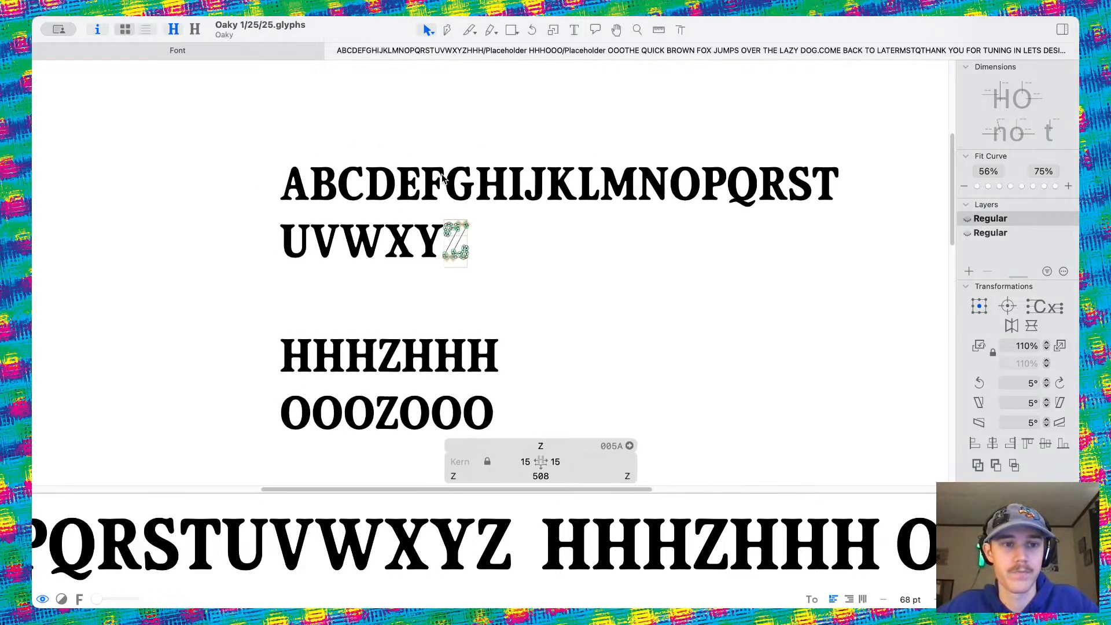
Switch to the Weathered master and set the rotation amount to 1°
click(195, 30)
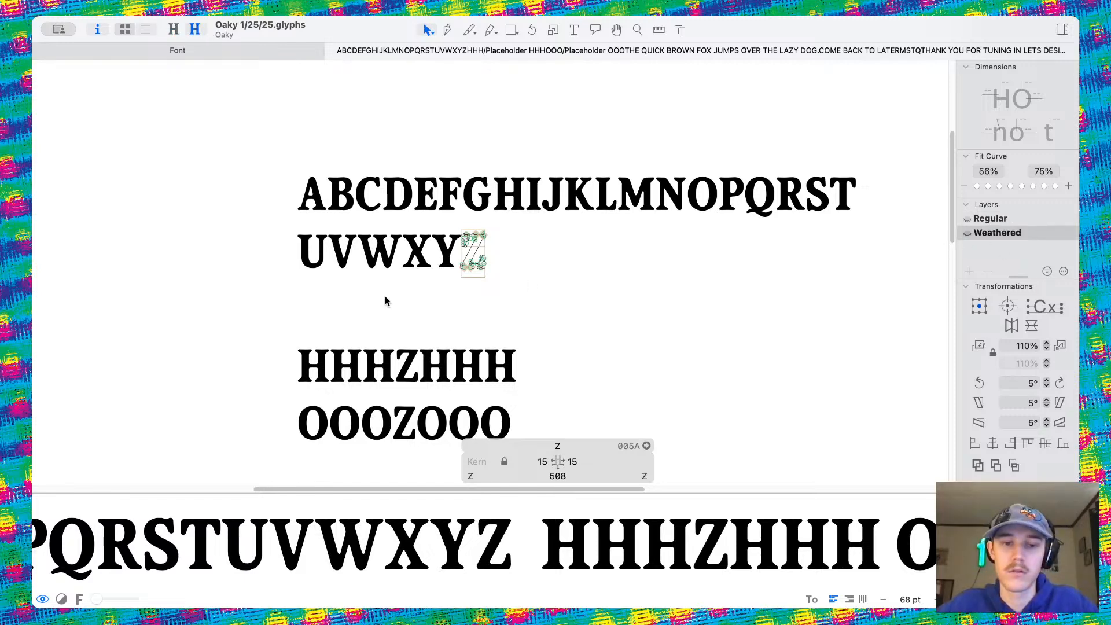
scroll(384, 297, up, 5)
click(1026, 382)
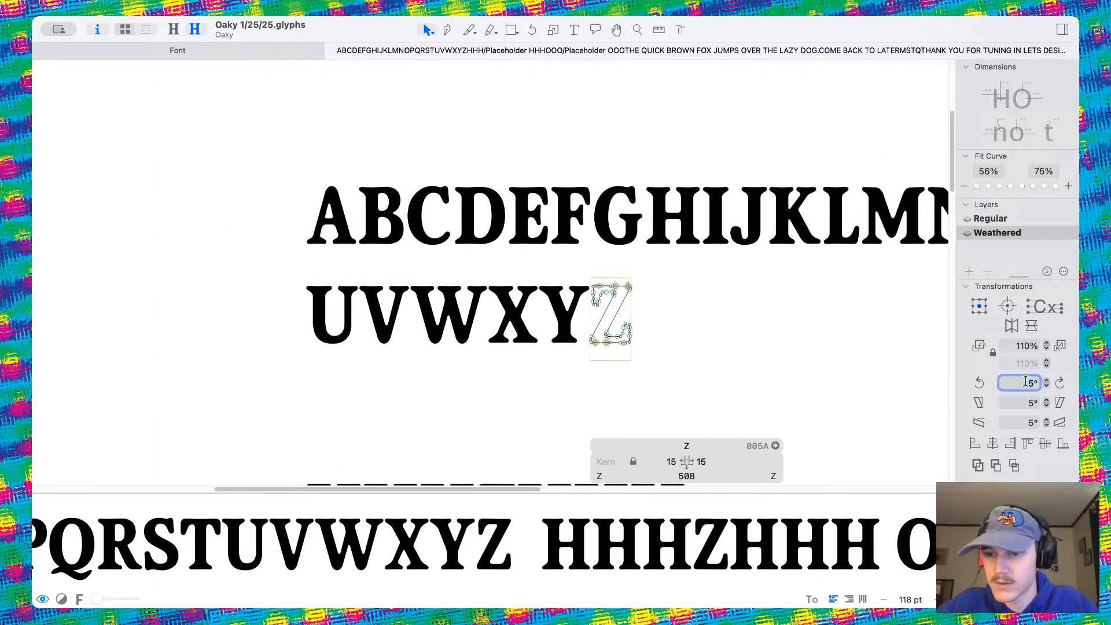
text(1)
key(Return)
Open the A for editing, select its whole outline and merge the overlapping paths into one shape
scroll(347, 249, up, 10)
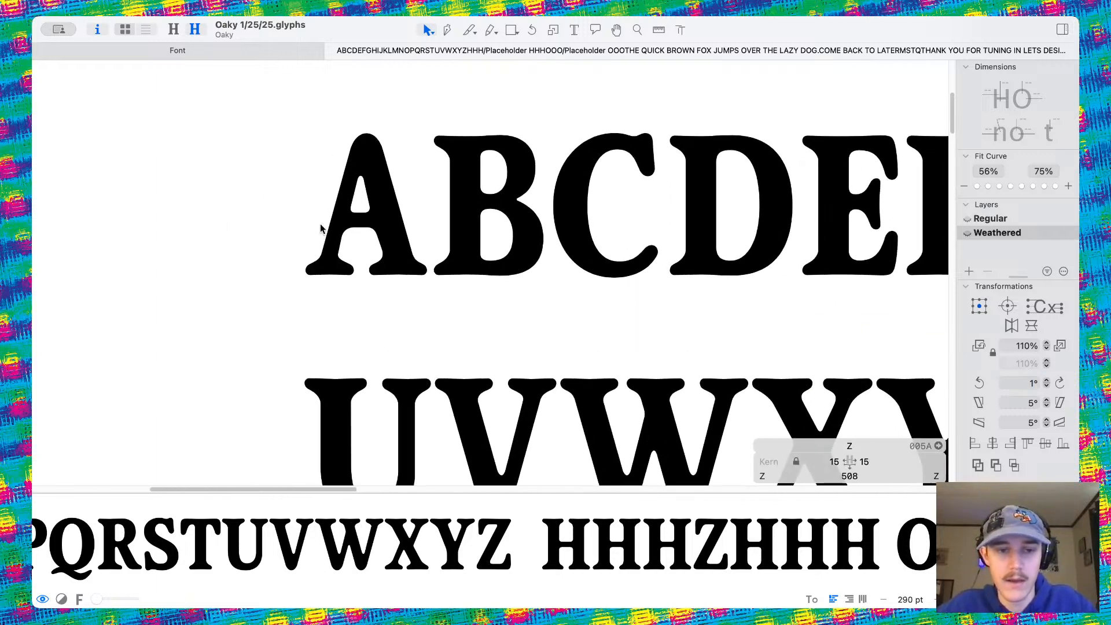
double_click(365, 269)
scroll(364, 255, down, 2)
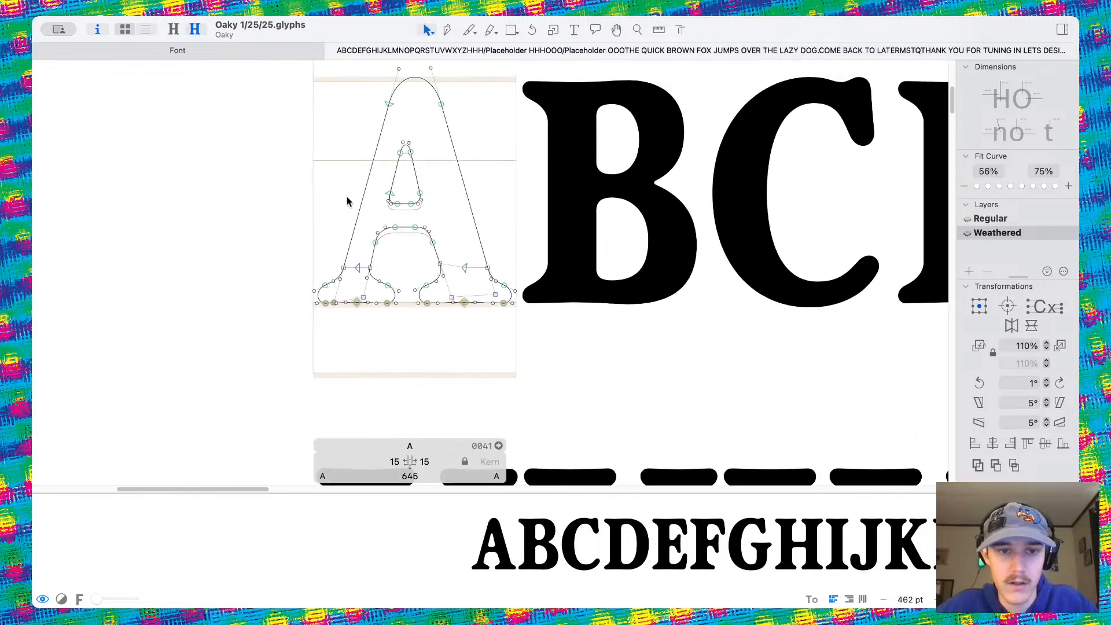
scroll(353, 225, up, 5)
scroll(401, 307, down, 3)
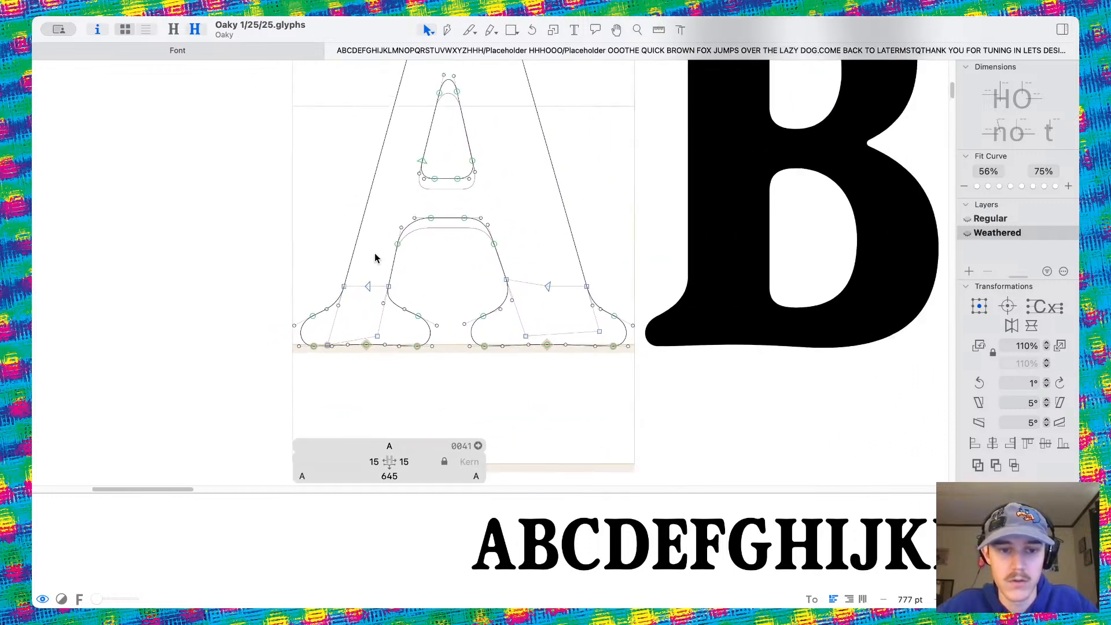
scroll(368, 239, down, 2)
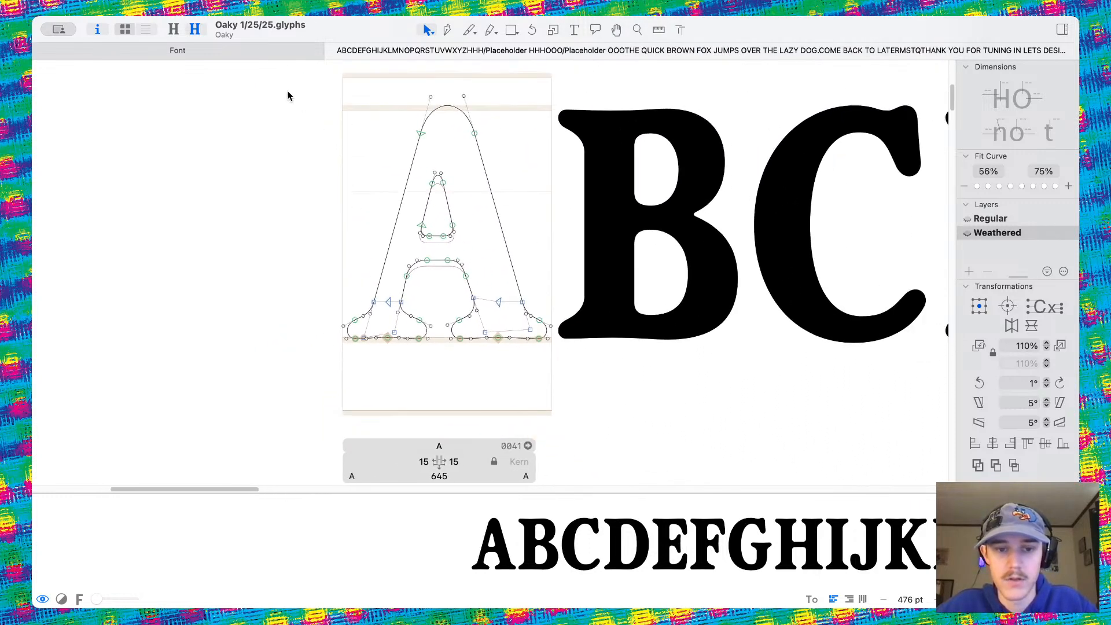
drag(284, 88, 647, 382)
click(976, 468)
Select all nodes of the A's left foot serif and rotate them counterclockwise by 1° twice
scroll(429, 280, up, 5)
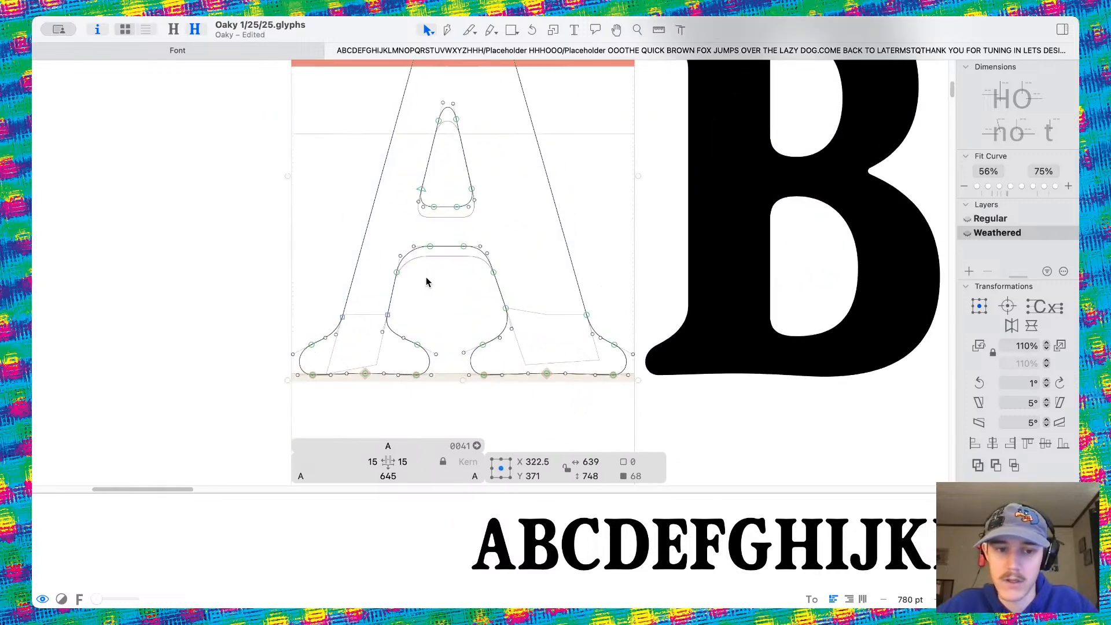
click(378, 326)
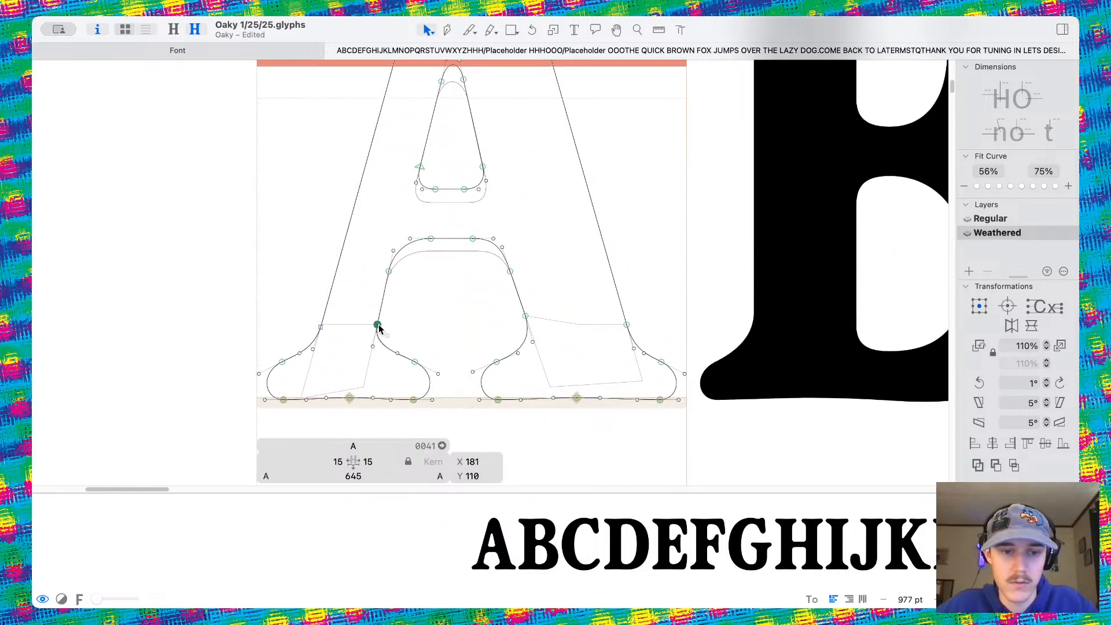
click(320, 328)
drag(240, 290, 444, 441)
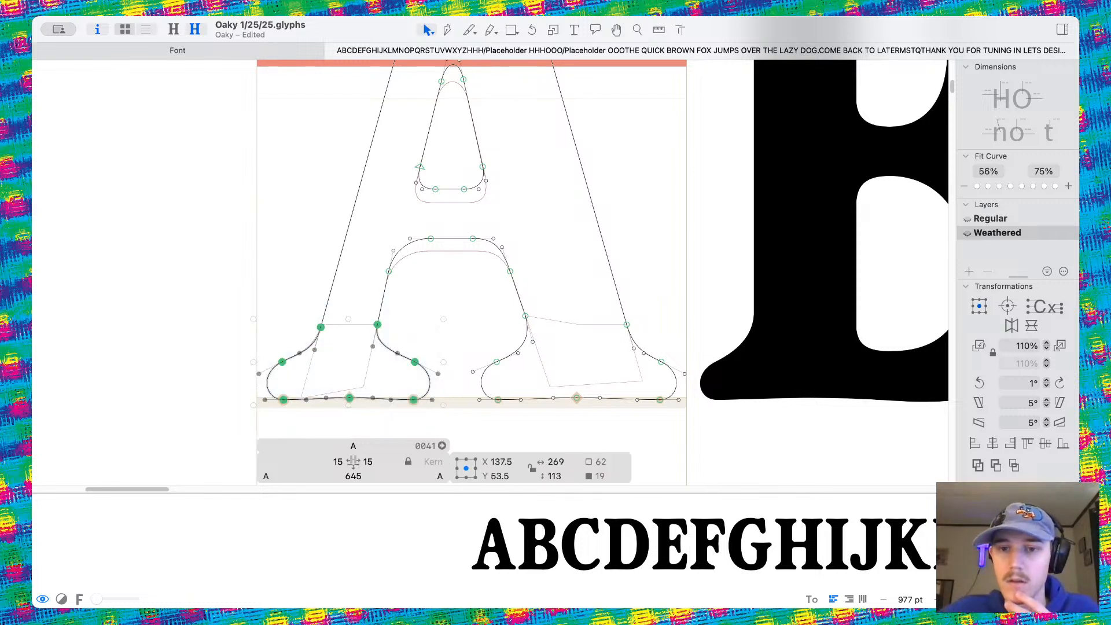
scroll(459, 373, up, 3)
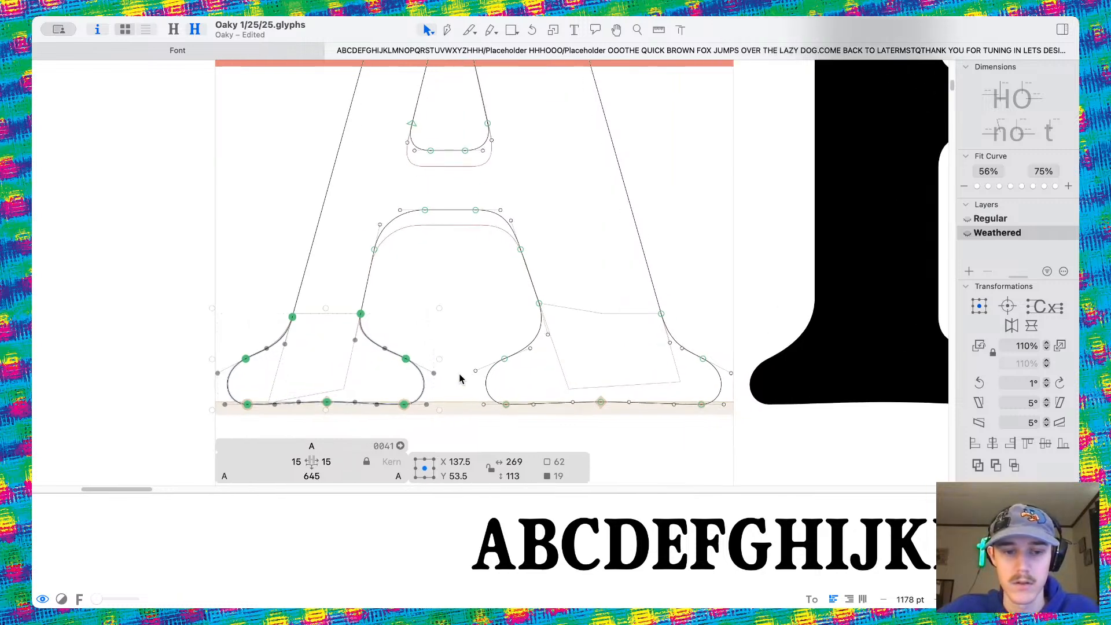
click(979, 382)
scroll(776, 352, right, 2)
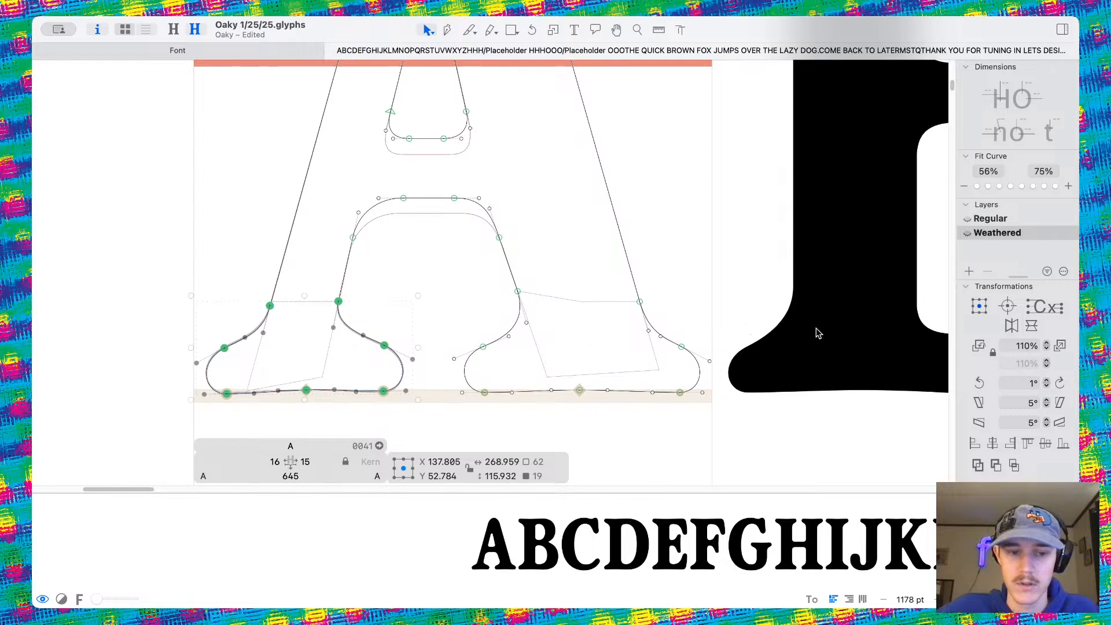
click(977, 384)
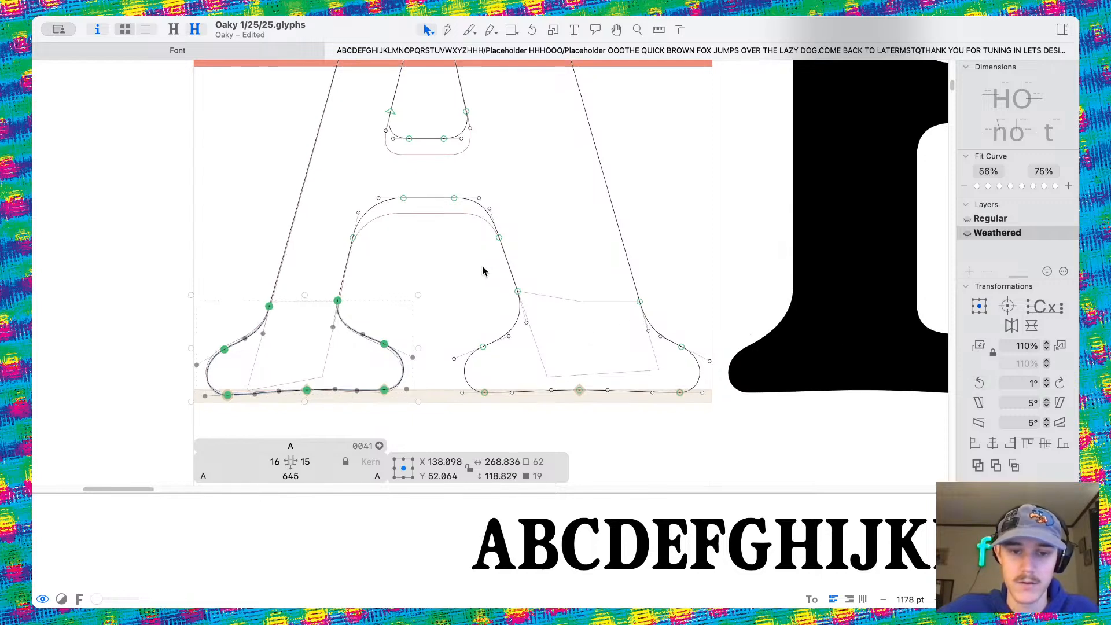
Rotate the A's right foot serif clockwise by 1°, move it slightly down, and preview the filled letter
drag(483, 271, 693, 401)
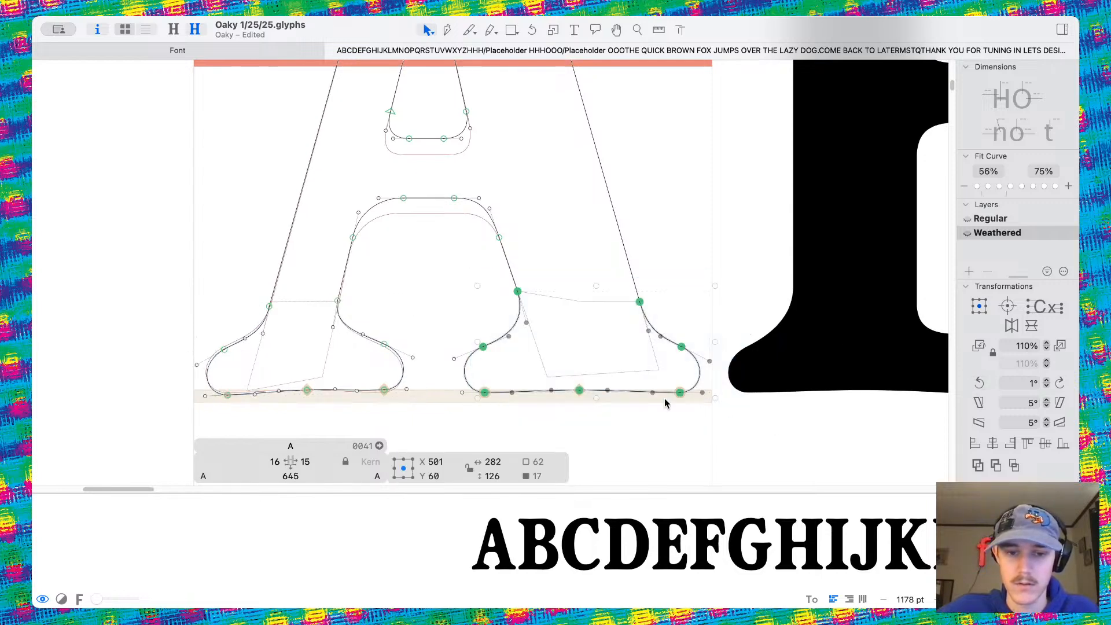
click(1055, 389)
scroll(683, 338, up, 3)
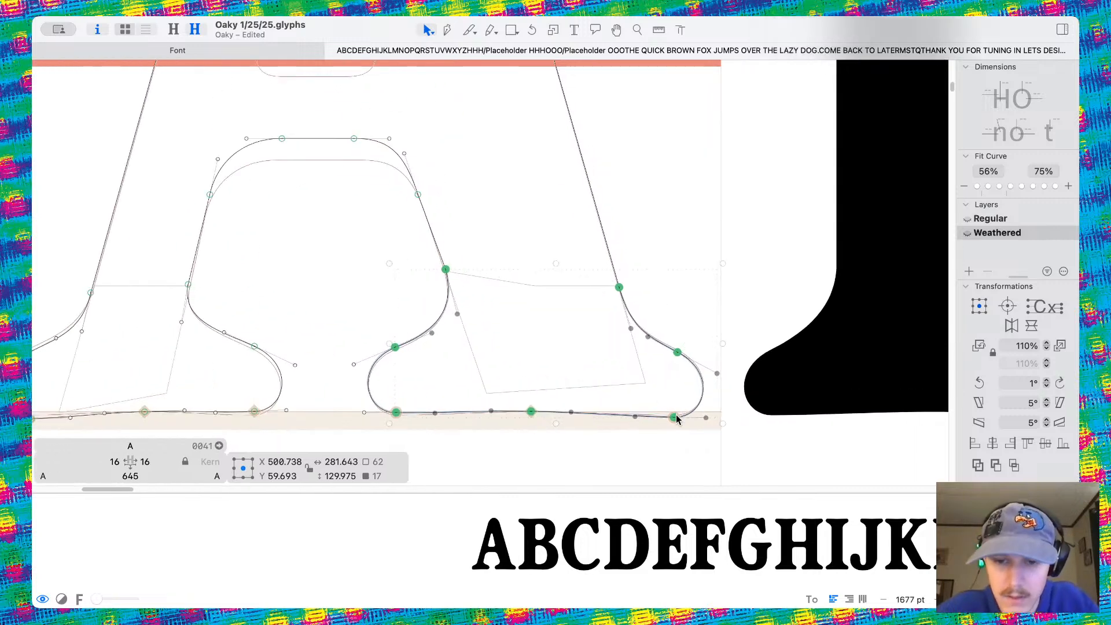
drag(677, 419, 678, 430)
scroll(682, 275, down, 5)
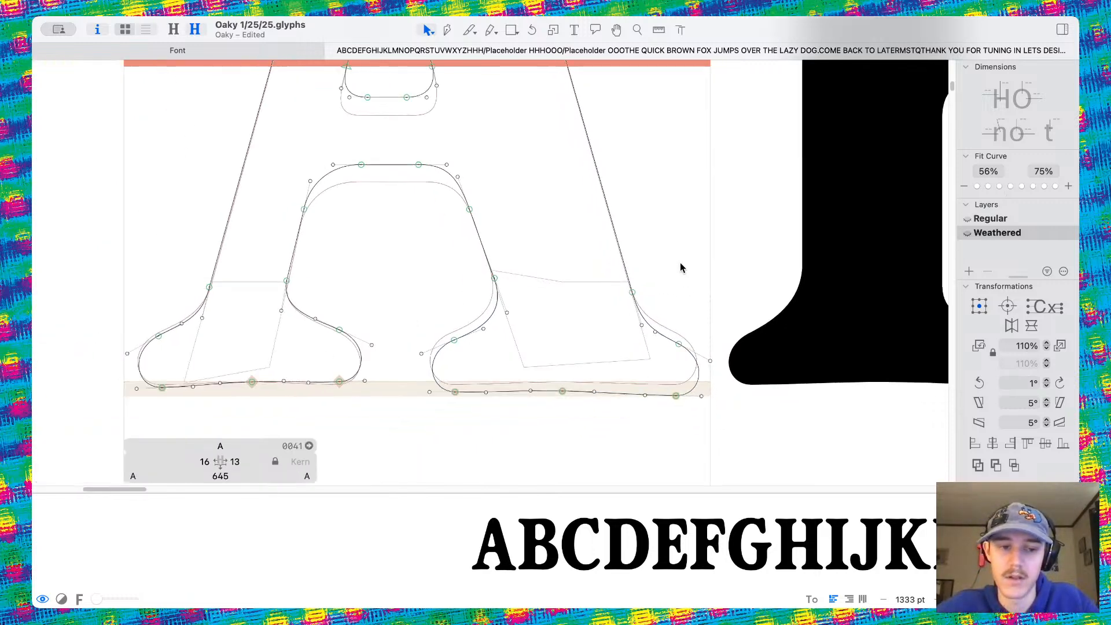
key(space)
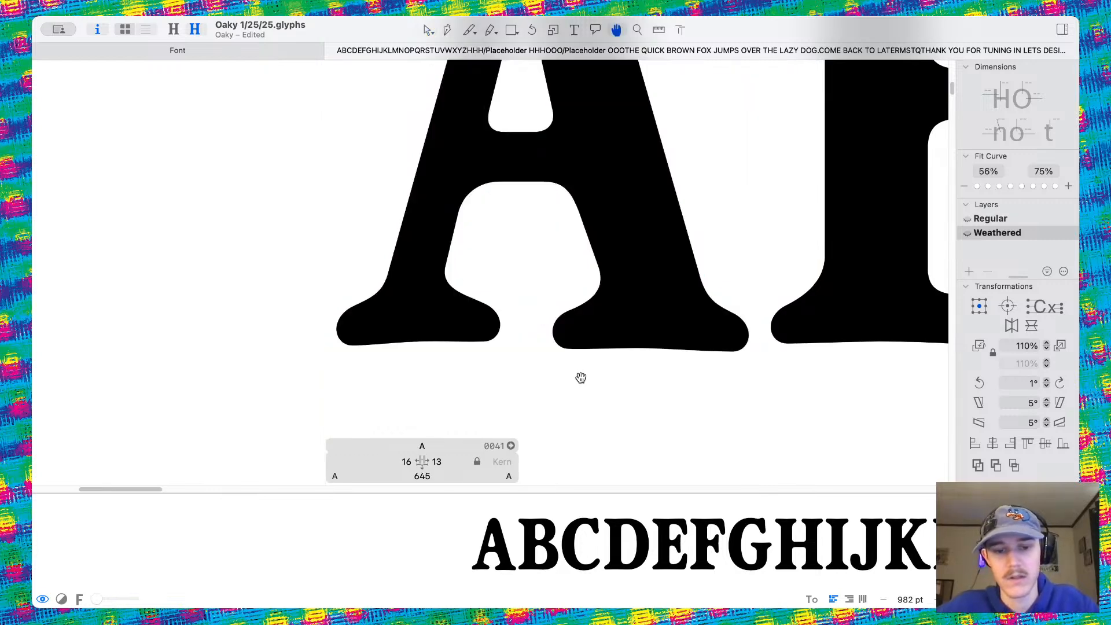
Reshape the A's rounded apex by extending its right curve handle upward, then preview the letter beside B and C
scroll(526, 141, up, 4)
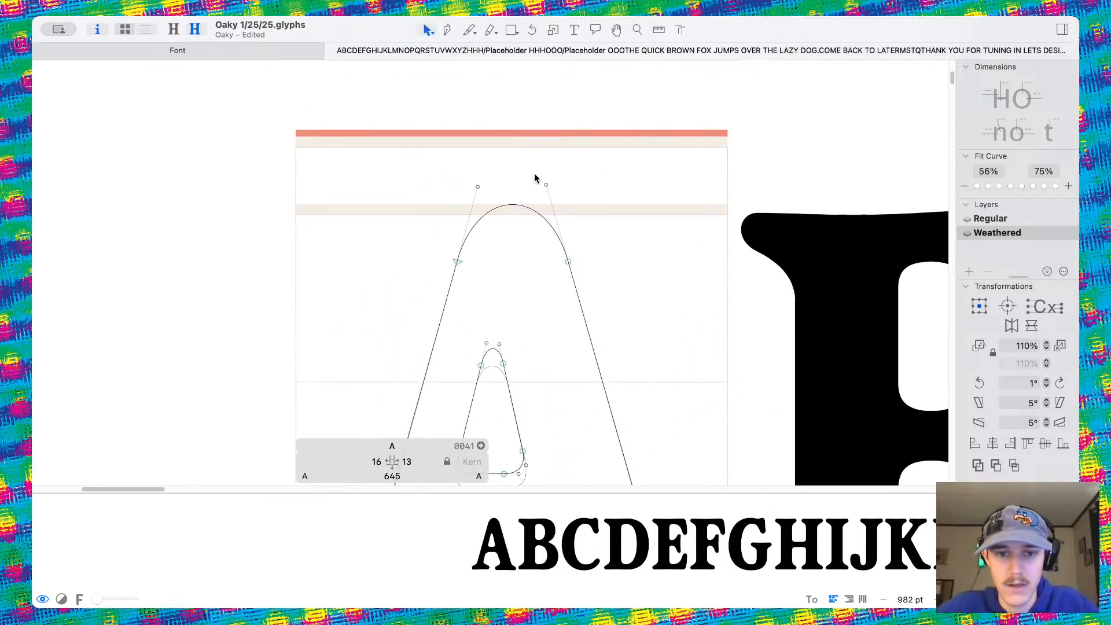
drag(551, 192, 532, 147)
key(space)
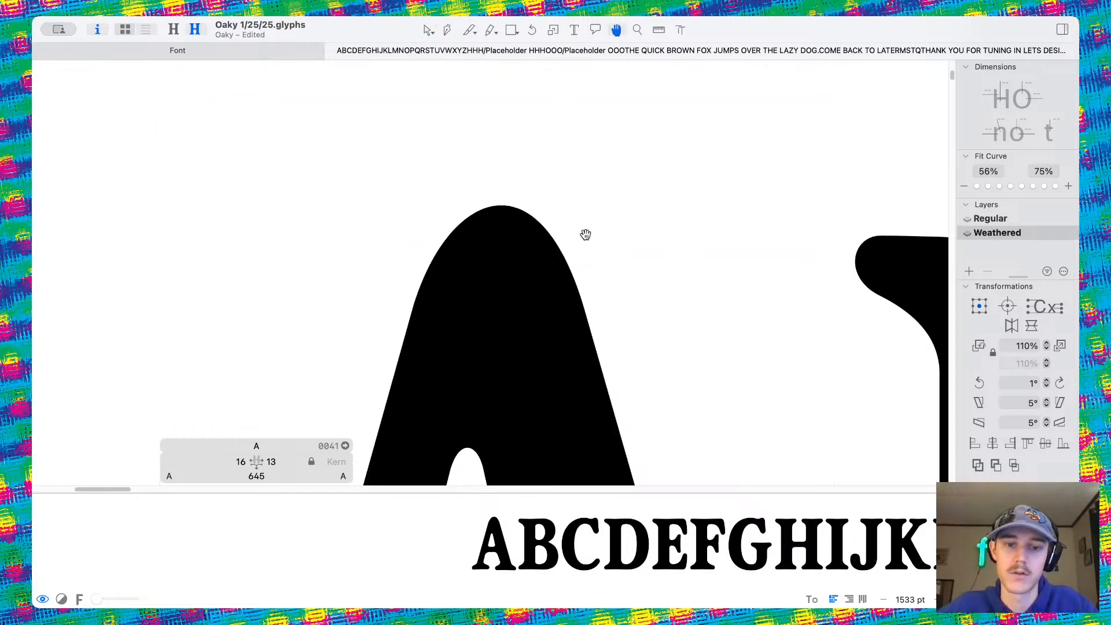
scroll(585, 233, down, 5)
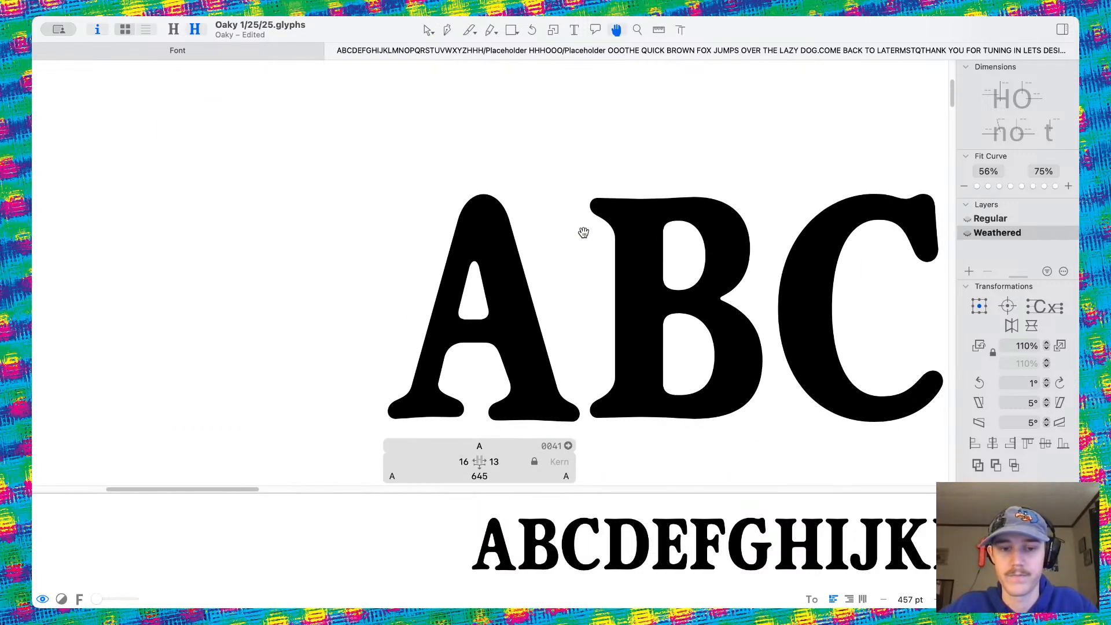
Open the B for editing and examine its outline next to the A and C
scroll(583, 232, up, 2)
scroll(421, 218, up, 4)
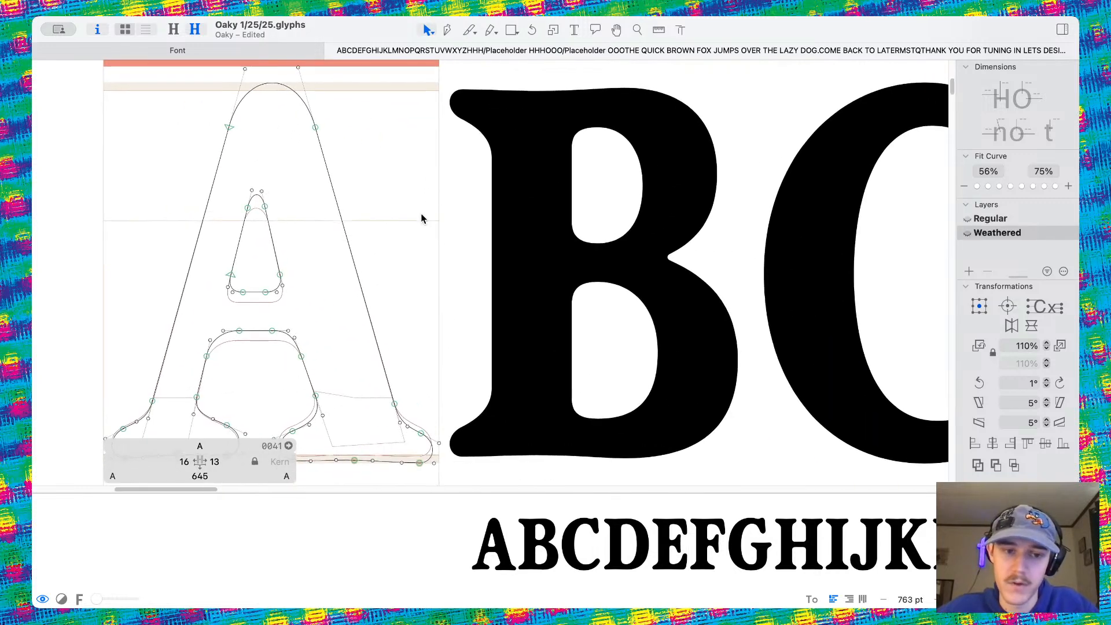
double_click(611, 346)
scroll(555, 362, down, 3)
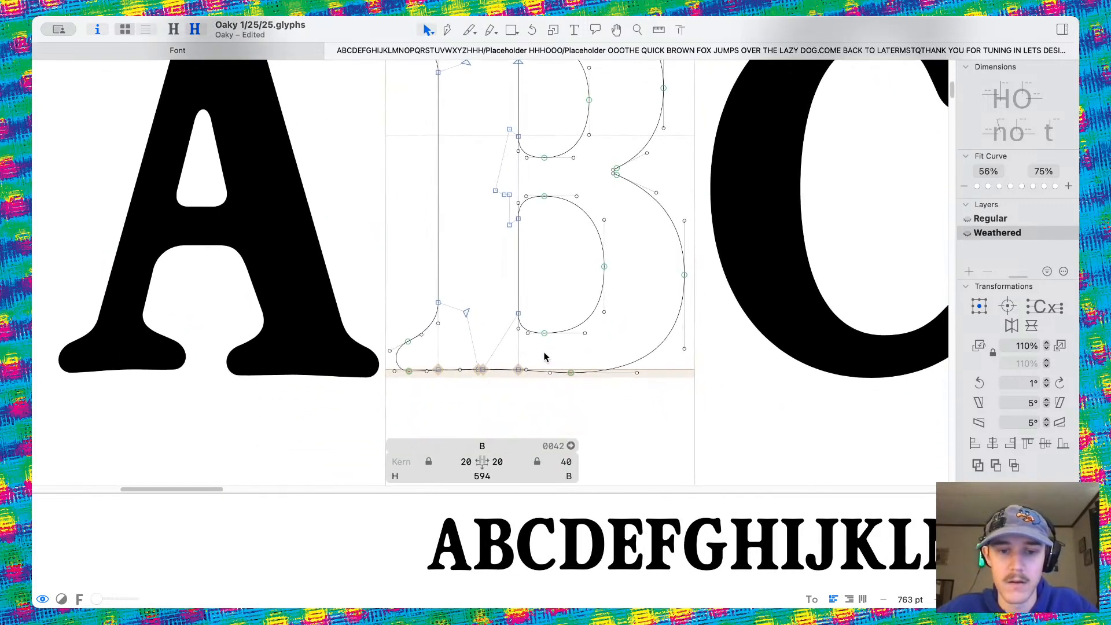
scroll(545, 354, down, 3)
scroll(547, 350, up, 2)
scroll(549, 350, up, 2)
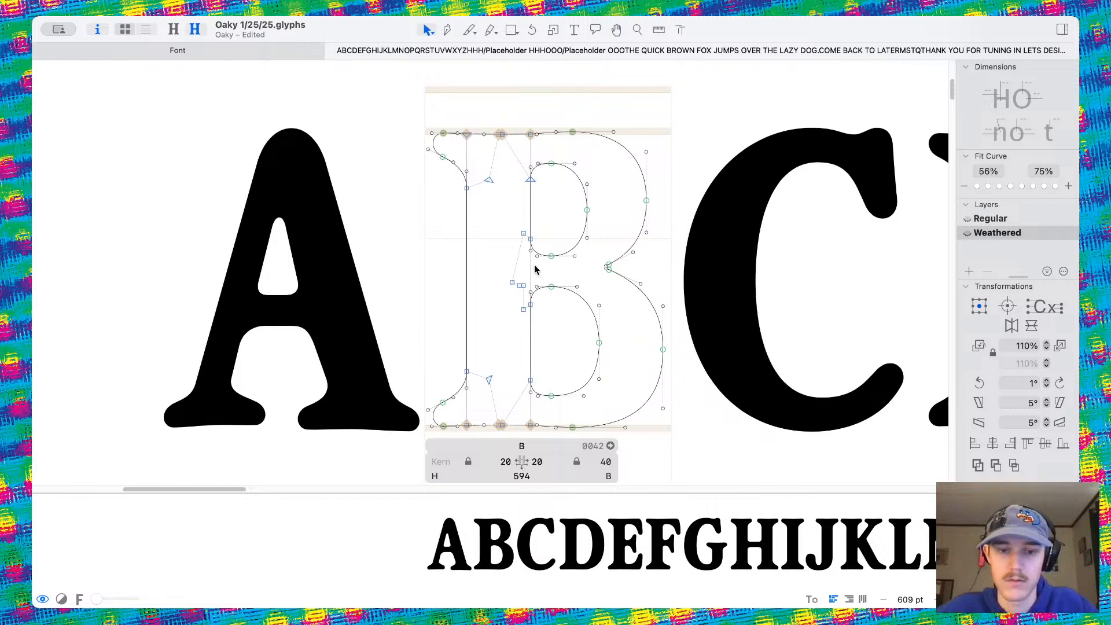
scroll(534, 268, right, 5)
scroll(534, 268, down, 6)
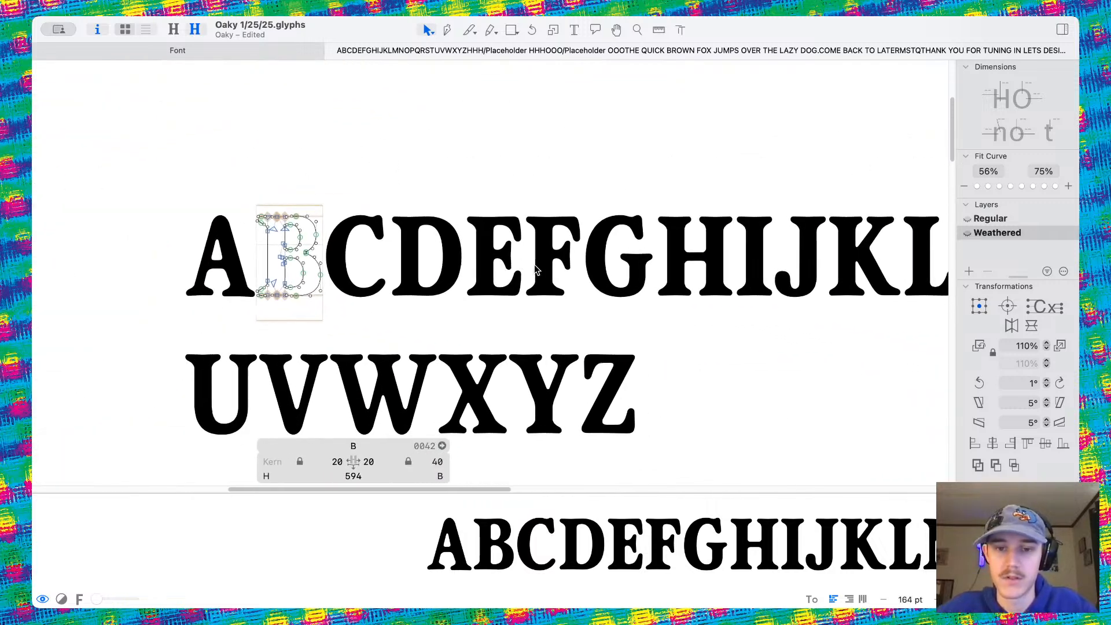
Open the H for editing, select its whole outline and merge the overlapping paths into one shape
scroll(533, 265, right, 3)
scroll(520, 234, up, 5)
double_click(520, 236)
scroll(519, 234, up, 3)
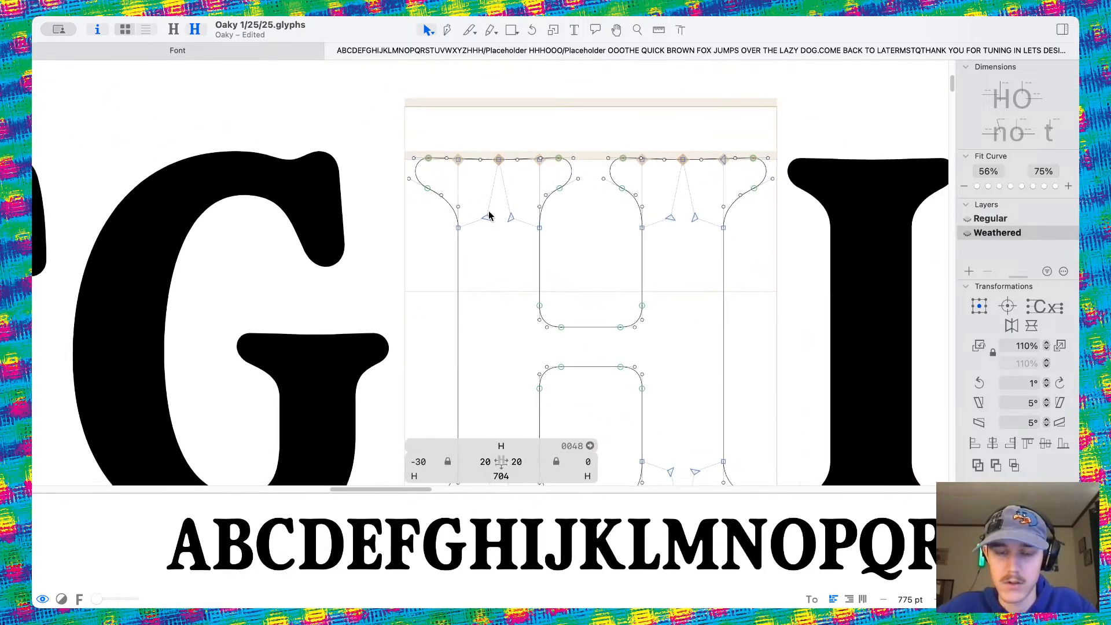
scroll(489, 216, down, 3)
drag(351, 118, 789, 483)
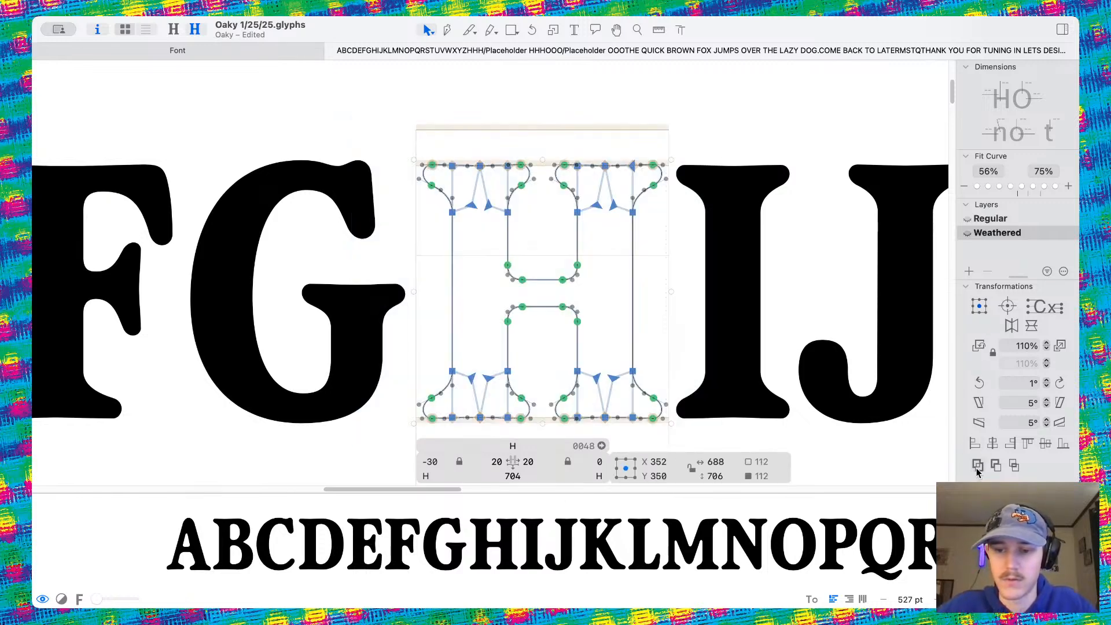
click(978, 465)
Move the H's right foot serif down about 13 units, rotate it counterclockwise by 1° twice, and preview the result
scroll(588, 303, up, 4)
drag(437, 268, 592, 371)
scroll(592, 372, up, 3)
drag(660, 415, 660, 424)
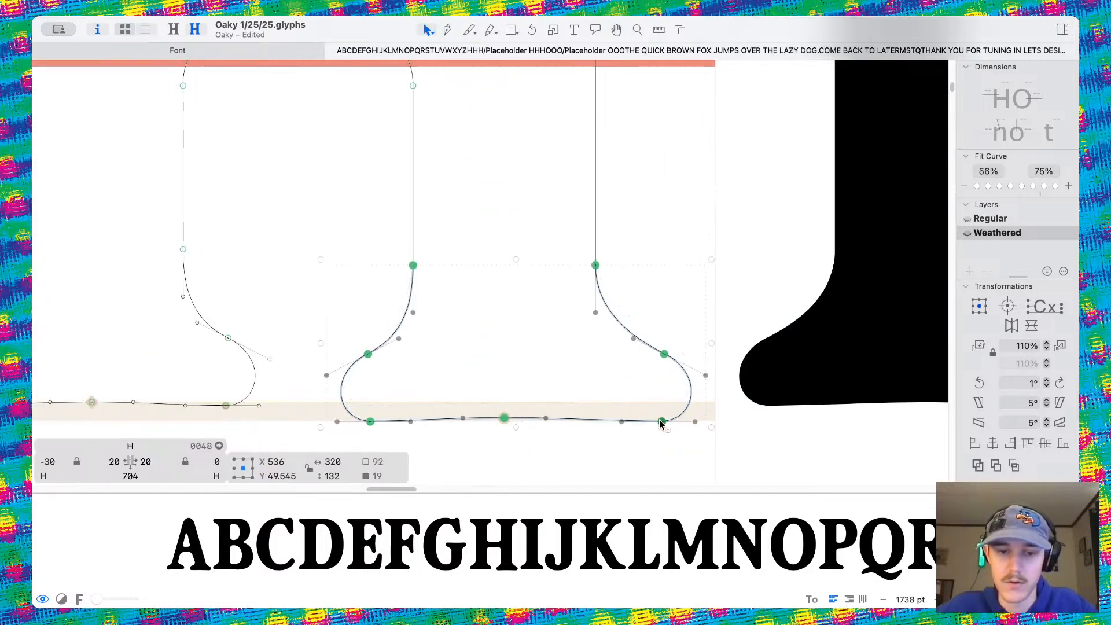
scroll(868, 413, down, 1)
click(979, 384)
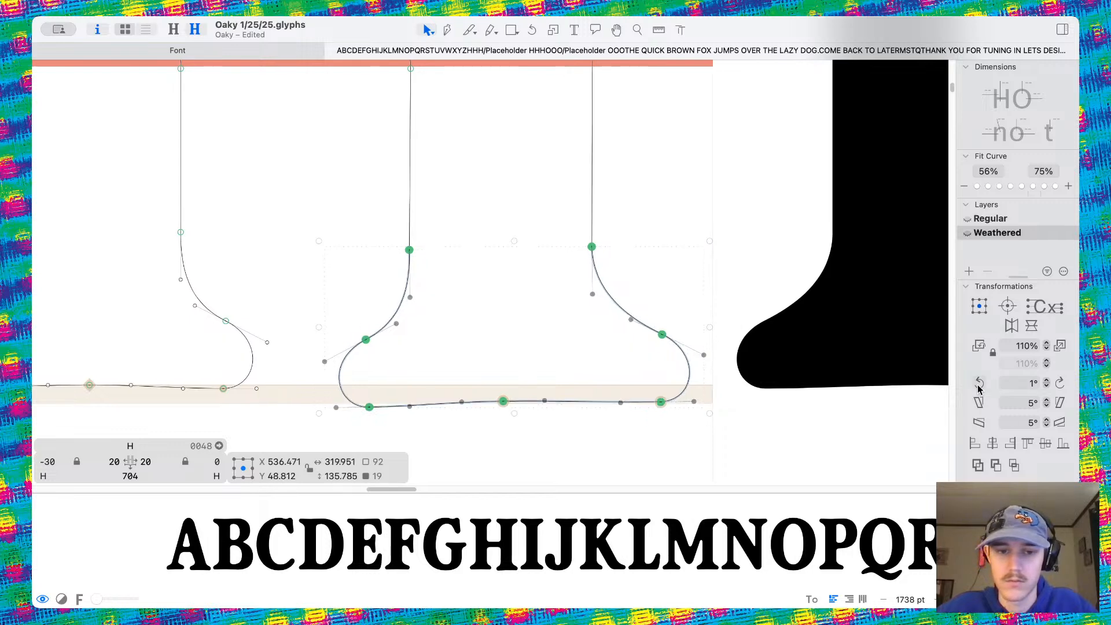
click(979, 385)
click(726, 442)
scroll(703, 396, down, 5)
key(space)
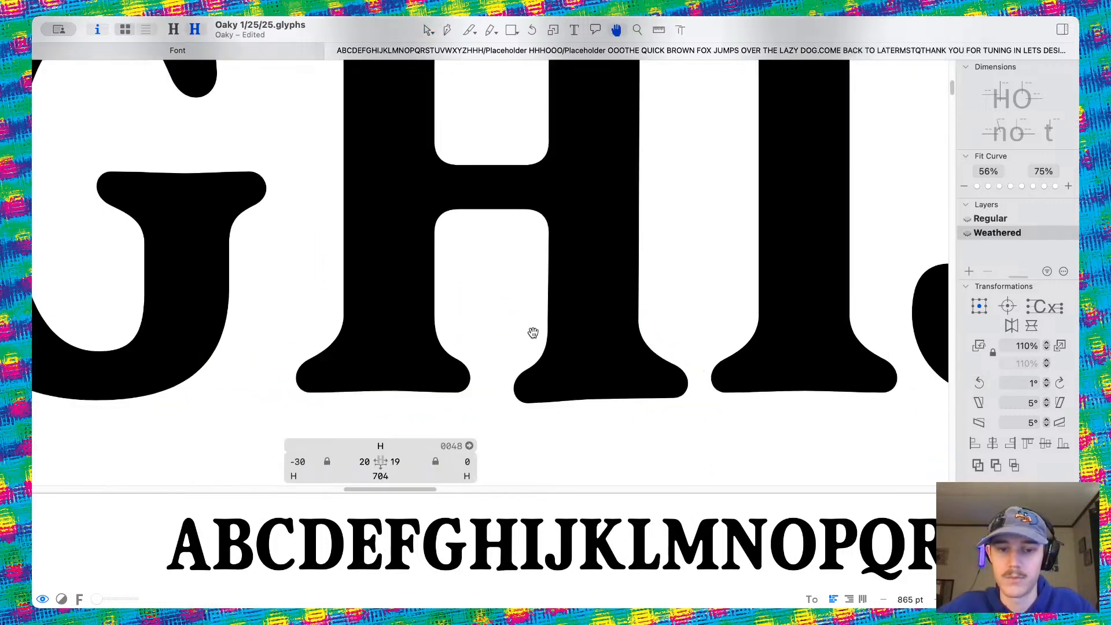
Select the H's left foot serif and rotate it clockwise by 1°
scroll(426, 315, up, 3)
drag(298, 278, 582, 443)
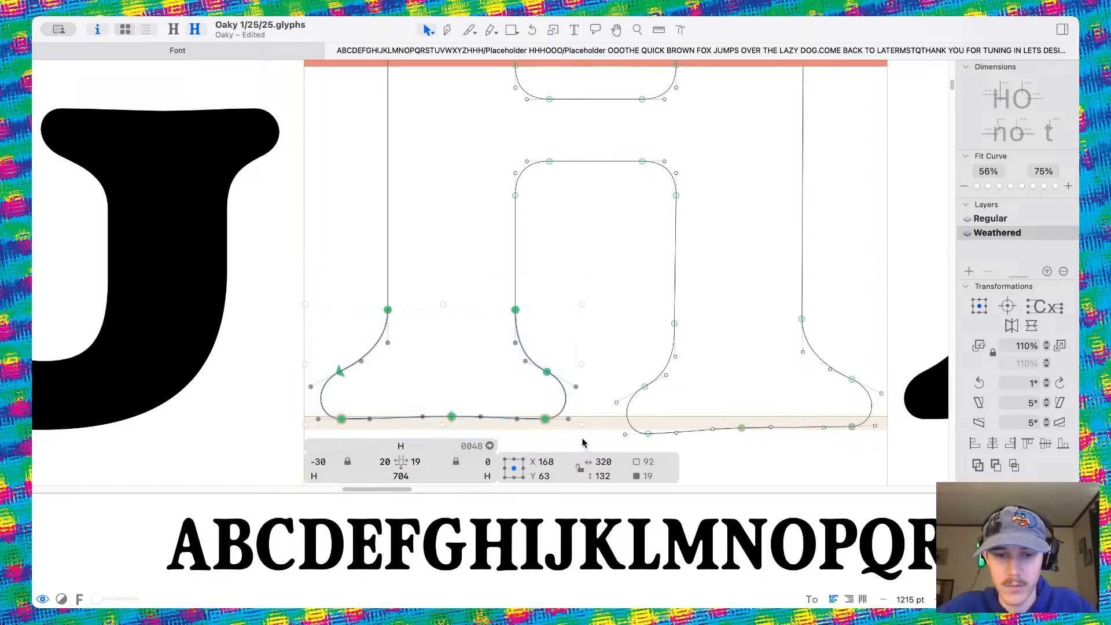
click(1058, 385)
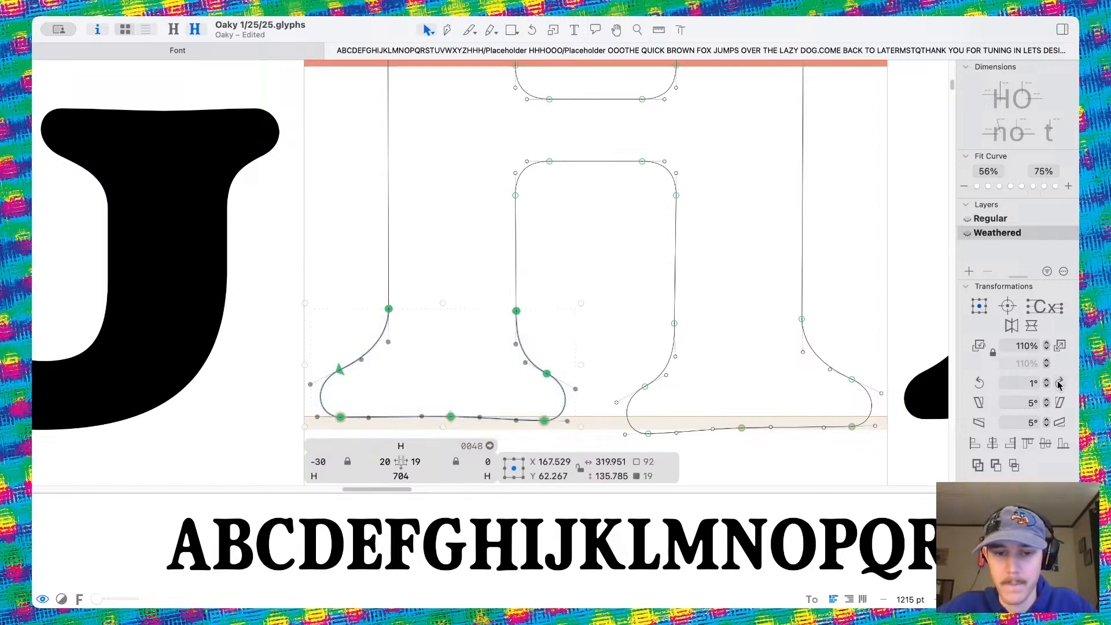
click(632, 308)
Select the H's upper-right serif and rotate it counterclockwise by 1° three times
scroll(633, 309, up, 10)
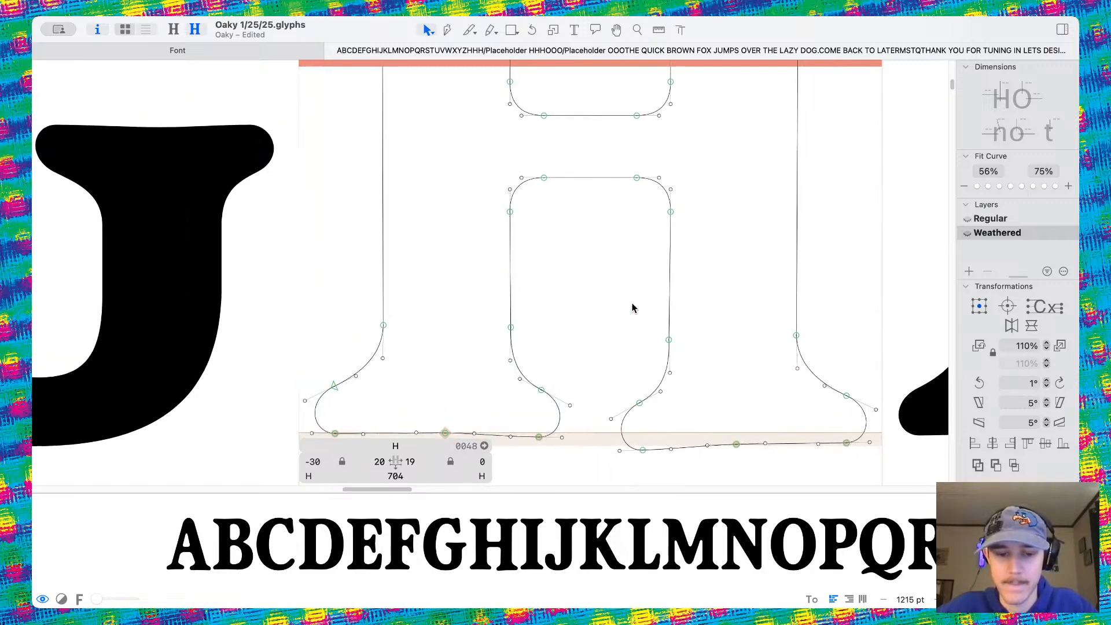
scroll(636, 310, up, 3)
scroll(635, 311, right, 2)
drag(524, 120, 858, 282)
click(977, 382)
click(977, 383)
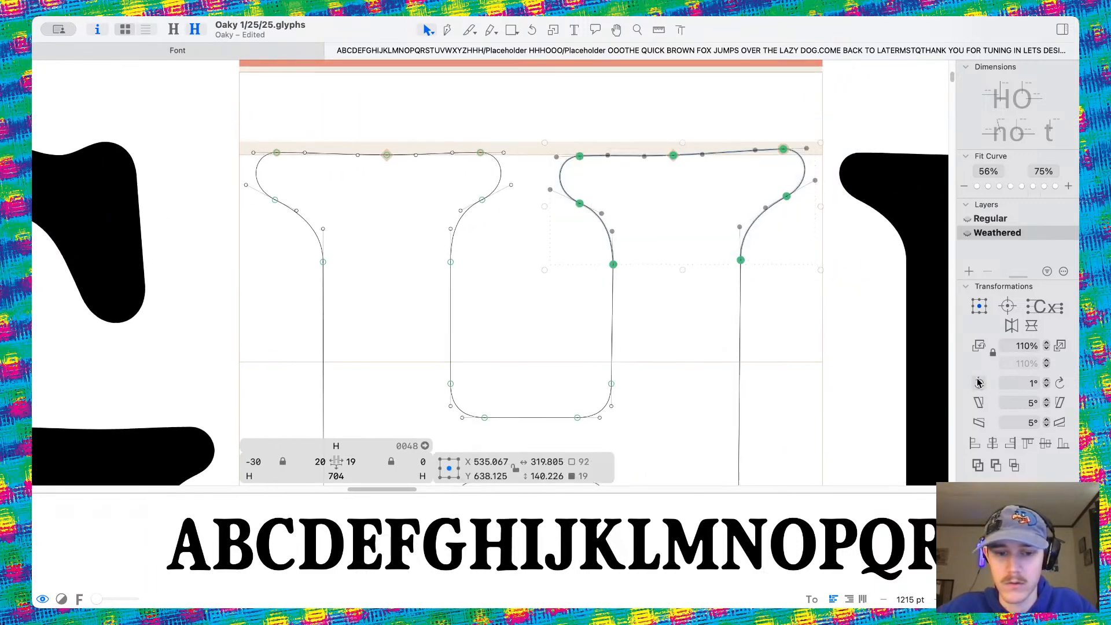
scroll(724, 301, up, 3)
scroll(723, 301, left, 1)
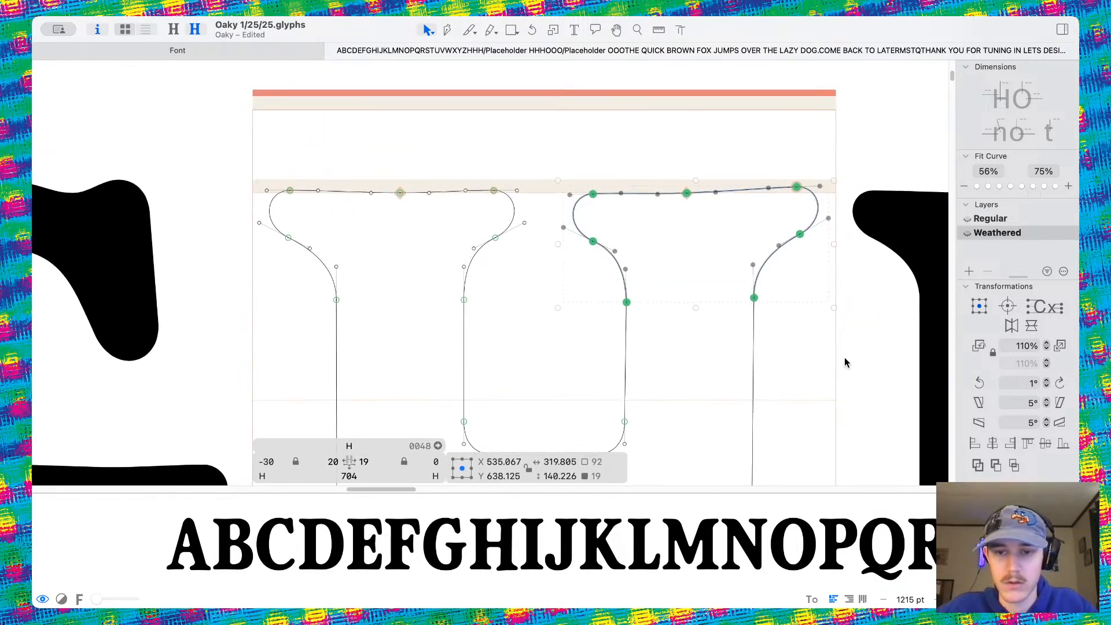
click(977, 382)
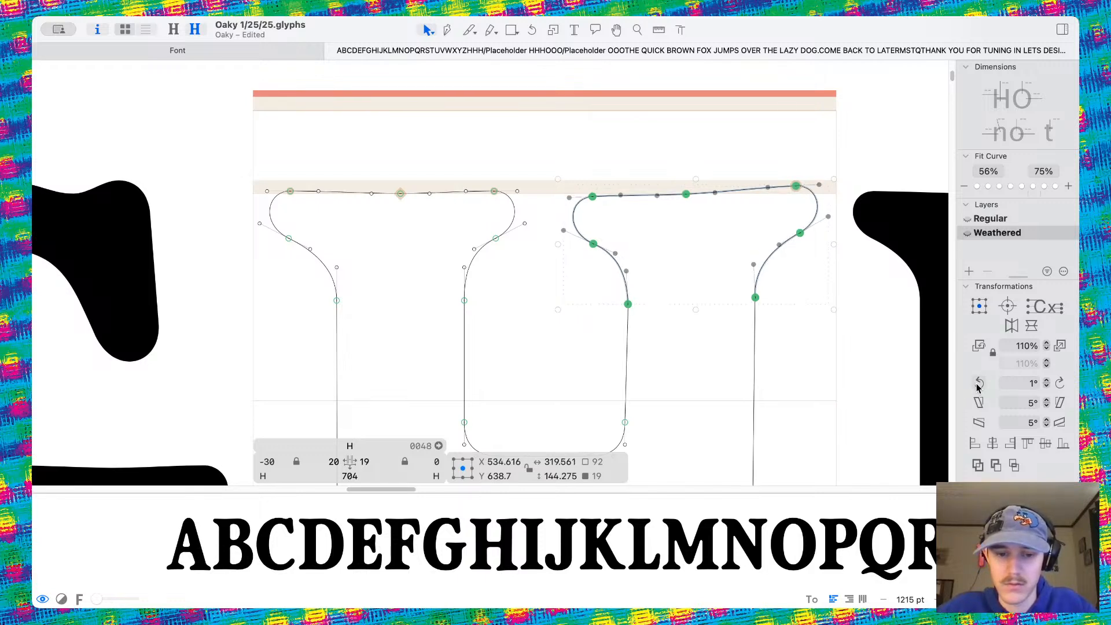
Rotate the H's upper-left serif clockwise by 1° twice, move it up about 11 units, and preview the letter among its neighbours
drag(232, 134, 558, 371)
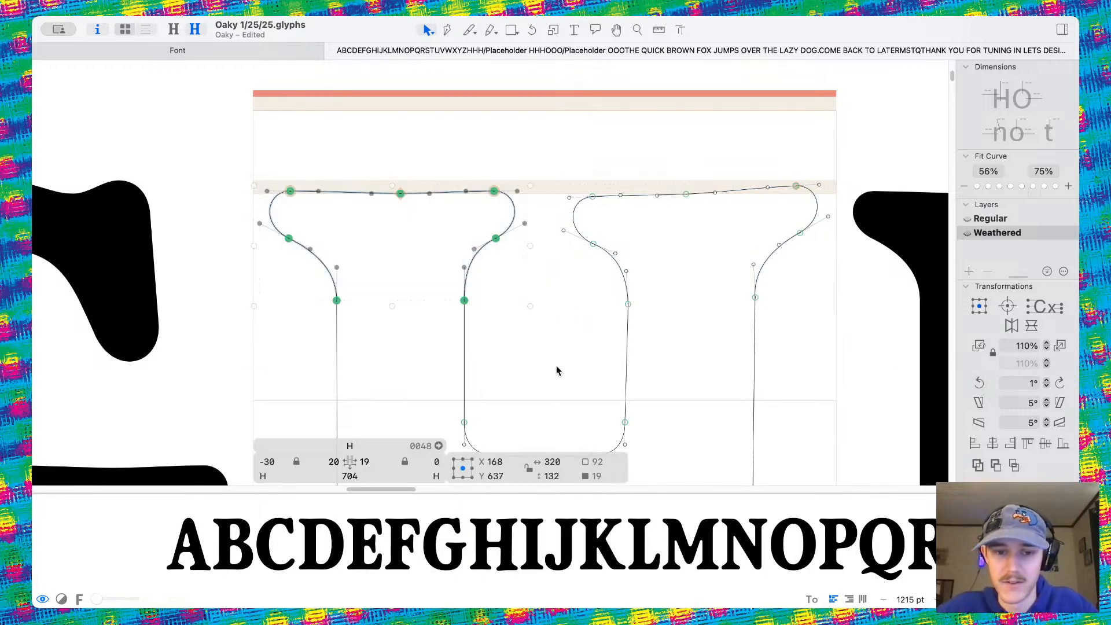
click(1060, 383)
click(1060, 383)
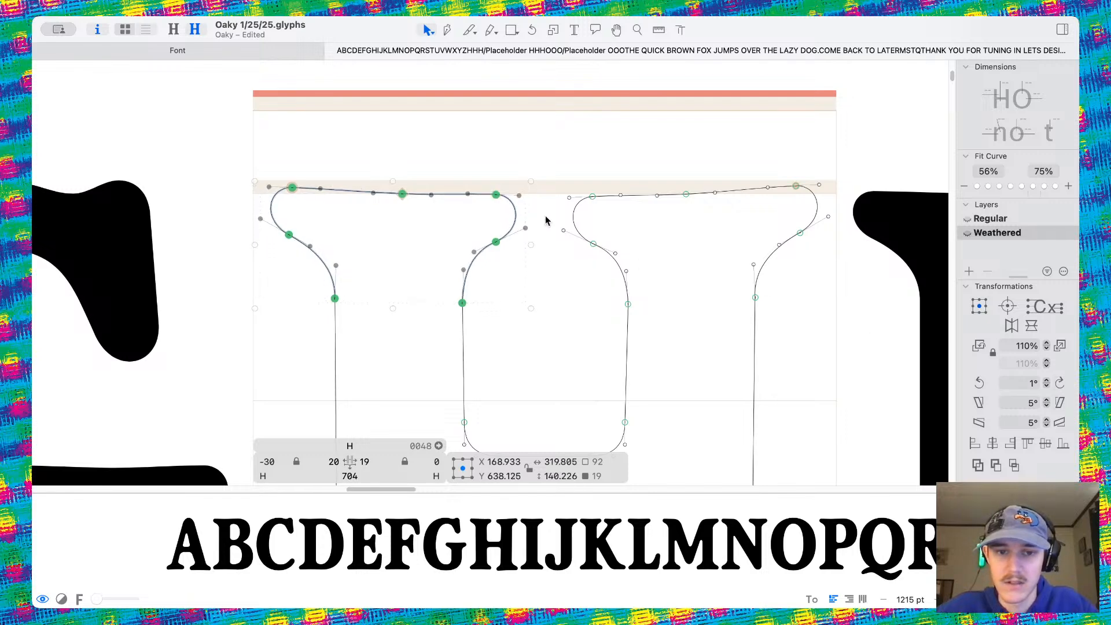
drag(498, 196, 498, 192)
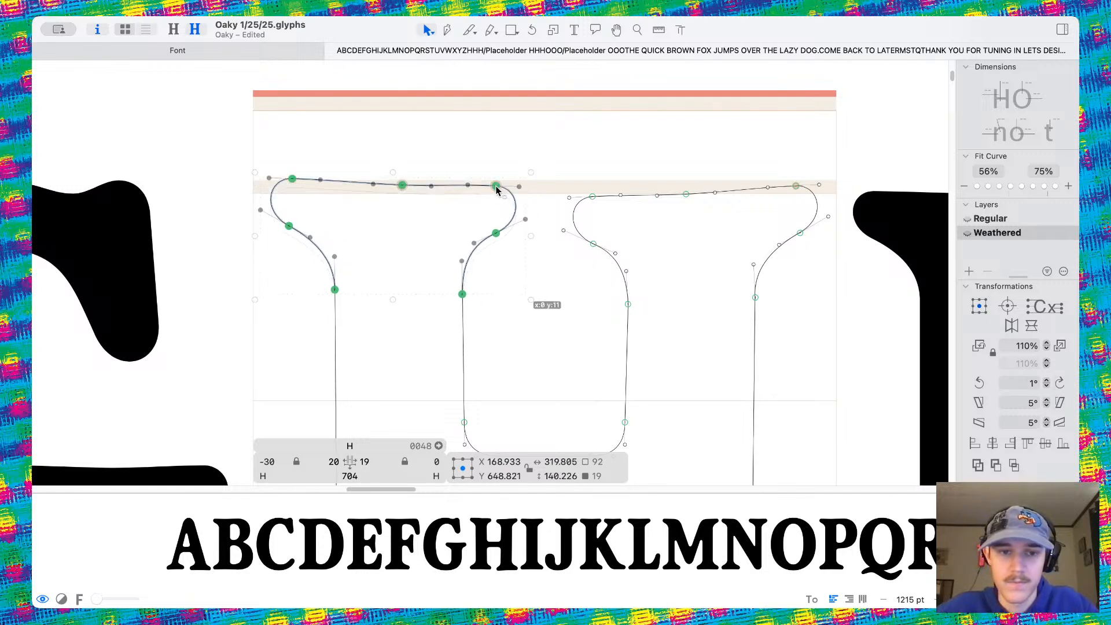
scroll(523, 320, down, 8)
key(space)
scroll(522, 316, down, 3)
scroll(521, 314, down, 3)
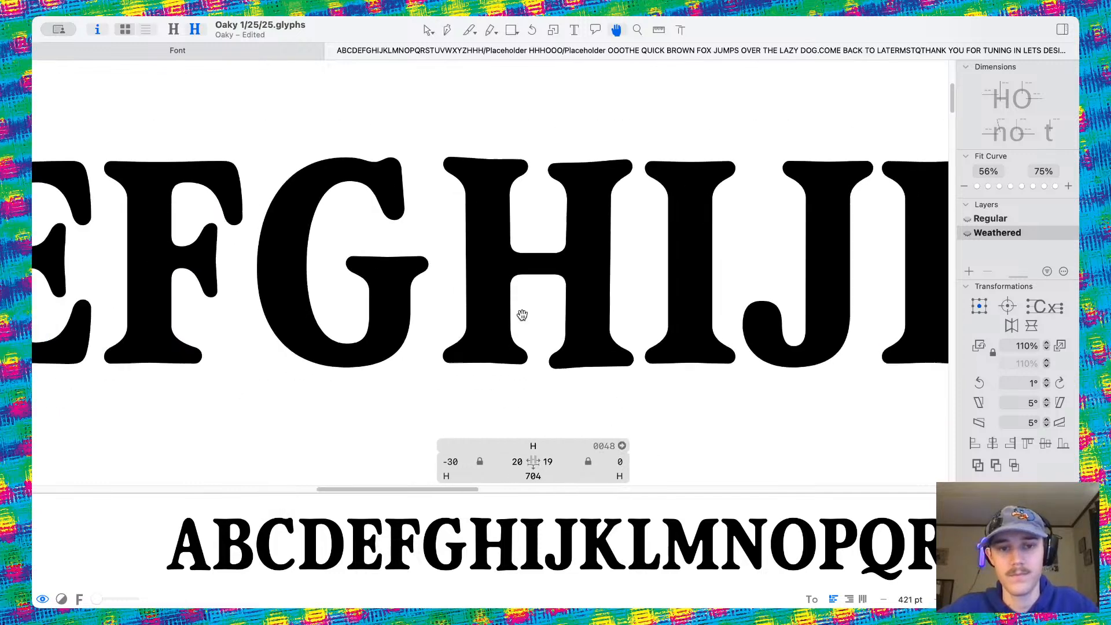
scroll(522, 314, down, 5)
scroll(627, 332, left, 3)
scroll(627, 248, up, 5)
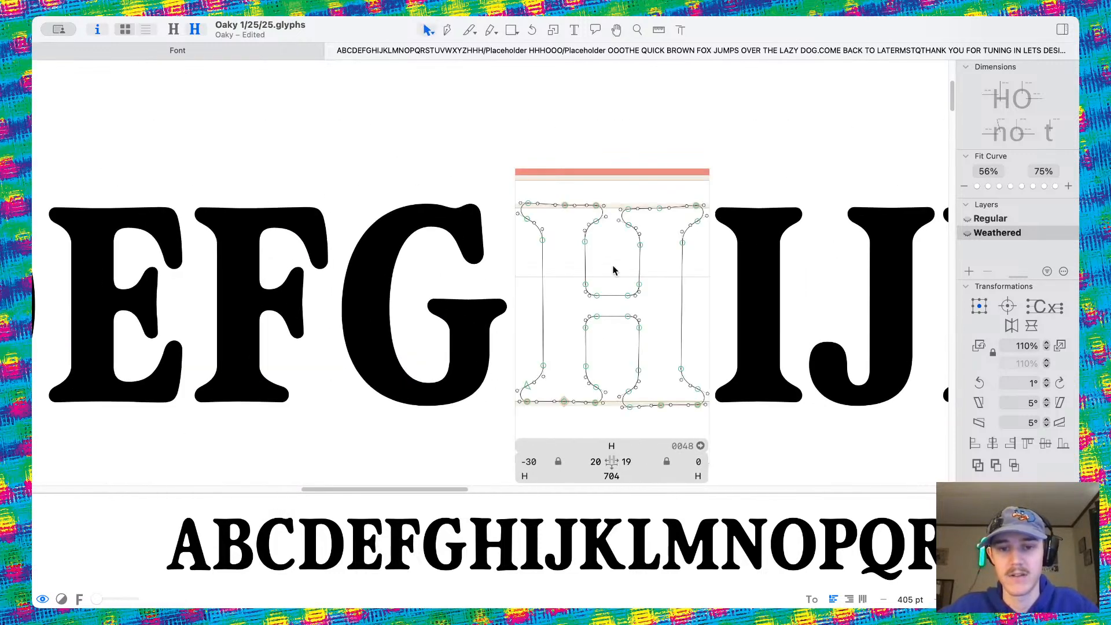
Try to lower the corner points at the left end of the H's crossbar by about 14 units
scroll(614, 270, up, 5)
drag(476, 248, 560, 387)
drag(541, 348, 540, 355)
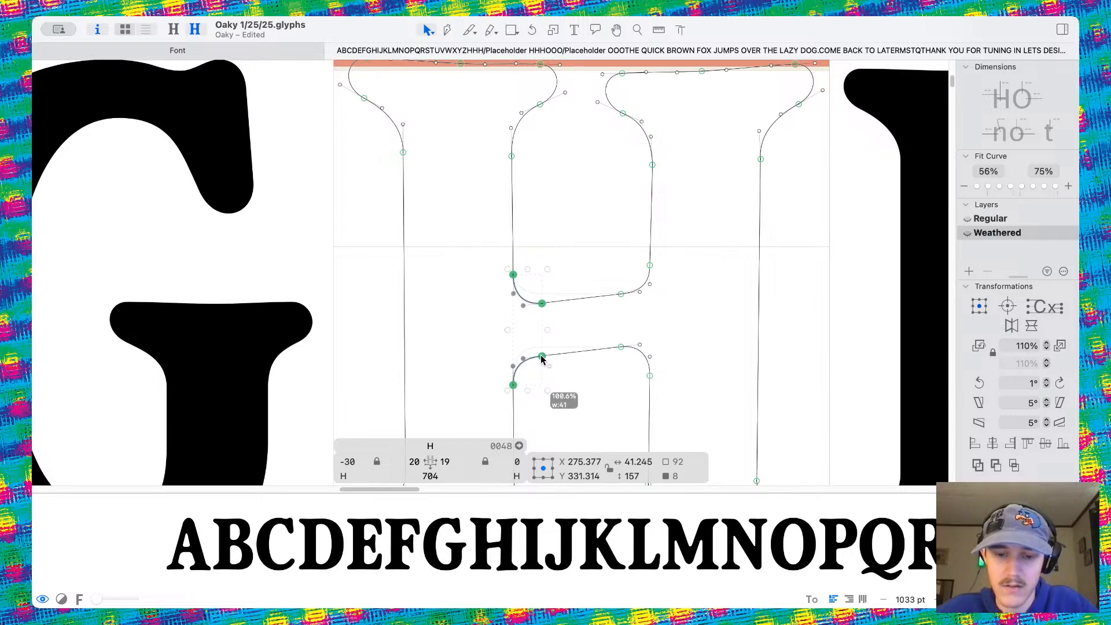
key(super+z)
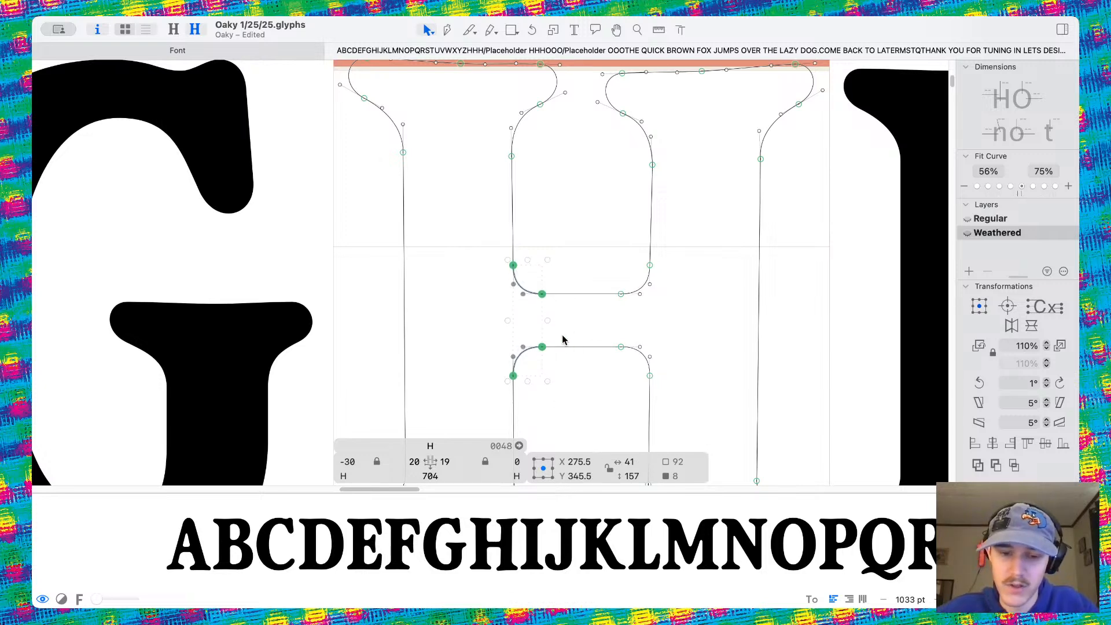
Tilt the H's crossbar slightly so its right end sits higher, and preview the letter in the alphabet line
scroll(576, 321, down, 1)
drag(578, 225, 707, 442)
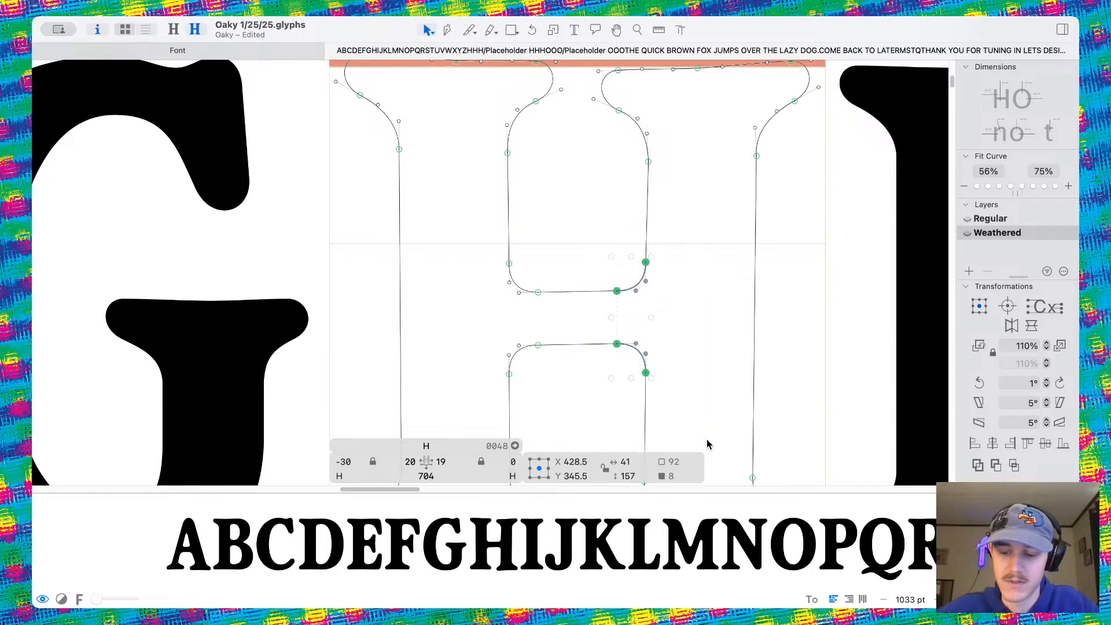
click(733, 407)
key(space)
scroll(733, 407, down, 5)
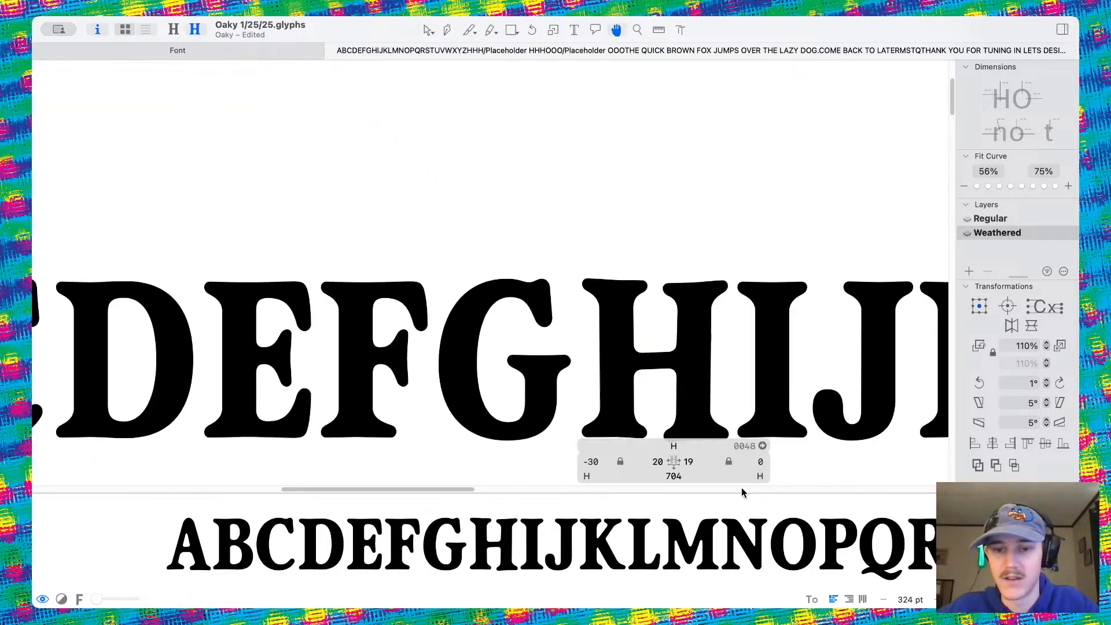
scroll(740, 471, down, 2)
scroll(679, 336, left, 3)
scroll(680, 337, left, 1)
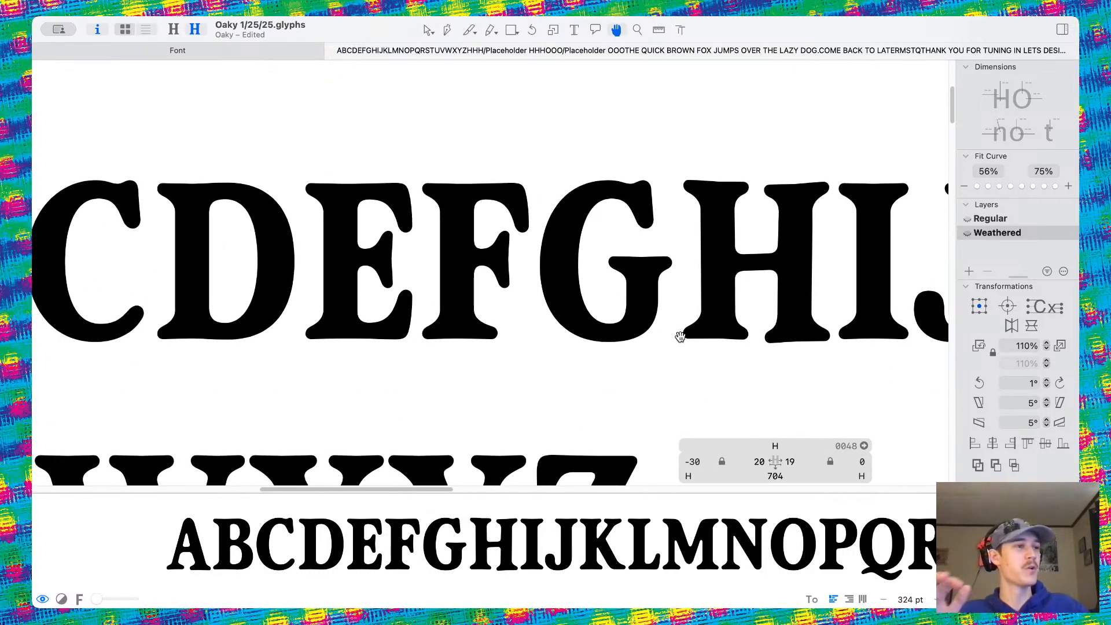
scroll(679, 336, right, 2)
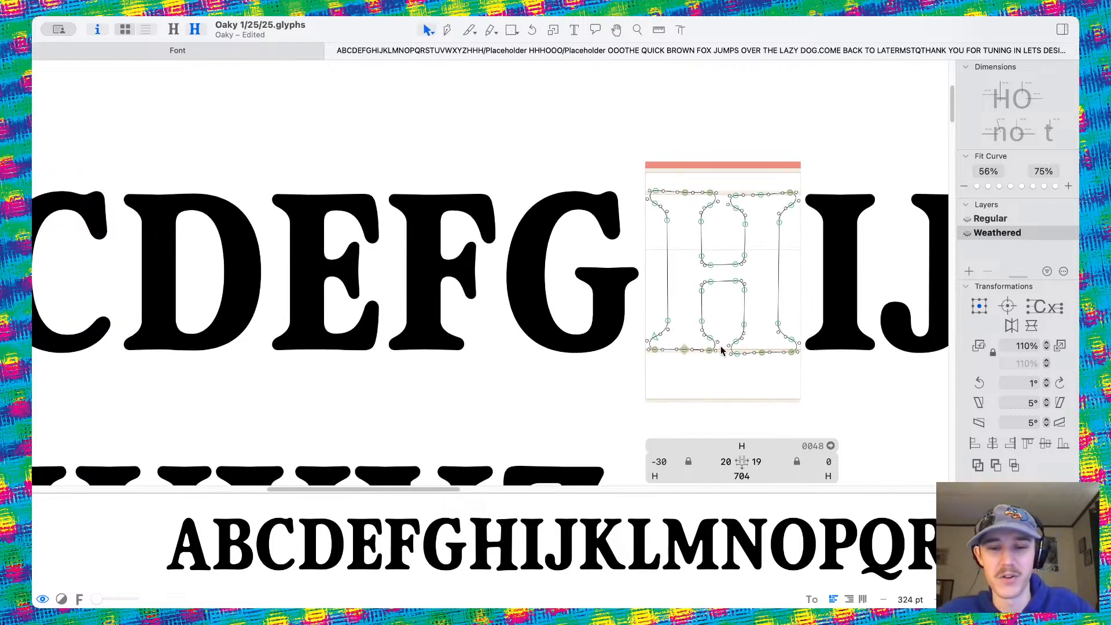
Open the A for editing, move its left foot serif about 3 units right and 7 units up, and preview the result
scroll(721, 351, left, 10)
scroll(342, 343, up, 5)
double_click(346, 347)
scroll(350, 346, left, 2)
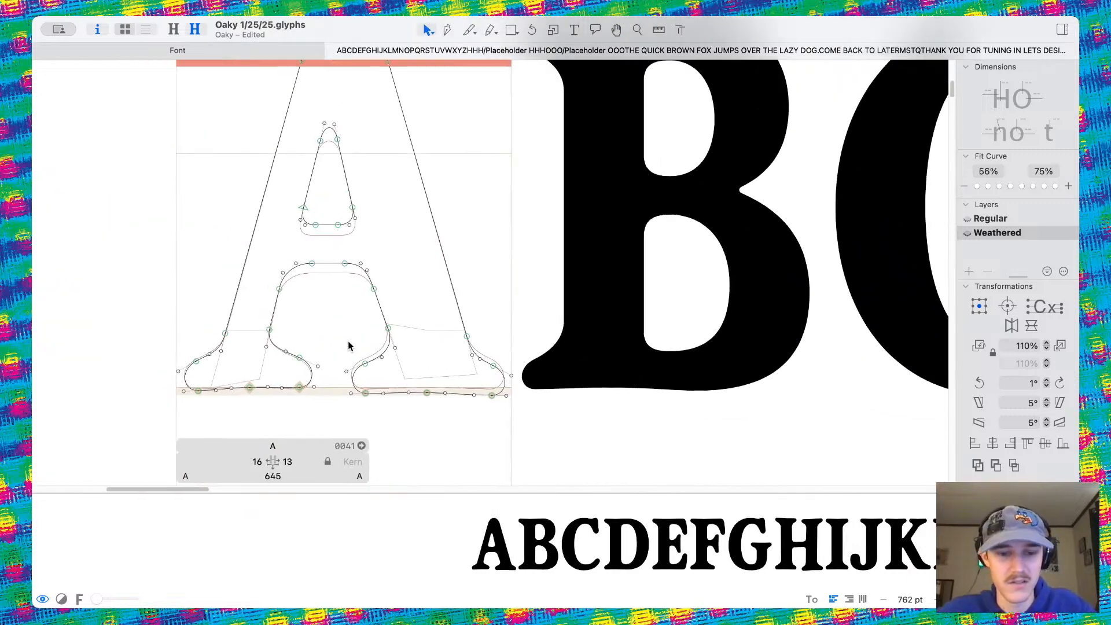
scroll(348, 346, up, 2)
scroll(335, 293, up, 1)
scroll(335, 292, left, 2)
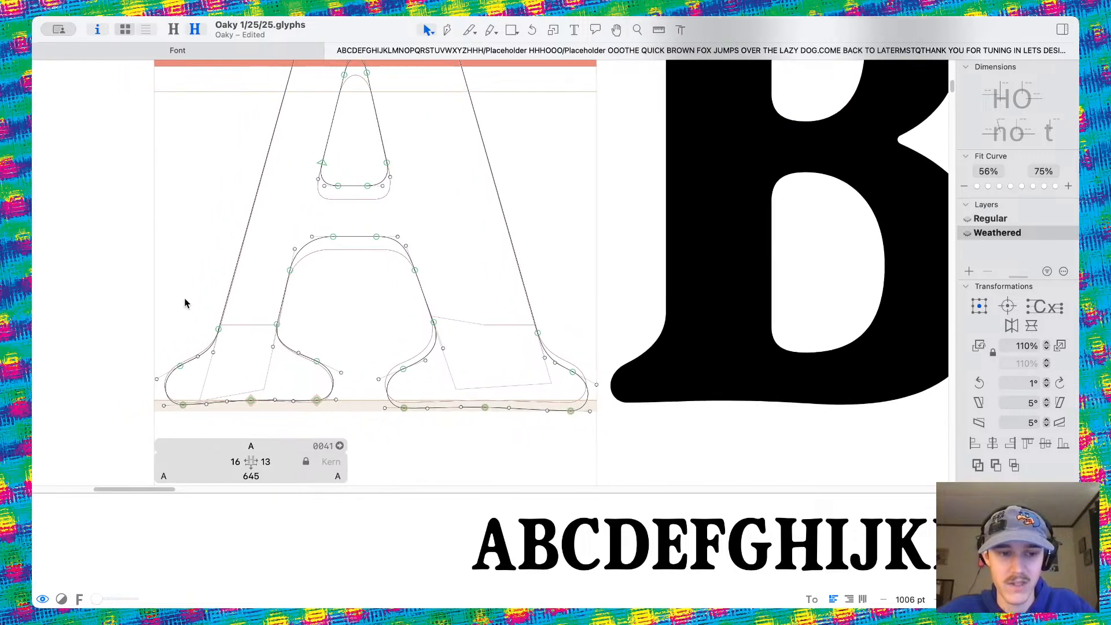
drag(138, 302, 312, 399)
scroll(313, 399, up, 5)
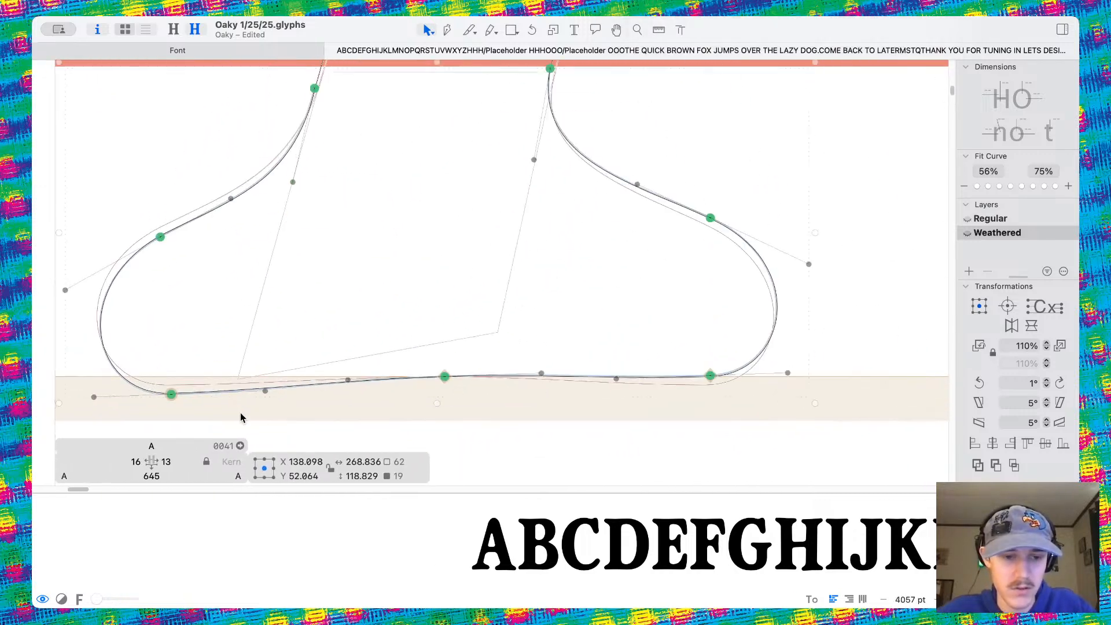
scroll(247, 383, down, 2)
mouse_move(233, 396)
mouse_down()
mouse_move(241, 374)
mouse_move(237, 388)
mouse_up()
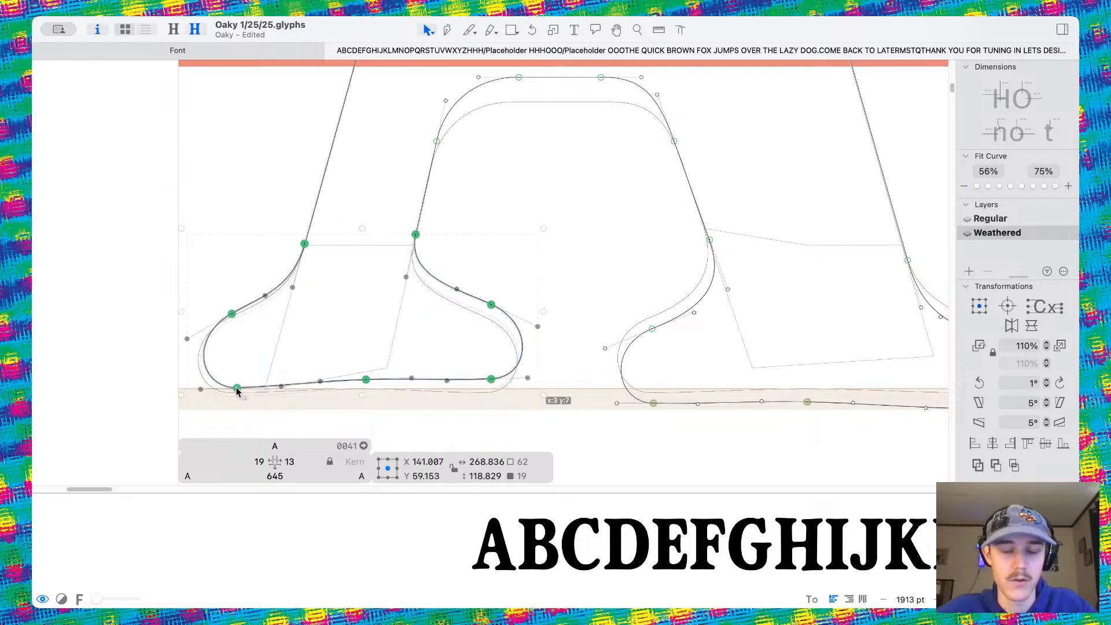
key(space)
scroll(514, 247, down, 5)
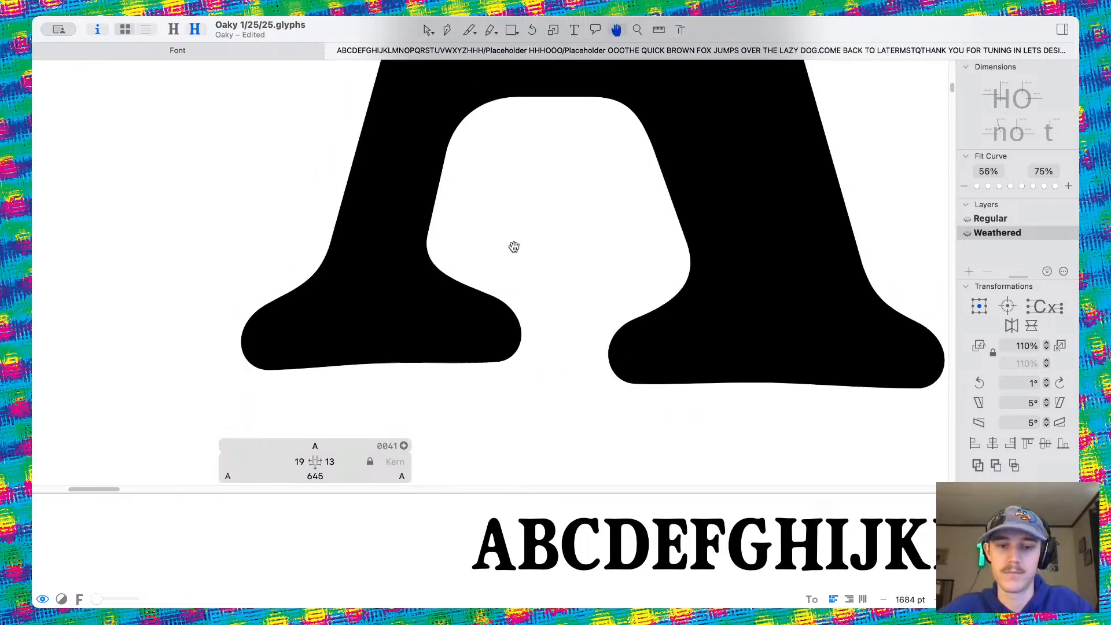
Tilt the A's crossbar by shifting the corner points at its right end slightly down, and preview the slant
scroll(513, 245, up, 3)
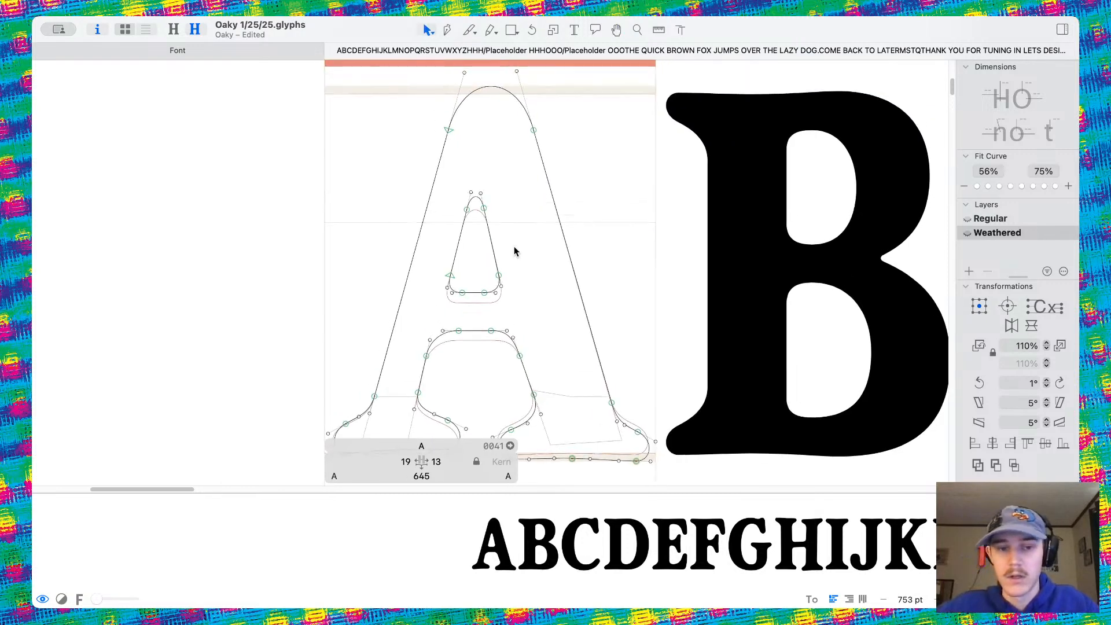
drag(470, 250, 531, 384)
scroll(535, 399, up, 2)
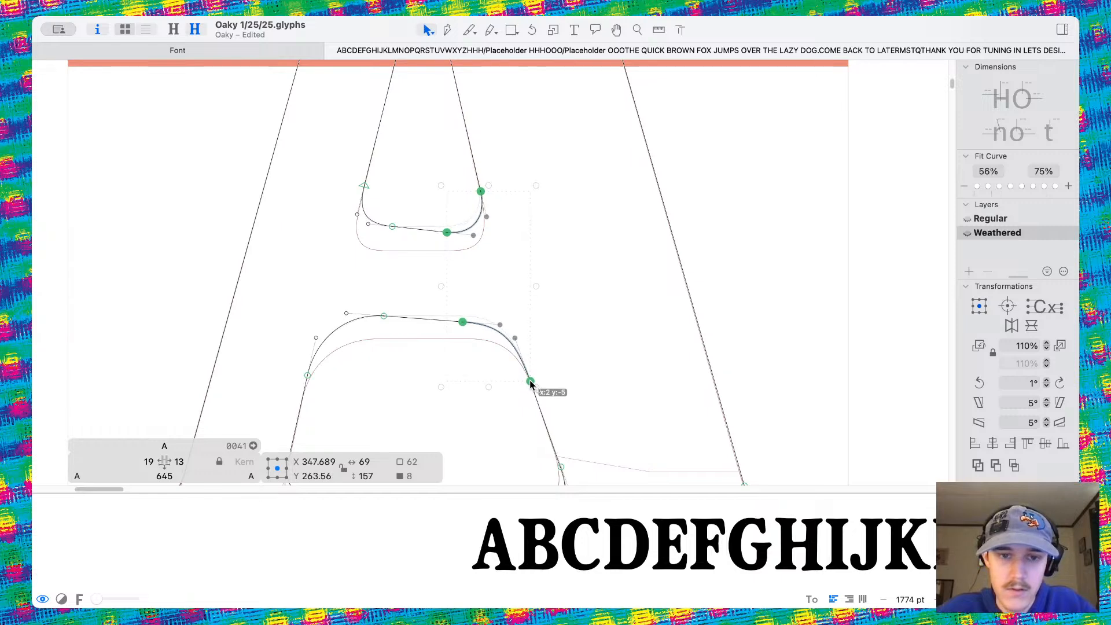
key(space)
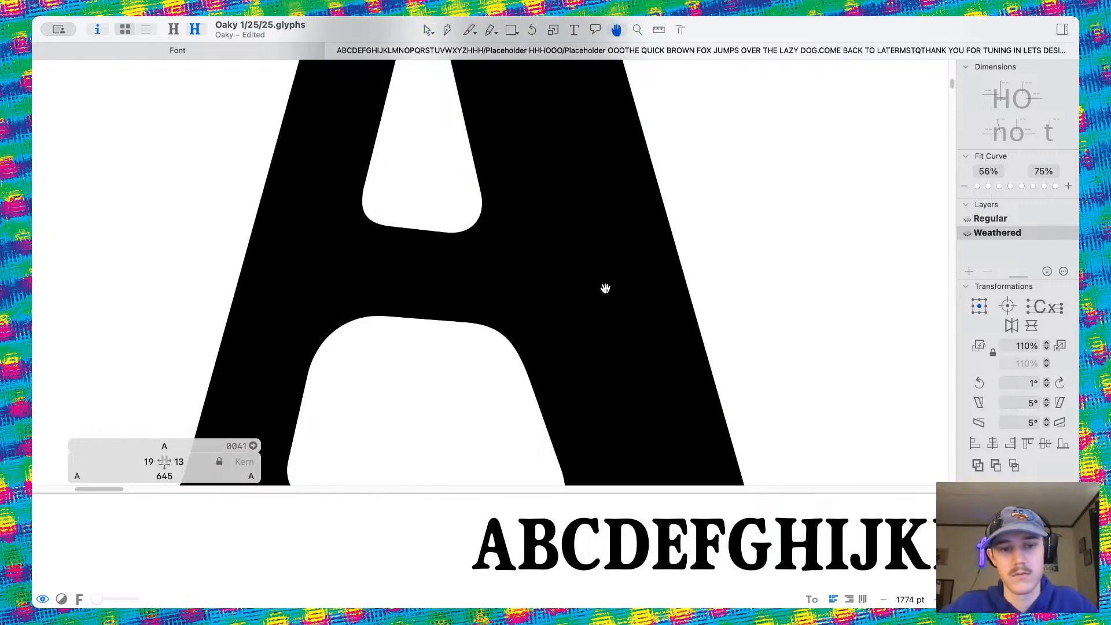
Tighten the upper-left corner of the A's lower opening by sliding its top point and handle left along the crossbar edge
scroll(410, 315, up, 2)
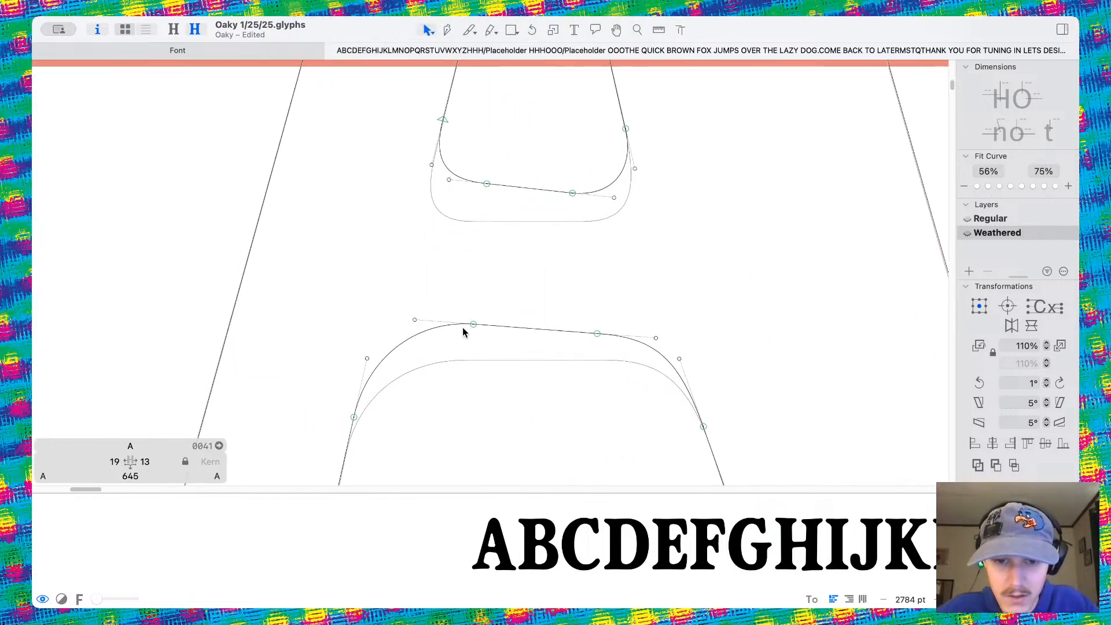
drag(473, 324, 393, 318)
key(space)
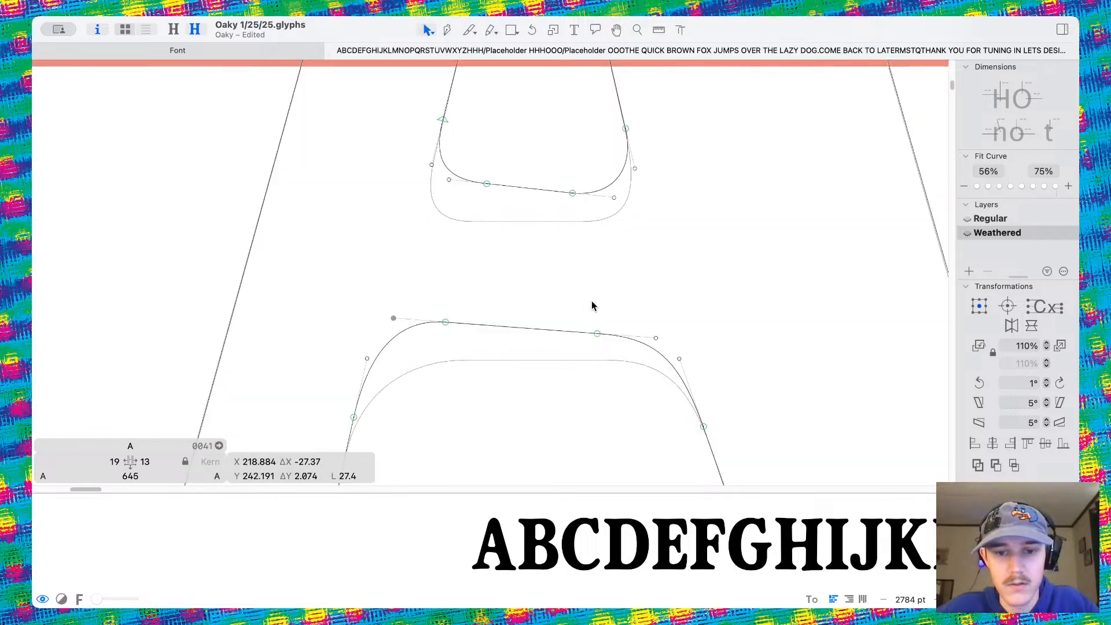
key(space)
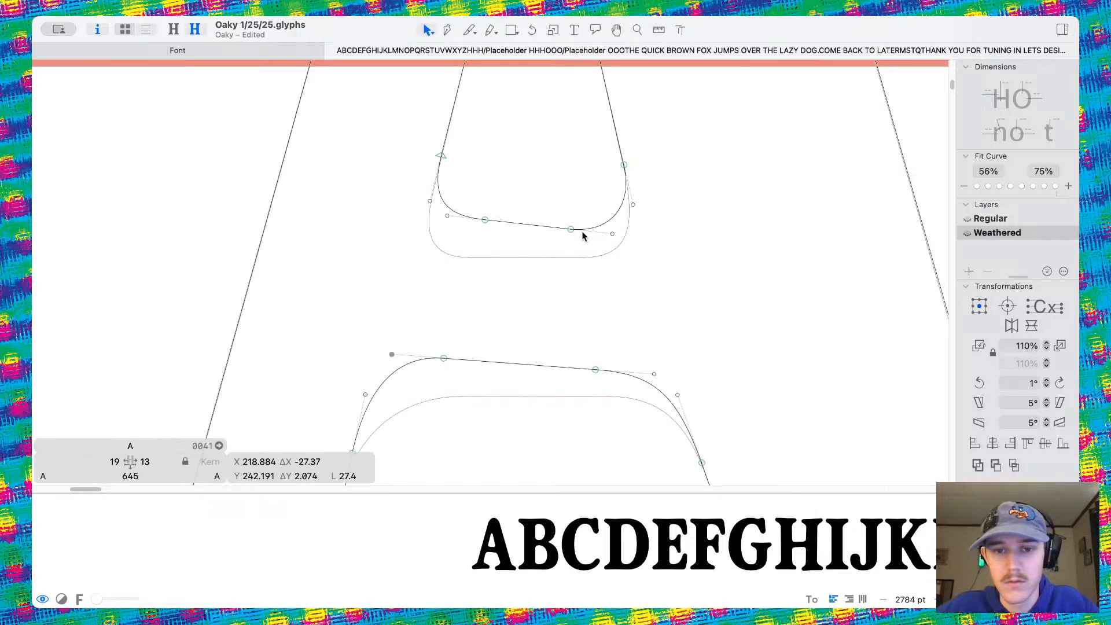
Tighten the lower-right corner of the A's enclosed counter by shifting its point and handle right, and preview the letter beside B and C
drag(570, 229, 581, 230)
click(613, 234)
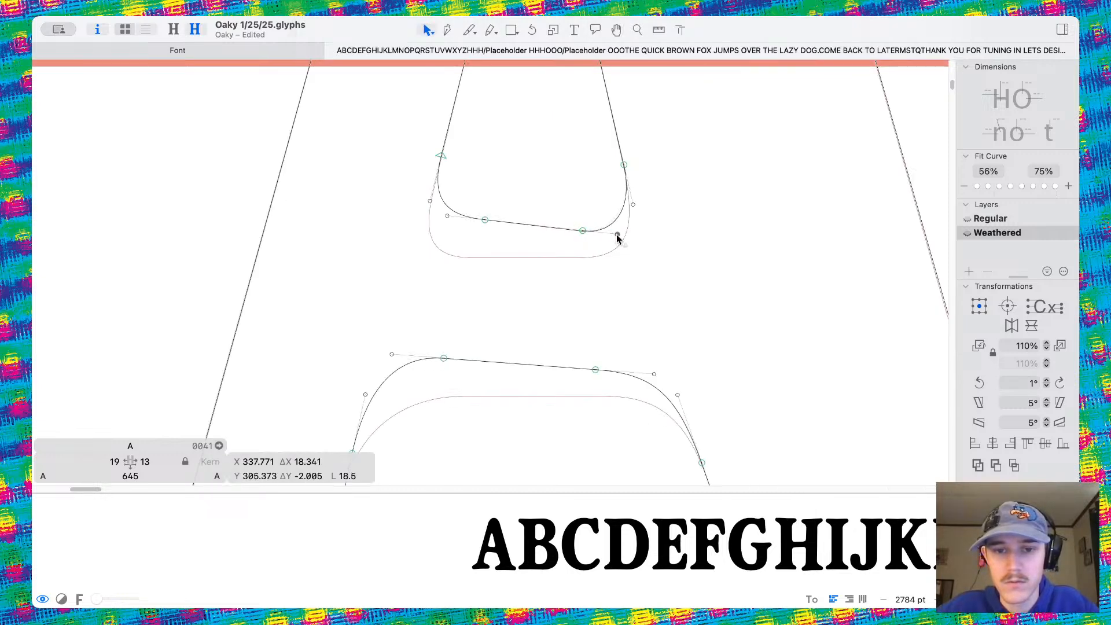
key(space)
scroll(654, 223, down, 10)
scroll(655, 223, right, 4)
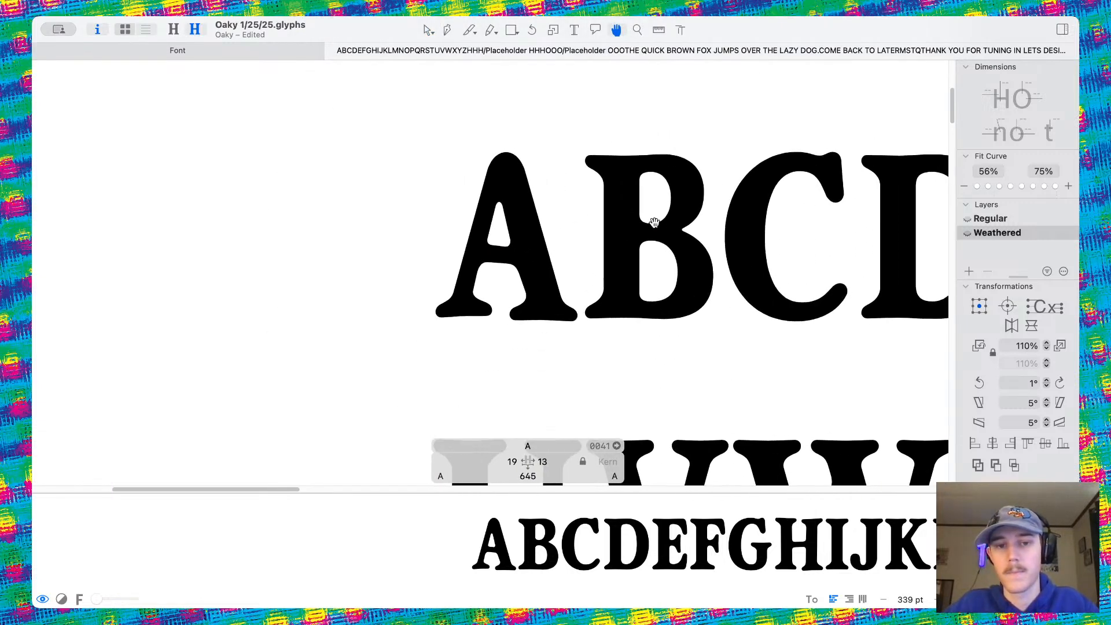
scroll(558, 232, right, 5)
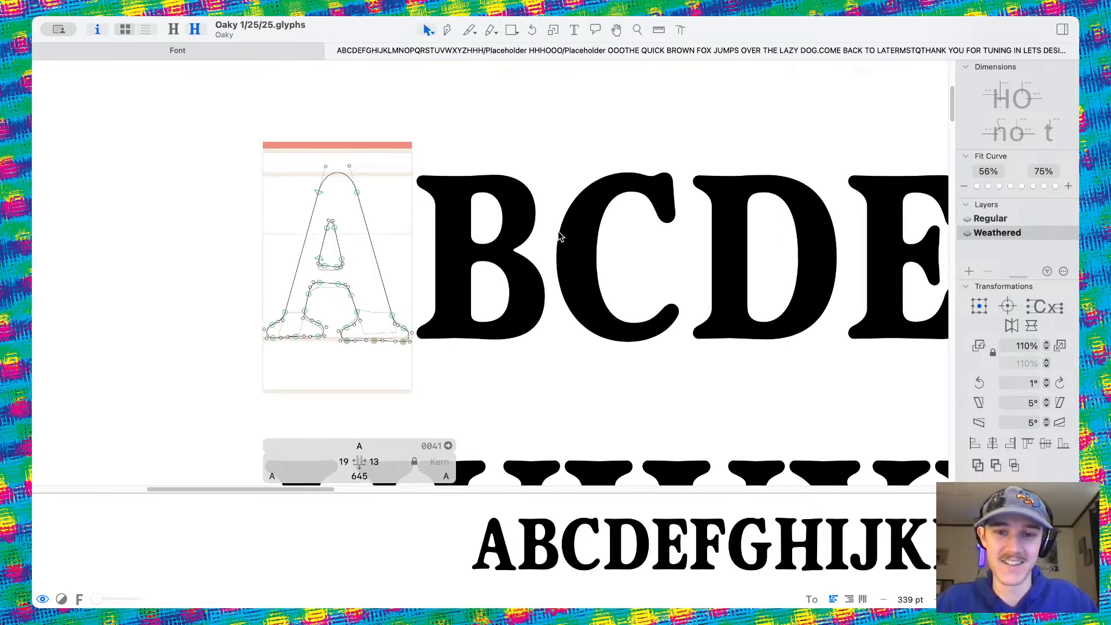
Add the test word HATE on the empty line below the alphabet in the edit view
scroll(559, 235, down, 6)
click(574, 29)
scroll(616, 346, down, 10)
scroll(602, 322, right, 3)
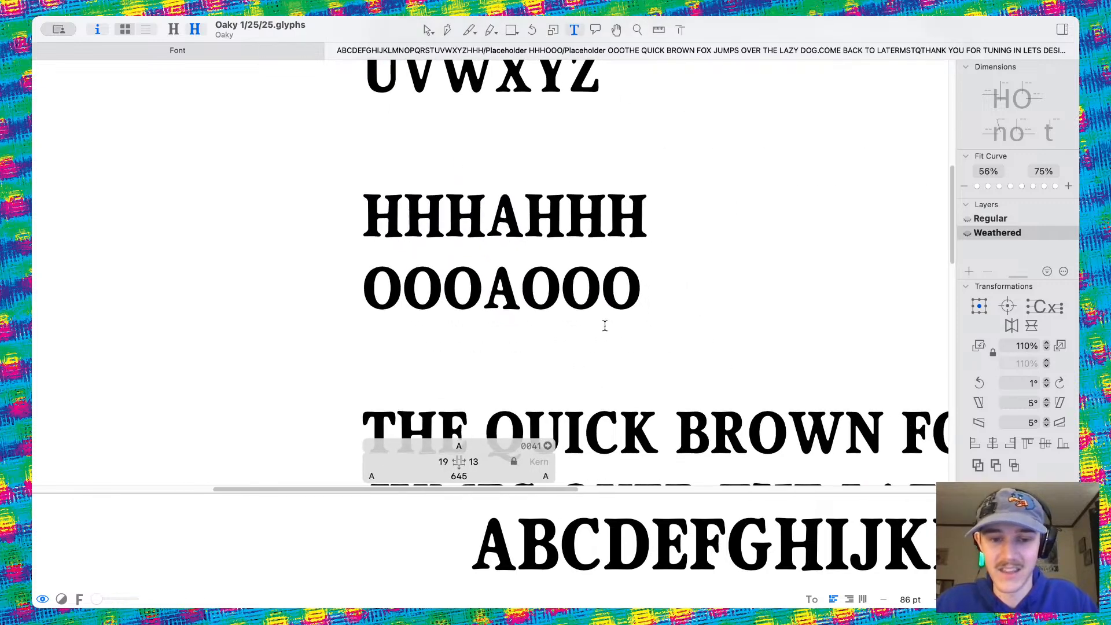
scroll(603, 322, up, 7)
click(603, 248)
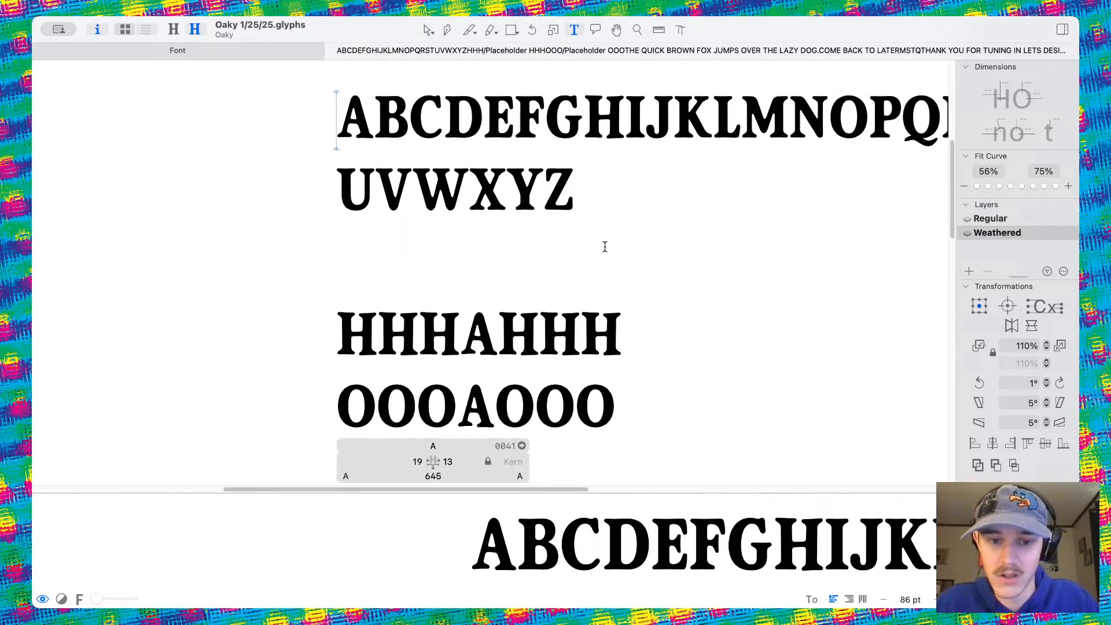
scroll(590, 198, up, 2)
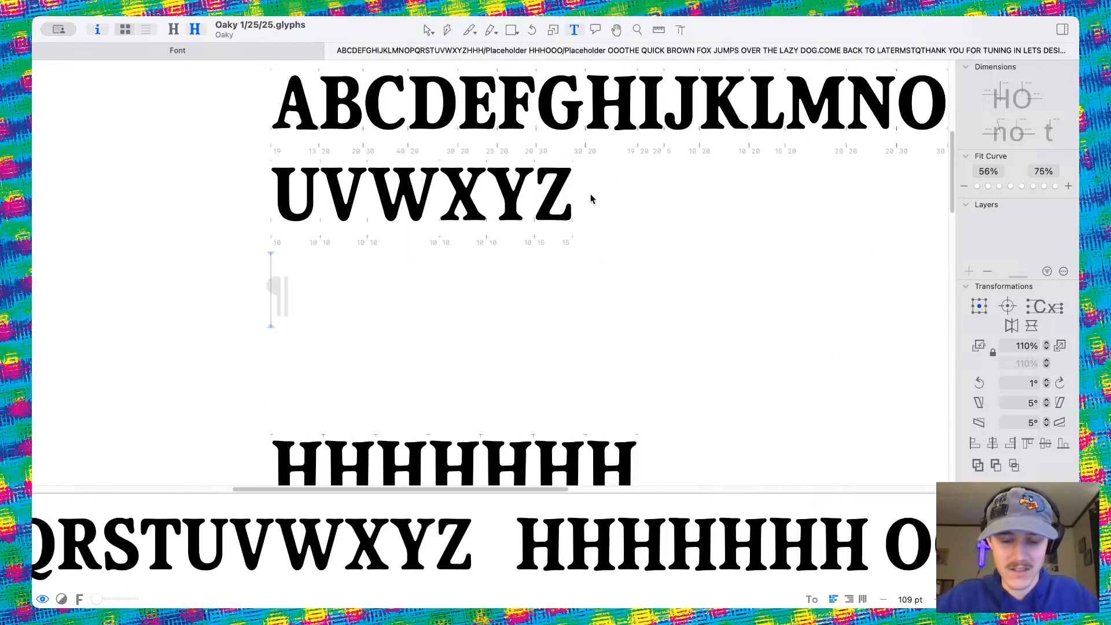
text(HATE)
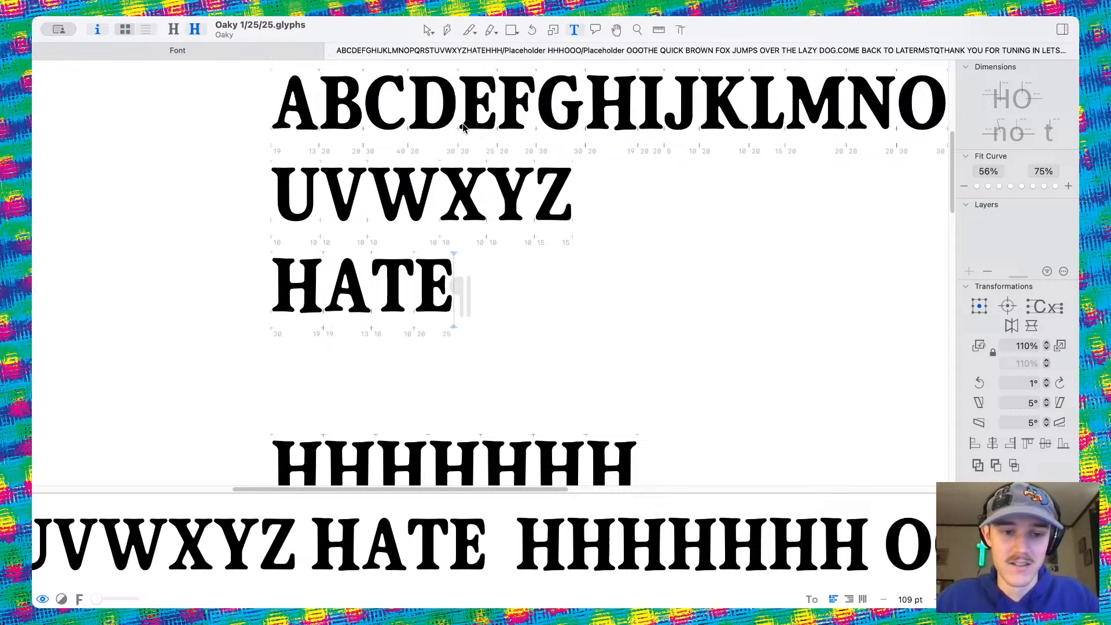
Compare the H in HATE with its Regular version and set the Weathered H's right side bearing to 20
click(425, 30)
scroll(360, 333, up, 5)
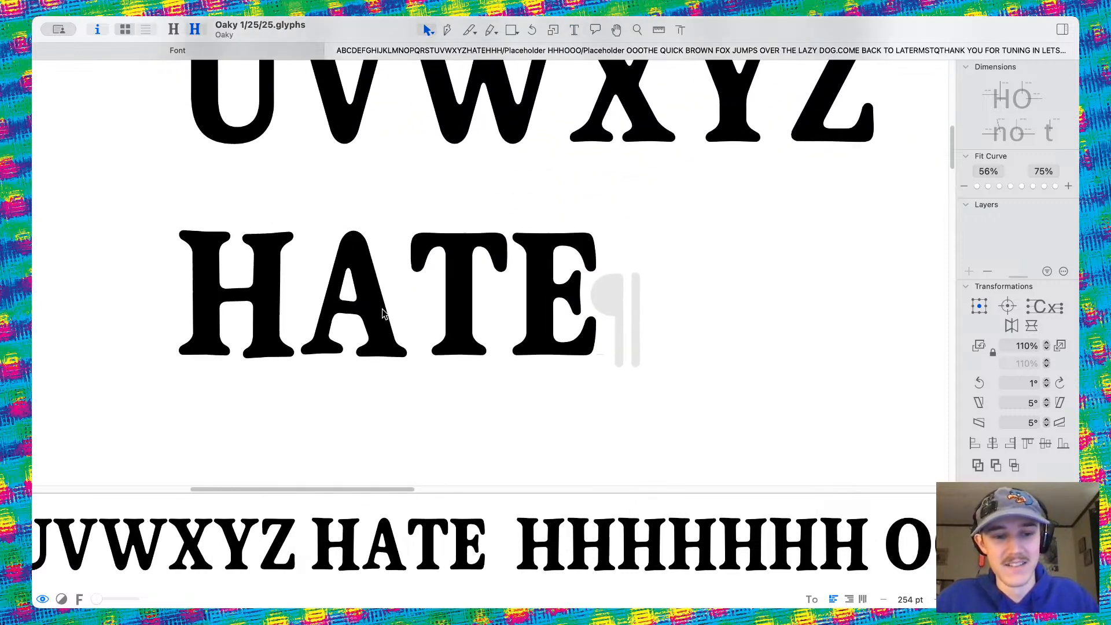
scroll(361, 332, up, 4)
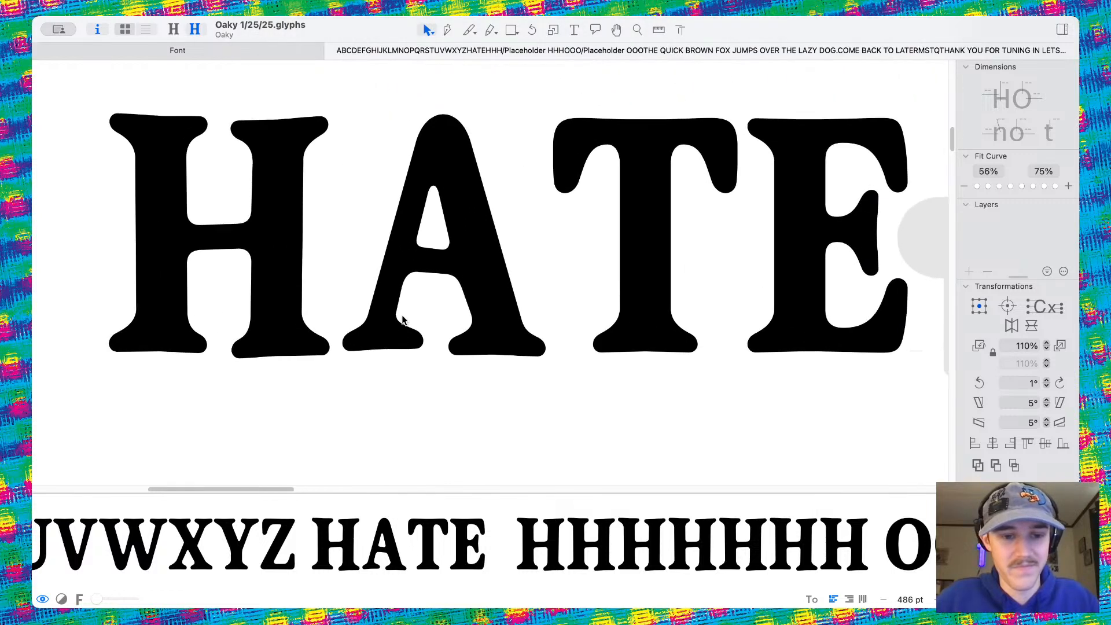
scroll(450, 328, down, 1)
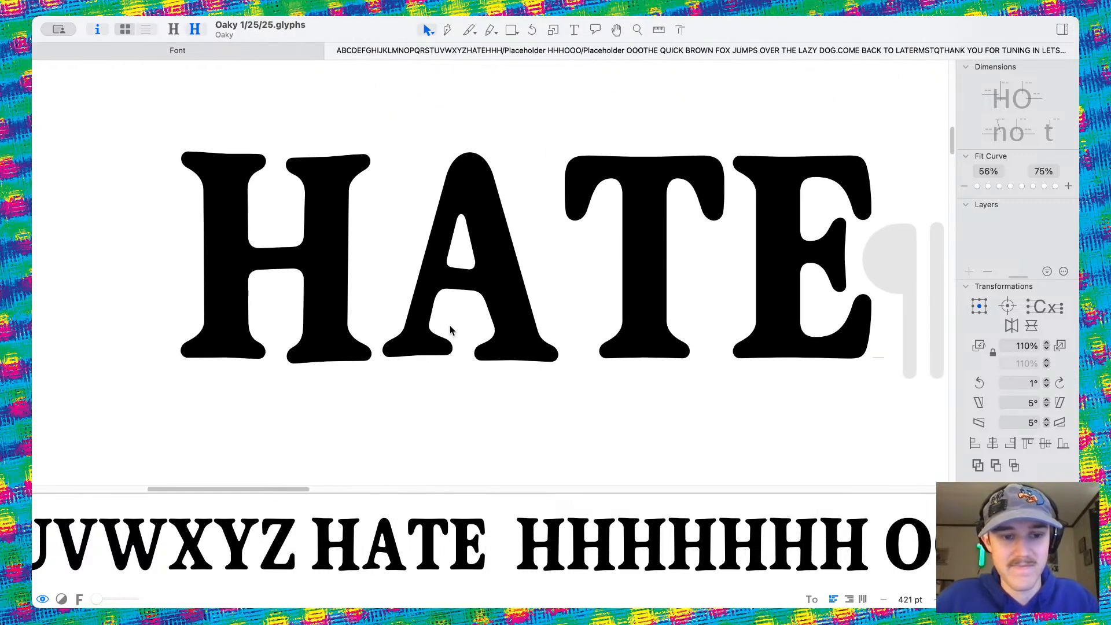
double_click(453, 332)
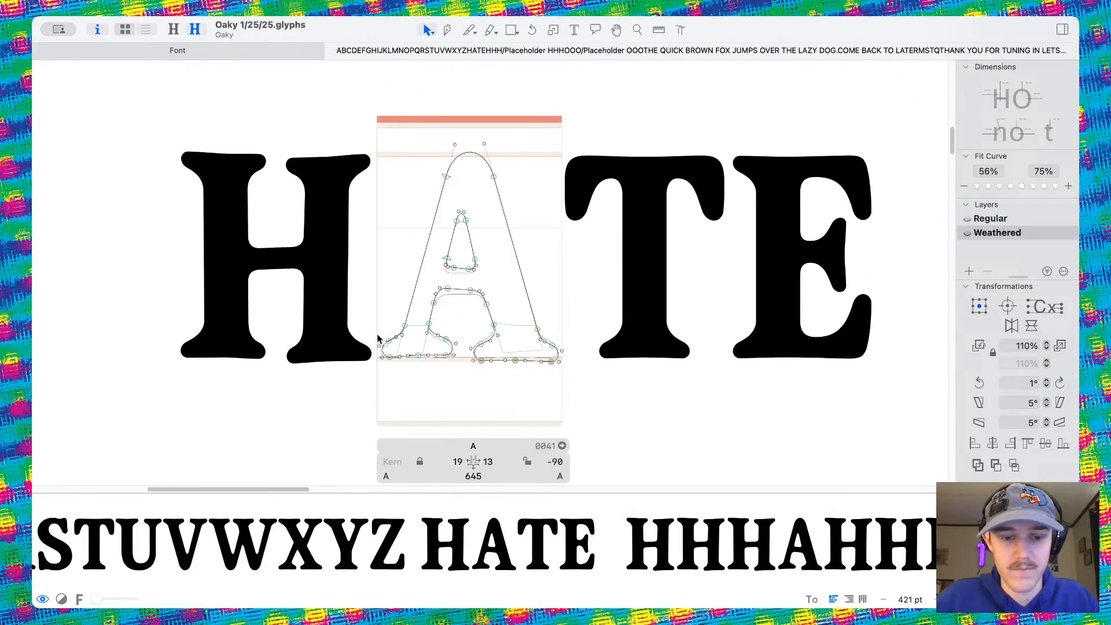
double_click(319, 341)
scroll(368, 338, down, 1)
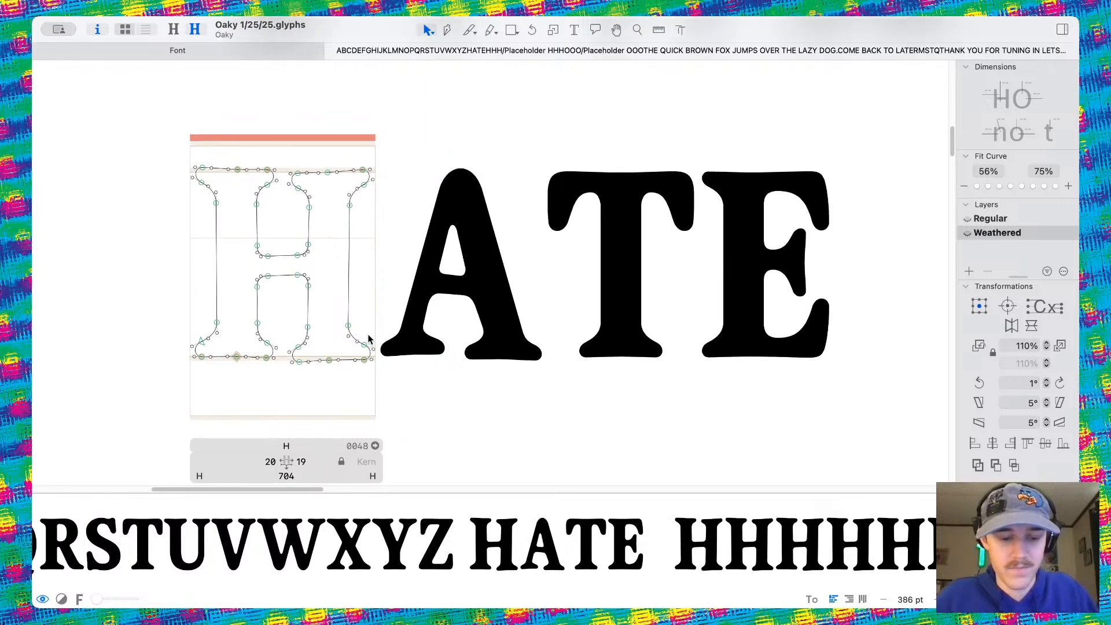
key(super+1)
key(super+2)
click(311, 461)
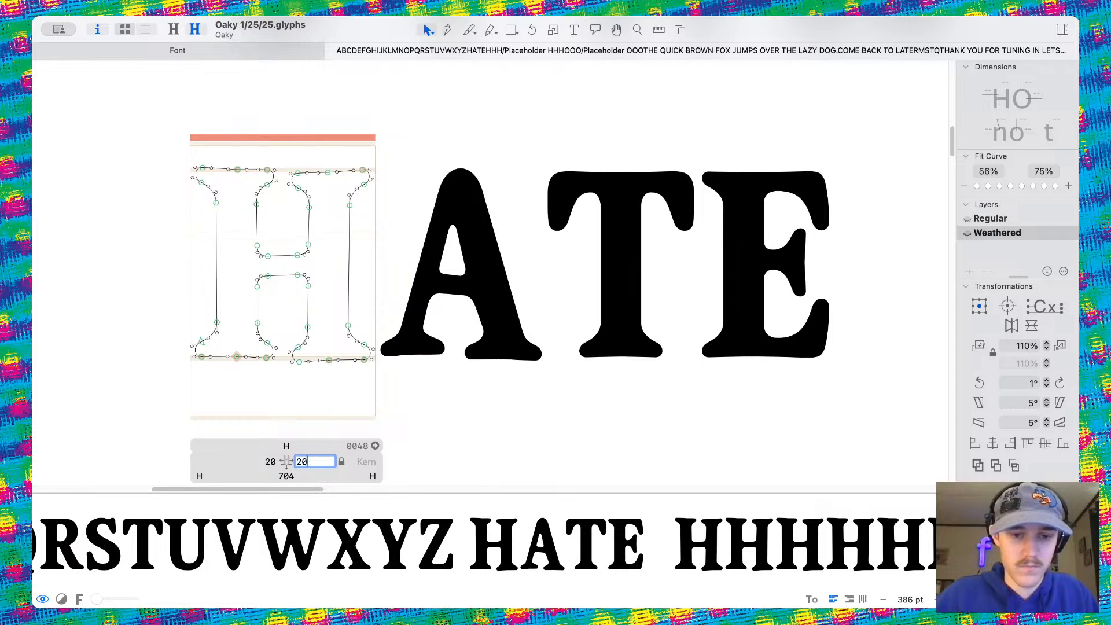
key(Return)
Set the Weathered A's left and right side bearings to 15, matching the Regular master, and preview the spacing in HATE
double_click(452, 345)
key(super+1)
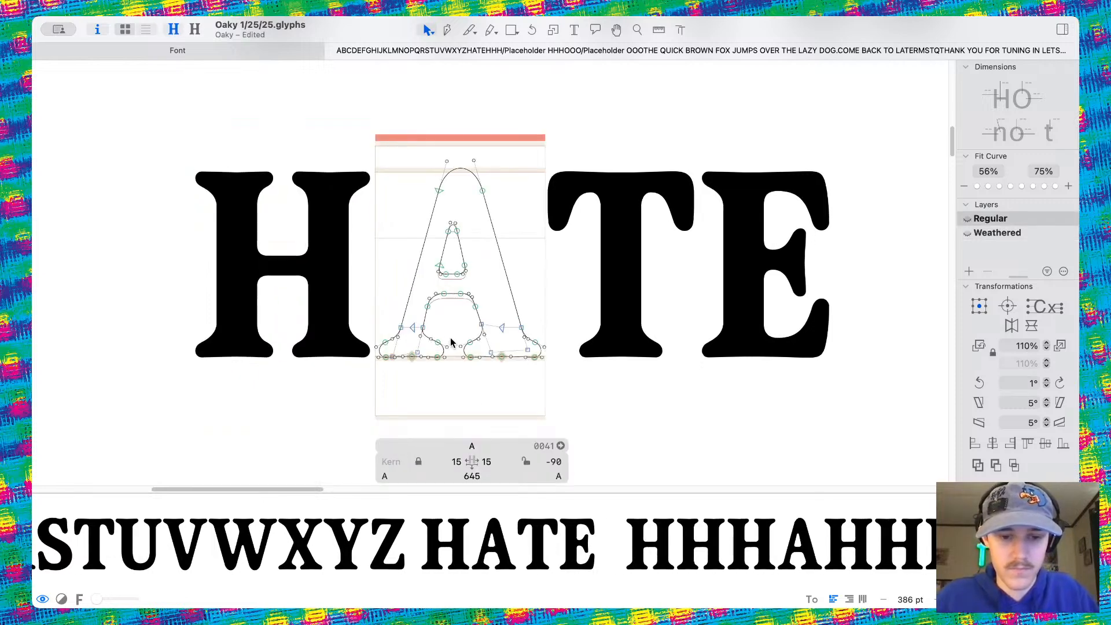
key(super+2)
click(493, 461)
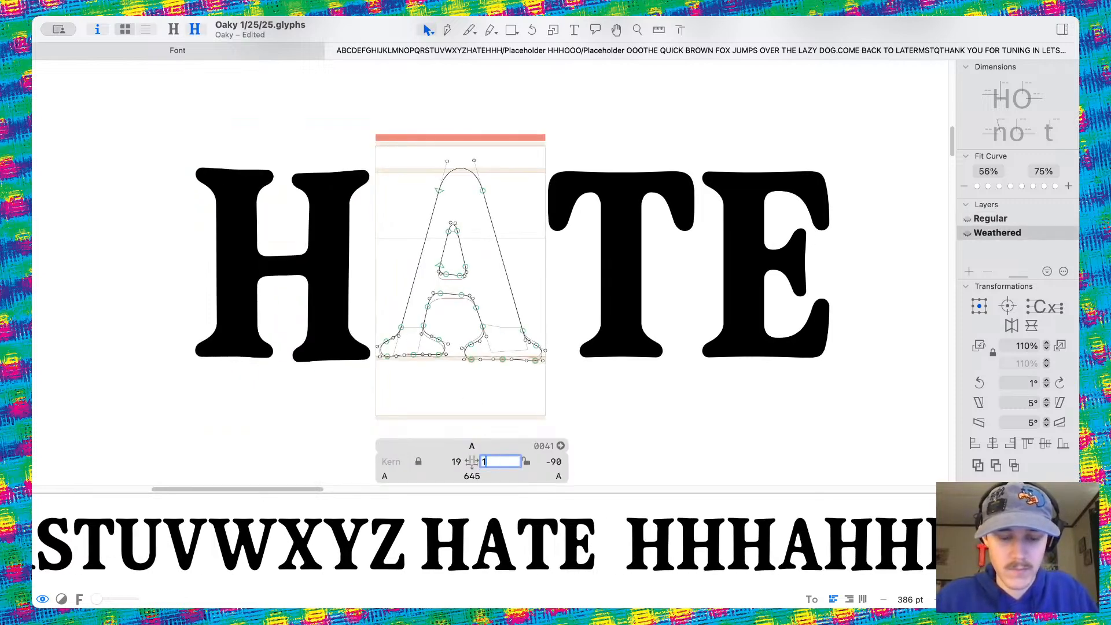
click(461, 460)
text(15)
key(Return)
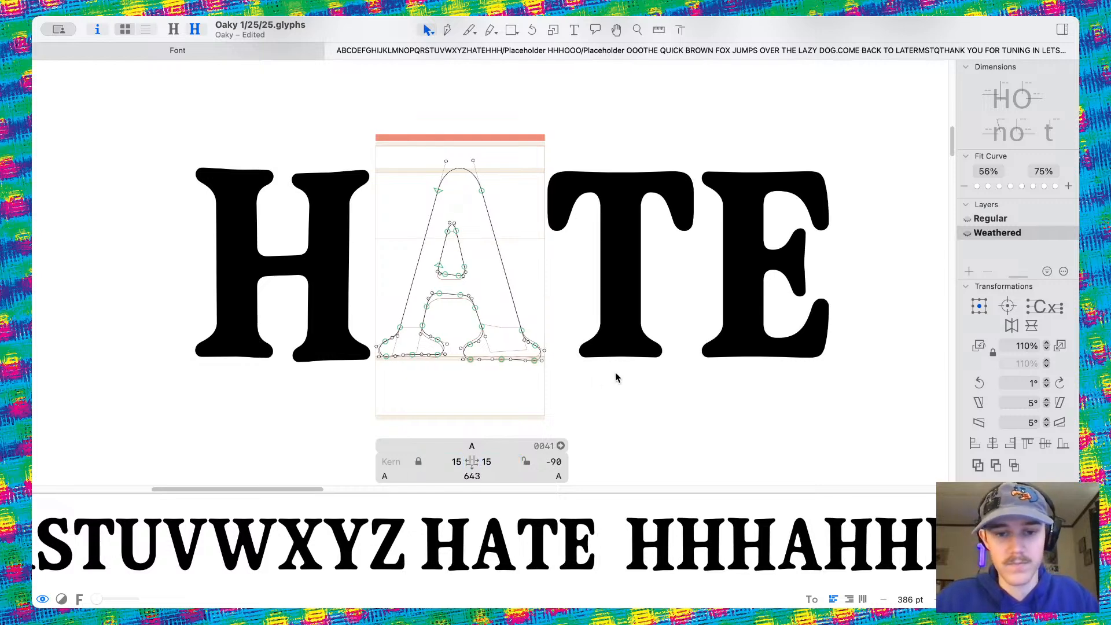
scroll(491, 315, down, 2)
scroll(491, 314, right, 2)
key(space)
scroll(537, 260, down, 5)
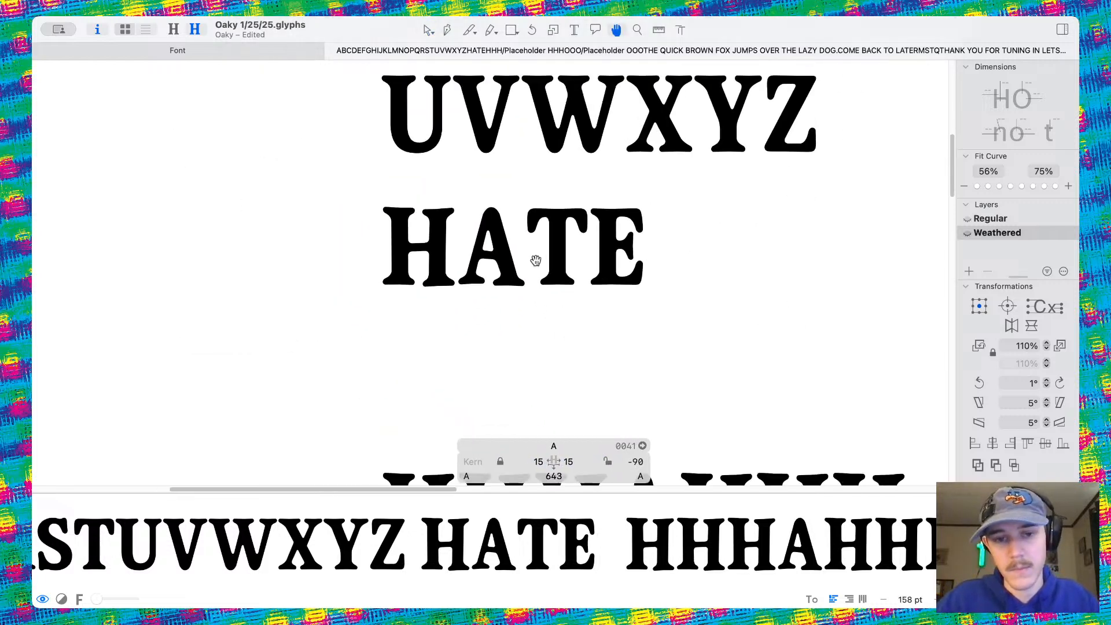
scroll(504, 266, down, 2)
Try shifting the A's right foot serif slightly down and right, preview it in HATE, and undo the move
scroll(503, 265, up, 6)
scroll(503, 265, up, 6)
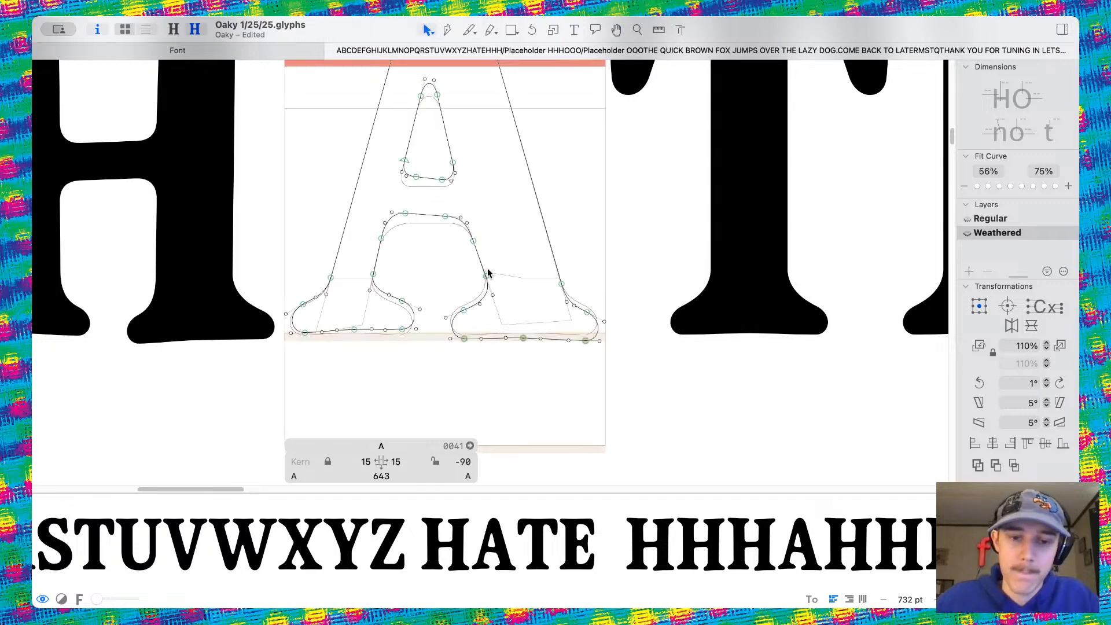
drag(431, 261, 629, 383)
scroll(617, 366, up, 4)
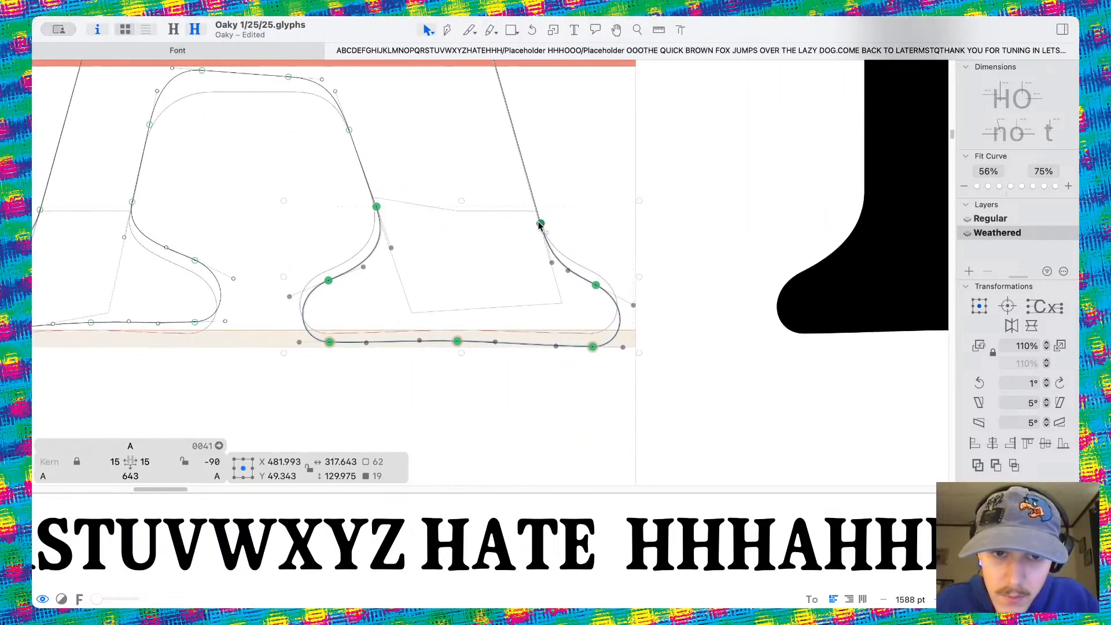
drag(539, 225, 542, 234)
click(630, 232)
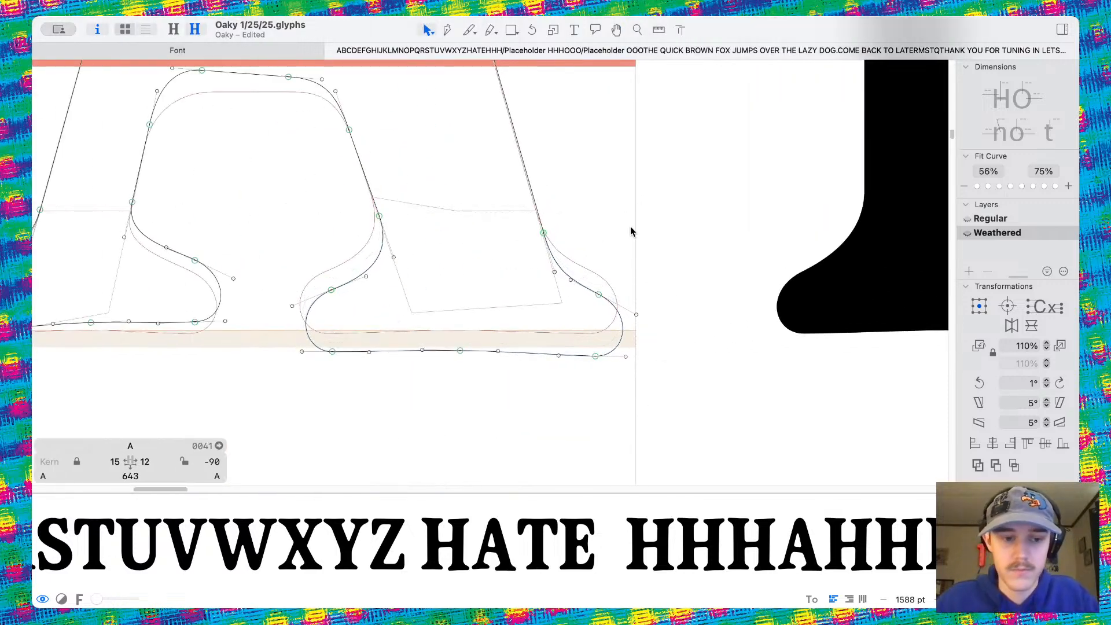
key(space)
scroll(630, 227, down, 14)
drag(630, 227, 649, 253)
scroll(624, 253, up, 4)
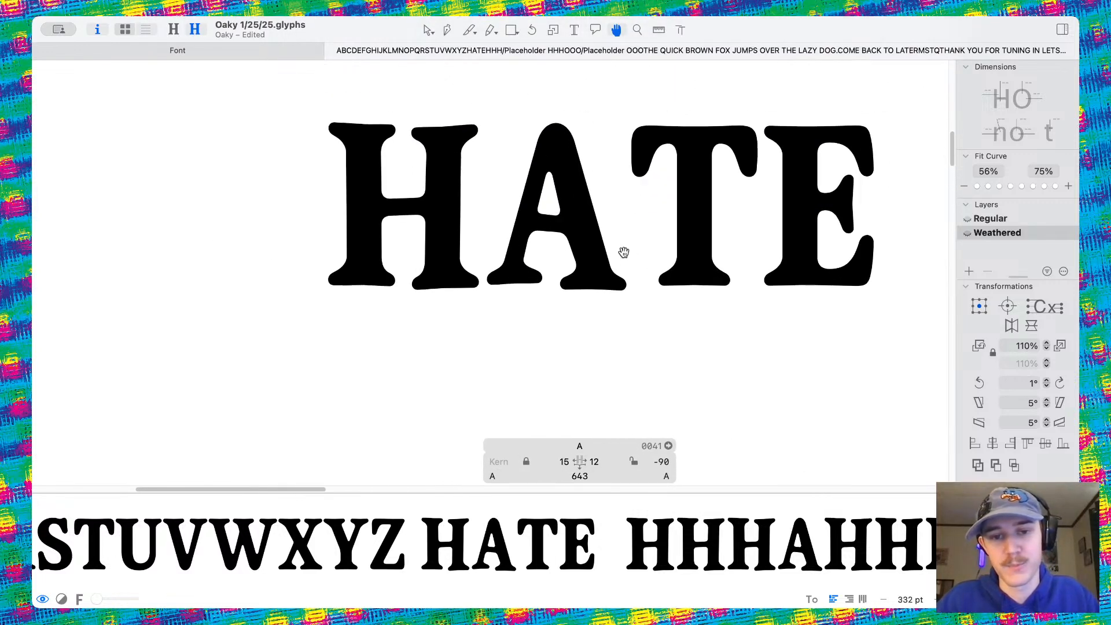
key(super+z)
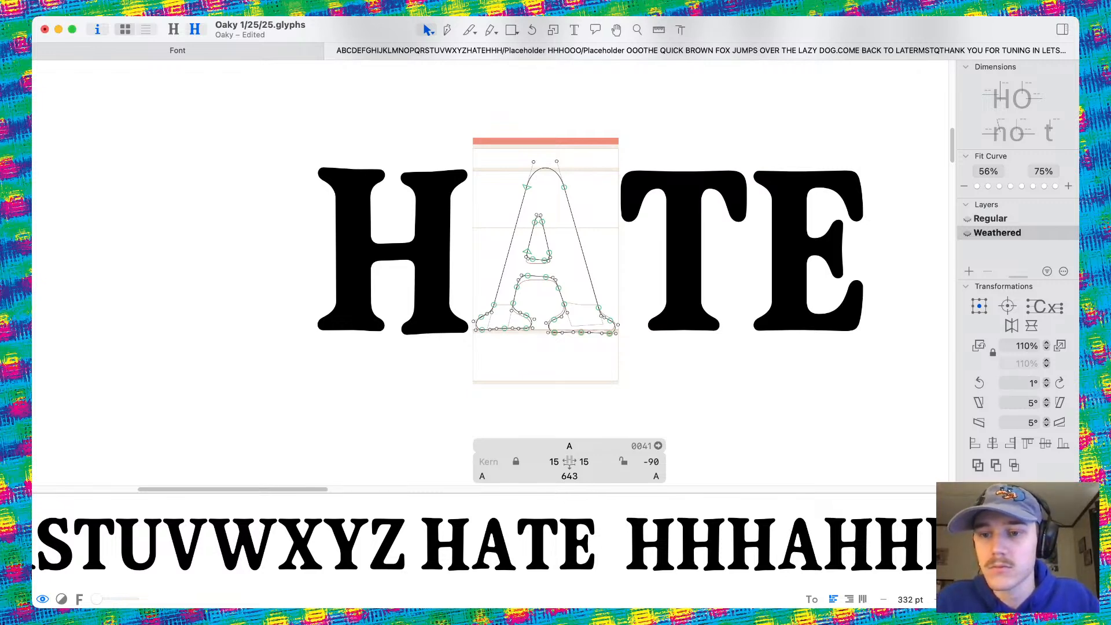
key(super+Tab)
key(super+Tab)
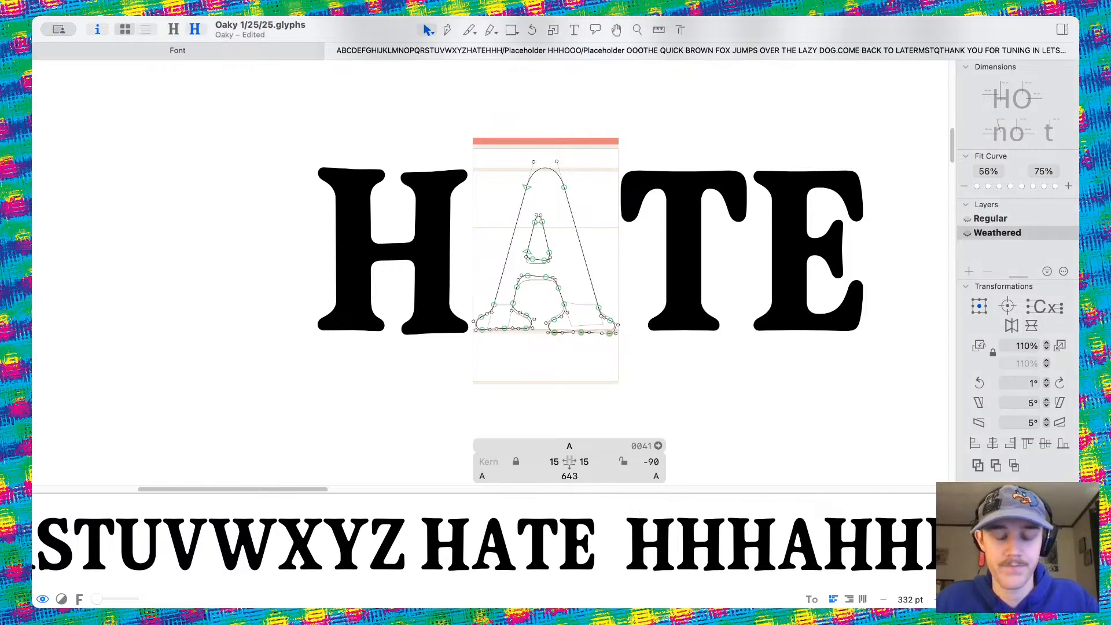
Add the test text FUSION TYPE below HATE, leaving one empty line between them
scroll(624, 249, right, 5)
scroll(521, 267, down, 6)
scroll(520, 266, up, 4)
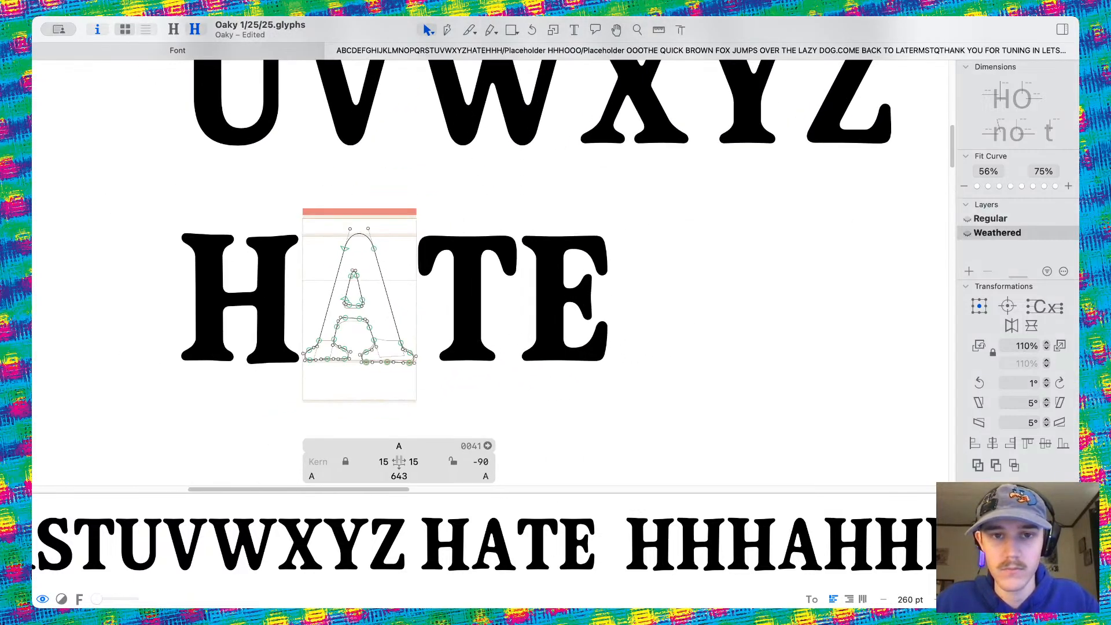
click(572, 30)
click(632, 278)
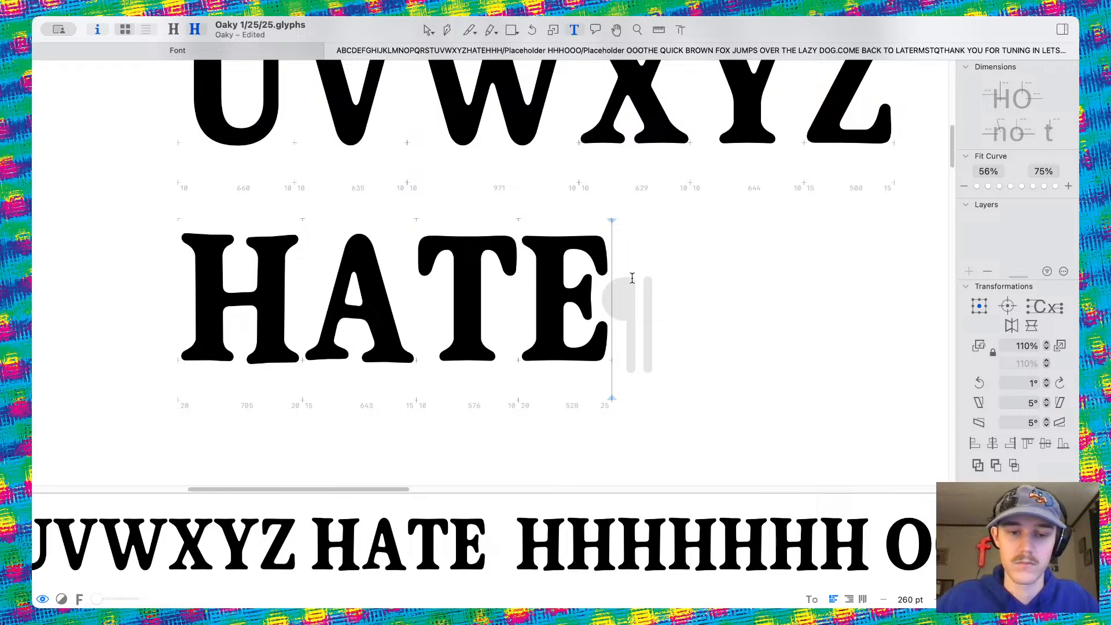
scroll(562, 233, down, 8)
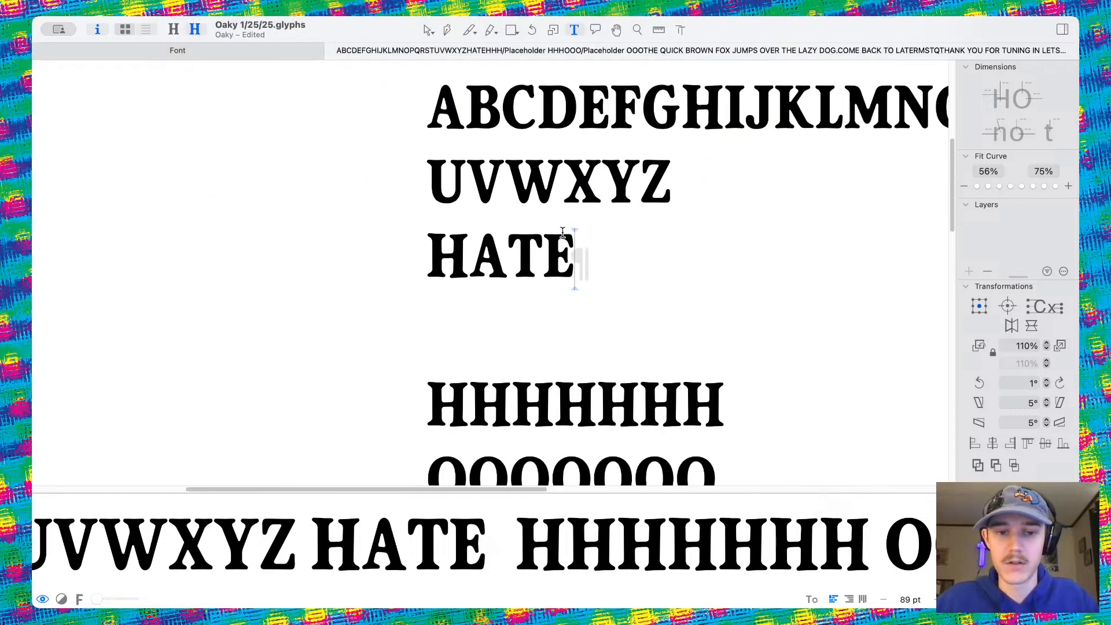
scroll(563, 232, up, 4)
key(Return)
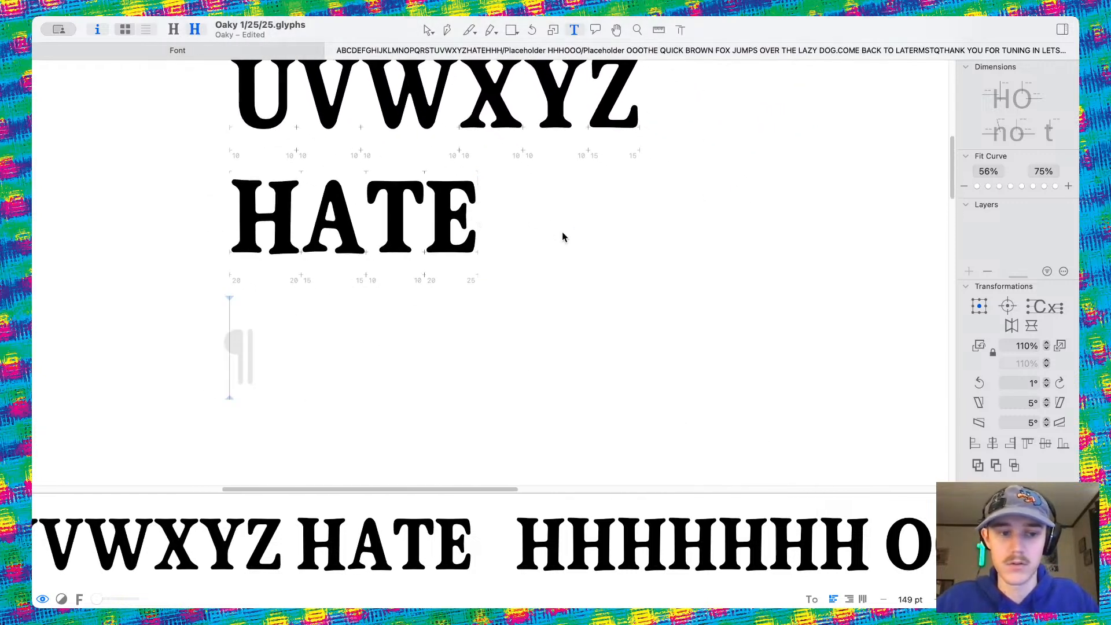
key(Return)
text(FUSIO)
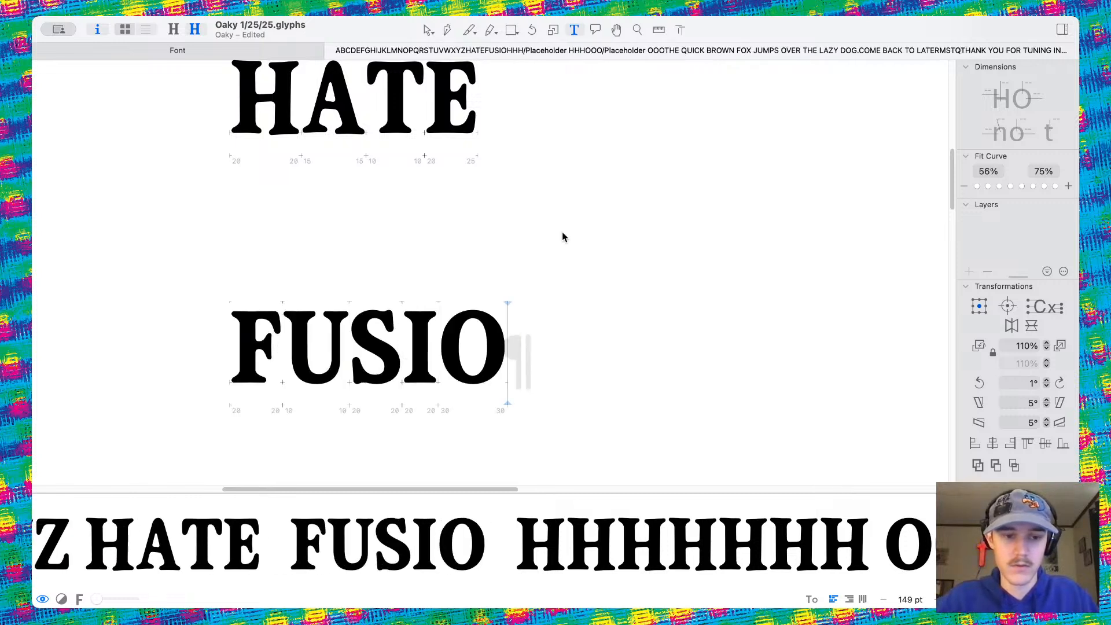
text(N TYPE)
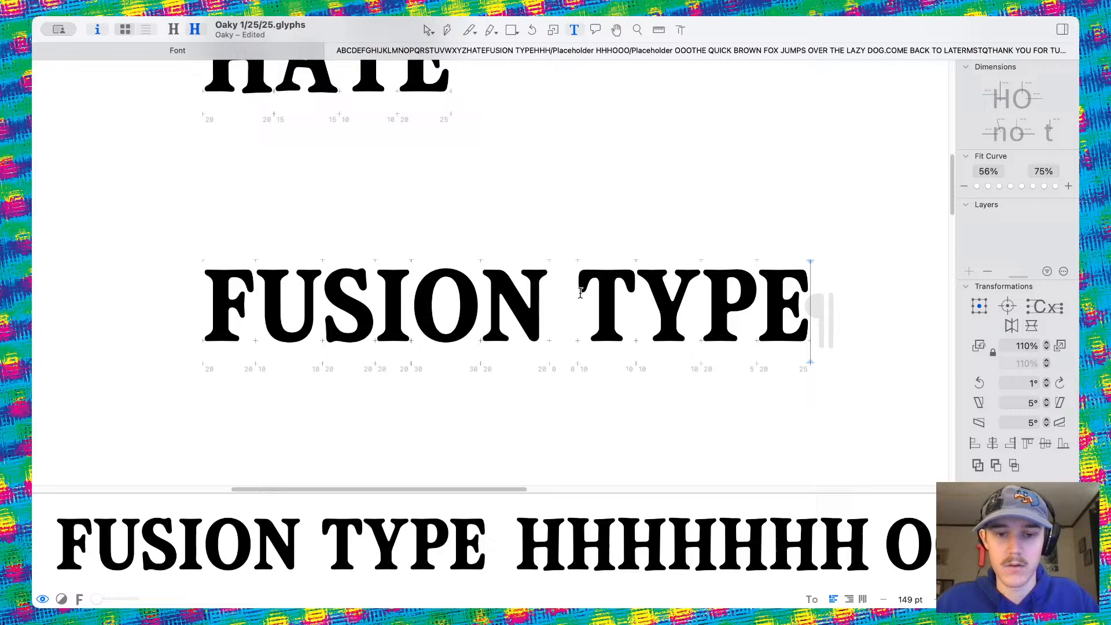
Replace the space between FUSION and TYPE with a line break
click(580, 294)
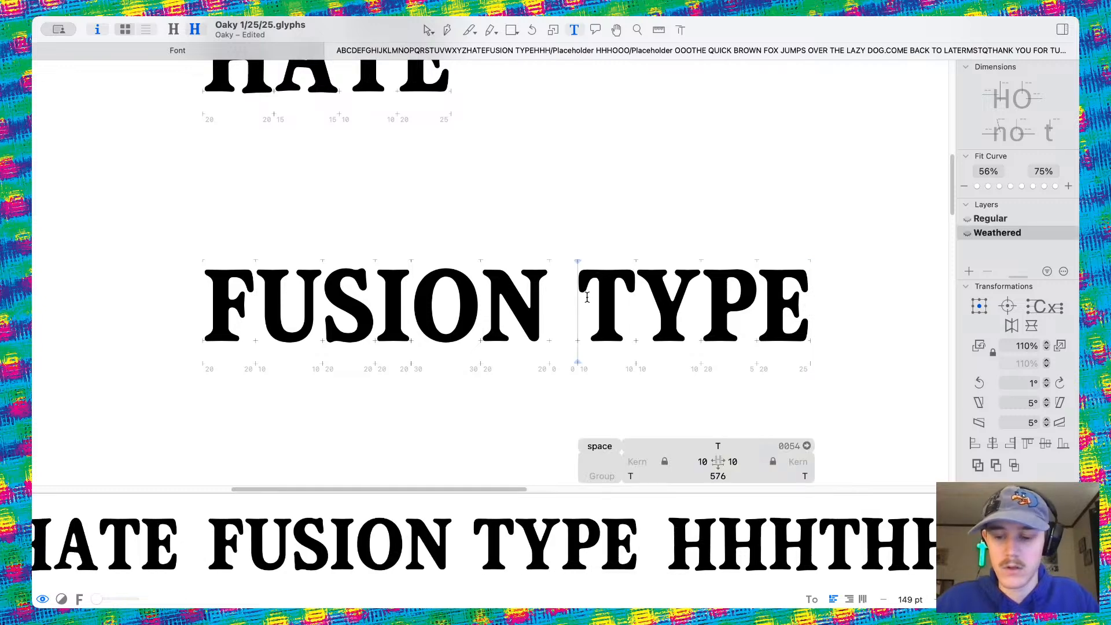
key(BackSpace)
key(Return)
scroll(428, 65, up, 4)
Merge all overlapping parts of the Weathered T in TYPE into a single outline
click(428, 30)
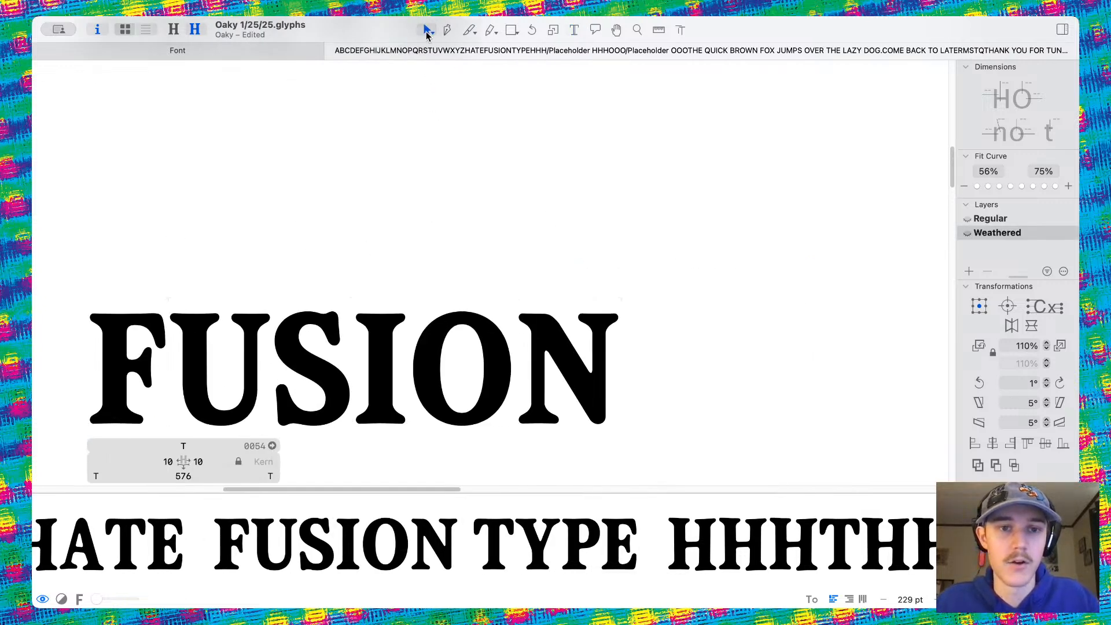
scroll(422, 223, down, 5)
scroll(421, 223, down, 3)
scroll(359, 256, down, 2)
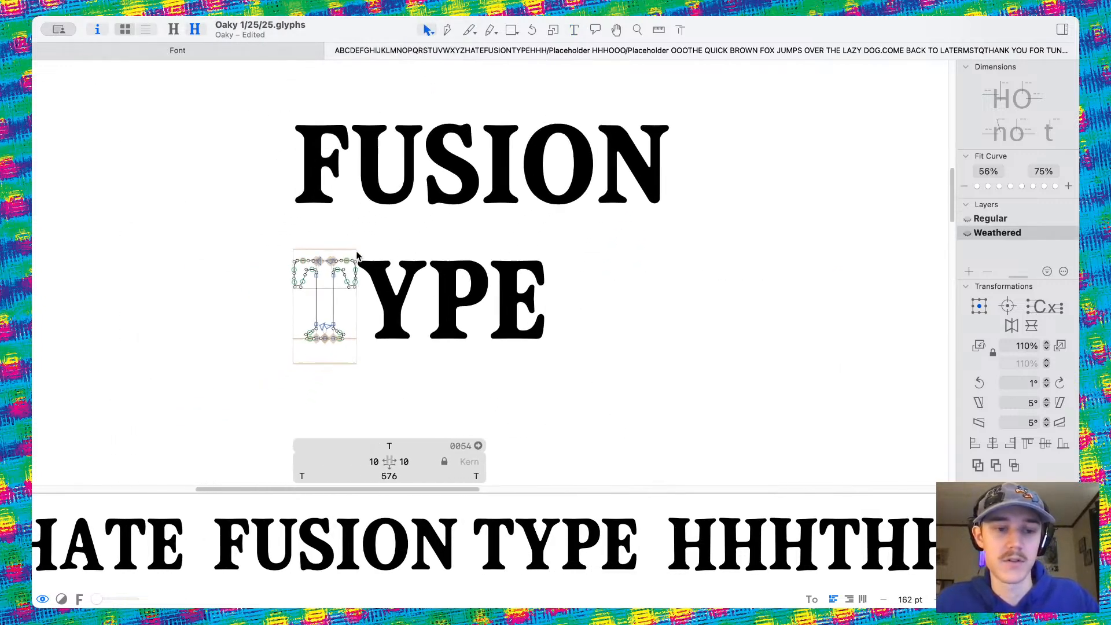
scroll(359, 261, up, 6)
scroll(405, 266, up, 4)
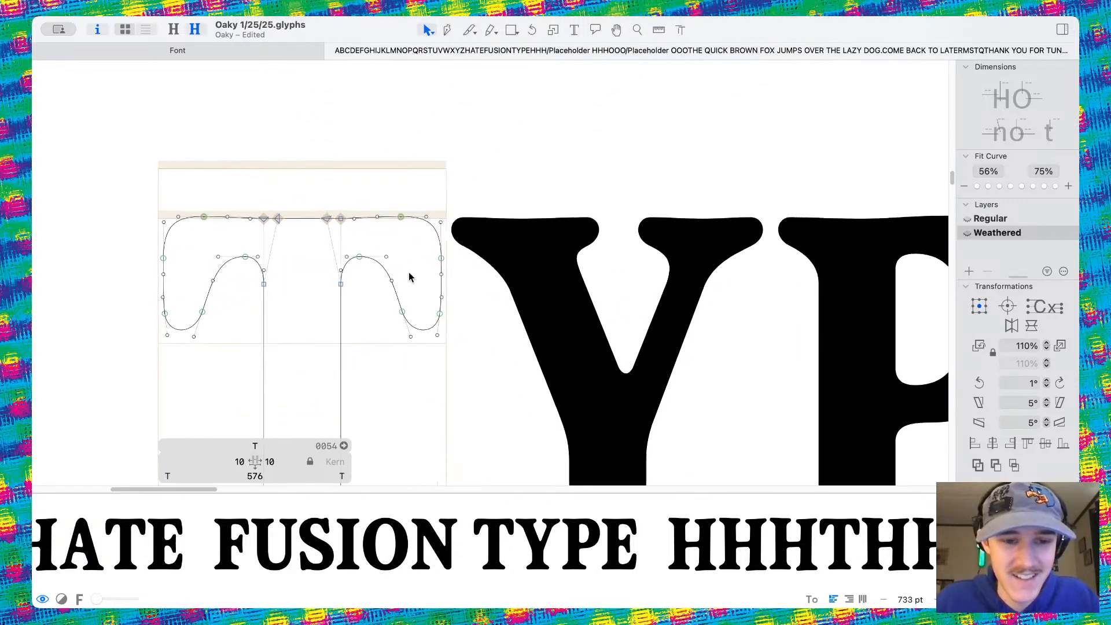
scroll(405, 237, up, 2)
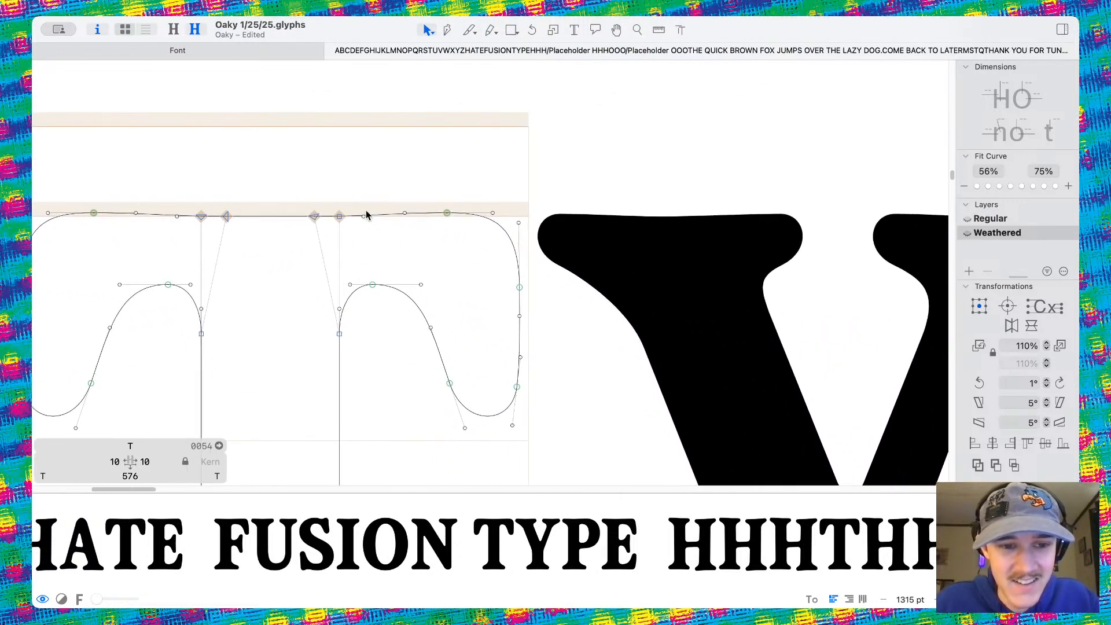
scroll(323, 240, down, 8)
drag(212, 115, 439, 359)
click(978, 465)
scroll(413, 336, up, 4)
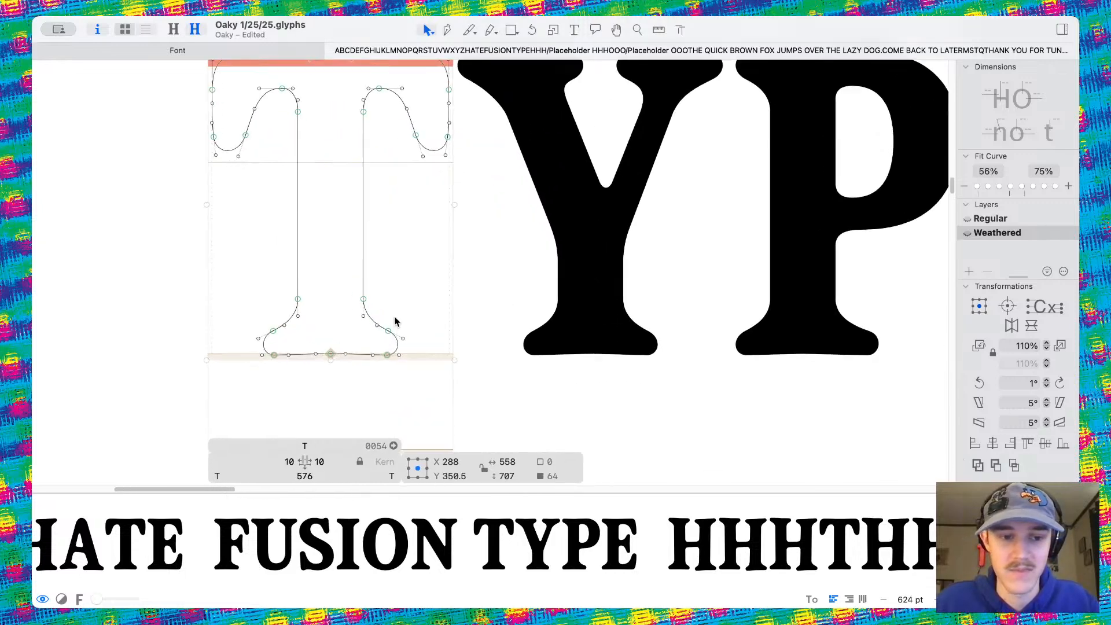
drag(197, 269, 316, 377)
scroll(317, 376, up, 4)
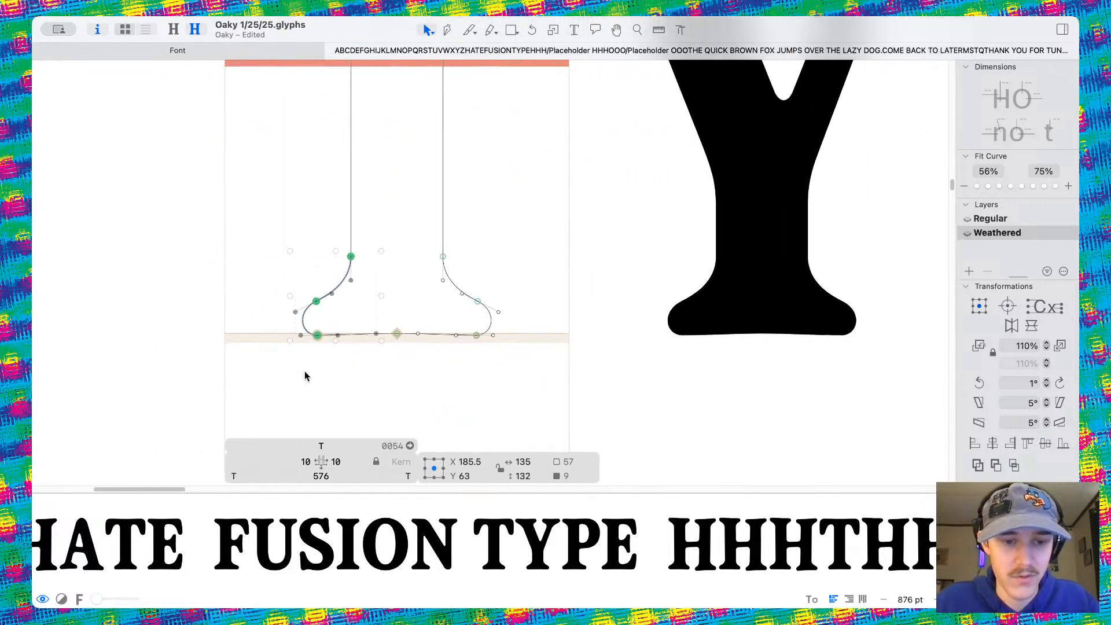
drag(369, 327, 367, 332)
key(super+z)
Rotate all points of the T's foot serif clockwise by 1° twice
key(super+a)
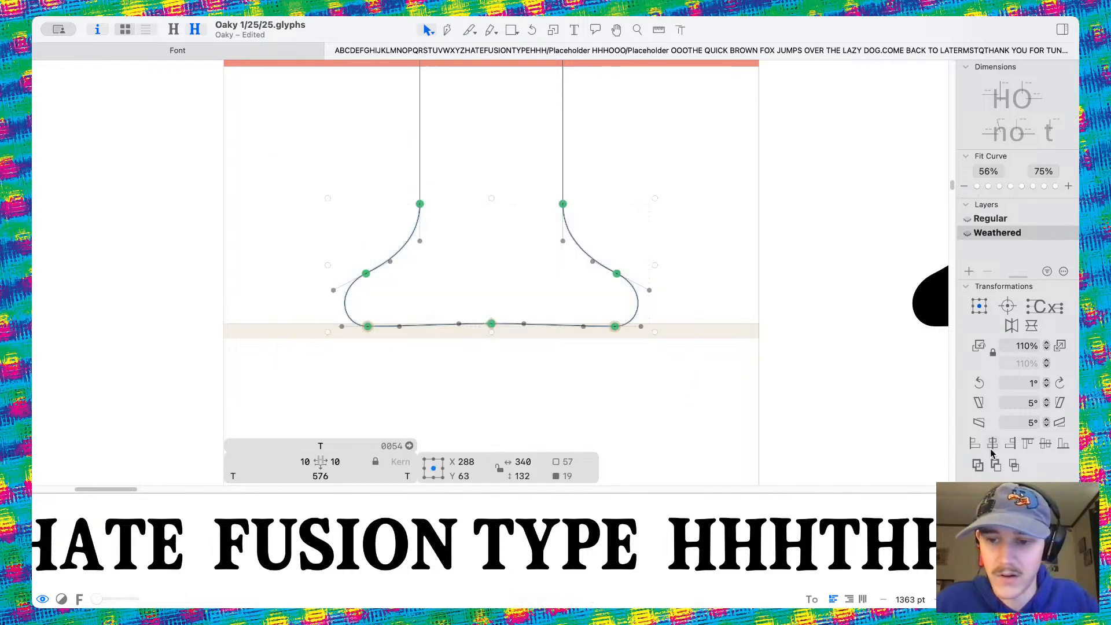
click(1058, 383)
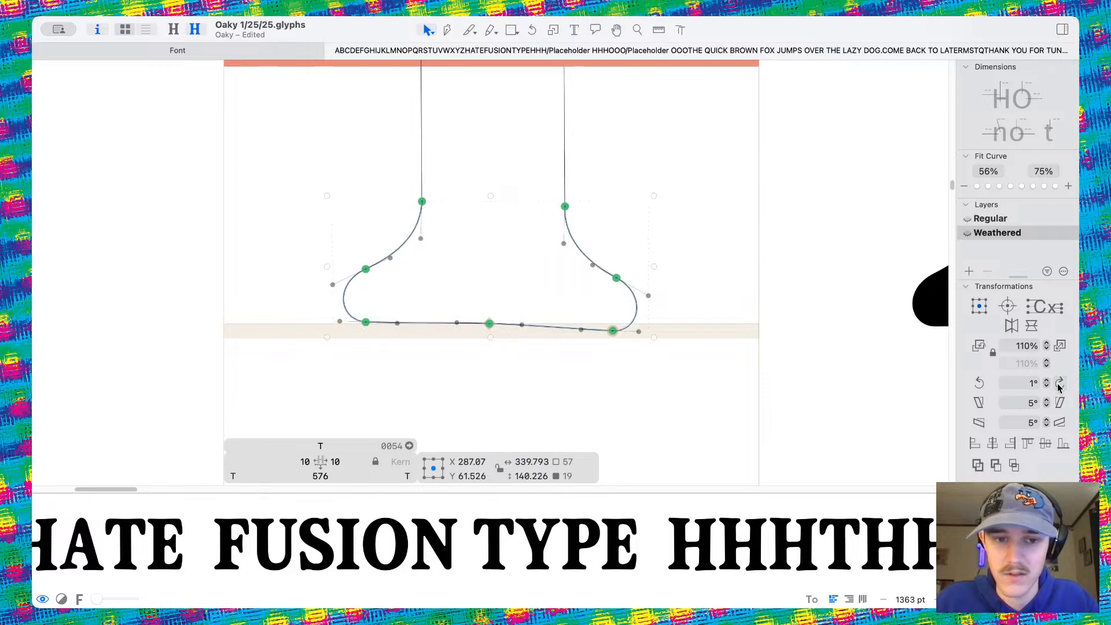
click(1058, 383)
scroll(607, 292, up, 5)
scroll(607, 292, left, 2)
click(512, 231)
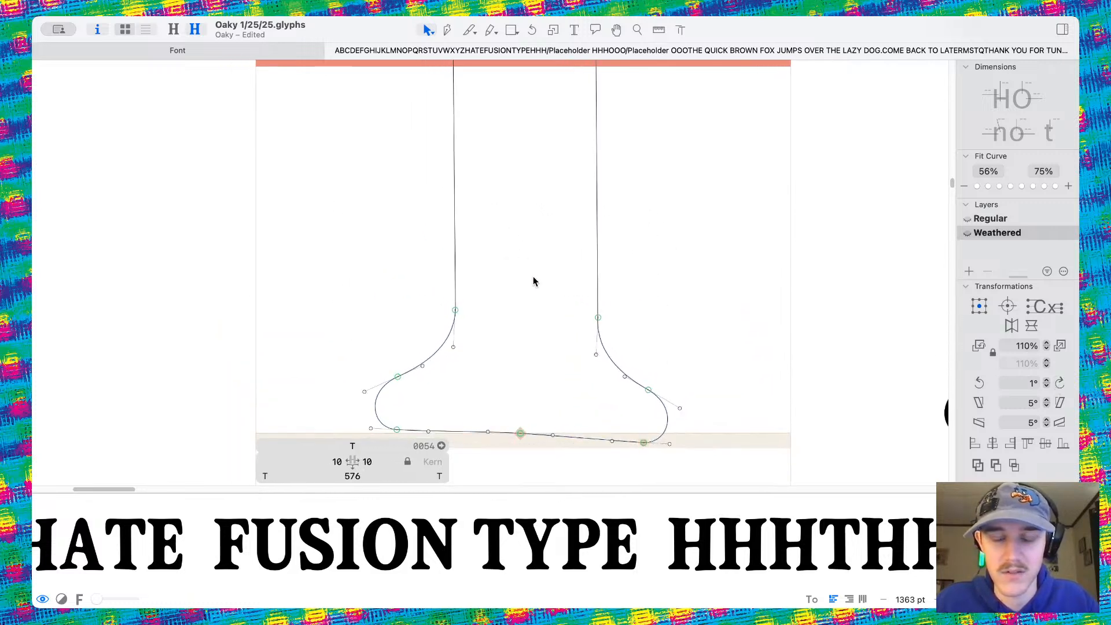
Inspect the T's foot serif and its stem joints up close, hiding and restoring the metrics display
scroll(529, 261, up, 6)
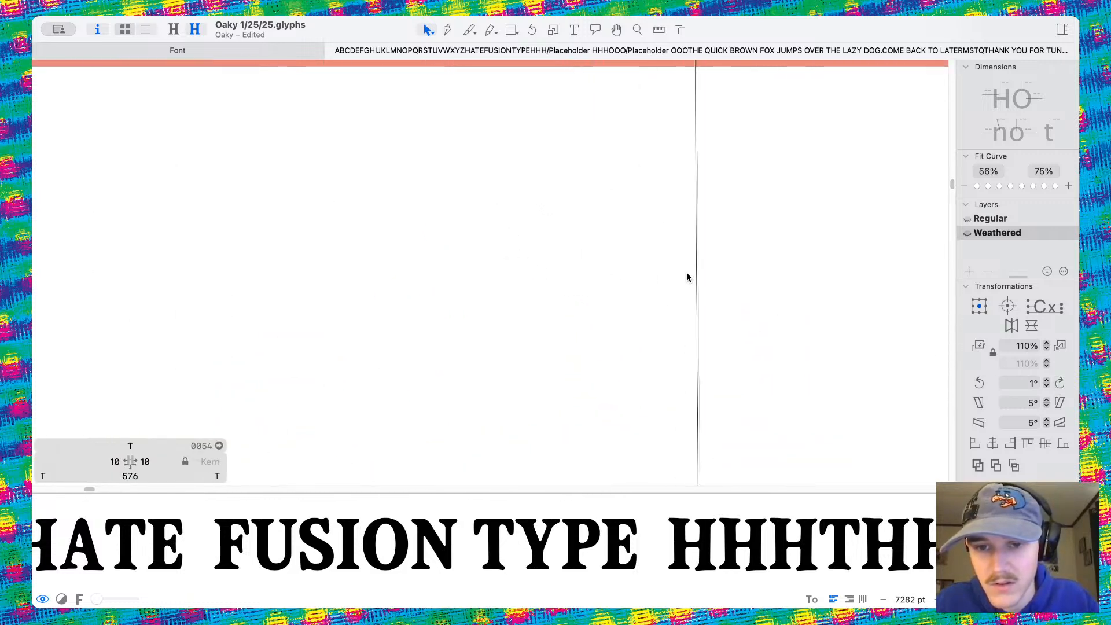
key(super+a)
scroll(686, 278, down, 4)
scroll(687, 277, up, 7)
scroll(485, 278, down, 4)
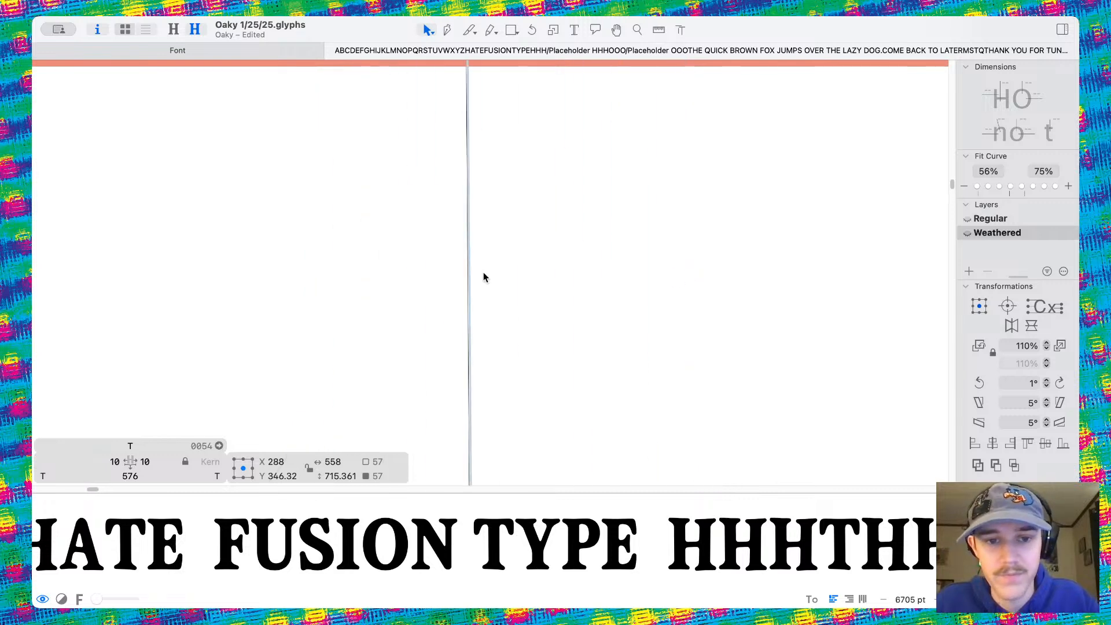
scroll(484, 278, down, 5)
scroll(372, 273, up, 3)
drag(347, 248, 538, 382)
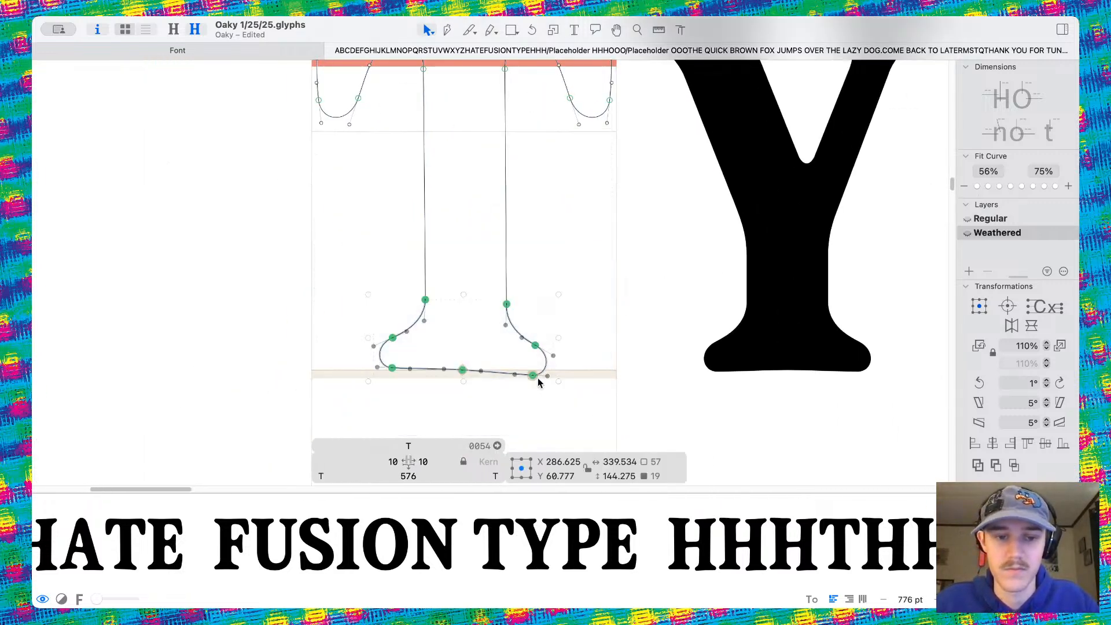
scroll(478, 203, up, 6)
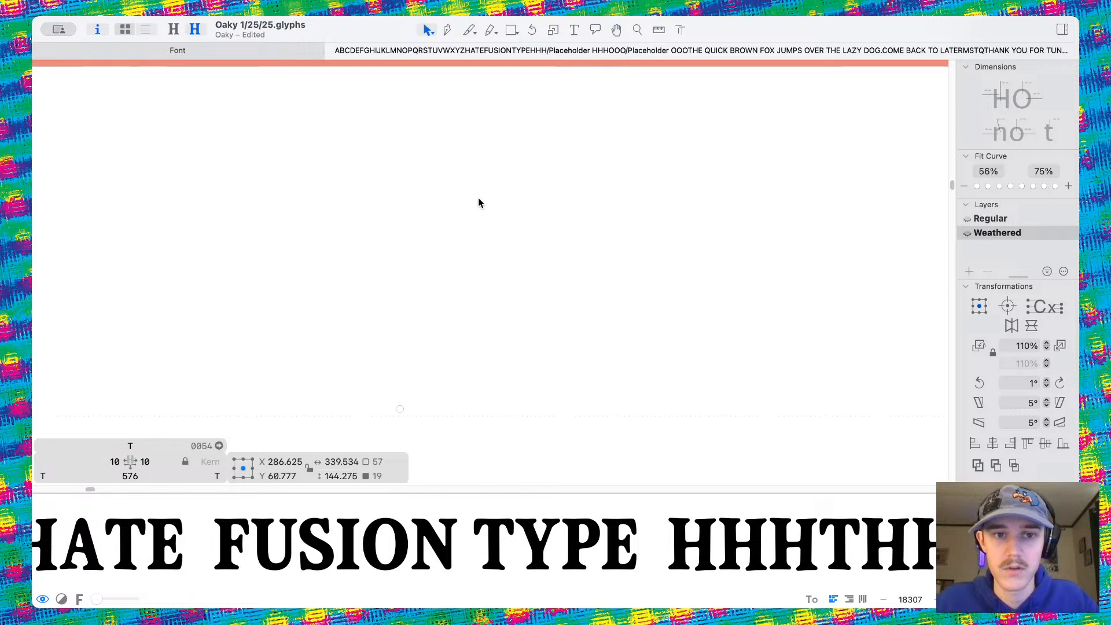
scroll(479, 203, down, 6)
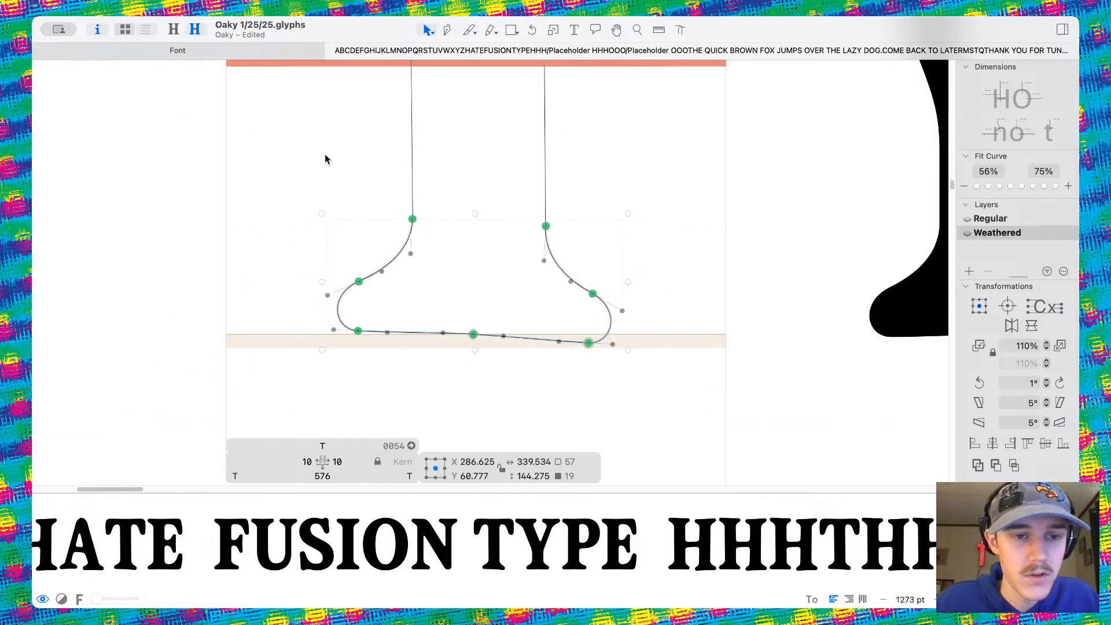
key(shift+super+m)
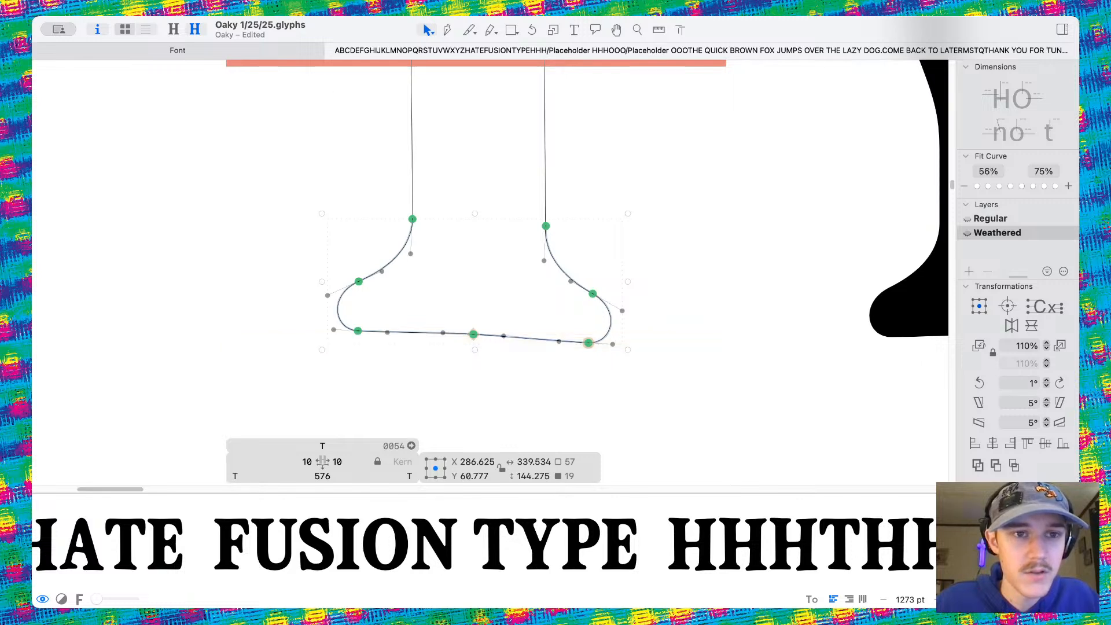
key(shift+super+m)
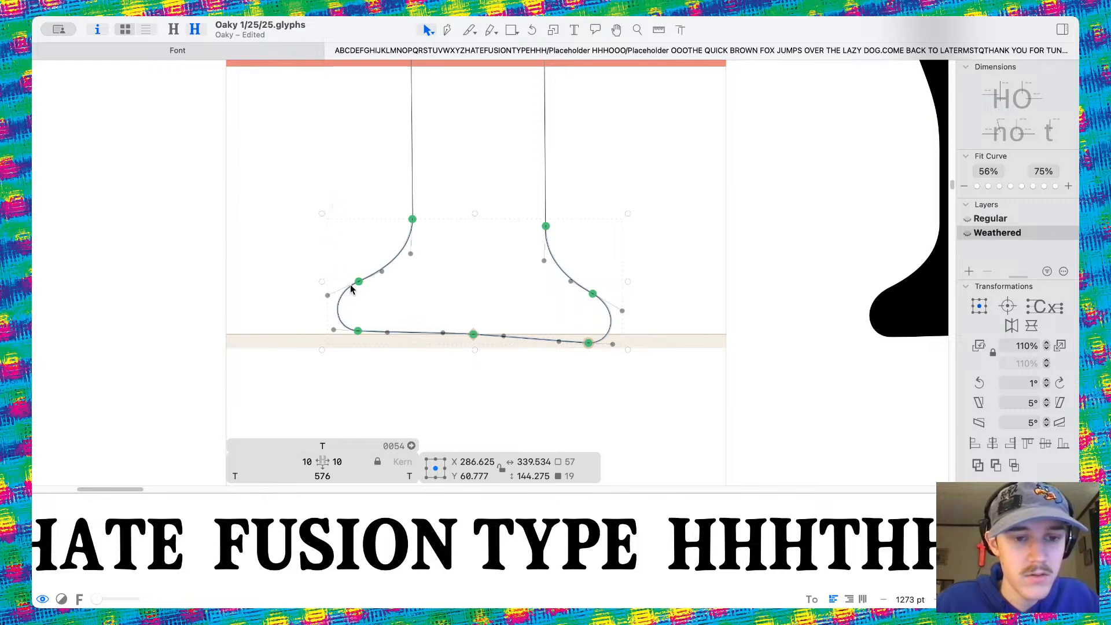
scroll(493, 249, up, 10)
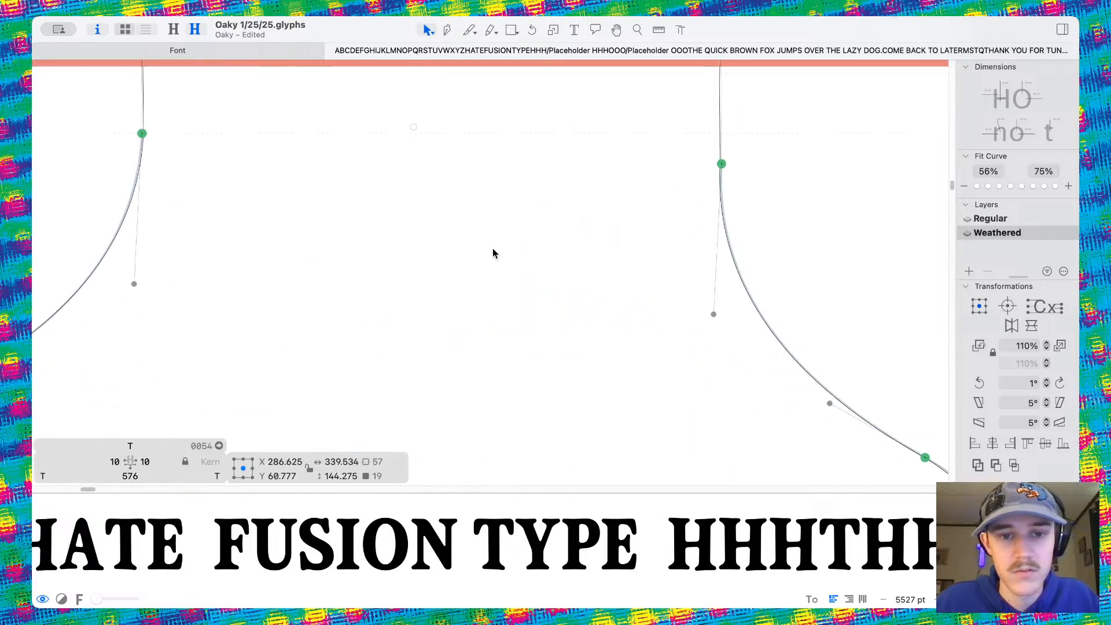
scroll(493, 249, down, 7)
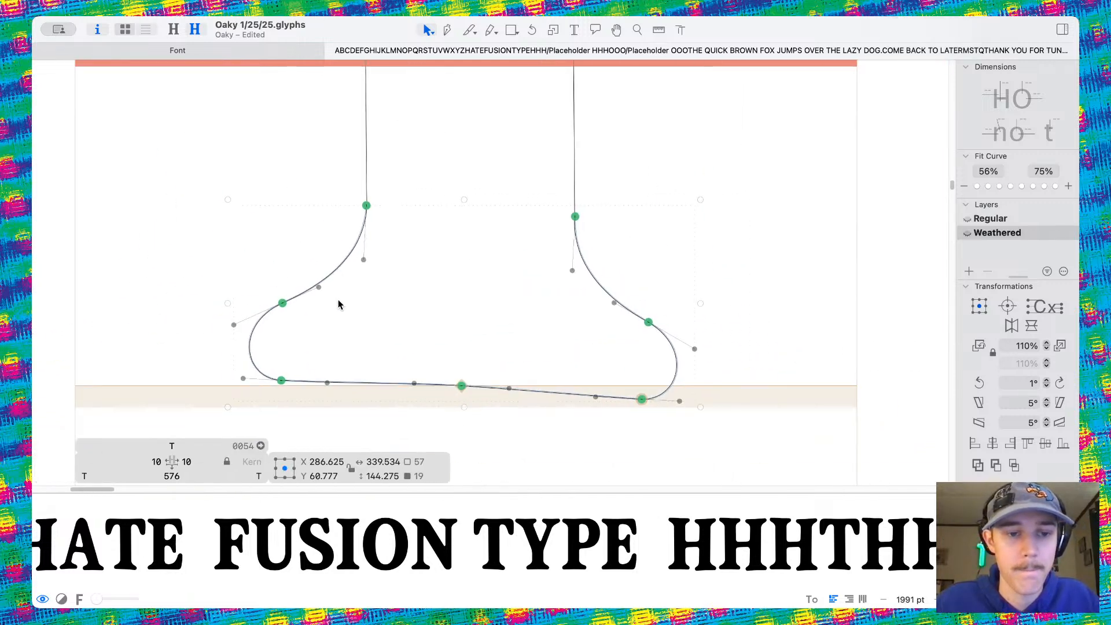
click(476, 303)
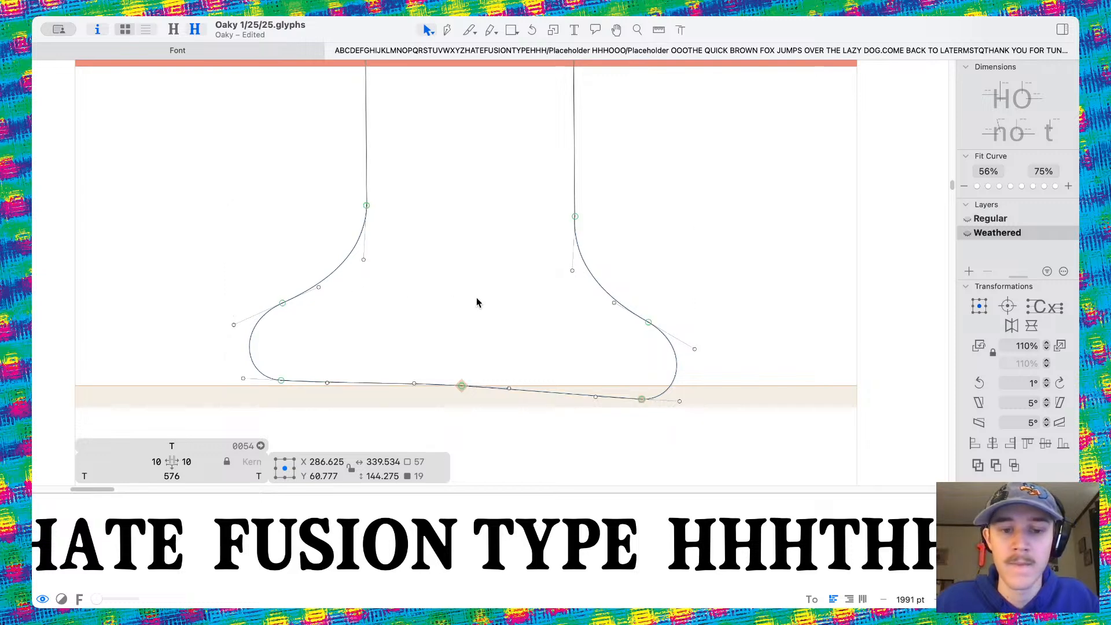
Select all points of the T's foot serif and move them slightly down onto the baseline
scroll(413, 273, down, 2)
drag(235, 184, 660, 446)
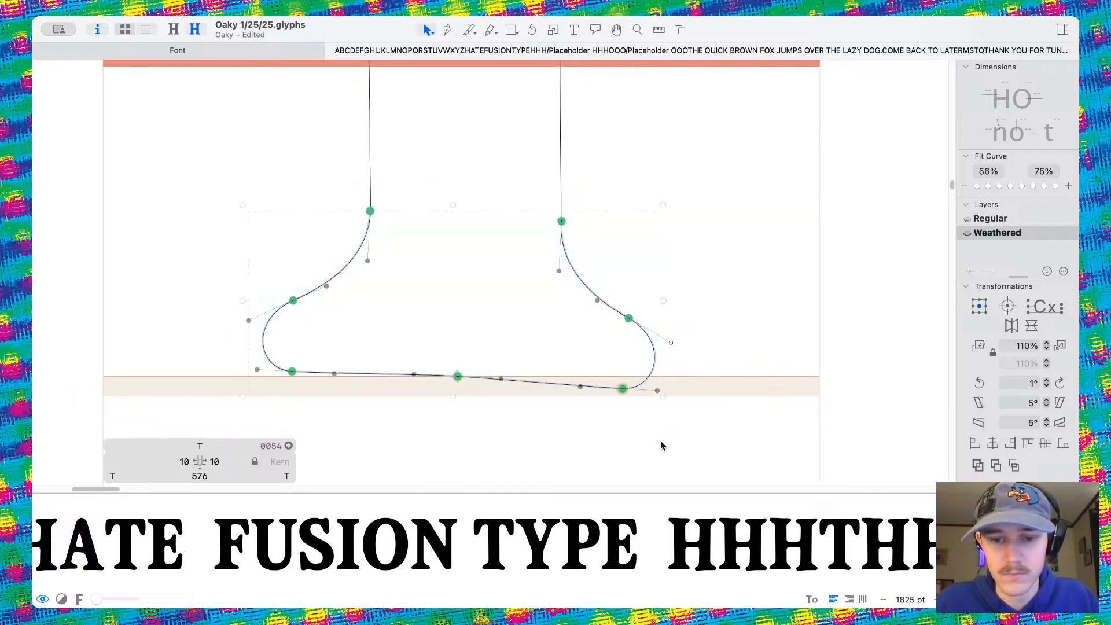
scroll(637, 405, up, 7)
drag(585, 347, 582, 363)
click(514, 228)
scroll(479, 194, down, 12)
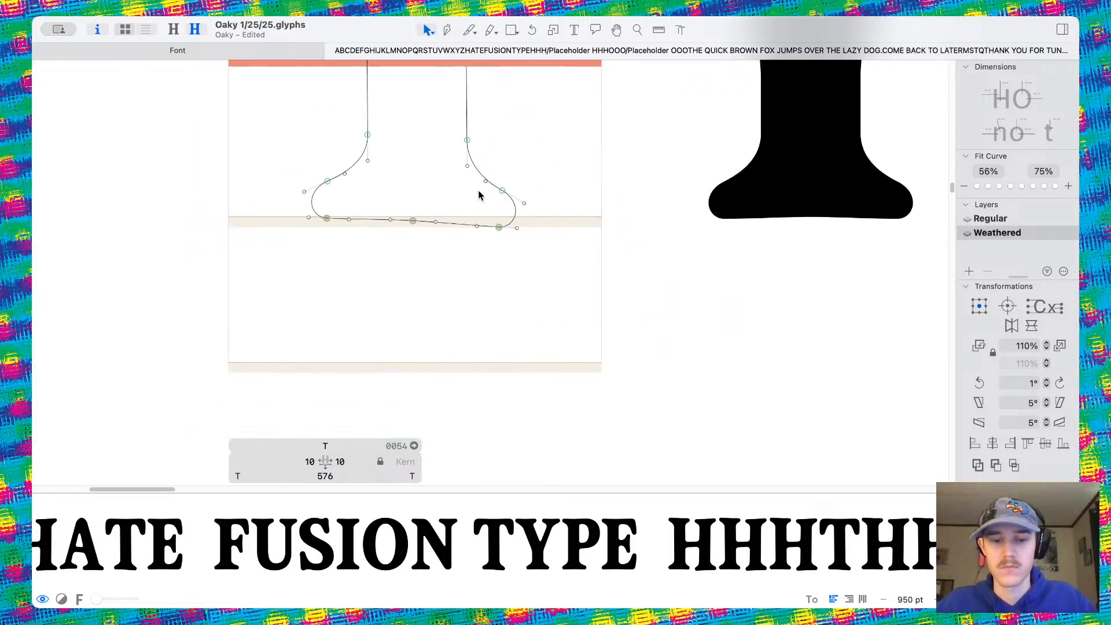
scroll(543, 197, up, 4)
Open the Y in TYPE for editing and merge all its overlapping parts into a single outline
double_click(584, 213)
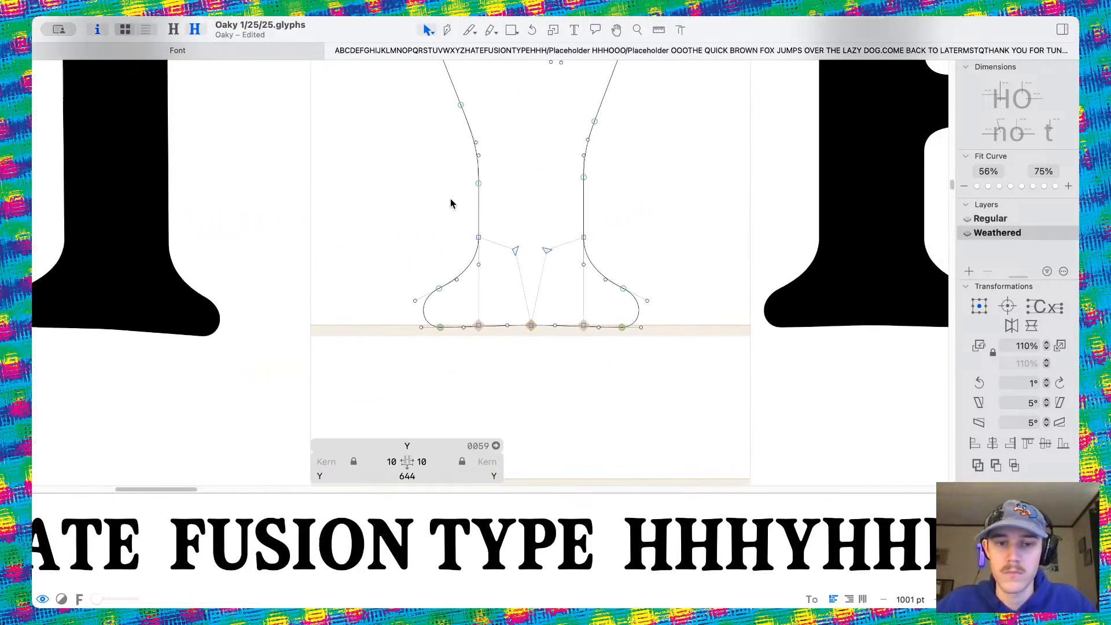
scroll(452, 204, down, 5)
drag(415, 132, 912, 413)
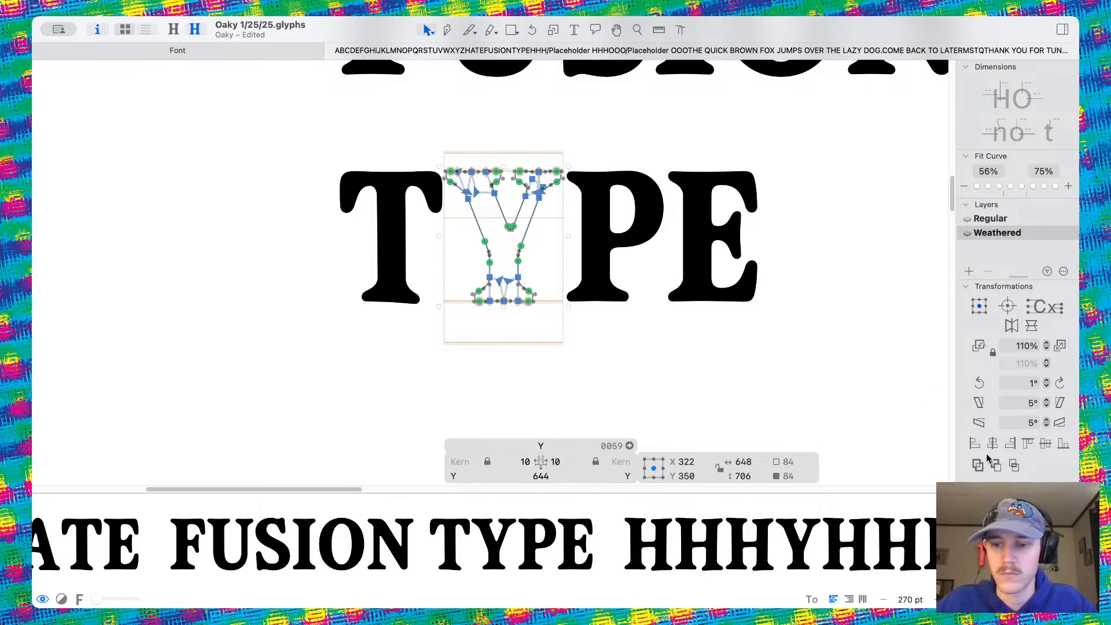
click(508, 248)
Rotate the Y's foot serif counterclockwise by 1° twice and move it straight up about 7 units
scroll(508, 248, up, 3)
drag(373, 280, 663, 441)
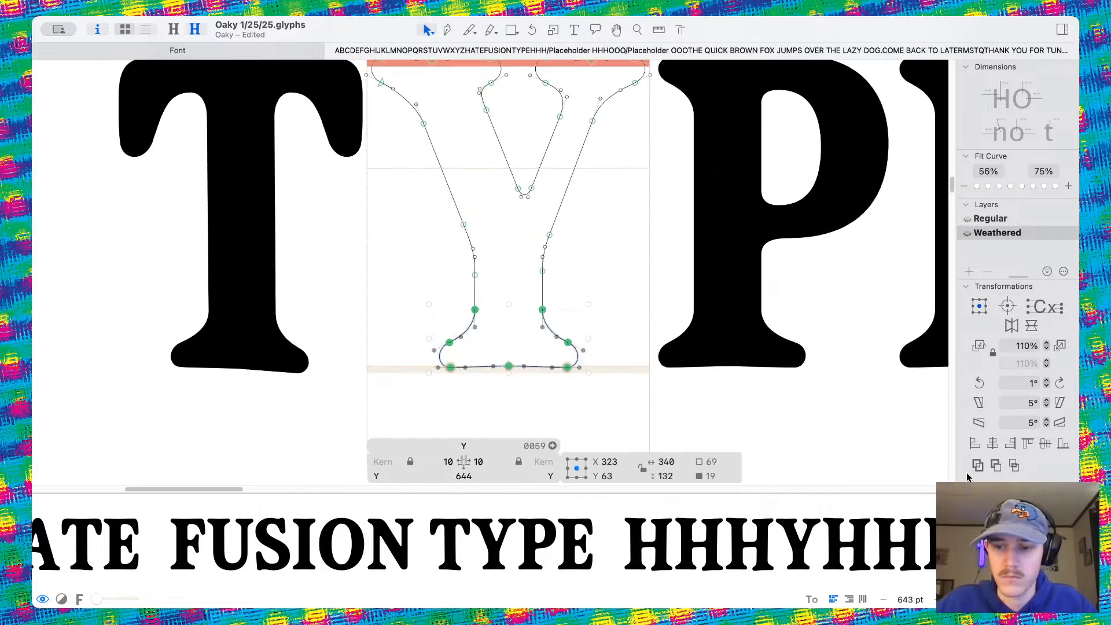
click(979, 383)
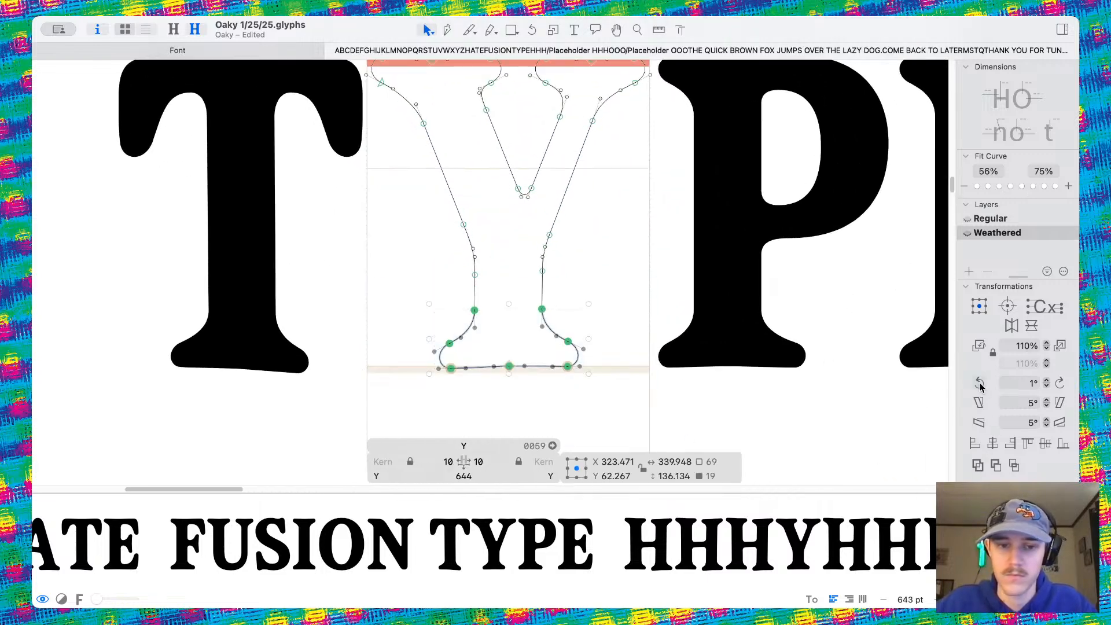
click(979, 382)
scroll(490, 300, up, 2)
scroll(517, 408, up, 2)
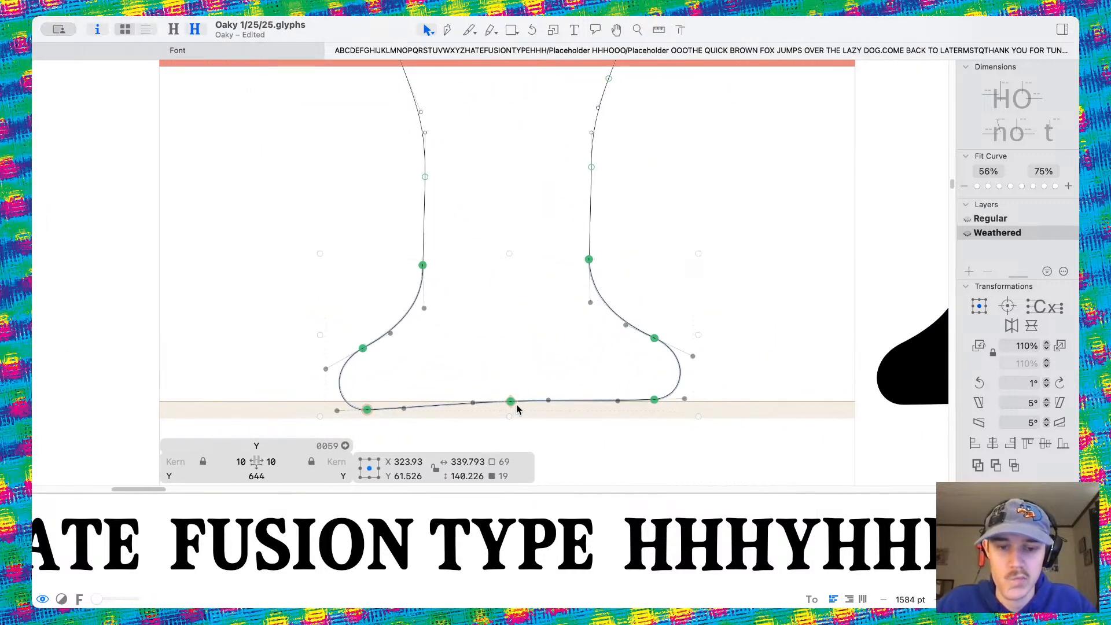
drag(512, 405, 512, 396)
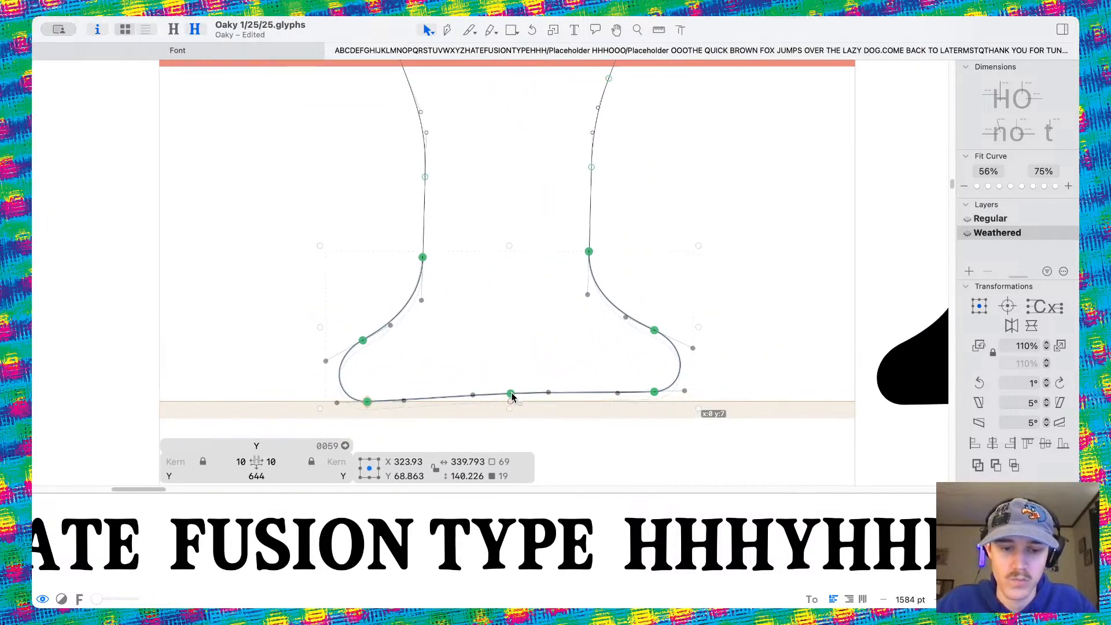
click(525, 338)
Select all points of the Y's upper-left serif and rotate them clockwise in 1° increments
scroll(526, 338, down, 6)
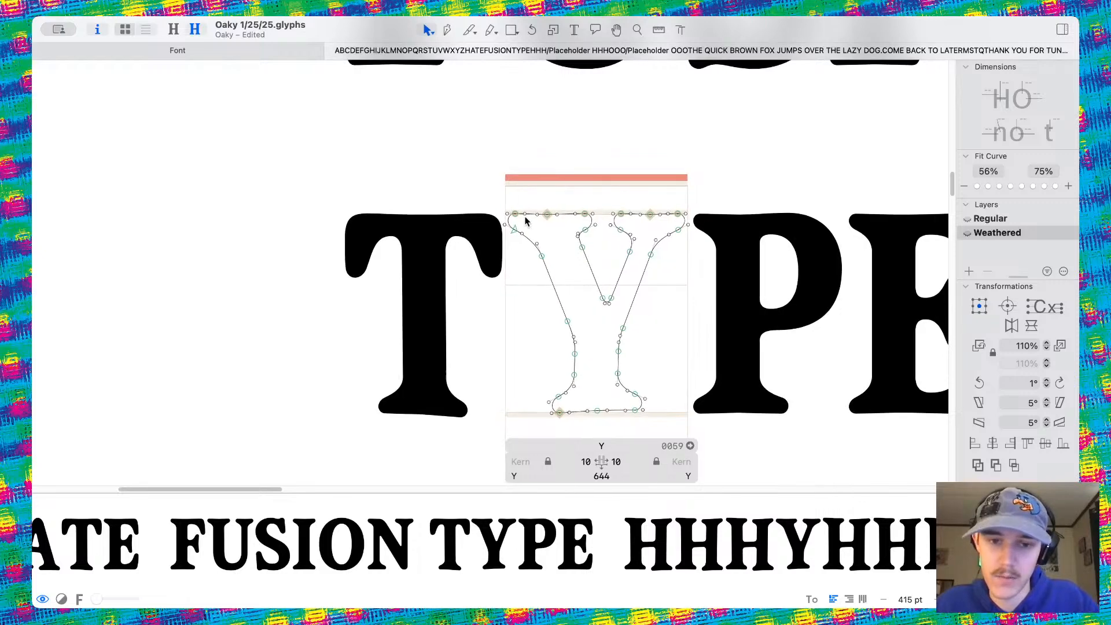
scroll(525, 222, up, 4)
drag(417, 172, 754, 350)
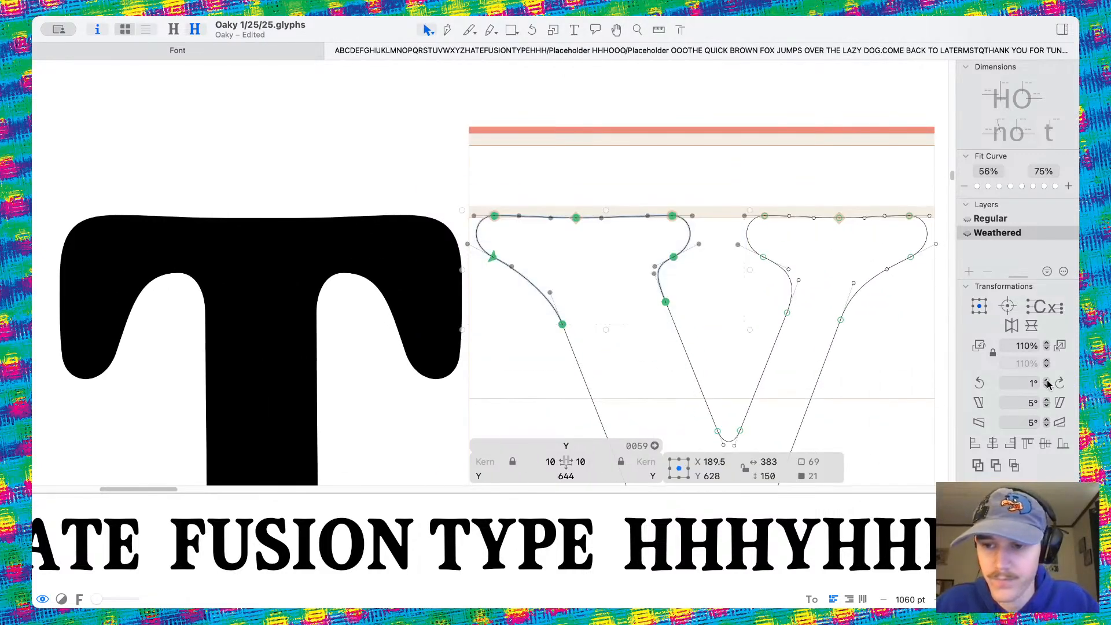
click(1059, 383)
scroll(446, 251, up, 5)
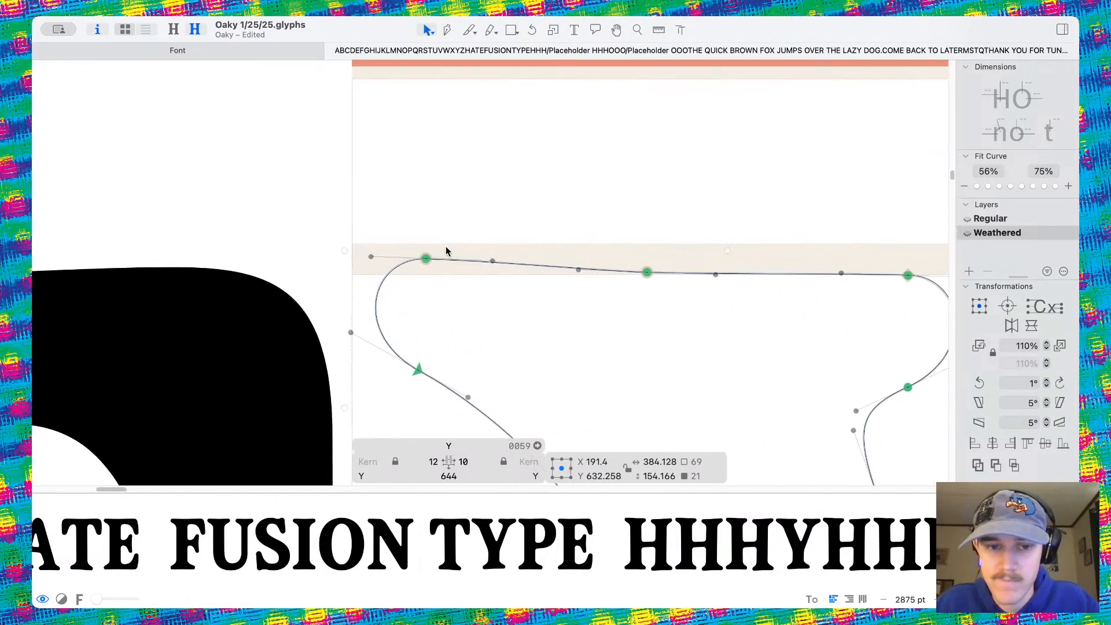
scroll(422, 256, down, 5)
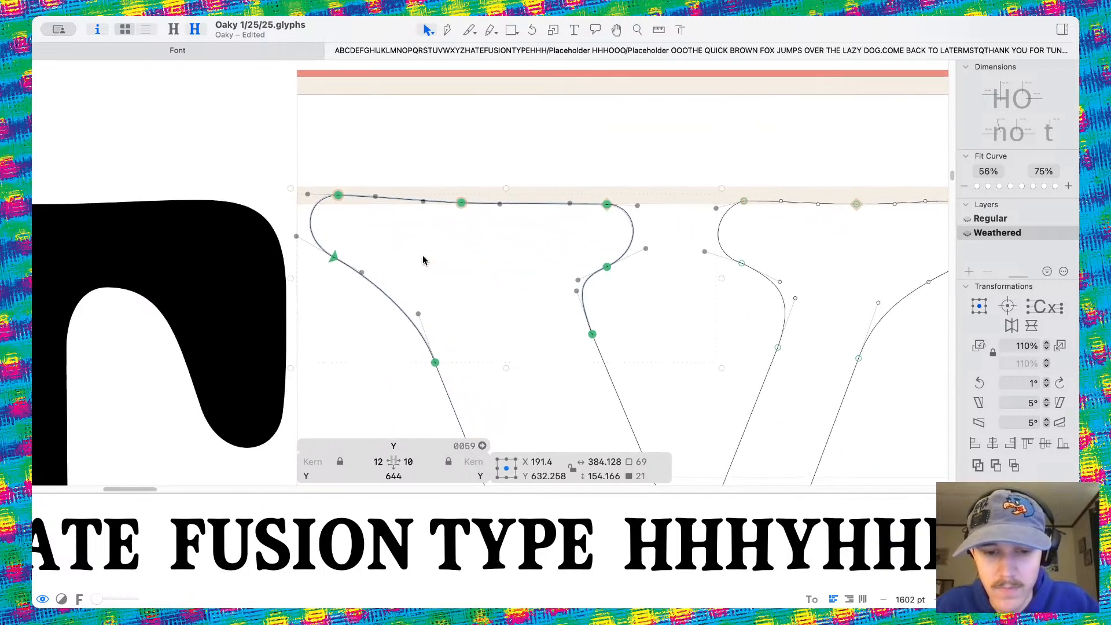
Level the outer curve handle at the upper-right serif's left corner at Y 703, comparing the shape with the Regular master
scroll(533, 277, right, 2)
drag(498, 159, 918, 398)
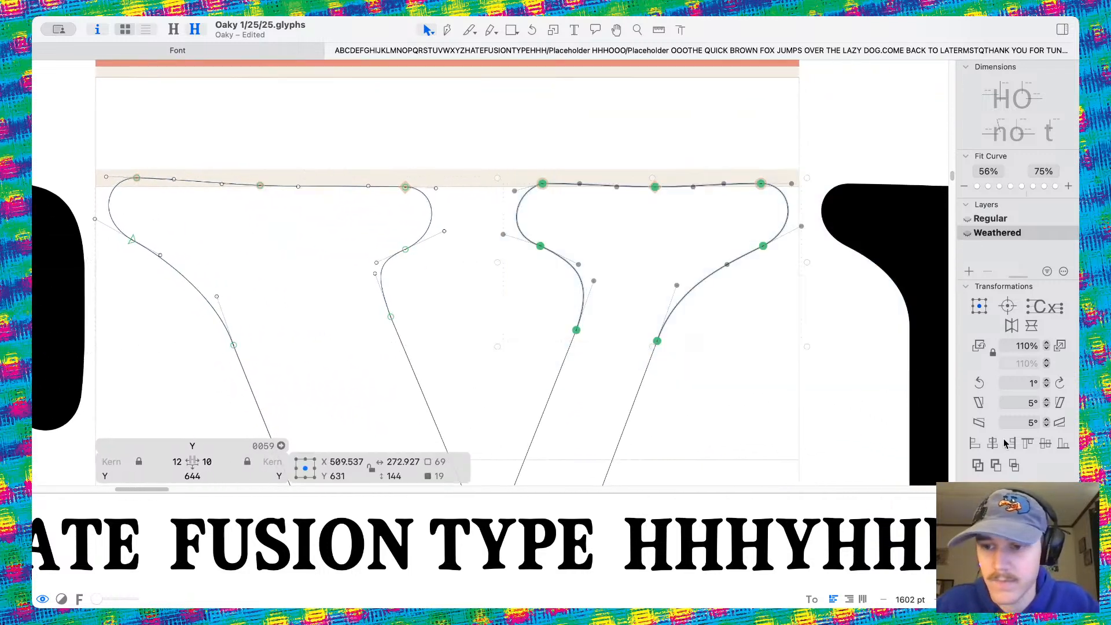
click(577, 209)
scroll(533, 211, up, 6)
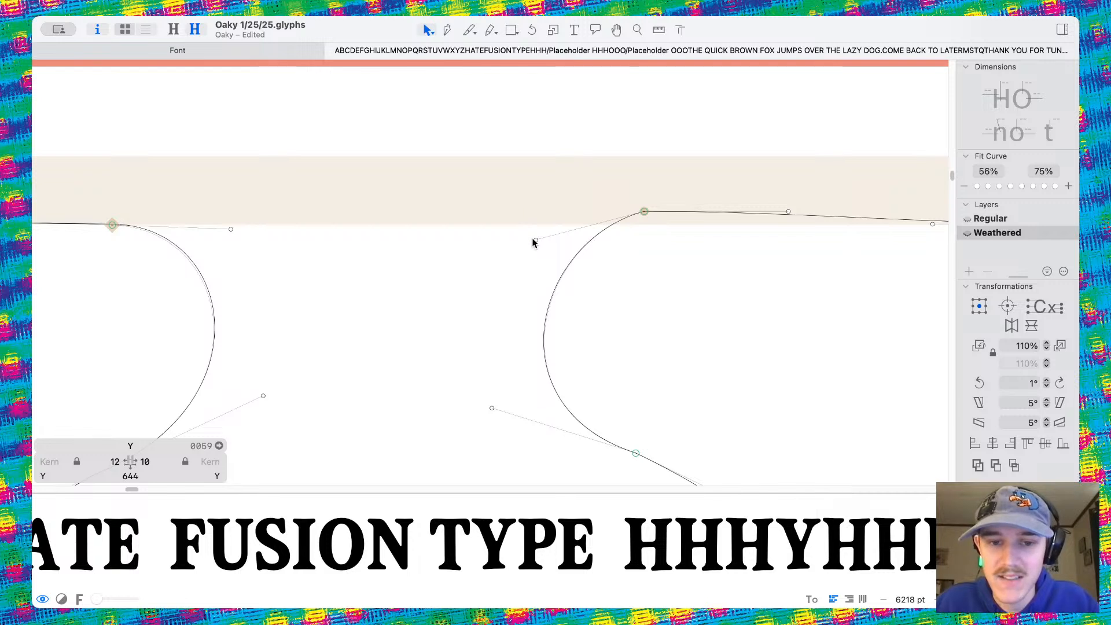
drag(536, 240, 521, 229)
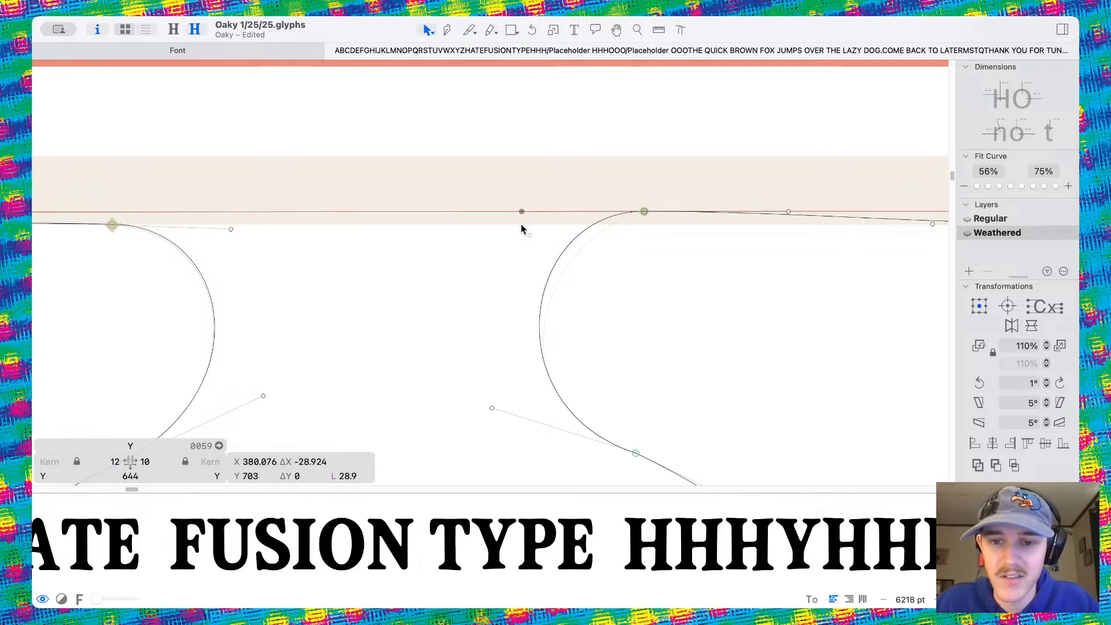
key(super+1)
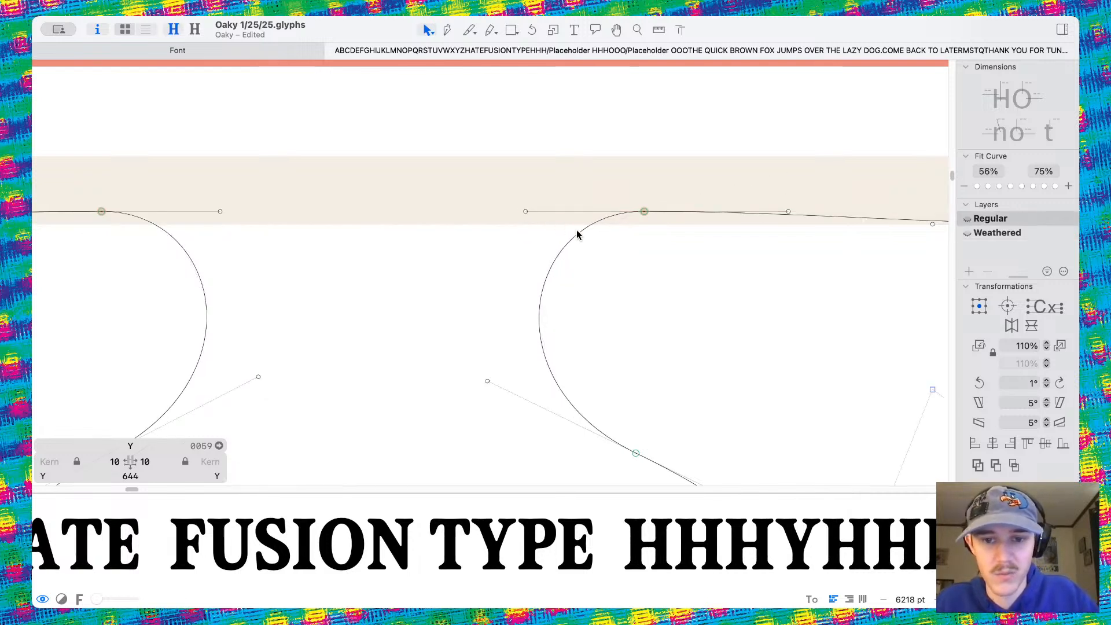
click(789, 211)
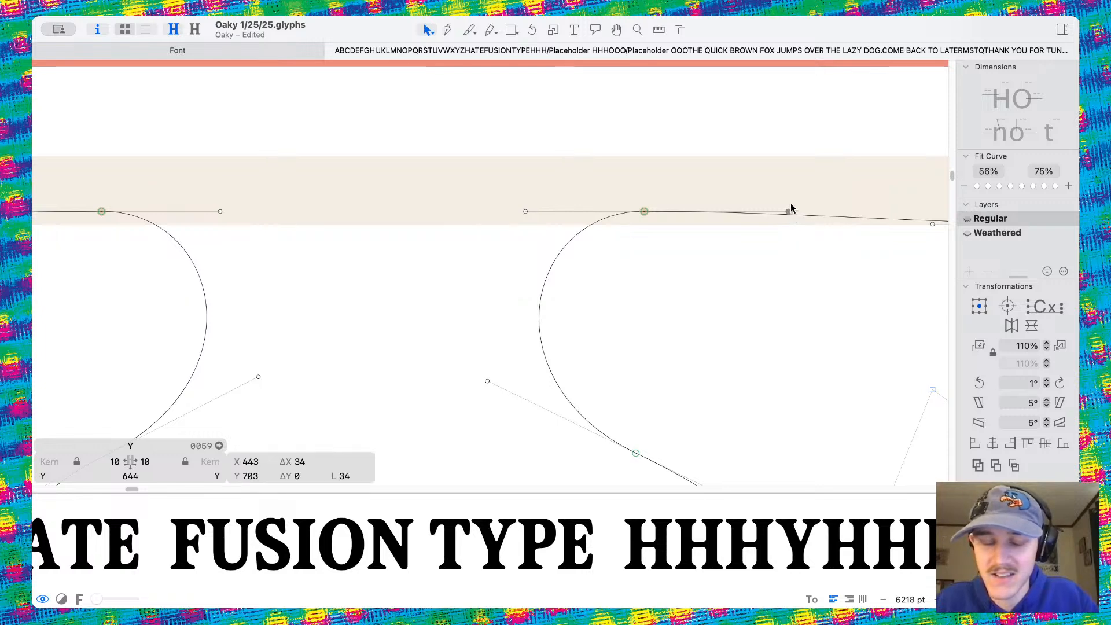
key(super+2)
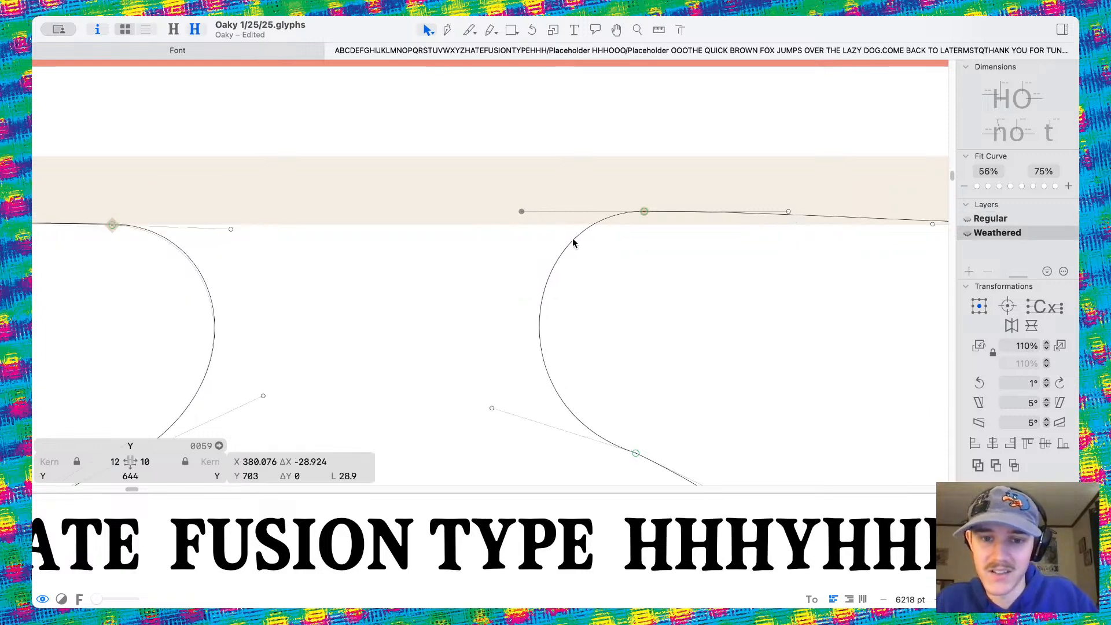
scroll(573, 241, down, 10)
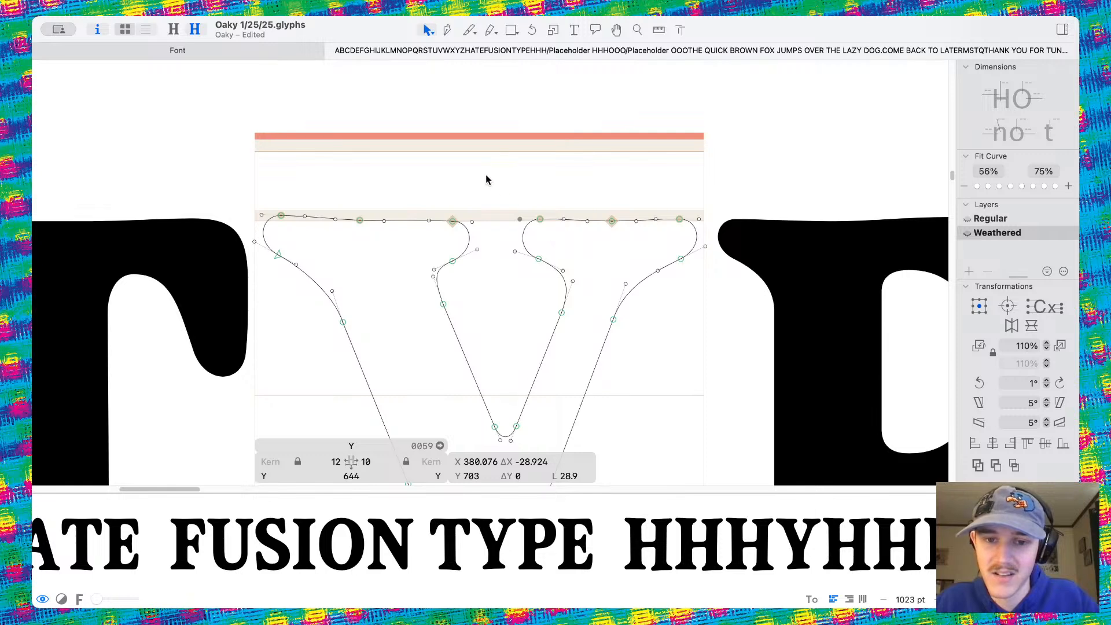
Rotate all points of the Y's upper-right serif clockwise by 1° and preview the letter within TYPE
drag(486, 179, 769, 365)
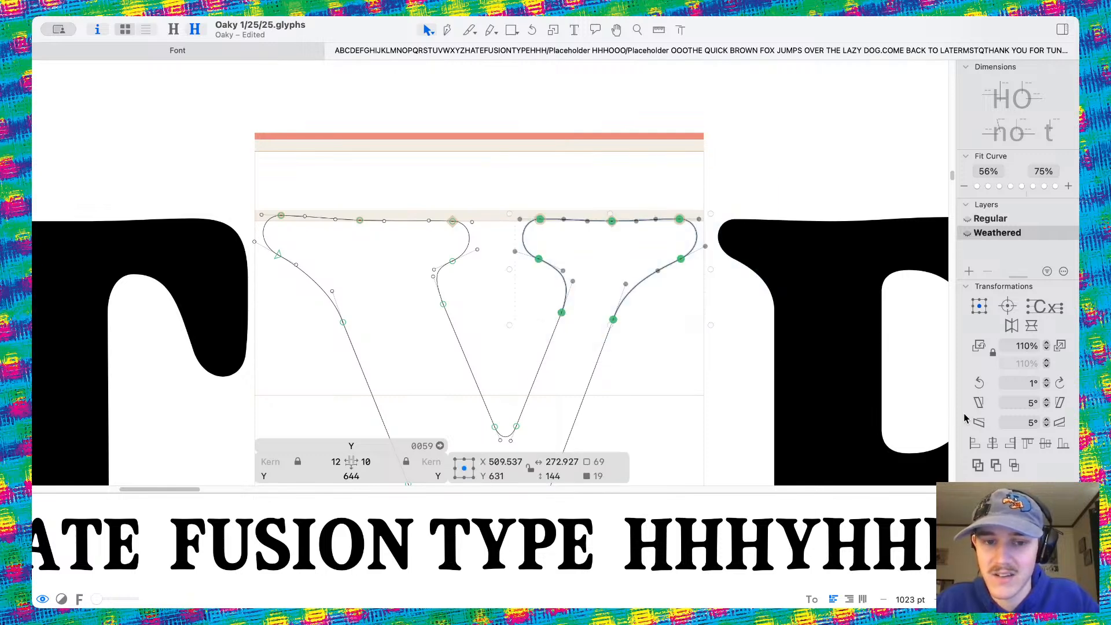
click(1056, 387)
scroll(664, 335, down, 4)
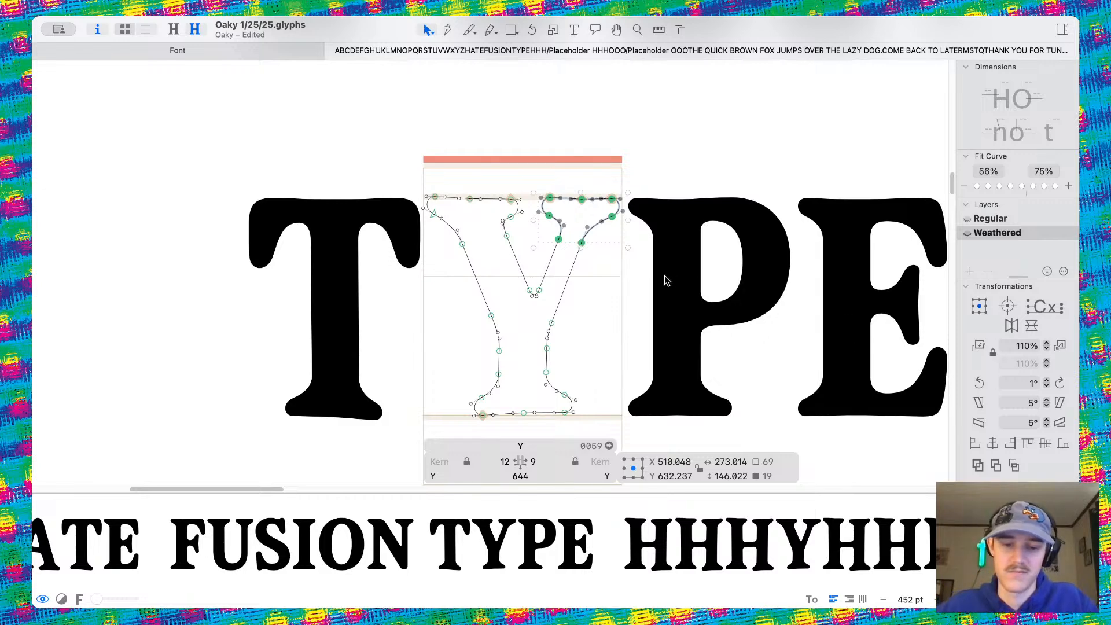
scroll(667, 282, left, 1)
click(635, 269)
key(space)
Try to shift the Y's whole upper-right serif slightly to the left
scroll(593, 197, up, 5)
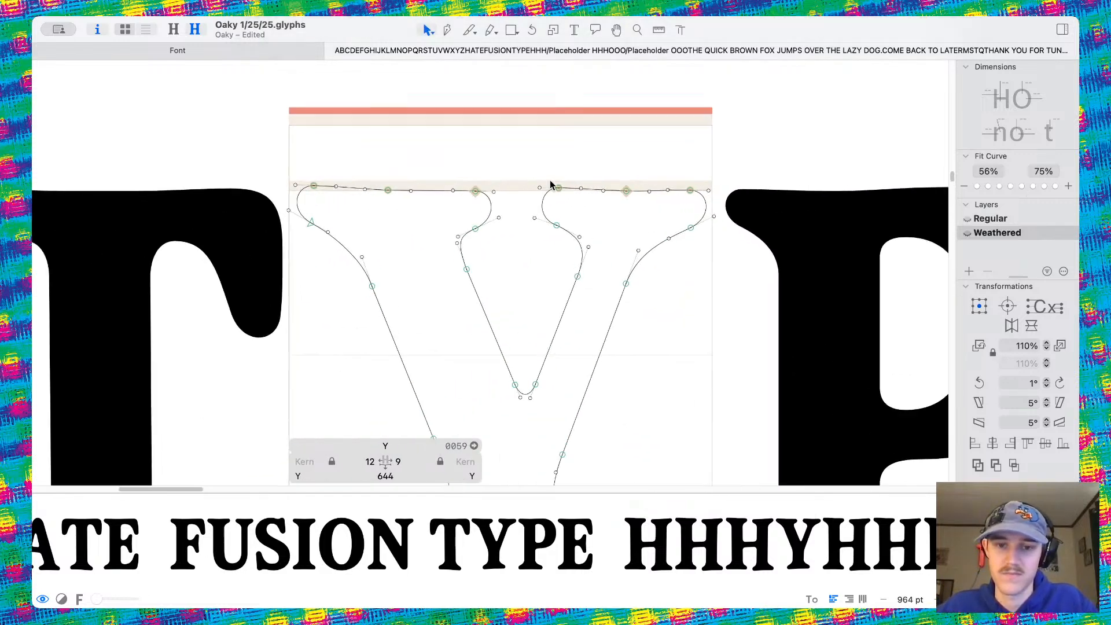
drag(534, 170, 789, 318)
drag(577, 276, 569, 277)
key(super+z)
click(654, 329)
scroll(575, 355, down, 2)
scroll(575, 359, up, 2)
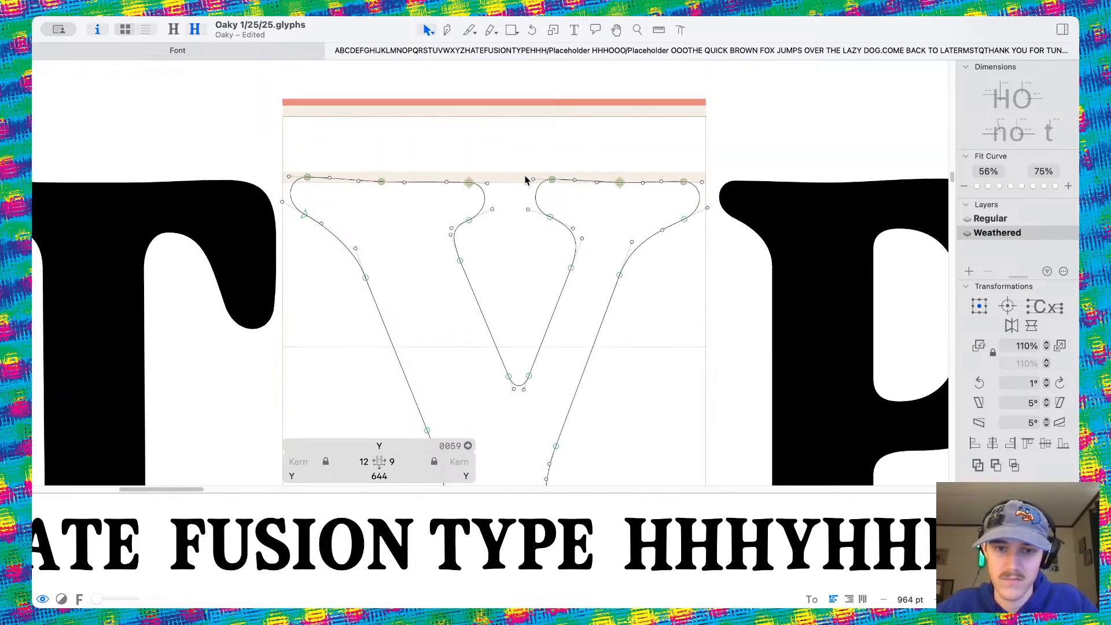
Slide the Y's upper-right serif down along its arm, centring it at about X 505, Y 618
drag(528, 173, 739, 286)
scroll(593, 265, up, 4)
drag(582, 265, 577, 280)
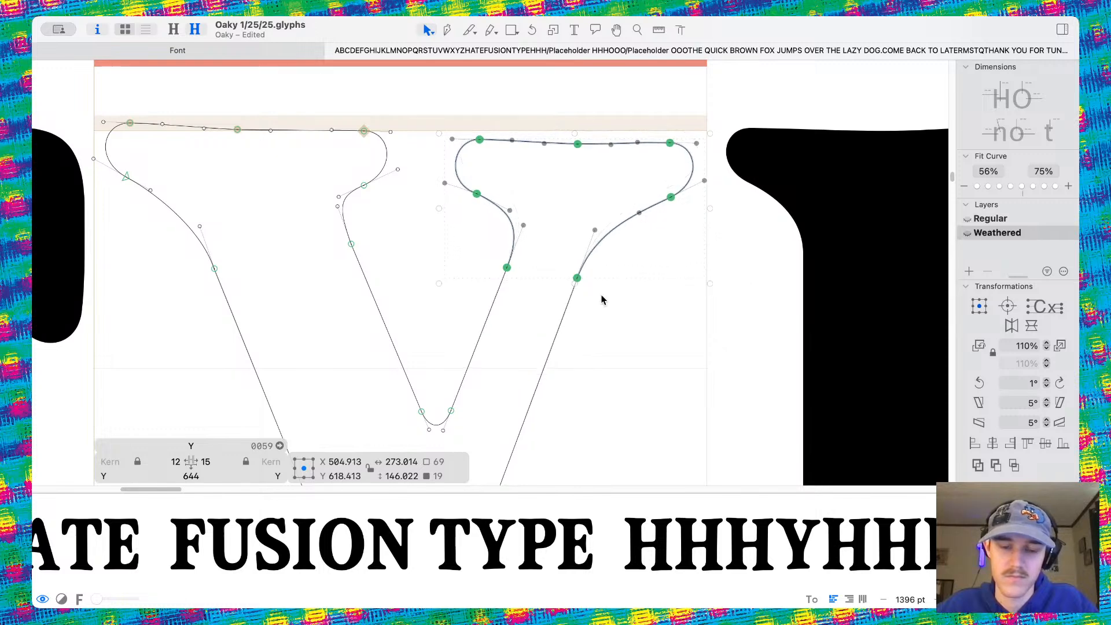
click(600, 300)
Try to reshape the Y's inner crotch by moving the two points beside its rounded bottom
scroll(503, 399, down, 2)
scroll(502, 399, up, 2)
drag(507, 347, 515, 321)
drag(469, 349, 481, 405)
key(super+z)
key(super+z)
key(super+z)
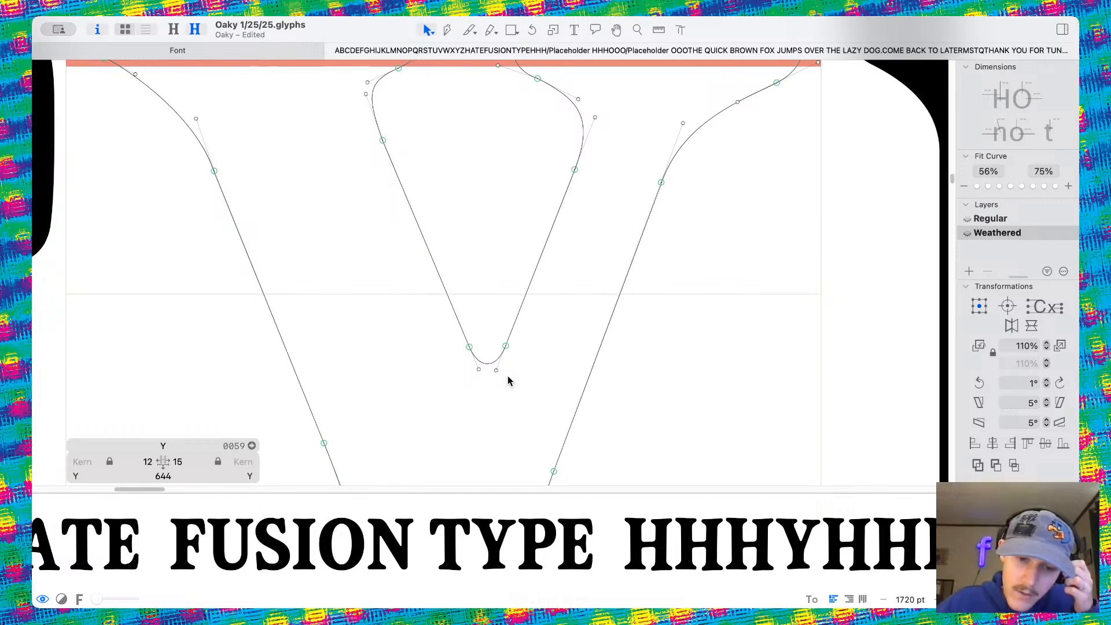
Examine the reshaped Y within the words FUSION TYPE in filled preview
scroll(546, 354, down, 8)
key(space)
scroll(545, 352, down, 8)
drag(533, 379, 587, 288)
scroll(695, 218, down, 8)
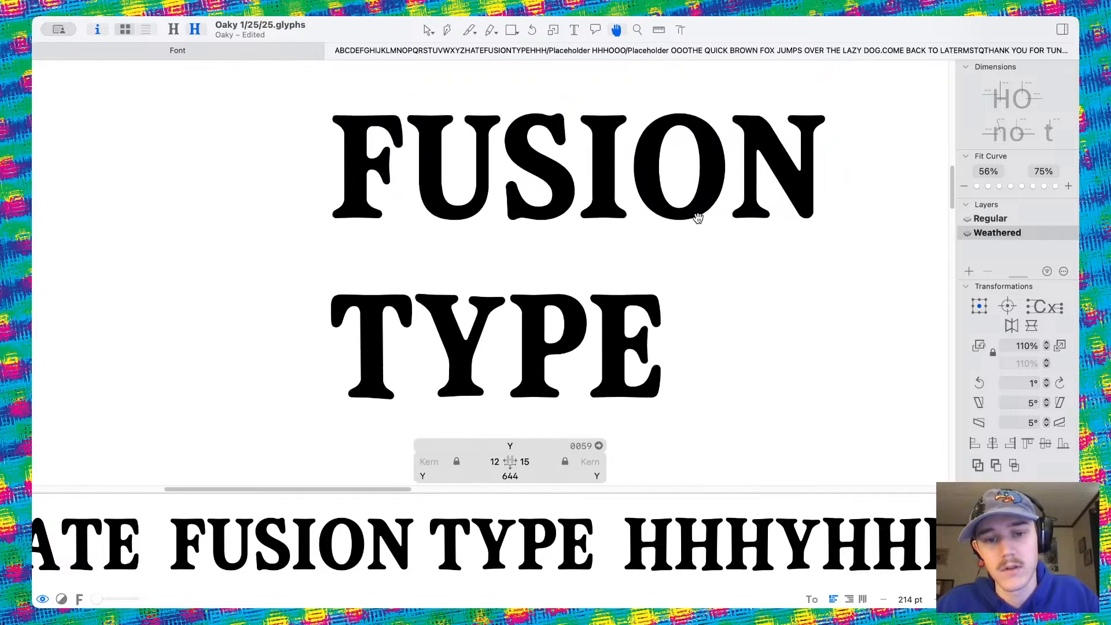
scroll(698, 218, right, 3)
scroll(467, 305, up, 8)
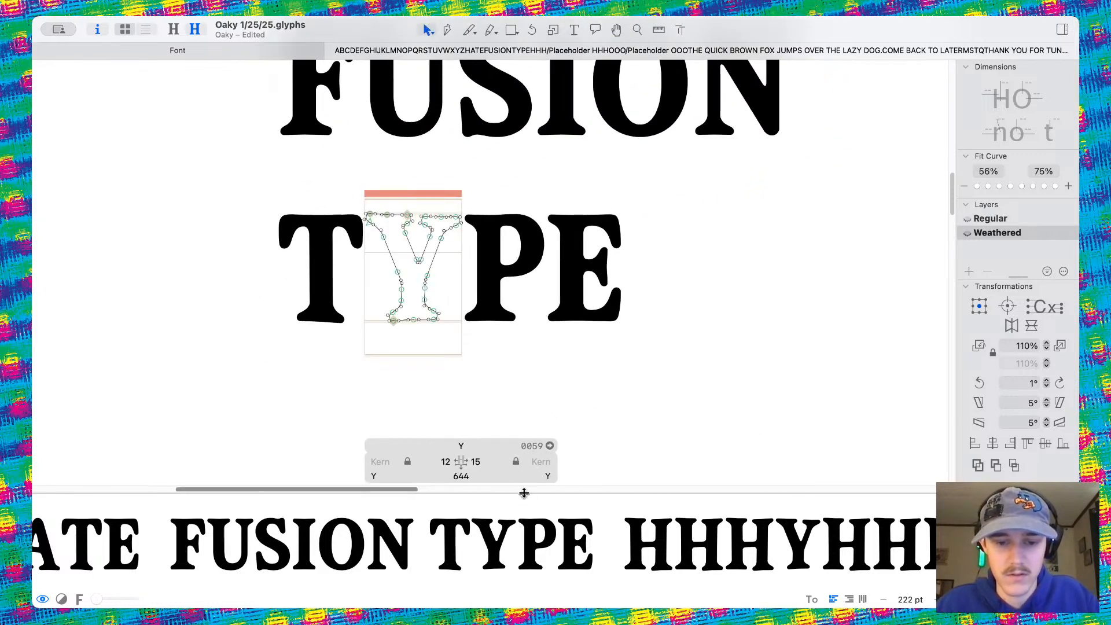
scroll(496, 268, up, 6)
Open the P, rotate its whole bottom serif clockwise in 1° increments, nudge it slightly downward, and preview it within TYPE
double_click(497, 268)
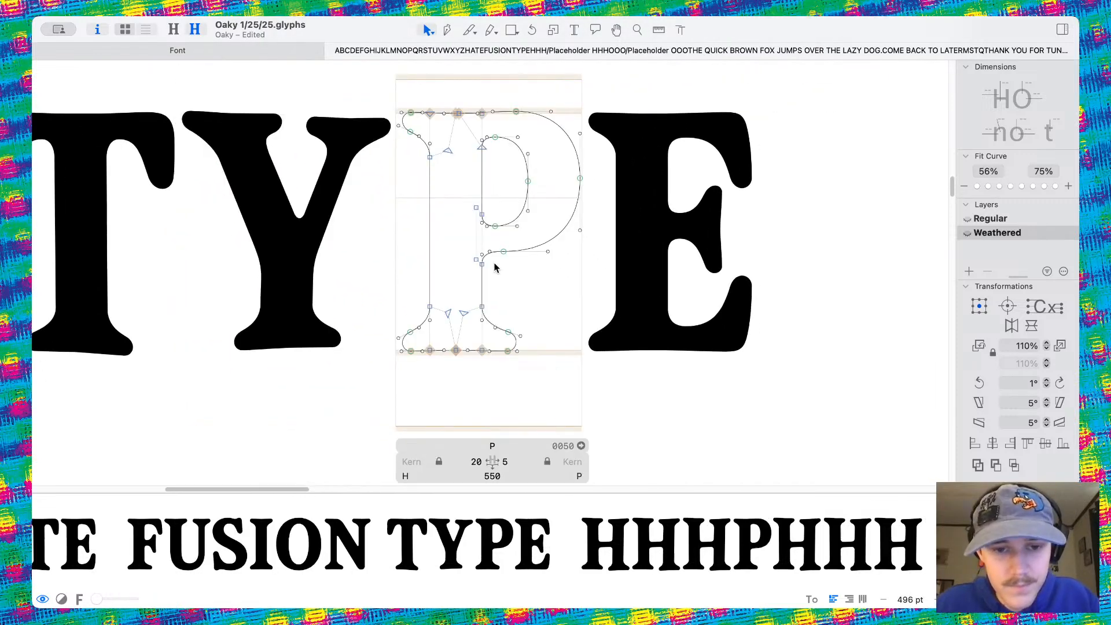
scroll(396, 325, up, 4)
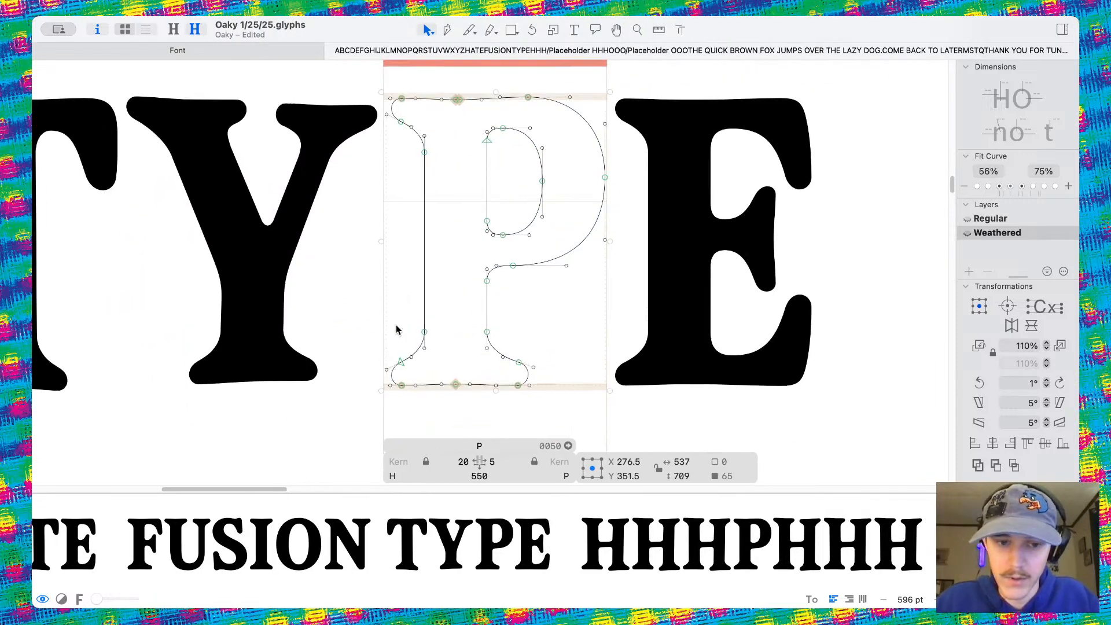
drag(293, 297, 727, 488)
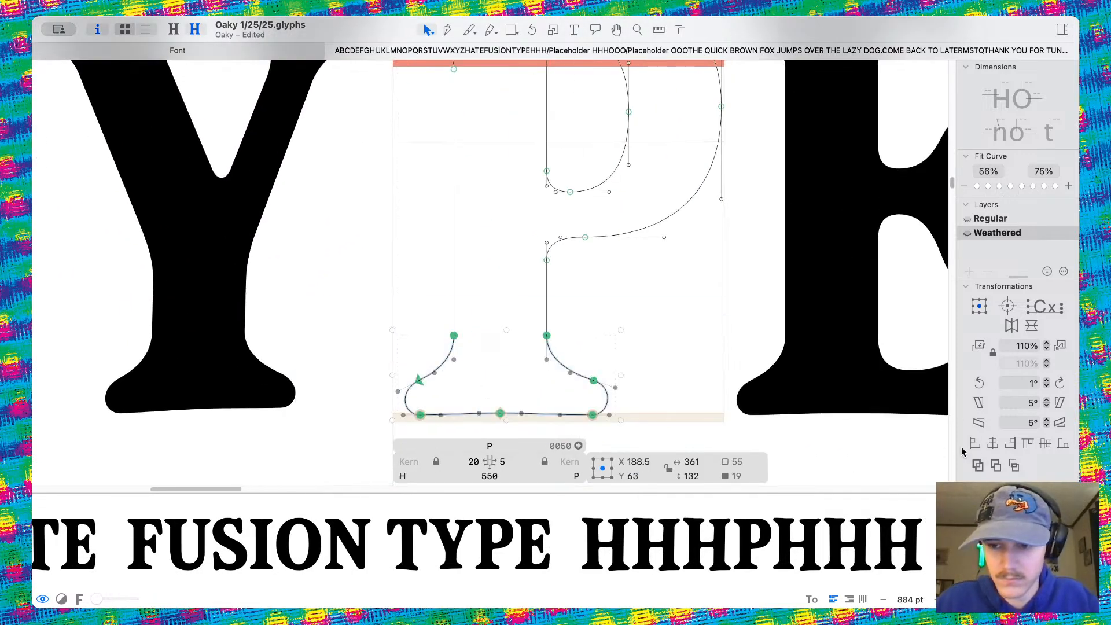
click(1058, 383)
scroll(583, 372, up, 3)
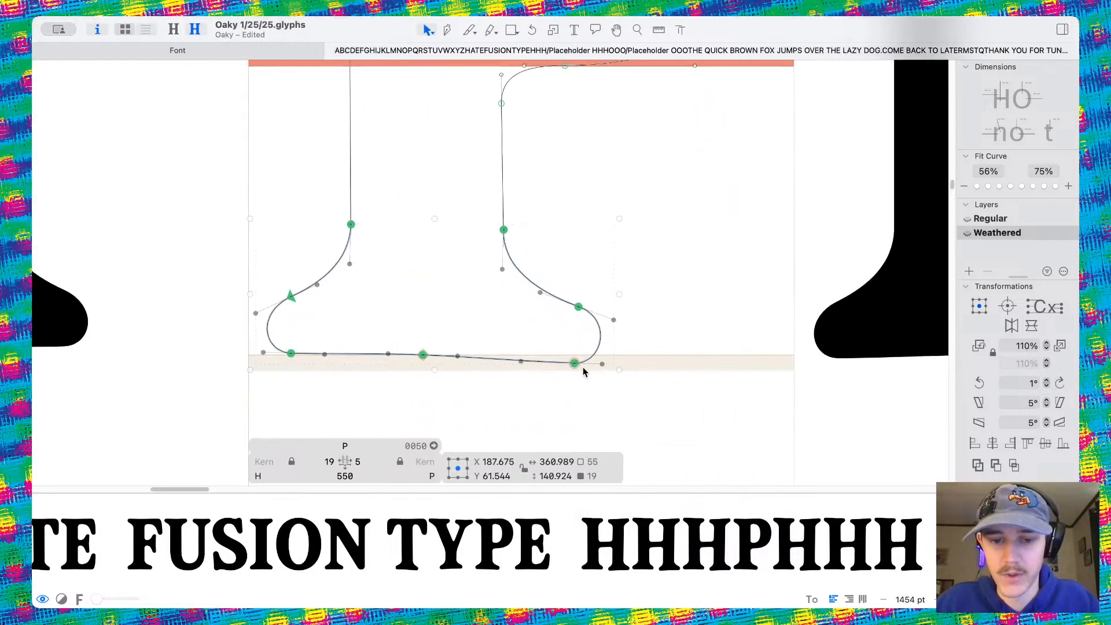
drag(576, 366, 576, 374)
click(606, 324)
key(space)
scroll(605, 322, down, 5)
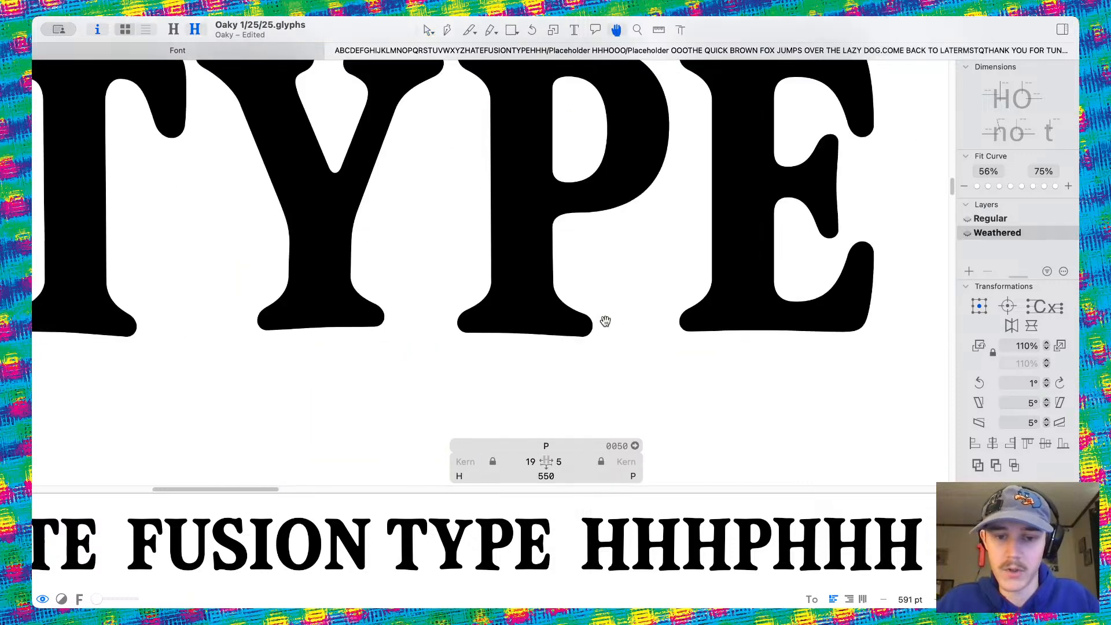
scroll(605, 321, up, 3)
Try to rotate the P's upper-left serif counterclockwise by 1° and lower it by 3 units
scroll(511, 183, up, 5)
scroll(505, 178, up, 2)
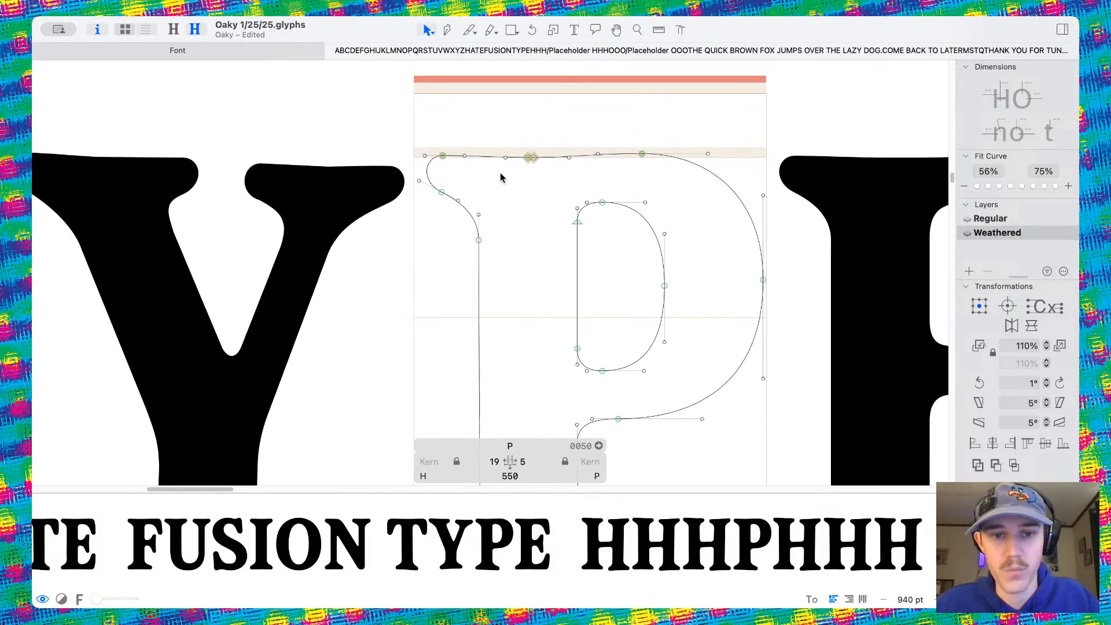
drag(395, 113, 532, 280)
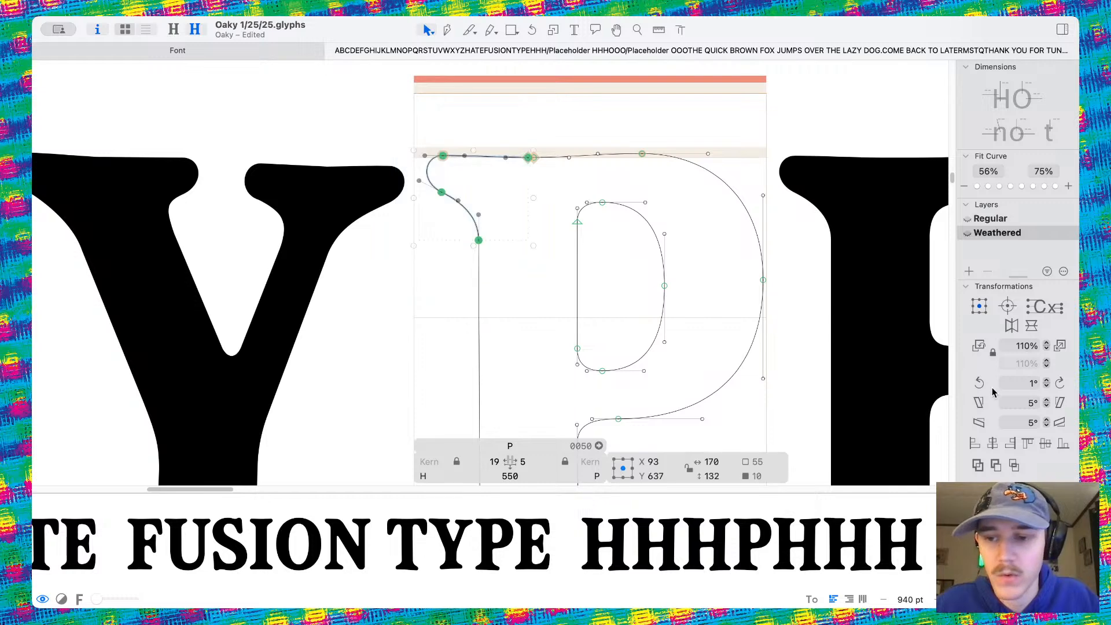
click(979, 382)
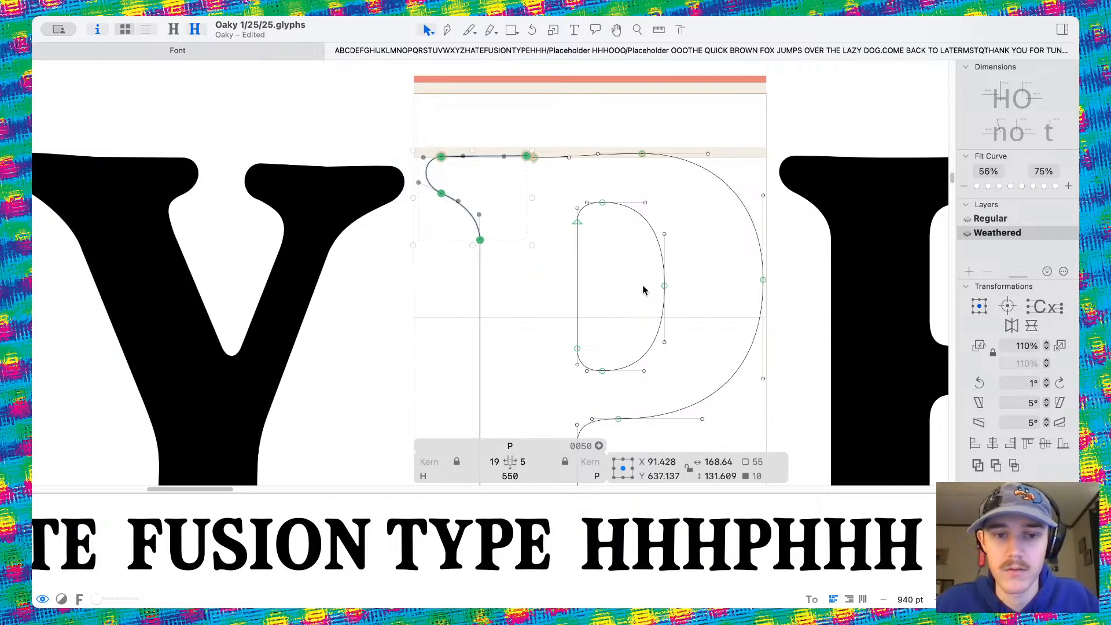
scroll(538, 173, up, 5)
key(Down)
key(Down)
key(Down)
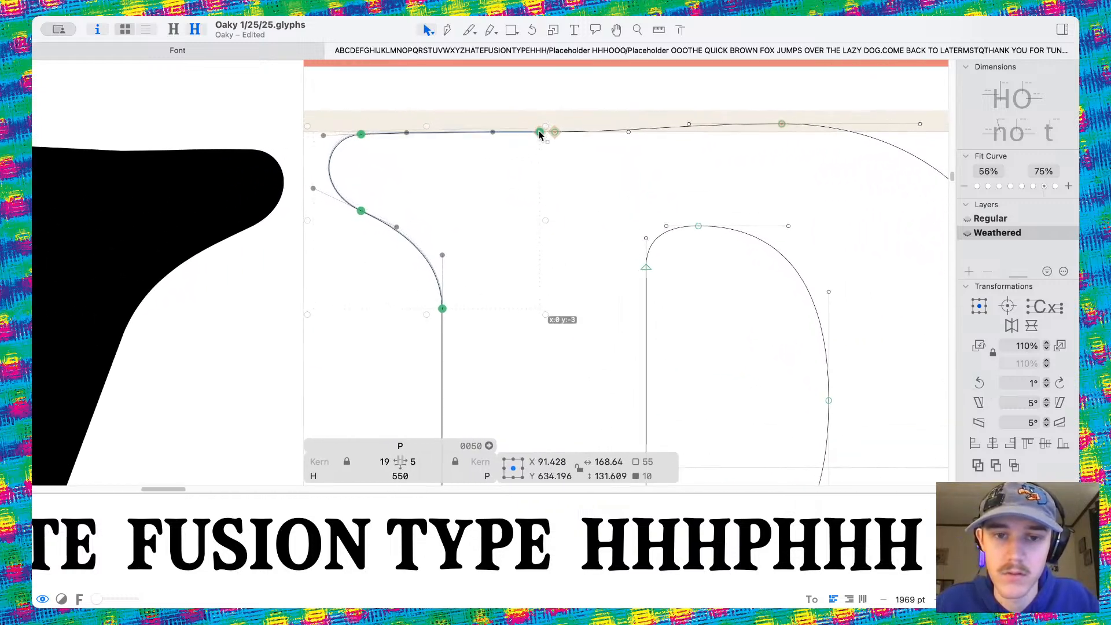
Preview the P within TYPE and undo the rotation and lowering of its upper-left serif
scroll(488, 293, down, 6)
key(space)
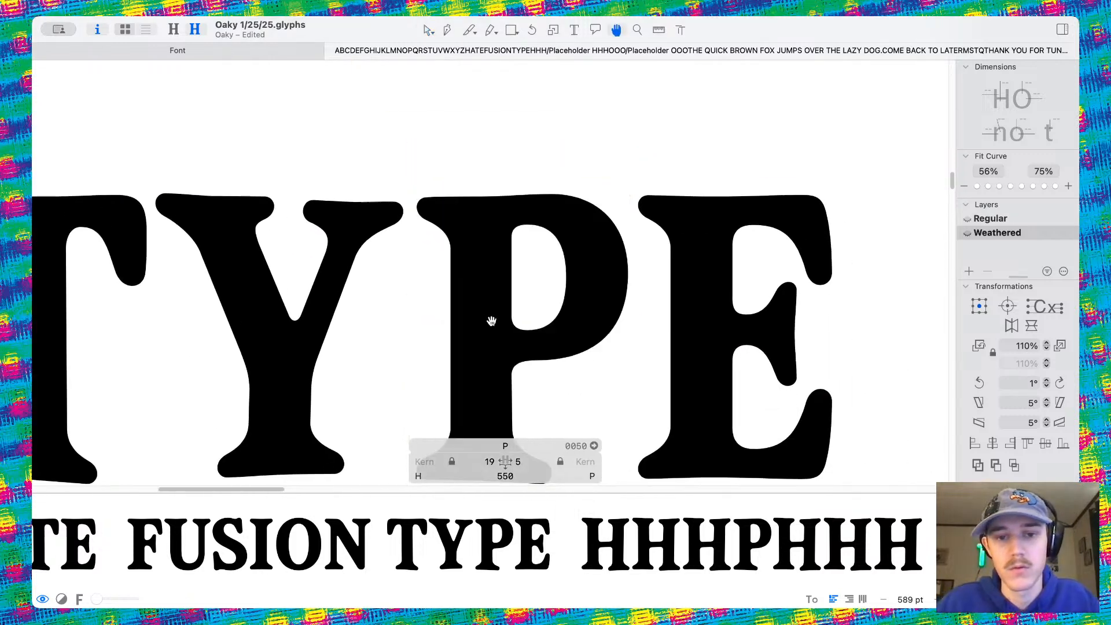
scroll(491, 321, down, 2)
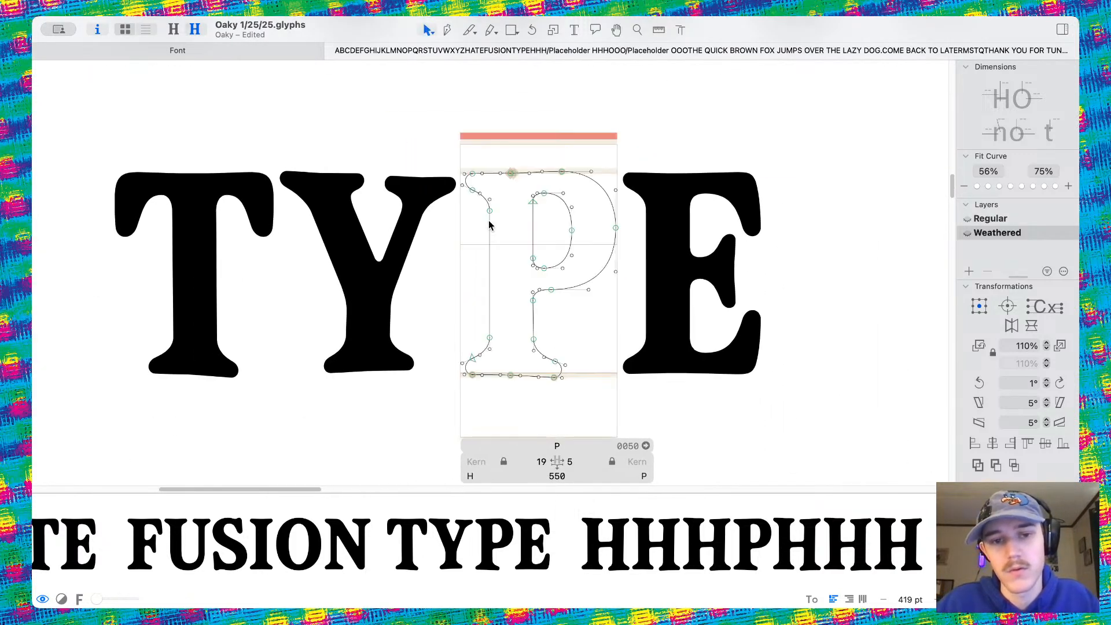
key(super+z)
scroll(491, 168, up, 4)
key(super+shift+z)
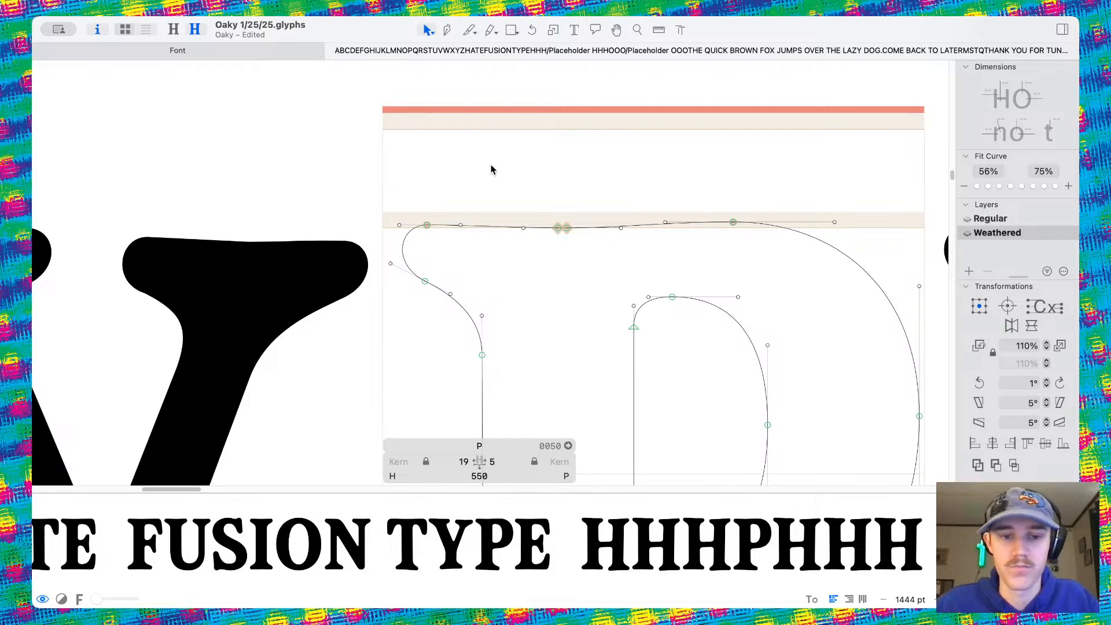
Try to raise the points of the P's upper-left serif, leaving the middle of its top edge in place
mouse_move(393, 195)
mouse_down()
mouse_move(496, 377)
mouse_move(483, 360)
mouse_move(483, 371)
mouse_move(484, 350)
mouse_up()
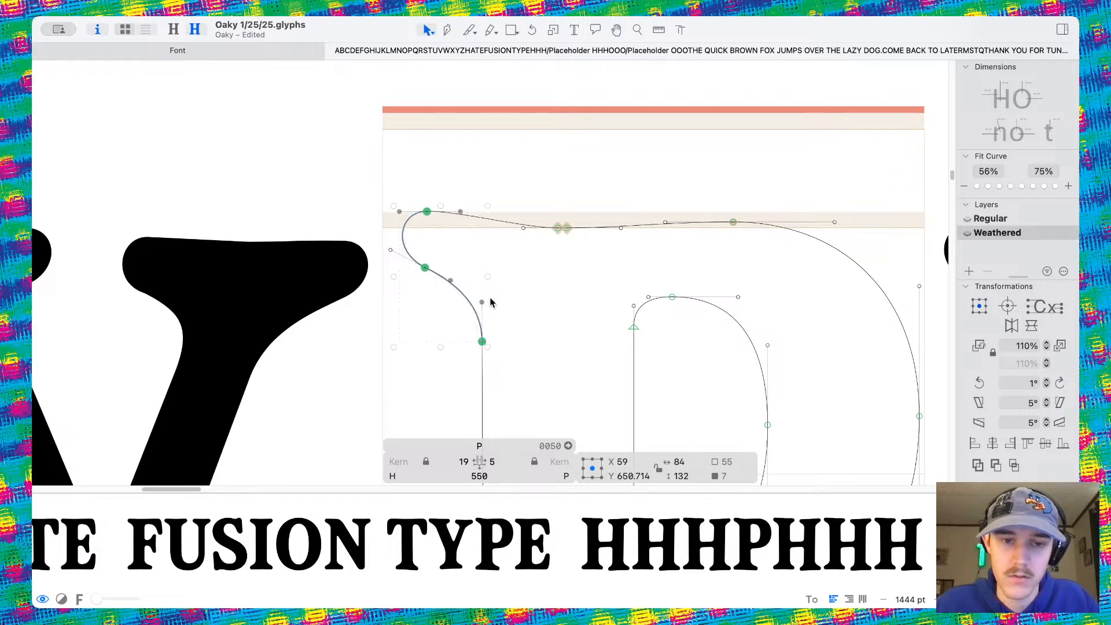
key(super+z)
key(super+shift+z)
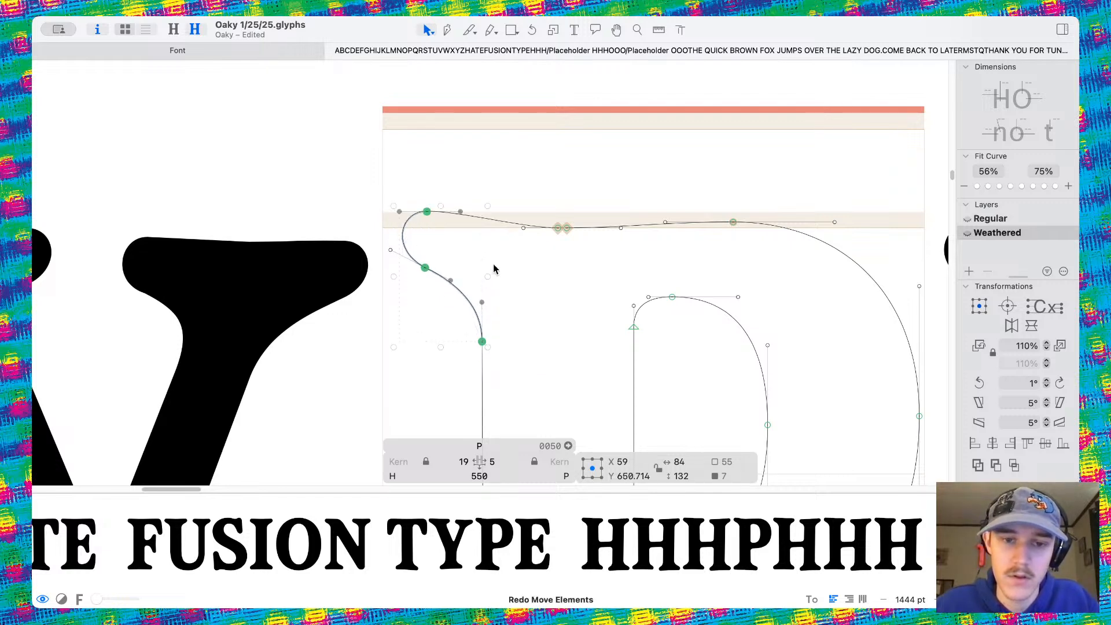
key(super+z)
Inspect the P within TYPE and begin a screen capture
click(495, 260)
scroll(433, 217, up, 5)
scroll(433, 217, down, 7)
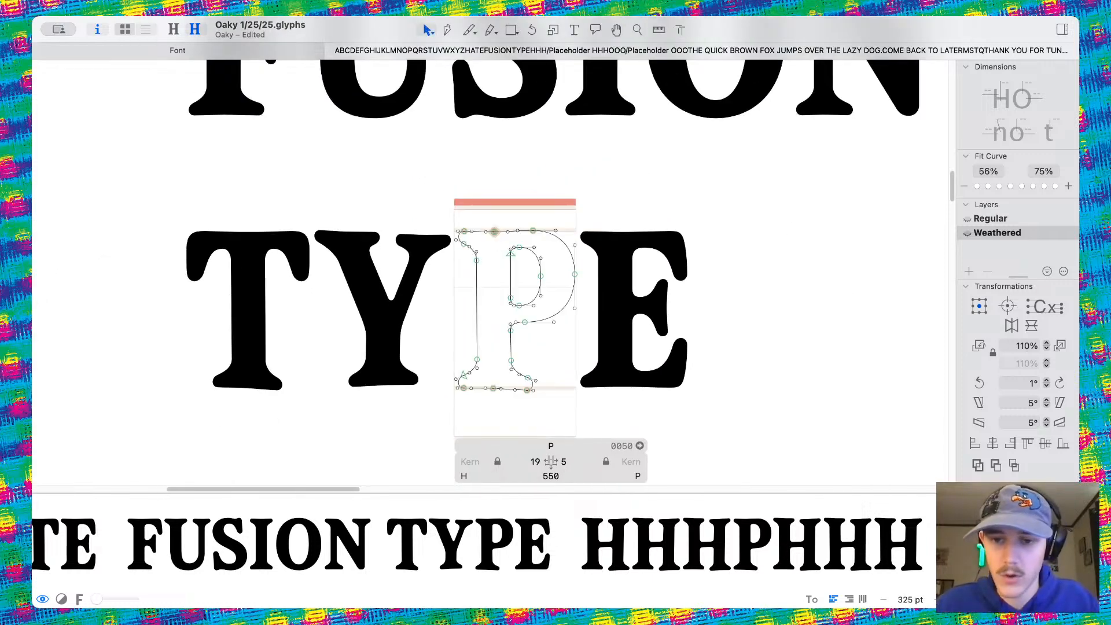
key(super+shift+4)
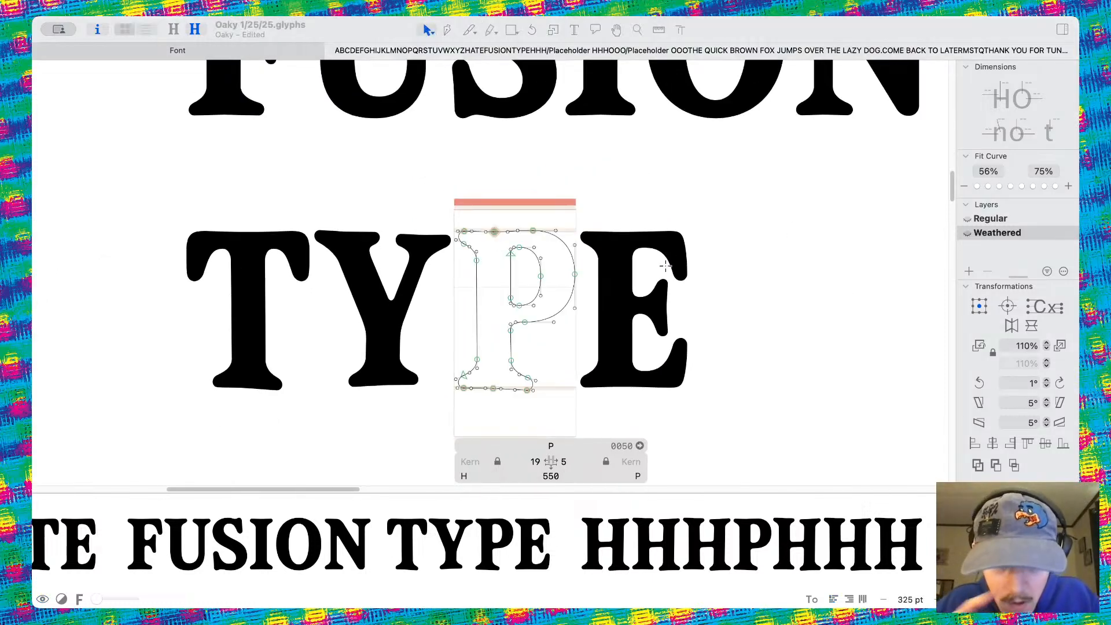
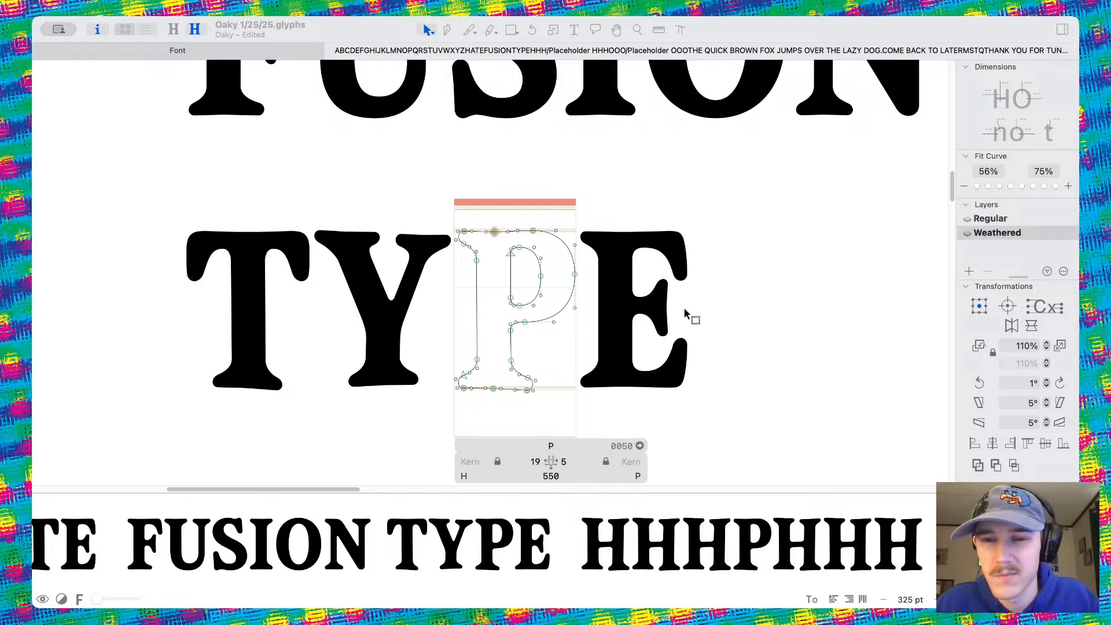
Reshape the P's upper-left serif by moving its two tip points inward and lengthening the top point's outer handle, and preview it
scroll(397, 302, up, 10)
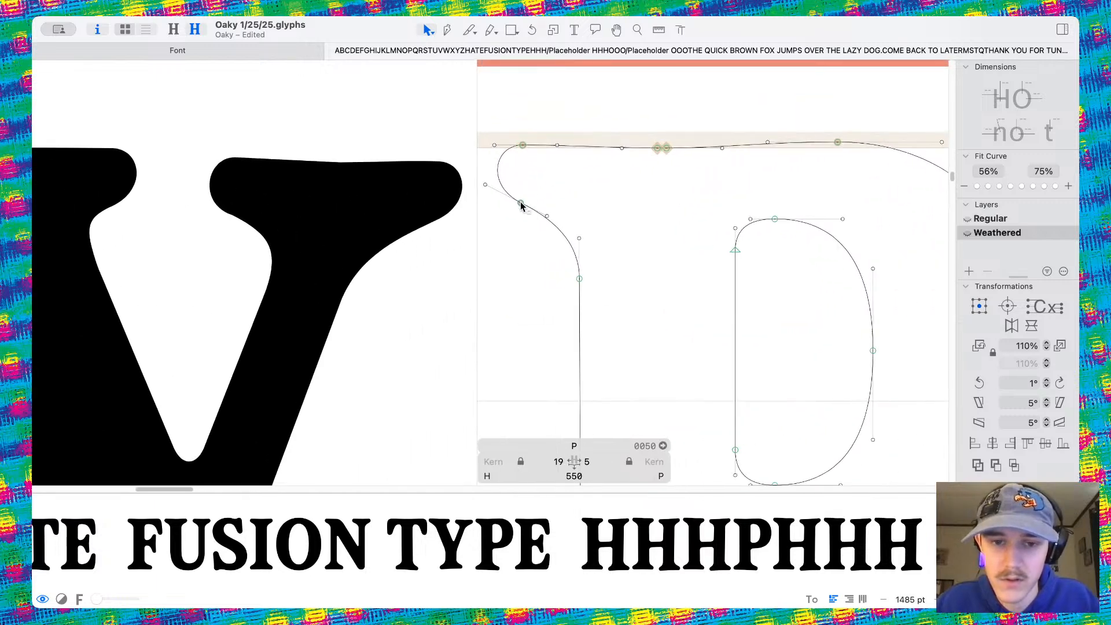
drag(520, 205, 535, 203)
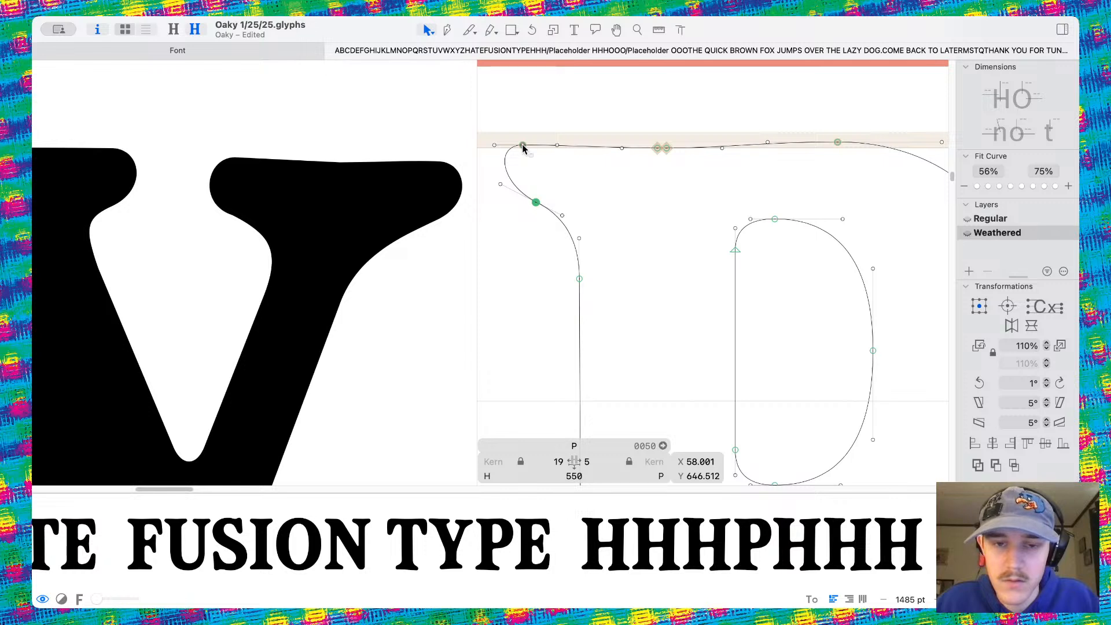
drag(523, 148, 590, 152)
click(543, 170)
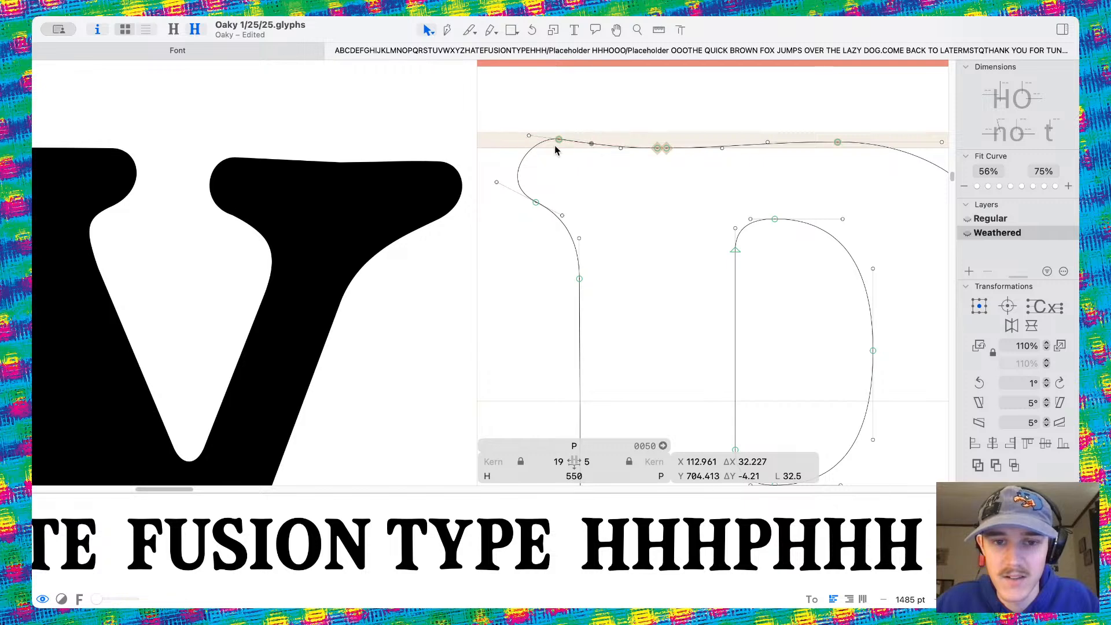
drag(528, 136, 510, 134)
key(space)
scroll(652, 233, down, 5)
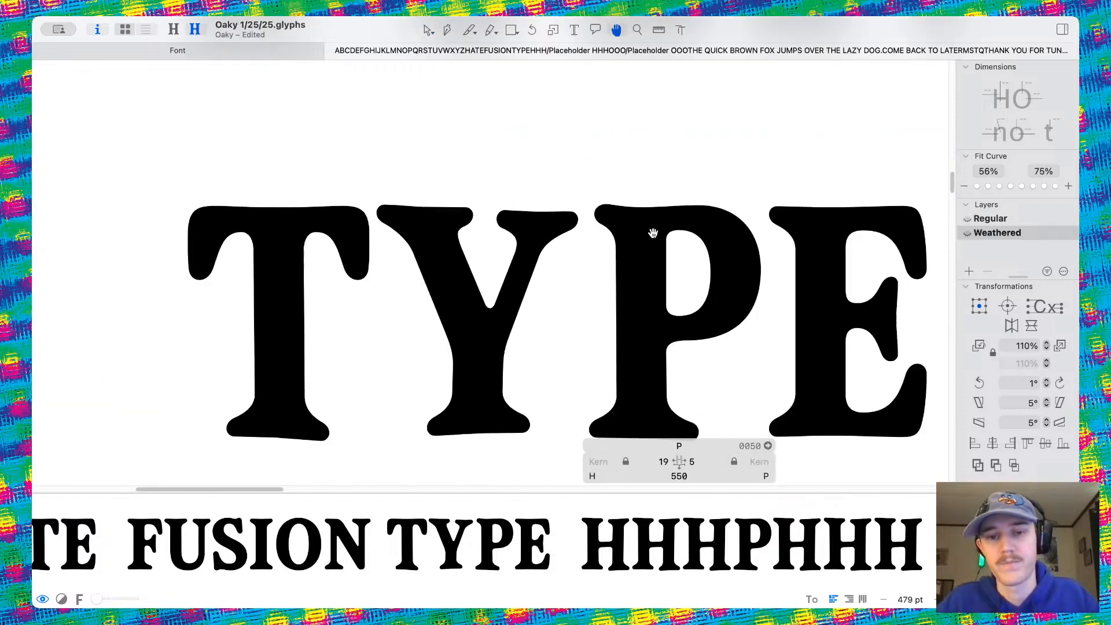
scroll(652, 233, right, 3)
Rotate the P's bowl and counter curve points counterclockwise by 2°, raise them about 6 units, and preview the letter within TYPE
scroll(583, 285, up, 5)
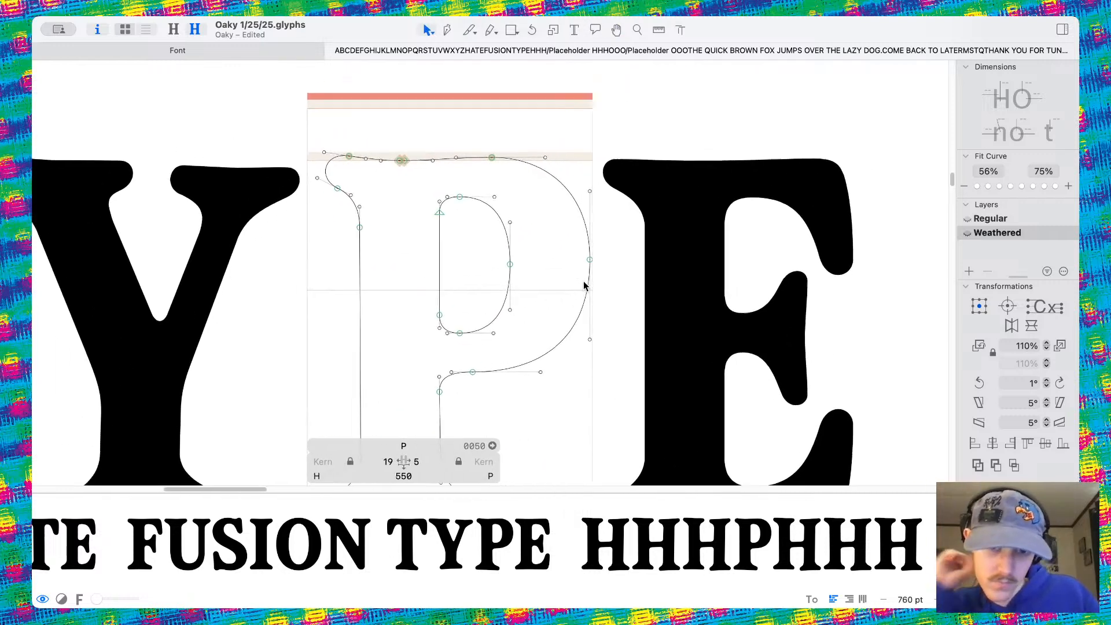
scroll(444, 242, down, 2)
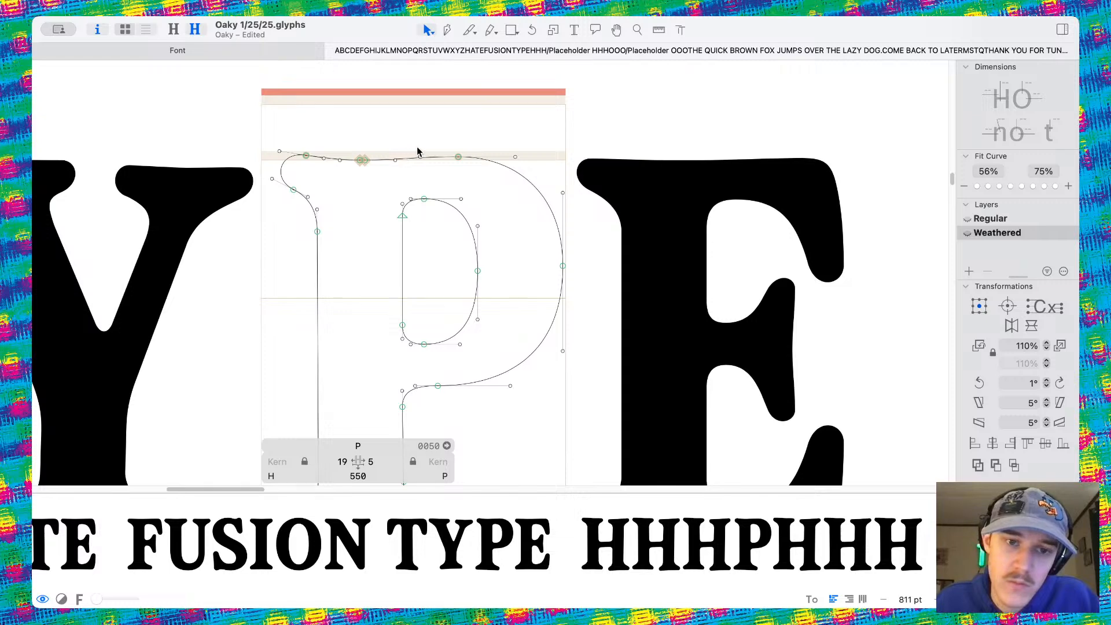
drag(415, 151, 677, 427)
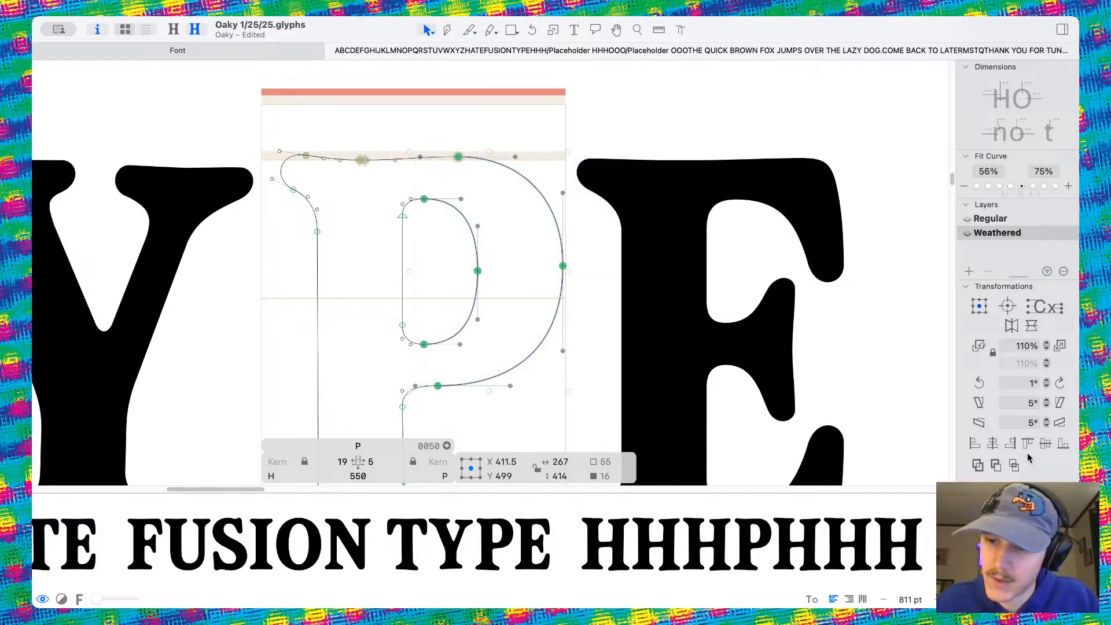
click(980, 384)
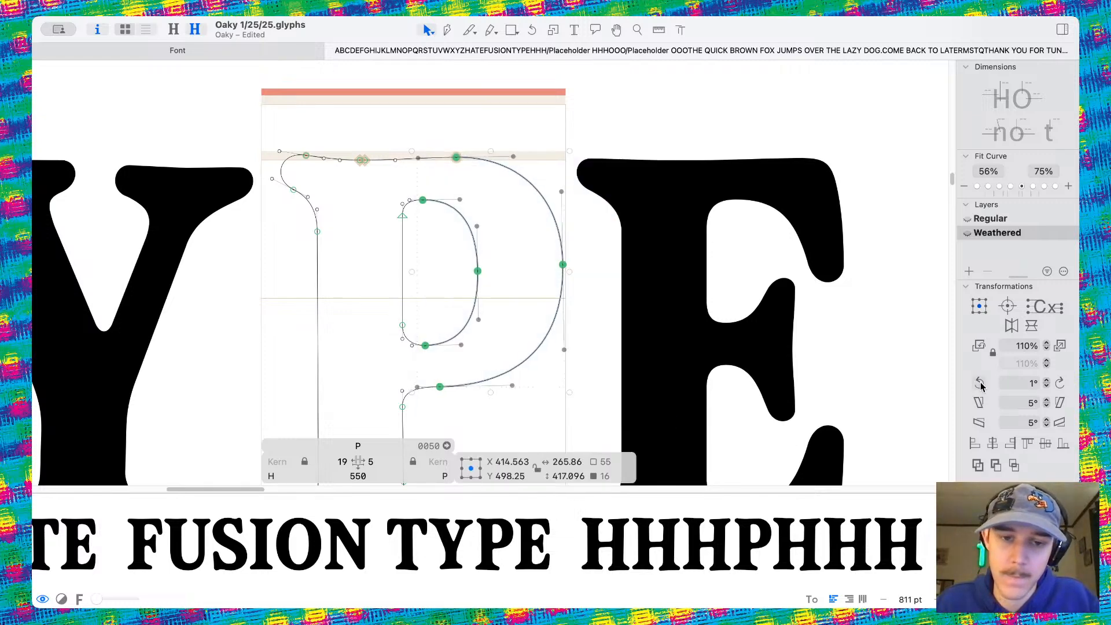
click(980, 383)
scroll(479, 298, up, 4)
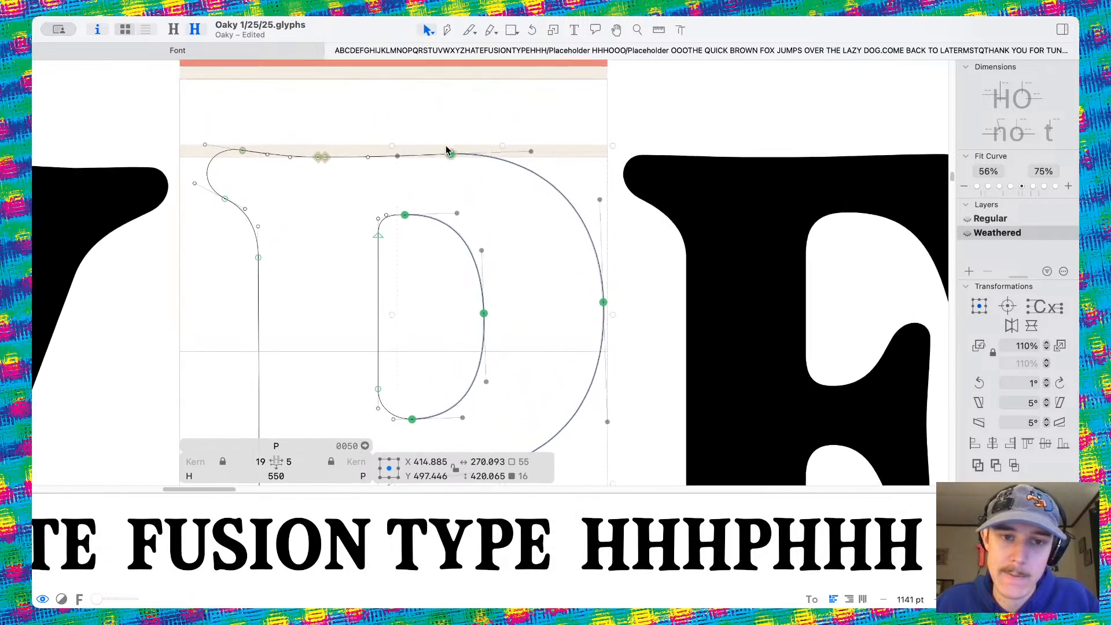
scroll(447, 150, up, 3)
scroll(455, 165, down, 8)
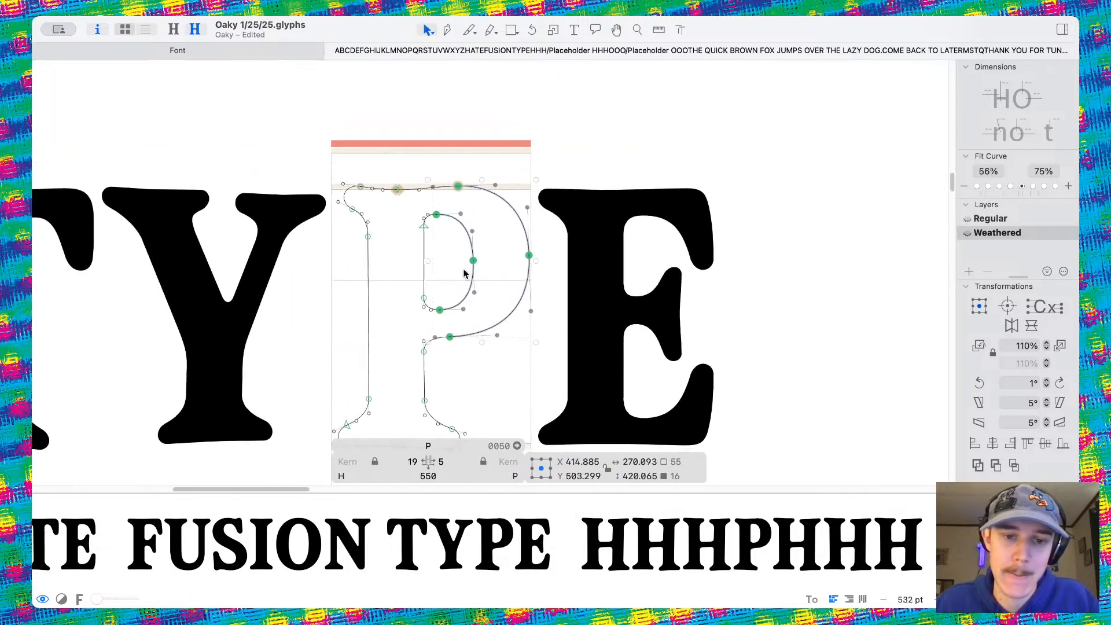
key(space)
scroll(496, 333, down, 5)
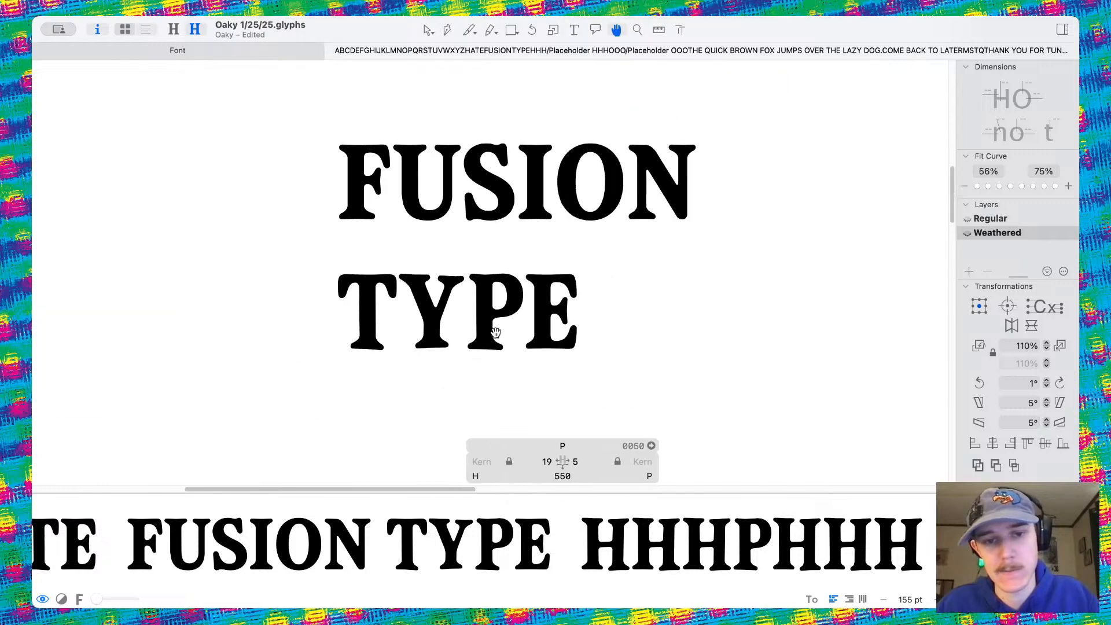
scroll(625, 357, left, 2)
scroll(578, 263, up, 4)
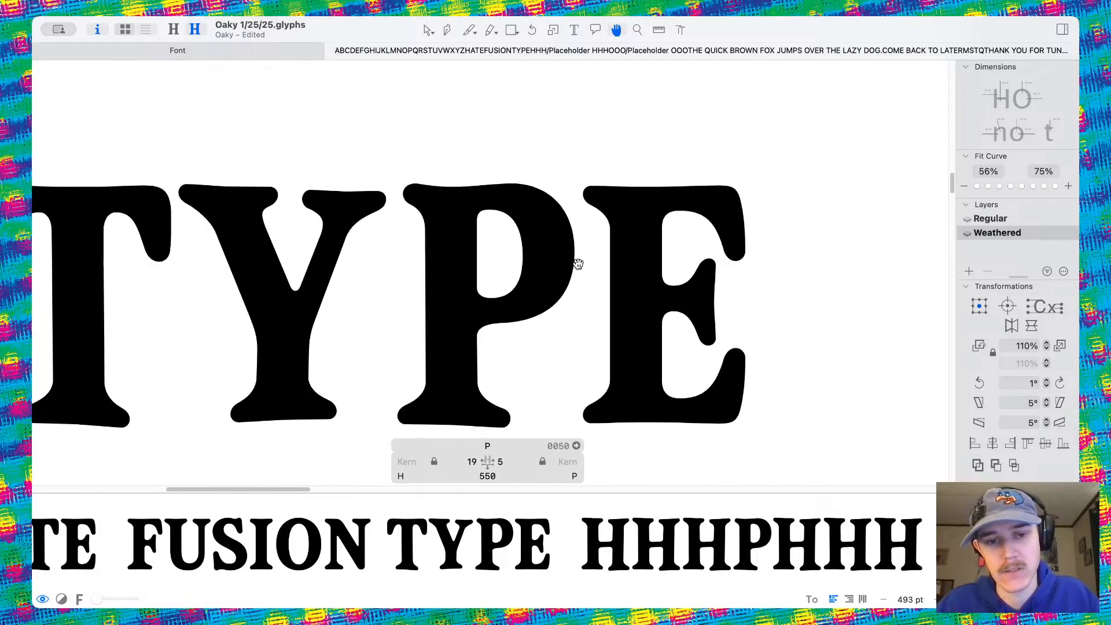
Rotate the P's inner counter clockwise by 1° and preview it within HATE, FUSION and TYPE
scroll(577, 243, up, 3)
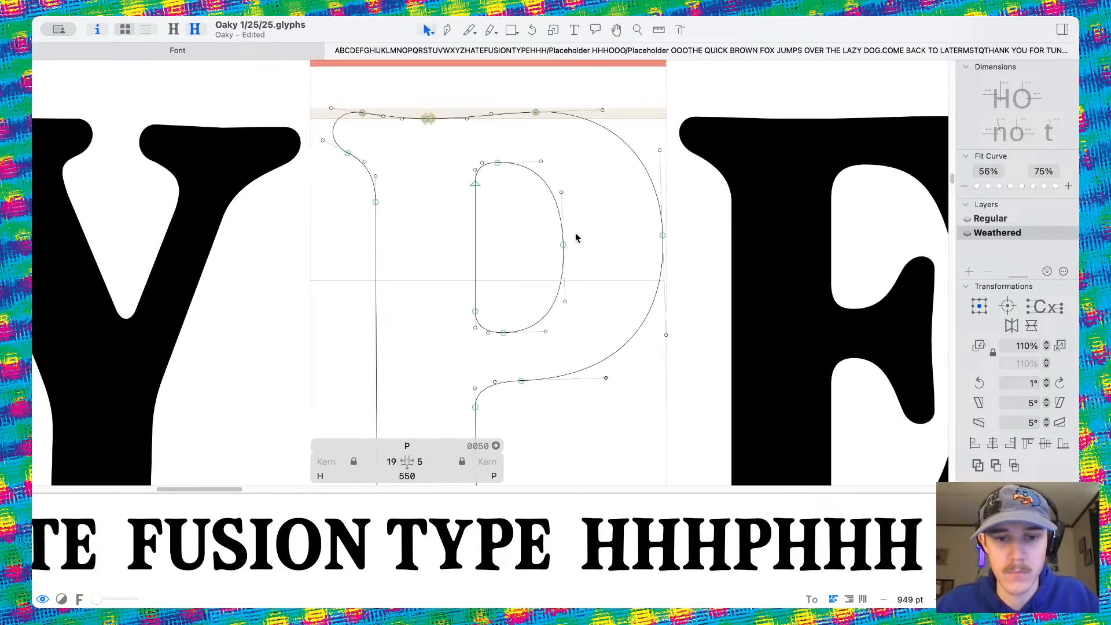
drag(447, 142, 607, 371)
click(1059, 384)
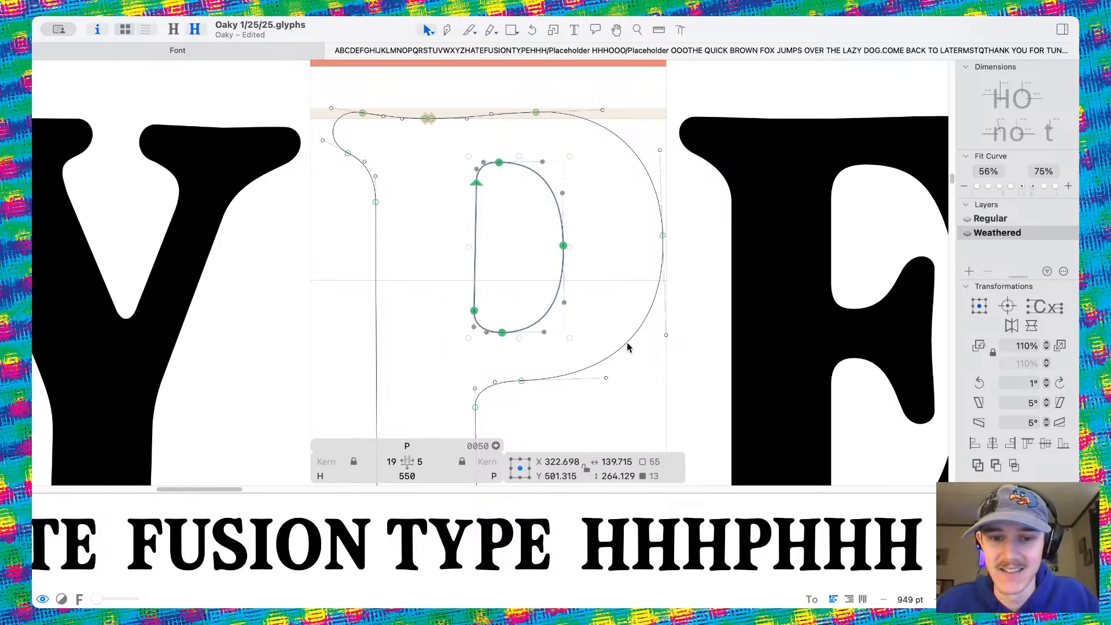
key(space)
scroll(696, 383, down, 10)
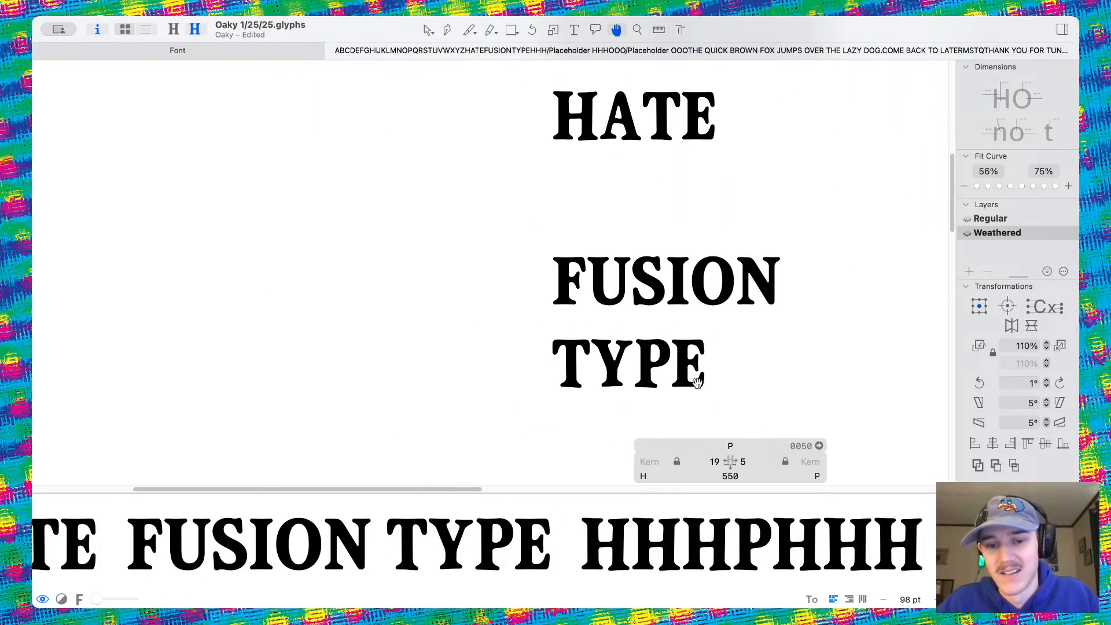
scroll(697, 385, up, 5)
scroll(532, 223, up, 3)
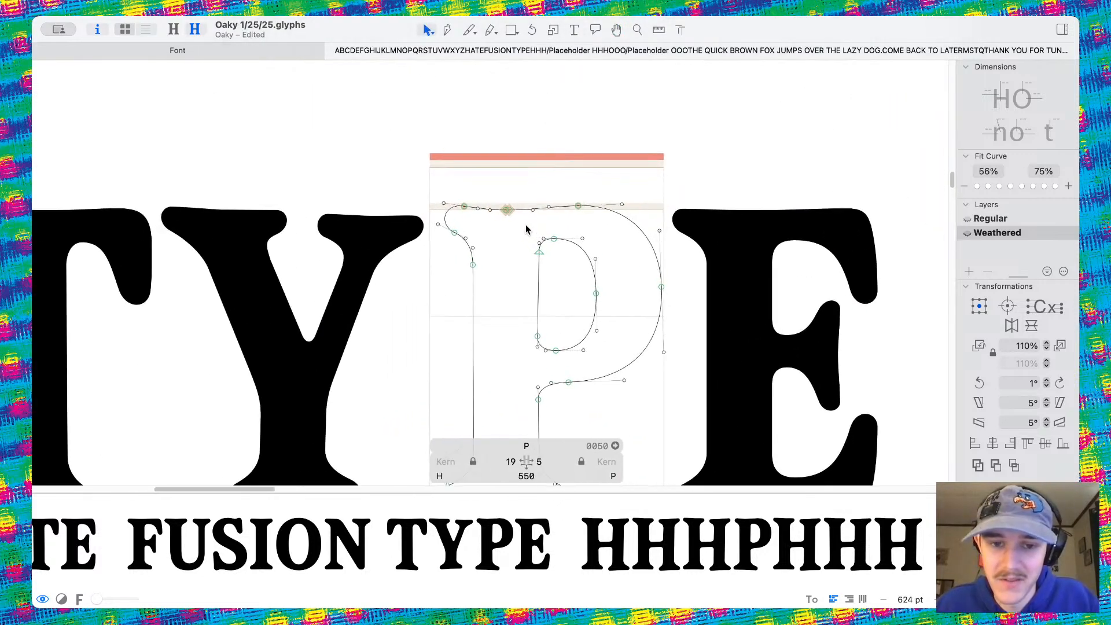
Rotate the P's inner counter clockwise by a further 2° and preview the letter within TYPE
drag(526, 225, 621, 368)
click(1061, 384)
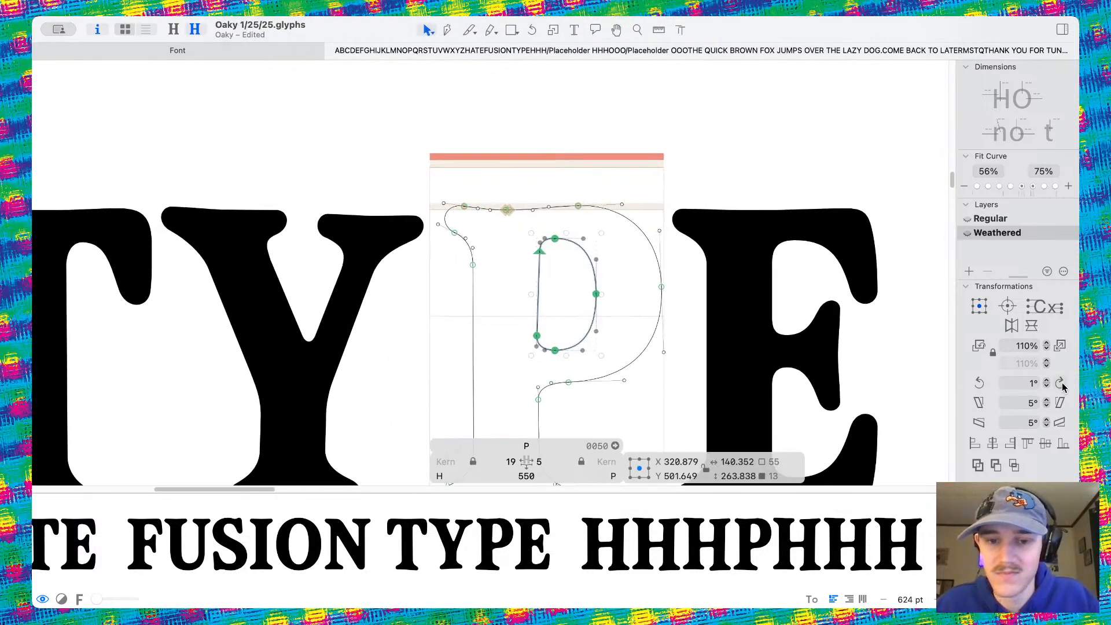
click(1061, 385)
key(space)
scroll(703, 315, down, 5)
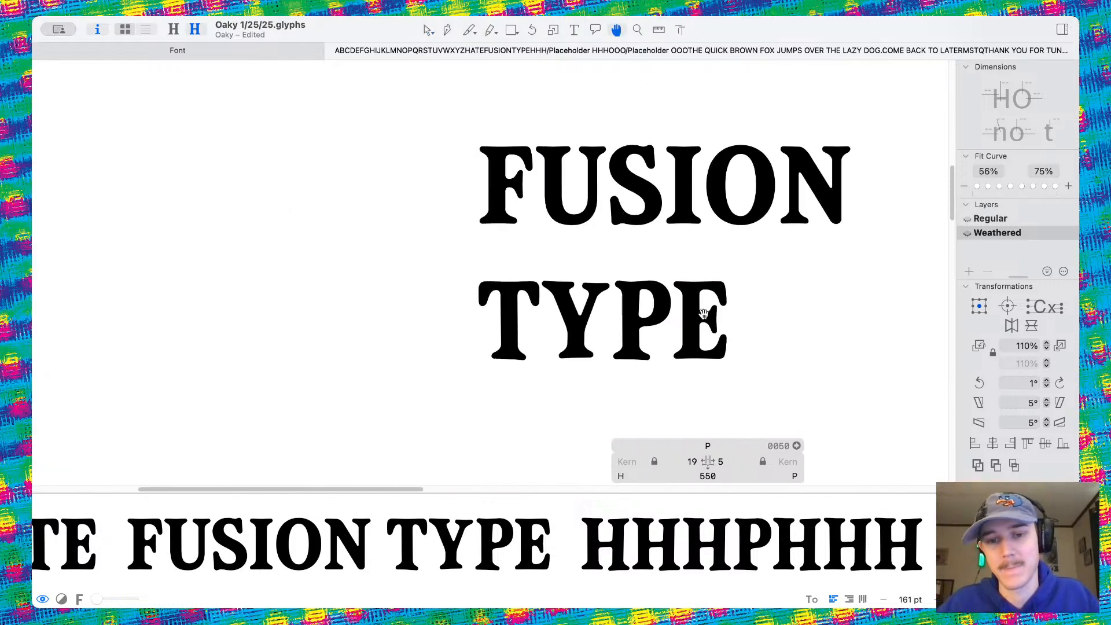
drag(622, 292, 548, 260)
scroll(597, 278, up, 3)
scroll(478, 261, up, 2)
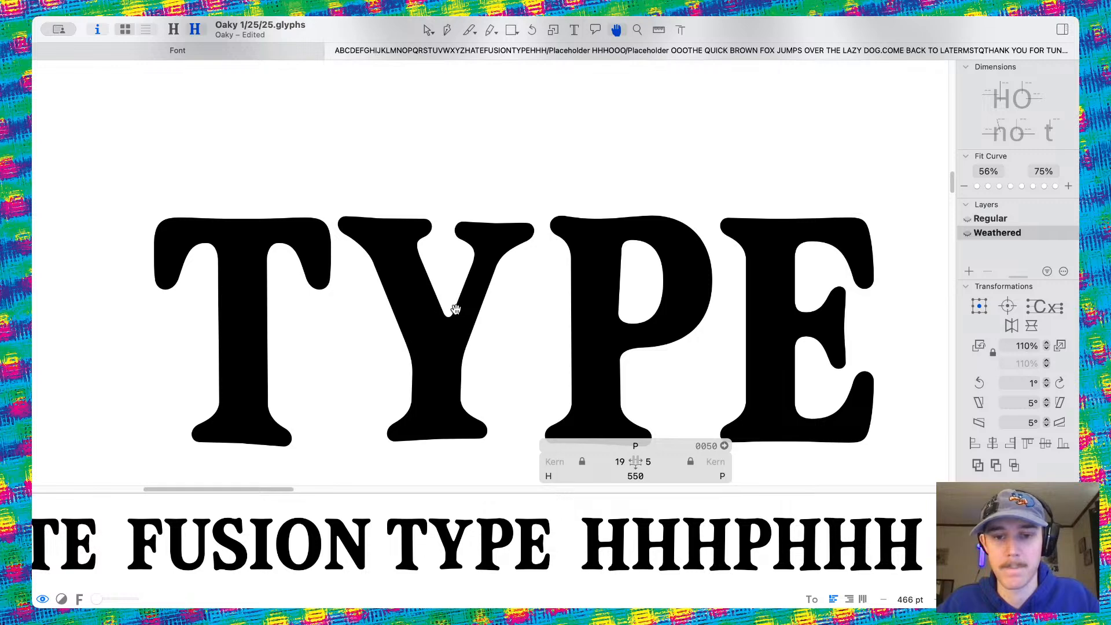
Try narrowing the Y's lower stem by moving its left edge inward, preview it within TYPE, and undo the change
scroll(455, 309, up, 3)
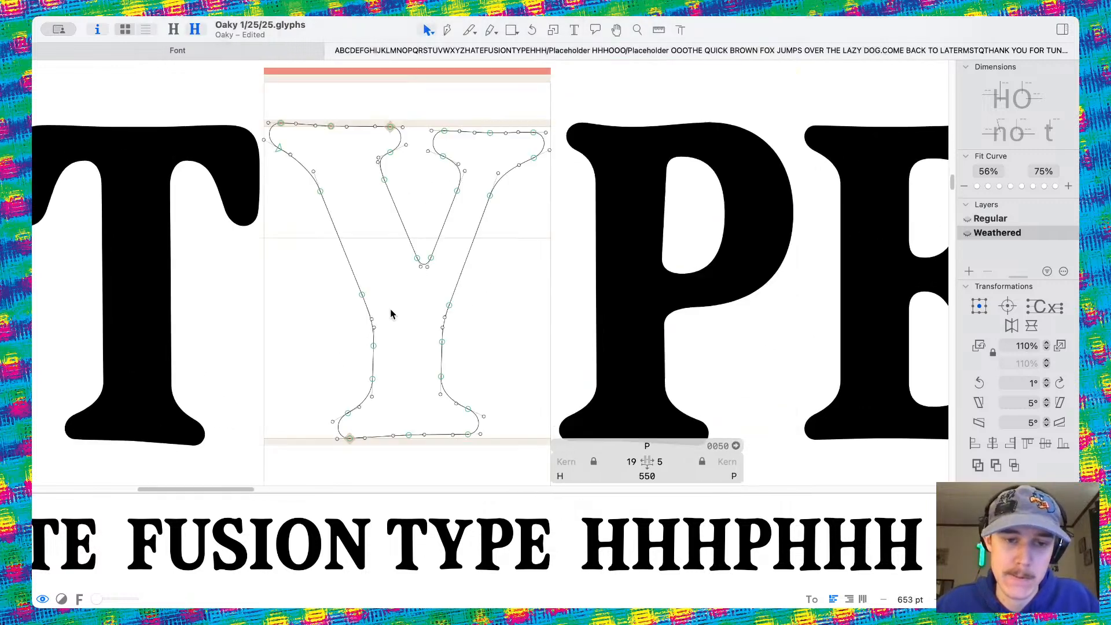
click(391, 314)
scroll(379, 324, up, 3)
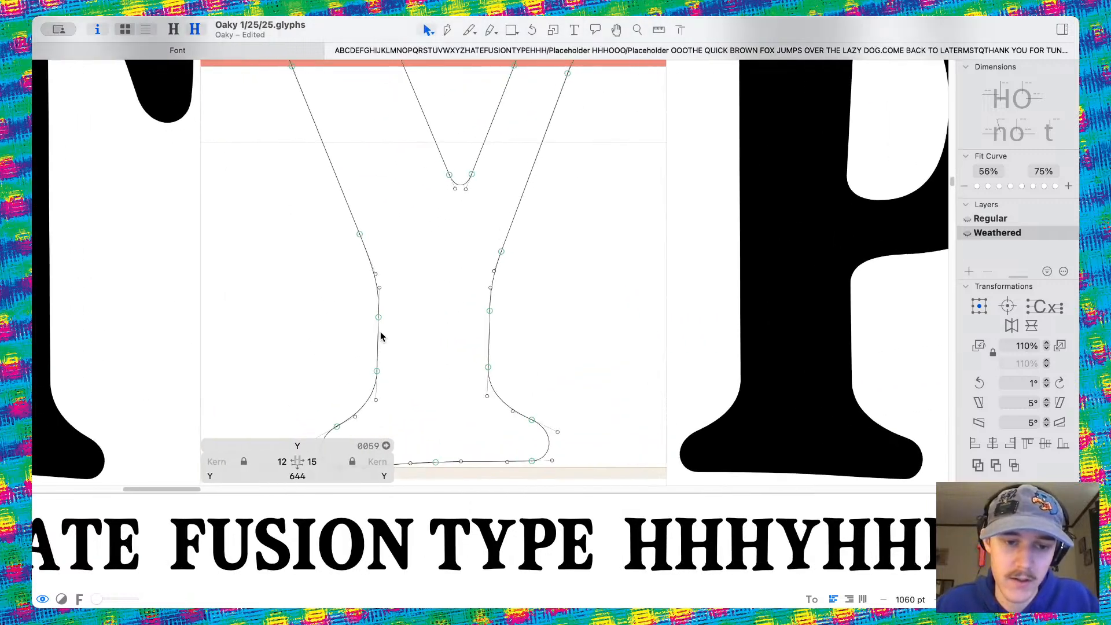
drag(378, 334, 387, 335)
click(430, 329)
key(space)
scroll(452, 321, down, 10)
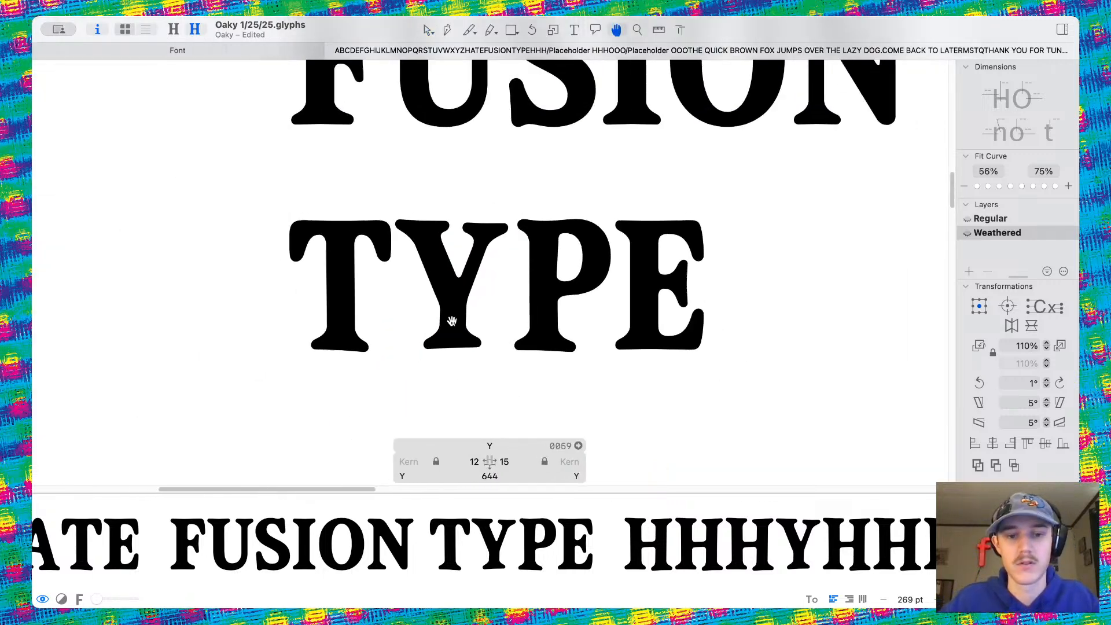
key(super+z)
scroll(483, 315, up, 8)
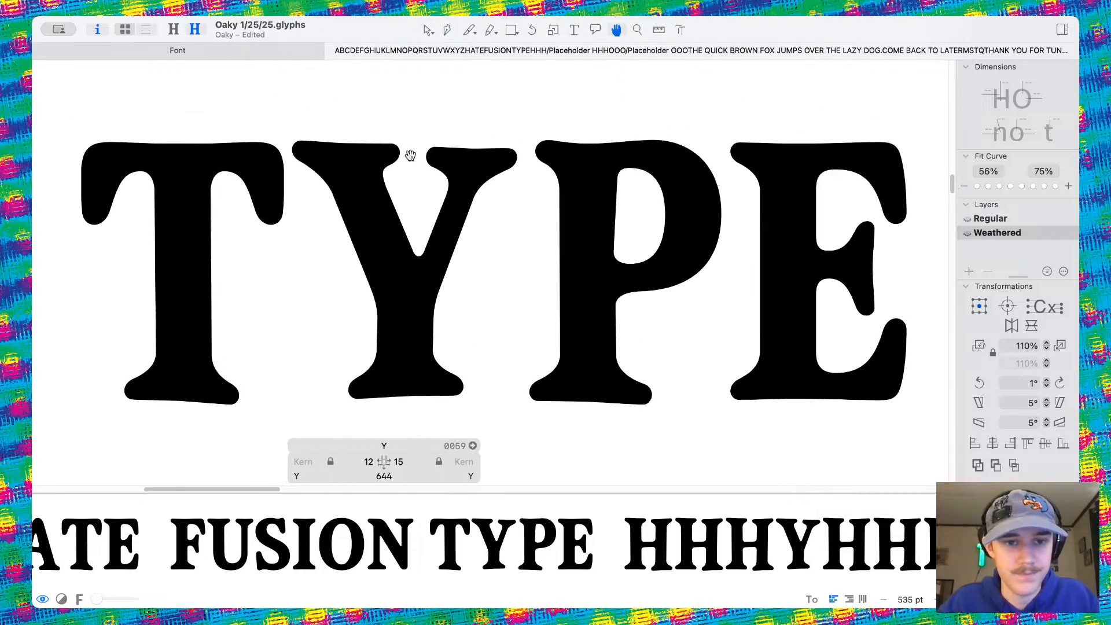
Extend the rounded inner tip of the Y's left arm serif outward, preview it, and flatten the angle of its lower handle
scroll(410, 155, up, 8)
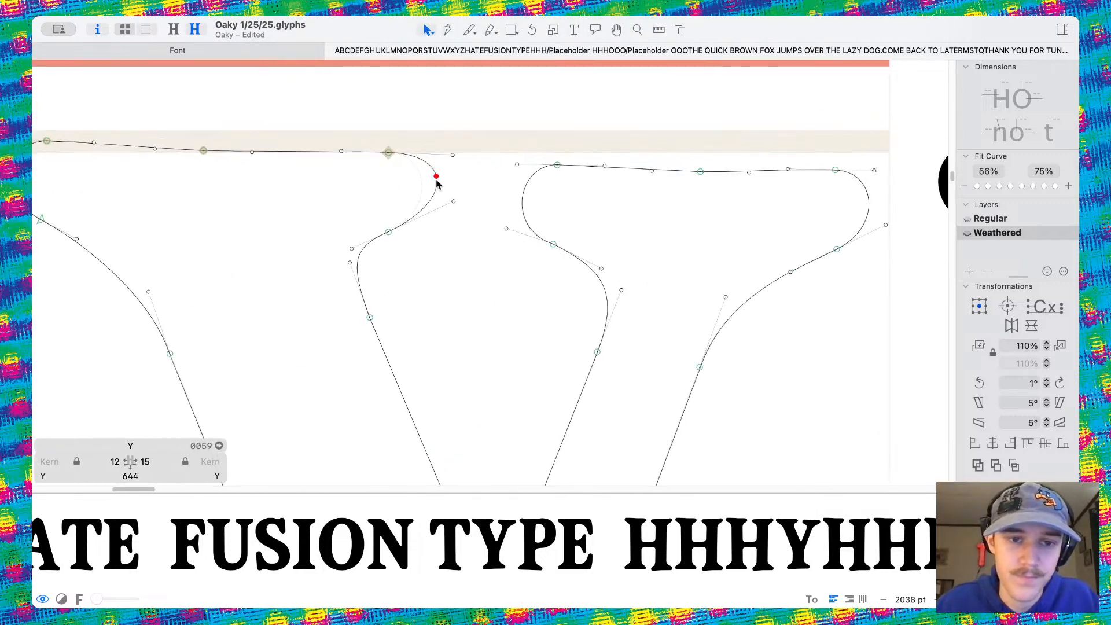
key(space)
scroll(461, 176, down, 5)
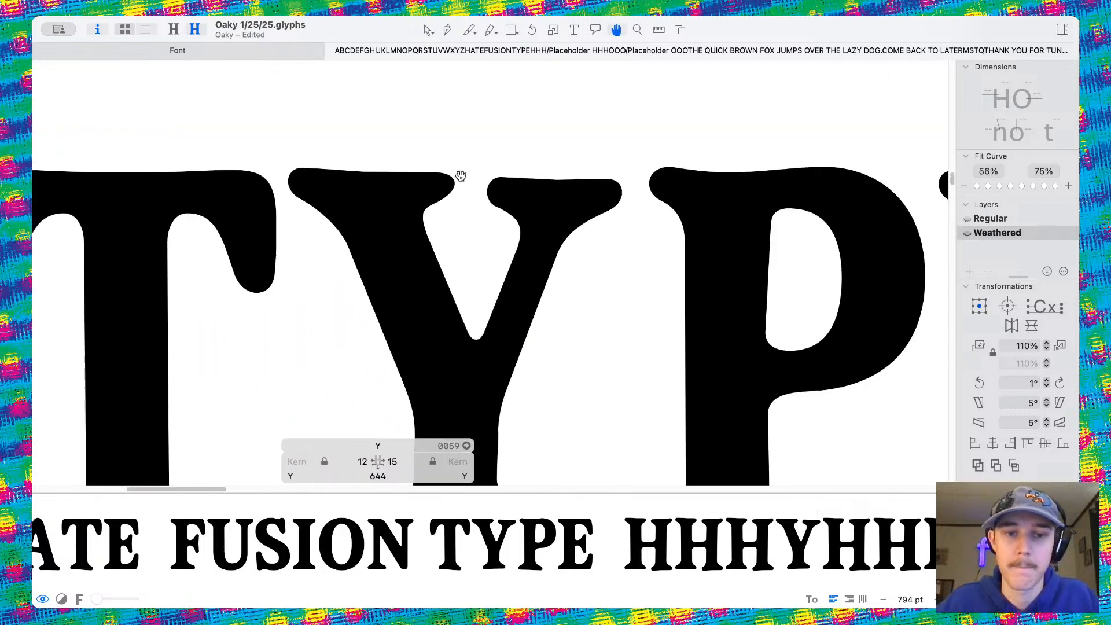
scroll(442, 193, up, 5)
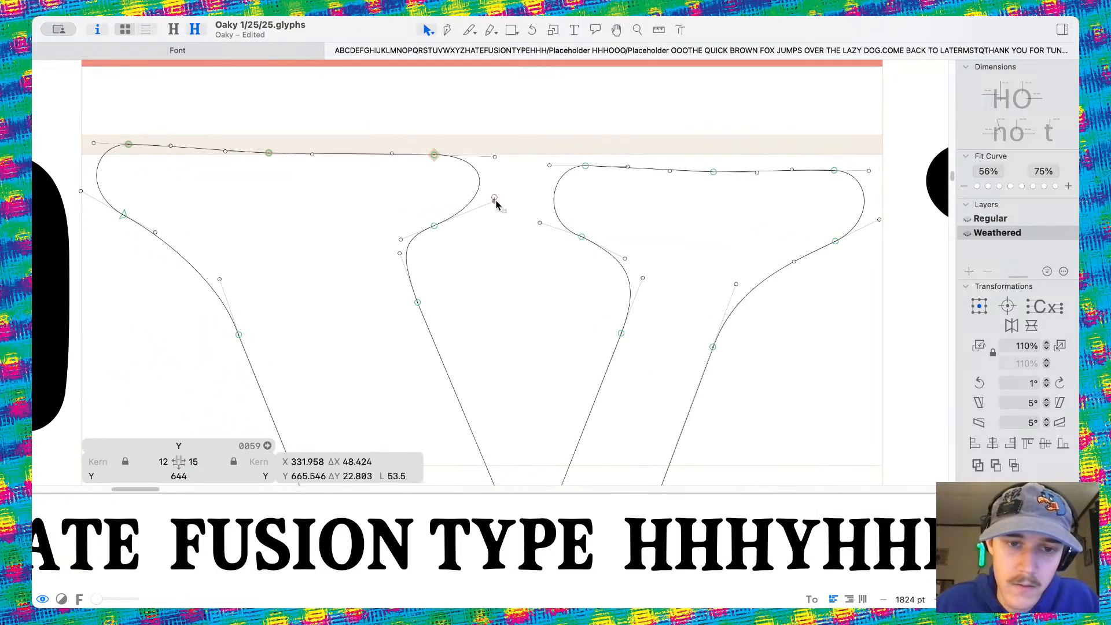
Thin the outer serif of the Y's right arm by raising its lower point, and preview the letter within TYPE
scroll(651, 235, right, 5)
scroll(651, 235, right, 1)
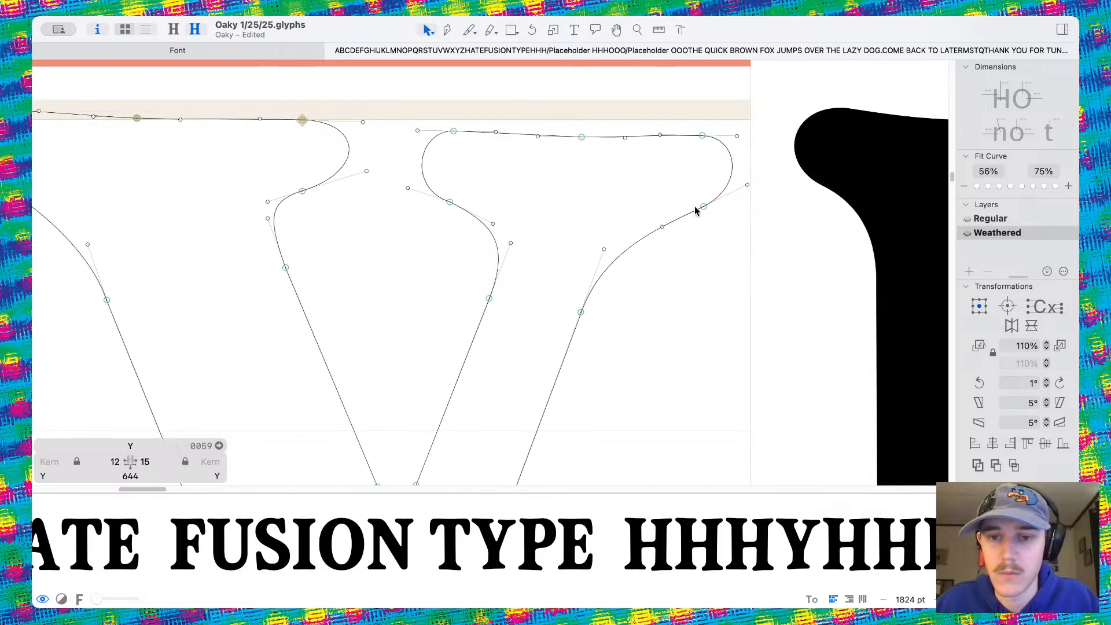
drag(703, 210, 700, 190)
key(space)
scroll(732, 227, down, 10)
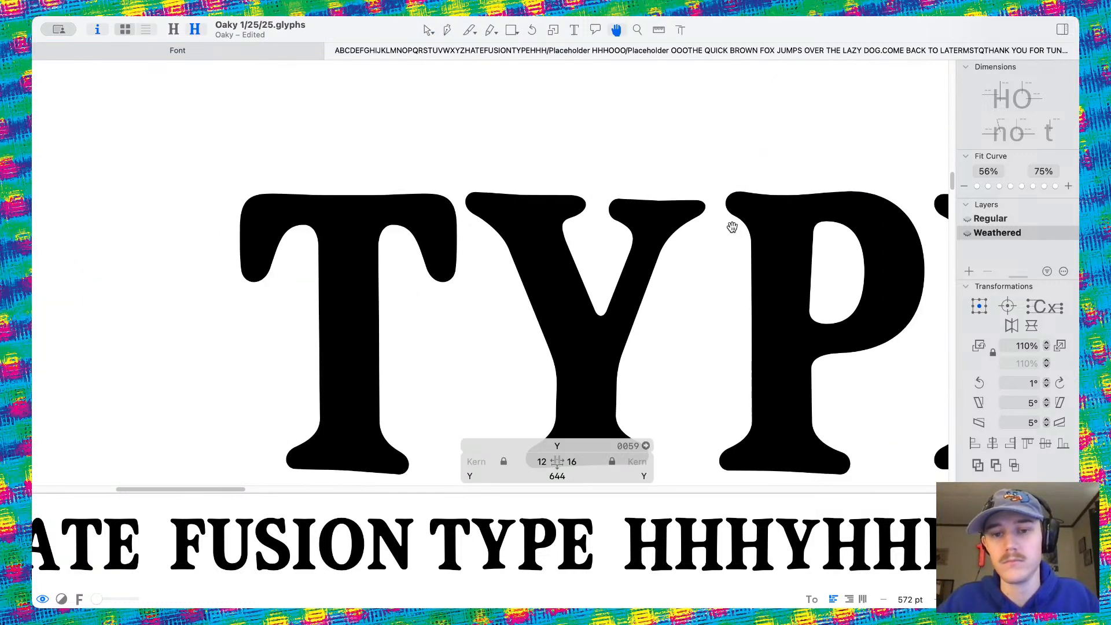
scroll(578, 218, up, 10)
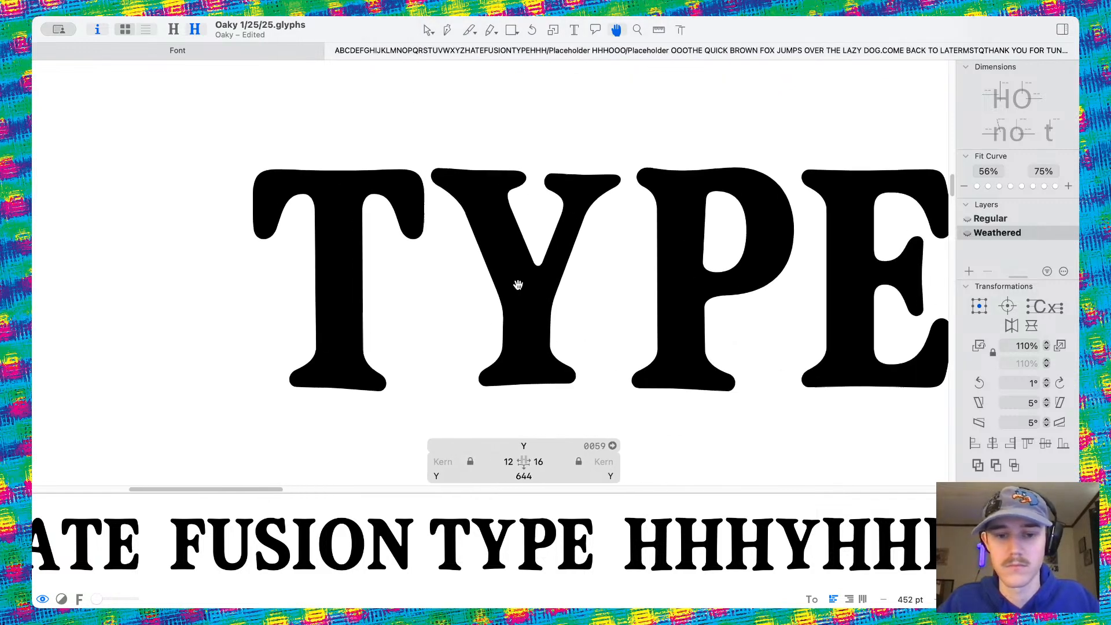
Pull the rounded left tip of the Y's foot serif outward and preview it within TYPE
scroll(463, 360, up, 1)
scroll(462, 360, left, 1)
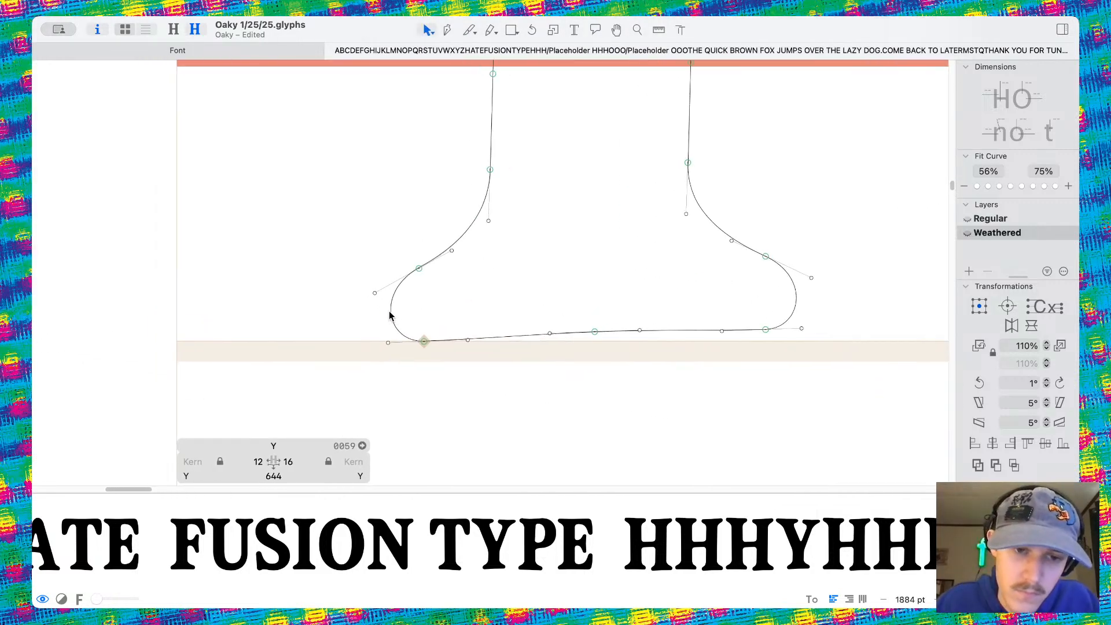
drag(388, 313, 375, 314)
key(space)
scroll(489, 293, down, 12)
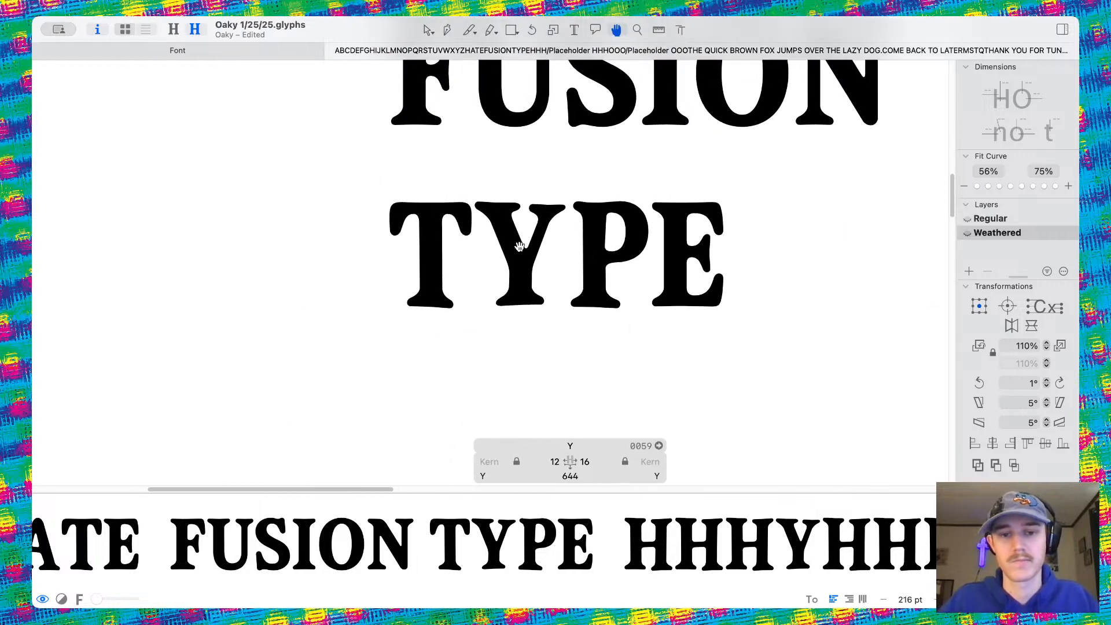
scroll(519, 245, up, 6)
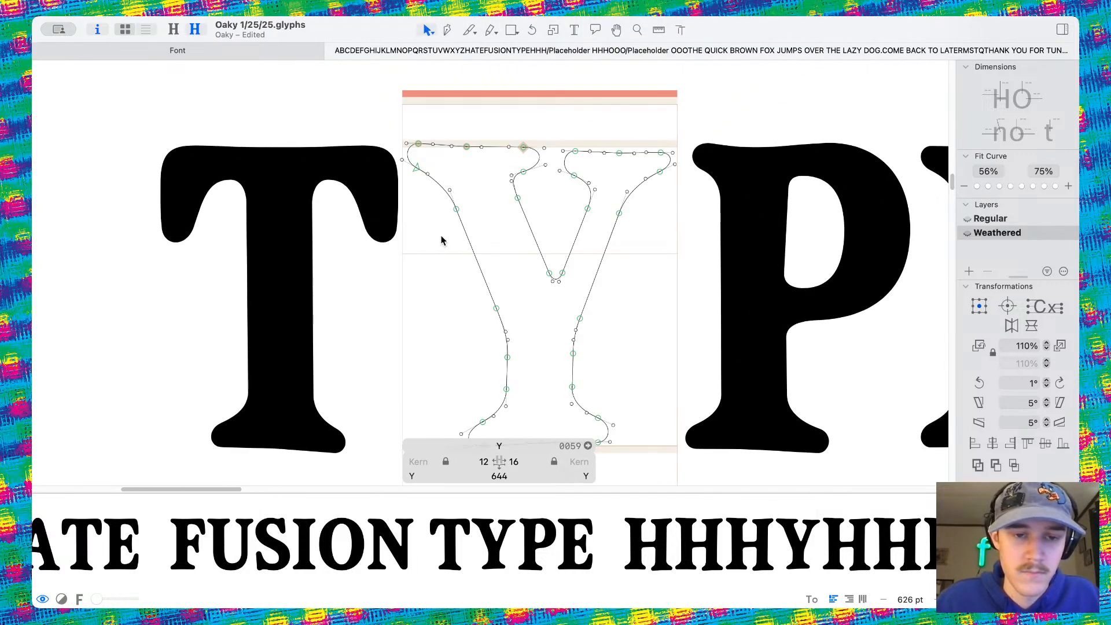
Open the T in TYPE for editing and rotate the outer points of its left arm counterclockwise by 2°
double_click(241, 235)
scroll(241, 236, up, 4)
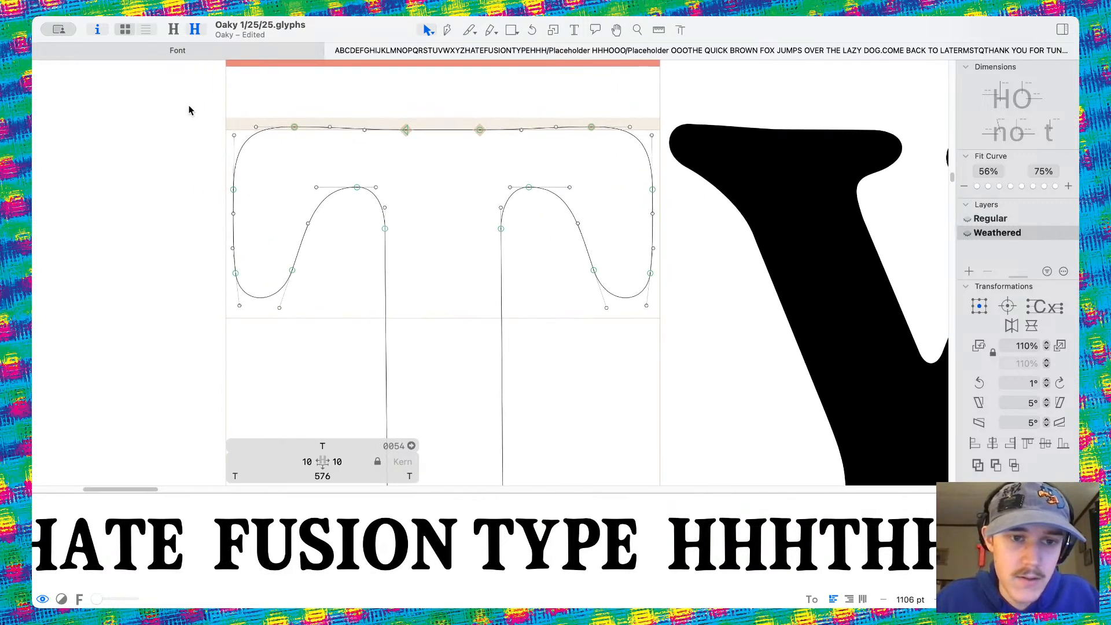
drag(189, 110, 339, 320)
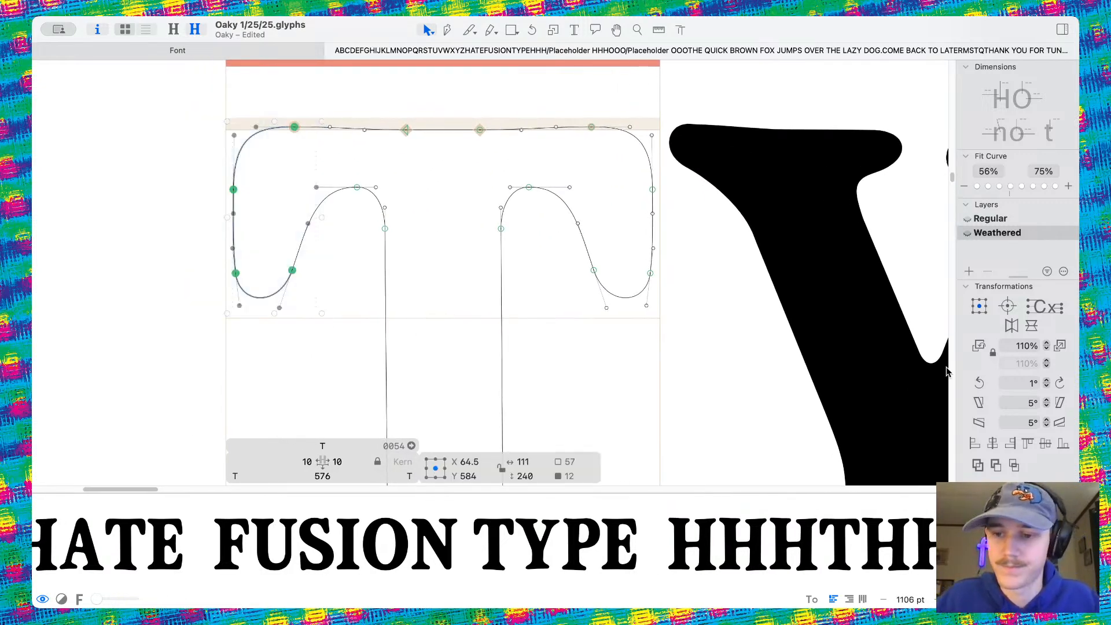
click(980, 384)
click(980, 384)
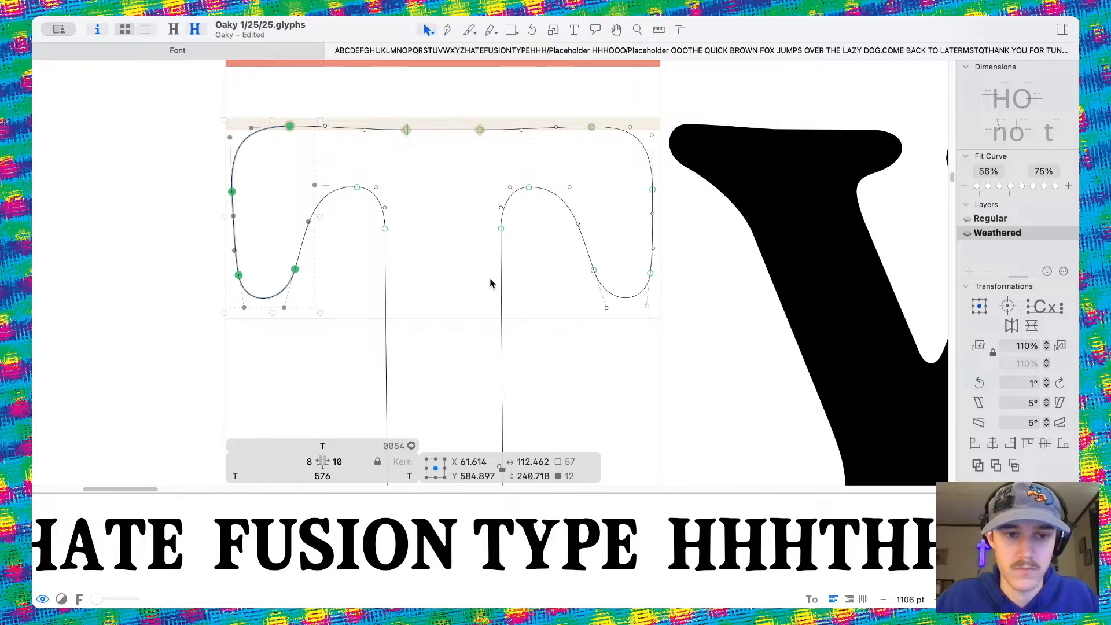
click(347, 283)
Raise the points of the T's right arm, including the top of its inner curve, by about 9 units
scroll(610, 265, right, 2)
scroll(615, 262, up, 2)
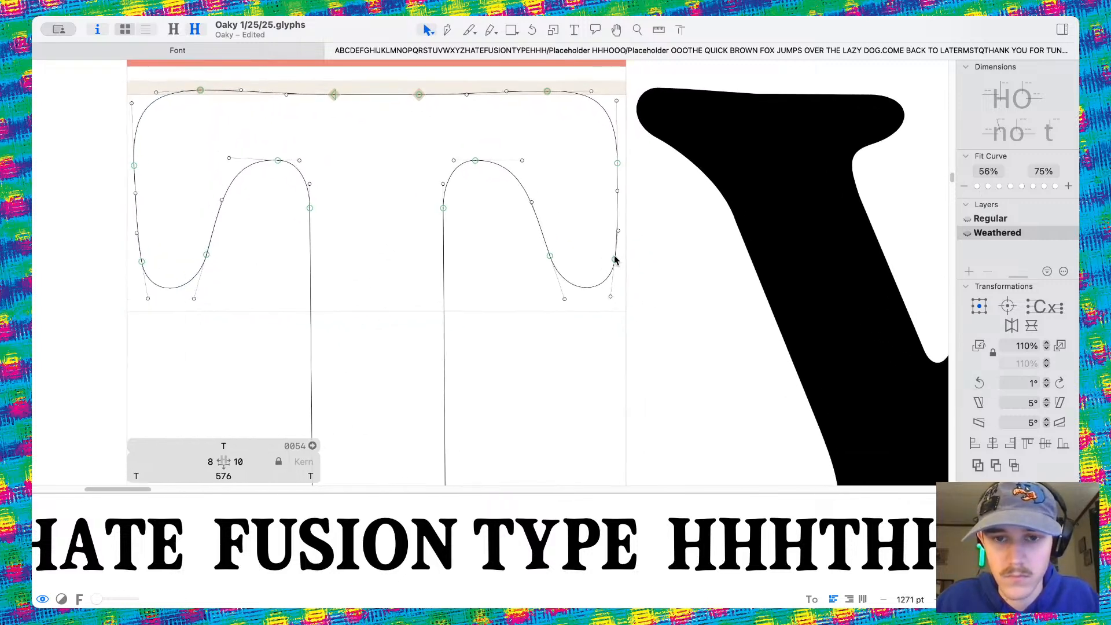
drag(495, 79, 665, 321)
scroll(526, 254, up, 3)
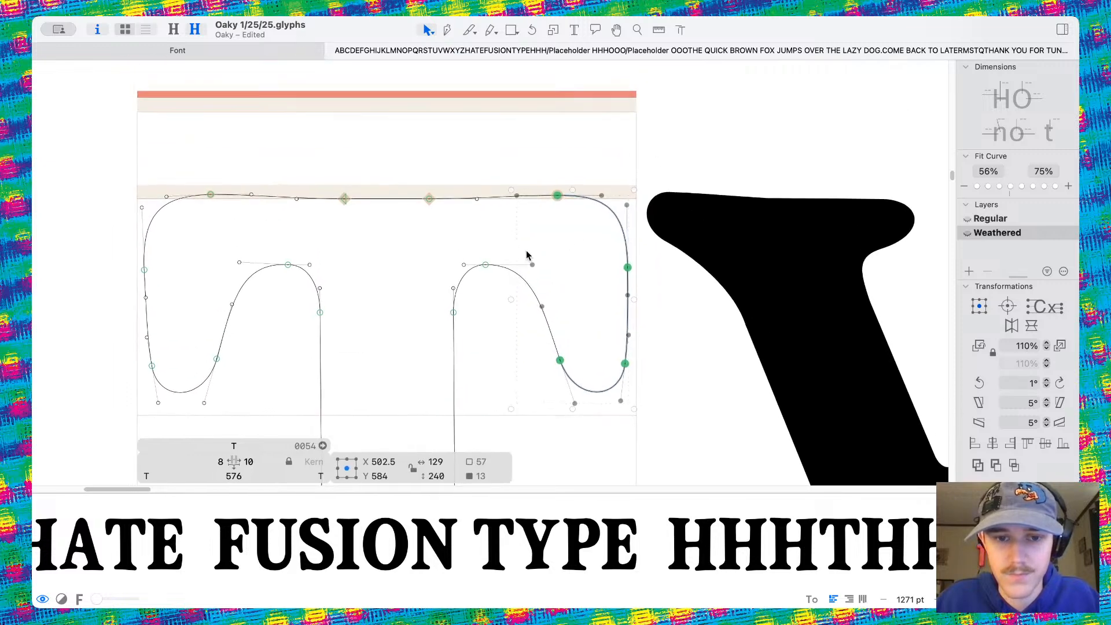
scroll(527, 255, up, 3)
shift+click(476, 260)
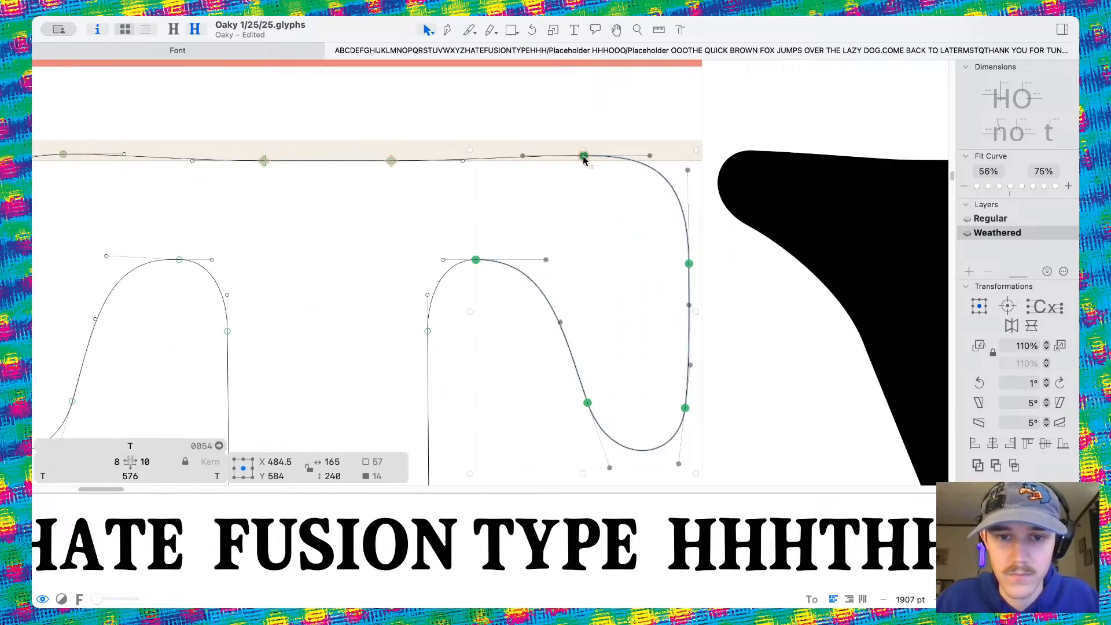
drag(583, 160, 583, 147)
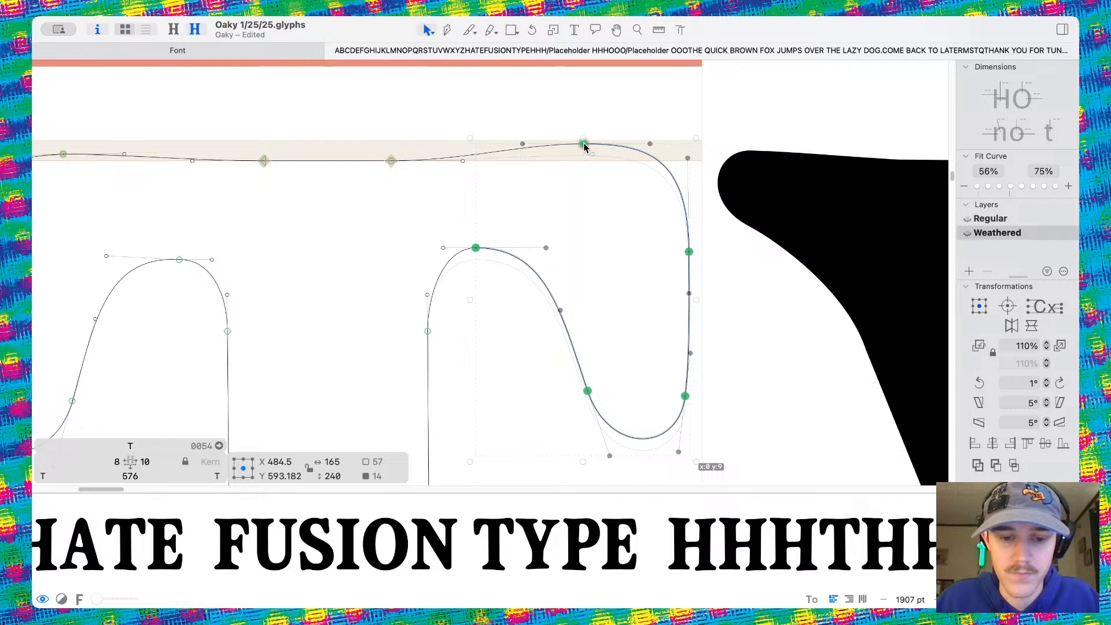
click(575, 194)
Shift the right centre point of the T's top edge and its outer handle to the left, and preview the letter within TYPE
drag(391, 160, 348, 160)
drag(462, 161, 422, 162)
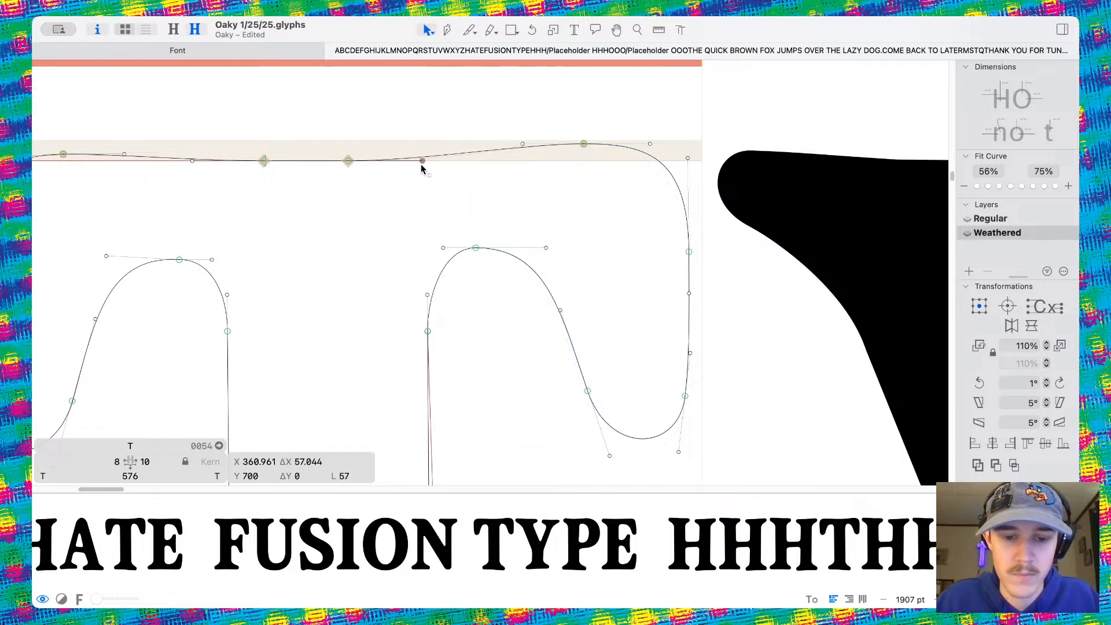
click(543, 203)
scroll(542, 203, down, 4)
scroll(542, 206, down, 8)
key(space)
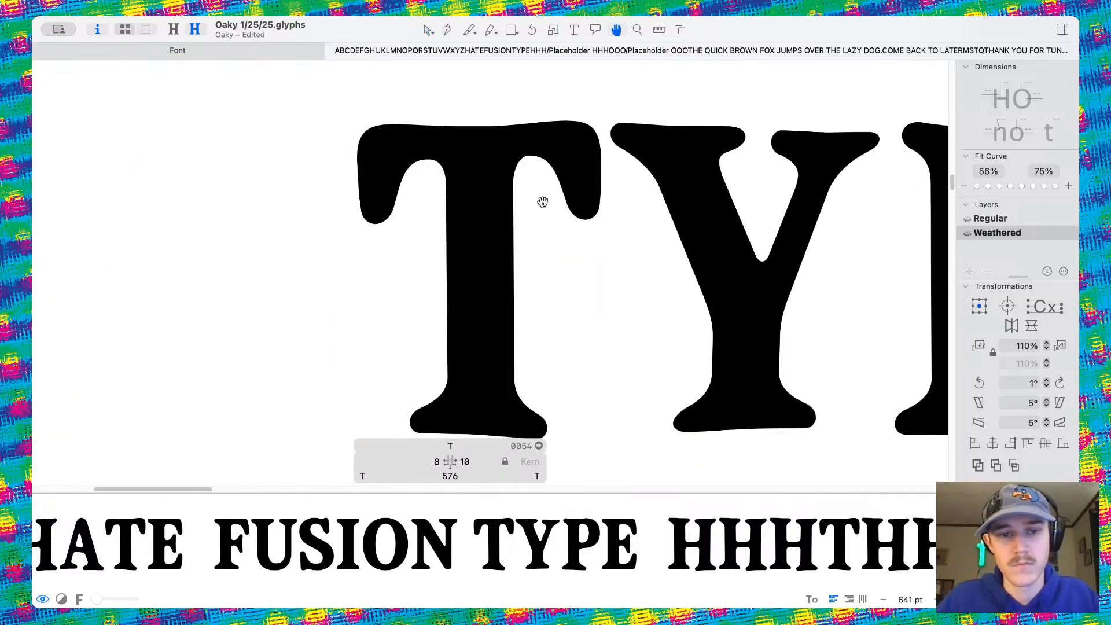
scroll(586, 273, down, 6)
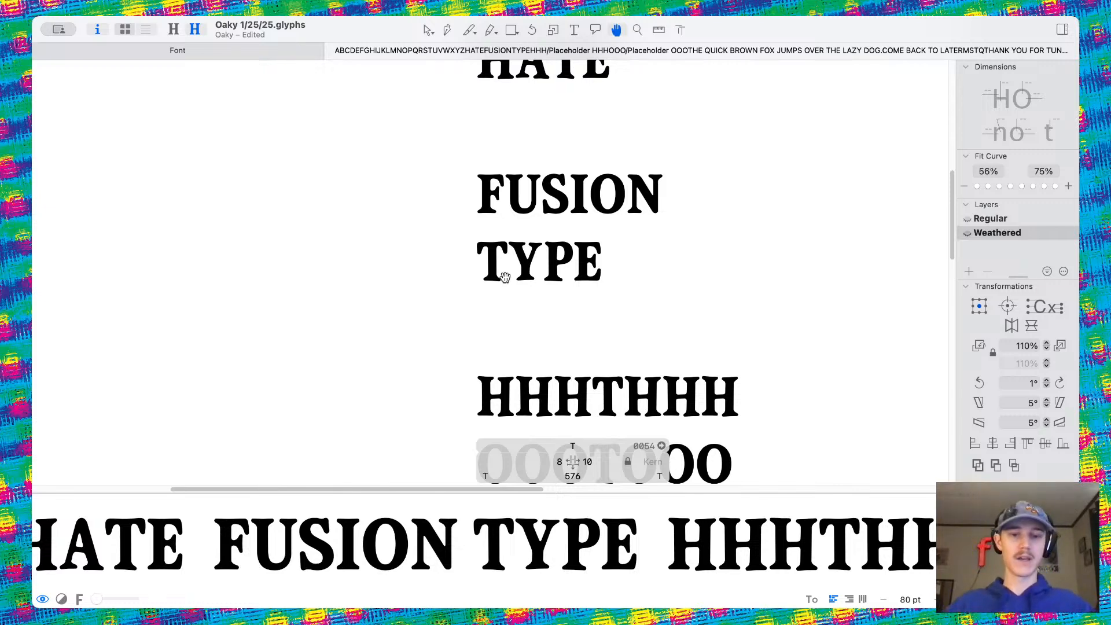
Try flipping the whole T outline horizontally, compare it within TYPE, and undo the flip
scroll(504, 277, up, 6)
drag(351, 151, 741, 398)
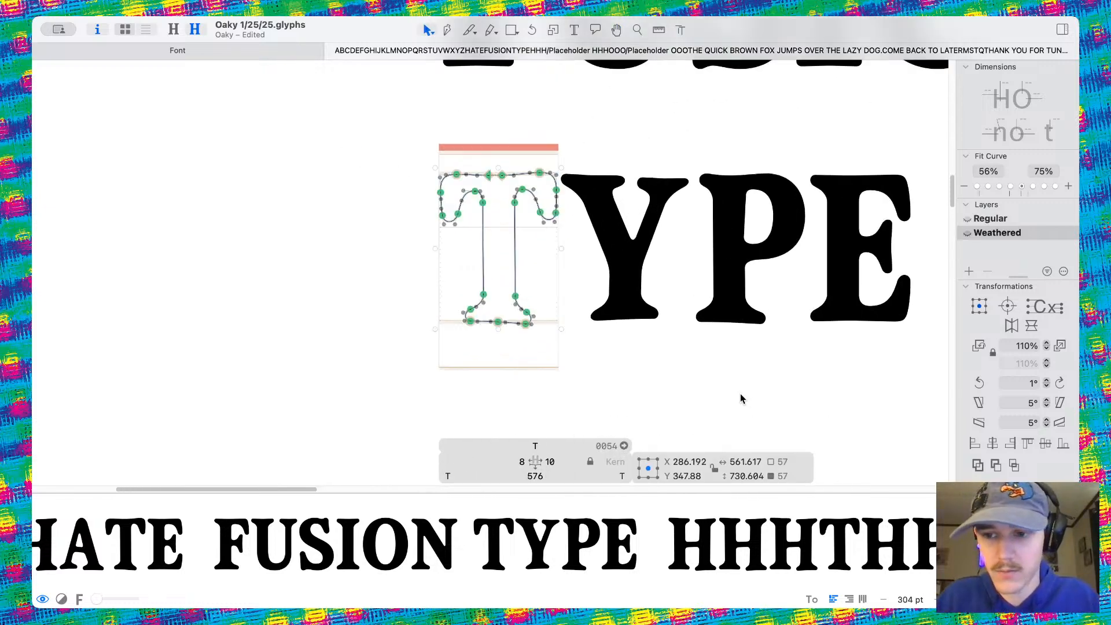
click(1011, 326)
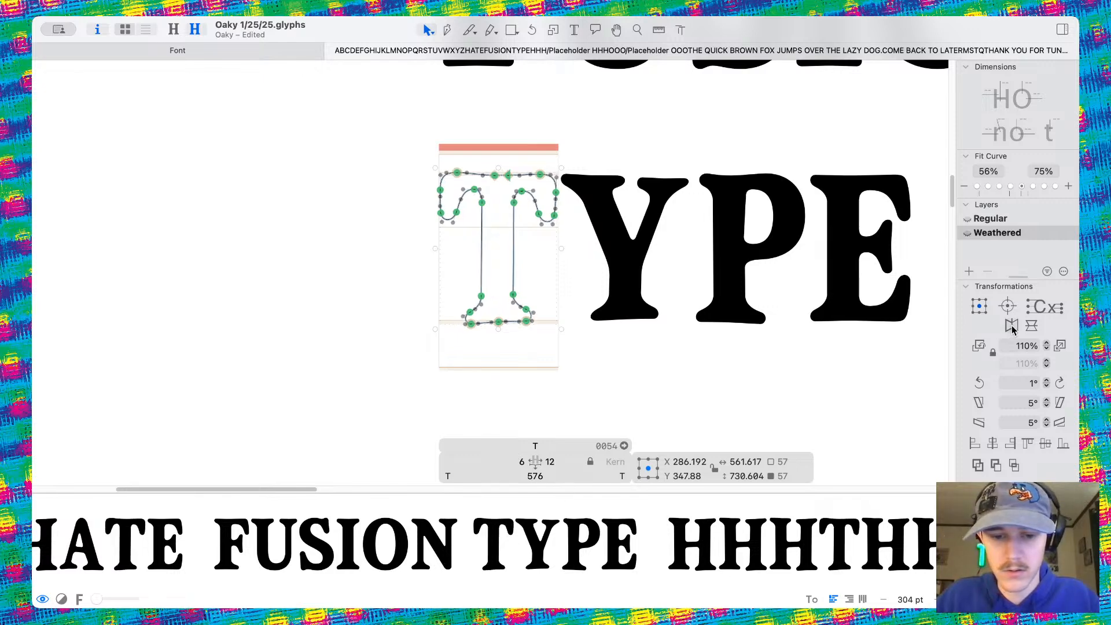
click(663, 400)
scroll(570, 285, right, 5)
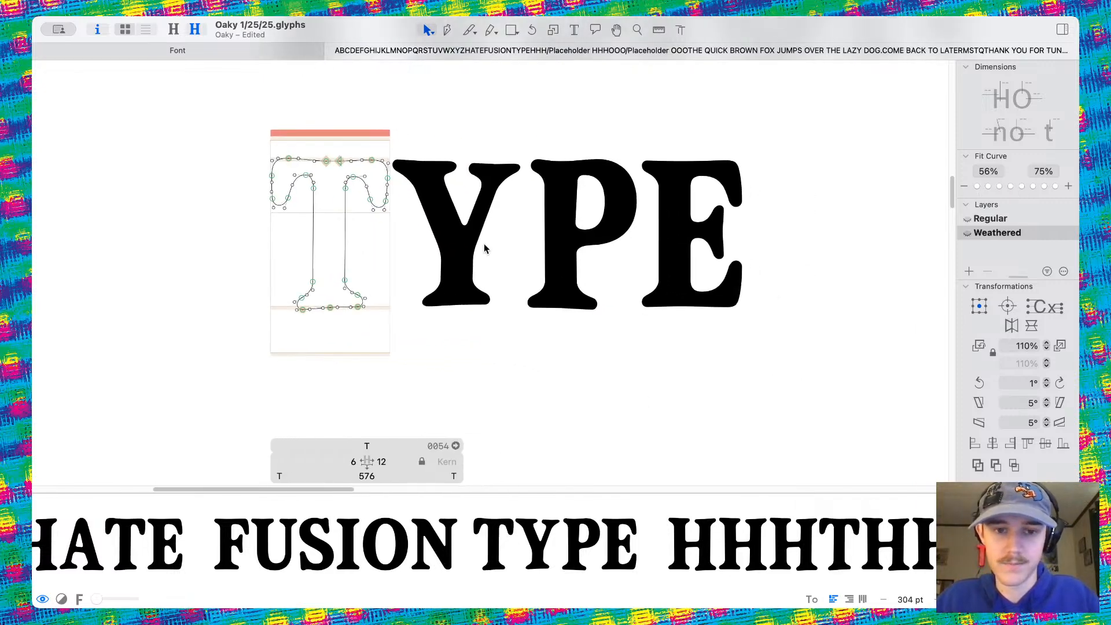
key(super+z)
Check the restored T within TYPE and save the font file
scroll(570, 243, right, 3)
scroll(570, 243, up, 2)
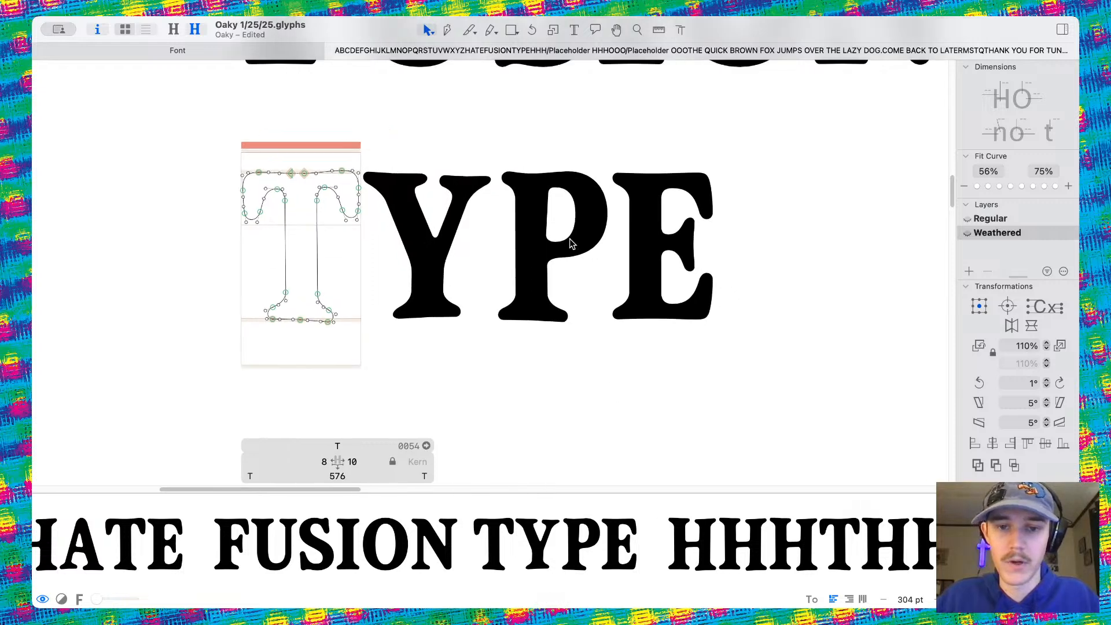
scroll(672, 283, right, 3)
scroll(672, 283, up, 1)
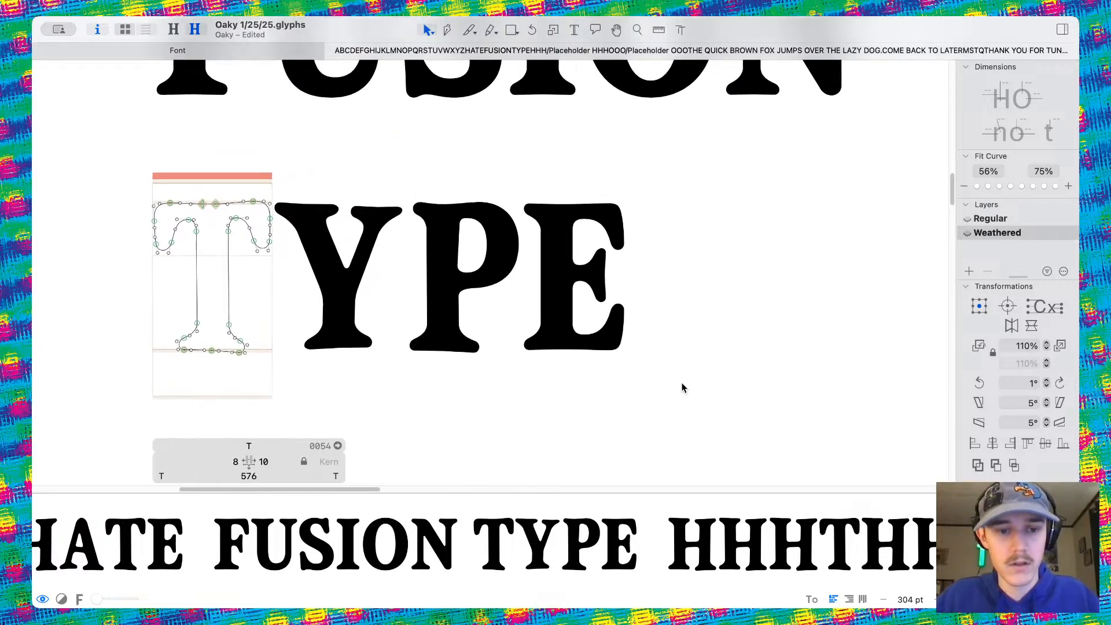
key(super+z)
key(super+z)
key(super+z)
key(super+z)
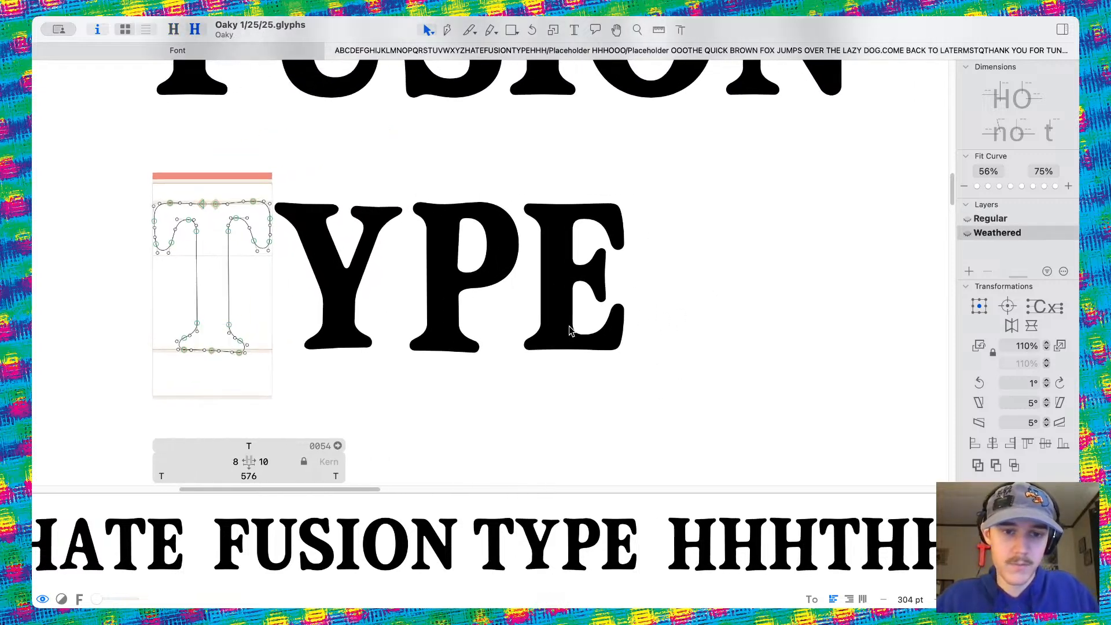
key(super+z)
key(super+z)
key(super+z)
key(super+z)
key(super+z)
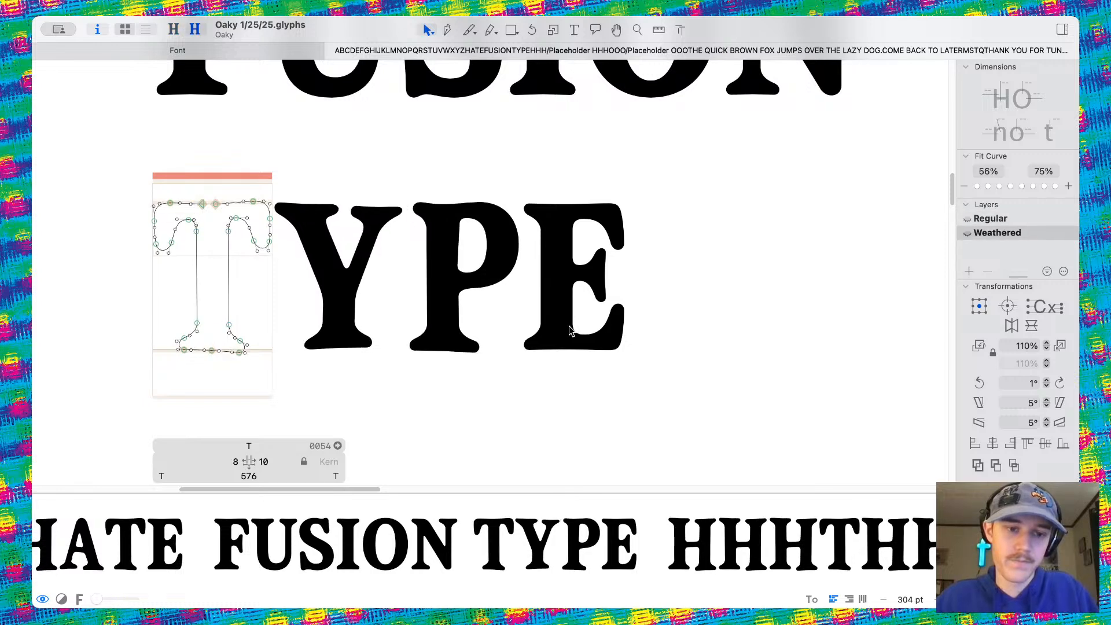
key(super+2)
key(super+1)
key(super+2)
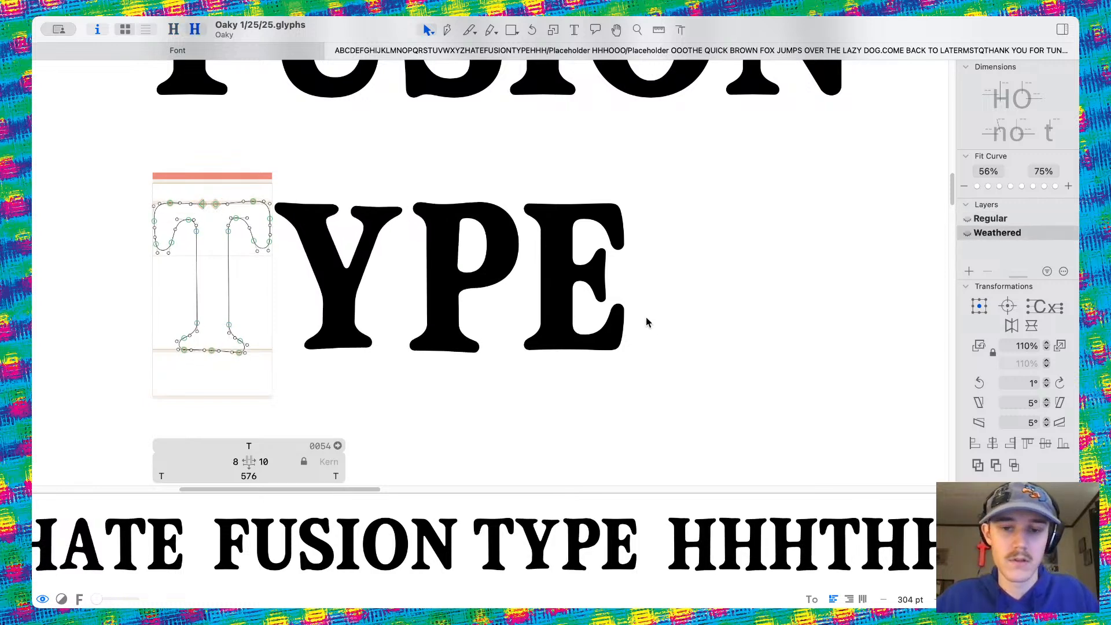
Open the E of TYPE for editing and merge its overlapping outline with Remove Overlap
scroll(592, 273, up, 4)
double_click(585, 278)
scroll(508, 218, down, 3)
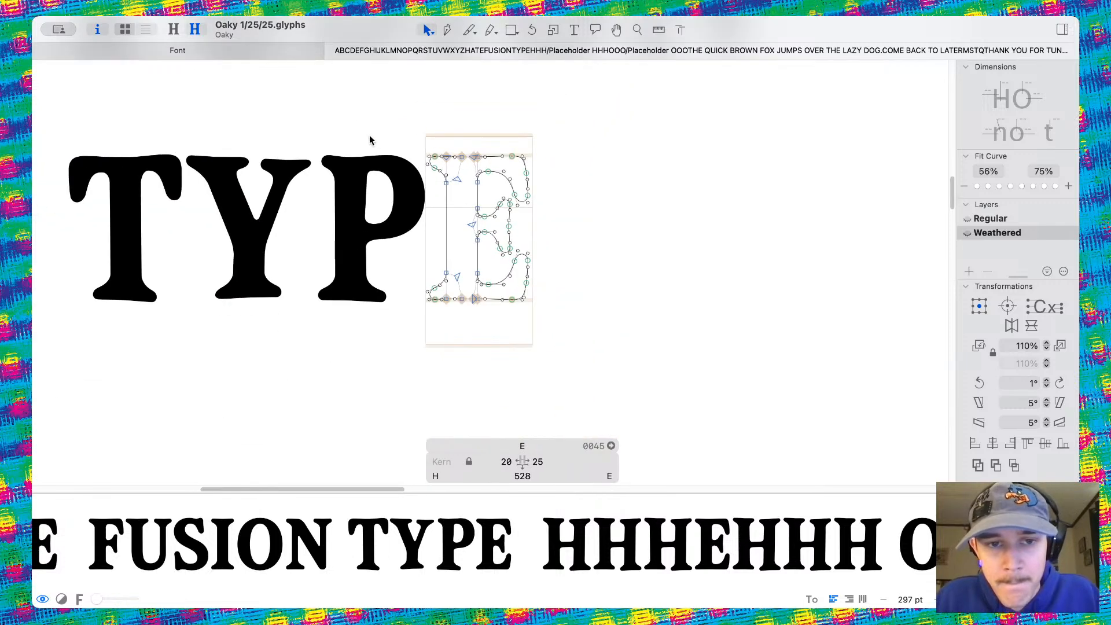
key(super+a)
click(977, 465)
click(588, 264)
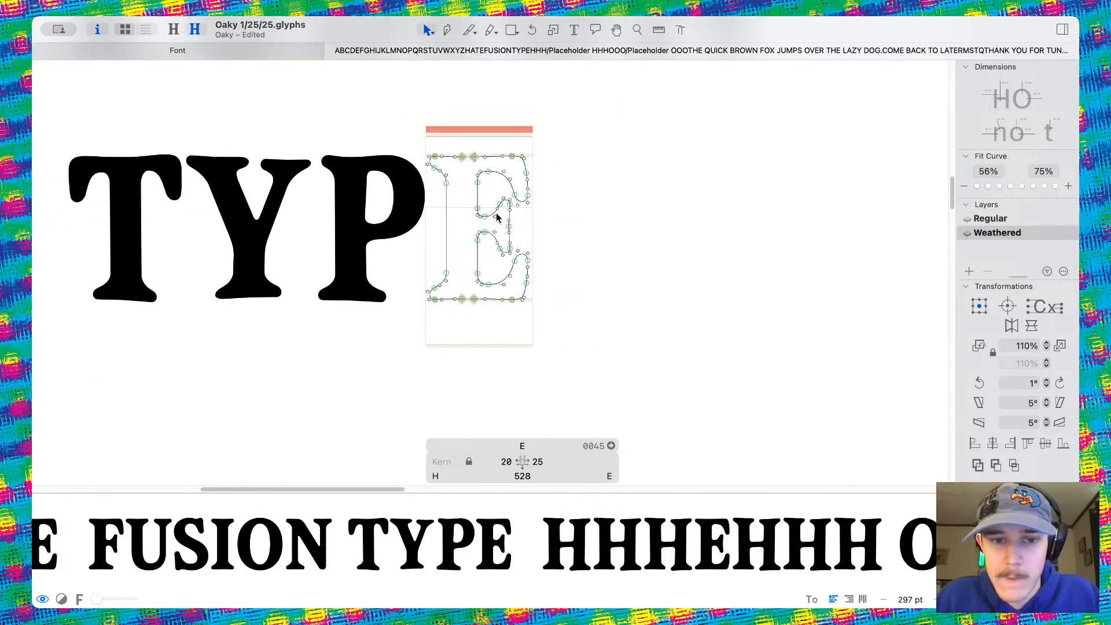
Rotate the E's middle arm, including its inner curve points, counterclockwise in 1° steps
scroll(497, 217, up, 9)
drag(436, 203, 561, 367)
shift+click(437, 210)
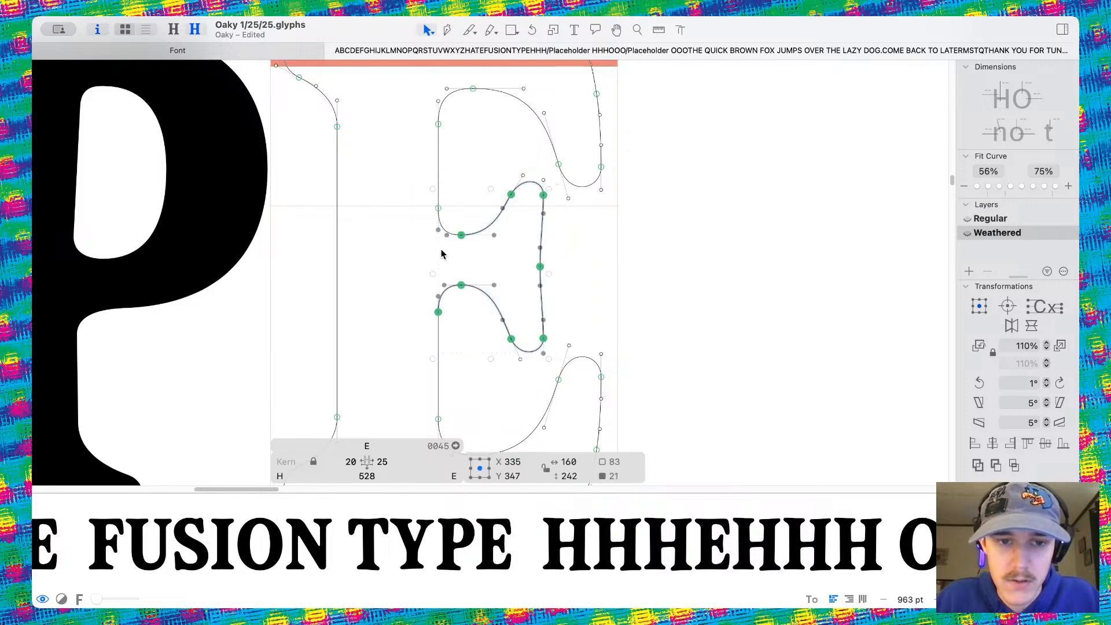
shift+click(438, 313)
click(978, 382)
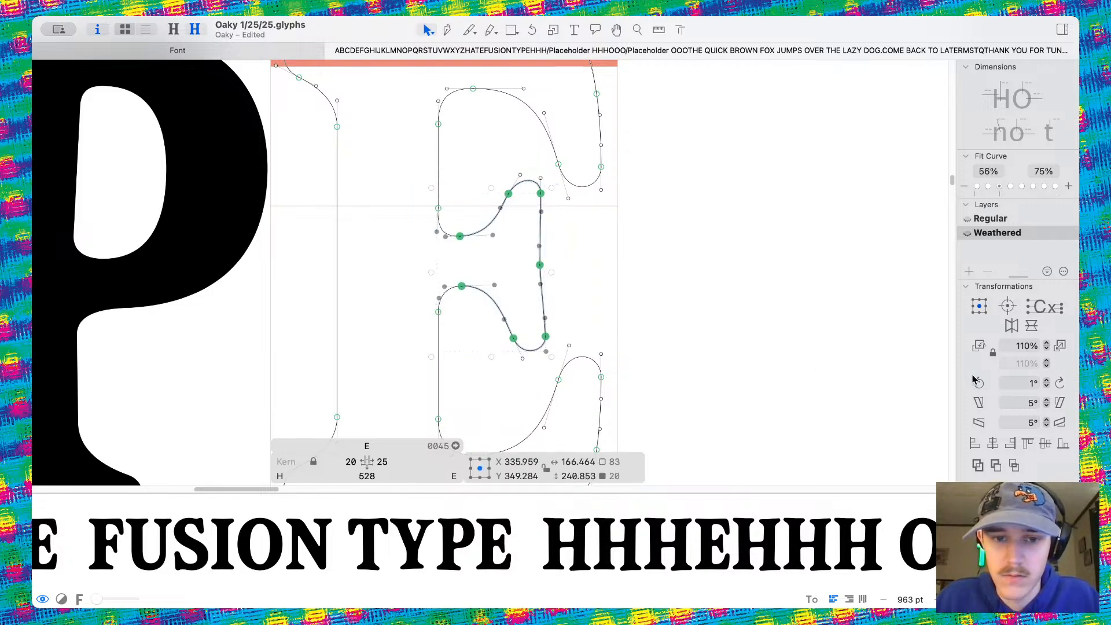
click(978, 383)
click(627, 308)
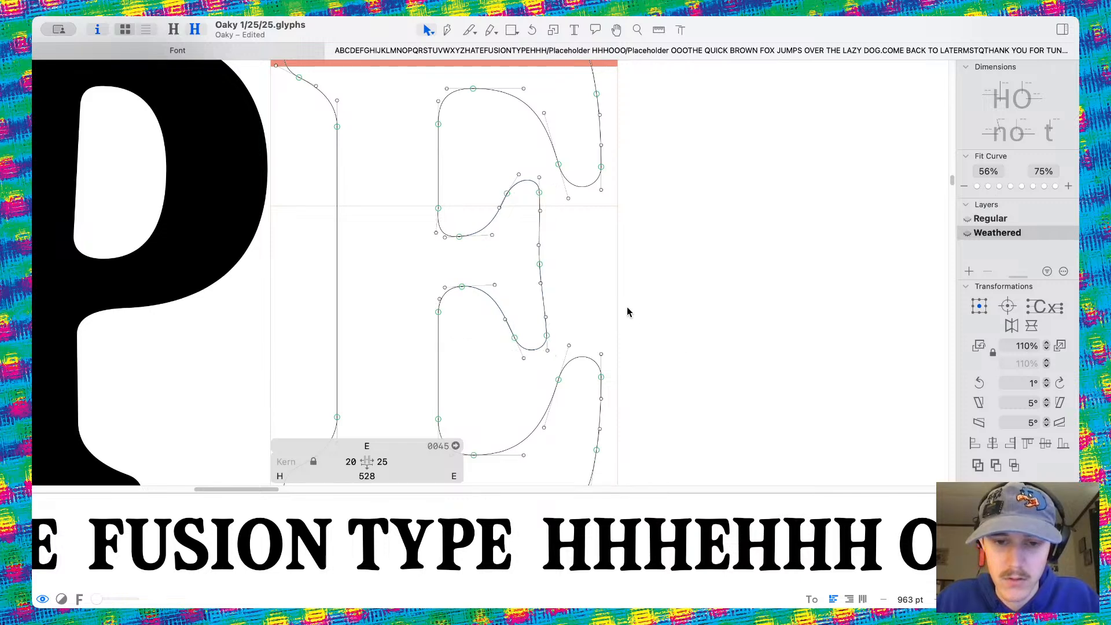
Try lowering the E's bottom arm together with the right centre point of its bottom edge, and undo the move
scroll(627, 308, down, 3)
drag(464, 321, 635, 477)
scroll(526, 337, down, 2)
scroll(526, 337, left, 2)
shift+click(526, 333)
scroll(525, 331, up, 3)
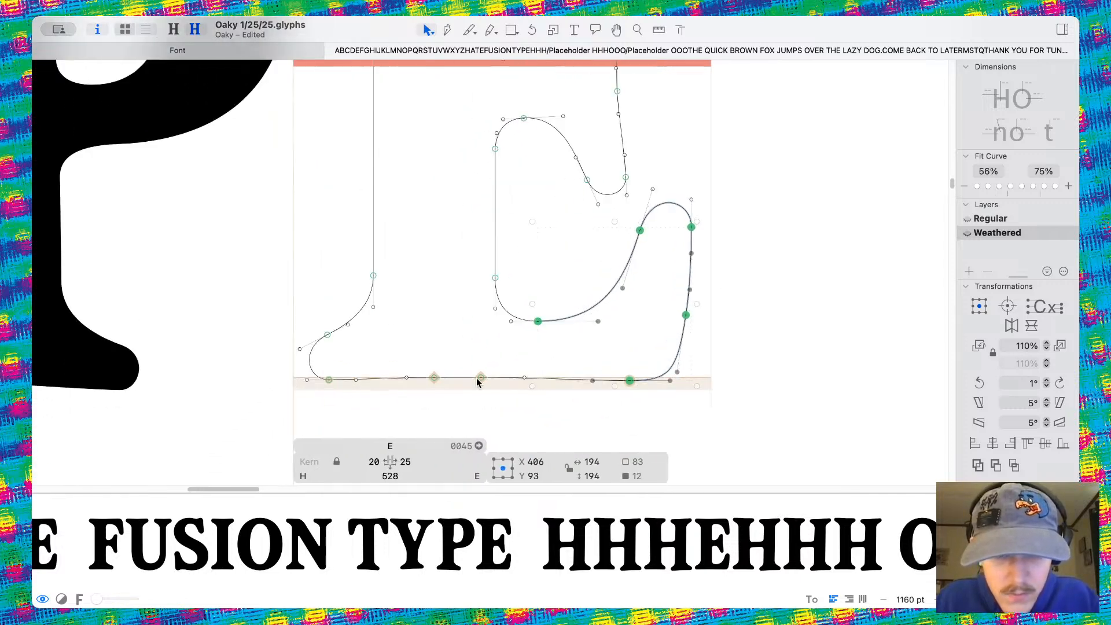
shift+click(479, 376)
drag(691, 380, 691, 394)
click(555, 417)
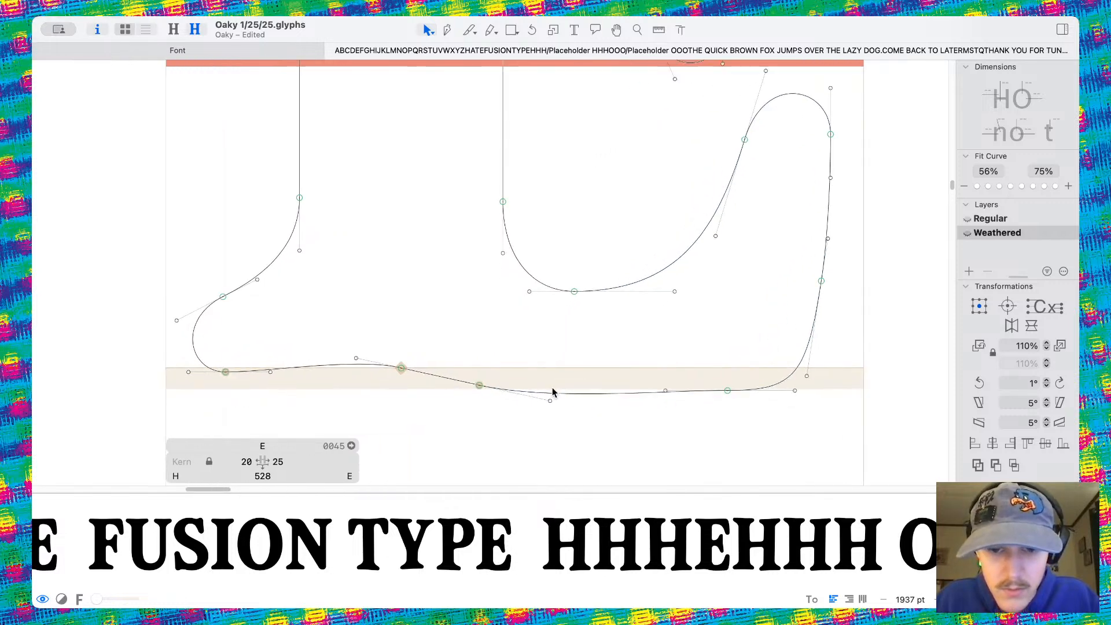
key(super+z)
Lower the E's bottom arm, including the base of its inner curve, while leaving the centre points out of the selection
scroll(559, 156, down, 3)
scroll(559, 156, up, 2)
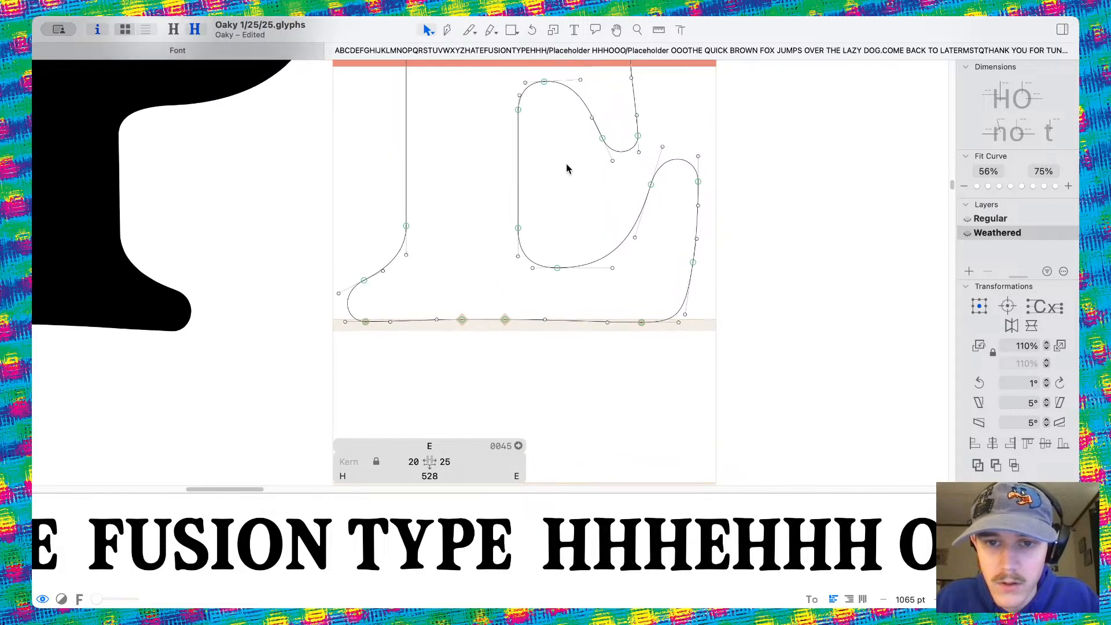
drag(567, 164, 810, 370)
shift+click(556, 268)
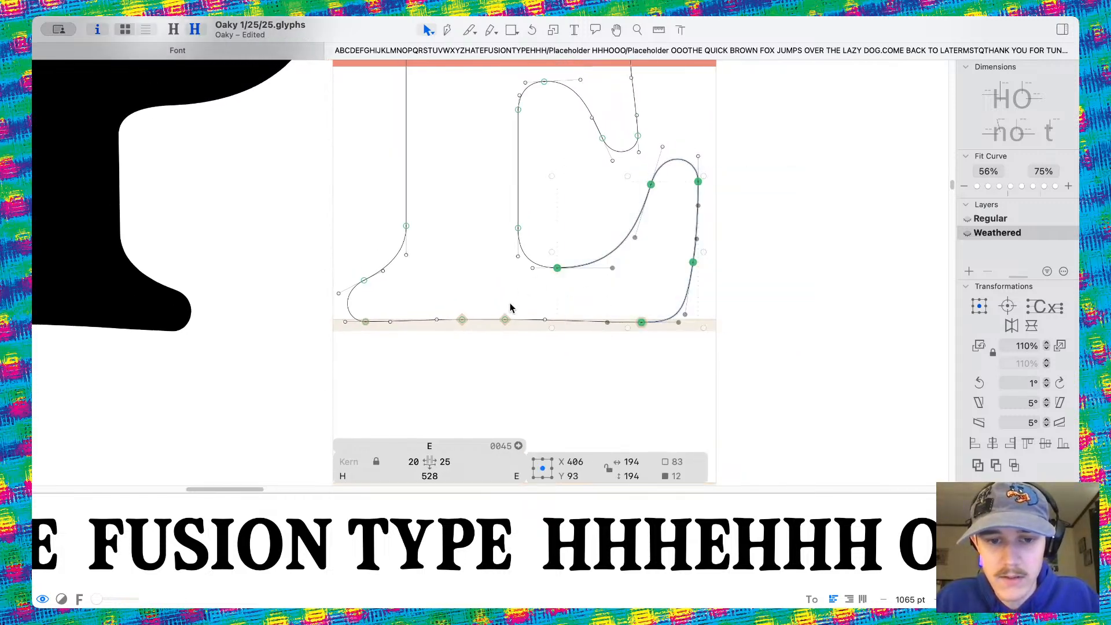
scroll(636, 322, up, 5)
drag(652, 313, 652, 331)
click(651, 316)
scroll(648, 312, down, 5)
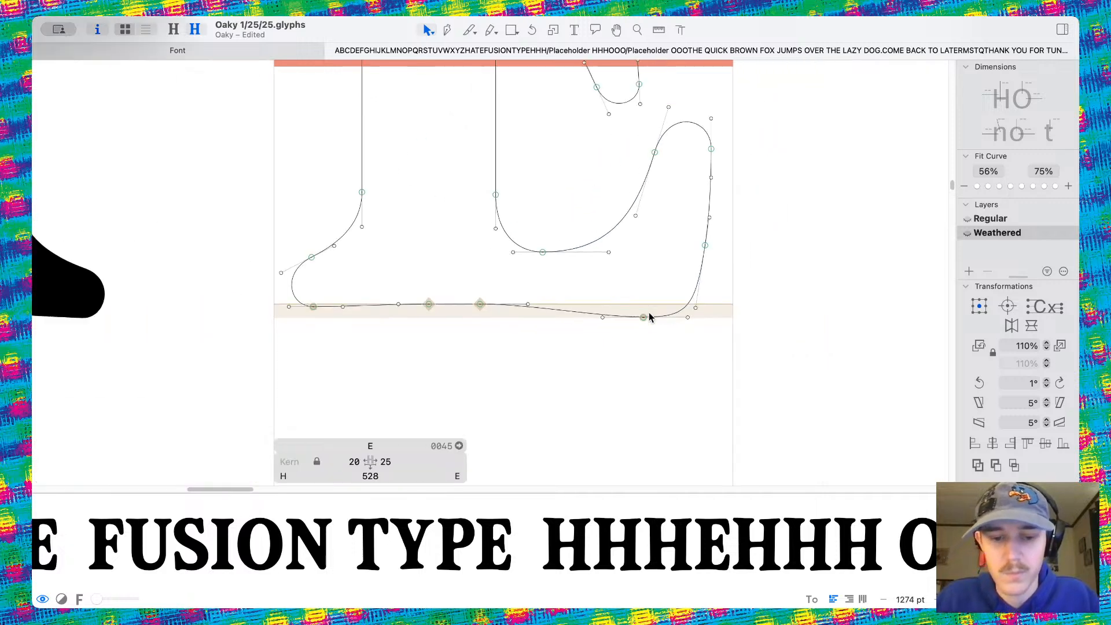
Lower the points of the E's upper-left serif slightly, down to where it joins the stem
scroll(643, 303, up, 2)
scroll(498, 243, up, 3)
scroll(498, 196, up, 10)
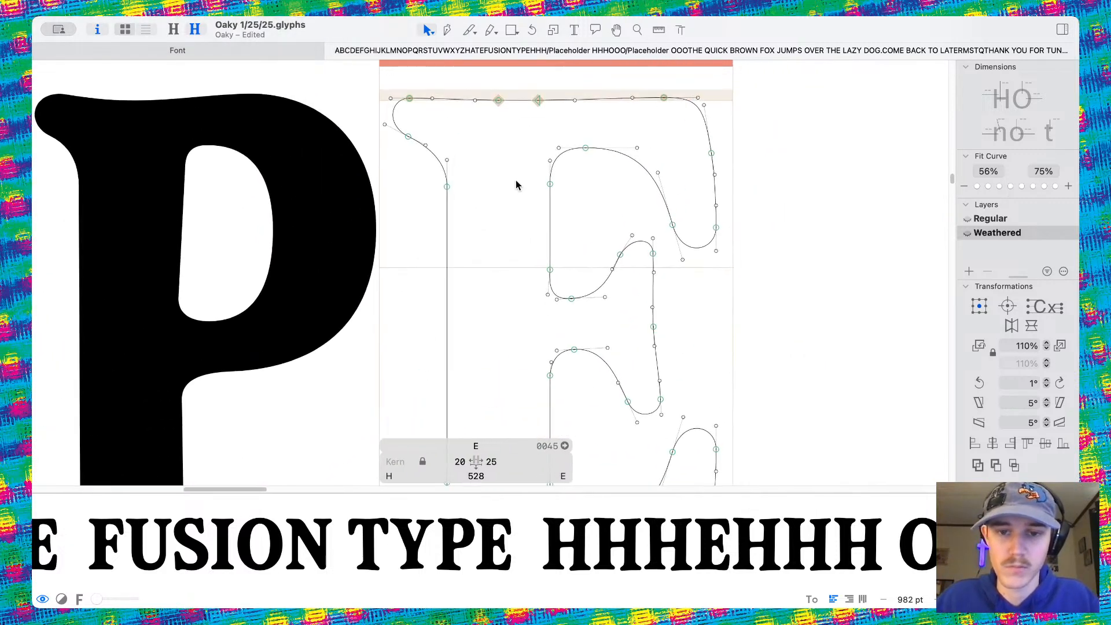
scroll(518, 185, right, 3)
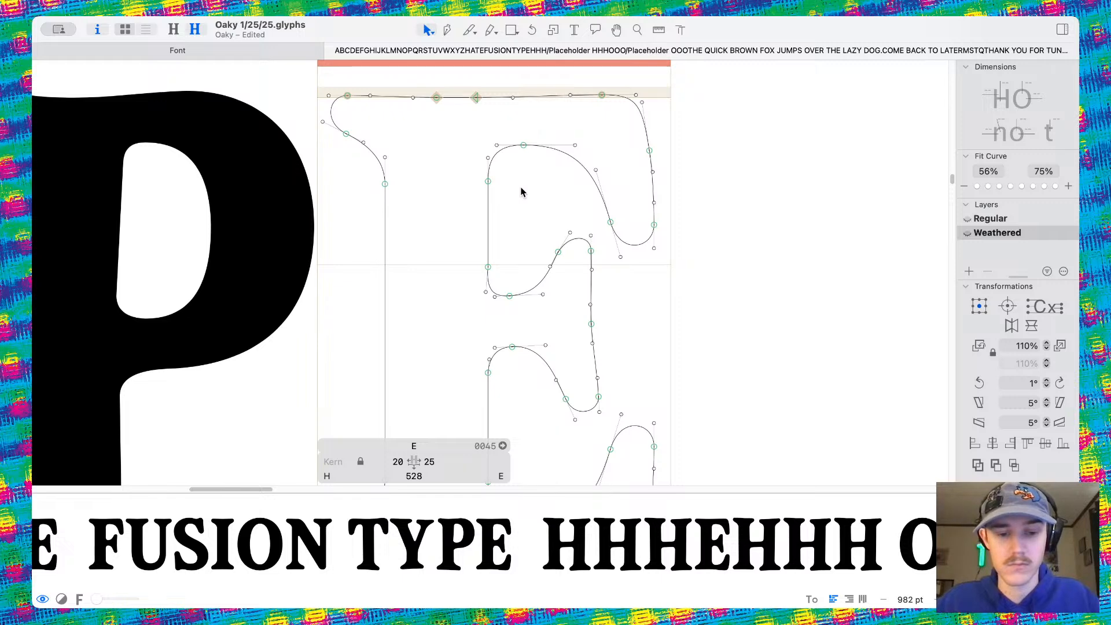
scroll(530, 203, up, 3)
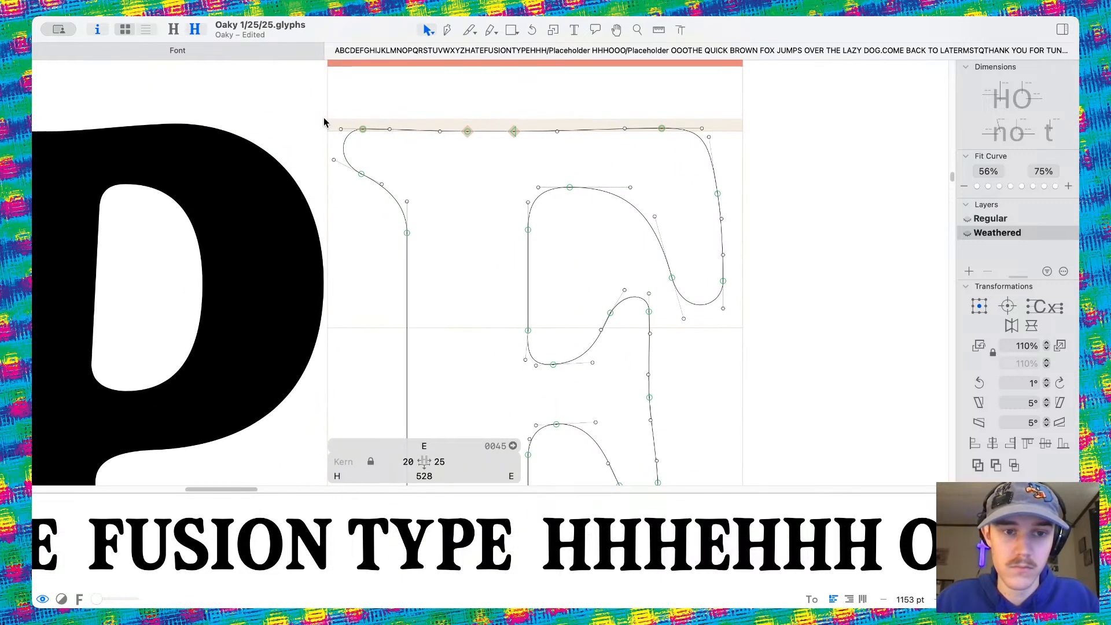
drag(321, 110, 408, 245)
click(438, 139)
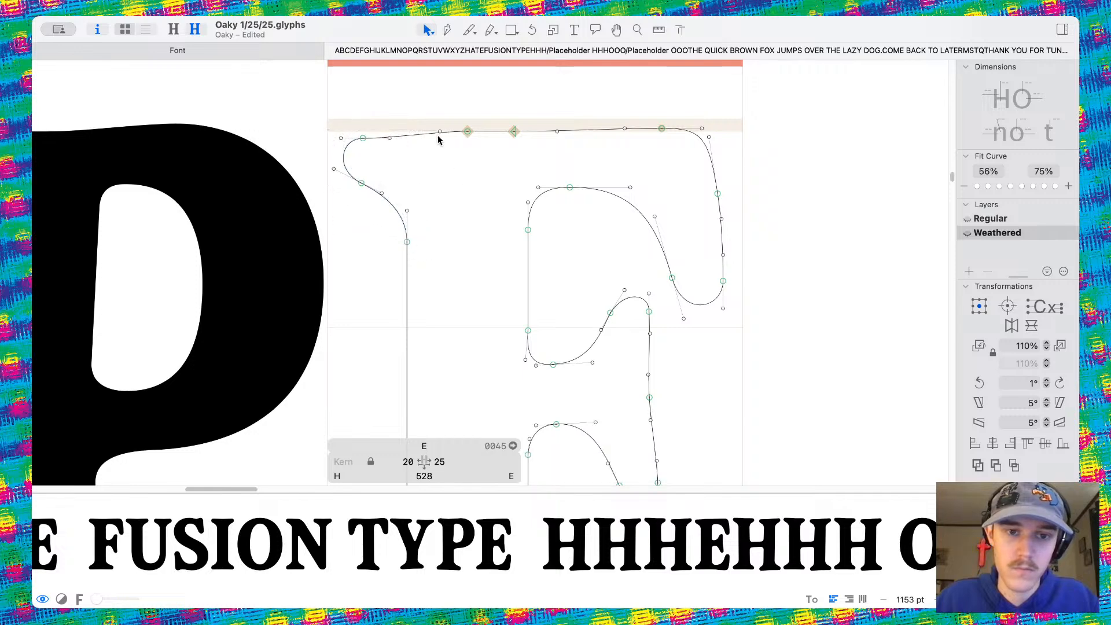
Pull down the handle left of the E's top-edge centre point to slope the edge toward the lowered serif
scroll(437, 139, up, 5)
click(498, 135)
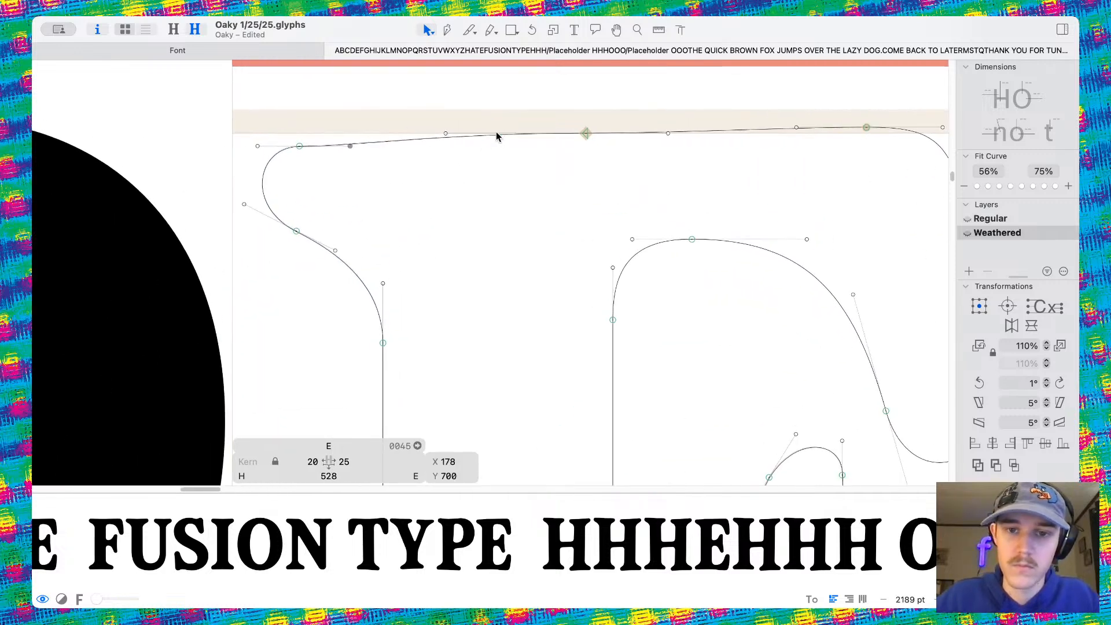
drag(446, 134, 436, 148)
Preview the reshaped E within FUSION TYPE and the HHHEHHH test lines, and save the font file
key(space)
scroll(491, 167, down, 10)
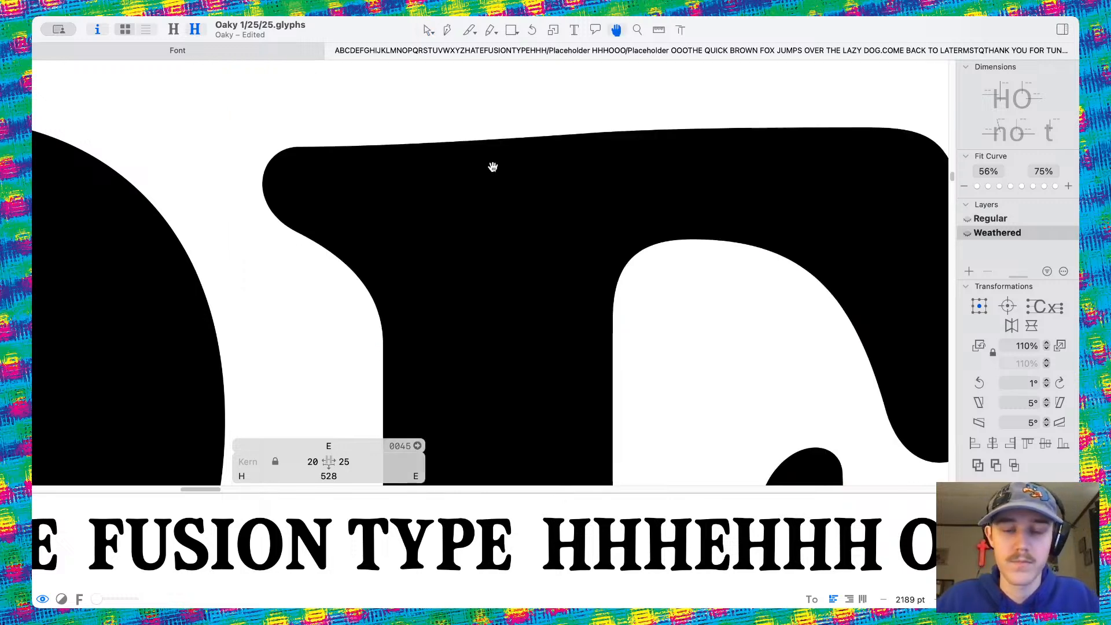
scroll(464, 183, down, 8)
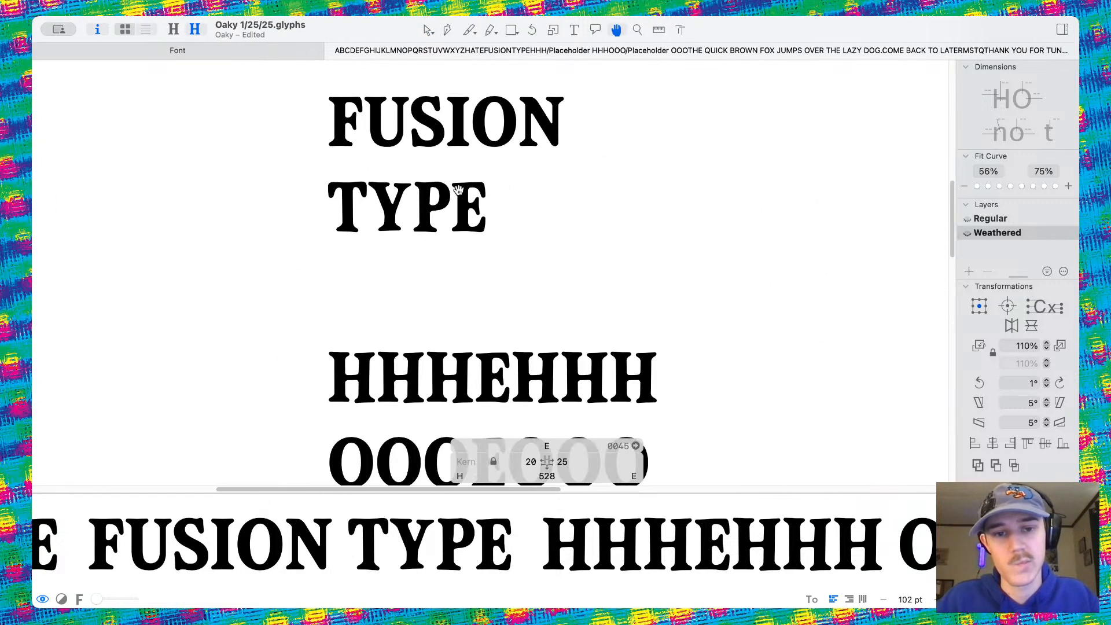
scroll(606, 242, up, 5)
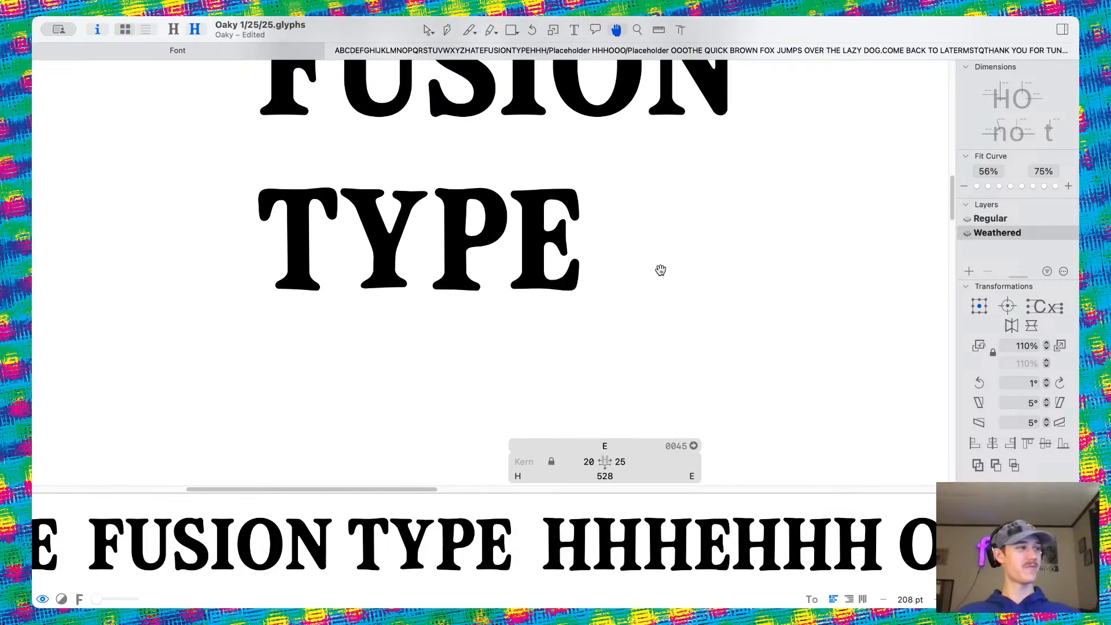
scroll(600, 248, down, 5)
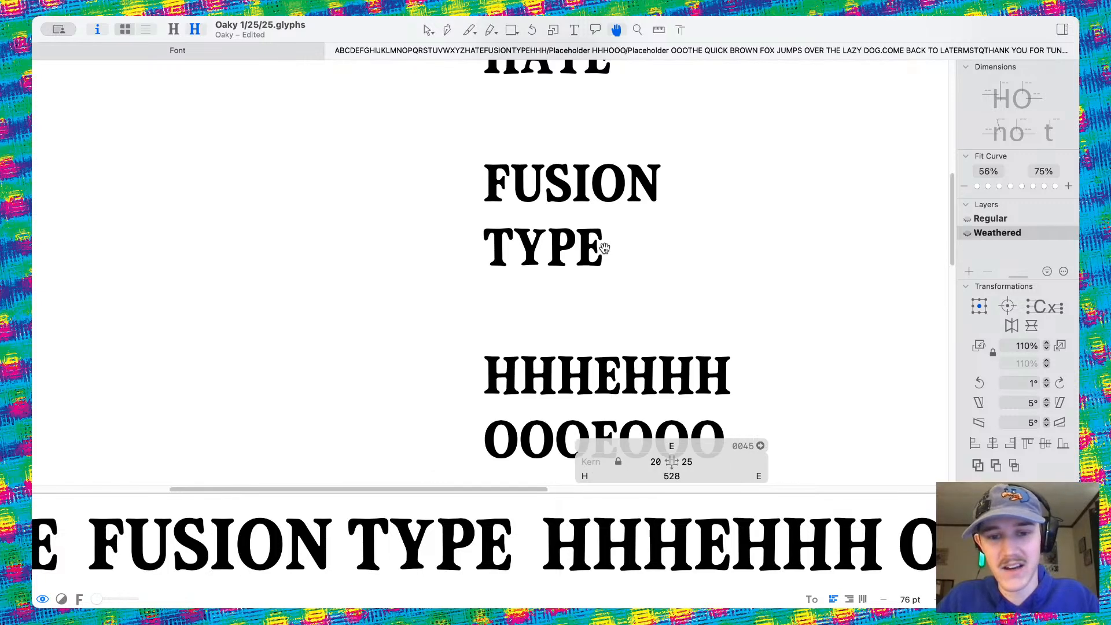
scroll(596, 254, up, 6)
scroll(590, 282, left, 3)
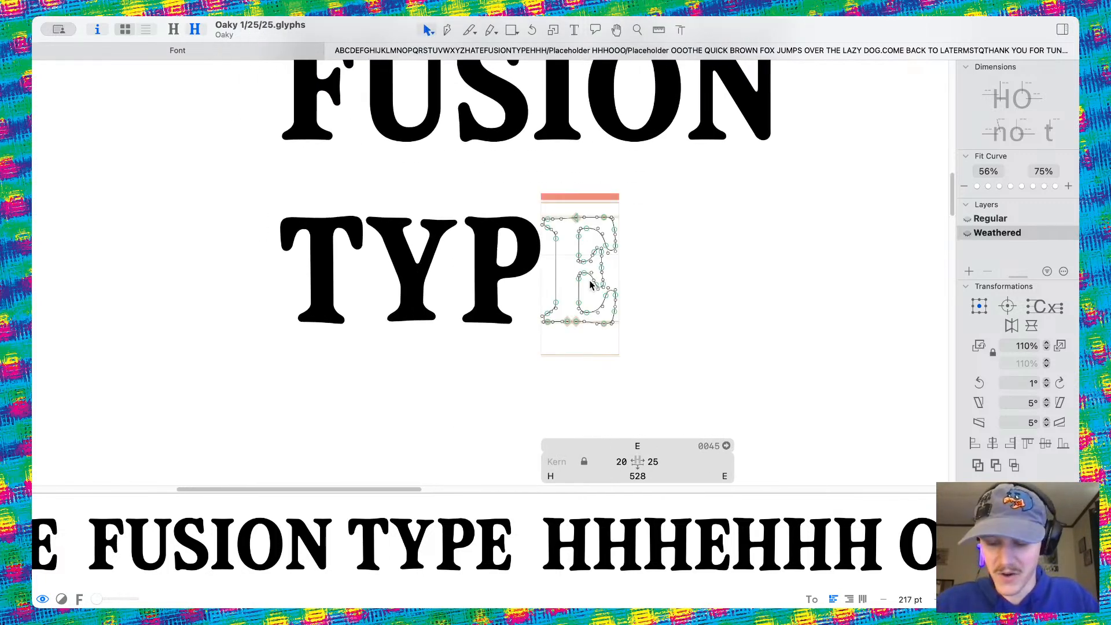
Examine the alphabet, HATE and FUSION lines at several sizes to judge how weathered the letters look
scroll(590, 284, up, 5)
scroll(679, 298, down, 5)
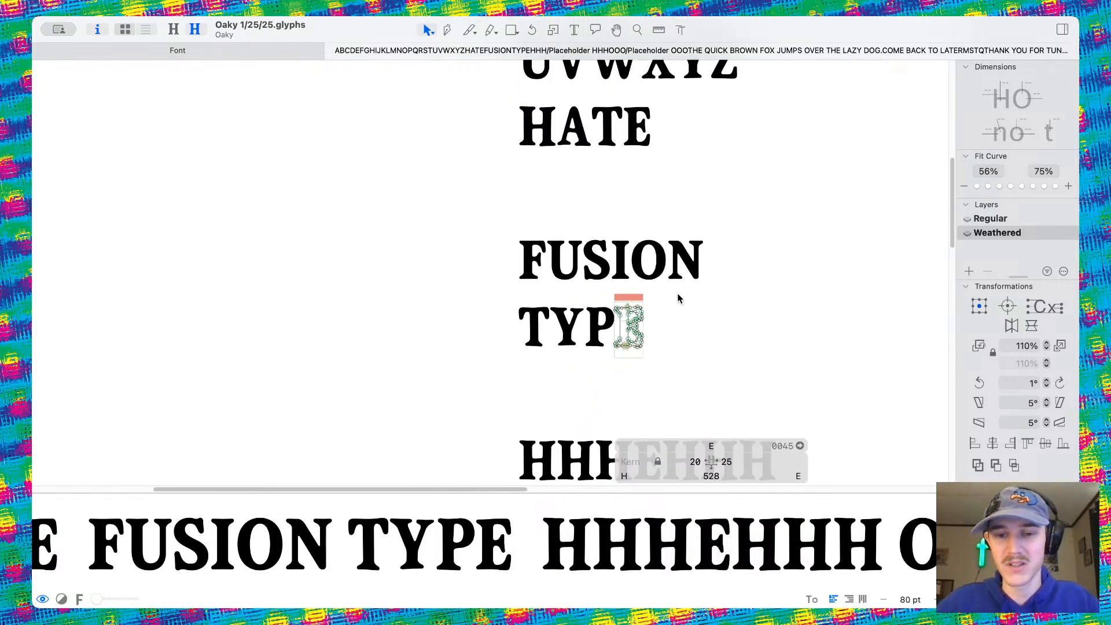
scroll(679, 298, up, 5)
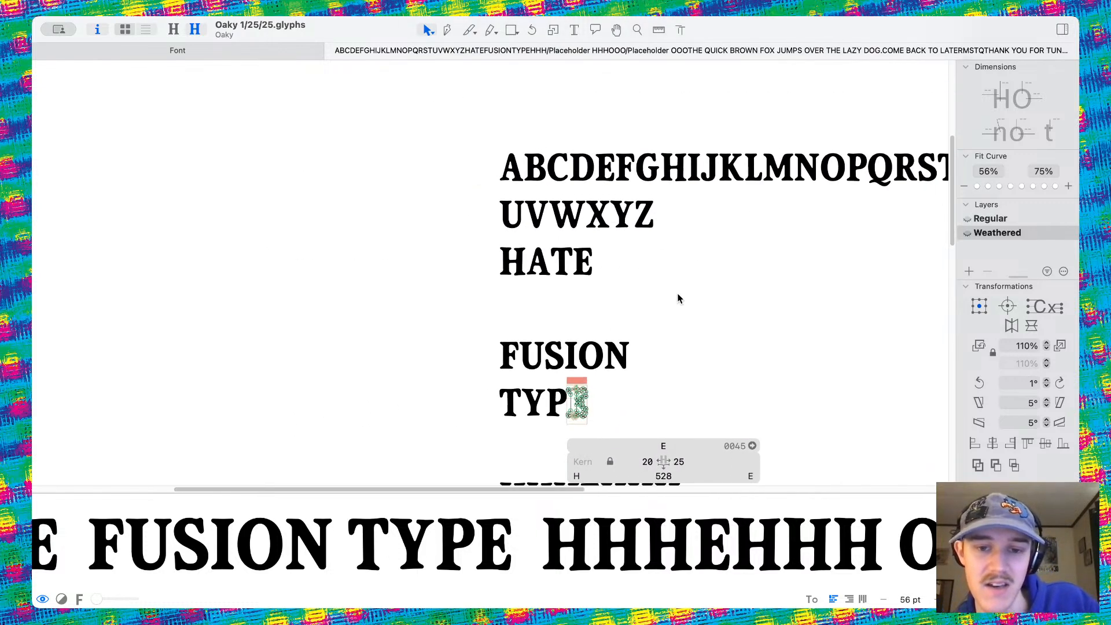
scroll(679, 298, up, 5)
scroll(679, 299, down, 5)
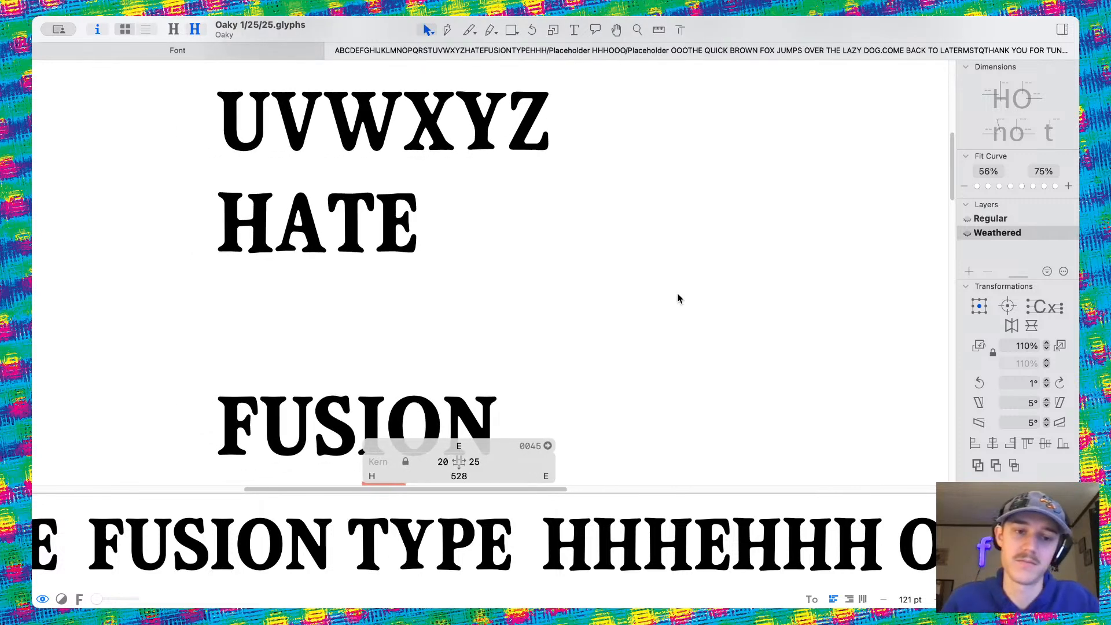
scroll(677, 301, up, 5)
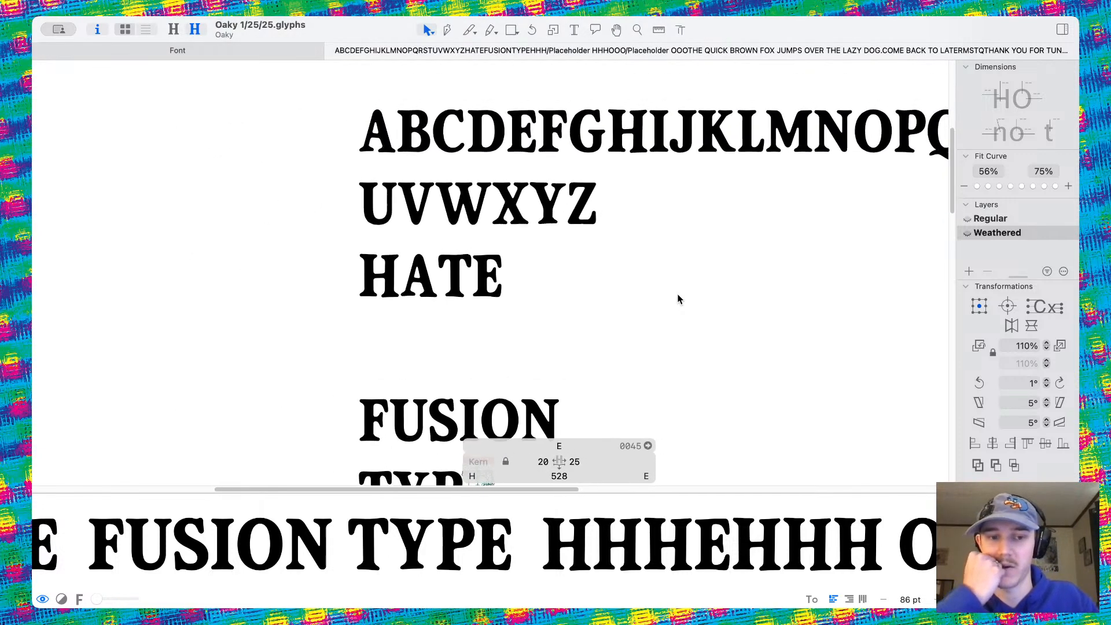
scroll(671, 309, down, 3)
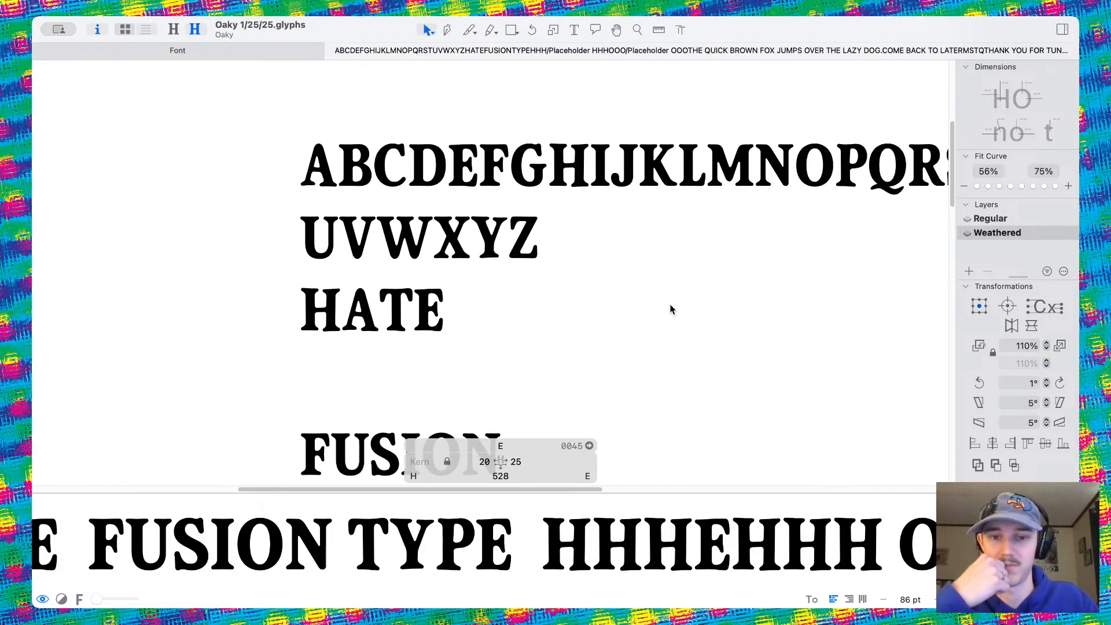
scroll(671, 309, down, 3)
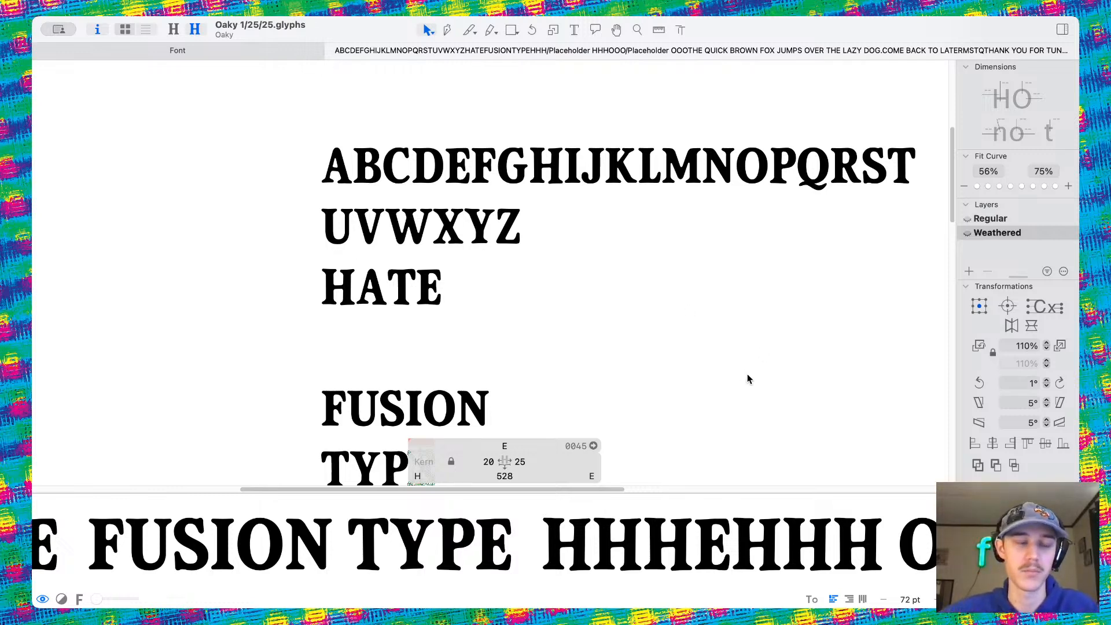
key(super+Tab)
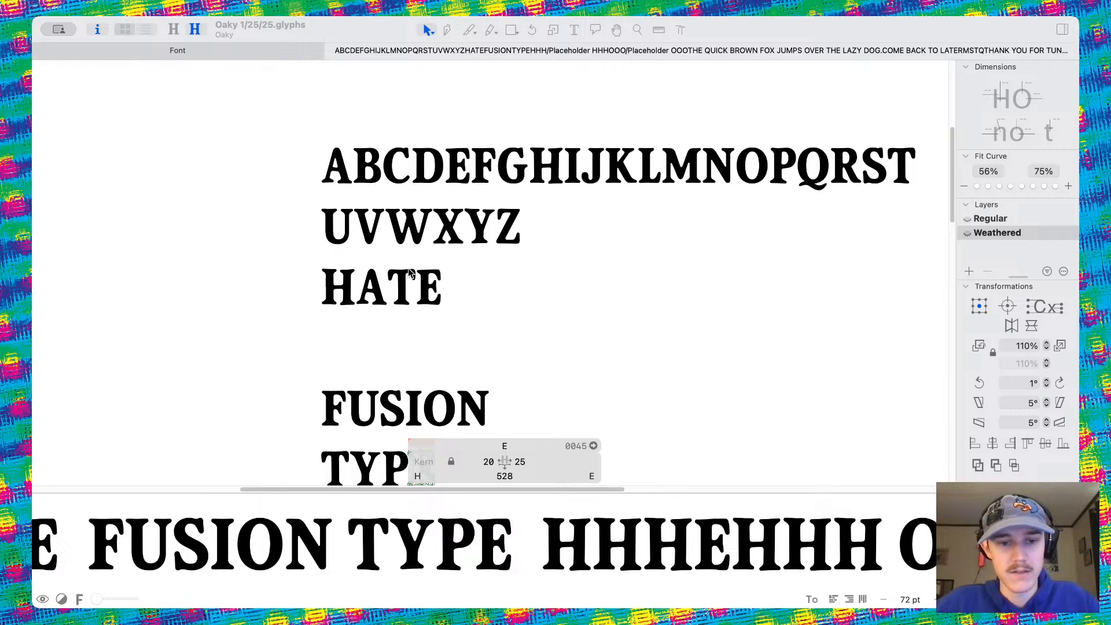
Inspect the E's outline beside T, Y and P, and preview it together with HATE and FUSION
click(462, 311)
scroll(348, 314, up, 5)
scroll(390, 289, down, 1)
scroll(390, 293, down, 5)
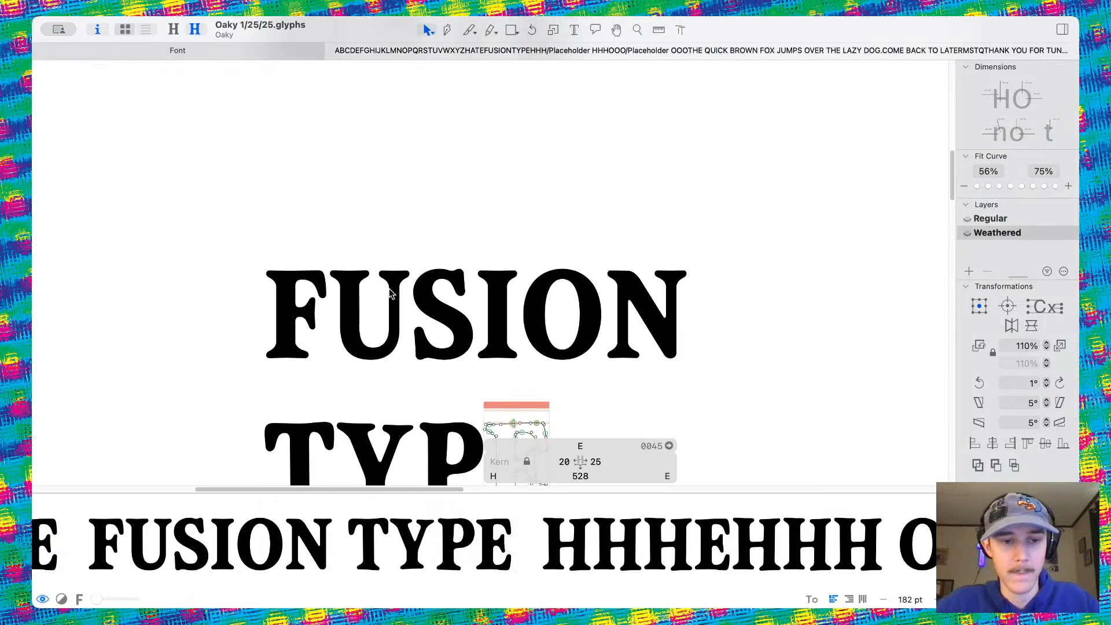
scroll(390, 292, up, 10)
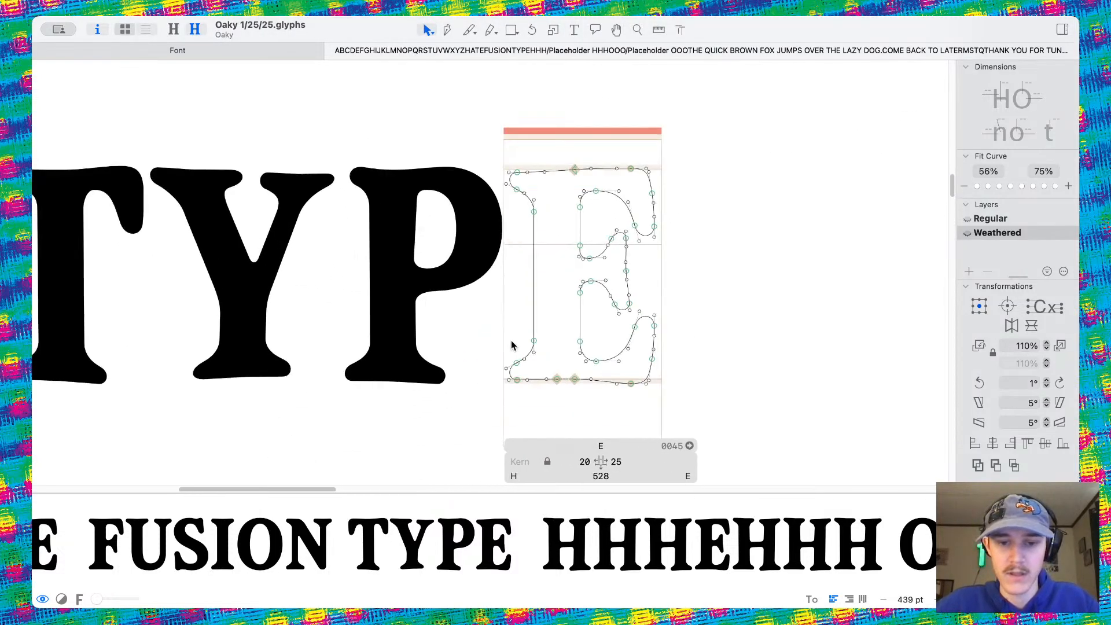
scroll(566, 256, down, 10)
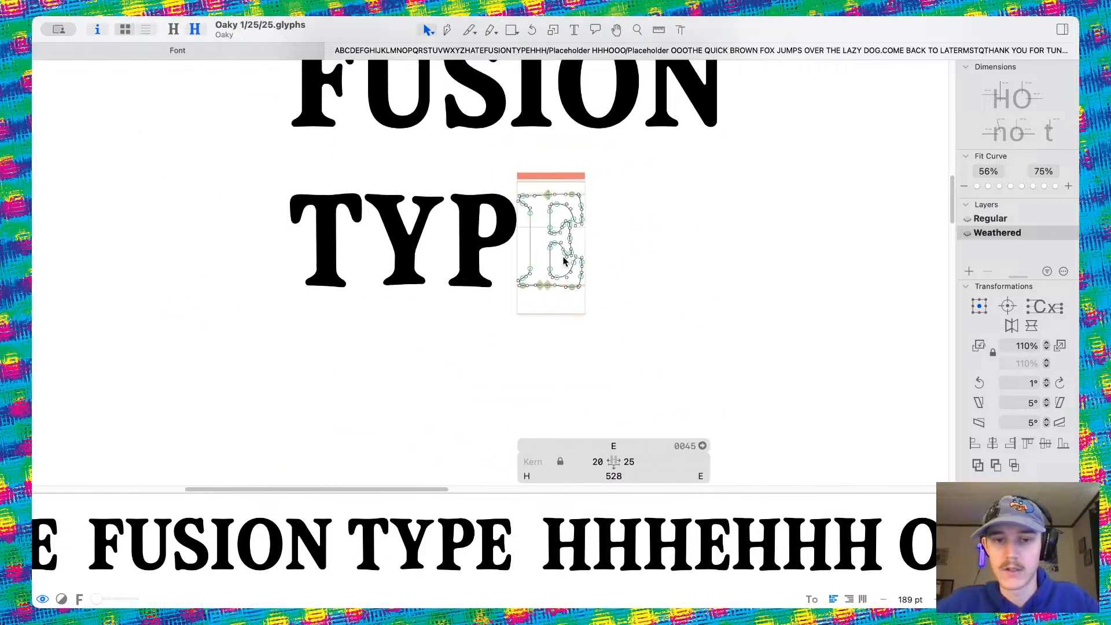
scroll(564, 252, up, 3)
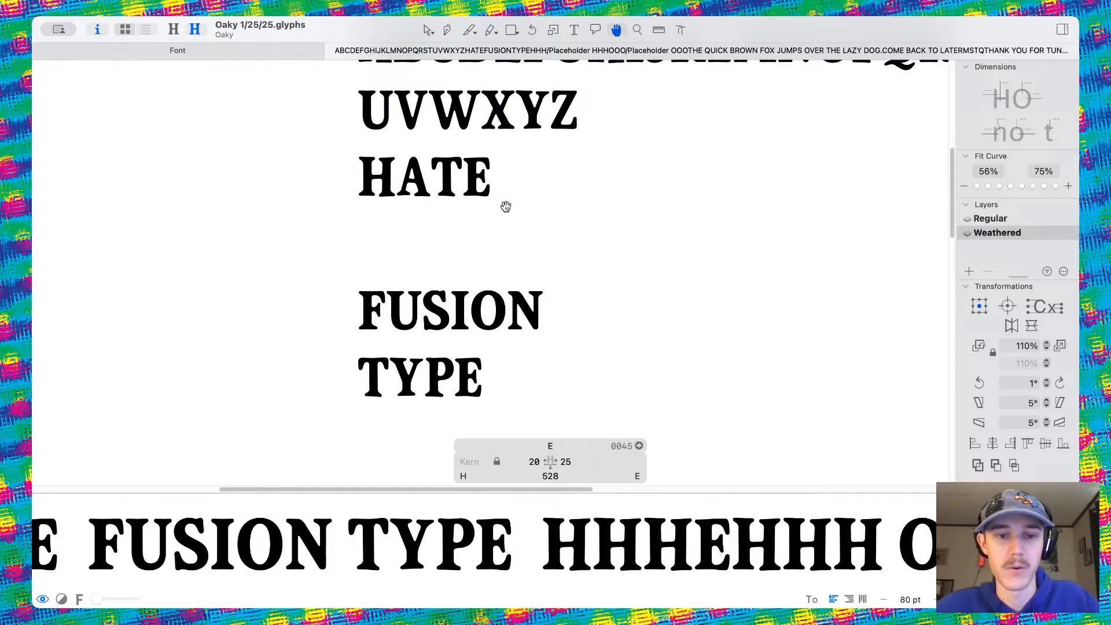
Open the F of FUSION for editing and merge its overlapping outline with Remove Overlap
scroll(376, 336, up, 10)
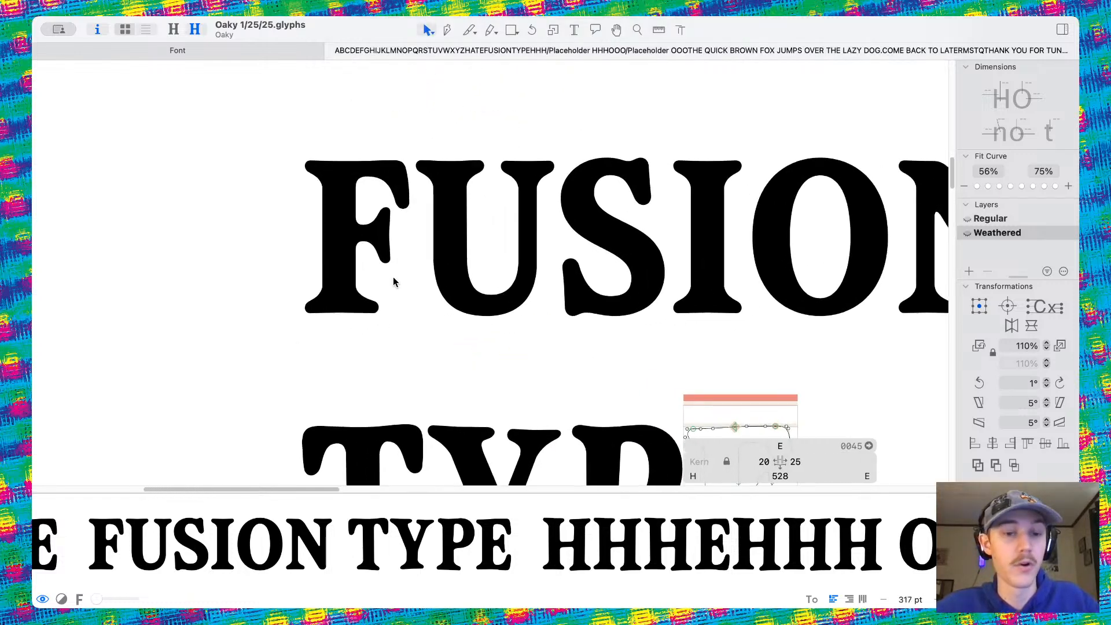
double_click(380, 284)
scroll(382, 235, up, 5)
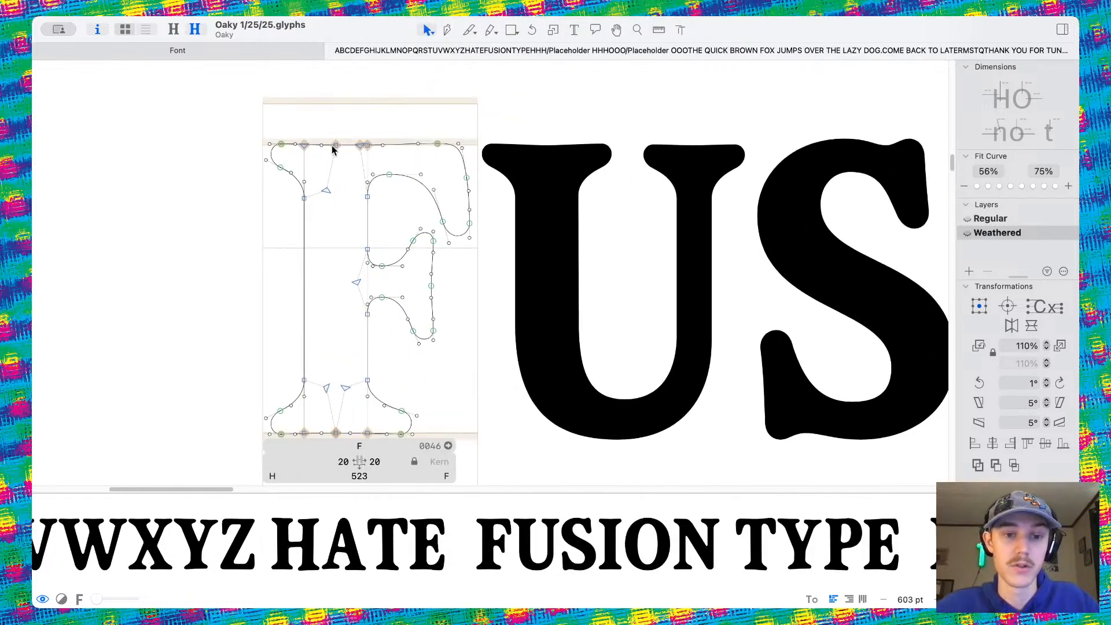
drag(204, 112, 564, 471)
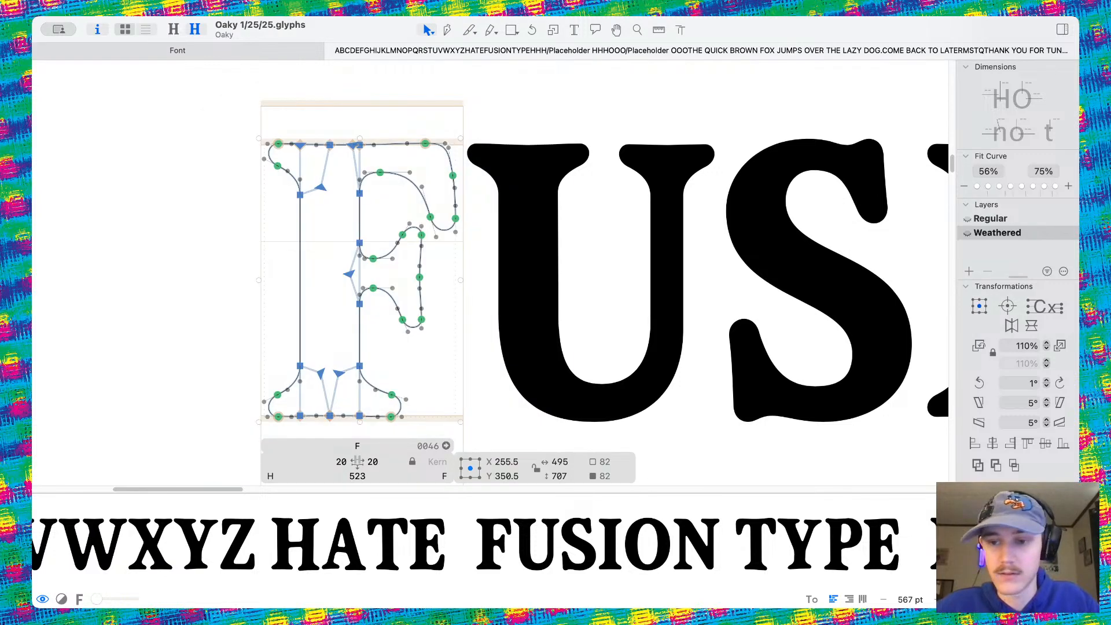
click(977, 464)
click(417, 383)
scroll(417, 383, left, 1)
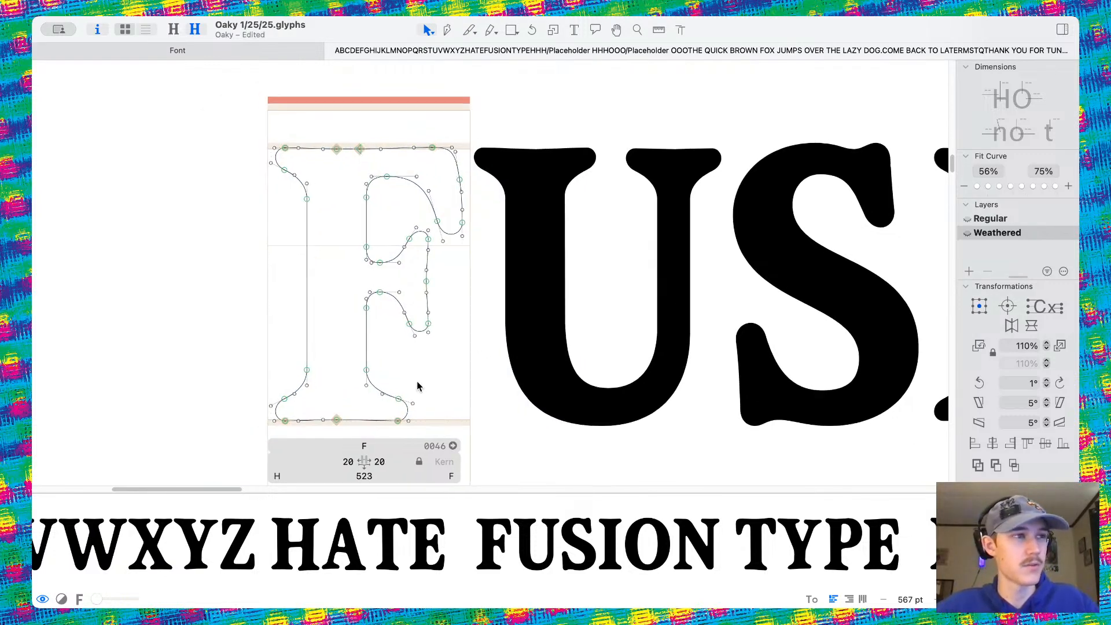
Adjust the curve handle along the underside of the F's bottom serif, and preview the letter in FUSION
scroll(417, 383, down, 3)
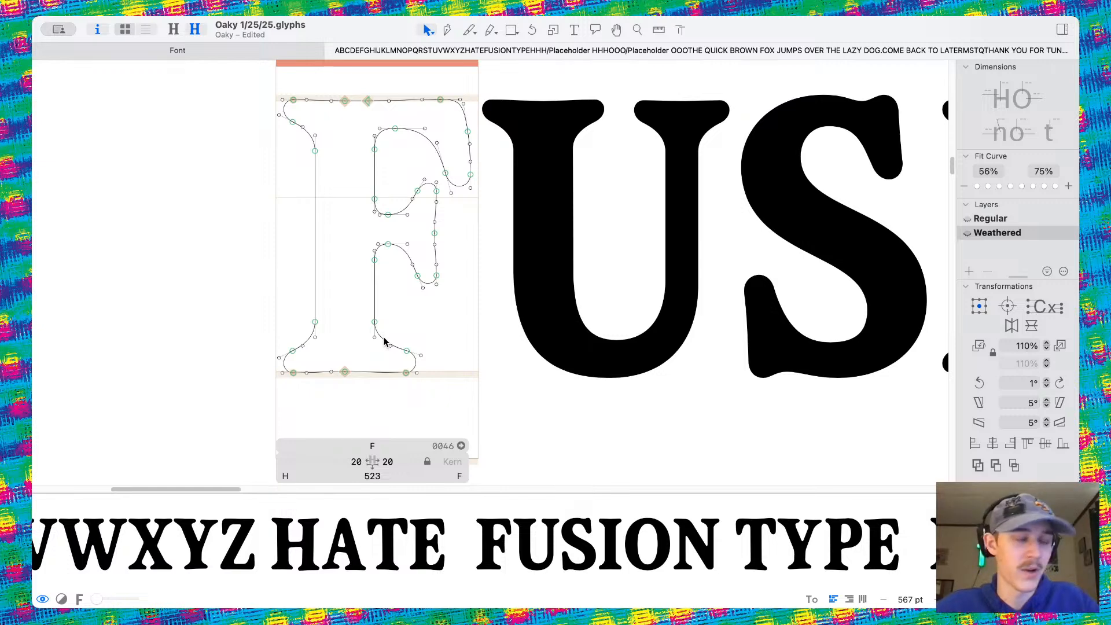
scroll(385, 341, up, 5)
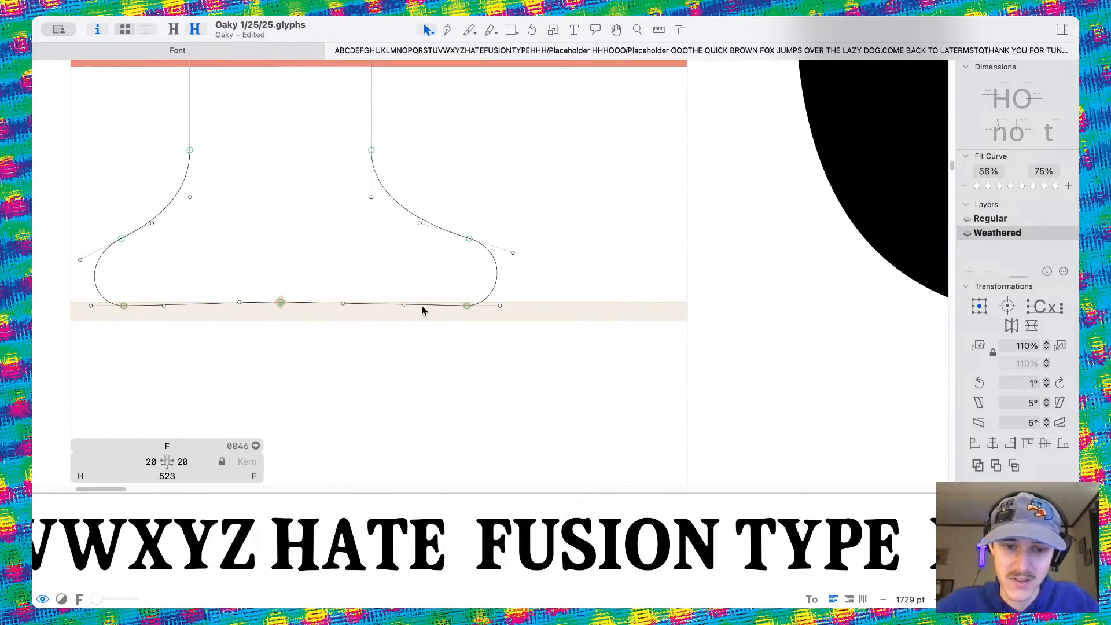
click(404, 304)
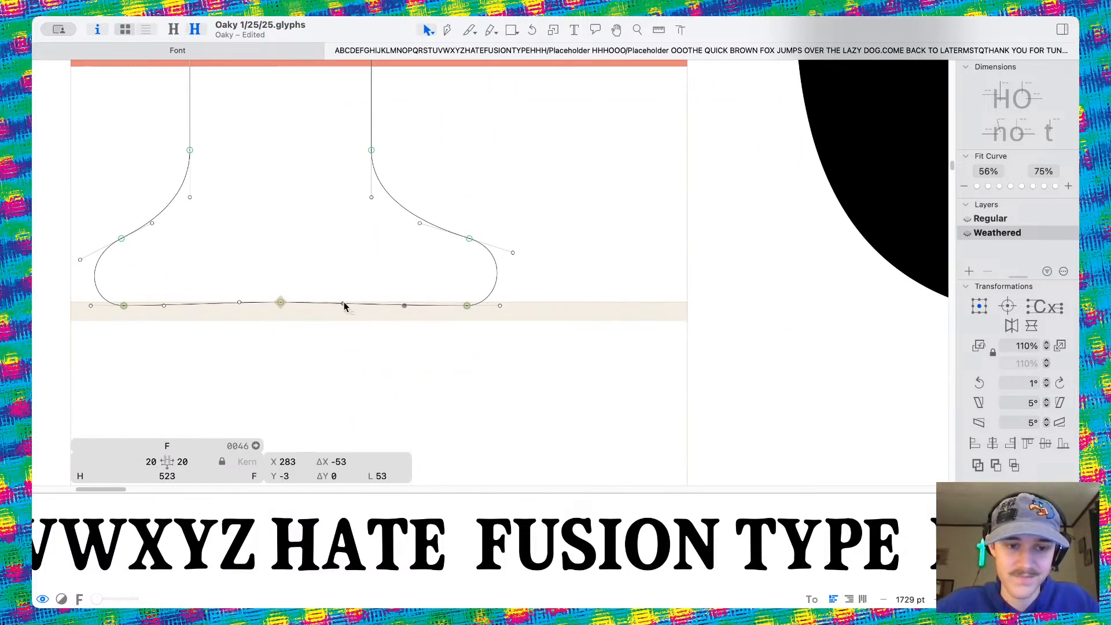
drag(343, 303, 348, 302)
click(348, 324)
scroll(349, 325, up, 5)
scroll(348, 325, left, 3)
scroll(456, 335, down, 5)
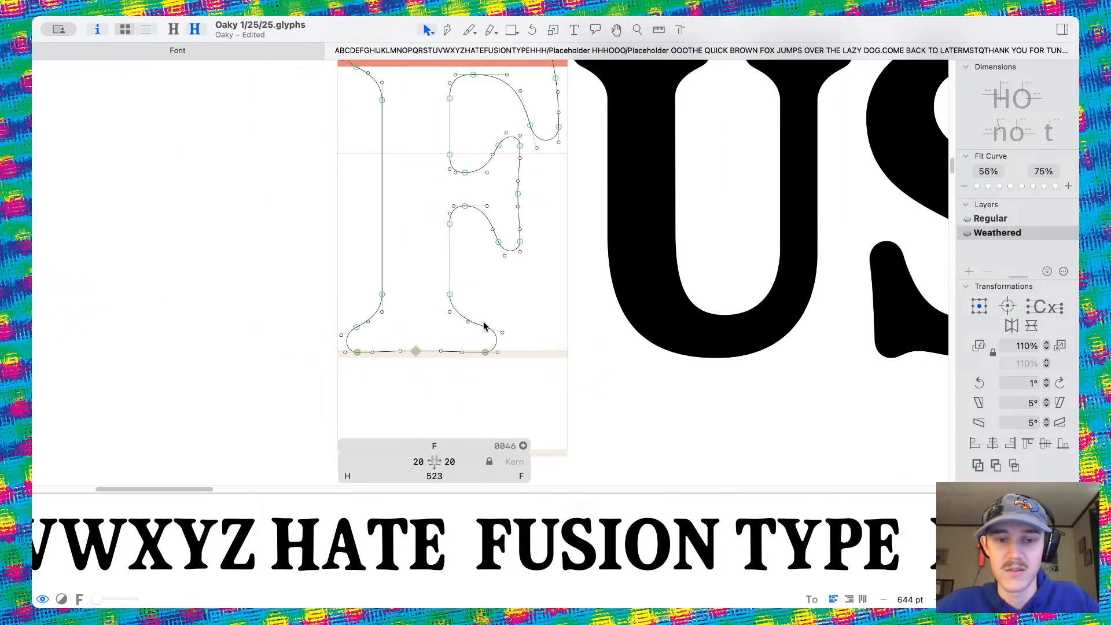
key(space)
scroll(511, 318, up, 3)
scroll(510, 318, down, 5)
scroll(492, 306, right, 1)
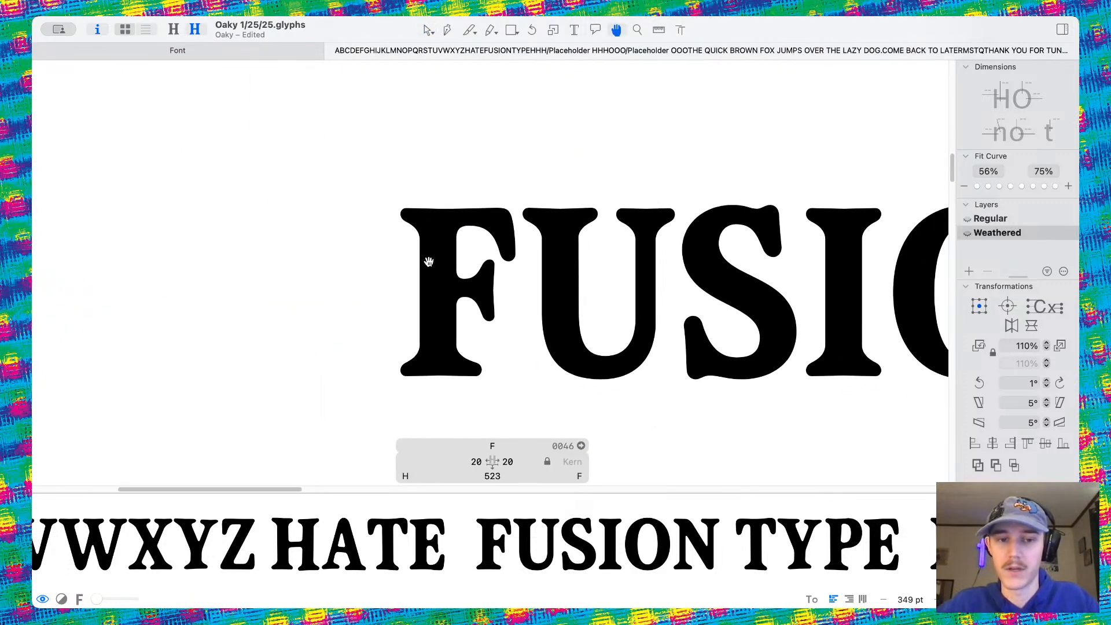
Raise the tip of the F's upper-left serif above the top edge and preview the result
scroll(430, 263, up, 5)
scroll(384, 168, up, 5)
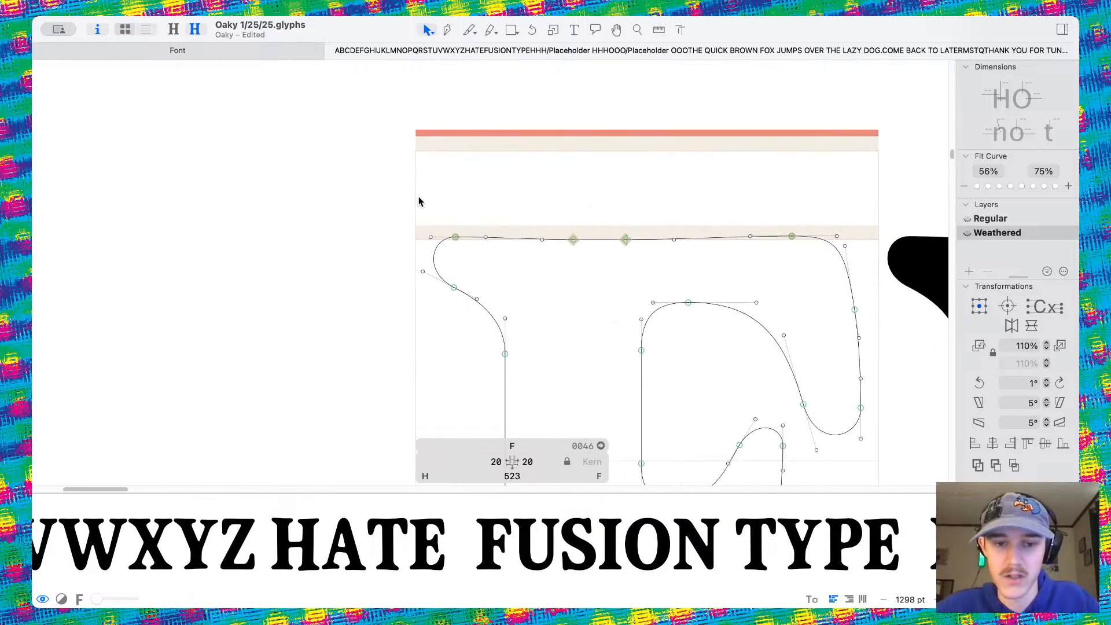
drag(419, 201, 489, 311)
scroll(471, 253, up, 3)
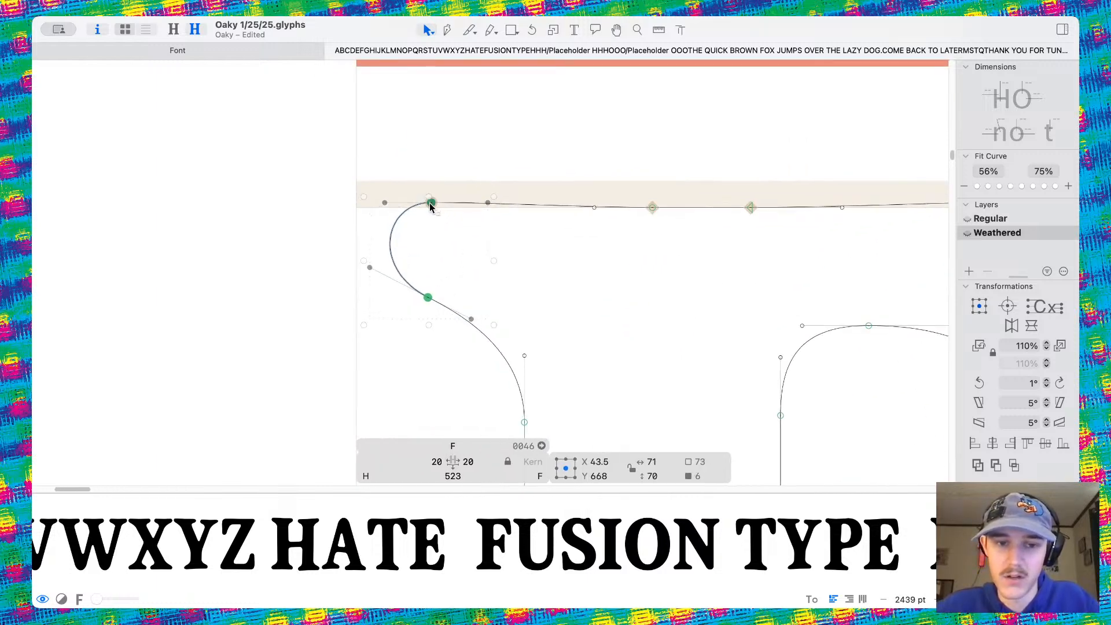
drag(430, 206, 431, 193)
key(space)
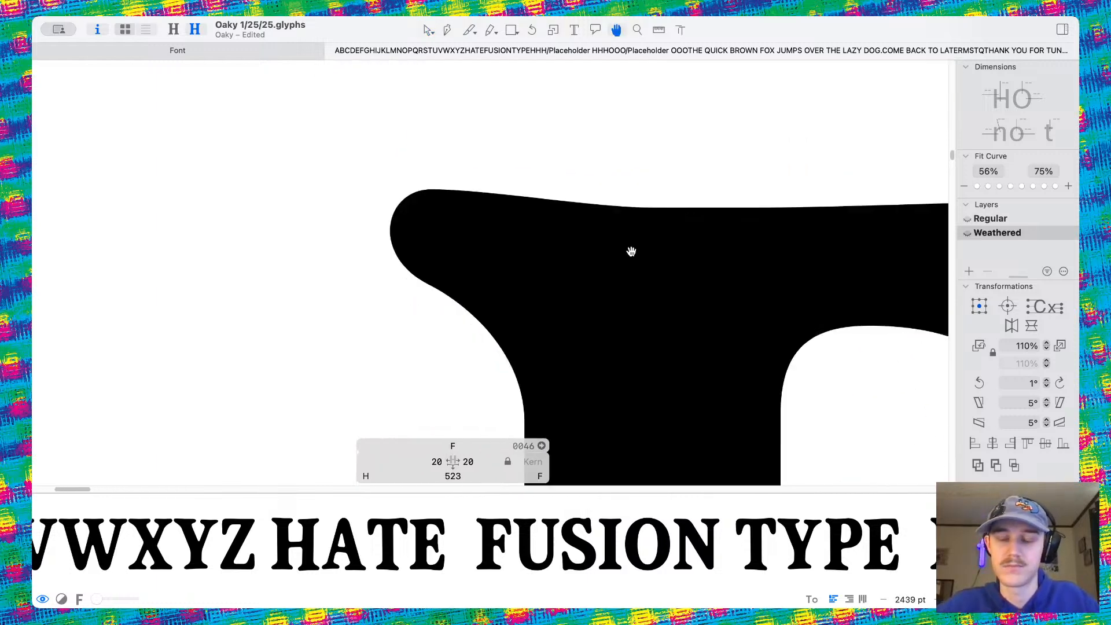
scroll(631, 251, down, 5)
scroll(484, 243, up, 5)
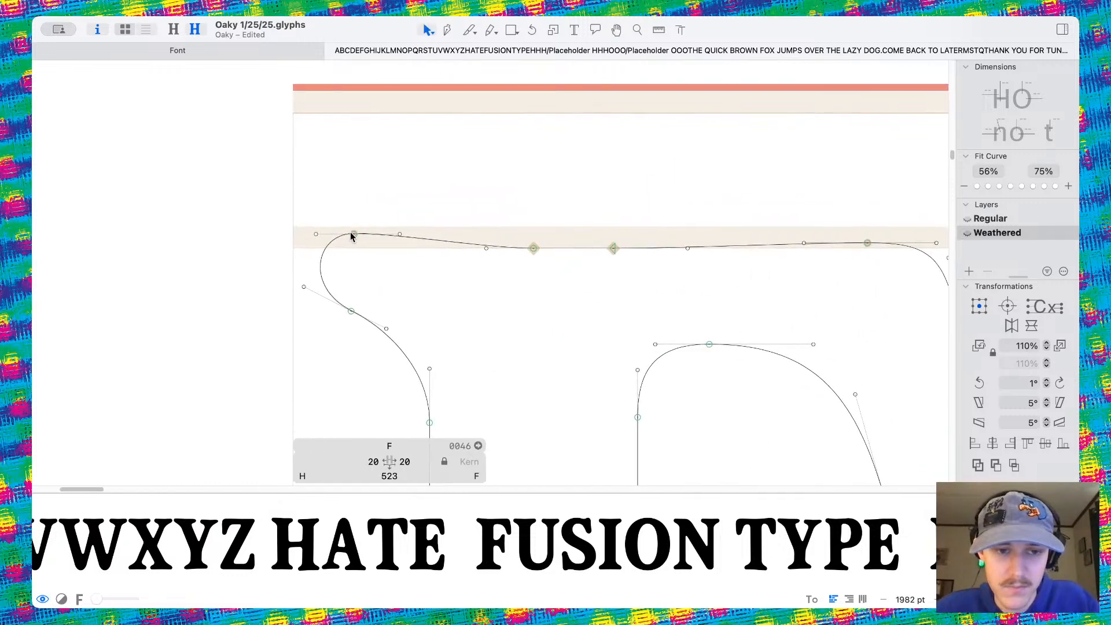
Shorten the F's upper-left serif by shifting its nodes inward, angle its top curve, and preview FUSION
click(401, 236)
drag(353, 234, 386, 238)
drag(352, 312, 374, 327)
drag(387, 240, 355, 253)
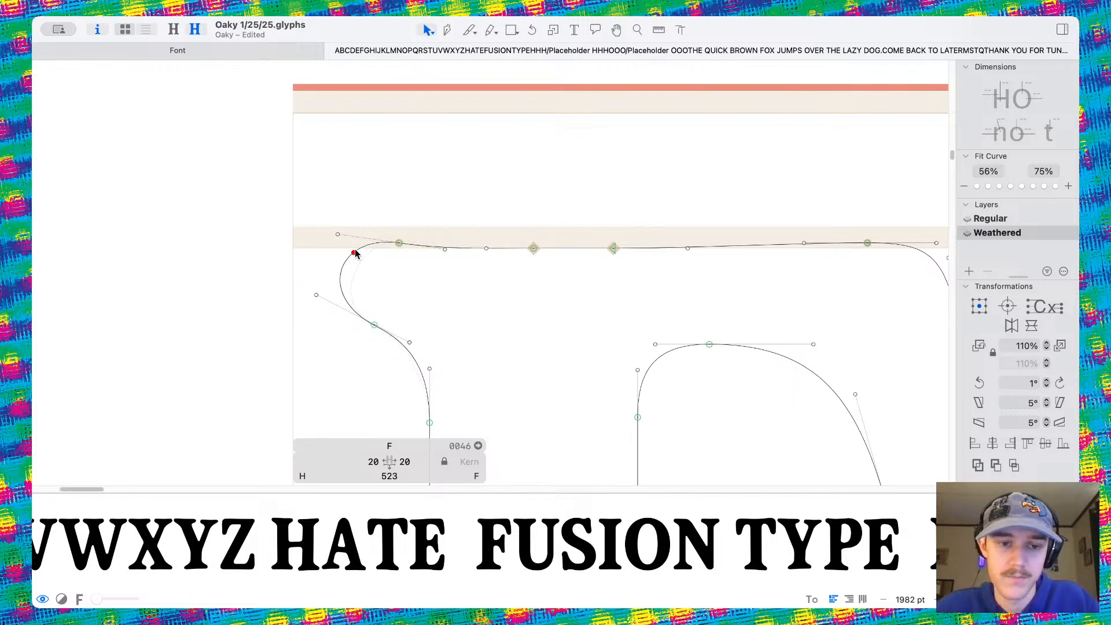
key(space)
scroll(428, 302, down, 10)
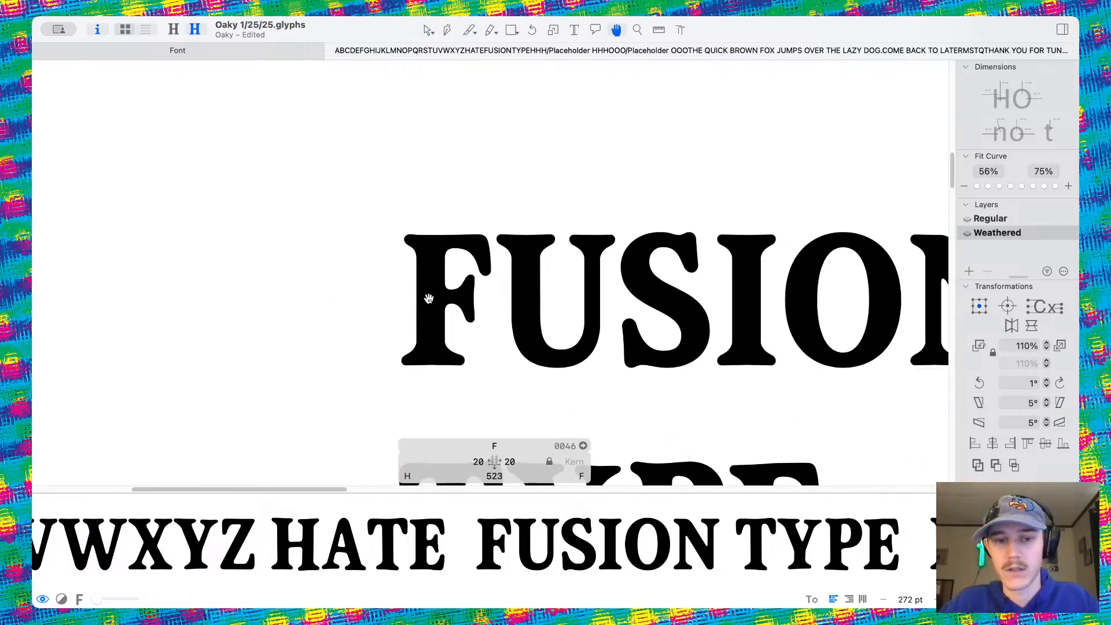
drag(428, 302, 407, 298)
Rotate the F's whole bottom serif 2° counterclockwise and shift it slightly downward
scroll(363, 303, up, 8)
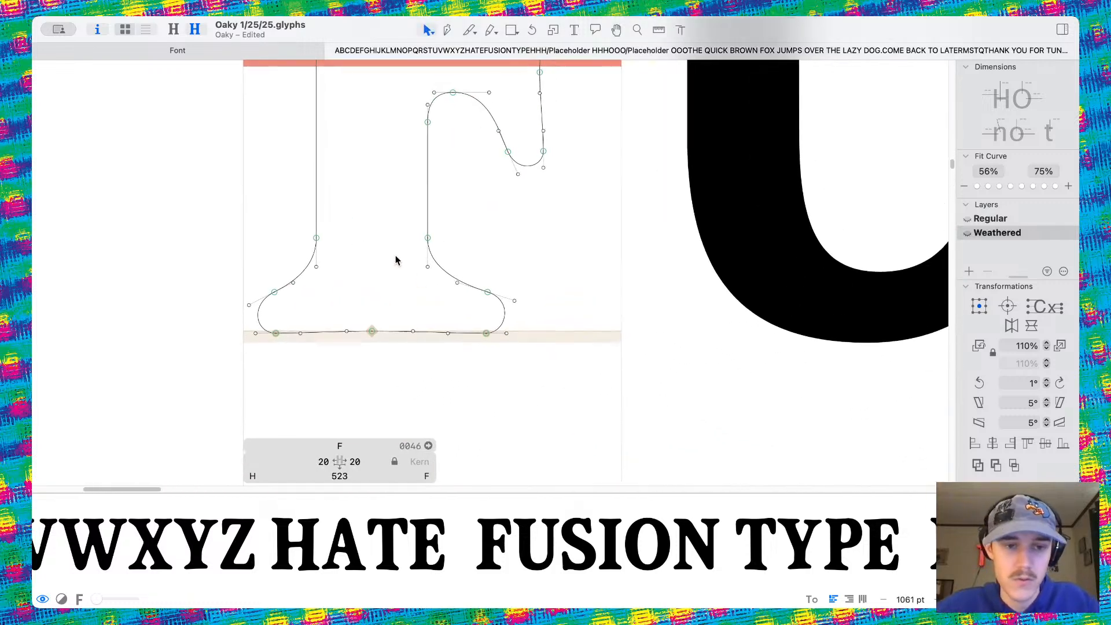
drag(210, 212, 592, 417)
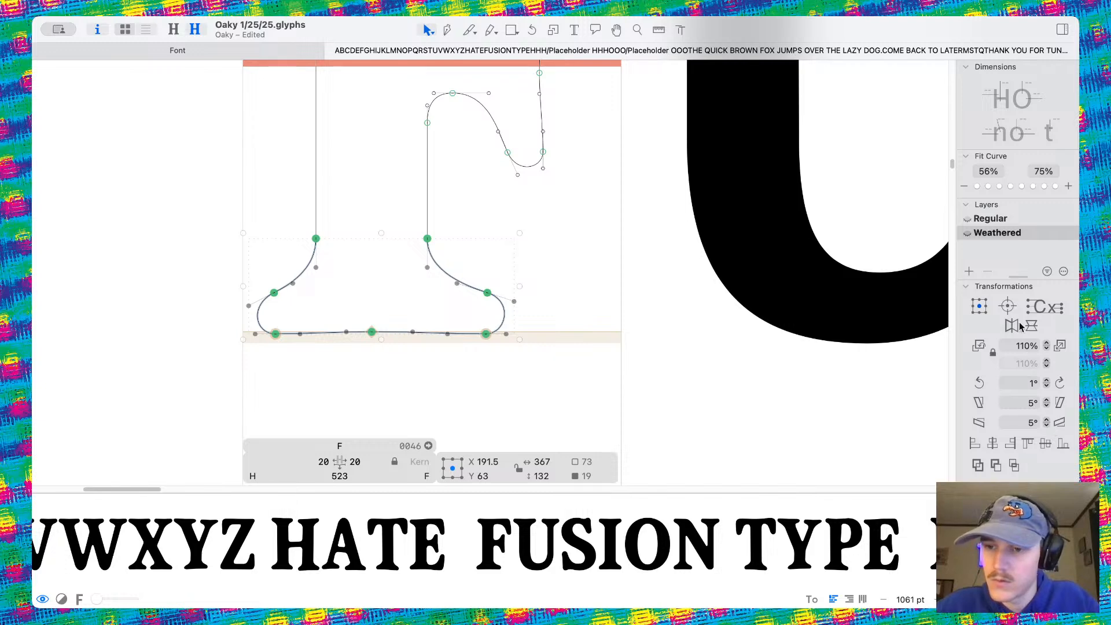
click(979, 383)
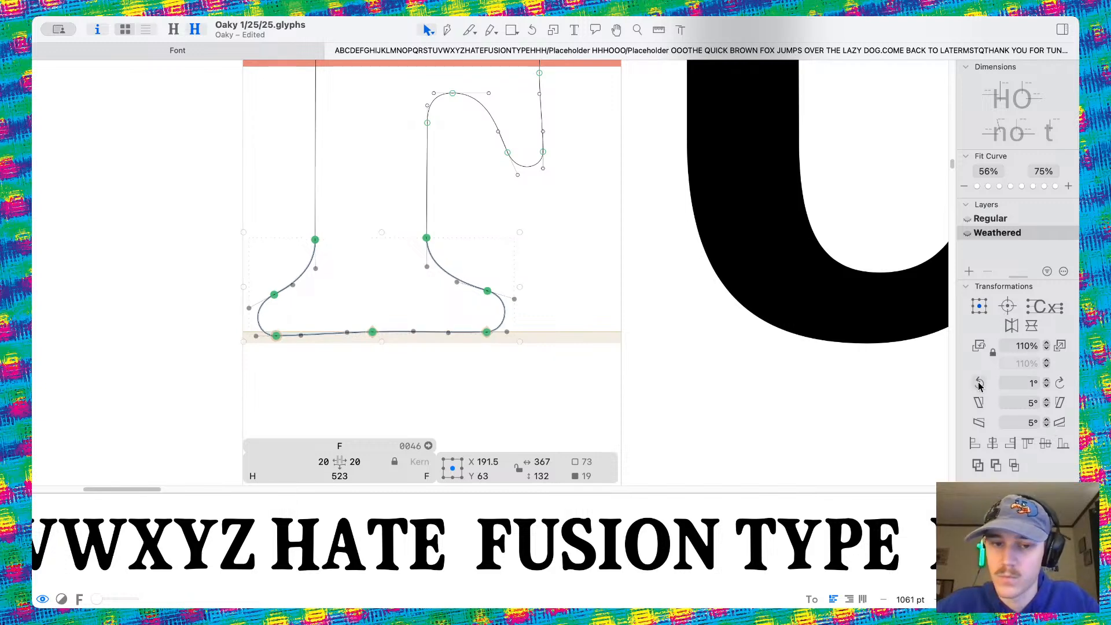
click(978, 383)
scroll(255, 341, up, 3)
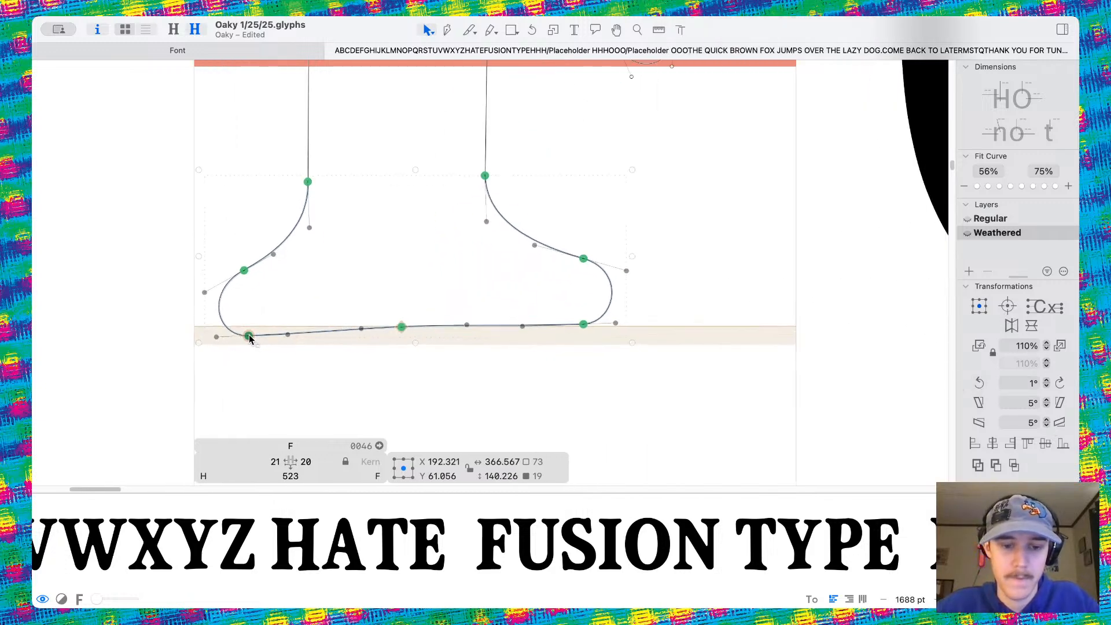
drag(249, 339, 249, 346)
scroll(607, 278, down, 5)
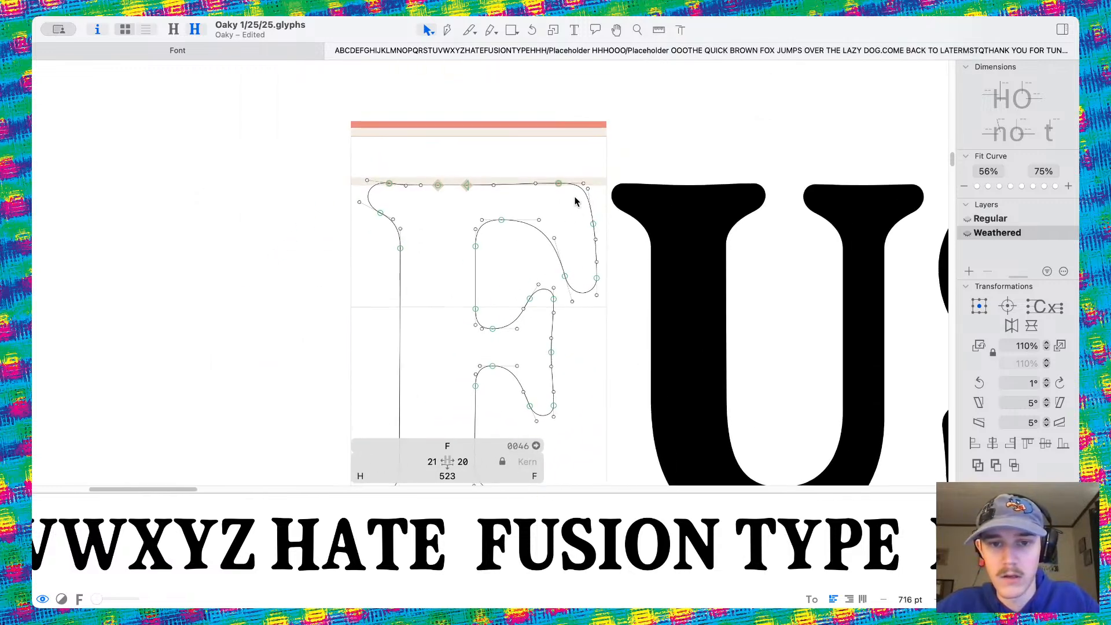
Move all nodes of the F's middle arm slightly downward
scroll(574, 201, up, 5)
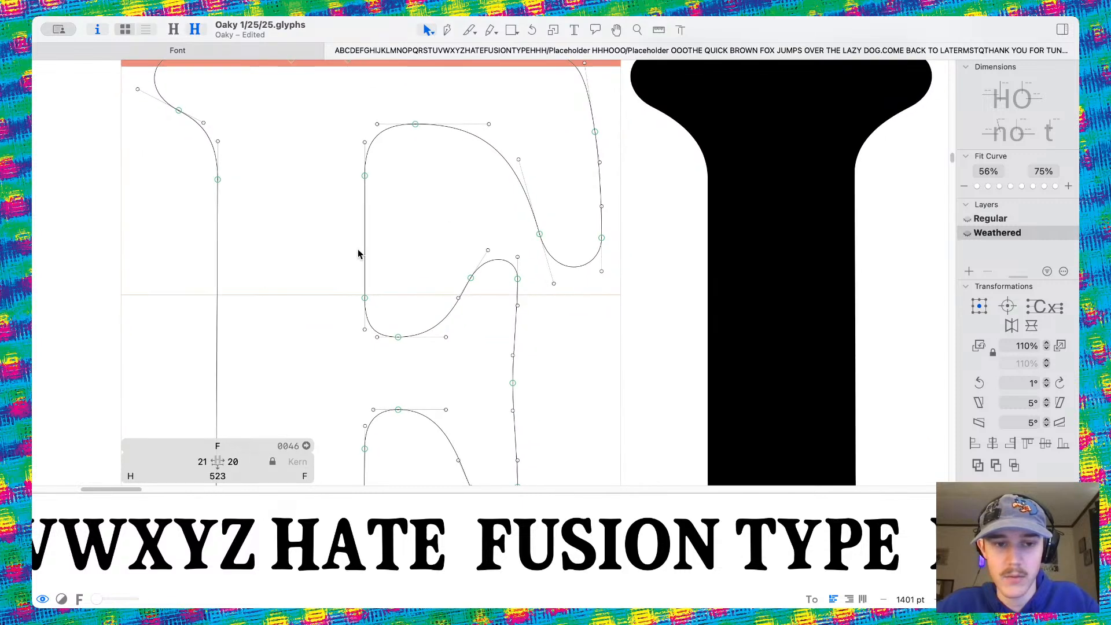
scroll(347, 251, down, 2)
drag(293, 218, 501, 391)
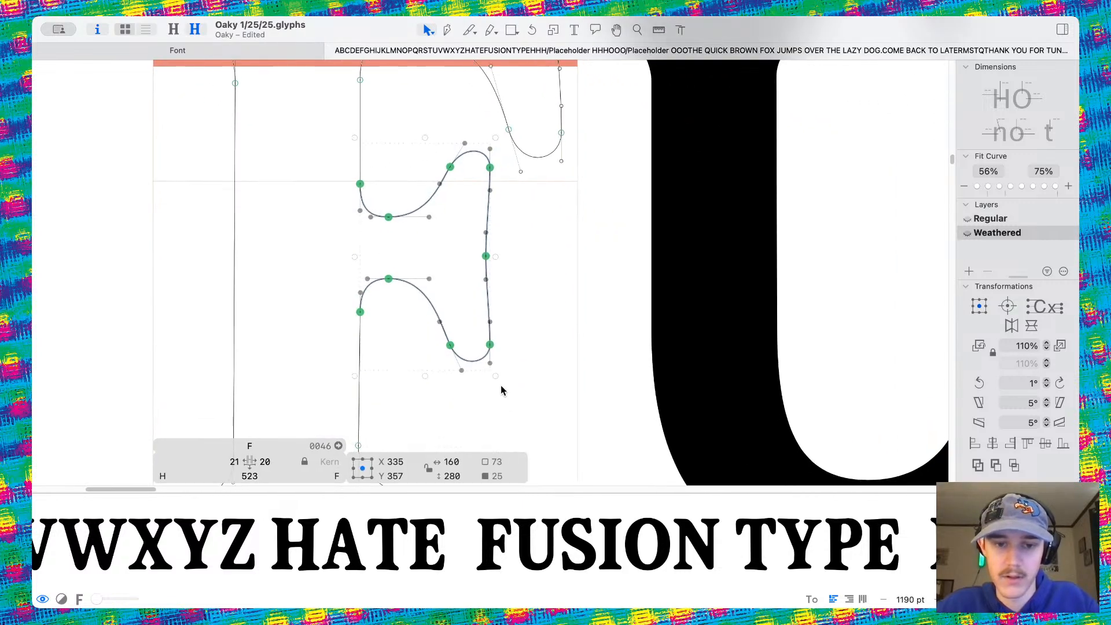
scroll(501, 390, down, 1)
drag(489, 341, 490, 355)
click(504, 130)
Lower the F's upper-right arm slightly together with the inner corner node beside the stem
scroll(438, 115, up, 5)
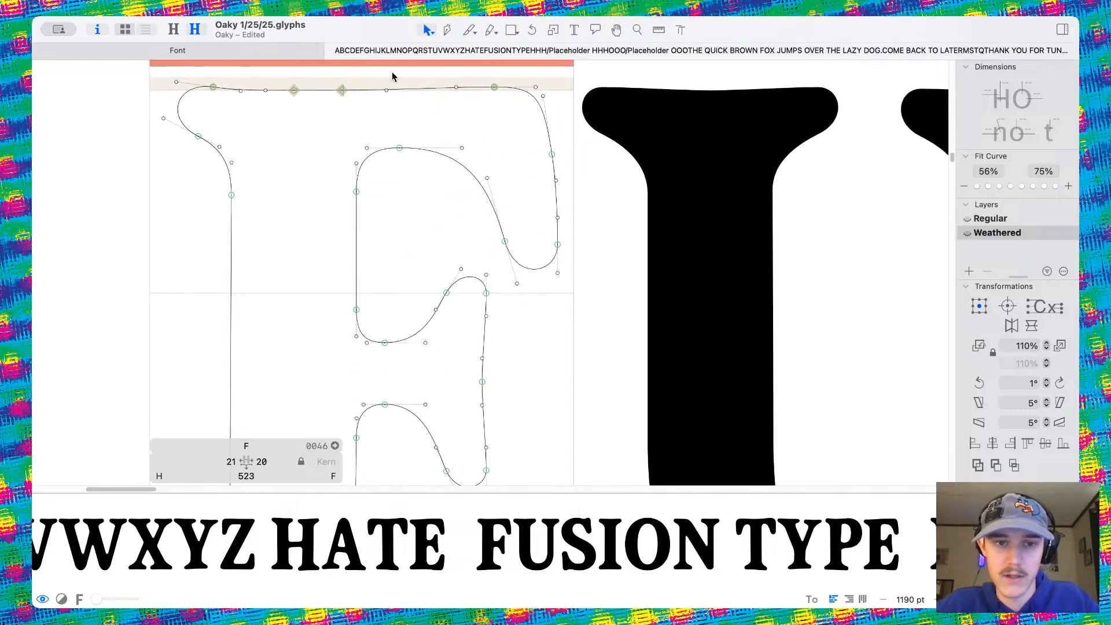
drag(382, 70, 635, 272)
scroll(534, 257, up, 1)
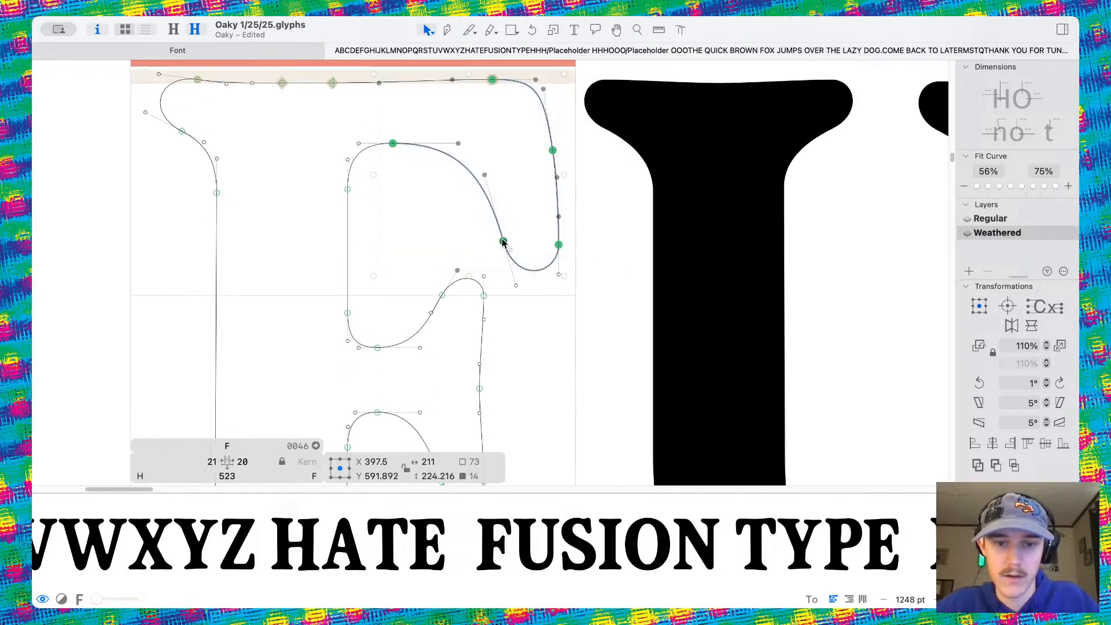
drag(505, 246, 506, 253)
key(super+z)
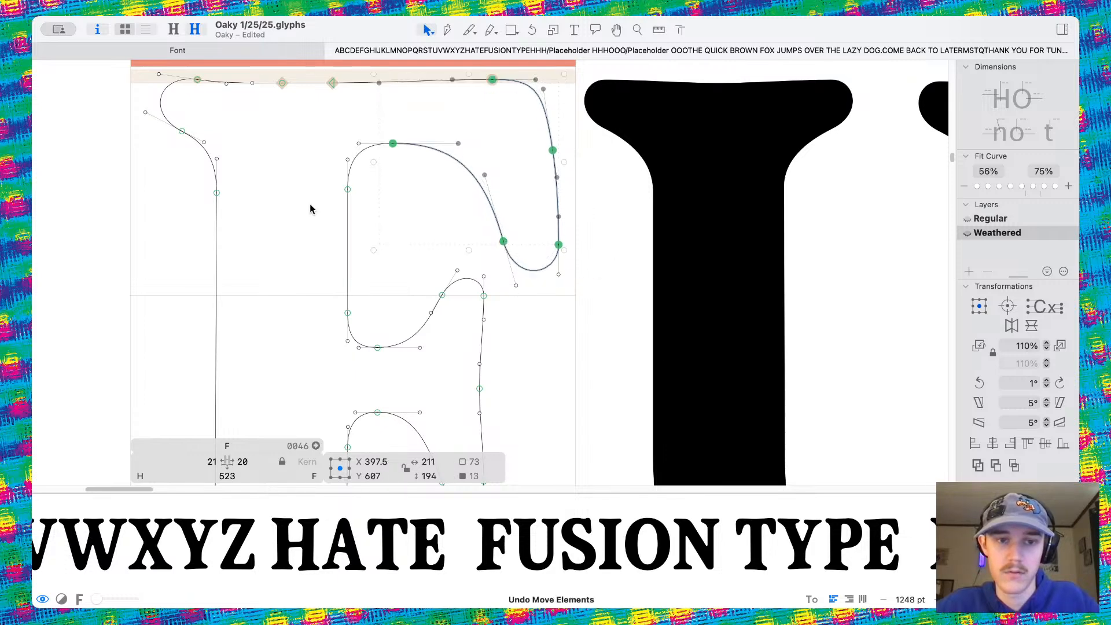
shift+click(347, 190)
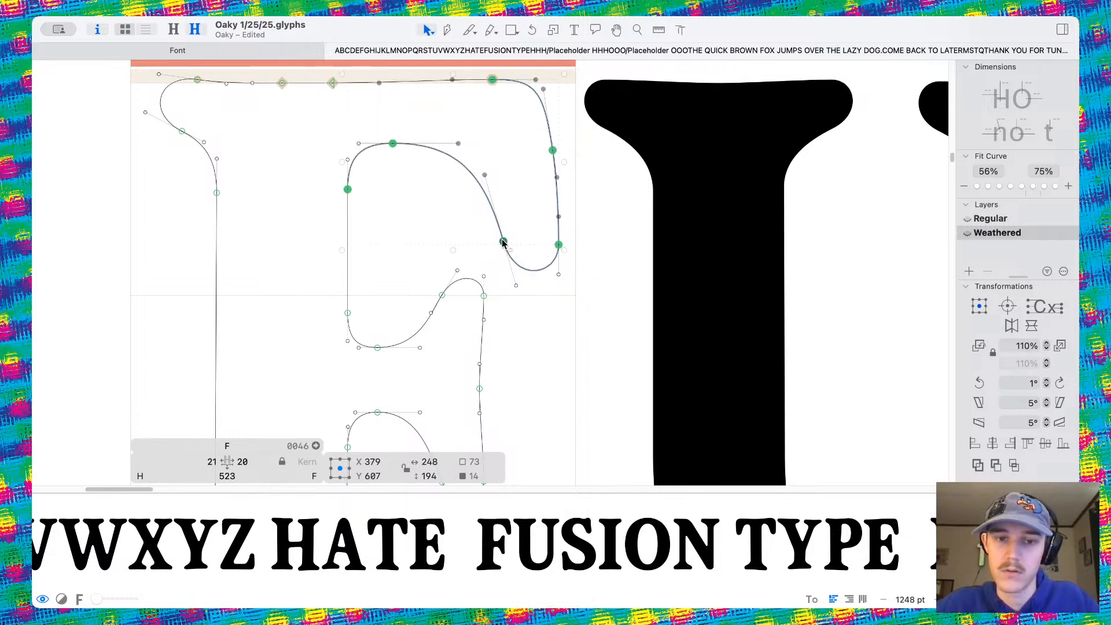
drag(502, 241, 503, 252)
click(284, 145)
Lower the two middle nodes of the F's top edge, and preview the letter in FUSION TYPE
scroll(284, 144, up, 3)
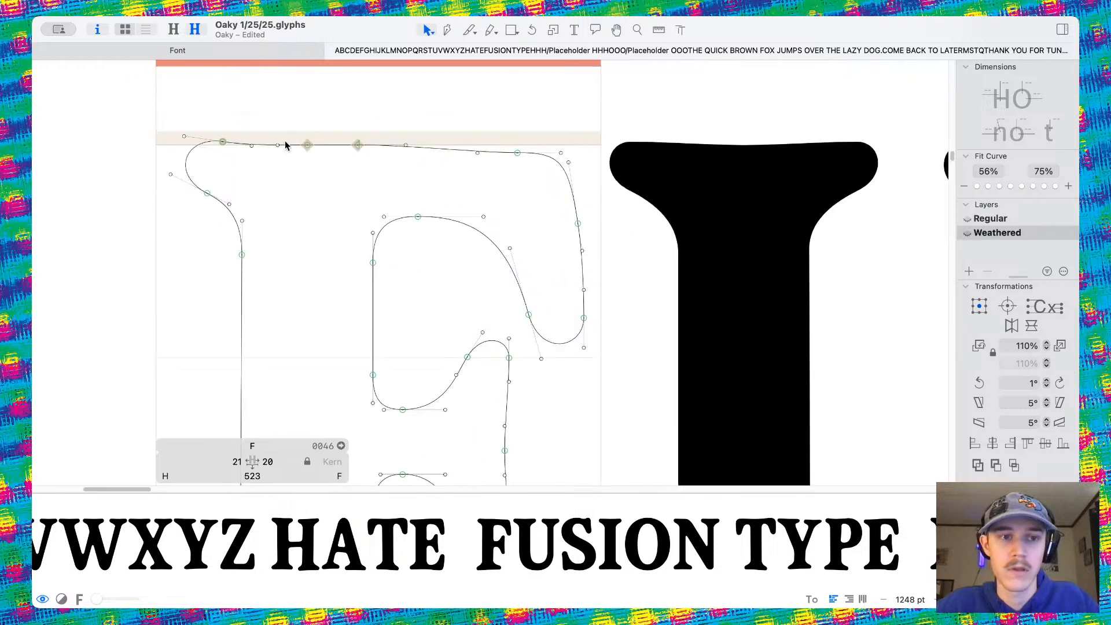
scroll(285, 144, up, 5)
click(385, 197)
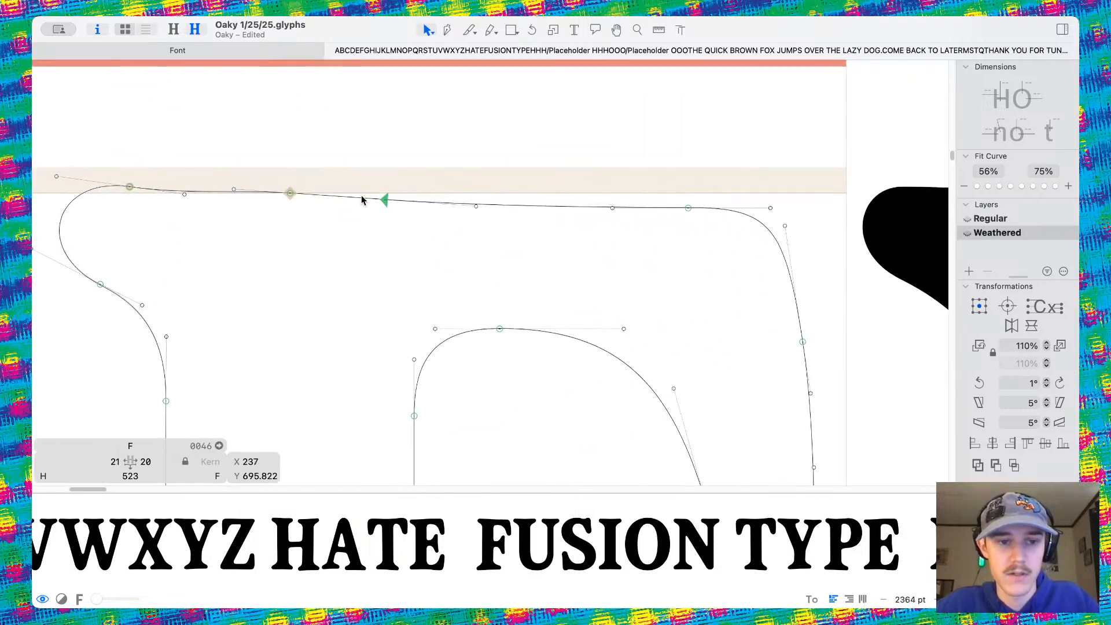
key(super+z)
drag(342, 193, 343, 205)
key(space)
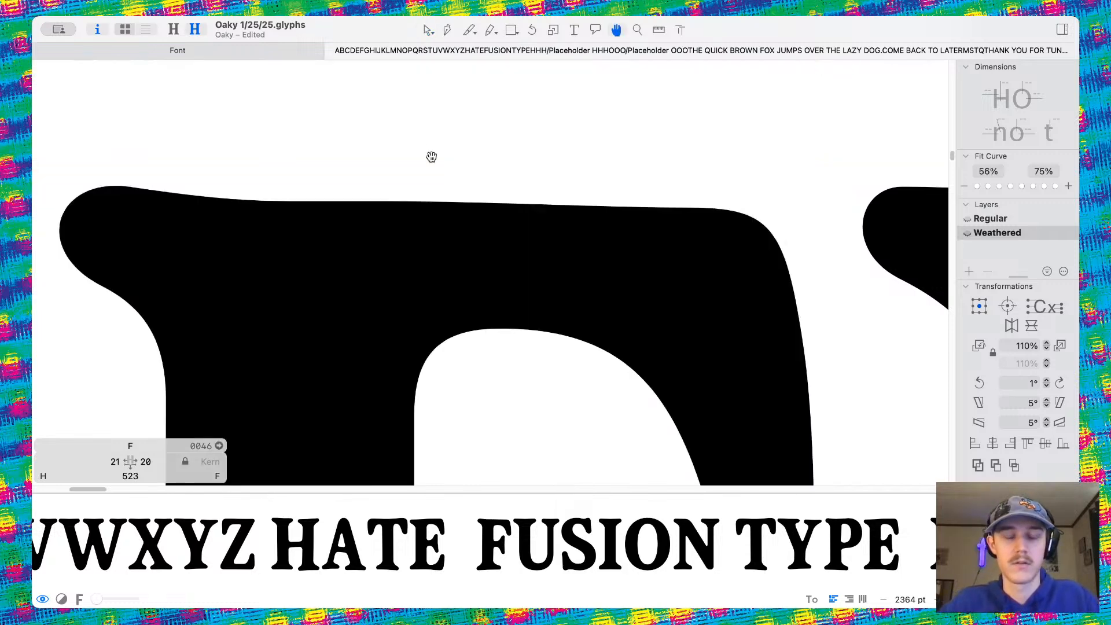
scroll(431, 157, down, 15)
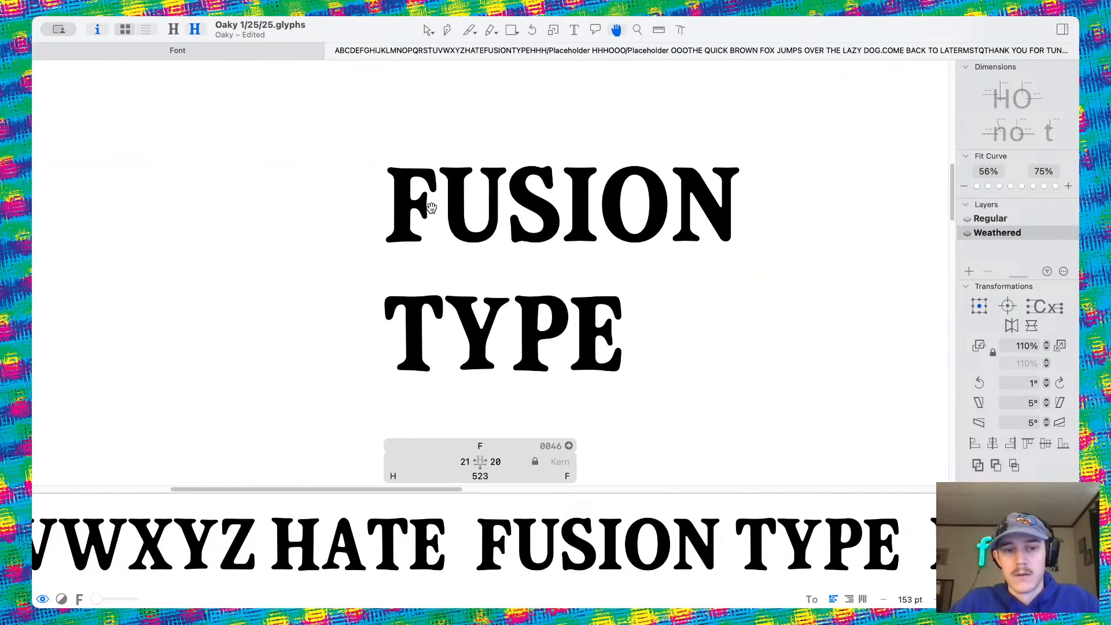
Shorten the lower serif of the F's middle arm by moving its tip nodes up and slightly outward
scroll(431, 207, up, 10)
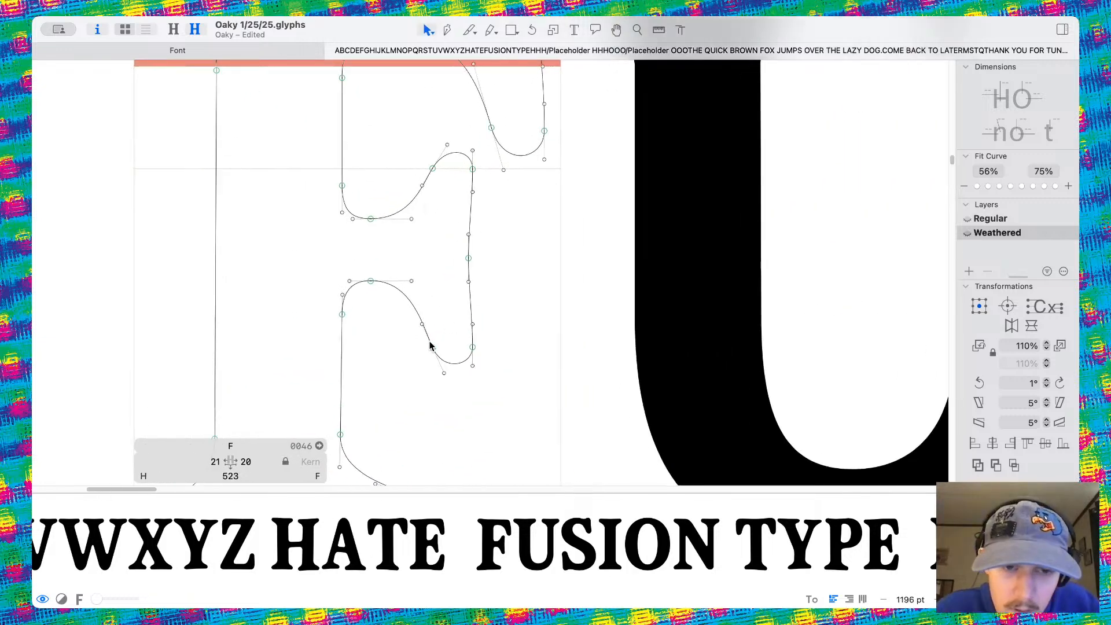
shift+click(473, 348)
drag(473, 348, 482, 325)
click(495, 337)
scroll(424, 338, up, 1)
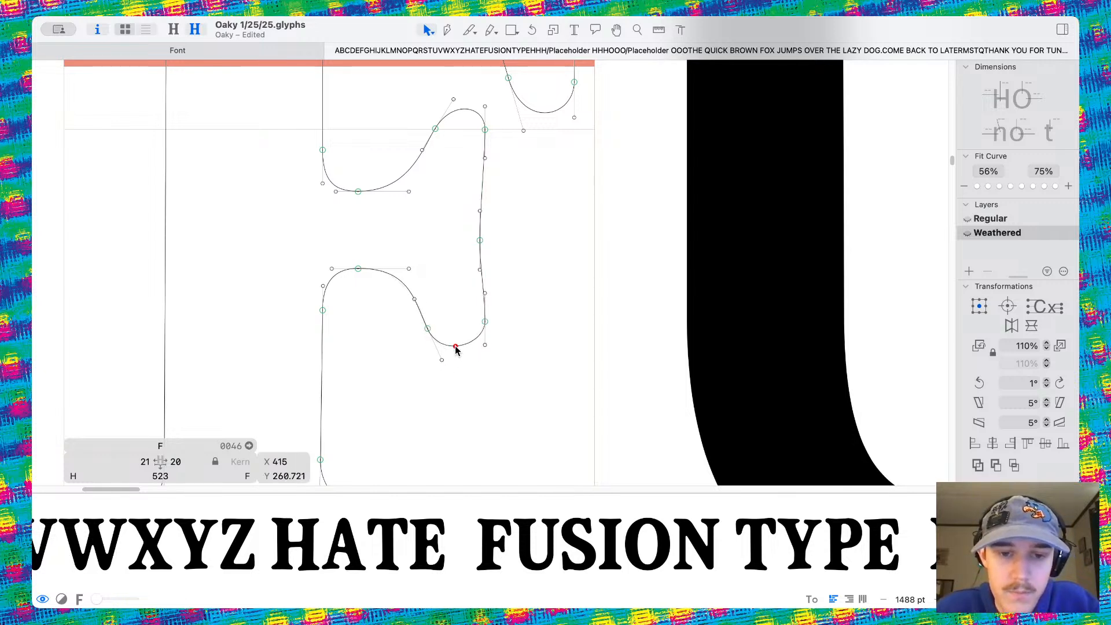
click(457, 356)
scroll(466, 324, down, 2)
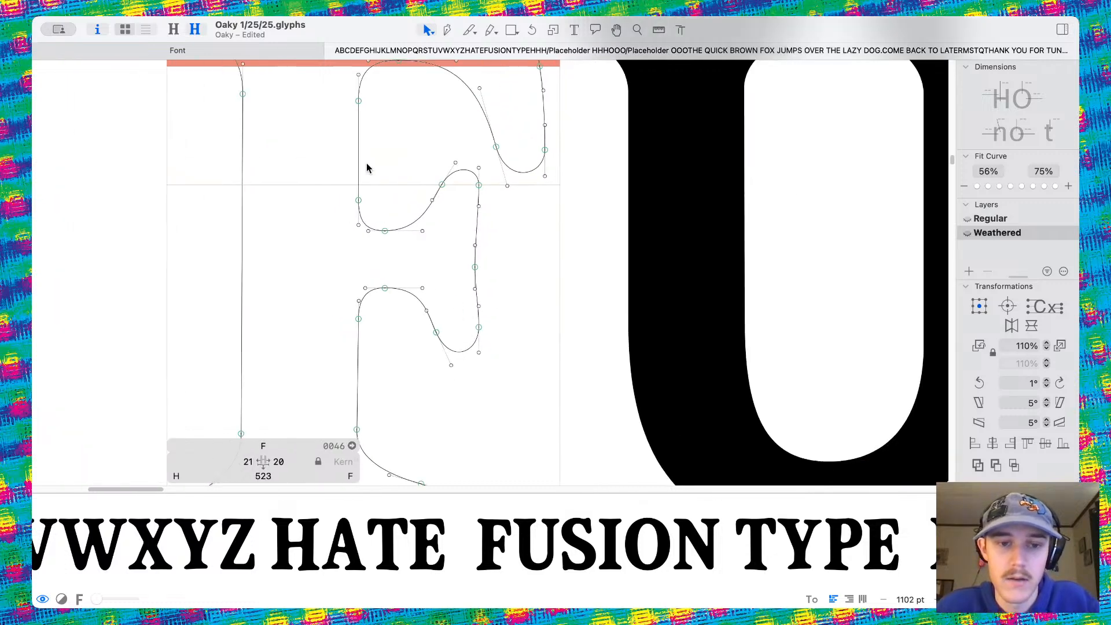
Rotate the F's middle arm counterclockwise in 1° steps, and lower it with its stem joints by about 9 units
drag(361, 156, 505, 398)
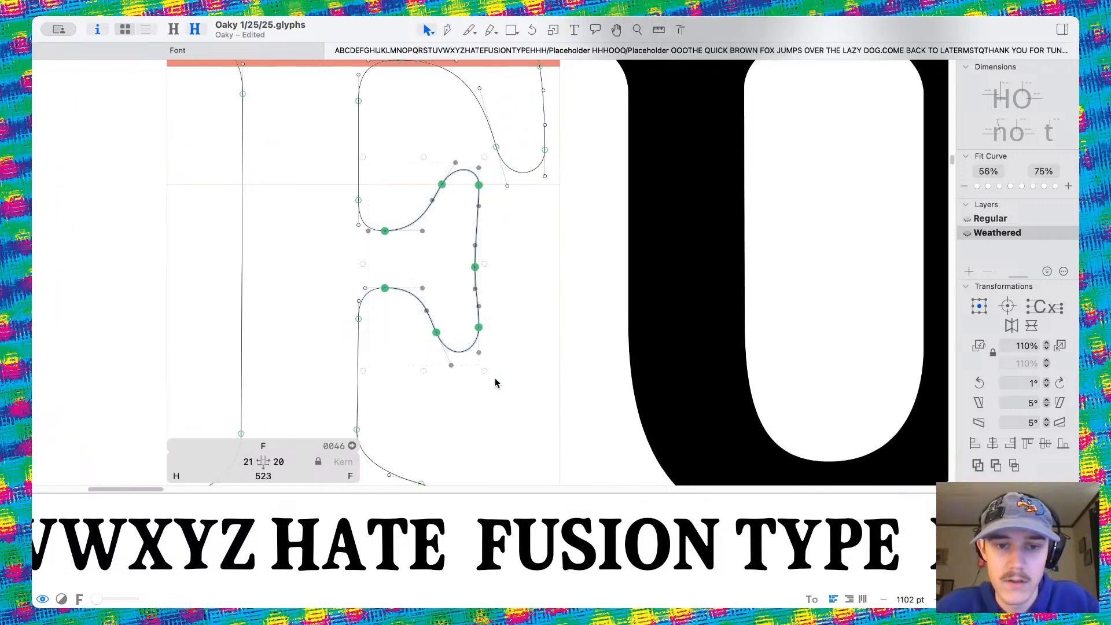
click(979, 383)
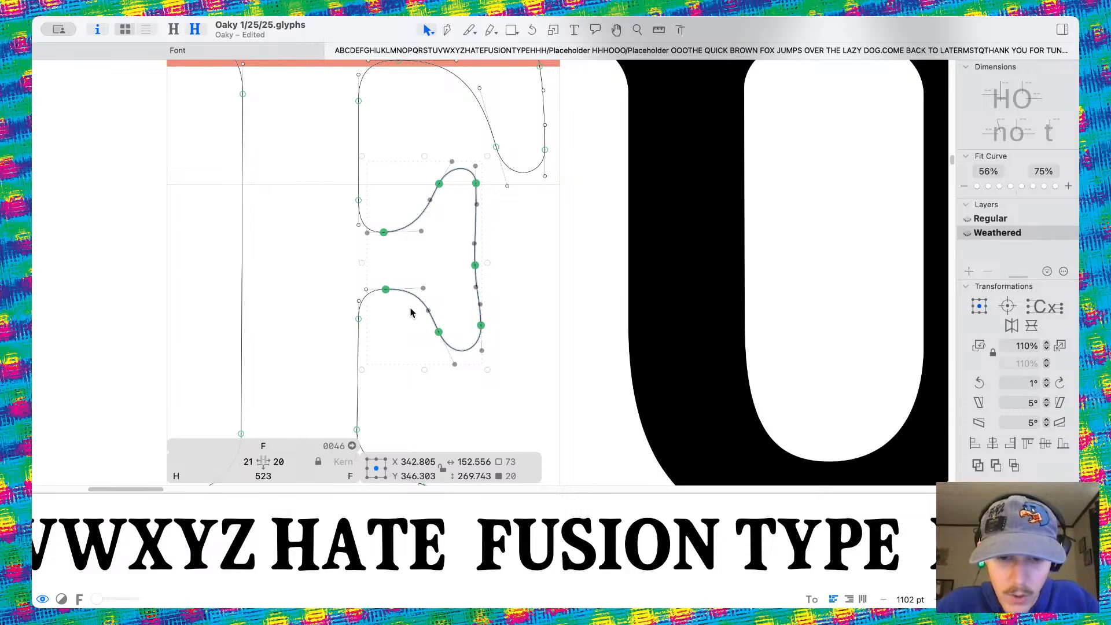
drag(316, 163, 483, 335)
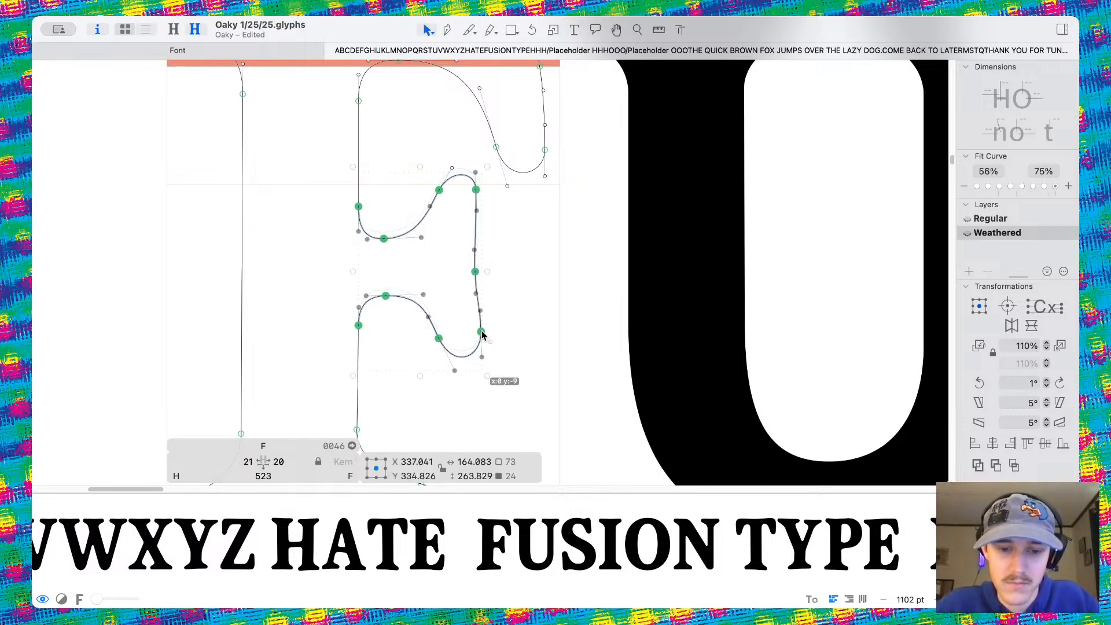
click(558, 310)
Save the font file and preview the reshaped F within FUSION
scroll(548, 299, down, 5)
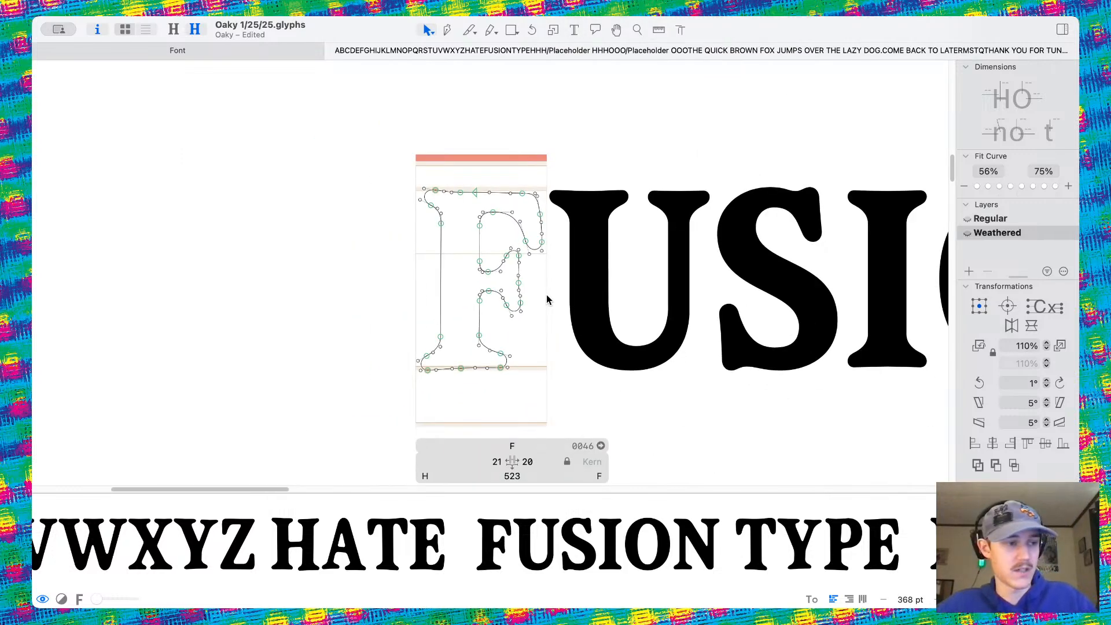
key(super+s)
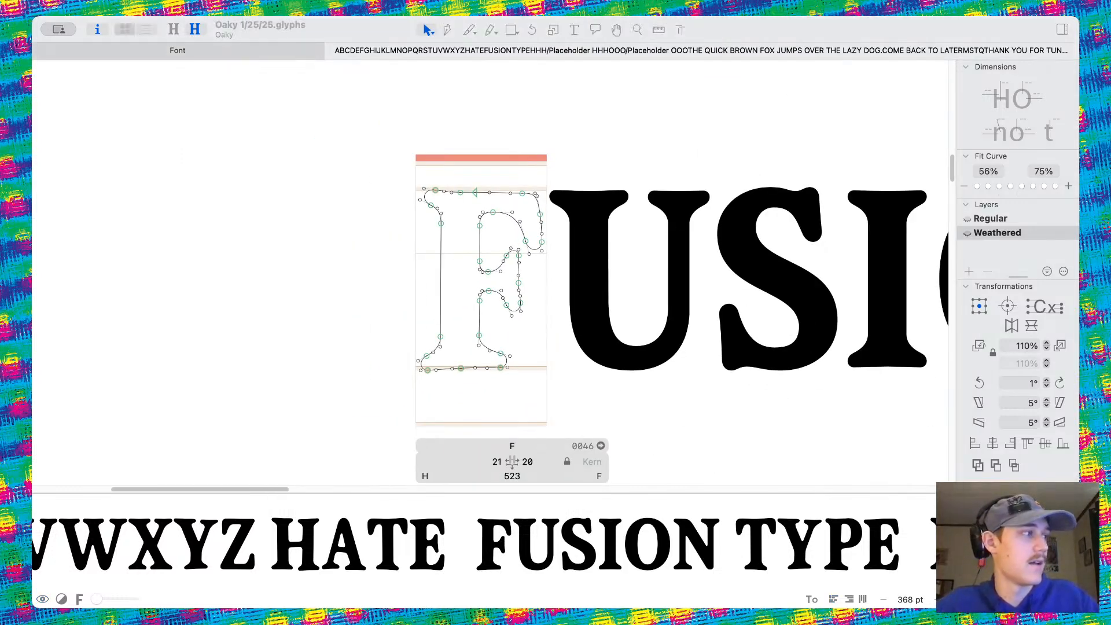
click(296, 286)
key(space)
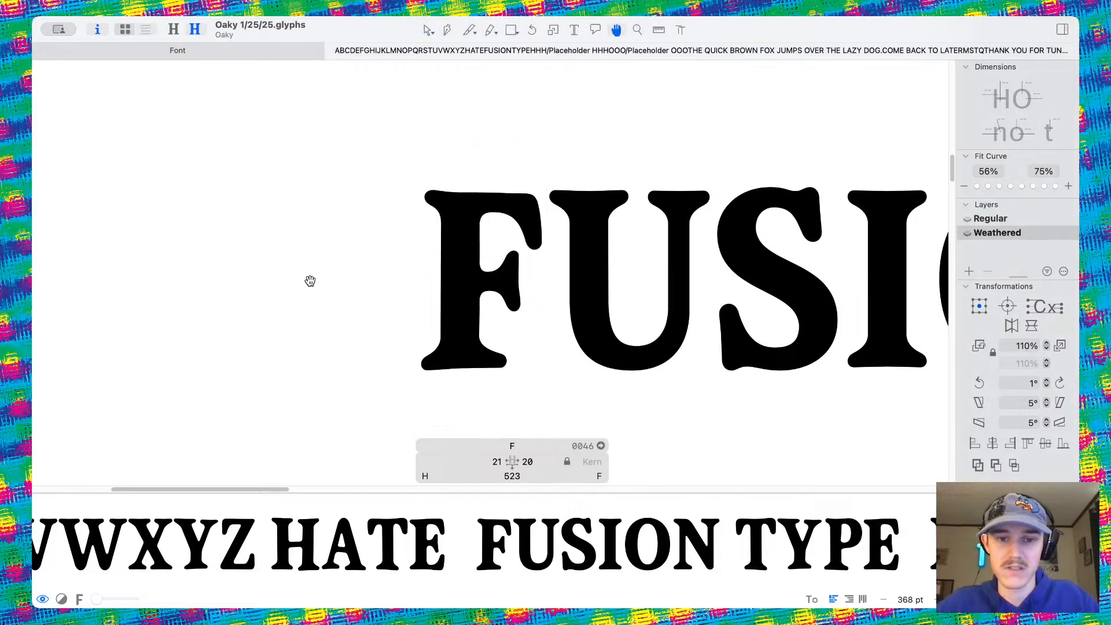
Compare the weathered letters in FUSION TYPE, the alphabet lines and HATE at small and large sizes
scroll(310, 281, down, 7)
scroll(311, 281, up, 7)
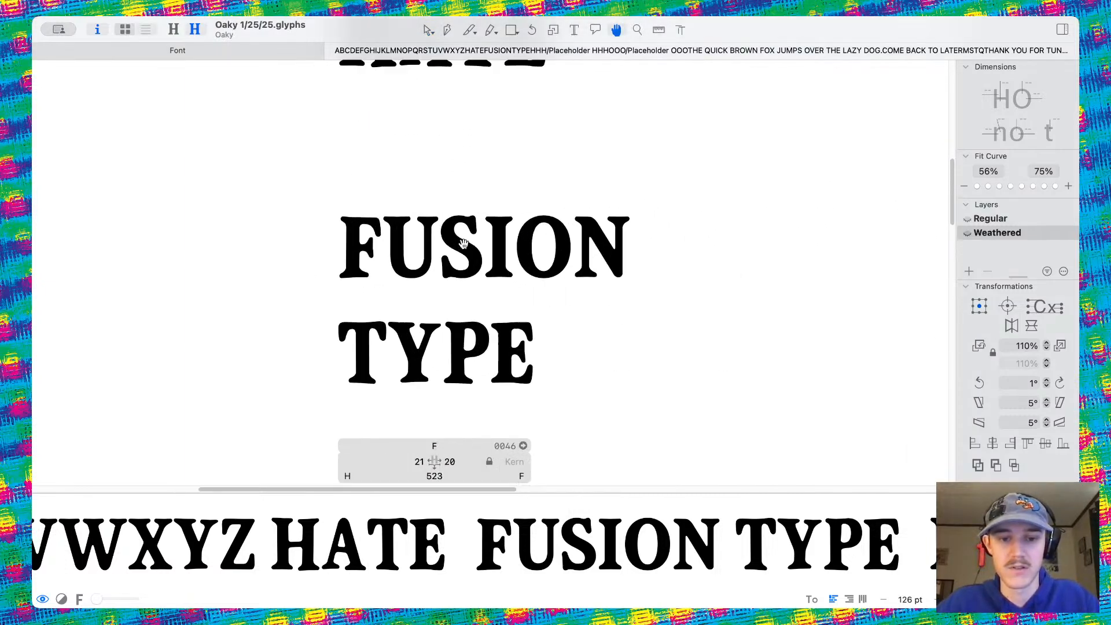
scroll(433, 219, down, 6)
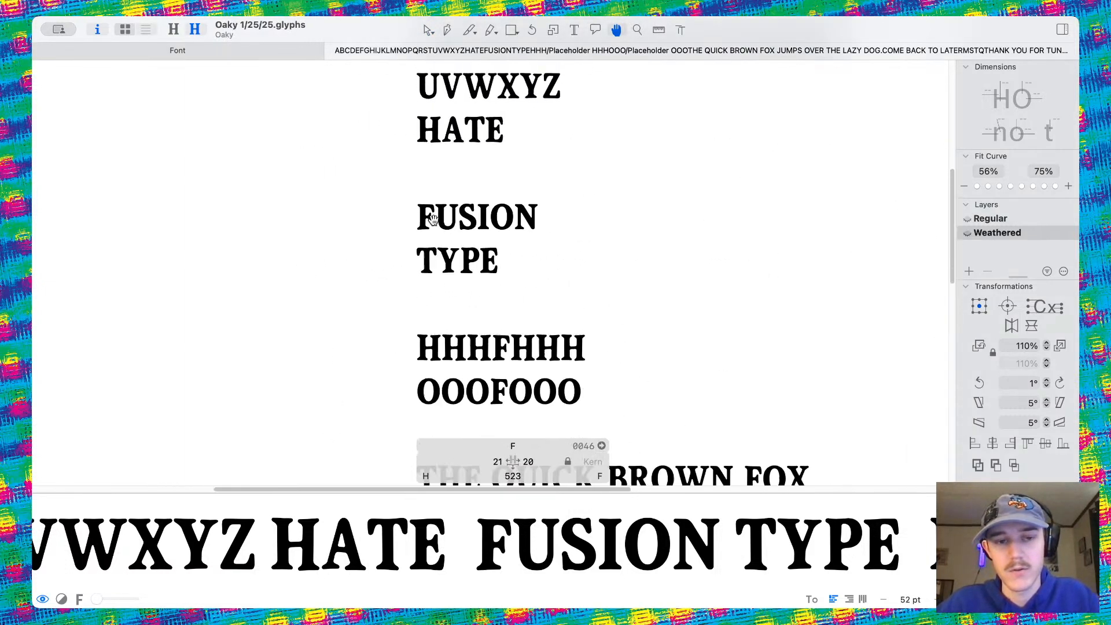
scroll(463, 141, up, 4)
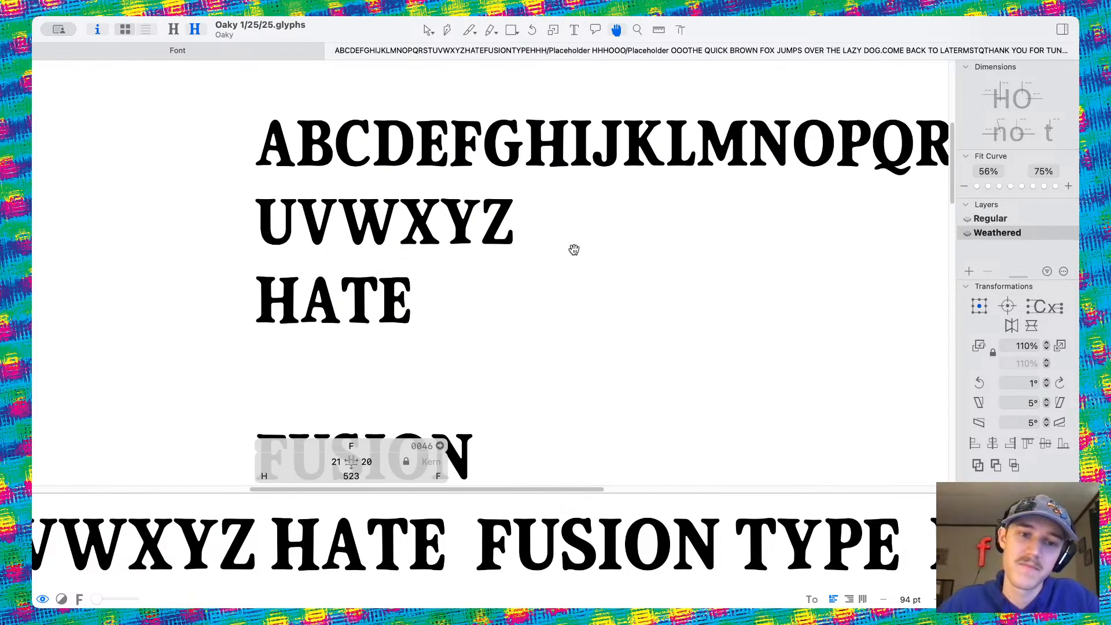
drag(321, 348, 437, 271)
drag(417, 444, 443, 330)
scroll(450, 280, up, 2)
scroll(449, 280, up, 5)
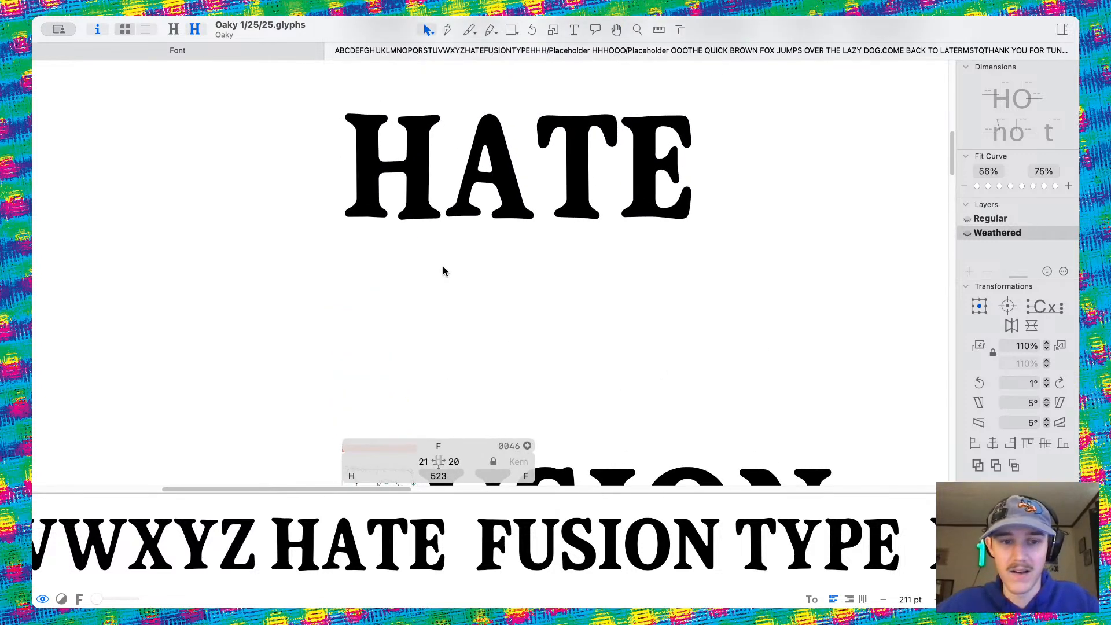
Raise the whole lower right serif of the H in HATE until its middle bottom node sits on the baseline
scroll(435, 195, up, 6)
scroll(435, 195, down, 3)
double_click(441, 272)
scroll(451, 322, up, 4)
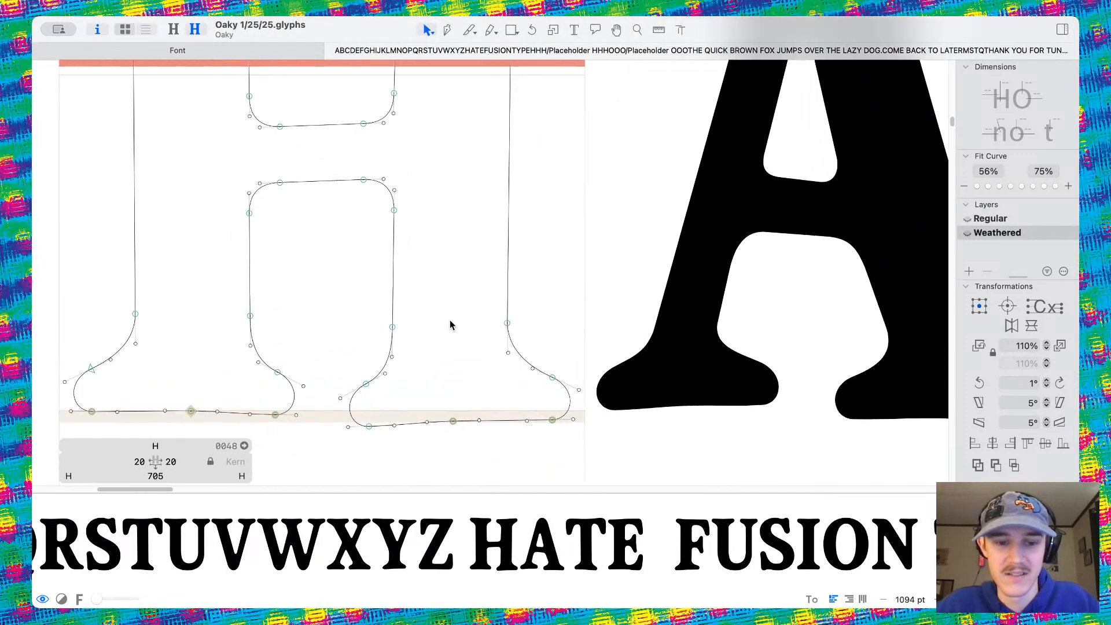
drag(313, 262, 590, 458)
scroll(413, 382, up, 3)
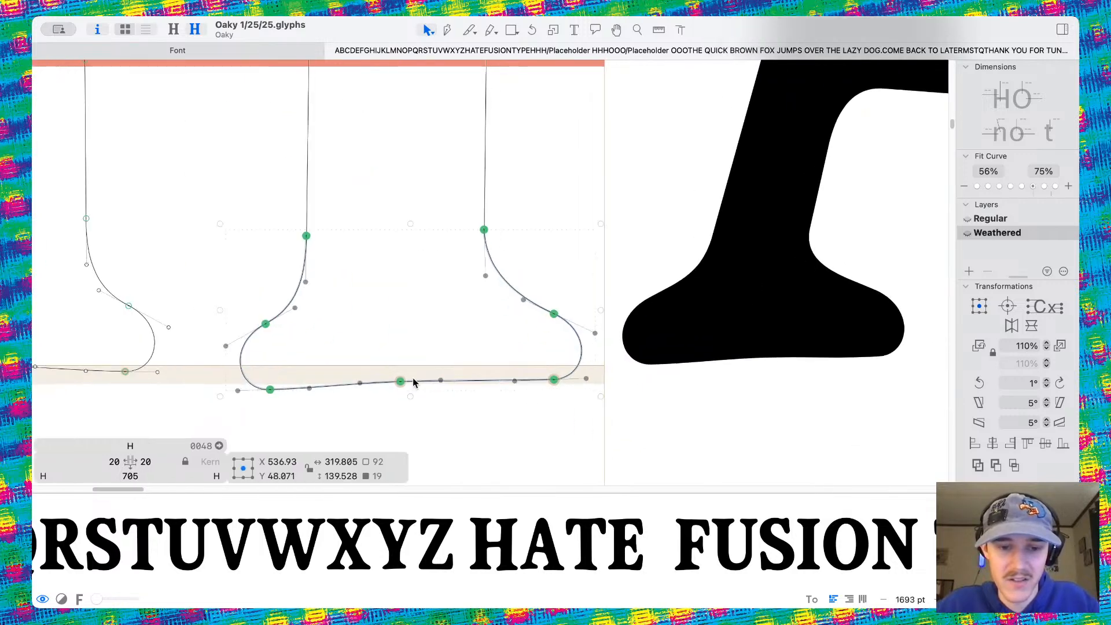
drag(401, 381, 400, 366)
click(504, 420)
scroll(278, 352, left, 6)
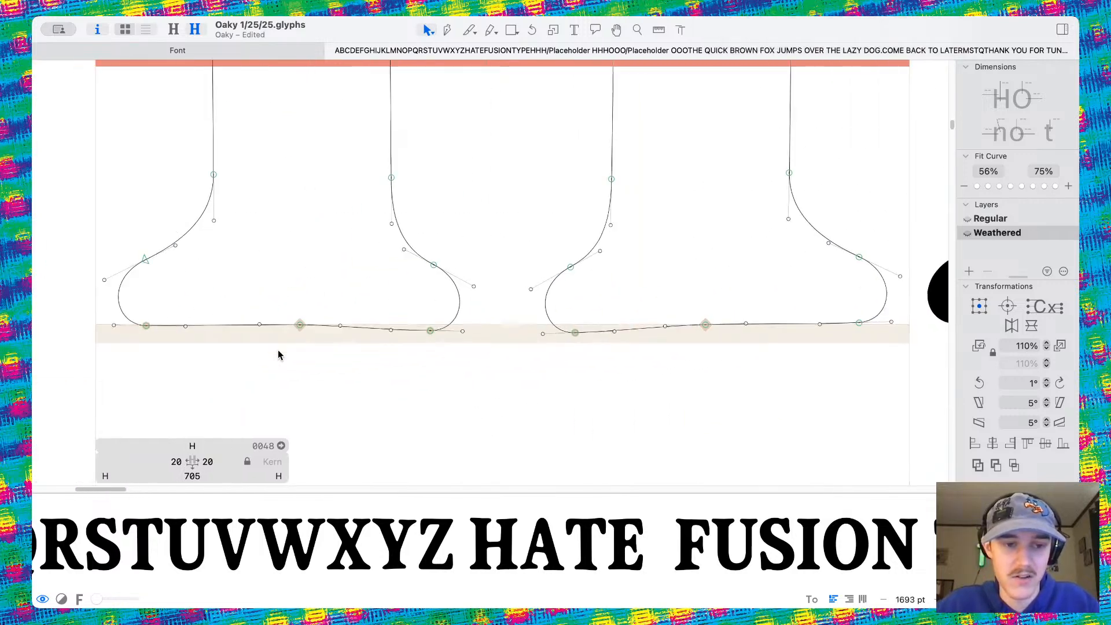
Lower the H's upper left serif slightly so its middle top node meets the cap-height line
scroll(287, 313, up, 1)
scroll(286, 312, up, 10)
drag(88, 160, 519, 411)
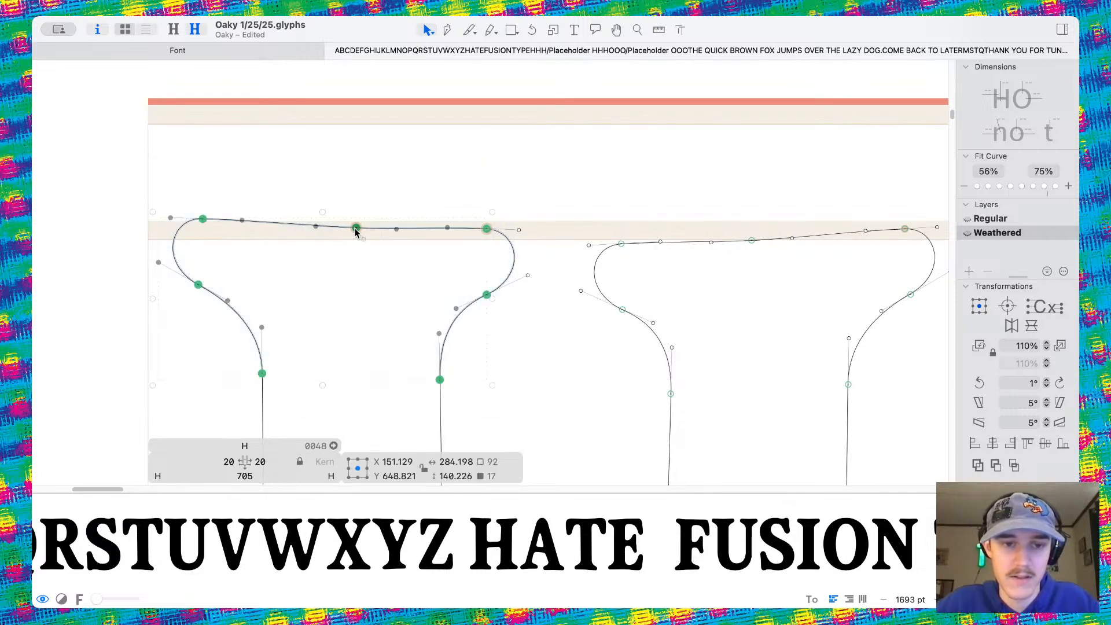
drag(355, 231, 355, 241)
Check the alignment of the H's upper right serif, and preview the filled letters in HATE
scroll(516, 199, right, 6)
drag(391, 173, 858, 480)
scroll(583, 230, up, 3)
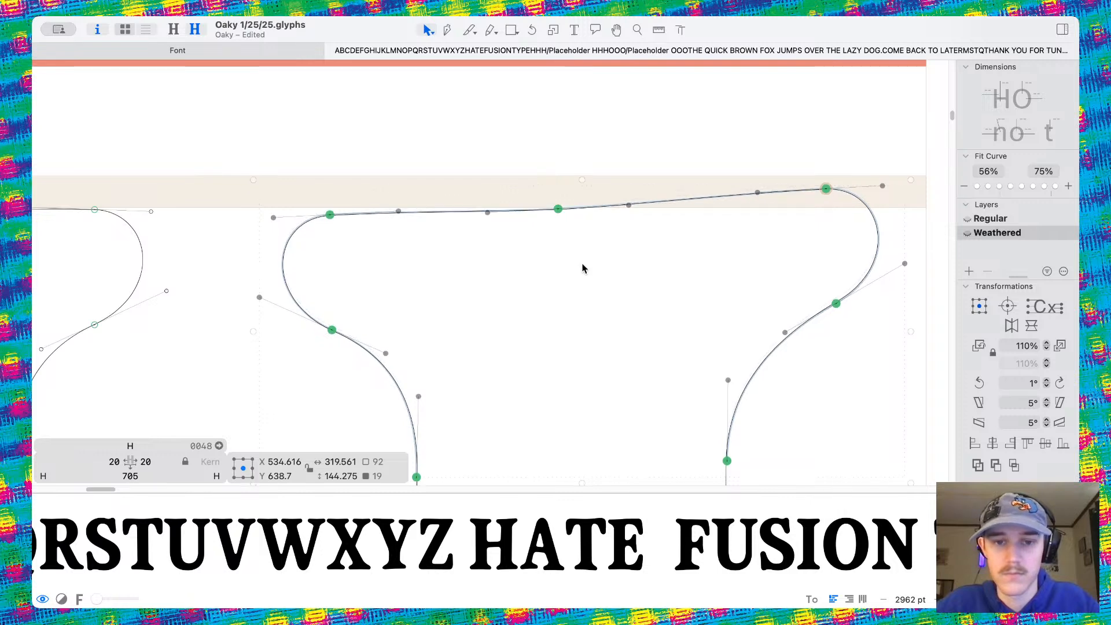
scroll(583, 269, down, 10)
key(space)
drag(668, 308, 624, 240)
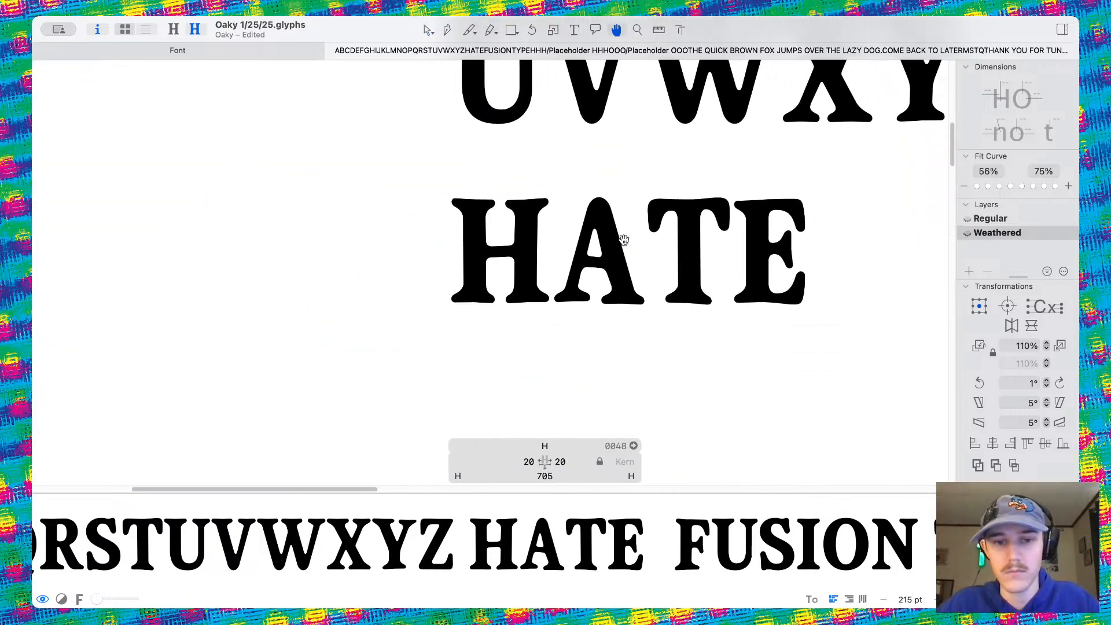
scroll(534, 244, up, 5)
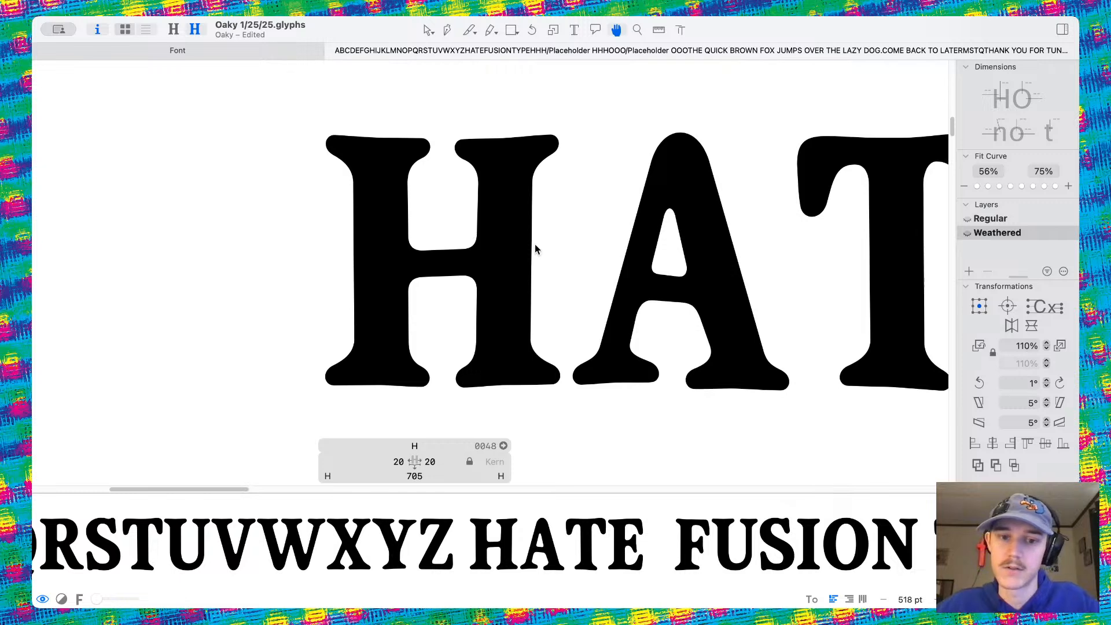
Examine the A's feet against the baseline and compare the letter with the neighbouring H and T in HATE
scroll(535, 245, right, 3)
scroll(563, 282, down, 2)
double_click(556, 289)
scroll(555, 291, up, 5)
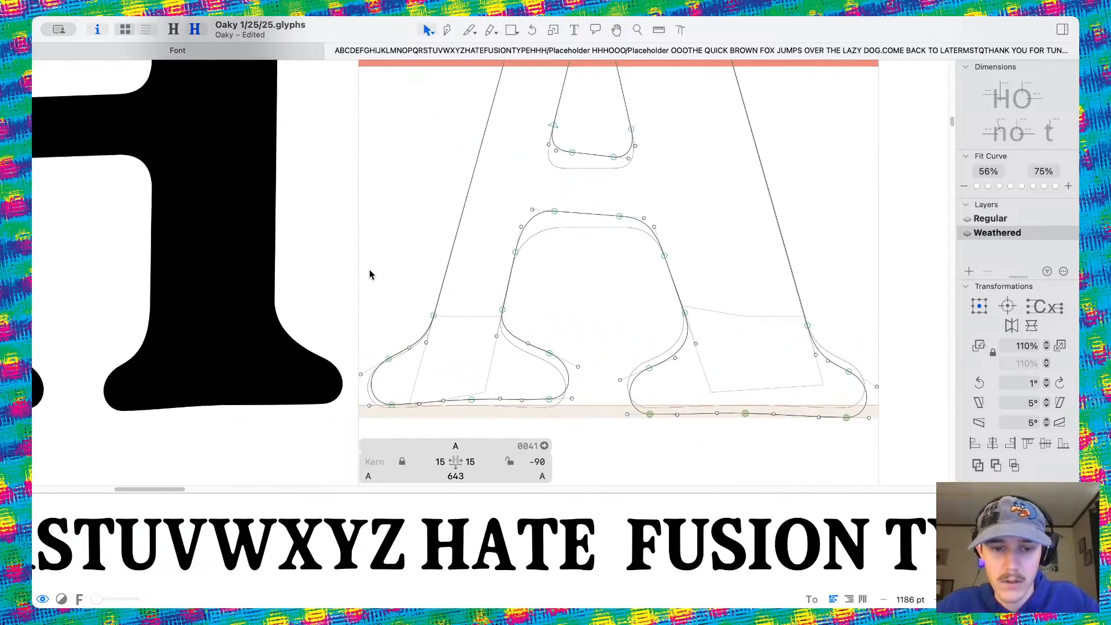
scroll(501, 342, down, 3)
scroll(501, 342, right, 1)
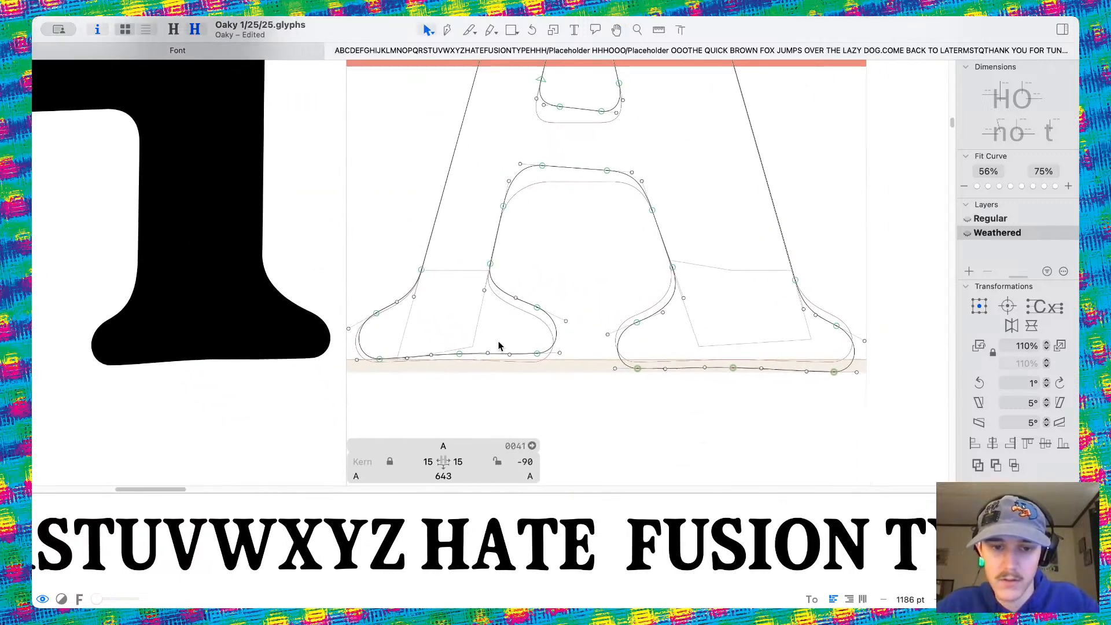
scroll(572, 341, down, 5)
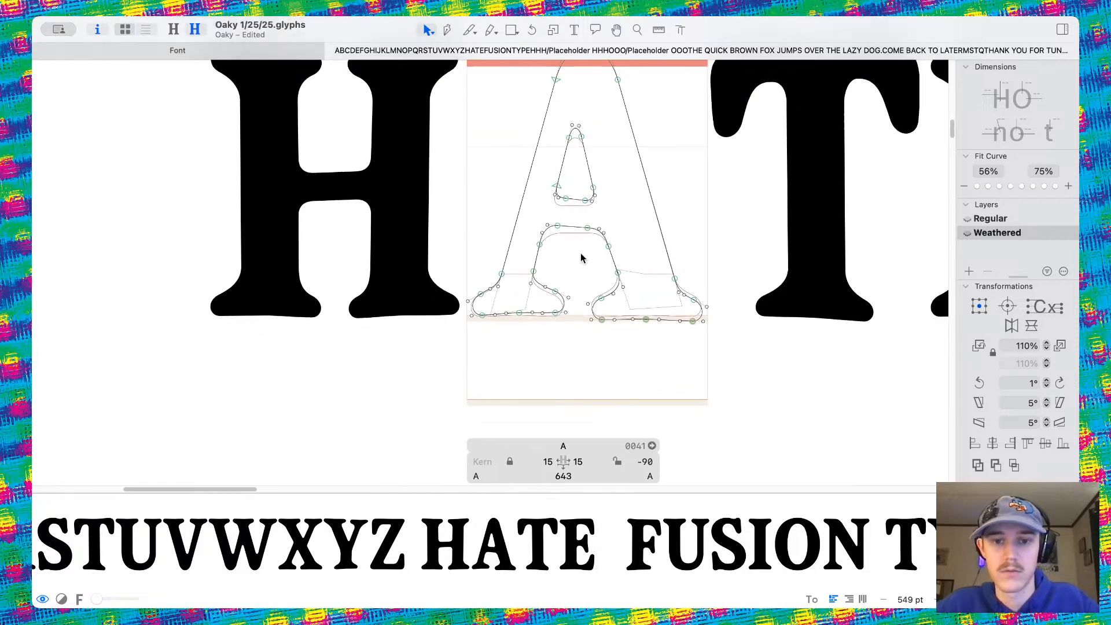
scroll(575, 270, up, 4)
scroll(576, 269, right, 2)
scroll(373, 213, down, 5)
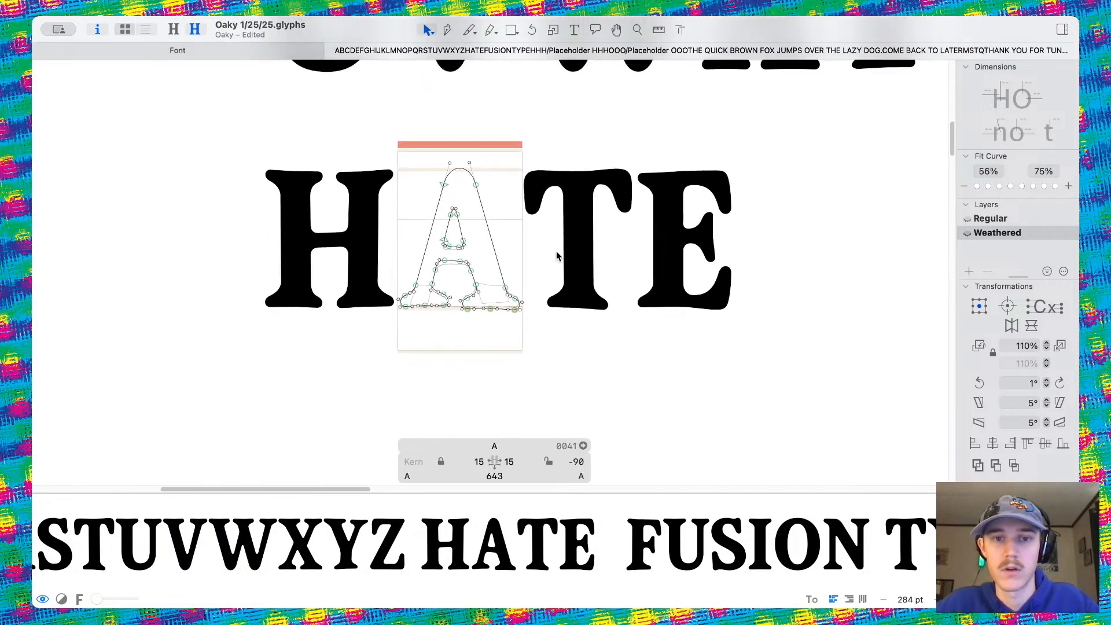
scroll(557, 256, up, 6)
scroll(558, 256, up, 1)
double_click(567, 364)
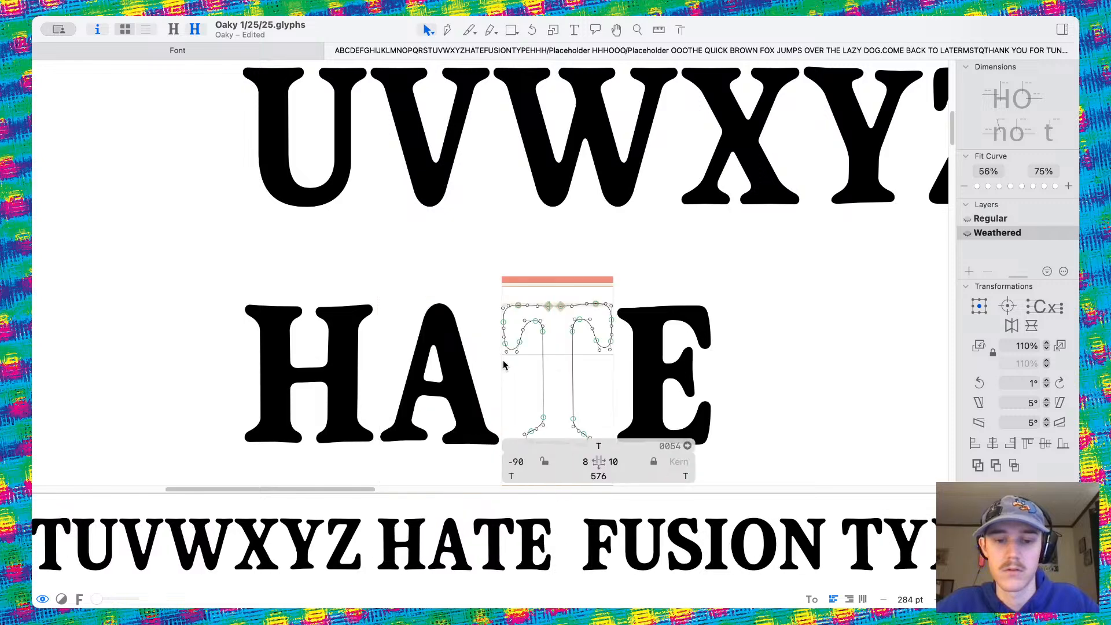
double_click(450, 371)
scroll(450, 371, up, 5)
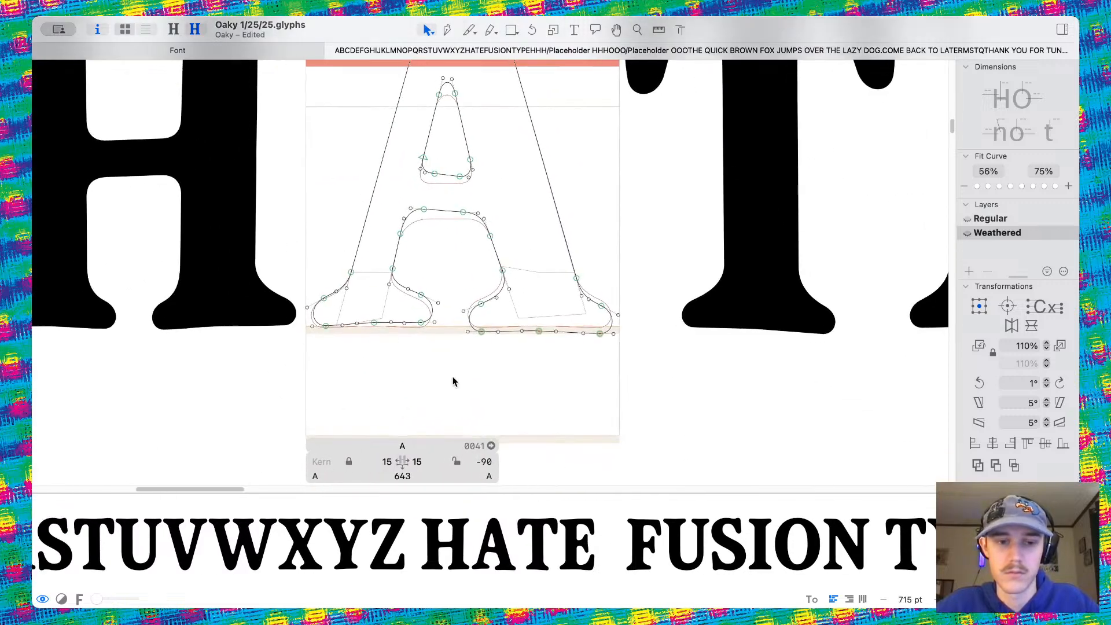
Save the font file and preview HATE with all its letters filled
key(space)
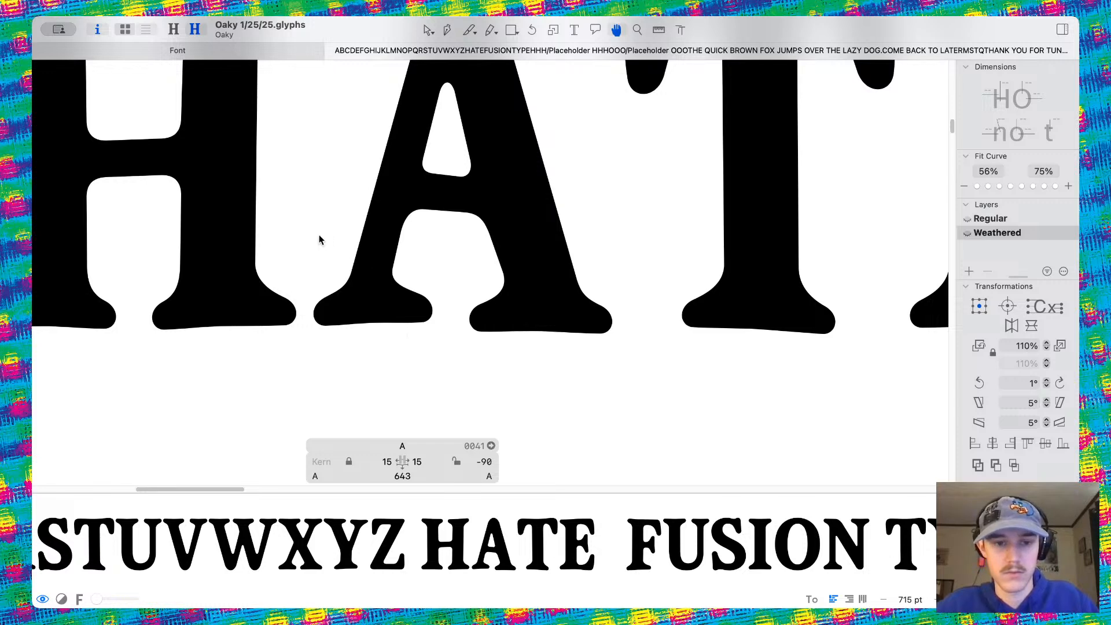
drag(319, 239, 459, 304)
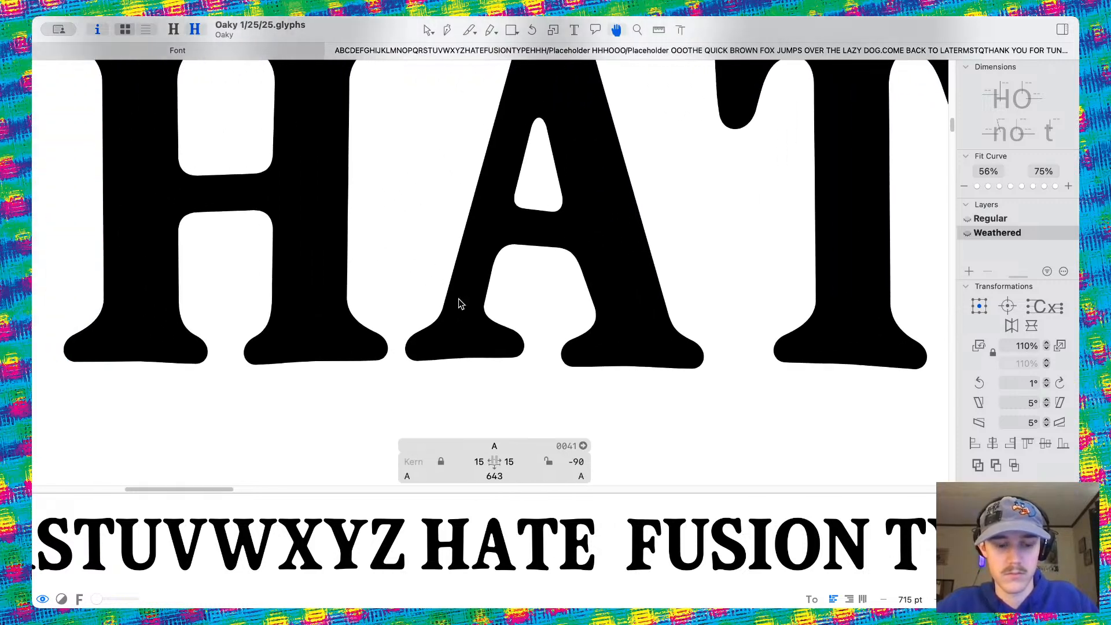
click(426, 31)
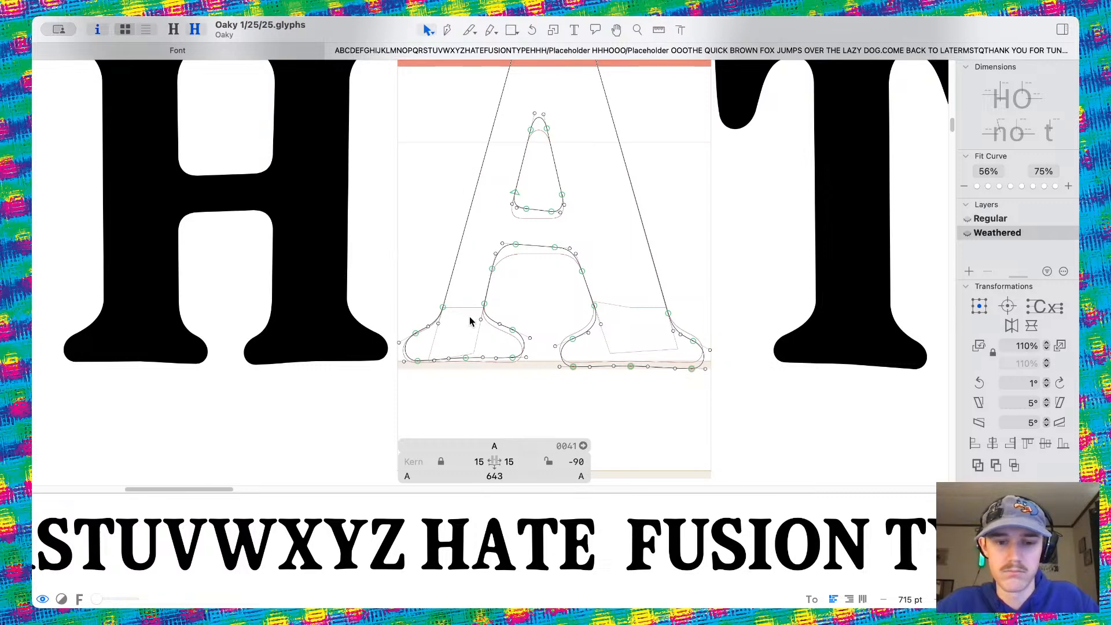
scroll(501, 362, down, 5)
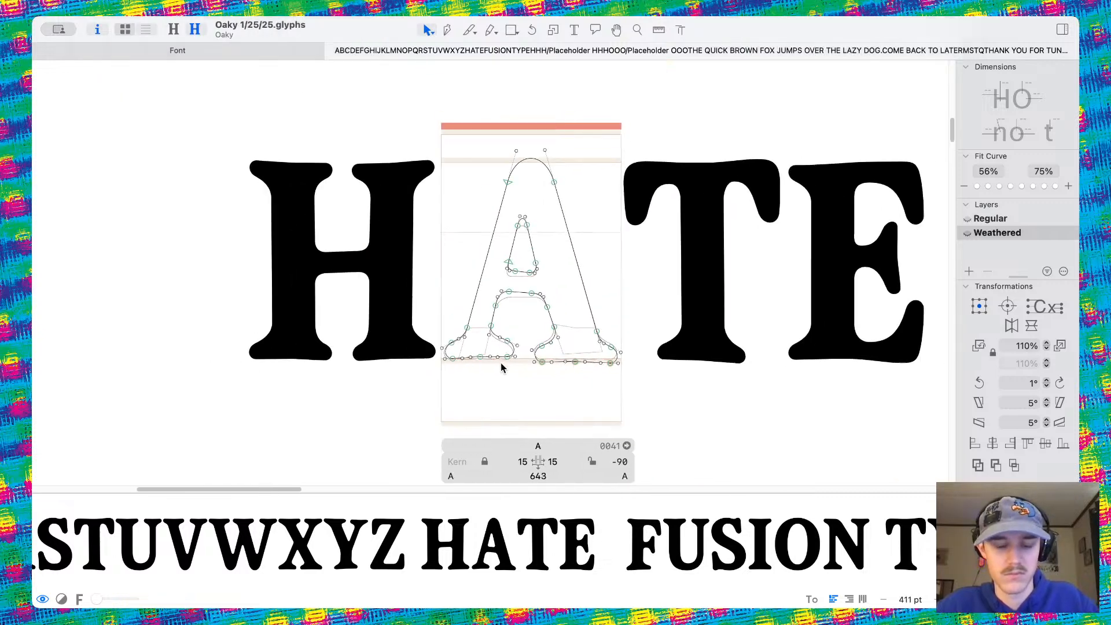
key(h)
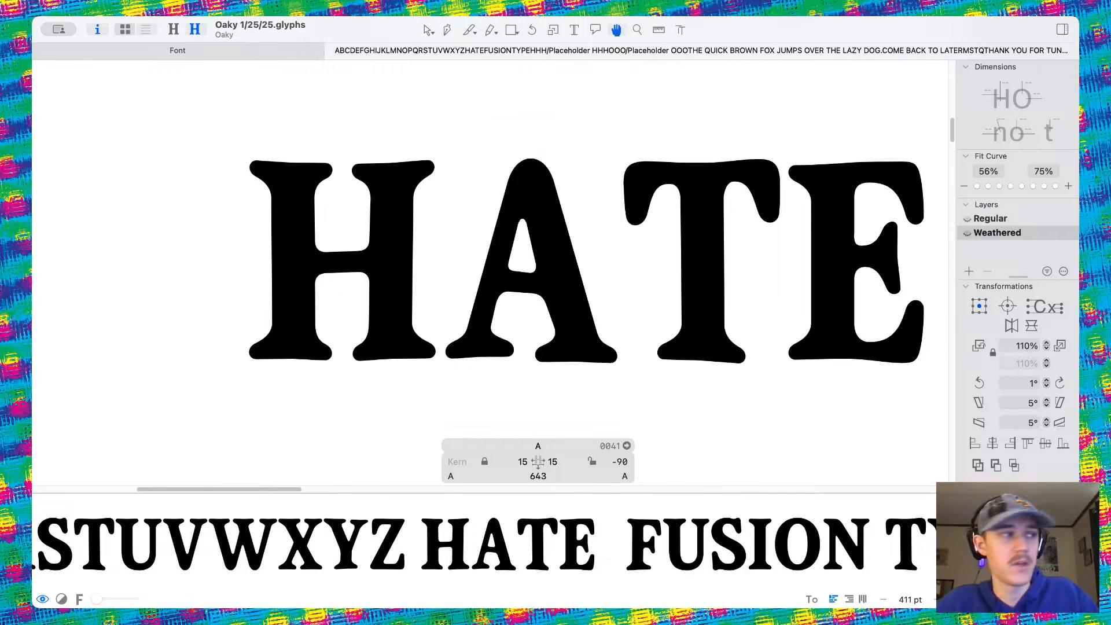
click(514, 306)
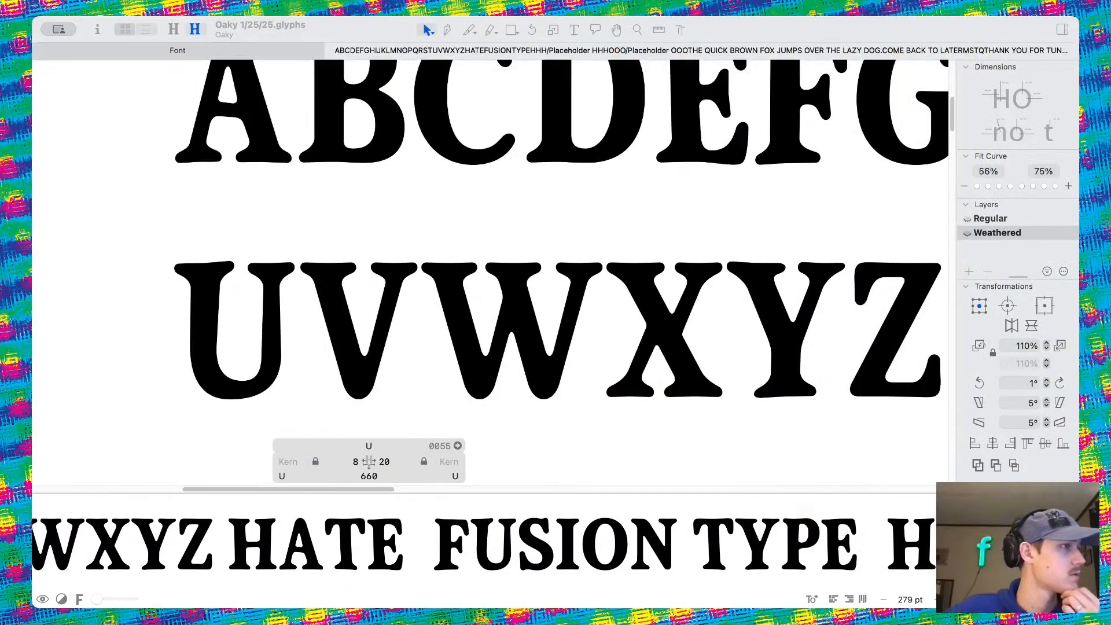
click(422, 249)
scroll(422, 250, down, 6)
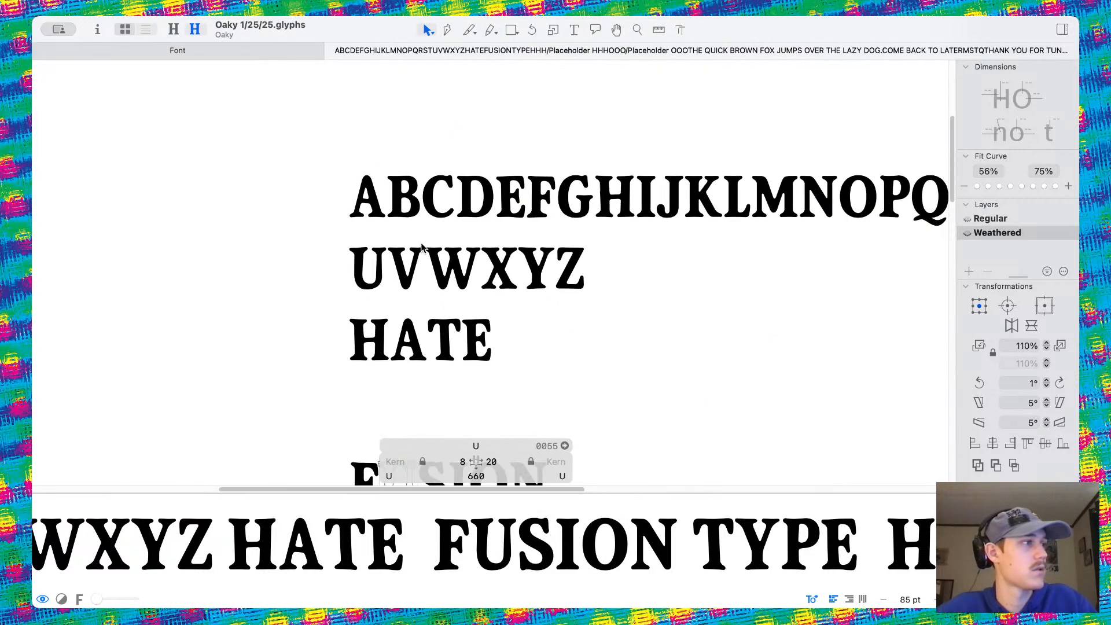
scroll(422, 255, up, 5)
key(super+Tab)
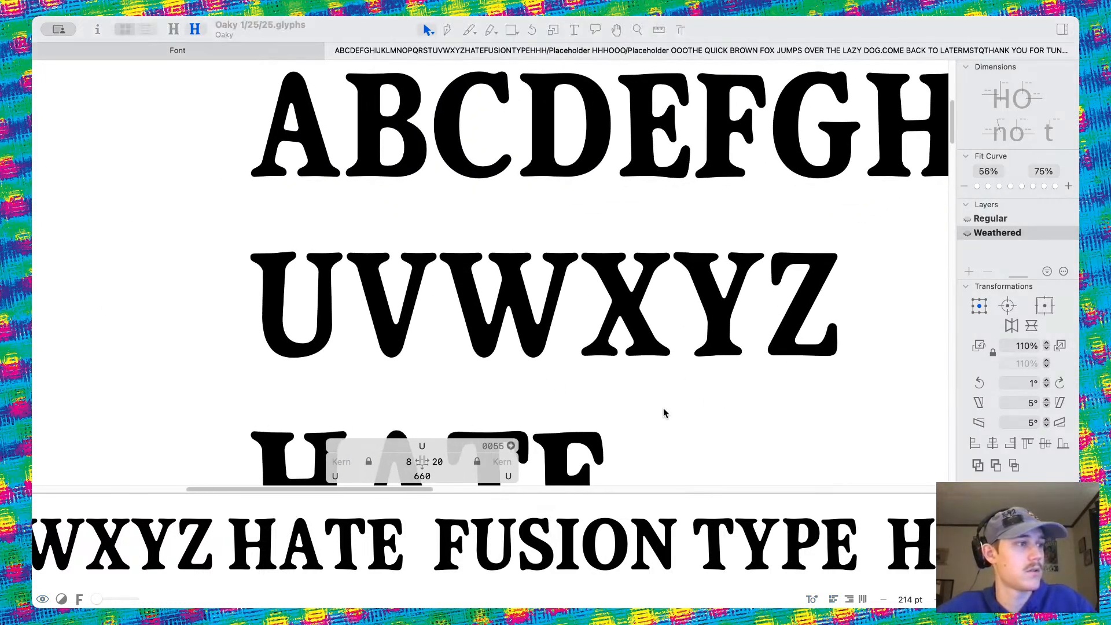
click(651, 353)
scroll(648, 350, down, 6)
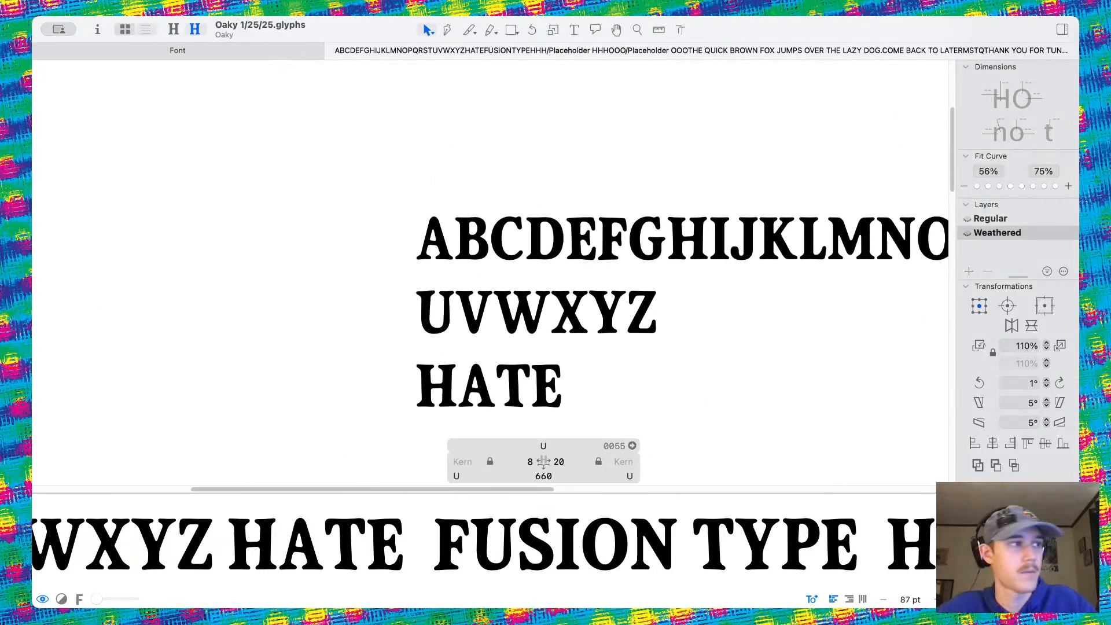
key(super+Tab)
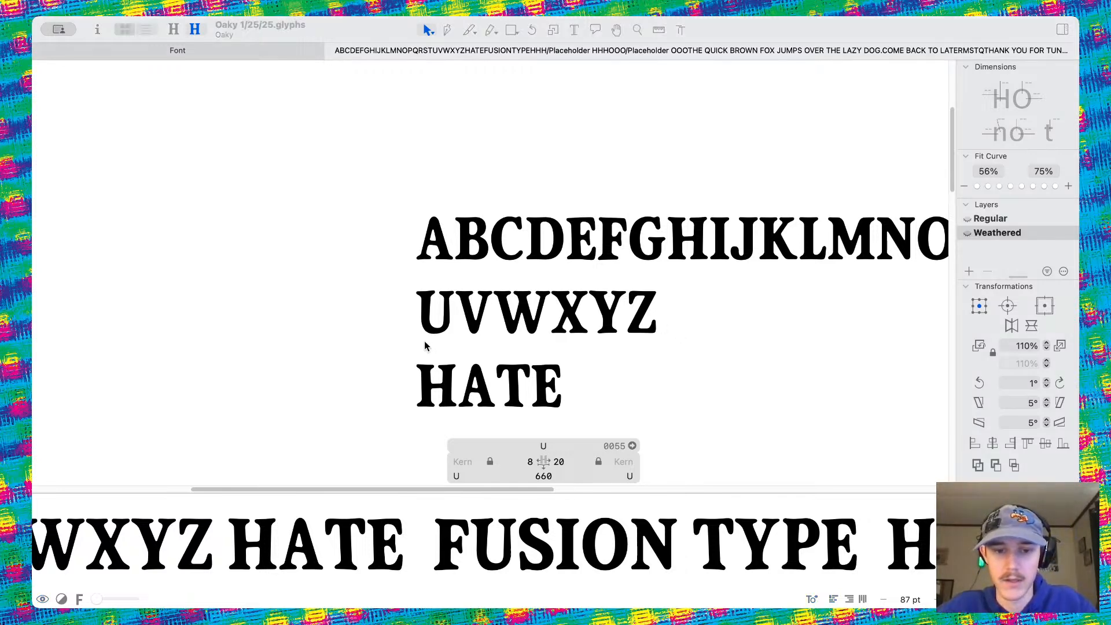
Open the S in FUSION for outline editing, focused on its upper terminal
scroll(426, 344, down, 3)
click(470, 293)
scroll(470, 294, up, 6)
scroll(470, 293, down, 4)
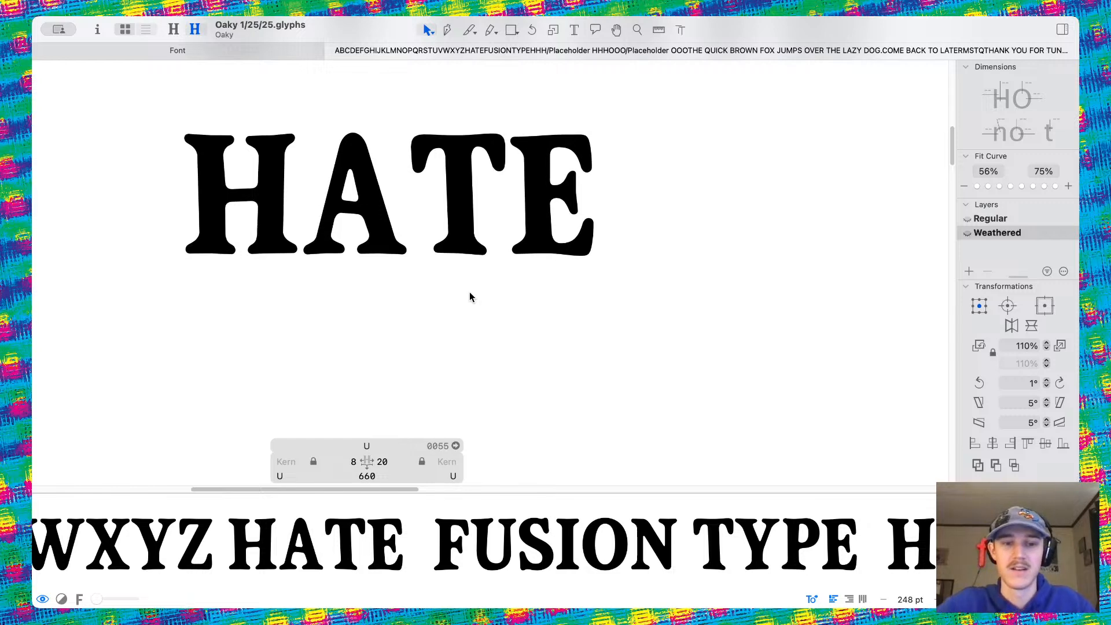
scroll(470, 292, down, 4)
scroll(470, 292, down, 3)
scroll(470, 294, down, 2)
scroll(456, 315, up, 6)
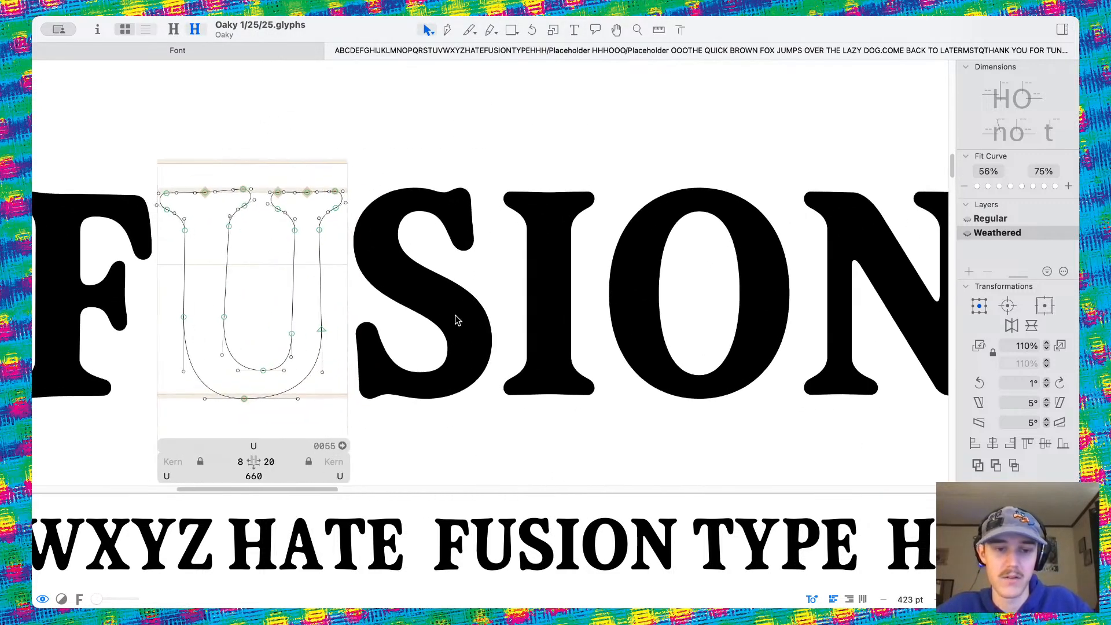
double_click(456, 320)
scroll(501, 280, up, 5)
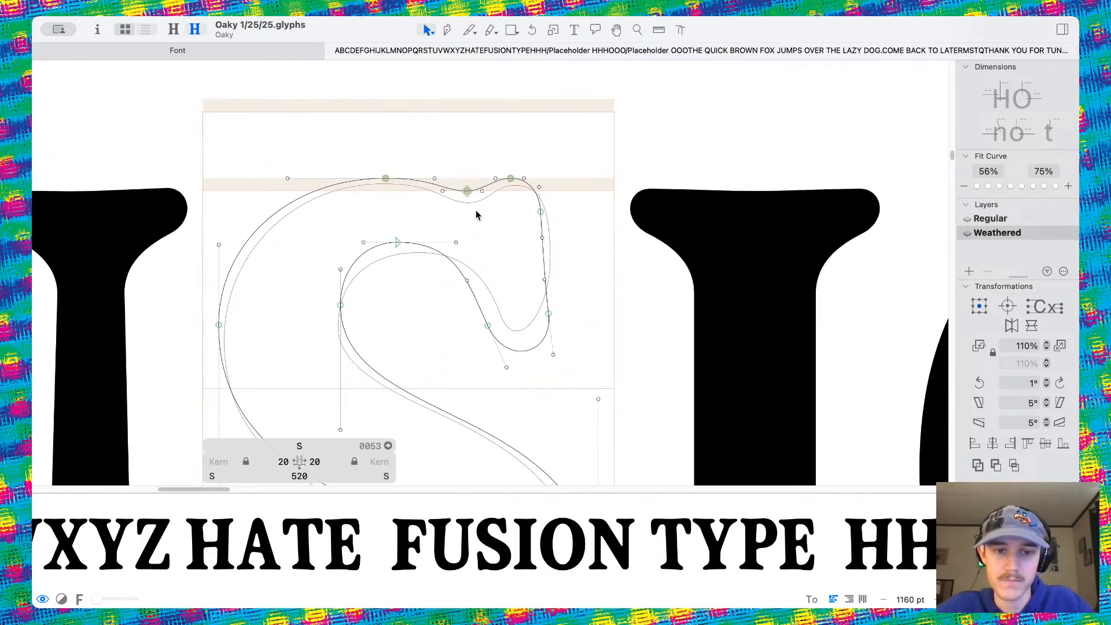
Try to move the upper terminal nodes of the Weathered S, and undo the move
drag(442, 171, 588, 354)
scroll(509, 268, up, 2)
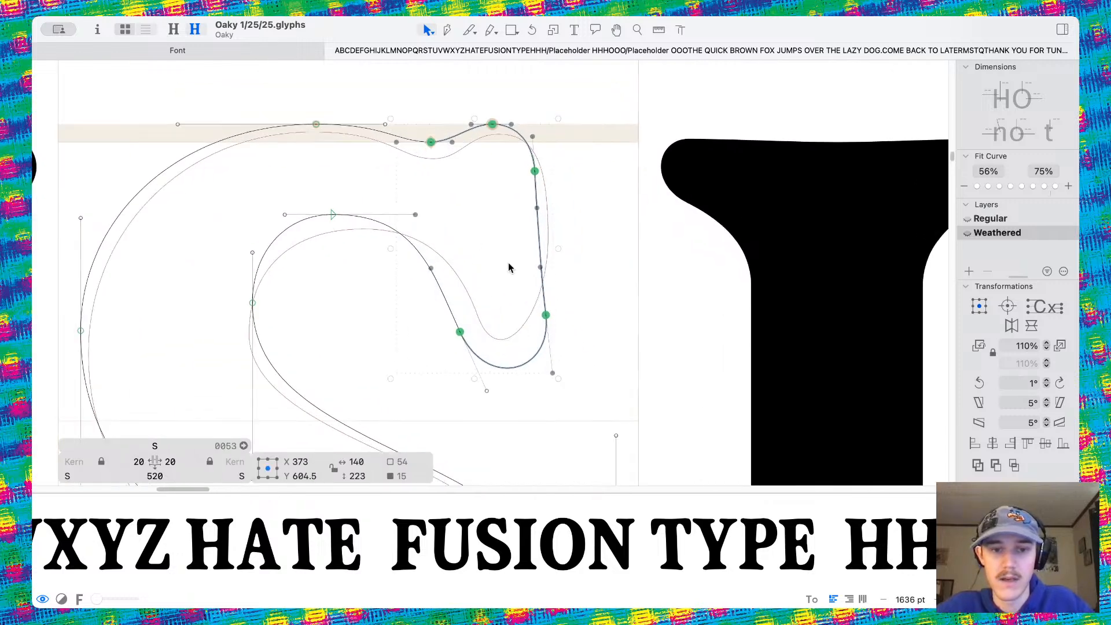
shift+click(431, 143)
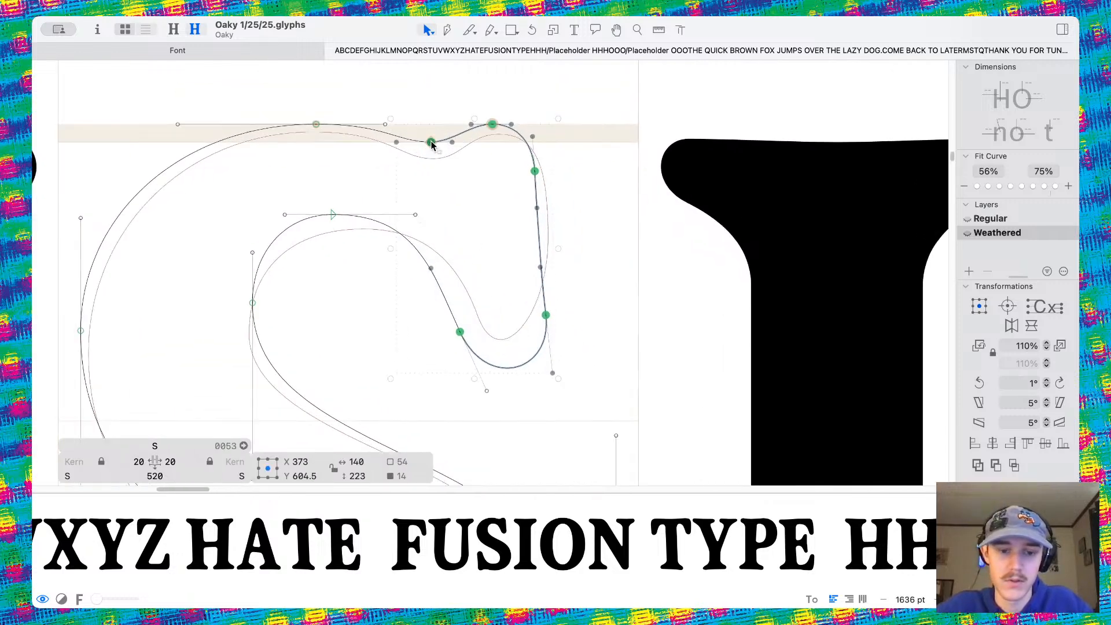
drag(431, 145, 451, 153)
key(super+z)
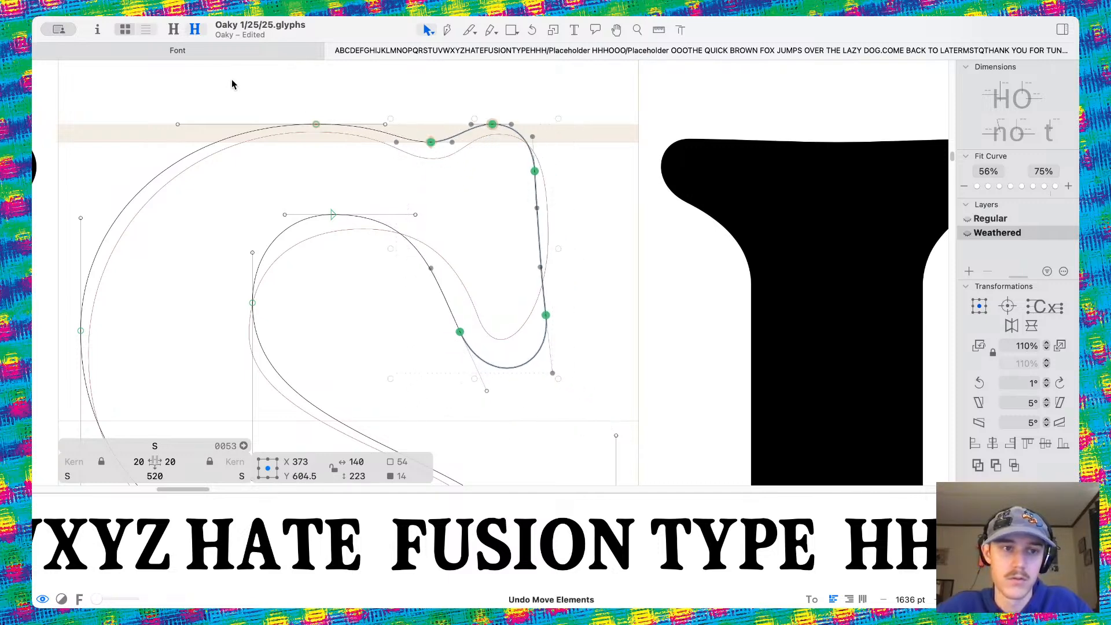
Switch to the Regular master and shift the S's upper terminal nodes about 9 units to the right
click(174, 32)
drag(421, 119, 587, 391)
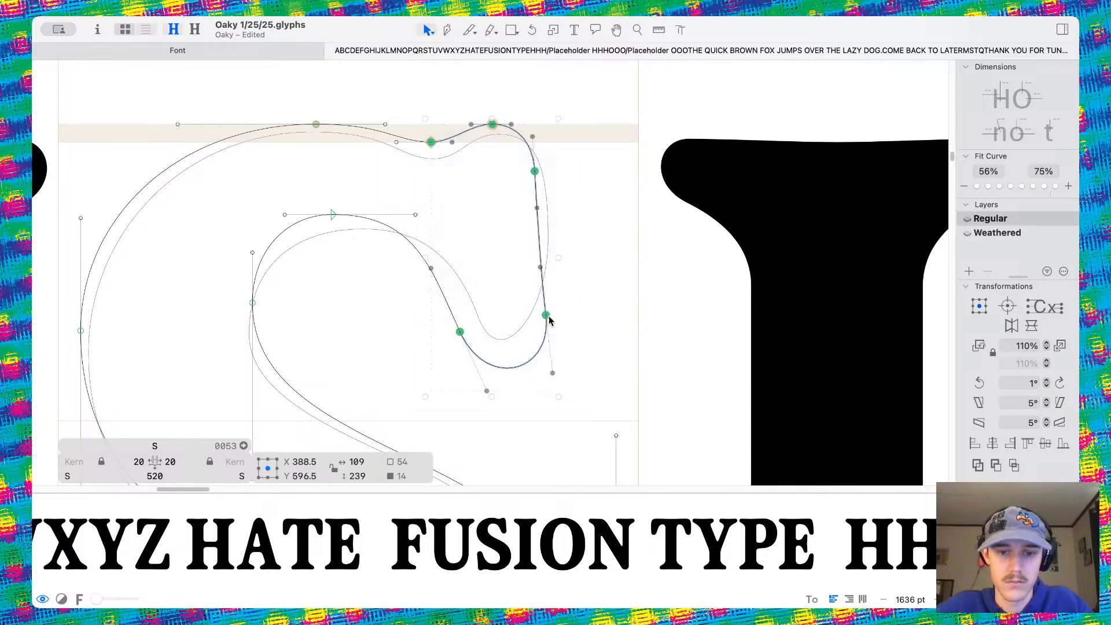
drag(548, 320, 556, 317)
key(super+z)
Try to move the Regular S's outer and inner nodes on the upper bowl's left side, and undo the move
scroll(555, 316, left, 3)
scroll(556, 316, down, 2)
drag(131, 211, 373, 255)
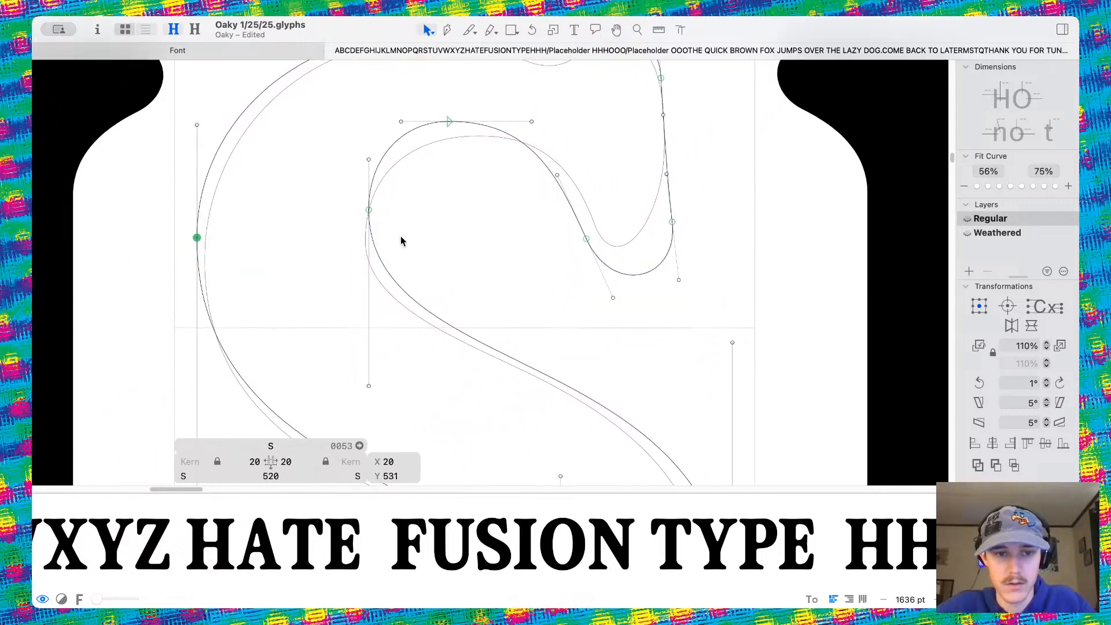
shift+click(369, 210)
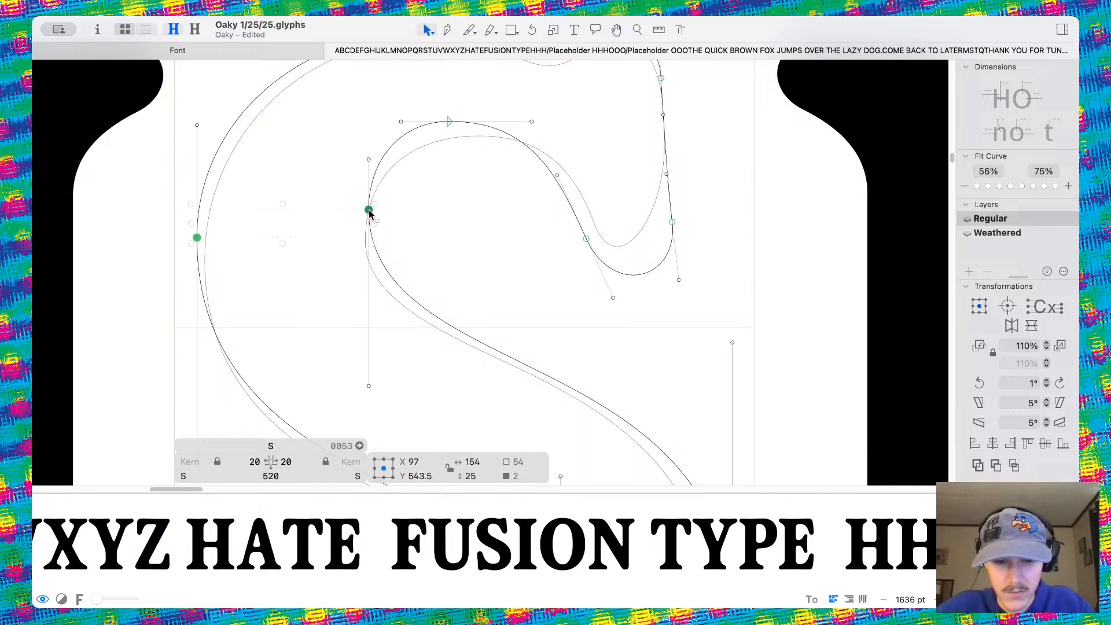
drag(369, 212, 377, 216)
key(super+z)
click(608, 245)
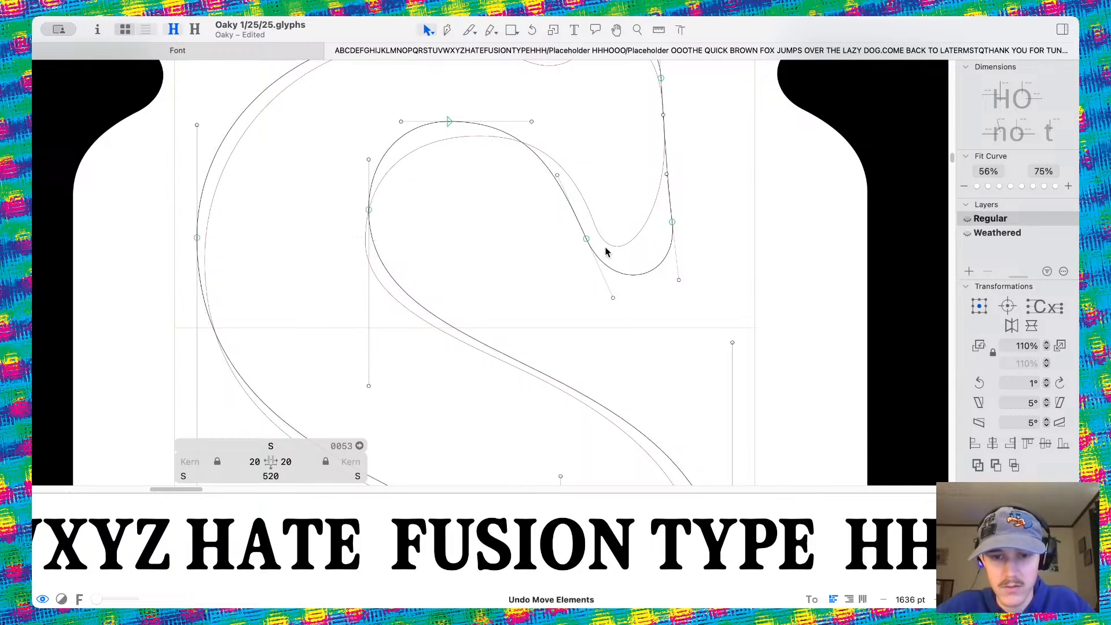
Shift the two lower nodes of the Regular S's upper terminal slightly down and to the right, and preview FUSION filled
drag(548, 212, 752, 308)
mouse_move(672, 223)
mouse_down()
mouse_move(678, 233)
mouse_move(656, 223)
mouse_up()
scroll(678, 233, down, 10)
key(space)
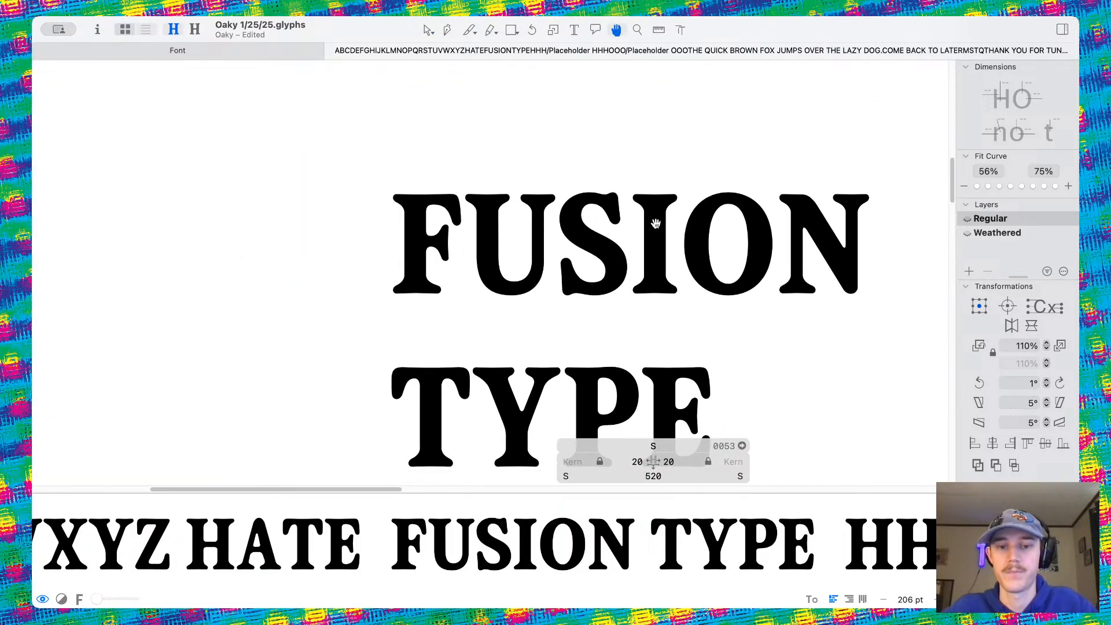
scroll(655, 223, right, 4)
scroll(490, 190, up, 5)
scroll(538, 221, up, 6)
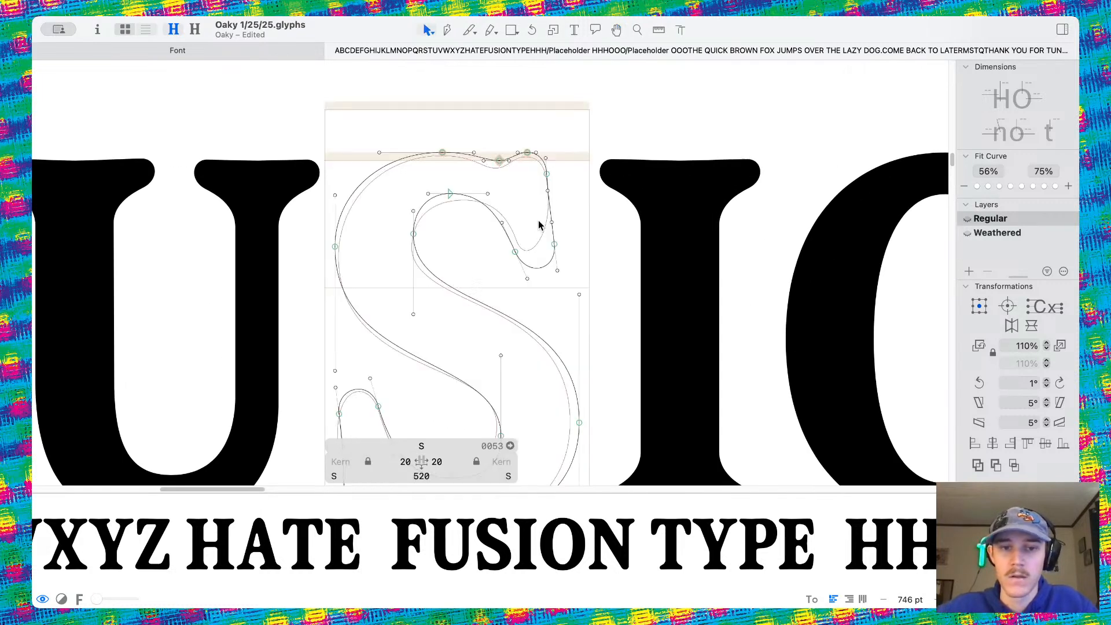
Lengthen the curve handle above the Regular S's inner terminal node, preview FUSION filled, and save the font
scroll(538, 225, up, 6)
key(space)
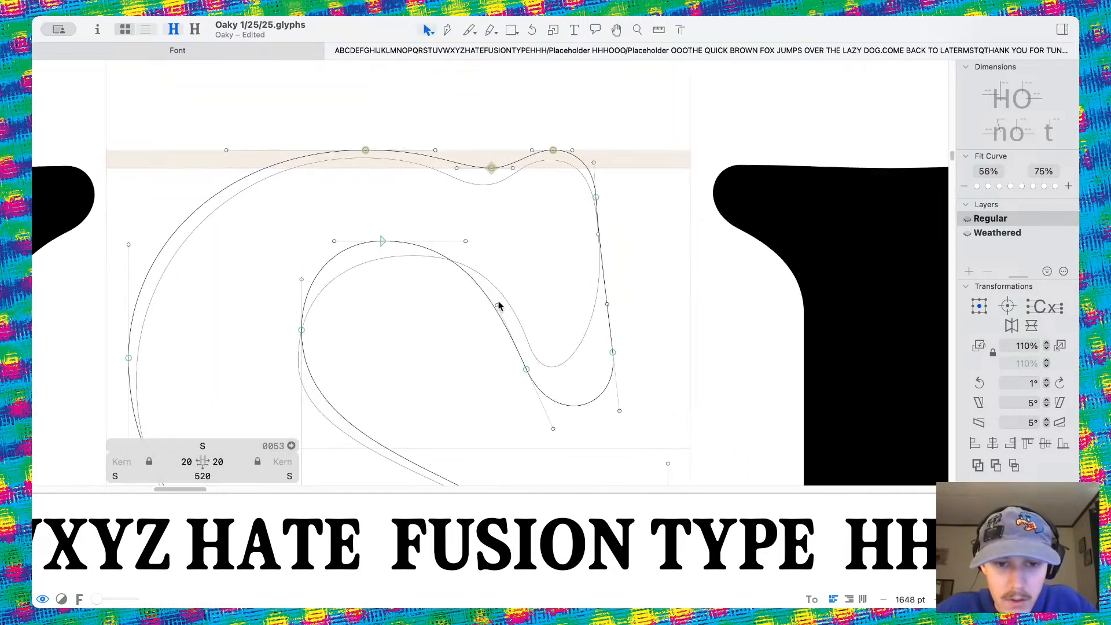
drag(496, 305, 490, 290)
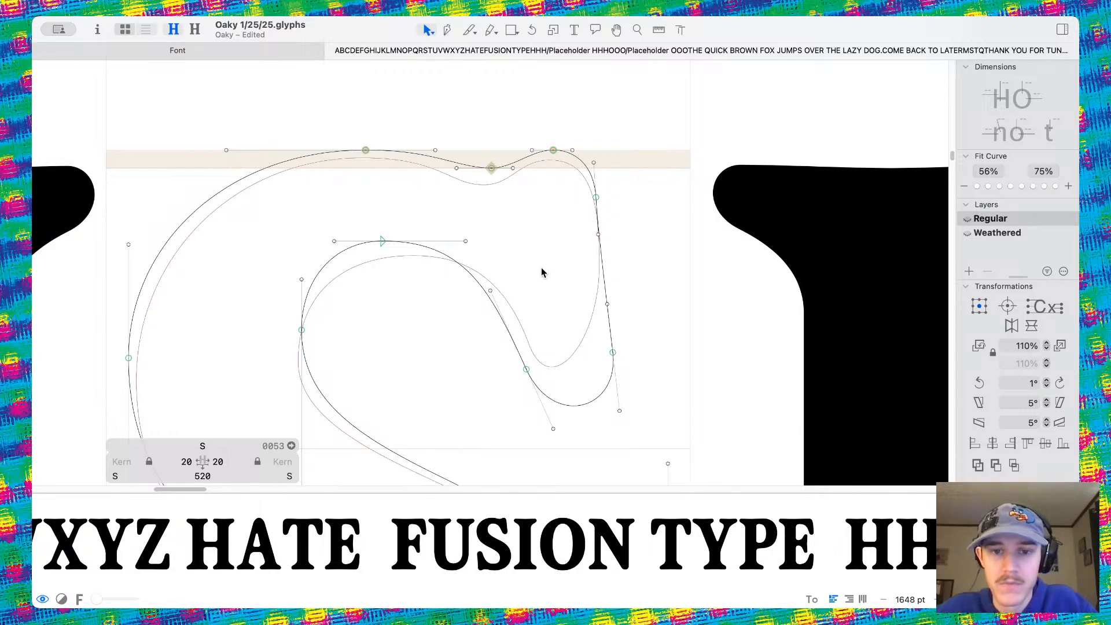
key(space)
scroll(543, 269, down, 14)
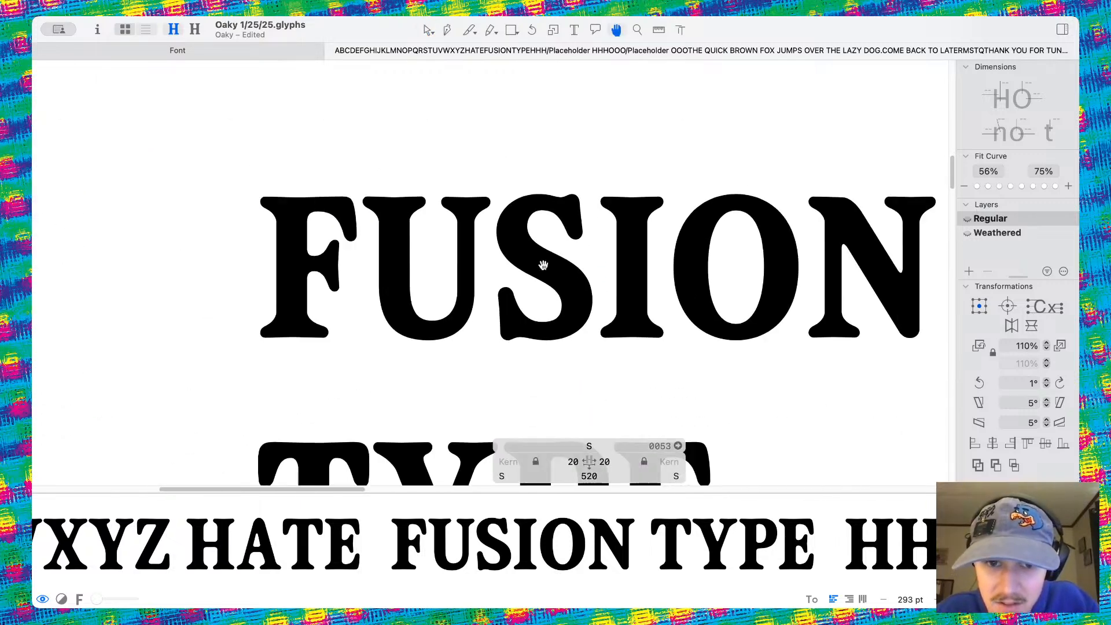
scroll(538, 260, up, 3)
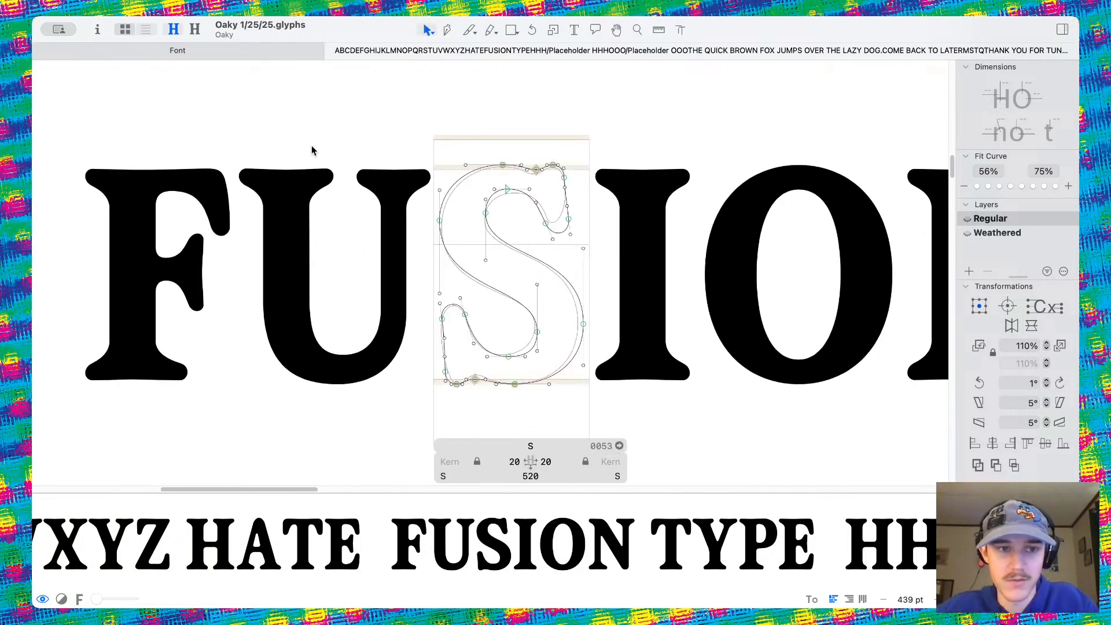
In the Weathered master, lower the S's upper terminal nodes about 30 units and place its inner lower node at X 374, Y 506
click(195, 30)
scroll(541, 201, up, 3)
scroll(536, 202, up, 1)
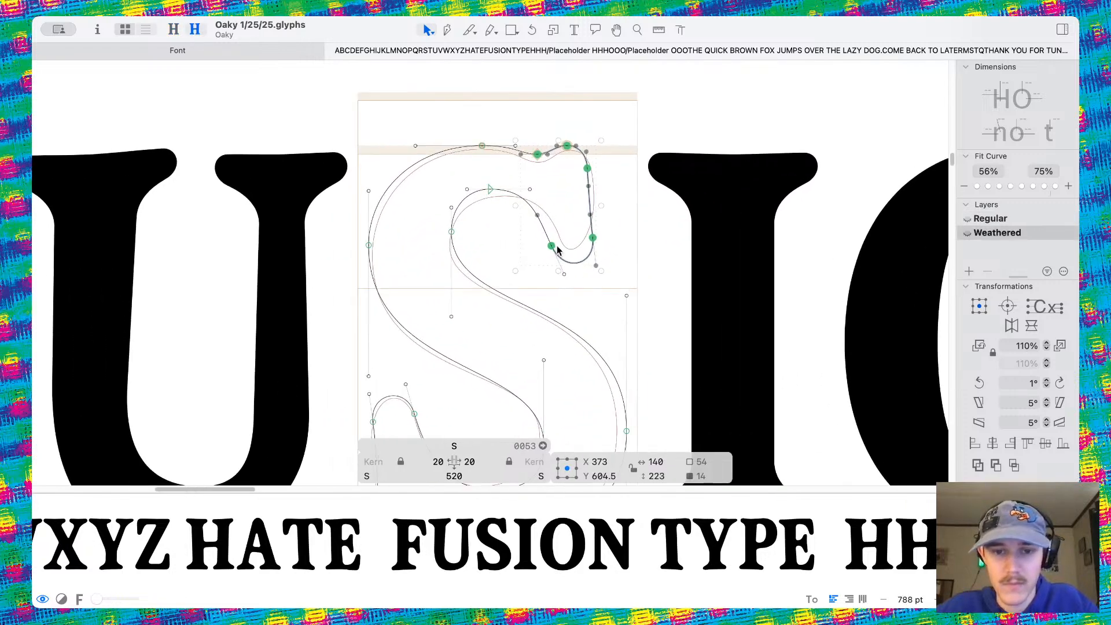
drag(552, 247, 558, 267)
drag(554, 259, 556, 262)
click(562, 237)
scroll(555, 257, up, 5)
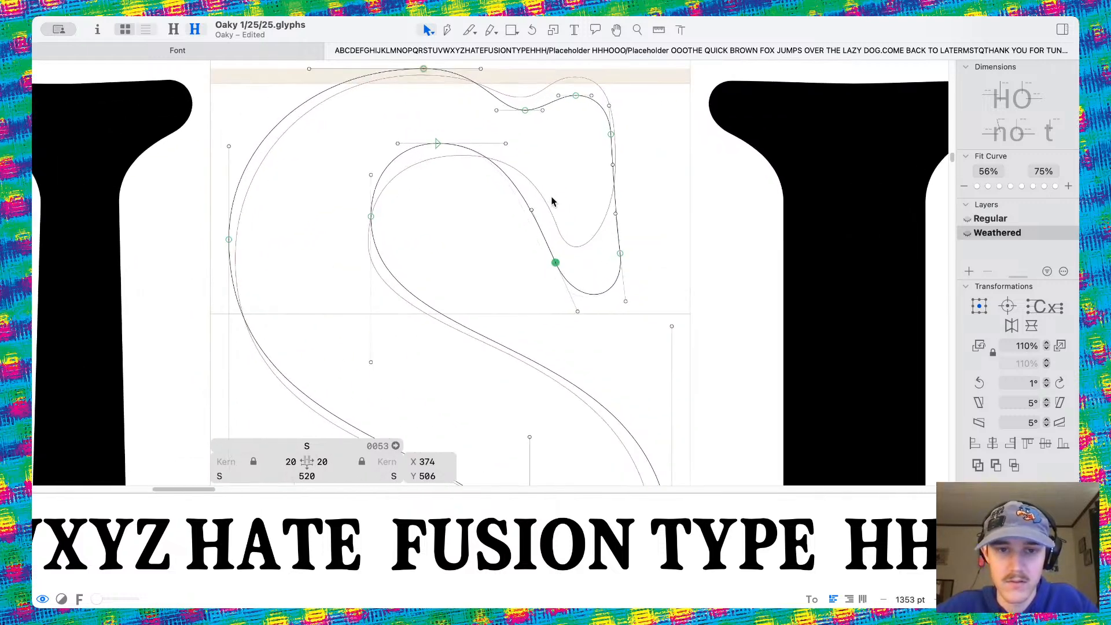
Place the node in the dip before the Weathered S's upper terminal at X 341, Y 683, with its outgoing handle angled down, and preview the shape
scroll(552, 202, up, 5)
mouse_move(546, 213)
mouse_down()
mouse_move(544, 202)
mouse_move(560, 216)
mouse_up()
scroll(560, 210, up, 4)
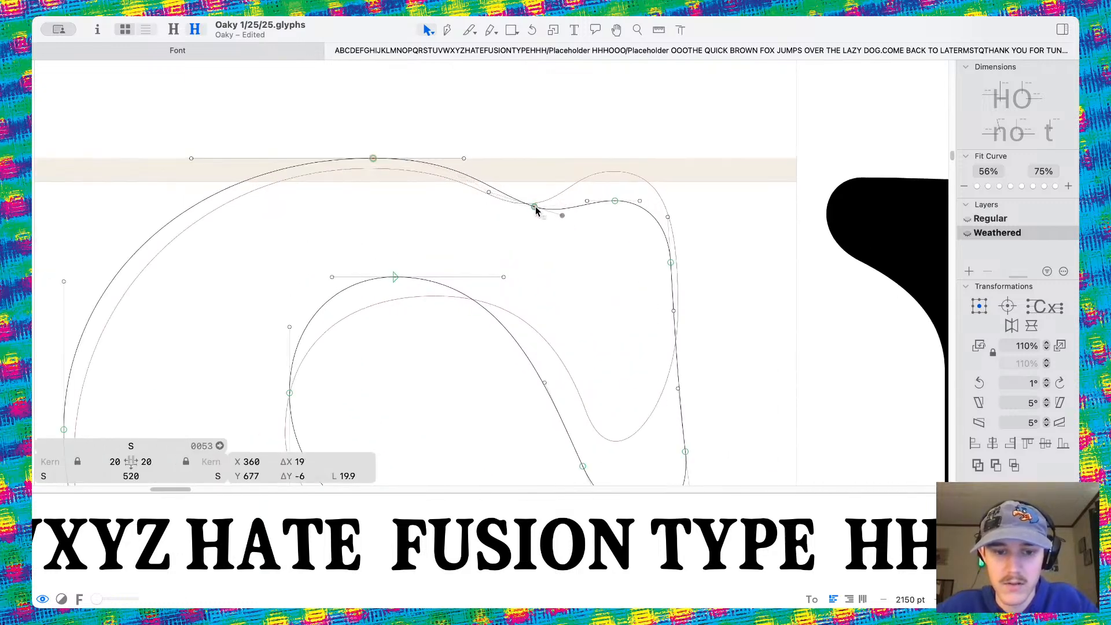
click(535, 209)
key(space)
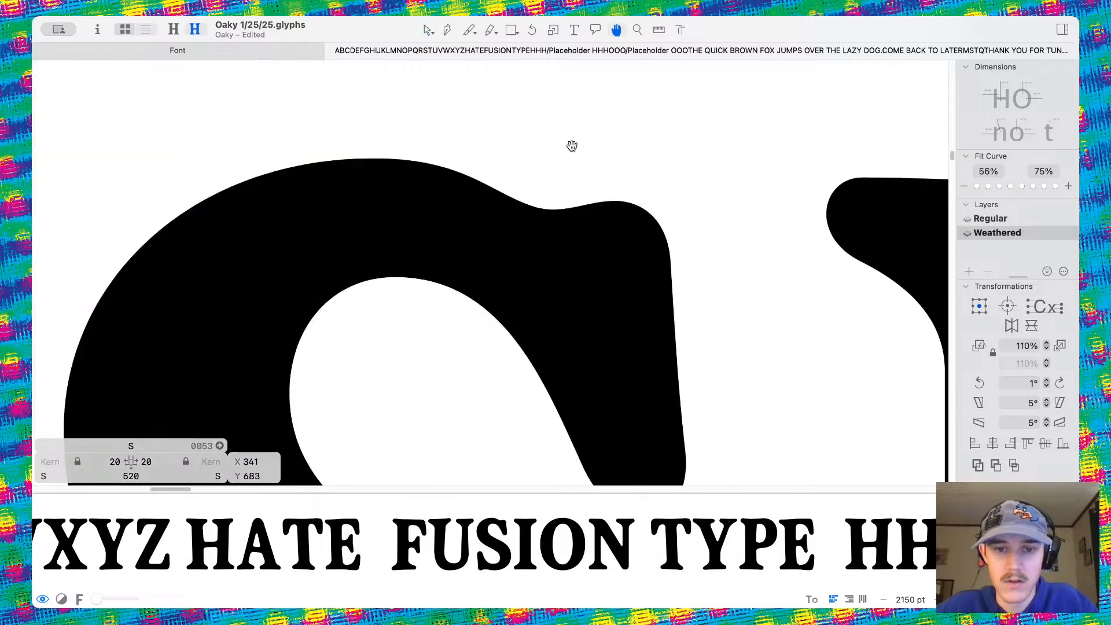
Square off the upper-left curve of the Weathered S's upper counter, extending the left node's upper handle to 56 units
scroll(499, 193, down, 5)
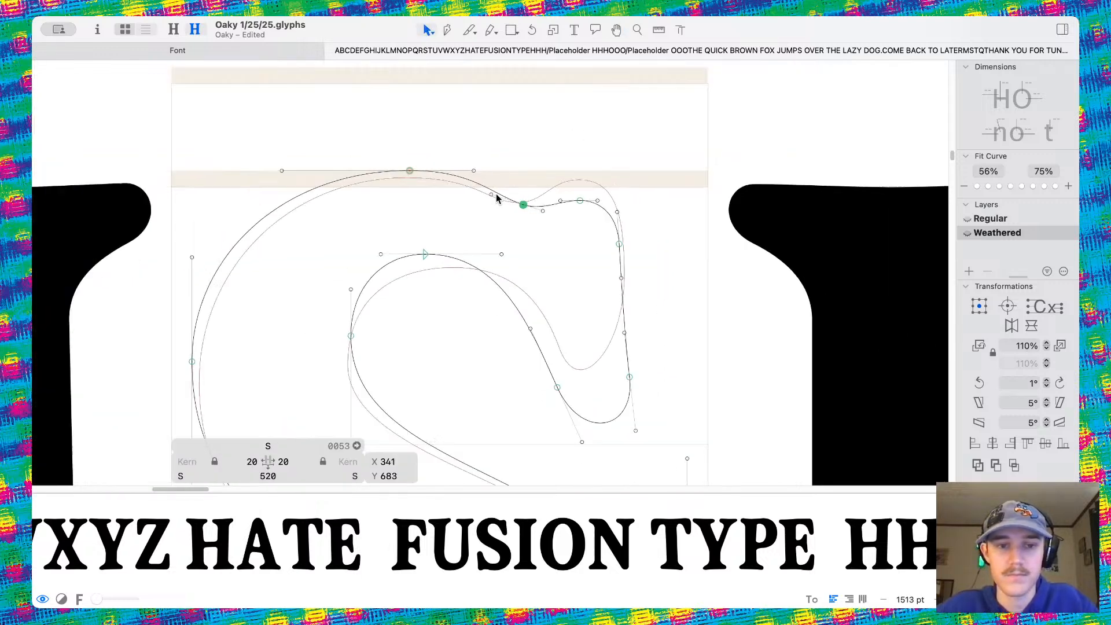
key(space)
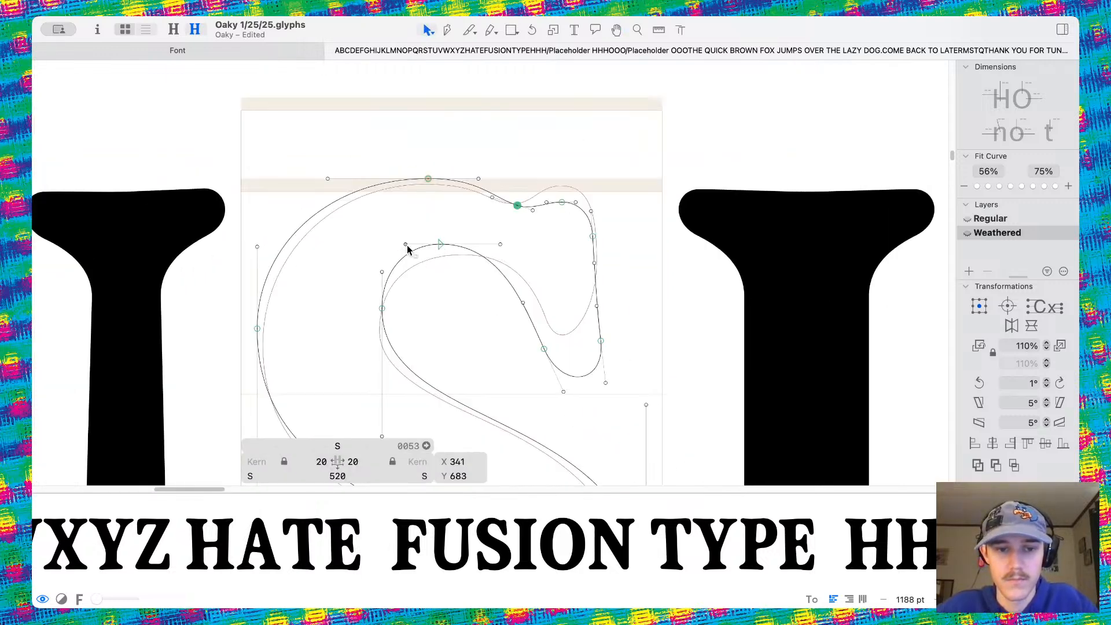
drag(407, 246, 382, 264)
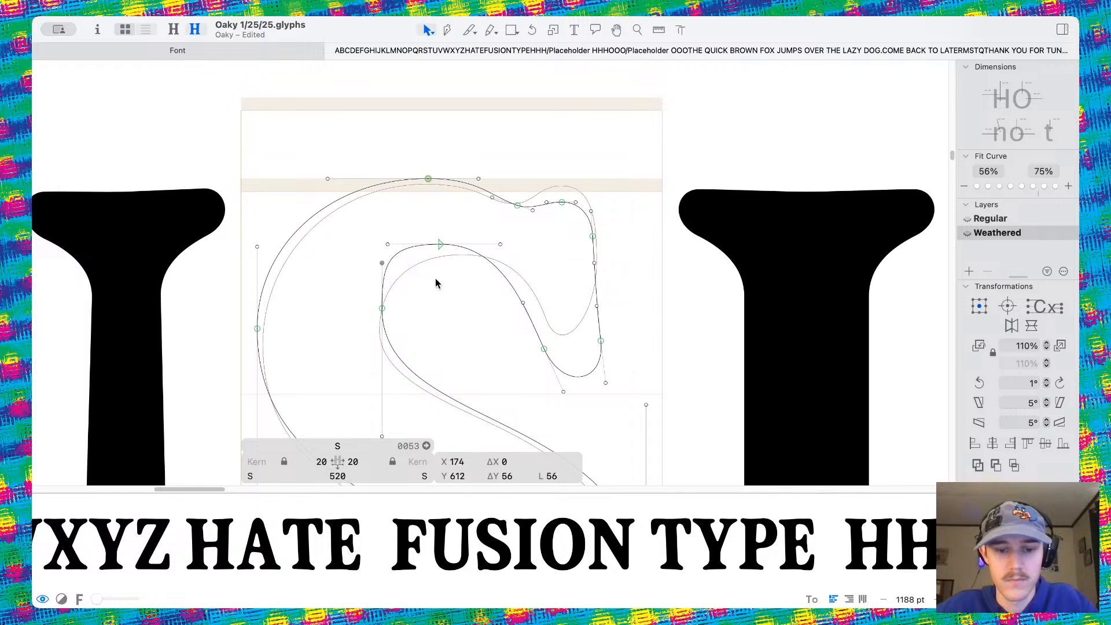
Move the Weathered S's lower bowl nodes on the right side: outer to X 500, Y 209 and inner to X 374, Y 131
scroll(436, 283, down, 3)
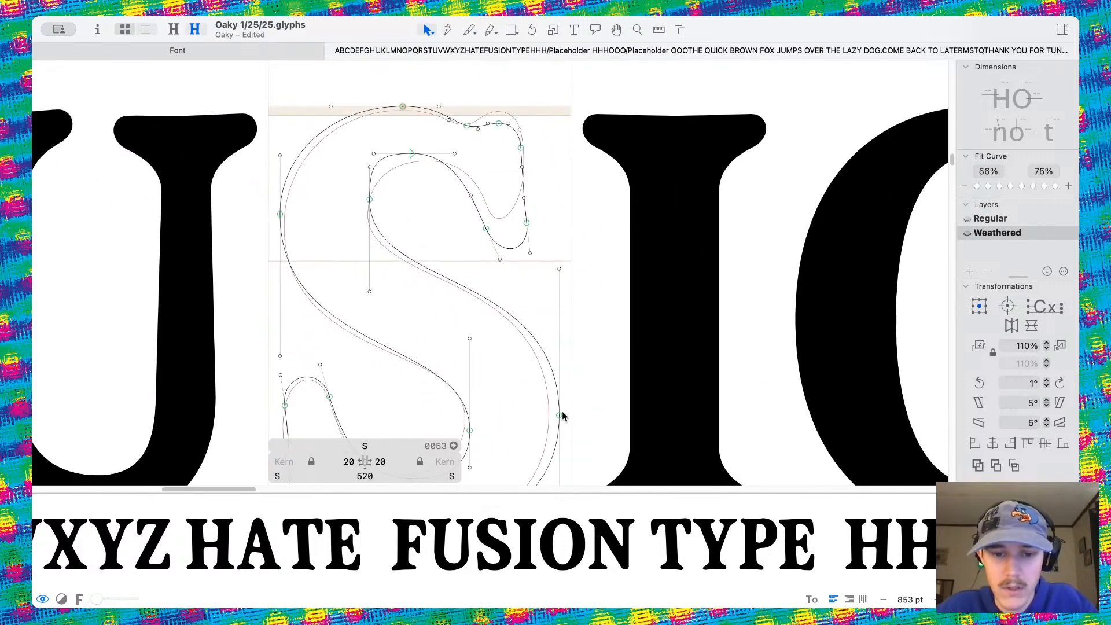
drag(559, 416, 560, 405)
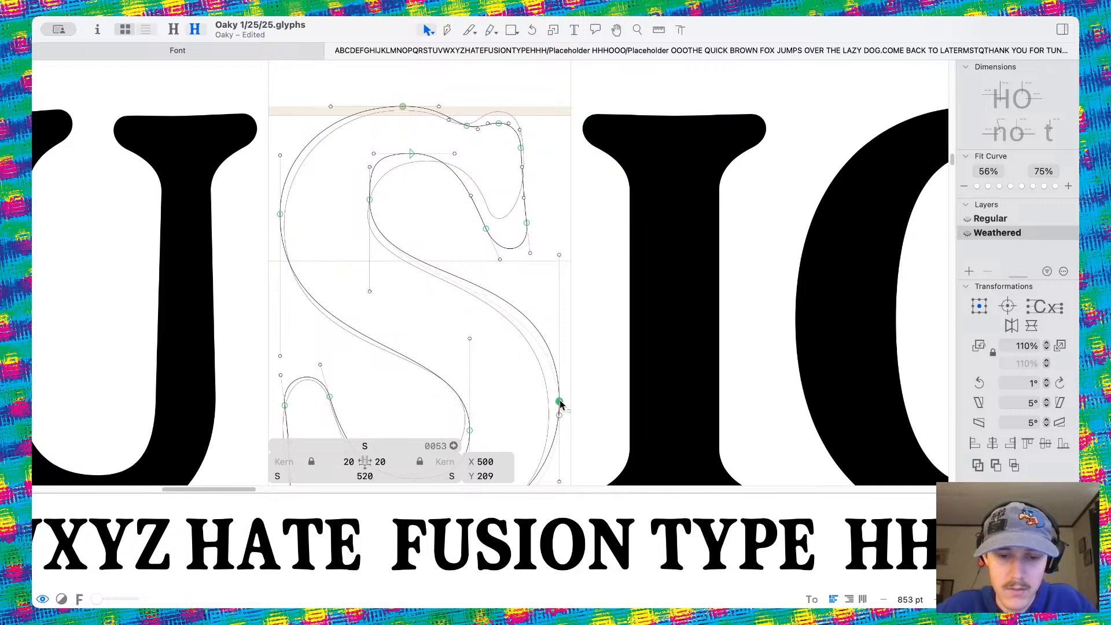
mouse_move(471, 433)
mouse_down()
mouse_move(473, 420)
mouse_move(473, 440)
mouse_move(486, 443)
mouse_up()
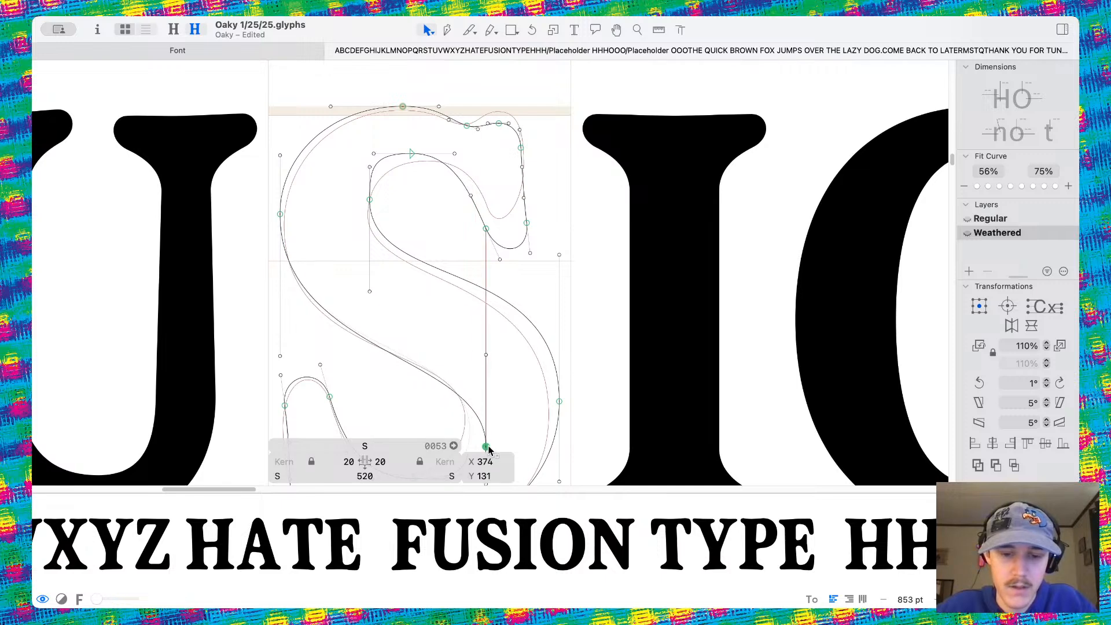
Undo the last two changes to the inner right node of the S's lower counter
key(ctrl+z)
key(ctrl+z)
scroll(515, 239, down, 4)
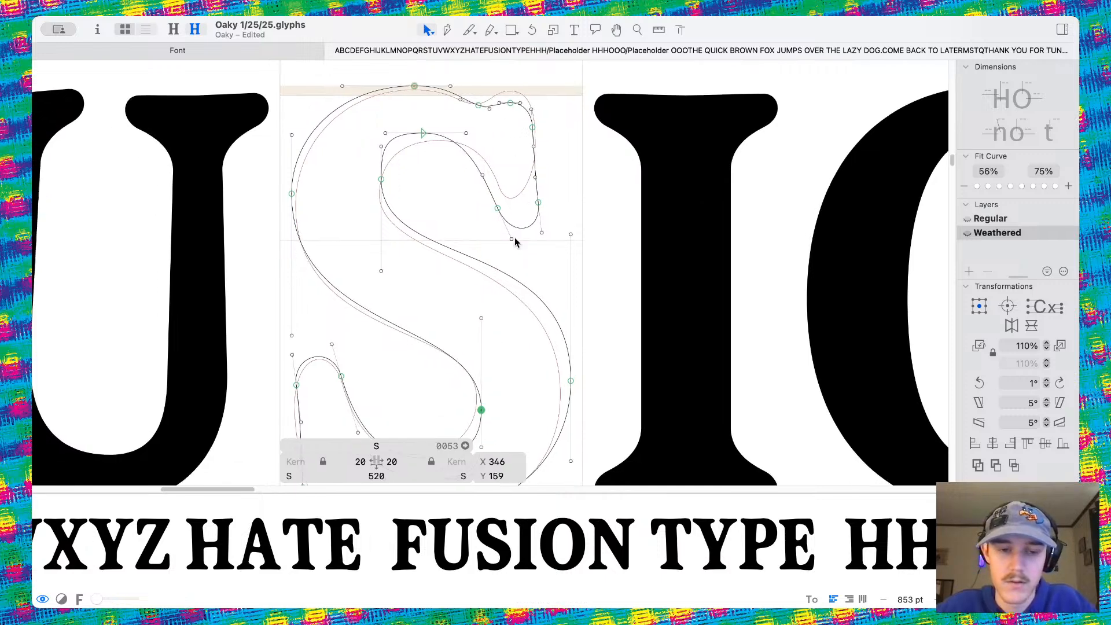
Raise the spur node on the S's upper terminal to Y 715 and its right-side curve handle to Y 700
scroll(567, 267, up, 5)
scroll(501, 199, up, 3)
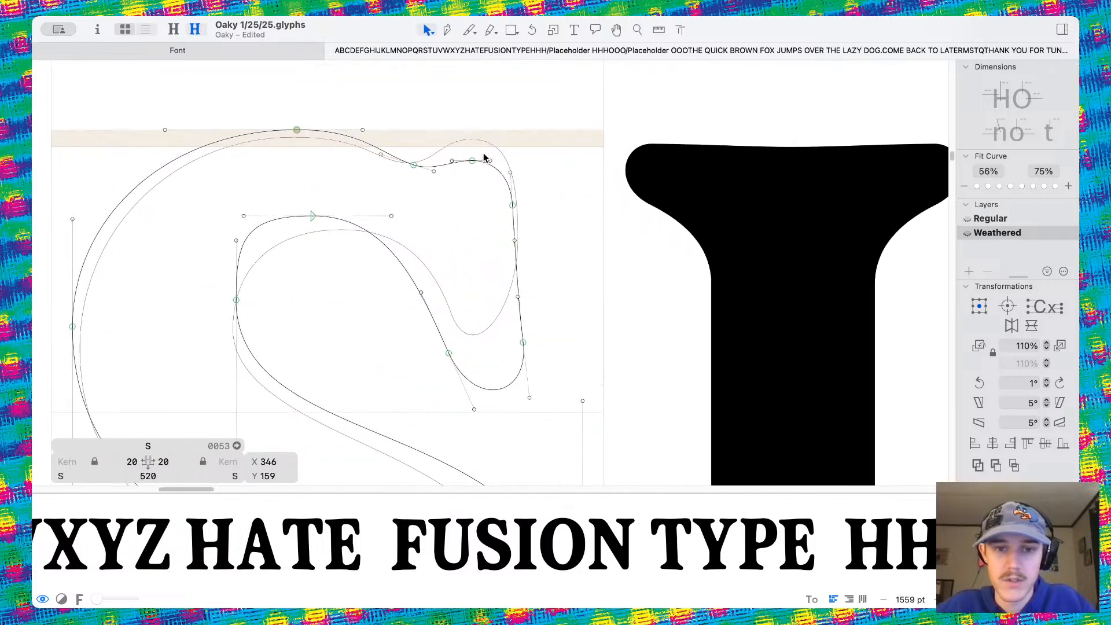
drag(474, 164, 472, 133)
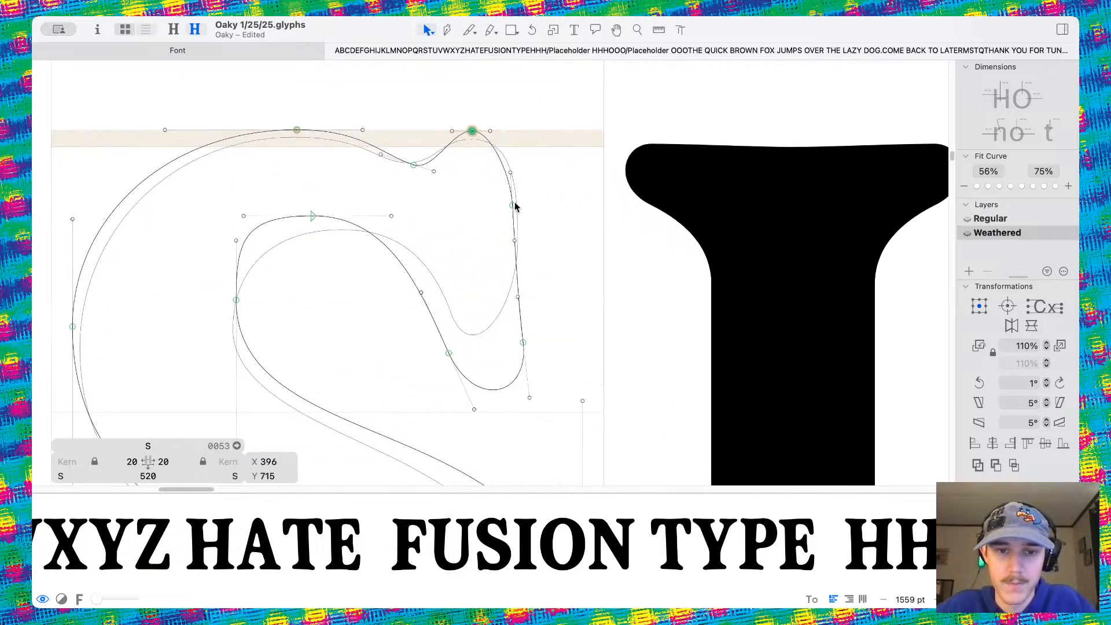
drag(511, 173, 512, 147)
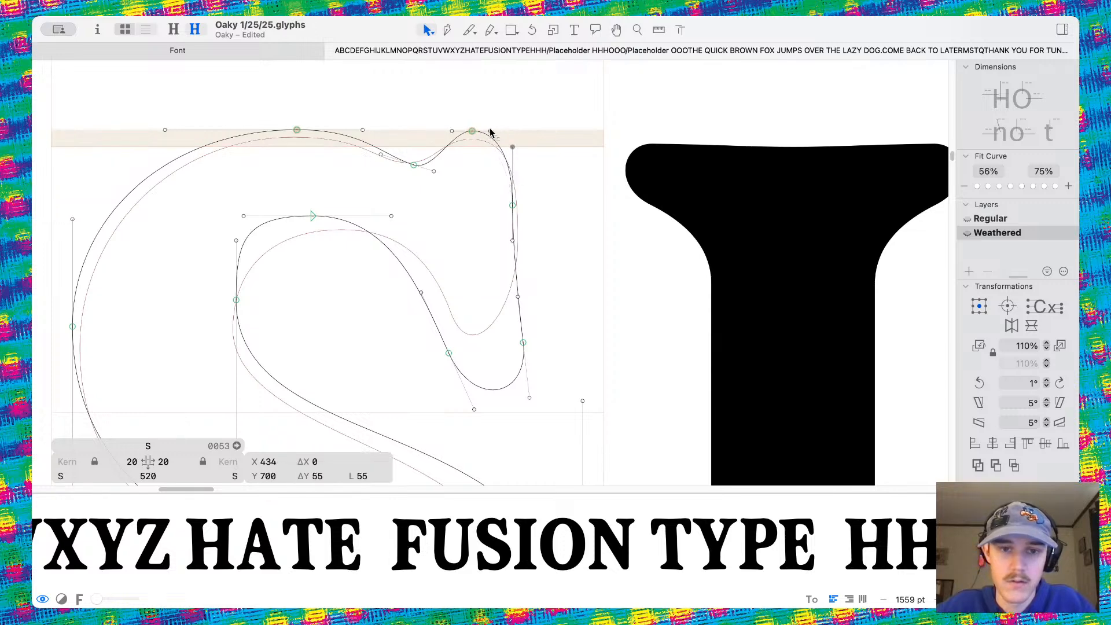
click(565, 186)
key(space)
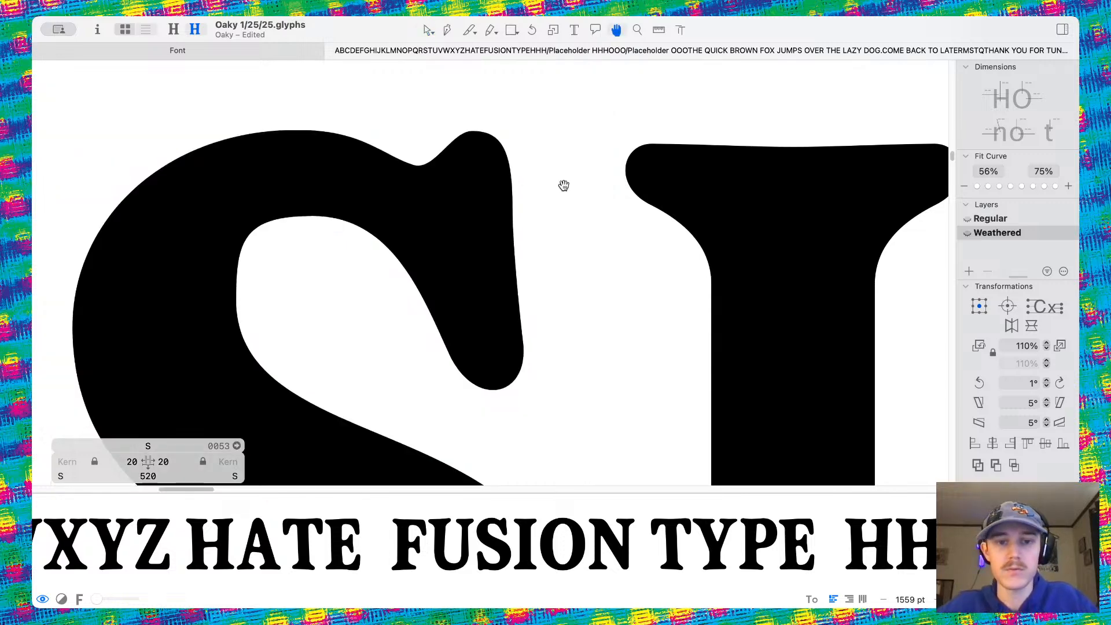
scroll(564, 185, down, 6)
scroll(550, 179, up, 8)
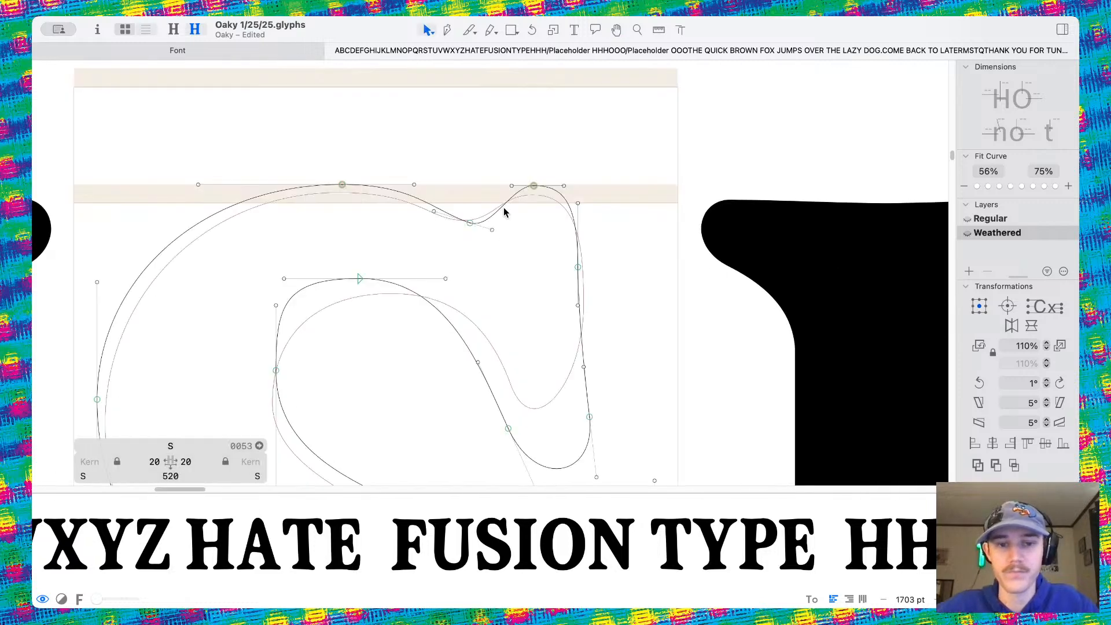
Preview the upper spur and slightly shorten the left handle of the S's upper counter top node
click(519, 179)
key(space)
scroll(491, 141, down, 5)
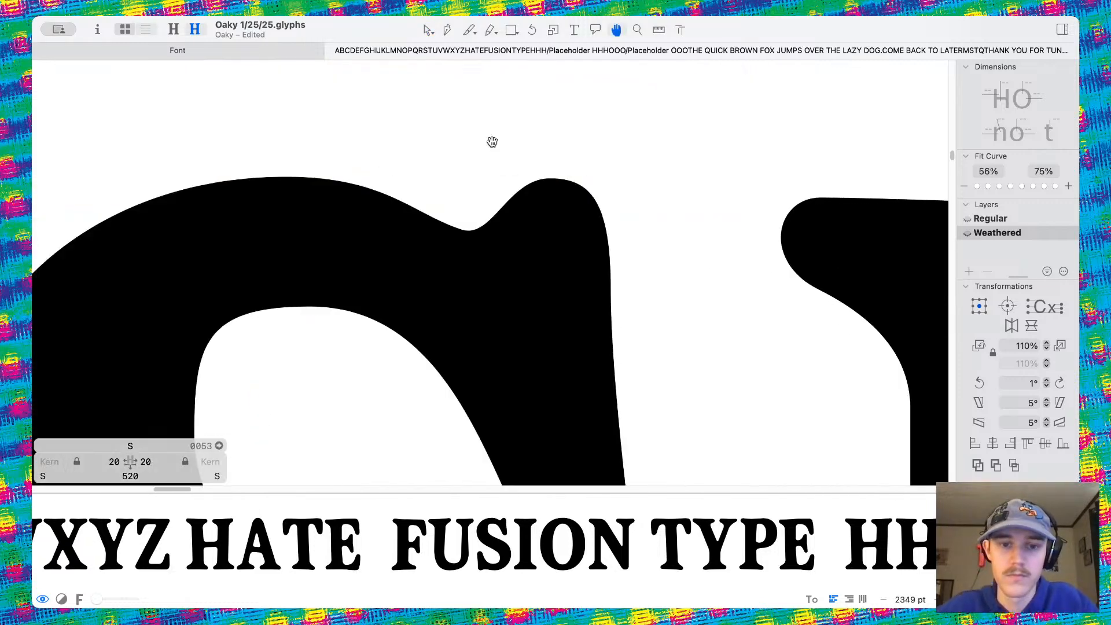
scroll(464, 230, up, 2)
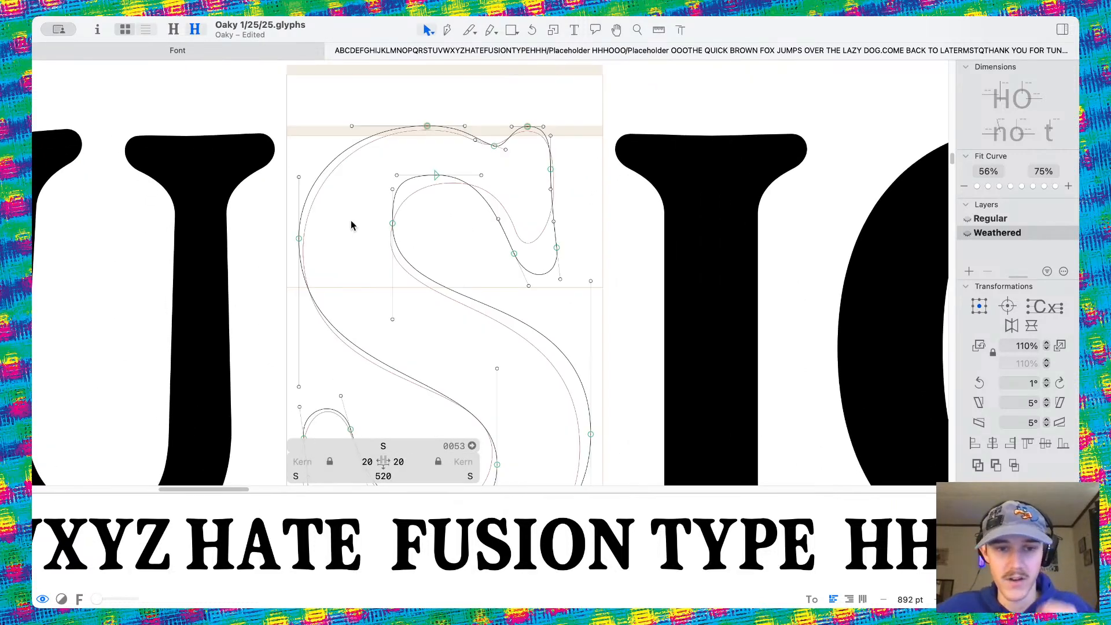
drag(397, 175, 402, 175)
scroll(444, 231, down, 2)
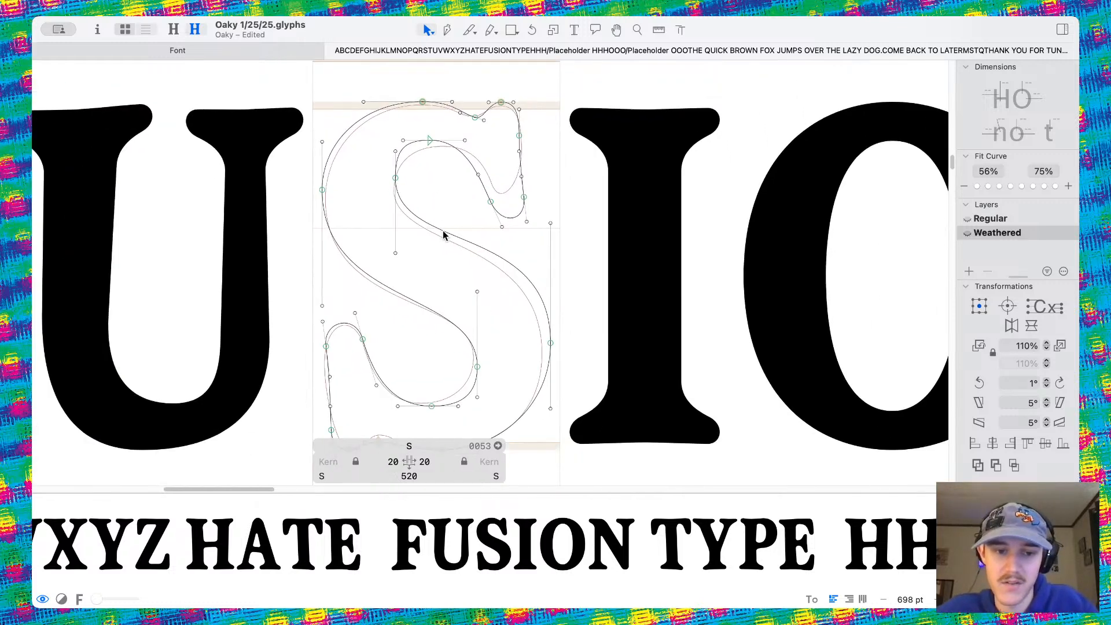
Select the nodes of the S's lower-left terminal and rotate them counterclockwise in repeated 1° increments
drag(273, 278, 399, 420)
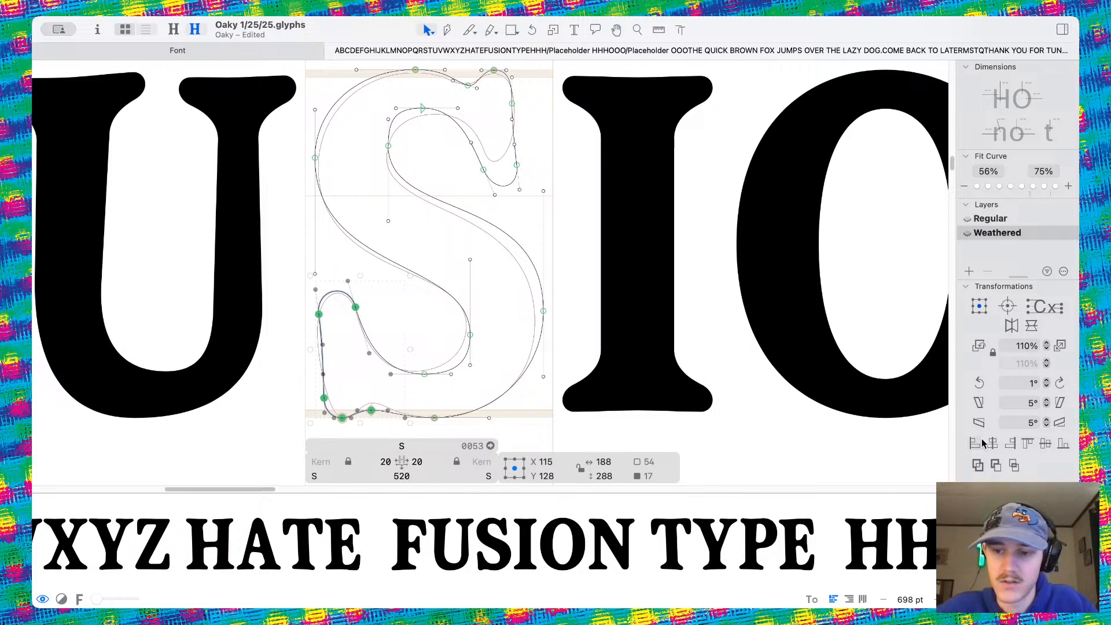
click(979, 383)
click(980, 382)
scroll(954, 357, up, 3)
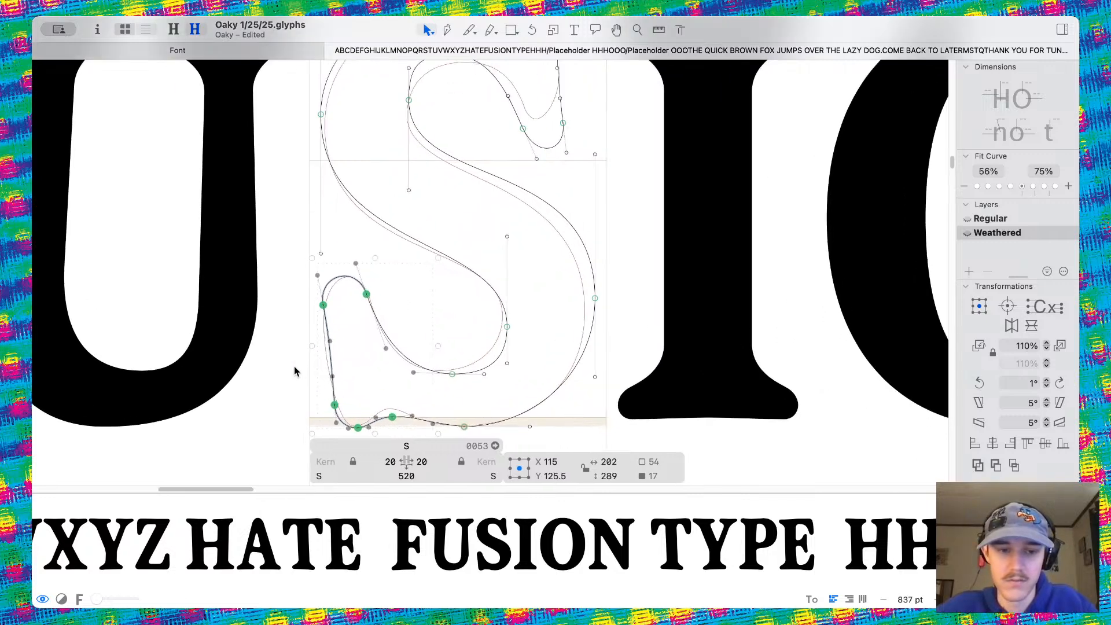
click(980, 382)
click(980, 382)
click(980, 383)
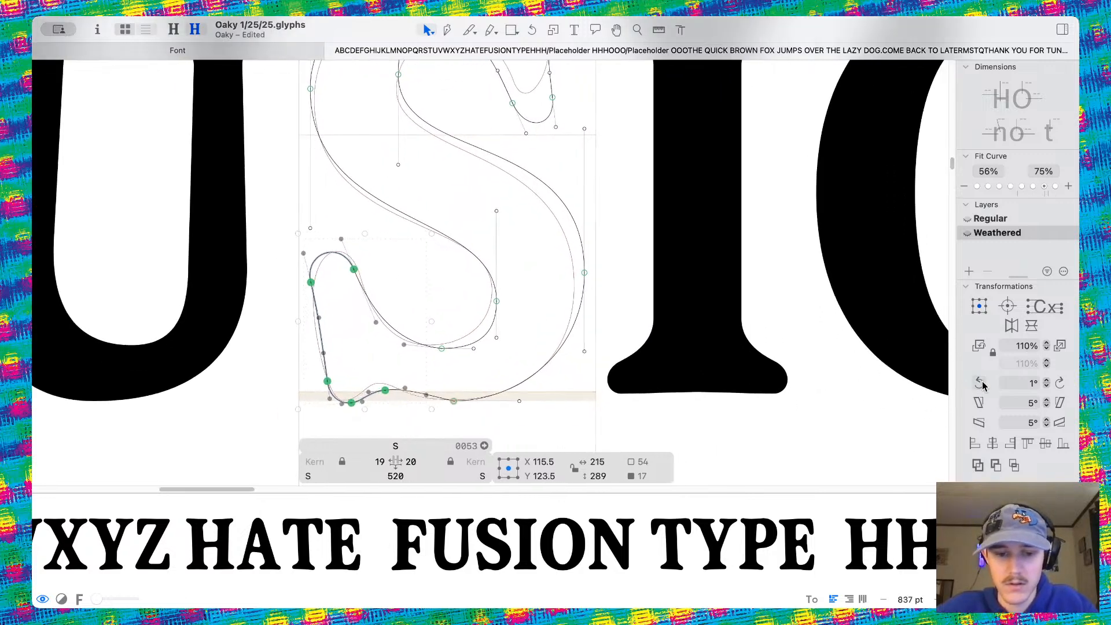
click(980, 382)
click(980, 382)
click(979, 382)
click(979, 382)
click(980, 383)
click(980, 382)
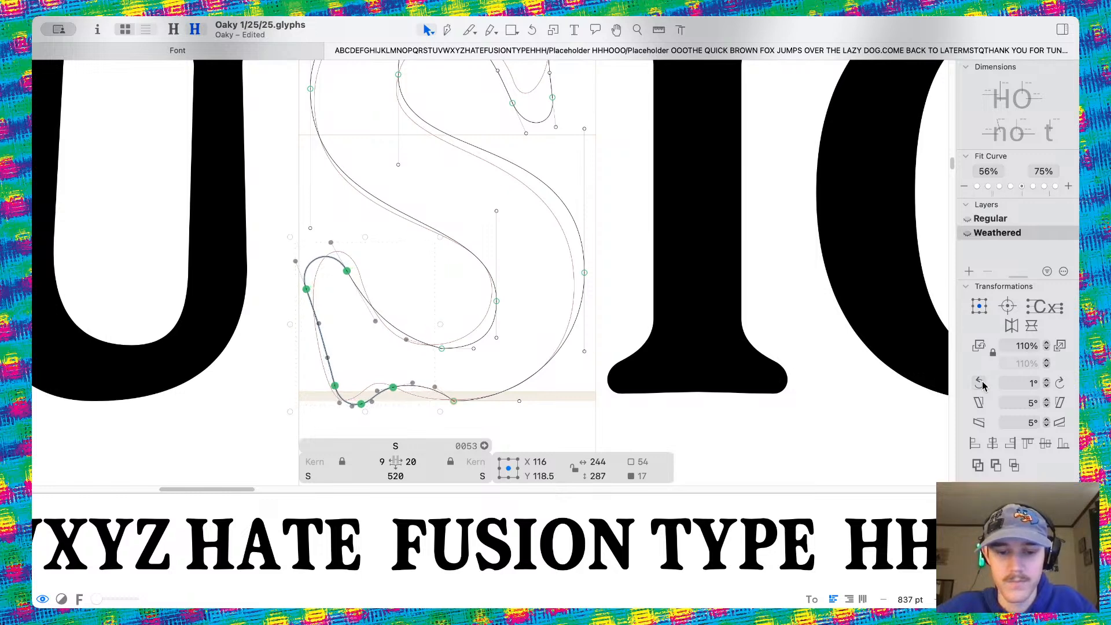
click(407, 403)
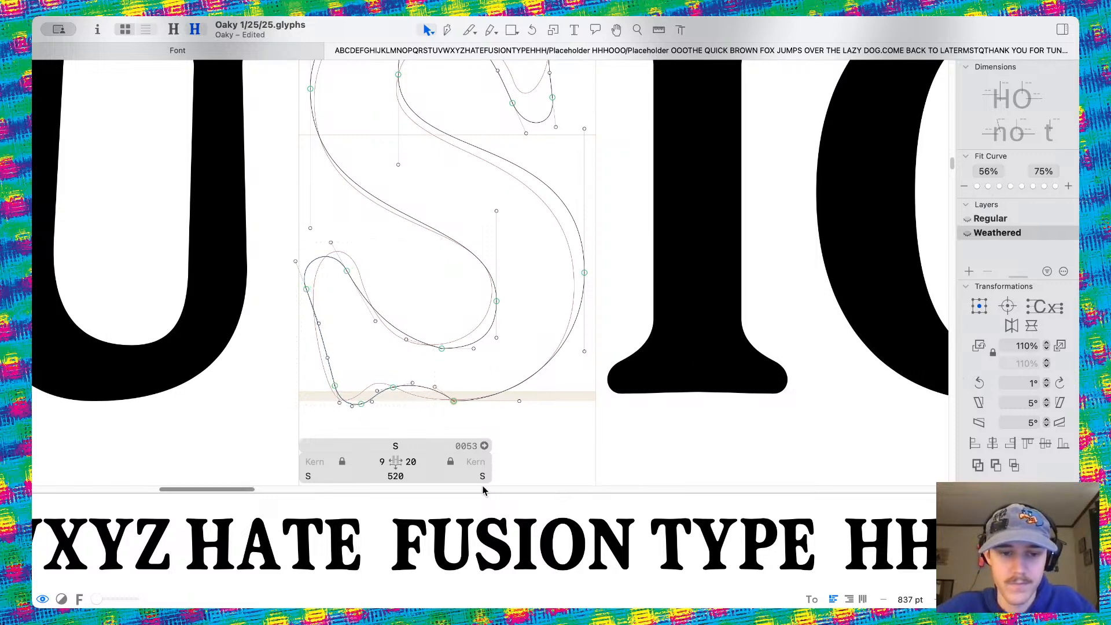
Level the left handle of the S's bottom curve node and move the neighbouring notch node to X 169, Y 0
scroll(374, 401, up, 5)
click(408, 371)
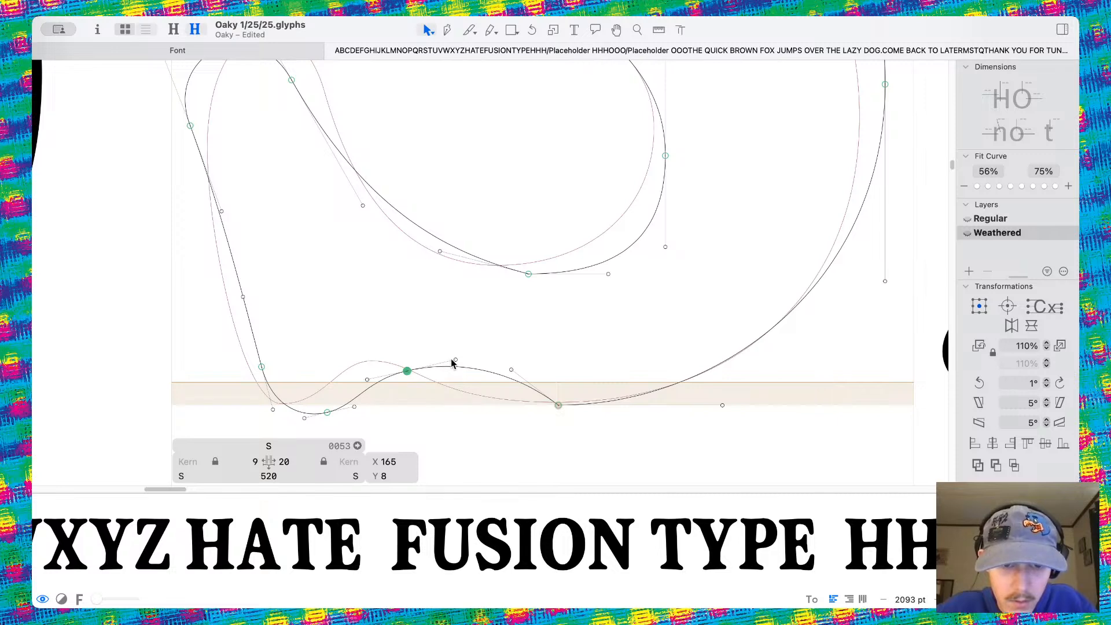
drag(455, 359, 493, 405)
drag(407, 373, 413, 381)
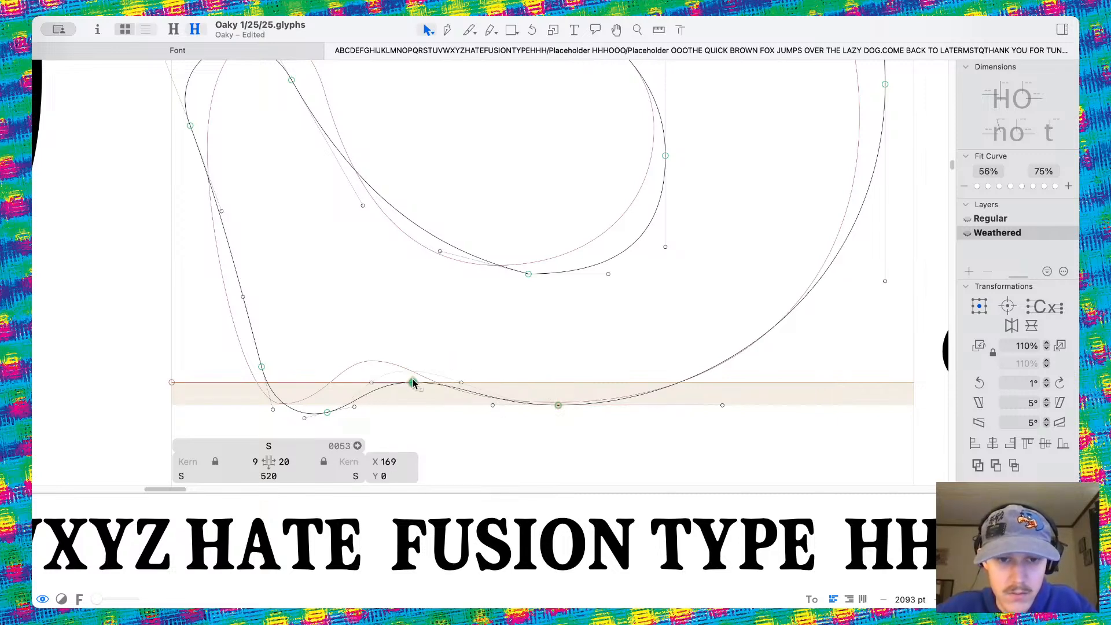
click(413, 311)
Shorten the lower counter's left handle to 70 units and place the lower terminal's top right handle at X 63, Y 257
scroll(439, 254, up, 1)
drag(442, 257, 434, 277)
scroll(422, 208, up, 5)
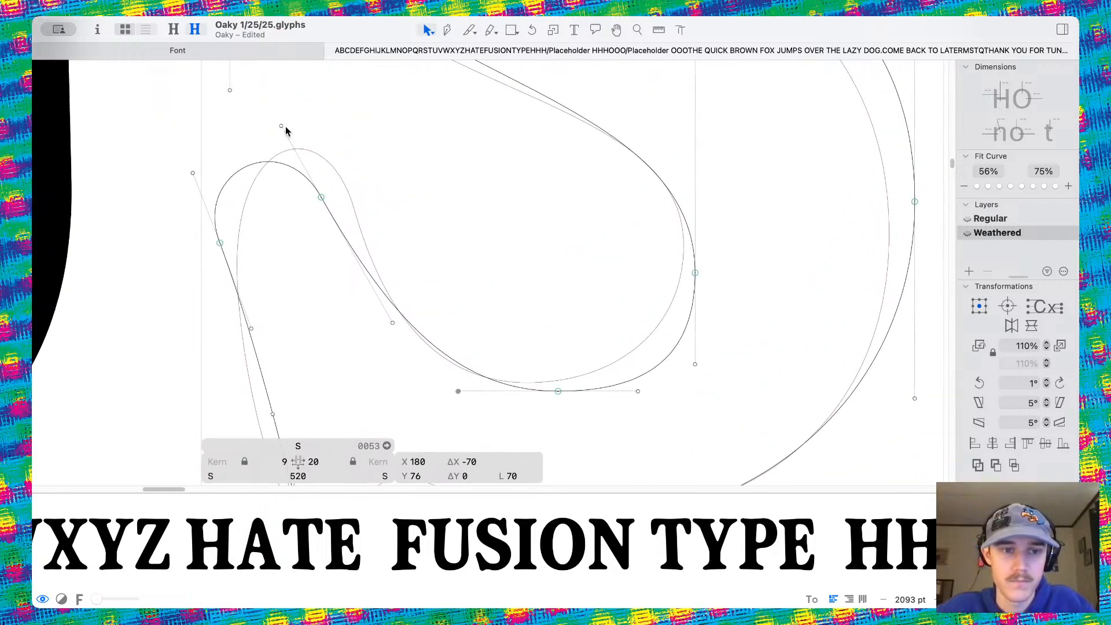
drag(282, 126, 293, 137)
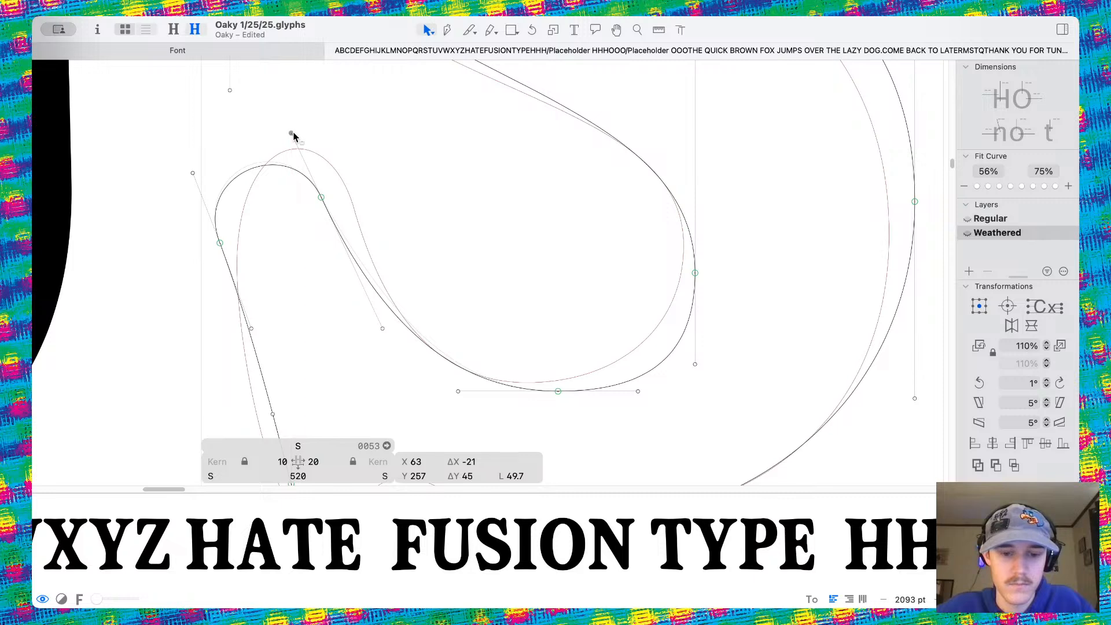
scroll(294, 137, down, 5)
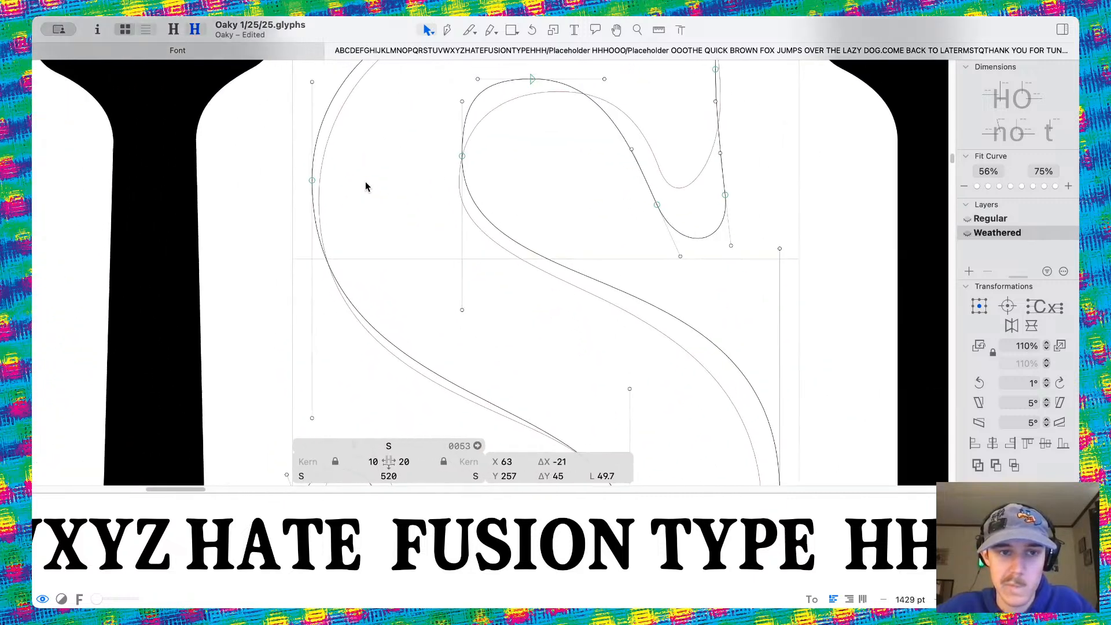
Move the S's outer left node to X 20, Y 513, tilt the upper counter's left handles, and shift that node down and left
drag(311, 178, 313, 196)
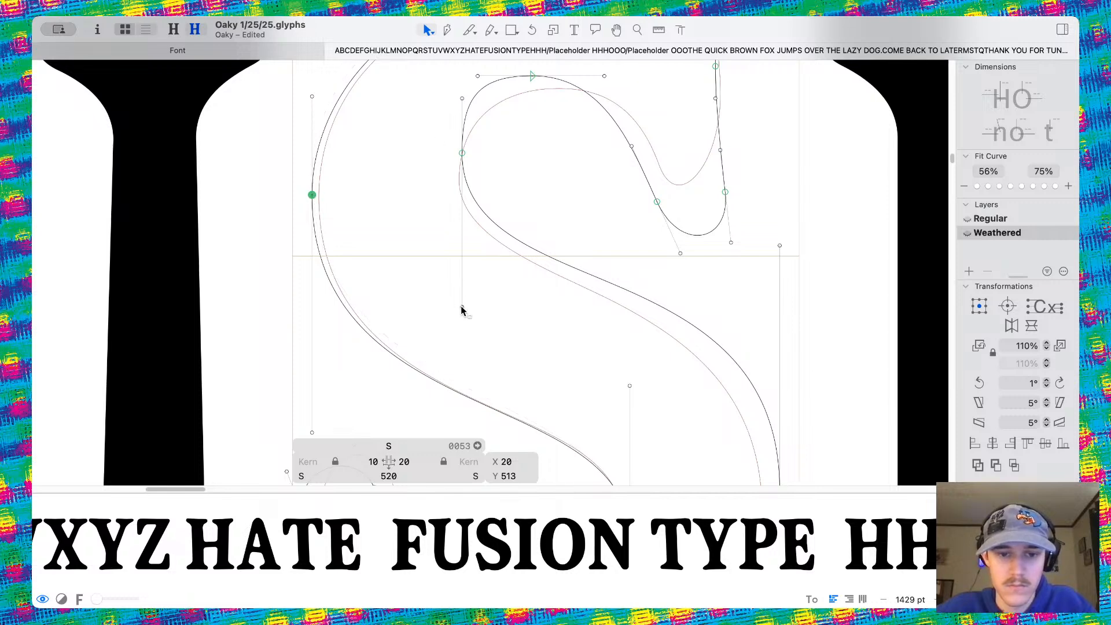
drag(461, 308, 483, 311)
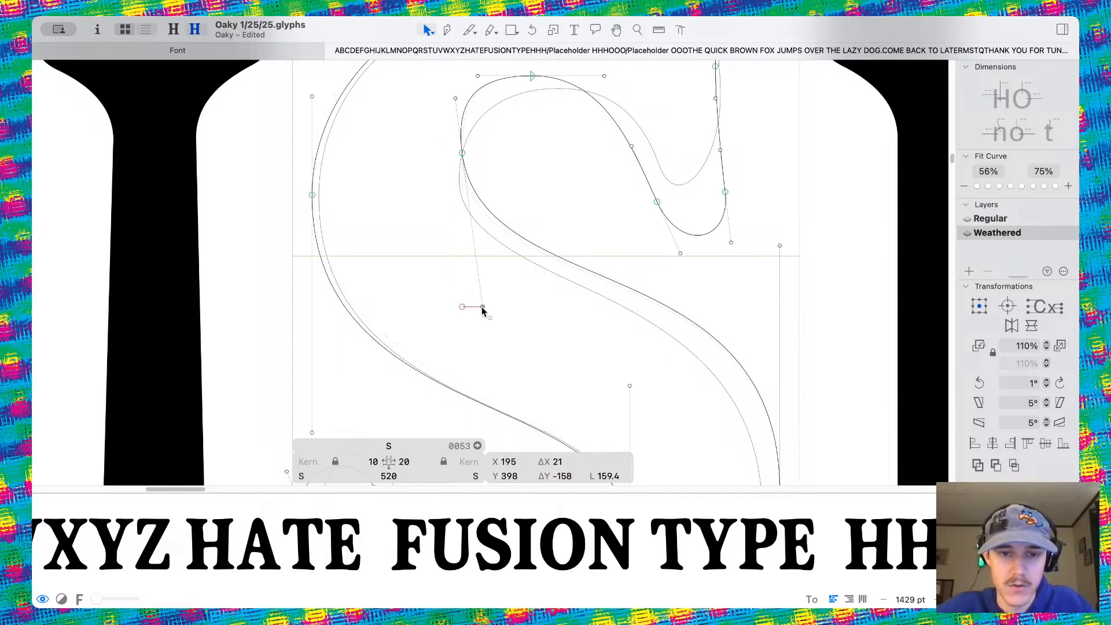
drag(461, 153, 448, 168)
scroll(447, 170, down, 5)
scroll(721, 292, down, 3)
click(550, 351)
scroll(547, 351, down, 4)
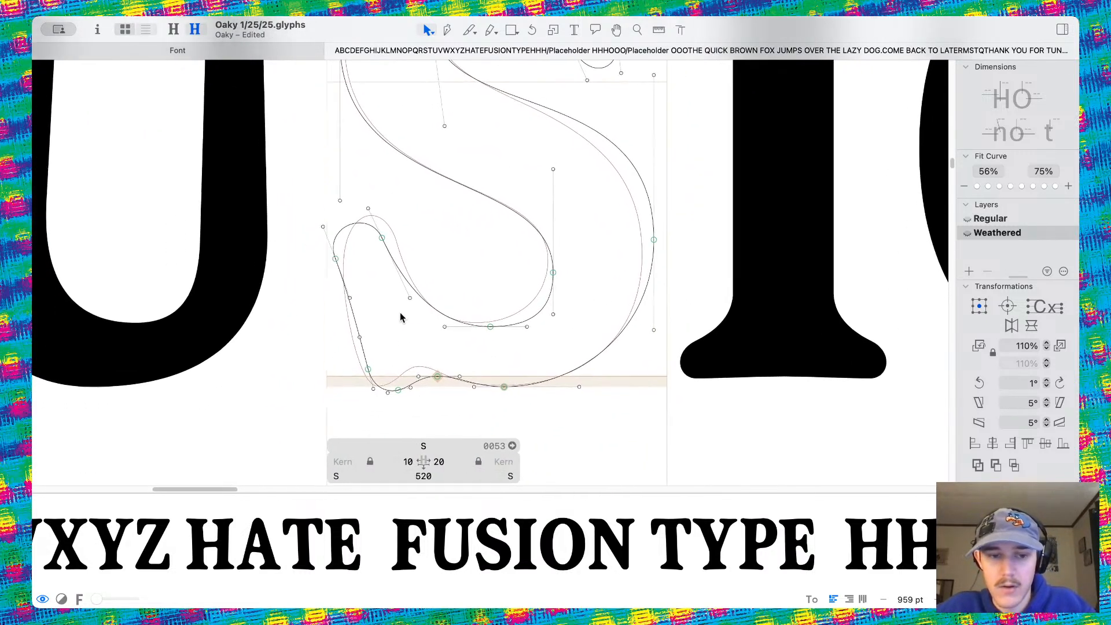
Move the lower spur's bottom node up to the bottom overshoot line with level handles
scroll(398, 373, up, 5)
scroll(398, 375, up, 3)
scroll(427, 389, up, 3)
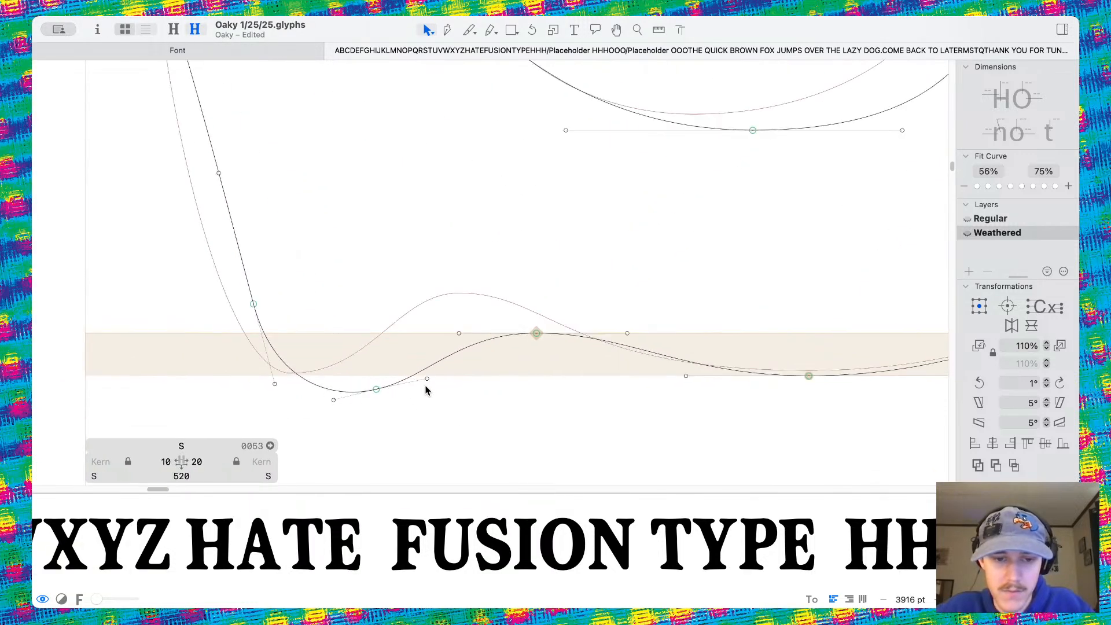
click(427, 389)
drag(376, 387, 363, 378)
click(361, 360)
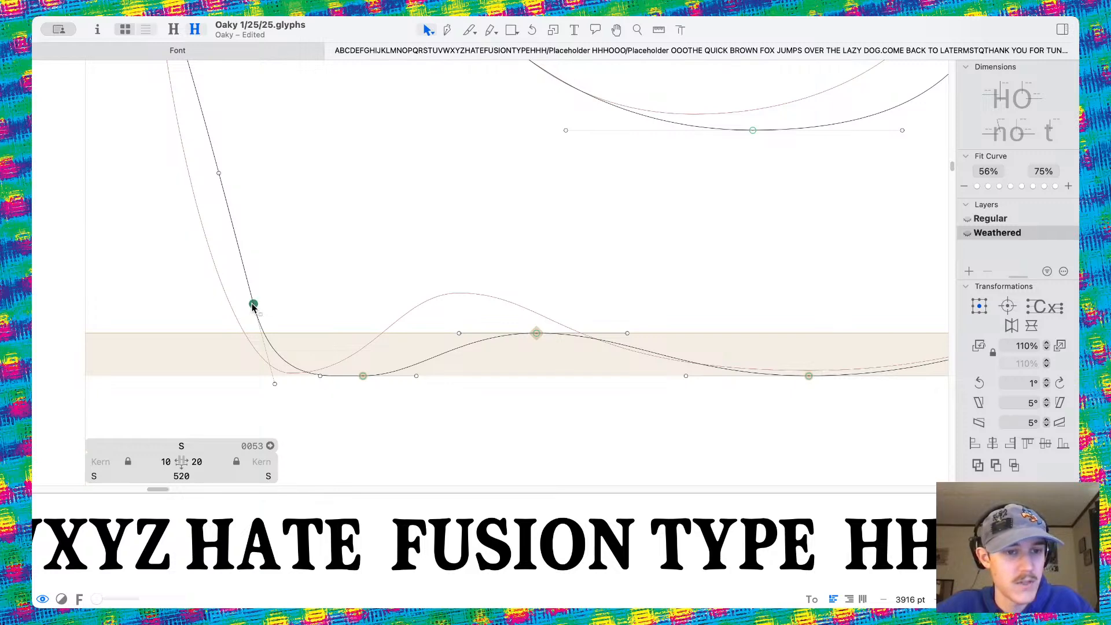
Raise the lower terminal's left side node and its lower handle, then preview the S in the word FUSION
drag(252, 307, 241, 242)
drag(275, 387, 268, 344)
key(space)
scroll(322, 239, down, 5)
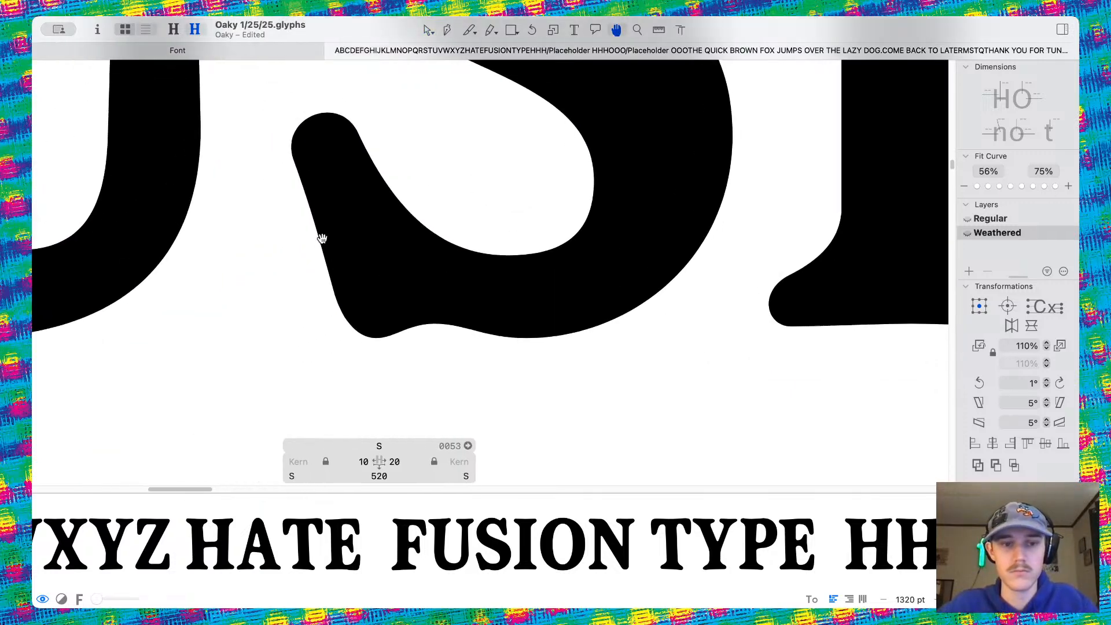
scroll(385, 181, down, 5)
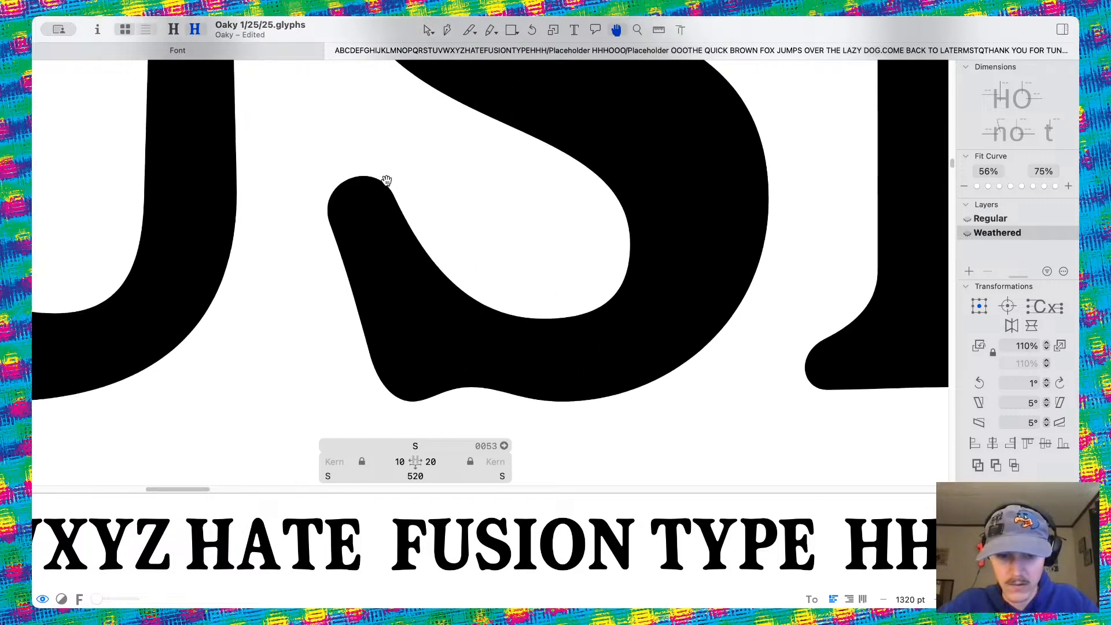
scroll(387, 181, down, 10)
drag(449, 212, 484, 228)
scroll(484, 228, up, 5)
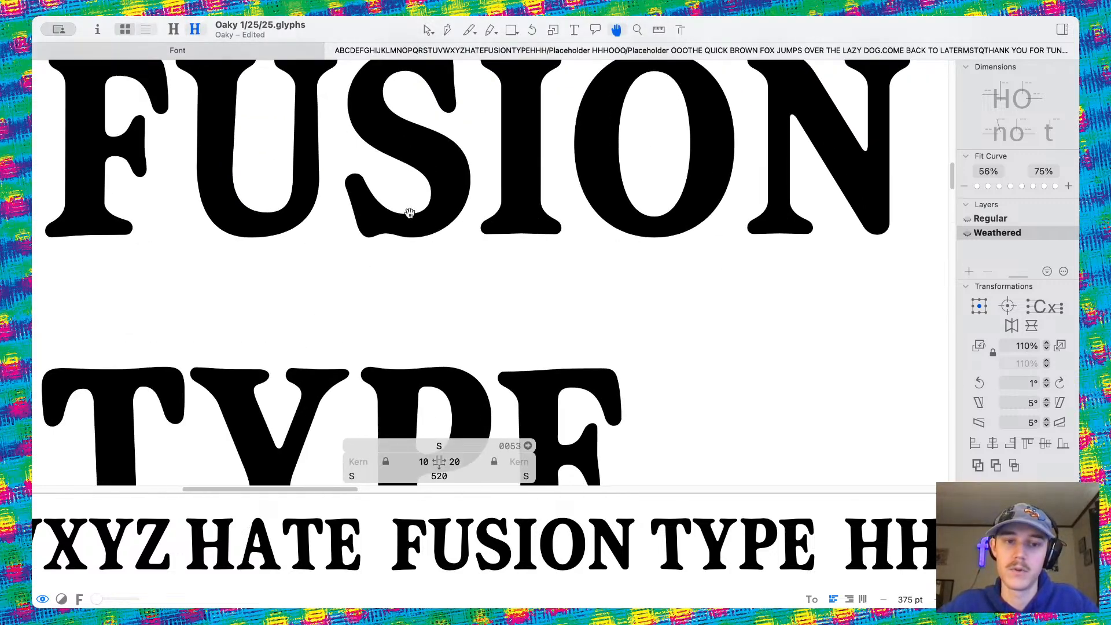
Shift the two top nodes of the S's lower-left terminal up and to the right, and preview the S in the word
drag(409, 213, 498, 330)
scroll(499, 330, up, 5)
scroll(497, 330, up, 3)
scroll(497, 330, left, 2)
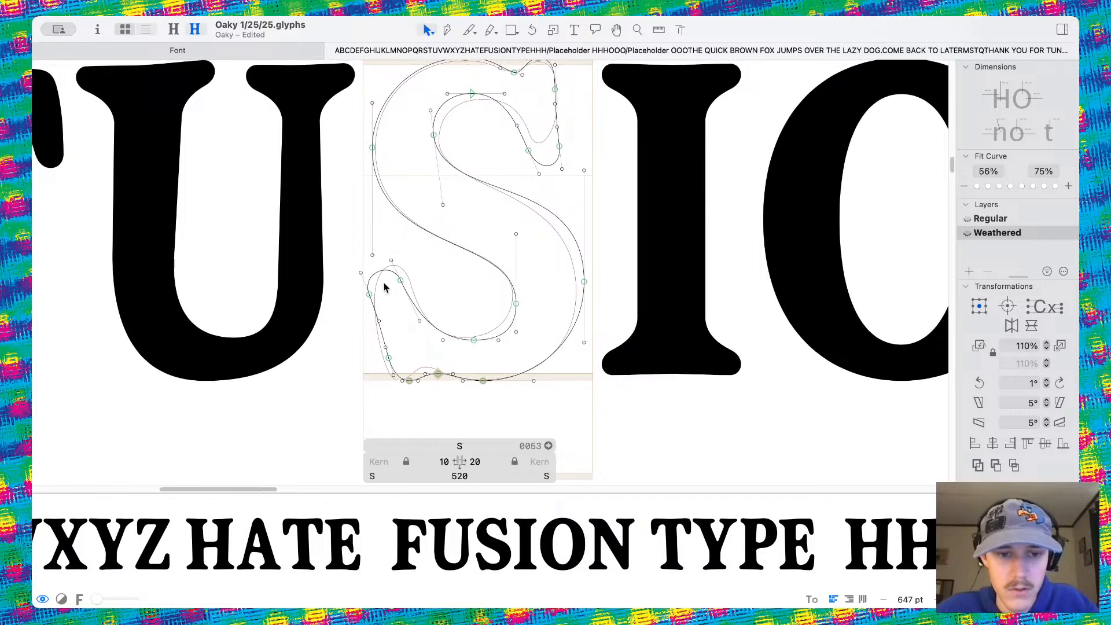
click(369, 294)
drag(402, 281, 358, 260)
click(423, 280)
key(space)
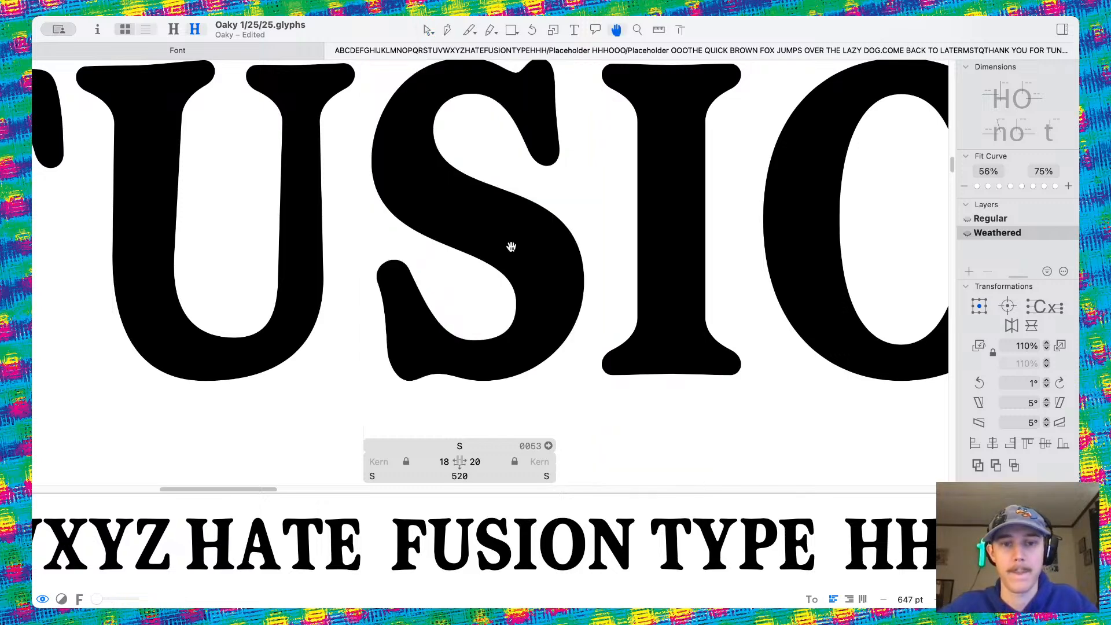
scroll(513, 247, down, 10)
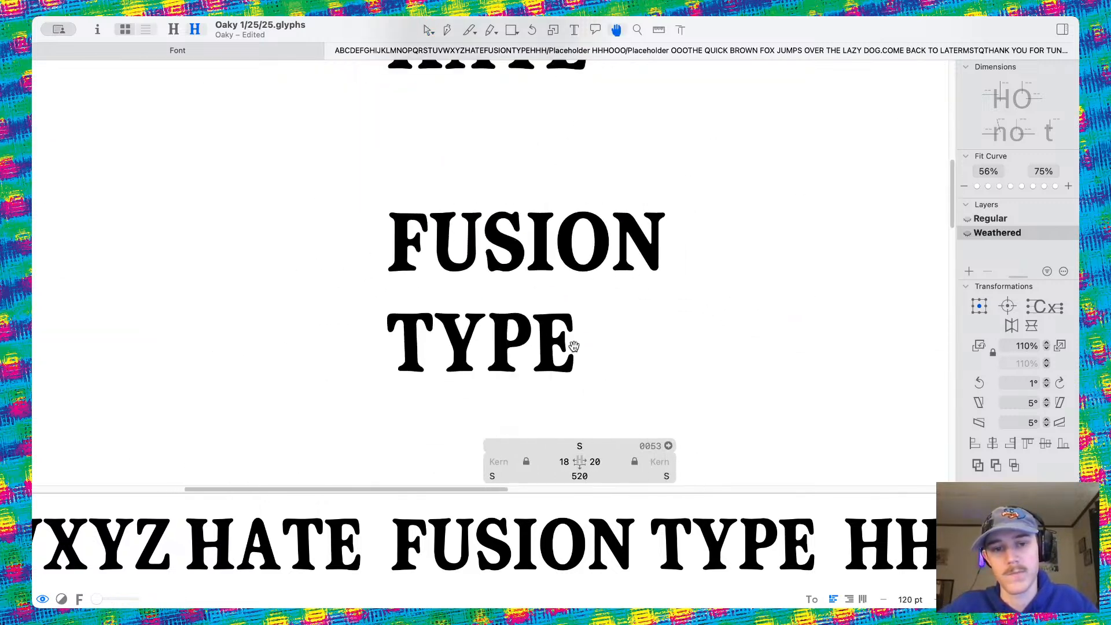
Move the bottom node of the S's lower counter to about X 255, Y 65
scroll(540, 249, up, 13)
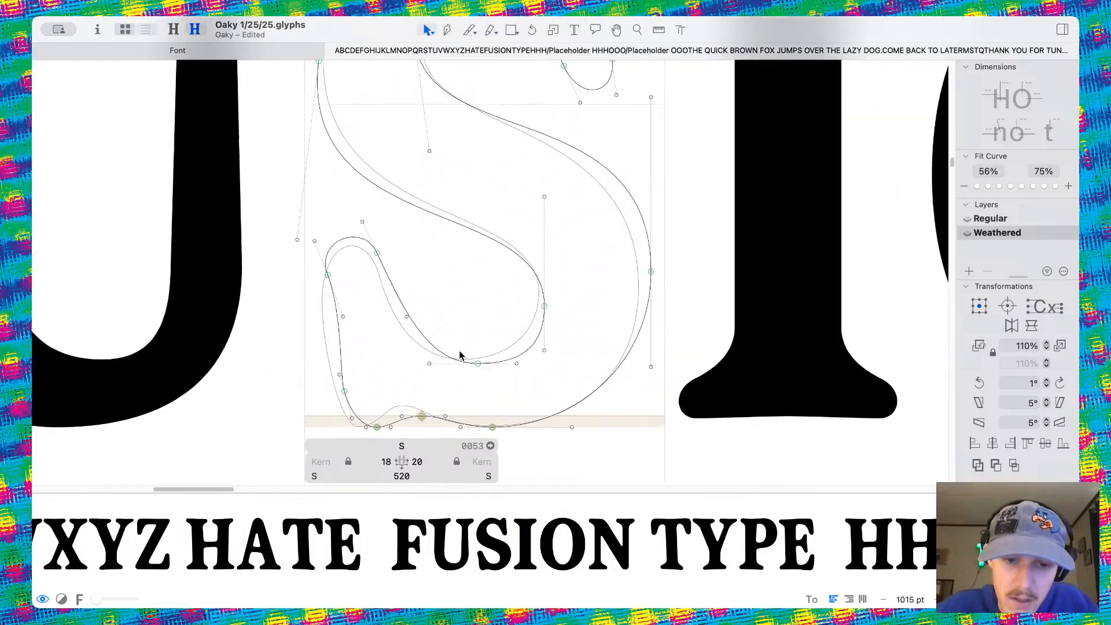
scroll(459, 355, up, 2)
click(477, 364)
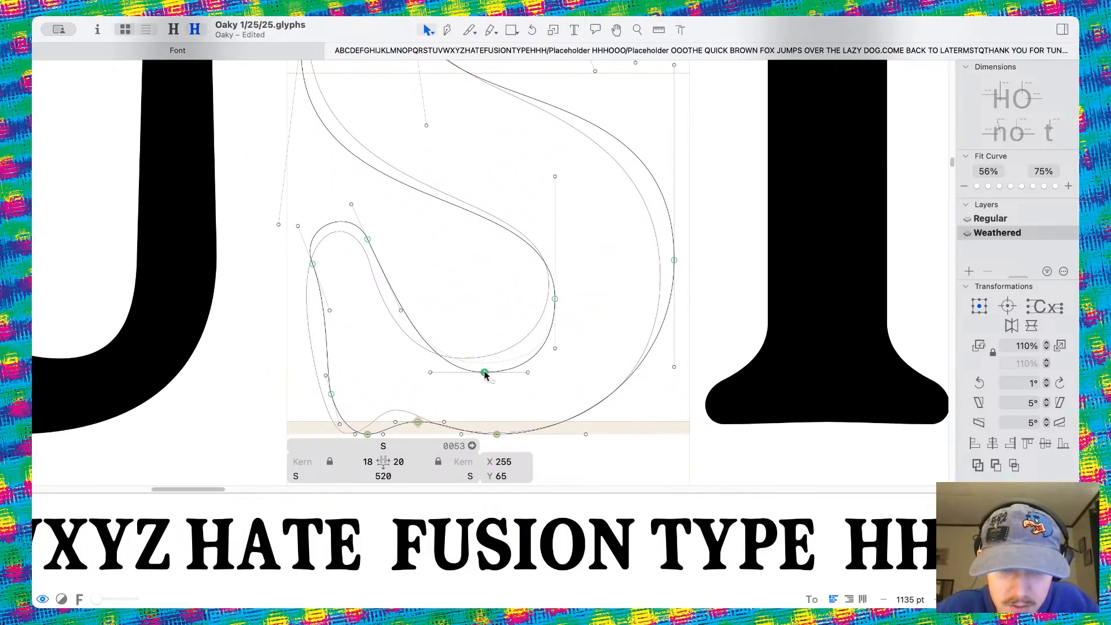
click(471, 324)
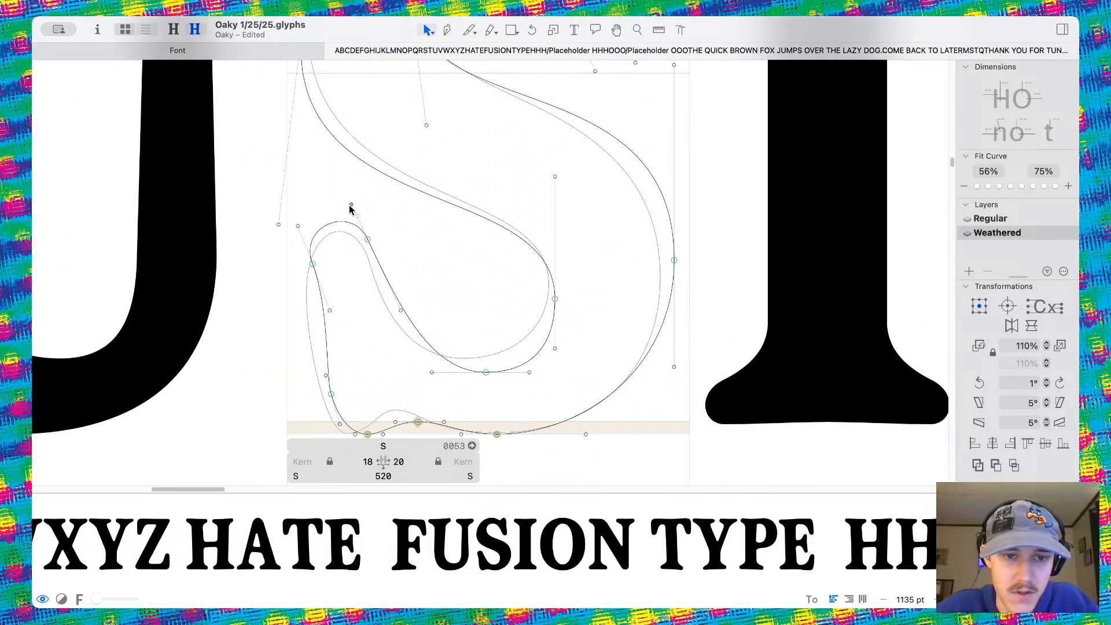
Select both upper handles of the S's lower-left terminal and shift them slightly to the right
click(297, 226)
shift+click(351, 205)
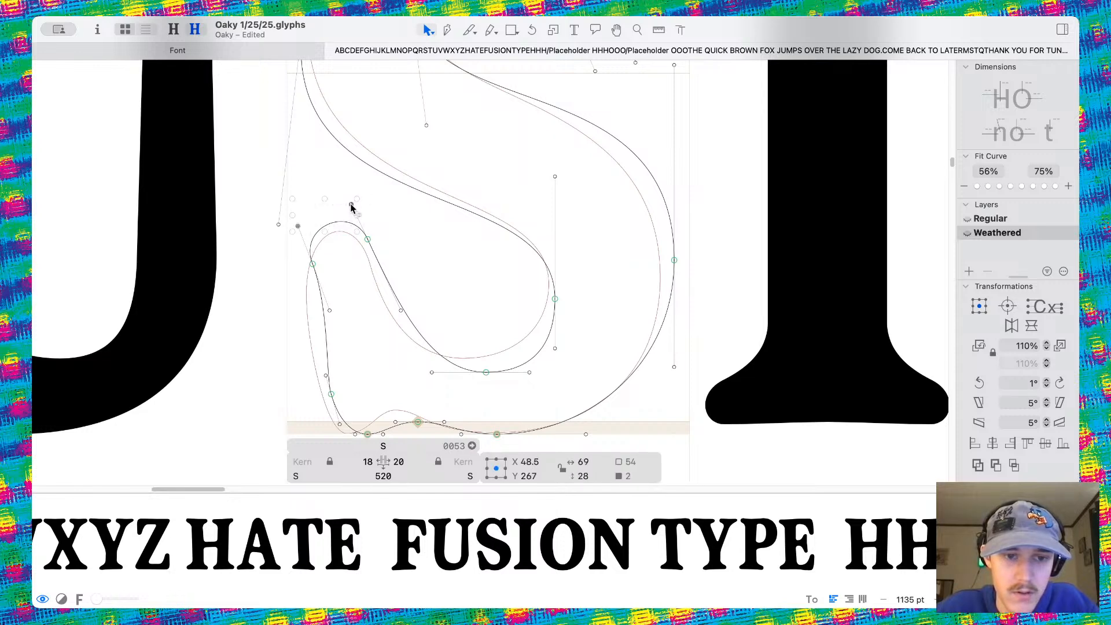
drag(350, 204, 373, 210)
click(376, 212)
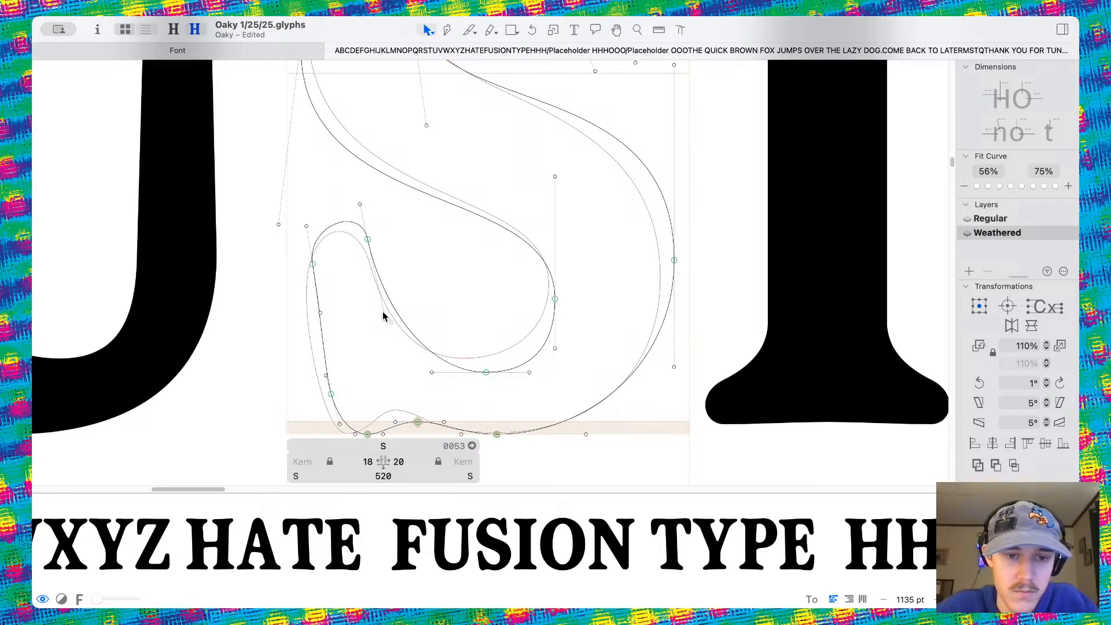
Shift the lower handle of the S's lower-left terminal to X 133, Y 144 and extend the terminal's rounded top upward
drag(383, 315, 390, 313)
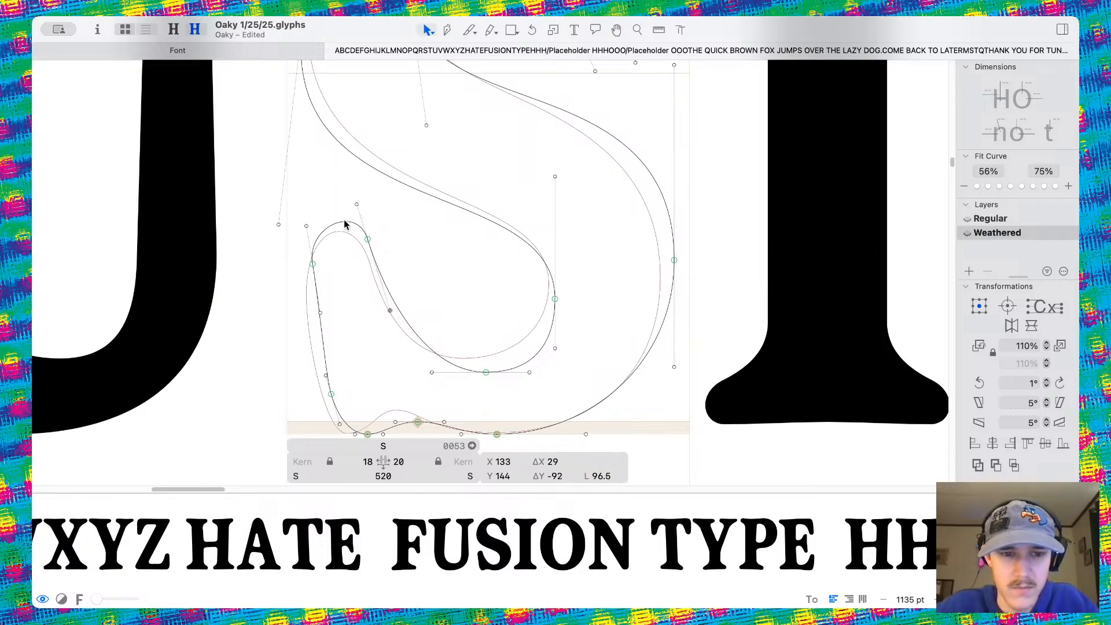
drag(338, 227, 327, 215)
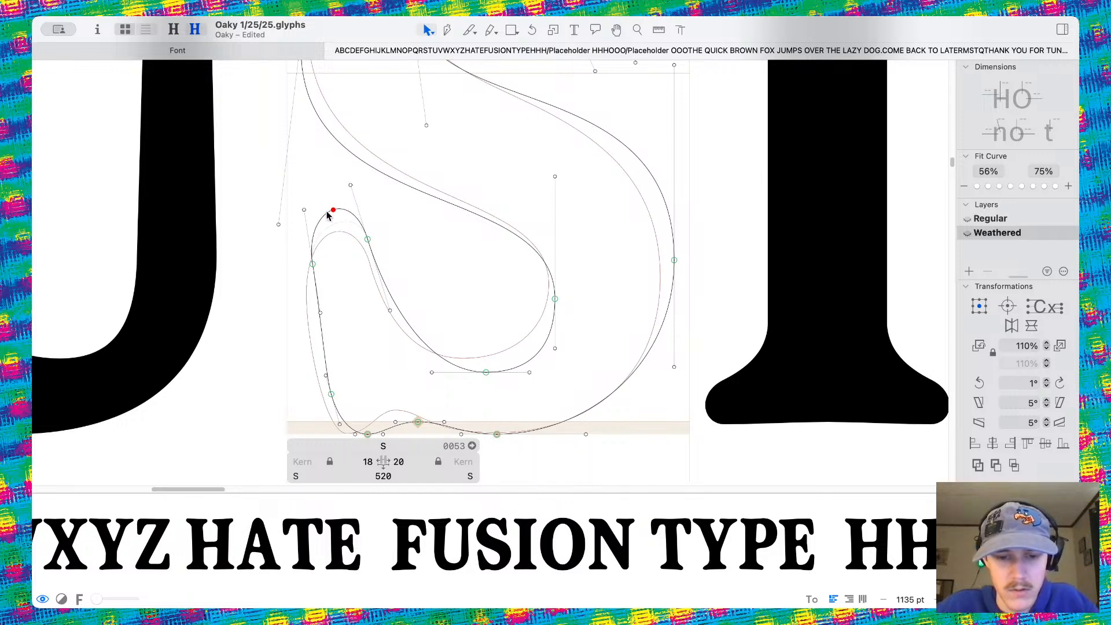
scroll(451, 288, down, 5)
Preview the S at small and large sizes in the word FUSION and save the font file
key(space)
scroll(558, 314, down, 5)
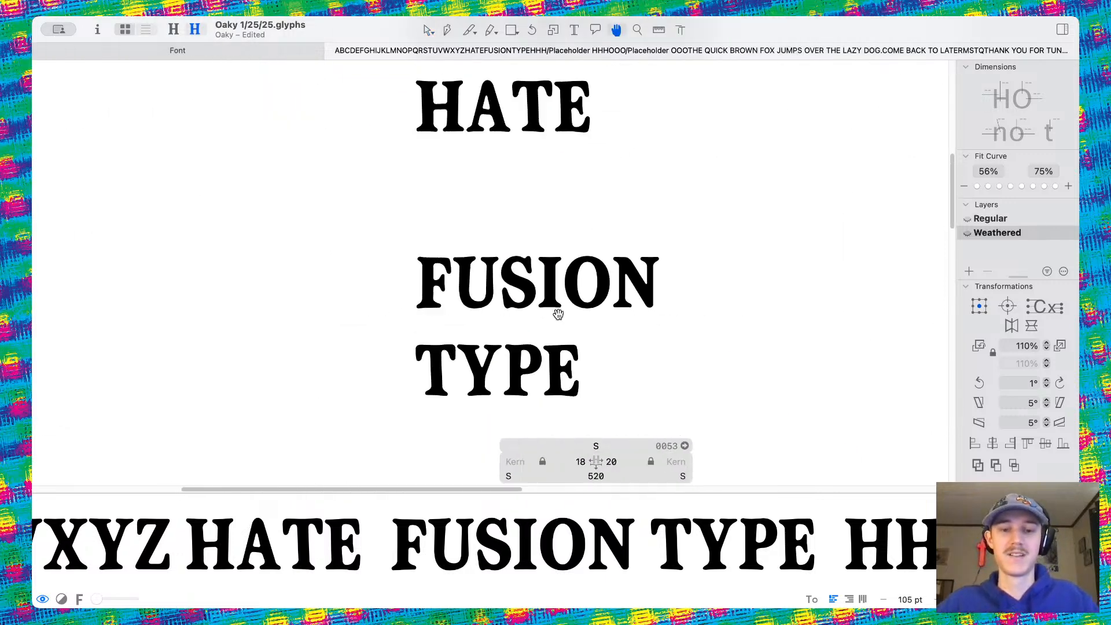
scroll(524, 282, up, 8)
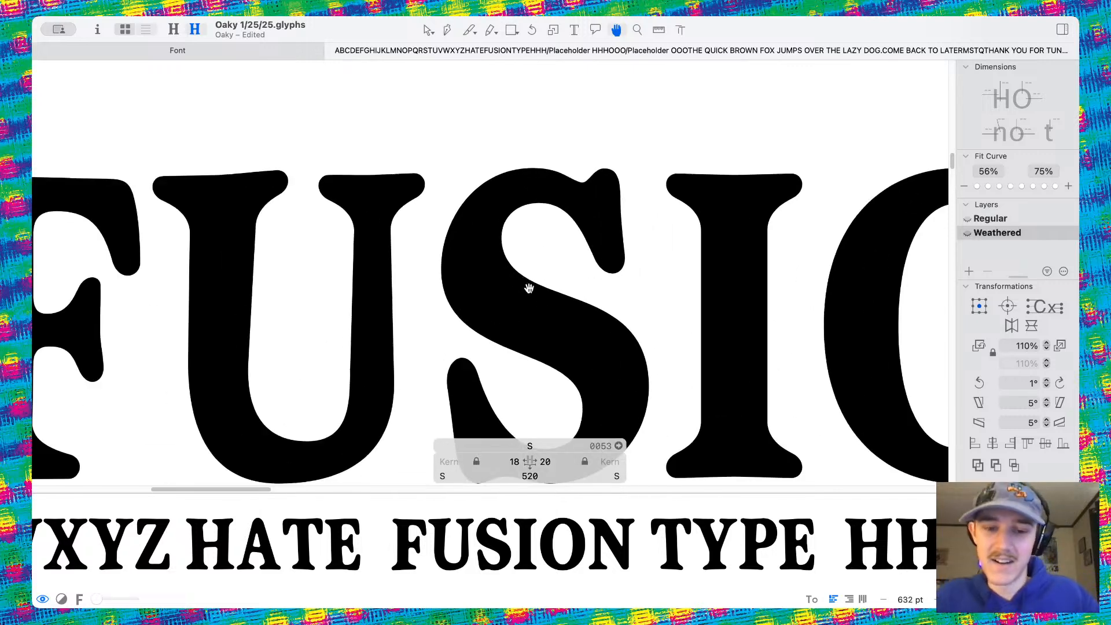
scroll(540, 304, down, 4)
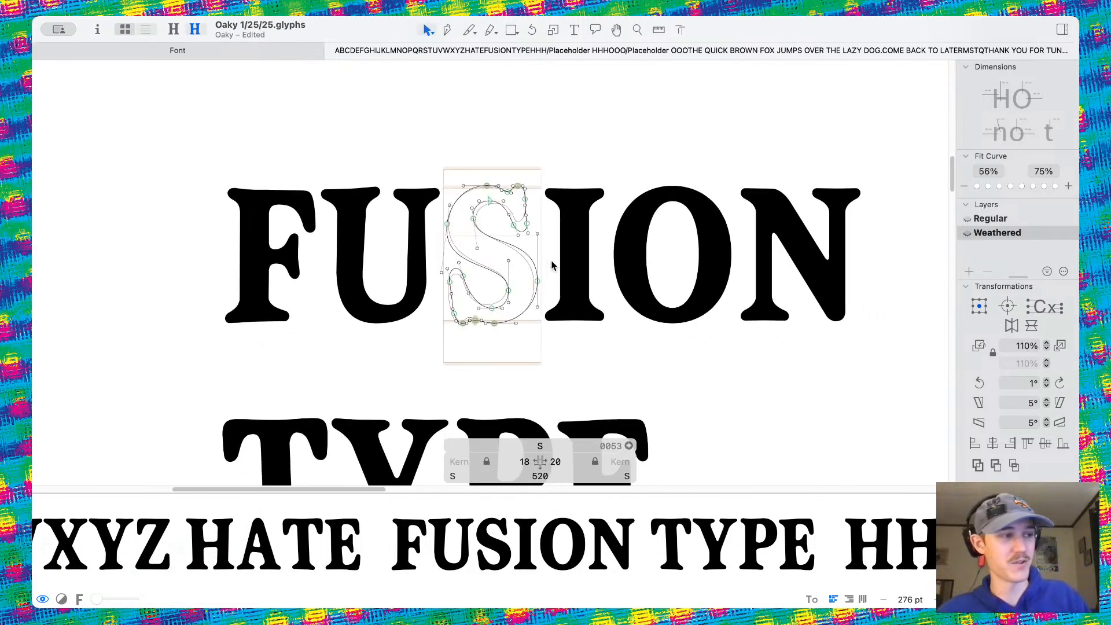
key(super+s)
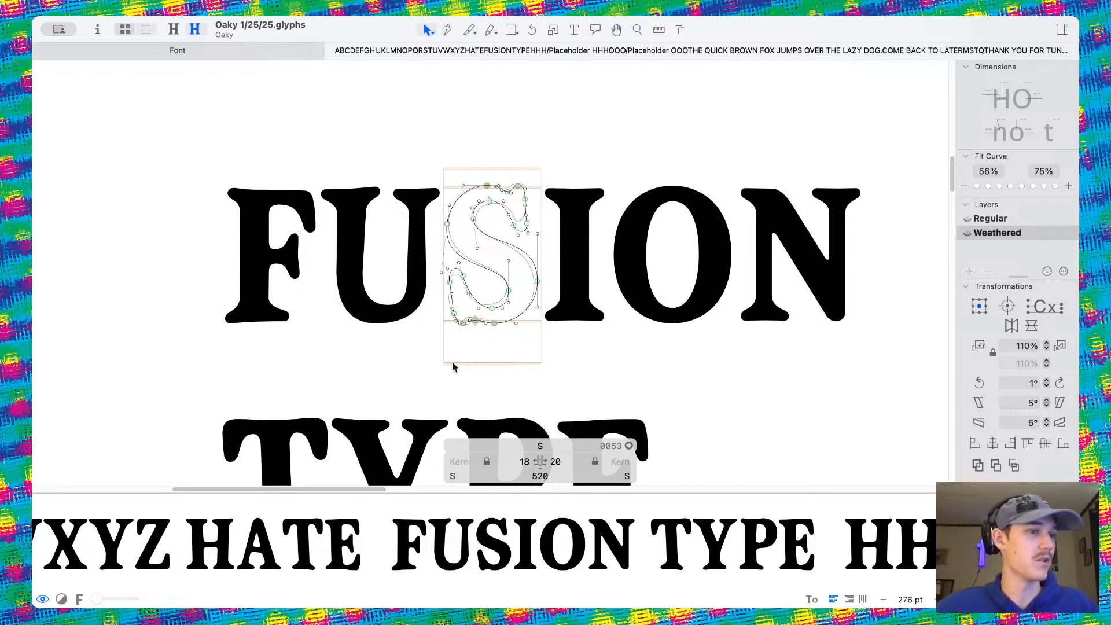
key(super+Tab)
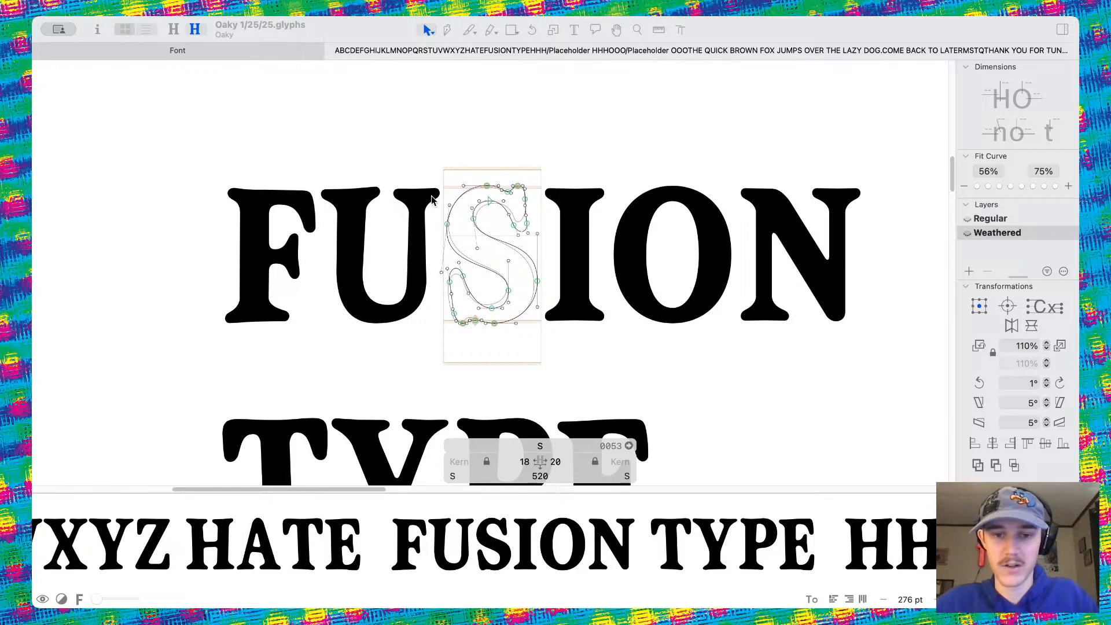
Open the I of FUSION for editing, select its whole outline and merge the overlapping shapes into one contour
scroll(549, 219, right, 1)
double_click(547, 219)
scroll(547, 218, up, 5)
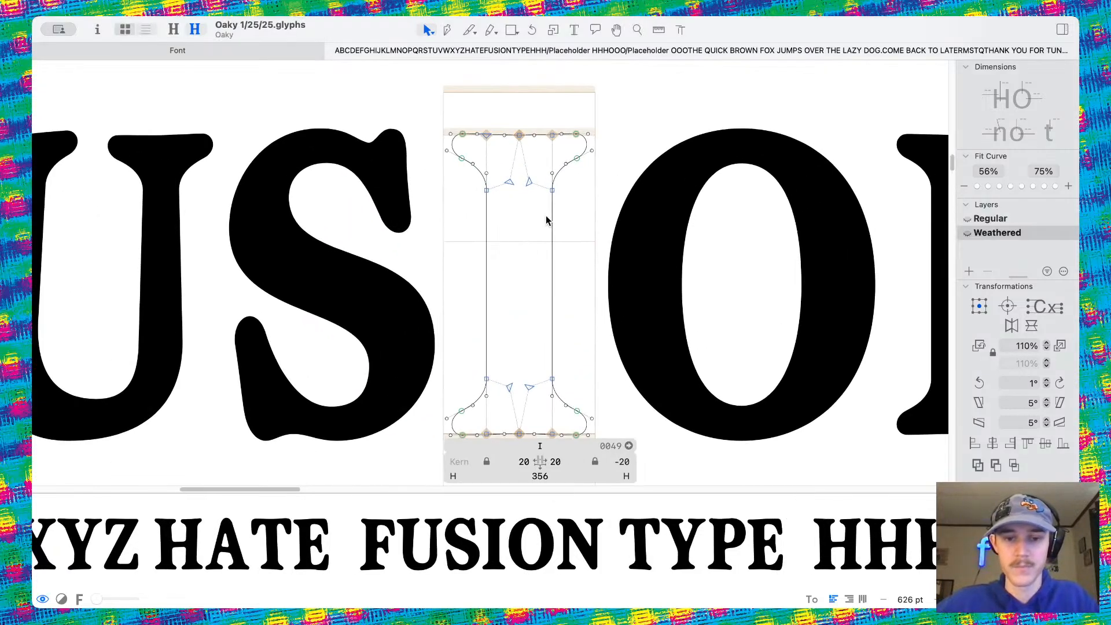
scroll(545, 215, down, 2)
scroll(463, 130, down, 3)
drag(413, 88, 687, 345)
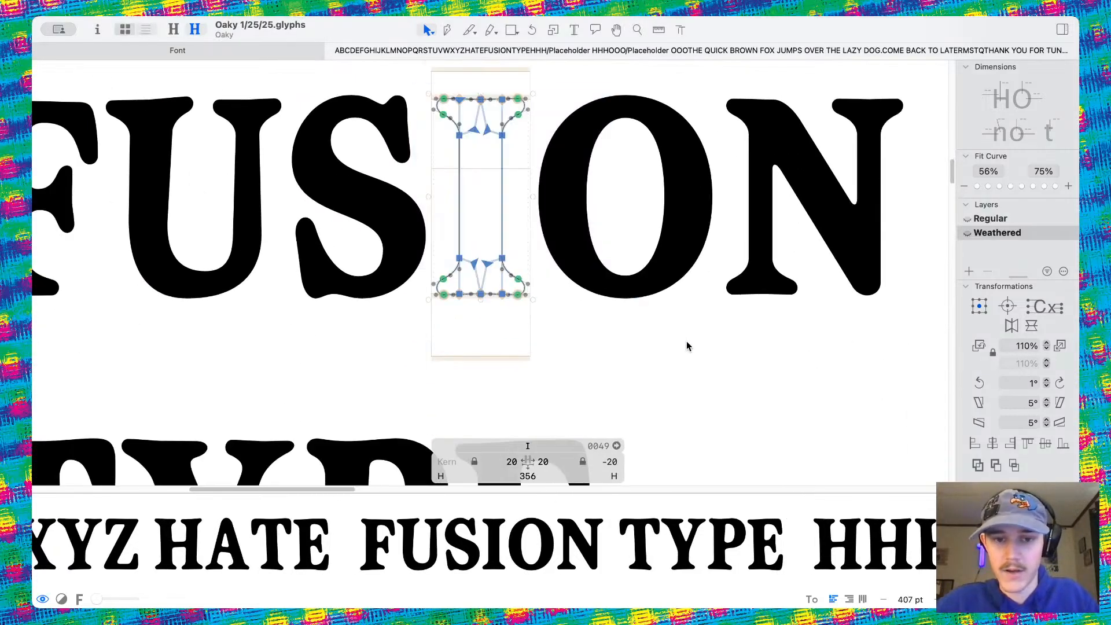
click(977, 465)
scroll(565, 270, up, 2)
scroll(555, 277, up, 1)
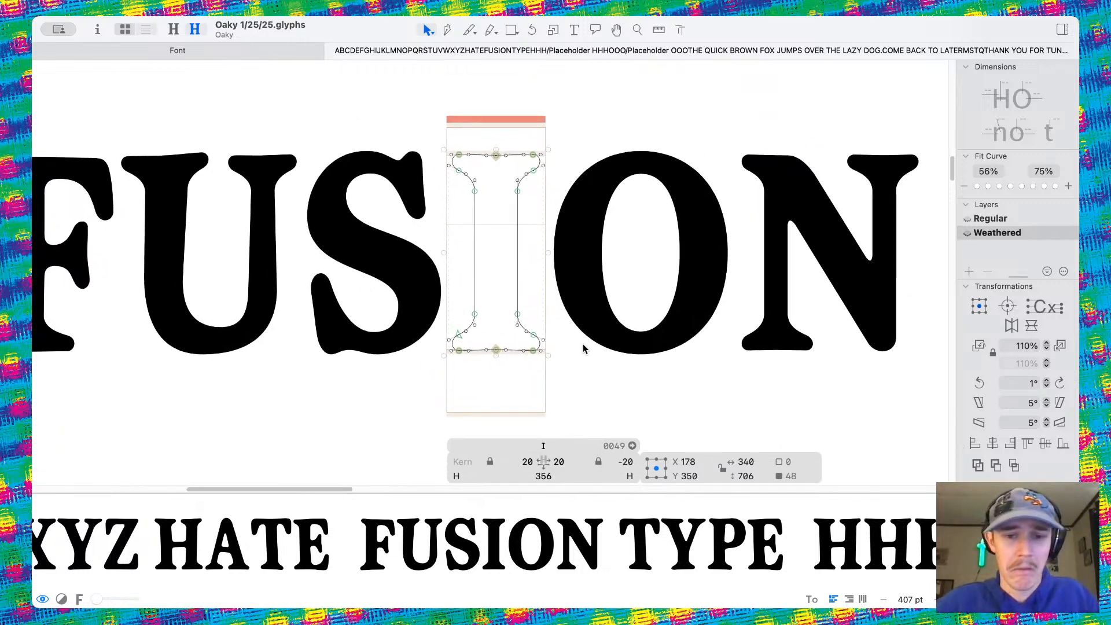
Select the I's bottom serif nodes and rotate them 3° counterclockwise in 1° increments
scroll(540, 298, up, 3)
drag(301, 268, 926, 452)
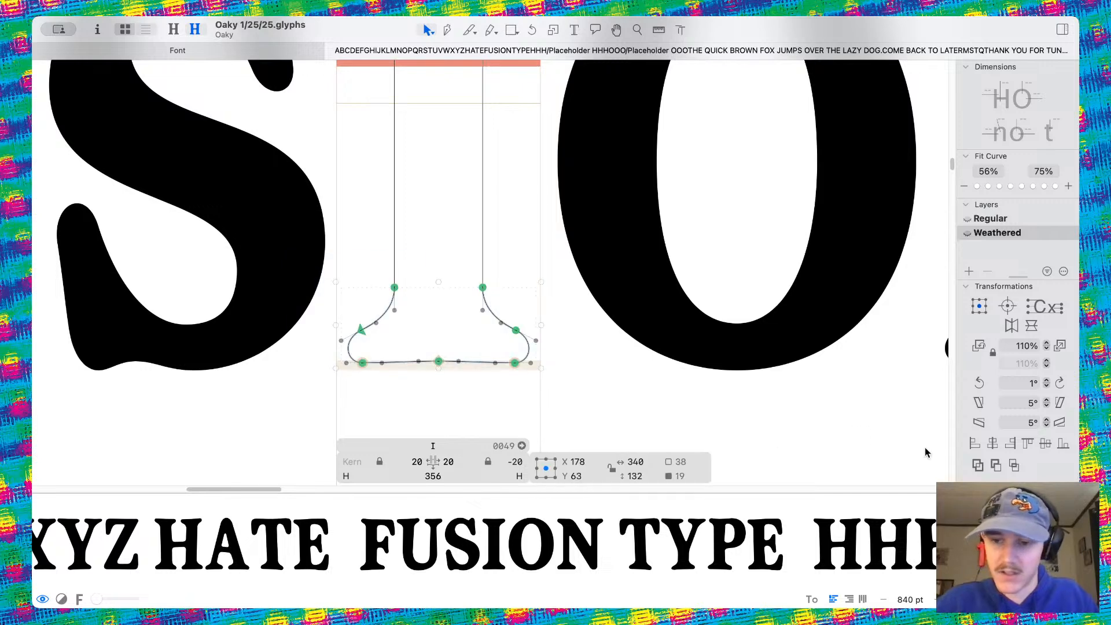
click(978, 383)
click(978, 383)
click(978, 383)
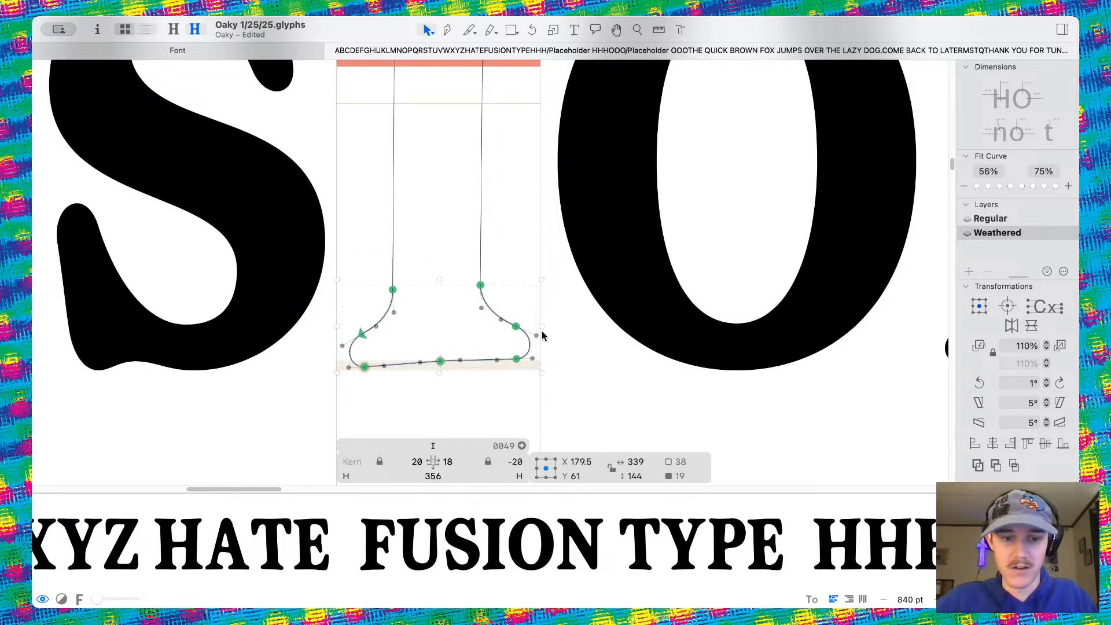
Select all nodes of the I's top serif and shift them left so the selection is centred at X 170
scroll(525, 350, up, 4)
scroll(375, 370, down, 3)
scroll(364, 360, up, 10)
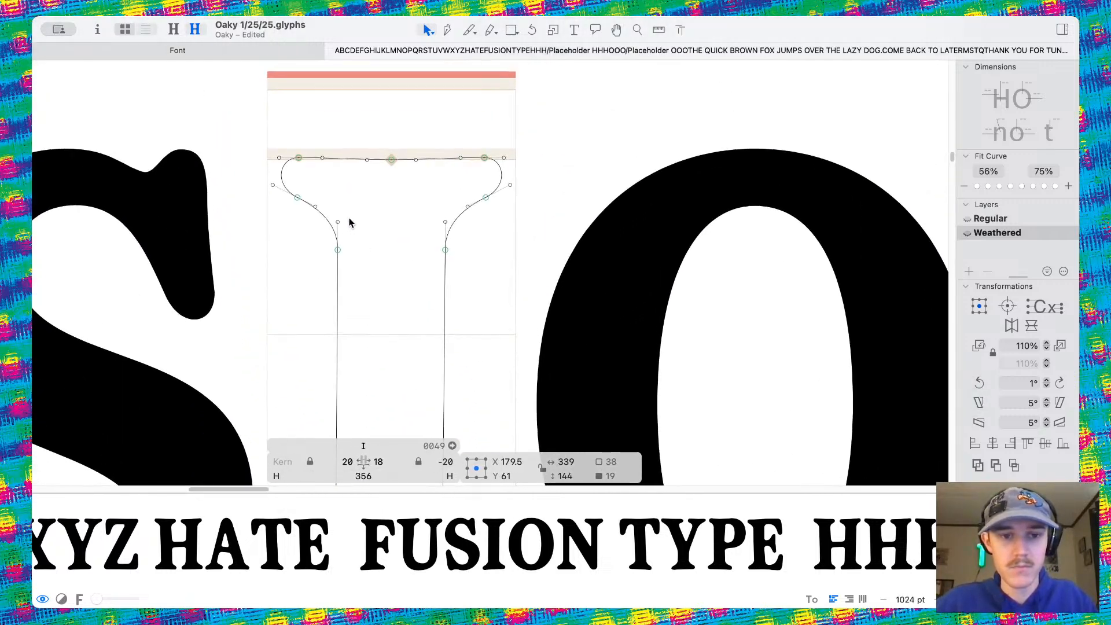
drag(208, 98, 521, 290)
scroll(451, 254, up, 3)
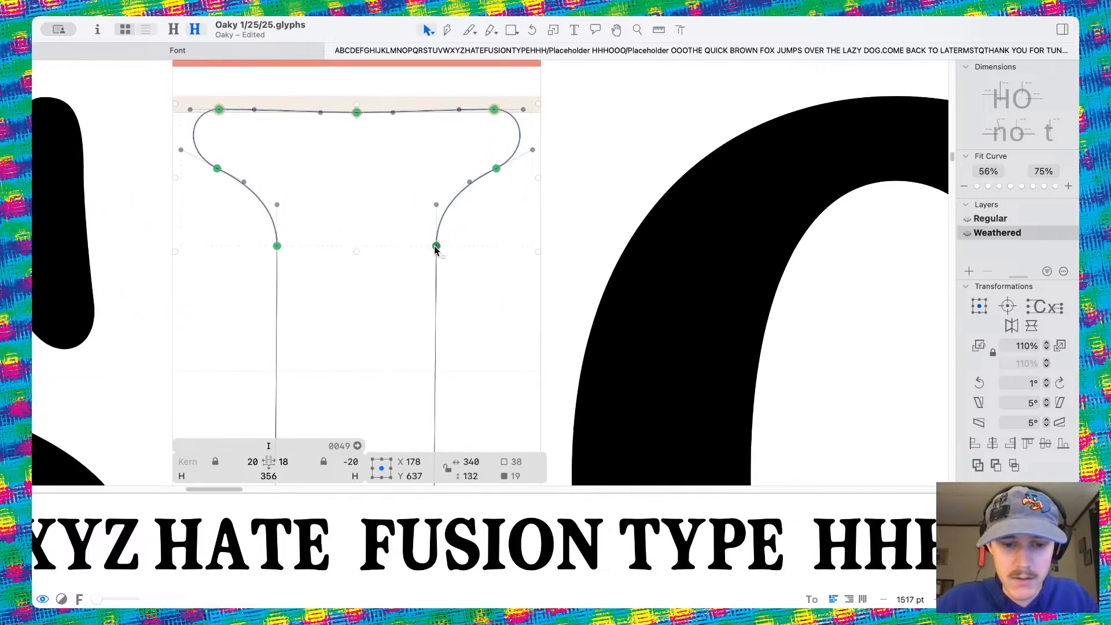
drag(436, 247, 428, 247)
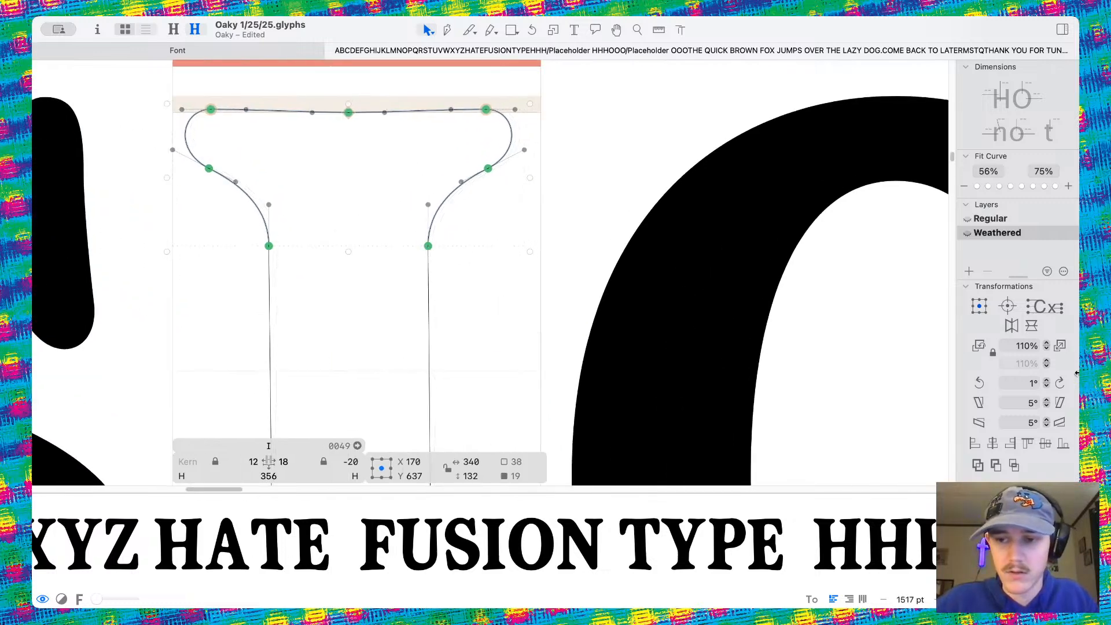
Rotate the I's top serif back and forth in 1° increments to a net 2° clockwise tilt, and preview it in FUSION
click(1061, 383)
click(1061, 383)
click(1061, 383)
click(1061, 383)
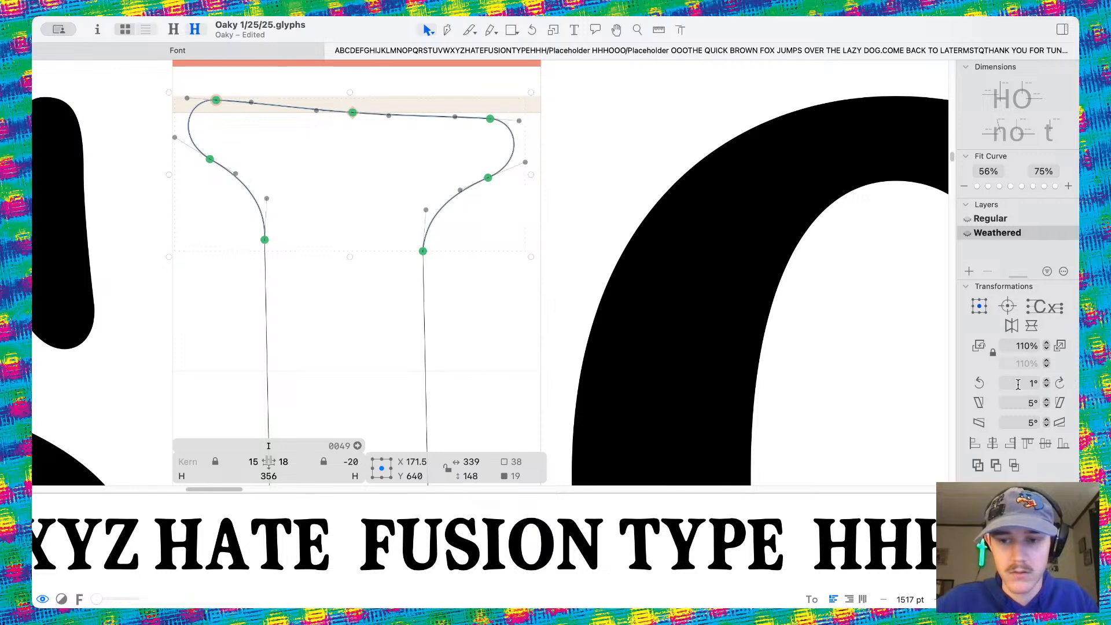
click(979, 383)
click(979, 383)
click(980, 383)
click(979, 383)
click(979, 383)
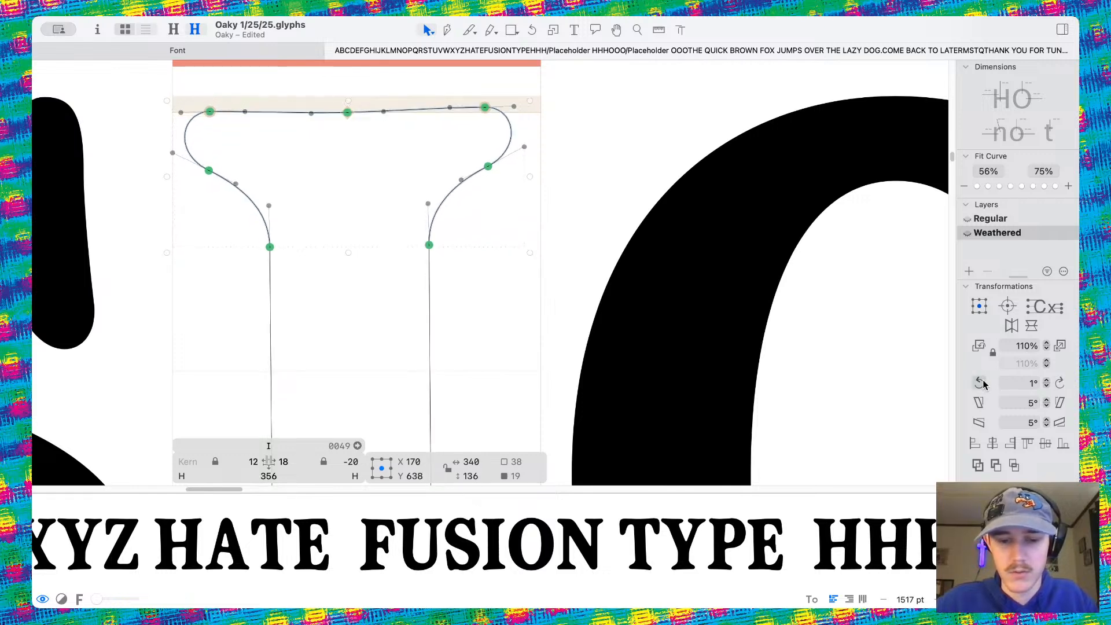
click(980, 383)
click(1058, 384)
click(1059, 384)
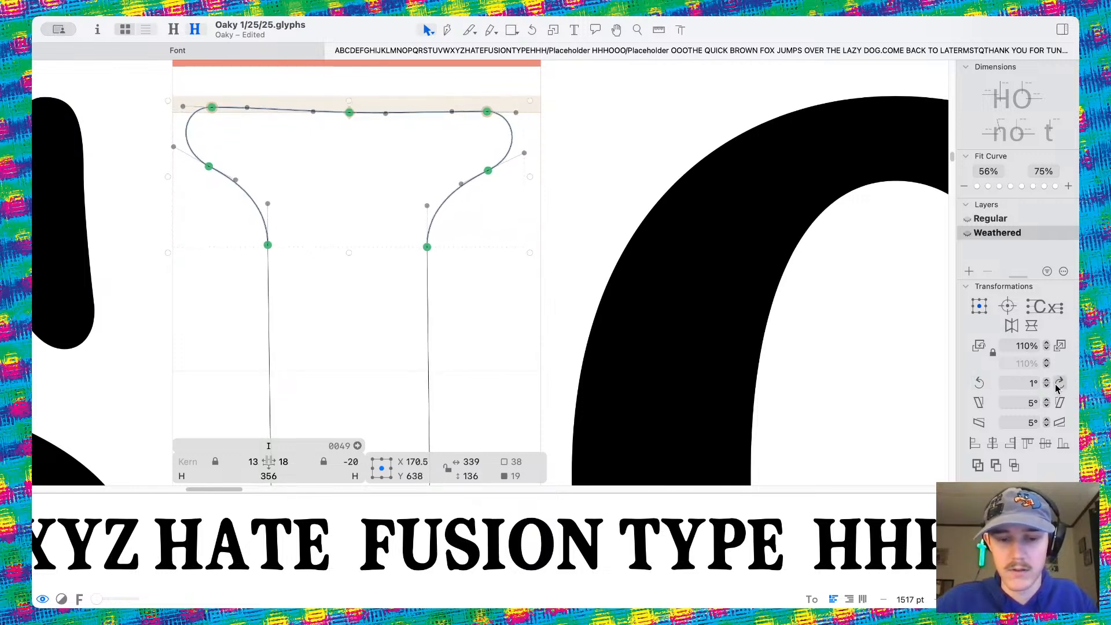
click(1059, 384)
click(1058, 384)
click(1059, 384)
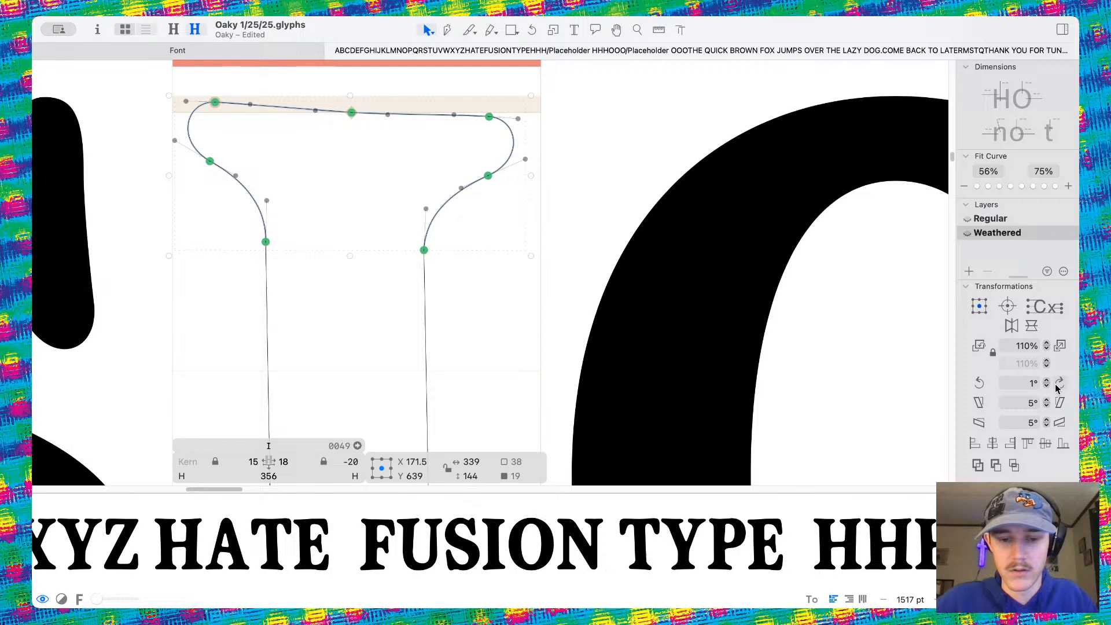
click(981, 384)
key(space)
scroll(526, 226, down, 5)
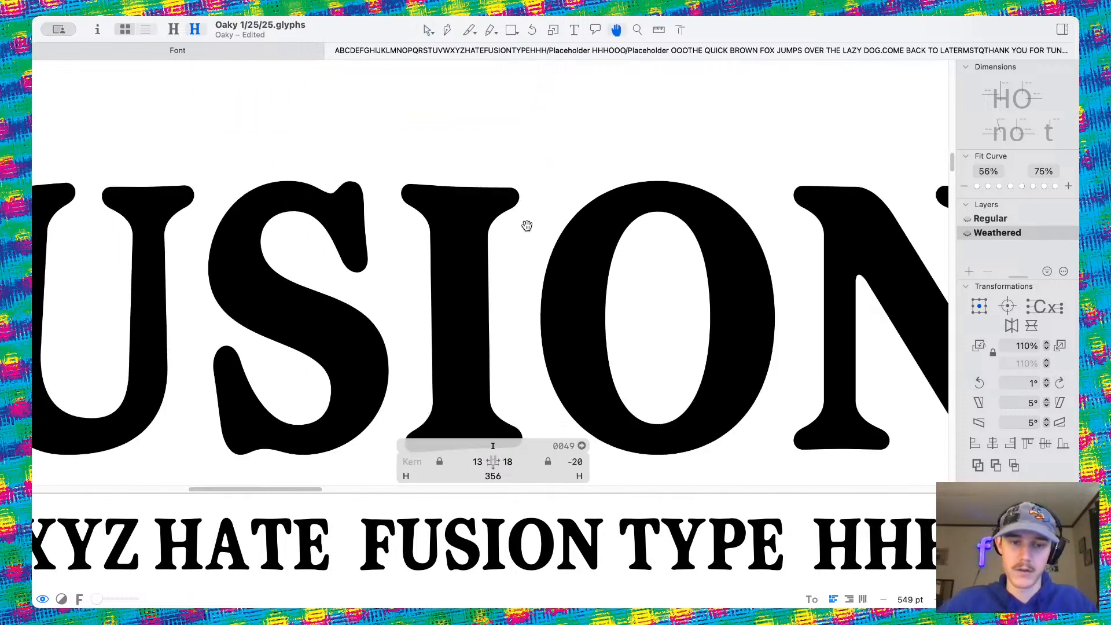
scroll(526, 225, down, 5)
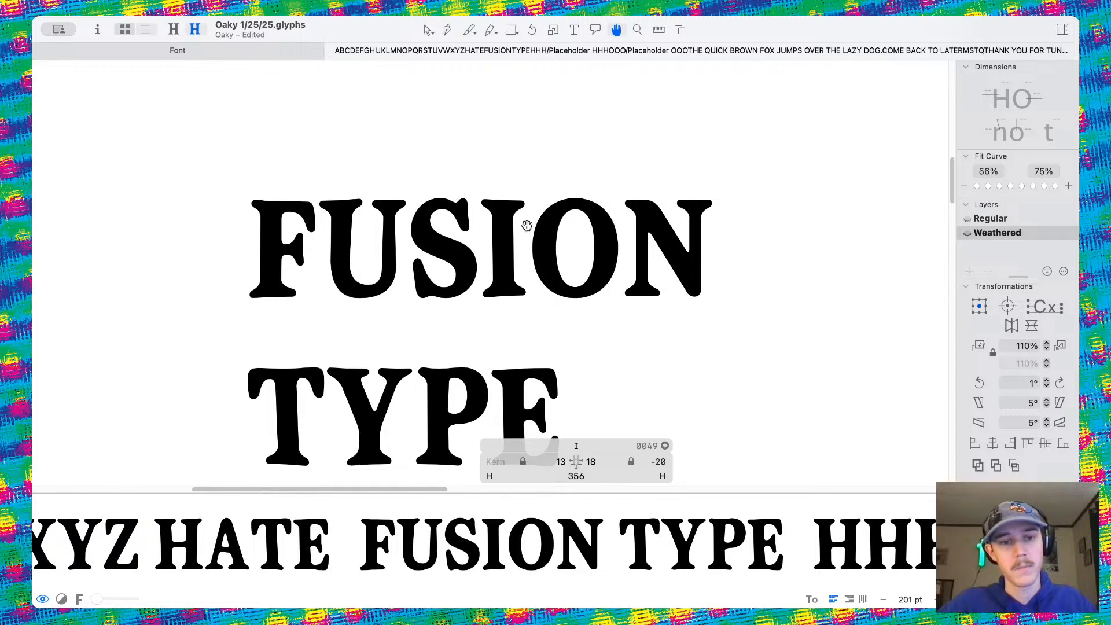
Move the lower left node of the I's stem inward to X 110, Y 125
scroll(527, 226, up, 6)
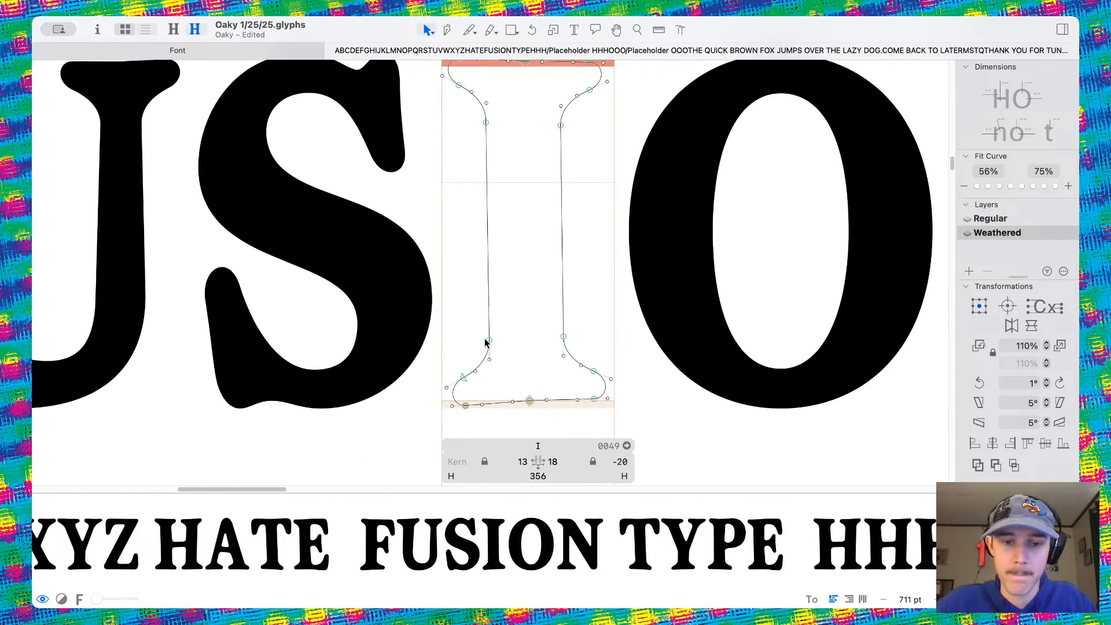
click(489, 341)
drag(492, 342, 494, 341)
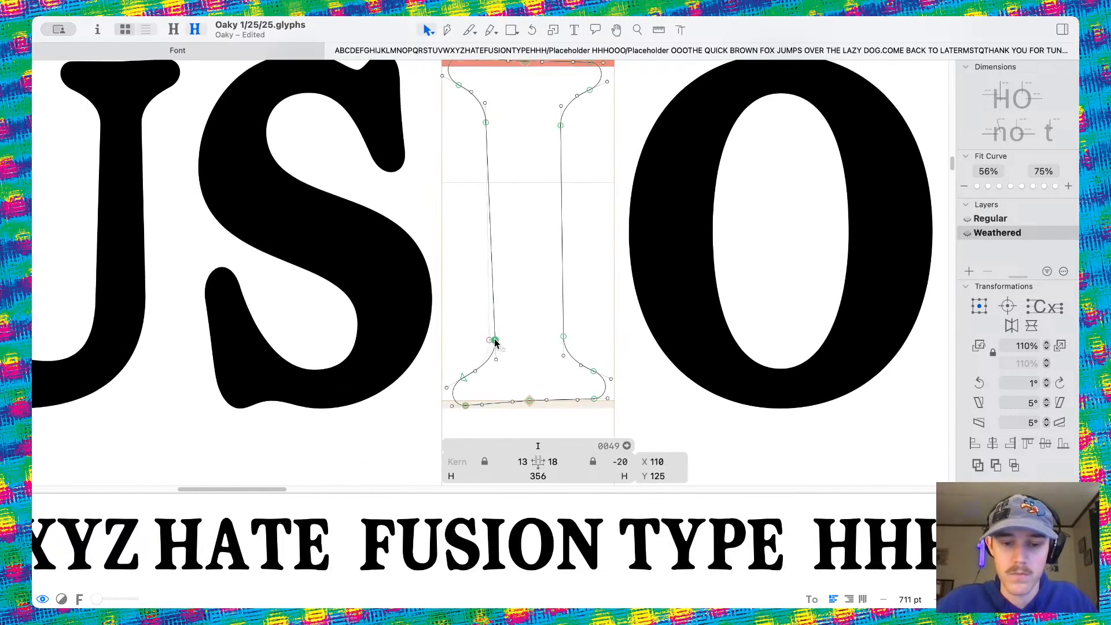
scroll(509, 267, down, 5)
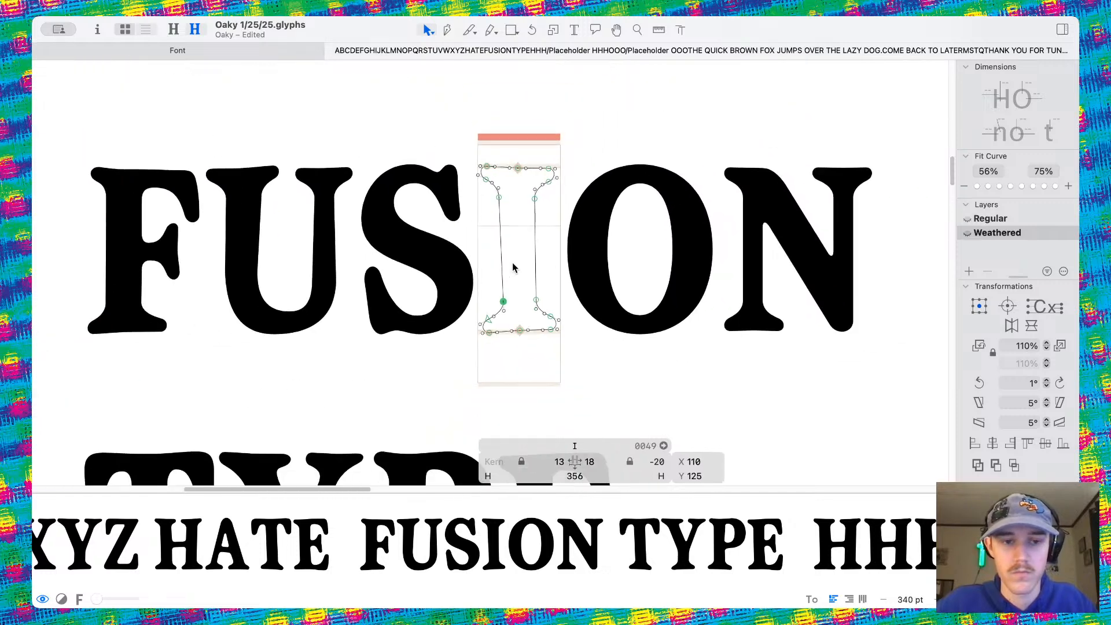
Open the F of FUSION for editing and move its stem's upper left node inward to X 119, Y 571
scroll(373, 249, left, 3)
double_click(323, 281)
scroll(323, 300, up, 4)
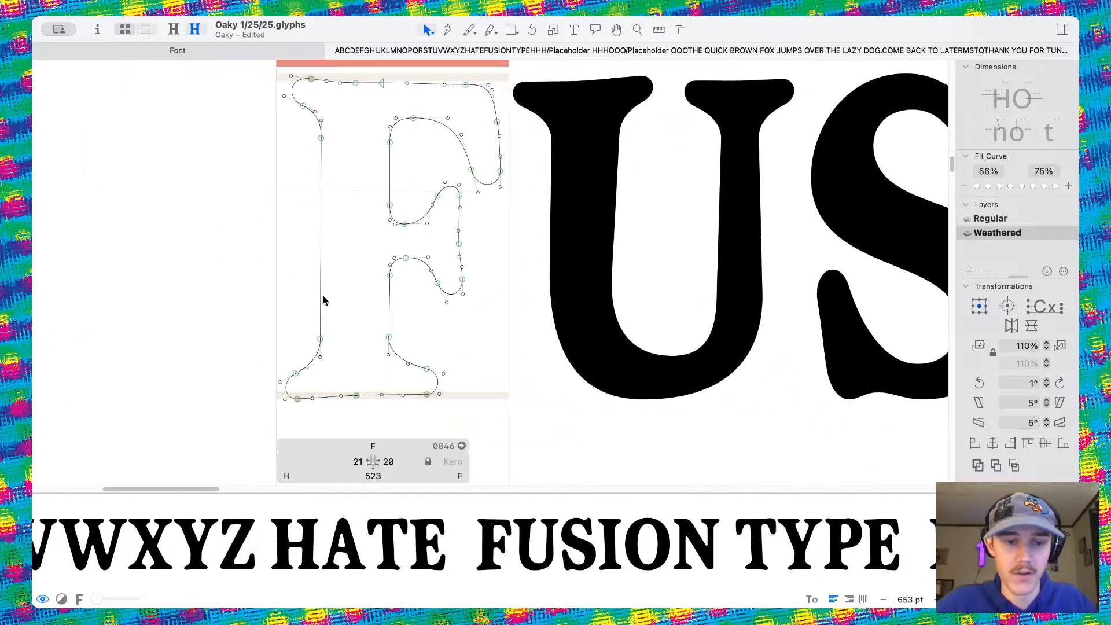
scroll(322, 341, up, 2)
drag(325, 103, 333, 104)
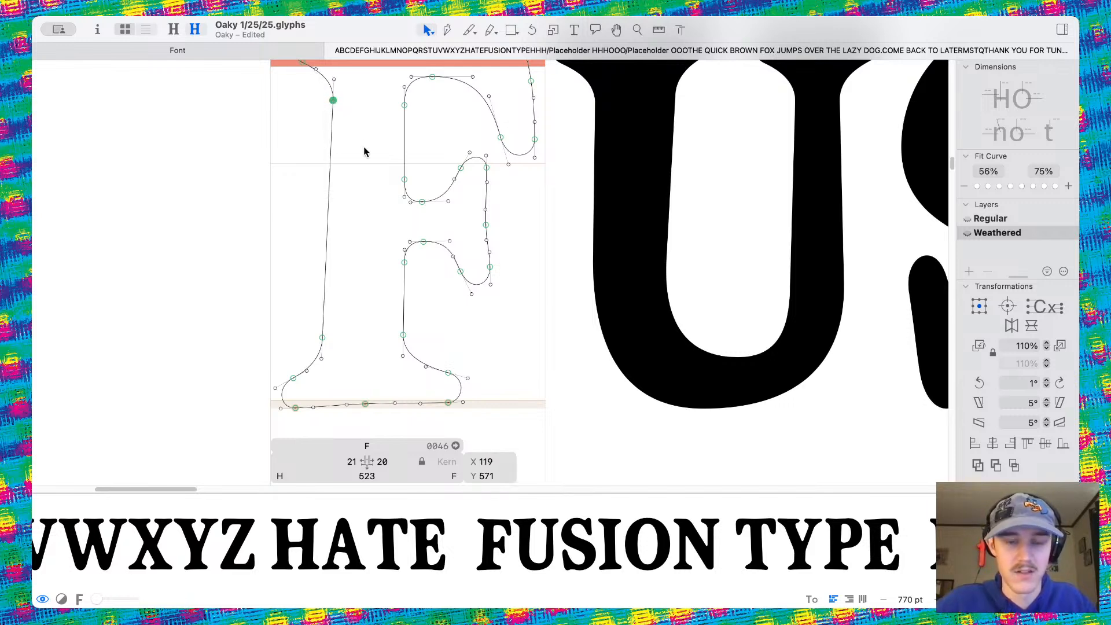
Open the T of TYPE for editing and move its stem's upper left node inward to X 228, Y 569
scroll(366, 149, down, 5)
scroll(458, 230, down, 3)
double_click(359, 313)
scroll(341, 312, up, 5)
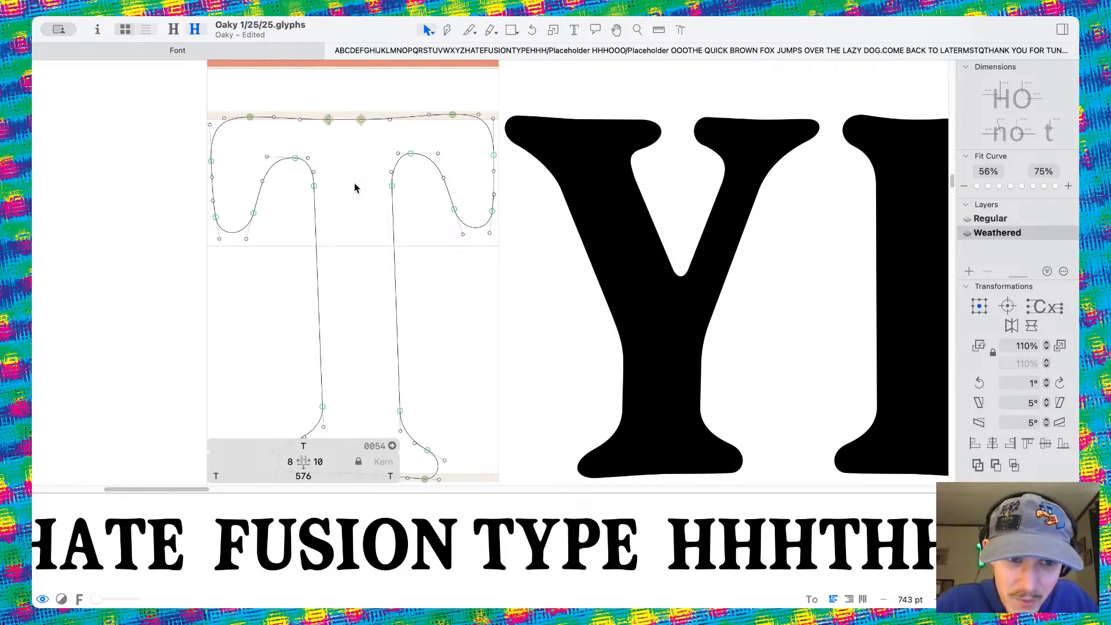
drag(315, 190, 320, 189)
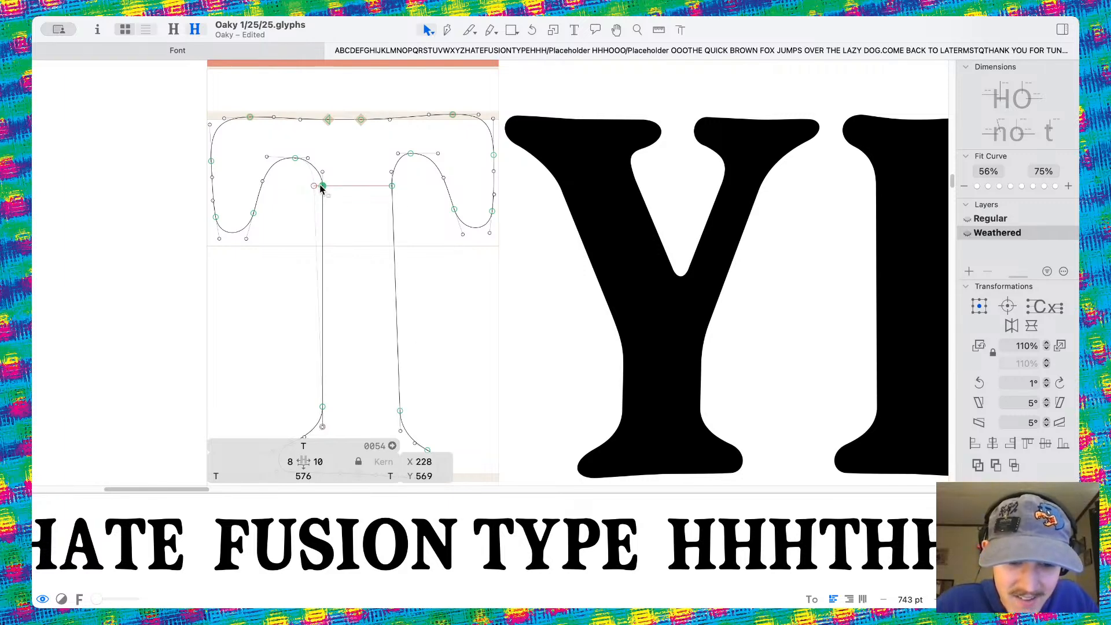
click(393, 222)
Try shifting the two nodes at the right waist of the Y in TYPE to the left, and undo it
scroll(552, 226, right, 2)
scroll(553, 225, down, 1)
scroll(597, 325, right, 3)
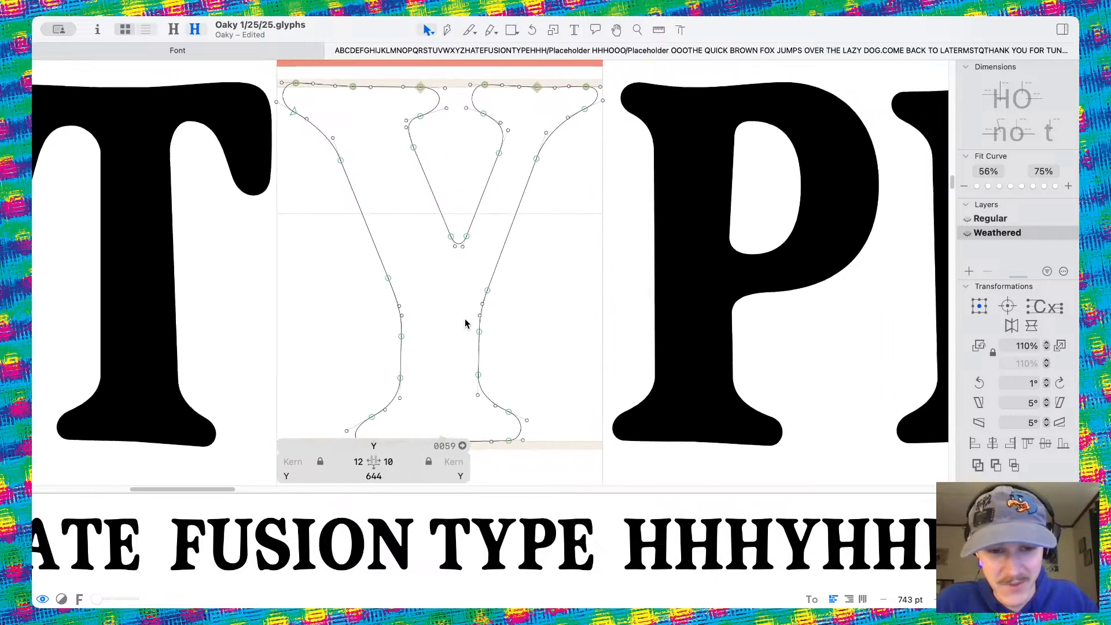
click(478, 359)
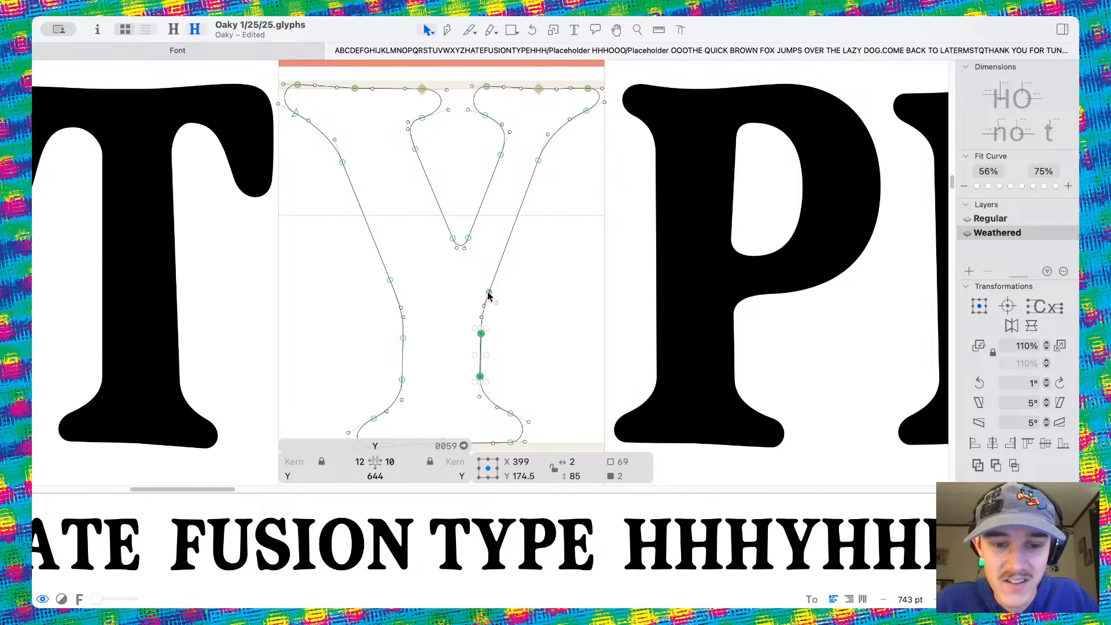
click(482, 332)
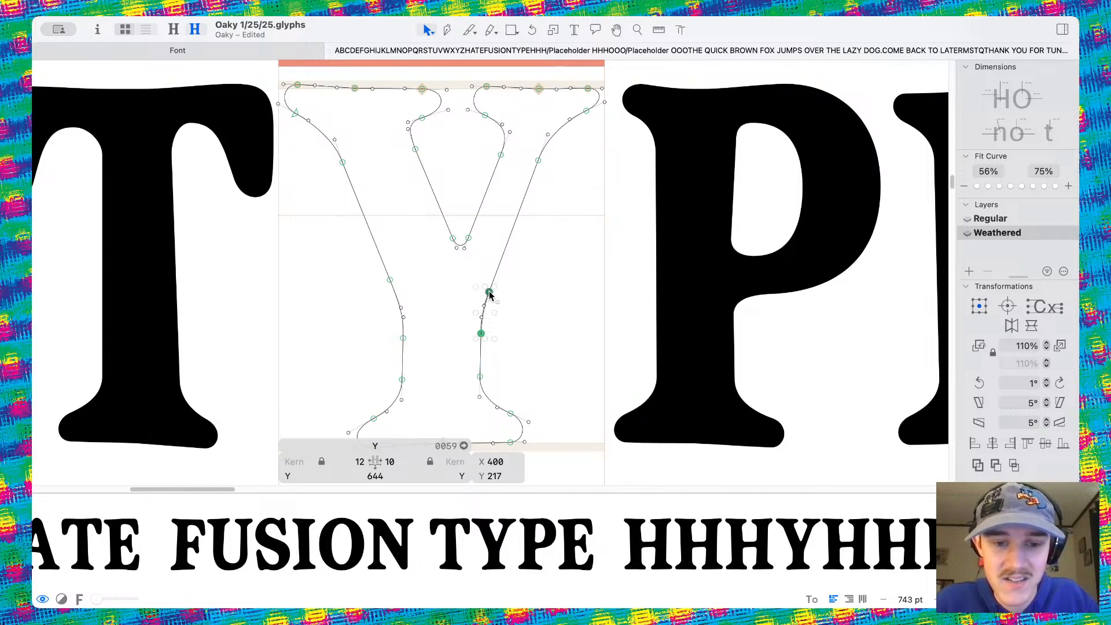
drag(488, 293, 478, 294)
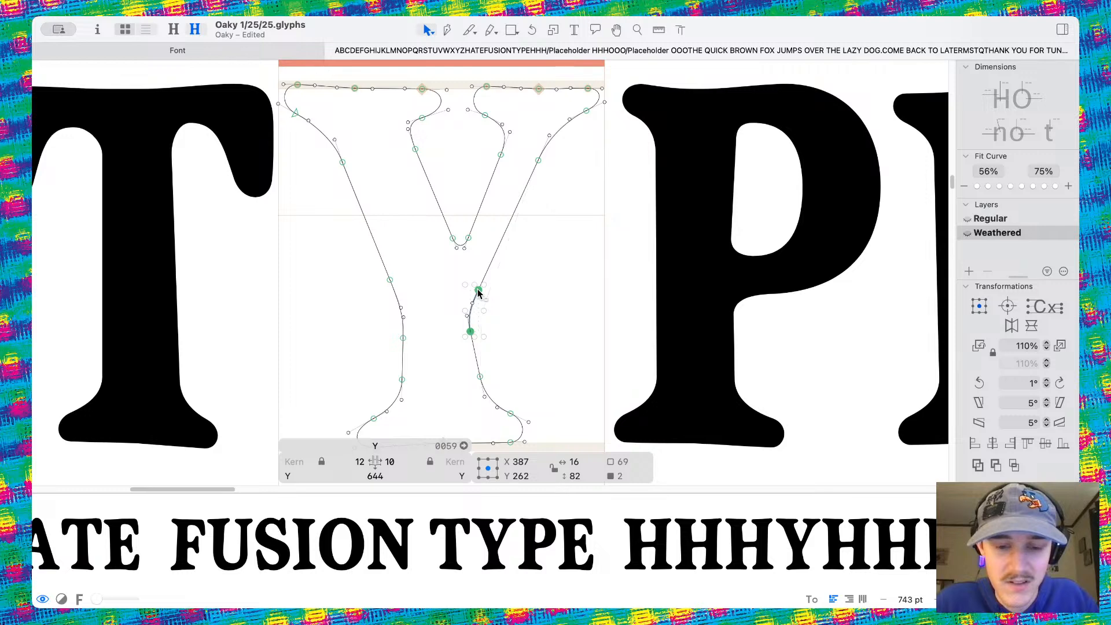
key(super+z)
Push the Y's left waist inward, with its node at X 262, Y 226 and the upper handle at X 256, Y 310, and preview it
drag(350, 258, 411, 330)
click(409, 340)
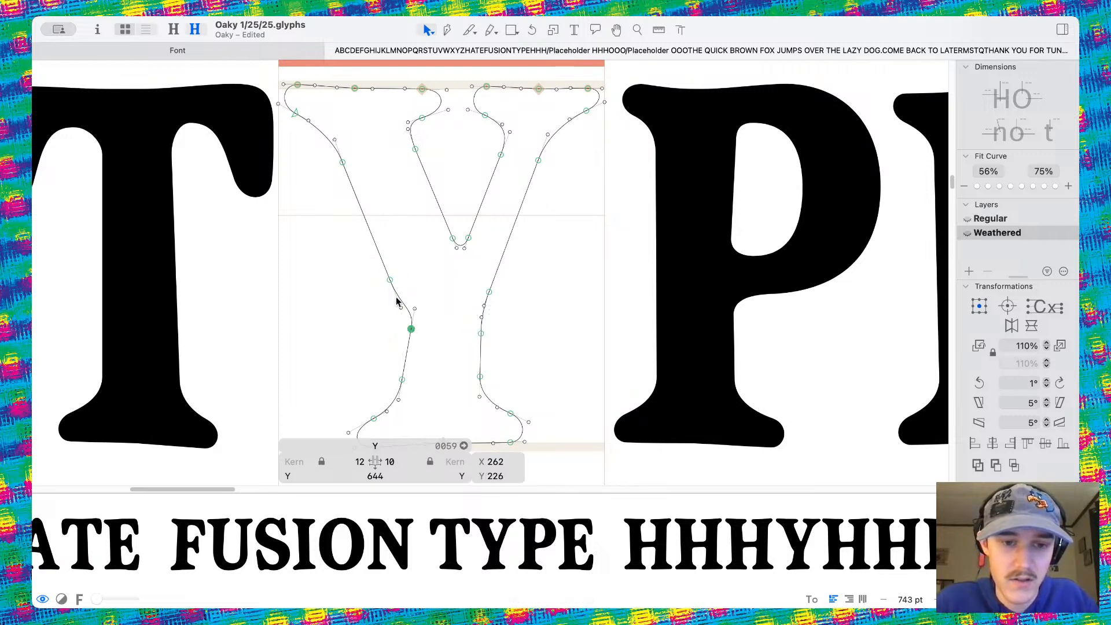
drag(391, 283, 409, 261)
scroll(407, 311, up, 5)
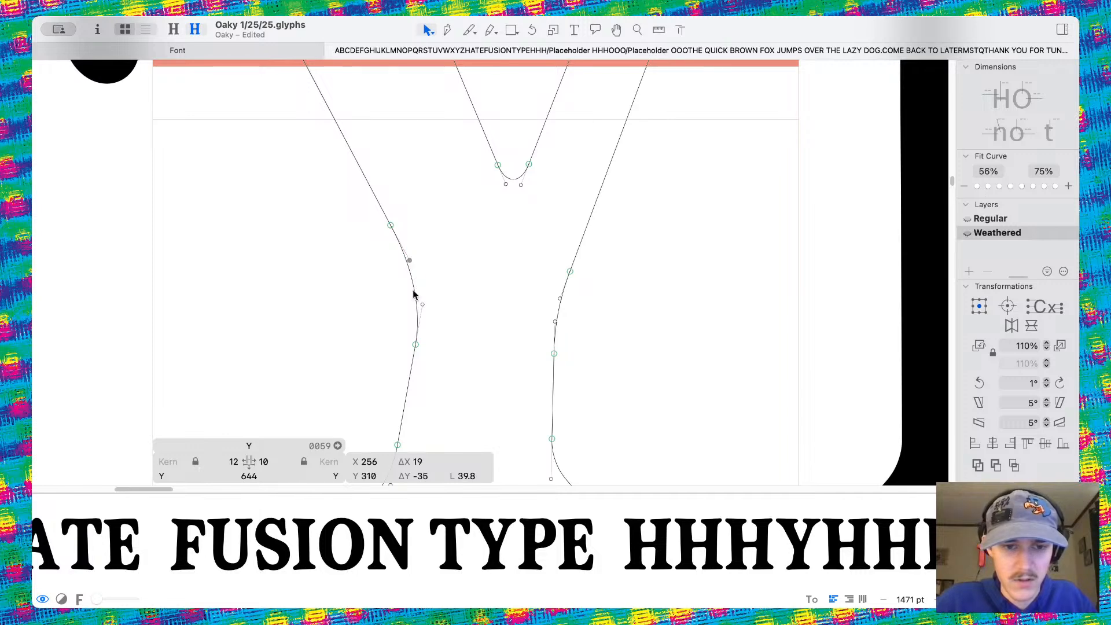
key(space)
scroll(458, 324, down, 10)
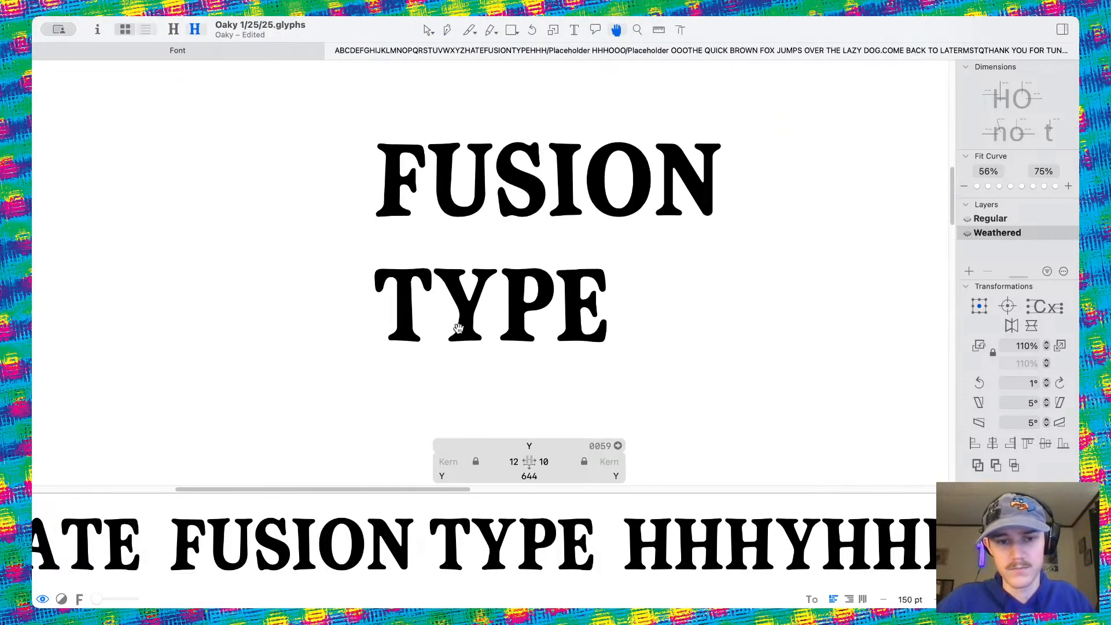
Undo the last node move at the left waist of the Y in TYPE and preview the letter
scroll(446, 330, up, 5)
key(super+z)
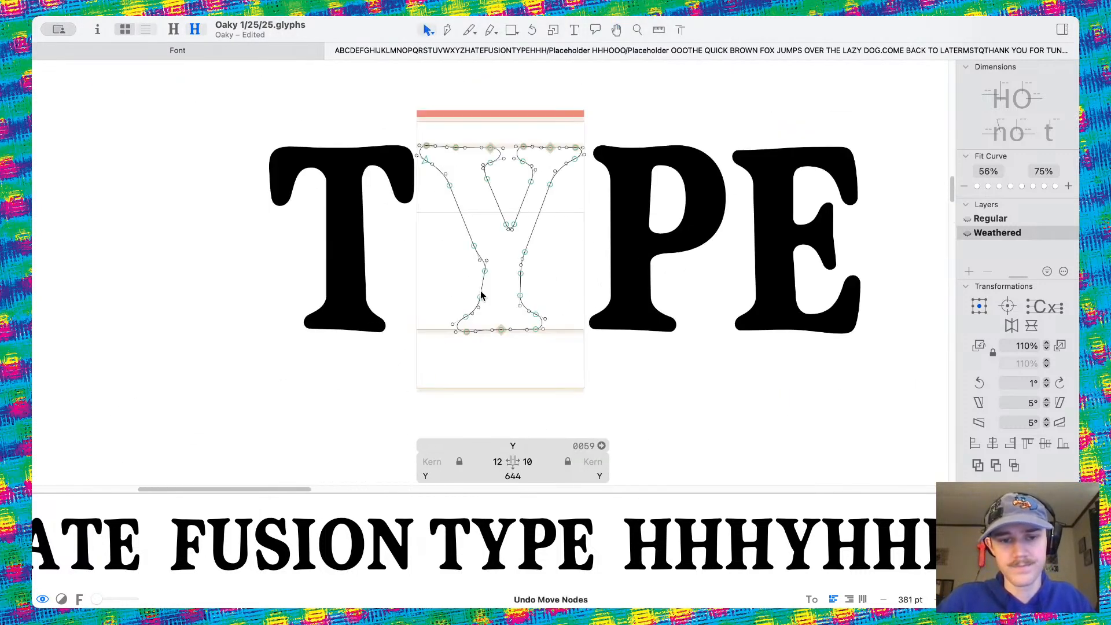
key(space)
scroll(480, 295, up, 3)
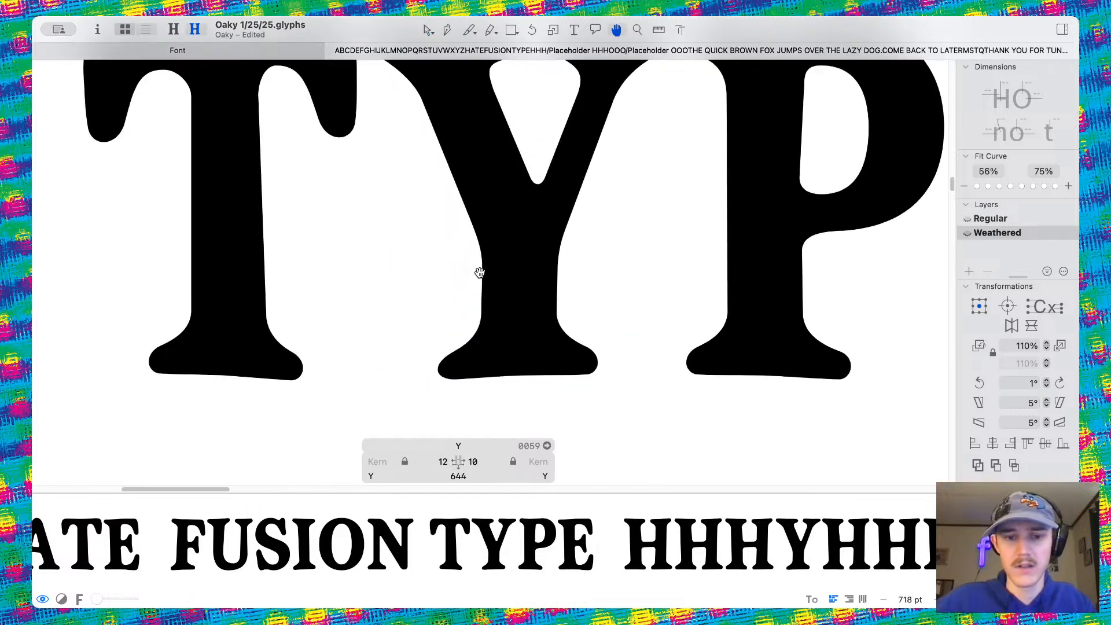
scroll(515, 314, up, 2)
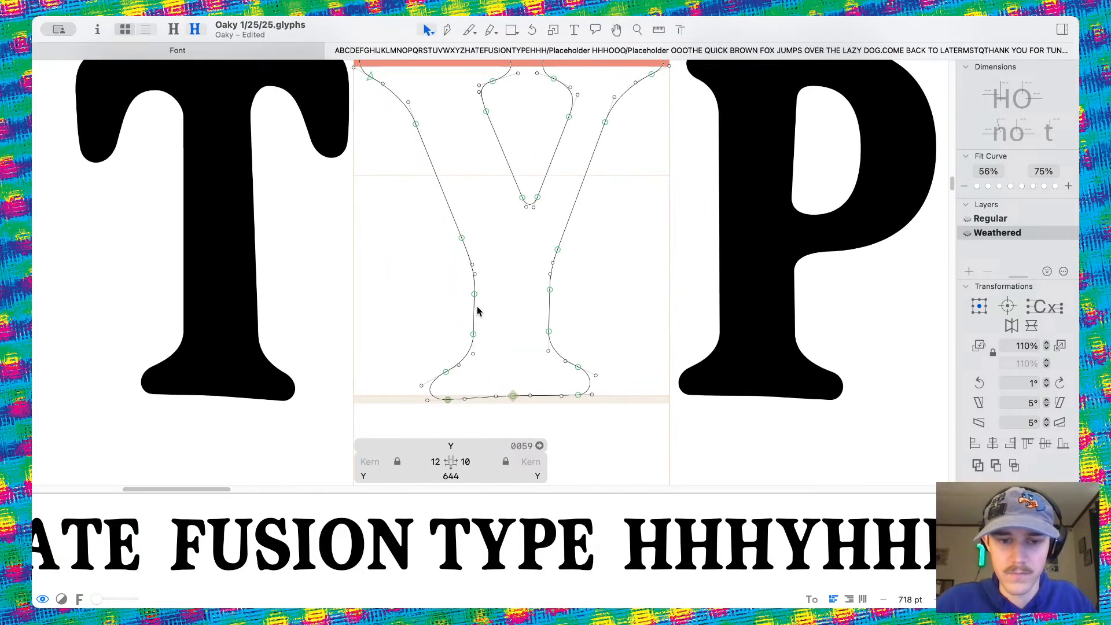
Try moving the straight segment at the left of the Y's lower stem 14 units inward, and undo it
drag(474, 312, 481, 314)
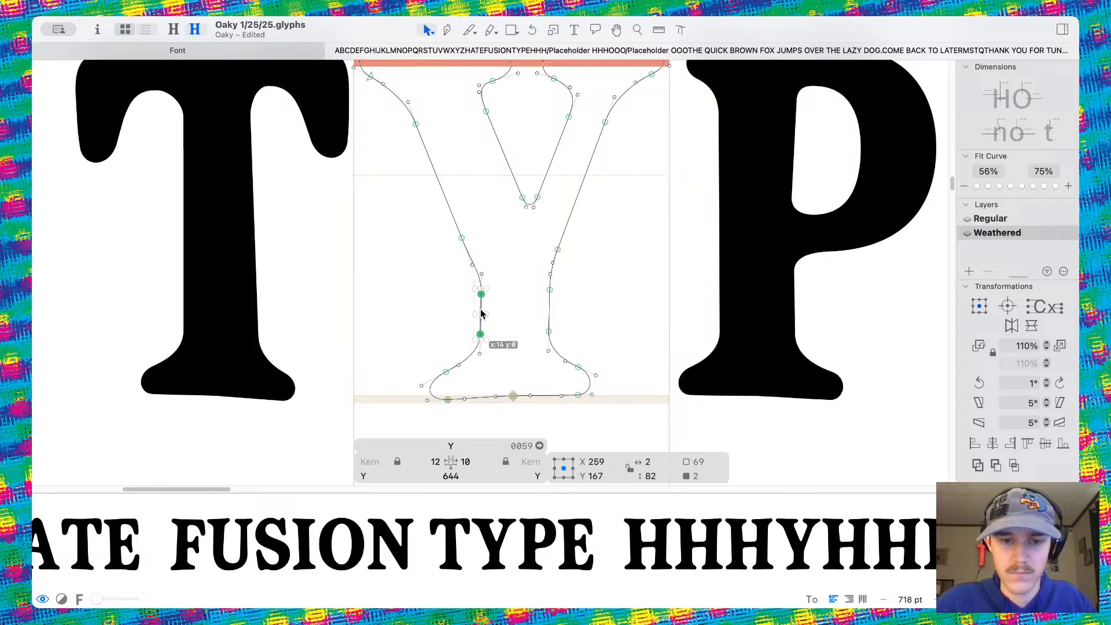
key(super+z)
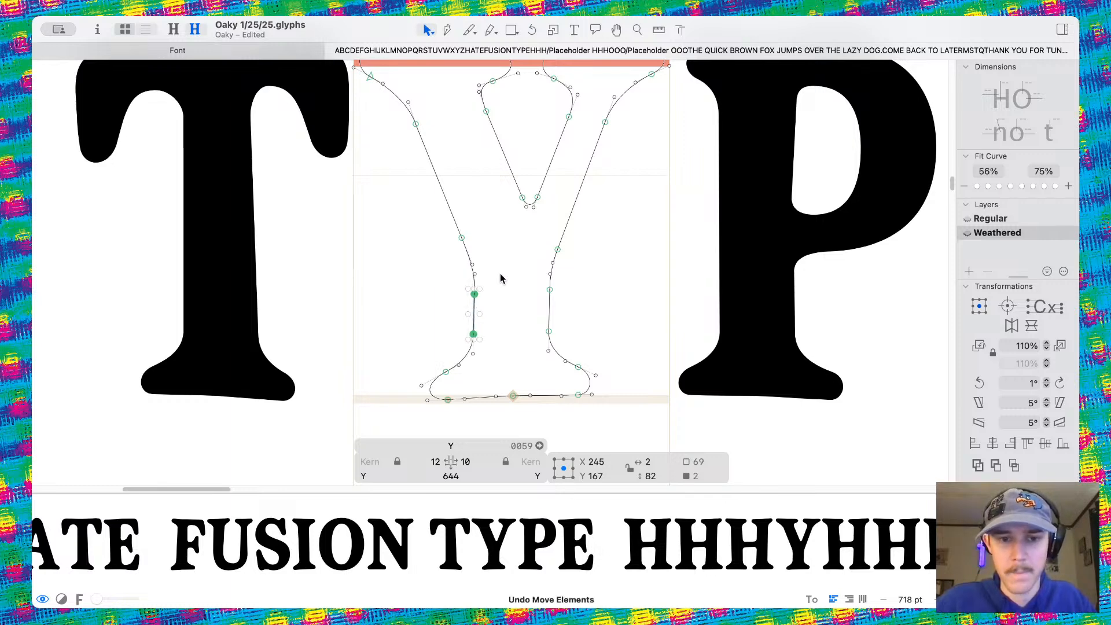
key(Escape)
scroll(473, 200, up, 2)
scroll(472, 200, down, 3)
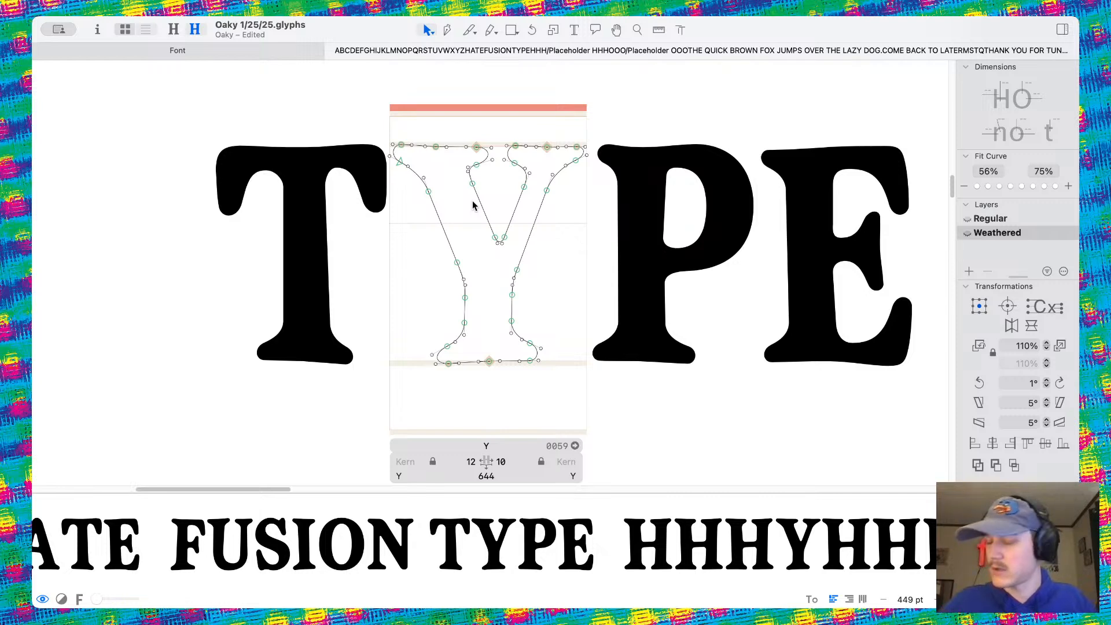
Shift all nodes of the Y's foot slightly left, centring them at X 309, Y 61.5, and preview the word
scroll(473, 205, up, 4)
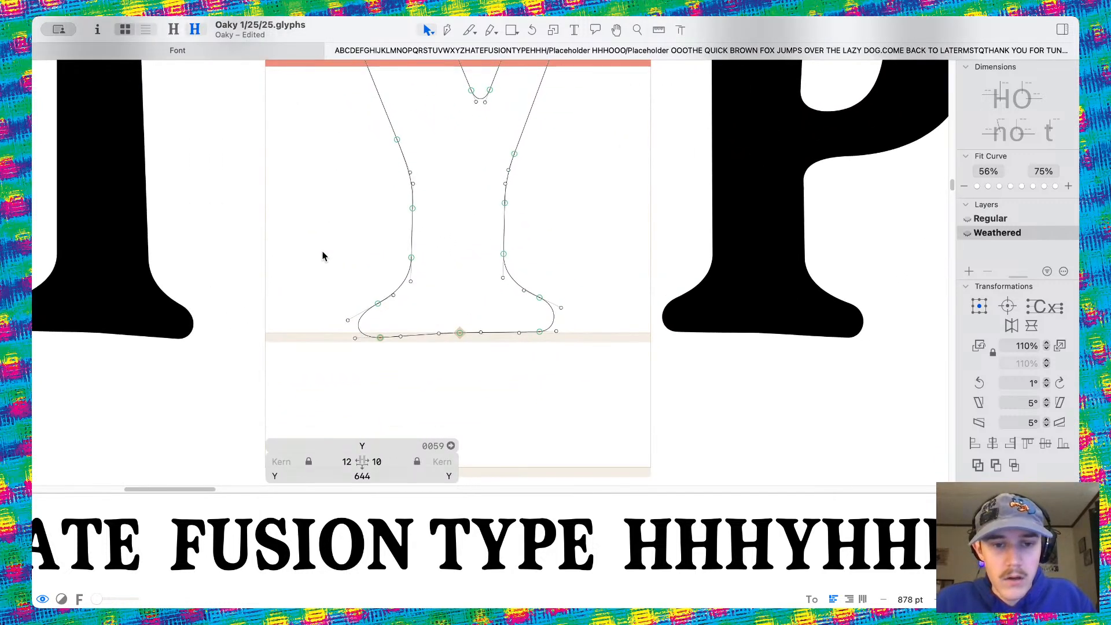
drag(323, 257, 618, 354)
drag(540, 333, 534, 334)
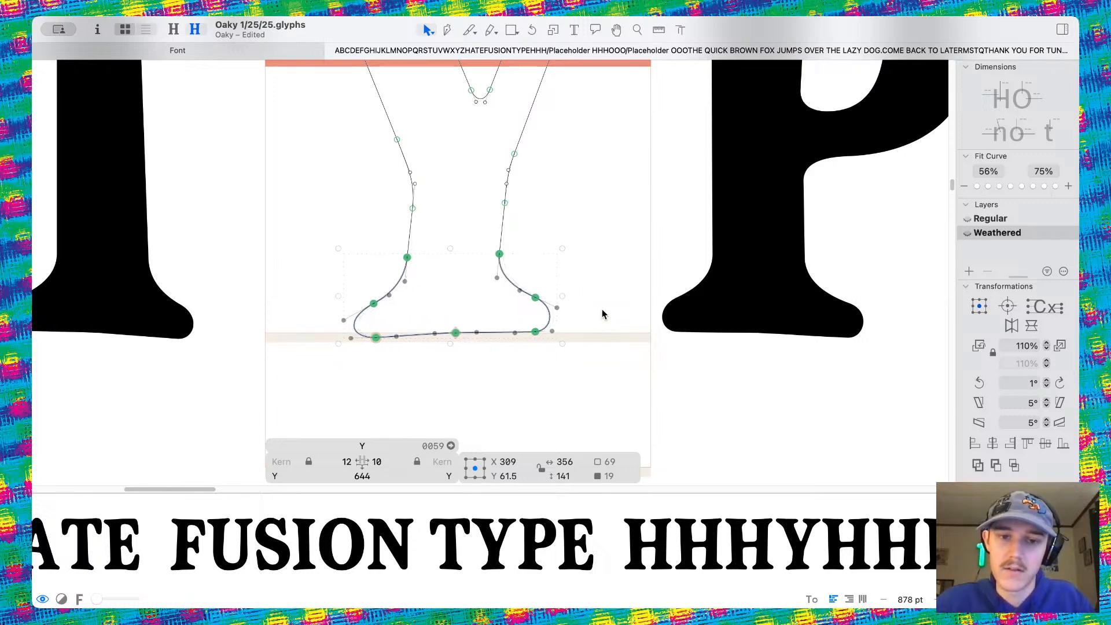
key(space)
scroll(602, 309, down, 10)
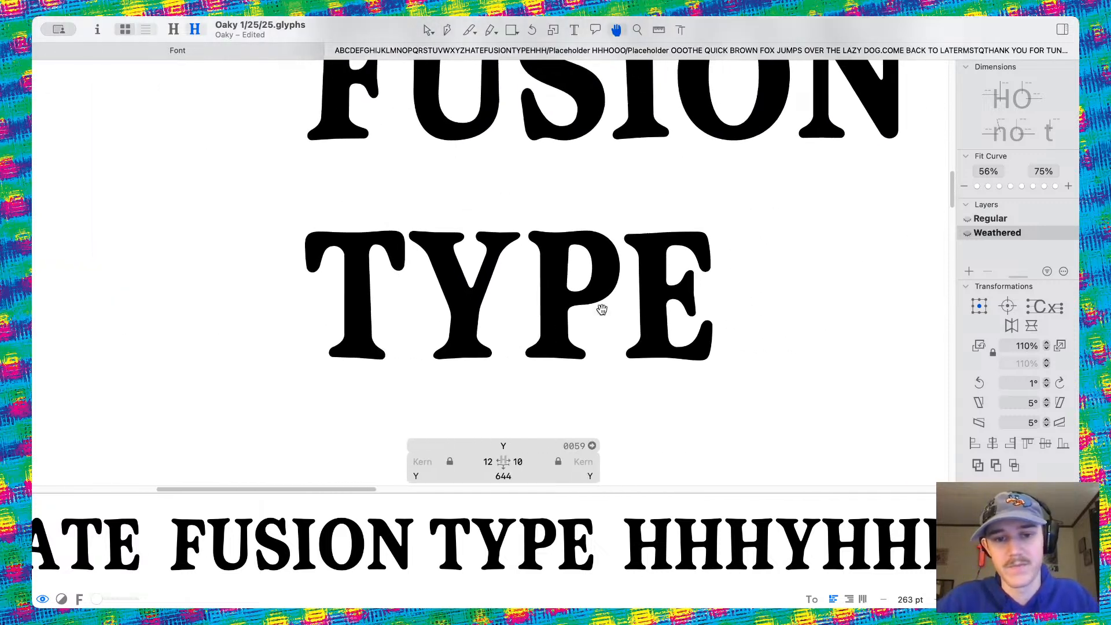
Open the P of TYPE for editing, shift all nodes of its foot 10 units right, and save the file
scroll(601, 309, up, 7)
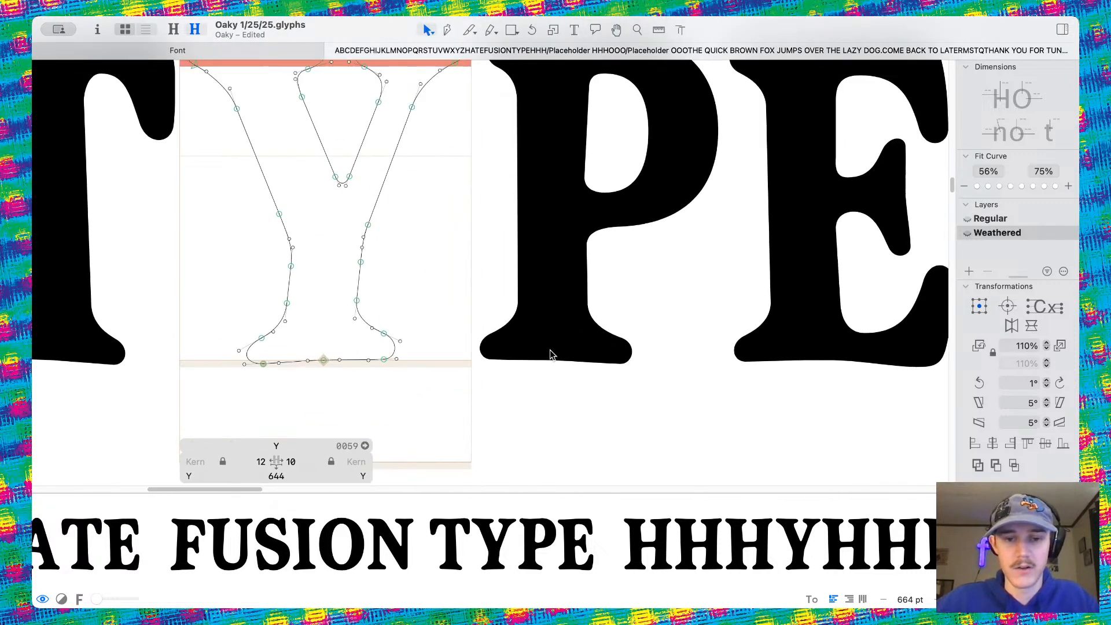
double_click(548, 330)
scroll(549, 330, right, 2)
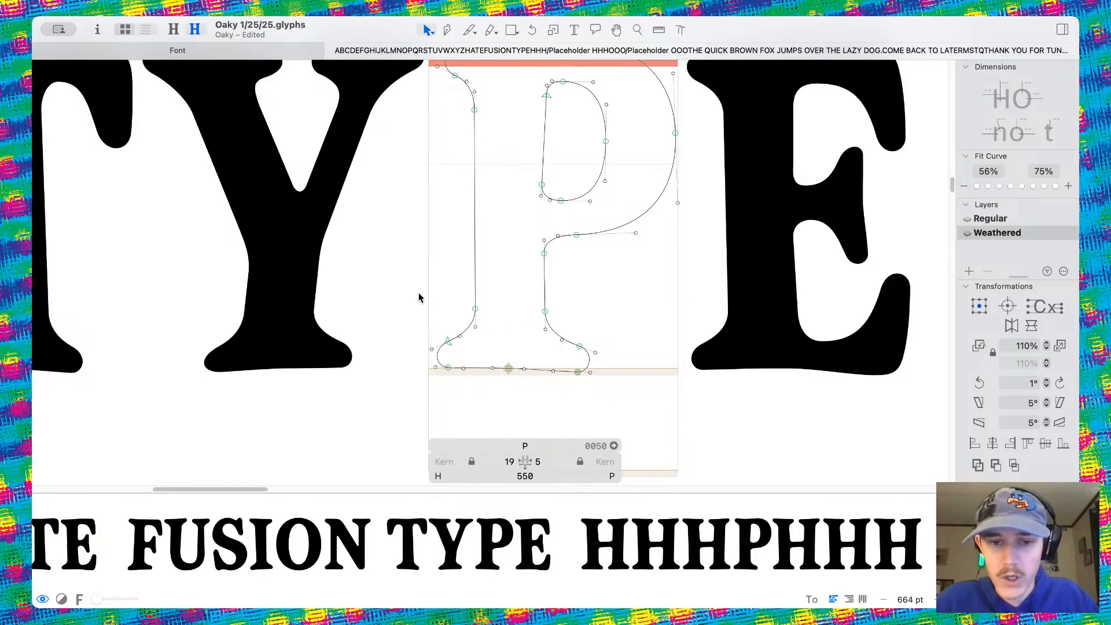
drag(405, 292, 582, 376)
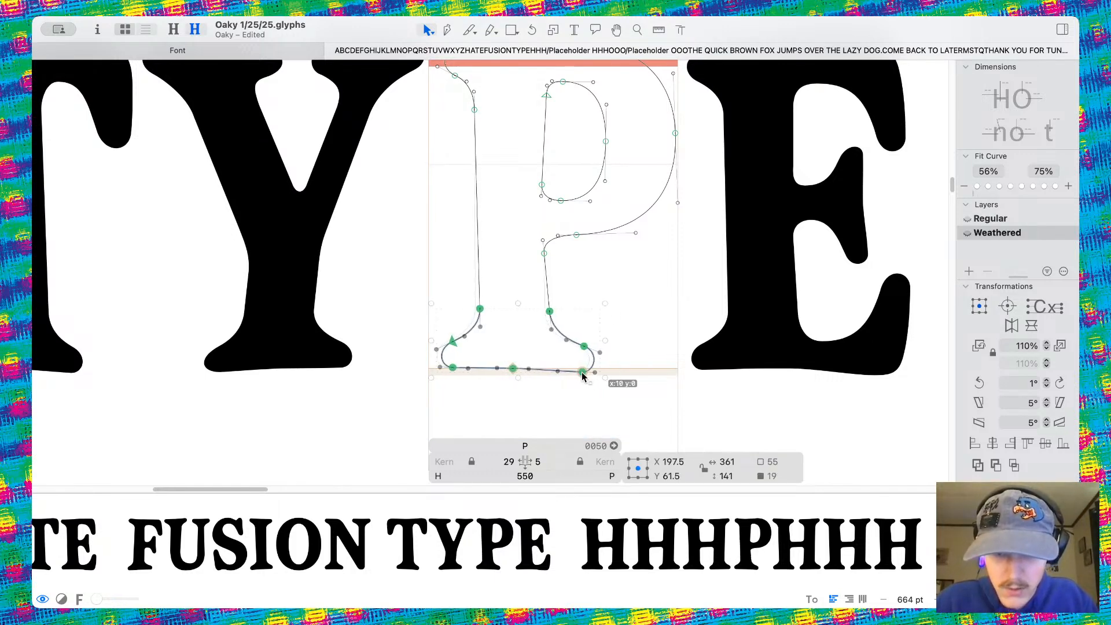
click(622, 303)
key(super+s)
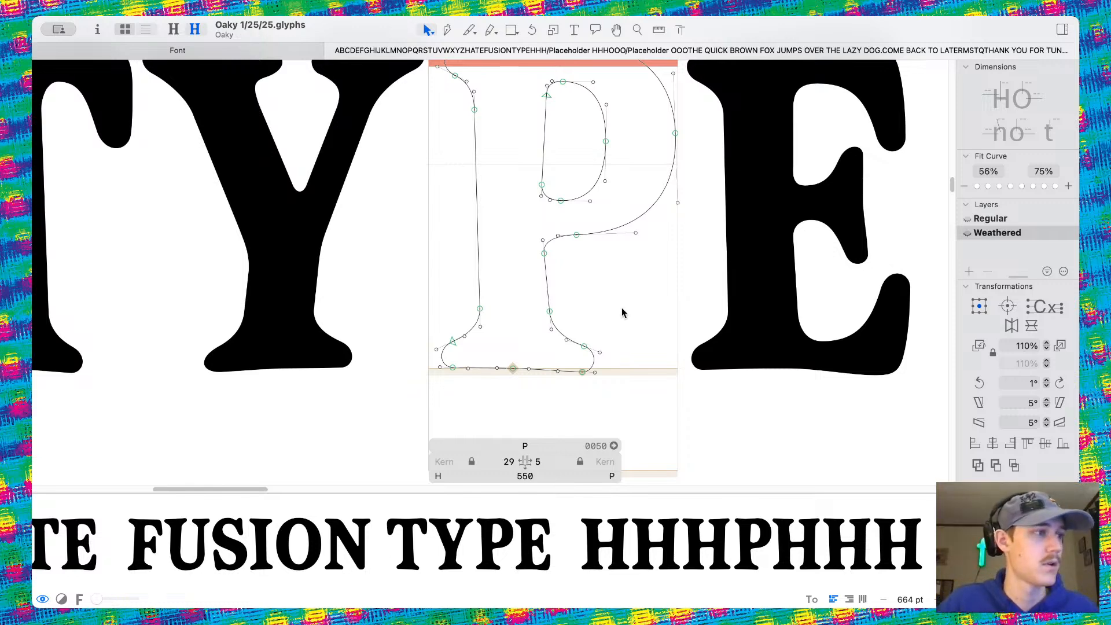
Preview FUSION TYPE without outlines to examine how the leaning stems of Y and P look among the other letters
scroll(620, 313, down, 5)
scroll(620, 312, up, 2)
scroll(581, 341, up, 1)
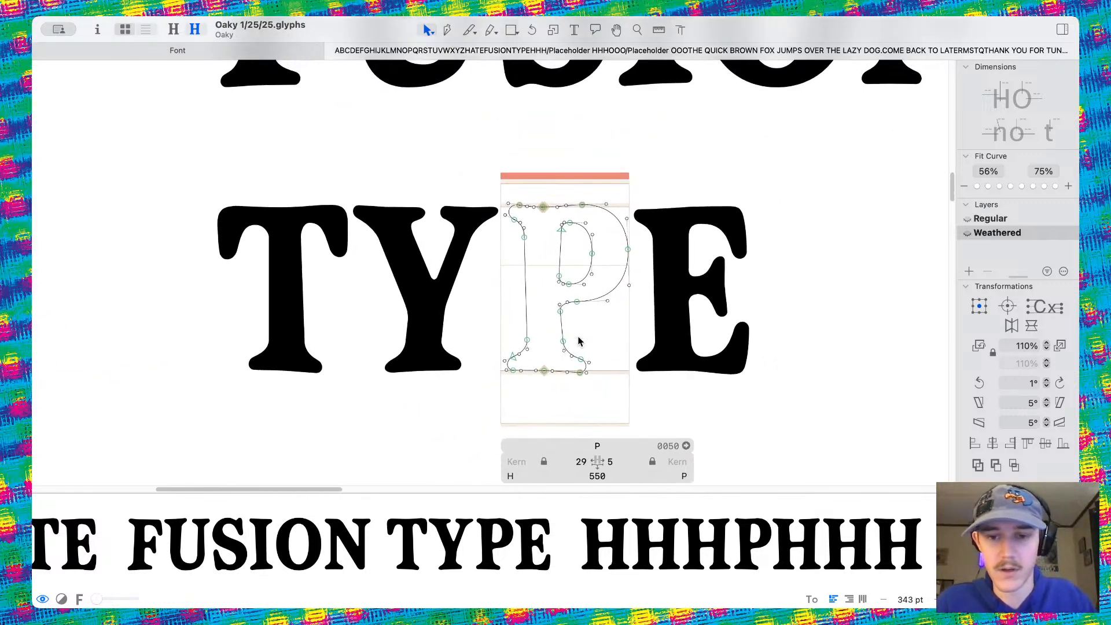
key(space)
scroll(579, 339, right, 3)
scroll(578, 336, down, 4)
scroll(465, 282, up, 2)
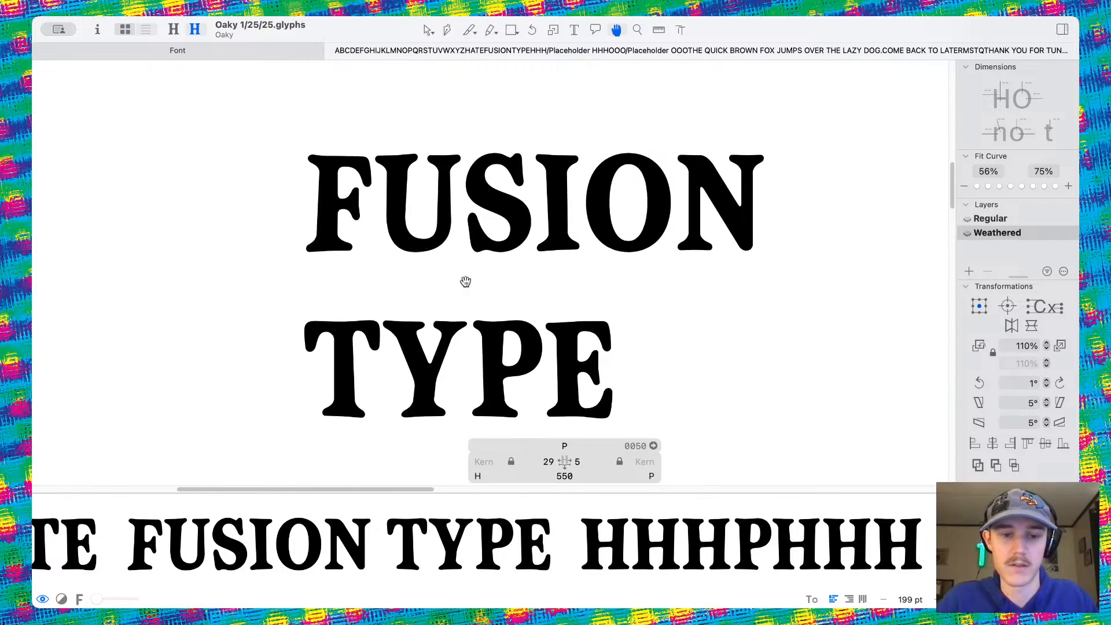
scroll(466, 282, left, 2)
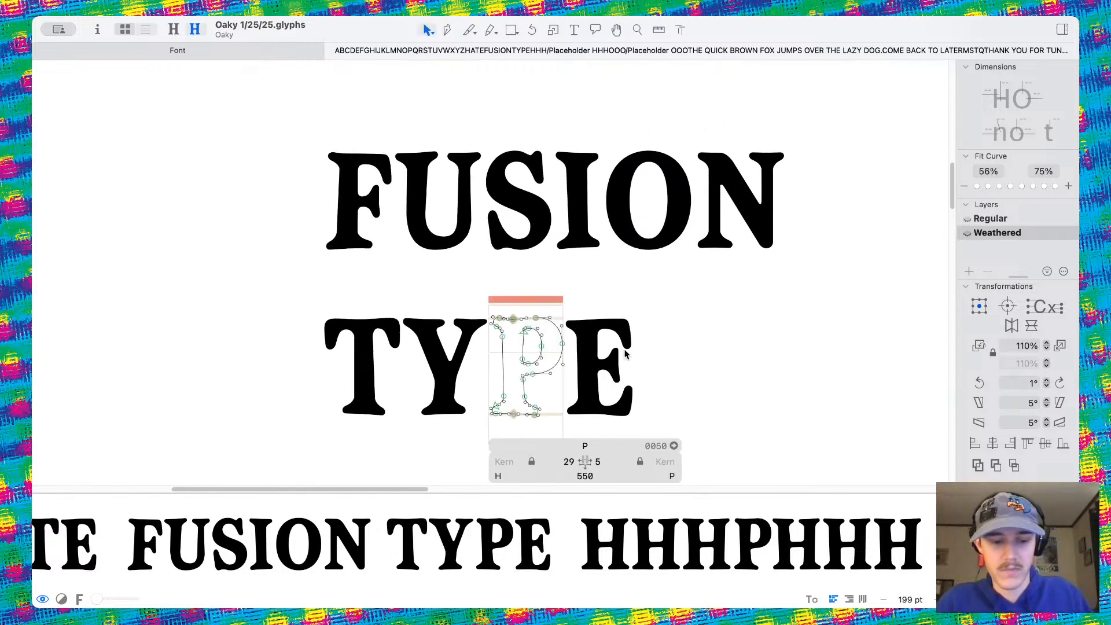
Switch repeatedly between the Regular and Weathered masters to compare the letter shapes in FUSION TYPE, ending on Weathered
key(super+1)
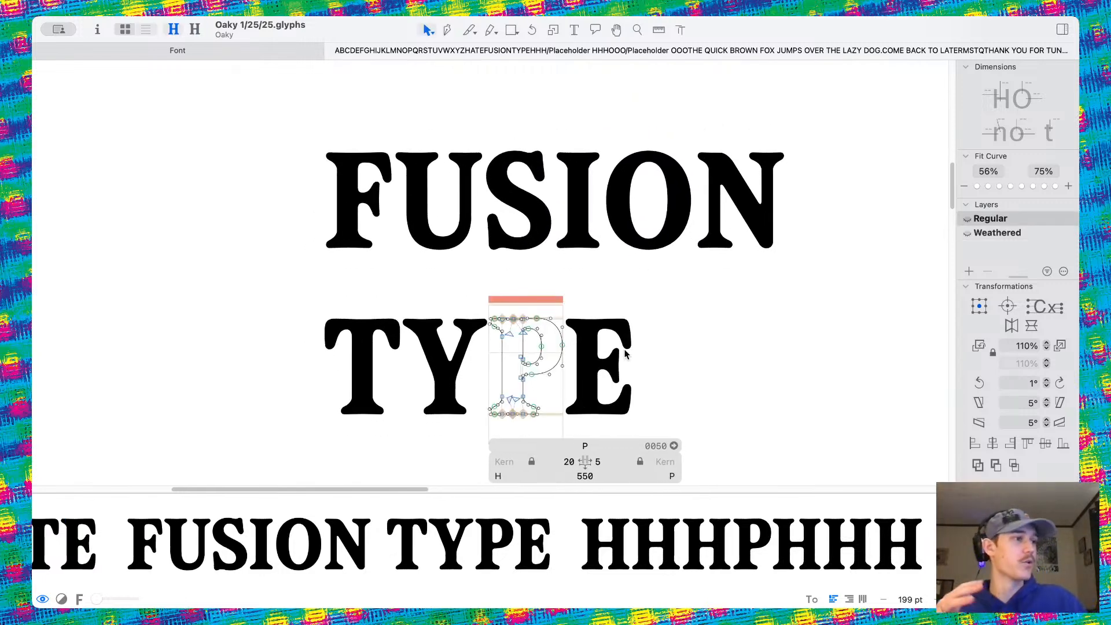
key(super+2)
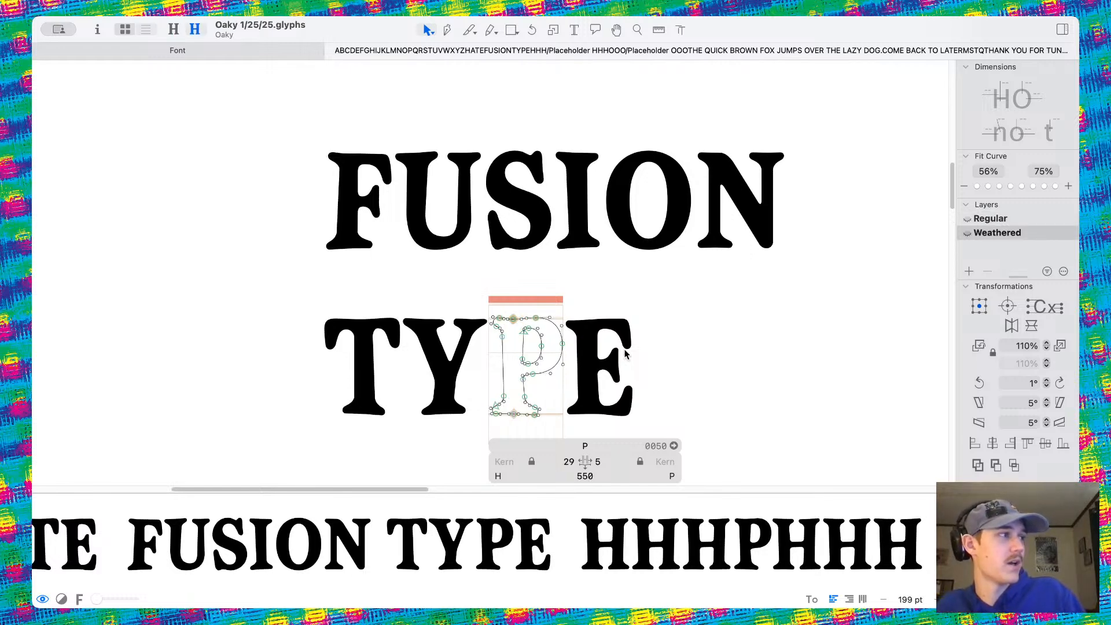
key(super+1)
key(super+2)
key(super+1)
key(super+2)
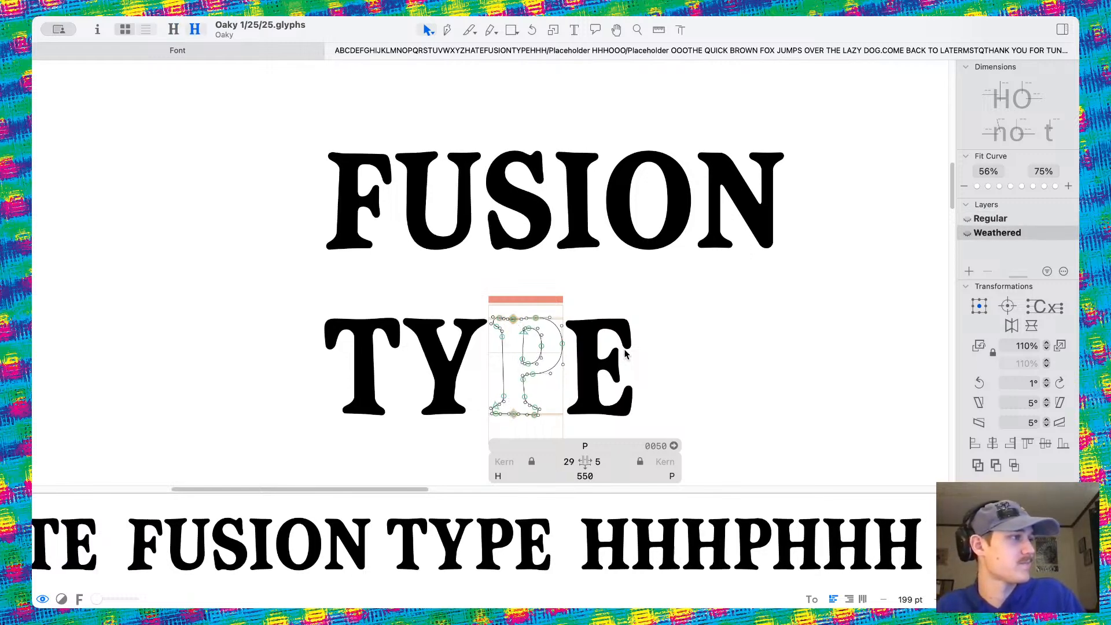
key(super+1)
key(super+2)
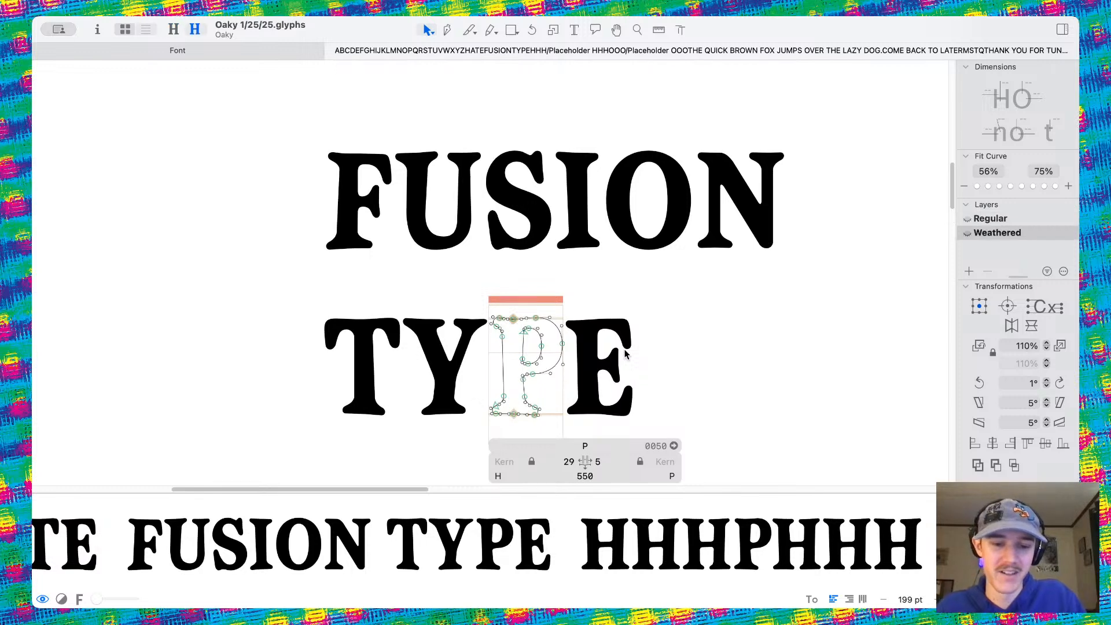
key(super+1)
key(super+2)
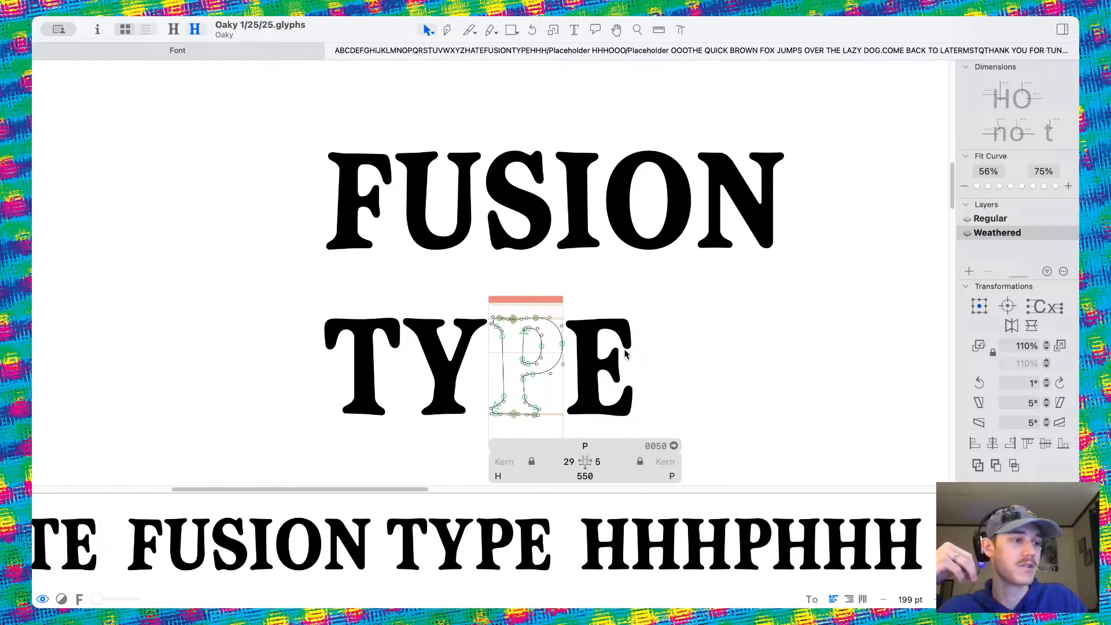
key(super+1)
key(super+2)
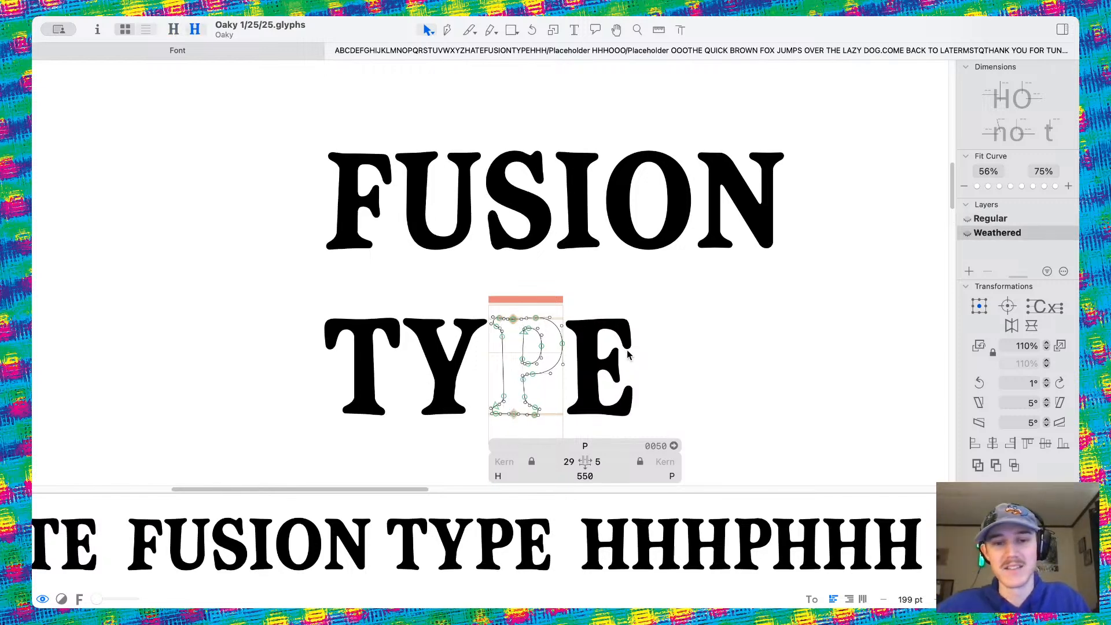
Open the S of FUSION for editing, lengthen the right handle of its bottom curve node slightly, and preview the word
scroll(576, 174, up, 5)
double_click(580, 187)
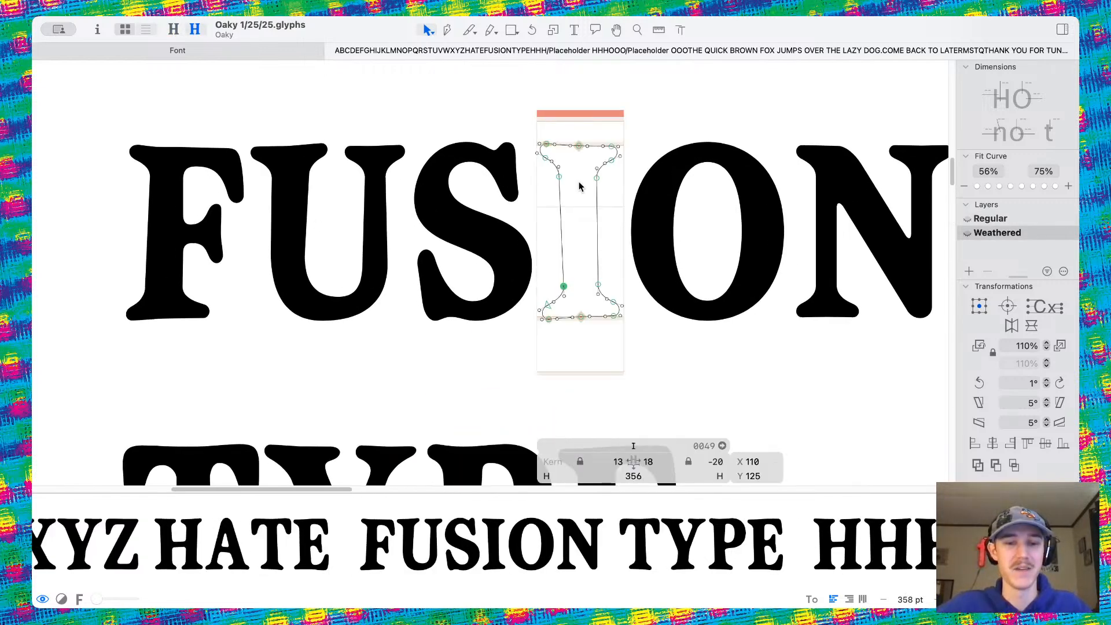
double_click(521, 292)
scroll(524, 295, up, 6)
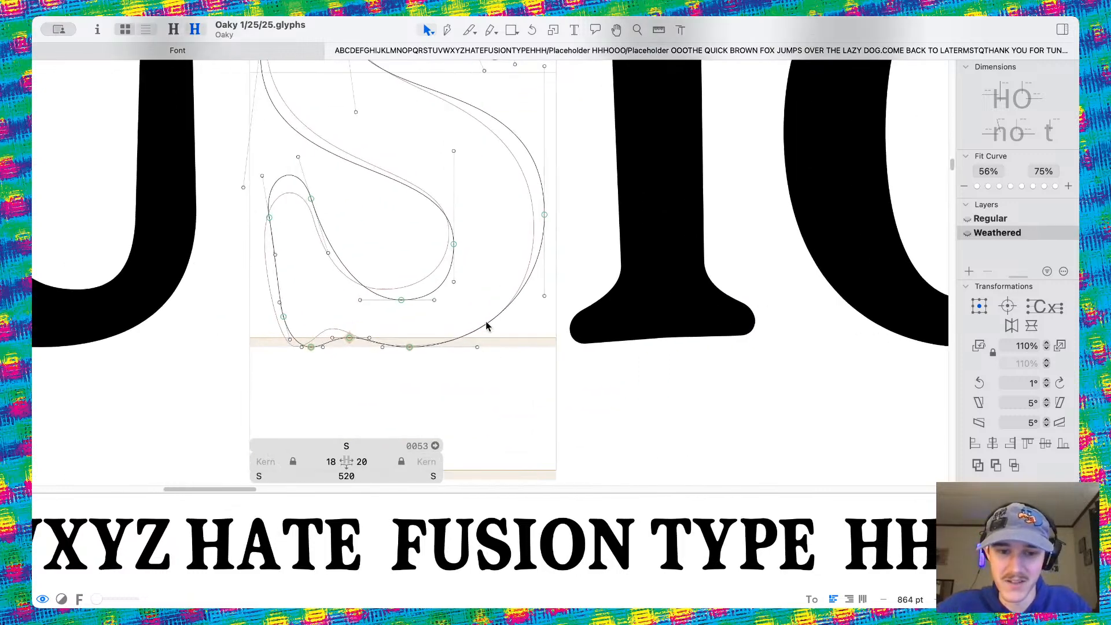
drag(478, 348, 488, 347)
key(space)
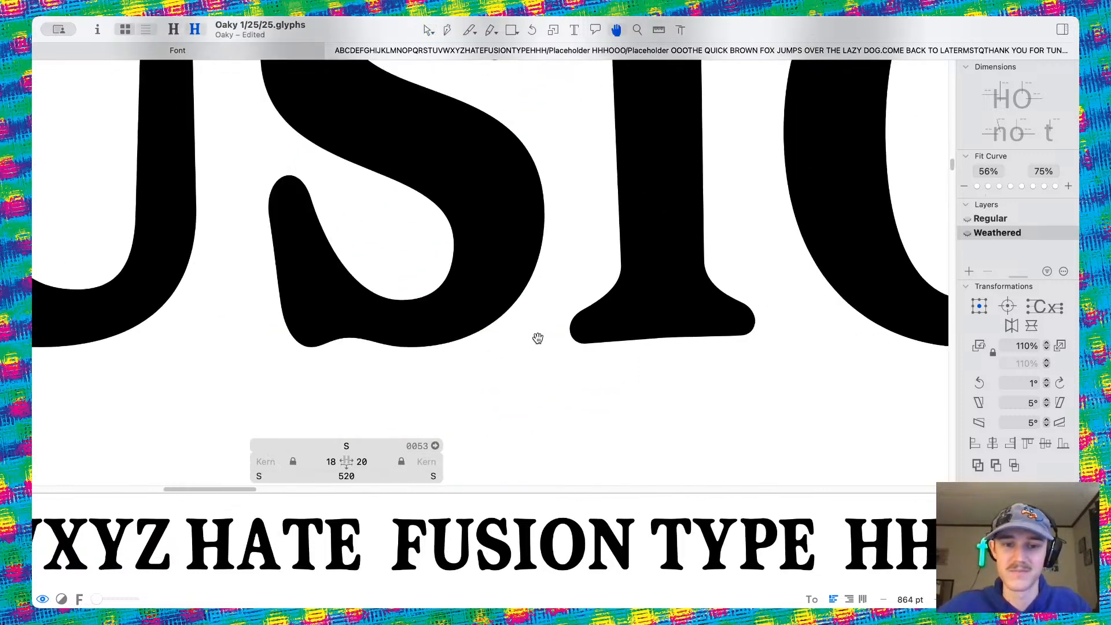
scroll(538, 338, down, 4)
scroll(538, 338, down, 3)
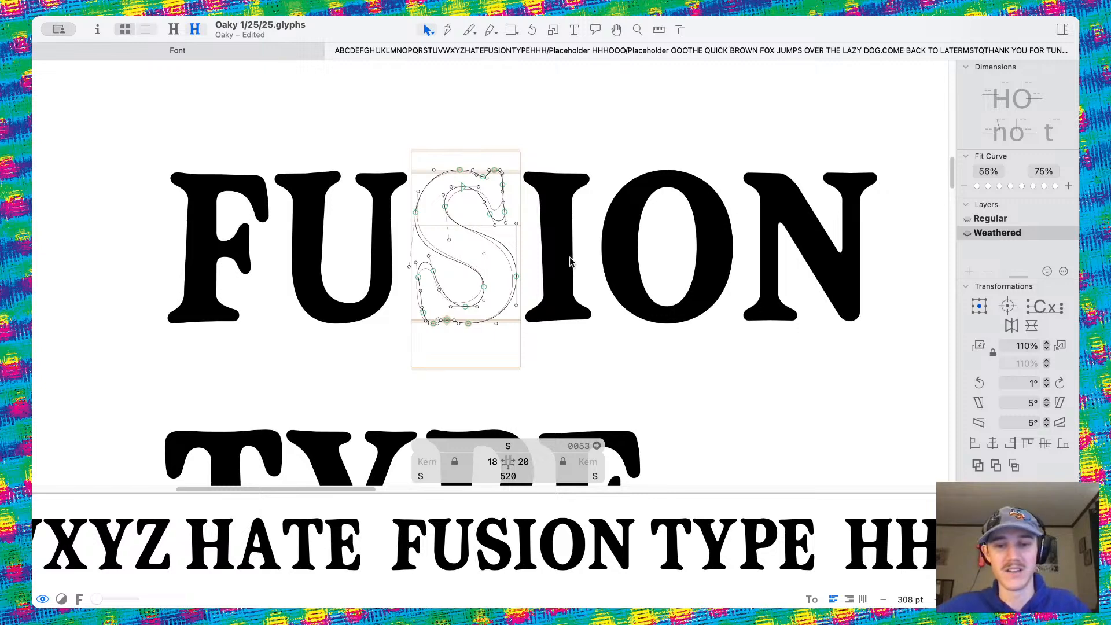
Open the O of FUSION for editing and shorten its counter's top and bottom handles to about 67 units each
double_click(630, 233)
scroll(570, 202, up, 4)
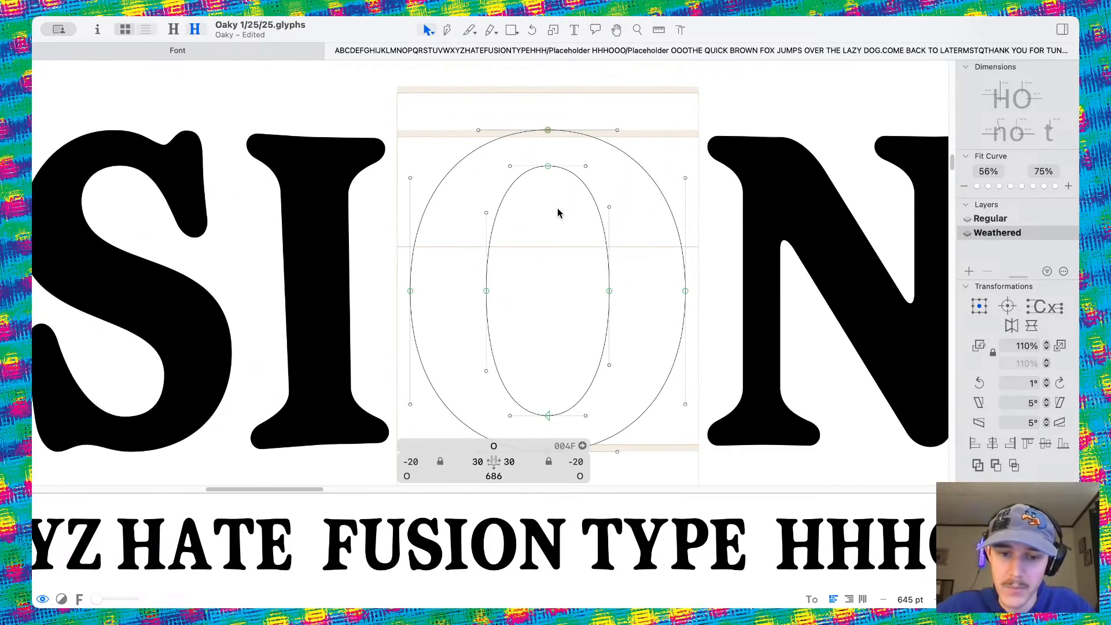
drag(509, 164, 601, 441)
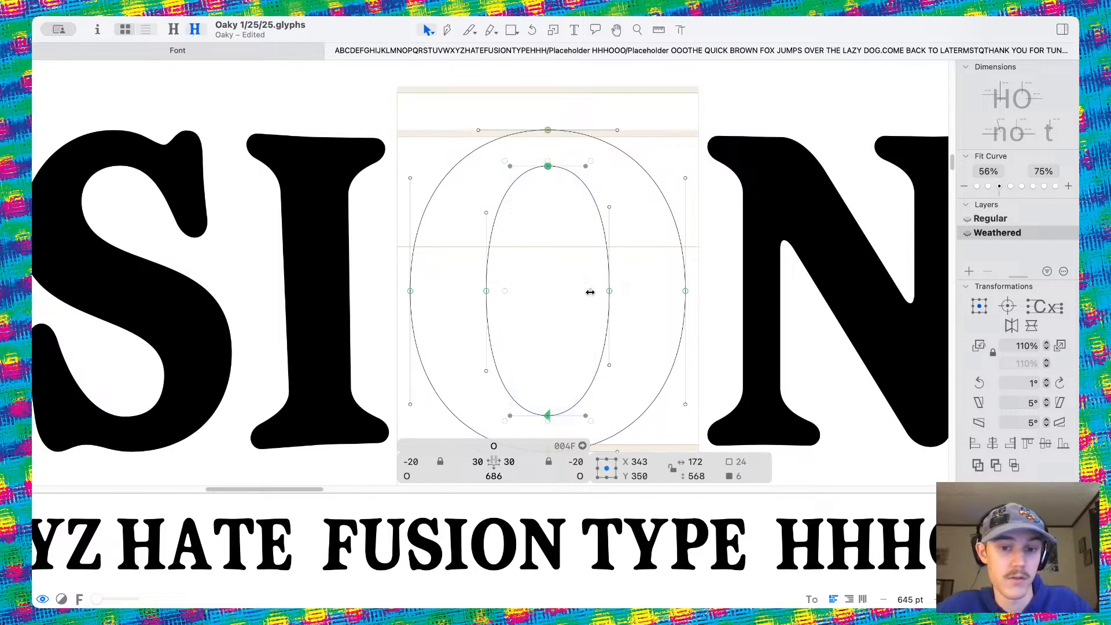
drag(590, 292, 582, 292)
click(598, 231)
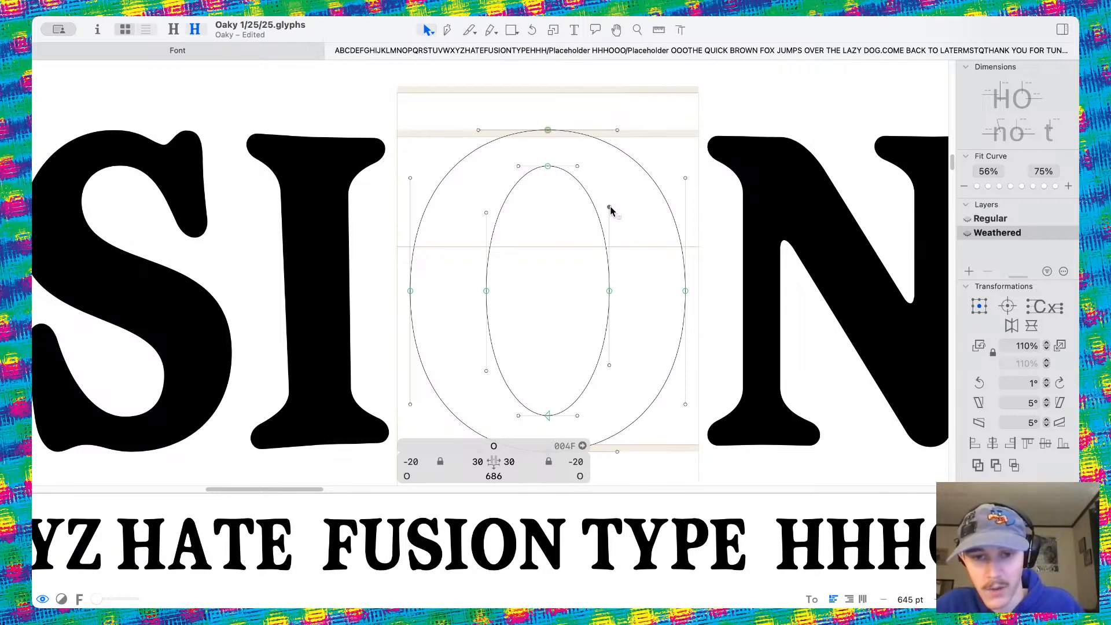
Tilt the handles at the right of the O's counter, with the upper one at X 511, Y 541, and nudge that side's node outward
drag(610, 208, 621, 203)
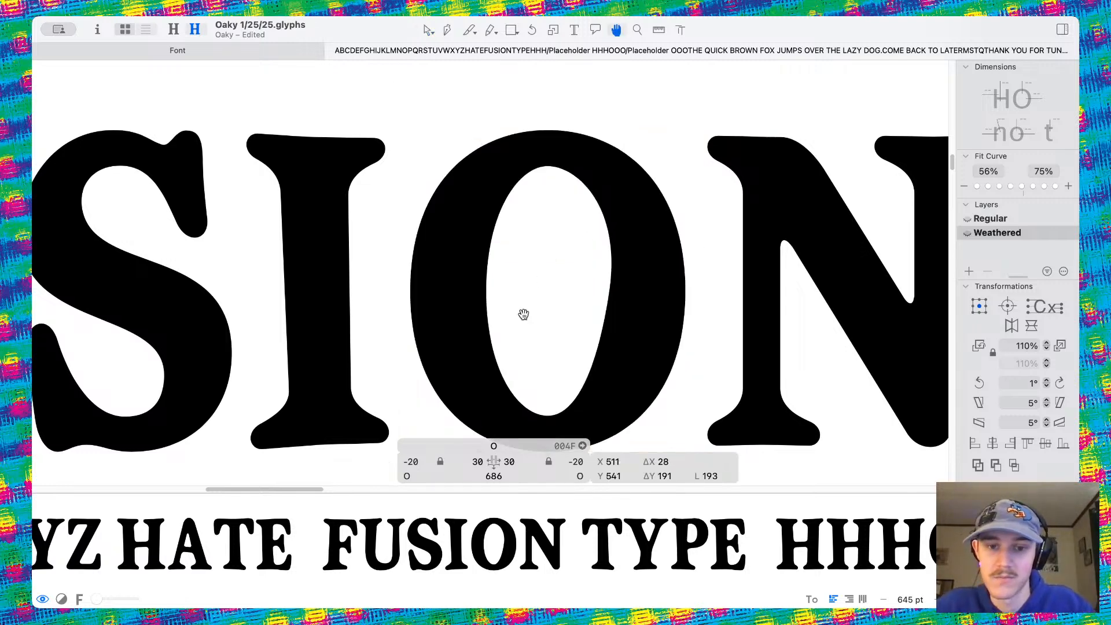
scroll(550, 302, down, 1)
click(600, 283)
drag(602, 283, 606, 281)
click(562, 285)
scroll(562, 281, down, 3)
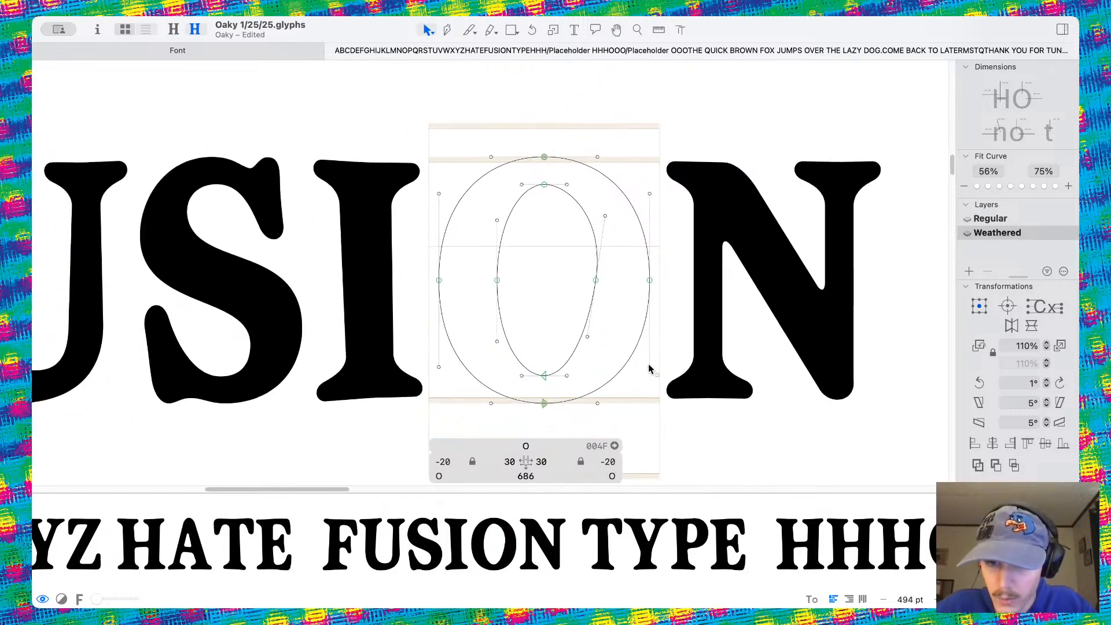
Tilt the O's outer right handles, with the lower one at X 619, Y 52, move the outer top node to X 323, Y 716, and preview
mouse_move(649, 368)
mouse_down()
mouse_move(660, 374)
mouse_move(637, 381)
mouse_up()
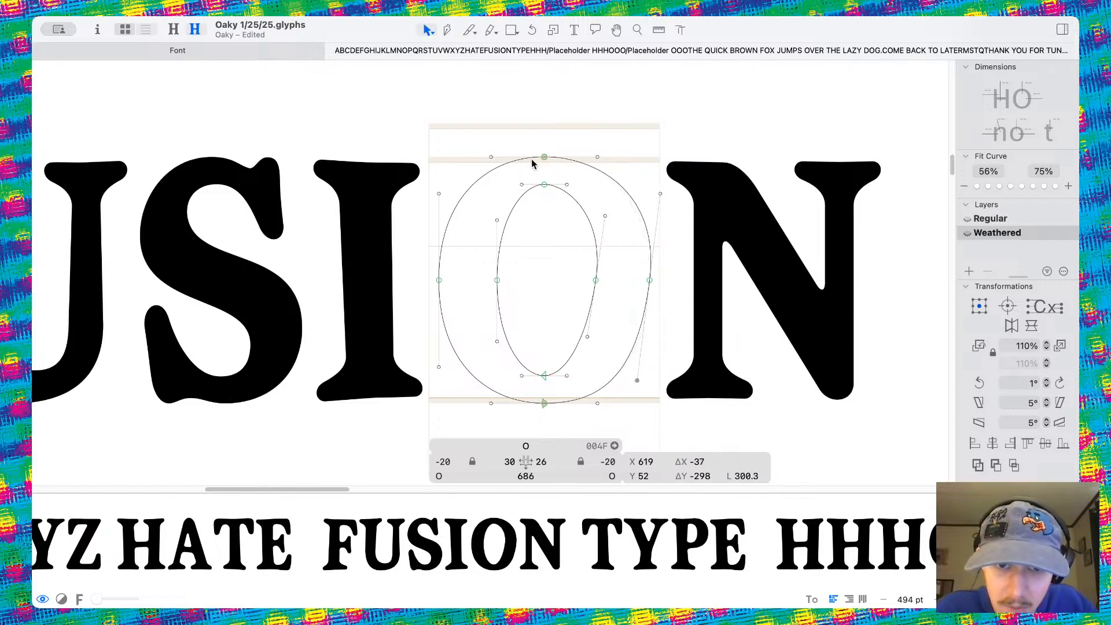
scroll(543, 157, up, 5)
drag(542, 162, 531, 163)
scroll(531, 164, down, 10)
key(space)
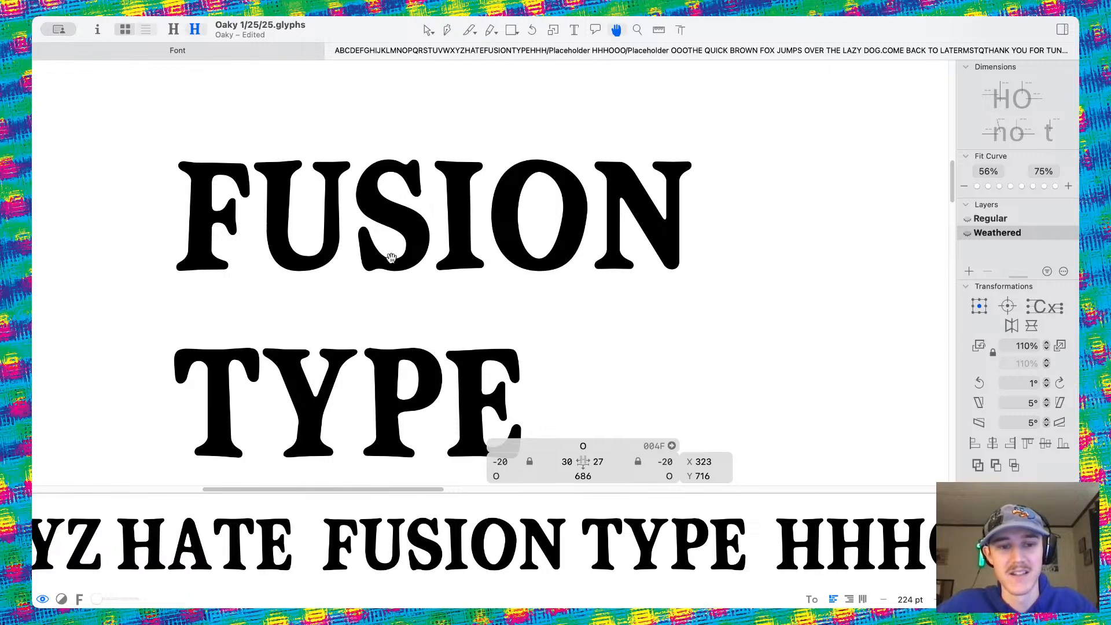
Try tilting the left handle of the O's bottom counter node downward, and undo it
scroll(538, 258, up, 8)
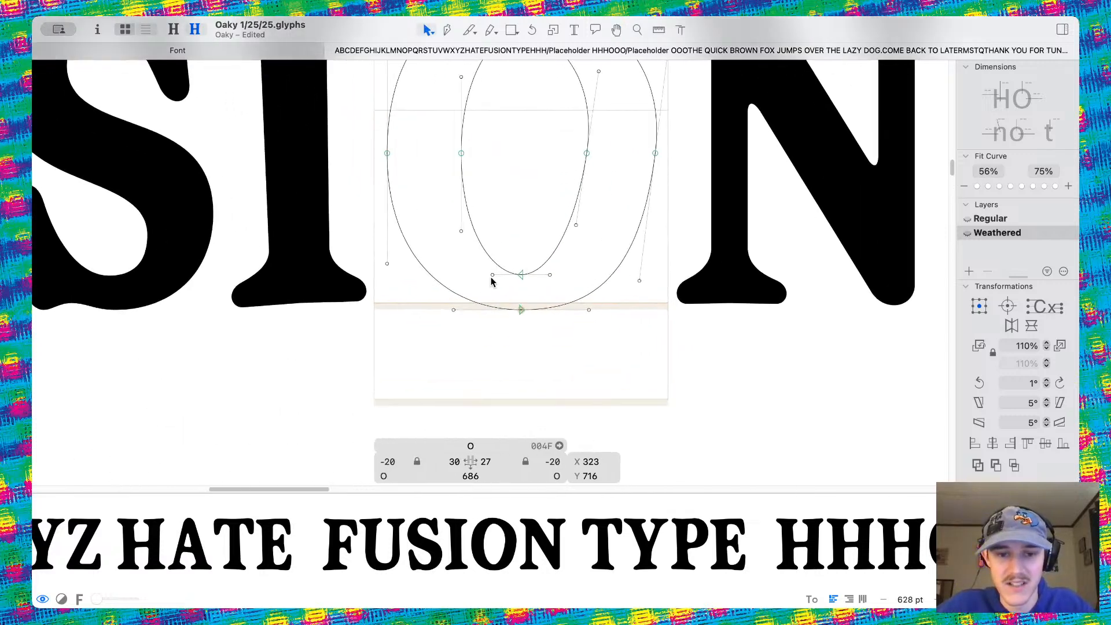
drag(492, 276, 490, 283)
key(super+z)
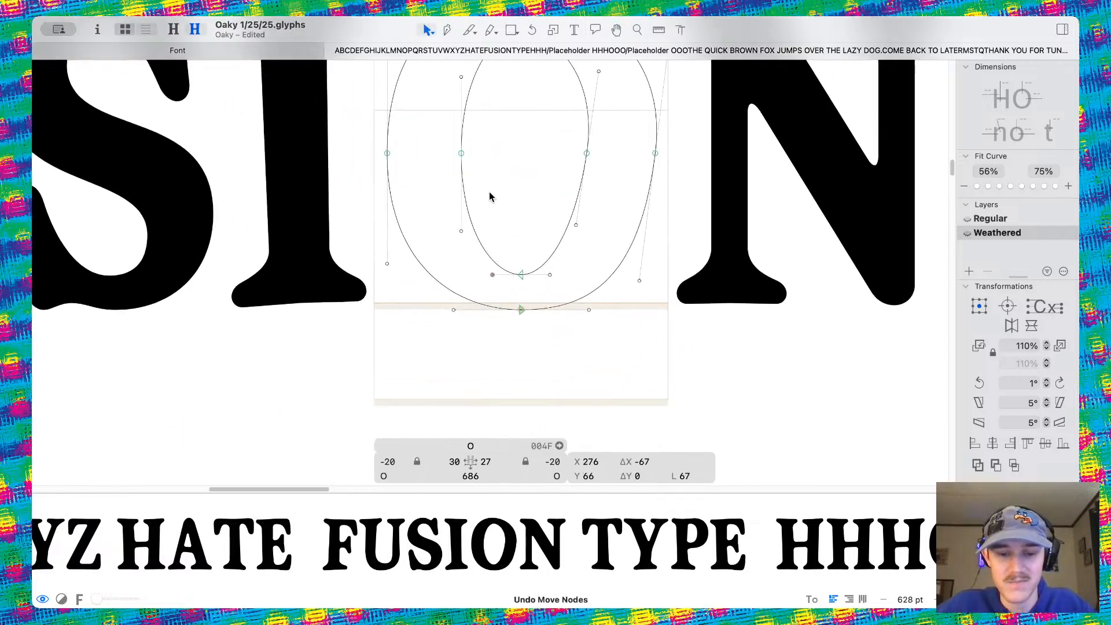
Tilt the handles of the O's top counter node, with the left one at X 259, Y 649, and try shortening the counter's lower left handle
scroll(492, 151, up, 2)
mouse_move(502, 85)
mouse_down()
mouse_move(503, 100)
mouse_move(495, 83)
mouse_up()
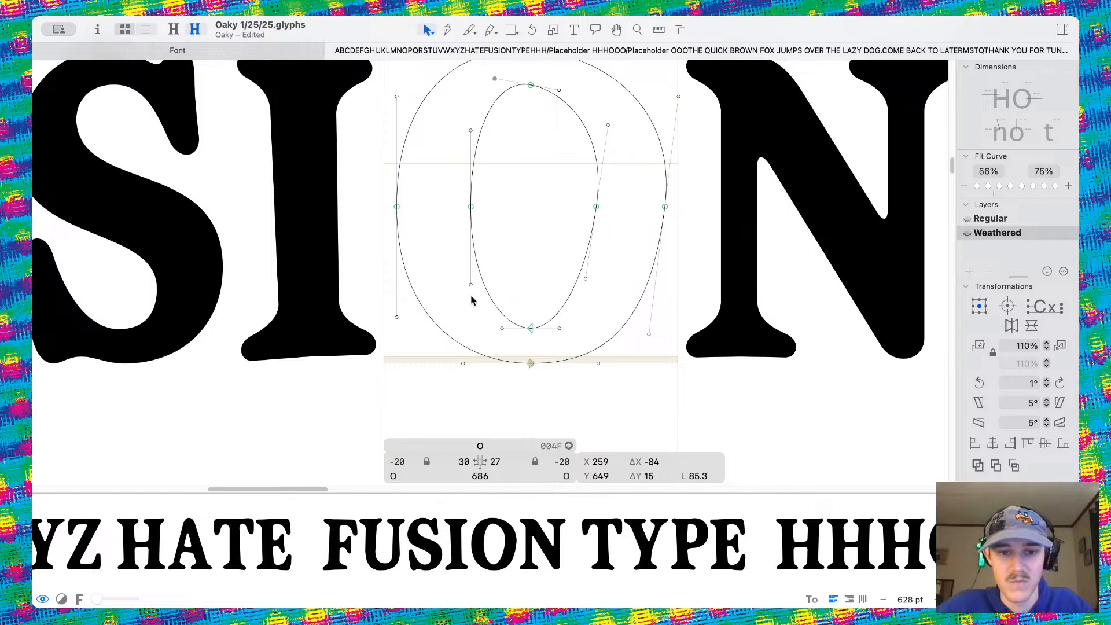
drag(470, 285, 471, 223)
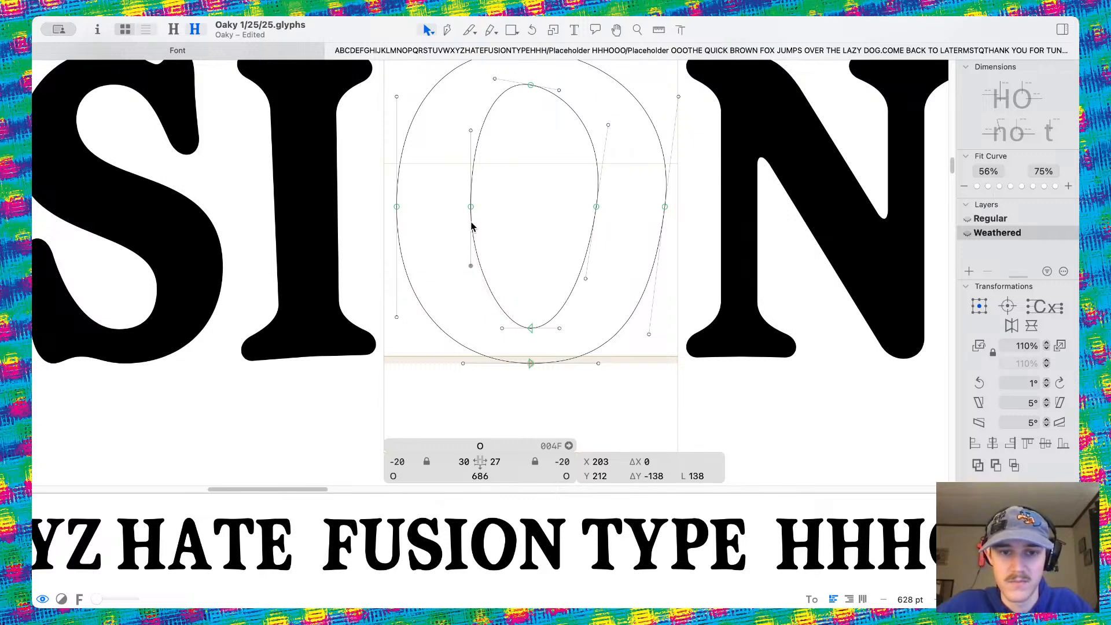
key(super+z)
Lengthen the upper left handle of the O's counter, tilt the O's outer left handles, and preview the letter in FUSION
click(470, 129)
mouse_move(471, 121)
mouse_down()
mouse_move(471, 92)
mouse_move(472, 106)
mouse_up()
drag(396, 319, 389, 342)
key(space)
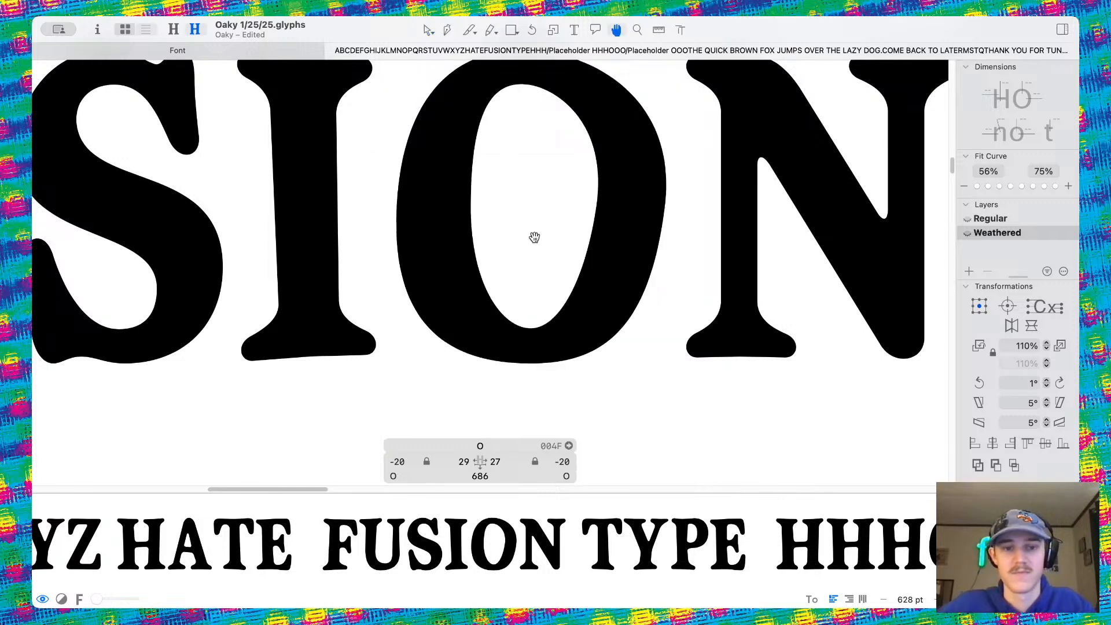
scroll(534, 237, down, 10)
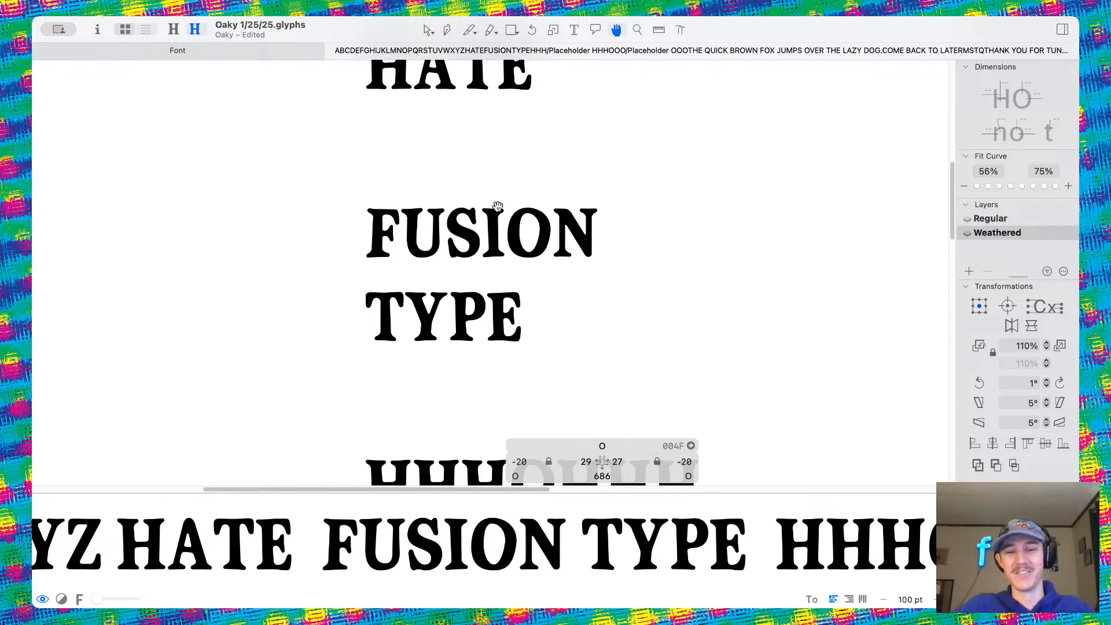
scroll(497, 208, up, 5)
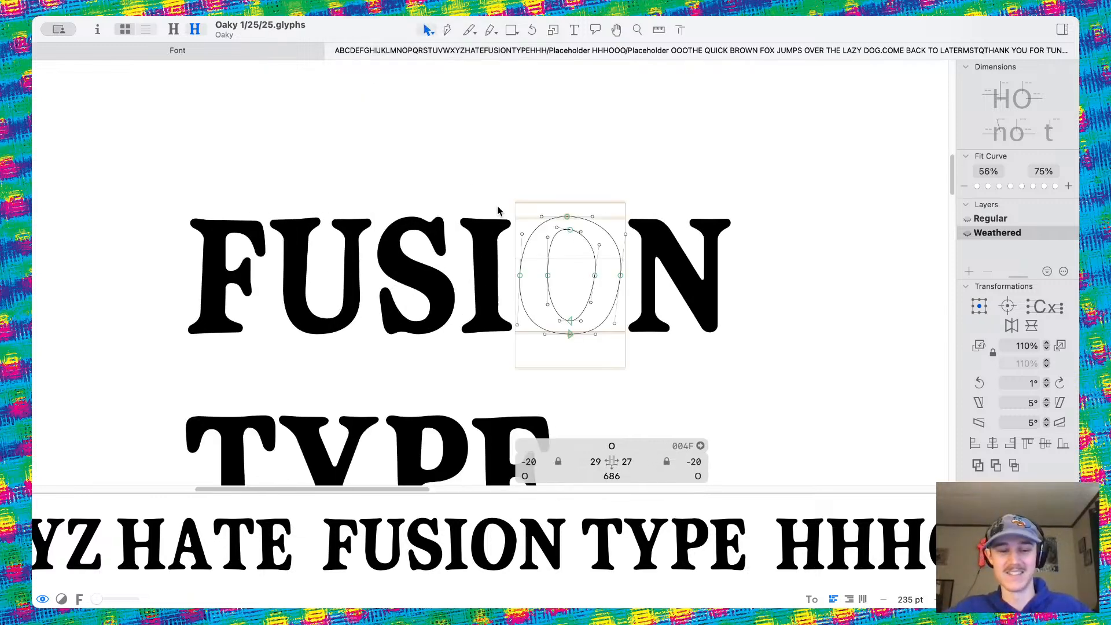
scroll(497, 211, right, 5)
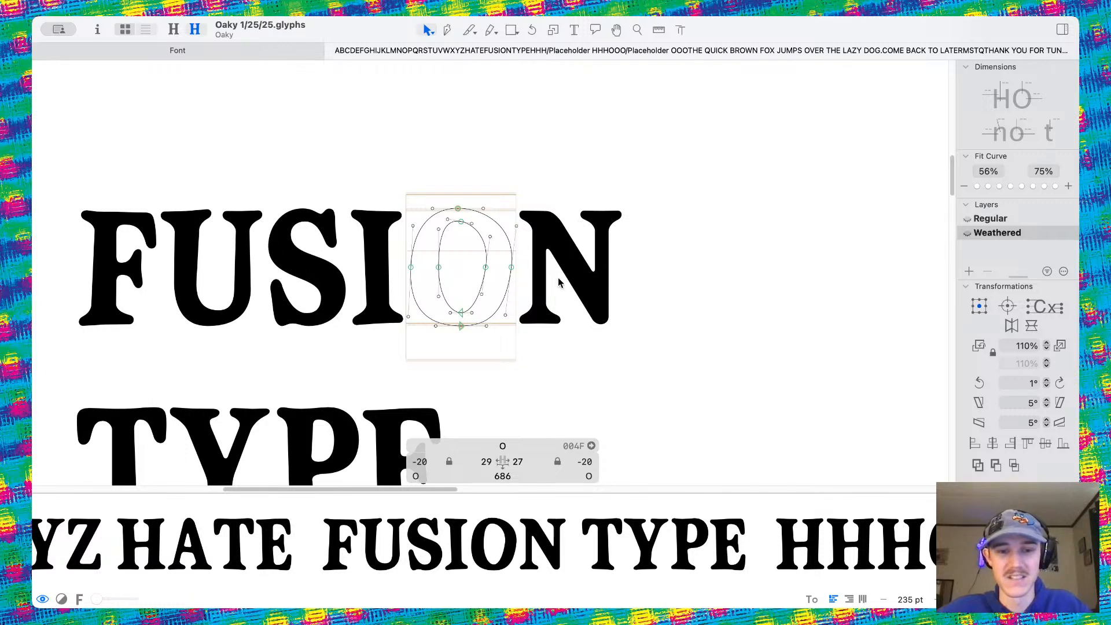
Add the word ATTENTION on a new line below TYPE in the sample text and view it enlarged
scroll(557, 277, down, 6)
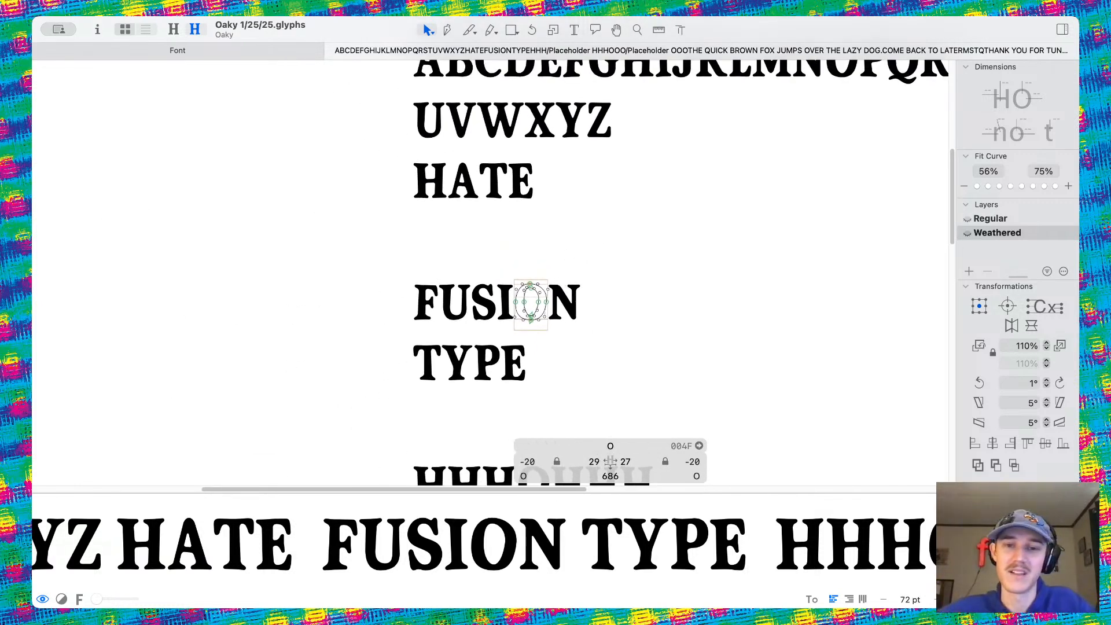
click(574, 30)
scroll(554, 256, down, 3)
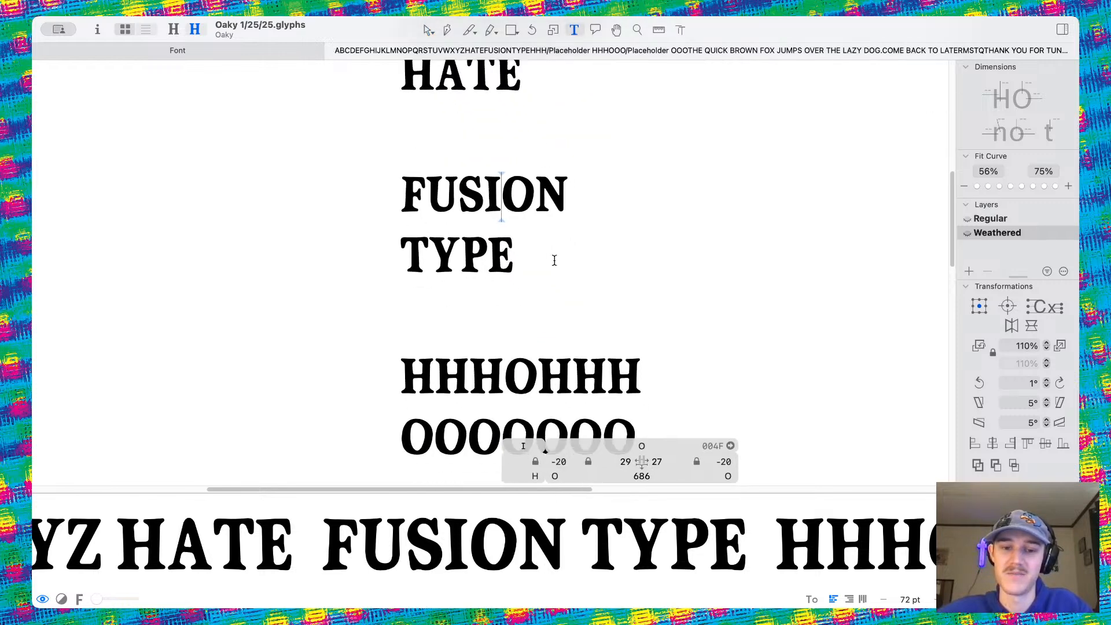
click(544, 264)
key(Return)
text(A)
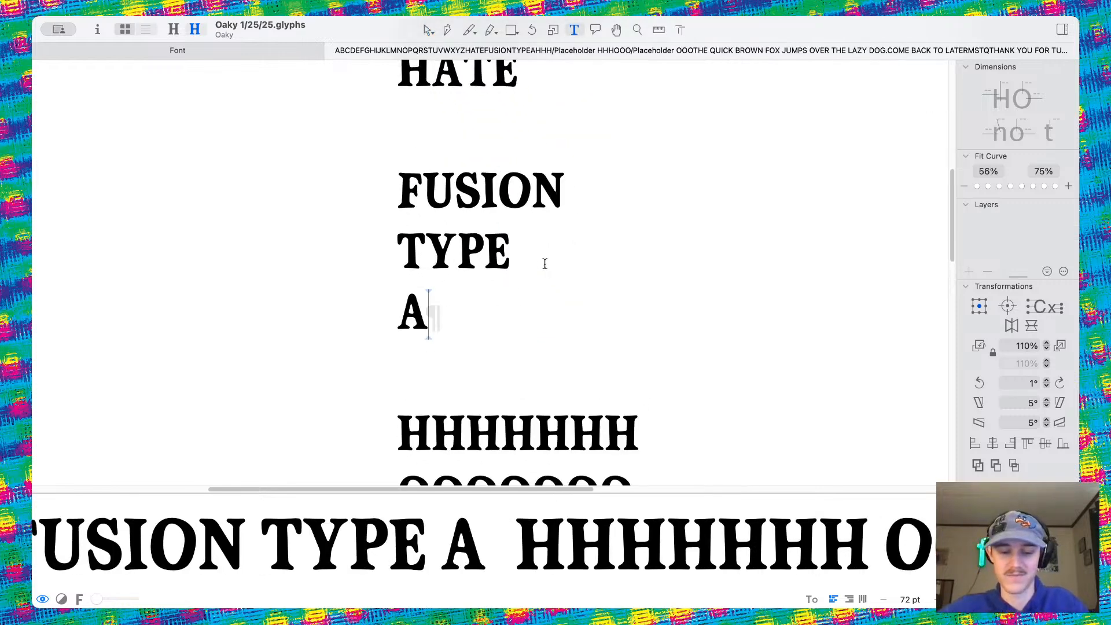
text(TTENTION)
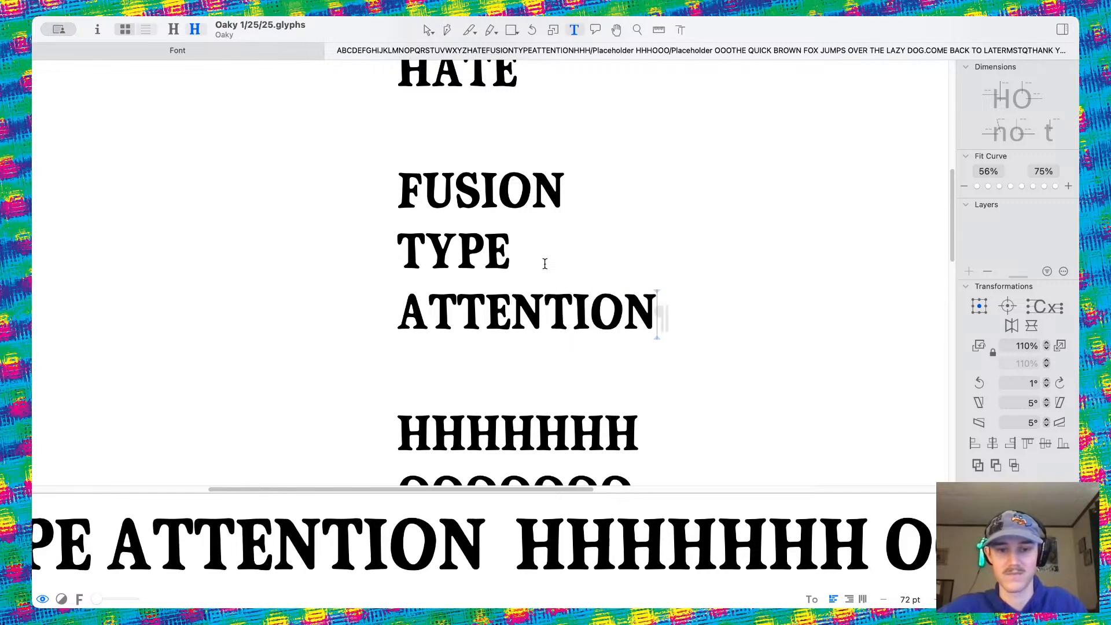
scroll(545, 289, up, 5)
scroll(548, 250, up, 2)
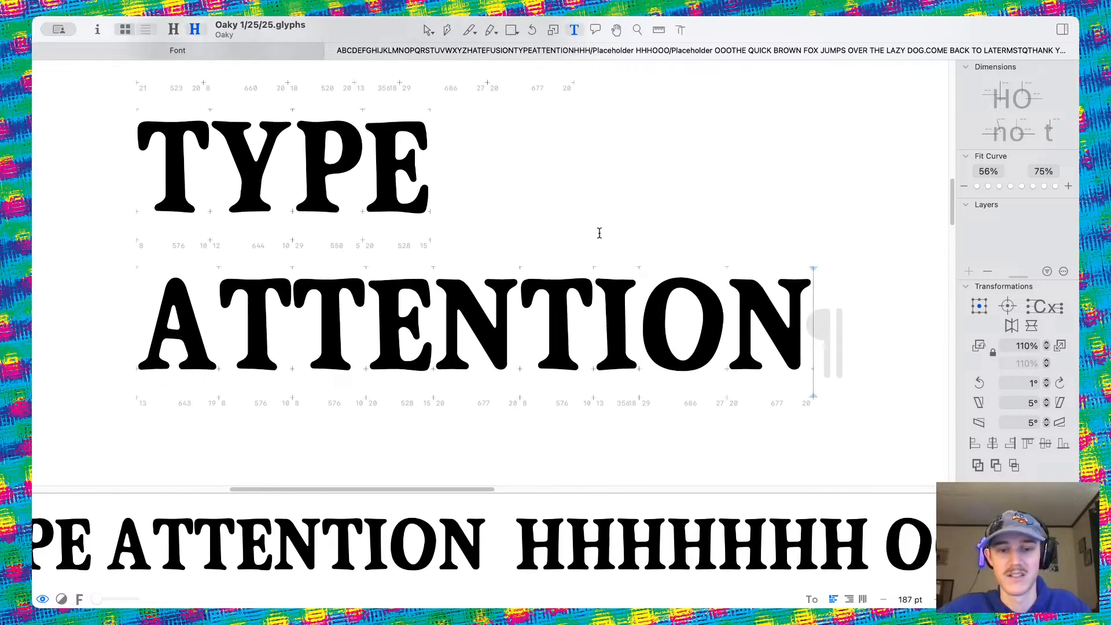
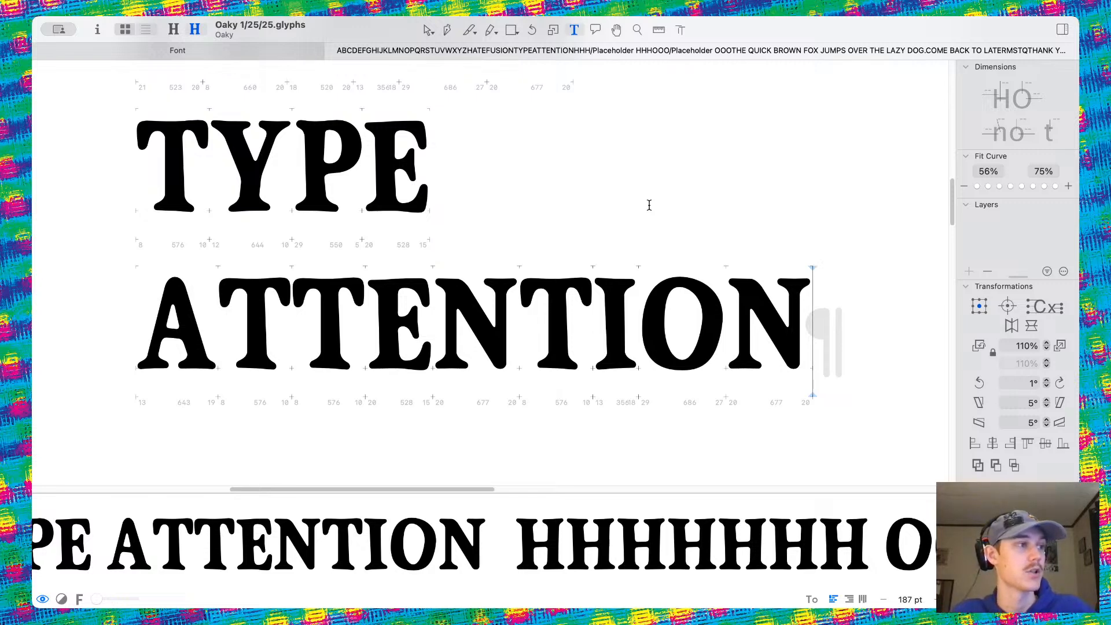
Open the N of FUSION for outline editing
scroll(649, 205, left, 2)
scroll(674, 214, down, 5)
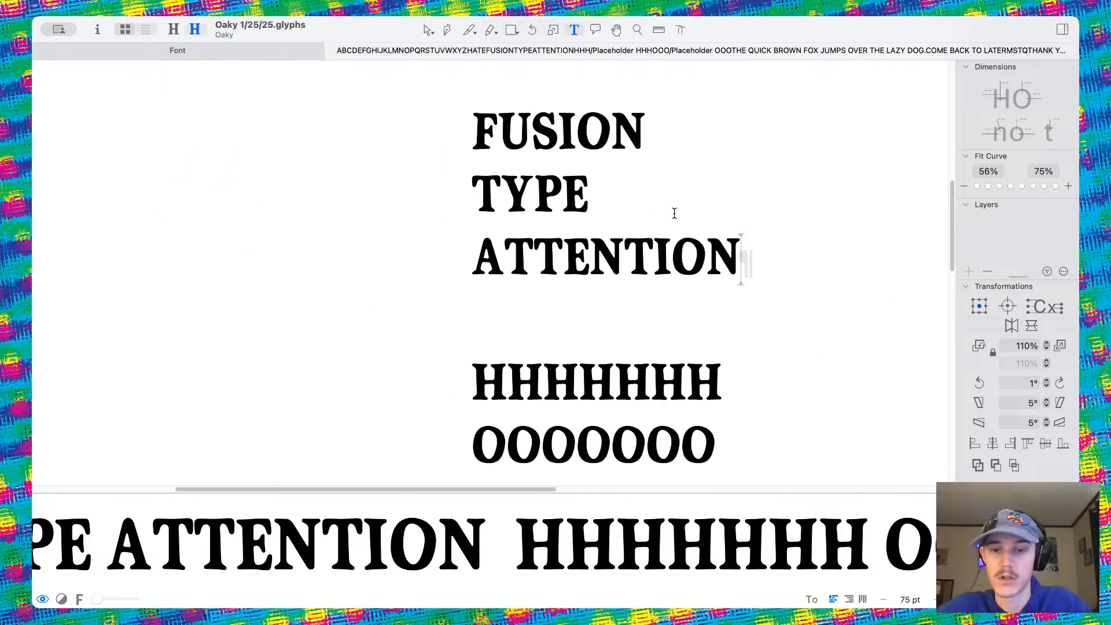
scroll(674, 214, down, 2)
click(427, 30)
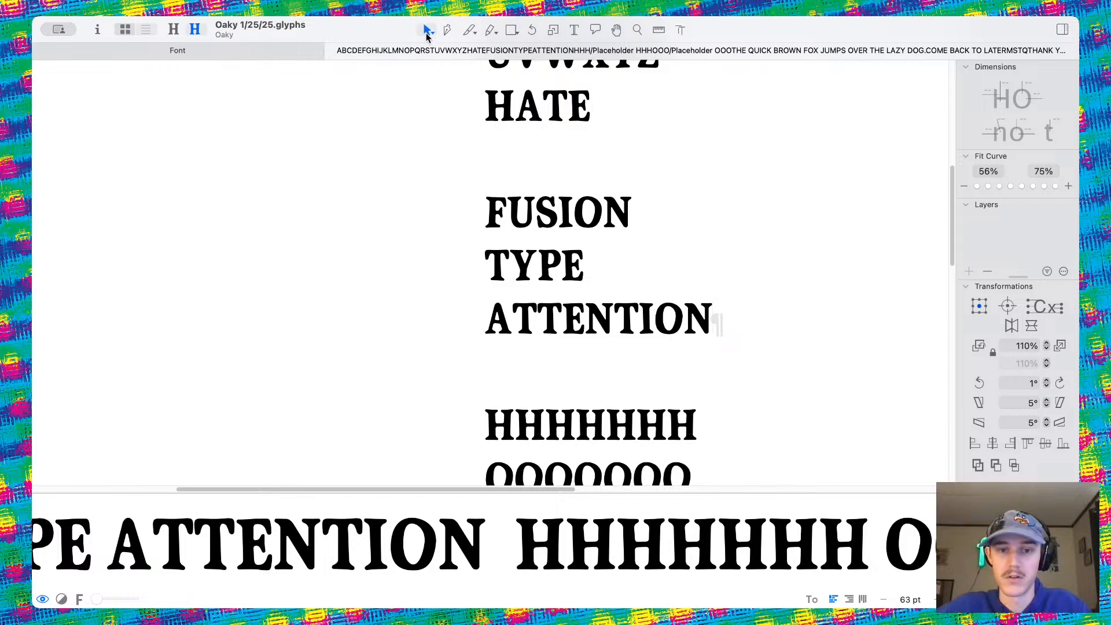
scroll(532, 144, up, 5)
scroll(550, 174, up, 3)
scroll(610, 182, up, 3)
double_click(612, 184)
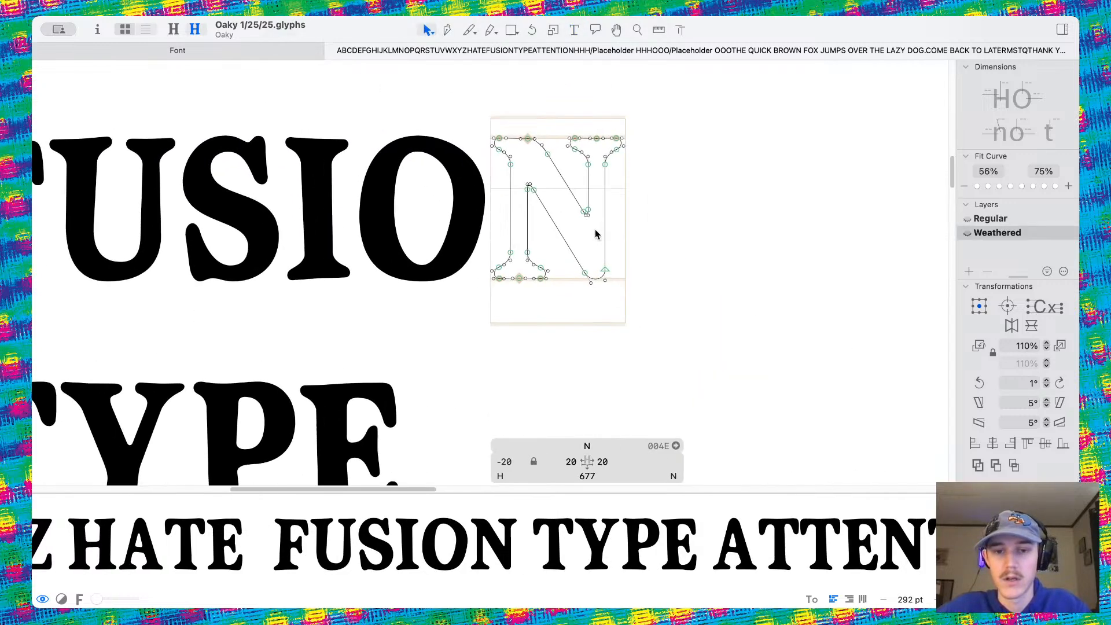
Rotate the N's top-right serif 1° counterclockwise, including its stem nodes, and save the file
scroll(594, 232, up, 8)
drag(537, 150, 775, 334)
click(978, 382)
scroll(673, 185, up, 2)
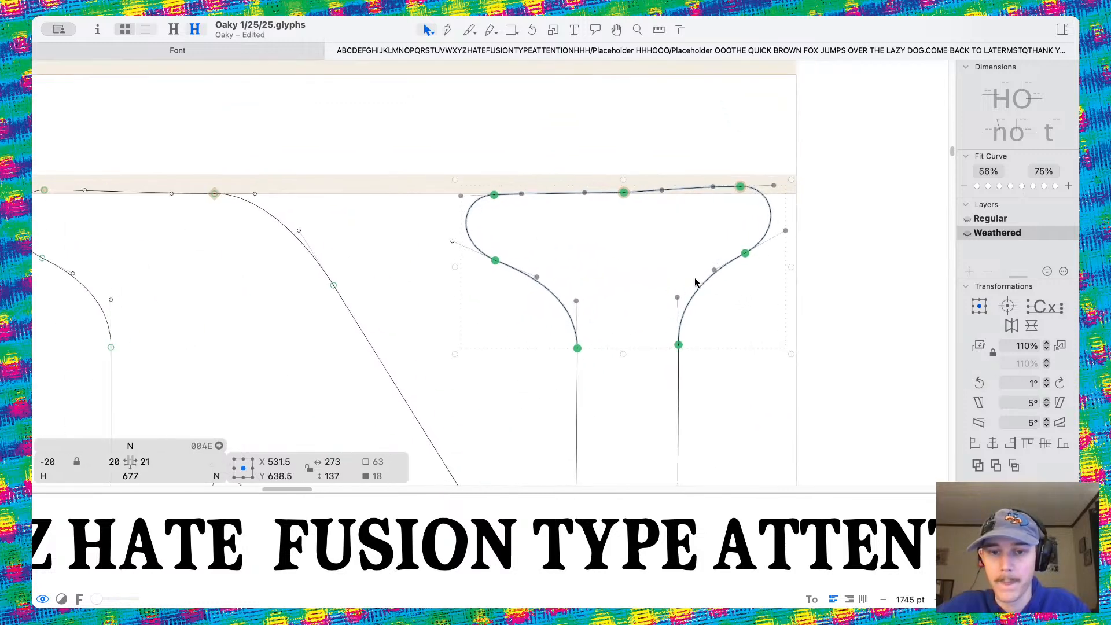
scroll(694, 280, down, 5)
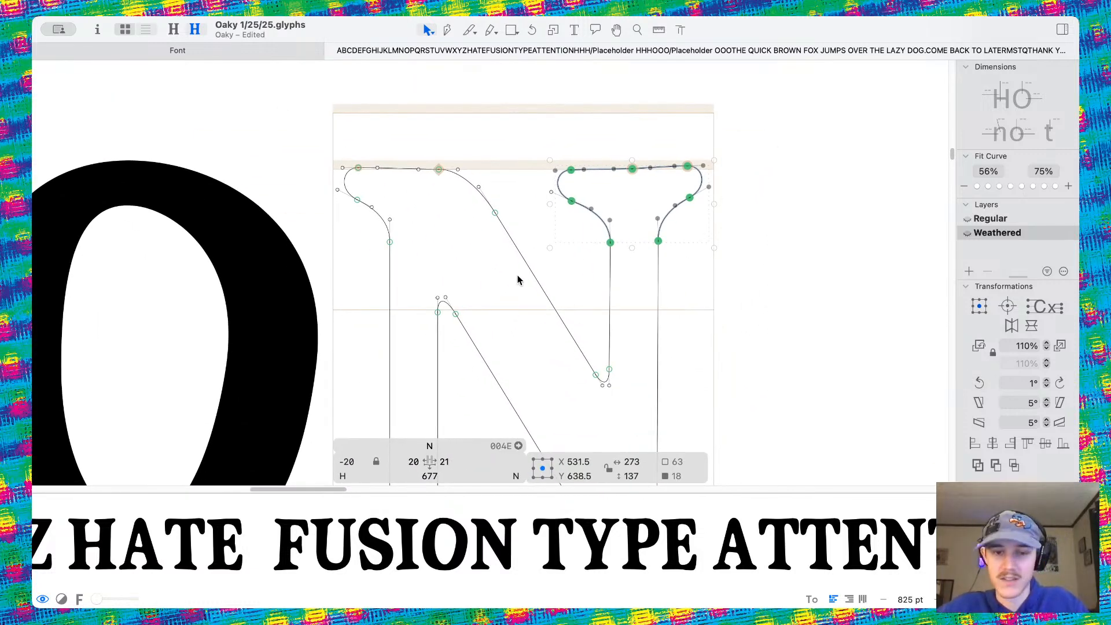
key(super+s)
Rotate the N's bottom-left foot serif 1° clockwise together with its stem nodes
scroll(533, 260, down, 5)
drag(273, 308, 495, 453)
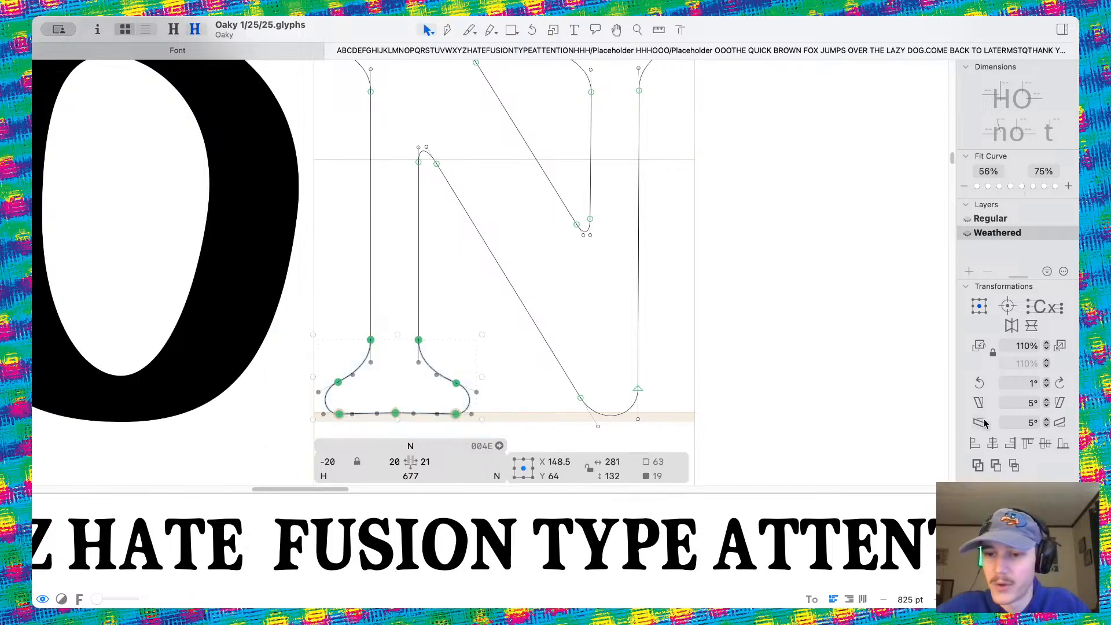
click(1060, 382)
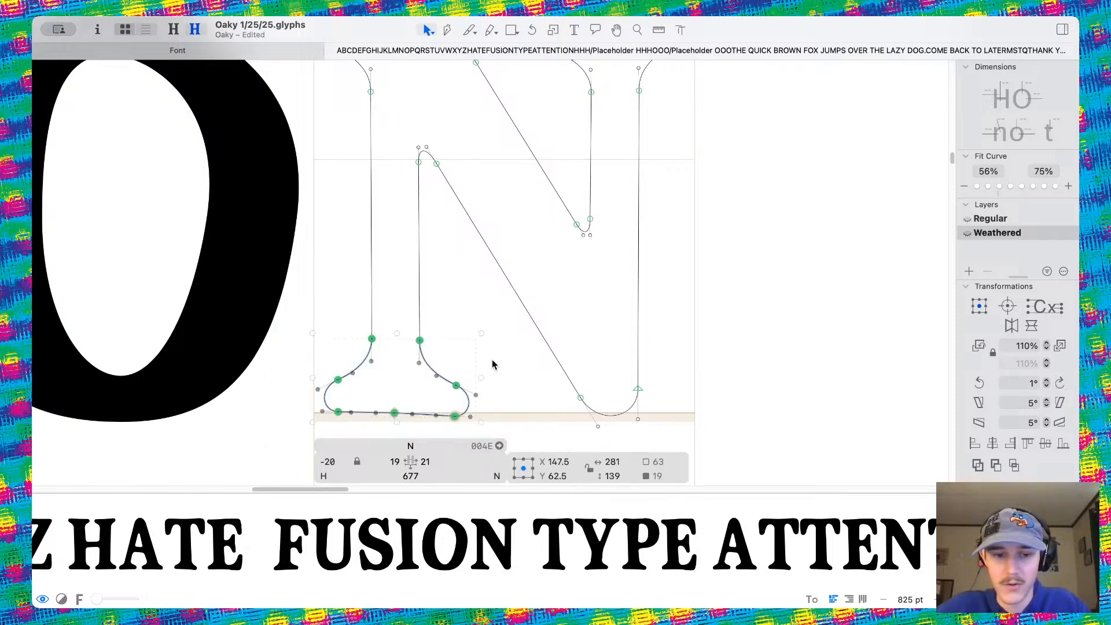
Shift the N's top-left serif and its stem node slightly outward so the left stem leans
scroll(492, 365, up, 5)
drag(338, 139, 427, 252)
scroll(426, 251, down, 3)
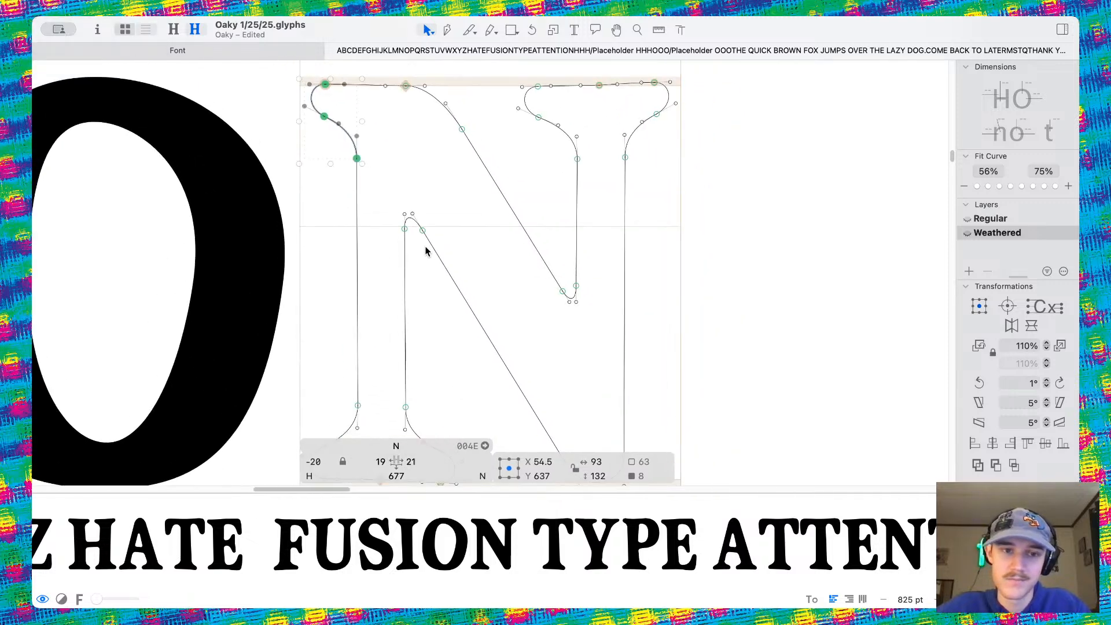
drag(357, 159, 352, 158)
click(369, 136)
Move the tip nodes of the N's top-left serif inward to X 34.5 and preview the shape
drag(286, 81, 320, 146)
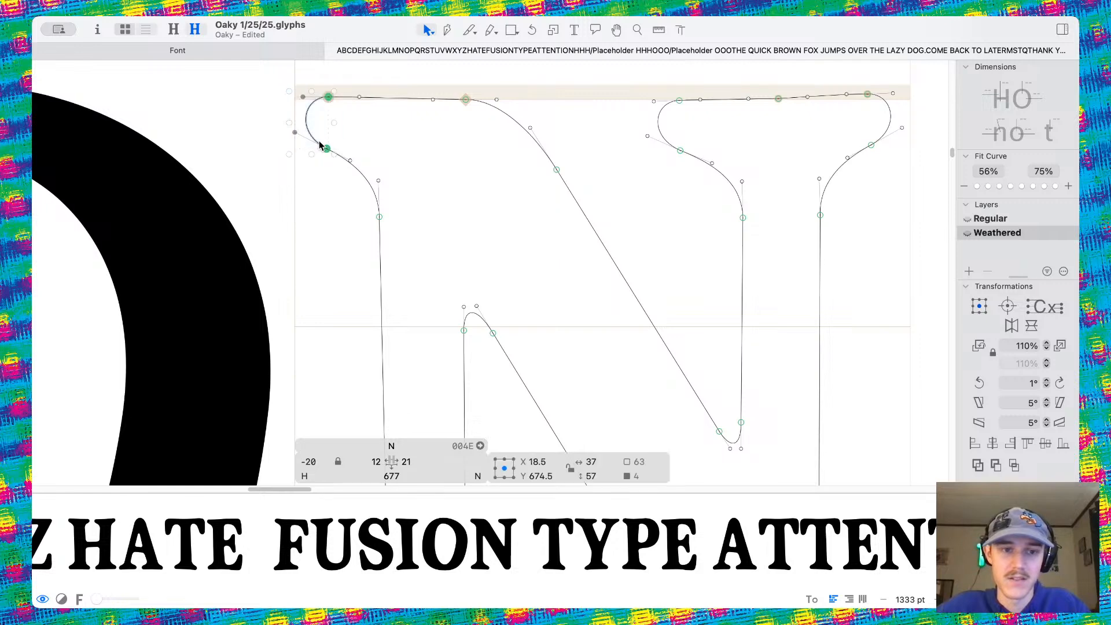
key(space)
scroll(408, 158, down, 5)
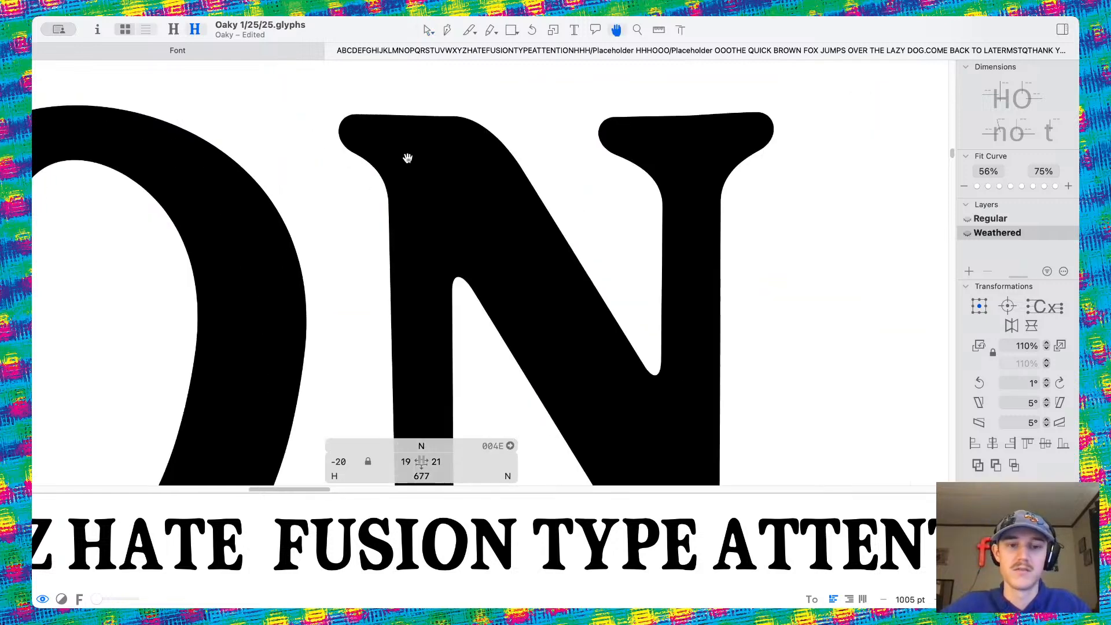
scroll(408, 158, up, 5)
drag(364, 129, 394, 183)
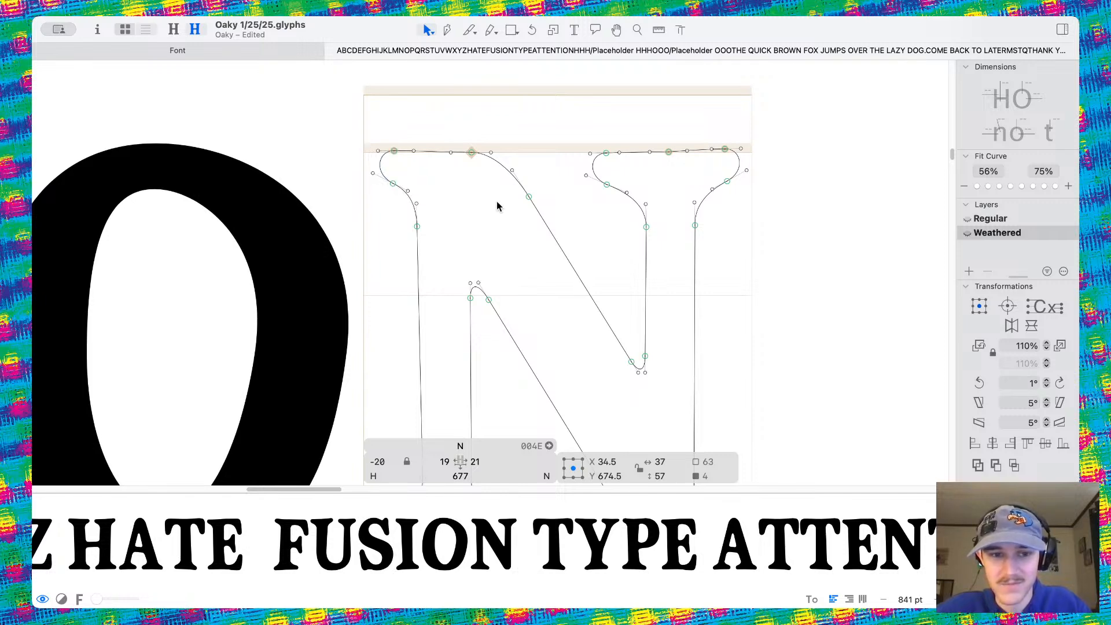
click(461, 241)
scroll(459, 243, down, 1)
key(space)
Raise the lower right node of the N's foot serif to the baseline, set the handle above it at X 292, Y 30, and save
scroll(453, 335, down, 5)
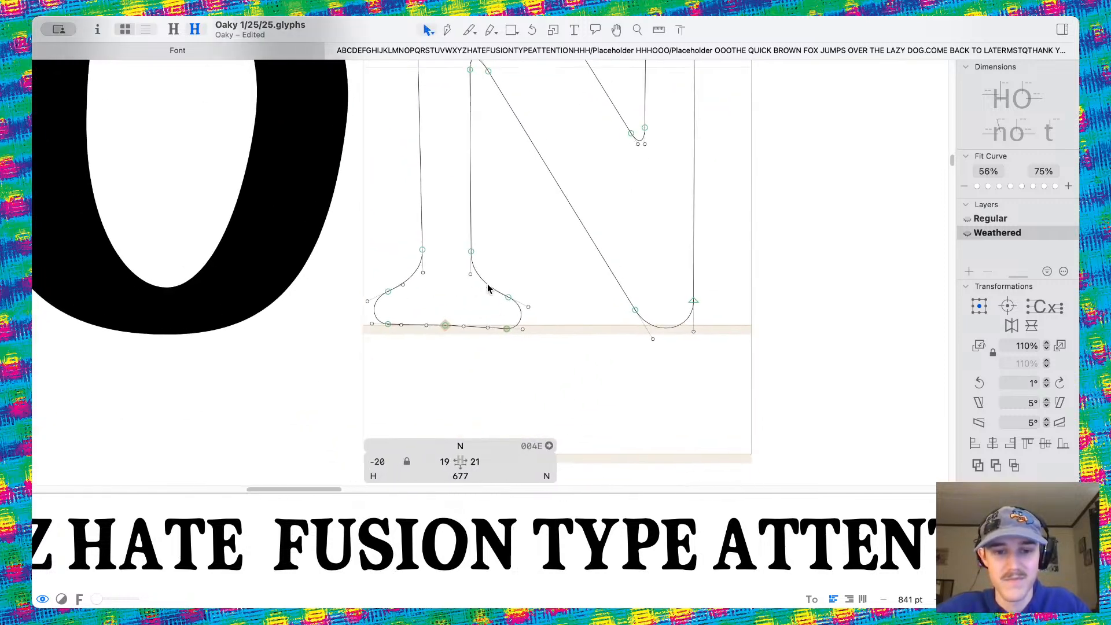
scroll(521, 333, up, 3)
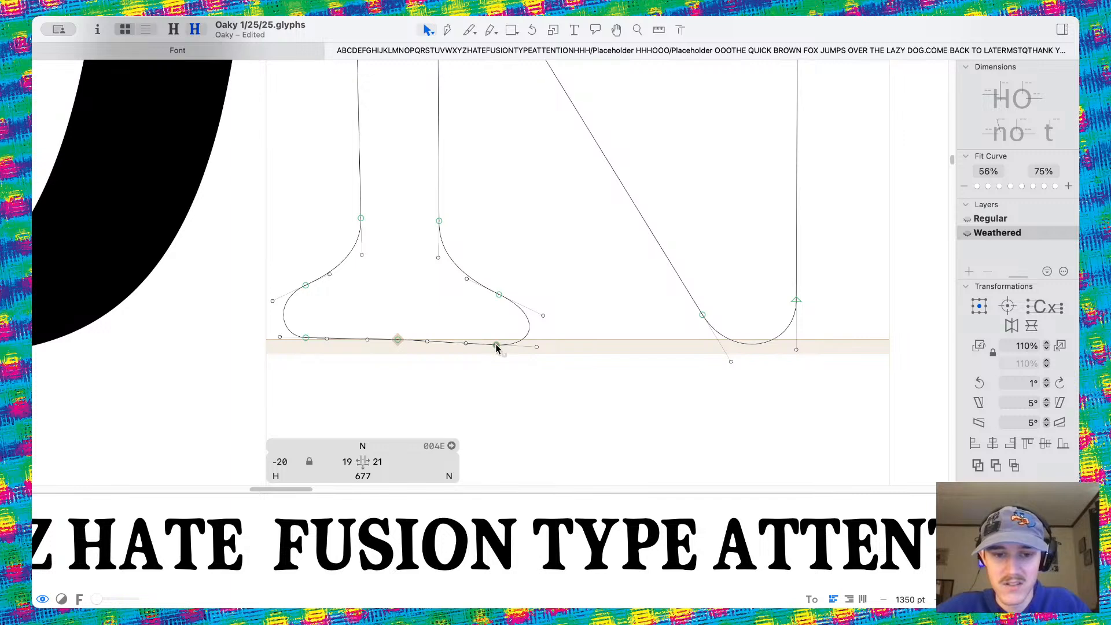
drag(495, 346, 534, 310)
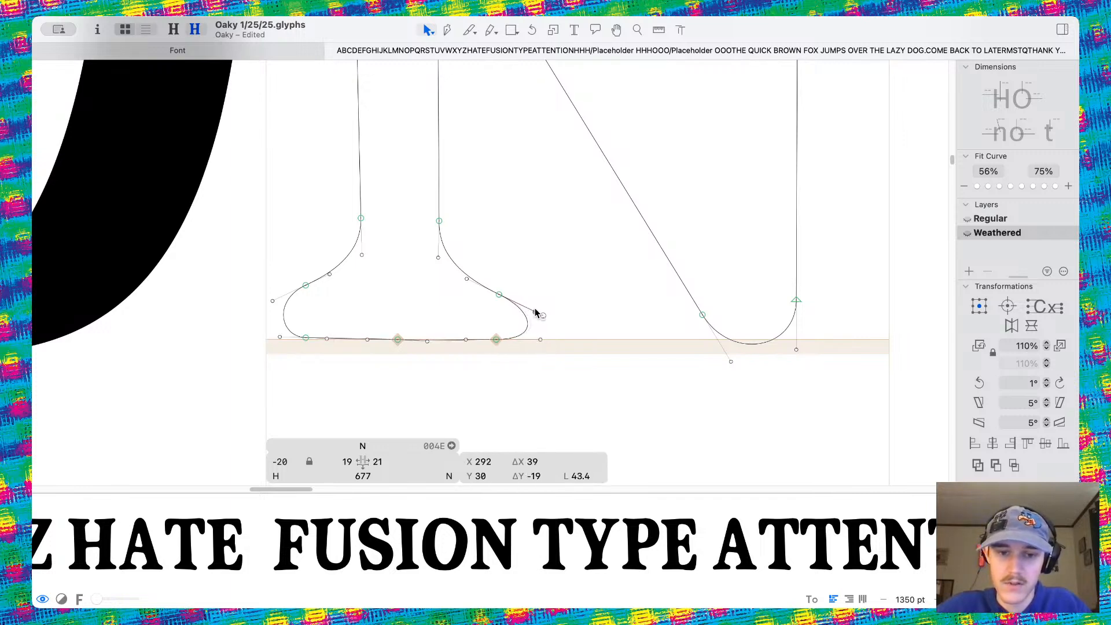
click(600, 298)
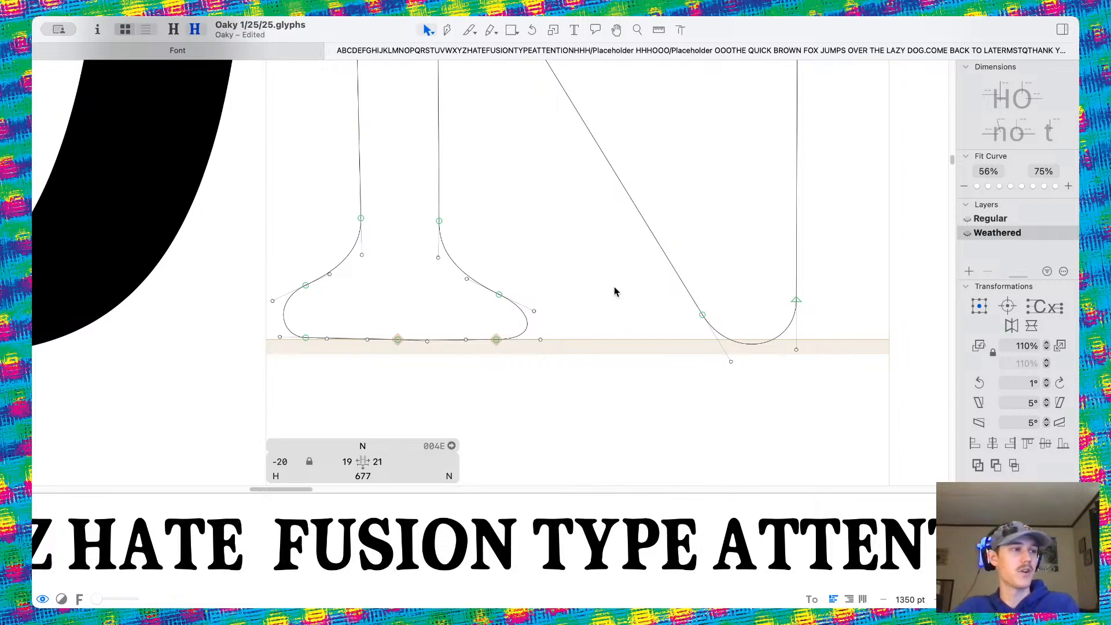
key(super+s)
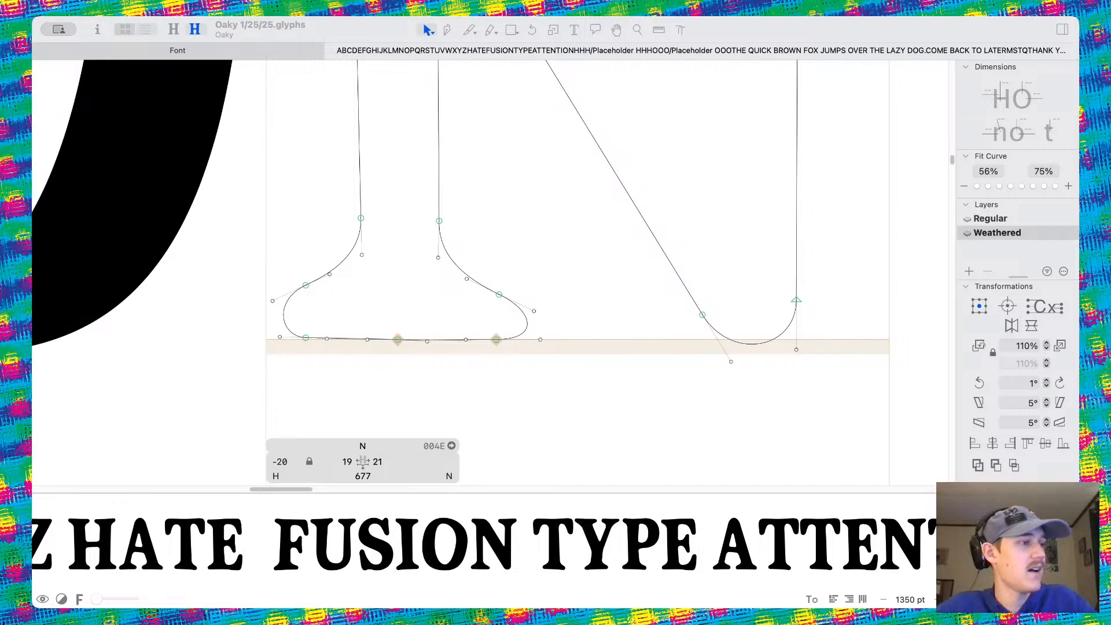
Preview the reshaped N on its own and within the word FUSION
click(561, 321)
scroll(561, 321, down, 5)
key(space)
scroll(561, 320, up, 3)
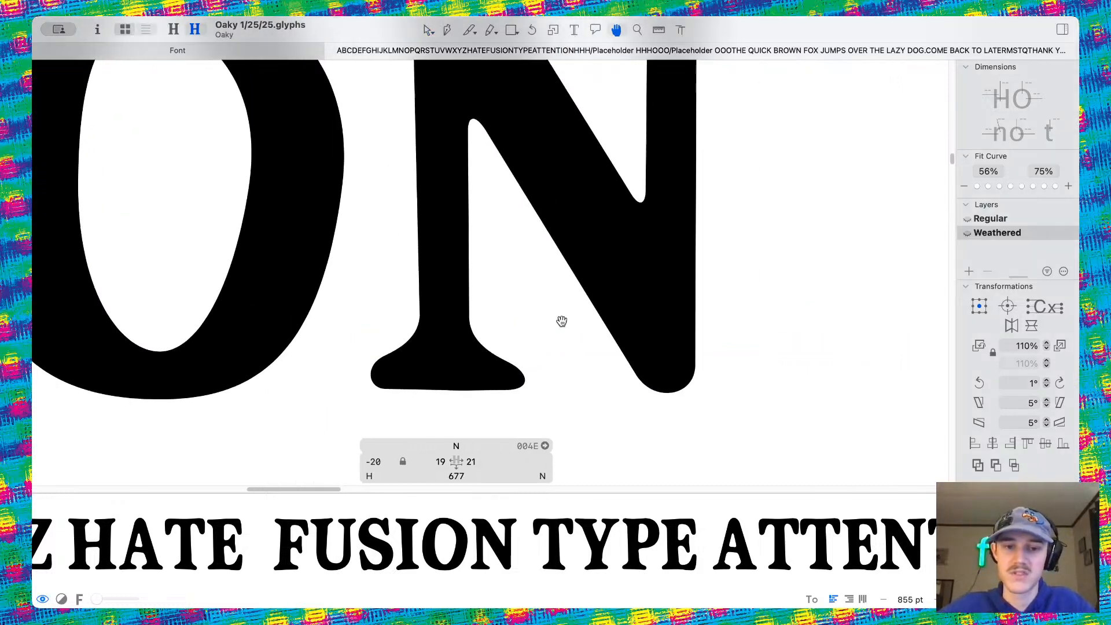
scroll(562, 320, down, 5)
scroll(461, 322, up, 5)
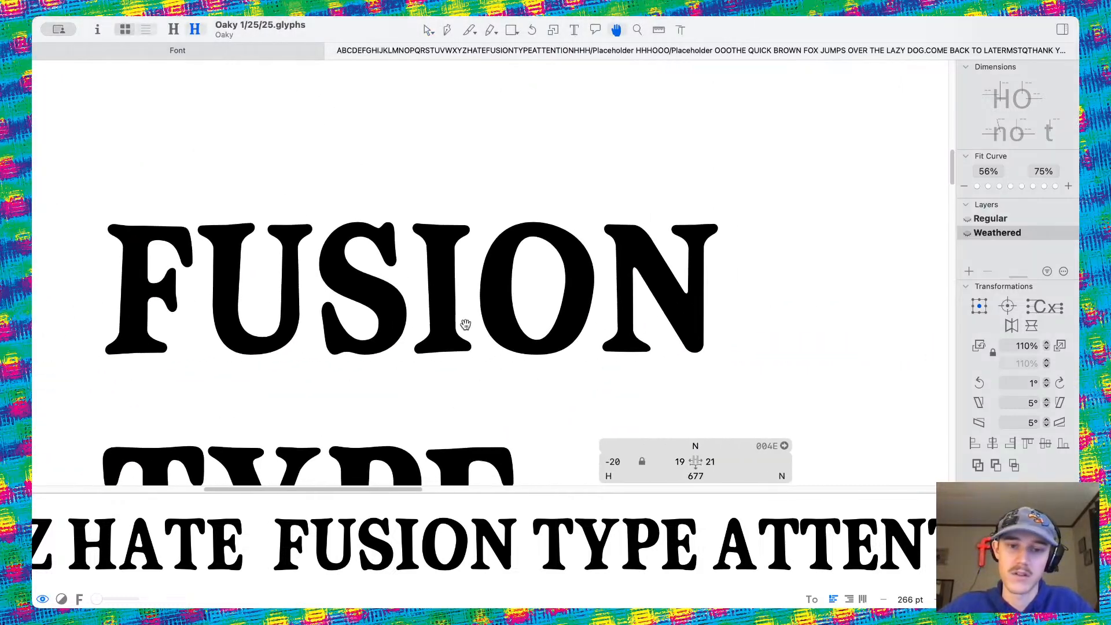
Open the I of FUSION for editing, raise the lower left node of its foot serif to the baseline, and preview
double_click(439, 349)
scroll(375, 389, up, 3)
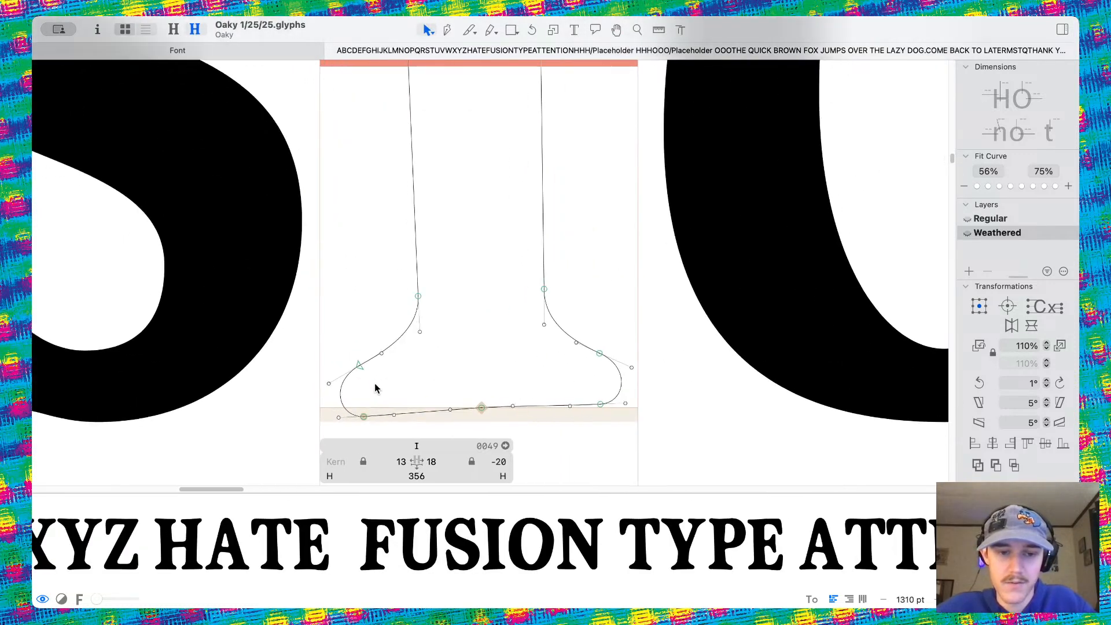
drag(360, 372, 364, 375)
key(super+z)
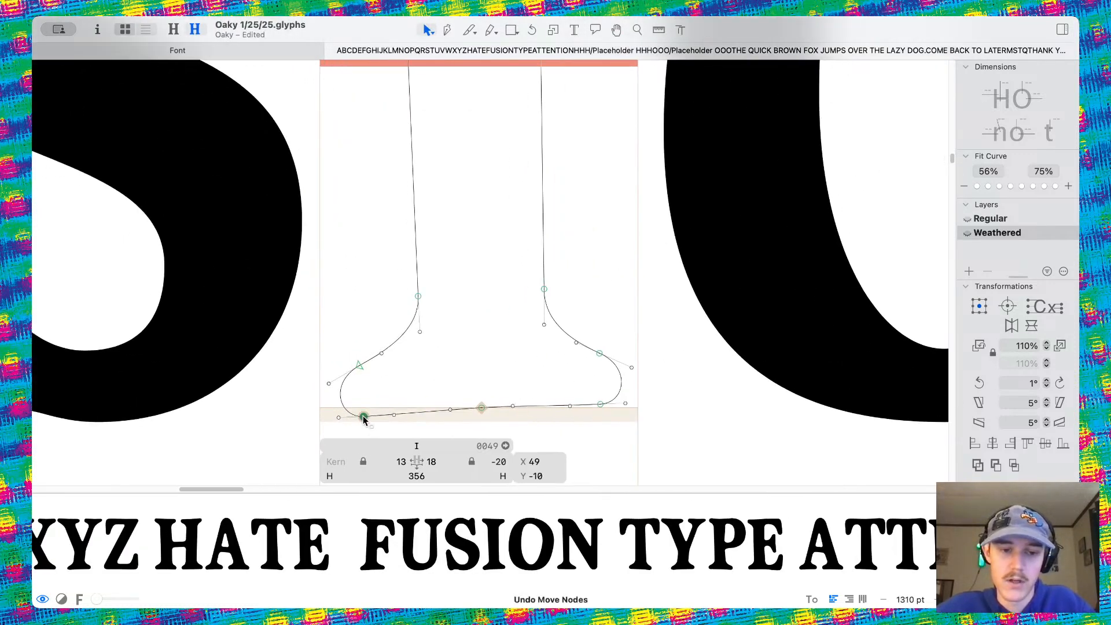
key(space)
scroll(437, 347, down, 3)
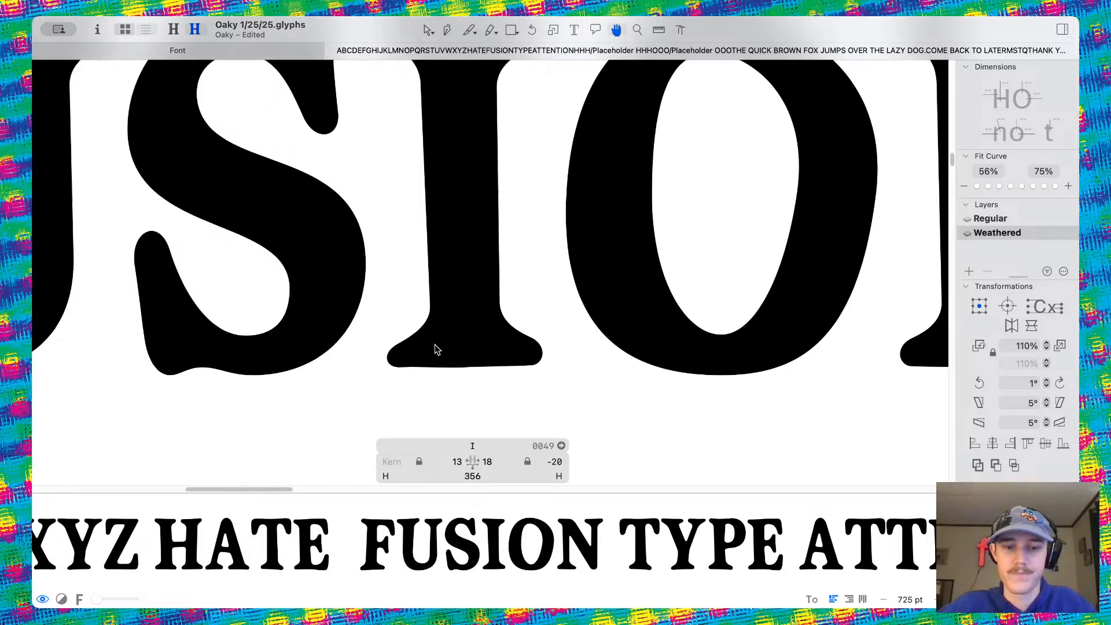
Lower the top left node of the I's upper serif to the cap height
scroll(459, 260, up, 8)
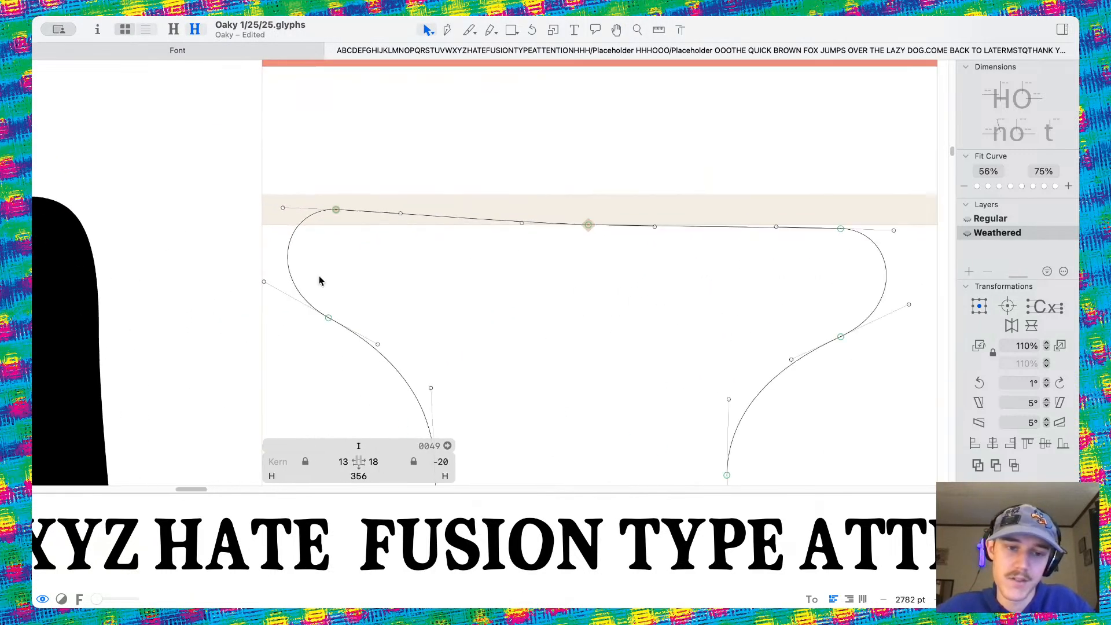
drag(401, 213, 337, 225)
click(441, 279)
scroll(442, 277, down, 3)
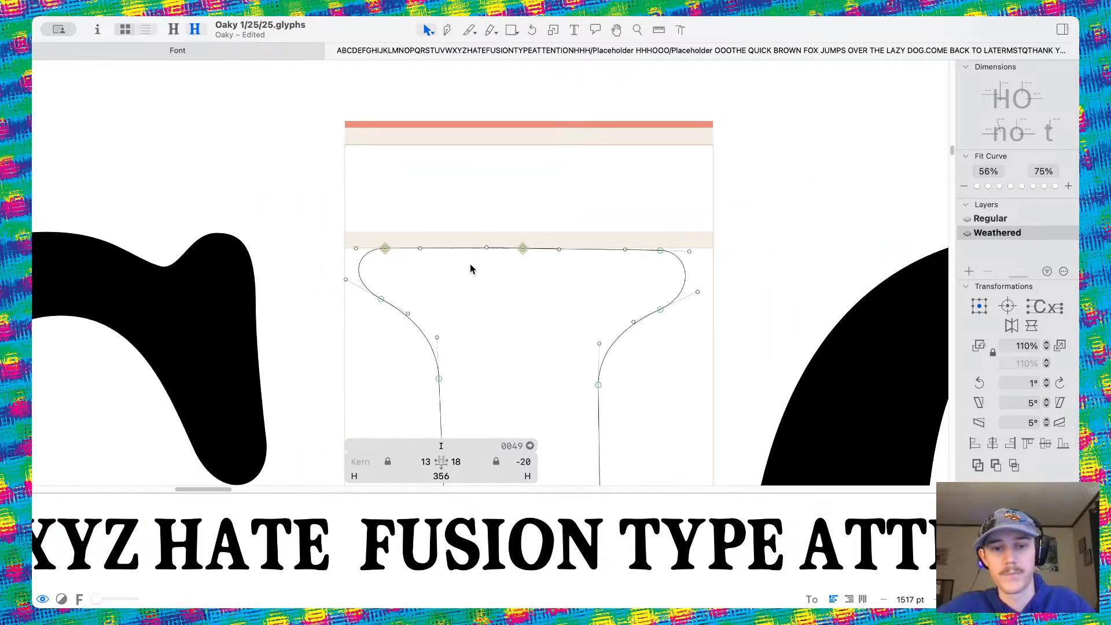
Set the left handle of the I's top middle node to X 137, Y 700, level with the cap height
scroll(480, 254, up, 6)
click(491, 234)
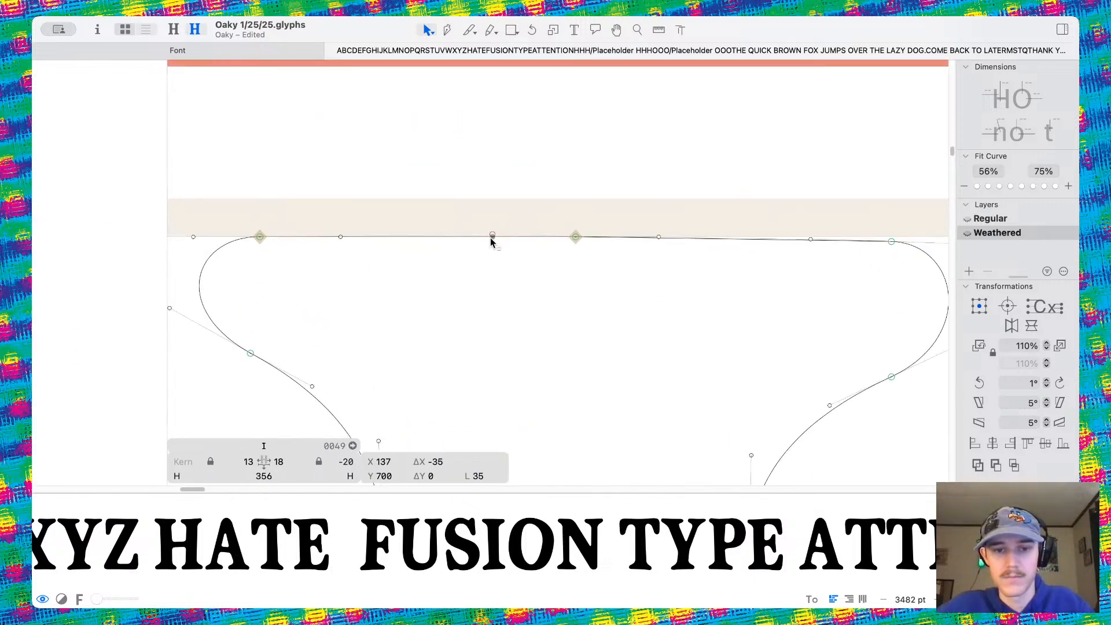
scroll(505, 243, down, 5)
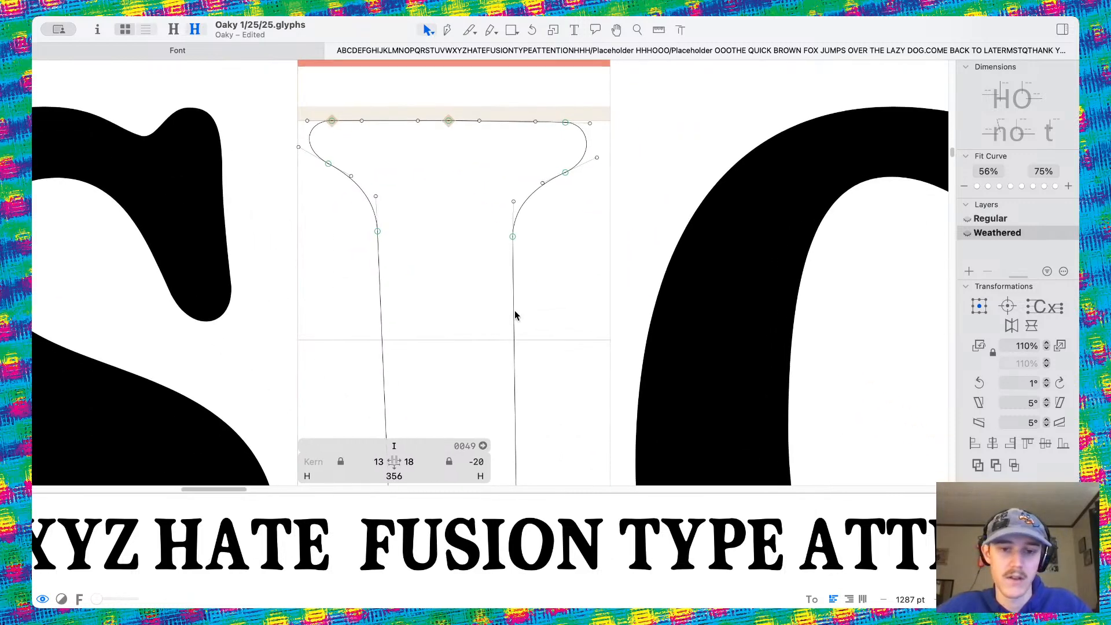
scroll(473, 263, down, 4)
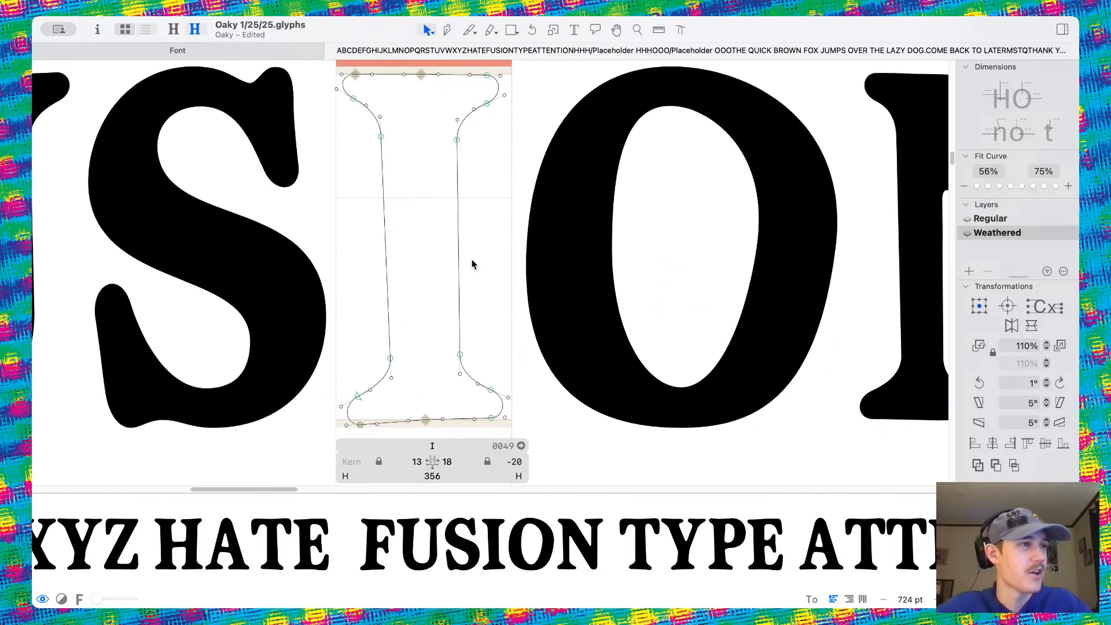
scroll(473, 264, up, 4)
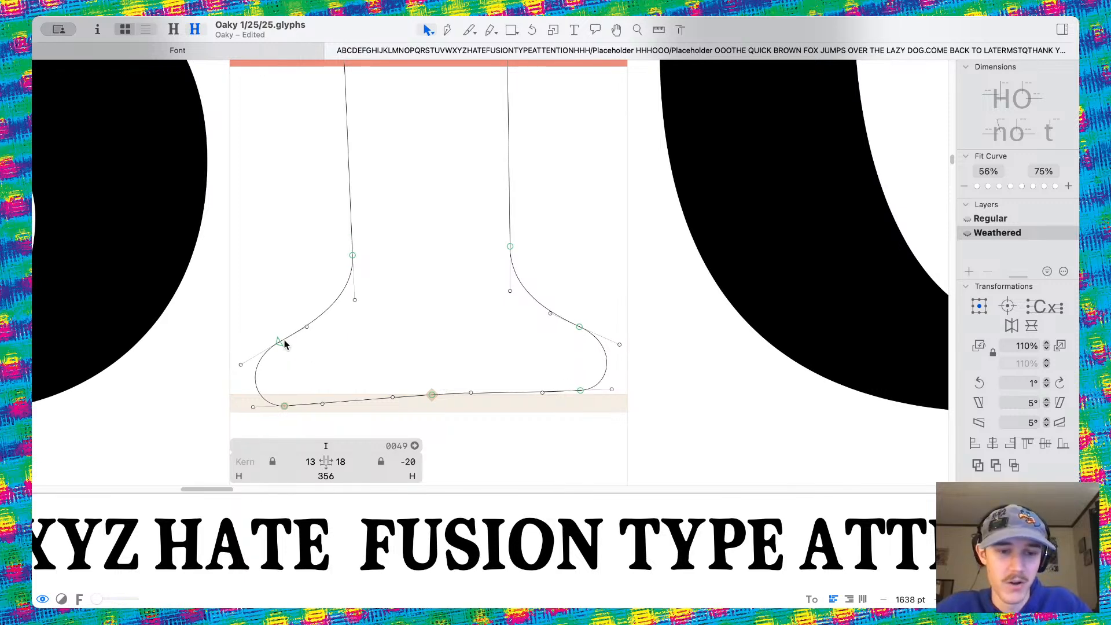
Lower the upper left node of the I's foot serif slightly, save, and preview it within FUSION
drag(279, 342, 280, 347)
click(392, 367)
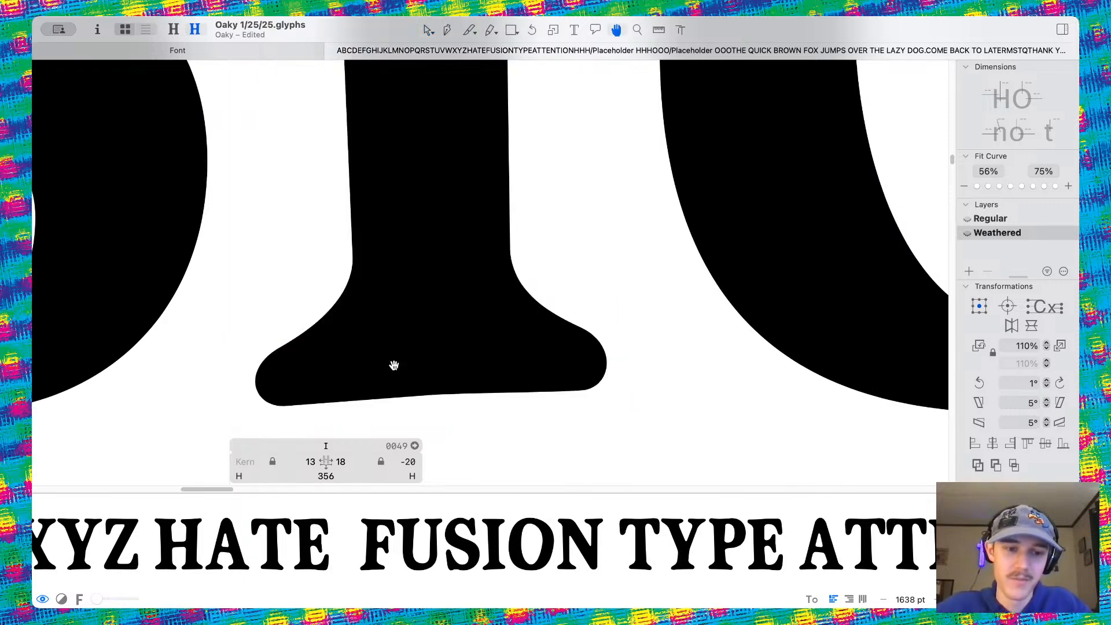
scroll(393, 368, down, 10)
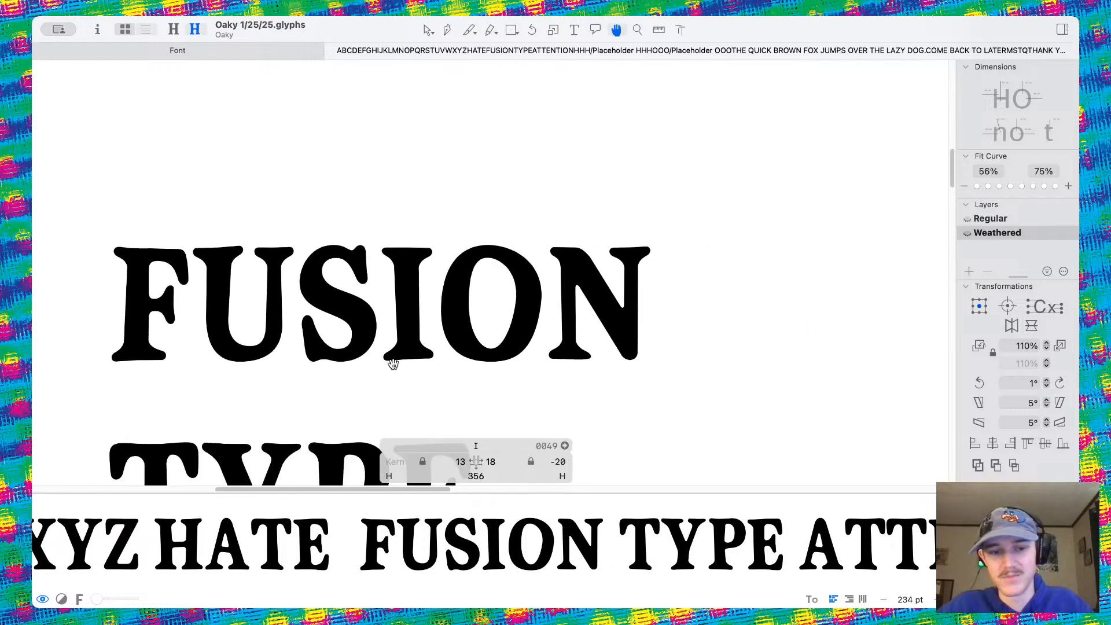
scroll(507, 393, left, 3)
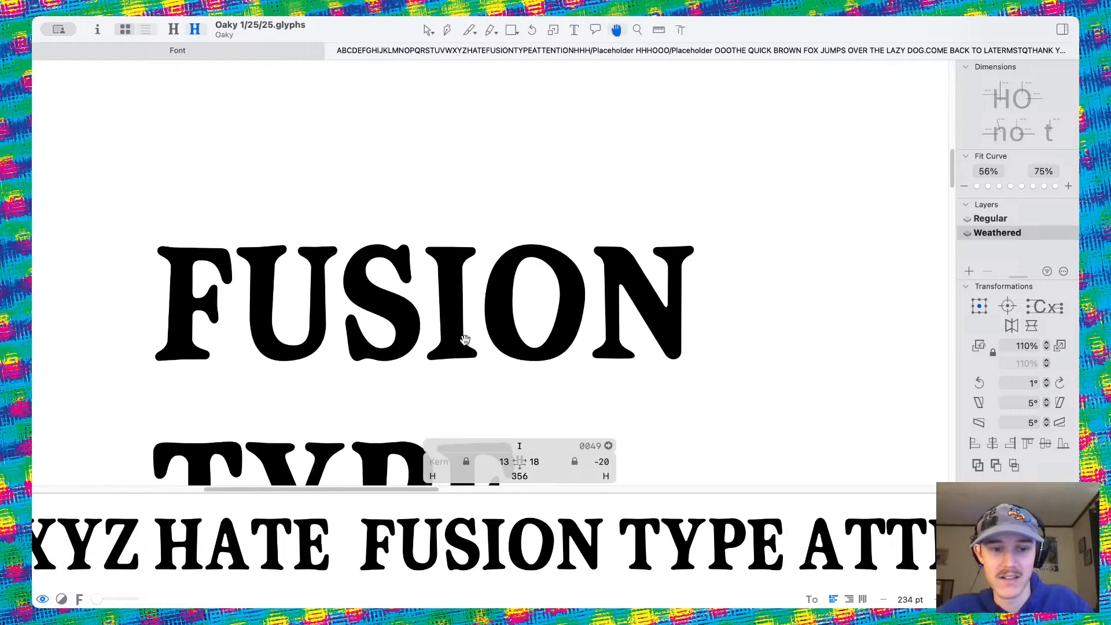
scroll(465, 339, left, 3)
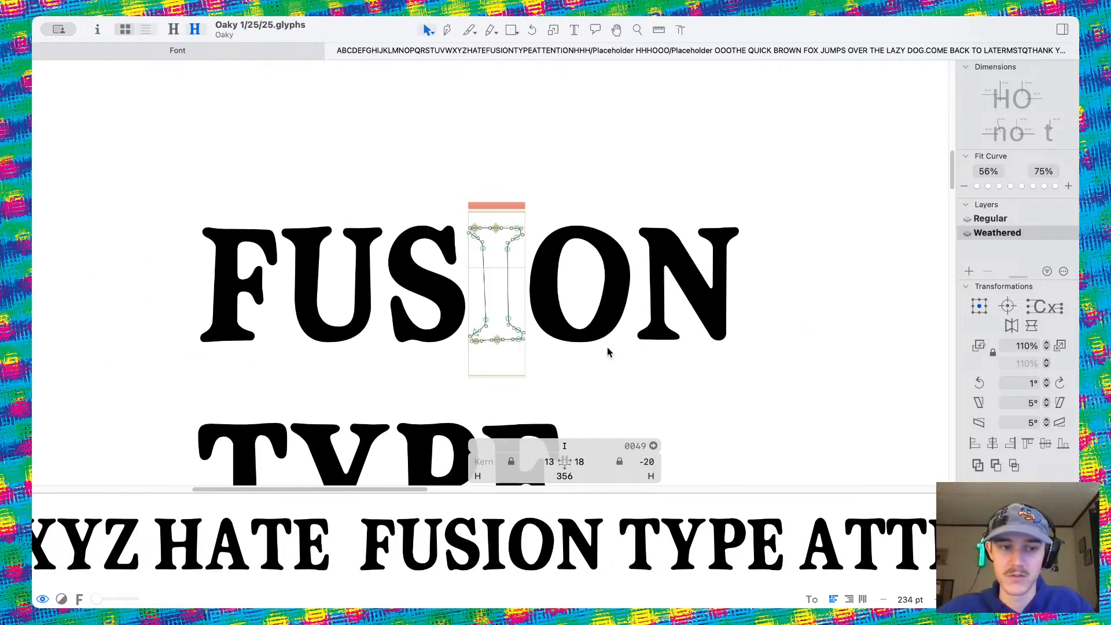
Open the F of FUSION for editing and lower the upper left node of its foot serif slightly
scroll(608, 351, left, 7)
scroll(384, 319, up, 5)
double_click(469, 326)
scroll(463, 328, up, 4)
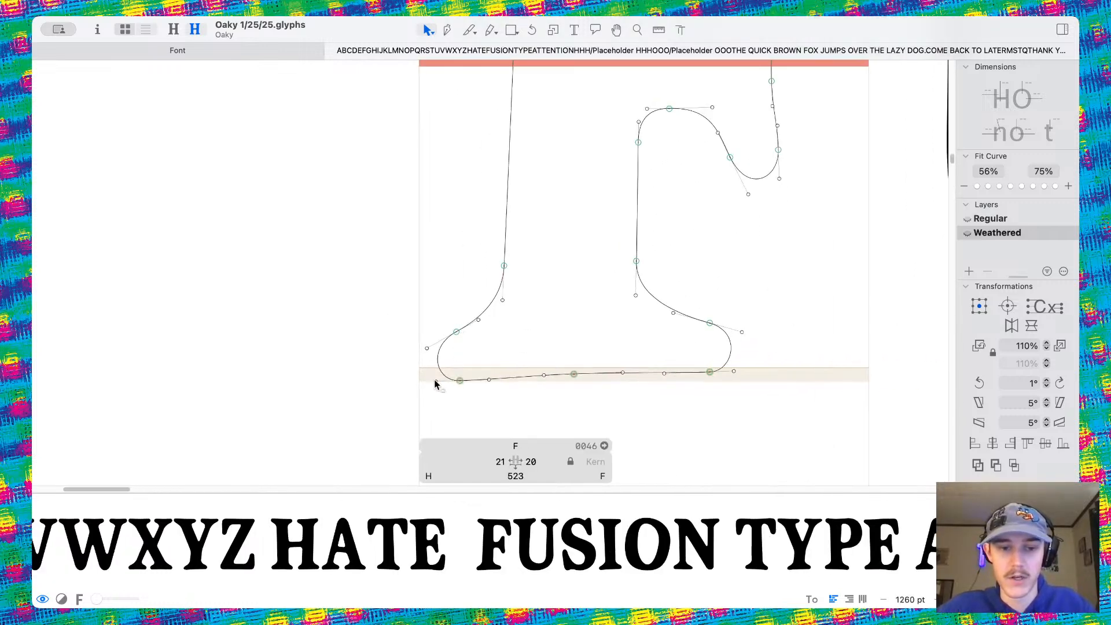
drag(435, 382, 428, 380)
key(super+z)
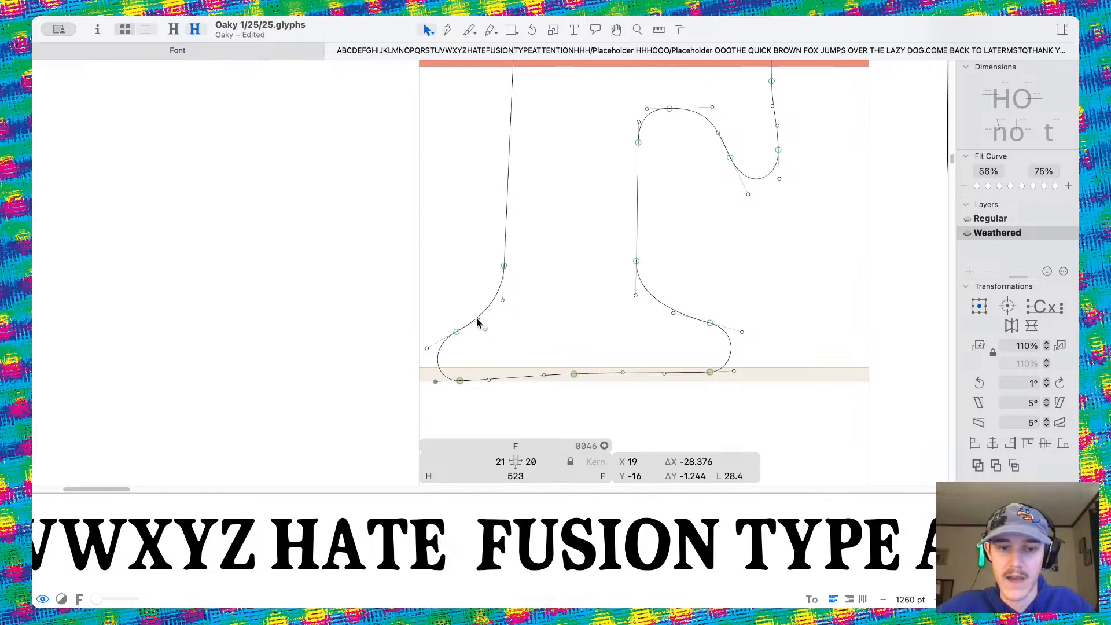
key(super+z)
click(509, 346)
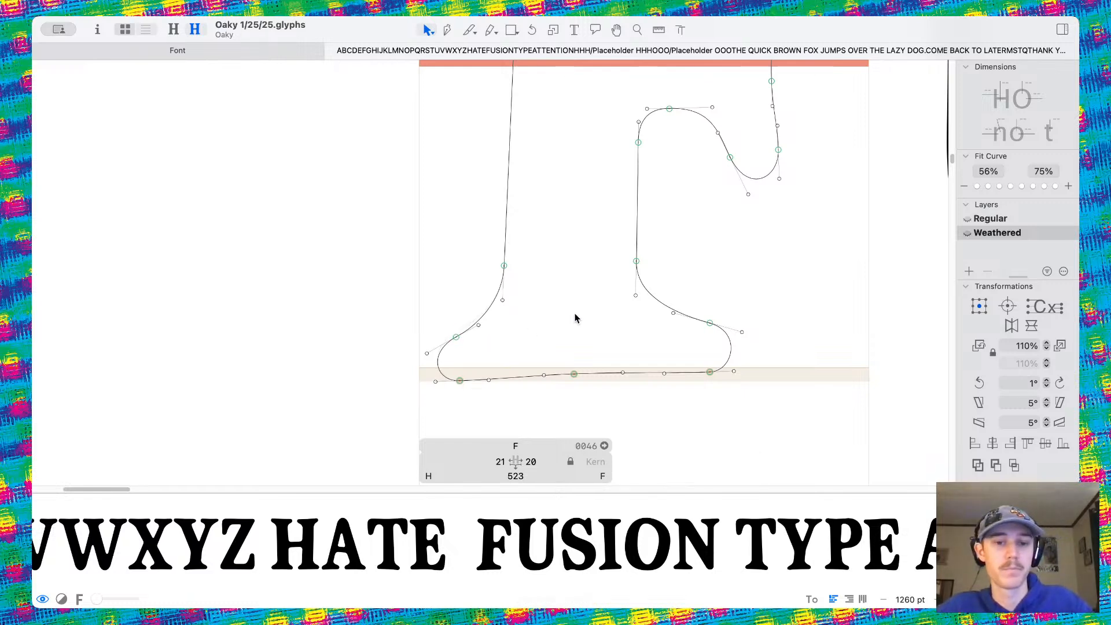
Open the N of FUSION and round its bottom vertex, raising the right node to X 576, Y 70 and moving the left node up the diagonal
scroll(576, 318, down, 6)
scroll(576, 318, right, 8)
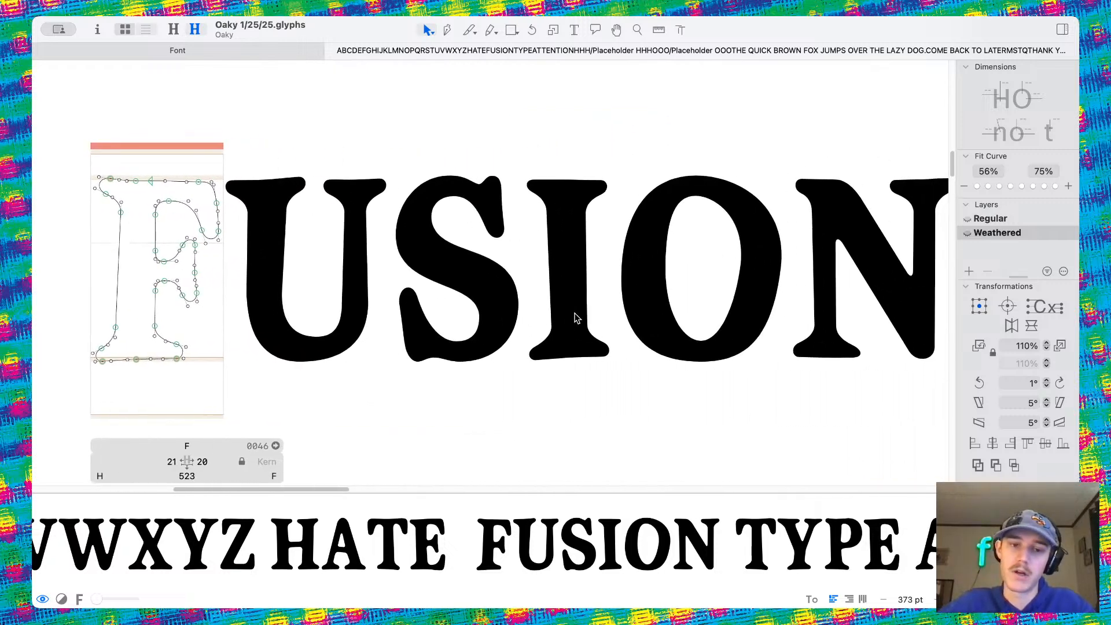
scroll(576, 318, down, 2)
scroll(576, 319, right, 5)
scroll(596, 298, up, 4)
double_click(651, 302)
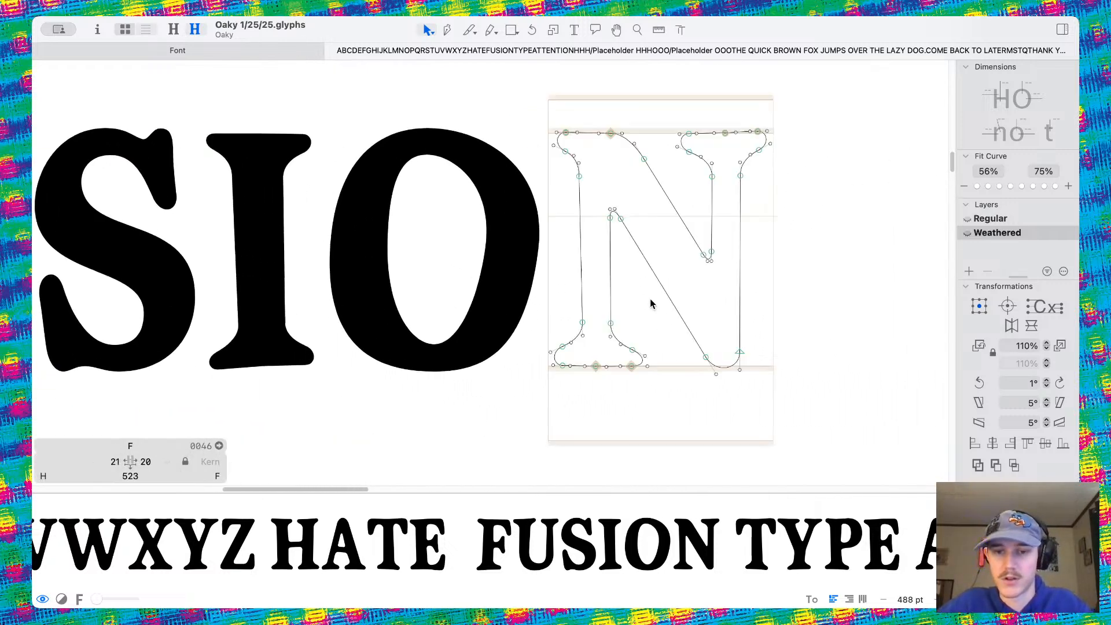
scroll(615, 271, up, 3)
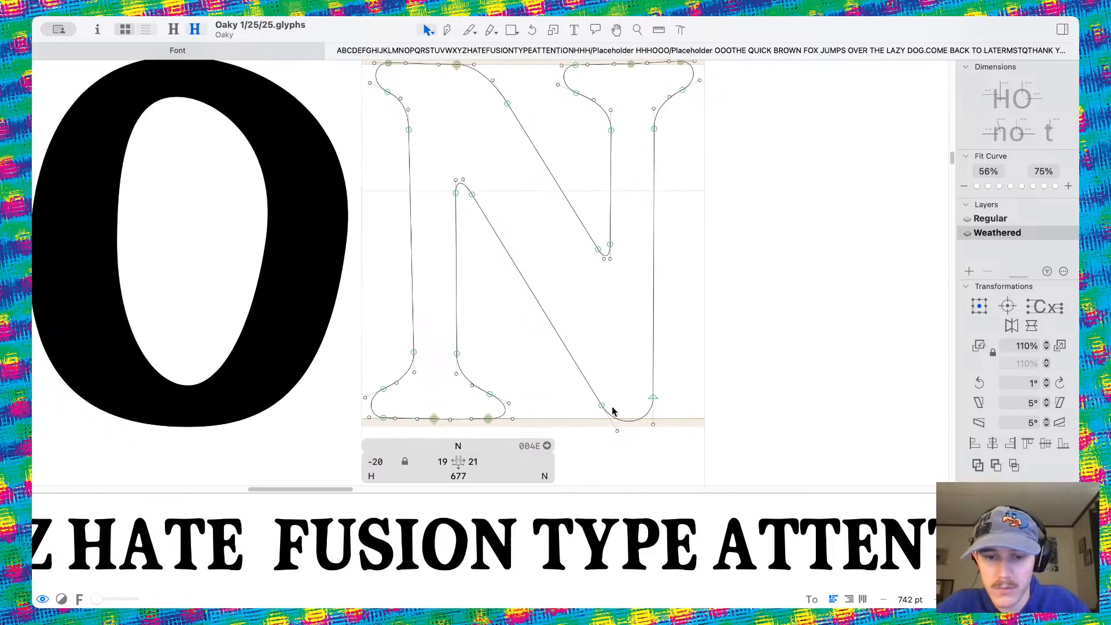
drag(600, 409, 654, 386)
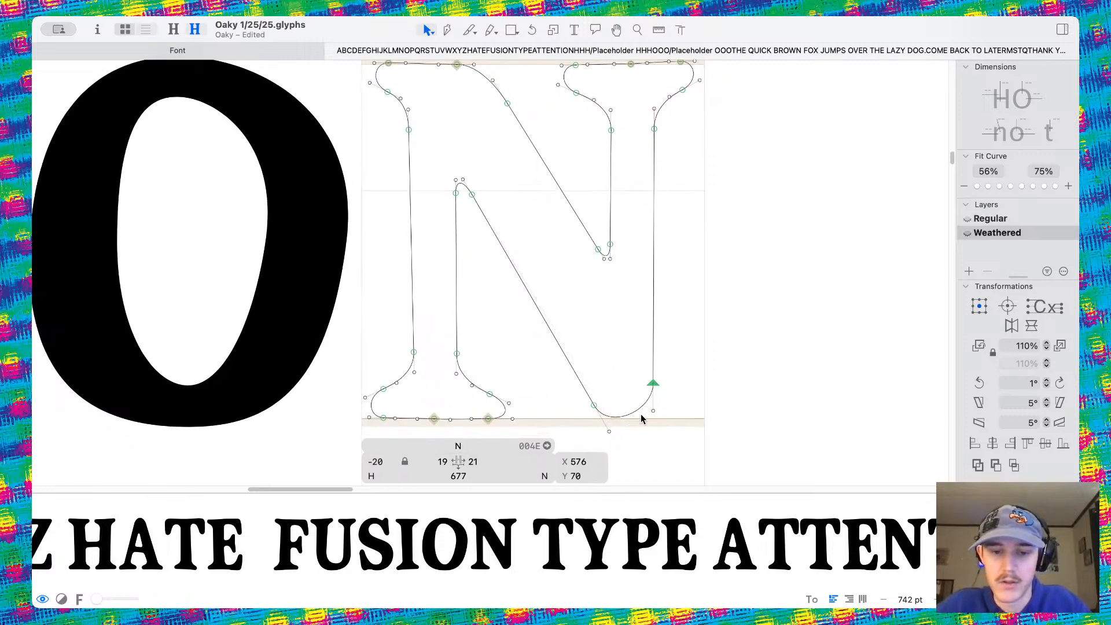
mouse_move(594, 407)
mouse_down()
mouse_move(585, 393)
mouse_move(618, 416)
mouse_up()
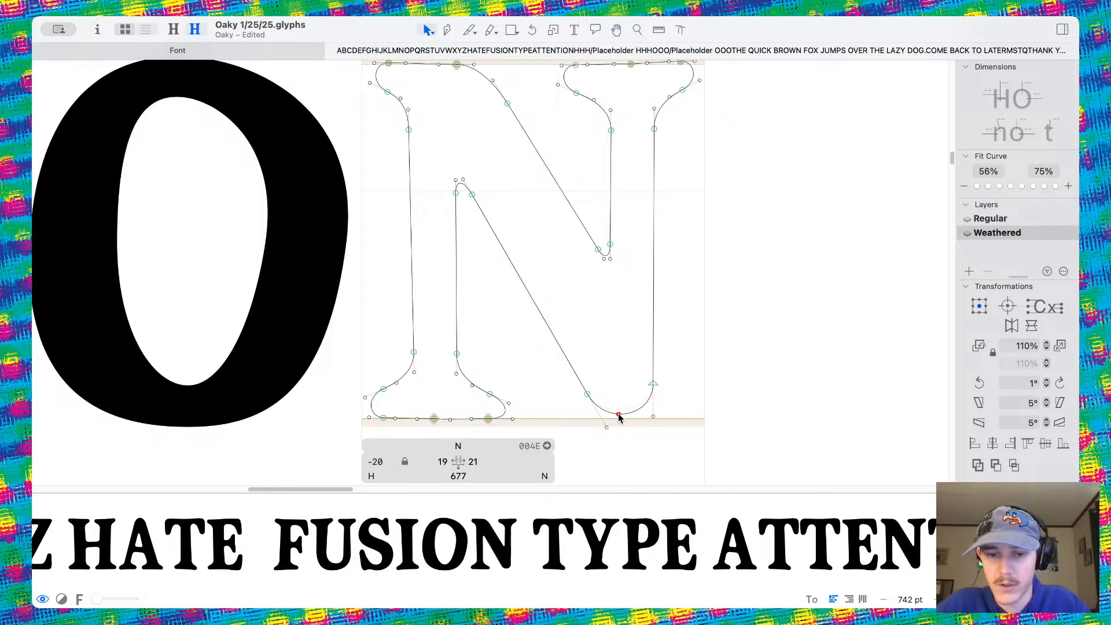
click(652, 385)
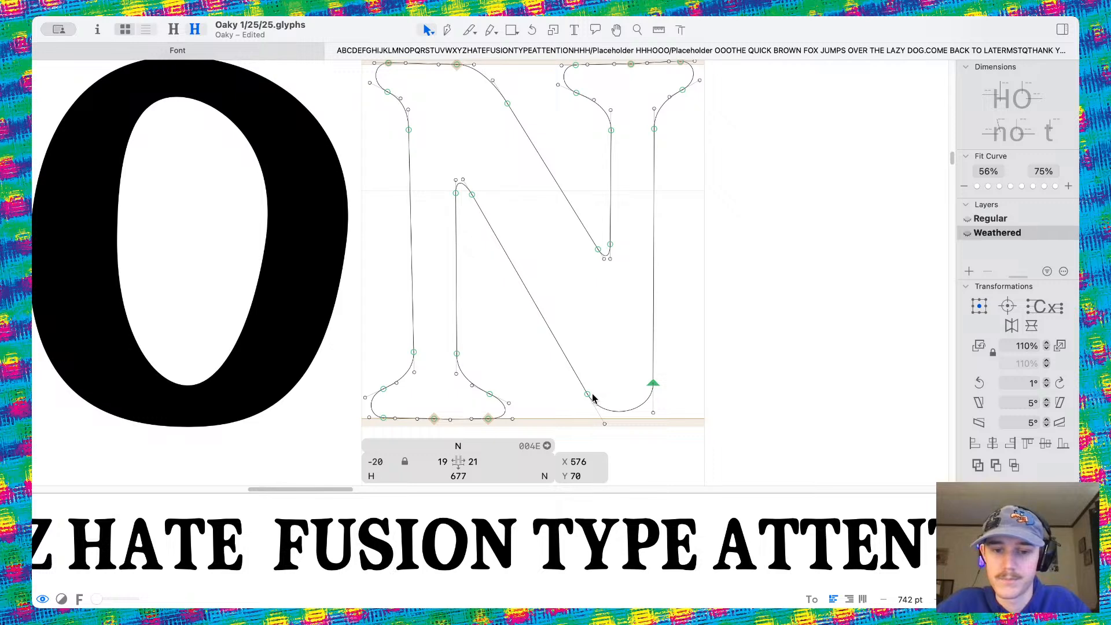
Extend the left handle of the N's bottom vertex to X 504, Y -51, checking the curve in preview
drag(605, 425, 623, 453)
key(space)
scroll(764, 363, down, 5)
scroll(683, 337, right, 1)
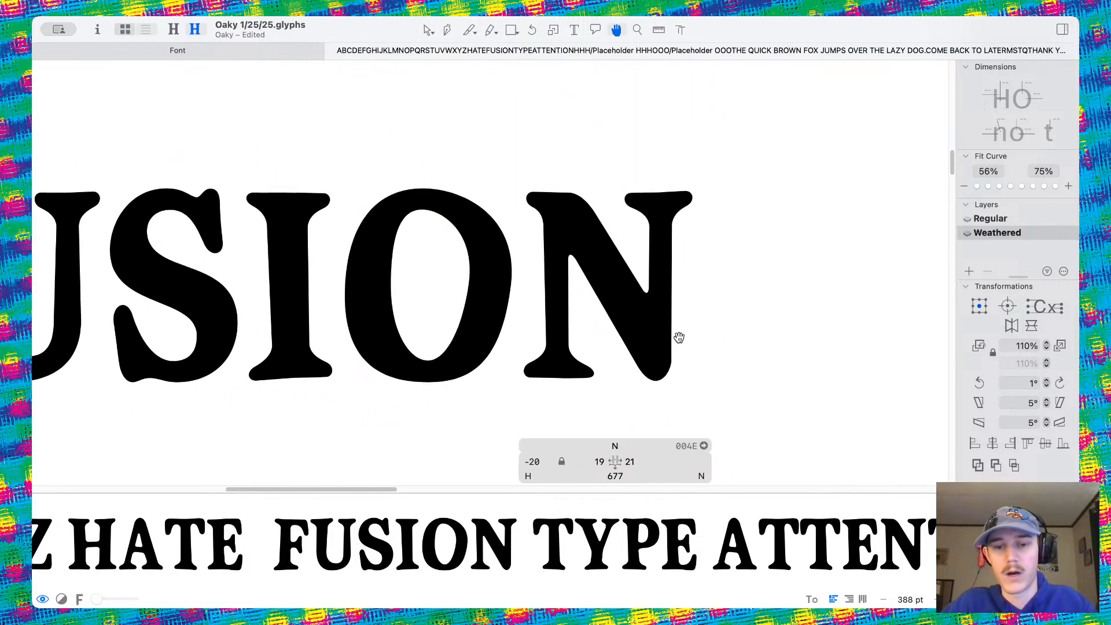
scroll(640, 354, up, 5)
drag(655, 428, 648, 418)
Shift the N's upper right serif left to a right sidebearing of 29 so the right stem slants
scroll(538, 255, up, 5)
scroll(517, 198, right, 3)
scroll(517, 198, up, 2)
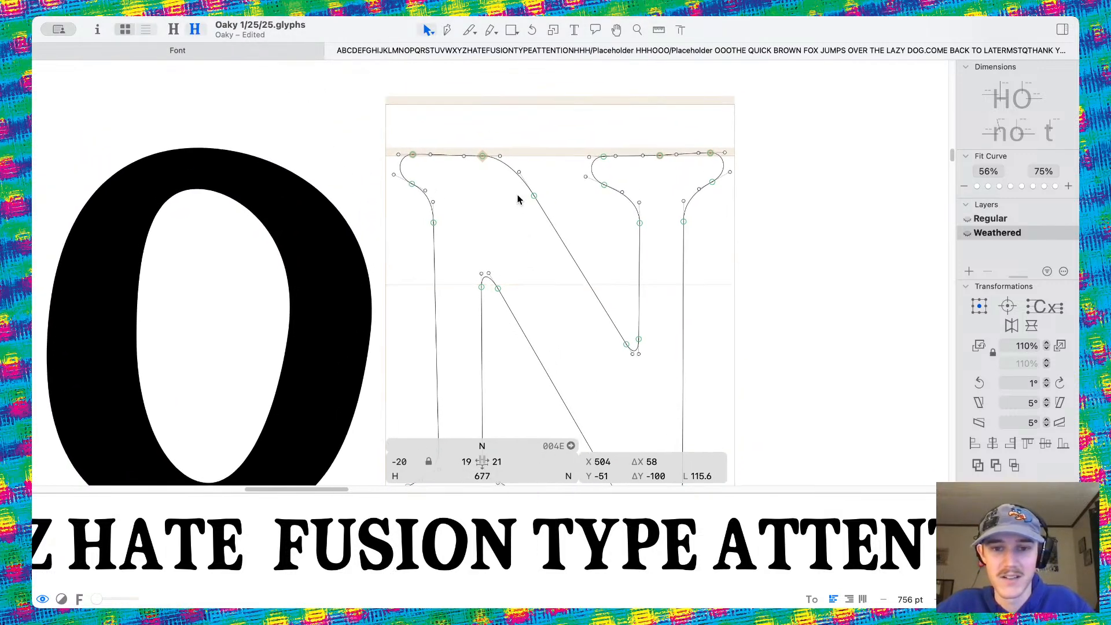
scroll(569, 168, up, 3)
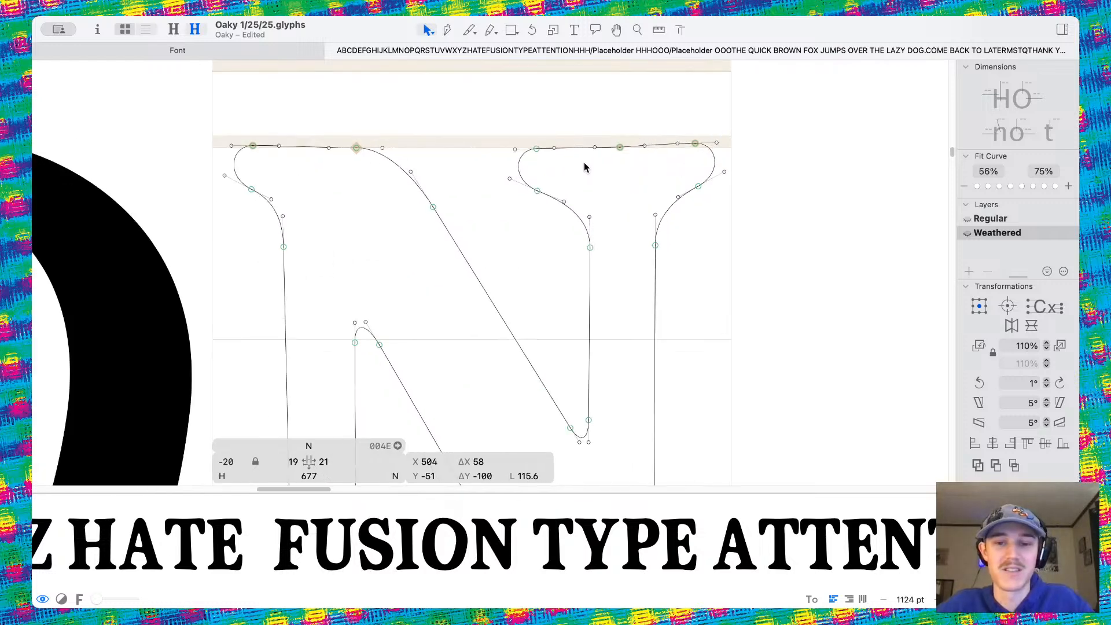
scroll(520, 142, down, 2)
drag(509, 136, 623, 226)
click(428, 248)
scroll(427, 247, down, 1)
scroll(440, 220, down, 3)
scroll(443, 170, up, 2)
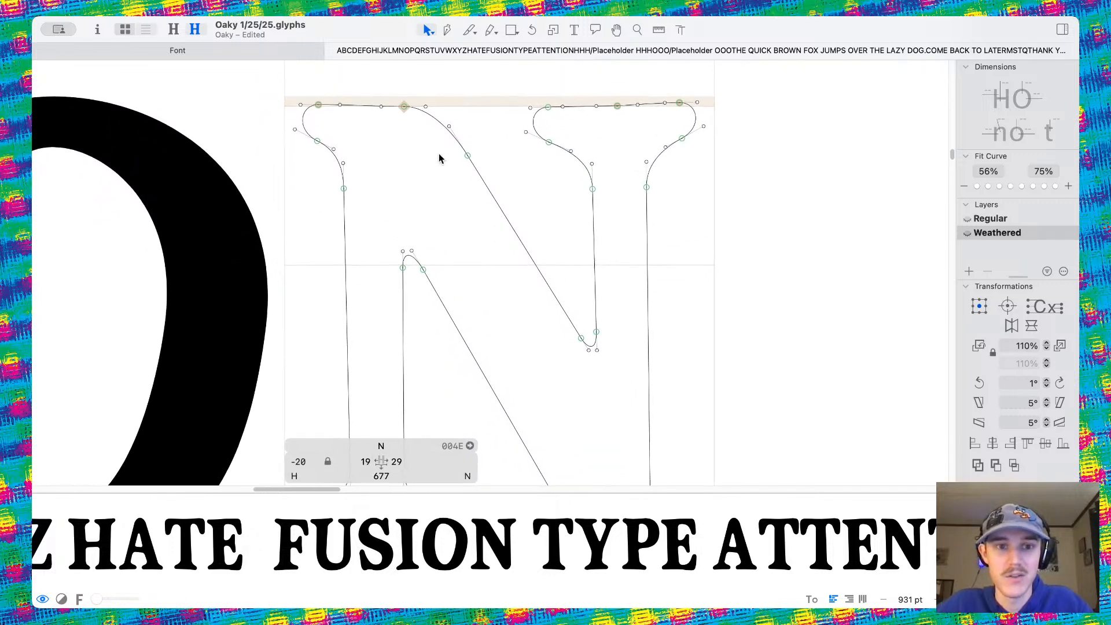
Try moving the N's upper diagonal curve 24 units to the right and undo the move
drag(389, 106, 484, 167)
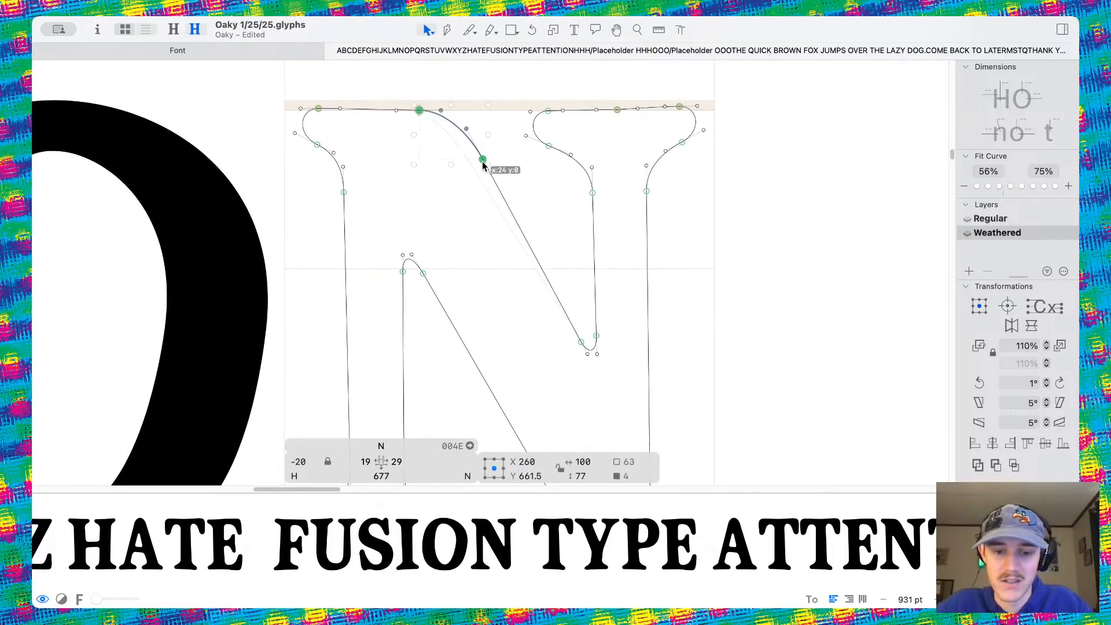
key(super+z)
scroll(520, 198, down, 2)
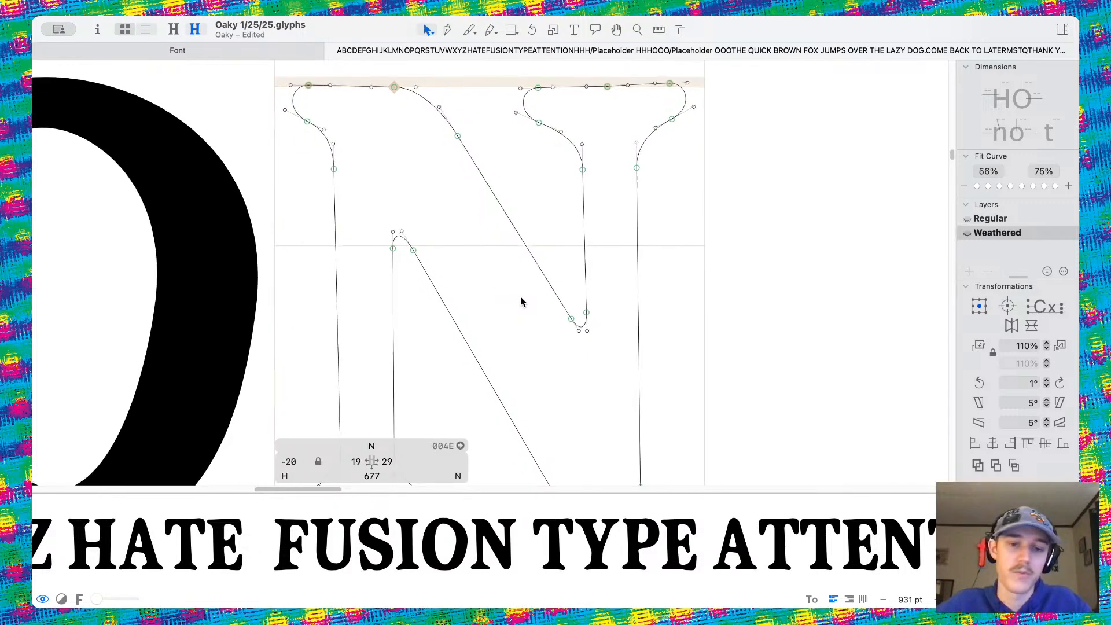
Widen and round the top of the N's lower counter by moving its right node up and right, and preview
drag(418, 246, 424, 227)
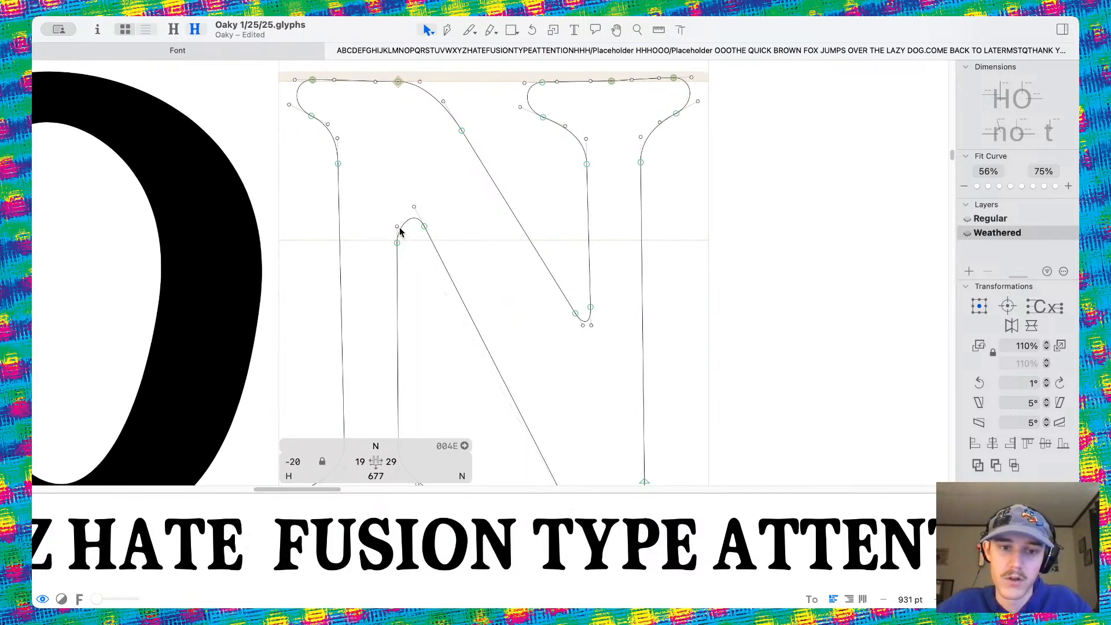
click(397, 225)
key(space)
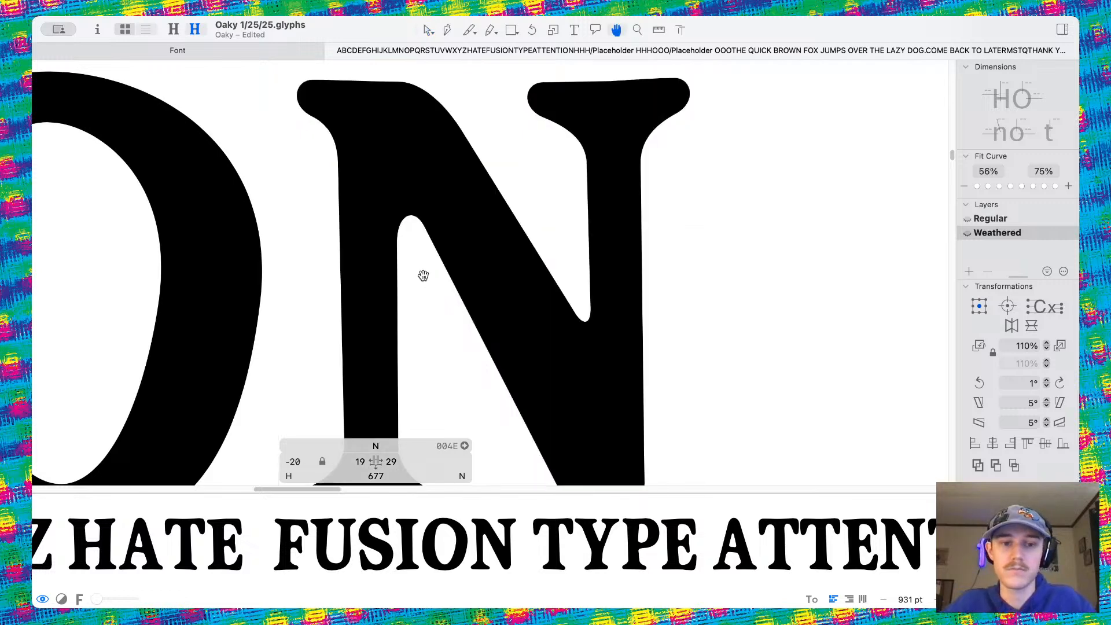
scroll(423, 275, down, 5)
Set the right handle of the middle baseline node in the N's foot serif to X 175, Y 0
scroll(424, 306, up, 3)
scroll(429, 415, up, 5)
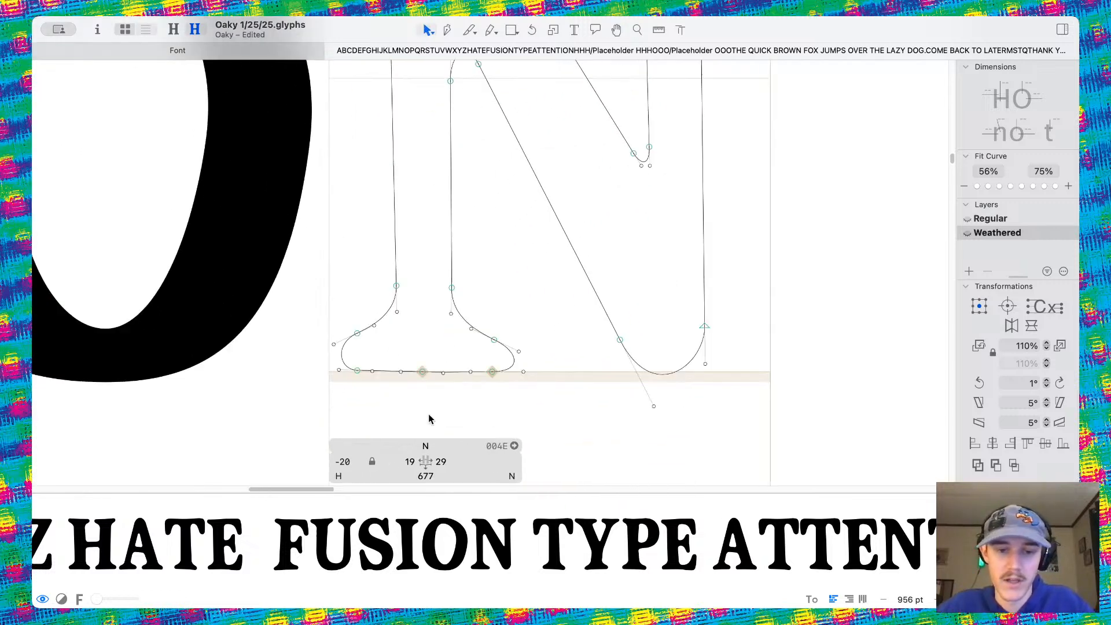
scroll(428, 414, up, 5)
click(425, 269)
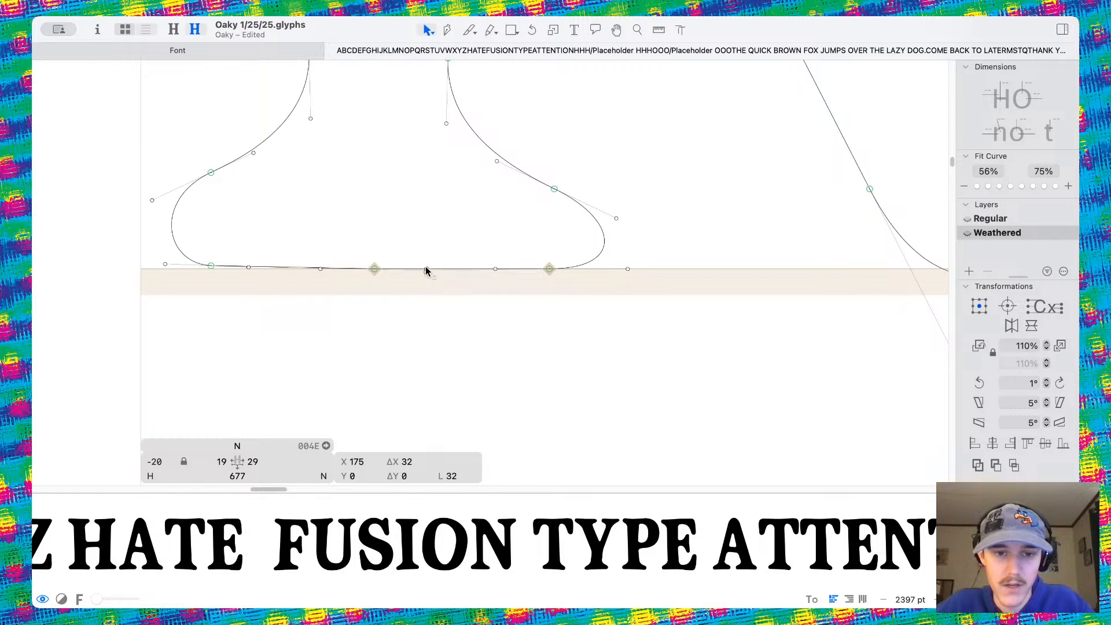
scroll(428, 275, down, 5)
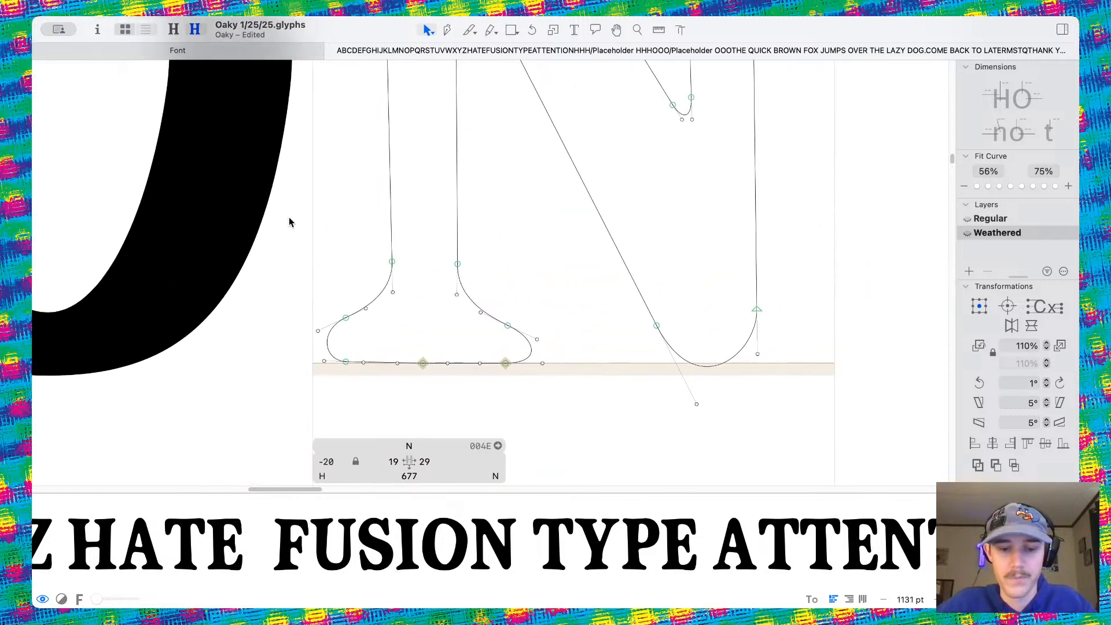
Shift the N's foot serif right to a left sidebearing of 28 and preview FUSION TYPE ATTENTION
drag(287, 210, 518, 362)
key(space)
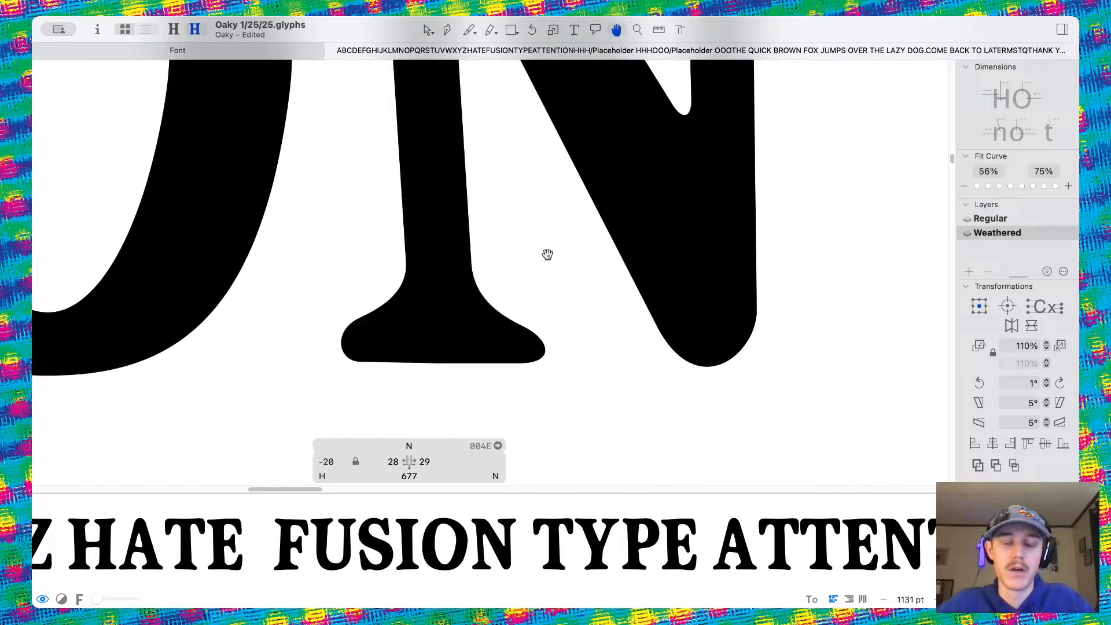
scroll(548, 253, down, 4)
scroll(547, 255, down, 8)
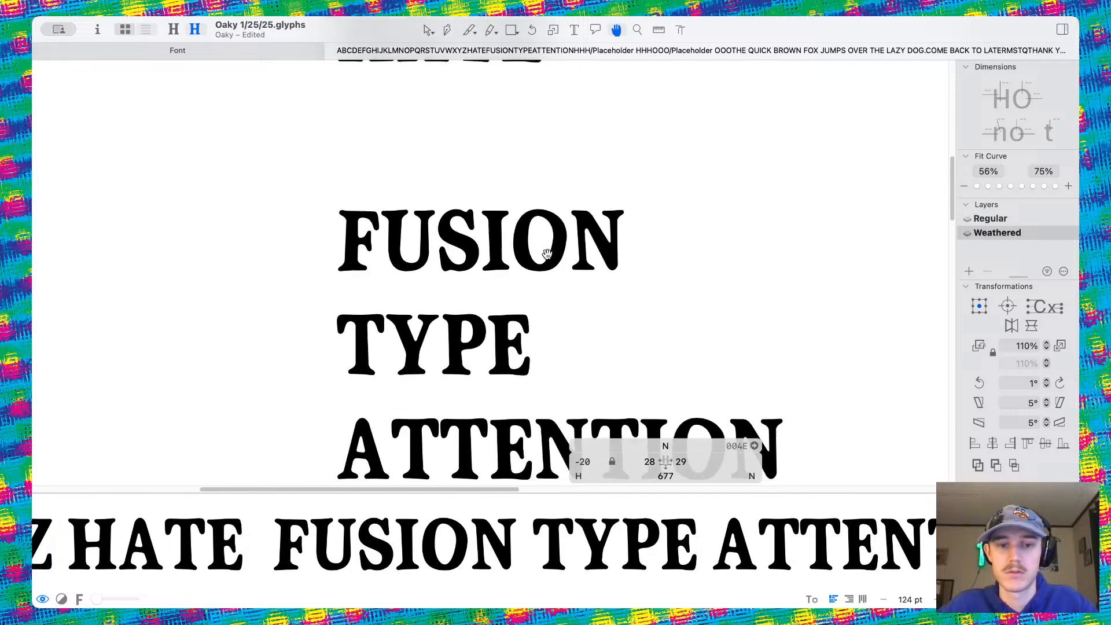
scroll(547, 254, down, 3)
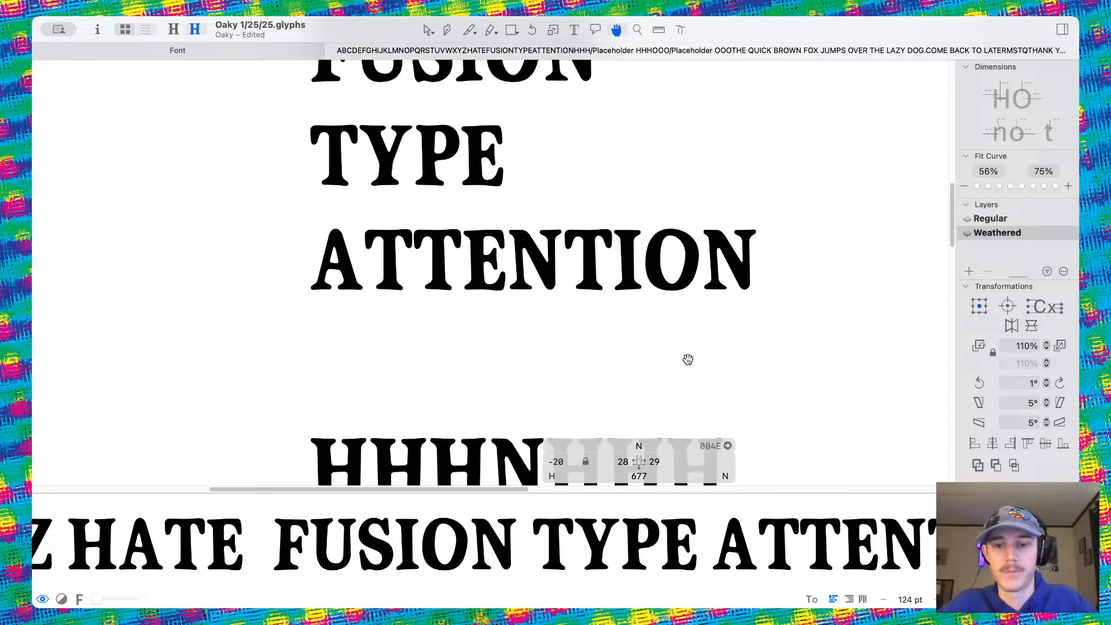
scroll(687, 359, up, 5)
scroll(532, 280, up, 4)
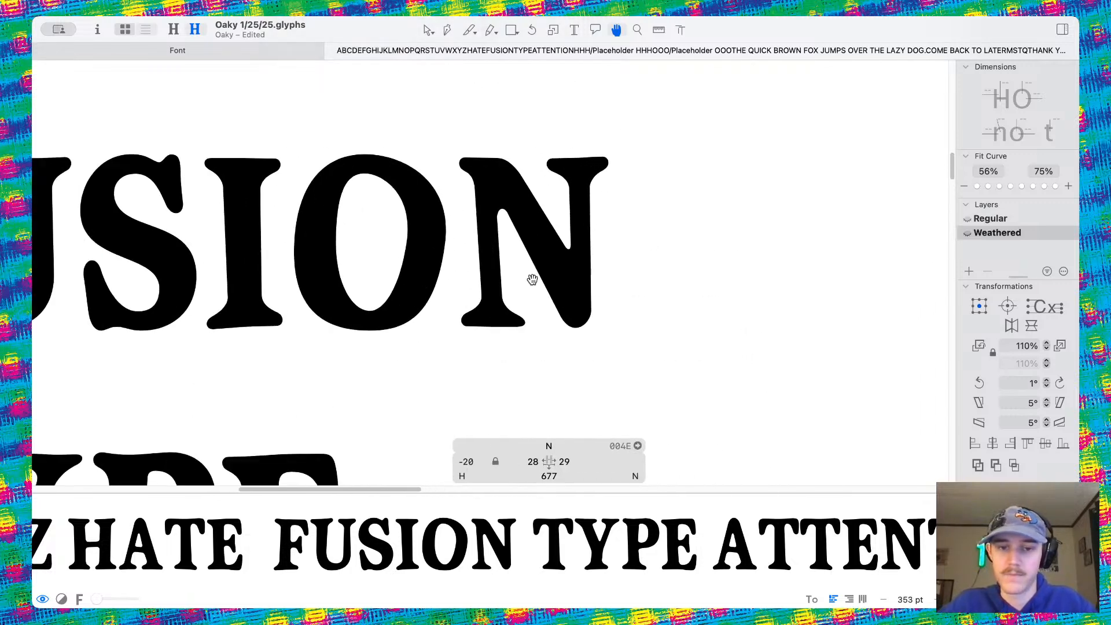
Widen the bottom of the N's upper counter by moving its left node to X 451, Y 361, and preview within FUSION
scroll(554, 258, up, 5)
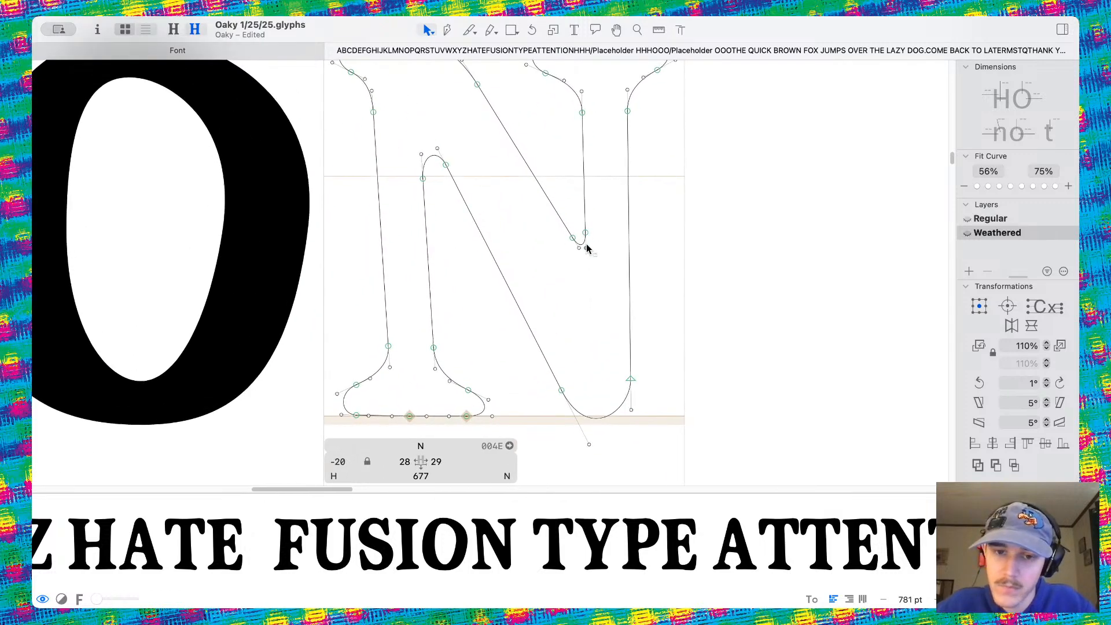
drag(585, 233, 547, 220)
scroll(581, 237, up, 5)
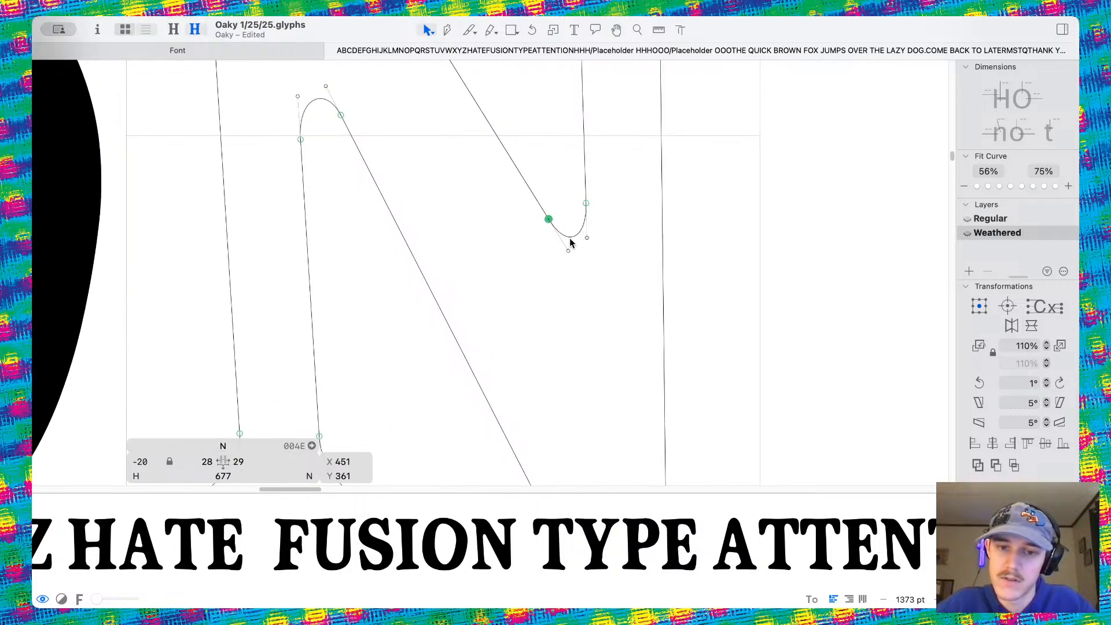
key(space)
scroll(582, 256, down, 10)
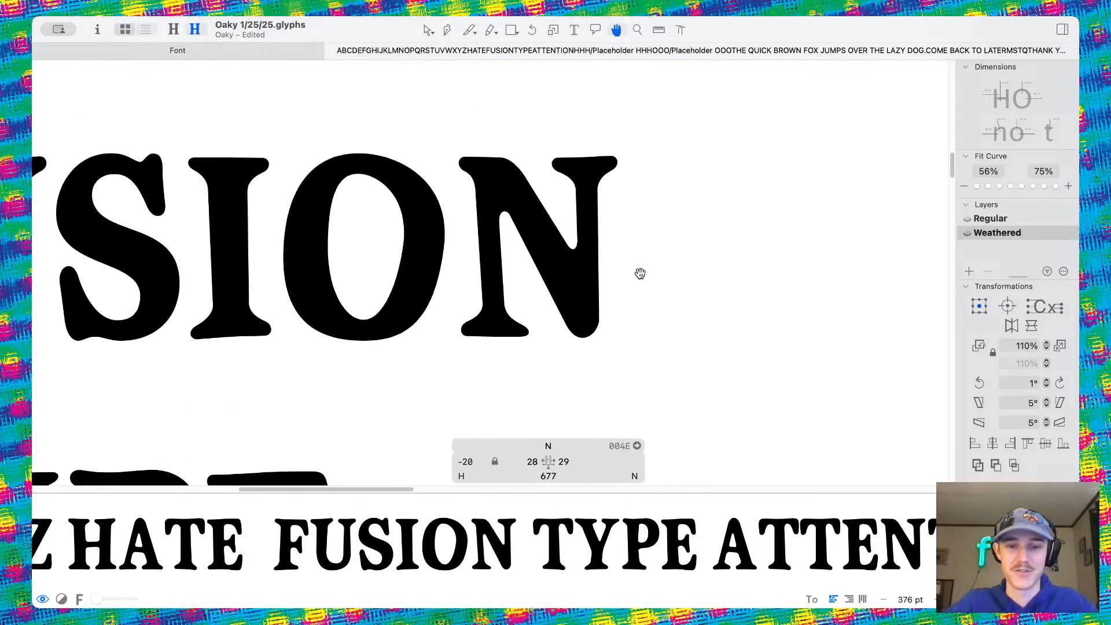
Deepen the N's upper counter by lowering its bottom left node to X 451, Y 334, and preview it within FUSION
key(space)
scroll(640, 280, down, 5)
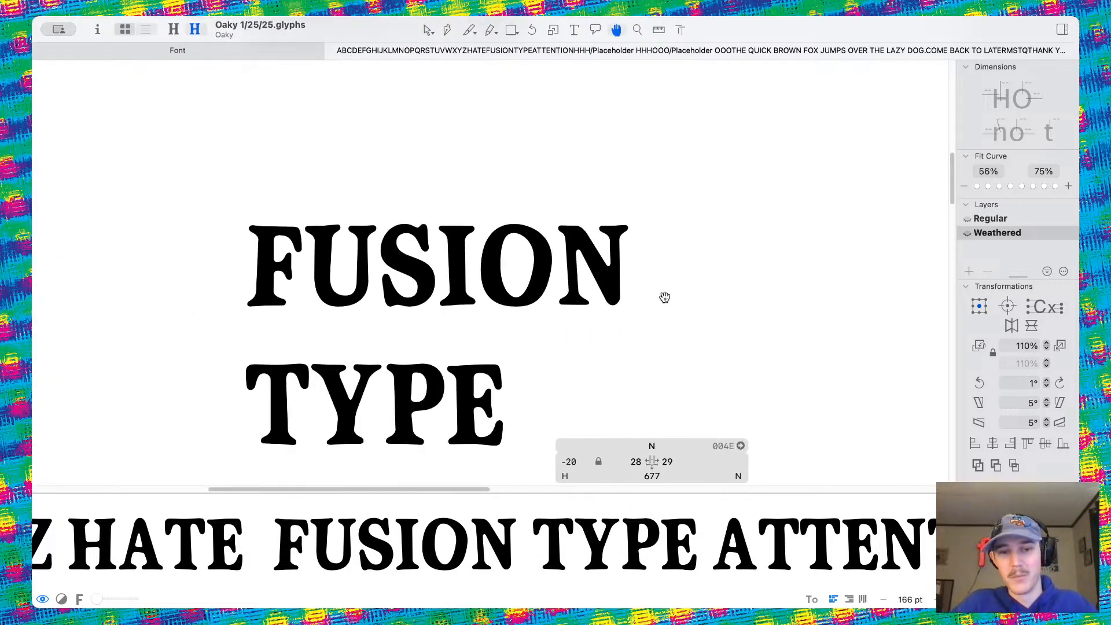
scroll(664, 297, up, 13)
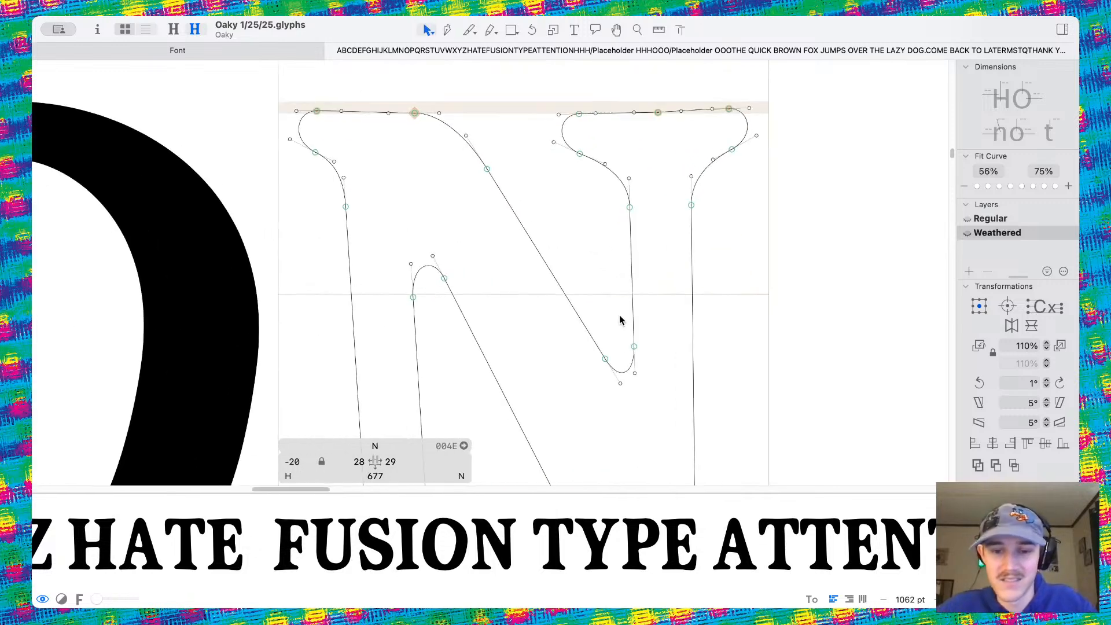
drag(605, 359, 605, 379)
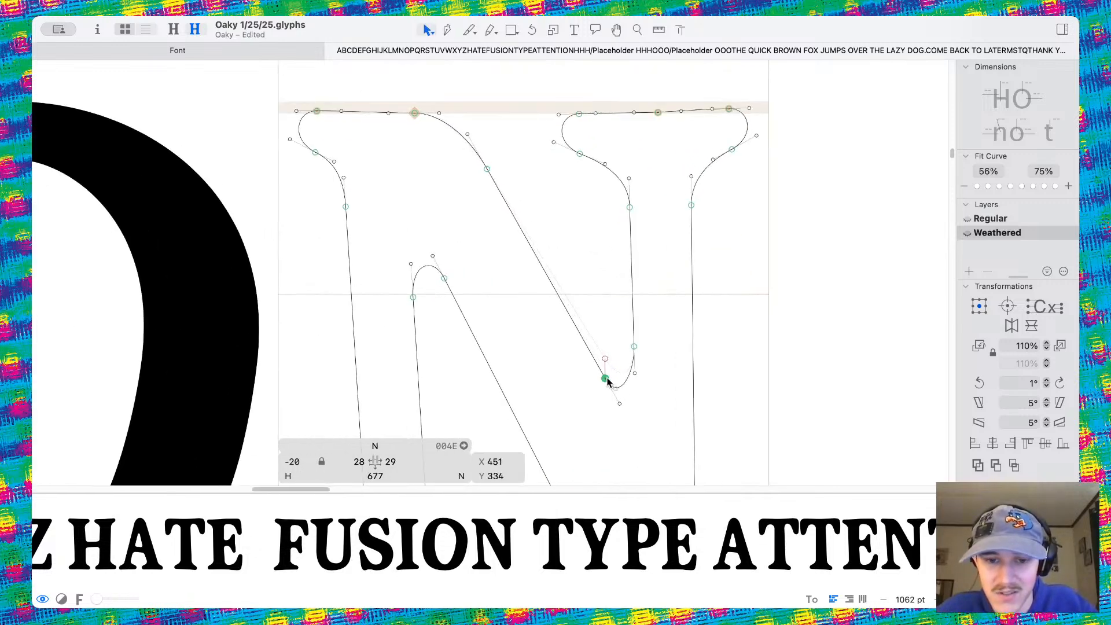
key(space)
scroll(601, 333, down, 4)
scroll(604, 313, up, 5)
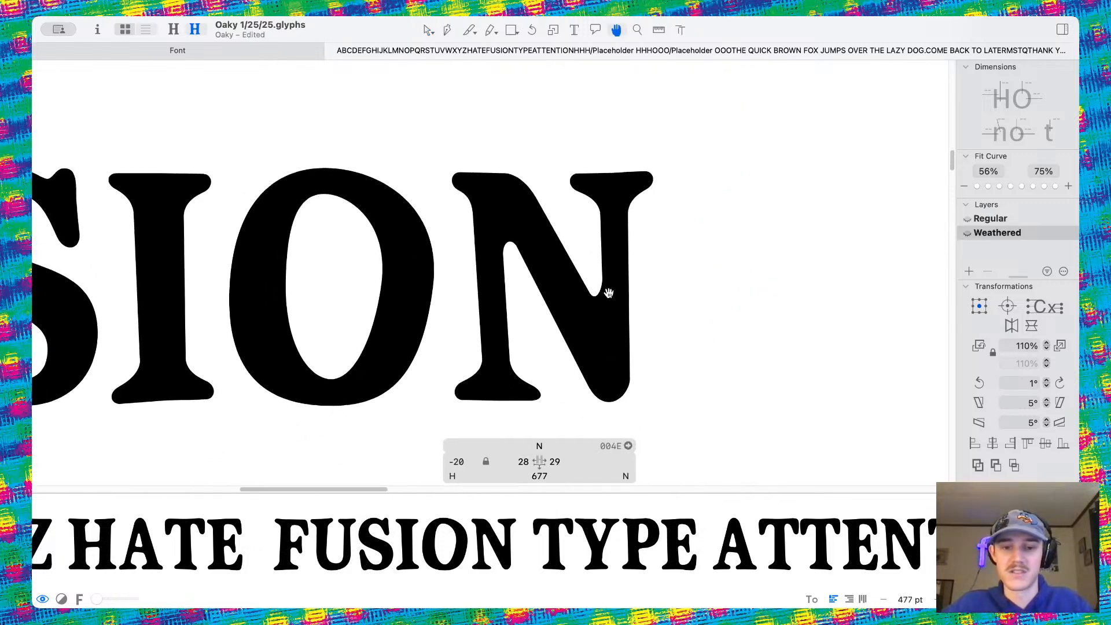
Reshape the curve at the bottom of the N's upper counter by adjusting its right node's handle
scroll(538, 278, up, 4)
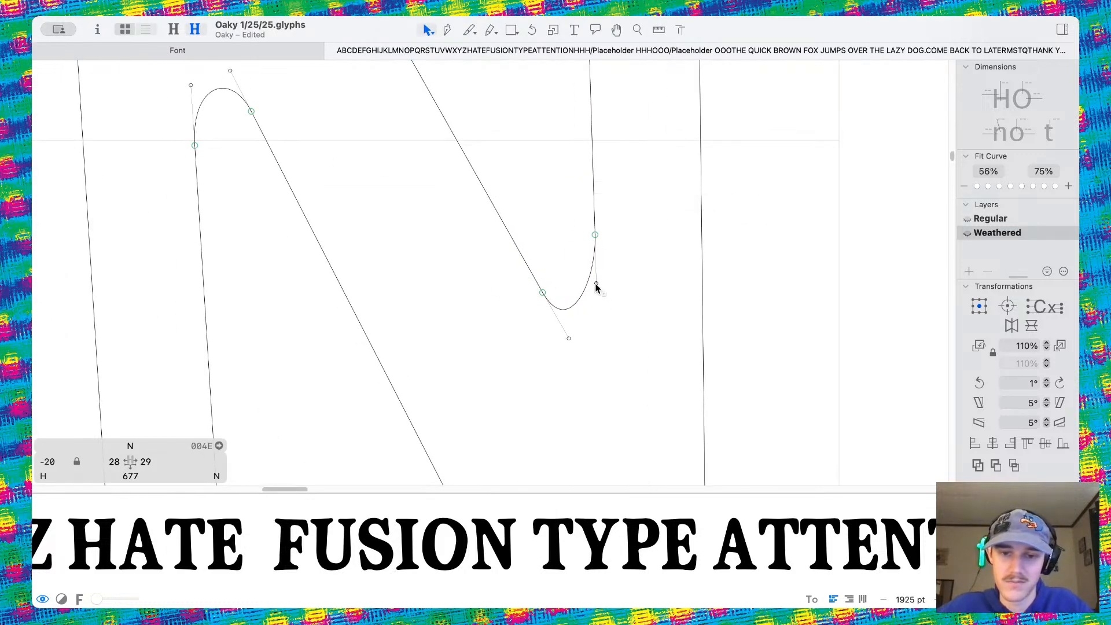
drag(596, 284, 636, 299)
scroll(565, 269, down, 10)
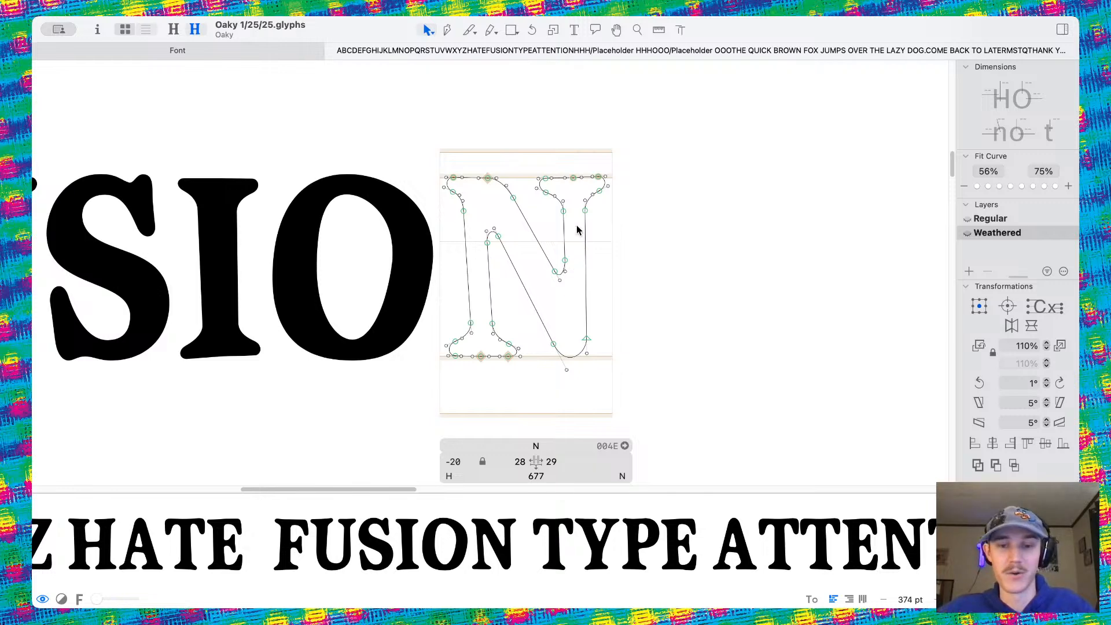
Dip the top edge of the N's upper right serif by lowering its middle node to X 524, Y 695, and preview
scroll(564, 152, up, 7)
drag(565, 124, 563, 130)
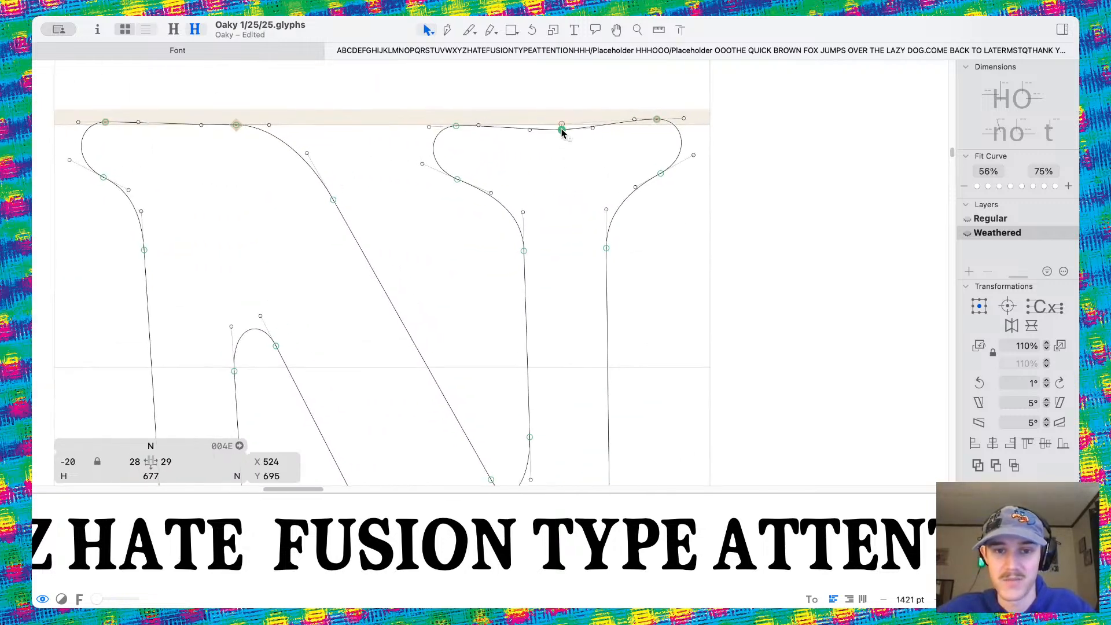
key(space)
scroll(557, 107, down, 5)
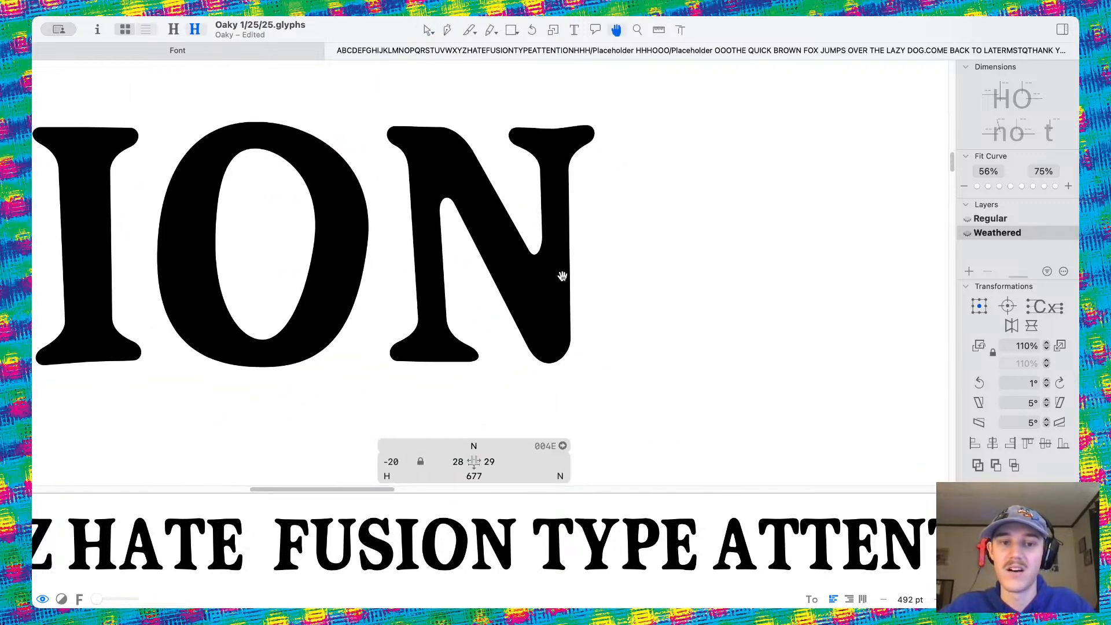
Level the right handle of the middle node on the N's upper right serif at Y 695 and preview the curve
scroll(564, 150, up, 8)
drag(550, 158, 562, 160)
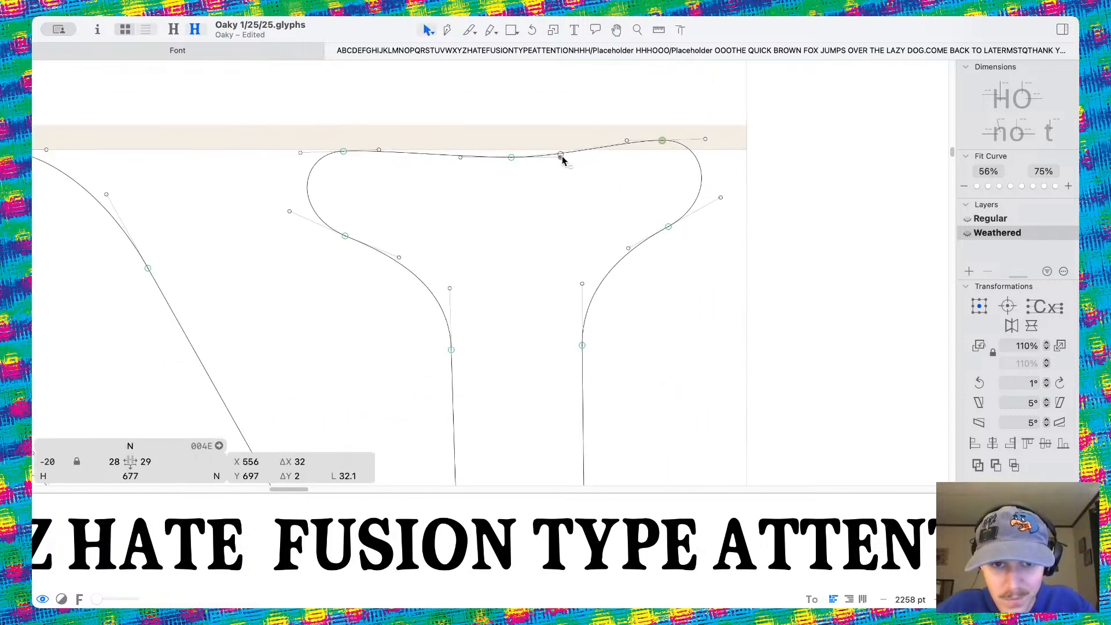
click(512, 157)
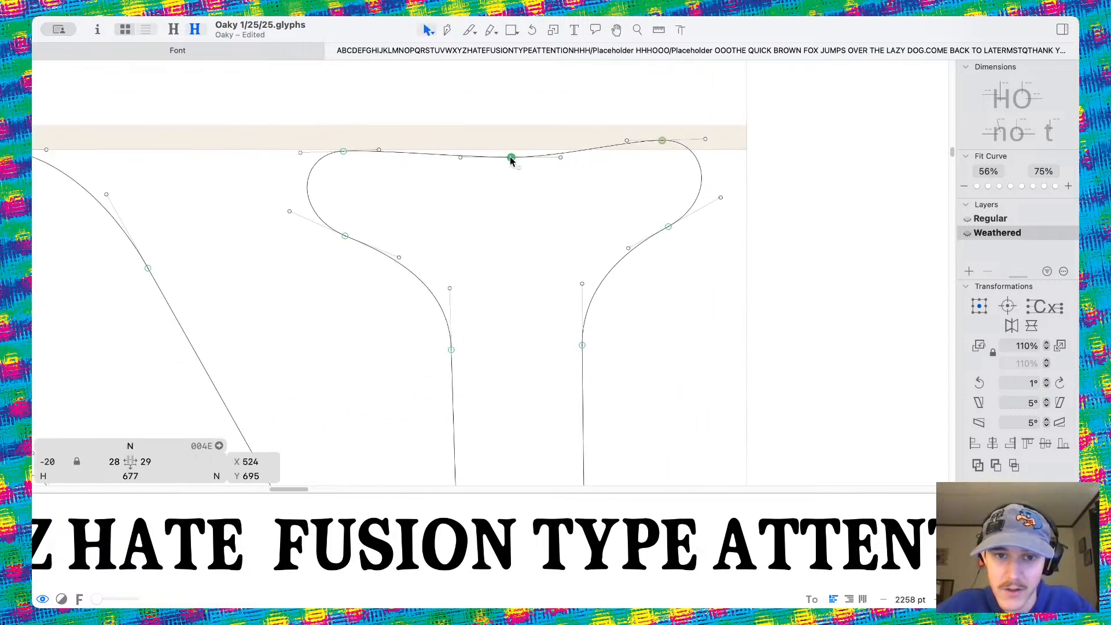
drag(441, 143, 554, 161)
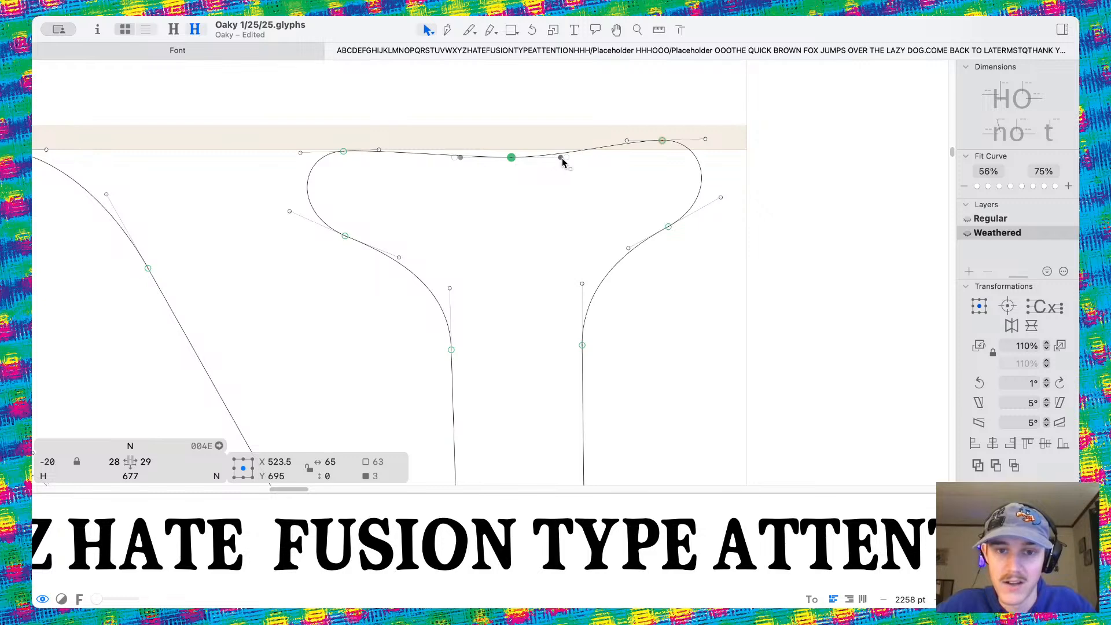
key(space)
scroll(589, 194, down, 8)
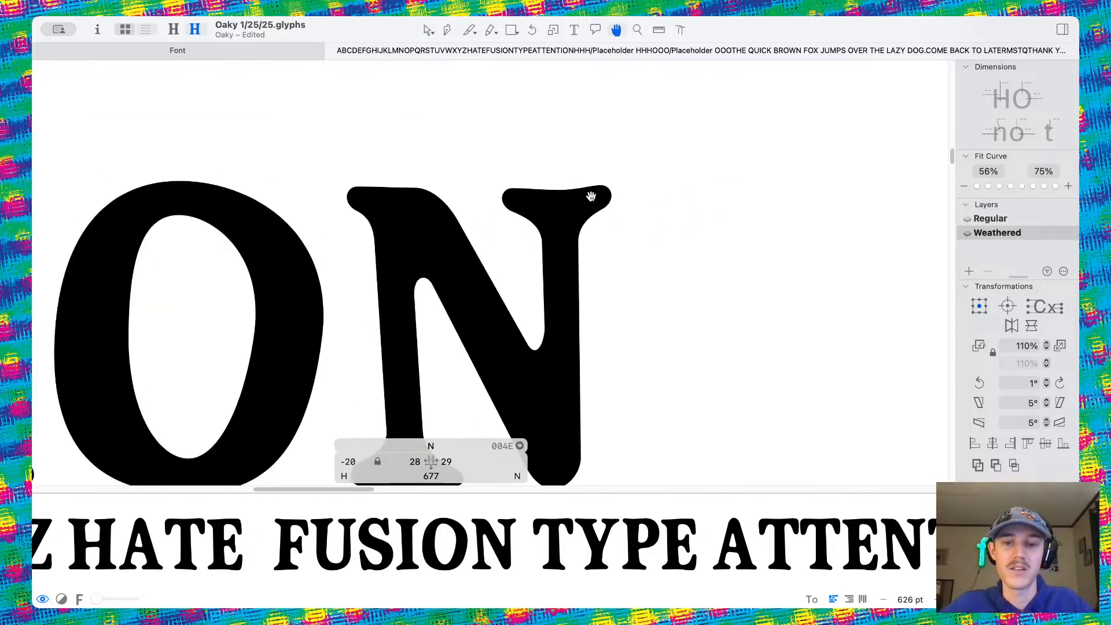
Arch the underside of the N's foot serif by raising its middle baseline node and extending its right handle, and preview within FUSION
scroll(486, 373, up, 7)
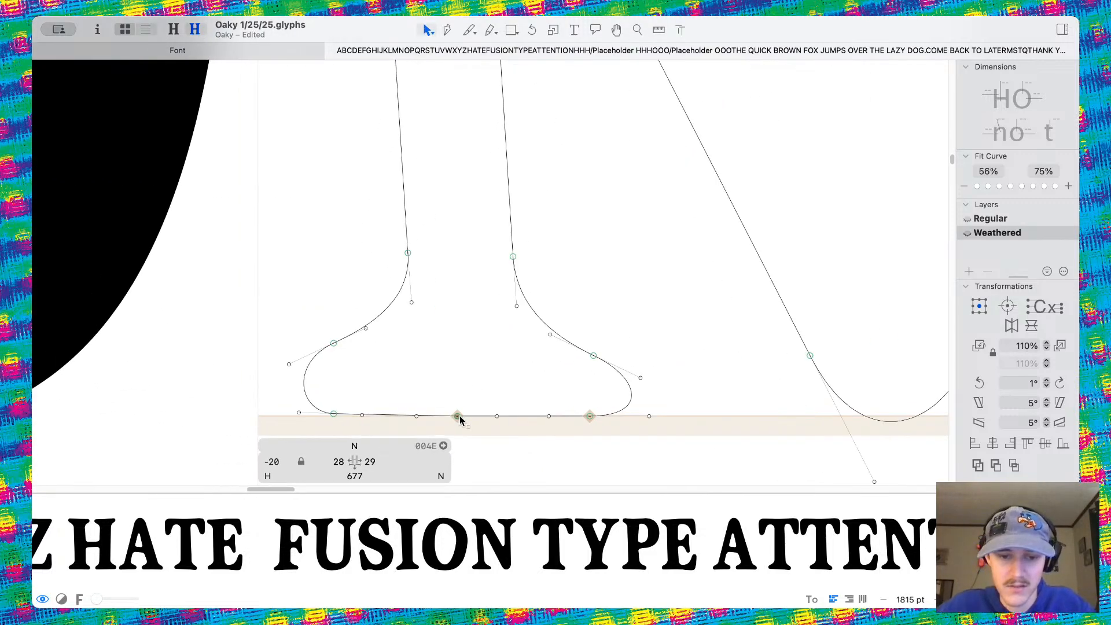
drag(460, 419, 512, 412)
scroll(509, 393, down, 7)
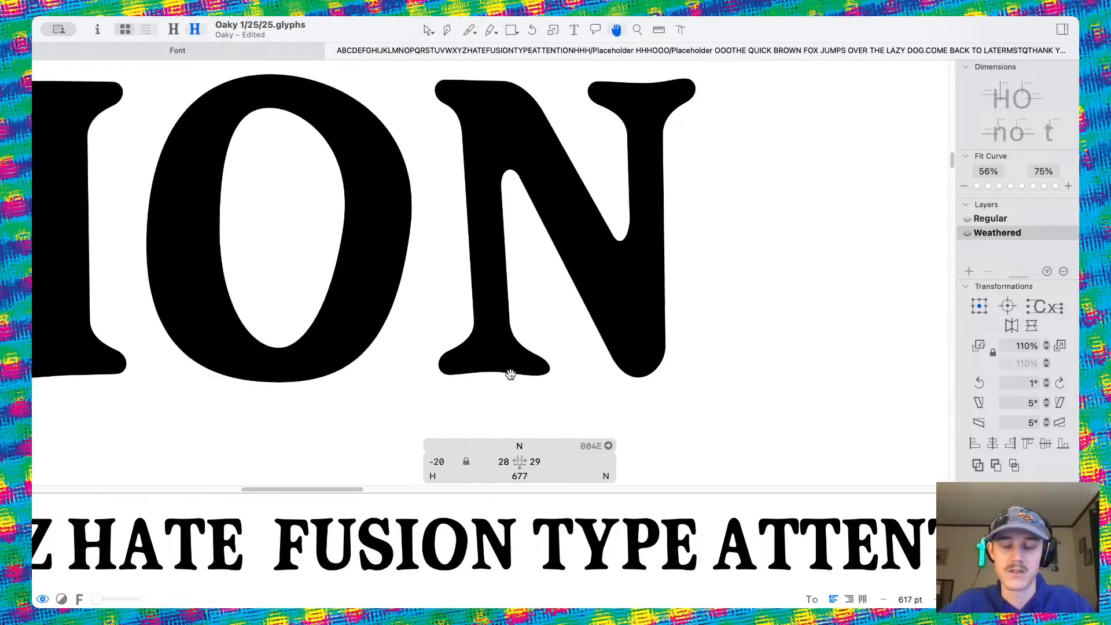
scroll(648, 357, left, 1)
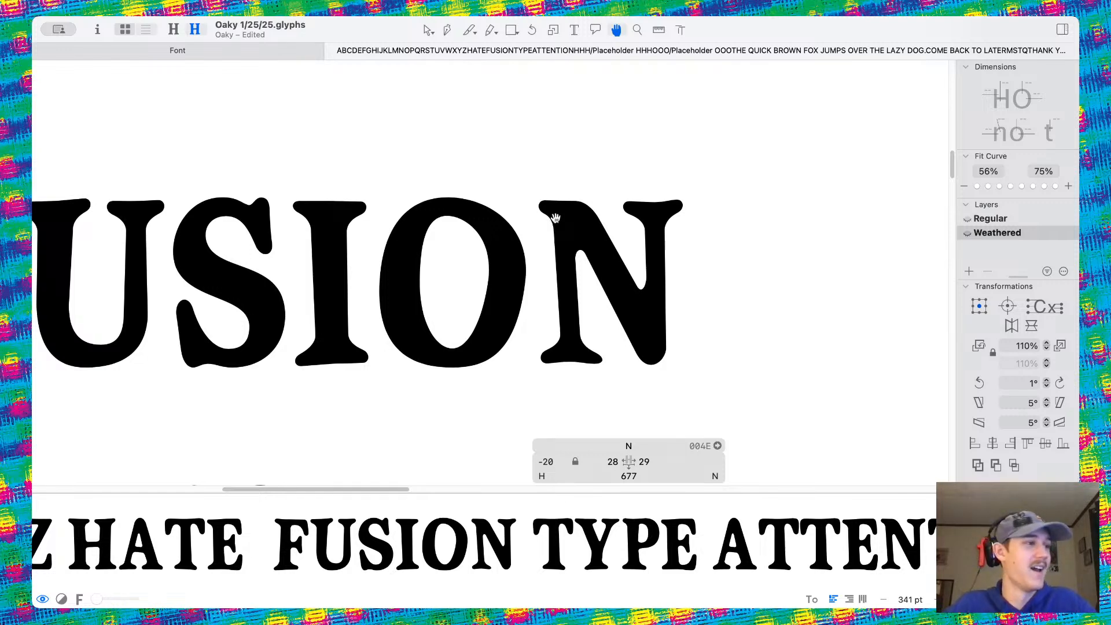
Lower the middle top node of the N's upper left serif to X 188, Y 692, tilt its right handle to X 222, Y 687, and preview
scroll(560, 187, up, 3)
scroll(567, 202, up, 1)
scroll(566, 200, up, 5)
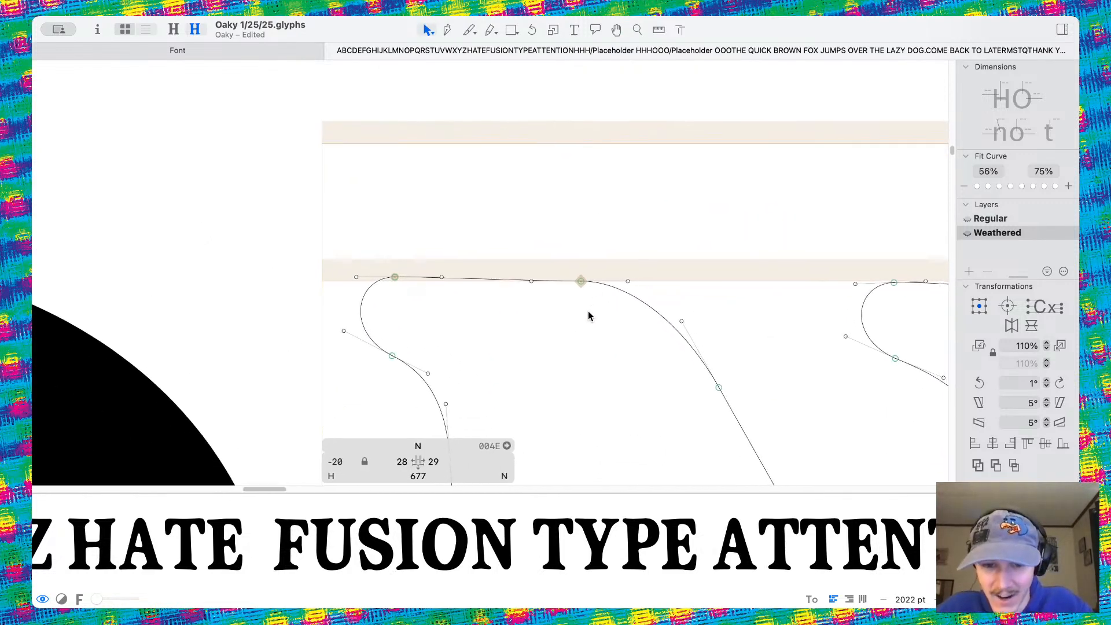
drag(565, 275, 538, 284)
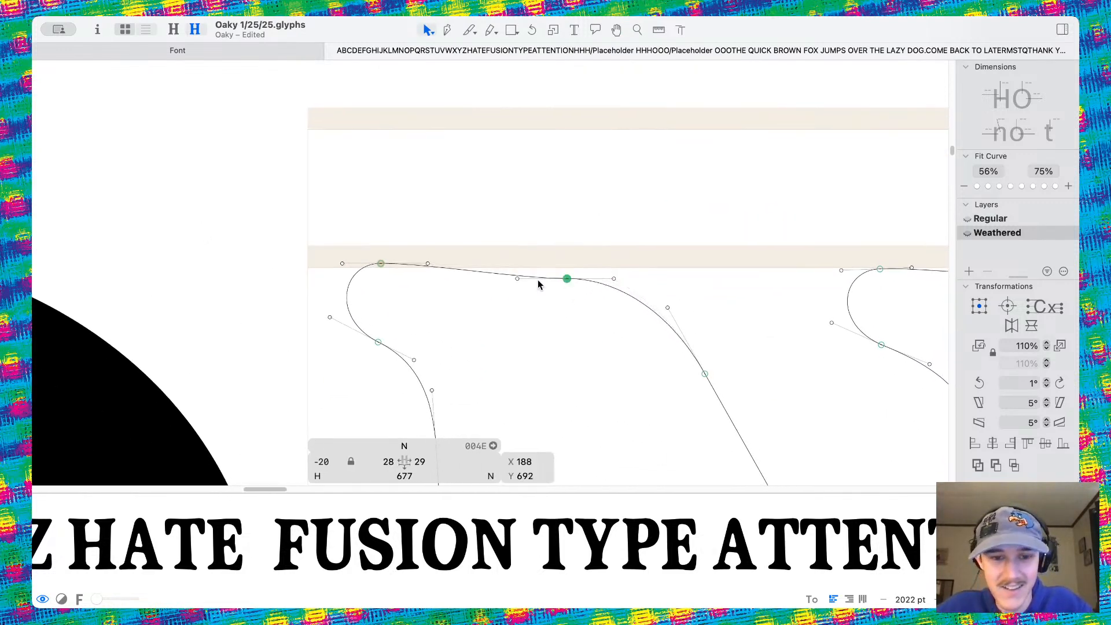
drag(613, 279, 614, 285)
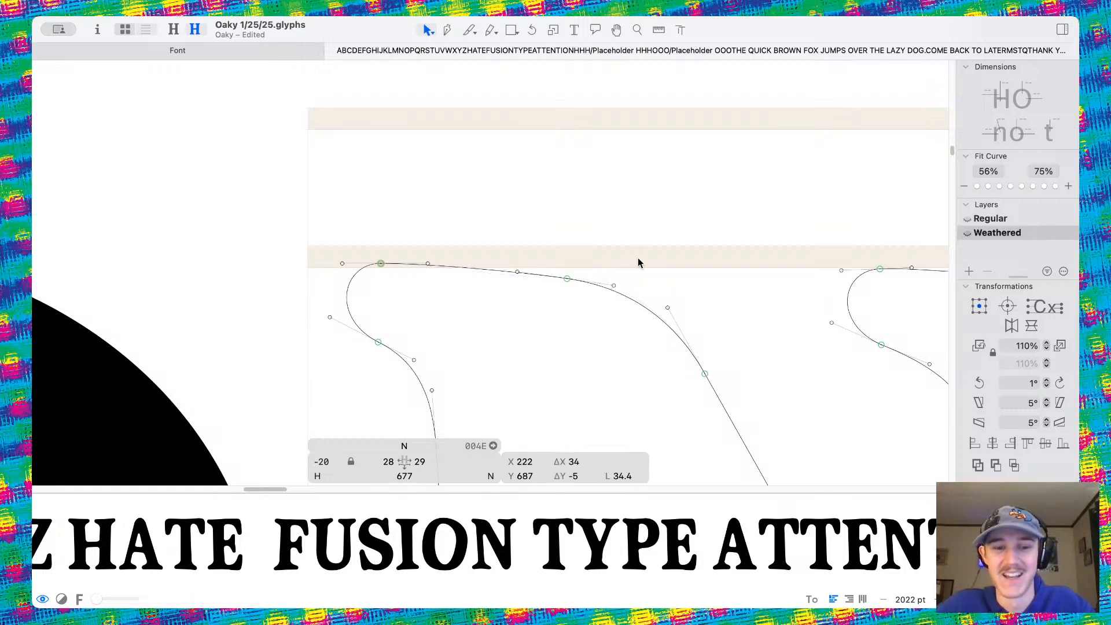
key(space)
scroll(637, 258, down, 10)
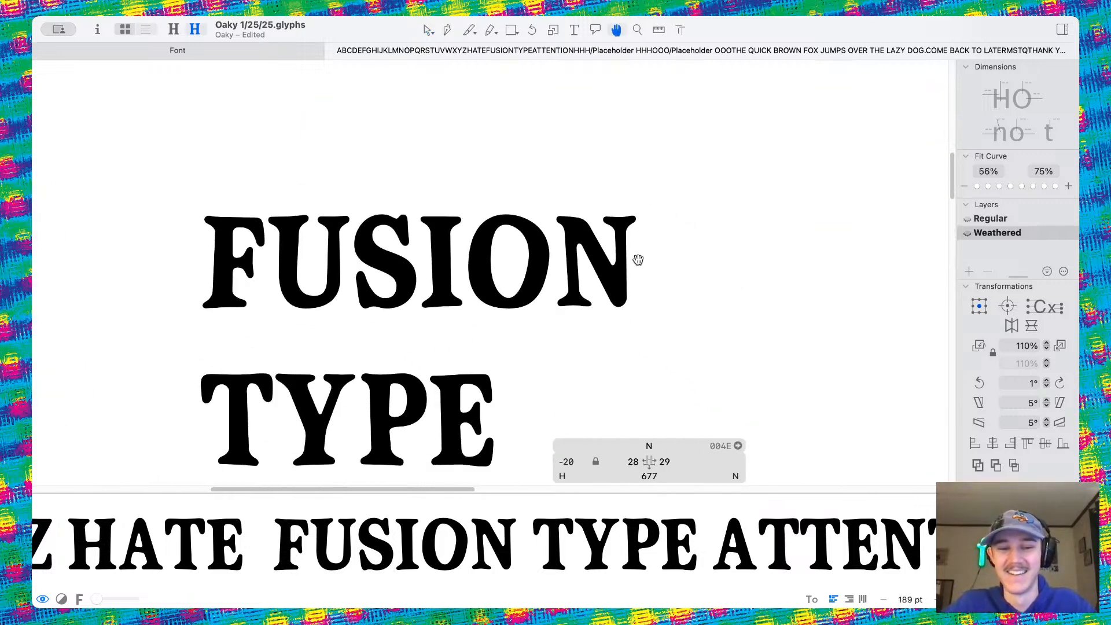
Arch the I's foot serif by raising its middle baseline node to Y 11 and extending its right handle to X 225, and preview
scroll(486, 268, up, 5)
double_click(505, 302)
scroll(538, 321, up, 5)
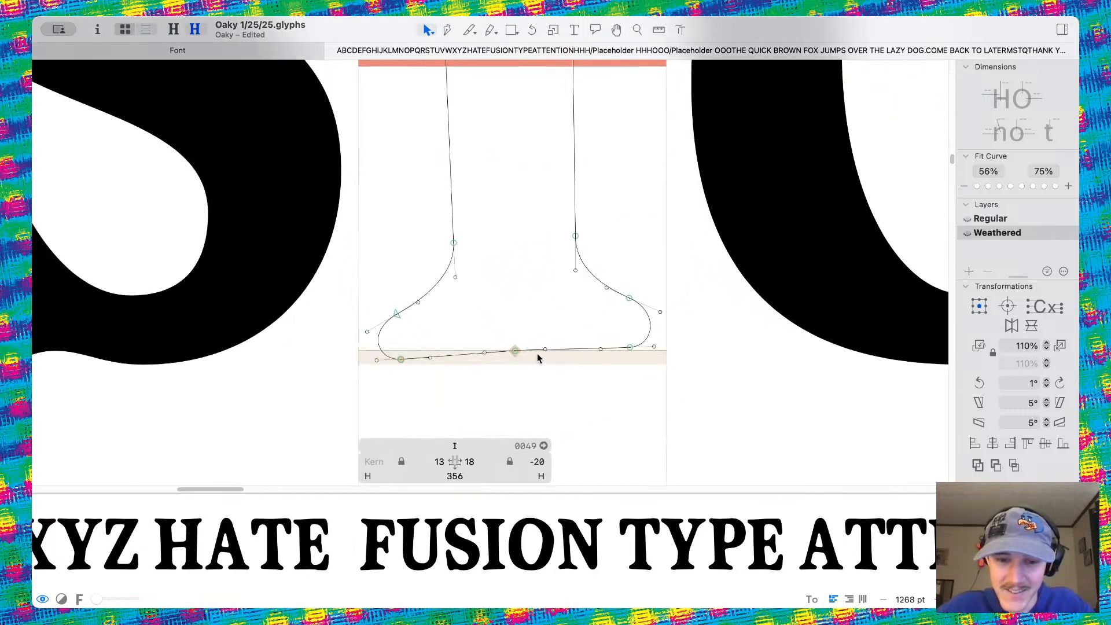
drag(519, 348, 551, 348)
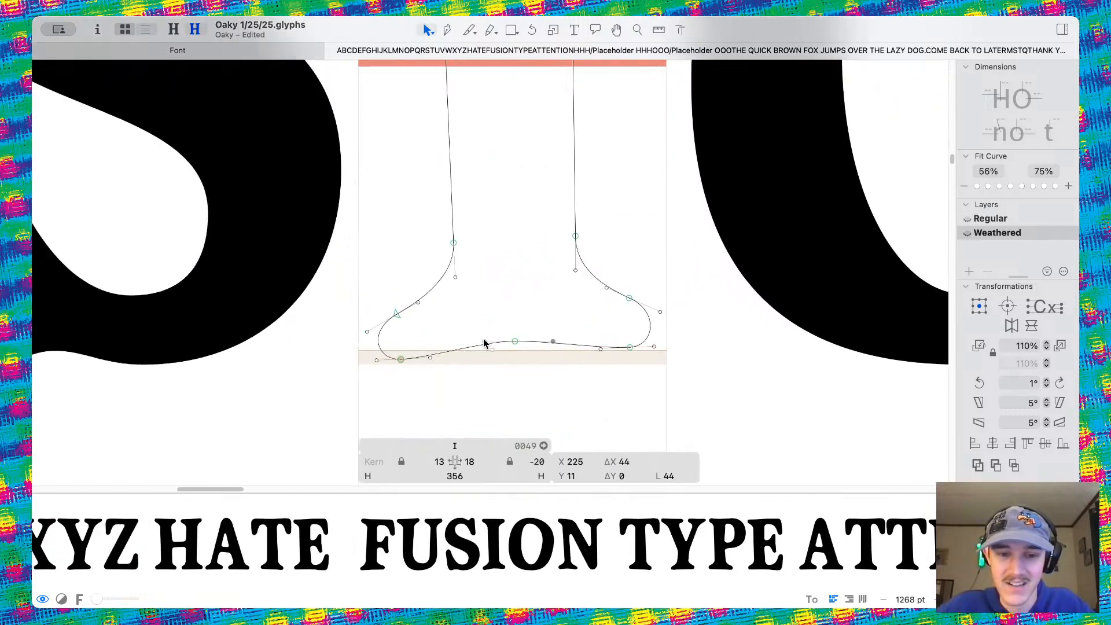
key(space)
scroll(495, 296, down, 5)
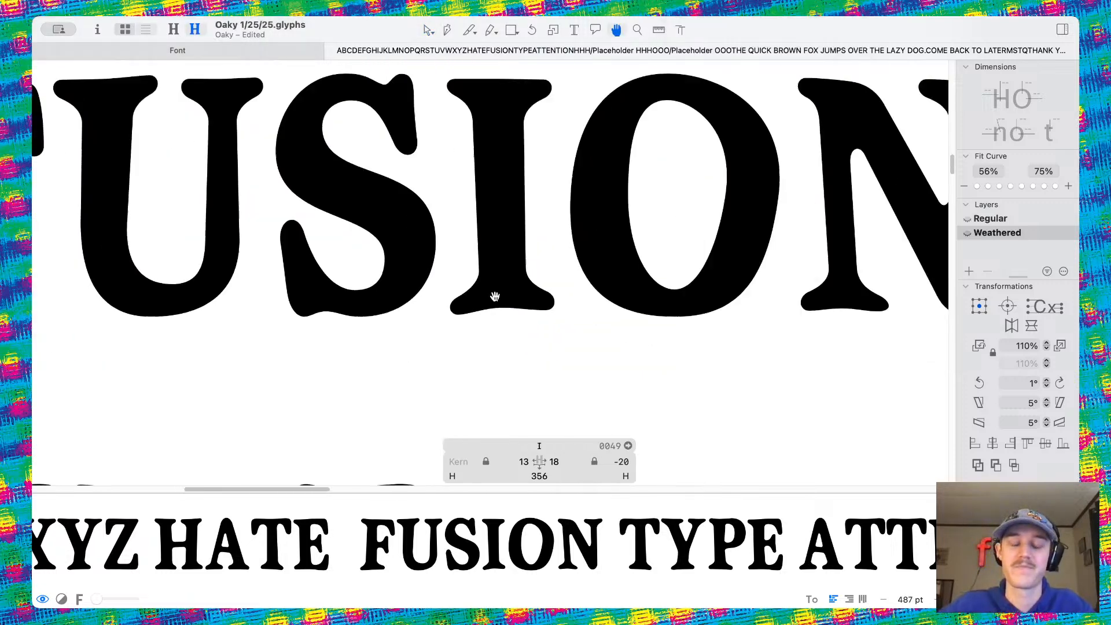
Dip the middle of the I's top serif below the cap height and preview it within FUSION TYPE
scroll(494, 297, up, 5)
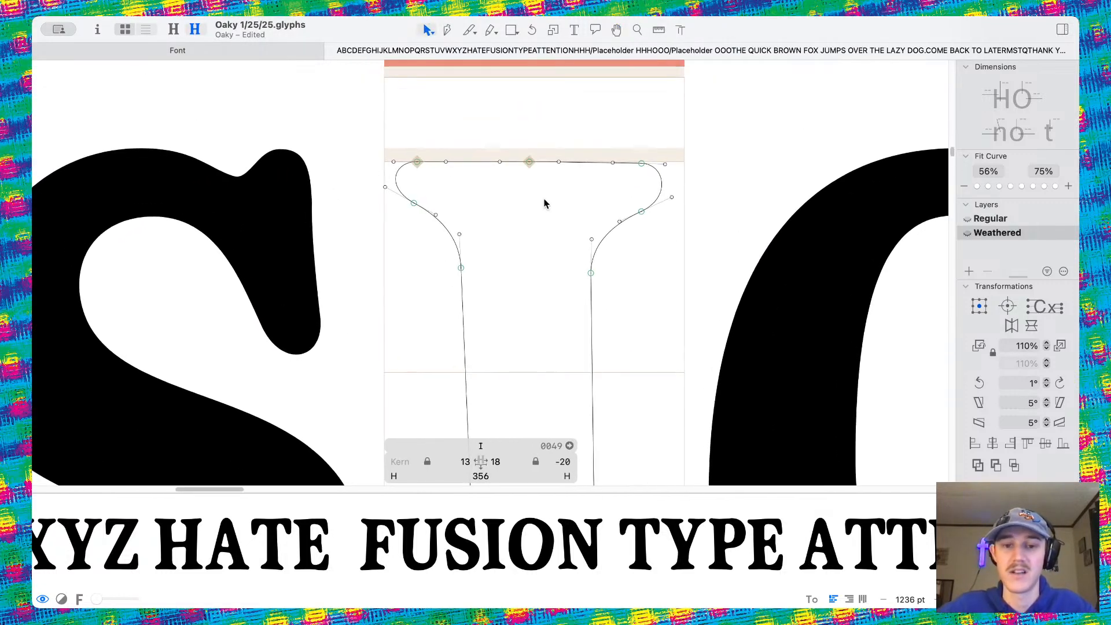
key(space)
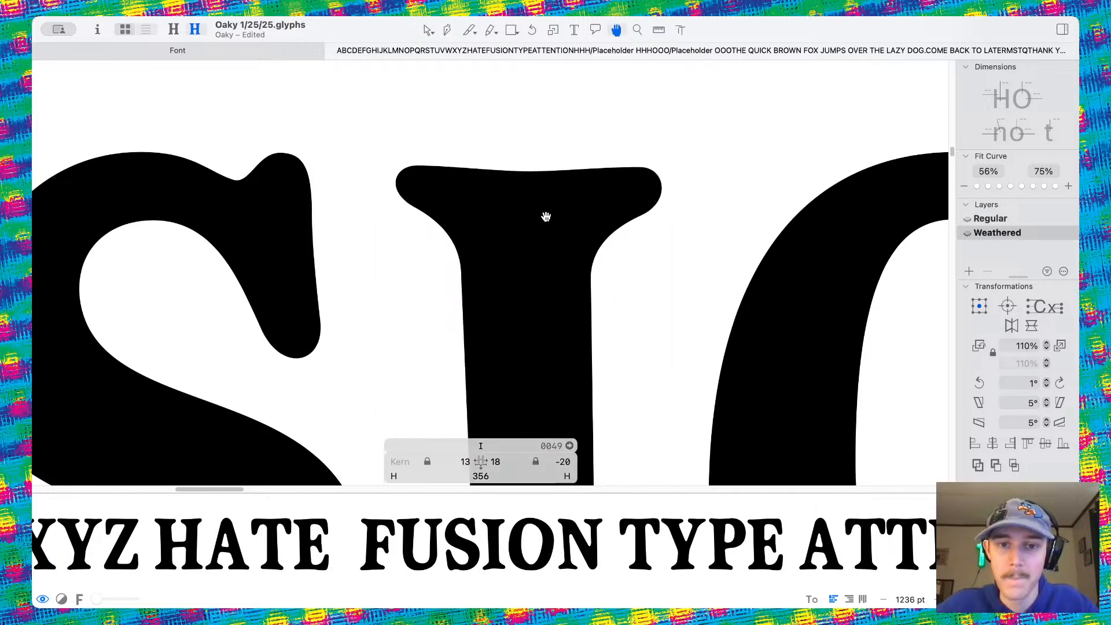
scroll(546, 216, down, 7)
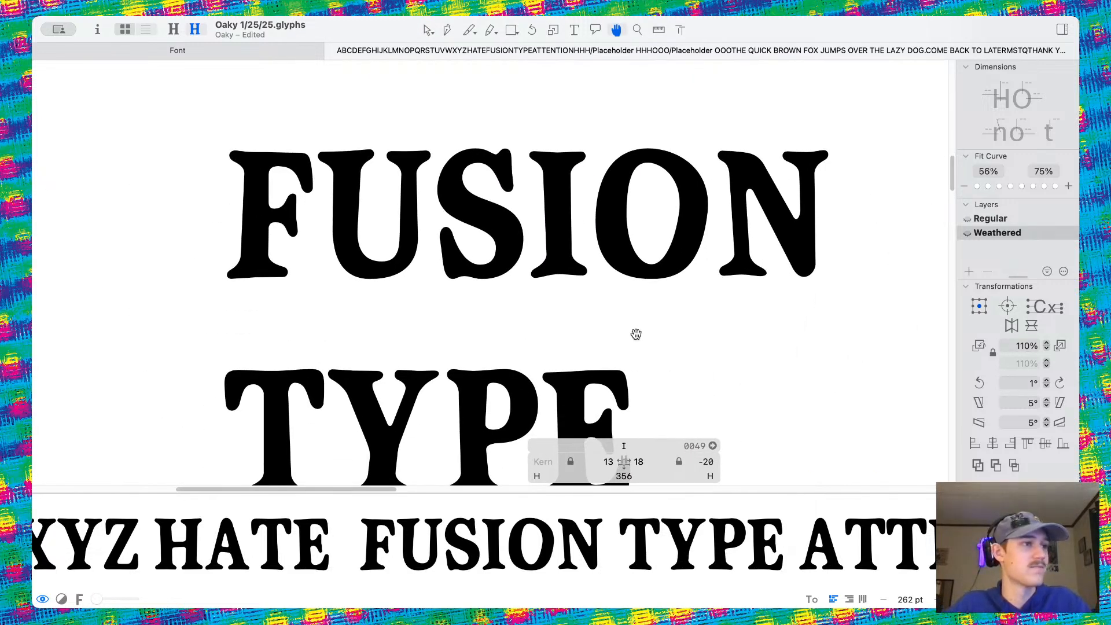
scroll(543, 305, left, 2)
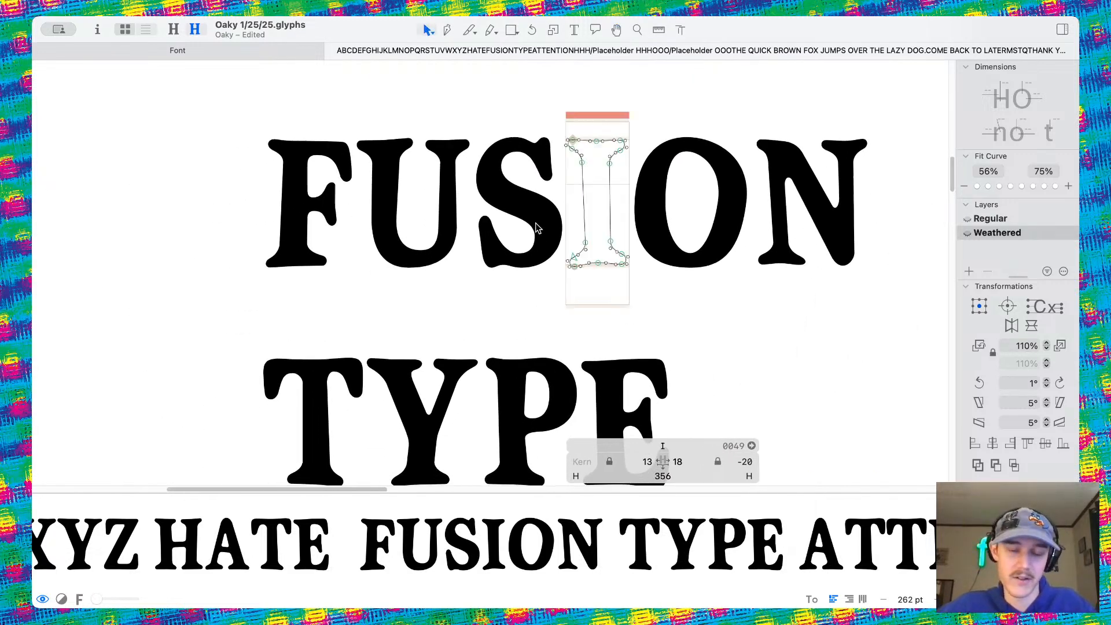
Dip the top of the U's left serif by lowering its middle node and lengthening its right handle, and preview within FUSION
double_click(456, 149)
scroll(455, 148, up, 7)
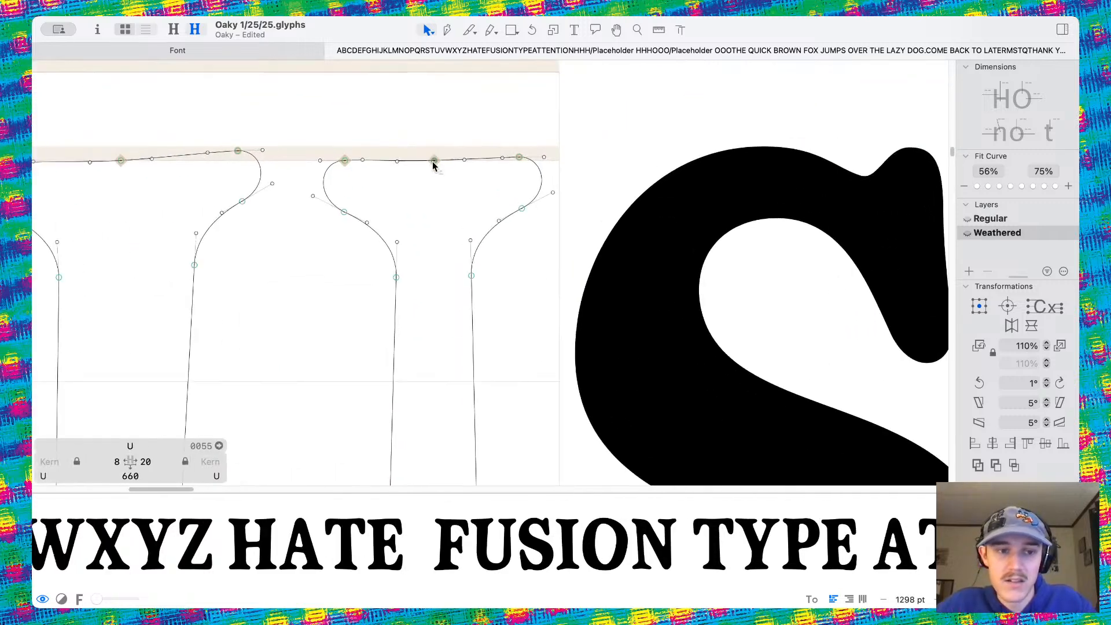
scroll(396, 176, left, 5)
drag(263, 171, 269, 180)
drag(300, 174, 305, 174)
key(space)
scroll(357, 191, down, 5)
scroll(358, 190, up, 5)
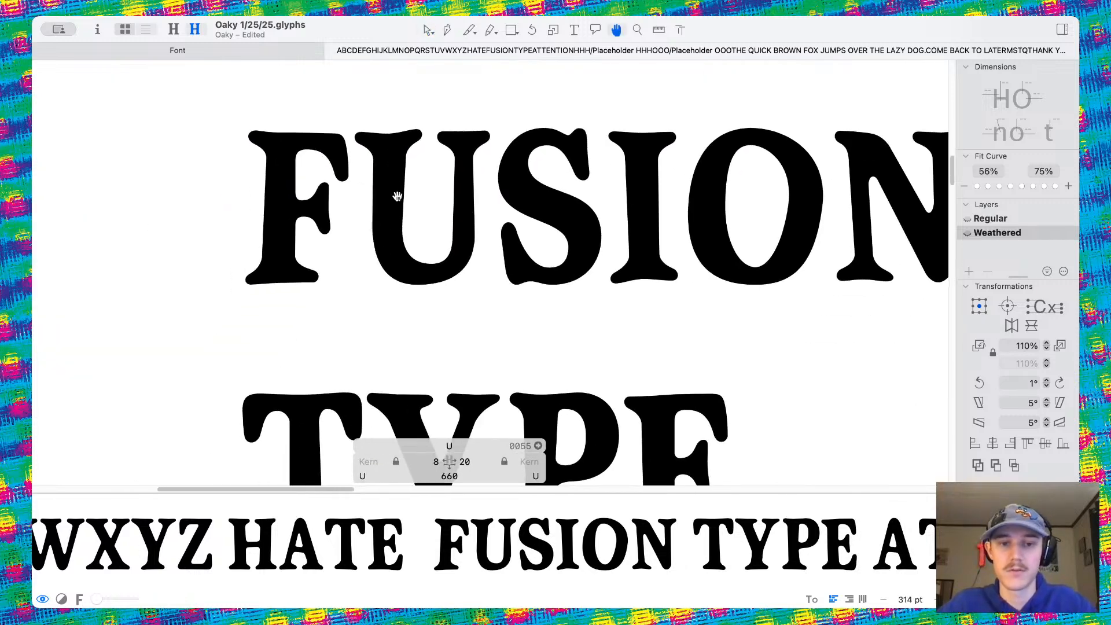
Arch the underside of the F's foot serif by raising its middle node and extending its handle, and preview FUSION TYPE ATTENTION
scroll(404, 231, down, 1)
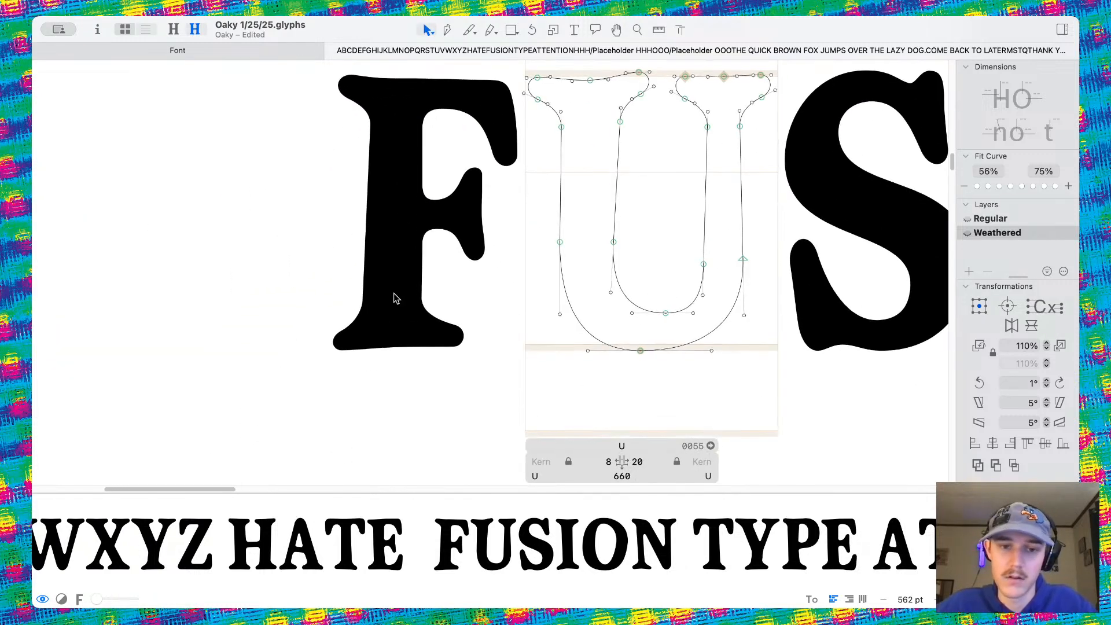
double_click(393, 306)
scroll(389, 342, up, 5)
drag(401, 347, 453, 343)
key(space)
scroll(445, 310, down, 10)
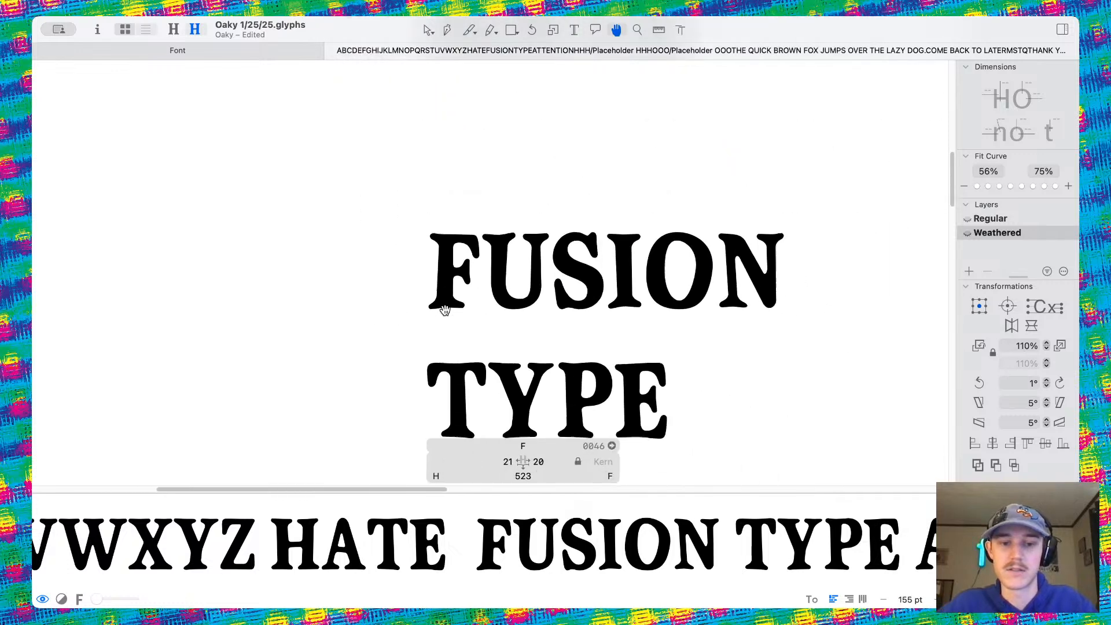
scroll(481, 286, down, 2)
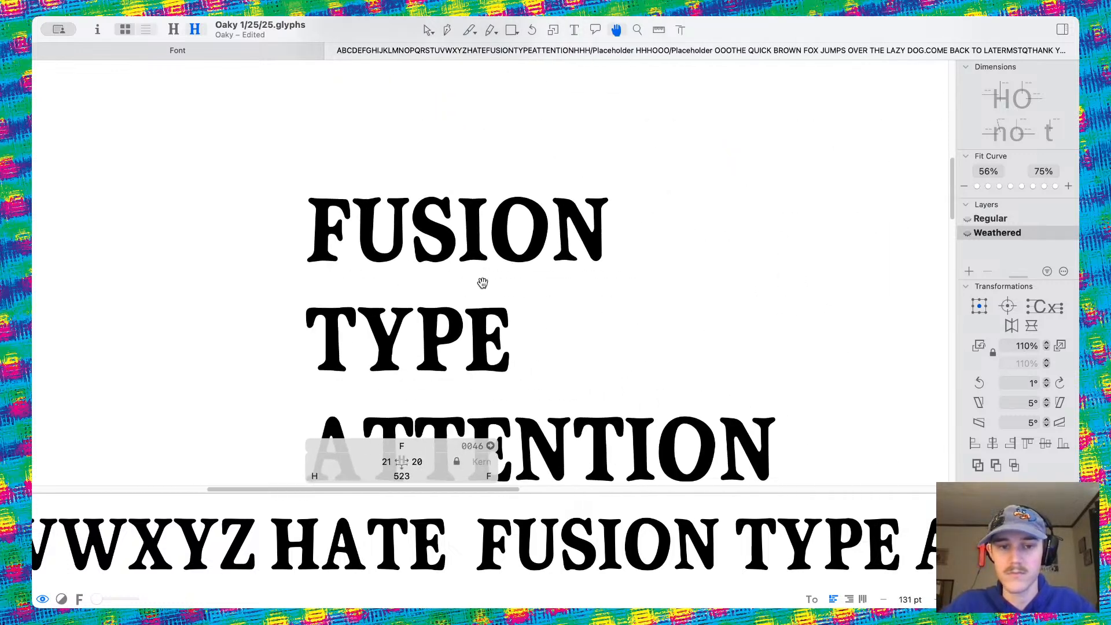
Smooth the F's top edge by moving the node right of its upper left serif to X 192, Y 695
scroll(290, 231, up, 8)
scroll(366, 211, up, 3)
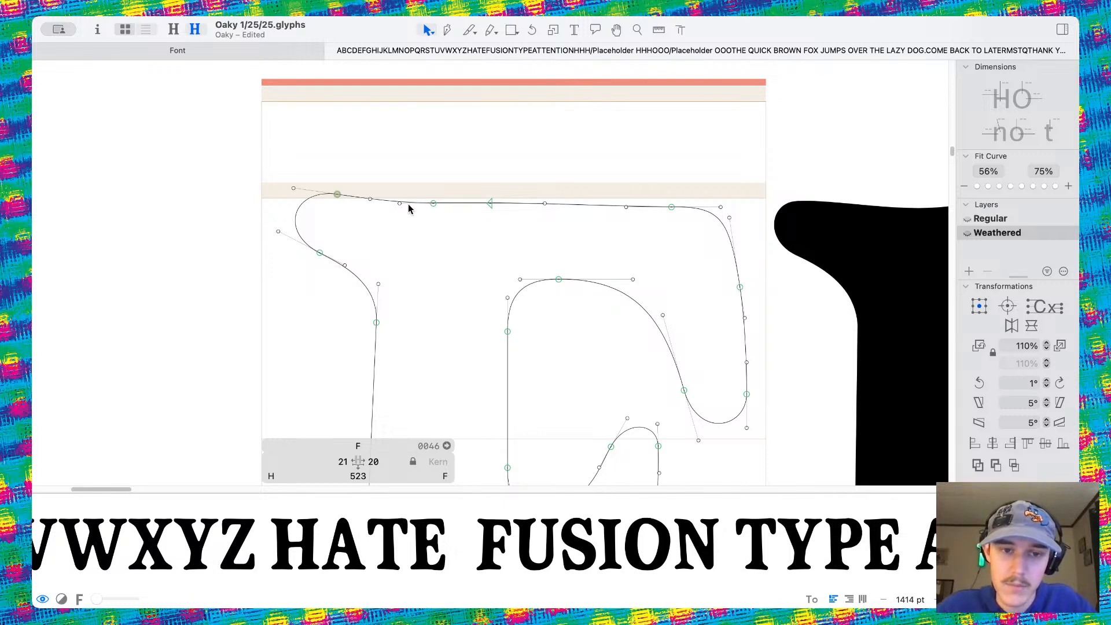
scroll(488, 210, up, 3)
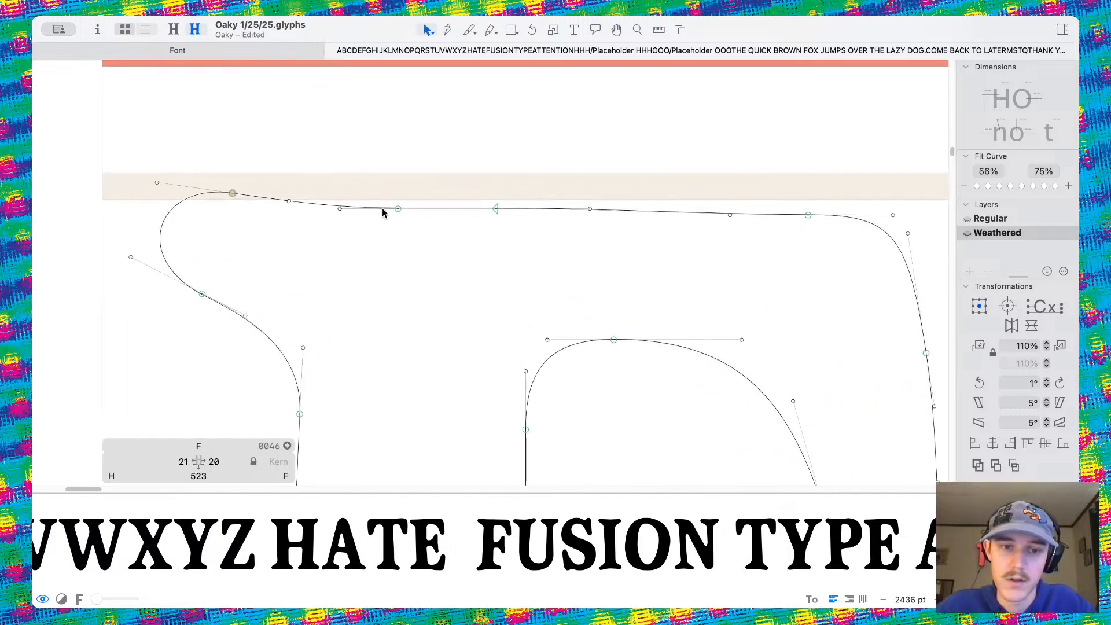
click(402, 209)
drag(402, 210, 421, 208)
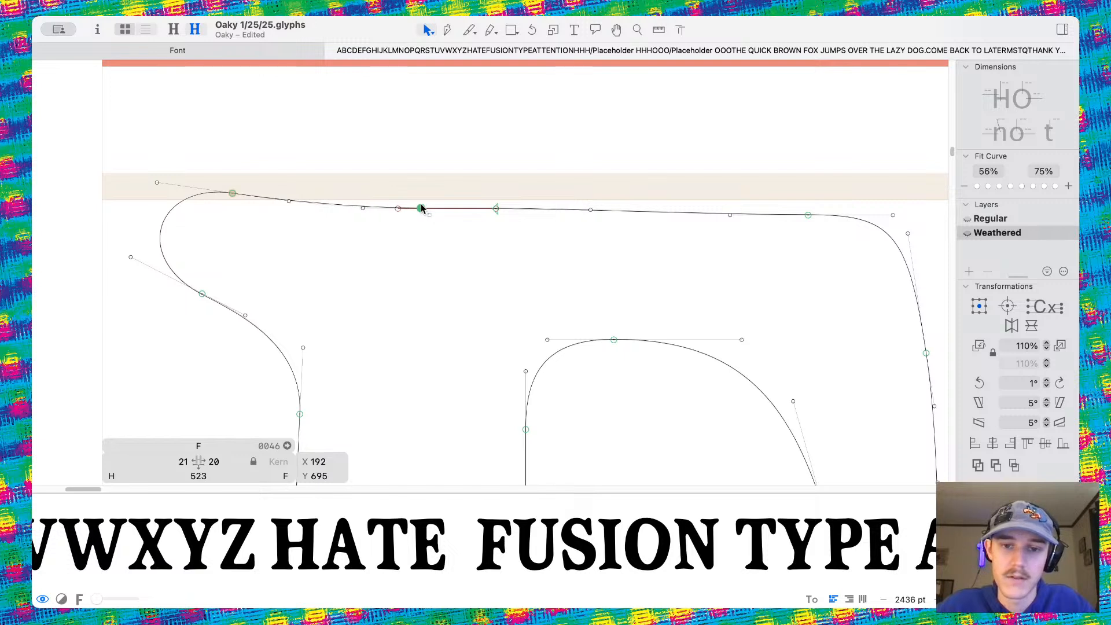
click(477, 199)
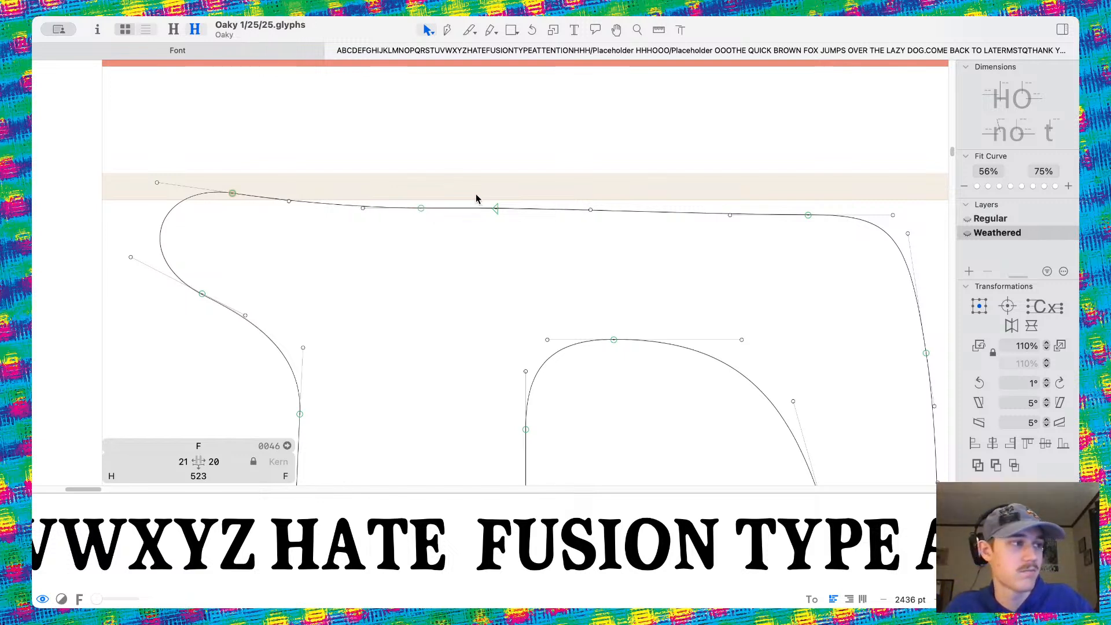
Save the font file and preview FUSION TYPE ATTENTION at several zoom levels
key(super+s)
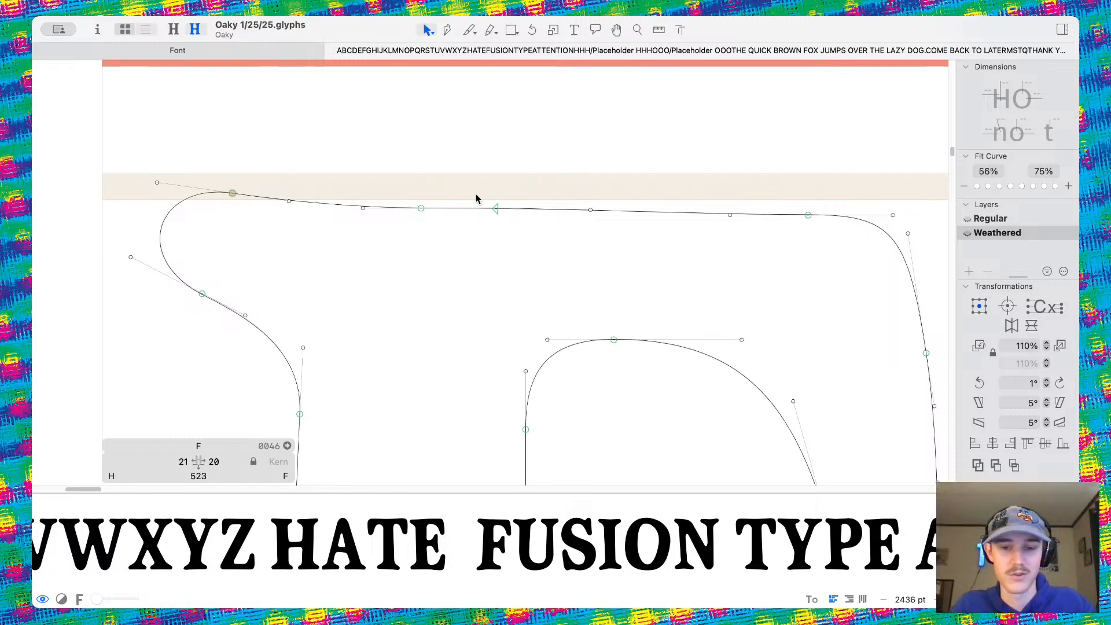
scroll(476, 195, down, 5)
scroll(475, 195, down, 2)
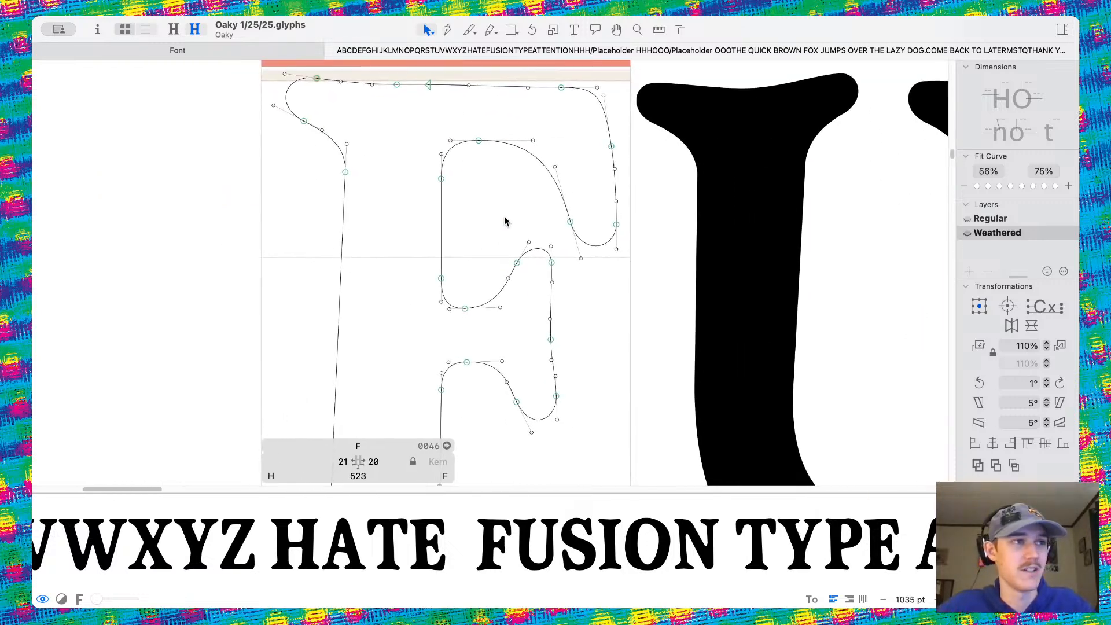
scroll(615, 305, down, 5)
key(space)
scroll(614, 302, right, 4)
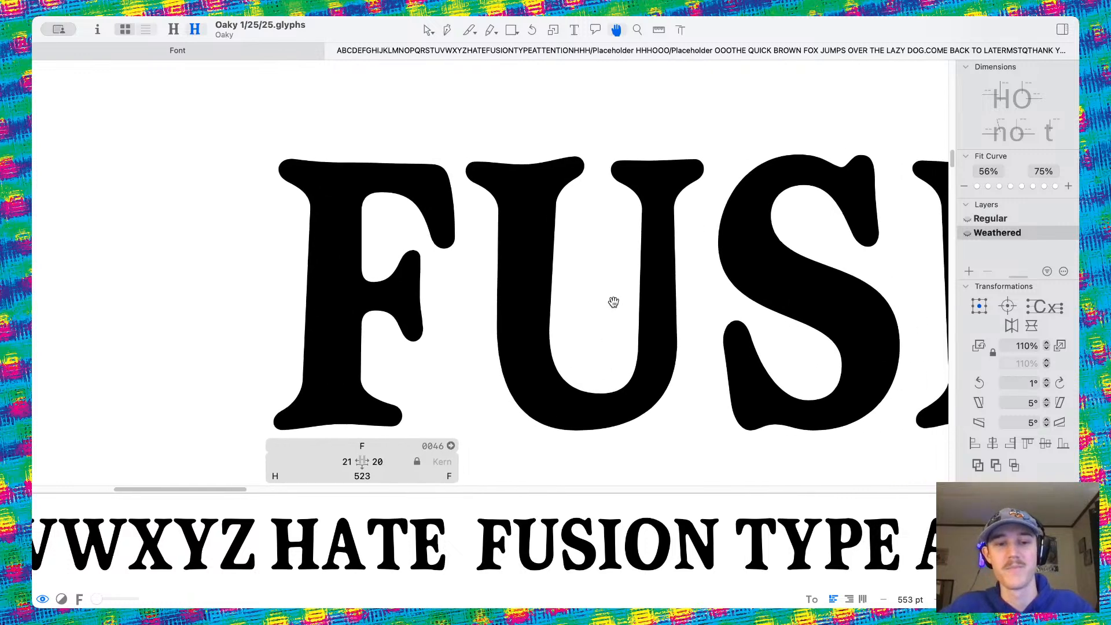
scroll(615, 302, down, 5)
scroll(607, 314, right, 4)
scroll(509, 301, down, 4)
scroll(511, 253, down, 3)
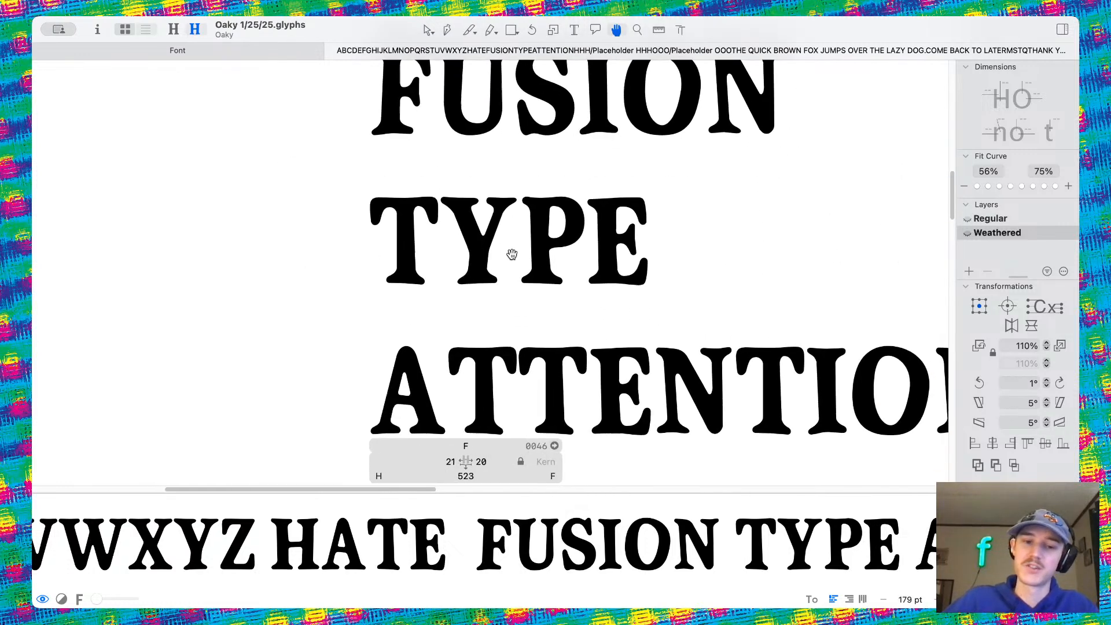
scroll(462, 280, up, 4)
scroll(462, 280, down, 5)
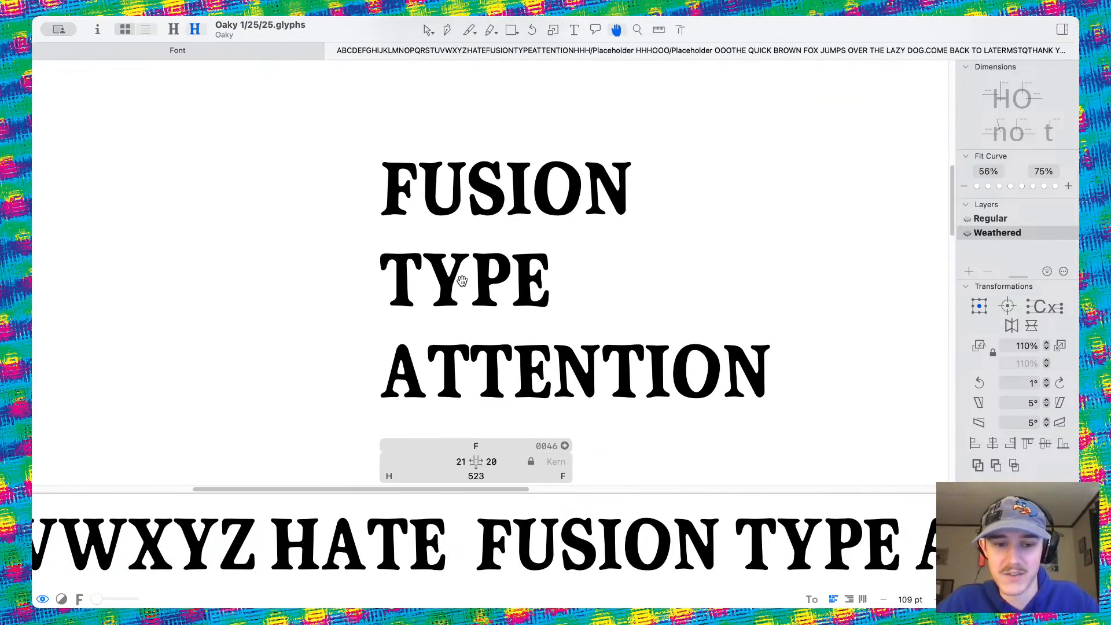
Try to reshape the underside of the T's foot serif in TYPE by moving its middle node
scroll(440, 249, up, 10)
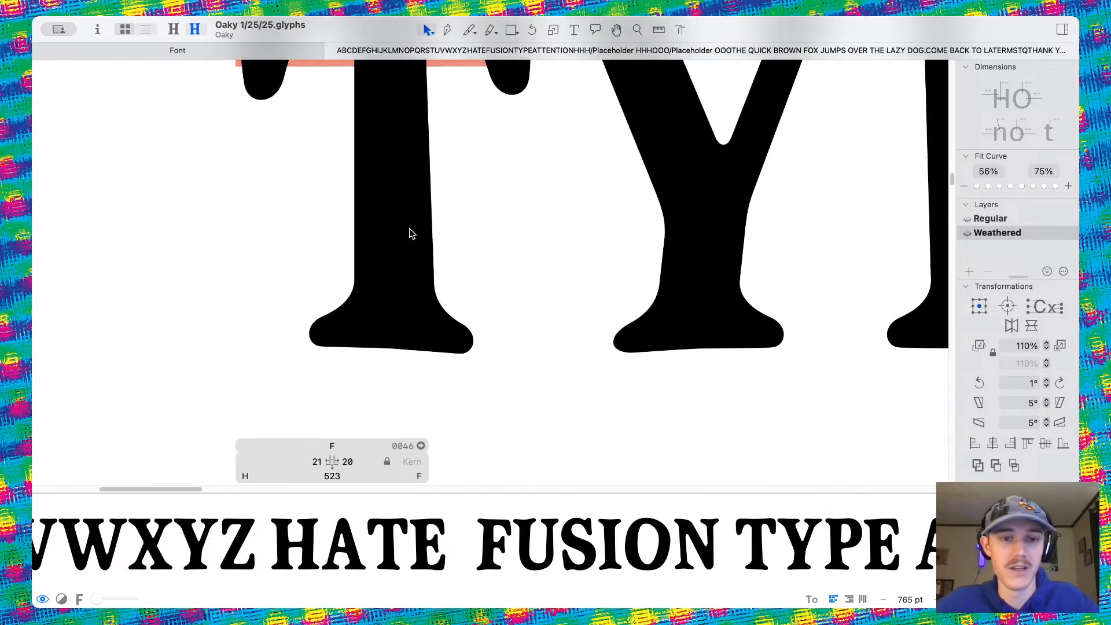
double_click(409, 233)
scroll(379, 344, up, 2)
drag(385, 350, 423, 346)
key(super+z)
click(576, 297)
Lower the tip of the T's left arm serif, straighten its inner edge with the handle at X 100, Y 569, and preview TYPE
scroll(289, 247, up, 5)
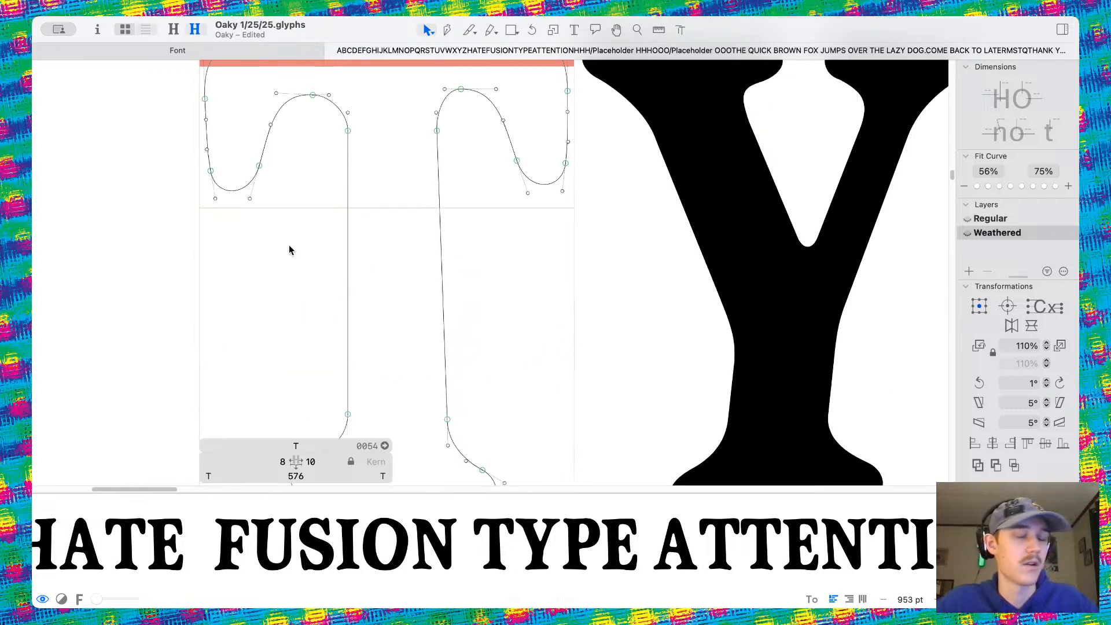
scroll(290, 250, up, 3)
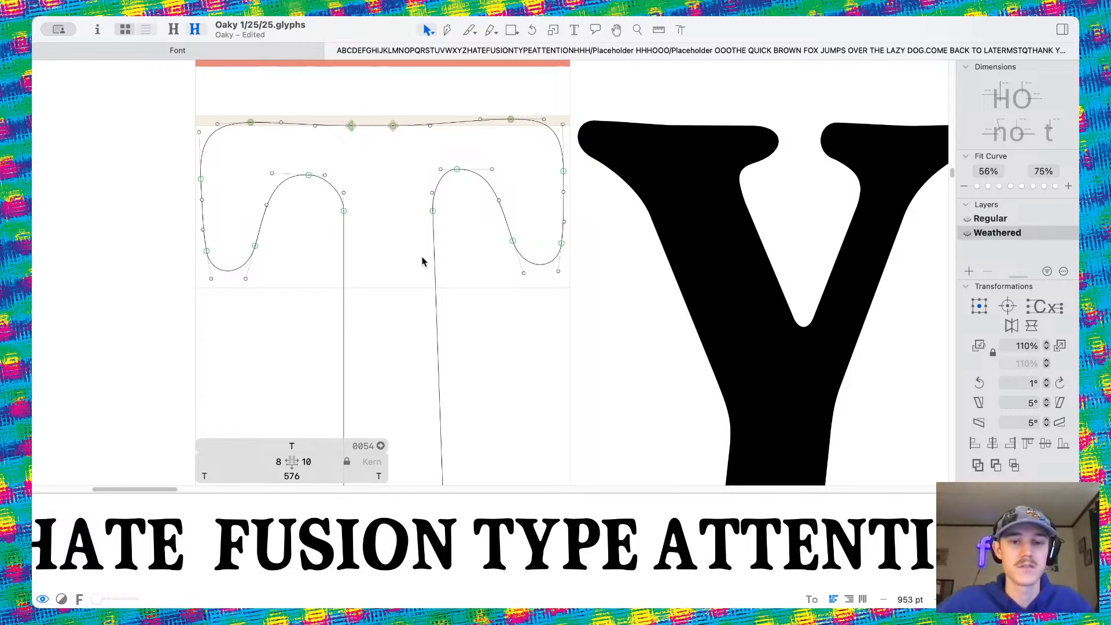
drag(180, 224, 260, 264)
click(276, 227)
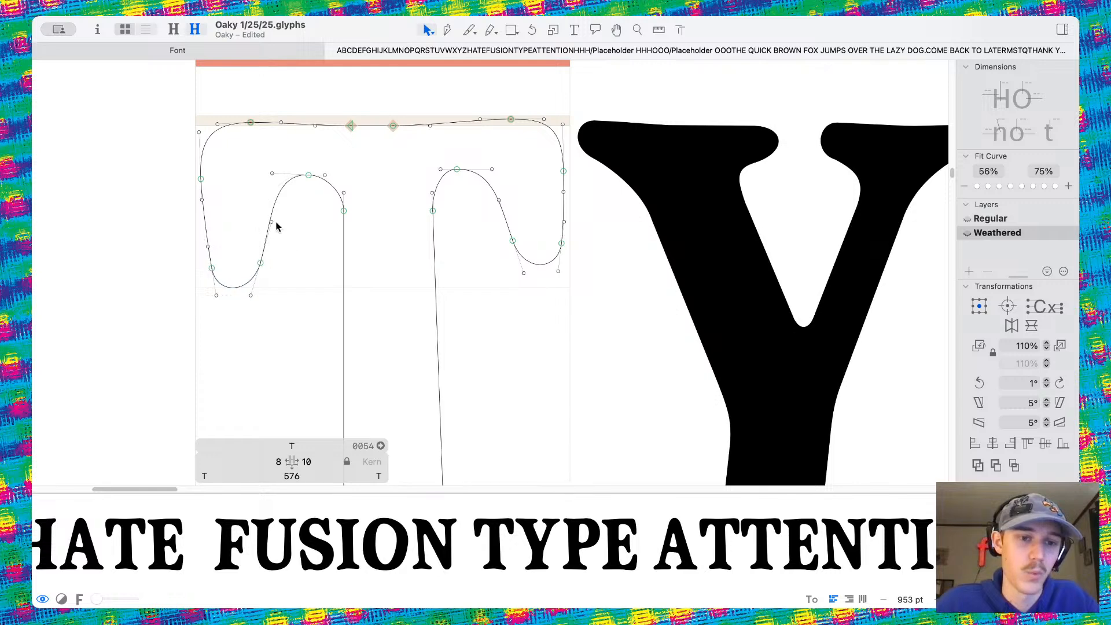
drag(272, 226, 260, 213)
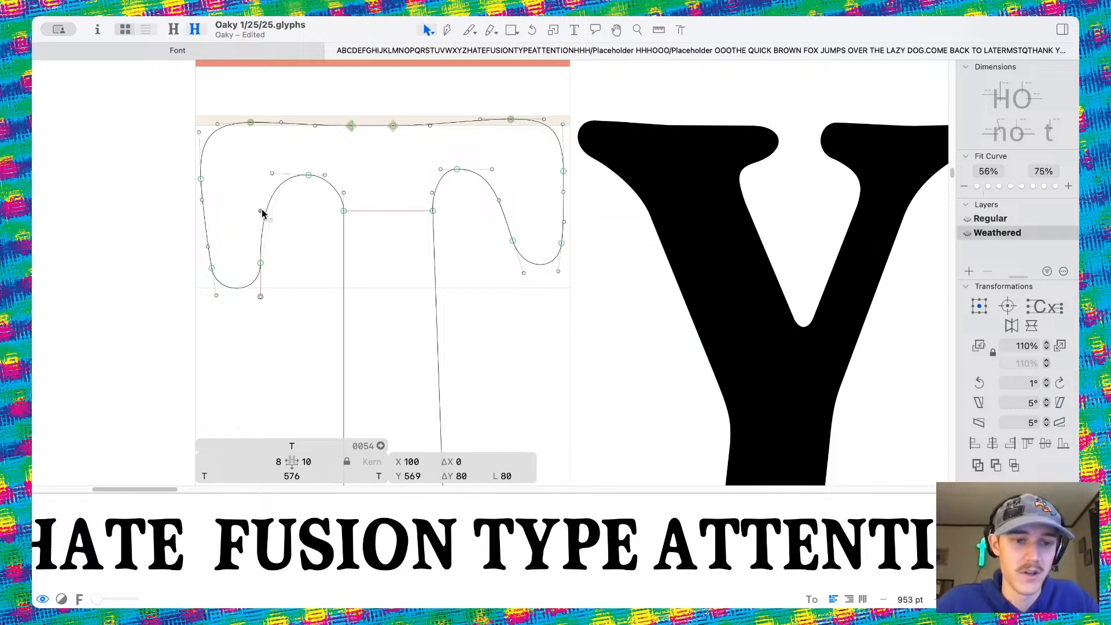
click(233, 243)
key(space)
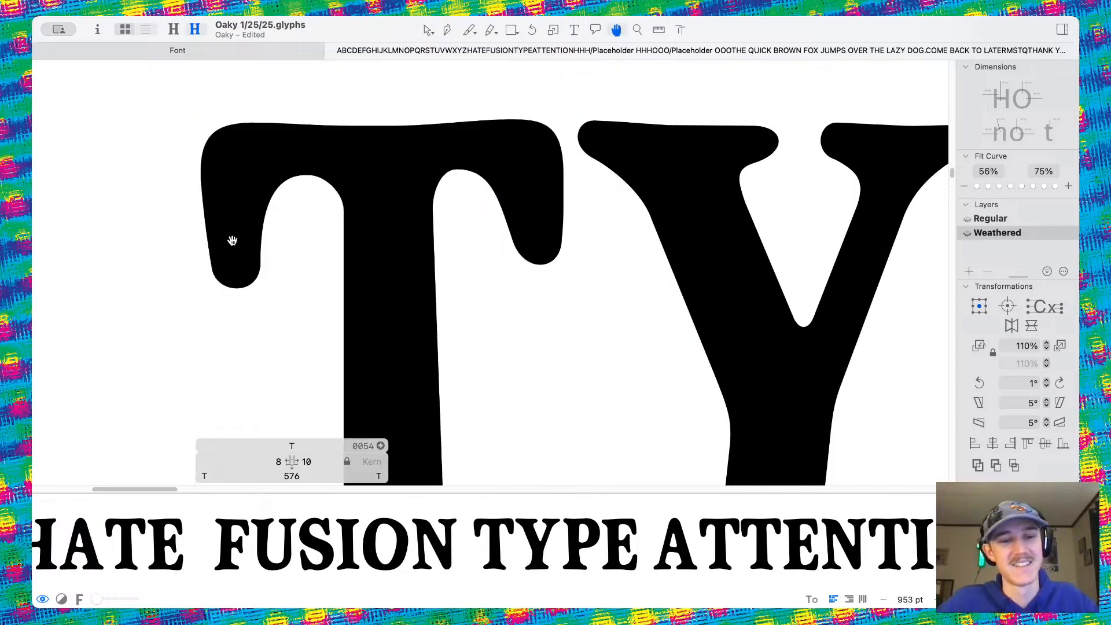
scroll(233, 240, down, 6)
scroll(445, 250, left, 2)
scroll(411, 212, up, 5)
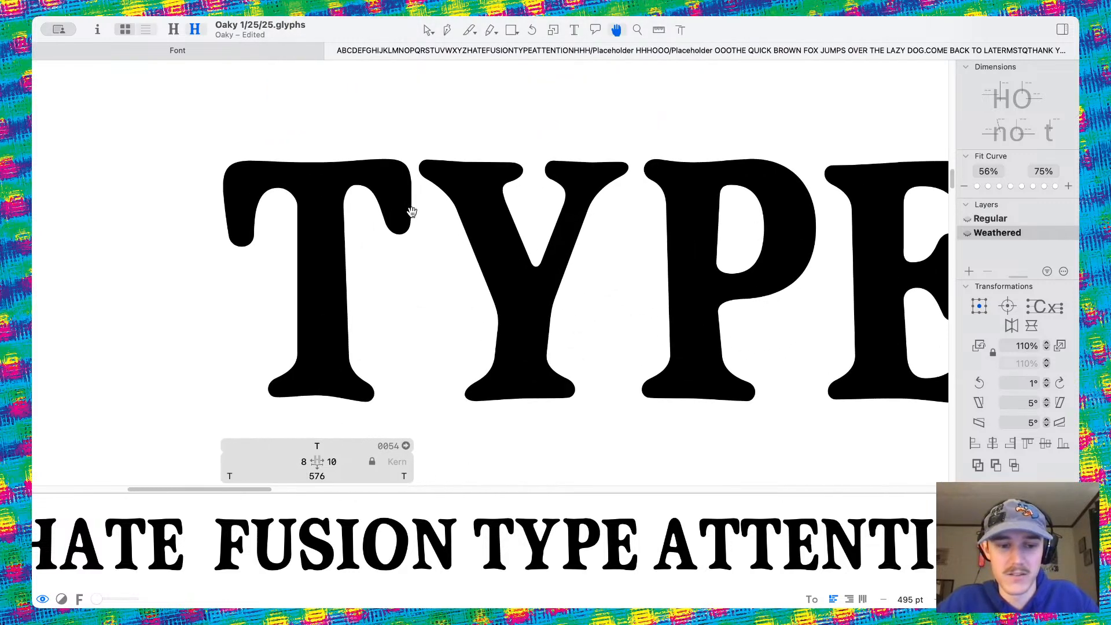
Dip the middle of the Y's upper left serif, spread its handles 93 units wide, and preview FUSION TYPE ATTENTION
double_click(493, 169)
scroll(480, 165, up, 5)
drag(444, 162, 486, 178)
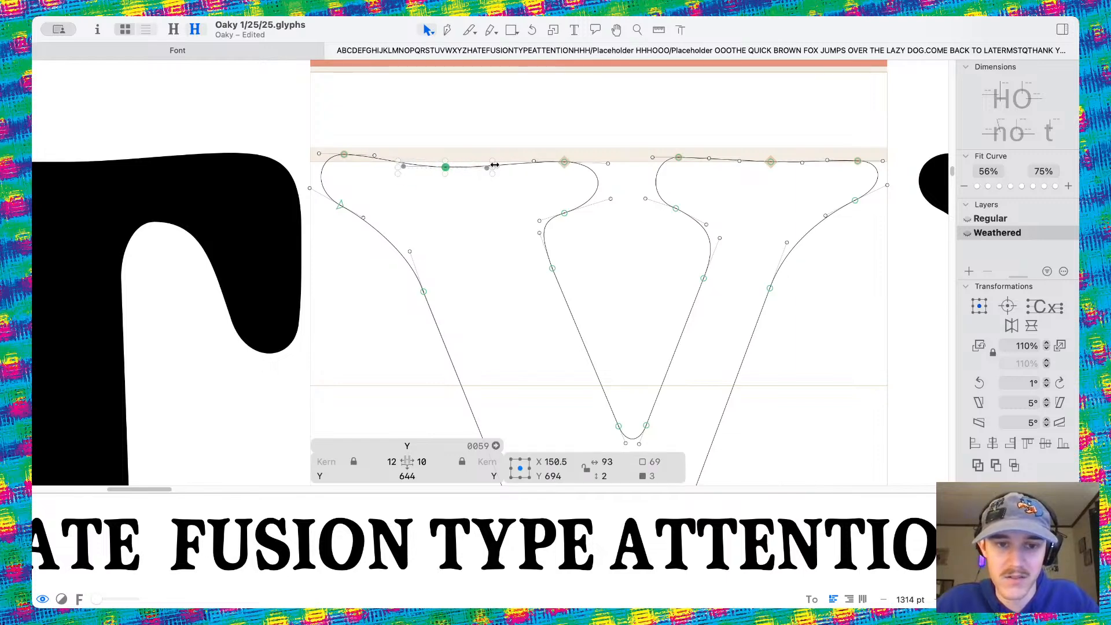
key(space)
scroll(520, 190, down, 10)
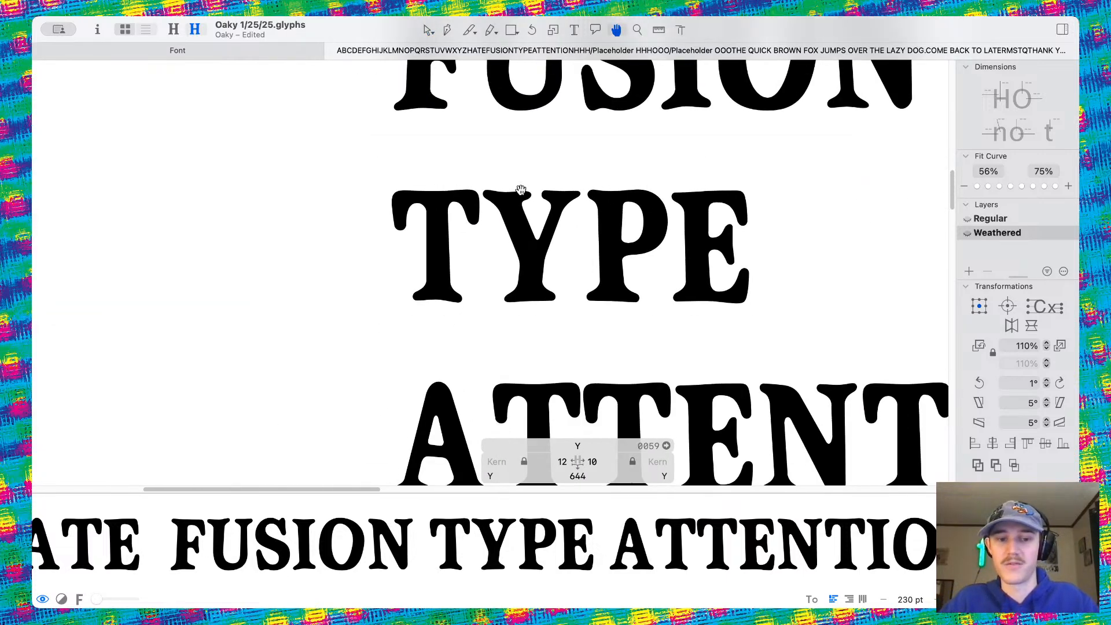
drag(521, 190, 407, 307)
scroll(447, 273, right, 1)
scroll(447, 274, up, 1)
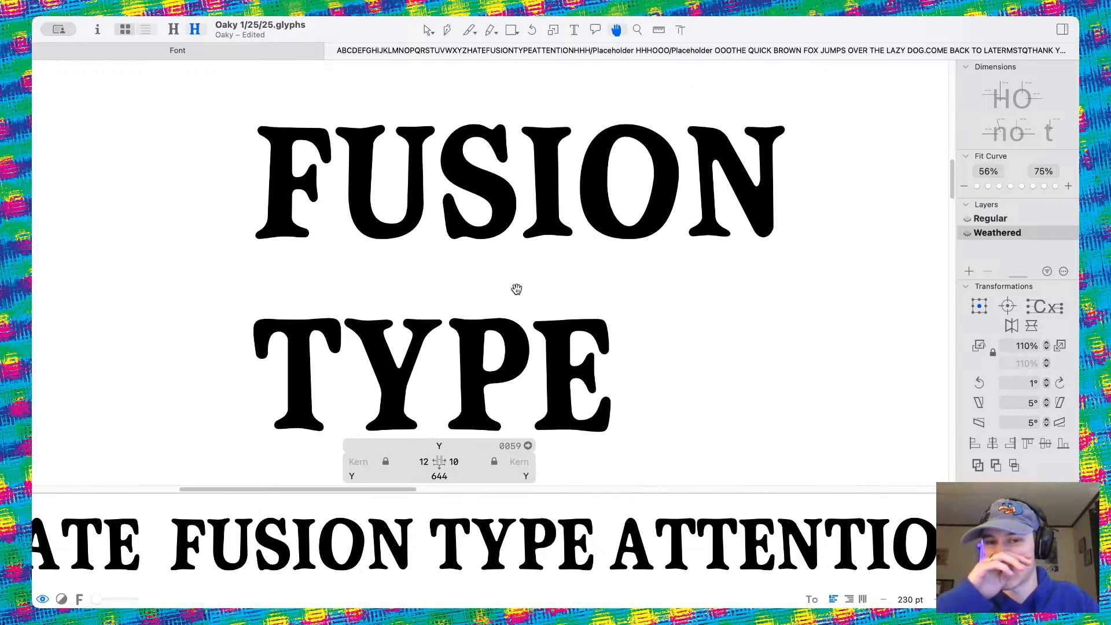
scroll(517, 289, down, 5)
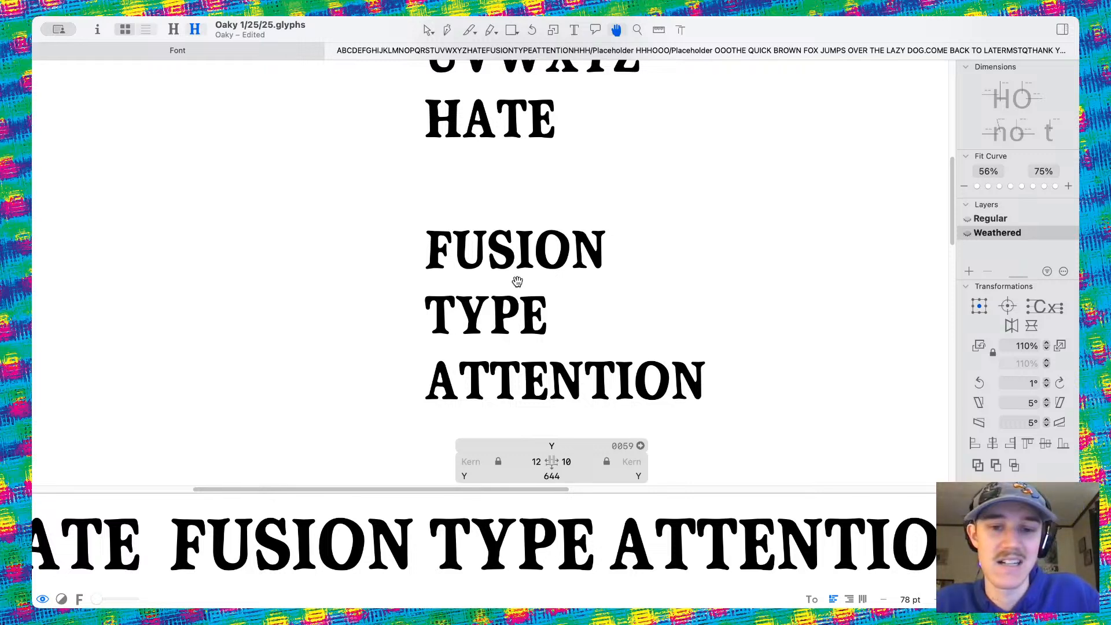
Compare the Regular and Weathered masters repeatedly in FUSION TYPE, examining how the serifs and curves differ
scroll(517, 281, up, 4)
key(v)
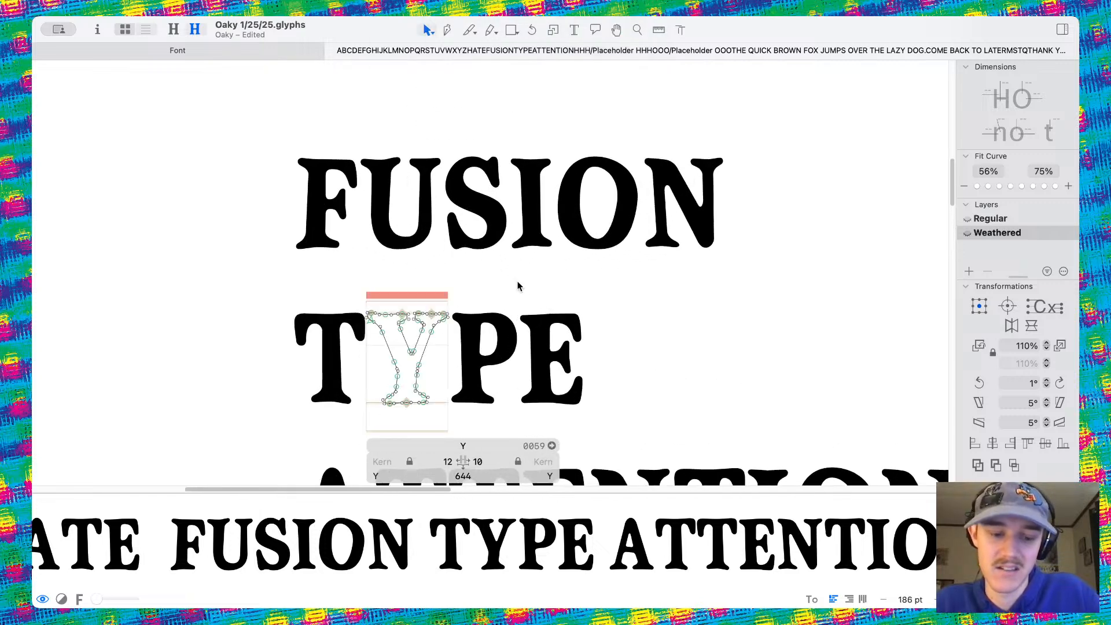
key(super+1)
key(super+2)
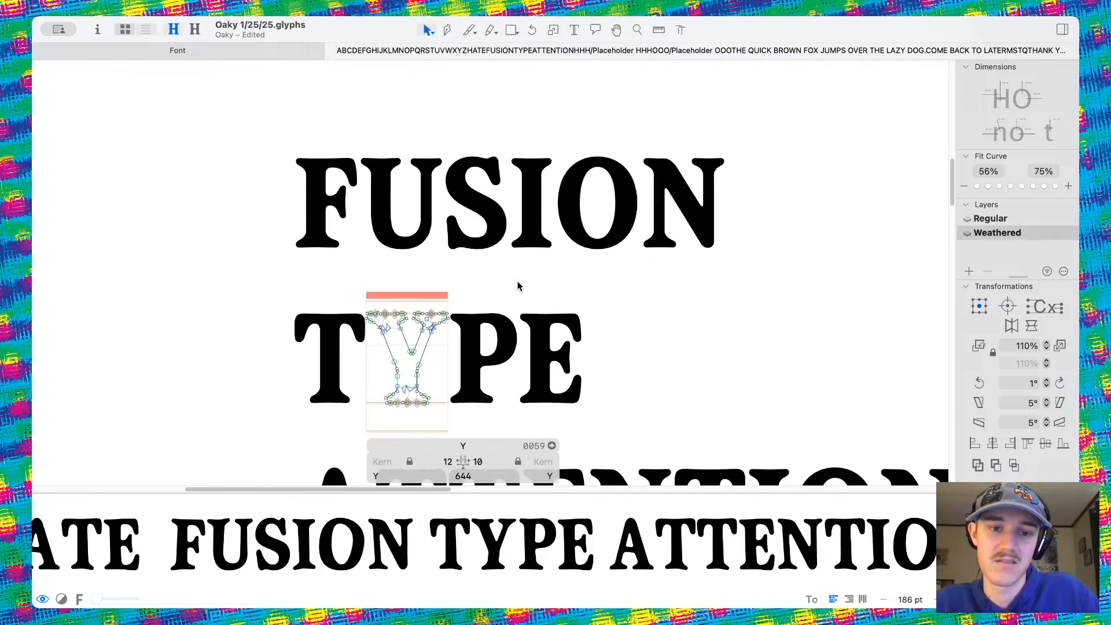
key(super+1)
key(super+2)
key(super+1)
key(super+2)
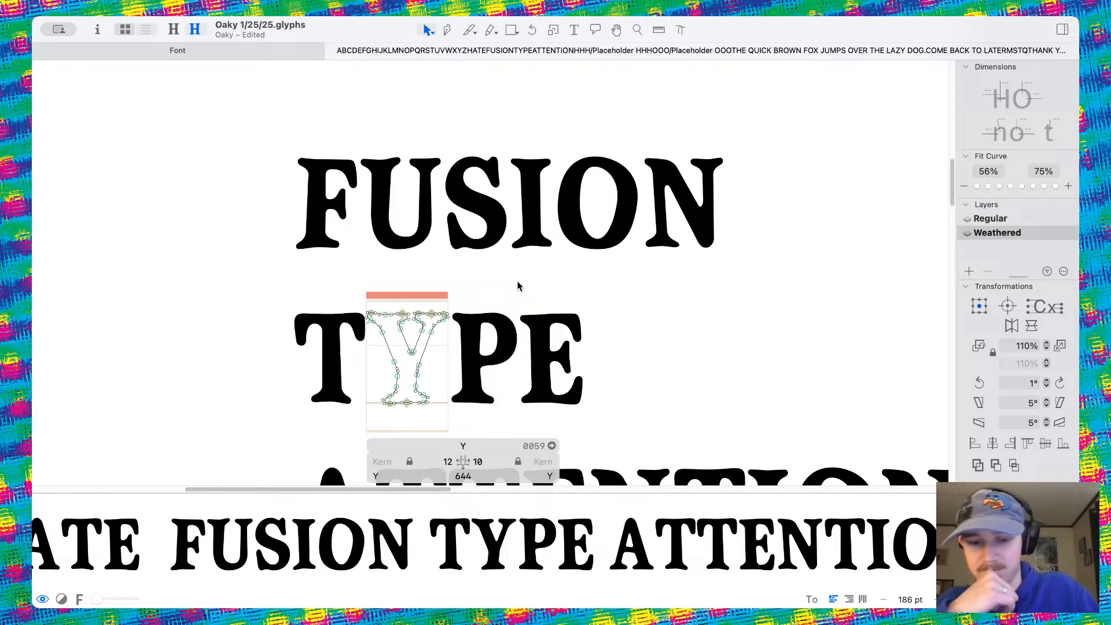
key(super+1)
key(super+2)
key(super+1)
key(super+2)
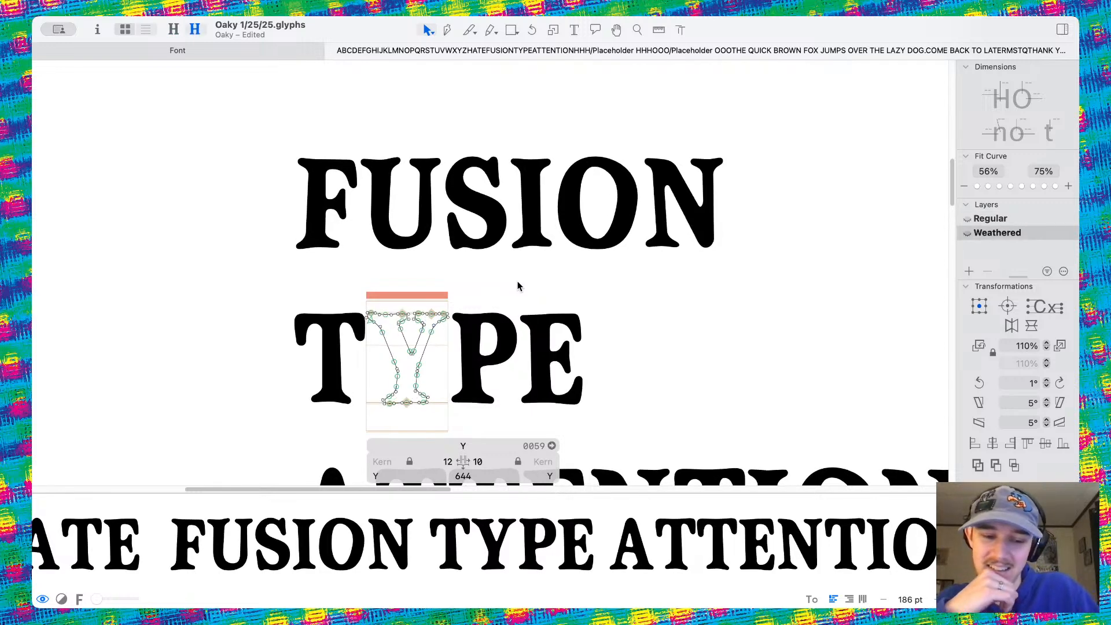
key(super+1)
key(super+2)
key(super+1)
key(super+2)
key(super+1)
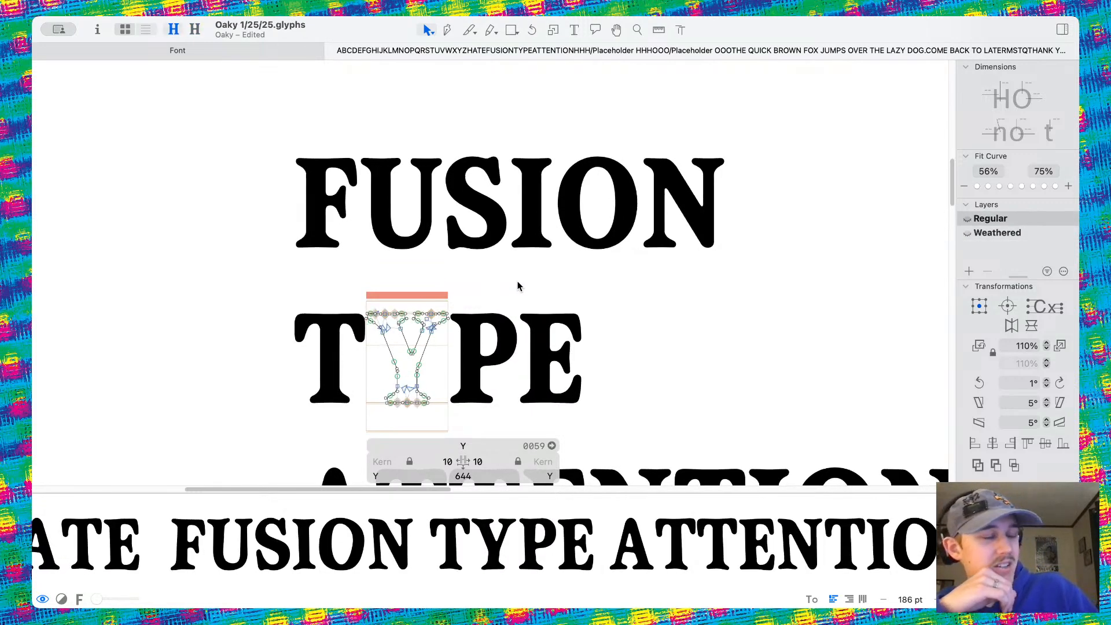
key(super+2)
key(super+1)
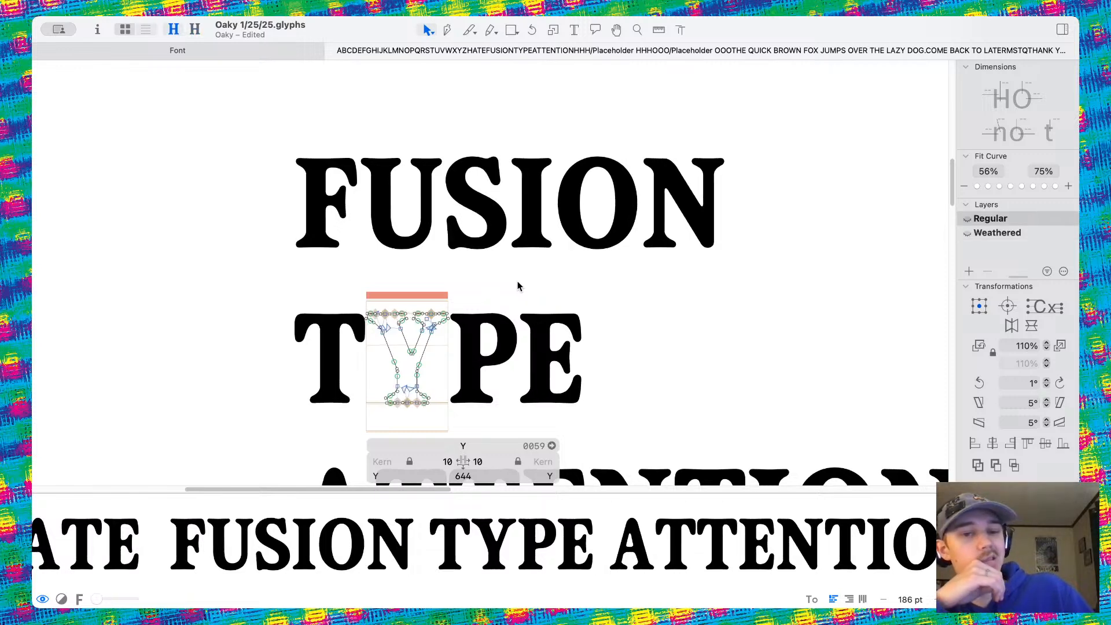
key(super+2)
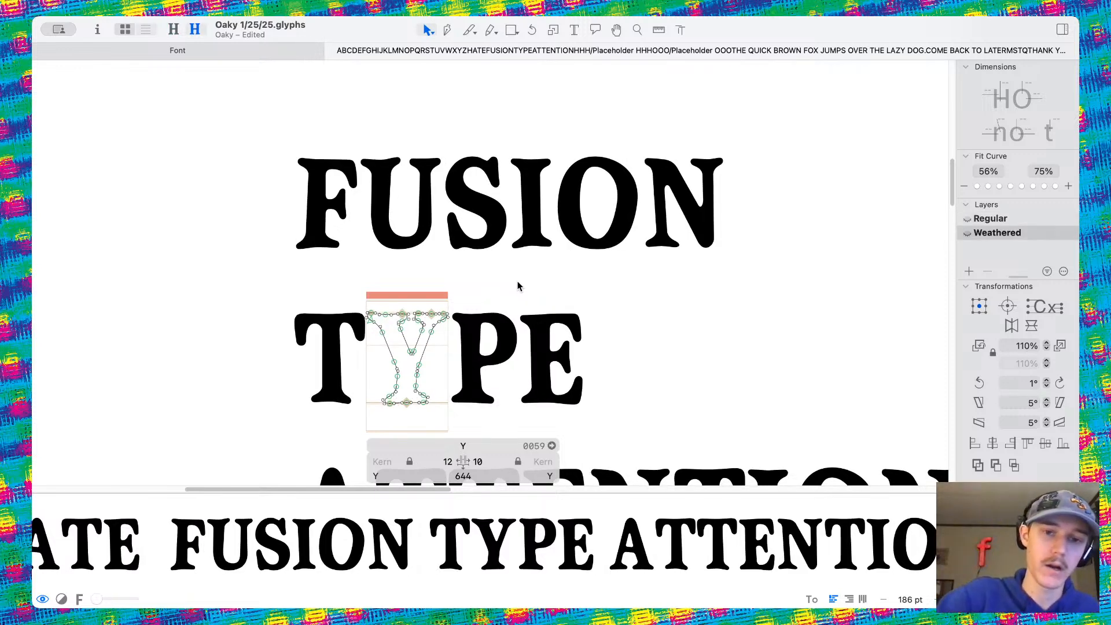
key(super+1)
scroll(519, 287, down, 1)
scroll(437, 295, up, 5)
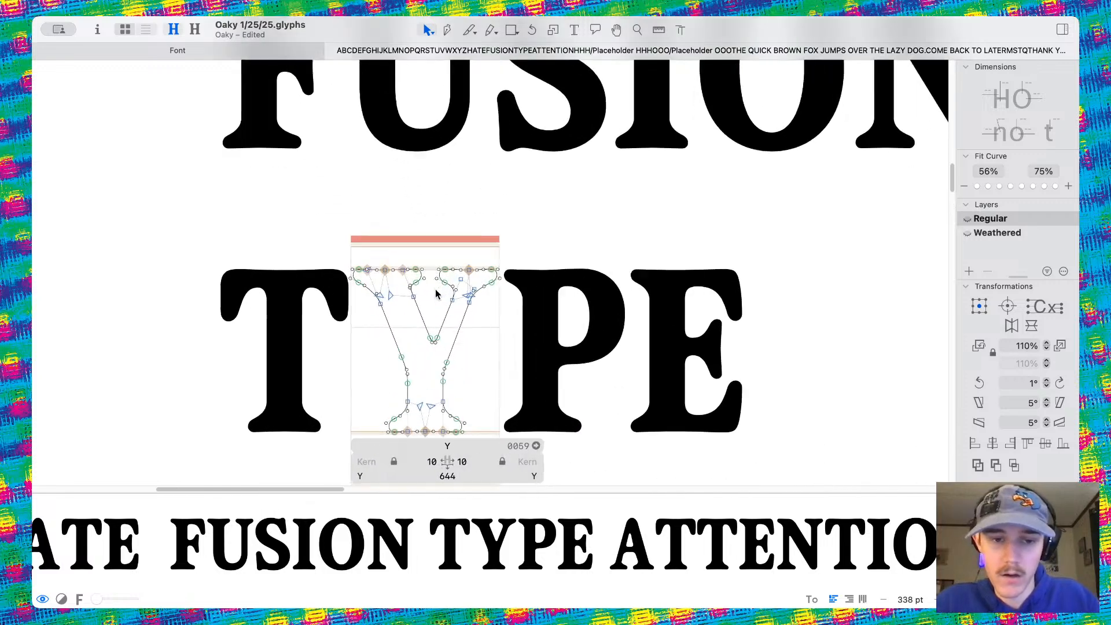
scroll(438, 295, down, 1)
key(super+2)
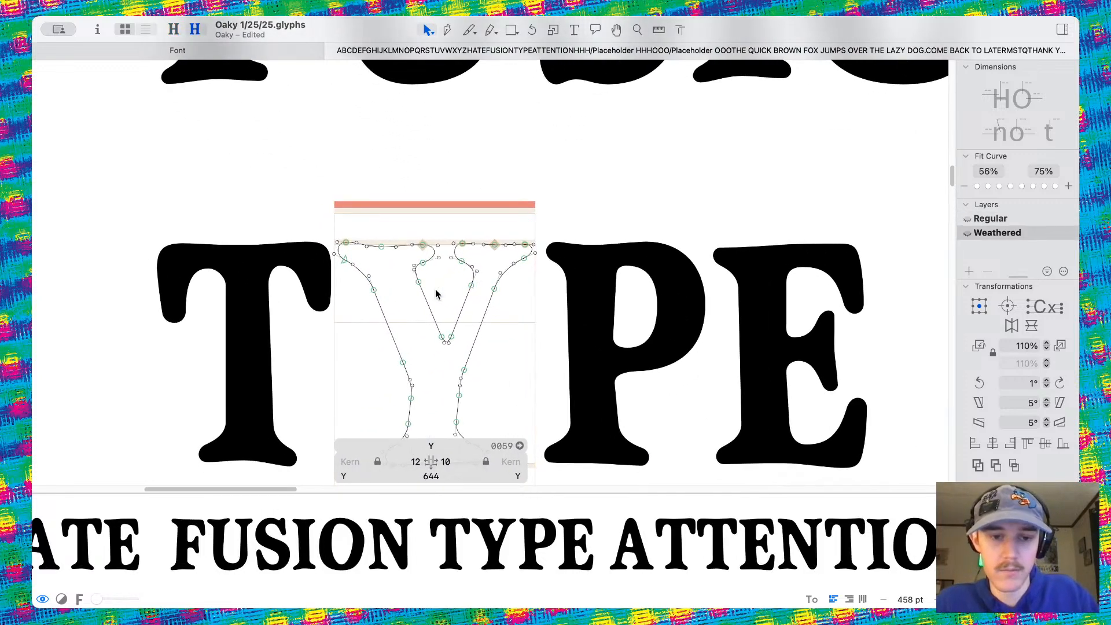
Dip the Y's upper right serif by lowering its middle node to X 514, Y 695, and preview TYPE
scroll(428, 280, down, 1)
scroll(493, 216, up, 6)
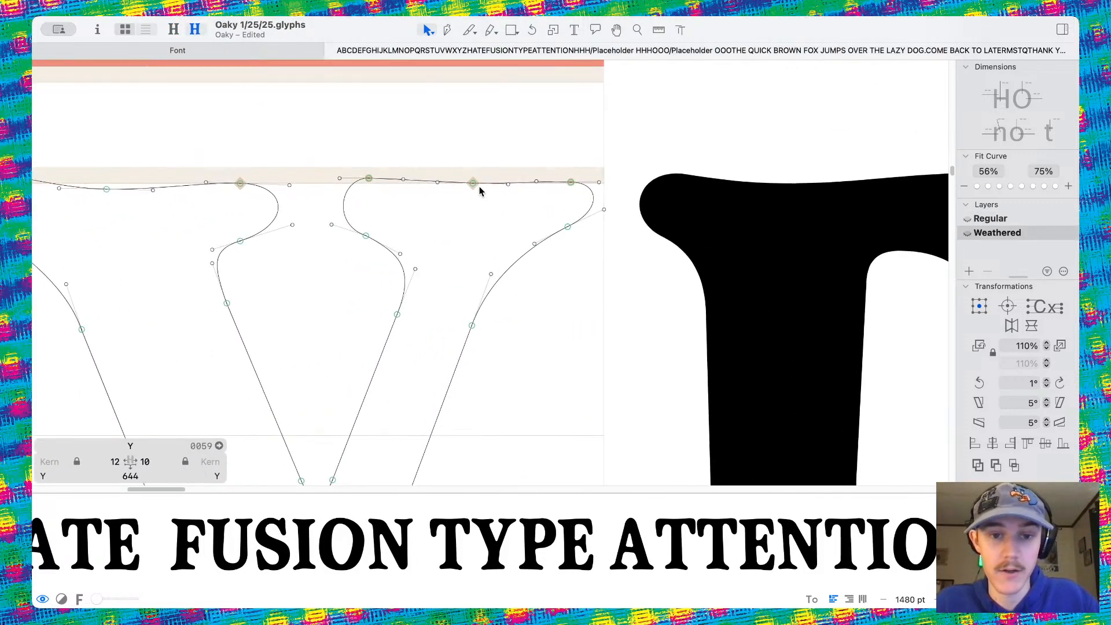
click(436, 182)
click(447, 199)
drag(437, 183, 433, 185)
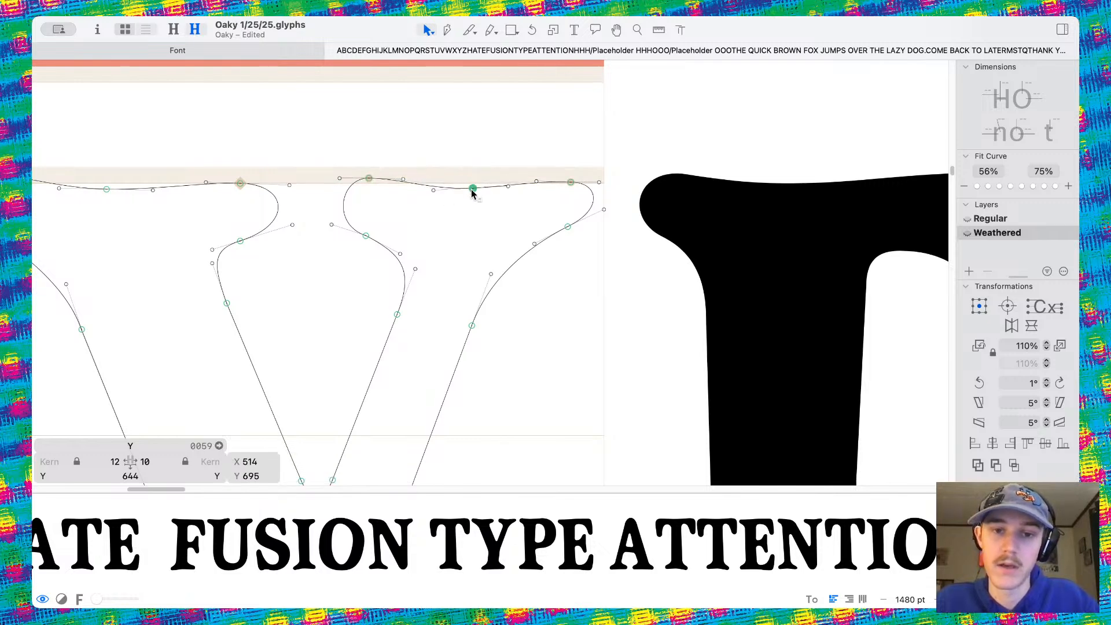
key(space)
scroll(485, 220, down, 4)
scroll(485, 220, down, 3)
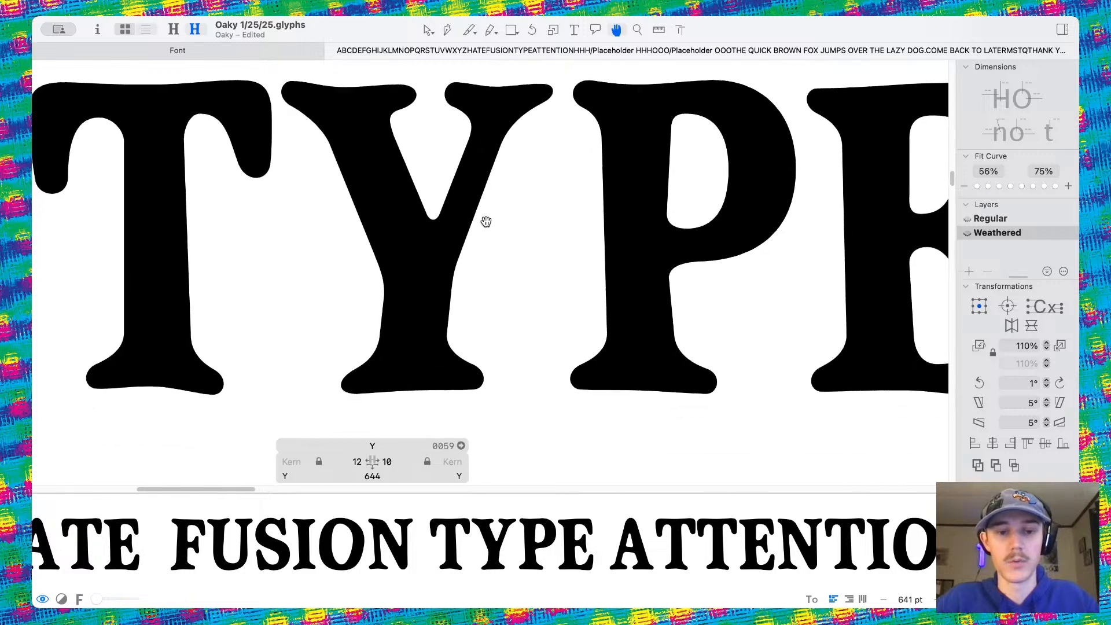
Arch the underside of the P's foot serif with its middle node at X 186, Y 3 and handles spread 102 units, and preview it
scroll(511, 352, up, 6)
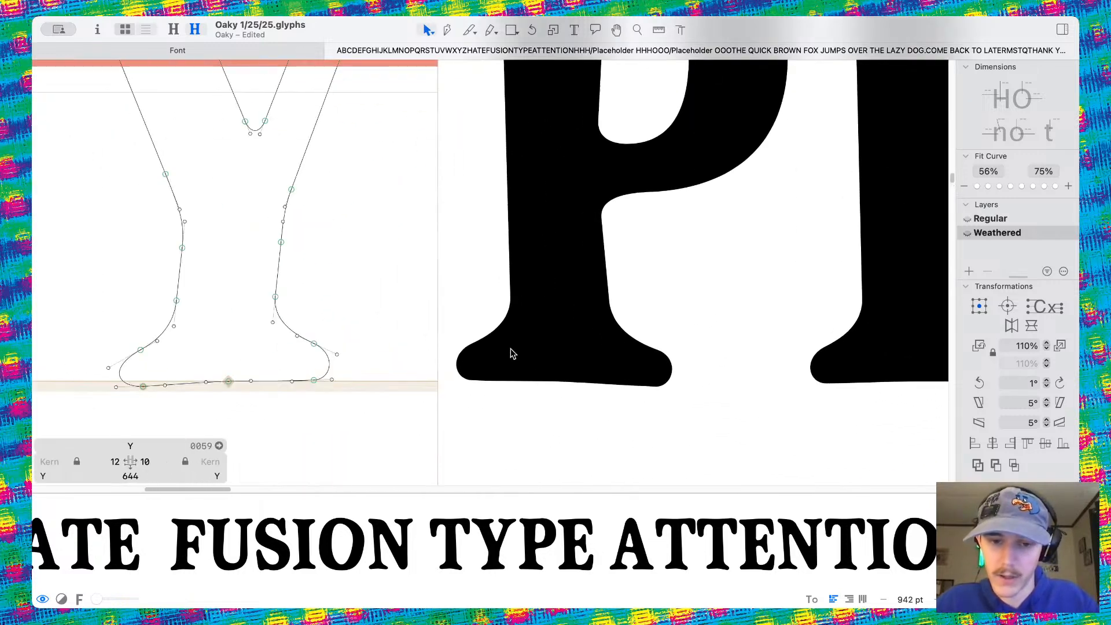
double_click(561, 373)
drag(565, 391, 565, 387)
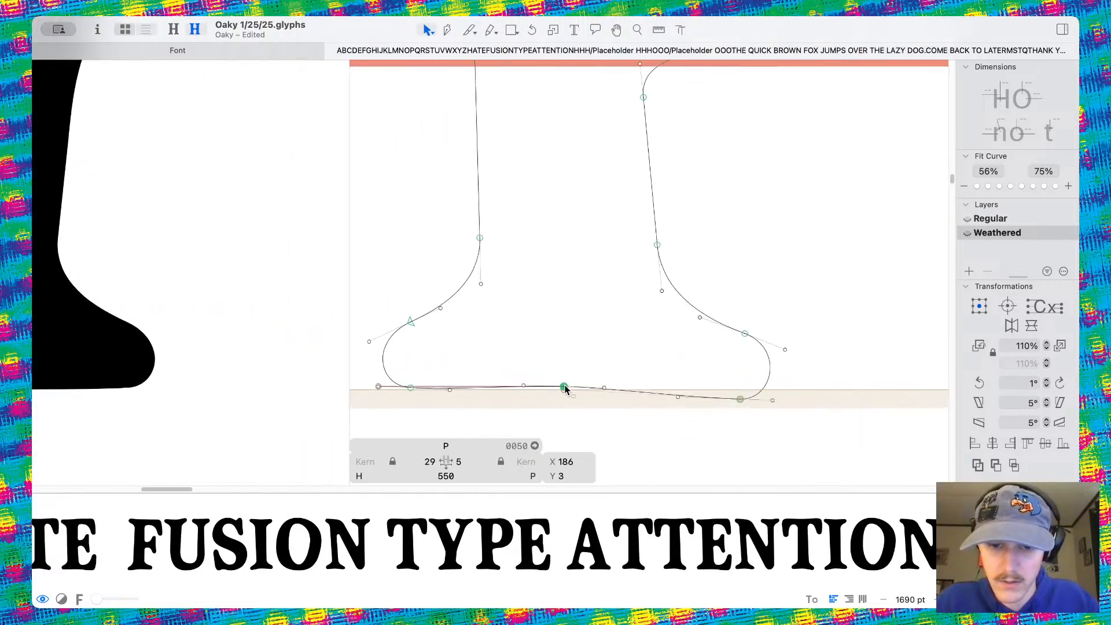
drag(493, 365, 676, 414)
click(632, 392)
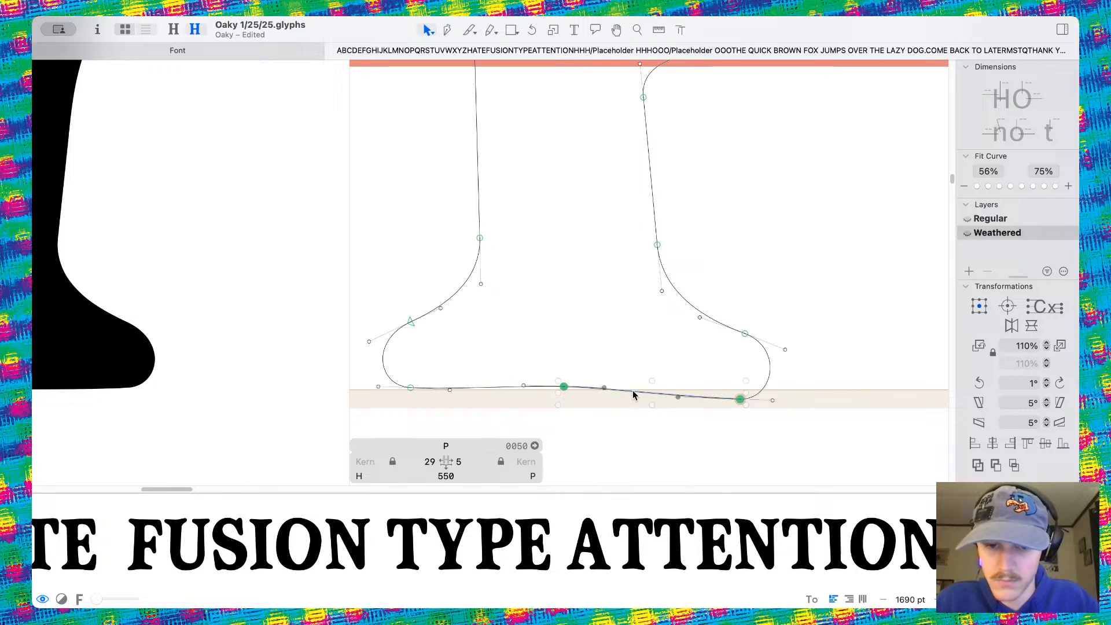
drag(505, 365, 617, 411)
drag(499, 369, 618, 415)
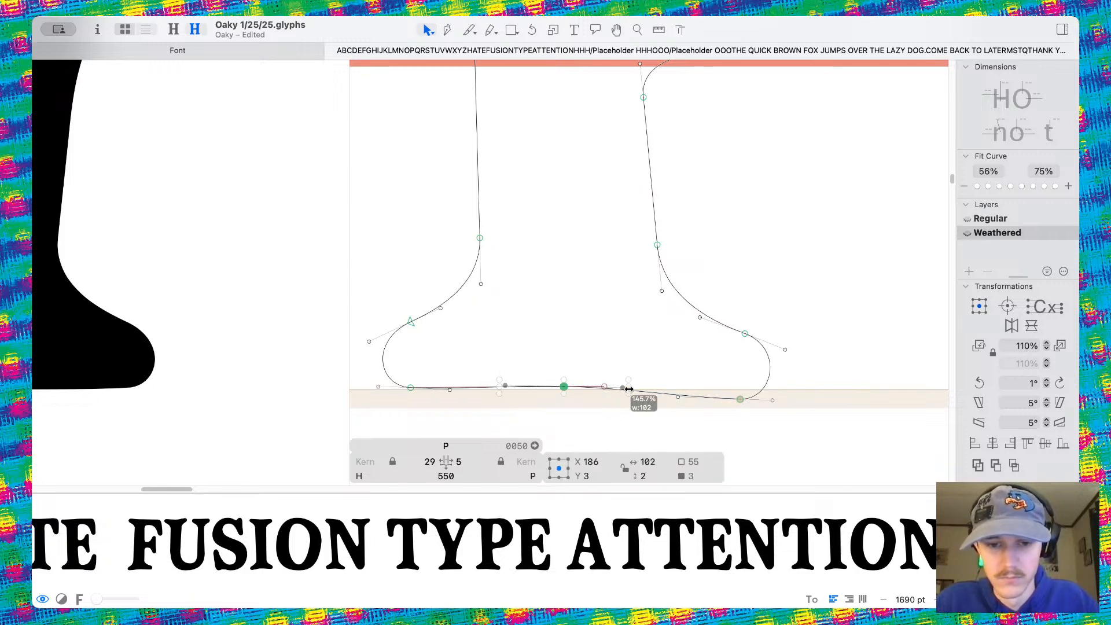
key(space)
scroll(588, 340, down, 4)
scroll(589, 340, up, 5)
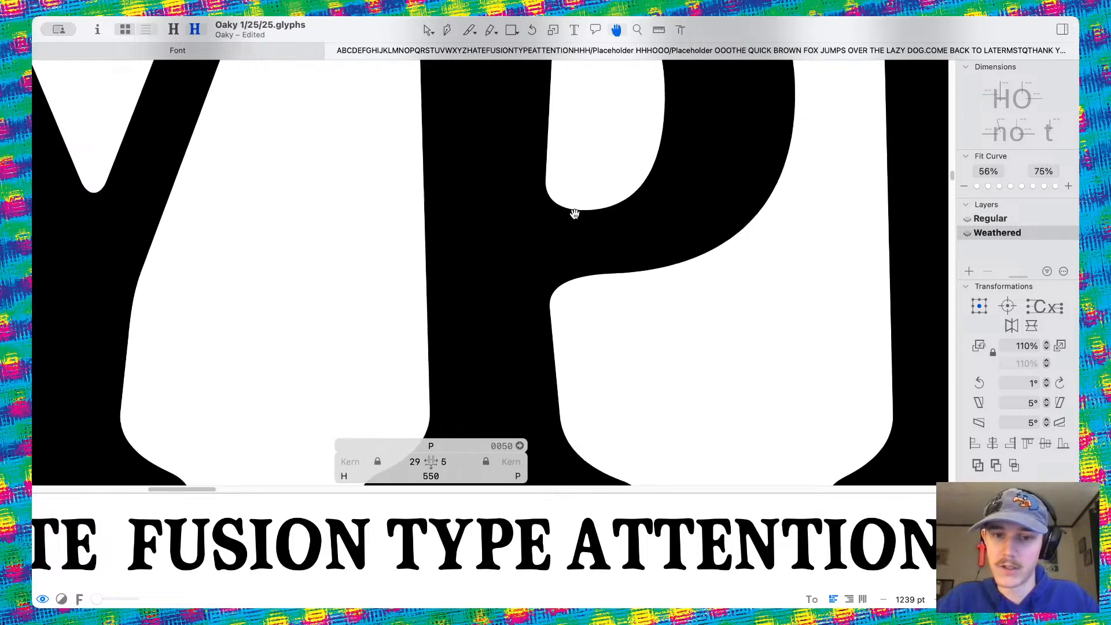
Deepen the dip in the P's top edge by lowering its two middle nodes slightly below cap height, and preview the curve
scroll(575, 213, up, 10)
scroll(293, 179, up, 5)
scroll(541, 181, up, 5)
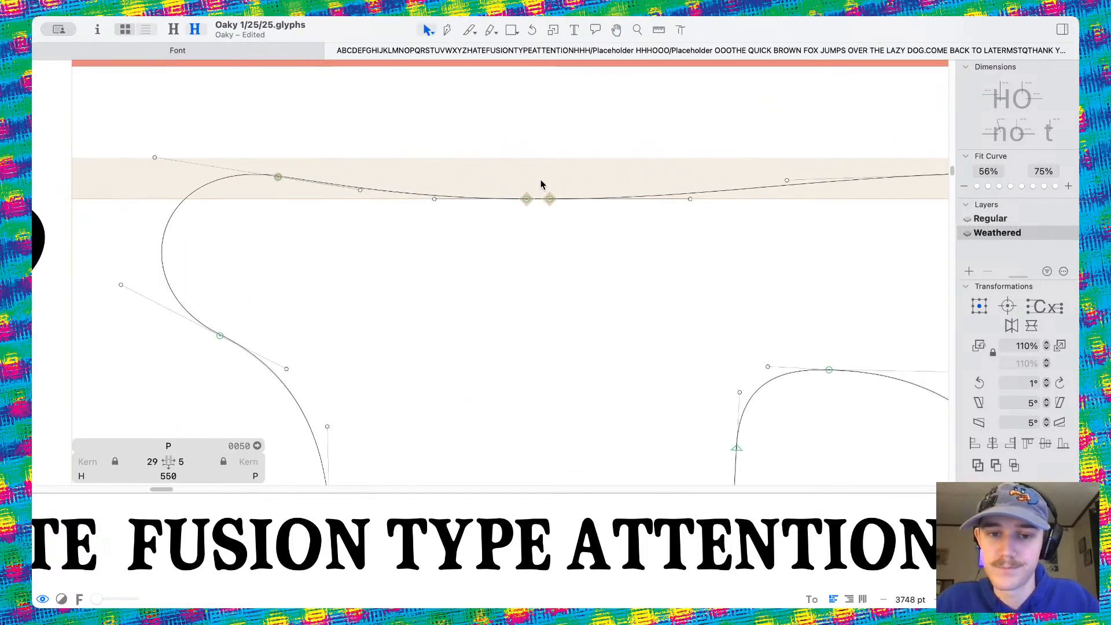
drag(496, 174, 744, 260)
key(space)
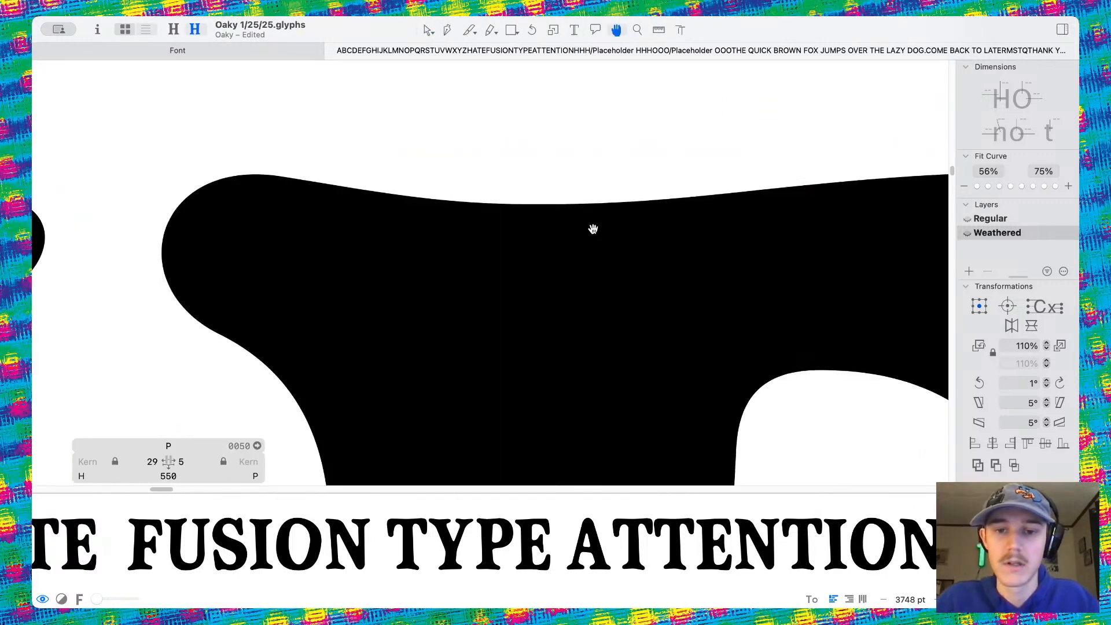
Examine the P's dipped top edge in TYPE and compare the E with the surrounding letters of FUSION TYPE ATTENTION
scroll(590, 228, down, 15)
scroll(534, 242, up, 5)
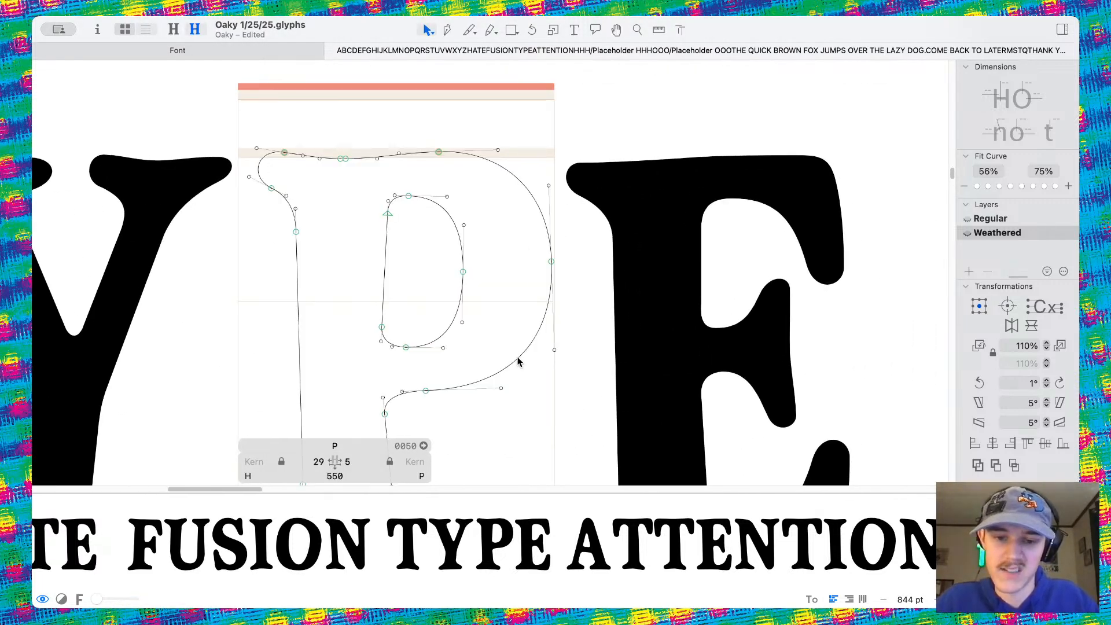
key(space)
scroll(532, 428, down, 6)
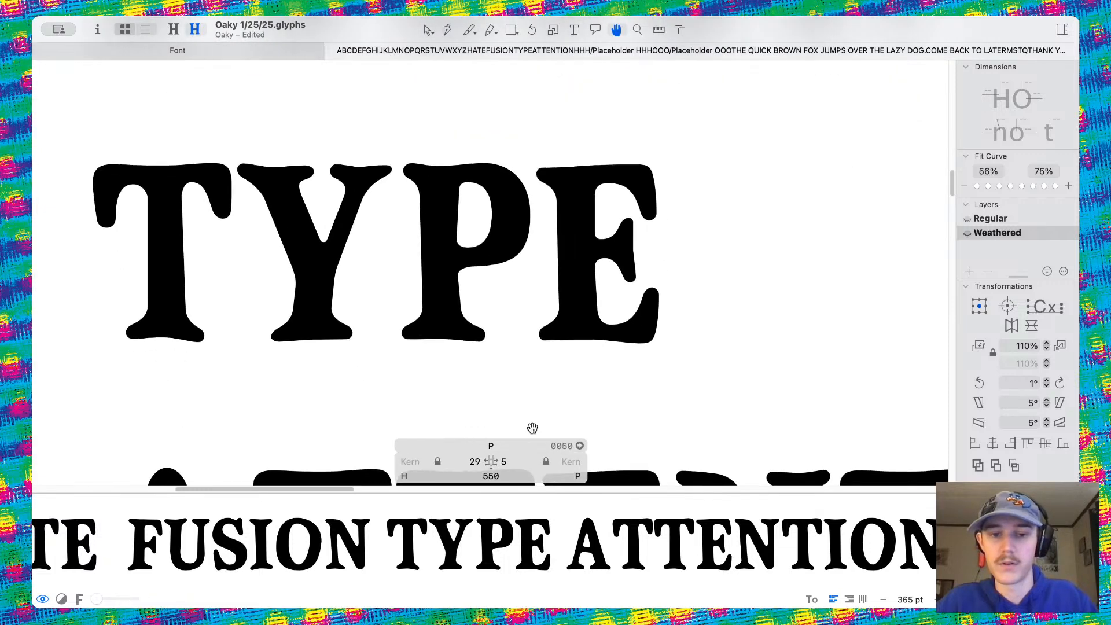
scroll(548, 270, right, 2)
scroll(548, 270, up, 3)
double_click(536, 294)
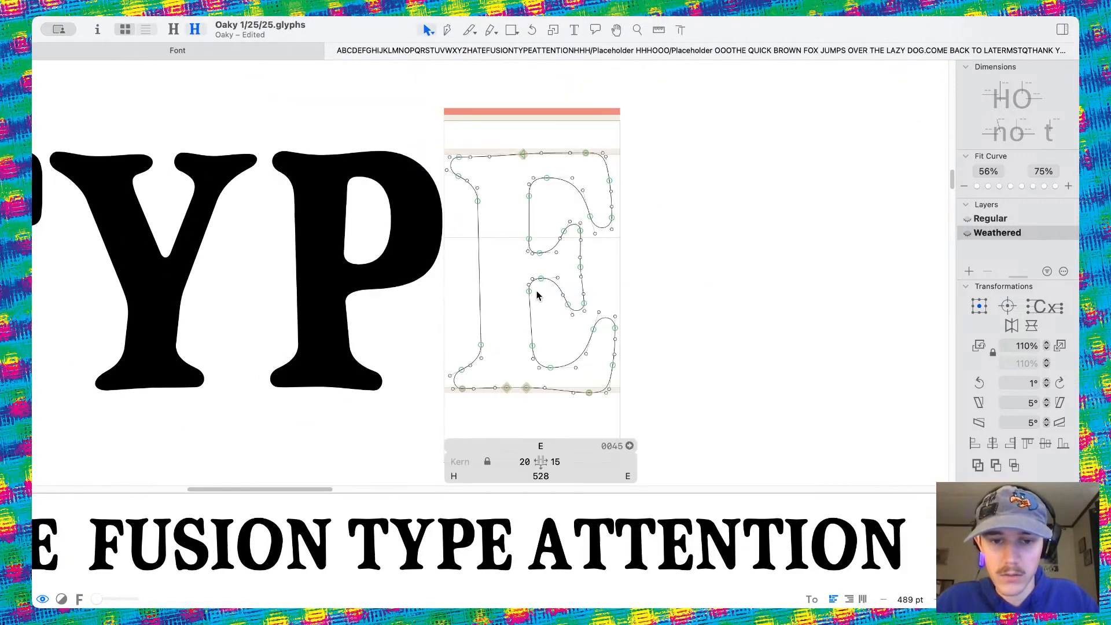
scroll(538, 293, down, 6)
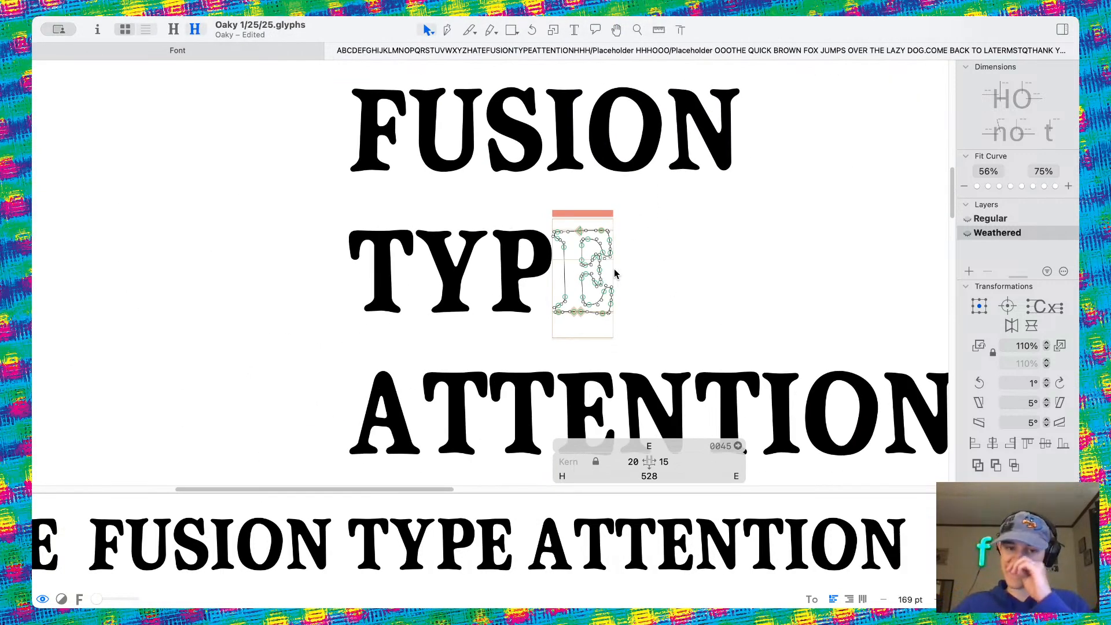
scroll(615, 274, down, 4)
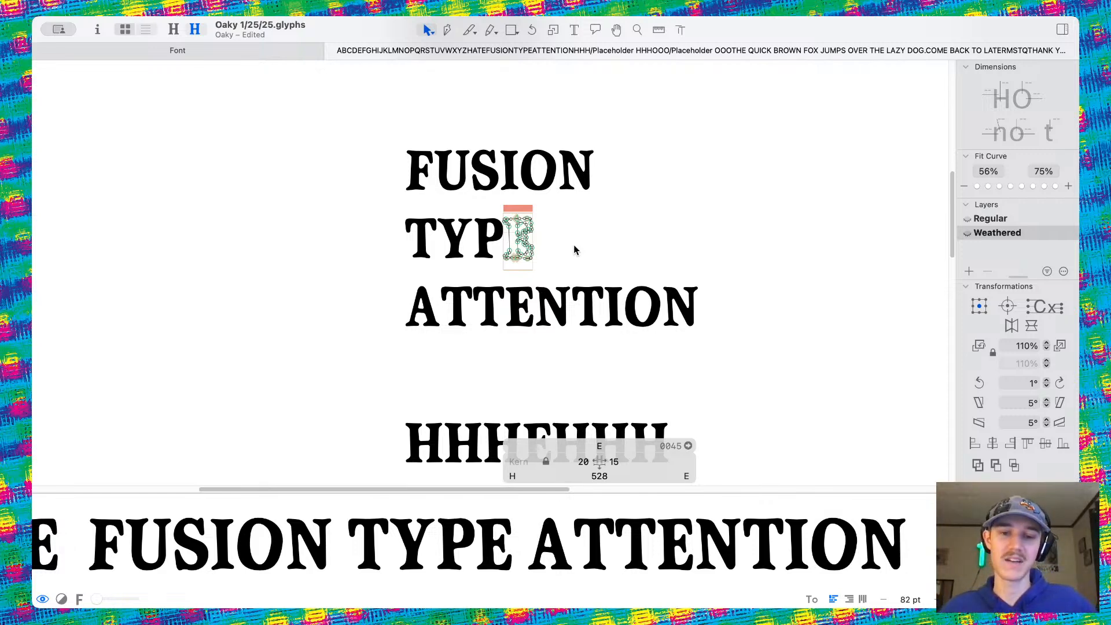
Reshape the E's middle arm by flaring its lower tip, pulling its front edge node down and inward, and lifting its upper tip, and preview TYPE
scroll(495, 224, up, 10)
scroll(559, 292, up, 8)
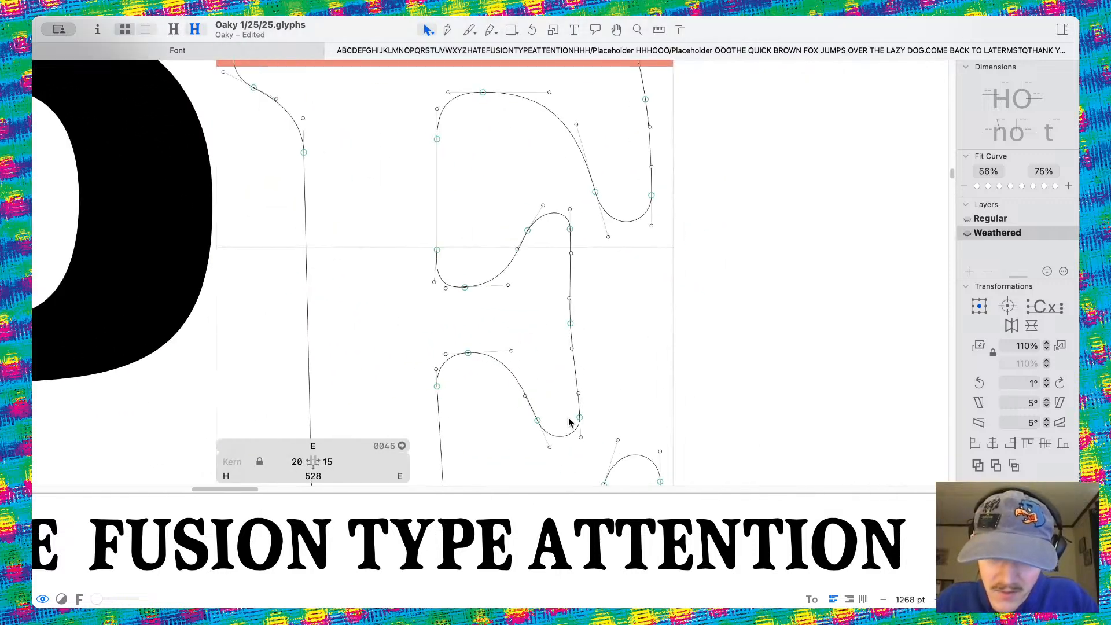
drag(507, 409, 585, 419)
click(588, 339)
drag(571, 324, 566, 358)
click(622, 281)
drag(540, 207, 546, 200)
key(space)
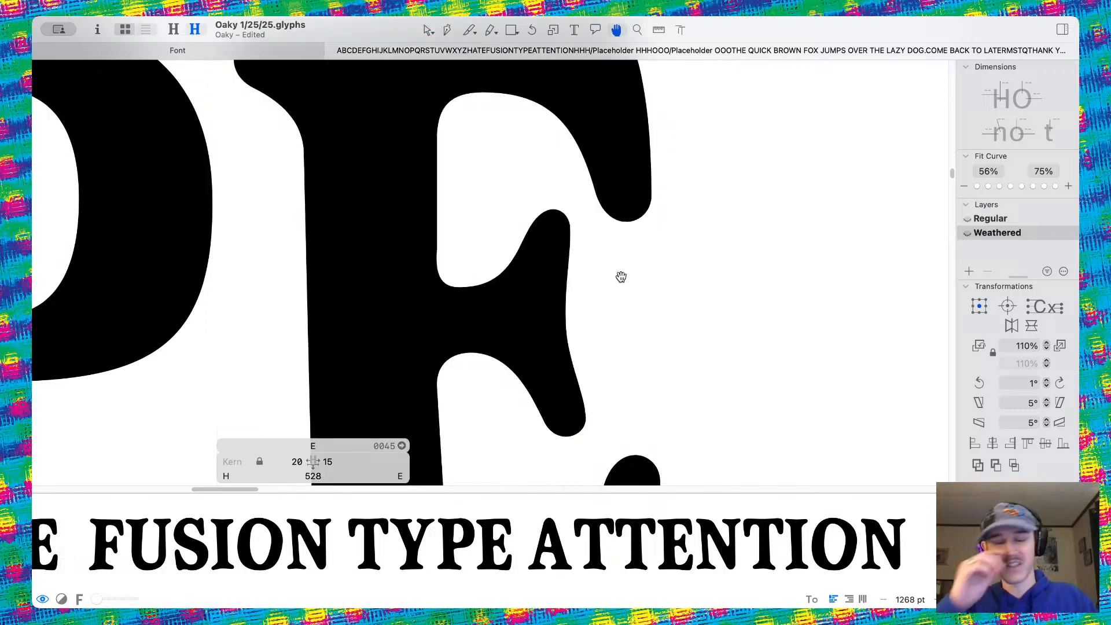
scroll(621, 277, down, 6)
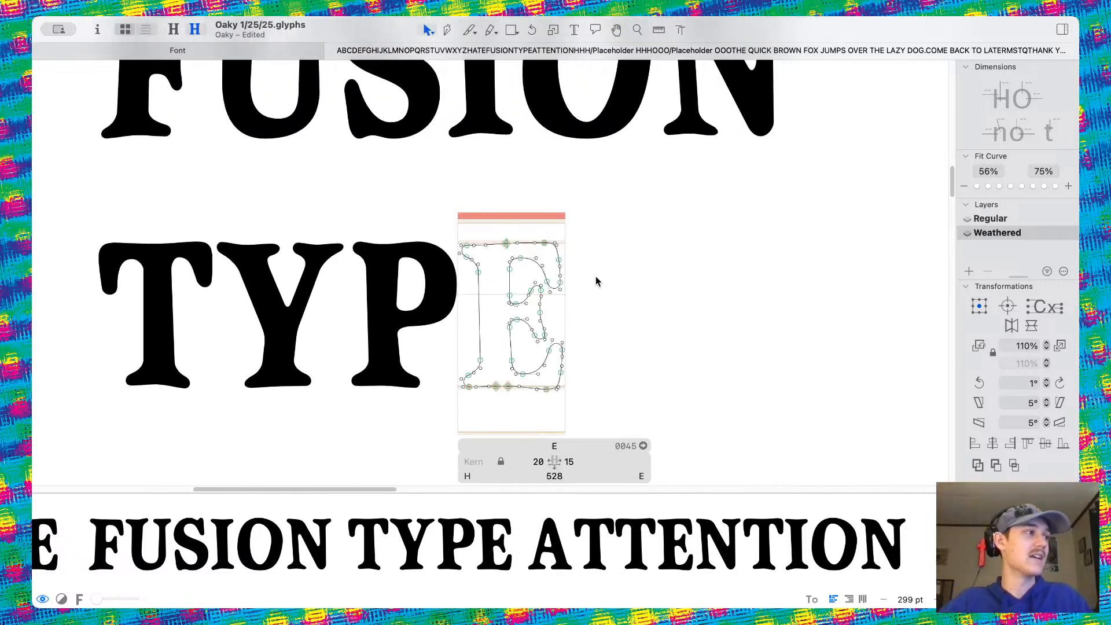
scroll(595, 276, down, 3)
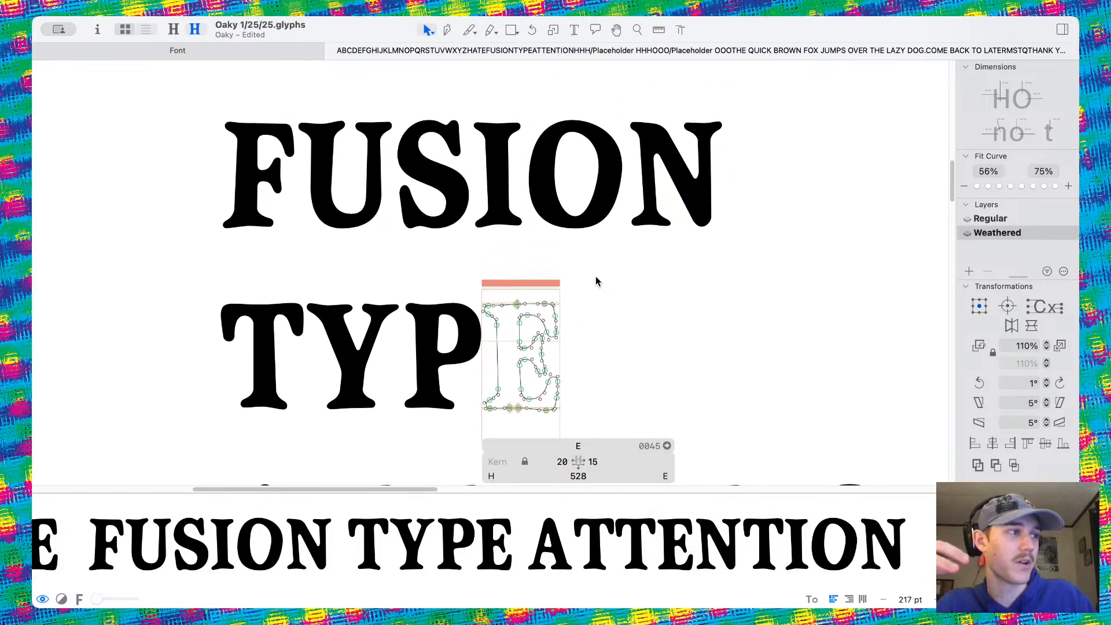
scroll(597, 282, down, 3)
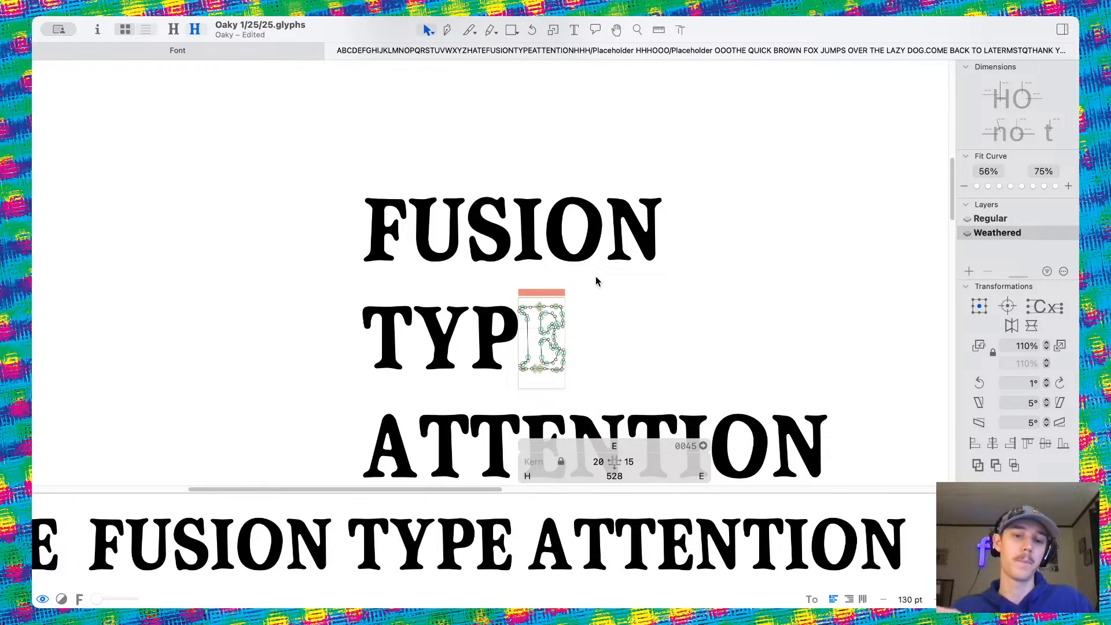
Slant the right side of the O's counter by moving that side's upper handle to X 467, Y 549, and preview FUSION
scroll(596, 282, up, 5)
double_click(529, 248)
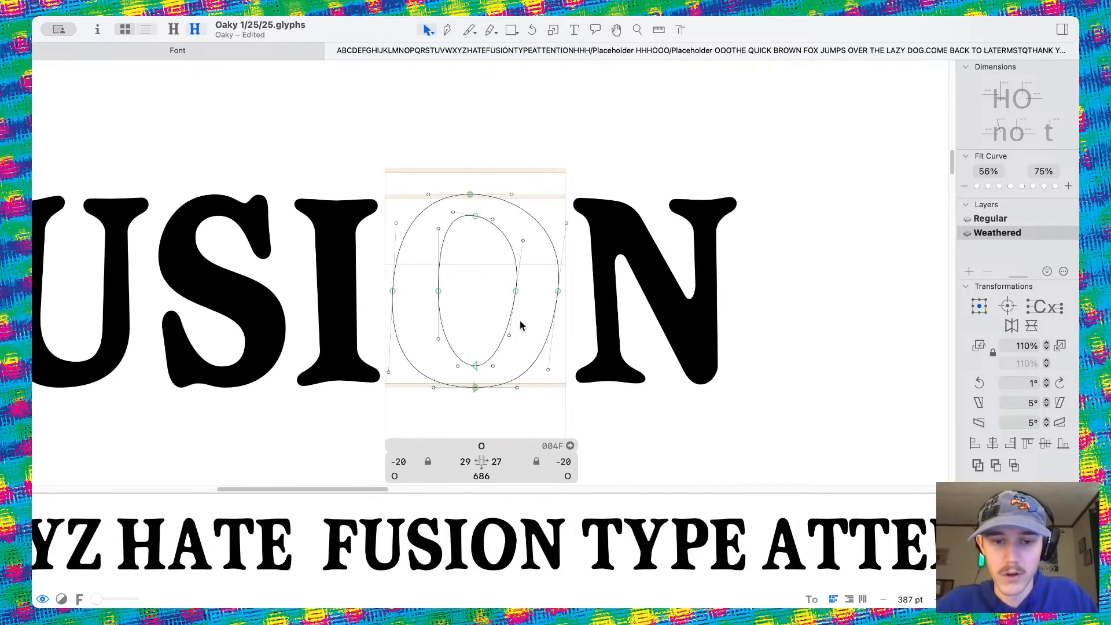
click(522, 241)
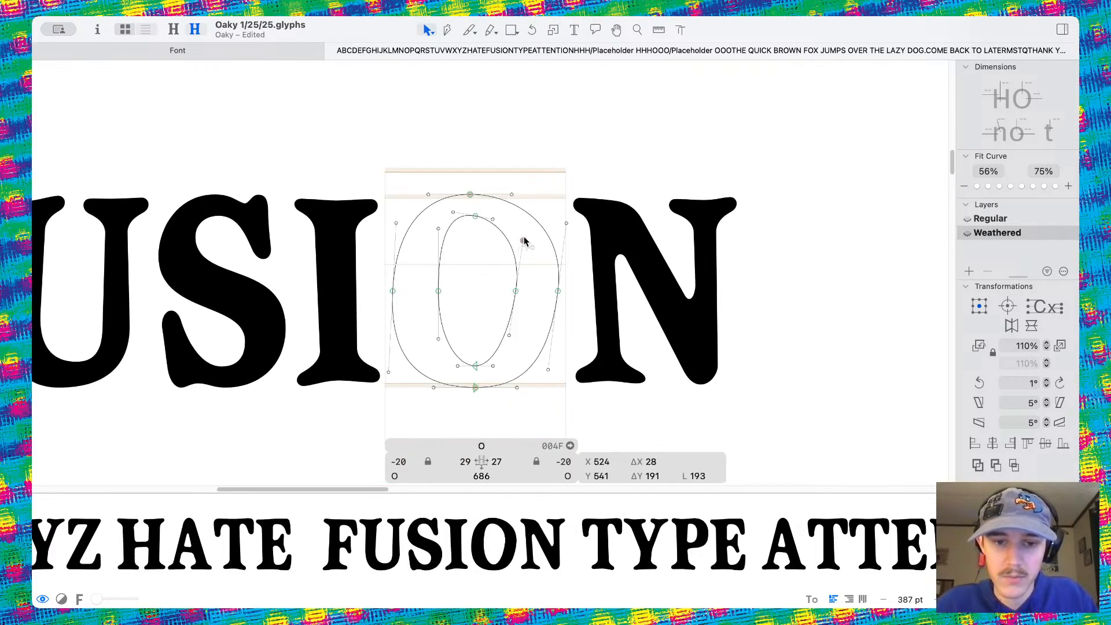
drag(524, 241, 507, 238)
key(super+z)
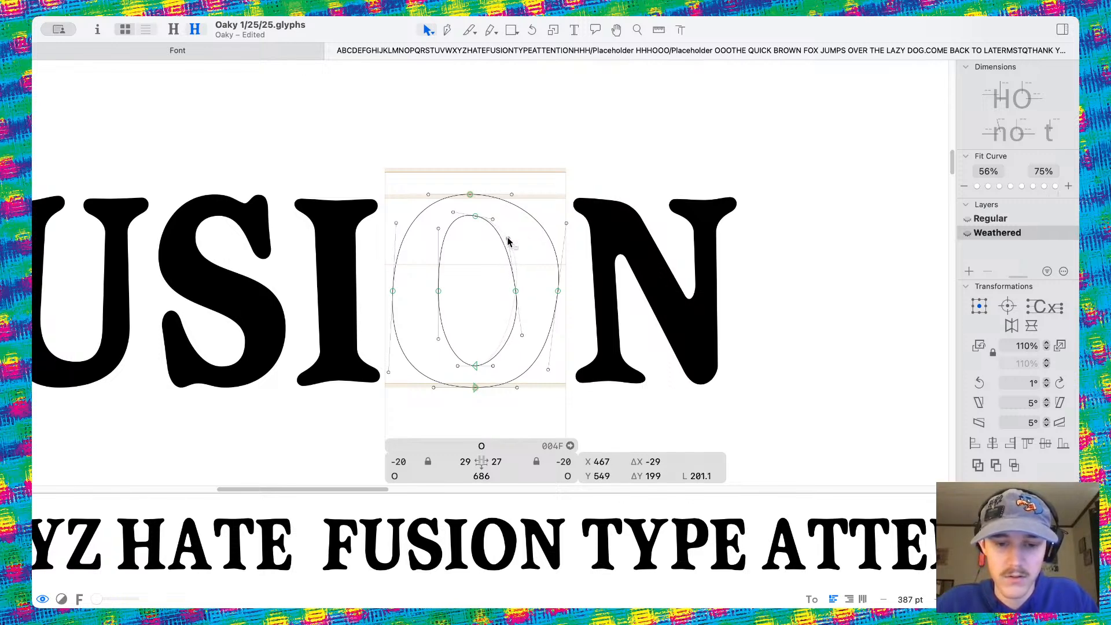
key(space)
scroll(479, 271, down, 10)
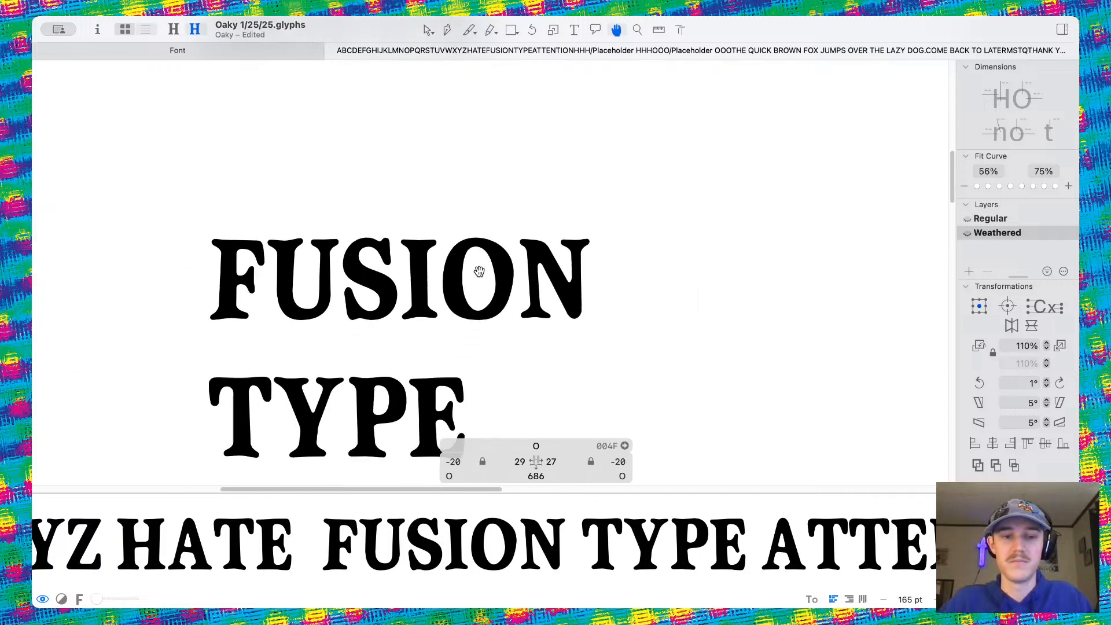
Fill out the U's lower left curve by lengthening its bottom handle and lowering the left stem's node and handle, then save and preview FUSION
scroll(397, 210, up, 15)
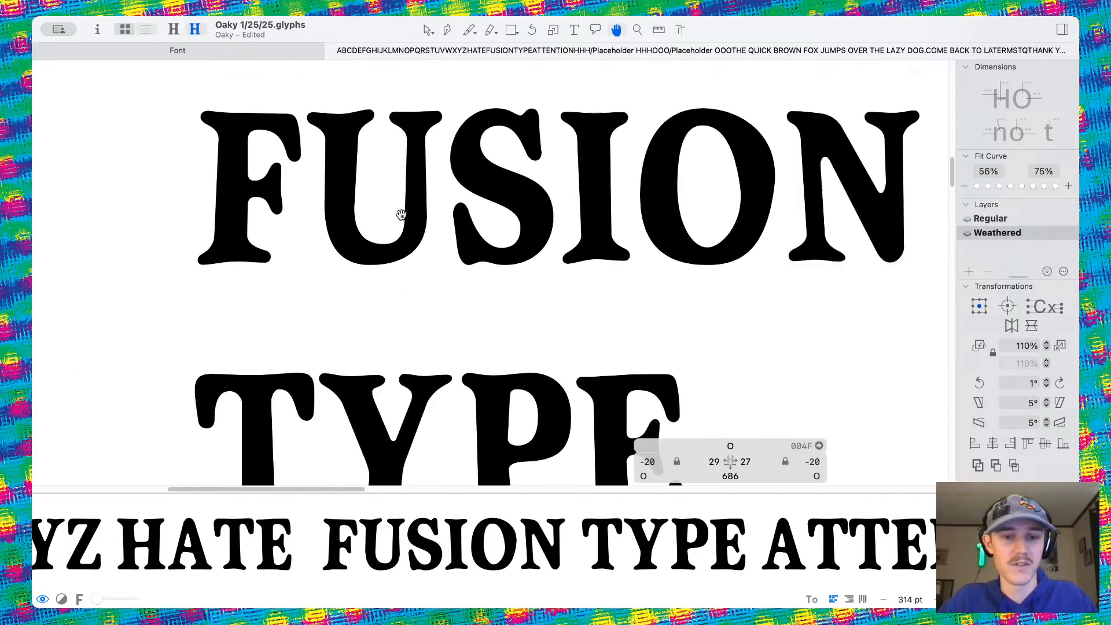
double_click(393, 236)
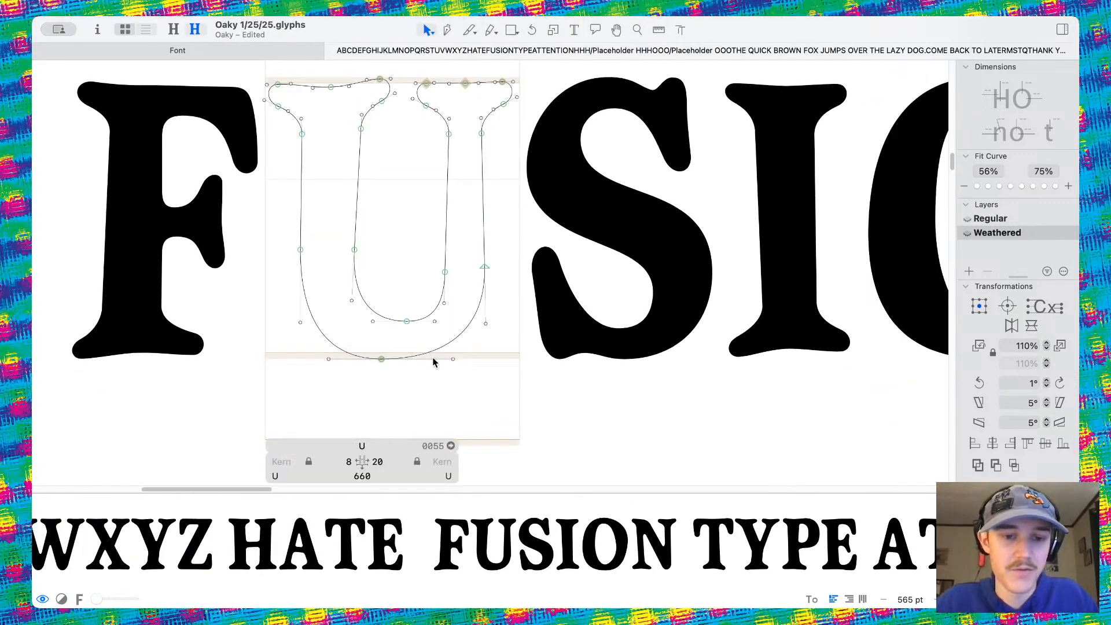
click(325, 359)
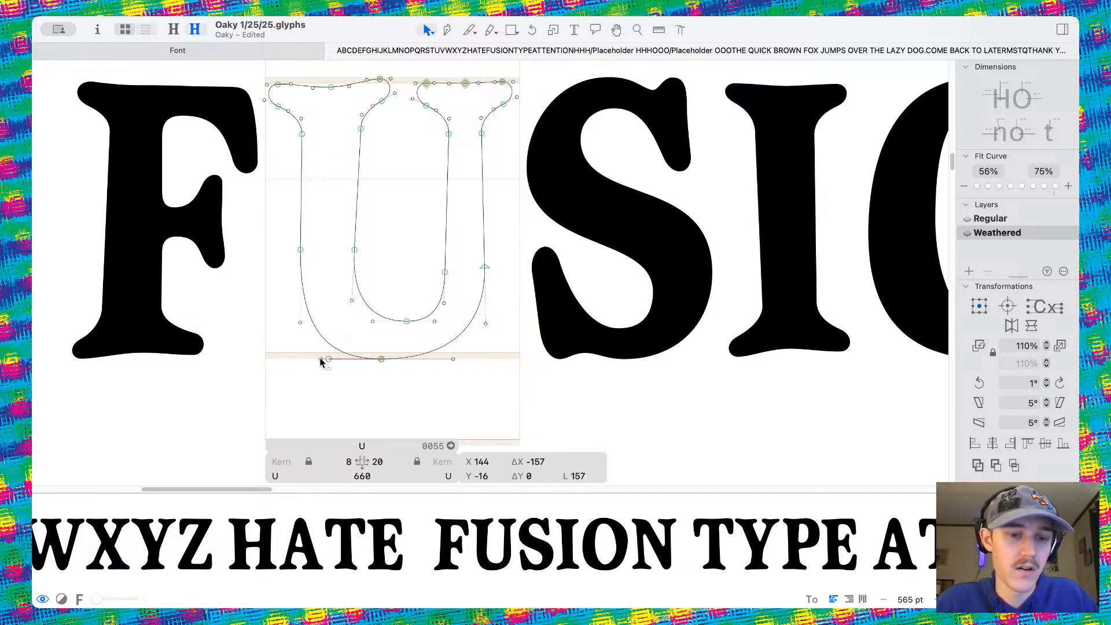
key(space)
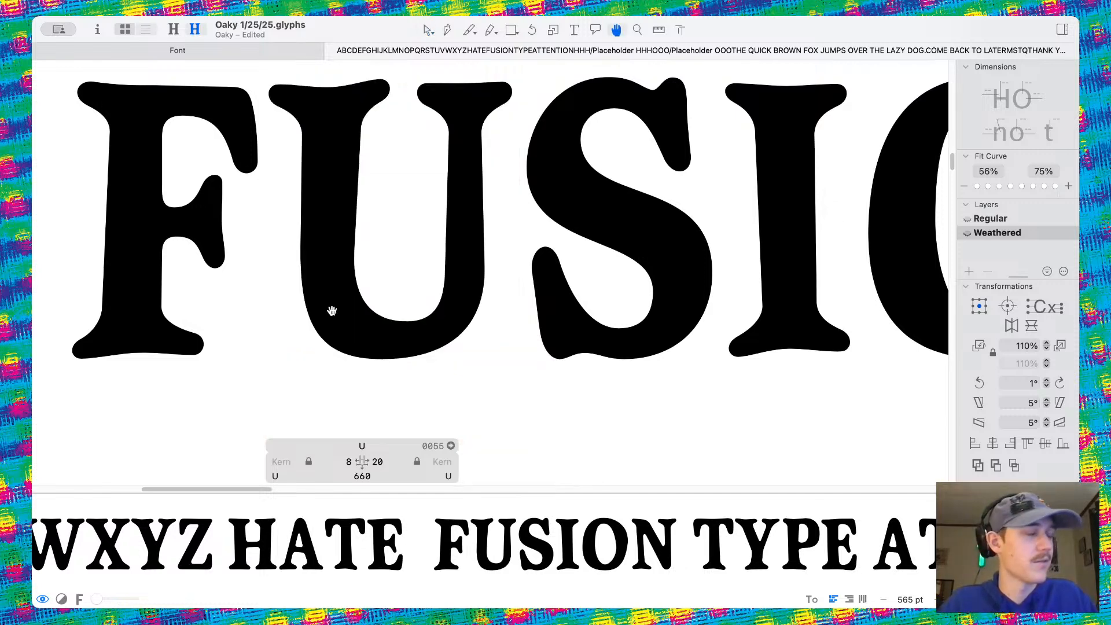
drag(300, 249, 300, 270)
drag(300, 323, 300, 332)
click(323, 321)
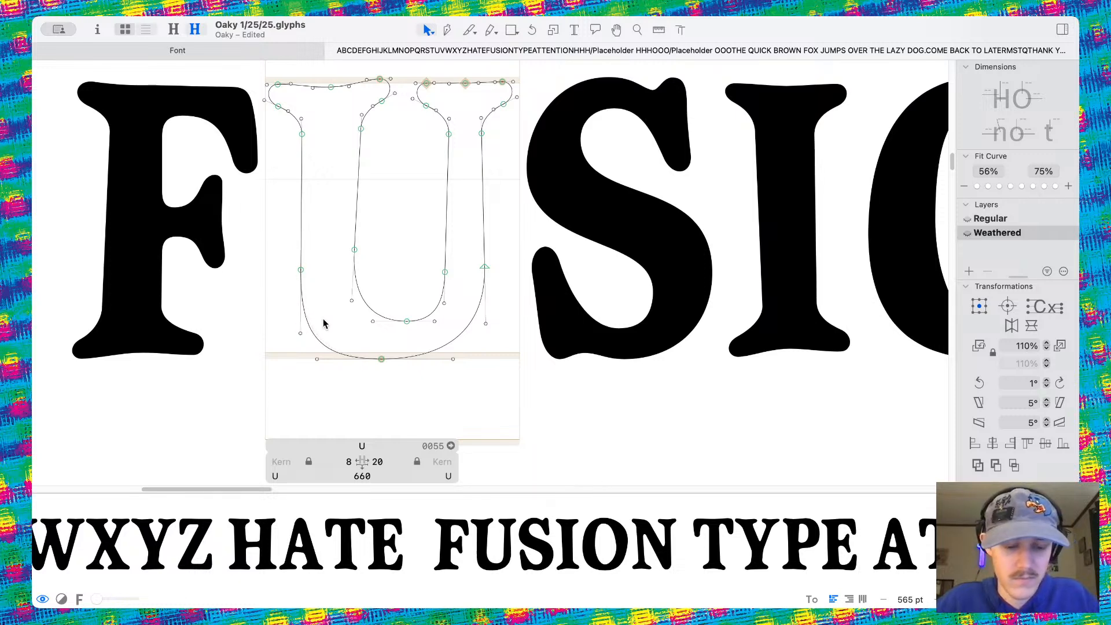
key(super+s)
key(space)
scroll(425, 314, down, 1)
scroll(425, 314, down, 5)
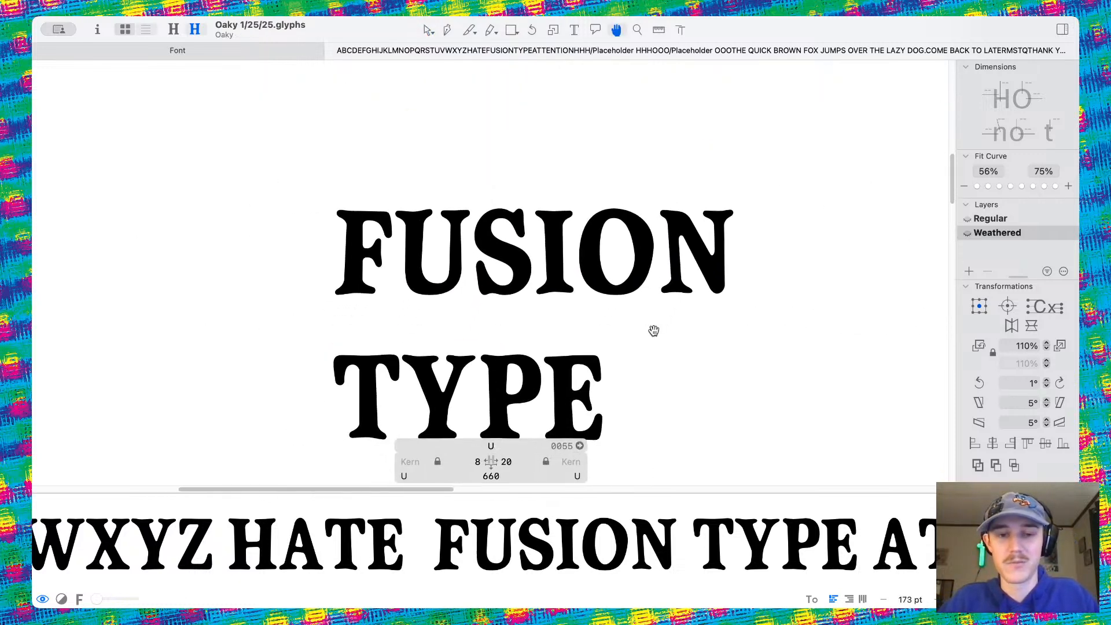
Try thickening the top of the U's right stem by moving its inner node to X 462, Y 565, preview it, and undo the move
scroll(485, 221, up, 6)
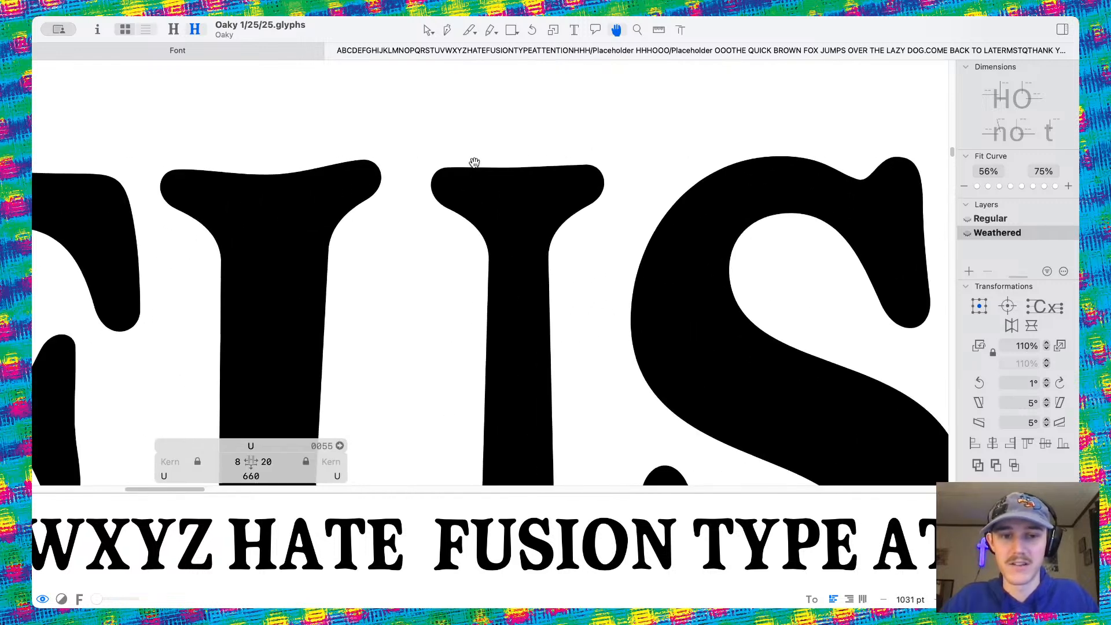
drag(489, 260, 480, 262)
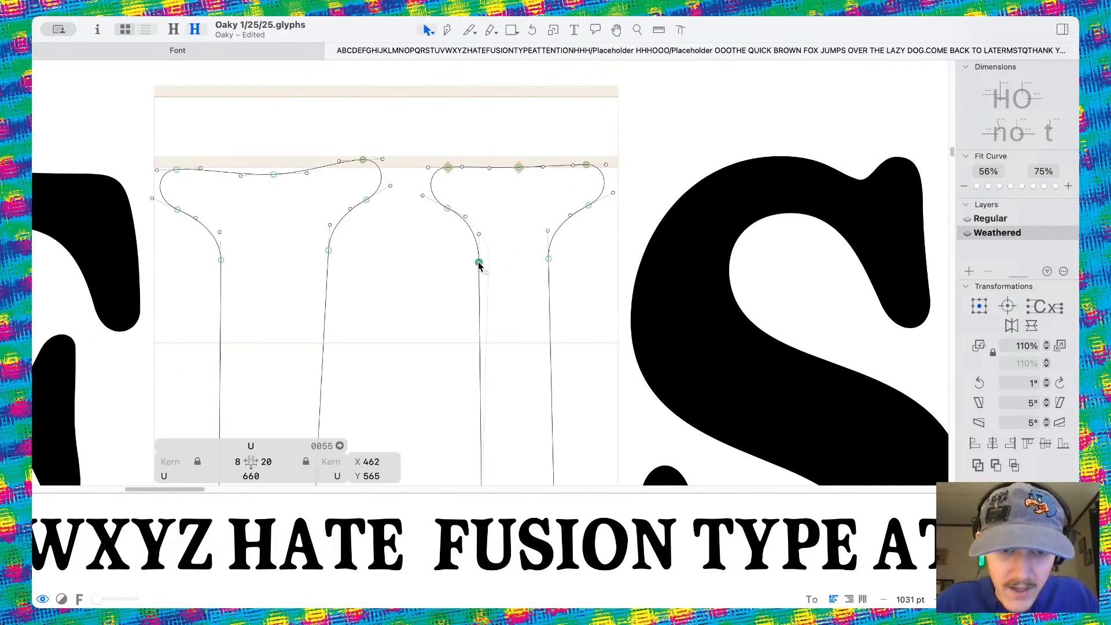
key(space)
scroll(500, 248, down, 4)
scroll(500, 247, down, 2)
key(super+z)
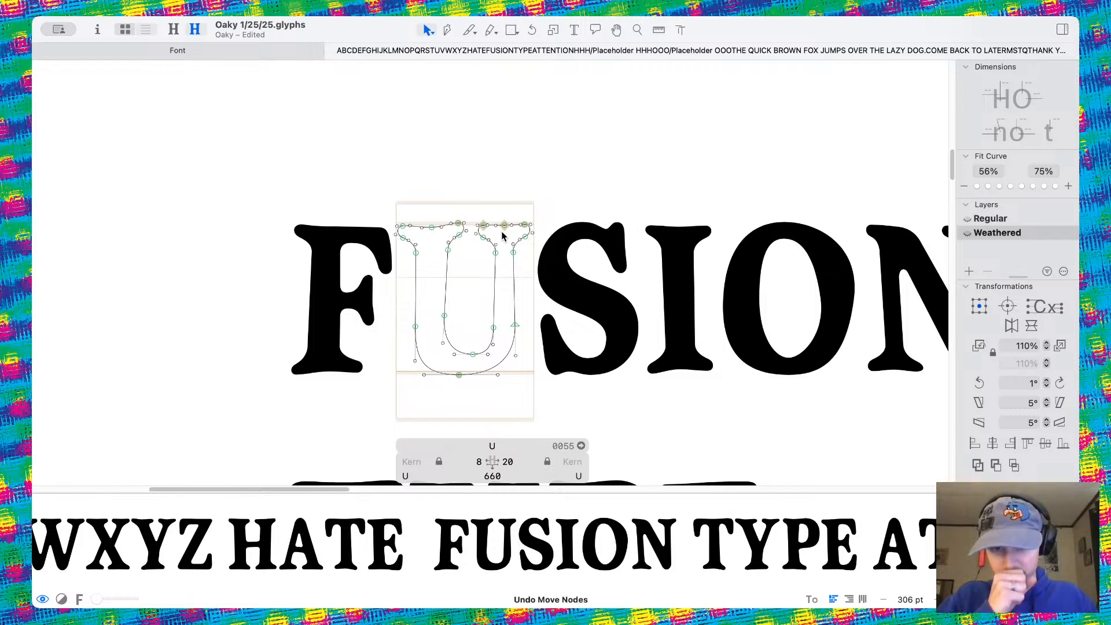
Examine the Weathered letterforms in FUSION TYPE ATTENTION, the full alphabet and the QUICK BROWN FOX sentence at several sizes
key(space)
scroll(501, 231, down, 2)
scroll(501, 231, down, 1)
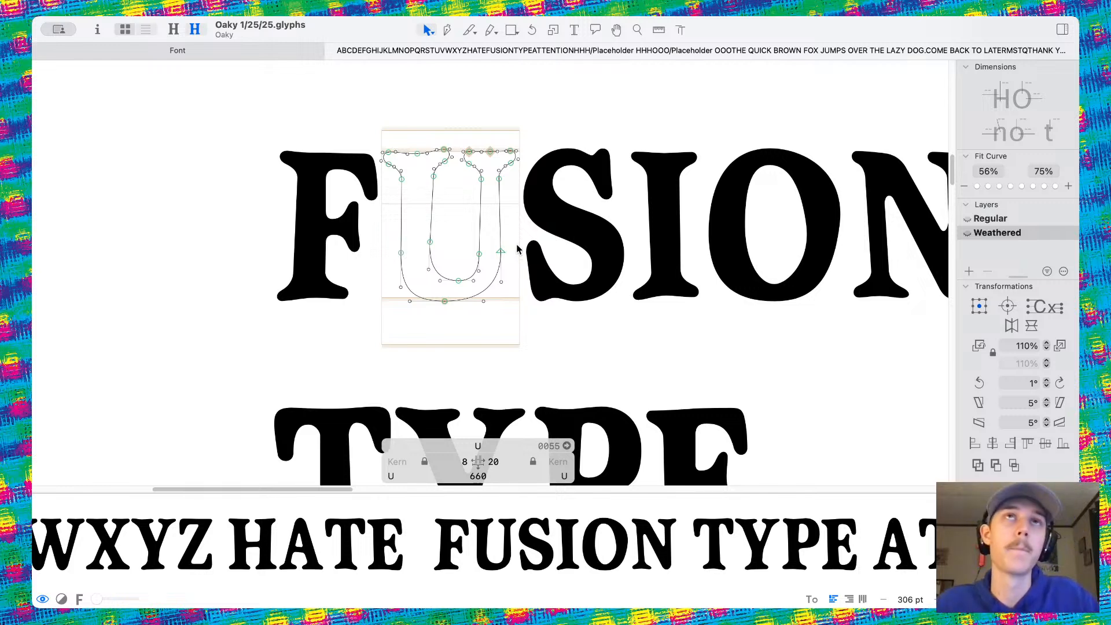
scroll(526, 225, down, 5)
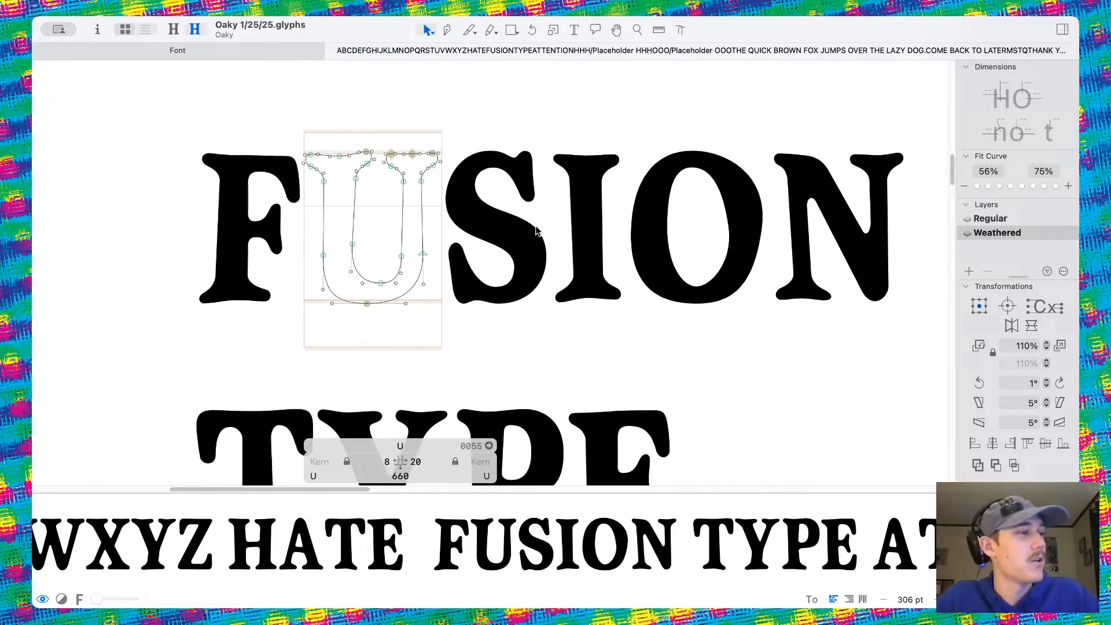
scroll(580, 258, down, 5)
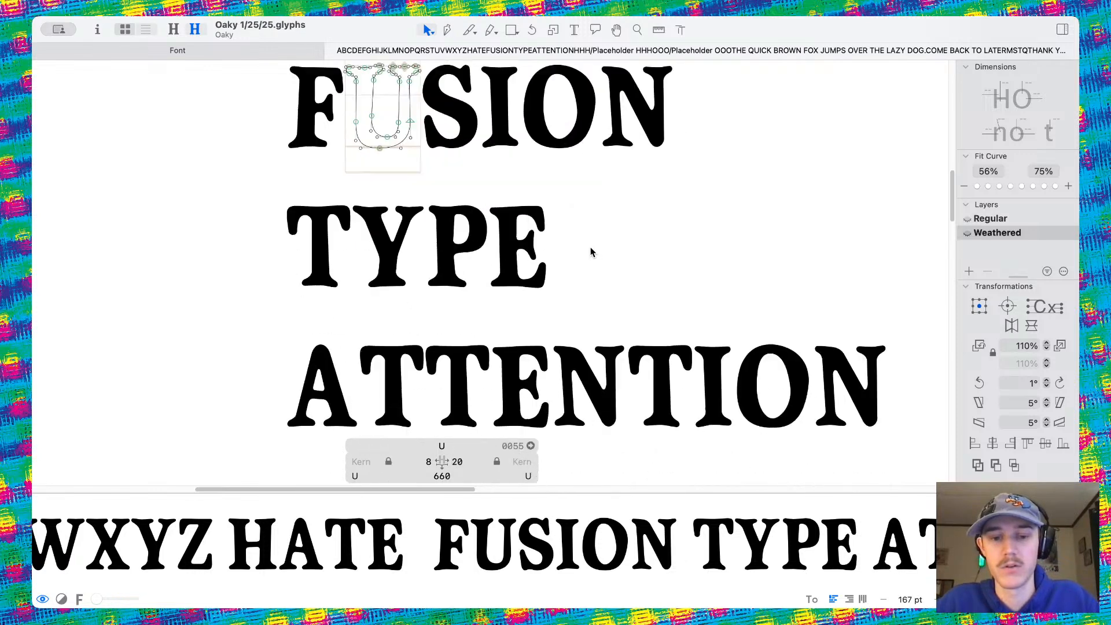
scroll(613, 277, up, 3)
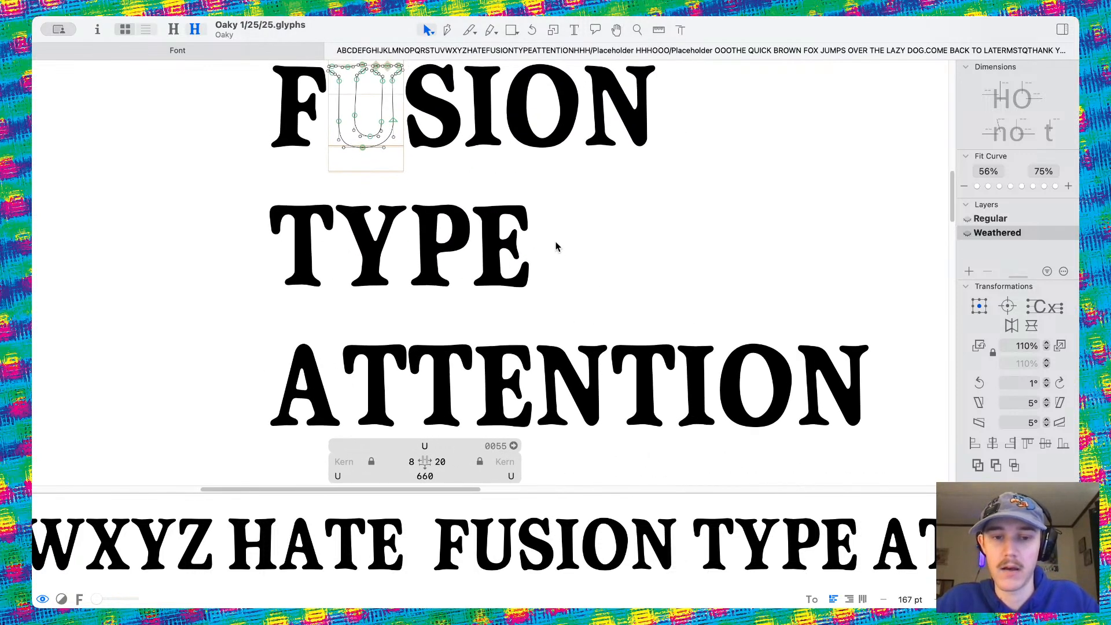
scroll(549, 246, down, 5)
scroll(548, 249, up, 3)
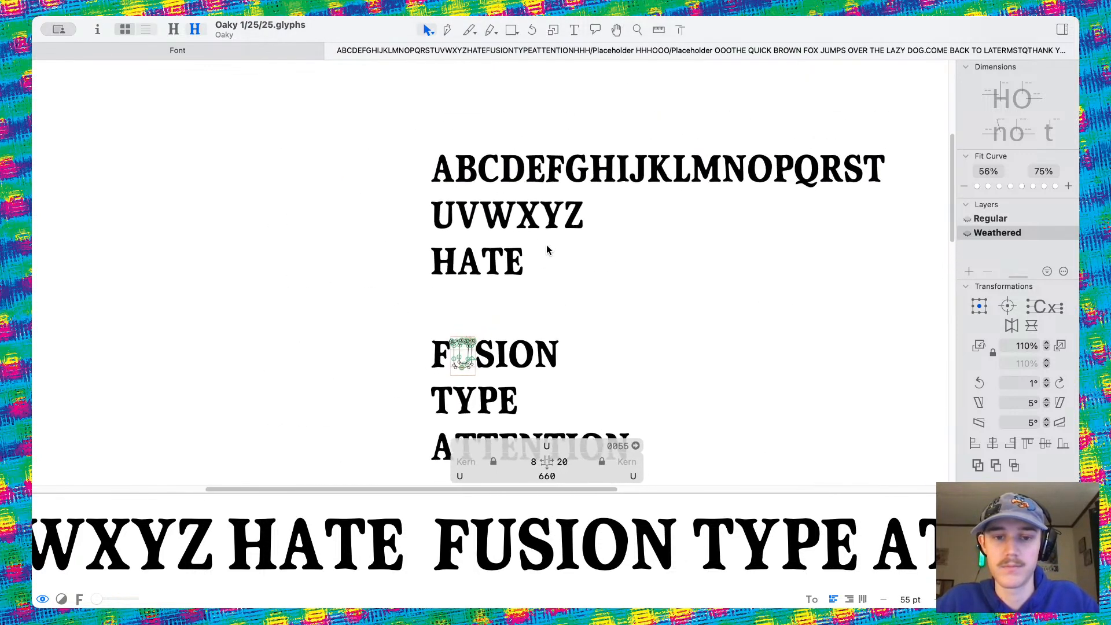
scroll(548, 248, down, 10)
scroll(492, 222, up, 3)
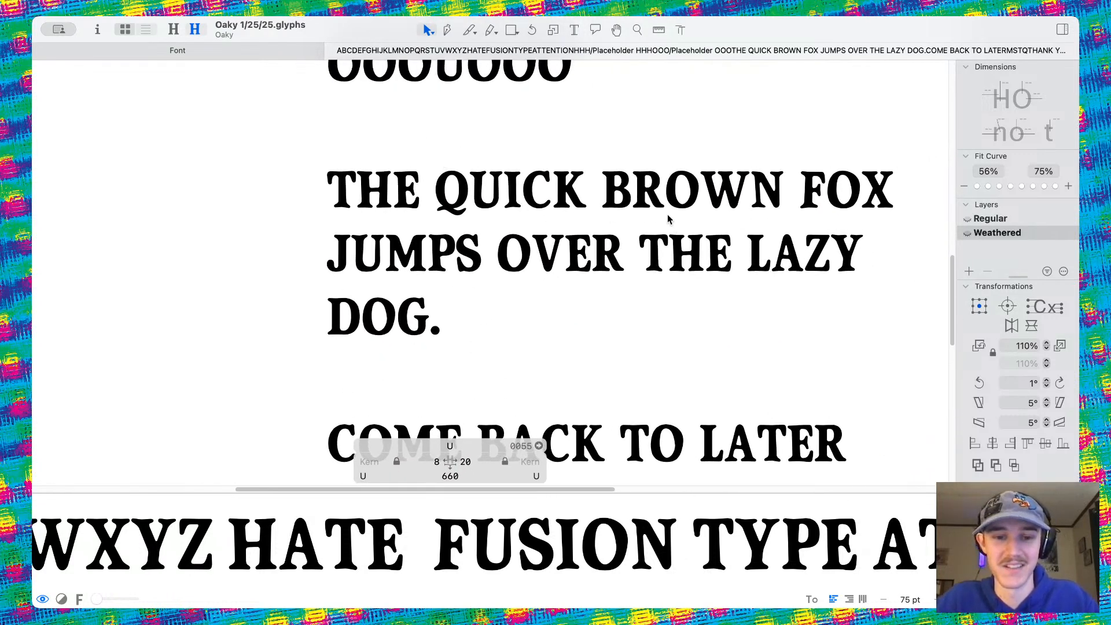
scroll(501, 184, up, 5)
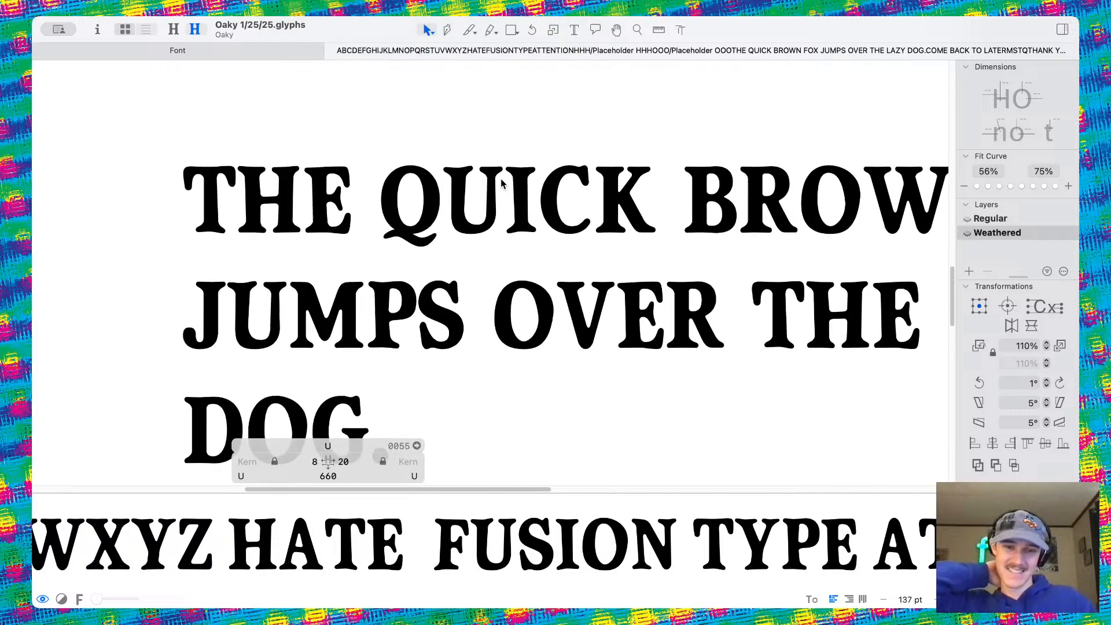
scroll(501, 183, up, 2)
scroll(501, 184, up, 3)
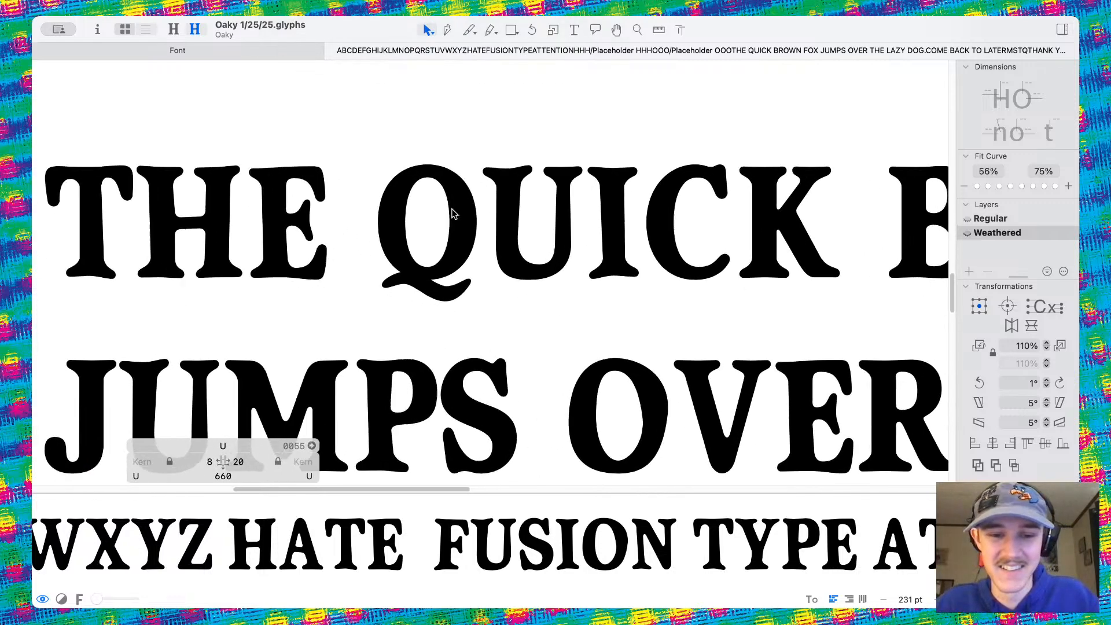
Try slanting the right side of the Q's counter by moving its lower handle to X 504, Y 181, and undo the change
double_click(434, 218)
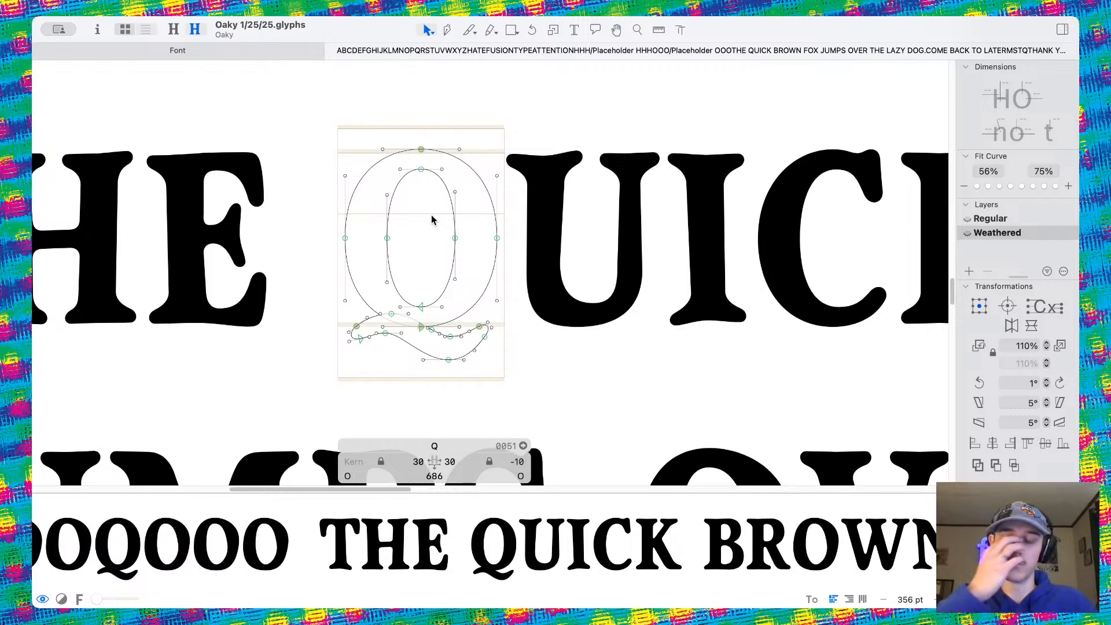
scroll(431, 214, up, 3)
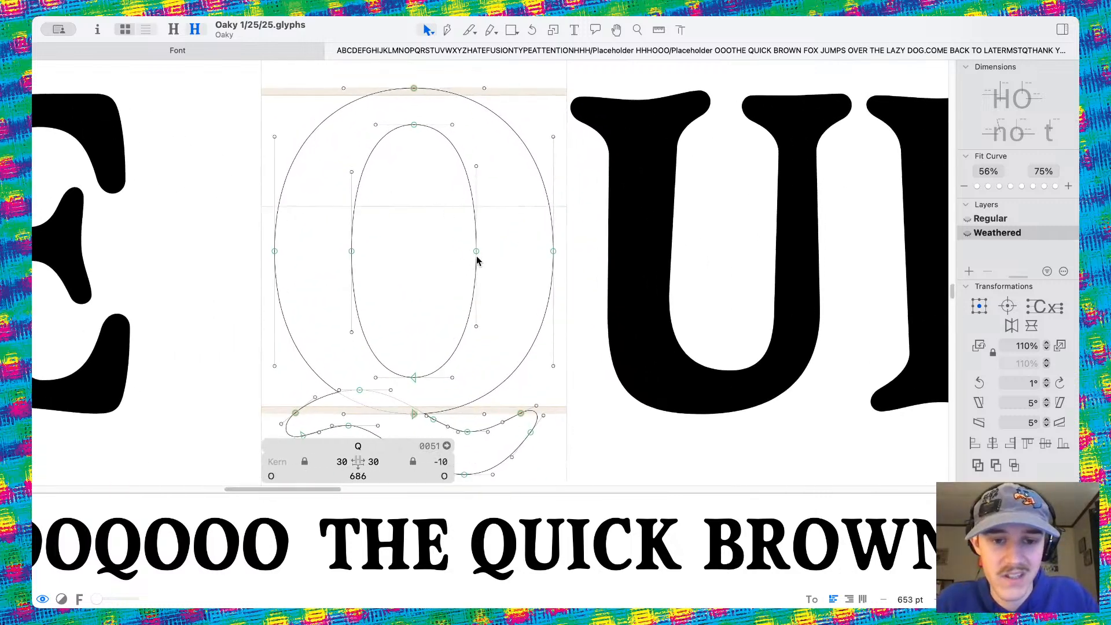
drag(476, 328, 486, 331)
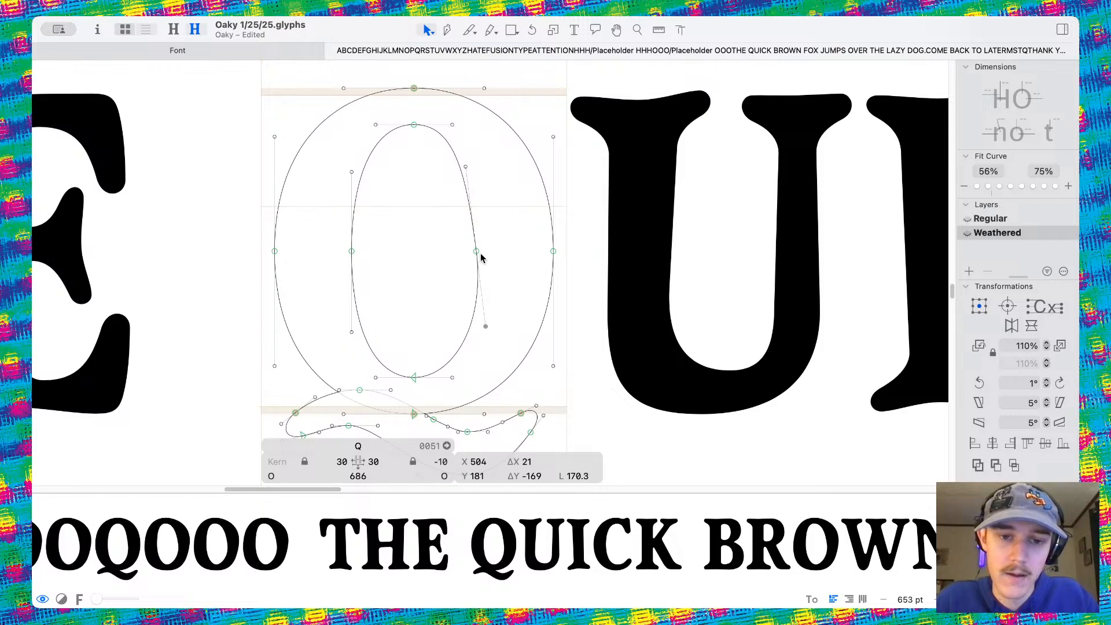
key(super+z)
Try slanting the left side of the Q's counter by pulling its upper handle inward, and undo the change
drag(307, 166, 365, 340)
drag(353, 174, 367, 177)
key(super+z)
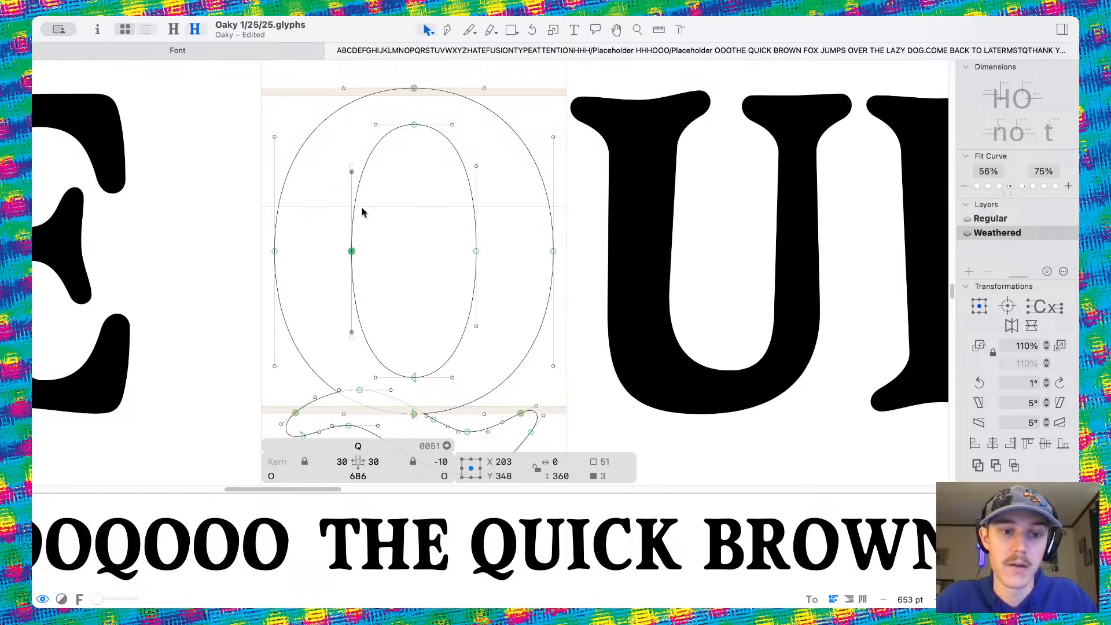
Slant both sides of the Q's counter by tilting their handles, shifting the left node outward and the right node outward and down
click(369, 338)
drag(350, 334, 337, 332)
drag(352, 251, 347, 246)
click(395, 250)
scroll(442, 211, down, 2)
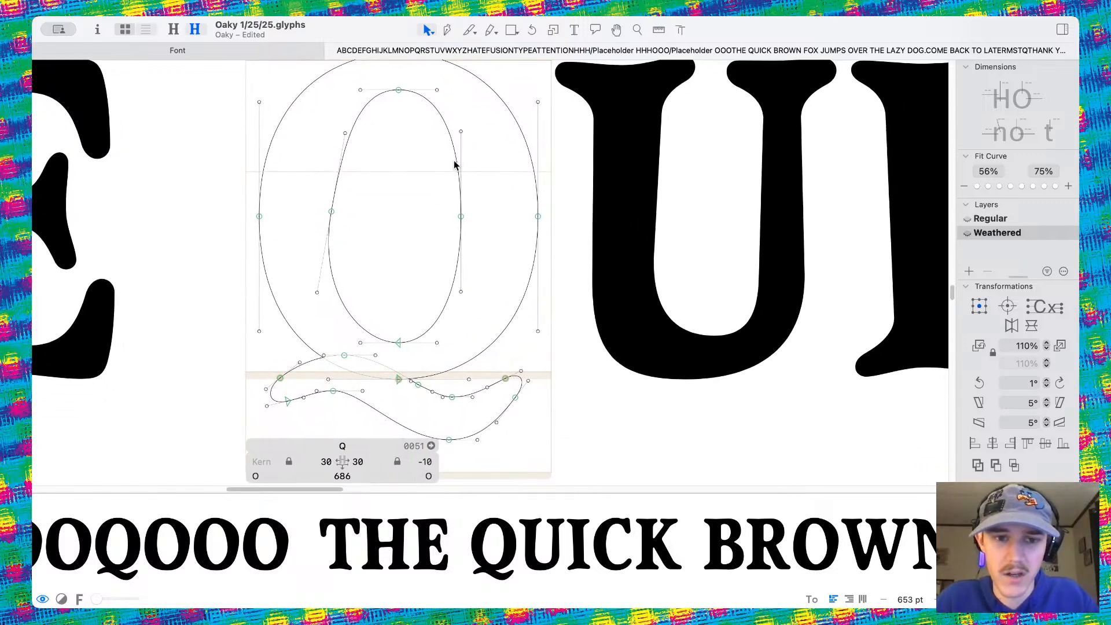
drag(461, 132, 456, 135)
drag(462, 217, 468, 230)
click(428, 233)
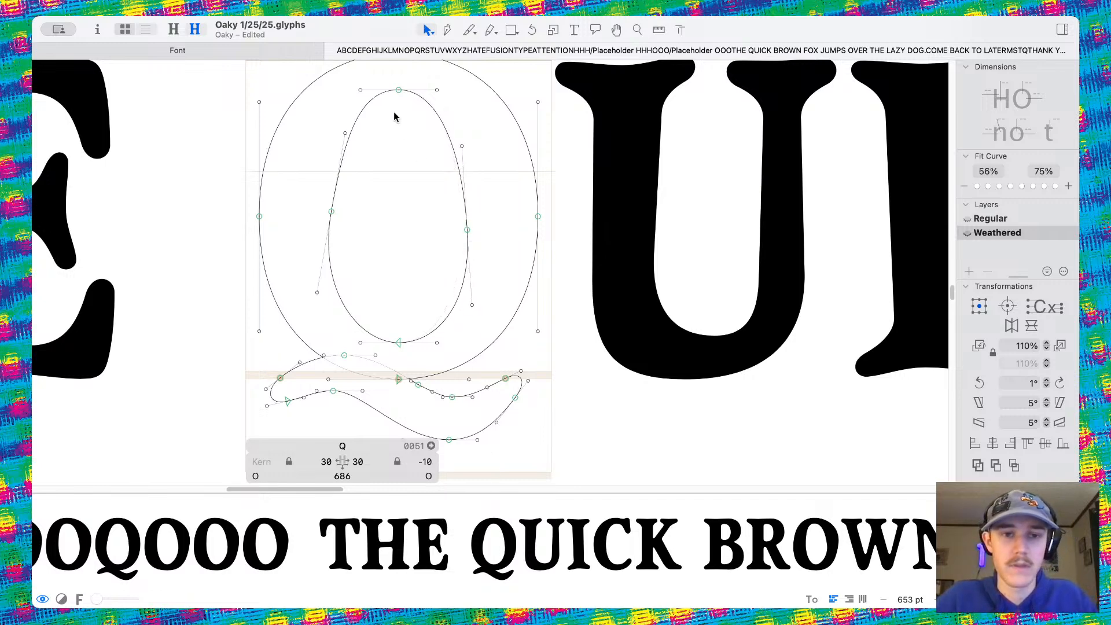
Tilt the top of the Q's counter with handles at X 264, Y 662 and X 462, Y 600, and shift its bottom node down and right
drag(398, 91, 452, 108)
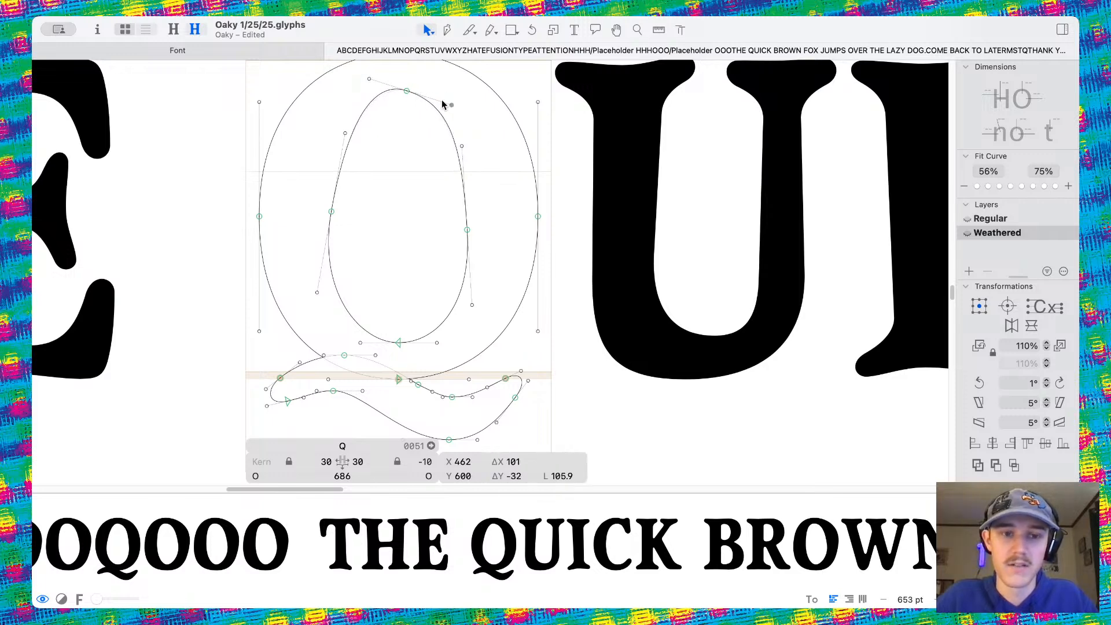
drag(374, 80, 363, 78)
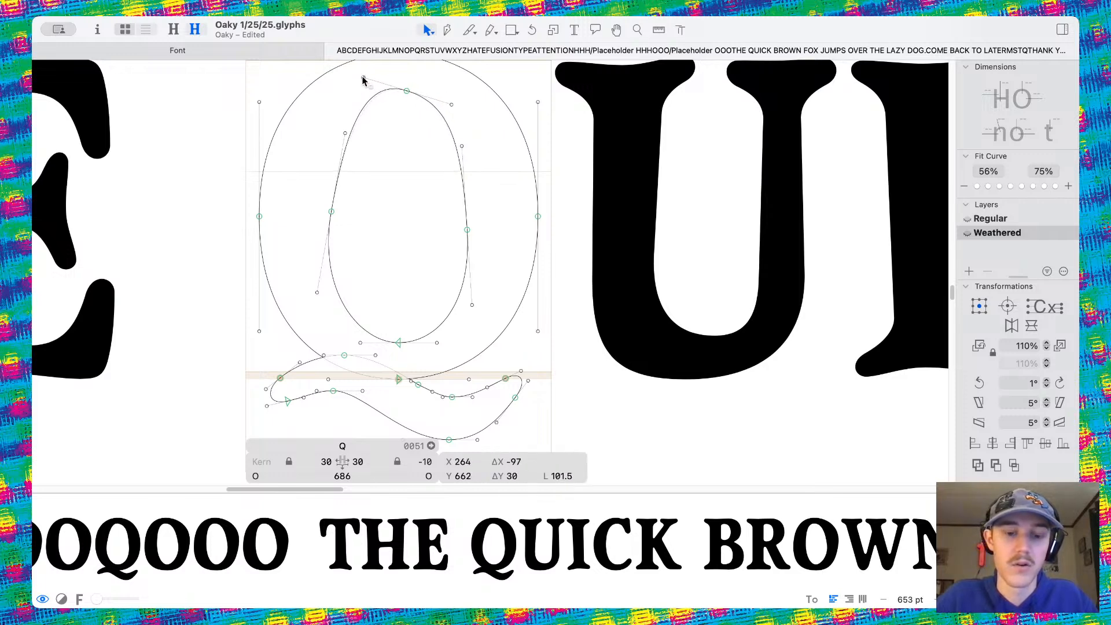
click(393, 149)
scroll(393, 149, down, 3)
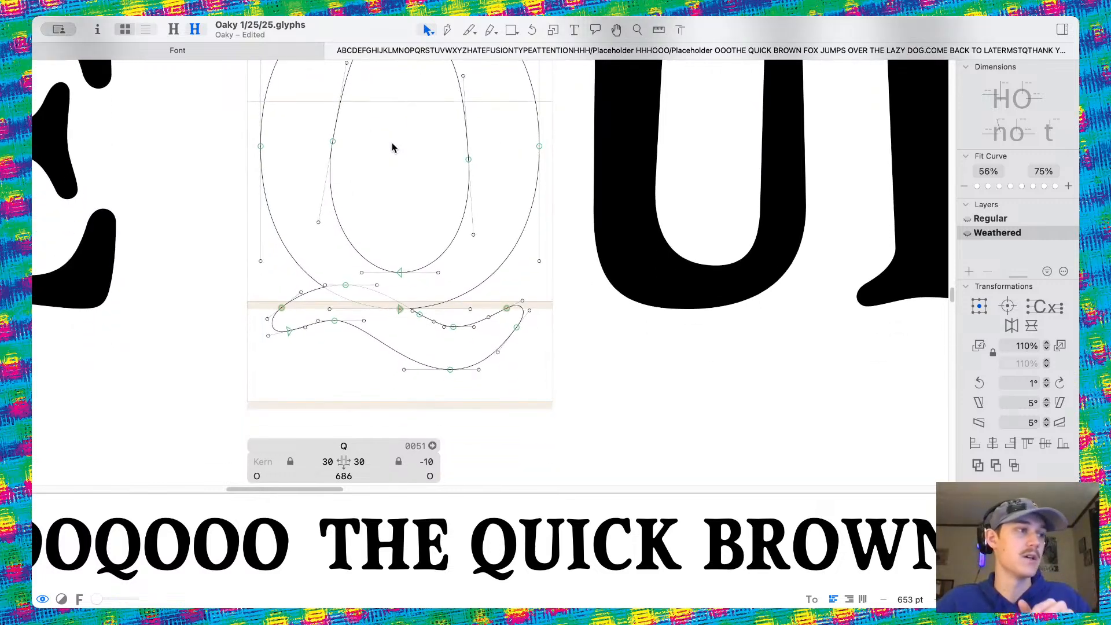
scroll(393, 271, up, 3)
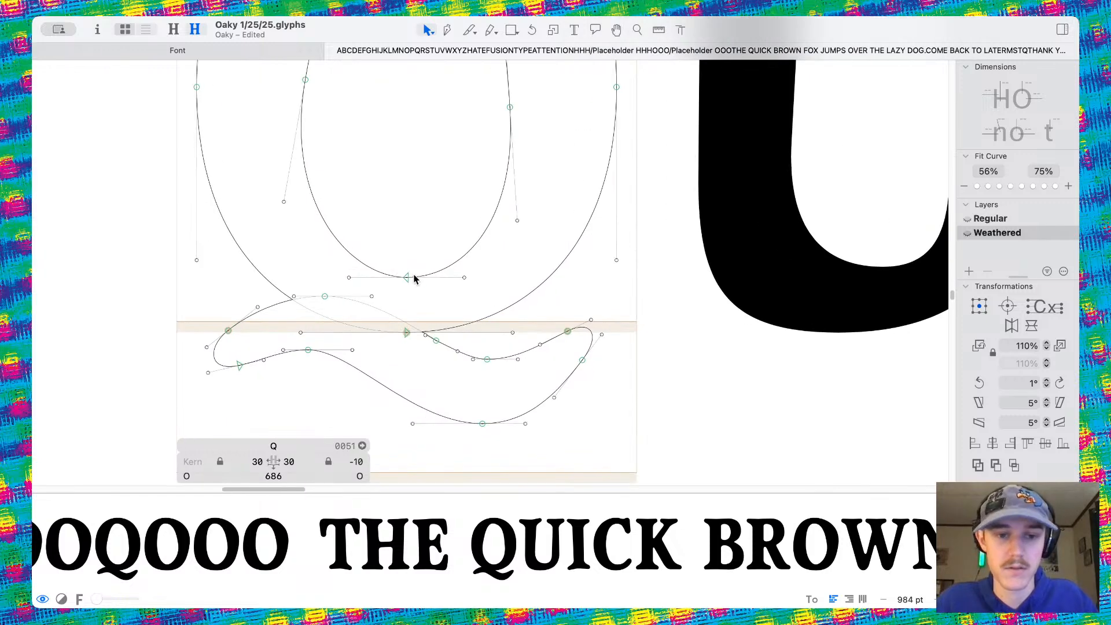
drag(407, 278, 418, 285)
scroll(420, 207, down, 4)
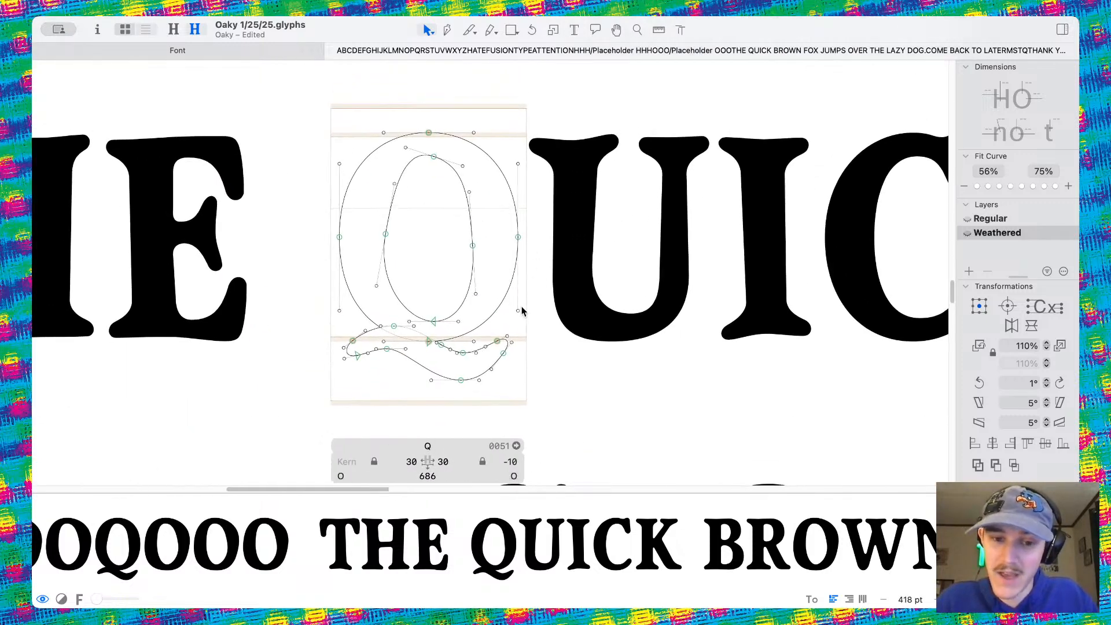
Skew the Q's outer contour by moving the right side's lower handle to X 676, Y 57 and tilting the top and left-side handles
drag(517, 313, 525, 320)
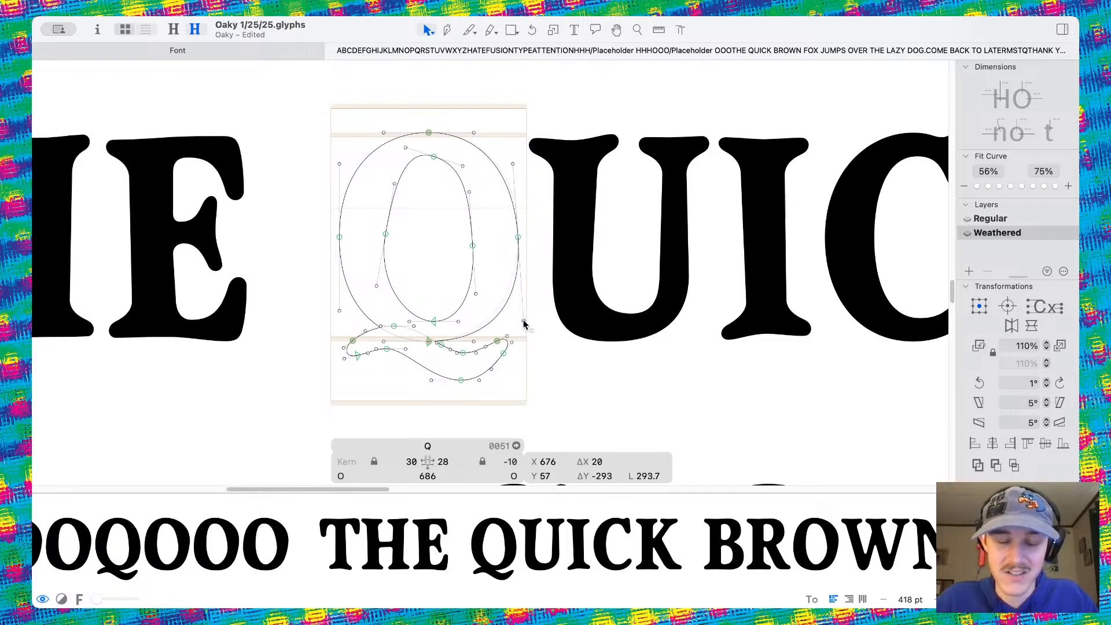
scroll(454, 132, up, 1)
scroll(454, 132, up, 3)
drag(484, 141, 488, 148)
drag(406, 137, 372, 166)
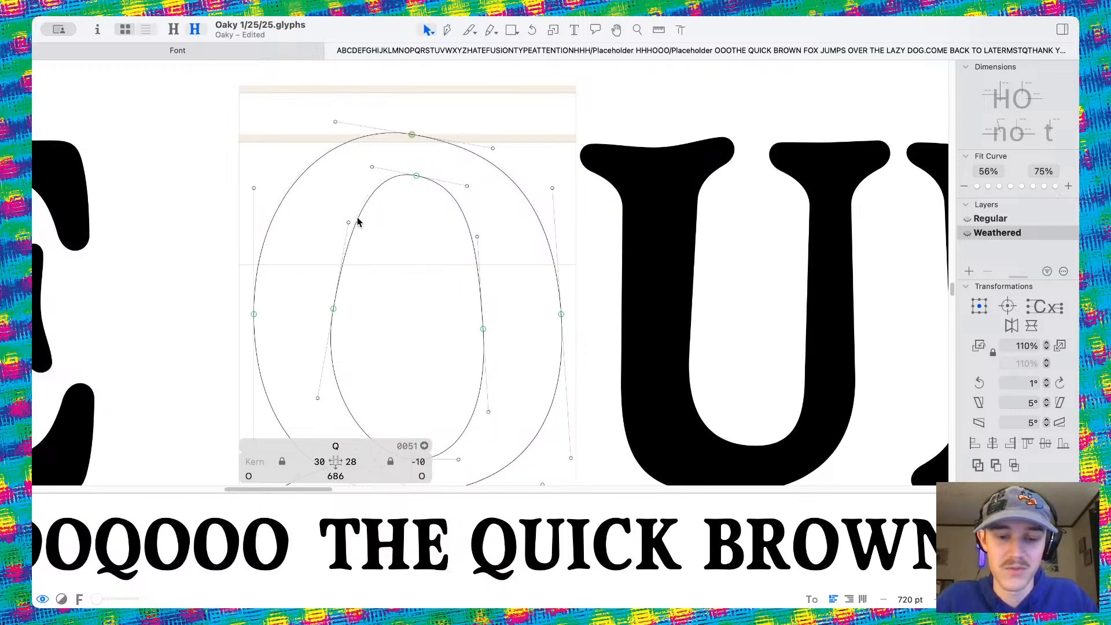
drag(254, 188, 249, 186)
click(381, 224)
scroll(440, 202, down, 5)
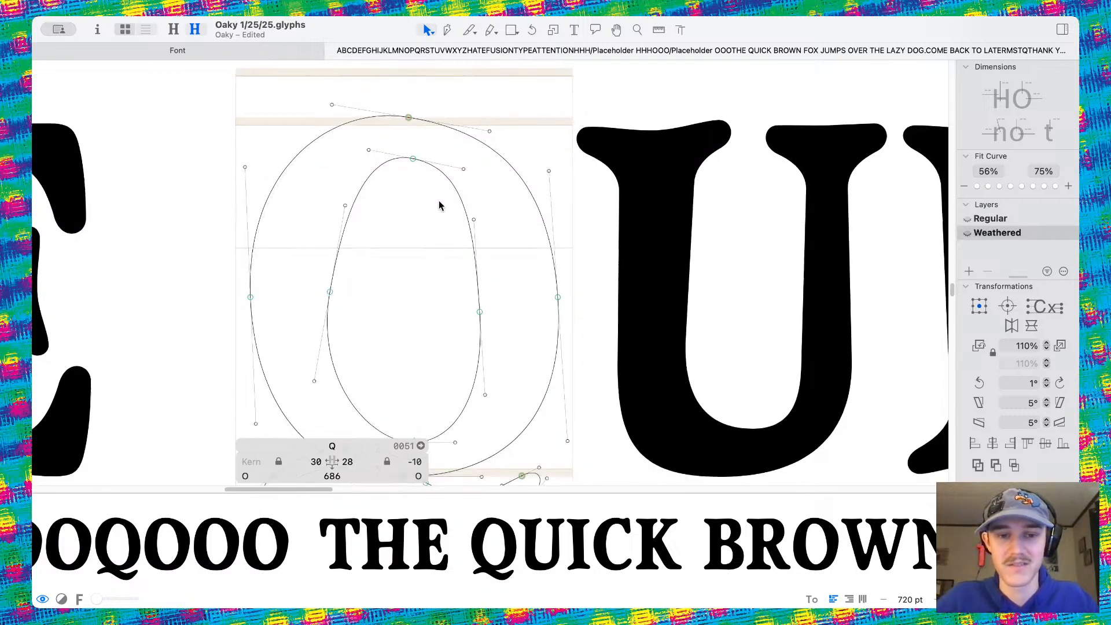
Delete the extra node on the tail's upper edge just past the Q's bowl and preview the smoothed tail
scroll(413, 297, up, 5)
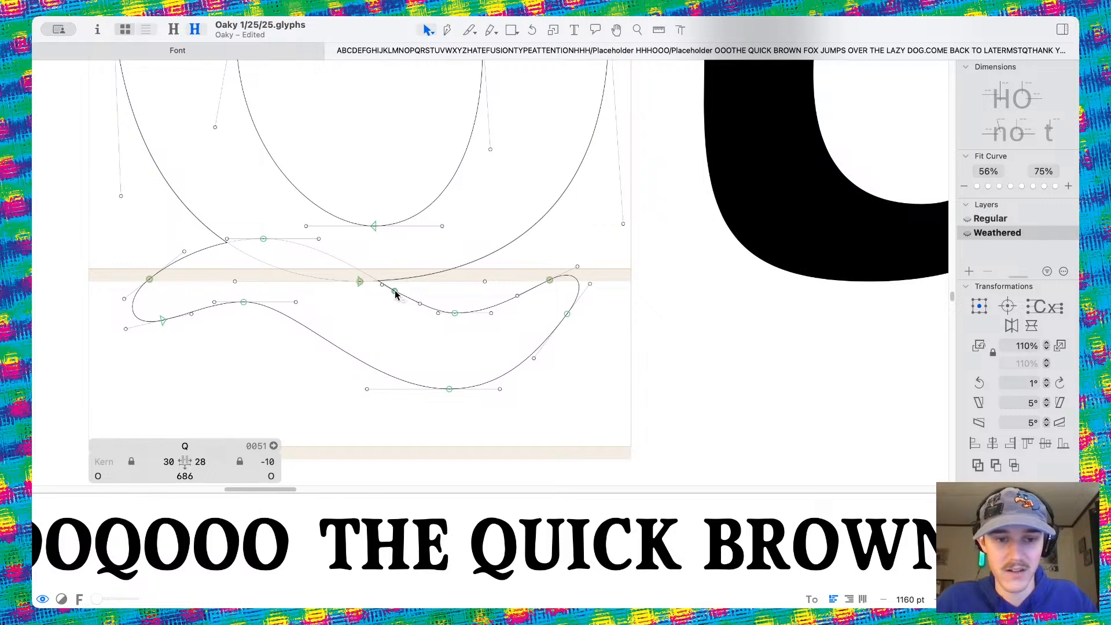
click(394, 291)
key(Delete)
click(431, 292)
key(space)
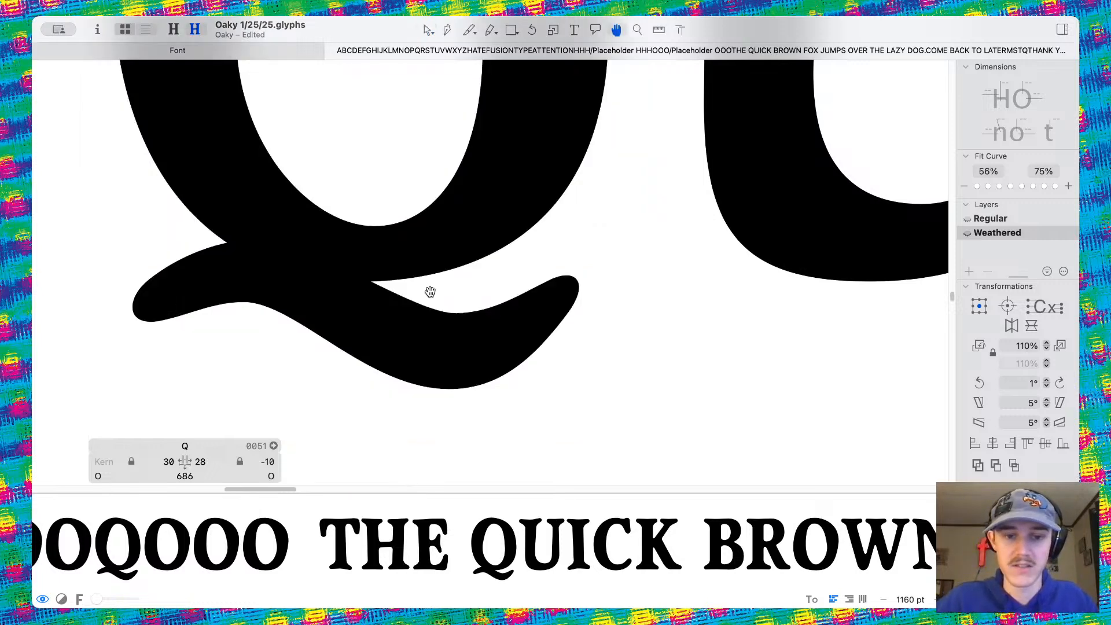
scroll(430, 292, down, 3)
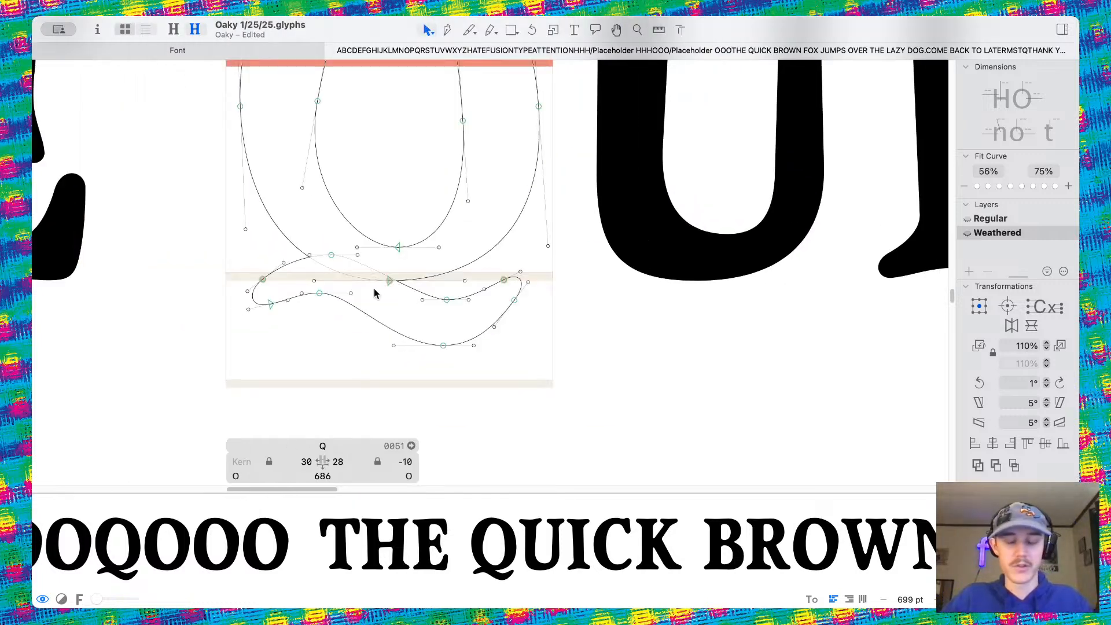
scroll(373, 293, down, 4)
scroll(374, 293, up, 4)
scroll(440, 295, up, 5)
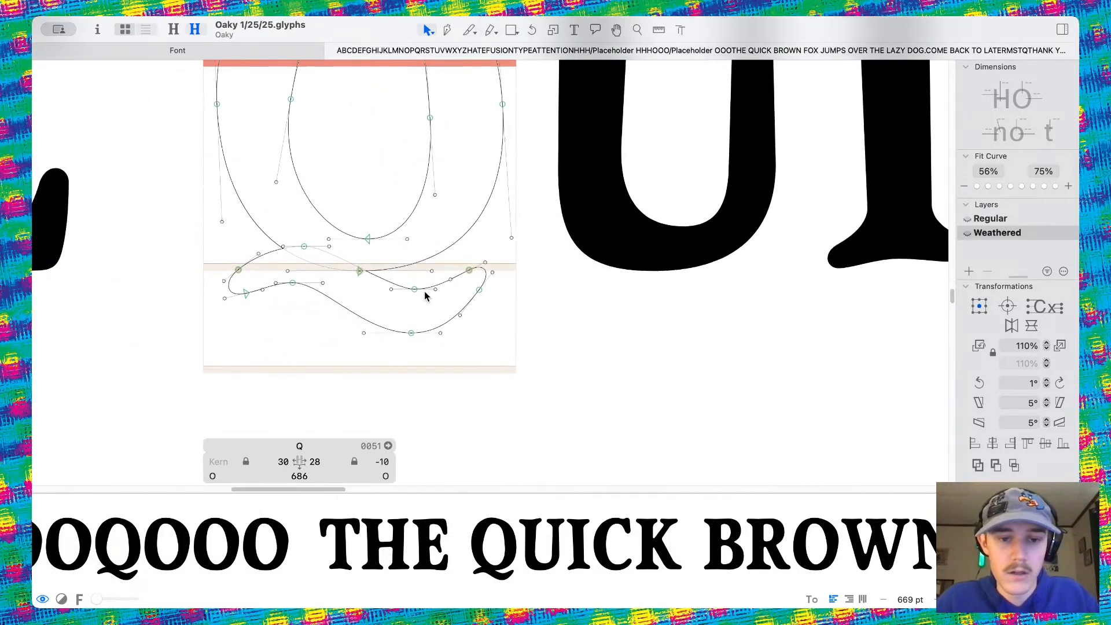
Reshape the tail's upper edge, moving its low node to X 442, Y -79 and the tip node to X 566, Y -13, and adjust the tip handles
drag(449, 296, 430, 316)
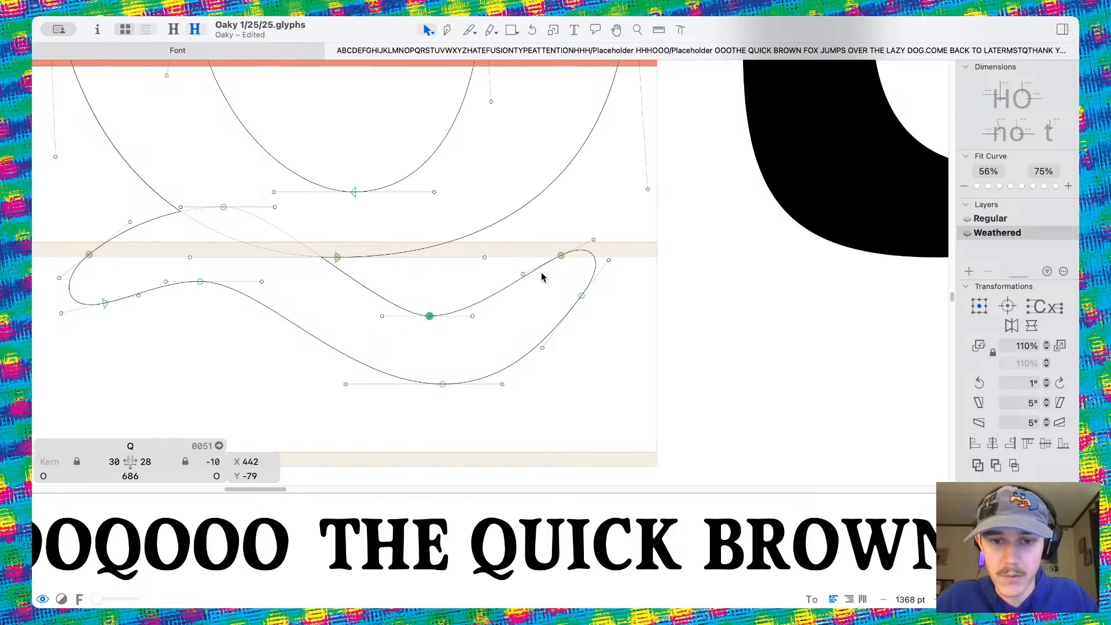
drag(559, 256, 545, 255)
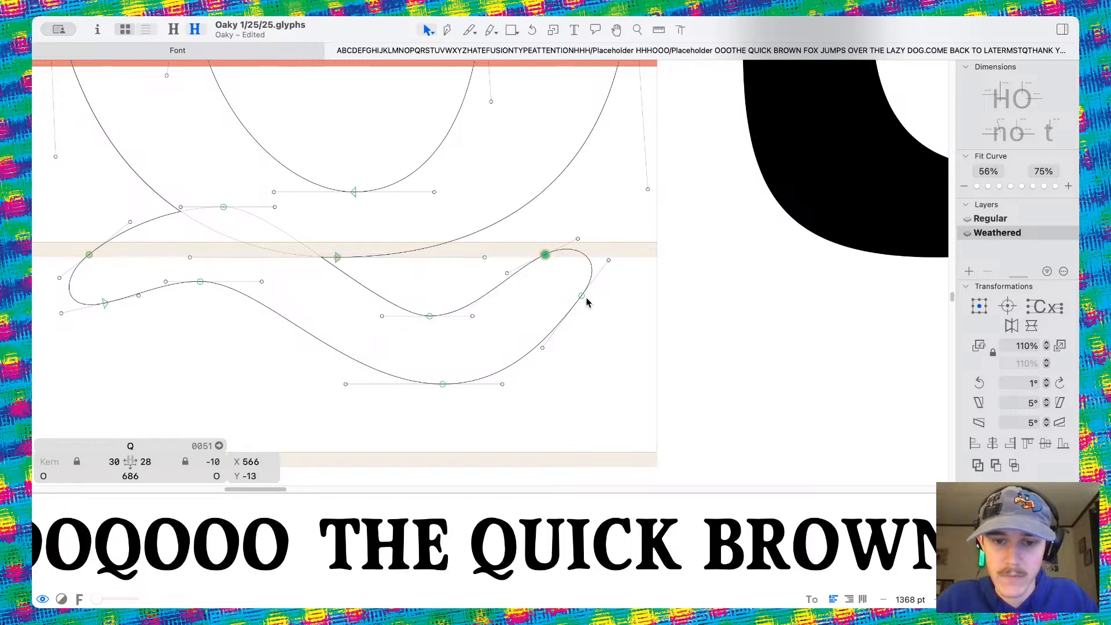
click(541, 347)
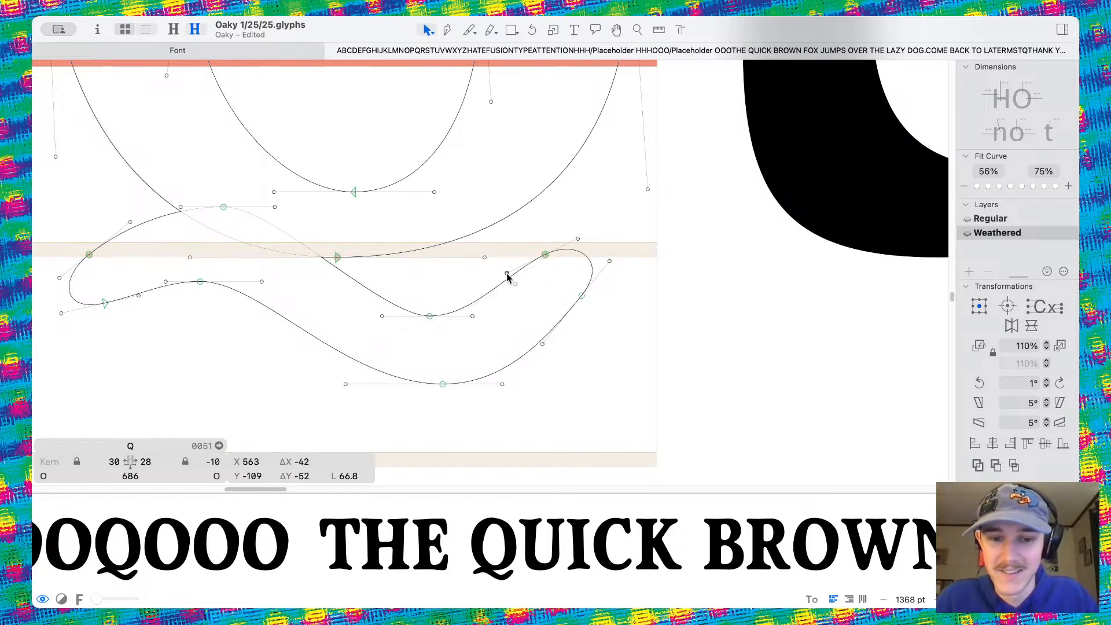
drag(507, 274, 511, 284)
drag(587, 258, 592, 254)
scroll(452, 383, left, 3)
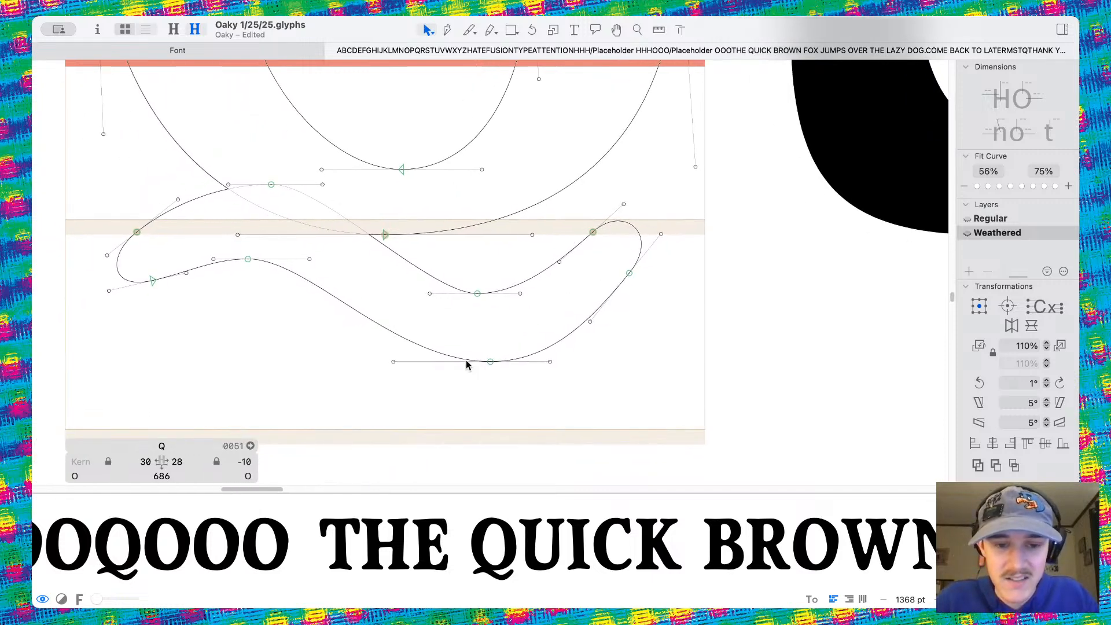
Reshape the tail's underside with its left node at X 179, Y -42 and the bottom node's right handle at X 517, Y -116, and preview the Q
drag(372, 326, 338, 327)
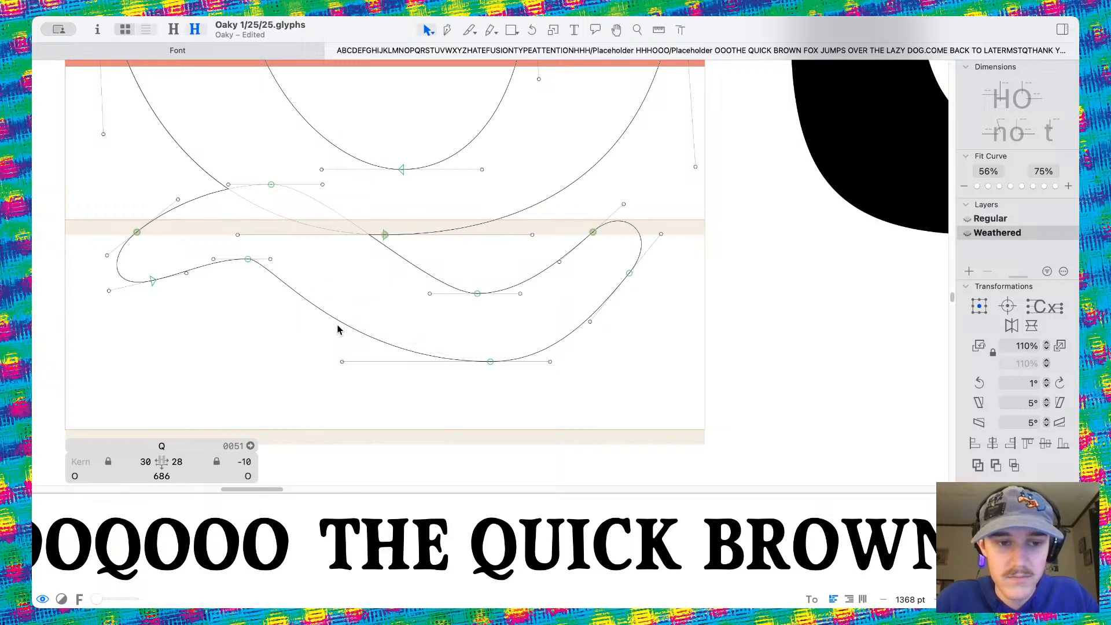
drag(248, 260, 232, 259)
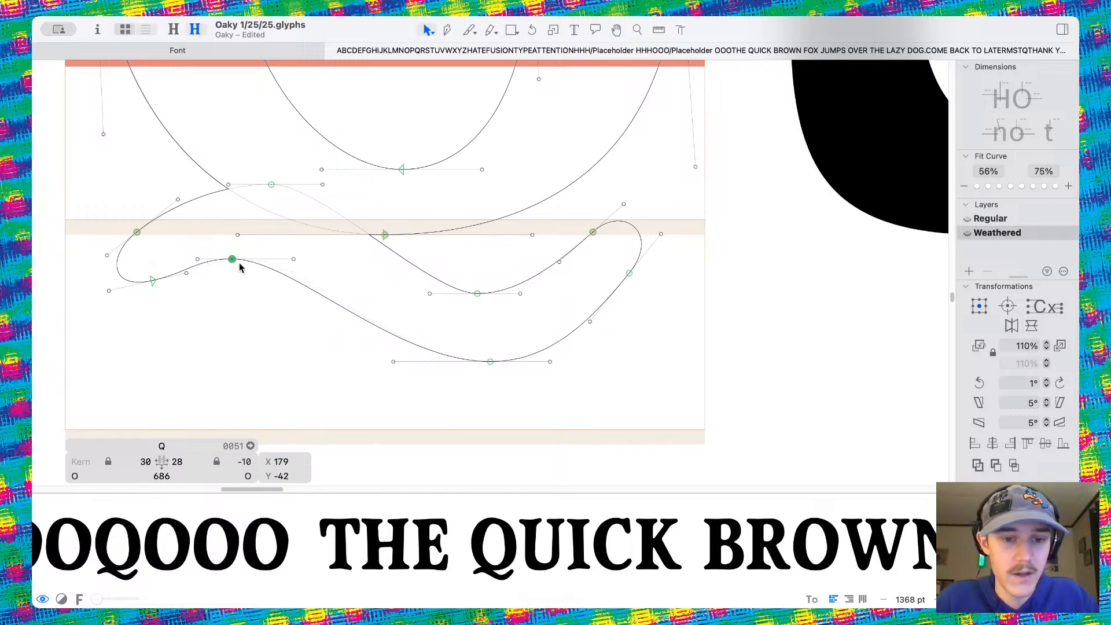
drag(490, 362, 347, 363)
click(393, 362)
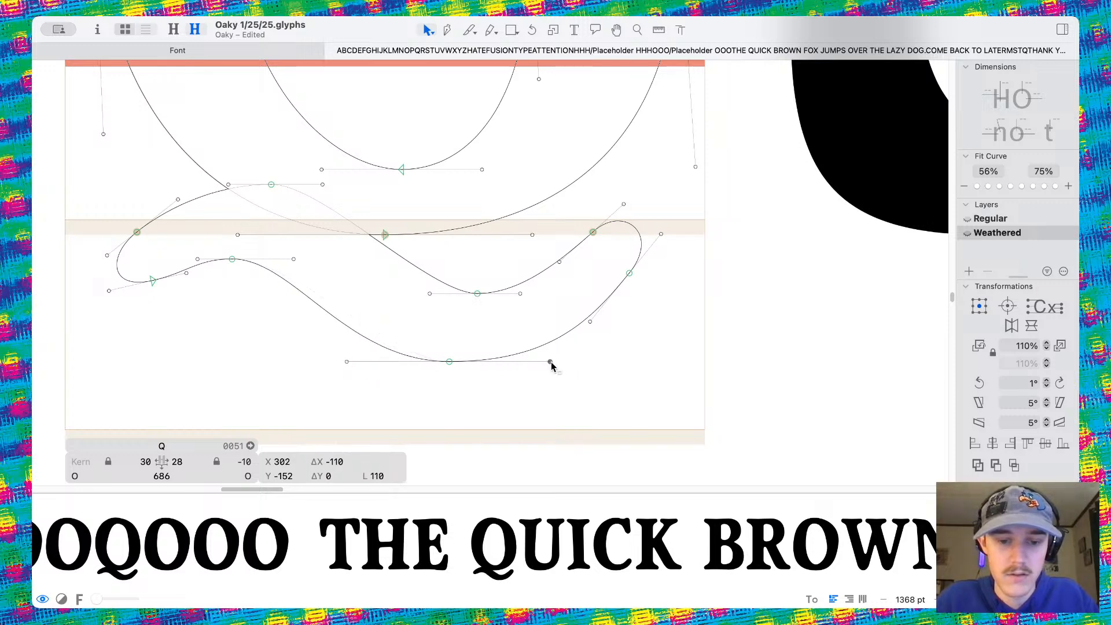
drag(550, 362, 548, 331)
key(space)
scroll(534, 254, down, 10)
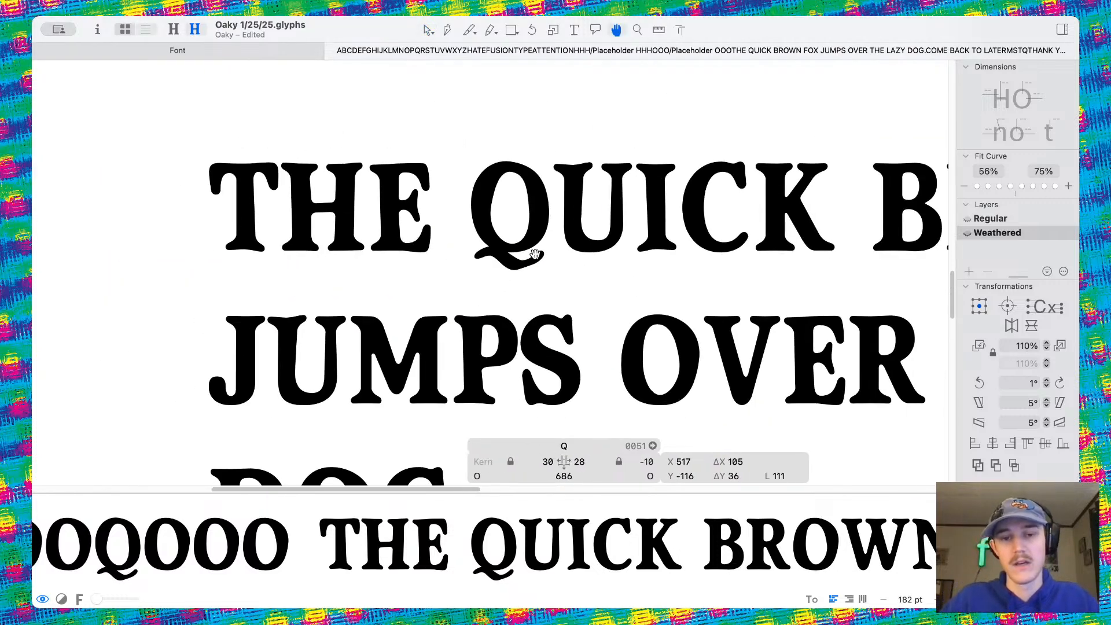
scroll(573, 220, up, 5)
scroll(485, 290, up, 3)
scroll(485, 290, down, 8)
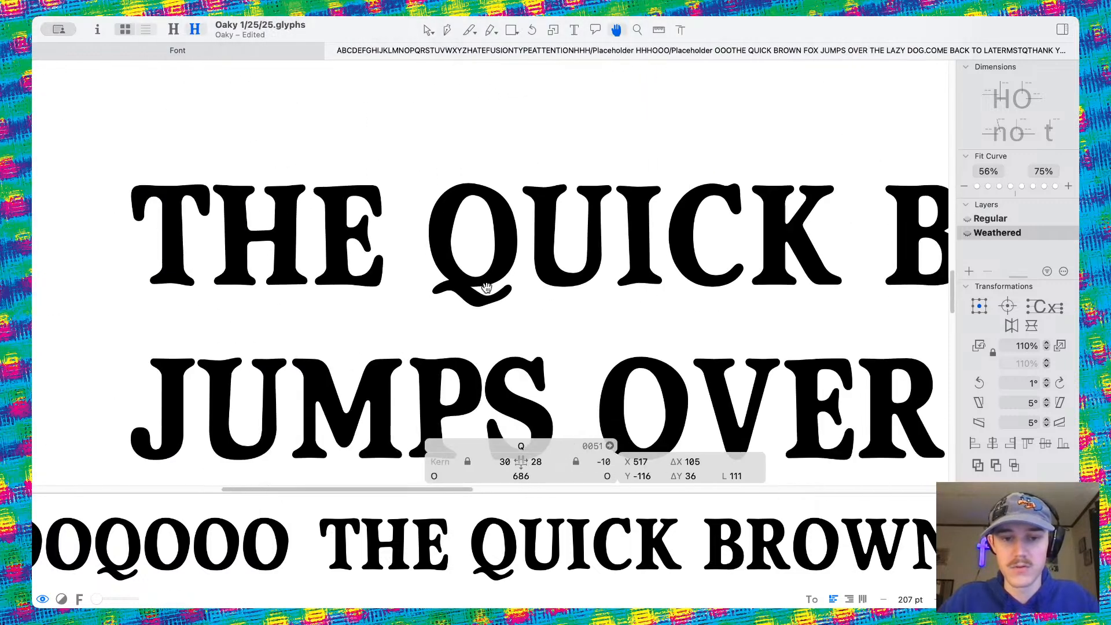
scroll(472, 287, up, 8)
scroll(472, 287, up, 10)
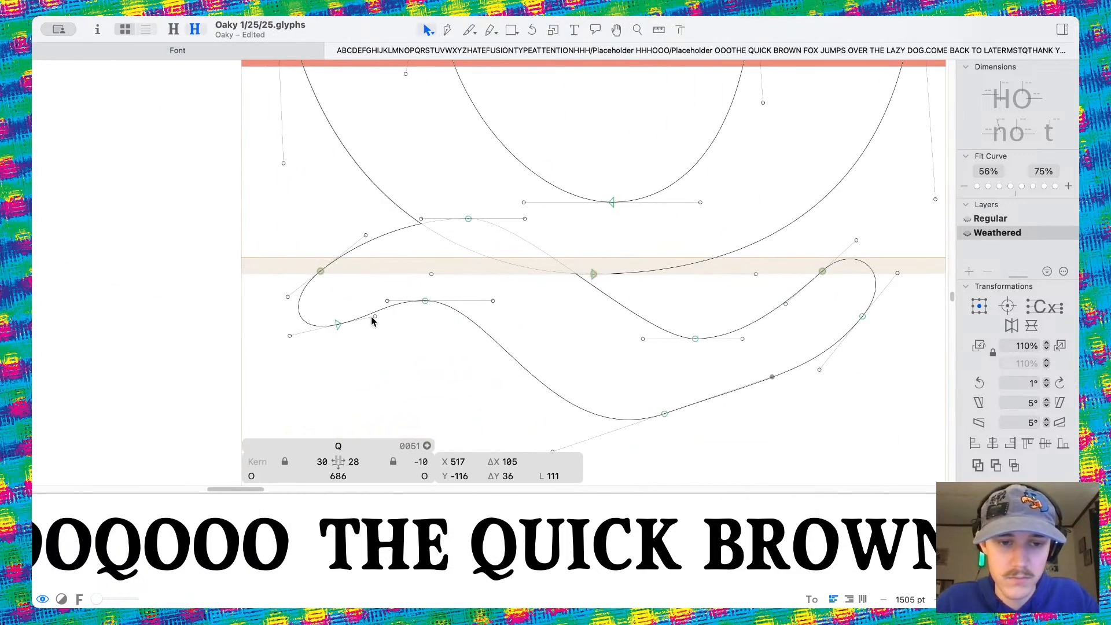
Make the tail's left end blunter with its outer handle at X 33, Y -56, tilt the upper node's handle inside the bowl, and preview
drag(366, 306, 364, 303)
drag(288, 296, 276, 317)
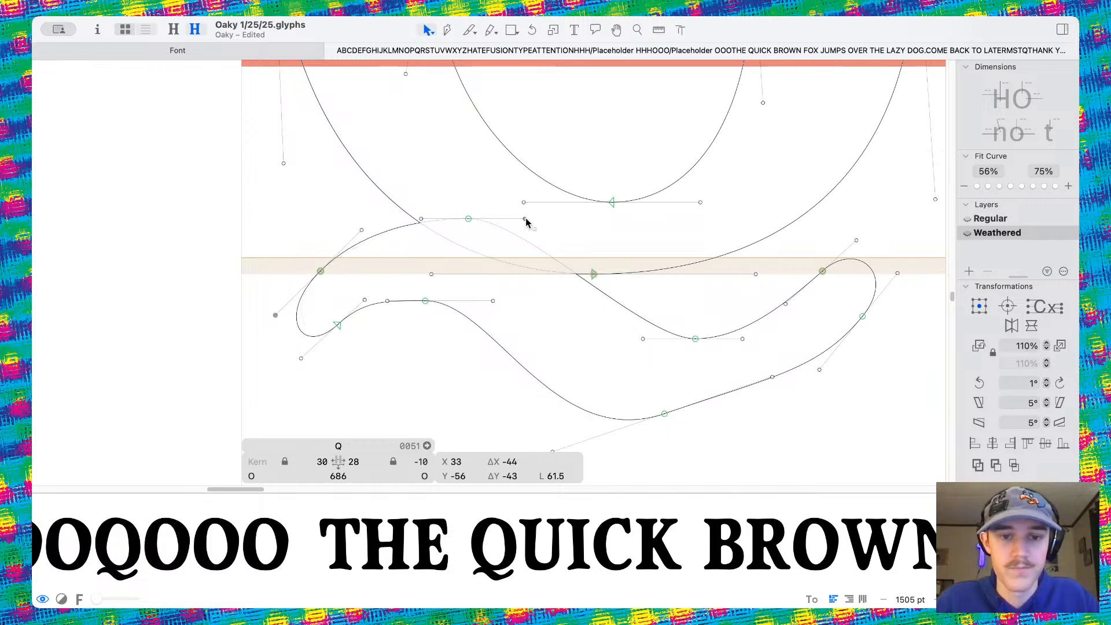
drag(524, 220, 547, 235)
key(space)
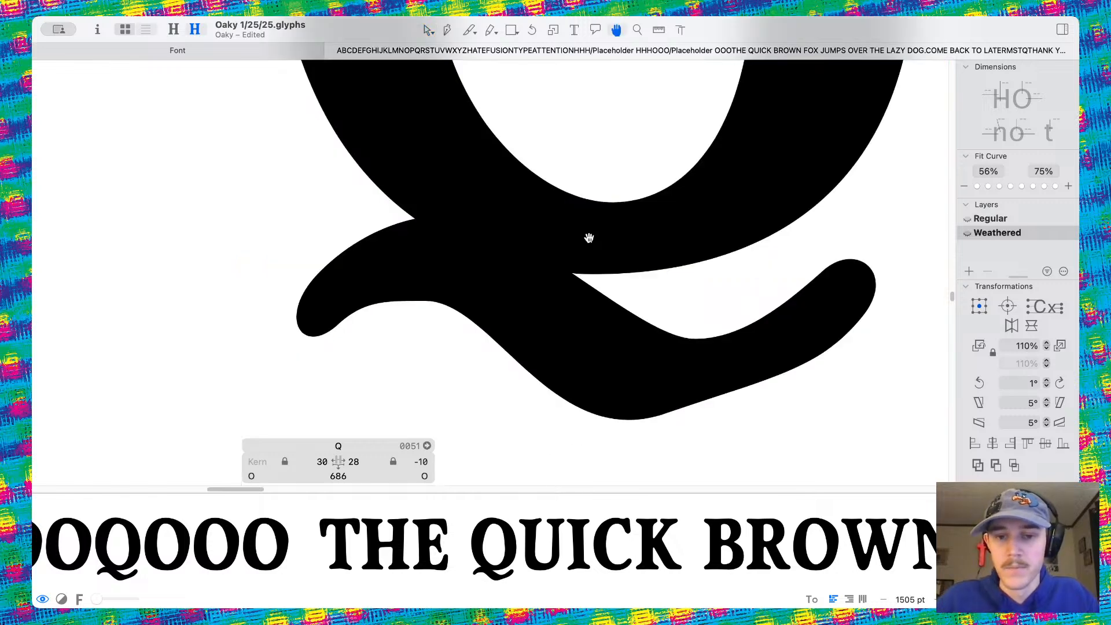
Examine the reshaped Q in HHHQHHH, OOOQOOO and the QUICK BROWN FOX sentence at several sizes
scroll(589, 238, down, 15)
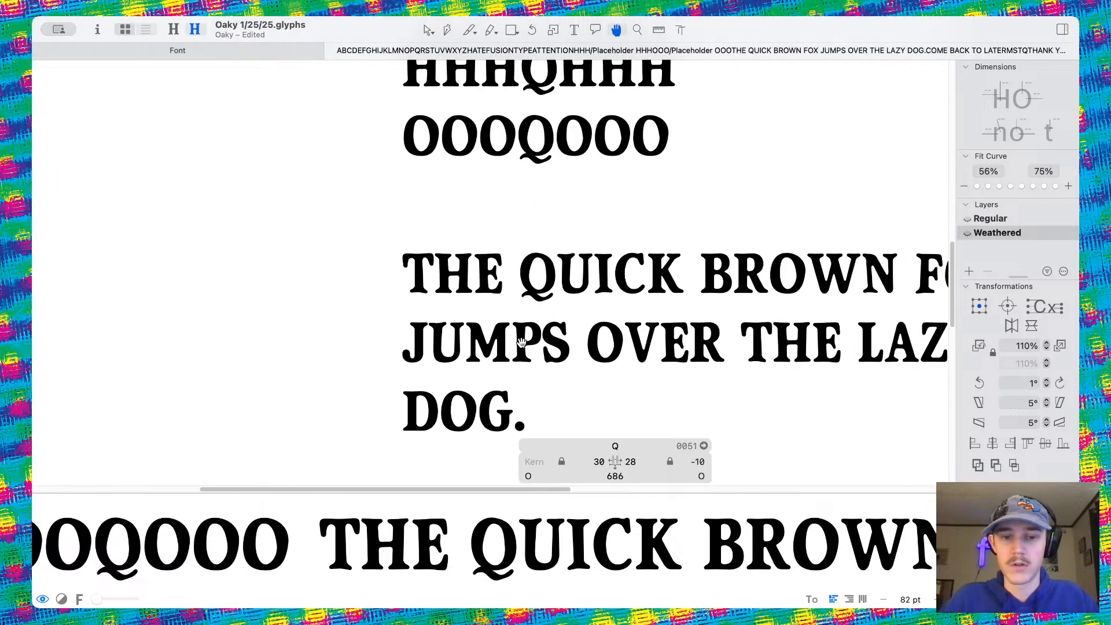
scroll(522, 343, down, 3)
scroll(500, 337, right, 2)
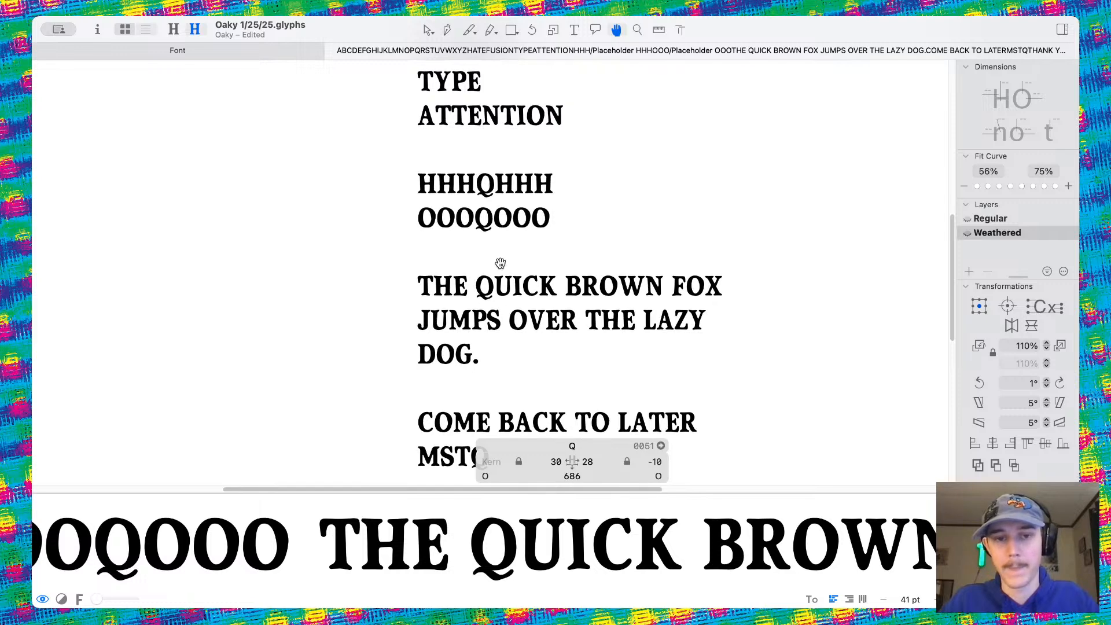
scroll(500, 263, up, 10)
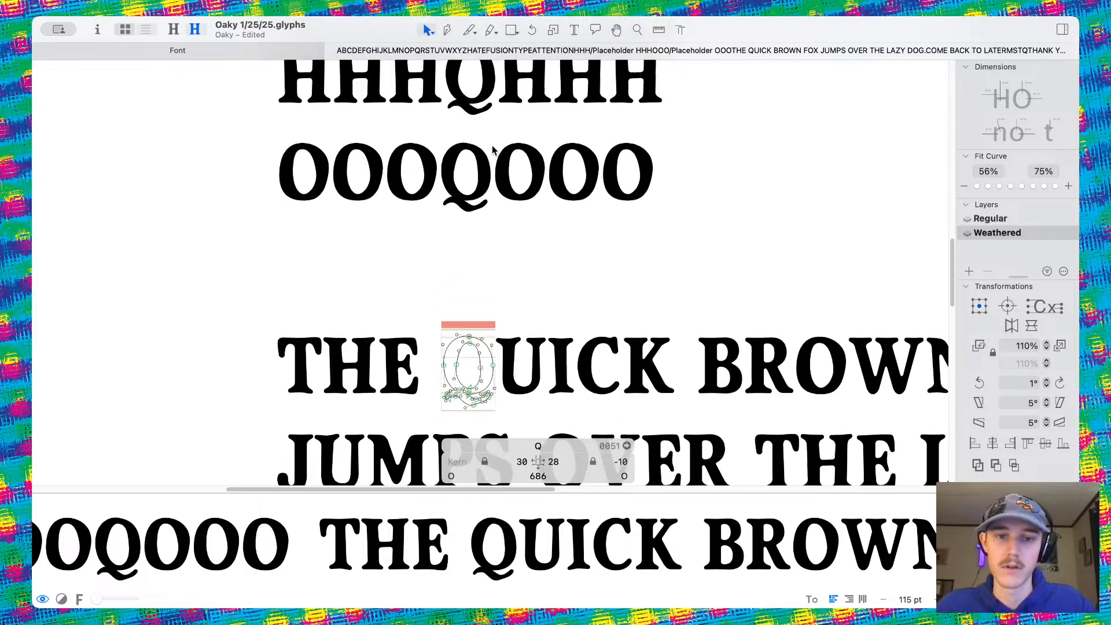
scroll(500, 398, down, 2)
scroll(500, 398, down, 1)
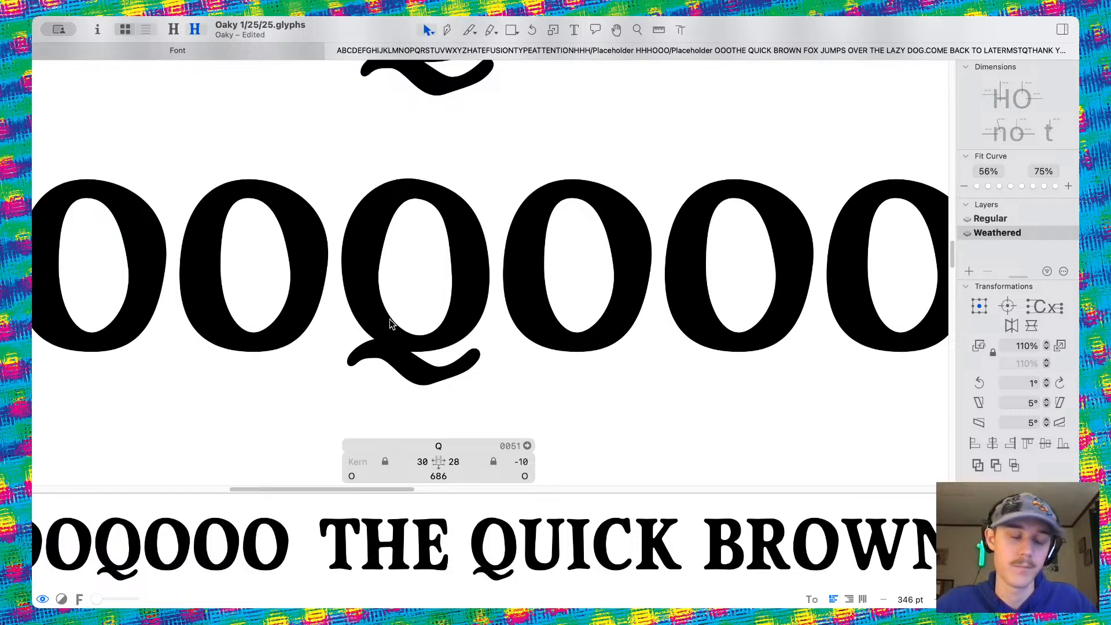
scroll(392, 322, down, 3)
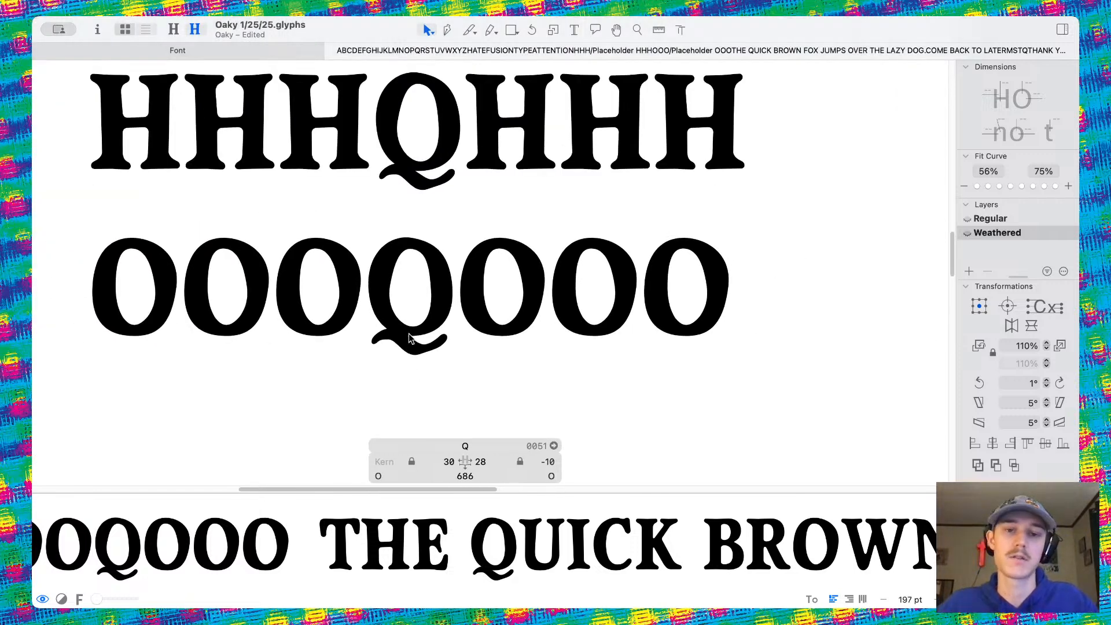
scroll(409, 333, up, 3)
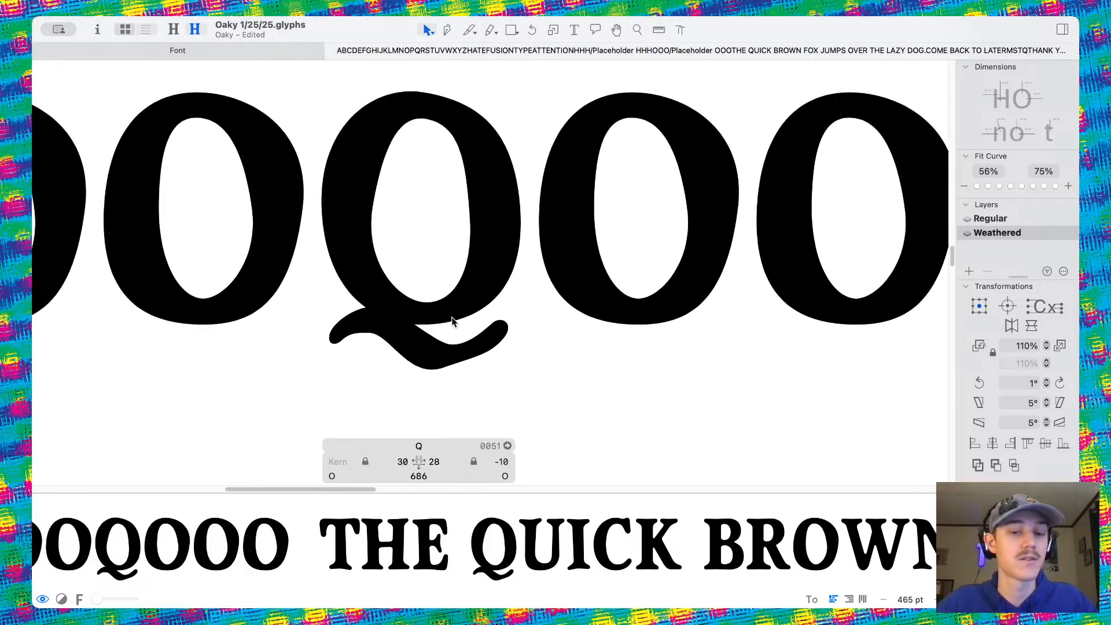
scroll(408, 355, down, 5)
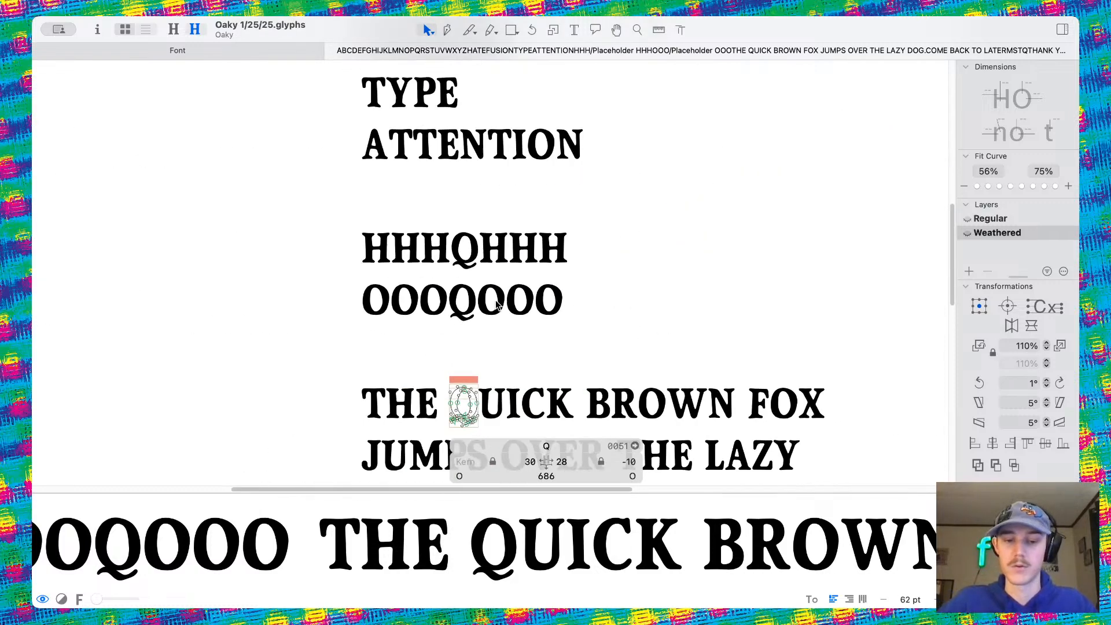
scroll(495, 300, down, 4)
scroll(401, 242, up, 3)
scroll(514, 202, up, 5)
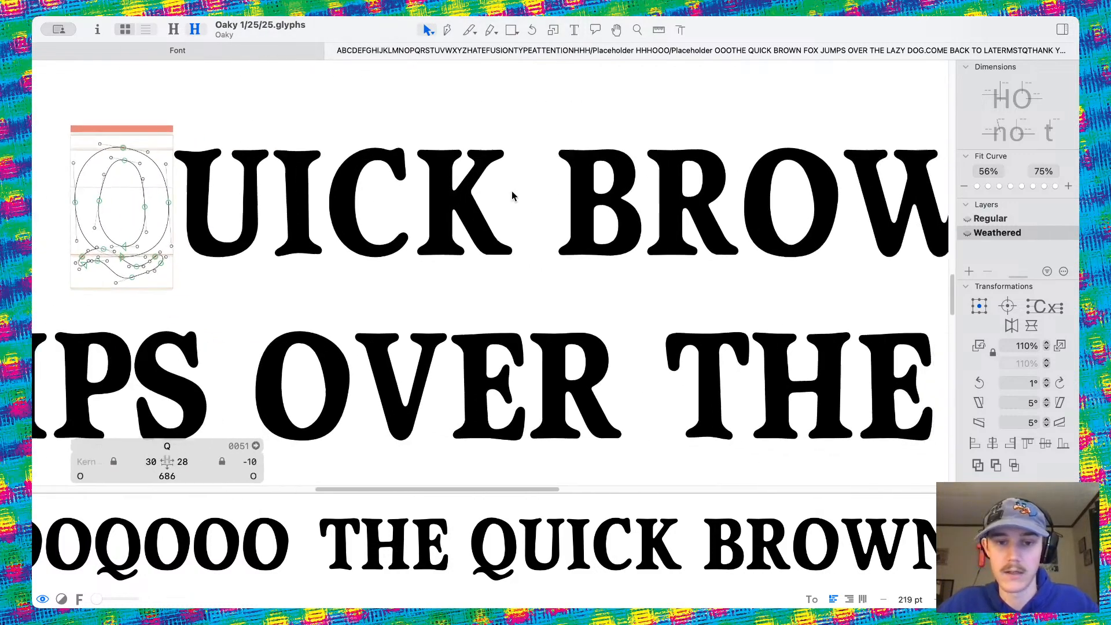
Raise the lower terminal of the C in QUICK, tilt the bottom node's right handle upward, and set the terminal's lower handle at X 532, Y 34
double_click(366, 204)
scroll(382, 208, up, 3)
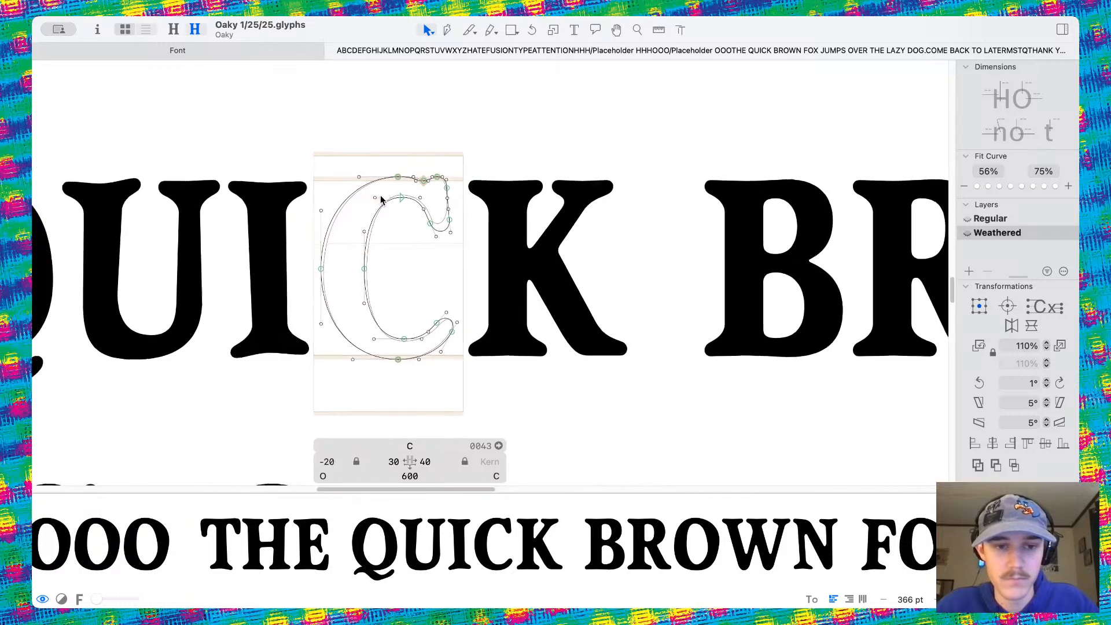
scroll(415, 269, up, 3)
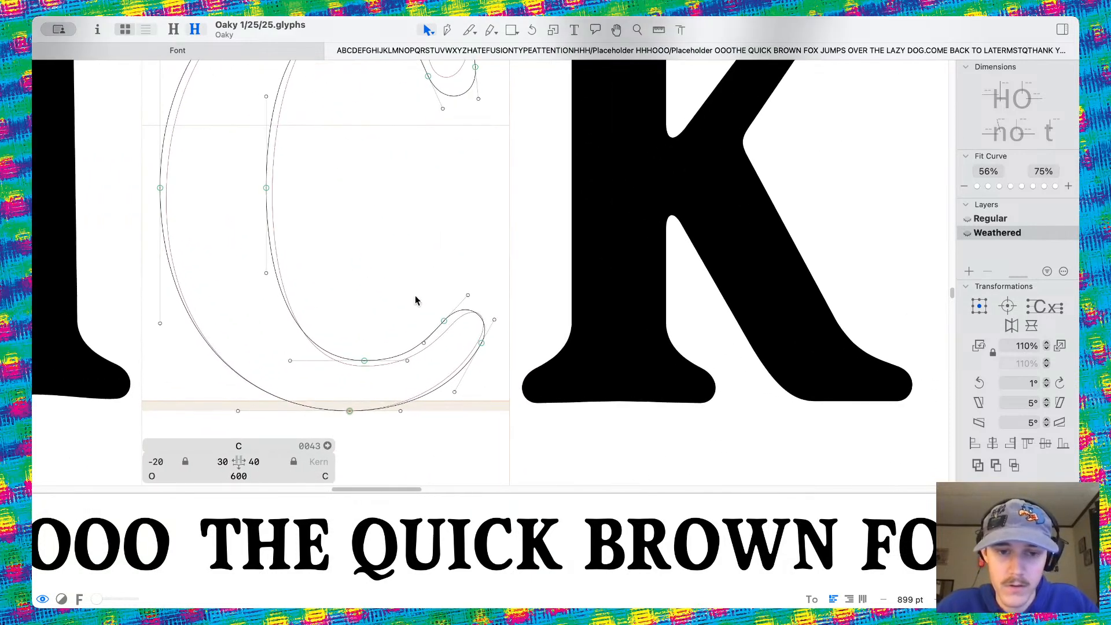
drag(414, 298, 484, 317)
click(377, 324)
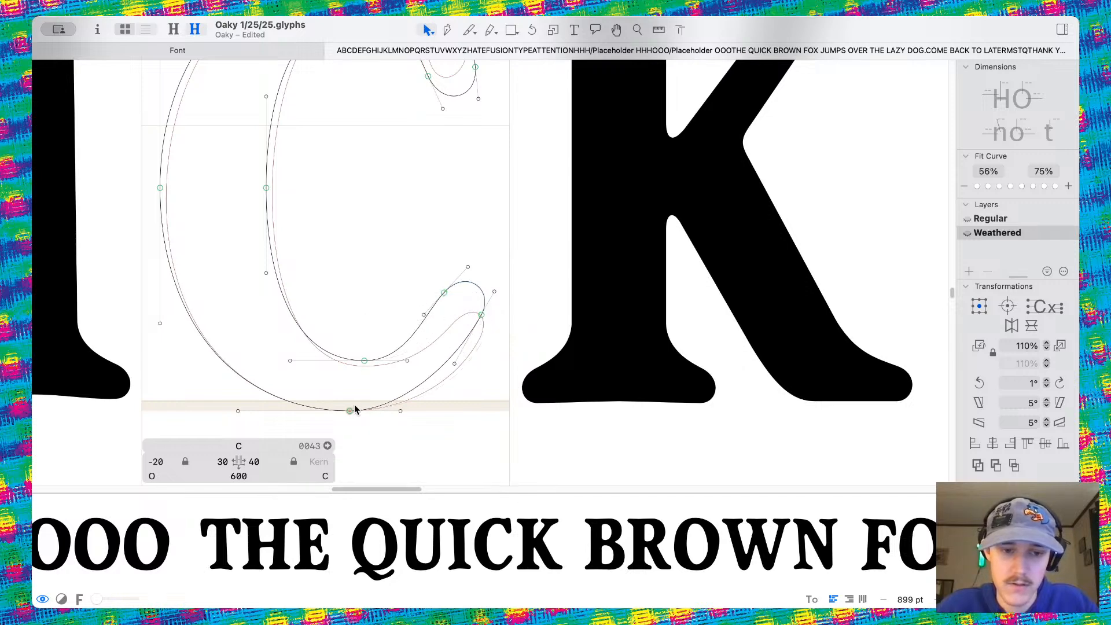
drag(400, 413, 469, 379)
key(space)
drag(433, 328, 455, 346)
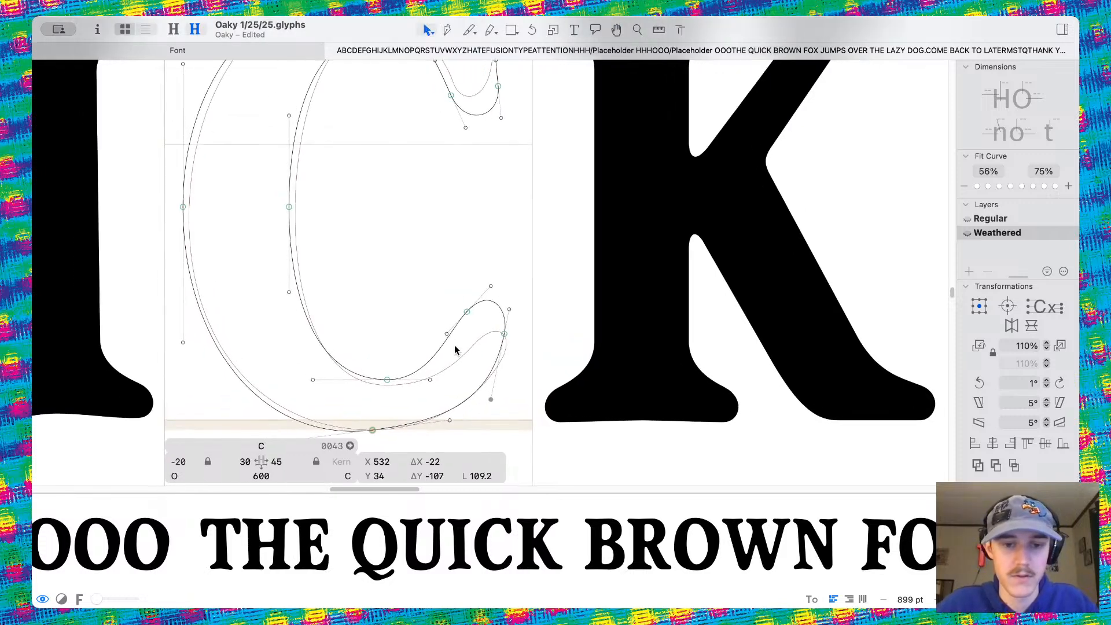
Reshape the C's left side with the inner node's lower handle at X 234, Y 165 and the outer node's at X 30, Y 183
scroll(327, 270, up, 5)
scroll(327, 270, left, 3)
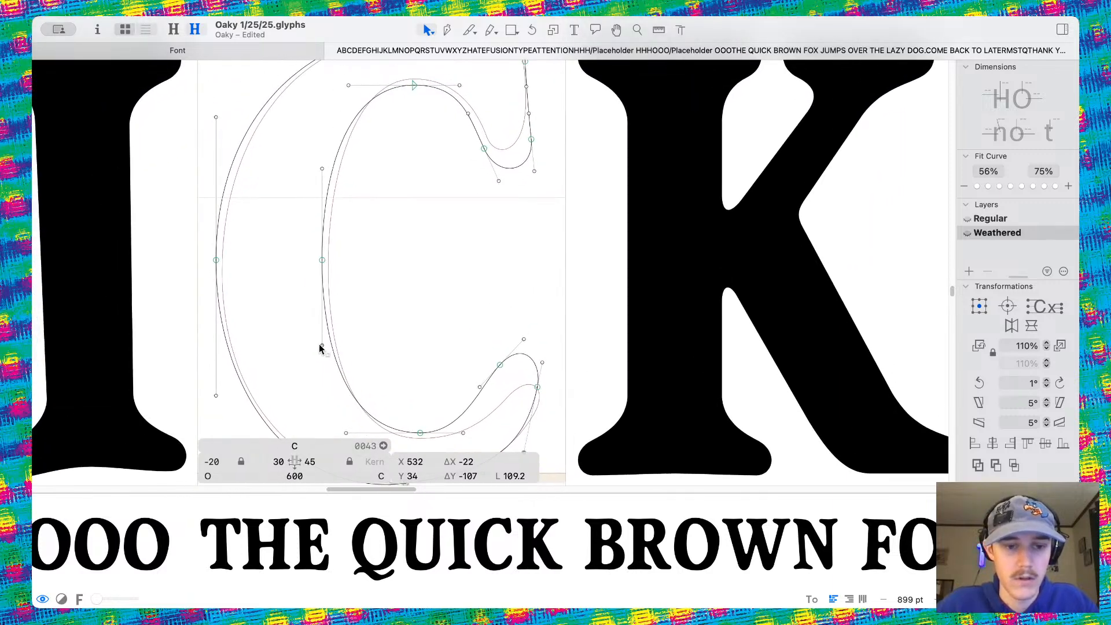
mouse_move(320, 345)
mouse_down()
mouse_move(338, 368)
mouse_move(304, 372)
mouse_move(341, 375)
mouse_up()
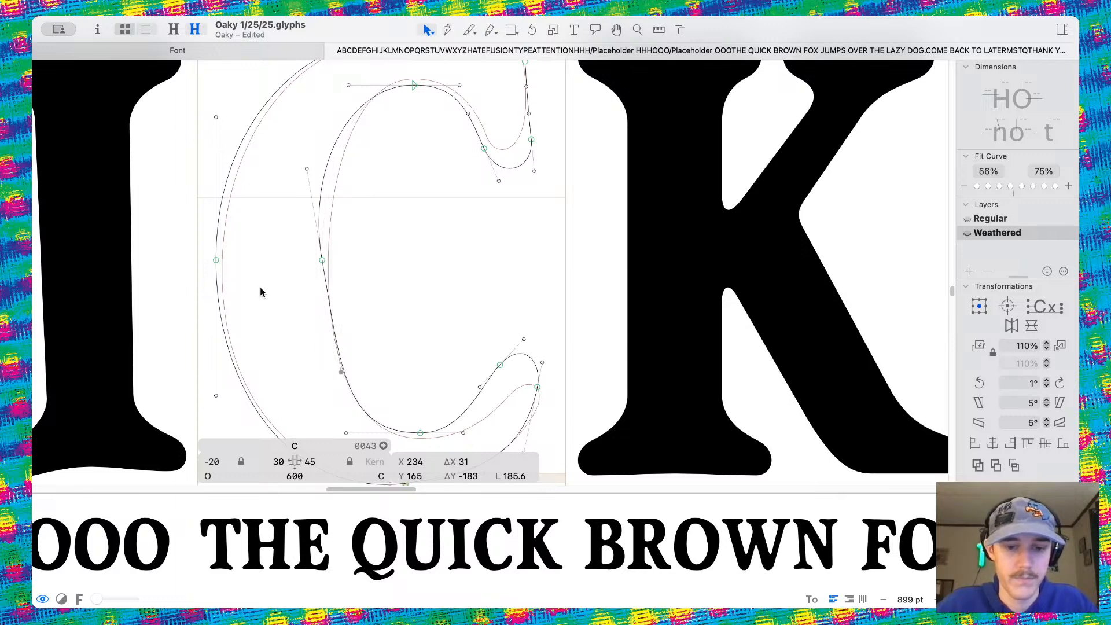
scroll(260, 291, down, 5)
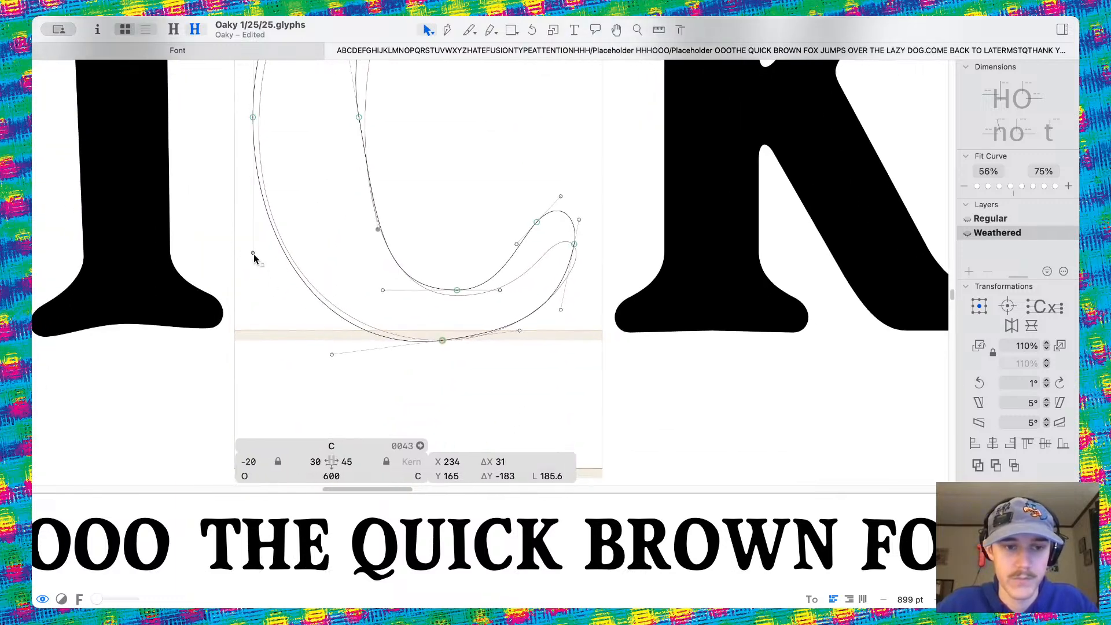
drag(254, 254, 264, 217)
scroll(342, 187, up, 3)
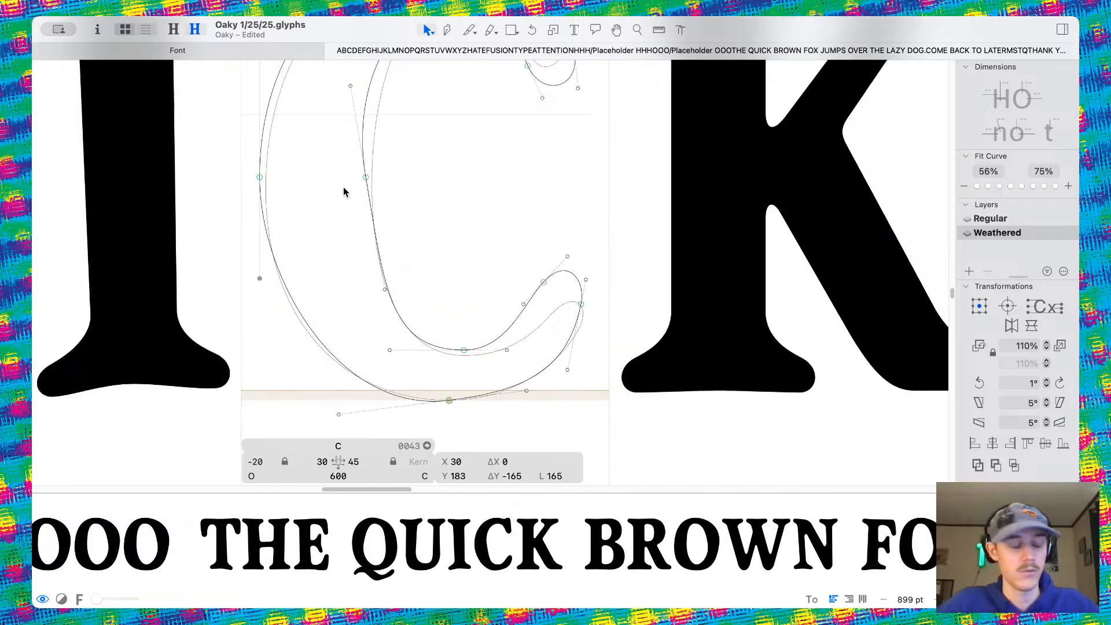
Shift the C's top outer node left to X 304, Y 716 to make the upper curve asymmetric
scroll(343, 188, up, 2)
scroll(344, 187, down, 3)
scroll(399, 154, up, 5)
scroll(417, 156, up, 2)
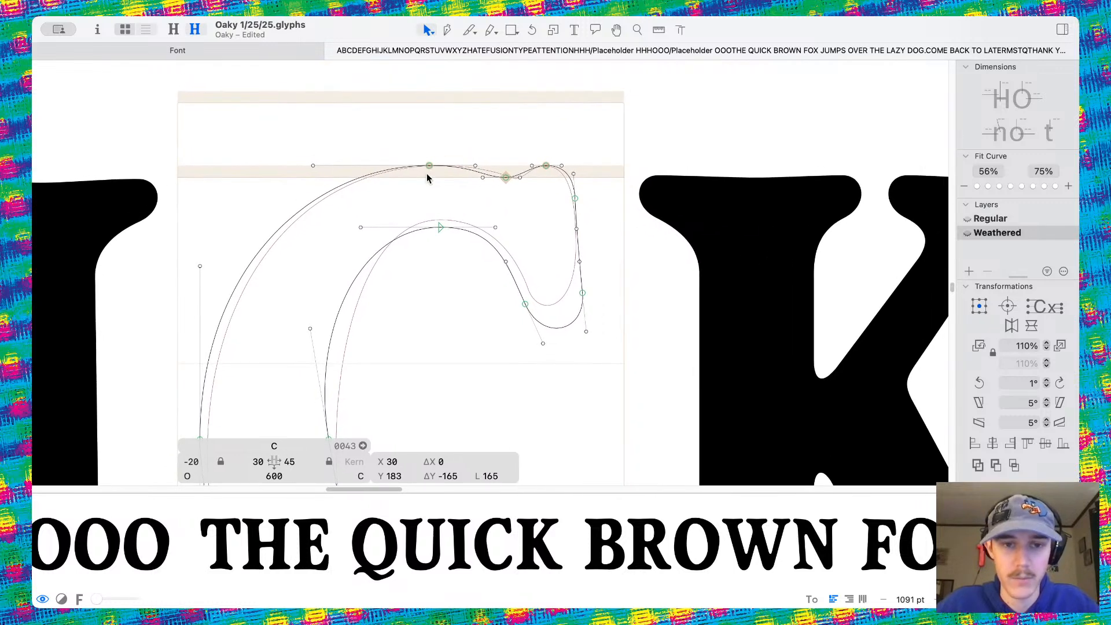
drag(428, 167, 403, 166)
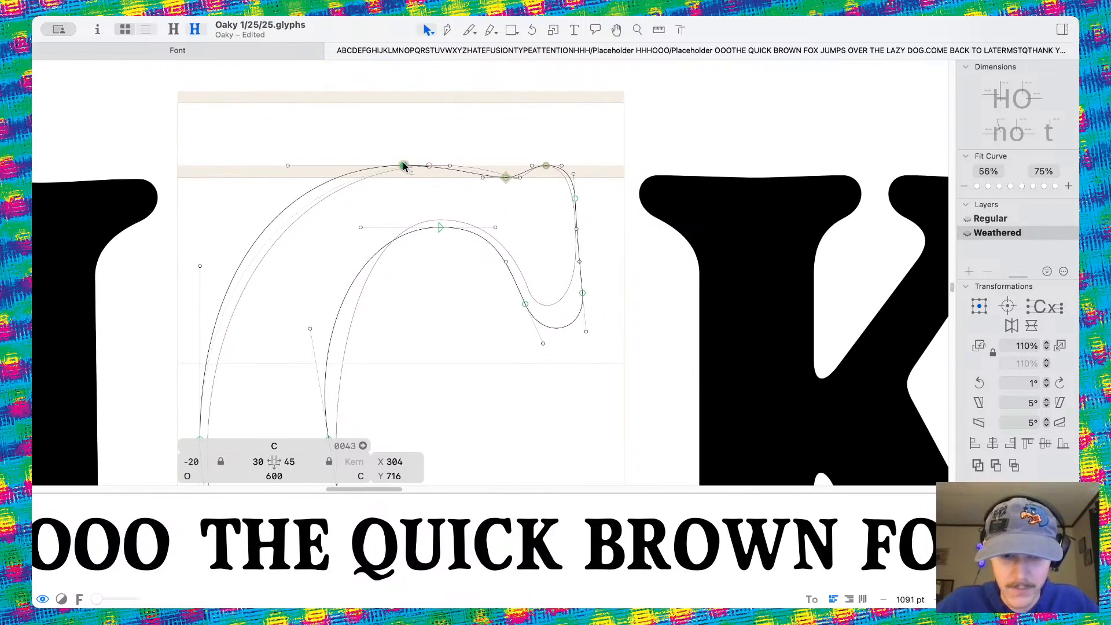
click(487, 202)
Move the bottom nodes of the C's upper terminal inward so its outer edge slants toward the bowl
scroll(486, 201, down, 2)
drag(431, 246, 626, 272)
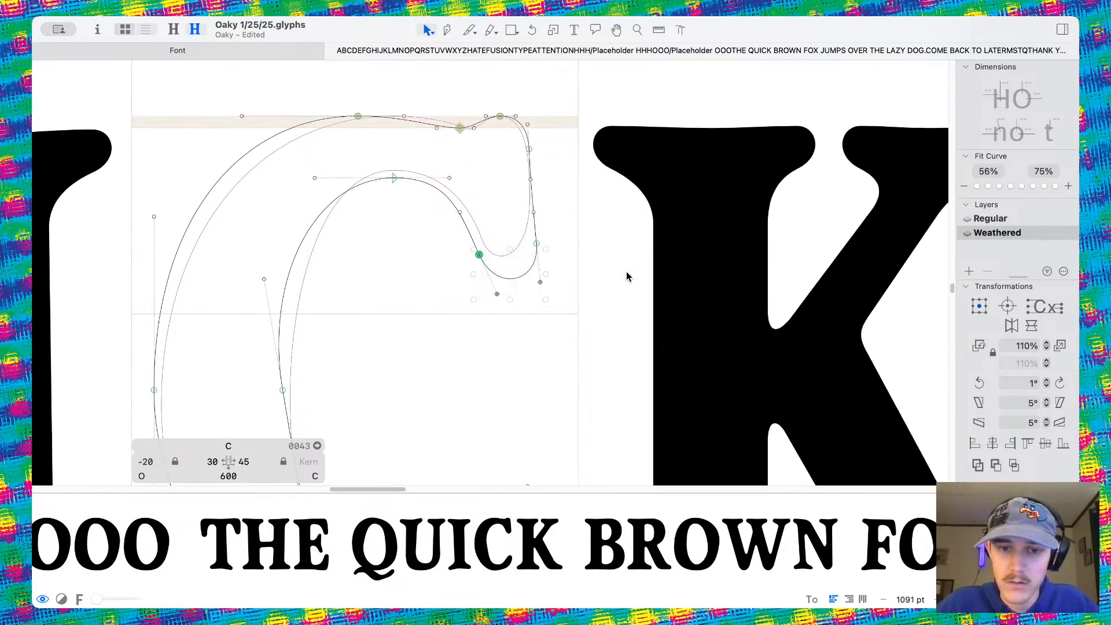
shift+click(536, 246)
drag(536, 249, 523, 259)
click(578, 264)
Examine the reshaped C in HHHCHHH, OOOCOOO and the QUICK BROWN FOX sentence at several sizes
key(space)
scroll(576, 261, down, 10)
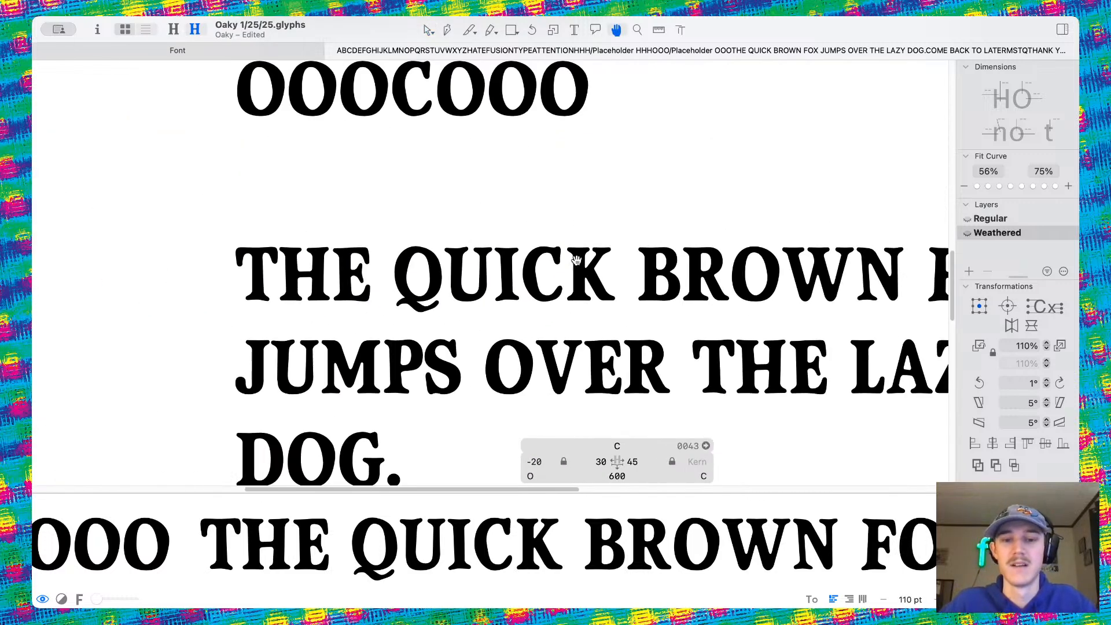
scroll(577, 260, down, 3)
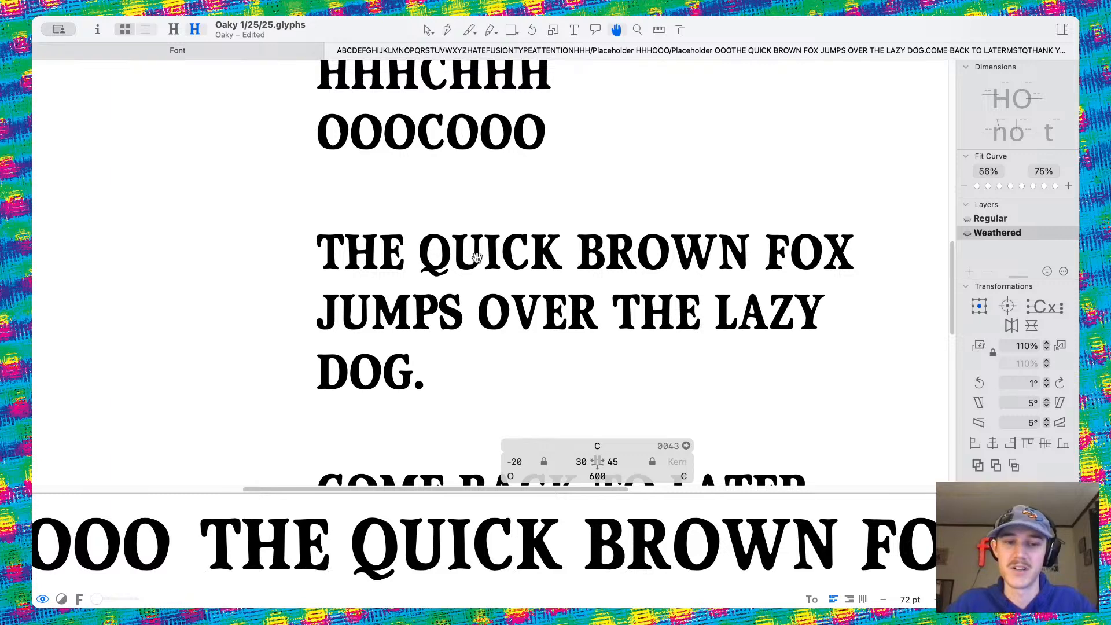
scroll(477, 258, up, 5)
key(v)
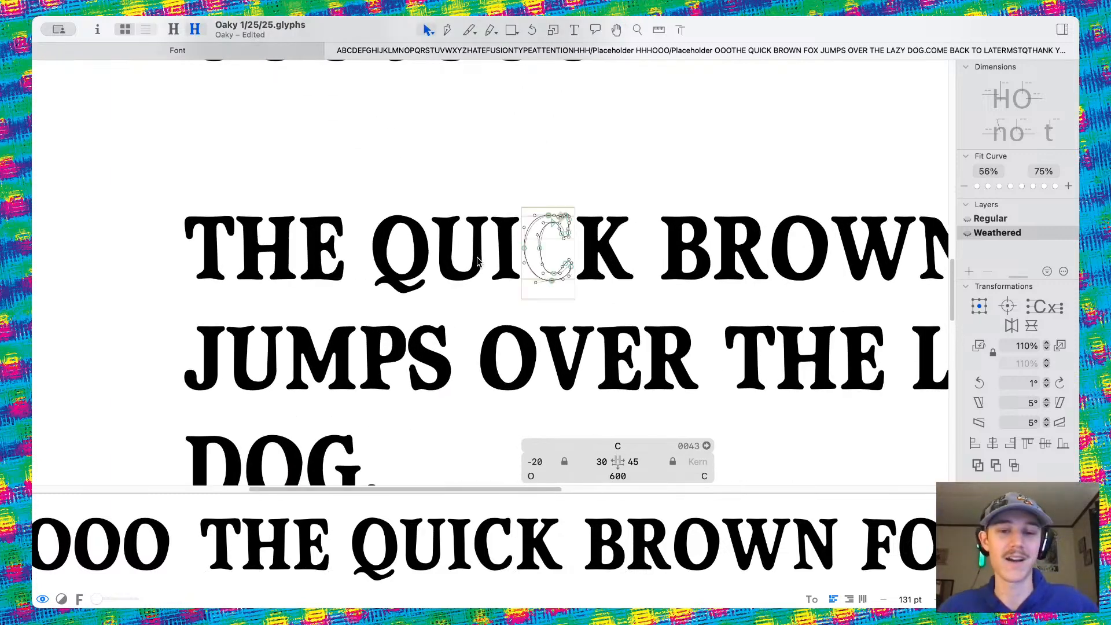
scroll(486, 261, up, 15)
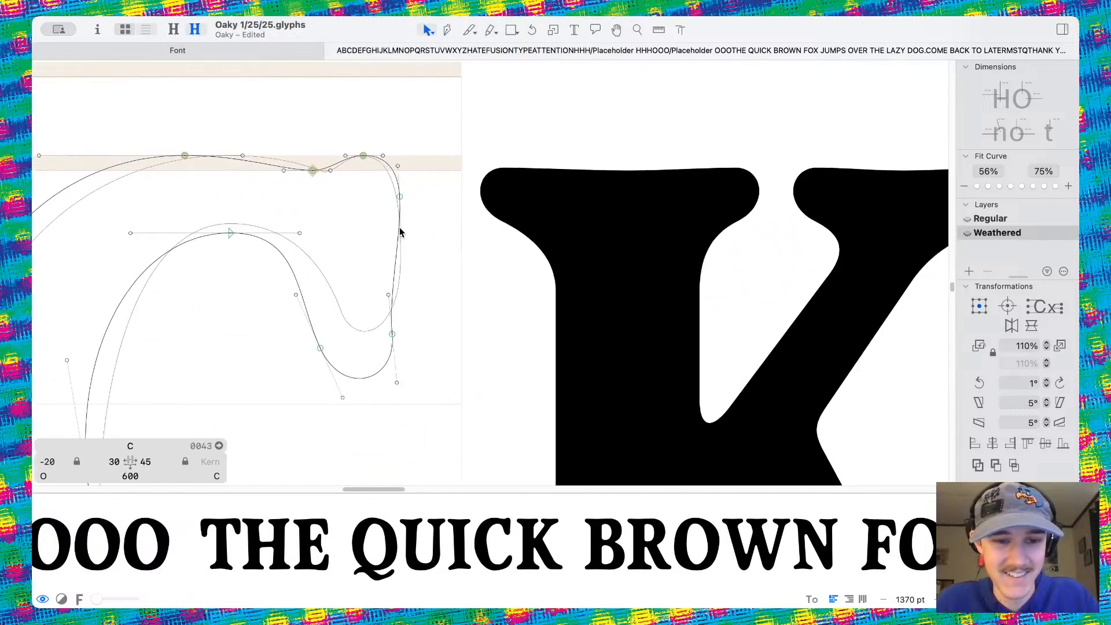
key(space)
scroll(457, 241, down, 10)
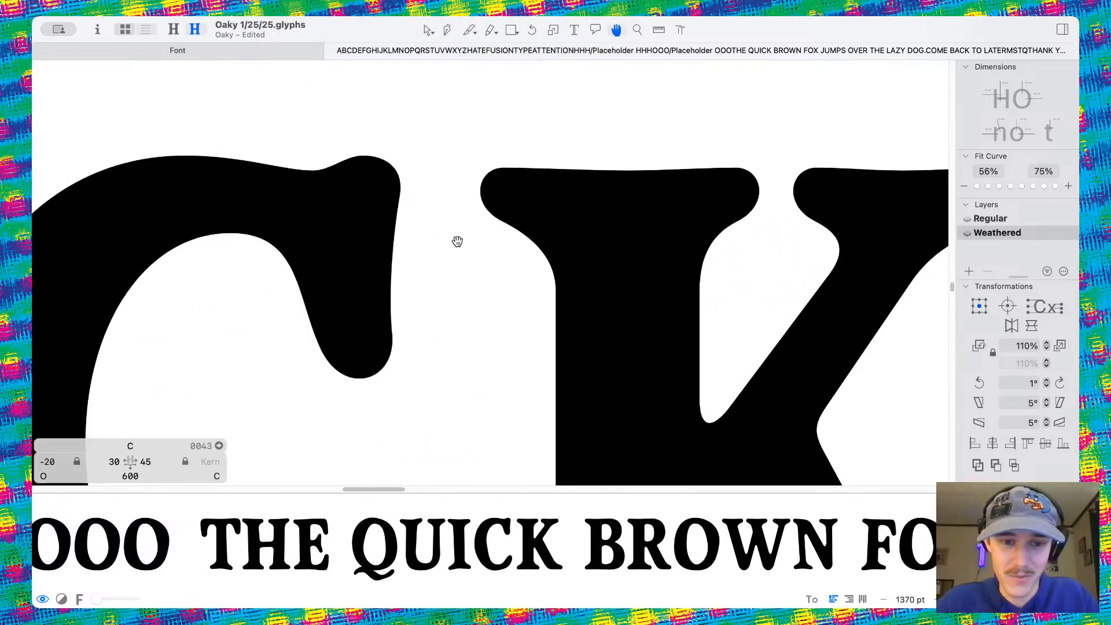
scroll(457, 242, down, 2)
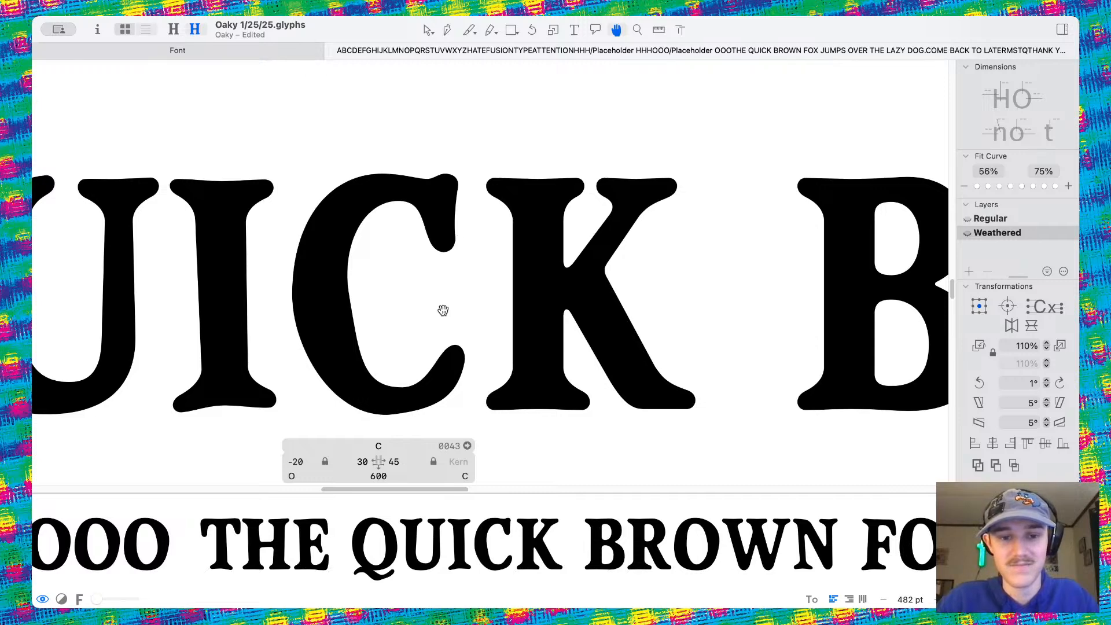
Open the K in QUICK and merge its whole outline into a single clean contour, turning the corner components into nodes
double_click(546, 195)
scroll(535, 226, right, 2)
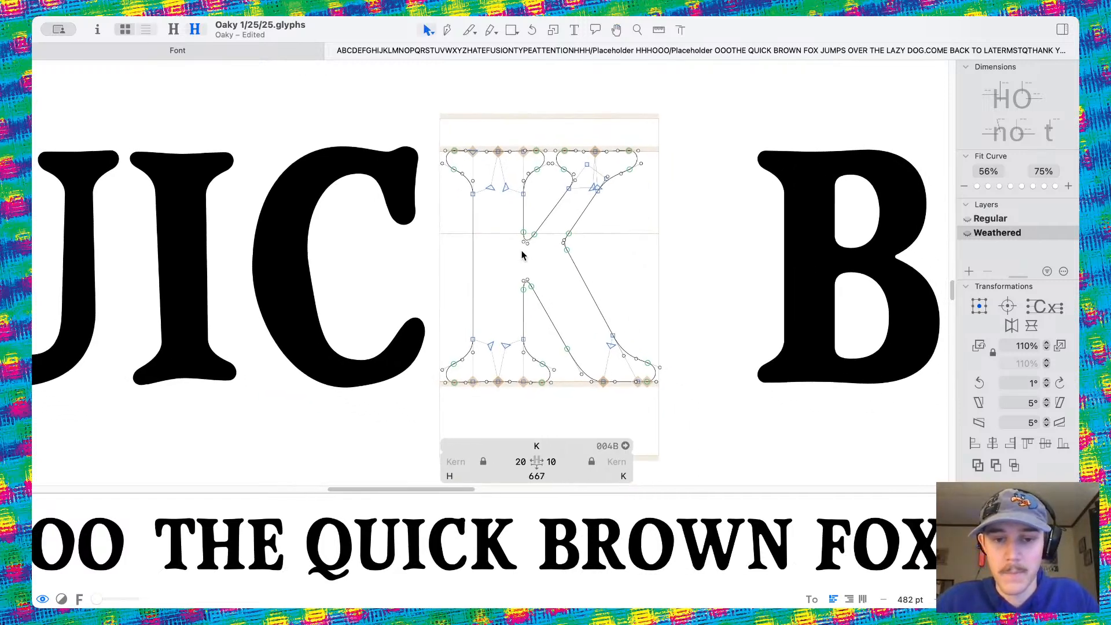
drag(423, 116, 746, 469)
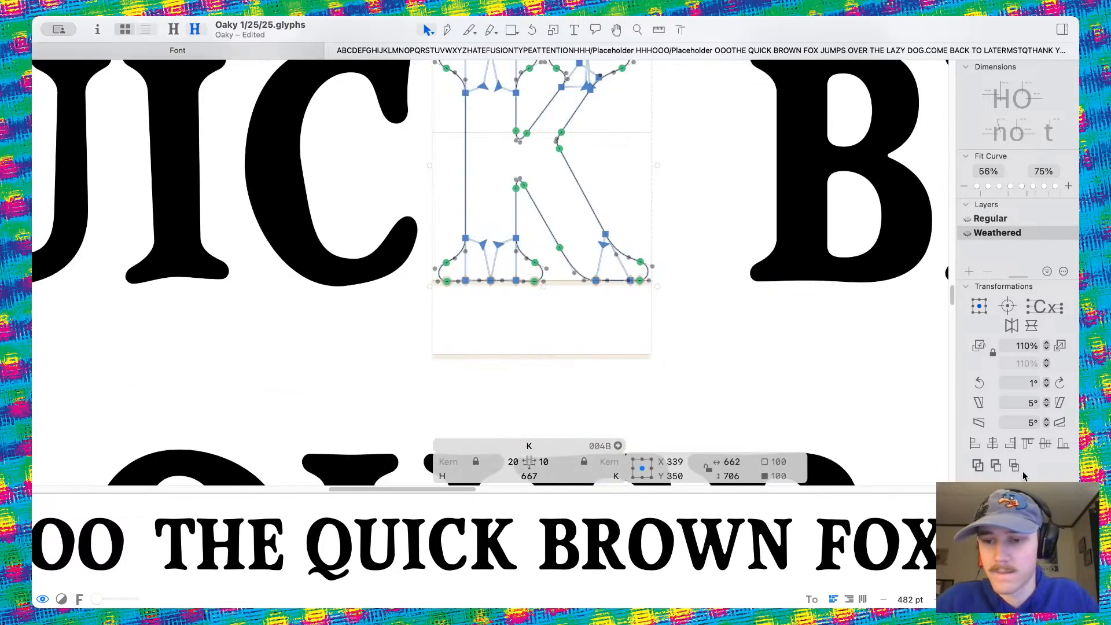
click(976, 466)
scroll(613, 287, up, 4)
scroll(564, 206, up, 8)
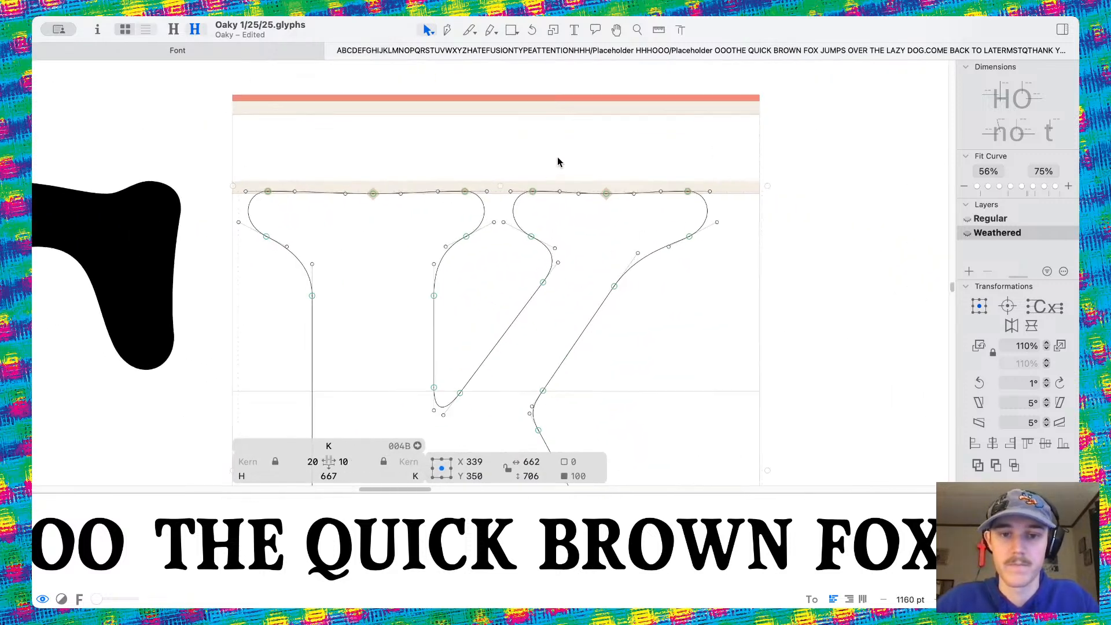
Rotate the serif on the K's upper arm counterclockwise twice by 1° and dip the middle of its top edge
drag(416, 180, 684, 335)
click(979, 383)
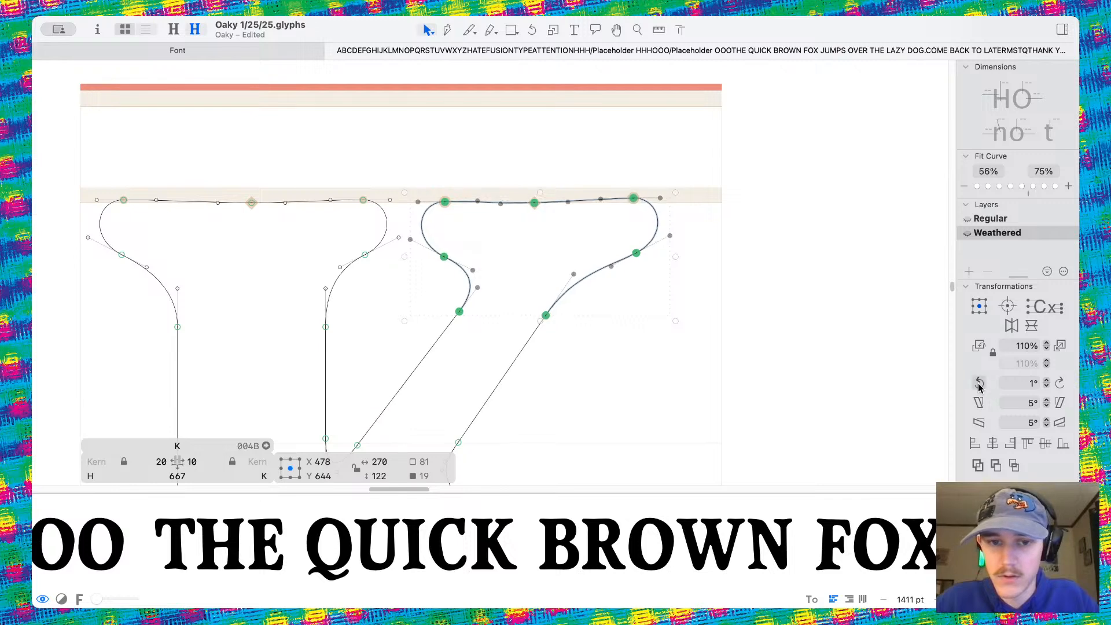
click(979, 383)
scroll(516, 215, up, 3)
click(546, 276)
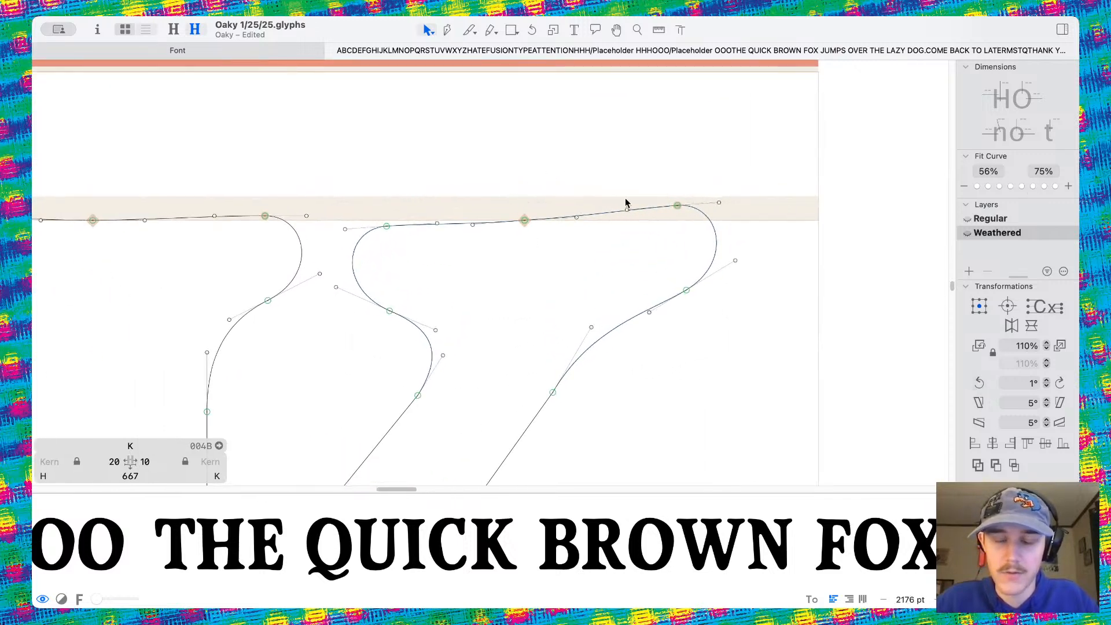
scroll(628, 204, down, 3)
mouse_move(559, 217)
mouse_down()
mouse_move(620, 238)
mouse_move(609, 221)
mouse_up()
click(602, 232)
Rotate the K stem's top serif 1° clockwise and preview the letter beside its neighbours
scroll(603, 233, left, 4)
scroll(487, 221, down, 2)
drag(199, 168, 496, 331)
click(1061, 384)
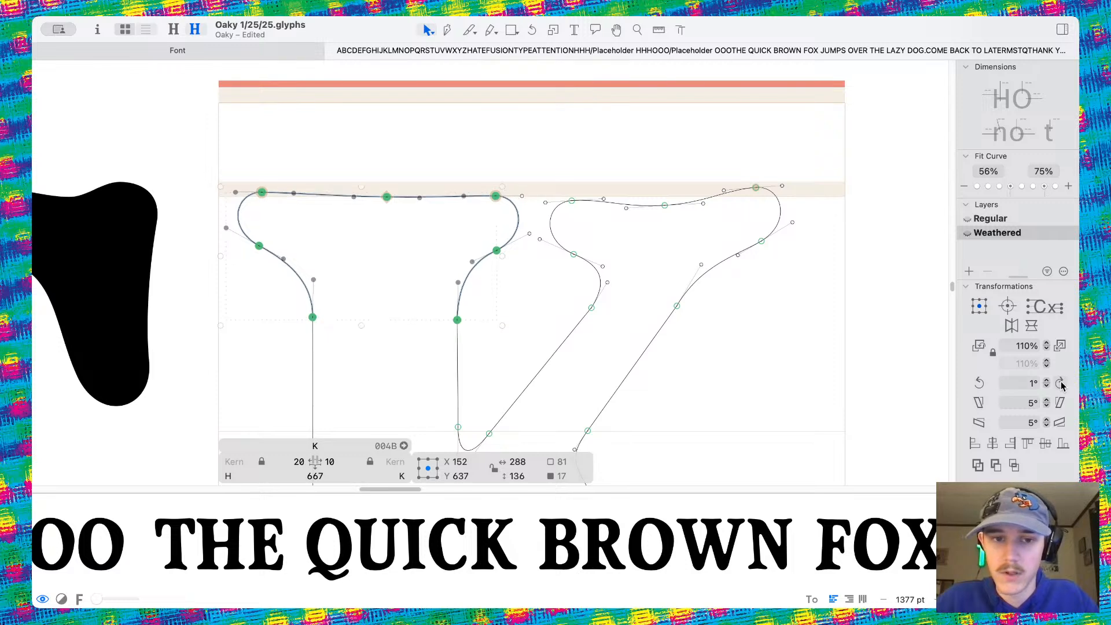
click(538, 315)
key(space)
scroll(539, 316, down, 5)
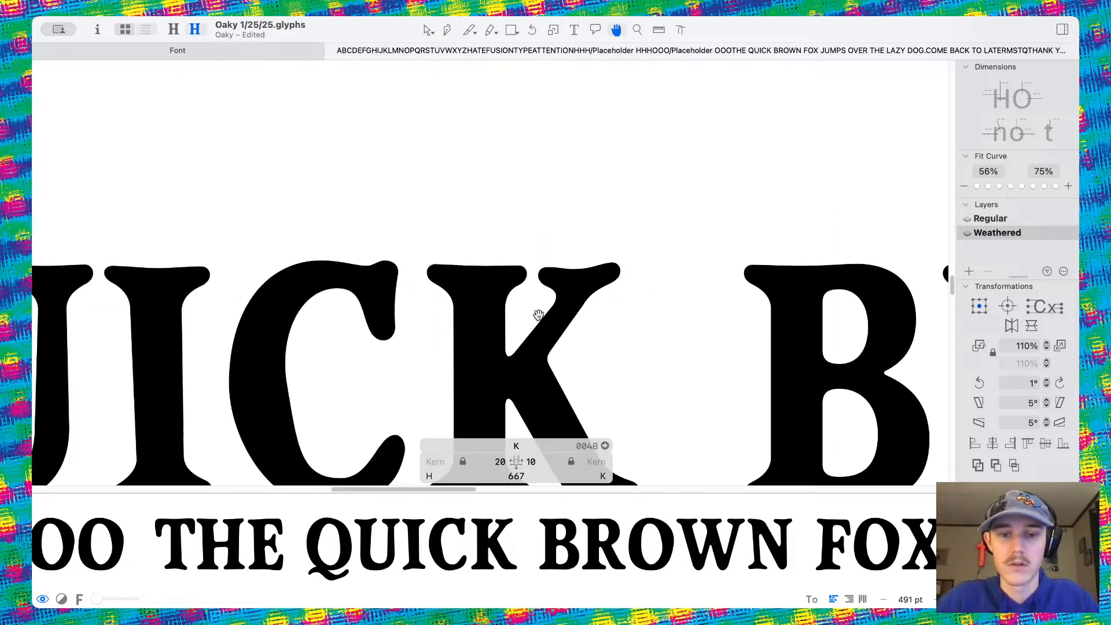
drag(538, 315, 505, 256)
Dip the middle node of the K stem's top serif and shift its upper-left node with its handles to the right
scroll(505, 256, up, 4)
scroll(492, 246, up, 2)
scroll(472, 228, up, 5)
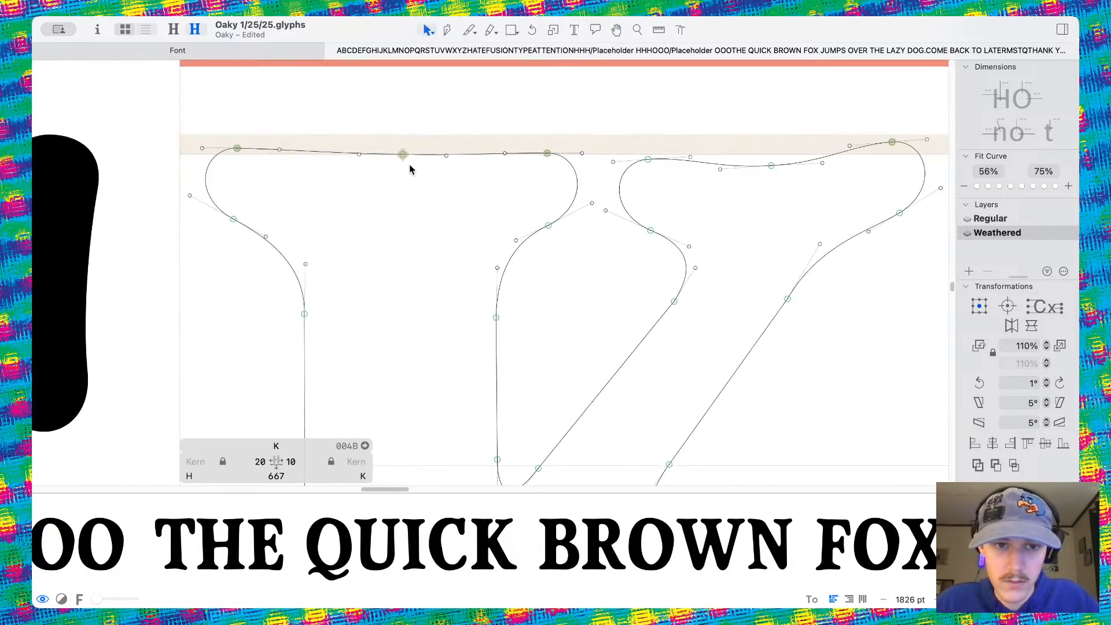
drag(402, 154, 461, 166)
key(super+z)
drag(192, 119, 248, 222)
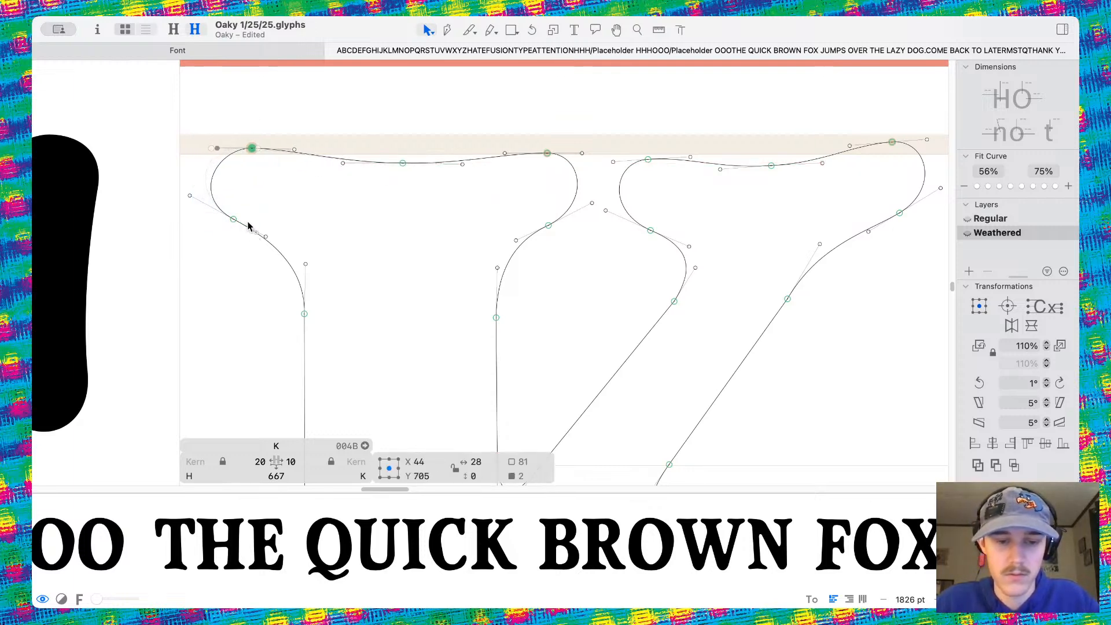
click(287, 258)
Lower the node where the K stem's left edge meets its top serif
scroll(310, 280, down, 5)
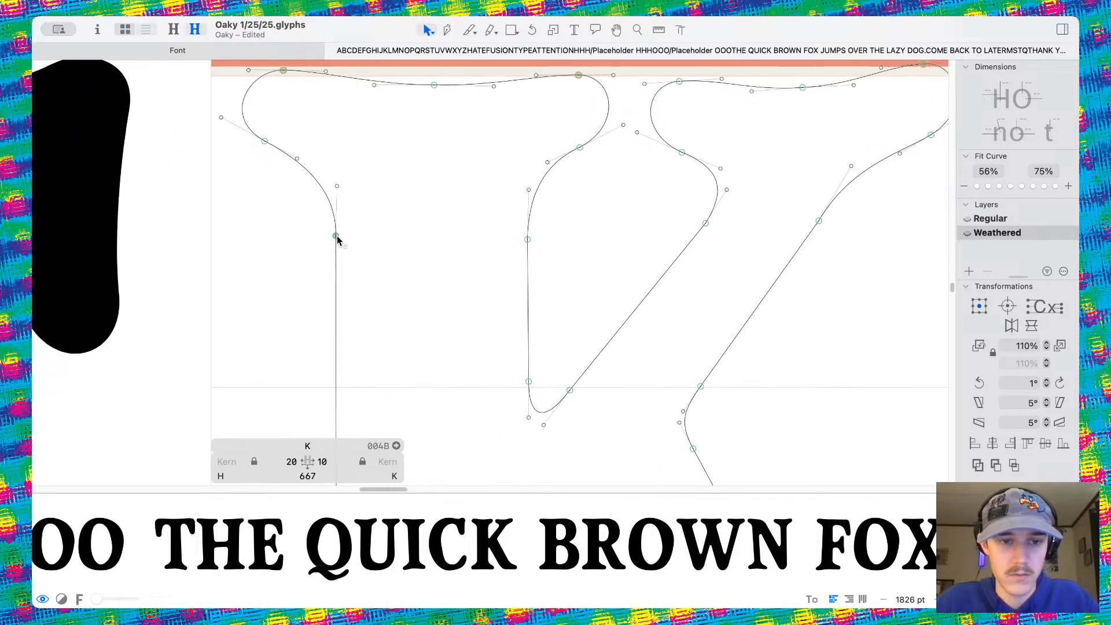
drag(337, 236, 337, 262)
click(389, 268)
Shift the K stem's foot serif left to a left sidebearing of 12, slanting the lower stem
scroll(393, 266, down, 10)
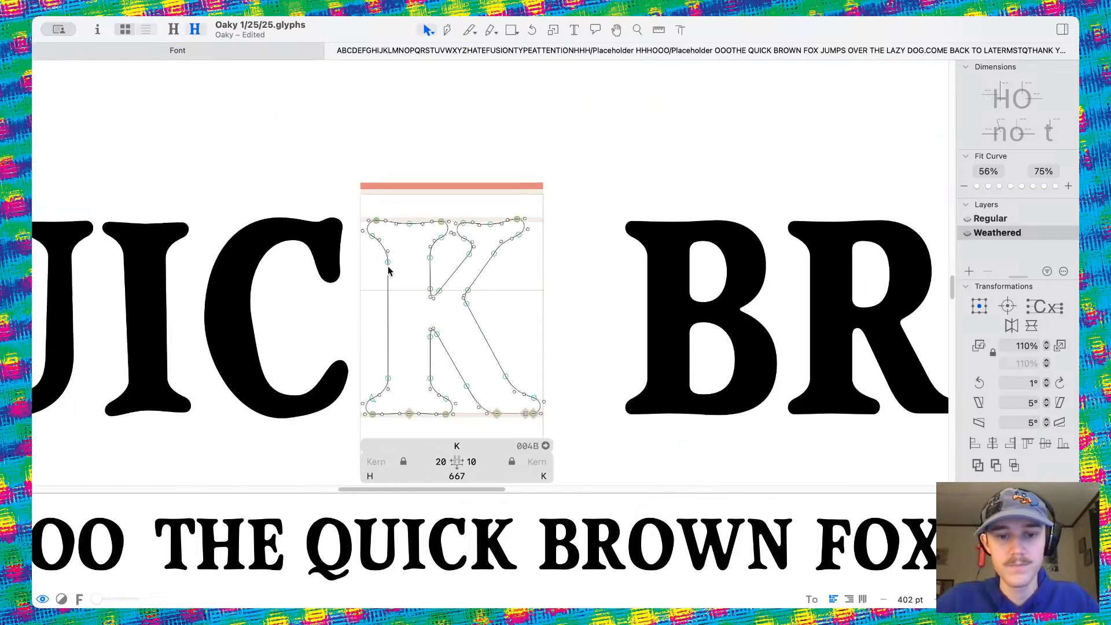
scroll(372, 290, up, 5)
drag(335, 307, 494, 394)
click(561, 410)
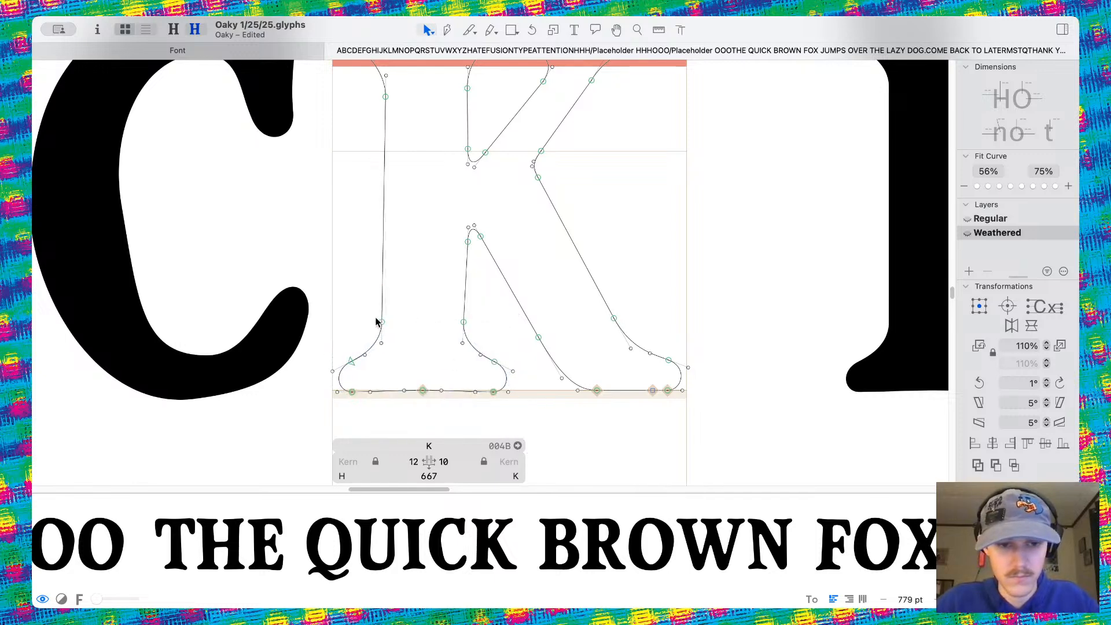
Narrow the K stem's foot by moving its left nodes inward to a left sidebearing of 22, with its bottom corners slightly lowered
drag(380, 324, 396, 388)
click(398, 363)
scroll(398, 364, down, 1)
scroll(327, 321, up, 3)
click(503, 349)
scroll(478, 384, right, 1)
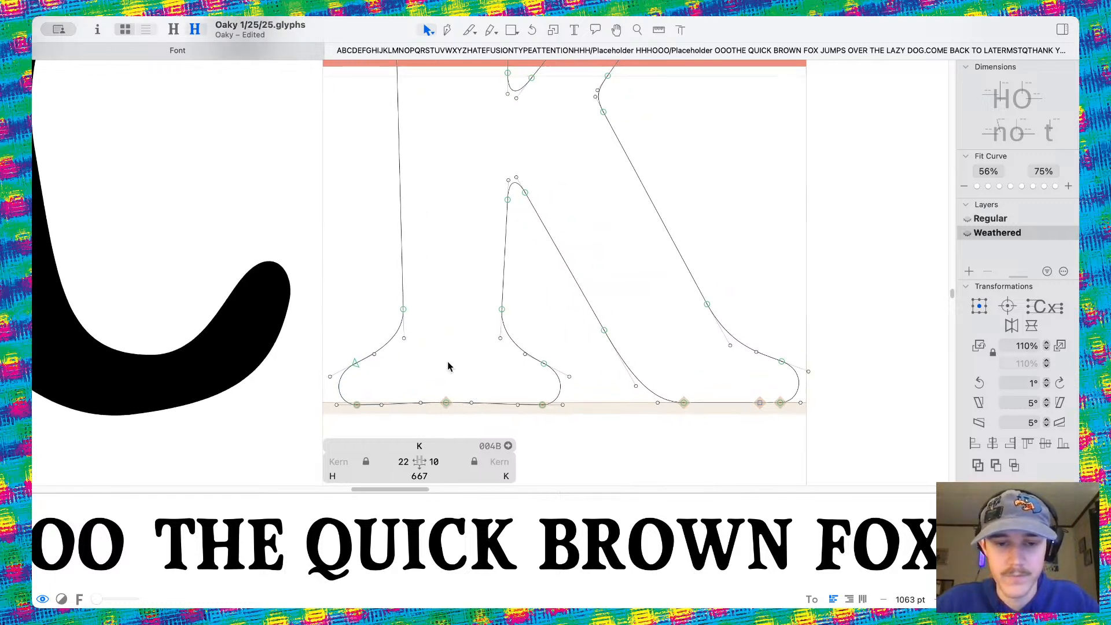
Delete the redundant node on the baseline of the K's diagonal leg and save the font file
scroll(448, 366, right, 4)
scroll(615, 371, up, 2)
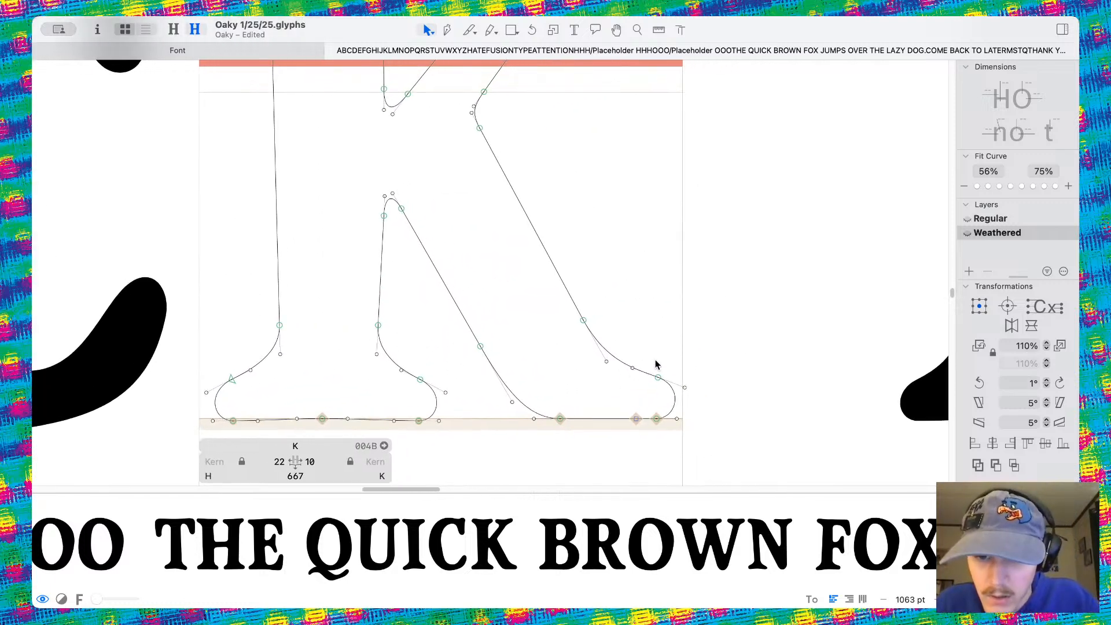
click(637, 419)
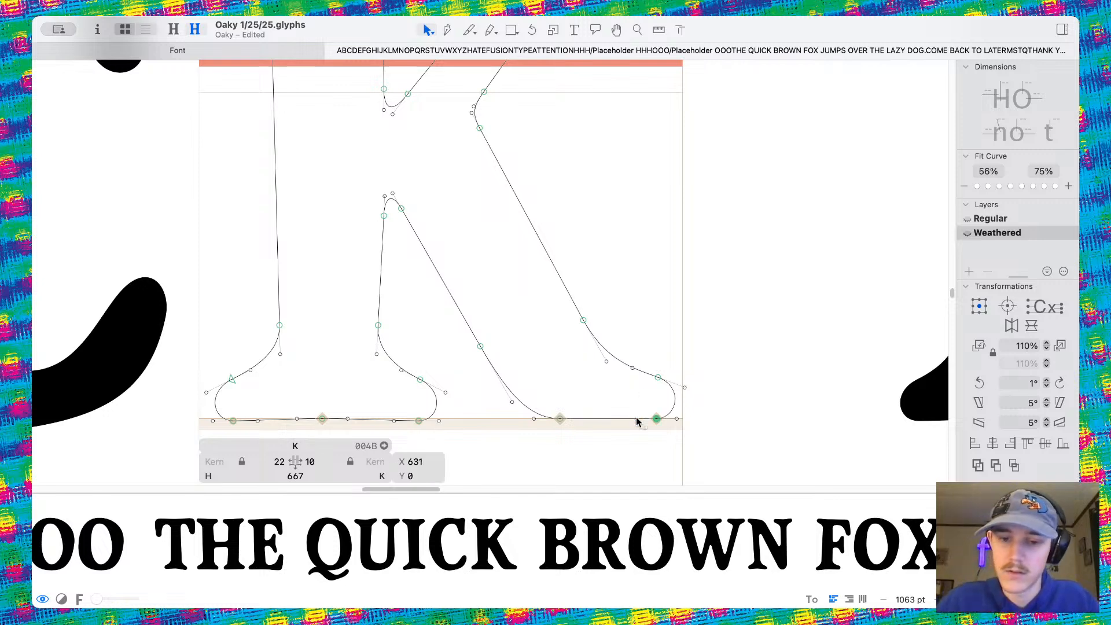
click(631, 389)
key(super+s)
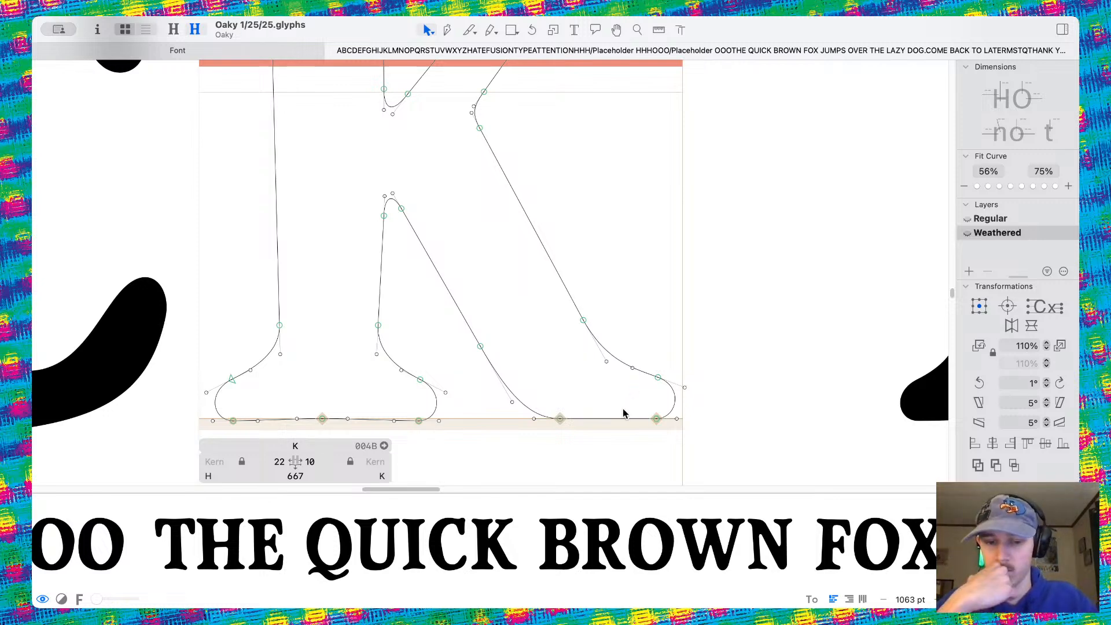
Enlarge the preview area to show the sample text bigger beneath the K outline
scroll(623, 414, down, 2)
scroll(623, 413, left, 2)
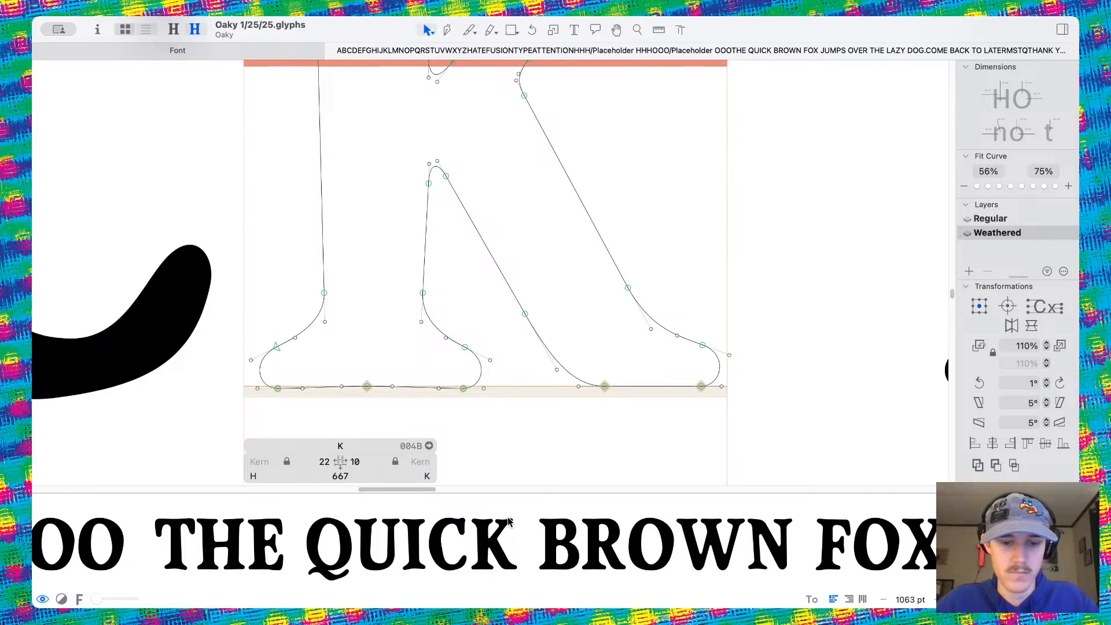
drag(517, 493, 525, 435)
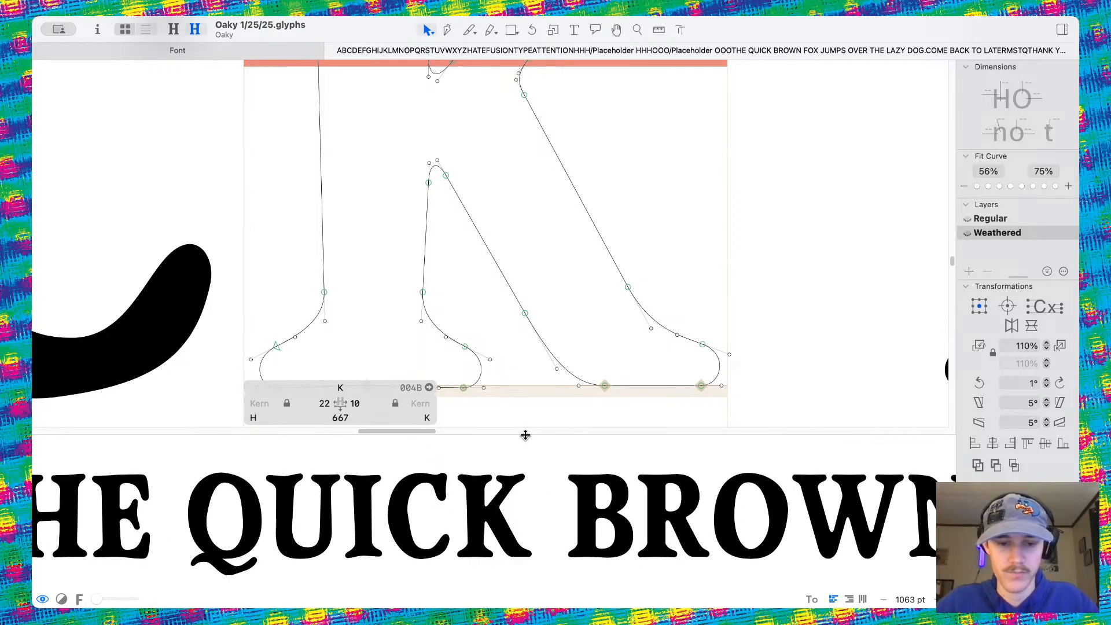
Compare the K's foot serifs and diagonal leg between the Regular and Weathered masters
key(super+1)
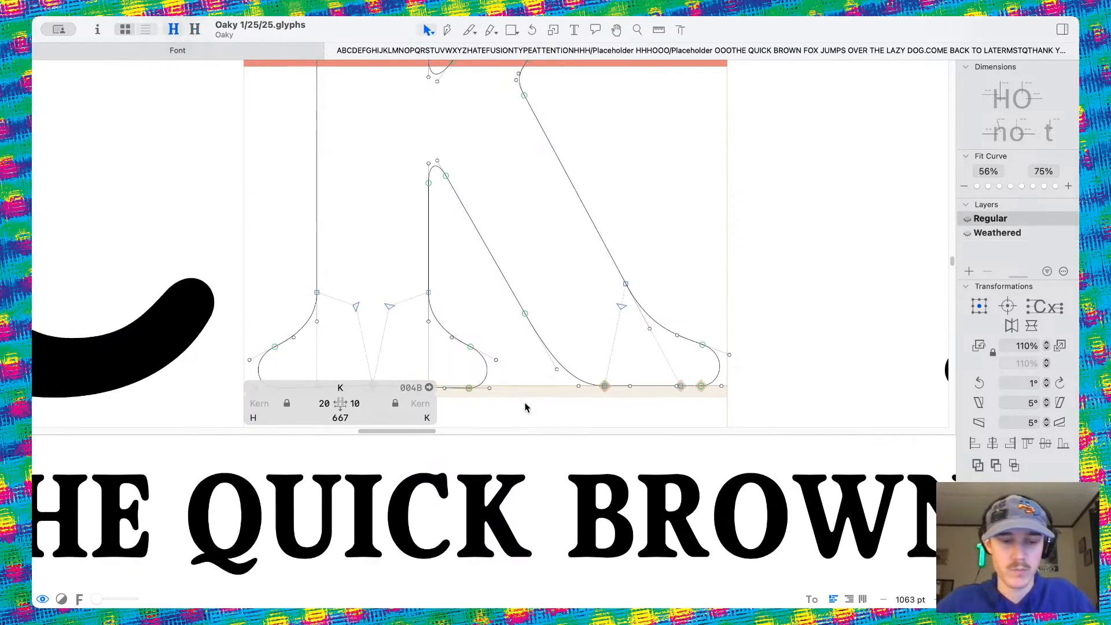
key(super+2)
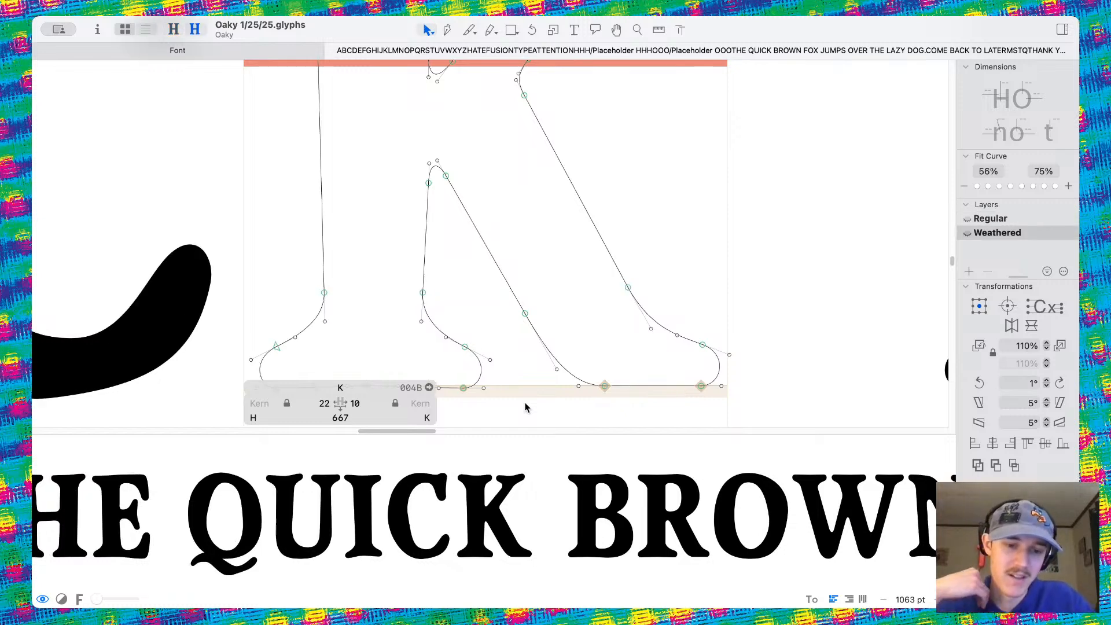
key(super+1)
key(super+2)
key(super+1)
key(super+2)
key(super+1)
key(super+2)
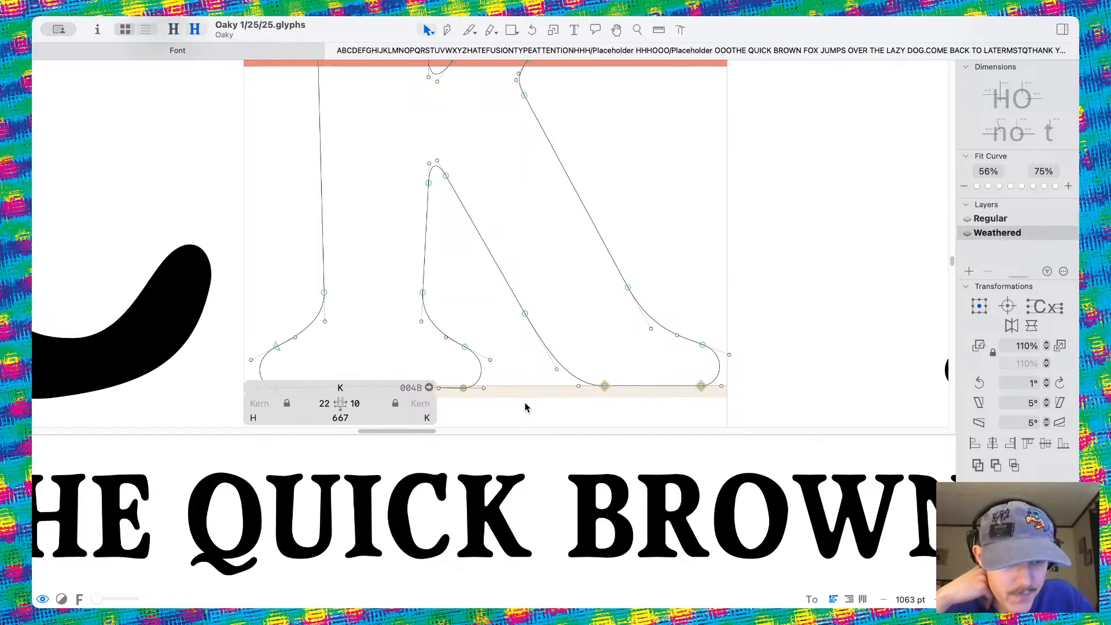
key(super+1)
key(super+2)
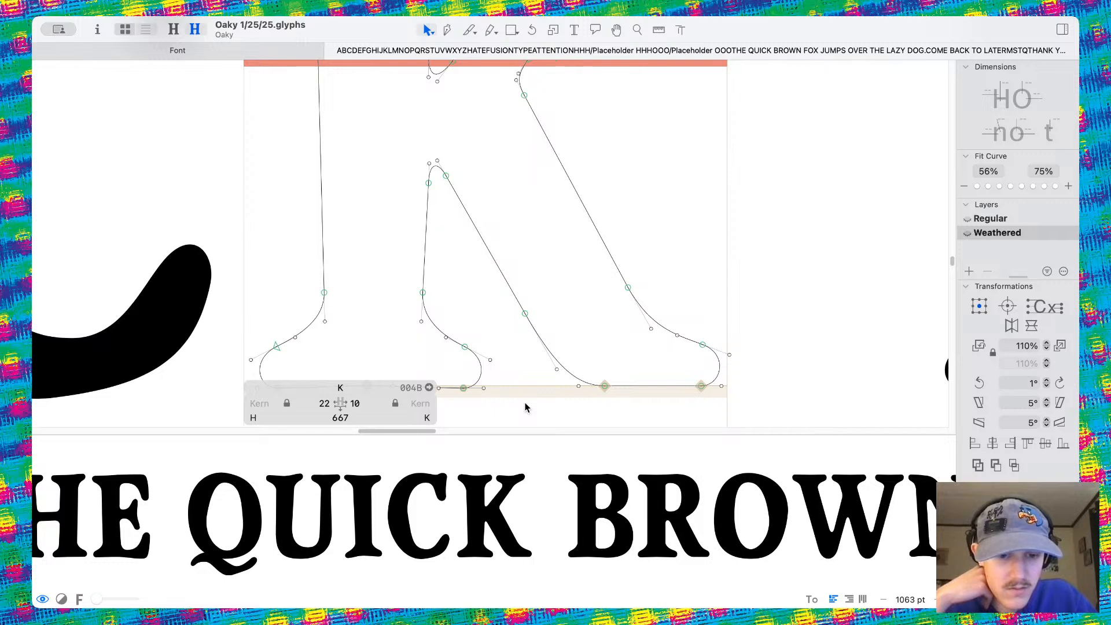
key(super+1)
key(super+2)
key(super+1)
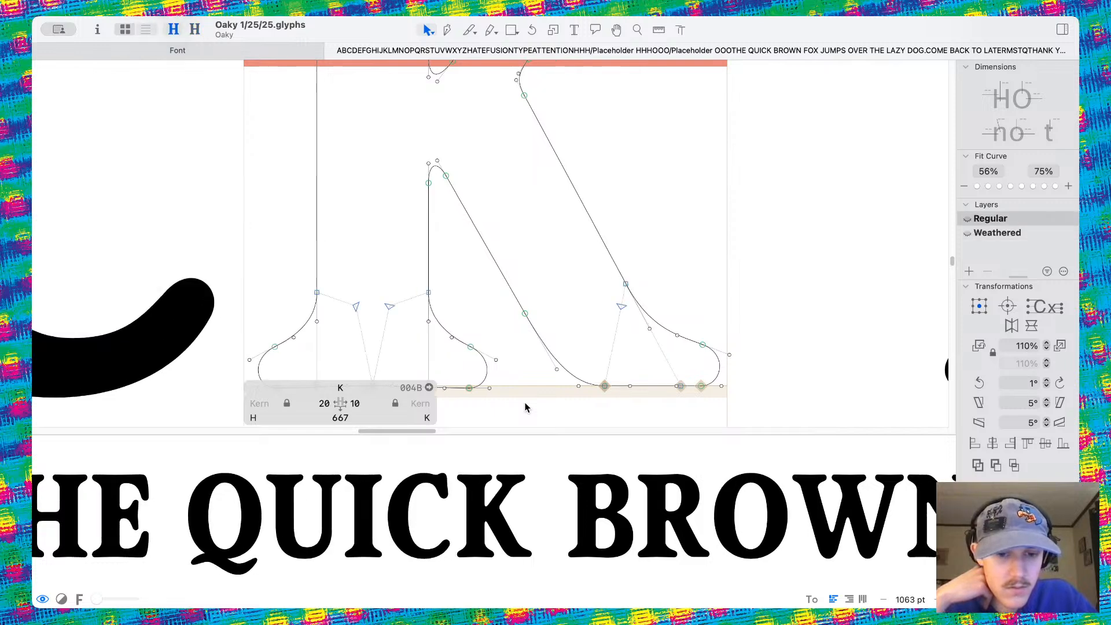
key(super+2)
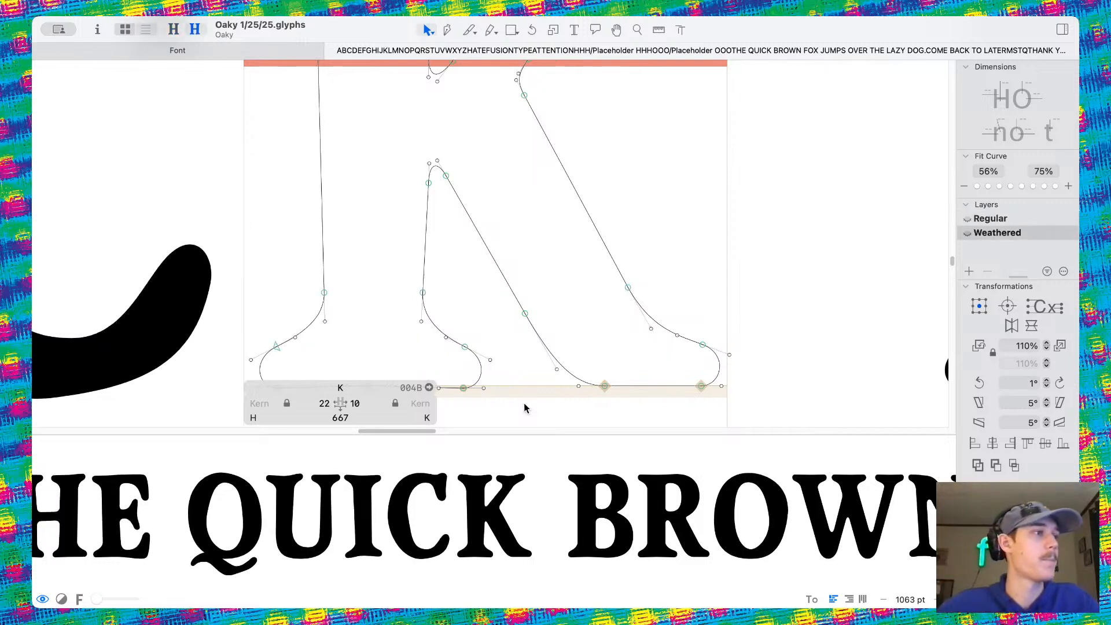
Widen the K's inner crotches by moving an upper crotch node to 295, 434 and a lower crotch node to 239, 290
scroll(604, 310, down, 3)
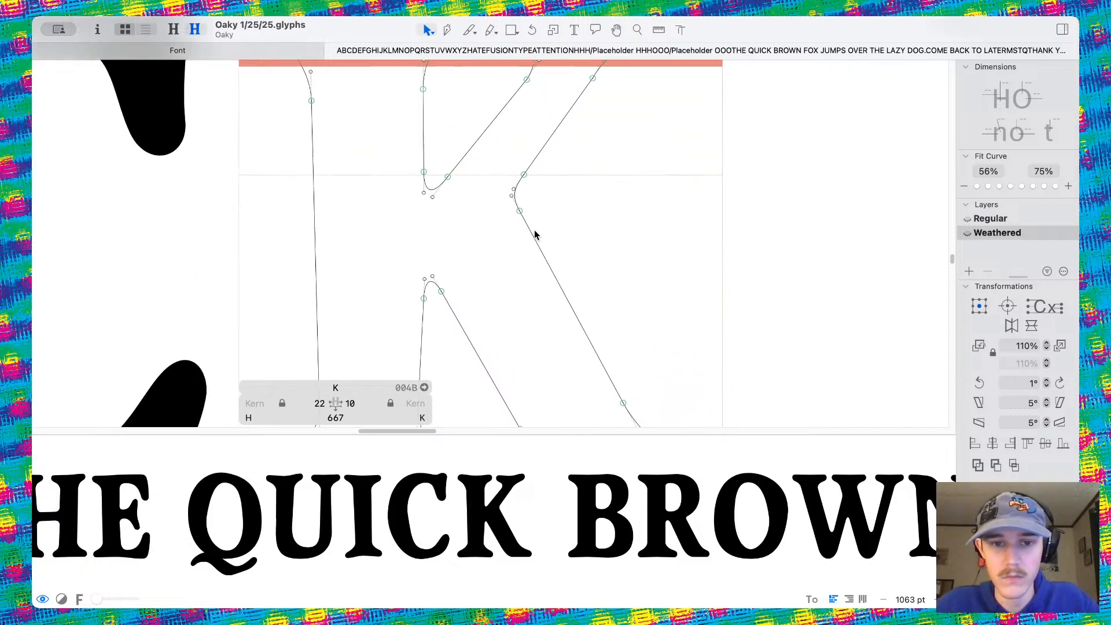
scroll(520, 243, down, 3)
scroll(567, 214, up, 5)
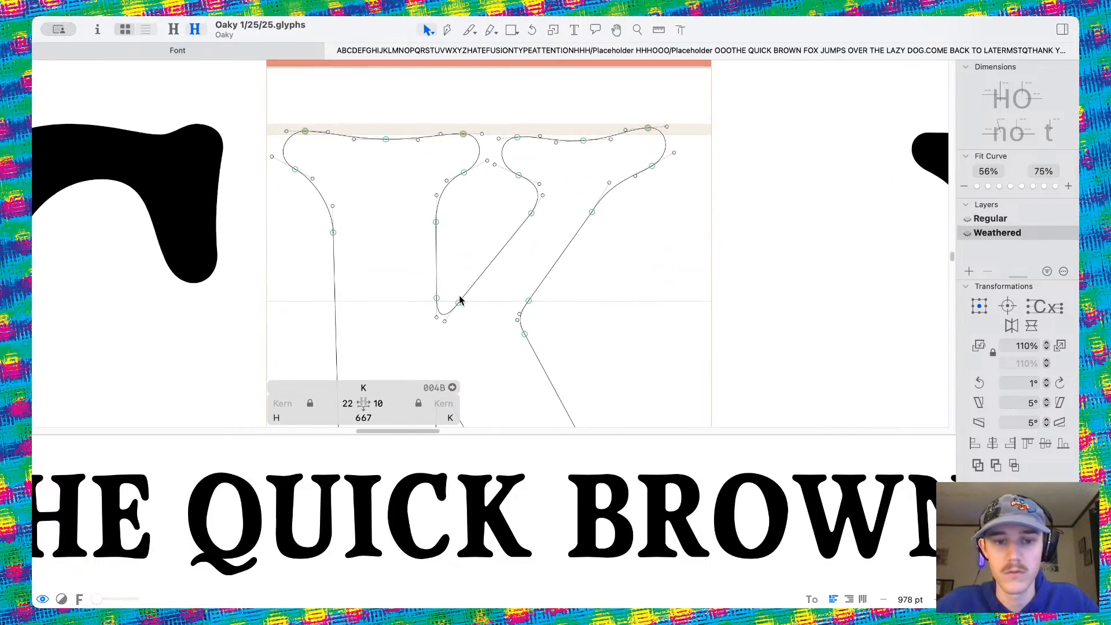
drag(458, 304, 463, 312)
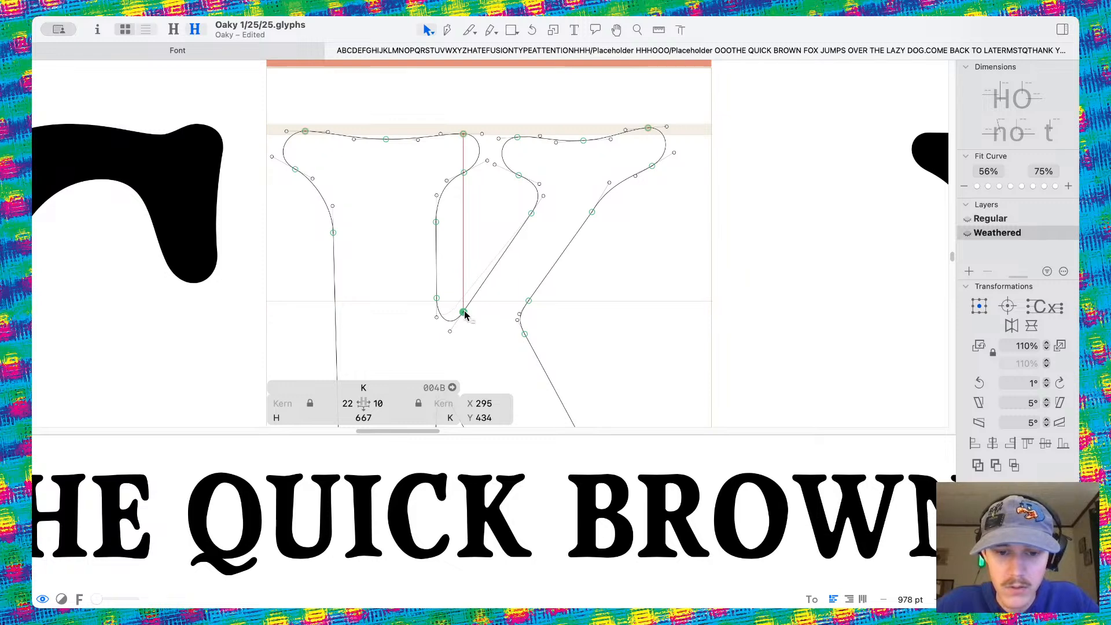
scroll(480, 337, down, 5)
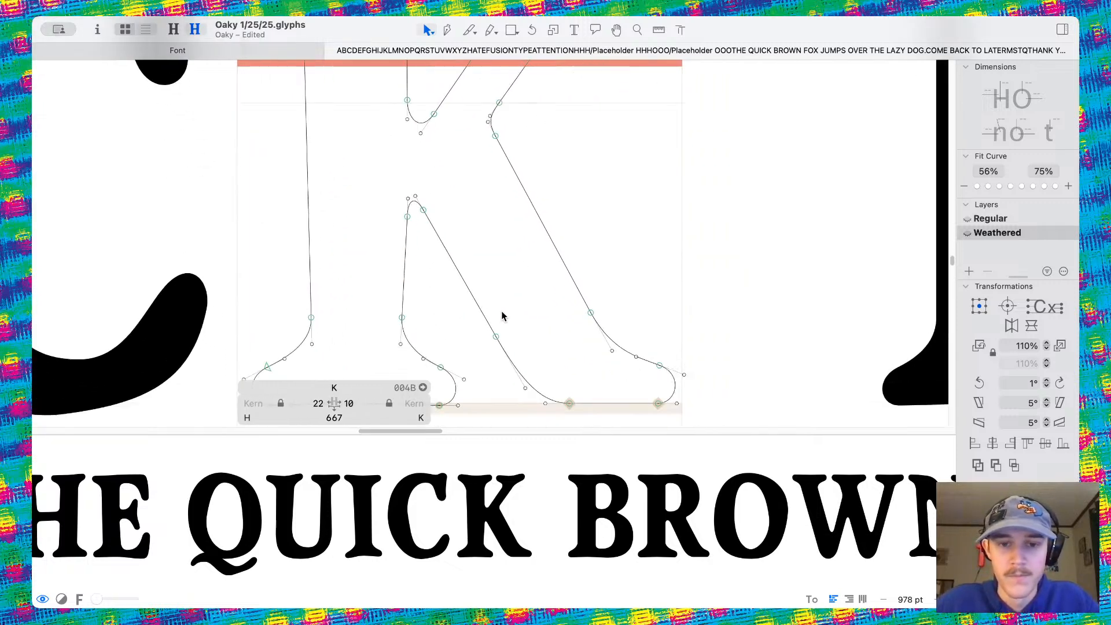
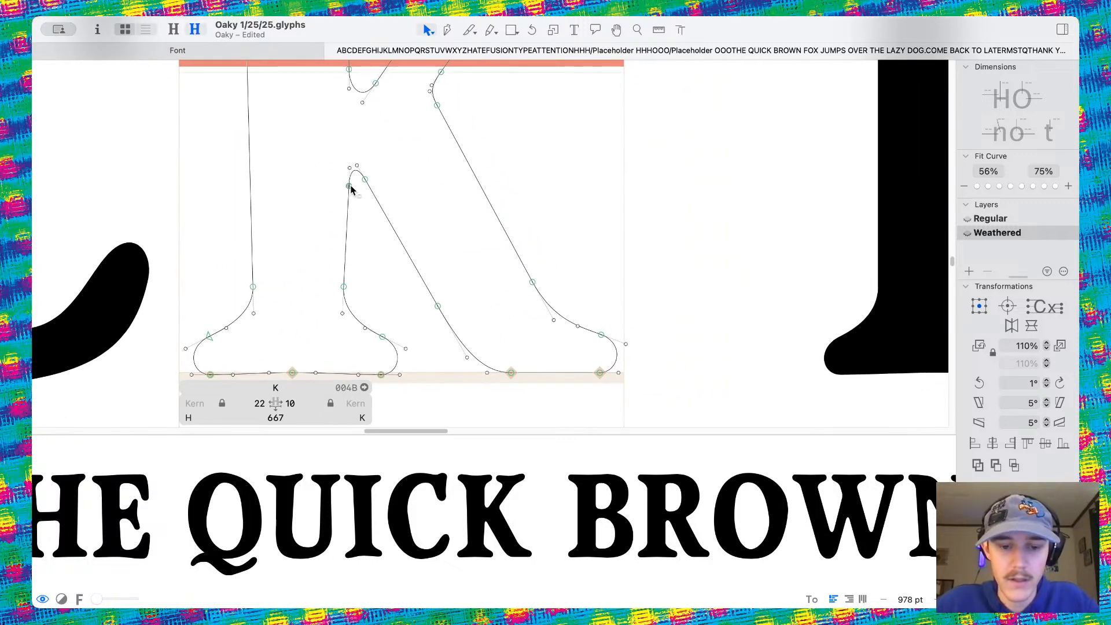
drag(349, 187, 339, 181)
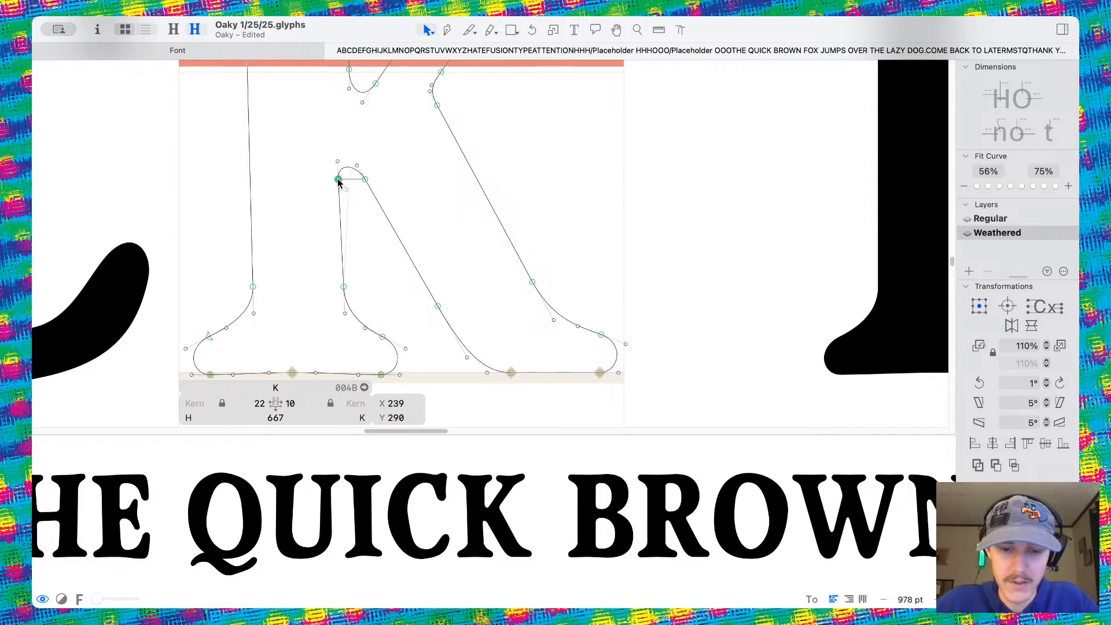
click(366, 229)
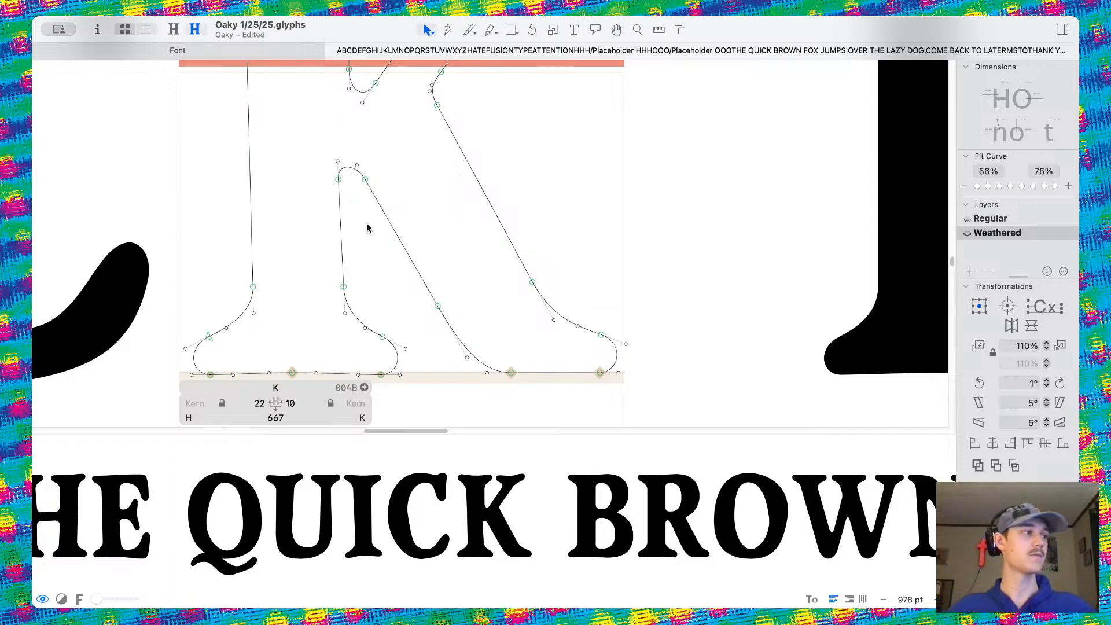
Raise the outer end of the K's diagonal leg serif slightly so its base slopes upward from the baseline
scroll(399, 278, right, 3)
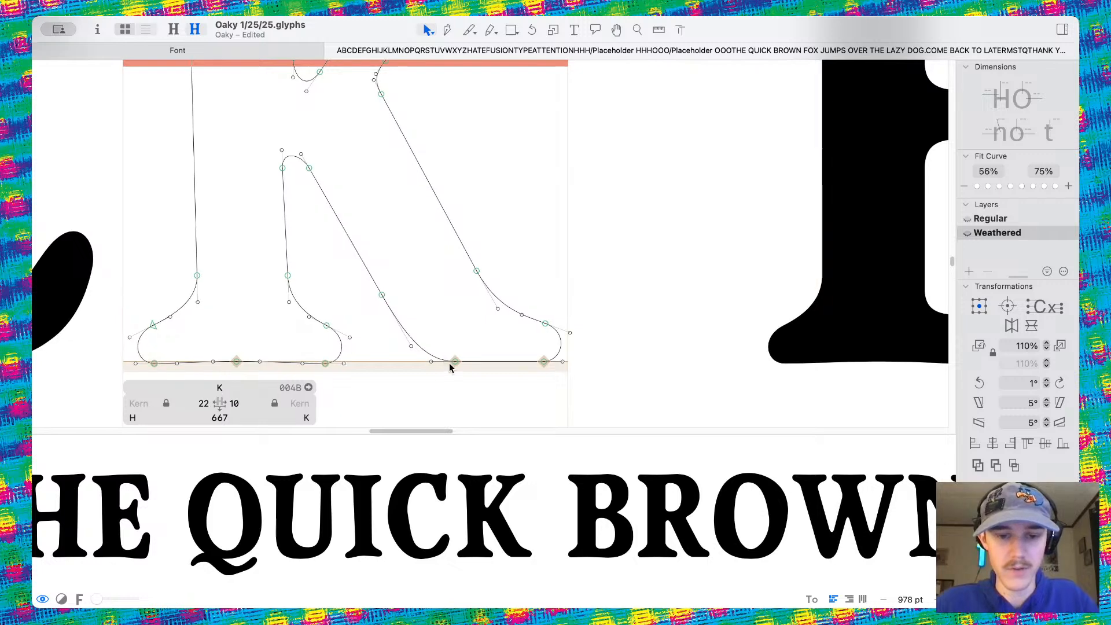
drag(530, 302, 543, 359)
click(494, 319)
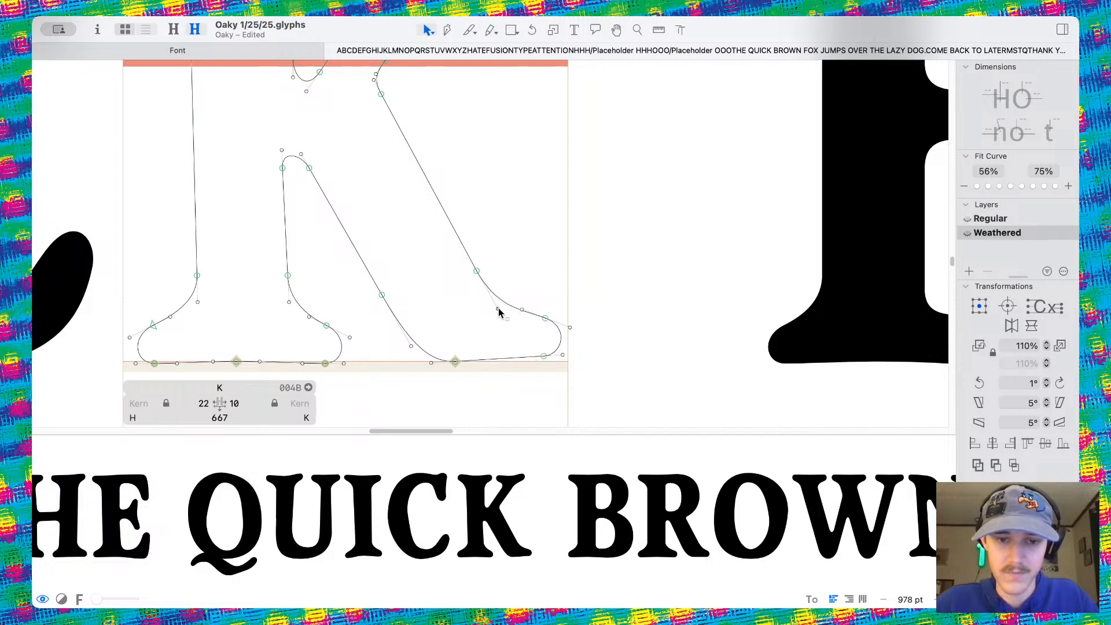
drag(476, 271, 466, 275)
key(super+z)
Move the lower node of the K's right-hand notch to 379, 393 and check the letter in the sample text
scroll(470, 275, up, 3)
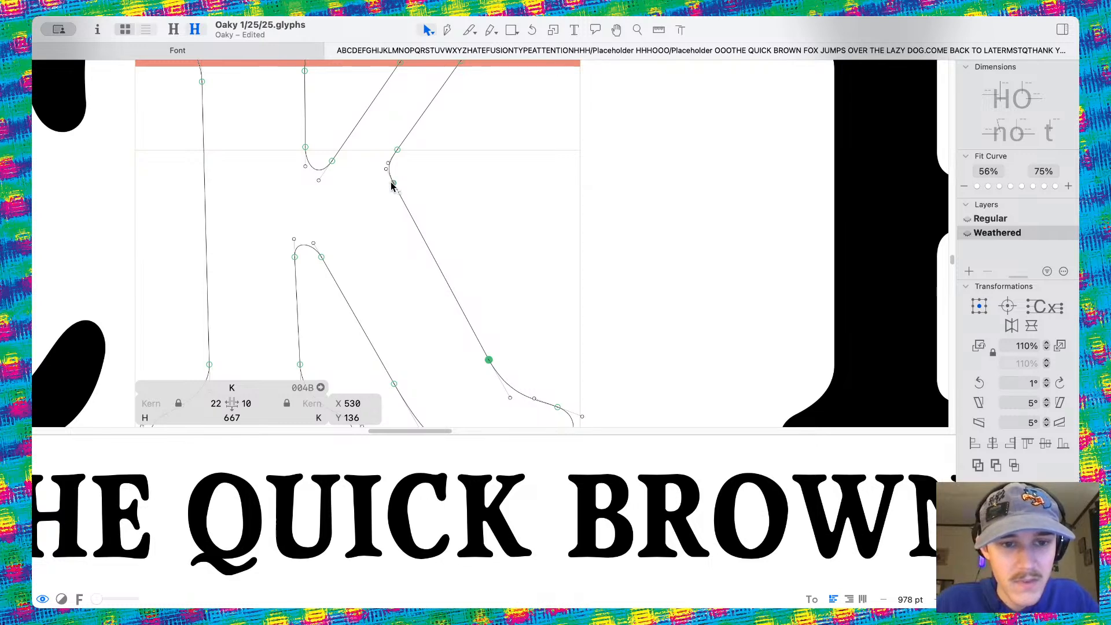
drag(392, 184, 386, 189)
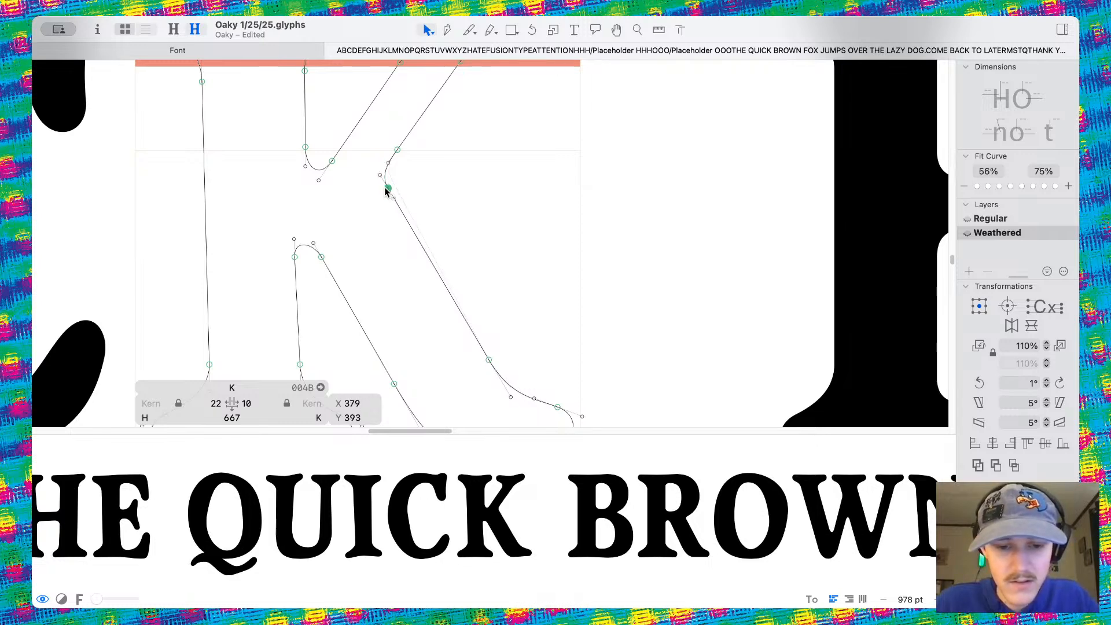
key(space)
scroll(514, 203, down, 8)
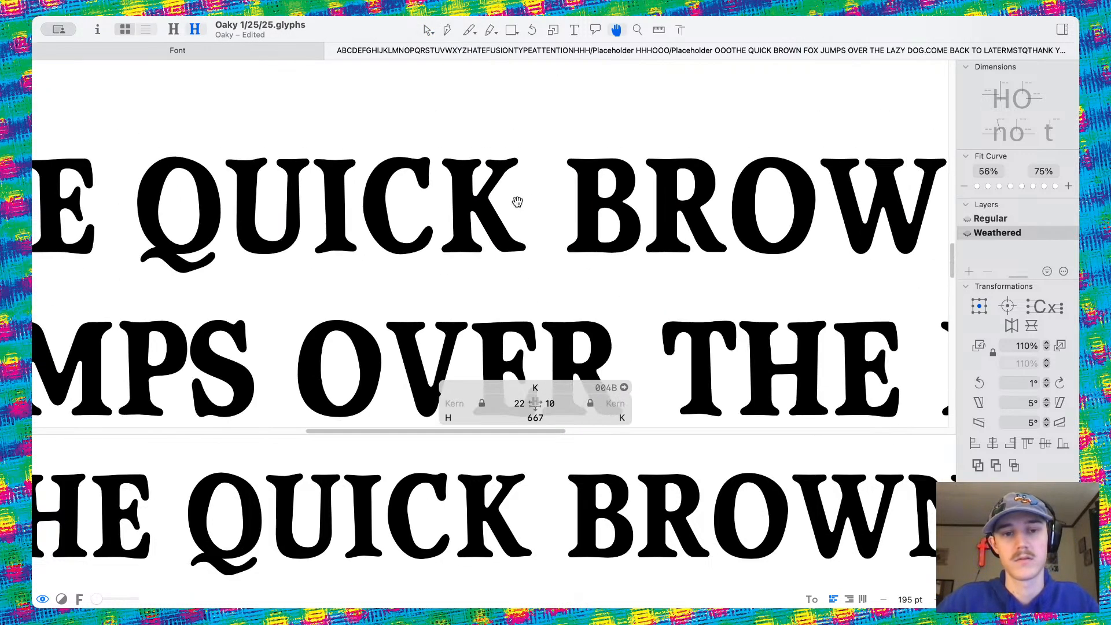
scroll(496, 185, up, 6)
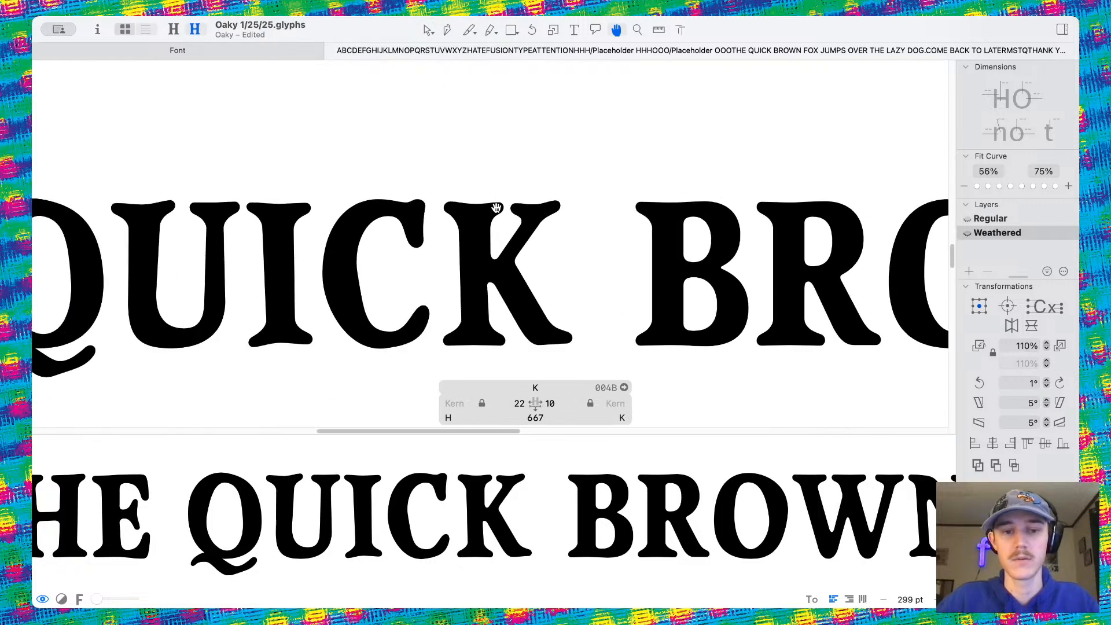
scroll(496, 205, down, 4)
scroll(497, 206, down, 3)
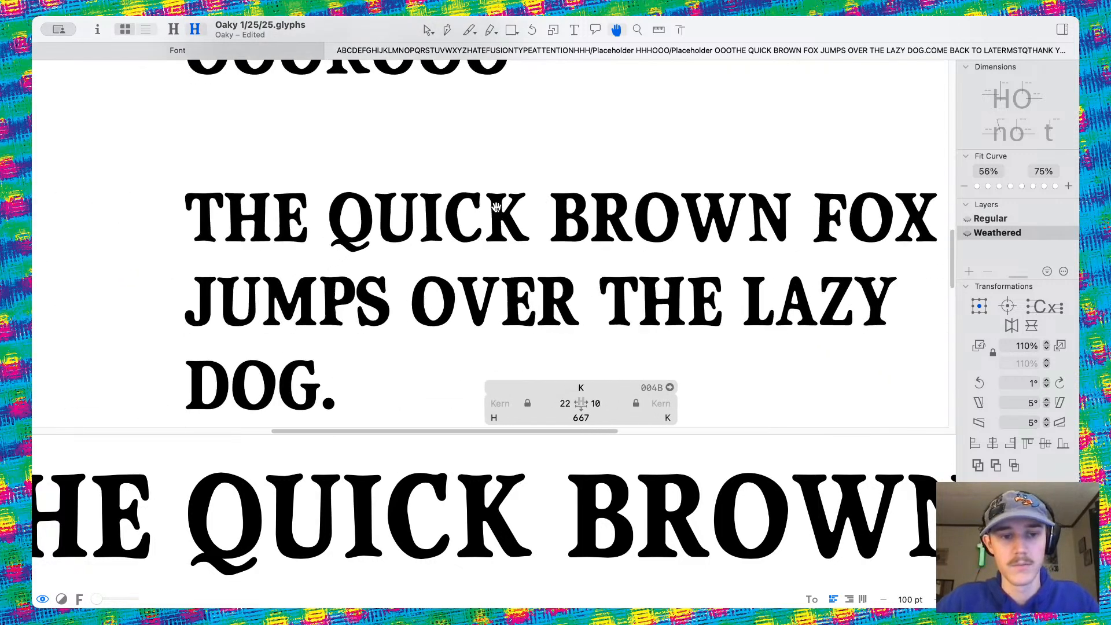
scroll(514, 185, up, 8)
Lower the nodes around the K's central junction slightly and compare the shape with the Regular master
key(v)
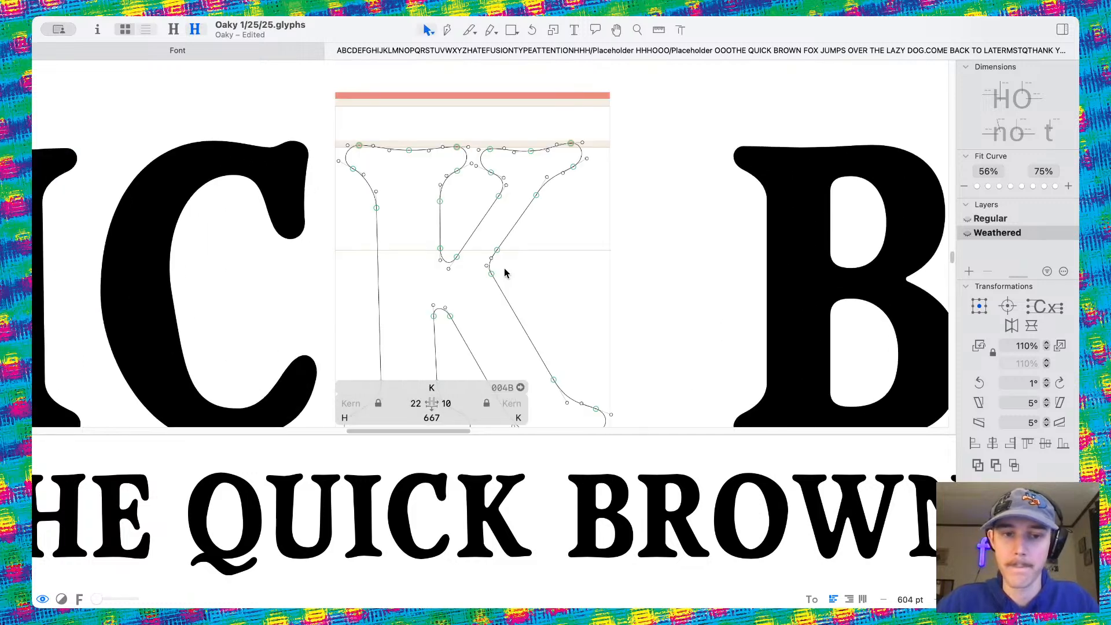
drag(411, 233, 490, 285)
click(534, 281)
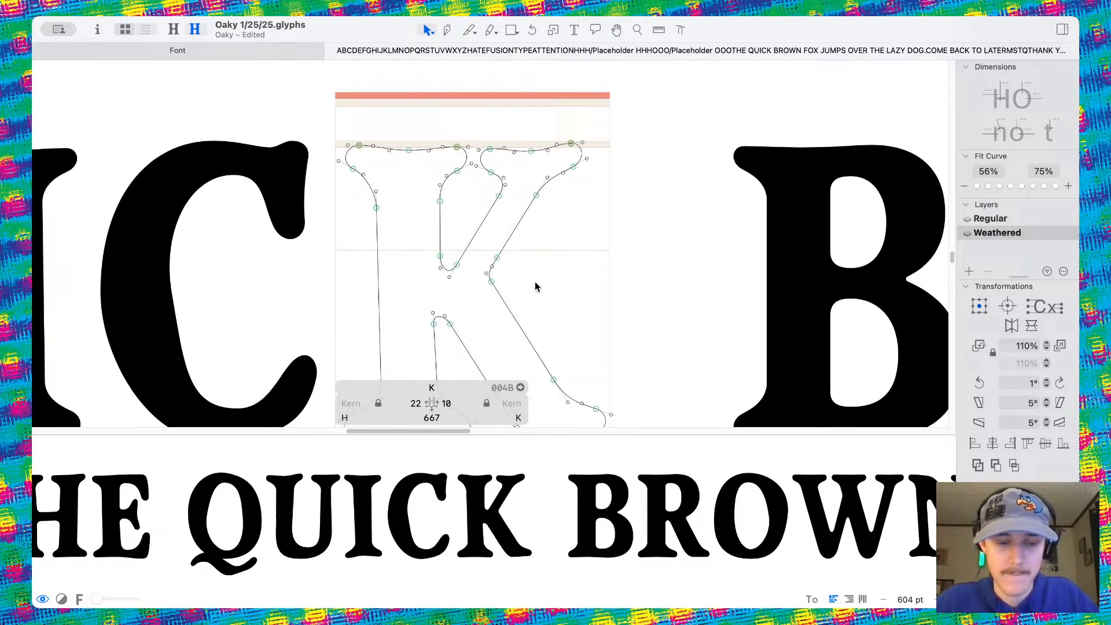
key(super+1)
key(super+2)
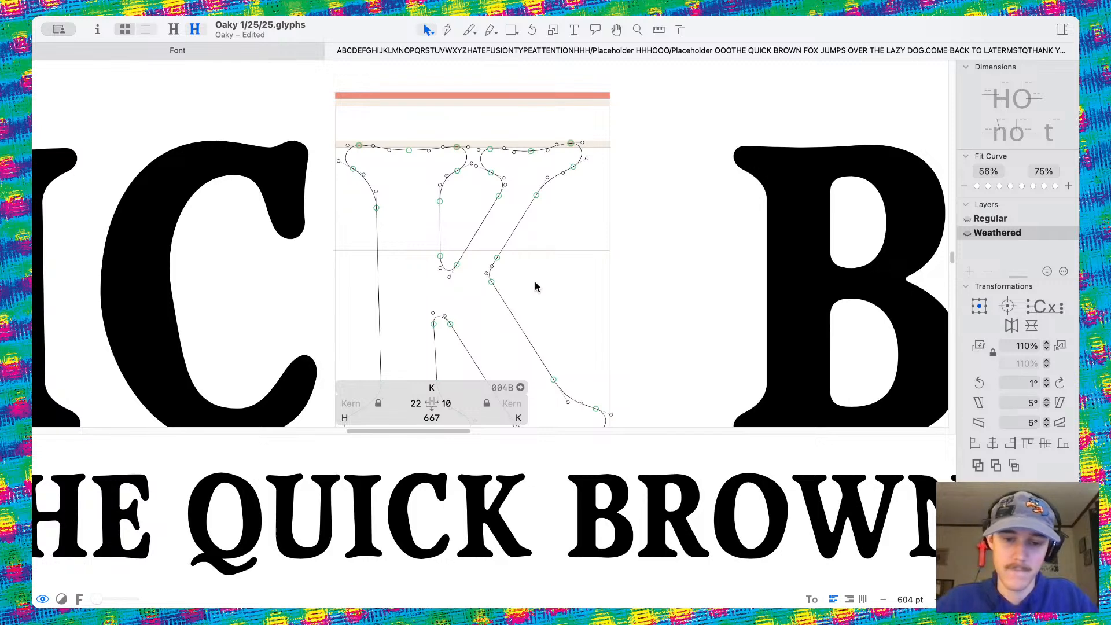
key(super+1)
key(super+2)
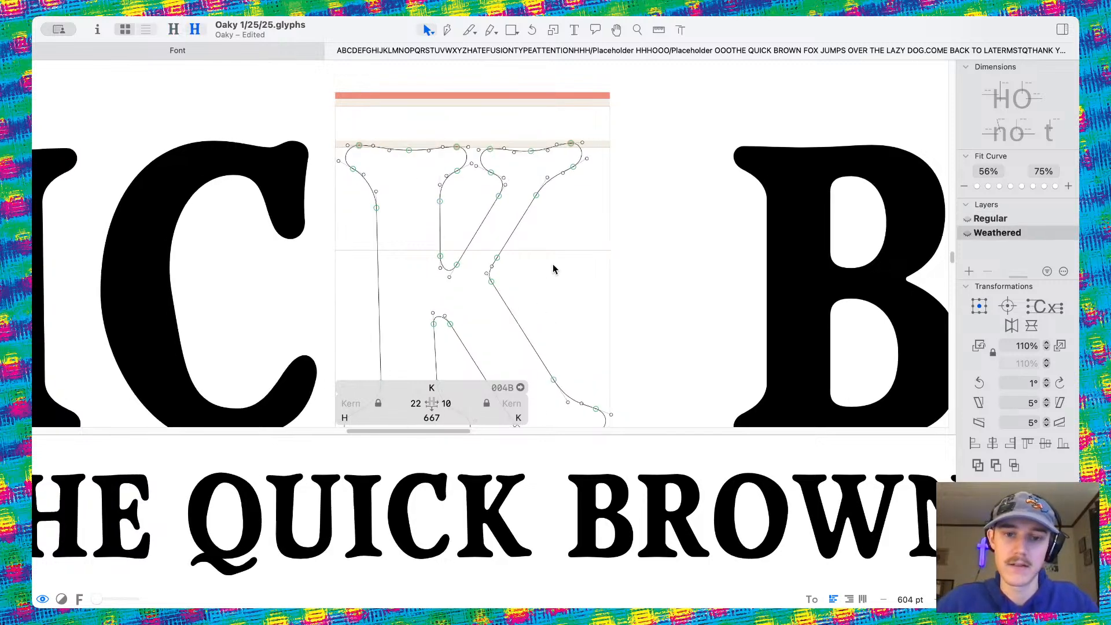
Reshape the K's right-hand notch into a broader, rounder curve by spreading its two nodes apart
scroll(553, 249, down, 2)
scroll(458, 218, up, 2)
click(461, 220)
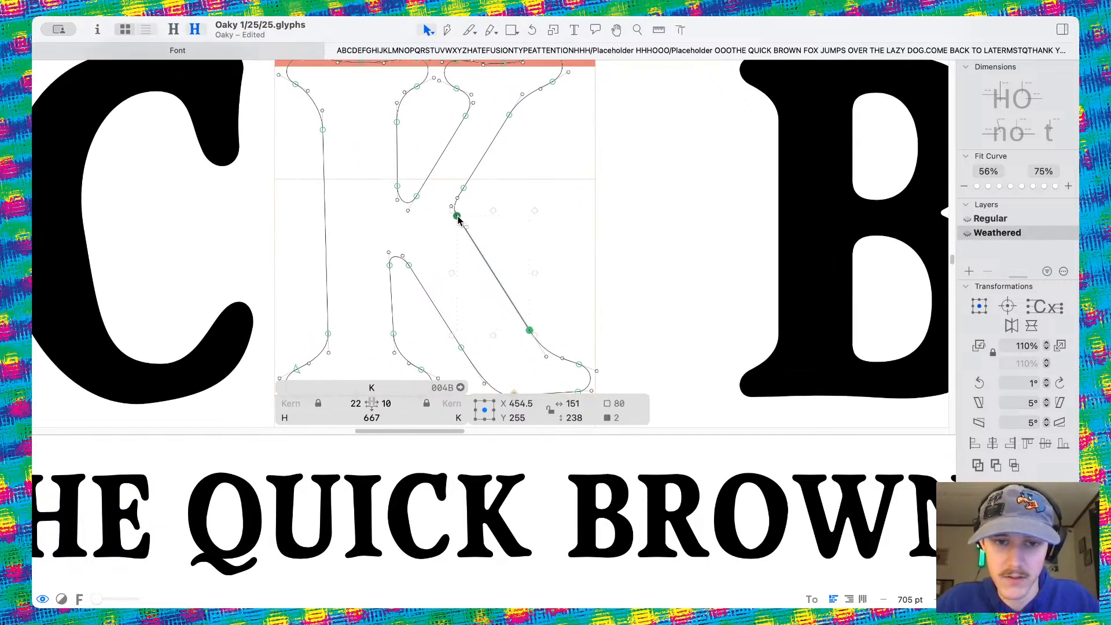
key(super+z)
mouse_move(457, 216)
mouse_down()
mouse_move(471, 217)
mouse_move(475, 198)
mouse_move(476, 247)
mouse_move(463, 213)
mouse_move(467, 229)
mouse_up()
key(super+z)
click(470, 218)
scroll(459, 236, up, 3)
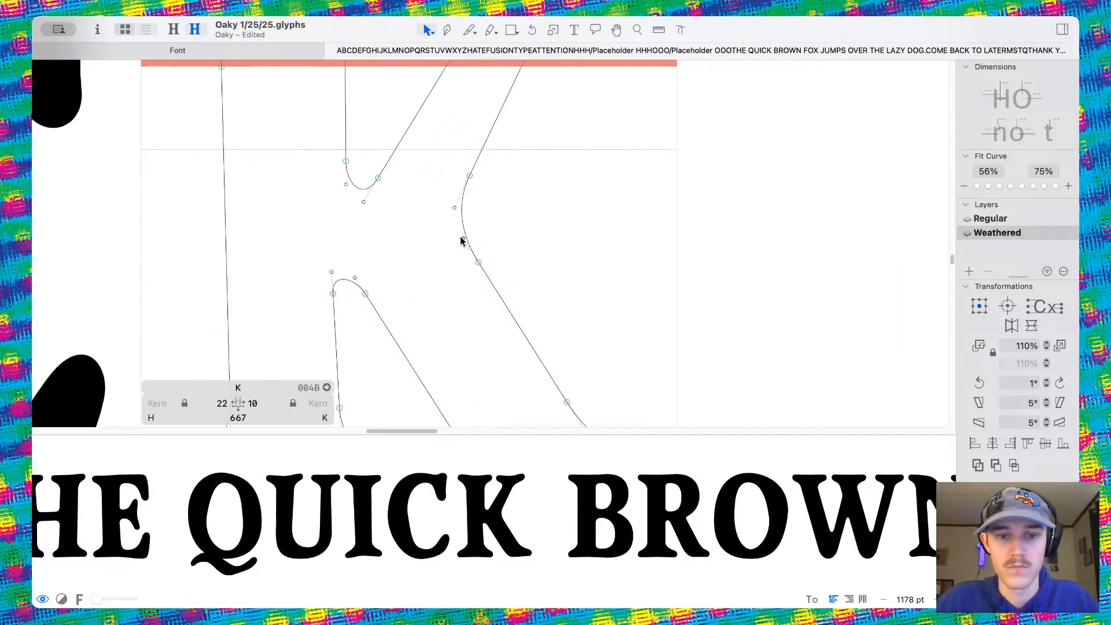
Examine the K's rounded notch within the pangram at large and small sizes
key(space)
scroll(564, 230, down, 6)
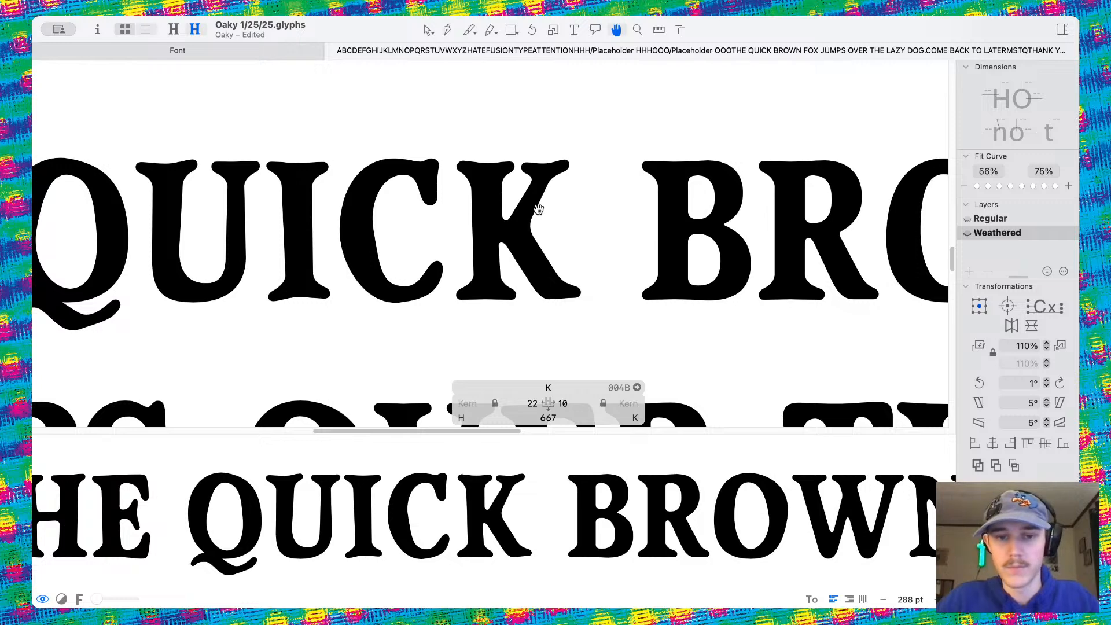
scroll(538, 209, up, 3)
scroll(538, 209, down, 3)
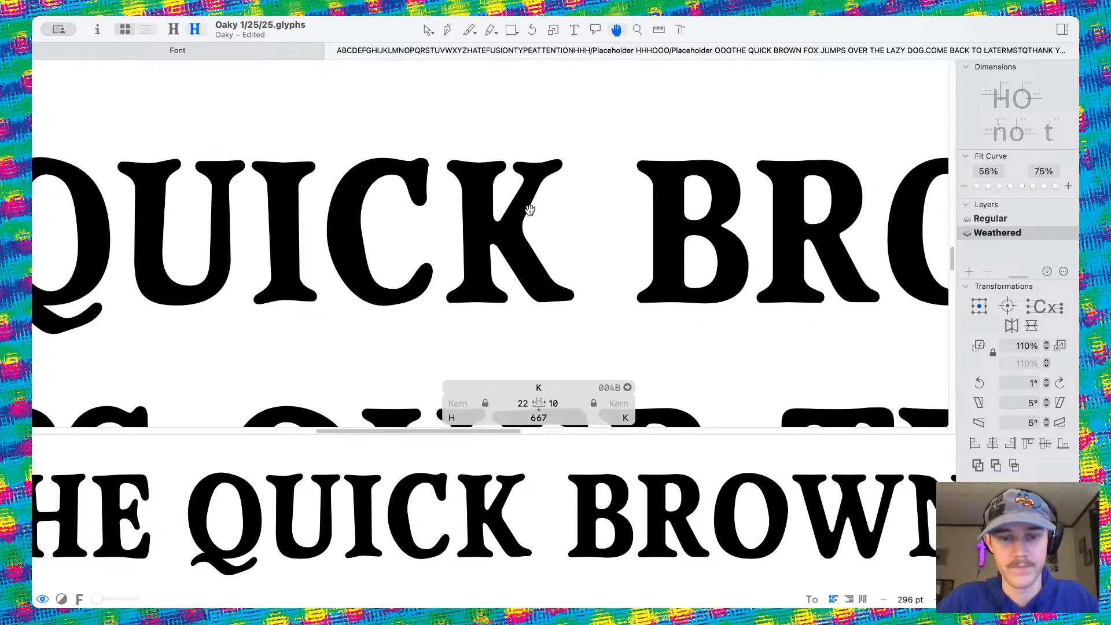
scroll(530, 209, down, 7)
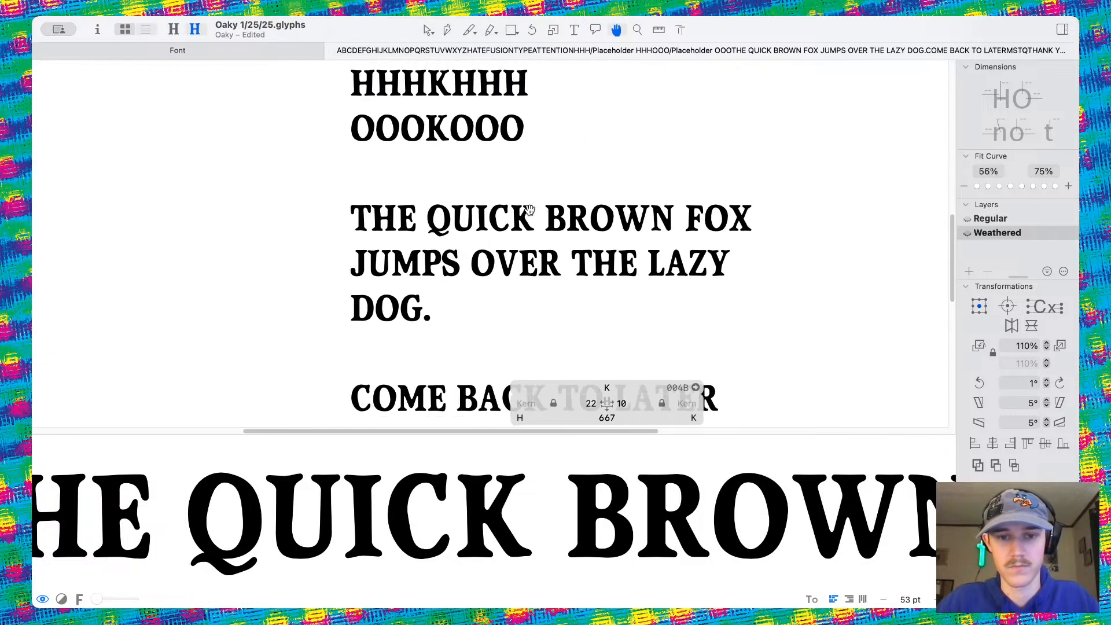
scroll(511, 227, up, 10)
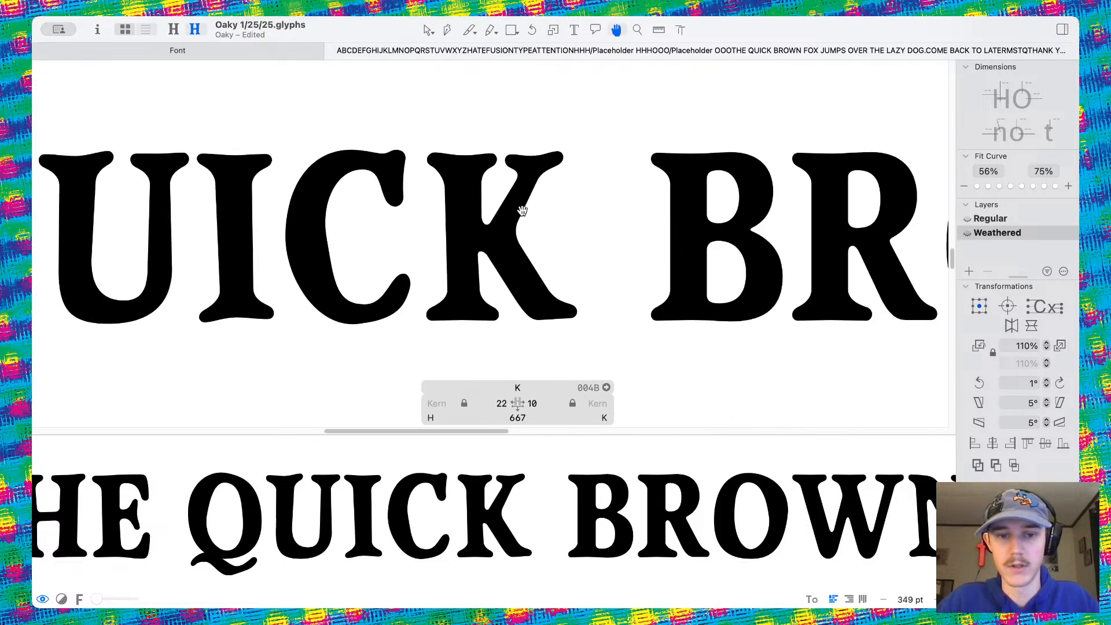
Tighten the K's right-hand notch by repositioning its nodes and curve handles, and check it in the words QUICK BROWN
drag(503, 256, 490, 258)
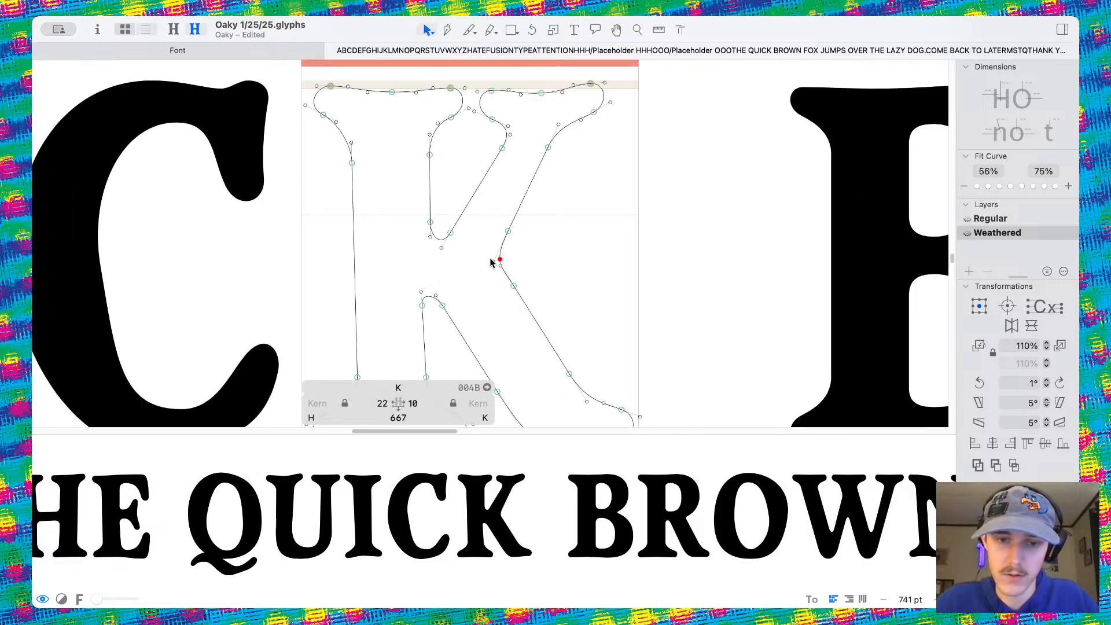
scroll(499, 266, up, 3)
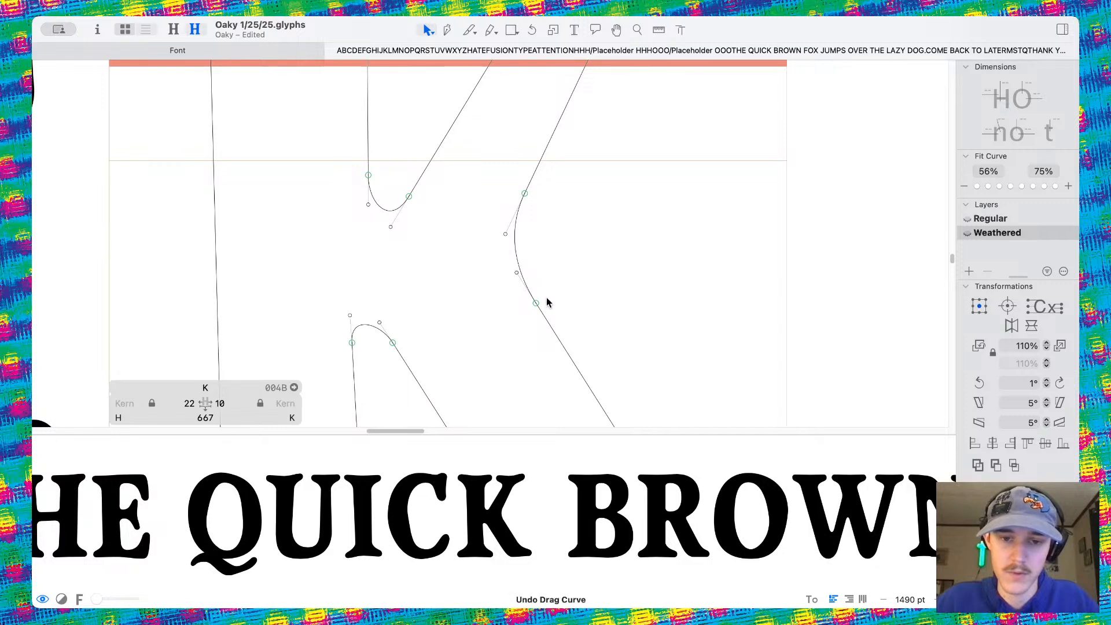
drag(536, 303, 528, 291)
drag(526, 198, 502, 238)
drag(516, 280, 521, 199)
click(531, 227)
key(space)
scroll(559, 196, down, 15)
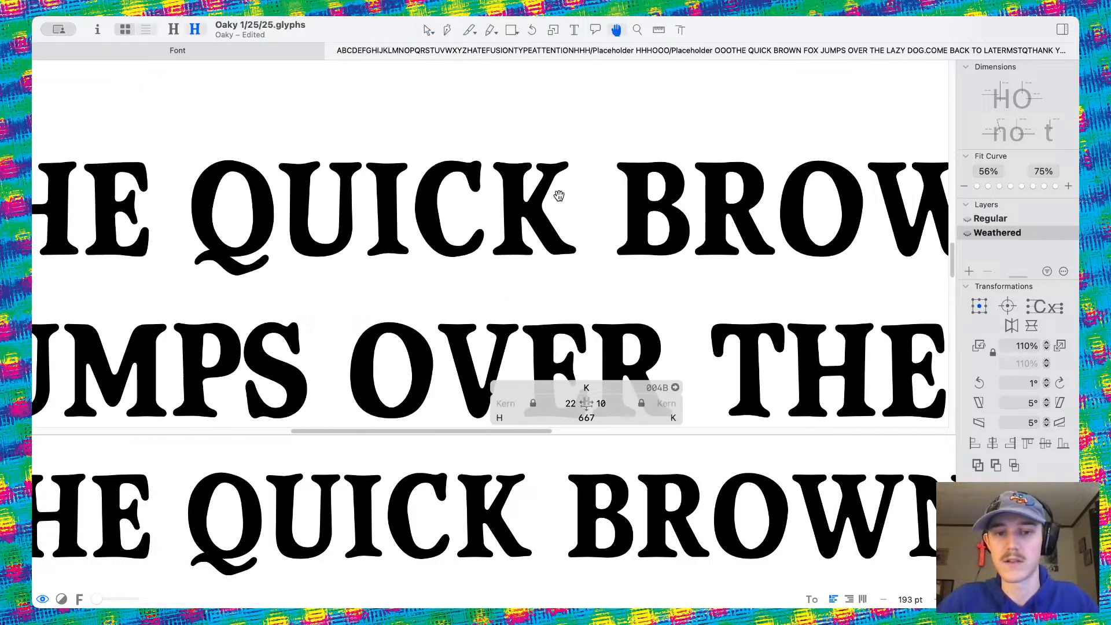
scroll(583, 179, up, 8)
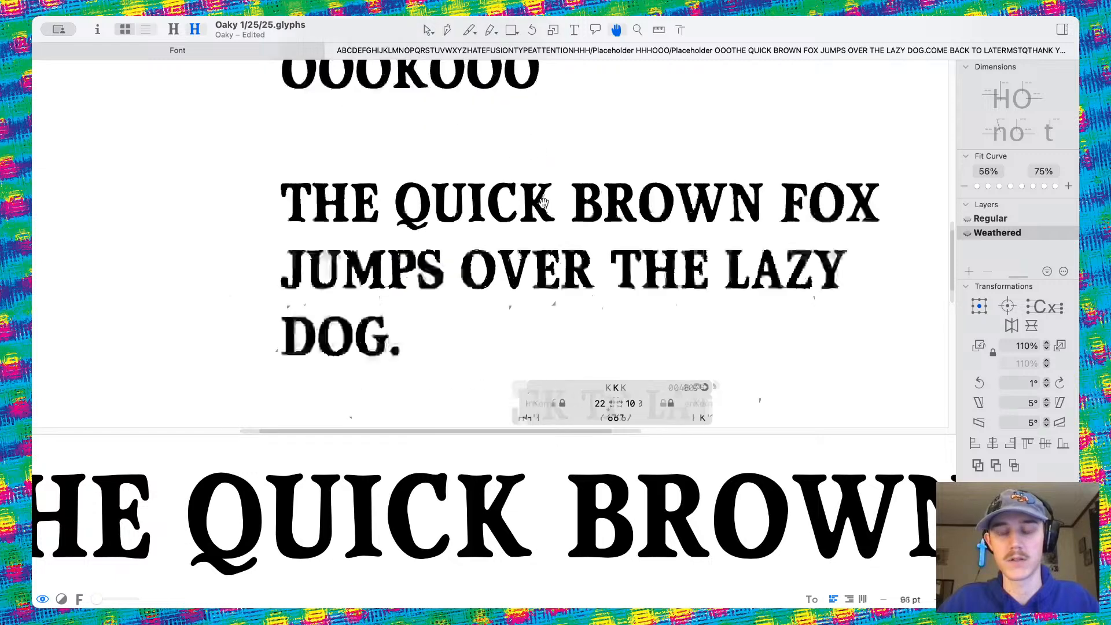
scroll(509, 205, up, 6)
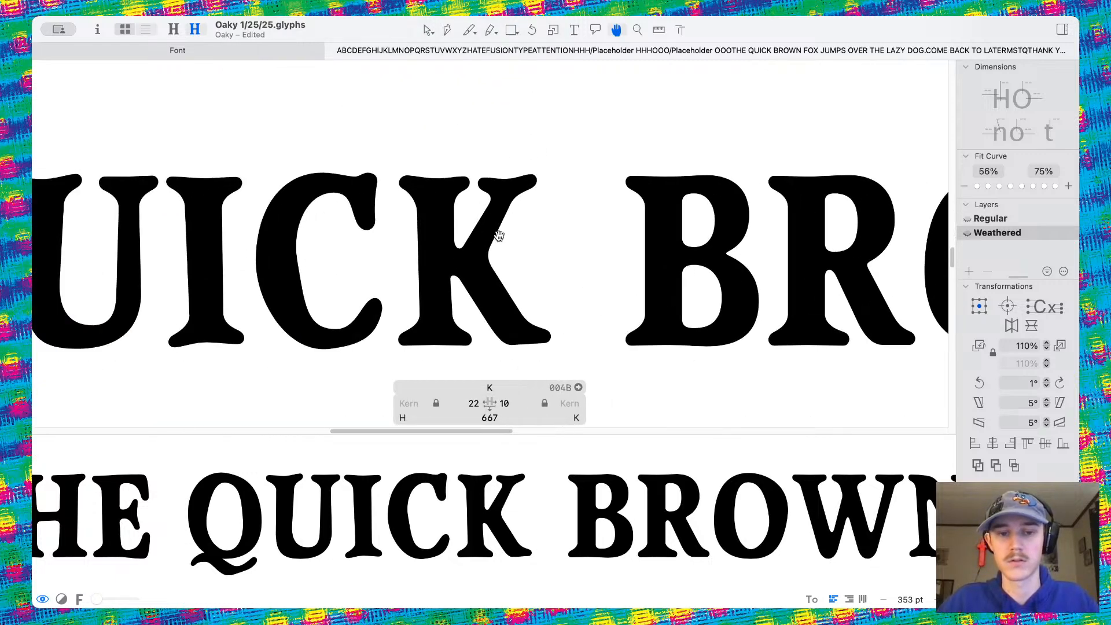
Soften the K's right-hand notch by sliding its lower node down the leg and repositioning both curve handles
drag(489, 294, 481, 300)
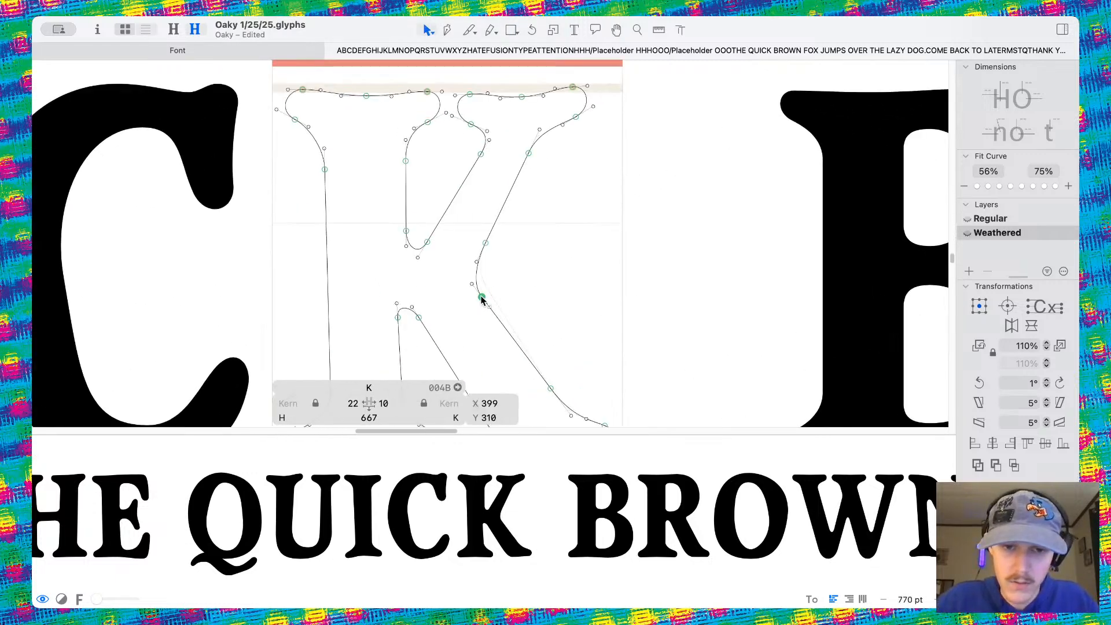
scroll(481, 260, up, 3)
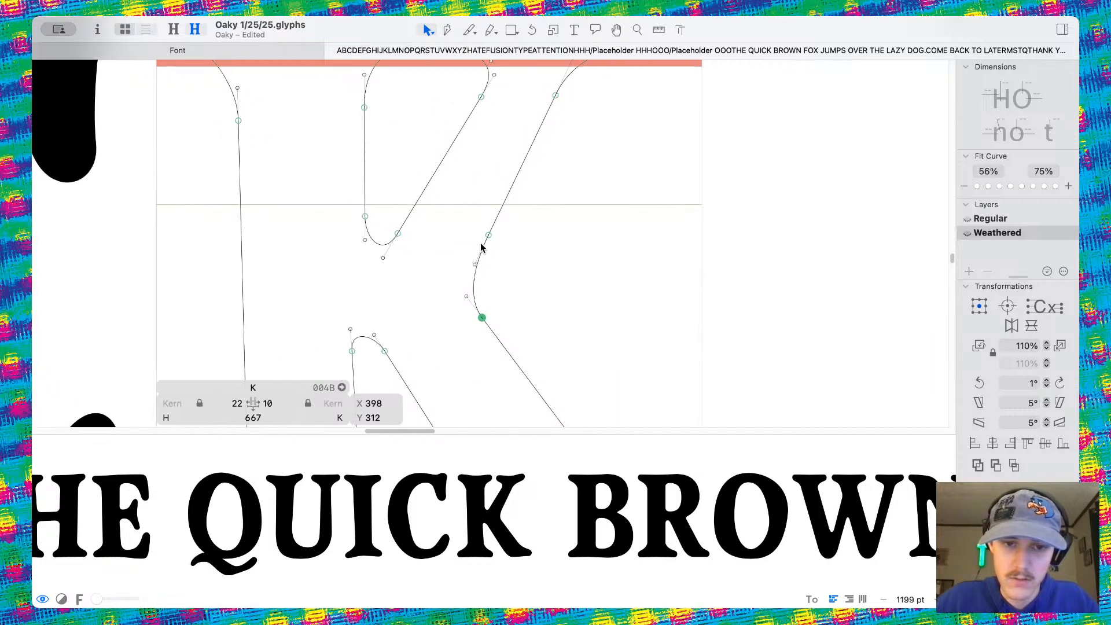
drag(473, 268, 495, 334)
drag(467, 298, 473, 306)
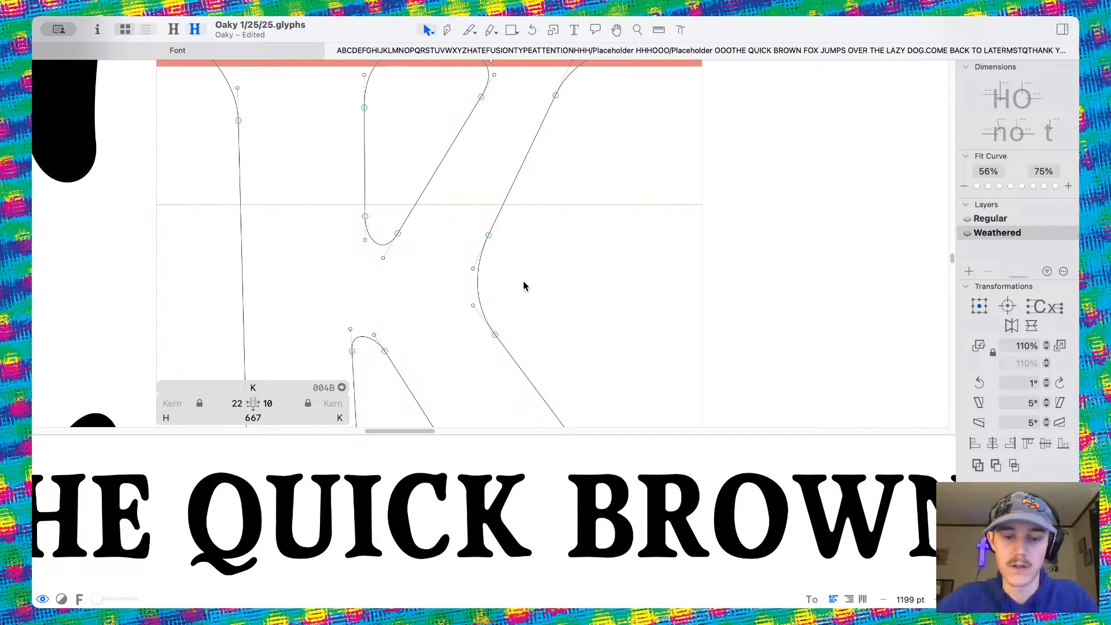
Adjust the underside node of the K's upper-right serif and check the letter in the pangram at small sizes
scroll(524, 286, up, 10)
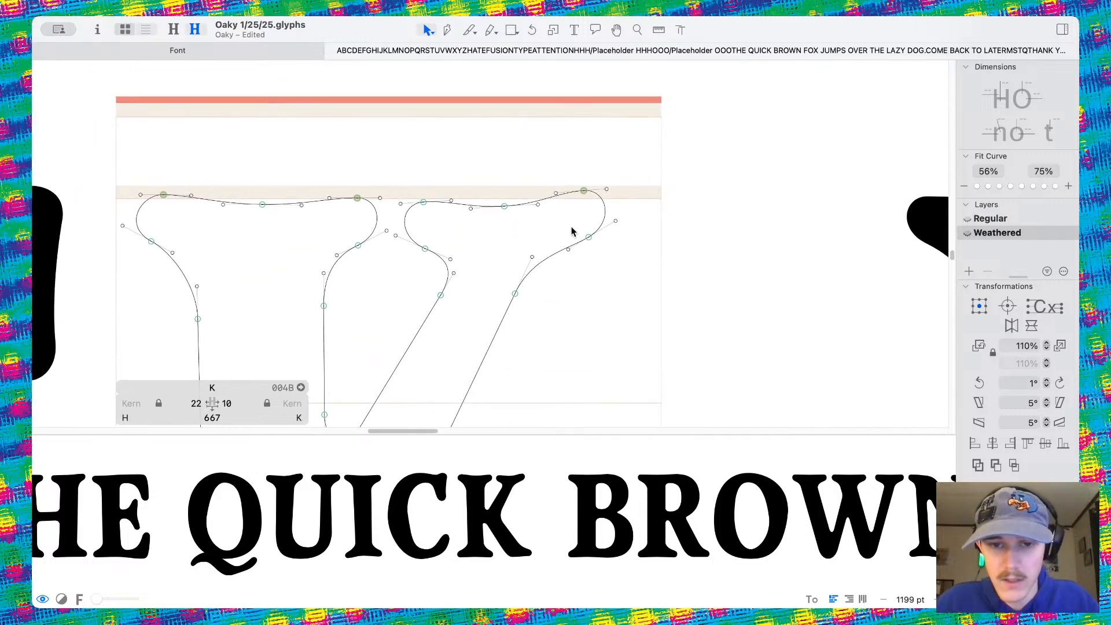
drag(573, 231, 588, 254)
key(space)
scroll(637, 293, down, 10)
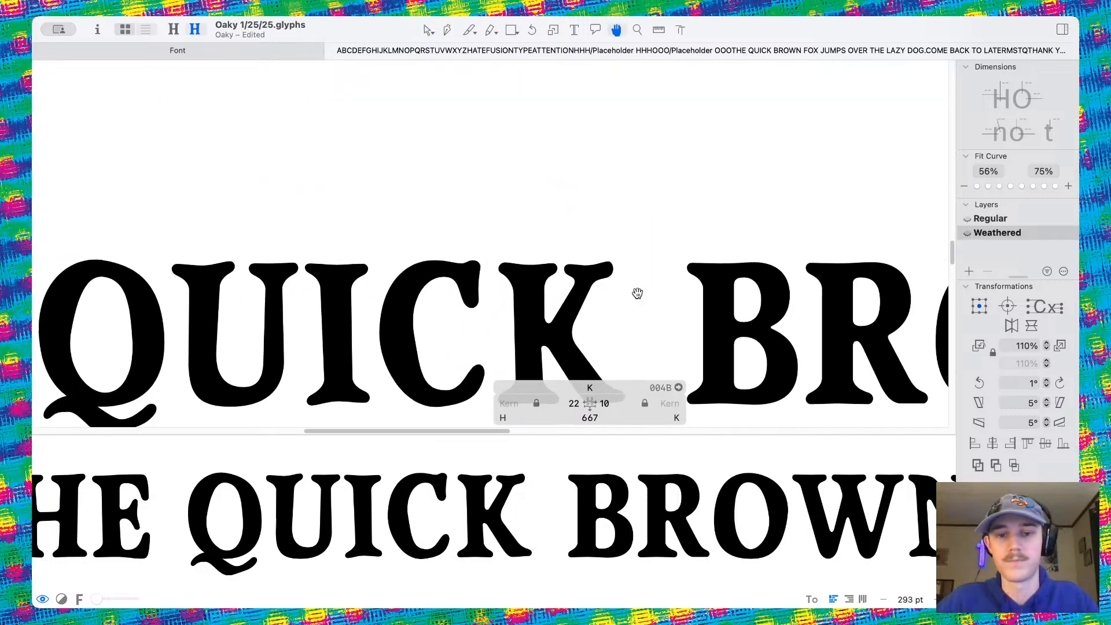
scroll(637, 293, down, 5)
scroll(637, 293, down, 5)
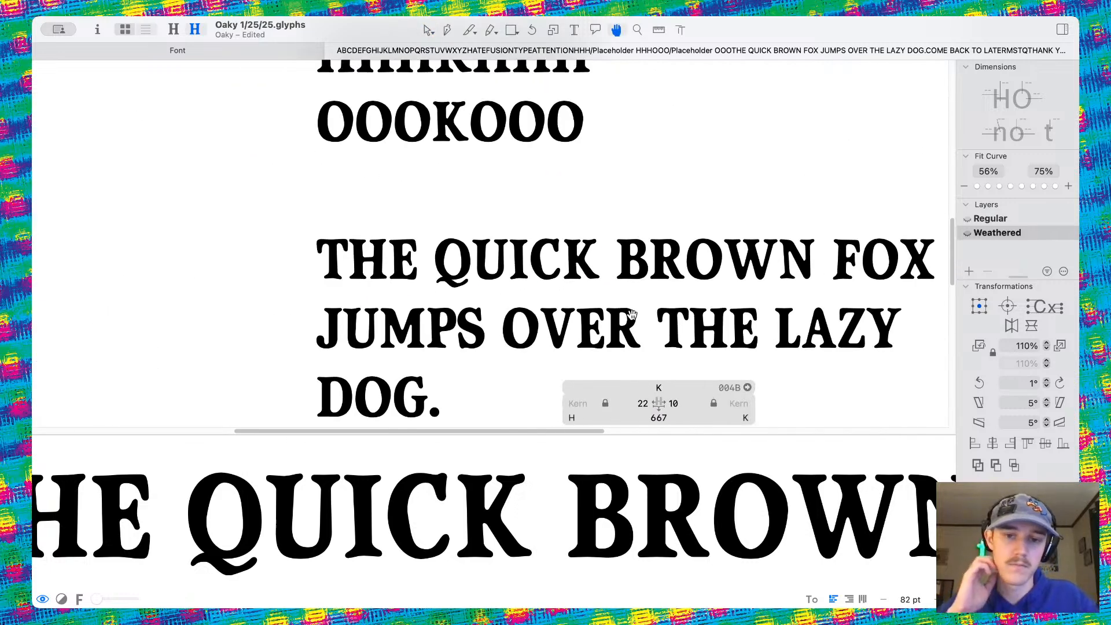
scroll(615, 248, up, 2)
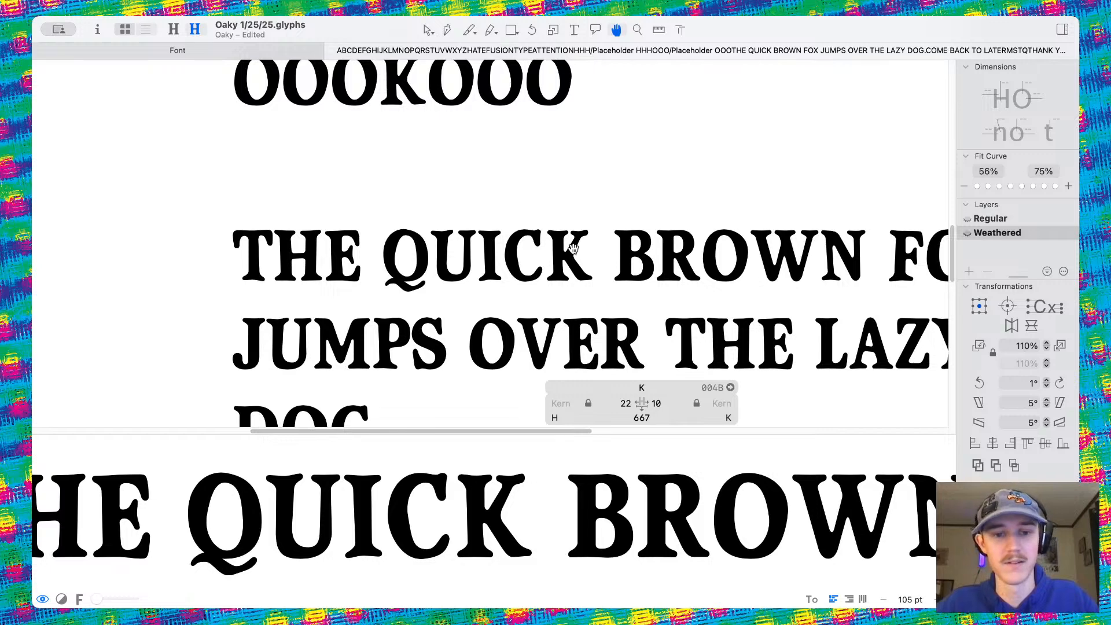
key(v)
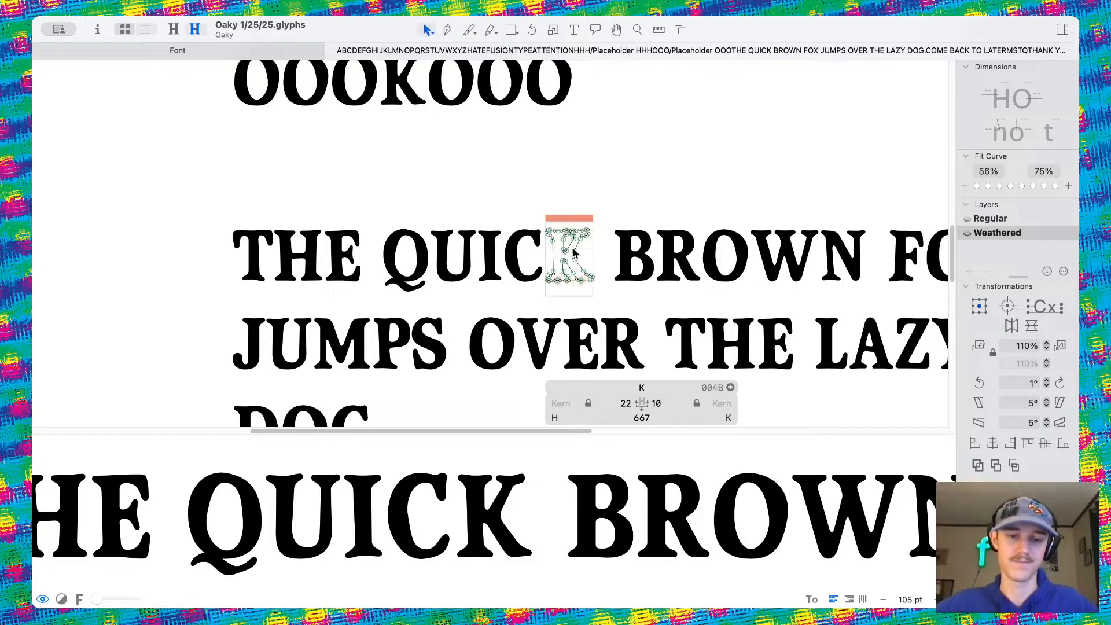
Examine the letters of BROWN in the pangram at large and small sizes, focusing on the B
scroll(572, 250, right, 3)
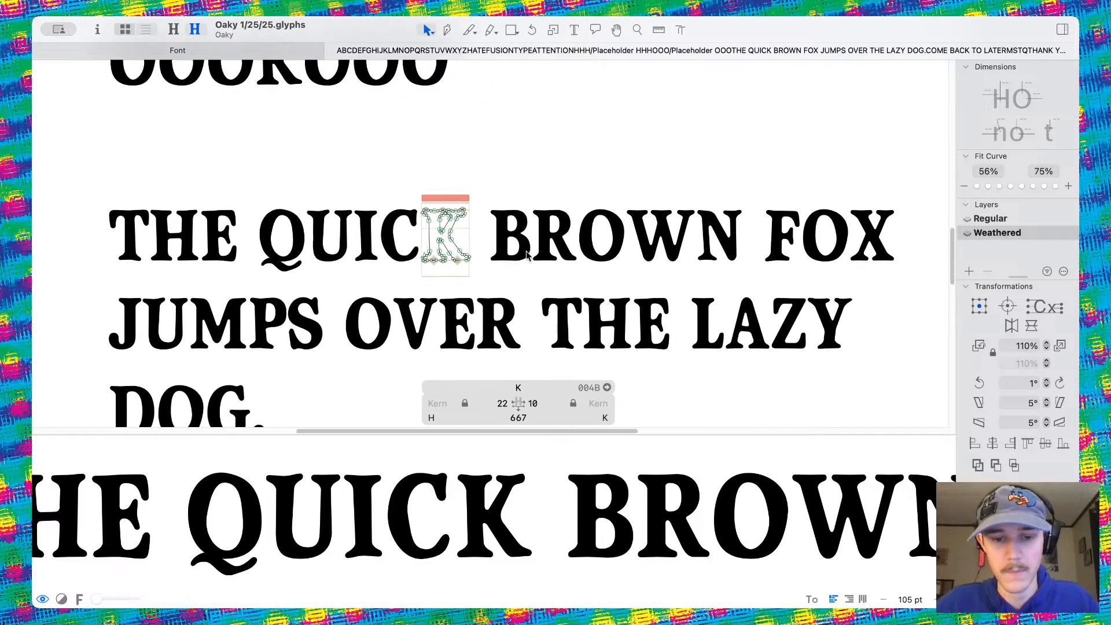
scroll(527, 243, up, 5)
scroll(519, 225, up, 8)
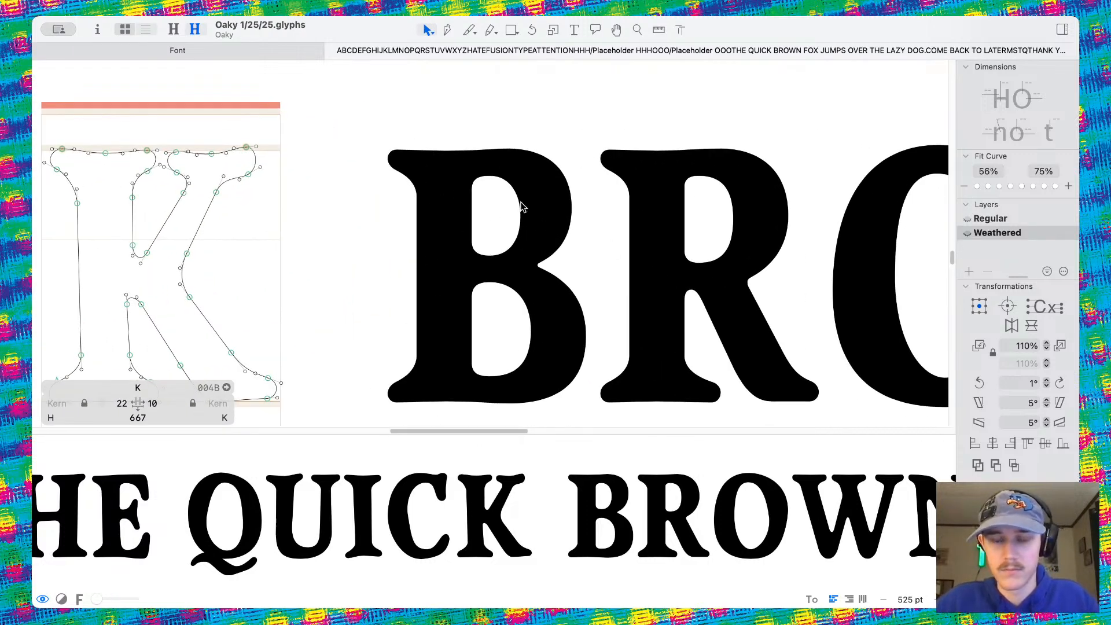
scroll(521, 209, right, 4)
scroll(495, 215, down, 5)
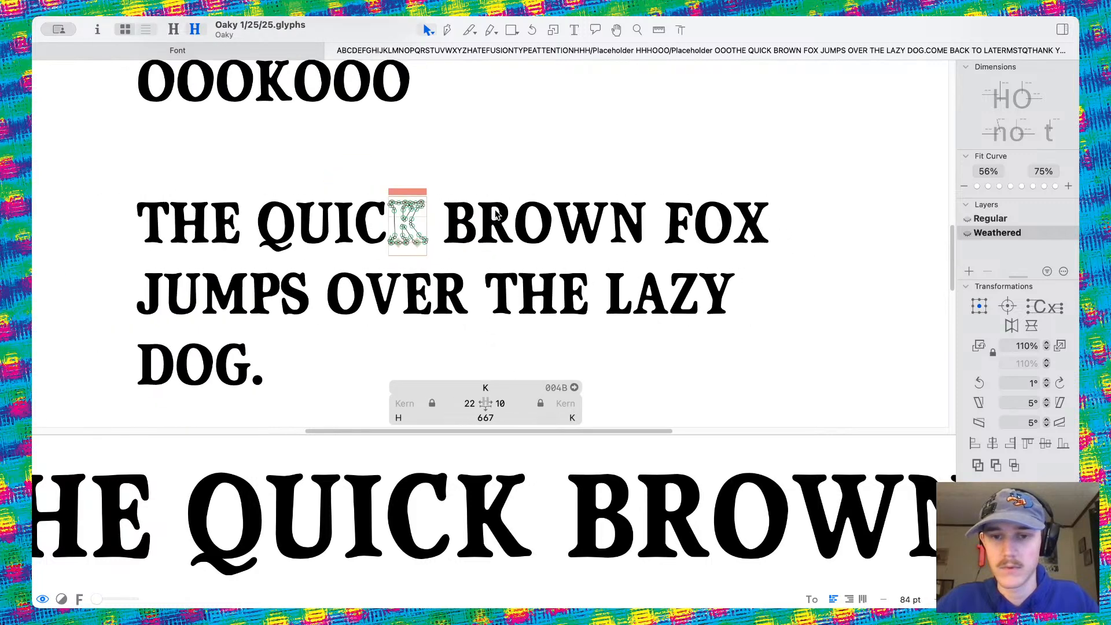
scroll(486, 232, down, 2)
scroll(484, 231, up, 2)
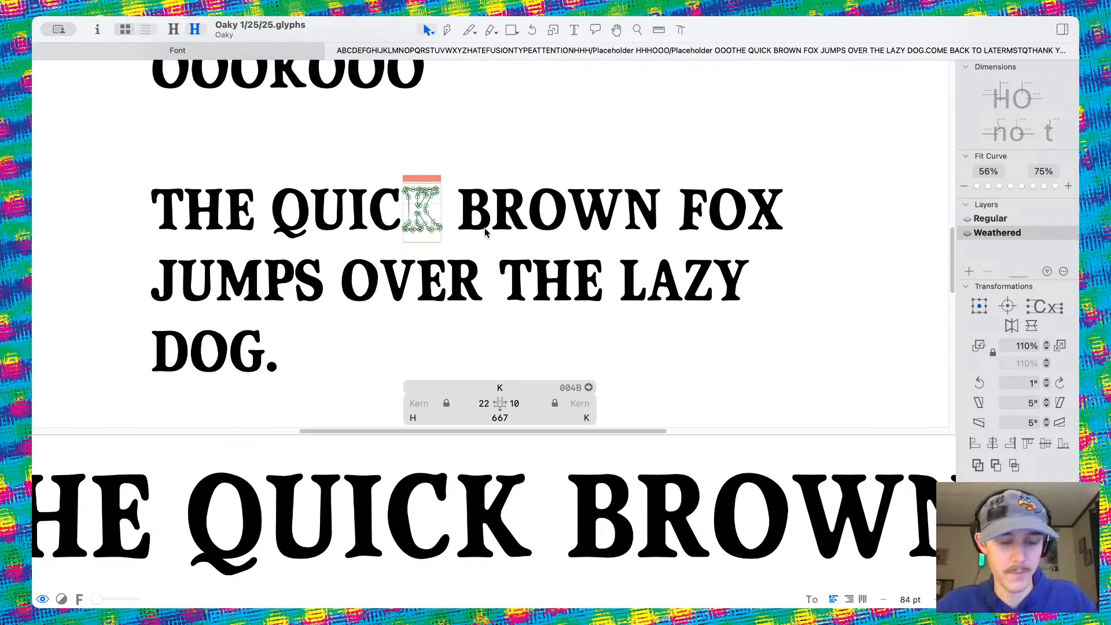
scroll(453, 186, up, 5)
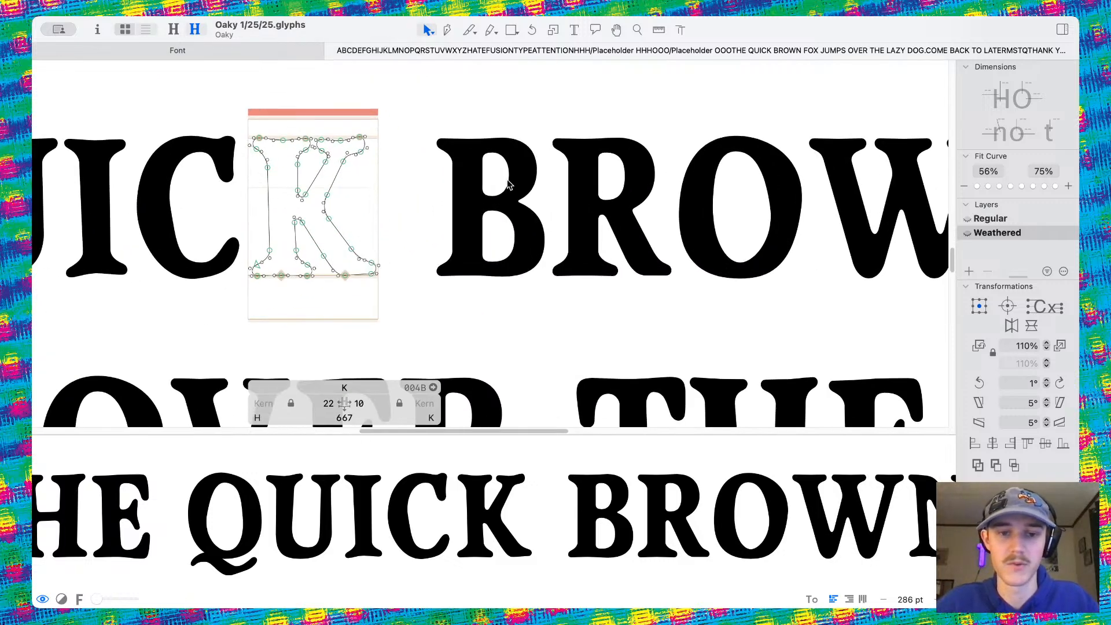
Open the B in BROWN for outline editing and frame it beside the neighbouring K and R
double_click(508, 178)
scroll(468, 274, up, 2)
scroll(469, 274, down, 3)
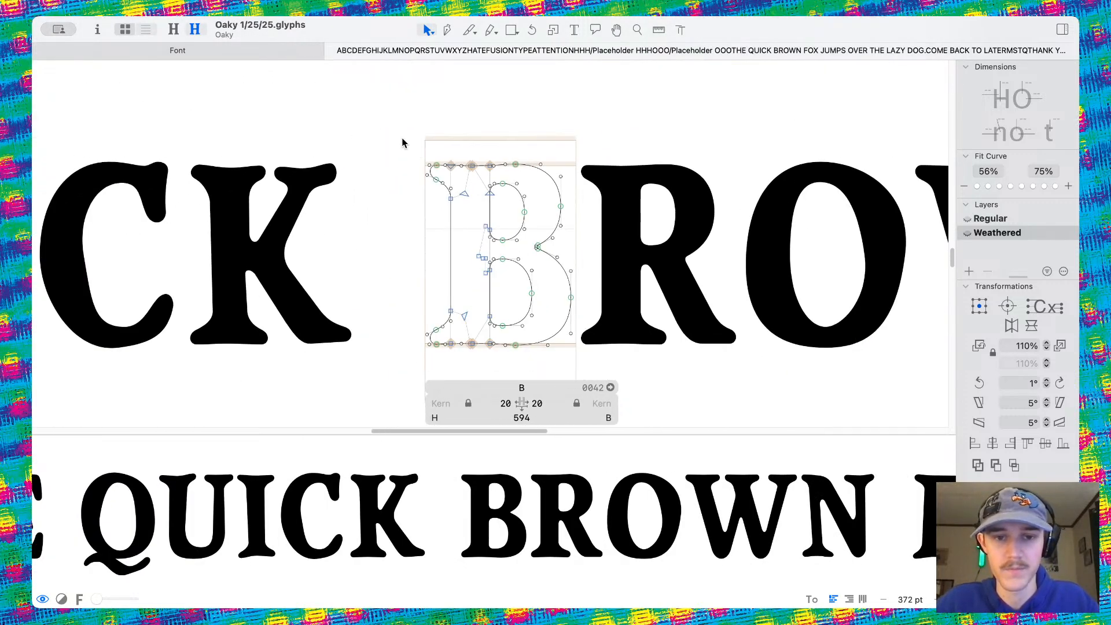
Merge the B's overlapping paths, then rotate its lower counter 3° counterclockwise and shift it 10 units left
key(super+a)
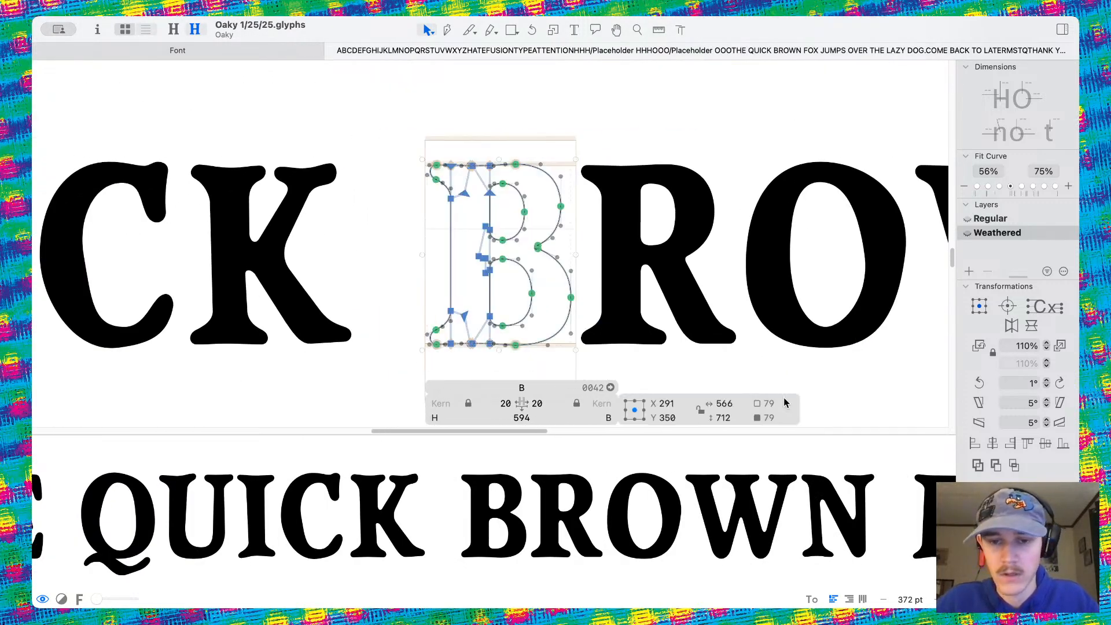
click(979, 464)
scroll(471, 262, up, 2)
drag(419, 201, 530, 322)
click(980, 384)
click(980, 384)
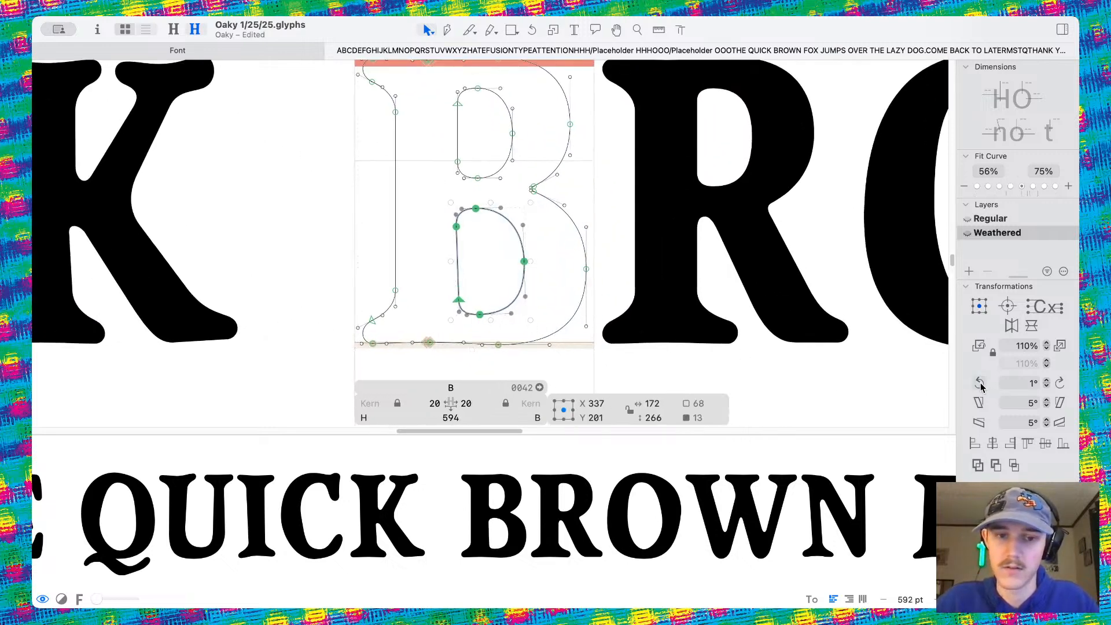
click(980, 384)
key(shift+Down)
key(shift+Up)
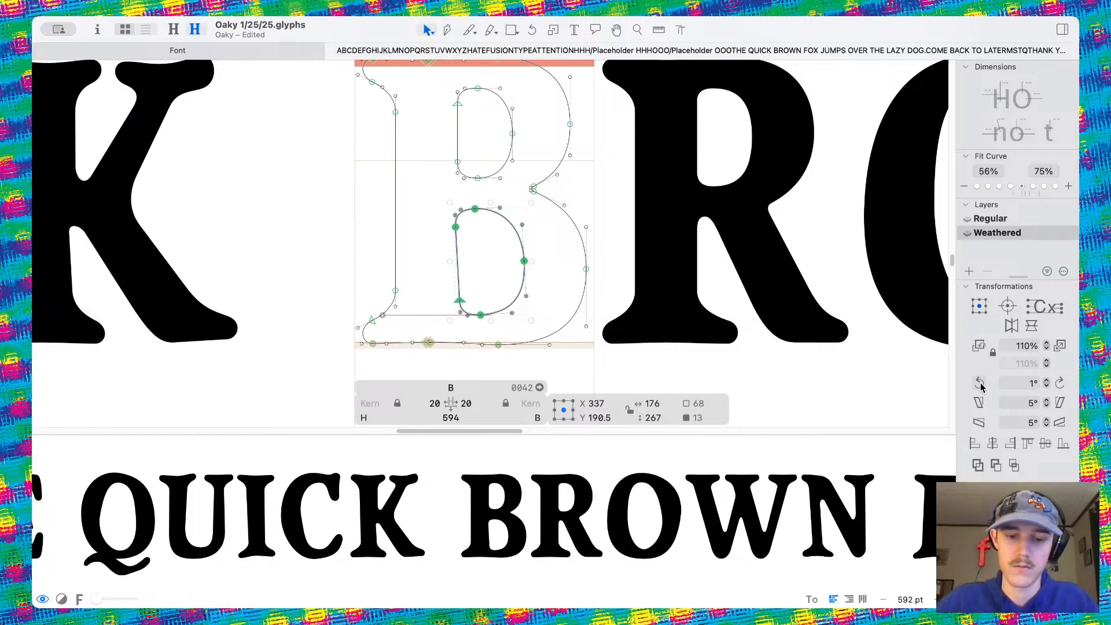
key(shift+Left)
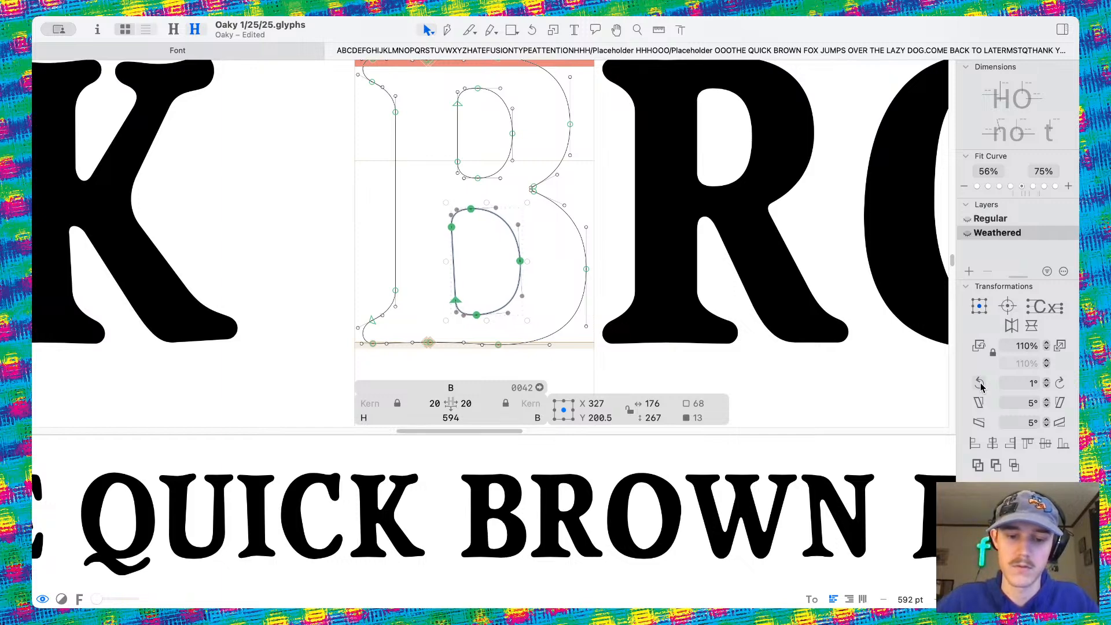
Rotate the B's upper counter clockwise in 1° increments so it slants opposite to the lower one
double_click(506, 171)
click(1061, 384)
click(1060, 383)
click(1060, 384)
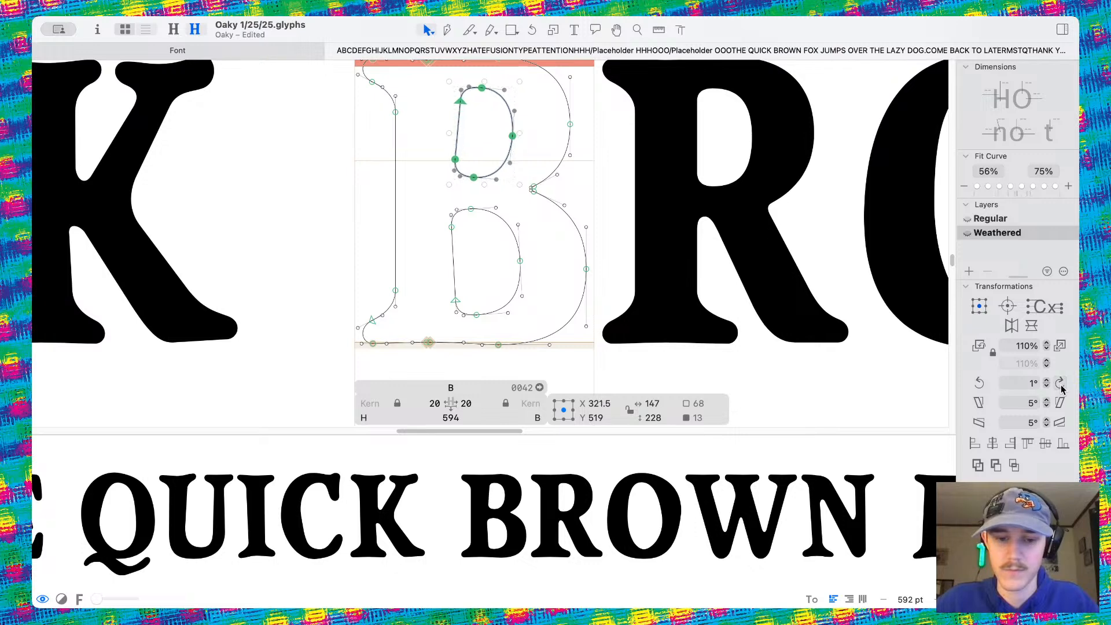
click(1060, 386)
Extend the curve handle of the B's lower bowl and pull the bowl's bottom node down to Y -18
scroll(556, 284, up, 3)
click(516, 256)
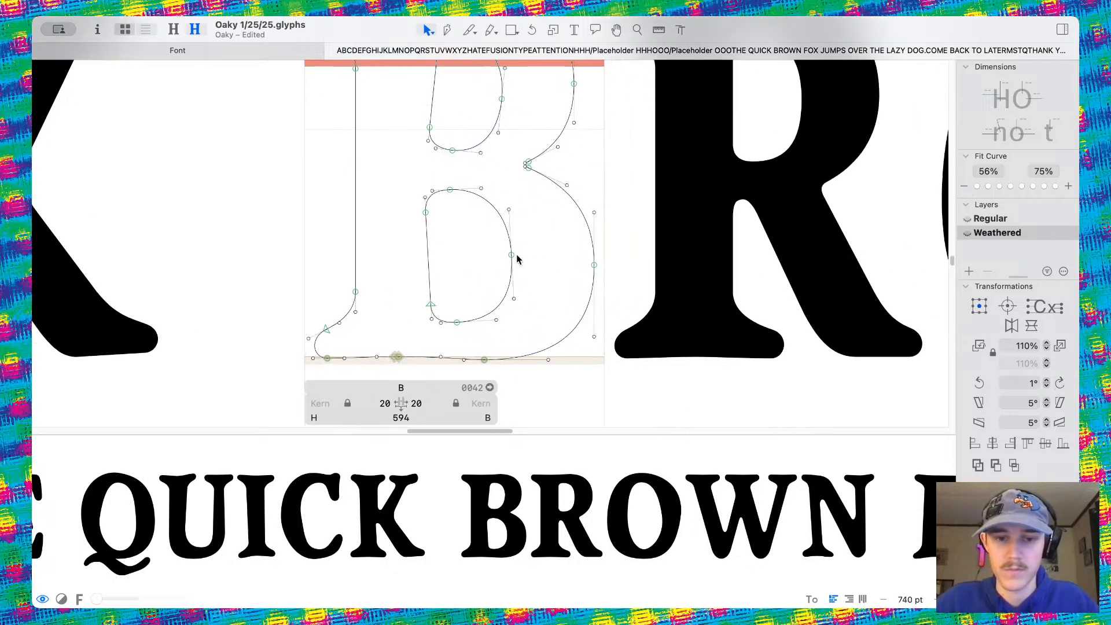
drag(572, 344, 577, 350)
drag(485, 359, 486, 365)
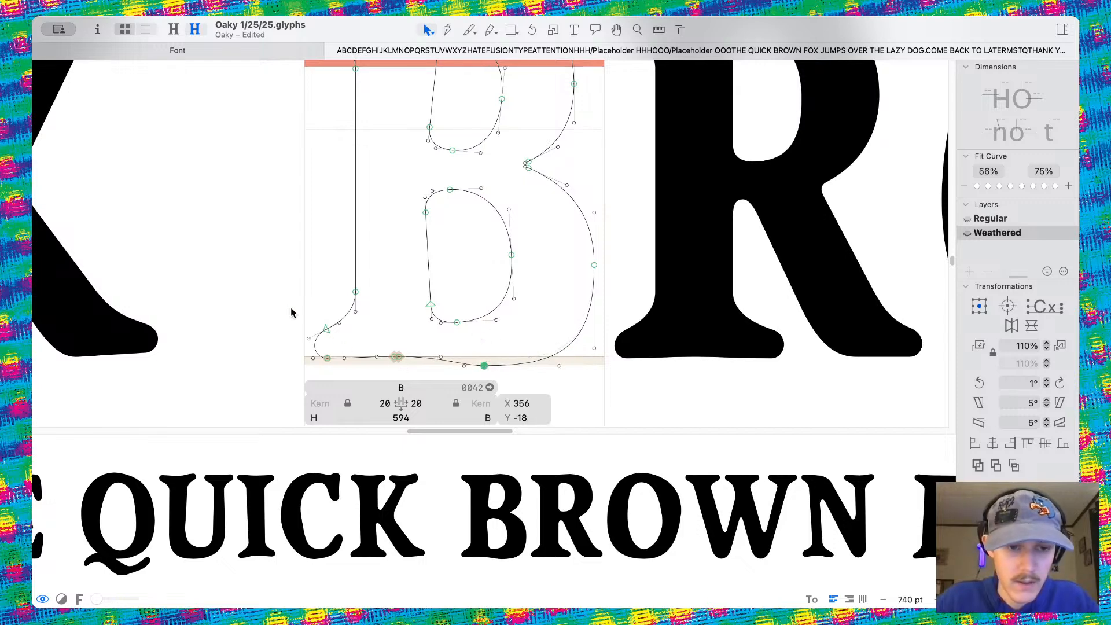
Lower the B's bottom-left serif tip slightly and move the stem's lower-left node right to X 115
drag(291, 312, 329, 370)
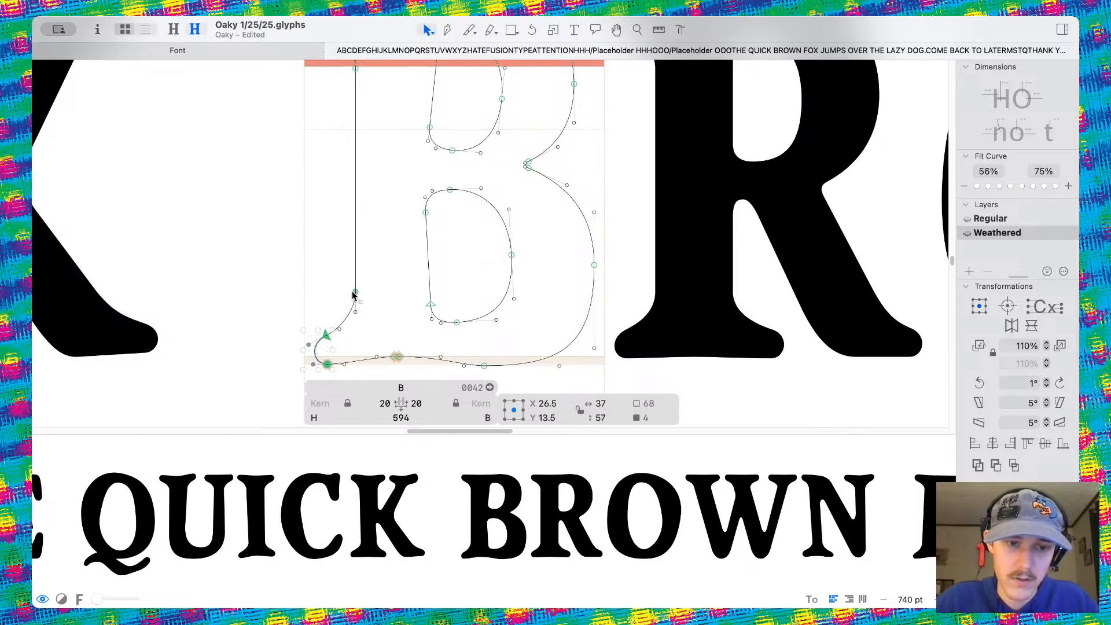
drag(354, 293, 362, 293)
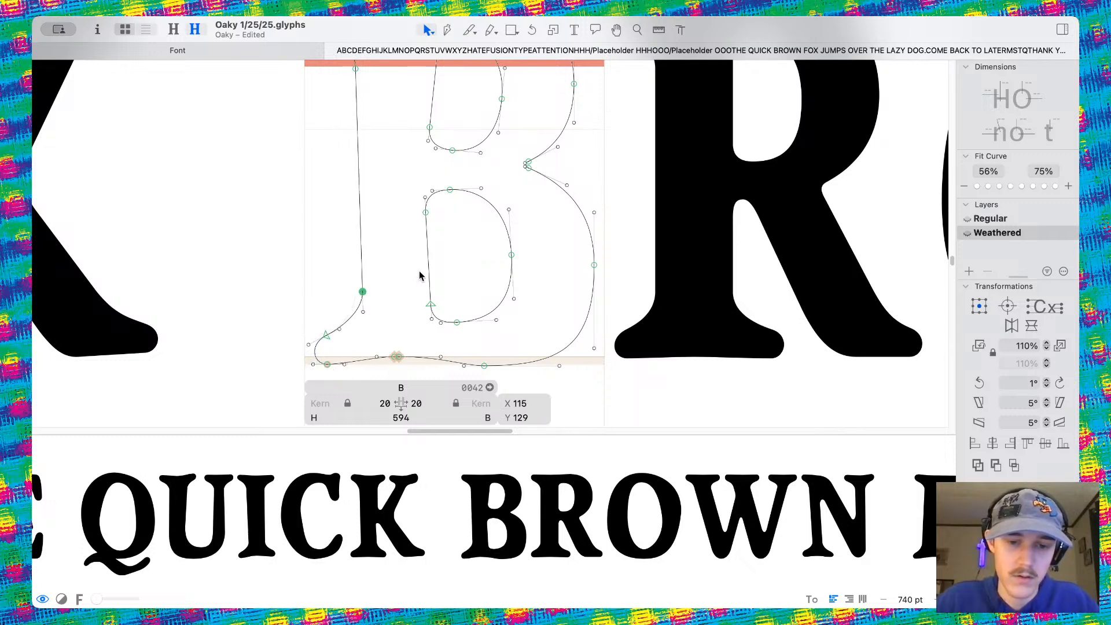
click(379, 274)
Tilt the right-side handles of the B's upper bowl and adjust the curve where the two bowls meet
scroll(381, 305, up, 5)
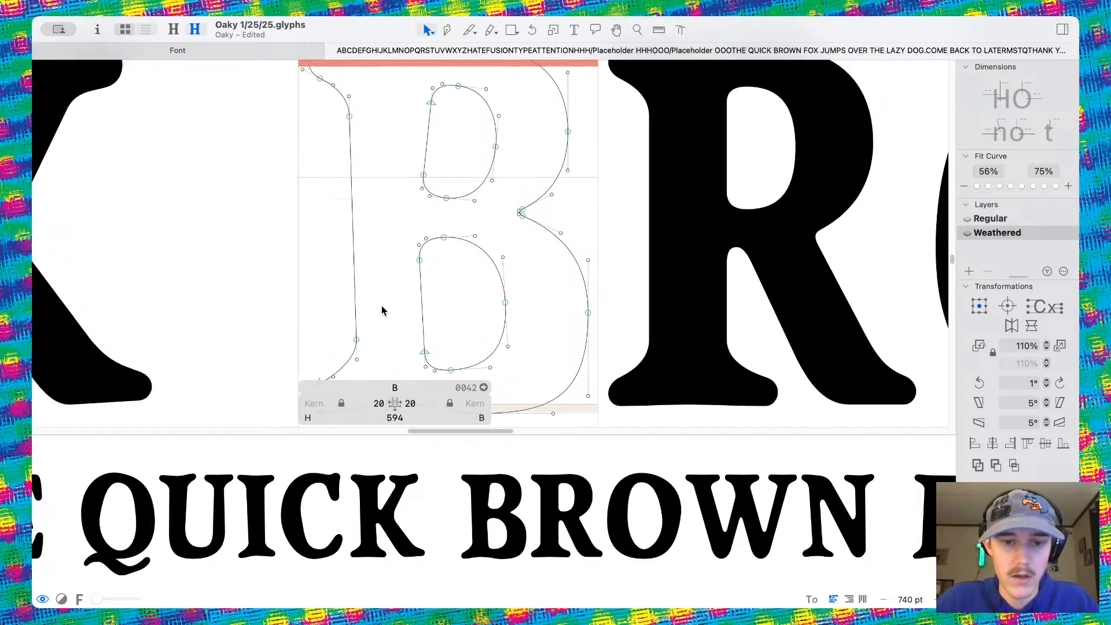
scroll(394, 139, up, 4)
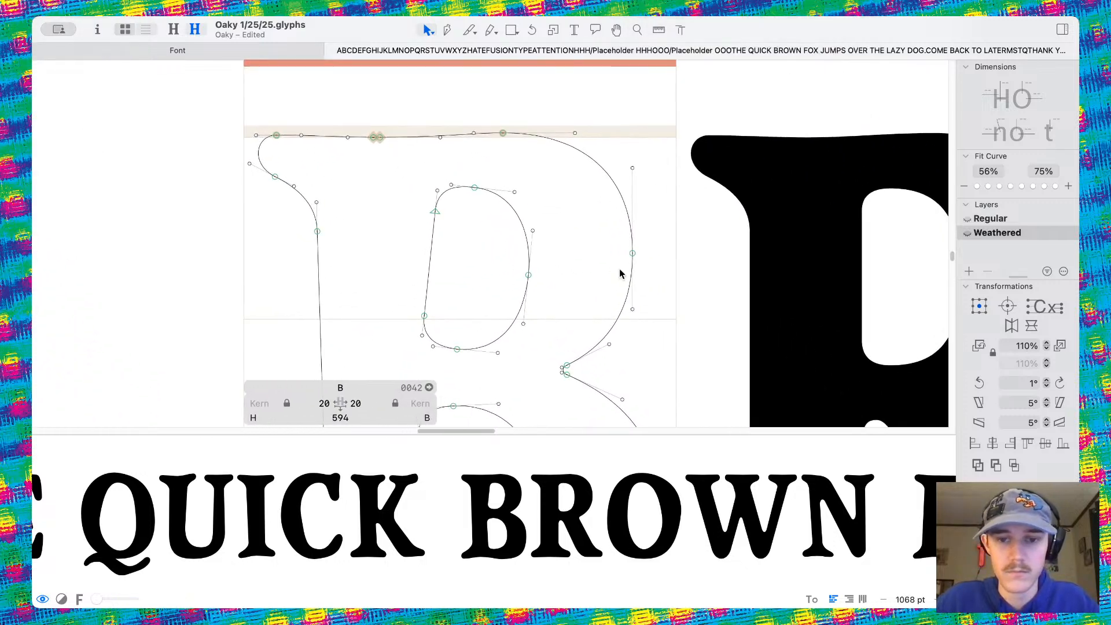
drag(632, 311, 623, 312)
click(668, 320)
scroll(668, 319, down, 5)
scroll(668, 319, right, 4)
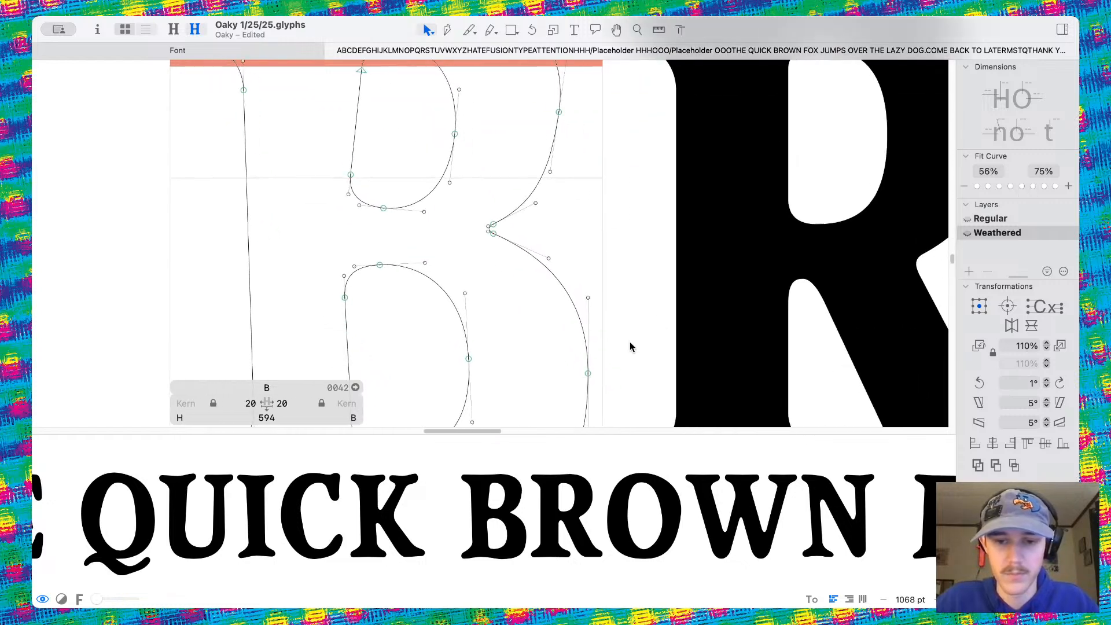
drag(551, 288, 552, 267)
click(552, 197)
Lower the middle nodes of the B's top edge to Y 687 and adjust the neighbouring handles into a smooth dip
scroll(552, 196, up, 5)
scroll(551, 197, left, 2)
scroll(412, 212, left, 1)
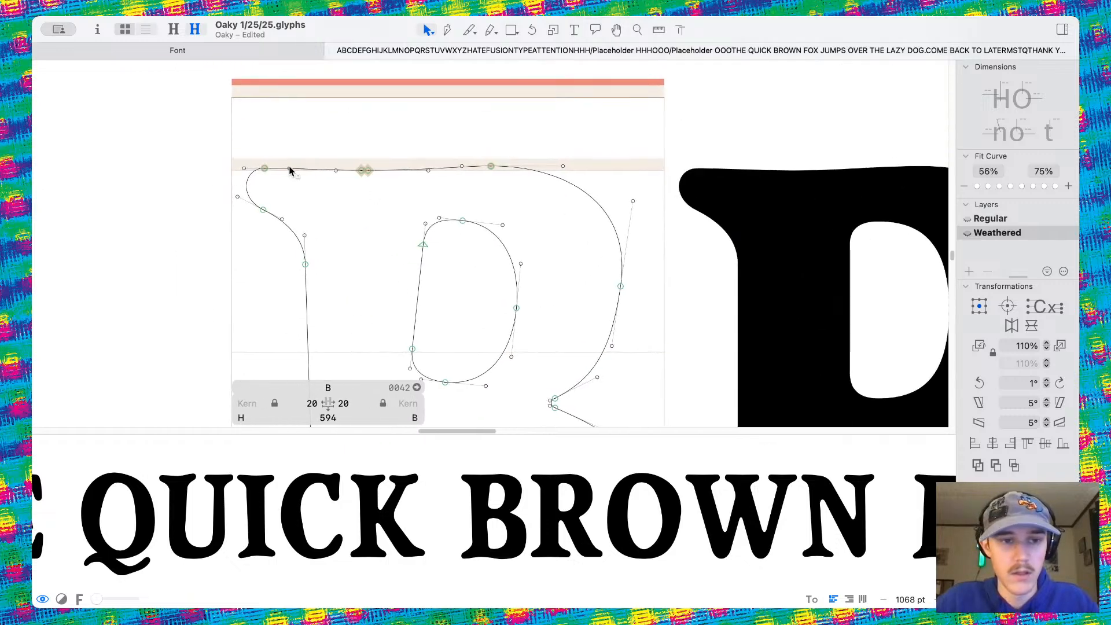
mouse_move(262, 210)
mouse_down()
mouse_move(248, 175)
mouse_move(270, 207)
mouse_up()
key(super+z)
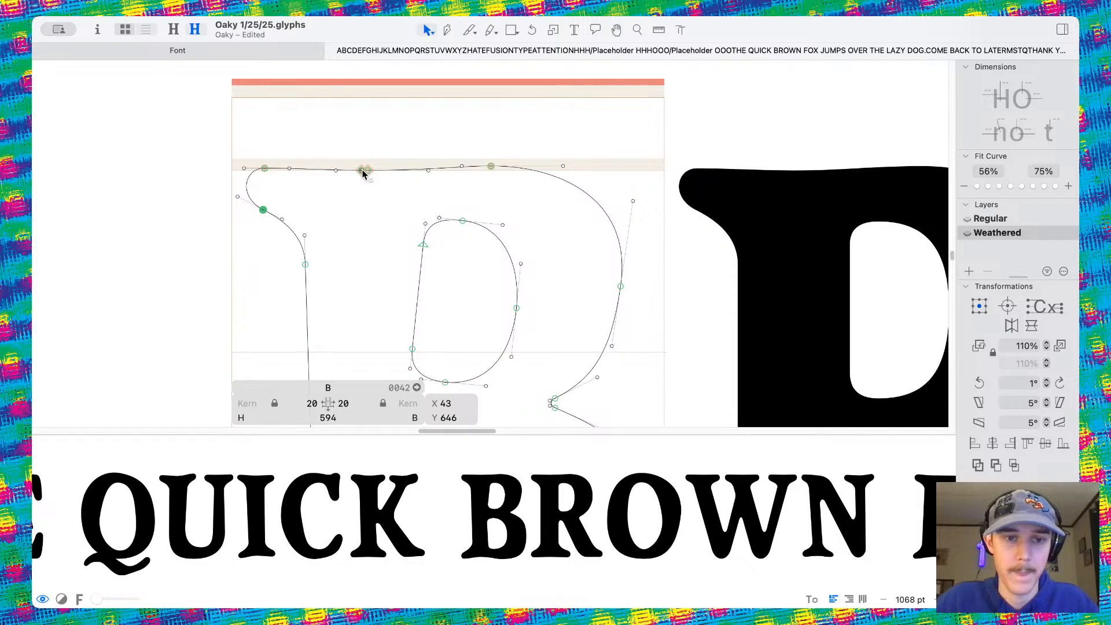
drag(356, 160, 369, 181)
click(408, 166)
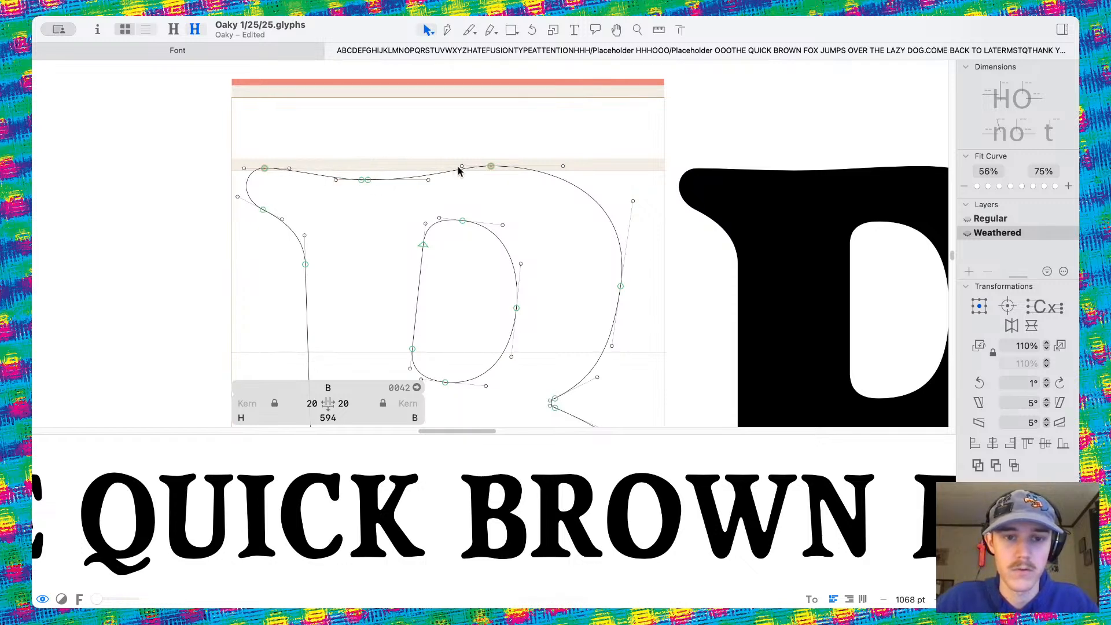
drag(462, 166, 410, 180)
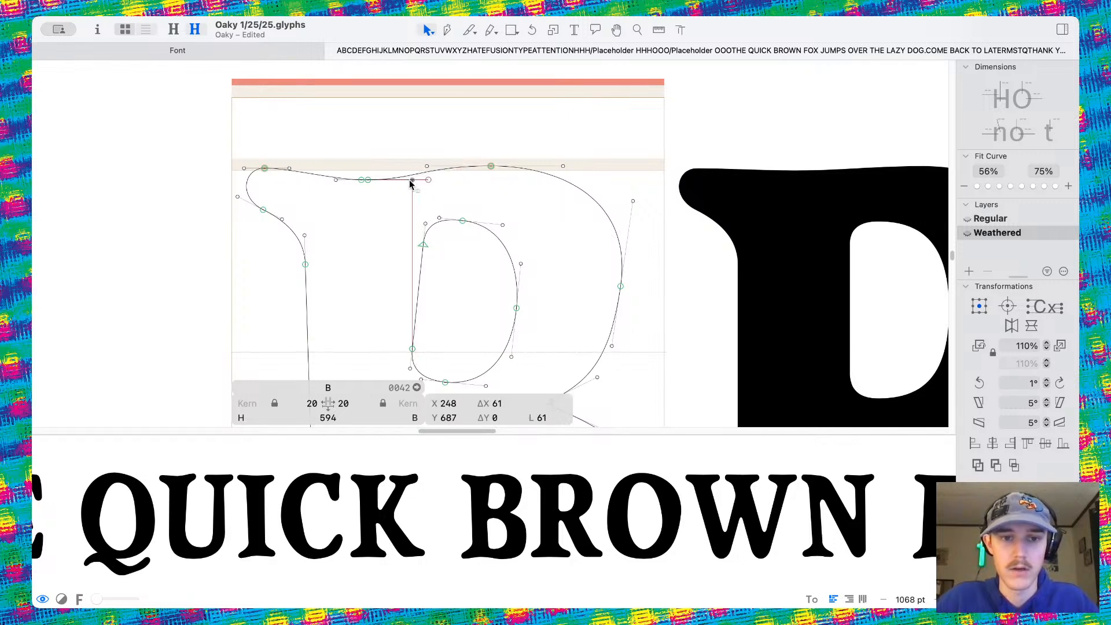
click(412, 150)
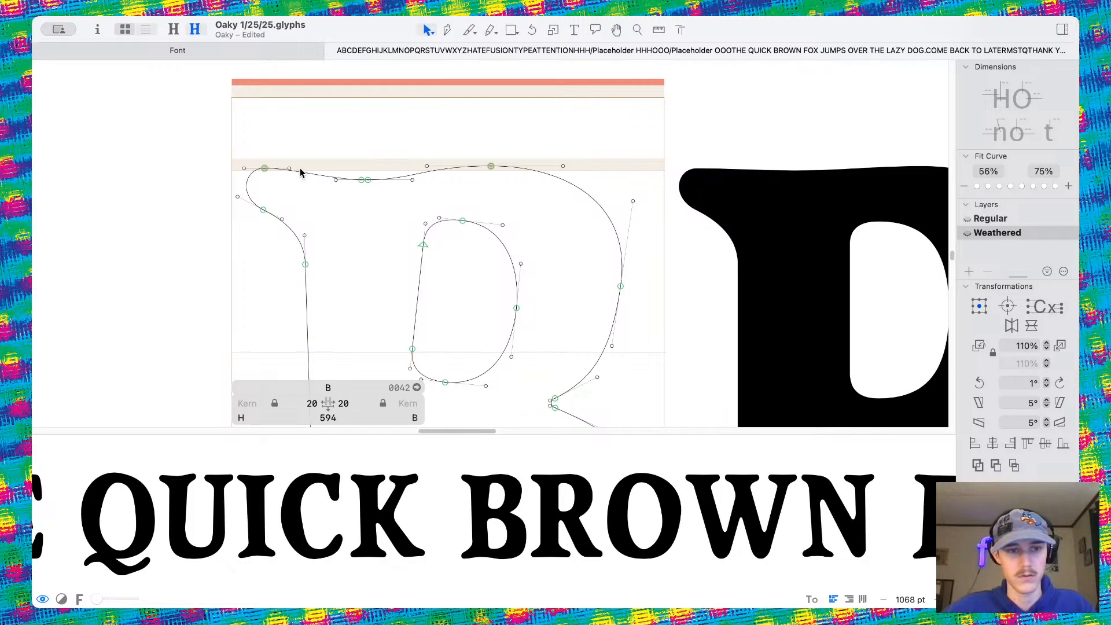
Reshape the B's top-left serif by repositioning its nodes and the handle along its top edge
drag(291, 169, 291, 176)
drag(203, 126, 270, 210)
click(301, 197)
drag(271, 168, 280, 173)
Preview the reshaped B within the sample sentence and save the font file
scroll(341, 223, down, 8)
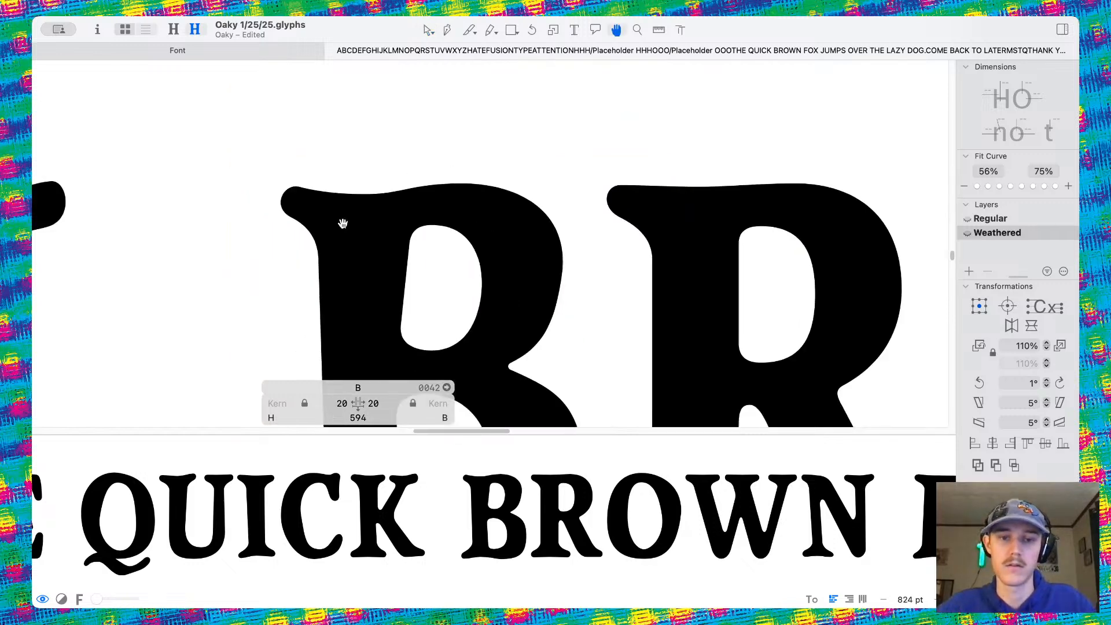
scroll(343, 223, down, 3)
scroll(615, 290, down, 5)
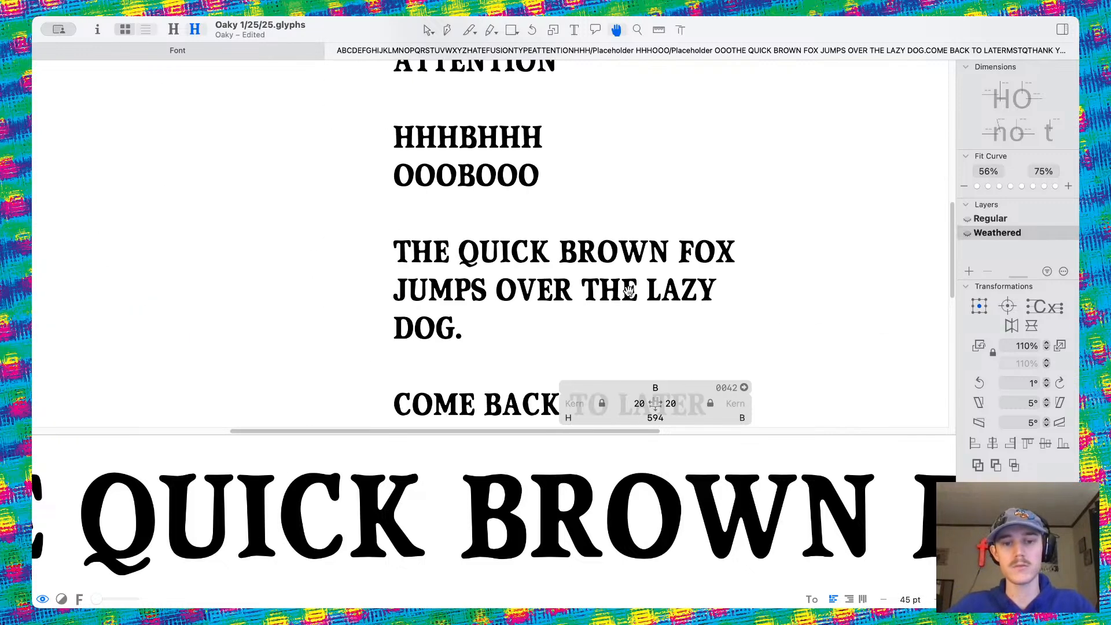
scroll(568, 295, up, 5)
scroll(568, 295, down, 2)
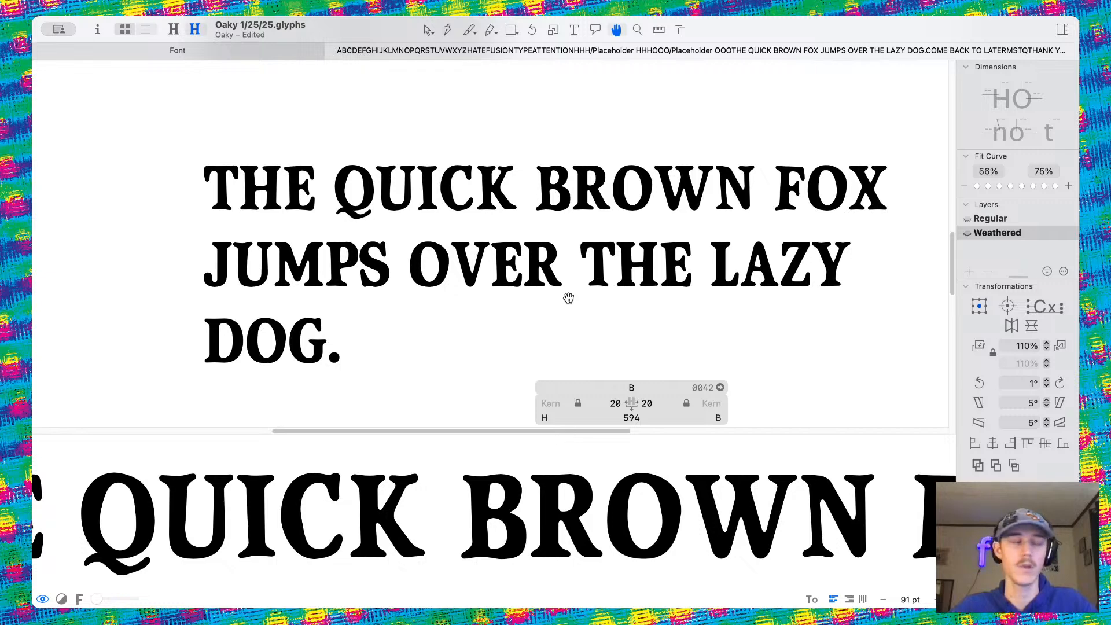
key(v)
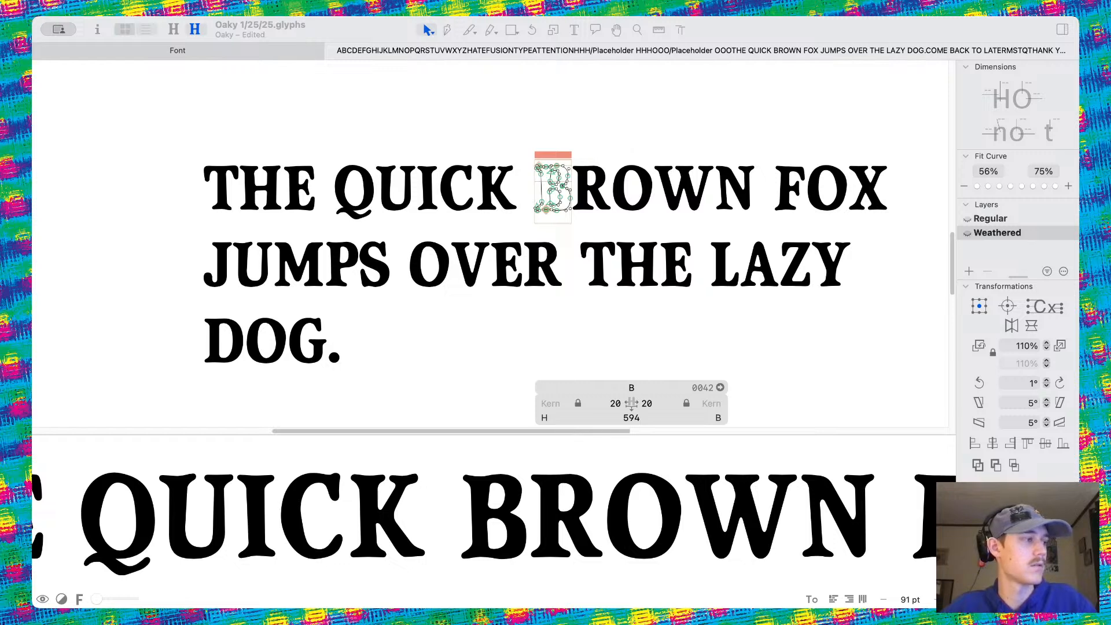
click(594, 204)
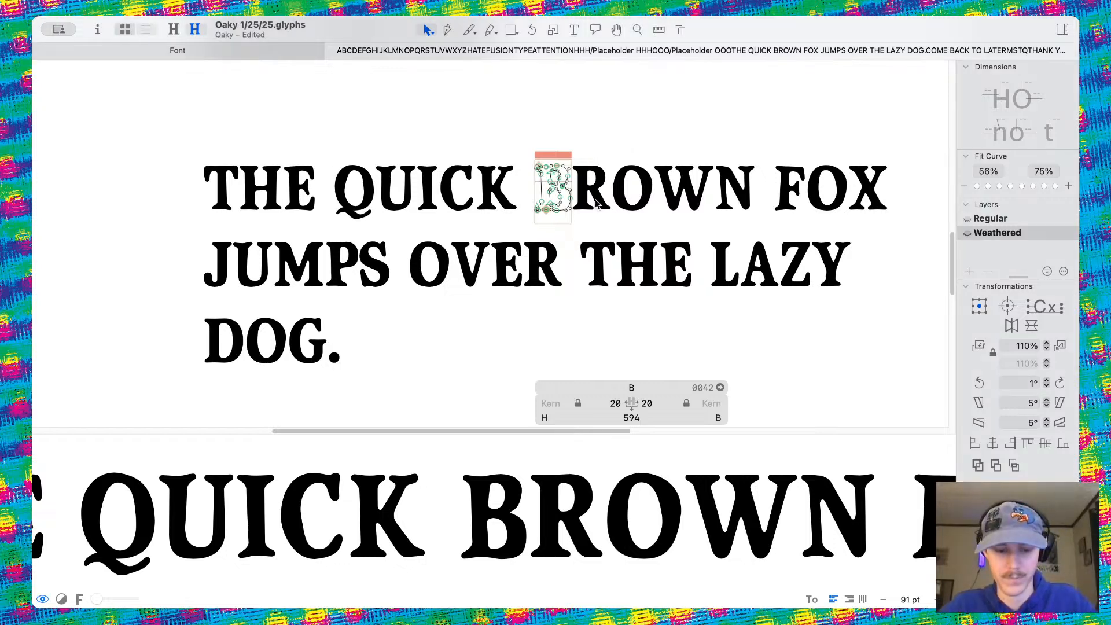
key(super+s)
Open the R of BROWN for outline editing and inspect its bowl and leg junction
scroll(597, 202, up, 5)
scroll(595, 199, right, 1)
scroll(596, 199, up, 5)
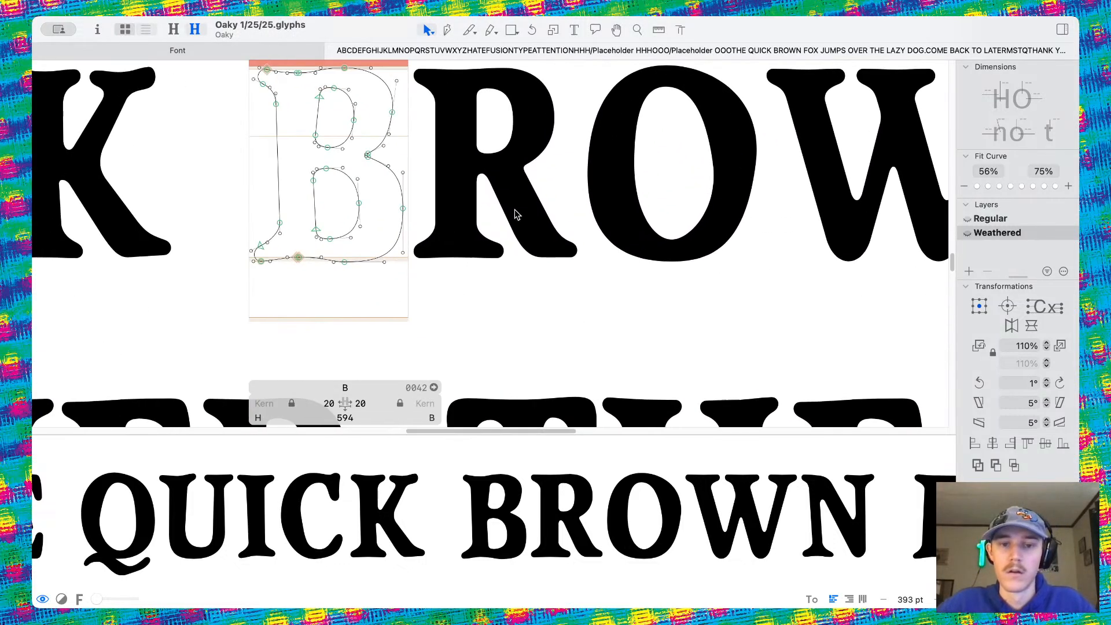
double_click(516, 214)
scroll(515, 214, up, 2)
scroll(515, 214, left, 1)
scroll(515, 214, up, 5)
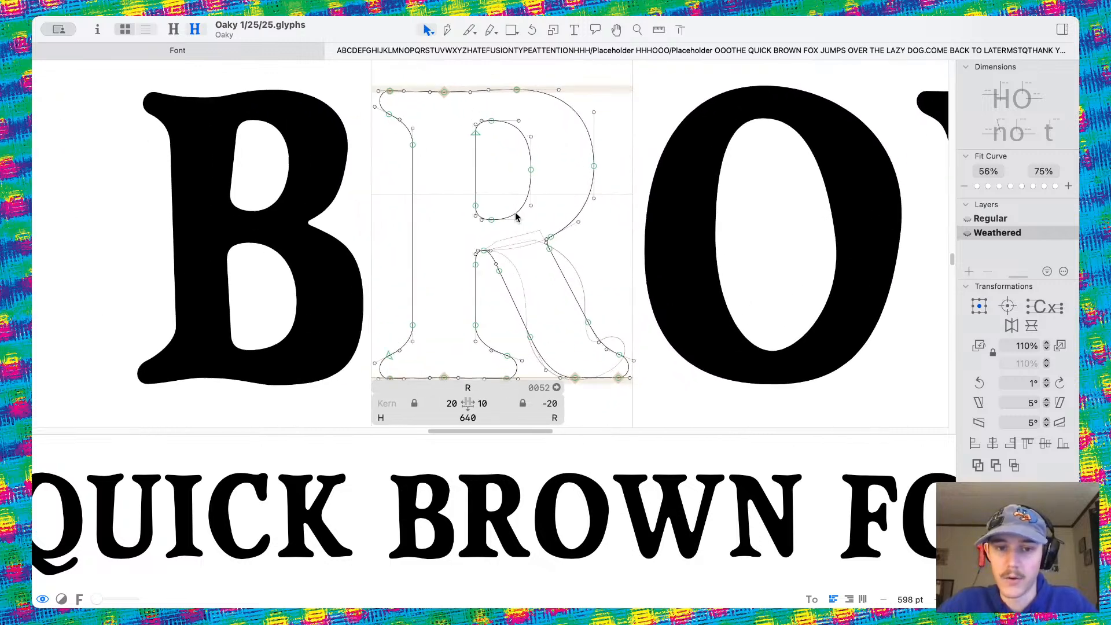
scroll(534, 244, up, 5)
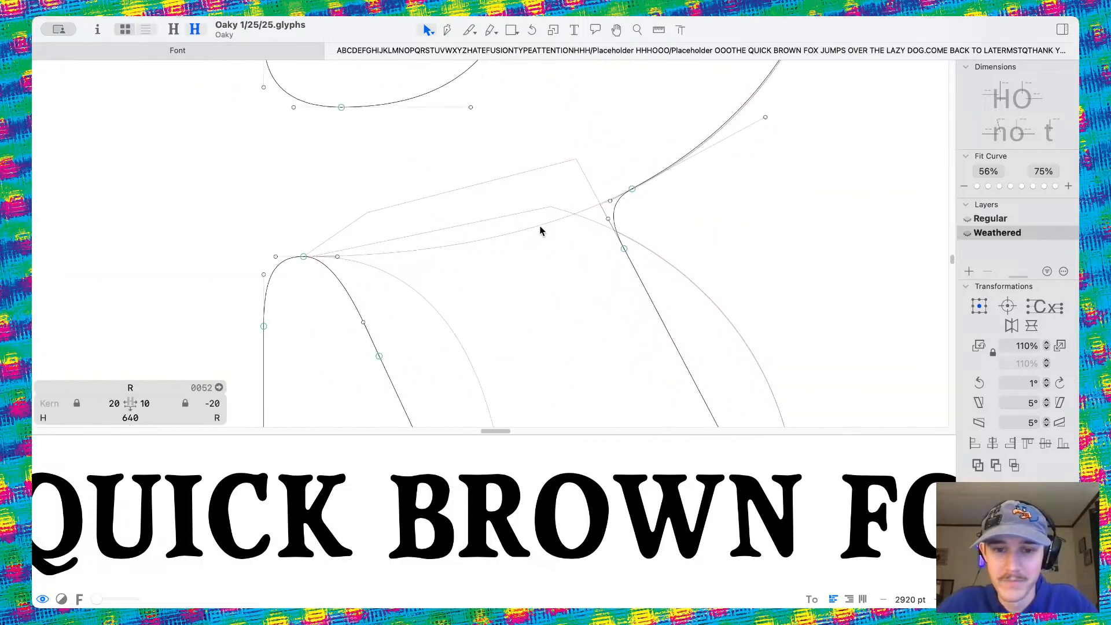
scroll(540, 231, down, 6)
key(space)
scroll(434, 197, up, 2)
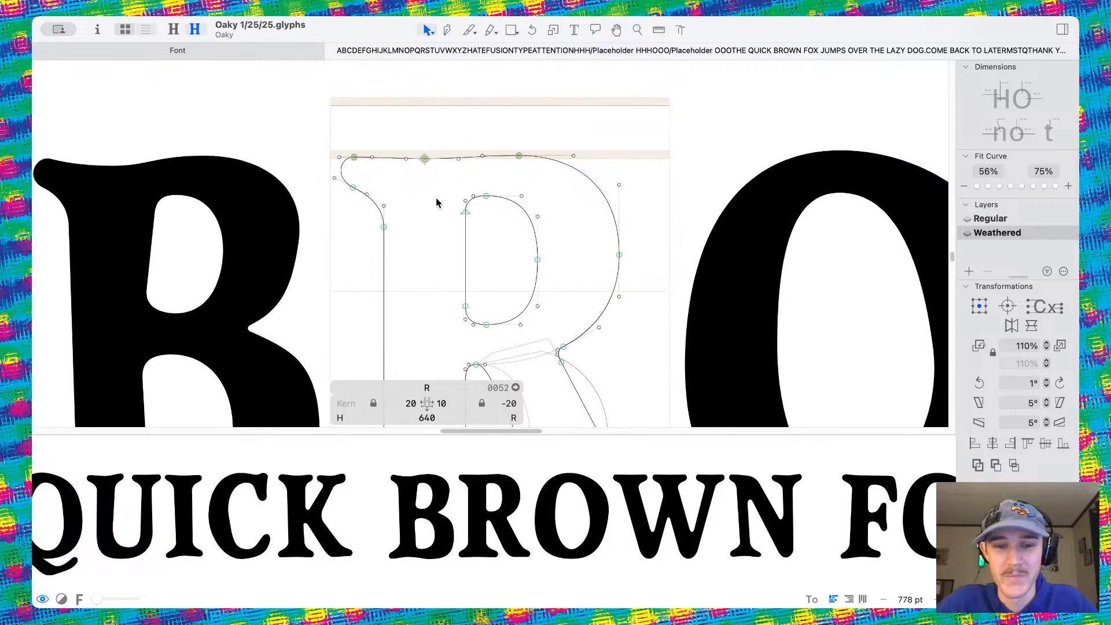
Rotate the R's counter 2° counterclockwise and move it slightly left and up
drag(431, 193, 608, 343)
click(977, 382)
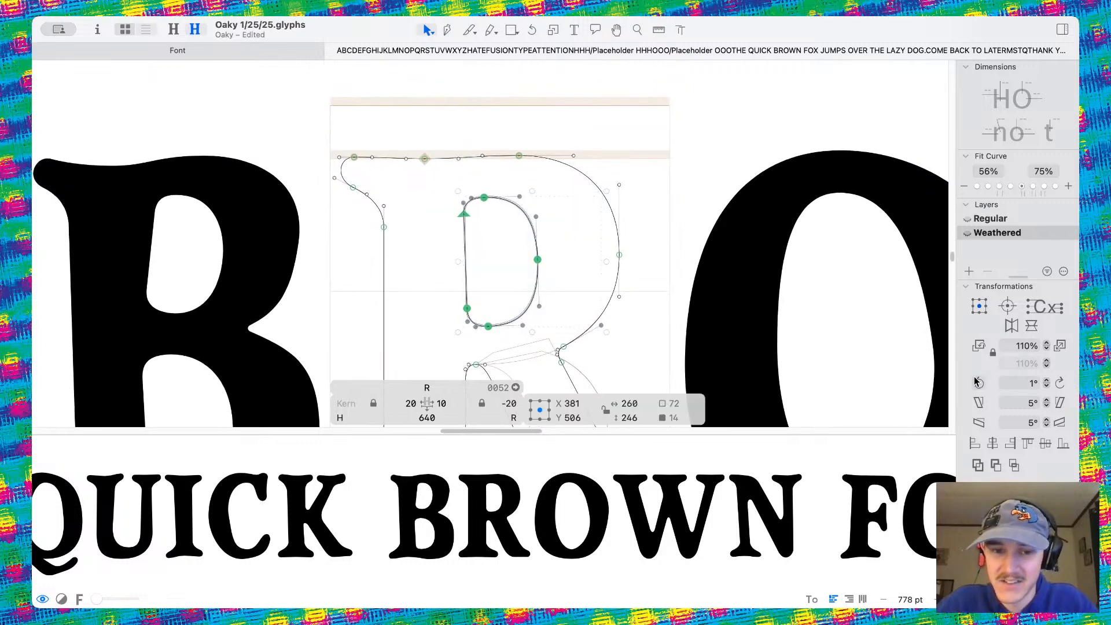
click(978, 382)
click(672, 328)
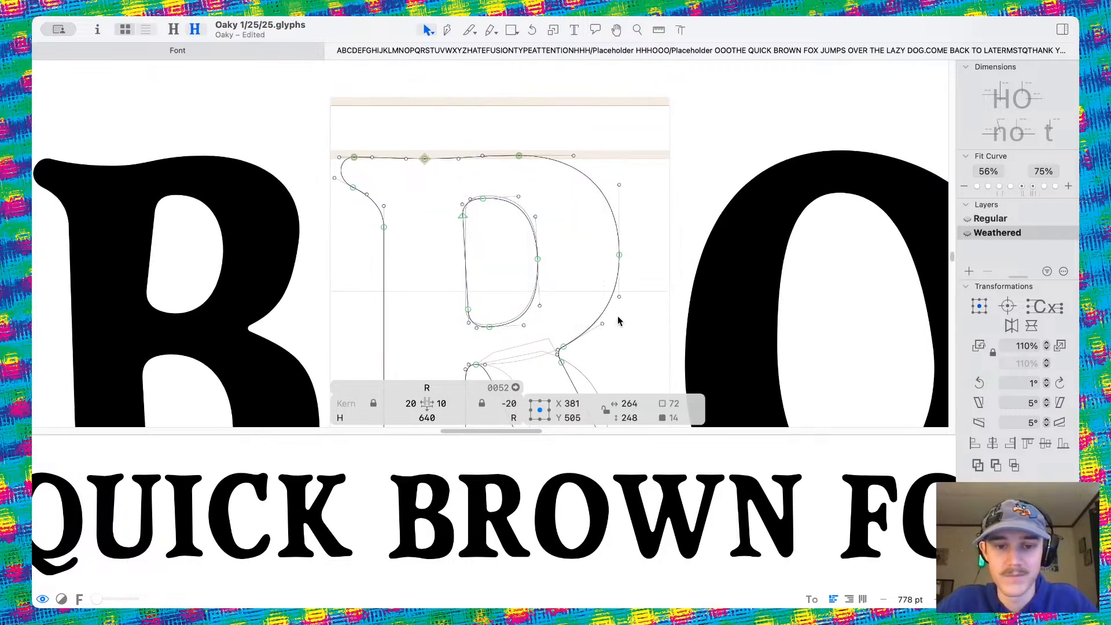
double_click(537, 274)
drag(536, 290, 528, 283)
click(623, 232)
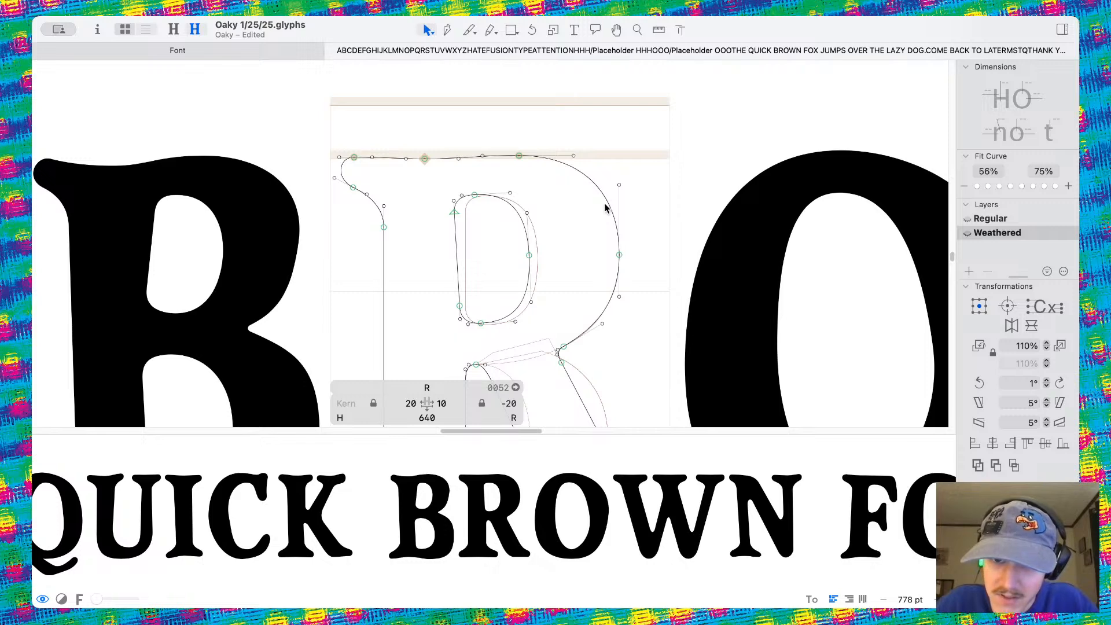
Flatten the upper-right curve of the R's bowl and move the bowl's top node slightly right
drag(609, 203, 589, 210)
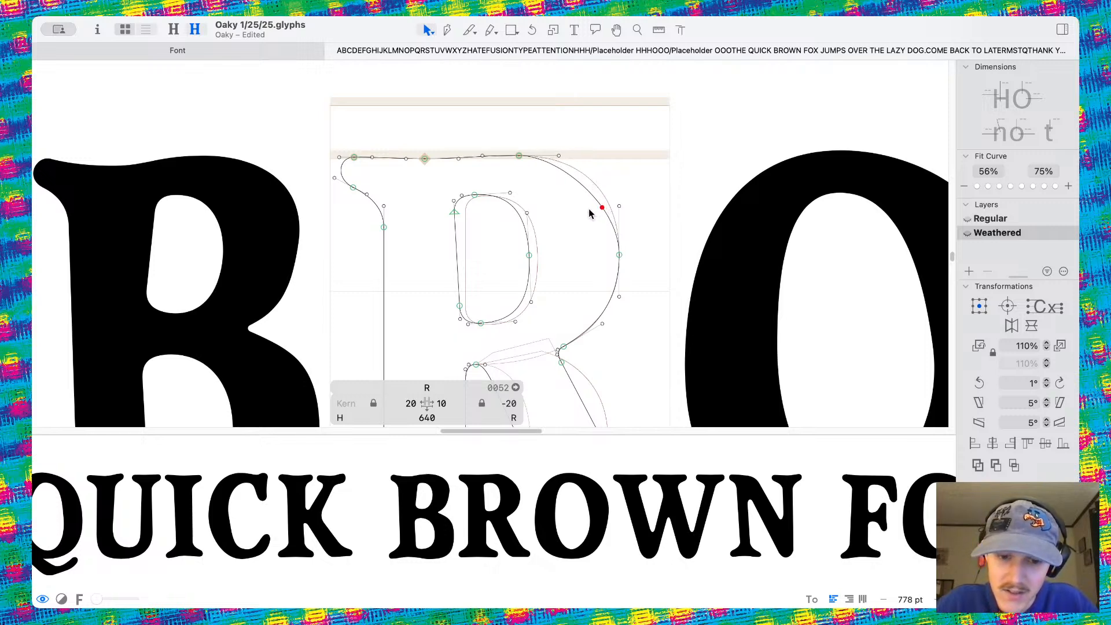
drag(518, 156, 534, 155)
click(530, 192)
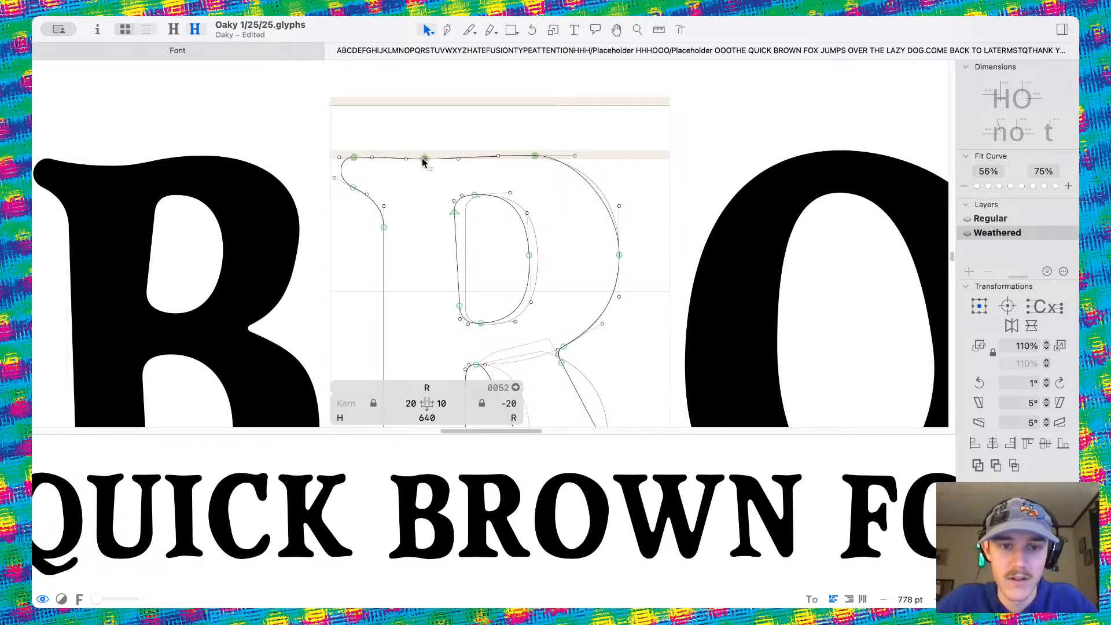
Lower the middle of the R's top edge and shift its whole top-left serif down slightly
drag(422, 158, 364, 159)
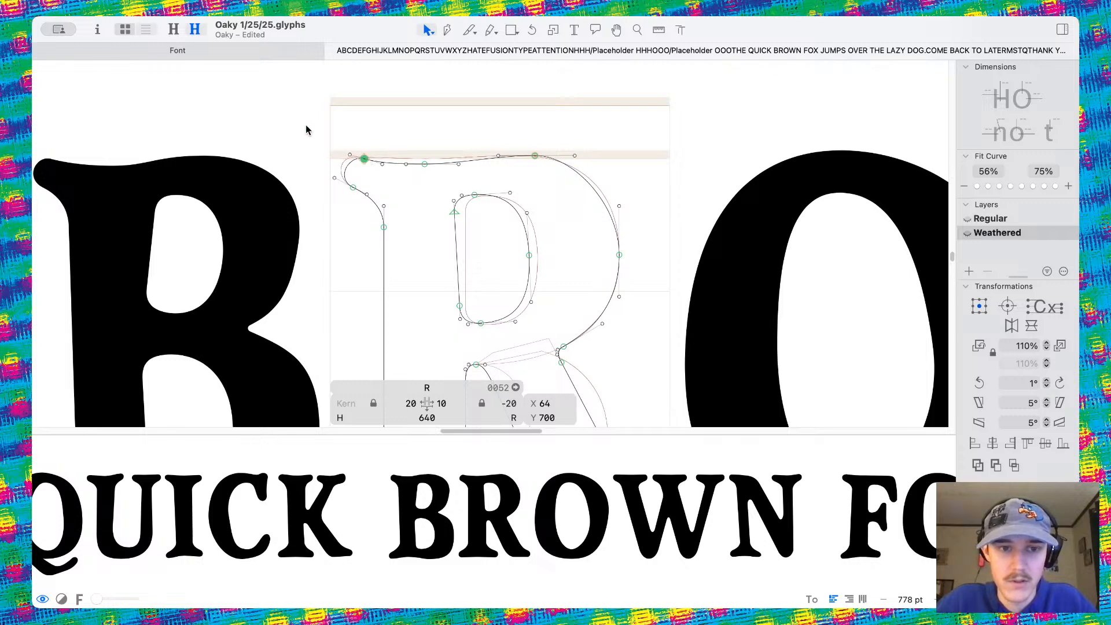
key(super+z)
key(super+z)
drag(295, 129, 388, 236)
shift+click(384, 226)
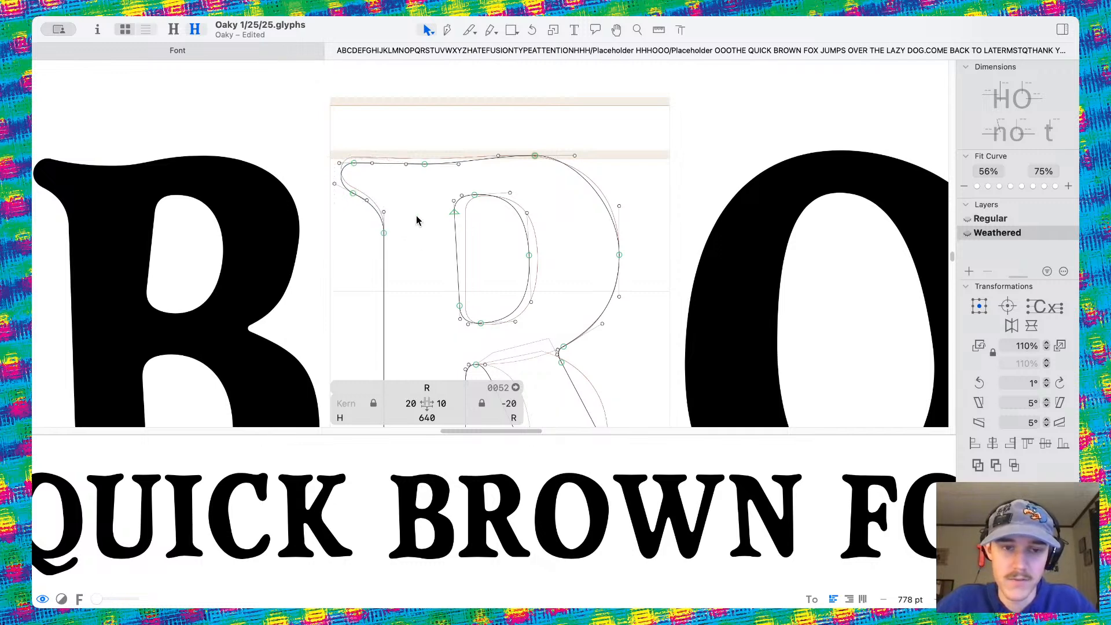
Fine-tune the R's top-left serif by adjusting the curve handles on its underside and top edge
scroll(382, 232, up, 5)
click(364, 162)
drag(365, 162, 366, 173)
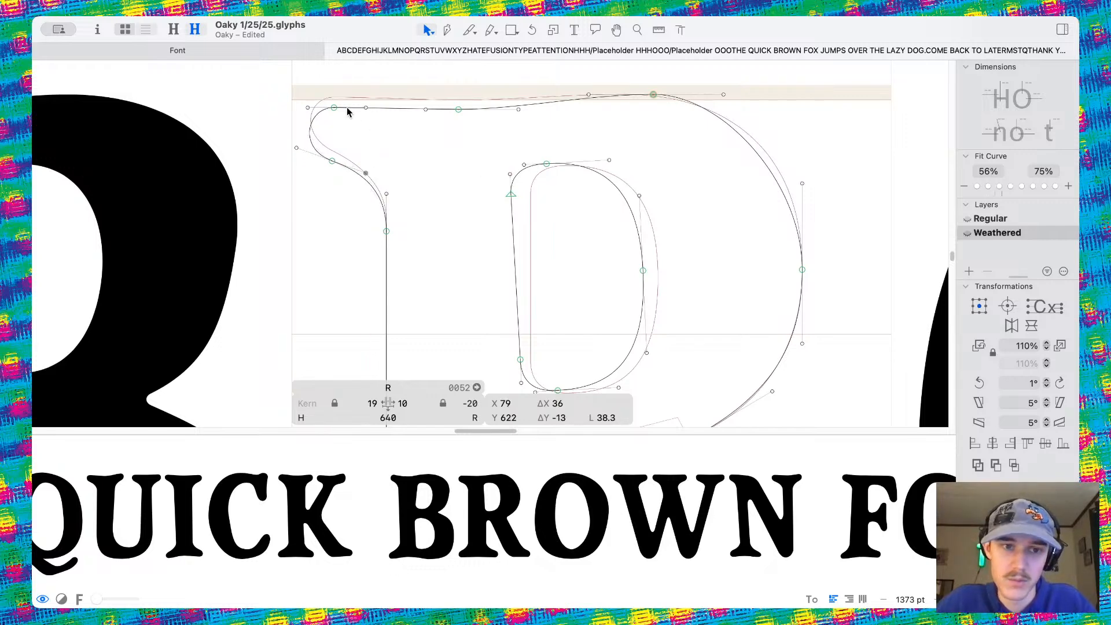
drag(366, 107, 365, 105)
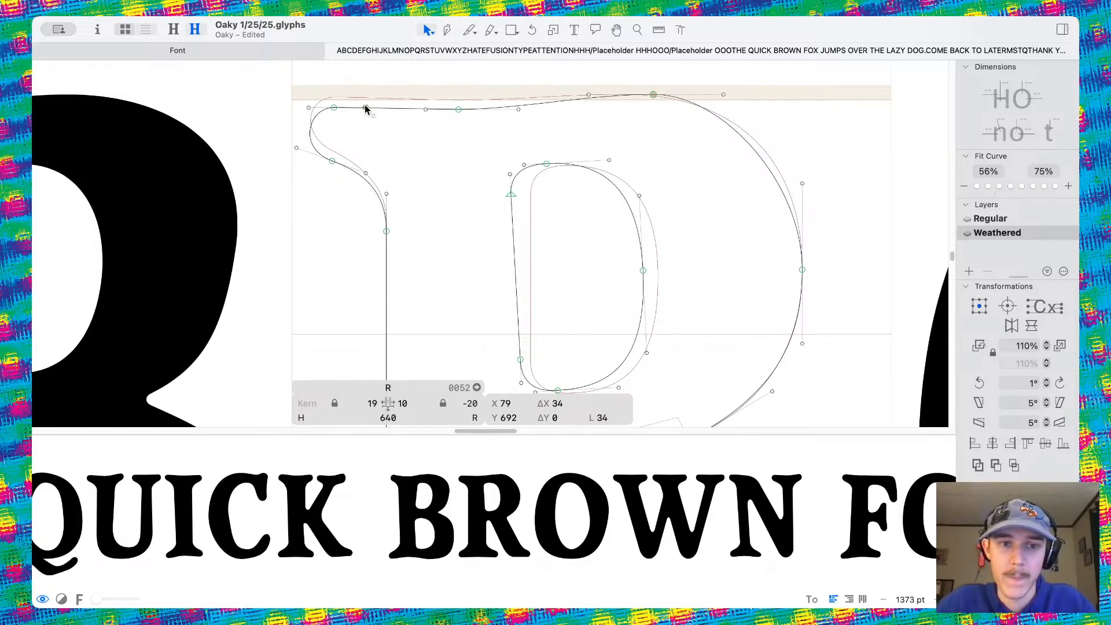
drag(457, 109, 453, 106)
key(space)
key(super+z)
key(space)
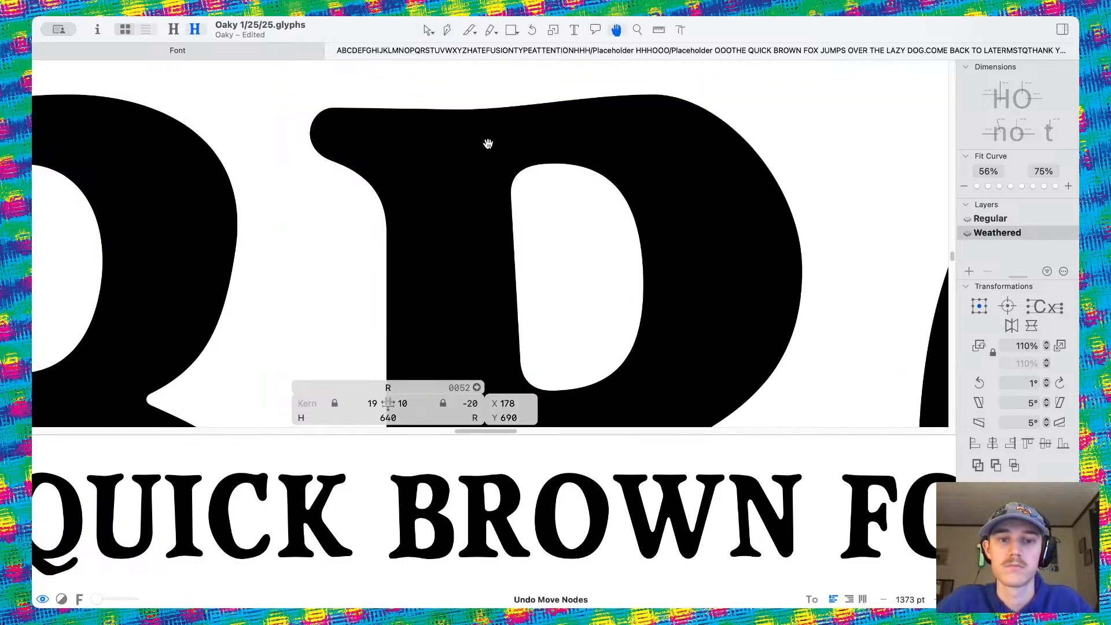
Raise the middle of the bottom edge of the R's stem serif to give it a slight arch
scroll(520, 139, down, 1)
scroll(520, 138, down, 5)
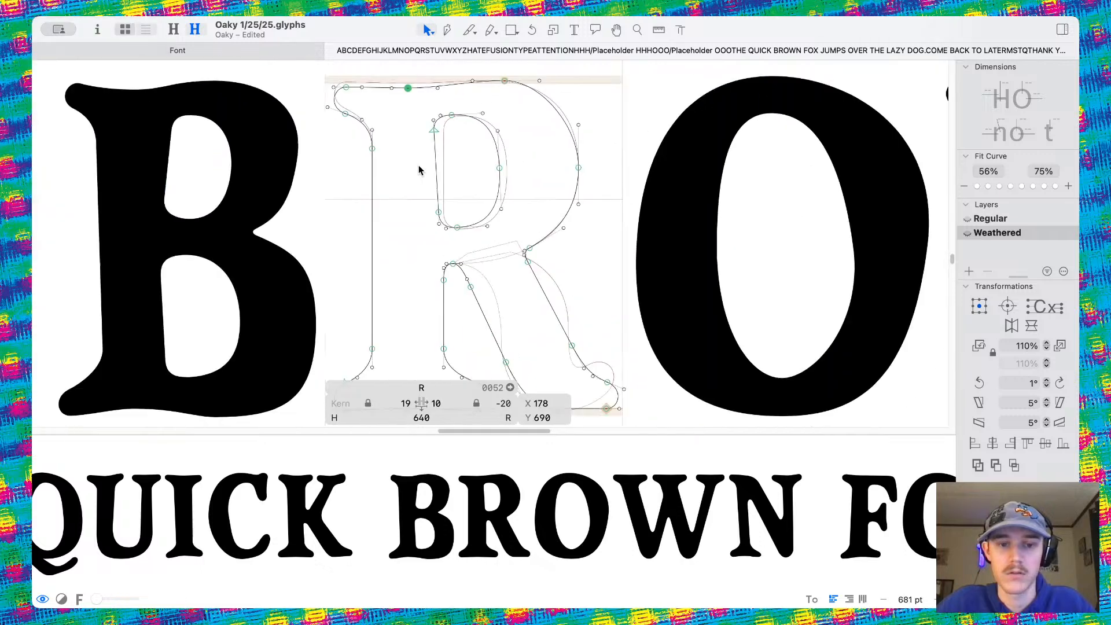
scroll(389, 221, up, 3)
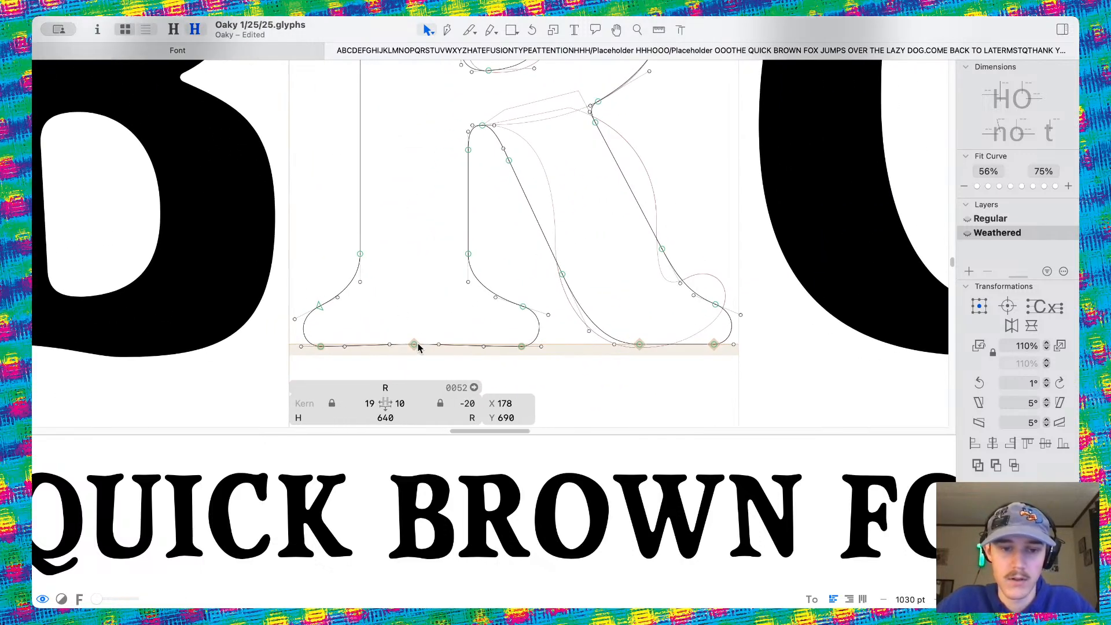
click(414, 345)
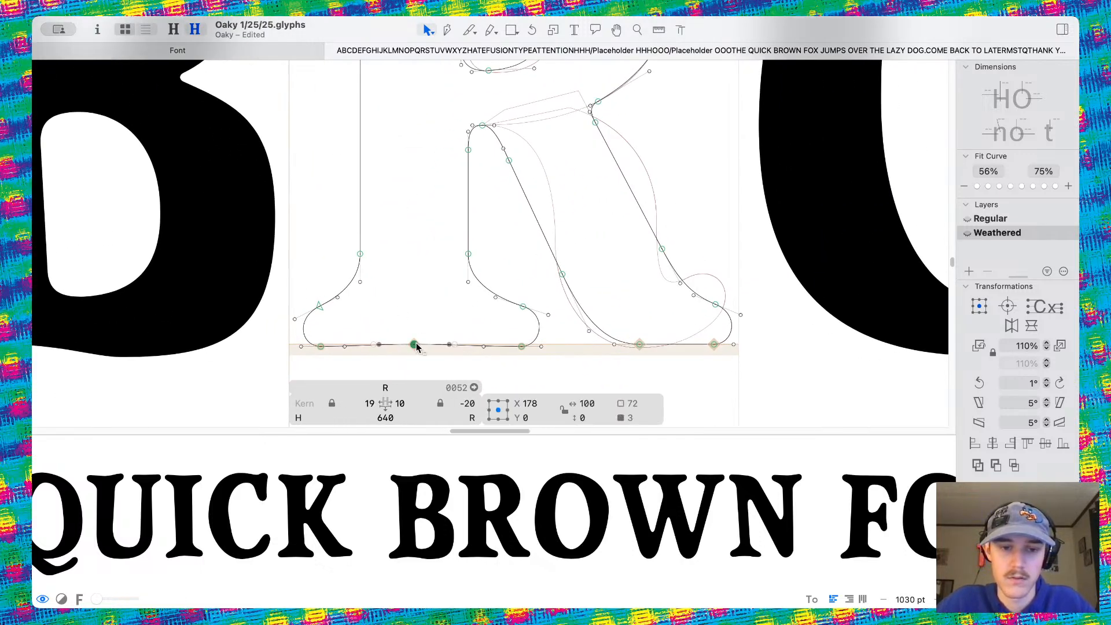
drag(415, 345, 414, 339)
Rotate all the nodes of the R's bottom stem serif 2° counterclockwise
scroll(324, 222, down, 2)
drag(311, 227, 489, 339)
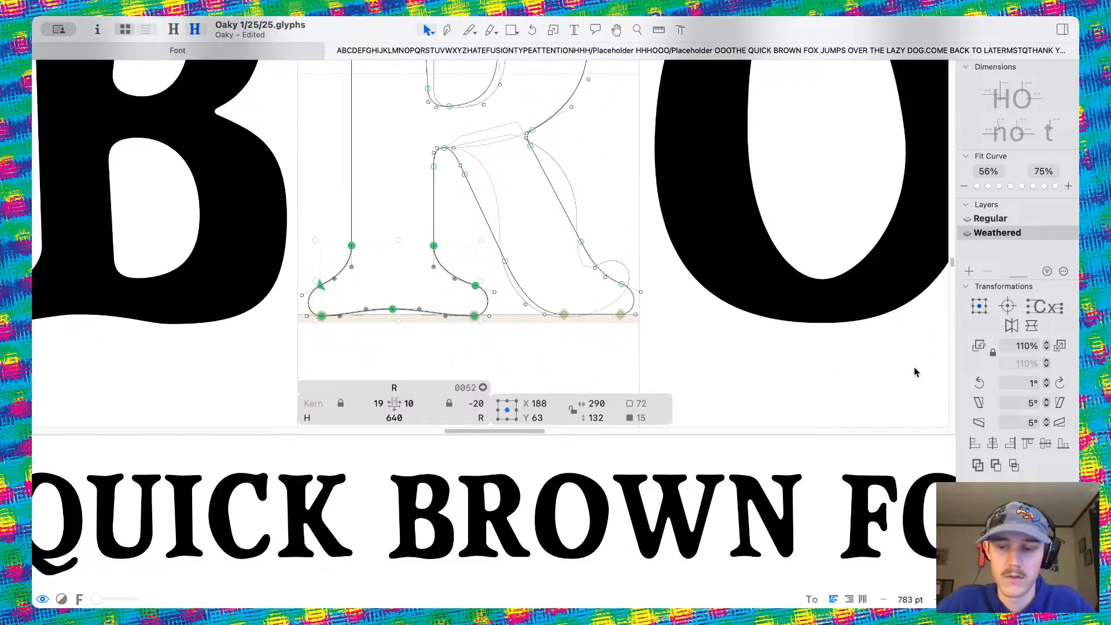
click(978, 383)
click(977, 383)
scroll(434, 310, up, 2)
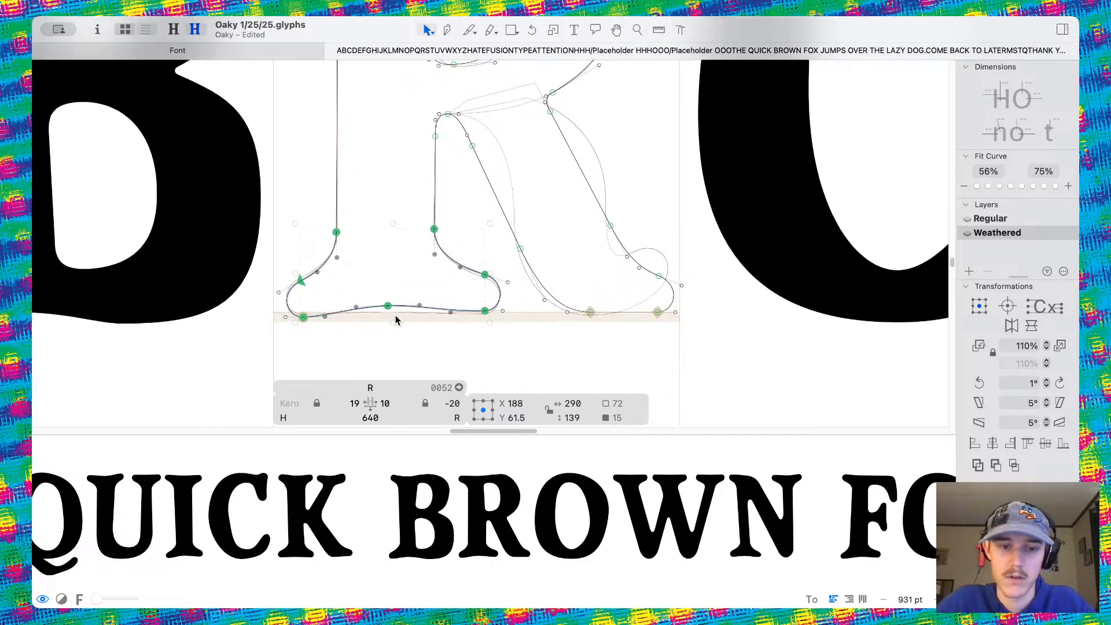
drag(388, 307, 388, 308)
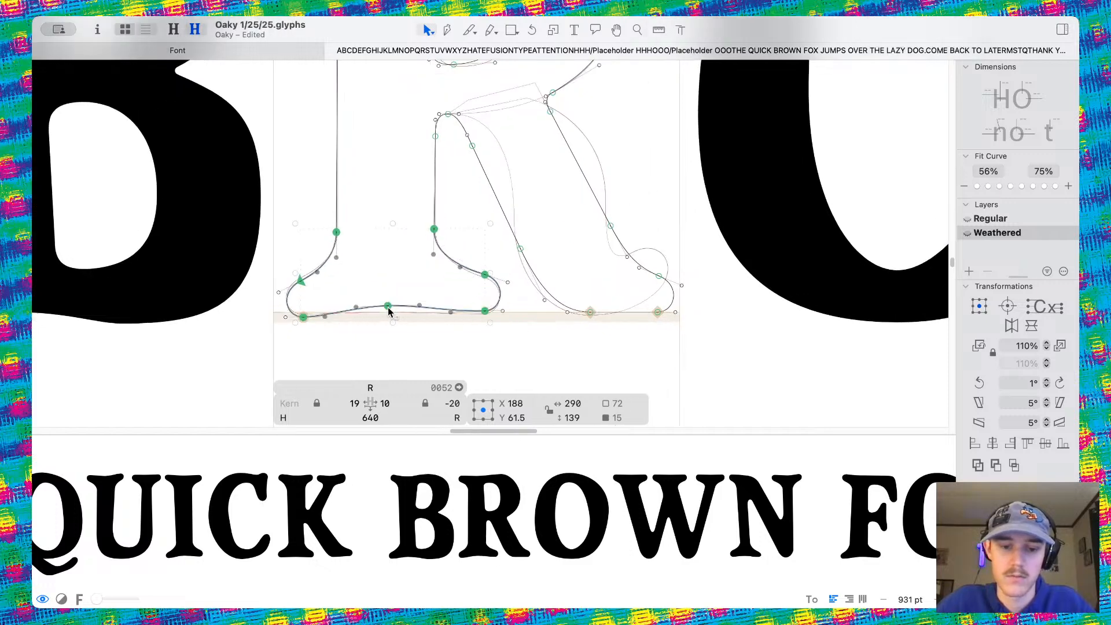
click(389, 278)
Move the upper node of the stem's inner edge below the R's bowl left so that the edge slants
scroll(471, 289, up, 2)
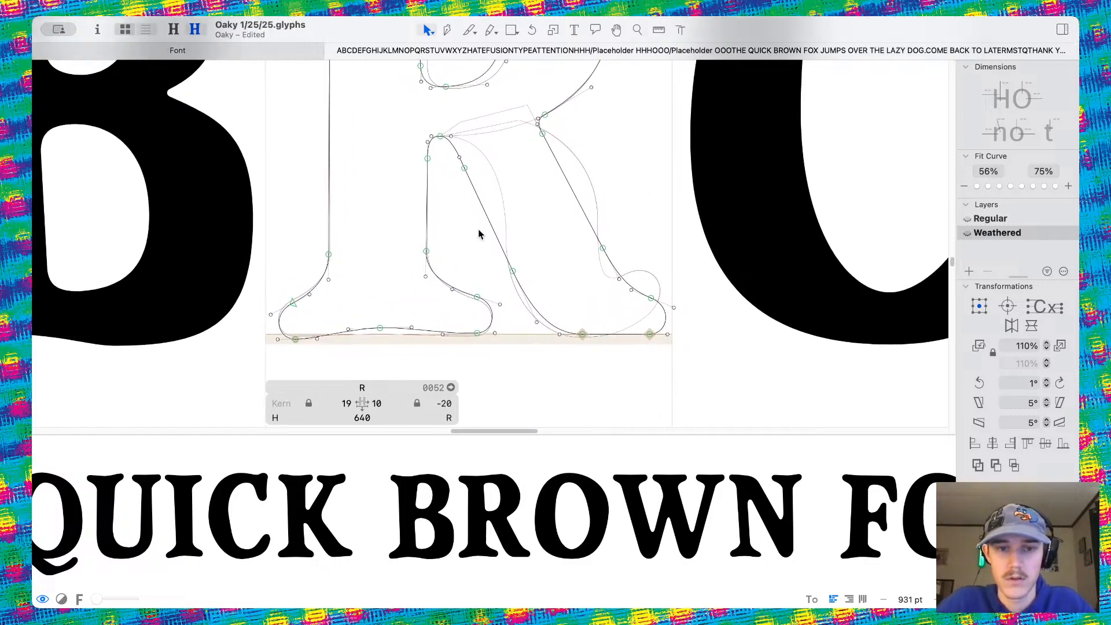
scroll(478, 228, up, 5)
key(space)
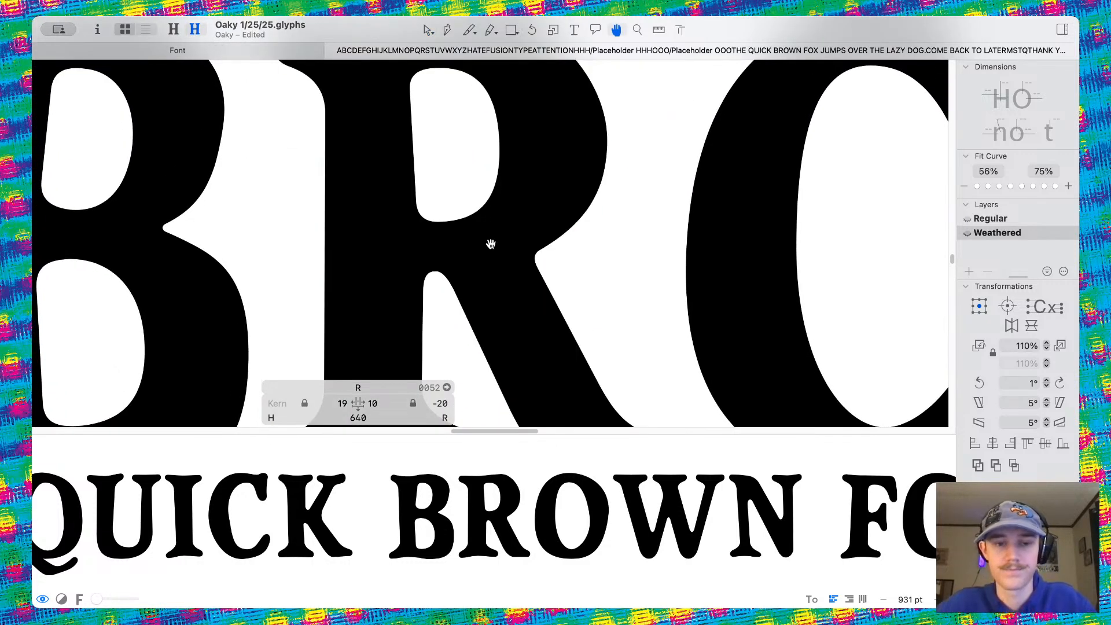
scroll(490, 243, down, 8)
scroll(475, 241, up, 3)
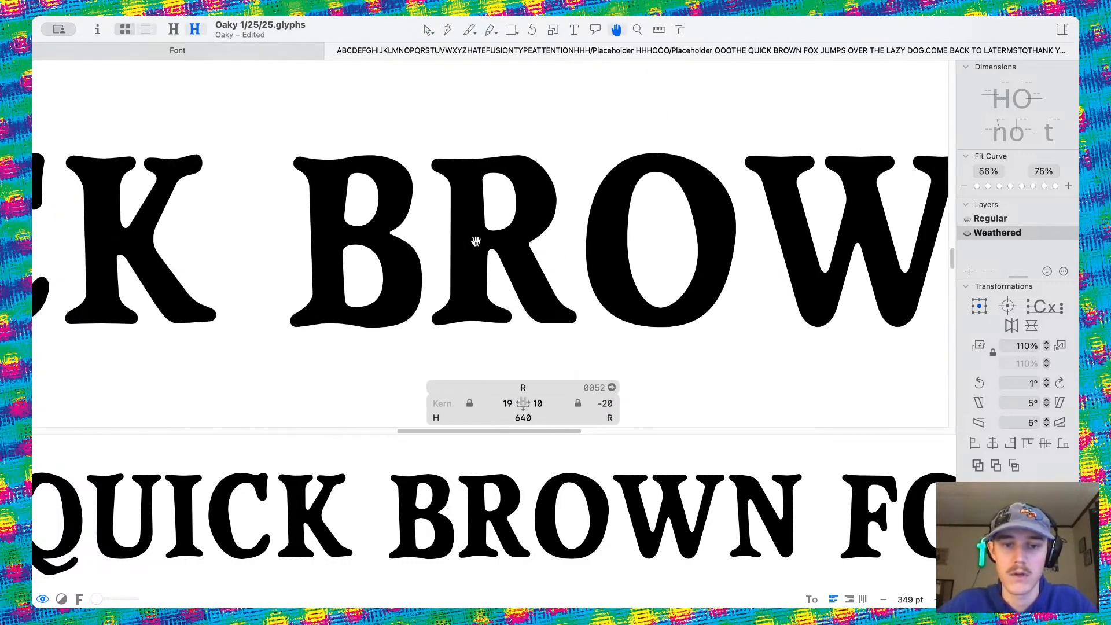
scroll(475, 241, up, 3)
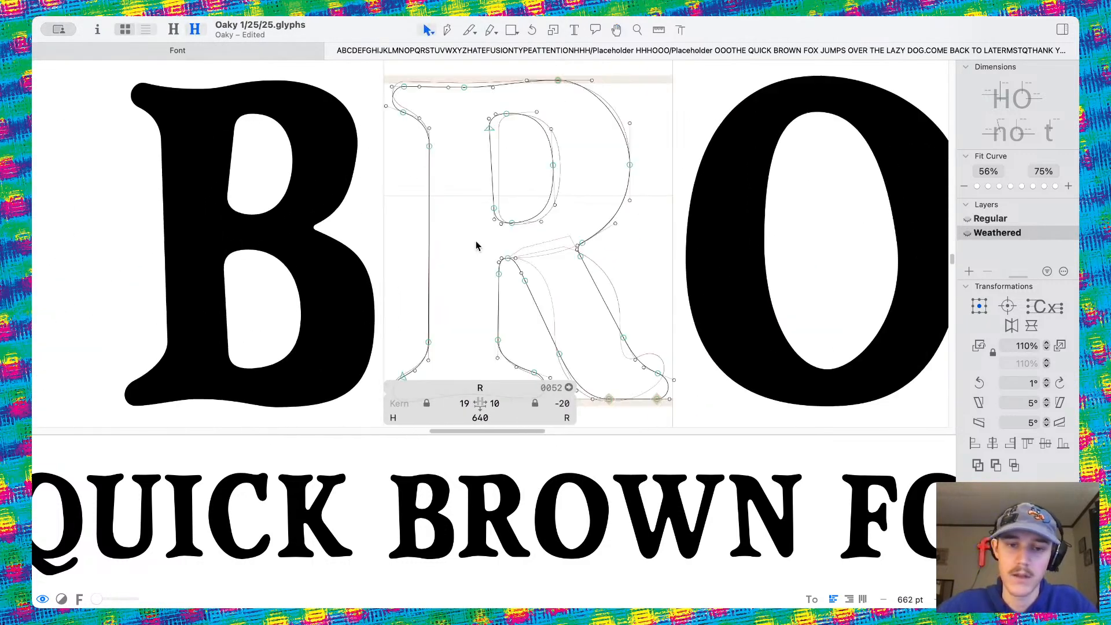
click(499, 274)
drag(497, 277, 487, 274)
scroll(527, 334, down, 1)
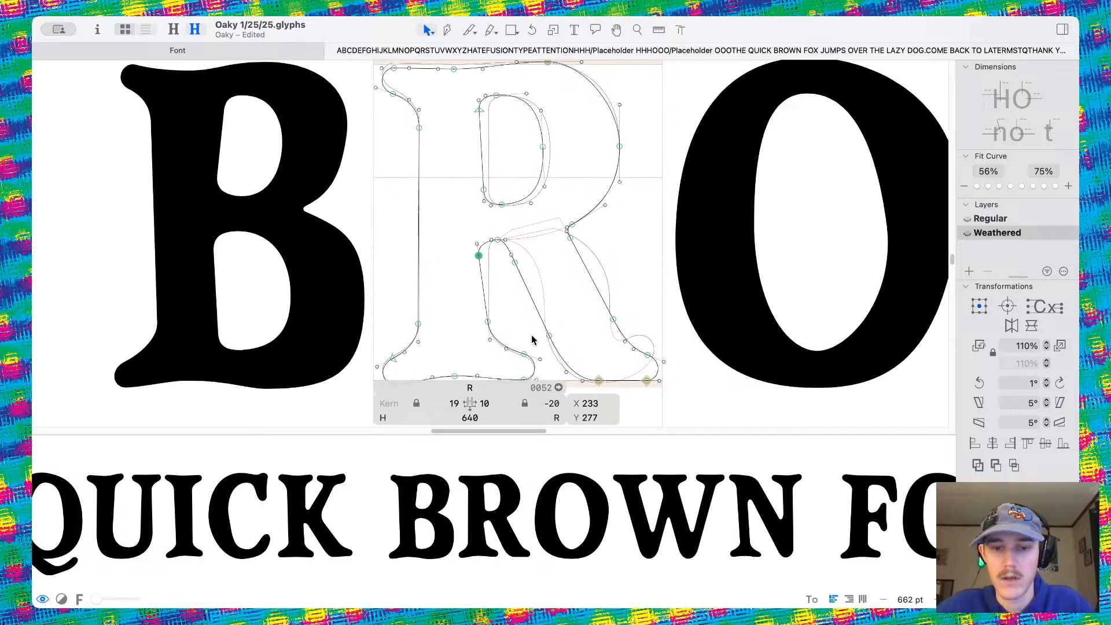
Shift the top node of the arch between the R's stem and leg, and the node where the leg begins, slightly left
scroll(512, 263, up, 3)
click(475, 250)
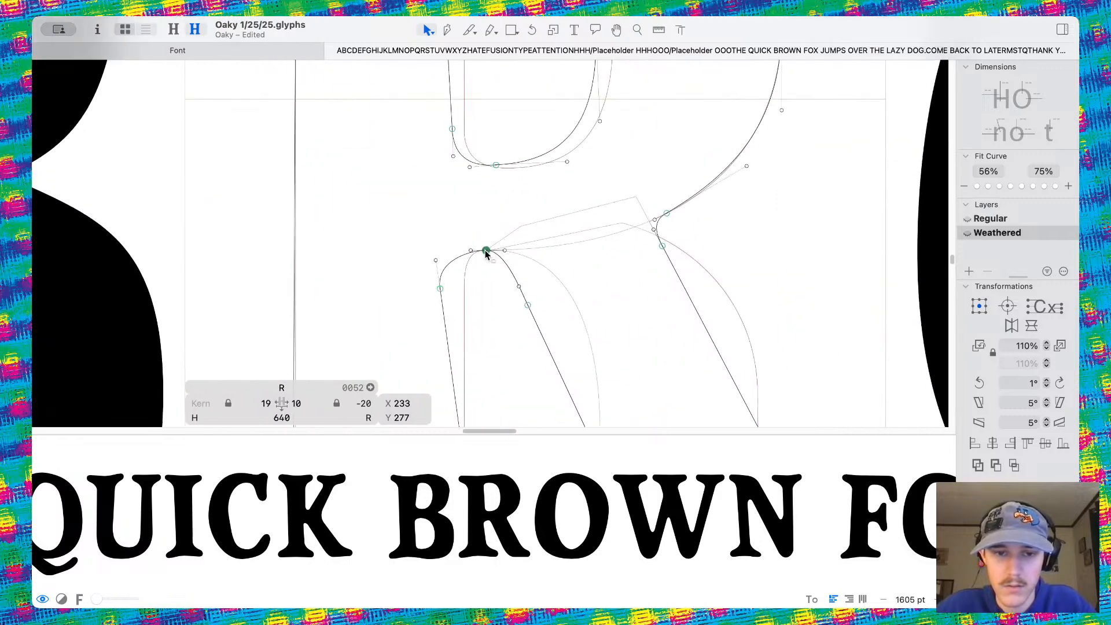
drag(525, 306, 522, 309)
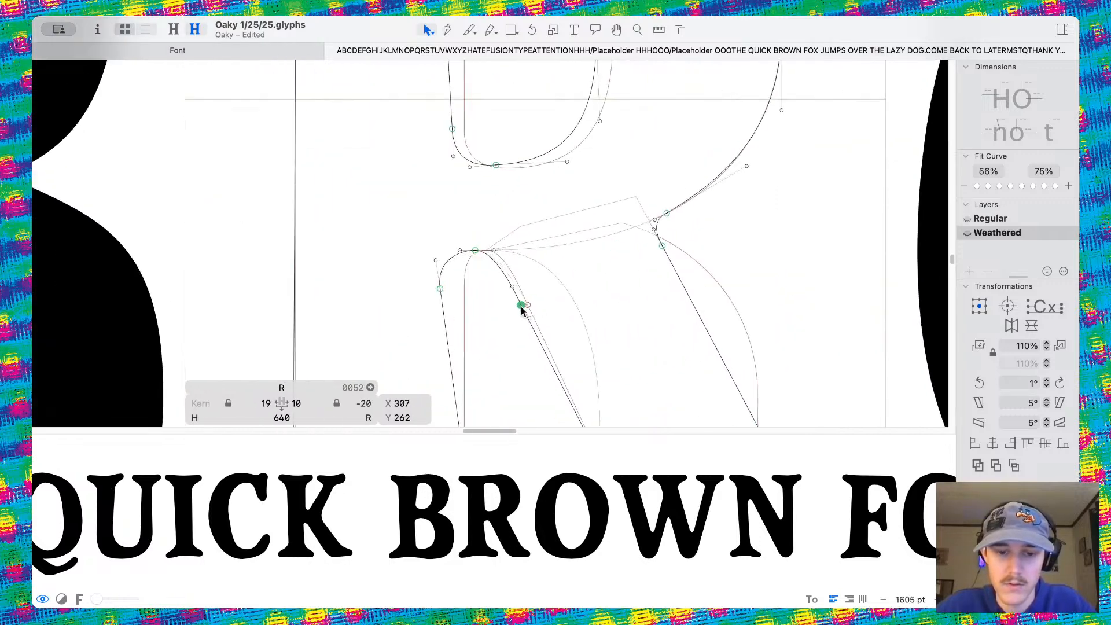
shift+click(474, 250)
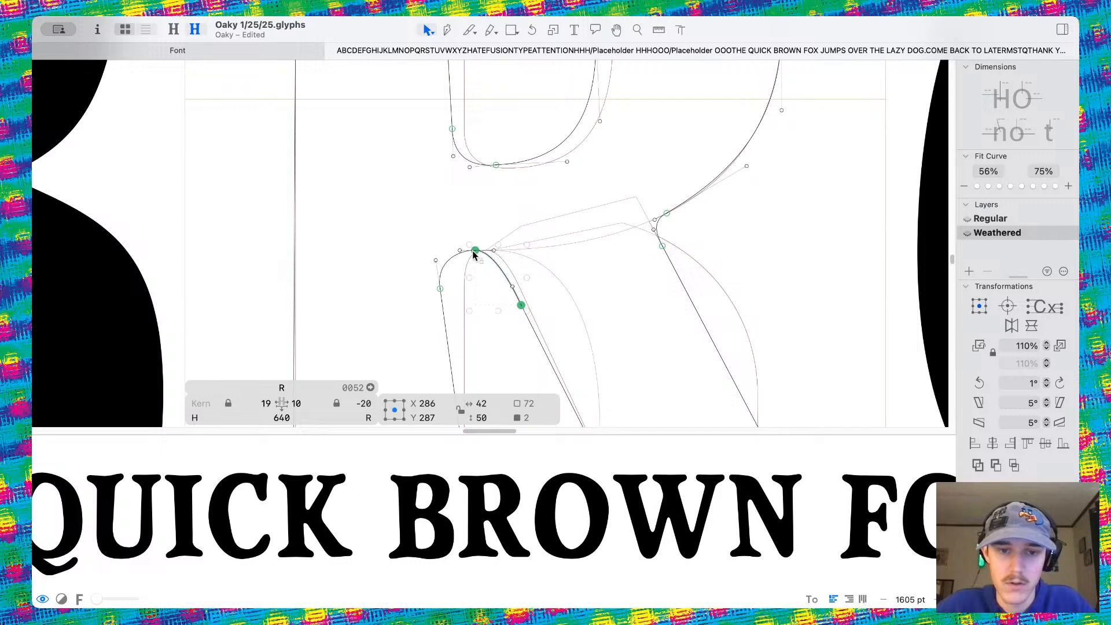
key(Left)
key(Left)
key(Left)
key(Left)
key(super+z)
scroll(460, 254, up, 2)
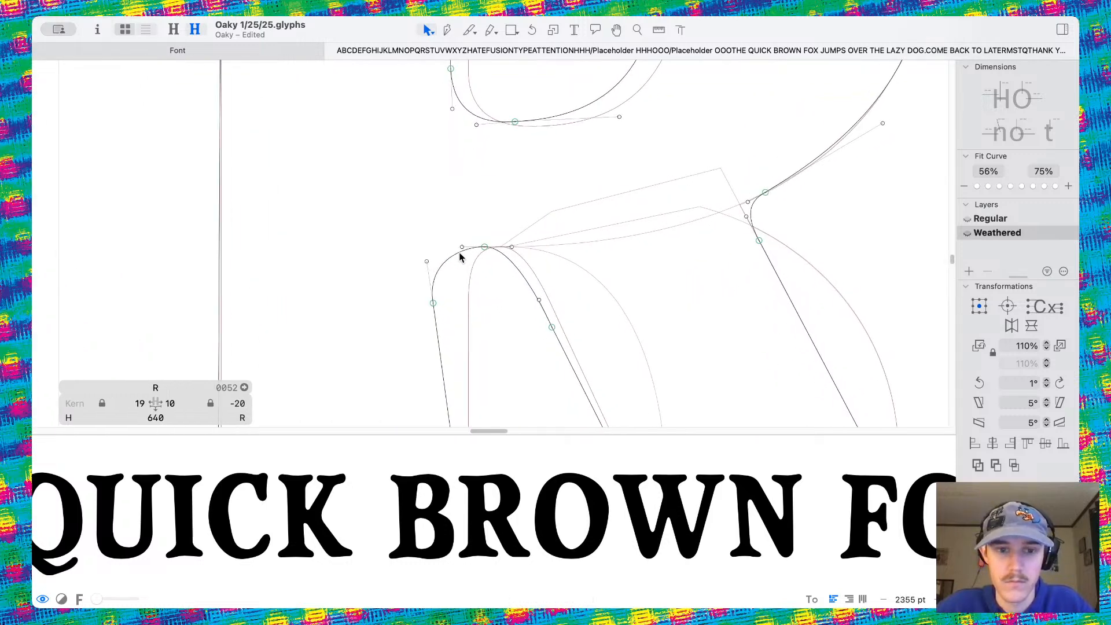
key(super+shift+z)
Round the arch between the R's stem and leg by lowering its left node, adjusting its curve handles and nudging its top node
drag(456, 248, 428, 274)
click(434, 307)
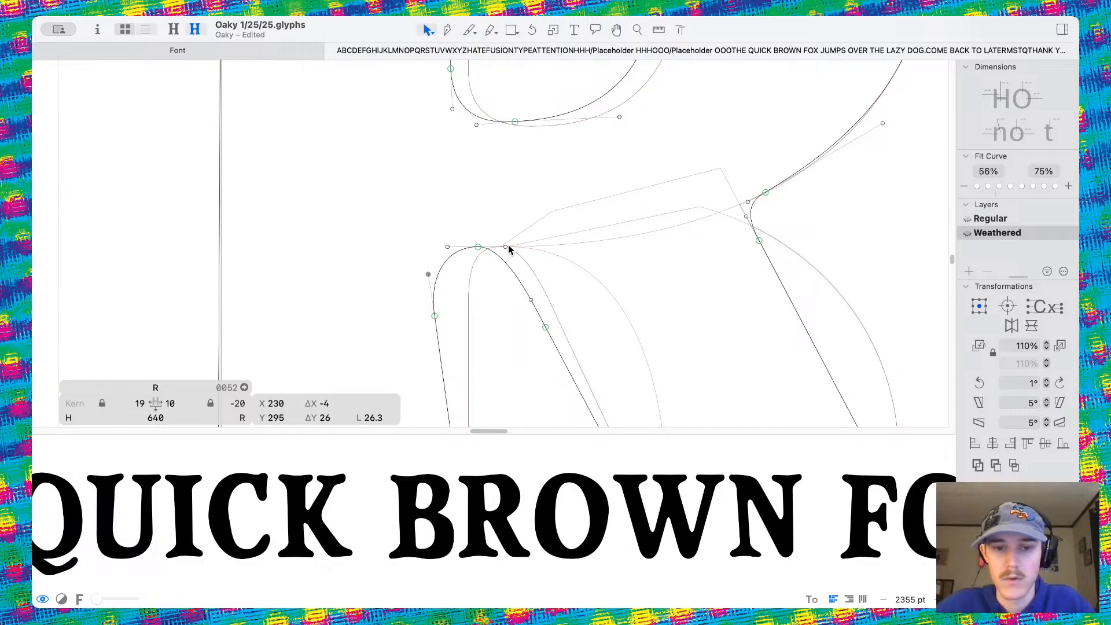
drag(505, 247, 512, 248)
scroll(545, 321, down, 3)
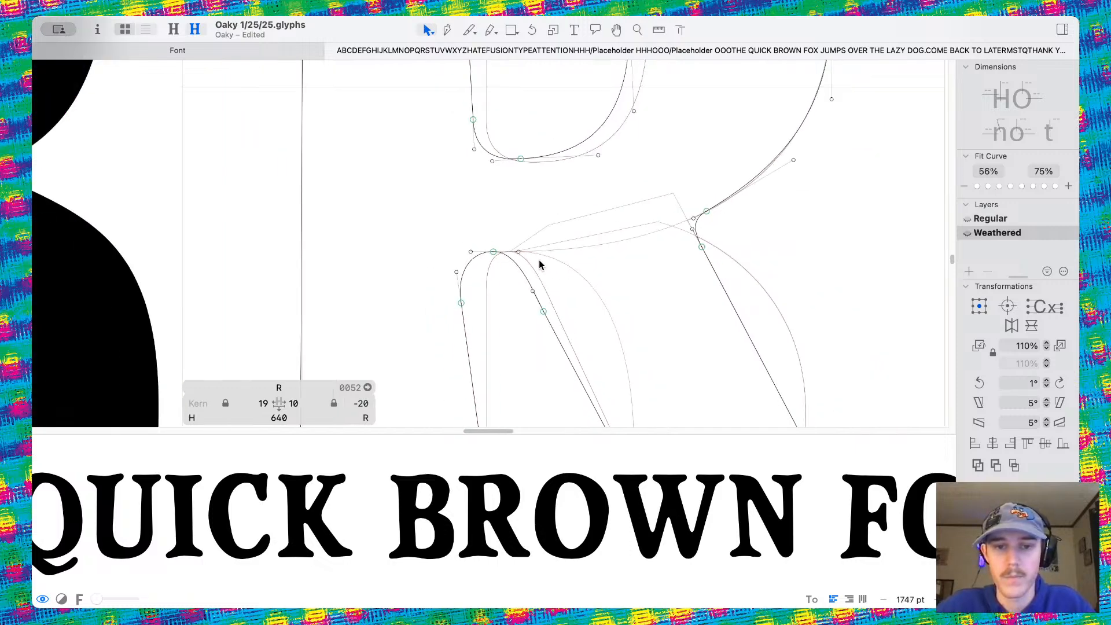
click(498, 248)
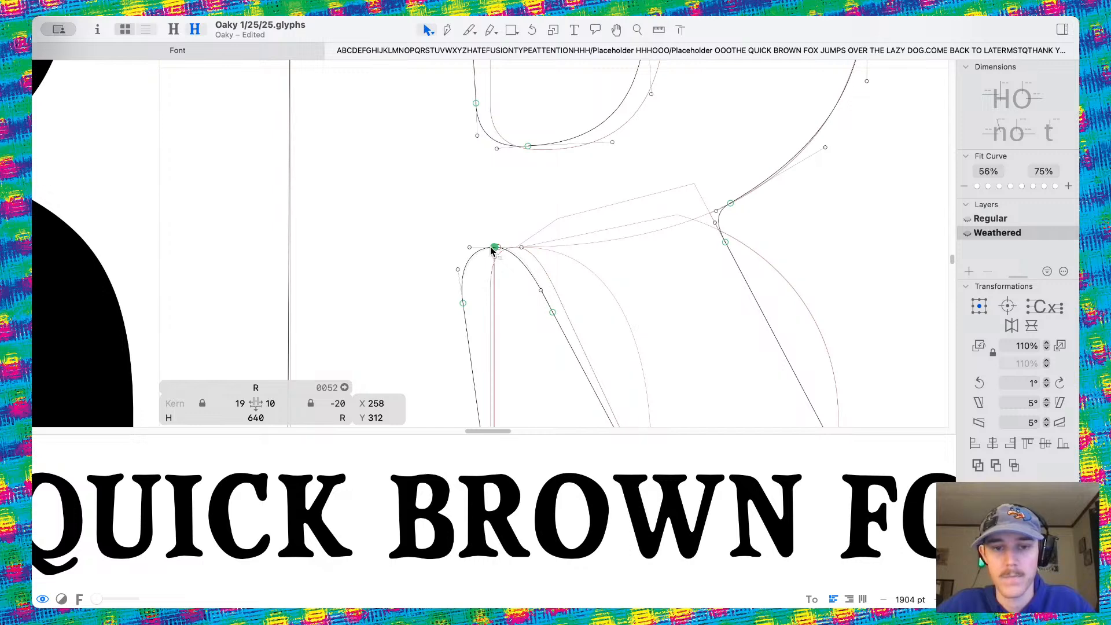
Preview the reshaped R in the sample sentence at reduced text sizes and save the font file
key(space)
scroll(497, 266, down, 3)
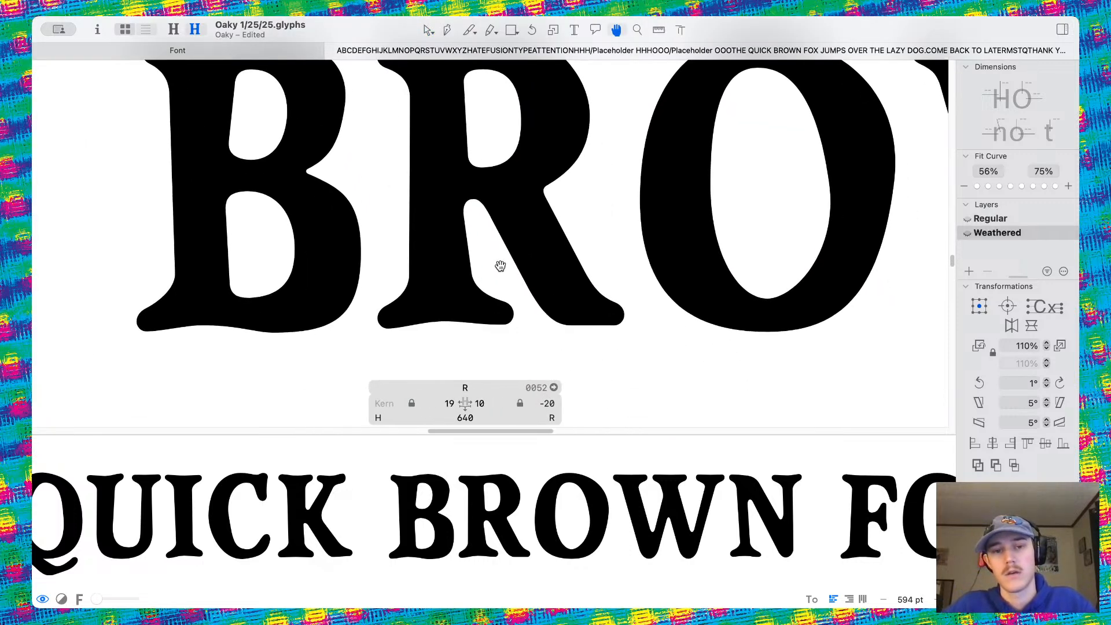
scroll(562, 254, down, 5)
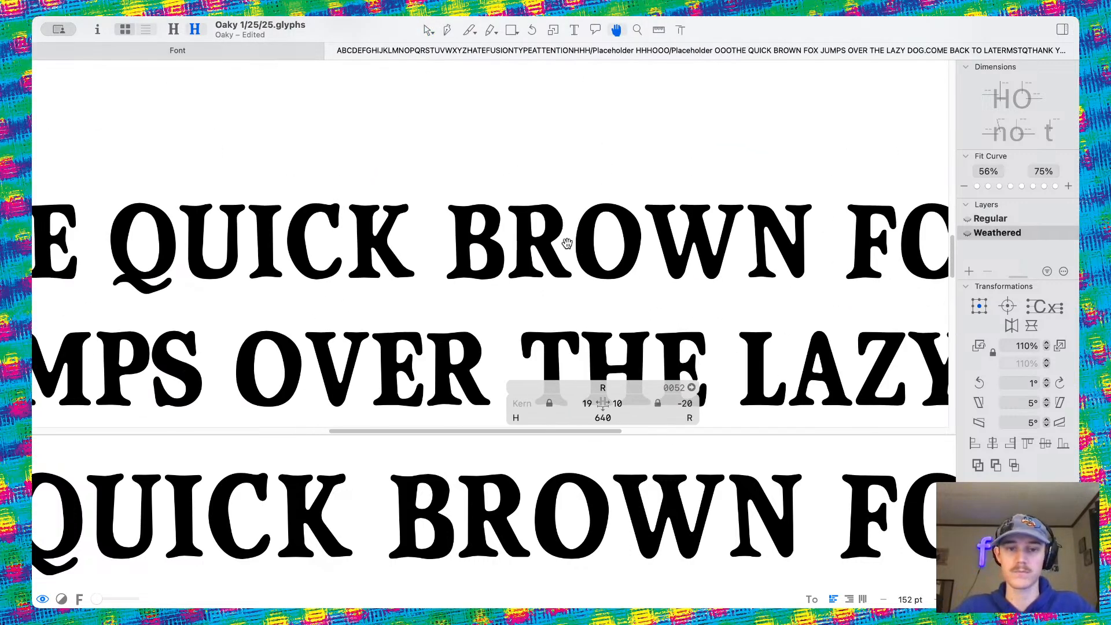
scroll(566, 243, down, 5)
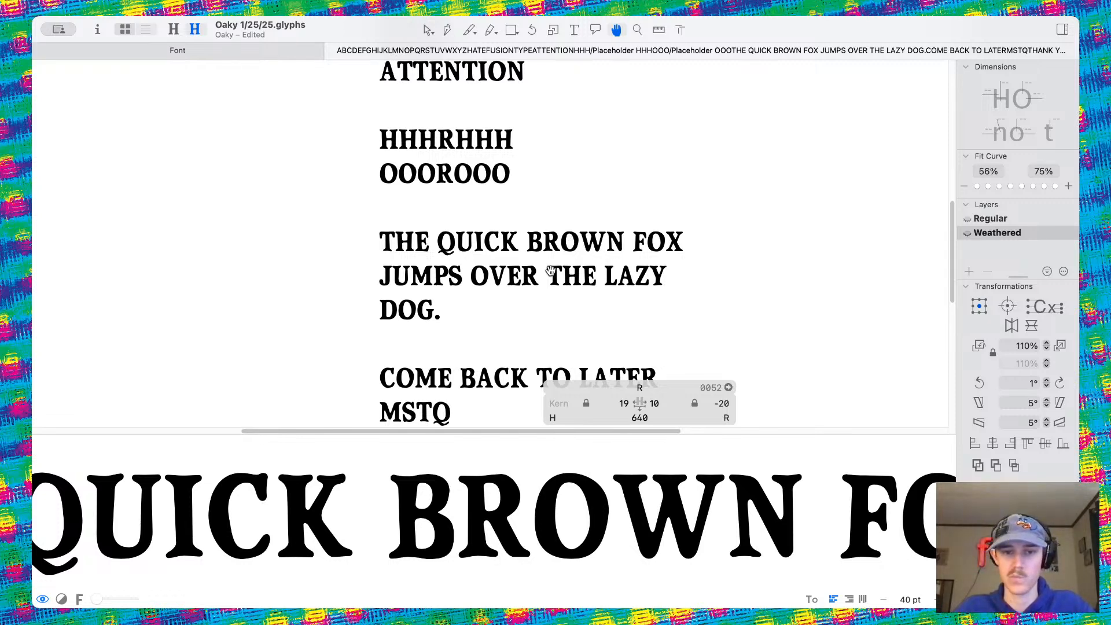
scroll(590, 240, up, 3)
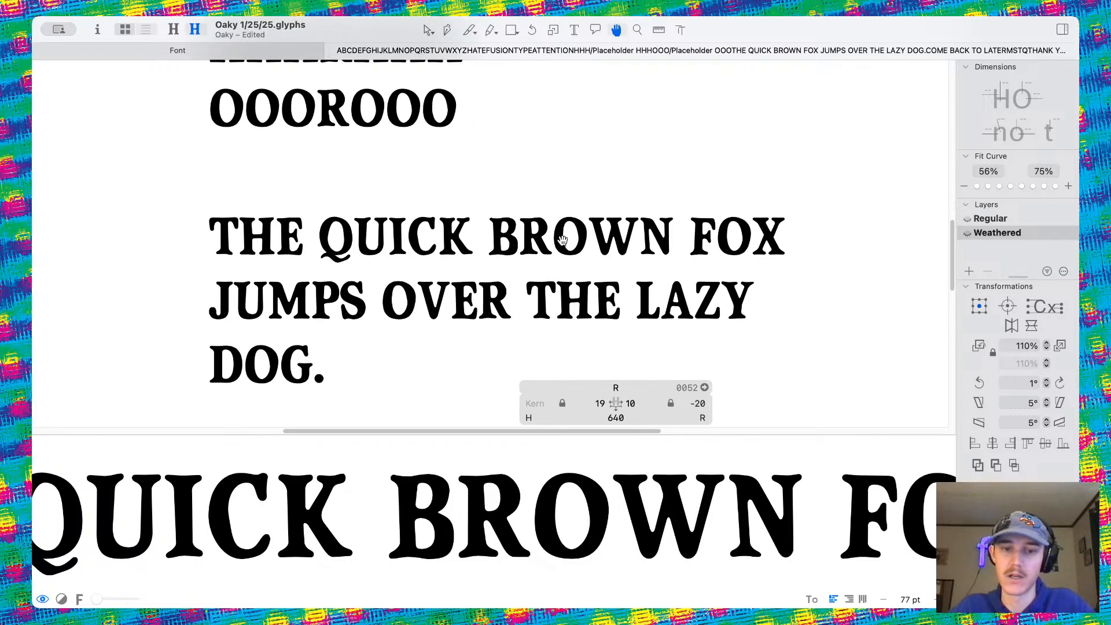
key(v)
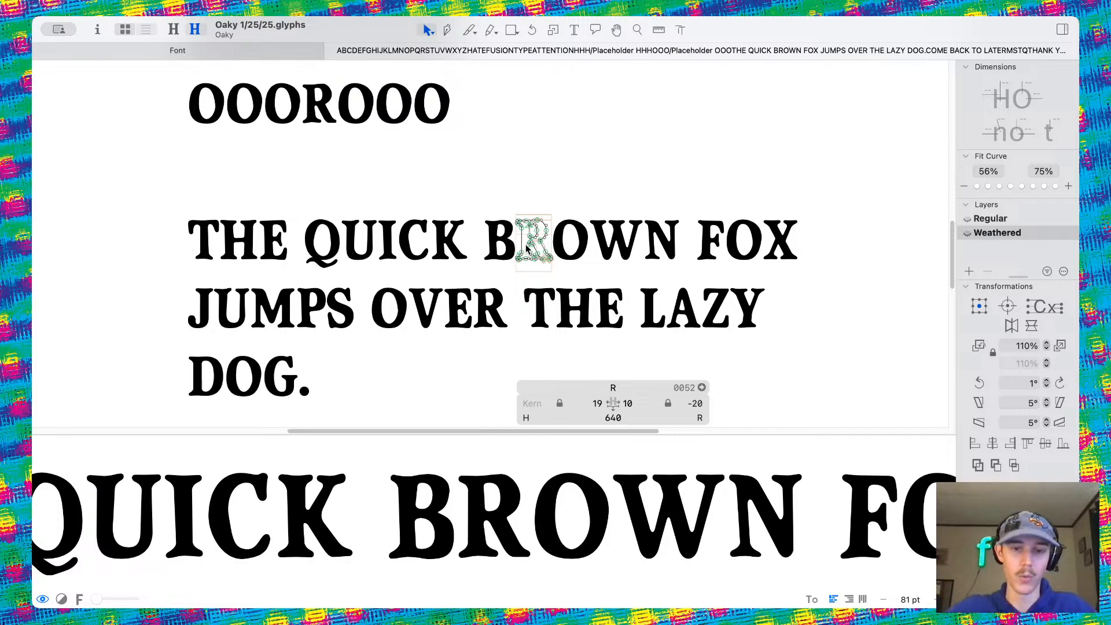
Compare the sample text in the Regular and Weathered masters, ending on Weathered
scroll(535, 221, up, 4)
scroll(531, 243, down, 3)
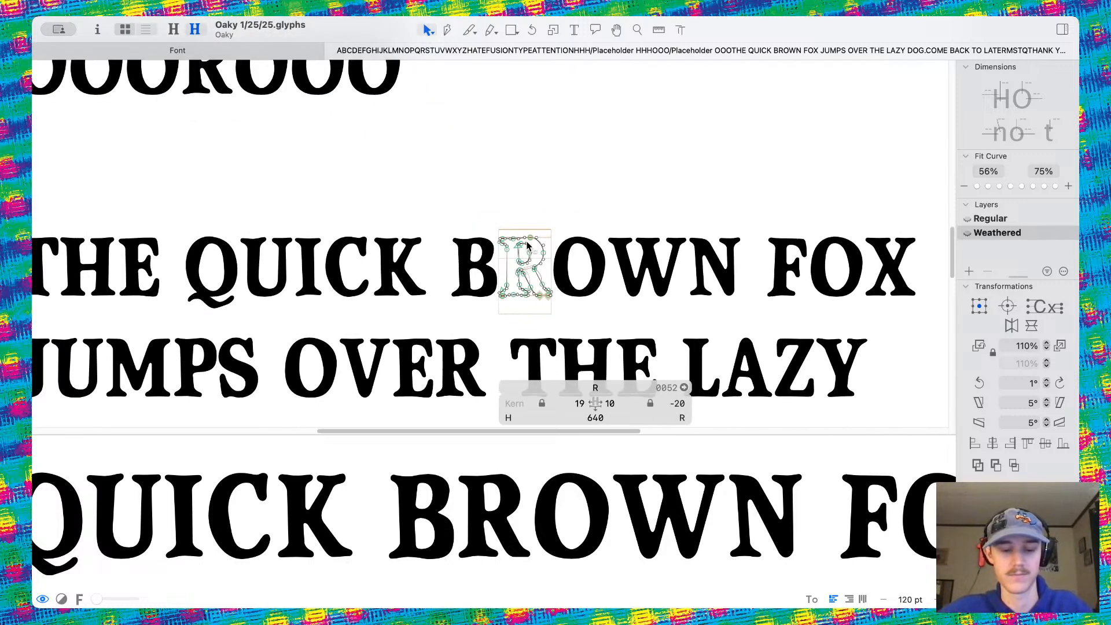
key(super+1)
scroll(372, 298, down, 3)
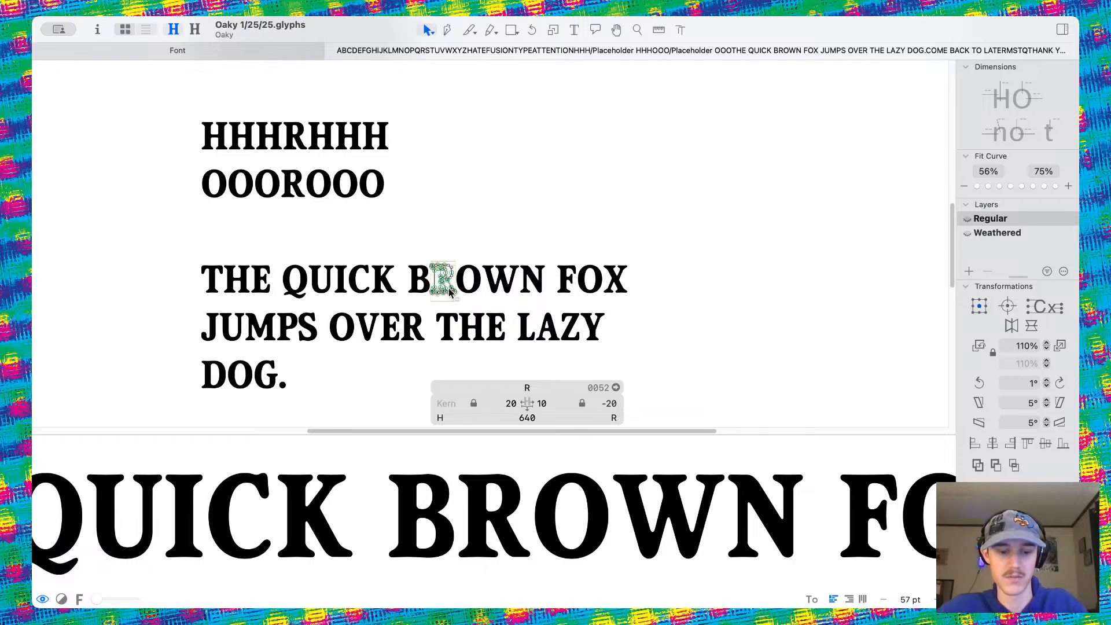
key(super+2)
scroll(450, 286, up, 5)
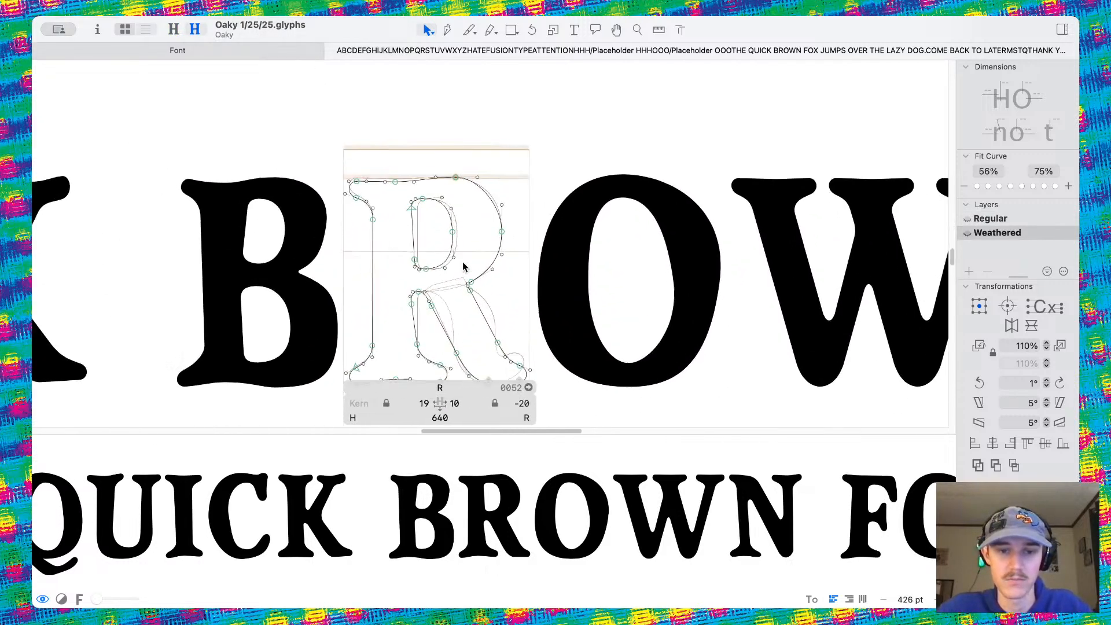
Move the node at the top of the leg's outer edge slightly left and the bowl's lower end node up and left
scroll(463, 266, up, 6)
click(473, 254)
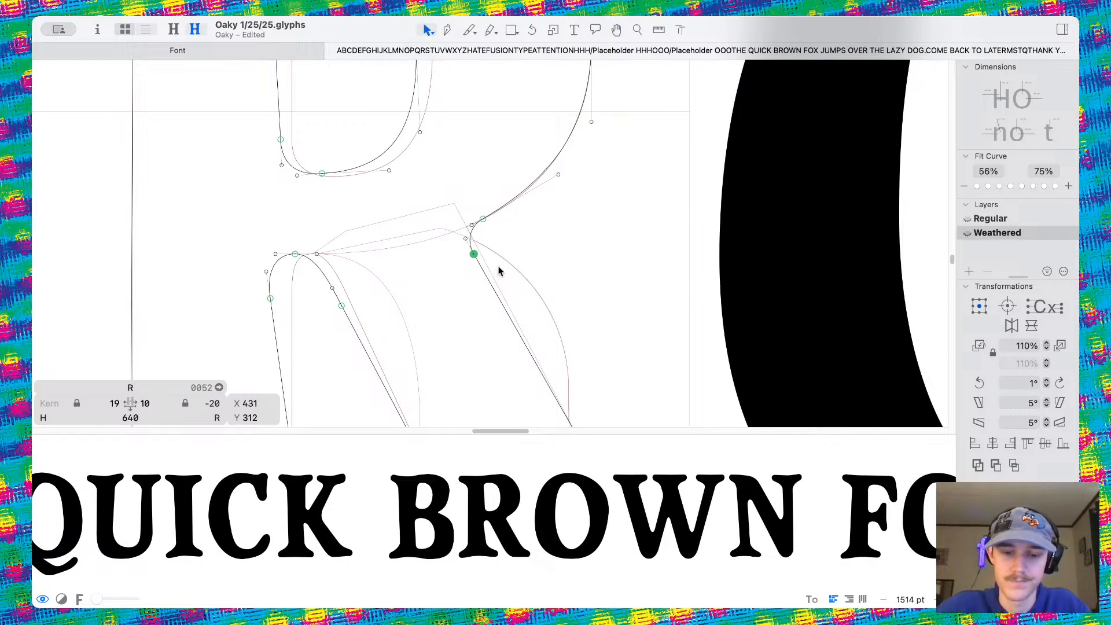
click(499, 271)
drag(484, 221, 477, 215)
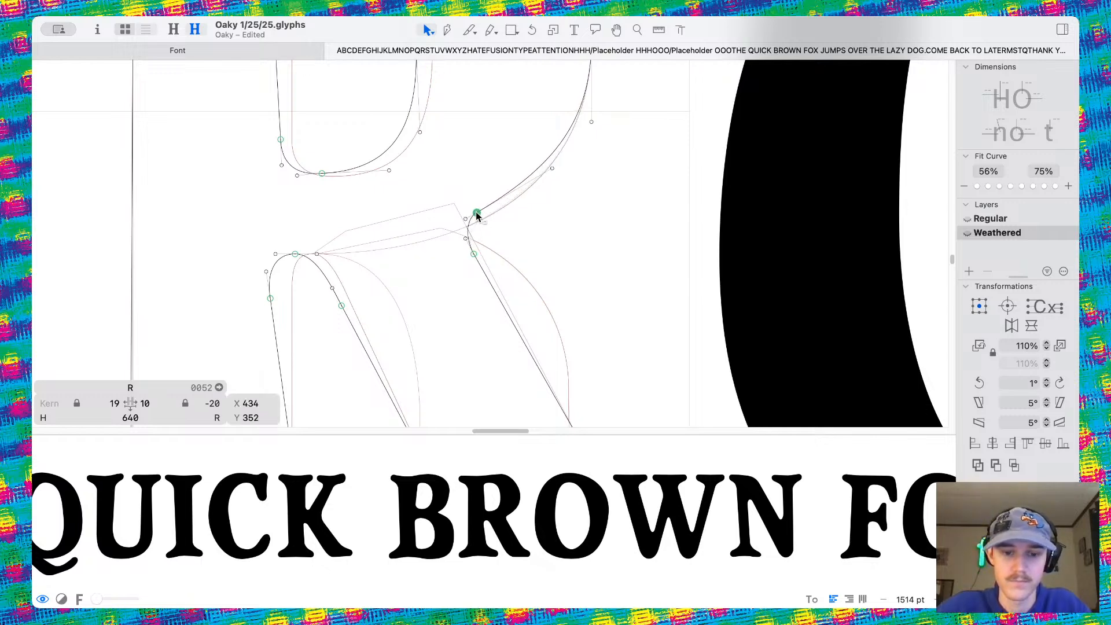
click(575, 284)
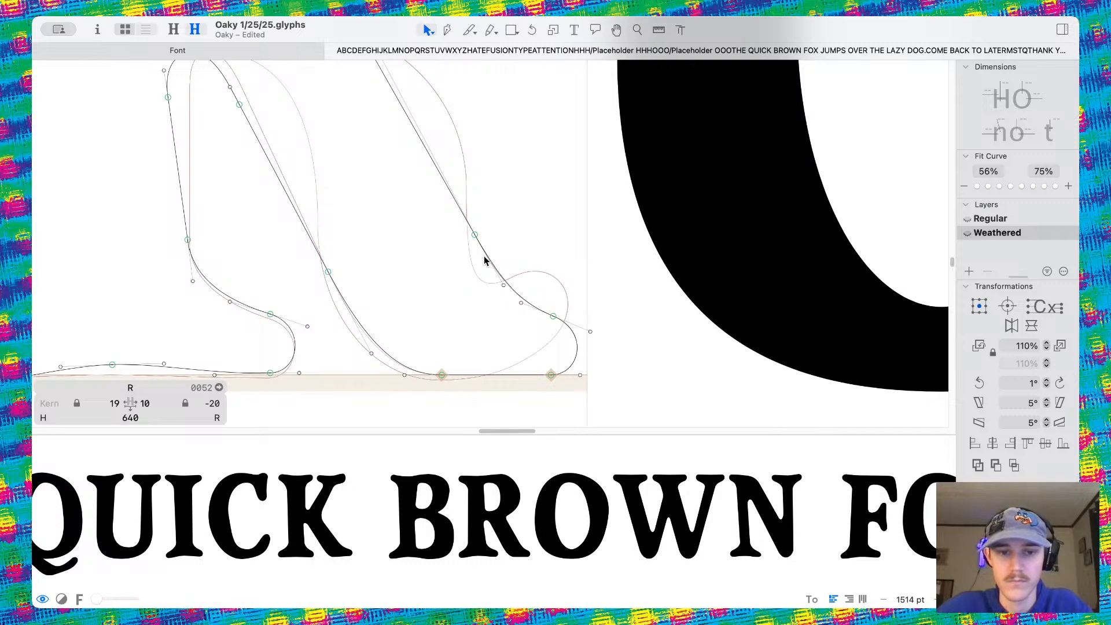
drag(476, 238, 431, 249)
key(super+z)
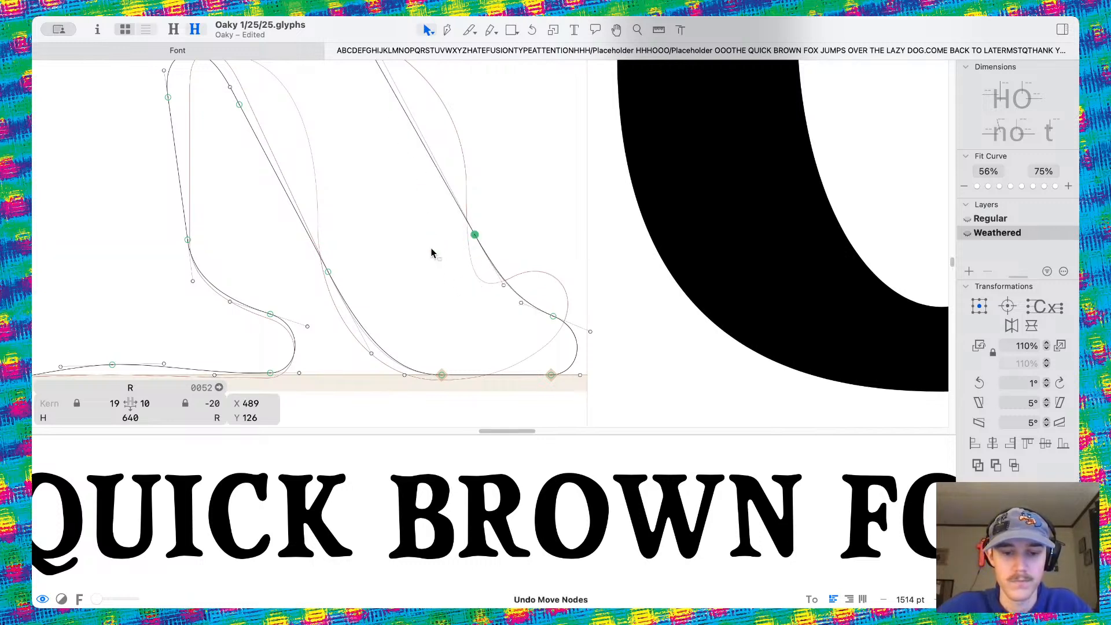
drag(520, 305, 515, 333)
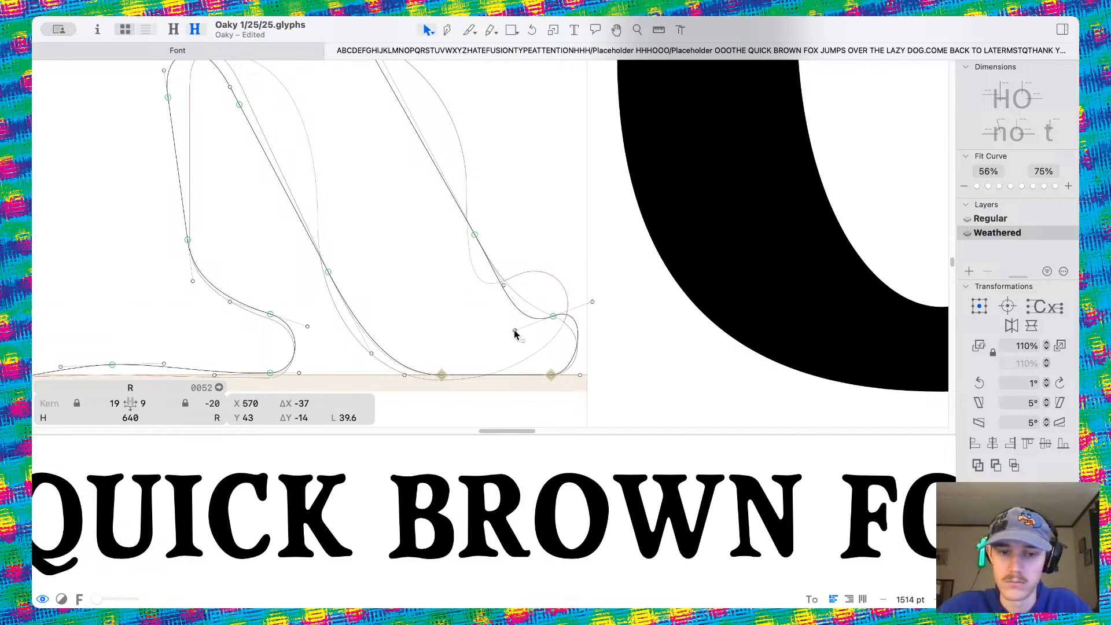
key(super+z)
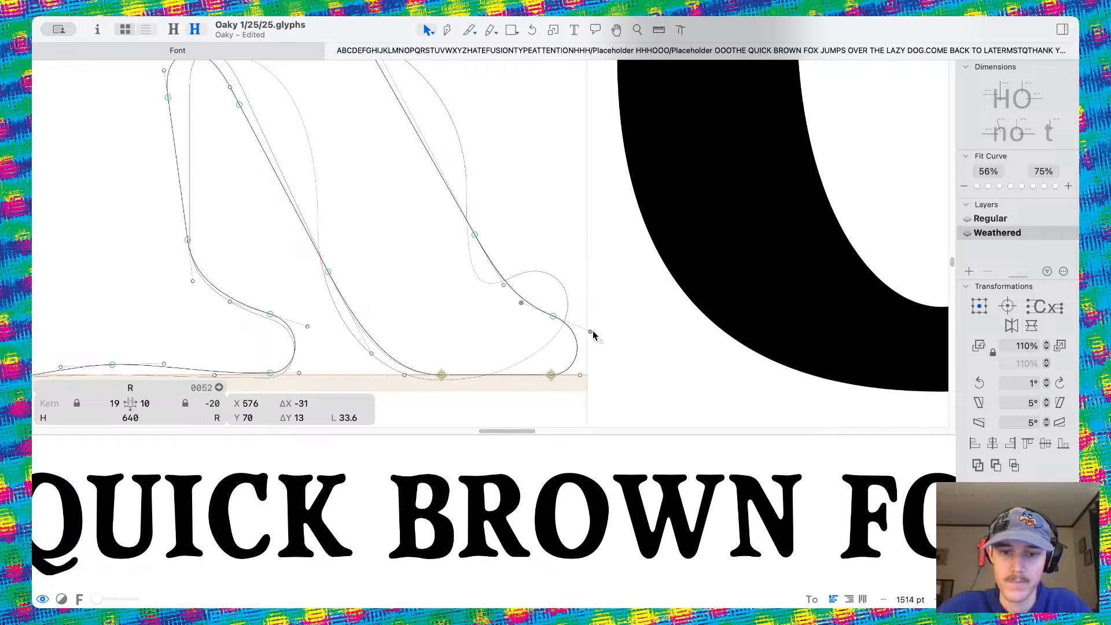
Refine the tip of the R's leg by adjusting its upper curve handles and moving its two end nodes slightly left
drag(593, 332, 594, 325)
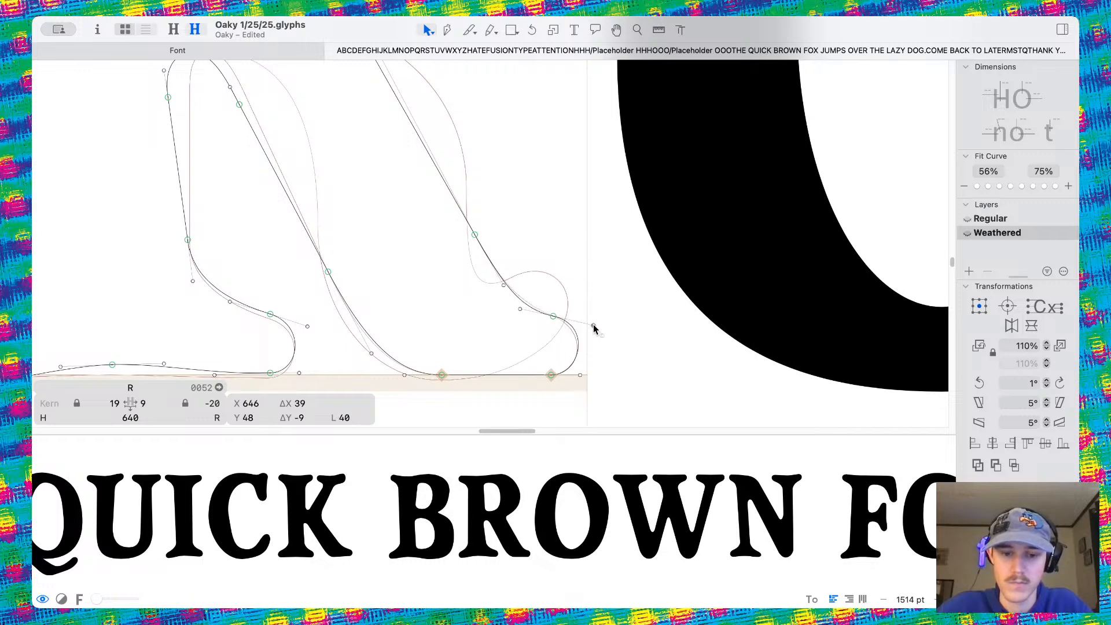
drag(530, 286, 545, 374)
click(518, 306)
drag(515, 308, 523, 310)
click(521, 312)
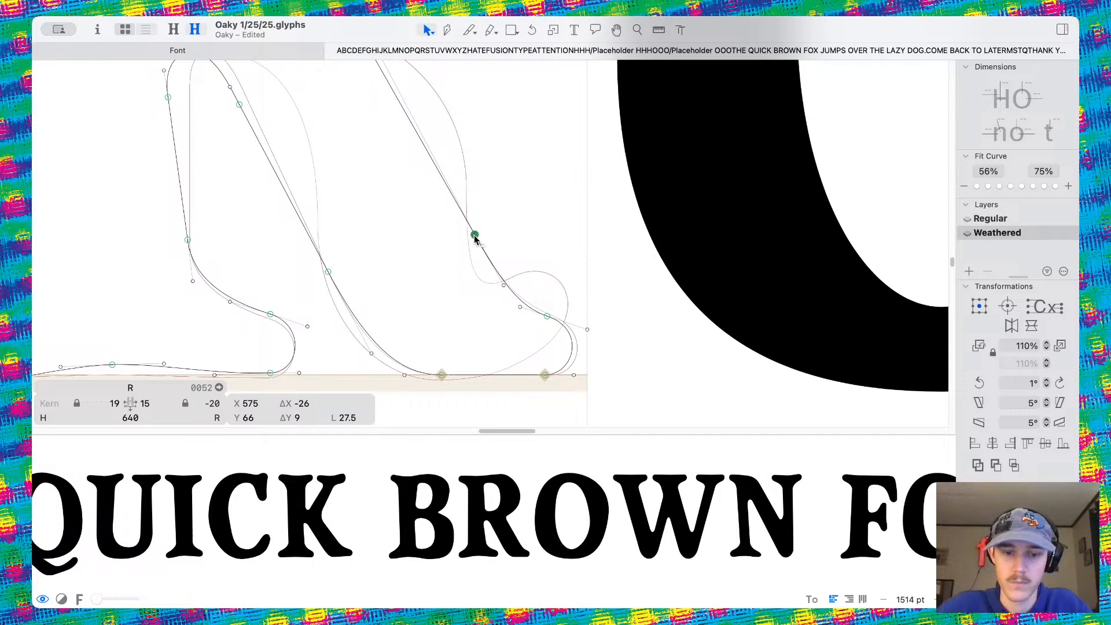
Reshape the end of the R's leg by moving its lower outer-edge node left and rotating the tip clockwise in 1° steps
drag(475, 237, 463, 244)
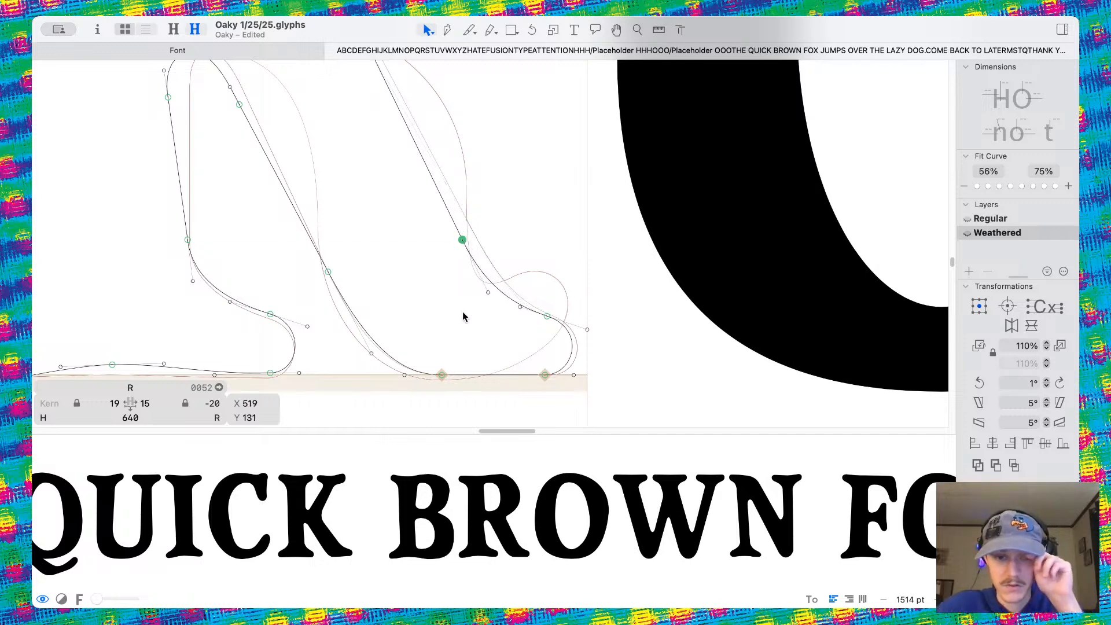
drag(471, 293, 905, 398)
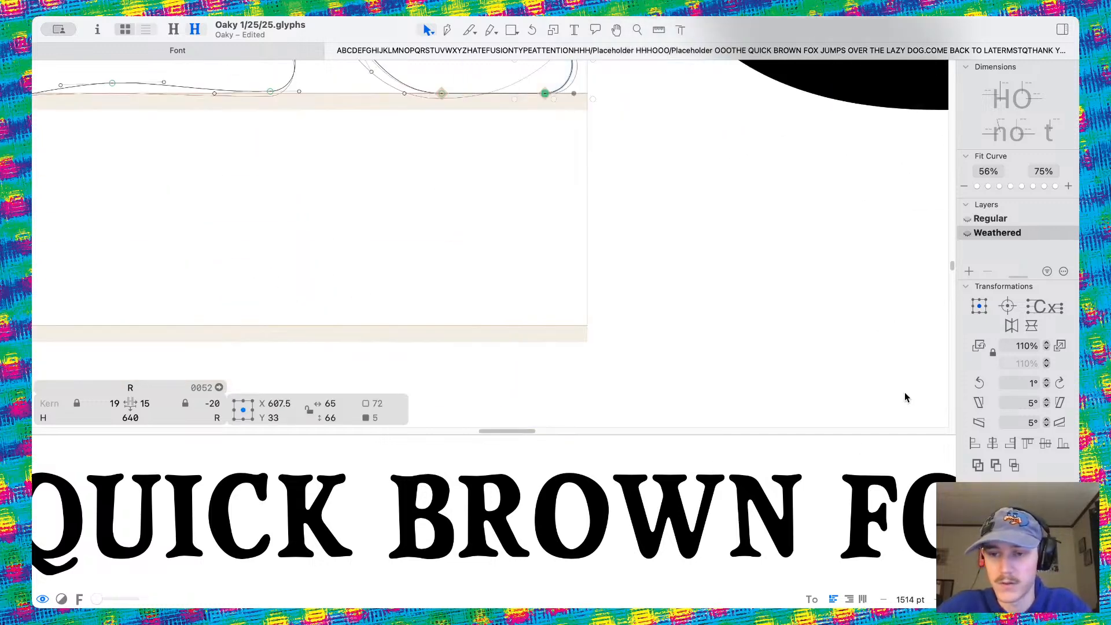
click(1060, 383)
click(1059, 383)
click(1059, 384)
click(1060, 384)
click(1059, 384)
scroll(584, 229, up, 4)
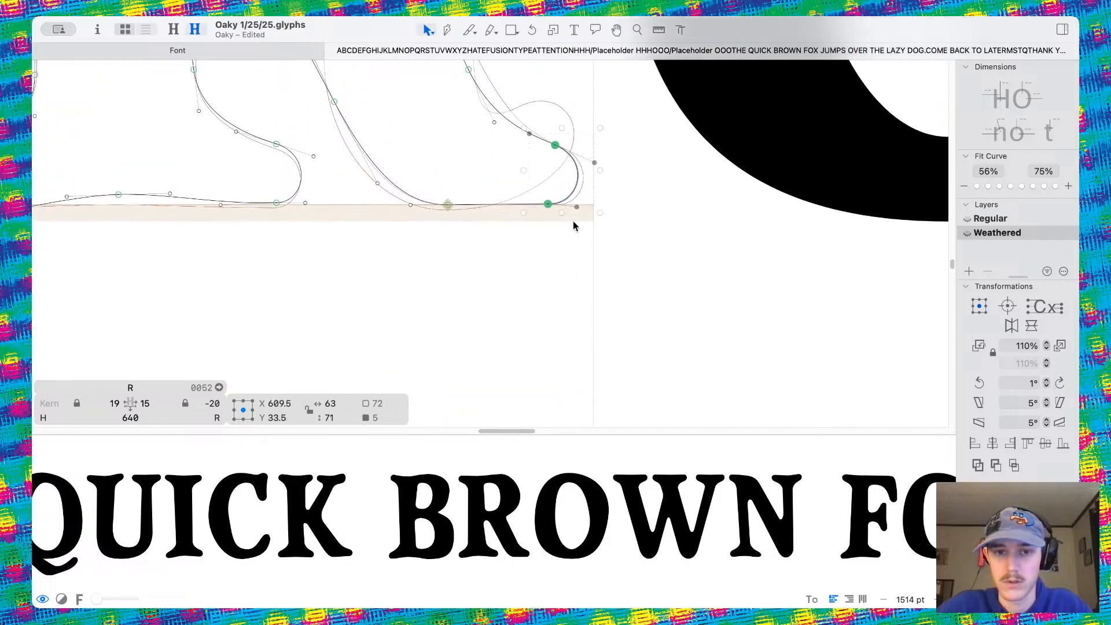
scroll(573, 225, up, 3)
drag(538, 197, 528, 210)
click(458, 128)
Preview the adjusted R leg within the sample sentence at several reduced text sizes
key(space)
scroll(486, 202, down, 10)
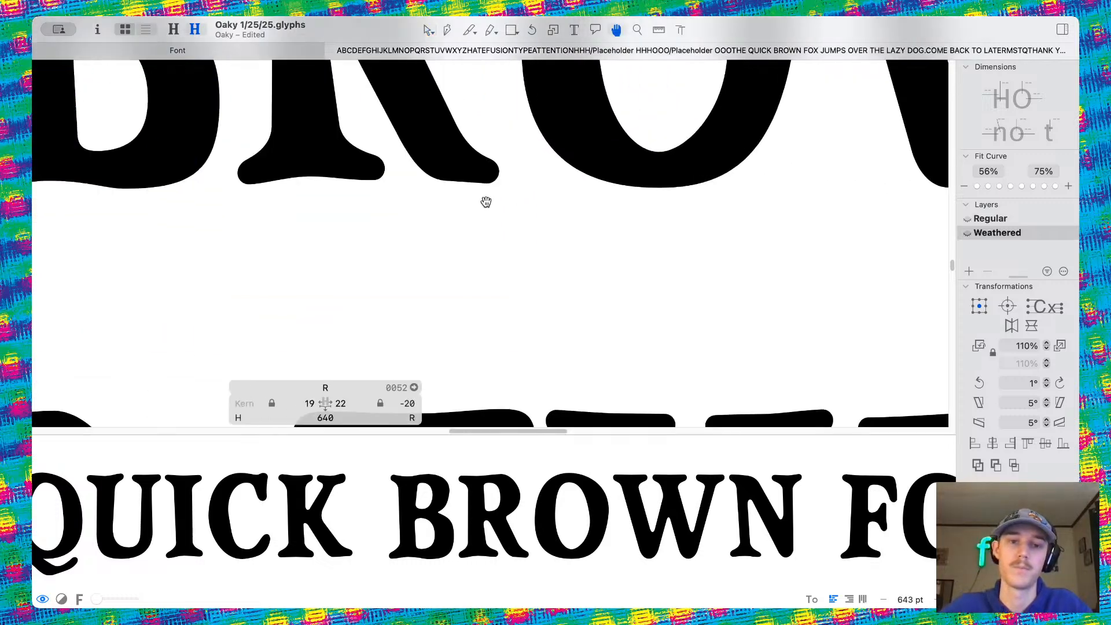
scroll(486, 201, left, 2)
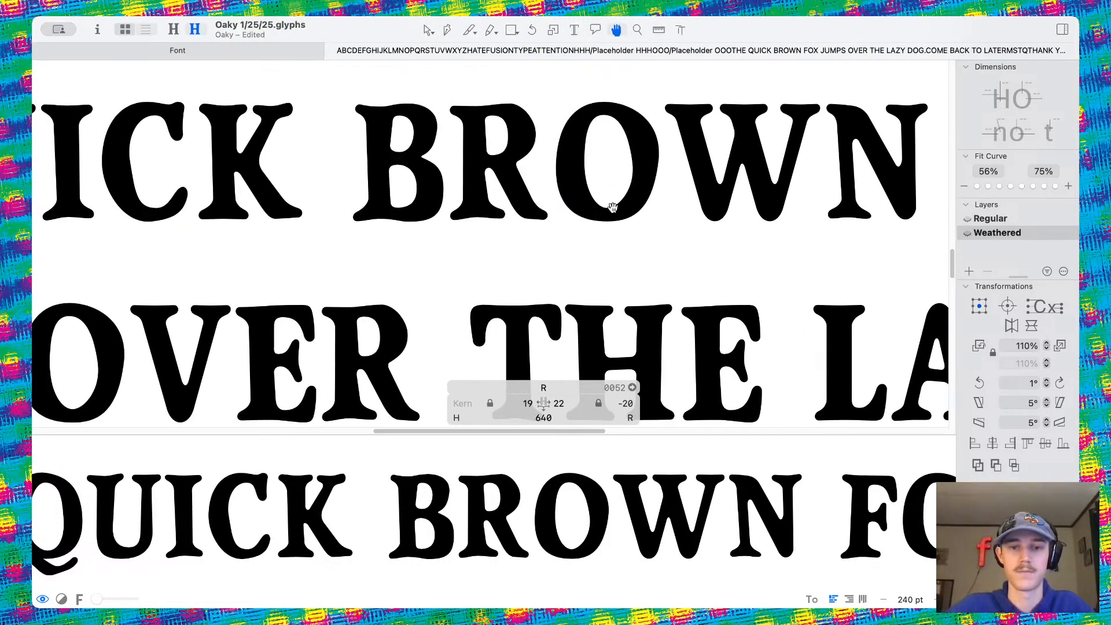
scroll(464, 296, down, 1)
scroll(662, 250, down, 3)
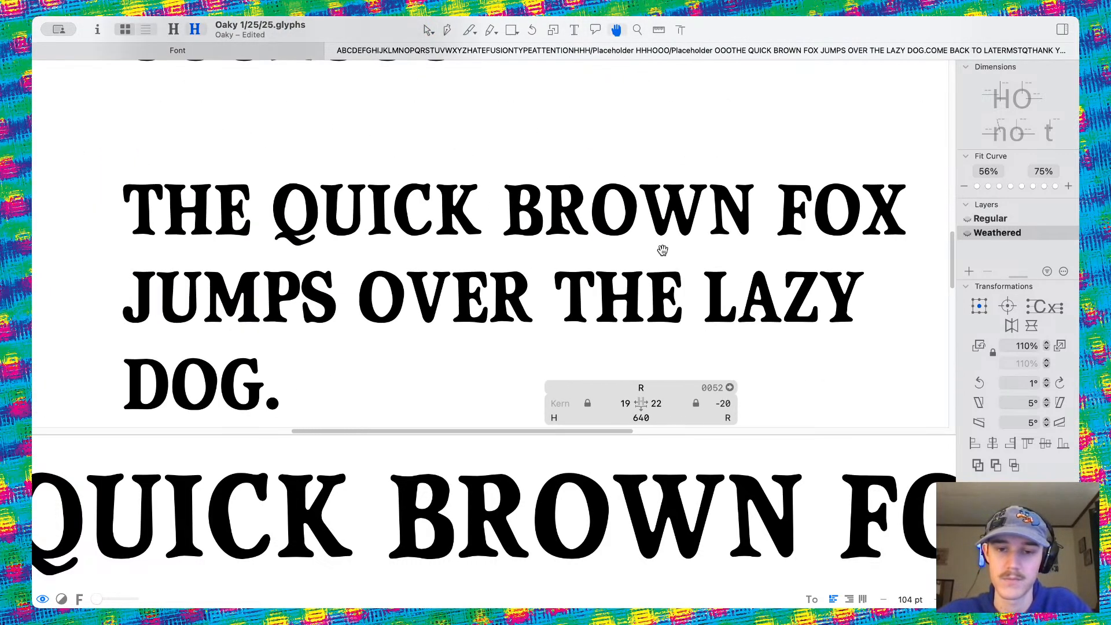
scroll(489, 217, right, 2)
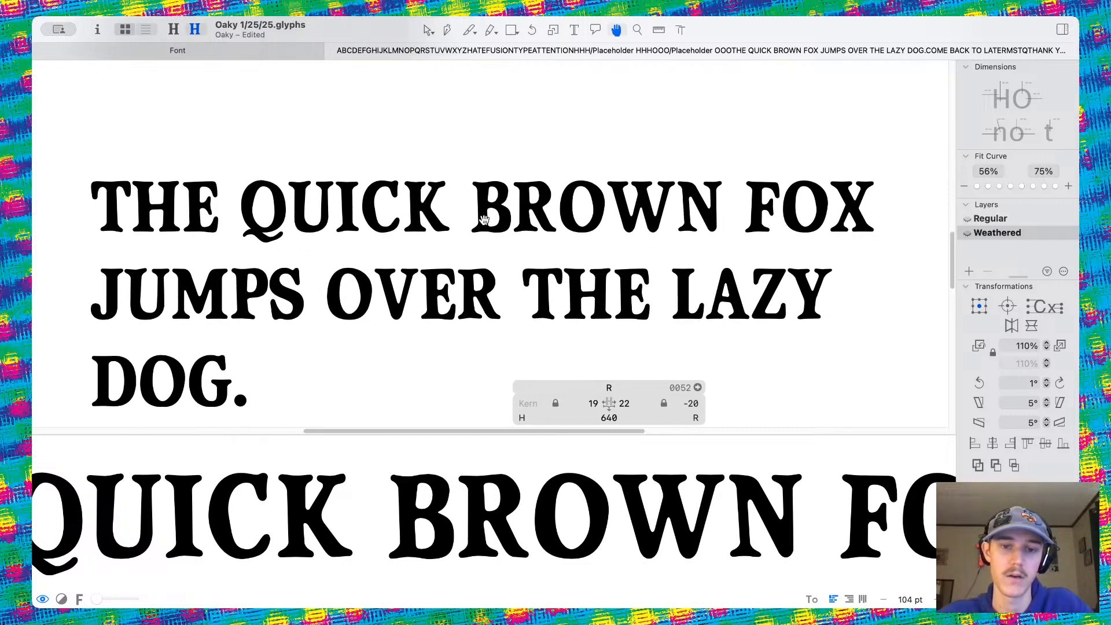
scroll(626, 194, up, 6)
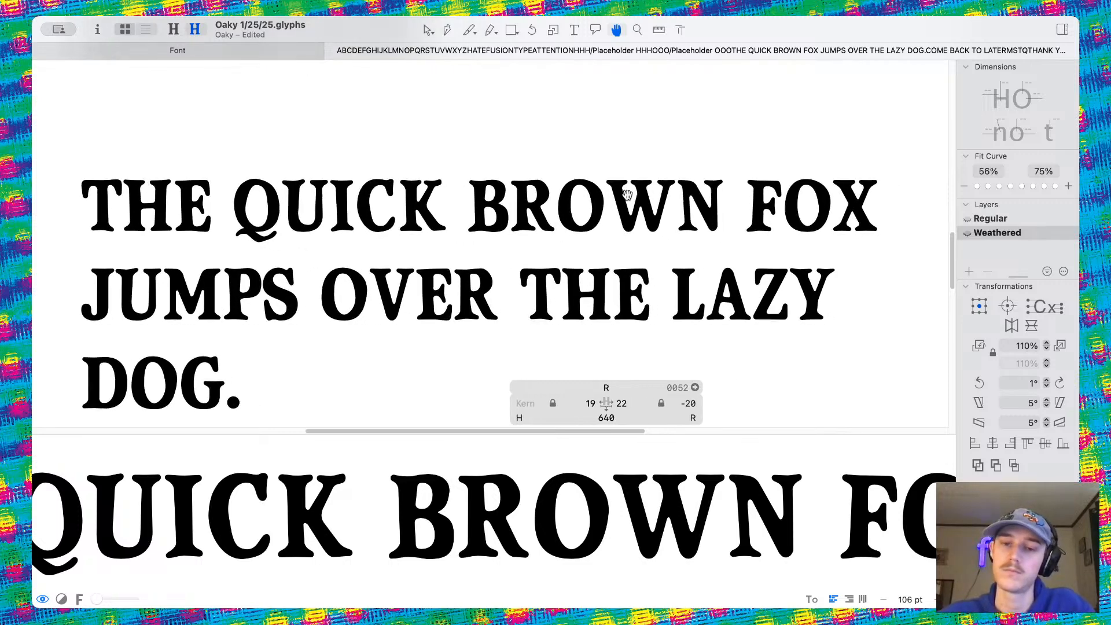
Open the W in BROWN for editing and merge all its overlapping strokes and serifs into one outline
key(v)
double_click(626, 193)
scroll(602, 202, right, 2)
scroll(575, 225, up, 2)
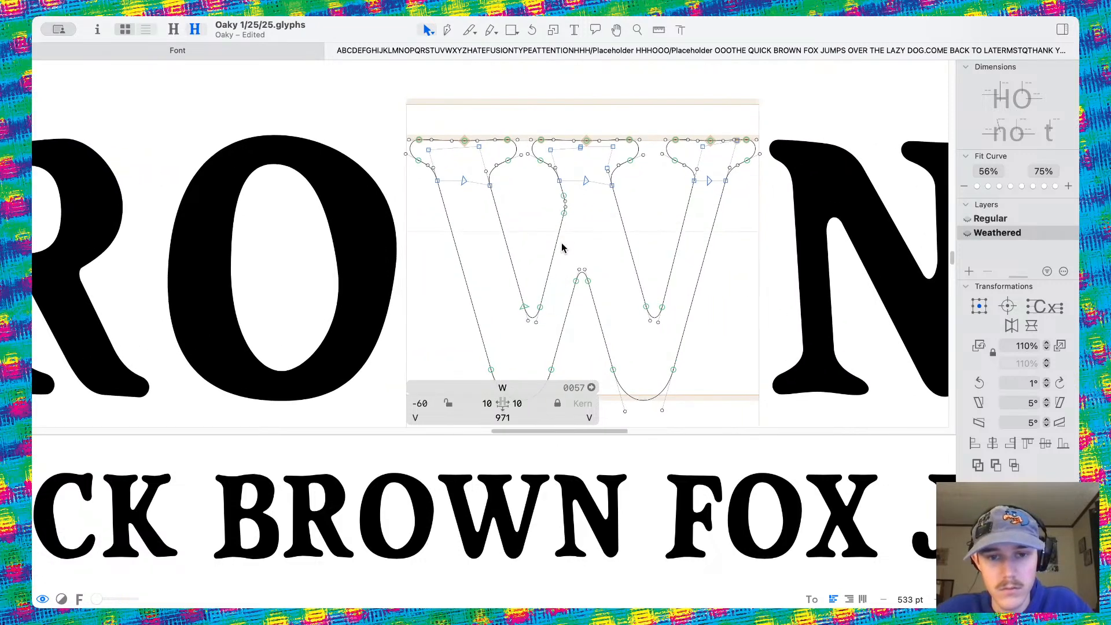
drag(381, 113, 960, 425)
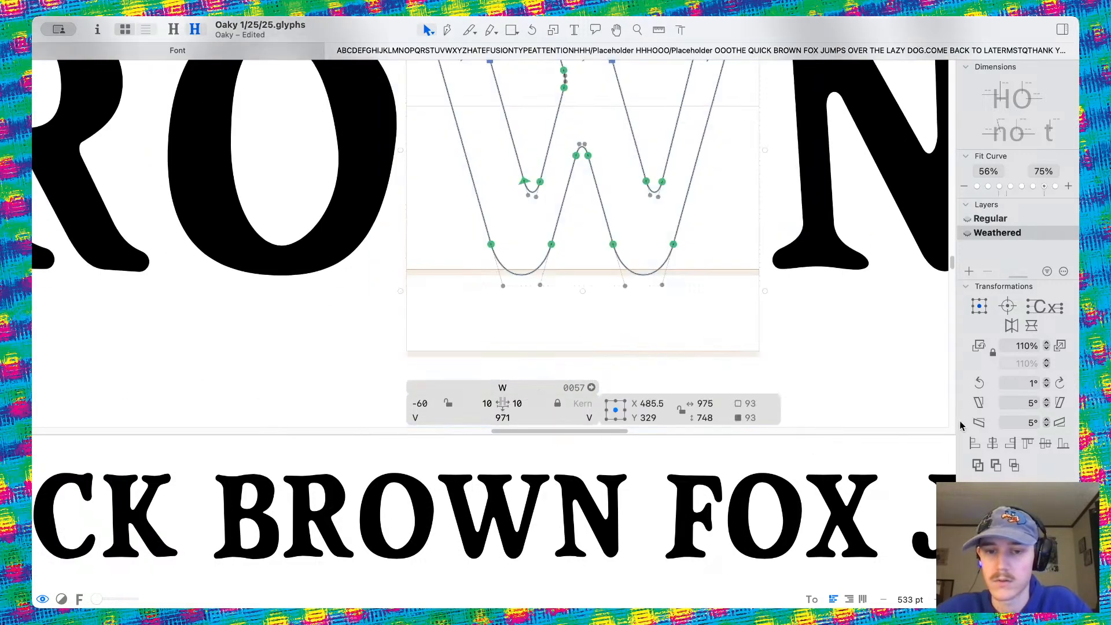
click(977, 466)
scroll(752, 318, up, 5)
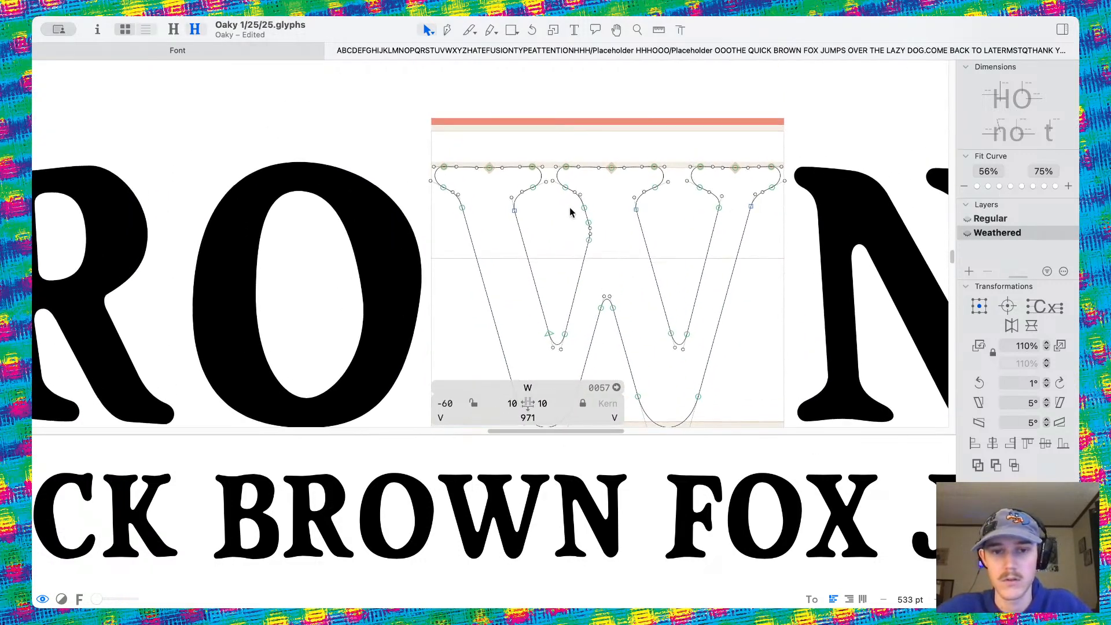
Convert the three remaining corner nodes beneath the W's serifs into smooth nodes
drag(386, 141, 560, 266)
click(511, 224)
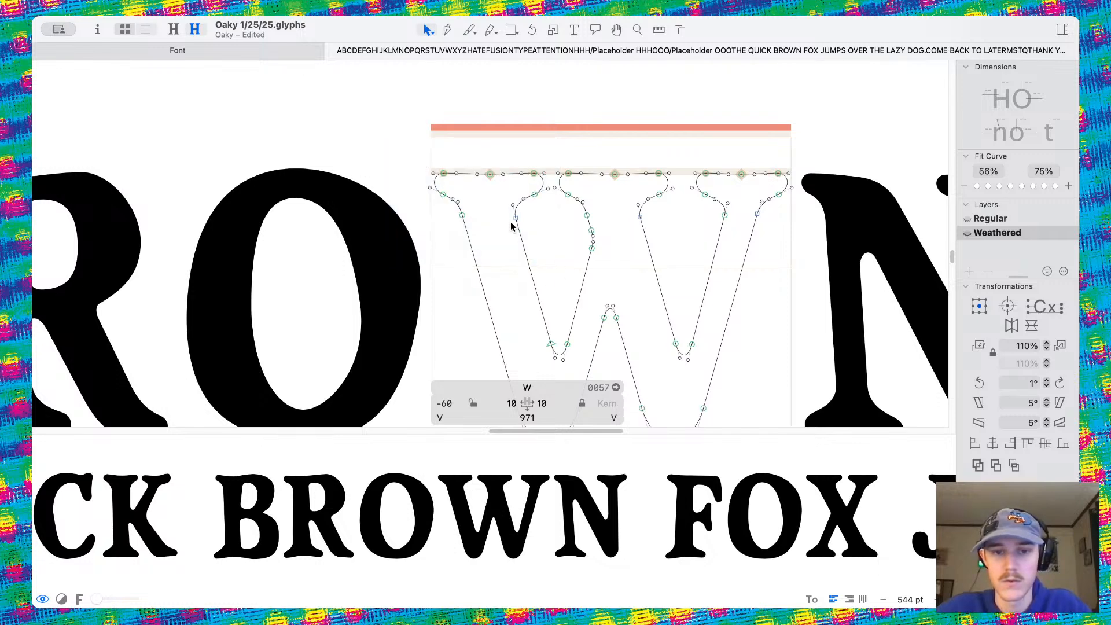
click(515, 218)
click(639, 217)
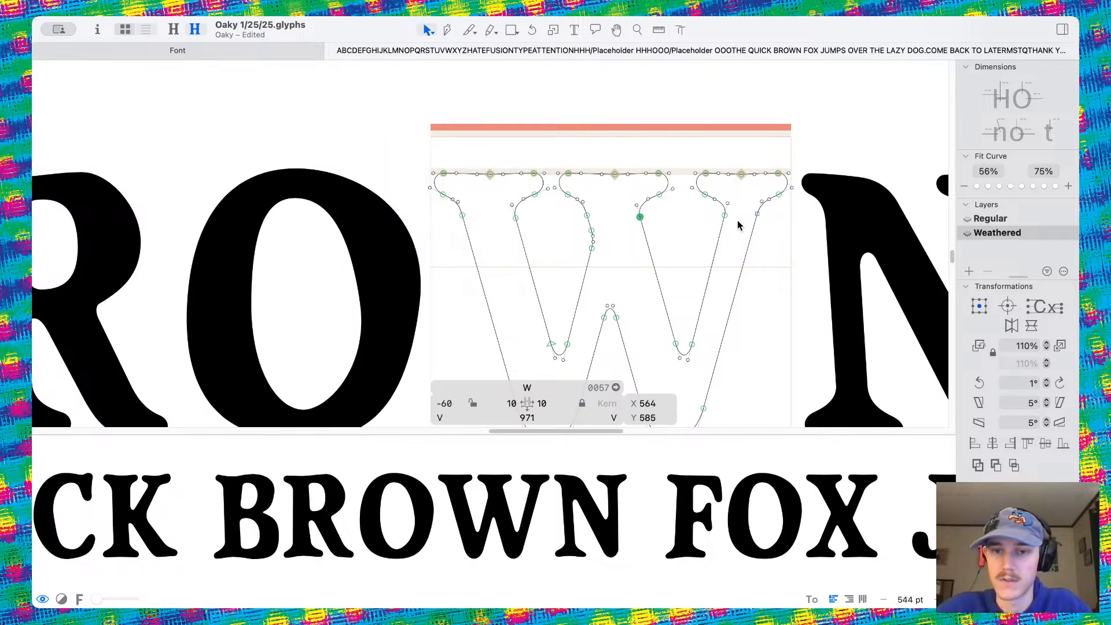
click(757, 215)
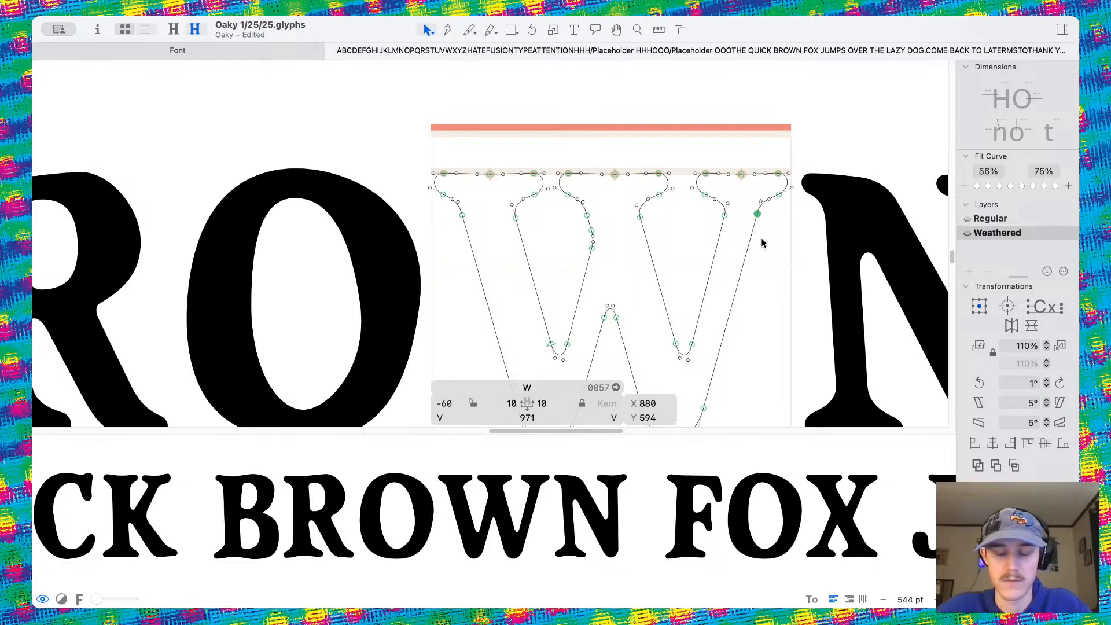
Undo the last node conversion and make the corner node beneath the right serif's outer side smooth again
key(super+z)
scroll(754, 222, up, 15)
scroll(642, 252, up, 3)
click(605, 291)
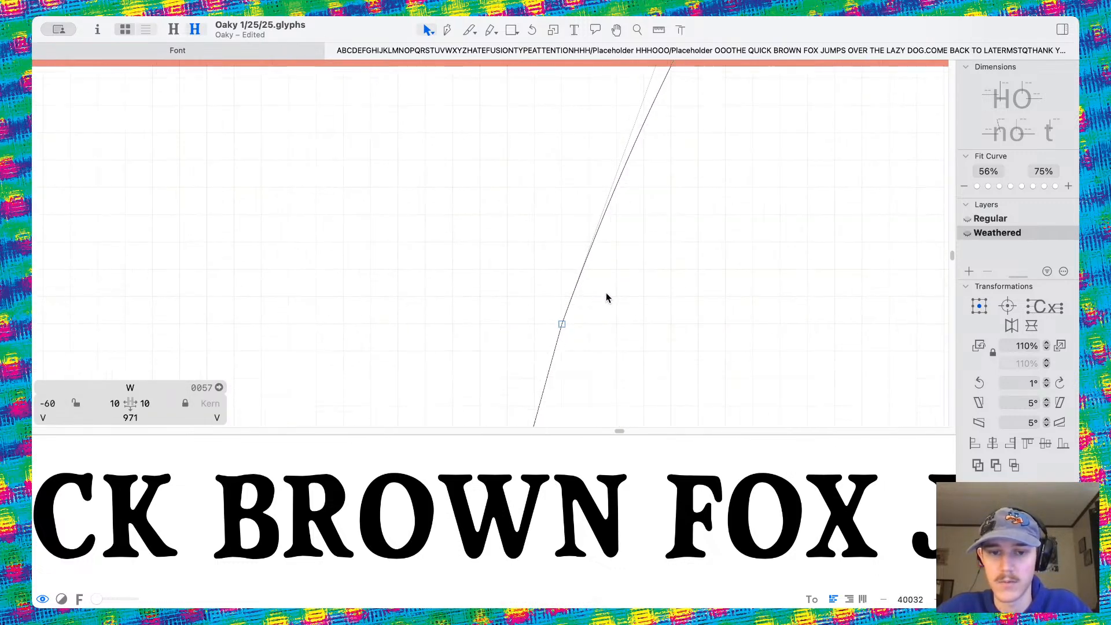
scroll(606, 292, down, 2)
scroll(605, 291, right, 2)
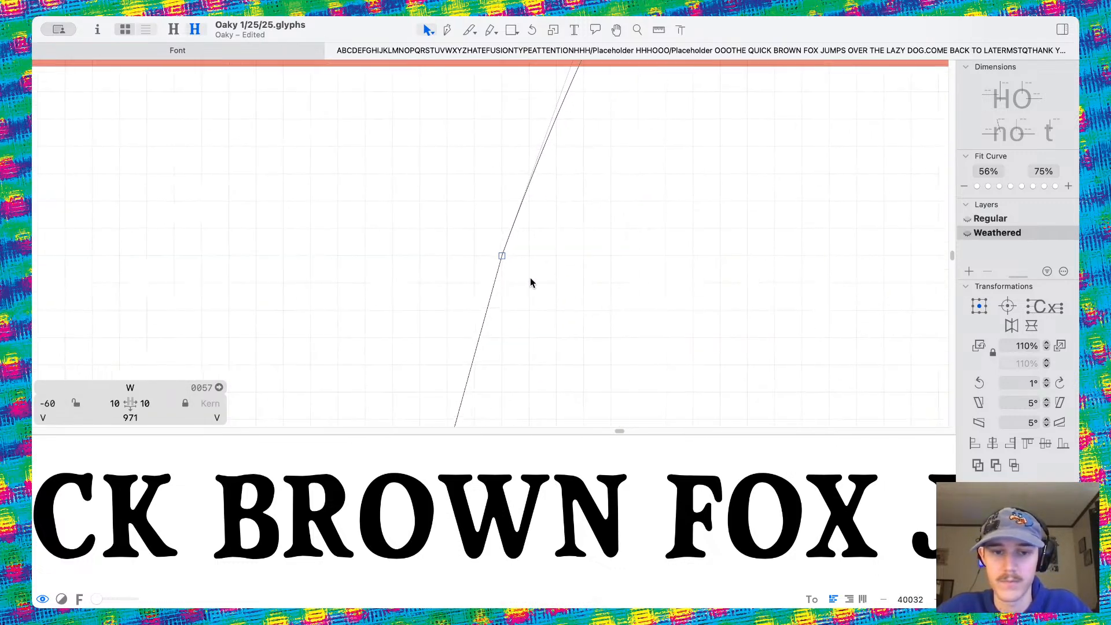
click(499, 258)
click(509, 245)
double_click(502, 255)
scroll(502, 258, down, 15)
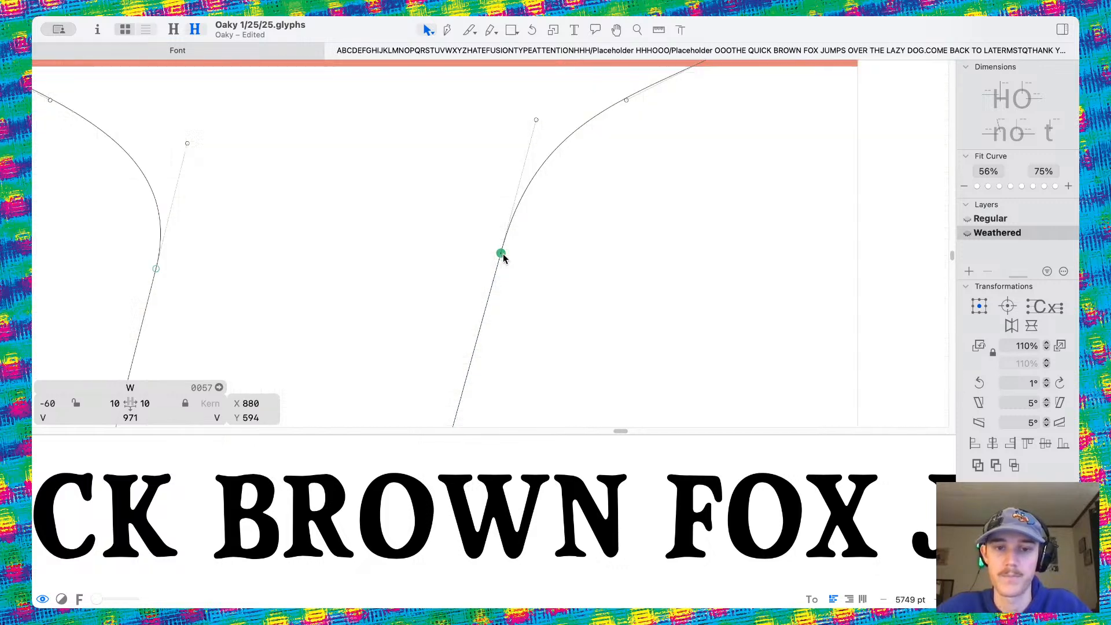
scroll(504, 258, down, 1)
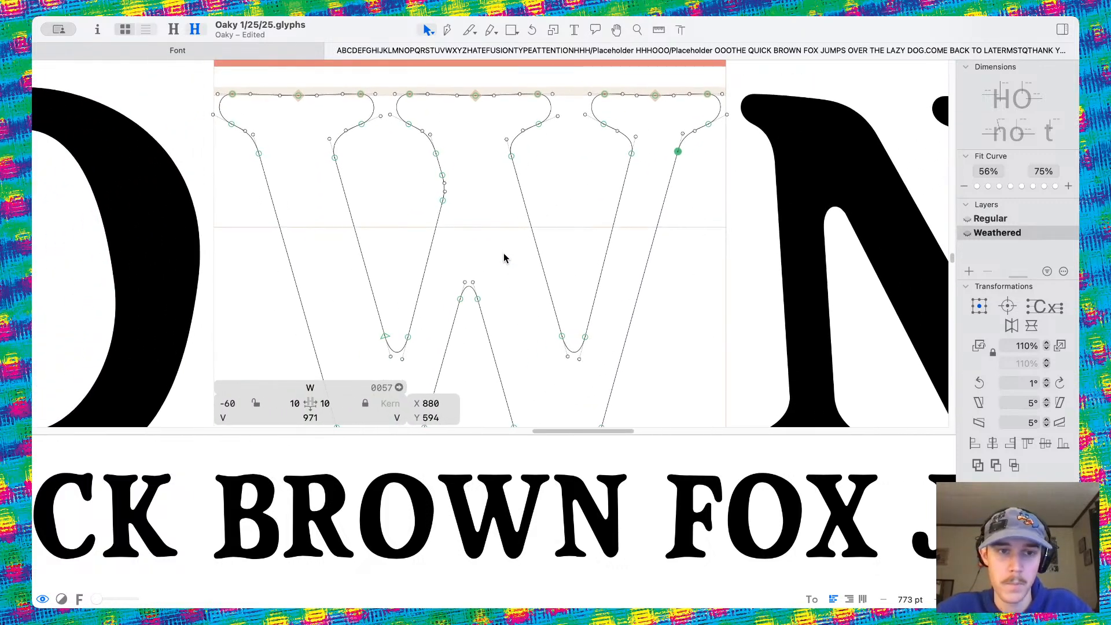
Save the font file and preview the merged W in the sample sentence at a reduced text size
key(space)
scroll(504, 255, down, 8)
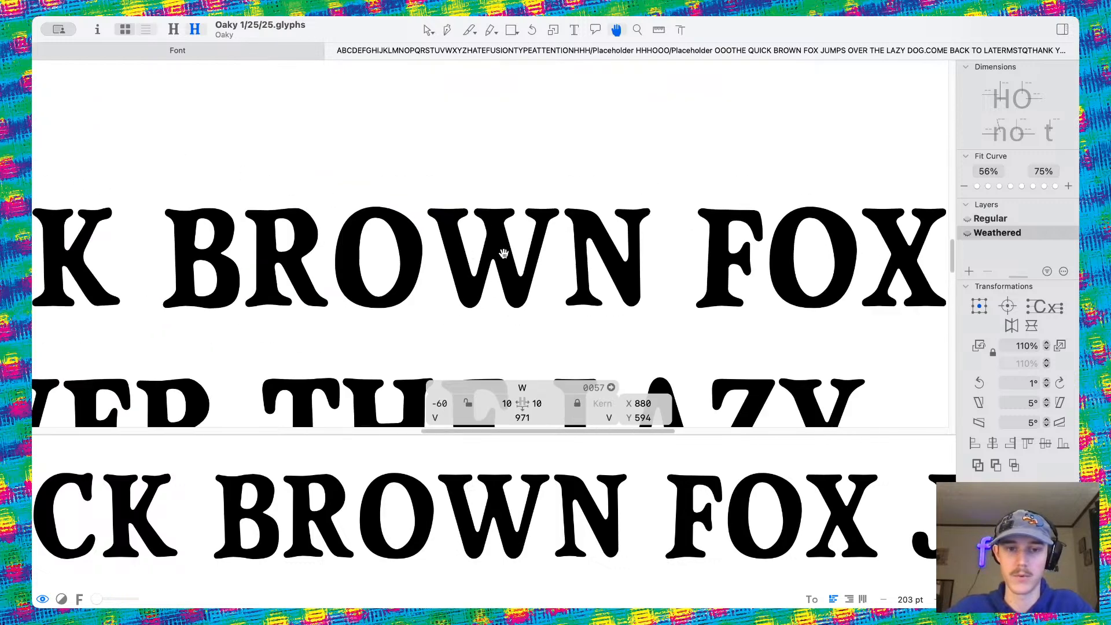
scroll(504, 254, up, 1)
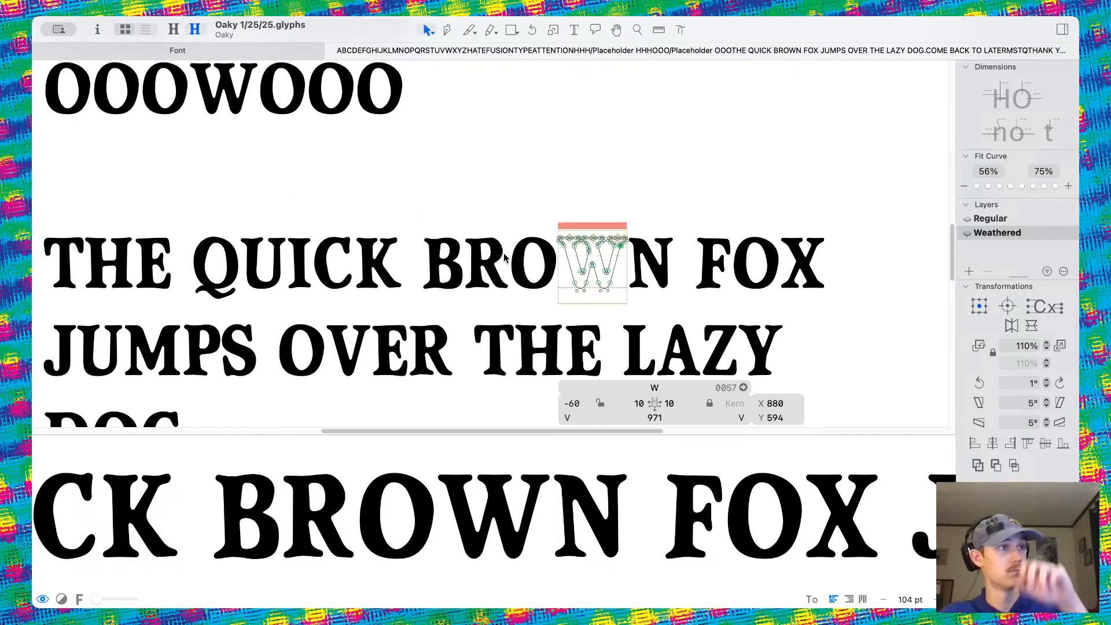
Rotate the W's entire left serif counterclockwise by 3° in 1° steps
scroll(583, 243, up, 8)
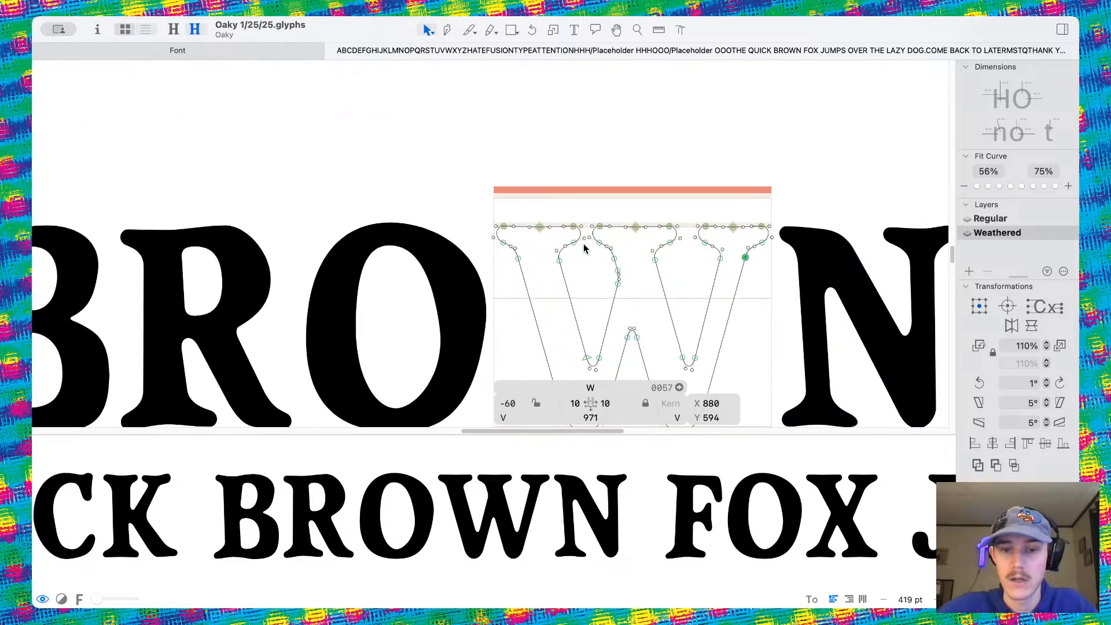
scroll(438, 186, up, 1)
drag(349, 164, 579, 285)
click(978, 384)
click(978, 384)
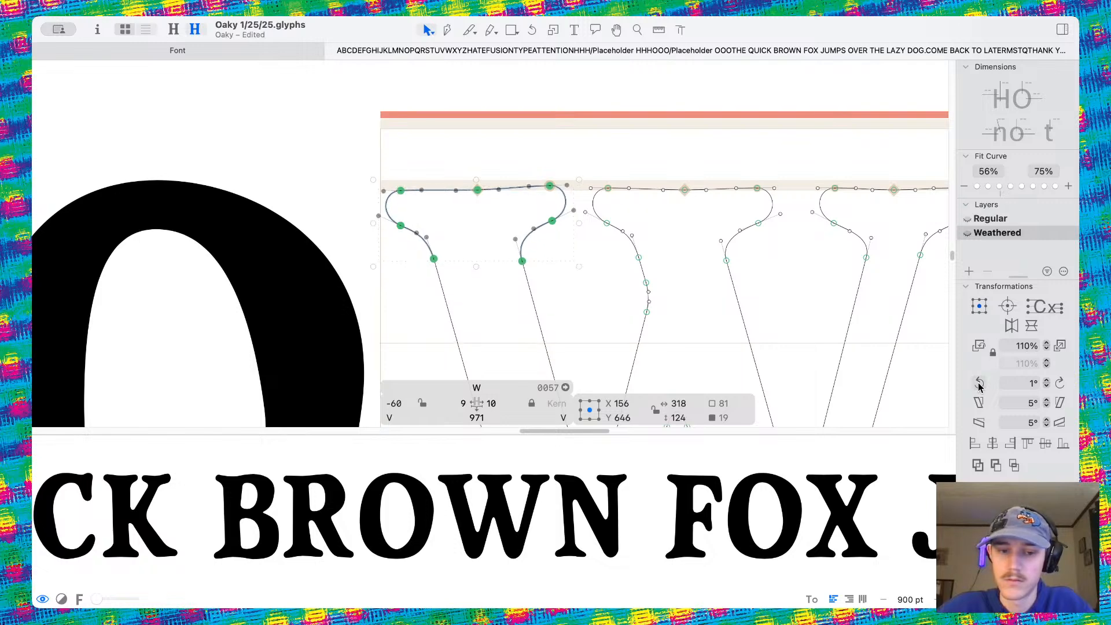
click(976, 383)
scroll(608, 171, right, 5)
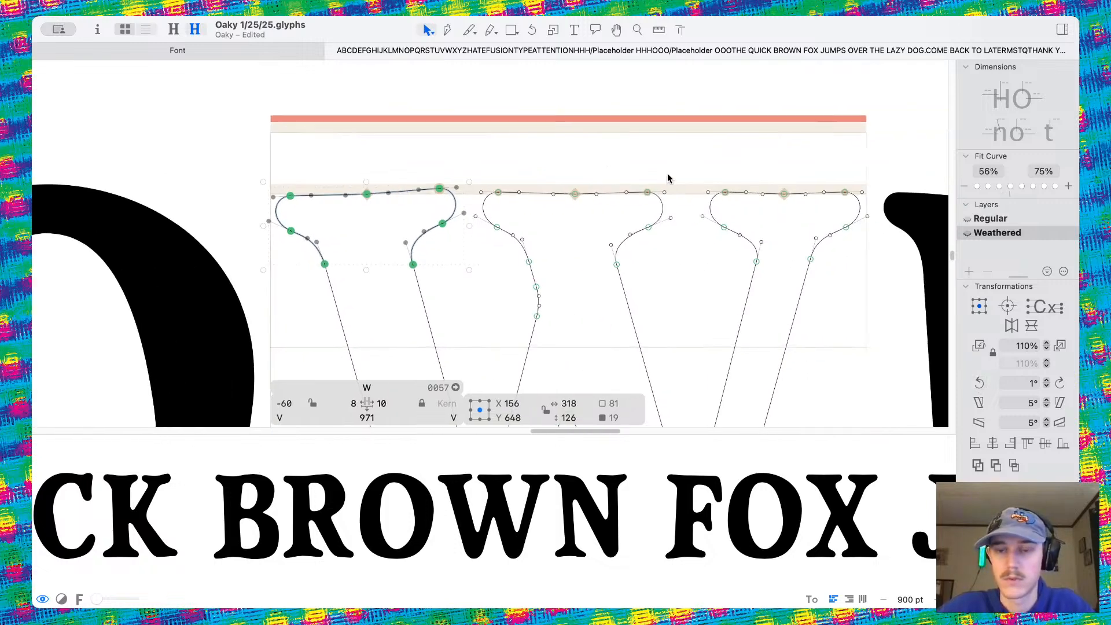
Rotate the W's entire right serif clockwise by 1°
drag(657, 168, 895, 330)
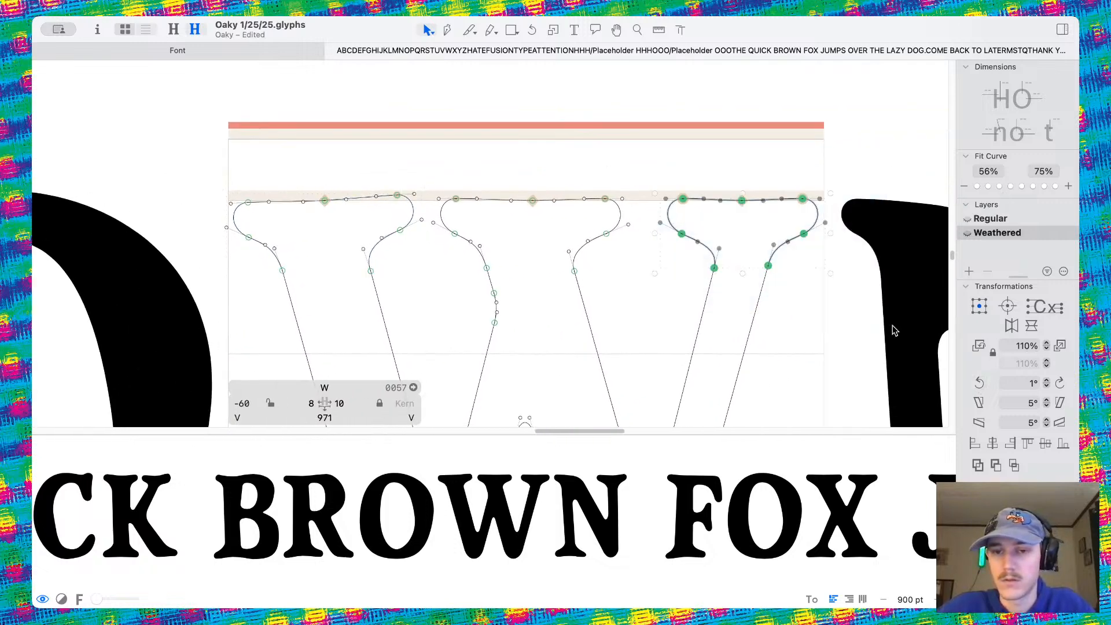
click(1057, 383)
drag(432, 174, 627, 302)
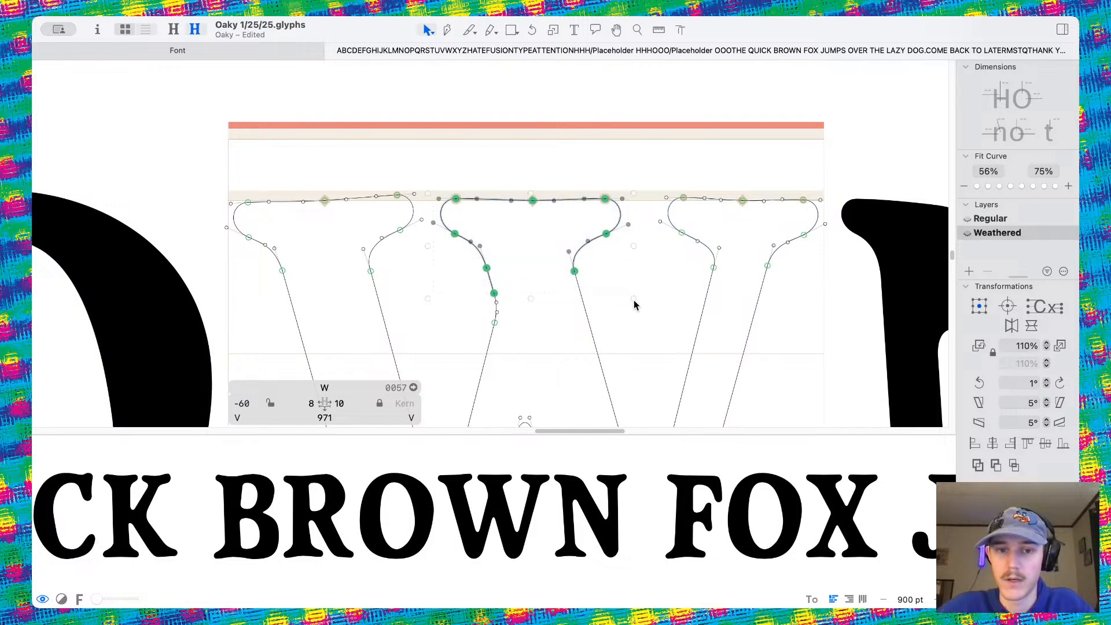
click(634, 304)
Dip the middle serif's top edge by lowering its center node and shifting it left, and raise the serif's right end
scroll(563, 221, up, 5)
drag(513, 189, 575, 199)
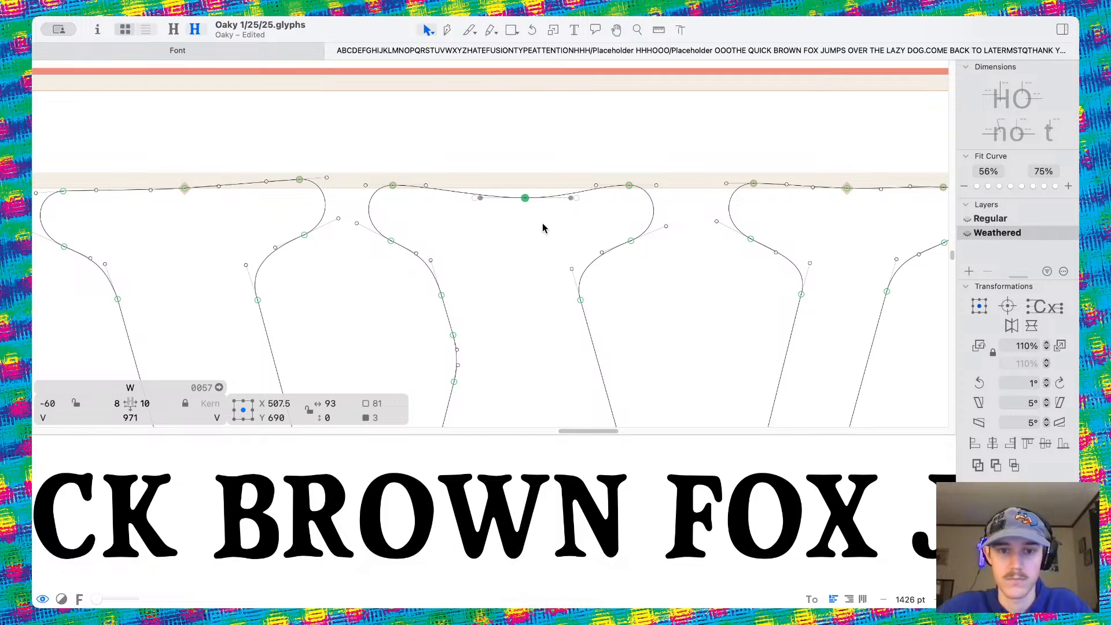
drag(525, 198, 509, 197)
mouse_move(573, 161)
mouse_down()
mouse_move(671, 232)
mouse_move(663, 242)
mouse_up()
key(shift+Up)
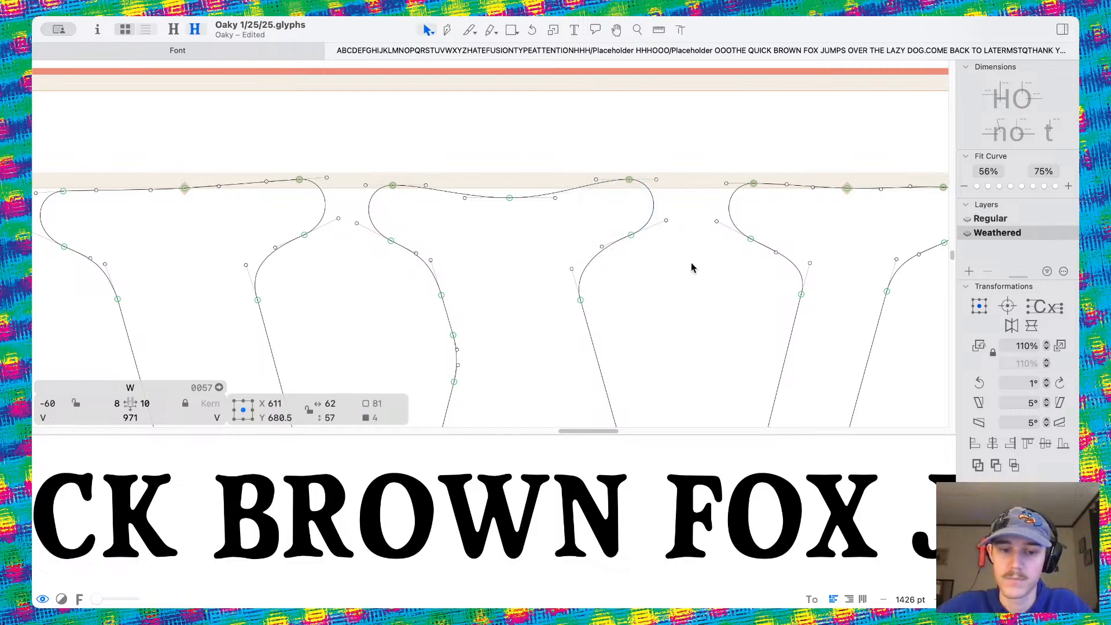
Extend the middle serif's right end by bulging its curve outward and moving the node beneath it up and right
scroll(615, 194, up, 3)
click(588, 201)
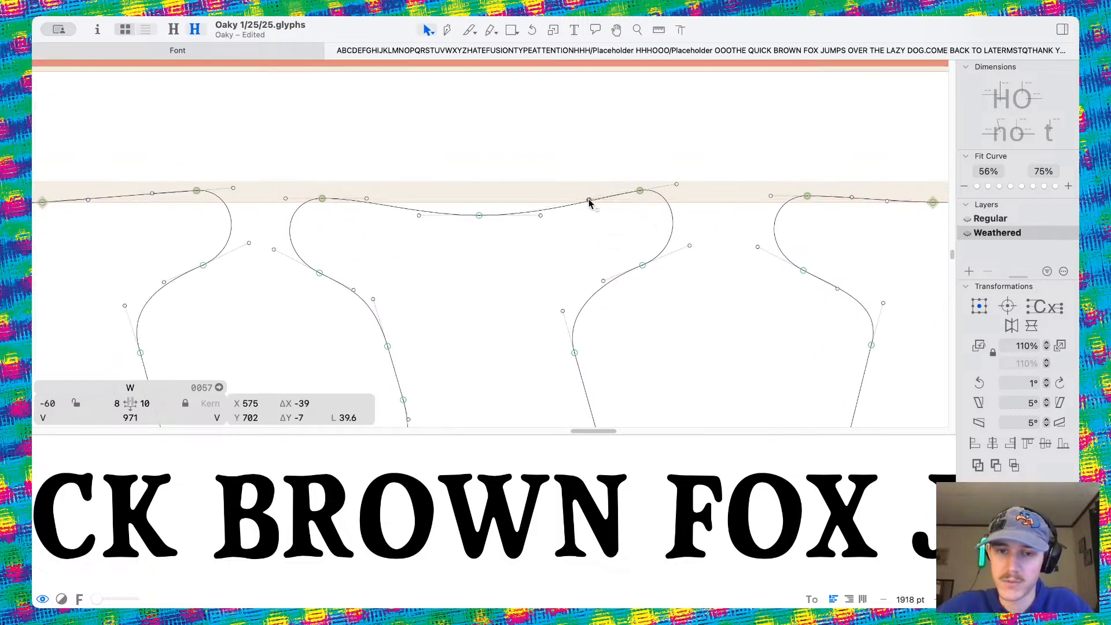
drag(673, 224, 681, 221)
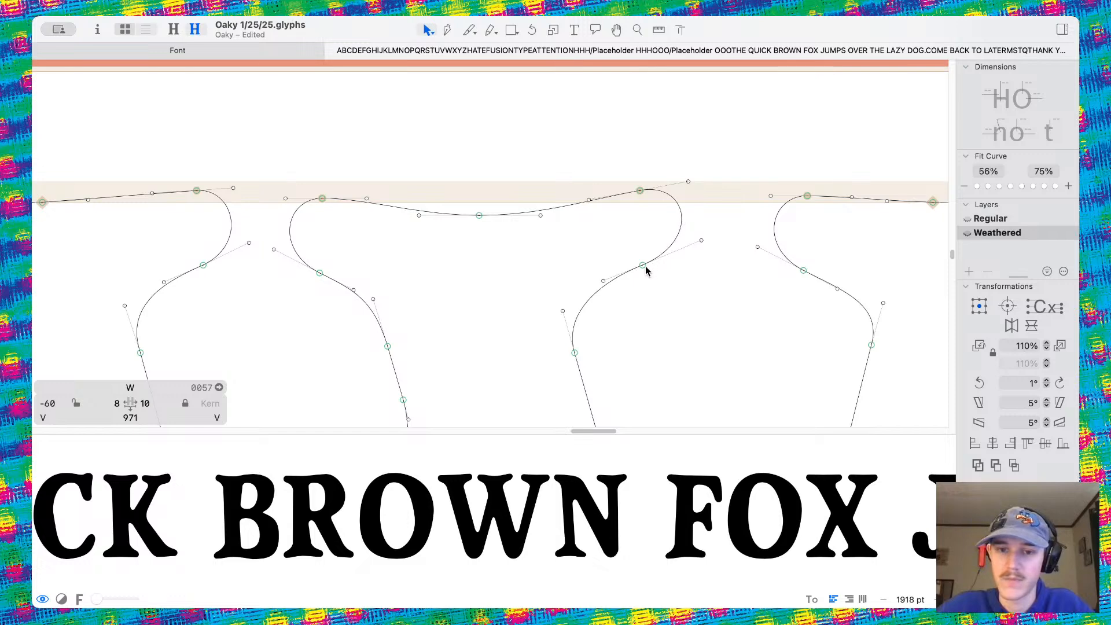
drag(646, 268, 660, 259)
Move the node at the right end of the W's first bottom curve slightly left
scroll(588, 272, left, 5)
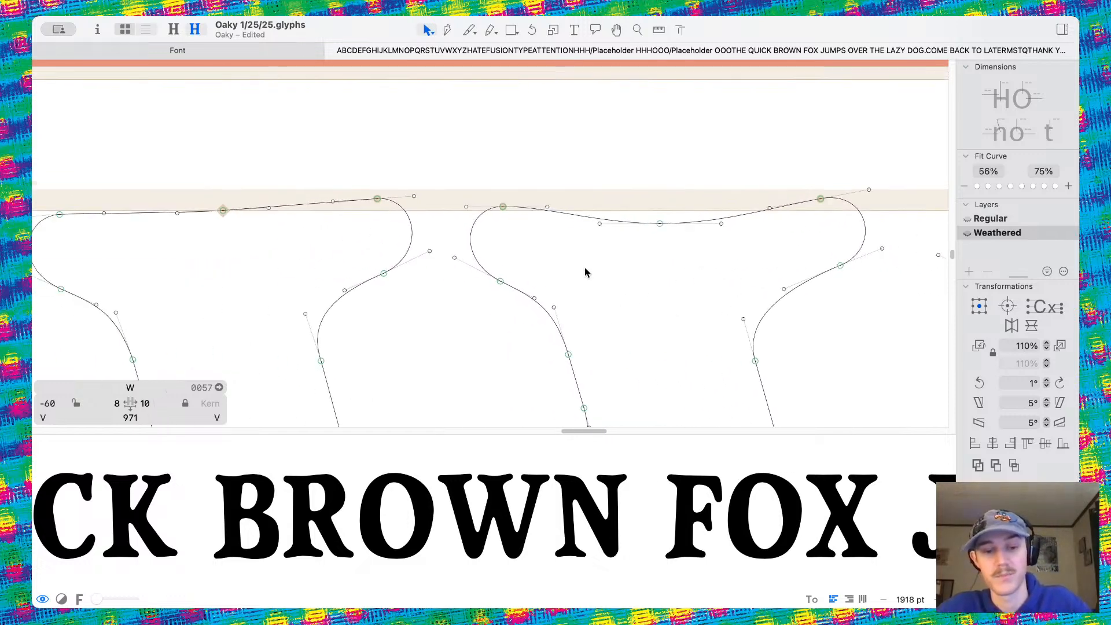
scroll(342, 221, down, 6)
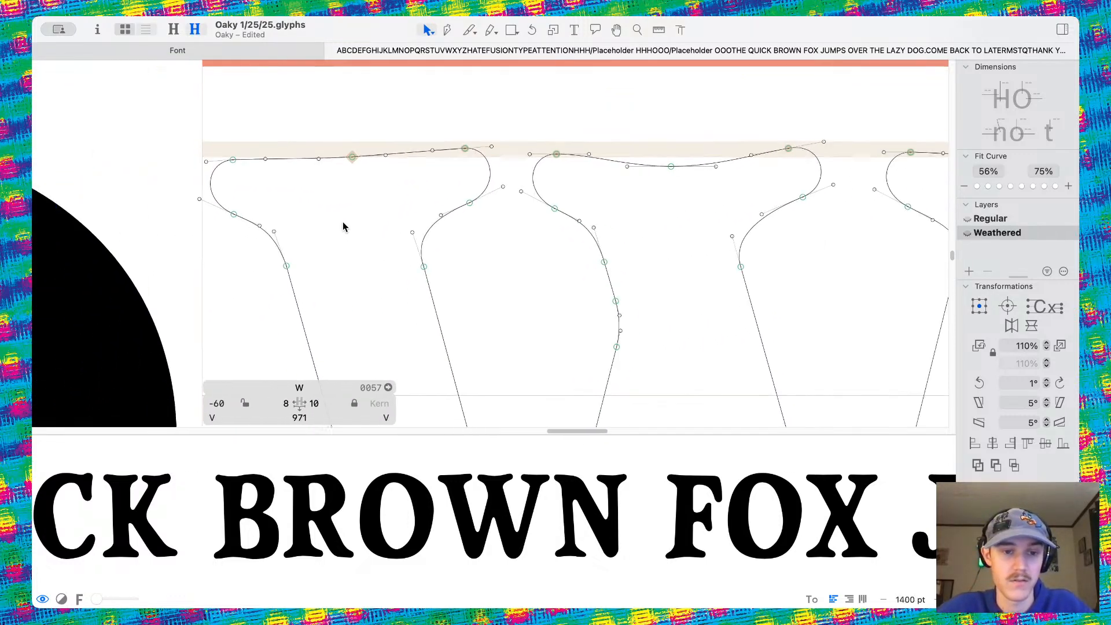
scroll(373, 312, up, 4)
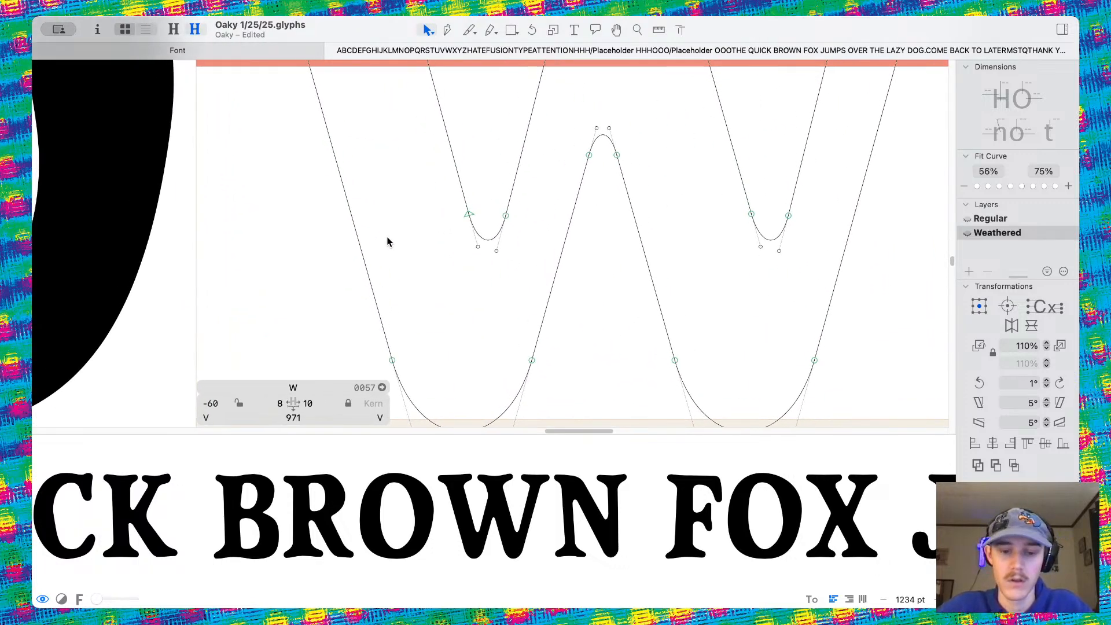
drag(531, 360, 521, 360)
Move the node at the top of the W's first stroke's outer edge right to narrow the stroke beneath the left serif
scroll(501, 287, up, 5)
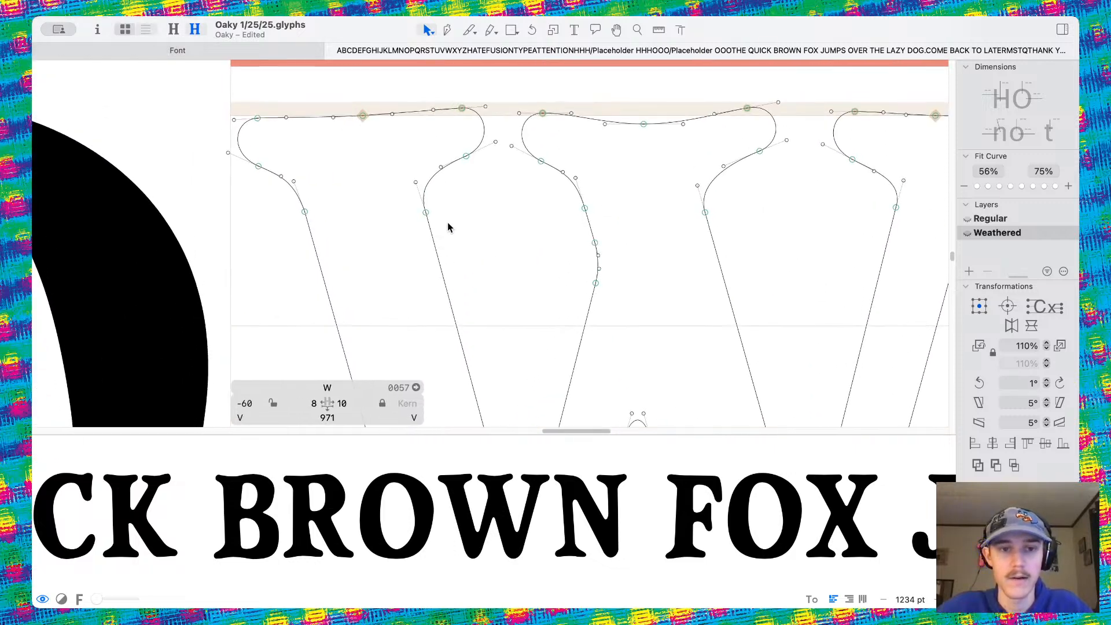
click(424, 257)
drag(424, 256, 438, 249)
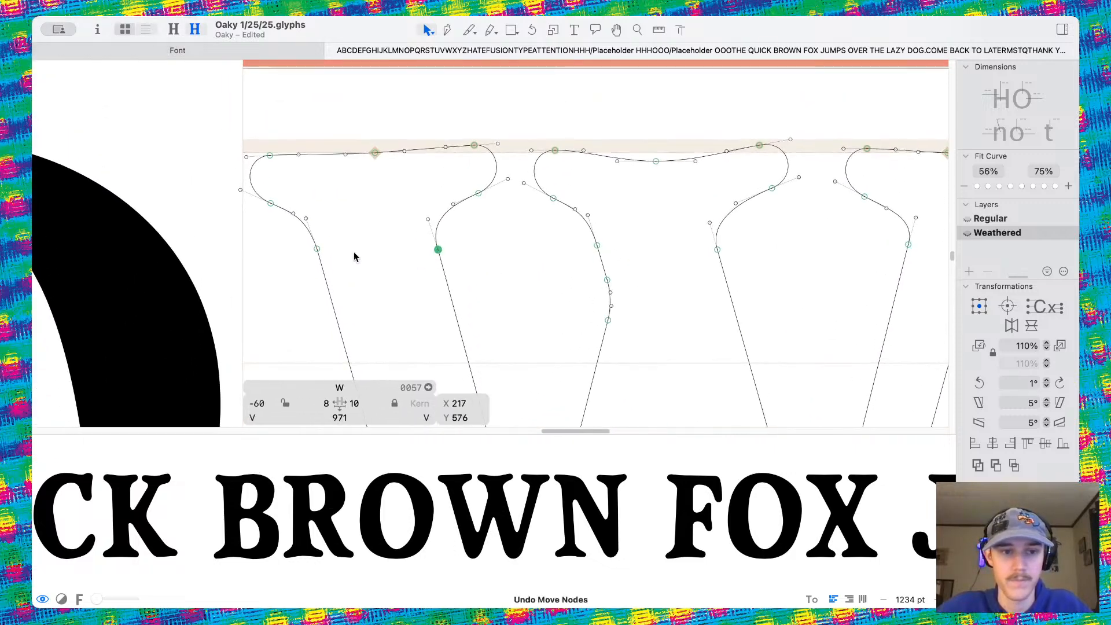
drag(317, 249, 331, 248)
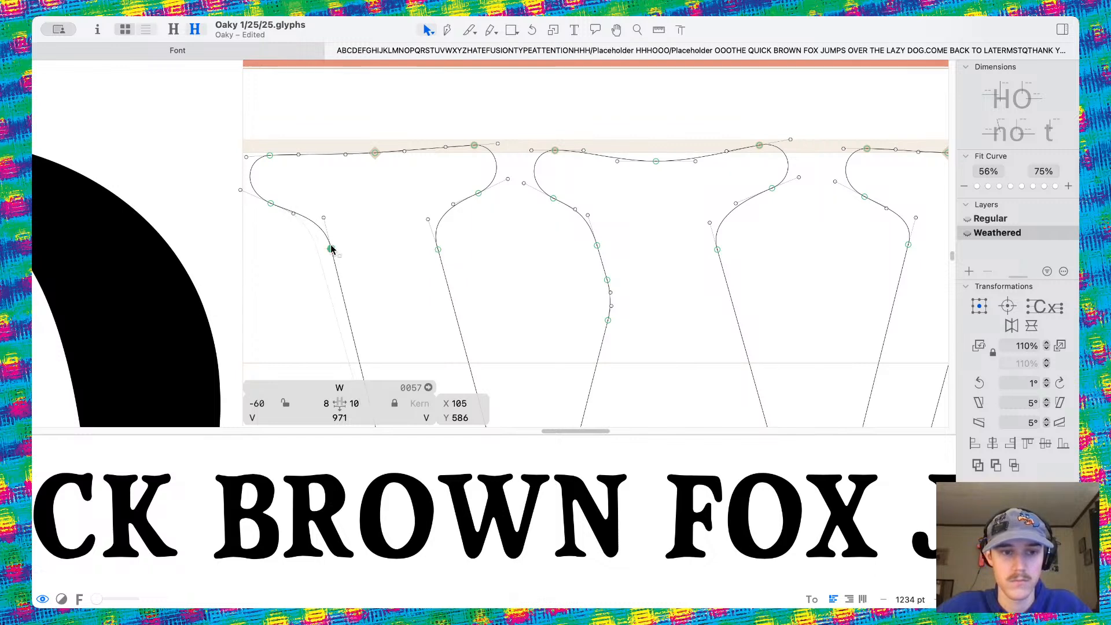
Flatten the curve on the underside of the W's left serif by moving its handle up and right
drag(293, 214, 299, 210)
click(331, 201)
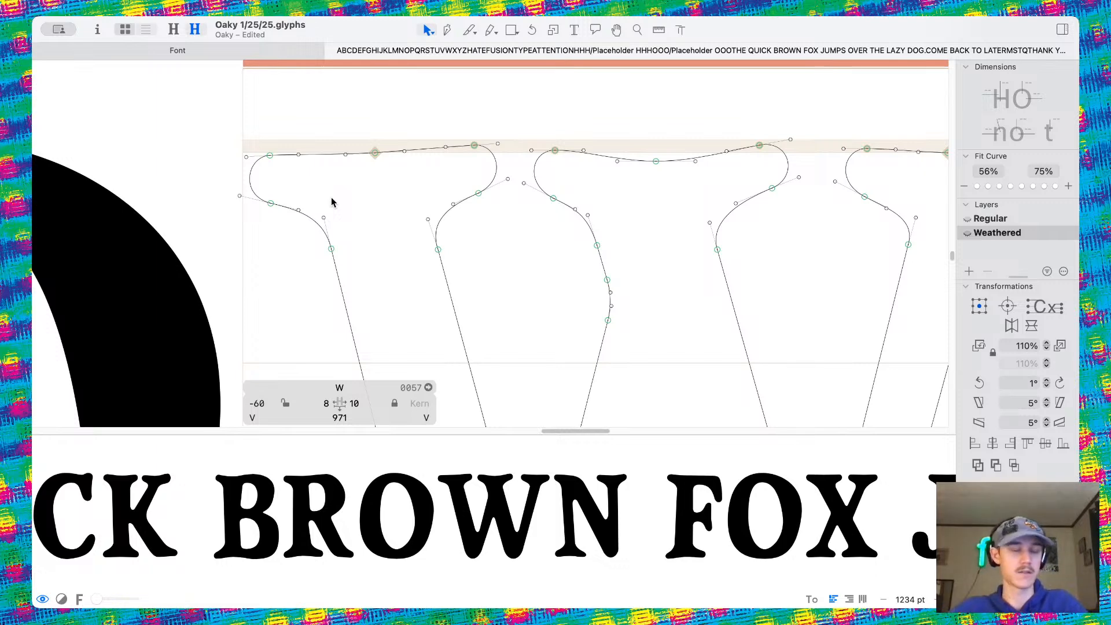
Shift the lower part of the W's second V, its inner counter nodes and outer bottom nodes, slightly right
scroll(331, 201, down, 5)
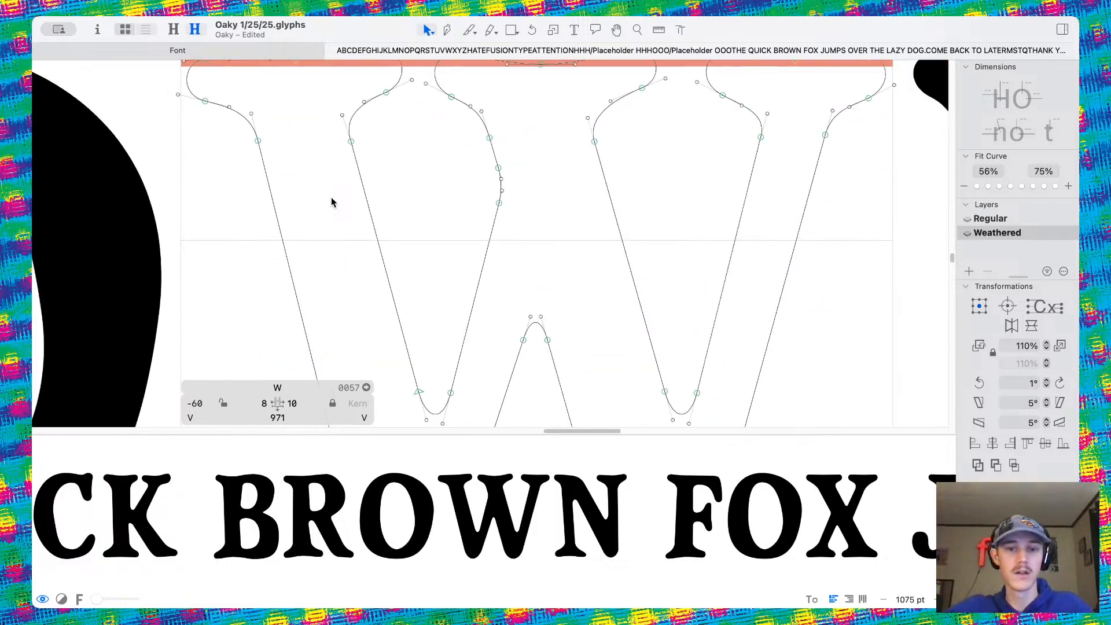
scroll(386, 218, up, 1)
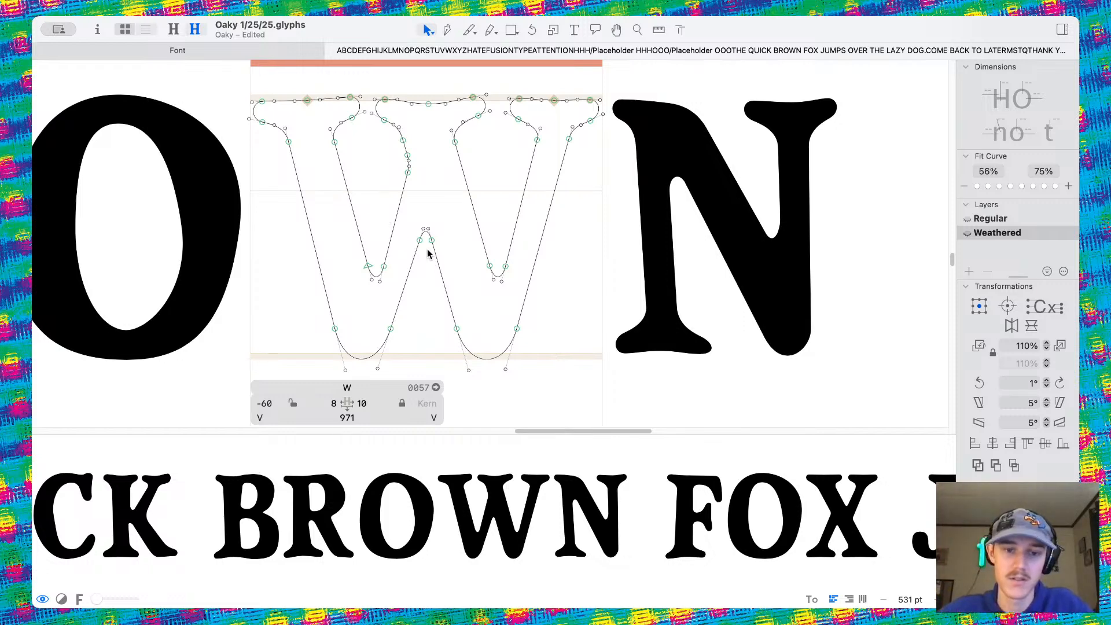
drag(429, 253, 525, 328)
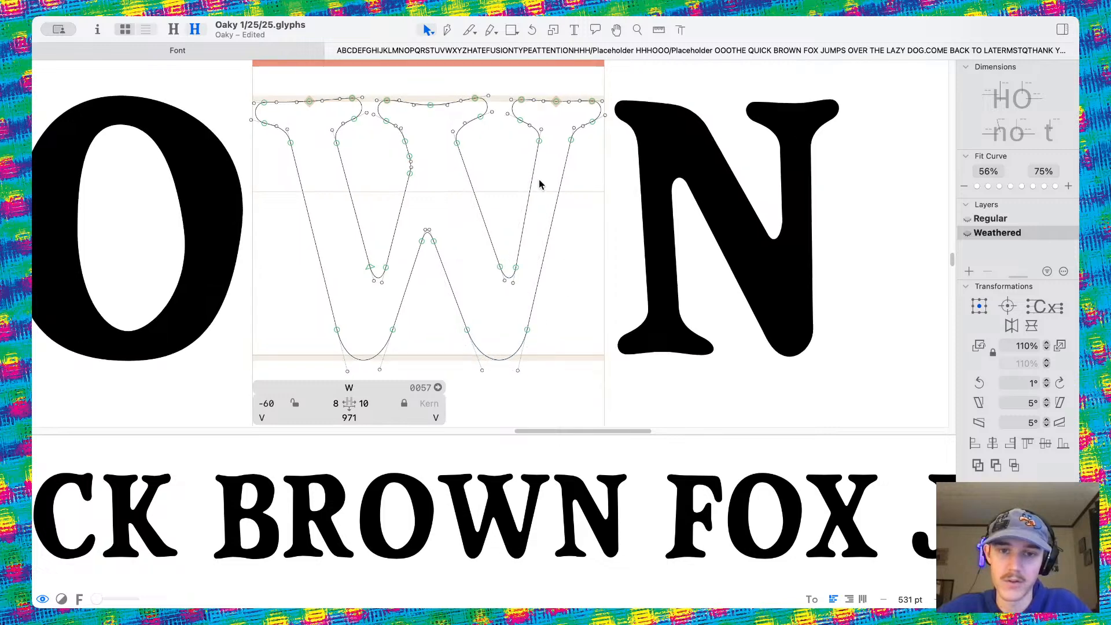
Select all nodes of the W's right serif and move them left to set its right sidebearing to 30
scroll(540, 181, up, 3)
drag(511, 143, 615, 220)
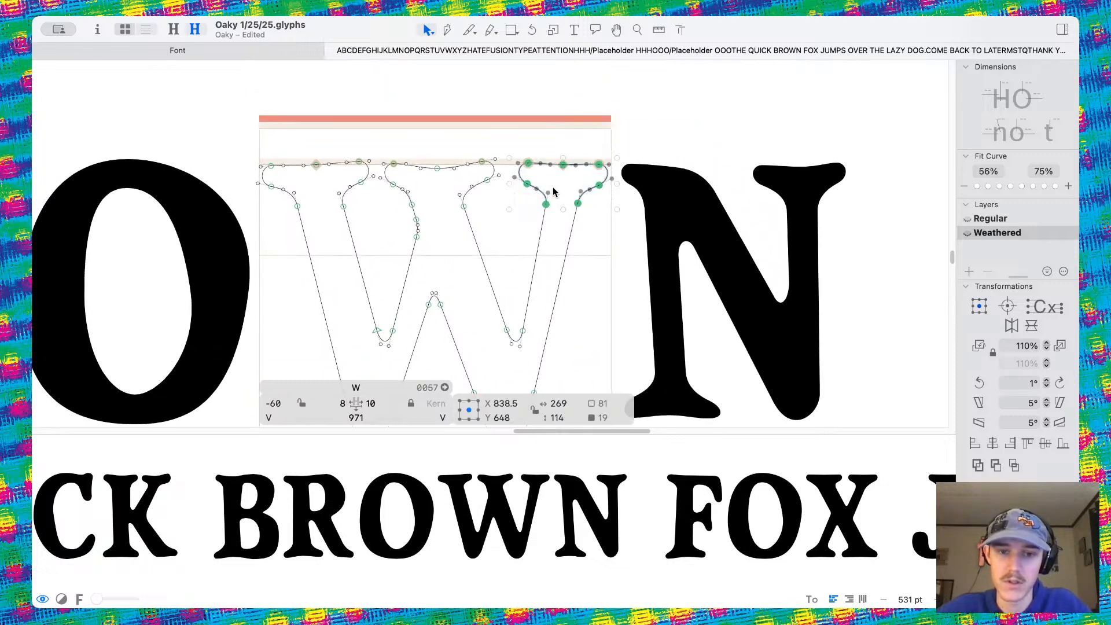
drag(544, 206, 538, 205)
click(548, 320)
Raise and widen the rounded bottom of the W's right inner counter, and check the filled shape at small size
scroll(545, 342, up, 3)
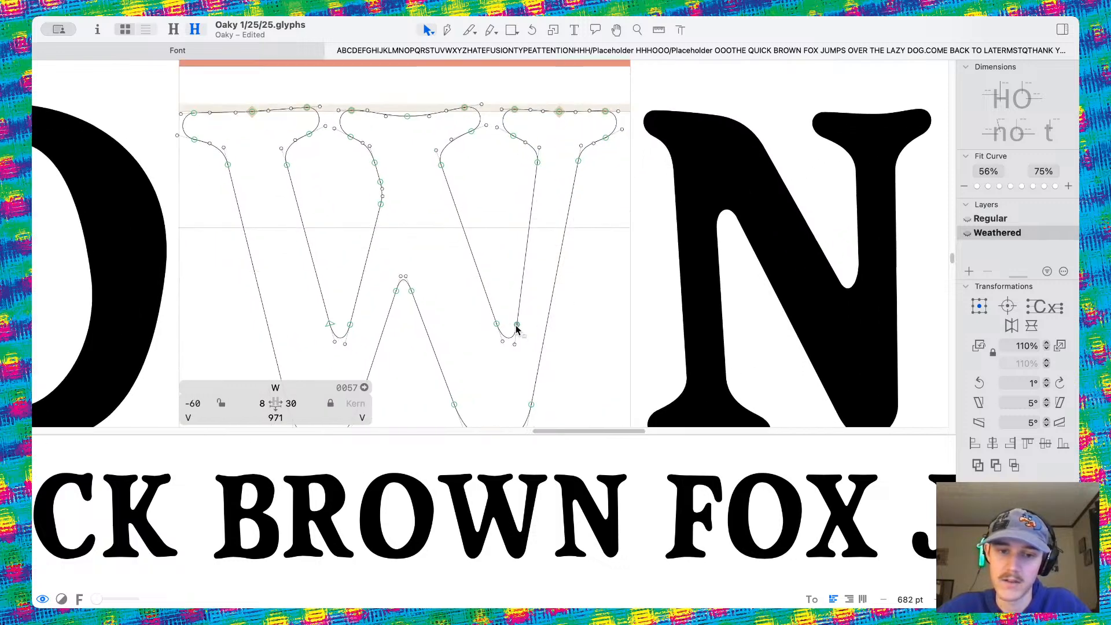
mouse_move(517, 326)
mouse_down()
mouse_move(519, 306)
mouse_move(491, 311)
mouse_move(505, 330)
mouse_up()
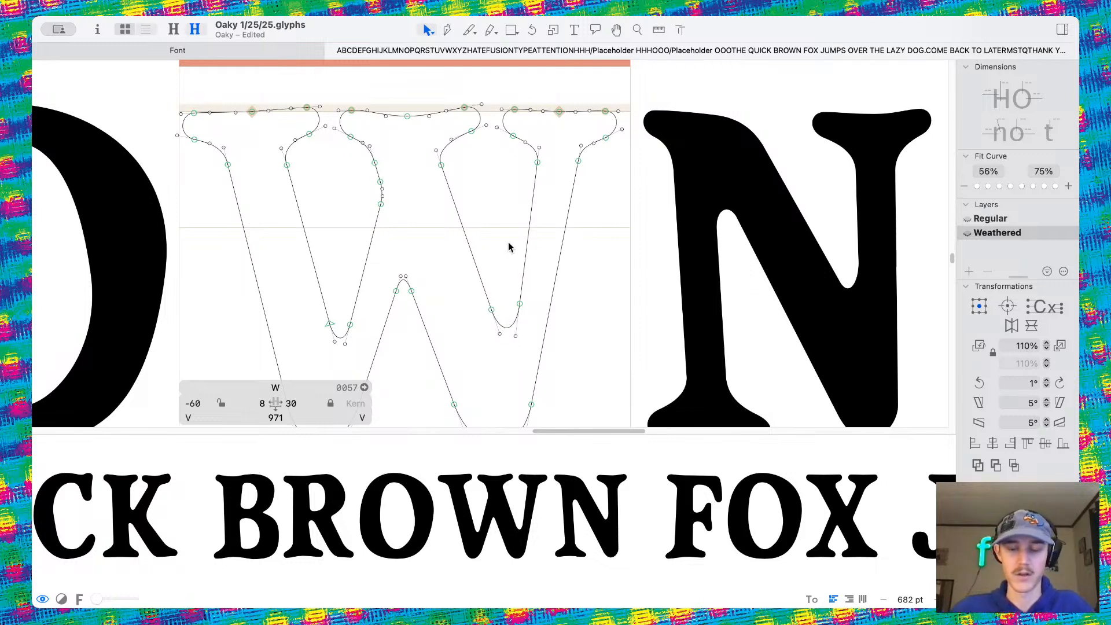
scroll(508, 247, down, 5)
key(space)
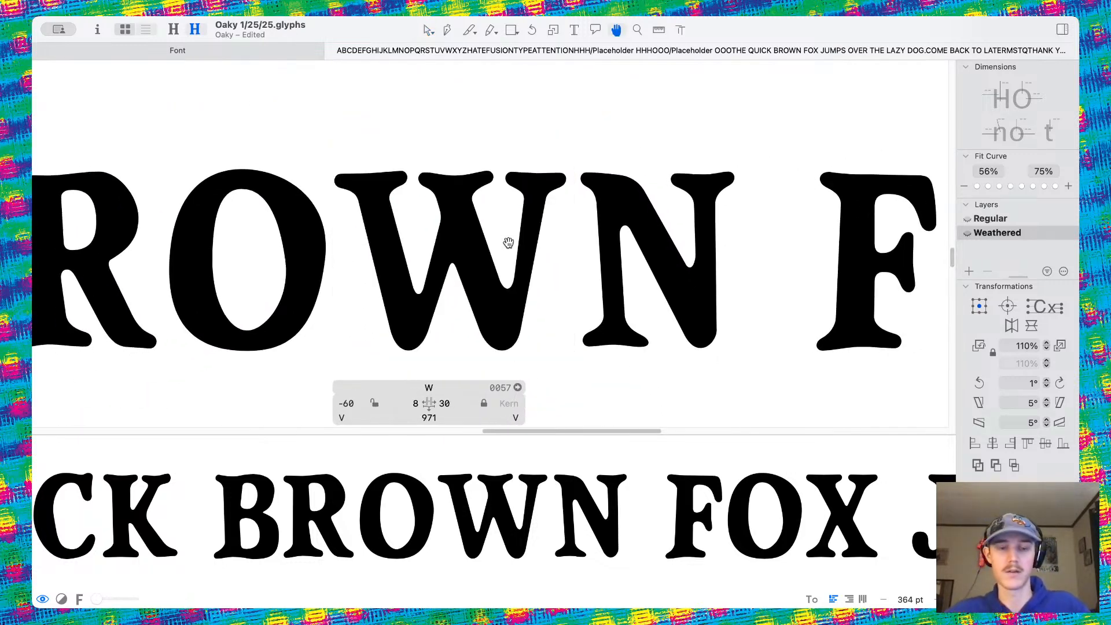
scroll(508, 242, down, 8)
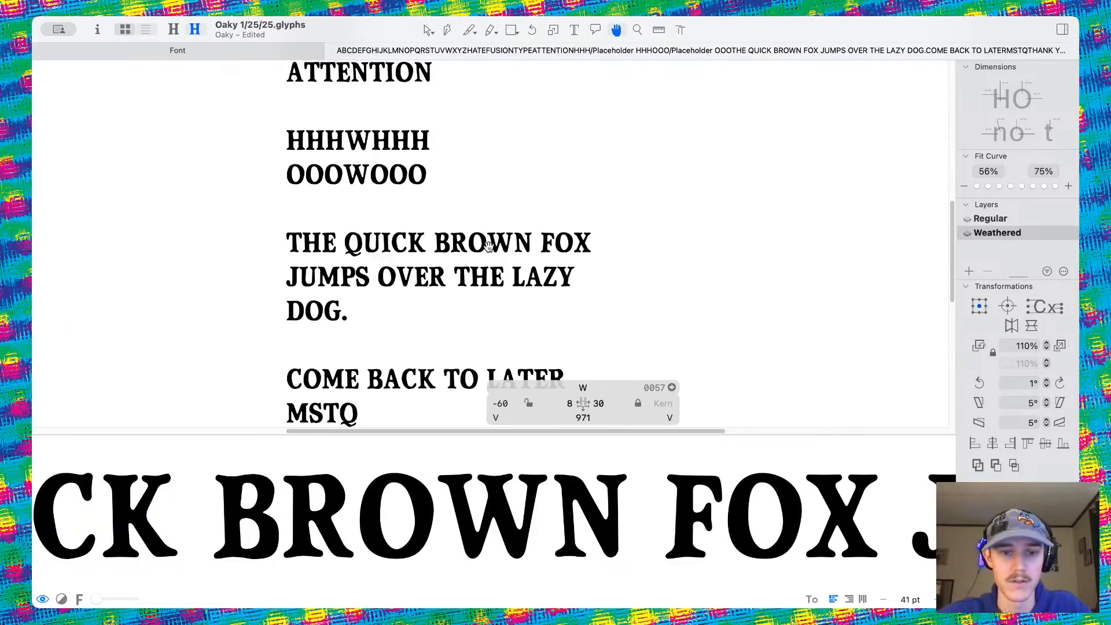
scroll(494, 224, up, 4)
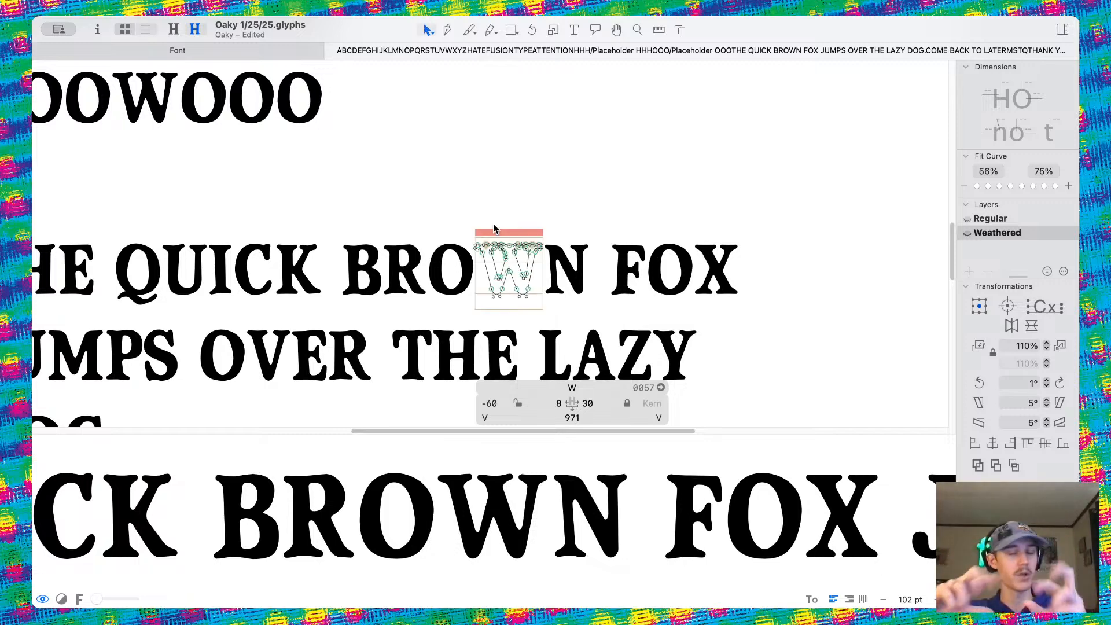
Smooth the bulge on the left edge of the W's middle stroke by repositioning its nodes and curve handles, and check the filled shape
scroll(494, 228, up, 7)
scroll(530, 276, up, 6)
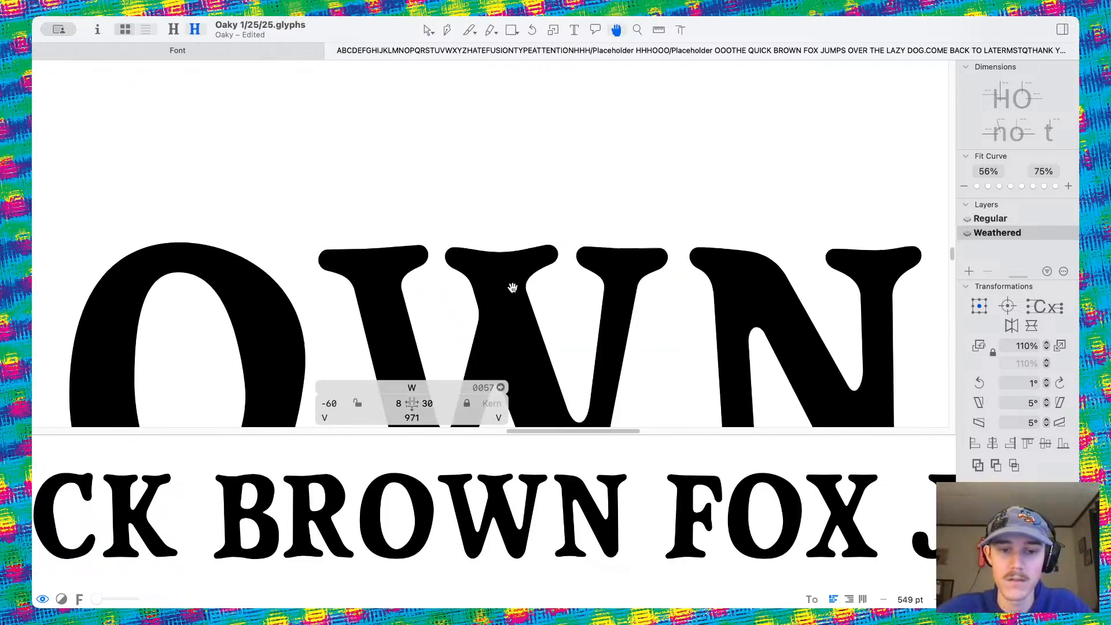
drag(509, 178, 511, 196)
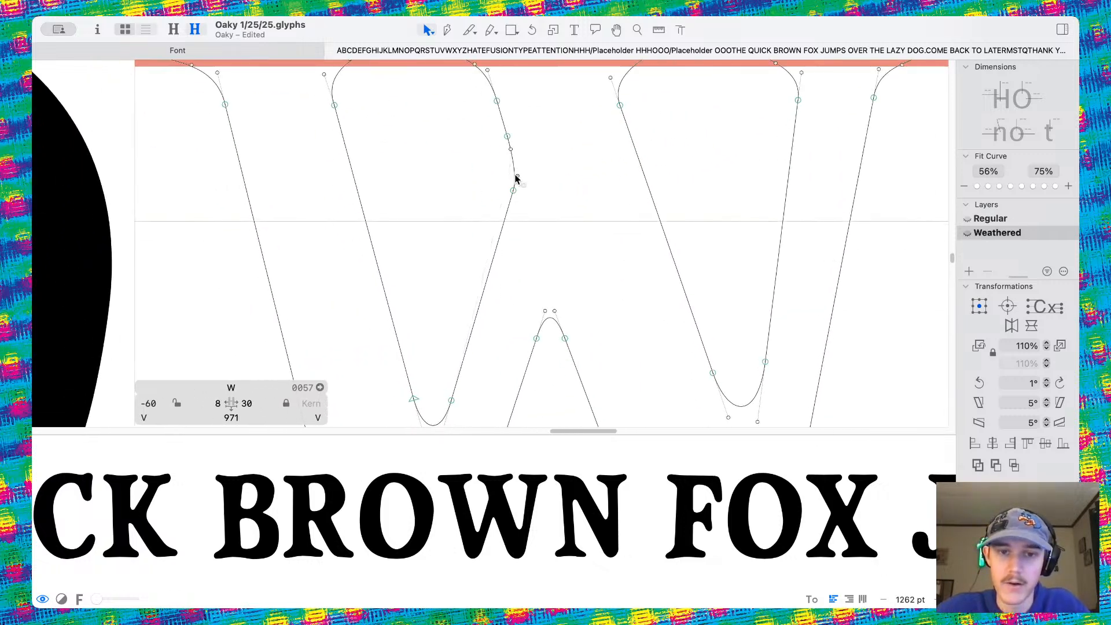
scroll(513, 198, up, 3)
mouse_move(503, 117)
mouse_down()
mouse_move(516, 202)
mouse_move(515, 184)
mouse_up()
click(514, 159)
key(space)
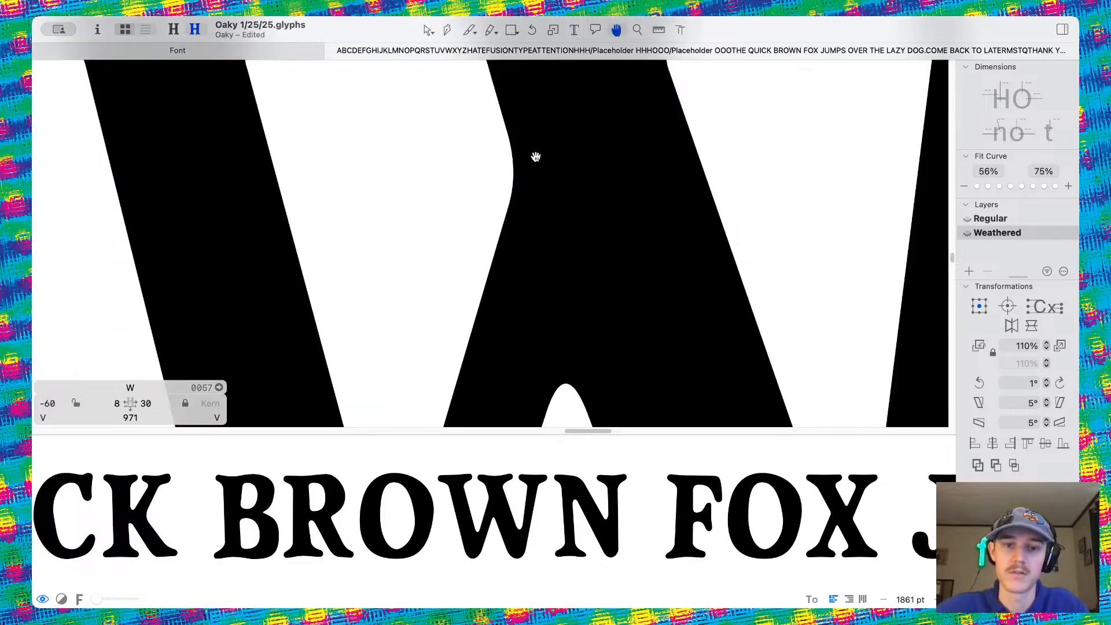
scroll(536, 156, down, 5)
scroll(535, 156, down, 5)
scroll(503, 136, up, 4)
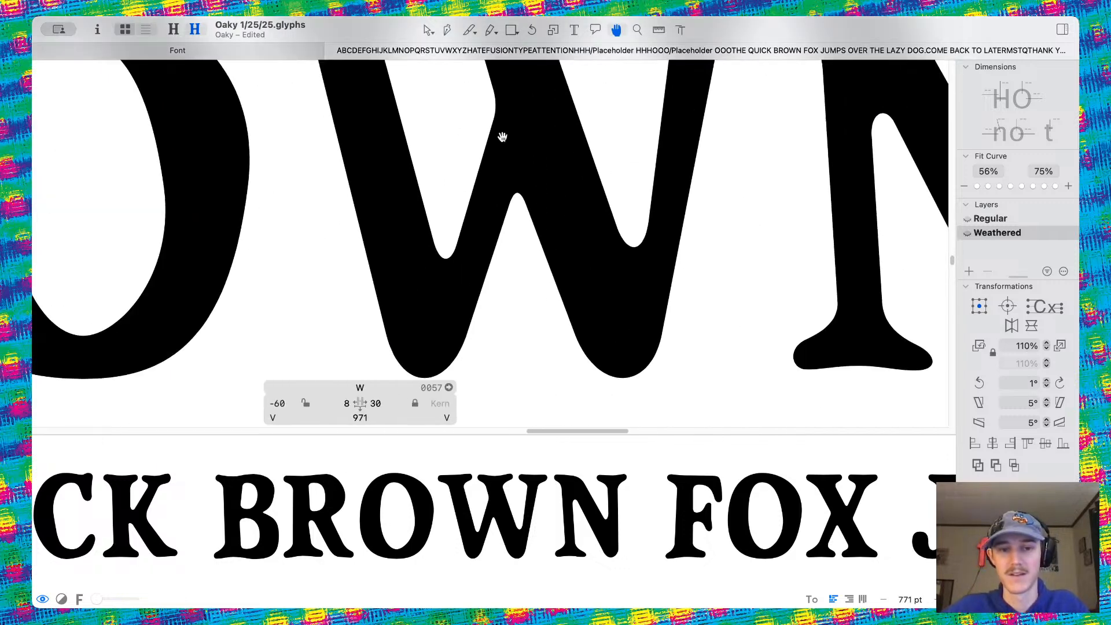
Skew and widen the W's central apex by placing its right node higher than its left node
scroll(464, 317, down, 1)
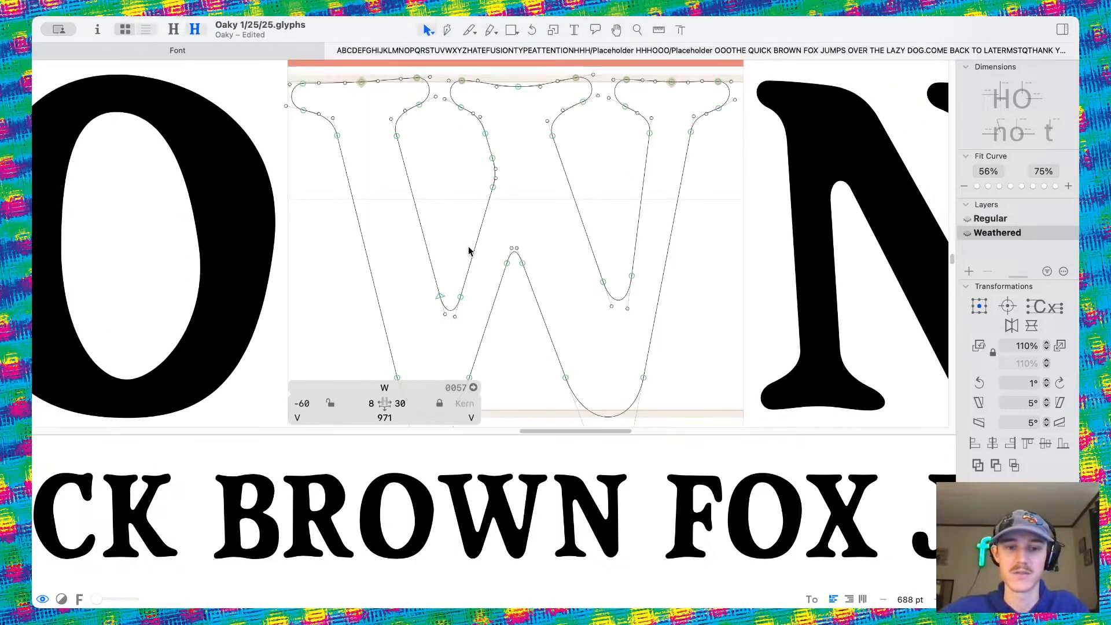
scroll(469, 247, up, 4)
drag(553, 281, 561, 266)
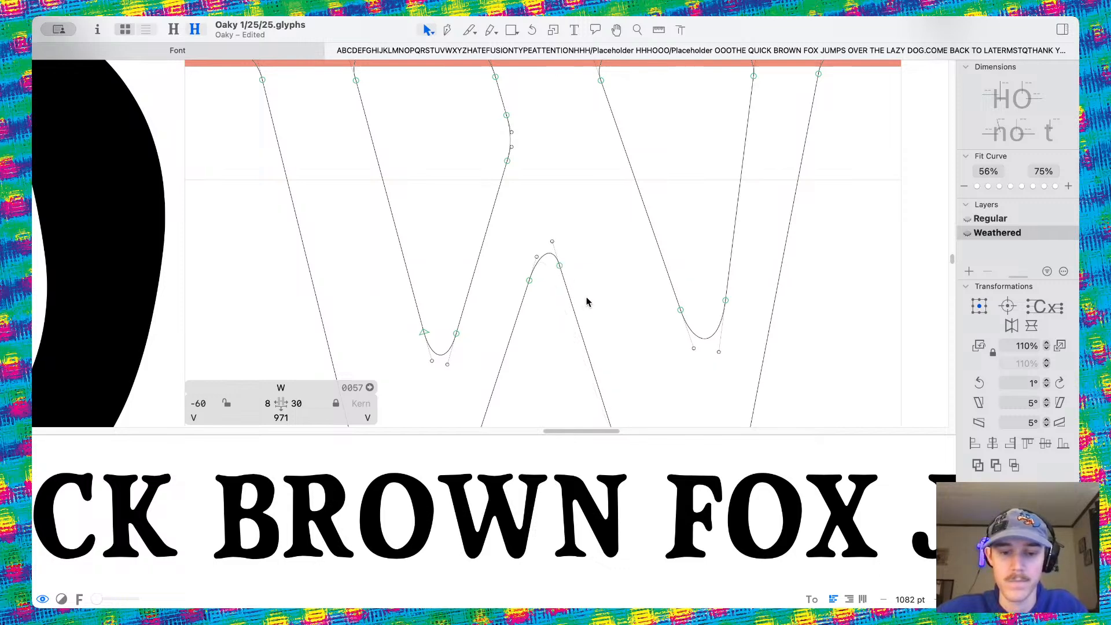
scroll(484, 359, down, 5)
drag(374, 311, 385, 352)
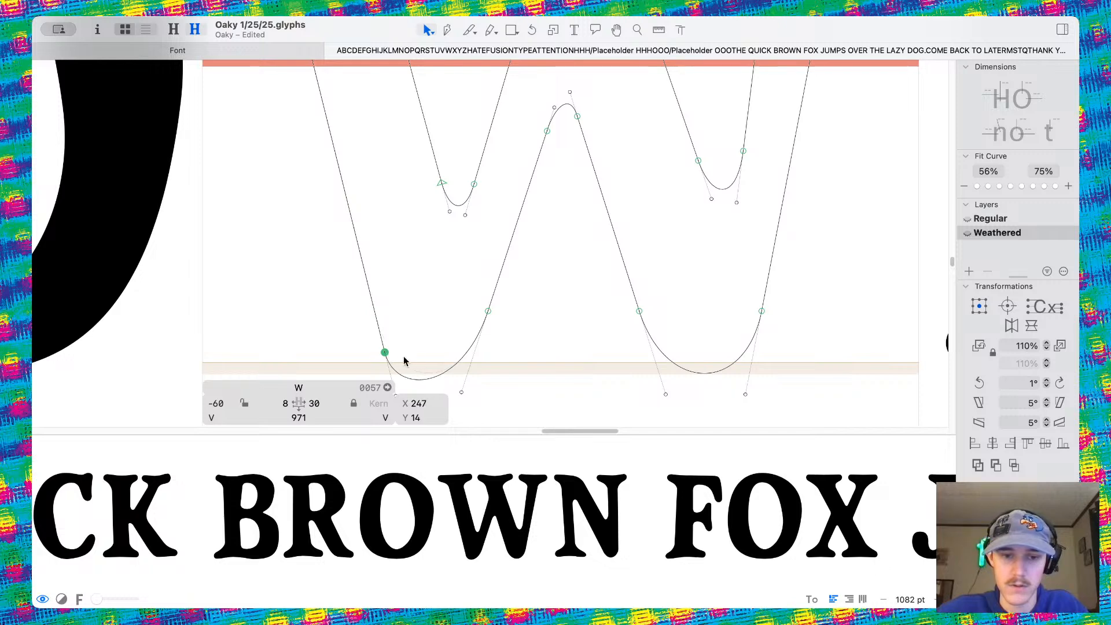
click(488, 313)
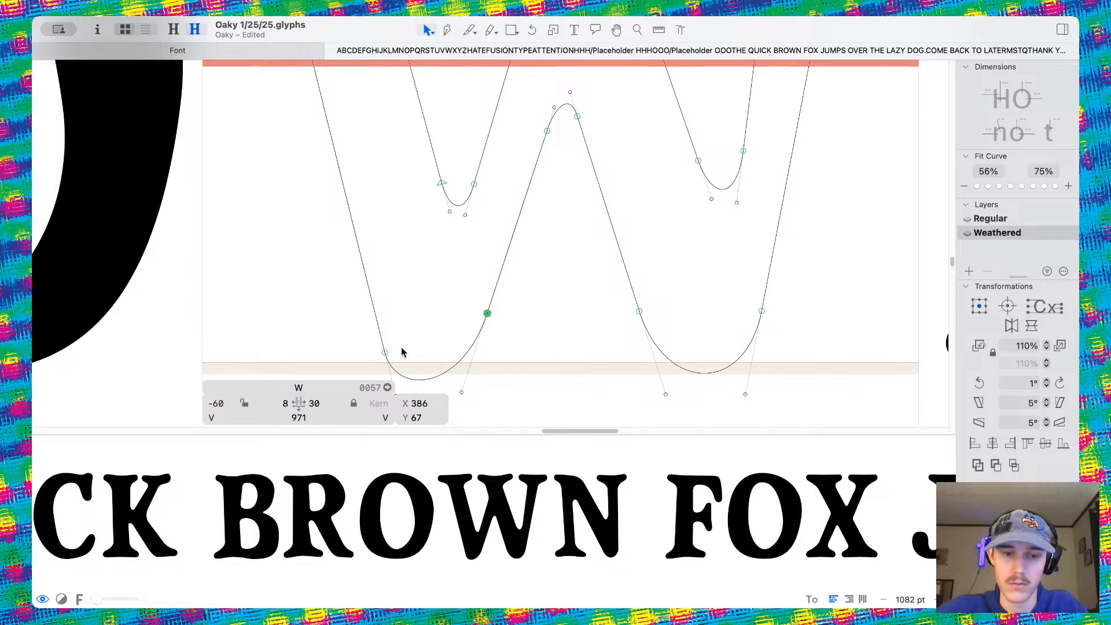
key(super+z)
key(super+z)
Lower the right node of the W's first bottom curve and raise the left node of its second bottom curve
drag(488, 313, 534, 303)
key(super+z)
scroll(570, 338, right, 3)
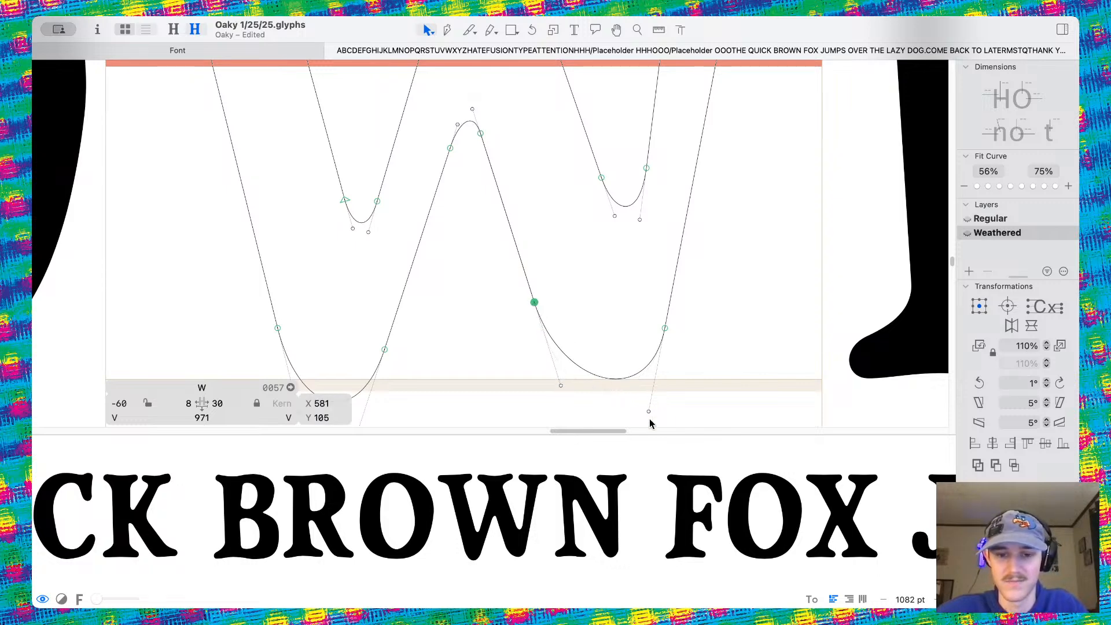
Examine the filled W among its neighboring letters in the pangram at several sizes
key(space)
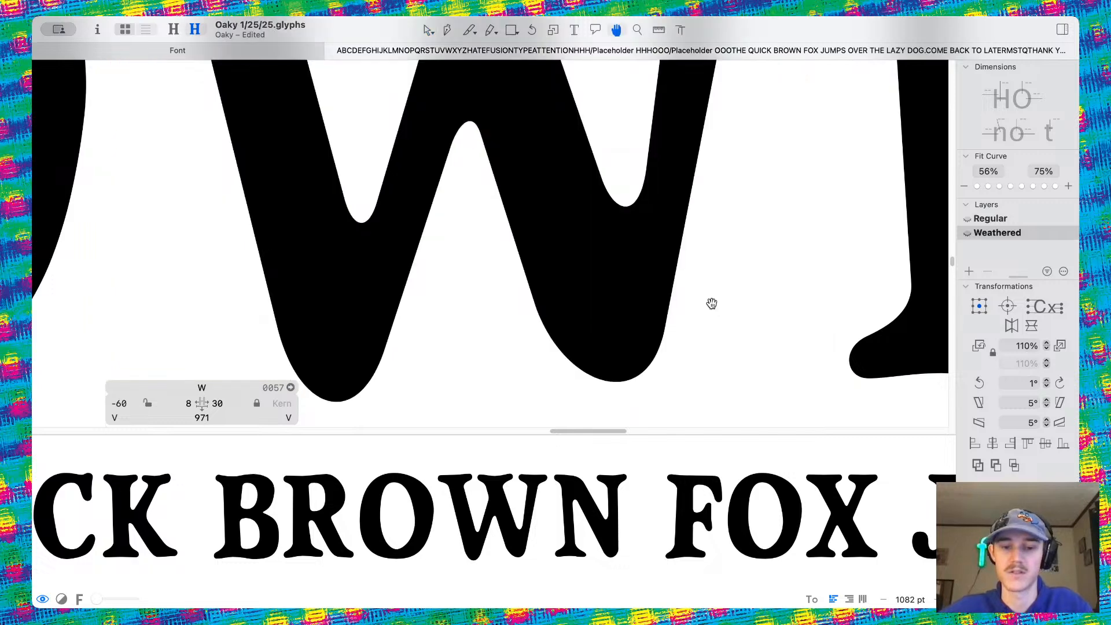
scroll(712, 304, down, 5)
scroll(712, 301, down, 3)
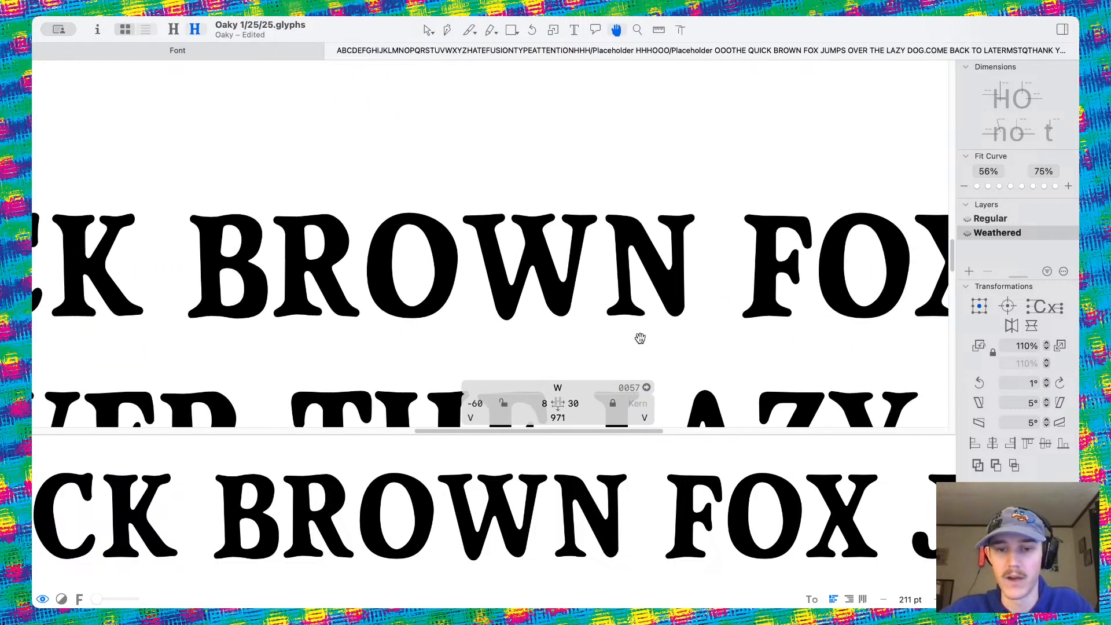
scroll(489, 315, up, 5)
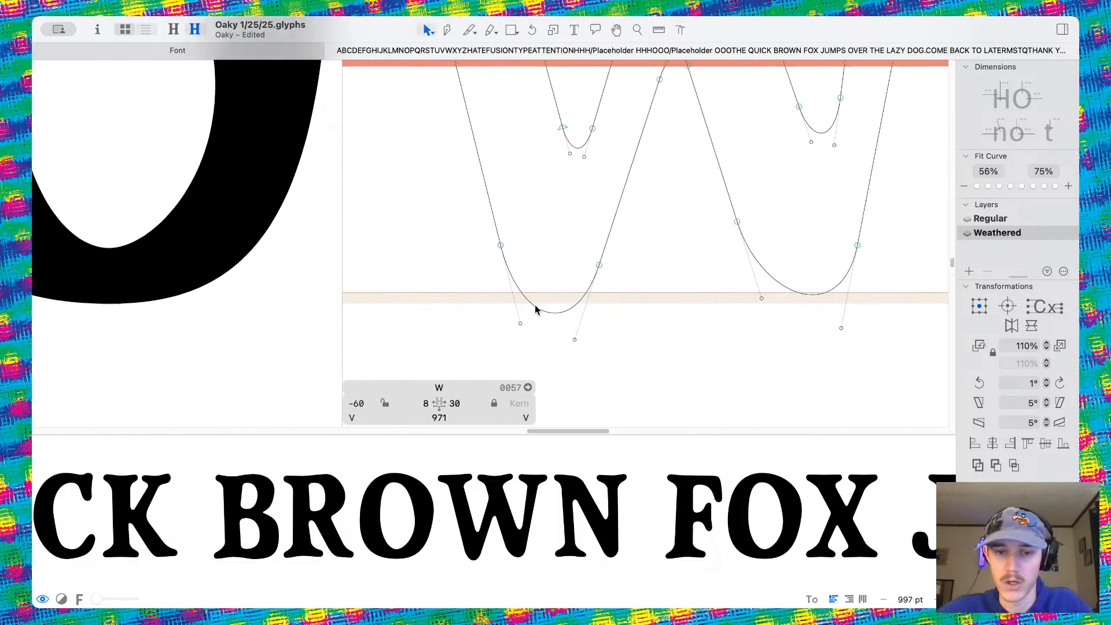
key(space)
scroll(549, 315, down, 3)
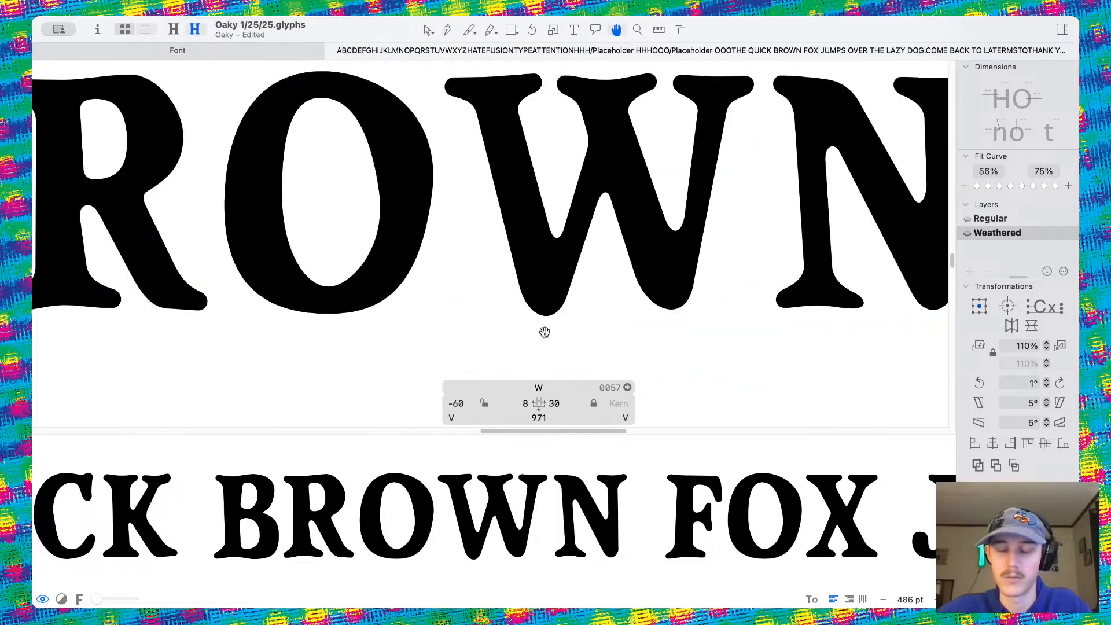
scroll(544, 331, down, 4)
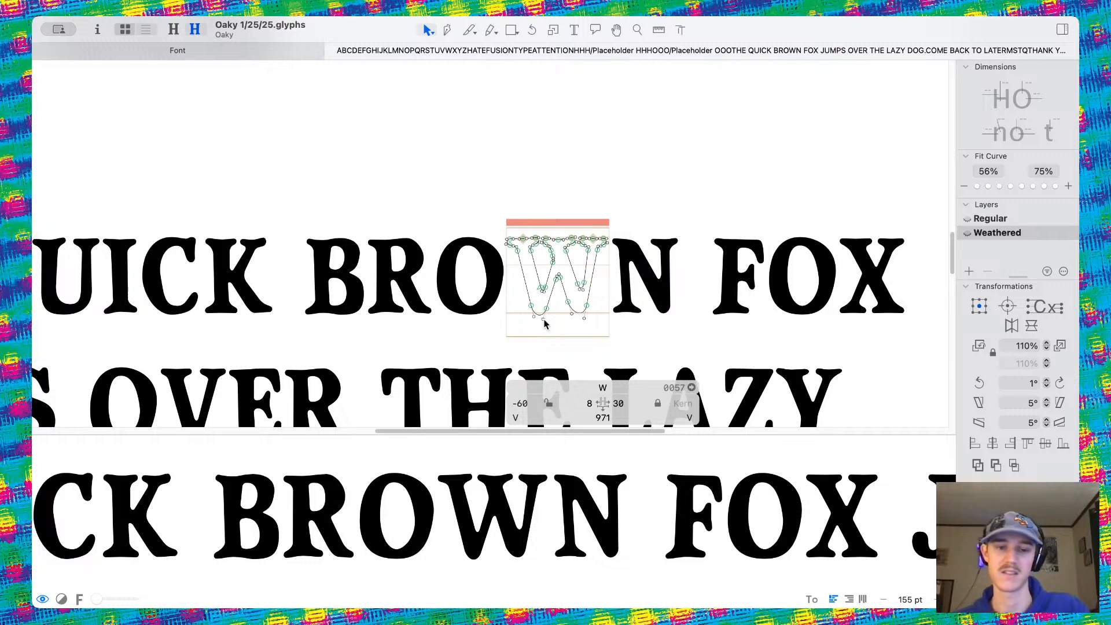
scroll(544, 324, down, 2)
scroll(540, 307, up, 4)
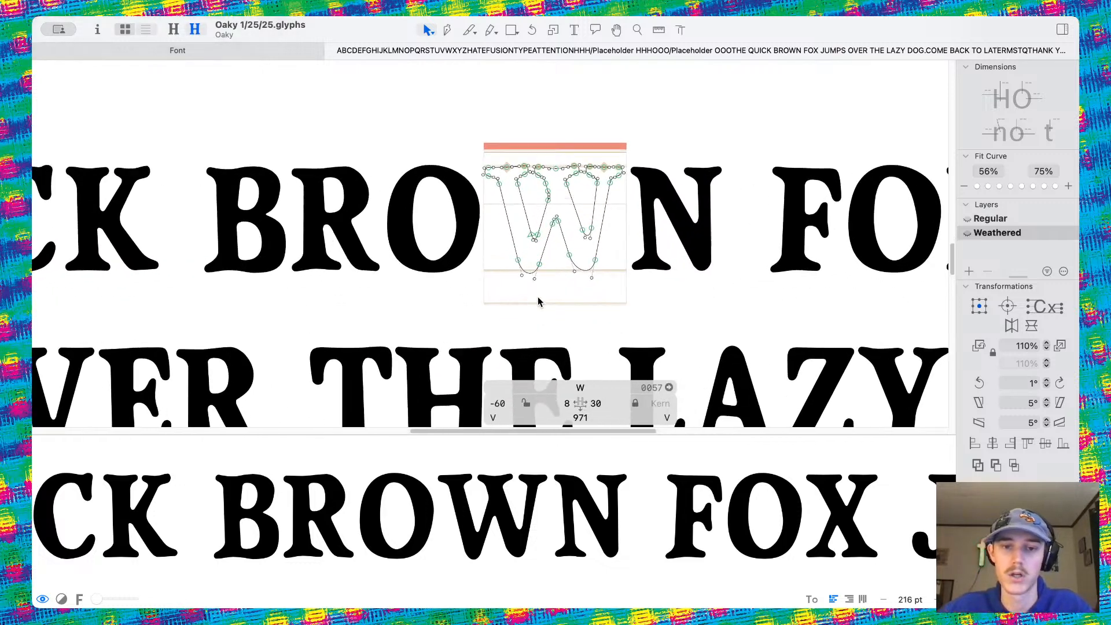
key(space)
scroll(567, 225, down, 5)
scroll(567, 225, down, 5)
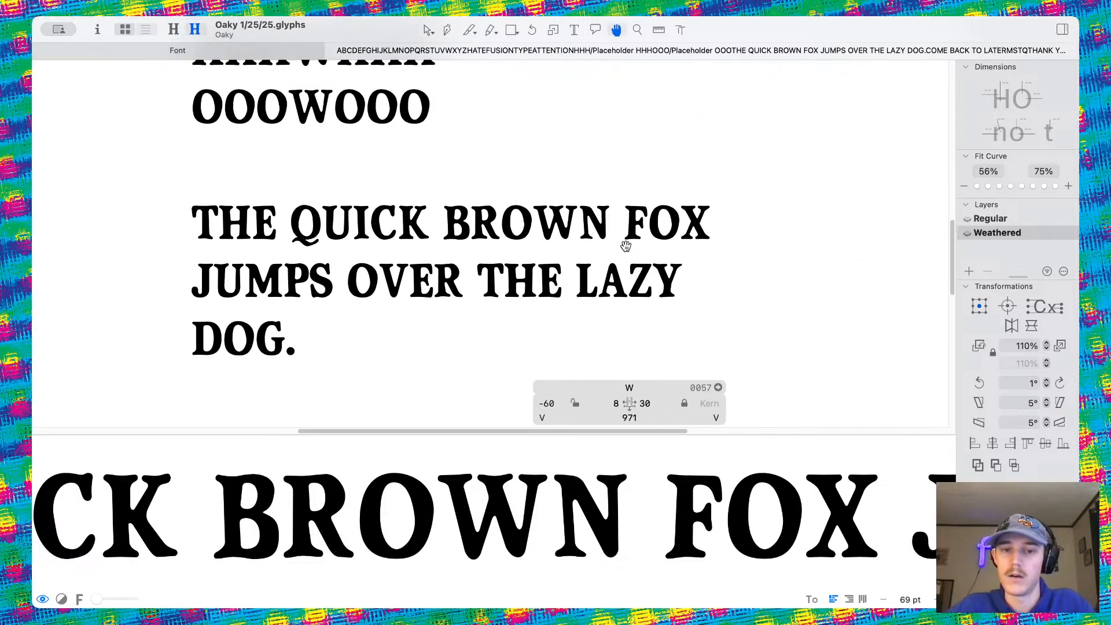
Move the node at the right end of the W's second bottom curve to X 778, Y 63, and check the filled shape
scroll(556, 224, up, 6)
scroll(555, 224, up, 5)
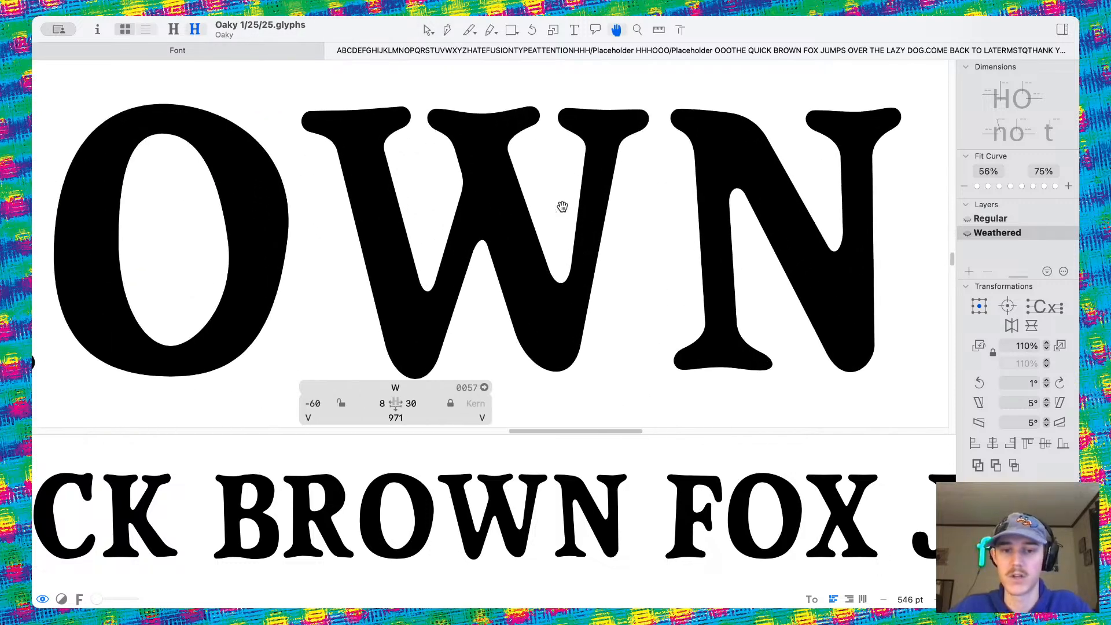
drag(582, 347, 587, 349)
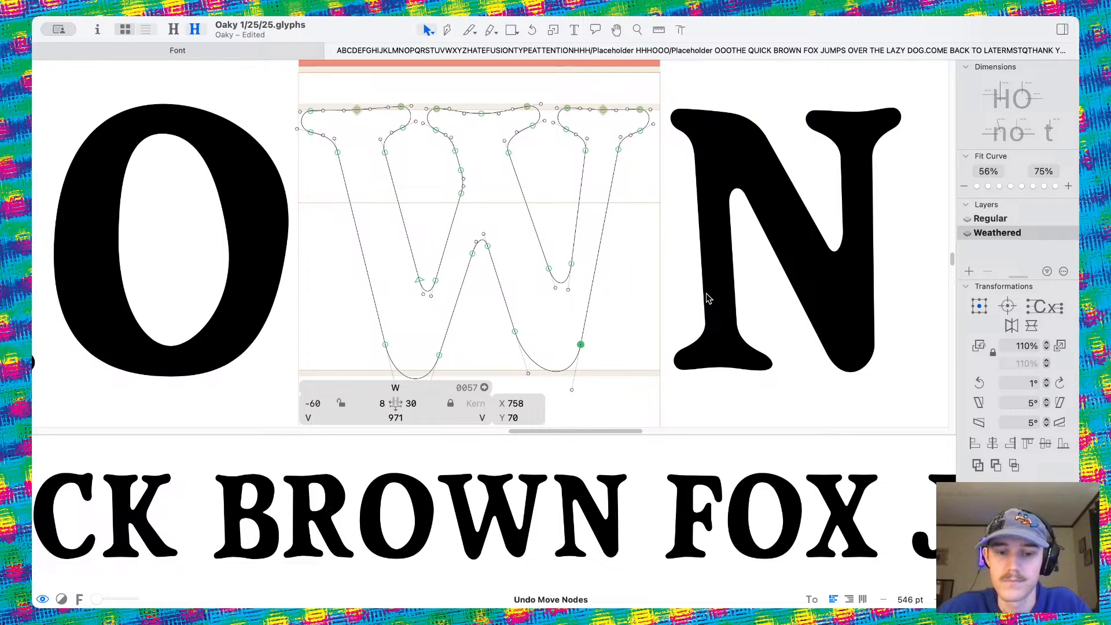
key(space)
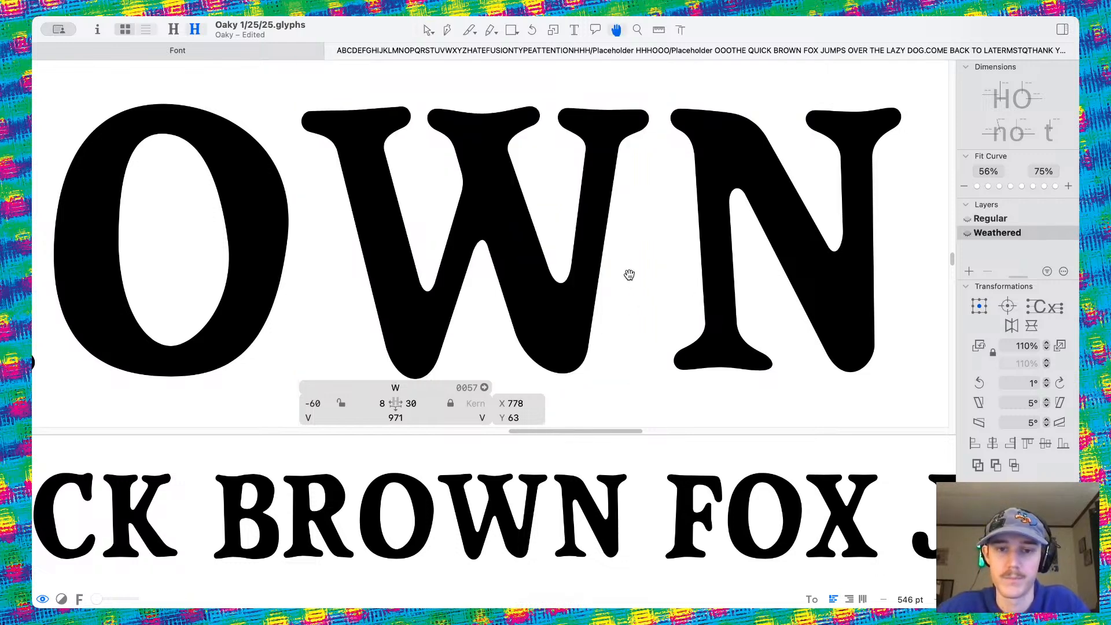
Compare the W's outlines in the Regular and Weathered masters by alternating between them, ending on Weathered
key(super+1)
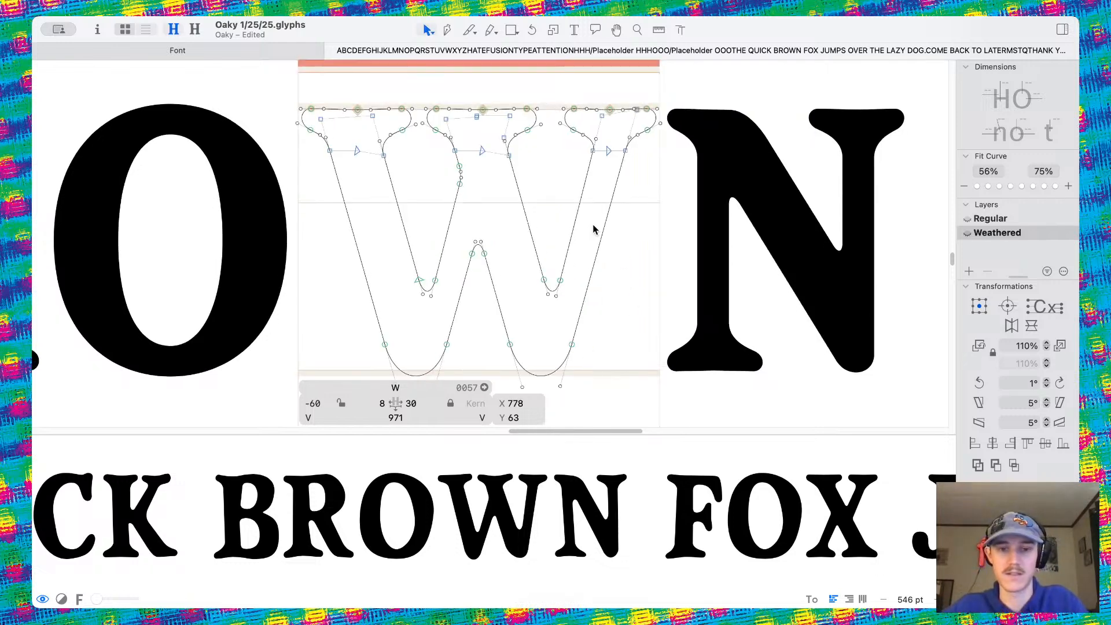
key(super+2)
key(super+1)
key(super+2)
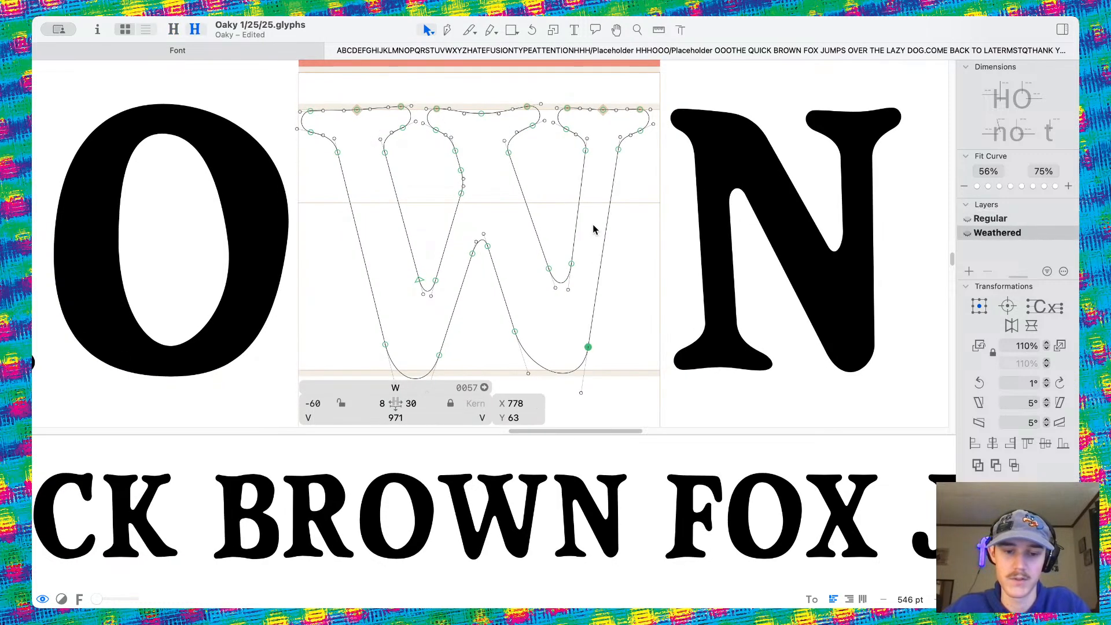
key(super+1)
key(super+2)
key(super+1)
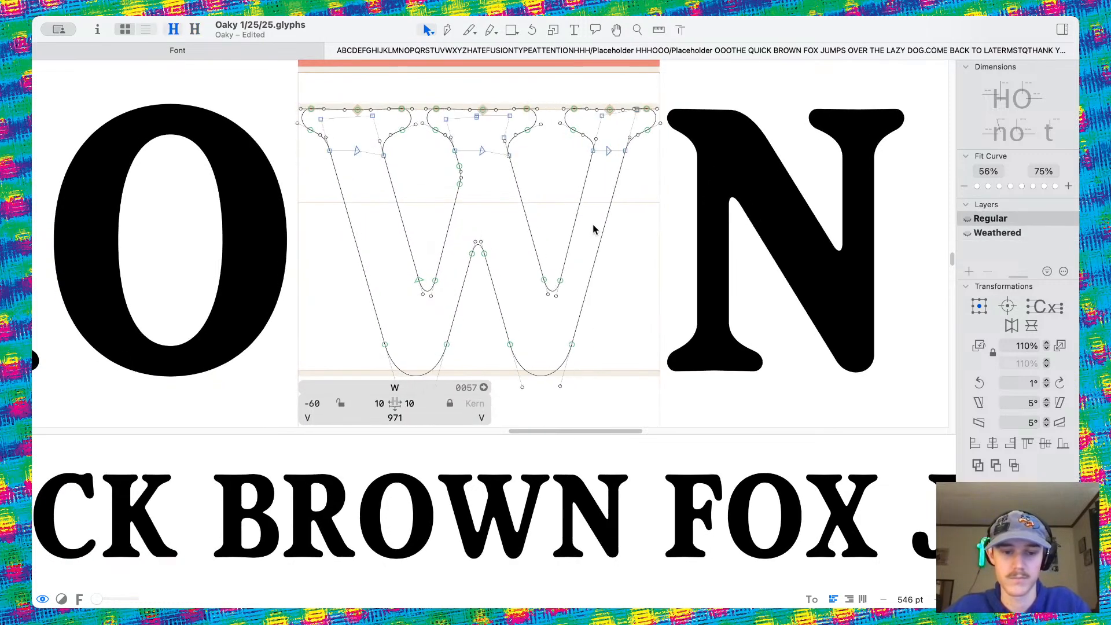
key(super+2)
key(super+1)
key(super+2)
key(super+1)
key(super+2)
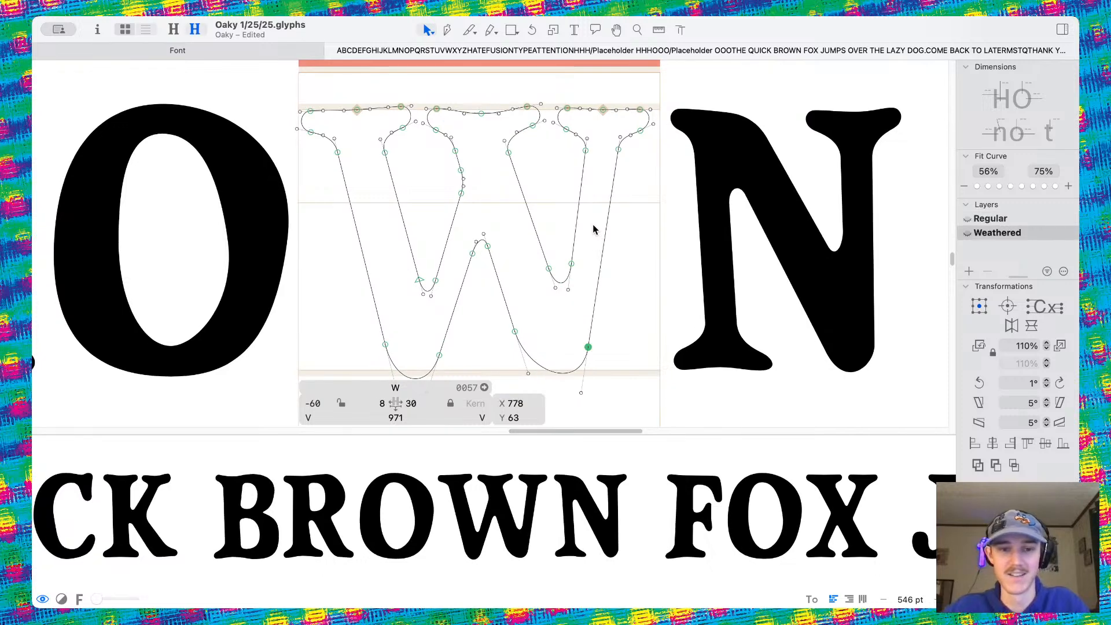
scroll(593, 229, right, 10)
scroll(594, 231, down, 10)
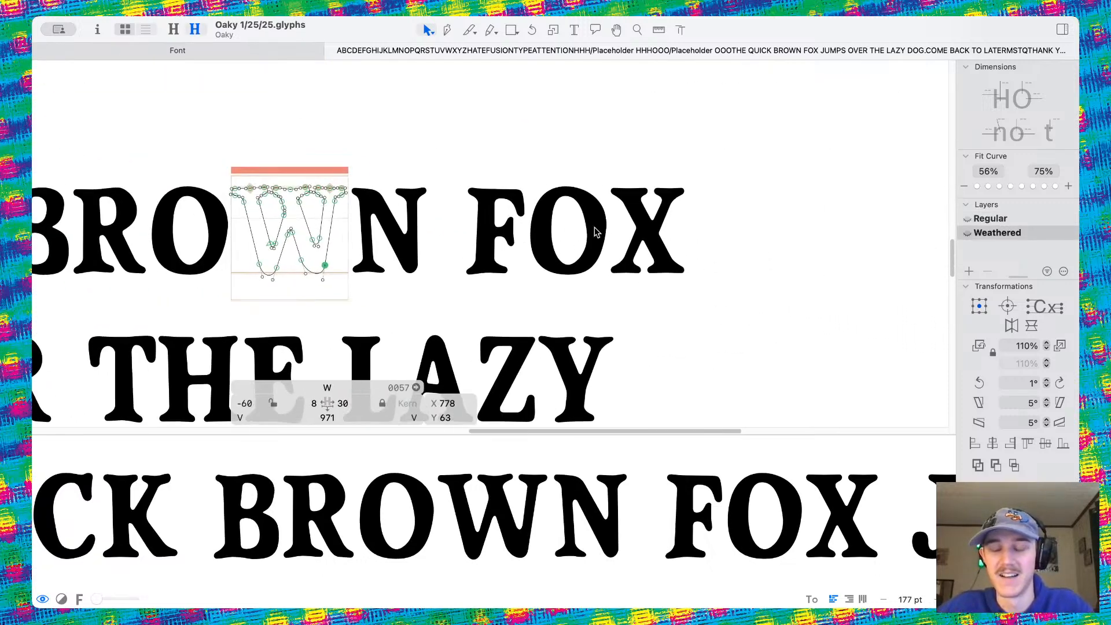
scroll(613, 231, right, 2)
scroll(679, 227, left, 4)
scroll(681, 226, up, 10)
scroll(681, 226, down, 10)
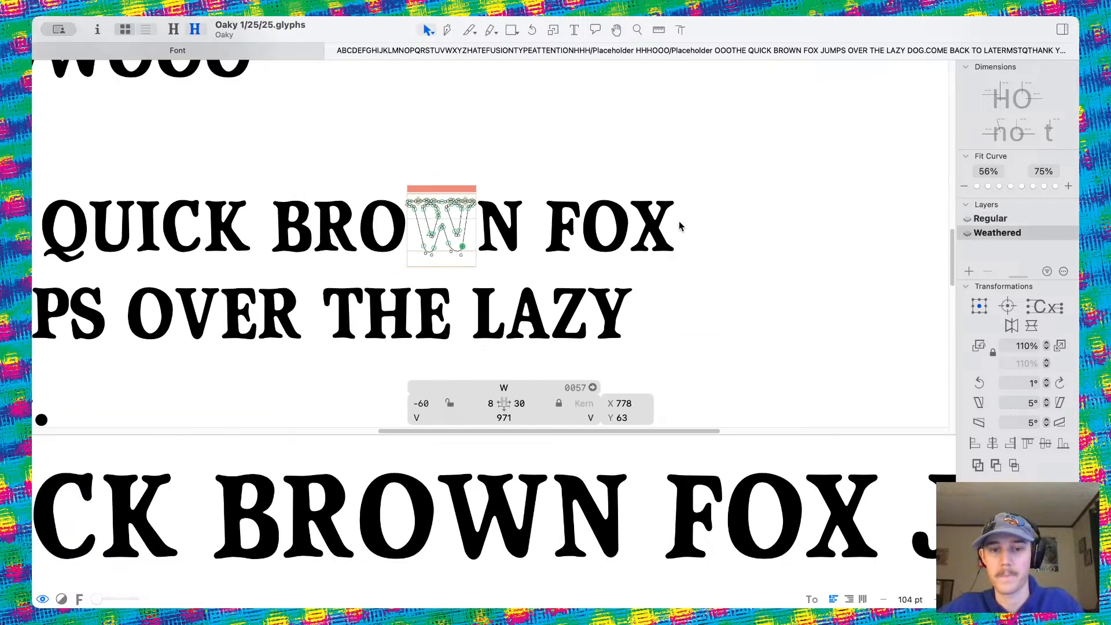
Open the A in the alphabet line for editing and rotate its triangular counter 2° clockwise
scroll(679, 226, up, 15)
scroll(494, 200, up, 2)
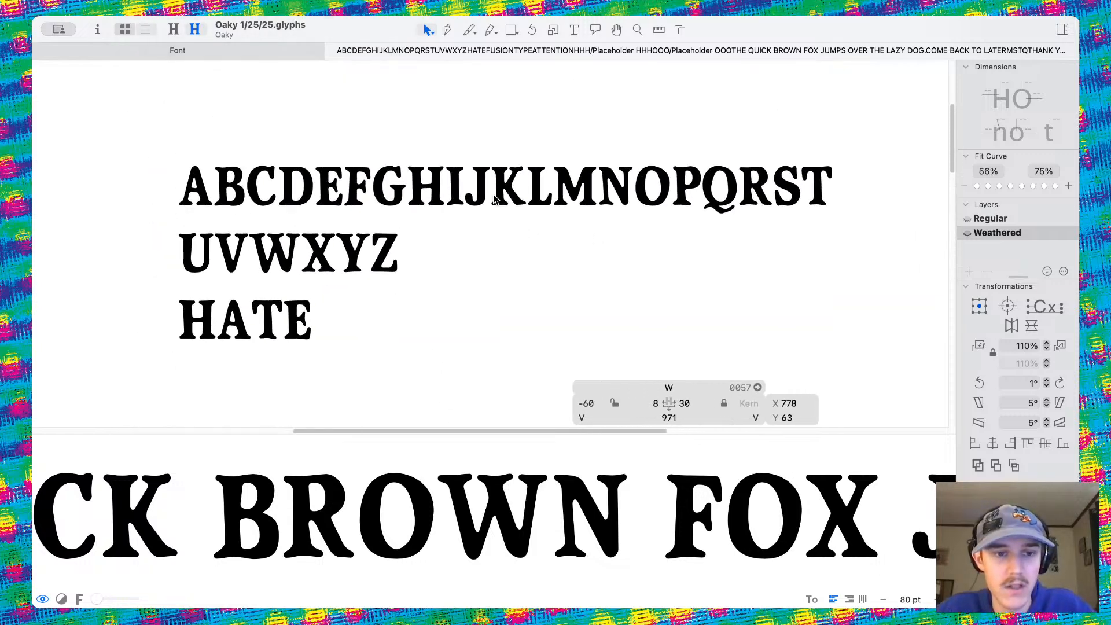
scroll(283, 183, up, 2)
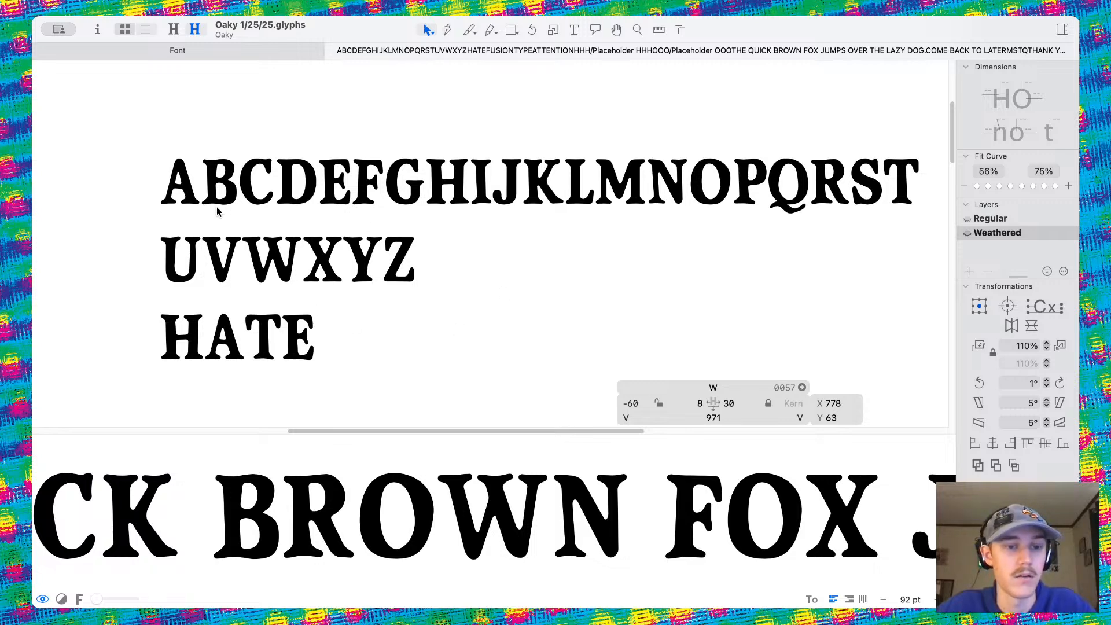
scroll(219, 212, left, 2)
scroll(239, 183, up, 10)
double_click(252, 248)
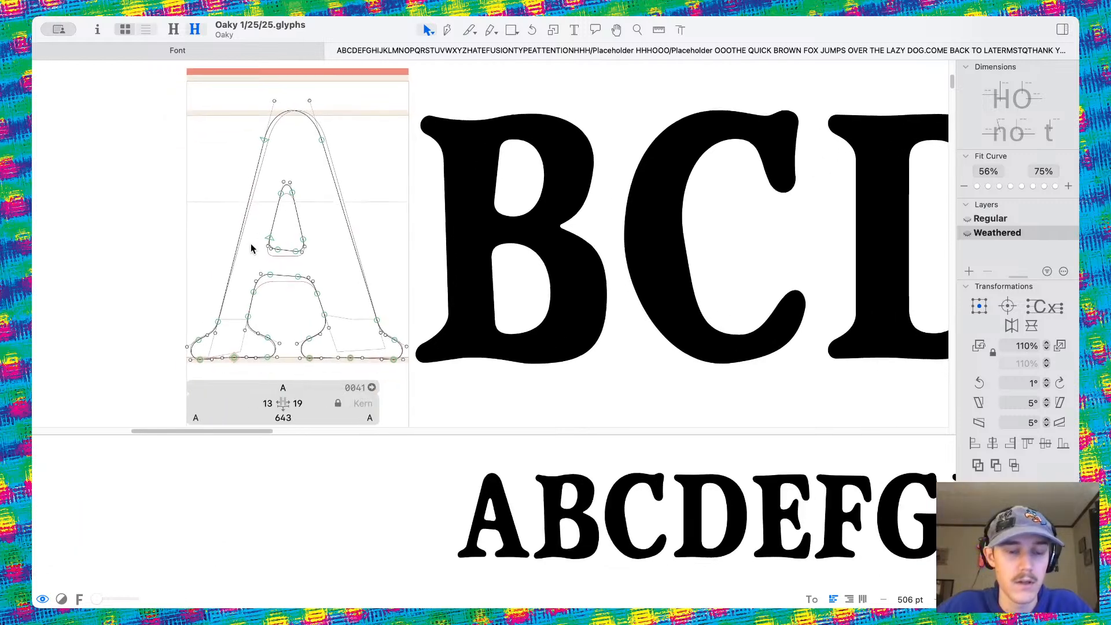
scroll(251, 247, up, 3)
drag(283, 143, 355, 242)
click(1059, 383)
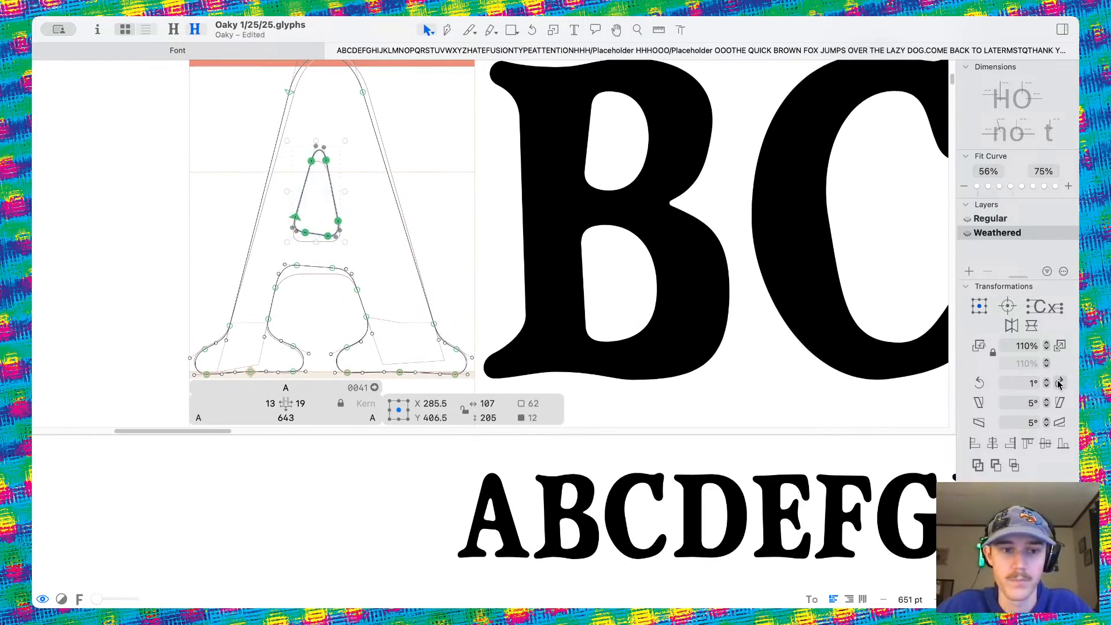
click(1059, 383)
Try to nudge the left node at the apex of the A's counter to the right
scroll(291, 142, up, 4)
click(306, 165)
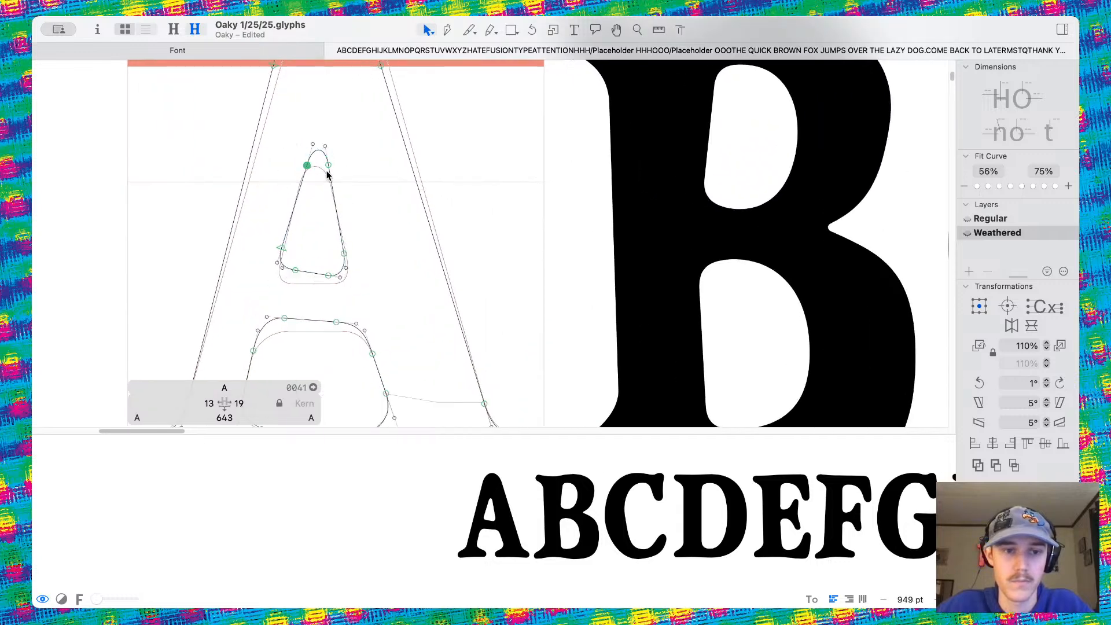
key(Right)
key(Right)
key(Right)
key(Right)
key(Right)
key(Right)
key(Right)
key(Right)
key(Right)
key(super+z)
key(super+z)
key(super+z)
key(super+z)
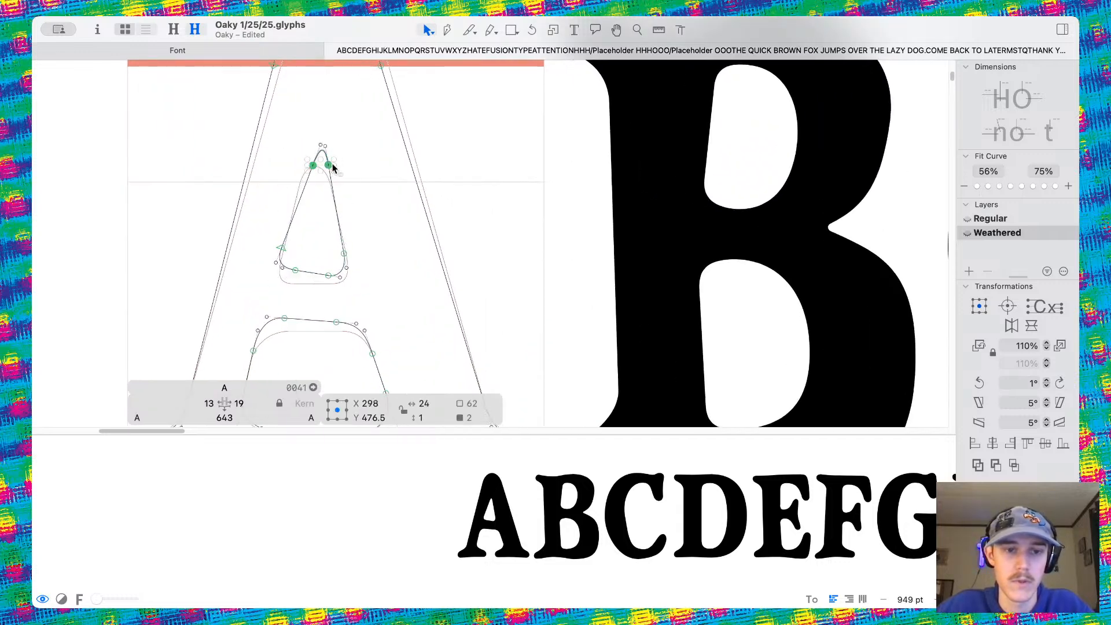
Shift the two nodes at the apex of the A's counter 9 units to the right and check the letter within the alphabet
click(312, 165)
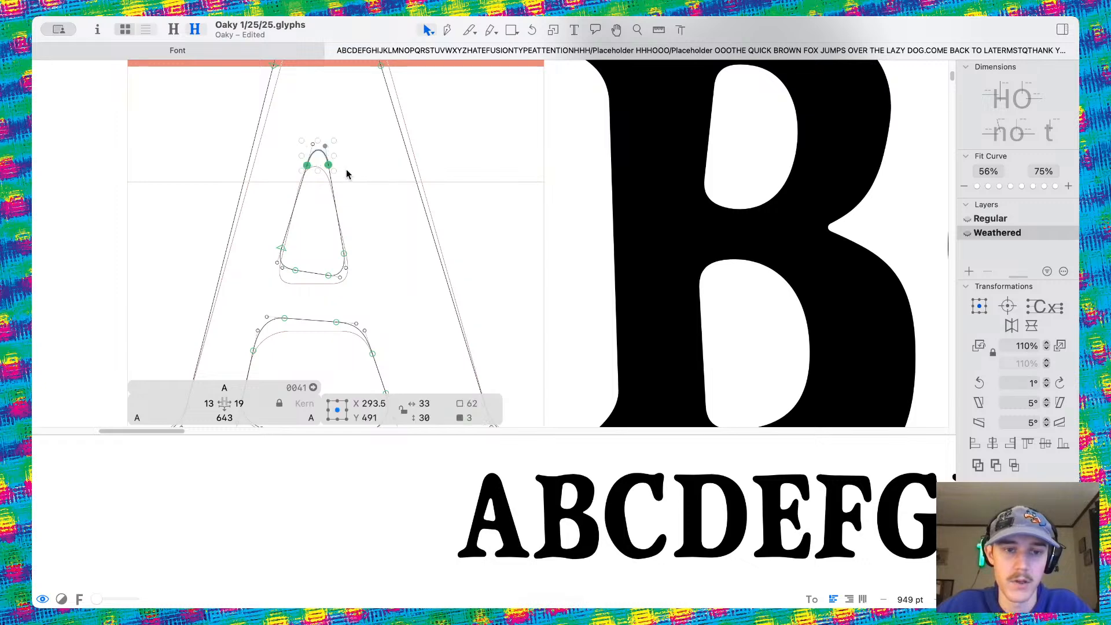
drag(327, 167, 337, 167)
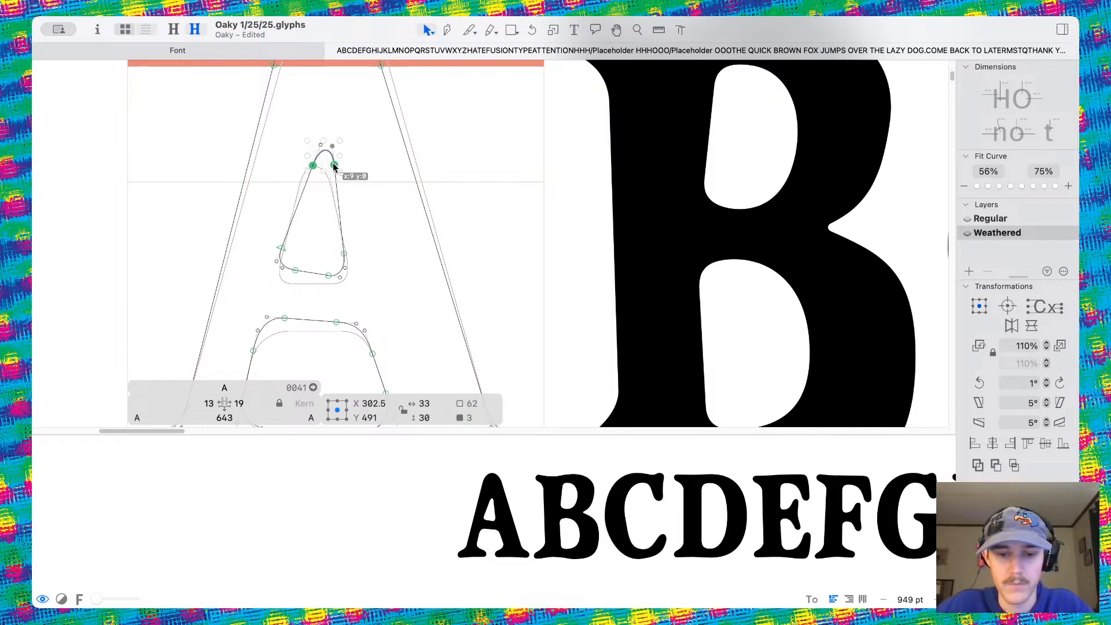
key(space)
scroll(483, 166, down, 10)
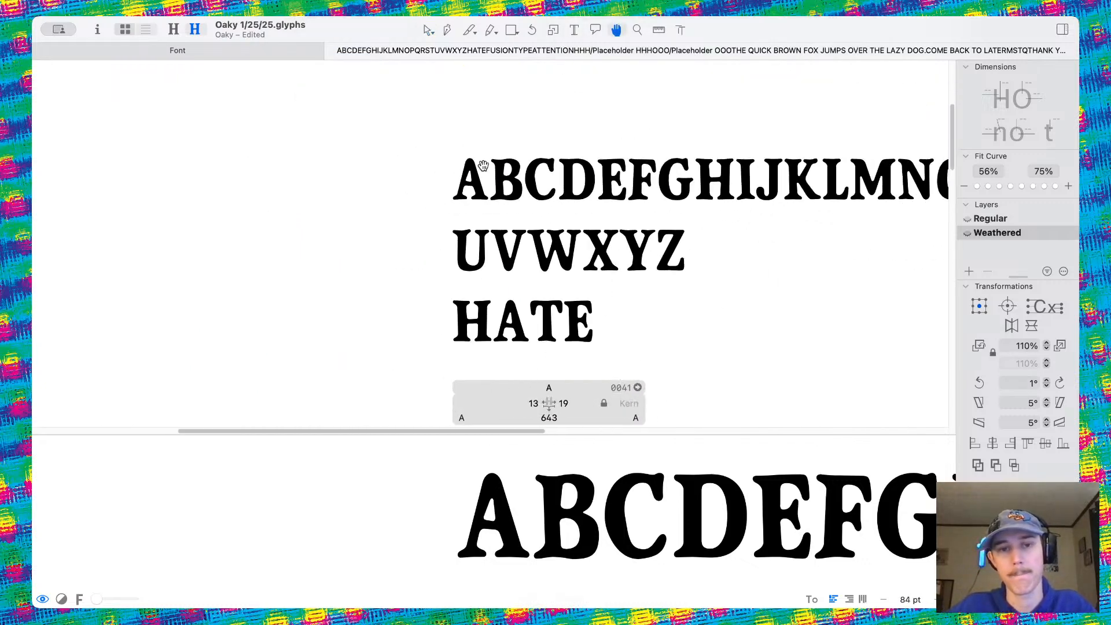
scroll(496, 216, right, 2)
scroll(496, 217, down, 1)
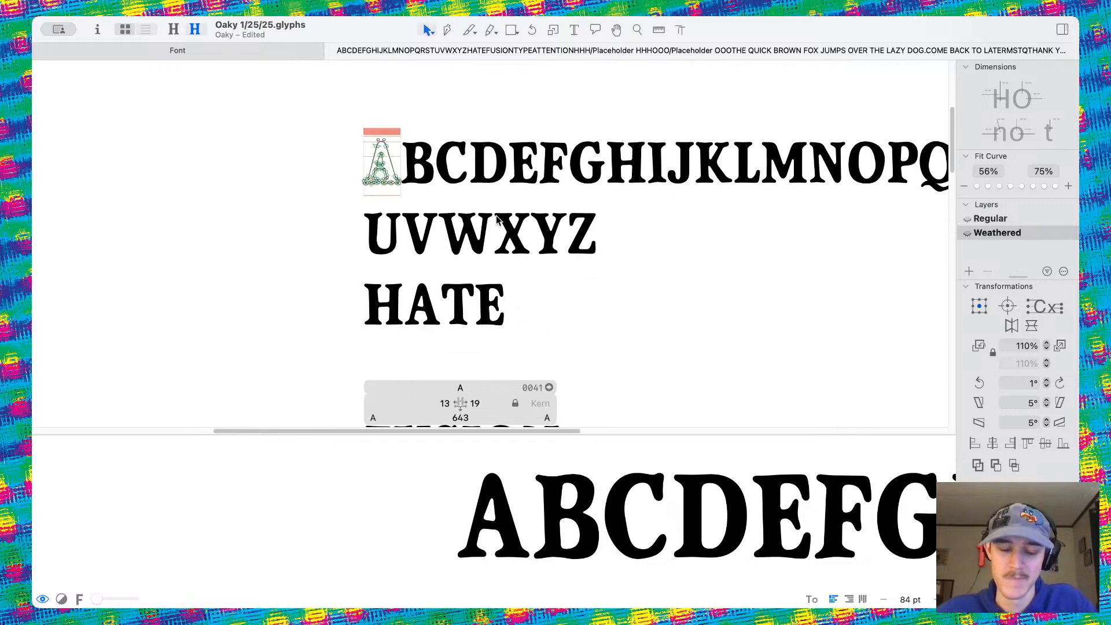
scroll(496, 219, up, 6)
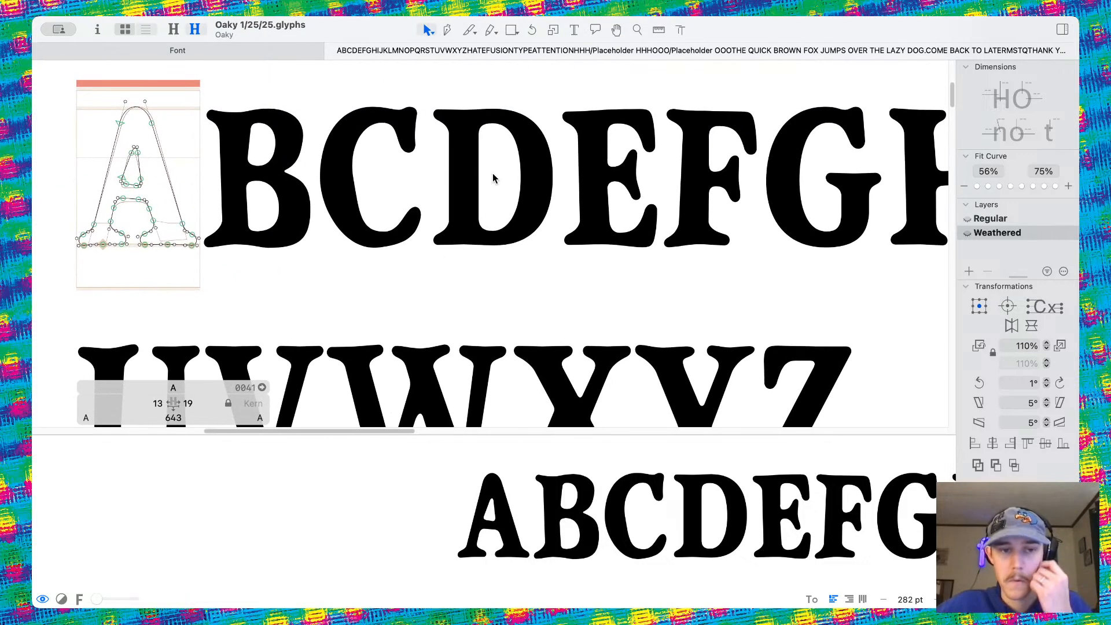
scroll(498, 173, down, 6)
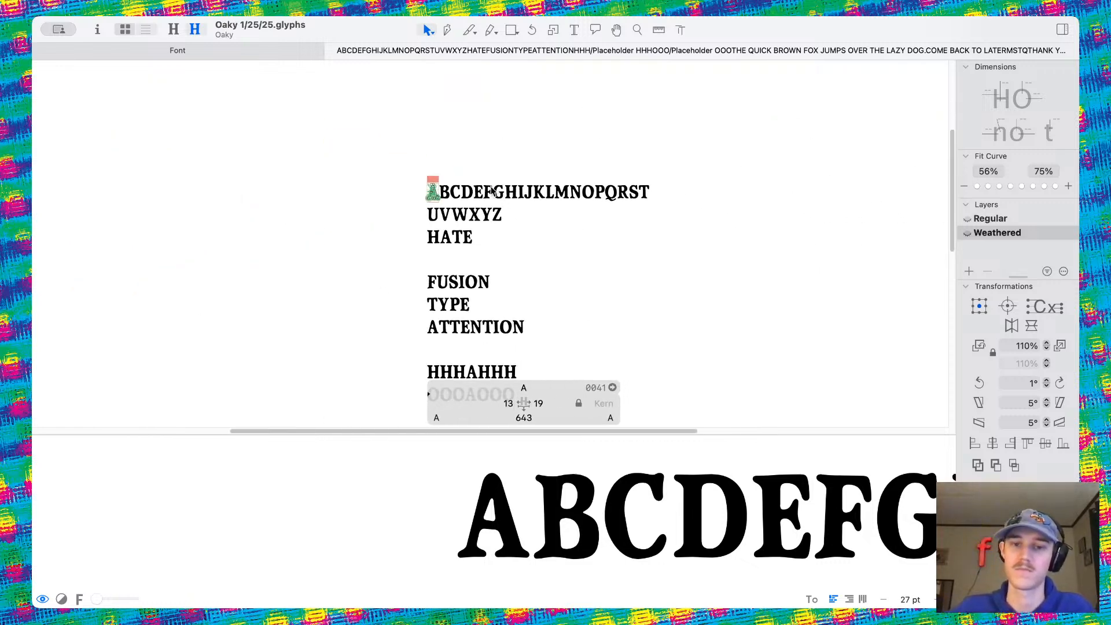
scroll(492, 192, up, 2)
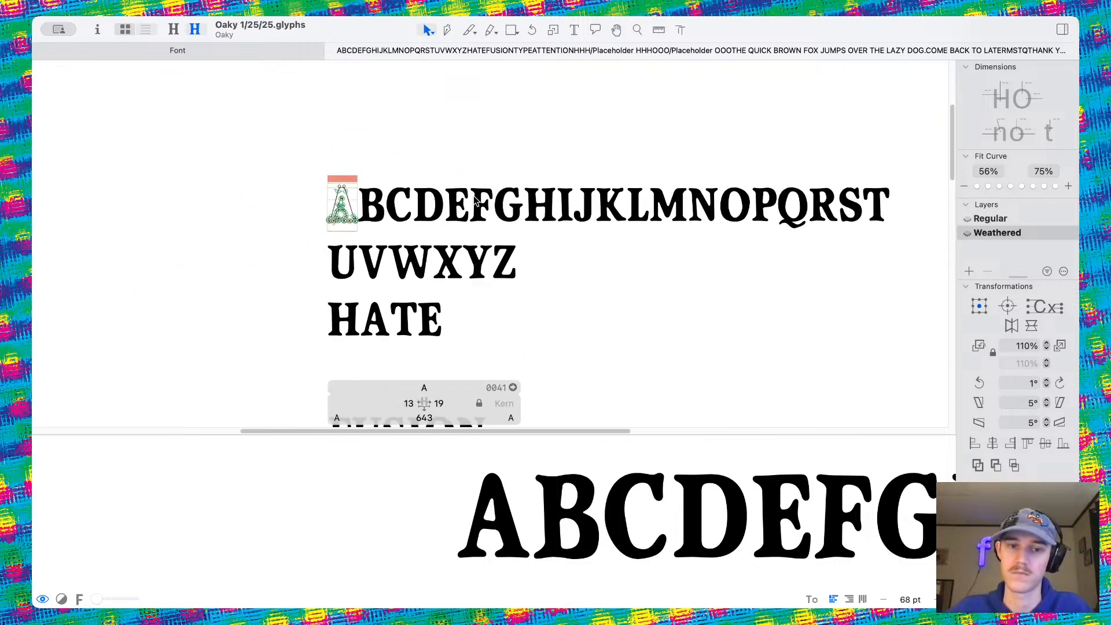
Compare the alphabet in the Regular and Weathered masters by alternating between them at several sizes, ending on Weathered
key(super+1)
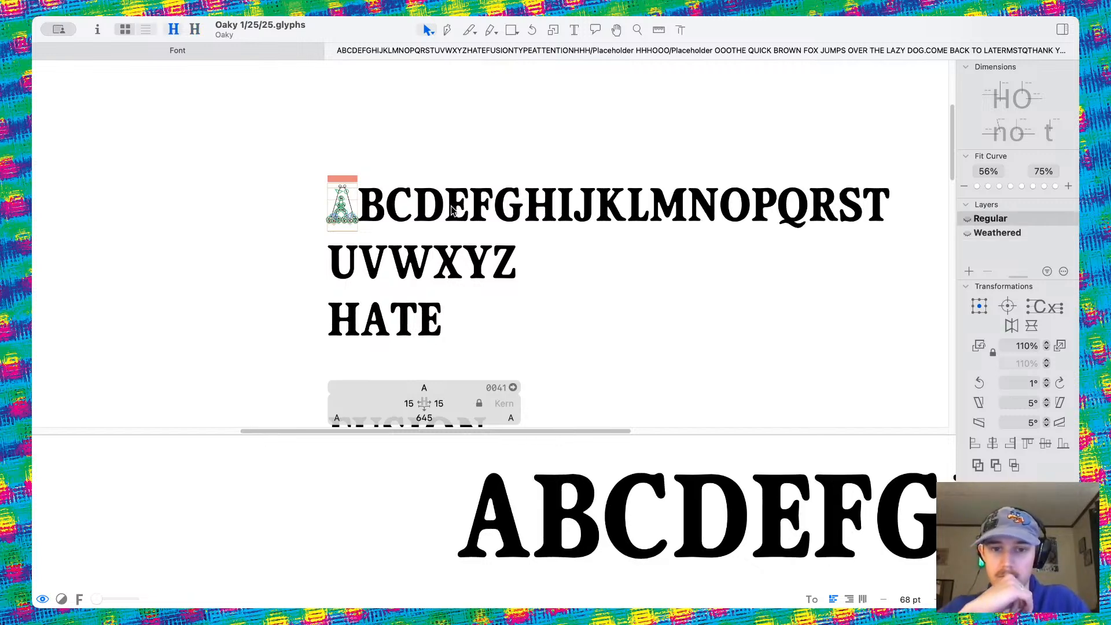
key(super+2)
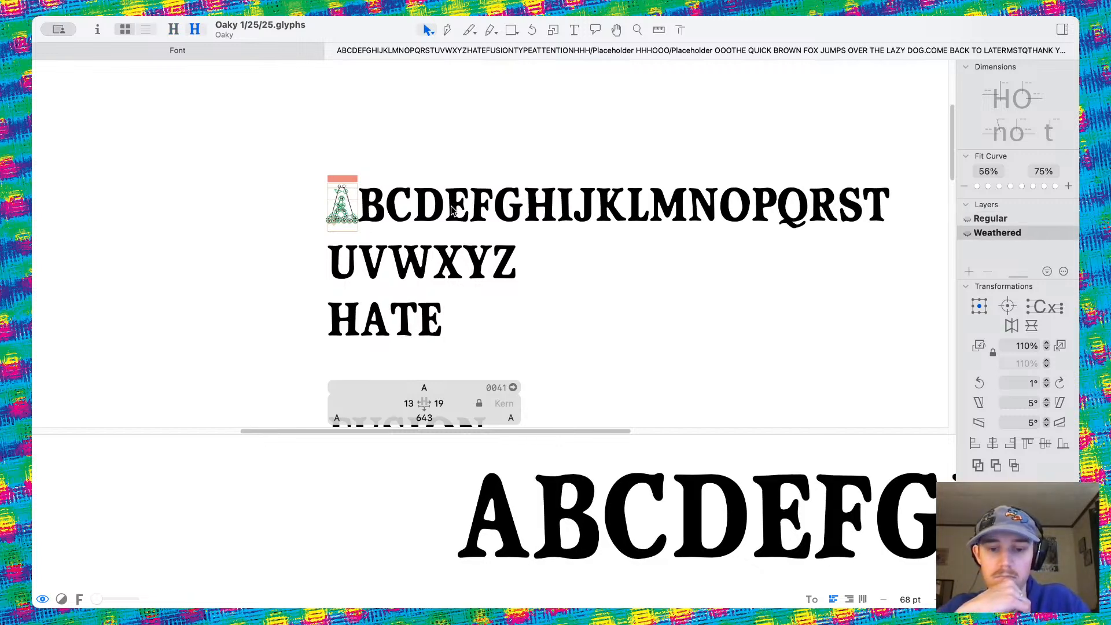
key(super+1)
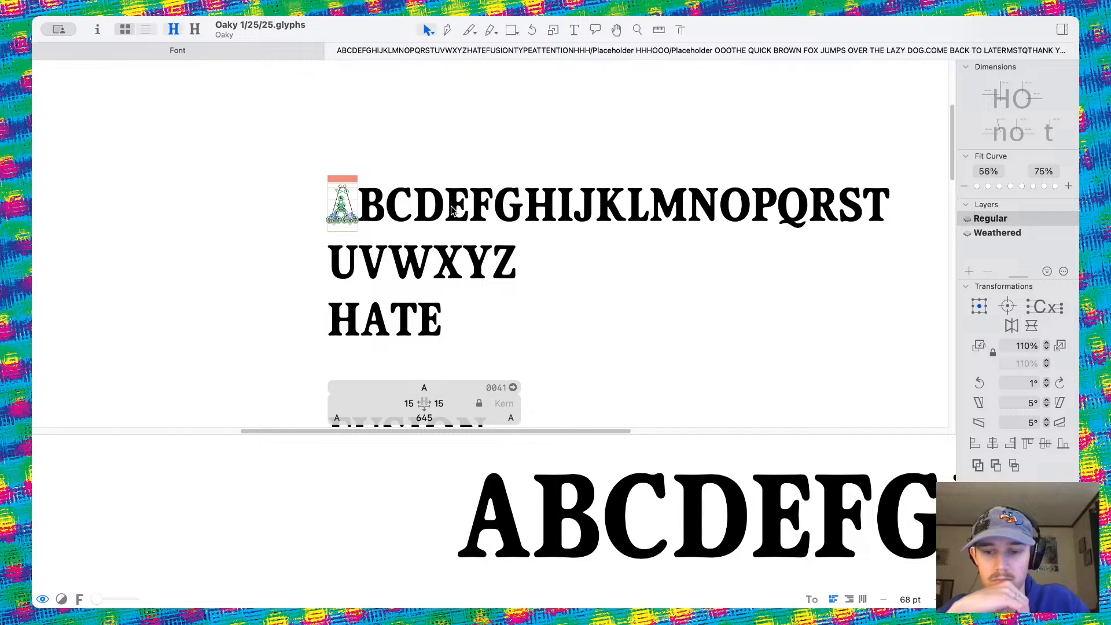
key(super+2)
key(super+1)
key(super+2)
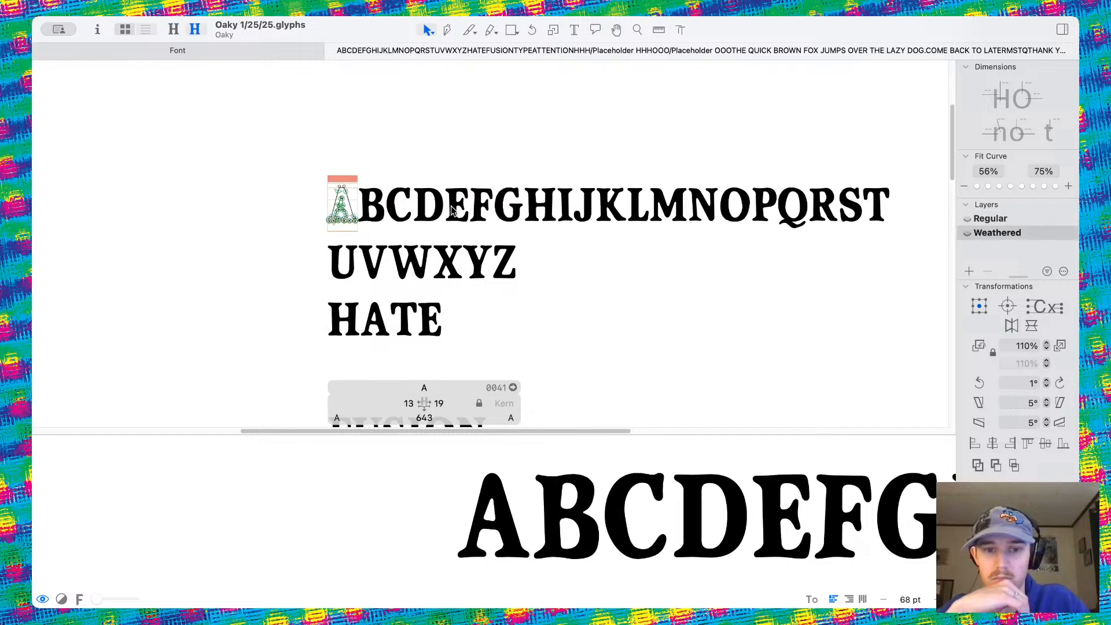
key(super+1)
key(super+2)
key(super+1)
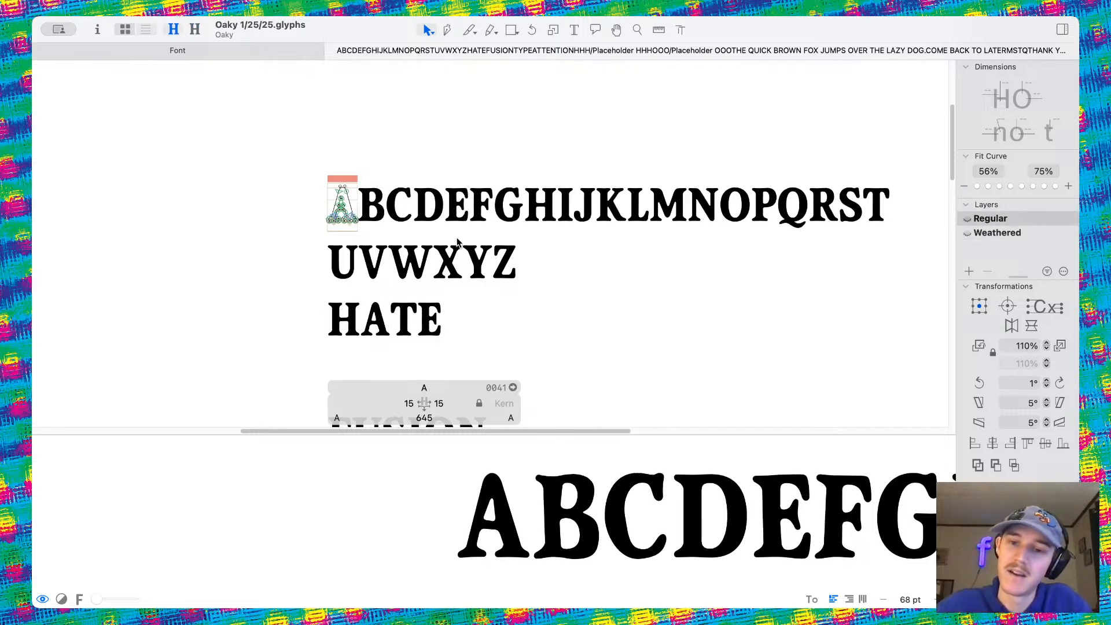
key(super+2)
key(super+1)
key(super+2)
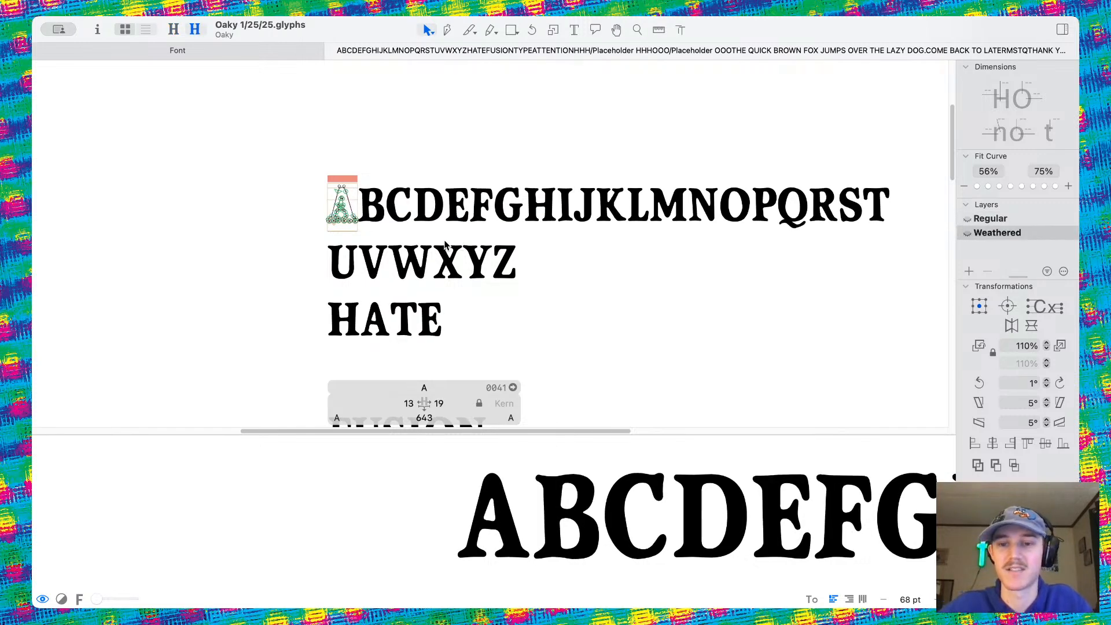
scroll(445, 244, down, 3)
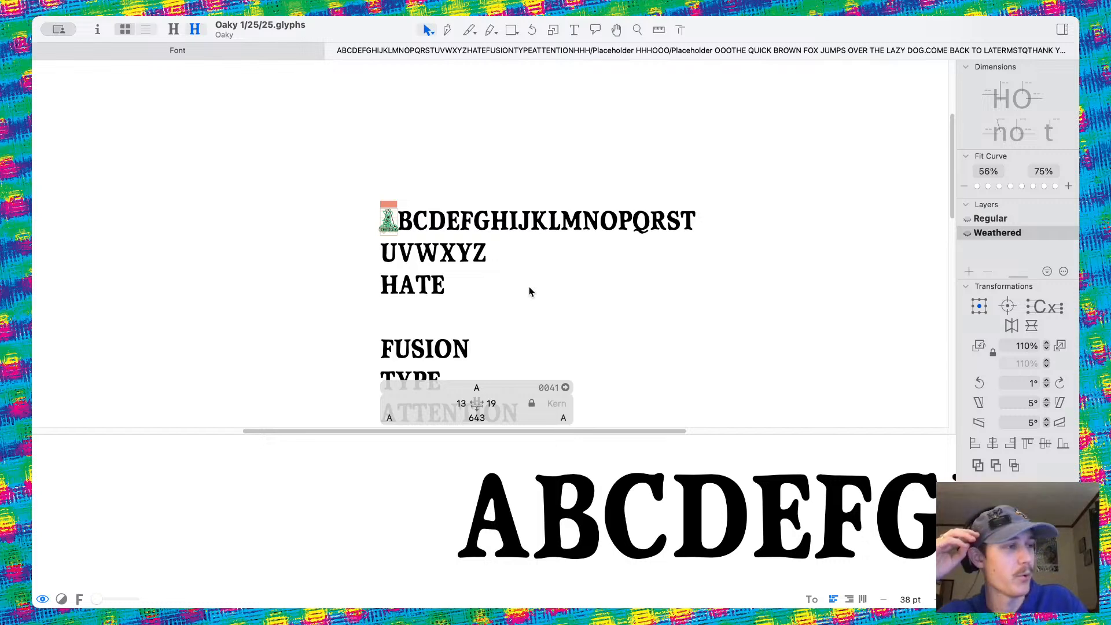
key(super+1)
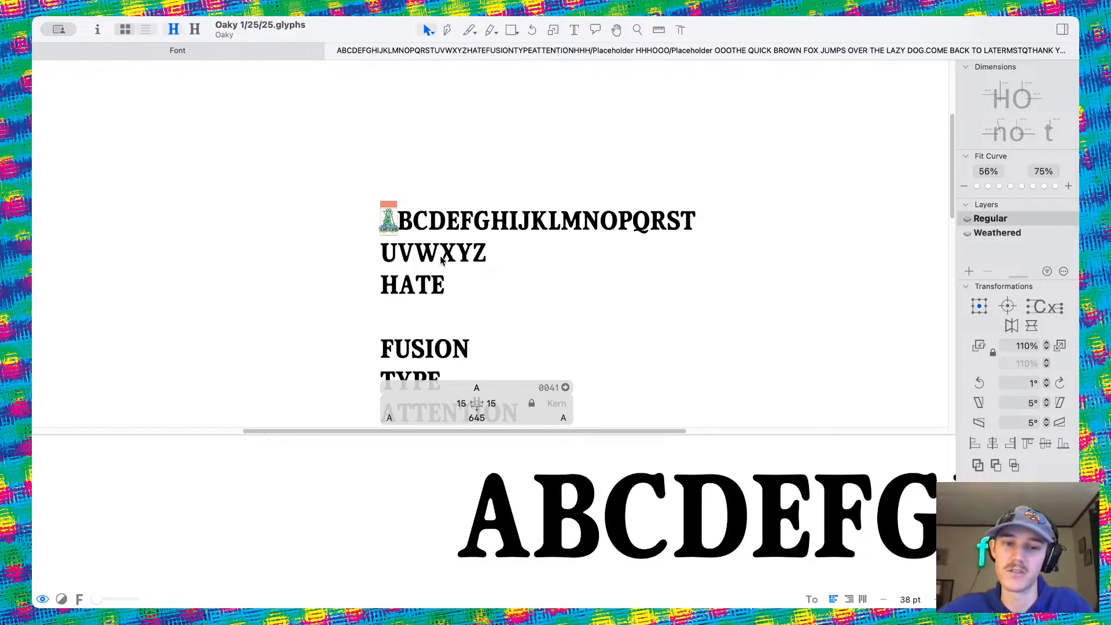
scroll(431, 169, up, 5)
scroll(431, 169, up, 3)
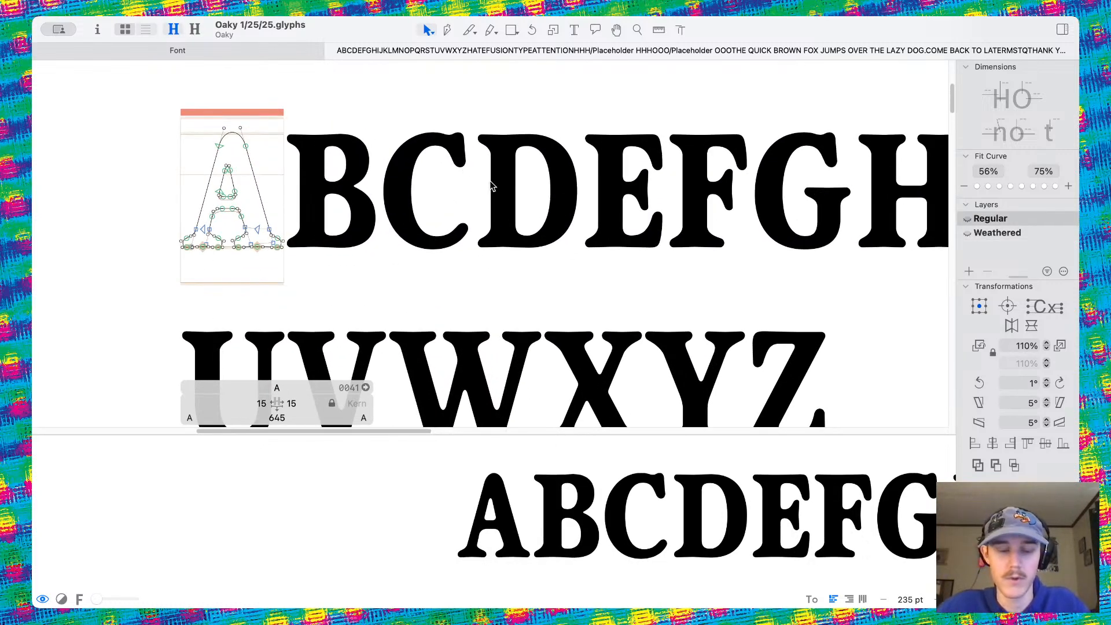
key(super+2)
Open the D in the alphabet line for editing and apply Remove Overlap to its entire outline
scroll(540, 201, up, 3)
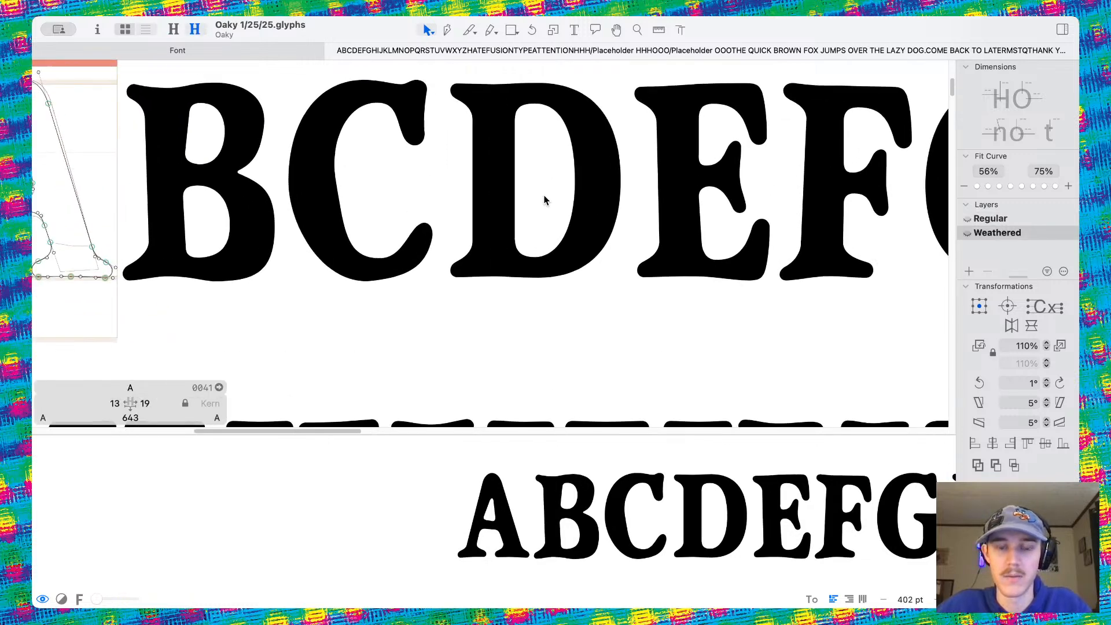
double_click(544, 199)
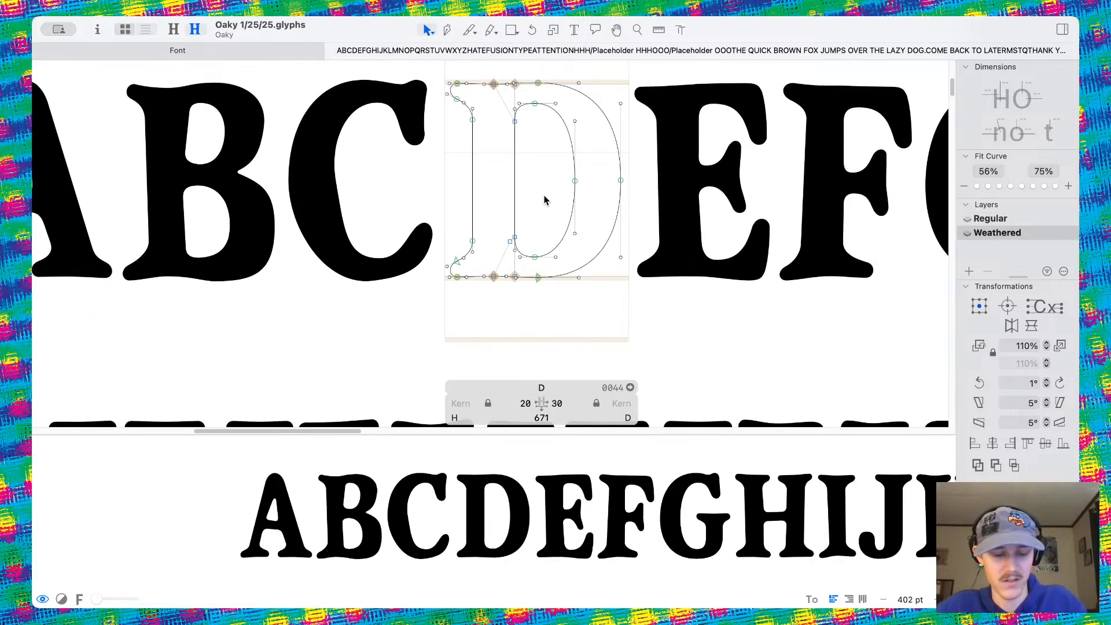
scroll(543, 199, up, 2)
scroll(544, 200, right, 2)
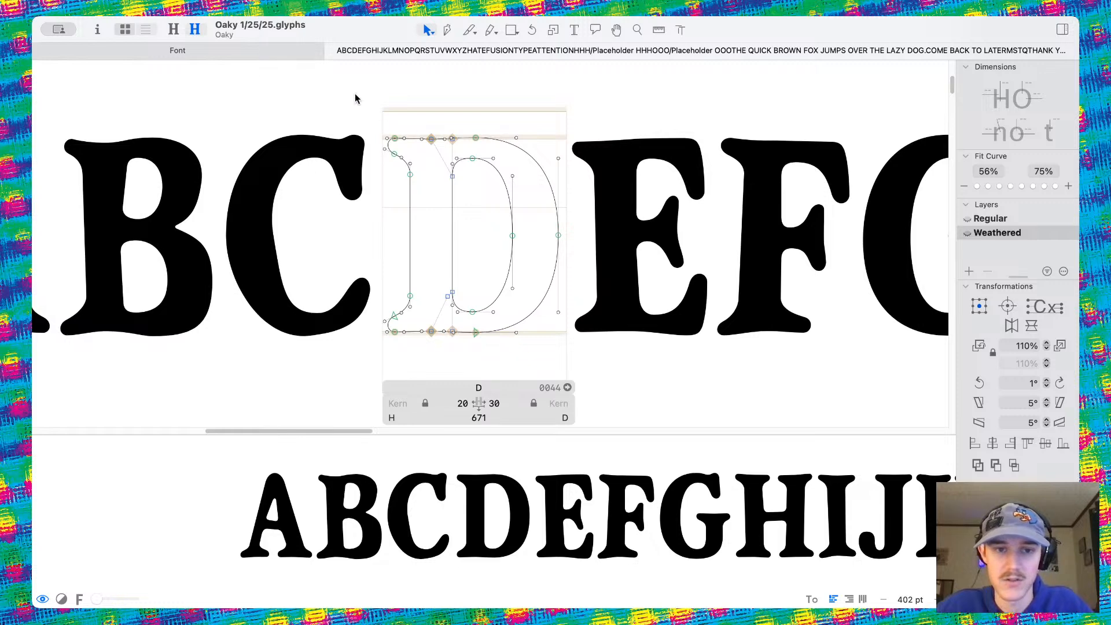
drag(355, 99, 651, 379)
key(super+shift+o)
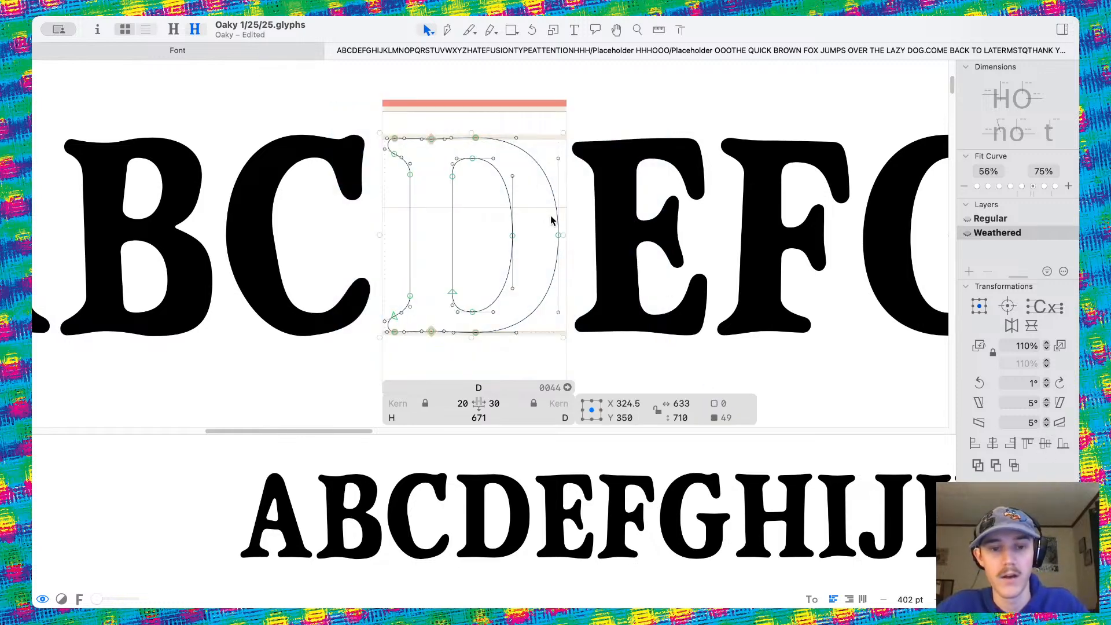
Rotate the D's inner counter 4° counterclockwise
click(510, 261)
scroll(511, 264, up, 3)
click(485, 227)
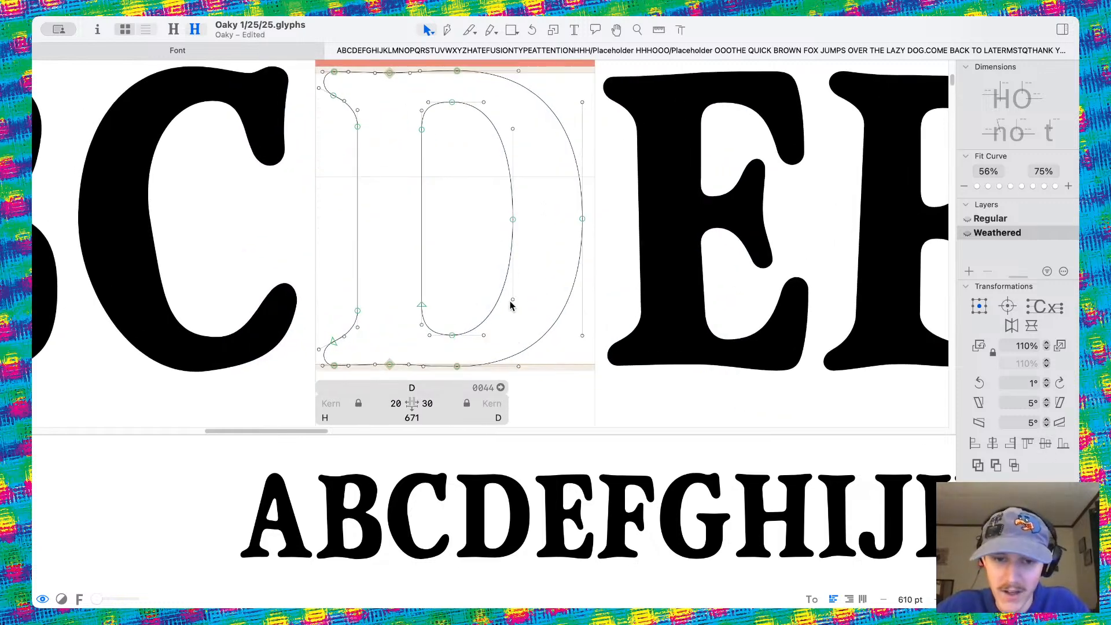
double_click(415, 165)
click(977, 383)
click(976, 383)
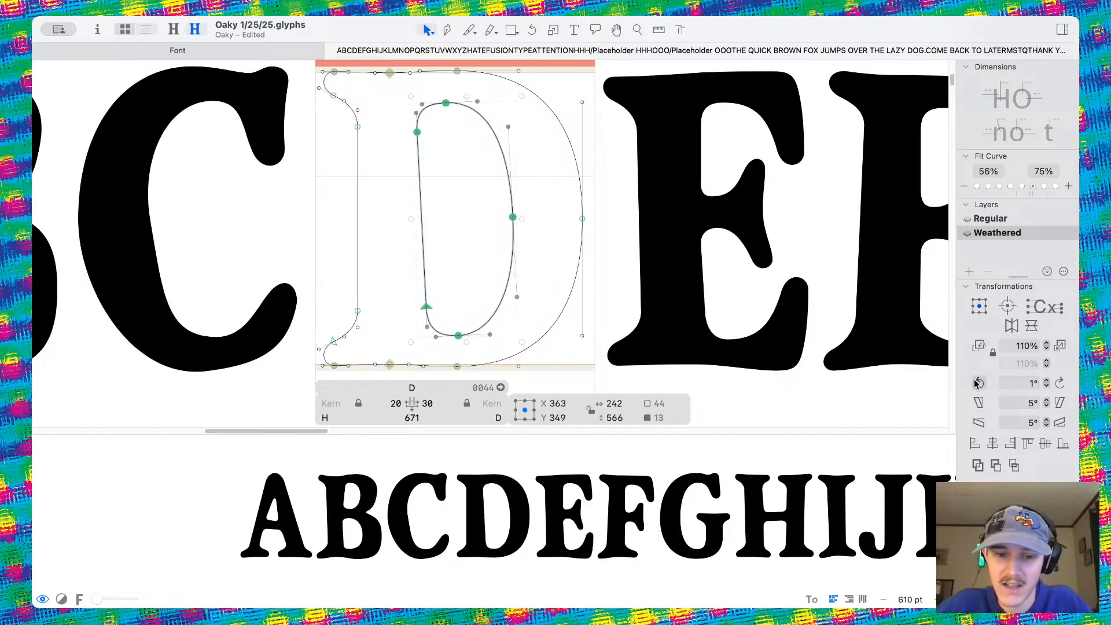
click(976, 383)
click(977, 383)
Pull the lower handle of the D counter's right node to X 505, Y 106, and the outer bowl's upper handle to X 659, Y 630
drag(402, 294, 456, 341)
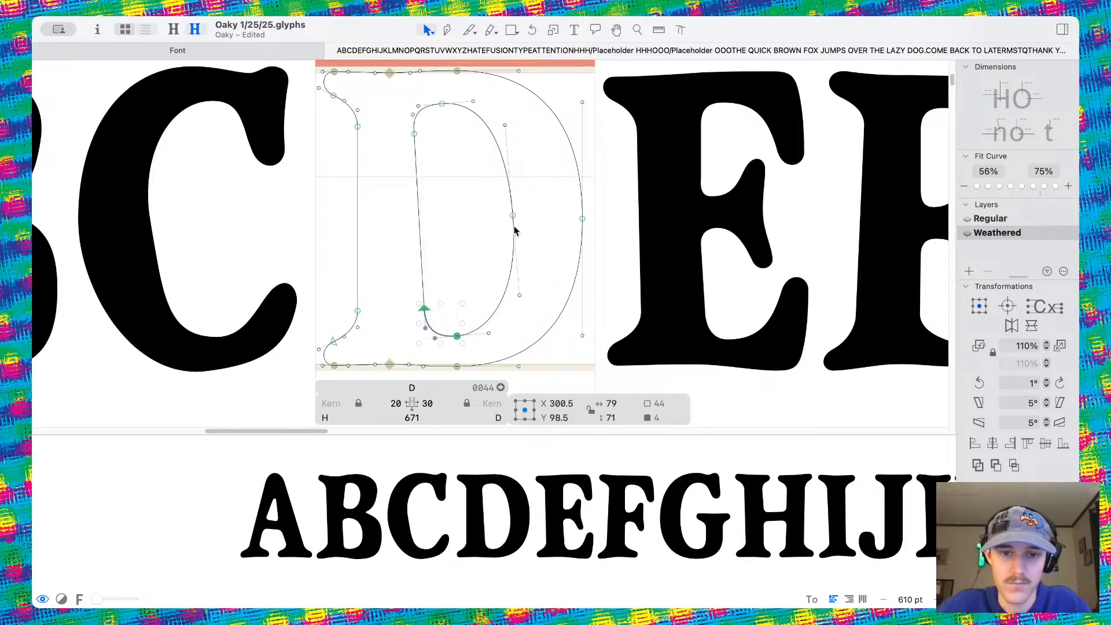
drag(520, 296, 526, 323)
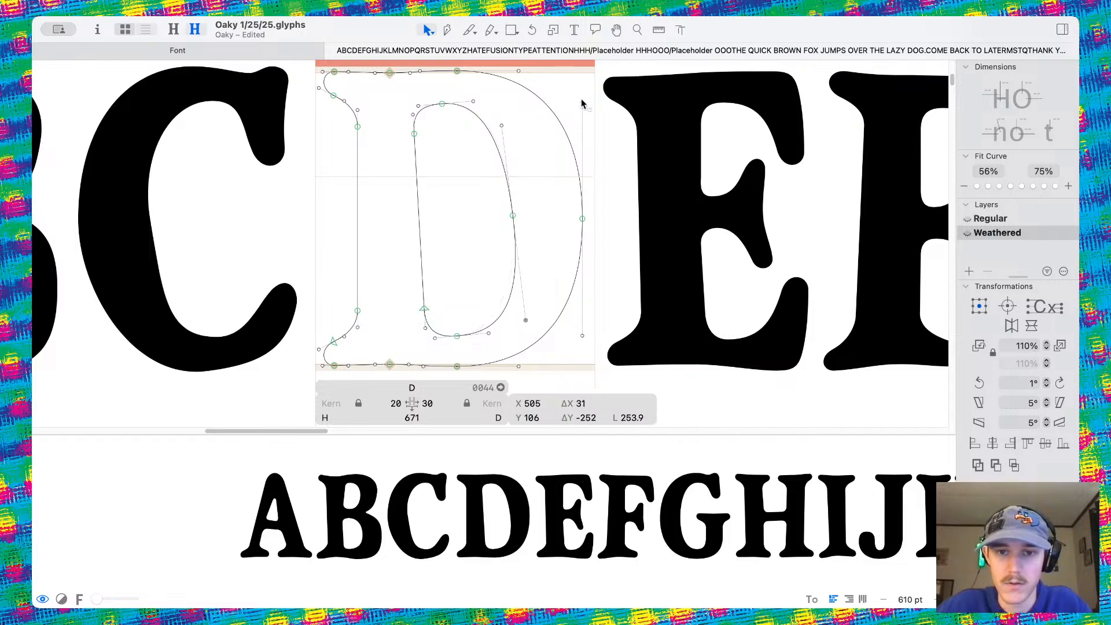
drag(582, 103, 590, 102)
scroll(533, 114, down, 6)
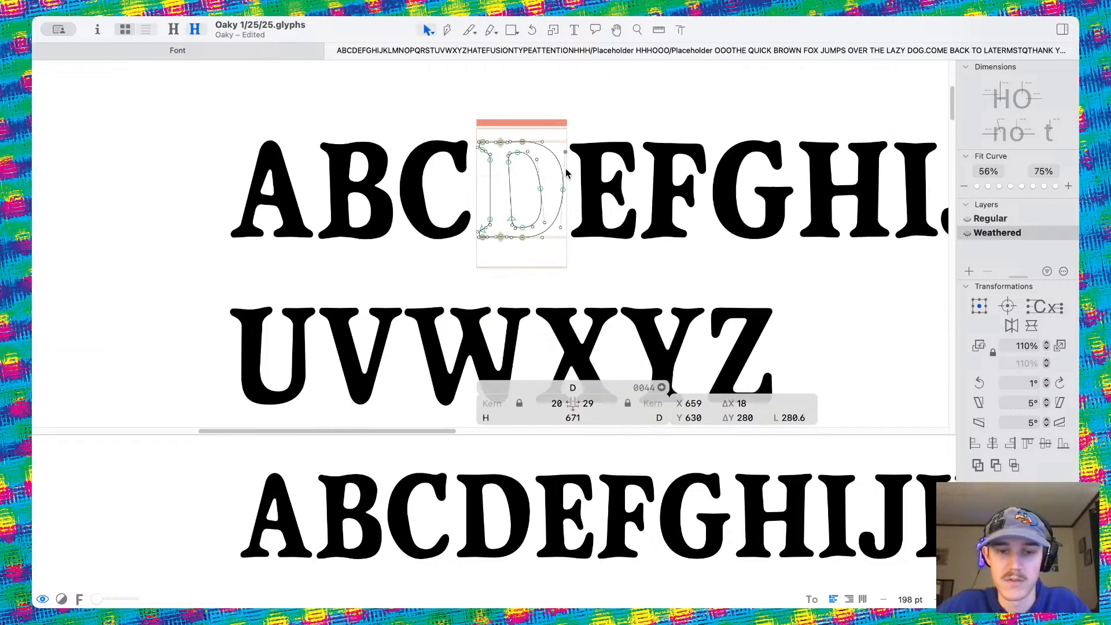
scroll(554, 186, up, 3)
scroll(554, 187, up, 5)
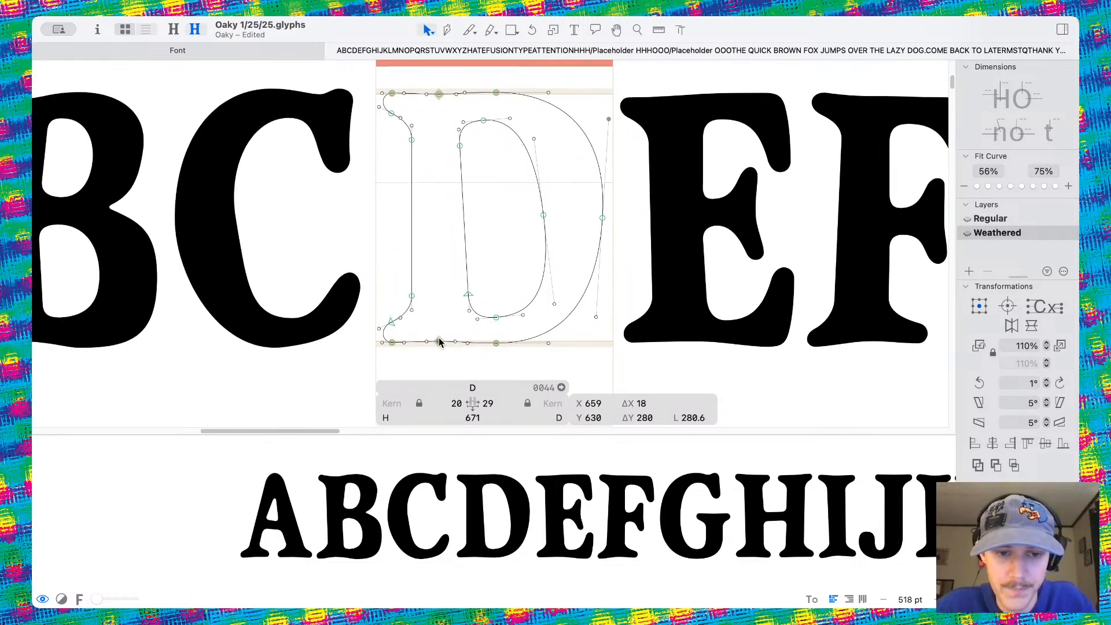
Try to raise the D's lower-left serif, with the middle node of its foot at Y 20
scroll(412, 327, up, 2)
drag(354, 295, 415, 336)
scroll(389, 353, up, 2)
click(409, 294)
scroll(410, 330, up, 2)
drag(520, 340, 511, 318)
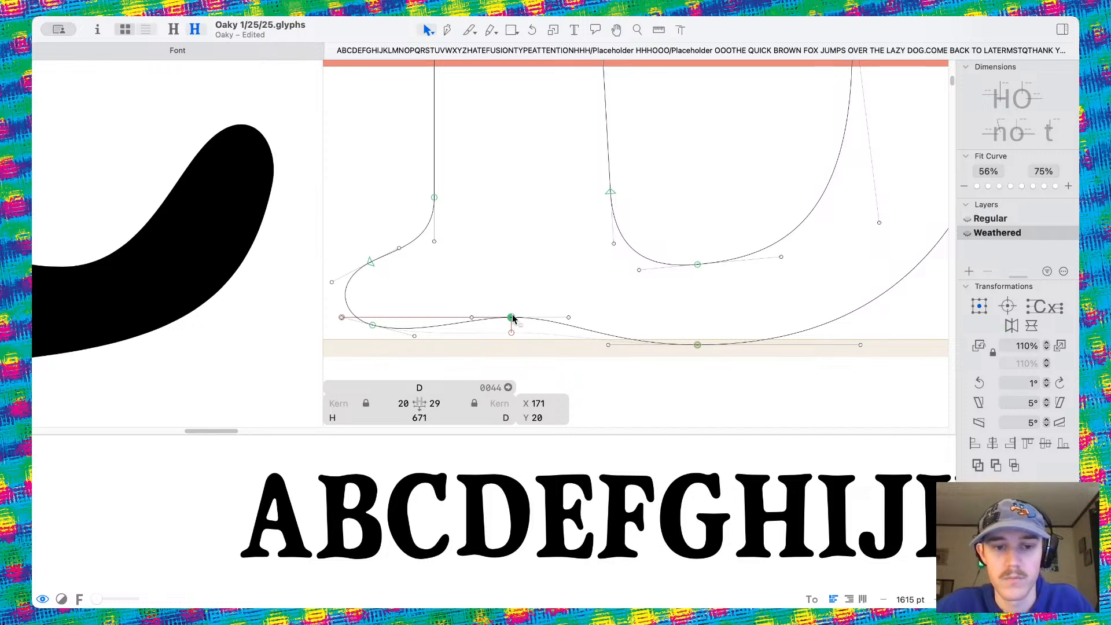
drag(333, 173, 511, 341)
click(518, 263)
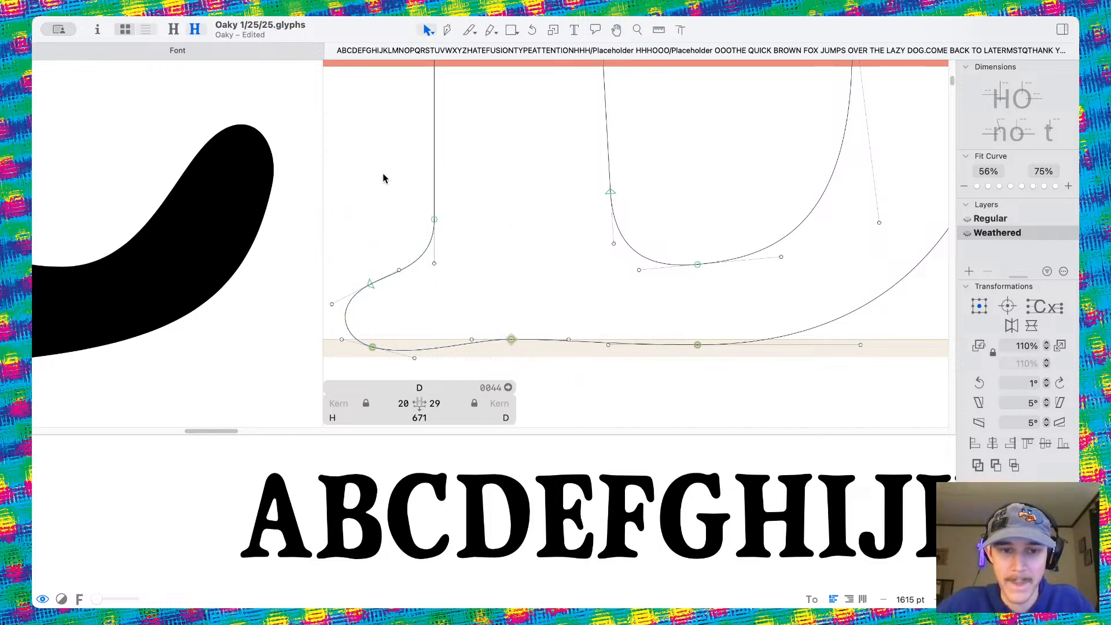
Raise all nodes of the D's lower-left serif by about 10 units
drag(310, 191, 516, 378)
drag(512, 340, 512, 328)
click(369, 313)
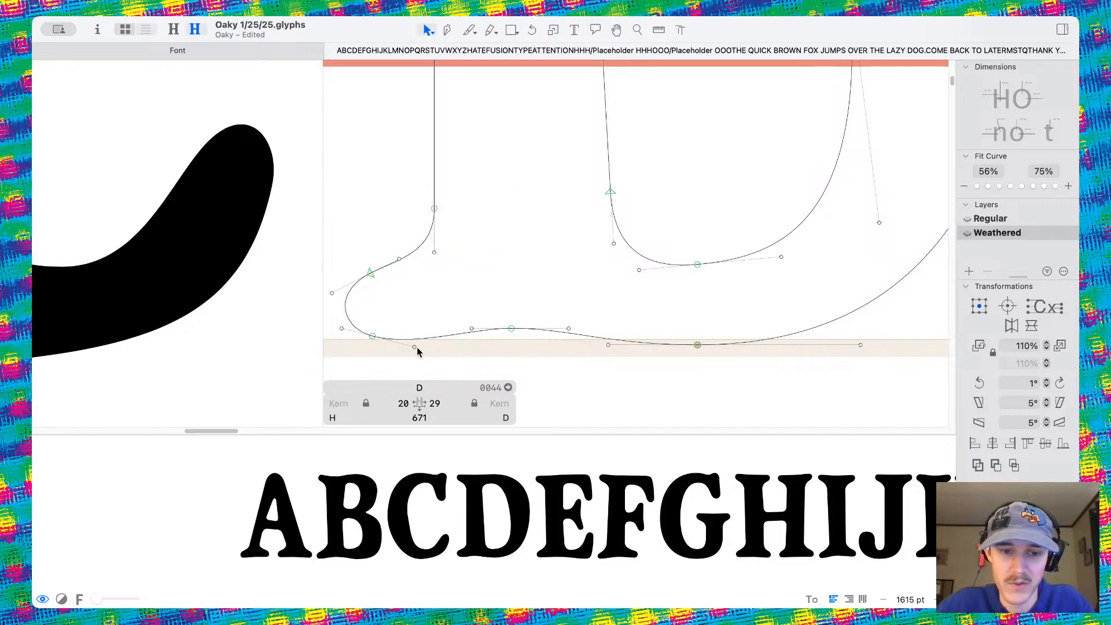
Tilt the handles of the bottom node on the D's lower-left serif so the inner handle rises, and preview the letter
drag(414, 347, 375, 353)
click(358, 286)
click(426, 315)
key(space)
scroll(523, 236, down, 10)
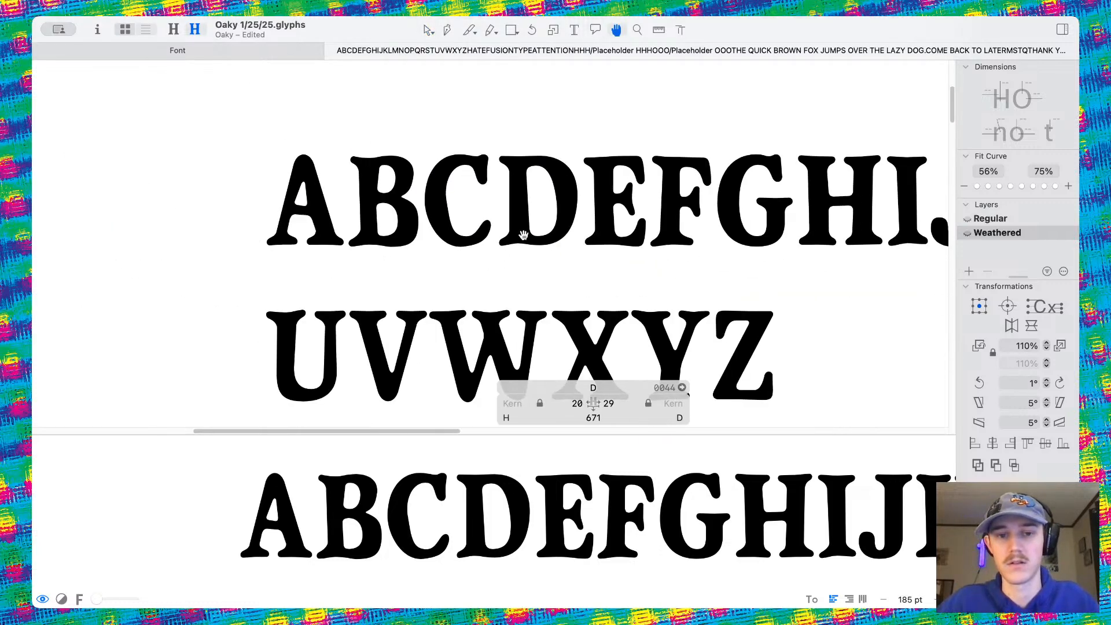
scroll(523, 235, up, 5)
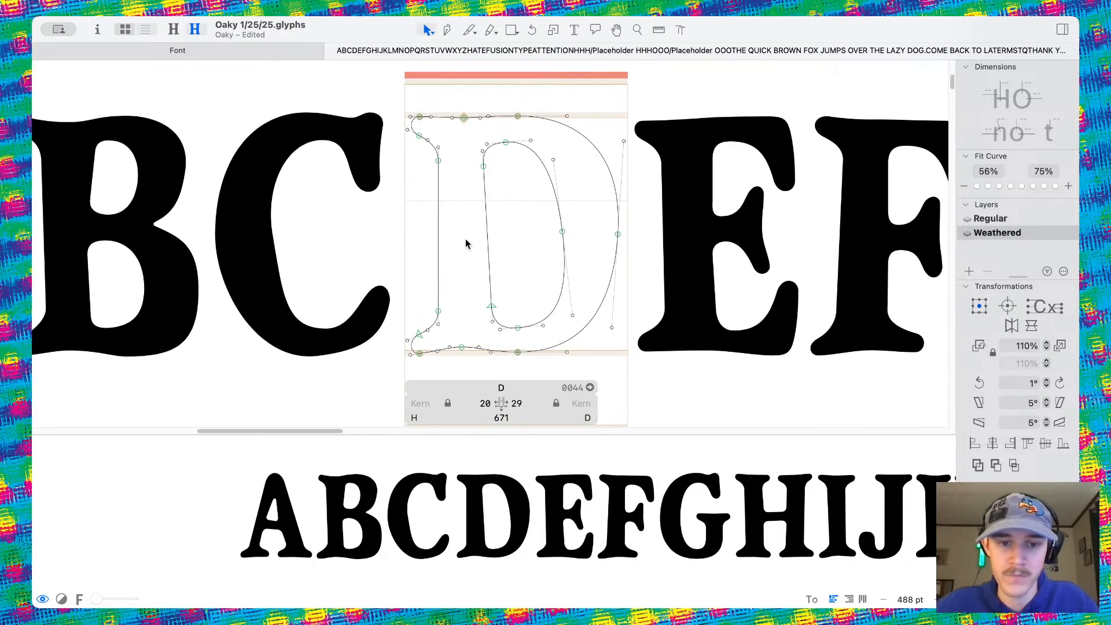
key(space)
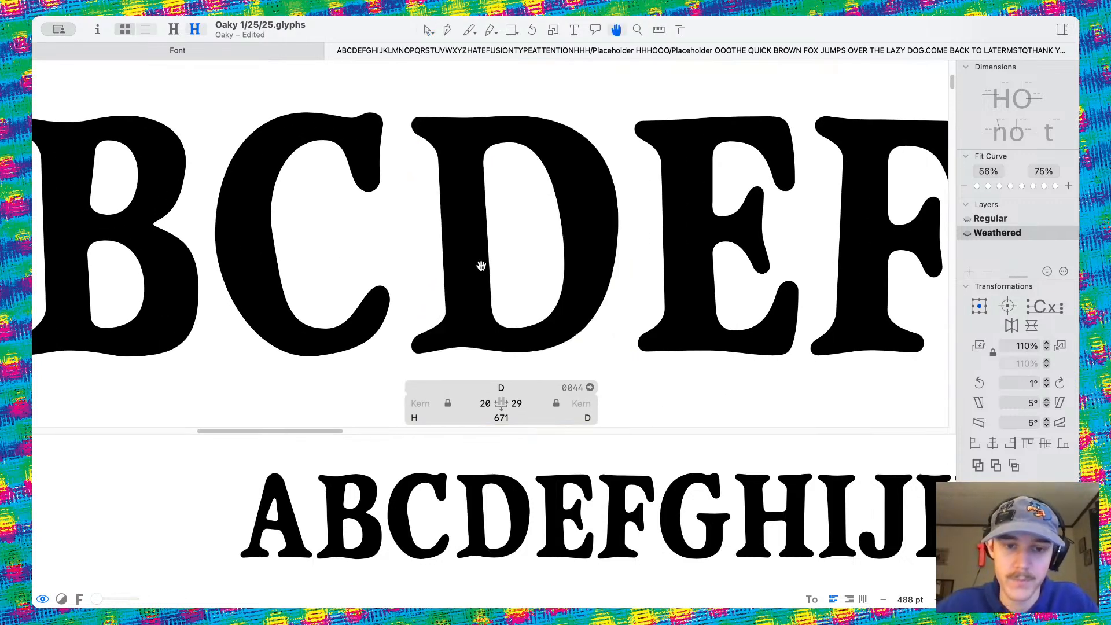
Compare the D and its neighbouring capitals between the Regular and Weathered masters
scroll(481, 266, down, 4)
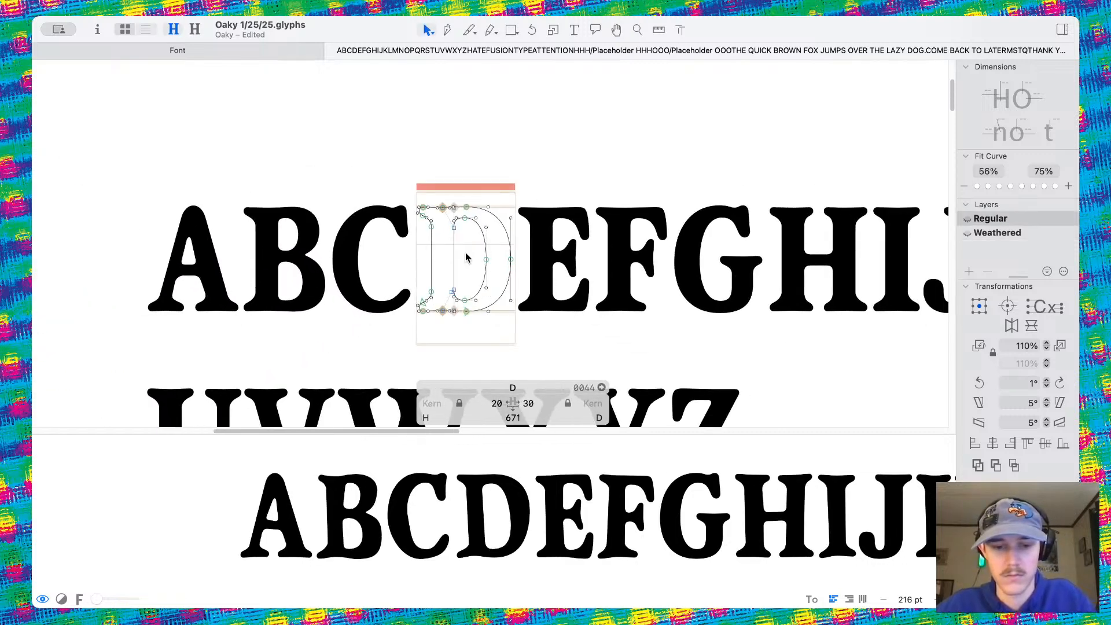
key(super+1)
key(super+2)
key(super+1)
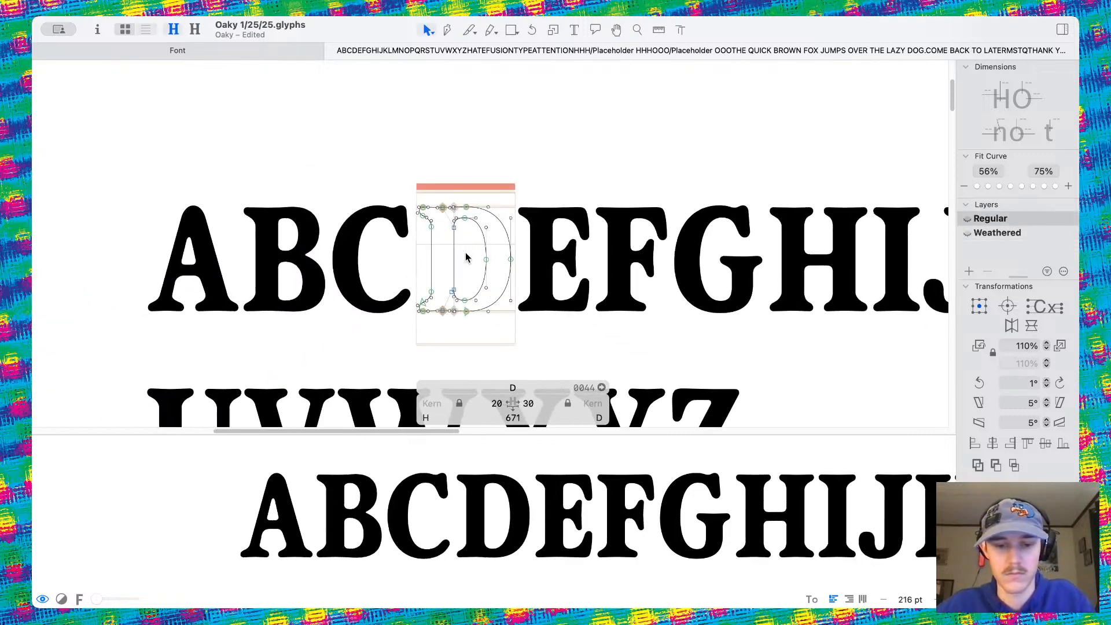
key(super+2)
Shift the lower node of the D's left stem edge slightly right so the edge slants, and save the file
scroll(434, 298, up, 5)
click(439, 280)
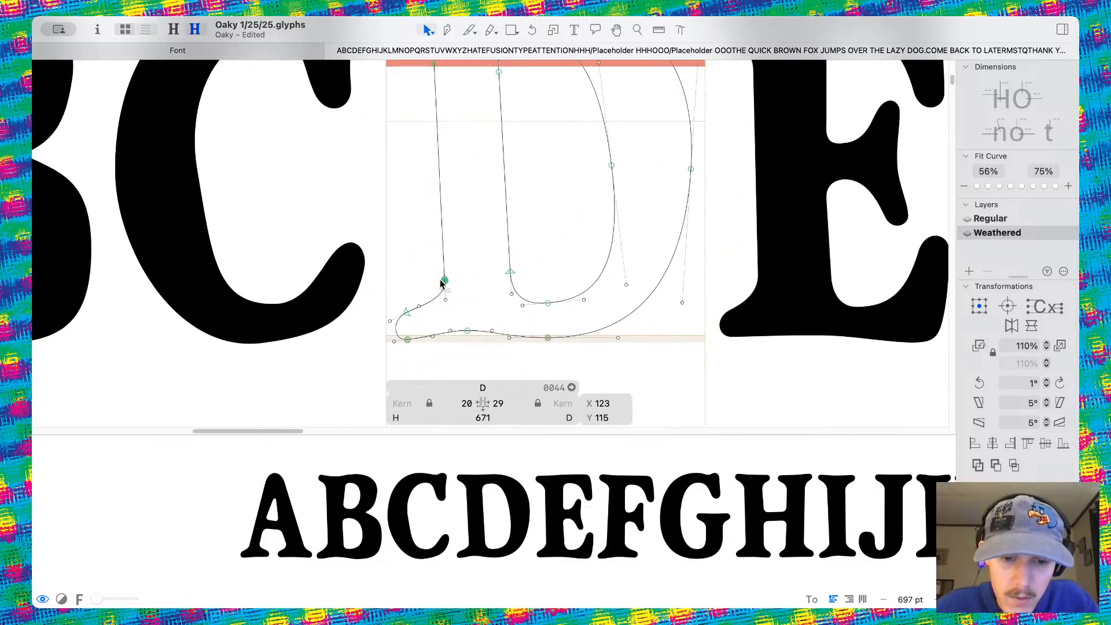
drag(438, 281, 440, 280)
click(467, 262)
scroll(466, 262, up, 5)
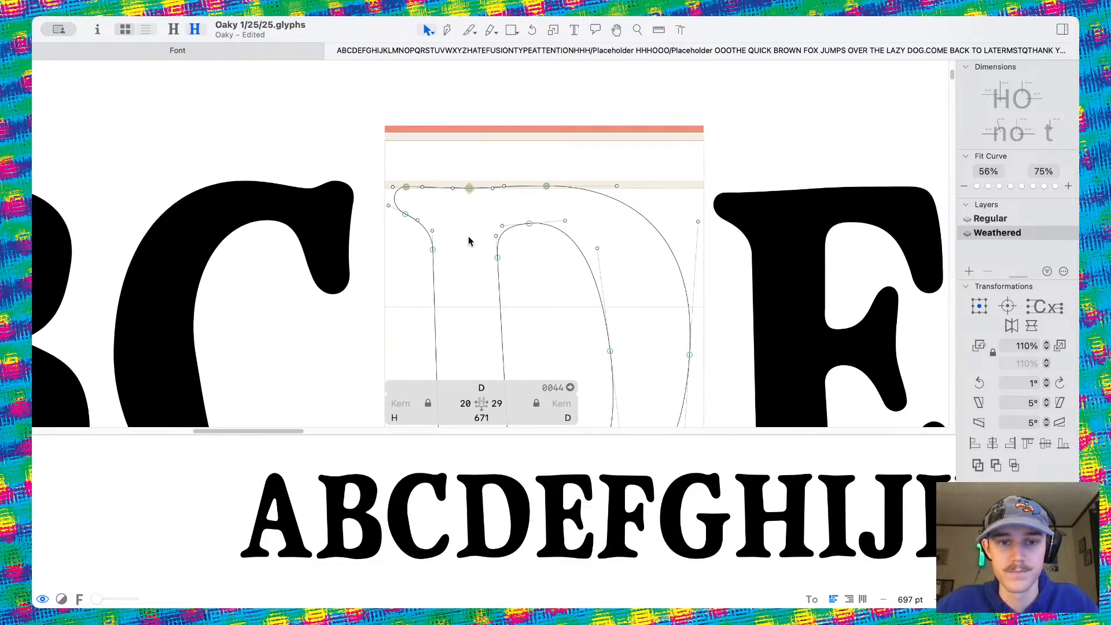
scroll(405, 223, up, 3)
scroll(404, 224, up, 1)
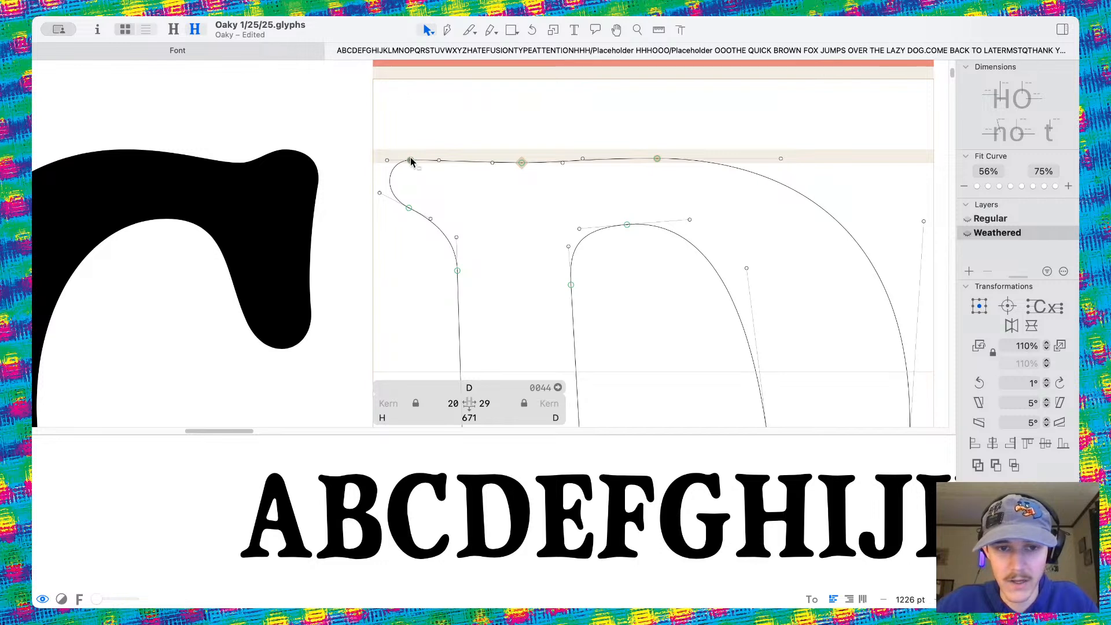
key(super+s)
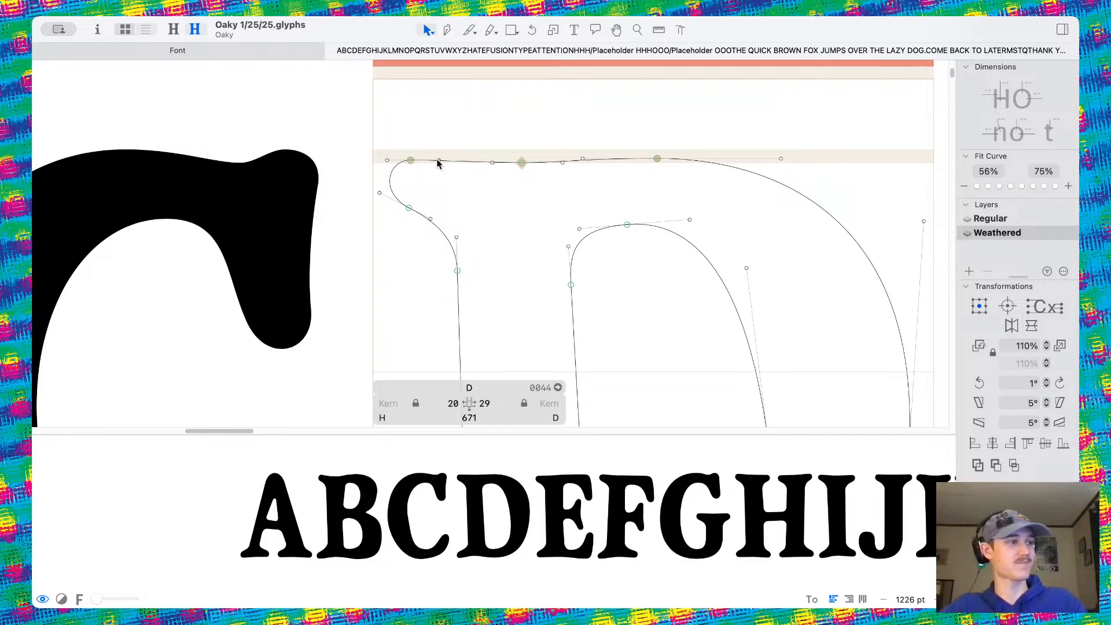
Round out the D's upper-left serif by adjusting its curve handles, and slightly raise the middle node of the top edge
drag(438, 162, 454, 153)
drag(431, 219, 439, 206)
drag(387, 166, 375, 168)
drag(520, 163, 527, 159)
Move the upper node of the D's outer bowl to X 379, Y 700, with its left handle at X 283, Y 710
drag(777, 160, 792, 177)
drag(659, 160, 690, 167)
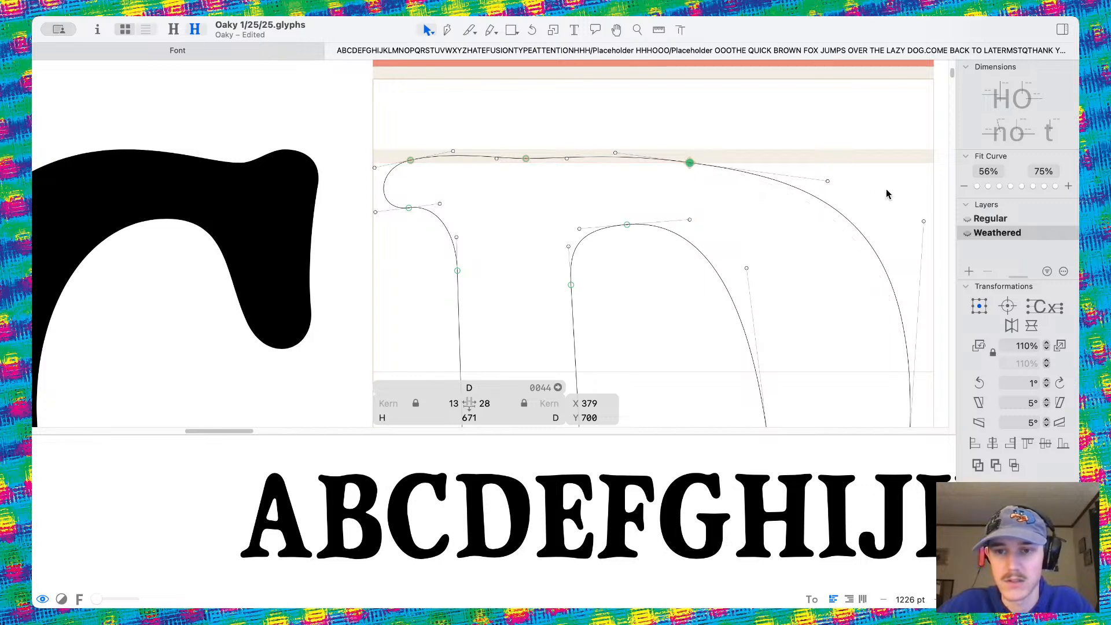
drag(837, 215, 824, 259)
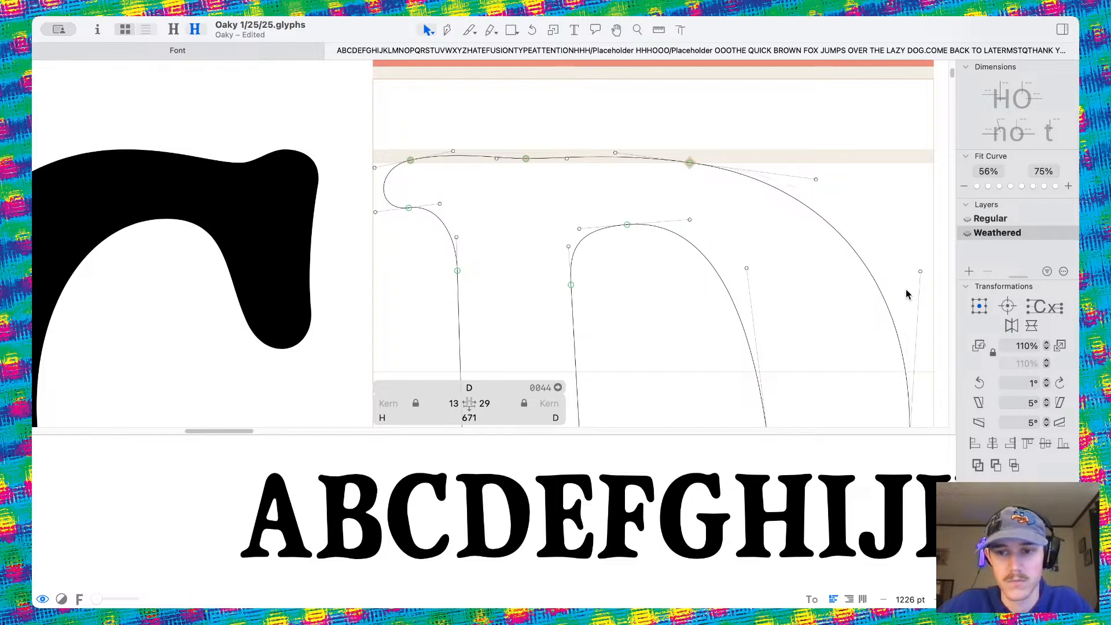
drag(614, 155, 609, 158)
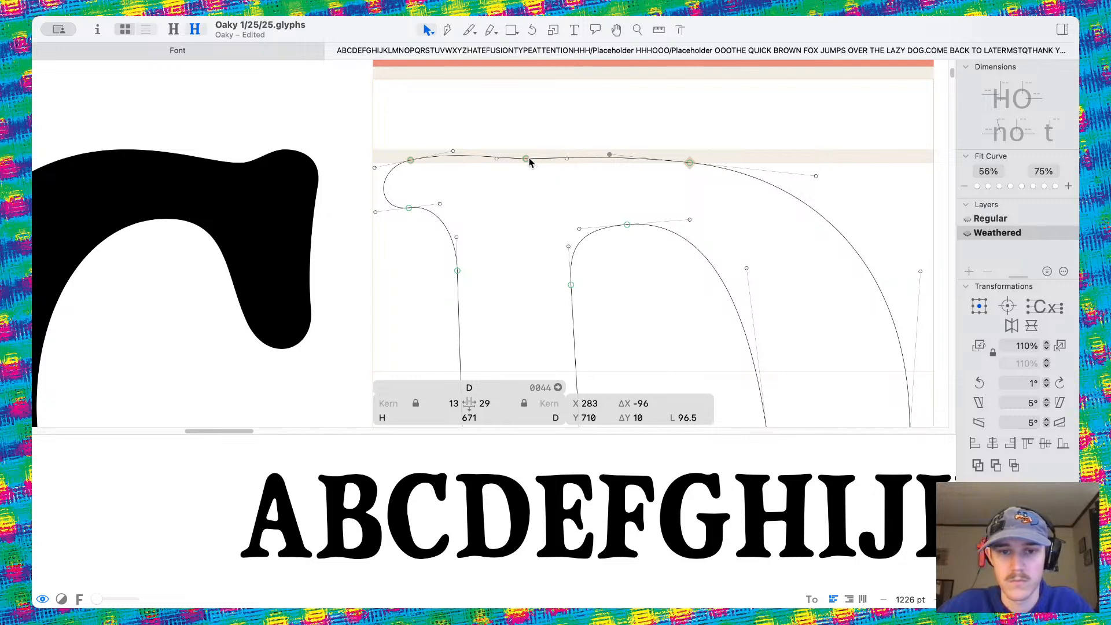
Lower the middle node of the D's top edge to Y 694, spread its handles to a 150-unit span, and preview the dip
drag(525, 158, 615, 179)
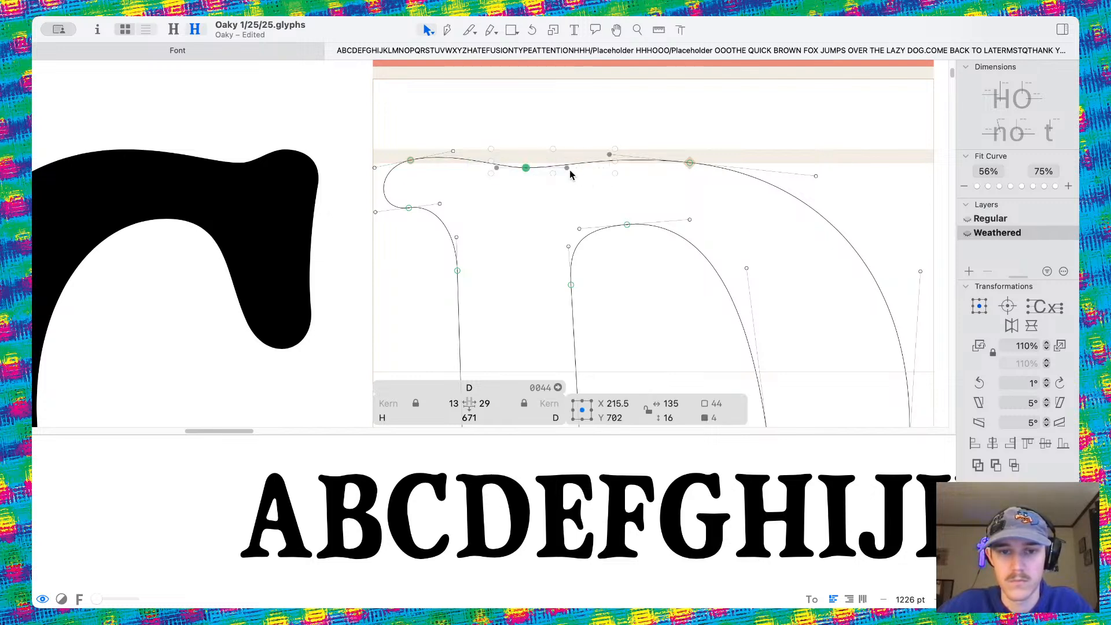
click(570, 175)
drag(470, 152, 592, 178)
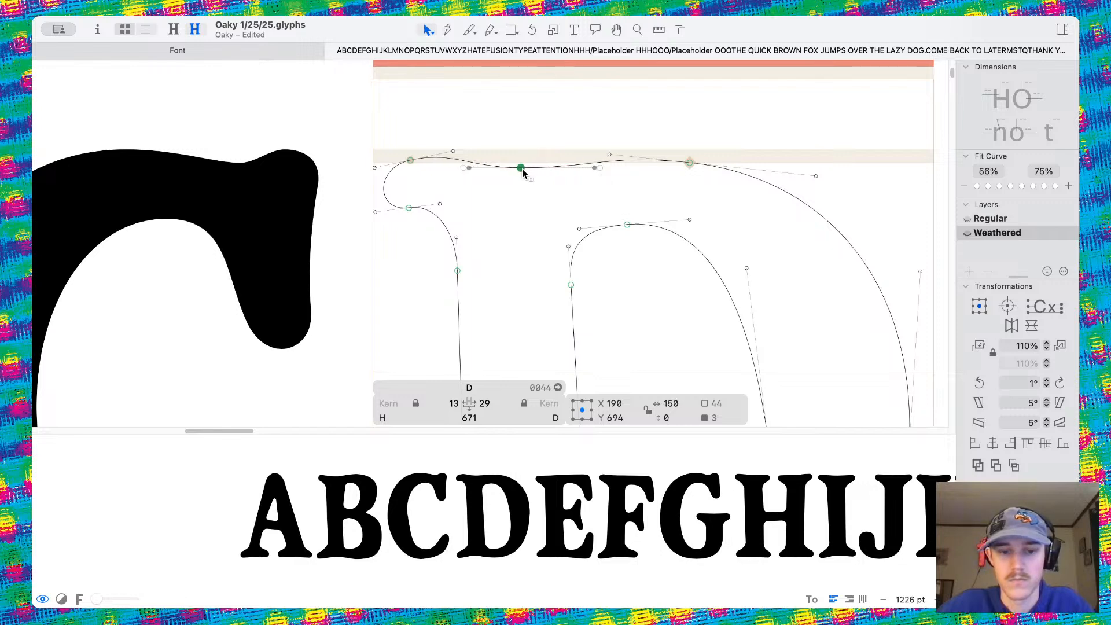
drag(522, 173, 518, 176)
click(514, 217)
scroll(513, 217, down, 8)
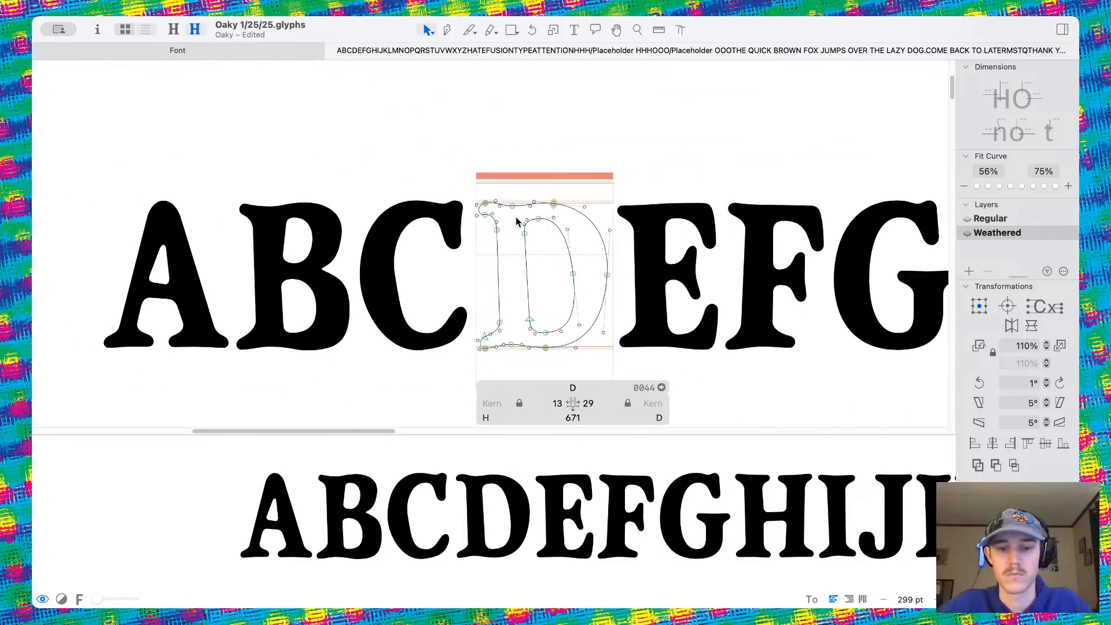
key(space)
scroll(567, 240, down, 5)
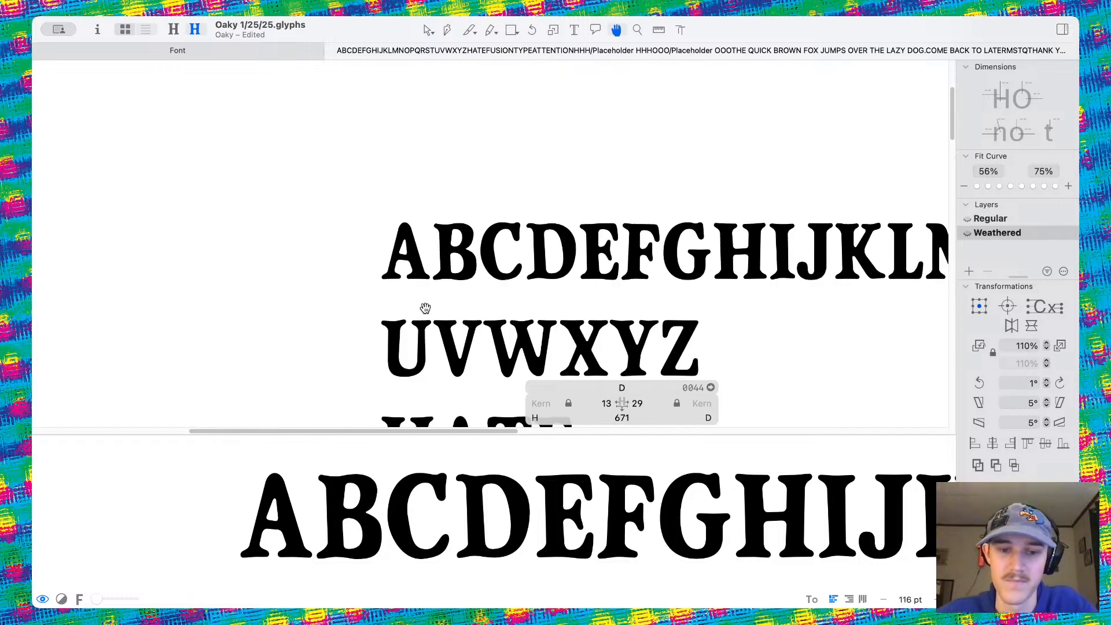
Open the A for editing and lower the outer serif node of its right foot to X 602, Y 34
scroll(440, 292, up, 4)
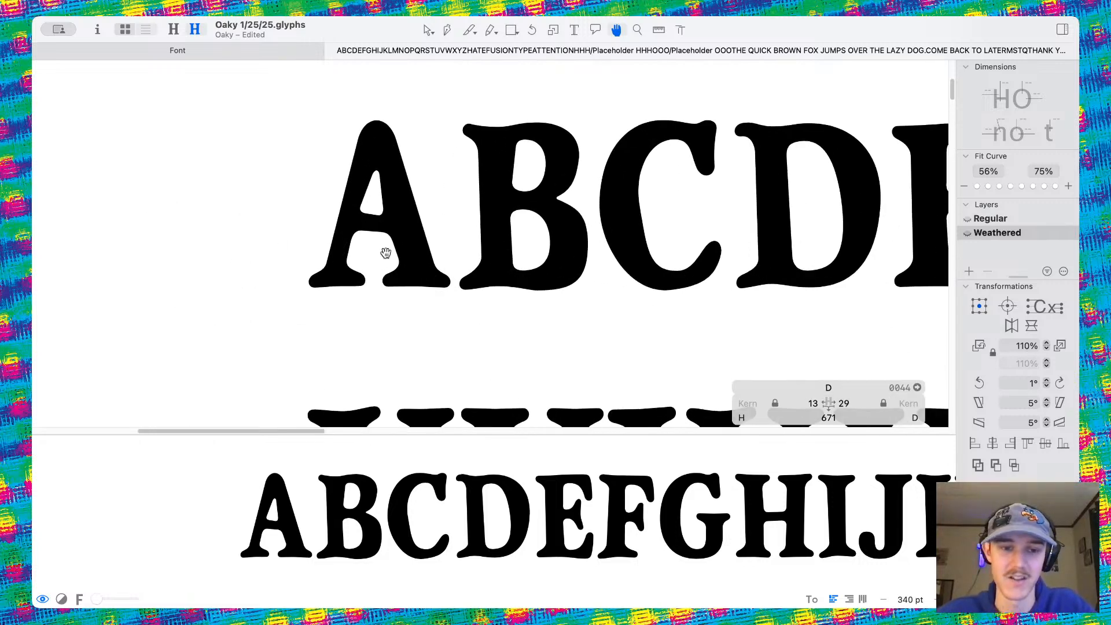
scroll(384, 251, up, 4)
double_click(519, 288)
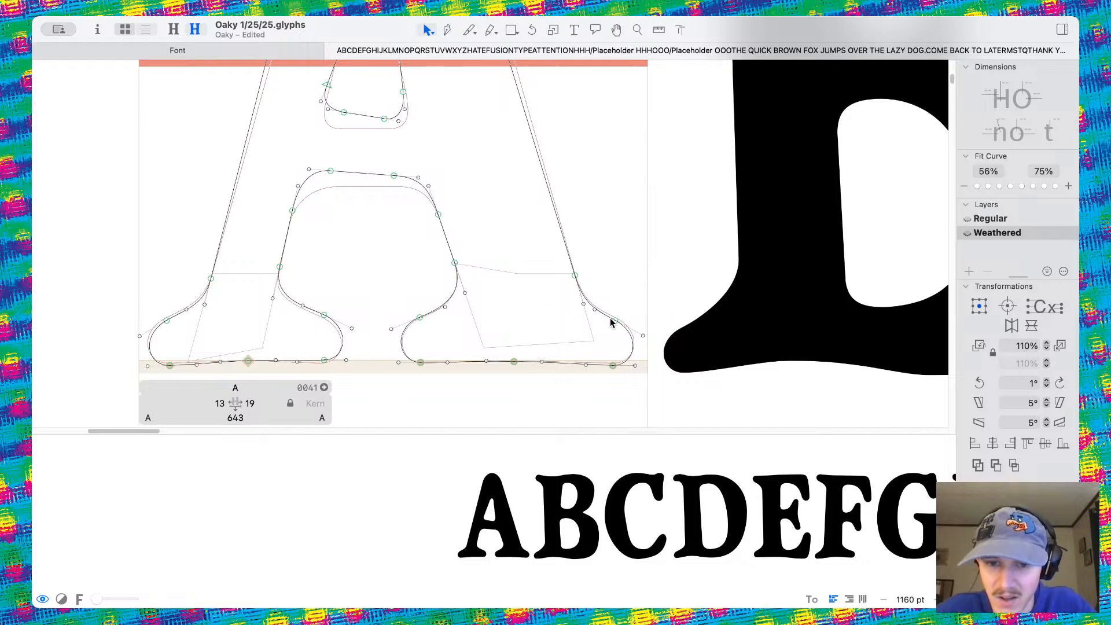
drag(614, 321, 615, 334)
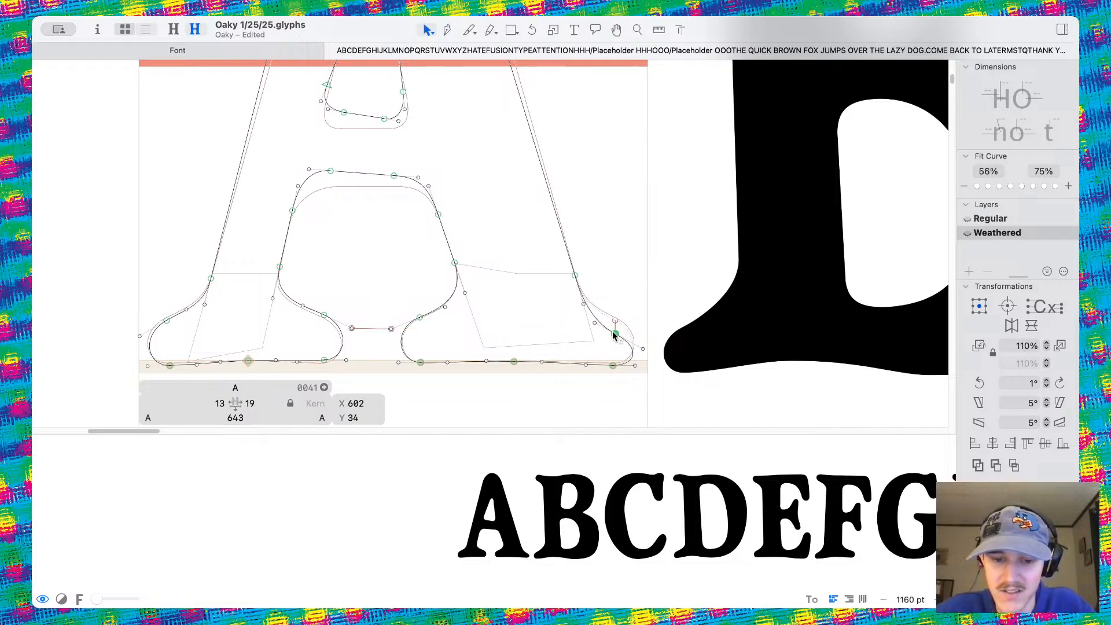
click(423, 282)
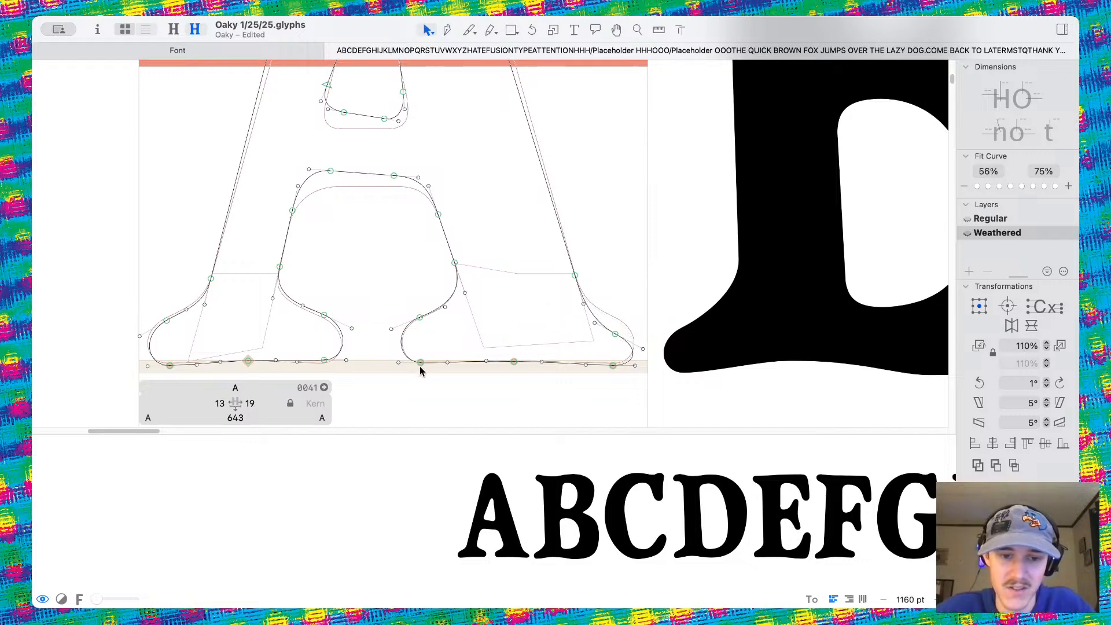
Bulge the inner serif tip of the A's right foot farther left by extending its curve handles
drag(420, 363, 384, 350)
key(super+z)
click(420, 317)
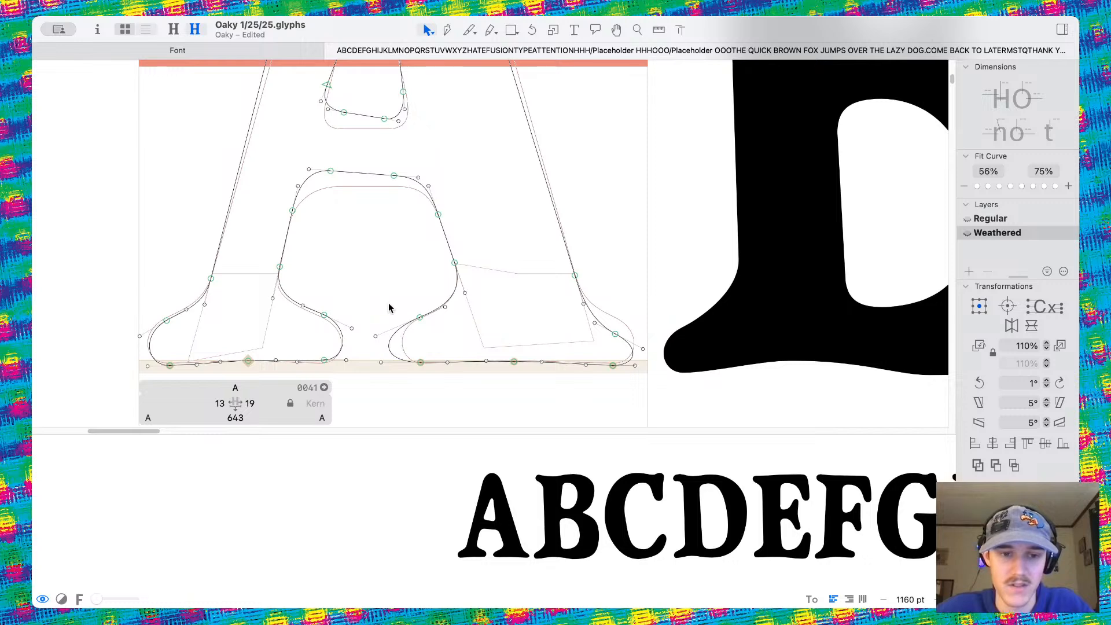
scroll(458, 297, up, 1)
drag(446, 310, 453, 313)
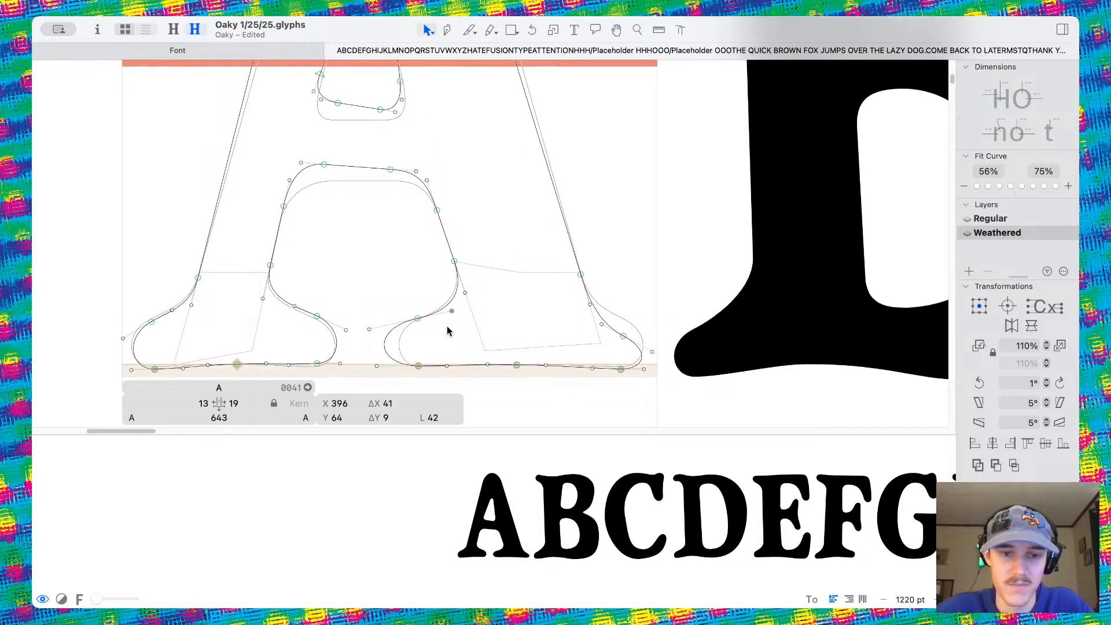
key(super+z)
Raise the inner serif node of the A's left foot to X 238, Y 75, pull in its outer tip, and preview the letter
scroll(403, 312, left, 3)
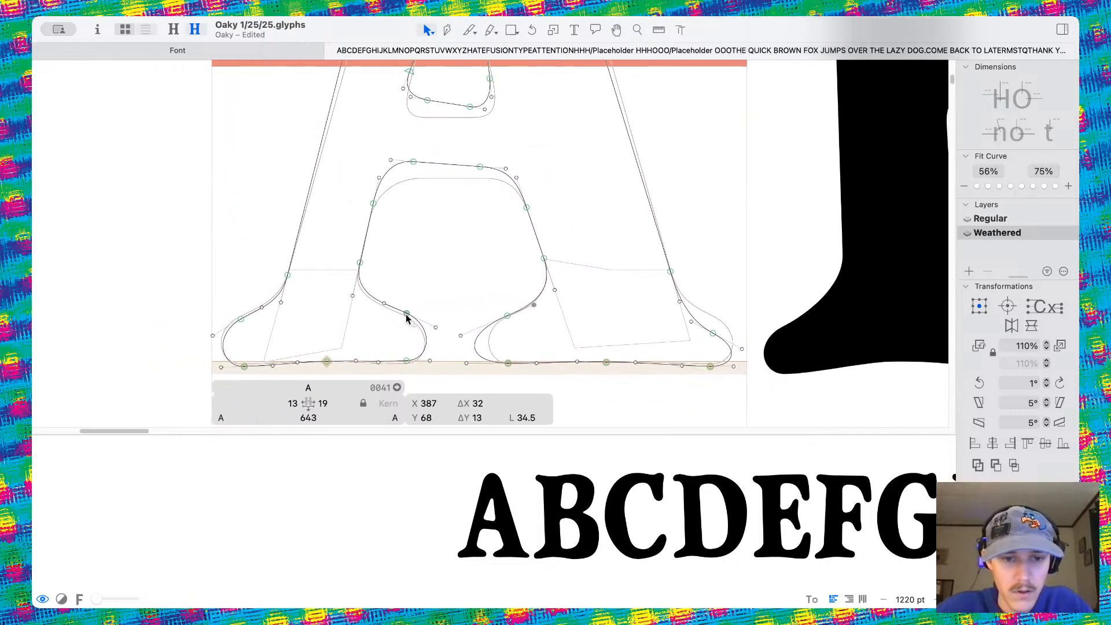
mouse_move(406, 314)
mouse_down()
mouse_move(403, 328)
mouse_move(410, 300)
mouse_up()
key(super+z)
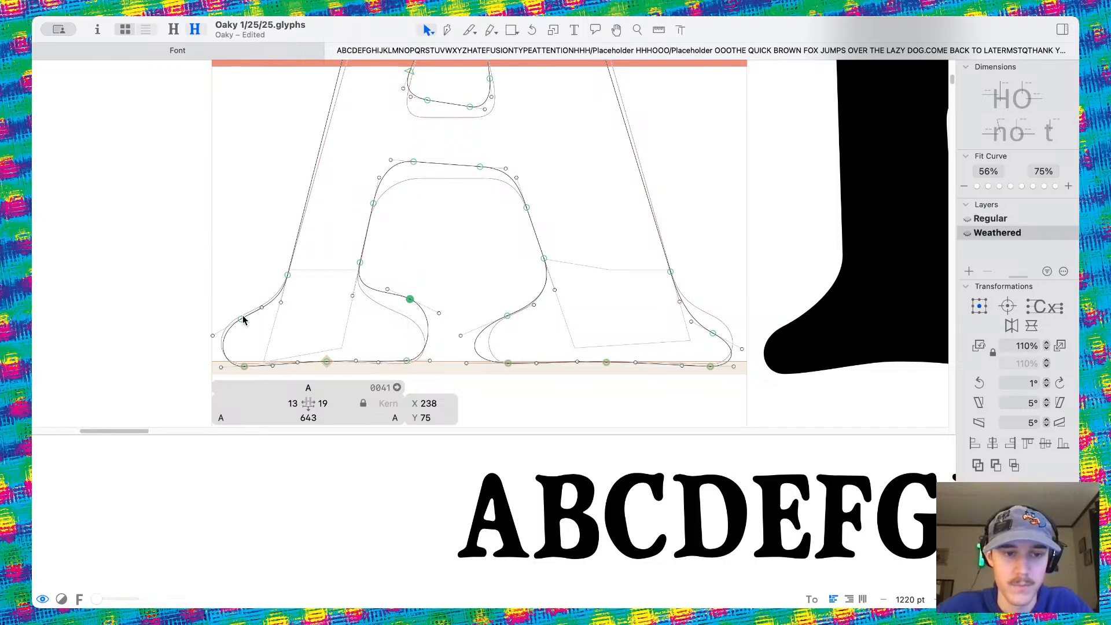
key(space)
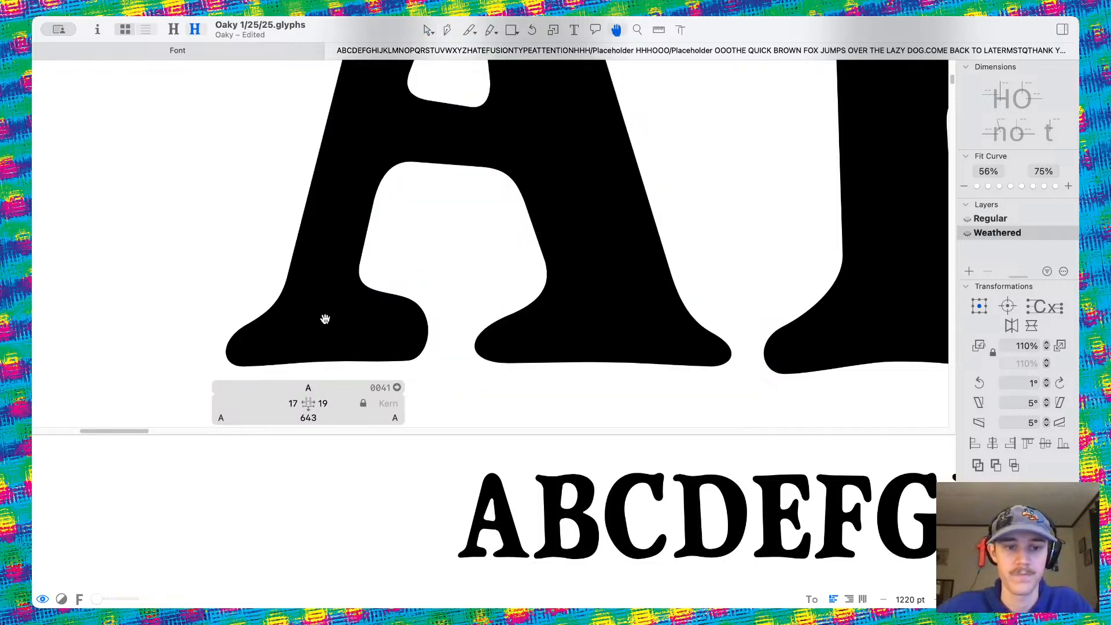
scroll(325, 319, down, 5)
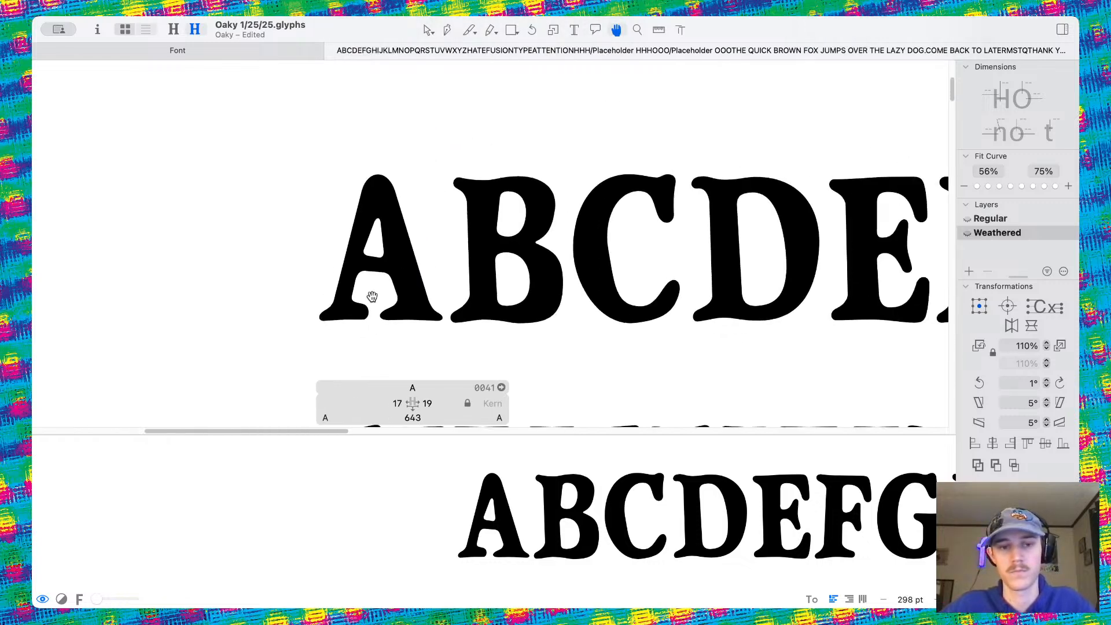
Lower the A's apex curve nodes, placing the right one at X 405, Y 583 and the left one at X 217, Y 598
scroll(372, 296, up, 5)
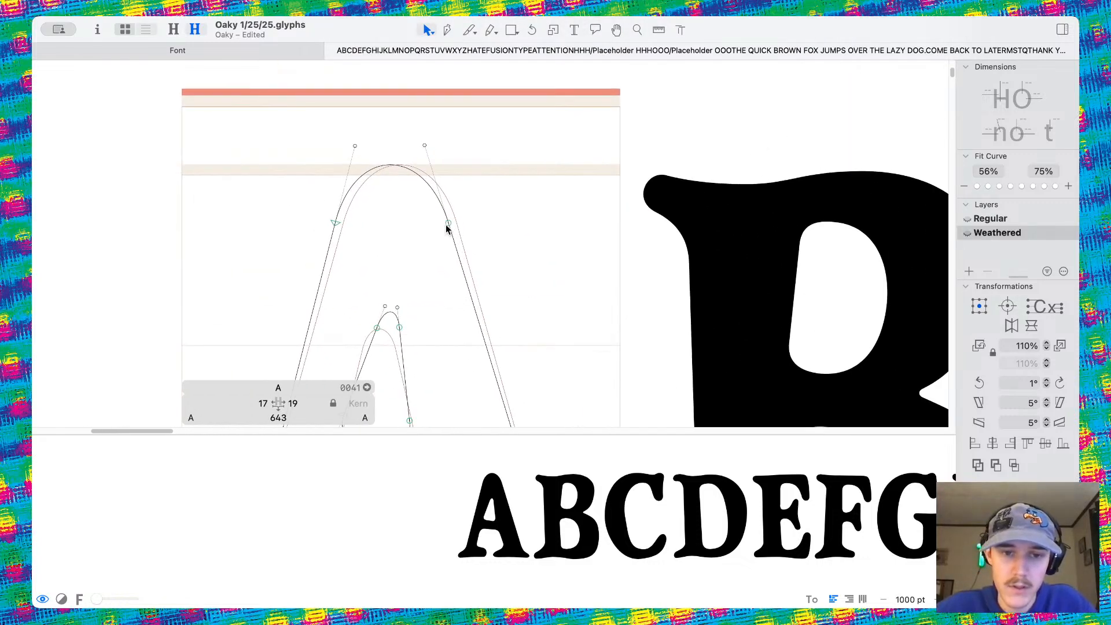
drag(448, 226, 457, 255)
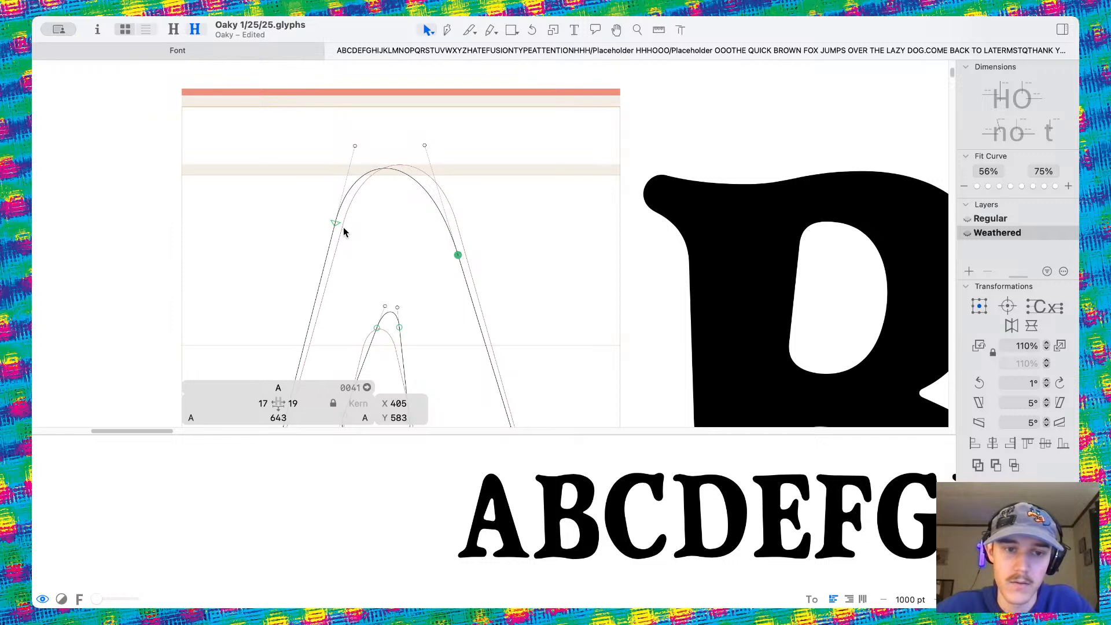
click(332, 228)
drag(331, 233, 327, 249)
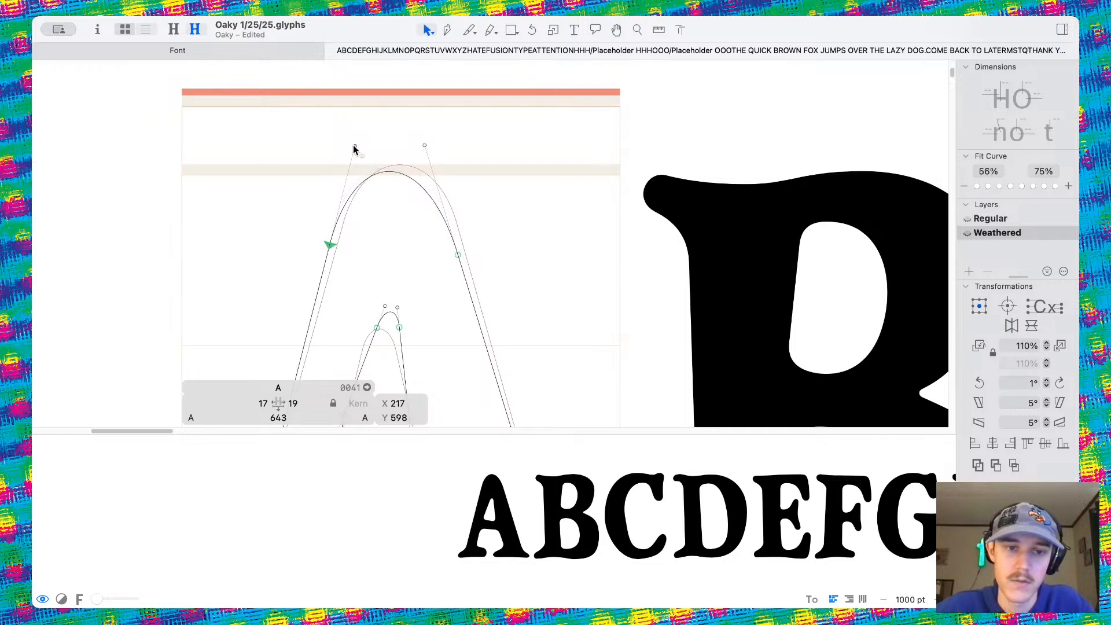
Rebalance the left and right curve handles above the A's apex to give its rounded top an uneven shape
drag(354, 149, 345, 169)
drag(424, 147, 414, 119)
key(super+z)
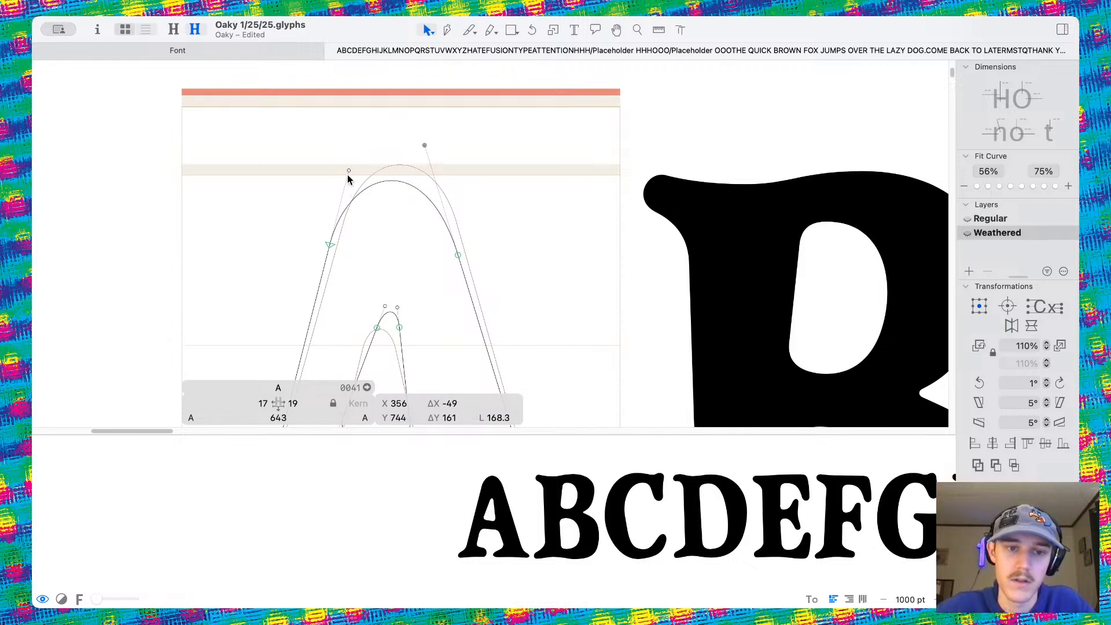
key(super+shift+z)
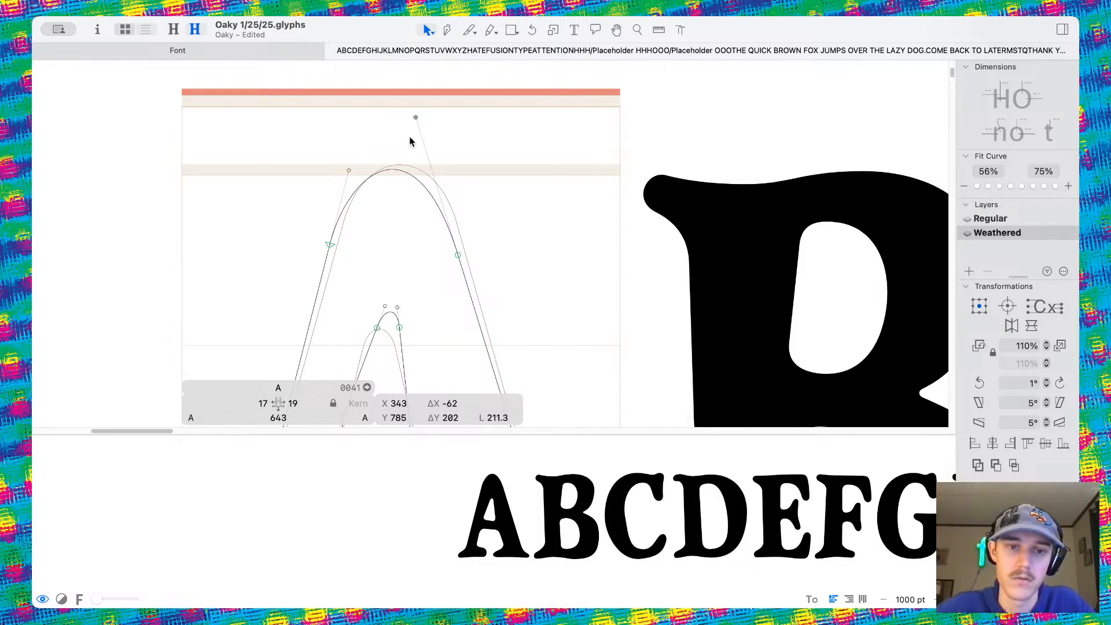
drag(415, 120, 439, 177)
drag(354, 174, 415, 119)
Preview the reworked A among the other Weathered capitals and examine the letter shapes through K
key(space)
scroll(451, 150, down, 8)
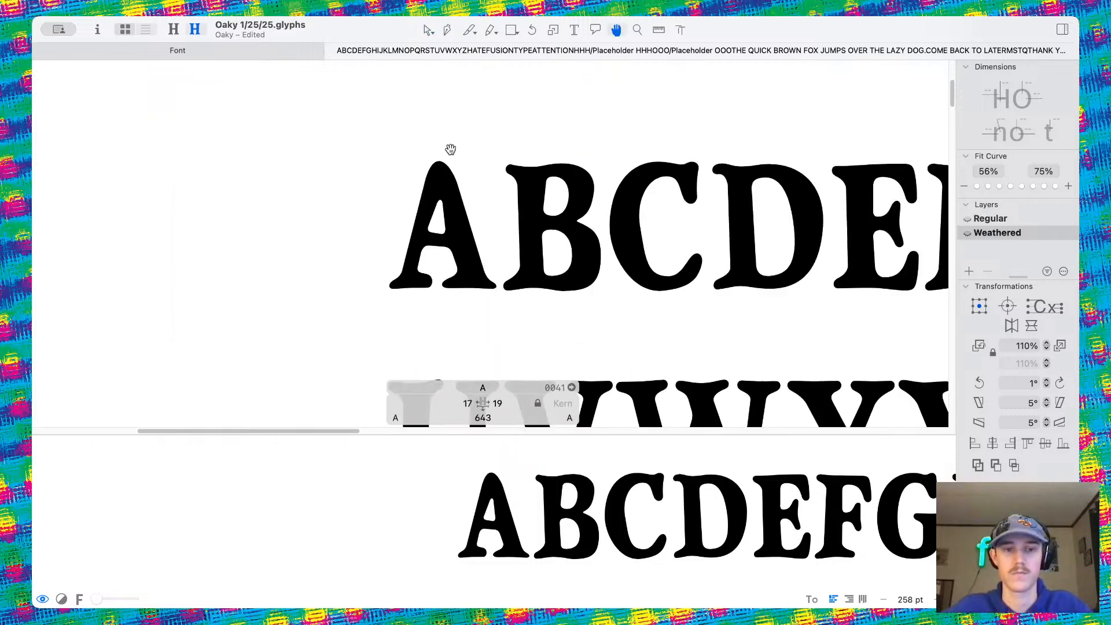
scroll(450, 149, right, 10)
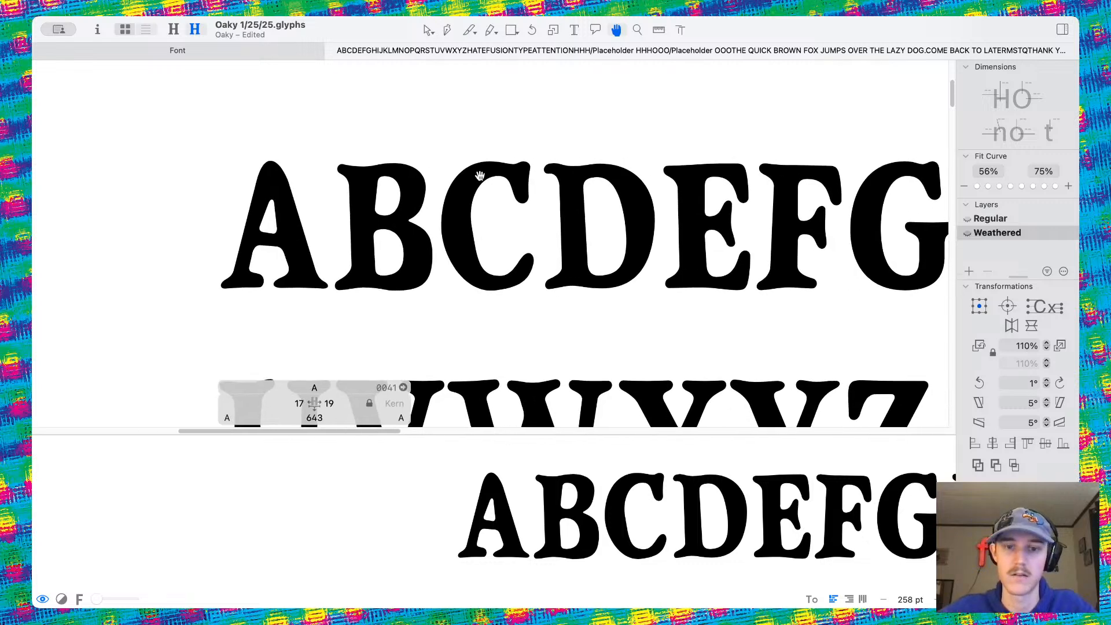
scroll(585, 266, right, 8)
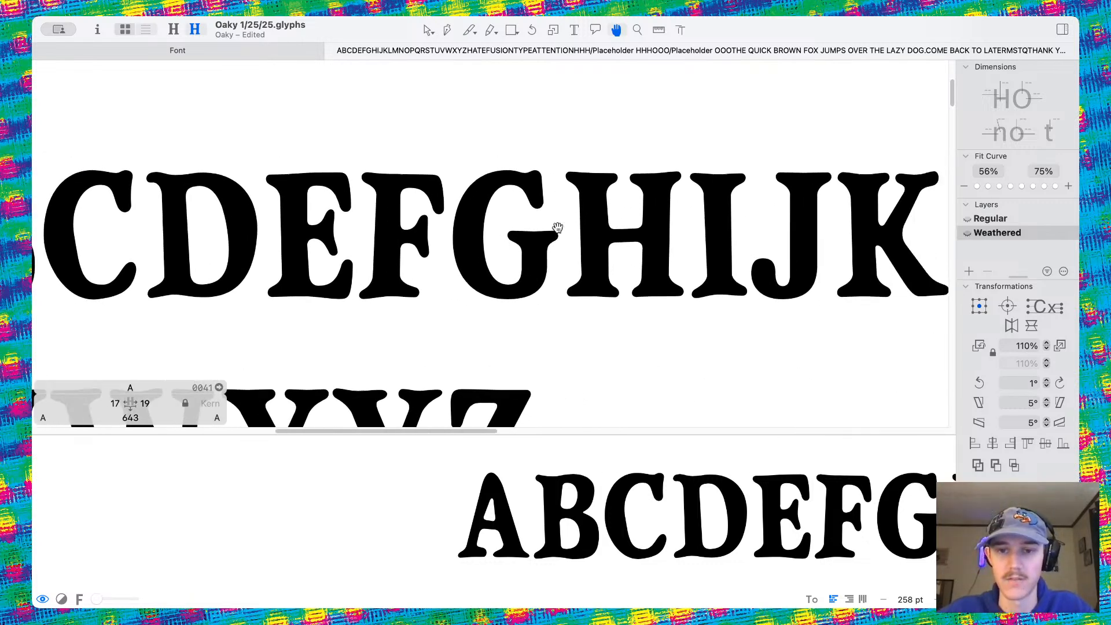
scroll(558, 228, up, 8)
scroll(560, 208, right, 1)
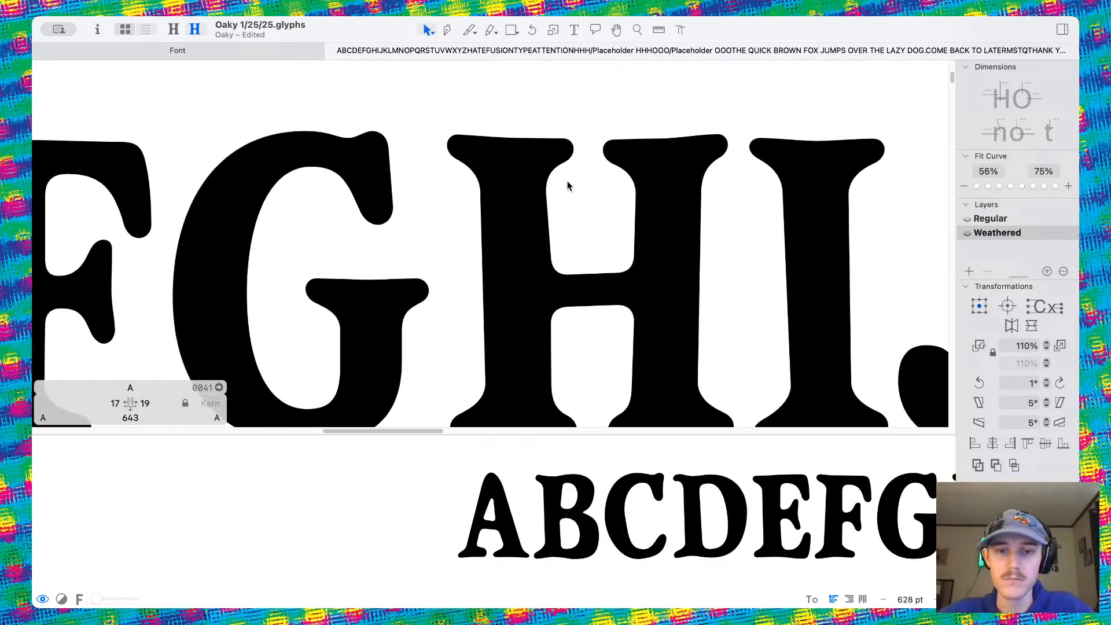
Open the H for editing and move the inner node under its left top serif to X 284, Y 659
double_click(567, 182)
scroll(566, 159, up, 2)
drag(563, 161, 560, 153)
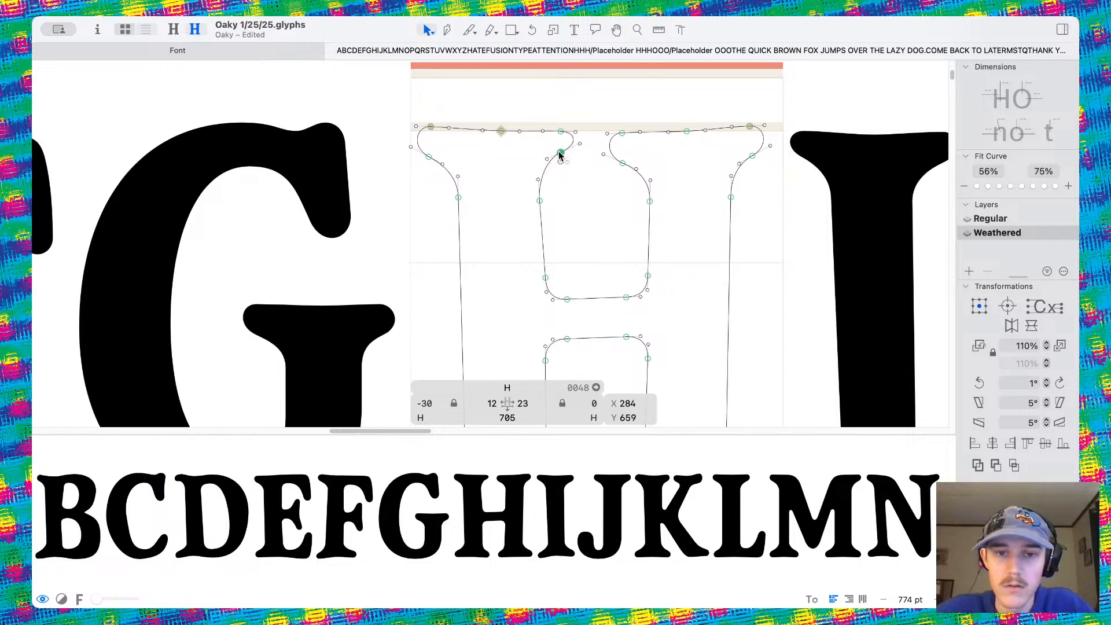
drag(426, 153, 457, 208)
scroll(440, 130, up, 3)
Spread the handles along the H's left top serif edge and dip its middle node to X 158, Y 688
click(436, 124)
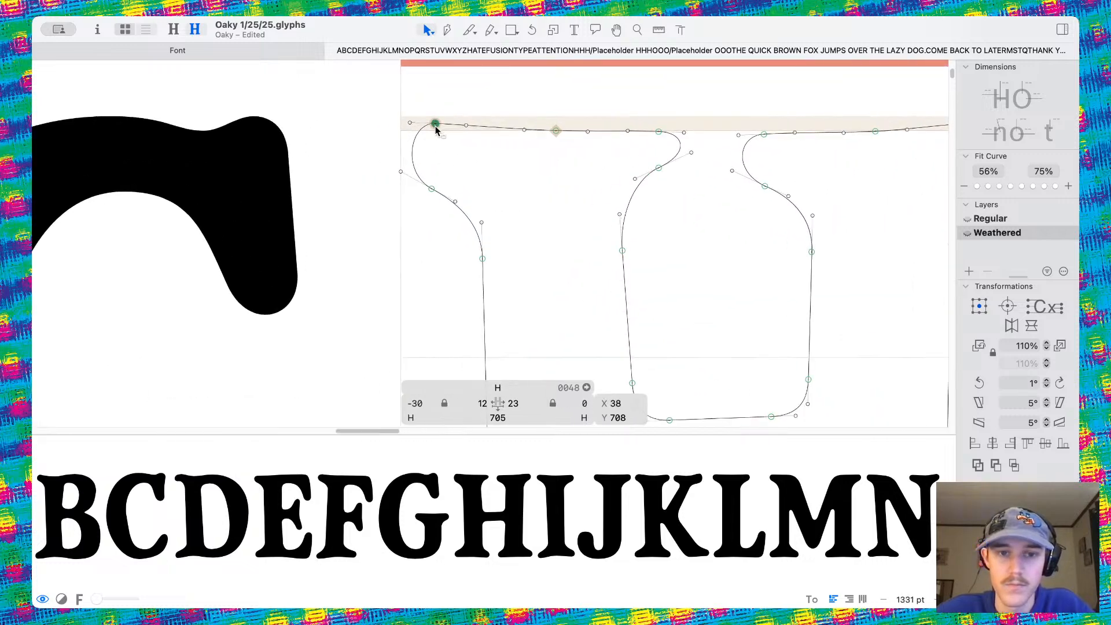
drag(436, 125, 640, 156)
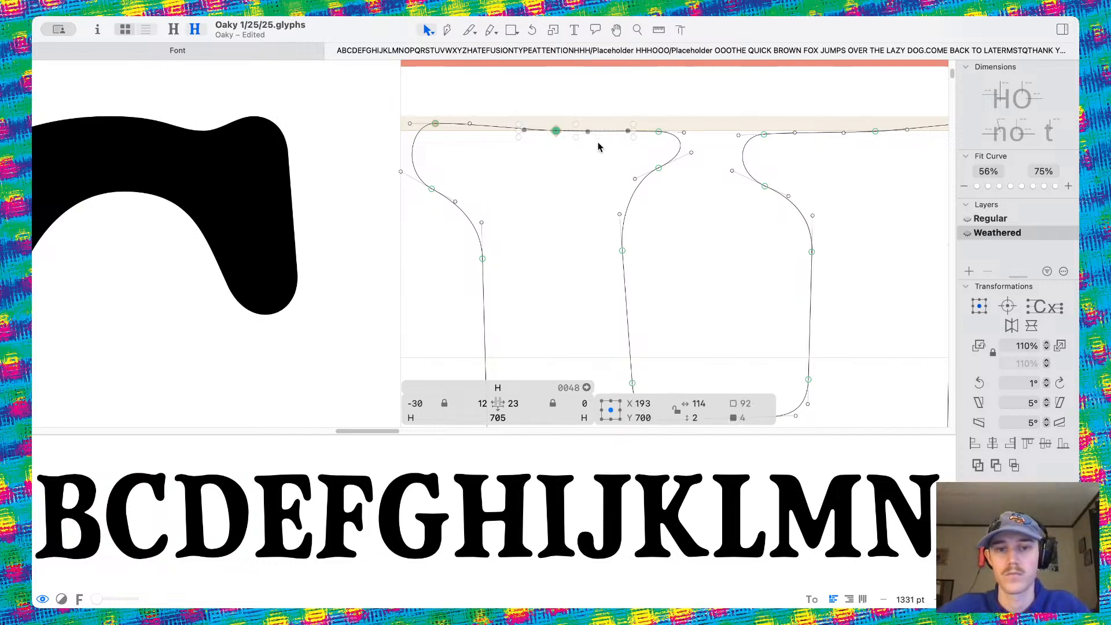
drag(508, 107, 595, 138)
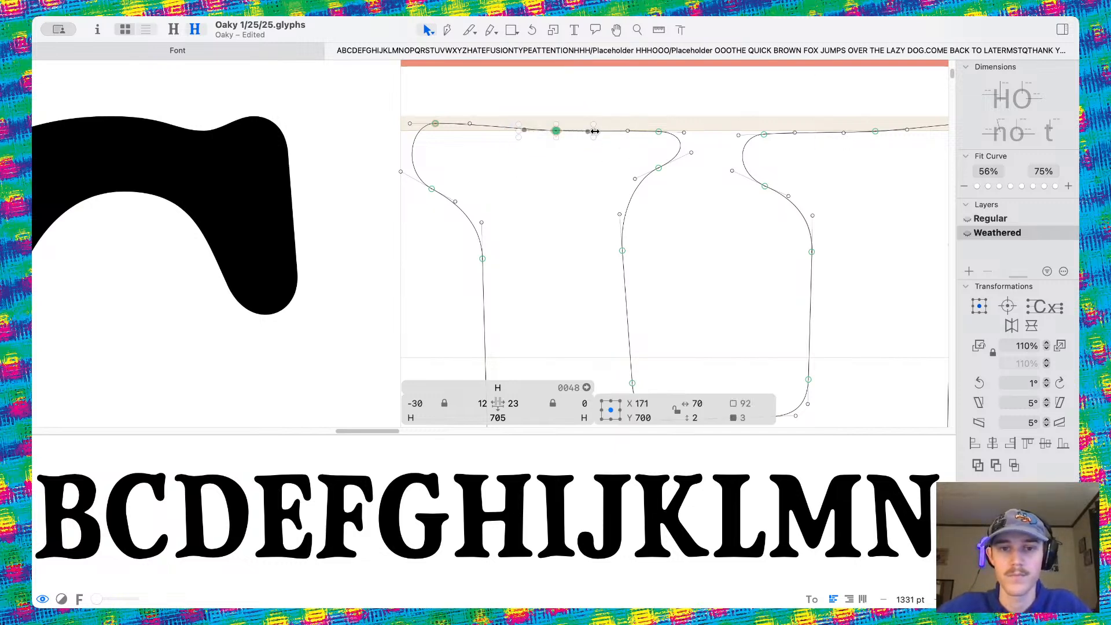
click(555, 169)
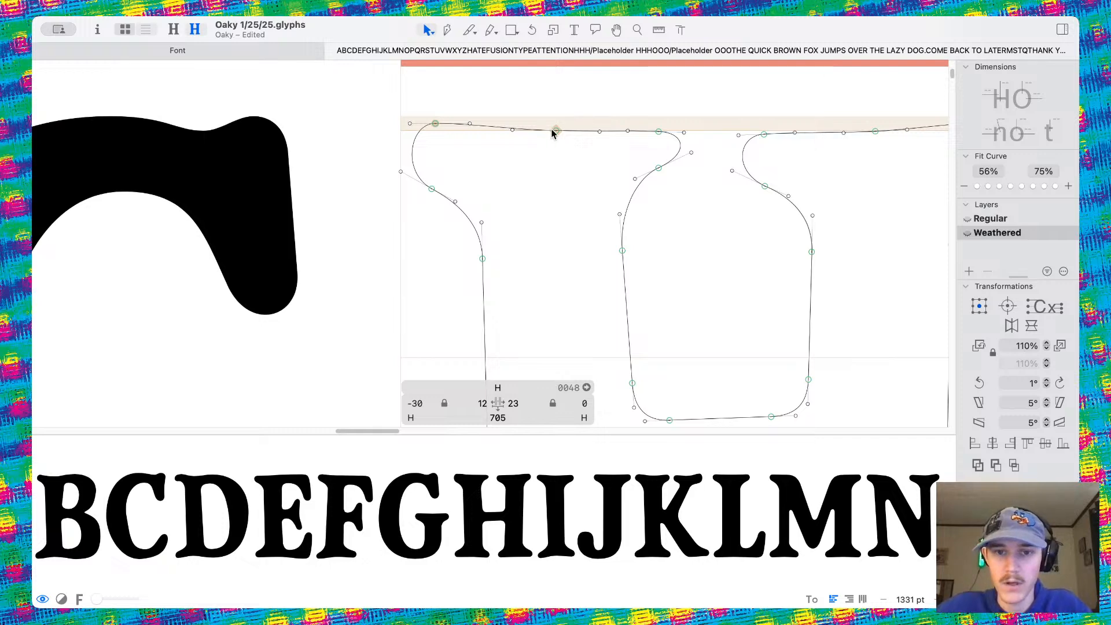
drag(552, 133, 544, 142)
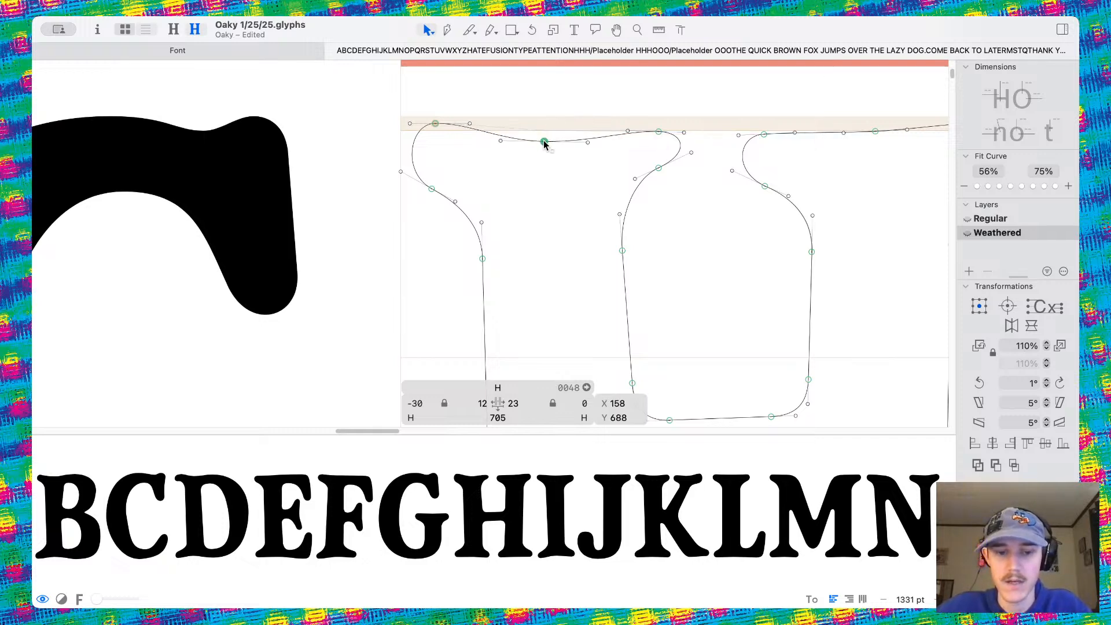
click(558, 220)
Lower the inner serif node on the H's left foot slightly
scroll(558, 223, down, 6)
scroll(558, 223, up, 6)
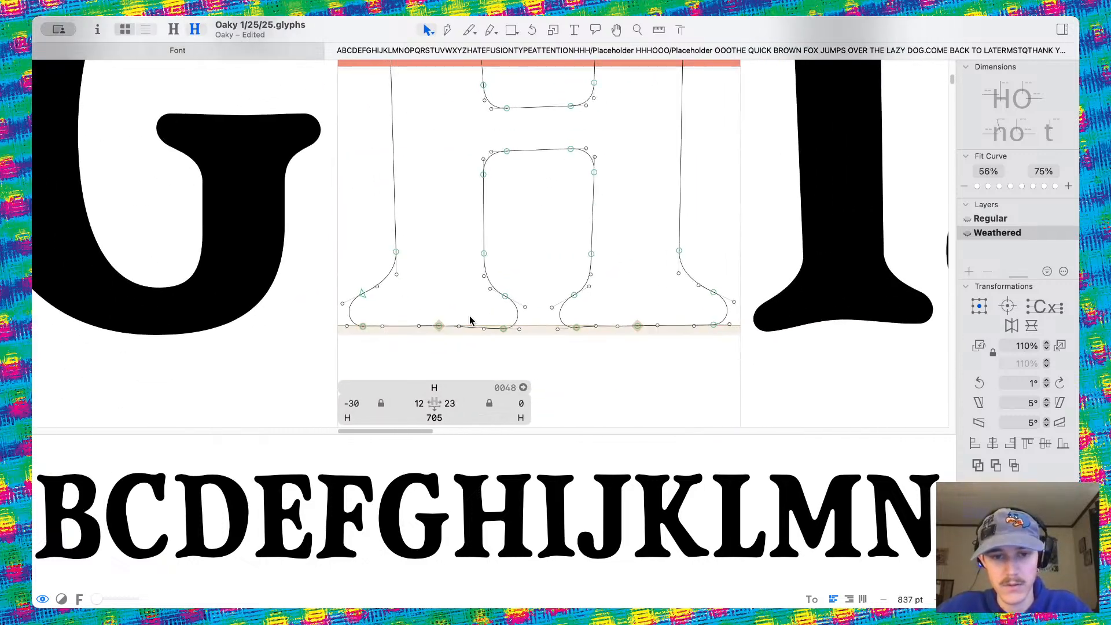
drag(531, 277, 560, 322)
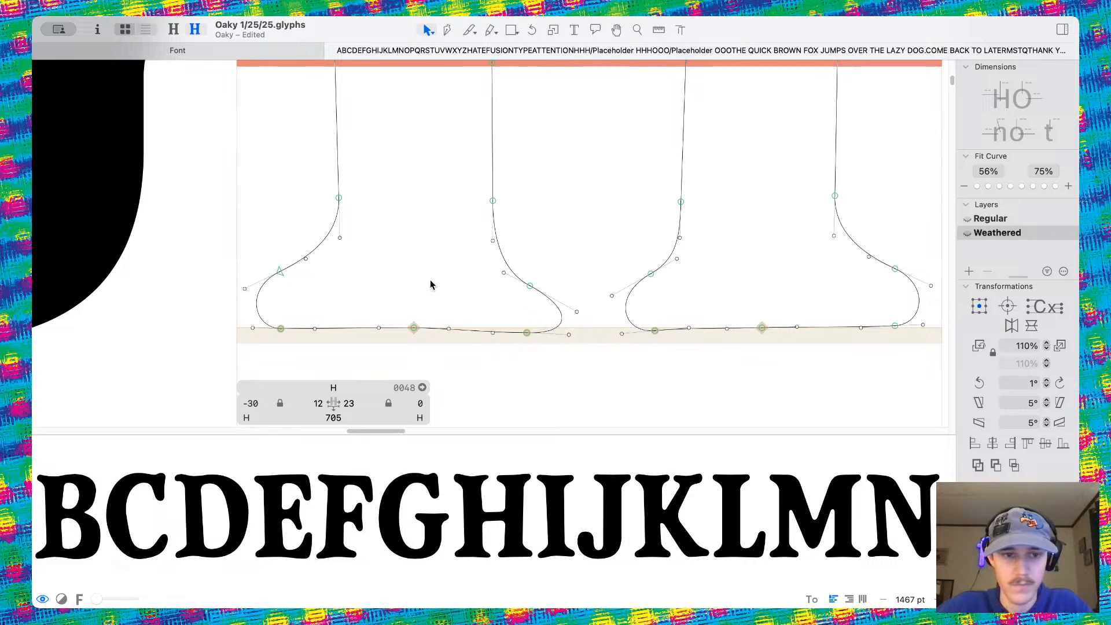
Try raising the left foot's outer serif node and lowering the stem node above it to X 102, Y 96; preview and undo
drag(279, 271, 279, 259)
drag(339, 198, 340, 235)
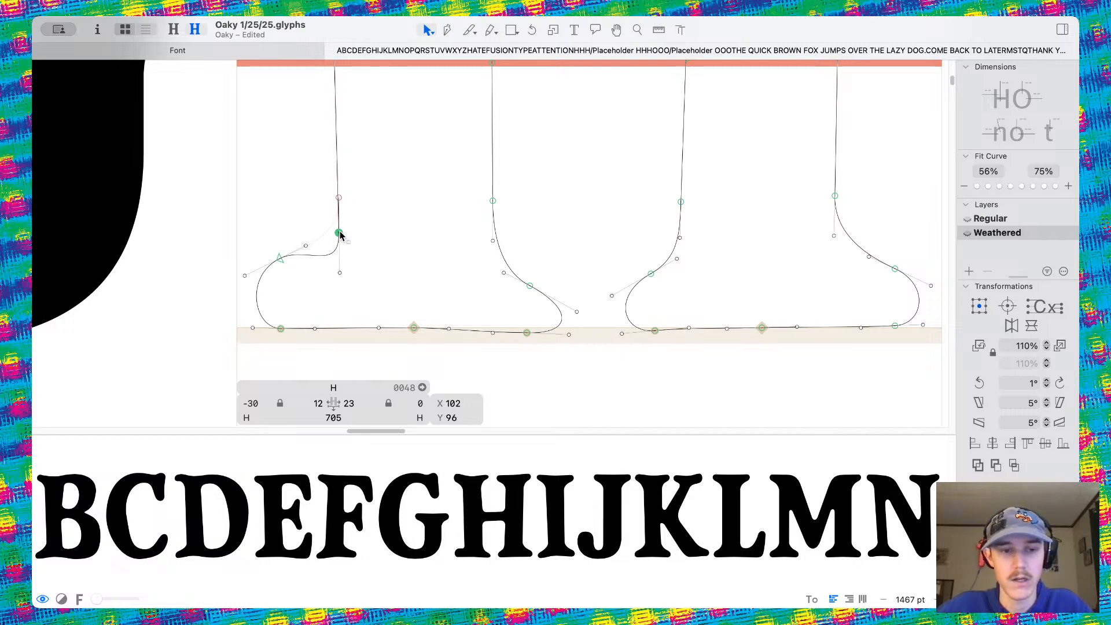
click(362, 215)
key(space)
scroll(362, 213, down, 10)
scroll(362, 212, down, 5)
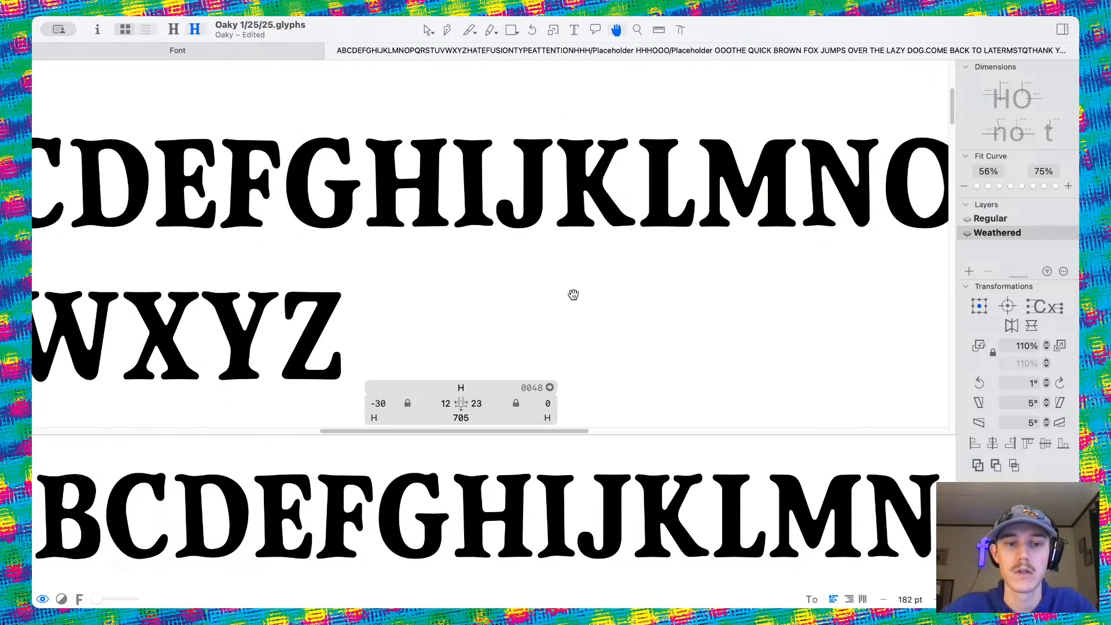
scroll(339, 220, up, 1)
scroll(338, 221, left, 3)
scroll(339, 220, up, 10)
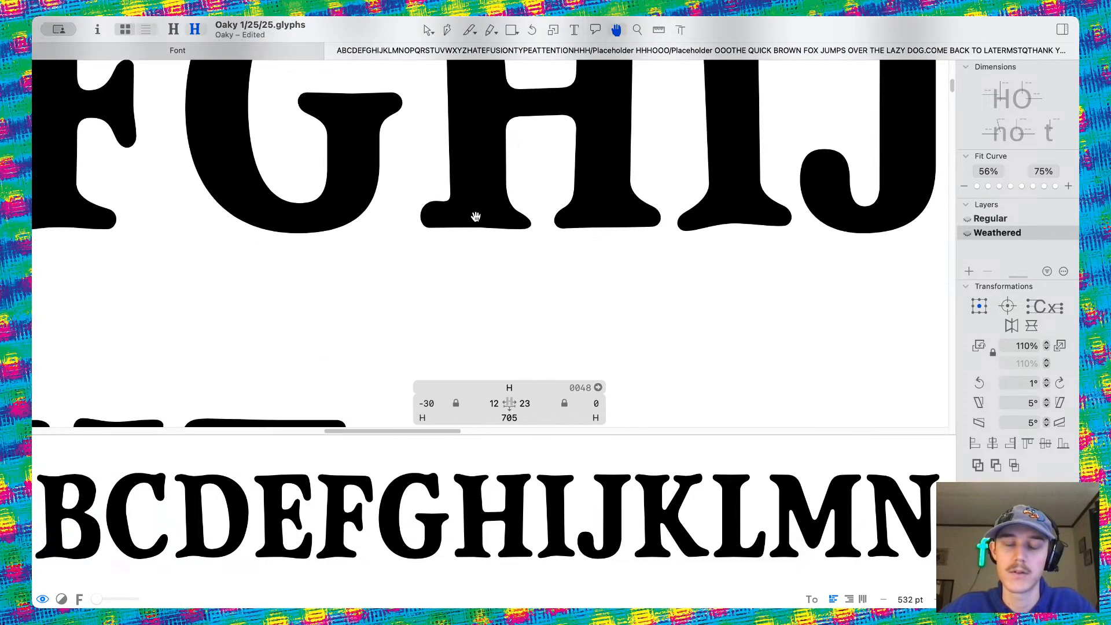
key(super+z)
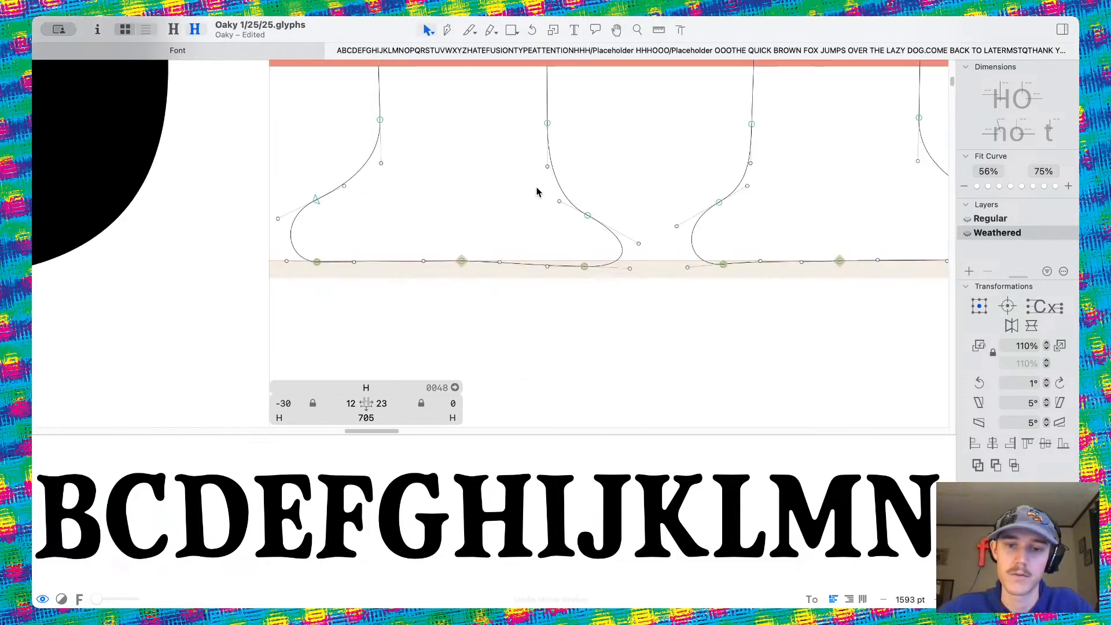
Lower the bottom inner node of the H's left foot to X 290, Y -15, and save the font file
drag(584, 268, 584, 278)
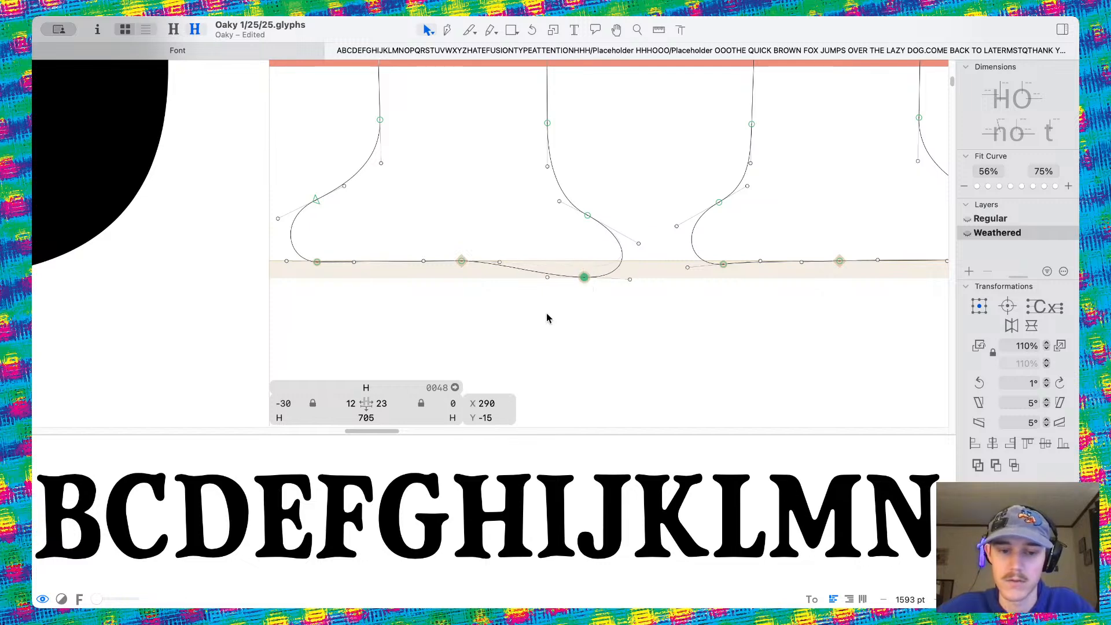
scroll(545, 319, down, 3)
scroll(506, 271, right, 5)
scroll(507, 271, up, 3)
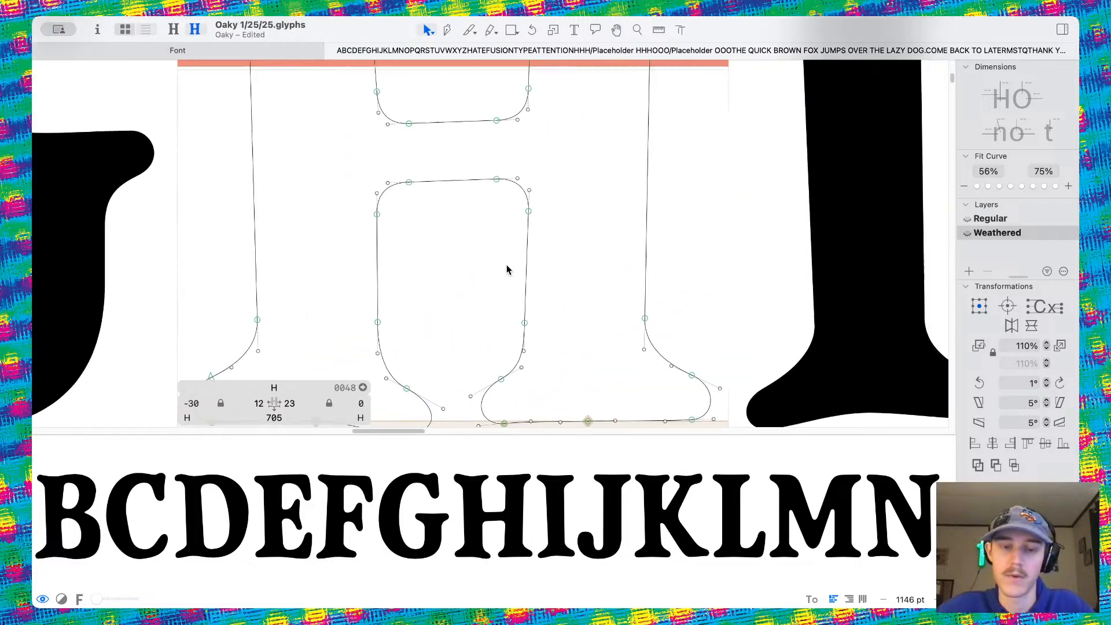
scroll(506, 263, down, 5)
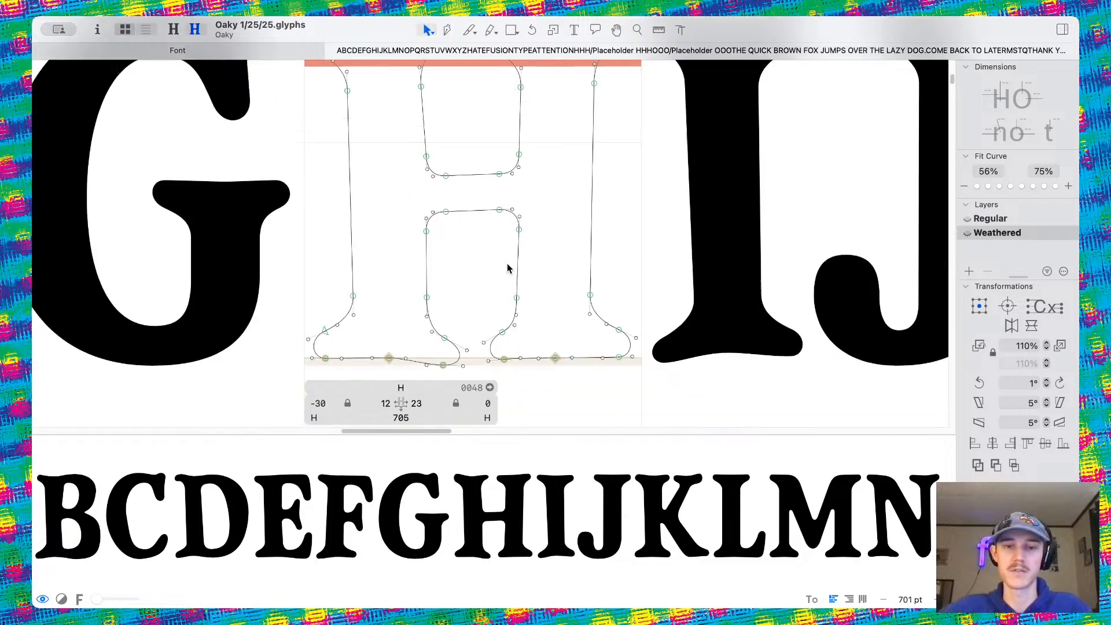
scroll(527, 249, down, 5)
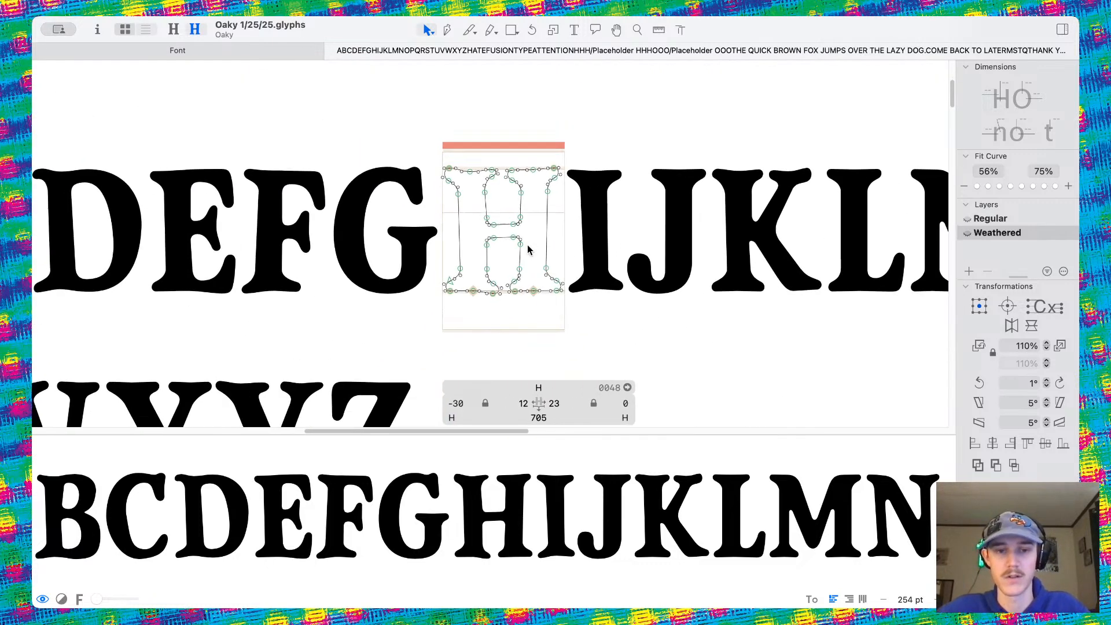
Preview the text at a small size and compare the Regular and Weathered versions of the H and the alphabet
key(space)
scroll(566, 281, down, 5)
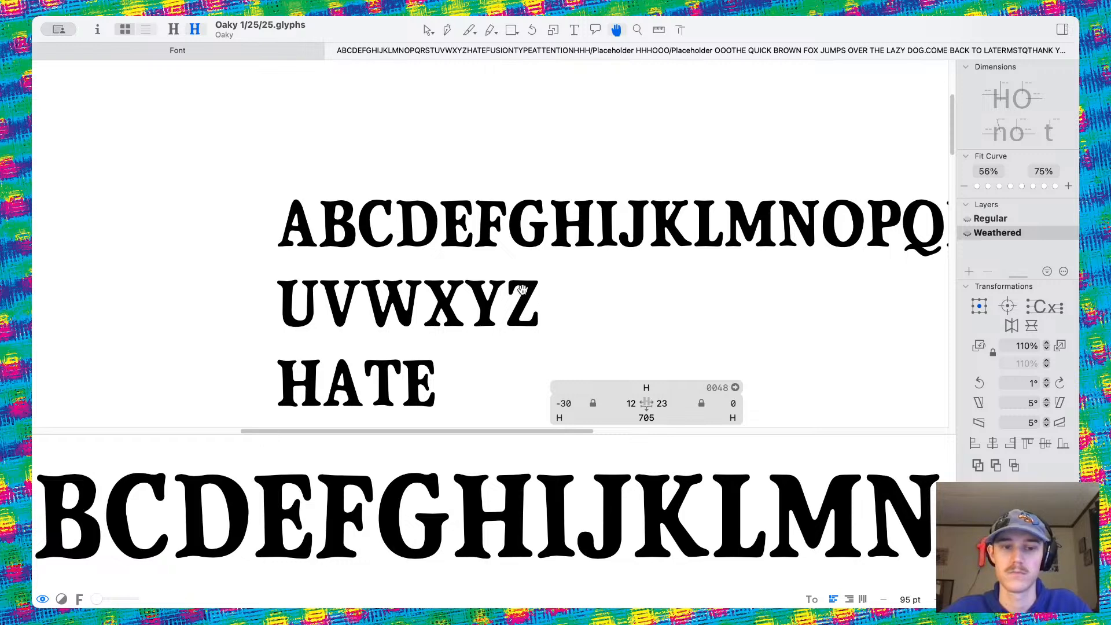
key(super+1)
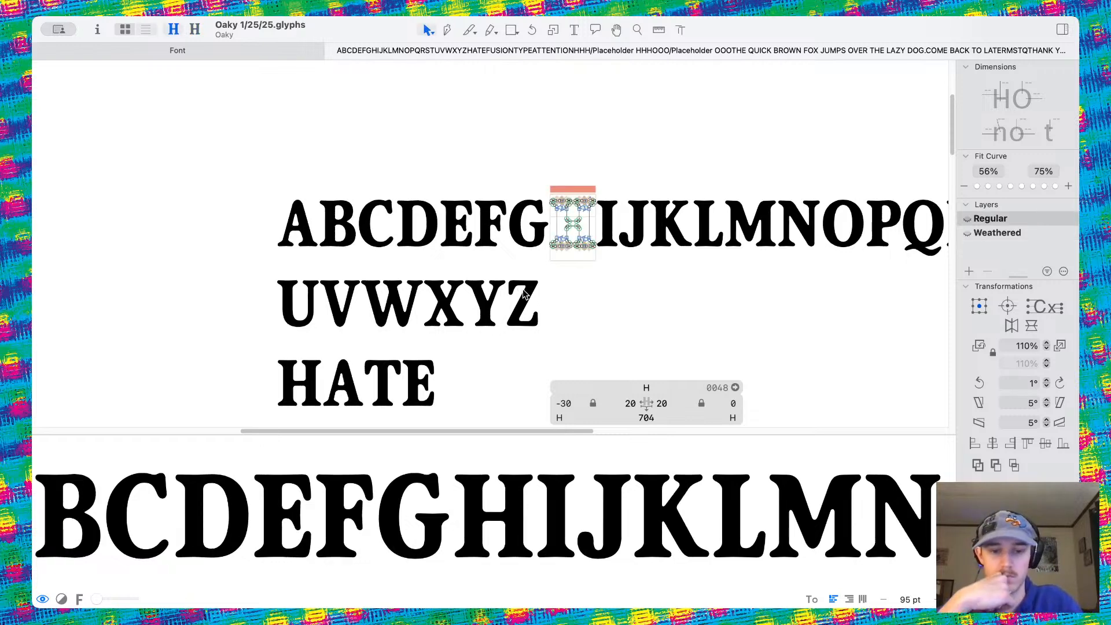
key(super+2)
key(super+1)
key(super+2)
key(super+1)
key(super+2)
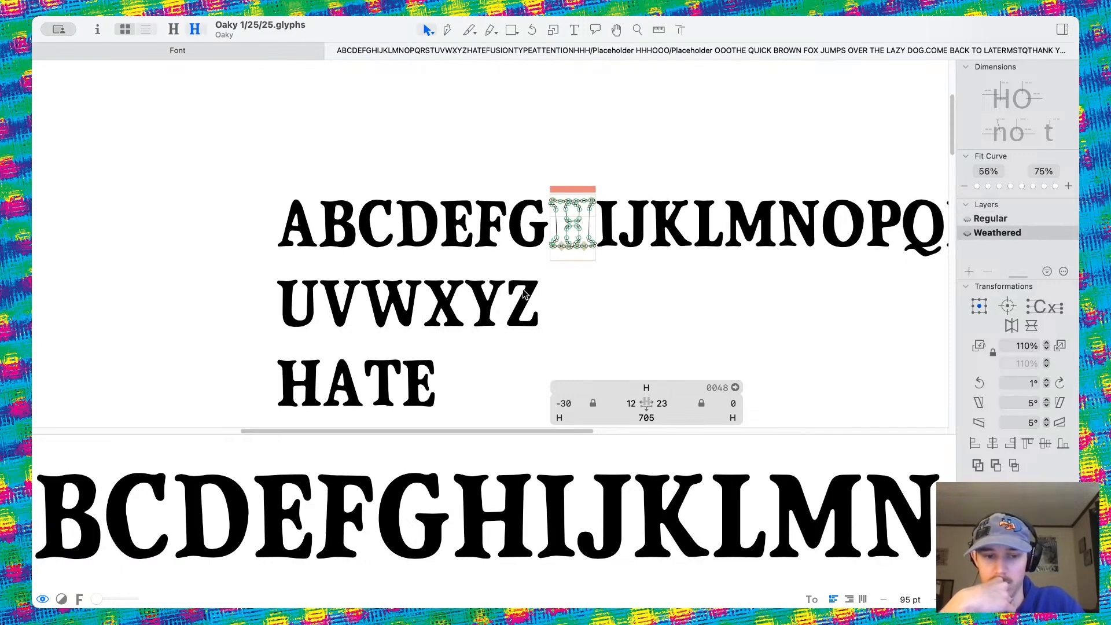
key(super+1)
key(super+2)
key(super+1)
key(super+2)
key(super+1)
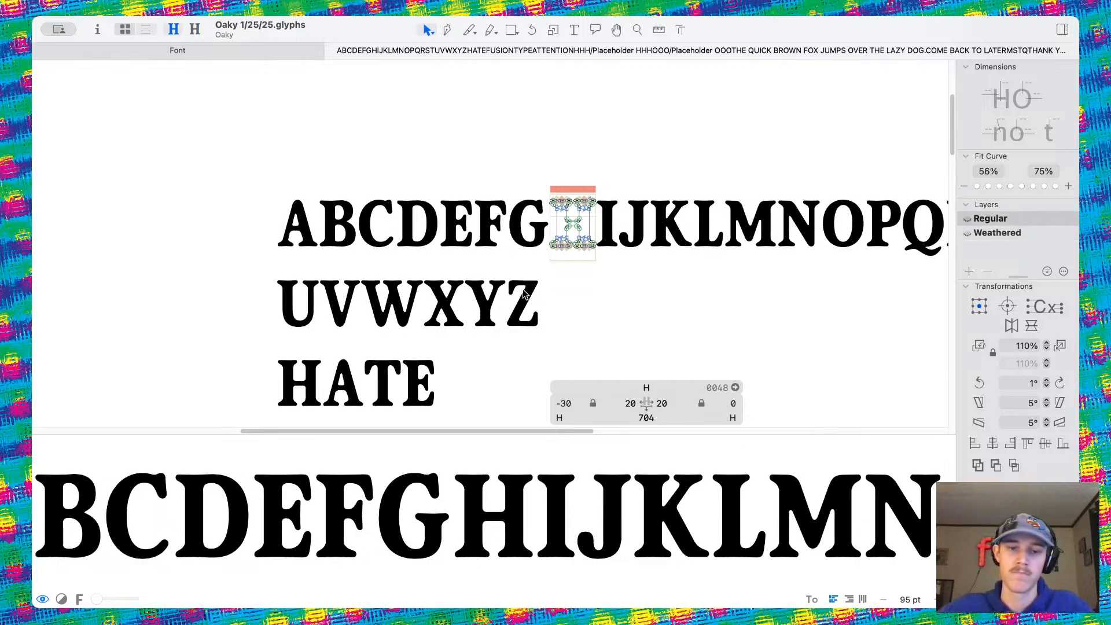
key(super+Tab)
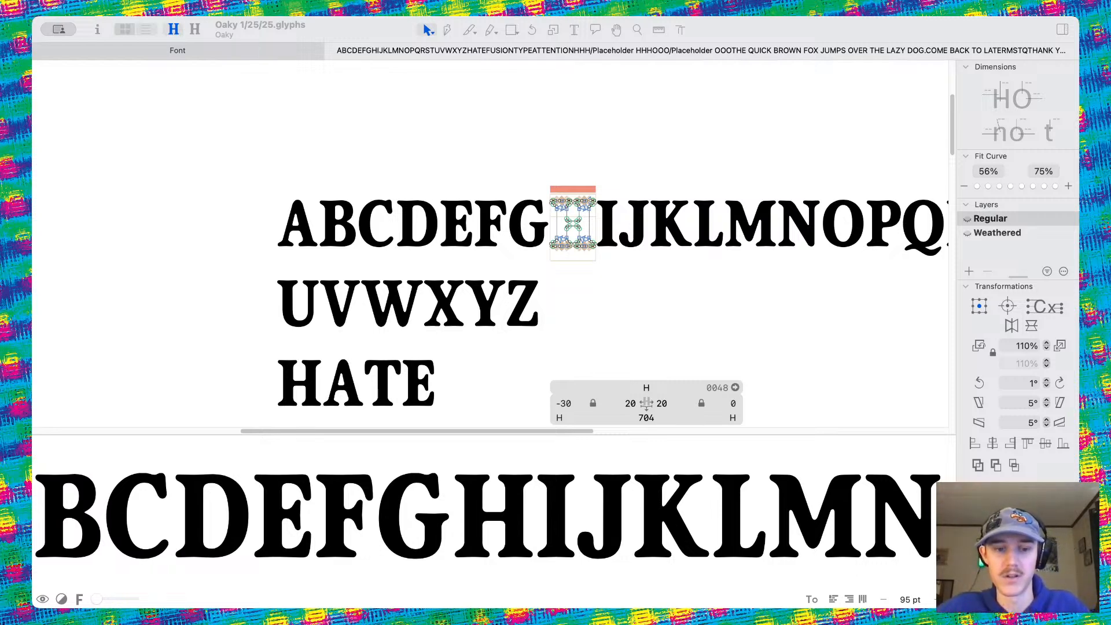
click(487, 262)
scroll(652, 217, up, 5)
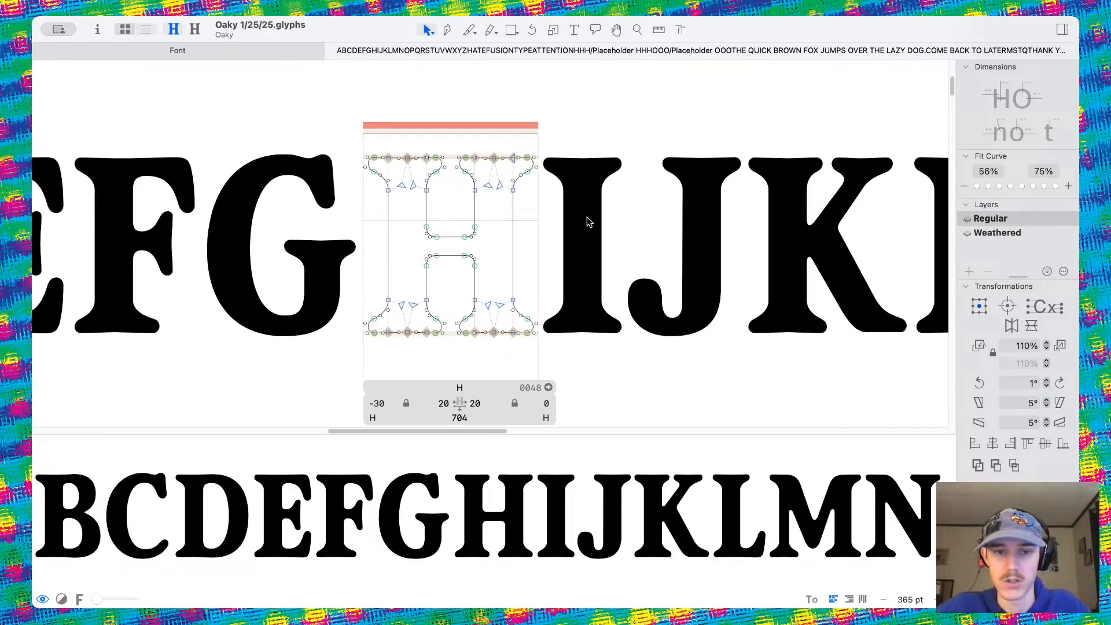
On the Weathered layer, dip the middle node of the H's right top serif to X 523, Y 689
key(super+2)
scroll(584, 223, right, 4)
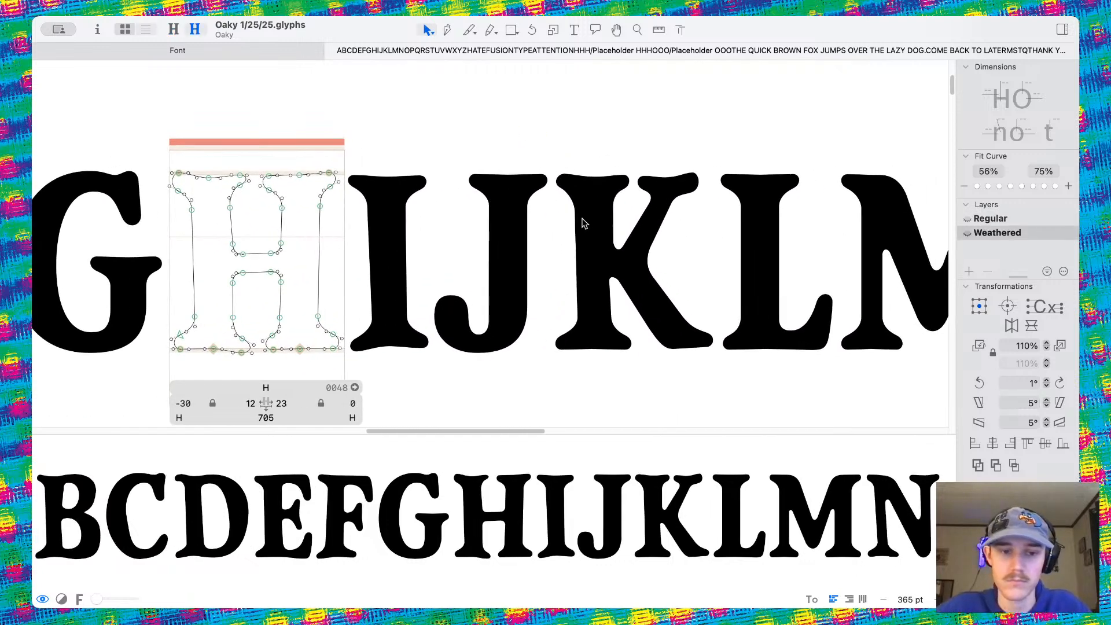
scroll(307, 191, up, 5)
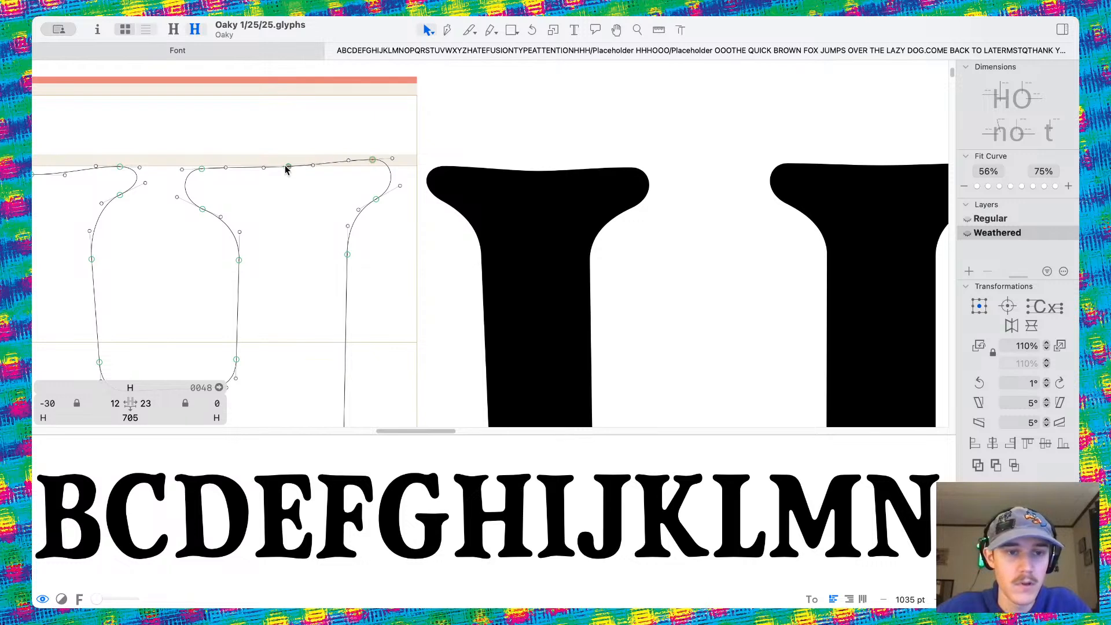
drag(246, 162, 287, 174)
click(291, 166)
scroll(377, 185, left, 5)
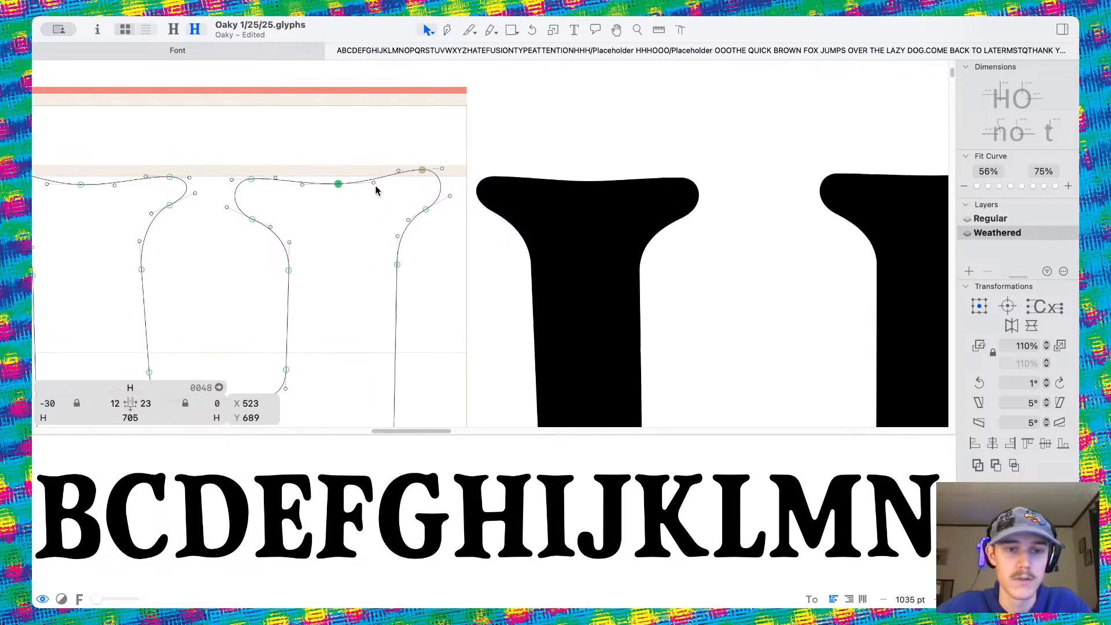
Lower the right top serif's outer node slightly, set the inner stem node to X 453, Y 549, and shift the inner serif node toward the stem
click(434, 218)
drag(435, 211, 435, 216)
click(445, 247)
scroll(445, 249, down, 3)
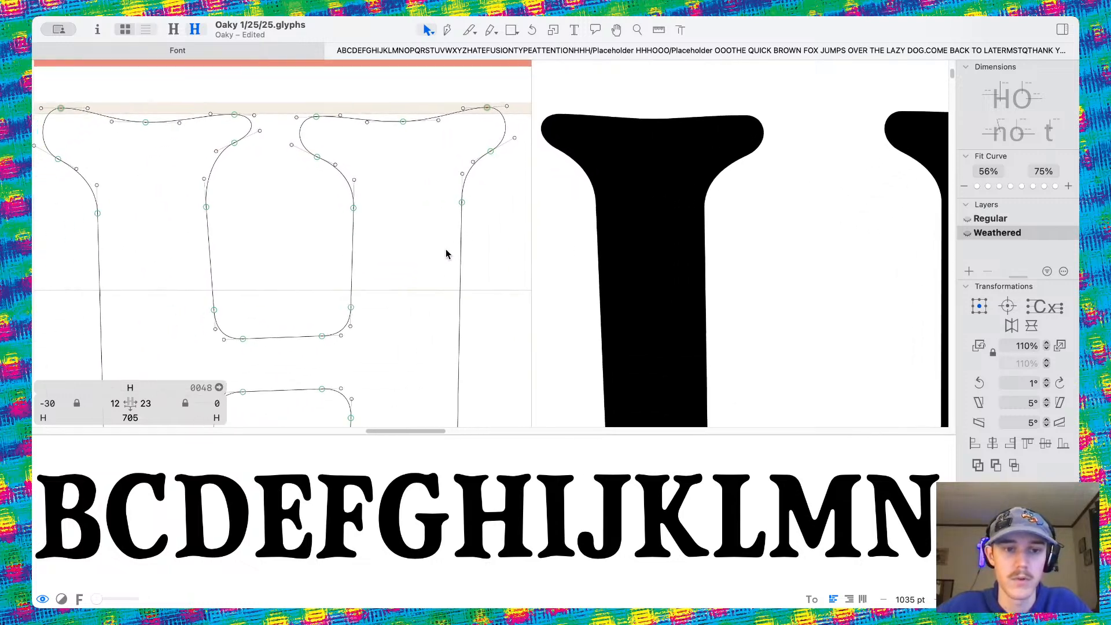
scroll(446, 254, left, 1)
drag(365, 204, 366, 218)
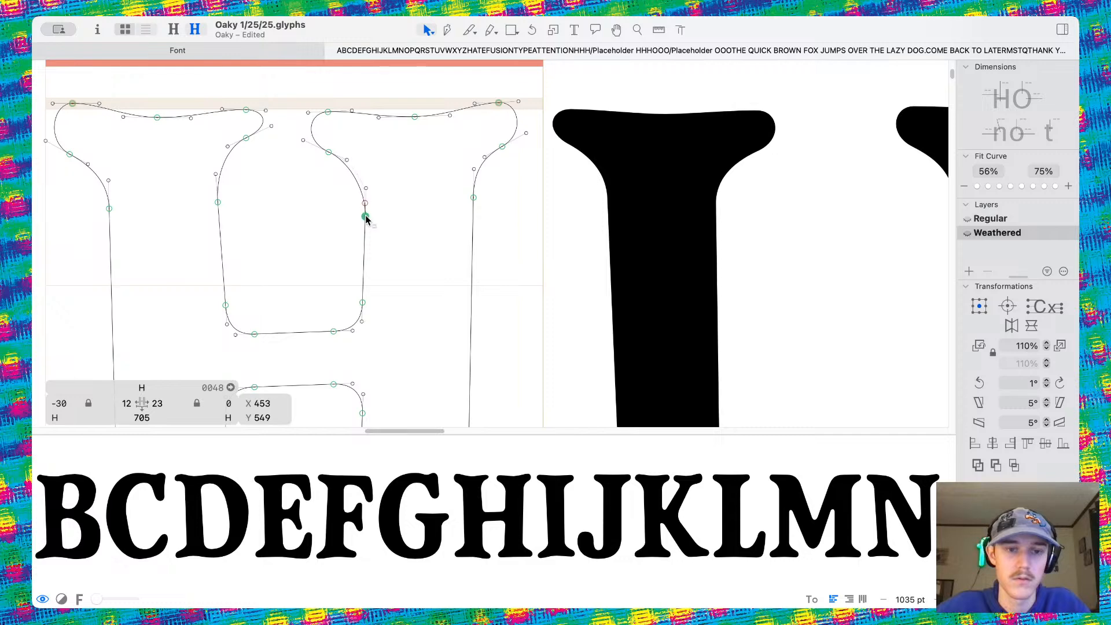
drag(330, 151, 341, 157)
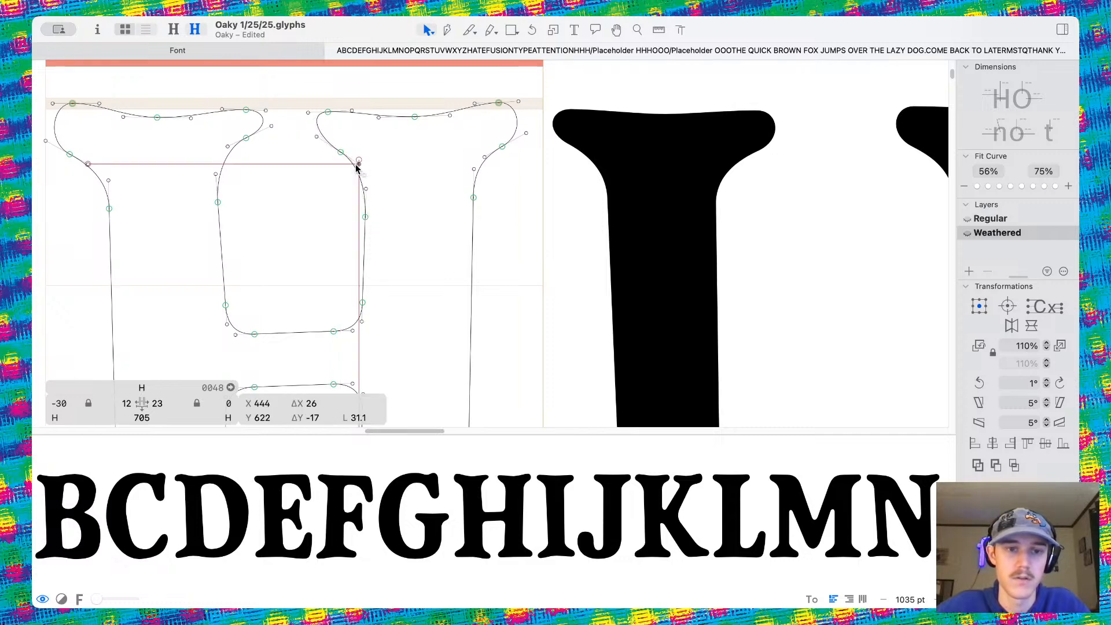
Preview the reshaped H among its neighbours and undo the last handle adjustment
key(space)
scroll(399, 165, down, 10)
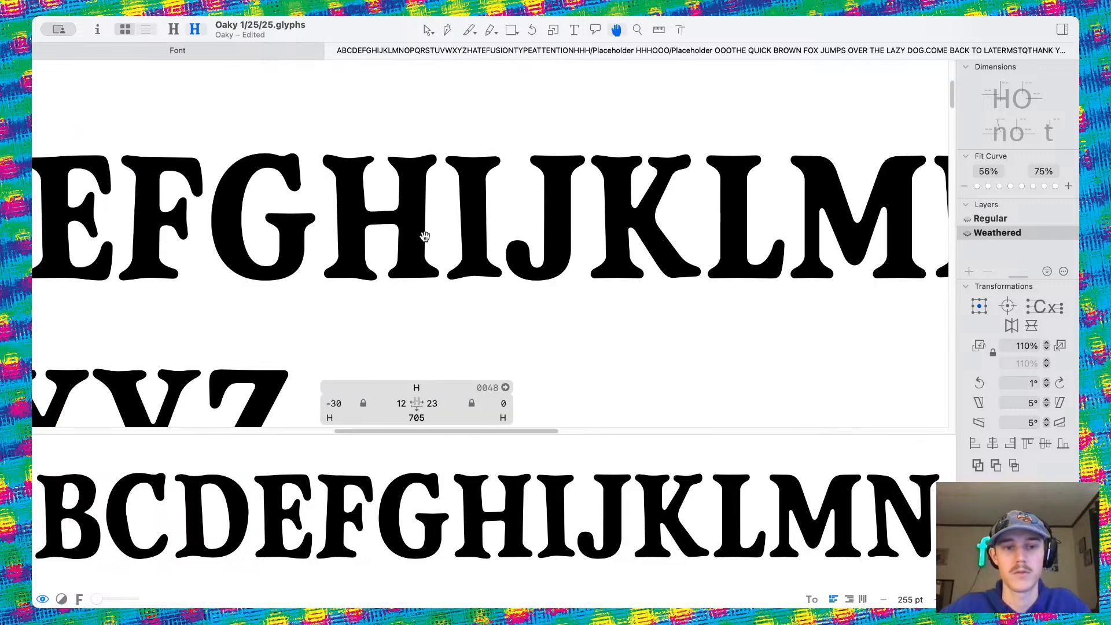
scroll(424, 228, up, 3)
key(super+z)
scroll(421, 183, up, 8)
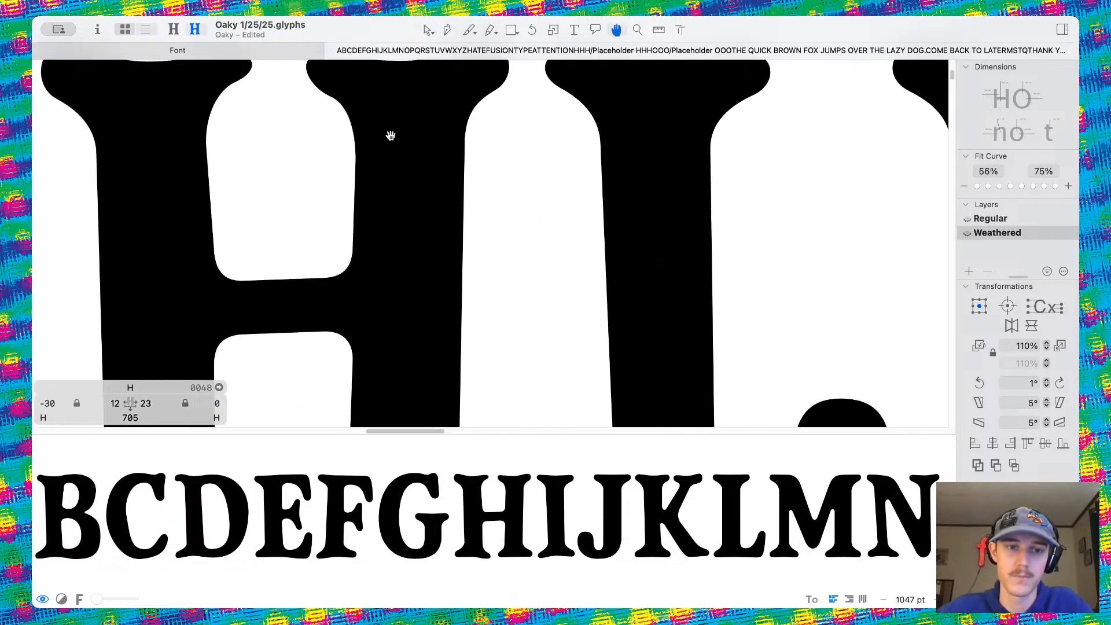
Pull down the handle below the right top serif's inner node, adjust the handle on its top edge, and preview the H
scroll(404, 163, up, 4)
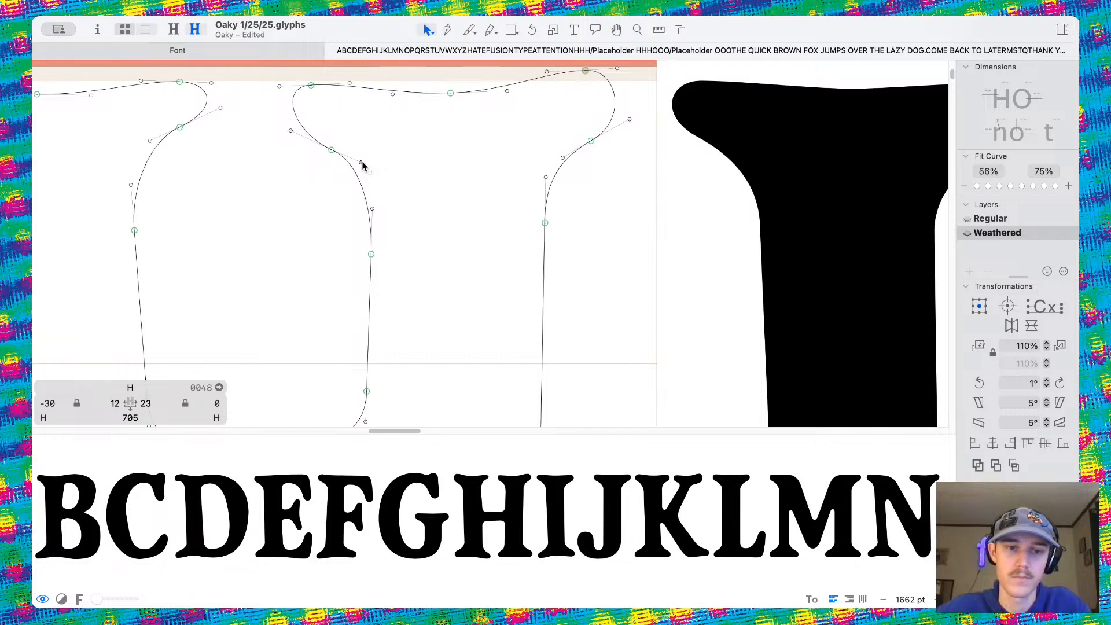
drag(361, 163, 361, 169)
drag(350, 85, 332, 78)
click(353, 84)
key(space)
scroll(347, 118, down, 7)
scroll(348, 119, down, 3)
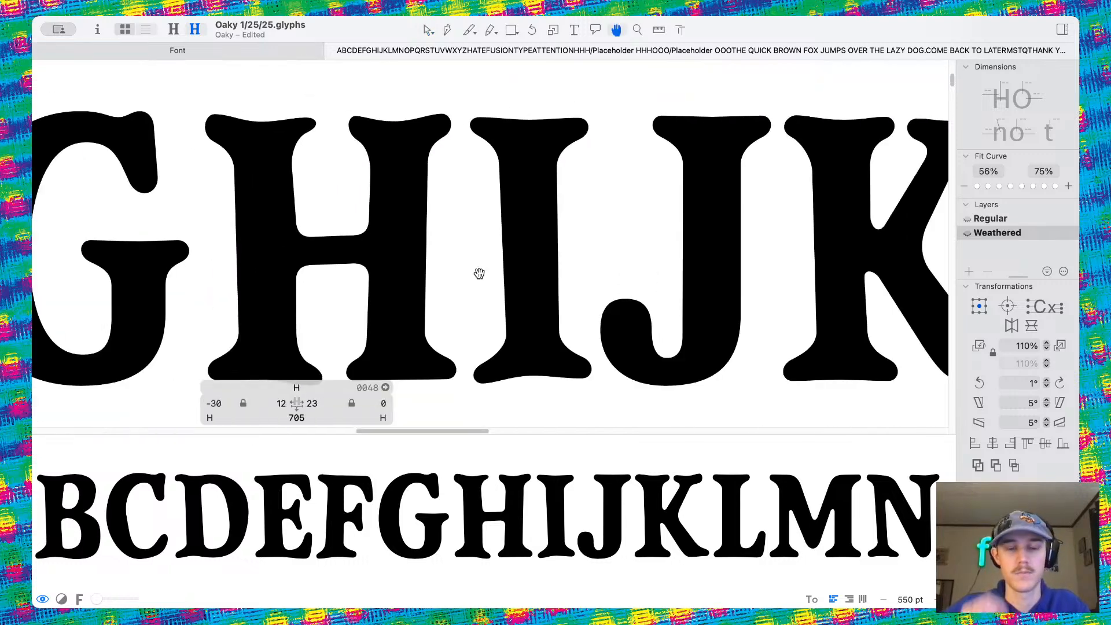
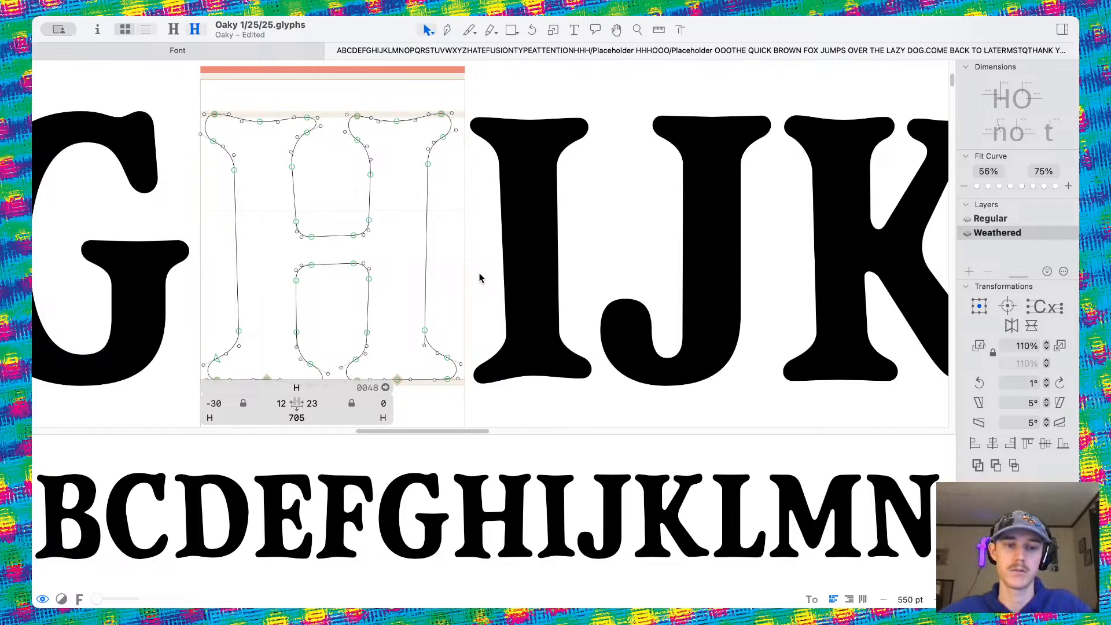
Lower both upper corners of the H's lower counter to thicken the crossbar, centring the right corner at X 425.5, Y 269.5
scroll(363, 270, up, 5)
drag(340, 246, 372, 298)
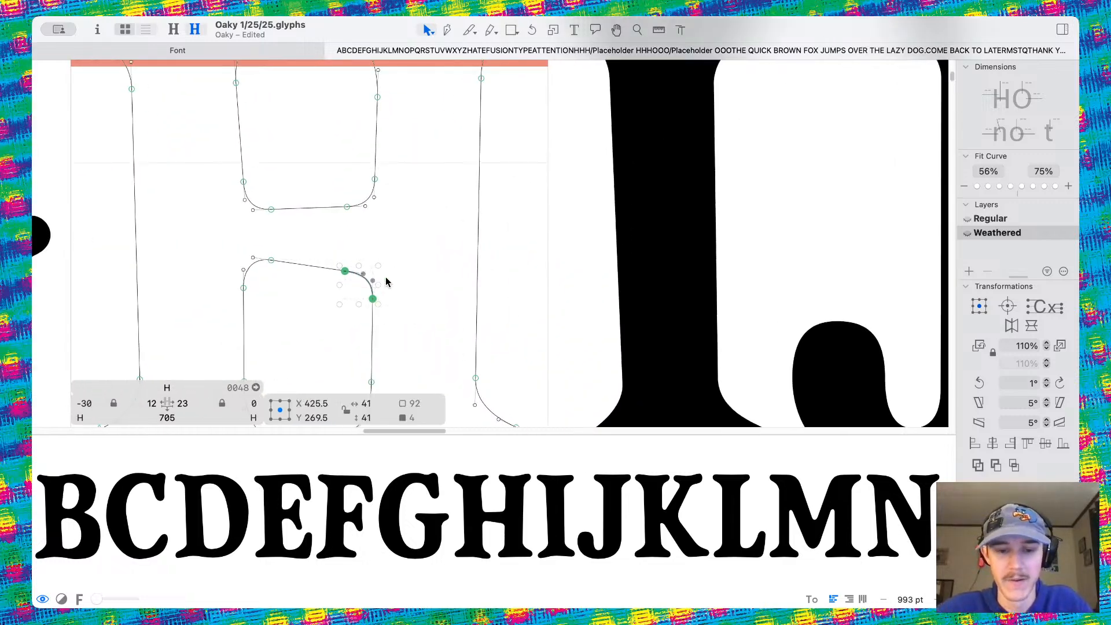
drag(270, 262, 243, 279)
click(270, 285)
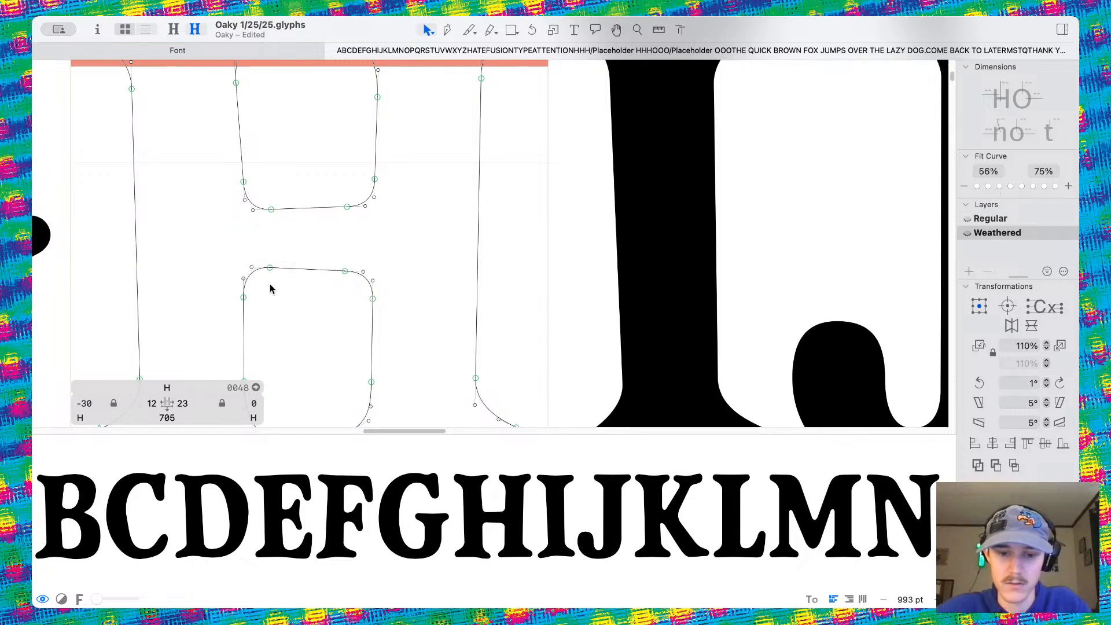
Preview the H with its thickened crossbar among the neighbouring capitals and within the whole alphabet
key(space)
scroll(326, 239, down, 5)
scroll(339, 247, left, 4)
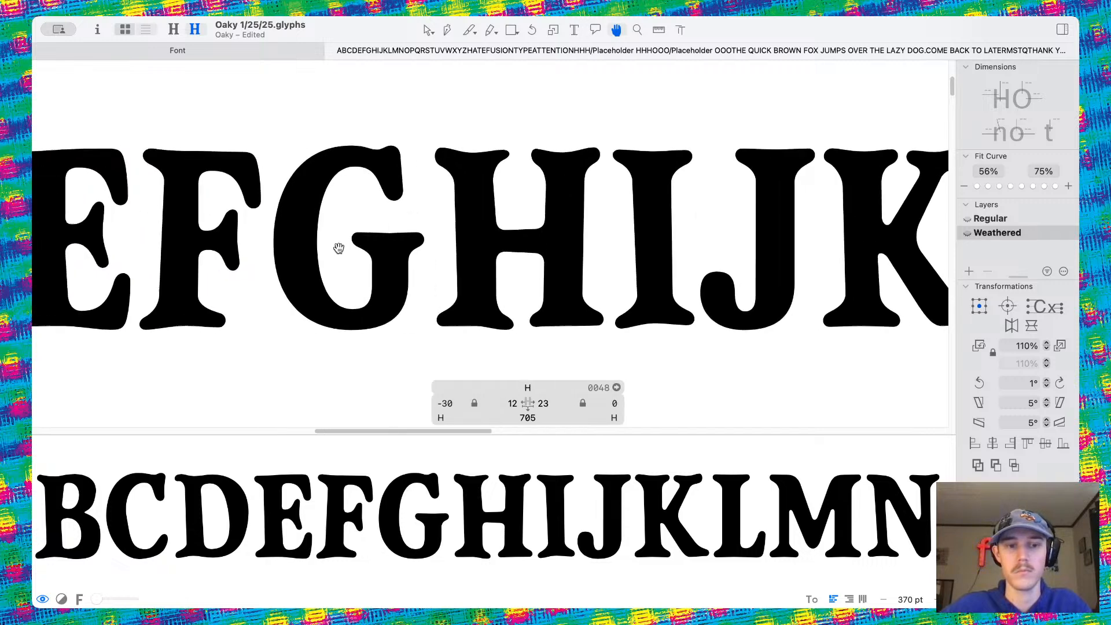
scroll(339, 247, down, 5)
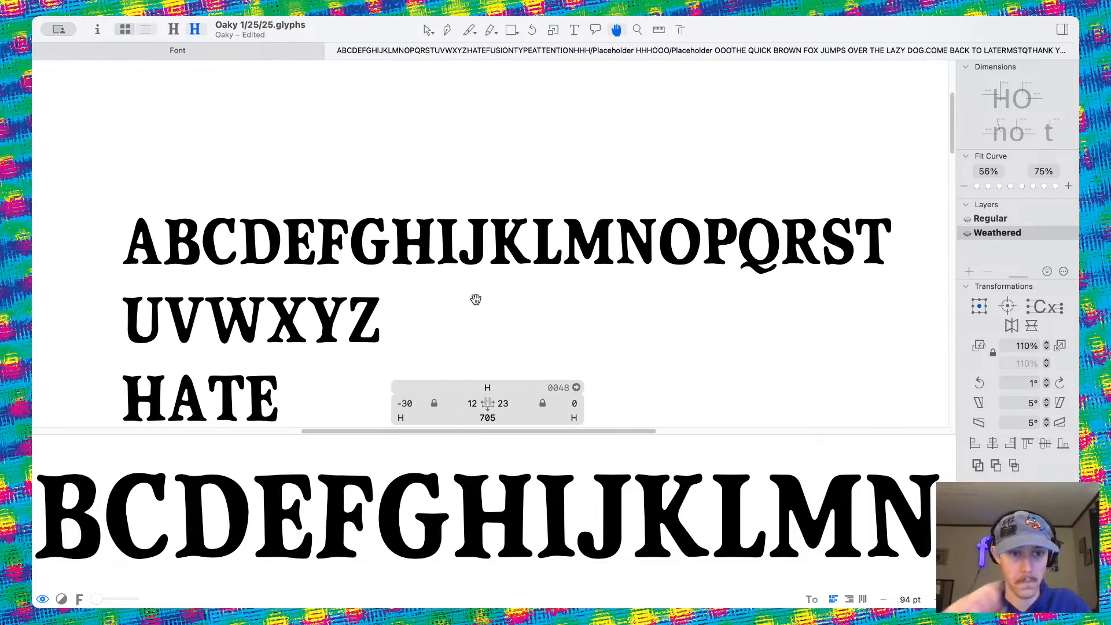
scroll(287, 247, up, 5)
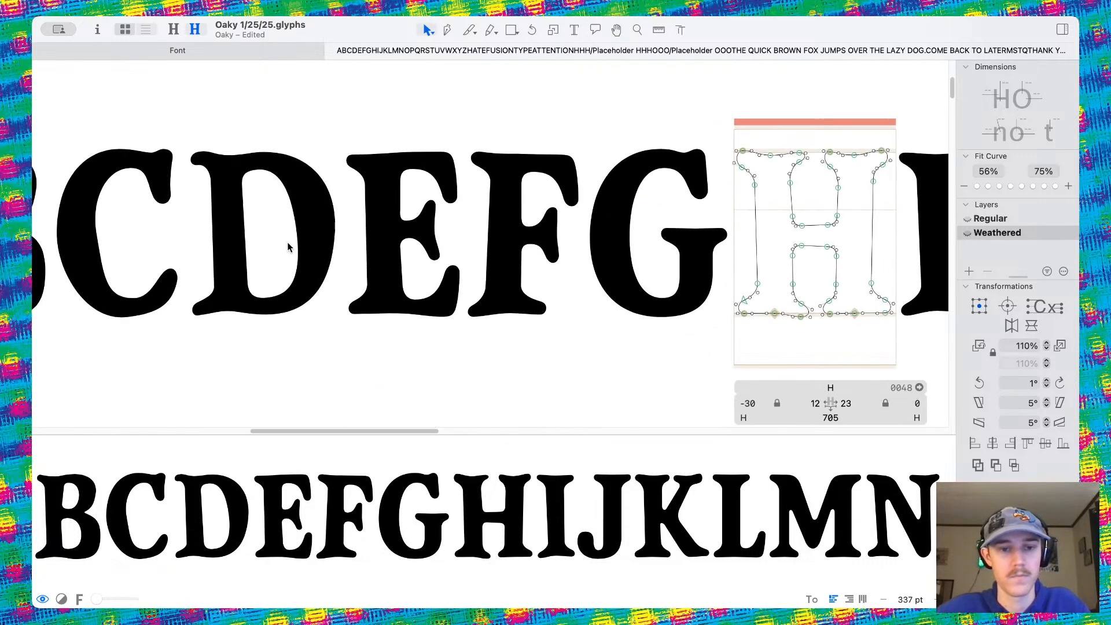
On the E, skew the lower counter's top corner, its stem-side handle at X 253, Y 320, and narrow the top arm's outer tip
scroll(288, 247, up, 5)
double_click(461, 230)
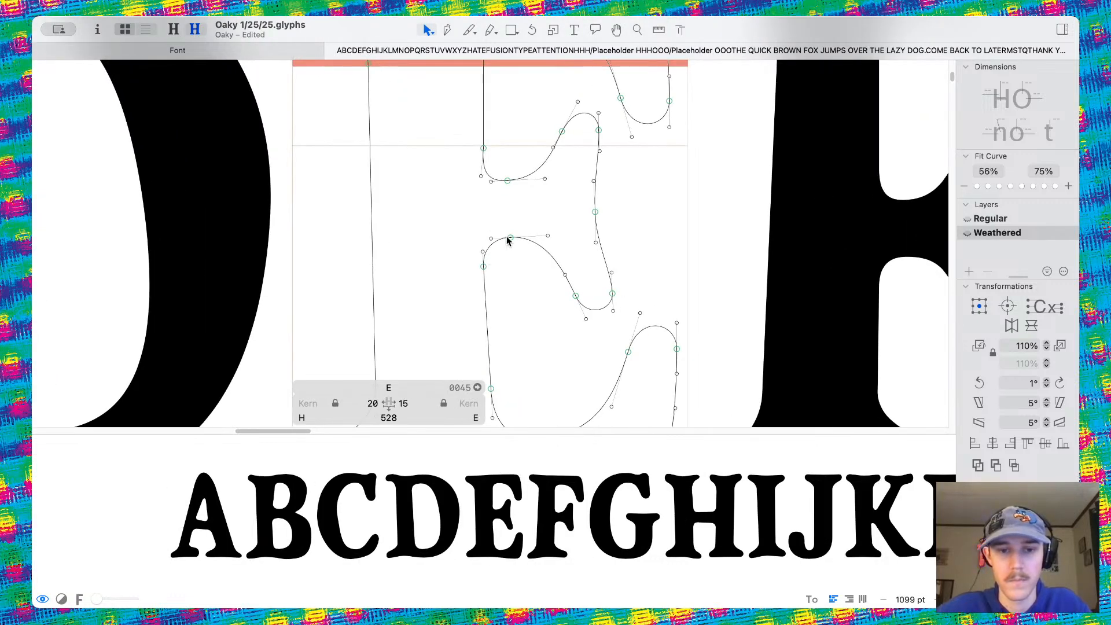
drag(509, 238, 482, 244)
scroll(518, 247, up, 5)
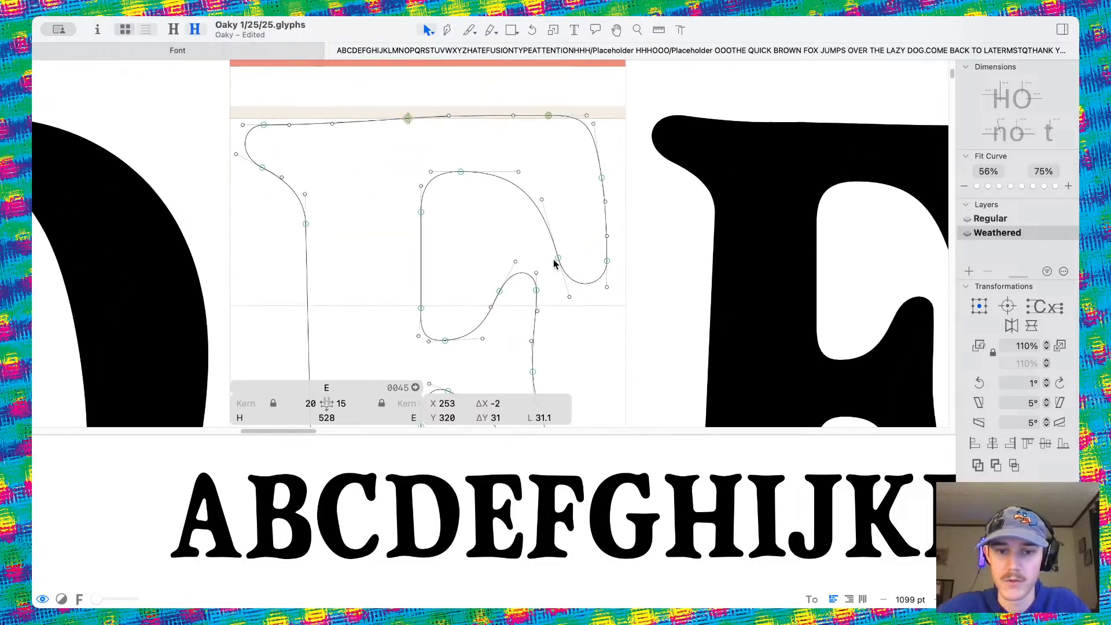
mouse_move(607, 261)
mouse_down()
mouse_move(593, 266)
mouse_move(602, 241)
mouse_up()
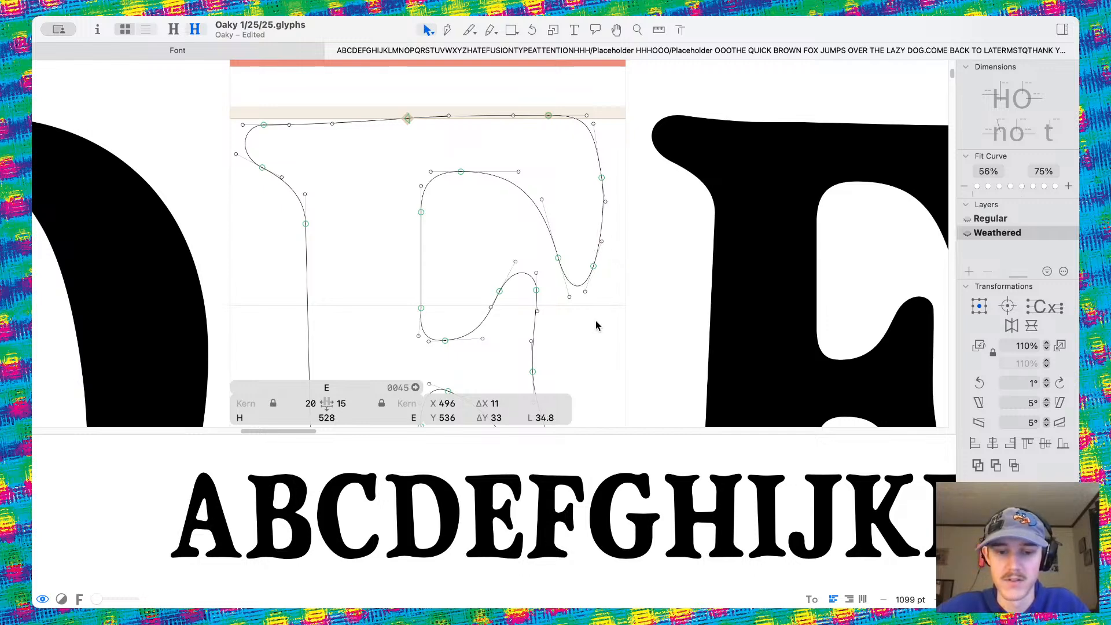
Raise the tip of the E's bottom arm and reshape its inner curve, placing the handle below the tip's inner node at X 426, Y 104
scroll(595, 323, down, 8)
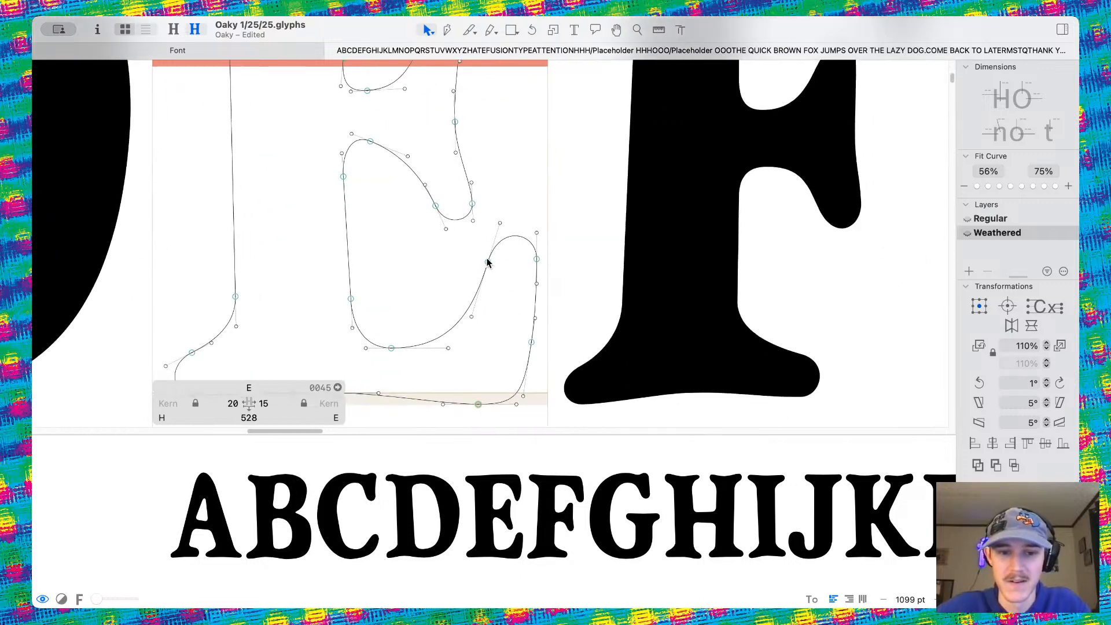
click(487, 263)
shift+click(536, 260)
drag(536, 259, 538, 244)
click(484, 260)
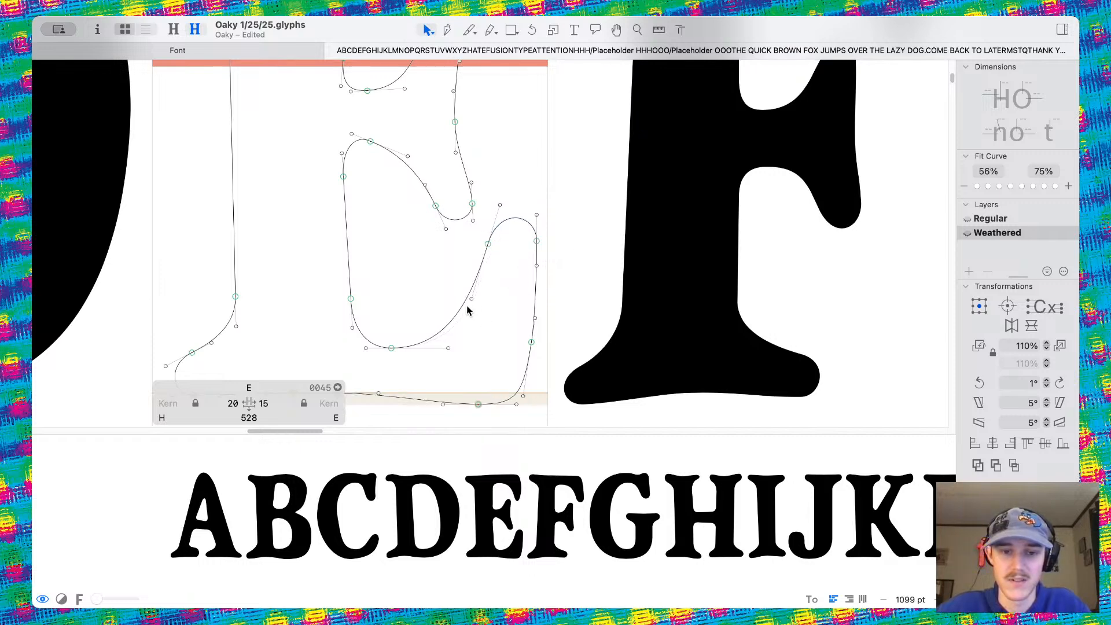
mouse_move(448, 348)
mouse_down()
mouse_move(448, 365)
mouse_move(481, 375)
mouse_move(449, 358)
mouse_up()
click(470, 300)
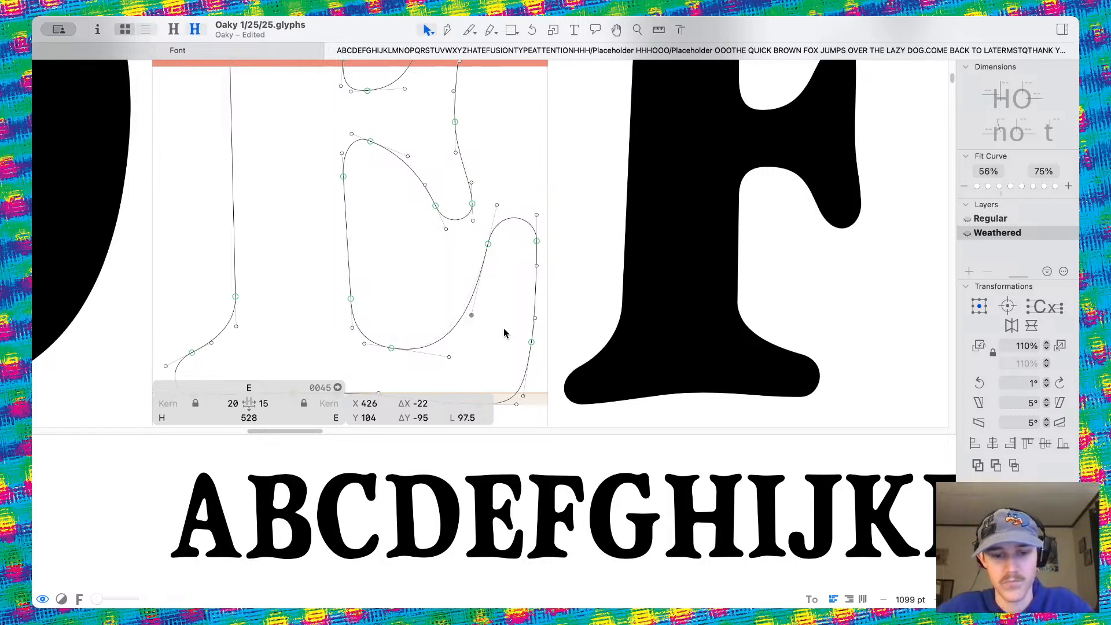
Preview the reshaped E among its neighbours and compare it with the Regular layer
scroll(512, 335, down, 3)
key(space)
scroll(511, 335, down, 5)
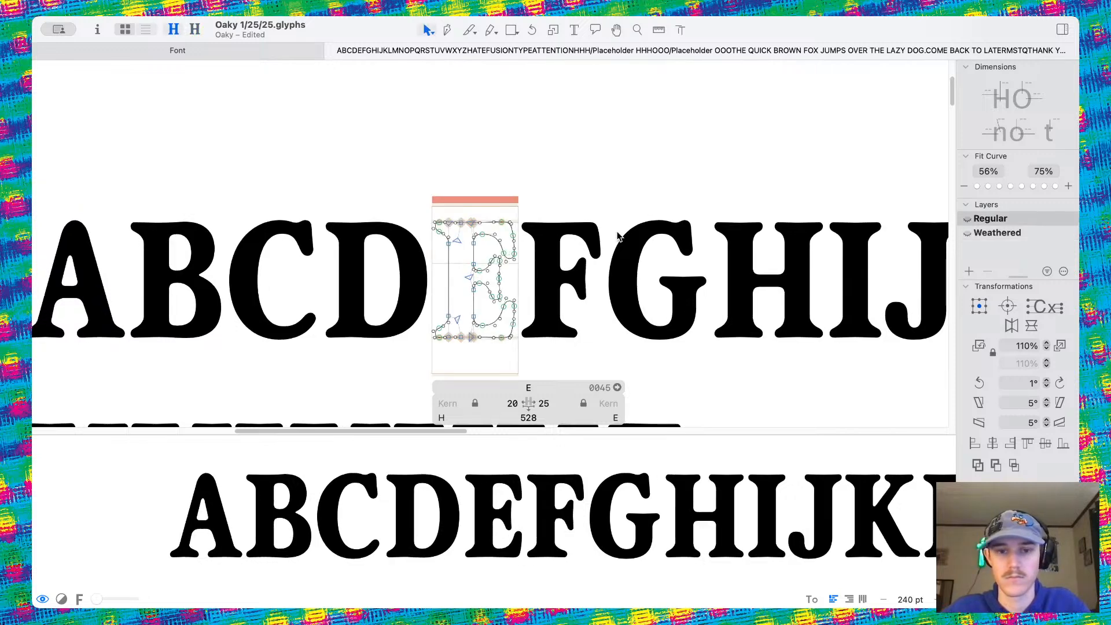
Dent the outer edge of the F's top arm inward with its node at X 489, Y 608, and preview the letter
scroll(595, 241, up, 5)
double_click(558, 238)
scroll(565, 240, up, 1)
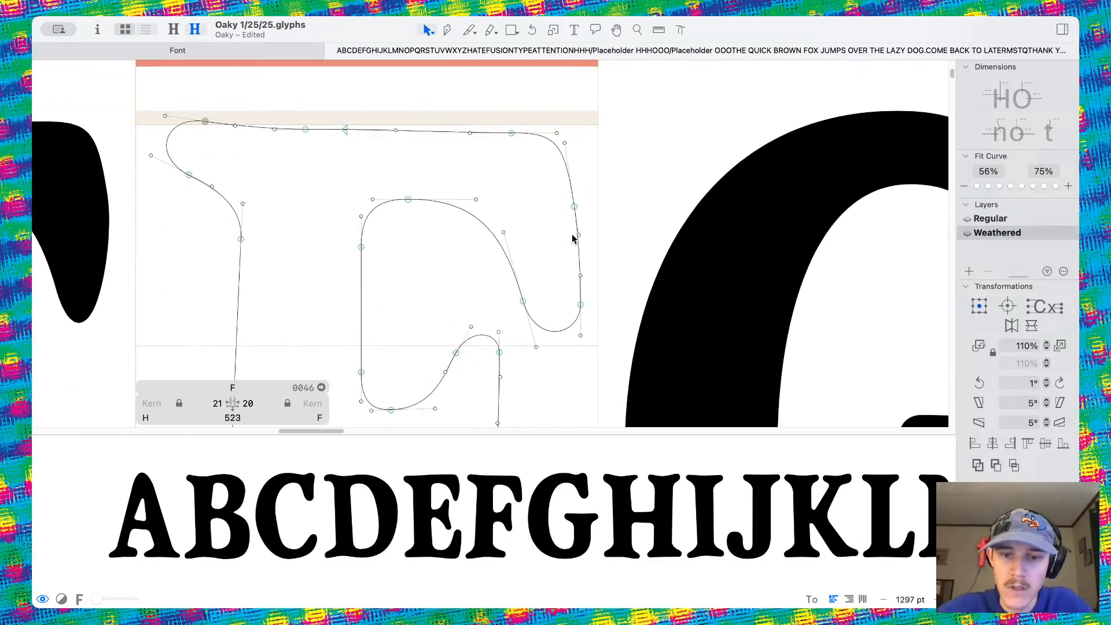
drag(578, 236, 567, 207)
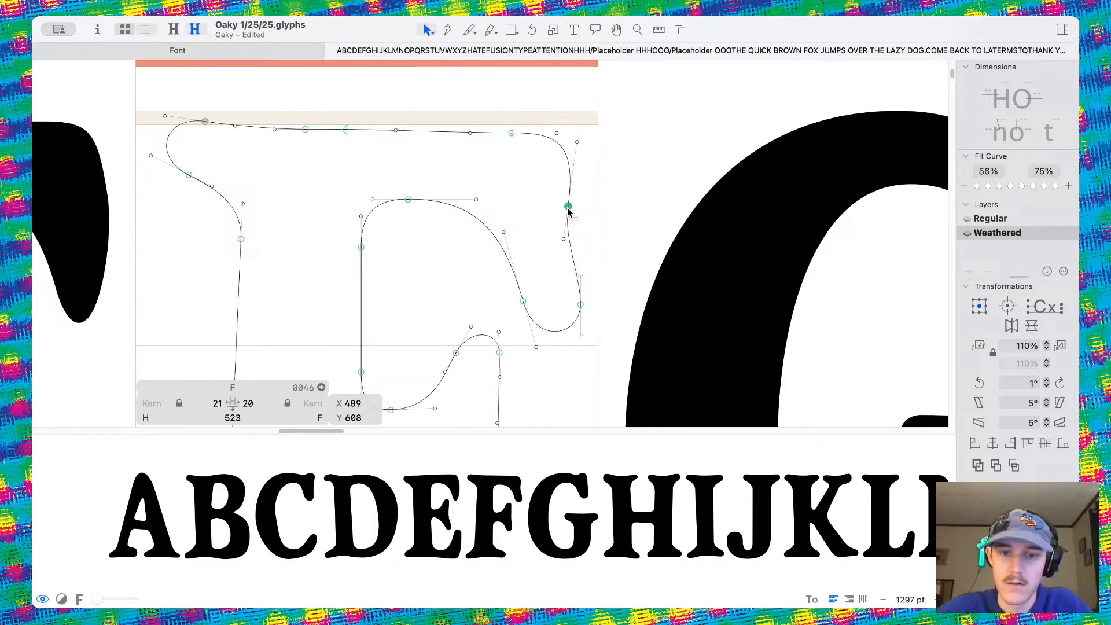
key(space)
scroll(582, 220, down, 5)
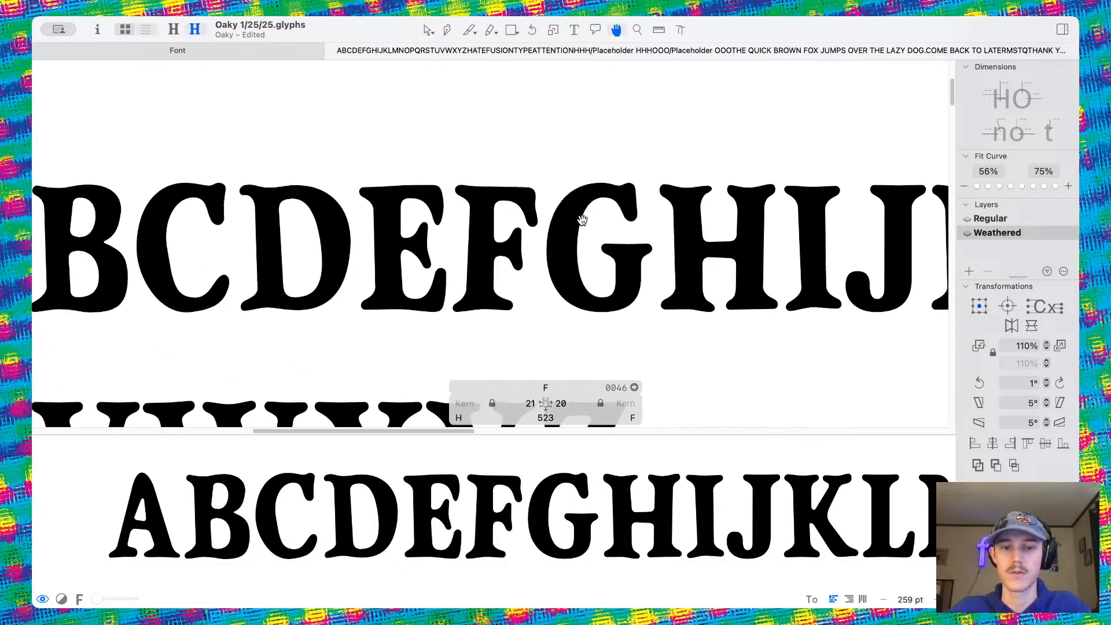
Lower the upper node of the F's right foot serif to X 333, Y 42
scroll(441, 242, up, 6)
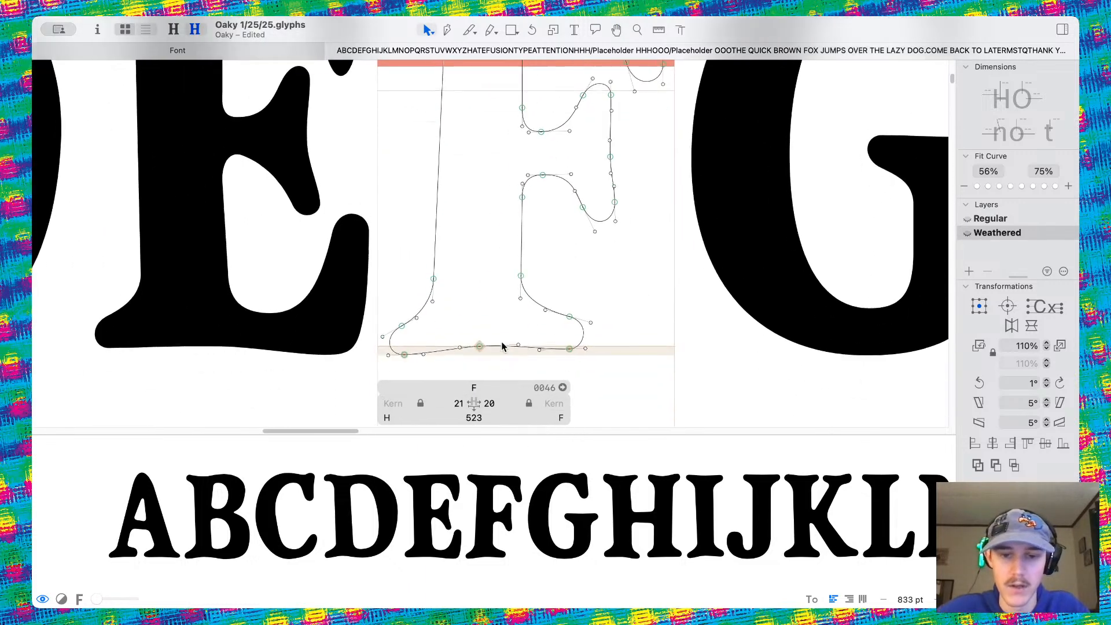
drag(577, 295, 573, 307)
scroll(438, 192, down, 2)
Shift the F's left top serif nodes toward the stem and slightly down, adjust the serif's lower curve, and save the file
scroll(433, 188, up, 5)
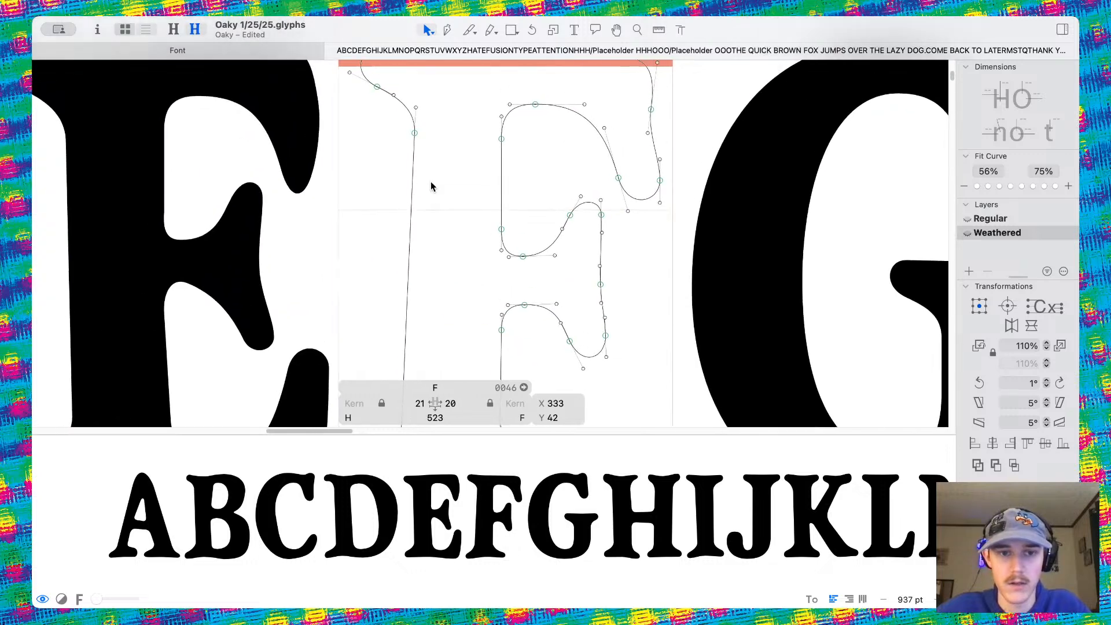
scroll(412, 147, up, 3)
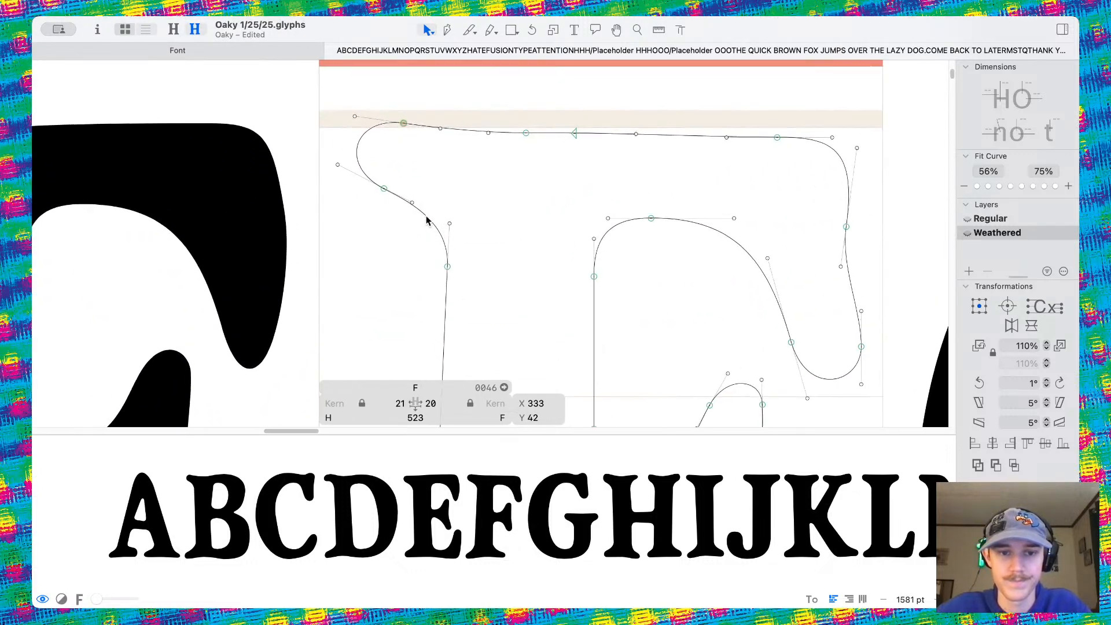
drag(415, 209, 423, 200)
drag(323, 94, 400, 195)
click(487, 184)
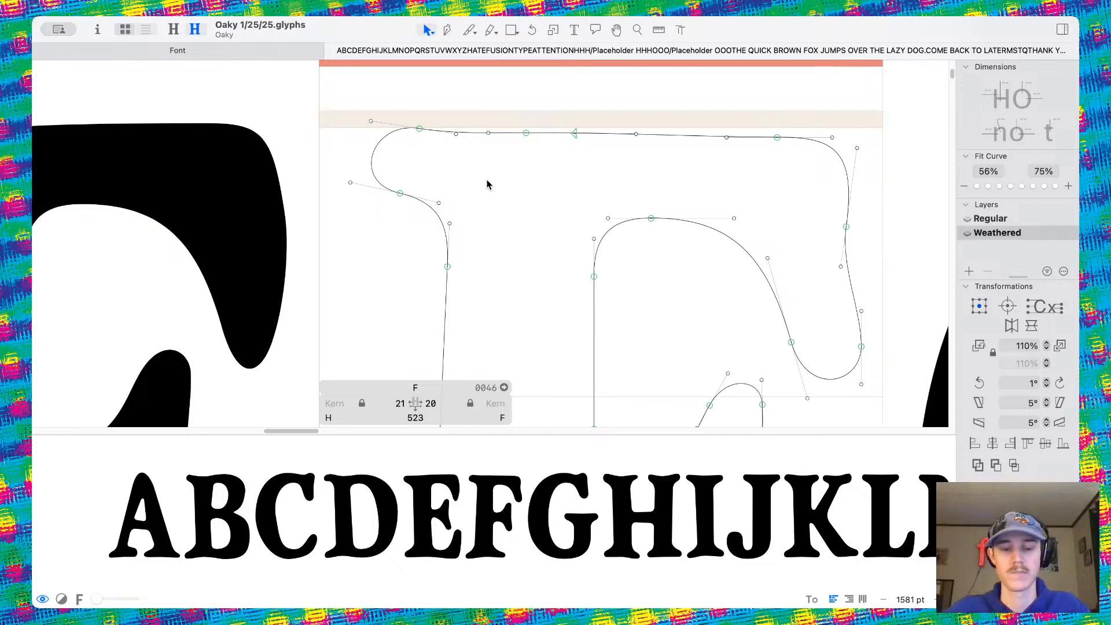
Review the weathered capitals at several sizes, checking how the E, F and G sit with the rest of the alphabet
scroll(487, 184, down, 10)
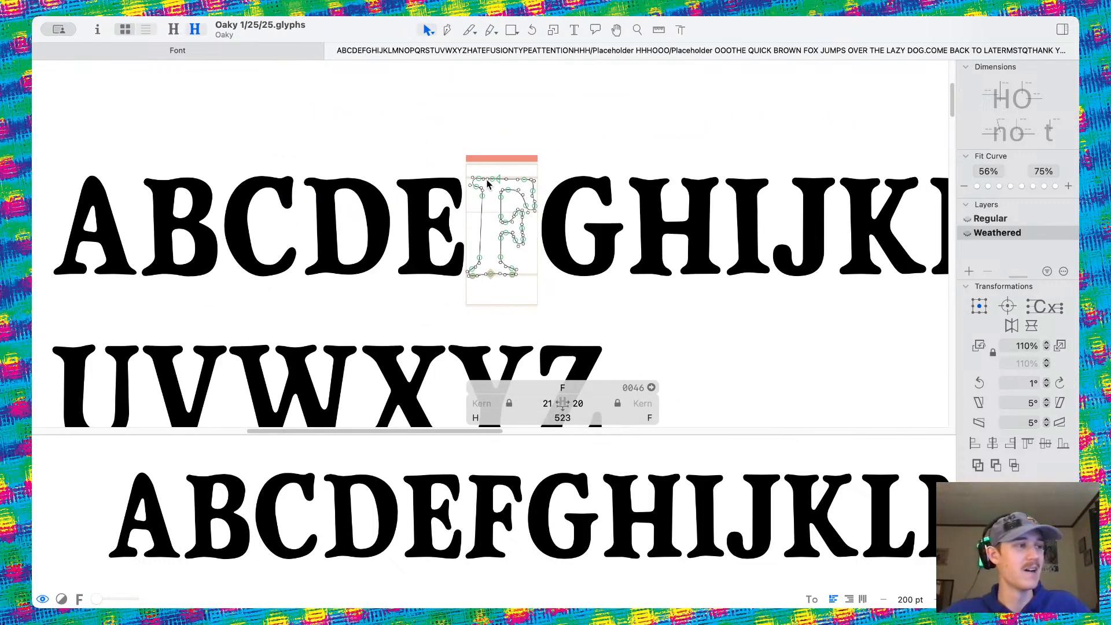
scroll(487, 184, right, 1)
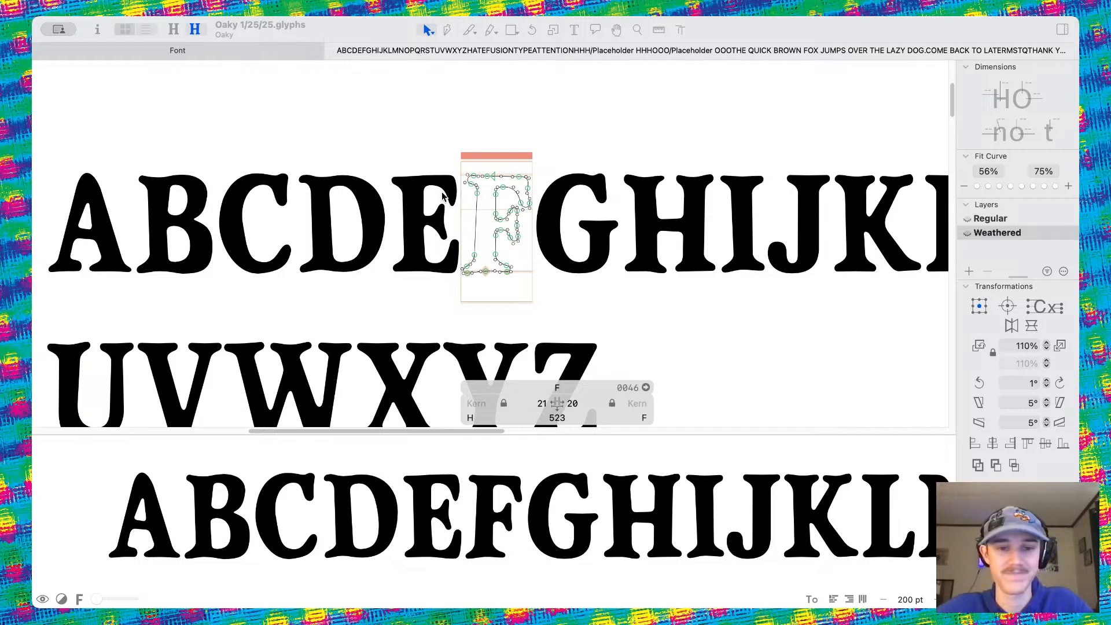
click(632, 267)
scroll(570, 245, down, 5)
key(space)
scroll(538, 248, right, 2)
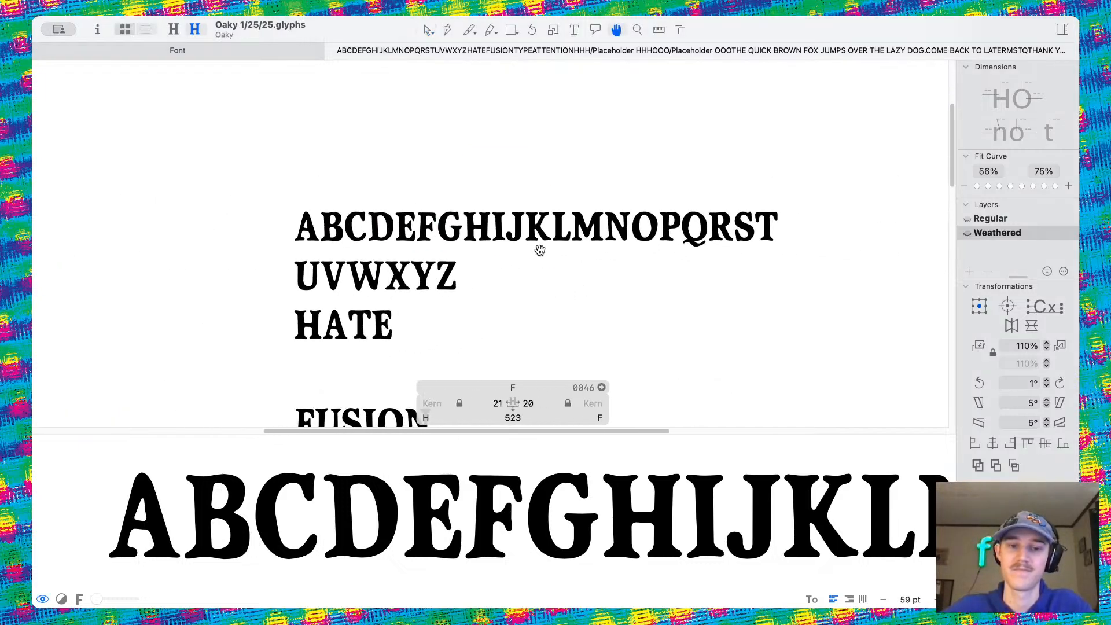
scroll(522, 249, up, 3)
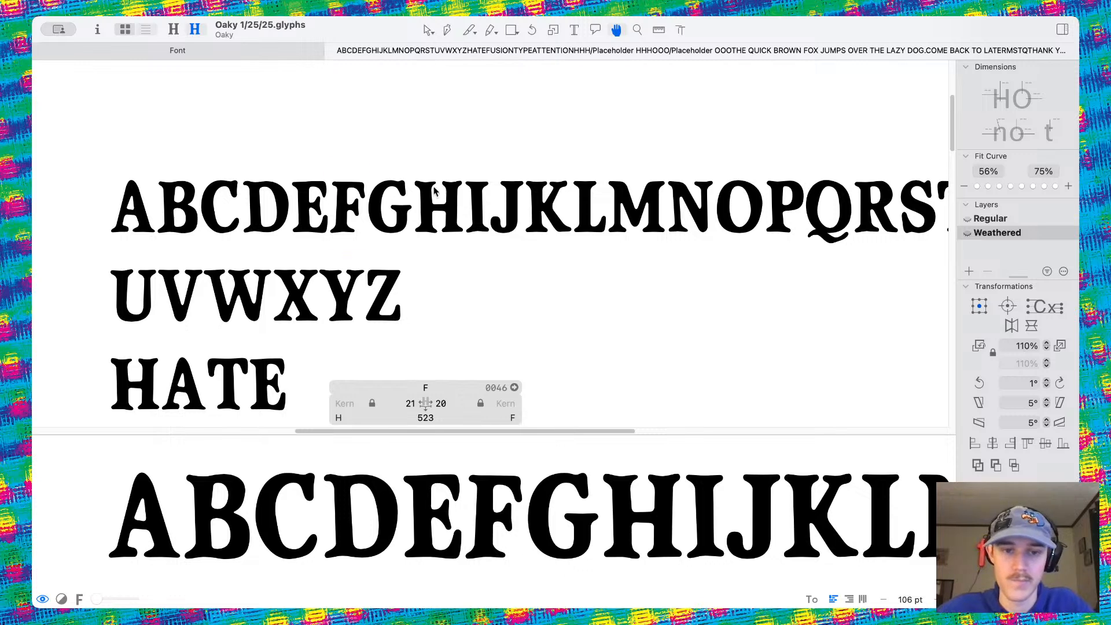
scroll(437, 194, up, 5)
double_click(404, 208)
scroll(431, 223, left, 10)
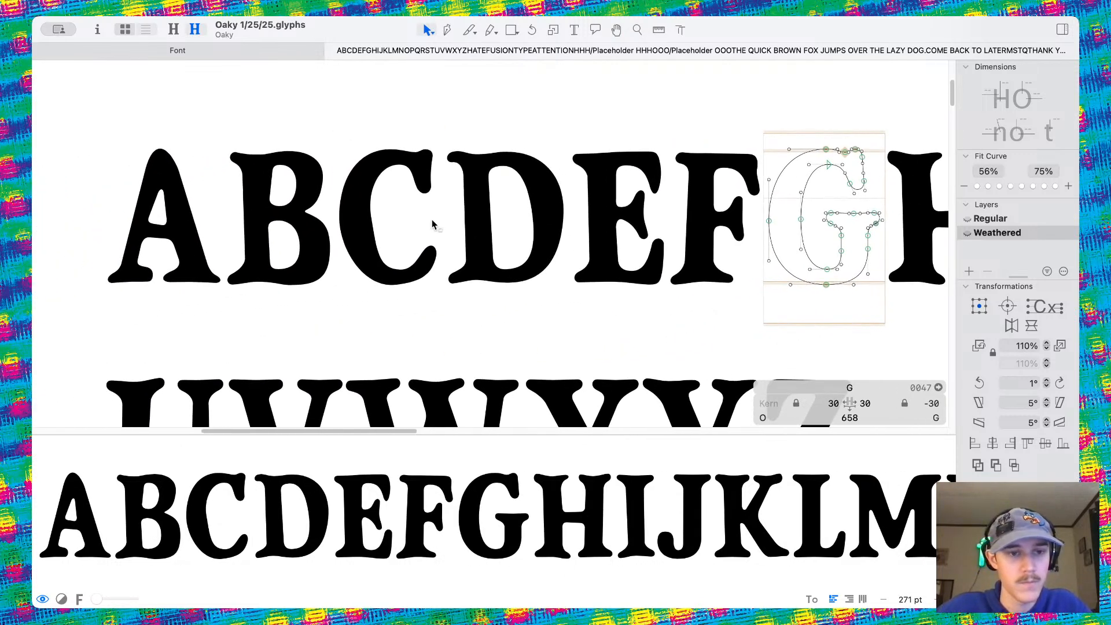
Move the upper node of the B's left foot serif to X 43, Y 34
double_click(248, 288)
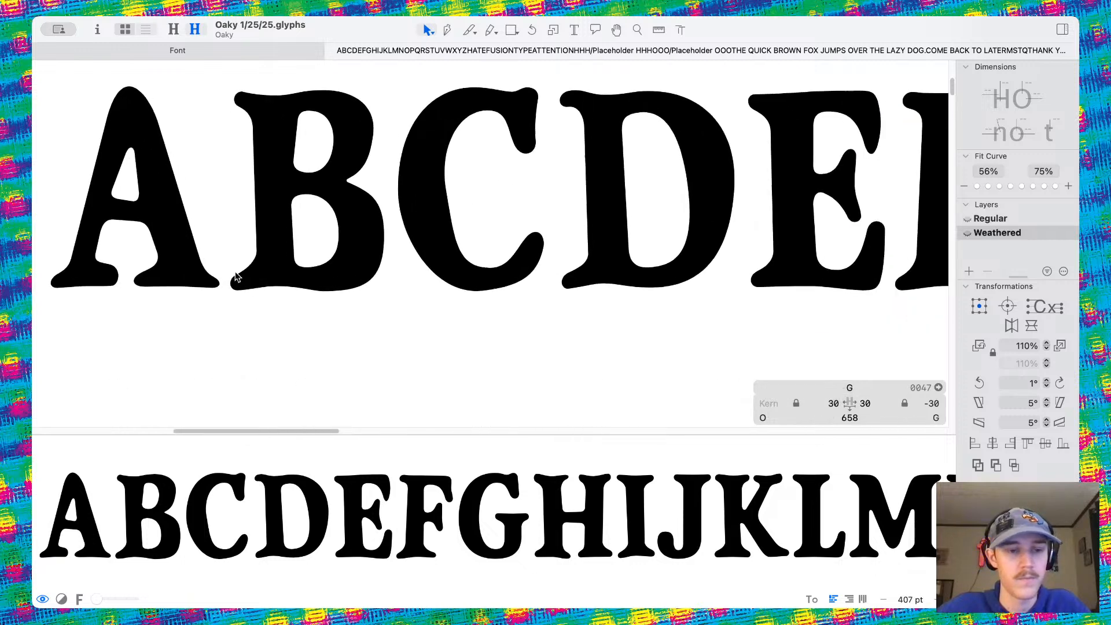
scroll(249, 286, up, 10)
click(262, 277)
drag(263, 278, 263, 279)
Move the upper node of the A's right foot serif to X 602, Y 41, and preview the first letters
scroll(297, 280, left, 5)
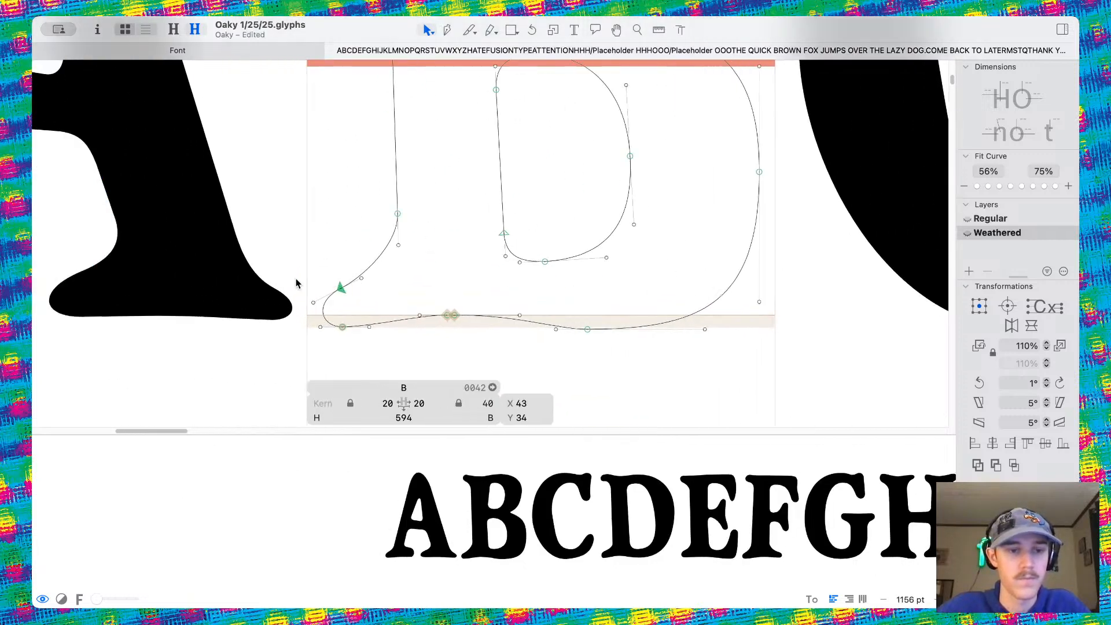
double_click(364, 289)
click(387, 298)
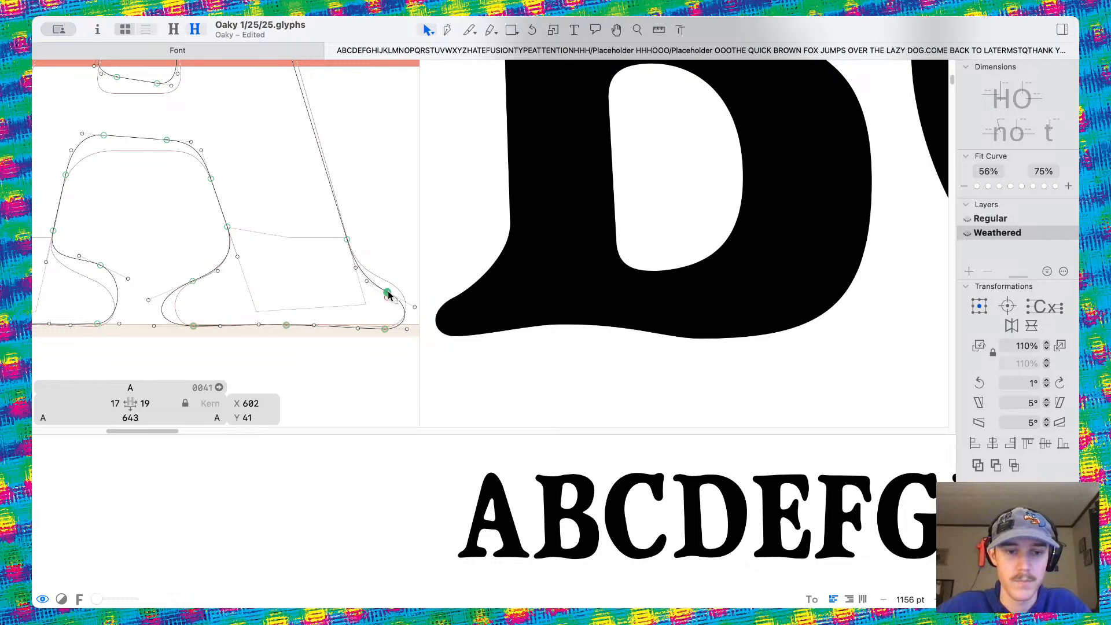
key(space)
scroll(400, 237, down, 8)
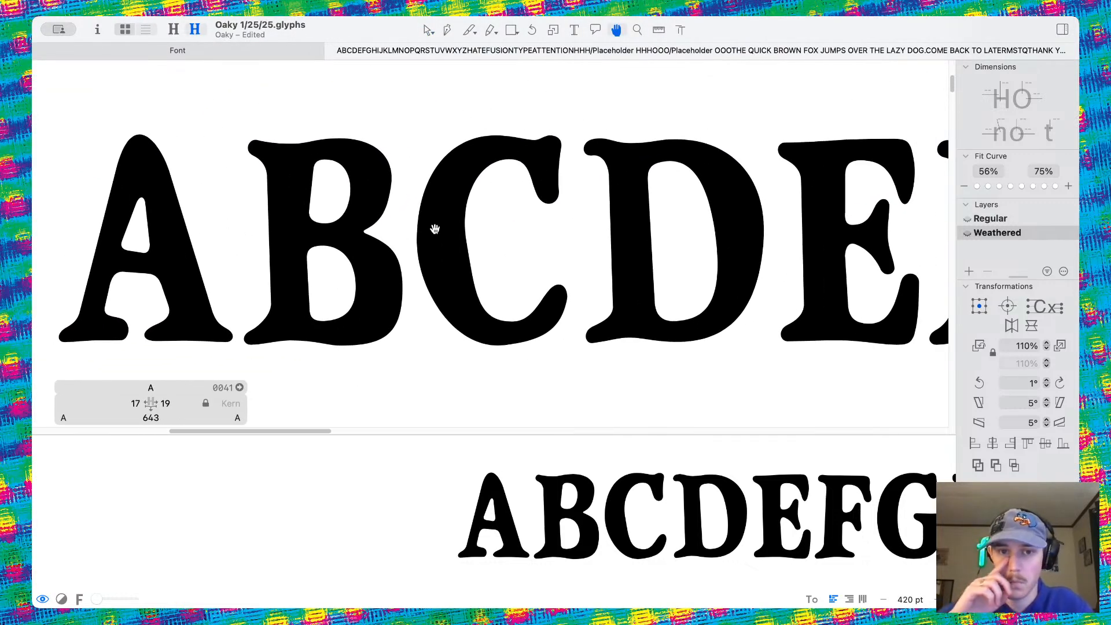
scroll(435, 228, right, 10)
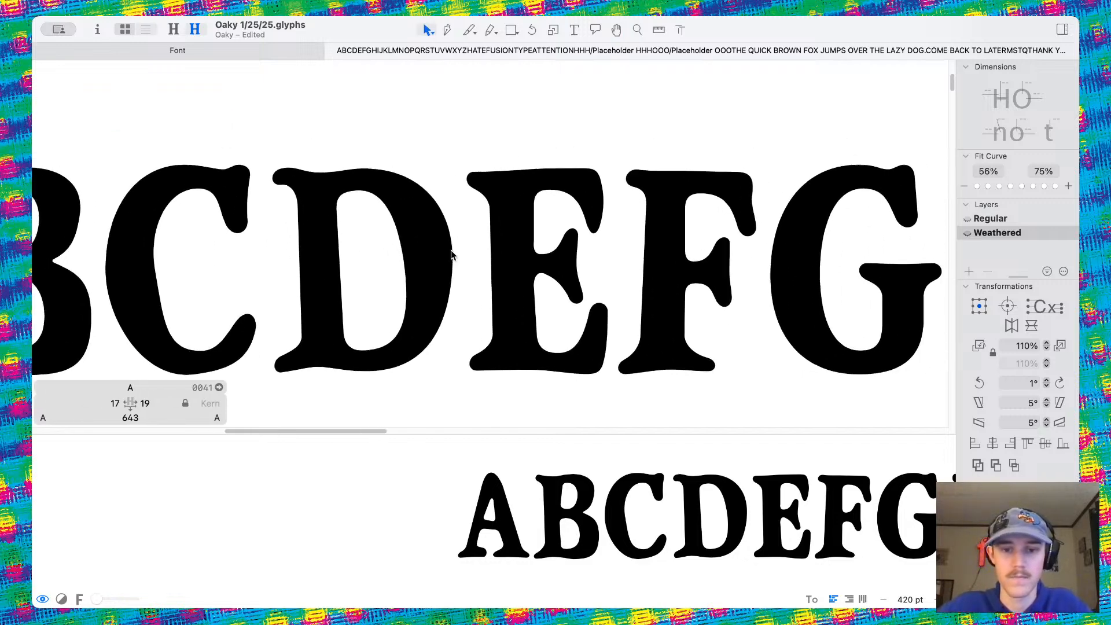
Dip the middle of the G's horizontal serif, centring its middle node and handles at X 492.5, Y 355
scroll(457, 251, right, 2)
scroll(463, 253, up, 5)
double_click(504, 249)
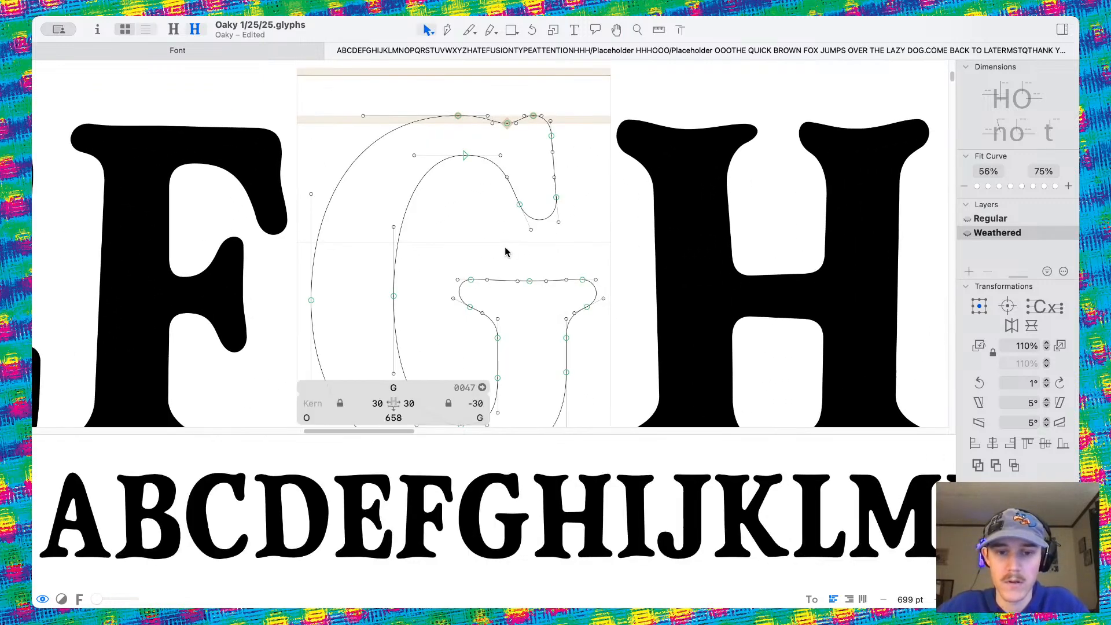
scroll(536, 283, up, 2)
drag(517, 280, 533, 298)
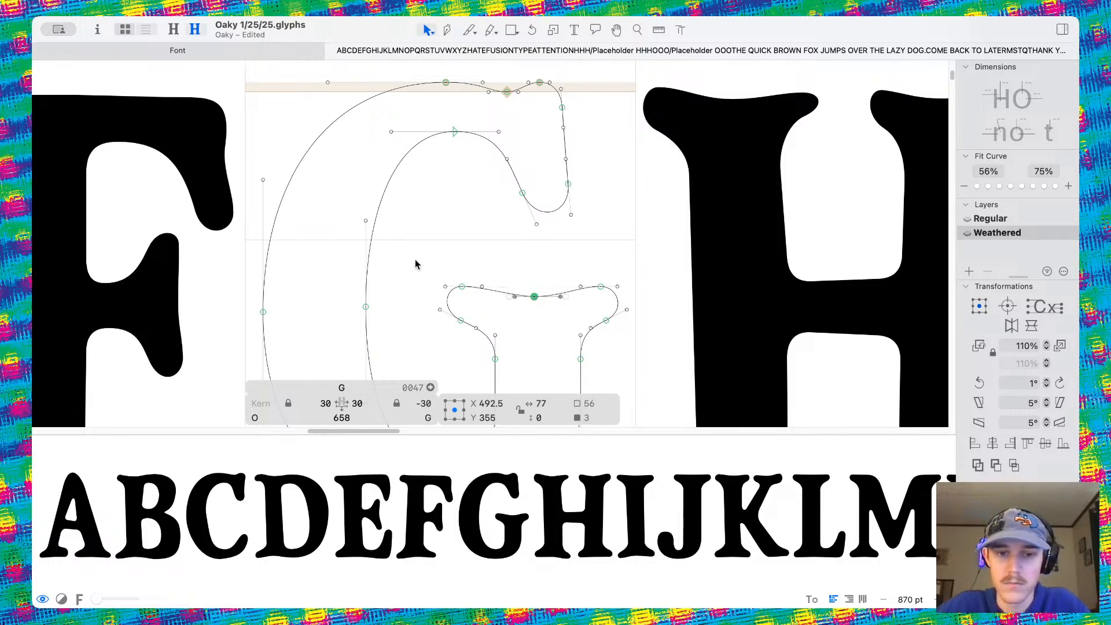
Rotate the G's whole horizontal serif counter-clockwise in 1° increments, shift it slightly left, and preview the letter
drag(415, 265, 654, 369)
click(979, 382)
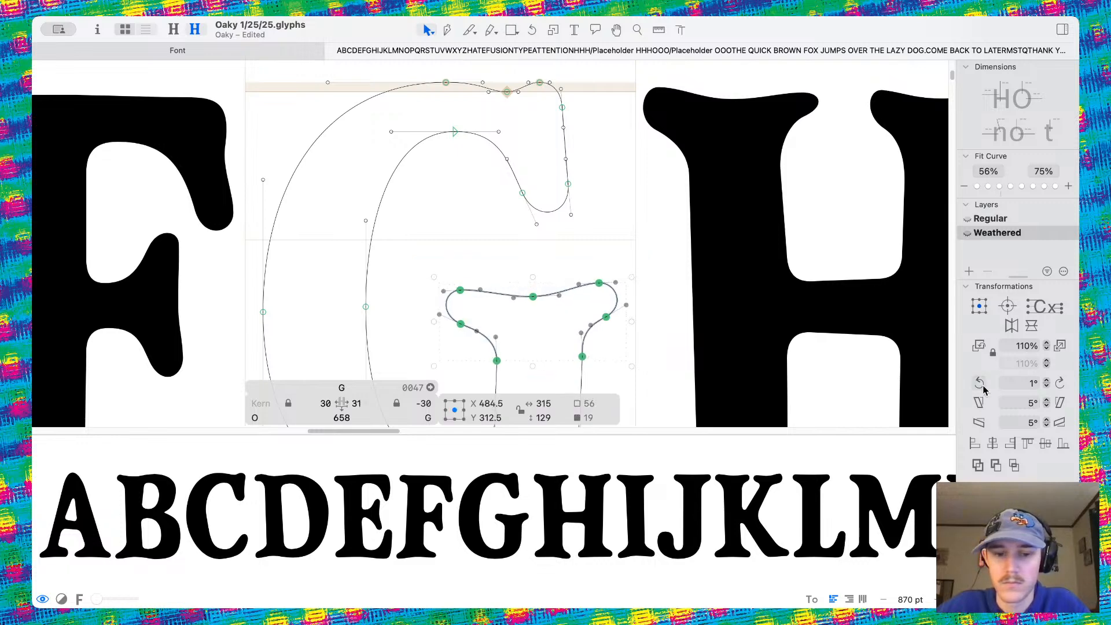
click(979, 382)
click(979, 383)
click(978, 382)
scroll(656, 355, down, 1)
scroll(656, 355, down, 4)
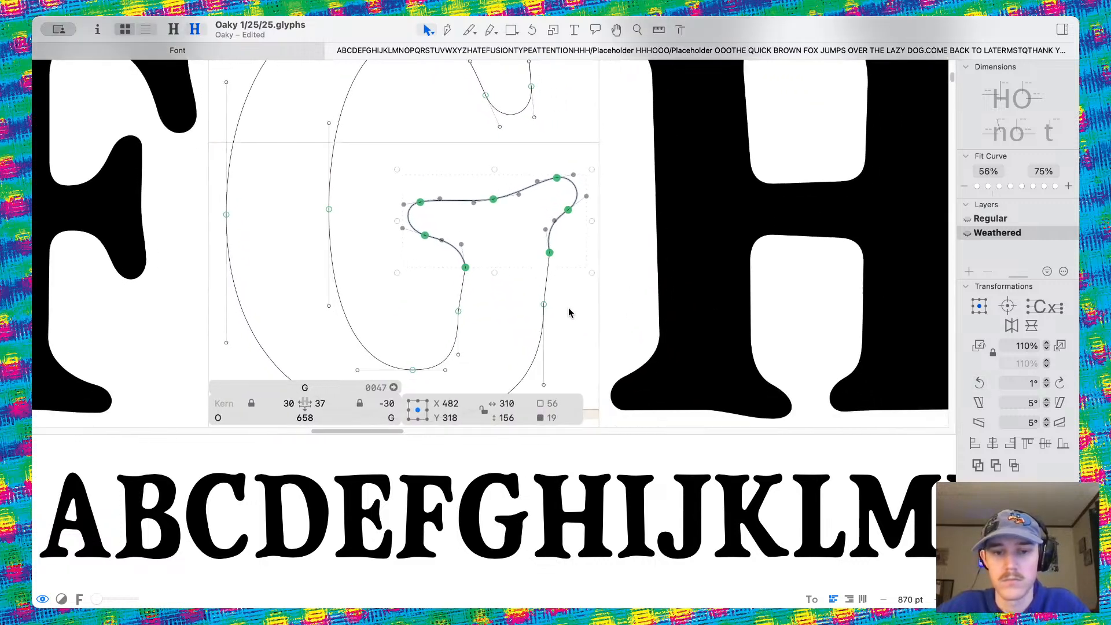
drag(448, 255, 440, 251)
key(space)
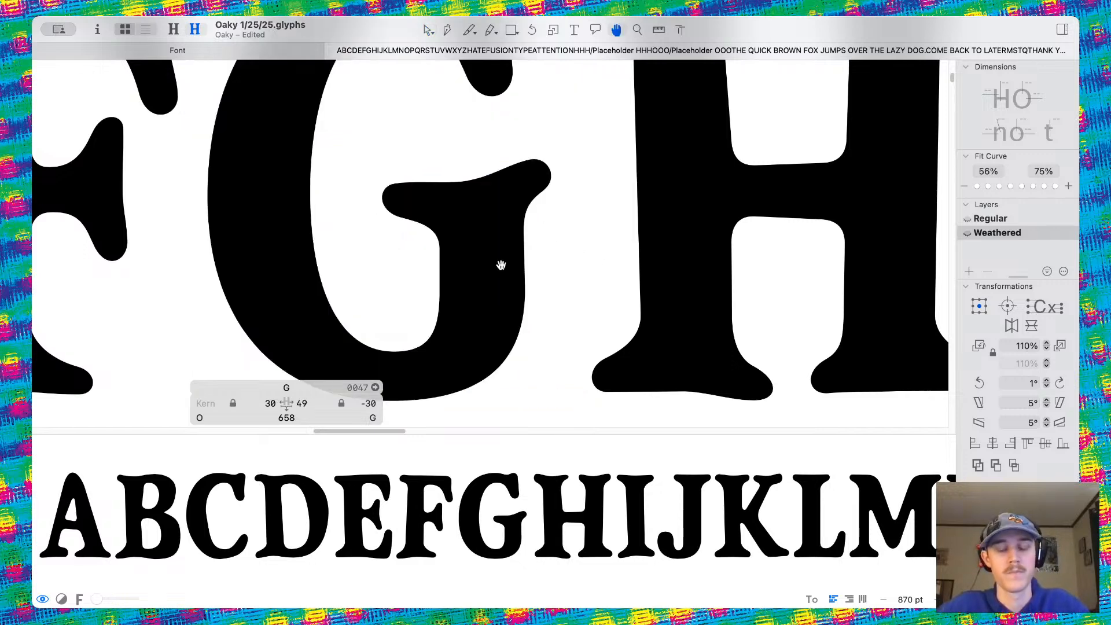
scroll(503, 267, up, 6)
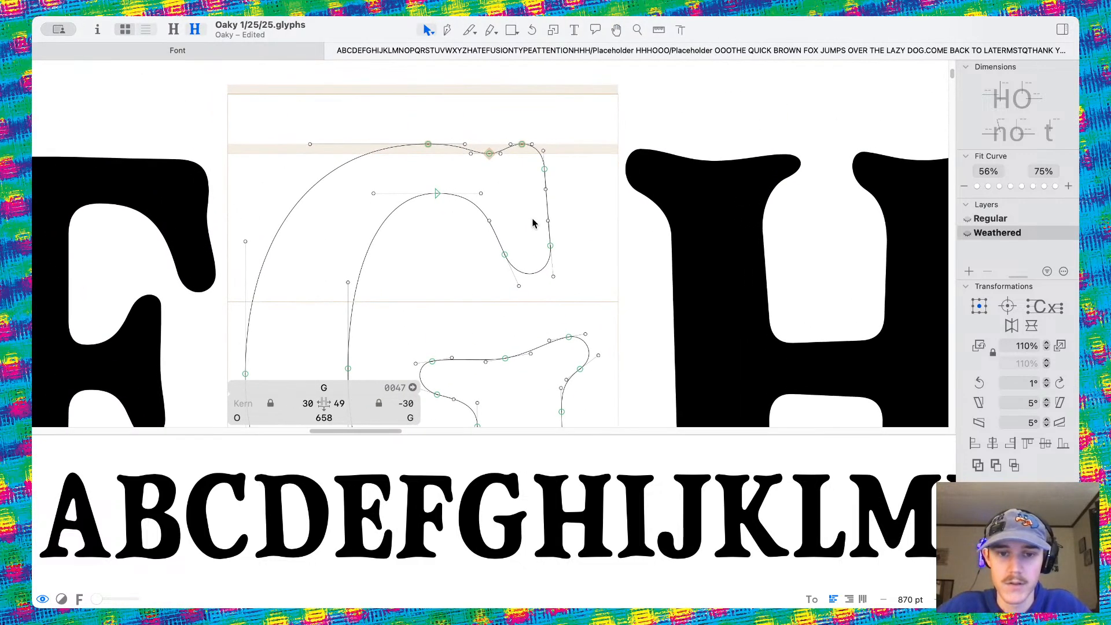
scroll(538, 234, up, 3)
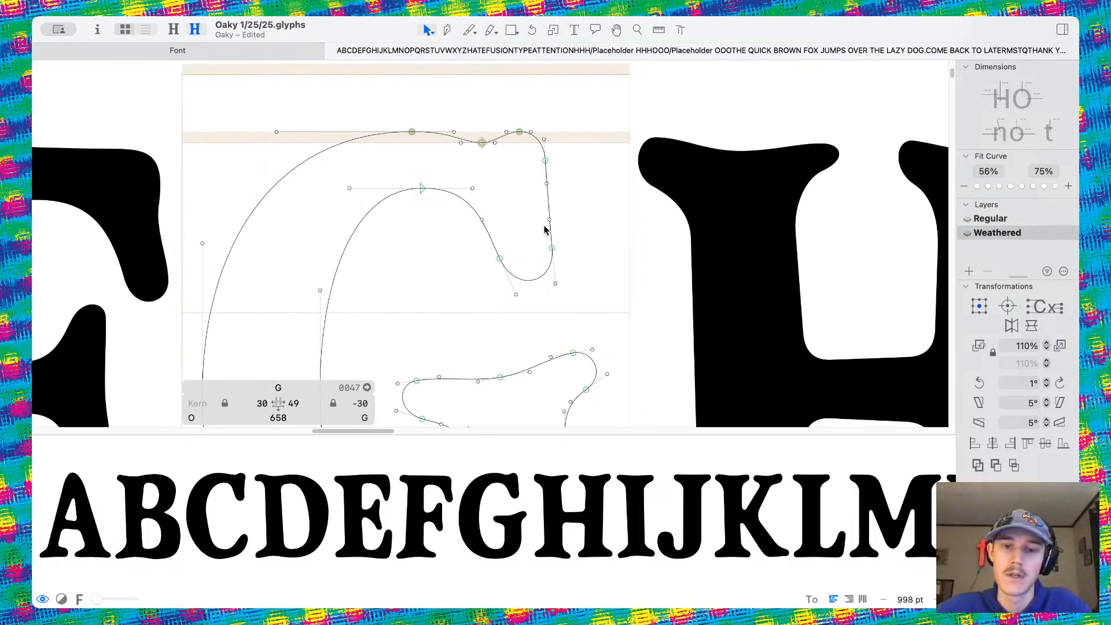
scroll(544, 229, up, 3)
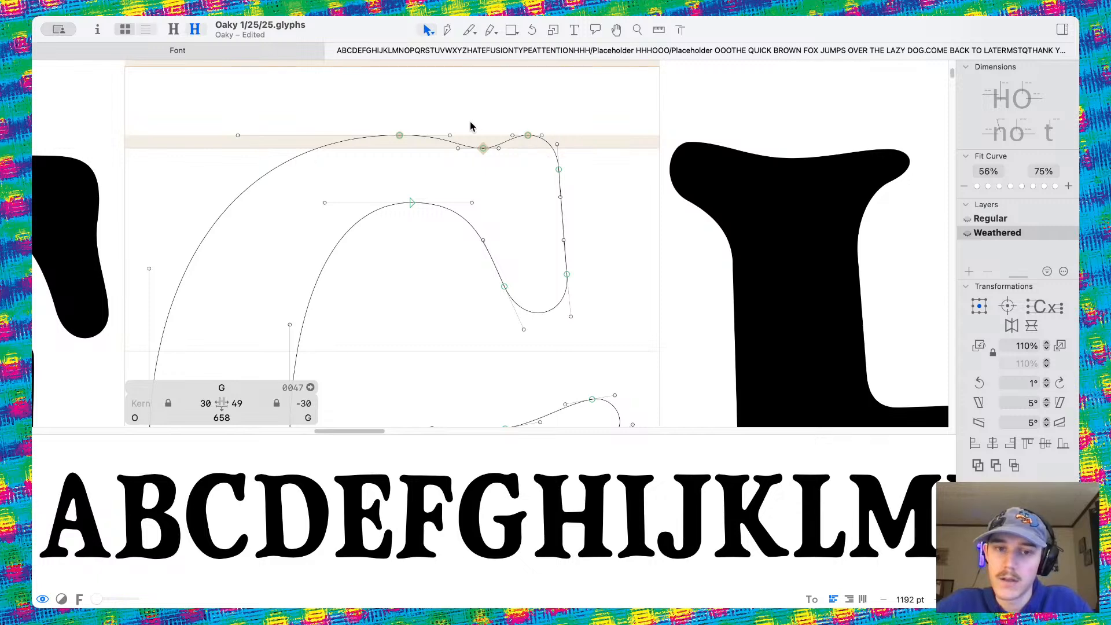
drag(517, 127, 623, 317)
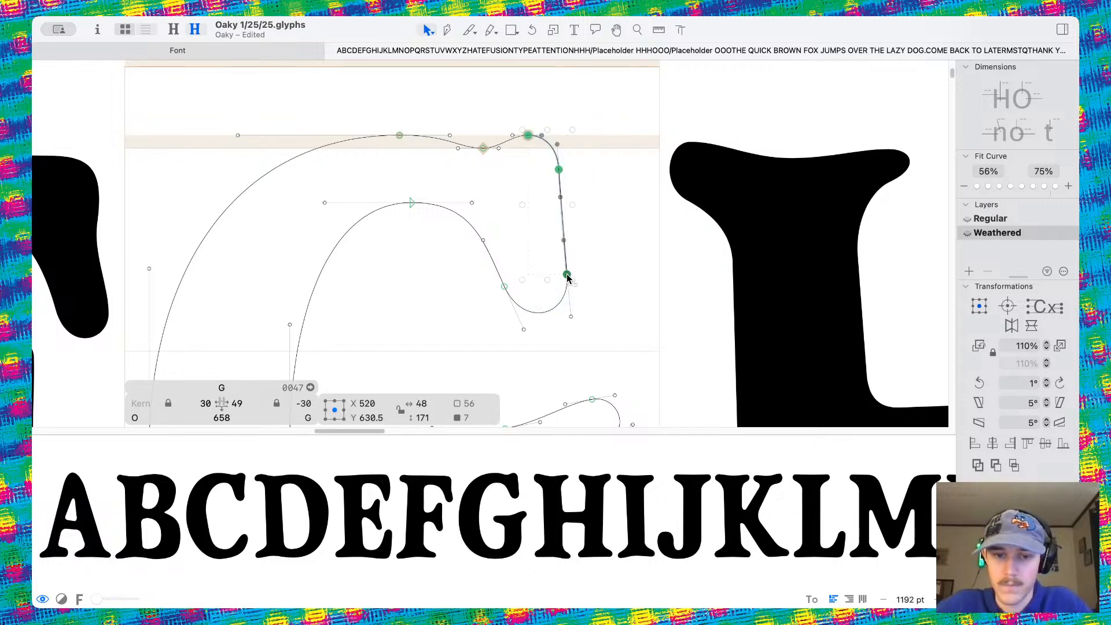
drag(567, 278, 587, 307)
key(super+z)
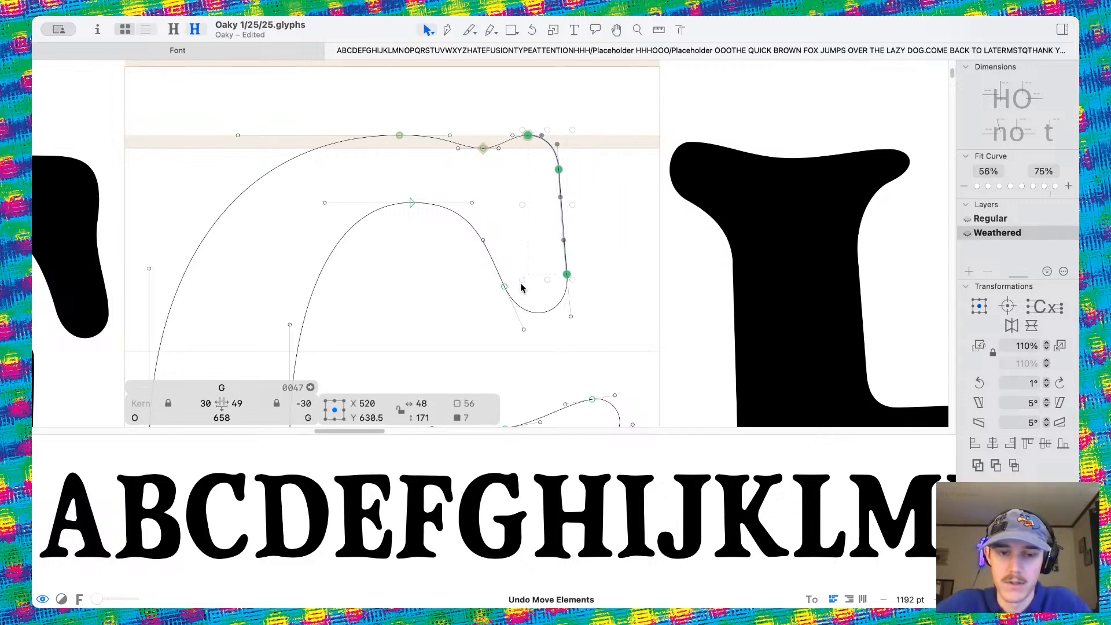
Lower the inner node of the G's upper terminal to X 467, Y 506, moving its lower handle to X 483, Y 442 and the outer node's to X 573, Y 483
drag(504, 287, 505, 306)
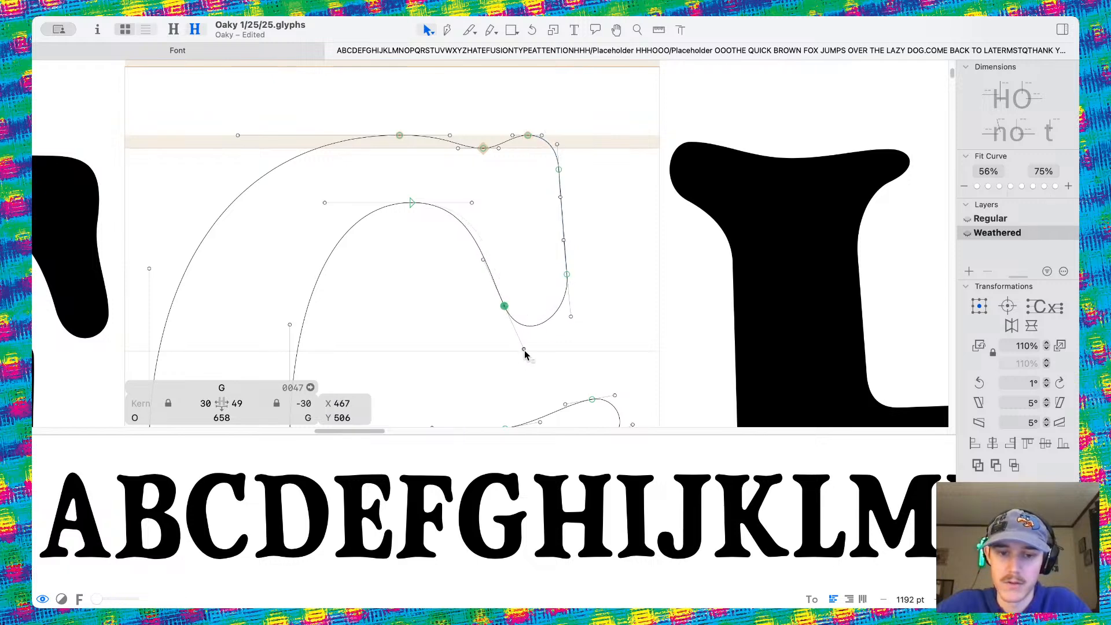
drag(524, 350, 518, 362)
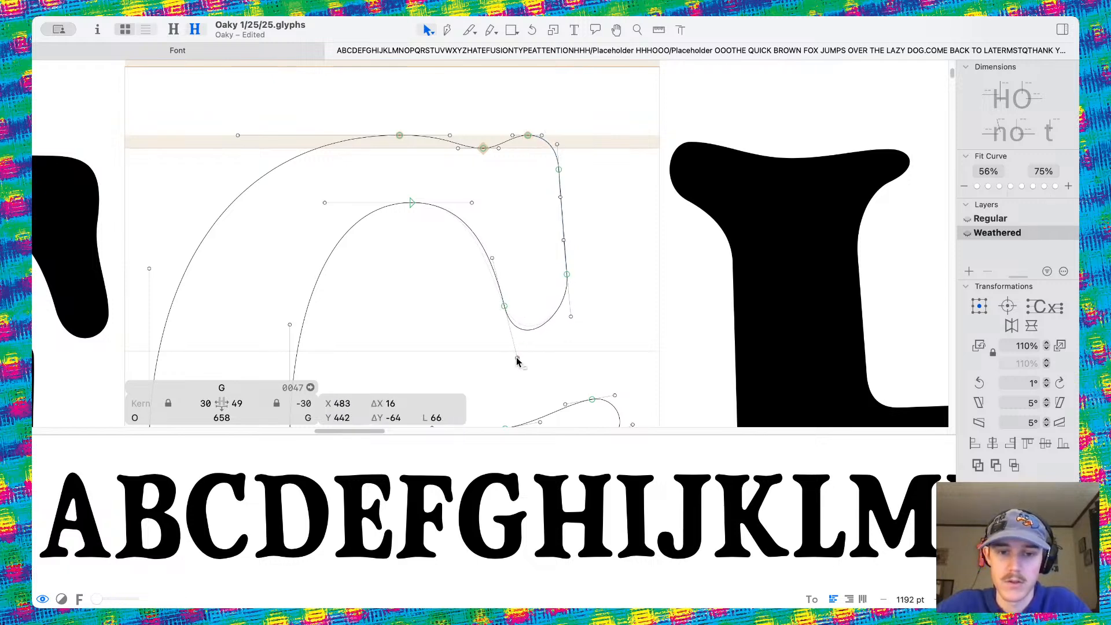
drag(572, 322, 591, 327)
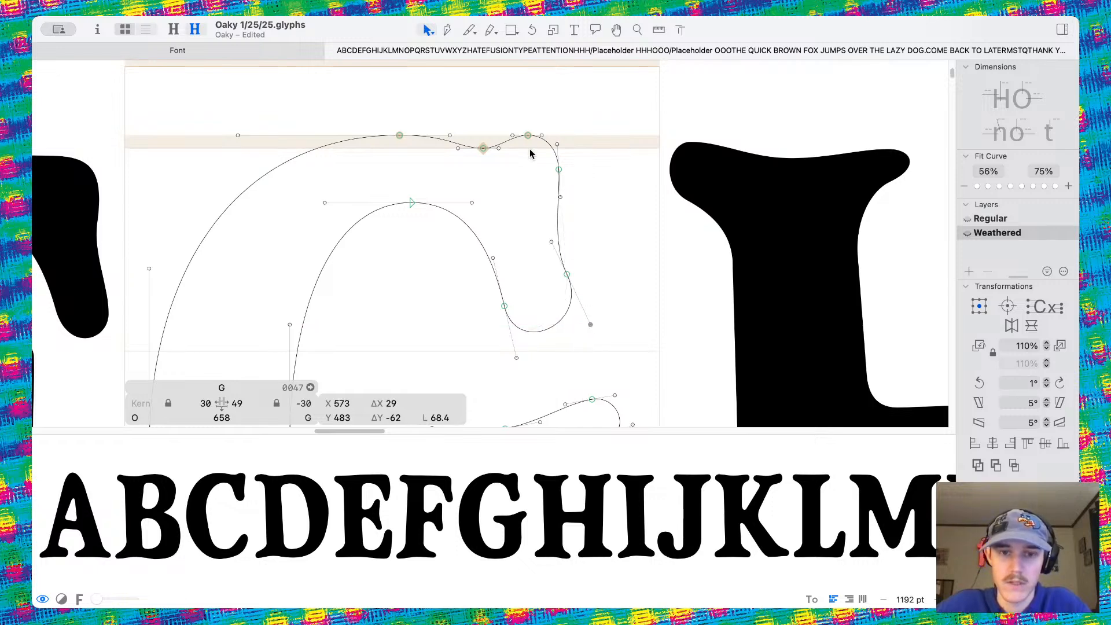
Shift the two nodes around the upper right corner of the G's terminal slightly right and down, and preview the alphabet
drag(516, 117, 571, 174)
click(605, 189)
drag(449, 141, 505, 155)
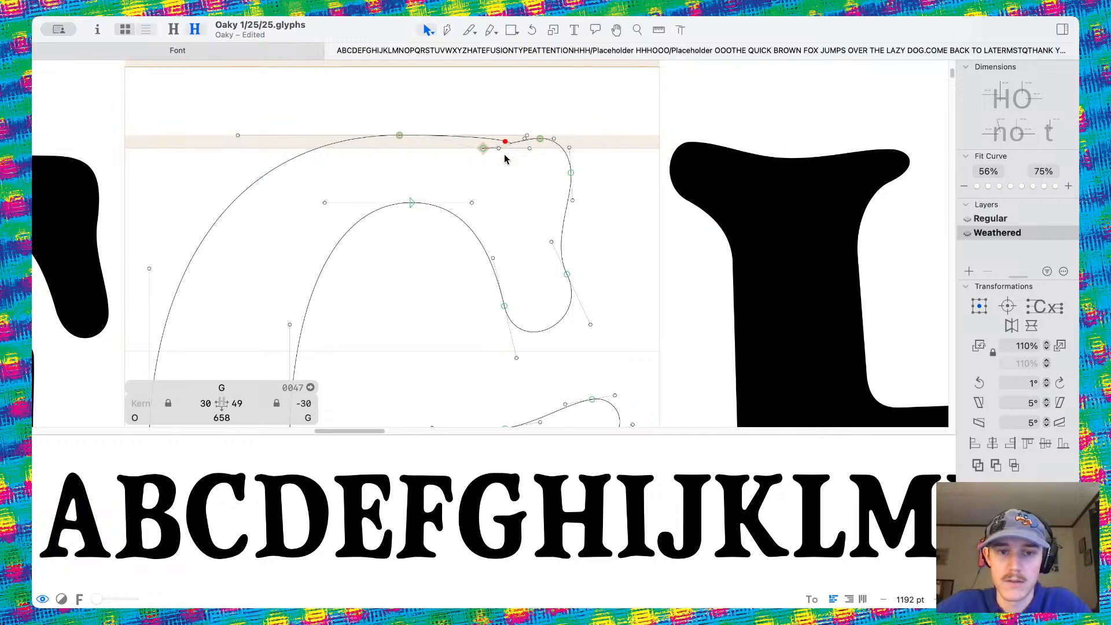
key(super+z)
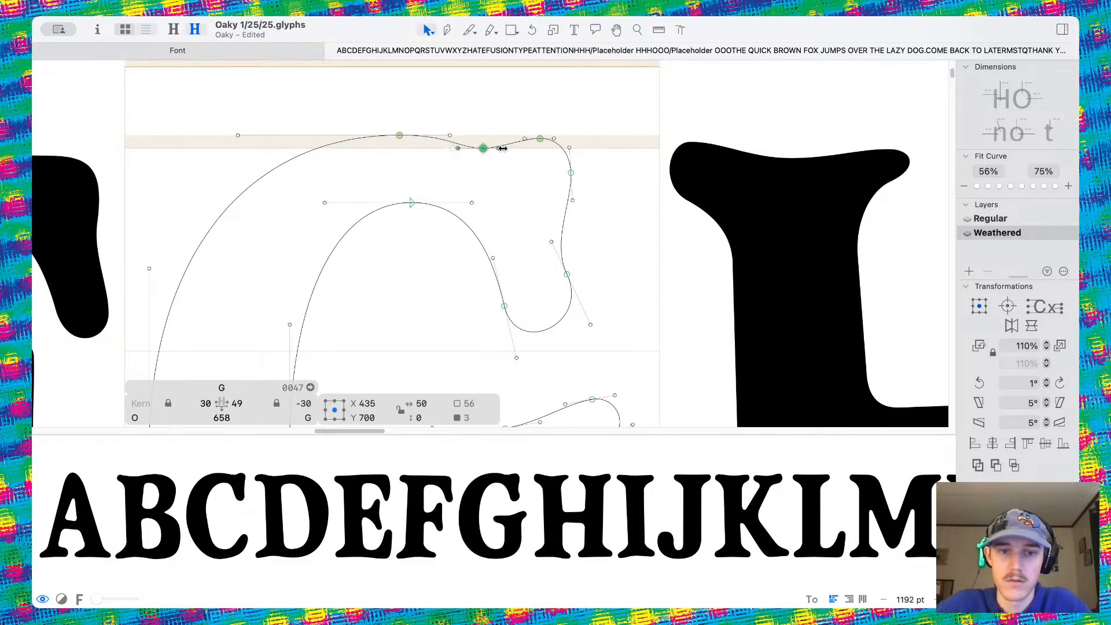
key(space)
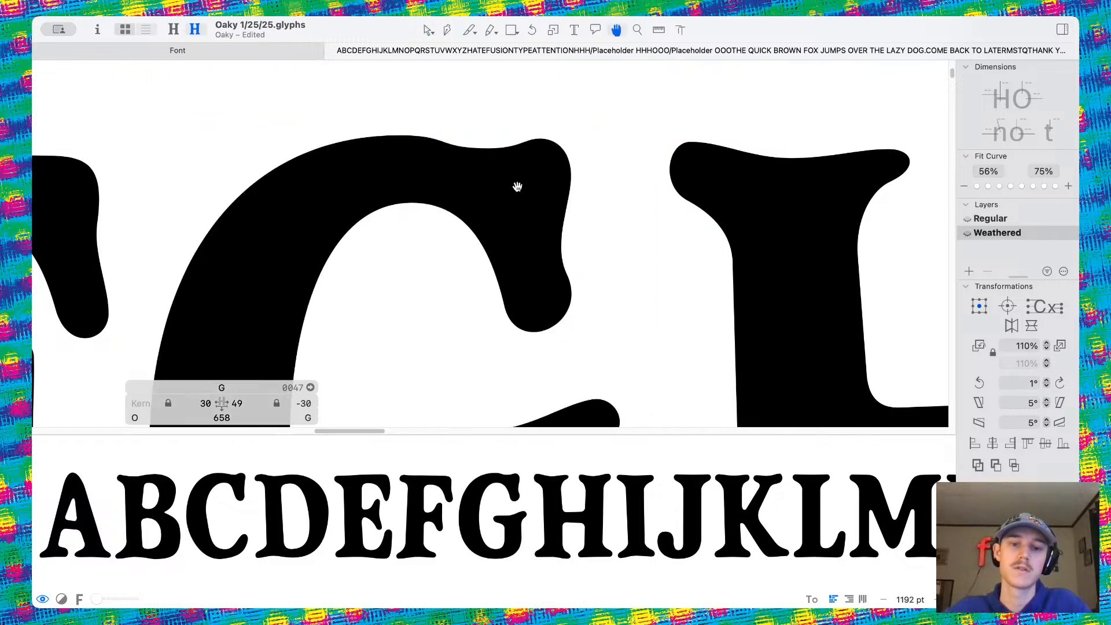
scroll(517, 186, down, 10)
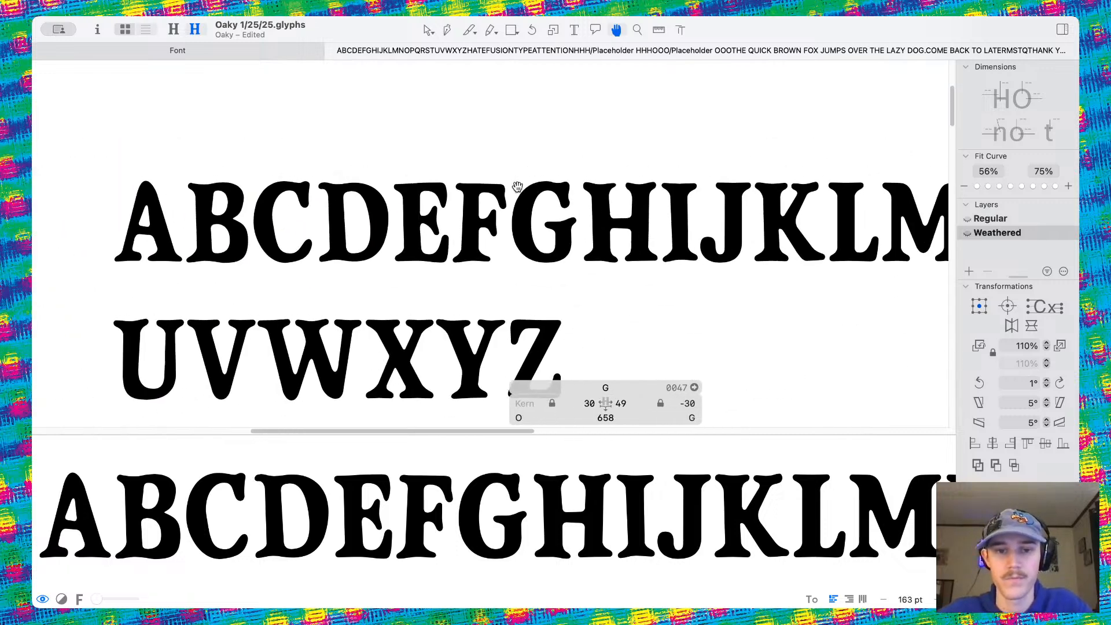
Raise the upper left node of the G's serif to X 348, Y 366, and slant the left stroke with its inner lower handle at X 232, Y 129
scroll(517, 186, up, 15)
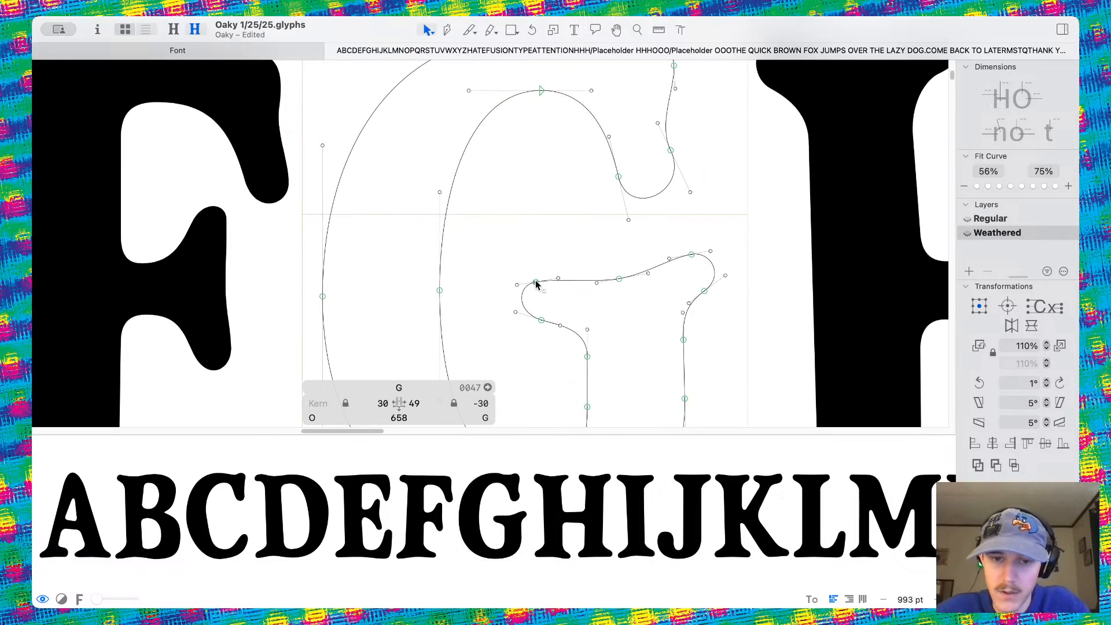
drag(536, 283, 537, 278)
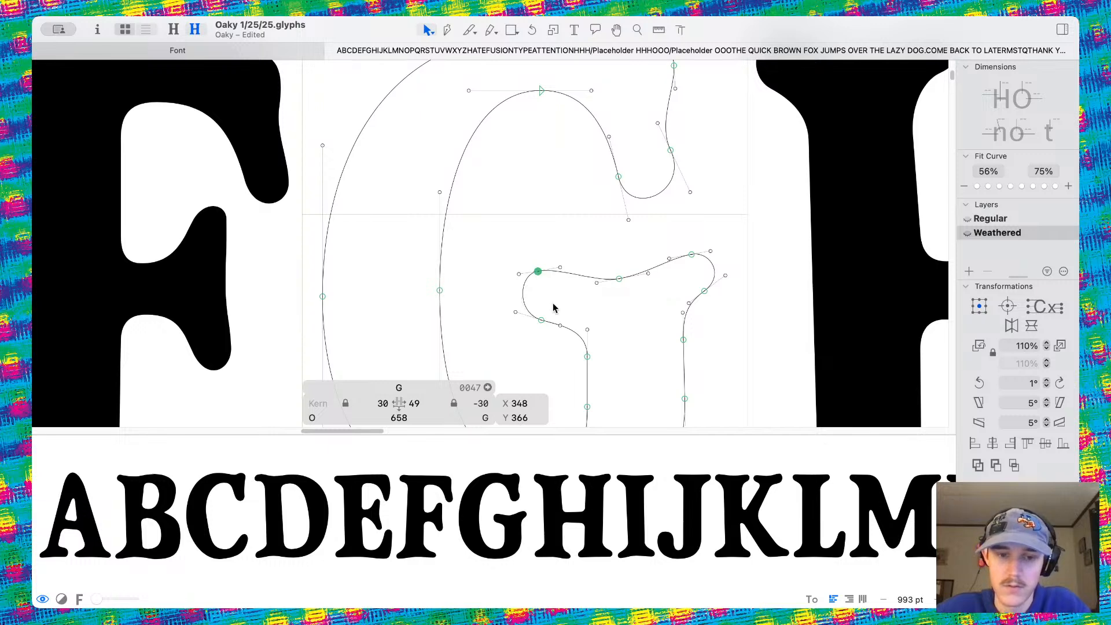
scroll(460, 307, down, 2)
scroll(461, 309, down, 2)
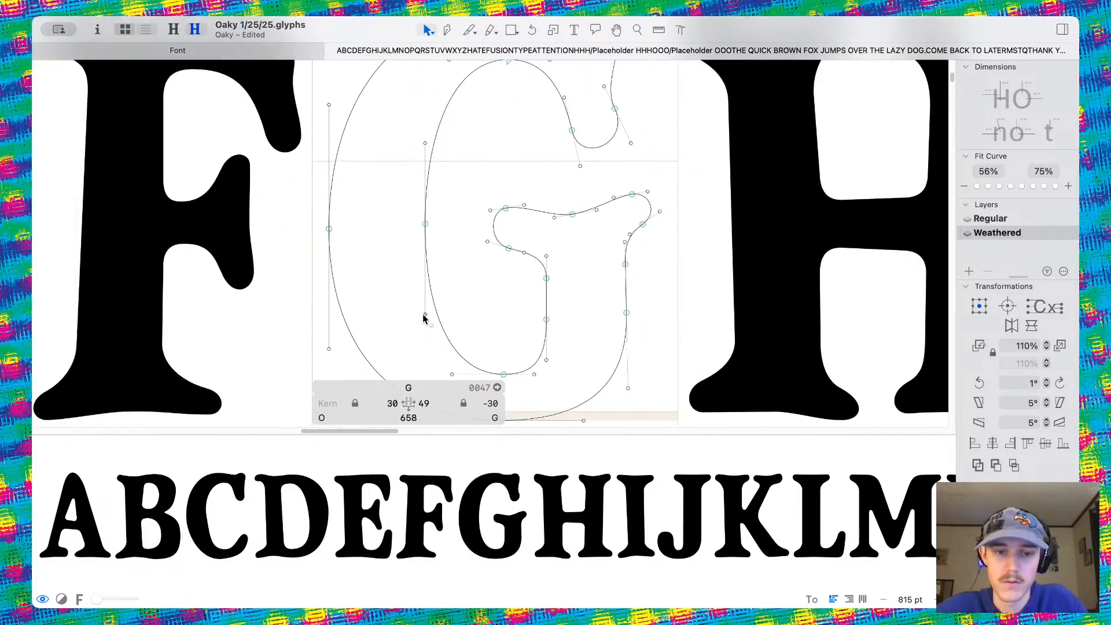
drag(423, 315, 441, 343)
scroll(435, 337, down, 2)
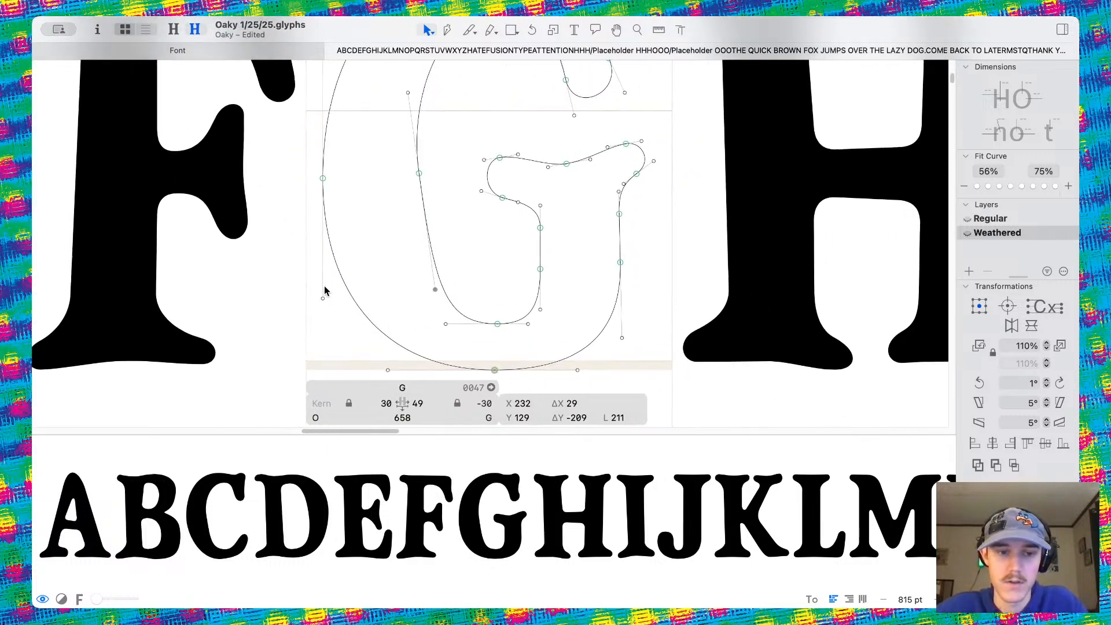
mouse_move(320, 300)
mouse_down()
mouse_move(321, 322)
mouse_move(341, 321)
mouse_move(310, 317)
mouse_up()
key(space)
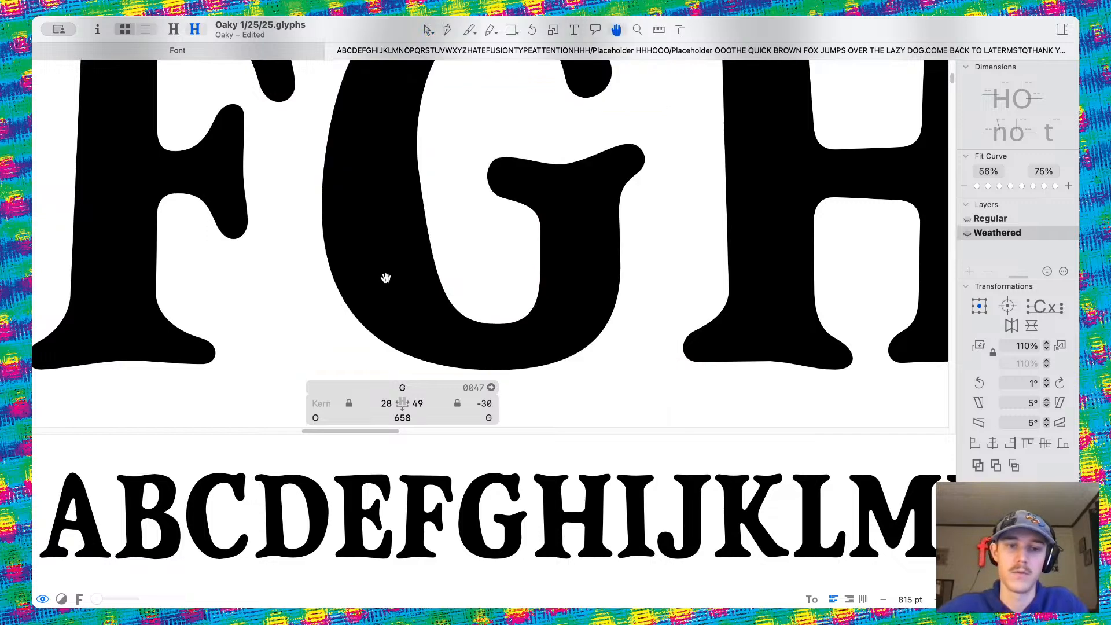
scroll(385, 278, down, 5)
scroll(385, 278, down, 4)
scroll(571, 315, down, 2)
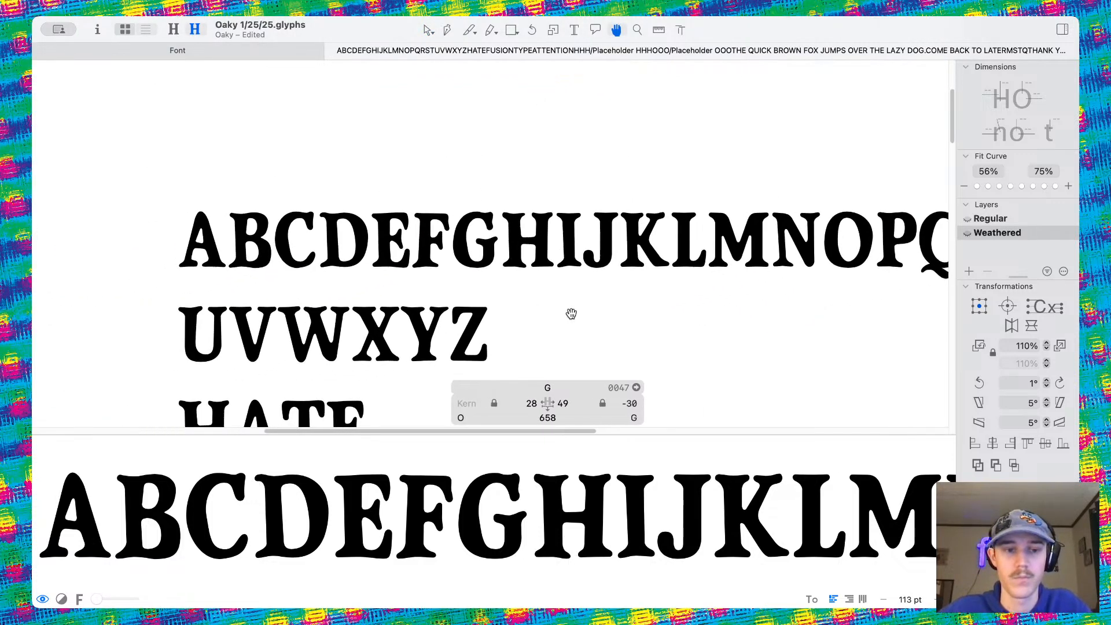
Shift the lowest node of the G's inner curve to the left, leaving the stem's inner node where it was
scroll(490, 228, up, 3)
scroll(450, 234, up, 3)
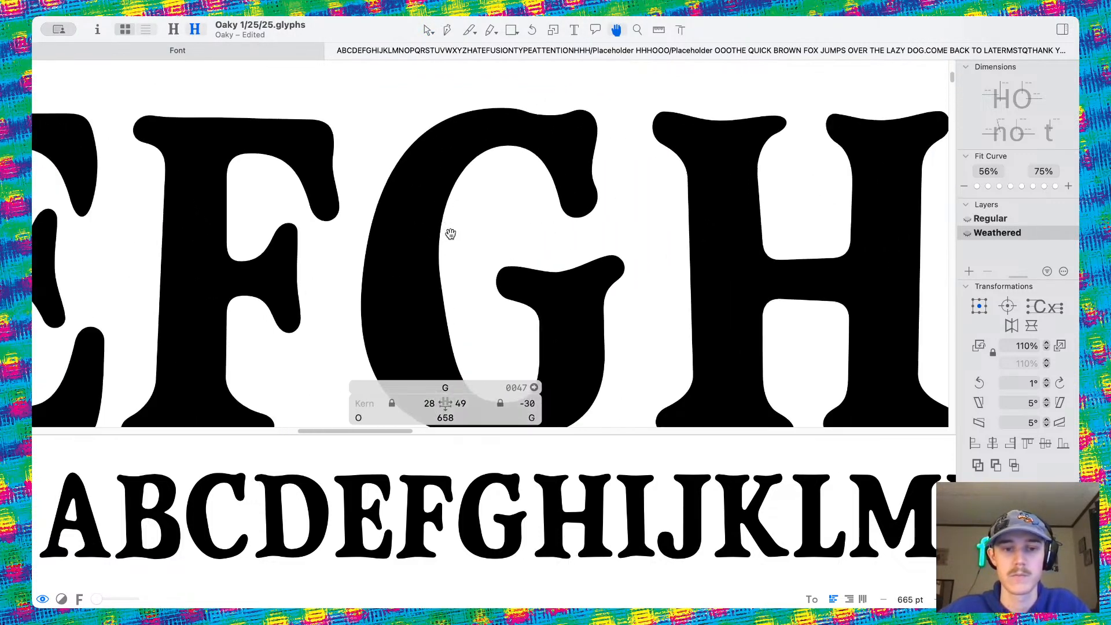
scroll(455, 274, down, 2)
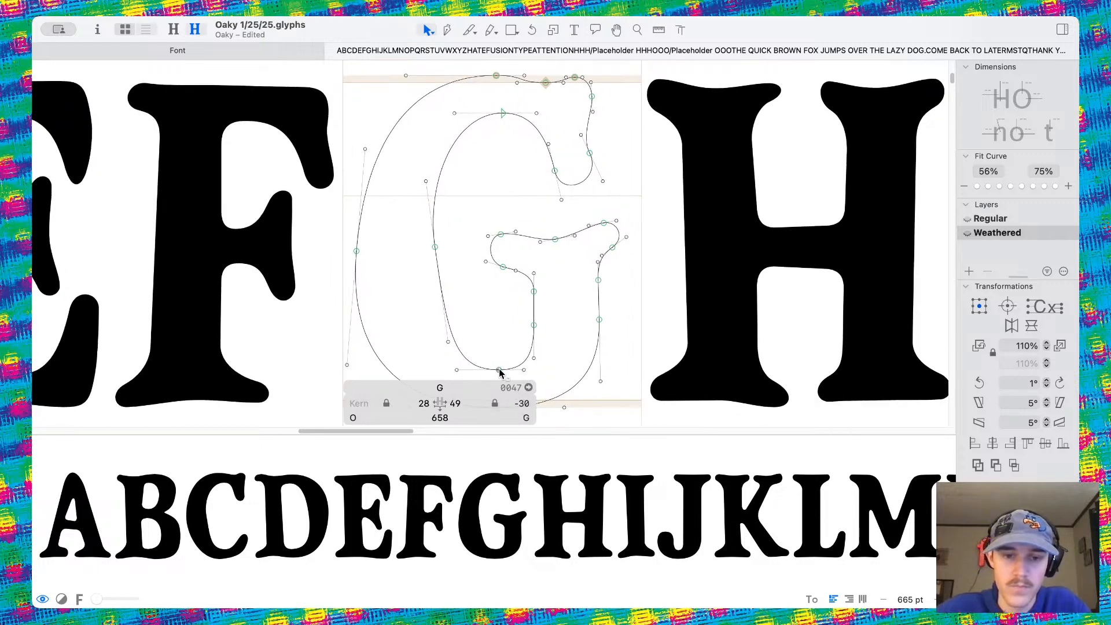
mouse_move(499, 372)
mouse_down()
mouse_move(477, 369)
mouse_move(515, 370)
mouse_up()
key(super+z)
drag(534, 326, 530, 327)
key(cmd+z)
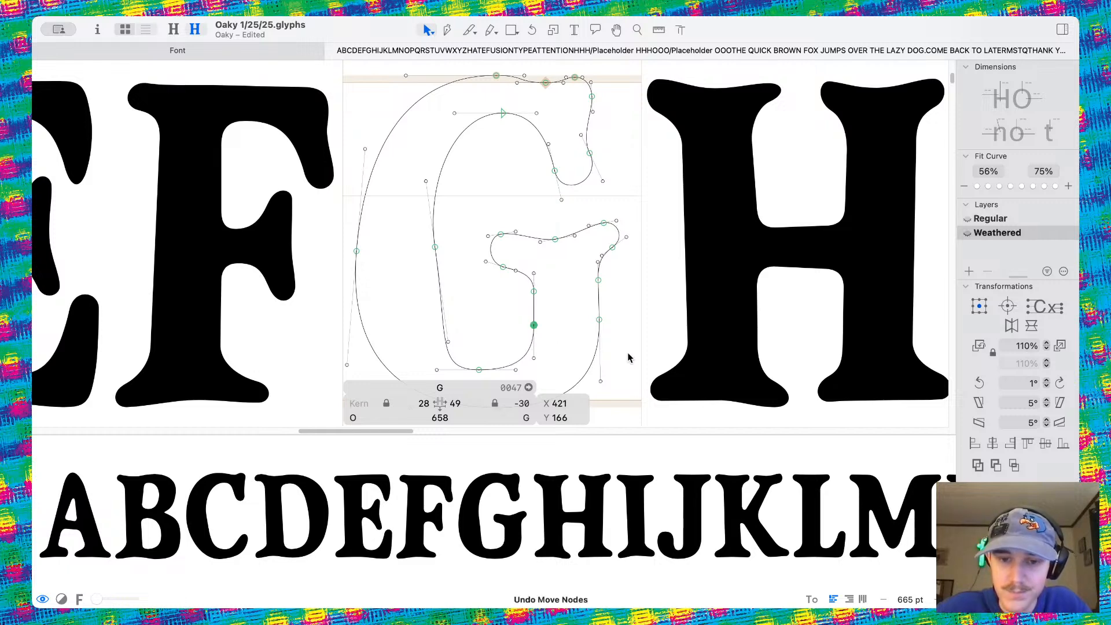
Move the lower node on the outer side of the G's right stem outward so the lower right curve bulges
drag(599, 319, 552, 290)
scroll(607, 373, down, 3)
scroll(567, 347, right, 1)
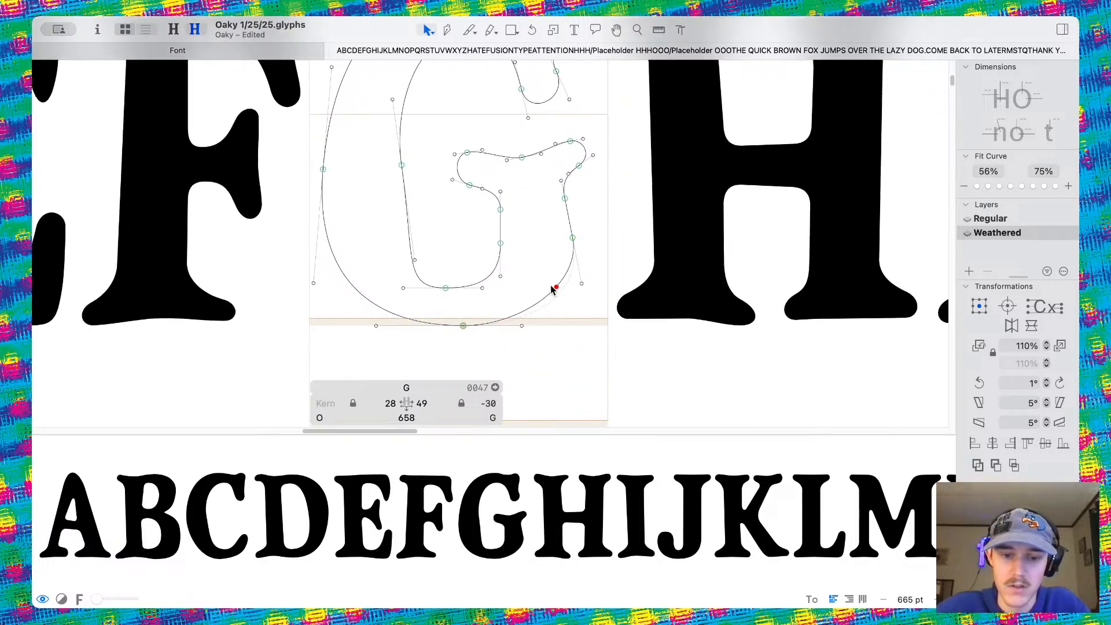
Slant the left handles at the tops of the G's outer and inner curves, and preview the alphabet
scroll(530, 263, up, 5)
drag(396, 137, 372, 114)
key(space)
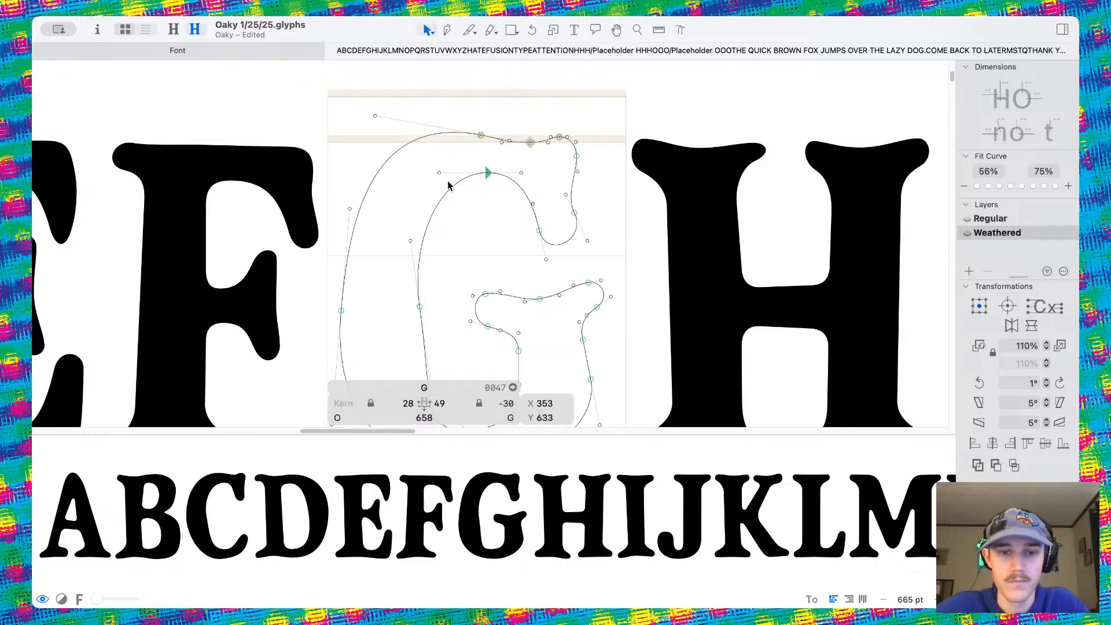
mouse_move(439, 172)
mouse_down()
mouse_move(433, 185)
mouse_move(436, 159)
mouse_move(441, 179)
mouse_up()
key(space)
scroll(465, 237, down, 10)
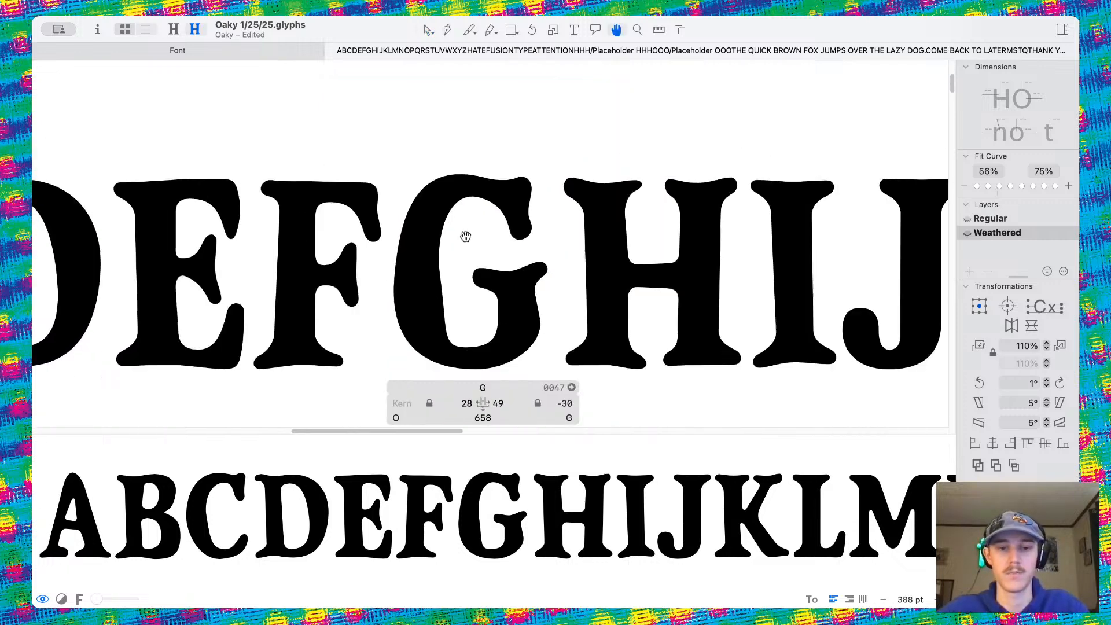
scroll(440, 222, up, 8)
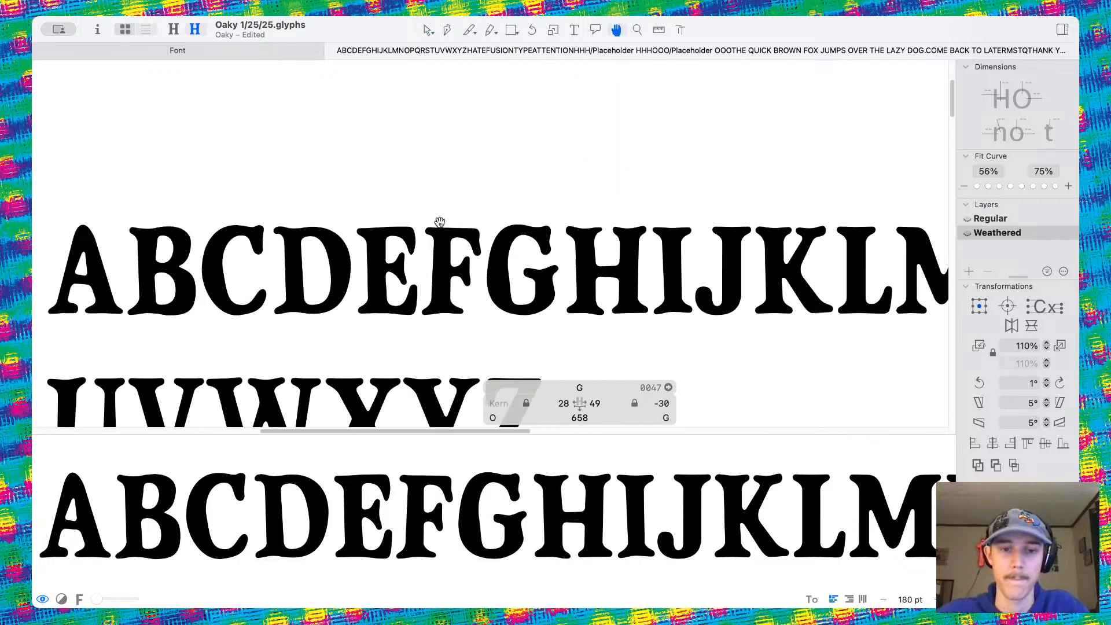
scroll(541, 232, down, 2)
scroll(541, 231, down, 1)
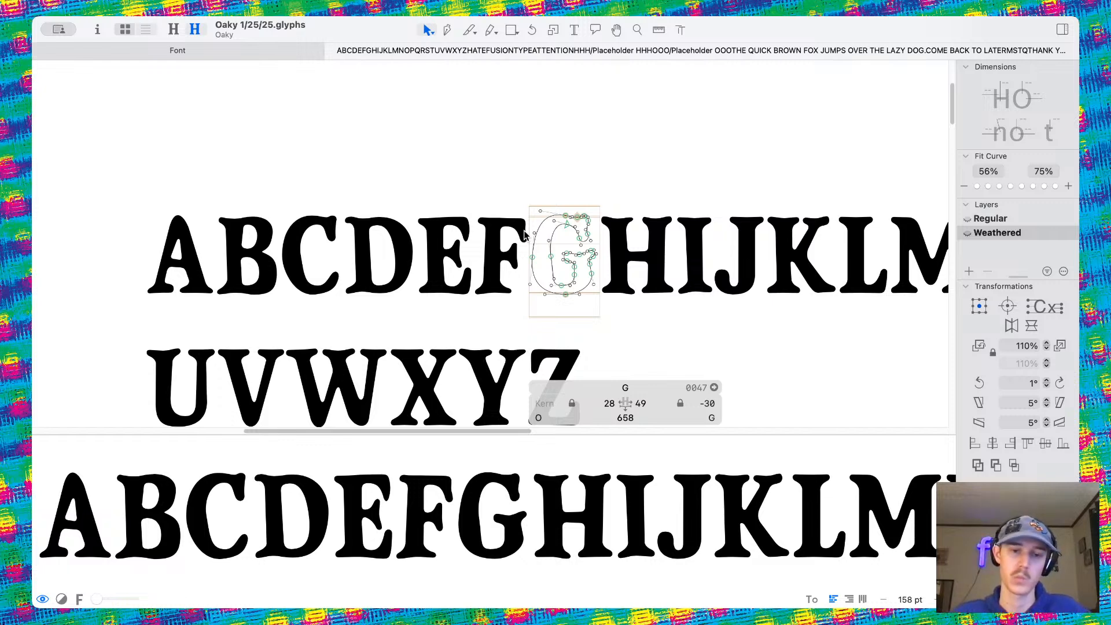
Open the J for editing and unite all of its overlapping outlines into one shape
scroll(523, 234, down, 2)
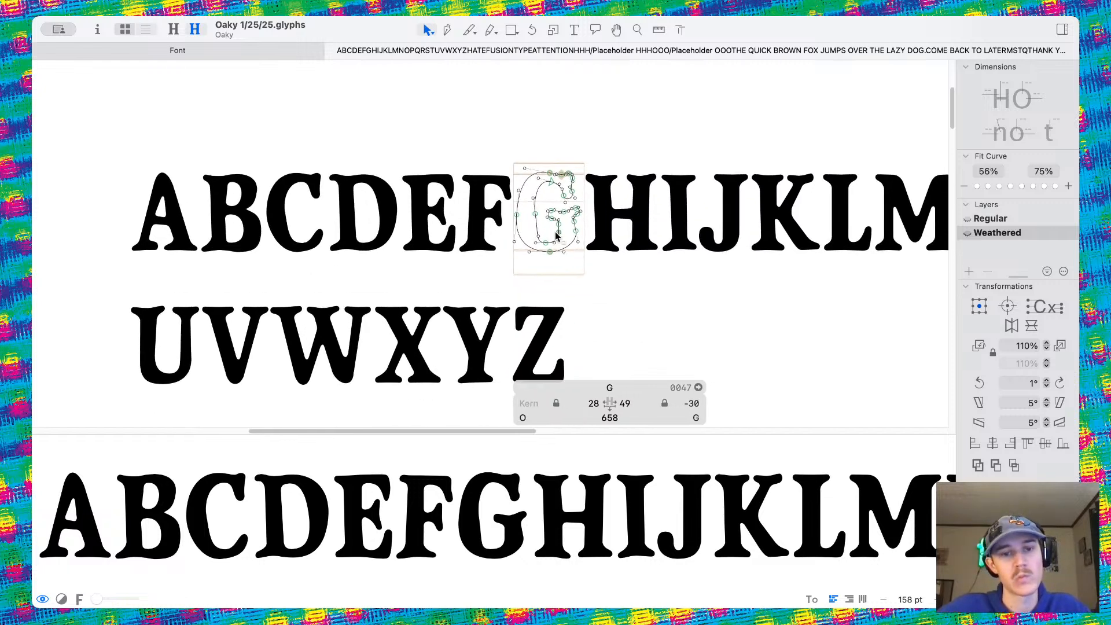
scroll(695, 229, right, 6)
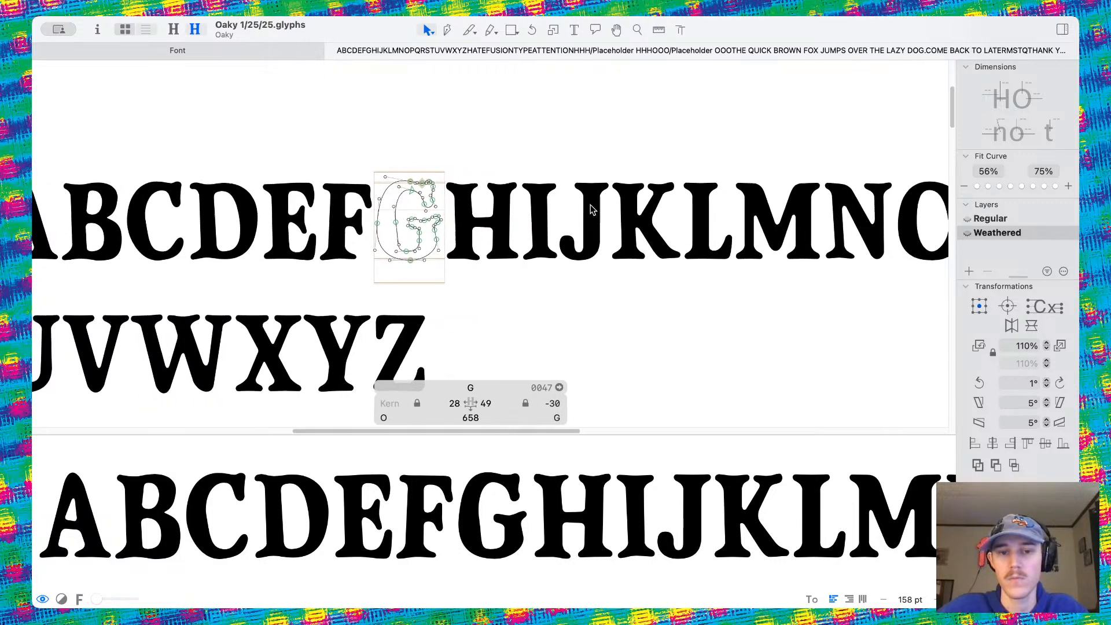
scroll(545, 214, up, 5)
double_click(545, 214)
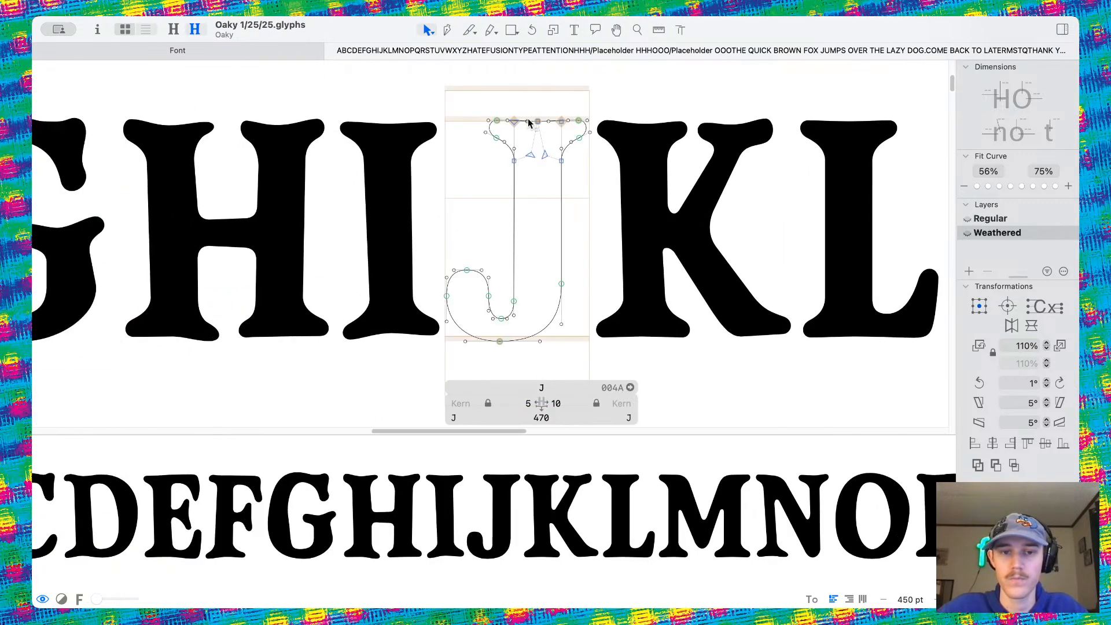
scroll(530, 124, up, 3)
scroll(529, 194, down, 4)
drag(390, 101, 955, 446)
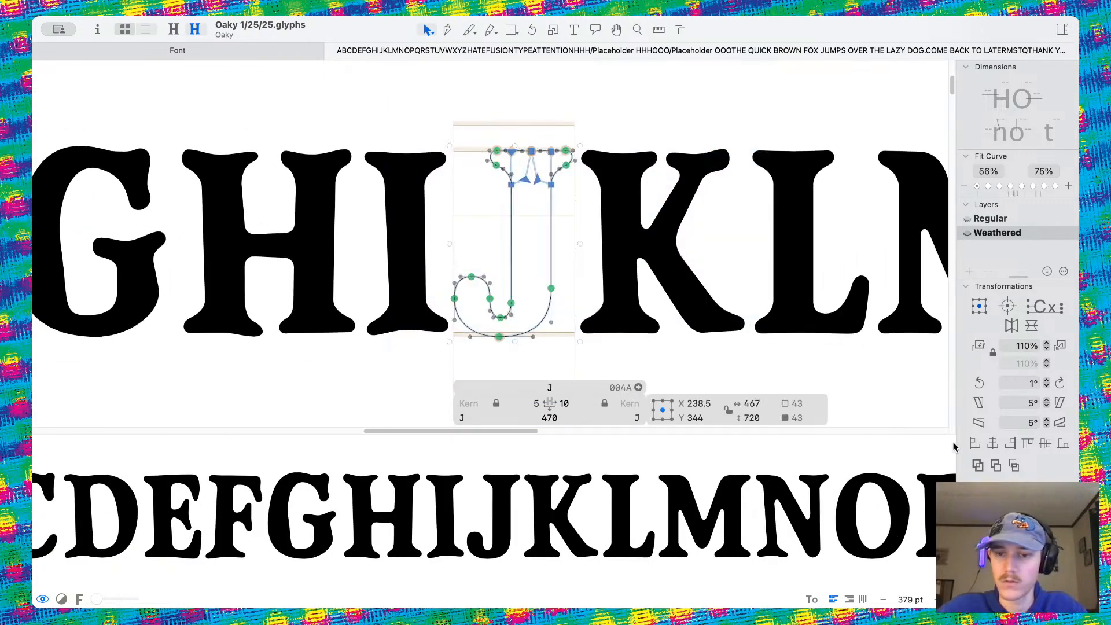
click(979, 464)
Delete the extra node at X 302, Y 700 in the middle of the J's upper edge, and select the remaining middle node at Y 701
scroll(515, 132, up, 6)
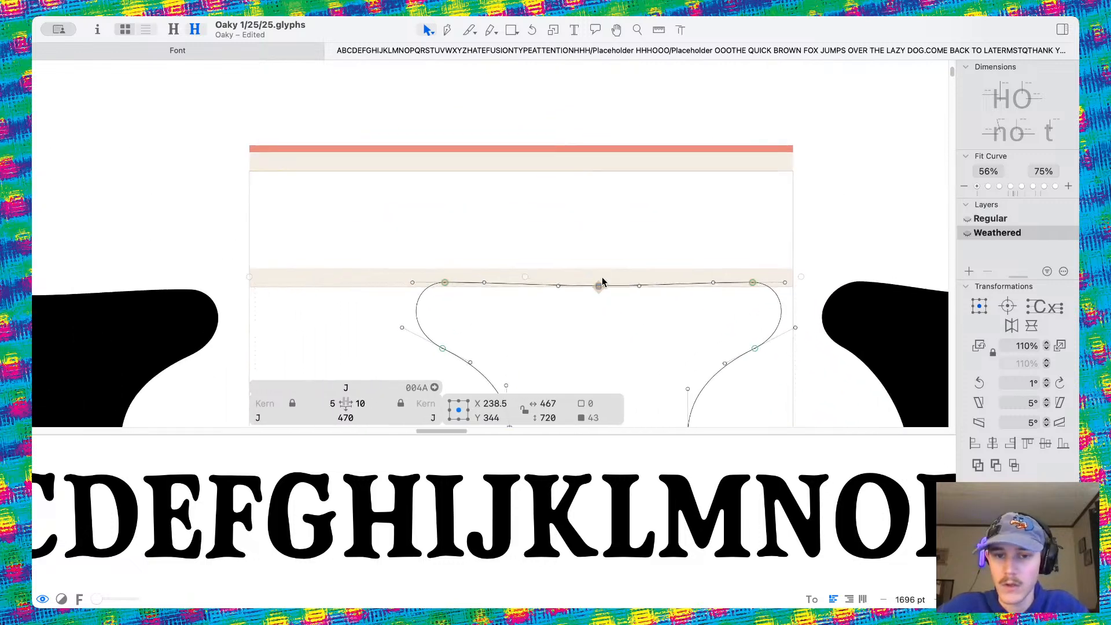
click(597, 284)
scroll(634, 328, up, 4)
click(635, 328)
scroll(596, 289, up, 4)
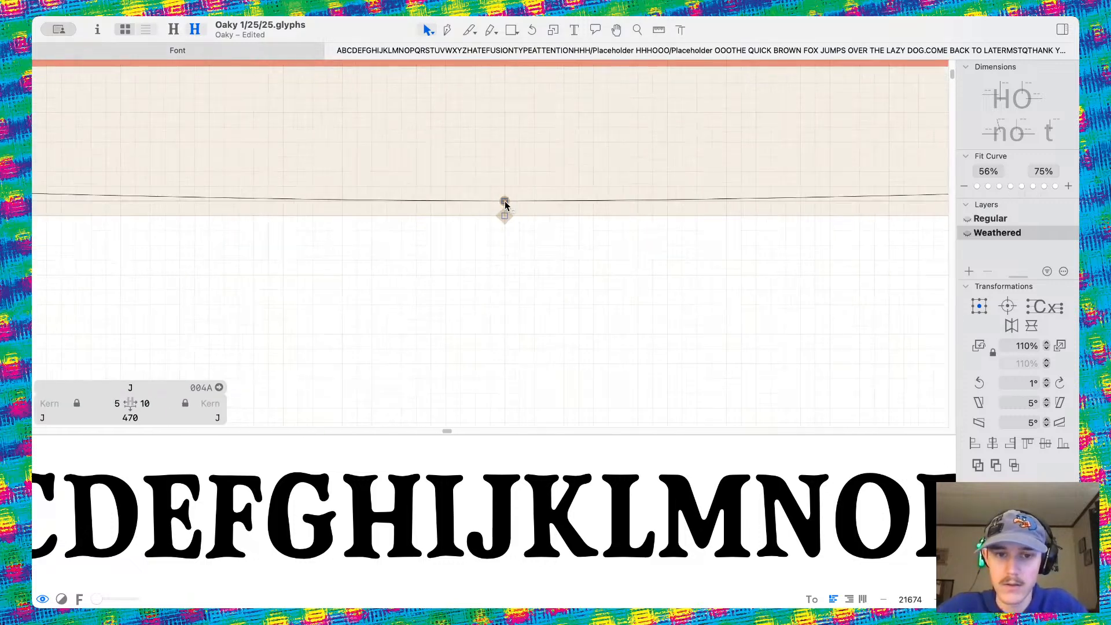
click(505, 219)
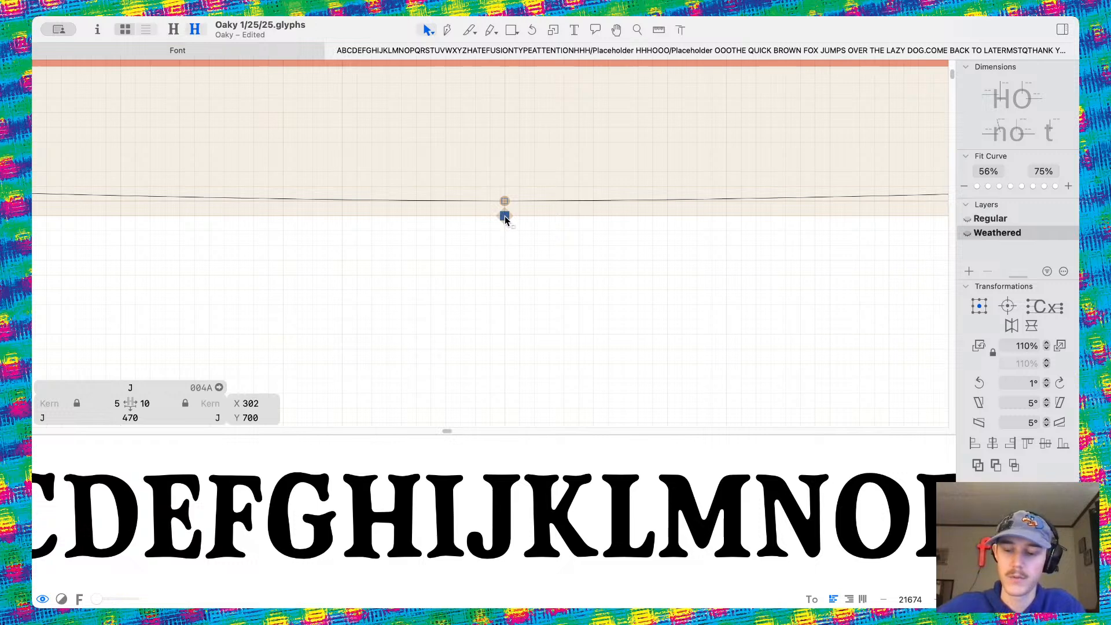
scroll(506, 223, down, 4)
click(511, 234)
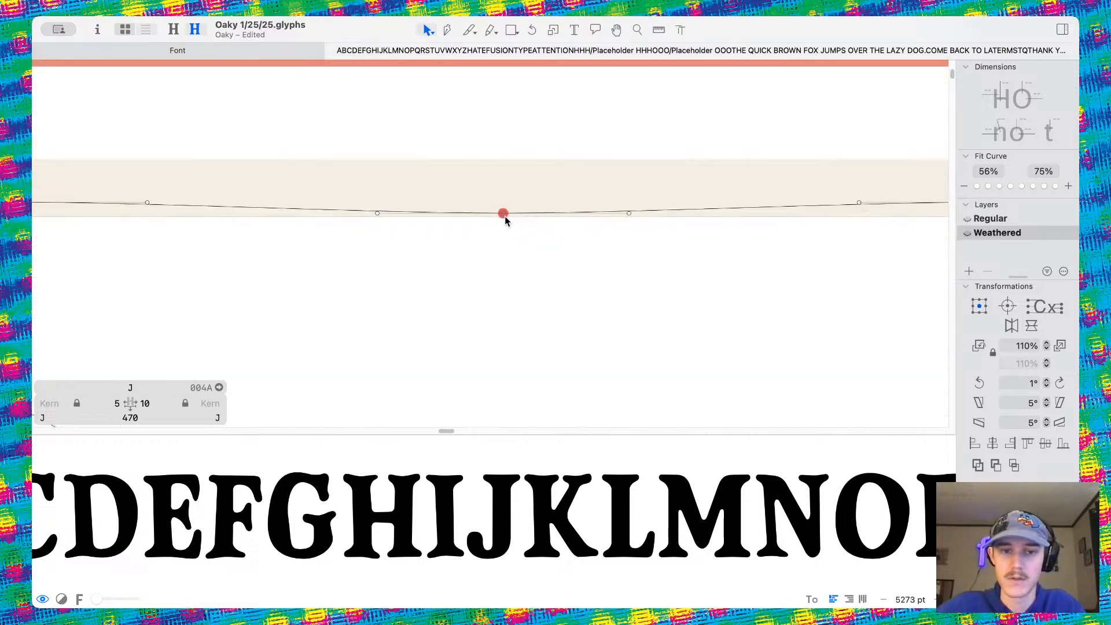
click(503, 214)
key(BackSpace)
click(503, 215)
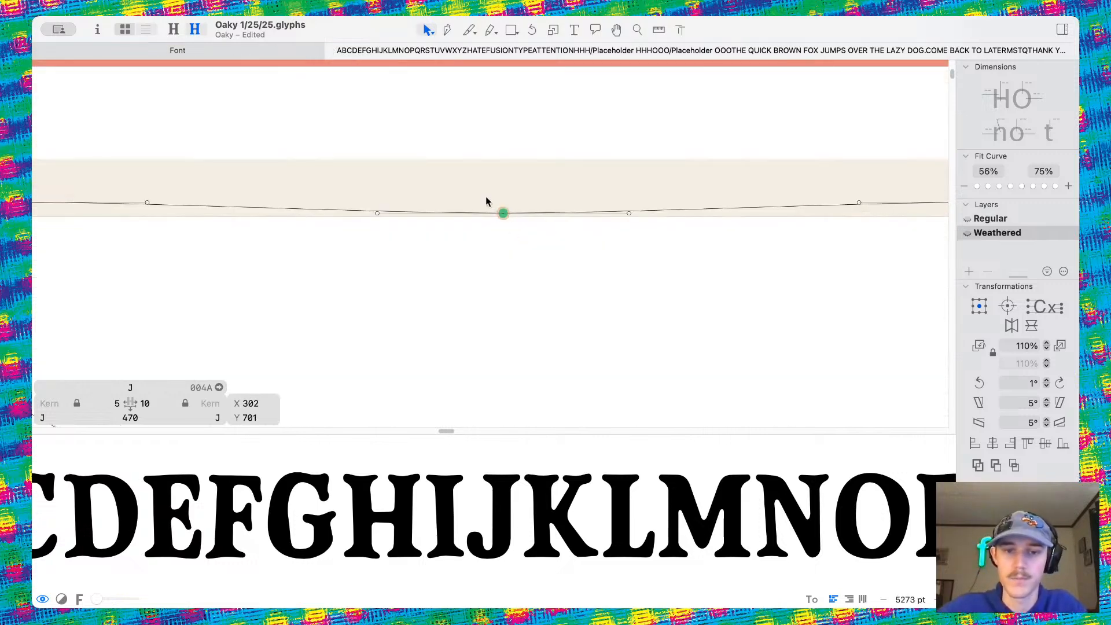
Deselect the J's node and examine the J within the alphabet and sample text at small and medium preview sizes
click(527, 244)
scroll(527, 247, down, 4)
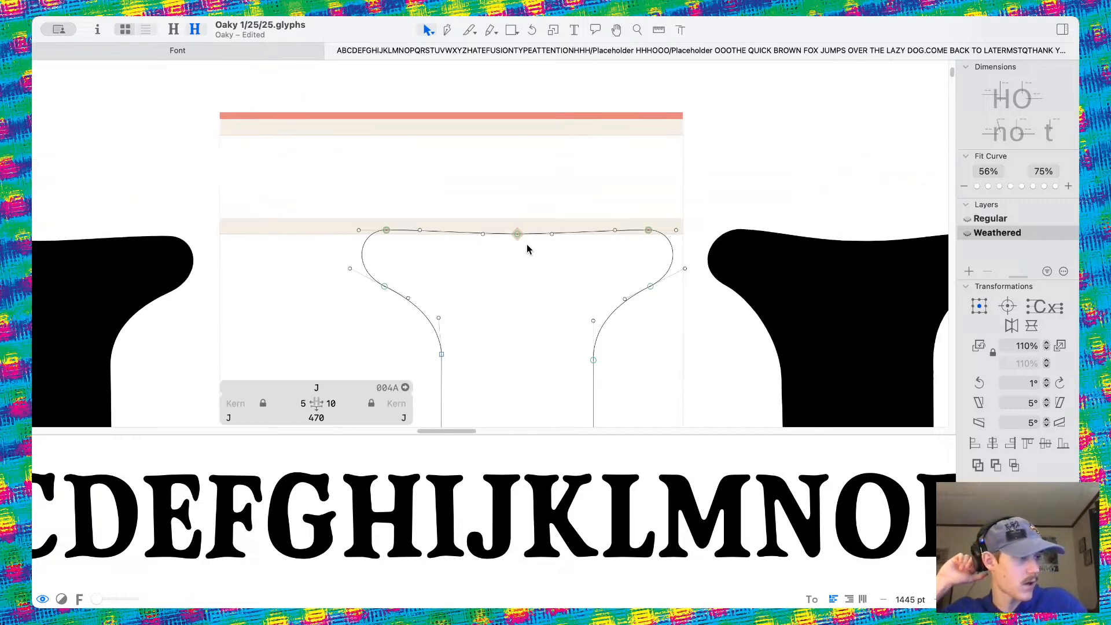
scroll(526, 248, down, 10)
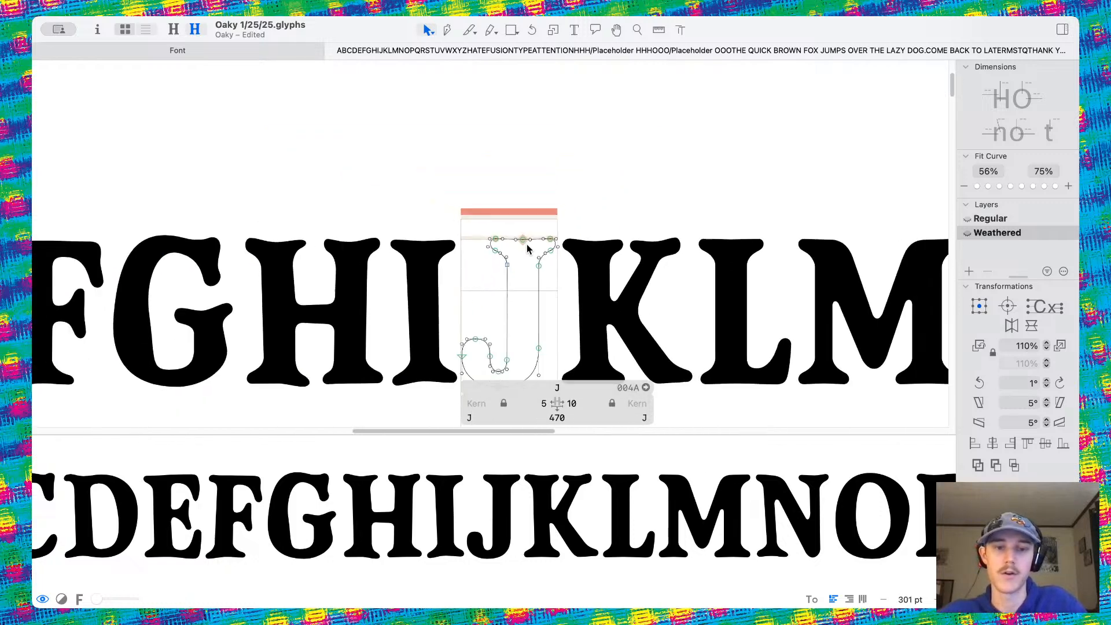
scroll(528, 249, down, 6)
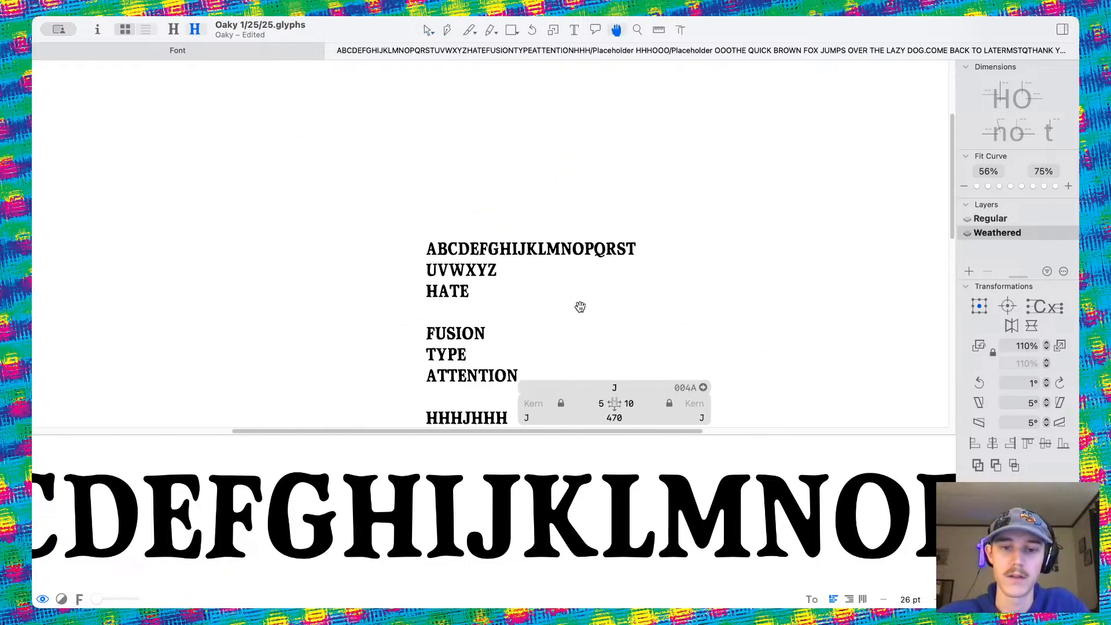
scroll(529, 251, up, 2)
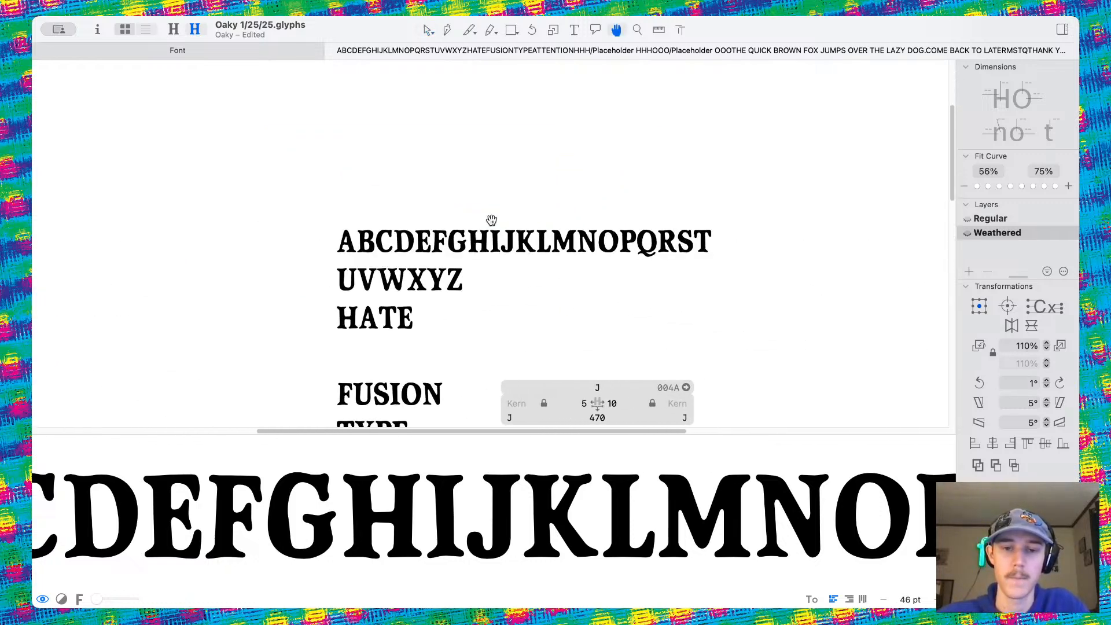
scroll(491, 219, up, 6)
key(space)
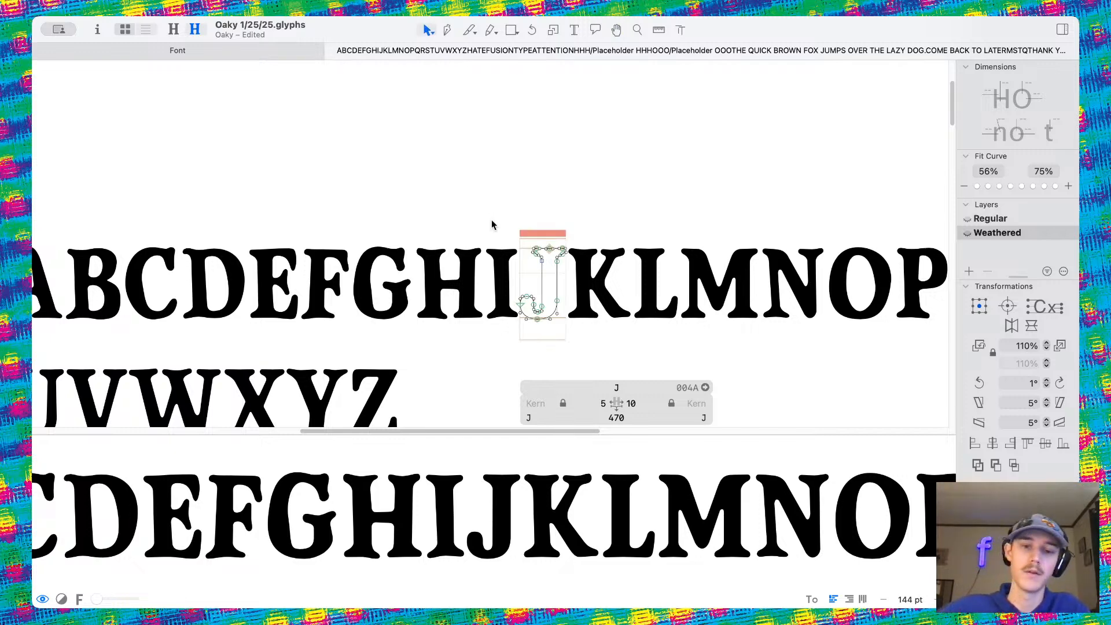
scroll(466, 330, up, 5)
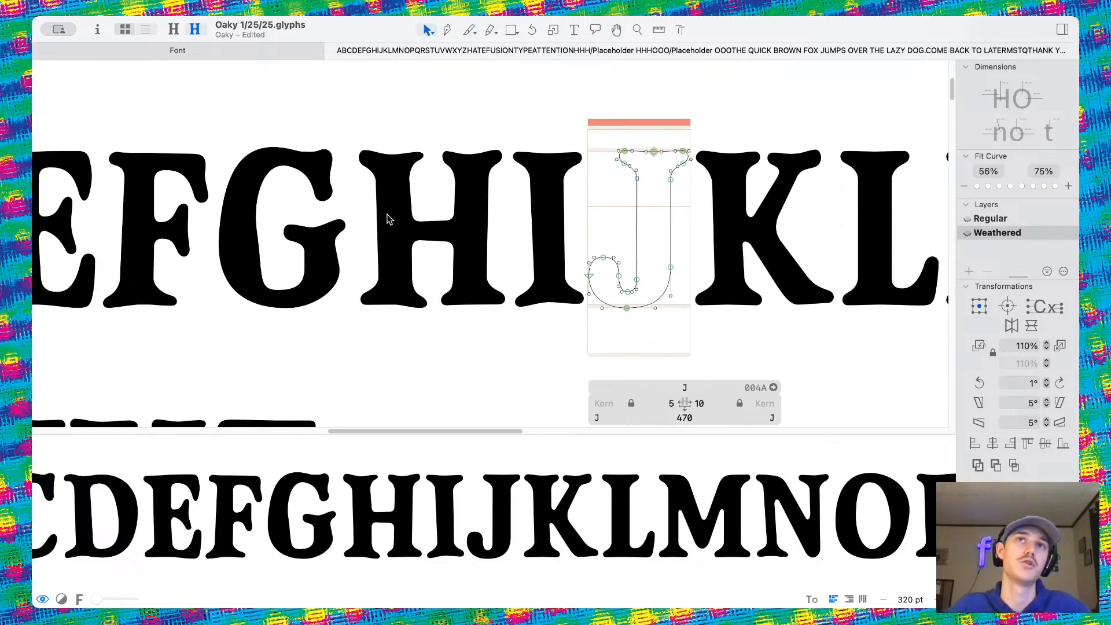
scroll(720, 228, up, 4)
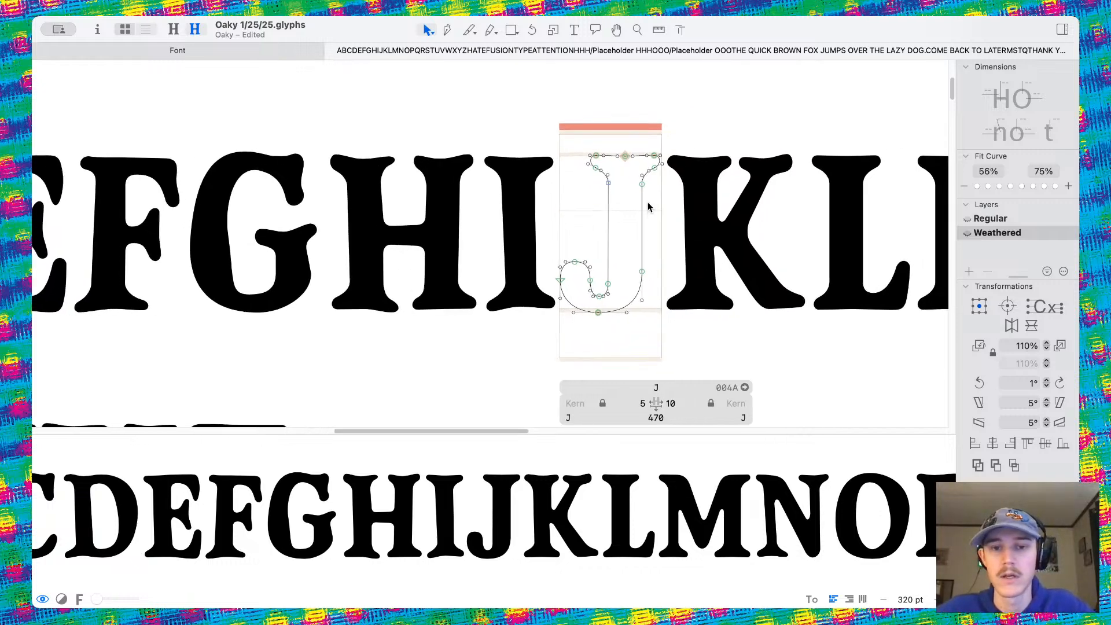
Rotate all the nodes of the J's upper serif counterclockwise twice by 1° and nudge them left by 4 units
scroll(576, 180, up, 4)
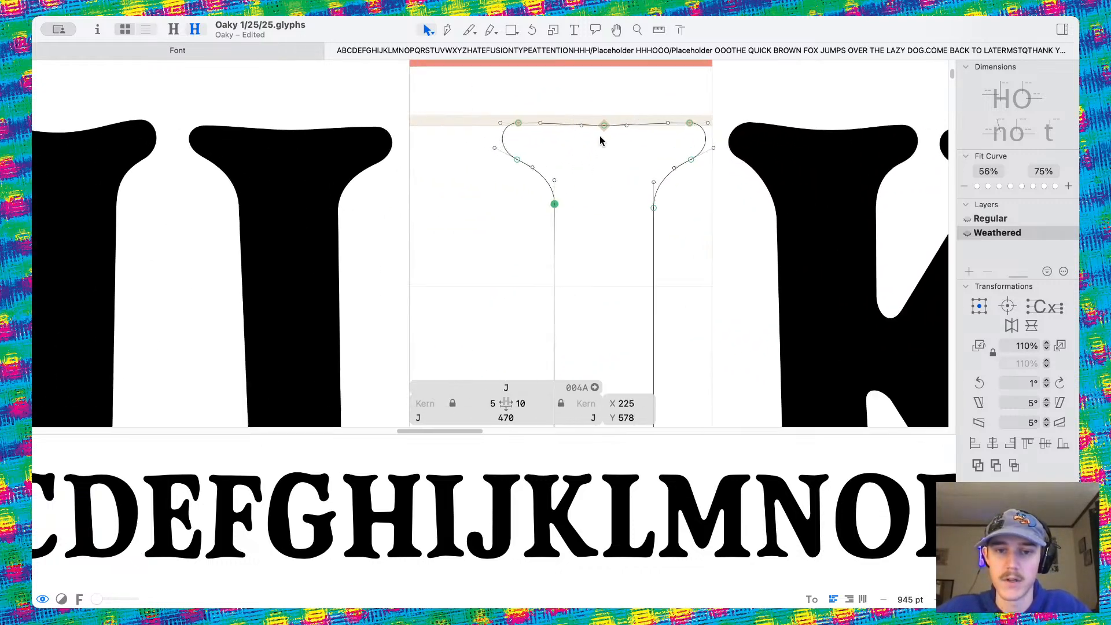
drag(448, 89, 727, 254)
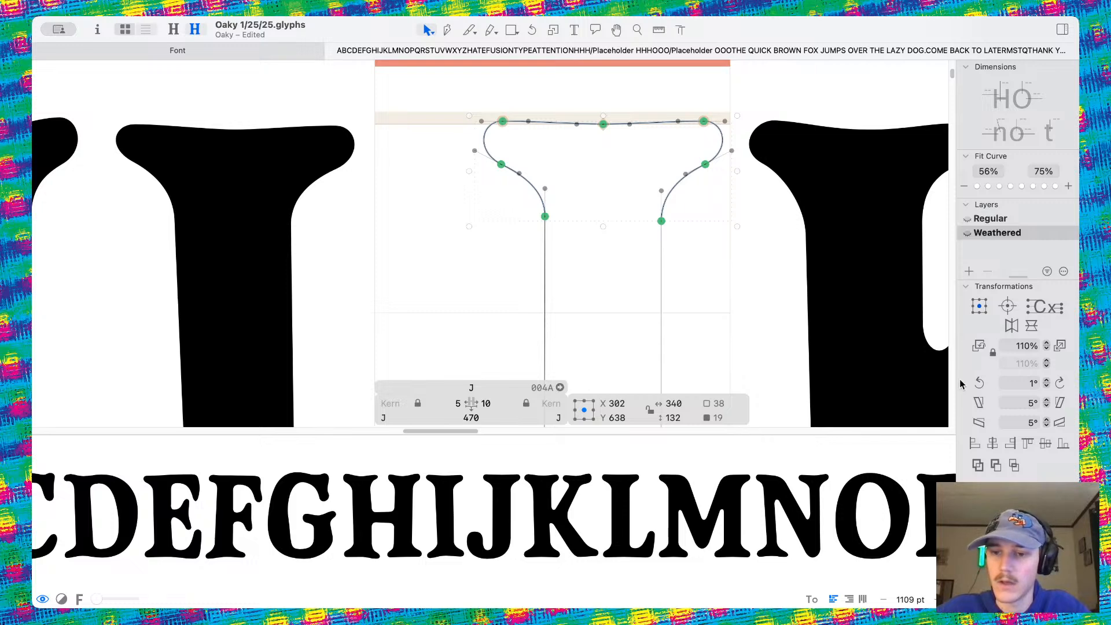
click(980, 384)
click(980, 385)
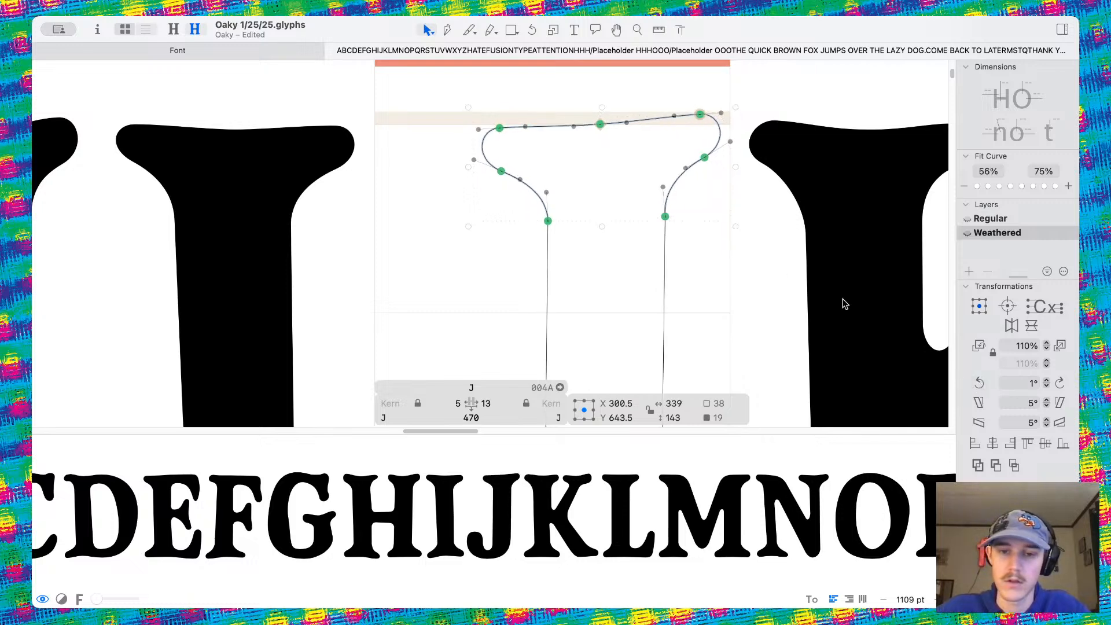
key(Left)
key(Left)
key(Left)
key(Left)
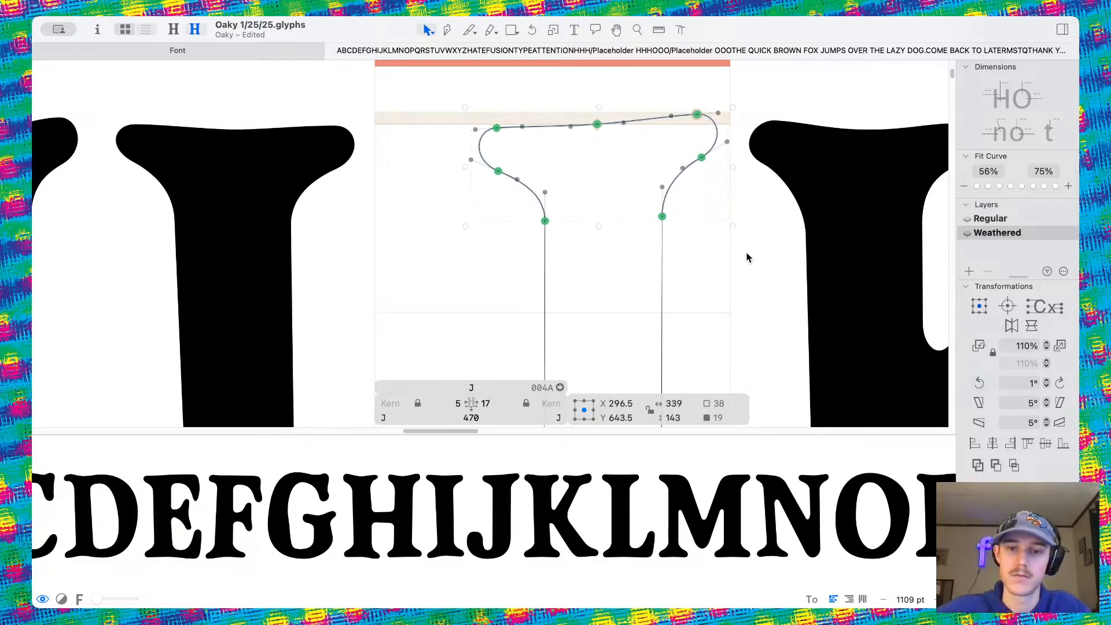
Move the node at the lower end of the J stem's left edge right to X 251, Y 115
click(746, 257)
scroll(675, 227, down, 3)
scroll(591, 313, down, 5)
scroll(558, 331, up, 5)
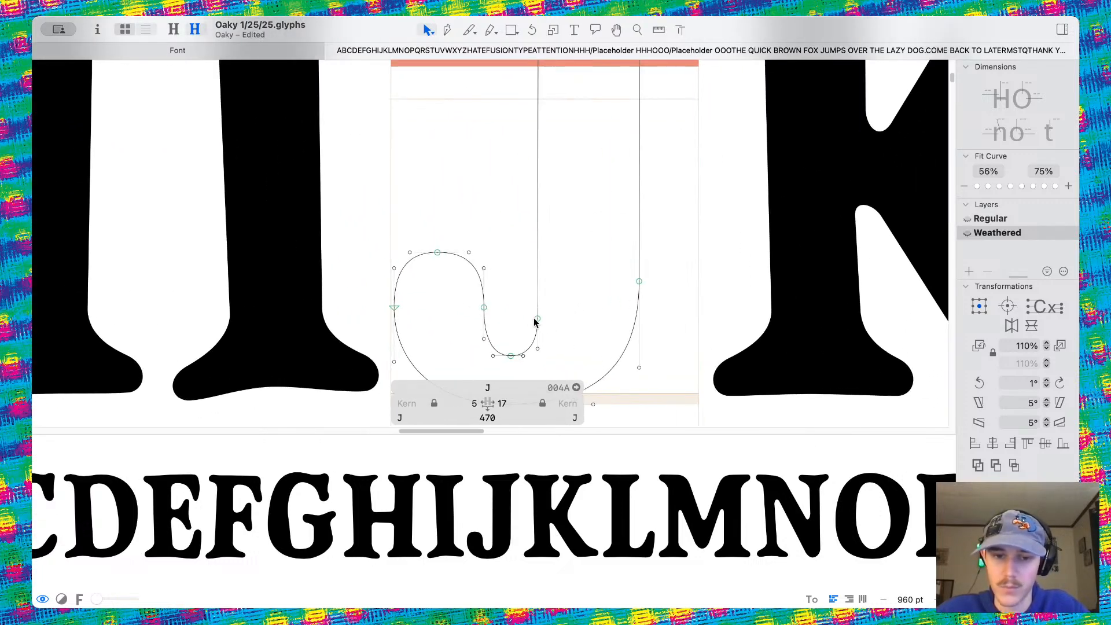
drag(534, 322, 555, 318)
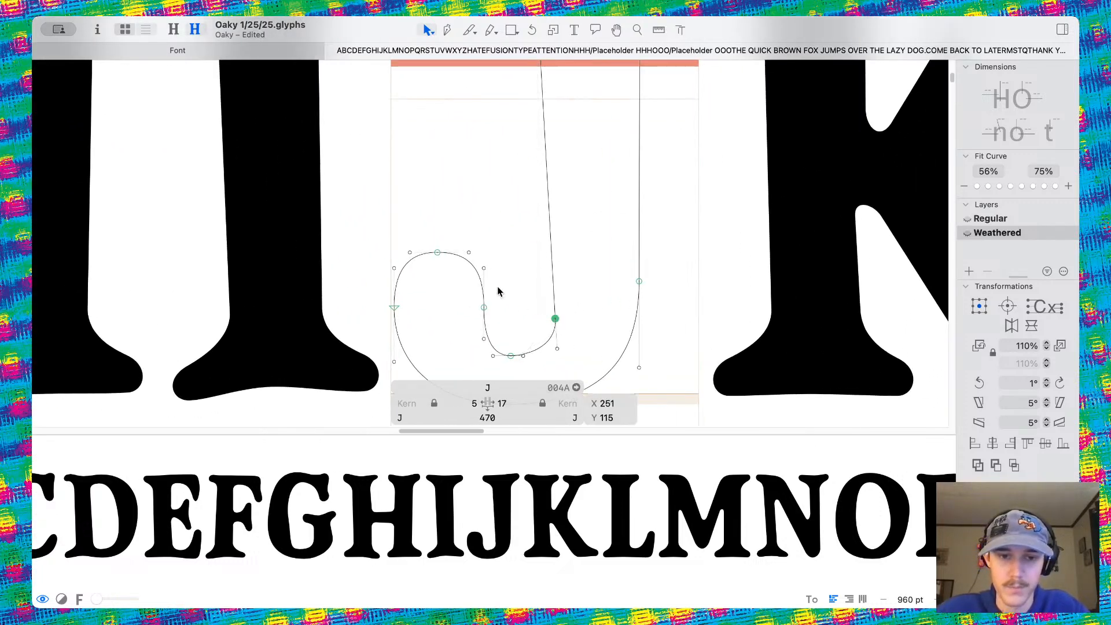
Slant the handles at the top and inner side of the J's hook, and reshape its inner bottom curve with the node at X 163, Y 56
drag(485, 269, 507, 257)
drag(438, 254, 485, 261)
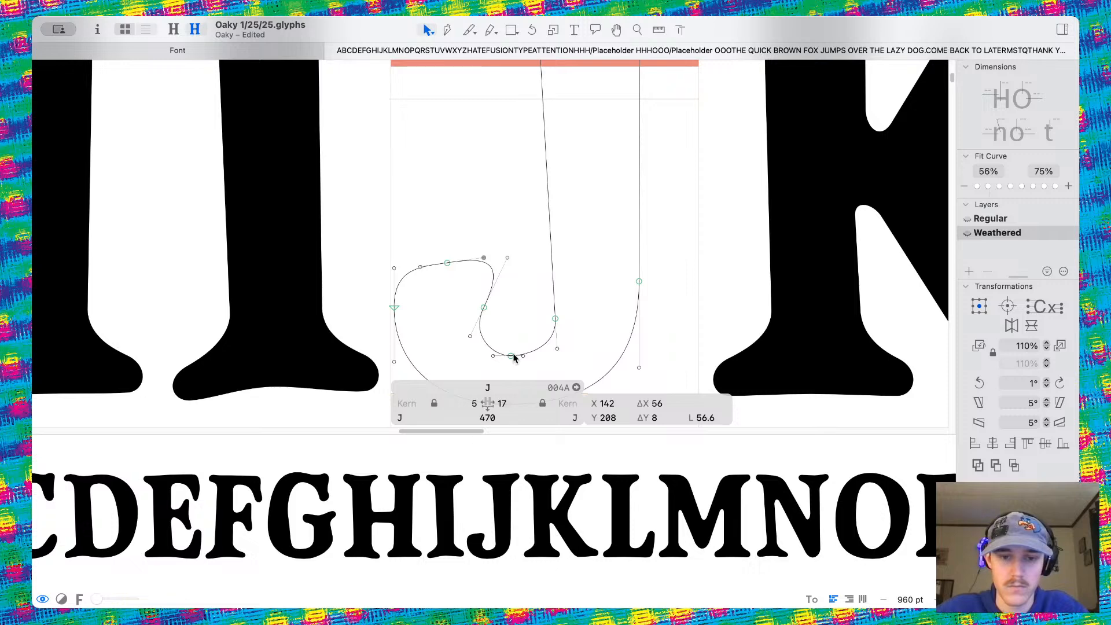
mouse_move(511, 357)
mouse_down()
mouse_move(490, 364)
mouse_move(522, 368)
mouse_move(495, 367)
mouse_up()
scroll(517, 369, down, 2)
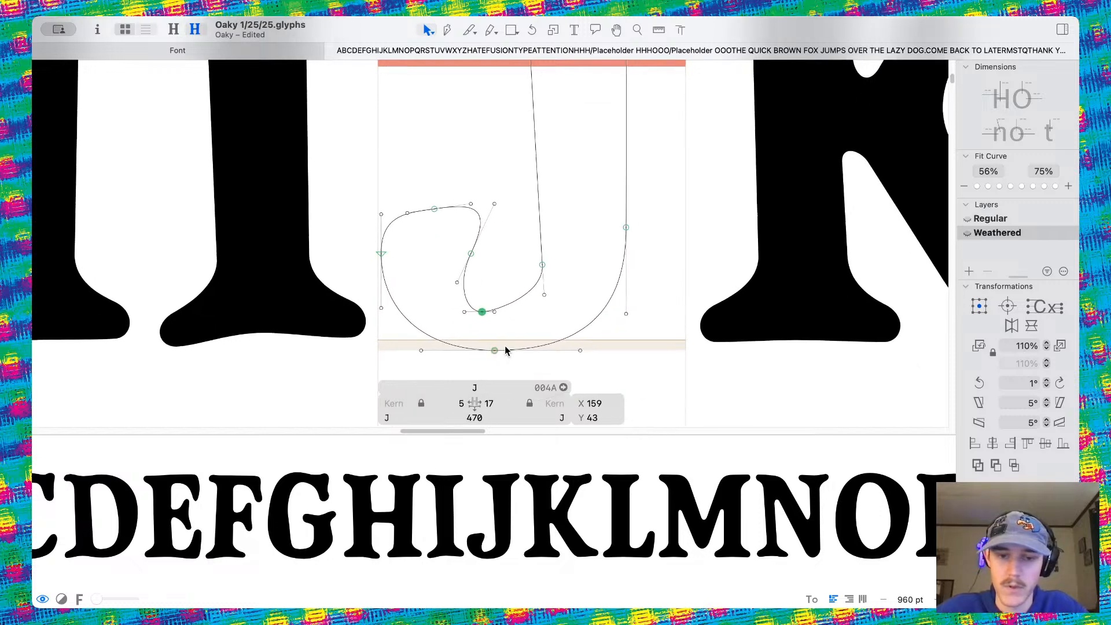
mouse_move(493, 314)
mouse_down()
mouse_move(508, 325)
mouse_move(483, 303)
mouse_up()
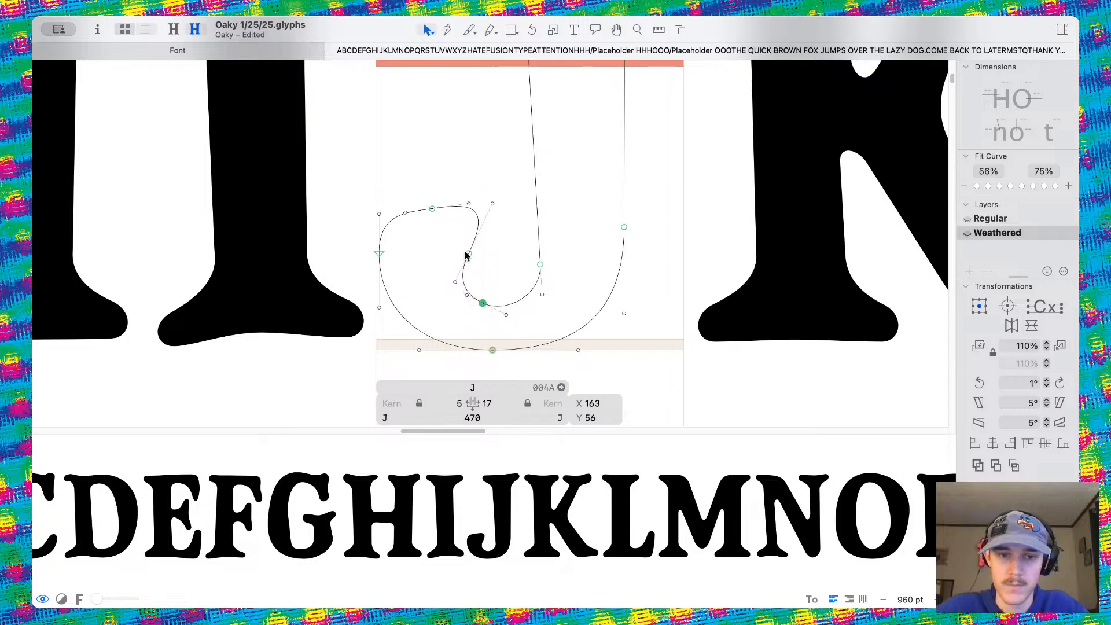
Move the end nodes of the J's hook together up and right to X 88.5, Y 213, and compare with the Regular layer
scroll(386, 220, up, 2)
drag(380, 219, 475, 267)
key(super+1)
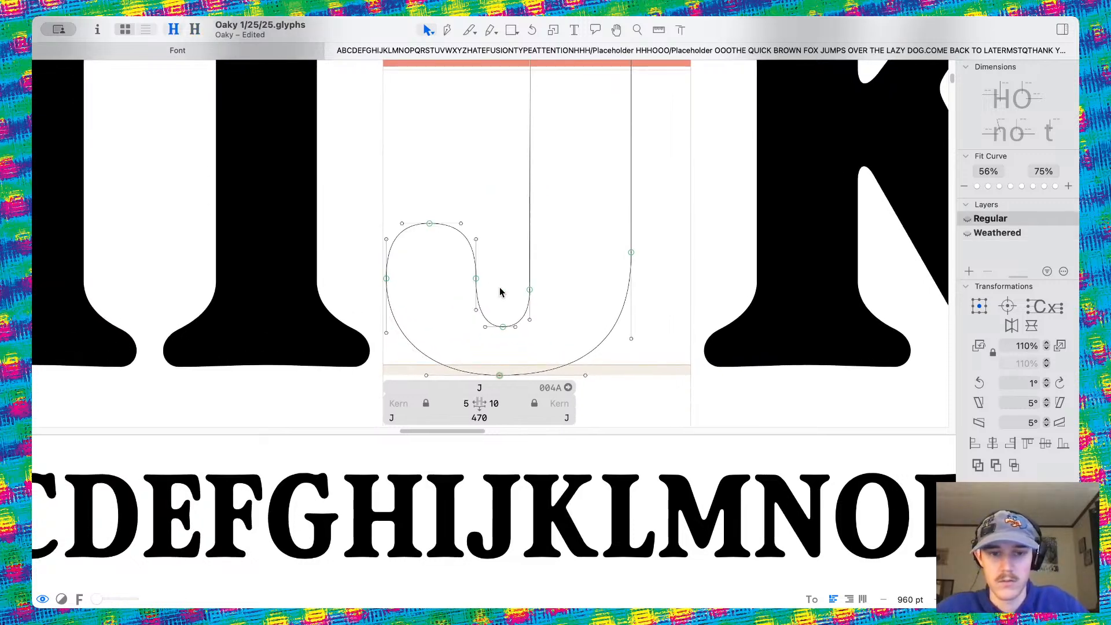
key(super+2)
drag(478, 269, 485, 250)
key(super+1)
key(super+2)
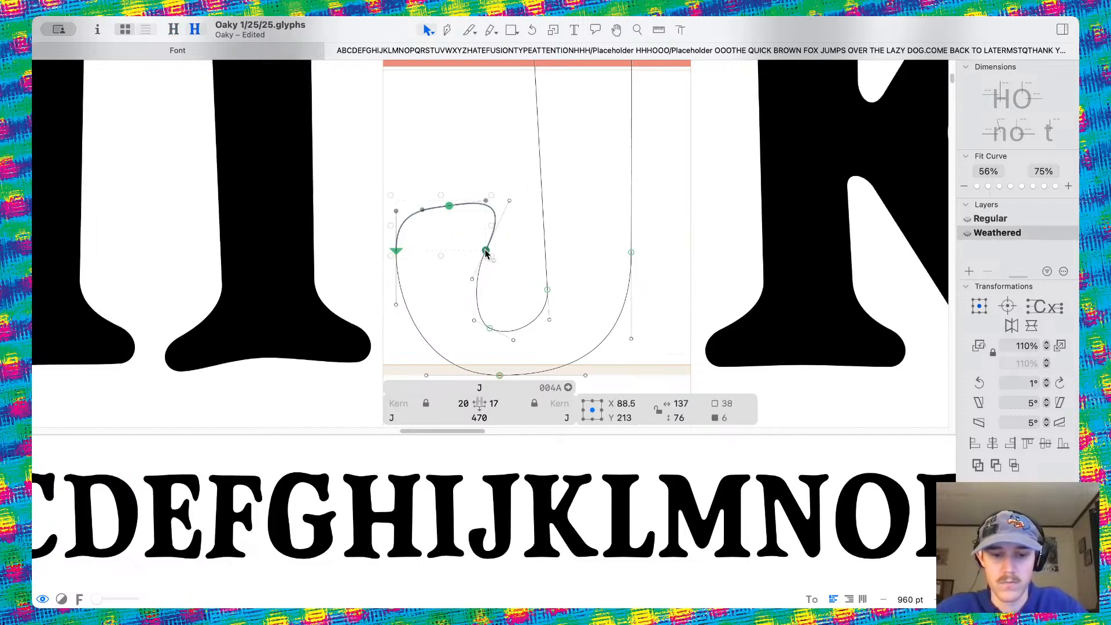
key(super+1)
key(super+2)
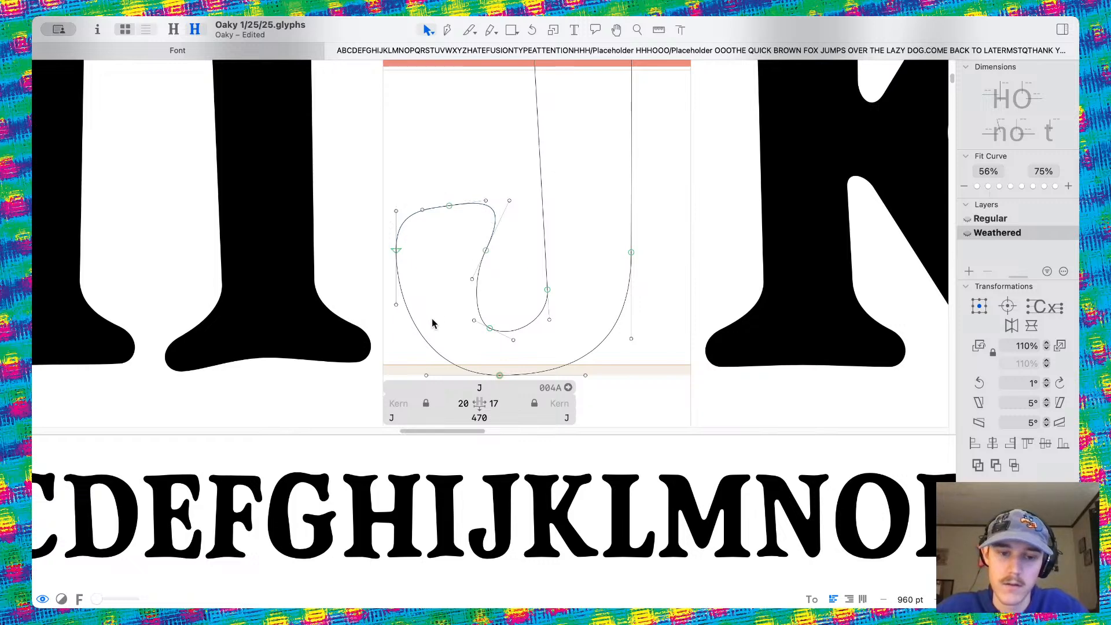
Lengthen the lower handle of the node on the J hook's outer left edge to Y 69
scroll(398, 298, down, 1)
drag(390, 300, 391, 314)
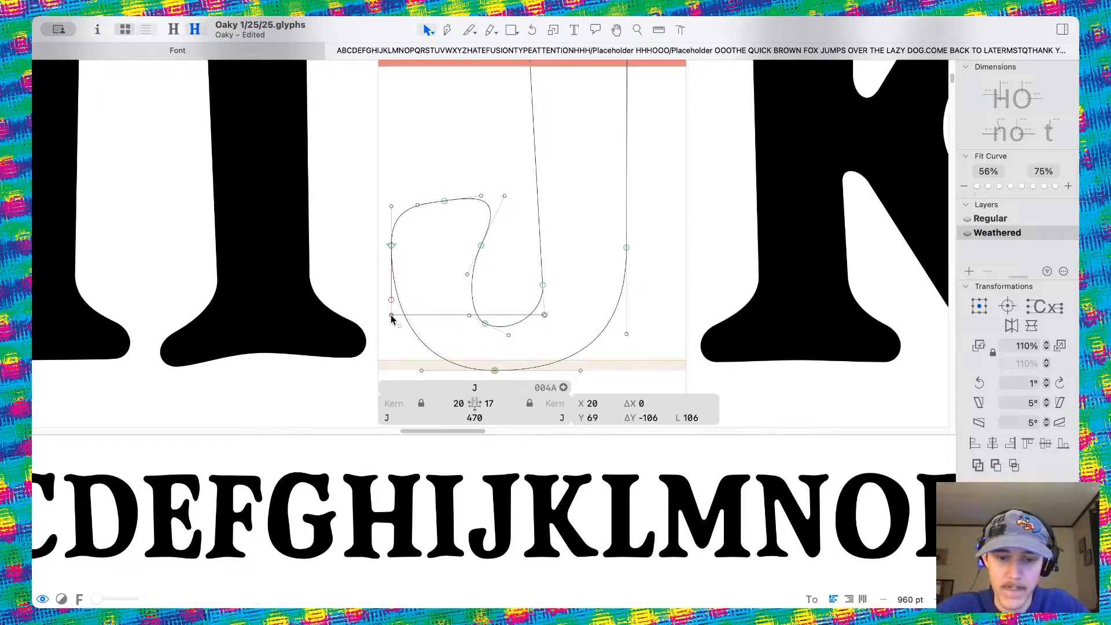
click(466, 276)
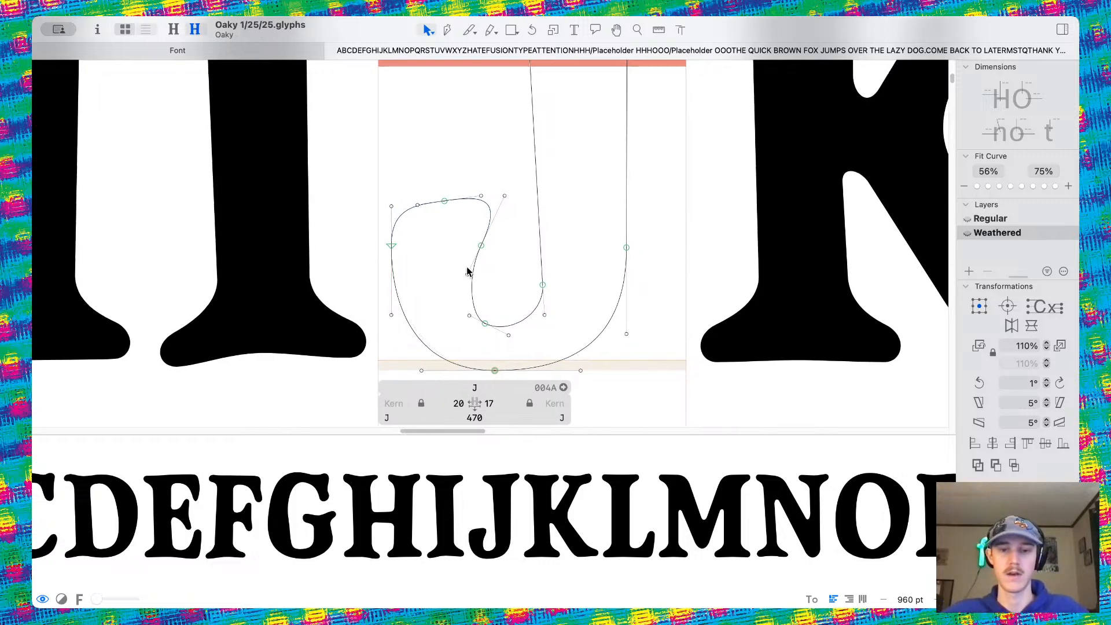
Reshape both ends of the J's upper serif, moving the right underside node up and inward and the left underside node to X 163, Y 648
scroll(467, 272, down, 3)
scroll(528, 154, up, 5)
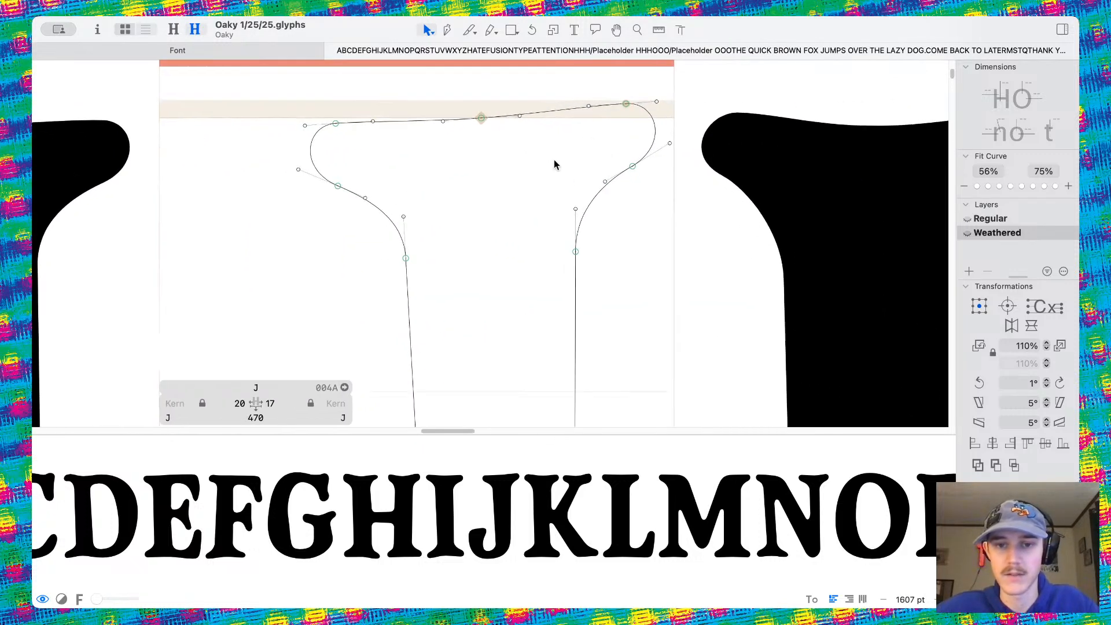
drag(632, 170, 627, 161)
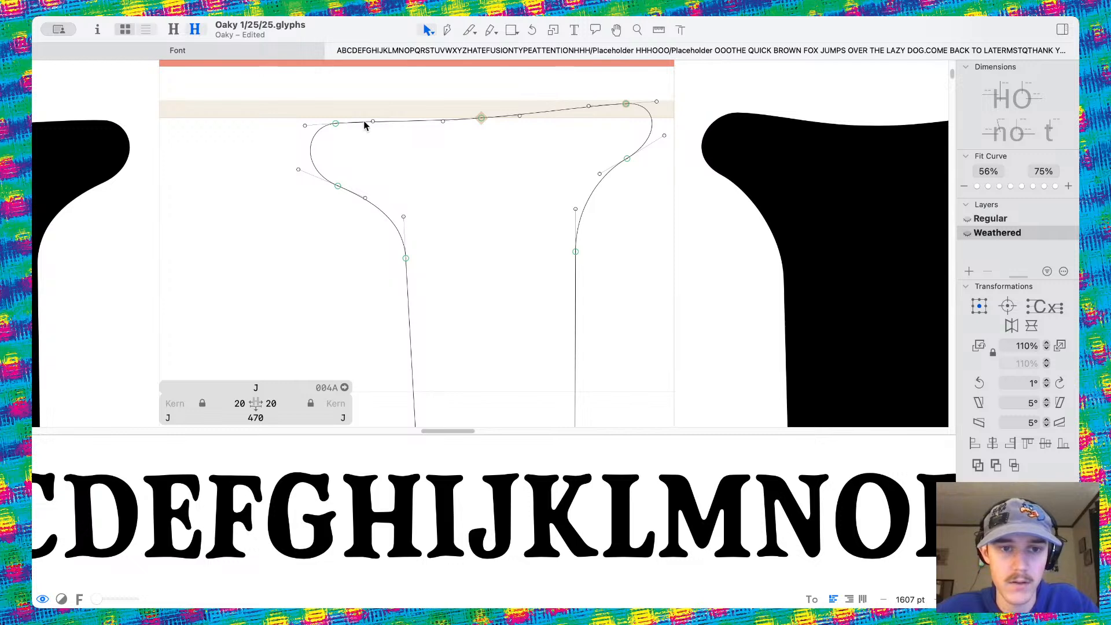
mouse_move(373, 122)
mouse_down()
mouse_move(380, 132)
mouse_move(354, 121)
mouse_up()
drag(338, 187, 338, 178)
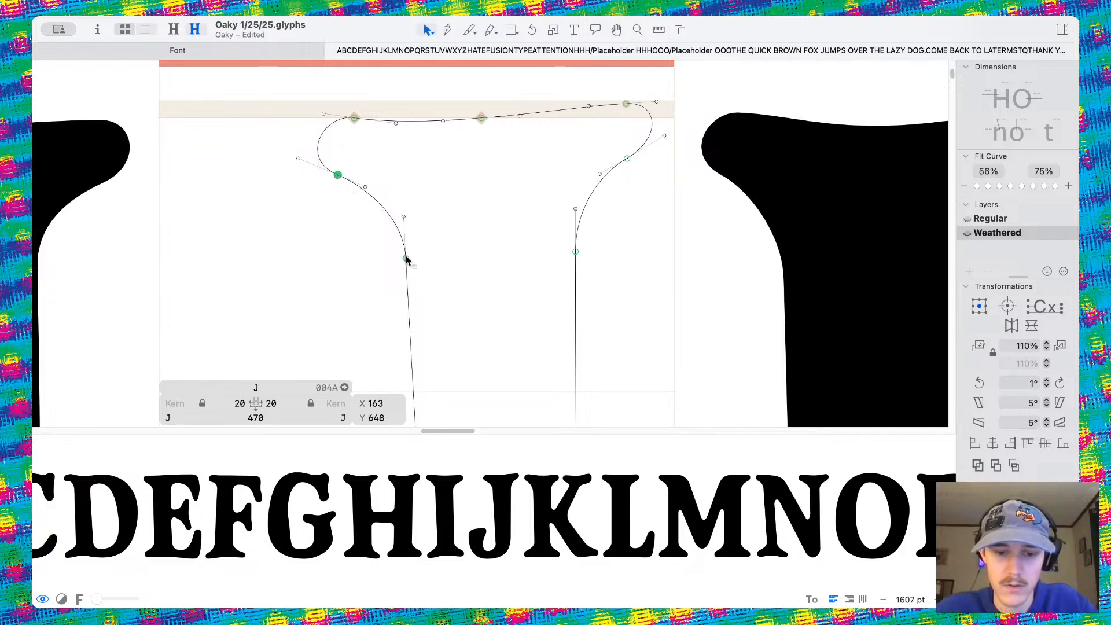
Try to reshape the J's stem by shifting the nodes on its left and right edges, and undo all of these moves
drag(405, 258, 449, 244)
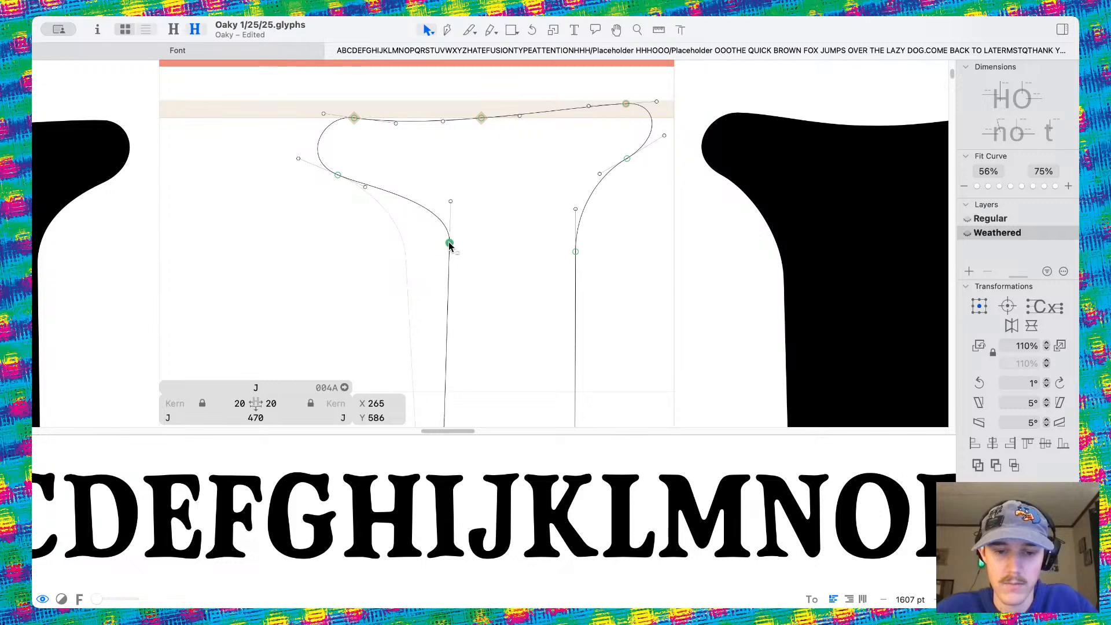
scroll(449, 246, down, 10)
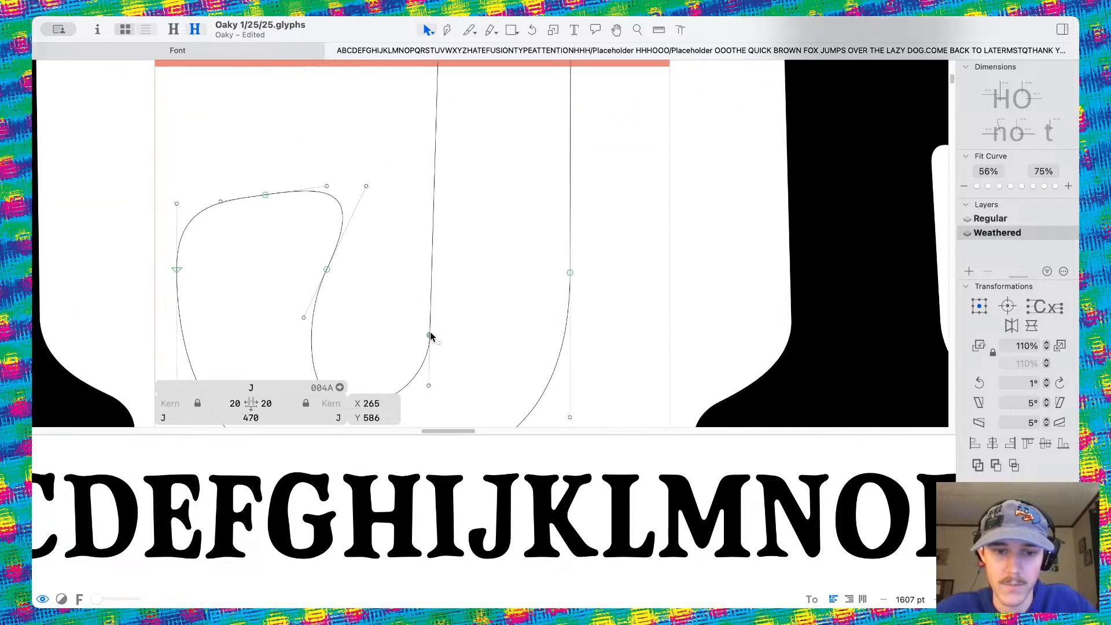
drag(429, 336, 402, 335)
scroll(401, 238, down, 5)
scroll(415, 227, up, 3)
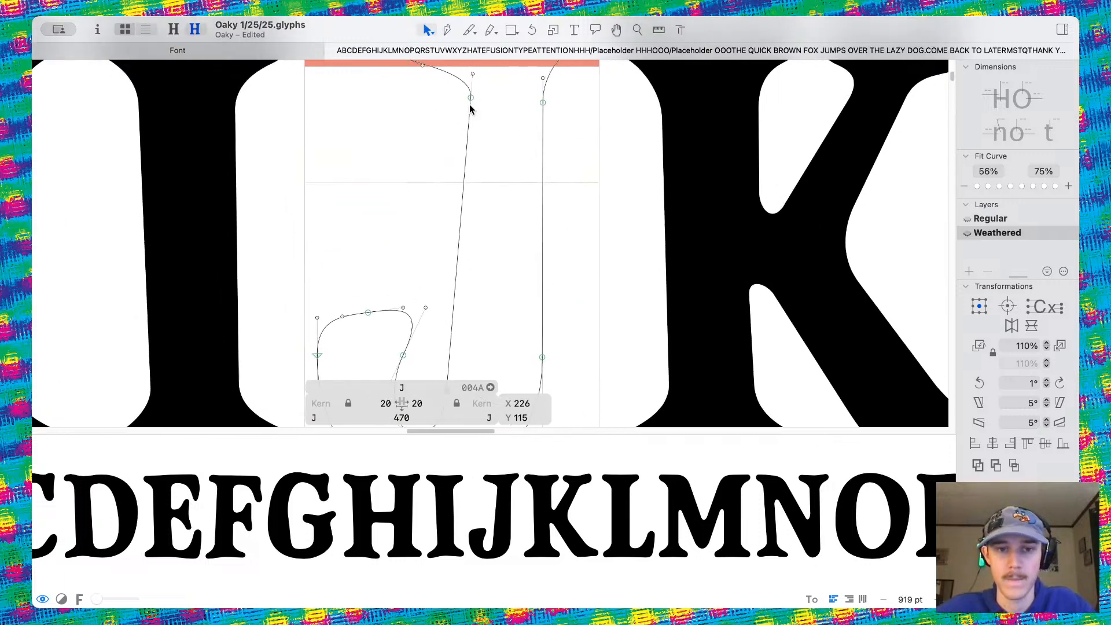
drag(471, 98, 458, 98)
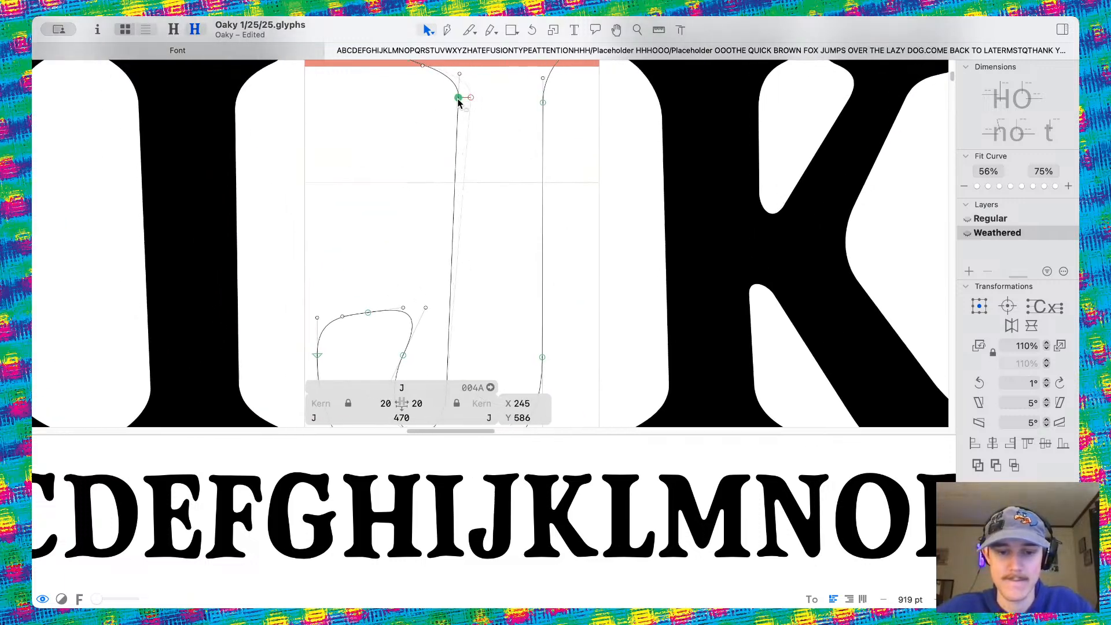
scroll(538, 298, down, 2)
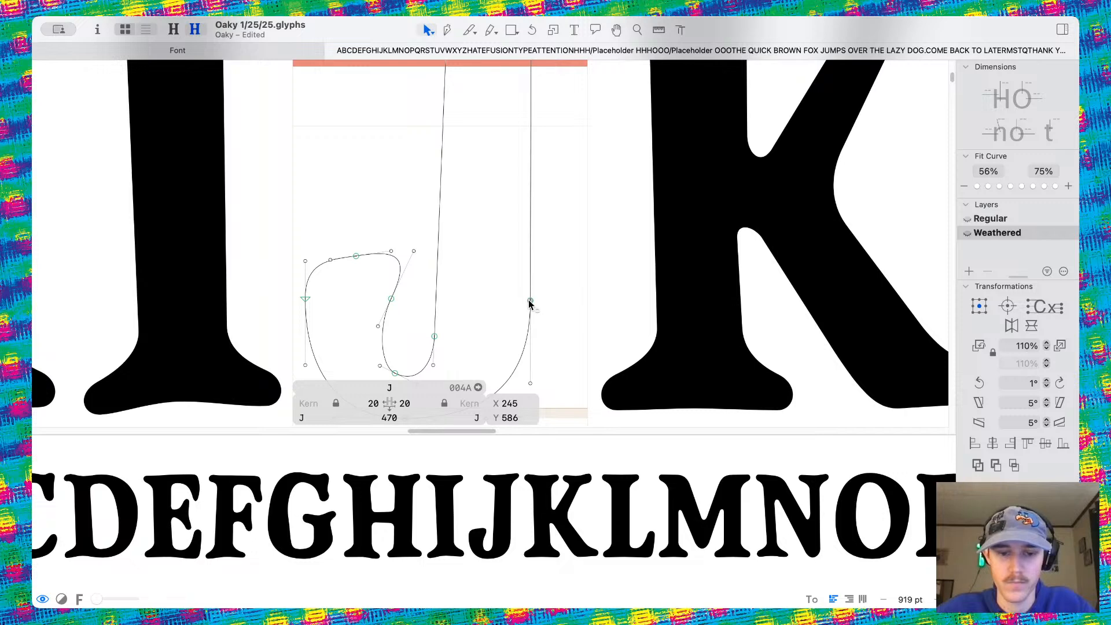
drag(529, 301, 514, 301)
key(super+z)
key(super+z)
key(super+z)
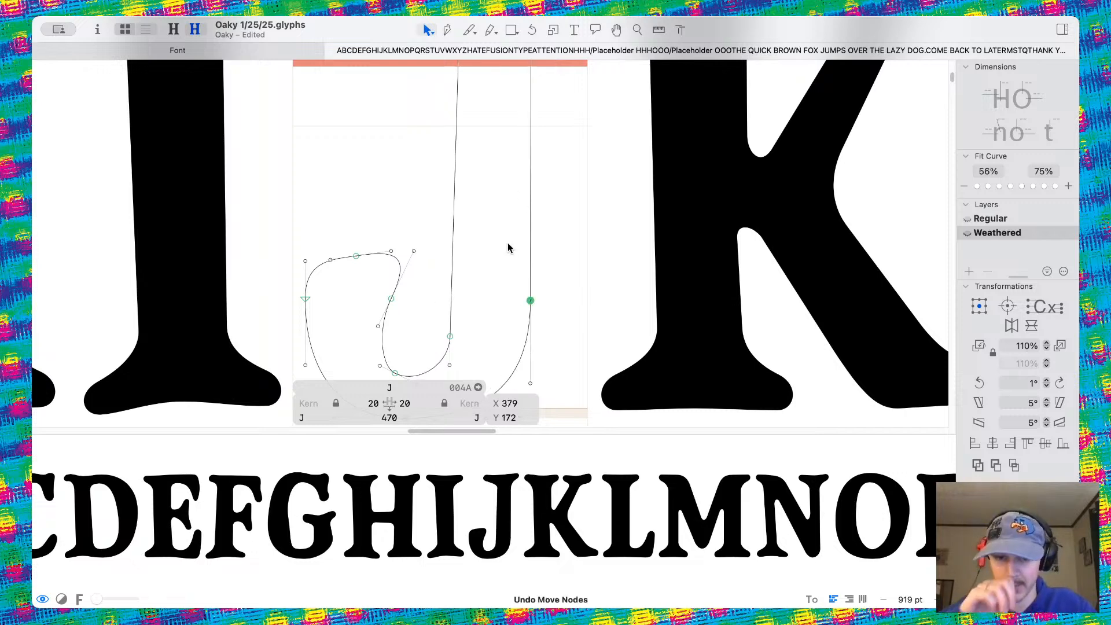
key(super+z)
Shift the nodes of the J's left upper serif and stem corner slightly left together, and preview the alphabet
scroll(491, 243, up, 8)
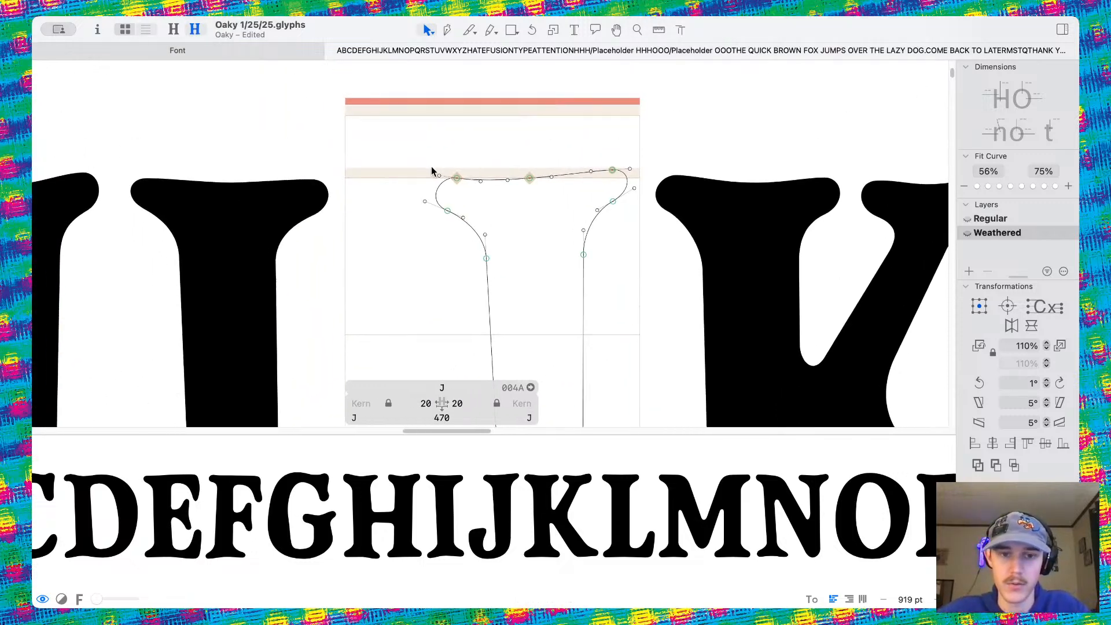
drag(431, 168, 525, 290)
drag(482, 258, 474, 257)
click(504, 240)
key(space)
scroll(503, 234, down, 10)
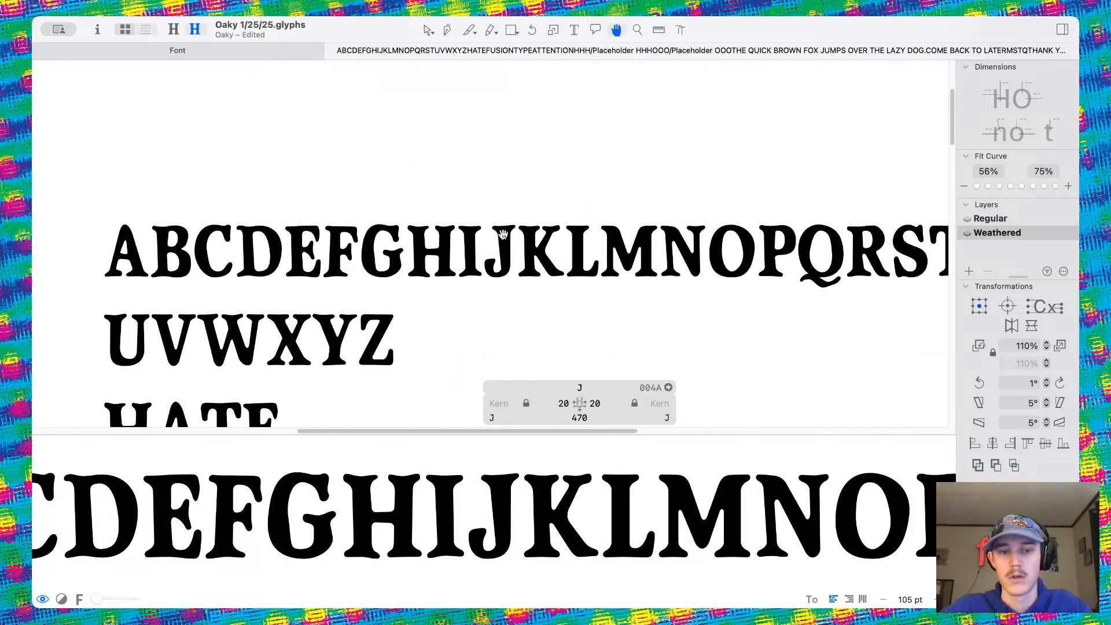
scroll(503, 235, down, 3)
scroll(499, 218, up, 10)
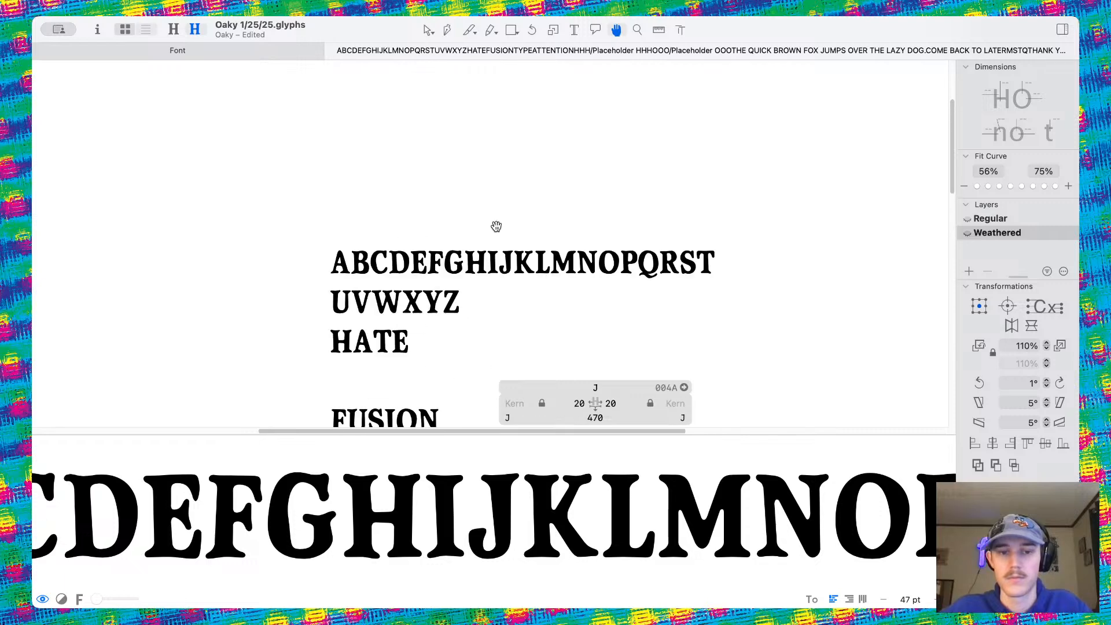
scroll(525, 191, up, 5)
scroll(419, 178, up, 1)
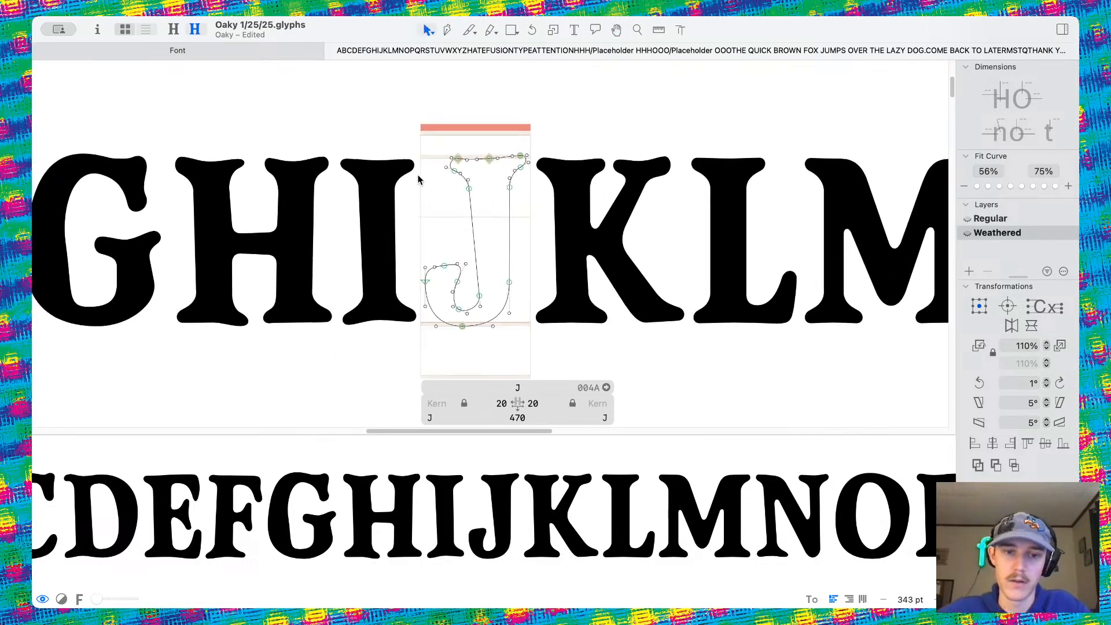
Widen the top of the I's stem by moving the upper node of its left edge slightly left, and save the font
scroll(409, 196, up, 5)
double_click(409, 200)
scroll(400, 319, down, 3)
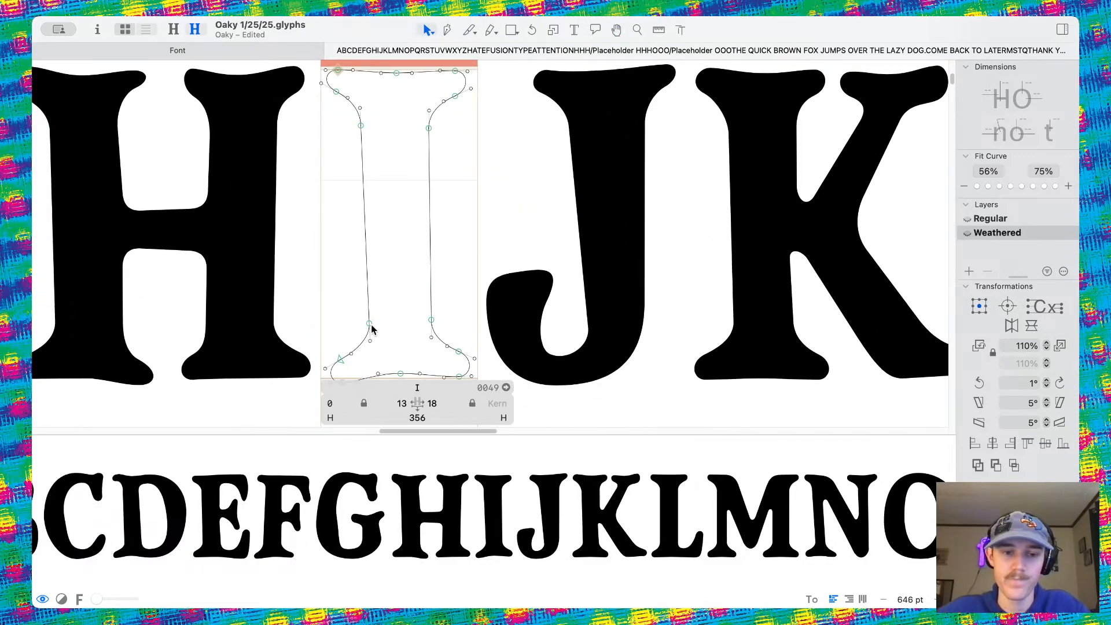
drag(368, 325, 361, 327)
key(super+z)
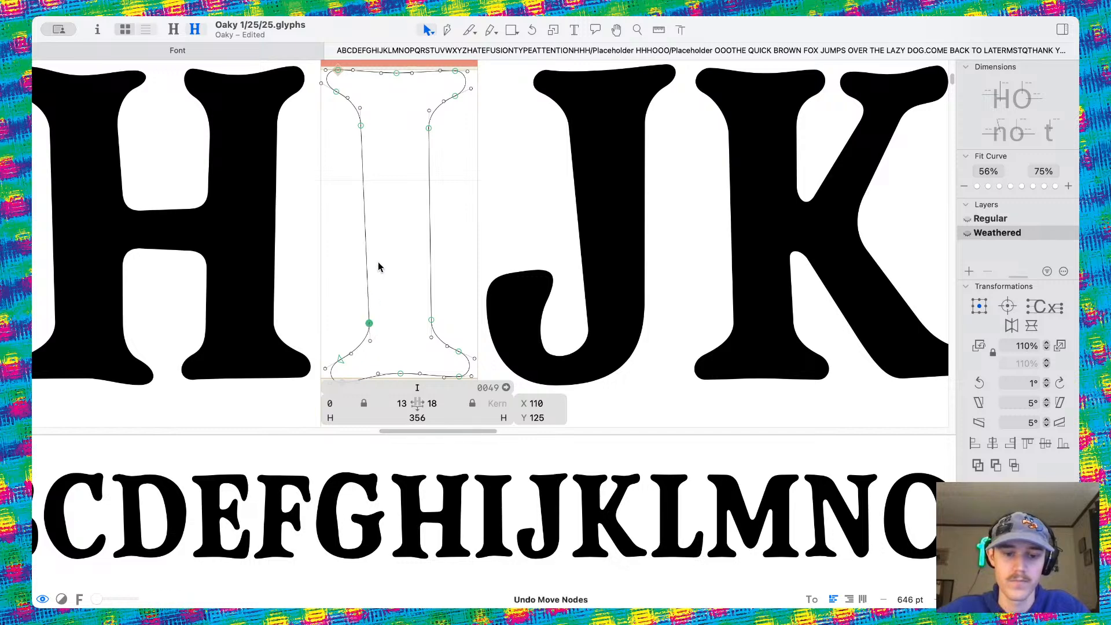
drag(360, 126, 352, 130)
click(420, 216)
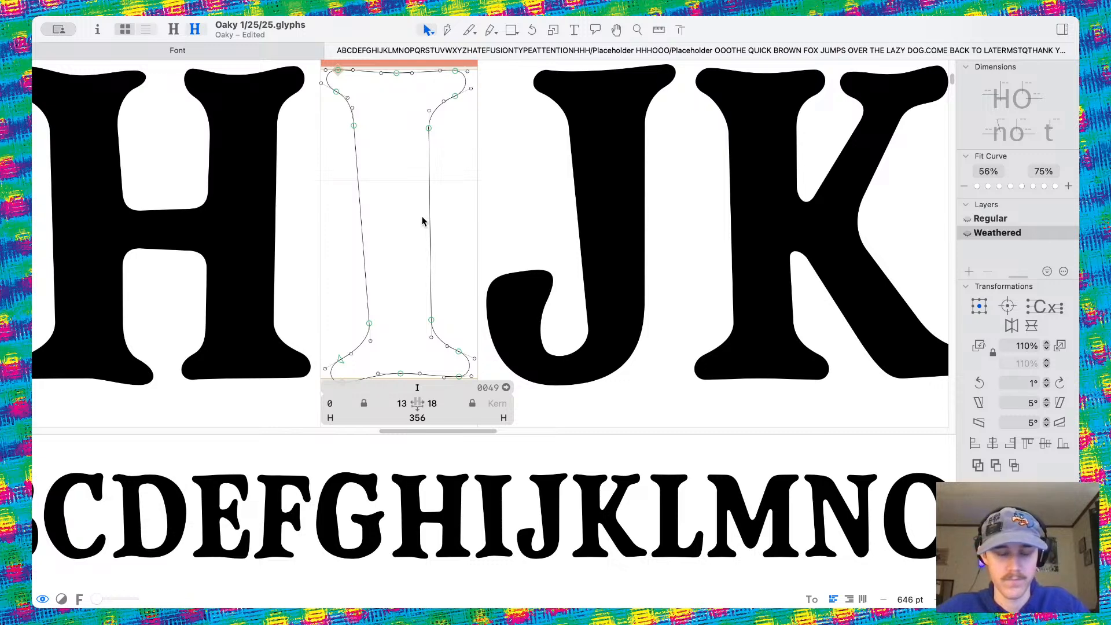
key(super+s)
Align the middle node of the L's top serif edge at Y 701 and convert it to a smooth node
scroll(476, 263, down, 10)
scroll(477, 262, right, 3)
scroll(563, 251, right, 4)
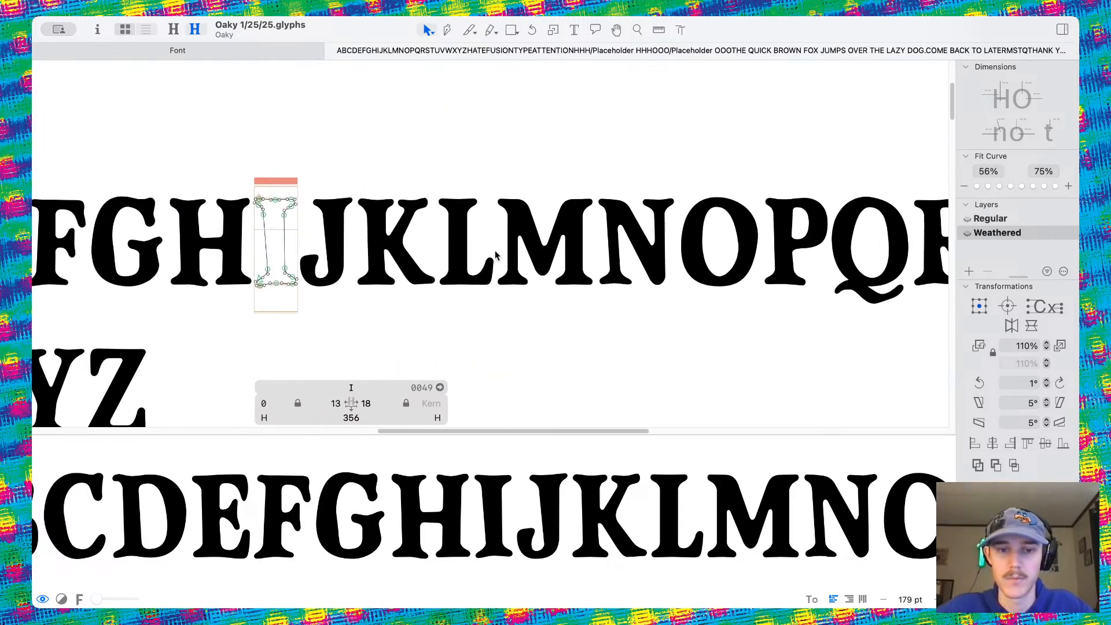
scroll(496, 255, up, 5)
double_click(462, 240)
scroll(461, 206, up, 6)
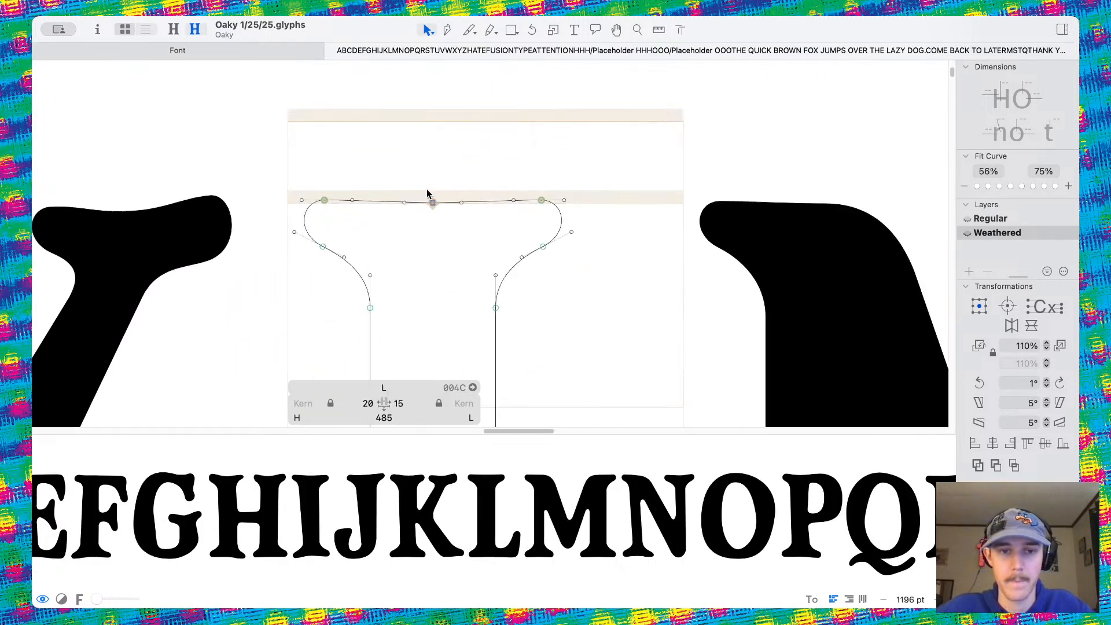
scroll(431, 202, up, 3)
scroll(441, 216, up, 8)
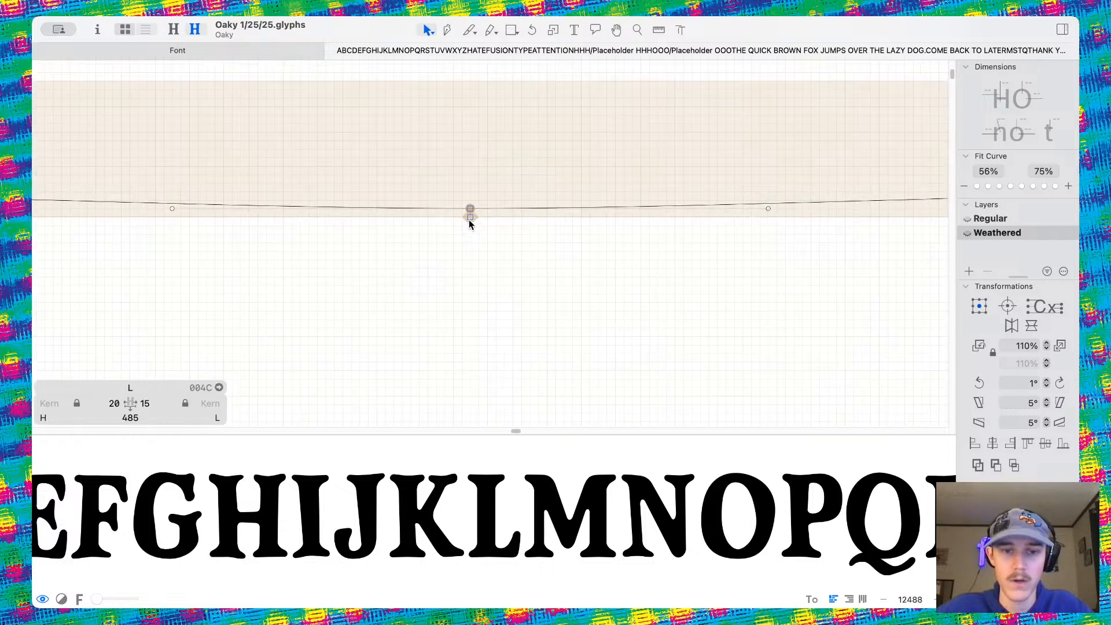
click(469, 218)
key(Up)
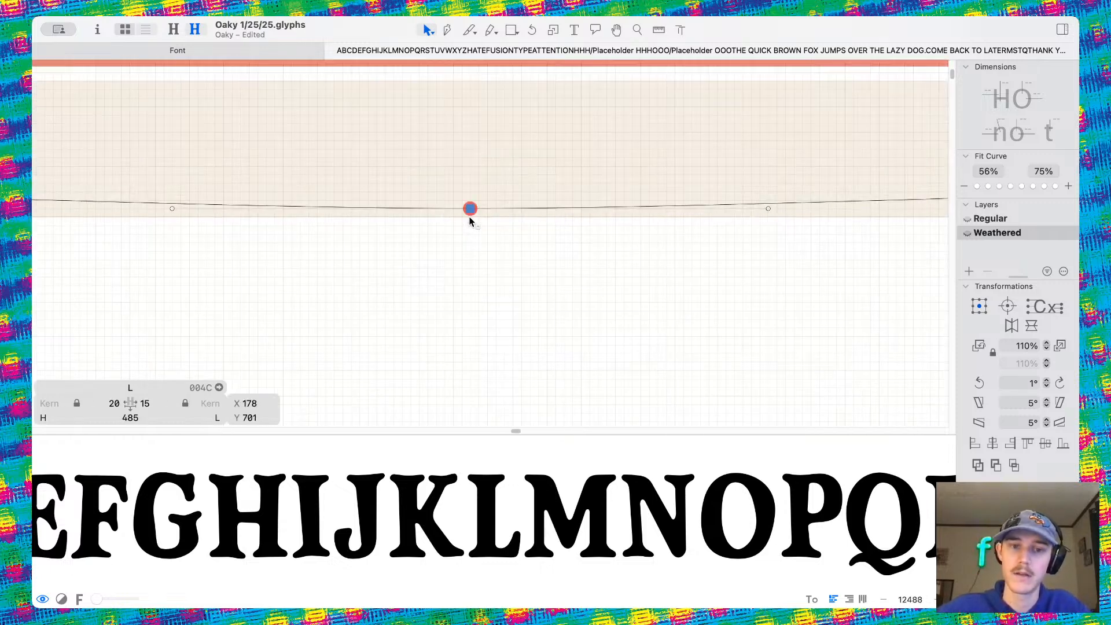
key(Tab)
key(Tab)
double_click(469, 210)
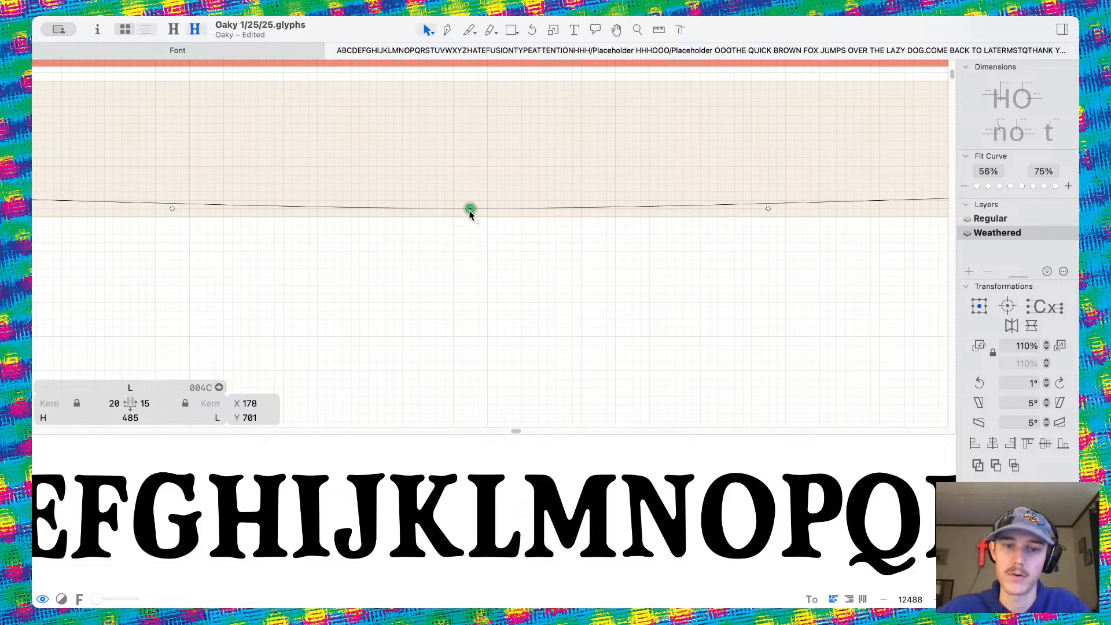
scroll(469, 210, down, 7)
scroll(488, 221, up, 6)
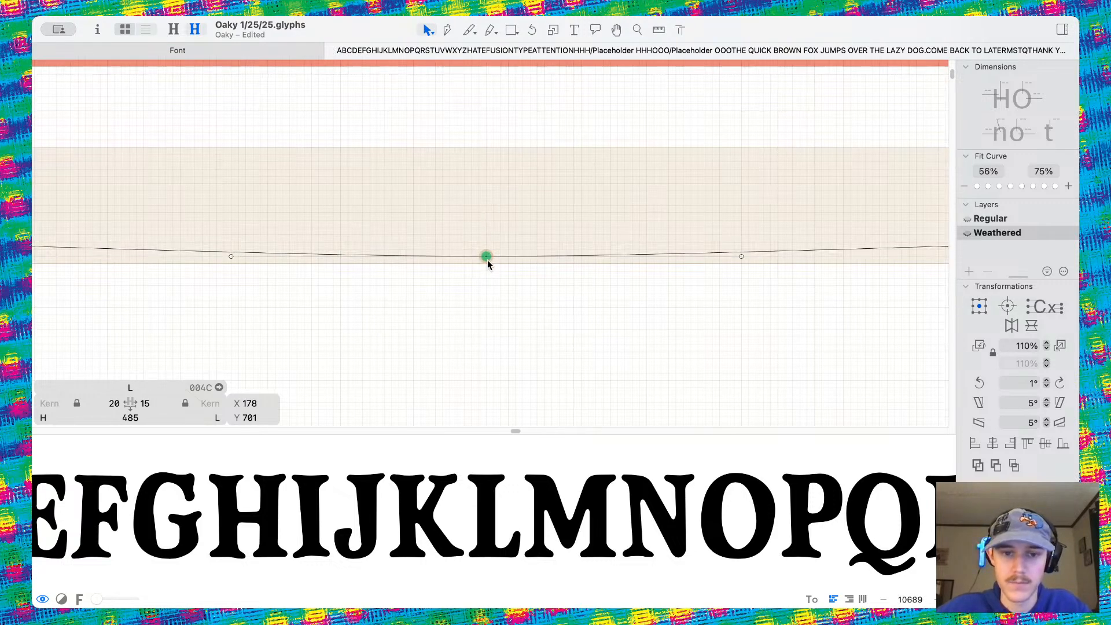
click(508, 273)
Rotate all nodes of the L's upper serif clockwise by 1° three times
scroll(498, 240, down, 4)
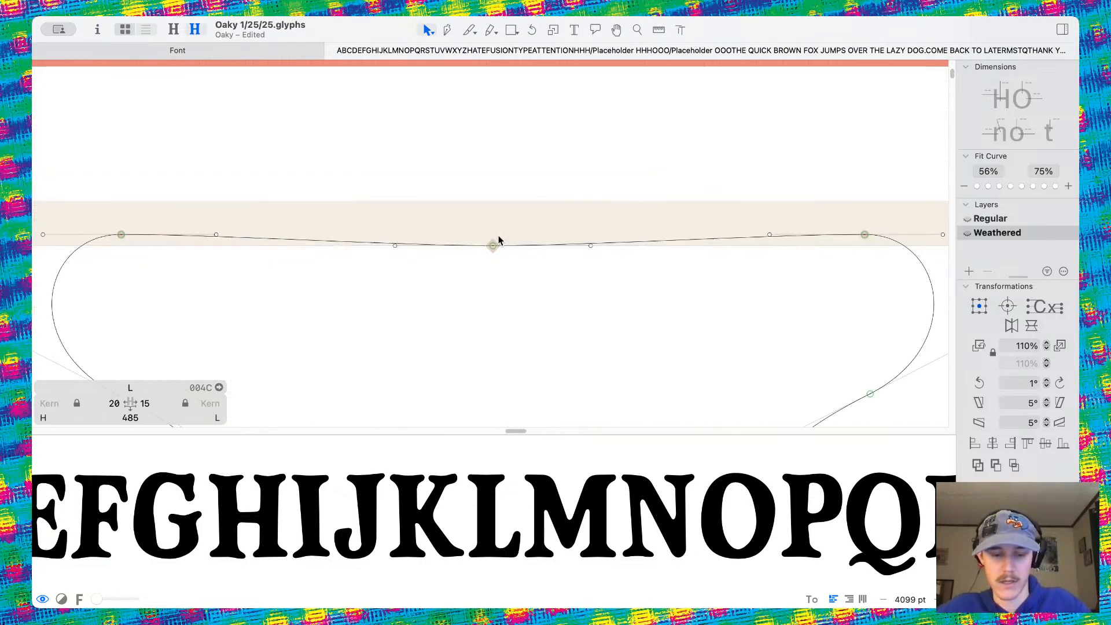
scroll(499, 240, down, 5)
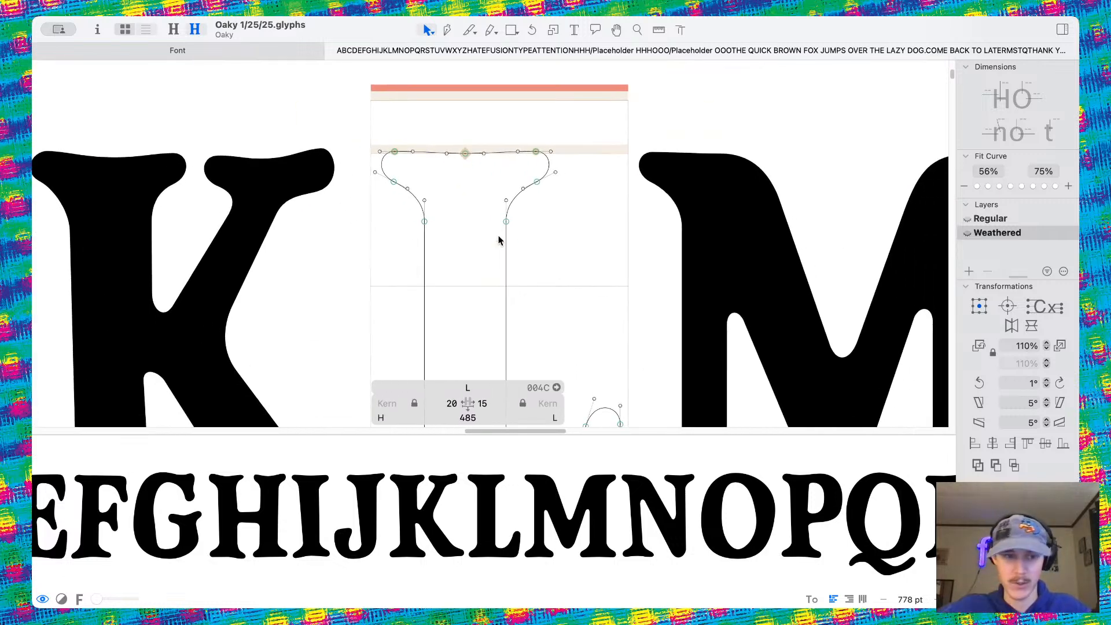
scroll(500, 241, down, 3)
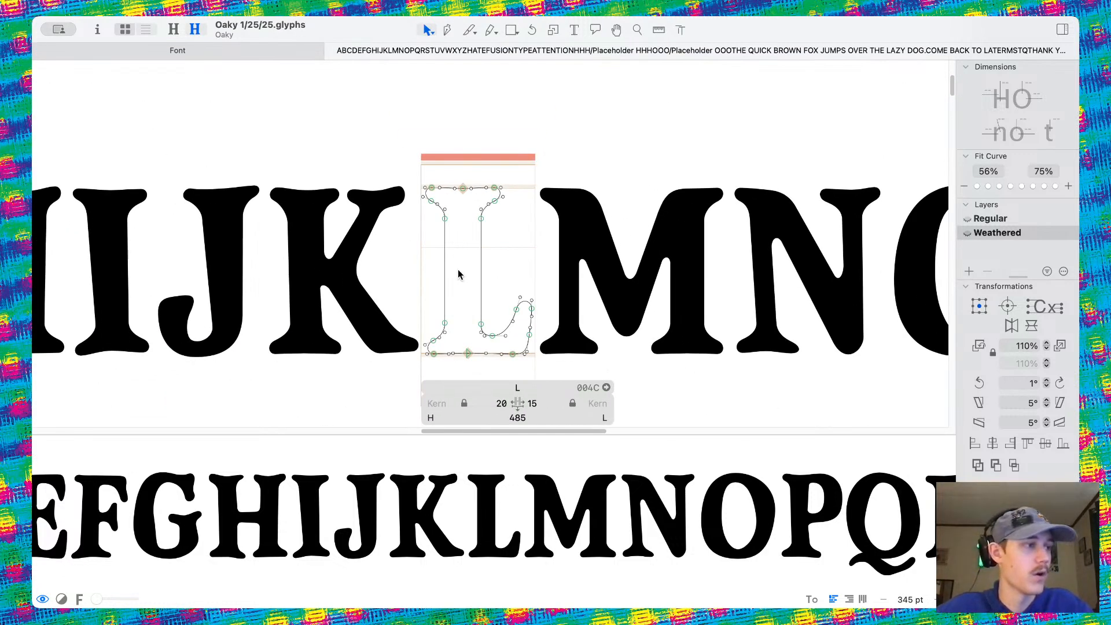
scroll(458, 274, up, 4)
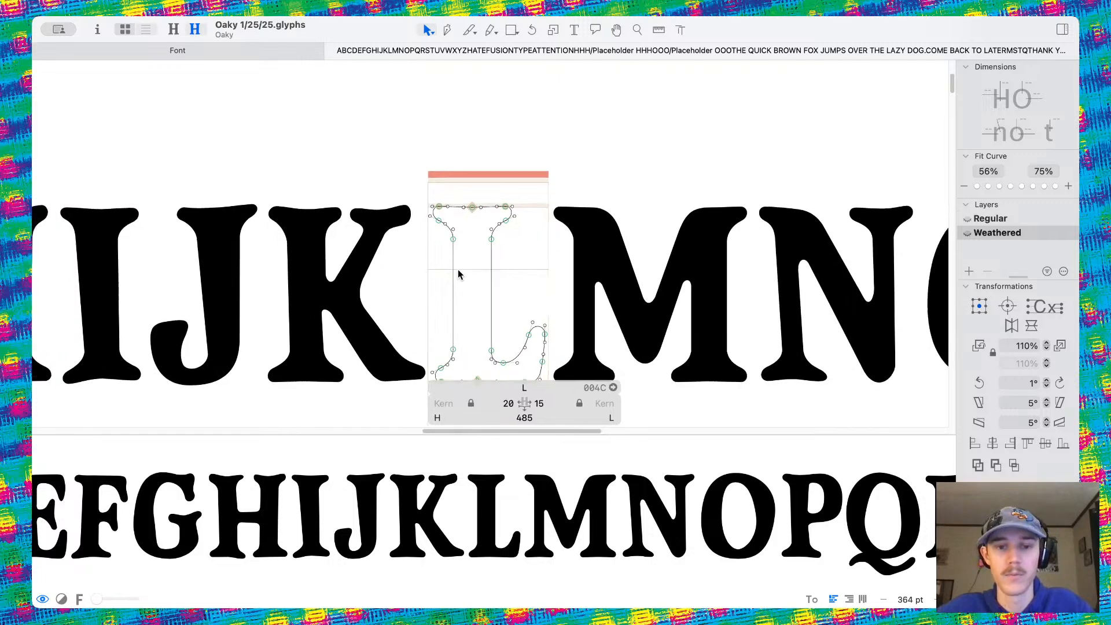
scroll(493, 230, up, 5)
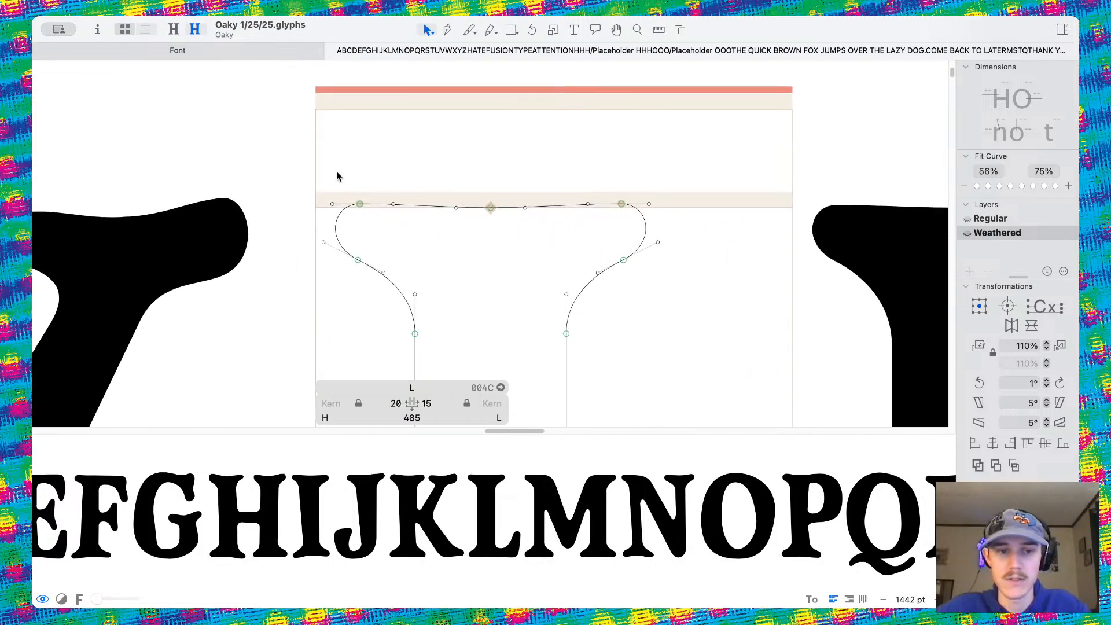
drag(283, 157, 758, 379)
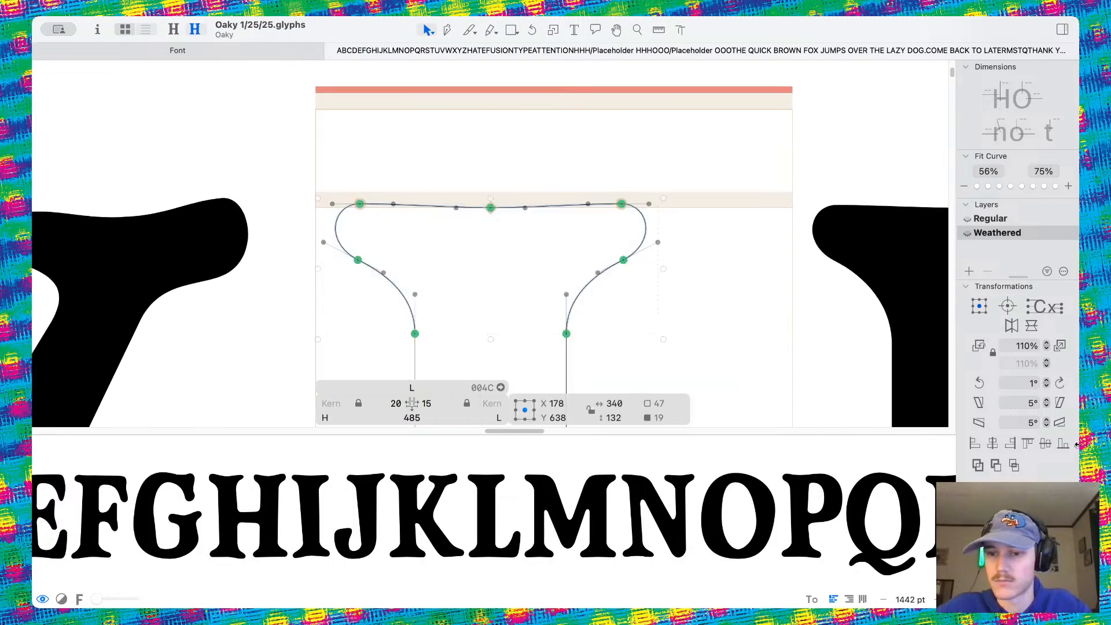
click(1059, 383)
click(1058, 383)
click(1059, 383)
scroll(592, 288, down, 2)
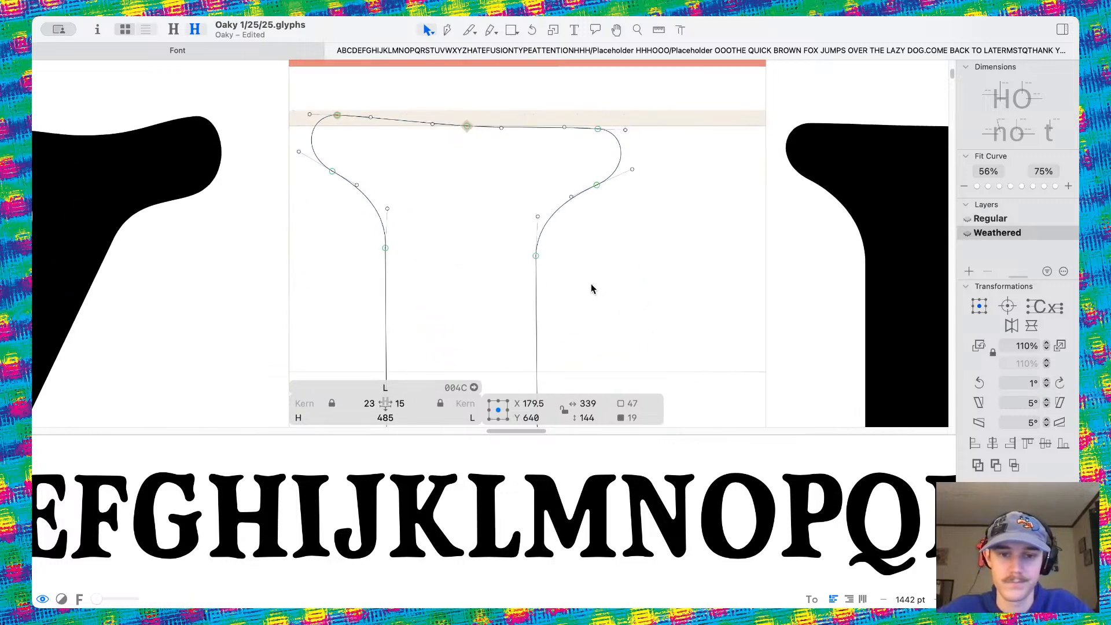
Rotate the nodes of the L's left foot serif counterclockwise by 1° three times
scroll(592, 288, down, 5)
scroll(578, 289, down, 4)
scroll(530, 289, up, 4)
drag(310, 242, 424, 354)
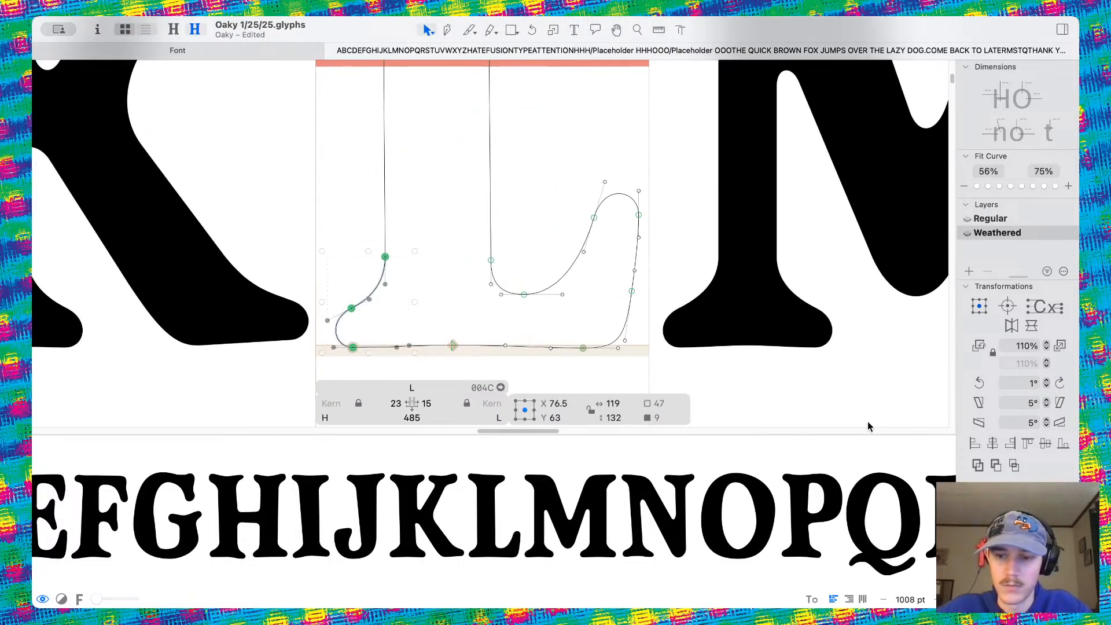
click(983, 384)
click(982, 384)
click(983, 384)
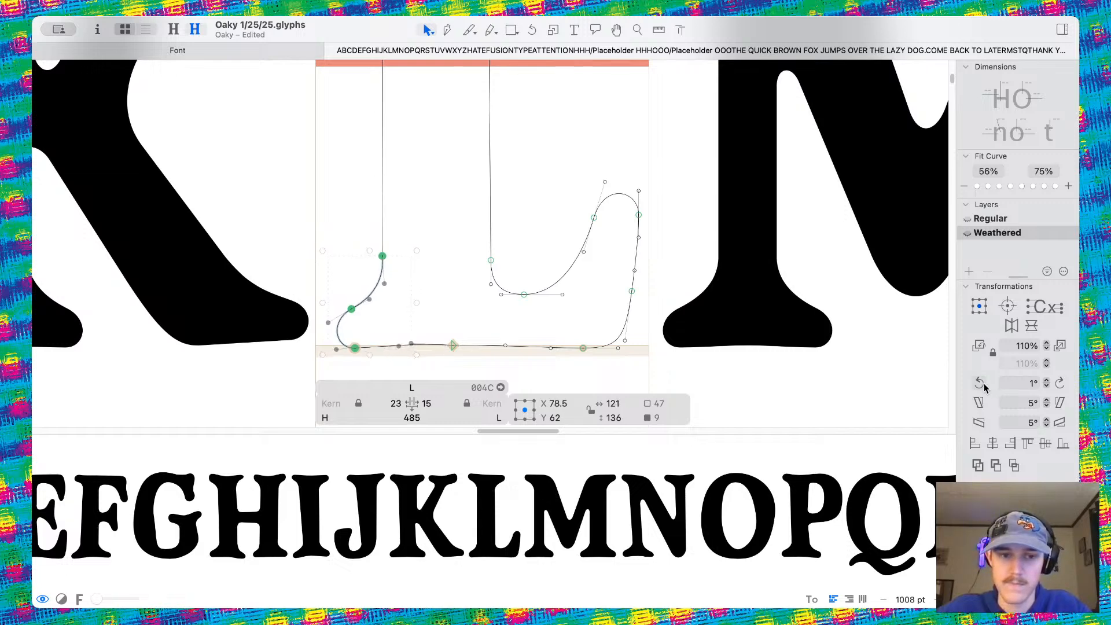
Pull the right handle of the L's bottom-left node up to X 130, Y 12, and move the foot's upper-side node to X 46, Y 69
scroll(378, 321, up, 5)
scroll(378, 321, down, 2)
click(366, 304)
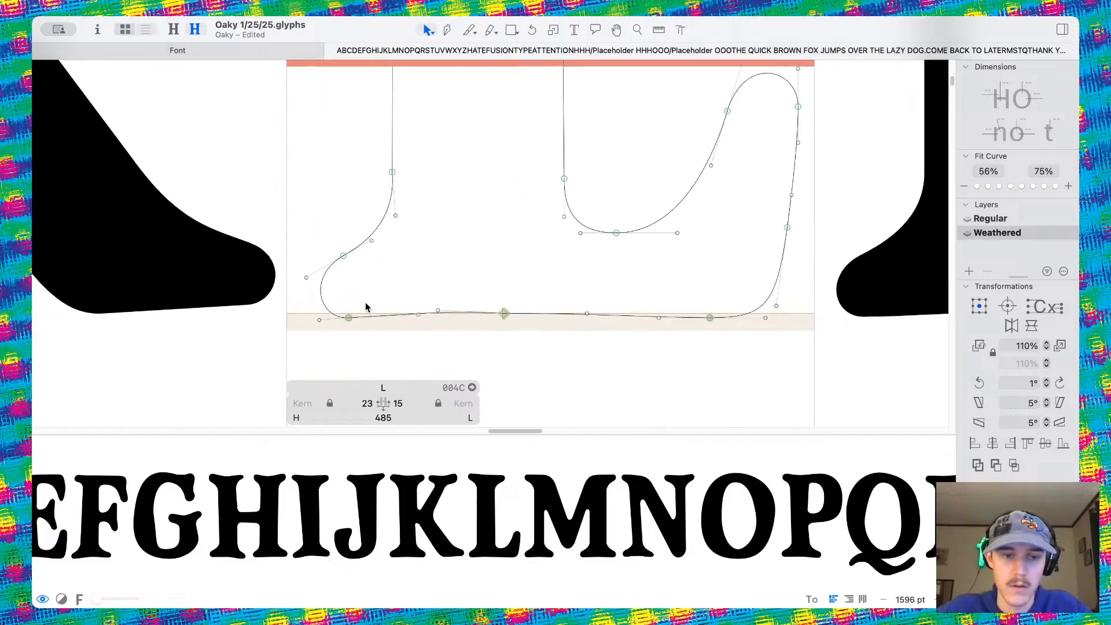
scroll(366, 307, up, 2)
drag(432, 316, 445, 298)
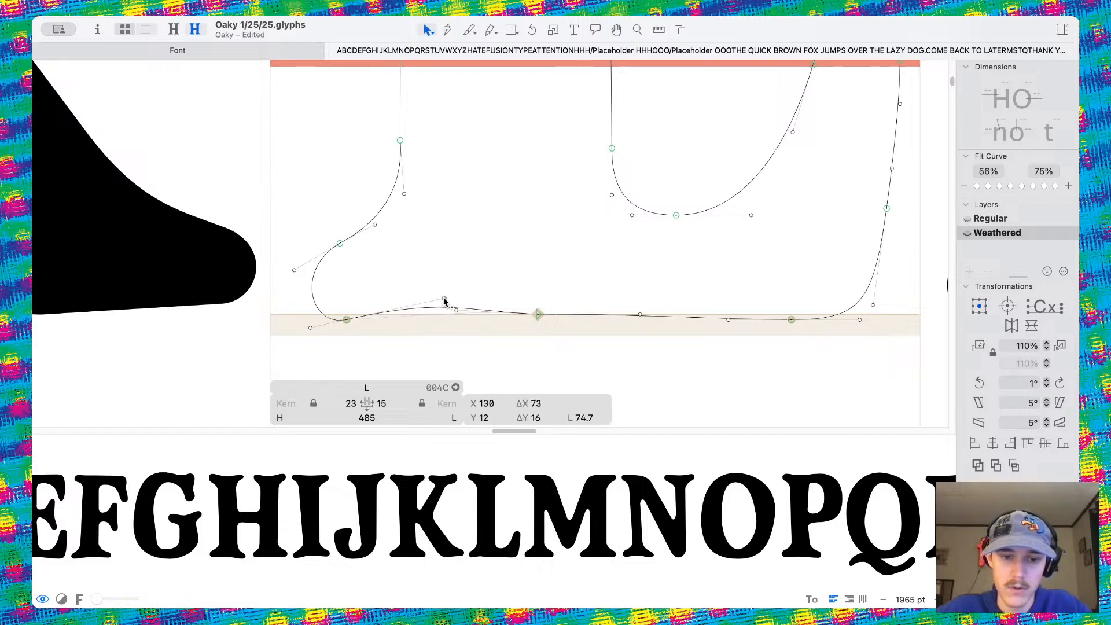
drag(339, 243, 331, 225)
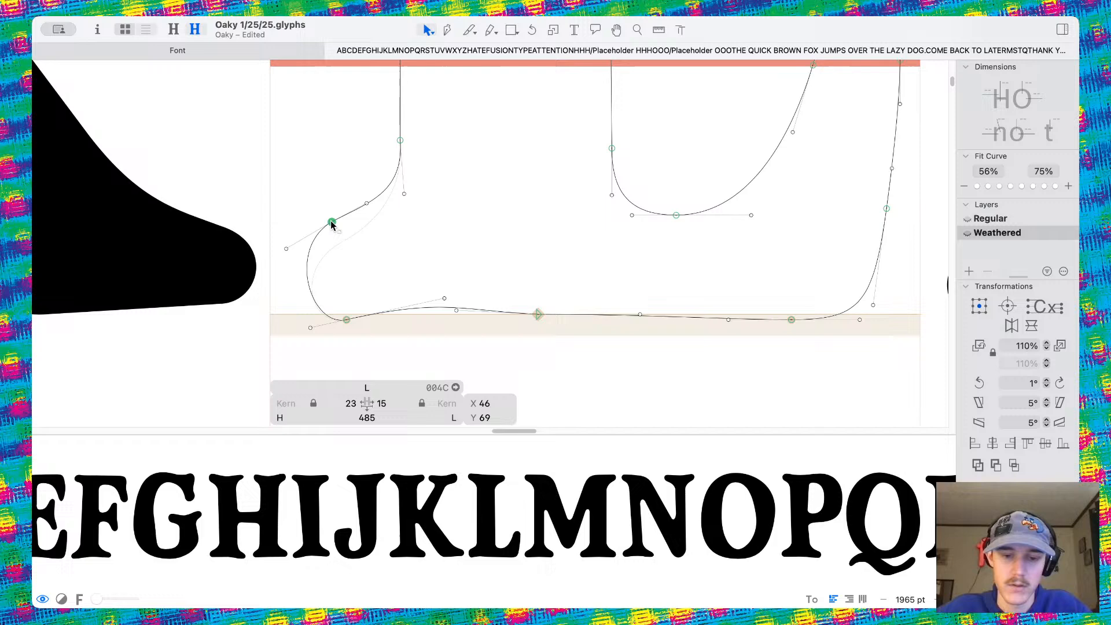
click(403, 249)
Lower the right handle of the L's bottom-left node to X 130, Y 3, and adjust the middle node of the baseline edge and its handle
drag(444, 300, 445, 311)
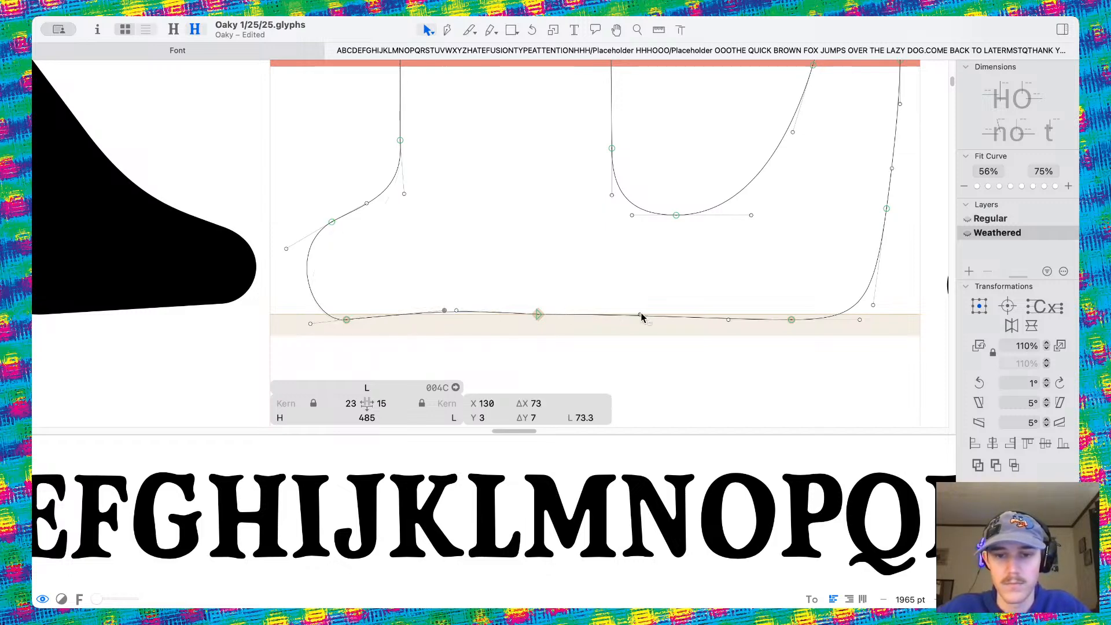
drag(640, 315, 646, 315)
drag(536, 314, 536, 301)
click(714, 286)
Shift the nodes at the tip of the L's upturned arm left, adjusting their handles, and compare the outline with the Regular layer
scroll(715, 287, right, 1)
scroll(690, 230, down, 5)
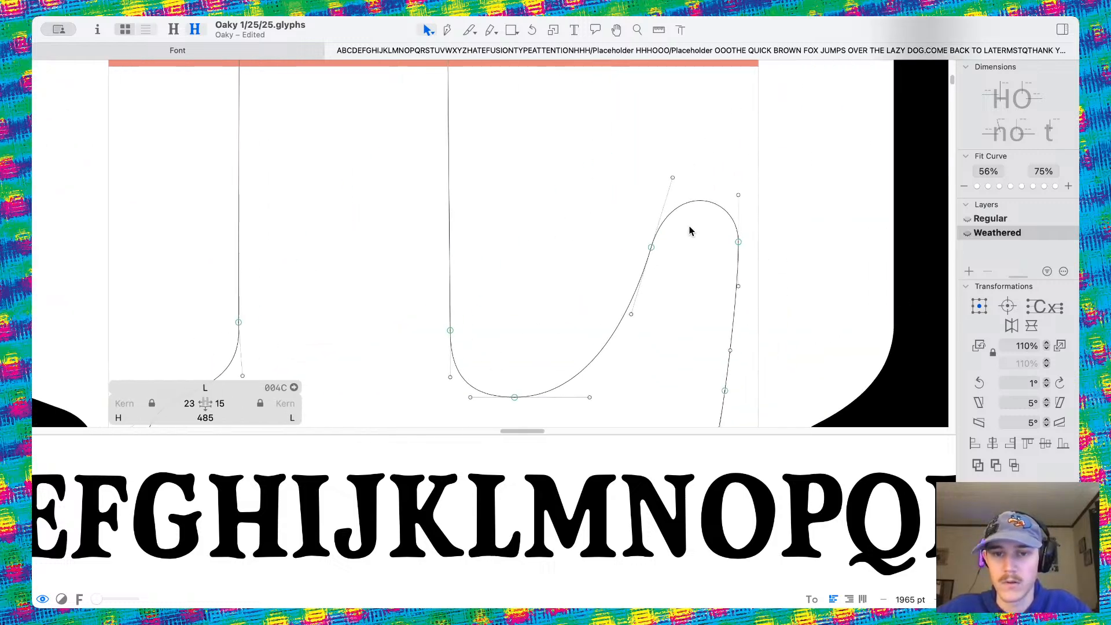
drag(590, 255, 649, 265)
click(689, 290)
drag(599, 357, 615, 372)
click(610, 312)
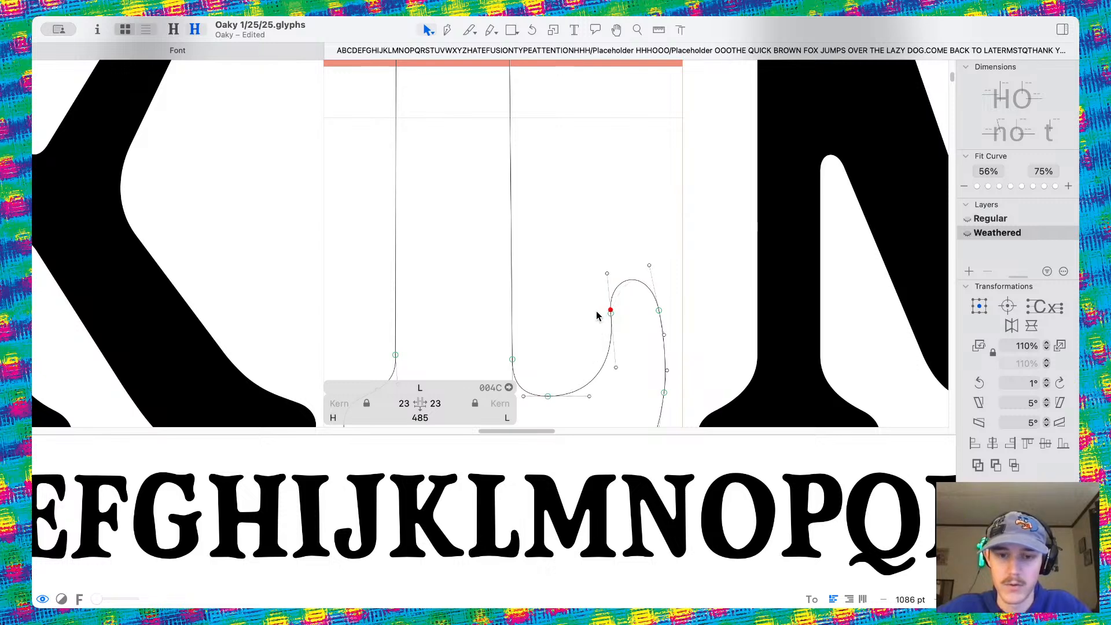
drag(611, 312, 598, 316)
key(super+1)
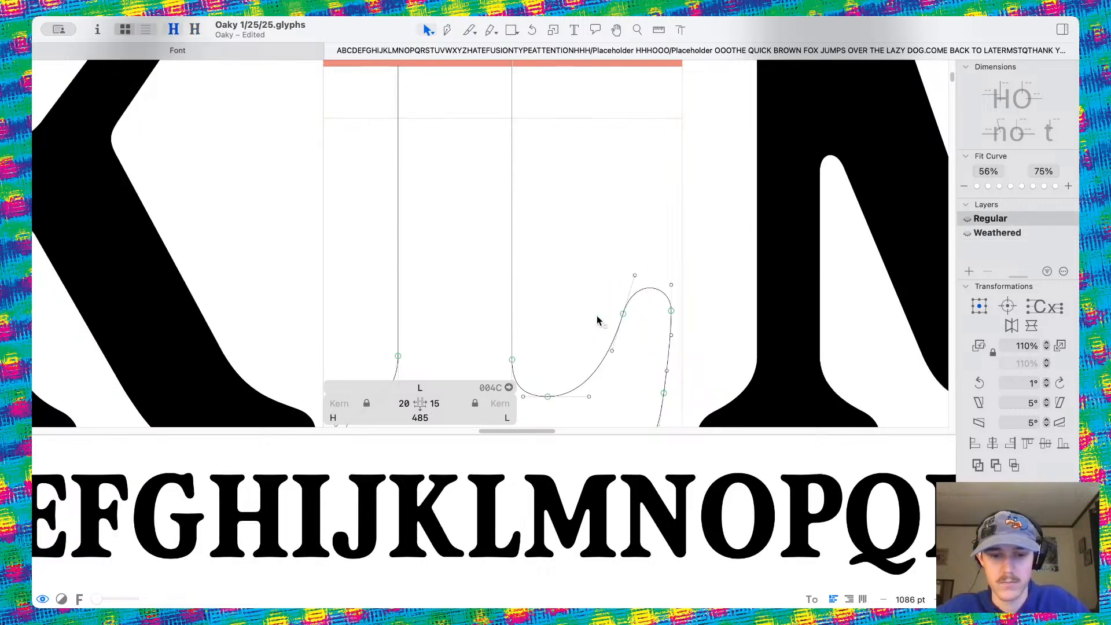
key(super+2)
click(609, 230)
Move the upper node of the L's right stem edge to X 251, Y 561, and the right serif's underside node to X 299, Y 628 with horizontal handles
scroll(611, 226, up, 5)
scroll(612, 230, up, 3)
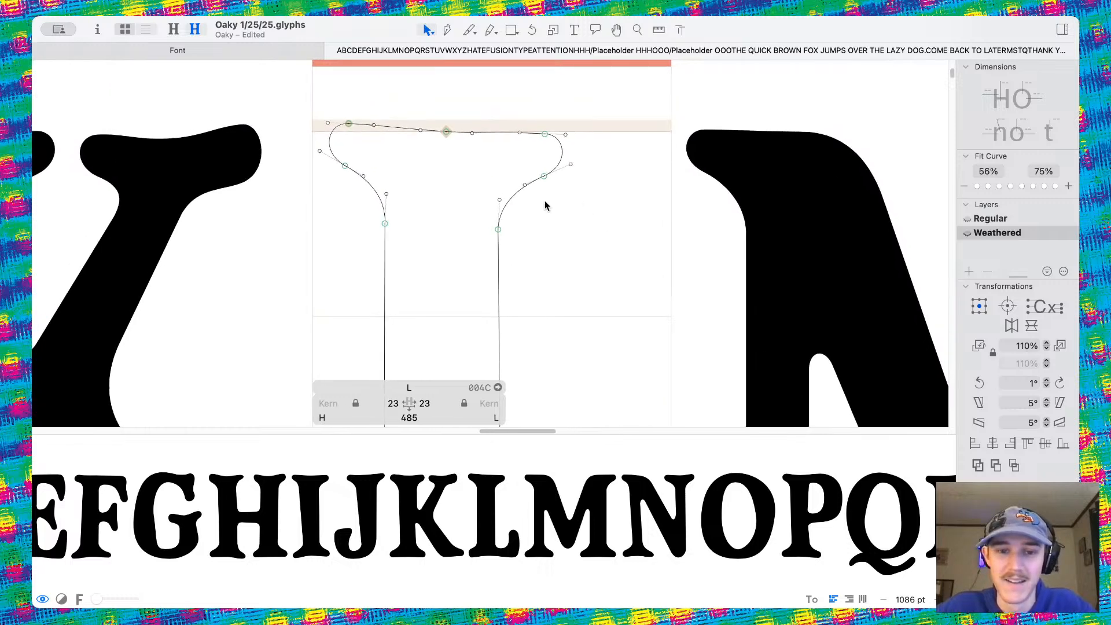
scroll(546, 206, up, 2)
drag(498, 257, 499, 263)
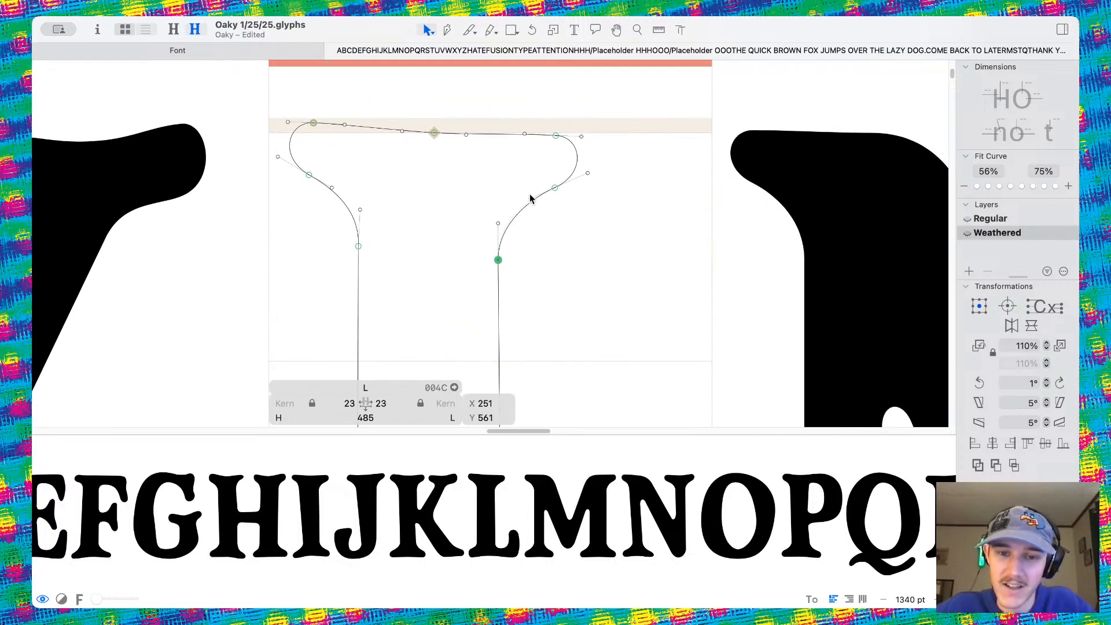
drag(587, 173, 542, 175)
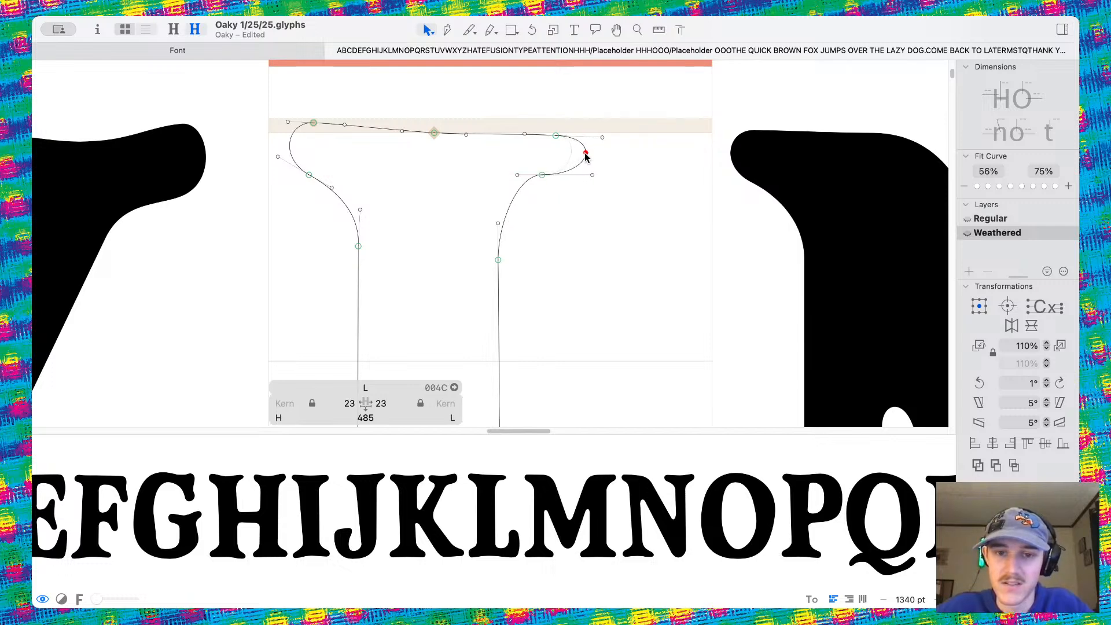
click(545, 175)
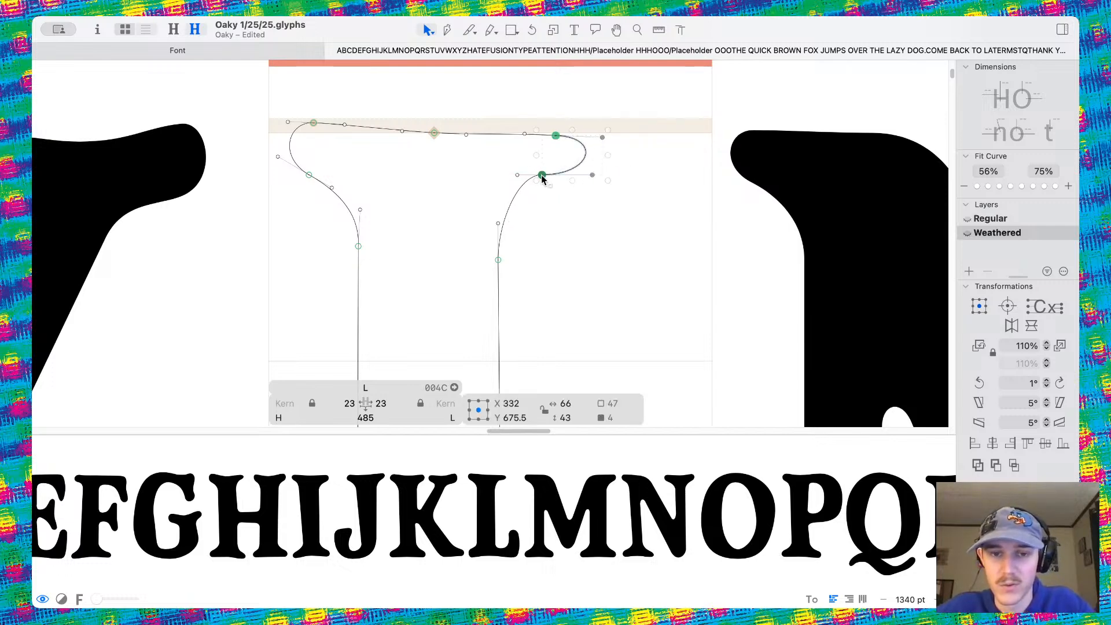
click(544, 193)
drag(542, 177, 542, 199)
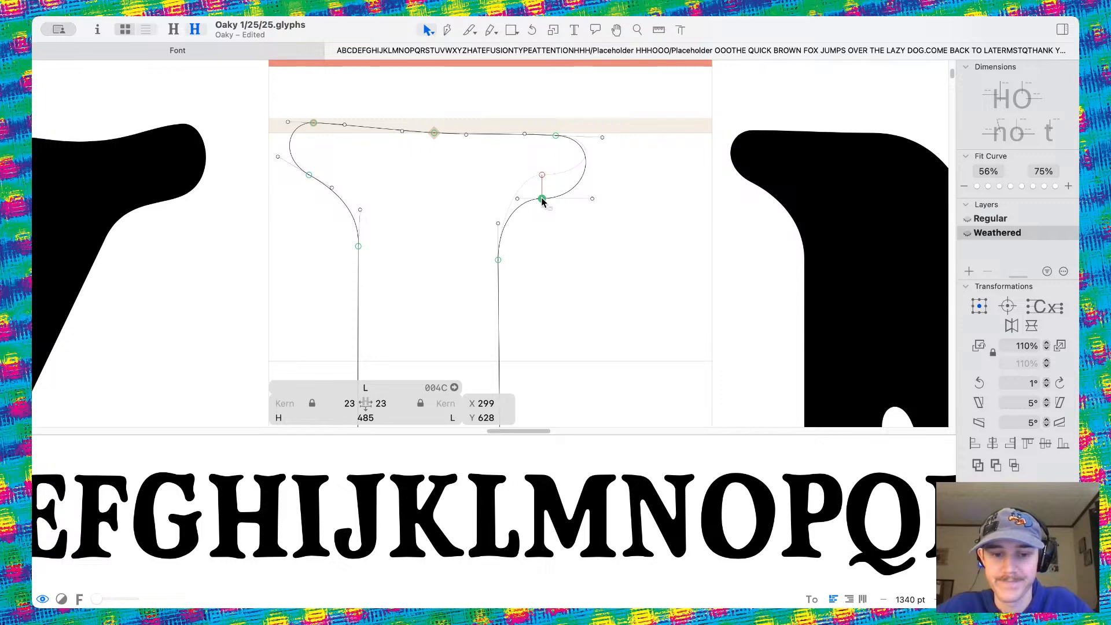
click(558, 228)
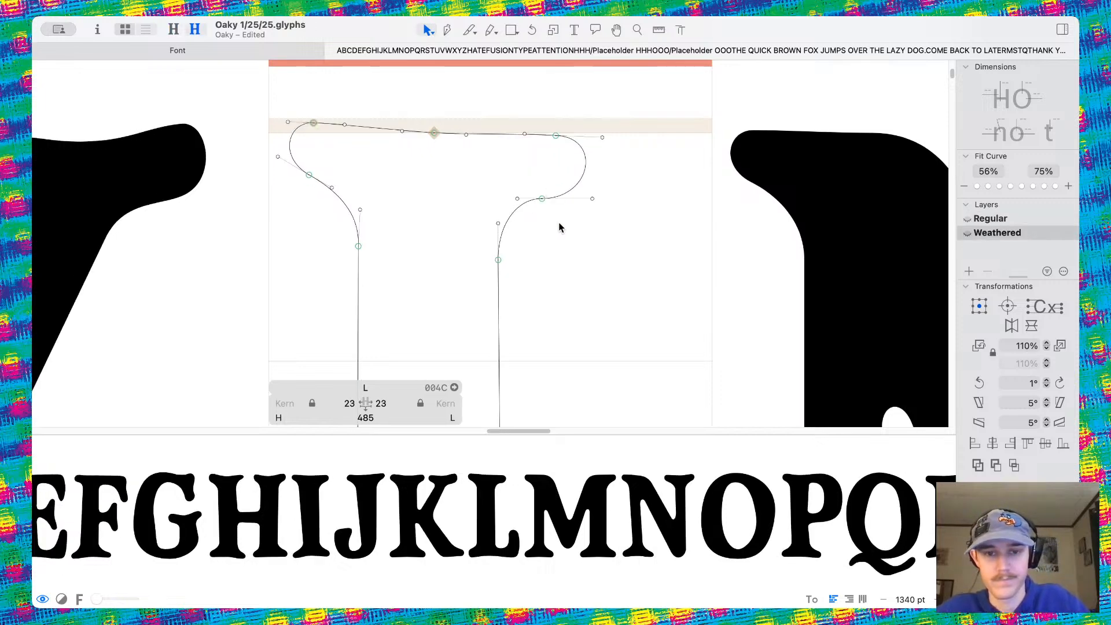
Examine the reworked L among the other capitals at small size, and inspect the M, N and O up close
scroll(559, 228, down, 10)
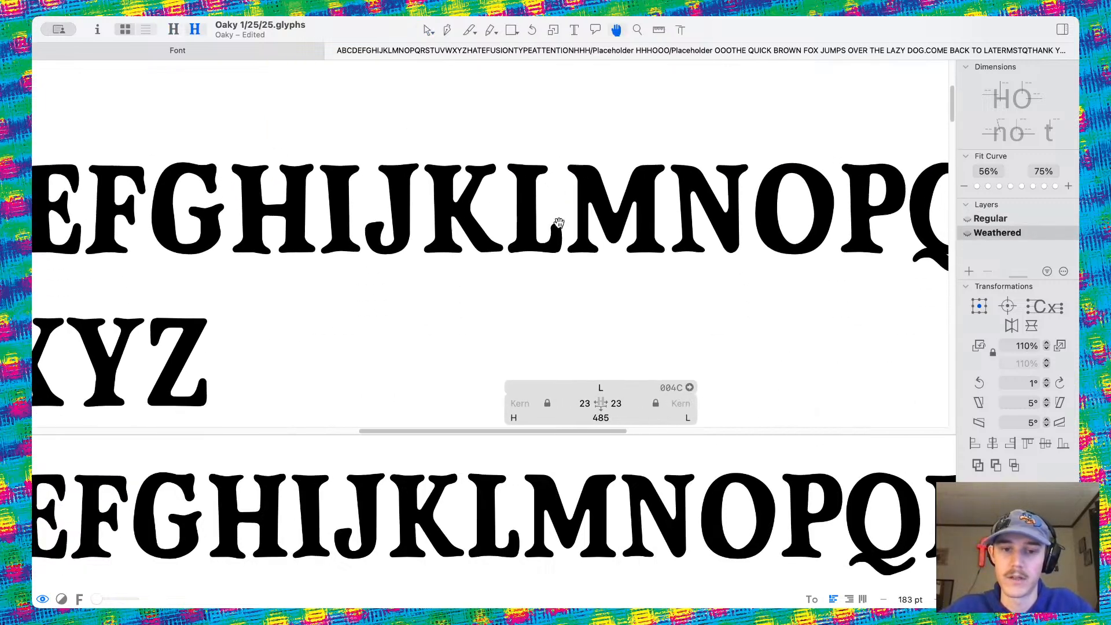
key(space)
scroll(648, 283, down, 5)
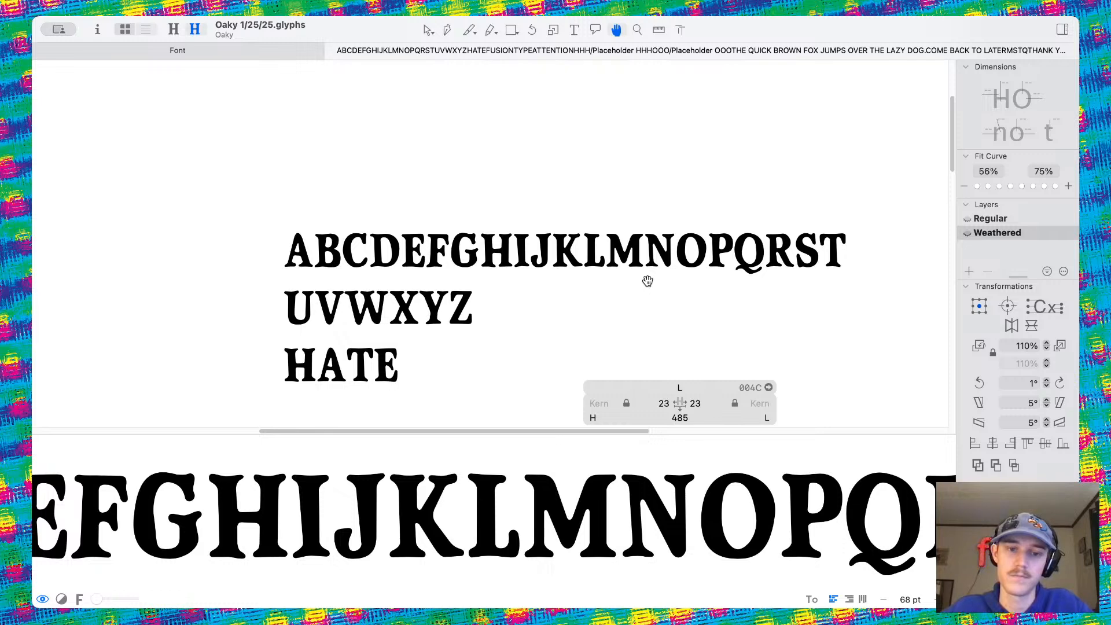
scroll(618, 242, up, 5)
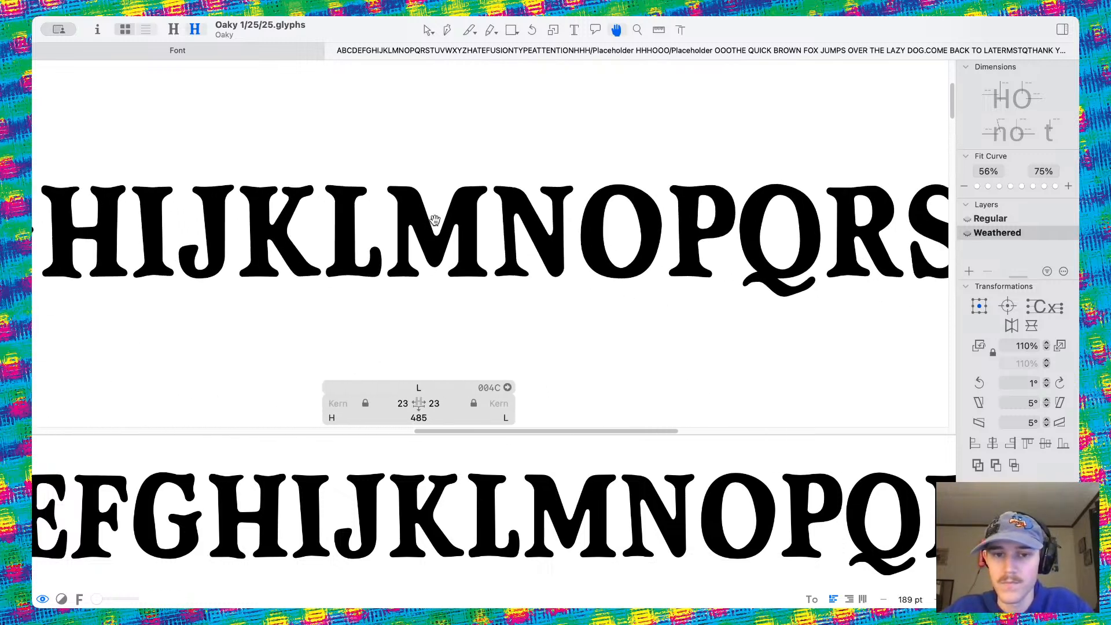
scroll(433, 220, down, 1)
scroll(573, 236, up, 5)
scroll(572, 240, left, 2)
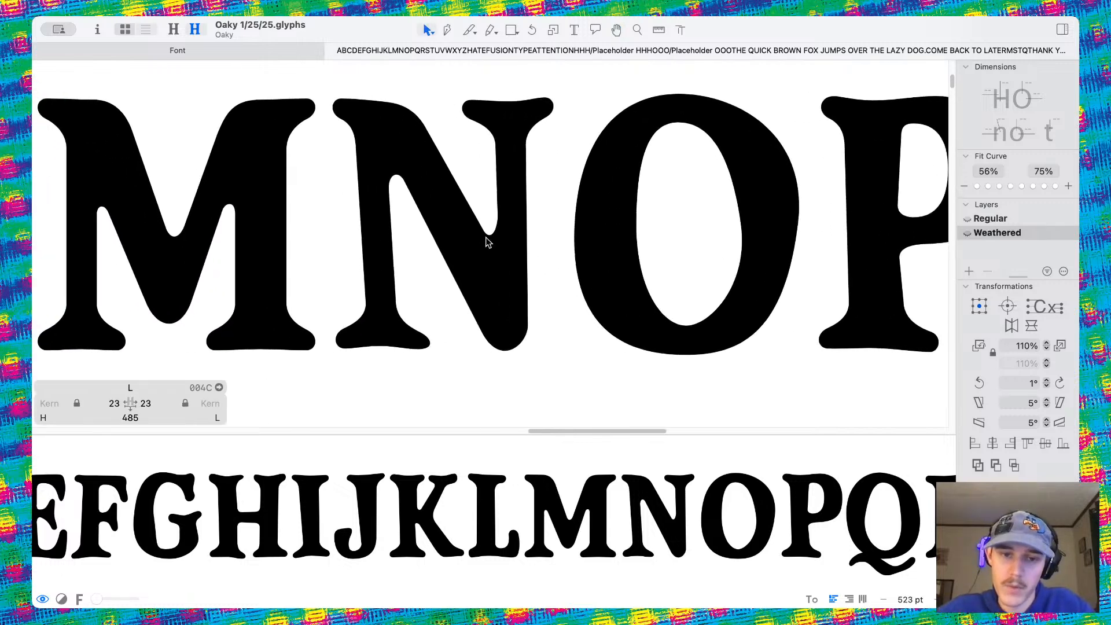
Open the N for editing and shift the lower node of its right stem's outer edge outward
double_click(487, 240)
drag(439, 288, 536, 328)
drag(411, 322, 439, 353)
click(404, 300)
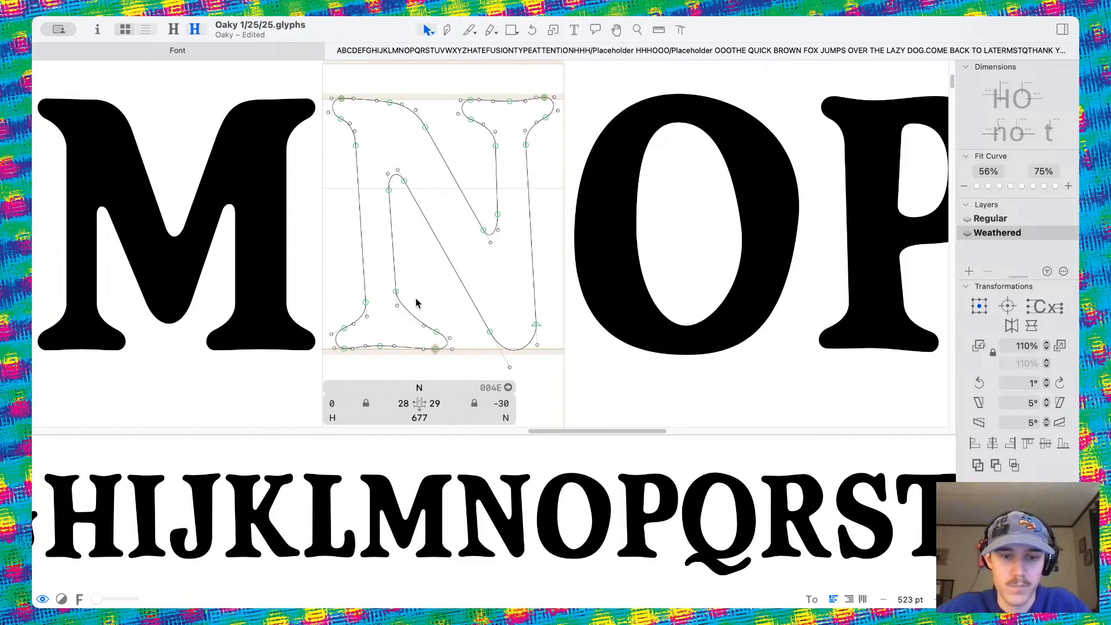
Move the handle below the N's left stem inner edge to X 210, Y 102, and raise the foot serif's upper-right node to X 319, Y 57
scroll(414, 312, up, 3)
drag(428, 314, 423, 316)
drag(430, 324, 402, 304)
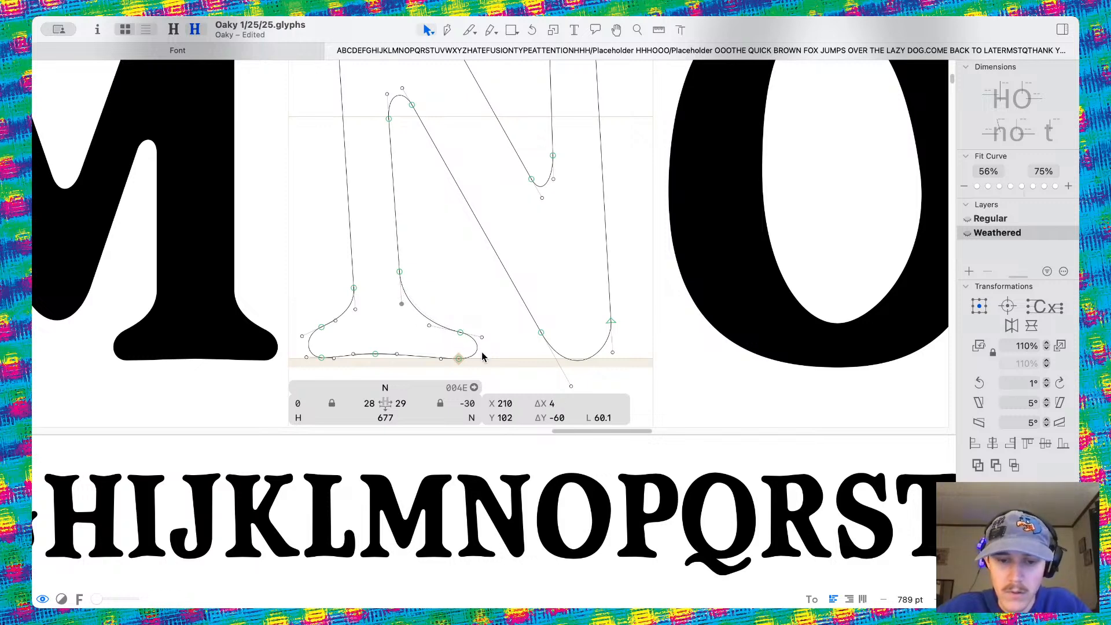
click(497, 379)
drag(459, 333, 460, 329)
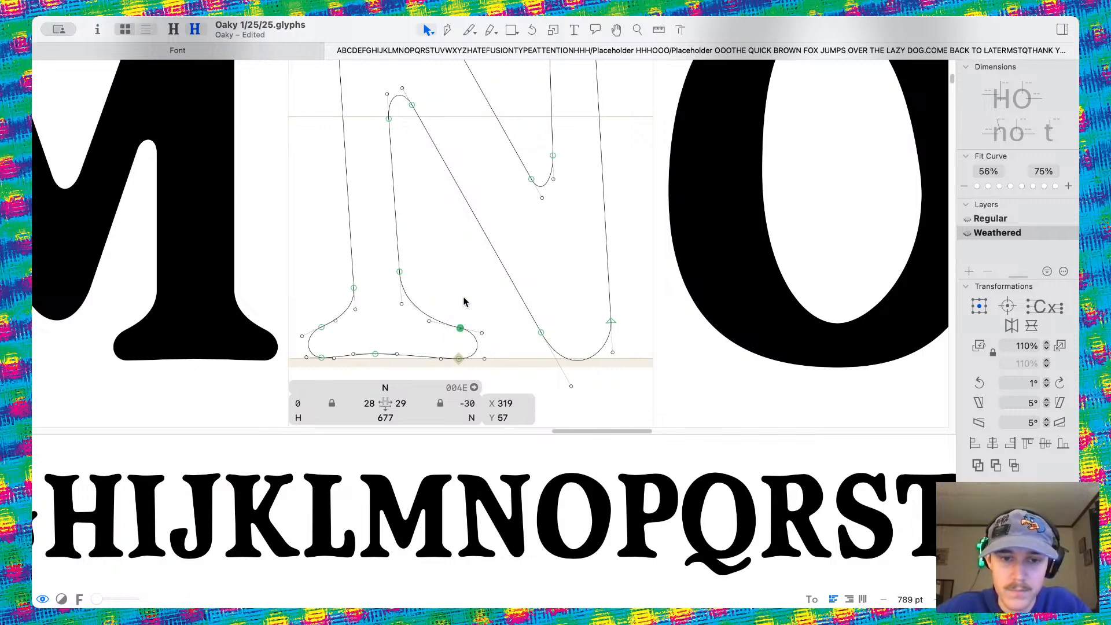
key(space)
scroll(463, 295, down, 5)
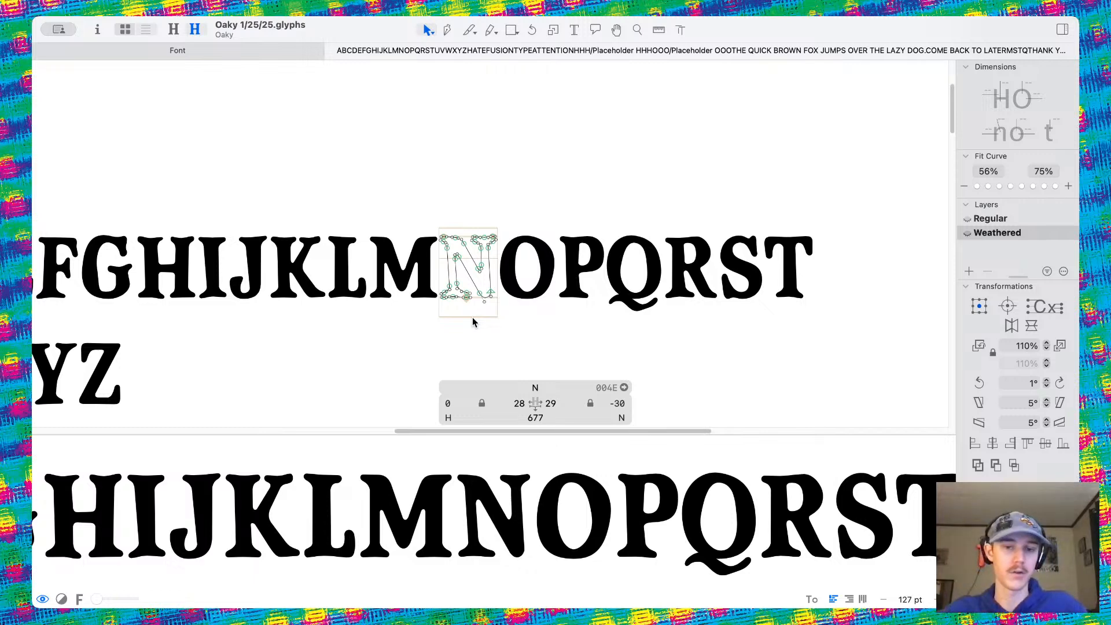
Open the M for editing and rotate its left foot counterclockwise by 4° in 1° increments
scroll(472, 317, up, 5)
double_click(444, 286)
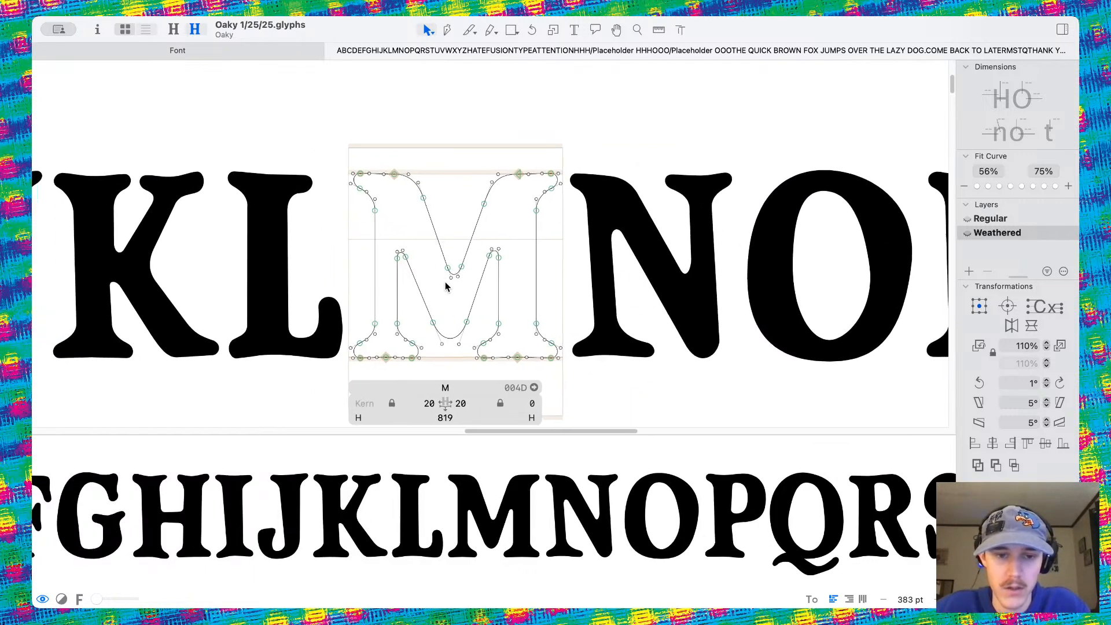
scroll(391, 221, up, 5)
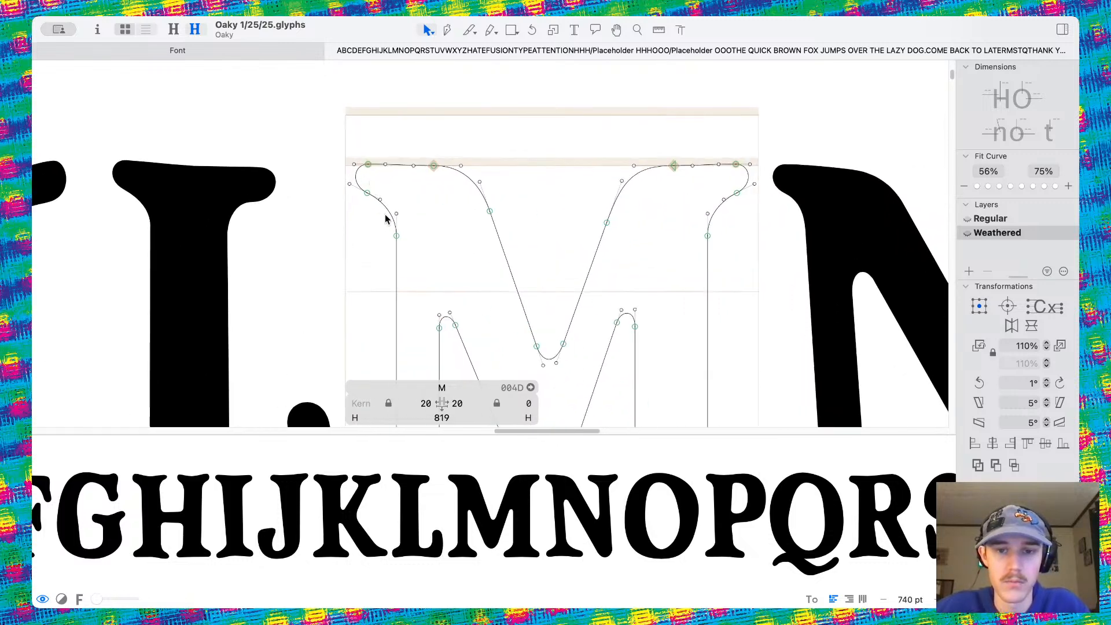
scroll(408, 244, up, 5)
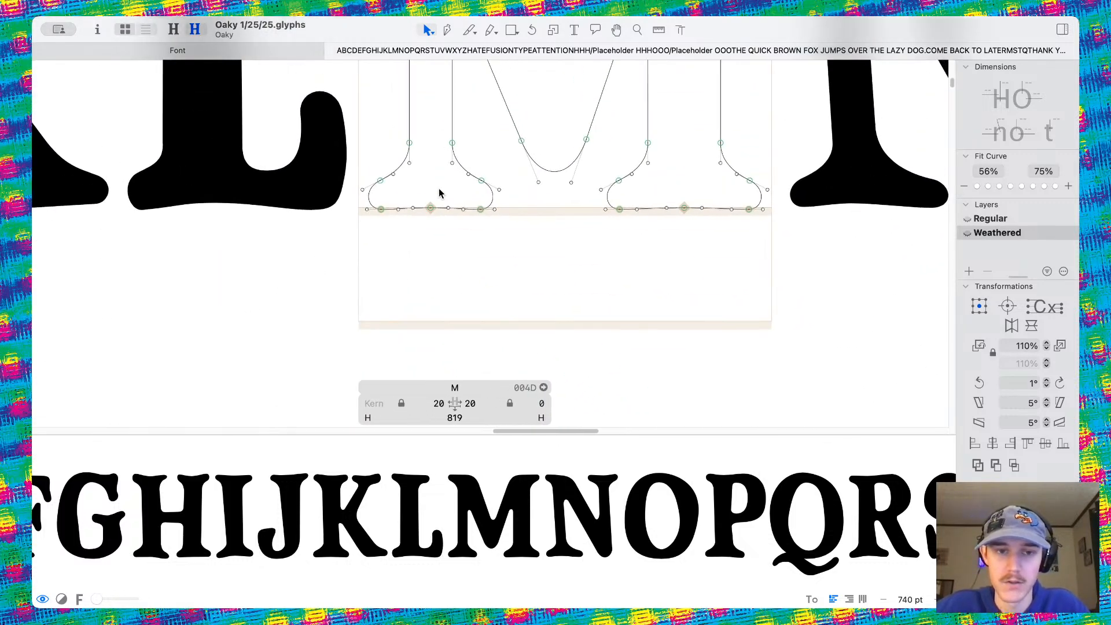
drag(366, 217, 486, 302)
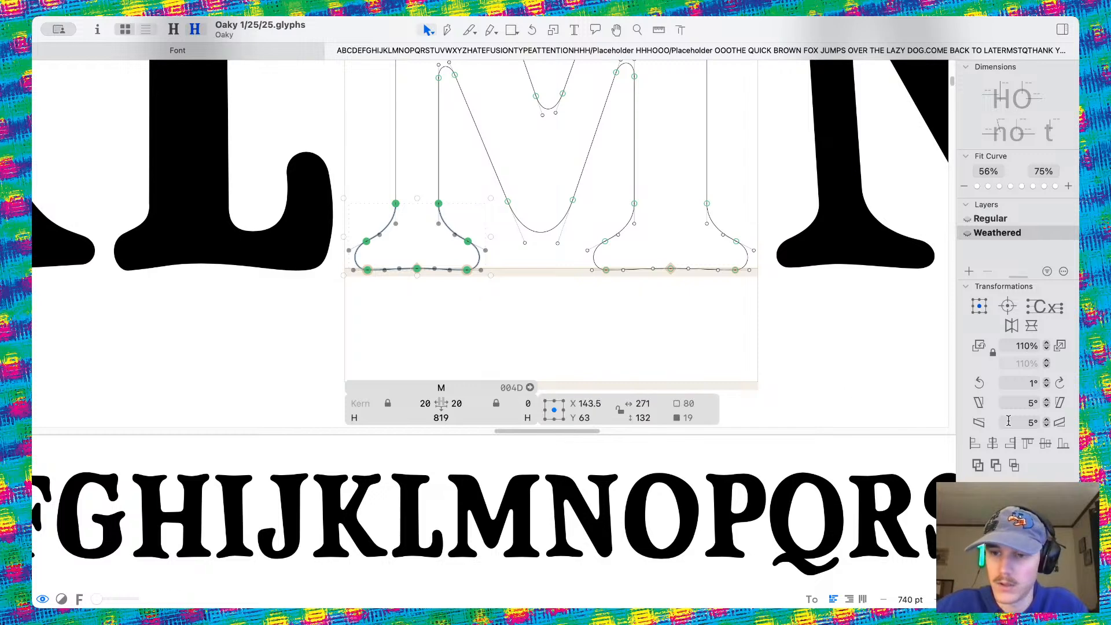
click(980, 384)
click(980, 383)
click(980, 384)
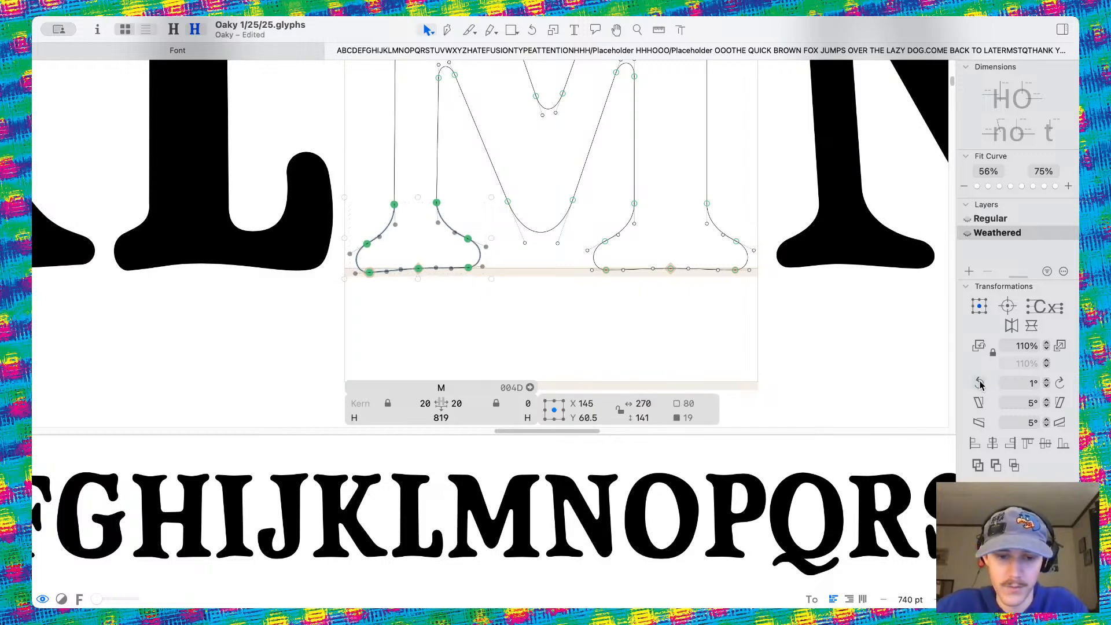
click(980, 384)
Rotate all nodes of the M's right foot clockwise by 2° in 1° increments
scroll(638, 264, up, 2)
drag(588, 237, 821, 416)
click(1059, 383)
click(1059, 382)
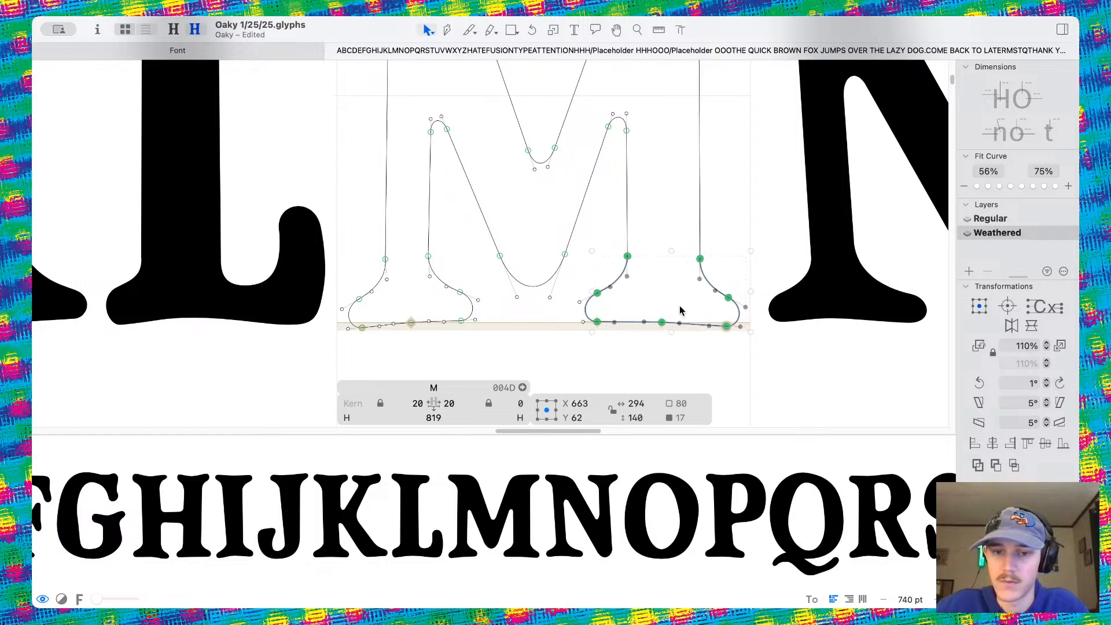
click(682, 314)
Lengthen both handles of the middle baseline node on the M's right foot to span 144 units, and raise the node to arch the underside
drag(632, 307, 679, 338)
scroll(679, 339, up, 5)
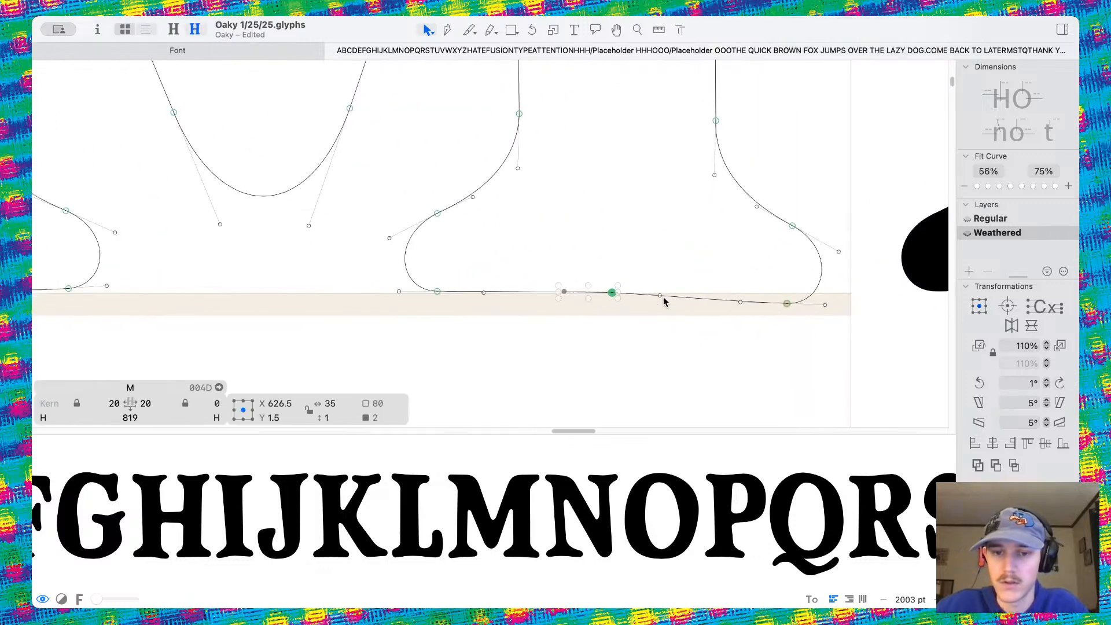
shift+click(662, 296)
drag(668, 293, 721, 295)
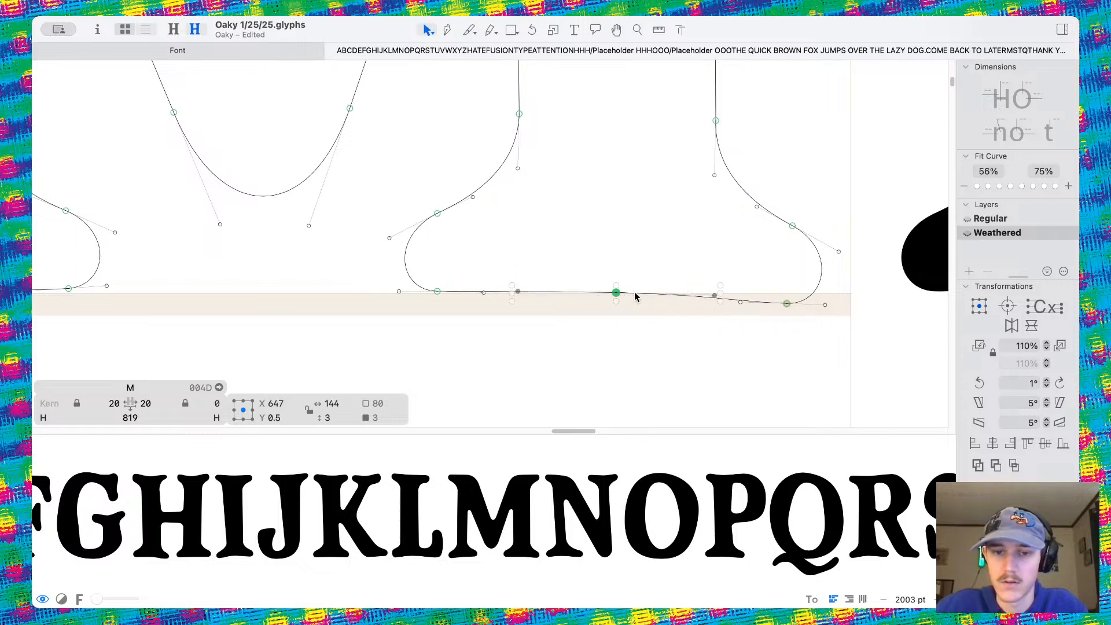
drag(615, 293, 620, 270)
Shift the outer end nodes of the M's right foot inward and slightly down, and lower the middle baseline node for a shallower arch
drag(793, 210, 777, 311)
click(491, 297)
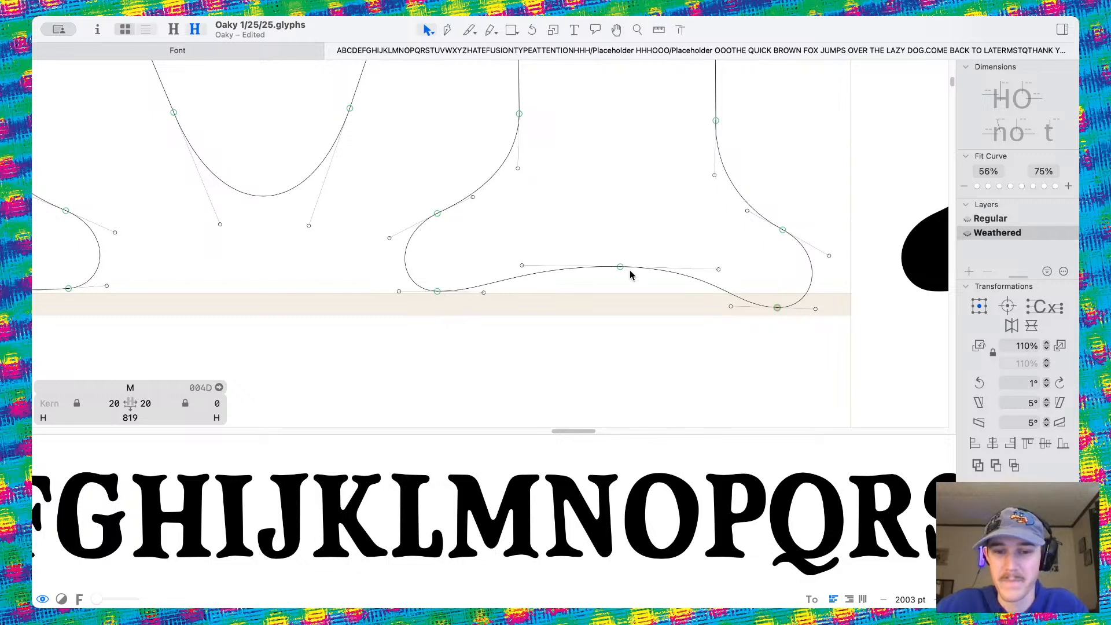
drag(619, 267, 620, 279)
click(613, 334)
Widen the handles of the middle baseline node on the M's left foot to span 92 units, and raise the node with its handles to Y 6.5
scroll(513, 312, down, 5)
scroll(511, 311, left, 5)
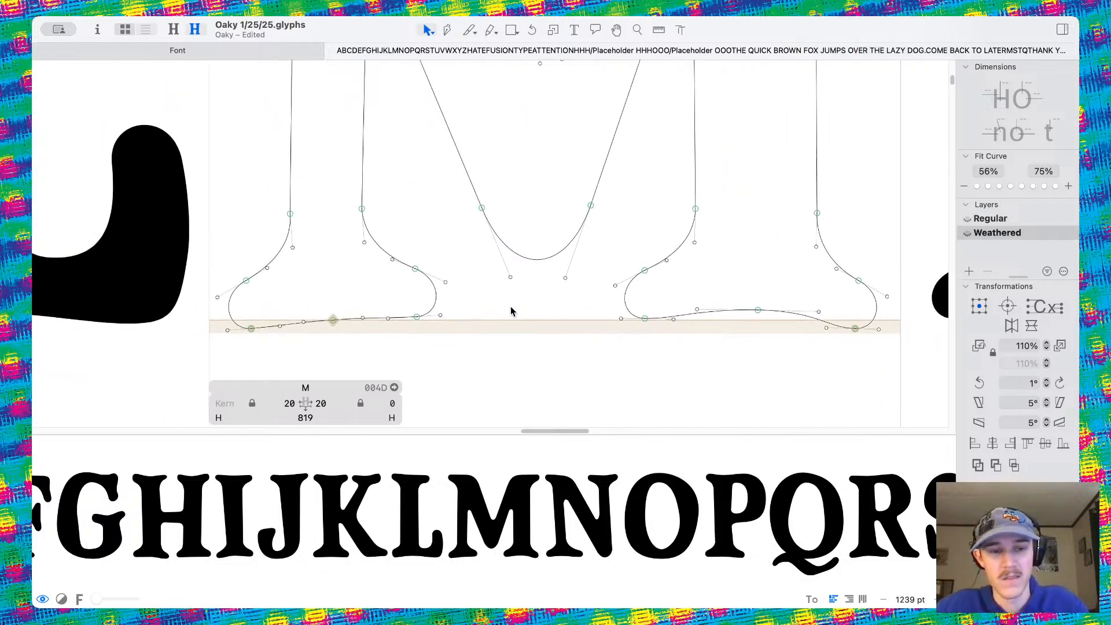
scroll(511, 312, left, 5)
scroll(492, 318, up, 5)
drag(392, 311, 513, 324)
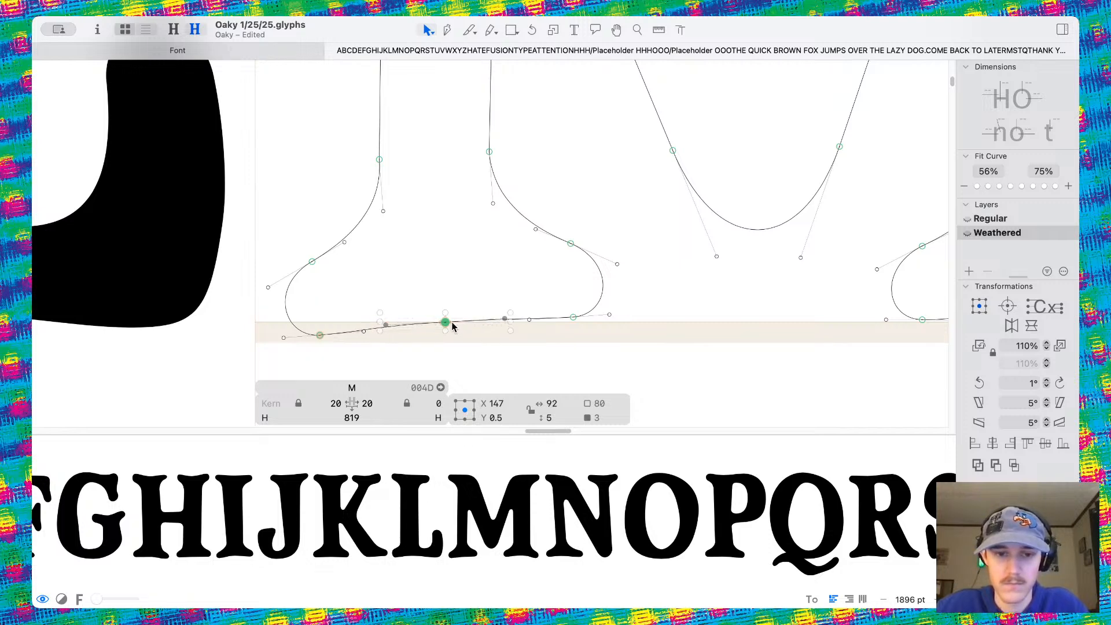
drag(445, 322, 444, 314)
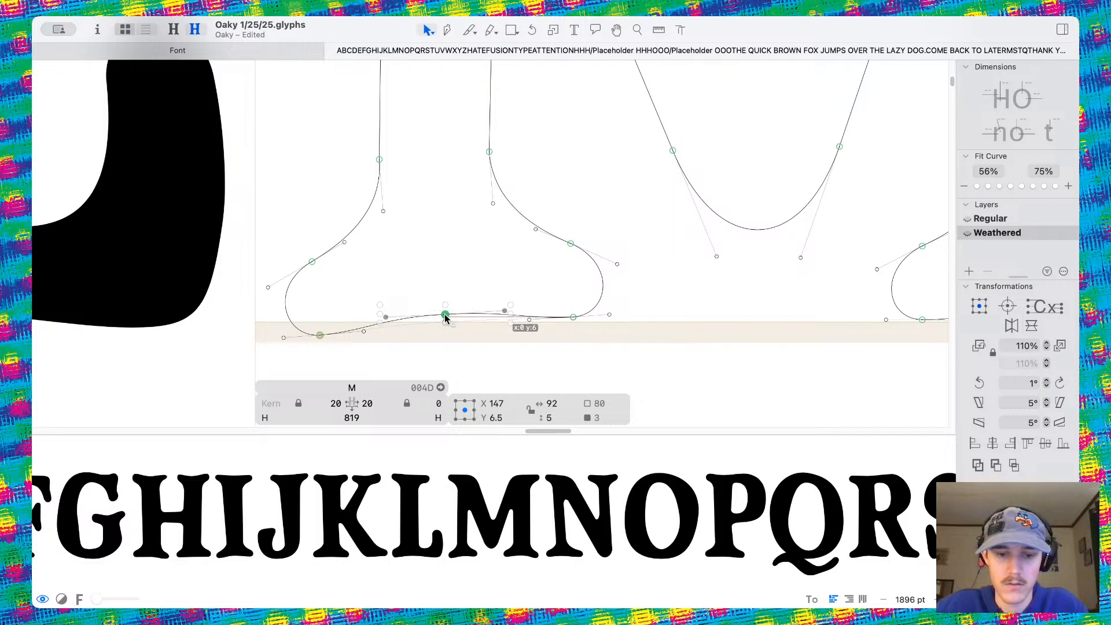
Shift the two nodes at the M's central bottom vertex slightly to the left in the Weathered master
click(455, 289)
scroll(455, 289, down, 5)
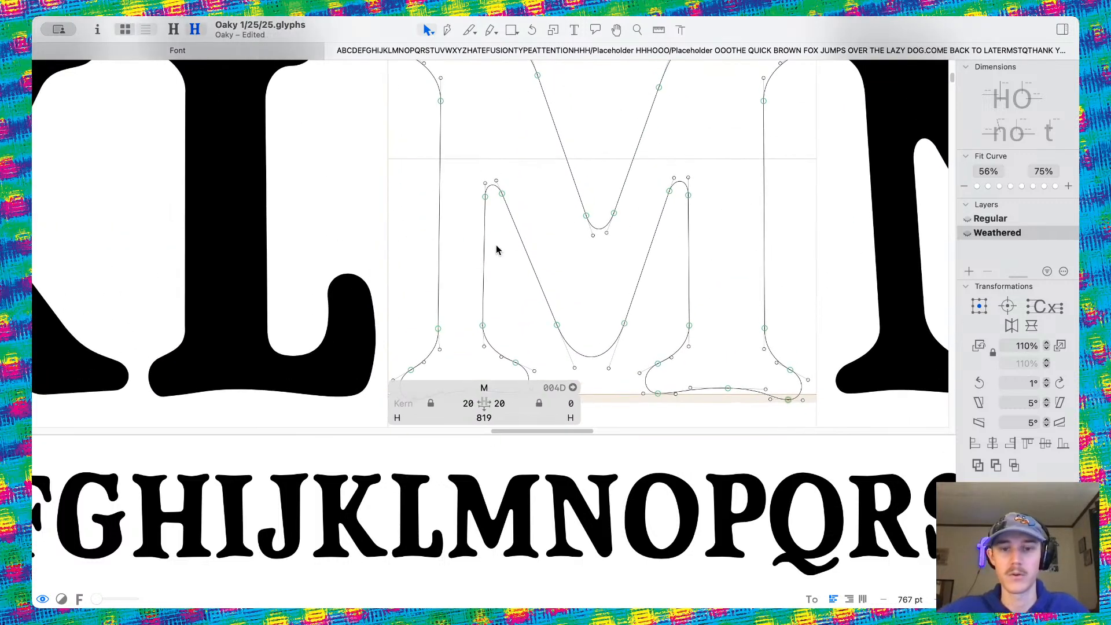
drag(463, 300, 562, 335)
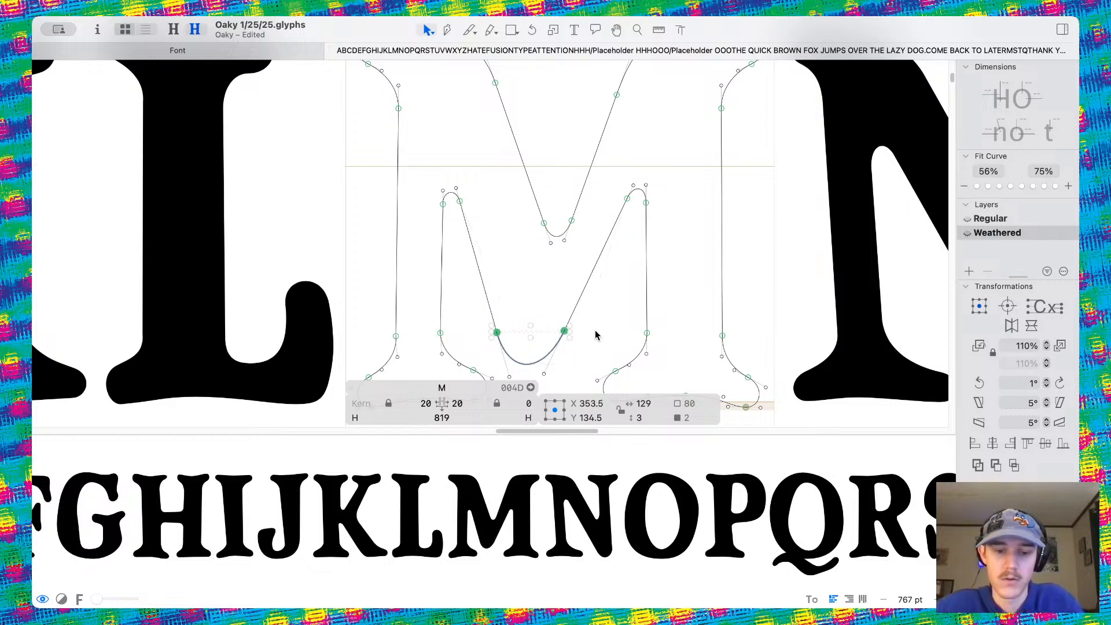
Lower the rounded peak of the M's right inner counter slightly and preview the letter among its neighbours
scroll(611, 259, down, 3)
drag(612, 259, 622, 285)
key(space)
scroll(585, 241, down, 10)
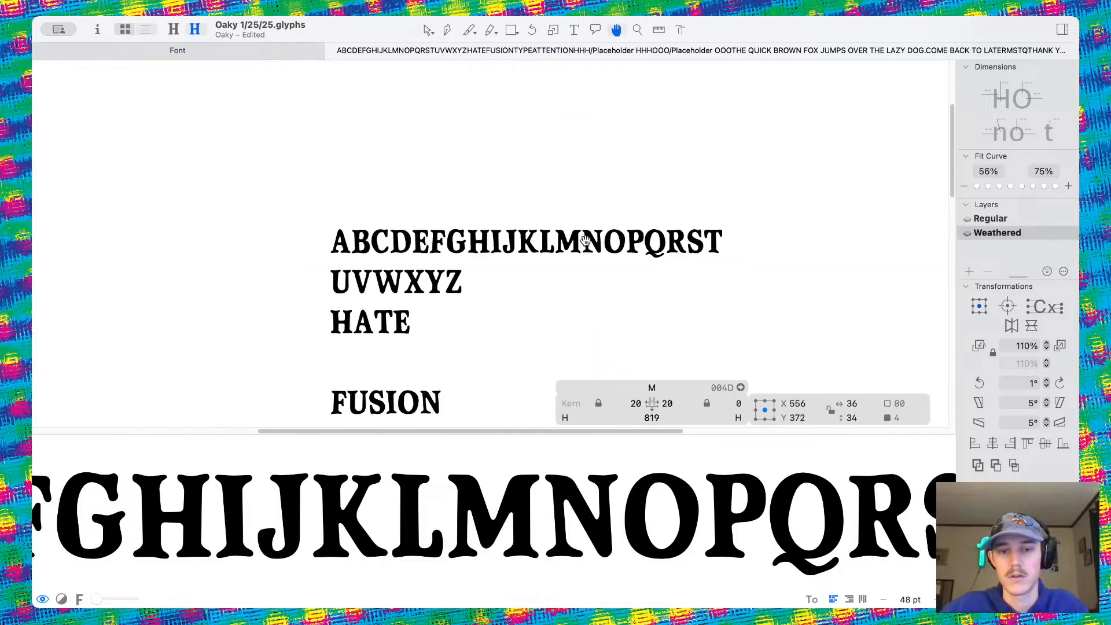
scroll(585, 241, down, 2)
scroll(576, 239, up, 15)
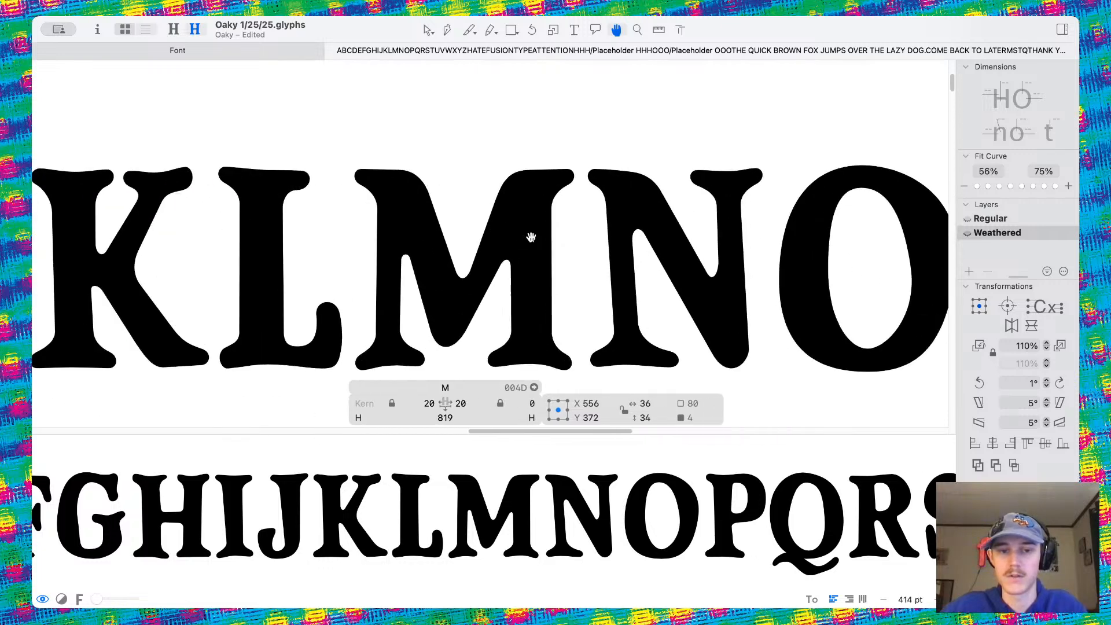
Rotate the tip of the M's upper-left serif clockwise in 1° increments, nudge it up and inward, and preview the shape
scroll(402, 211, up, 4)
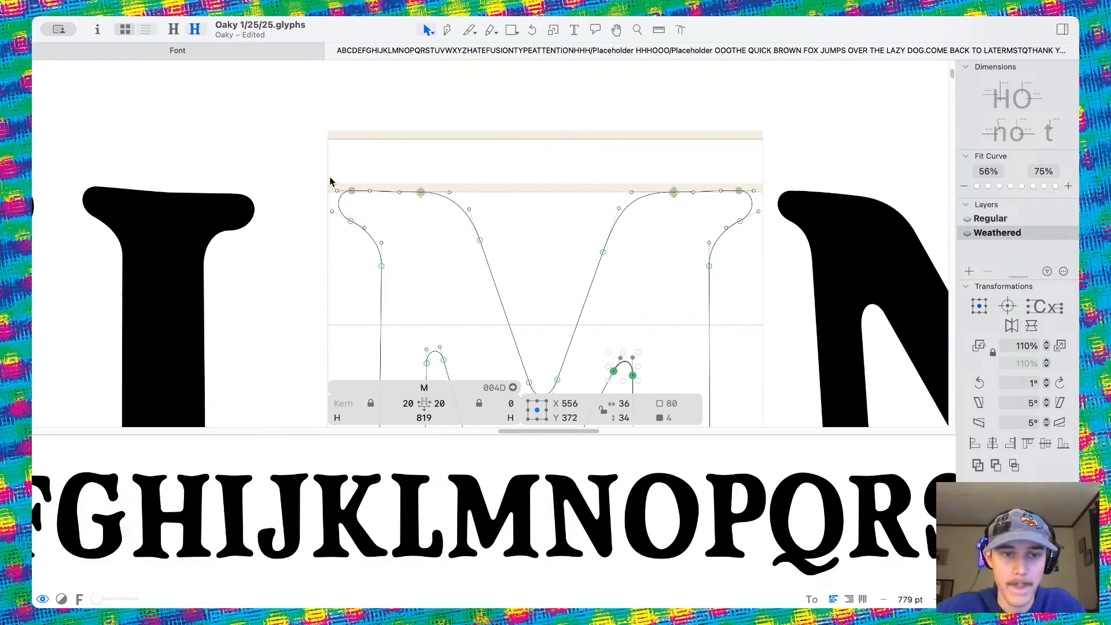
drag(331, 182, 375, 229)
click(1059, 383)
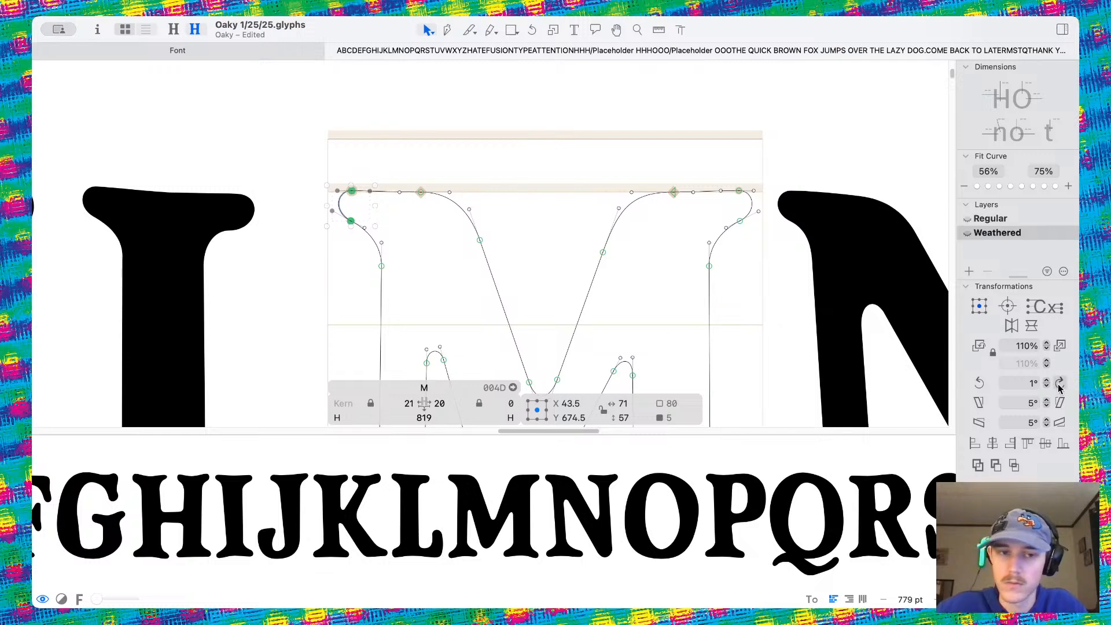
click(1060, 383)
scroll(383, 172, up, 3)
drag(341, 199, 351, 195)
click(395, 236)
key(space)
scroll(405, 224, down, 6)
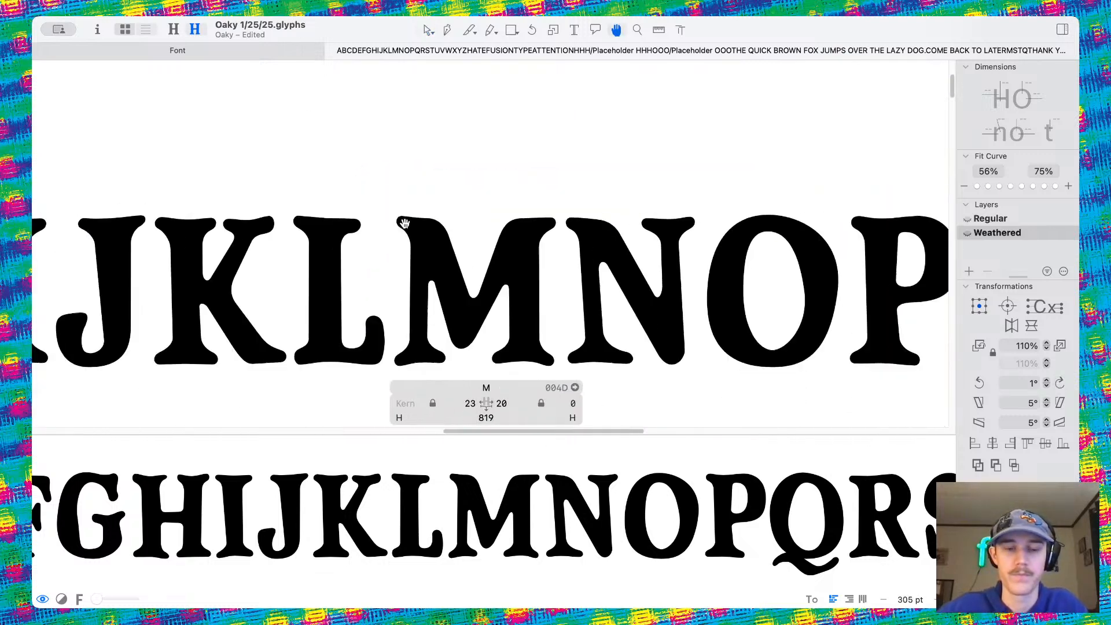
Reshape the M's upper shoulders by moving the top nodes of both diagonals rightward and shortening the right shoulder's upper handle
scroll(480, 234, up, 5)
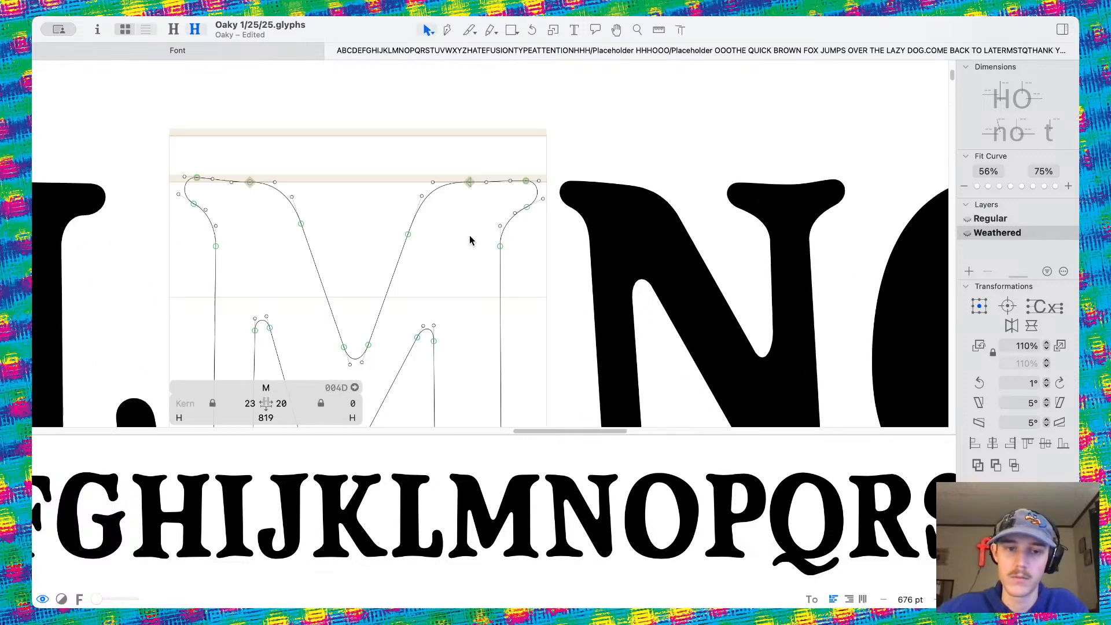
drag(408, 232, 419, 234)
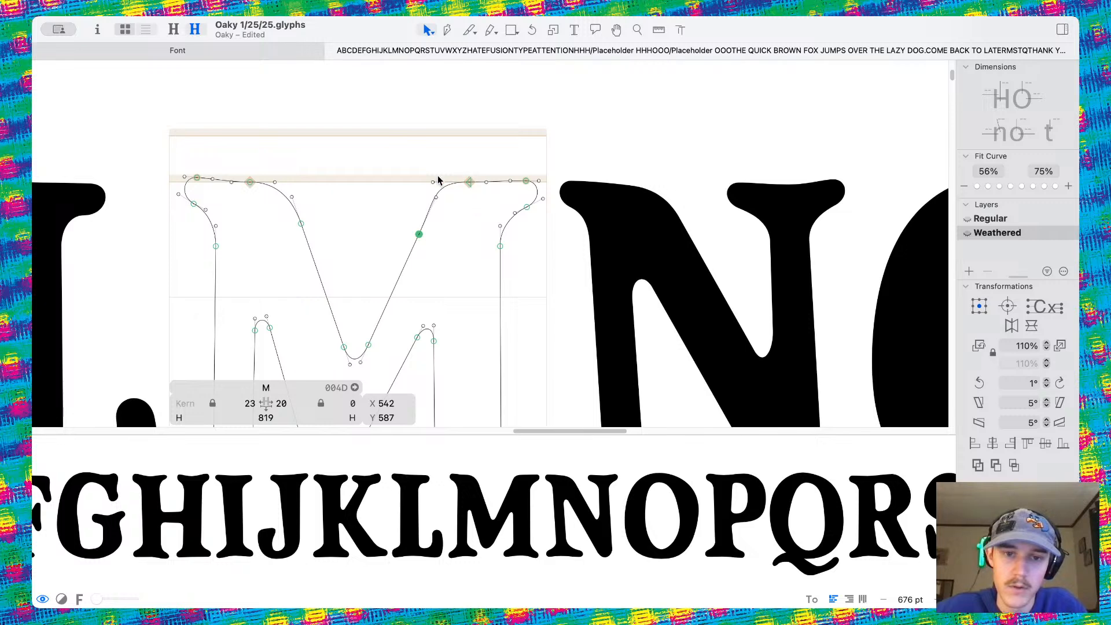
drag(433, 182, 447, 184)
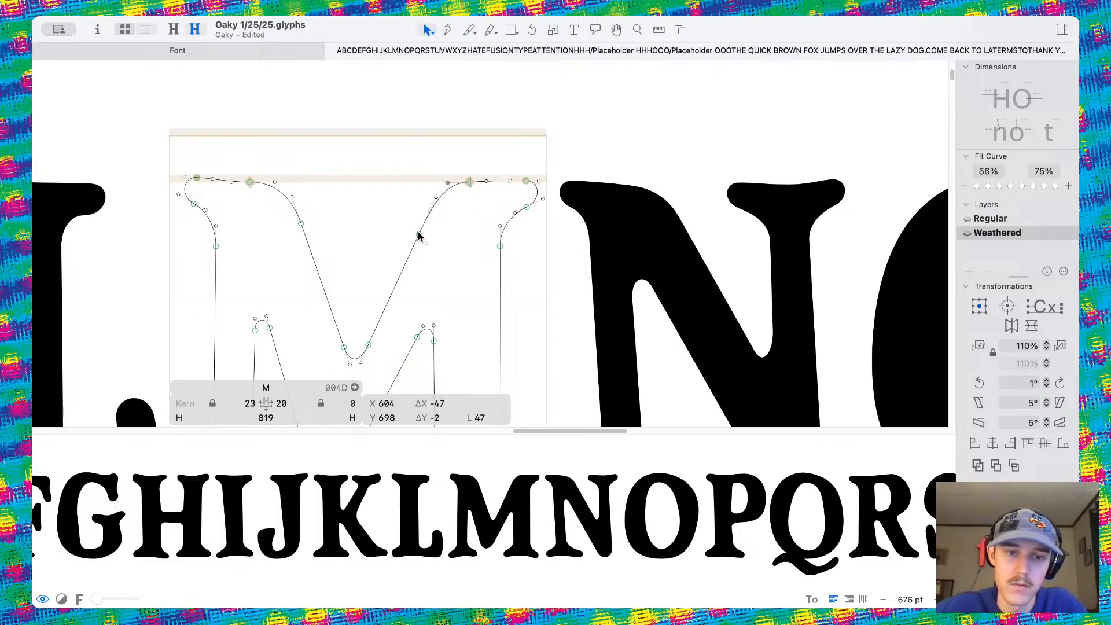
mouse_move(418, 235)
mouse_down()
mouse_move(408, 234)
mouse_move(419, 236)
mouse_up()
drag(301, 223, 308, 217)
click(335, 241)
Lower the M's central V-shaped notch slightly and preview it against the surrounding letters
scroll(350, 320, down, 2)
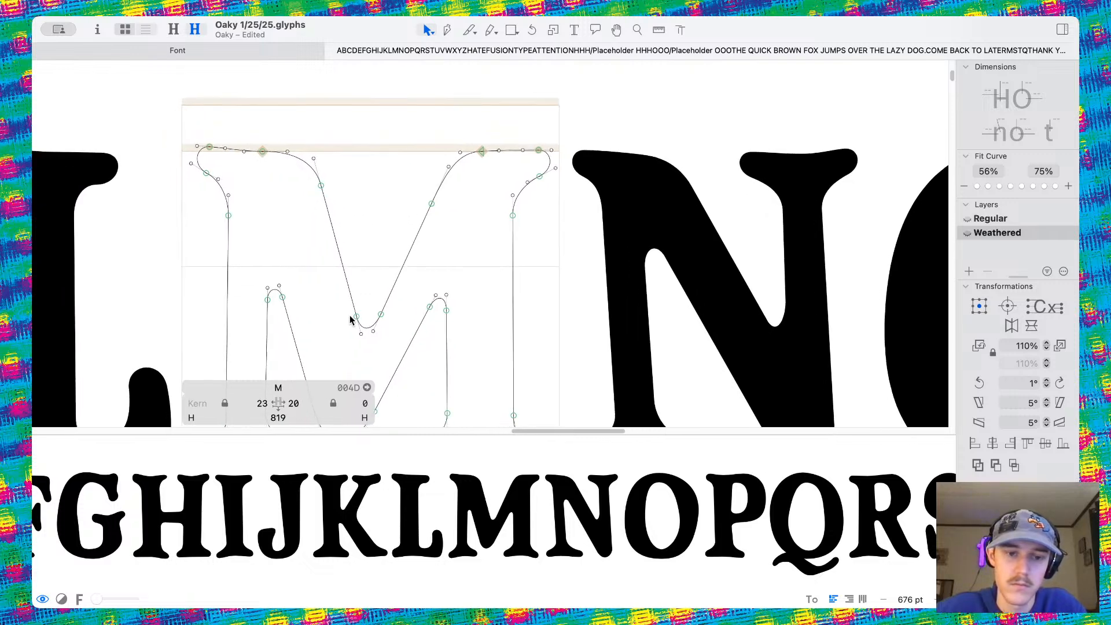
mouse_move(359, 321)
mouse_down()
mouse_move(344, 322)
mouse_move(363, 335)
mouse_up()
key(space)
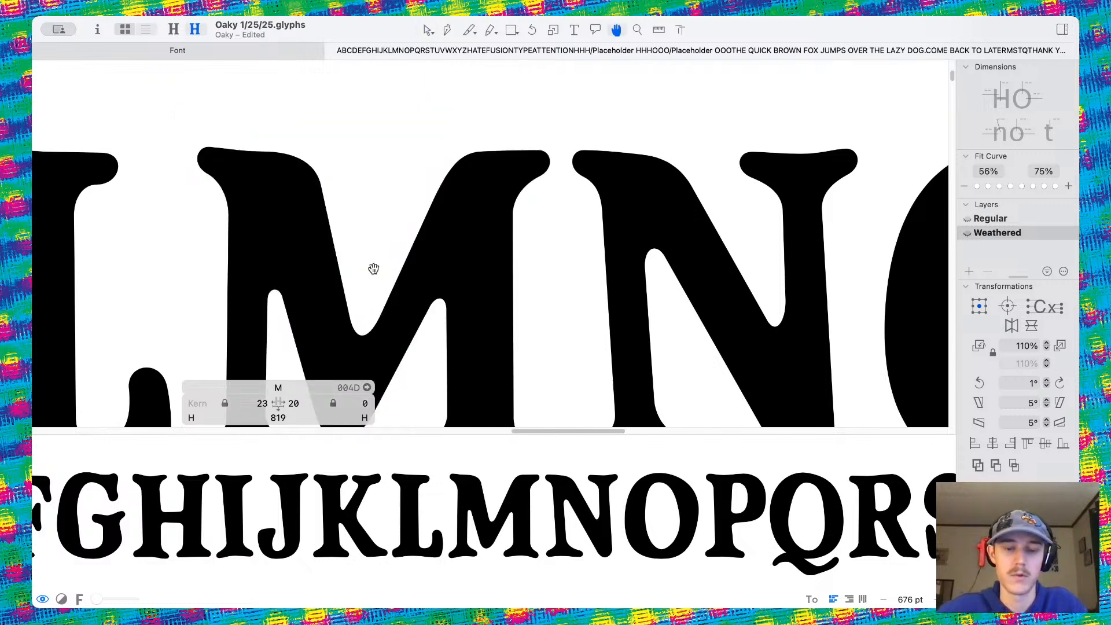
scroll(374, 273, down, 5)
scroll(380, 206, up, 4)
Raise the tip of the M's upper-right serif and shift it inward, checking the filled letter in preview
scroll(581, 350, up, 6)
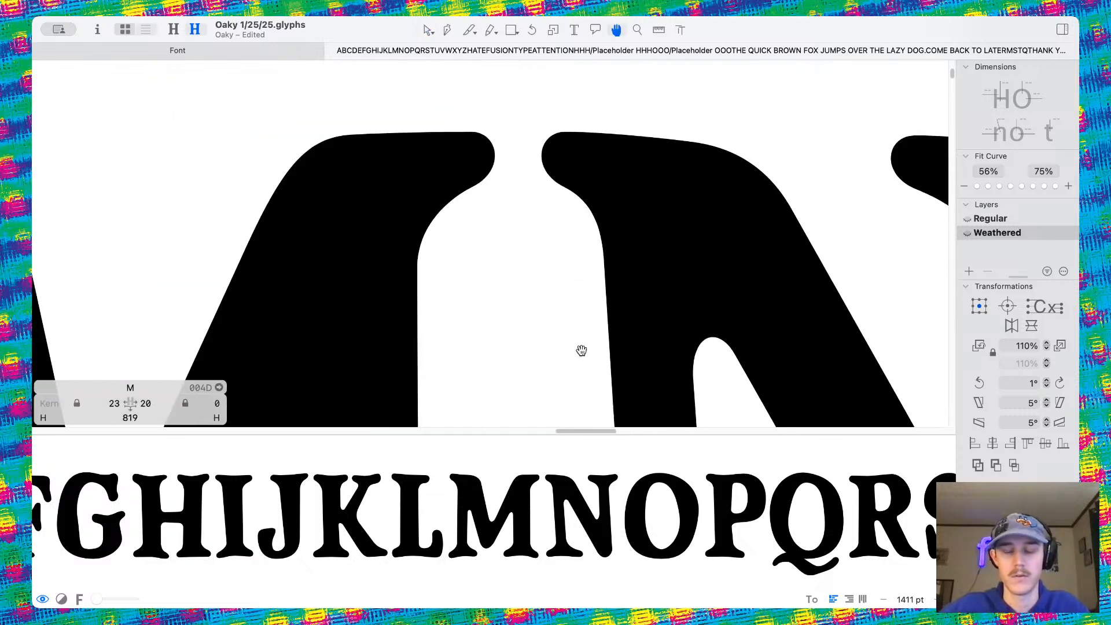
scroll(563, 286, up, 2)
drag(470, 133, 476, 213)
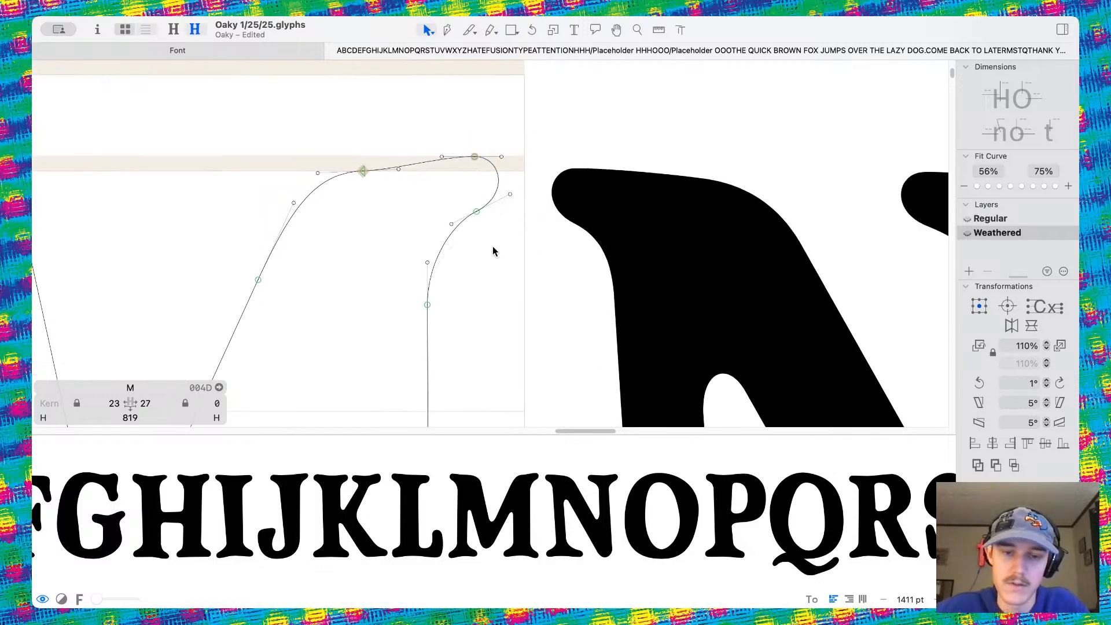
key(space)
scroll(490, 245, down, 5)
scroll(480, 238, up, 5)
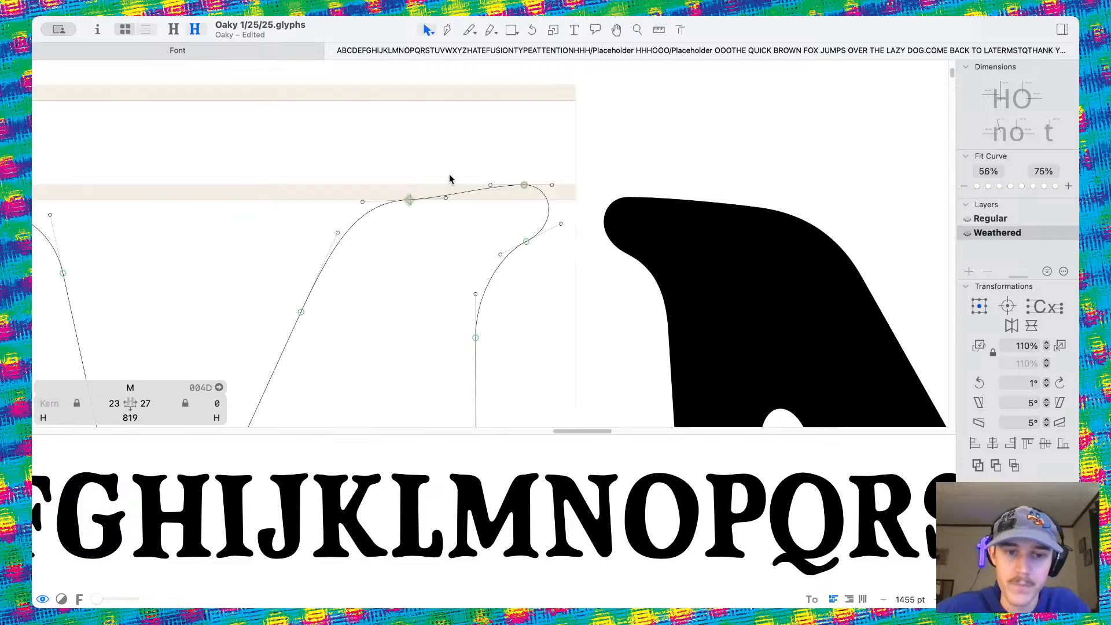
Smooth the top edge of the M's upper-right serif by tilting the shoulder node's handle upward, and save the font
drag(445, 199, 446, 189)
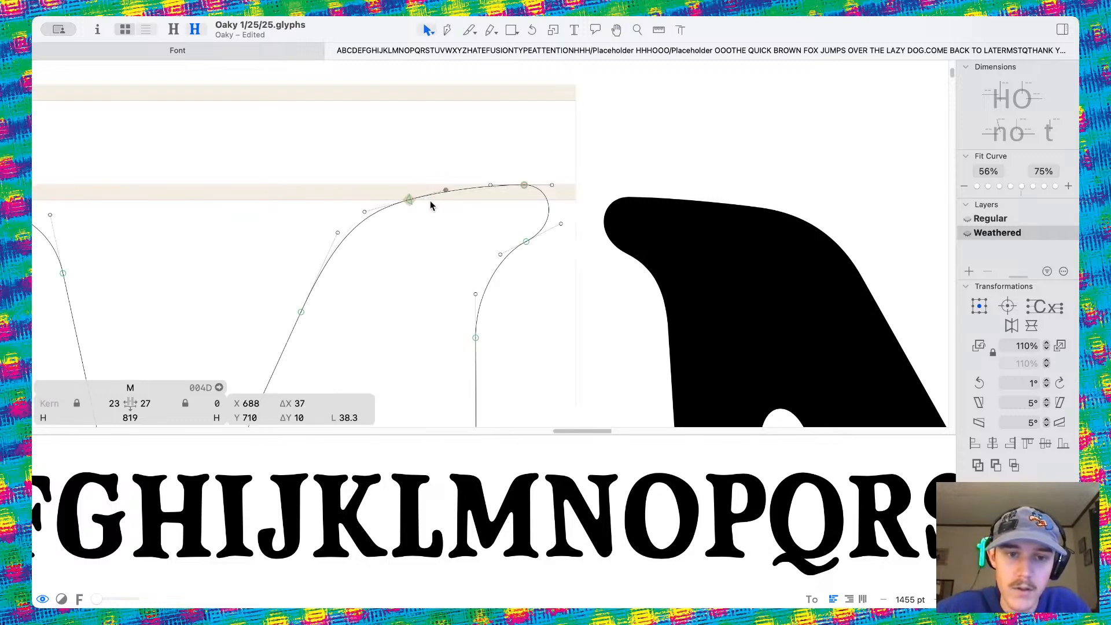
click(425, 216)
key(space)
scroll(425, 216, down, 6)
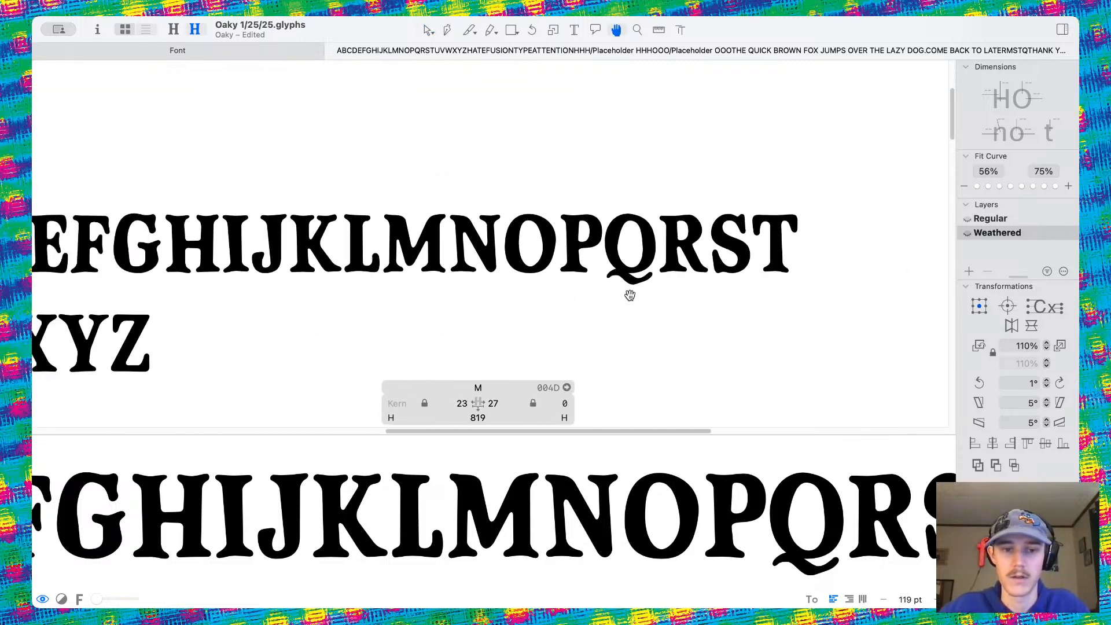
key(super+s)
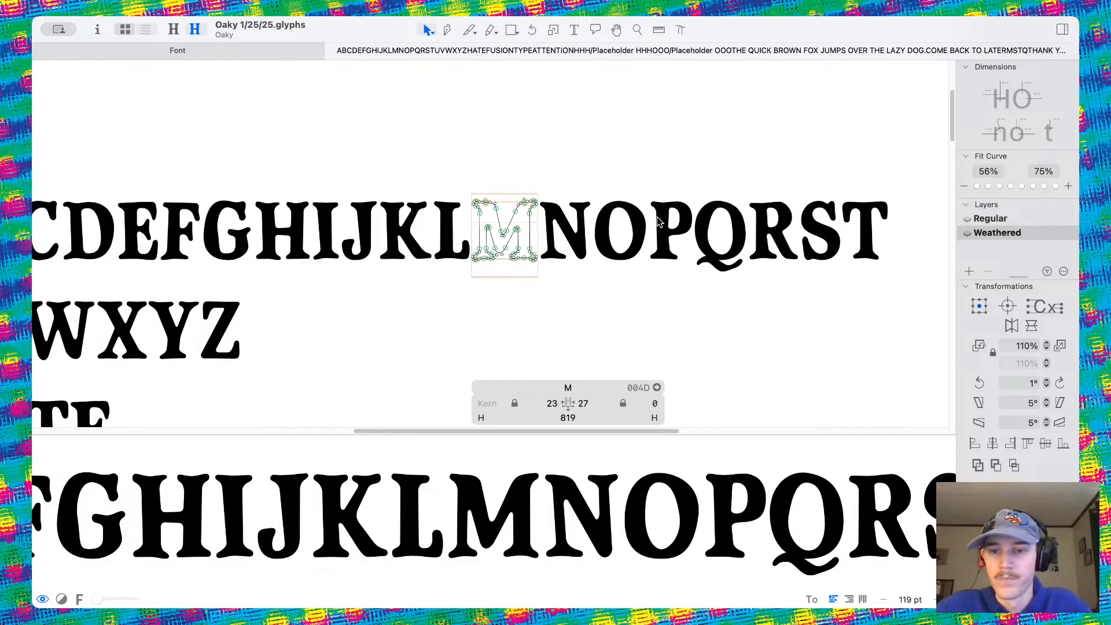
Compare the Regular and Weathered masters across the alphabet and the sample words HATE, FUSION, TYPE and ATTENTION
scroll(699, 289, left, 10)
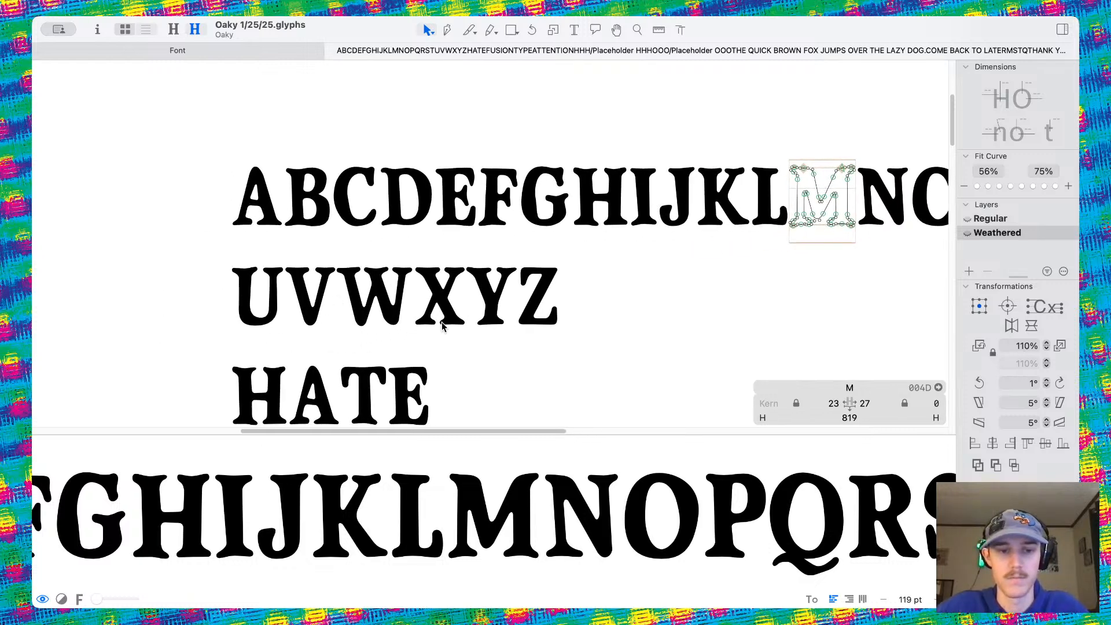
scroll(384, 315, up, 3)
scroll(428, 289, down, 6)
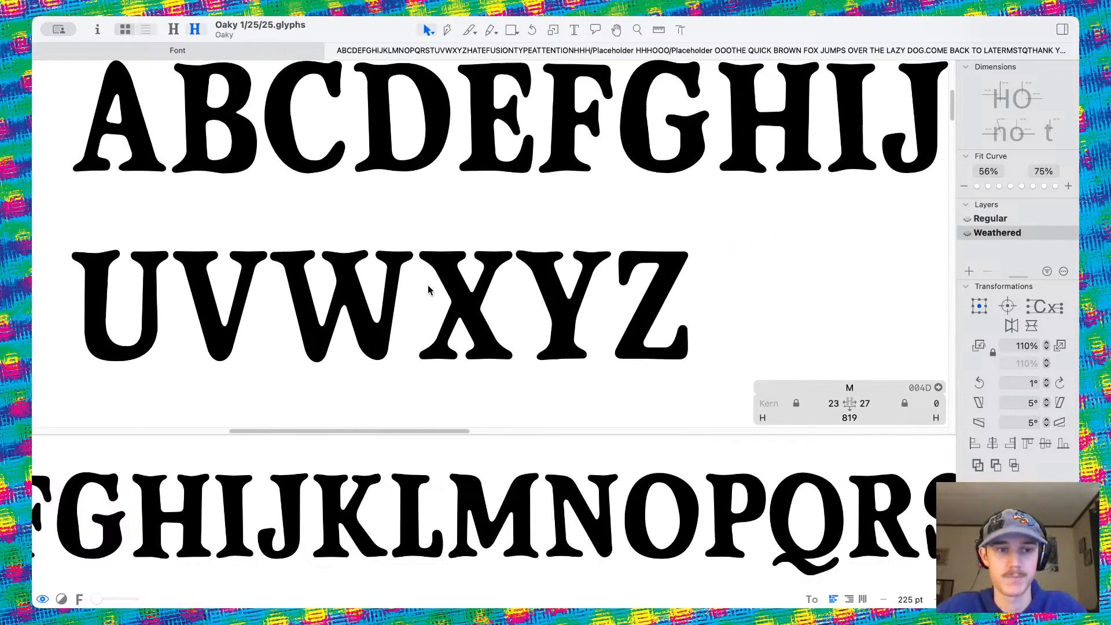
scroll(428, 289, up, 1)
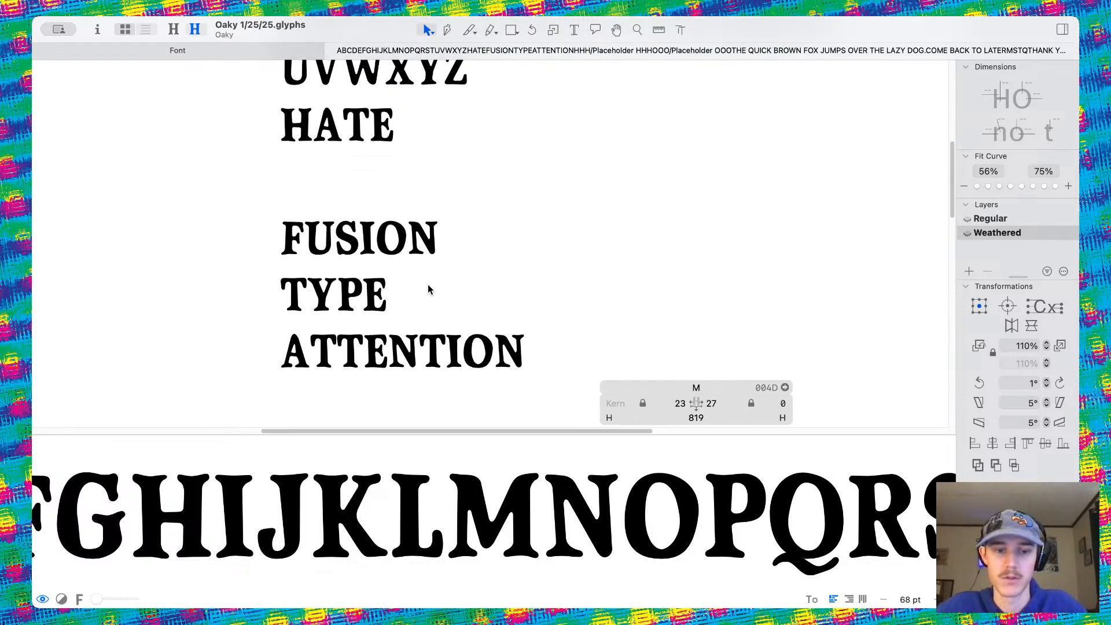
key(super+1)
key(super+2)
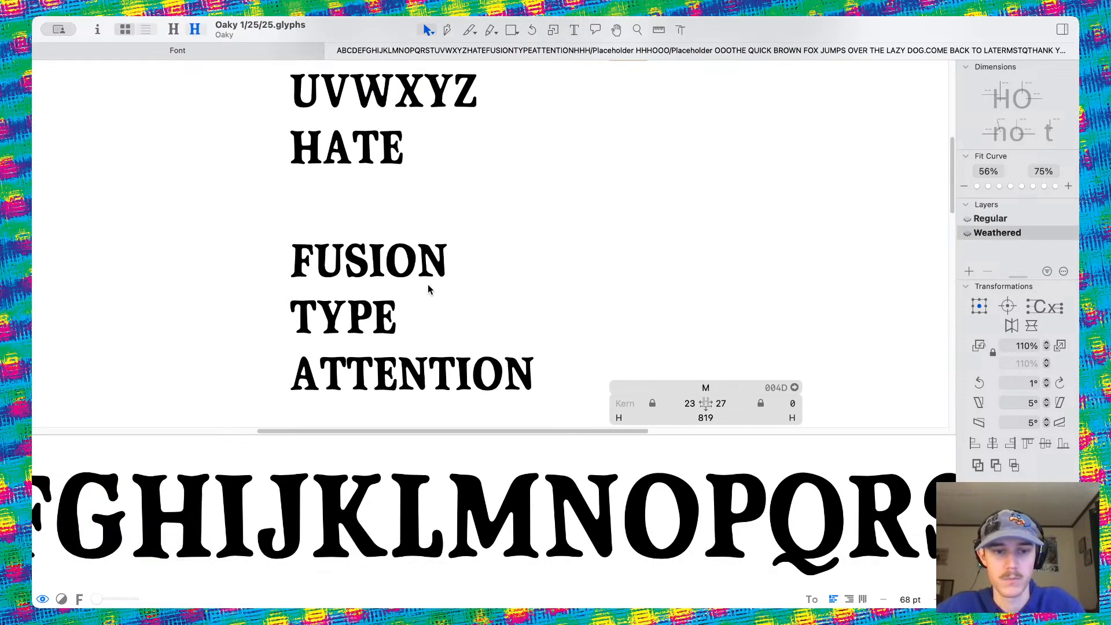
key(super+1)
key(super+2)
key(super+1)
key(super+2)
key(super+1)
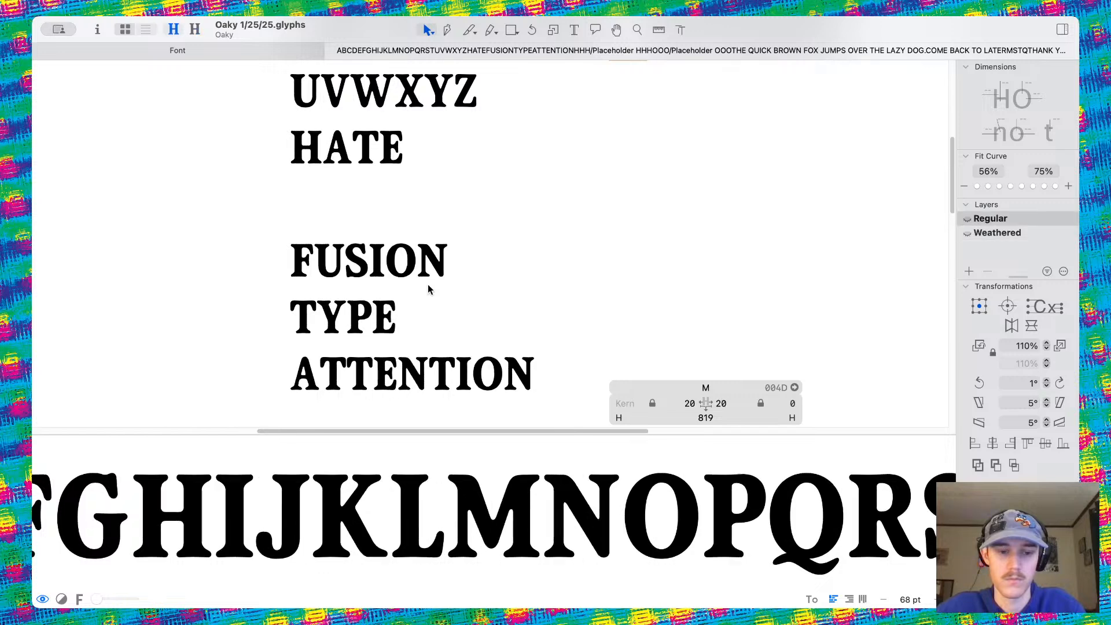
key(super+2)
key(super+1)
key(super+2)
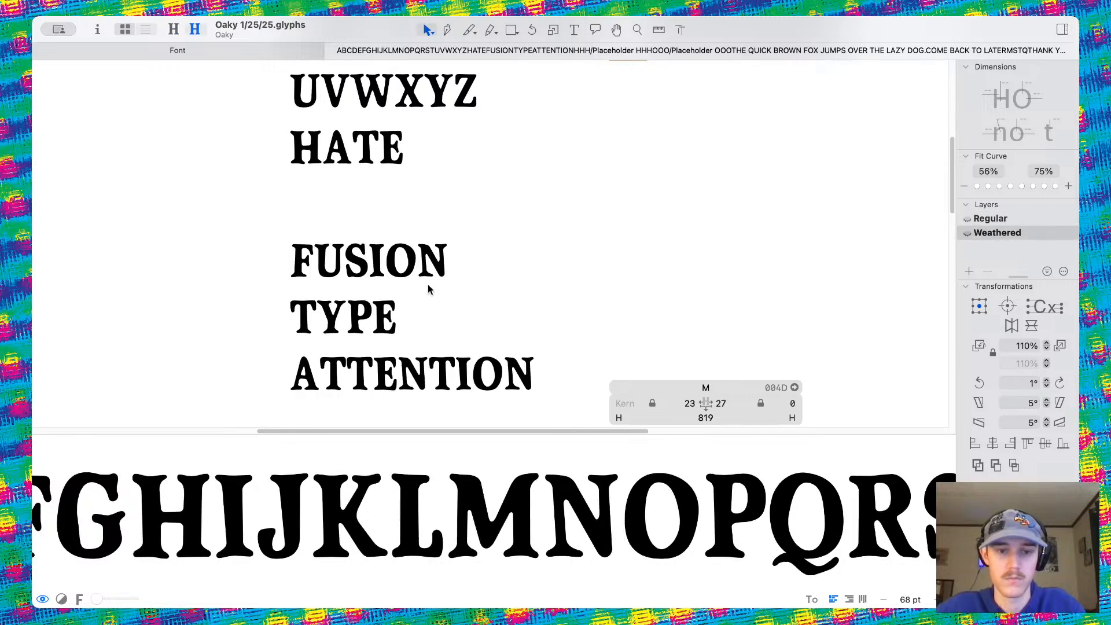
key(super+1)
key(super+2)
key(super+1)
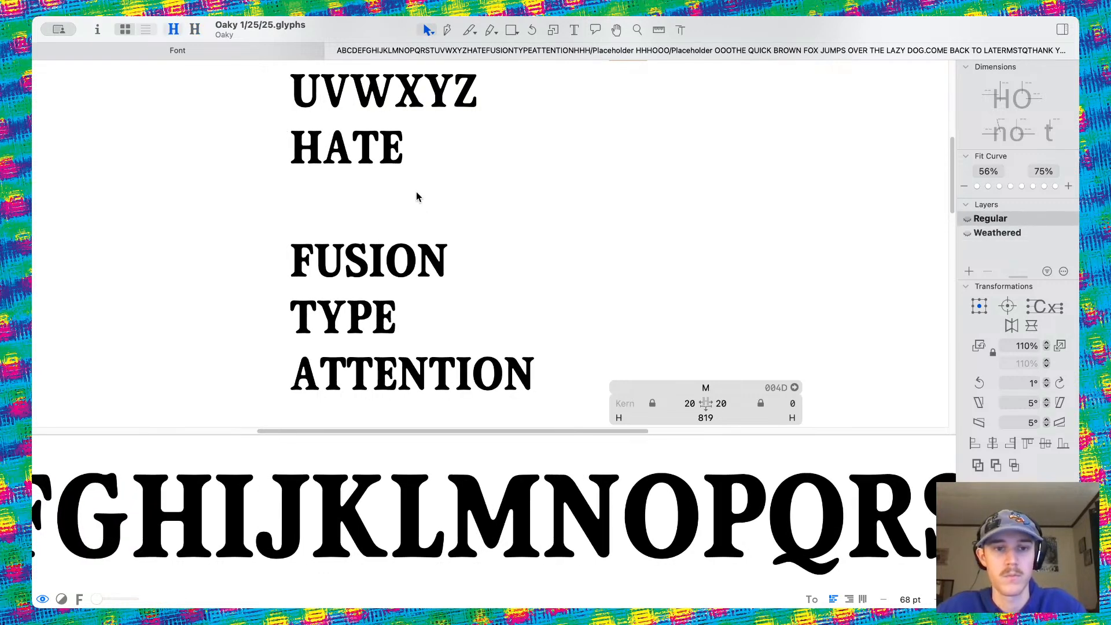
scroll(415, 192, up, 3)
scroll(355, 267, up, 3)
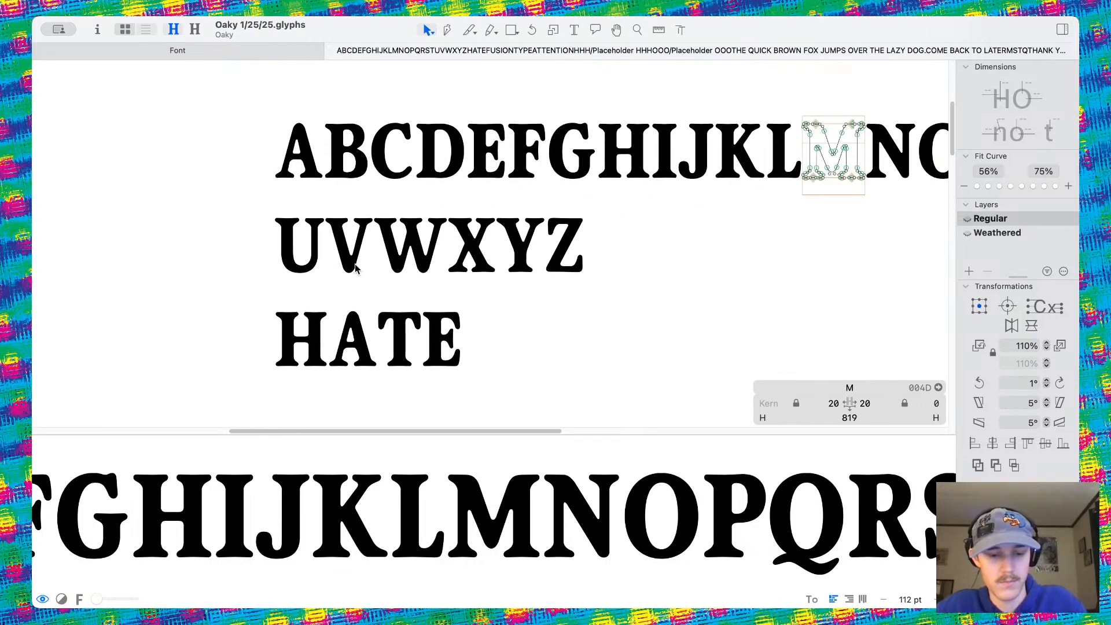
Open the V for editing in the Weathered master and merge its overlapping shapes into a single outline
key(super+2)
scroll(359, 246, up, 5)
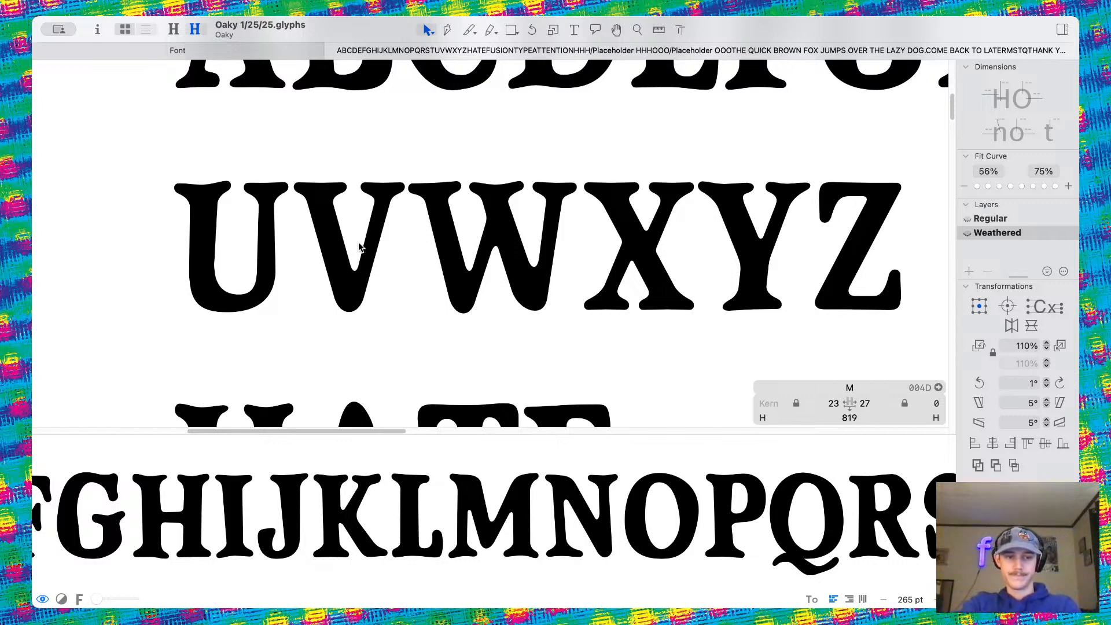
scroll(356, 243, up, 4)
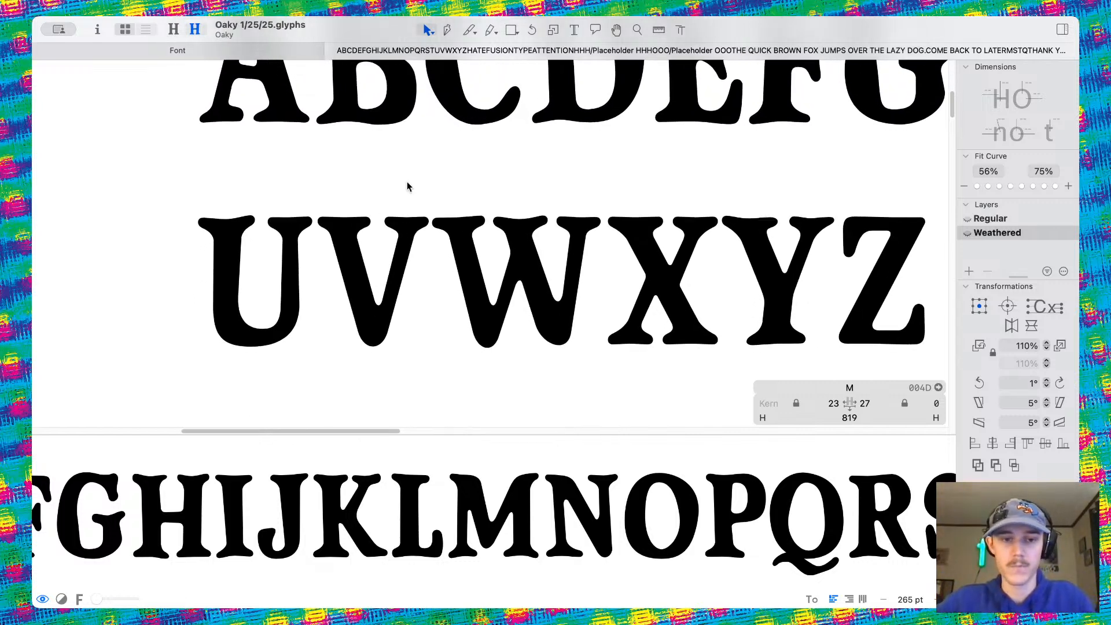
double_click(351, 245)
scroll(405, 289, down, 5)
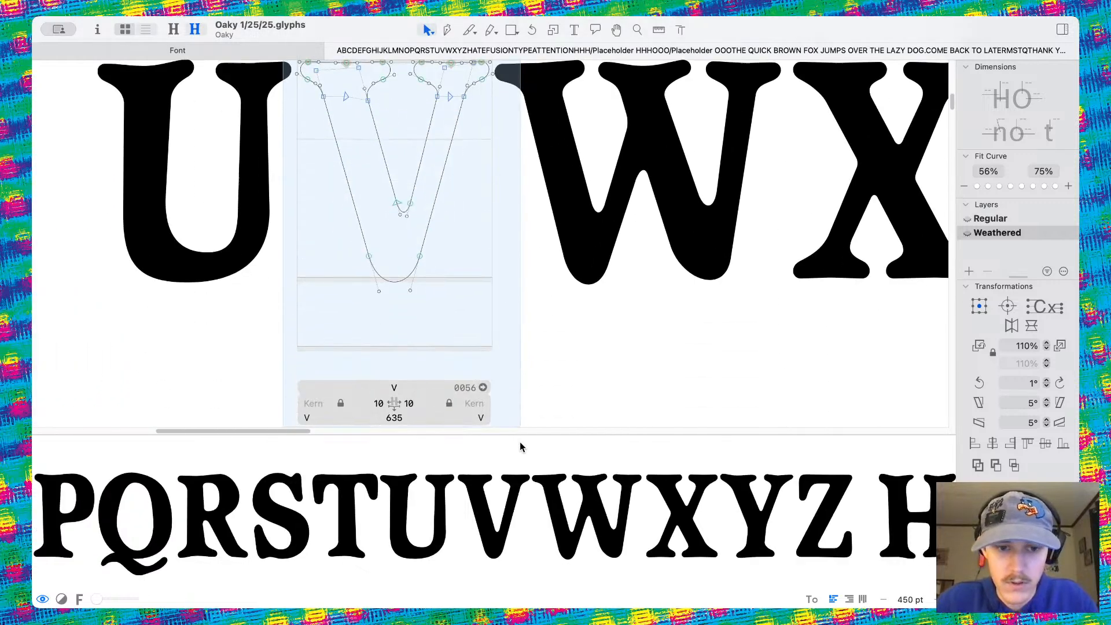
scroll(924, 269, up, 1)
click(977, 466)
scroll(492, 261, up, 4)
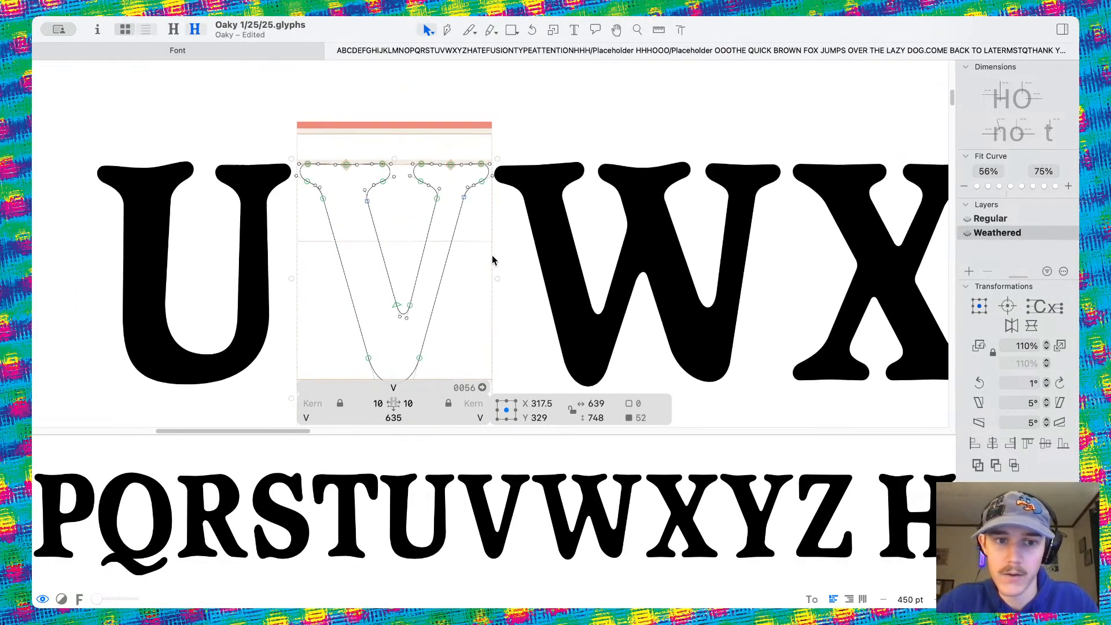
Convert the V's two corner nodes, below the inner side of the left serif and the outer side of the right serif, to smooth
scroll(494, 214, up, 5)
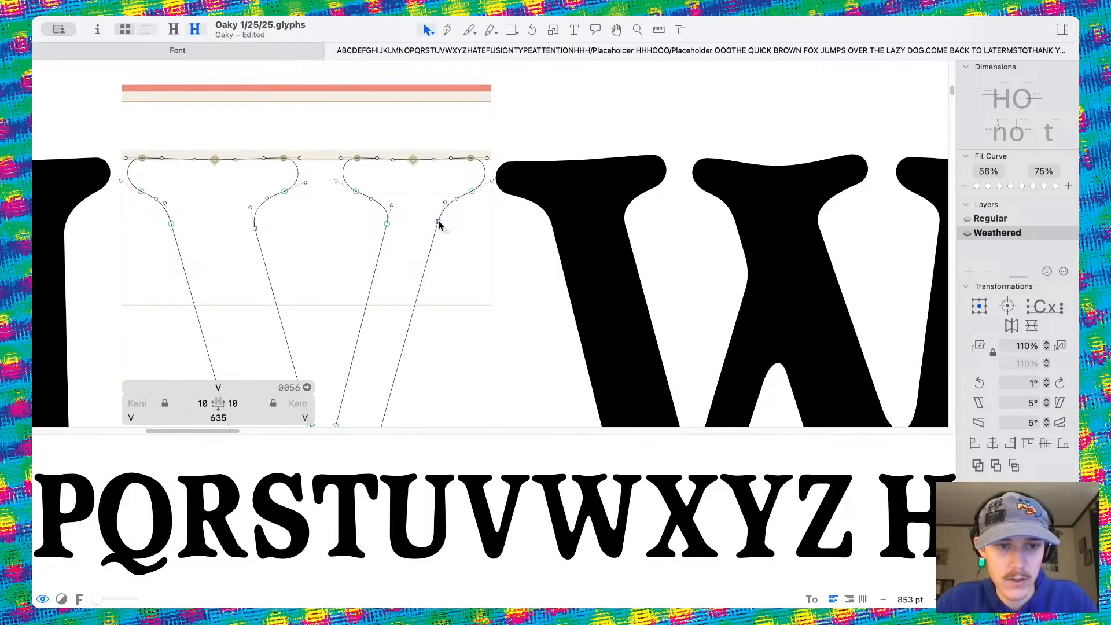
click(438, 221)
click(254, 229)
click(299, 229)
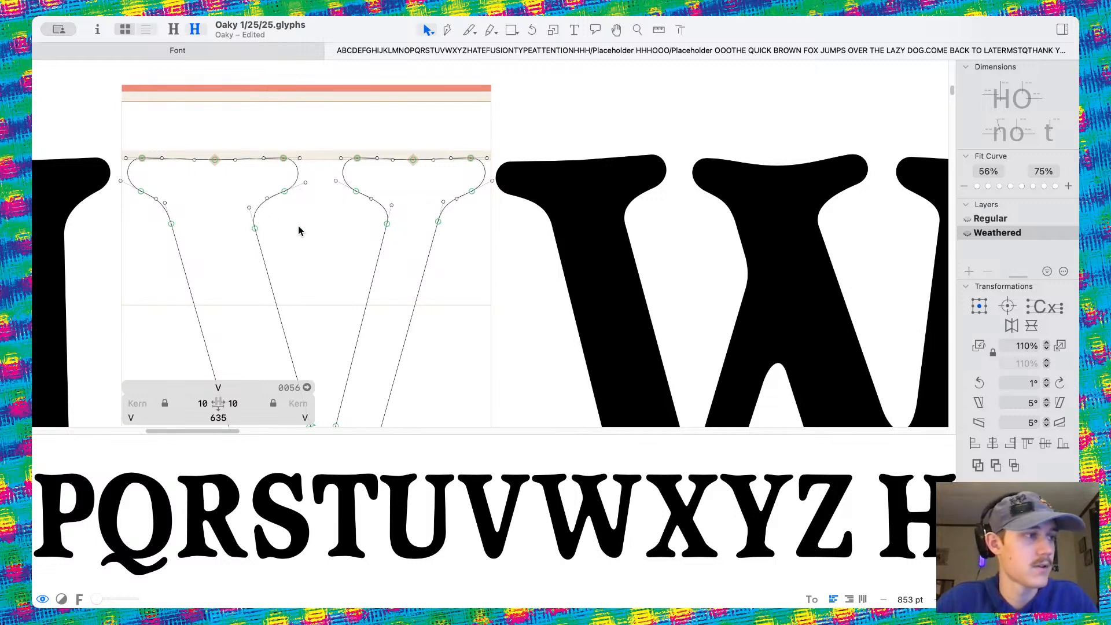
Raise the outer tip of the V's right serif and lower the middle node of that serif's top edge to Y 691
scroll(302, 231, up, 2)
scroll(471, 204, up, 4)
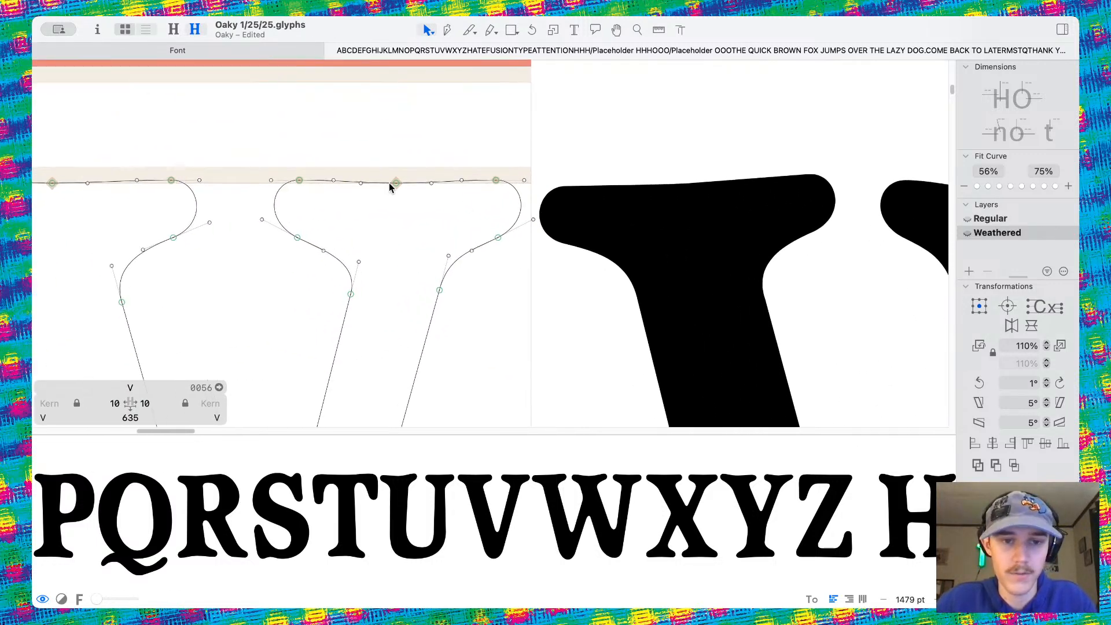
drag(498, 190, 500, 230)
click(501, 267)
scroll(422, 199, left, 2)
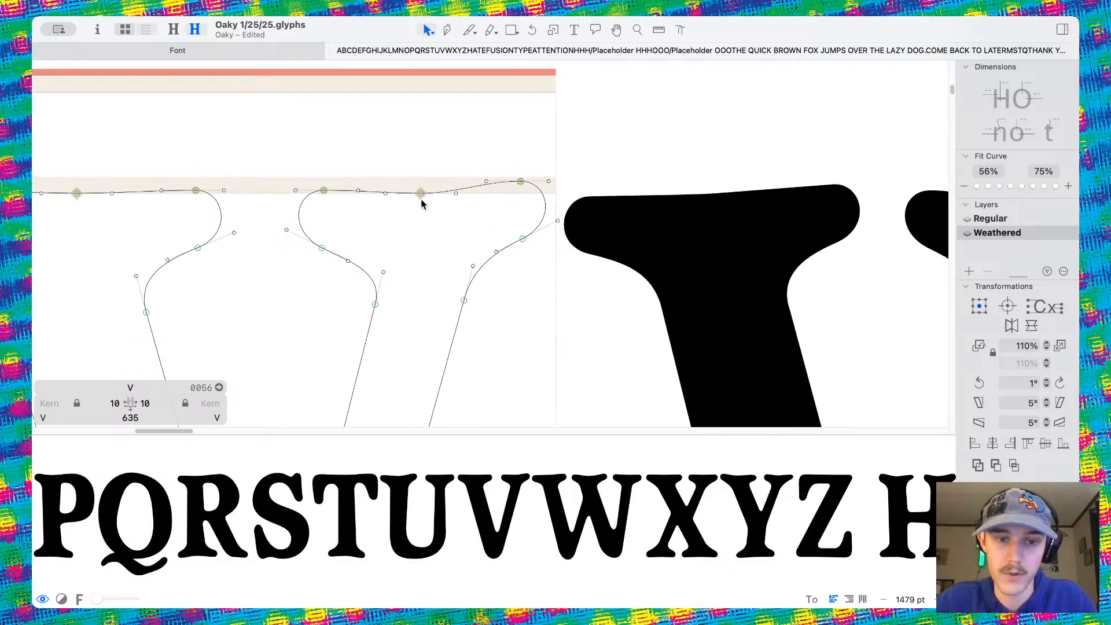
mouse_move(421, 193)
mouse_down()
mouse_move(479, 212)
mouse_move(363, 202)
mouse_up()
key(super+z)
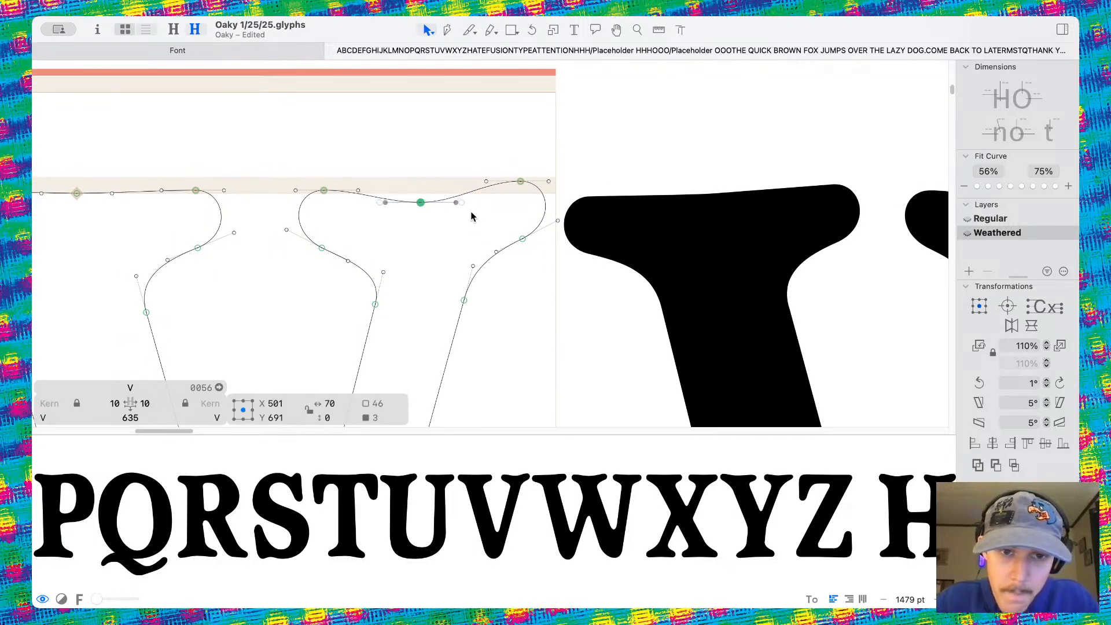
Widen the dip in the top edge of the V's right serif and place the handle on its inner underside at X 429, Y 638
drag(460, 201, 469, 203)
click(509, 210)
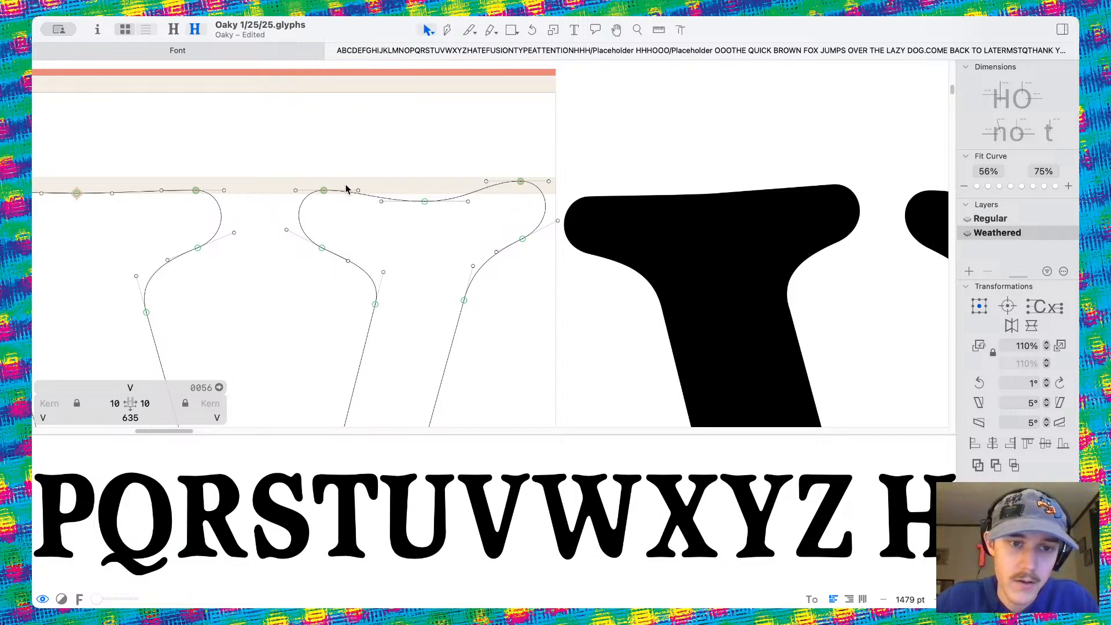
mouse_move(345, 263)
mouse_down()
mouse_move(349, 251)
mouse_move(355, 261)
mouse_up()
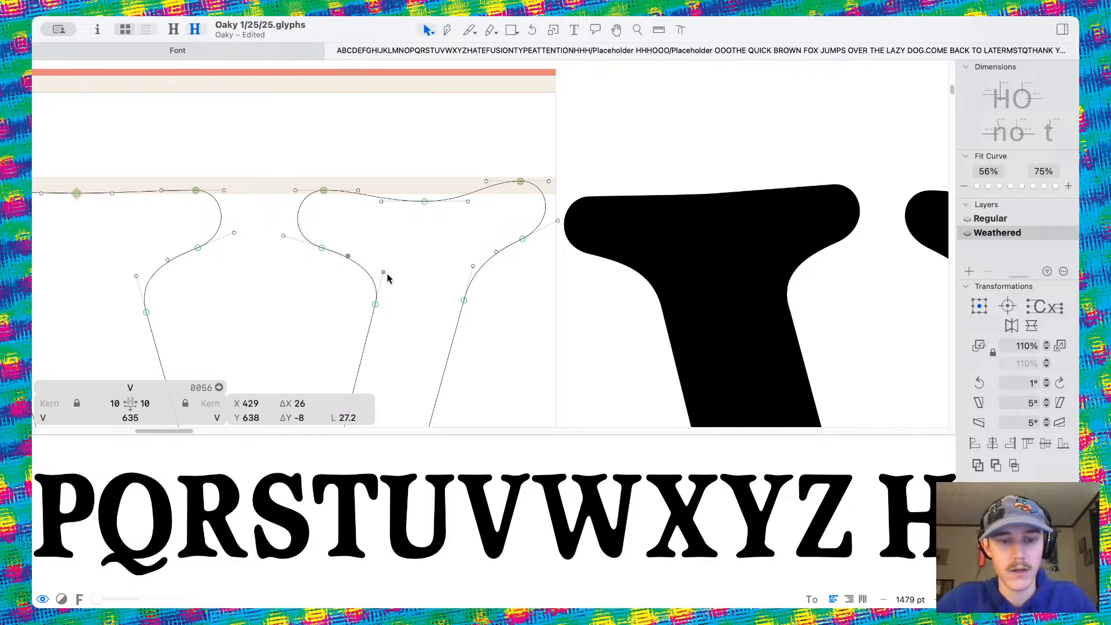
Lengthen both handles of the middle node on the V's left serif top edge and rotate the whole serif 3° counter-clockwise
scroll(463, 288, left, 10)
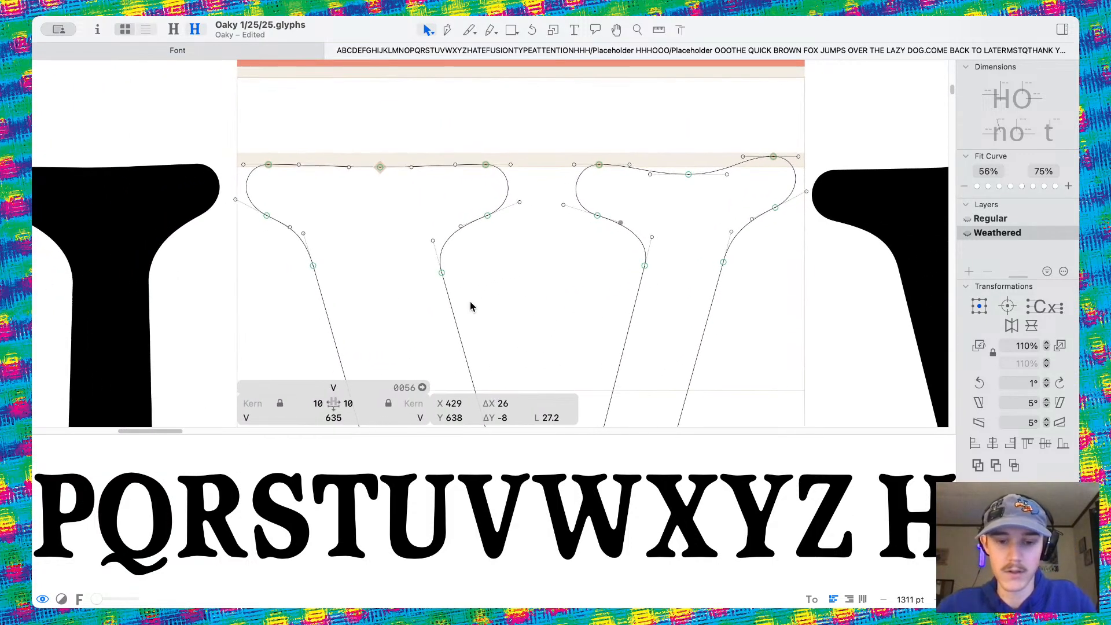
drag(335, 151, 430, 167)
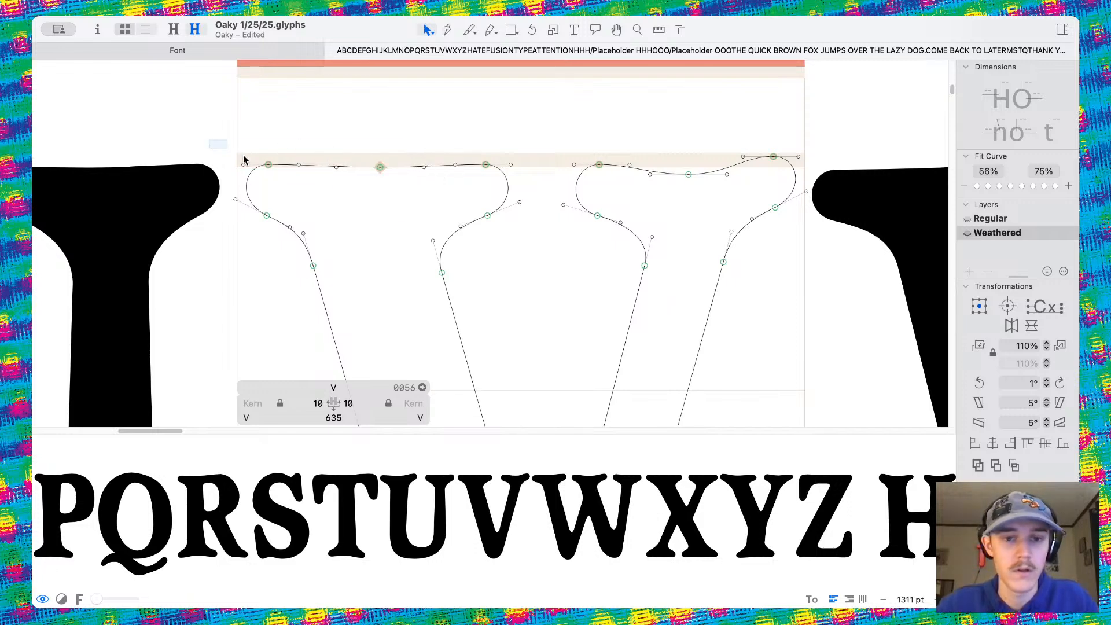
drag(209, 141, 548, 305)
click(979, 383)
click(979, 383)
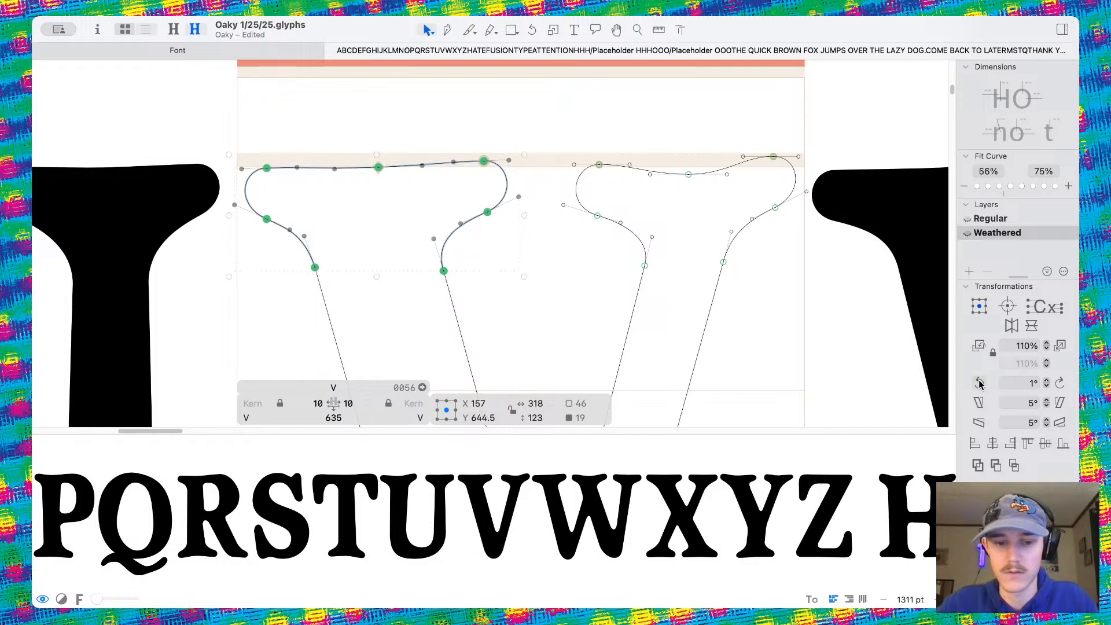
click(979, 383)
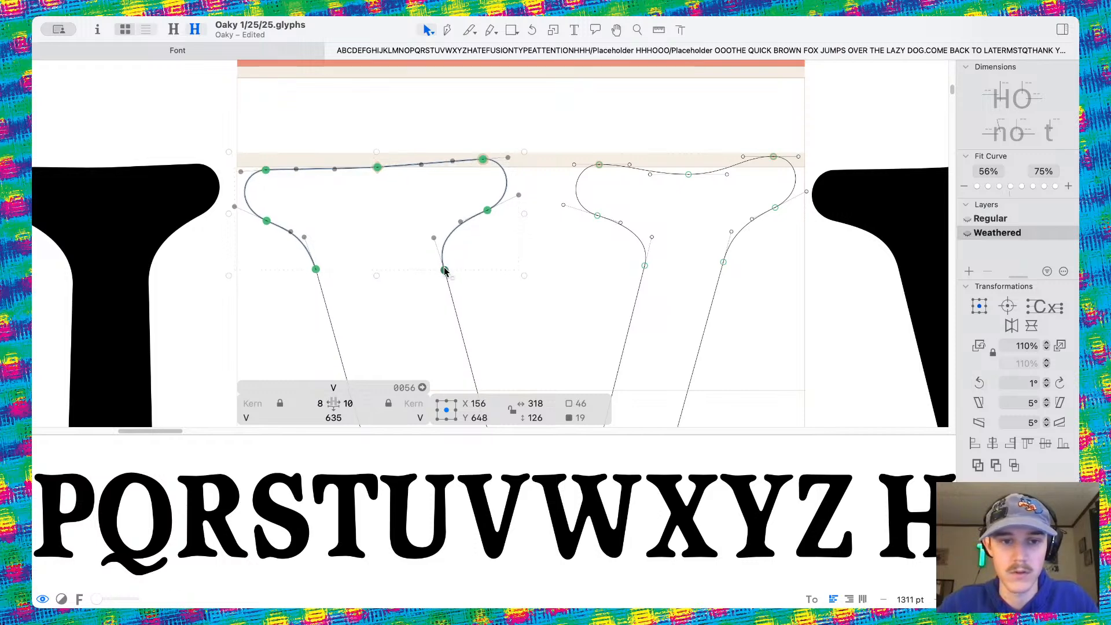
click(456, 156)
Lower the left serif's middle top node to X 161, Y 690 and the inner stem node below that serif to about X 236, Y 568
mouse_move(377, 172)
mouse_down()
mouse_move(379, 162)
mouse_move(380, 179)
mouse_up()
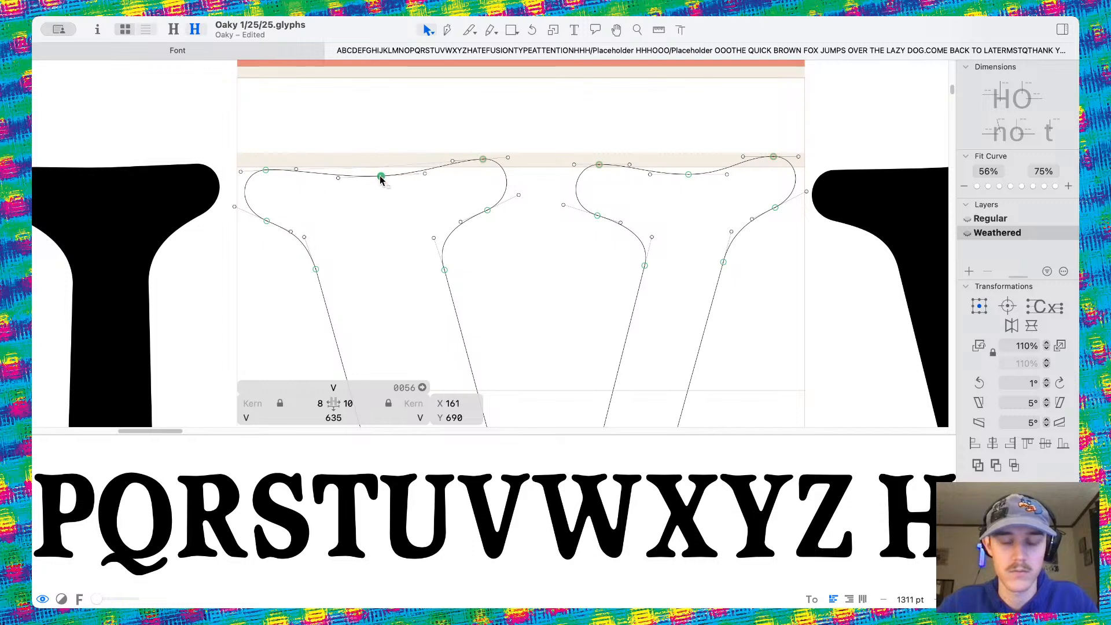
drag(444, 272, 451, 288)
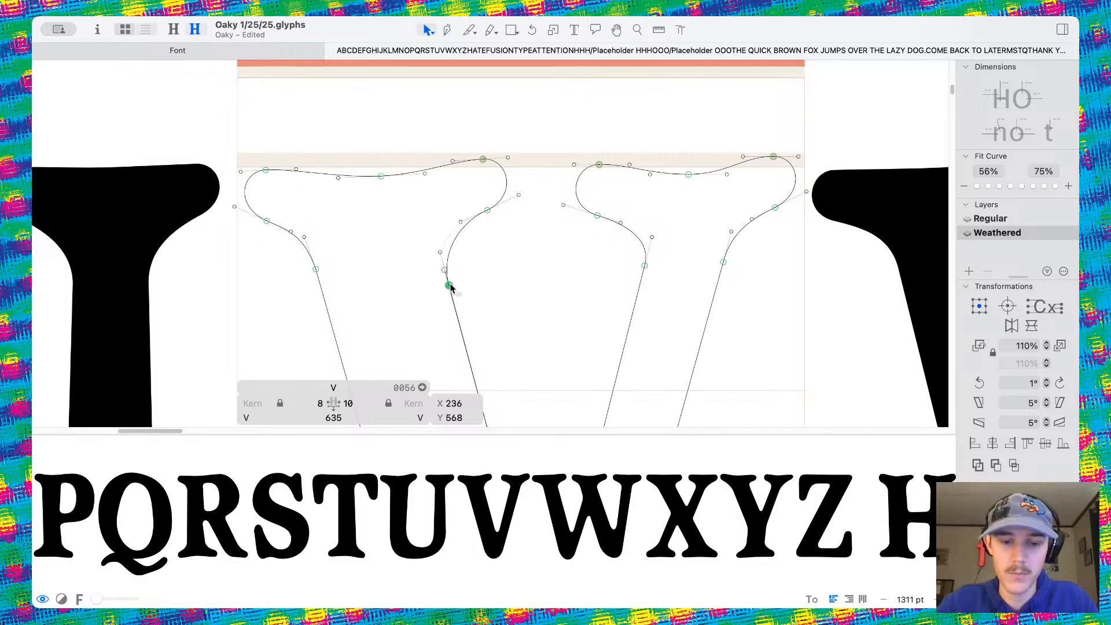
drag(381, 173, 373, 149)
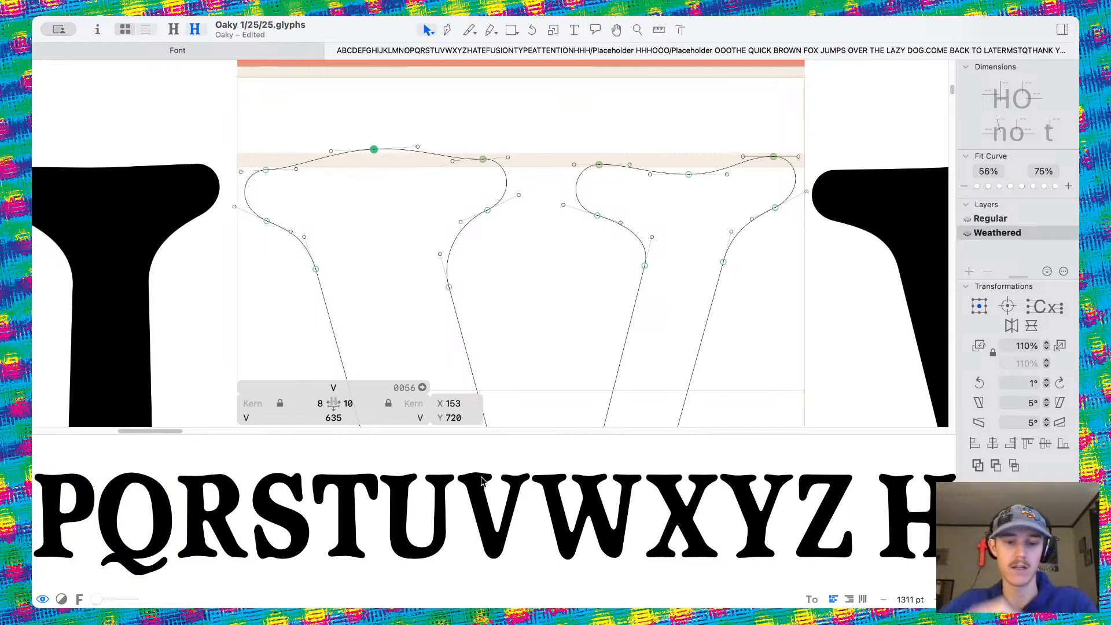
key(super+z)
click(422, 264)
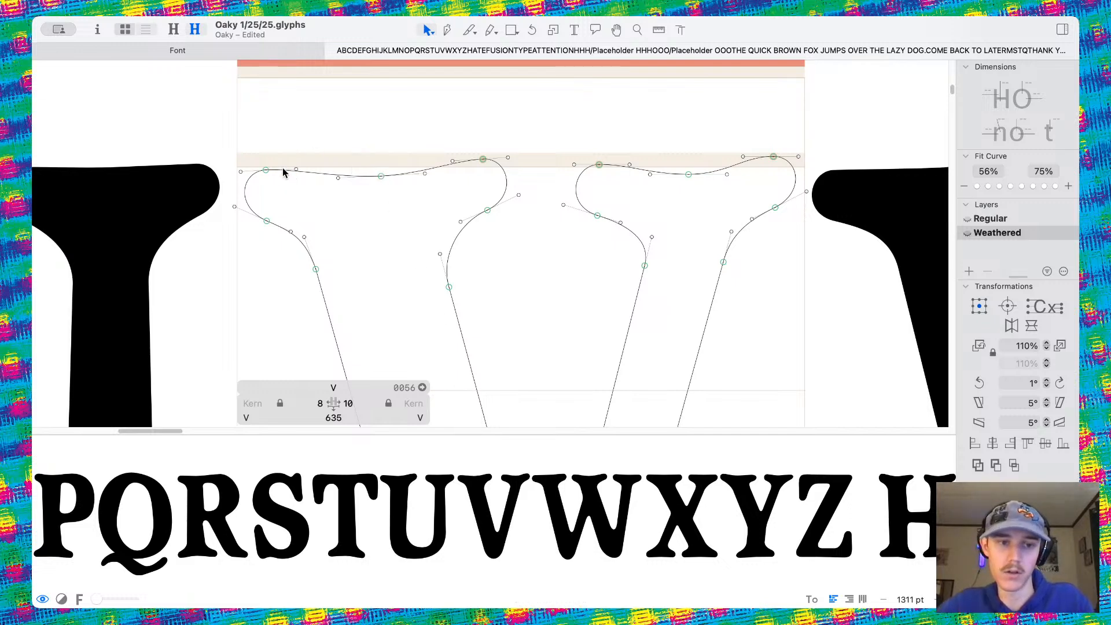
Move the outer top node of the V's left serif to X 55, Y 700 and preview the letter
mouse_move(266, 171)
mouse_down()
mouse_move(286, 167)
mouse_move(256, 175)
mouse_move(287, 168)
mouse_up()
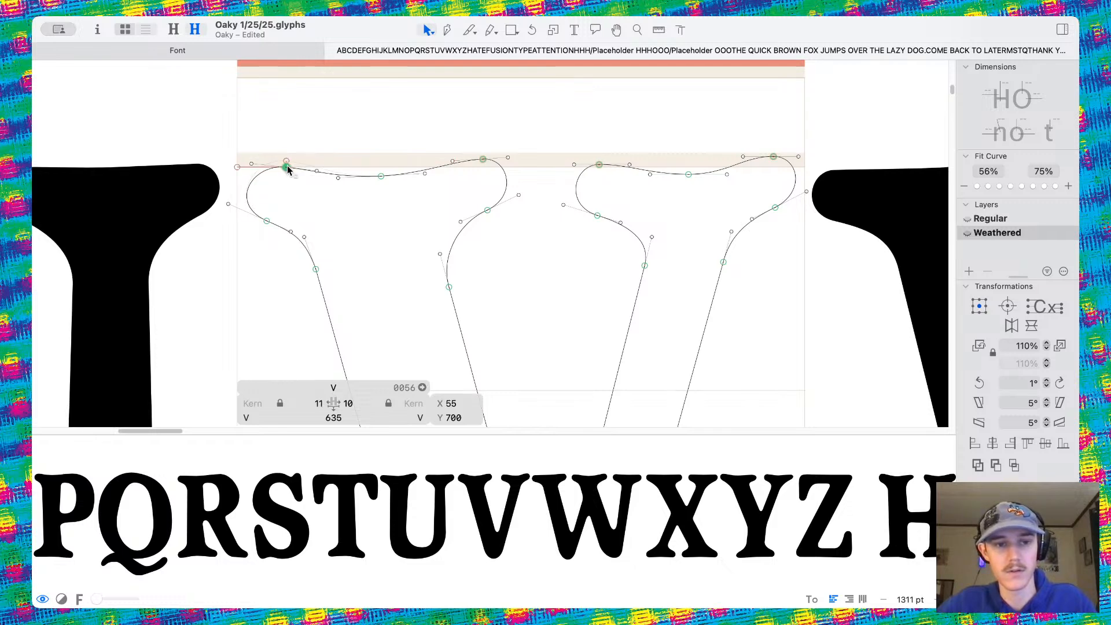
click(338, 227)
key(space)
key(super+minus)
key(super+minus)
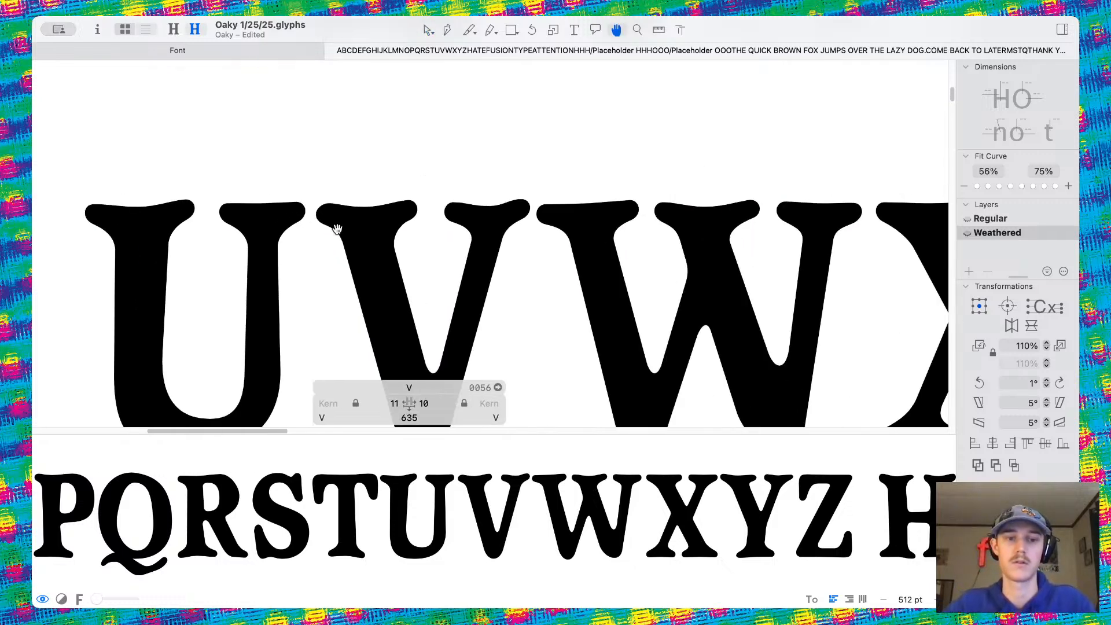
drag(412, 285, 426, 215)
scroll(426, 214, up, 3)
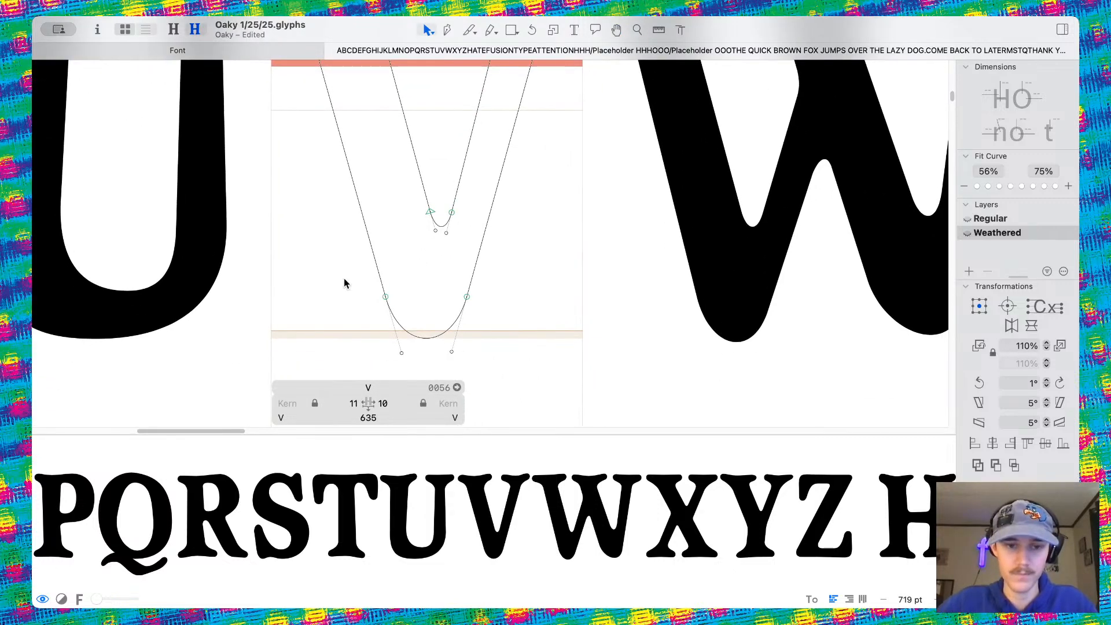
drag(344, 278, 461, 299)
drag(452, 298, 477, 298)
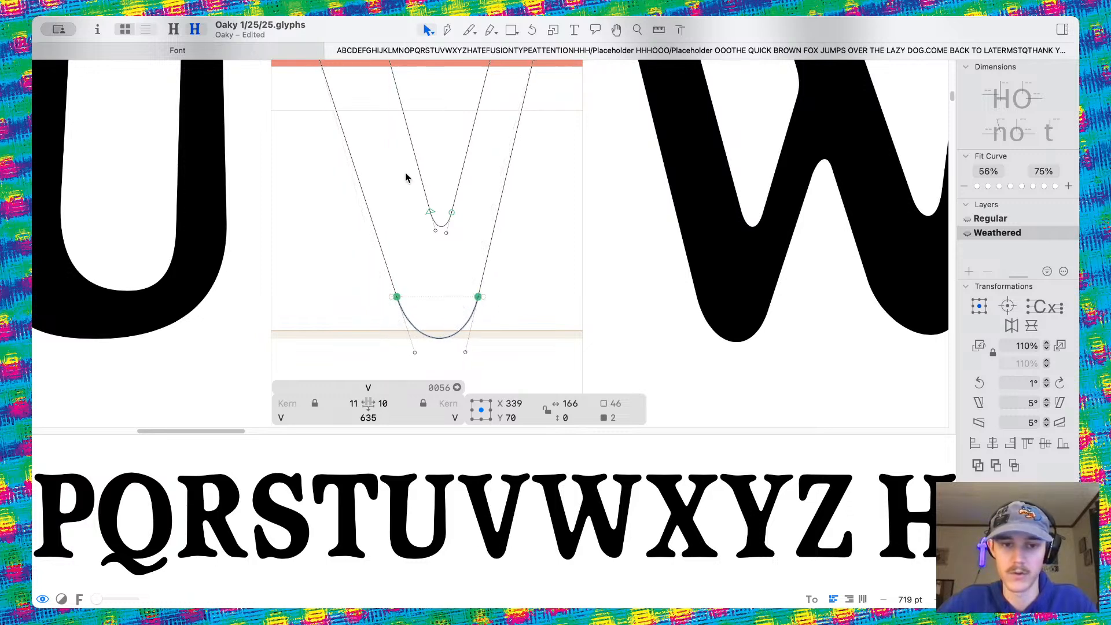
drag(409, 174, 454, 219)
key(super+z)
key(super+z)
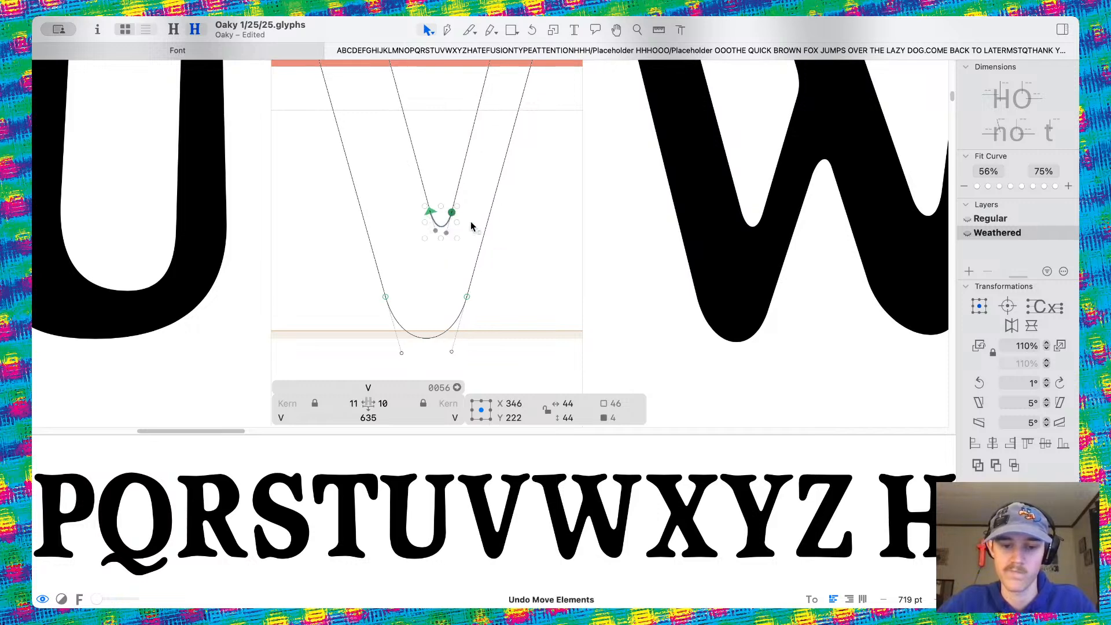
Raise the outer nodes of the V's bottom curve, the right one to X 414, Y 126 and the left one to X 215, Y 137
click(501, 298)
mouse_move(467, 296)
mouse_down()
mouse_move(473, 268)
mouse_move(468, 281)
mouse_up()
key(super+z)
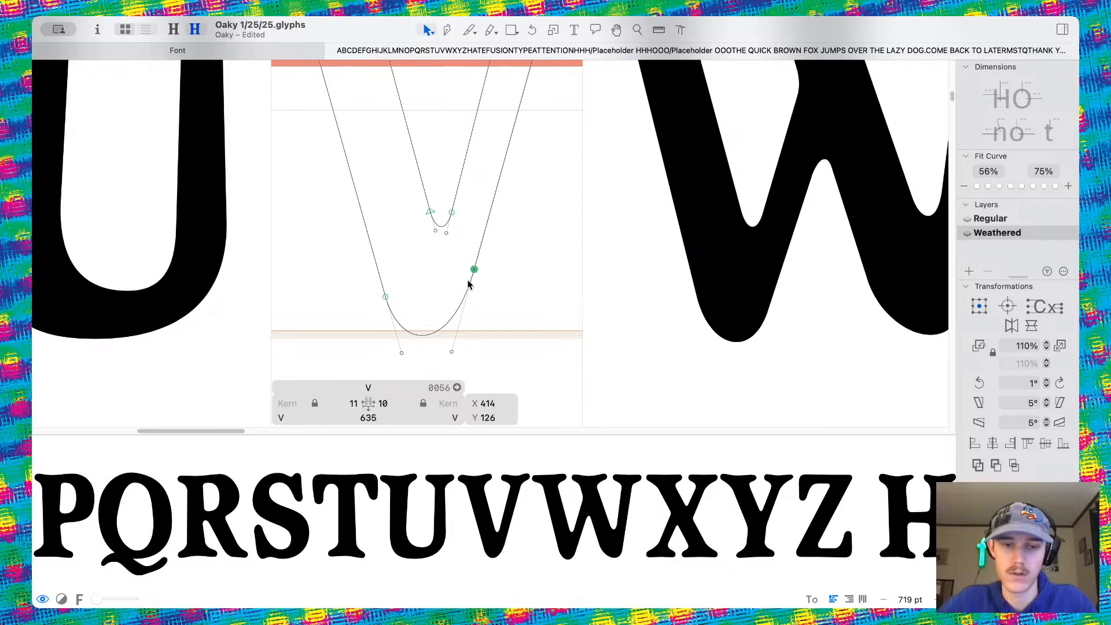
drag(390, 303, 381, 274)
scroll(404, 324, down, 2)
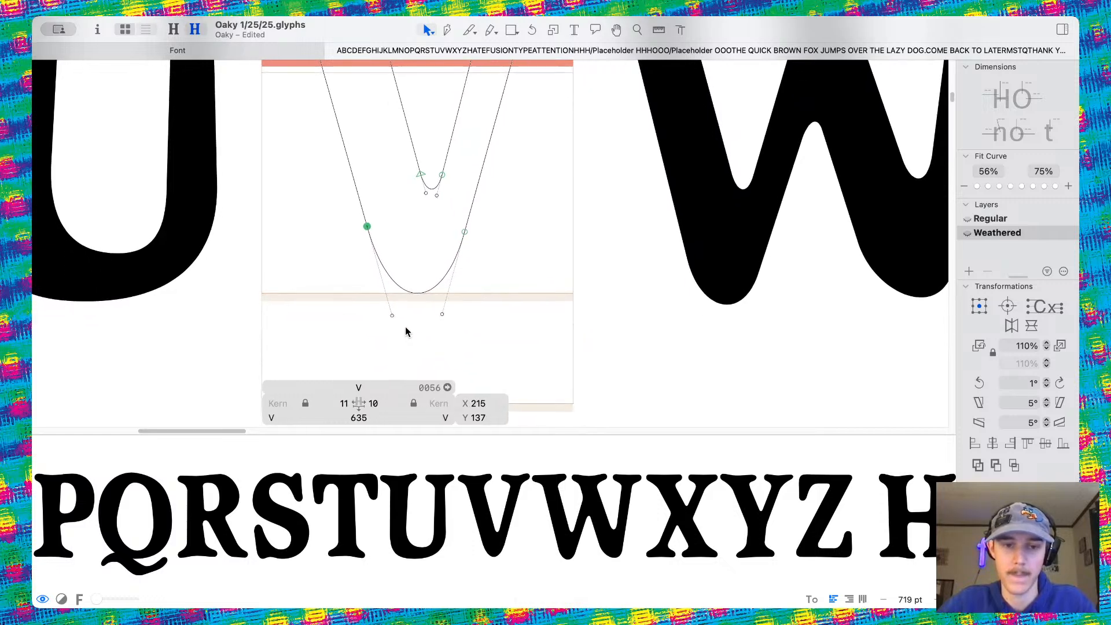
Try a longer, more lopsided bottom curve on the V with the left node at X 193, Y 213 and the right handle at X 335, Y -159
drag(389, 315, 422, 339)
drag(364, 225, 352, 186)
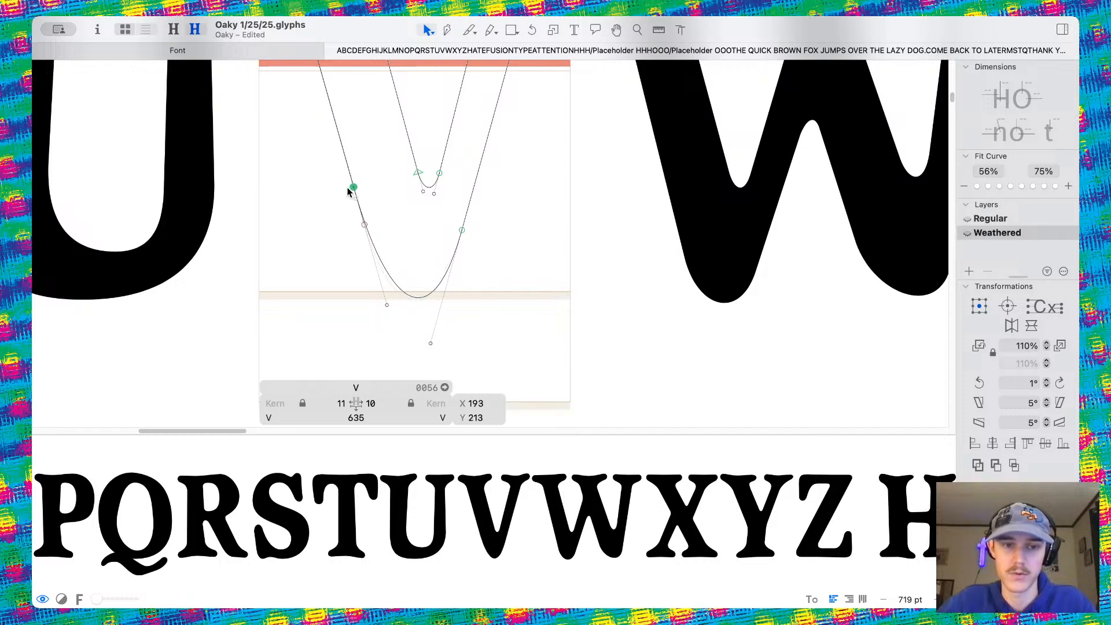
drag(387, 310, 375, 266)
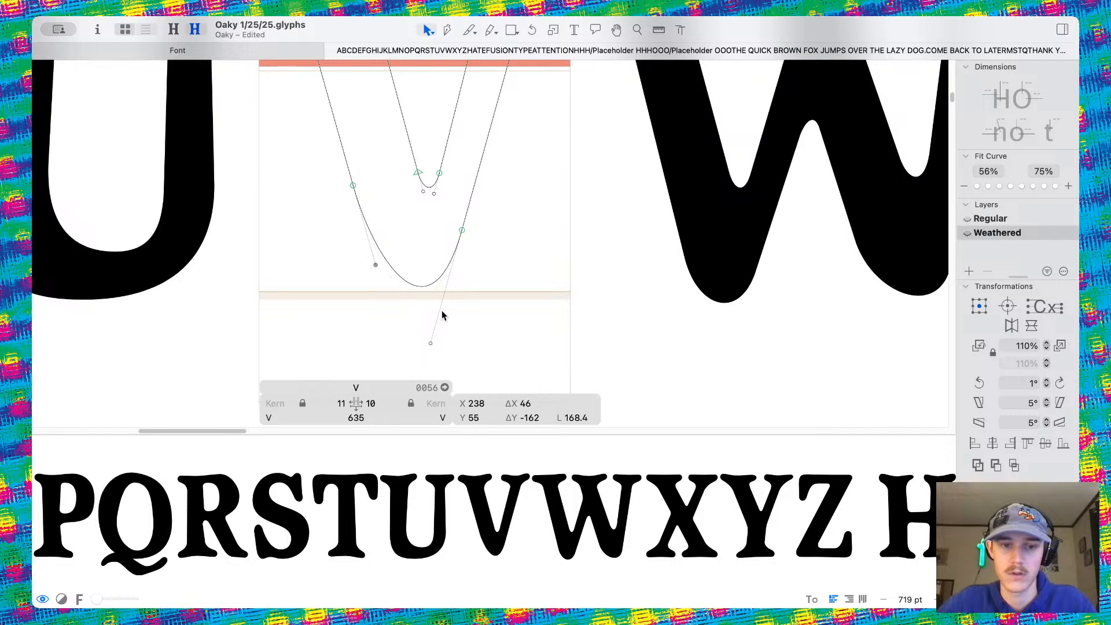
scroll(442, 310, down, 2)
drag(421, 301, 414, 325)
Compare the bottom curve of the V with that of the neighbouring W, up close and at a smaller size
double_click(736, 192)
scroll(733, 192, right, 4)
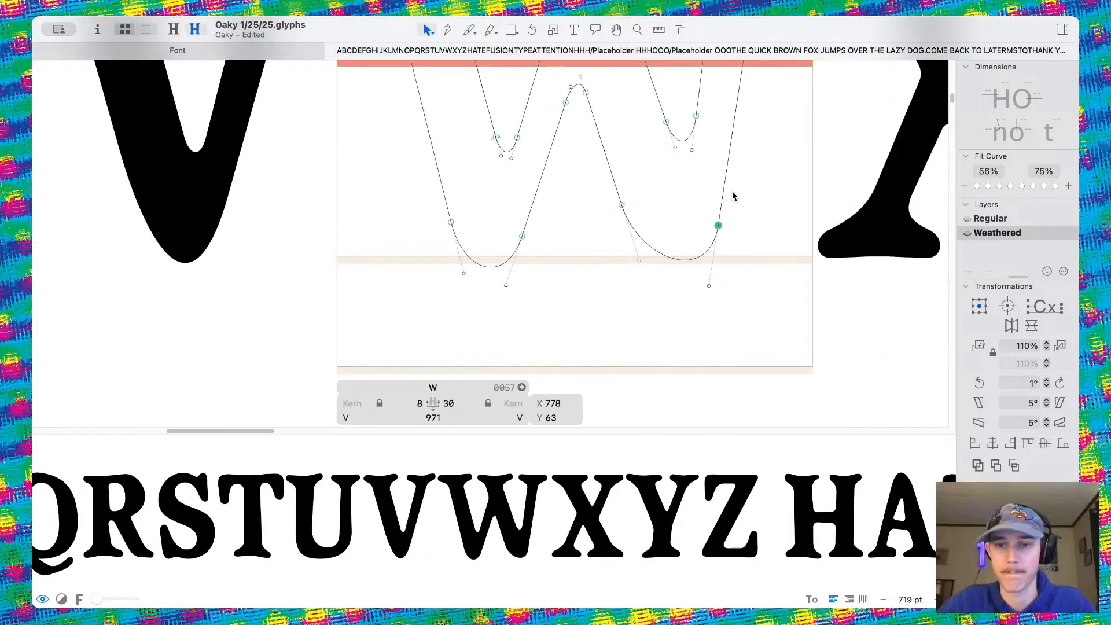
scroll(609, 231, left, 4)
double_click(412, 259)
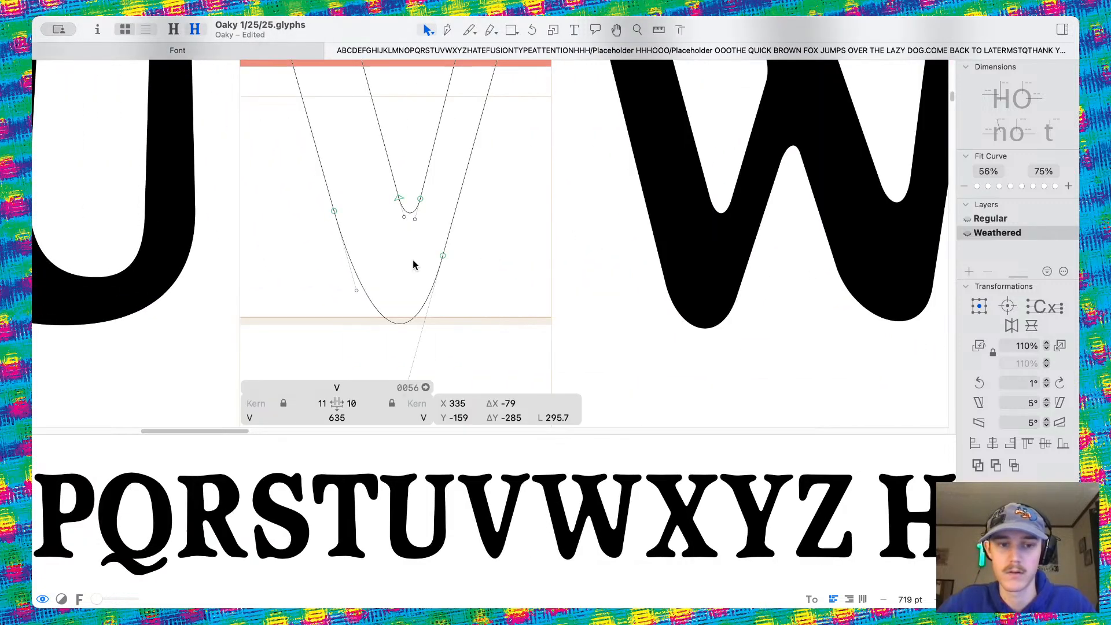
scroll(397, 234, up, 3)
scroll(396, 234, down, 4)
scroll(397, 233, down, 3)
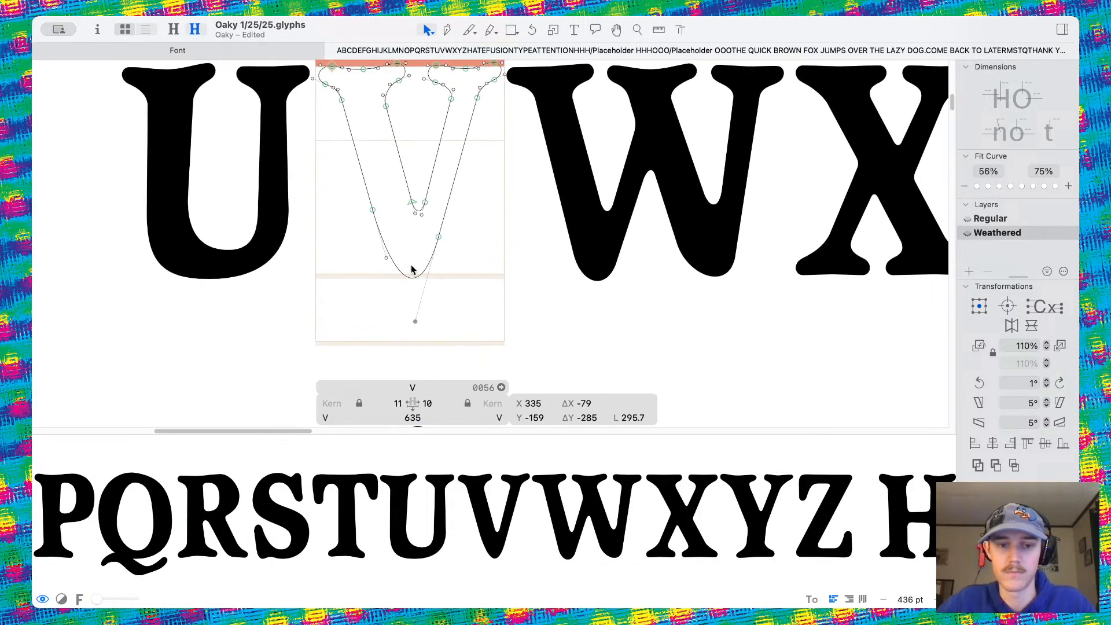
scroll(399, 209, up, 4)
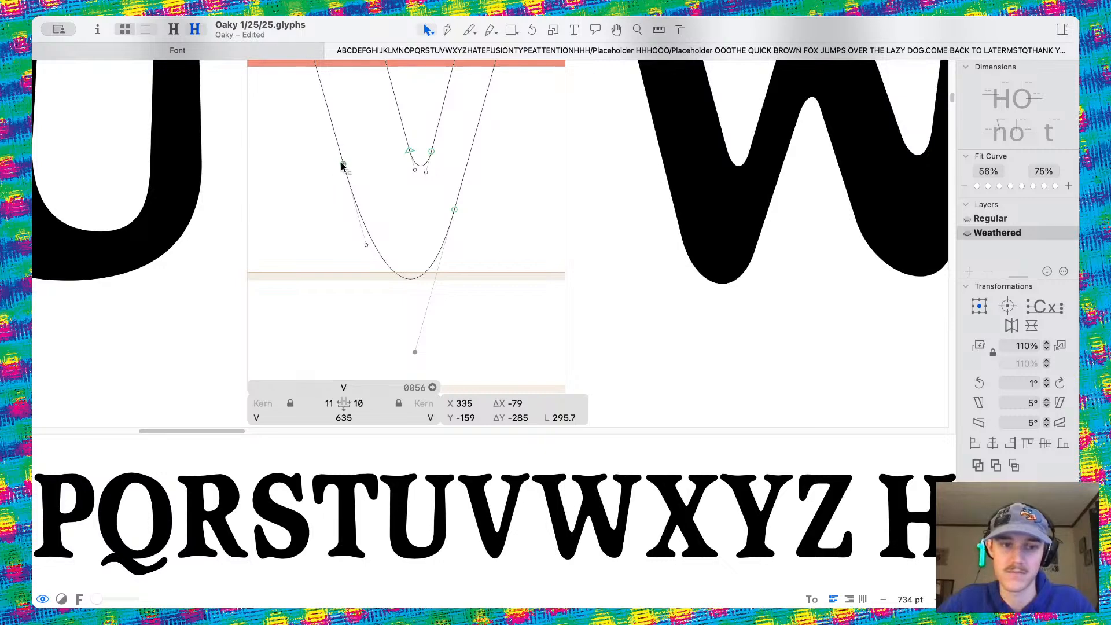
Move the bottom curve's left node to X 210, Y 153 with its handle at X 253, Y -1, shorten the right handle, and widen the inner crotch
drag(342, 165, 355, 204)
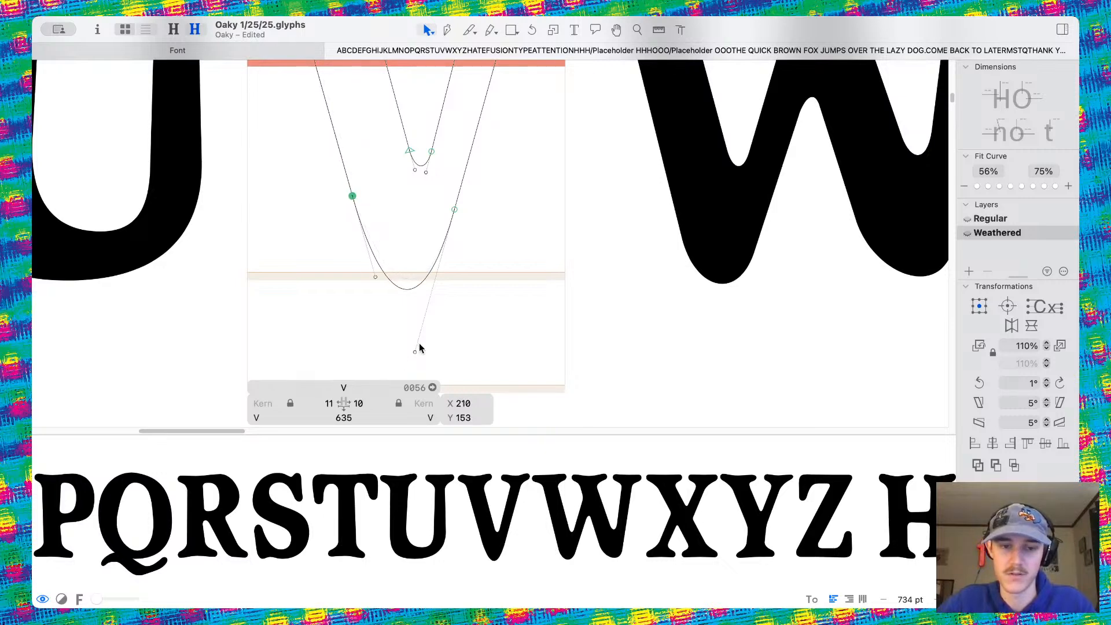
drag(416, 353, 421, 328)
mouse_move(373, 280)
mouse_down()
mouse_move(389, 307)
mouse_move(367, 245)
mouse_move(372, 276)
mouse_up()
scroll(454, 213, up, 4)
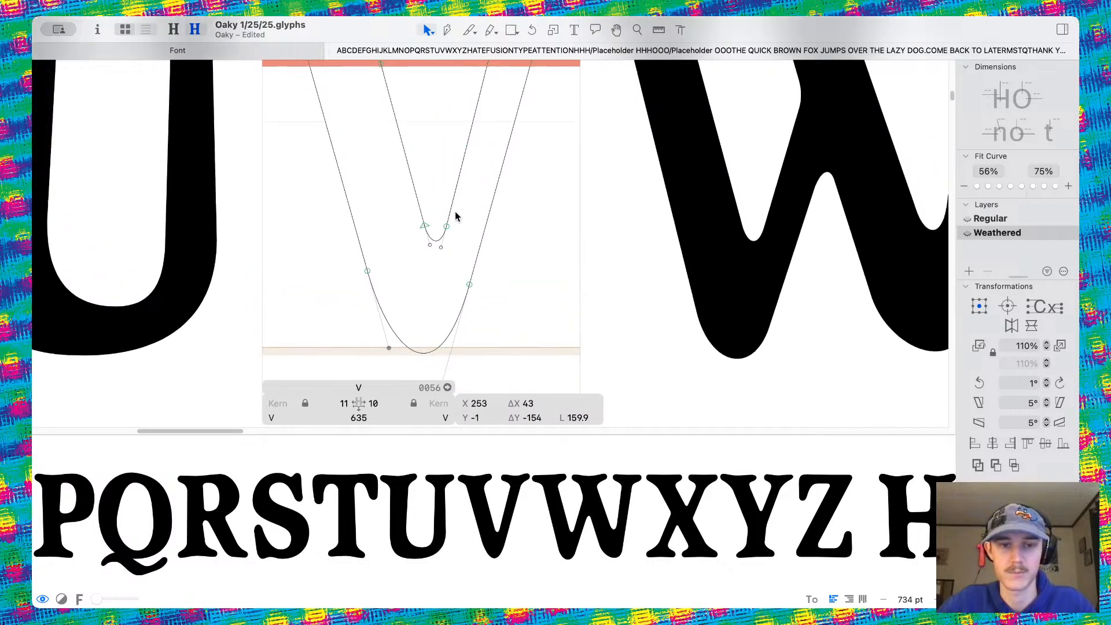
mouse_move(451, 259)
mouse_down()
mouse_move(454, 231)
mouse_move(430, 240)
mouse_move(446, 277)
mouse_up()
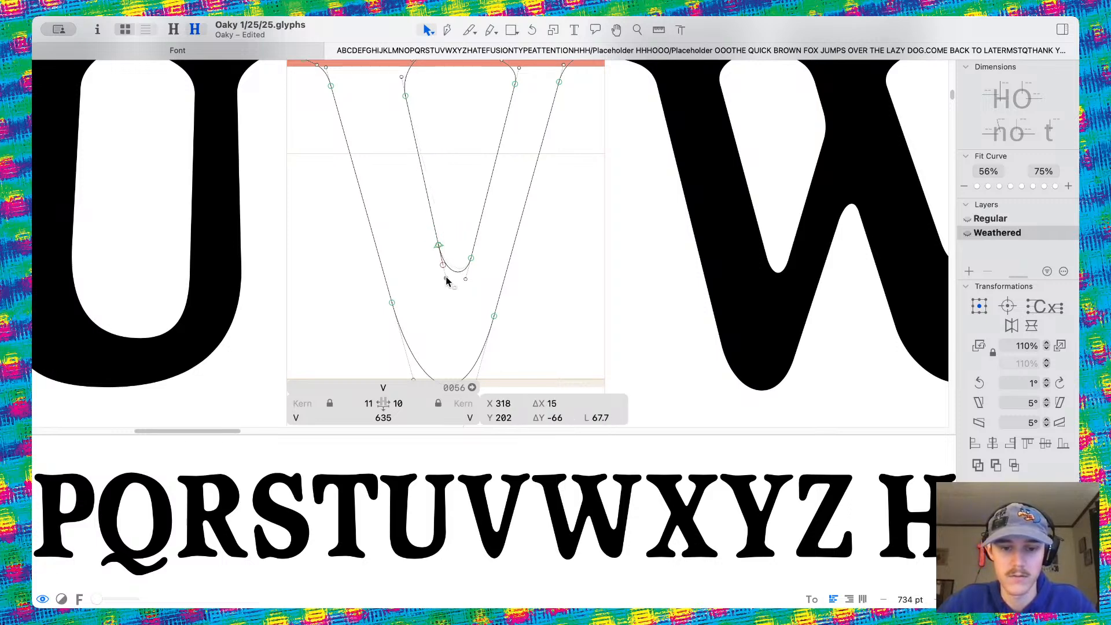
Move the outer stem node below the V's right serif to X 556, Y 594 and nudge the handle under the serif five steps right
scroll(520, 174, up, 3)
click(538, 155)
drag(541, 157, 545, 159)
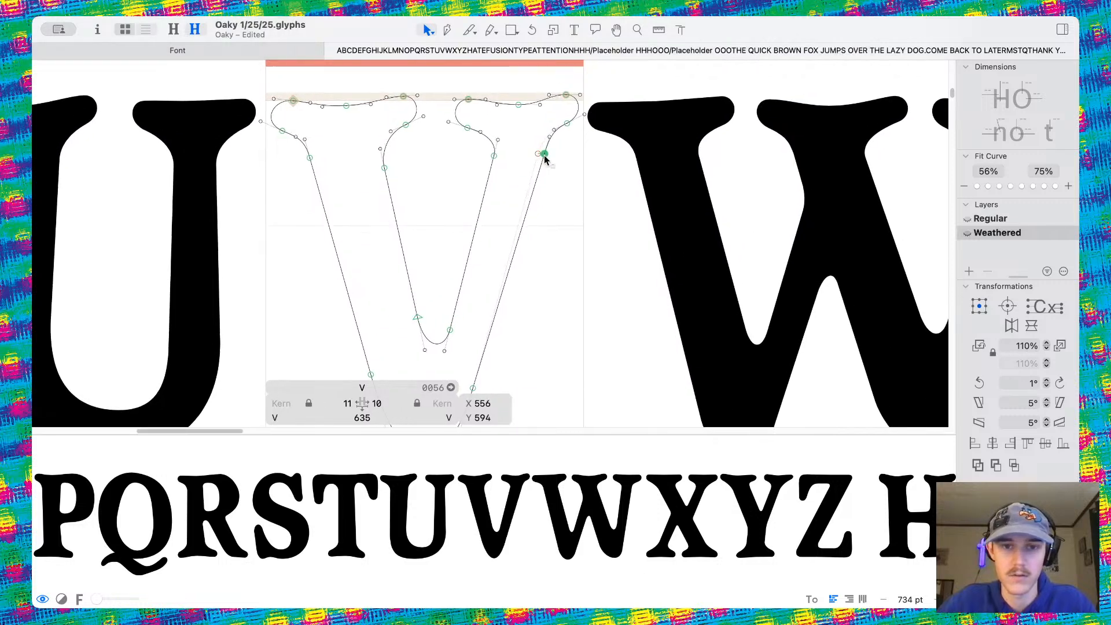
click(563, 158)
scroll(560, 139, up, 5)
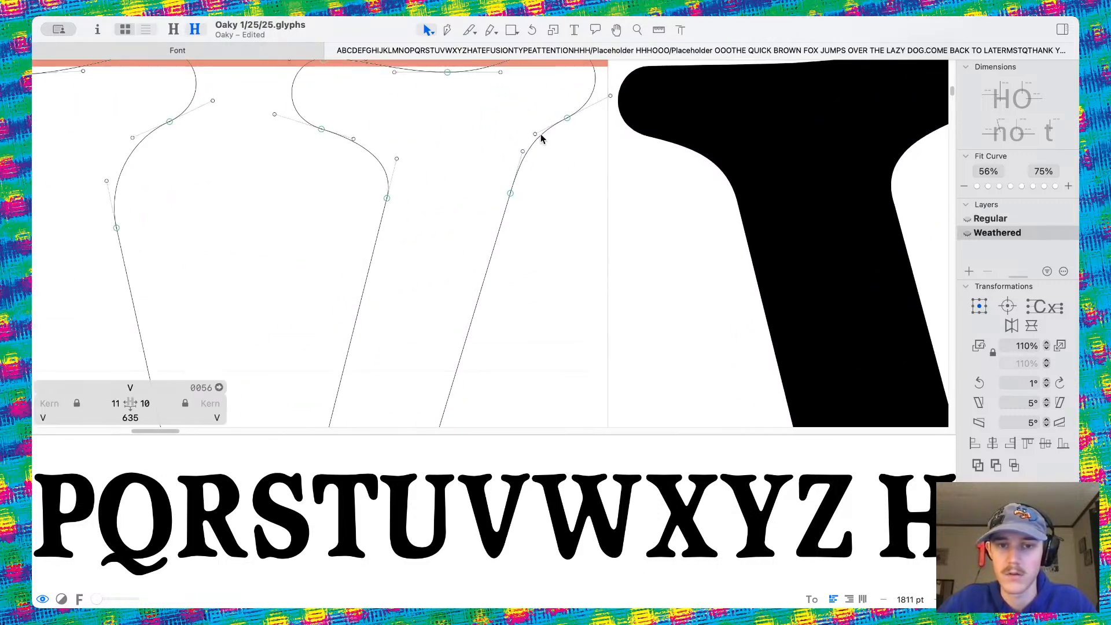
click(534, 135)
key(Right)
key(Right)
key(Right)
key(Right)
key(Right)
Preview the reworked V among its neighbouring letters and the rest of the alphabet at several sizes
key(space)
scroll(555, 154, down, 5)
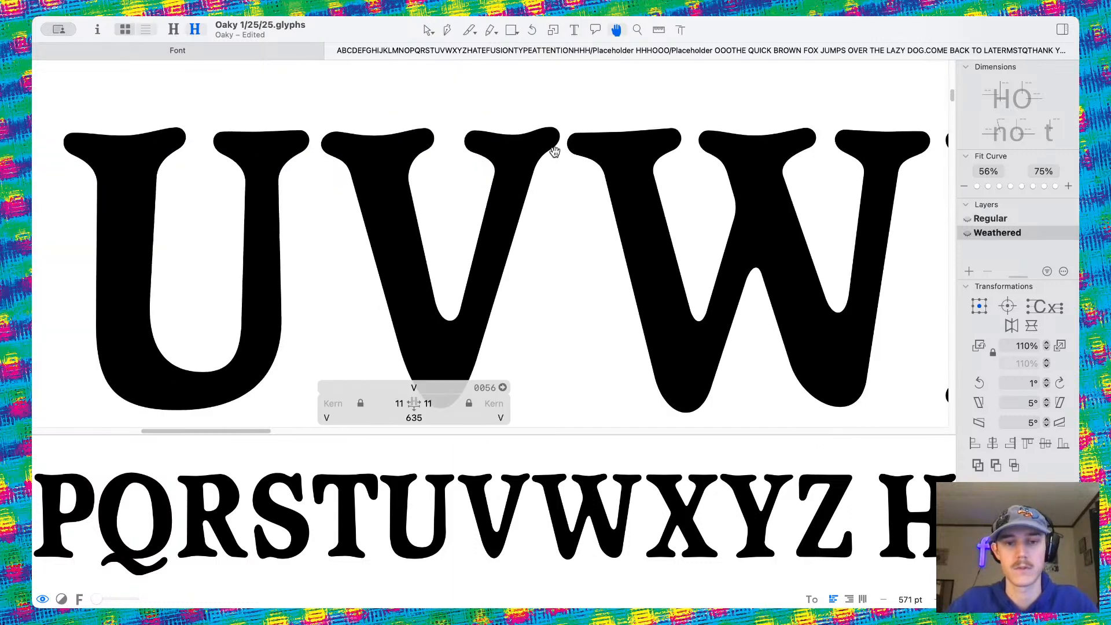
scroll(457, 304, down, 3)
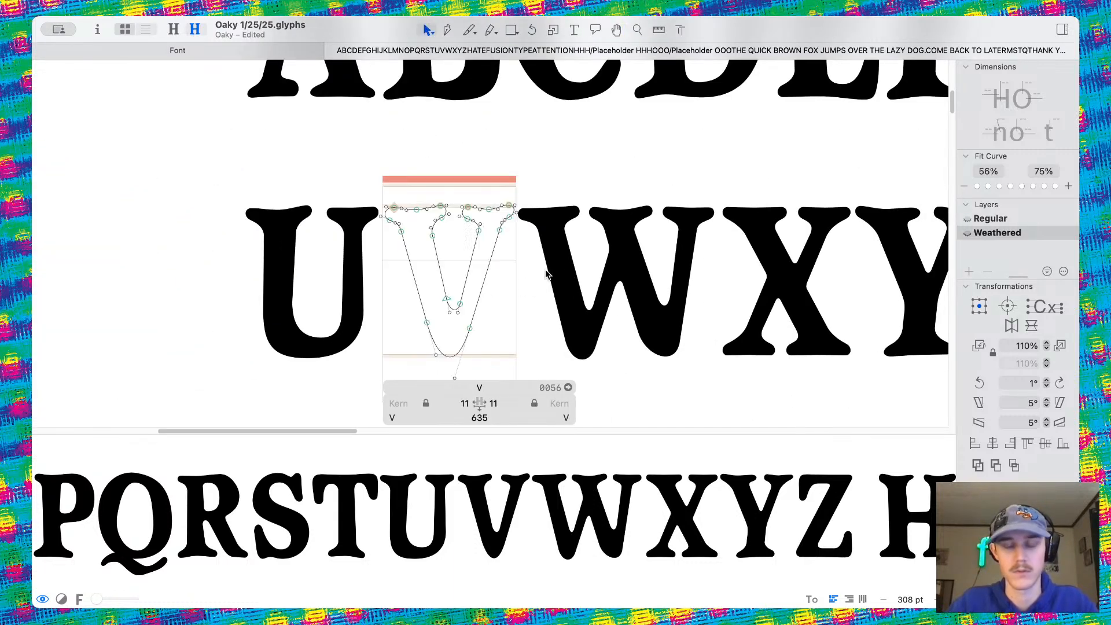
key(space)
scroll(546, 274, down, 4)
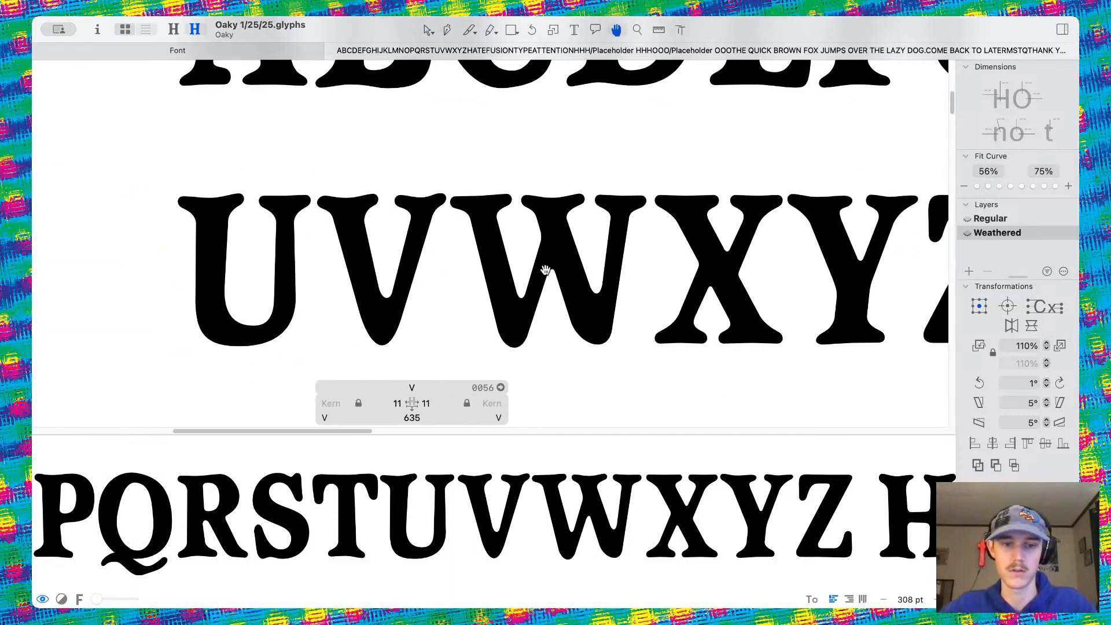
scroll(545, 271, right, 2)
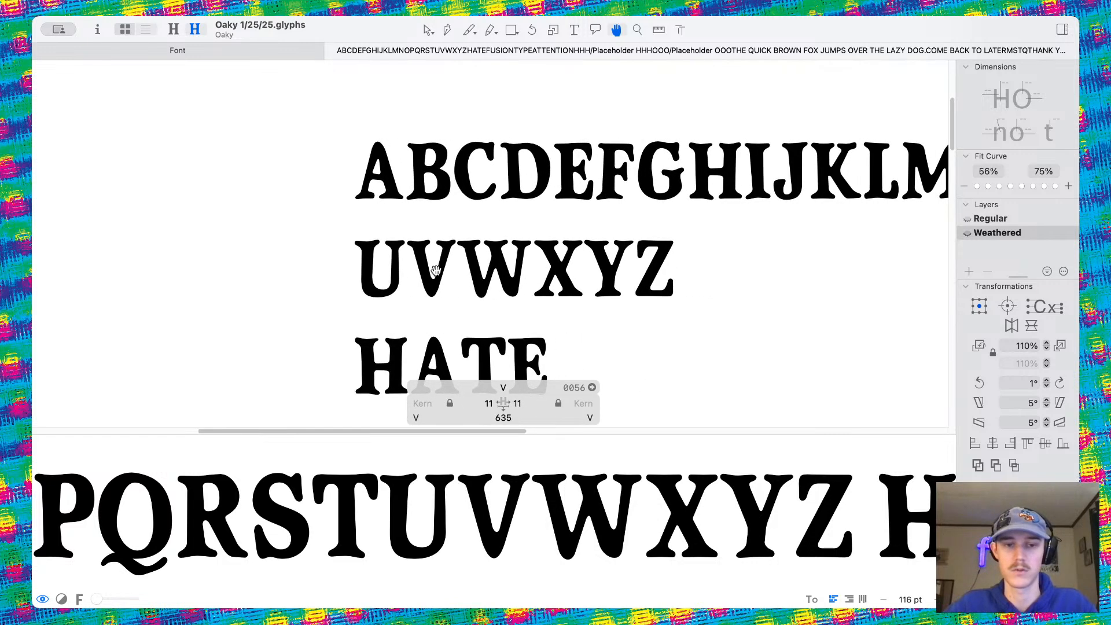
scroll(437, 272, up, 4)
drag(444, 159, 479, 194)
scroll(501, 194, up, 3)
click(509, 239)
scroll(504, 305, down, 5)
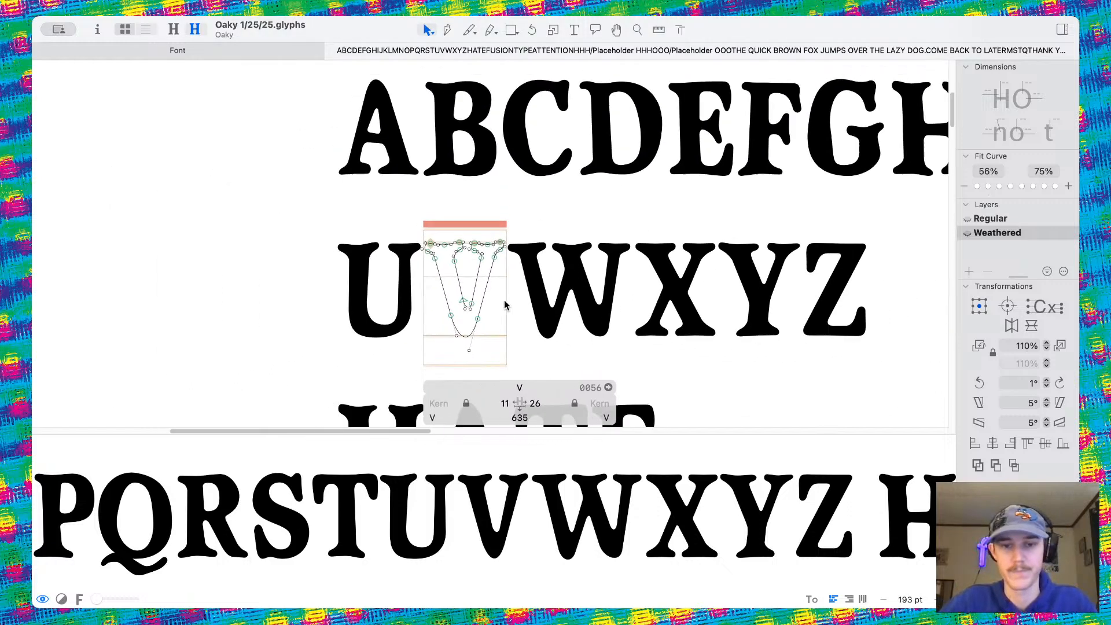
Open the X for editing in the Weathered master
scroll(494, 259, up, 3)
double_click(494, 258)
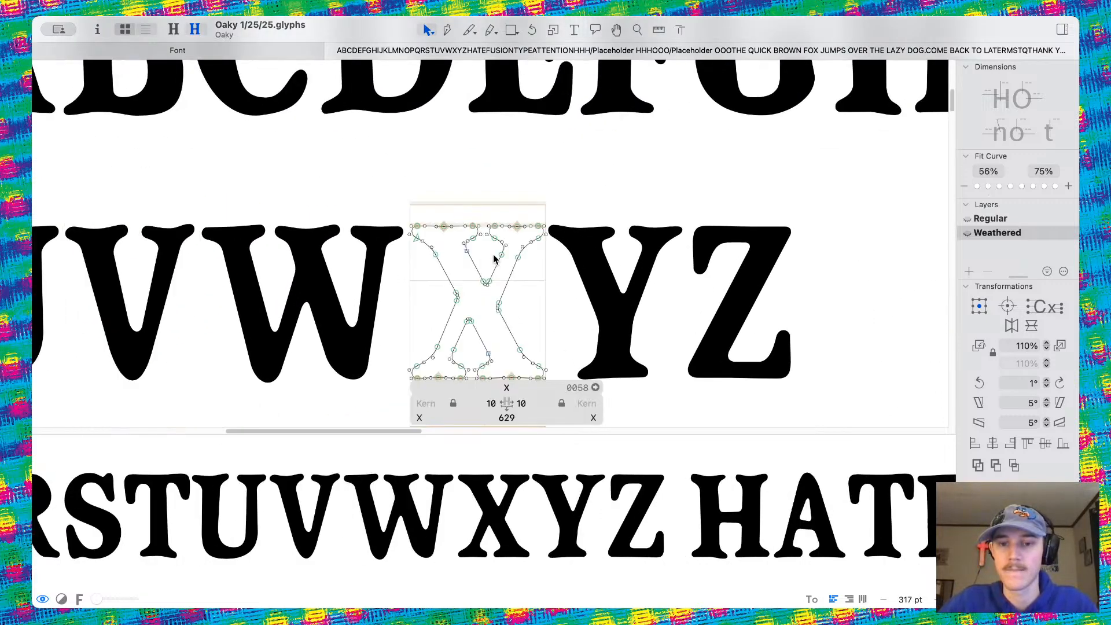
scroll(535, 252, up, 2)
scroll(534, 254, up, 3)
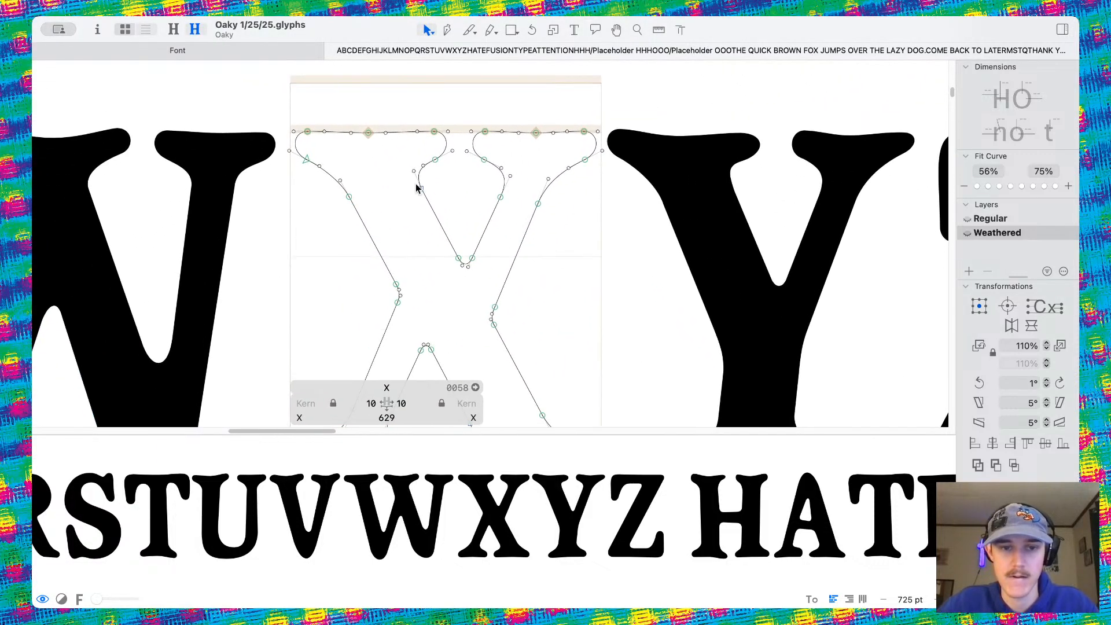
Convert the X's corner nodes near X 265, Y 588 and X 364, Y 112 to smooth in both the Weathered and Regular masters
click(421, 190)
scroll(423, 192, down, 5)
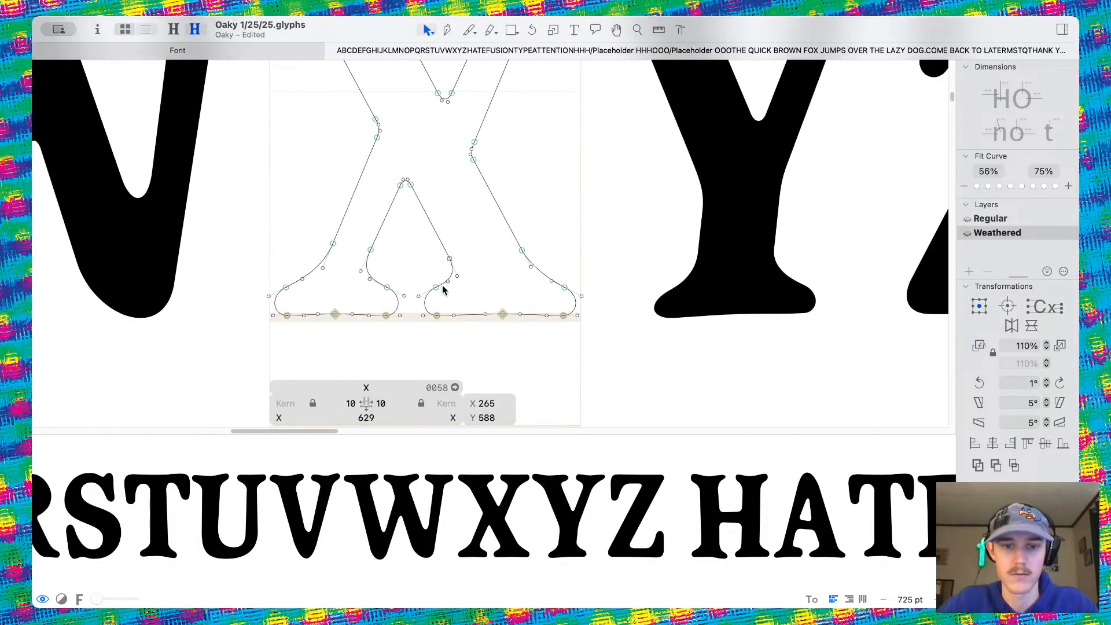
click(449, 260)
key(super+1)
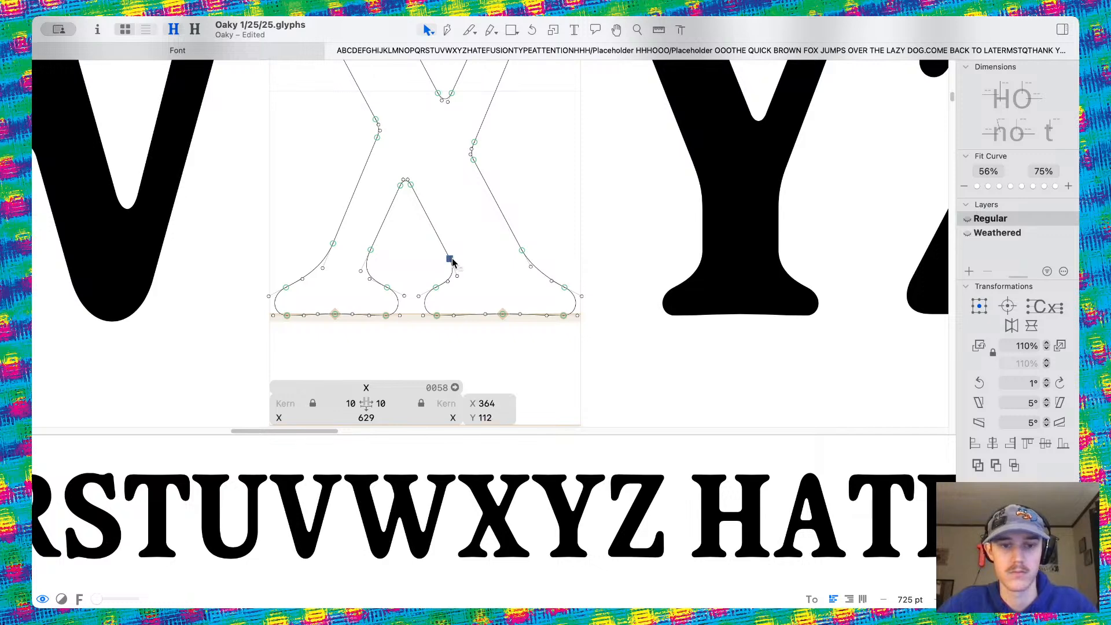
scroll(440, 203, up, 5)
click(419, 172)
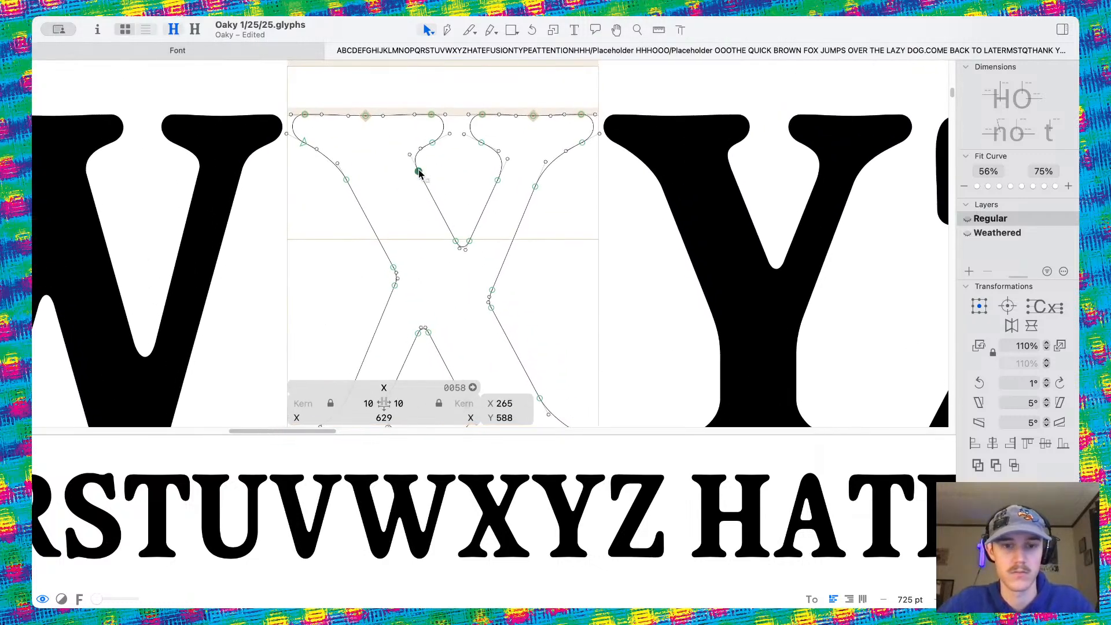
key(super+2)
click(473, 208)
Rotate the X's lower-left serif clockwise and its upper-right serif counterclockwise in 1° increments
scroll(474, 207, down, 5)
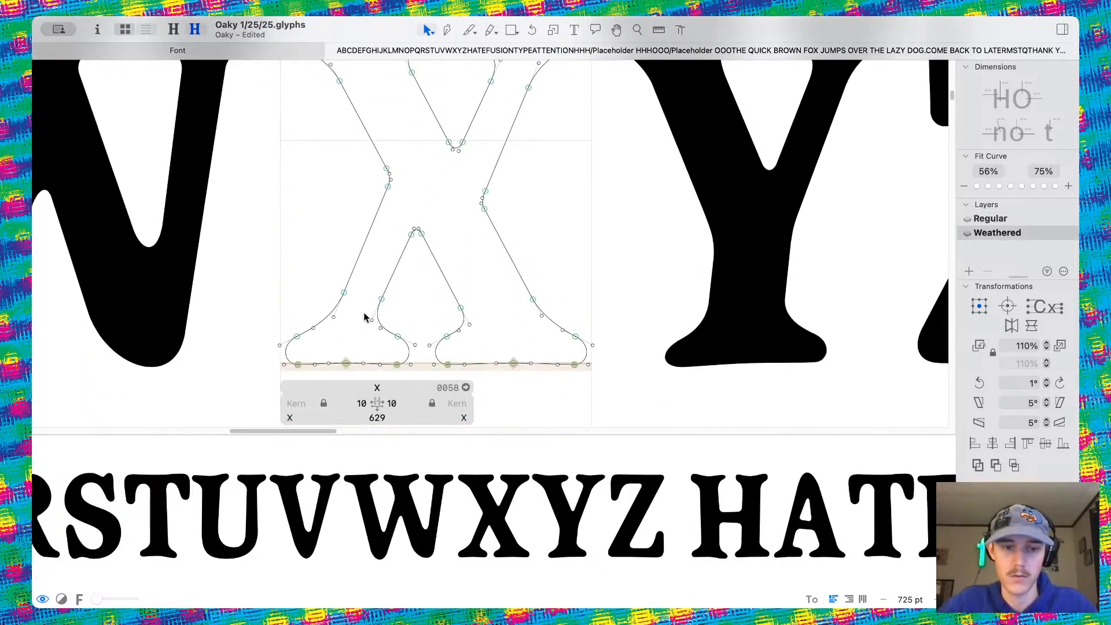
drag(310, 312, 426, 371)
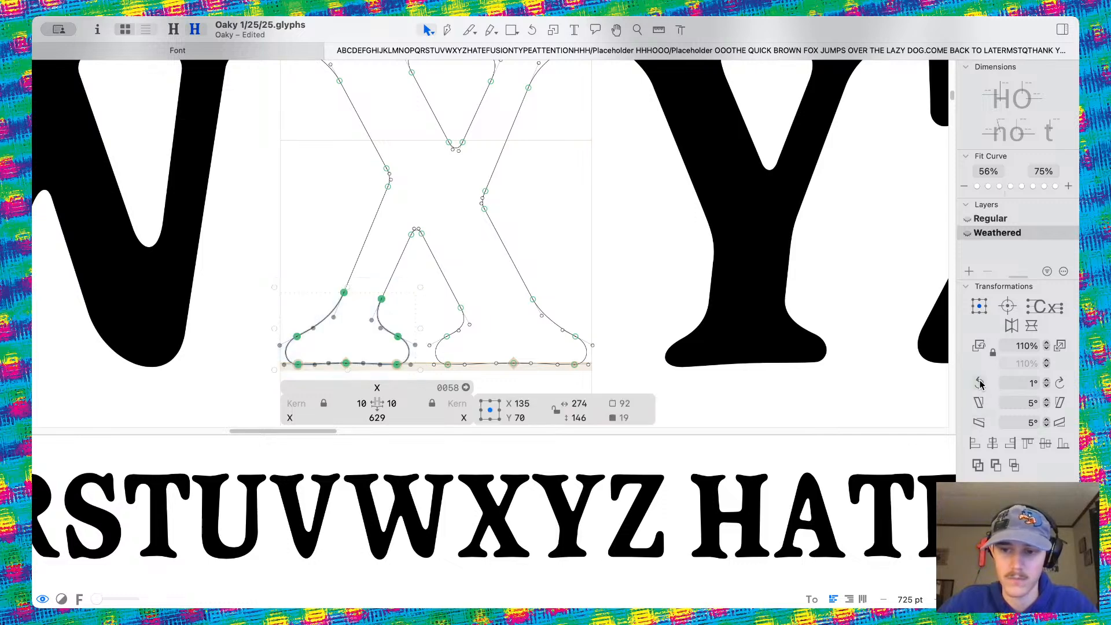
click(1058, 383)
click(1058, 383)
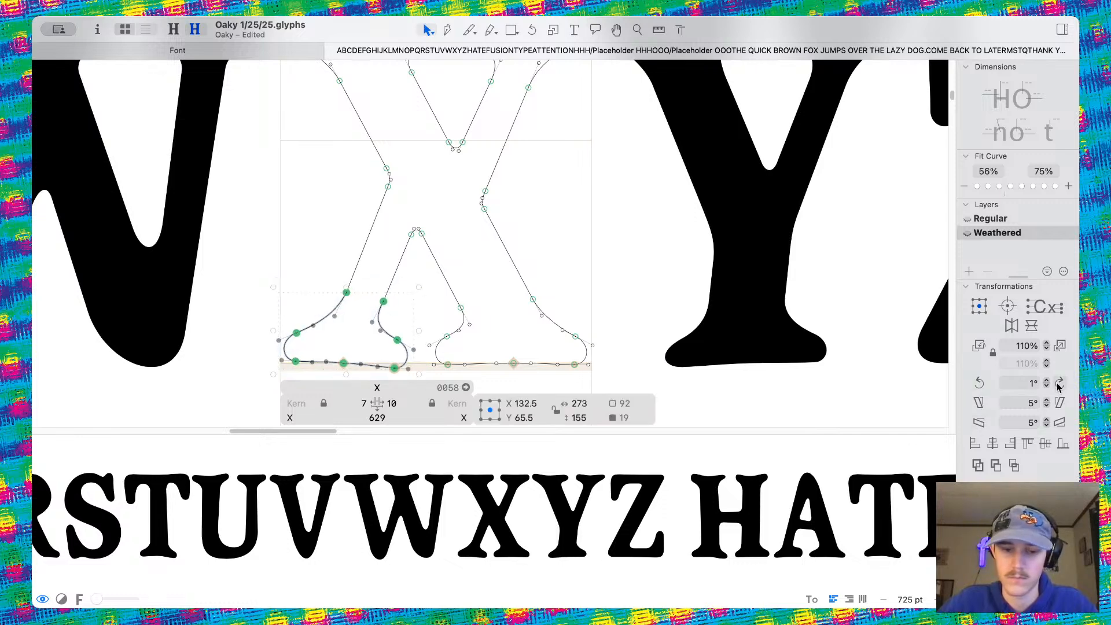
scroll(623, 198, up, 5)
drag(442, 145, 581, 234)
click(979, 382)
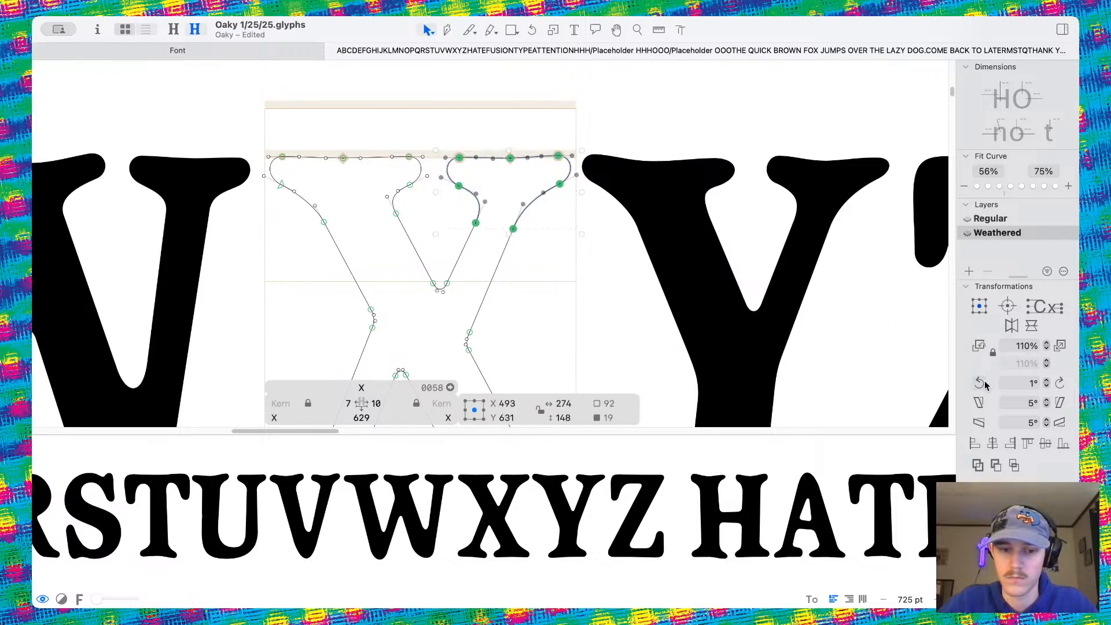
click(978, 382)
Rotate the X's upper-left serif counterclockwise in 1° increments and its lower-right serif 1° clockwise
drag(255, 126, 441, 230)
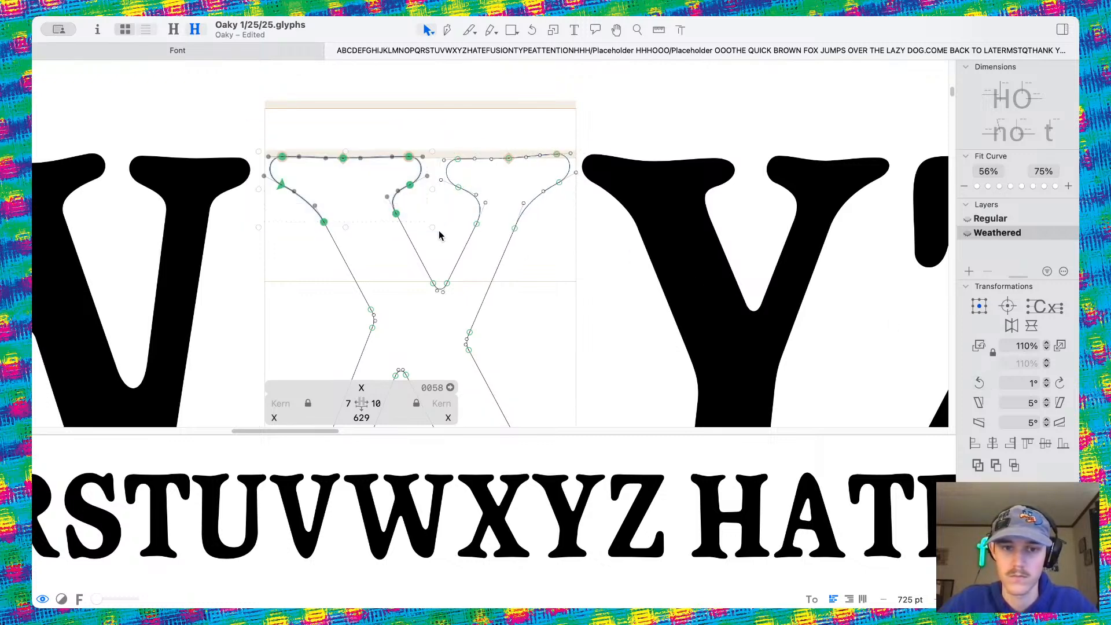
click(979, 383)
click(978, 383)
click(979, 382)
scroll(554, 307, down, 4)
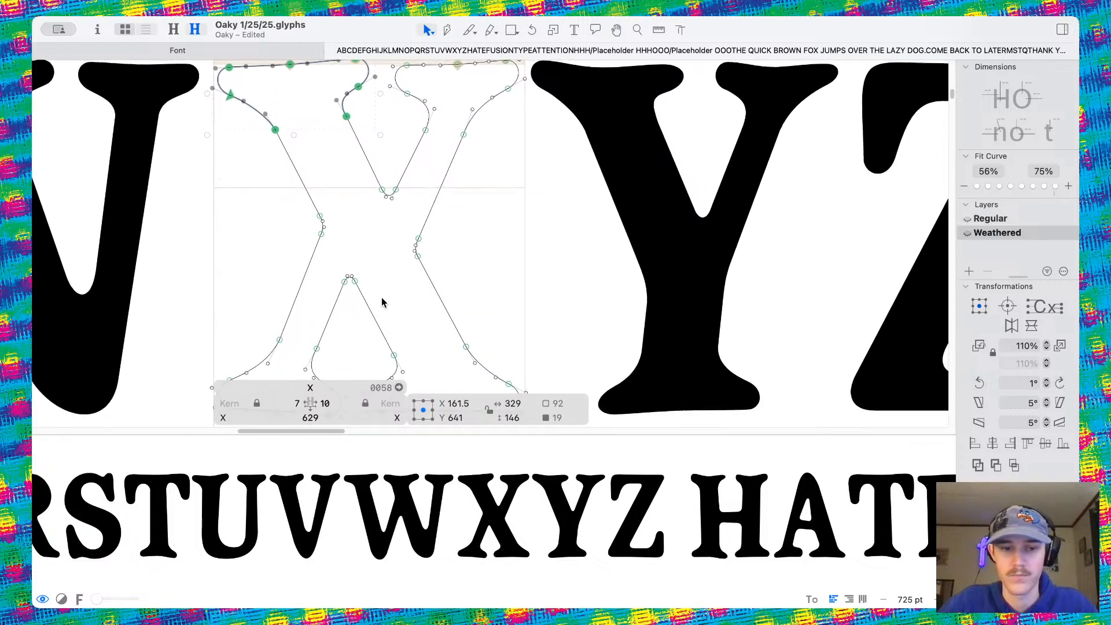
scroll(370, 292, down, 3)
drag(346, 273, 571, 391)
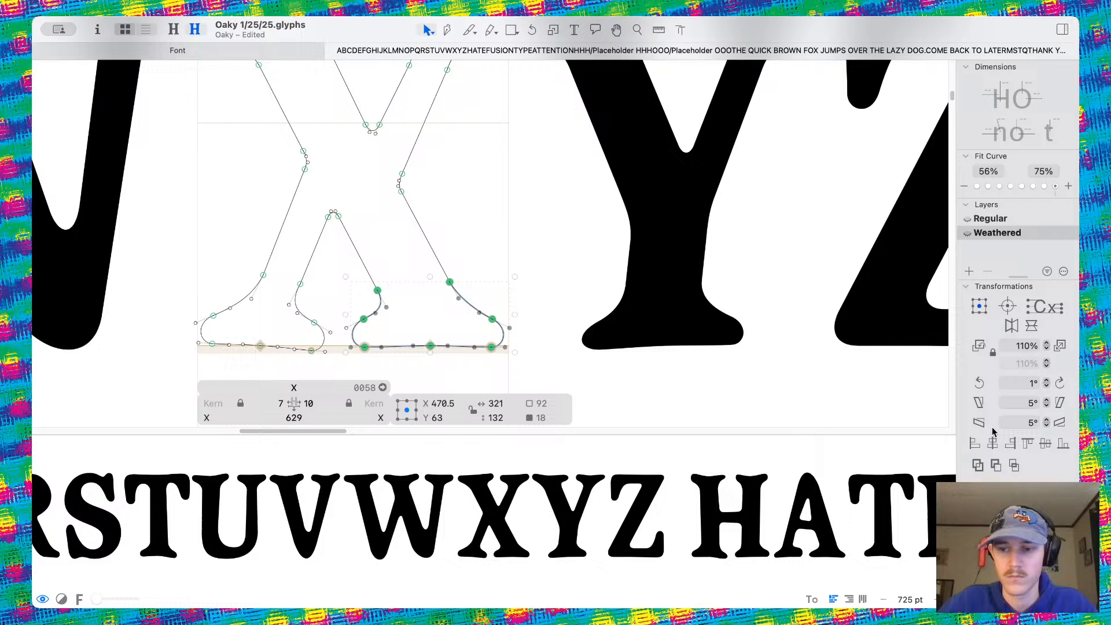
click(1059, 382)
click(503, 248)
Move the lower-left serif's inner node to X 231, Y 40 and its bottom centre node to X 127, Y 4
scroll(426, 330, up, 5)
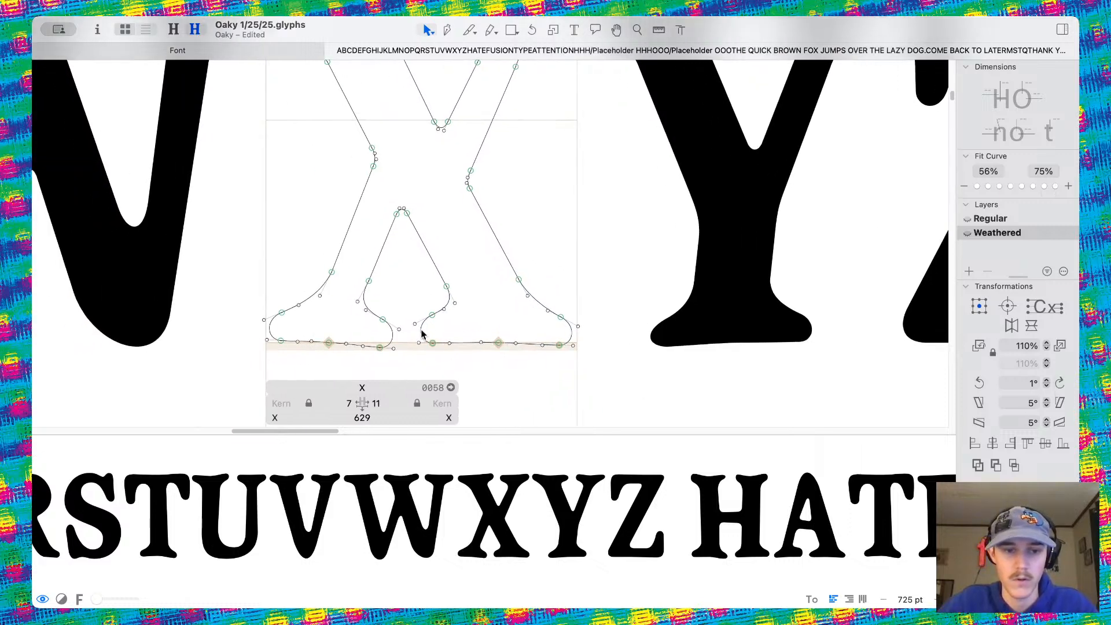
drag(367, 311, 362, 317)
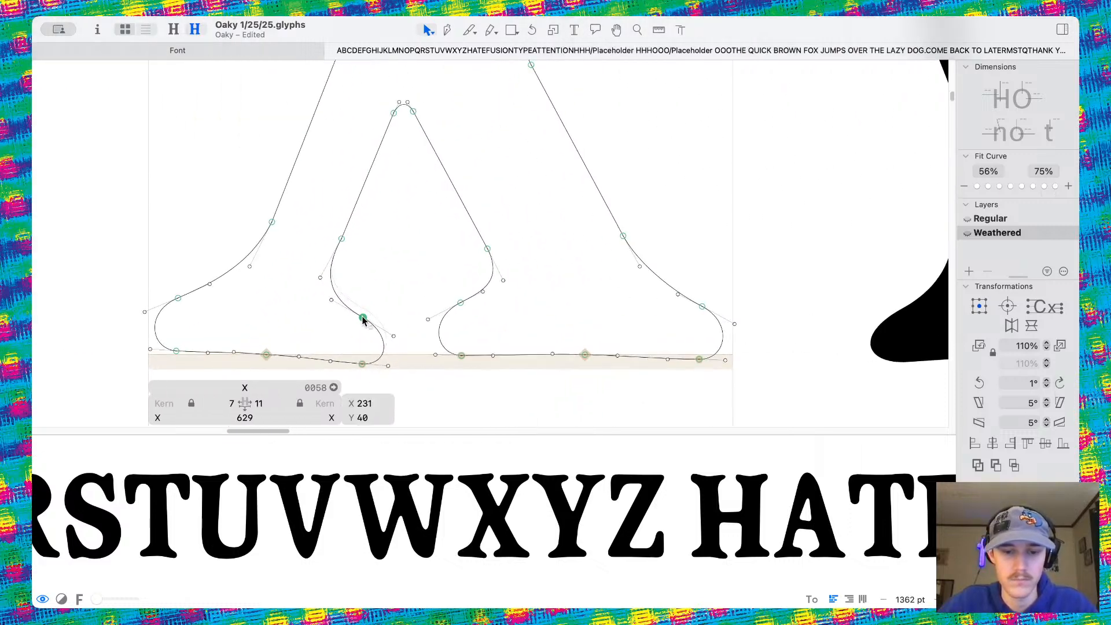
scroll(363, 317, left, 5)
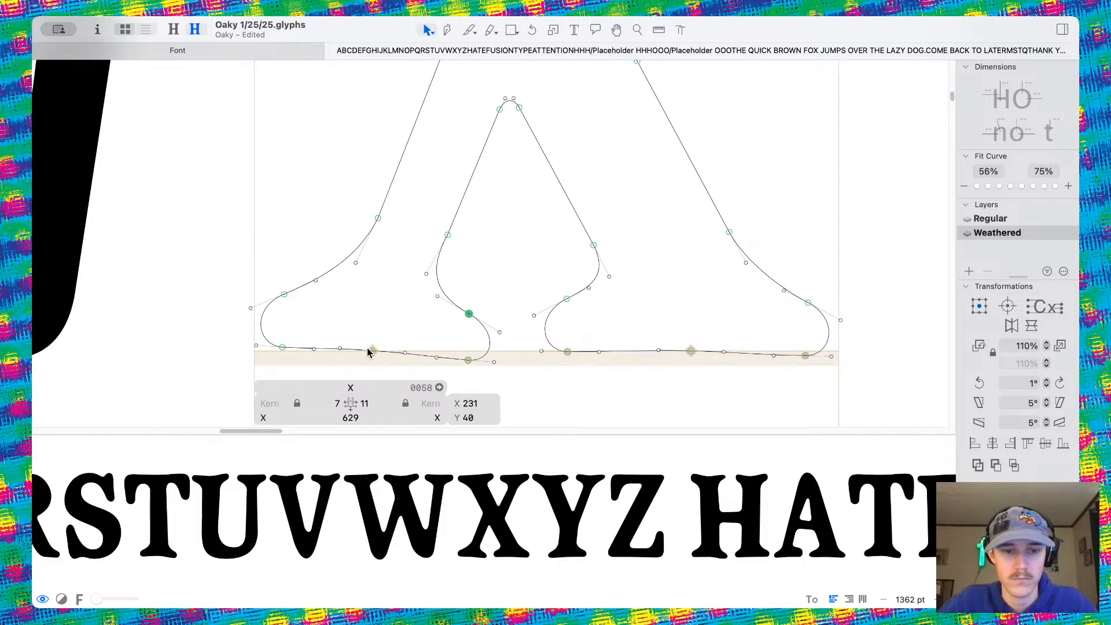
drag(369, 352, 372, 350)
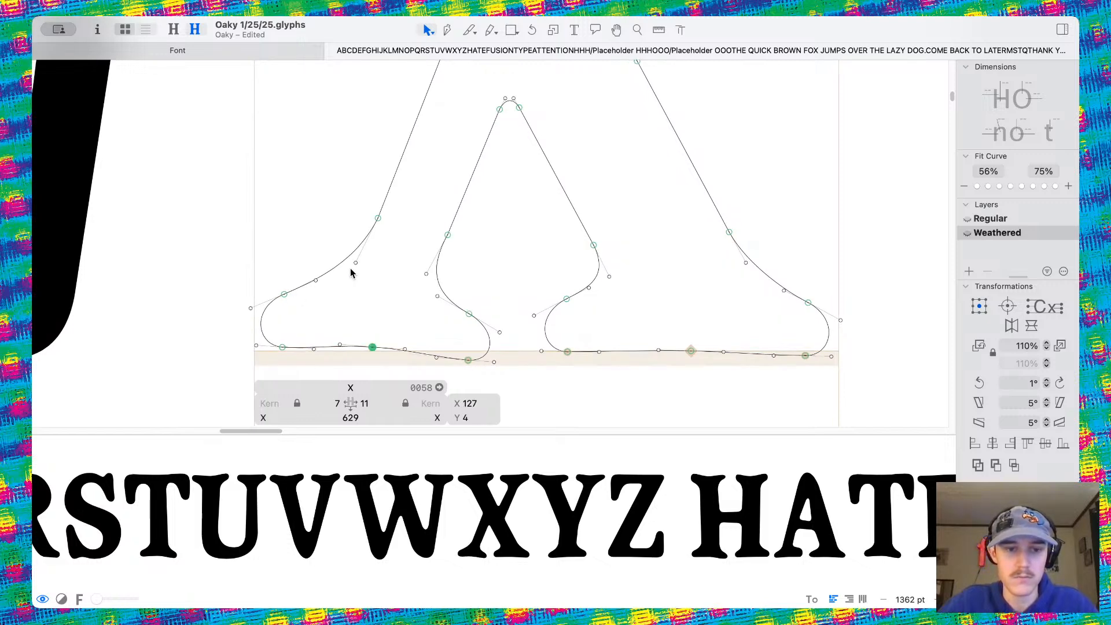
Move the lower-left serif's upper curve handle to X 76, Y 71 and its bottom-left node to X 30, Y 0, and preview the shape
drag(316, 283, 325, 288)
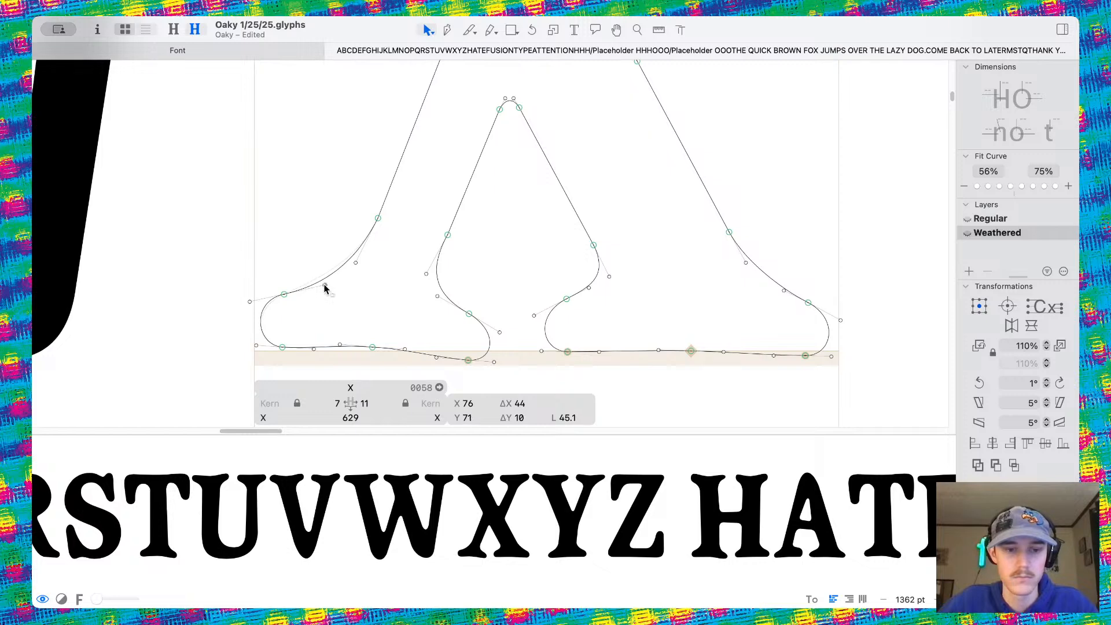
drag(285, 349, 285, 353)
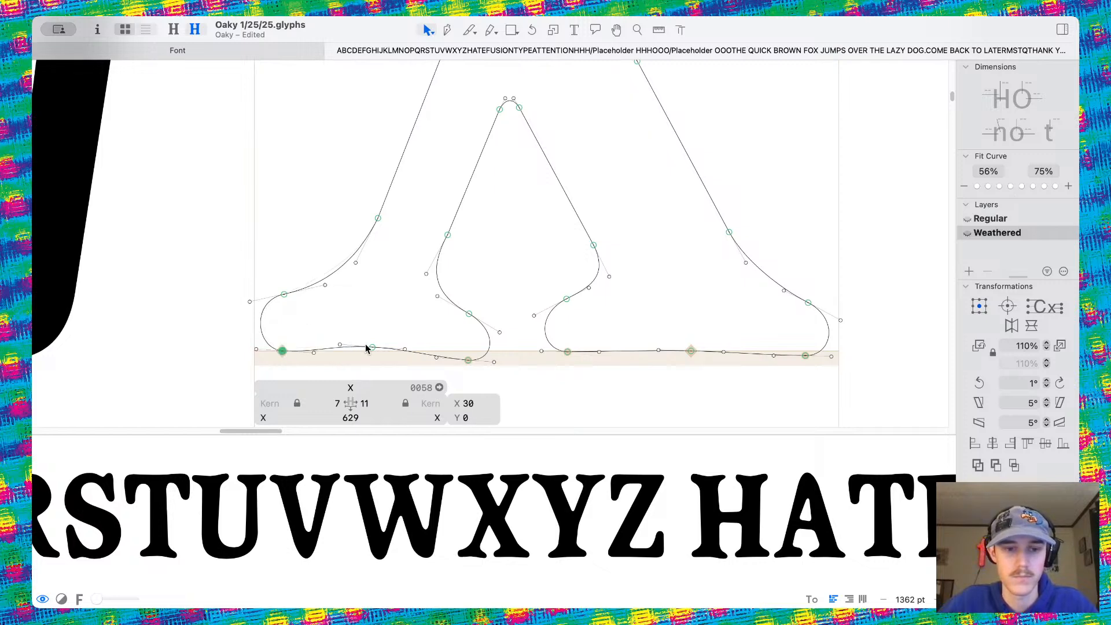
key(space)
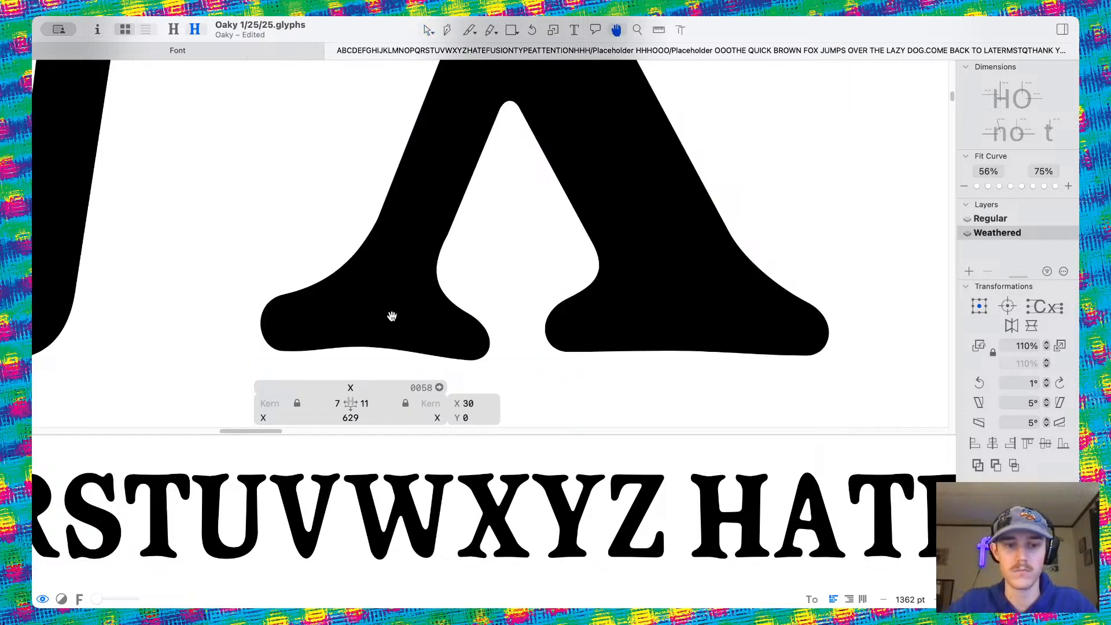
scroll(392, 317, down, 5)
Raise the X's lower crotch by moving its nodes and handles together to centre at X 281.5, Y 295.5
scroll(429, 237, up, 5)
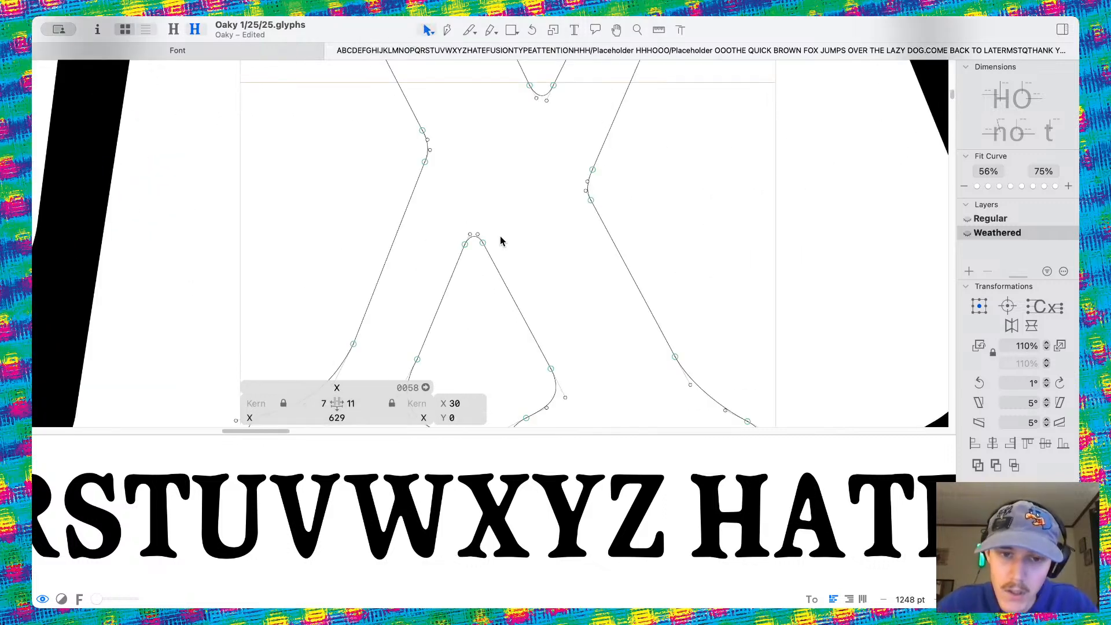
drag(457, 227, 490, 227)
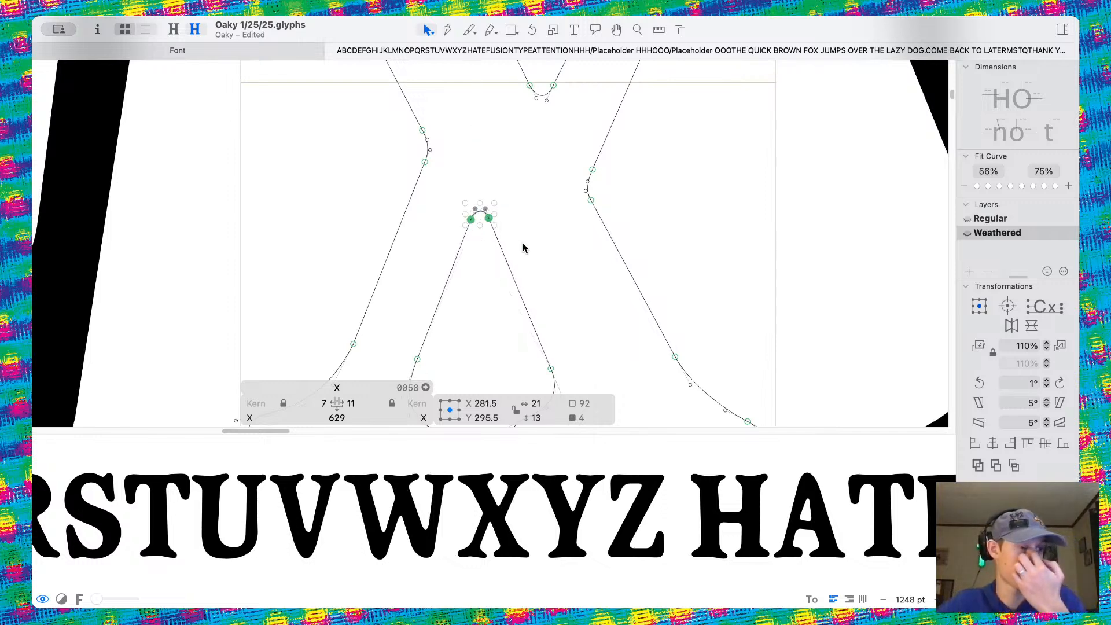
click(533, 261)
Try to reposition the nodes of the X's upper crotch and undo the change
scroll(475, 197, up, 5)
drag(517, 205, 559, 247)
click(633, 250)
key(super+z)
Deepen the dip atop the upper-left serif by lowering its centre node and spreading the handles 120 units wide, and preview the letter
scroll(467, 231, down, 5)
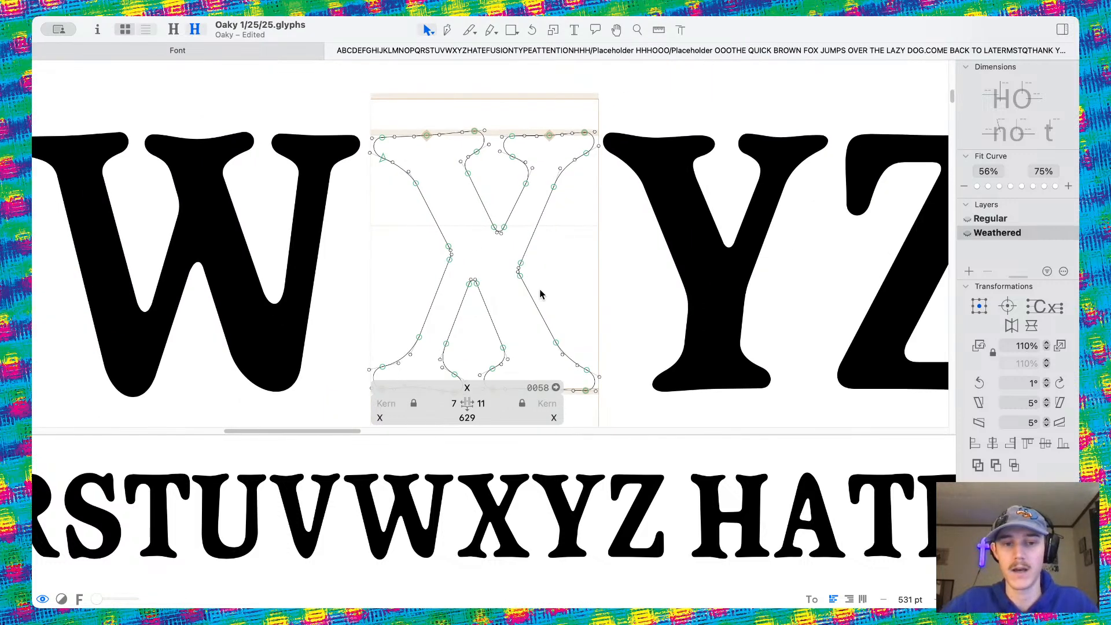
scroll(454, 185, up, 5)
click(436, 172)
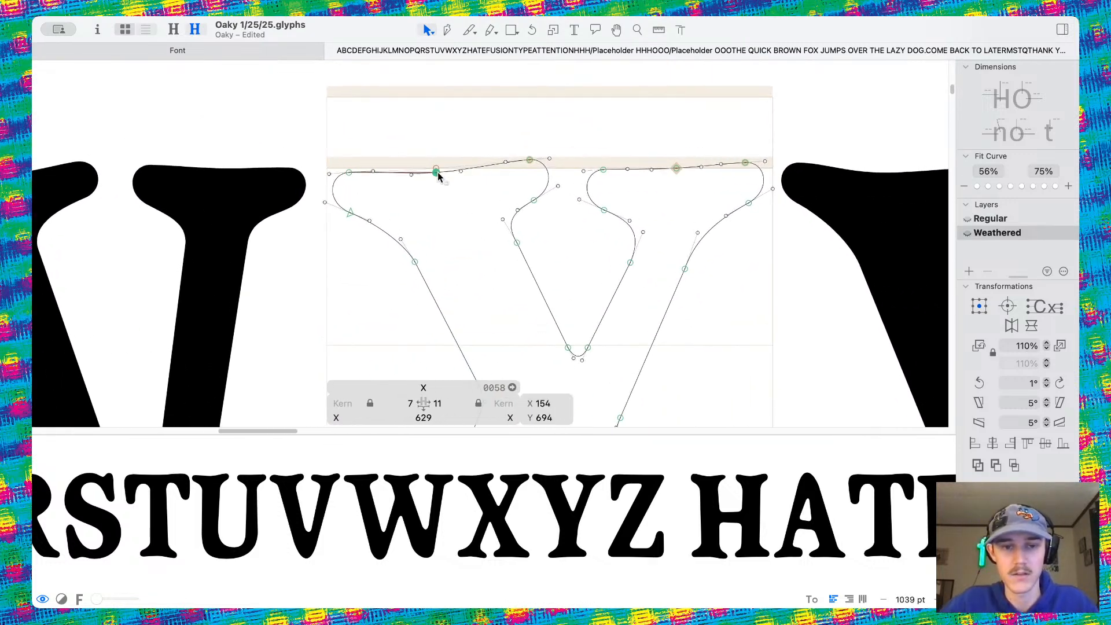
drag(404, 163, 480, 171)
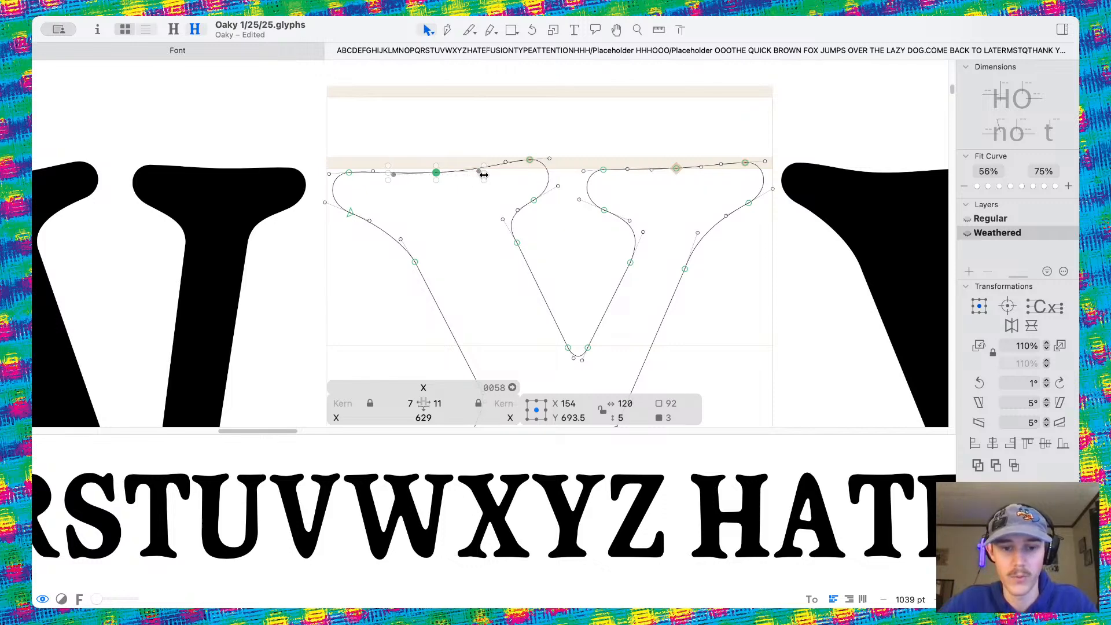
scroll(459, 172, up, 4)
key(space)
scroll(426, 144, down, 3)
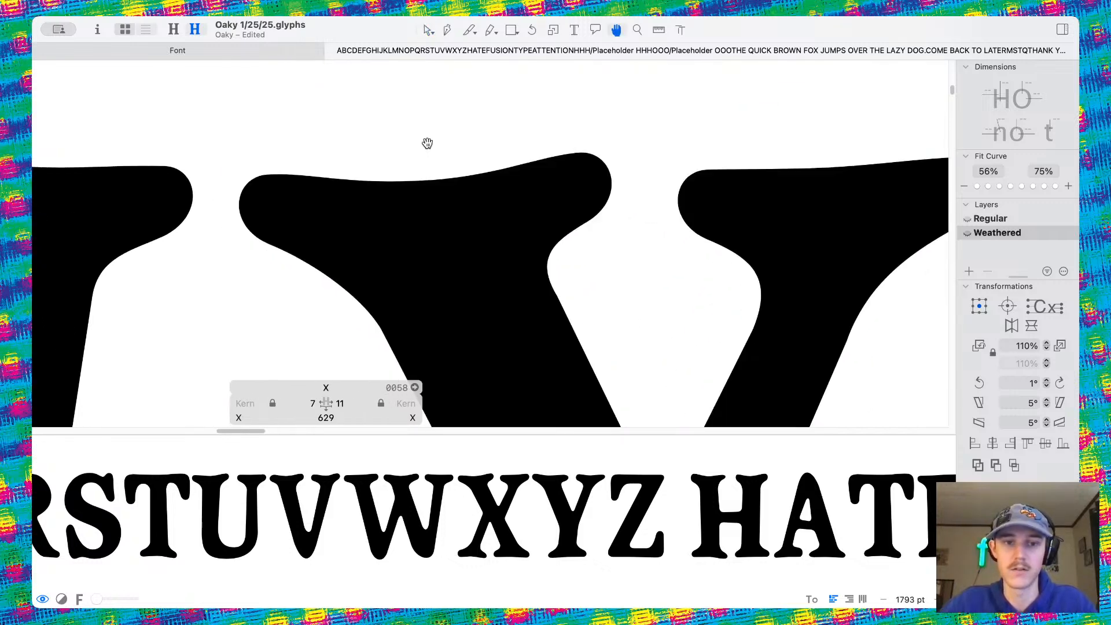
scroll(427, 144, down, 5)
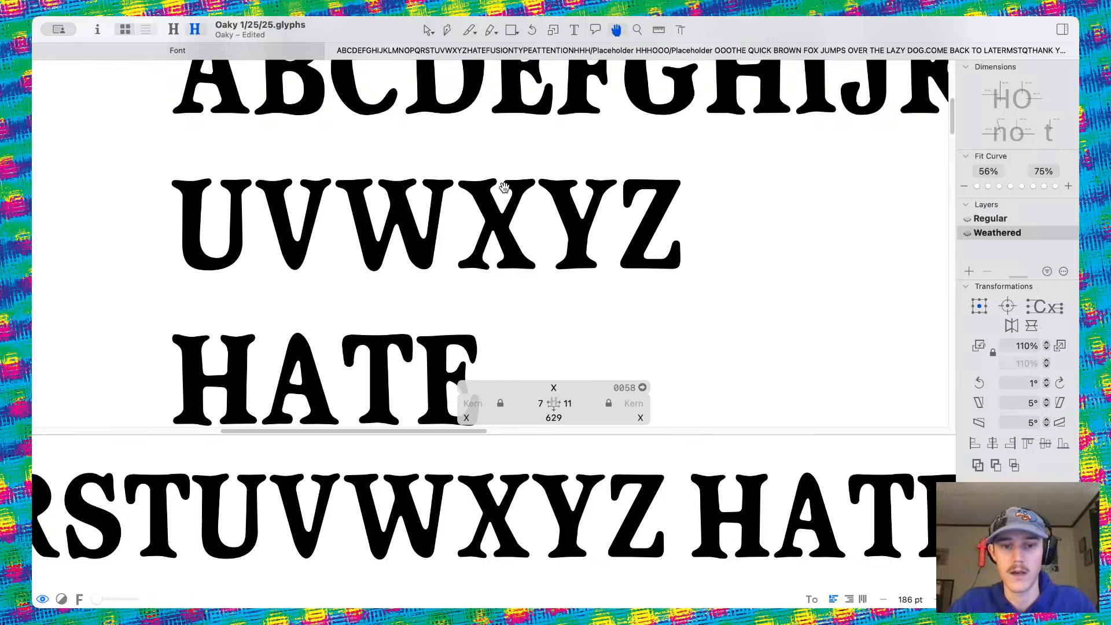
Lower the upper-right serif's top centre node, raise the node under its inner end to thin it, and preview the letter
scroll(509, 179, up, 6)
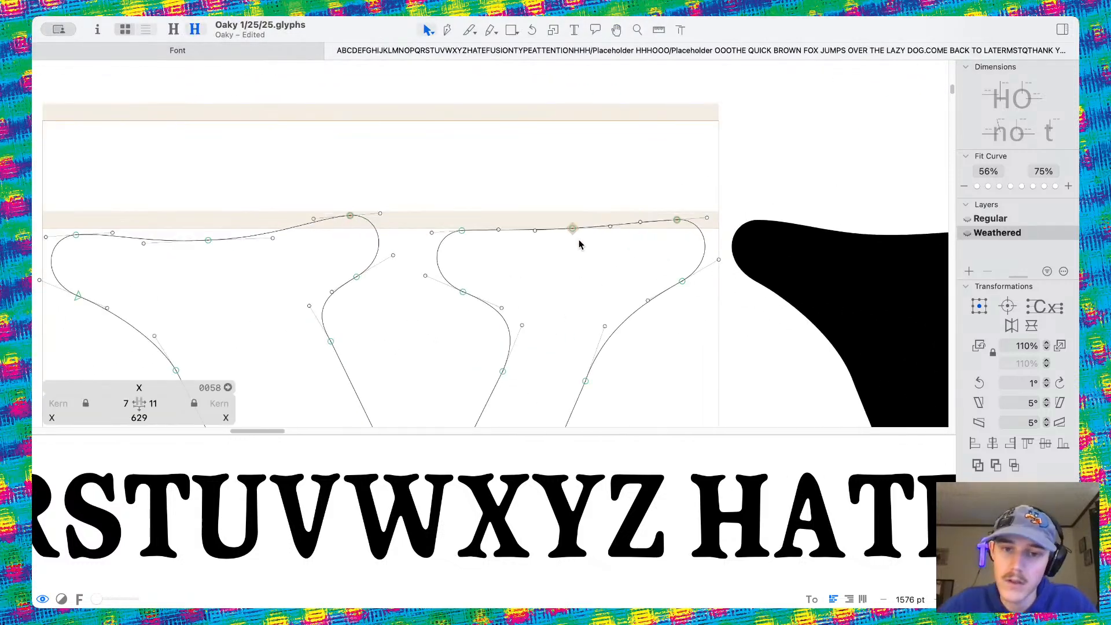
scroll(571, 217, down, 3)
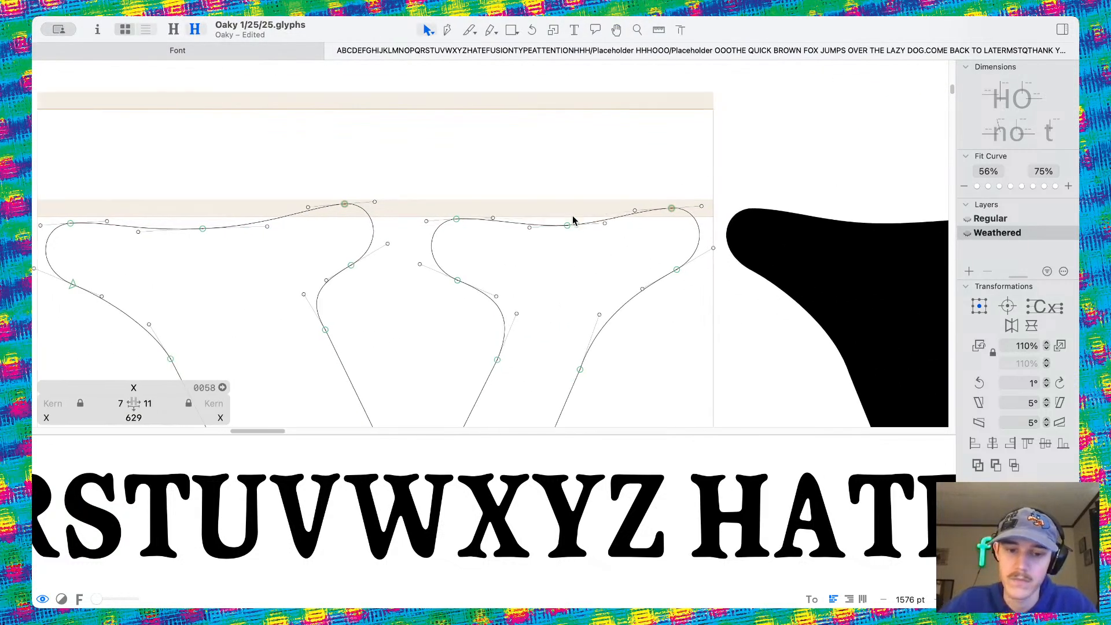
scroll(572, 216, down, 4)
scroll(573, 216, right, 3)
scroll(572, 216, up, 5)
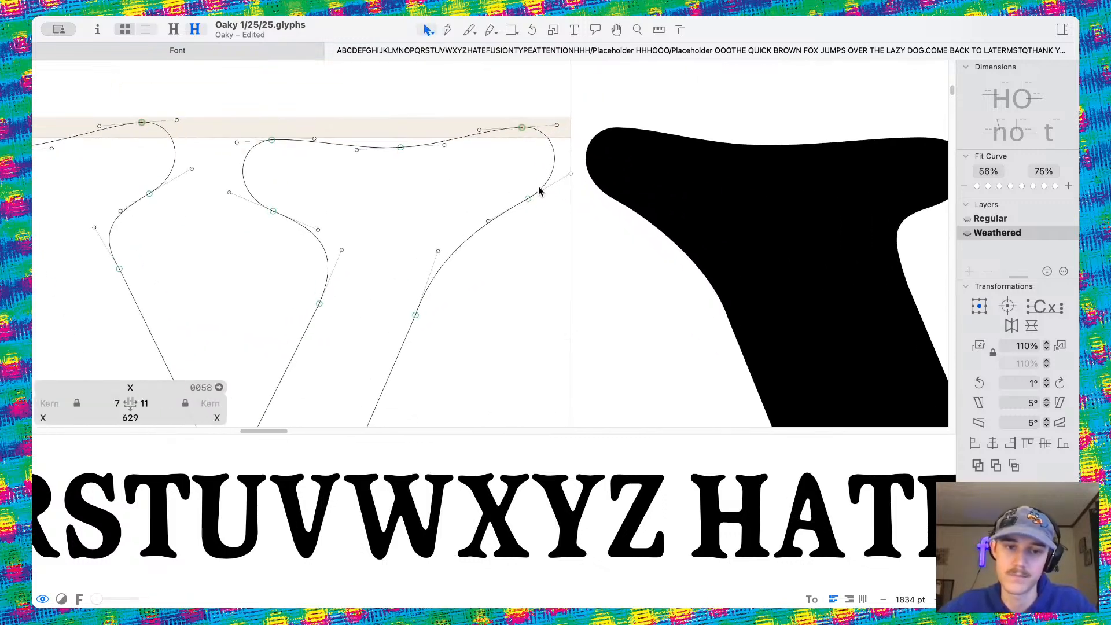
drag(275, 213, 272, 197)
click(317, 195)
scroll(317, 190, down, 5)
key(space)
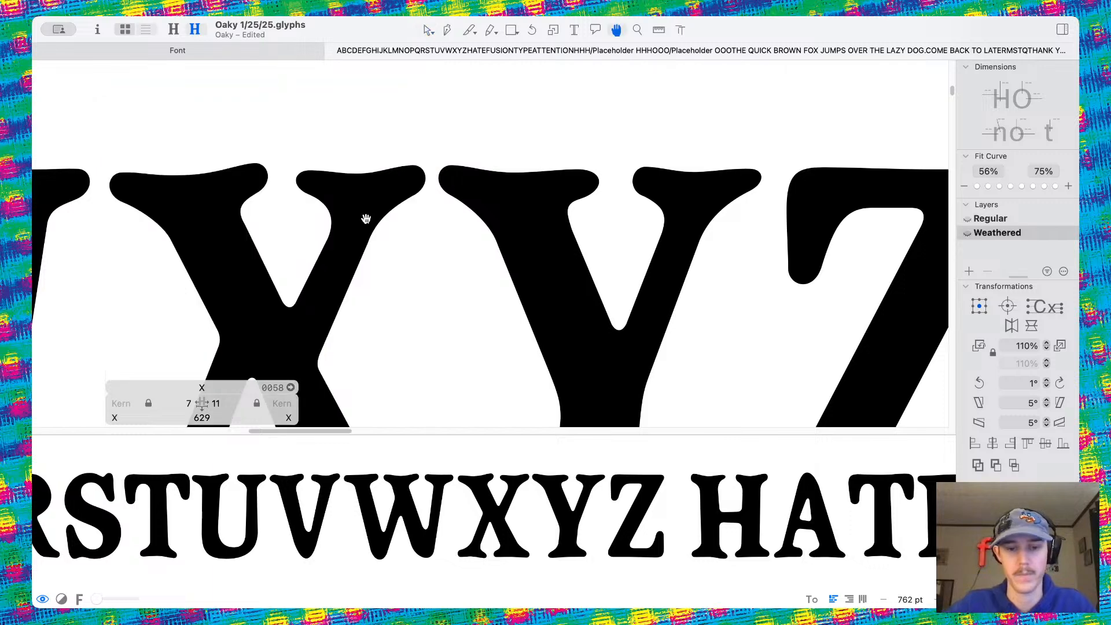
Try moving the outer leg node above the lower-right serif to X 497, Y 115, preview the alphabet, and undo the move
scroll(365, 220, down, 3)
scroll(370, 231, left, 3)
scroll(376, 257, down, 3)
scroll(377, 257, left, 1)
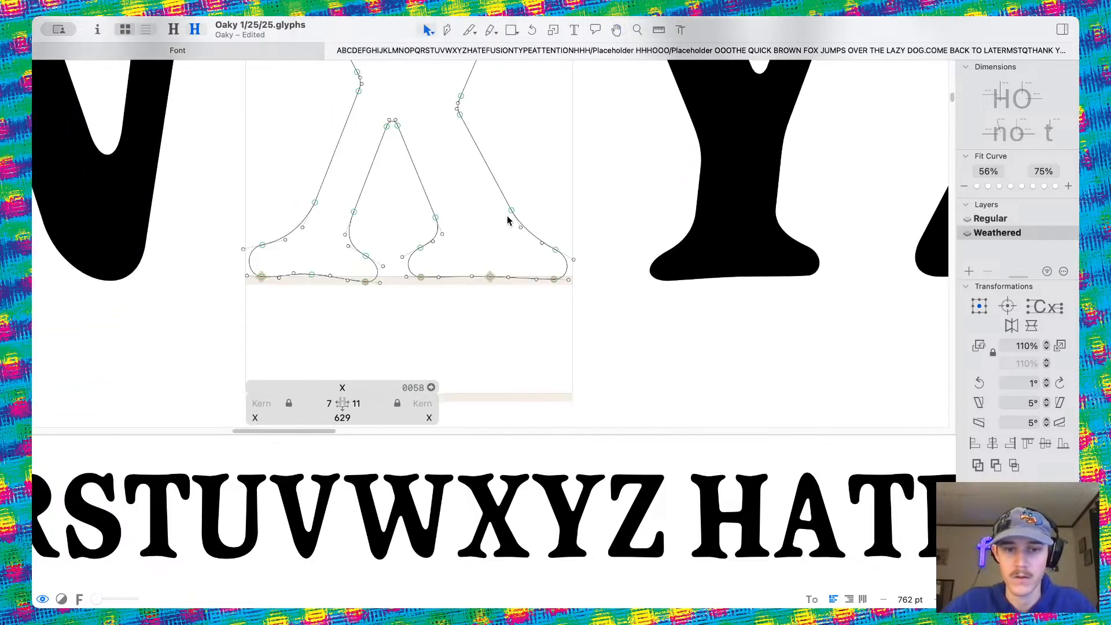
drag(511, 213, 503, 219)
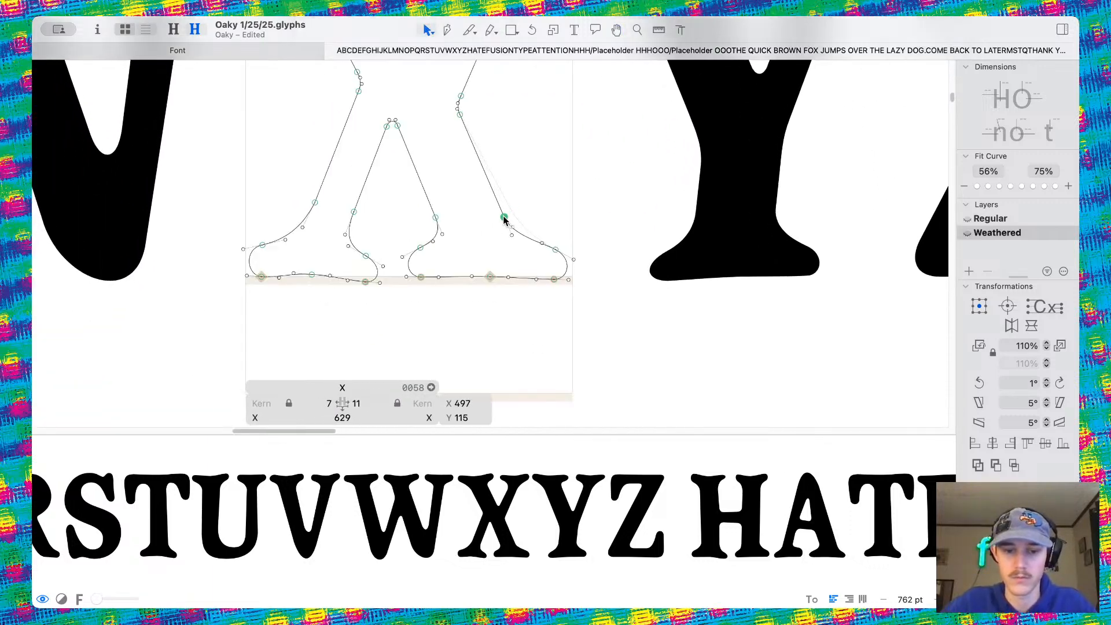
click(535, 191)
key(space)
scroll(536, 209, down, 8)
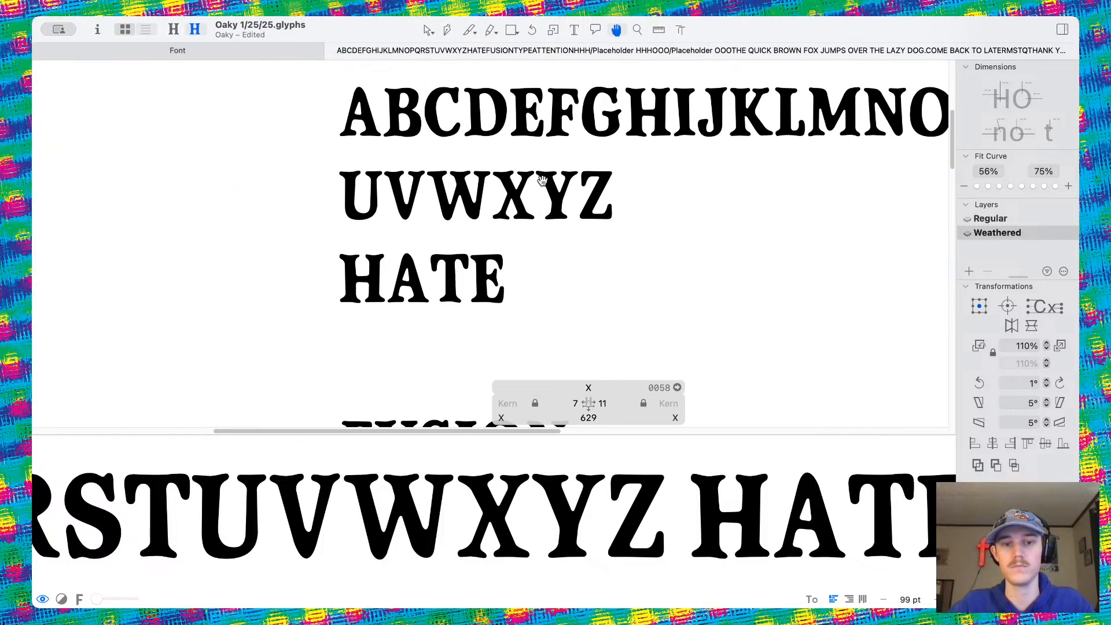
scroll(545, 178, up, 5)
scroll(498, 258, up, 4)
key(cmd+z)
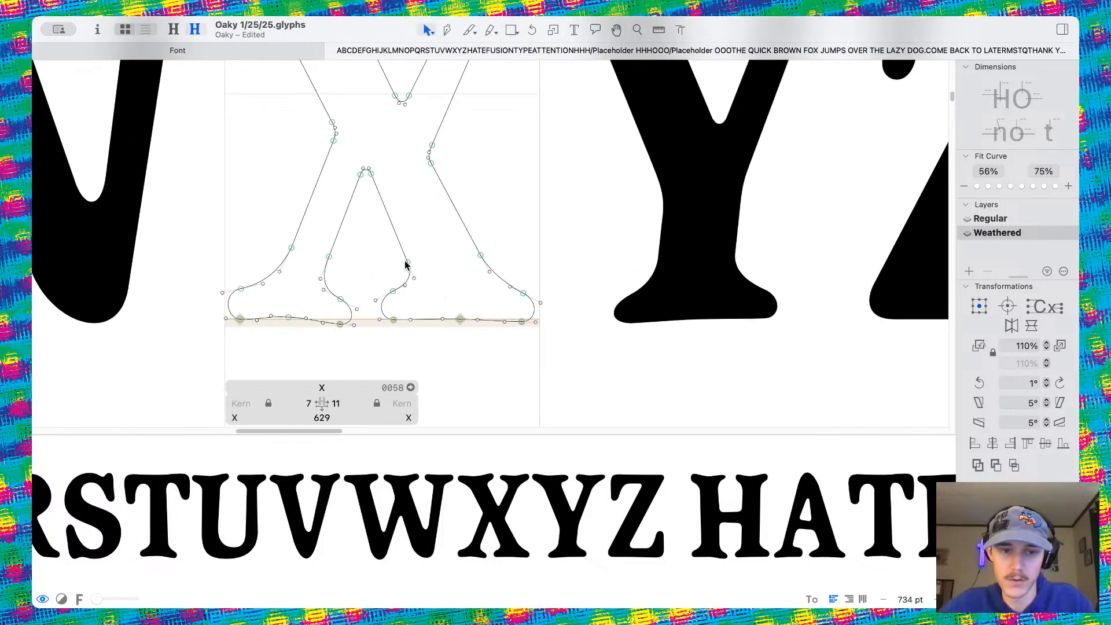
Move the inner leg node above the lower-right serif to X 389, Y 114 and the curve handle below it to X 378, Y 68
drag(408, 263, 418, 264)
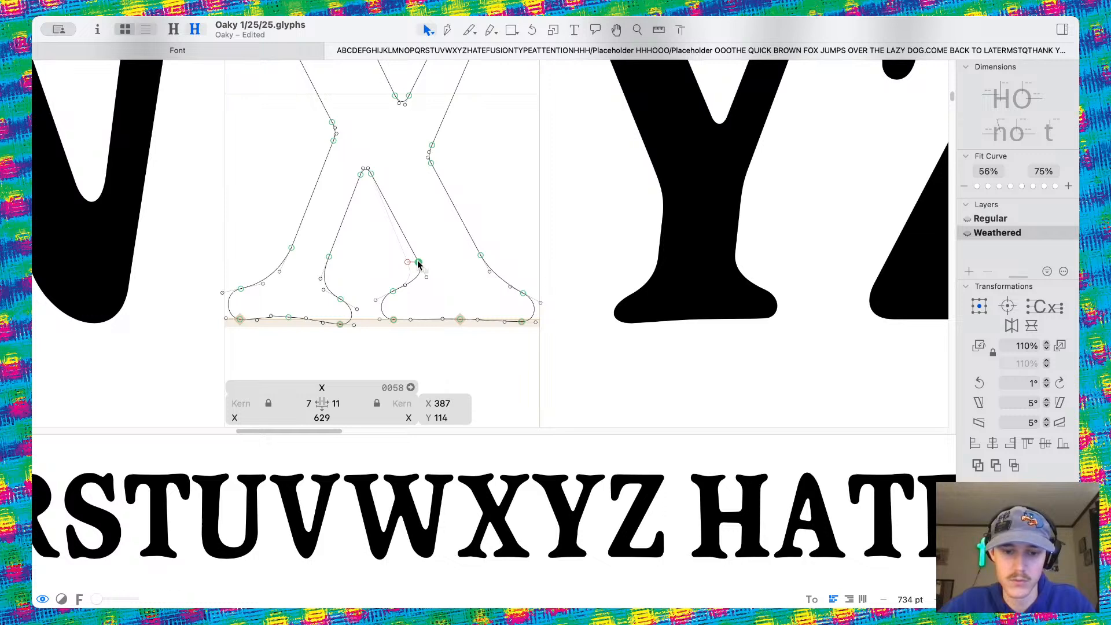
right_click(417, 264)
key(Escape)
scroll(403, 280, up, 2)
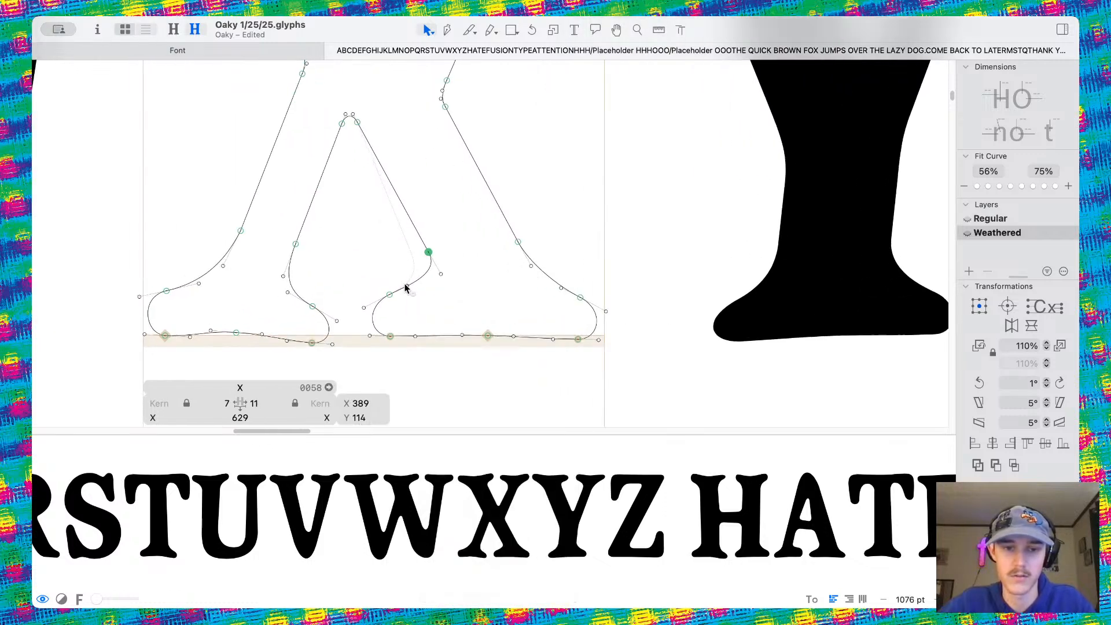
drag(408, 286, 418, 286)
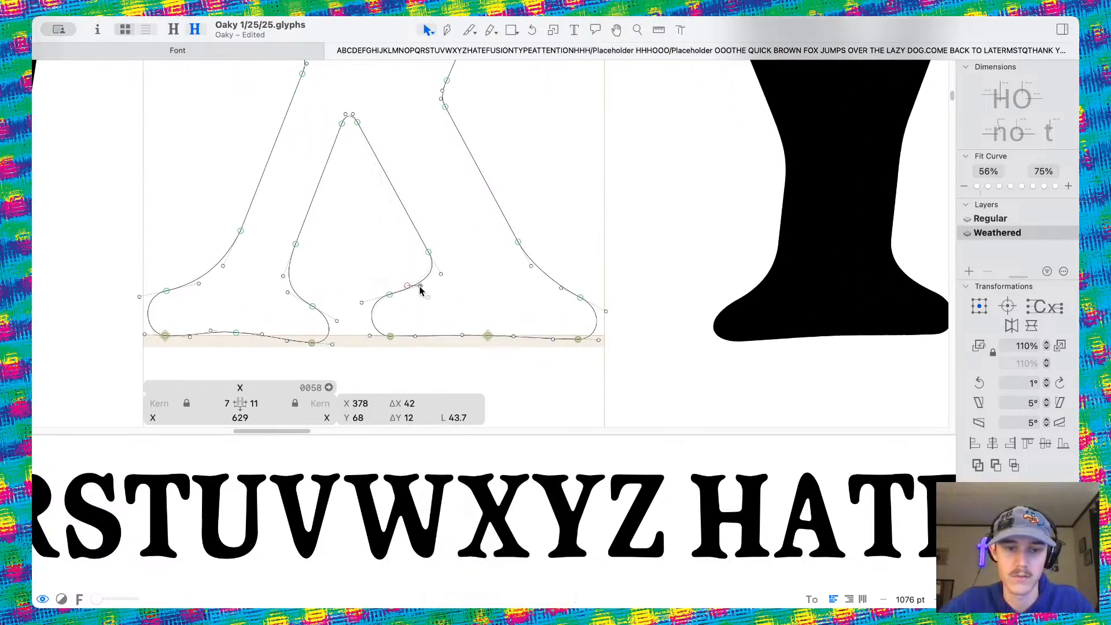
Try adjusting the crotch nodes around the X's centre, preview the letter beside its neighbours, and undo the change
click(472, 297)
scroll(483, 313, up, 4)
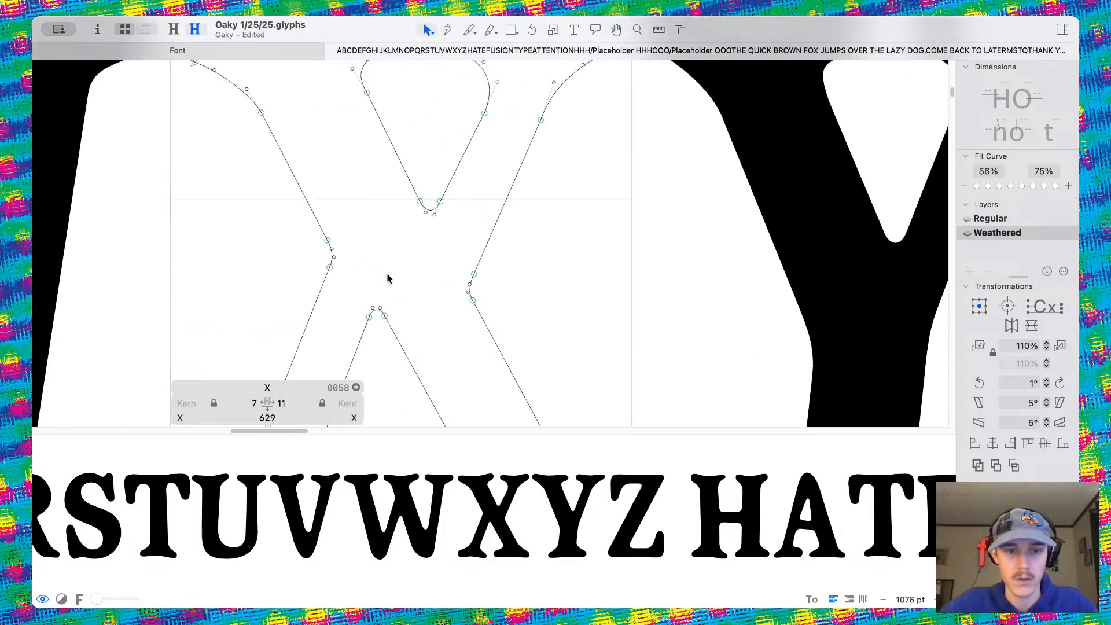
drag(303, 233, 385, 320)
drag(397, 186, 502, 328)
key(space)
scroll(521, 280, down, 5)
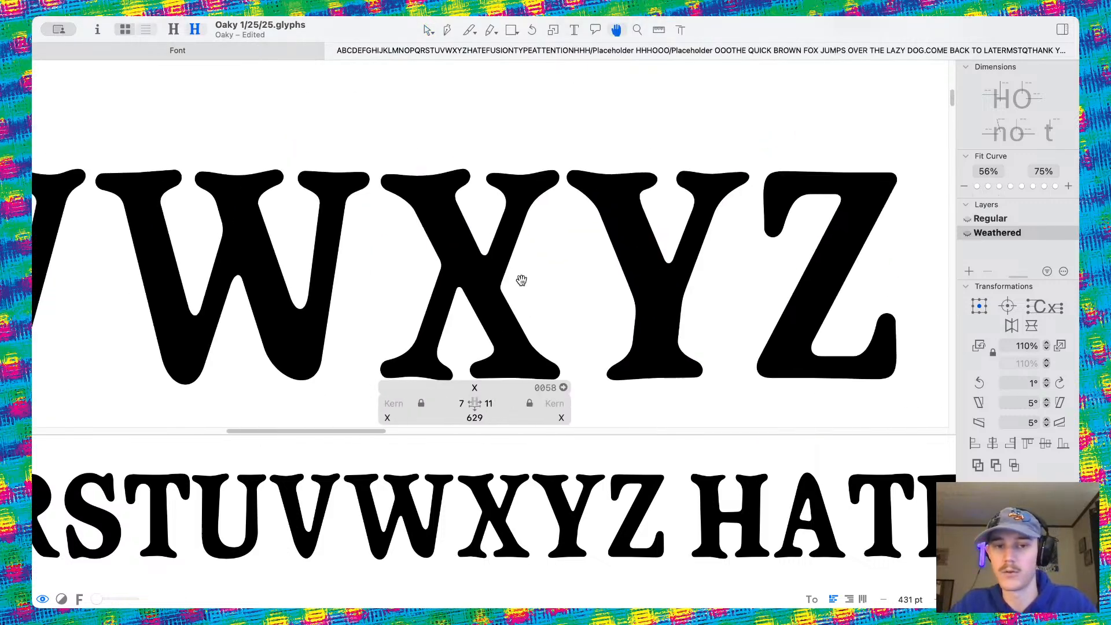
scroll(521, 281, right, 2)
key(super+z)
key(space)
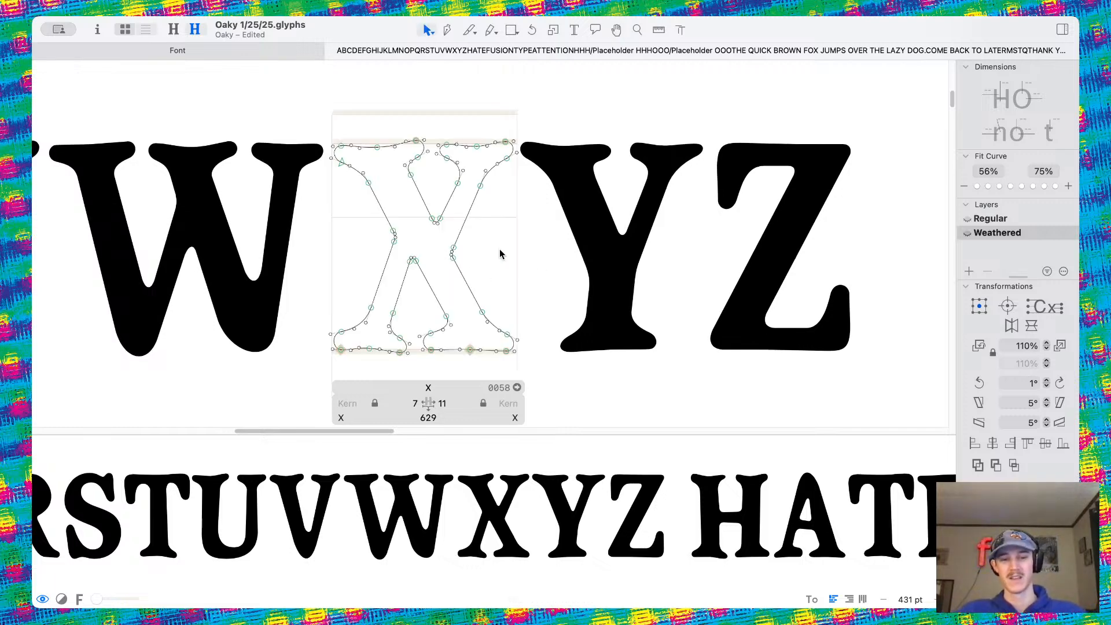
key(space)
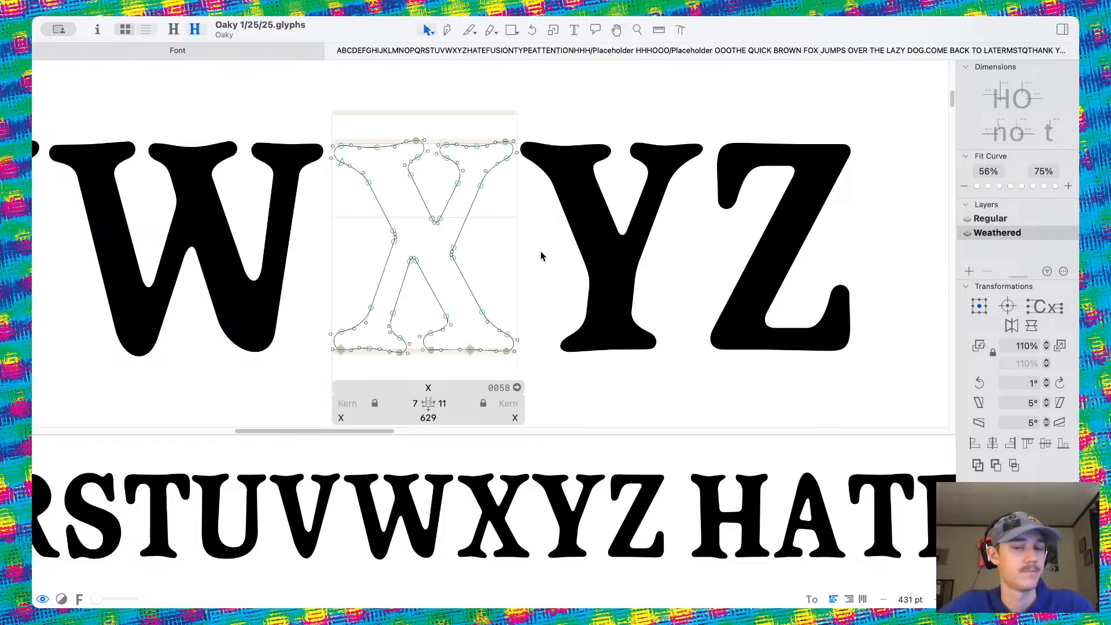
Open the Z for editing and rotate the tip nodes of its upper-left serif counter-clockwise in 1° increments
scroll(541, 251, right, 5)
double_click(561, 225)
scroll(564, 150, up, 5)
scroll(454, 174, down, 3)
scroll(454, 174, right, 3)
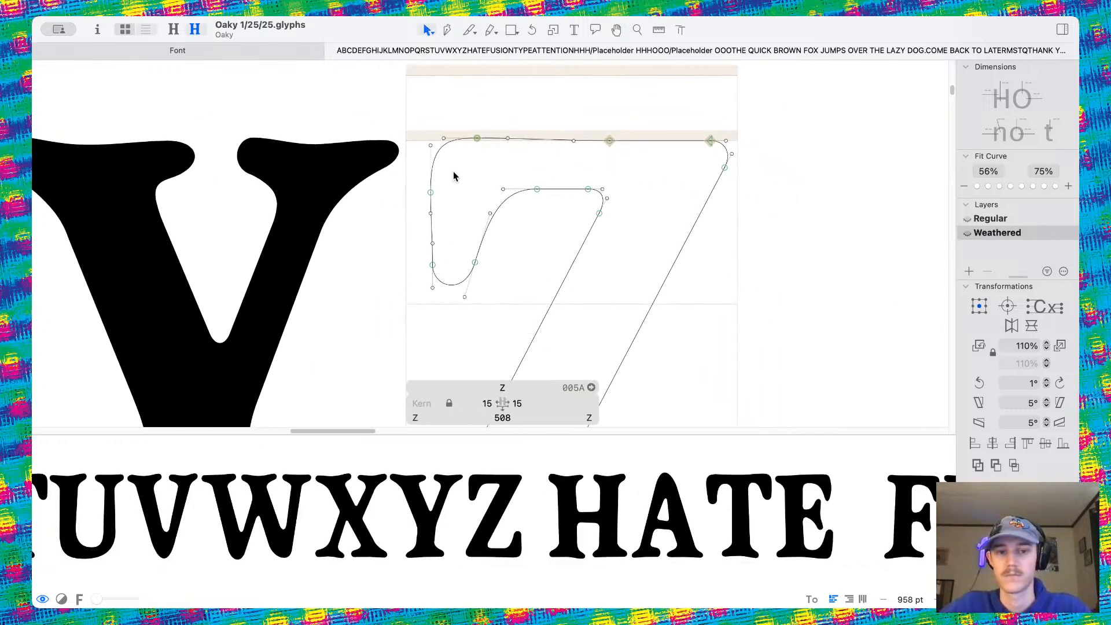
drag(385, 158, 466, 249)
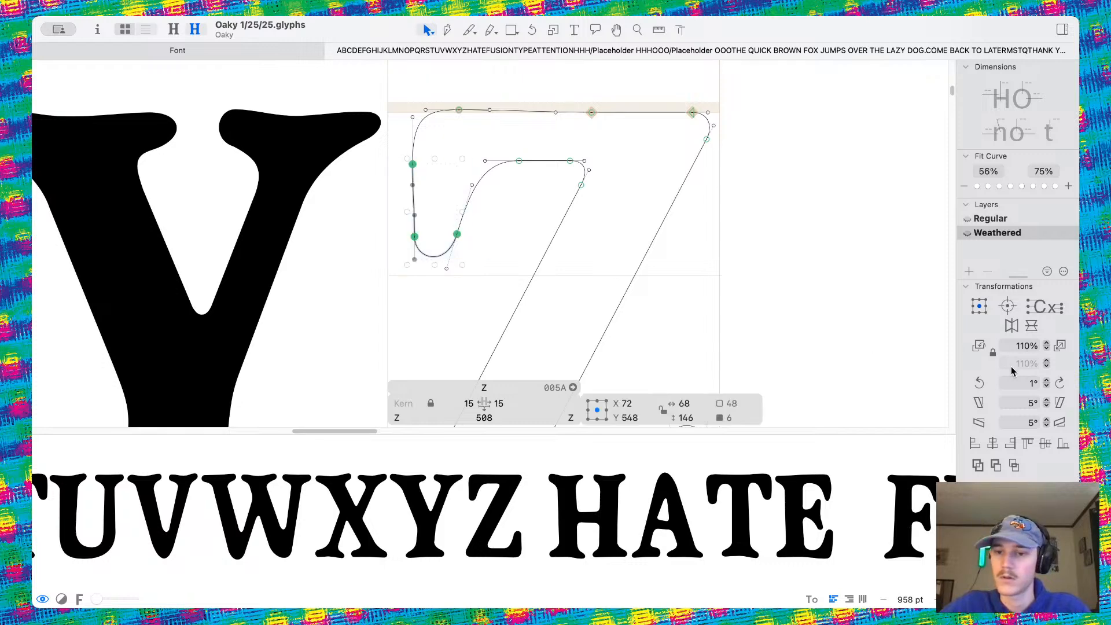
click(979, 384)
click(978, 384)
click(978, 384)
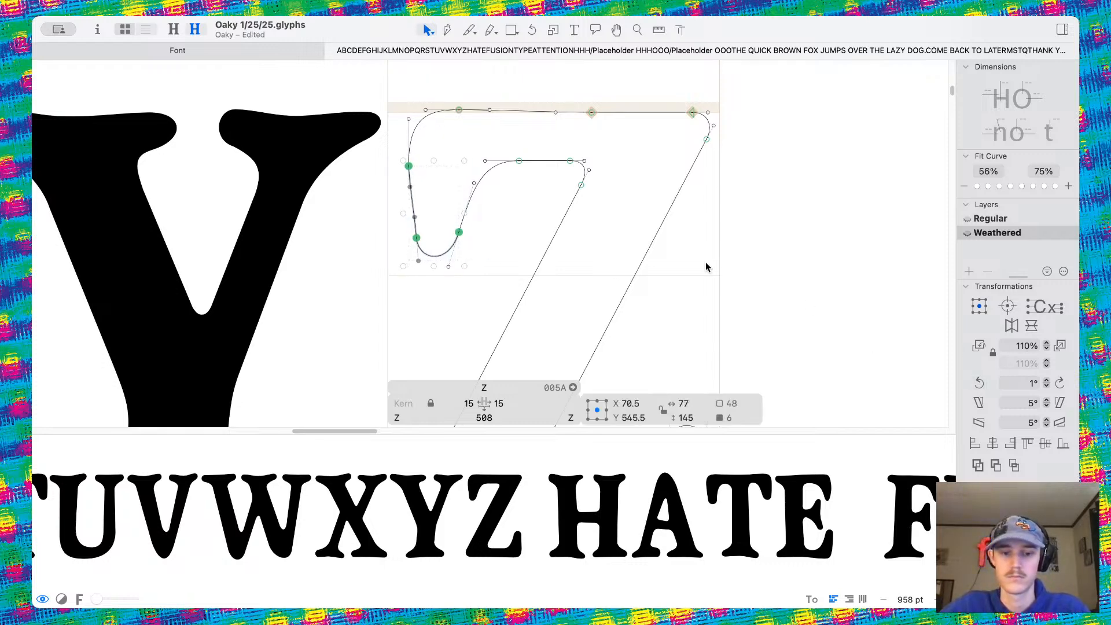
Move the tip of the Z's lower-right serif up and outward, and move the outer corner's curve handle to X 483, Y 3
scroll(515, 246, down, 5)
scroll(515, 246, right, 2)
drag(543, 184, 683, 246)
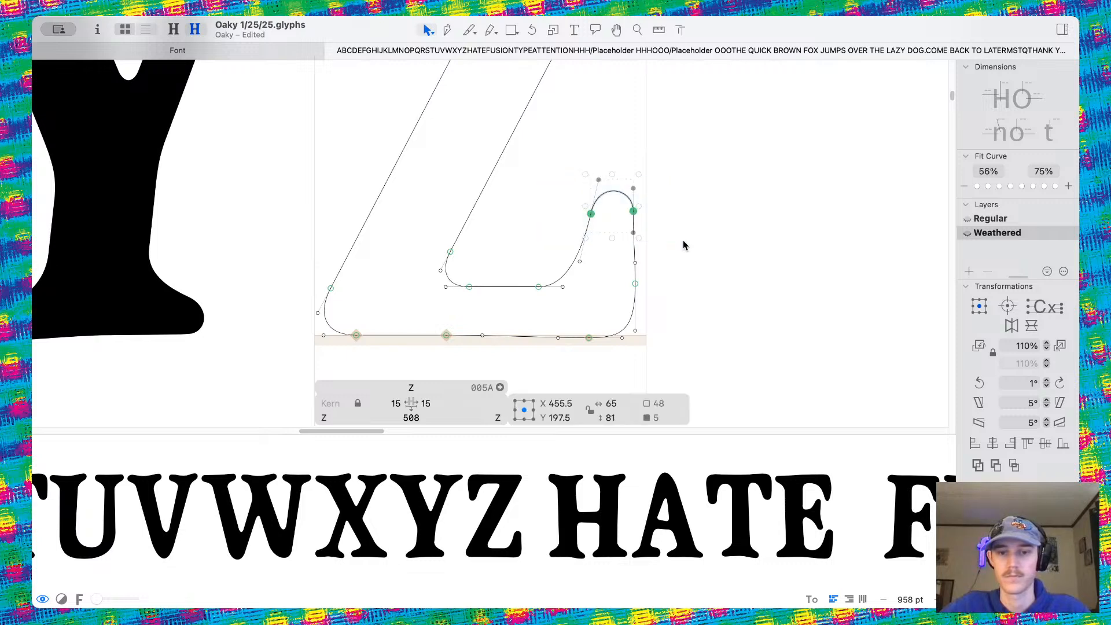
mouse_move(634, 215)
mouse_down()
mouse_move(626, 155)
mouse_move(631, 196)
mouse_move(617, 197)
mouse_move(642, 204)
mouse_up()
drag(635, 334, 630, 335)
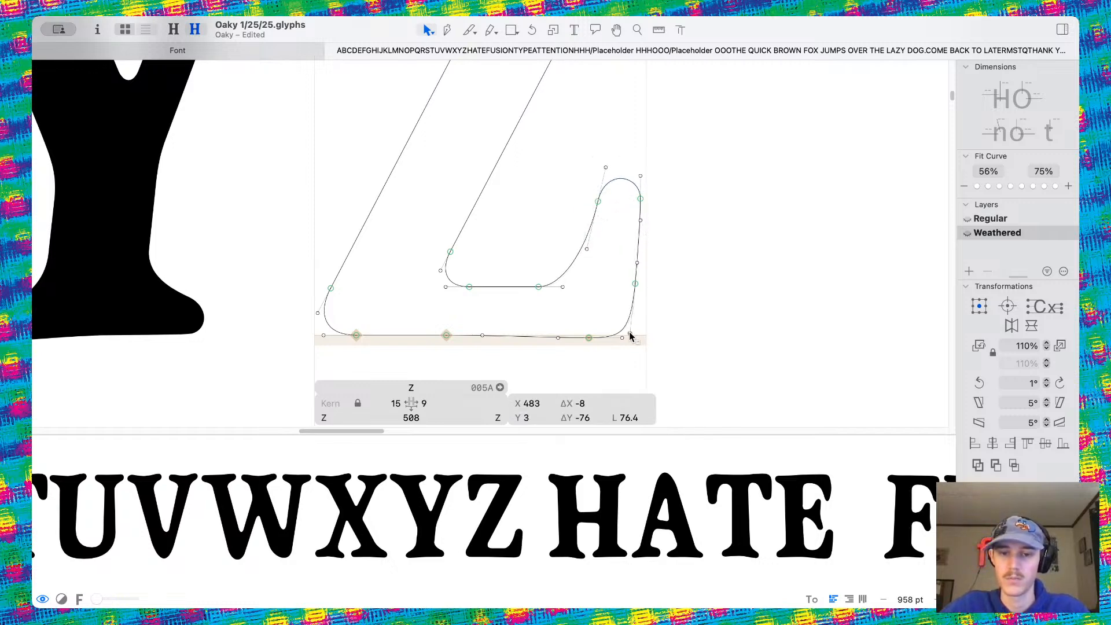
Convert the straight segment at the left of the Z's baseline into a curve, try raising its right node to Y 9, and undo the raise
click(433, 330)
alt+click(413, 335)
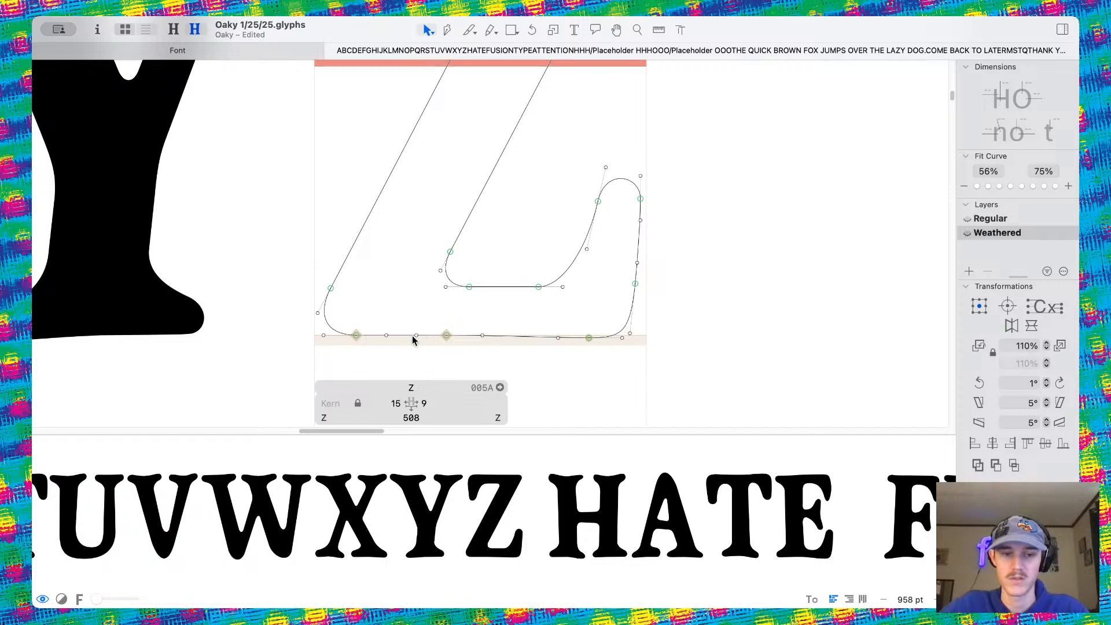
drag(447, 335, 446, 330)
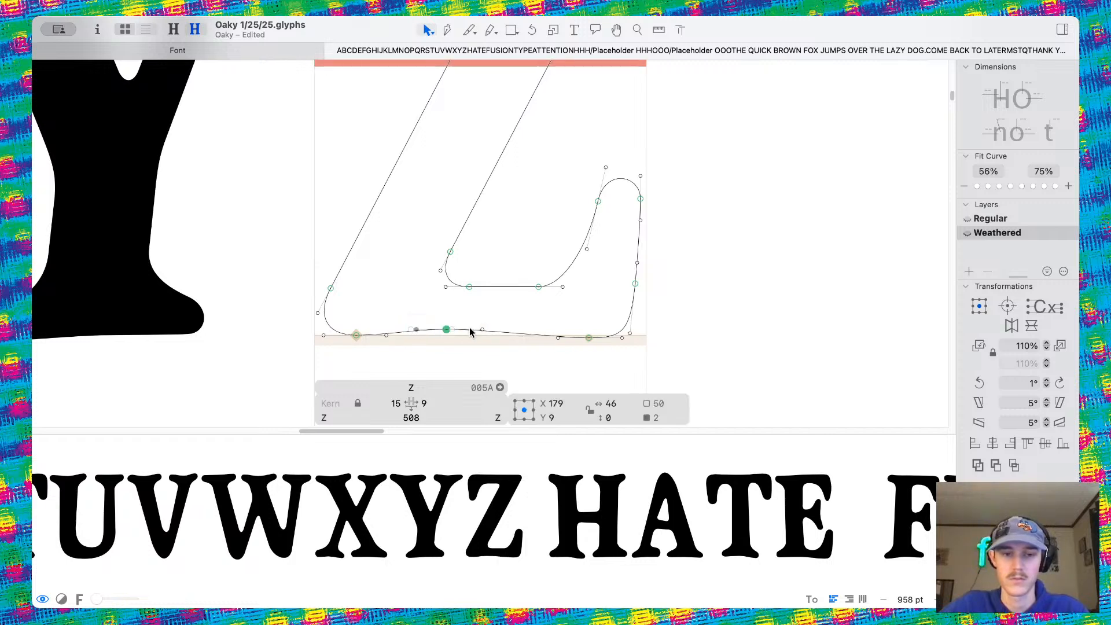
key(super+z)
key(super+z)
key(super+z)
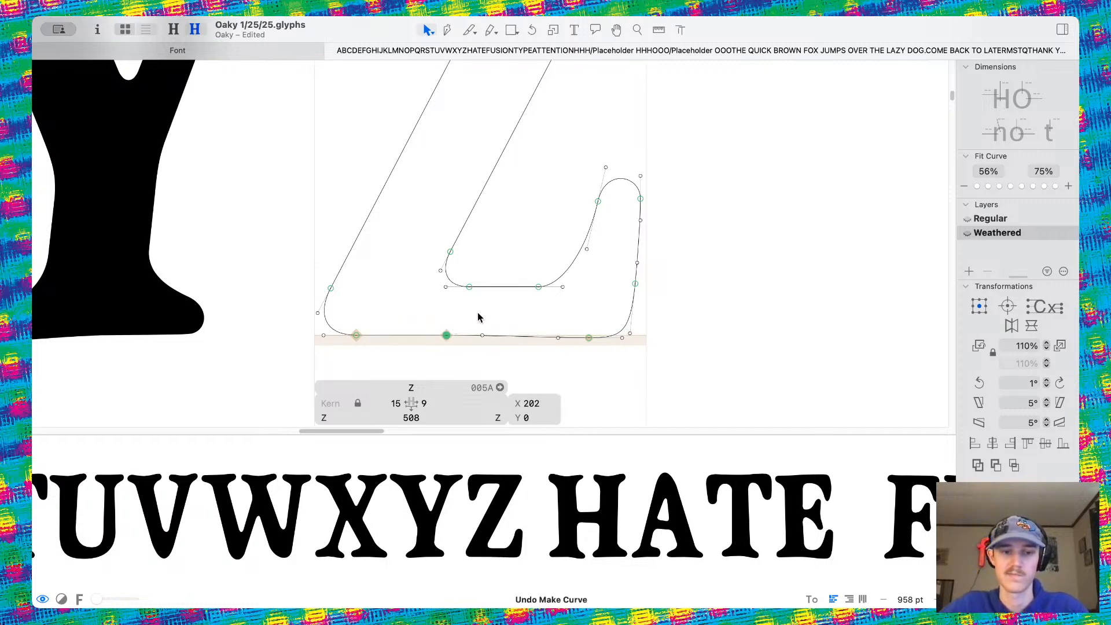
key(super+z)
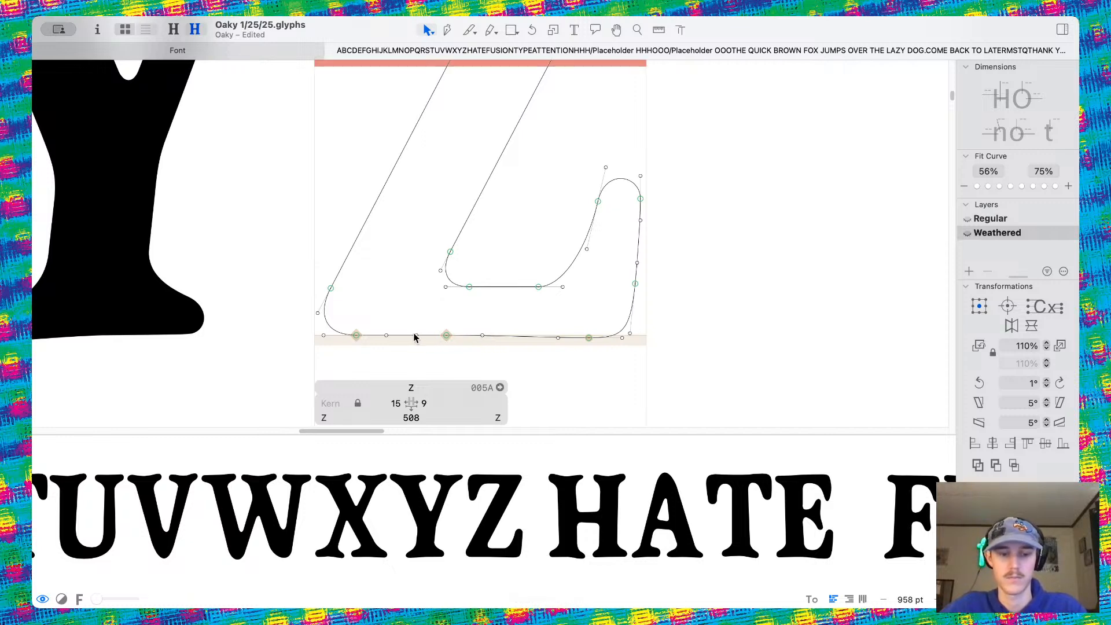
key(super+1)
key(super+2)
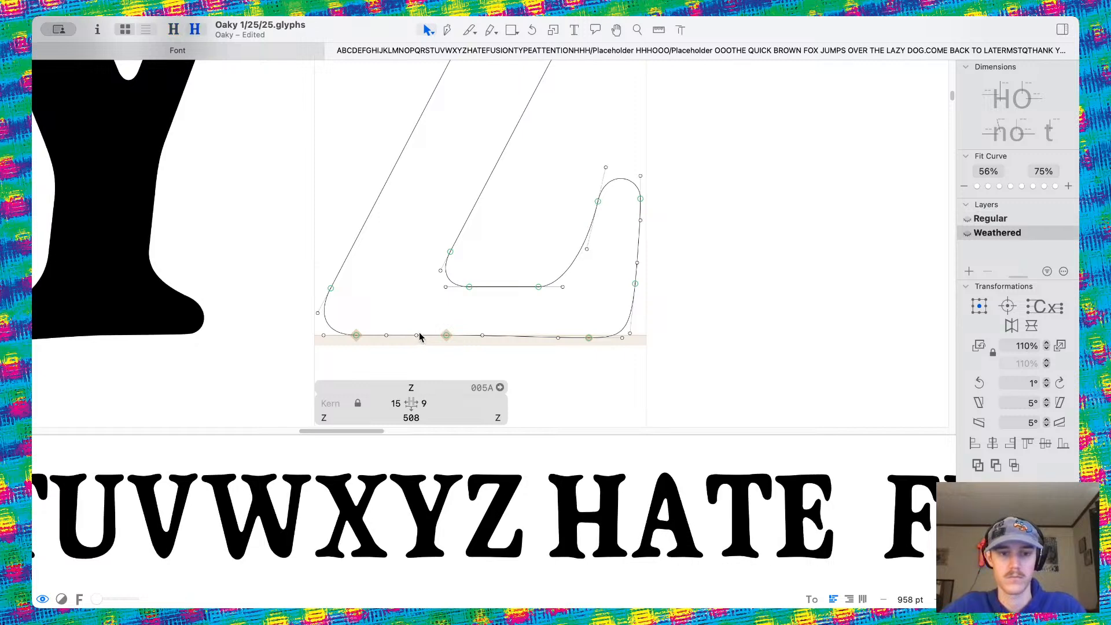
Arch the Z's underside by raising its middle node and widening the handles, and pull the lower-left corner's handle to X 6, Y -18
click(446, 336)
drag(446, 336, 508, 334)
mouse_move(392, 331)
mouse_down()
mouse_move(399, 337)
mouse_move(358, 340)
mouse_move(397, 340)
mouse_up()
drag(323, 342, 318, 348)
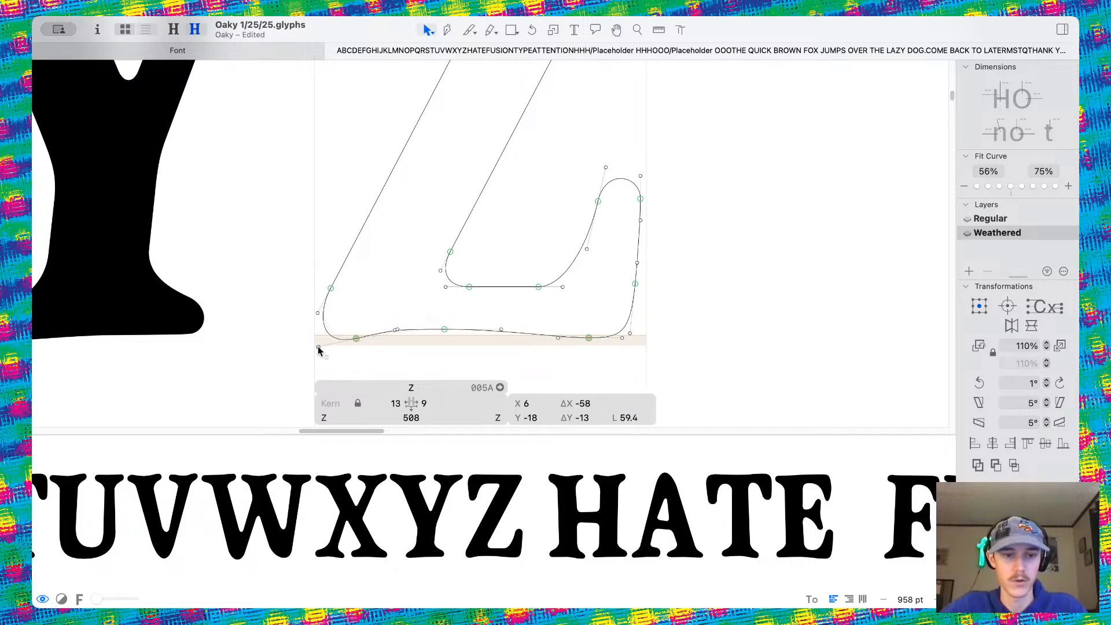
Preview the Z and raise the right node on the inner edge of its lower bar to X 343, Y 85
key(space)
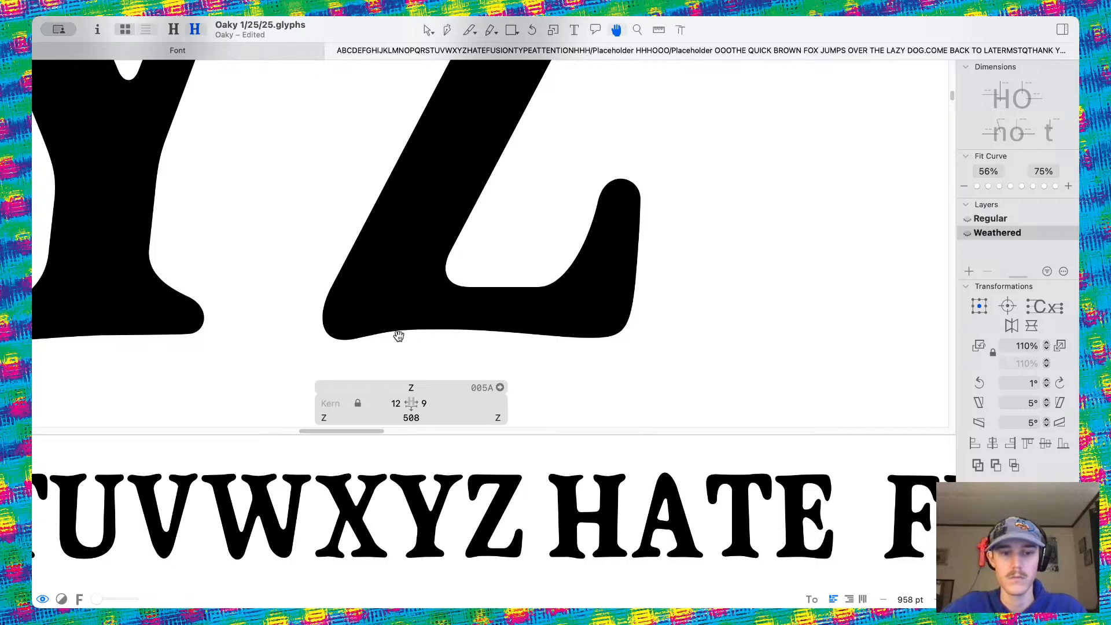
scroll(492, 344, up, 3)
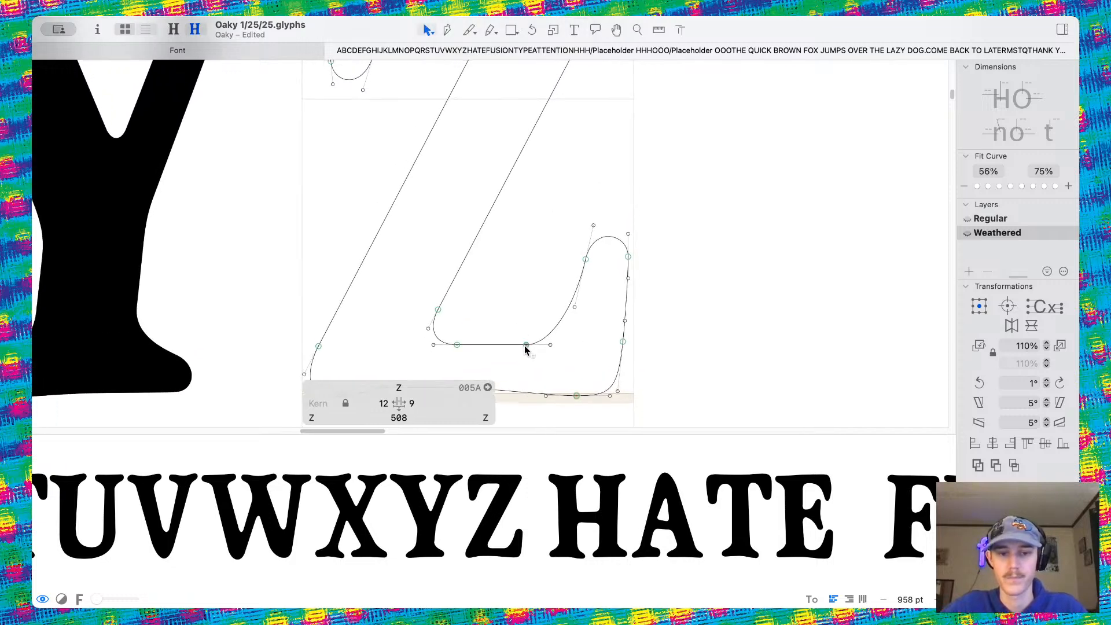
drag(525, 346, 527, 340)
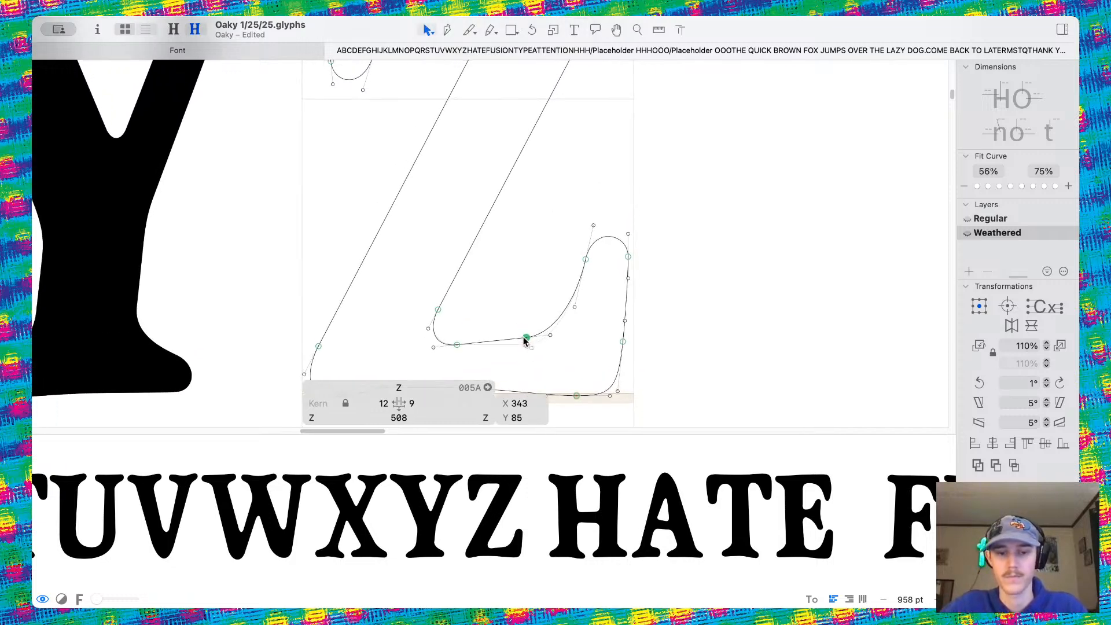
Slide the node below the Z's upper-right corner down the diagonal, try moving the corner's top node to X 446, Y 700, and undo that move
scroll(544, 267, up, 10)
mouse_move(615, 111)
mouse_down()
mouse_move(617, 140)
mouse_move(603, 155)
mouse_up()
drag(600, 86, 587, 90)
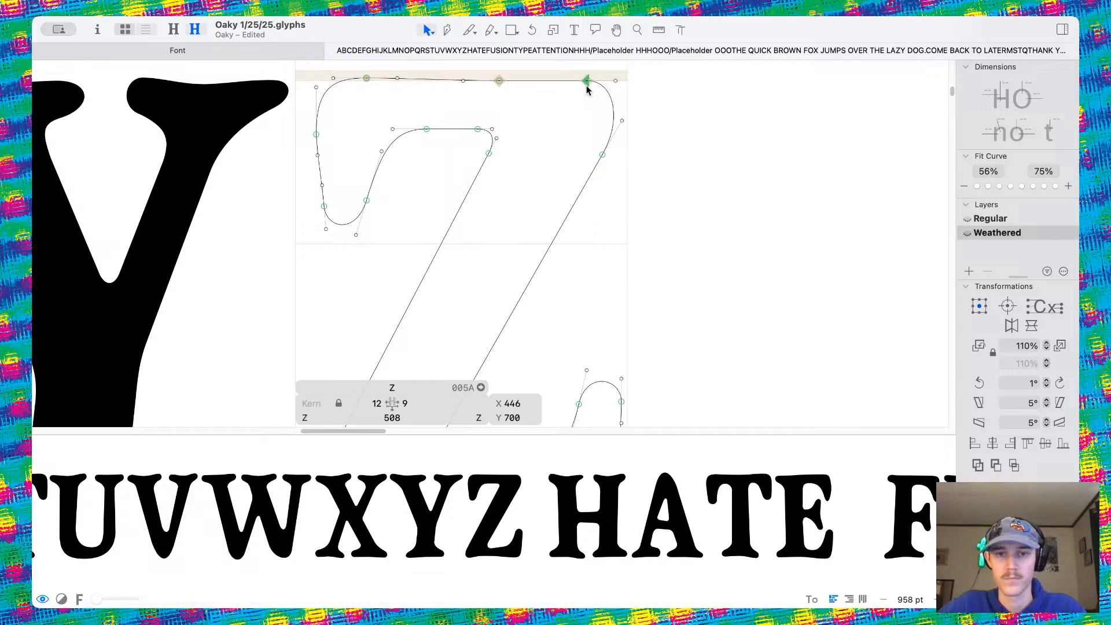
click(544, 230)
scroll(543, 230, down, 4)
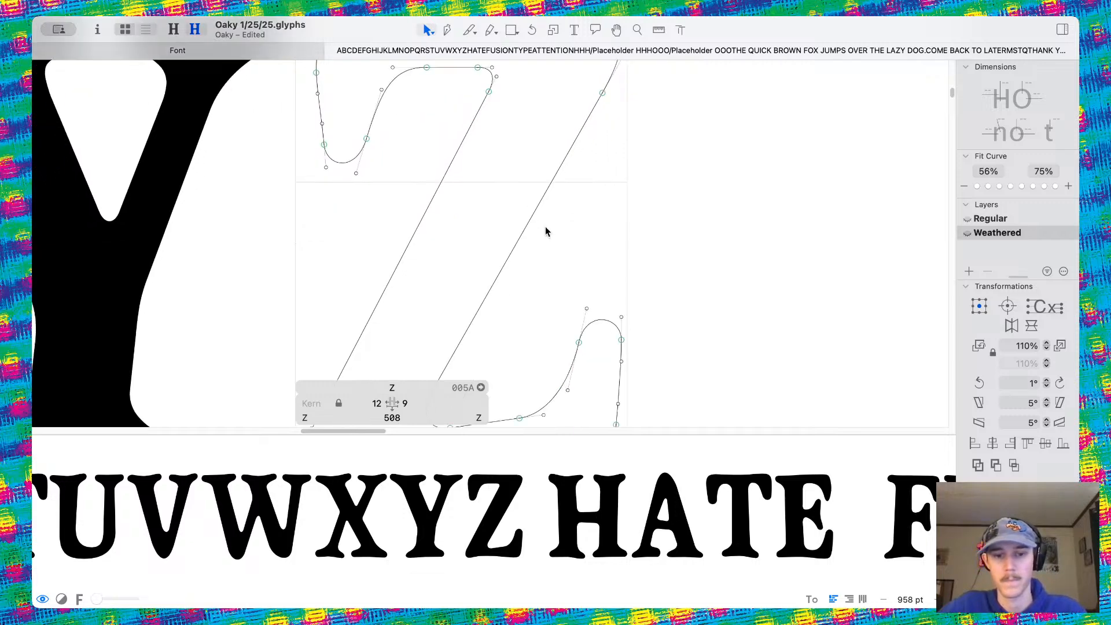
key(super+z)
scroll(598, 205, up, 5)
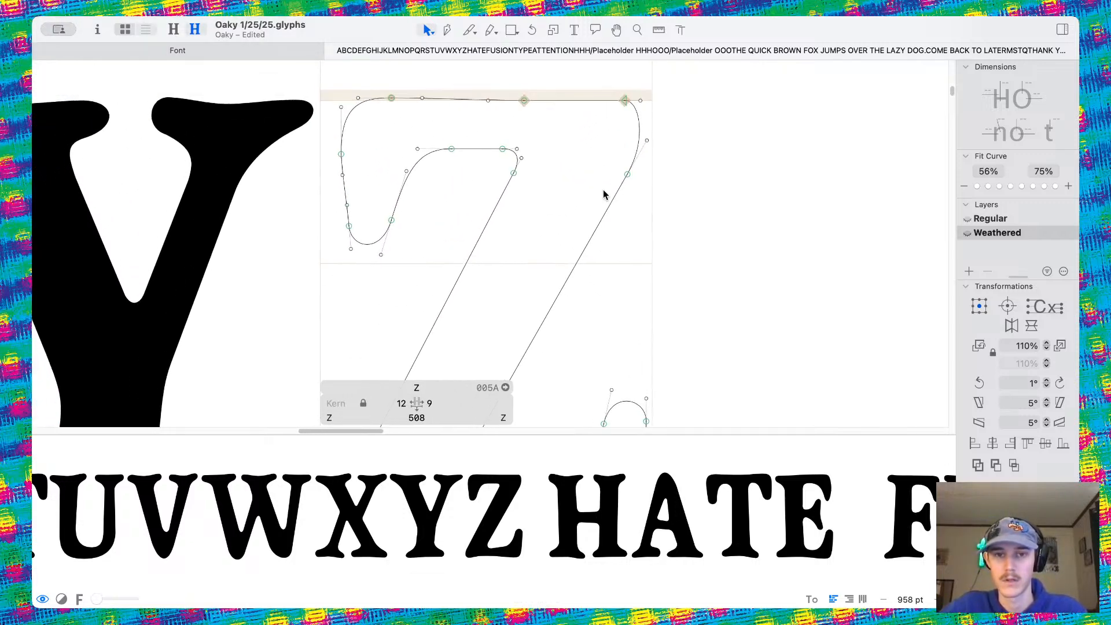
Extend the top handle of the Z's upper-right corner to X 505, Y 700, and preview the letter
key(space)
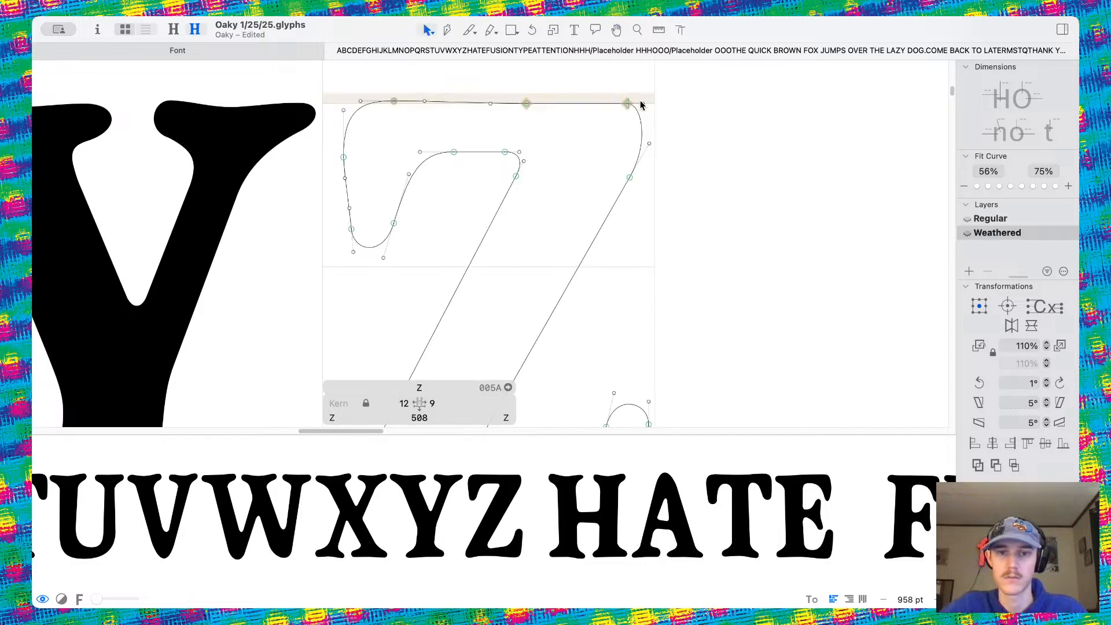
drag(640, 105, 652, 105)
key(space)
scroll(581, 218, down, 5)
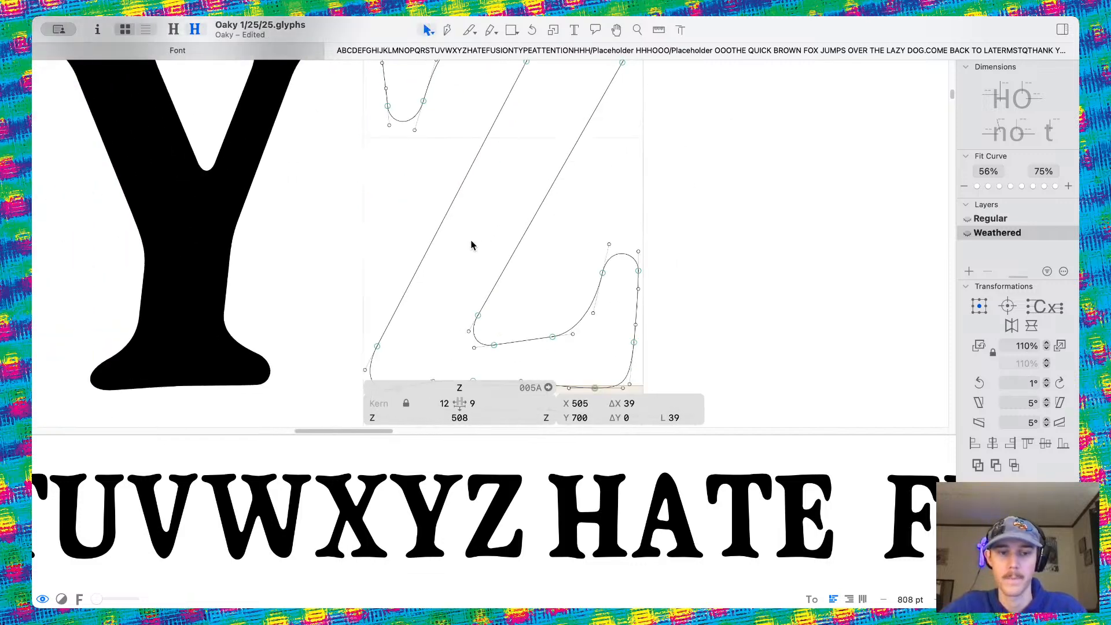
Round the inner corner beneath the Z's top bar by sliding its diagonal node down and lengthening the corner handles
scroll(471, 242, down, 2)
scroll(471, 265, up, 1)
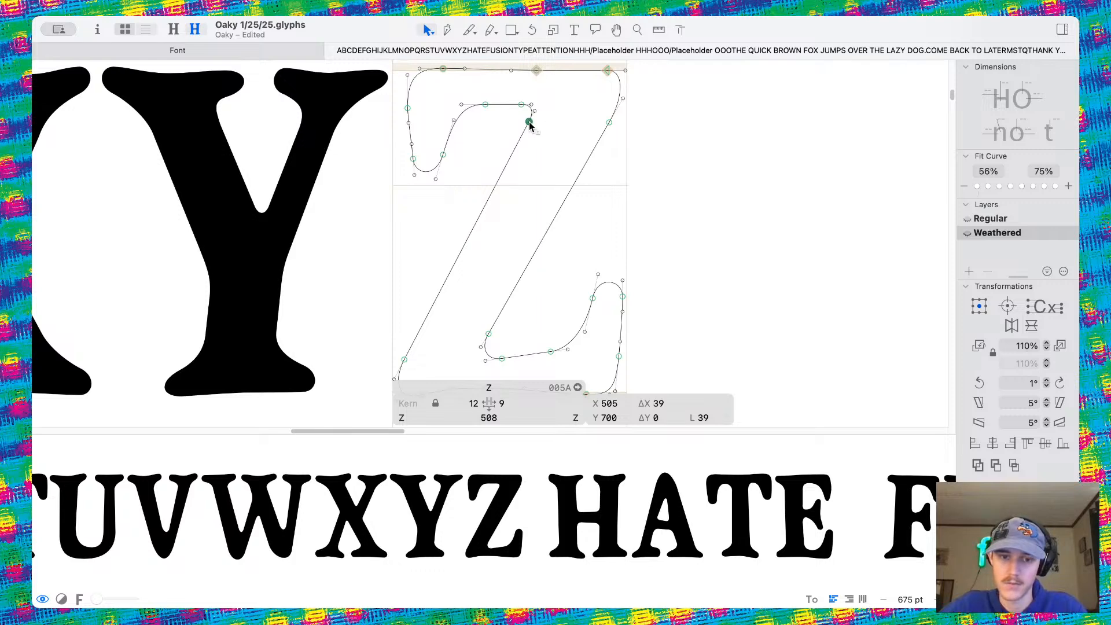
drag(530, 126, 543, 162)
key(super+z)
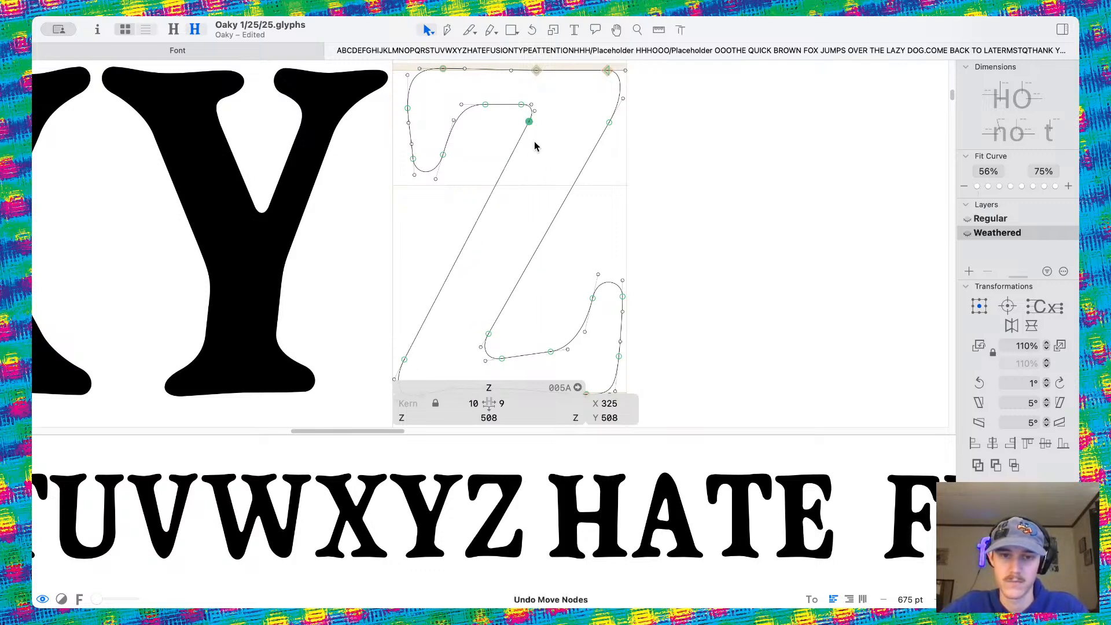
drag(531, 139, 537, 118)
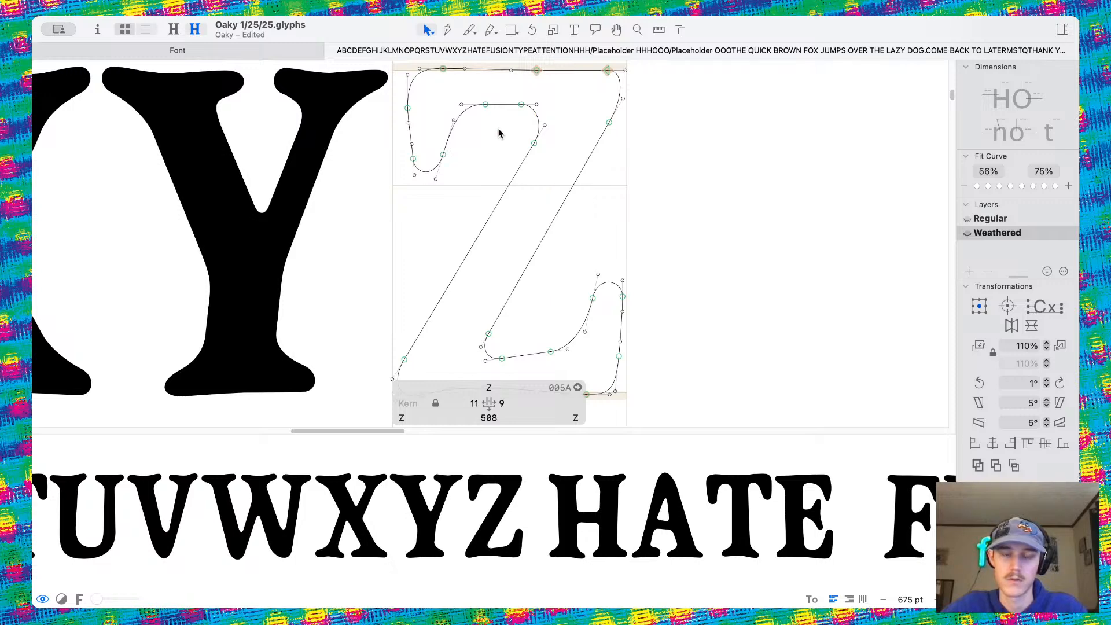
Set the lower handle on the inner side of the Z's upper-left serif to X 109, Y 439, and shift the serif's nodes 15 units right
drag(437, 181, 443, 192)
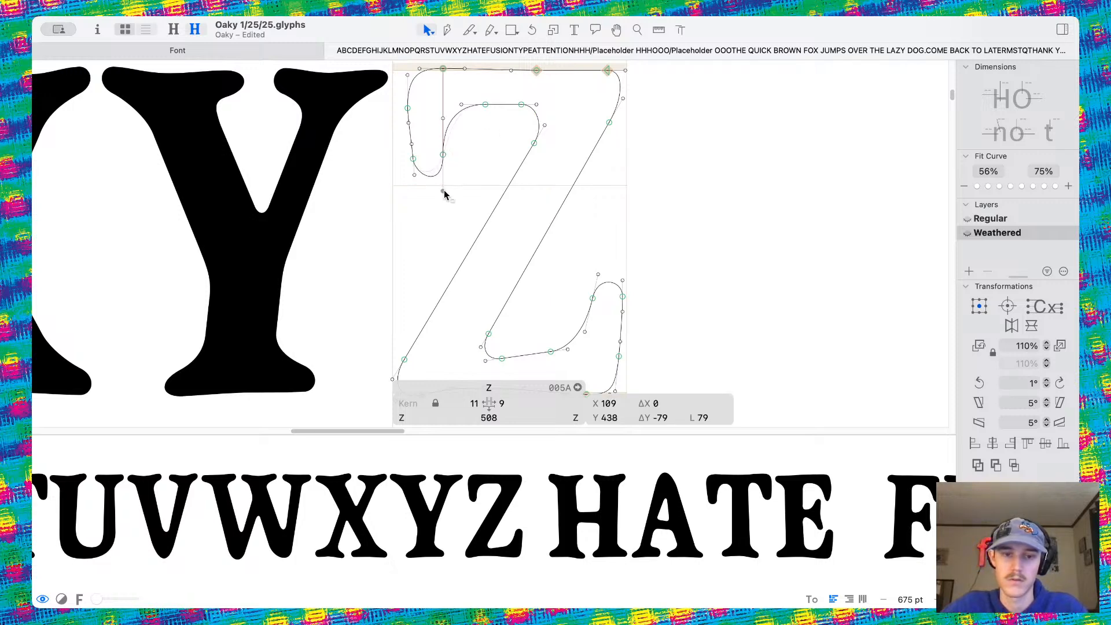
scroll(417, 139, up, 2)
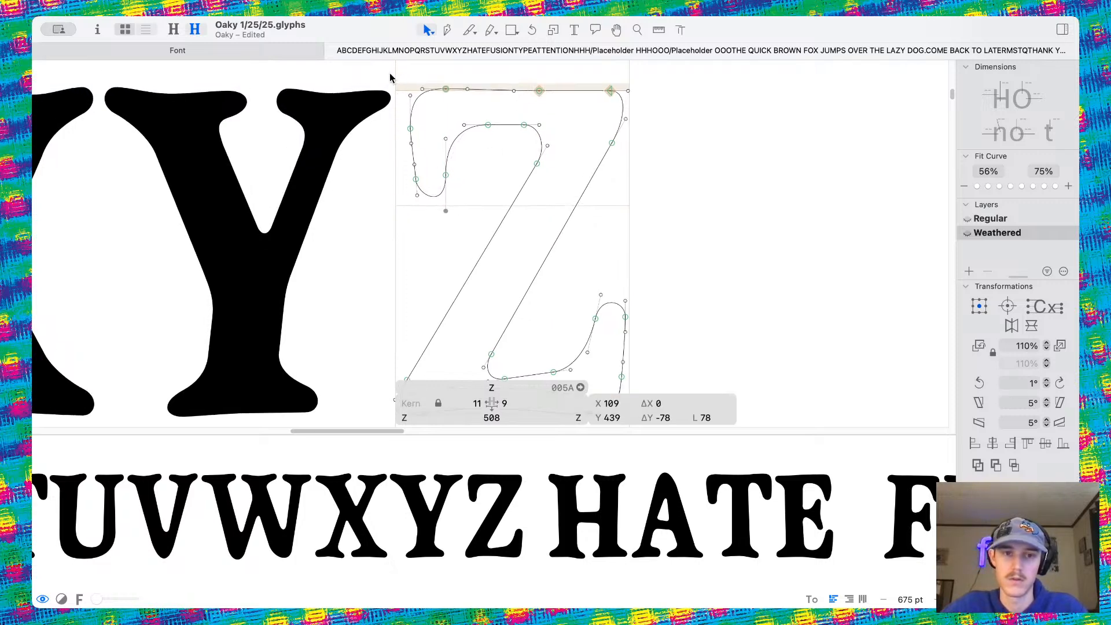
drag(402, 75, 489, 220)
drag(486, 128, 496, 127)
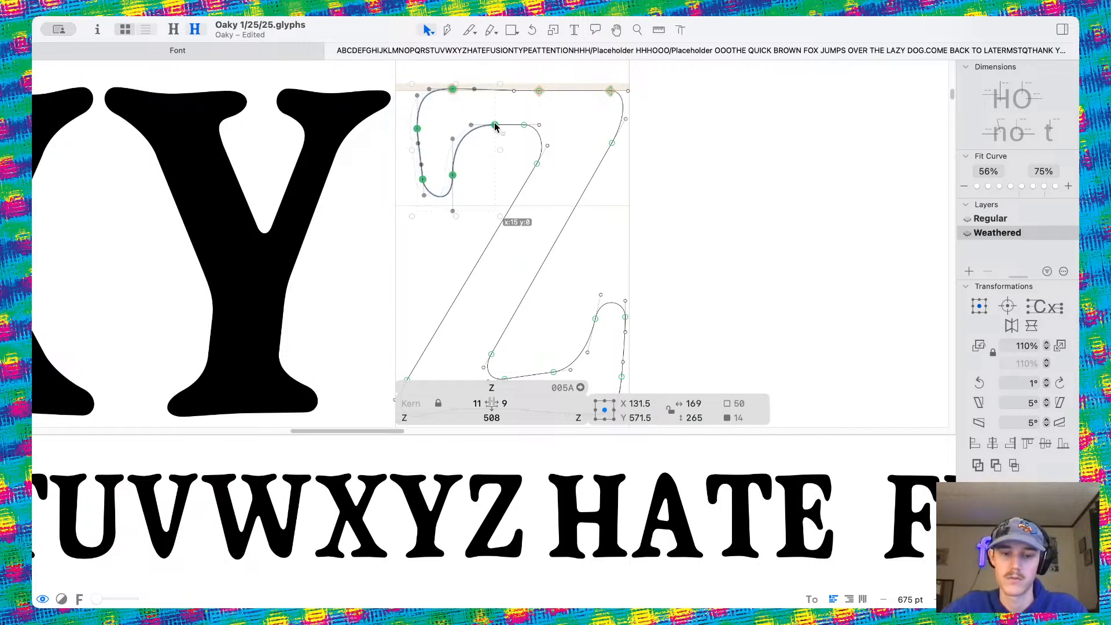
click(480, 158)
Save the font and preview the alphabet and sample words at a small size
key(super+s)
key(space)
scroll(631, 243, down, 10)
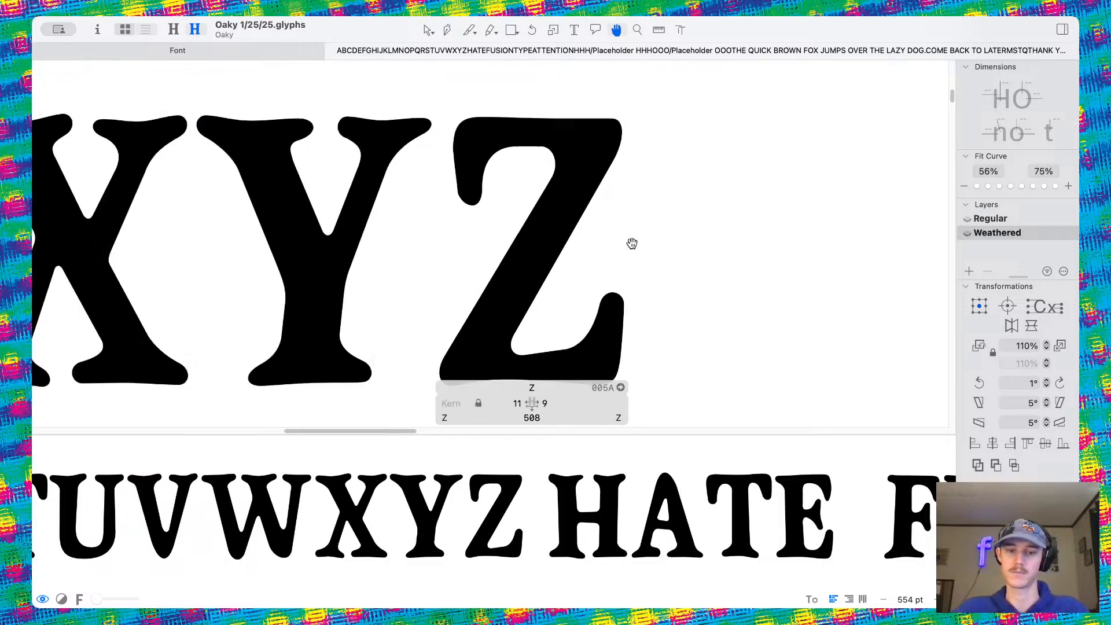
scroll(632, 244, right, 4)
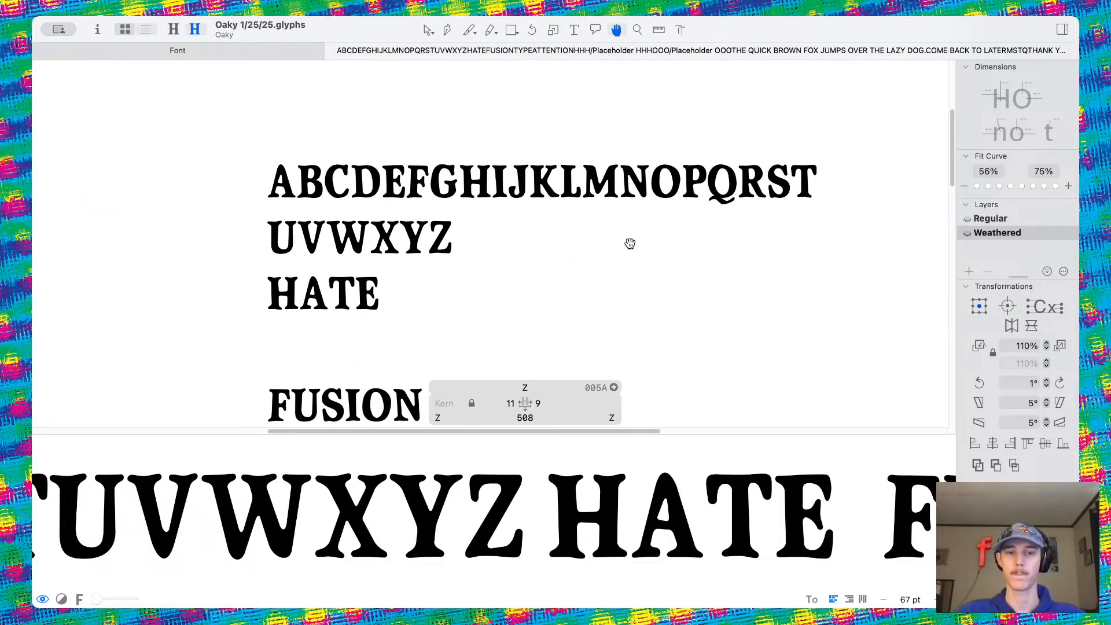
scroll(630, 243, down, 3)
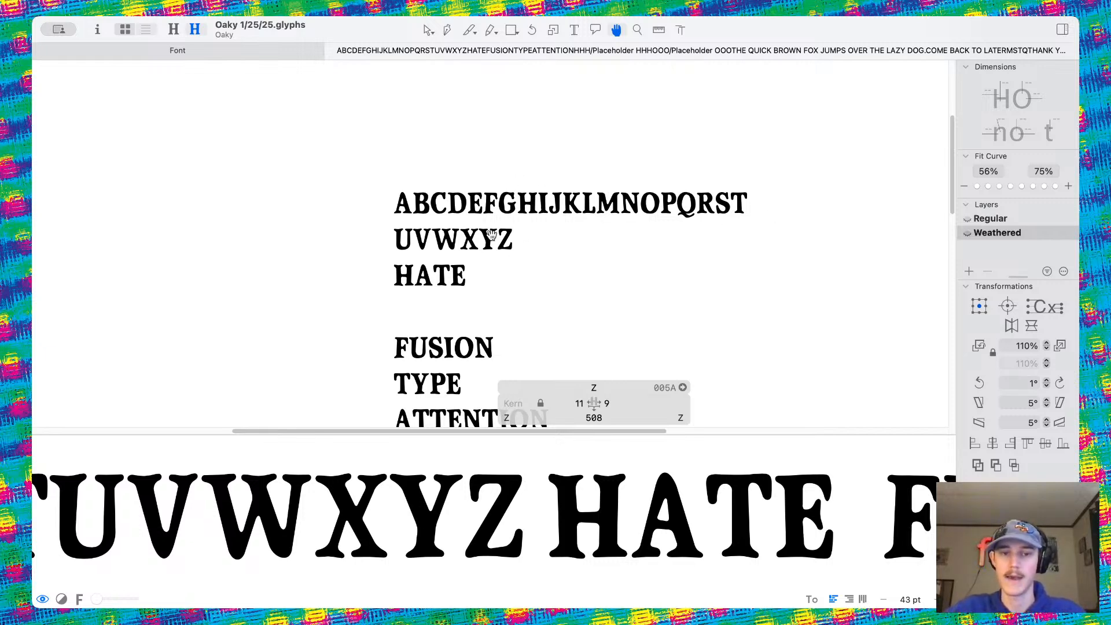
Open the U, thicken its right stem by shifting the inner stem and inner serif nodes left, and preview the letter
scroll(416, 236, up, 10)
double_click(386, 249)
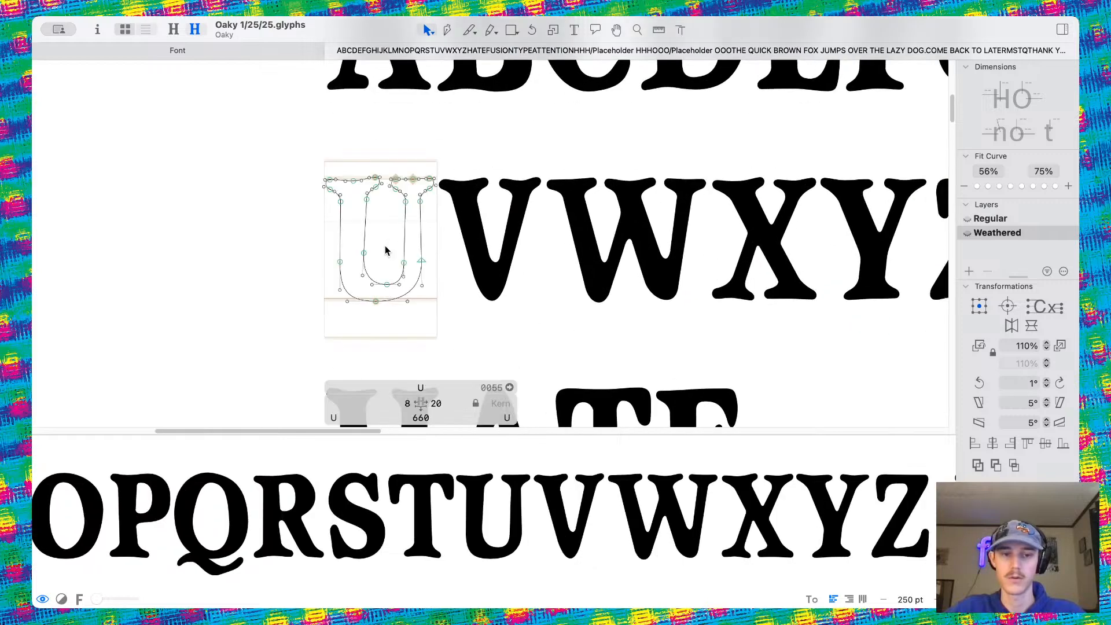
scroll(387, 231, up, 4)
scroll(400, 194, up, 3)
drag(414, 188, 456, 357)
key(shift+Left)
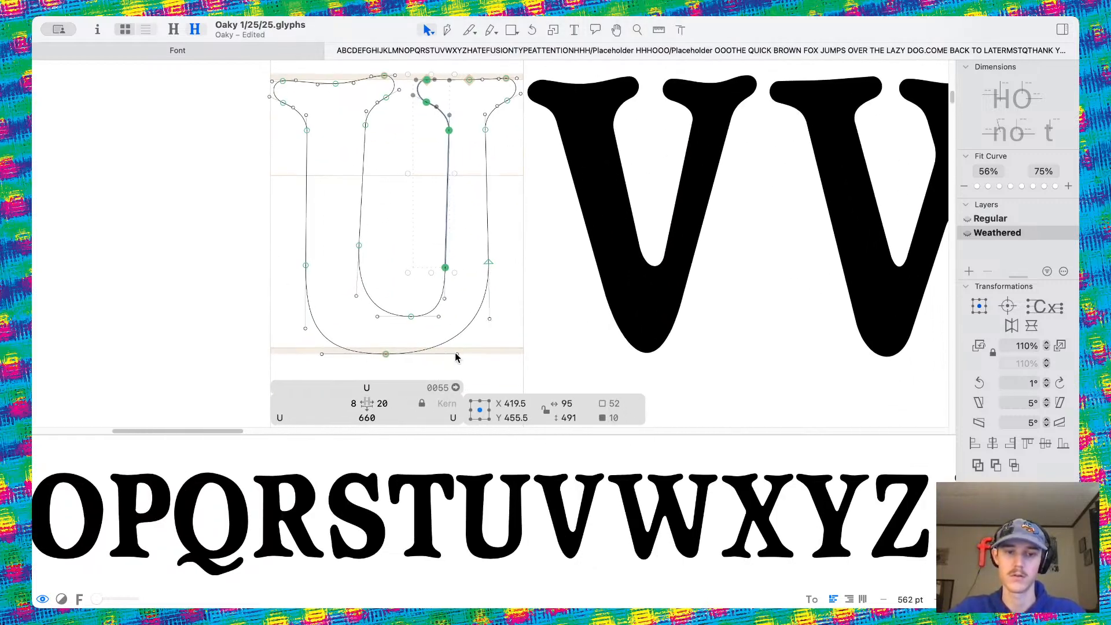
key(space)
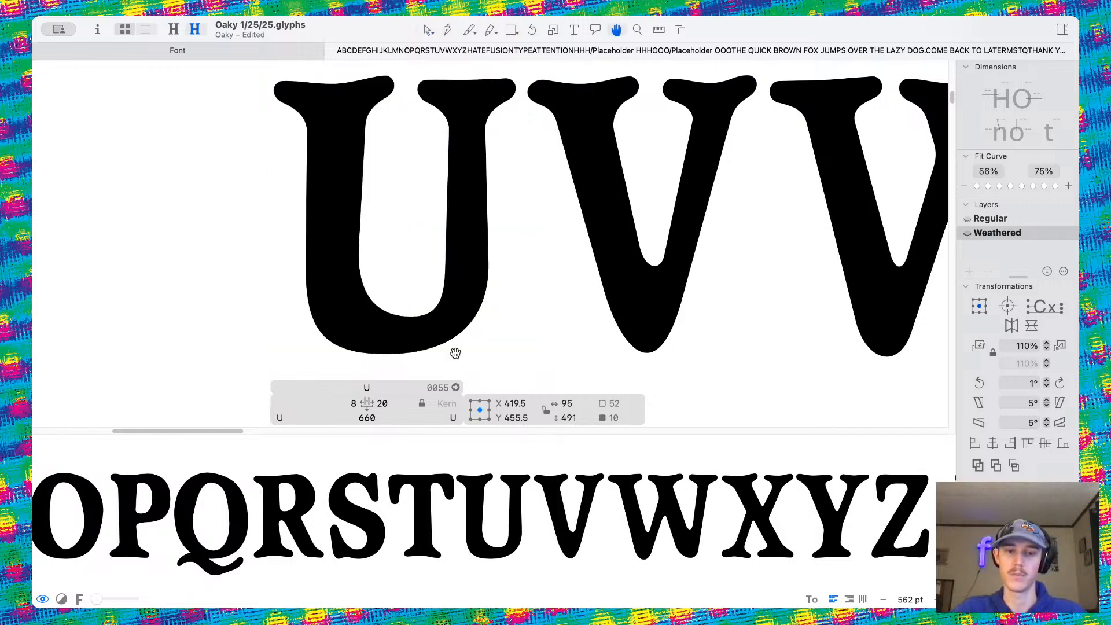
Inspect the weight of the U and V against the rest of the alphabet, comparing the preview at large and small sizes
scroll(456, 355, down, 15)
scroll(495, 315, up, 15)
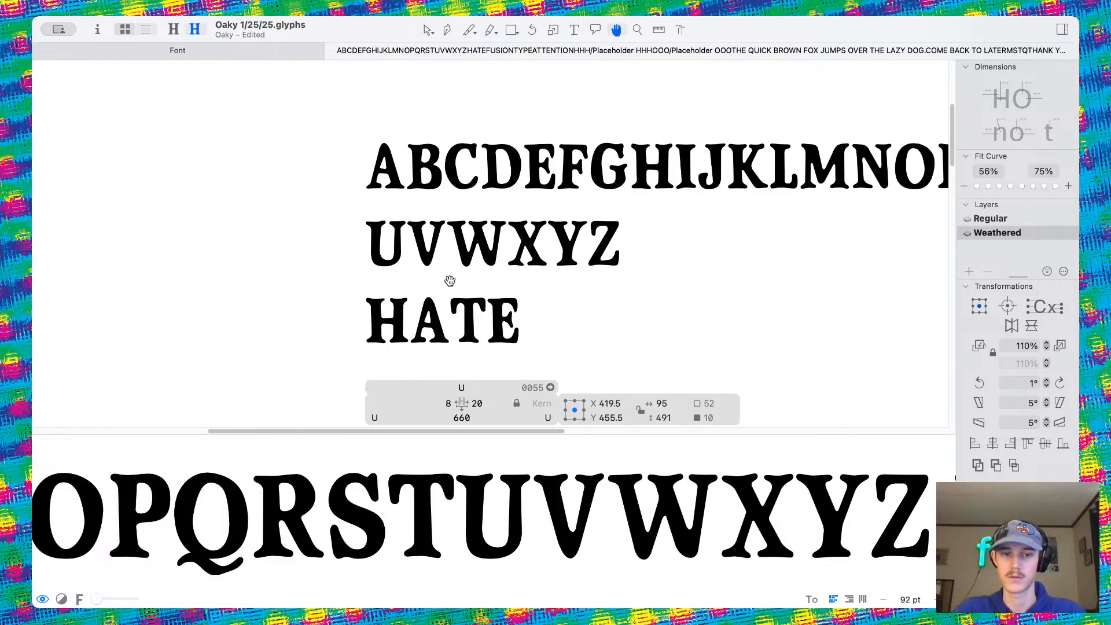
double_click(457, 353)
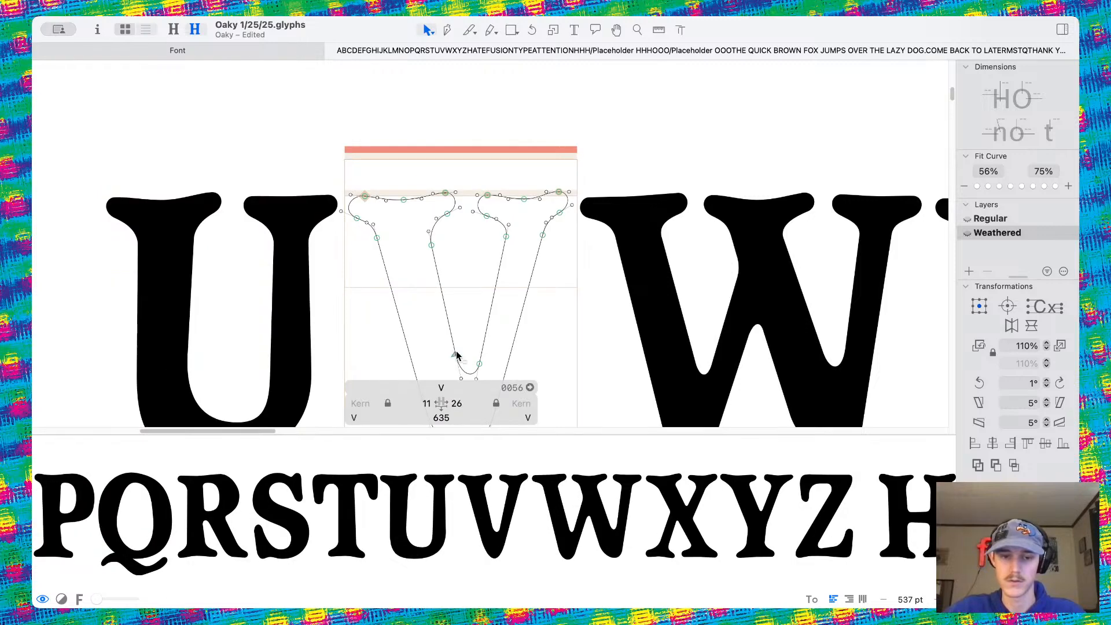
drag(431, 341, 472, 358)
key(space)
scroll(468, 305, down, 8)
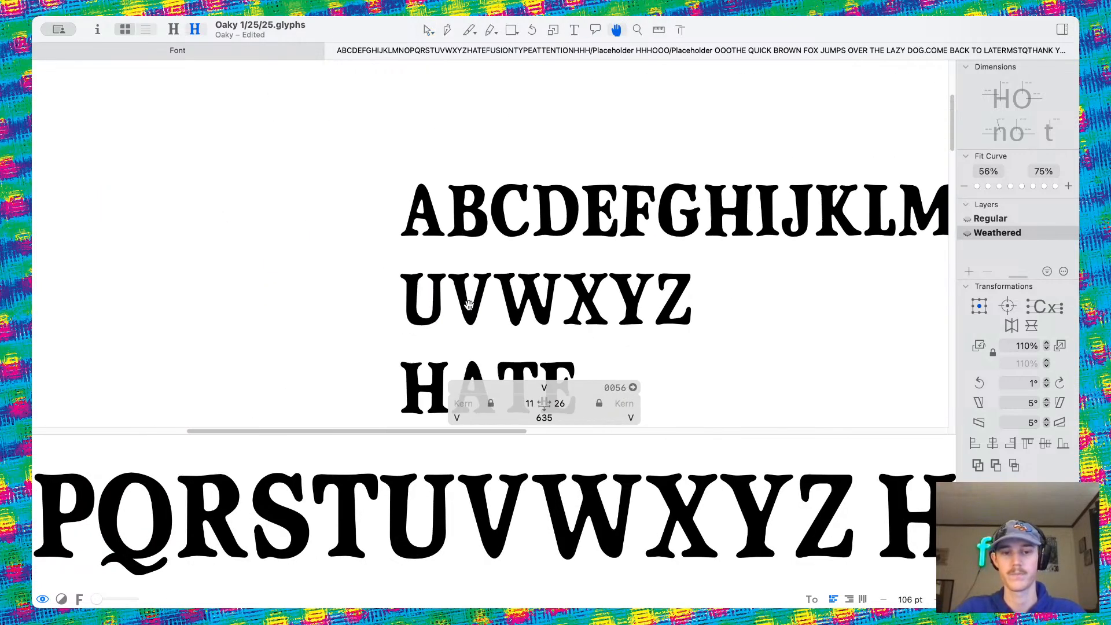
scroll(621, 308, right, 2)
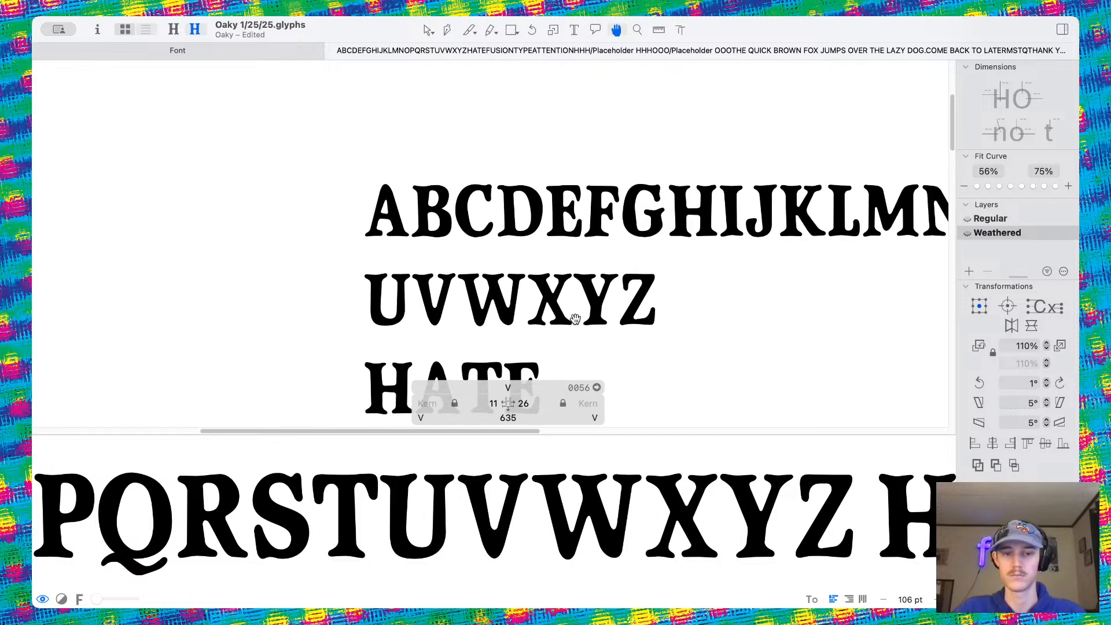
scroll(547, 310, right, 1)
scroll(547, 310, down, 5)
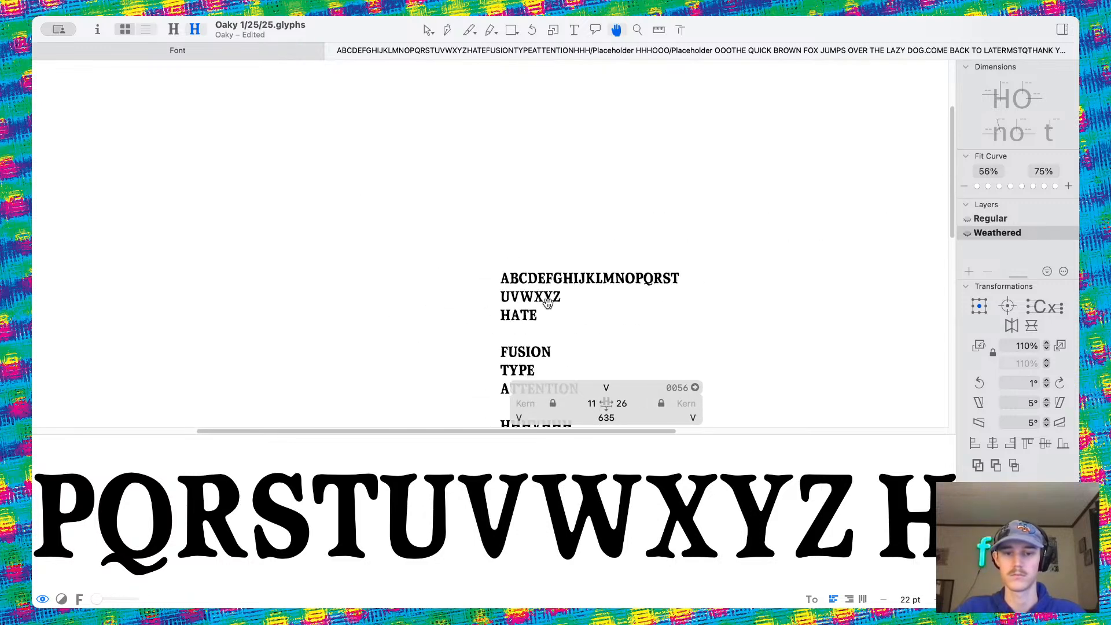
Open the Z for node editing with its top bar in view
scroll(547, 302, up, 12)
key(v)
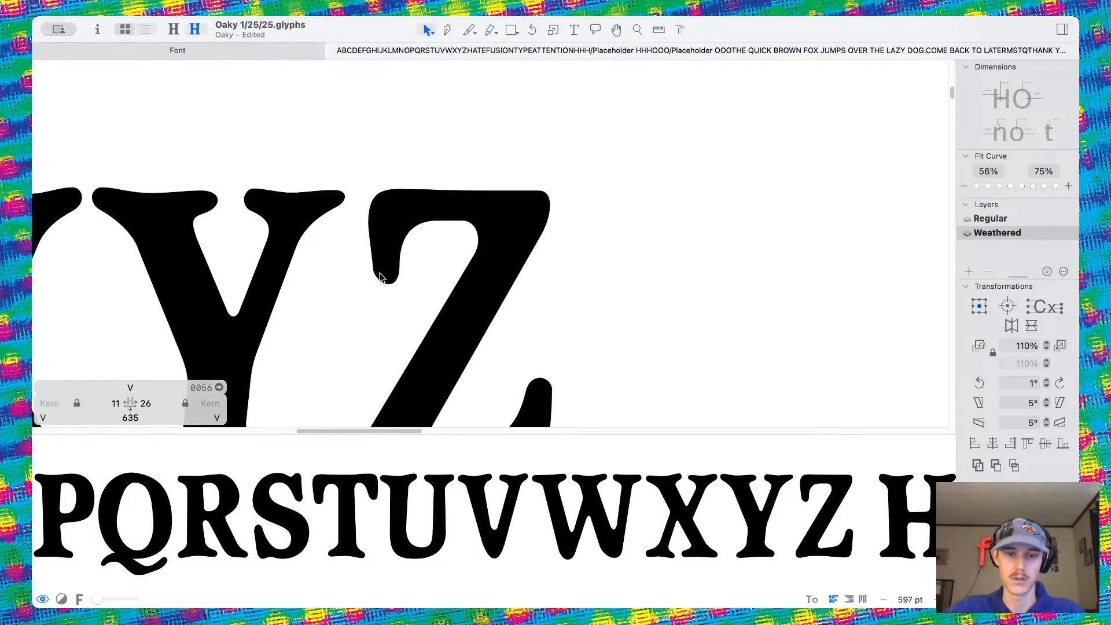
double_click(380, 277)
scroll(380, 278, up, 1)
Try lowering the two nodes beneath the Z's top bar to Y 616 and raising the bottom bar's inner node to Y 102
drag(418, 205, 504, 228)
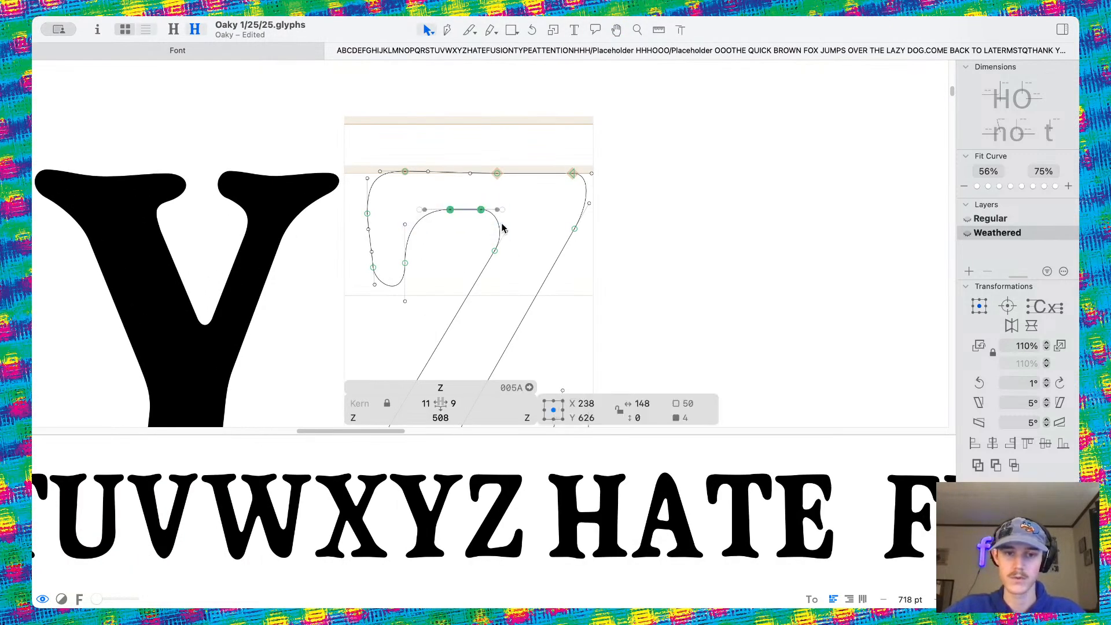
key(shift+Down)
scroll(503, 228, down, 10)
scroll(463, 214, right, 2)
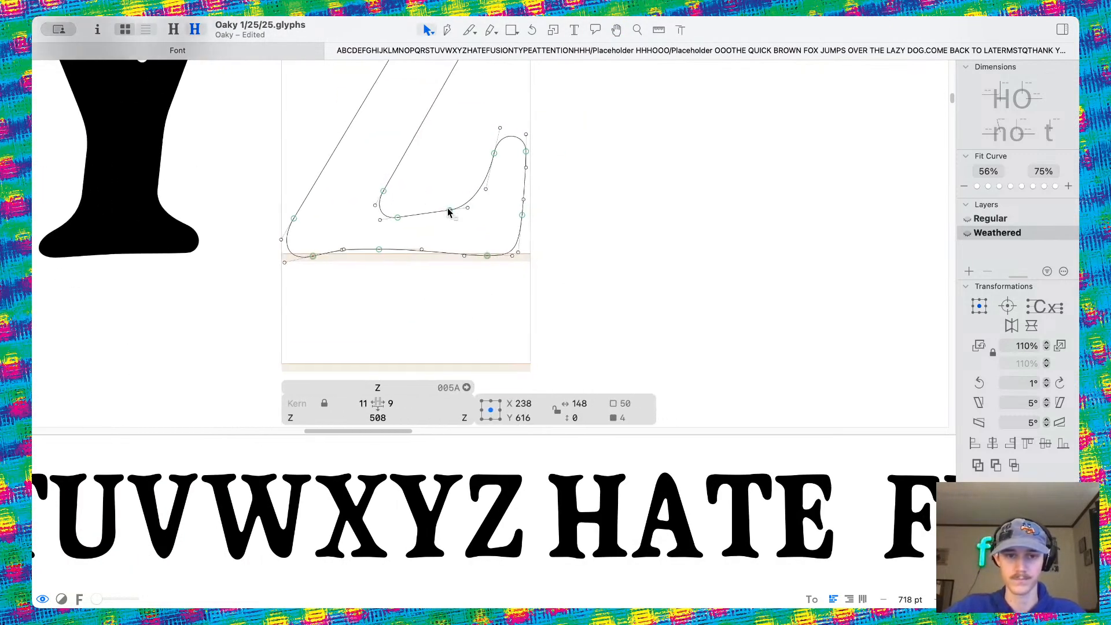
drag(449, 211, 448, 207)
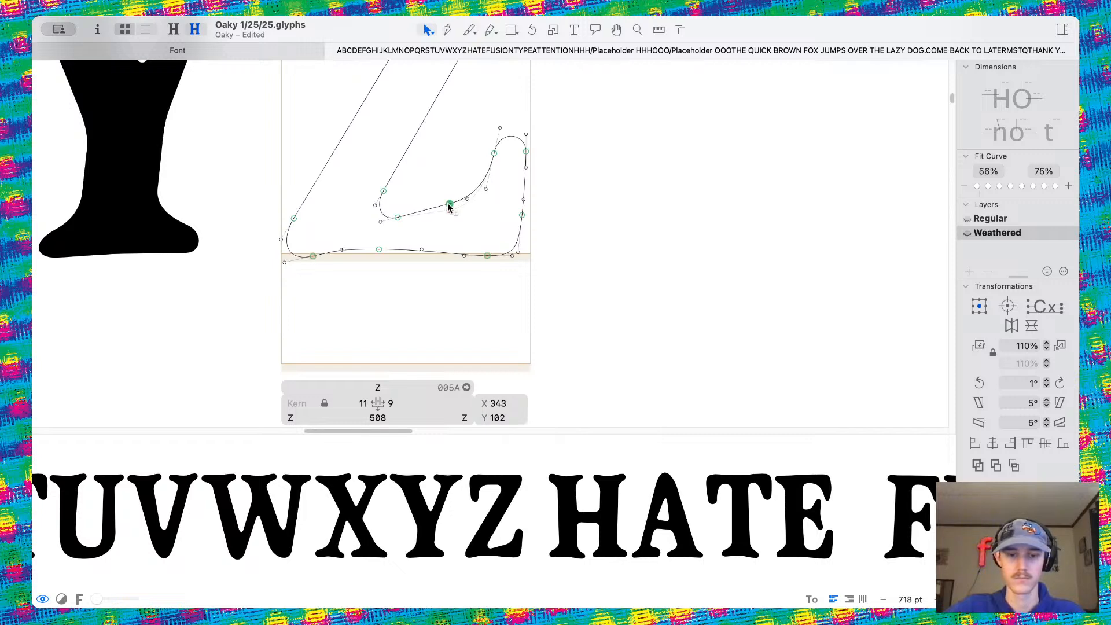
scroll(468, 220, up, 10)
scroll(468, 220, left, 2)
key(super+z)
key(super+z)
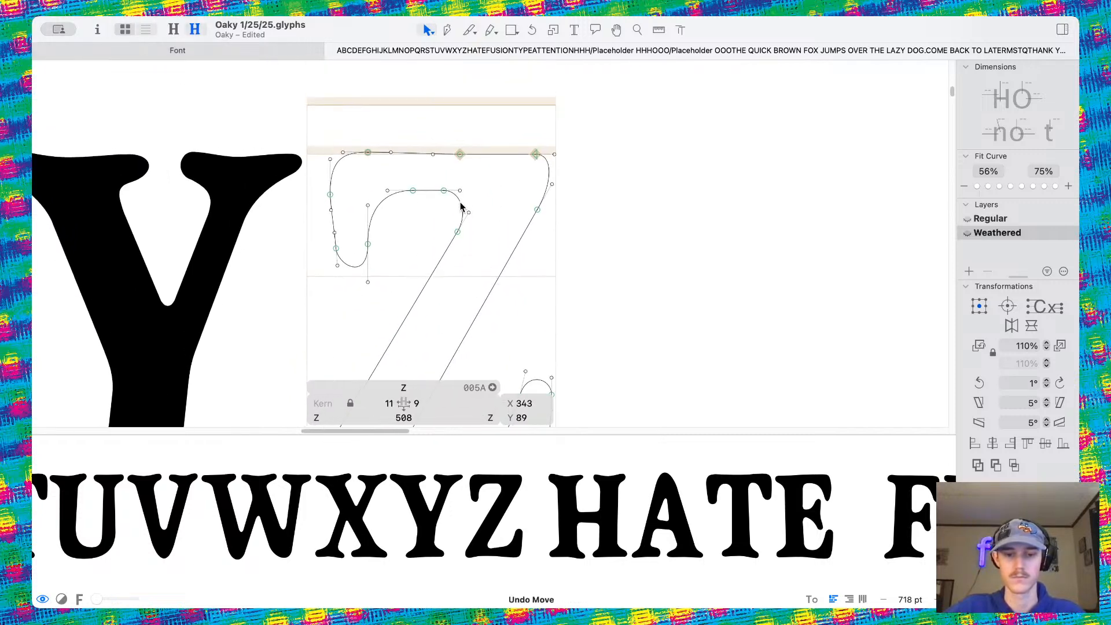
Slope the underside of the Z's top bar by lowering its right-hand node slightly, and preview the alphabet
click(395, 201)
drag(442, 191, 442, 193)
click(454, 233)
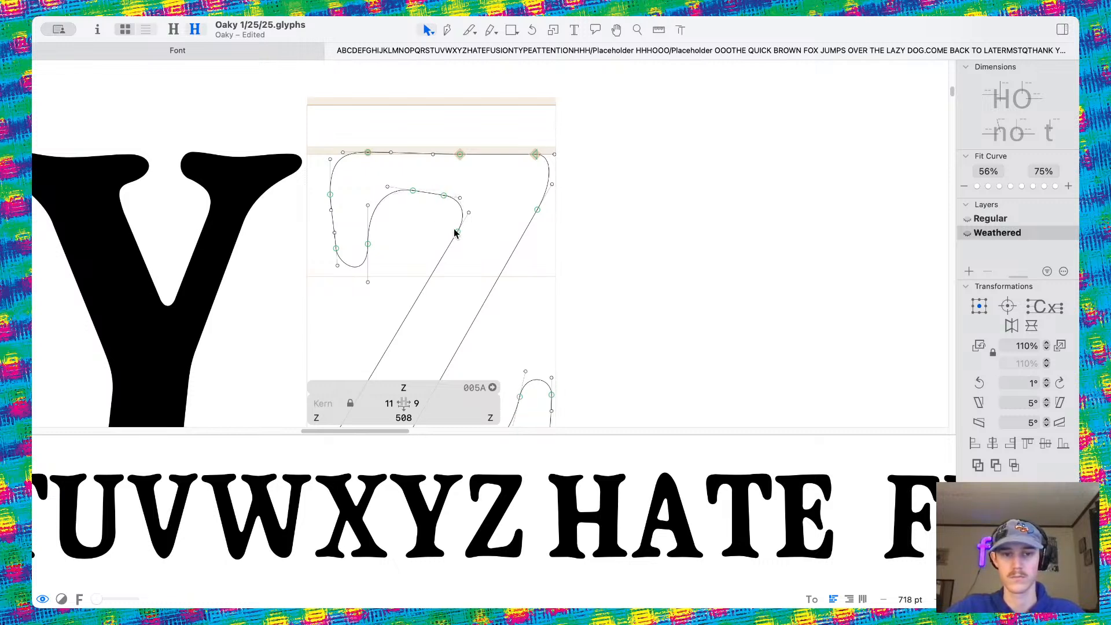
click(468, 213)
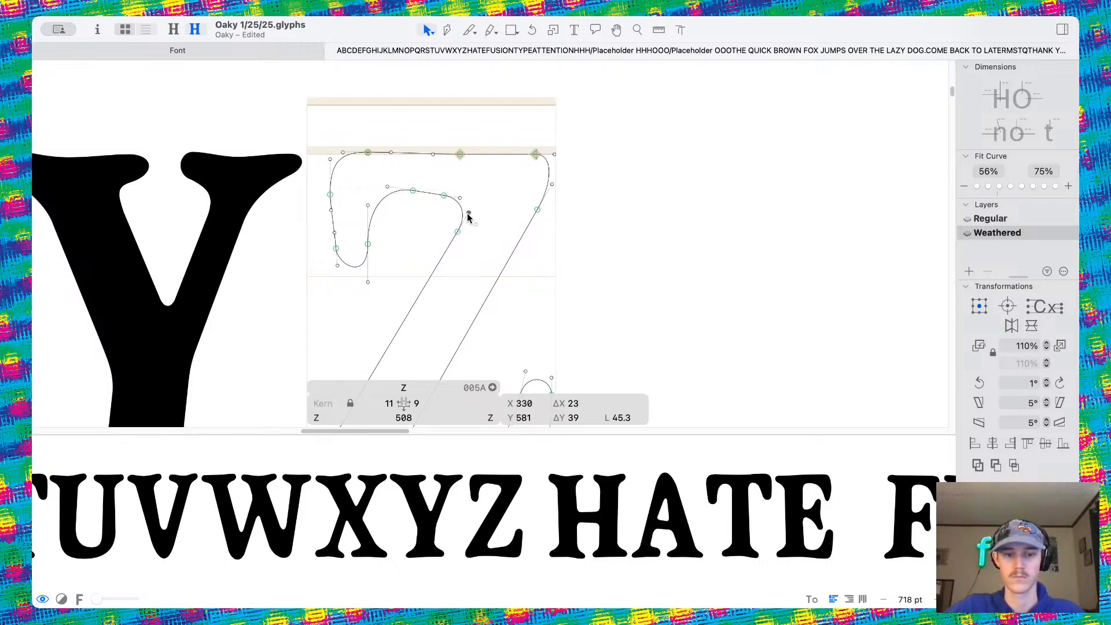
click(472, 215)
key(space)
scroll(477, 203, down, 10)
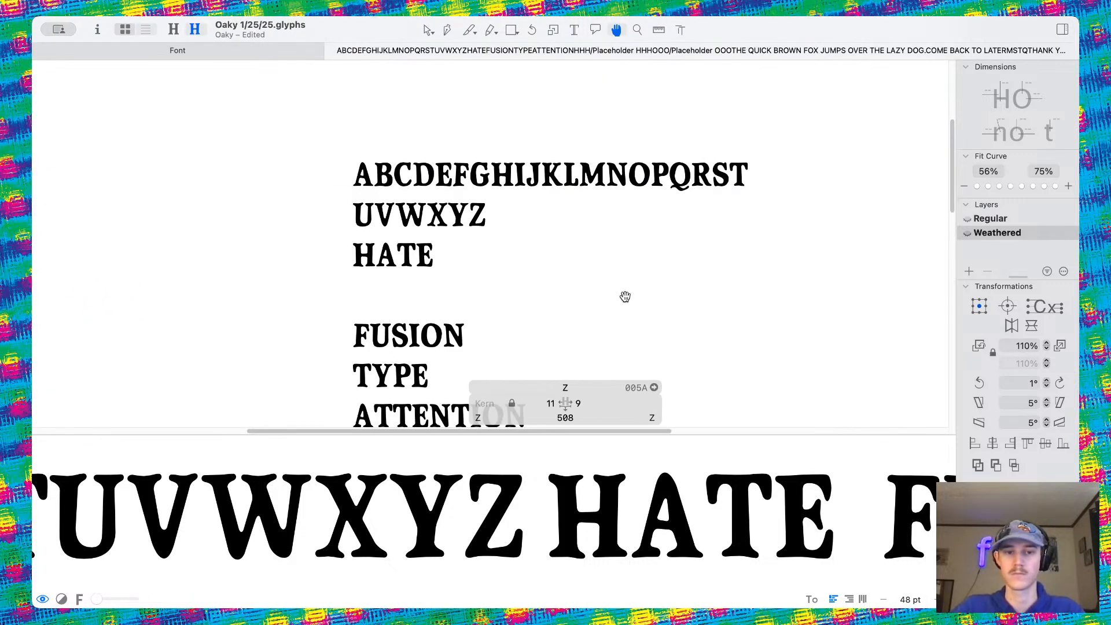
Lengthen the lower handle on the outer side of the Z's upper-left serif to X 55, Y 444
scroll(491, 181, up, 8)
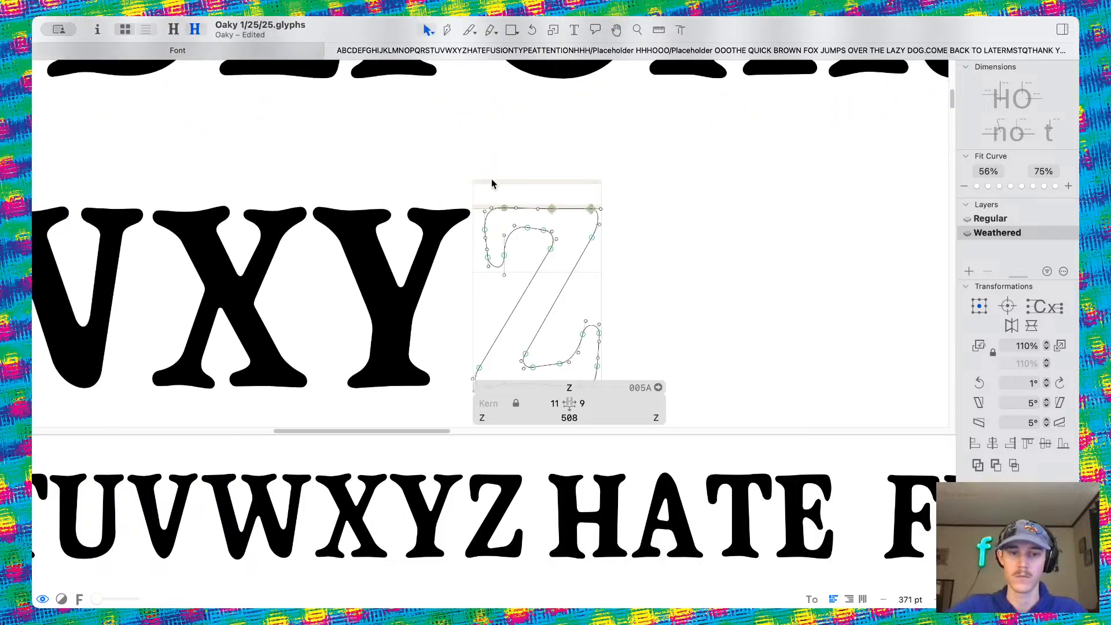
scroll(492, 181, up, 4)
drag(435, 114, 456, 240)
click(474, 247)
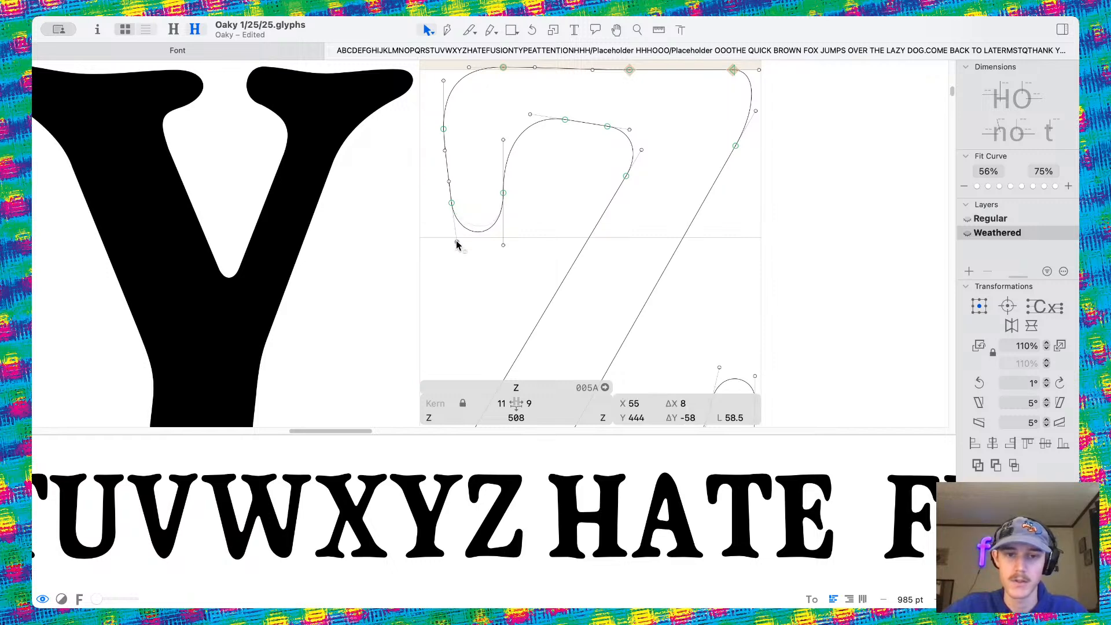
click(481, 285)
Save the font and preview the finished Z within the alphabet at a small size
key(super+s)
key(space)
scroll(481, 285, down, 2)
scroll(480, 285, down, 5)
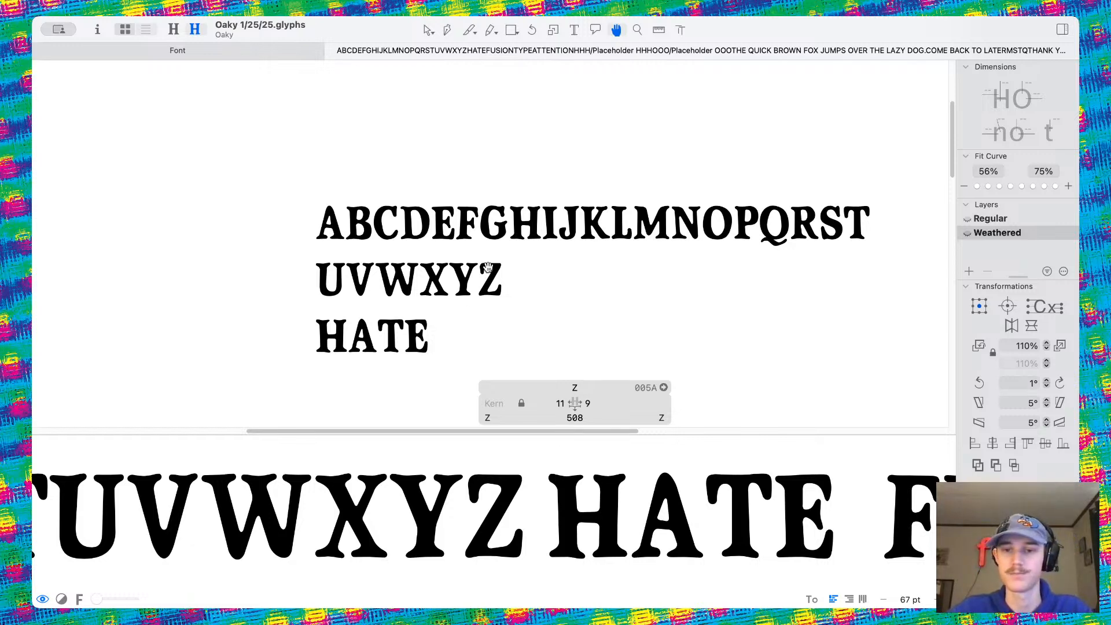
Open the A, rotate its counter 1° counterclockwise, and preview the alphabet
key(v)
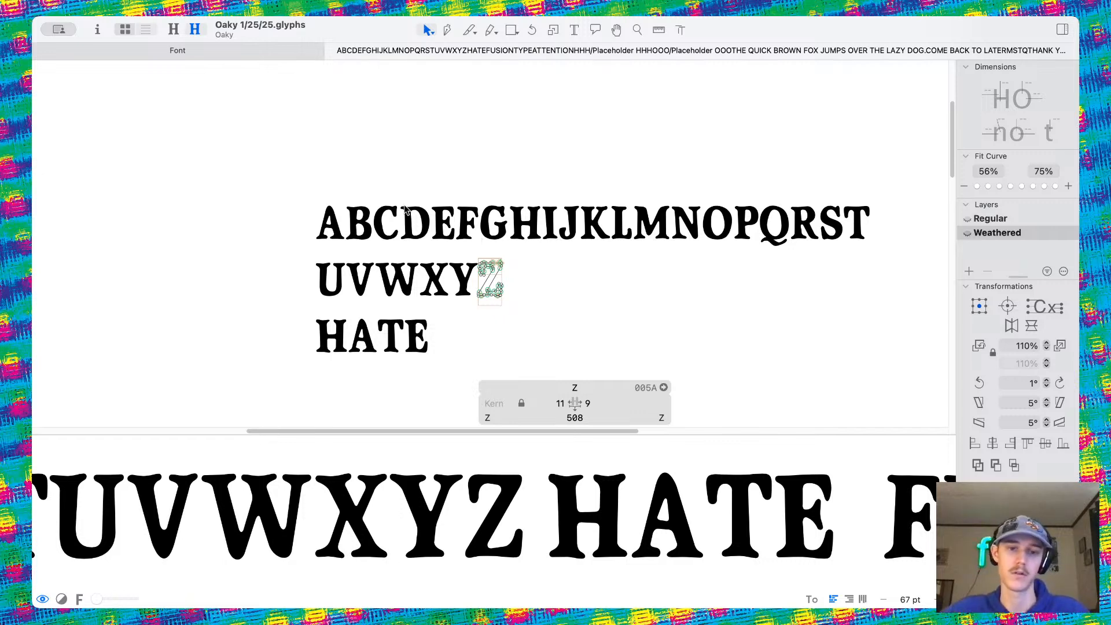
scroll(405, 209, up, 10)
right_click(355, 234)
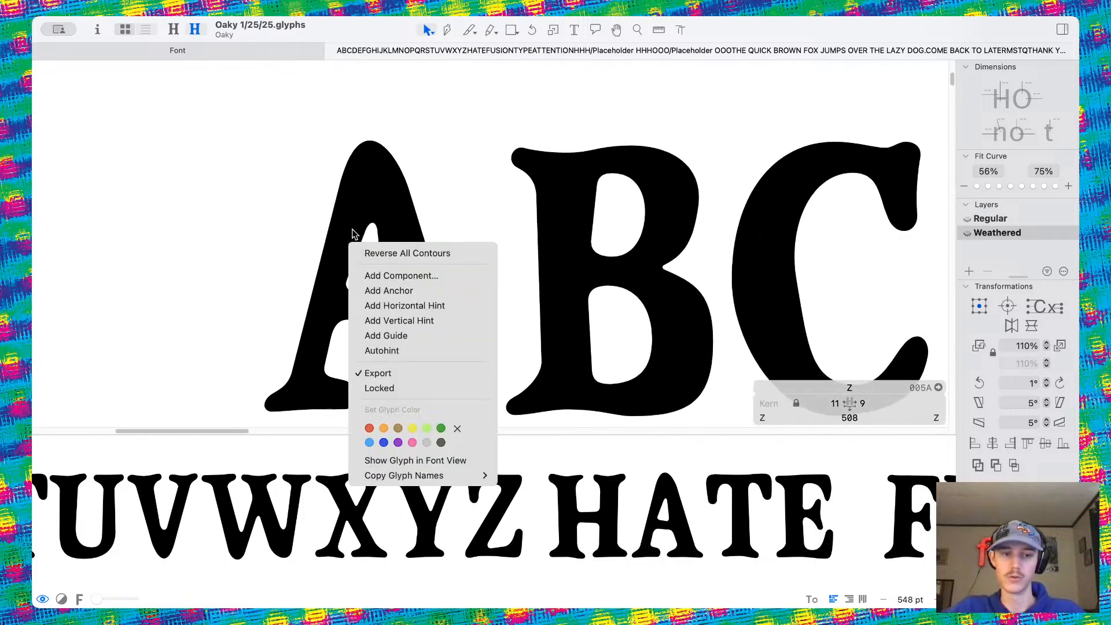
click(355, 236)
scroll(358, 243, up, 3)
double_click(366, 249)
double_click(360, 243)
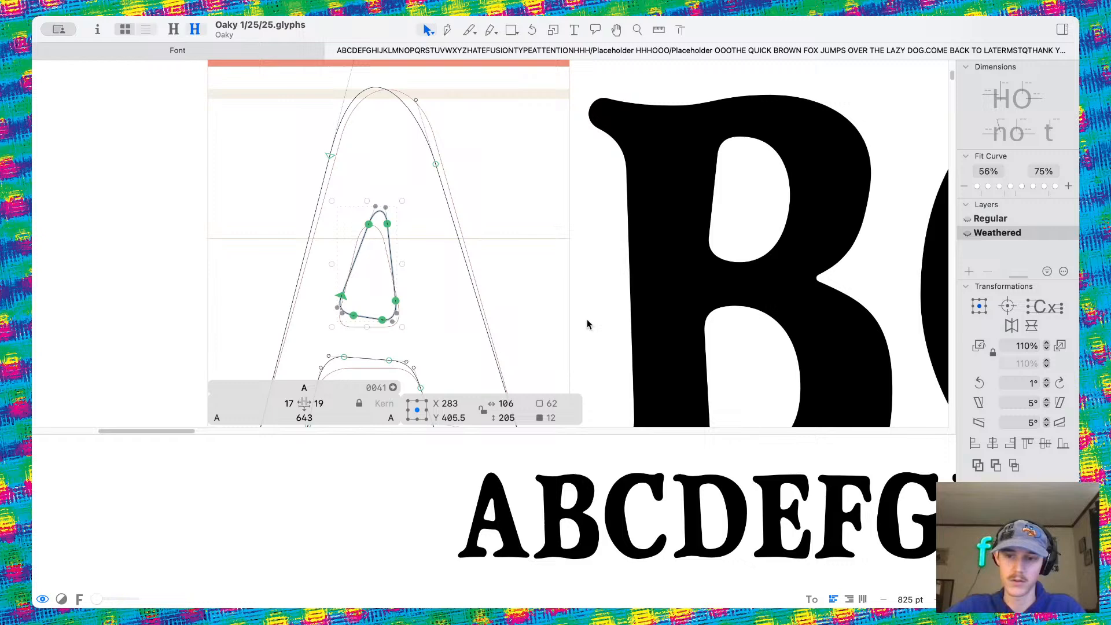
click(982, 386)
click(595, 289)
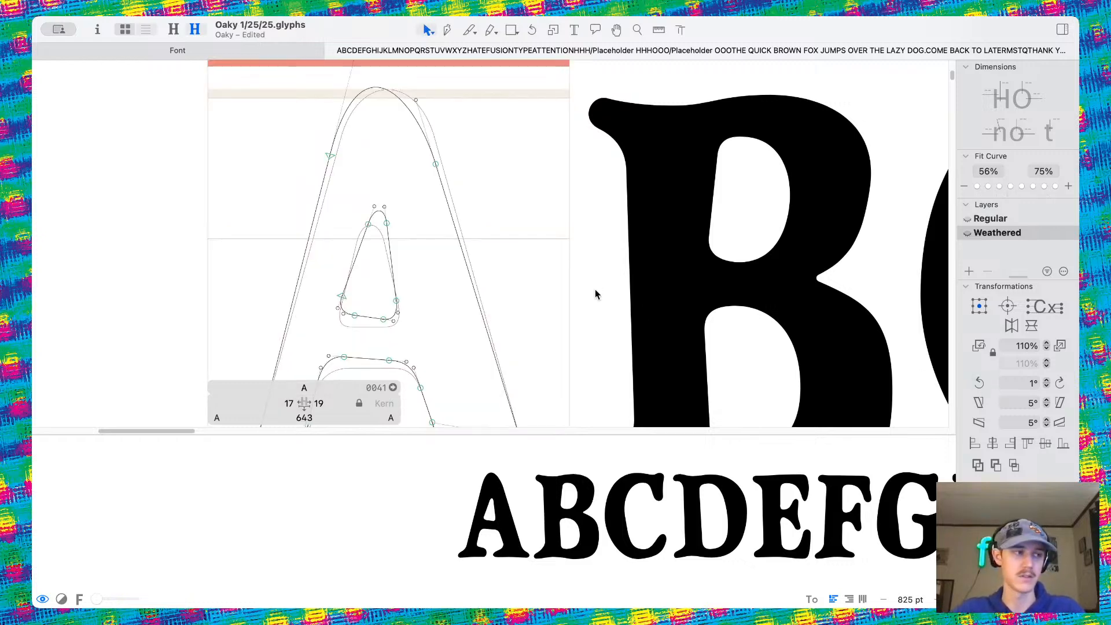
key(space)
scroll(595, 289, down, 10)
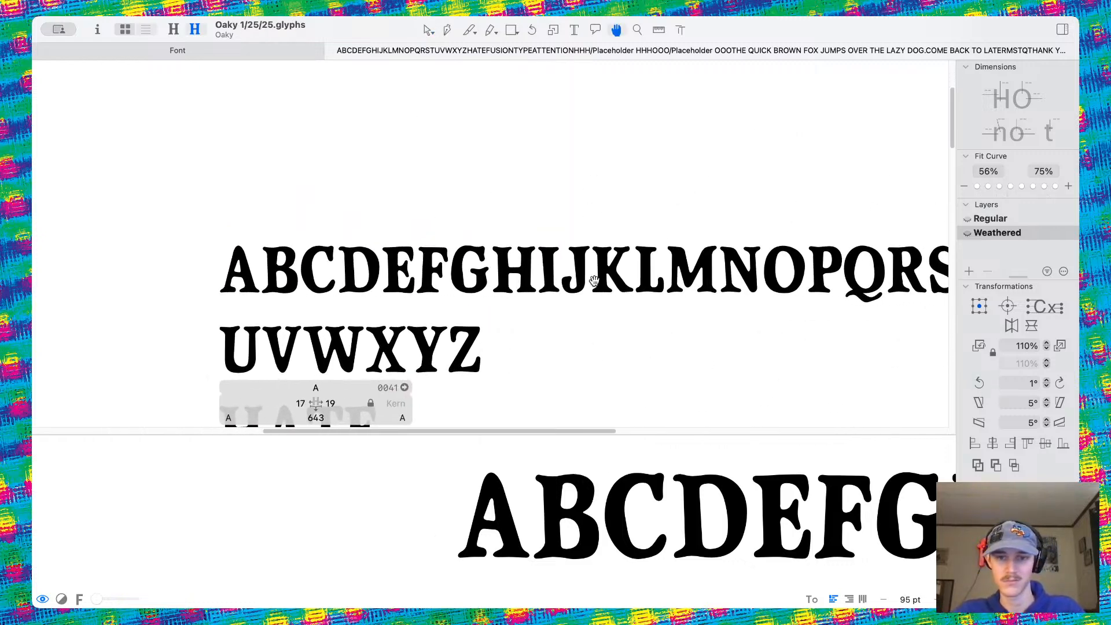
Thicken the base of the J's stem by moving its lower inner node to X 232, Y 131, and adjust the inner hook's curve handle
scroll(532, 255, up, 8)
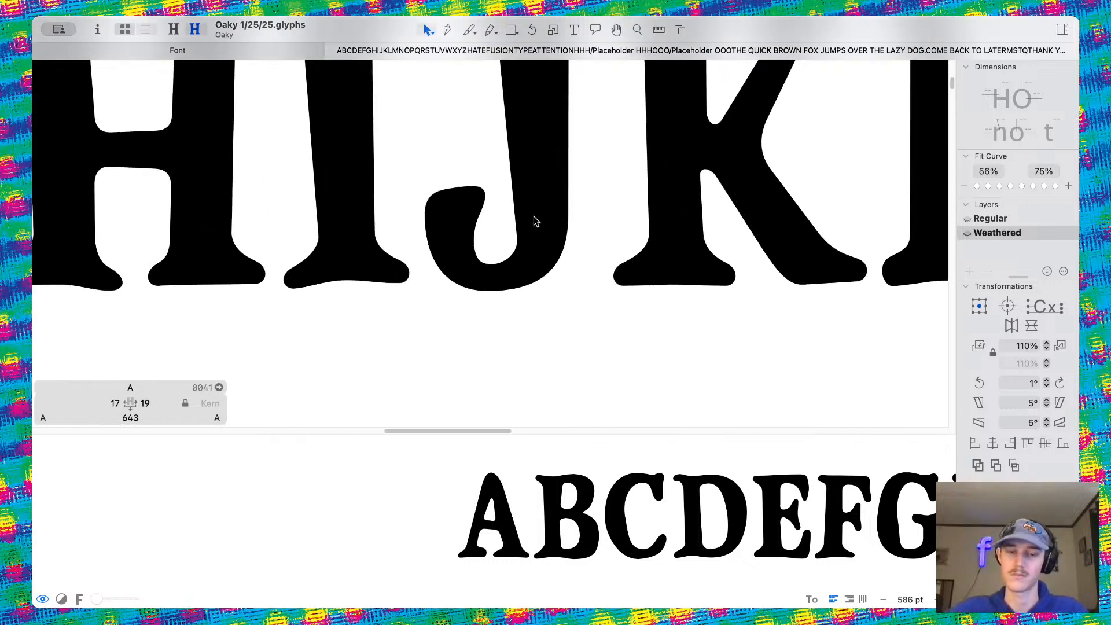
double_click(535, 218)
click(512, 243)
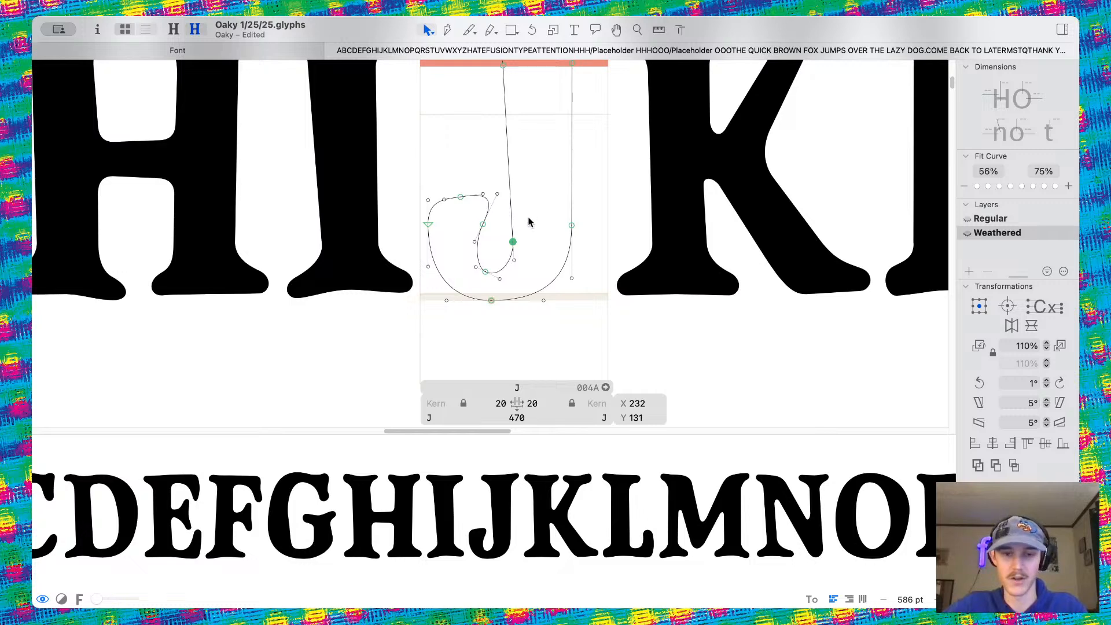
key(super+s)
alt+click(506, 267)
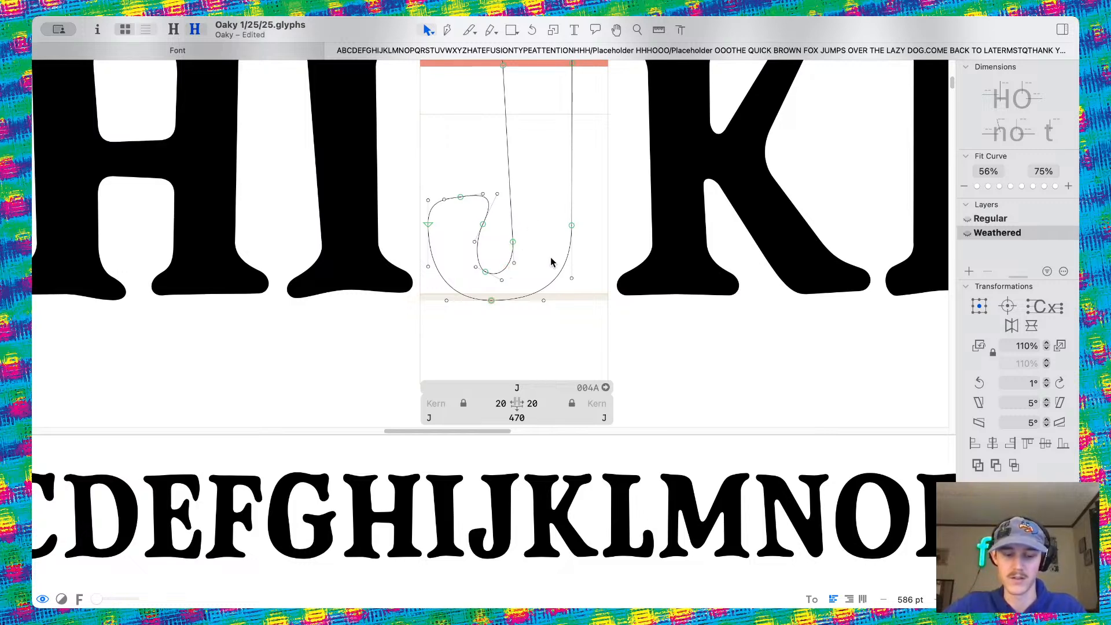
Save the font and preview the revised J in the alphabet and sample words at a small size
key(super+s)
key(space)
scroll(551, 262, down, 10)
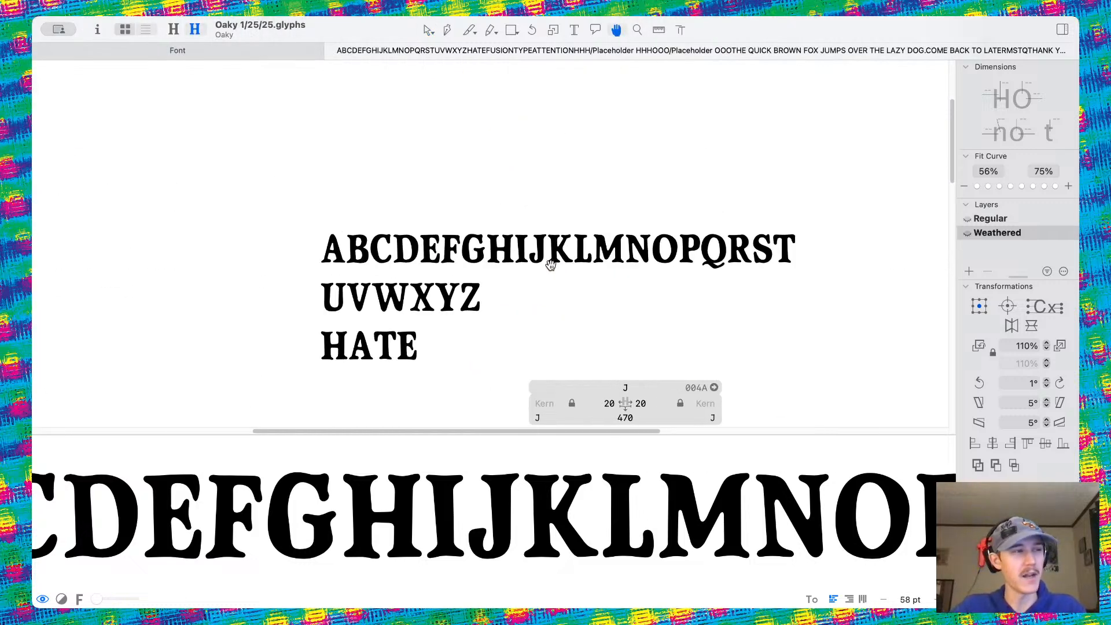
scroll(494, 286, right, 3)
scroll(493, 286, down, 2)
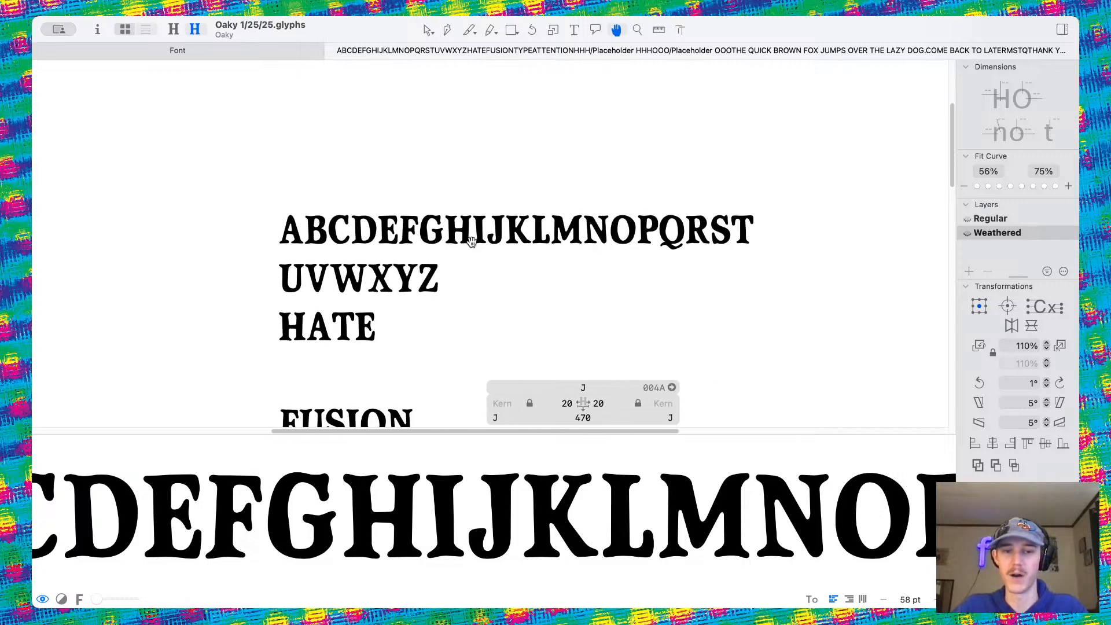
scroll(521, 265, down, 1)
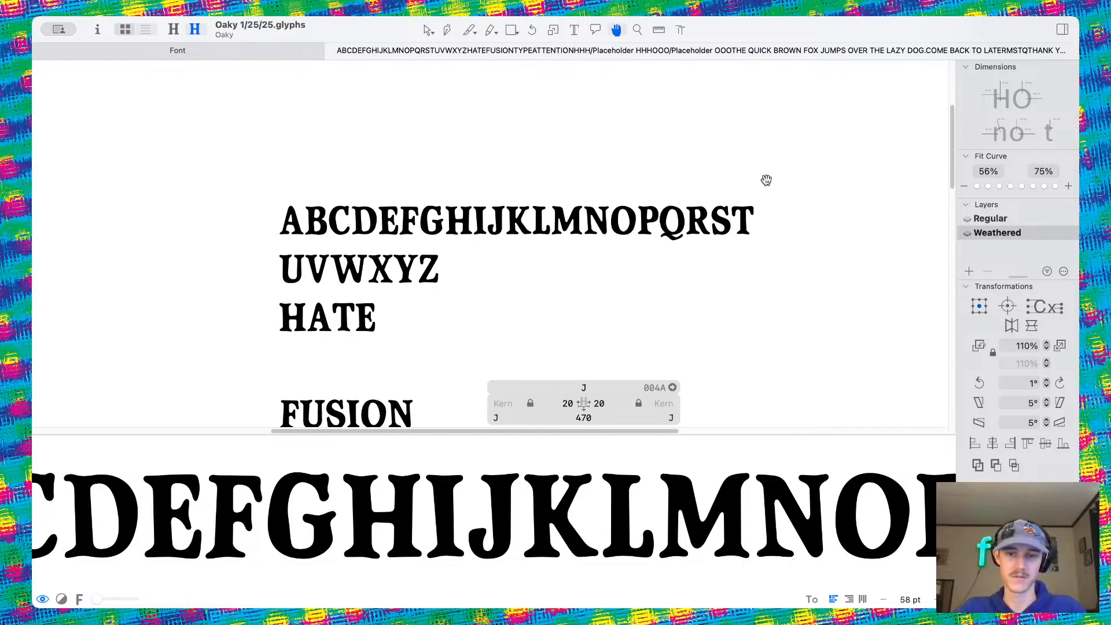
Widen the R's counter by moving its right-hand curve node to X 404, Y 518
scroll(703, 223, up, 8)
scroll(642, 203, up, 9)
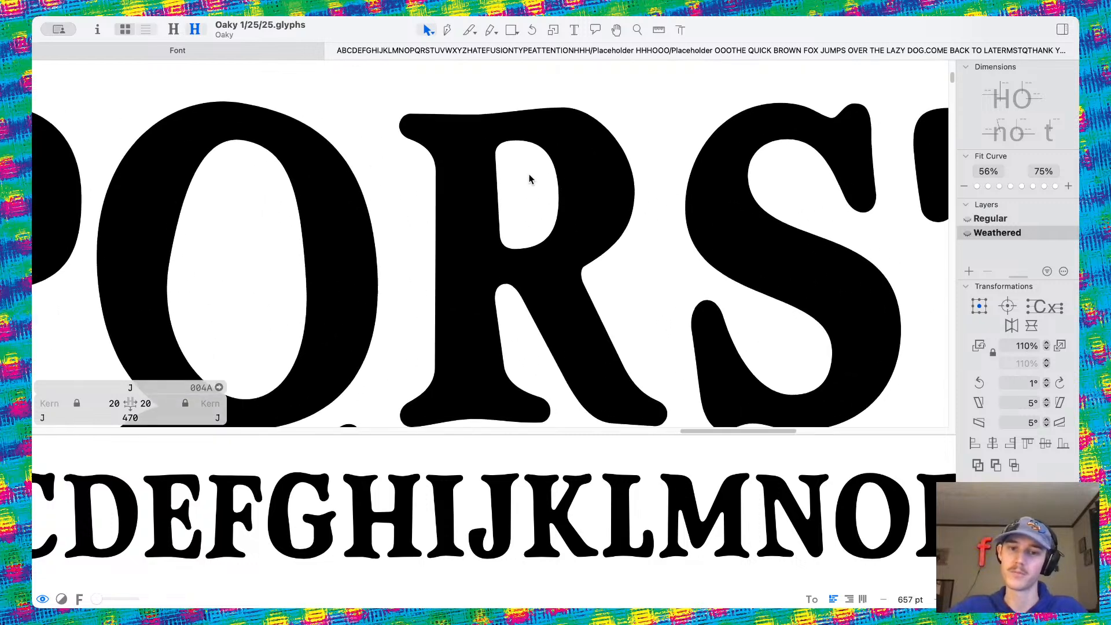
double_click(528, 174)
click(563, 193)
drag(562, 193, 571, 194)
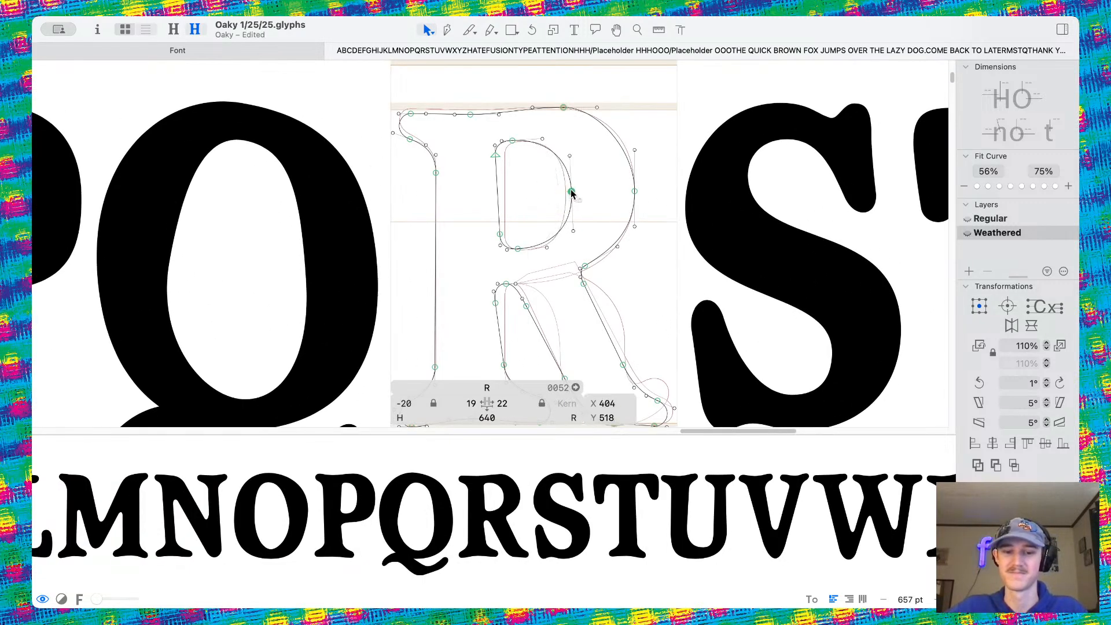
click(594, 195)
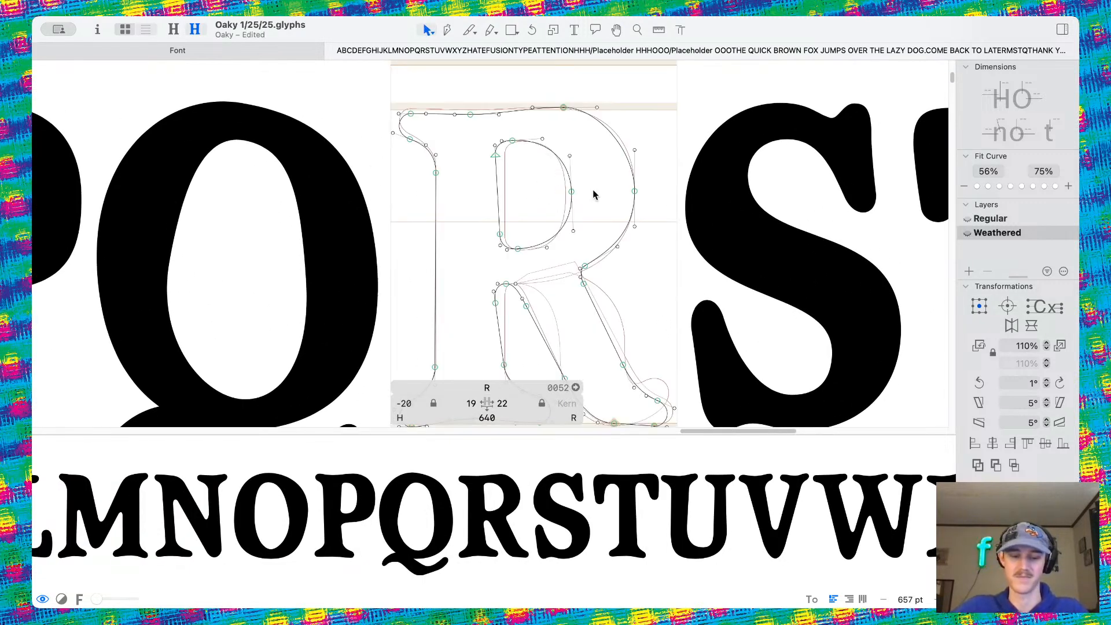
Save the font and preview the R beside its neighbouring letters
key(super+s)
key(space)
scroll(594, 195, down, 8)
scroll(465, 238, up, 3)
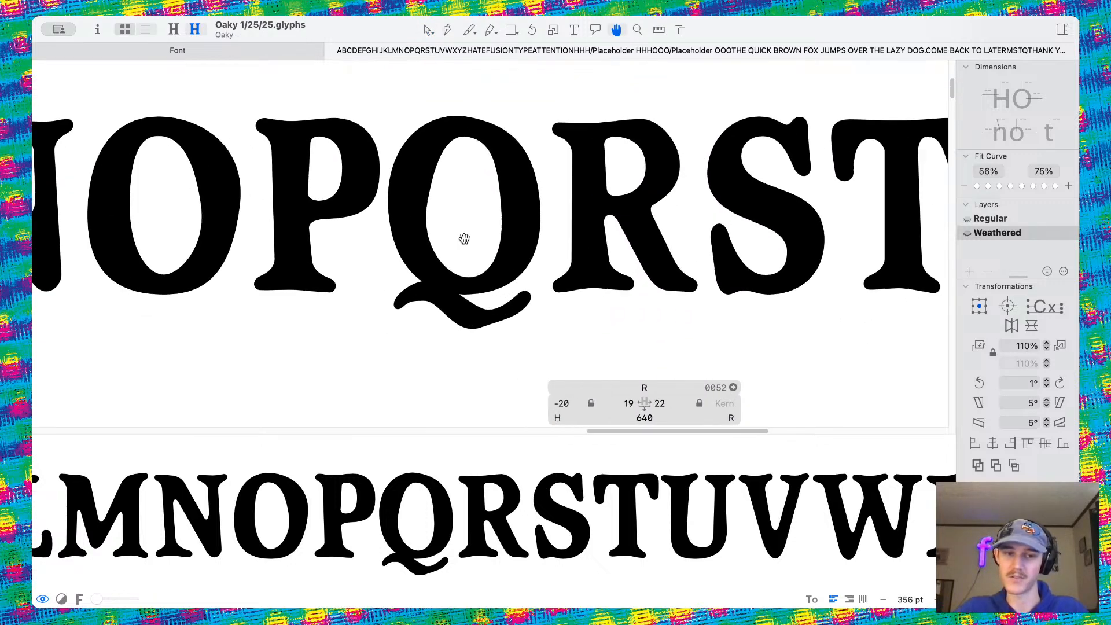
Widen the P's counter by shifting its right-hand curve node slightly right and down
scroll(383, 202, up, 6)
scroll(353, 220, left, 2)
double_click(364, 234)
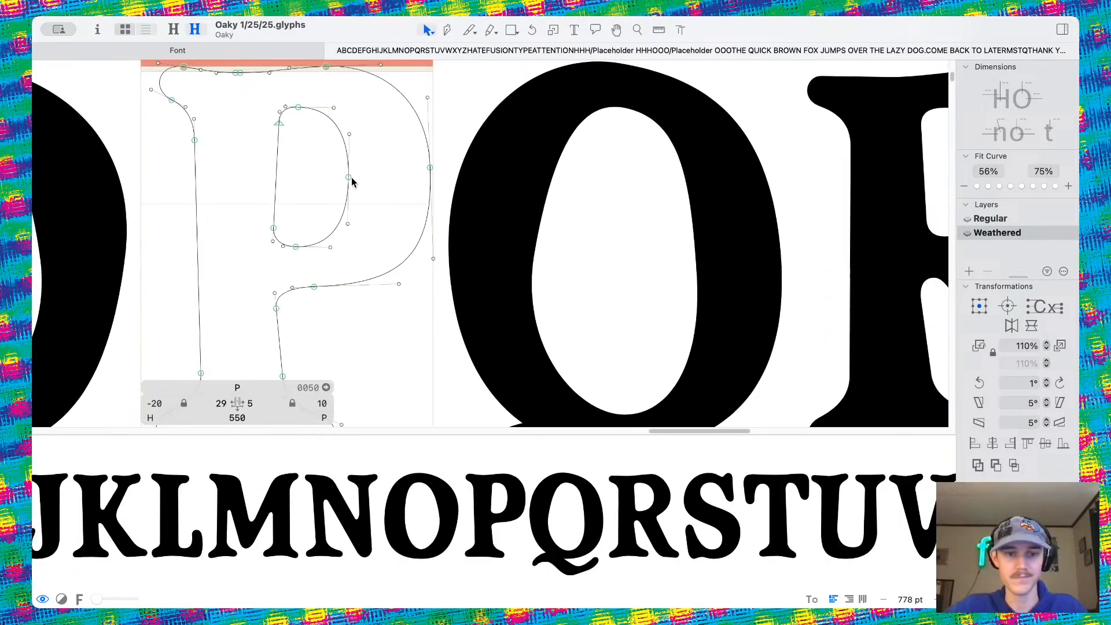
drag(352, 179, 356, 186)
click(331, 189)
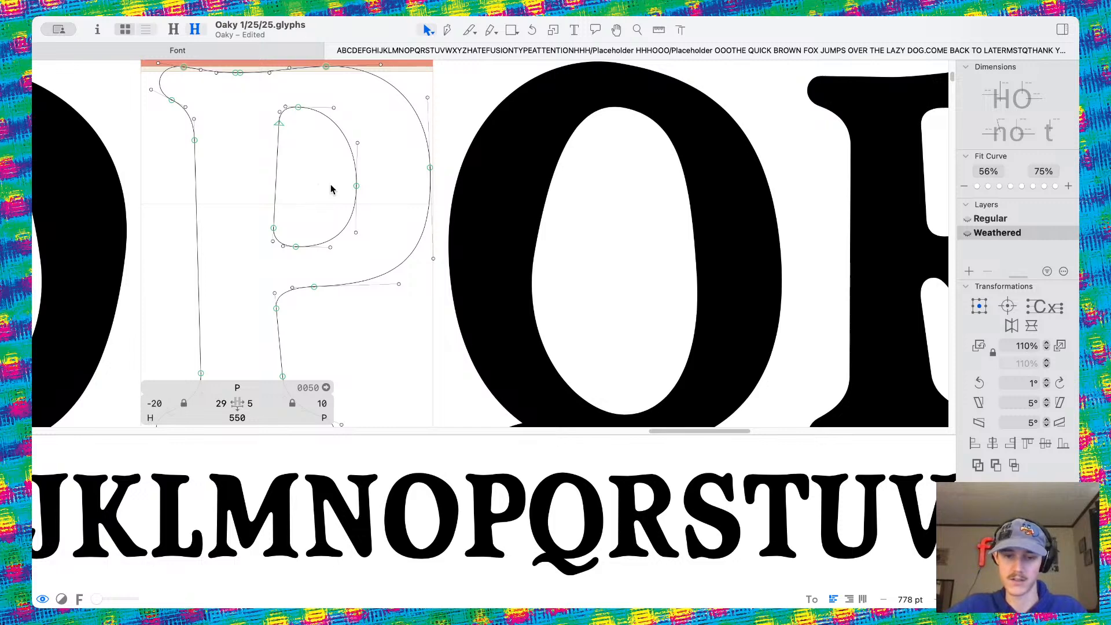
Save the font and preview the P in the alphabet and sample text at a small size
key(super+s)
key(space)
scroll(331, 190, down, 10)
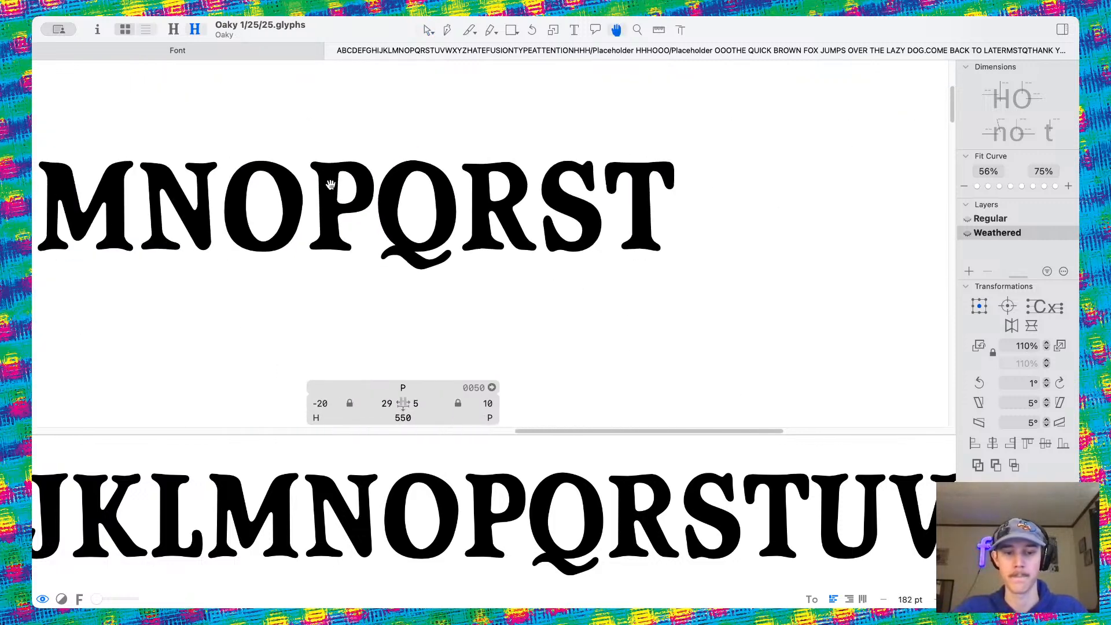
scroll(462, 205, left, 2)
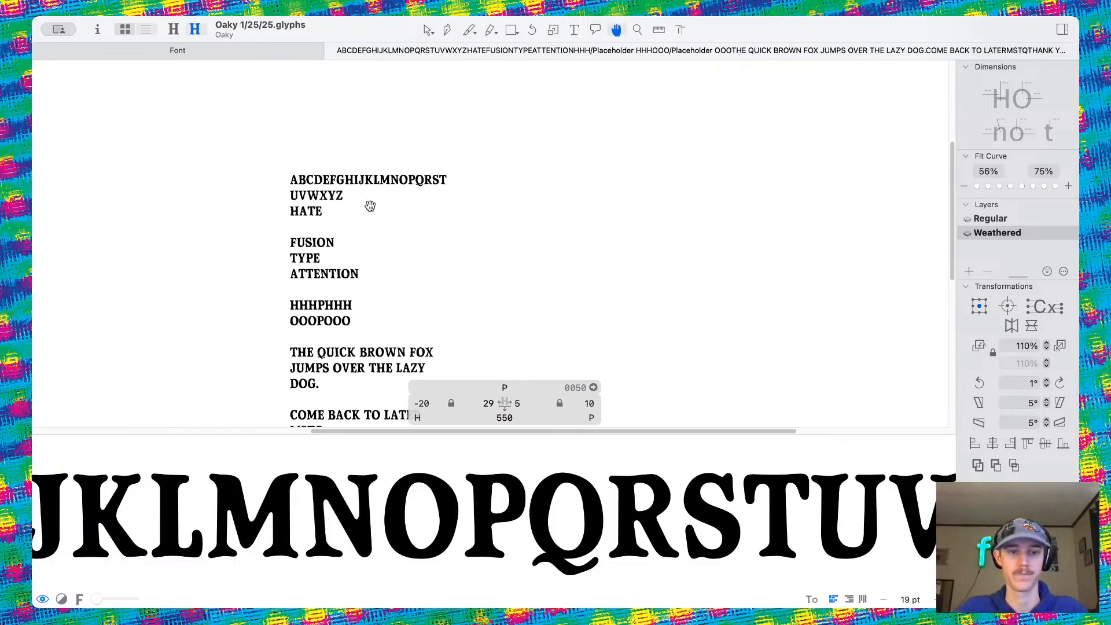
Deepen both upper V-shaped counters of the W by lowering the left one's bottom node and the right one's right-hand node
scroll(367, 208, up, 10)
scroll(346, 224, up, 8)
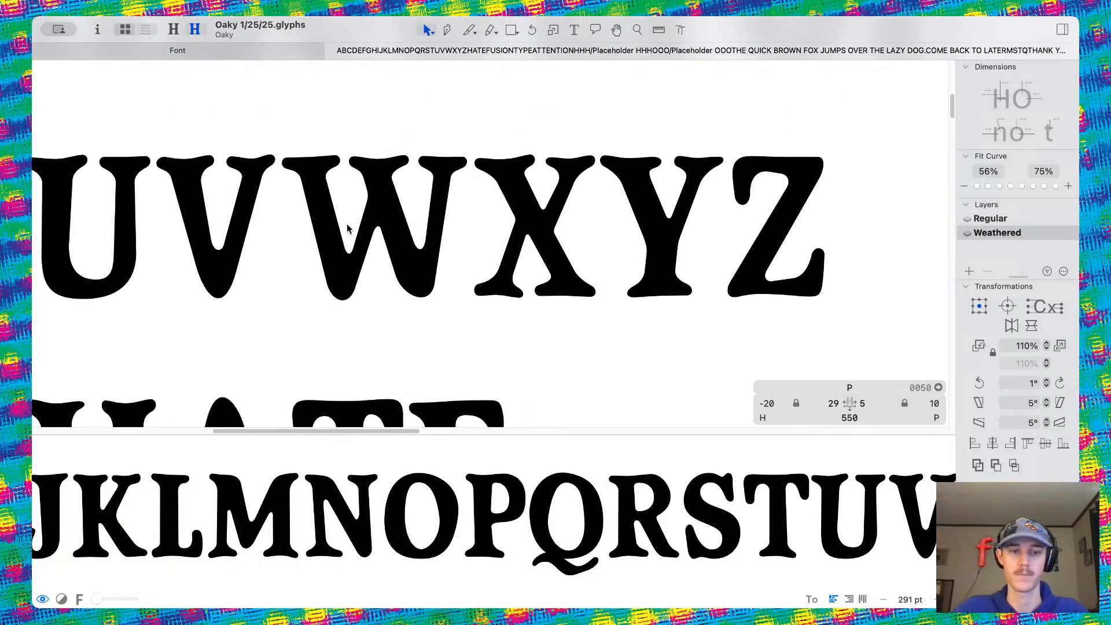
double_click(333, 239)
drag(372, 283, 375, 296)
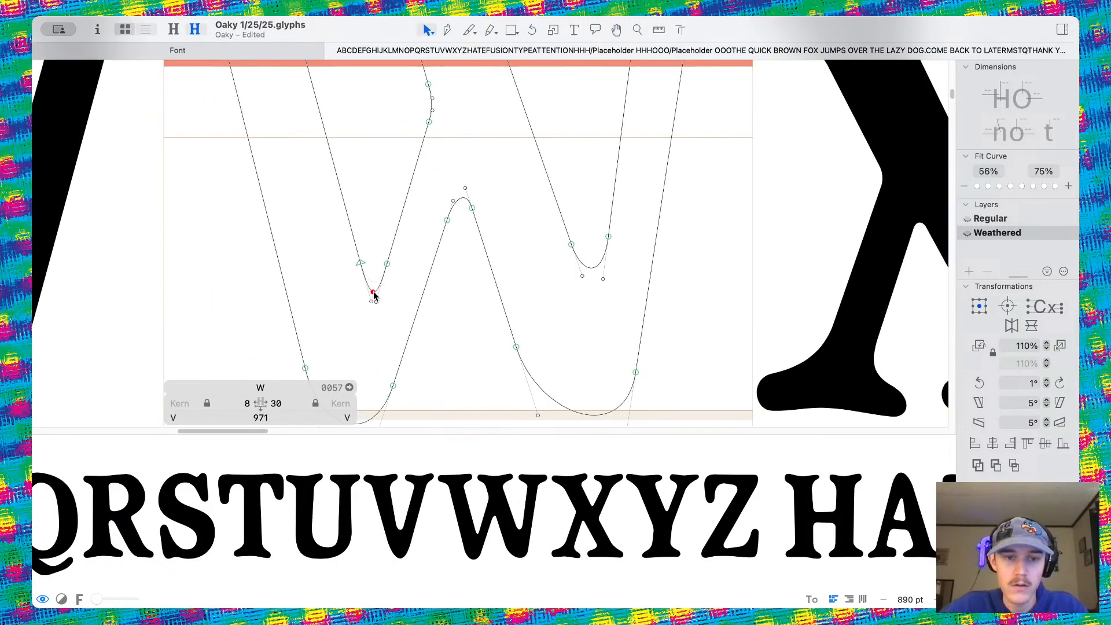
drag(608, 237, 604, 255)
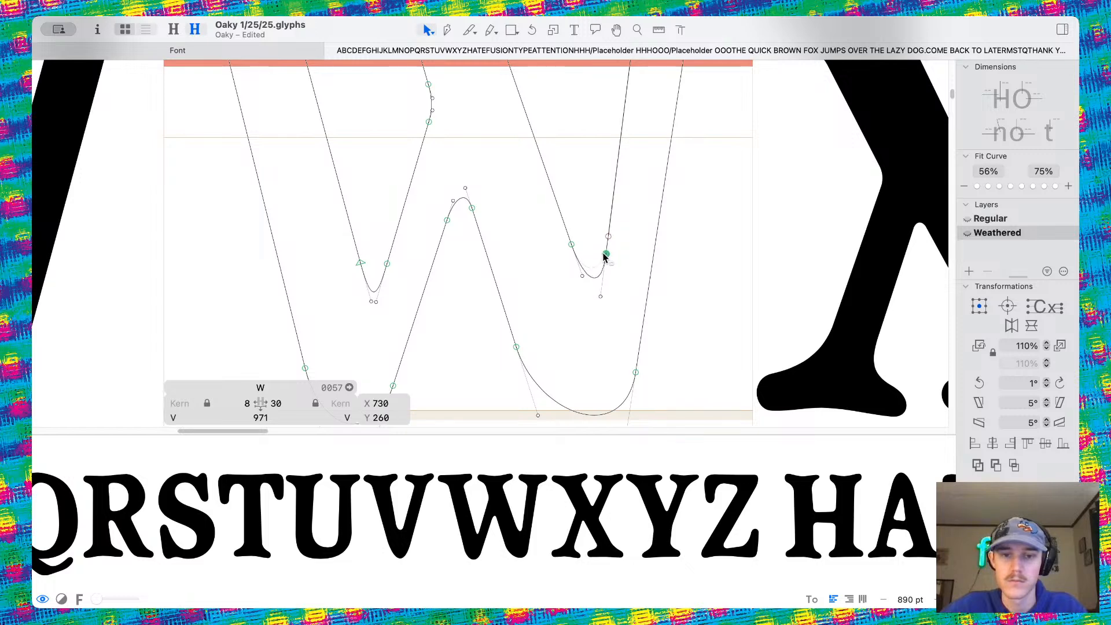
scroll(589, 219, down, 15)
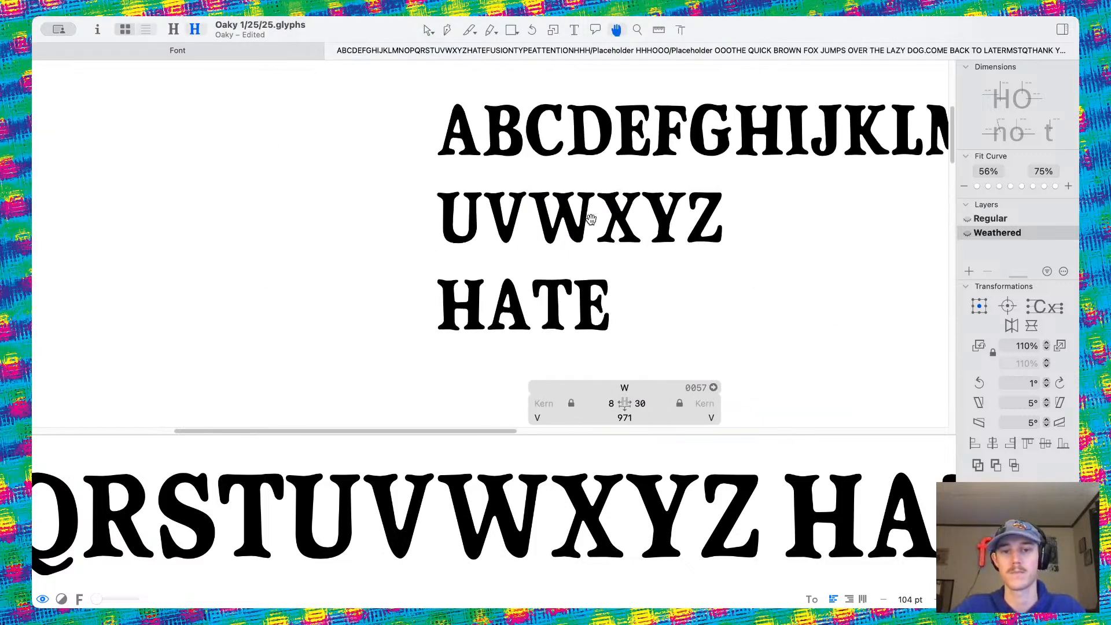
scroll(589, 219, down, 3)
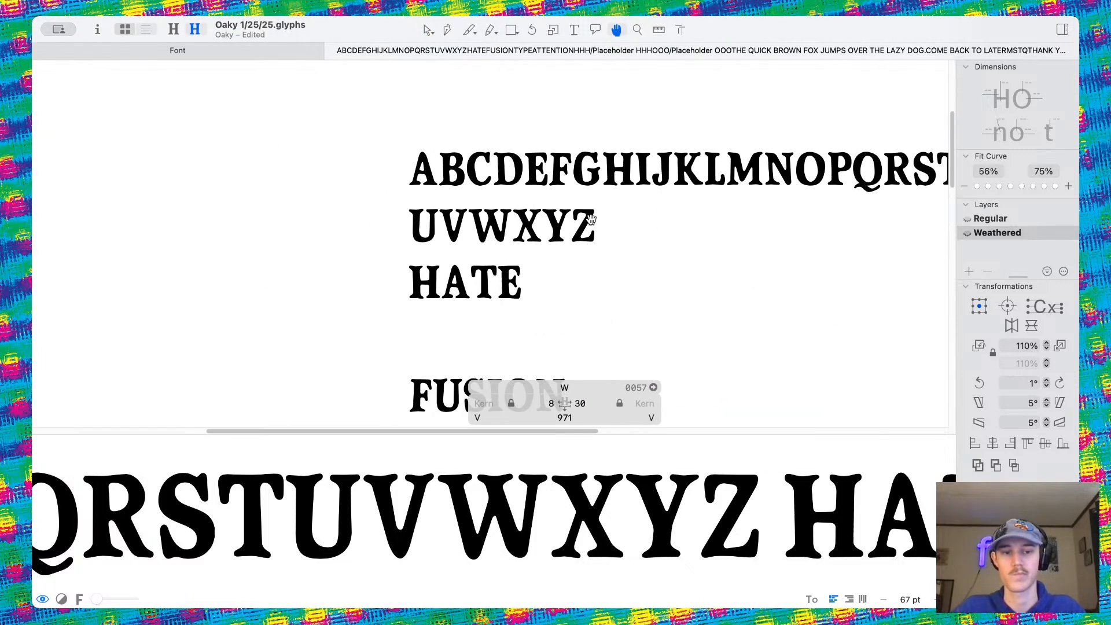
Delete the word HATE and its line from the sample text below the alphabet
click(573, 29)
click(403, 290)
key(BackSpace)
key(BackSpace)
key(BackSpace)
key(BackSpace)
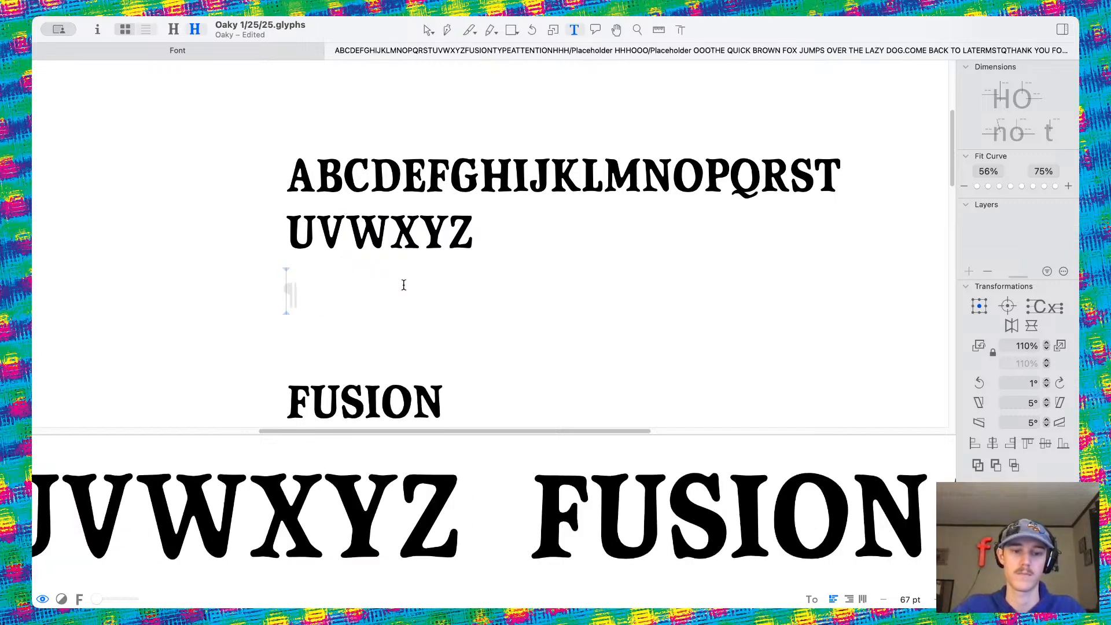
key(BackSpace)
click(404, 284)
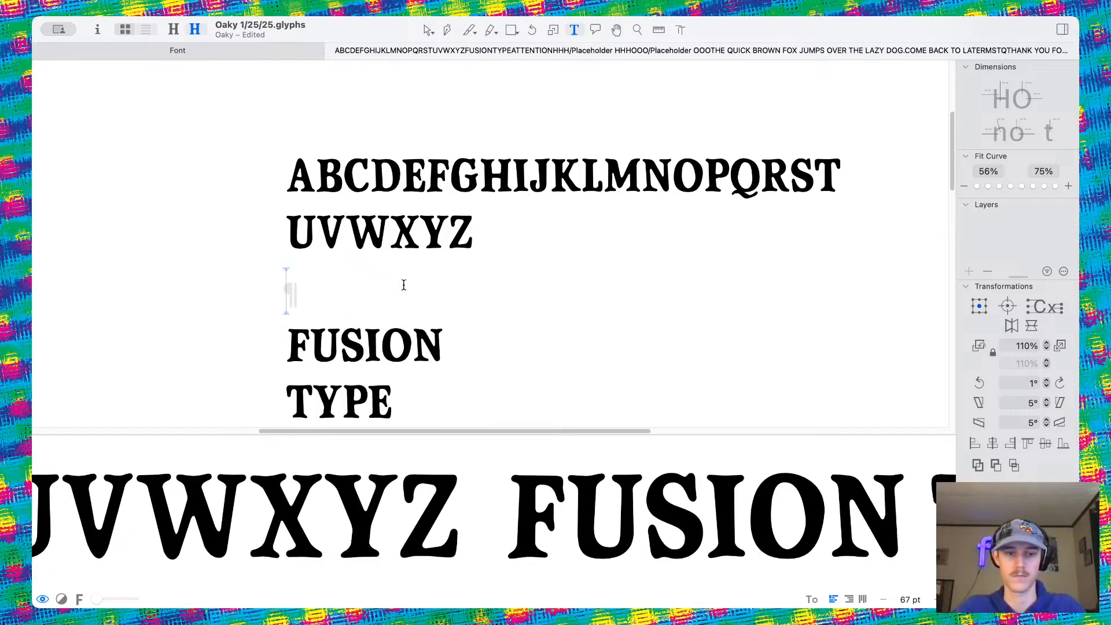
Delete the word ATTENTION and its line from the sample text below TYPE
scroll(404, 285, down, 3)
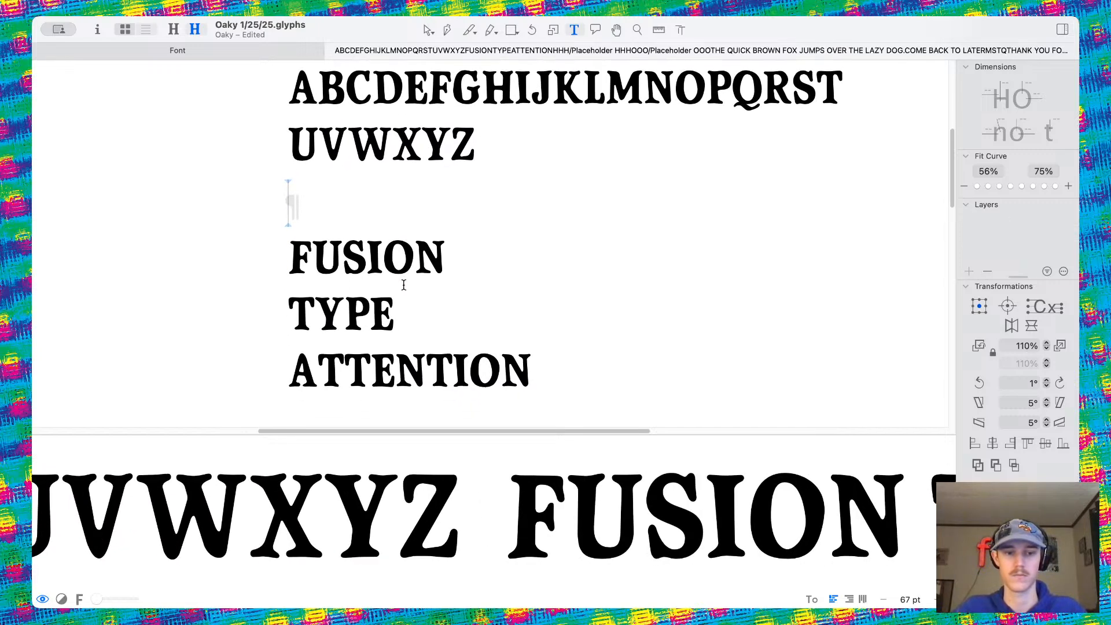
click(549, 367)
key(BackSpace)
key(BackSpace)
key(BackSpace)
key(BackSpace)
key(BackSpace)
key(BackSpace)
key(BackSpace)
key(BackSpace)
key(BackSpace)
key(BackSpace)
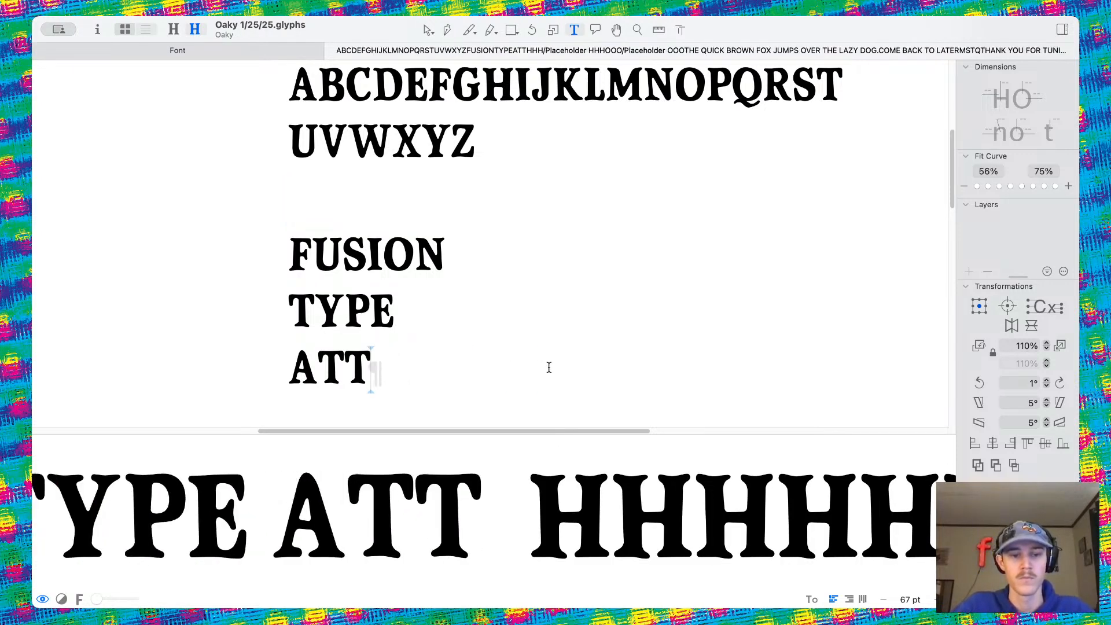
scroll(549, 368, down, 3)
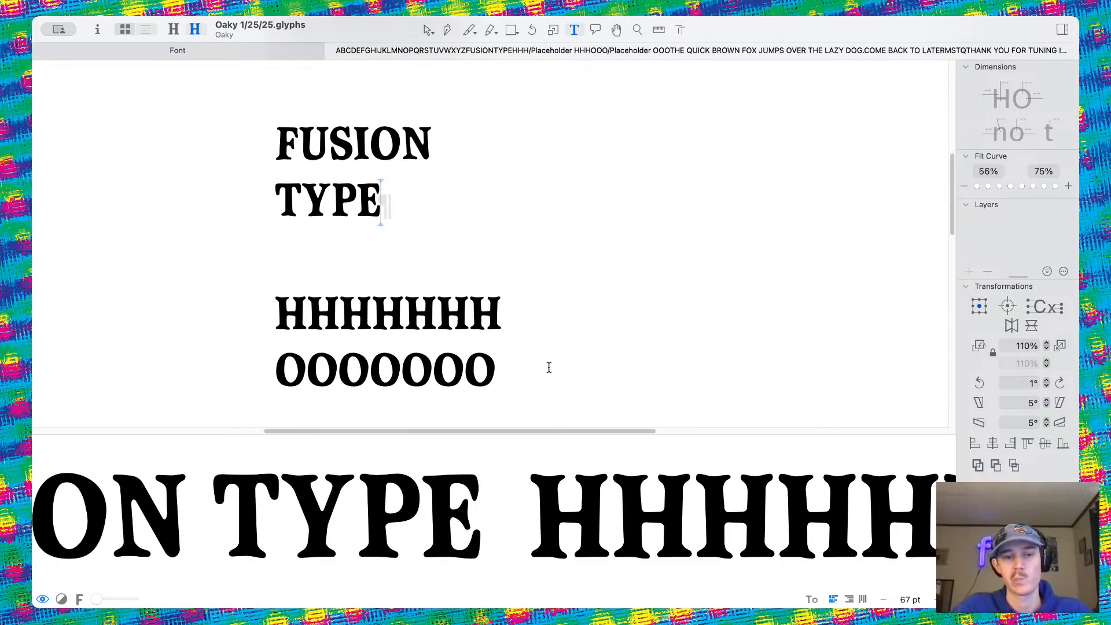
scroll(549, 367, up, 4)
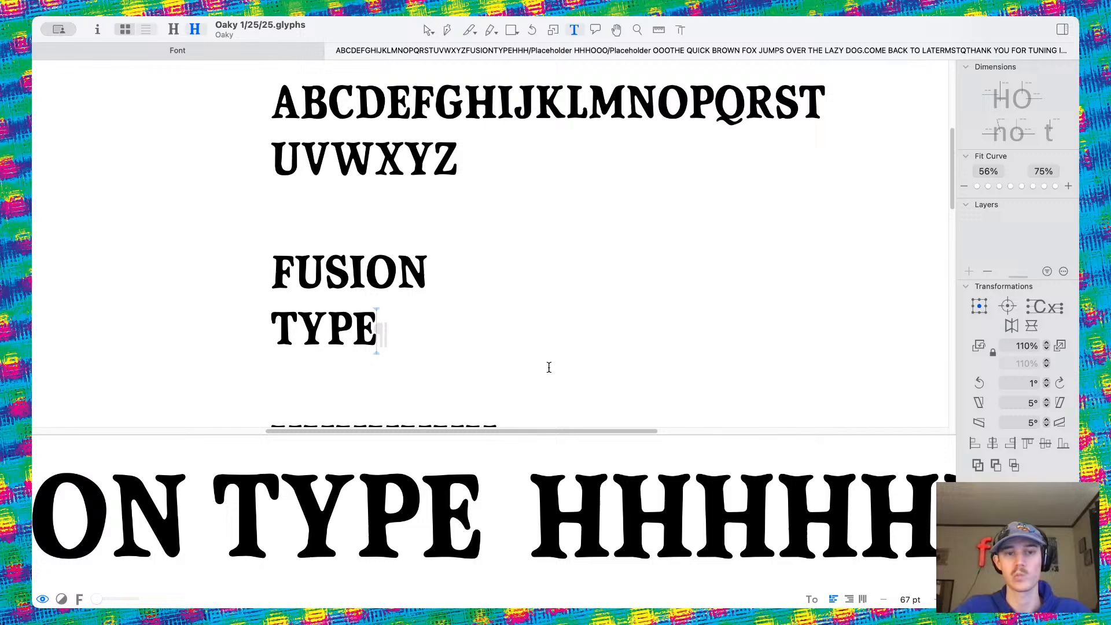
Review the font's full glyph overview, then inspect the alphabet lines of the sample text more closely
click(203, 56)
scroll(595, 227, down, 7)
scroll(595, 227, up, 7)
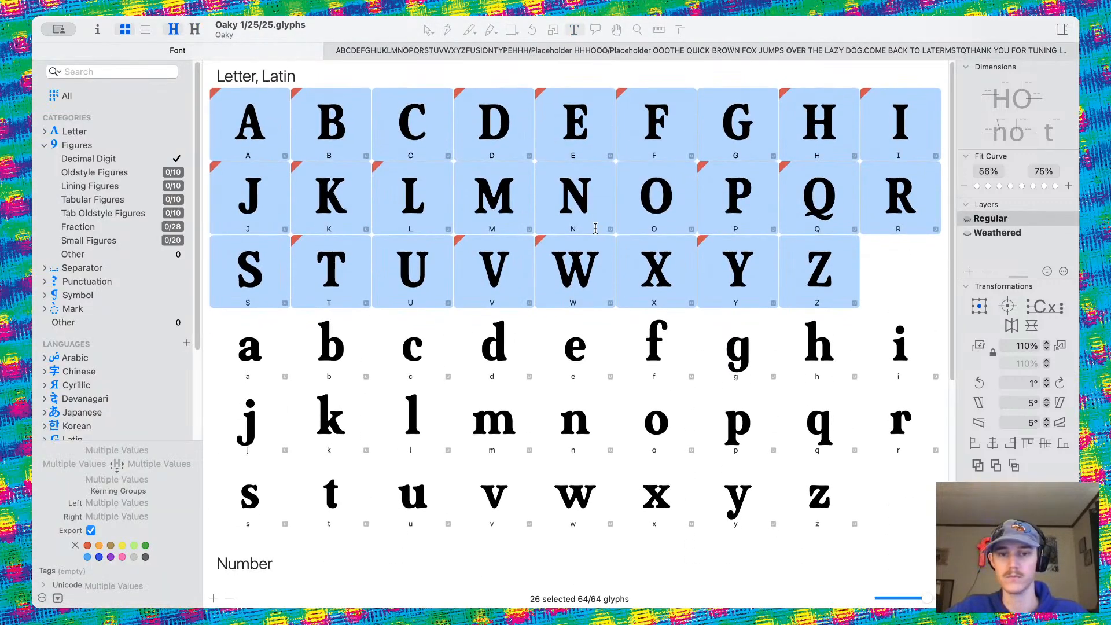
click(505, 54)
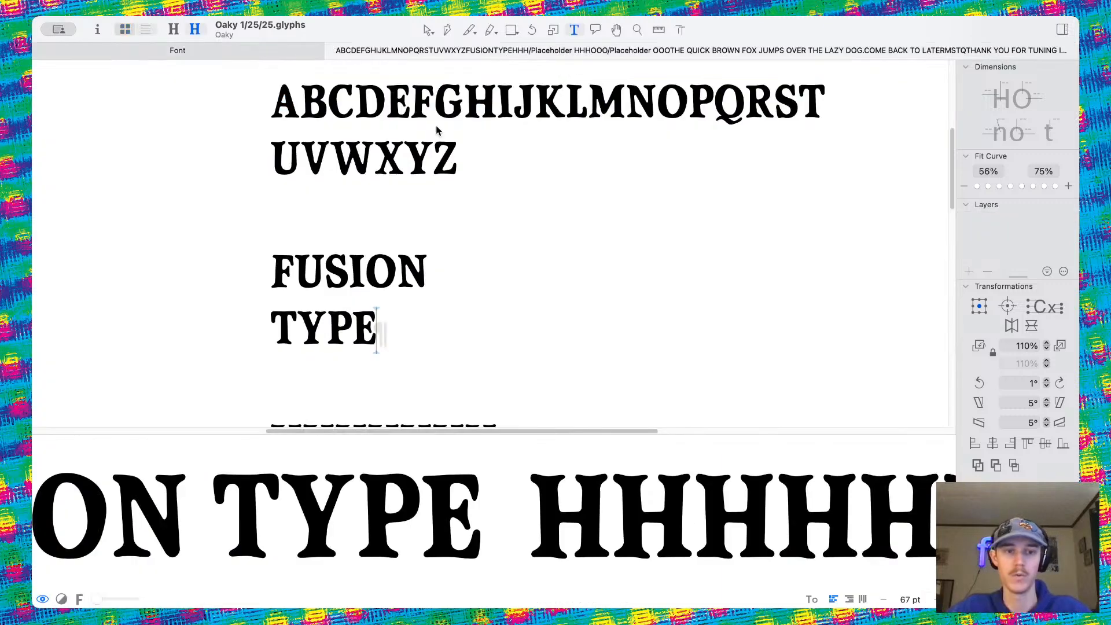
scroll(352, 130, up, 5)
click(427, 29)
scroll(348, 127, up, 3)
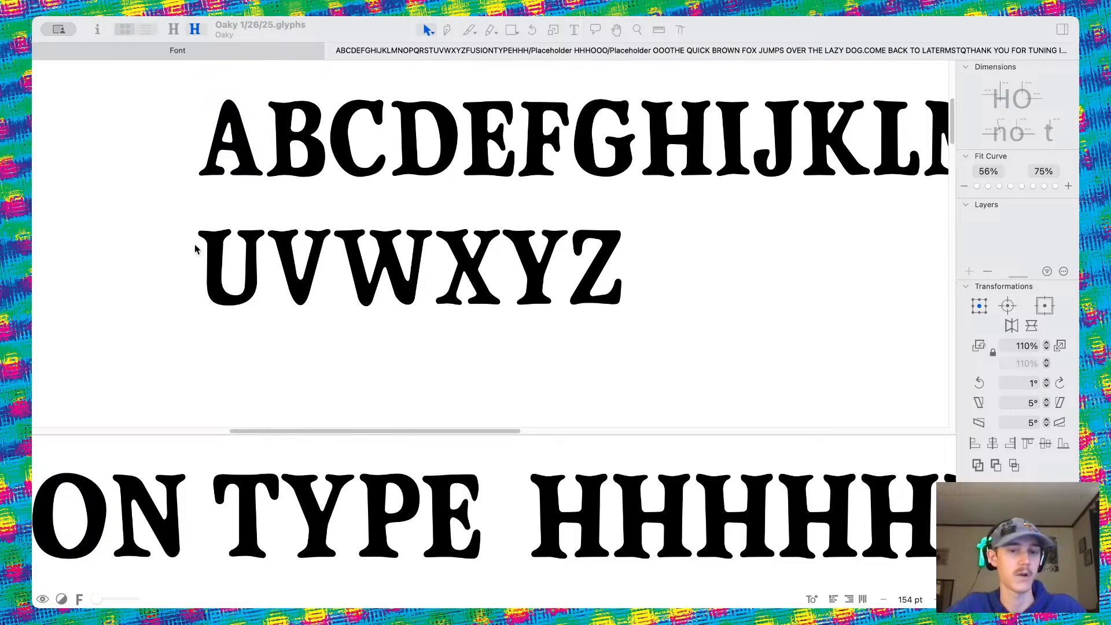
Unite the overlapping shapes of the A into one outline in the Regular master
scroll(486, 258, up, 5)
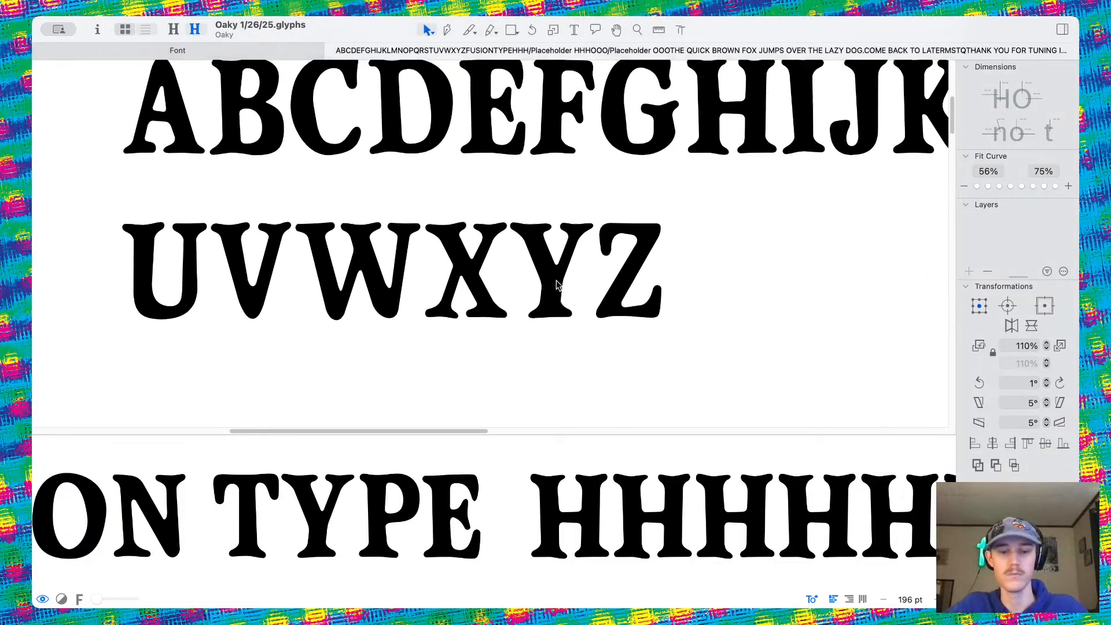
scroll(355, 156, down, 4)
scroll(220, 152, up, 5)
double_click(331, 235)
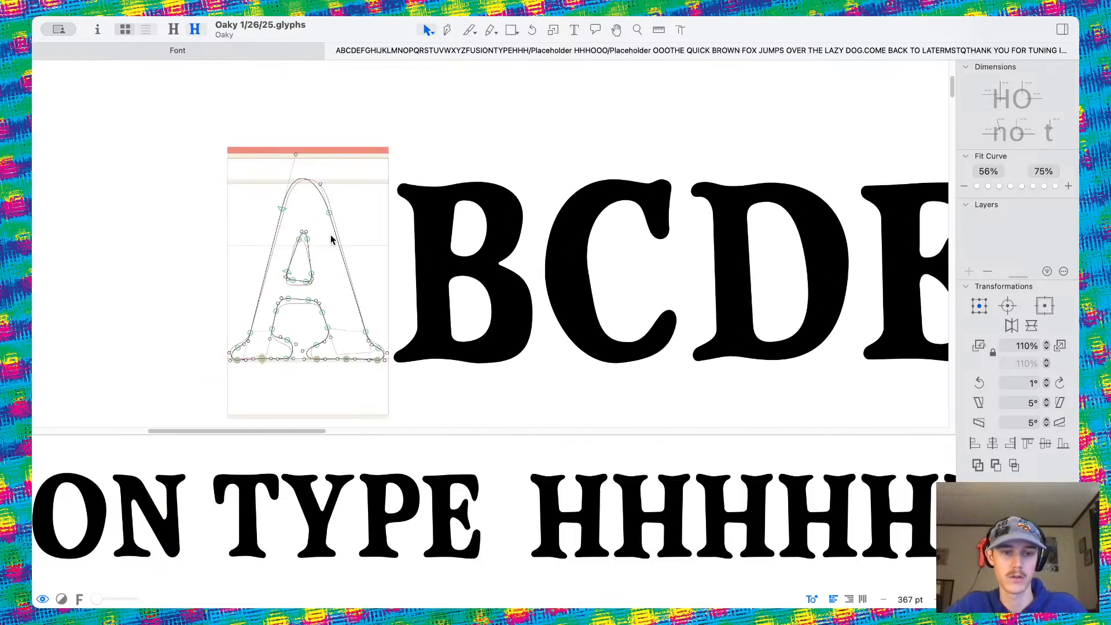
click(990, 218)
drag(176, 141, 557, 432)
click(978, 465)
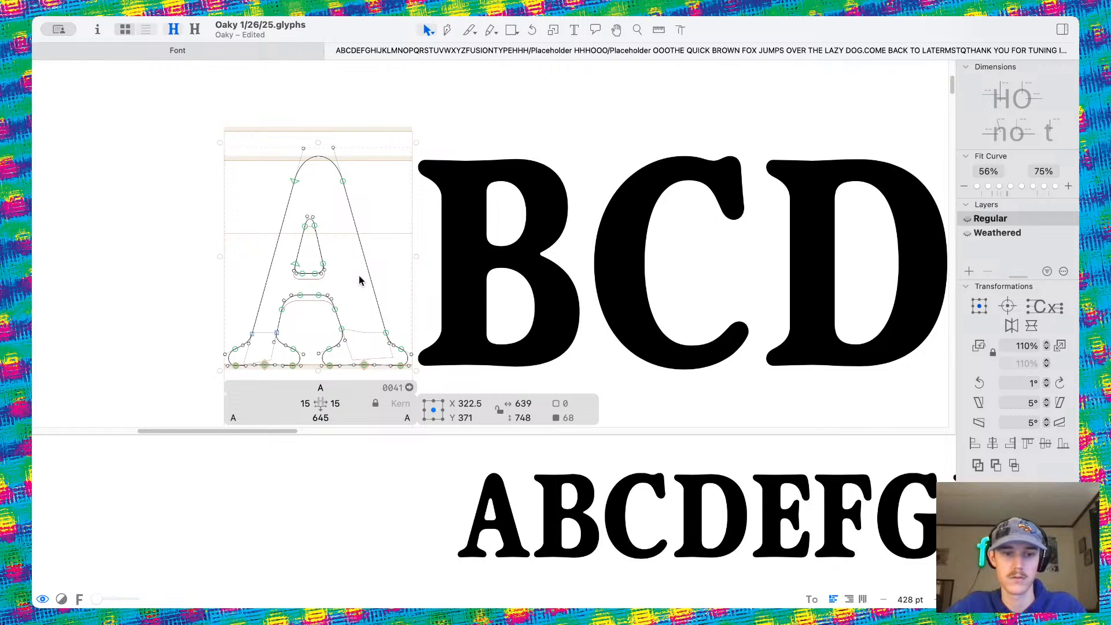
click(277, 334)
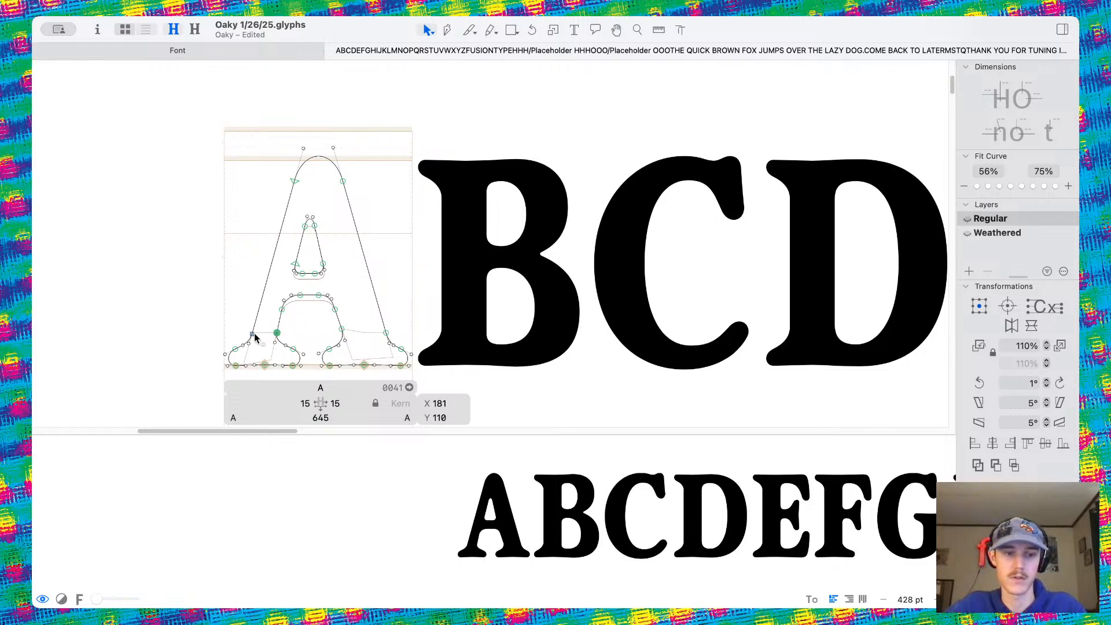
Unite the B's overlapping shapes in the Regular master and compare the outline with its Weathered version
double_click(527, 301)
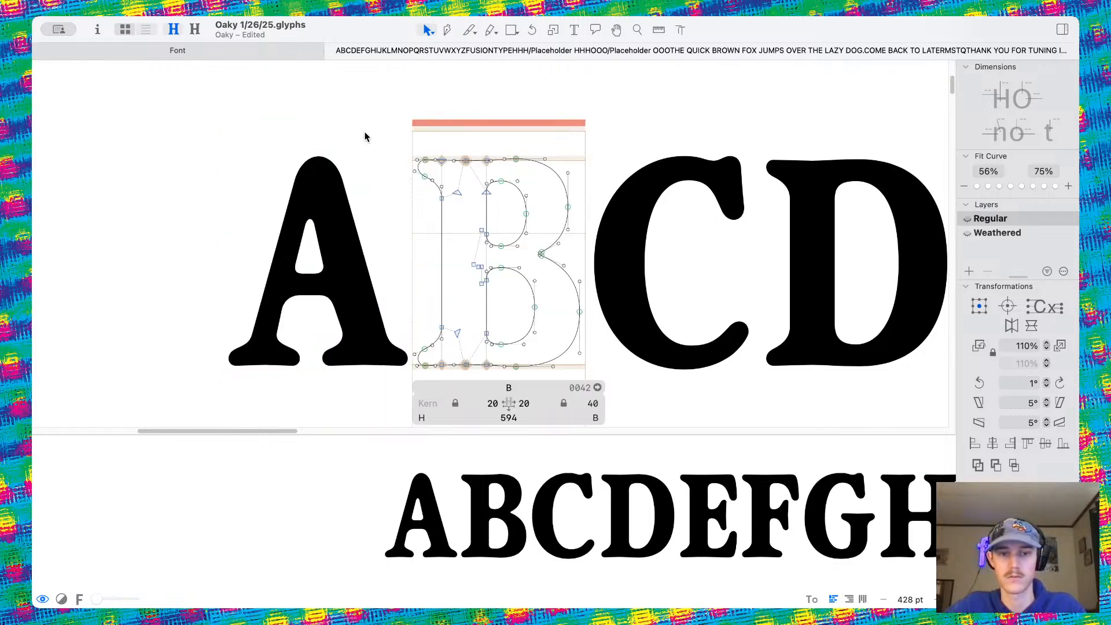
drag(365, 136, 867, 417)
click(983, 466)
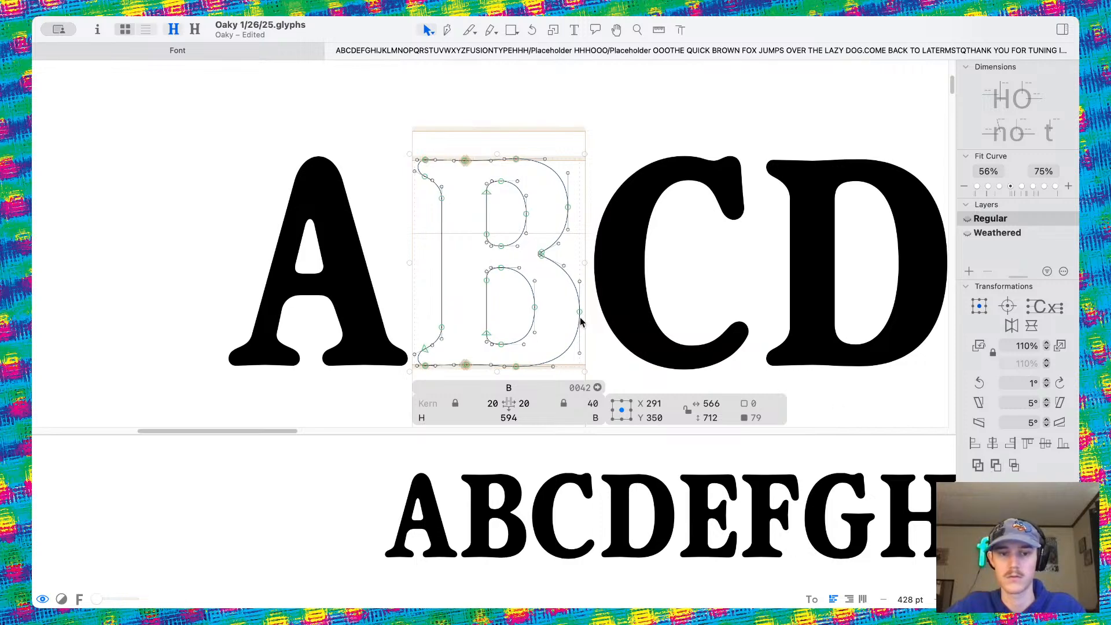
key(super+2)
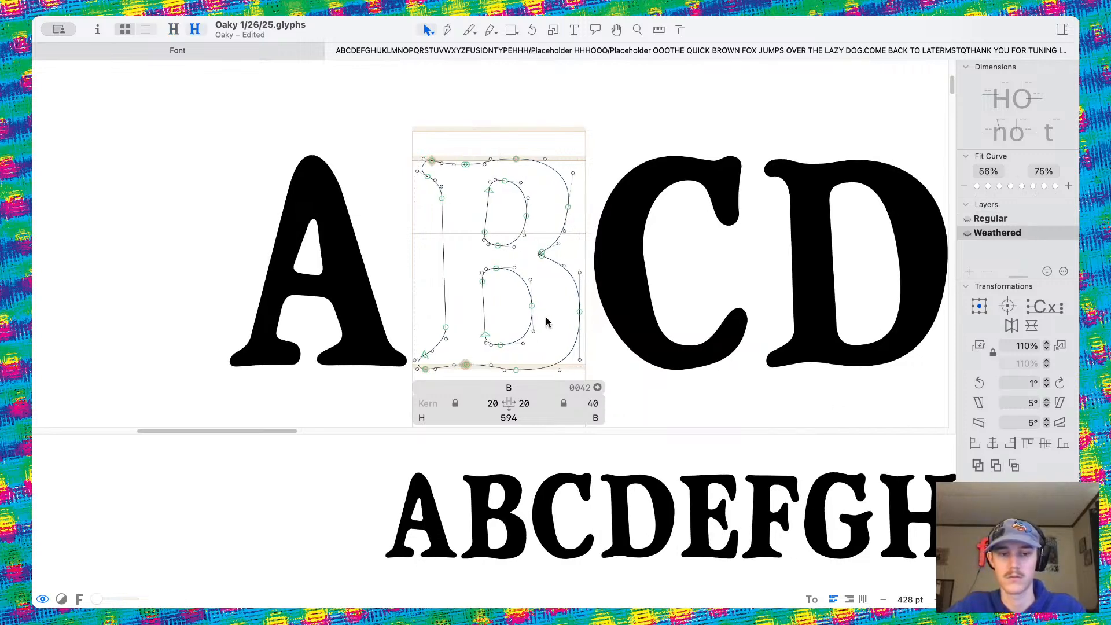
key(super+1)
Check the C's outline, unite the D's overlapping shapes in the Regular master, and compare the D with its Weathered version
scroll(458, 269, right, 4)
double_click(458, 268)
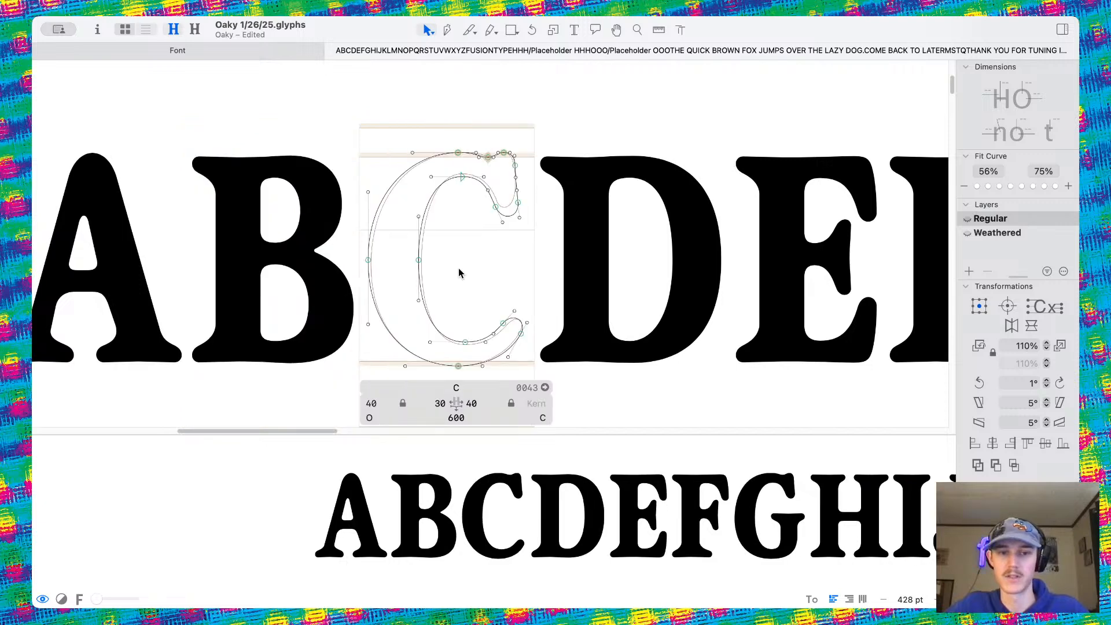
scroll(458, 269, right, 3)
double_click(458, 268)
drag(279, 86, 663, 425)
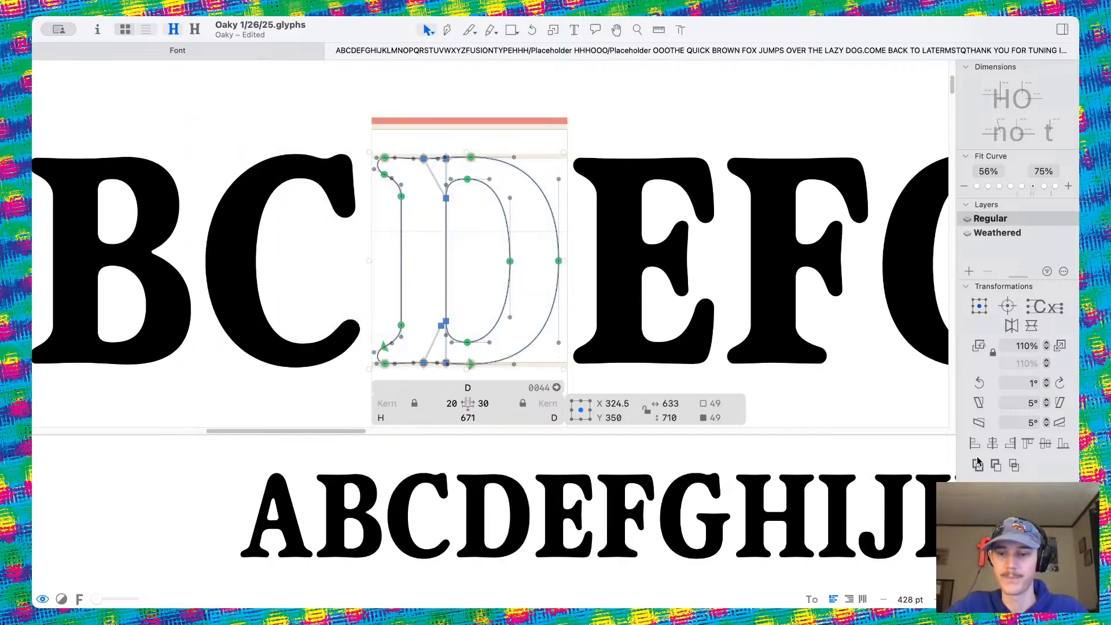
click(978, 465)
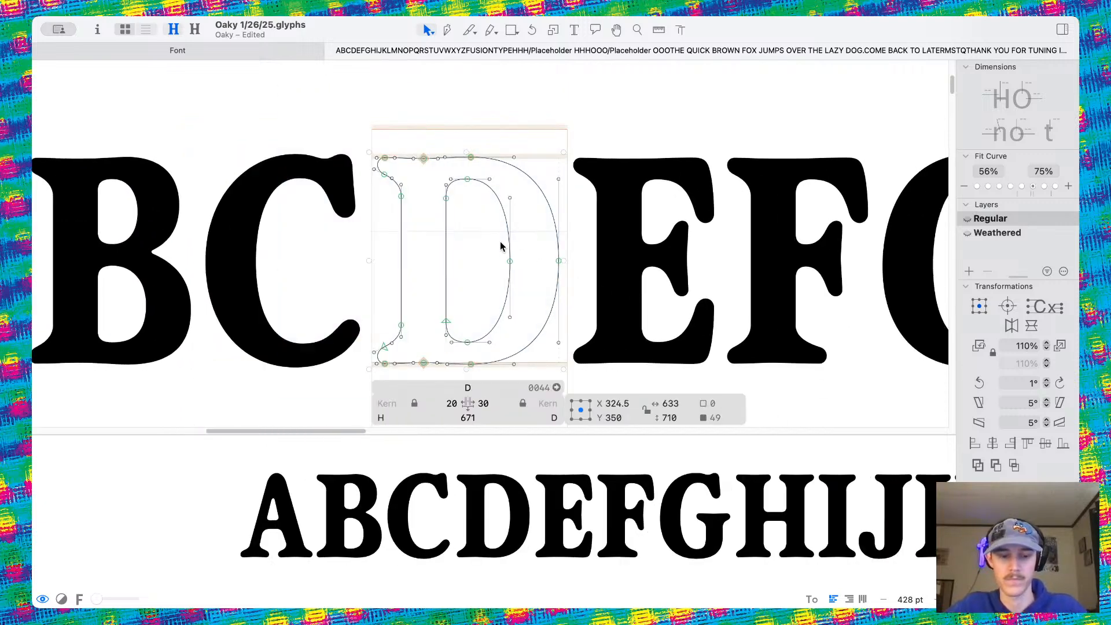
key(super+2)
key(super+1)
Unite the E's overlapping shapes in the Regular master and compare its nodes with the Weathered outline
double_click(652, 255)
scroll(652, 255, right, 3)
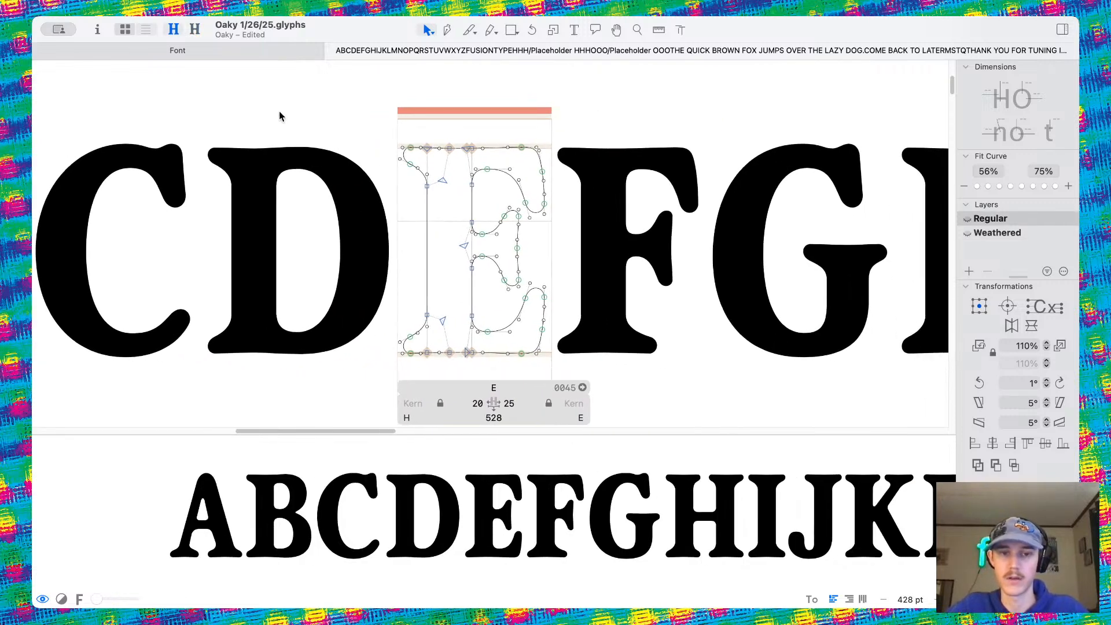
drag(280, 112, 697, 379)
click(978, 465)
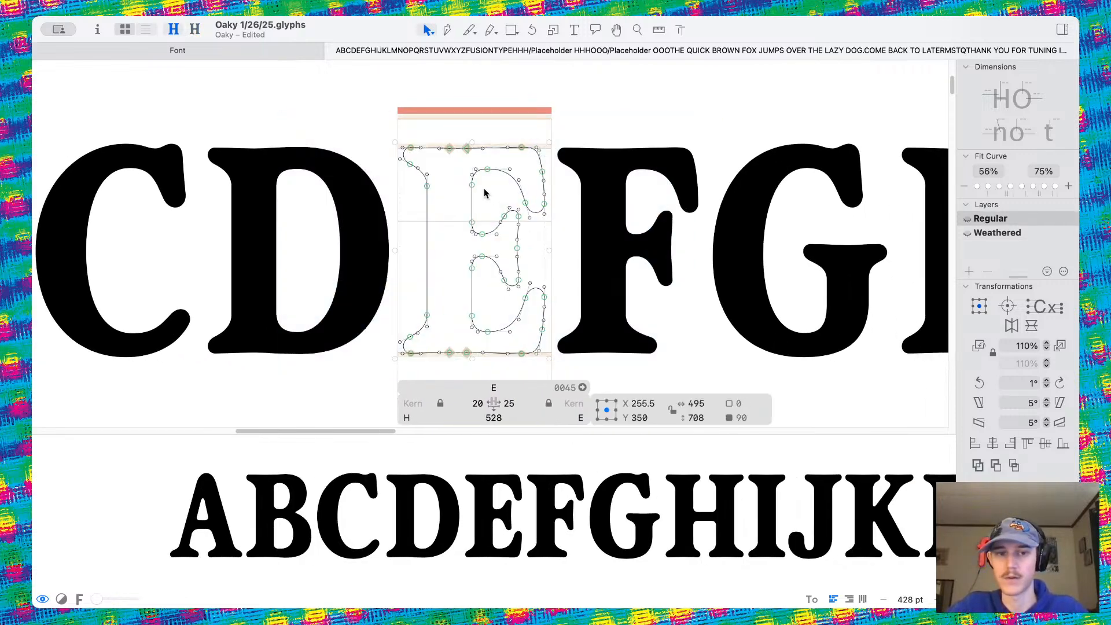
key(super+2)
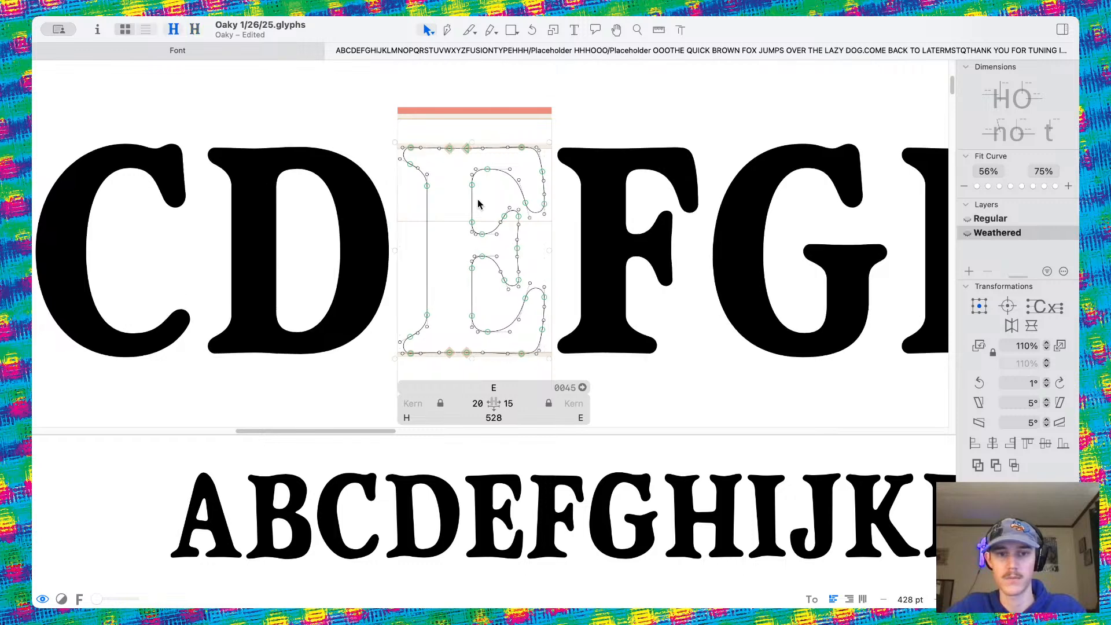
key(super+1)
key(super+2)
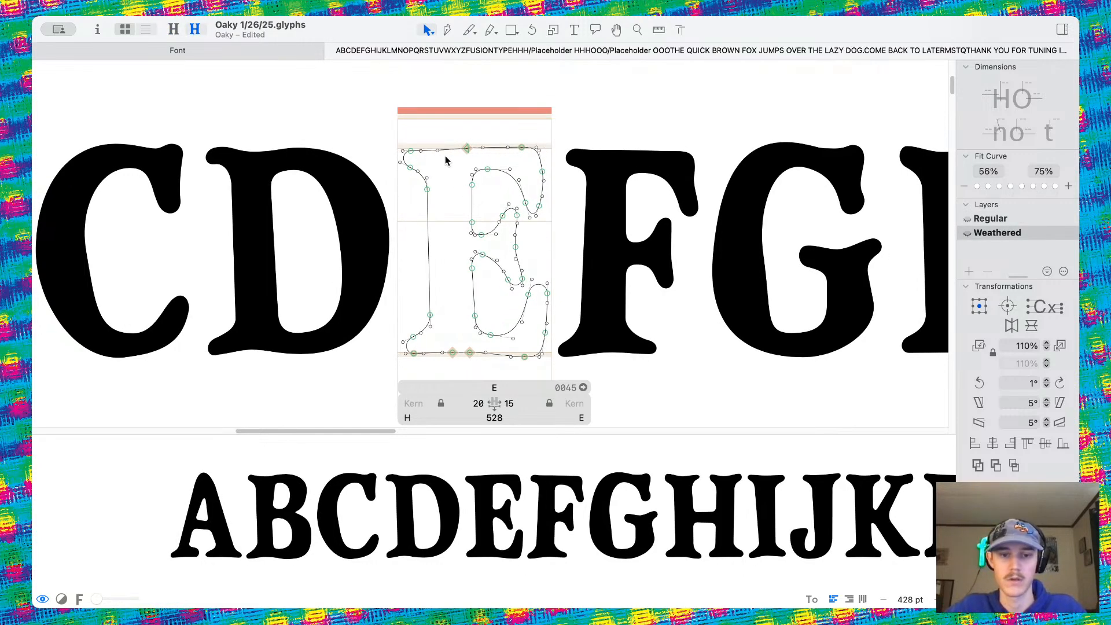
key(super+1)
key(super+2)
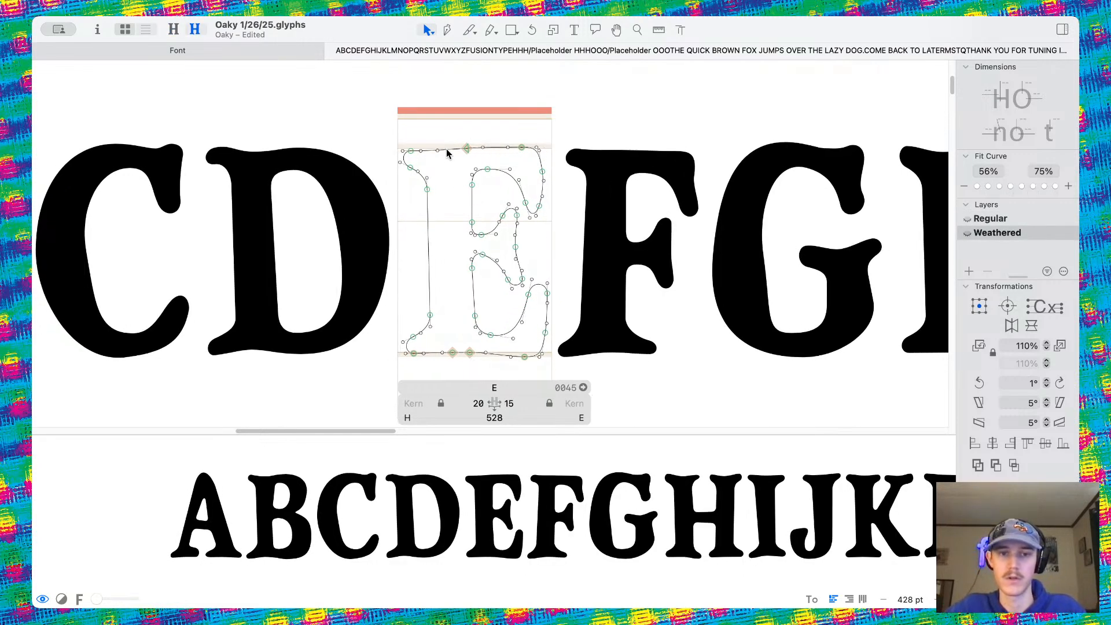
Add a node at X 115, Y 693 on the top edge of the Weathered E with the Pen tool
click(449, 31)
scroll(424, 155, up, 5)
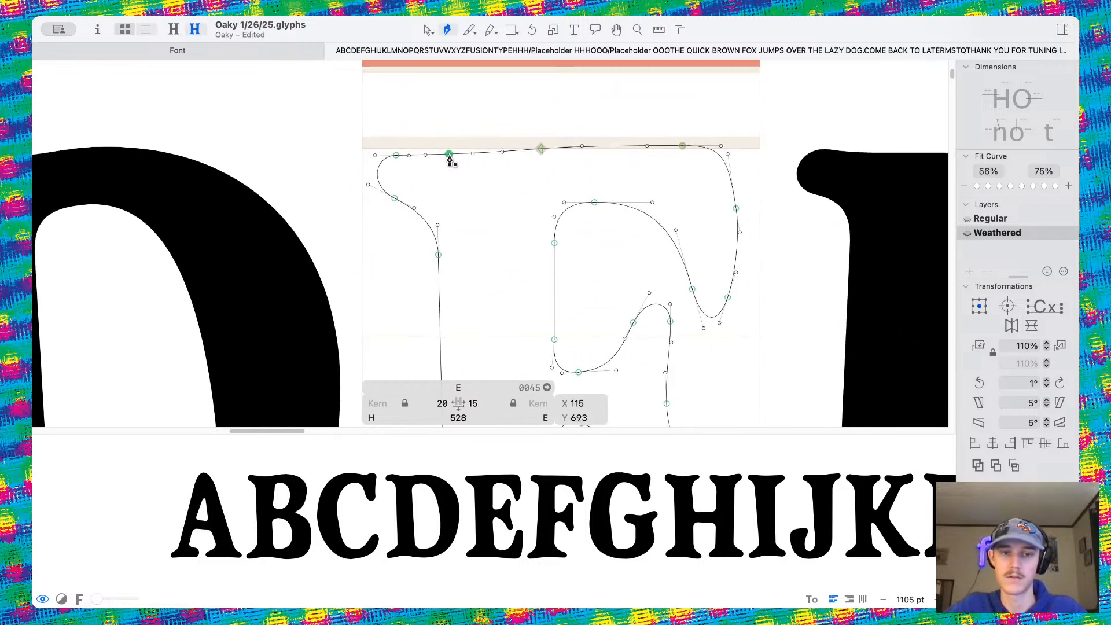
scroll(515, 112, down, 3)
key(v)
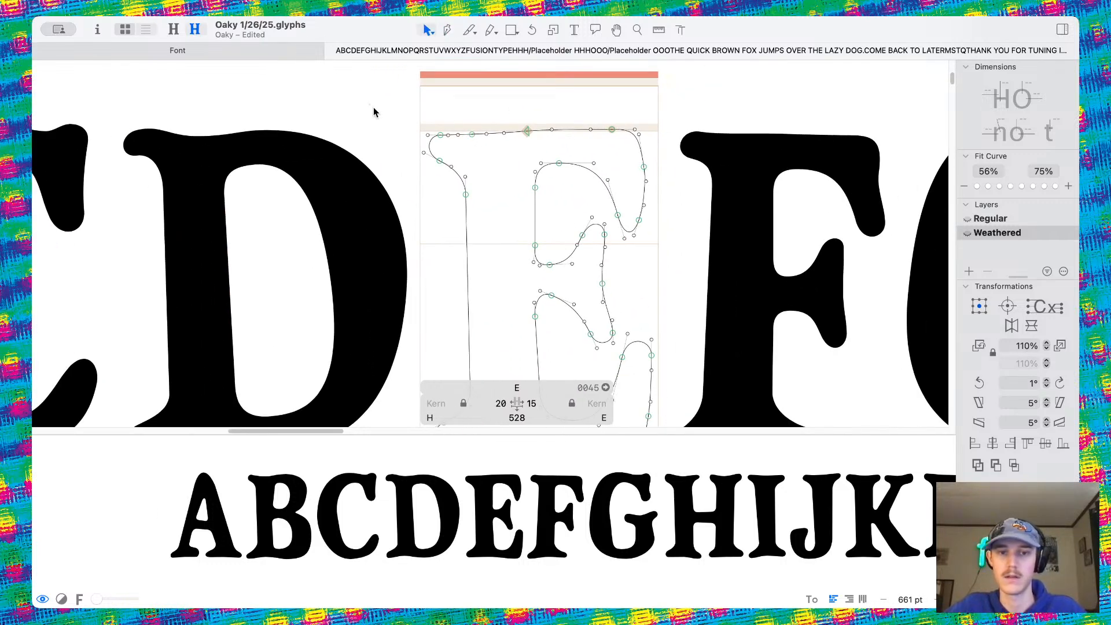
Select all nodes of the E in both masters and compare the Weathered and Regular node counts
drag(372, 112, 735, 436)
scroll(640, 374, down, 4)
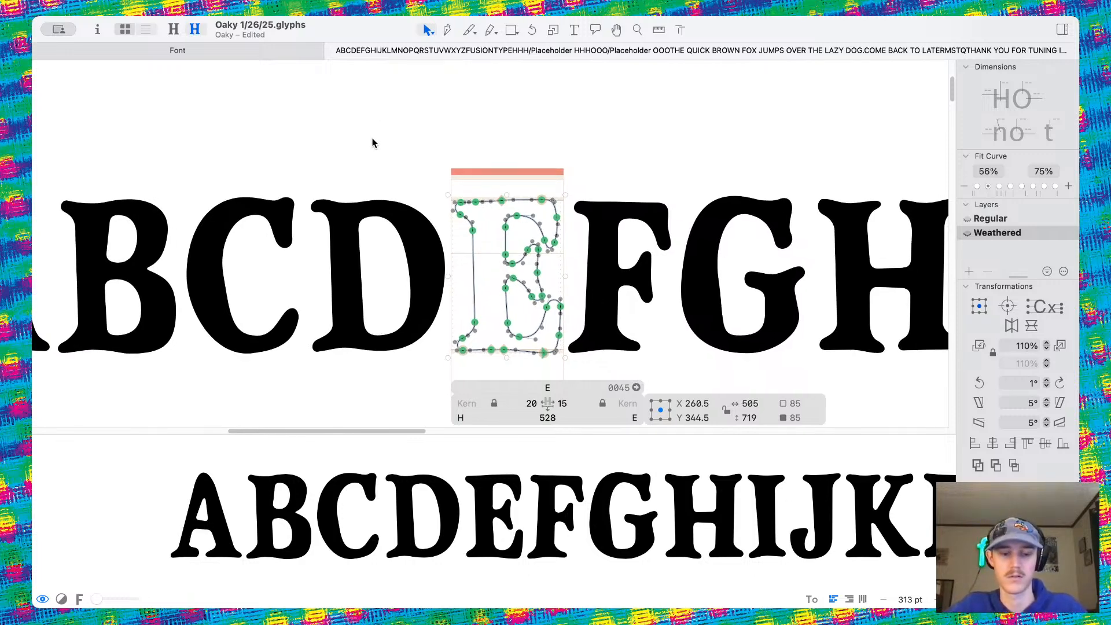
key(super+1)
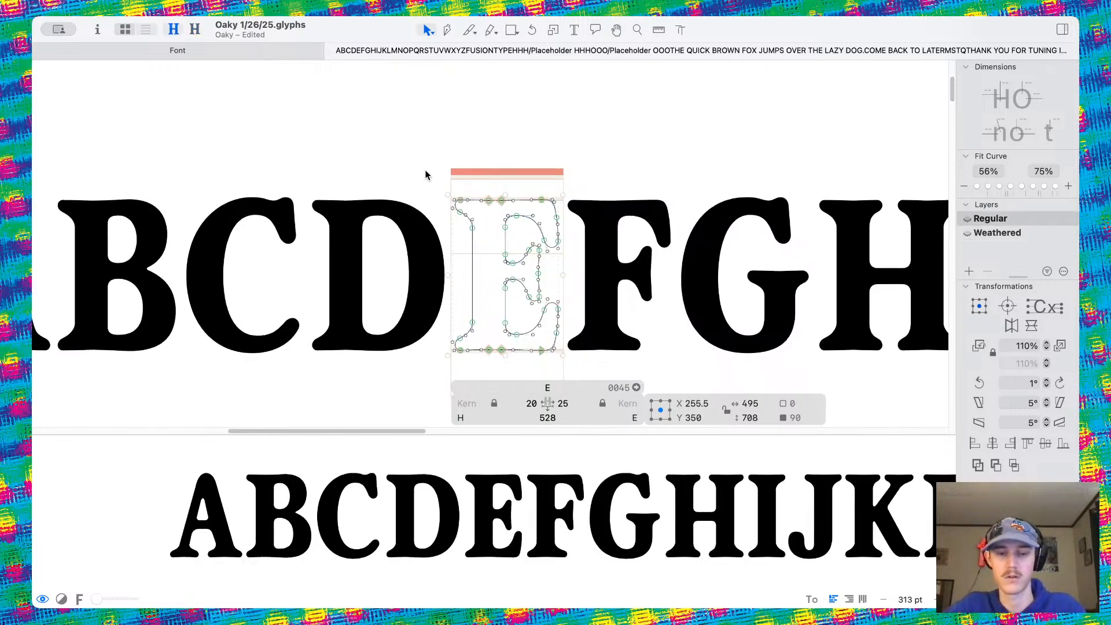
drag(425, 174, 660, 393)
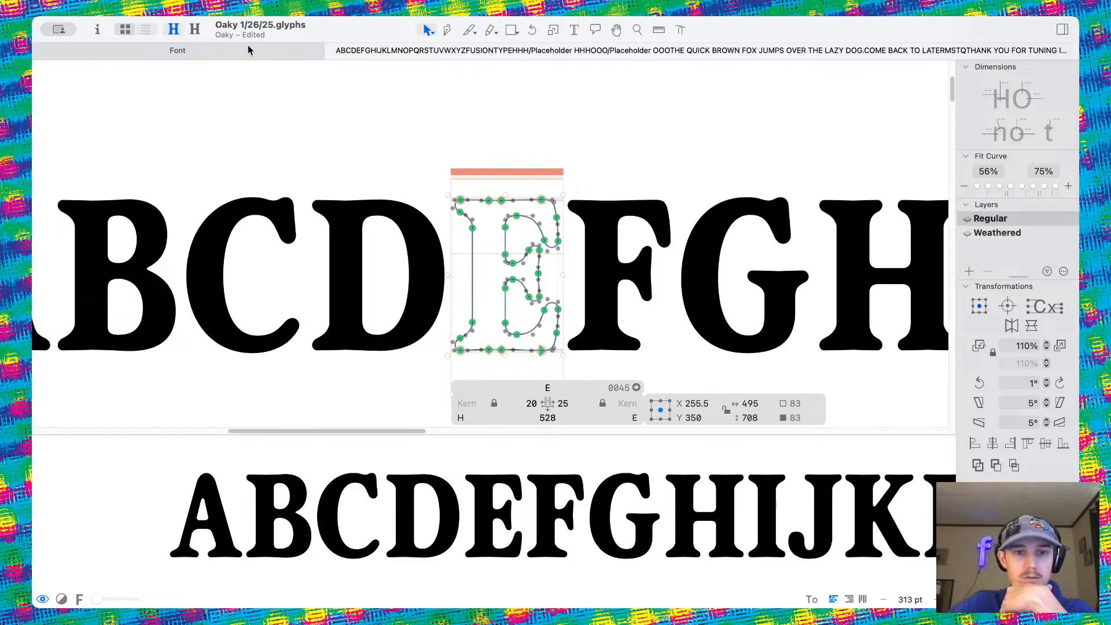
key(super+2)
scroll(523, 231, up, 5)
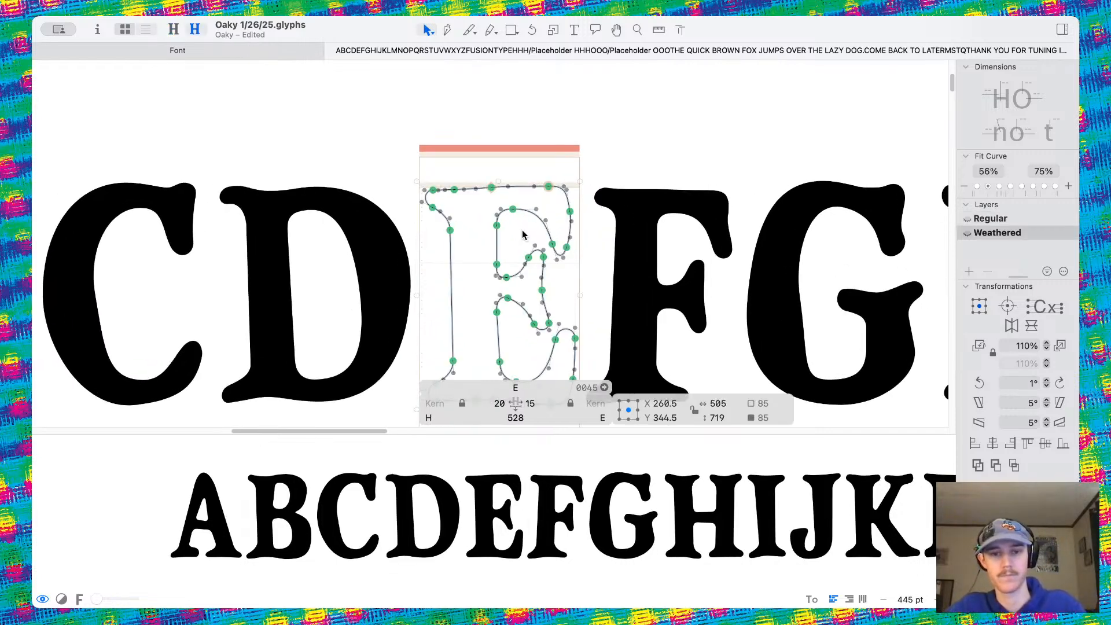
scroll(435, 186, down, 3)
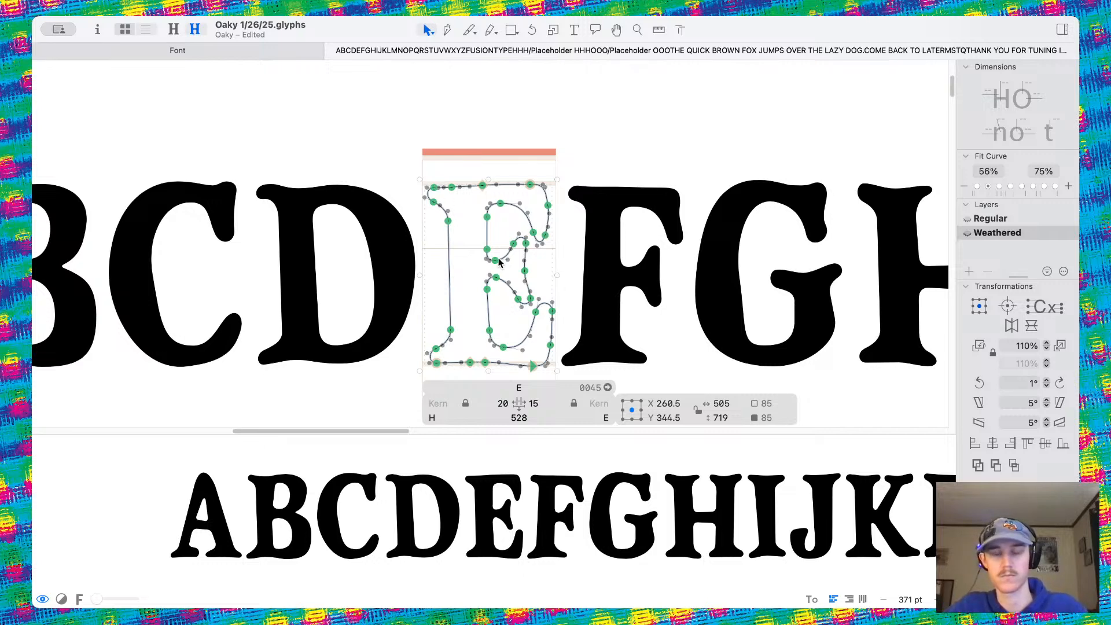
scroll(499, 261, up, 5)
click(561, 252)
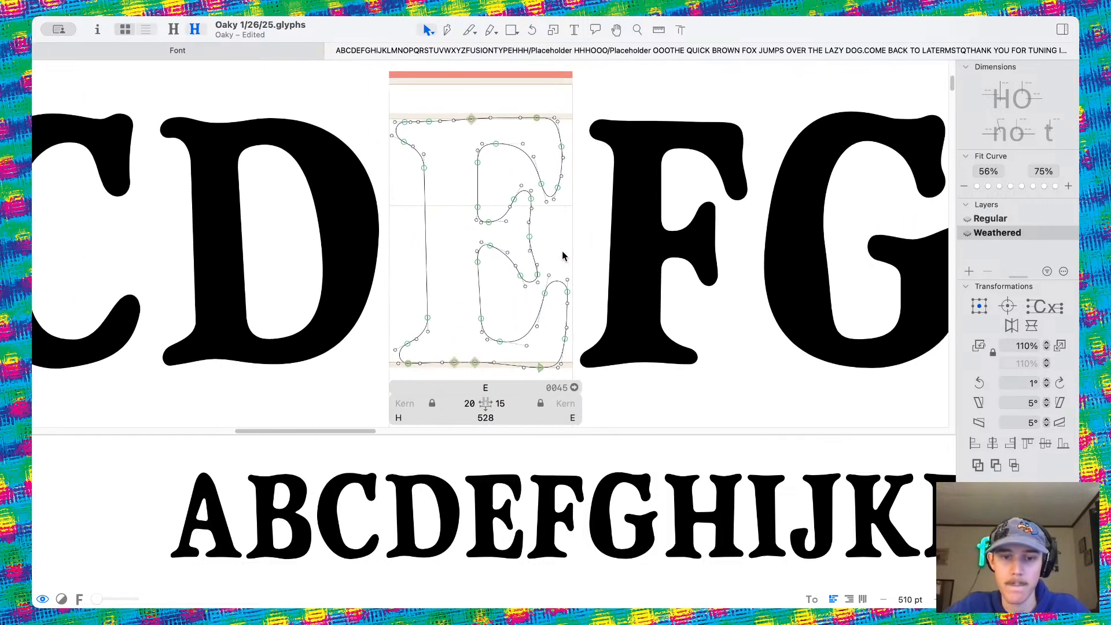
scroll(561, 251, right, 2)
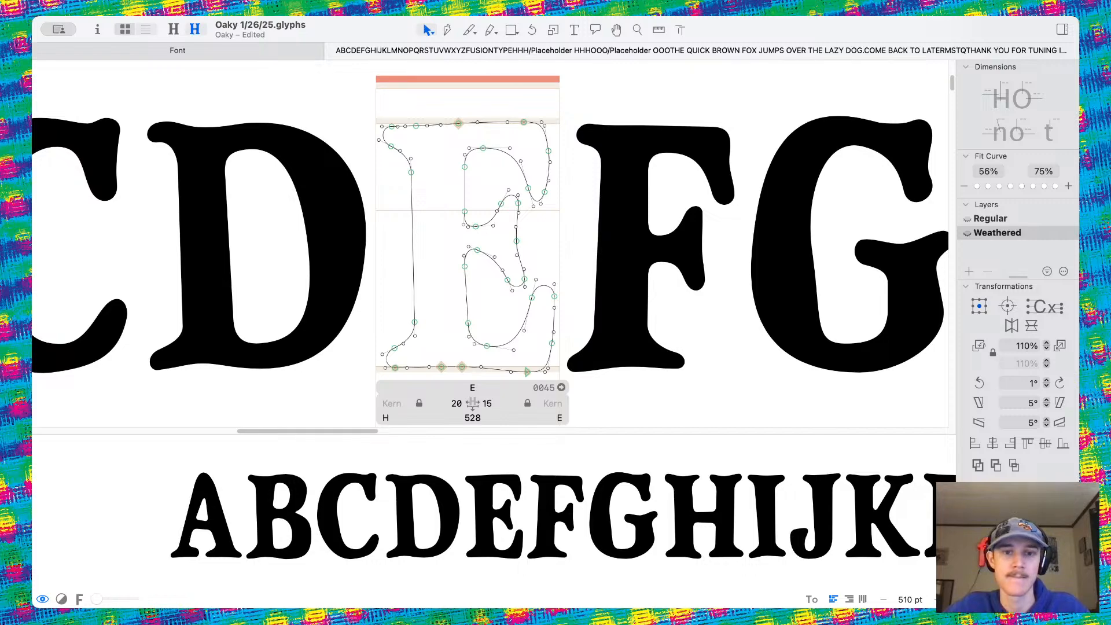
scroll(424, 204, down, 3)
Replace the letters MSTQ on the line below "COME BACK TO LATER" with E
click(574, 30)
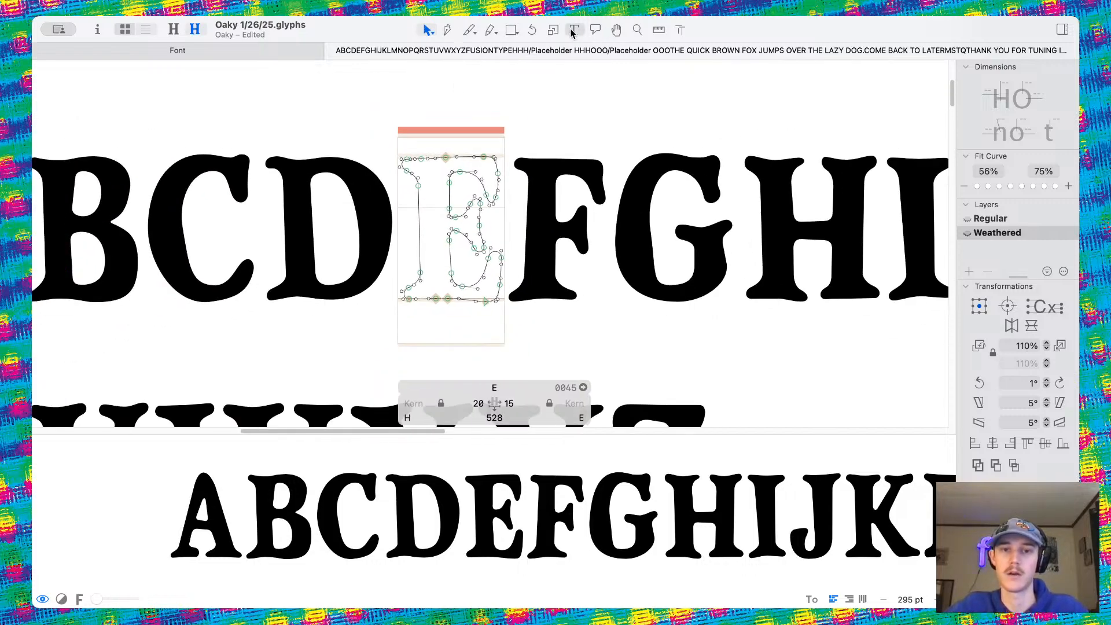
scroll(549, 295, down, 3)
scroll(549, 295, down, 5)
scroll(544, 294, down, 5)
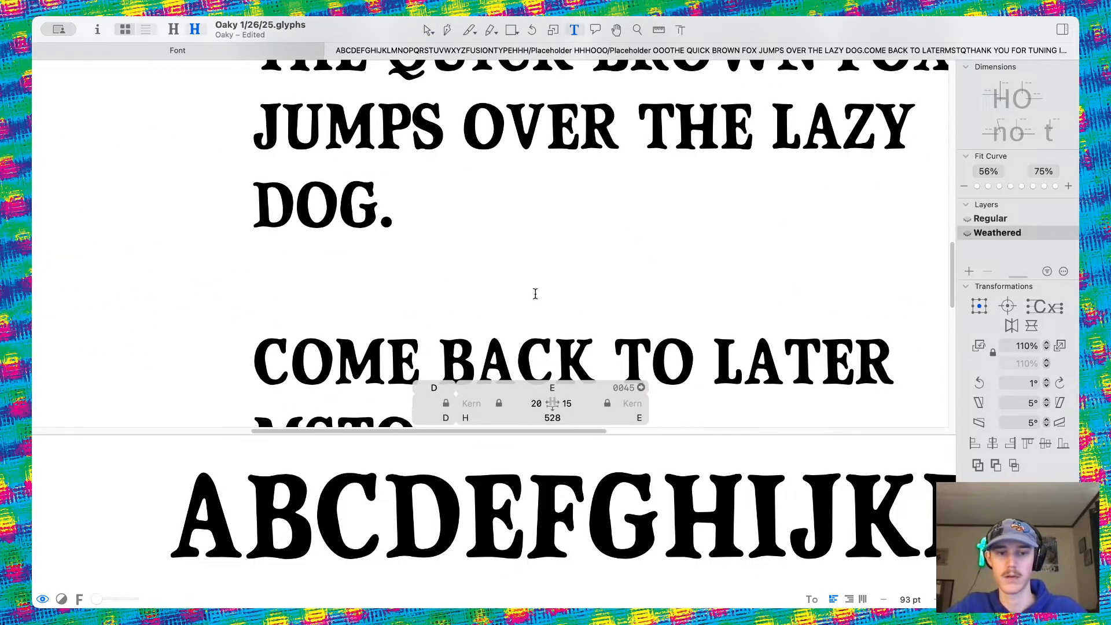
scroll(536, 293, down, 3)
scroll(486, 318, up, 2)
click(458, 324)
key(BackSpace)
key(BackSpace)
key(BackSpace)
key(BackSpace)
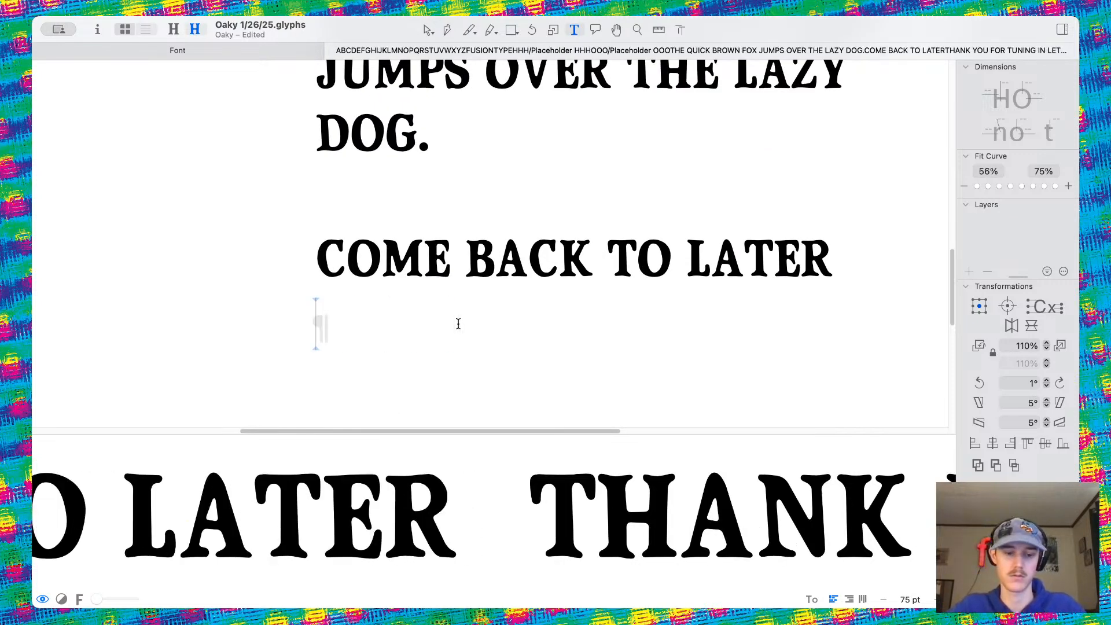
text(E)
click(428, 29)
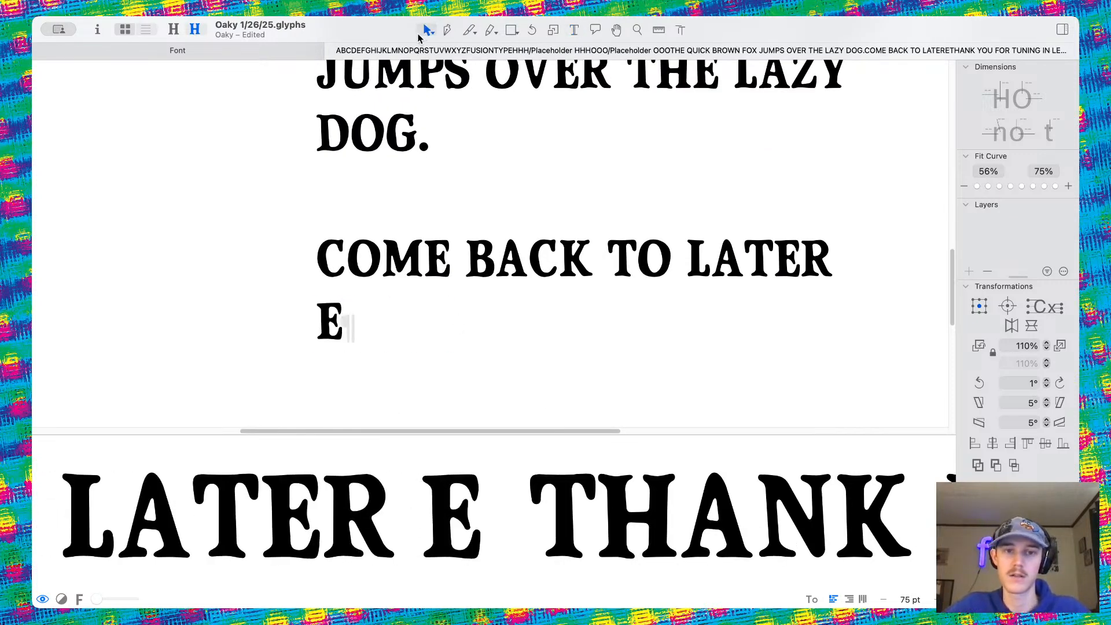
Open the F in the alphabet line for editing and unite its overlapping shapes in the Regular master
scroll(520, 318, up, 10)
scroll(458, 248, down, 2)
scroll(438, 220, up, 5)
scroll(402, 205, up, 3)
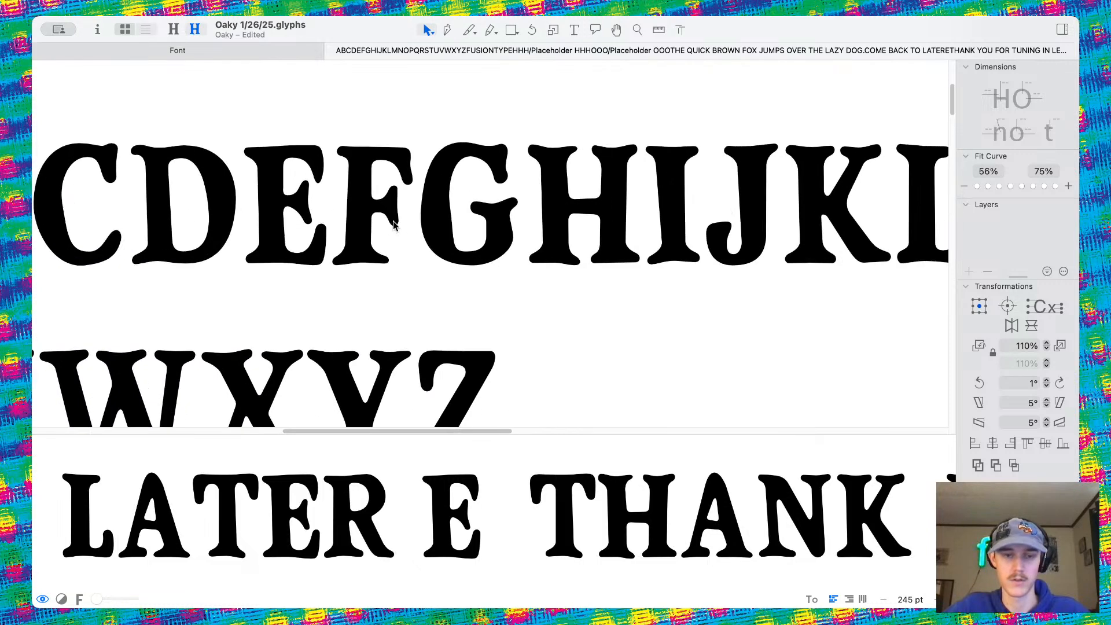
double_click(392, 239)
key(super+1)
drag(272, 131, 570, 339)
click(977, 466)
Select all nodes of the F in the Weathered and Regular masters and compare their node counts
key(super+2)
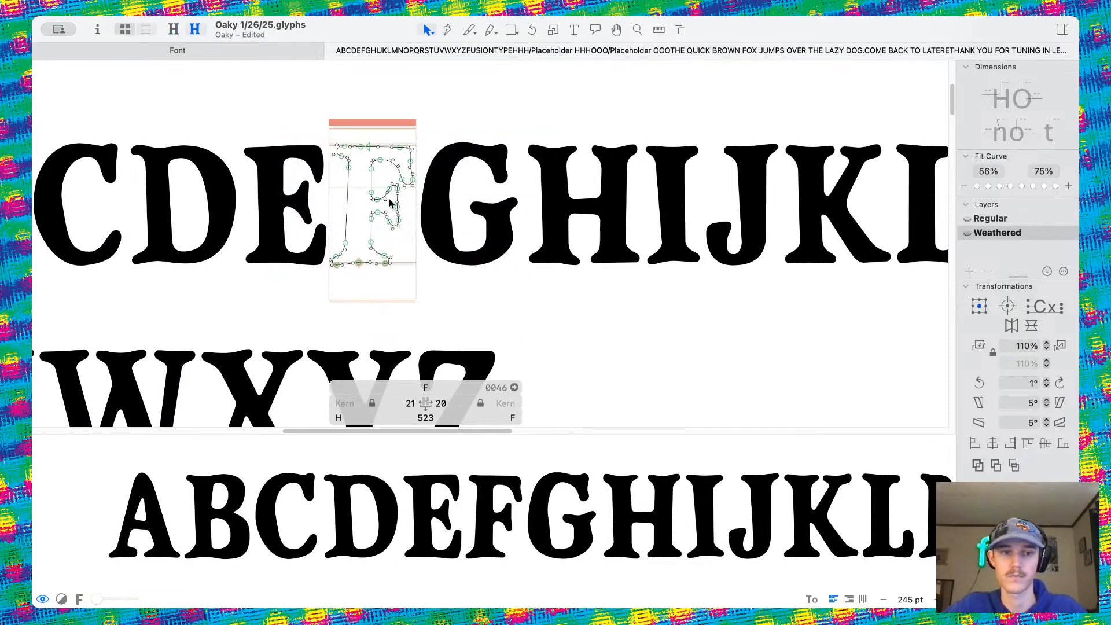
drag(280, 131, 529, 338)
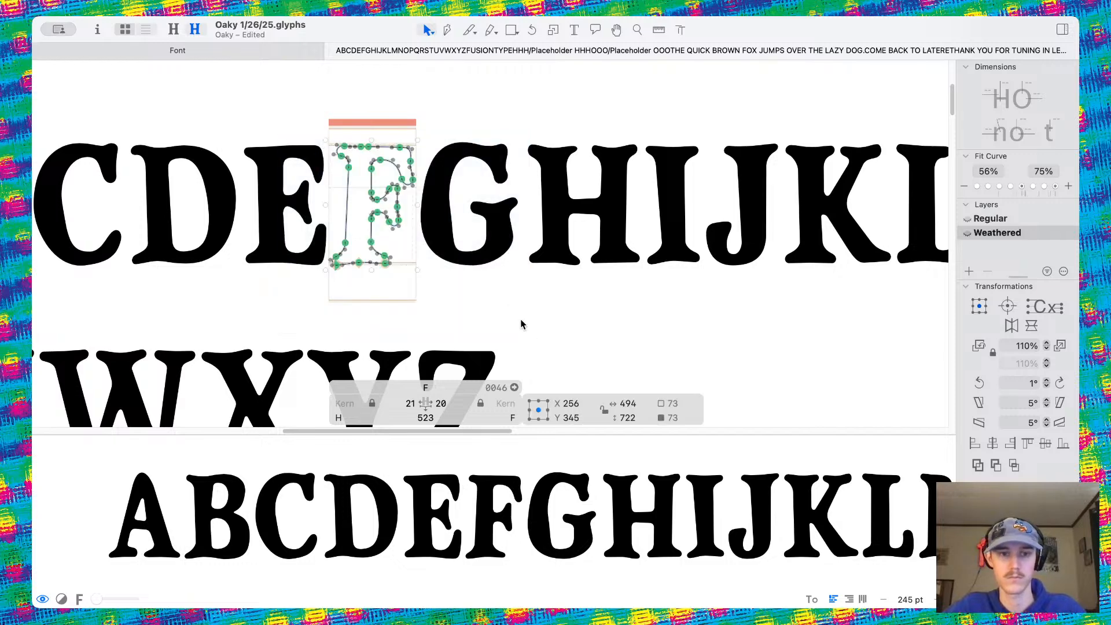
key(super+1)
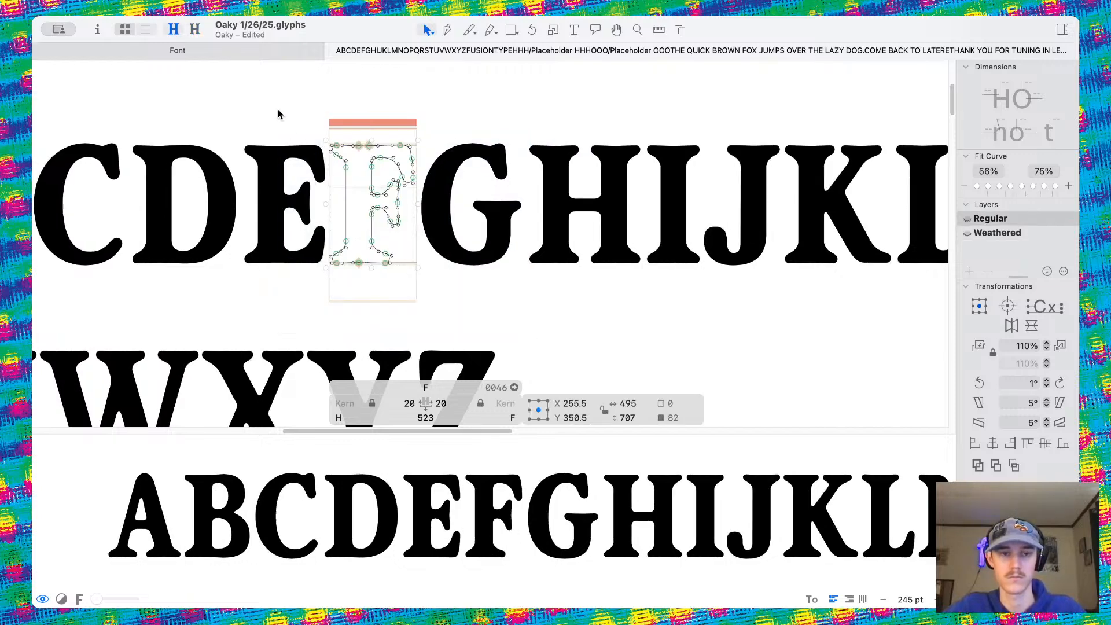
drag(277, 109, 560, 380)
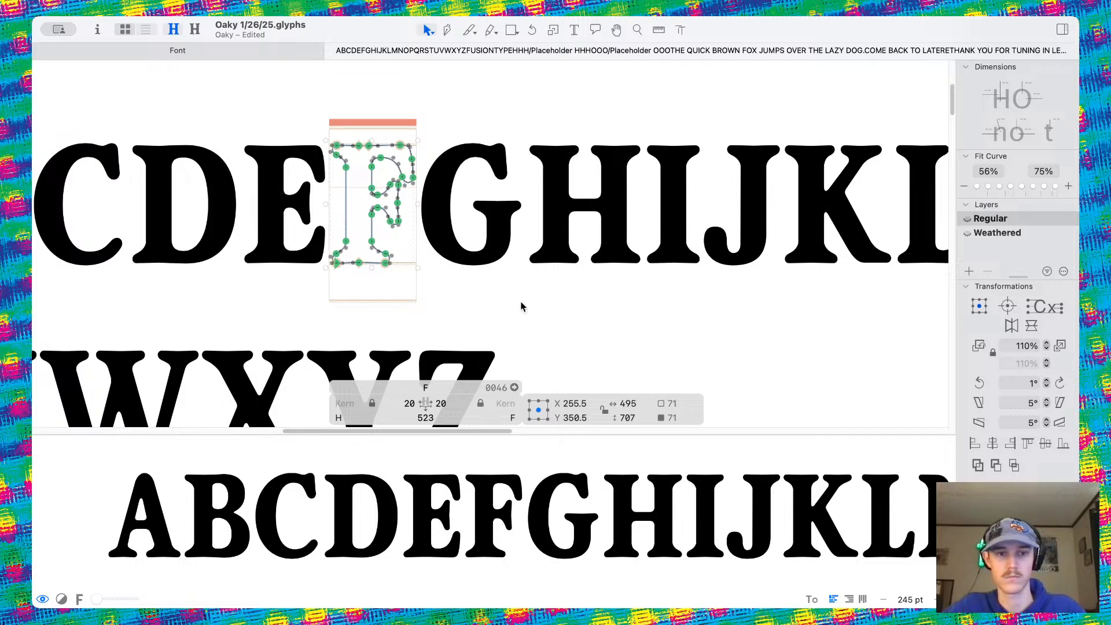
scroll(426, 205, up, 6)
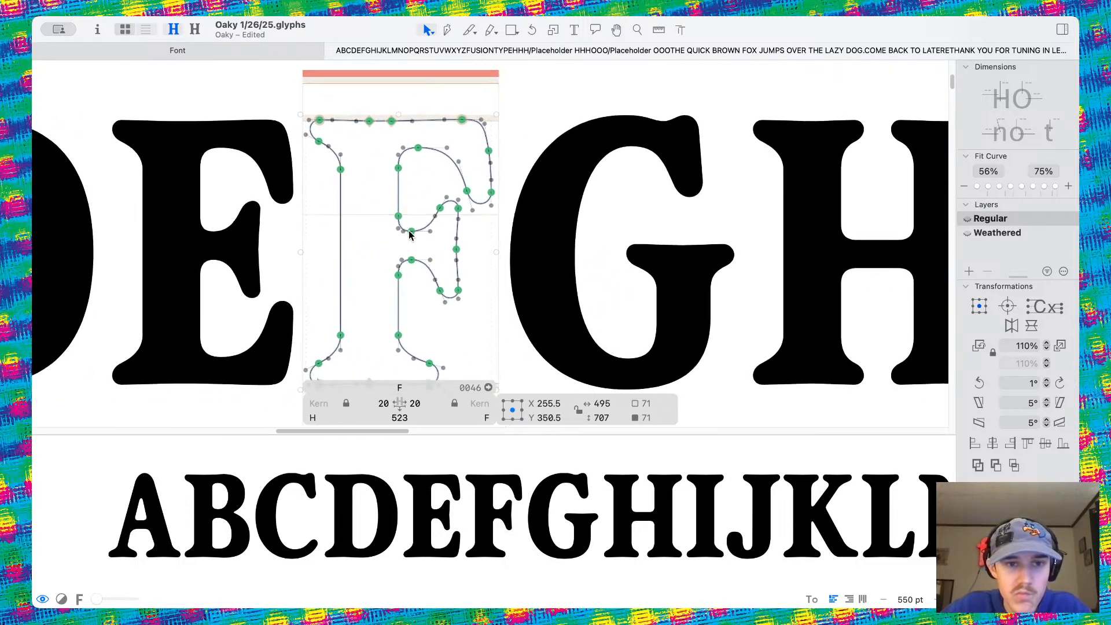
Alternate between the Weathered and Regular masters of the F and compare the outlines node by node
key(super+2)
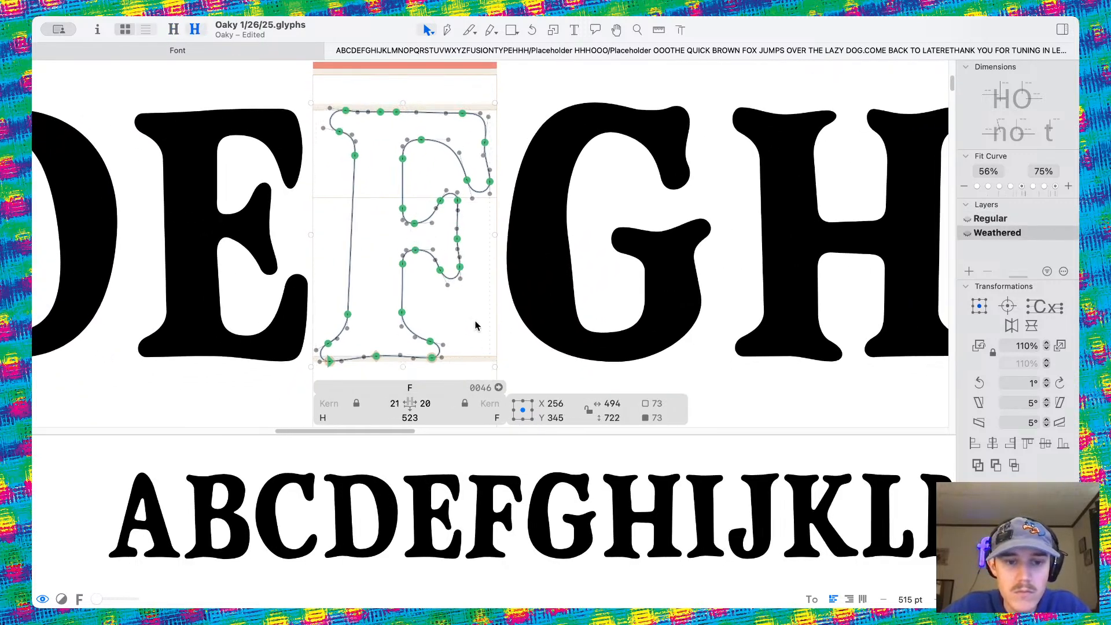
key(super+1)
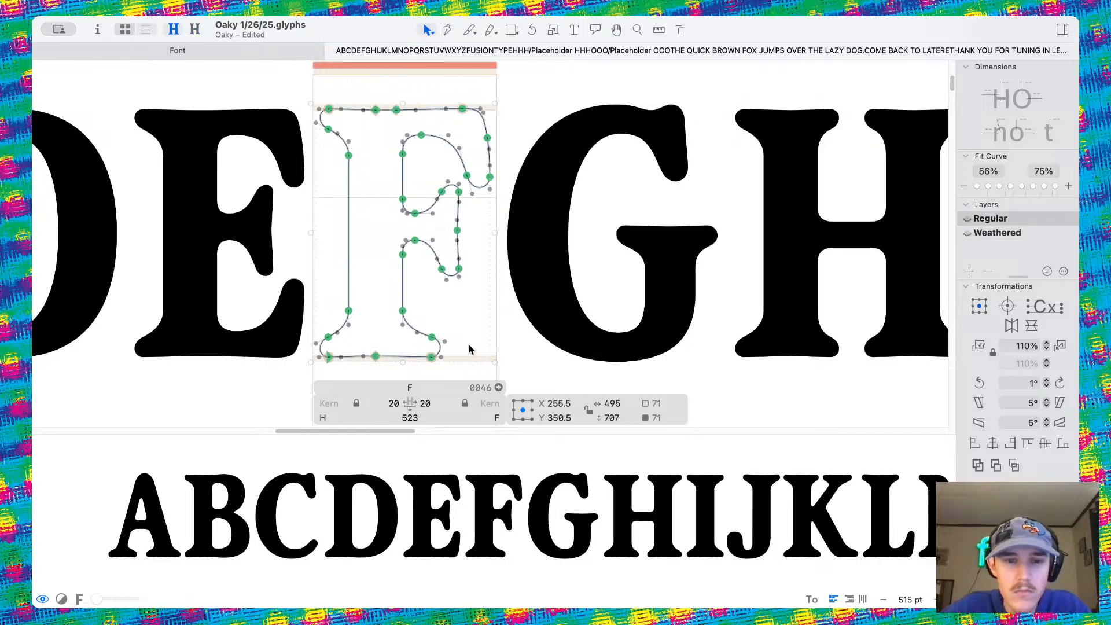
key(super+2)
key(super+1)
key(super+1)
key(super+2)
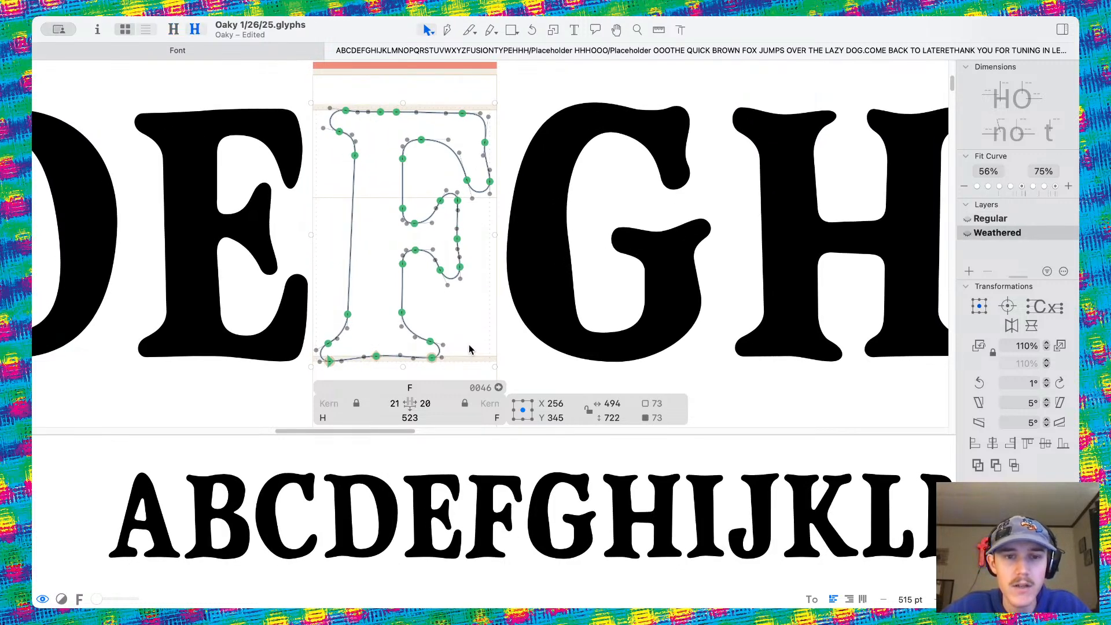
key(super+1)
key(super+2)
key(super+1)
key(super+2)
key(super+1)
key(super+2)
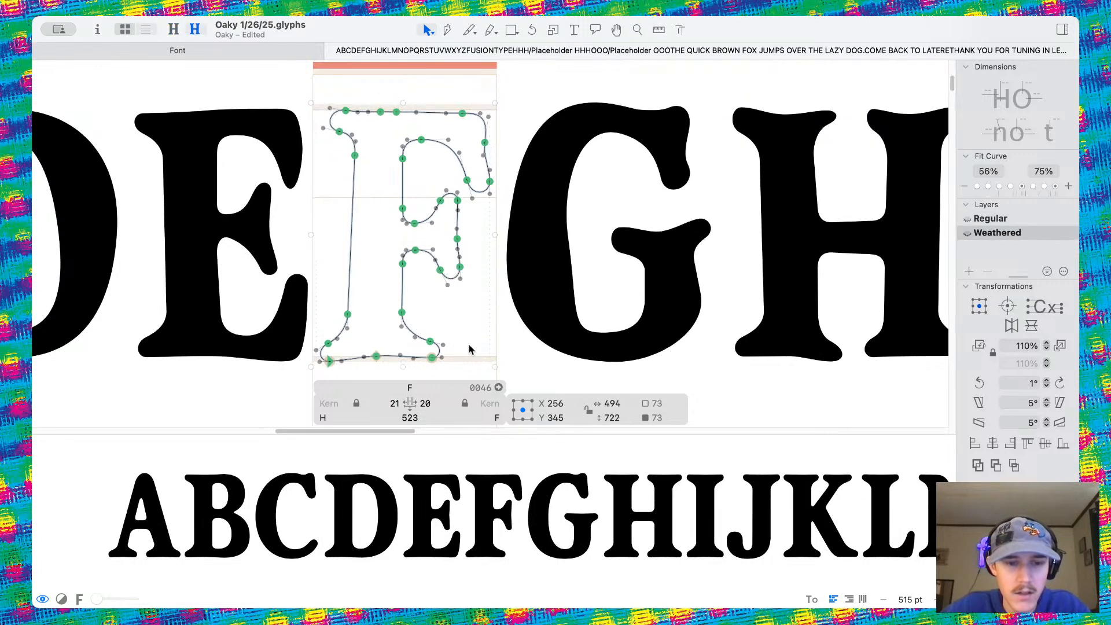
key(super+1)
key(super+2)
key(super+1)
key(super+2)
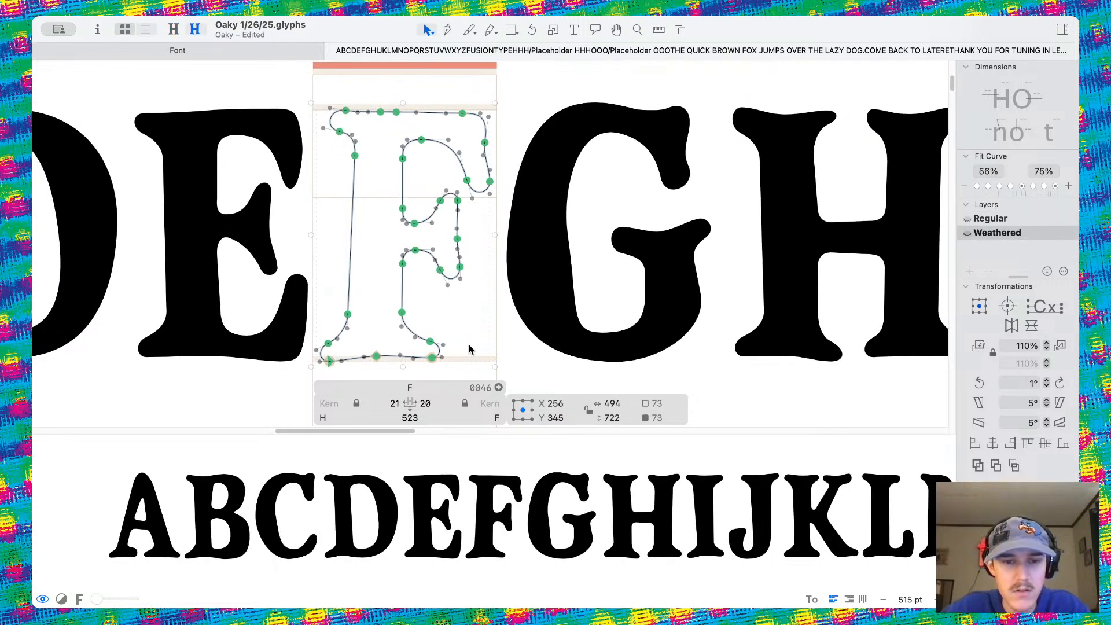
key(super+1)
key(super+2)
key(super+1)
key(super+2)
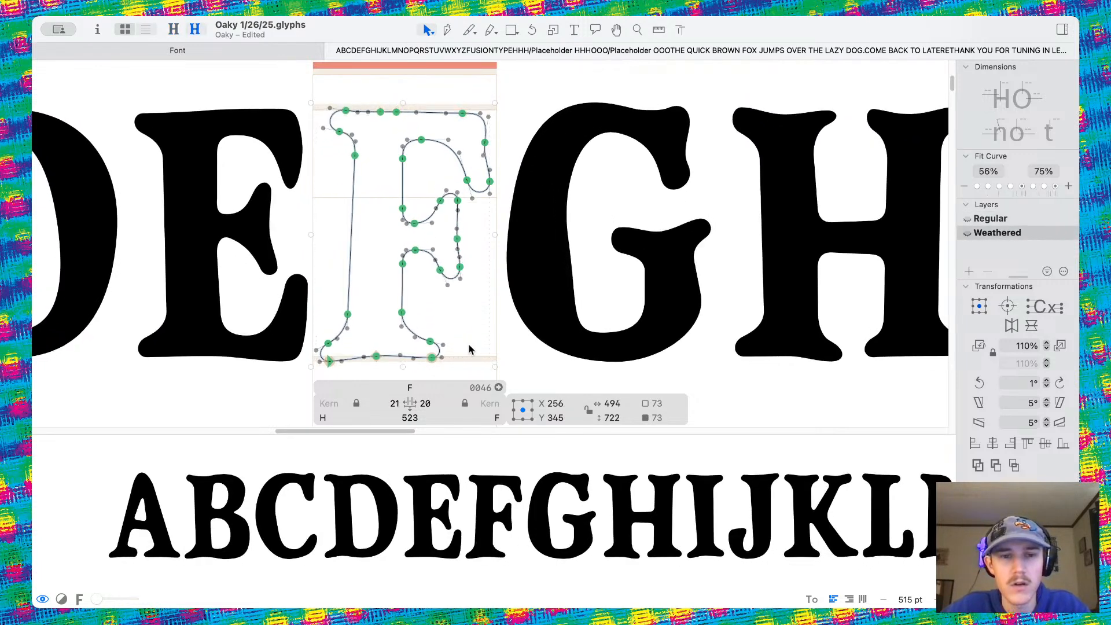
key(super+1)
key(super+2)
key(super+1)
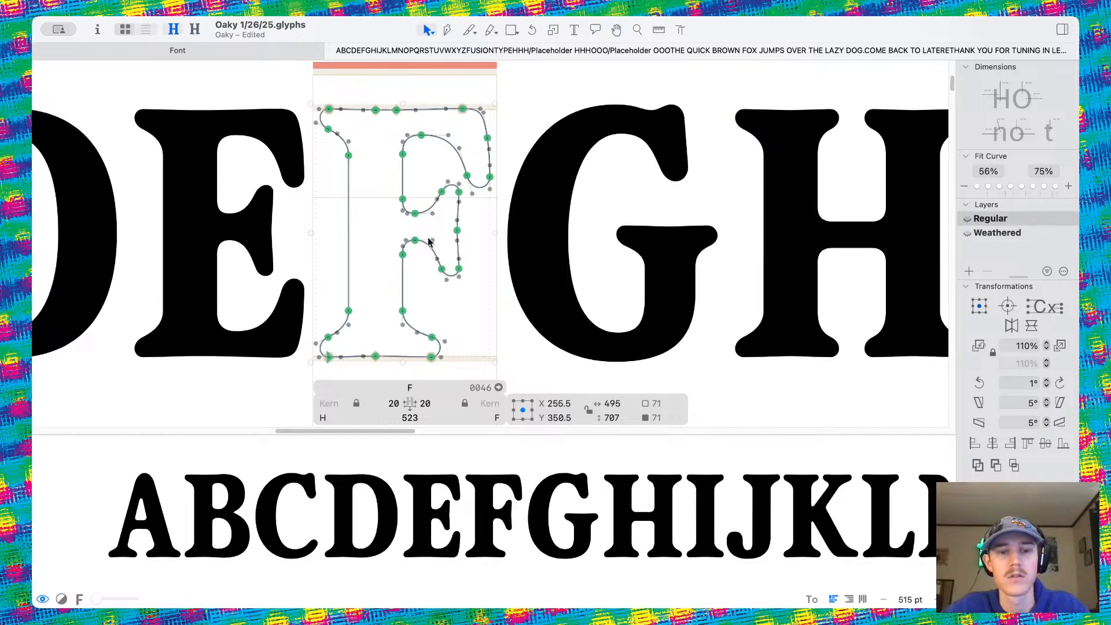
Save the font file and add F after the E on the line below "COME BACK TO LATER"
scroll(429, 242, down, 2)
key(super+s)
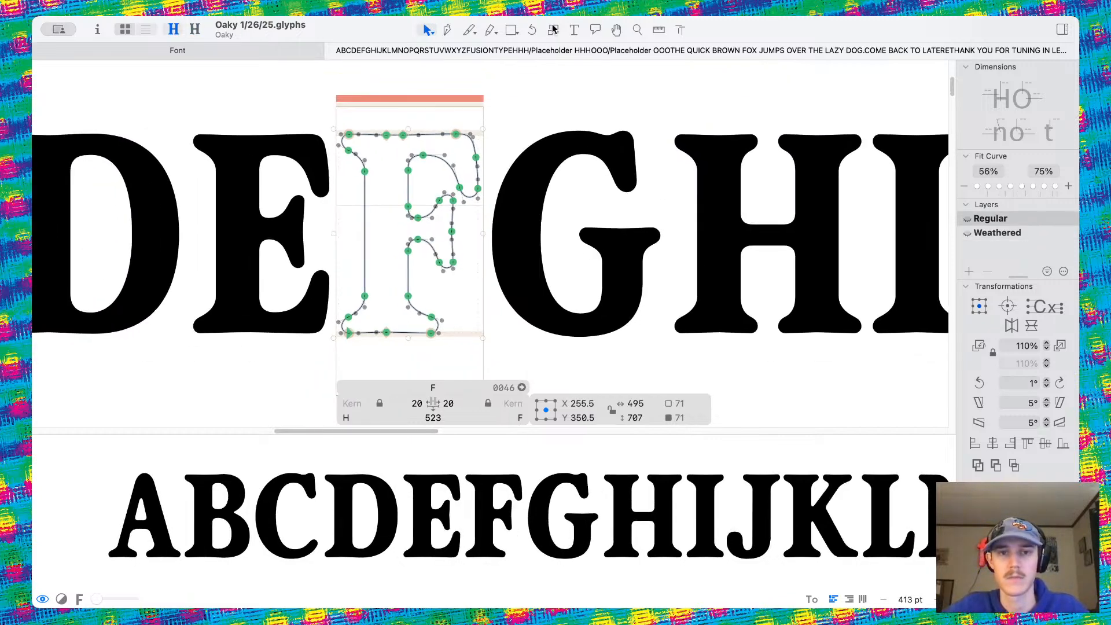
click(573, 36)
scroll(541, 219, down, 10)
scroll(503, 284, down, 5)
scroll(489, 291, down, 10)
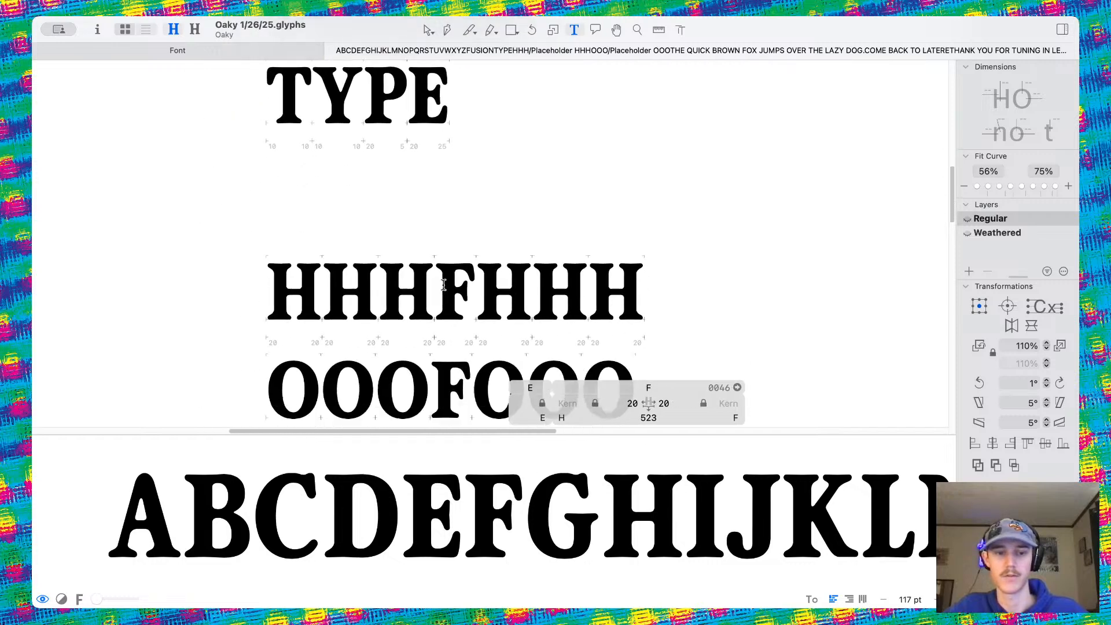
scroll(441, 285, down, 3)
scroll(405, 347, down, 2)
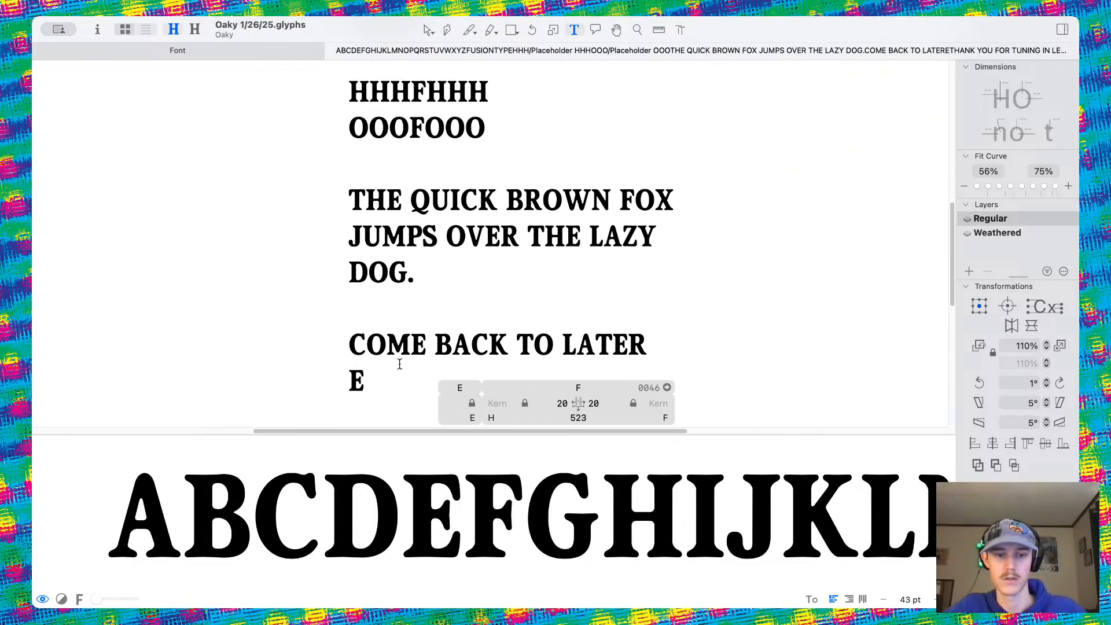
text(F)
scroll(464, 248, up, 10)
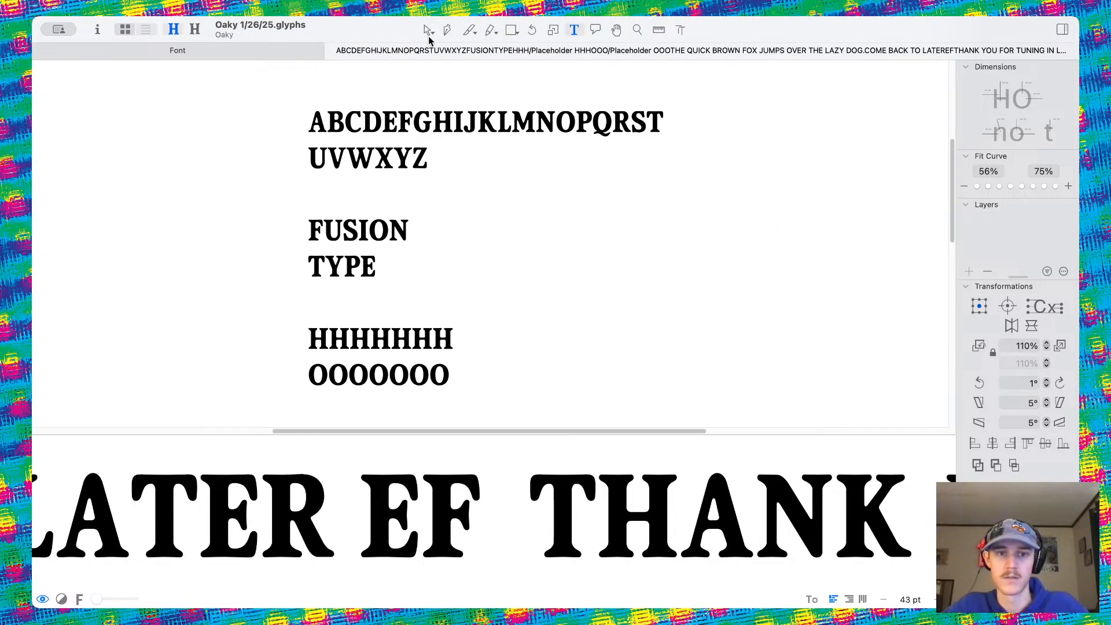
scroll(409, 109, up, 5)
key(Escape)
scroll(411, 174, up, 6)
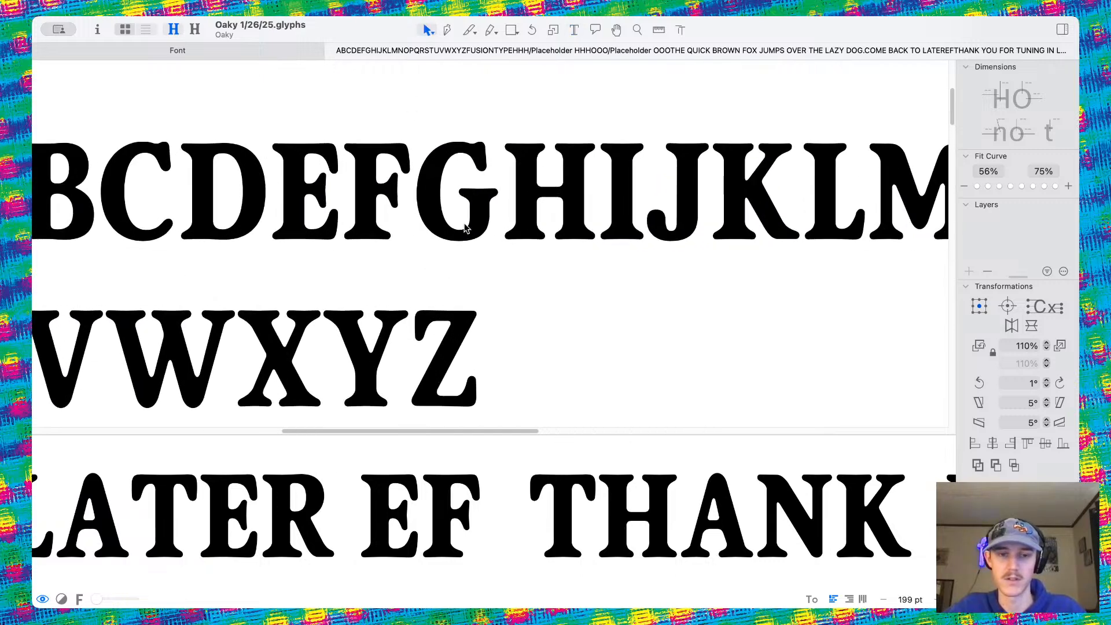
Check the G in its Weathered version and unite the H's overlapping shapes in the Regular master
double_click(461, 211)
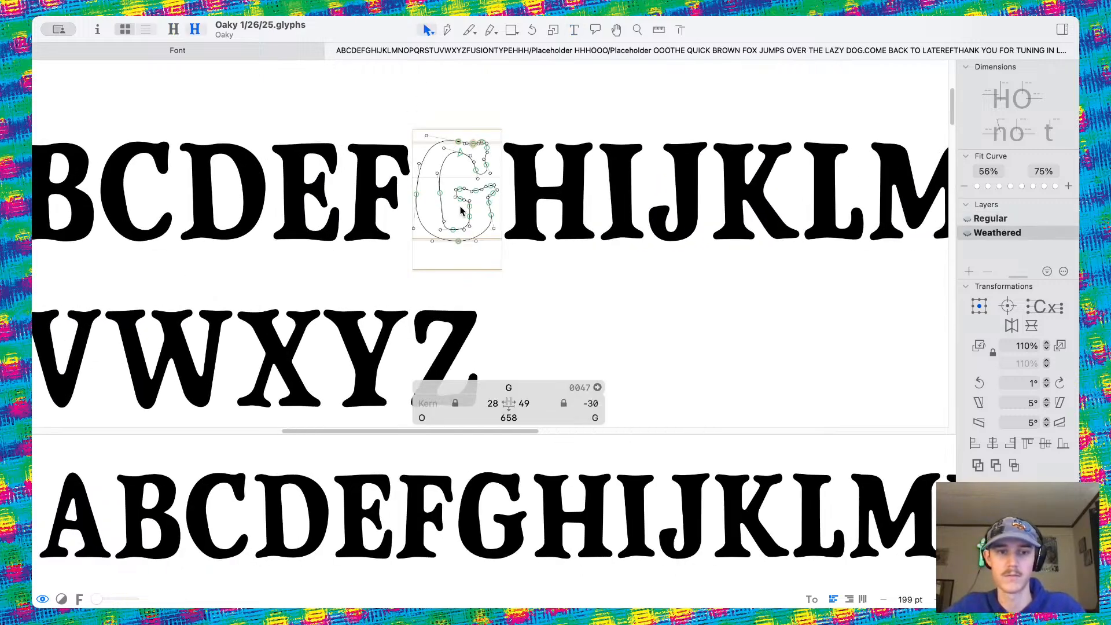
double_click(546, 214)
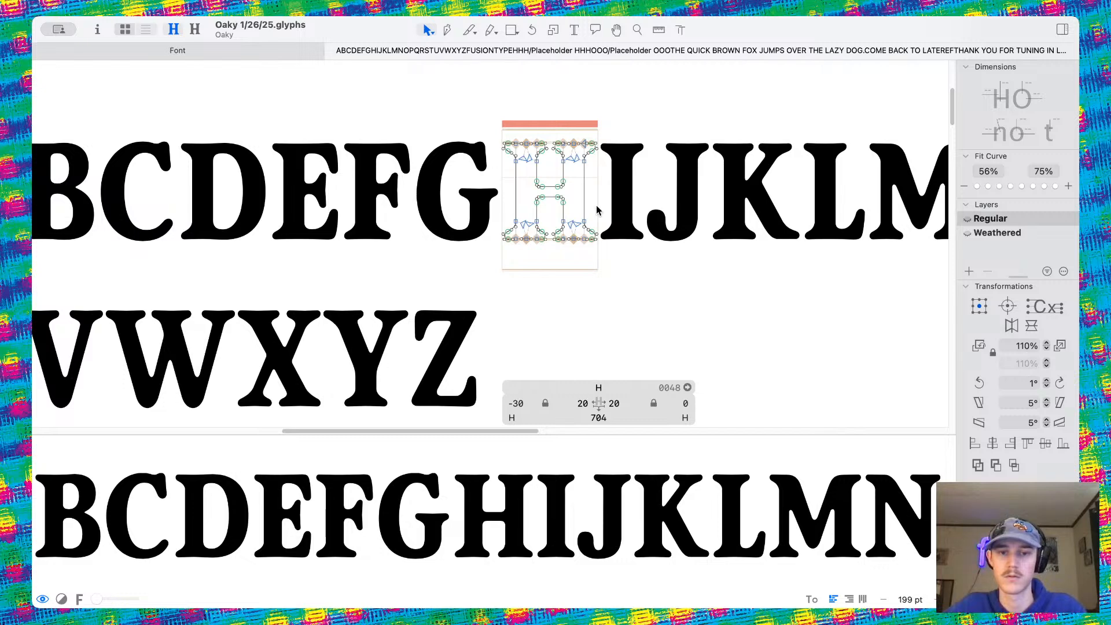
key(super+a)
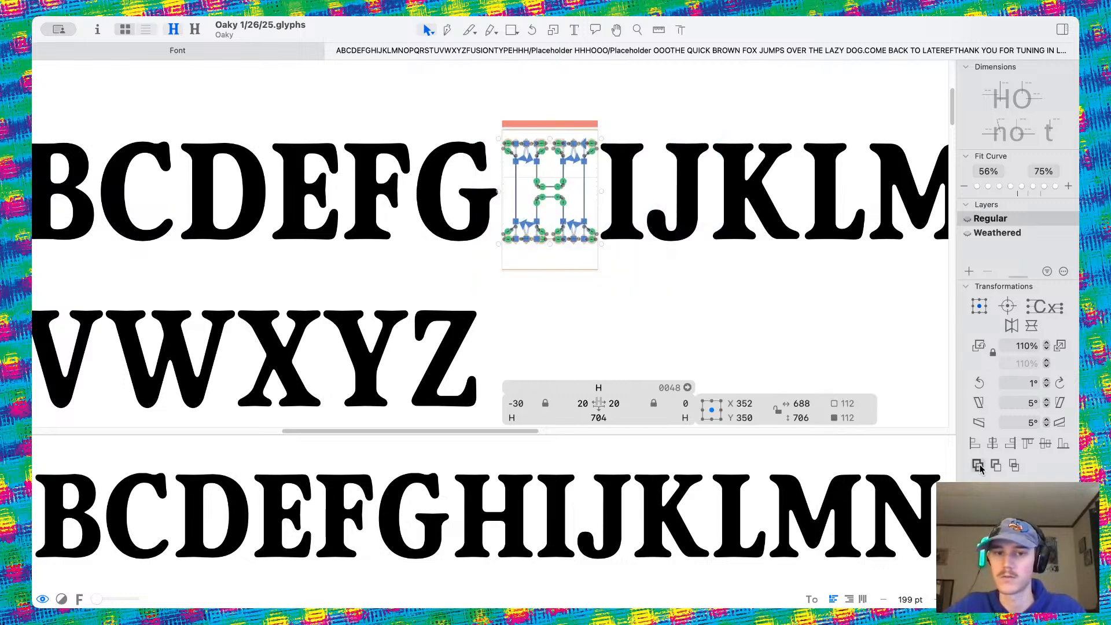
click(978, 465)
Open the I and unite all its overlapping shapes in the Regular master
scroll(588, 195, up, 5)
double_click(477, 209)
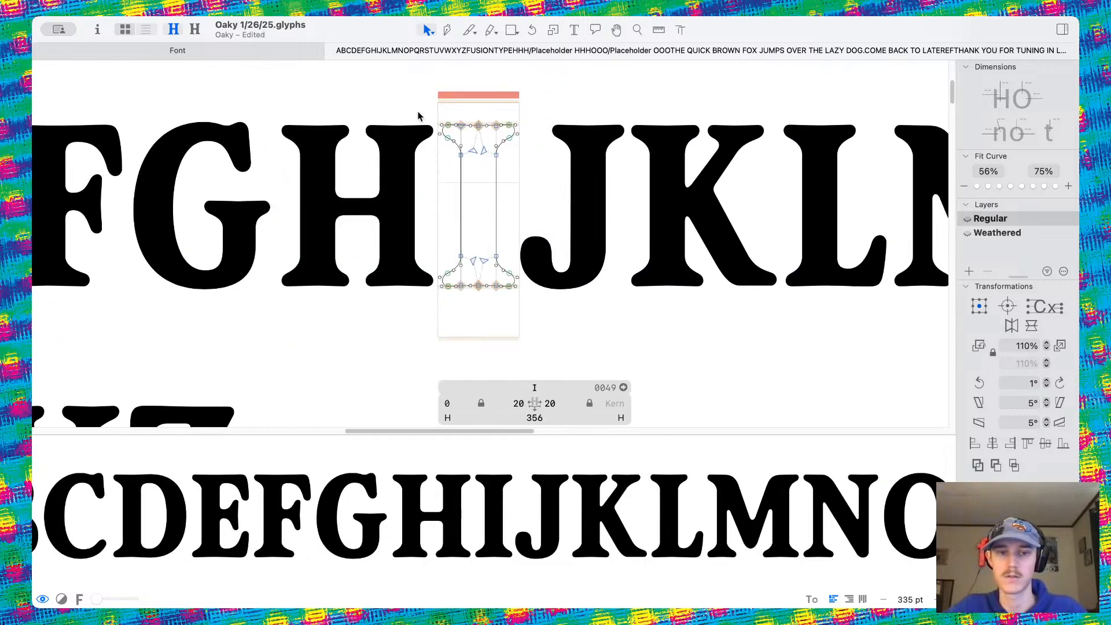
key(super+a)
click(978, 466)
Open the J and unite all its overlapping shapes in the Regular master
scroll(564, 207, right, 3)
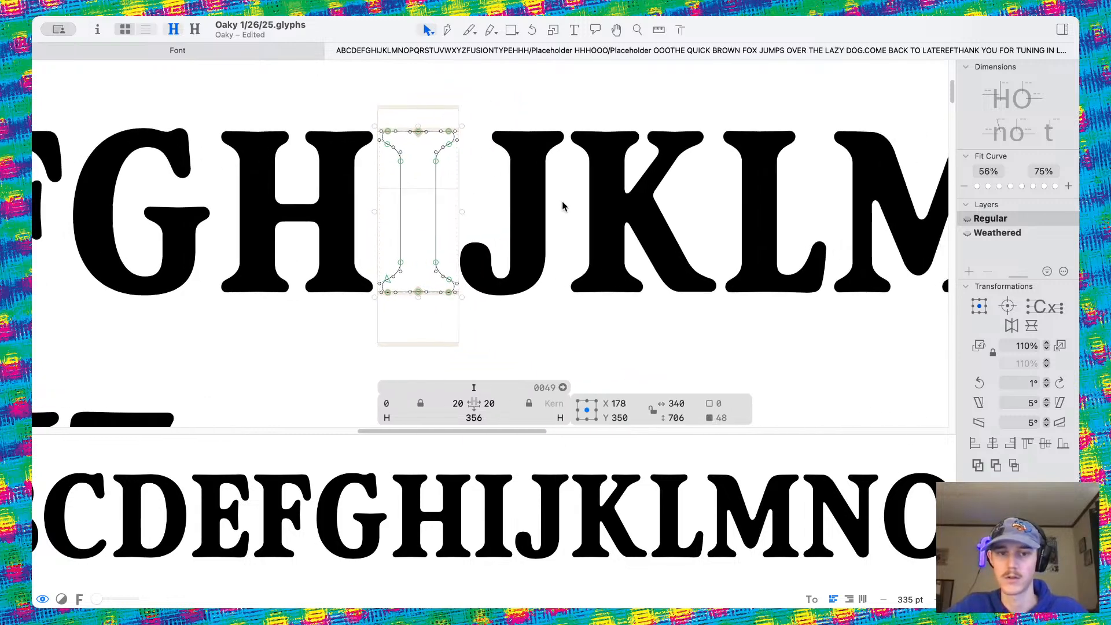
double_click(523, 174)
drag(367, 95, 677, 356)
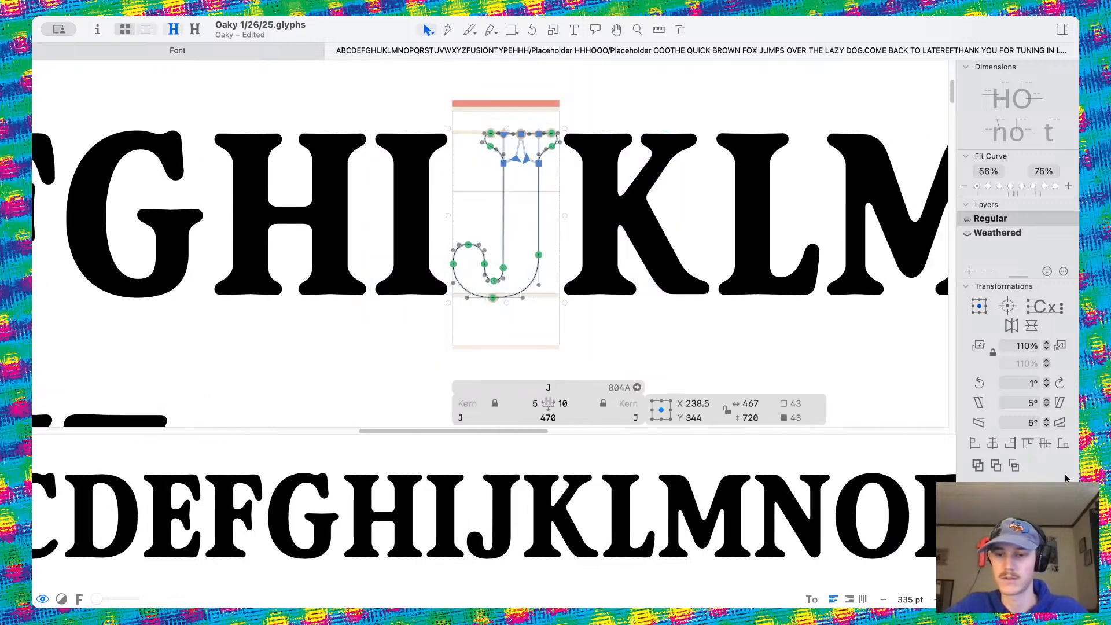
click(977, 465)
Move the stray node at the middle of the Regular J's top edge to X 302, Y 701 and delete the duplicate node there
scroll(573, 92, up, 15)
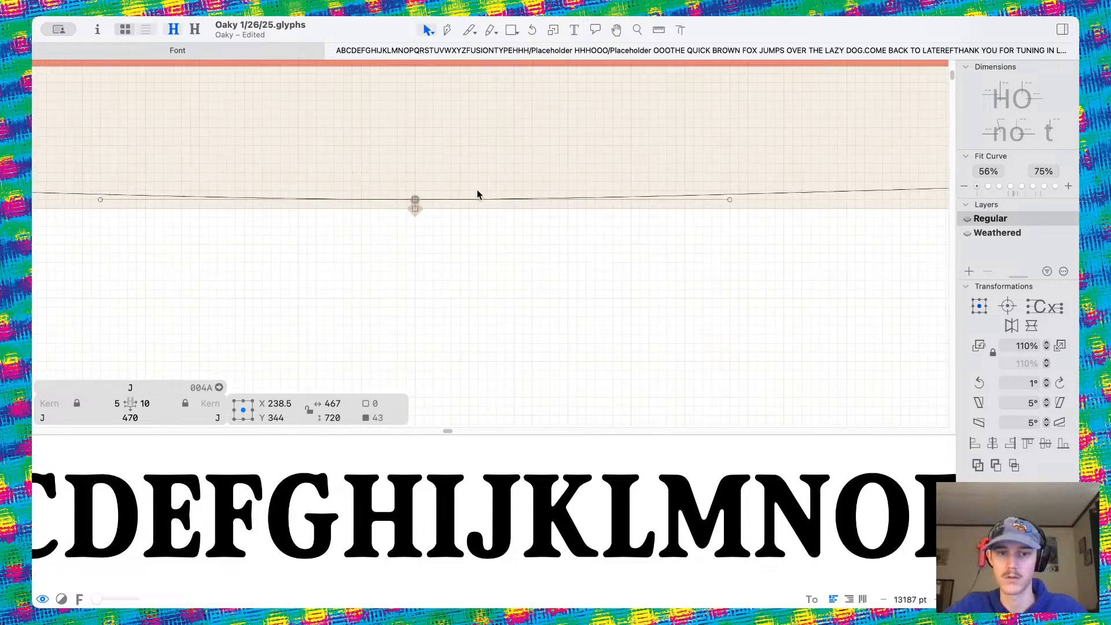
drag(414, 209, 414, 201)
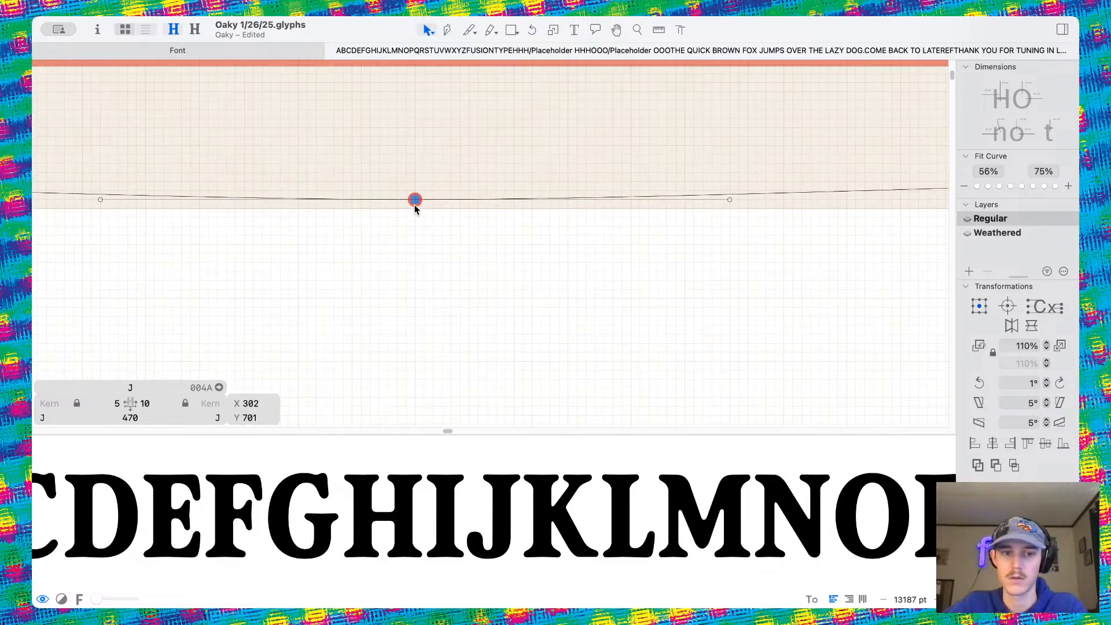
click(421, 218)
click(413, 202)
key(BackSpace)
click(428, 217)
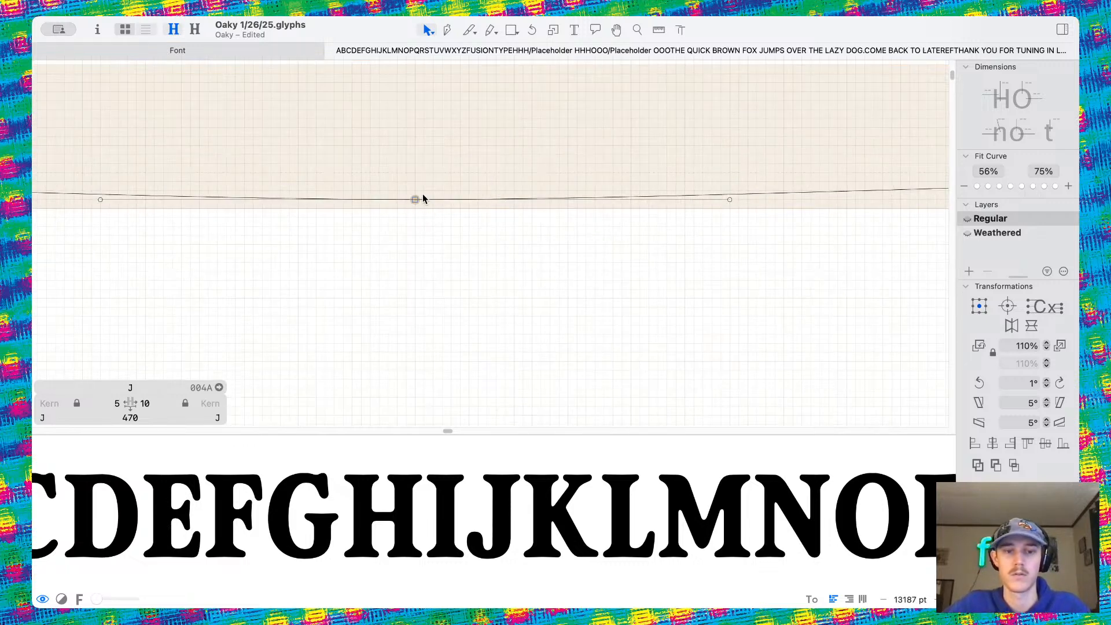
click(413, 202)
scroll(414, 205, down, 8)
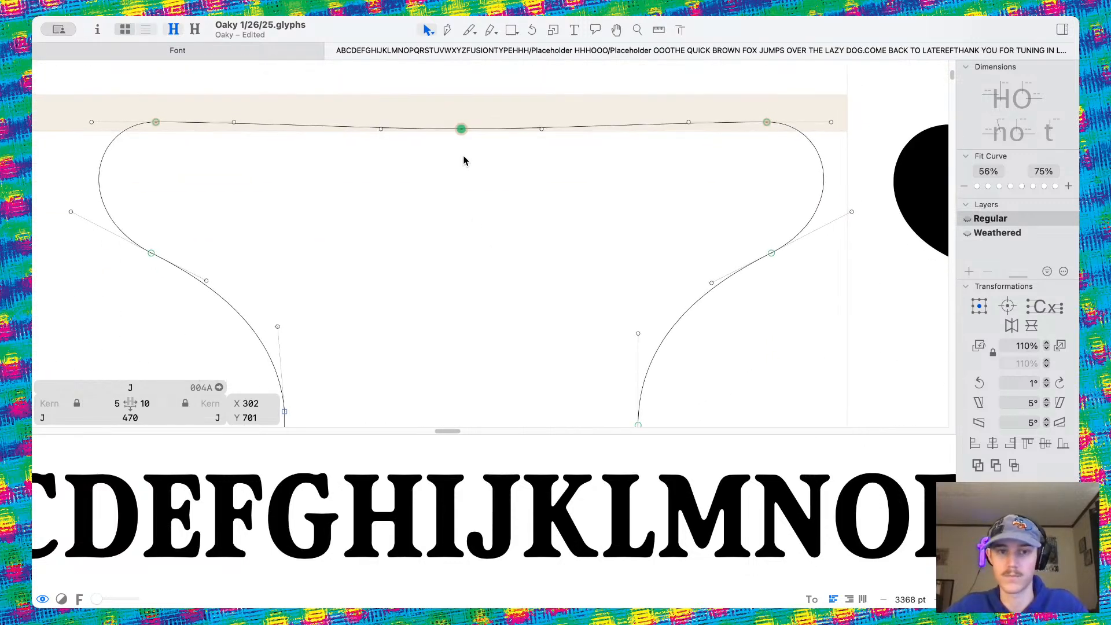
Open the K and unite all its overlapping shapes in the Regular master
scroll(463, 160, down, 6)
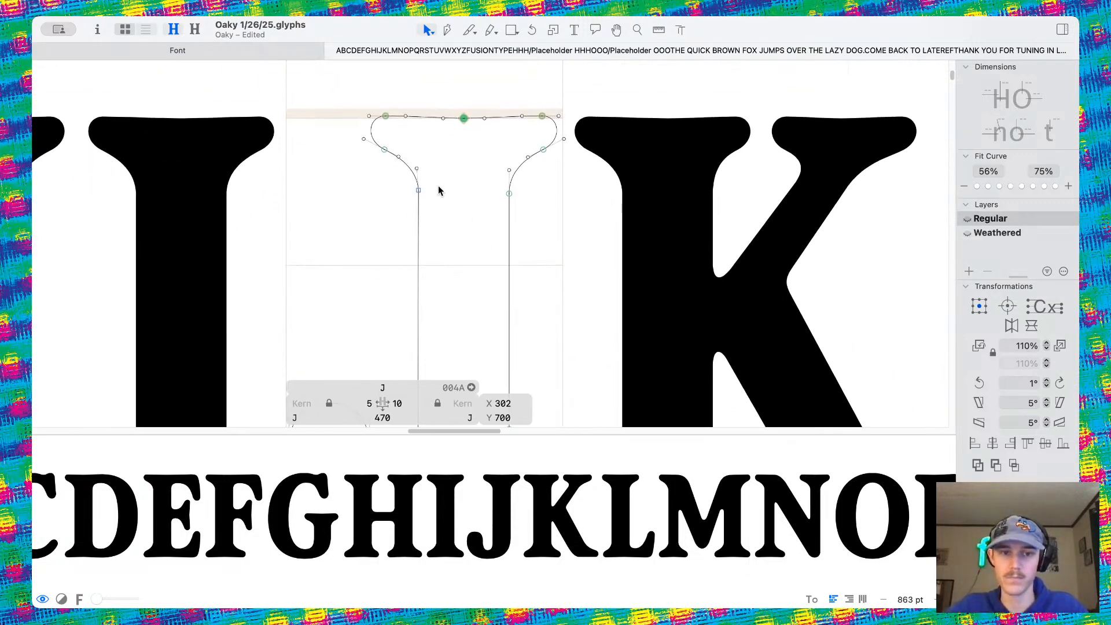
scroll(434, 237, down, 4)
click(558, 247)
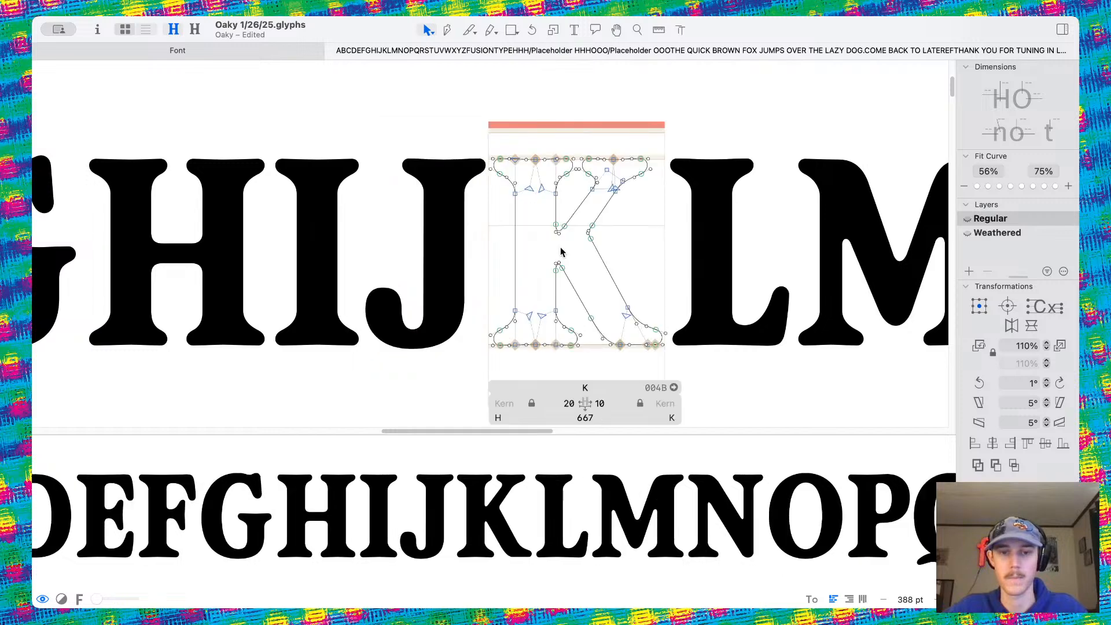
drag(351, 101, 698, 383)
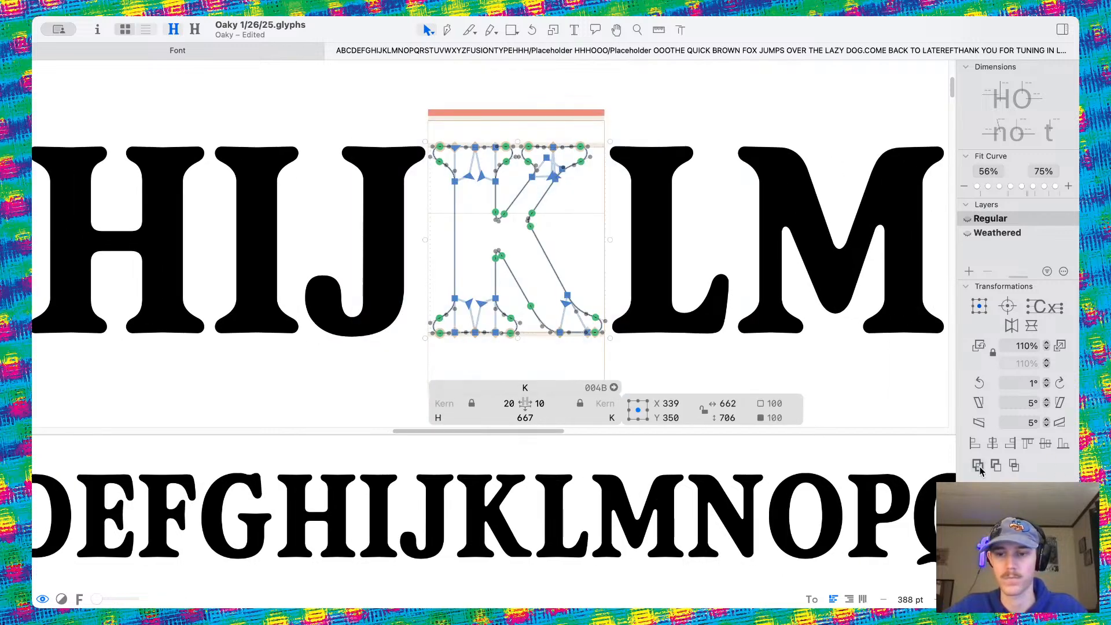
click(978, 466)
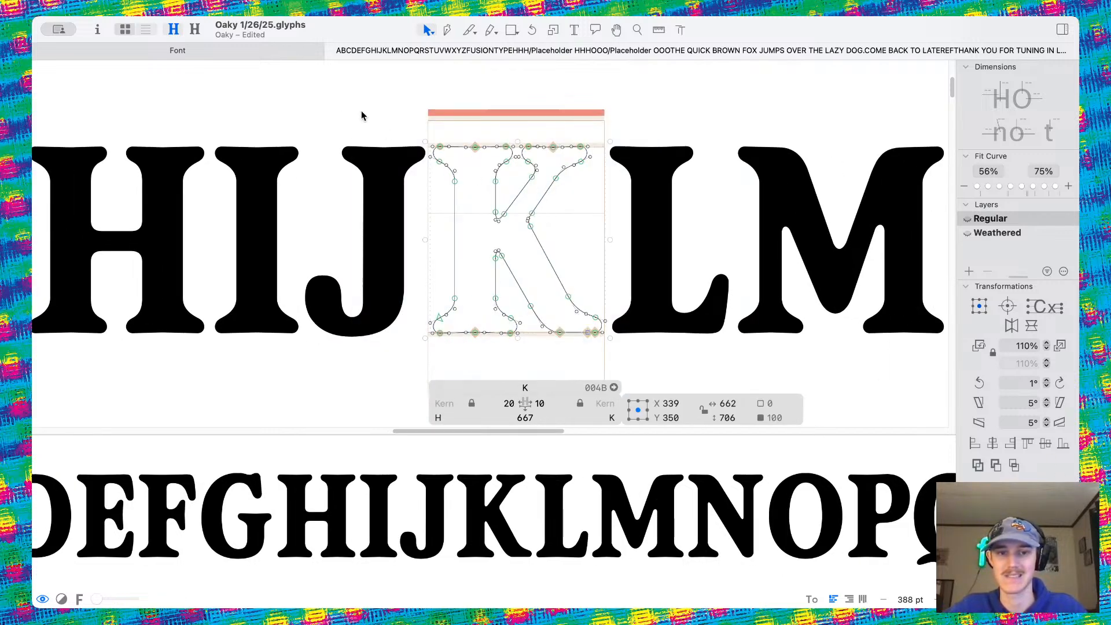
Select all of the K's nodes in the Regular and then the Weathered master to compare their node counts
drag(361, 110, 699, 399)
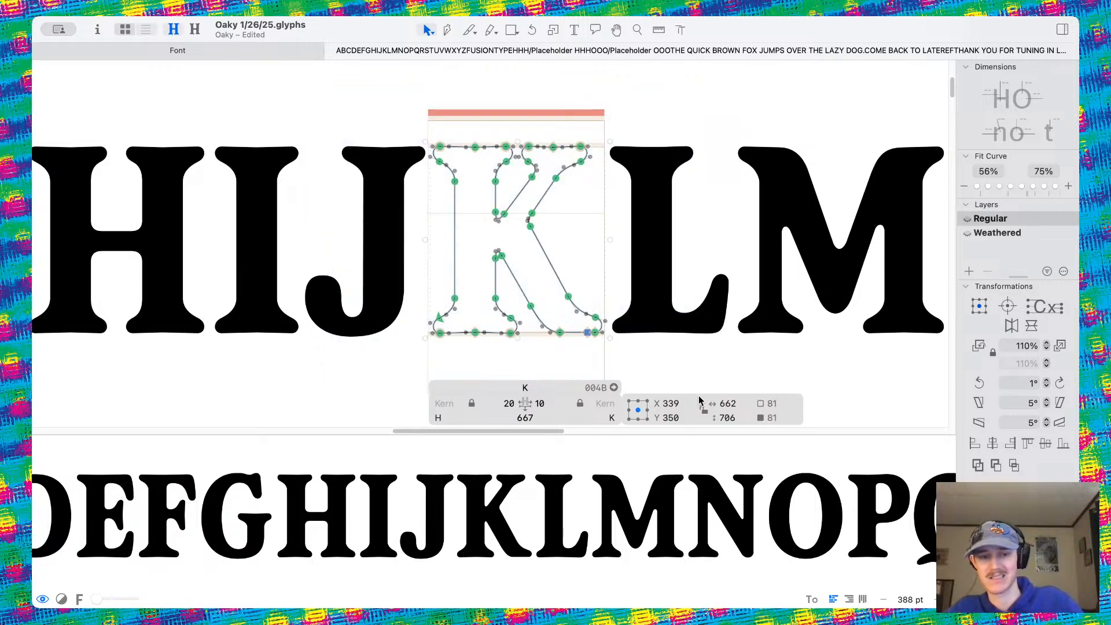
key(super+2)
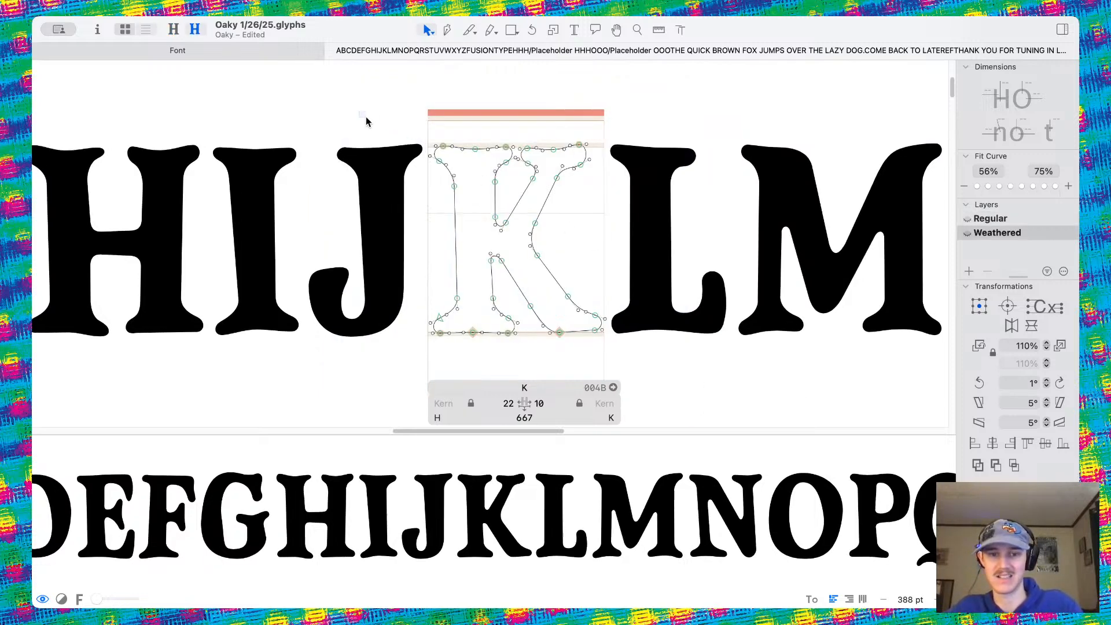
drag(366, 121, 733, 458)
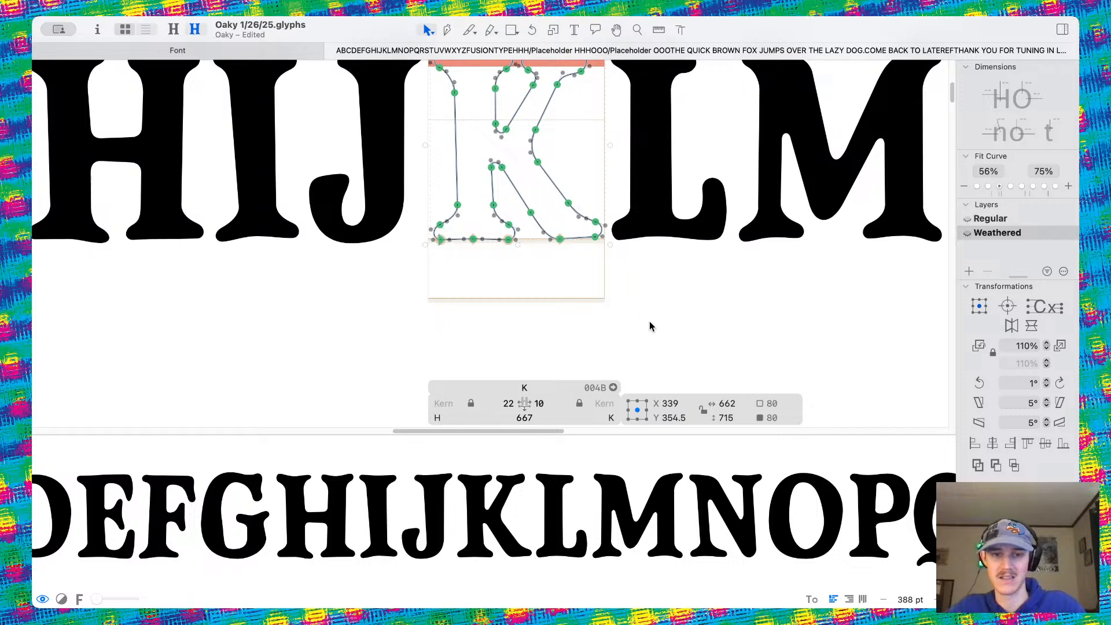
Add the letter K after EF in the COME BACK TO LATER list
click(574, 30)
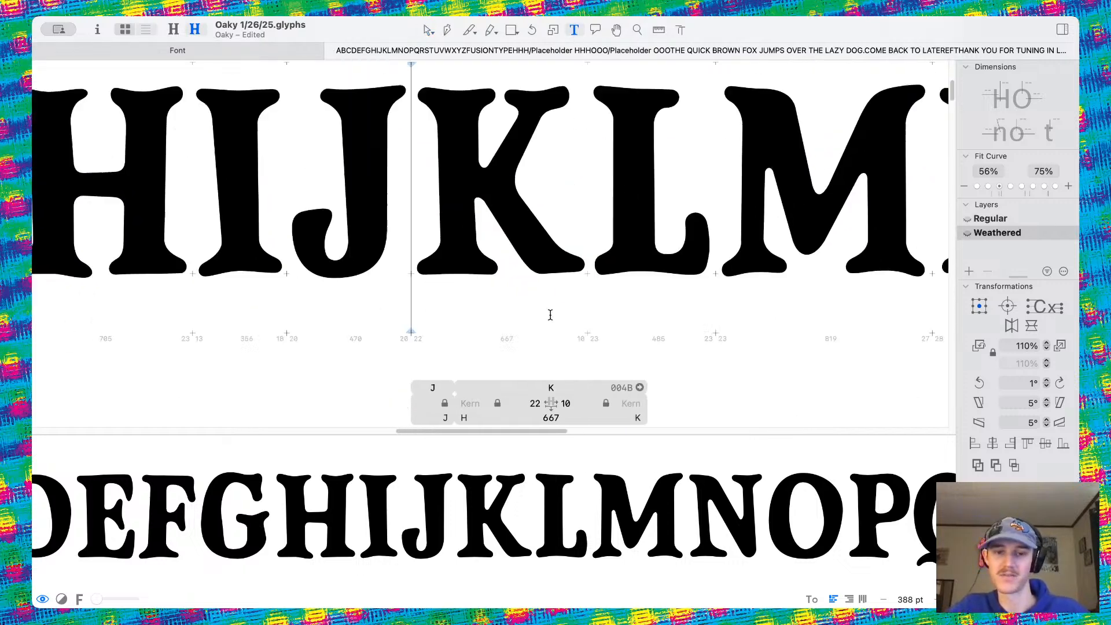
scroll(550, 314, down, 10)
scroll(494, 208, down, 8)
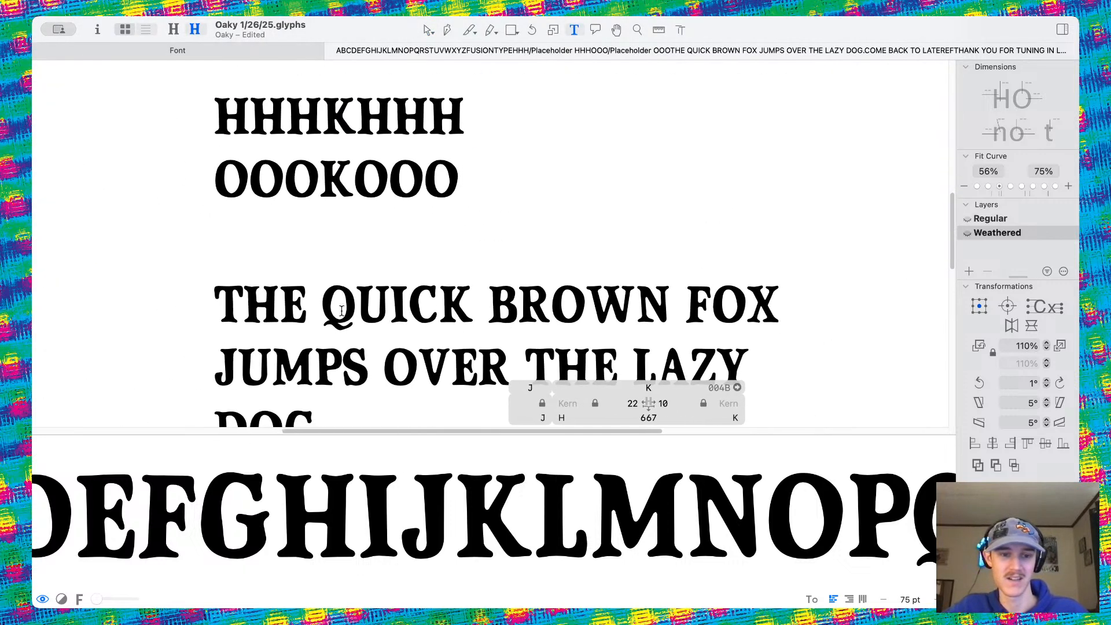
scroll(341, 311, down, 5)
click(299, 362)
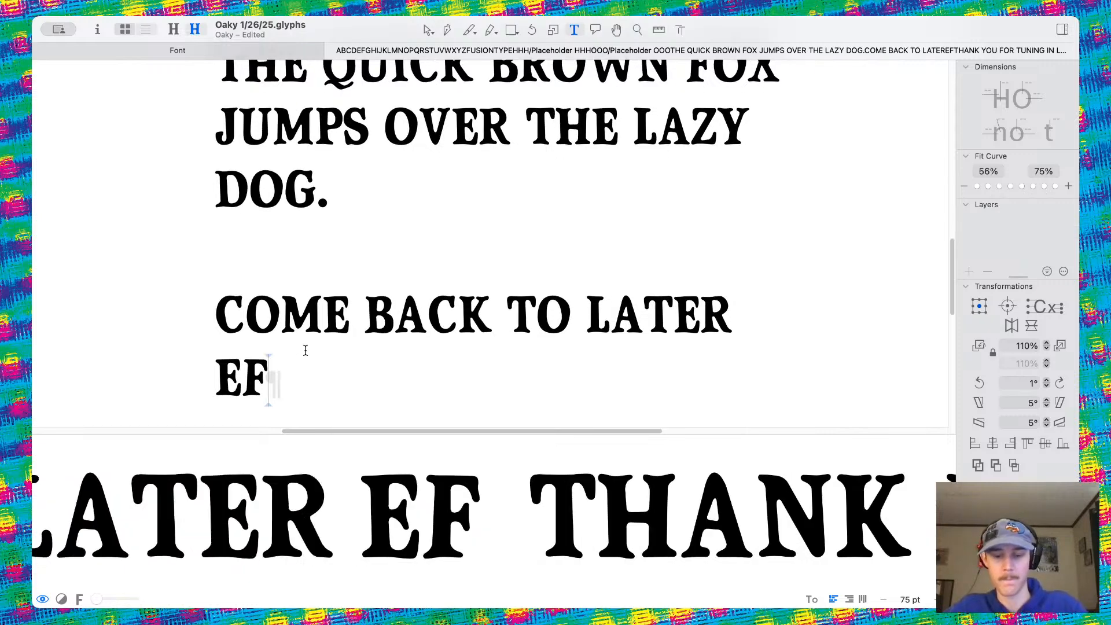
text(K)
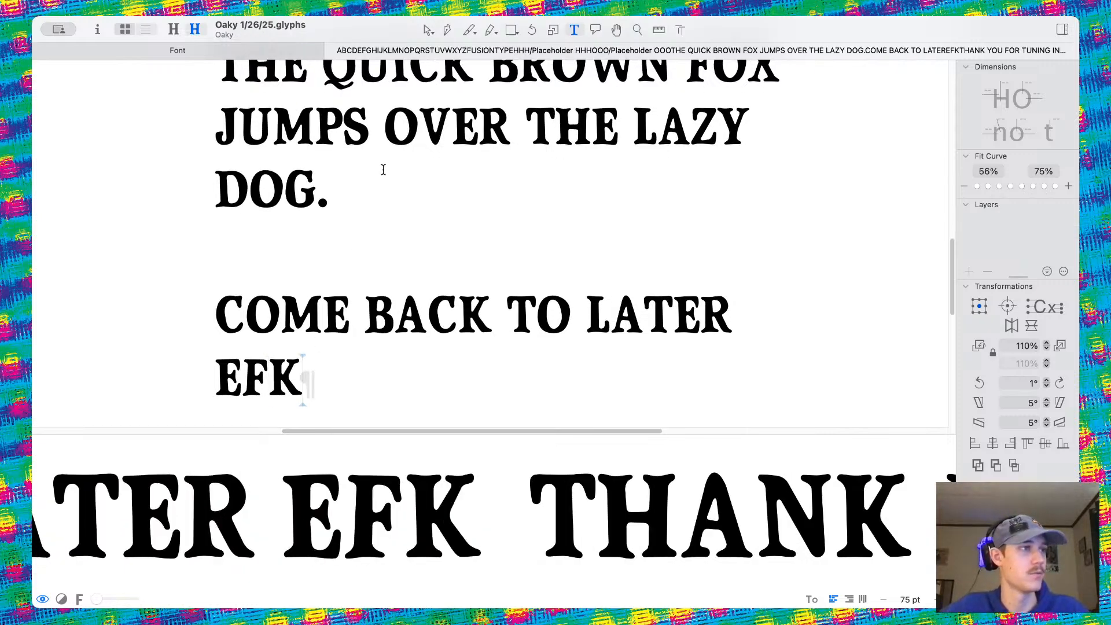
Return to the alphabet line and open the L in the Regular master
scroll(383, 170, up, 3)
click(428, 30)
scroll(483, 248, up, 10)
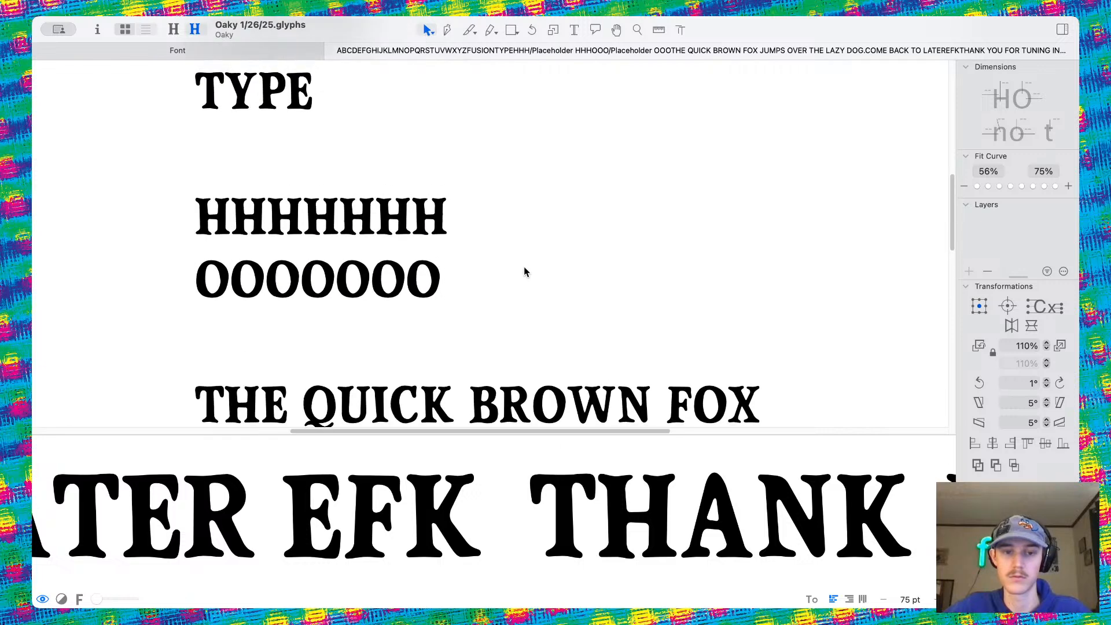
scroll(483, 248, up, 2)
scroll(484, 200, up, 5)
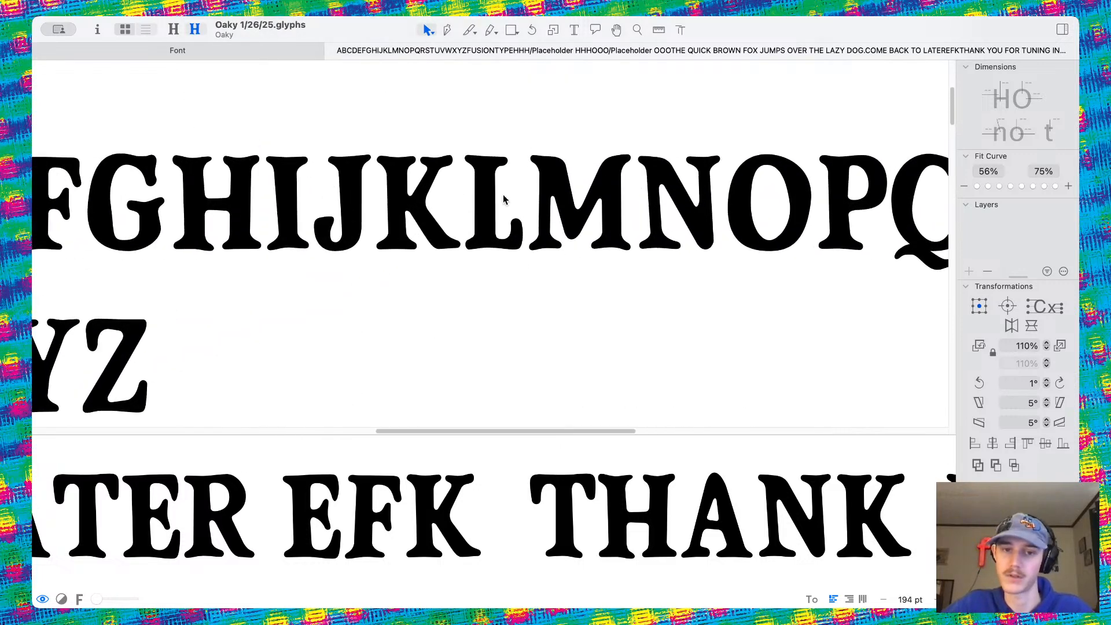
double_click(484, 201)
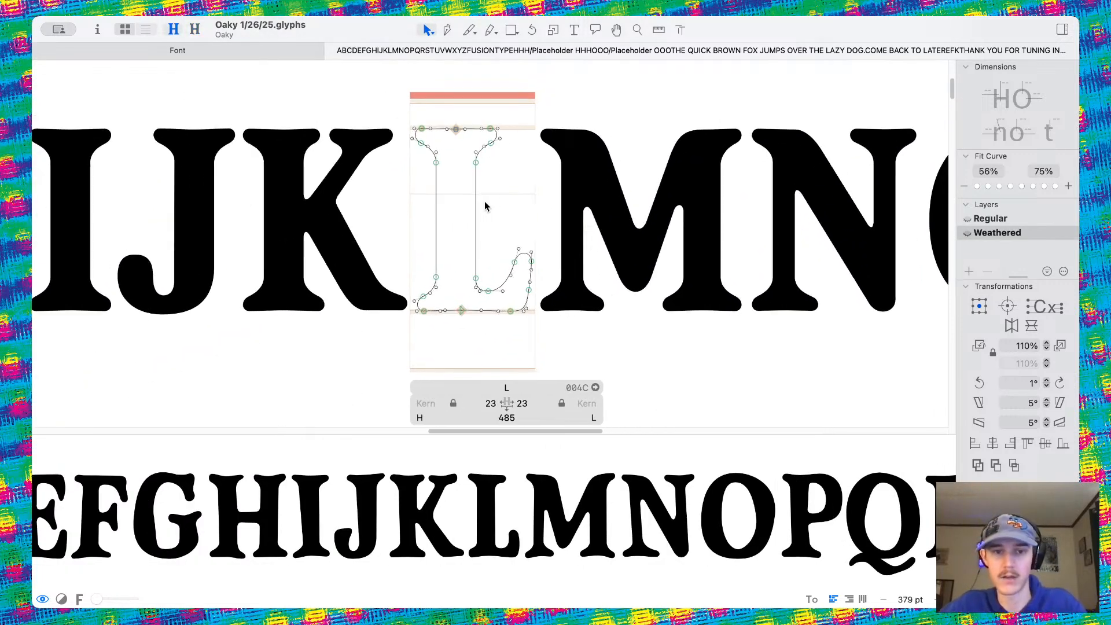
key(super+1)
double_click(456, 129)
scroll(457, 129, up, 5)
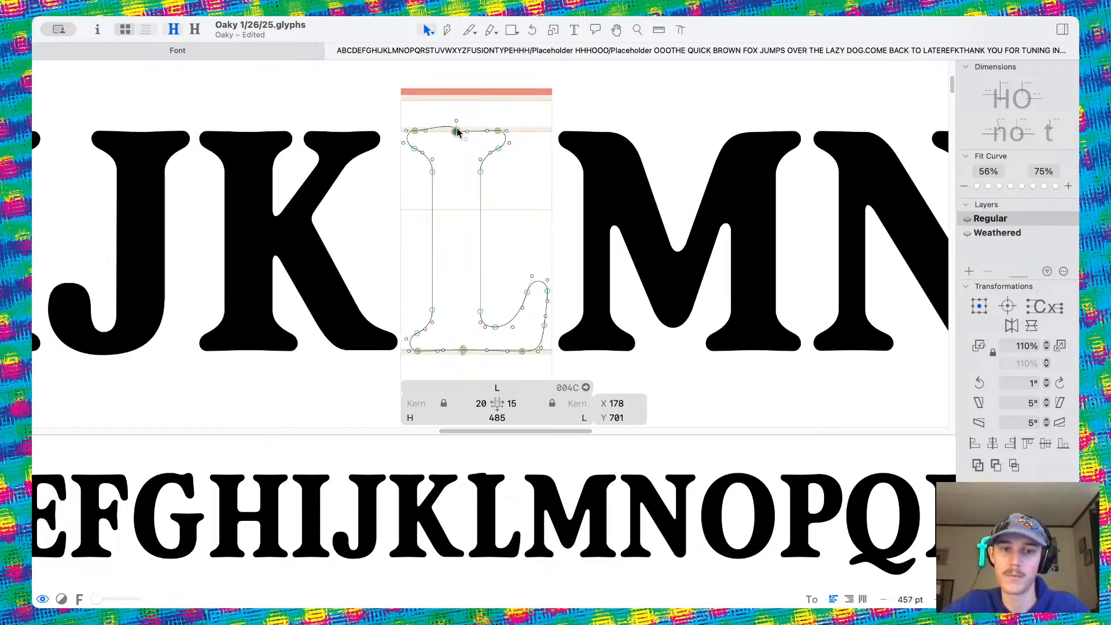
key(super+z)
Nudge up the stray node at the middle of the Regular L's top edge and clear the duplicate node there
scroll(465, 175, up, 5)
click(461, 164)
scroll(458, 153, up, 3)
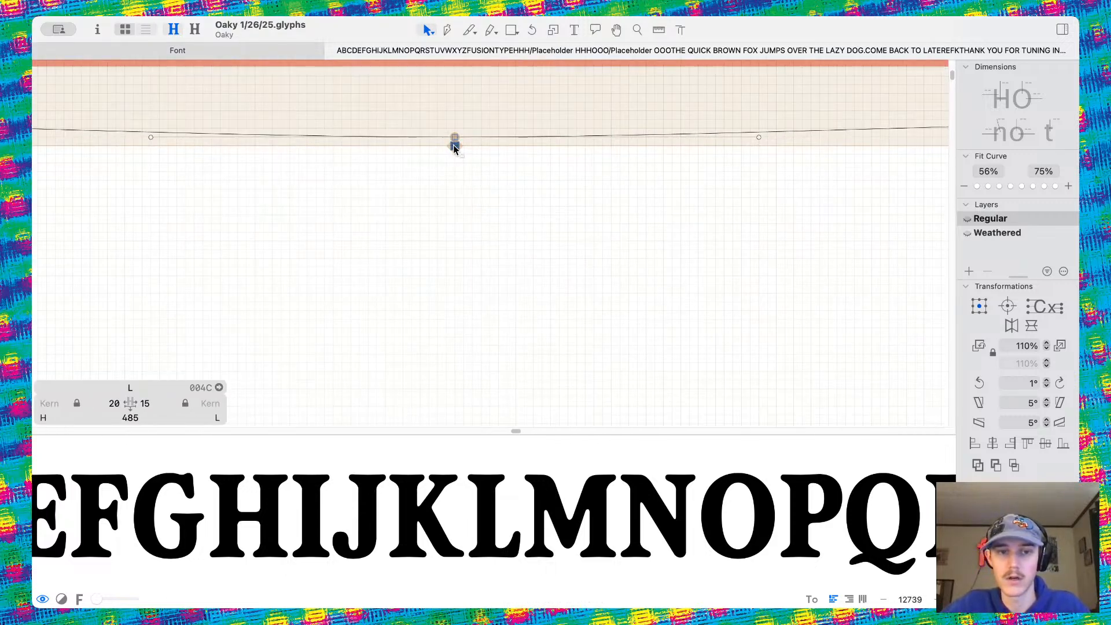
click(454, 145)
key(Up)
drag(456, 135, 469, 161)
scroll(456, 137, down, 3)
click(456, 140)
scroll(457, 149, up, 3)
click(523, 209)
Open the M, N and O in turn in the Regular master to check their outlines and compatibility
scroll(523, 208, down, 10)
scroll(523, 208, right, 5)
scroll(523, 209, down, 3)
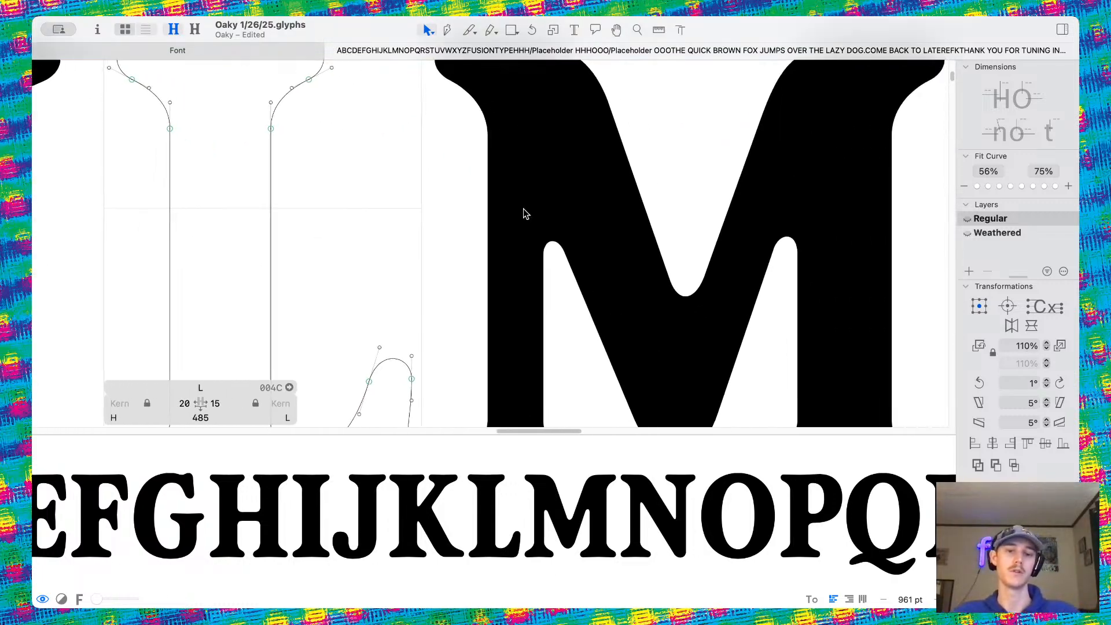
scroll(523, 208, down, 5)
scroll(521, 207, up, 3)
double_click(500, 176)
scroll(508, 203, right, 4)
scroll(508, 203, up, 2)
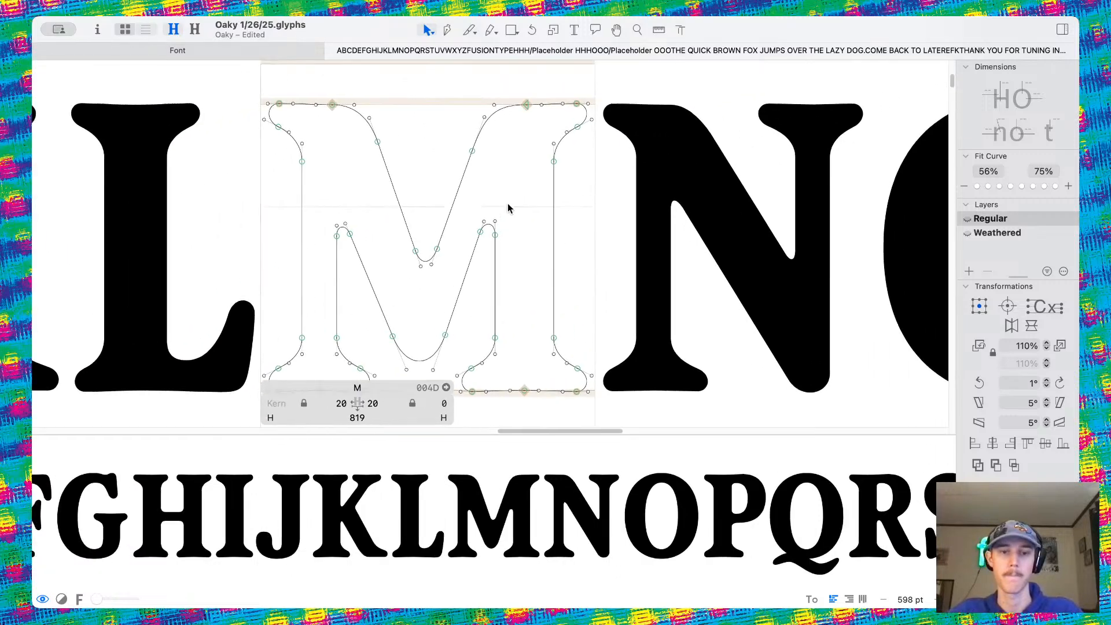
scroll(460, 207, down, 3)
scroll(461, 207, right, 4)
double_click(503, 203)
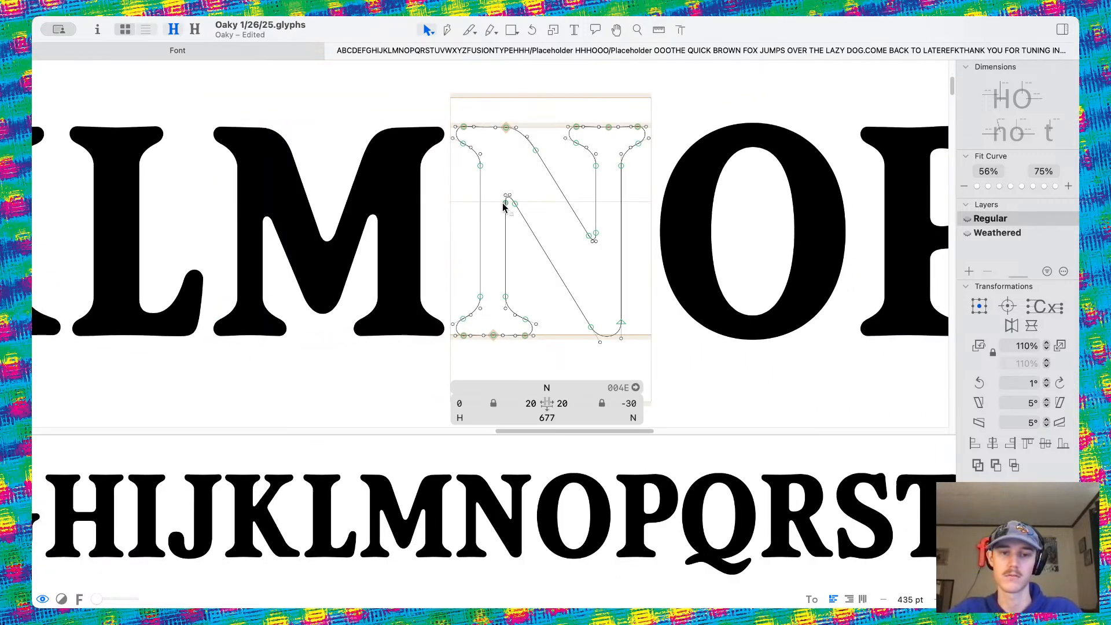
scroll(503, 206, right, 4)
double_click(504, 207)
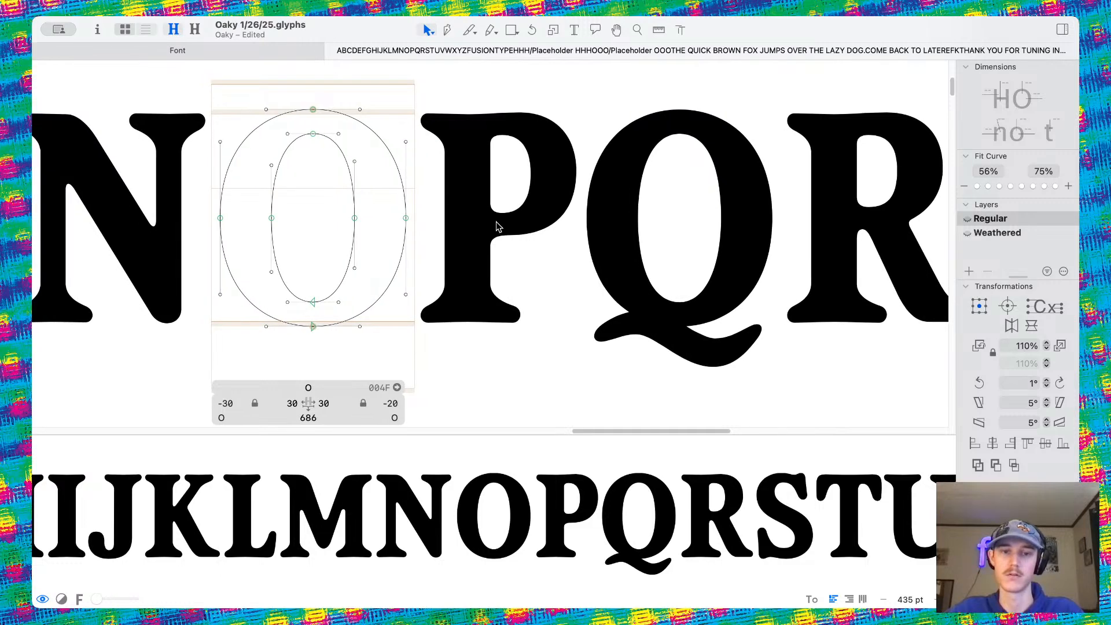
Open the P and unite all its overlapping shapes in the Regular master
double_click(496, 225)
drag(371, 93, 648, 367)
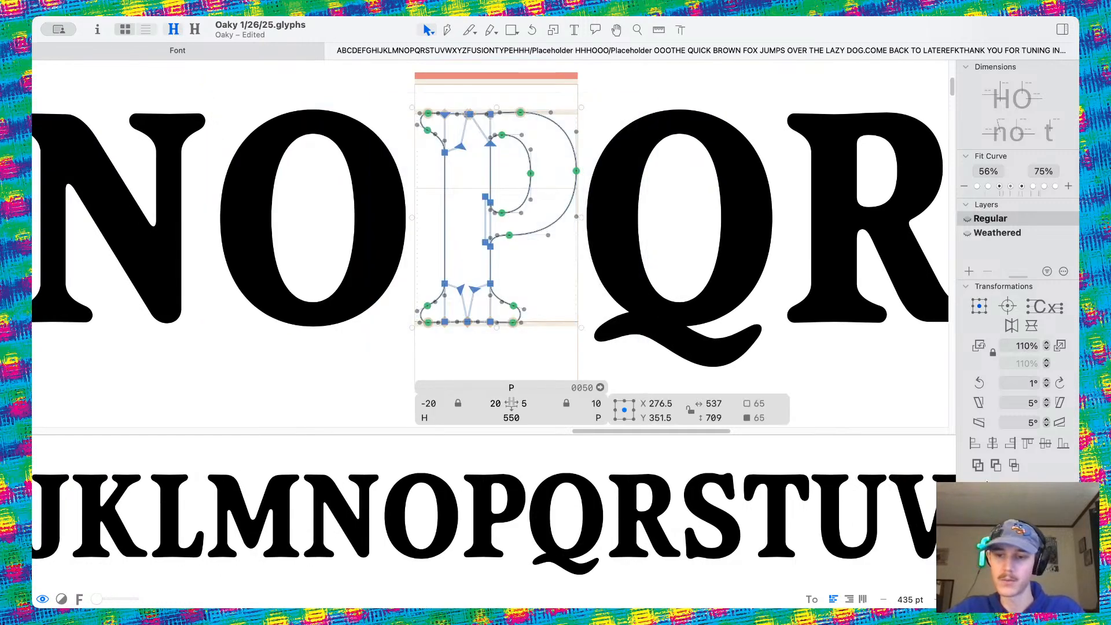
click(499, 144)
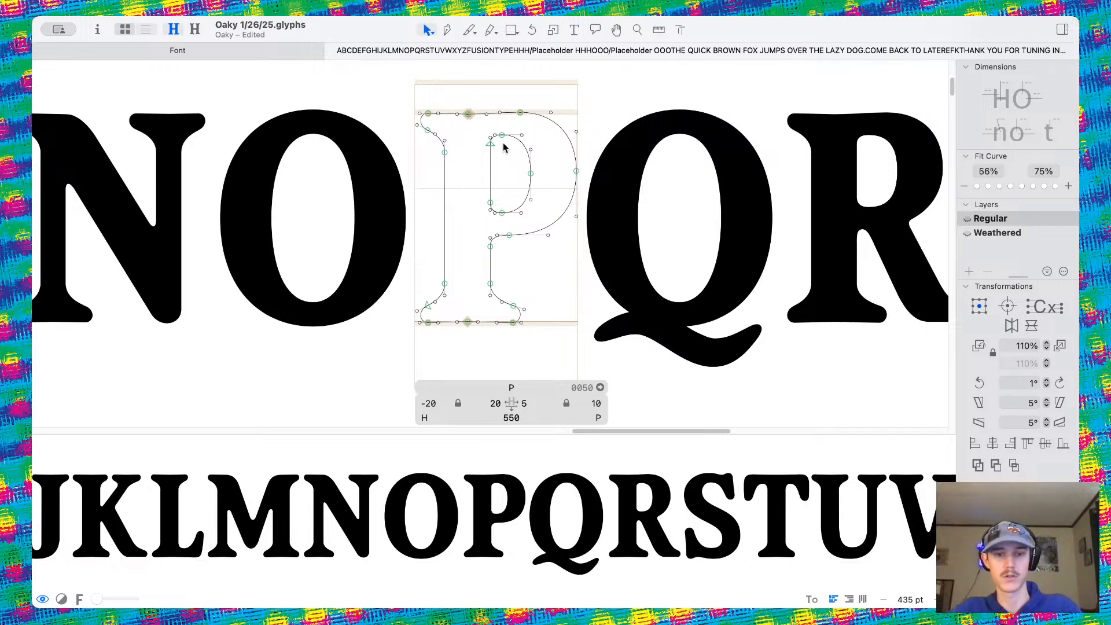
Compare the P's outline between the Regular and Weathered masters, ending on Regular
key(super+2)
key(super+1)
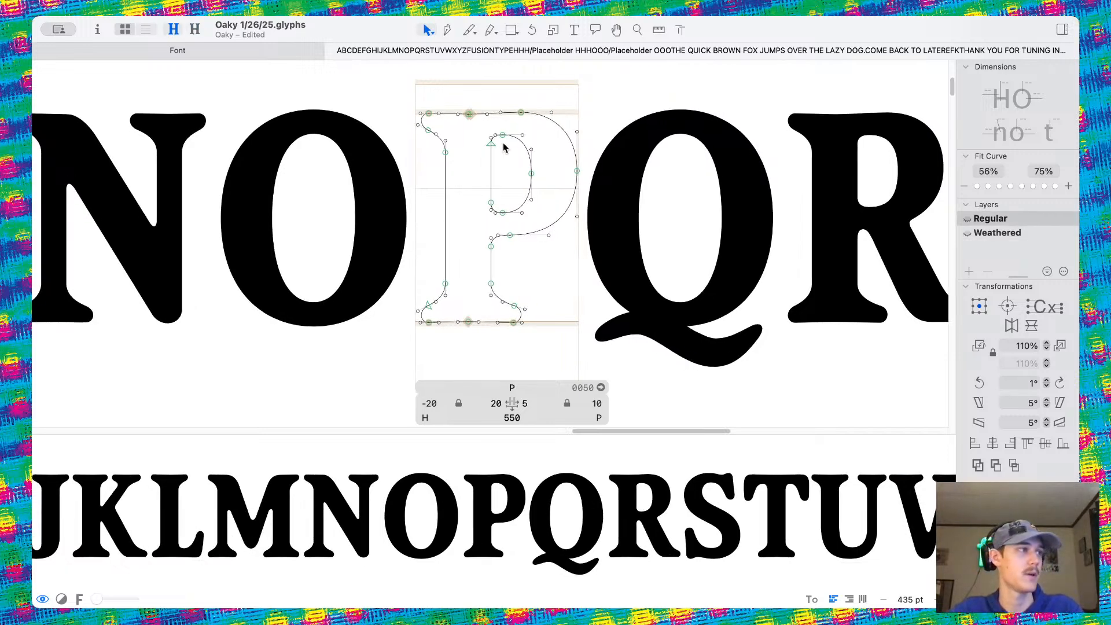
key(super+2)
key(super+1)
key(super+2)
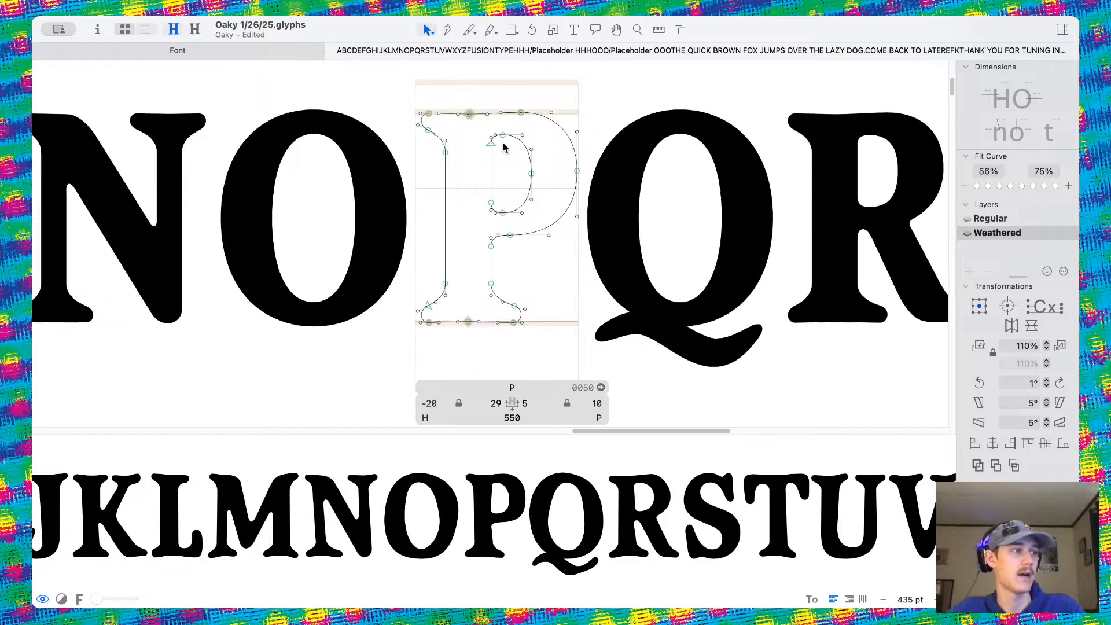
key(super+1)
Open the R and S in turn in the Regular master to check their outlines and compatibility
scroll(674, 230, right, 6)
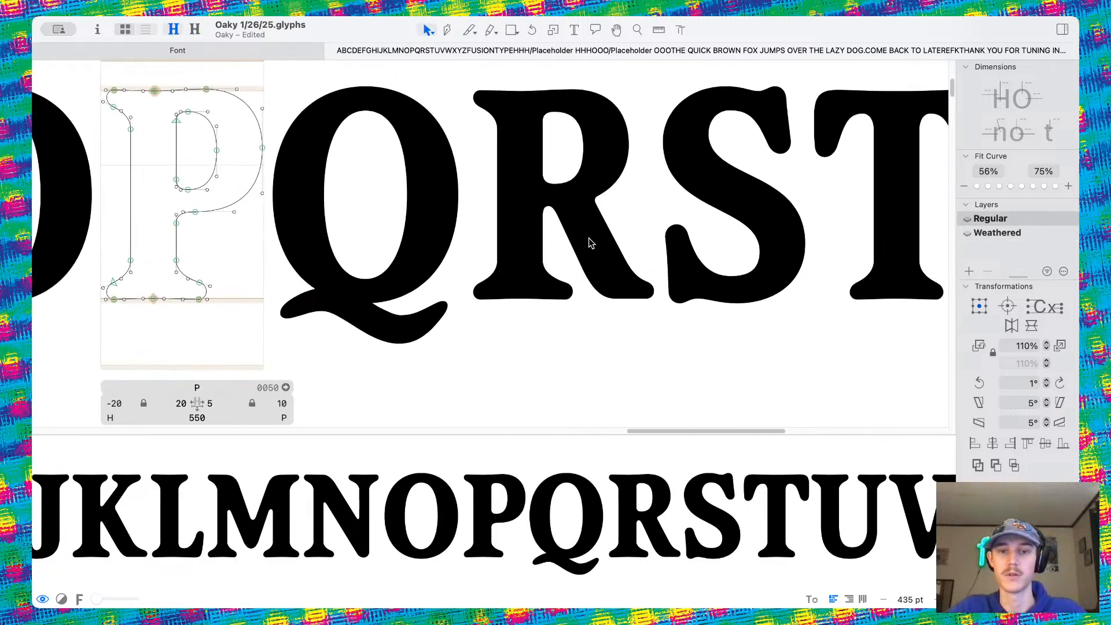
double_click(588, 238)
scroll(588, 237, right, 3)
double_click(602, 223)
scroll(603, 223, right, 1)
scroll(602, 223, right, 2)
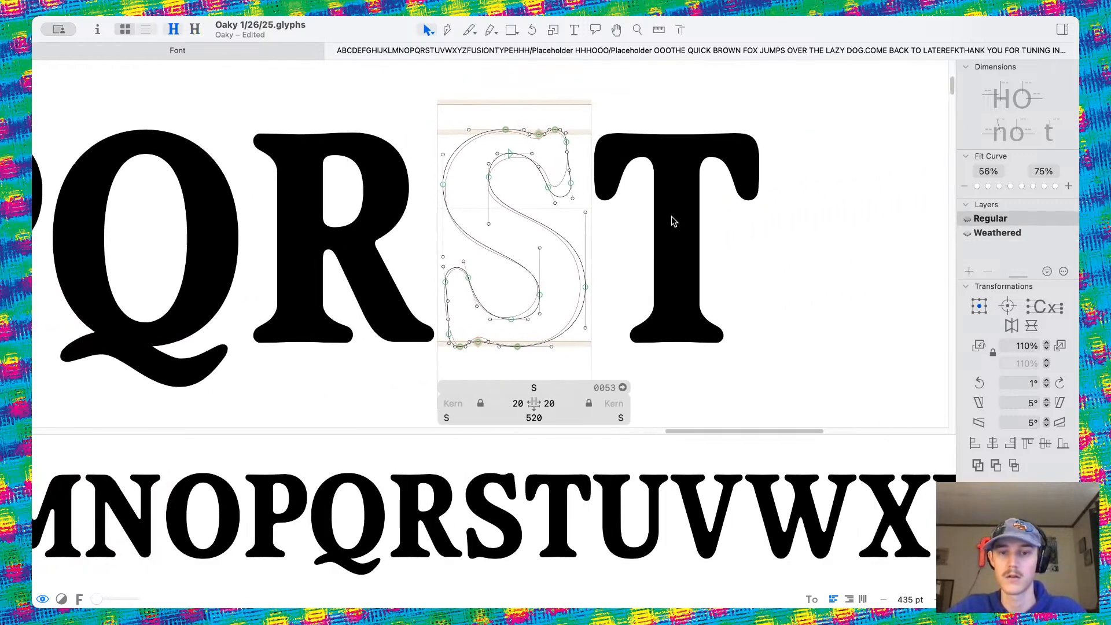
Open the T, unite all its overlapping shapes in the Regular master and check its Weathered version
double_click(671, 216)
key(super+a)
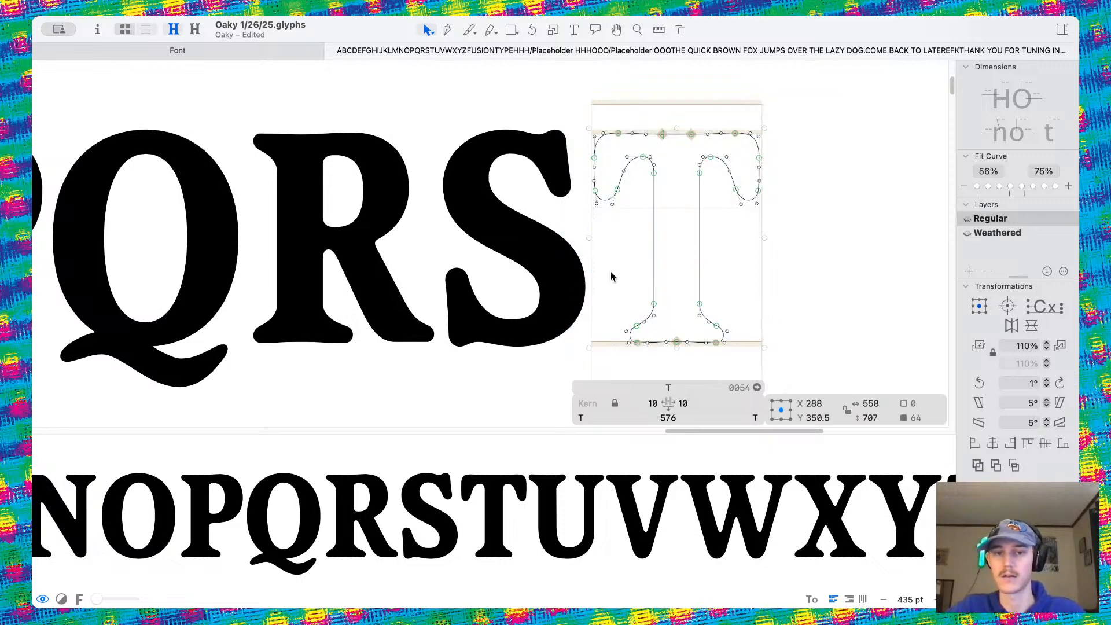
key(super+2)
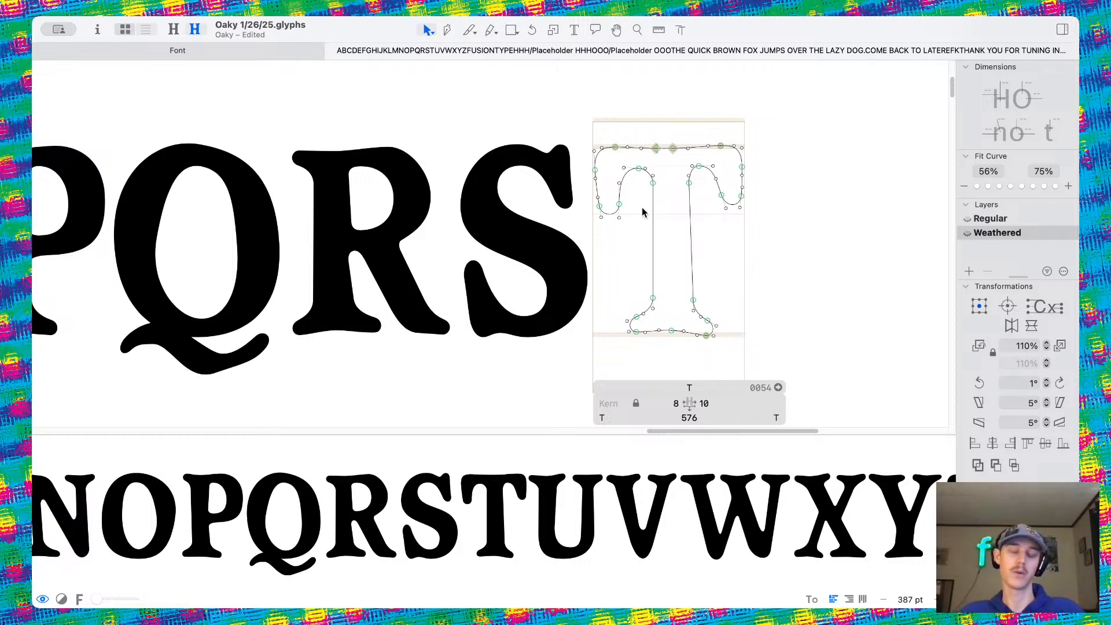
Open the U on the second alphabet line to check its Weathered outline and compatibility
scroll(642, 212, down, 10)
scroll(613, 256, left, 5)
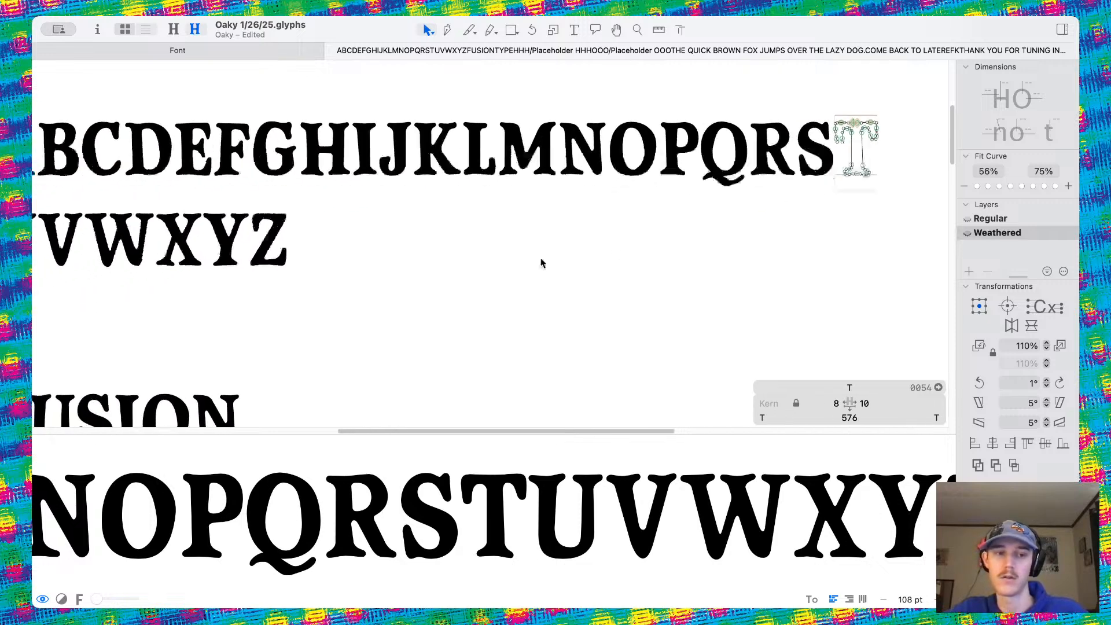
scroll(541, 263, left, 5)
scroll(273, 240, up, 8)
double_click(273, 243)
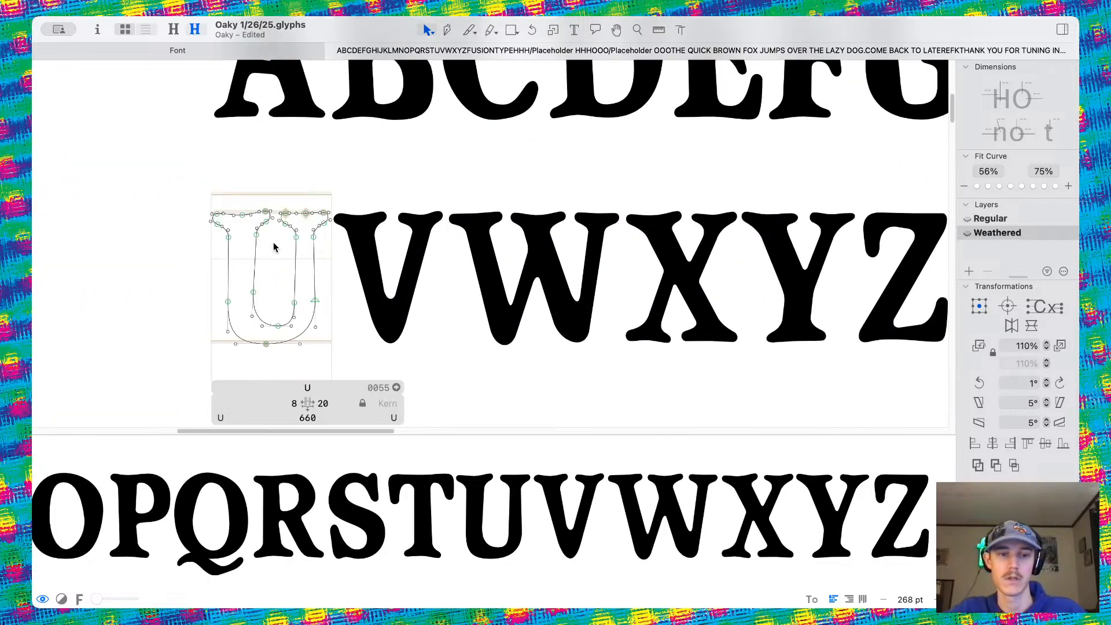
Open the V and unite all its overlapping shapes in the Regular master
double_click(393, 242)
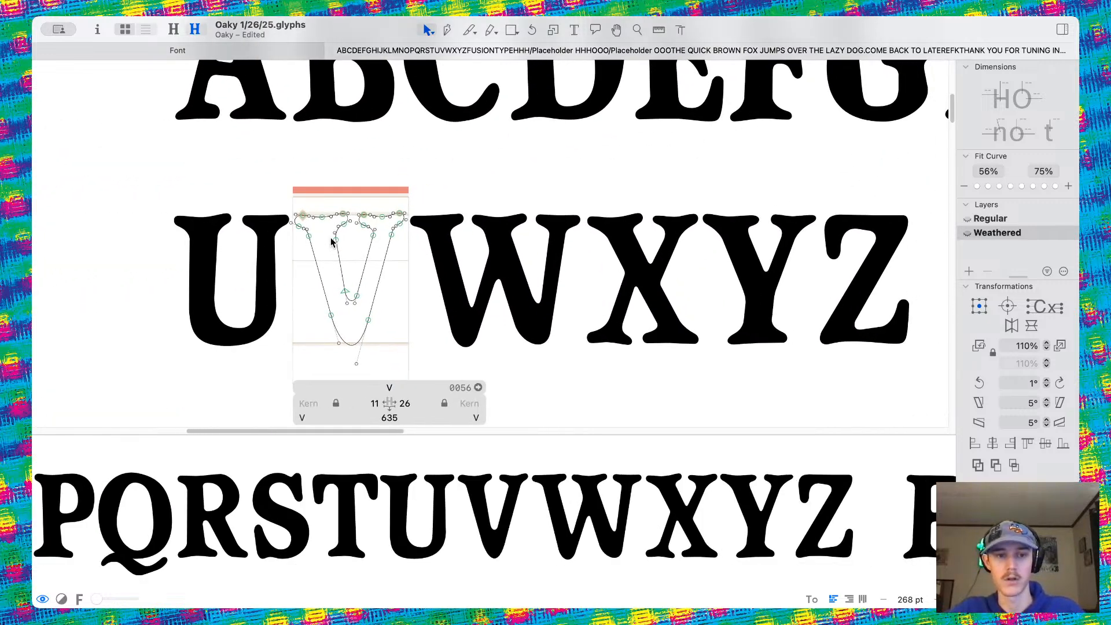
key(super+1)
drag(254, 148, 422, 370)
click(975, 467)
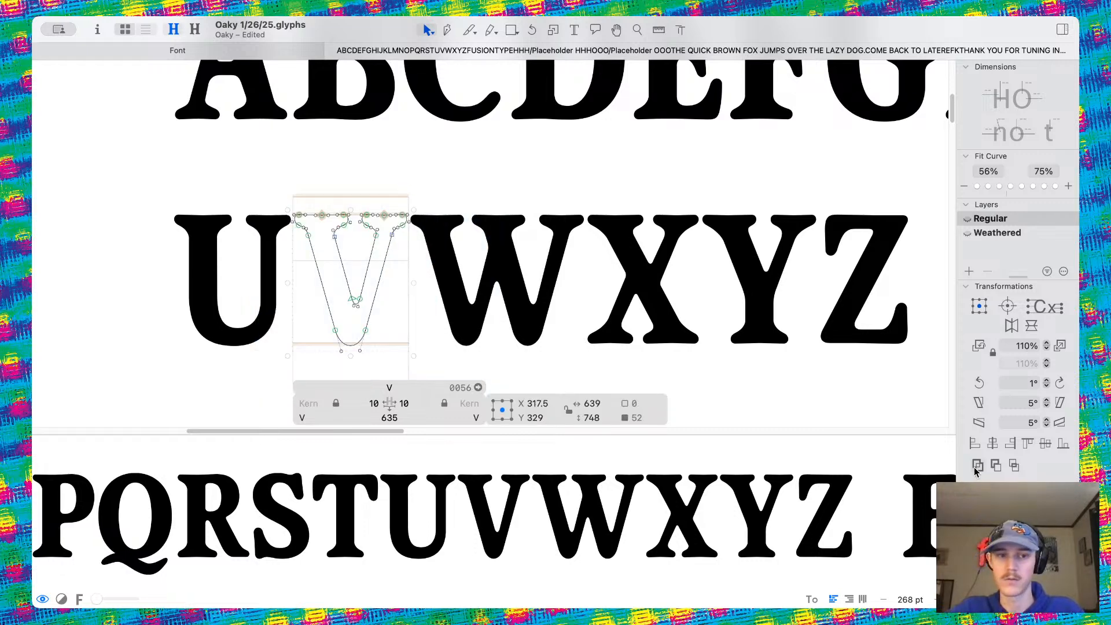
Open the W and unite all its overlapping shapes in the Regular master
double_click(485, 249)
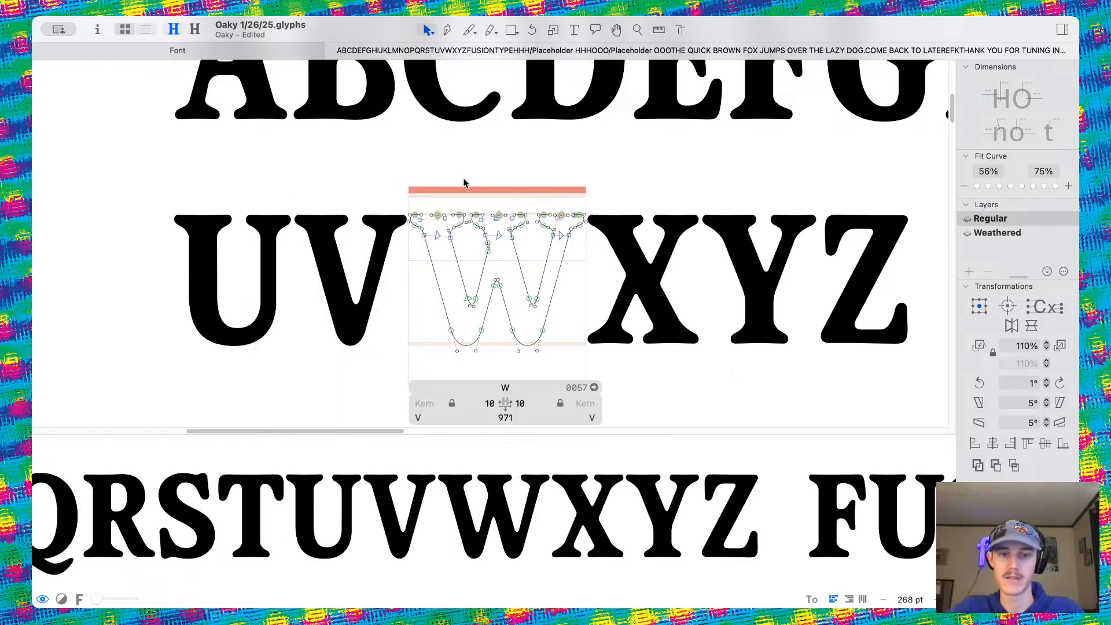
scroll(555, 249, down, 10)
key(super+a)
scroll(653, 314, up, 7)
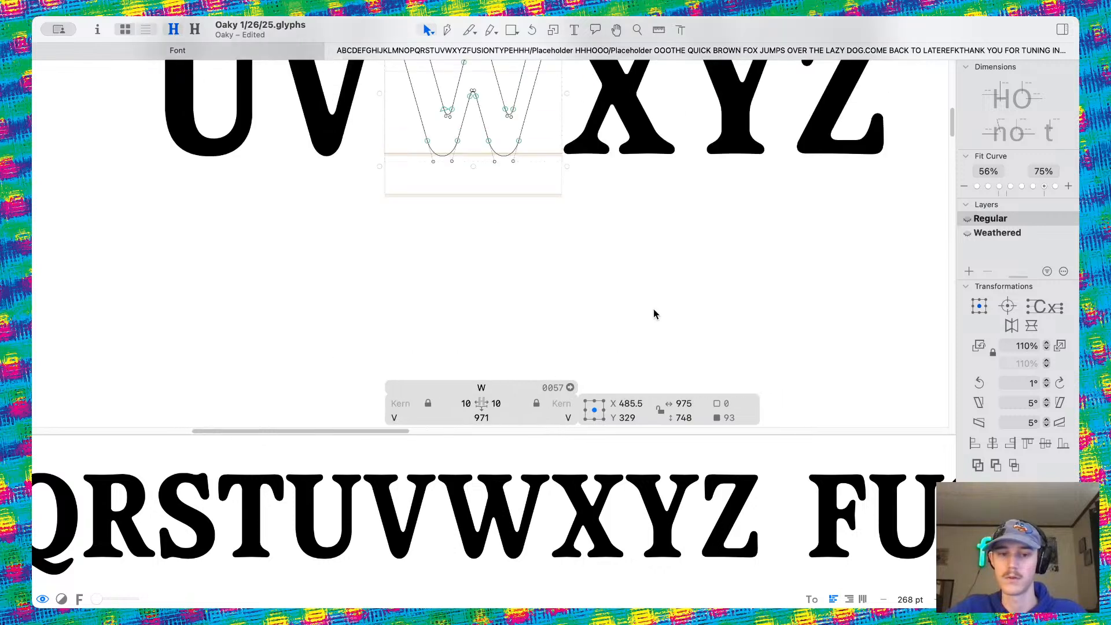
Open the X, Y and Z in turn, uniting all of the Y's overlapping shapes in the Regular master
scroll(654, 314, up, 3)
double_click(526, 237)
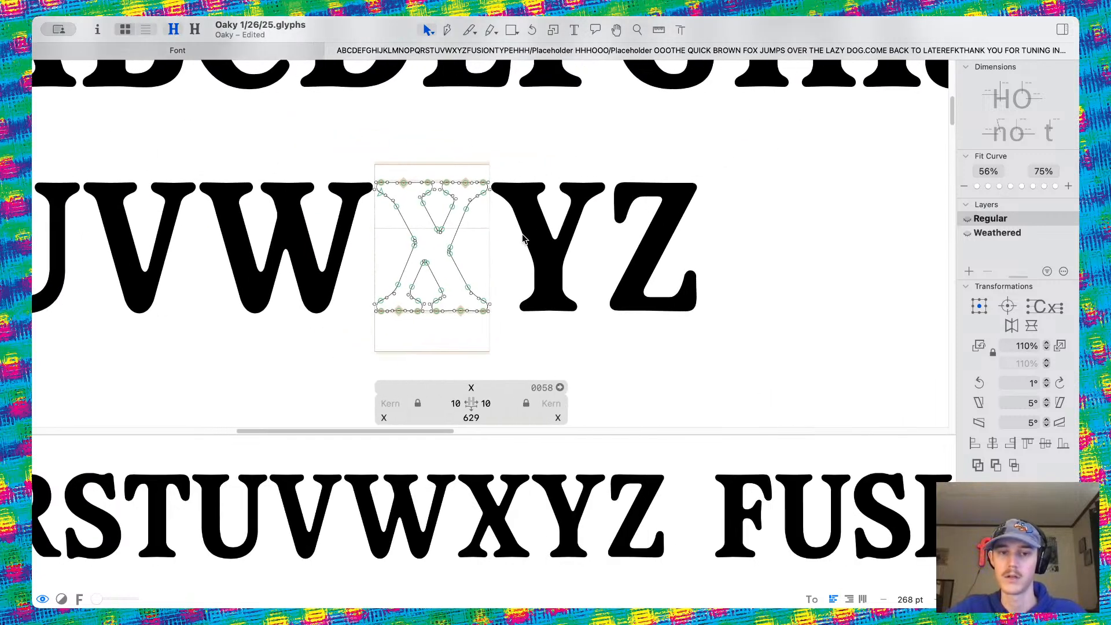
double_click(523, 239)
drag(349, 144, 654, 362)
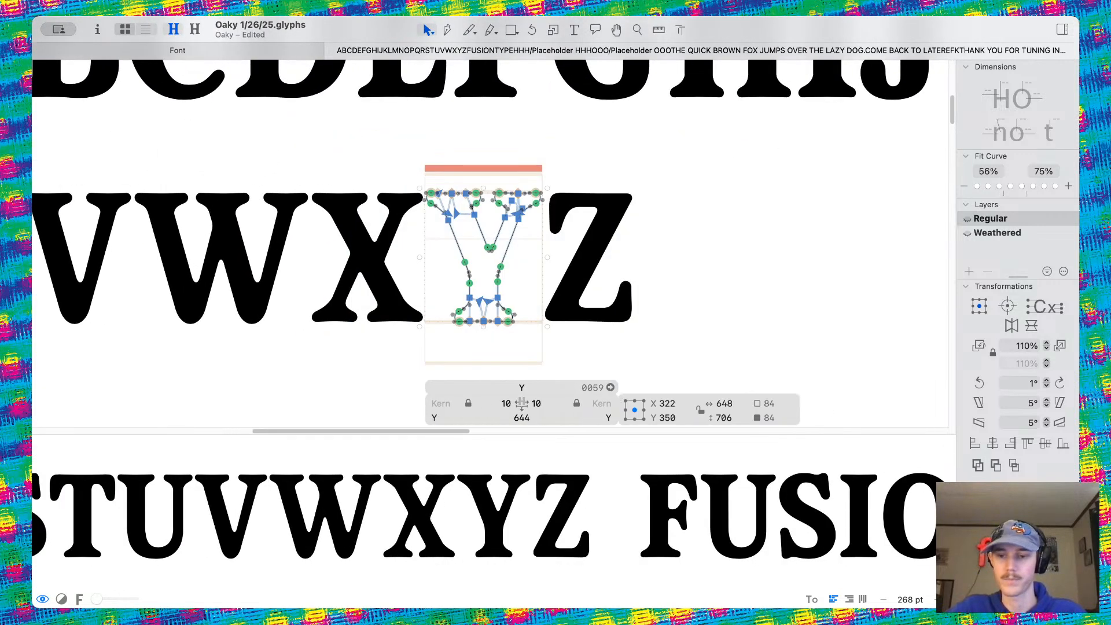
click(983, 465)
double_click(607, 242)
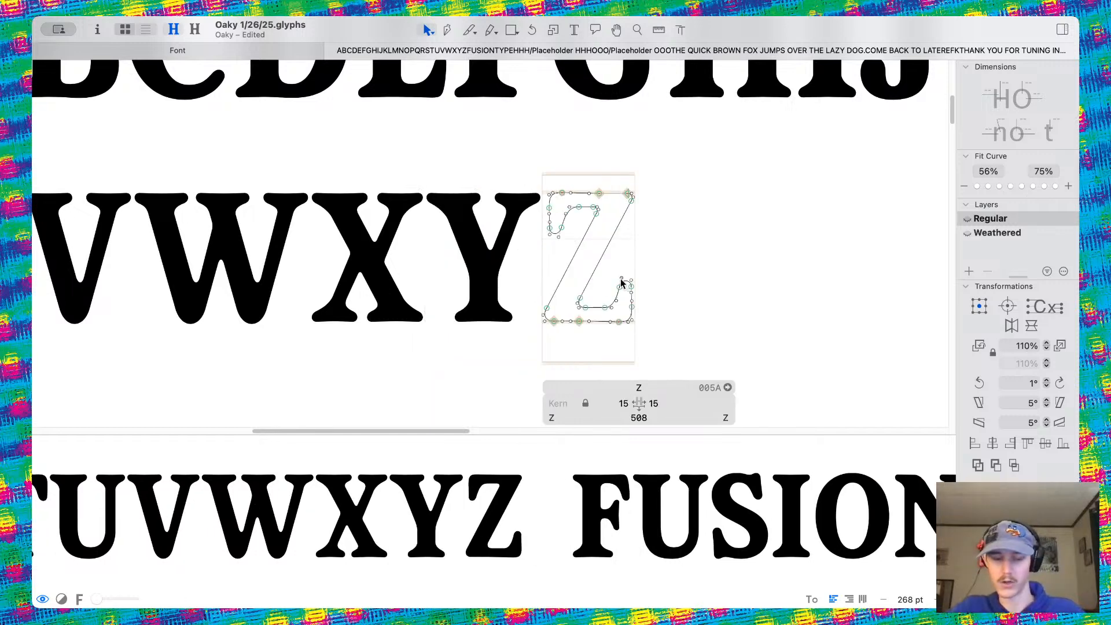
Save the font and open the E in the EFK line below COME BACK TO LATER
scroll(449, 314, down, 5)
scroll(430, 270, down, 4)
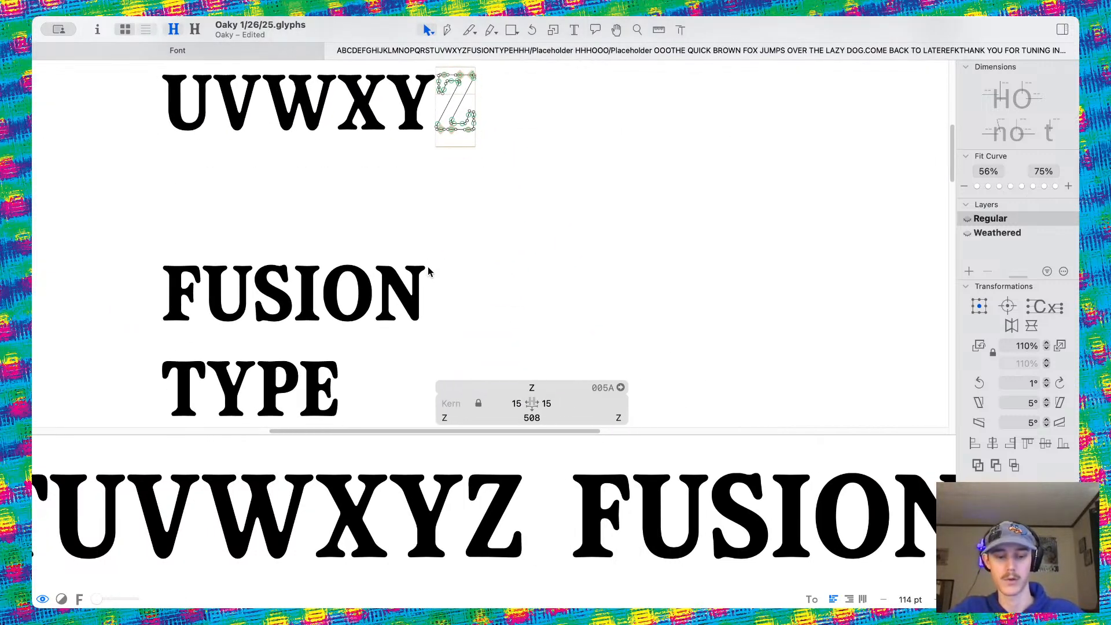
scroll(405, 269, down, 2)
scroll(399, 269, down, 8)
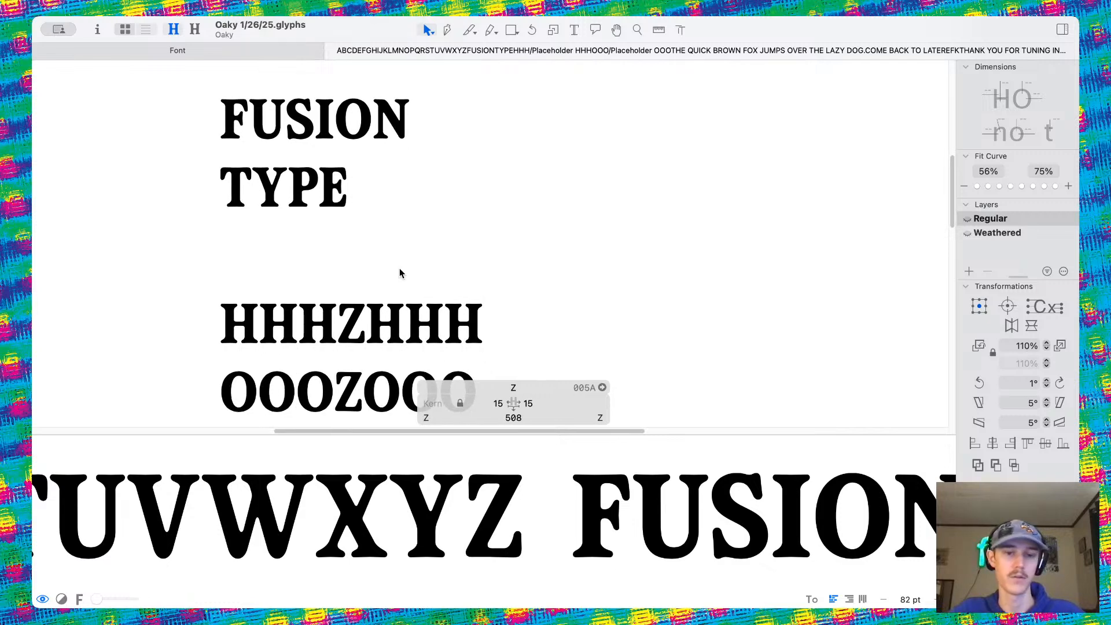
scroll(399, 269, down, 8)
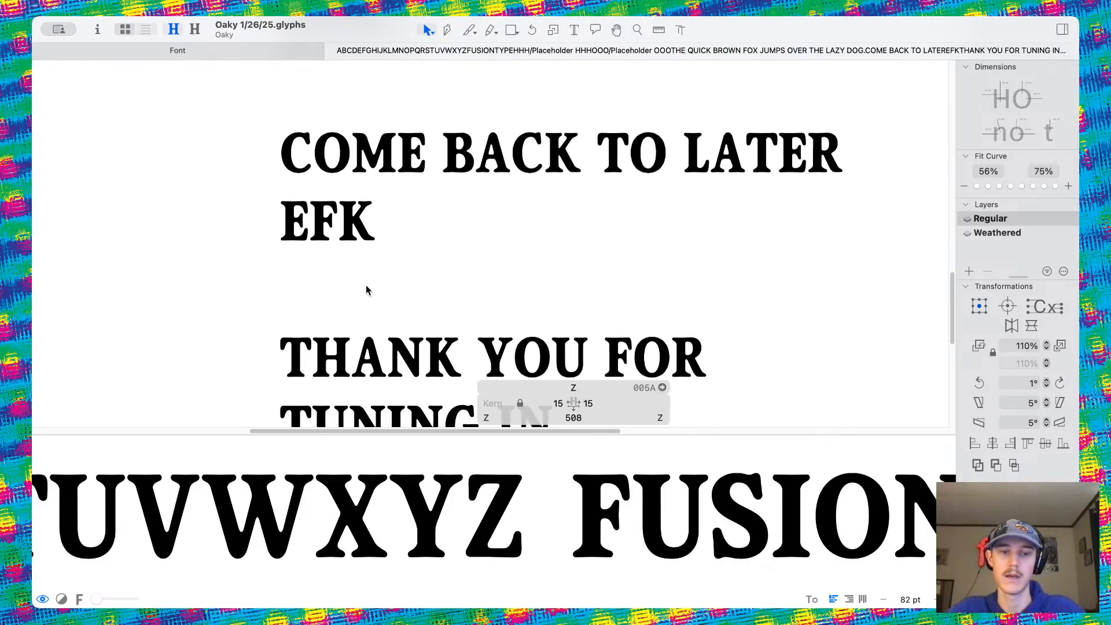
scroll(367, 290, up, 4)
scroll(338, 191, up, 6)
double_click(347, 210)
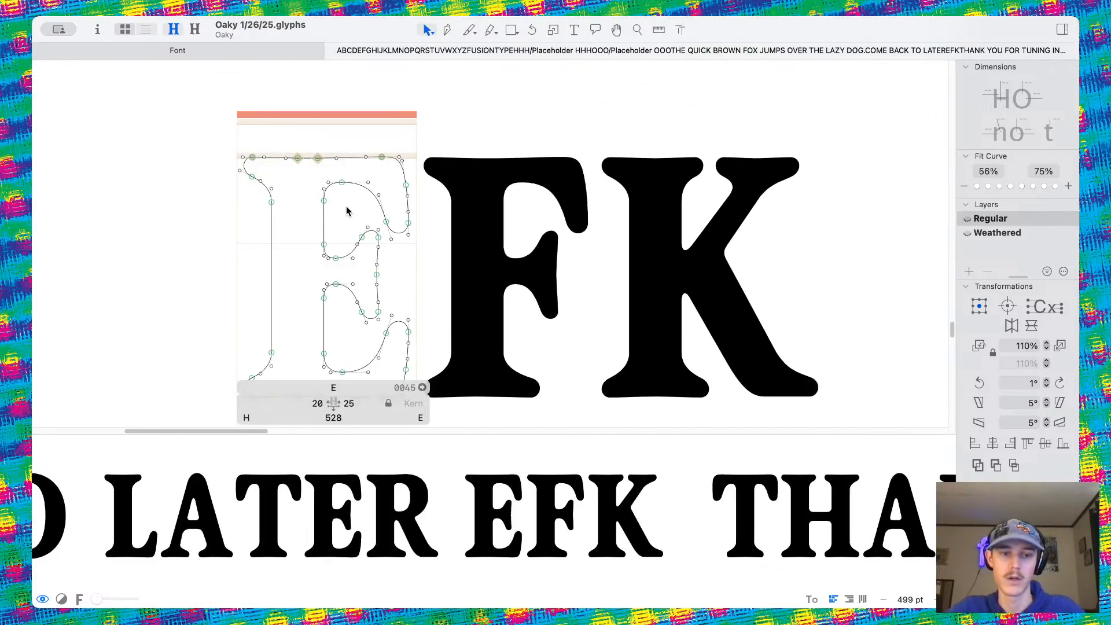
Switch the E to the Weathered master and show the master compatibility overlay
scroll(348, 211, down, 1)
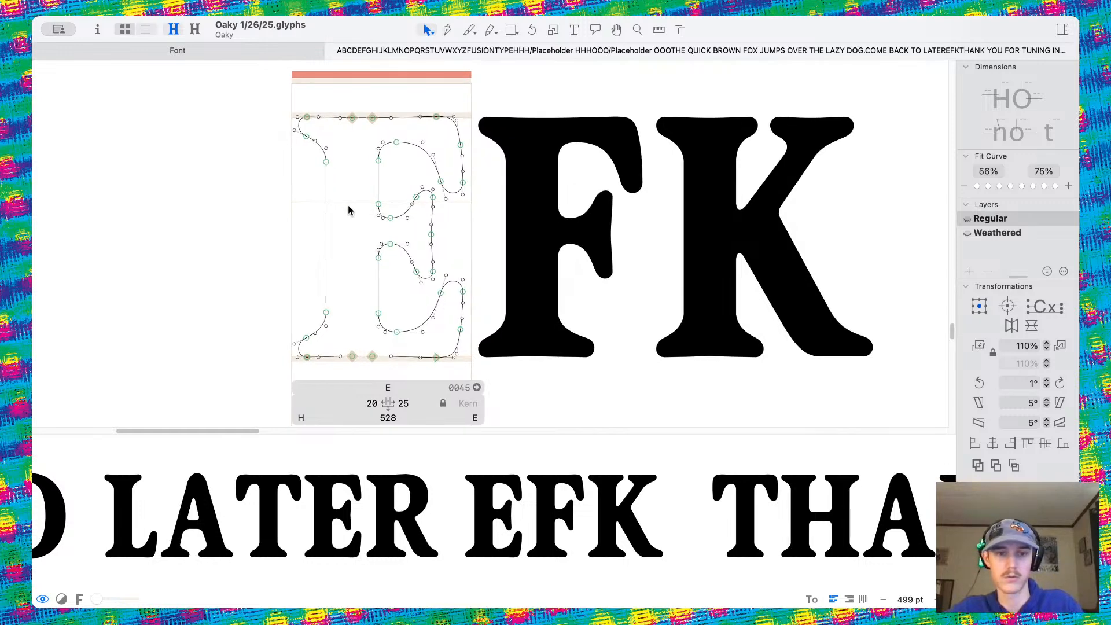
key(super+2)
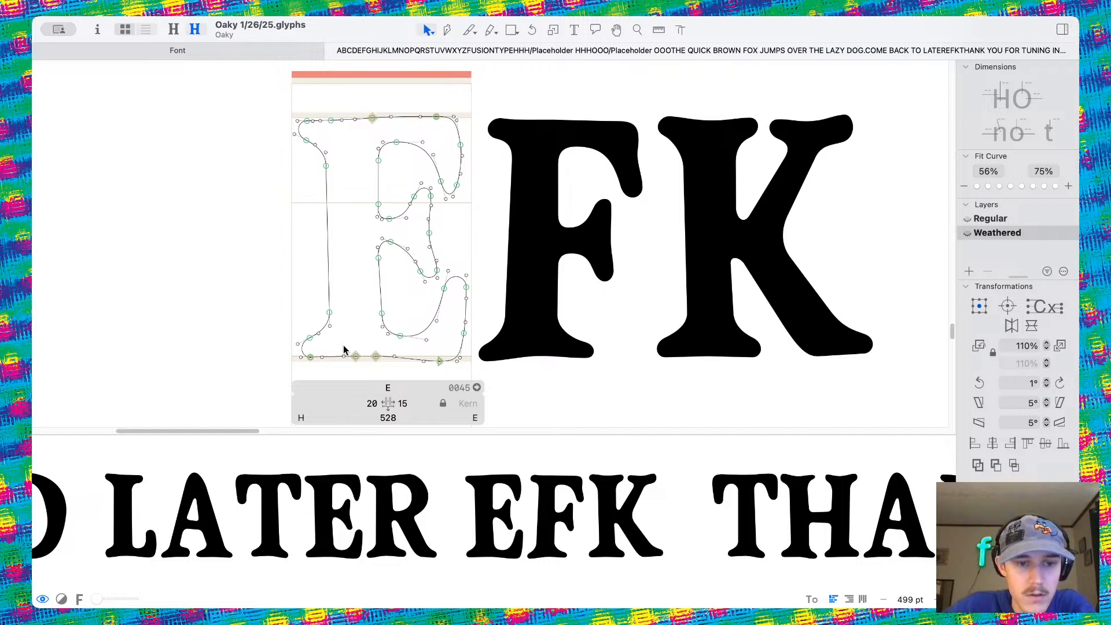
key(ctrl+alt+super+n)
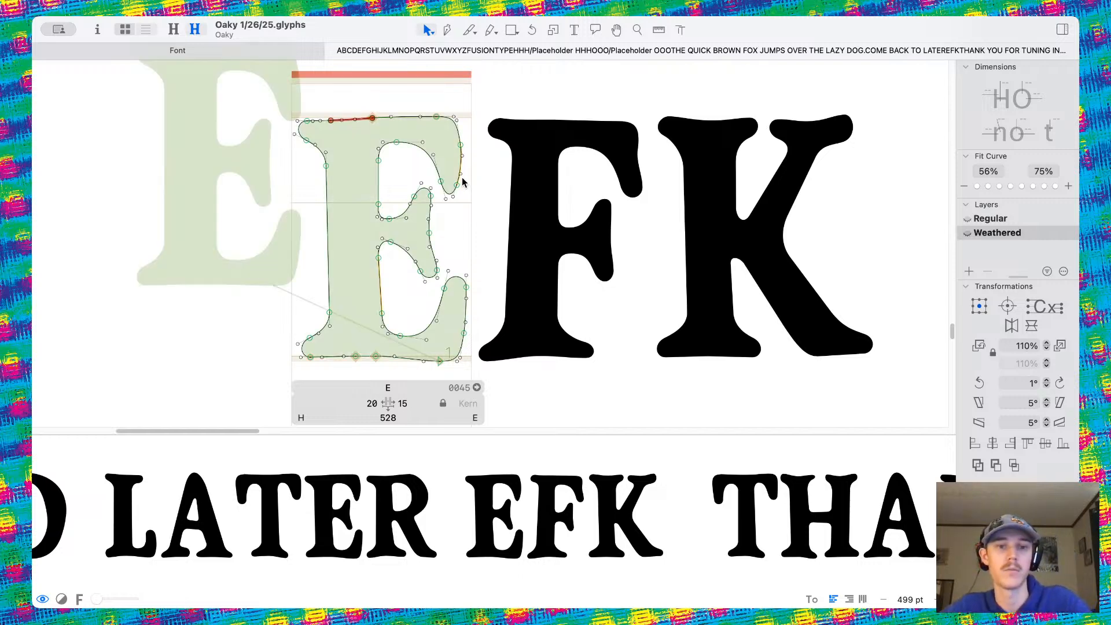
Return the E to the Regular master and convert the short straight segment on its top edge to a curve
scroll(376, 162, up, 2)
scroll(376, 162, left, 2)
scroll(376, 163, up, 2)
scroll(376, 164, left, 2)
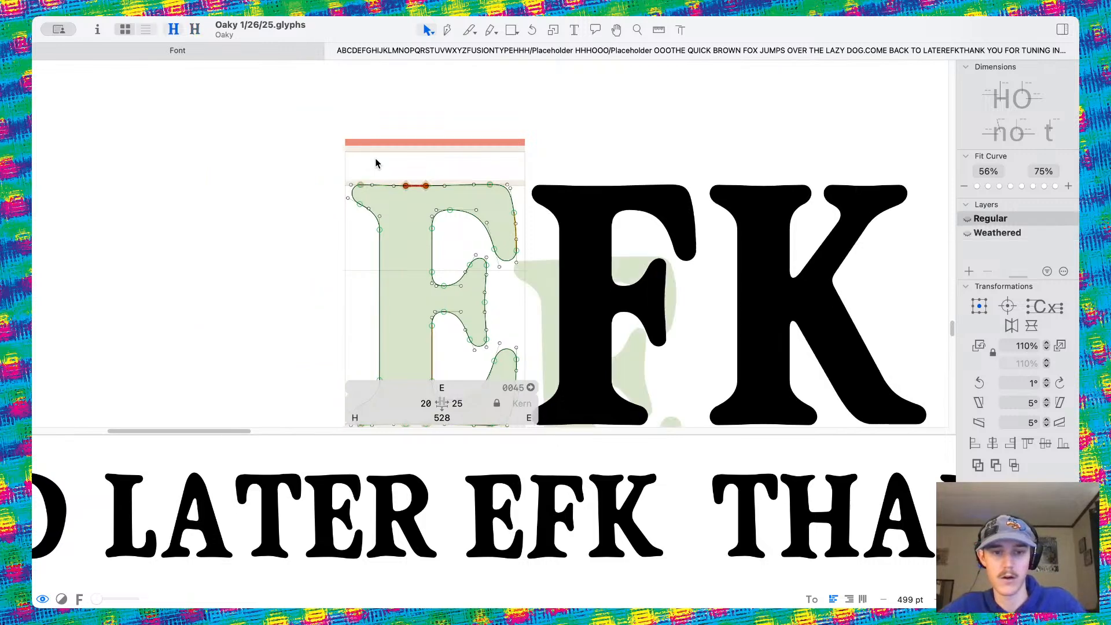
key(super+1)
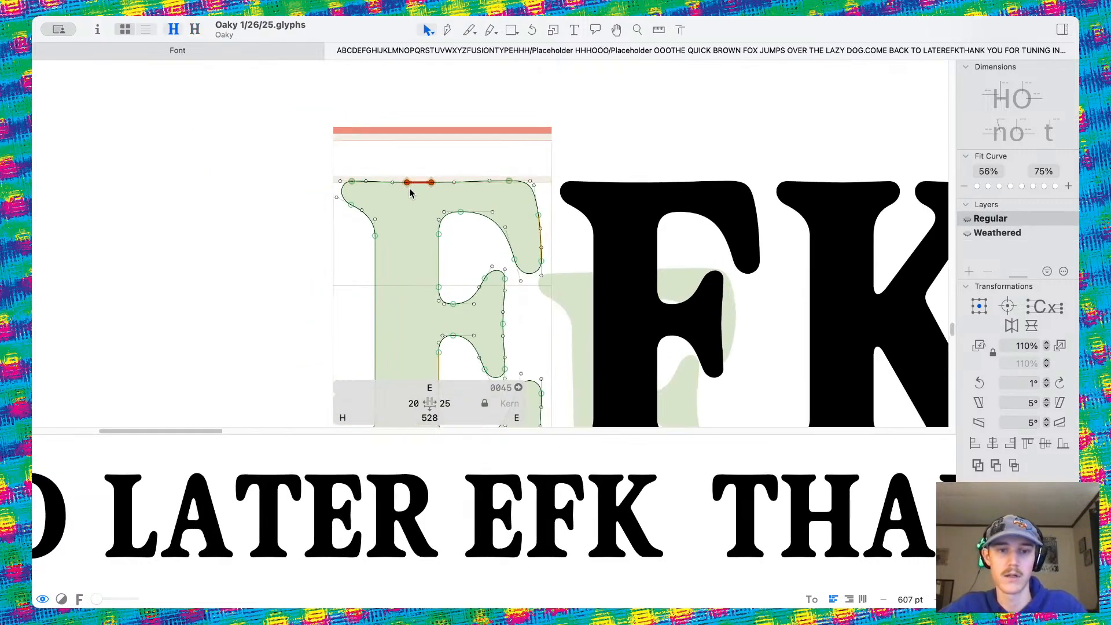
scroll(409, 197, up, 5)
scroll(530, 128, down, 5)
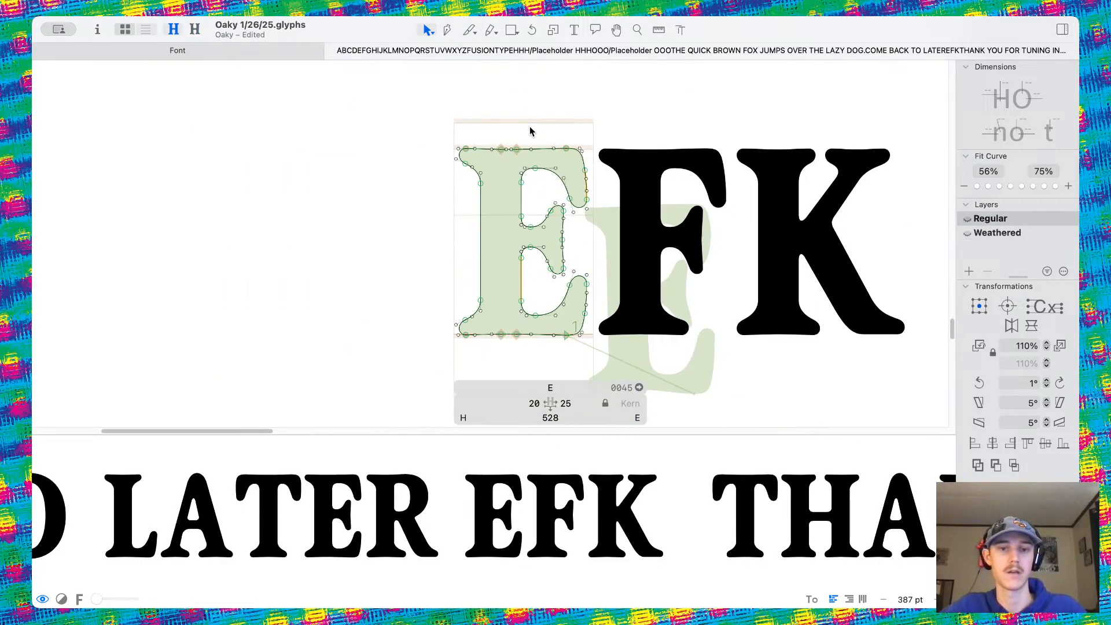
Open the F, compare its base in both masters and convert the straight base segment to a curve in Regular
double_click(392, 191)
scroll(392, 191, up, 1)
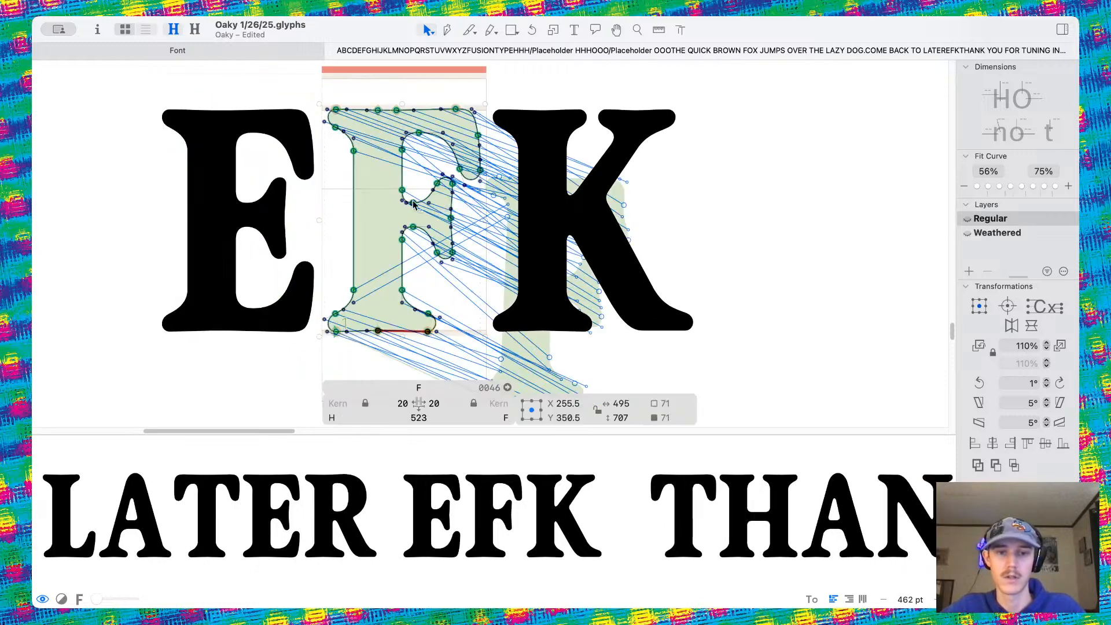
scroll(417, 307, up, 5)
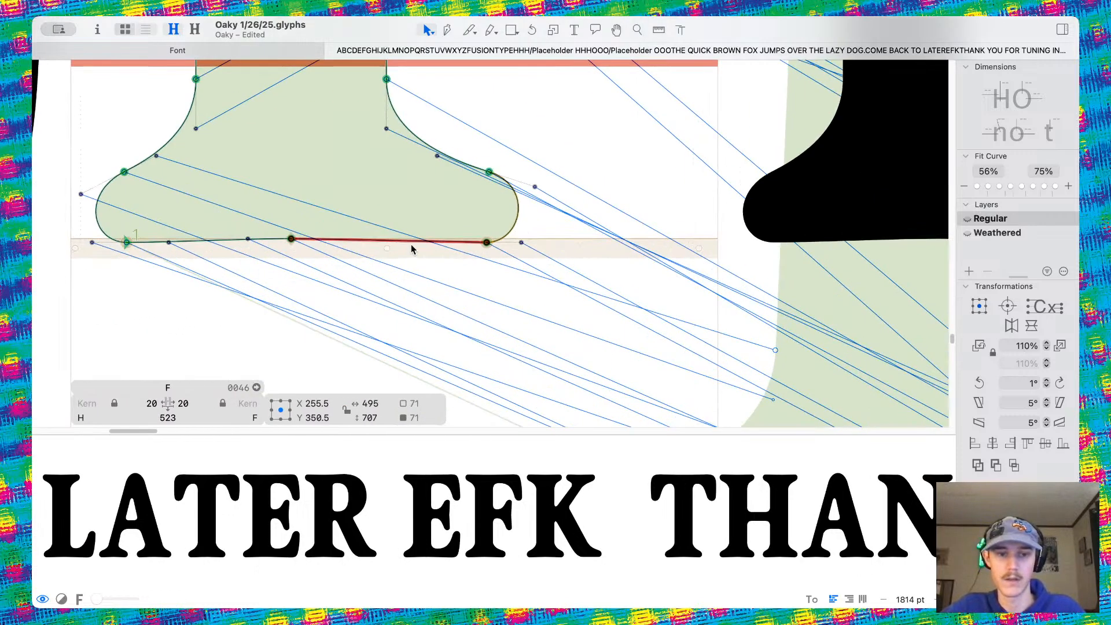
key(super+z)
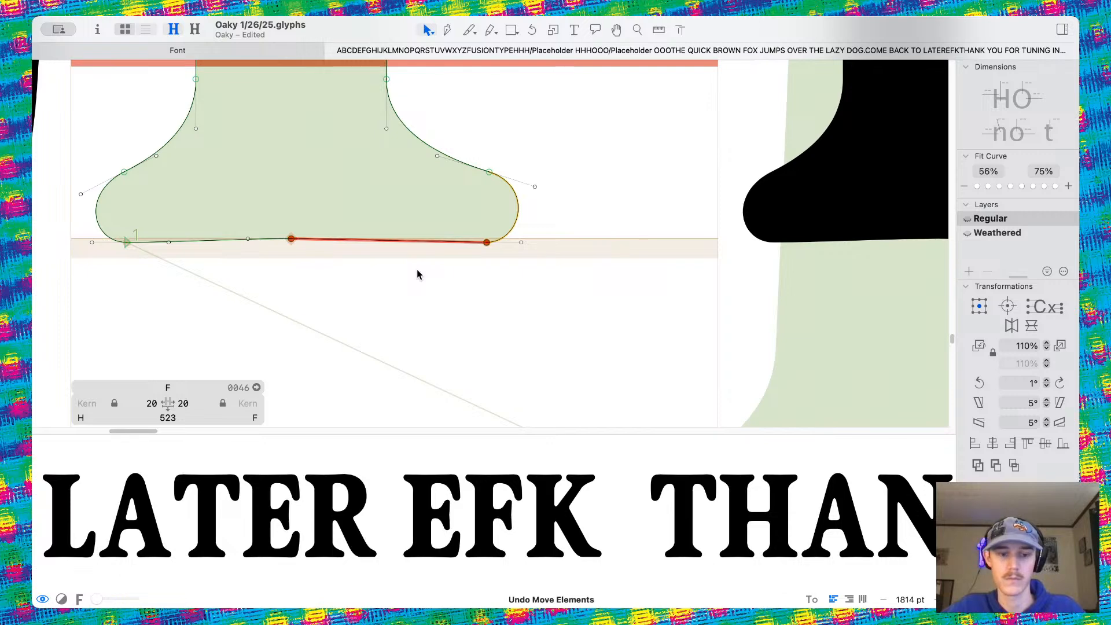
key(super+2)
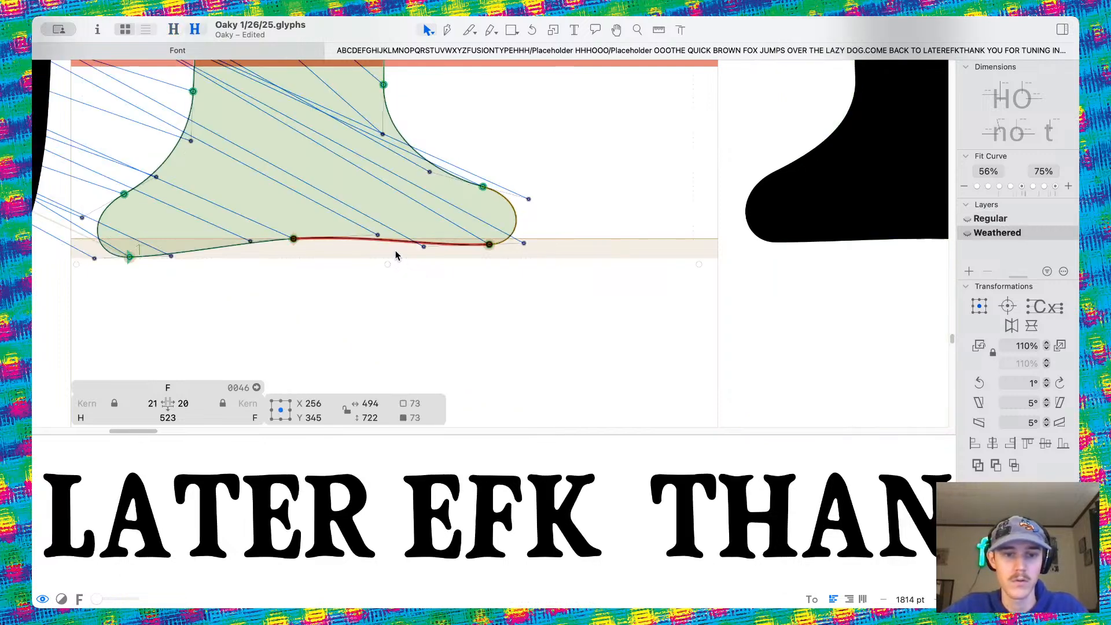
key(super+1)
scroll(408, 264, down, 5)
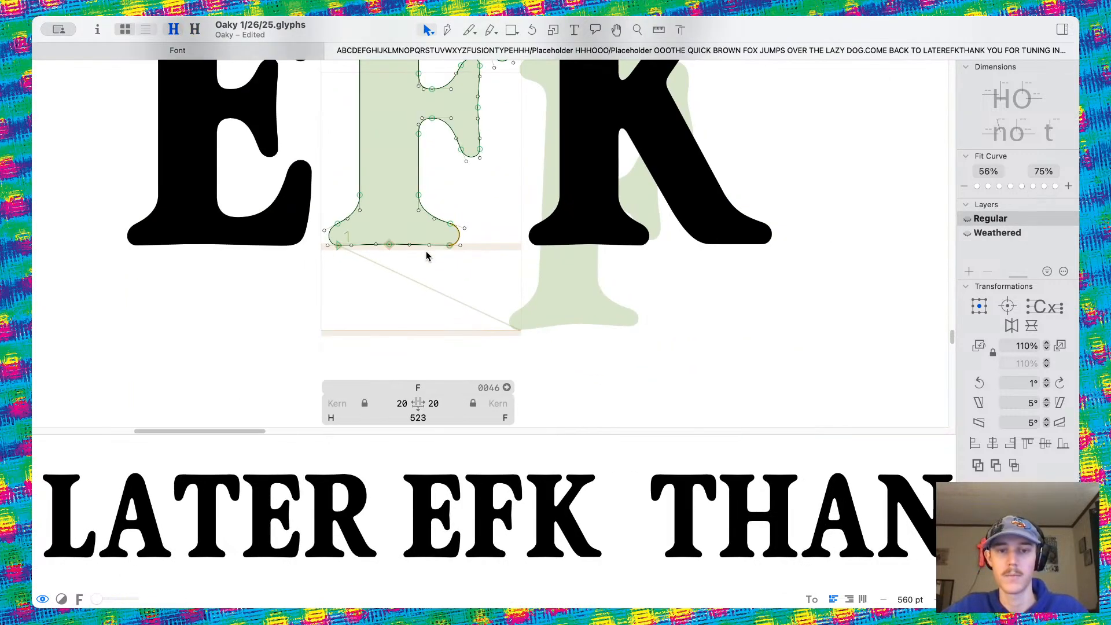
Open the K and convert its straight diagonal and stem segments to curves in the Regular master
double_click(485, 225)
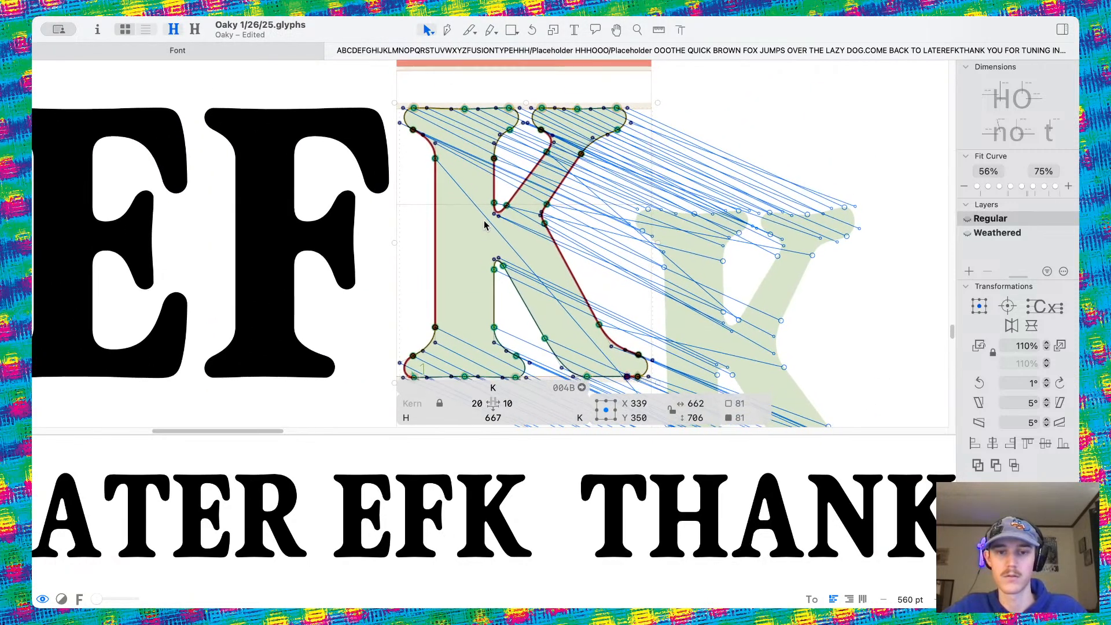
scroll(503, 240, right, 2)
scroll(523, 257, up, 1)
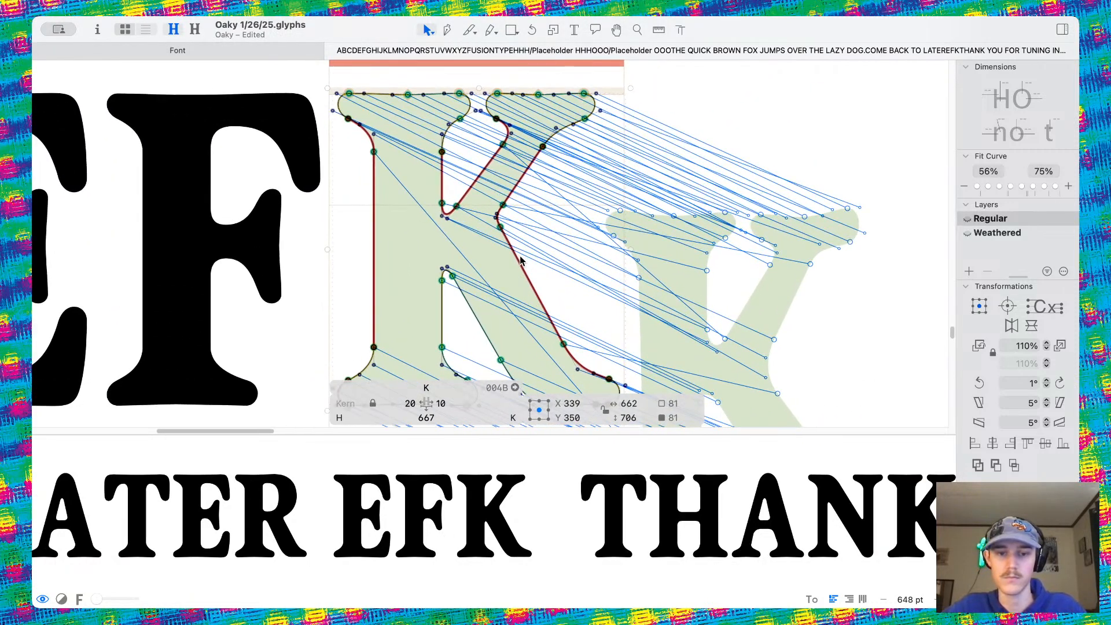
click(524, 313)
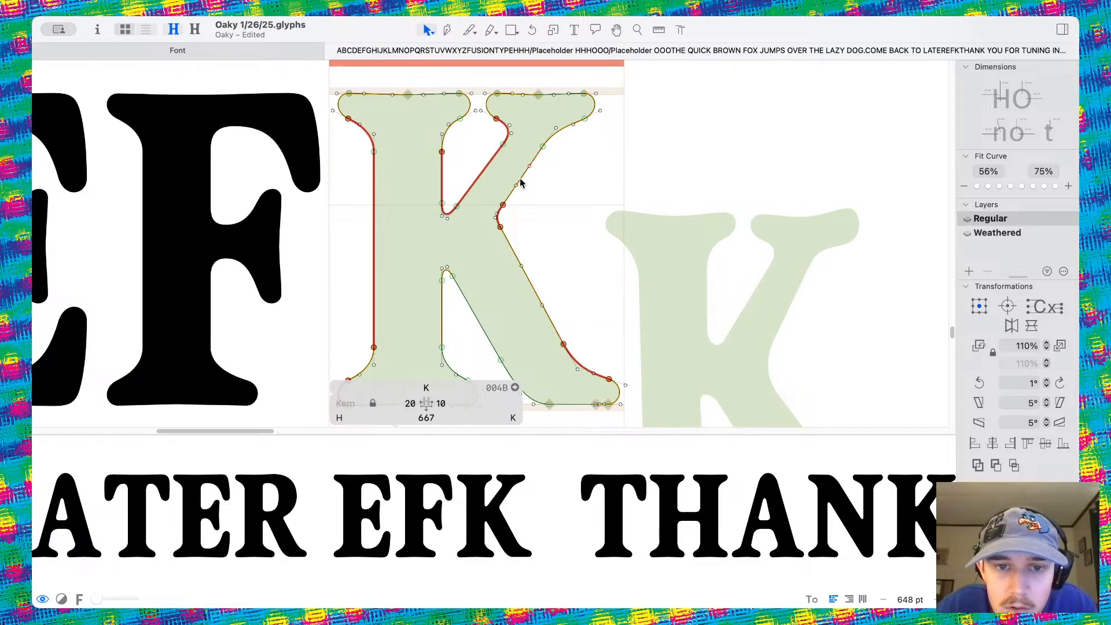
alt+click(373, 197)
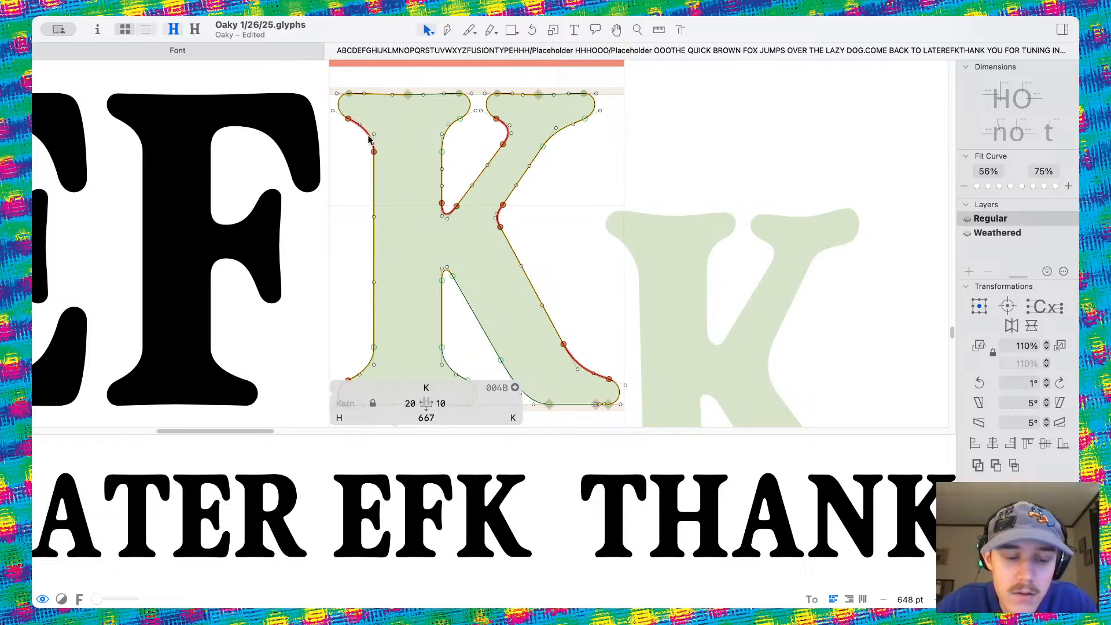
Compare the whole K outline in the Regular and Weathered masters, selecting all its nodes to view their correspondences
key(super+2)
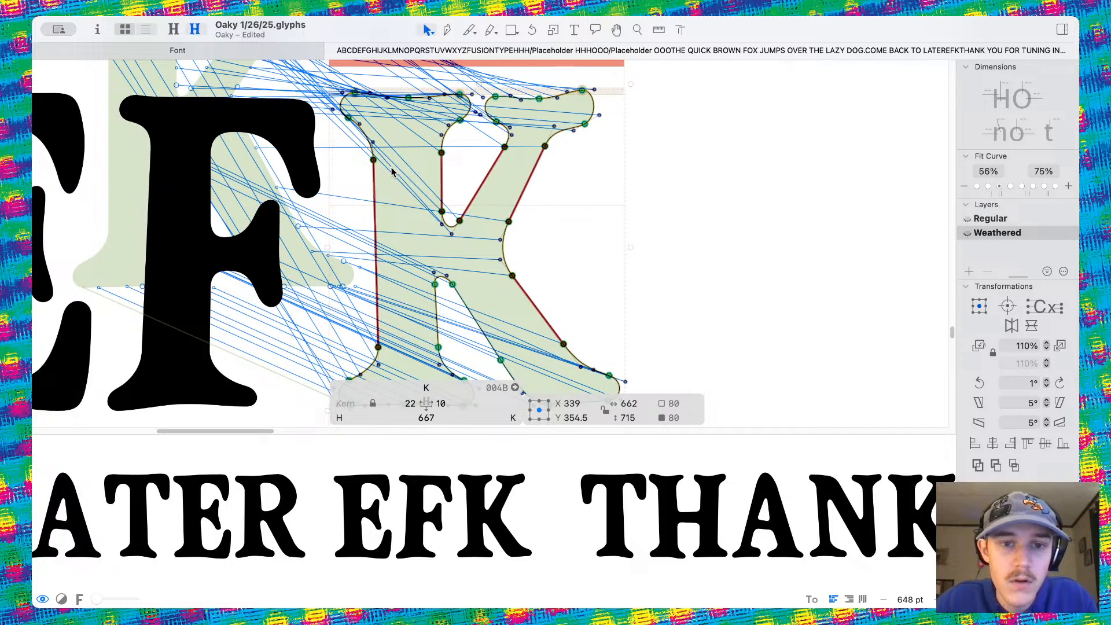
key(super+1)
key(super+minus)
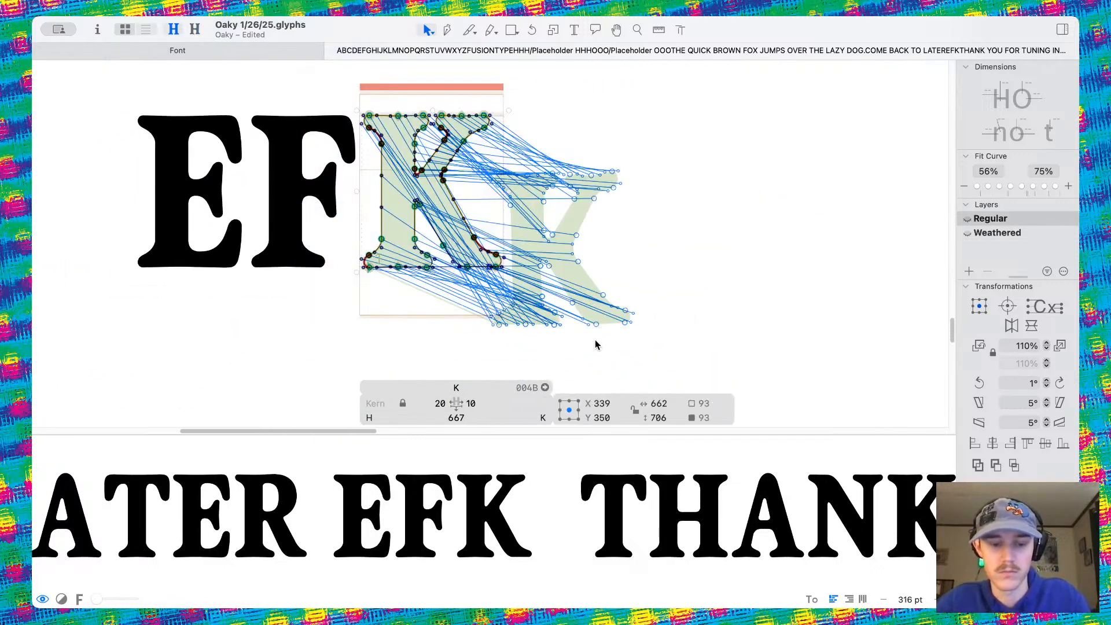
key(super+2)
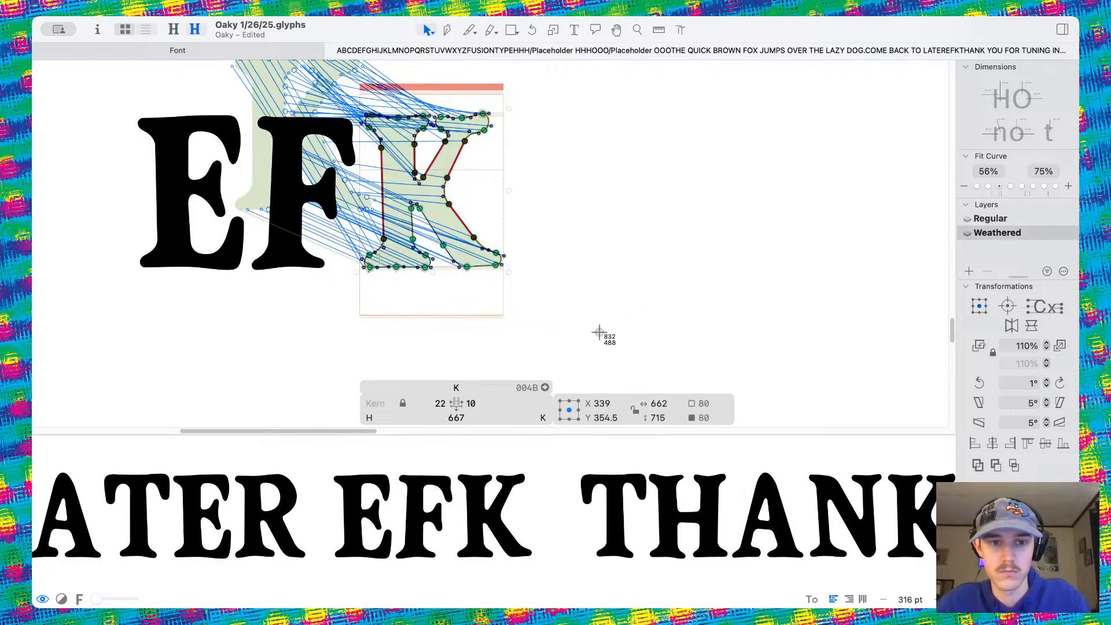
scroll(546, 208, up, 3)
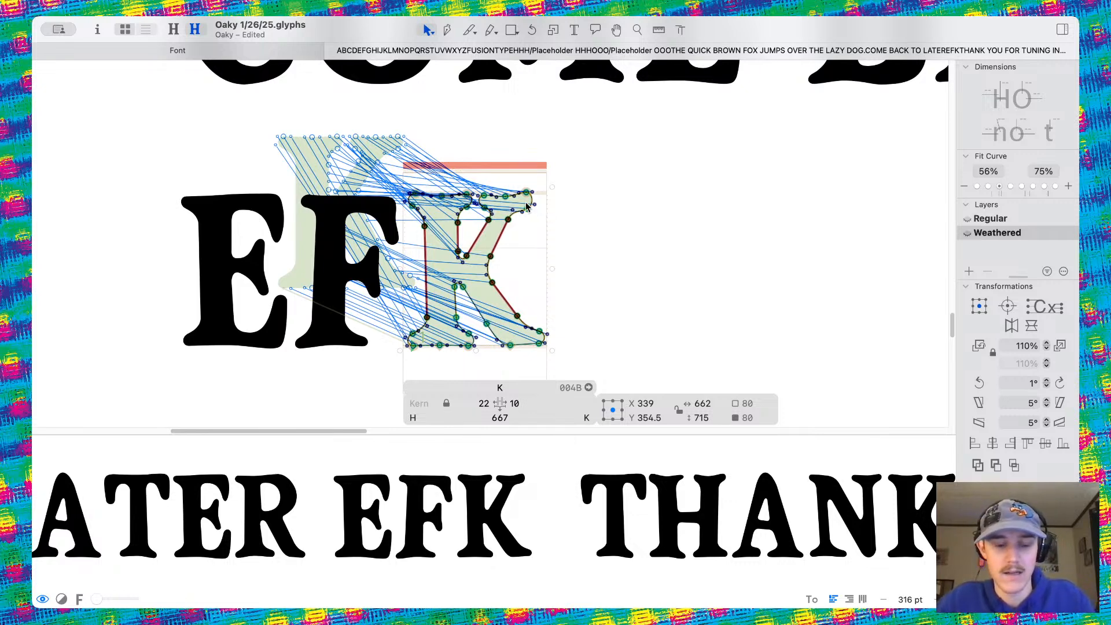
key(super+1)
drag(352, 153, 607, 368)
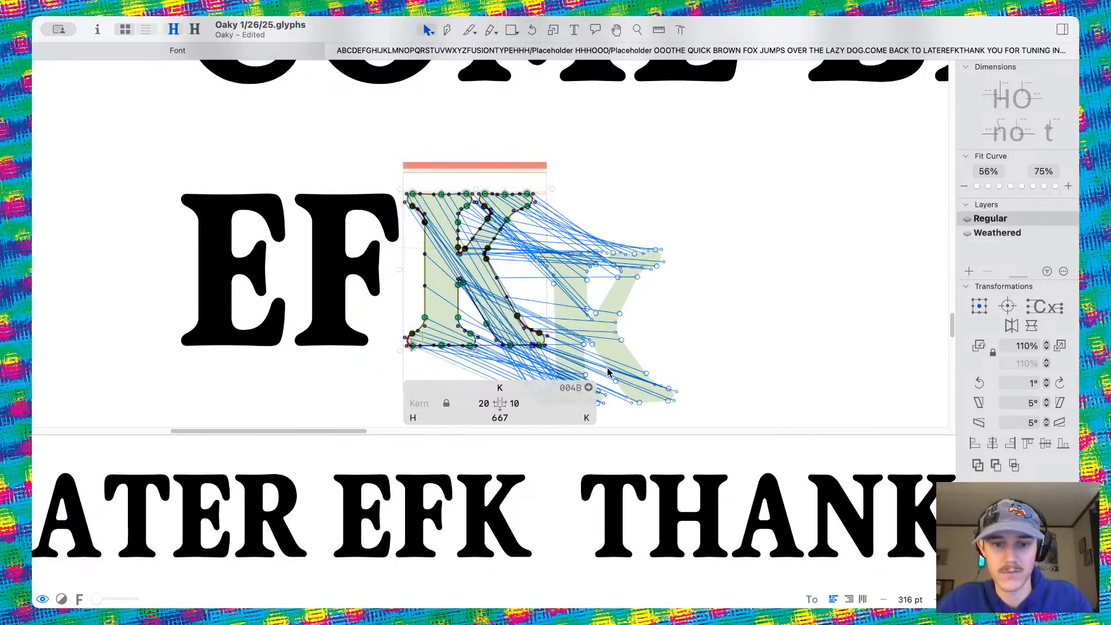
click(568, 293)
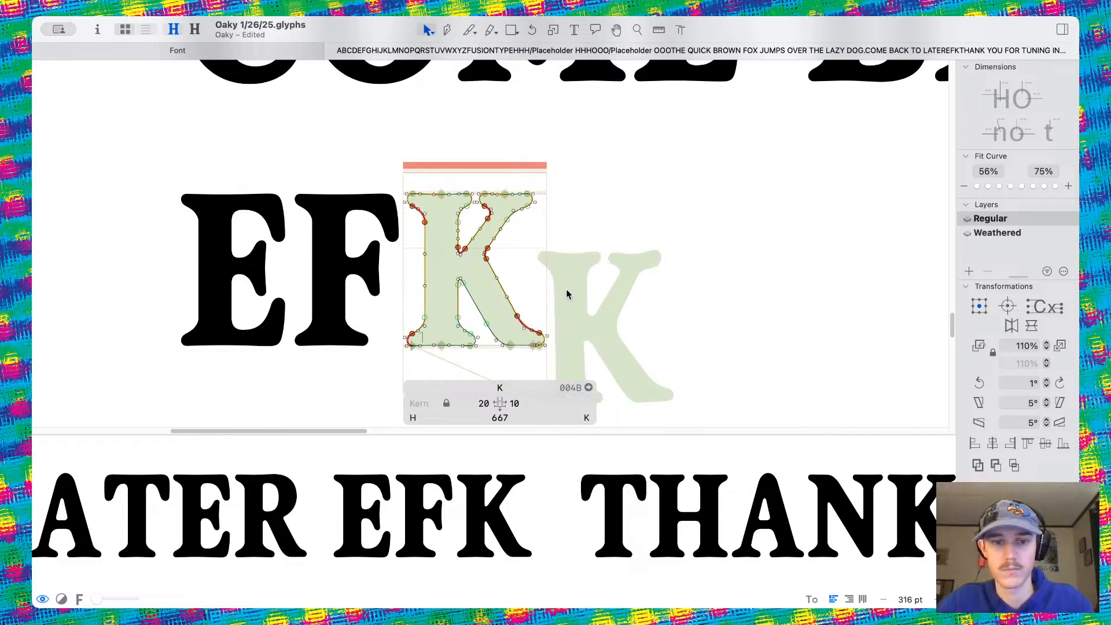
Examine the K's lower diagonal leg and foot up close, alternating between Regular and Weathered to find mismatched nodes
scroll(566, 277, up, 5)
scroll(566, 277, down, 2)
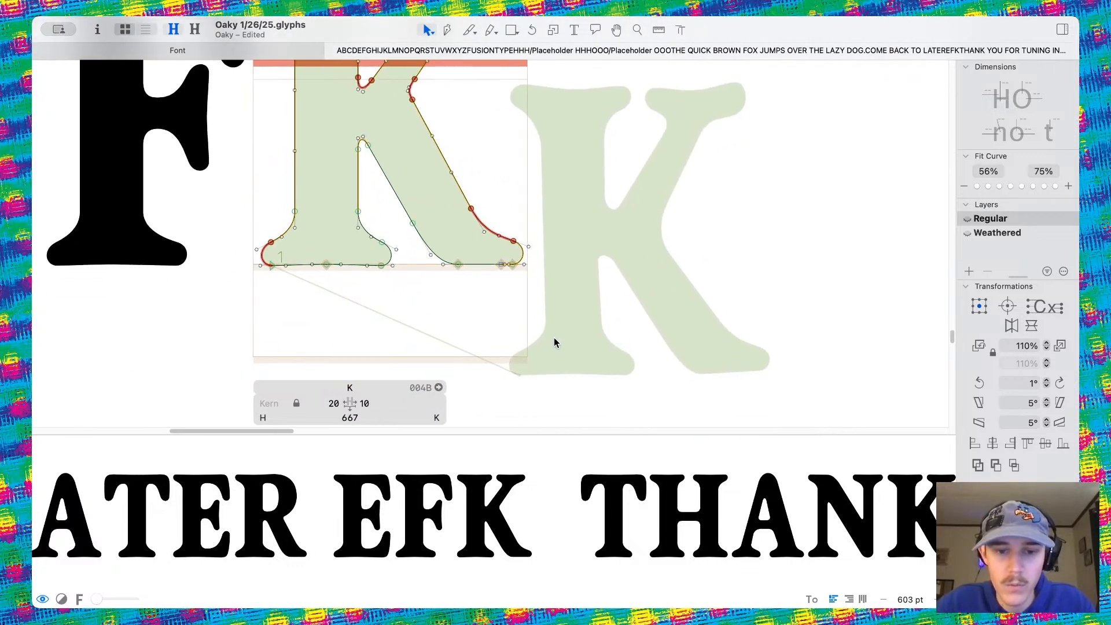
scroll(550, 324, down, 3)
scroll(511, 320, up, 3)
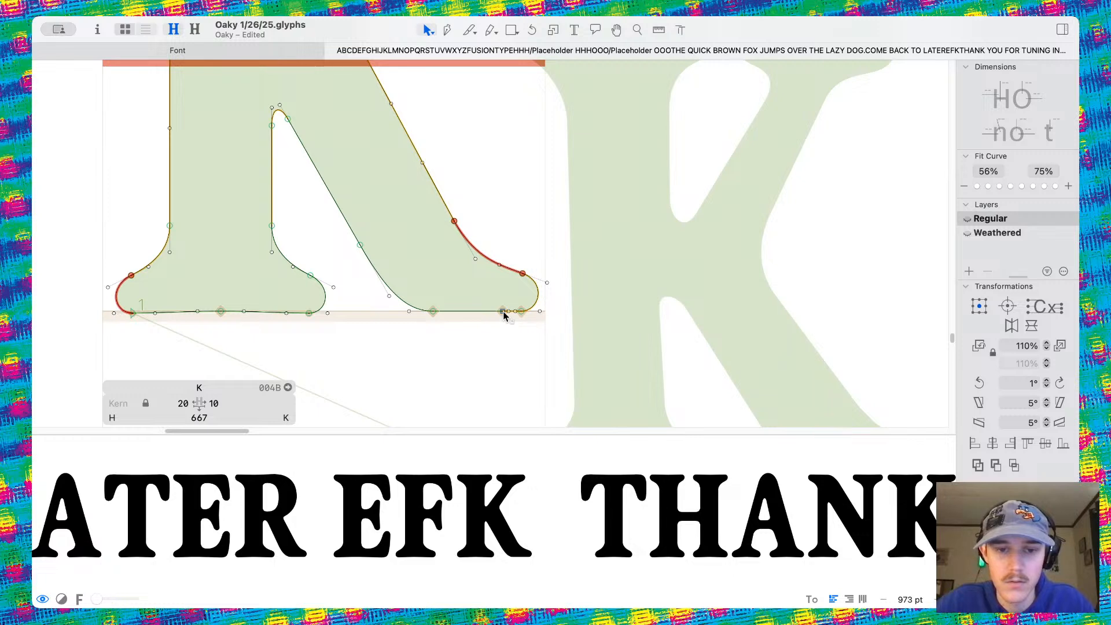
scroll(503, 324, down, 3)
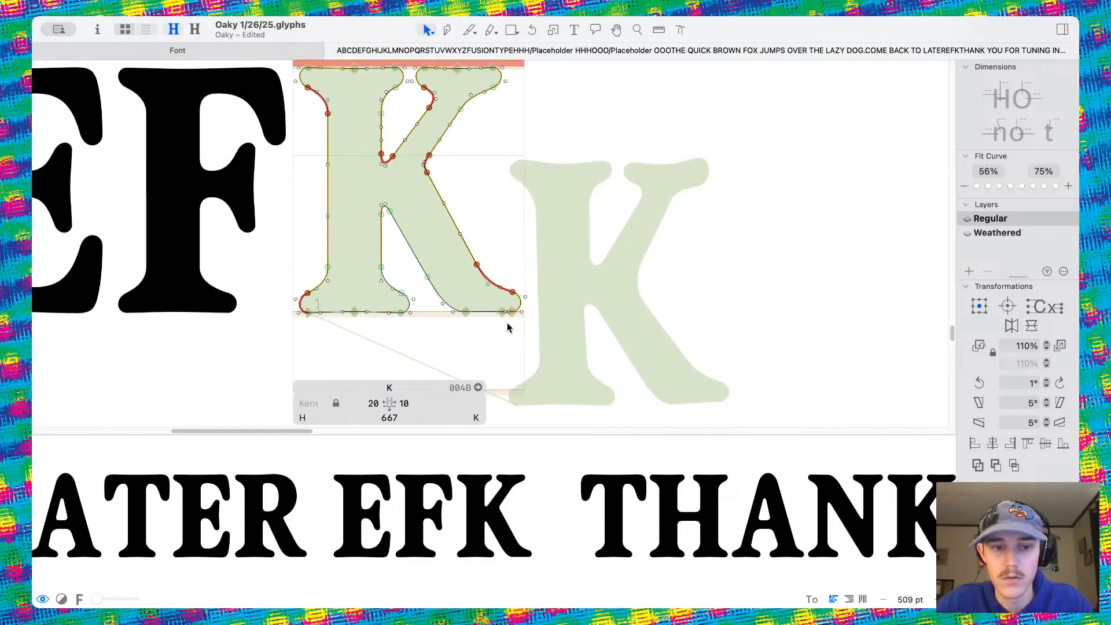
scroll(493, 285, up, 3)
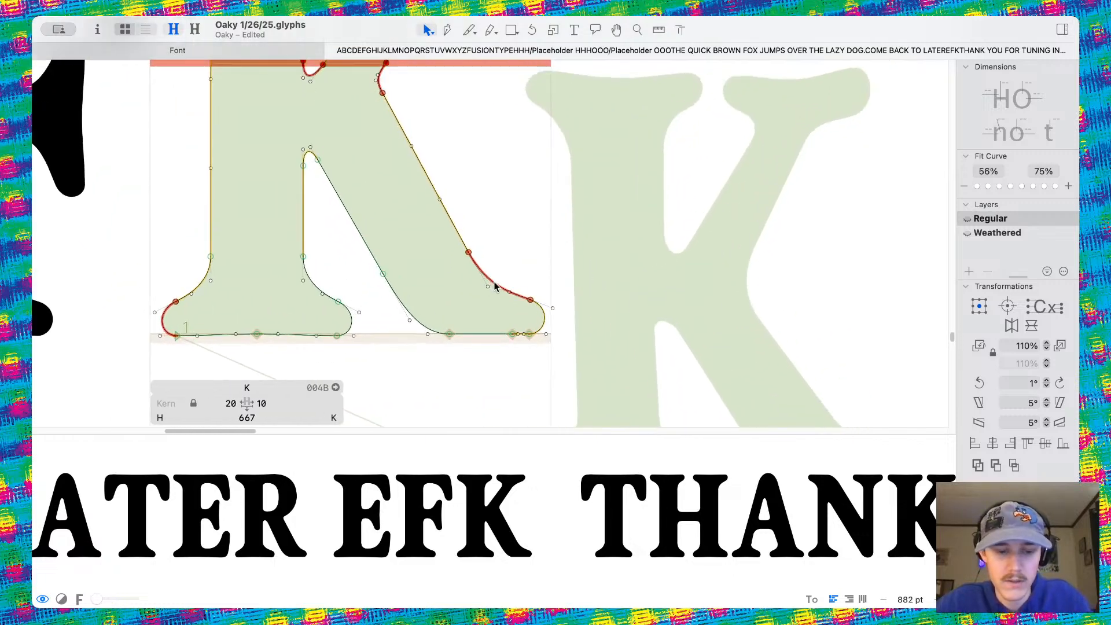
key(super+2)
key(super+1)
key(super+2)
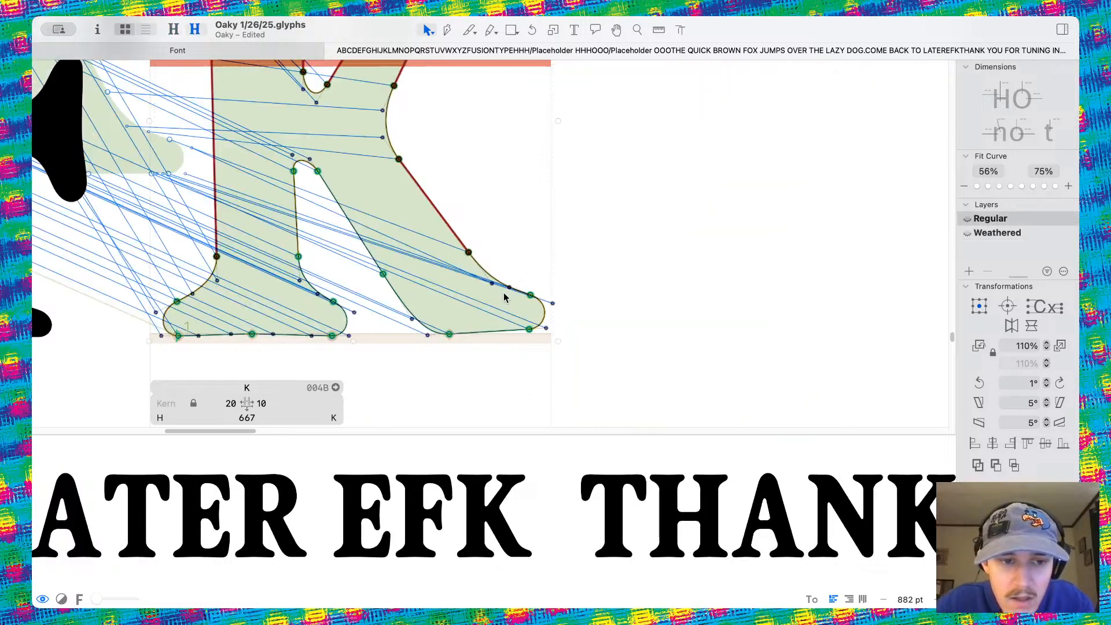
key(super+1)
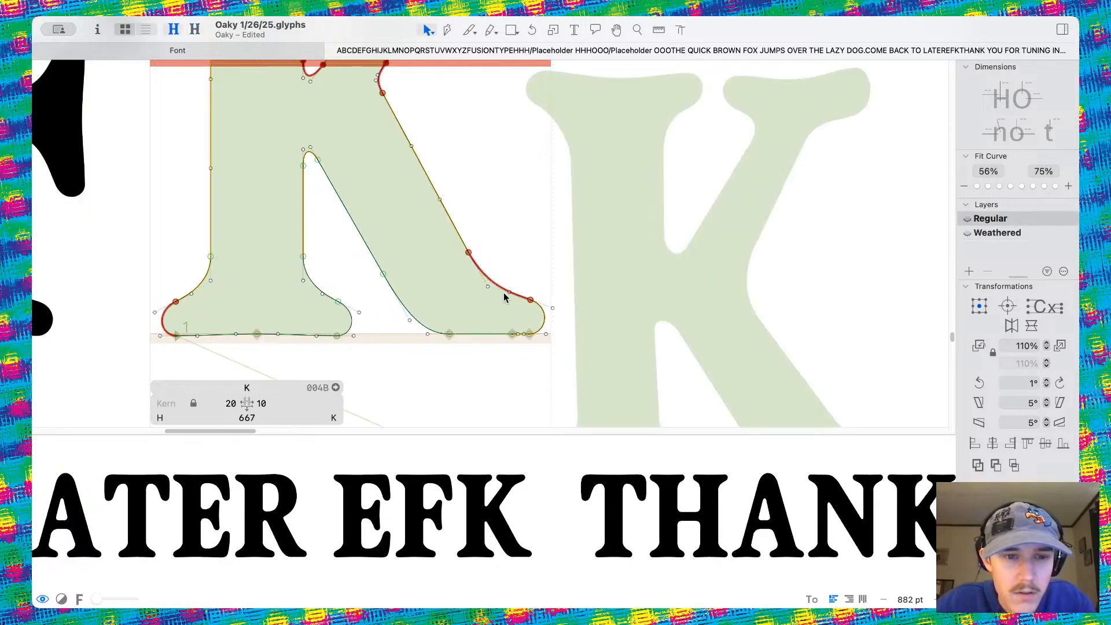
key(super+2)
key(super+1)
key(super+2)
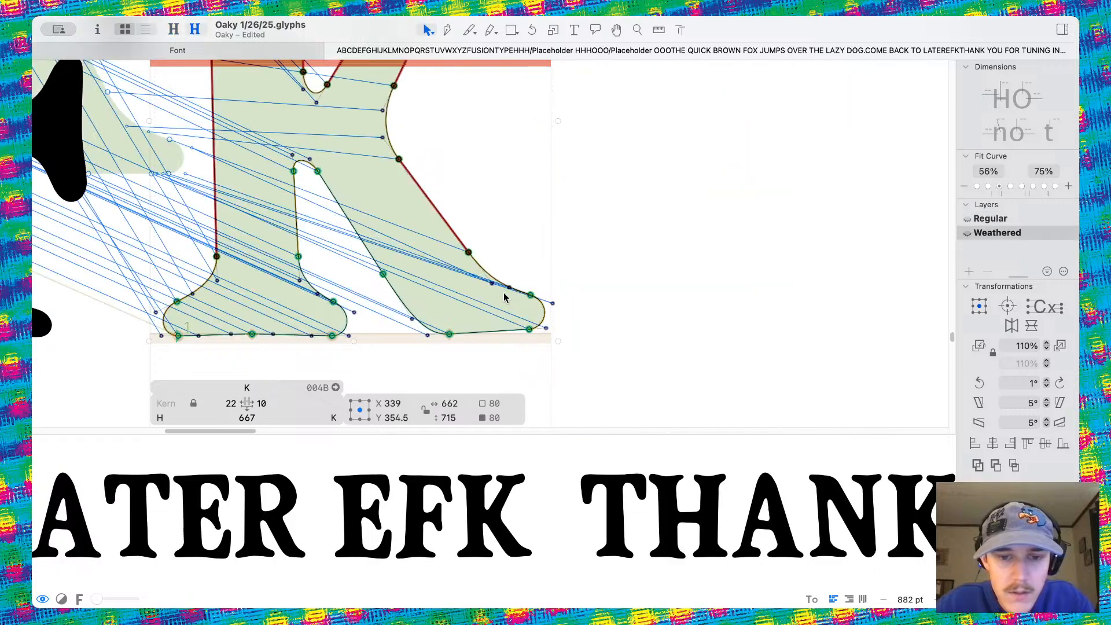
Insert a node on the underside of the K's right foot in Weathered and convert the segments beside it to curves
key(super+1)
key(super+2)
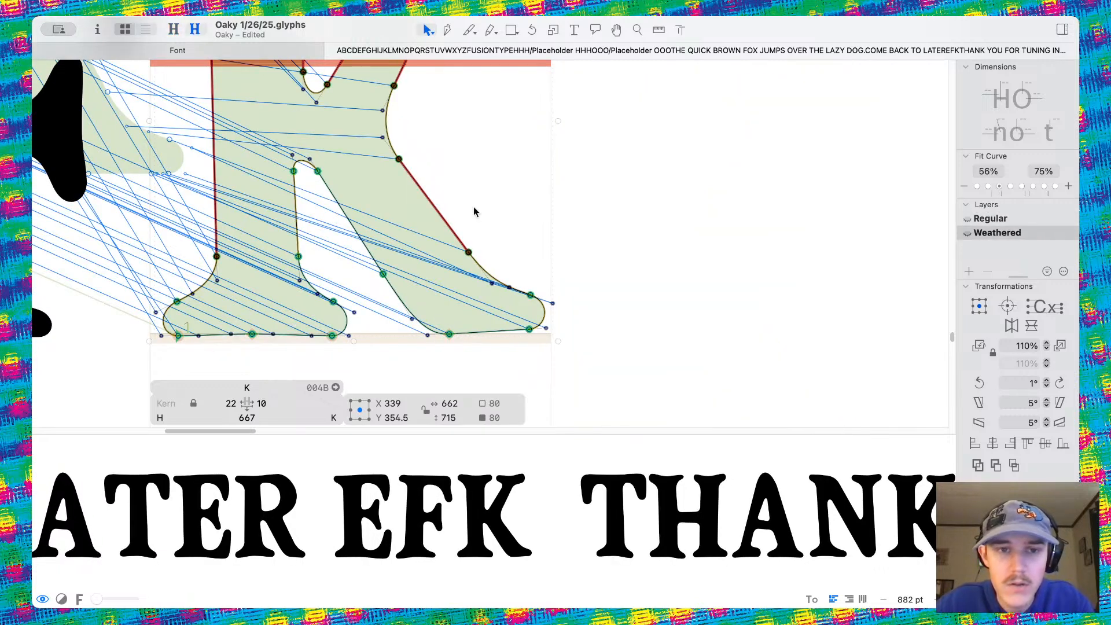
click(446, 30)
click(500, 332)
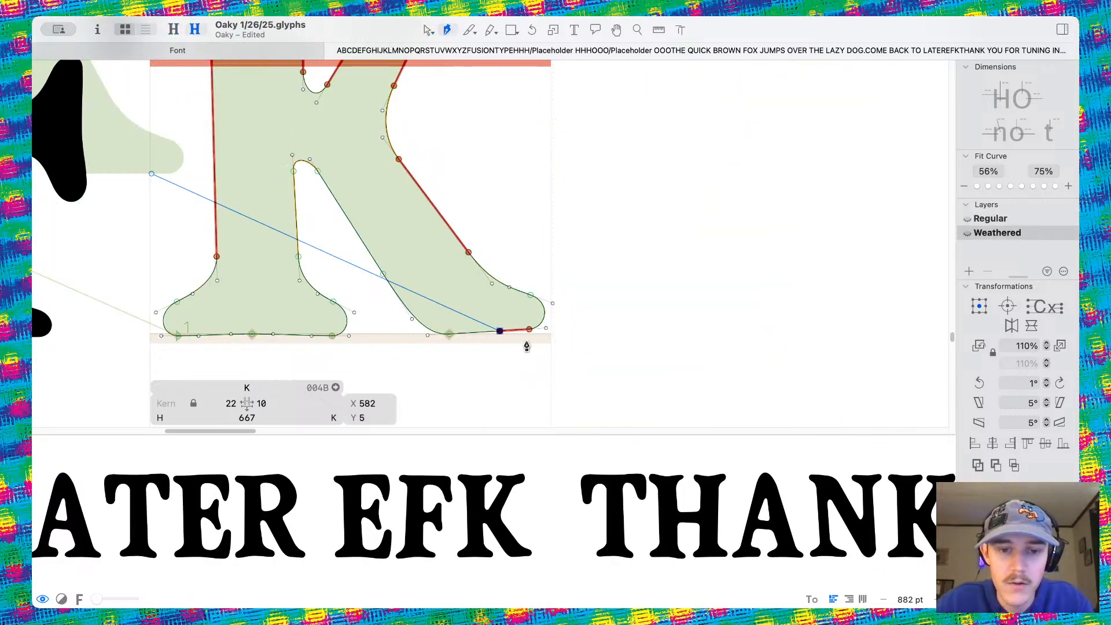
key(v)
scroll(498, 338, up, 5)
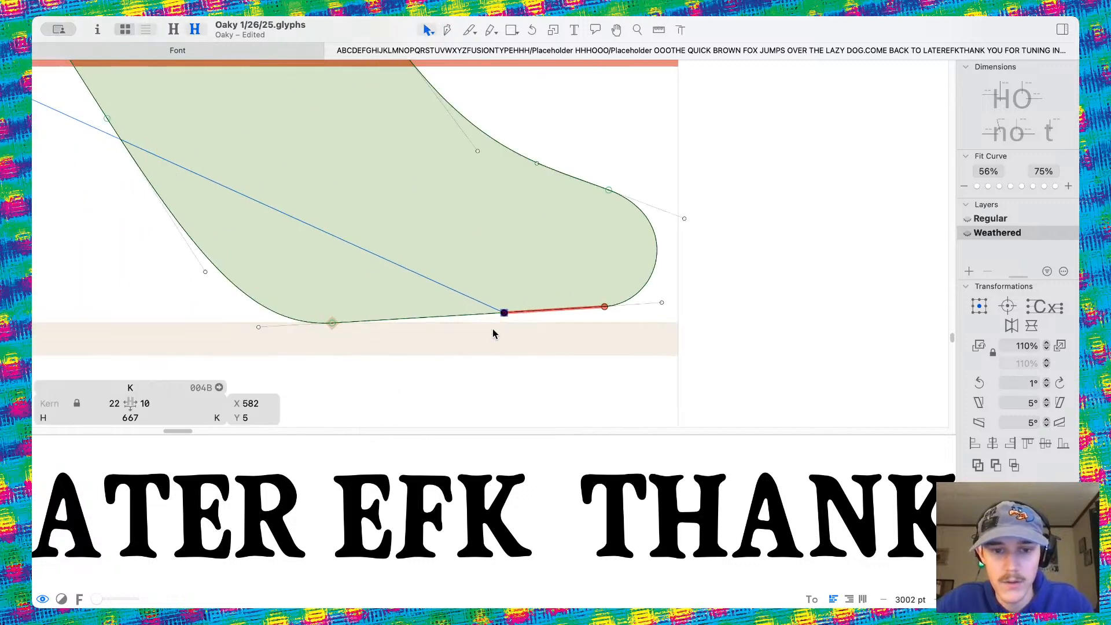
shift+click(491, 313)
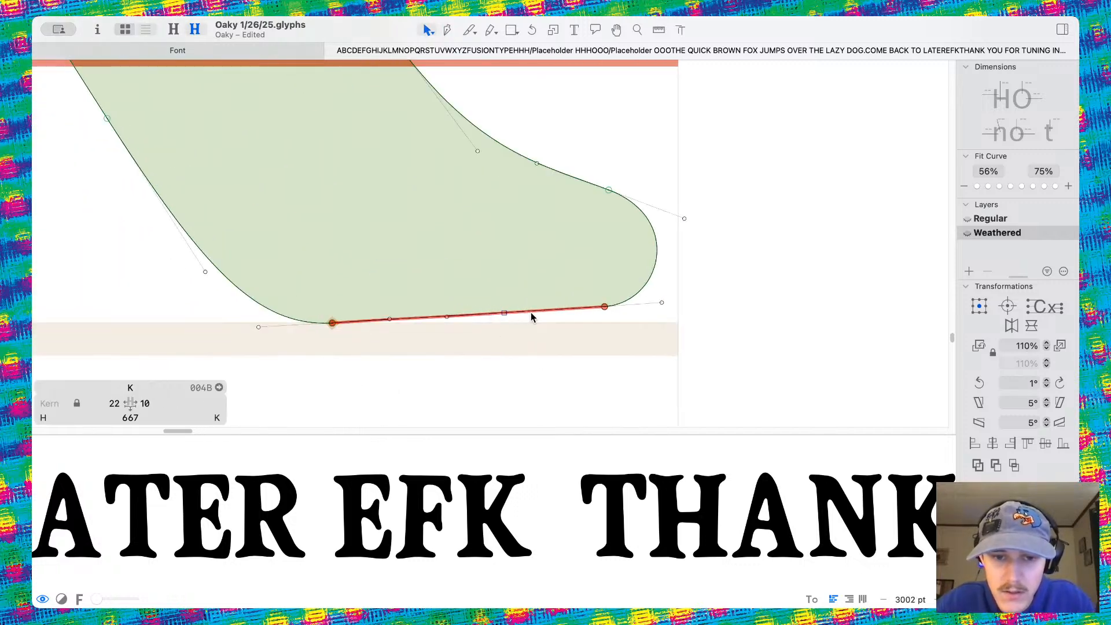
alt+click(484, 314)
Raise the new node under the K's right foot to Y 8 and shape the adjoining handles into a gentle wave
drag(502, 314, 504, 322)
drag(382, 321, 436, 330)
key(space)
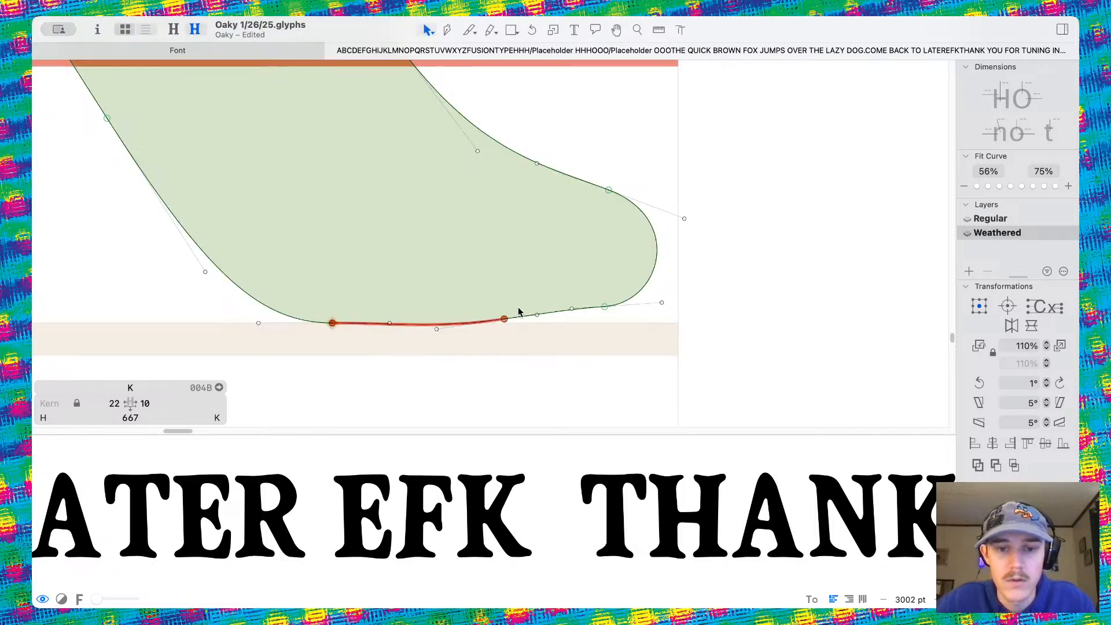
drag(504, 319, 553, 302)
click(504, 306)
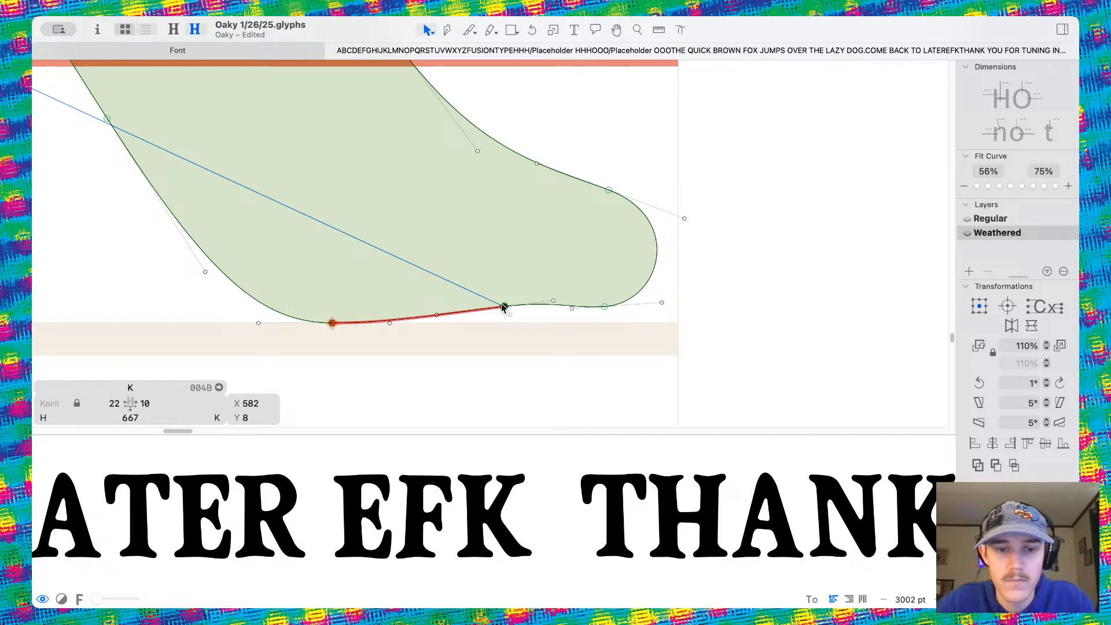
Convert the K's remaining straight diagonal and stem segments to curves in the Weathered master
key(super+1)
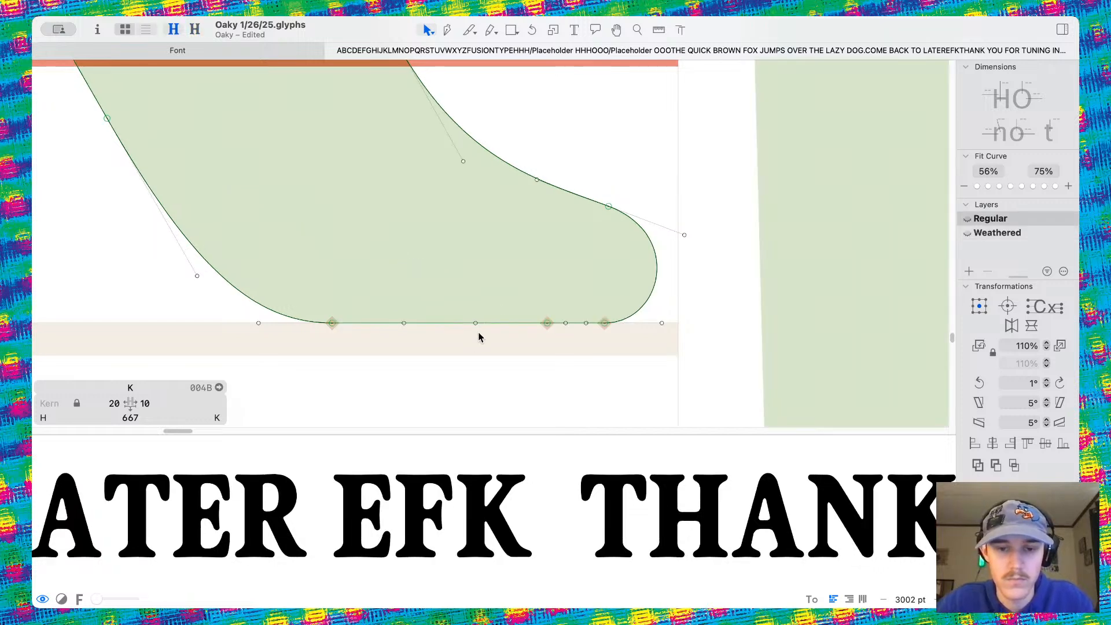
scroll(498, 318, down, 10)
scroll(506, 315, up, 4)
scroll(491, 285, up, 4)
key(super+2)
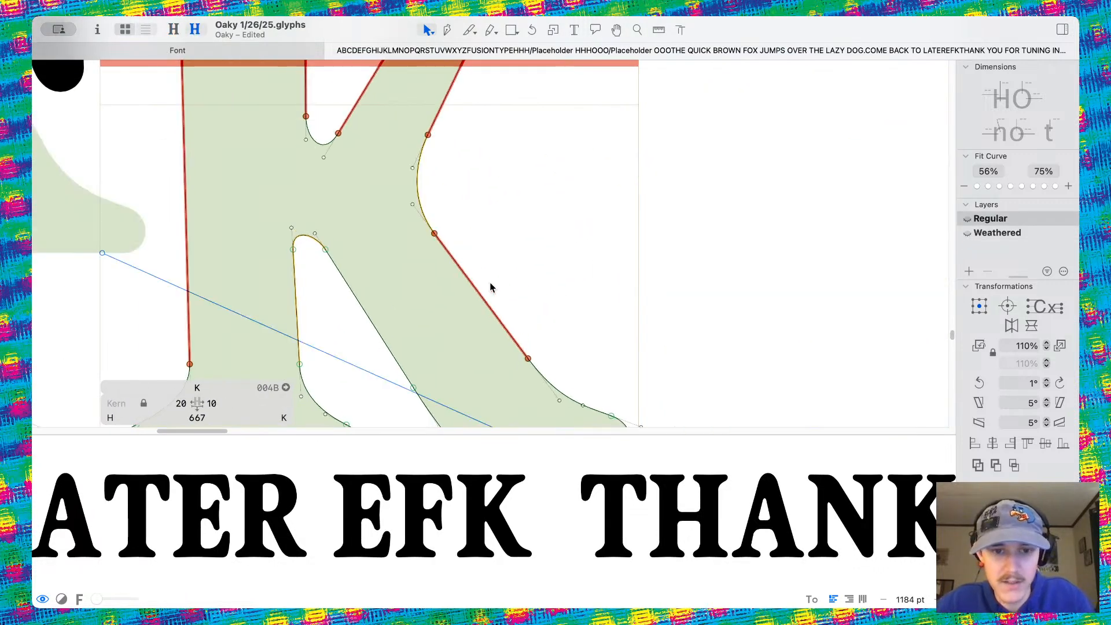
key(super+2)
scroll(498, 249, up, 5)
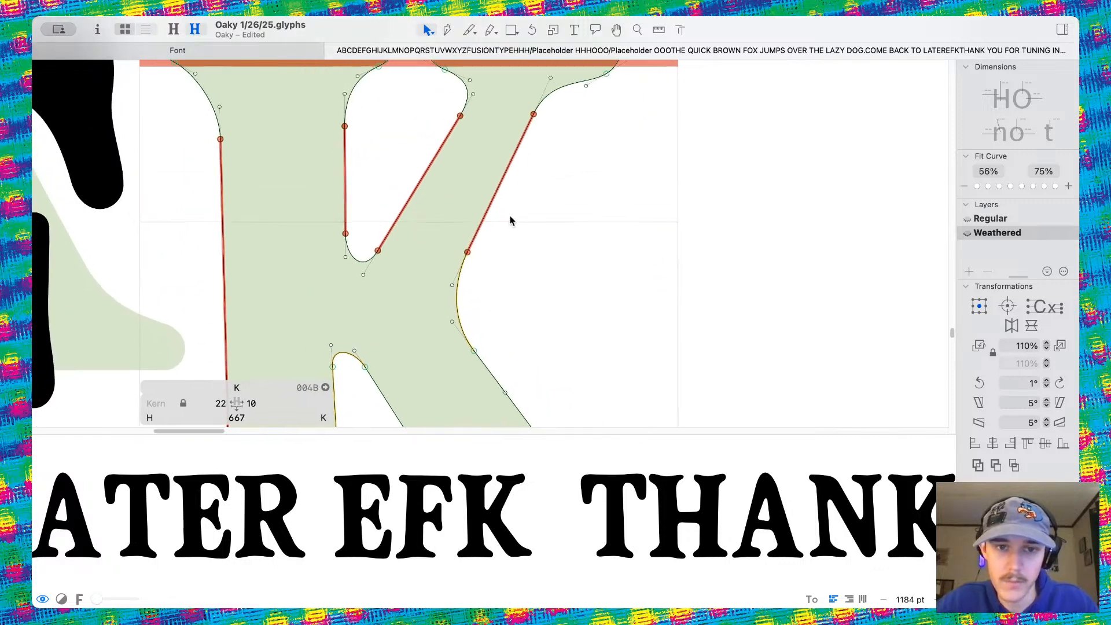
alt+click(495, 184)
alt+click(419, 171)
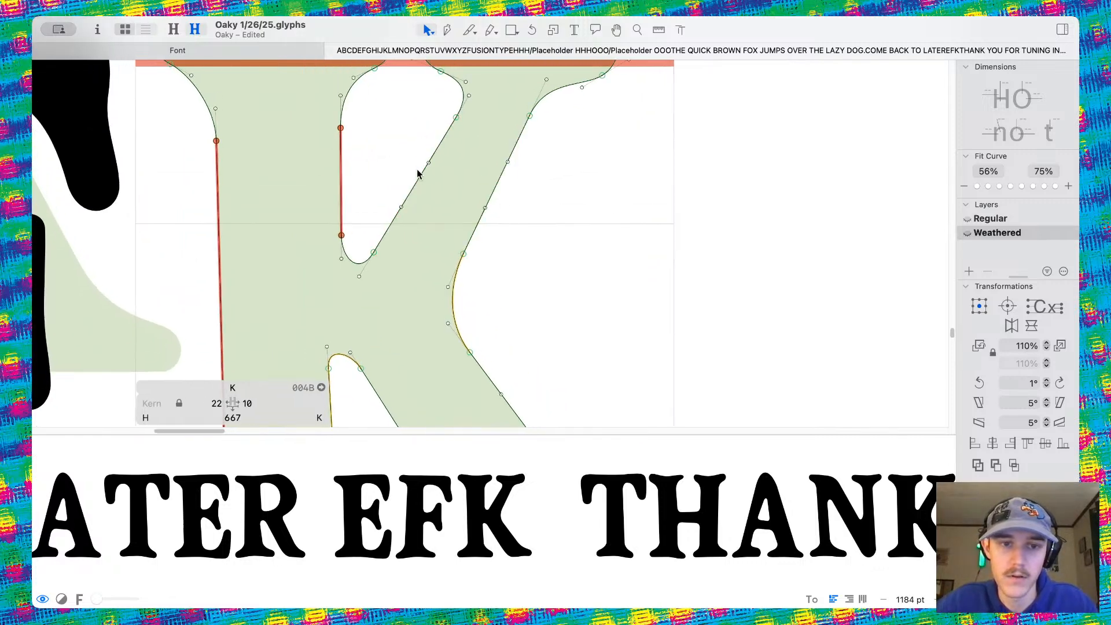
alt+click(342, 174)
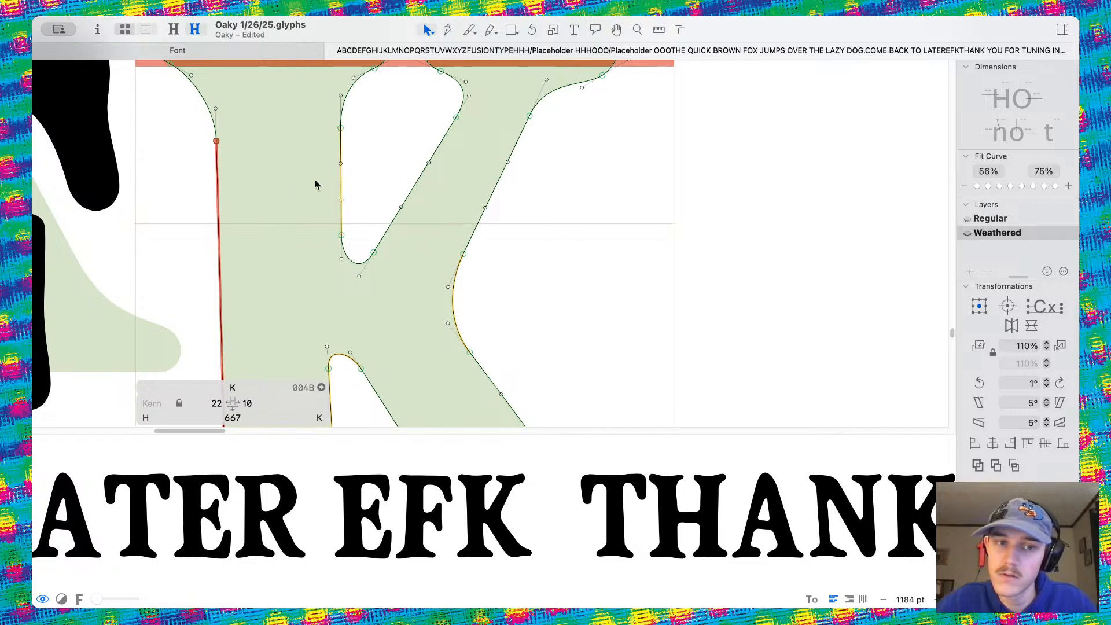
alt+click(220, 198)
Examine the converted K and compare its inner stem and lower counter in the Weathered and Regular masters
scroll(351, 229, down, 5)
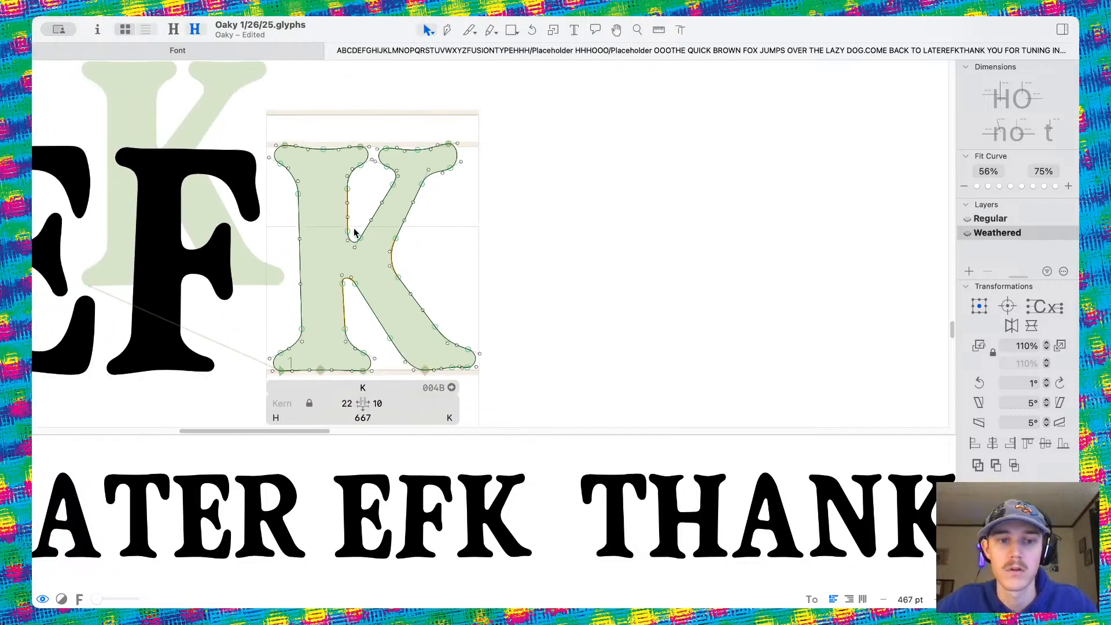
scroll(376, 246, down, 2)
scroll(382, 249, up, 5)
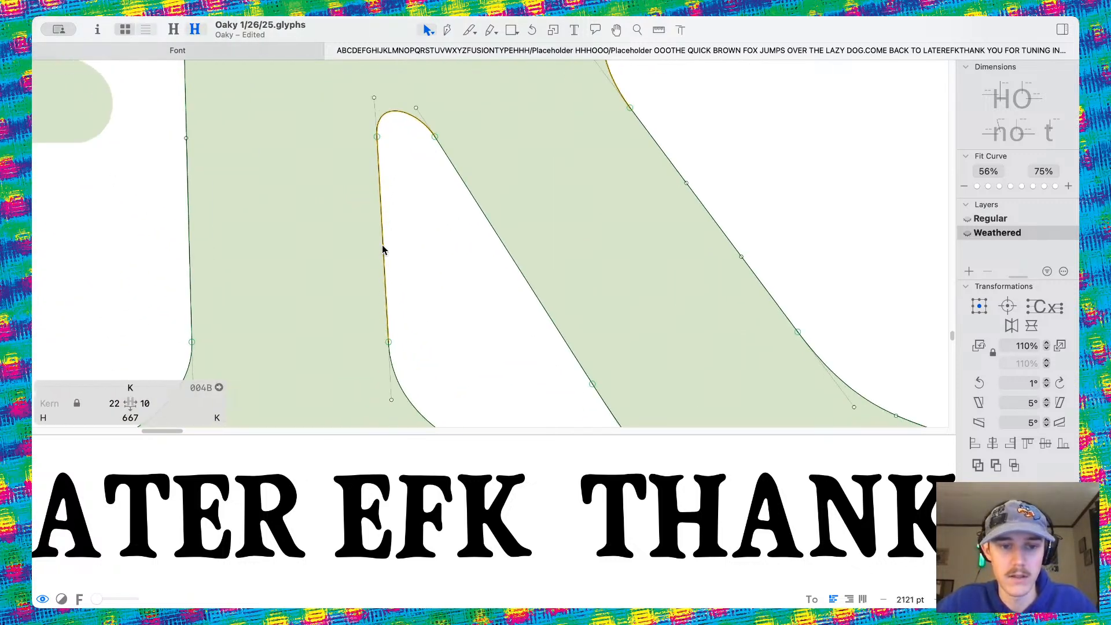
key(super+1)
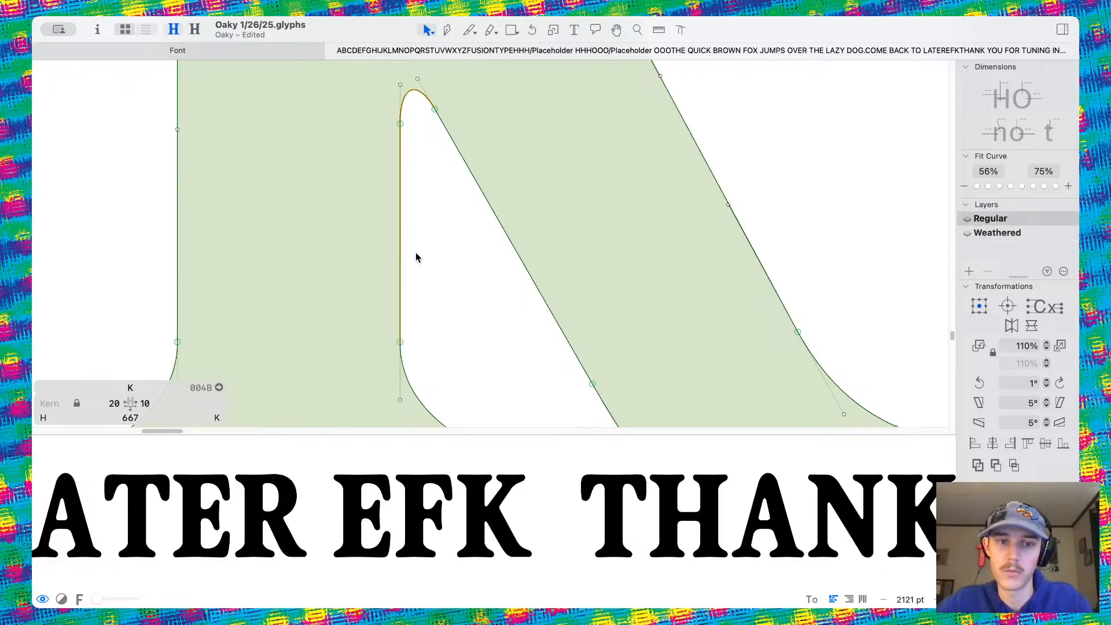
scroll(415, 253, down, 5)
scroll(415, 252, down, 2)
key(super+2)
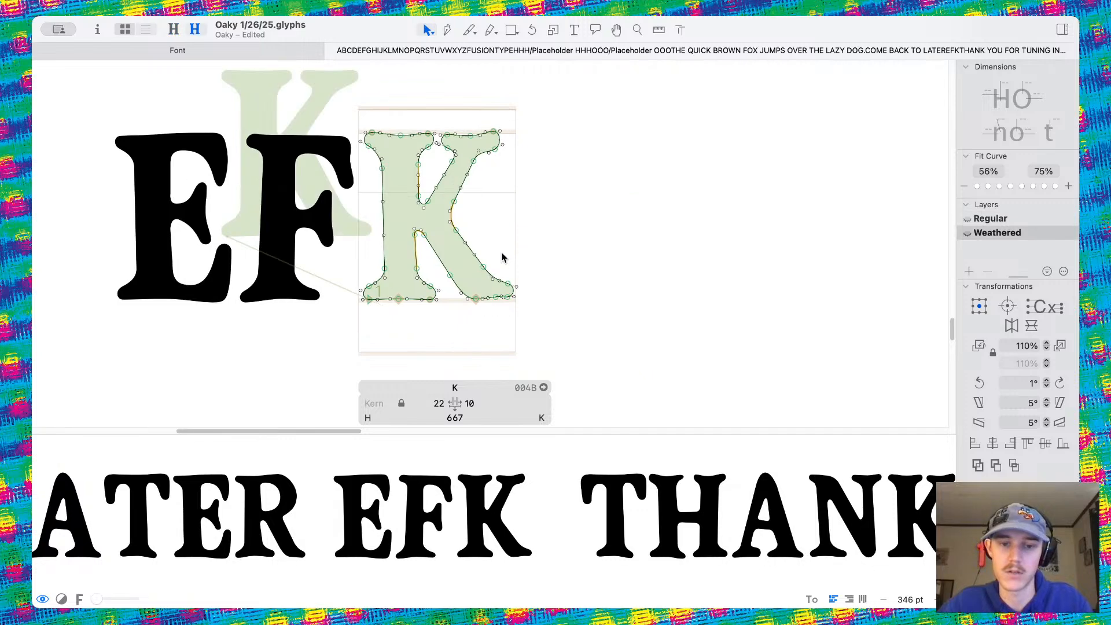
Try alternative positions for the nodes along the underside of the K's right foot in Weathered, undoing each move
scroll(502, 257, up, 7)
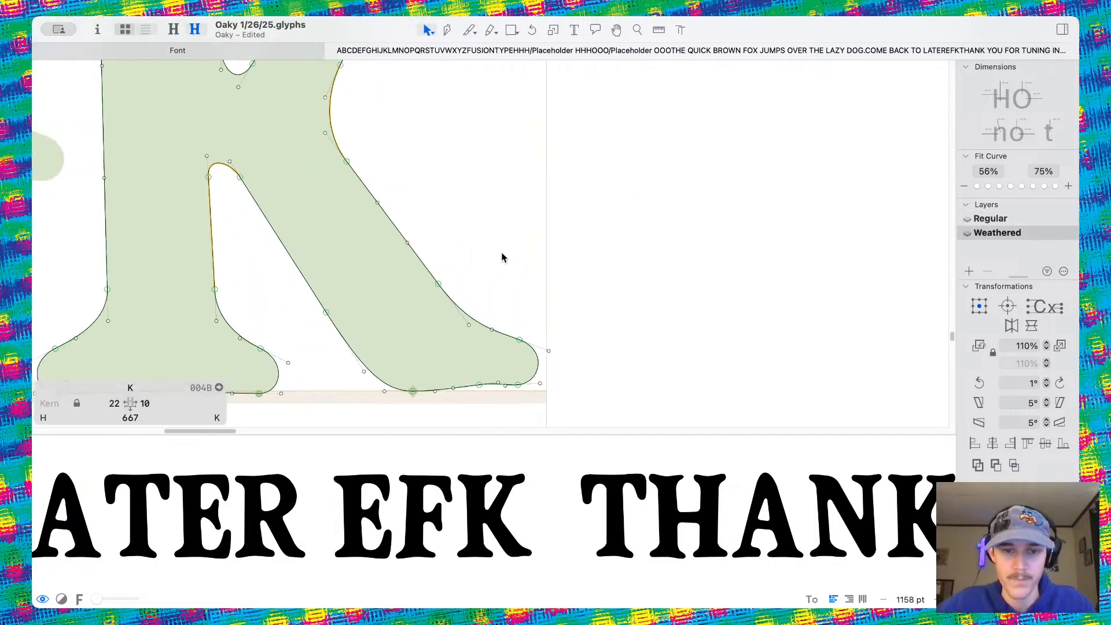
drag(539, 369, 490, 367)
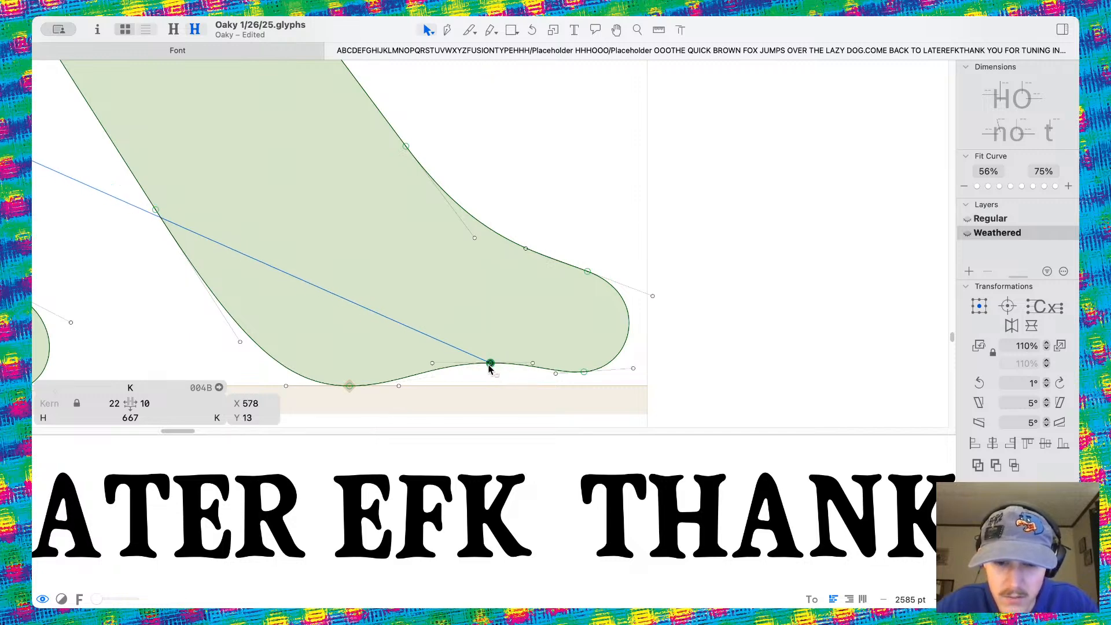
key(super+z)
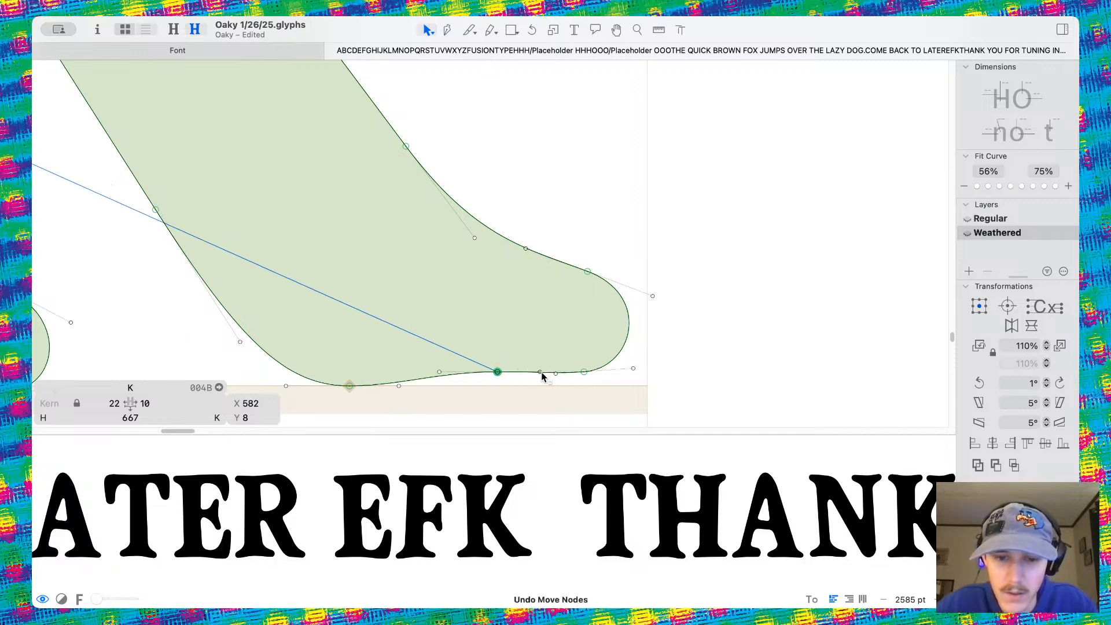
drag(584, 372, 587, 386)
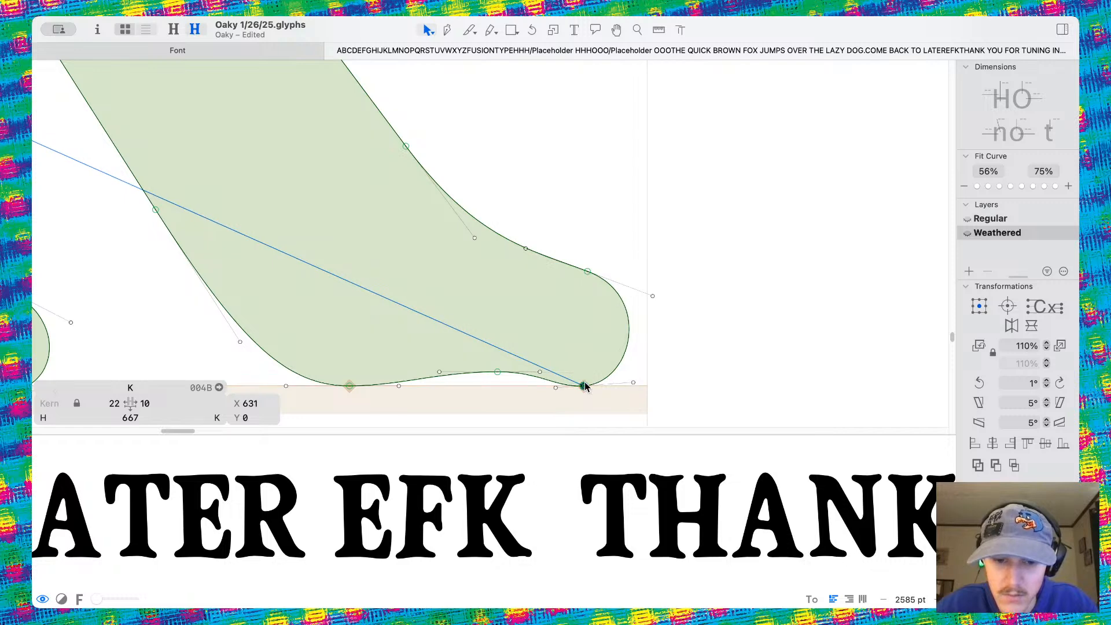
key(super+z)
drag(317, 345, 502, 419)
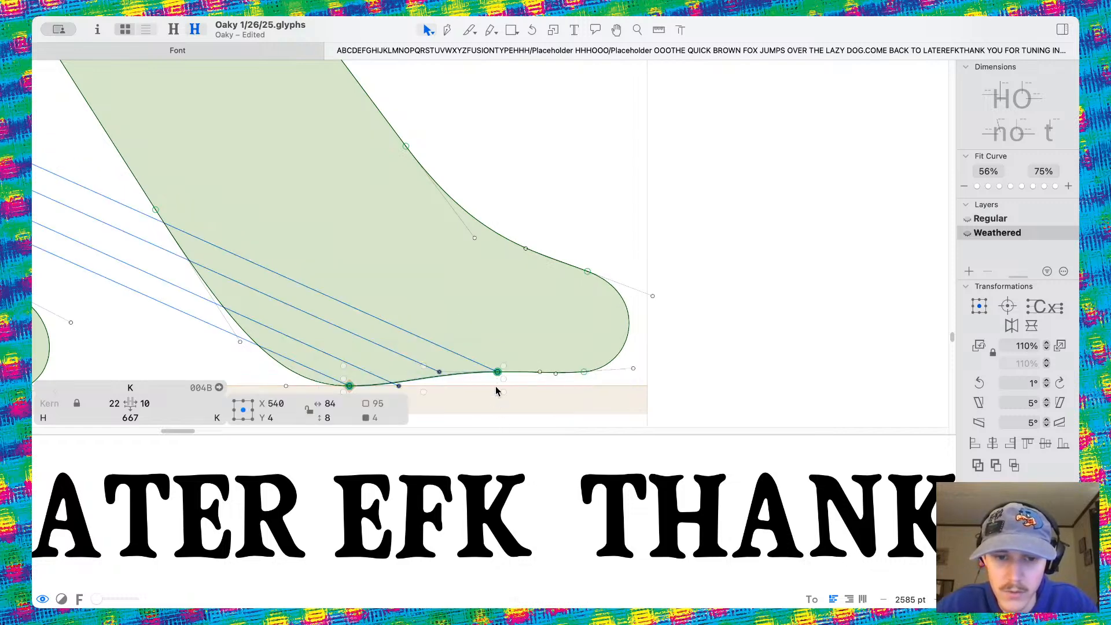
drag(496, 372, 472, 379)
click(457, 386)
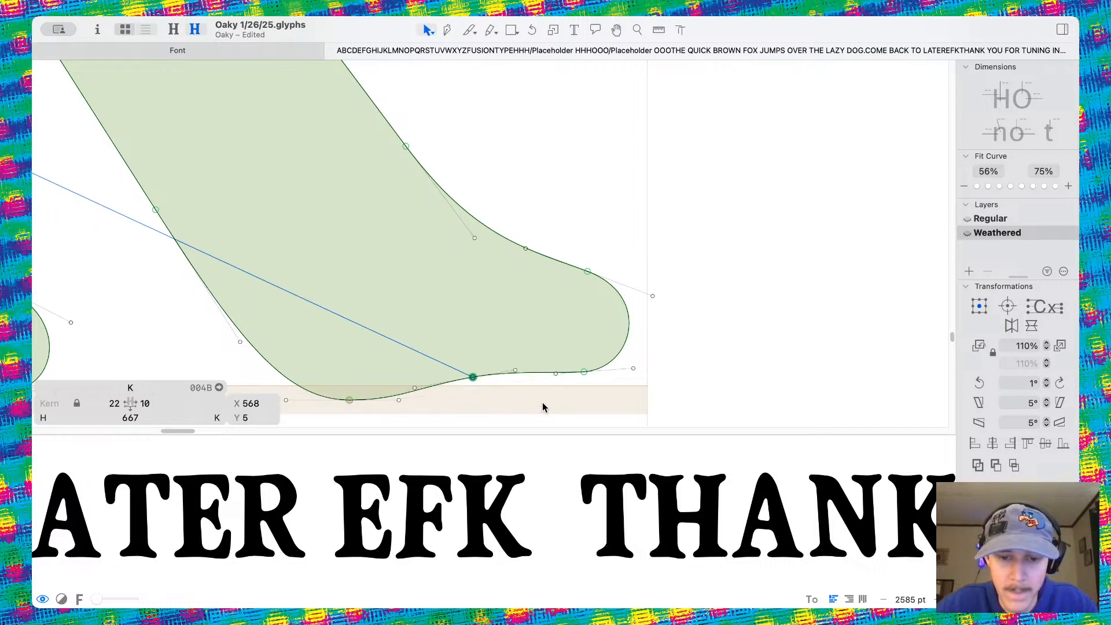
click(542, 402)
key(super+z)
key(super+z)
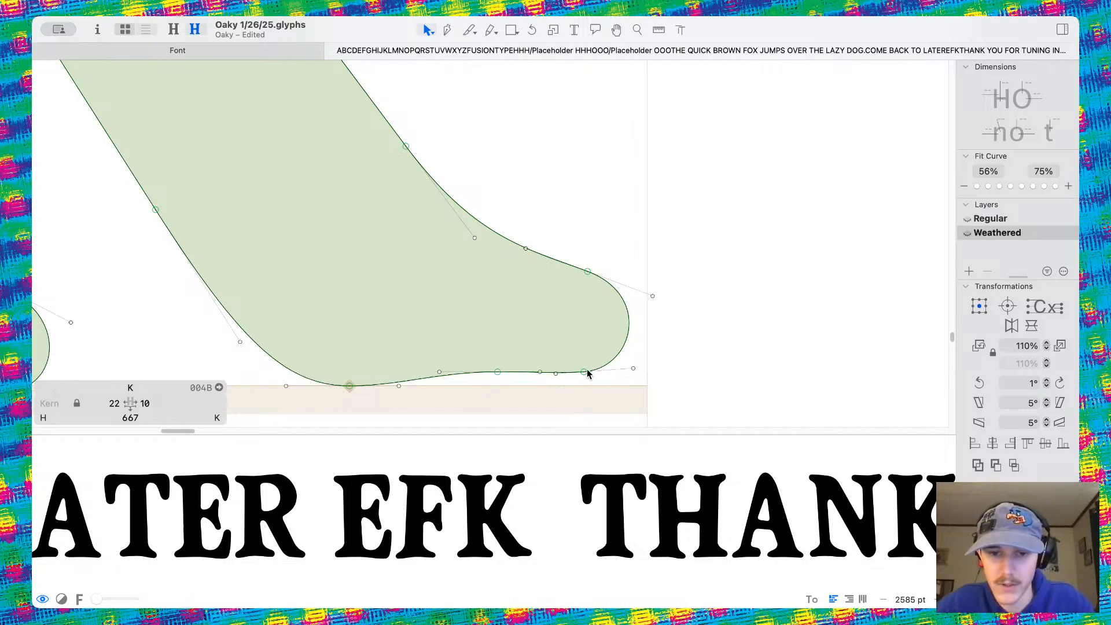
Level the outer handle of the end node under the K's right foot and save the file
drag(633, 368, 633, 371)
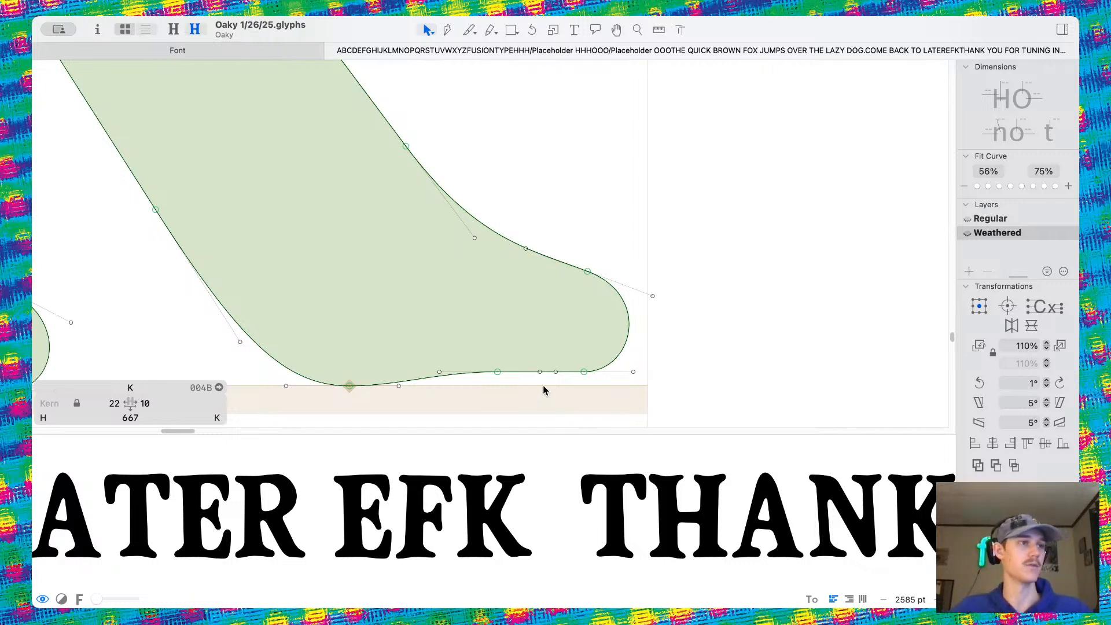
scroll(542, 390, down, 10)
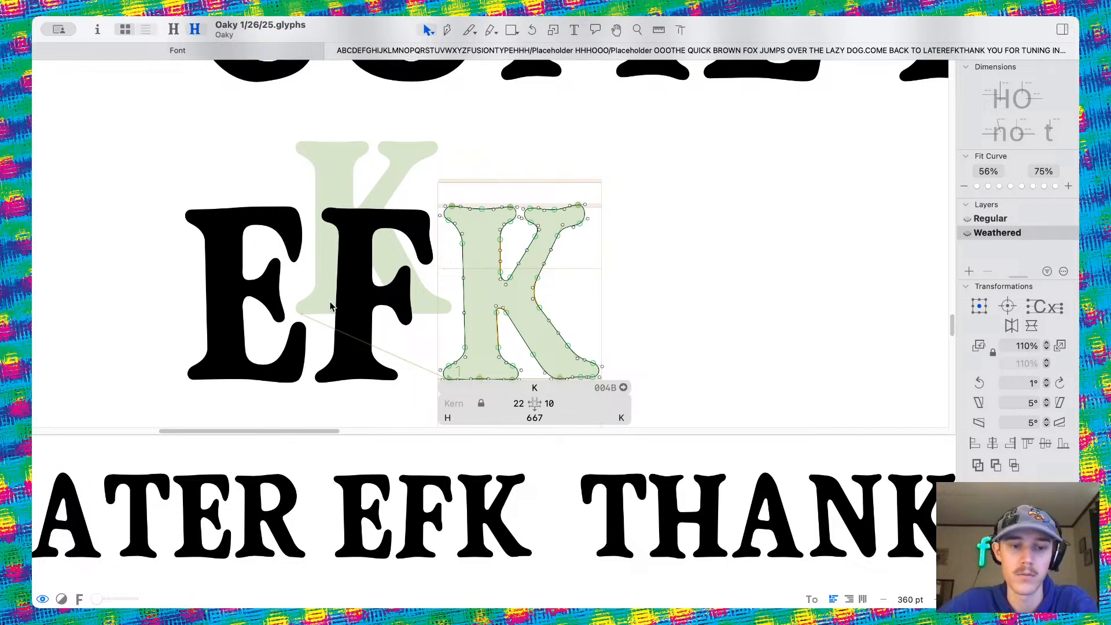
Hide the master compatibility display and bring the sample text into view
key(ctrl+alt+super+n)
scroll(508, 266, down, 3)
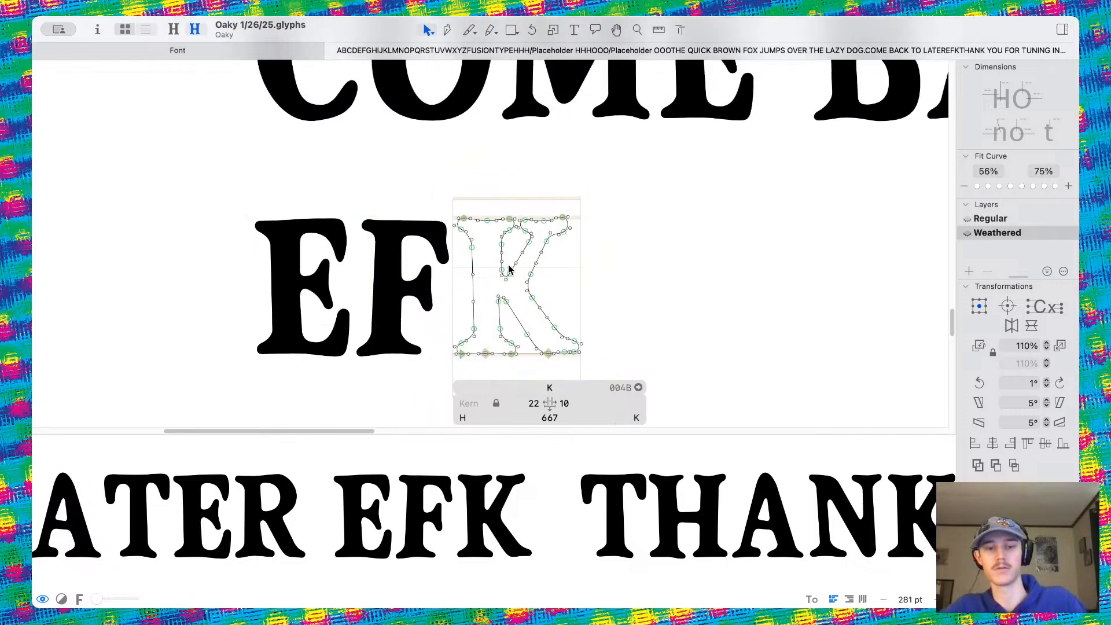
scroll(509, 267, down, 10)
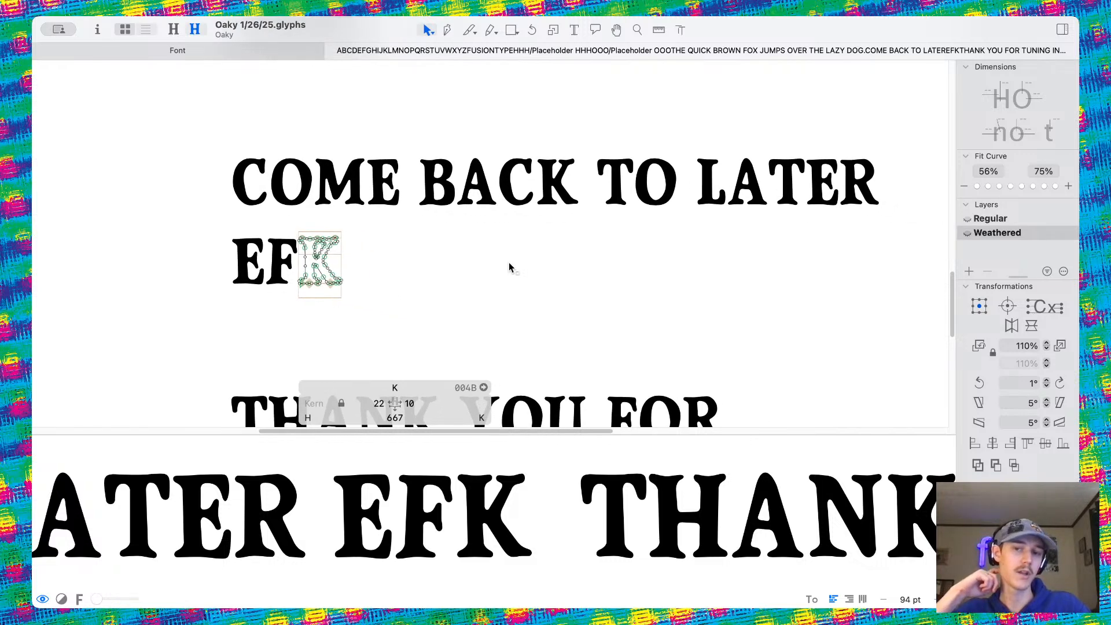
scroll(509, 268, down, 6)
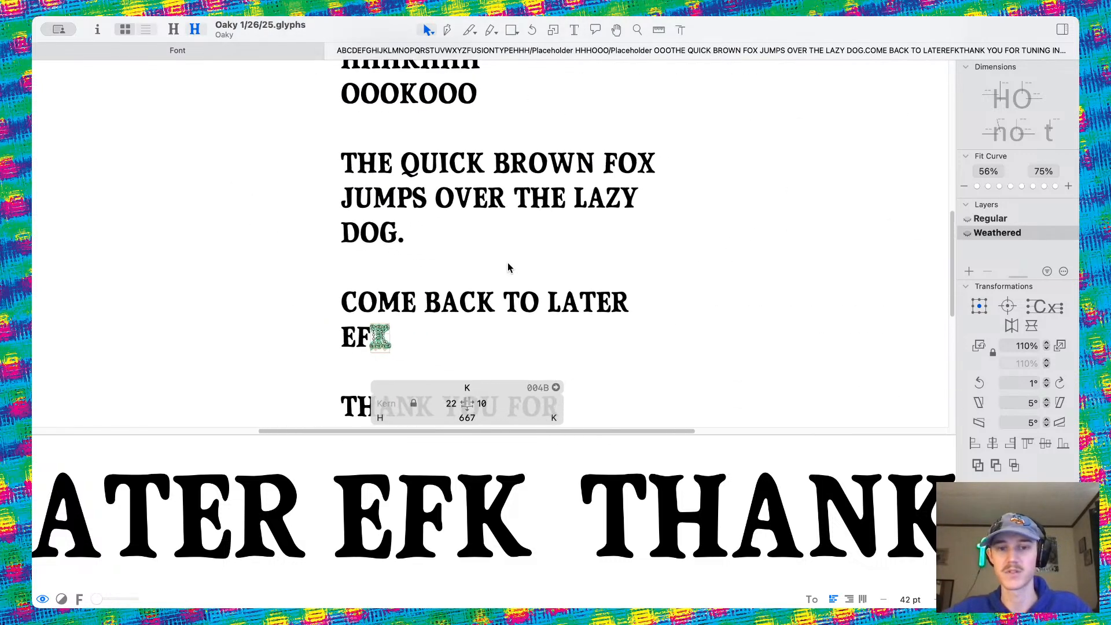
scroll(508, 267, down, 2)
scroll(429, 227, up, 4)
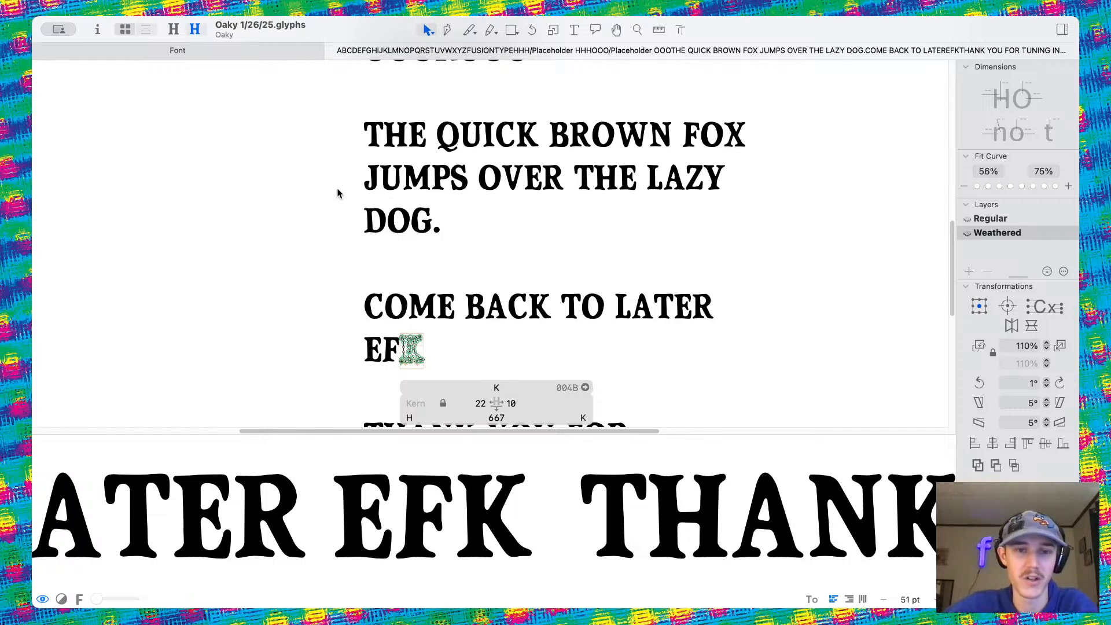
Compare the sample text in the Regular and Weathered masters by alternating between them, ending on Regular
click(175, 33)
click(193, 33)
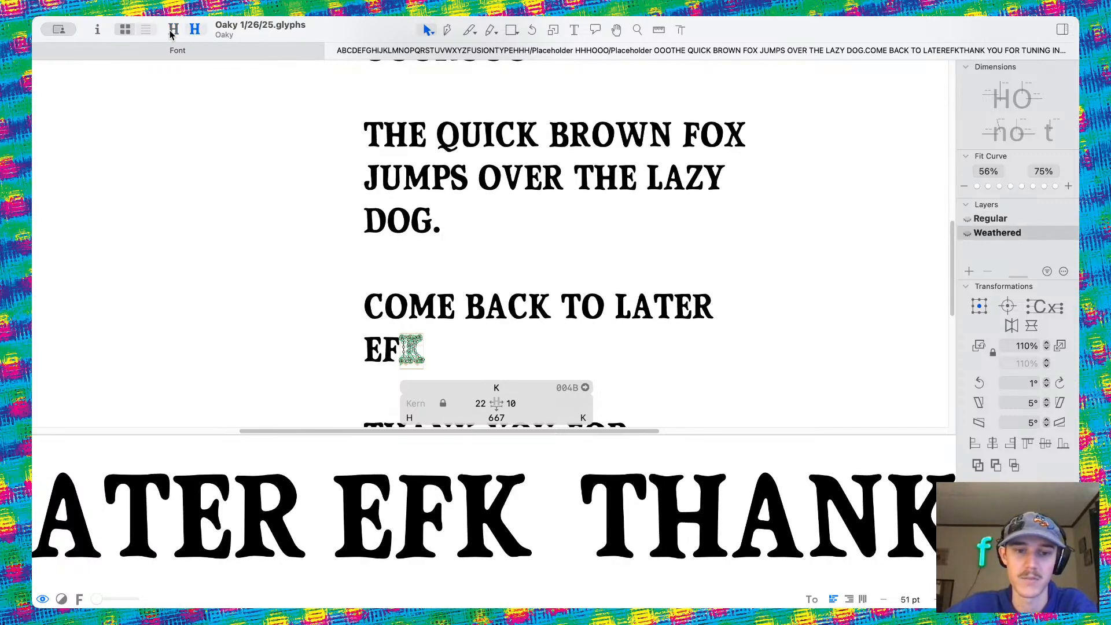
click(173, 33)
click(193, 33)
click(175, 31)
click(193, 32)
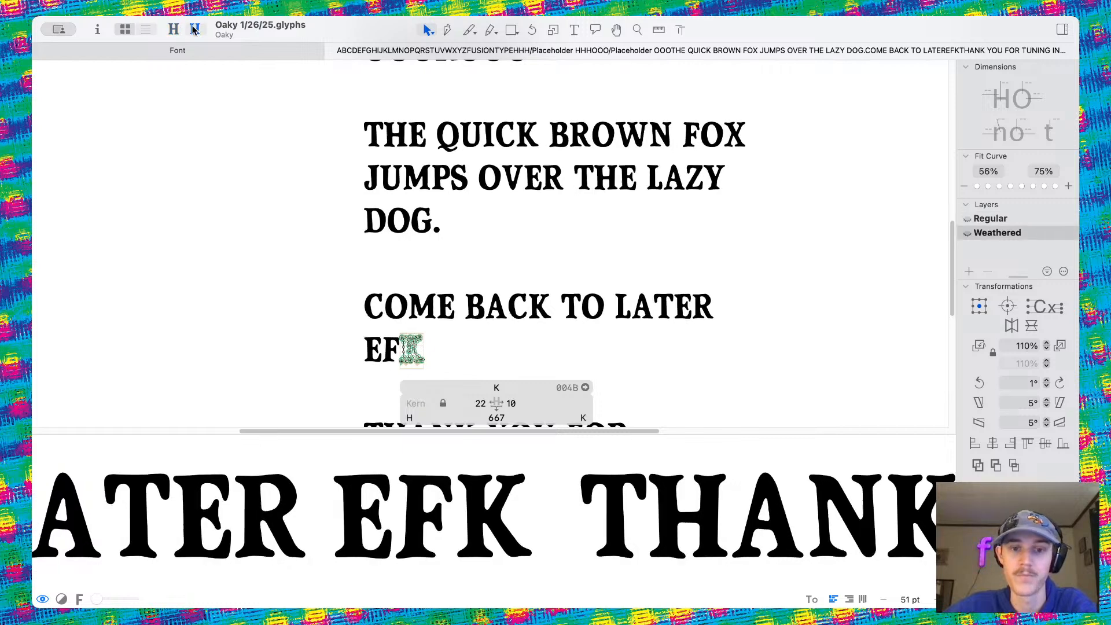
click(175, 32)
click(193, 32)
click(176, 32)
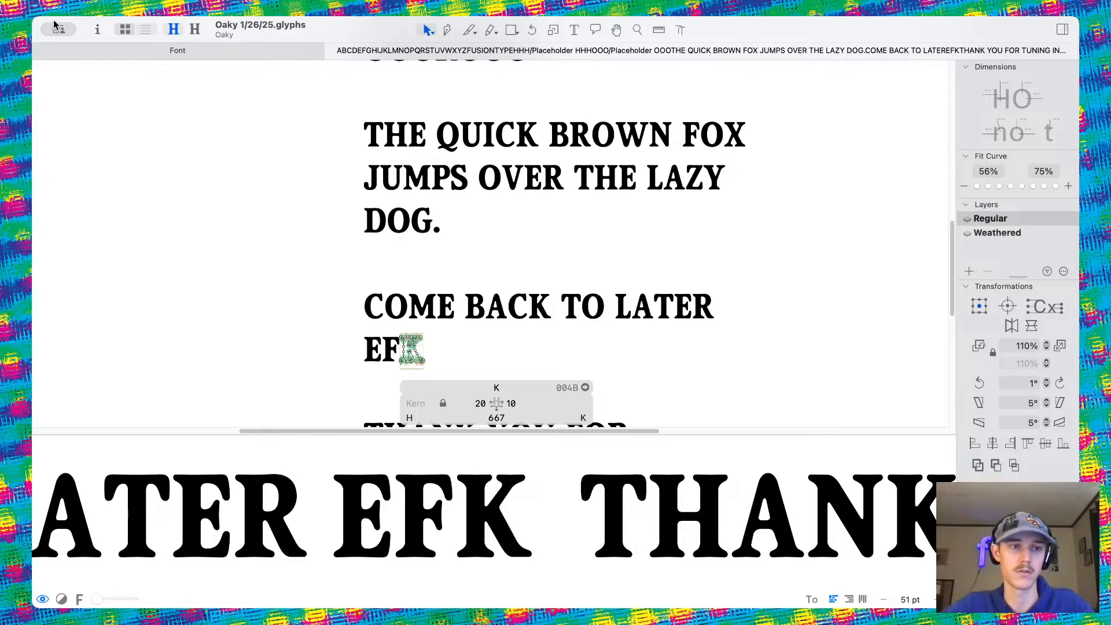
Save the font under the family name Oaky D2 and return to the full glyph overview
click(97, 29)
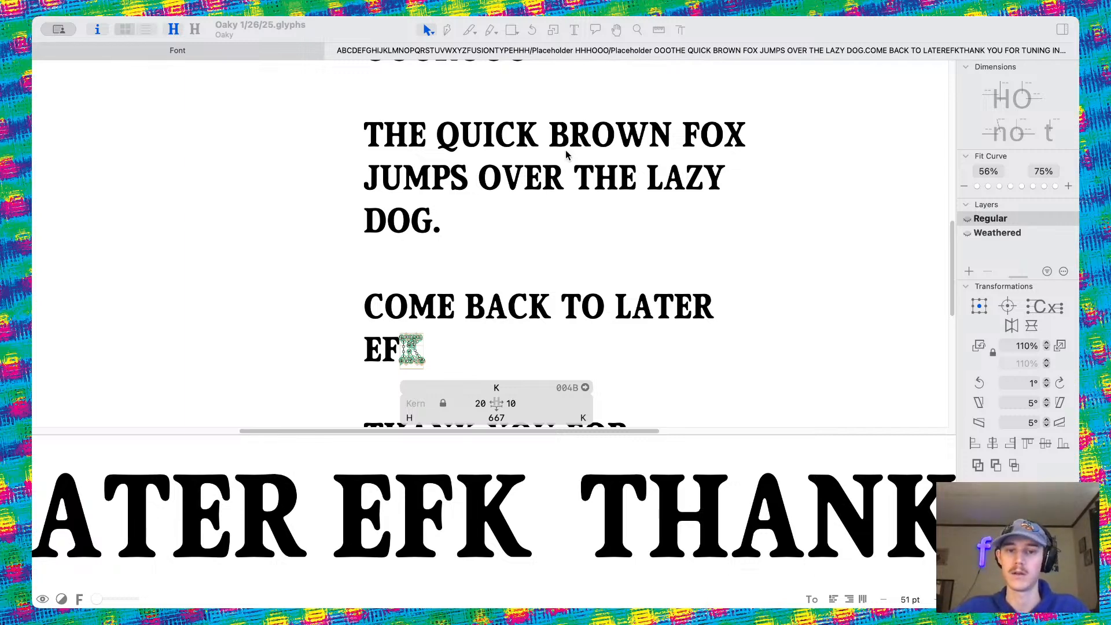
text(D2)
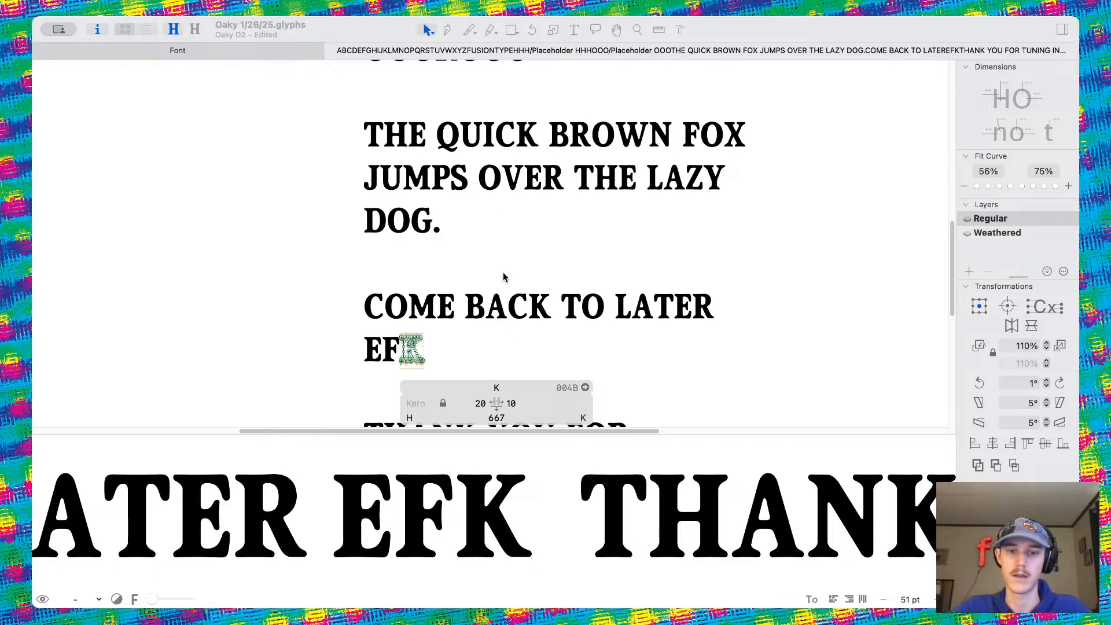
click(338, 154)
key(super+s)
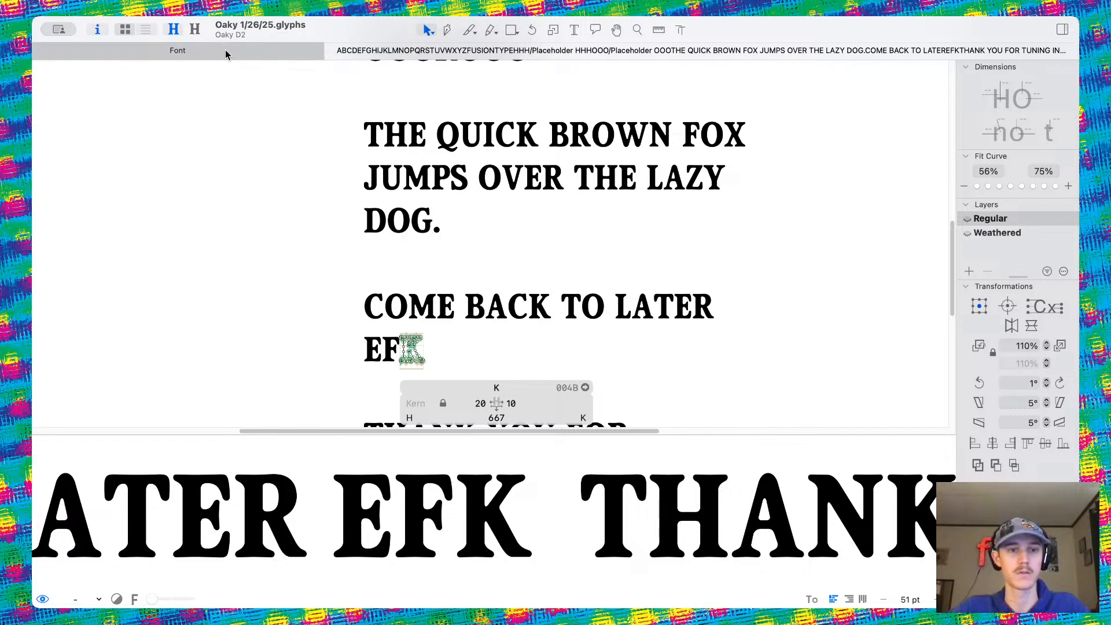
click(178, 51)
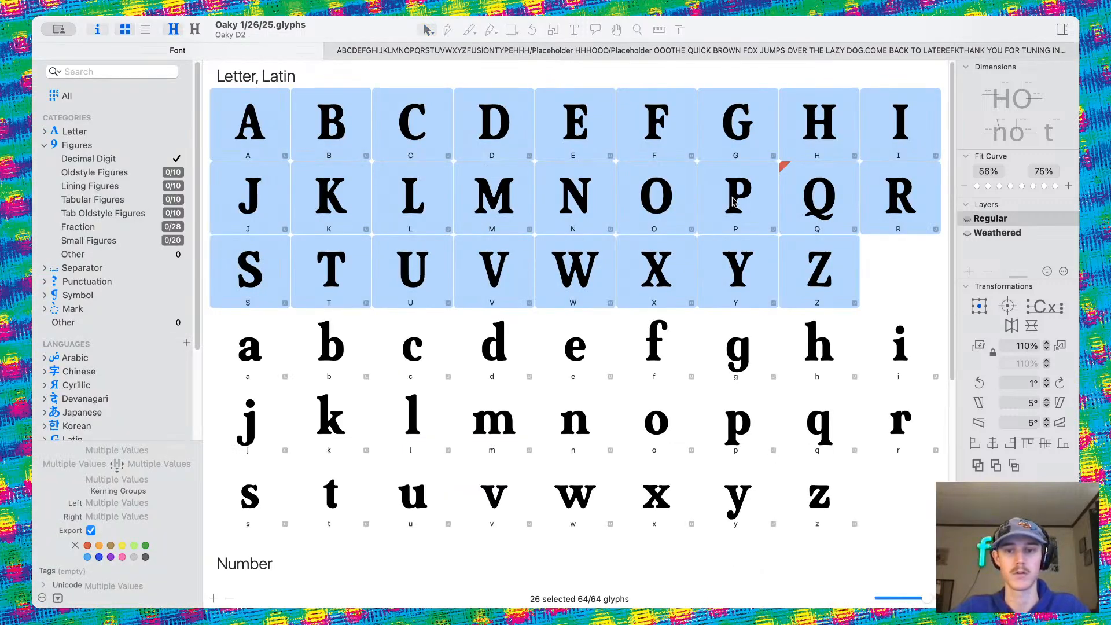
Delete the extra node where the Q's tail meets the bottom of its bowl in the Regular master and save the file
click(443, 53)
scroll(630, 251, up, 5)
scroll(414, 246, up, 5)
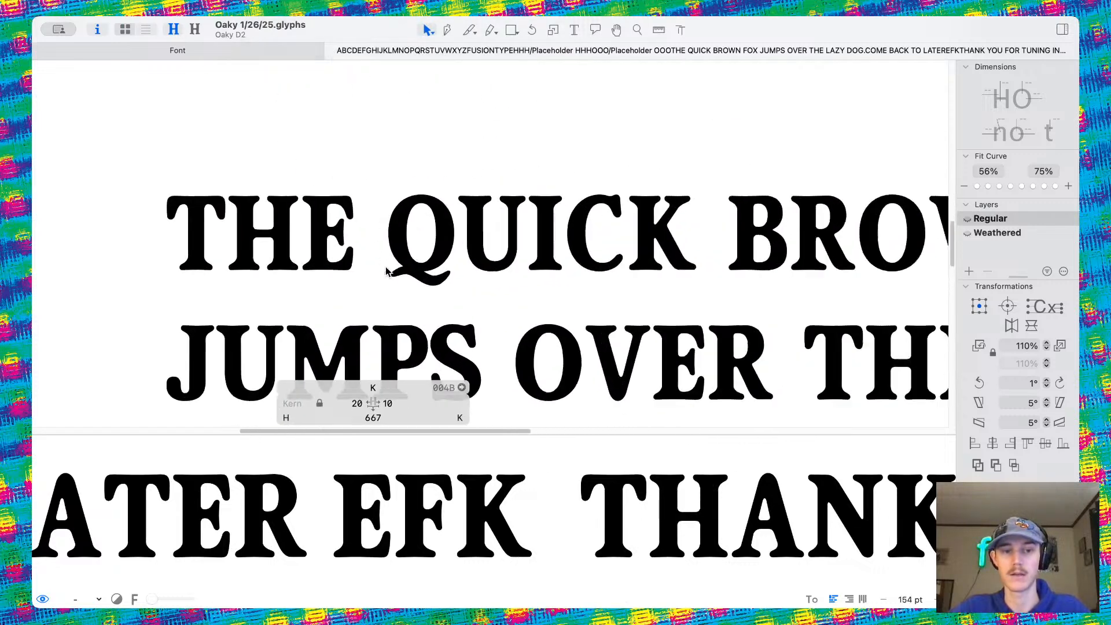
double_click(423, 236)
scroll(422, 235, up, 5)
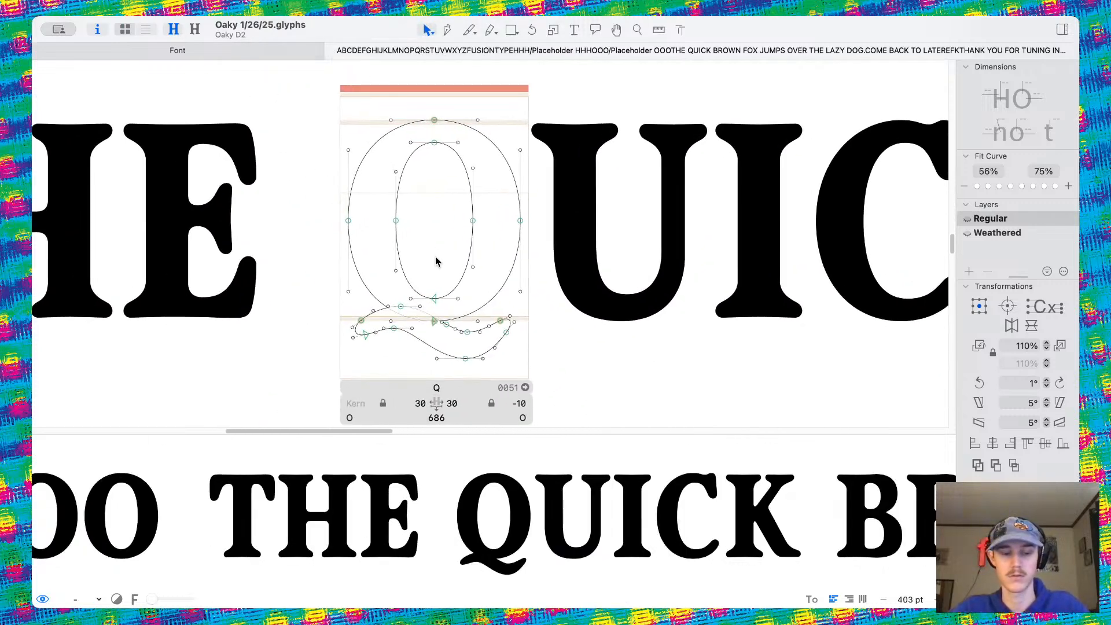
scroll(457, 323, up, 5)
click(438, 310)
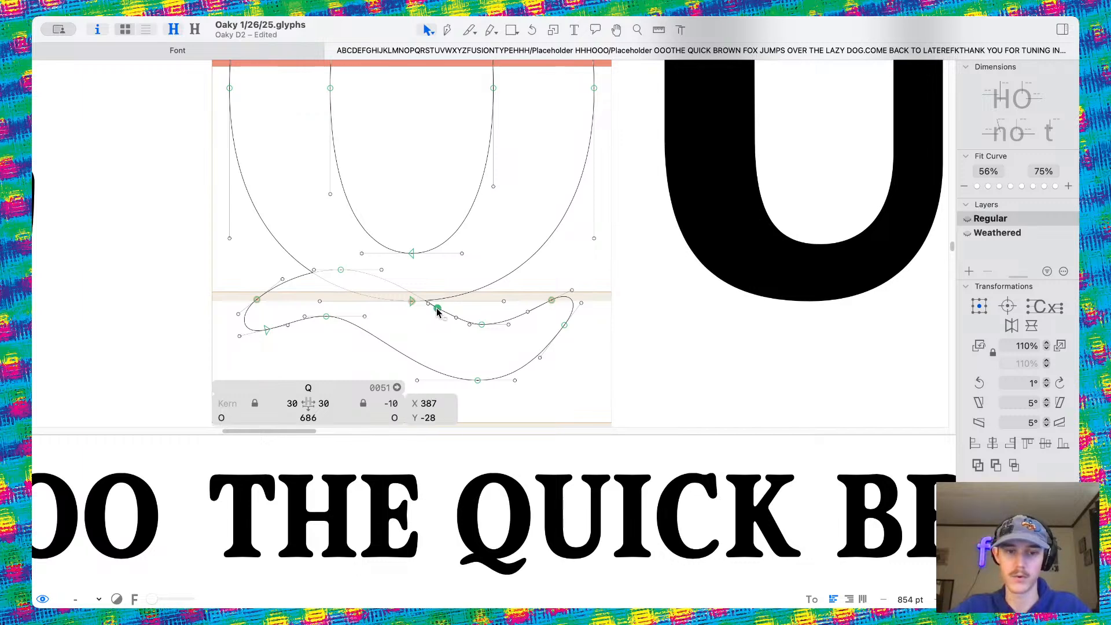
scroll(439, 314, down, 10)
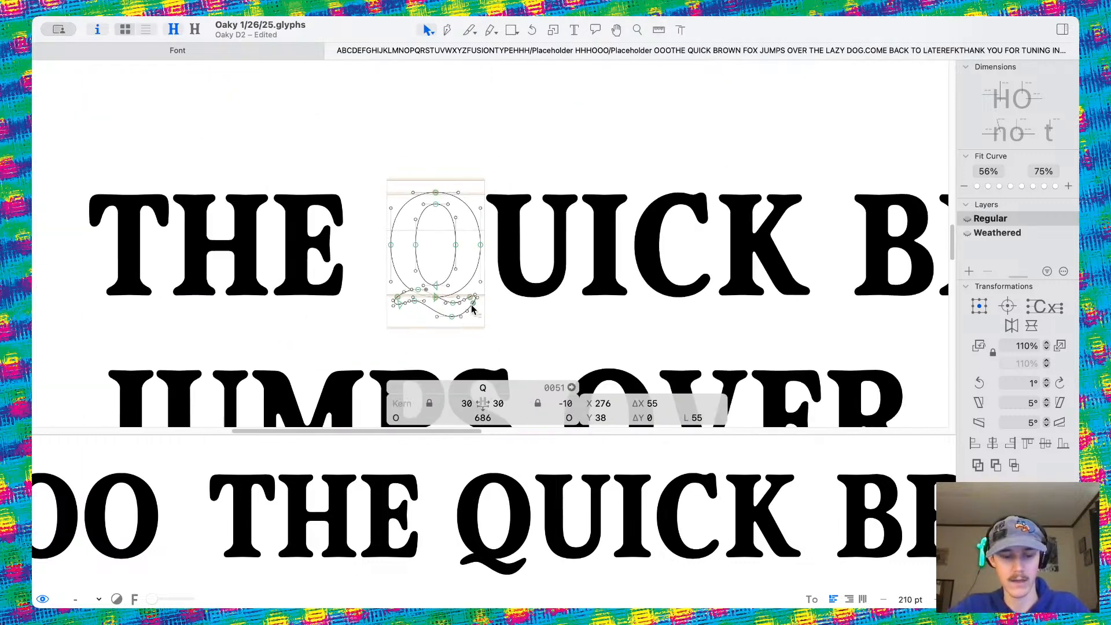
key(super+s)
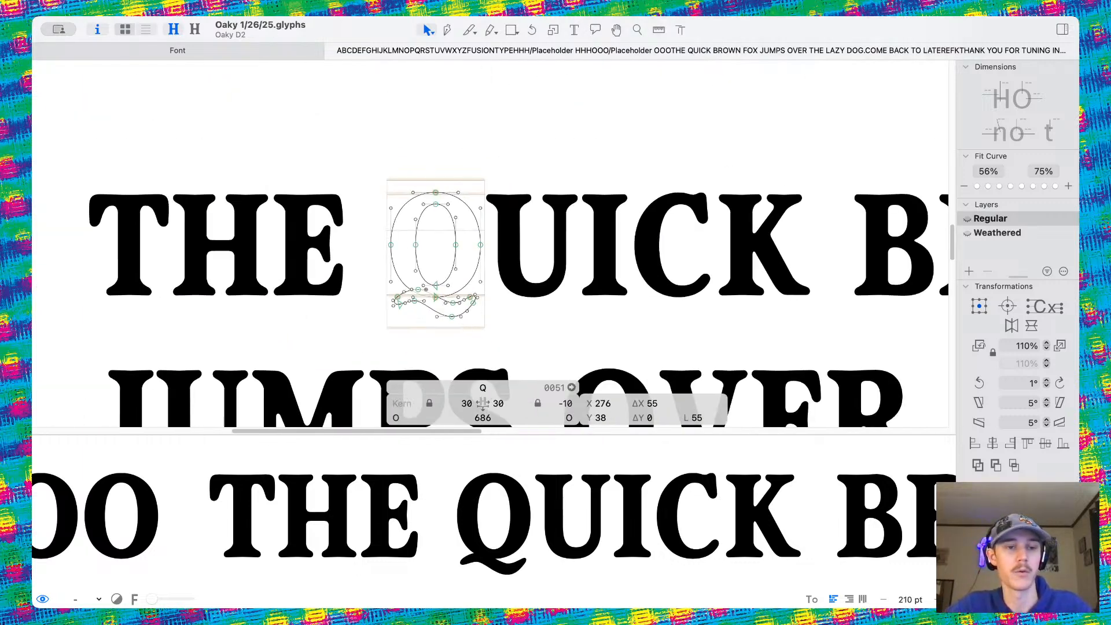
Export the font as a .ttf variable font into the Oaky folder within Type Designs
key(super+e)
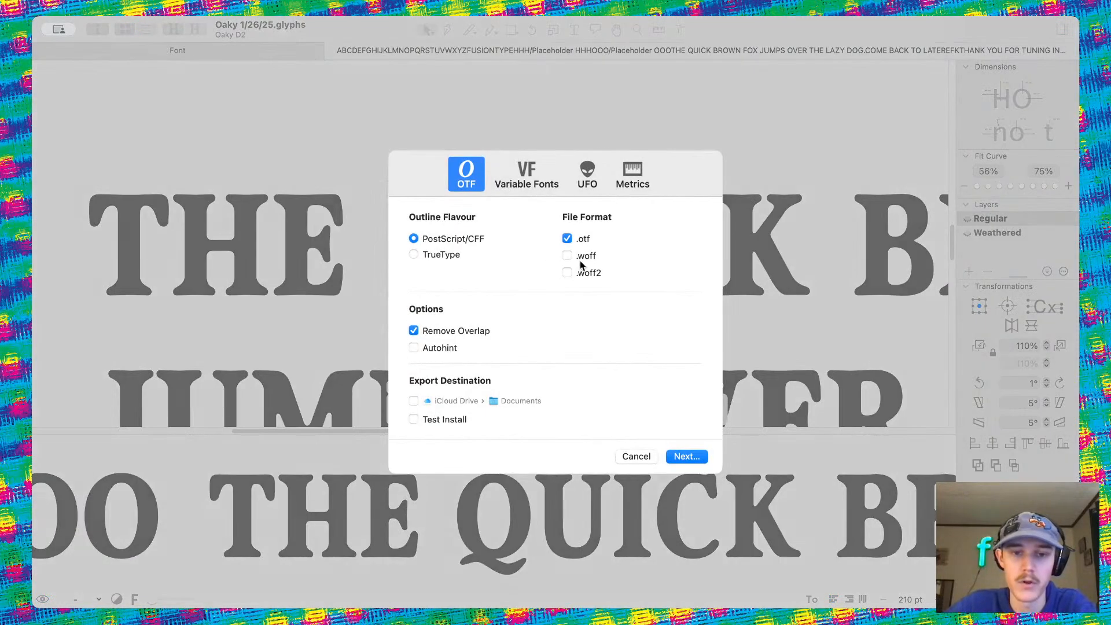
click(534, 186)
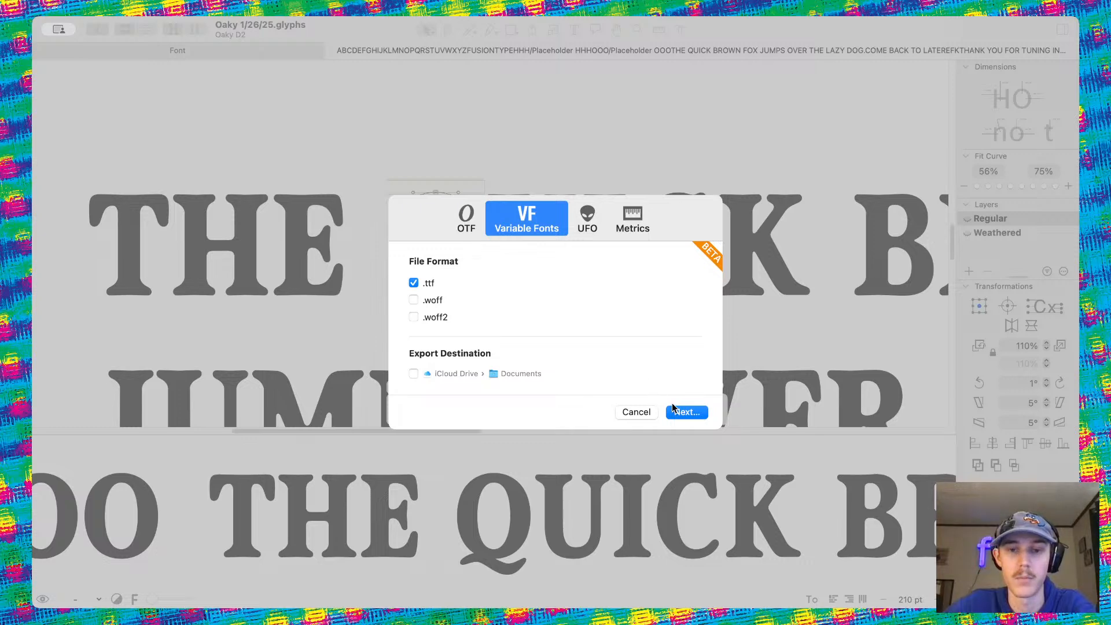
click(683, 412)
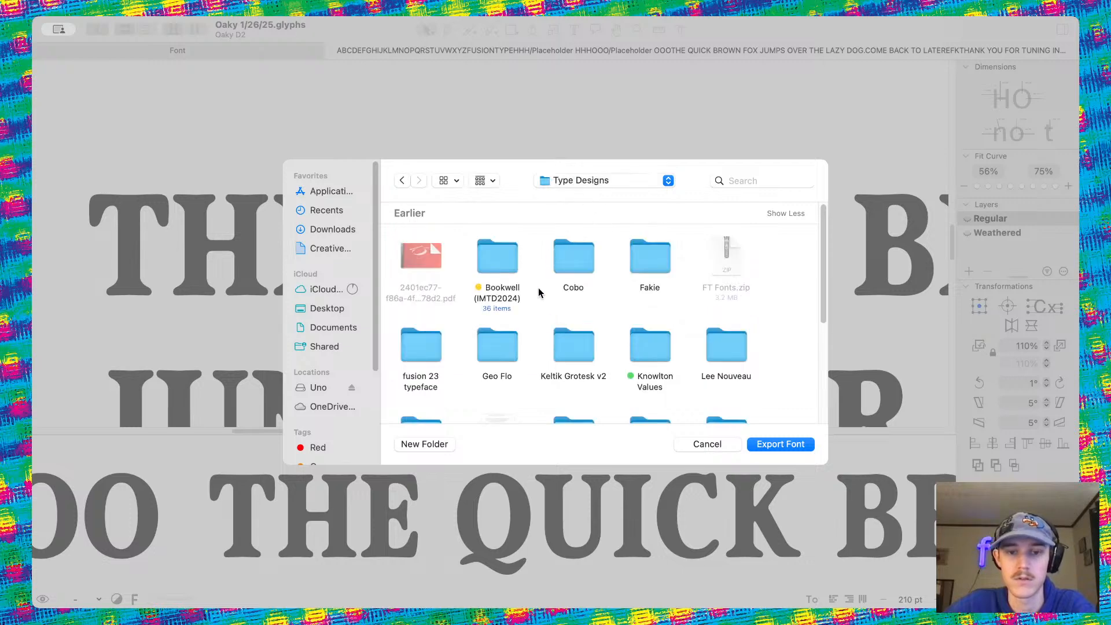
scroll(538, 292, down, 2)
scroll(538, 292, down, 1)
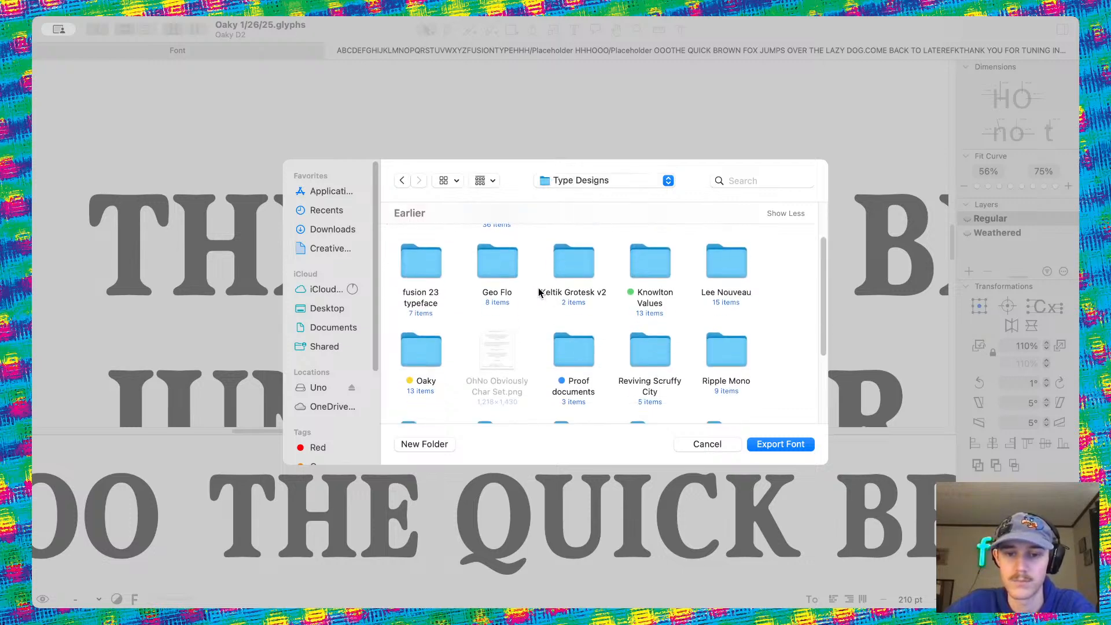
double_click(423, 360)
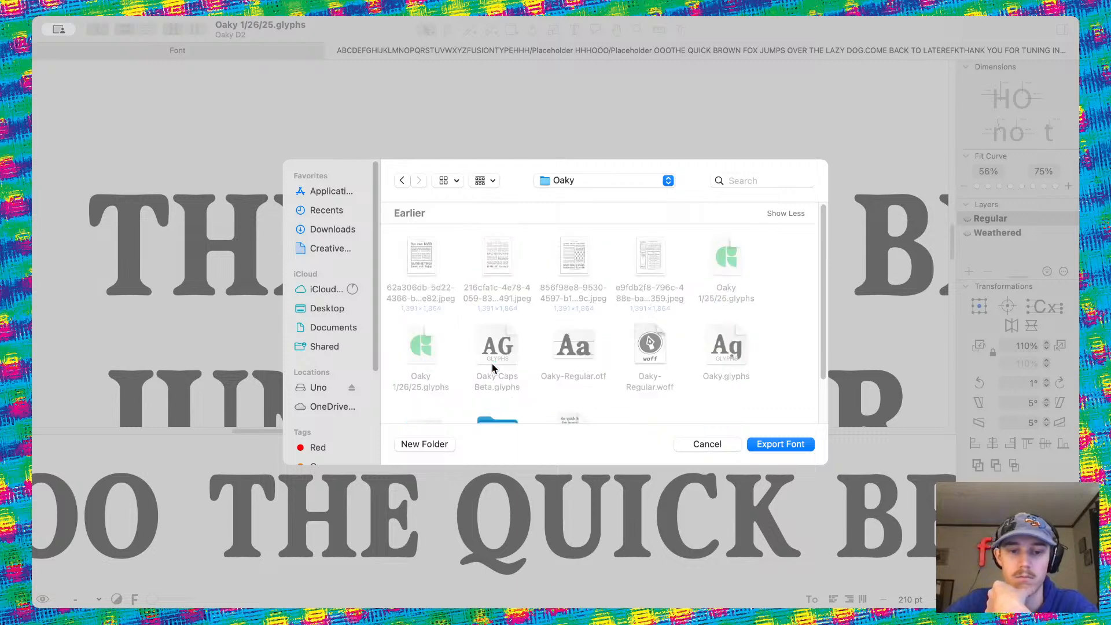
click(796, 443)
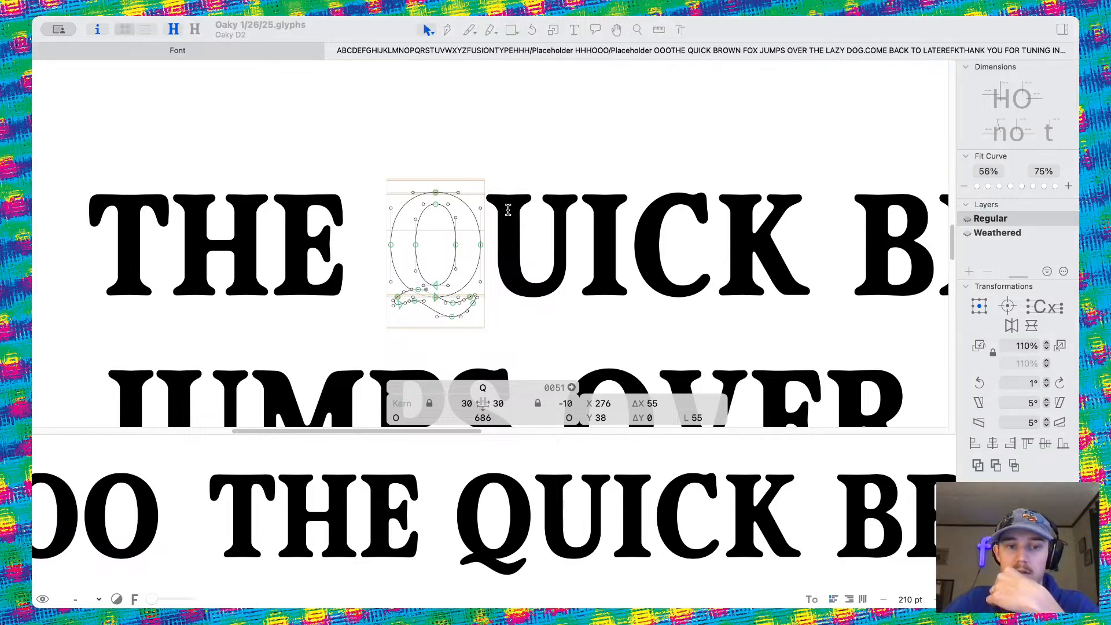
Switch to Adobe Illustrator and set the FUSION TYPE text in Oaky D2 Regular
click(41, 32)
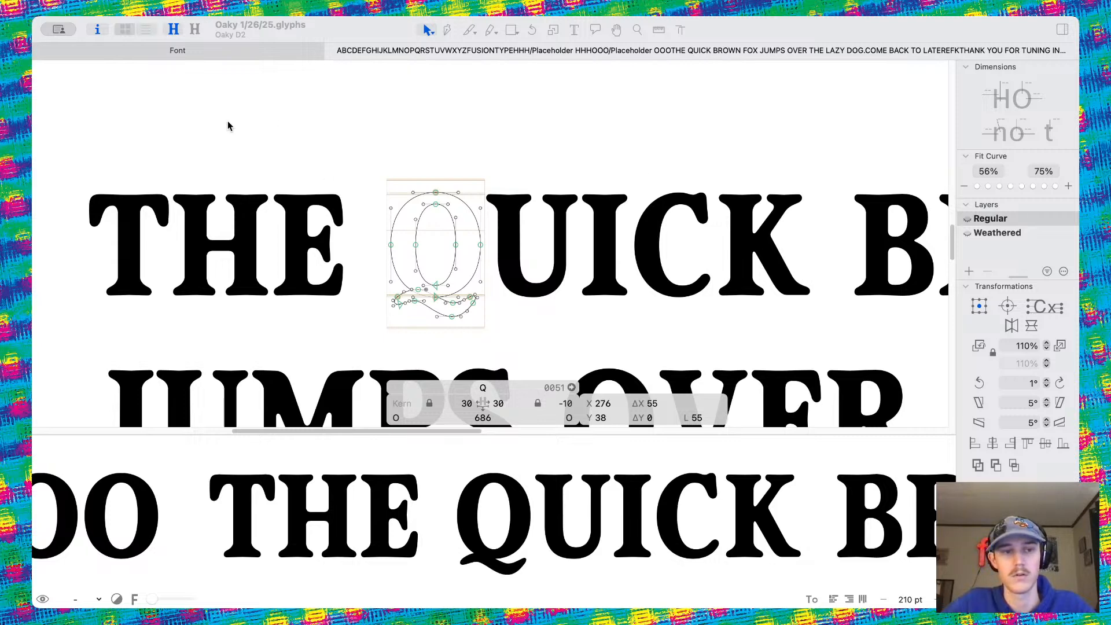
click(104, 125)
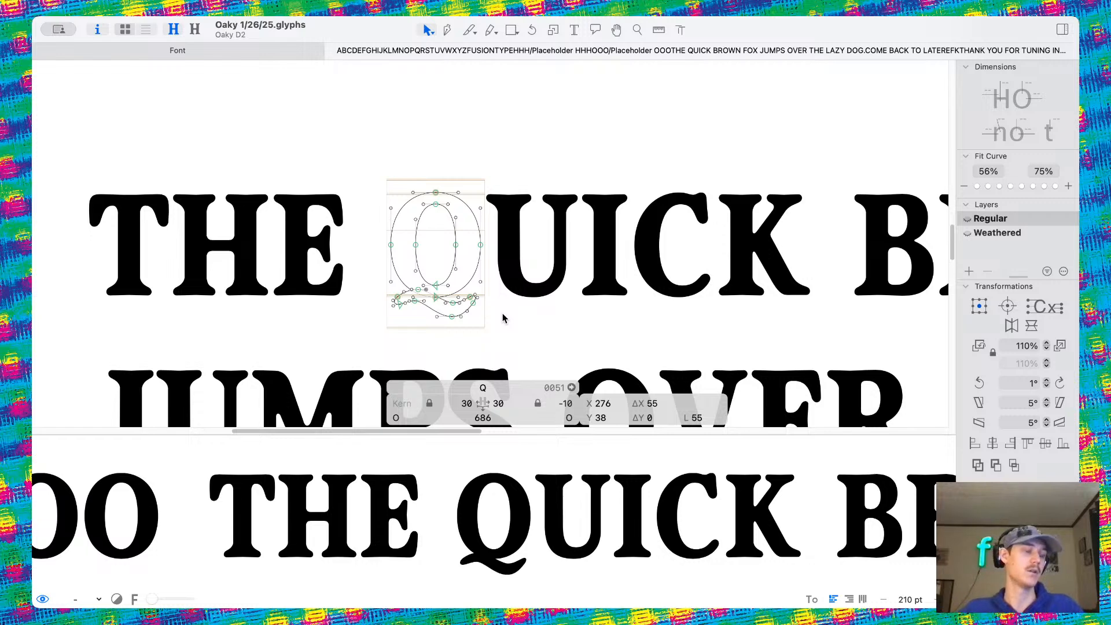
key(super+Tab)
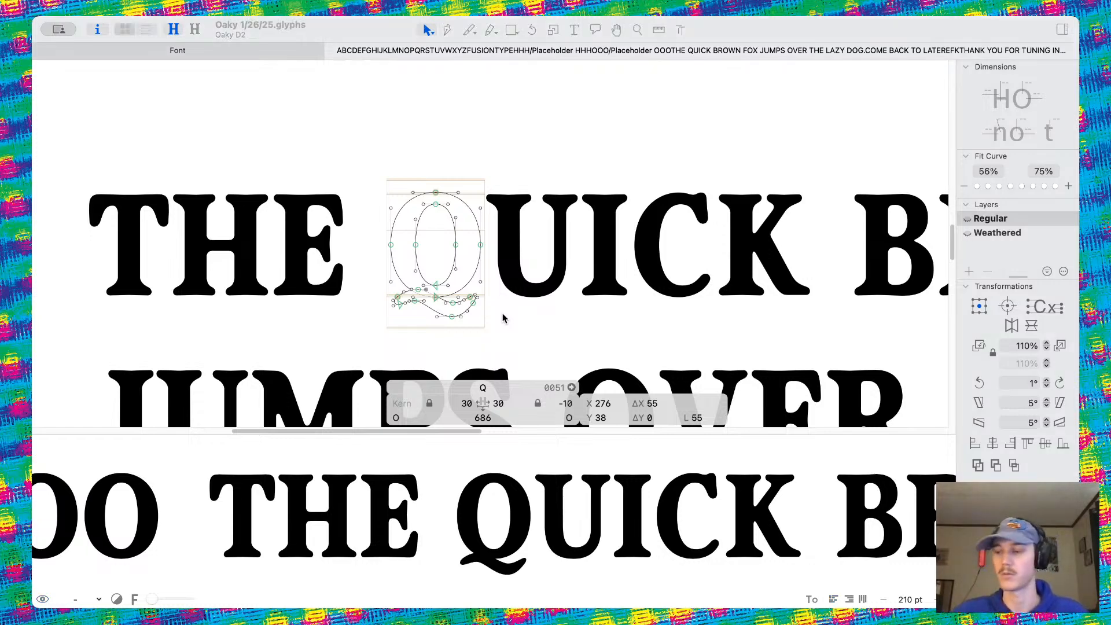
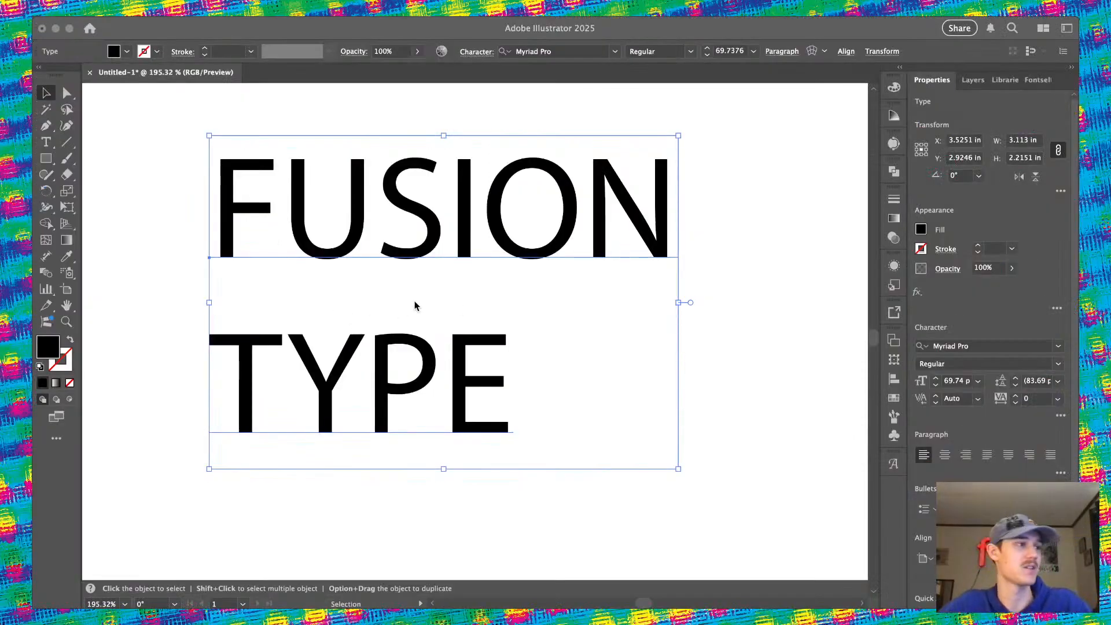
click(694, 307)
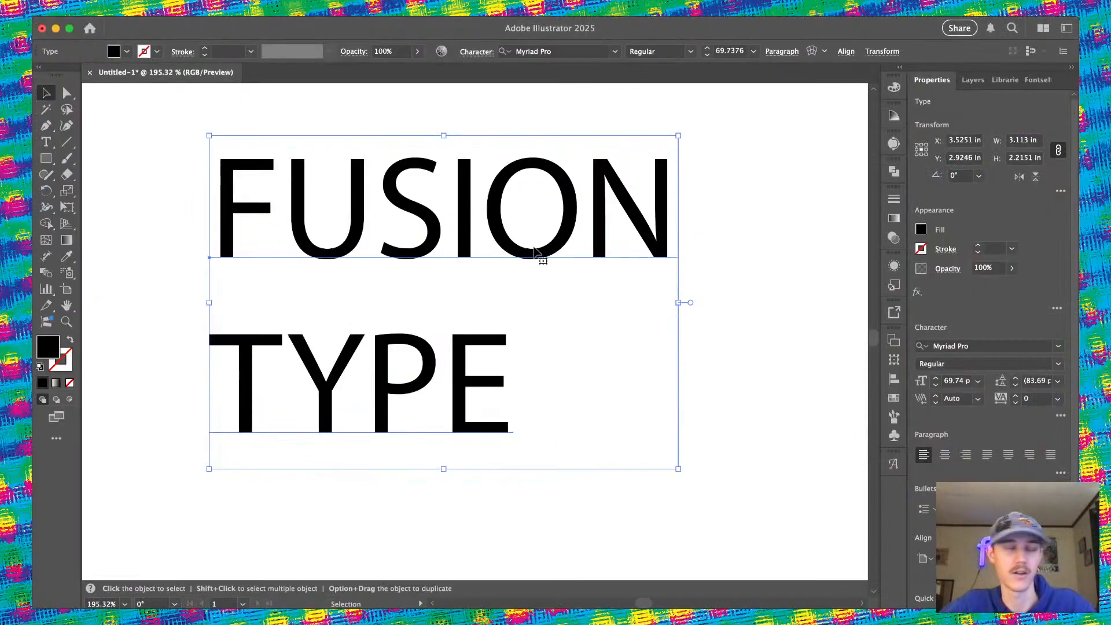
click(1021, 346)
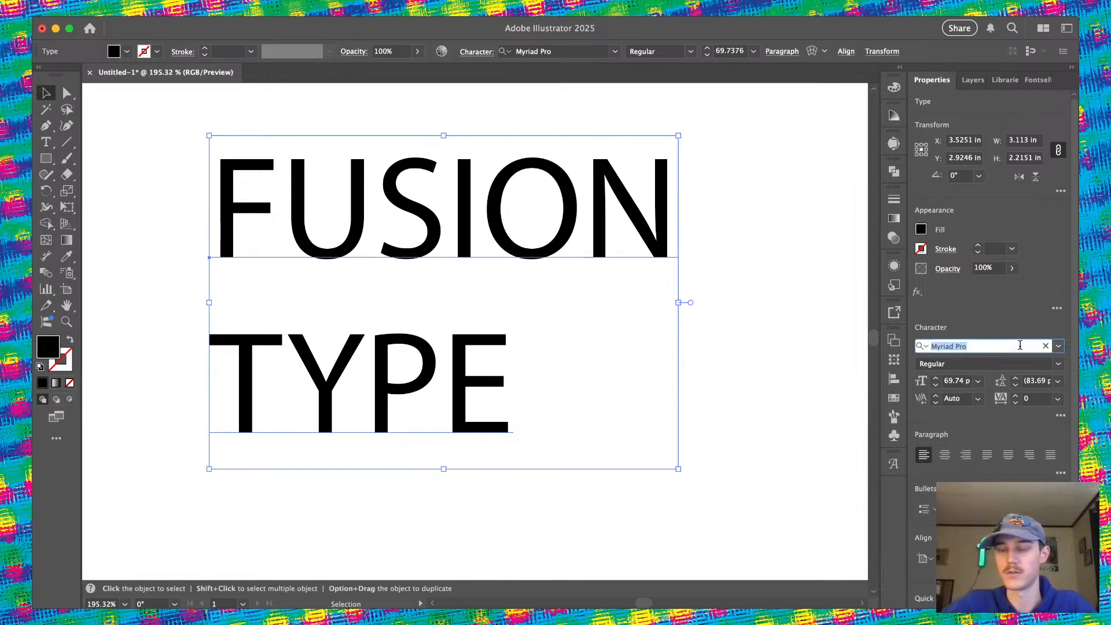
text(oaky)
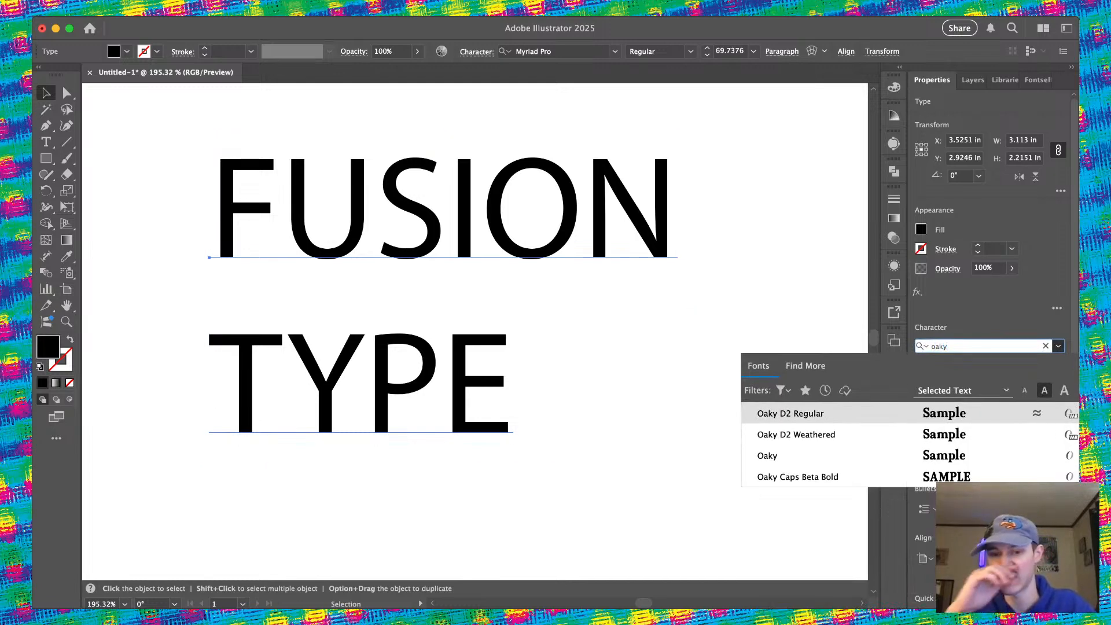
click(910, 412)
Reduce the FUSION TYPE text's leading to 79 pt and centre-align its lines
scroll(505, 322, down, 2)
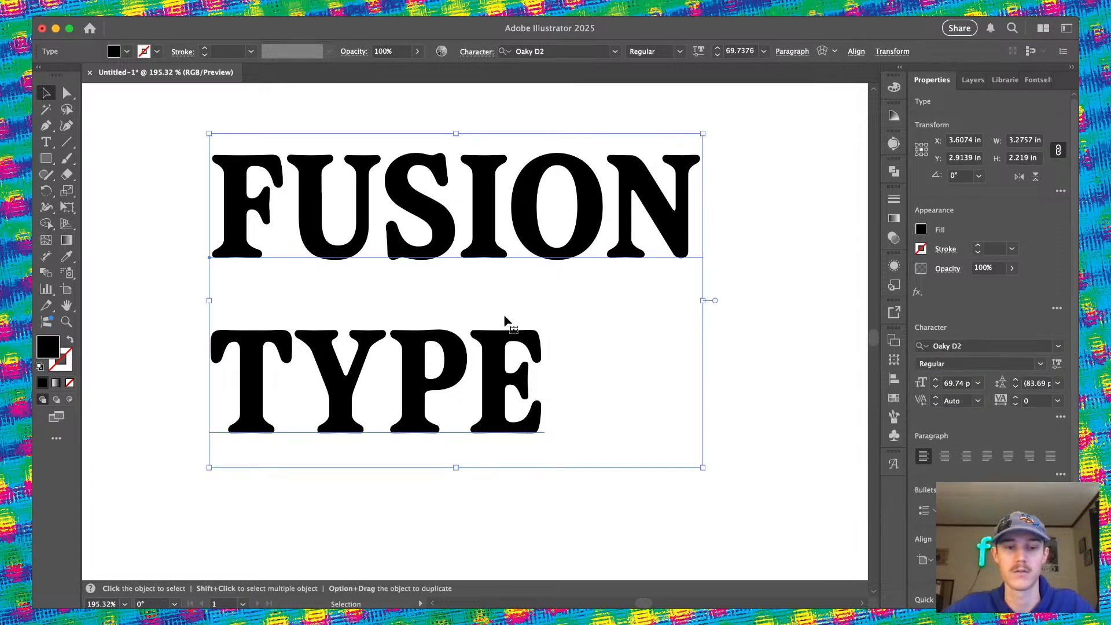
click(1016, 386)
click(1015, 386)
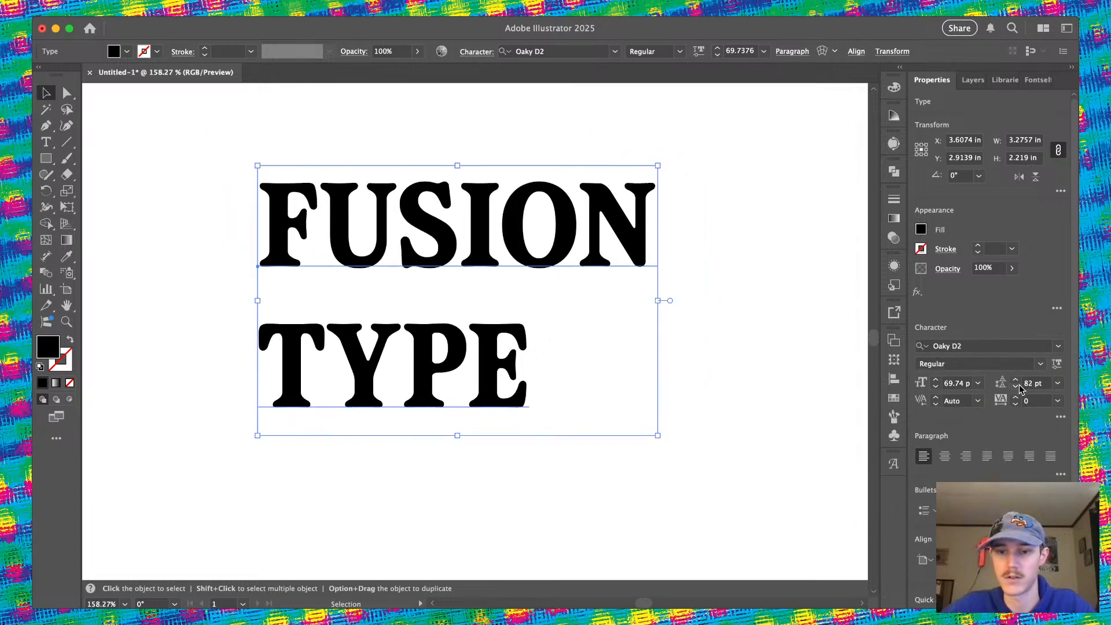
click(1015, 386)
click(1016, 386)
click(1016, 386)
click(945, 456)
Move the FUSION TYPE text to around the middle of the artboard and tighten its leading to 58 pt
scroll(685, 370, left, 5)
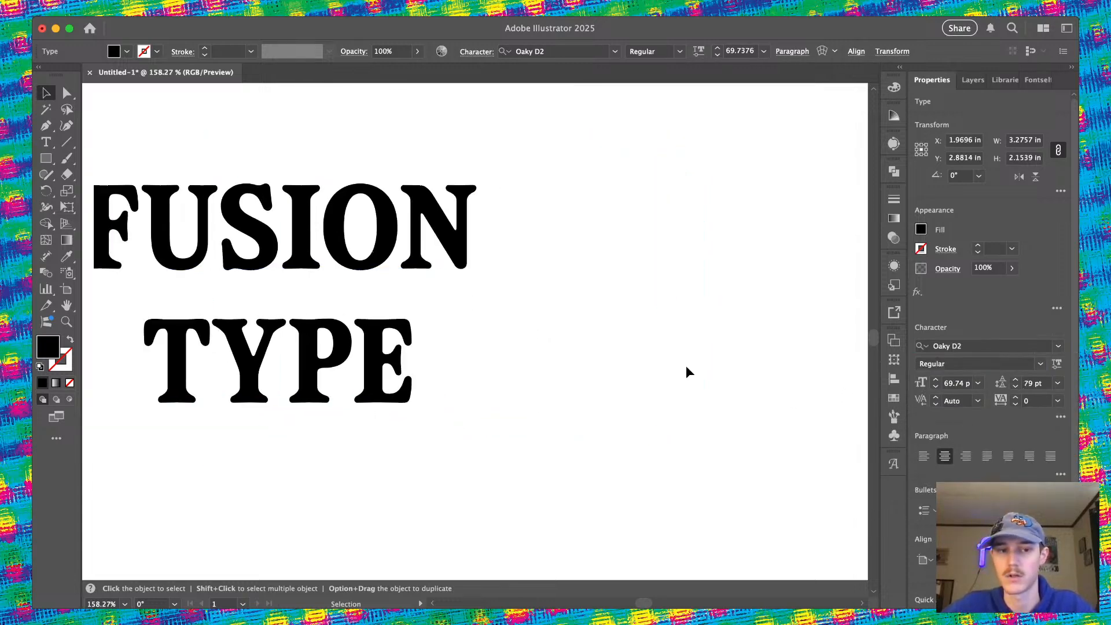
scroll(469, 313, down, 5)
drag(469, 314, 642, 382)
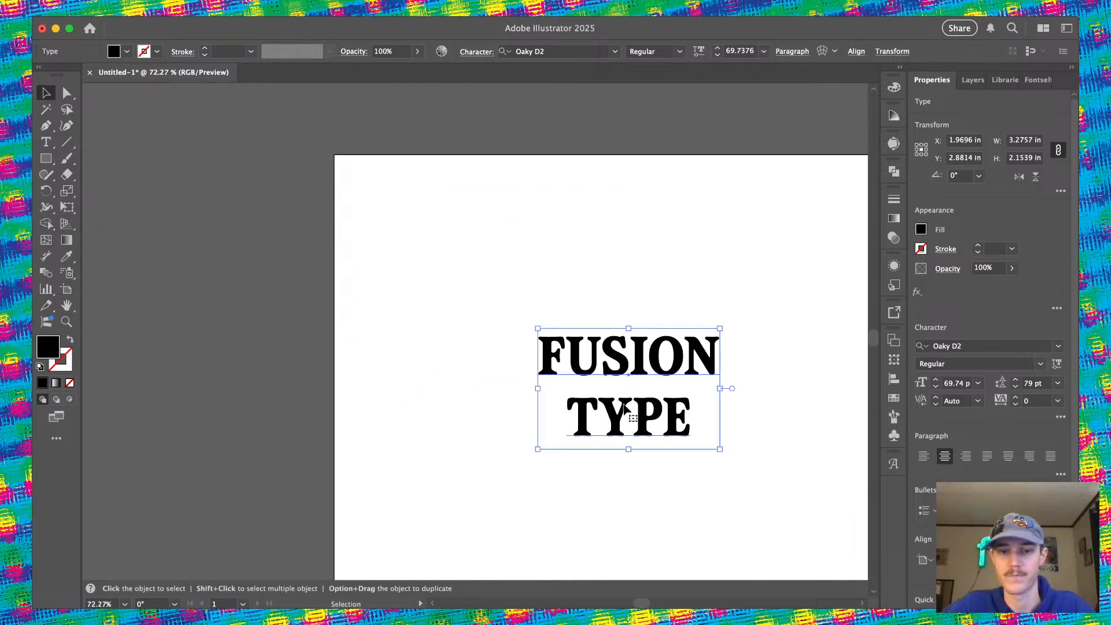
scroll(708, 402, up, 5)
scroll(1037, 386, down, 20)
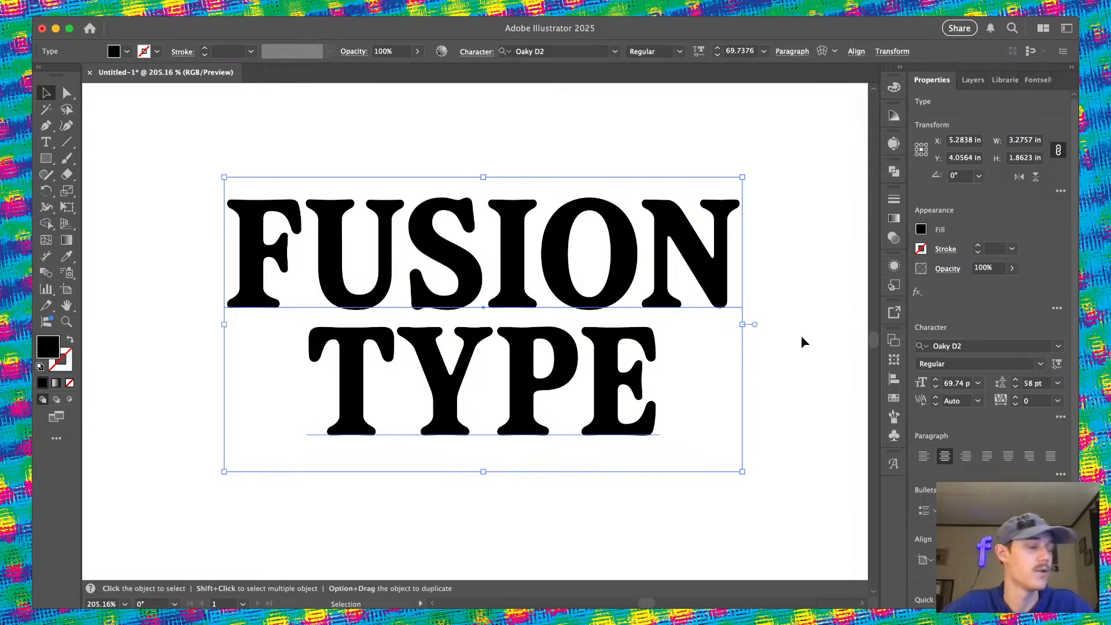
click(796, 365)
scroll(529, 363, down, 5)
click(552, 369)
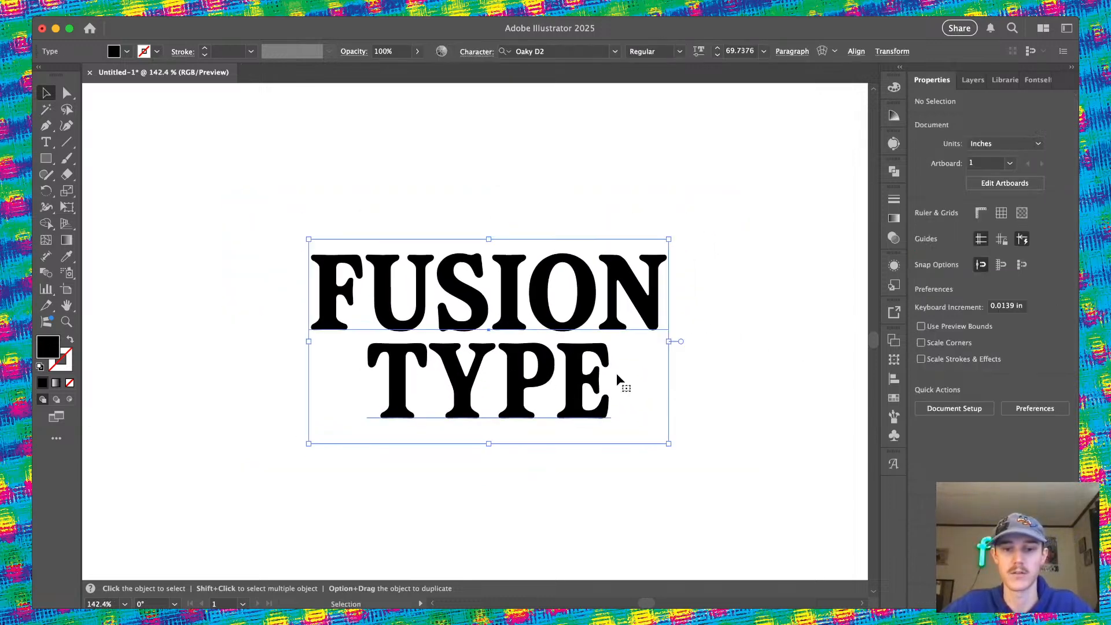
Remove the line break between FUSION and TYPE, and put it back in front of the T
click(617, 376)
double_click(608, 377)
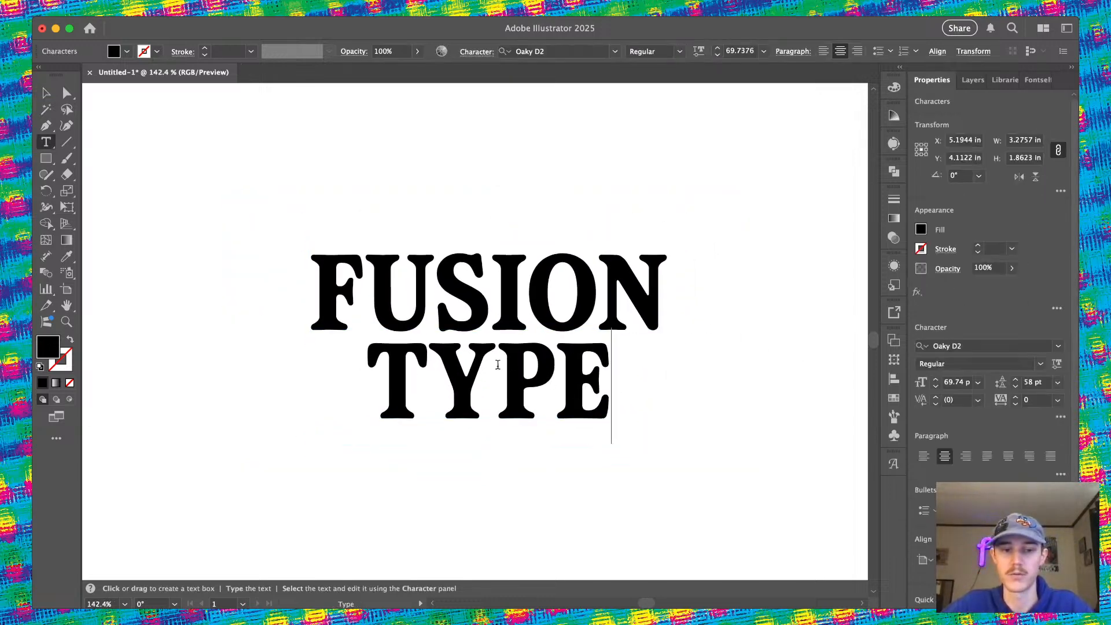
key(BackSpace)
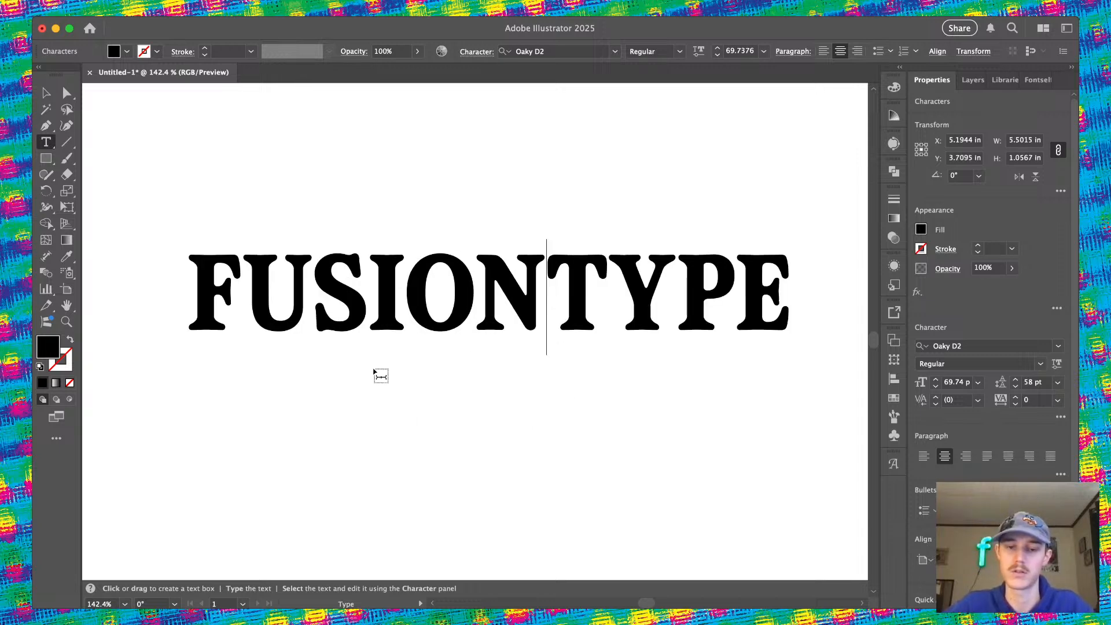
key(Return)
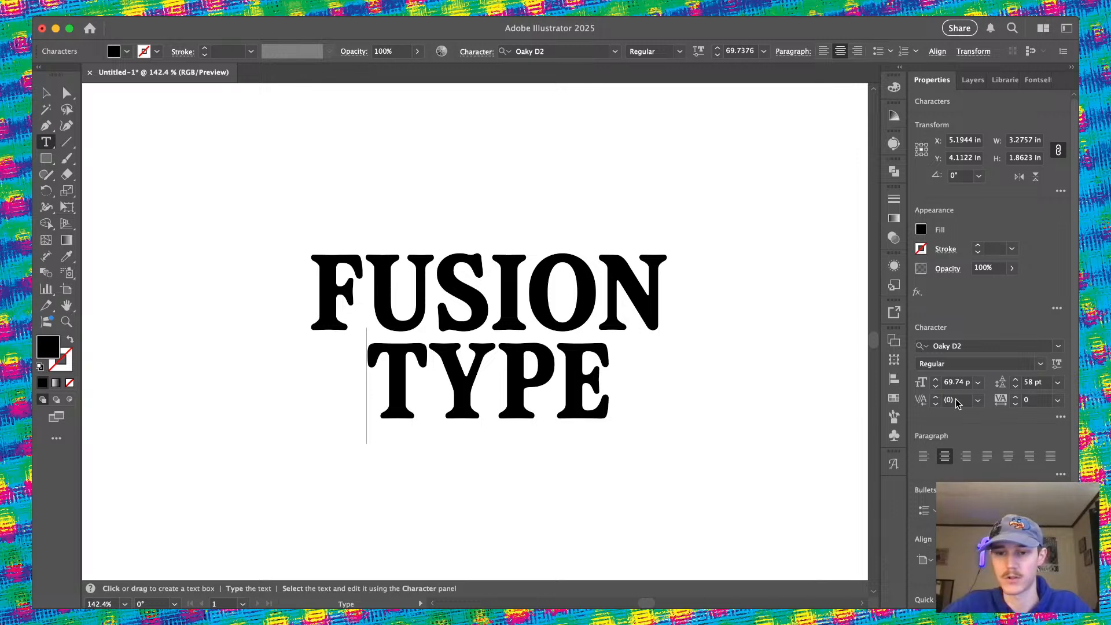
Set the kerning at the start of the word TYPE to -31 and return to the Selection tool
scroll(956, 403, down, 10)
scroll(955, 403, up, 20)
scroll(956, 403, down, 20)
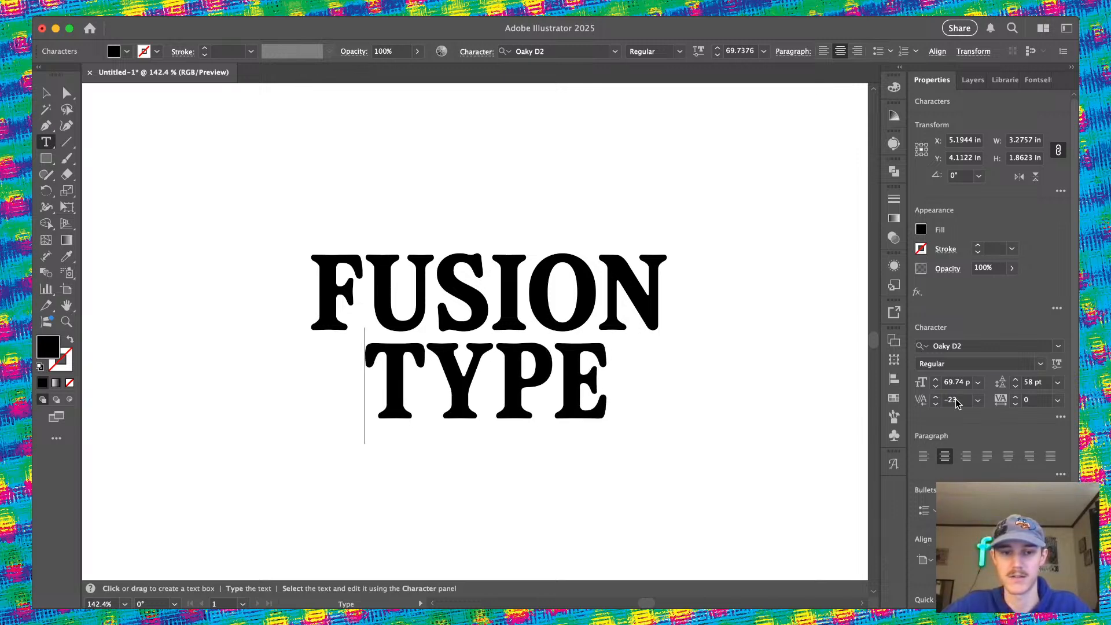
scroll(956, 403, down, 8)
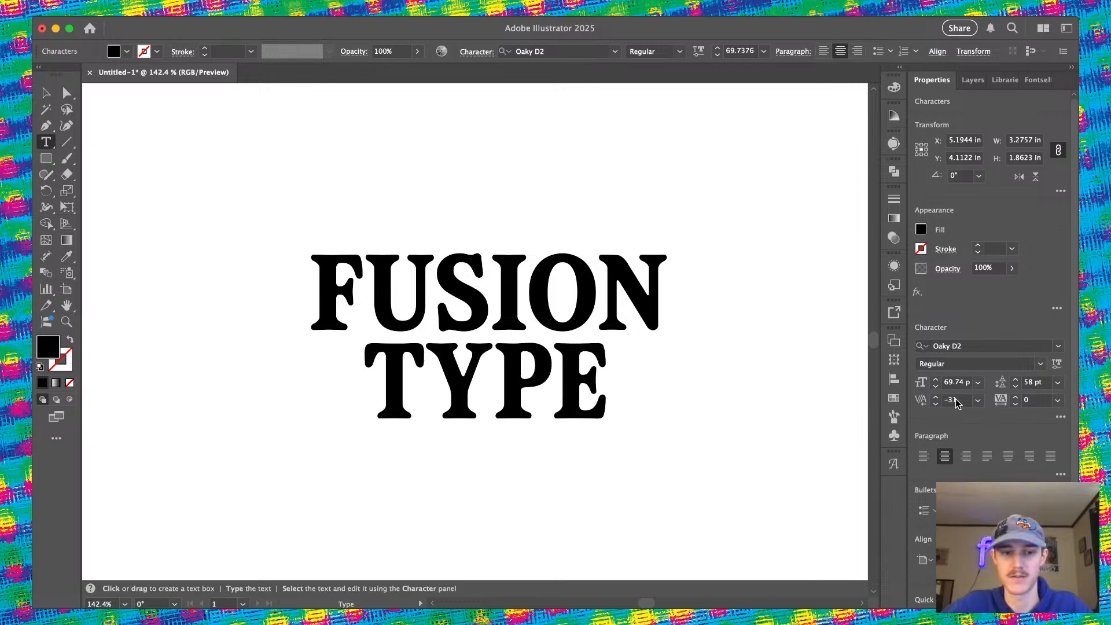
click(46, 94)
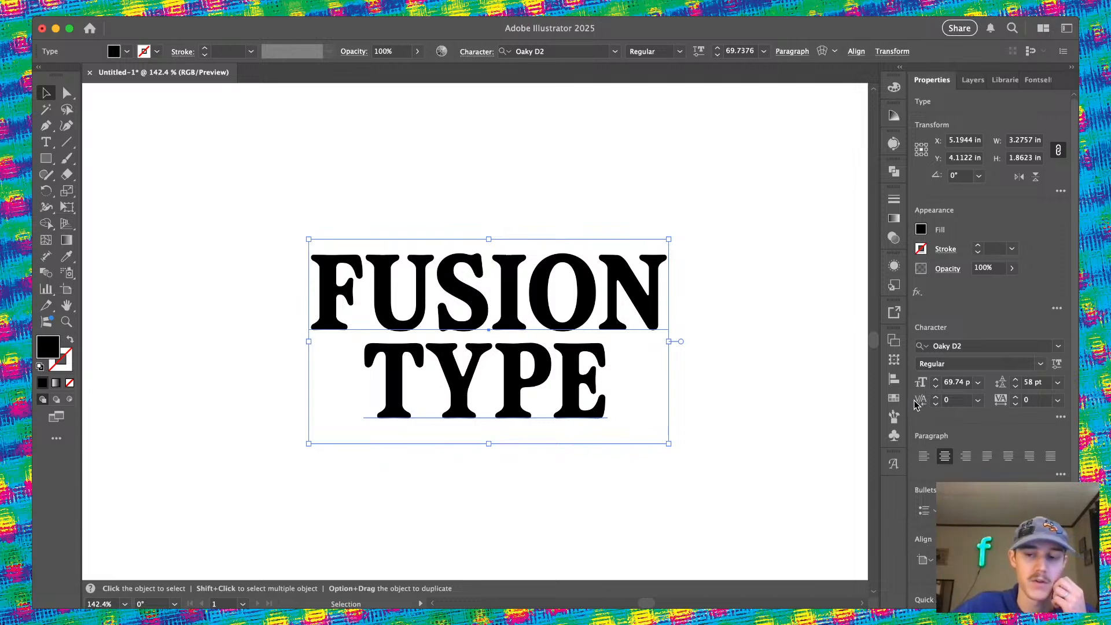
Compare the FUSION TYPE text in the Weathered and Regular styles of Oaky D2, ending on Regular
key(shift+super+b)
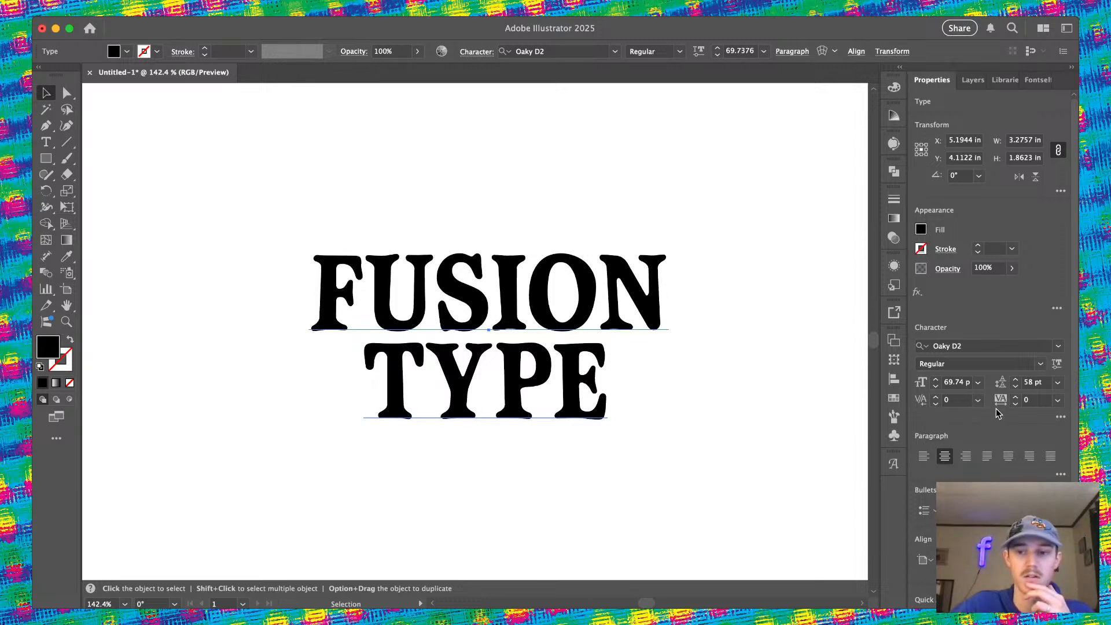
click(1069, 414)
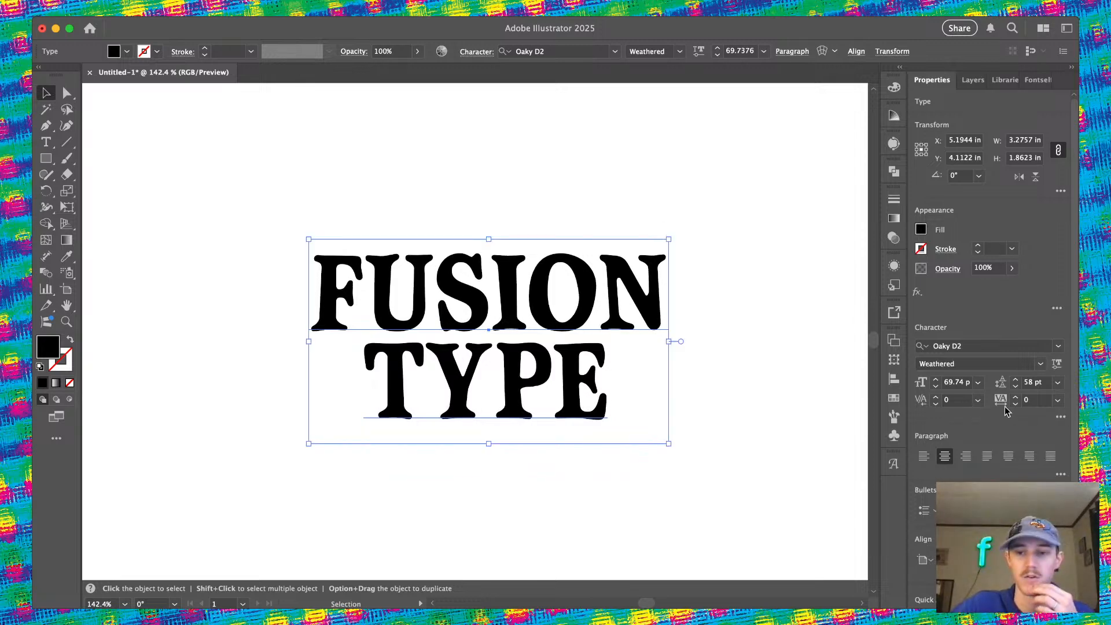
scroll(546, 356, up, 3)
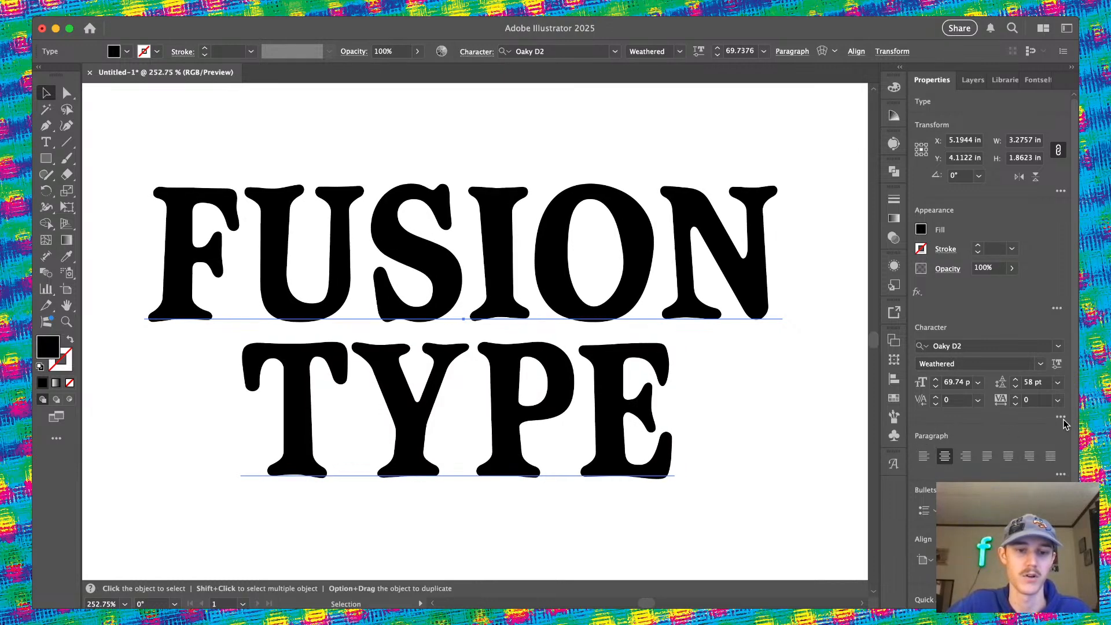
click(766, 413)
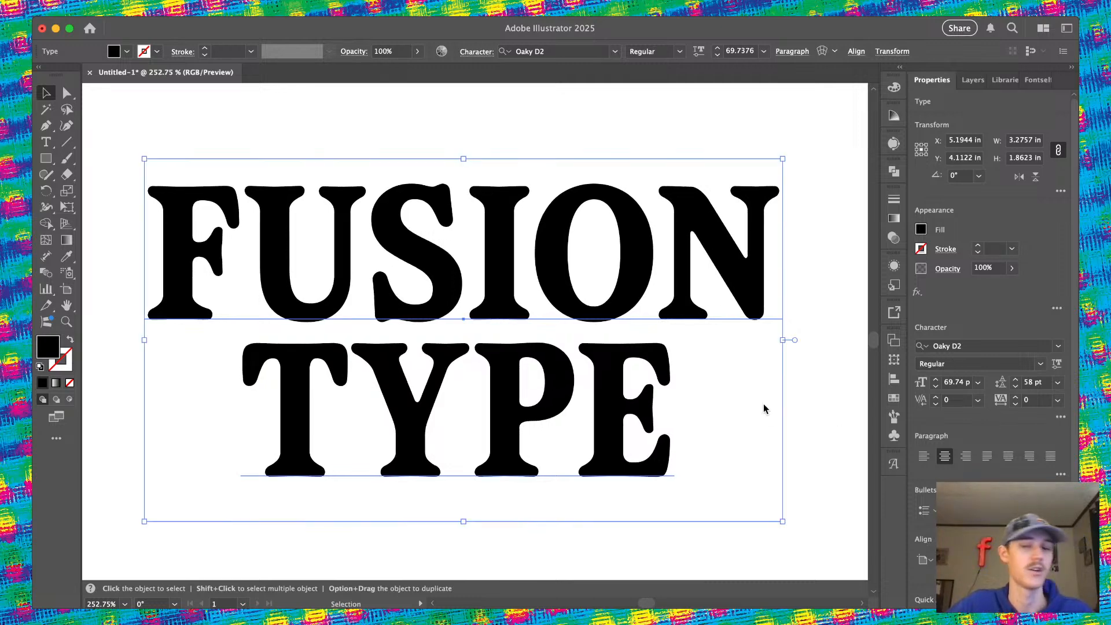
scroll(605, 364, down, 10)
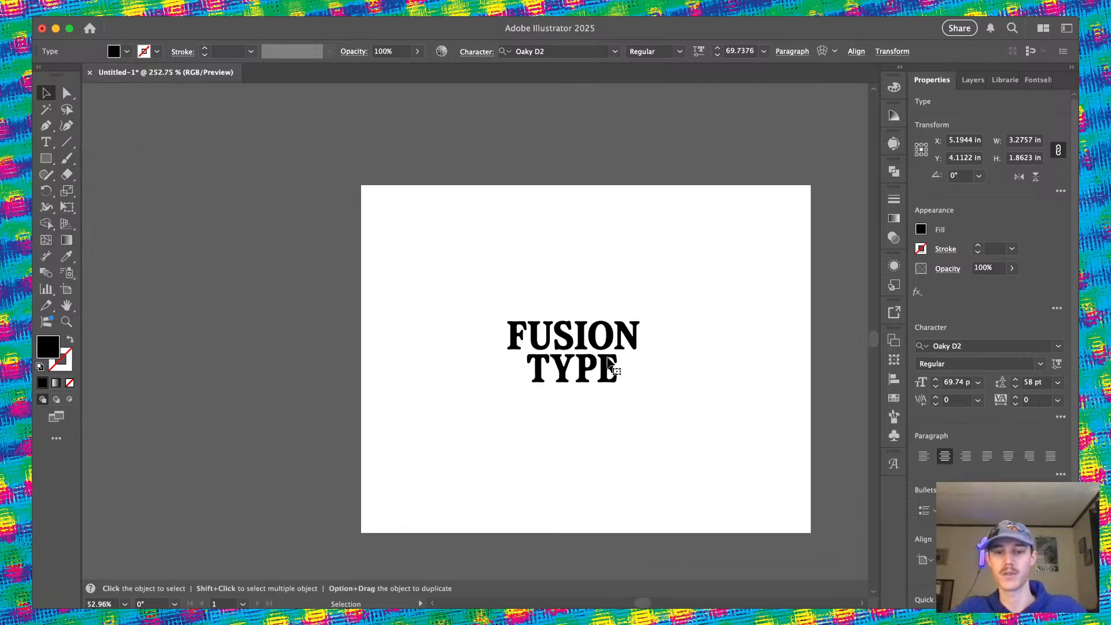
Add a third line with the letter A below TYPE in the FUSION TYPE text and return to the Selection tool
click(739, 379)
scroll(658, 366, up, 5)
scroll(658, 366, up, 1)
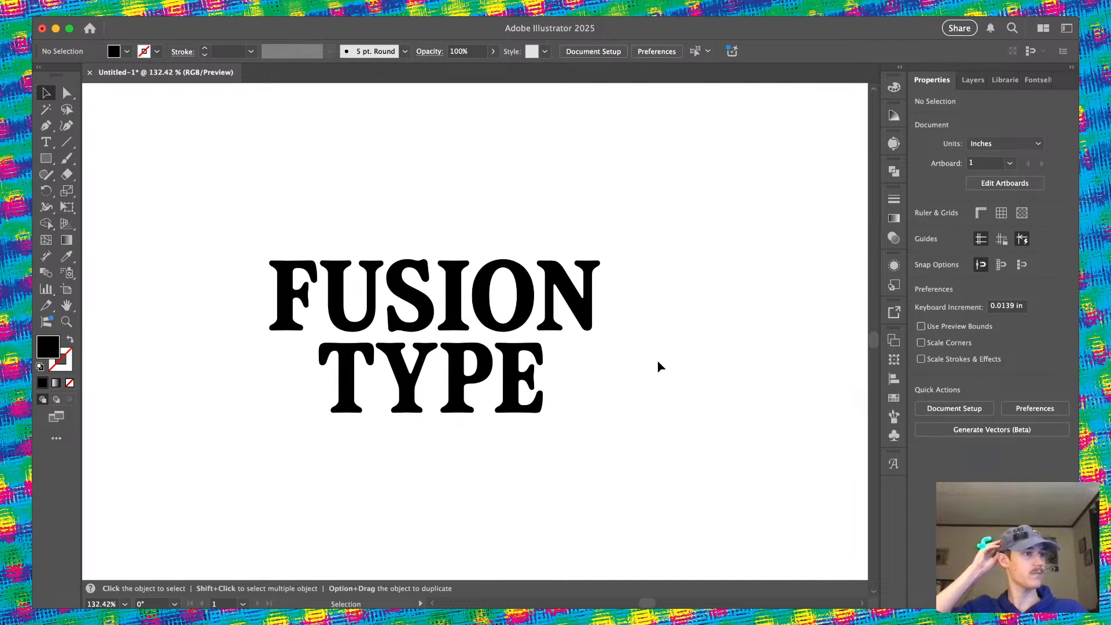
scroll(659, 366, left, 2)
scroll(658, 366, down, 1)
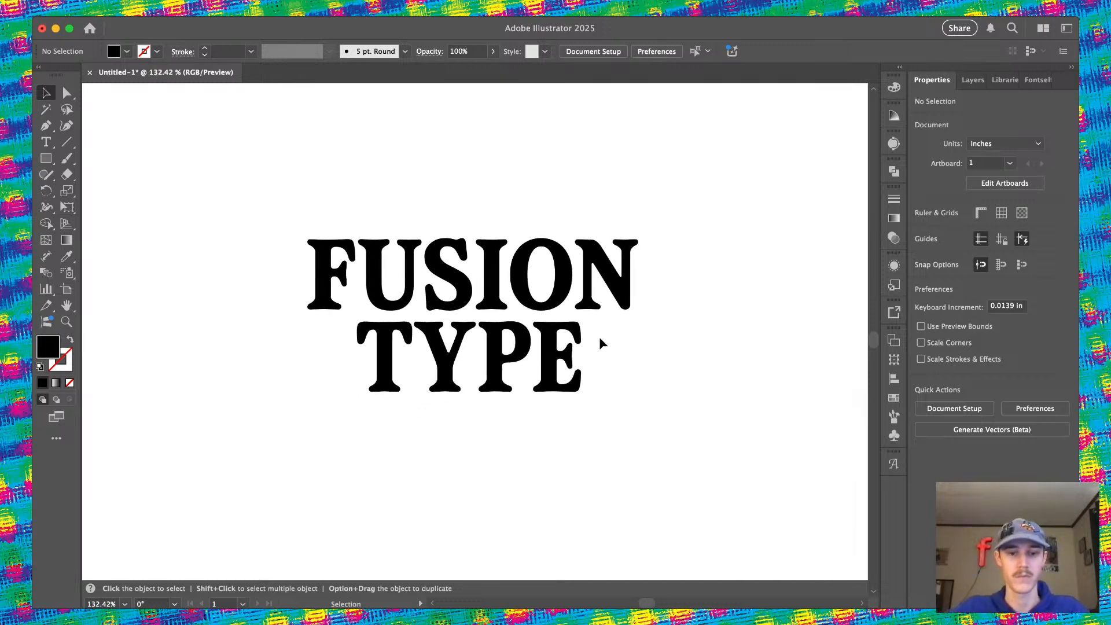
scroll(584, 342, up, 3)
click(567, 353)
double_click(566, 353)
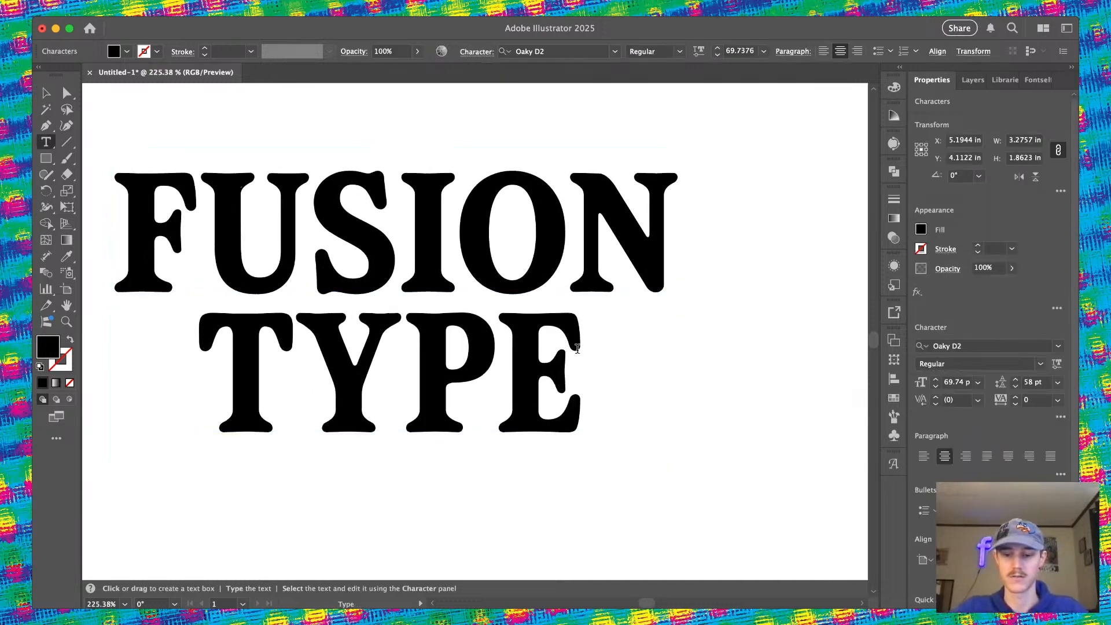
text(A)
scroll(565, 294, down, 5)
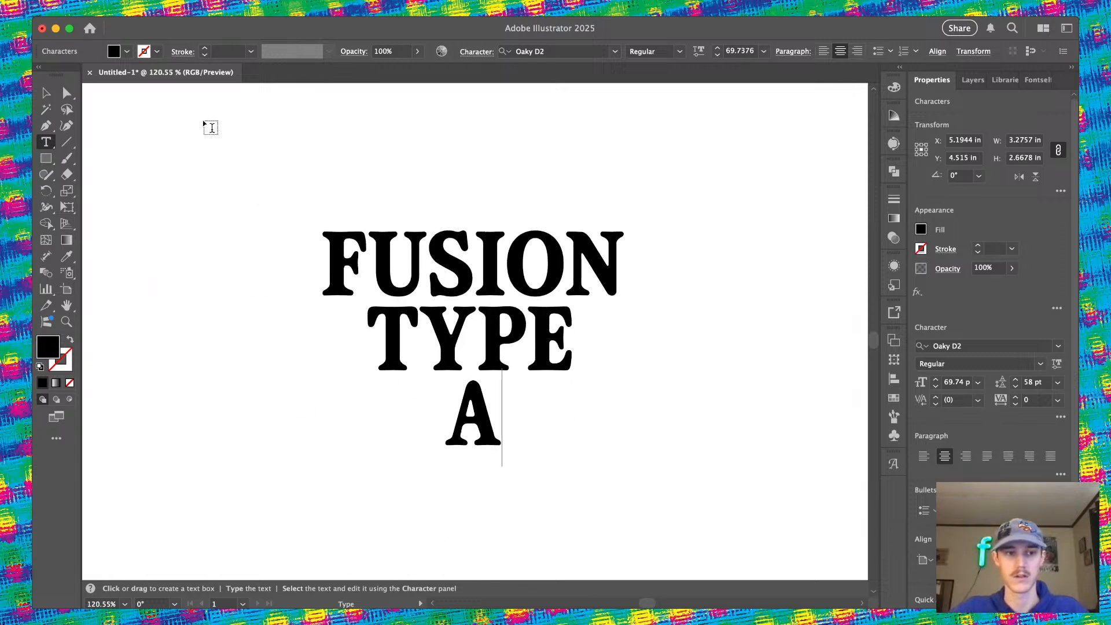
click(46, 92)
scroll(455, 272, up, 4)
scroll(659, 318, down, 2)
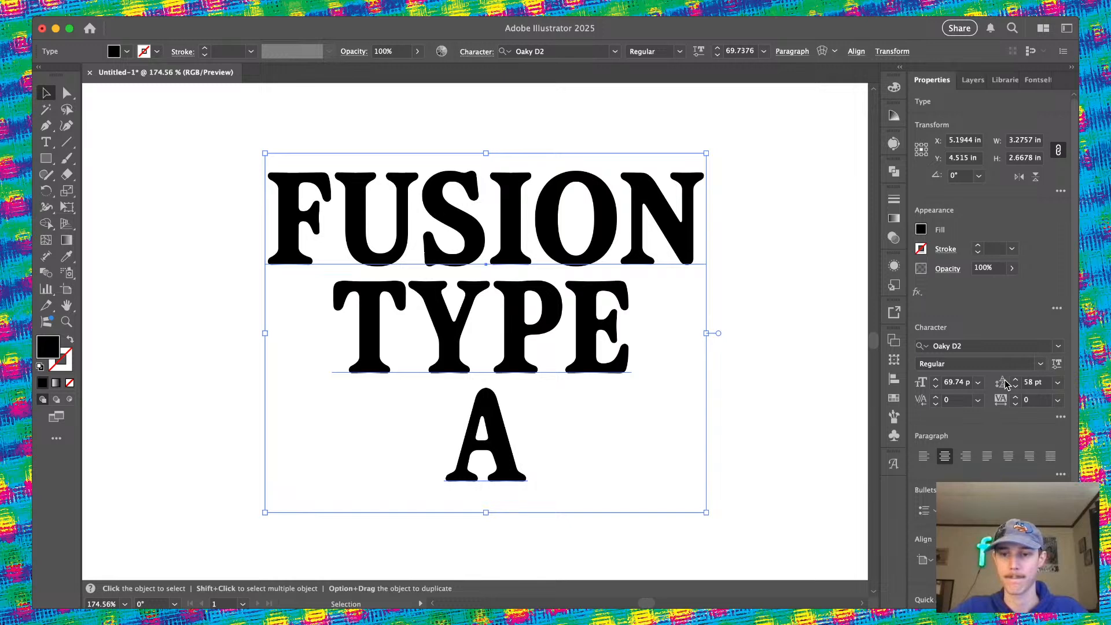
Delete the letter A and its line break below TYPE, and return to the Selection tool
key(super+shift+b)
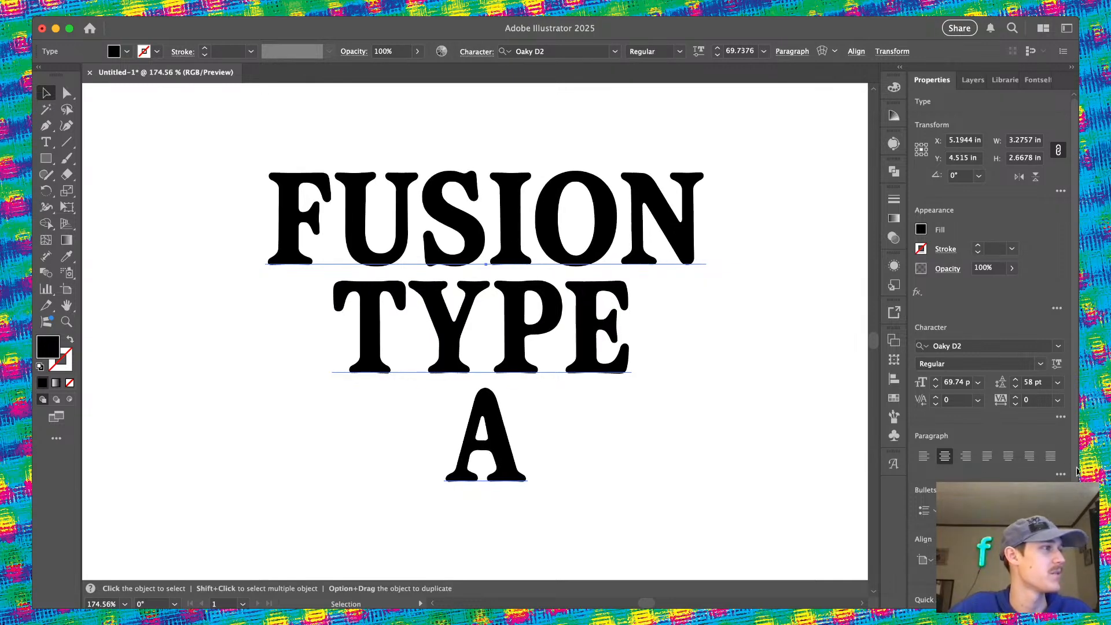
key(super+shift+b)
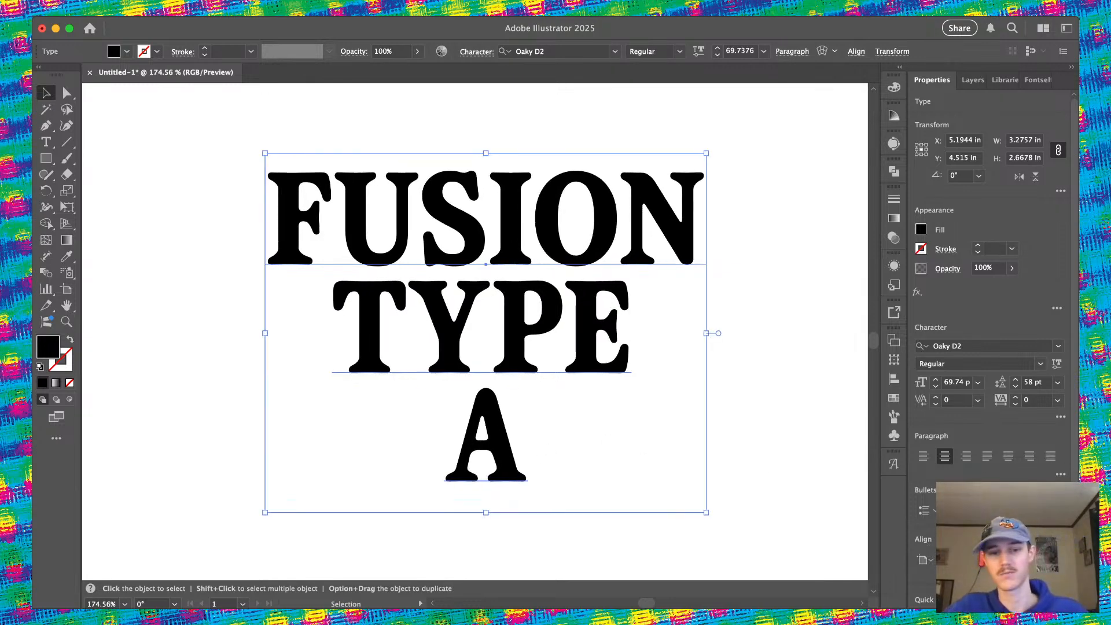
click(547, 442)
double_click(512, 437)
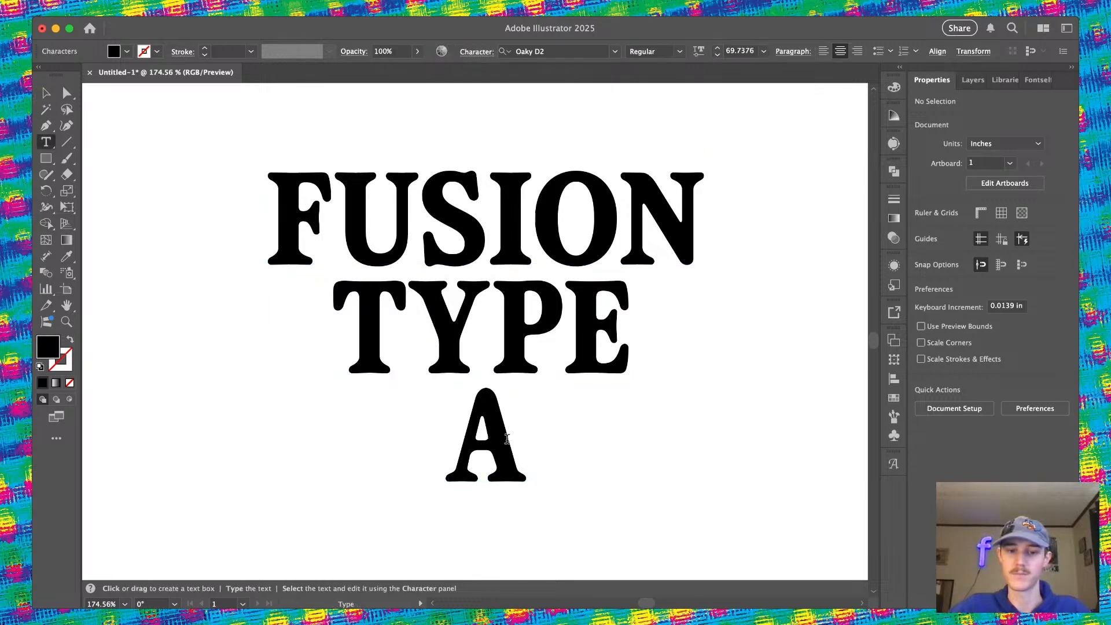
key(BackSpace)
key(BackSpace)
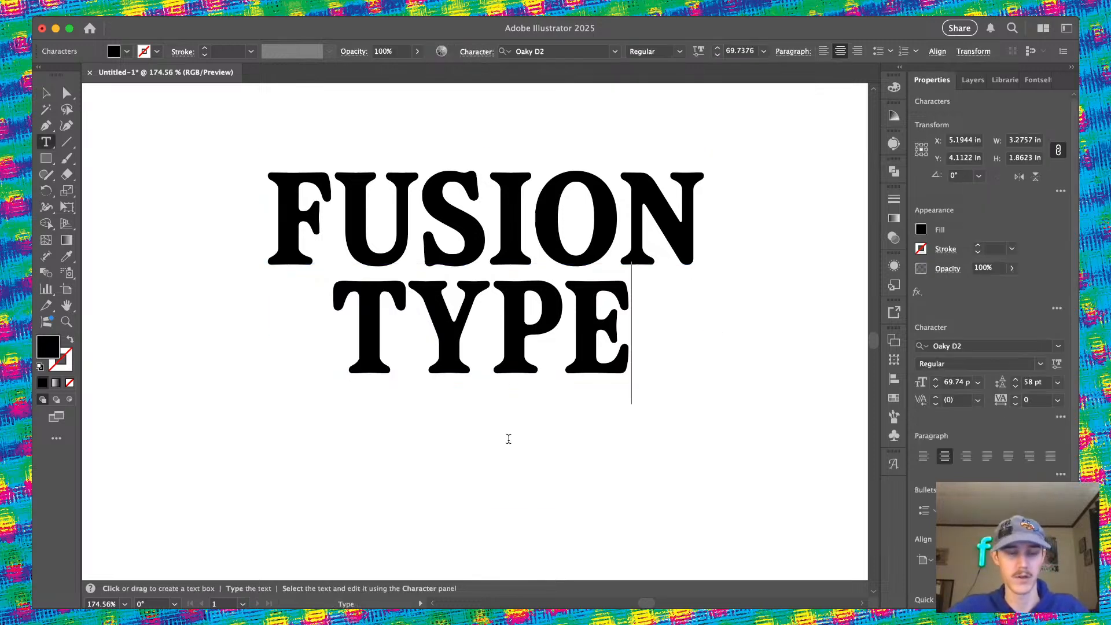
click(46, 93)
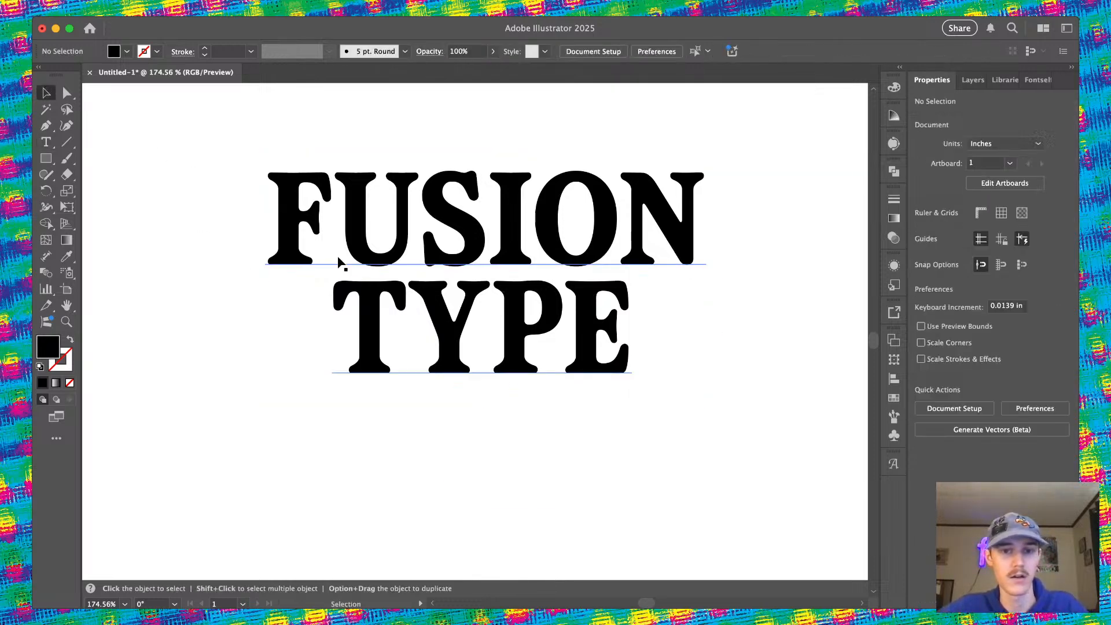
Apply the Weathered style of Oaky D2 to the FUSION TYPE text and deselect it
scroll(451, 318, up, 2)
scroll(523, 313, up, 5)
scroll(523, 314, up, 3)
click(523, 315)
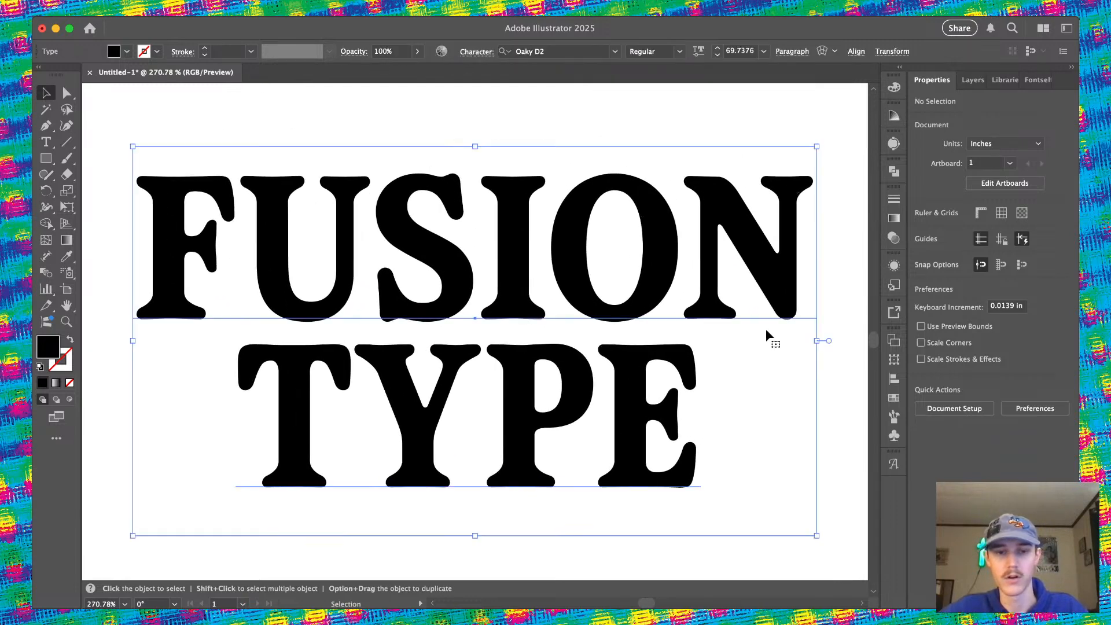
click(1040, 364)
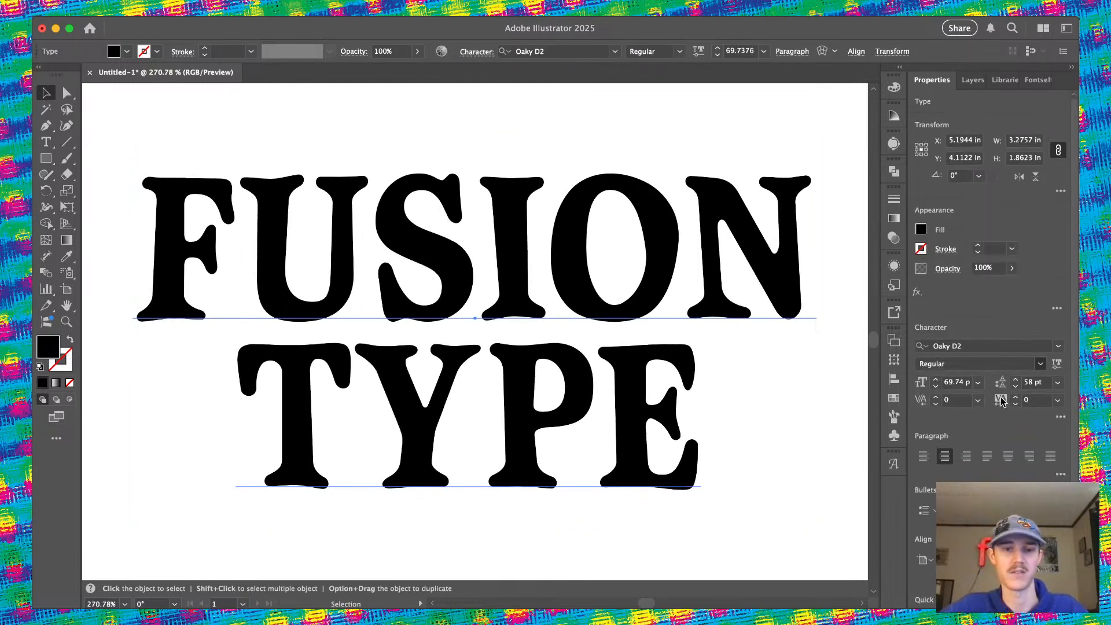
click(999, 397)
click(813, 121)
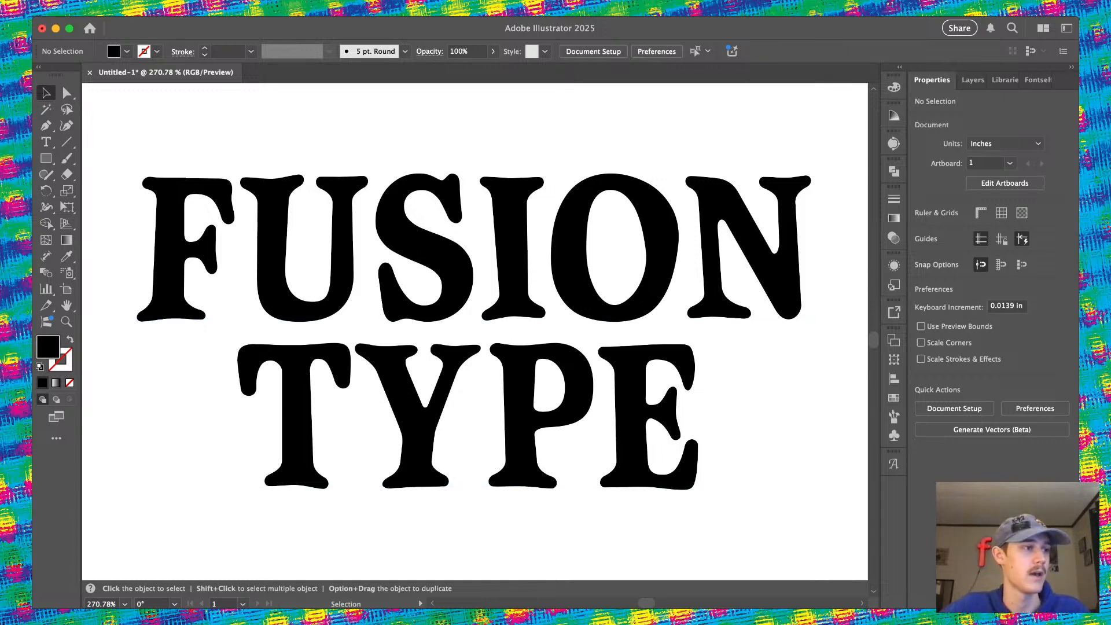
key(super+Tab)
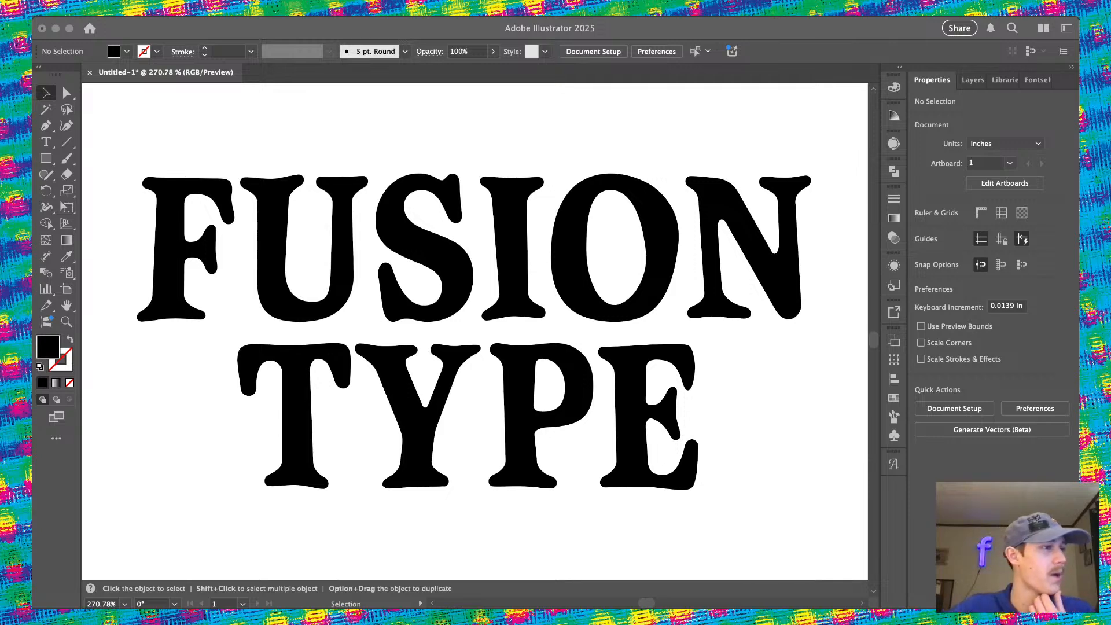